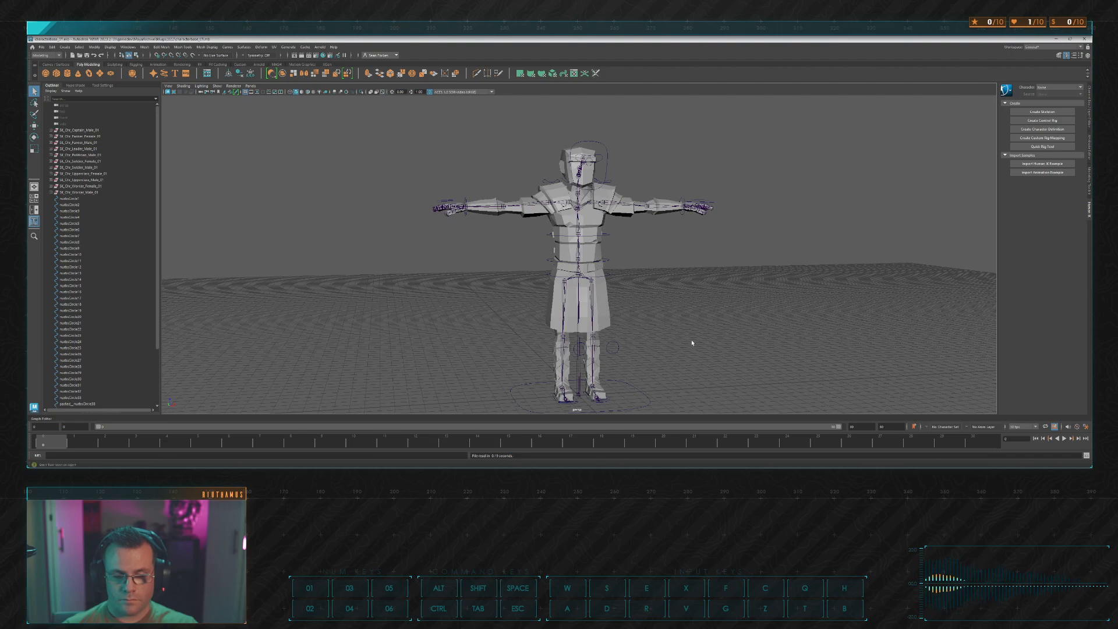
Step: Switch to the scene with the booted character and delete the upright strip of ammo pieces between the boots
{"action": "key", "text": "alt+Tab"}
{"action": "key", "text": "alt+Tab"}
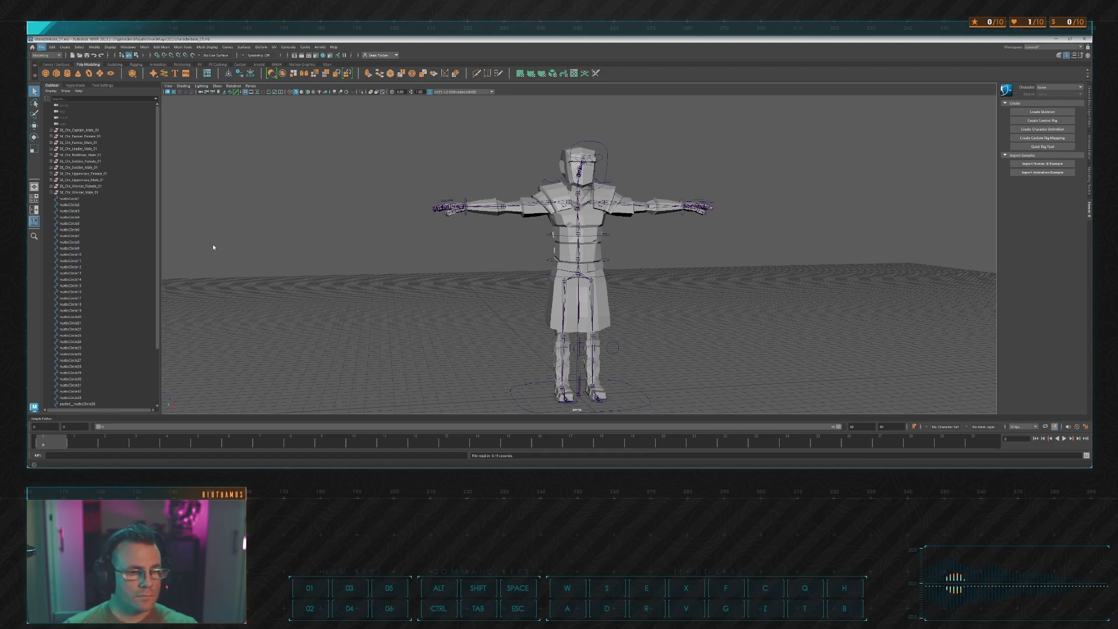
{"action": "left_click", "coordinate": [229, 257]}
{"action": "left_click_drag", "start_coordinate": [649, 261], "coordinate": [627, 215], "text": "alt"}
{"action": "right_click_drag", "start_coordinate": [627, 215], "coordinate": [582, 332], "text": "alt"}
{"action": "middle_click_drag", "start_coordinate": [582, 331], "coordinate": [567, 247], "text": "alt"}
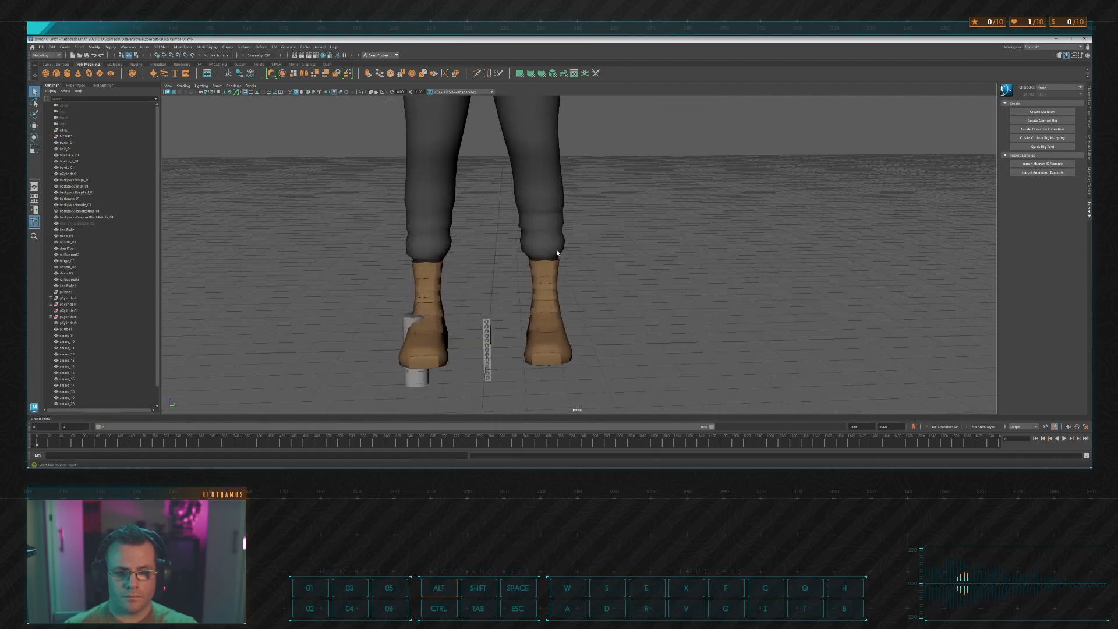
{"action": "left_click_drag", "start_coordinate": [480, 317], "coordinate": [492, 389]}
{"action": "key", "text": "Delete"}
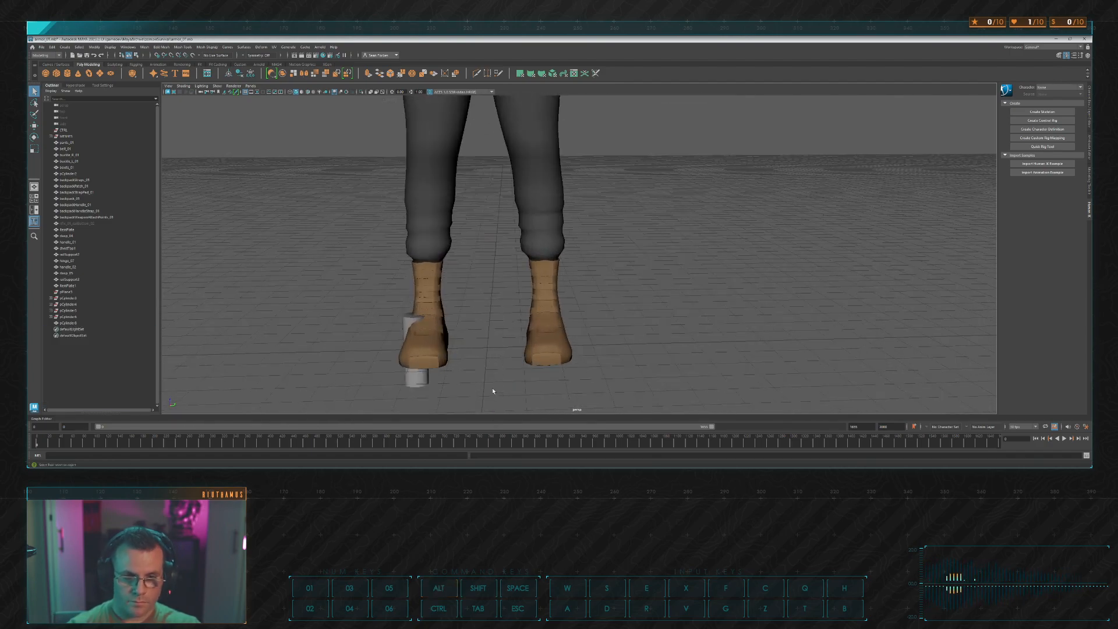
Step: Create a polygon sphere at the origin between the boots and scale it to roughly a boot toe's size
{"action": "scroll", "coordinate": [623, 267], "scroll_direction": "down", "scroll_amount": 2}
{"action": "left_click_drag", "start_coordinate": [622, 268], "coordinate": [616, 244], "text": "alt"}
{"action": "right_click_drag", "start_coordinate": [616, 244], "coordinate": [606, 225], "text": "alt"}
{"action": "middle_click_drag", "start_coordinate": [606, 225], "coordinate": [612, 223], "text": "alt"}
{"action": "left_click", "coordinate": [56, 64]}
{"action": "left_click", "coordinate": [87, 64]}
{"action": "left_click", "coordinate": [45, 73]}
{"action": "key", "text": "r"}
{"action": "left_click_drag", "start_coordinate": [524, 342], "coordinate": [654, 211]}
{"action": "key", "text": "w"}
{"action": "key", "text": "ctrl+z"}
{"action": "right_click_drag", "start_coordinate": [639, 229], "coordinate": [623, 245], "text": "alt"}
{"action": "middle_click_drag", "start_coordinate": [623, 245], "coordinate": [679, 206], "text": "alt"}
{"action": "right_click_drag", "start_coordinate": [679, 206], "coordinate": [687, 255], "text": "alt"}
{"action": "right_click_drag", "start_coordinate": [643, 216], "coordinate": [674, 210], "text": "alt"}
{"action": "left_click_drag", "start_coordinate": [674, 209], "coordinate": [691, 210], "text": "alt"}
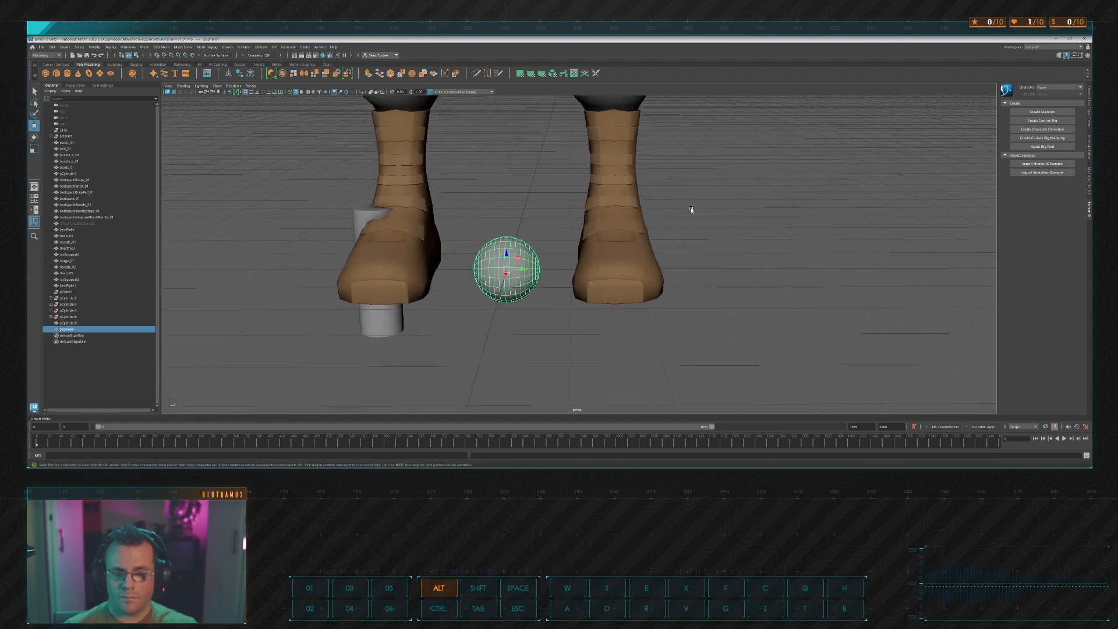
{"action": "middle_click_drag", "start_coordinate": [691, 210], "coordinate": [700, 235], "text": "alt"}
Step: Set the sphere's axis and height subdivisions to 8
{"action": "left_click", "coordinate": [1088, 108]}
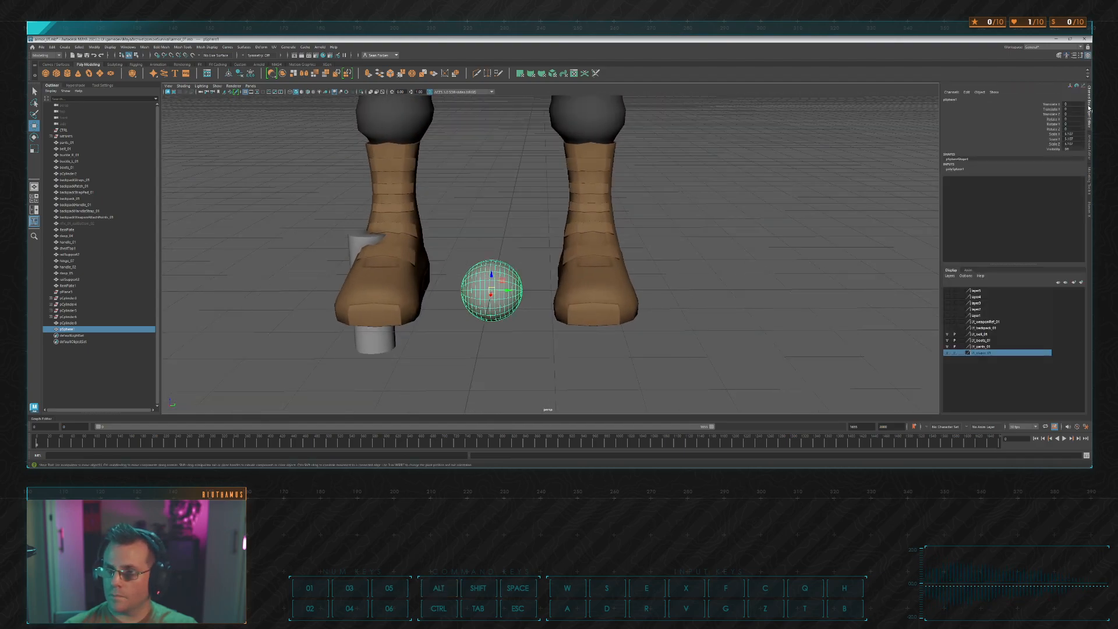
{"action": "left_click", "coordinate": [1083, 146]}
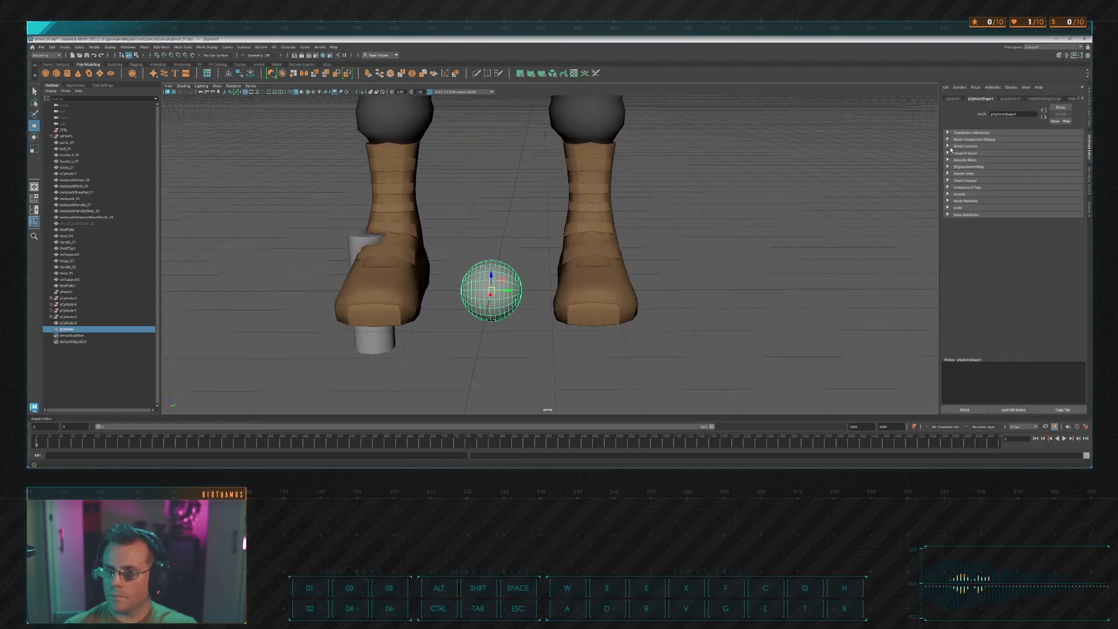
{"action": "left_click", "coordinate": [1009, 99]}
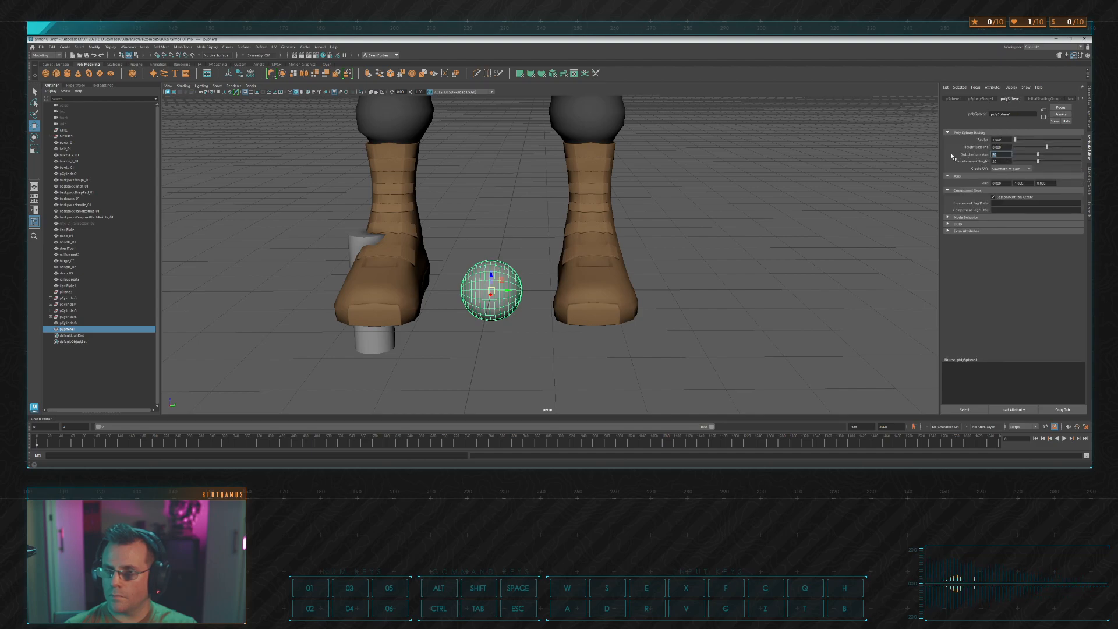
{"action": "type", "text": "8"}
{"action": "key", "text": "Tab"}
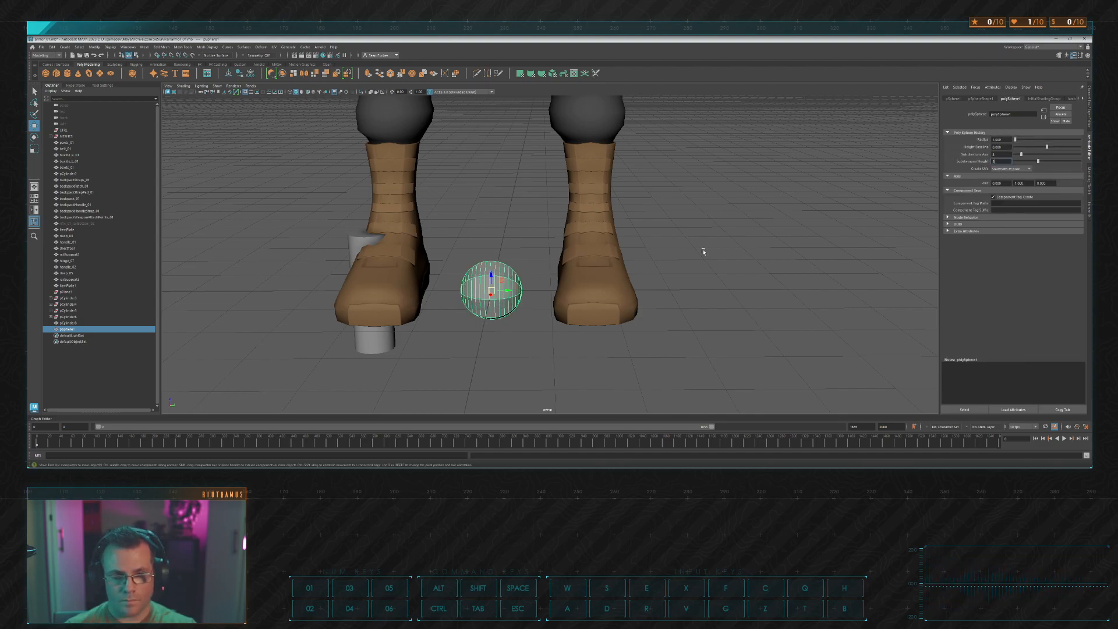
{"action": "left_click", "coordinate": [827, 245]}
{"action": "left_click_drag", "start_coordinate": [751, 277], "coordinate": [713, 256], "text": "alt"}
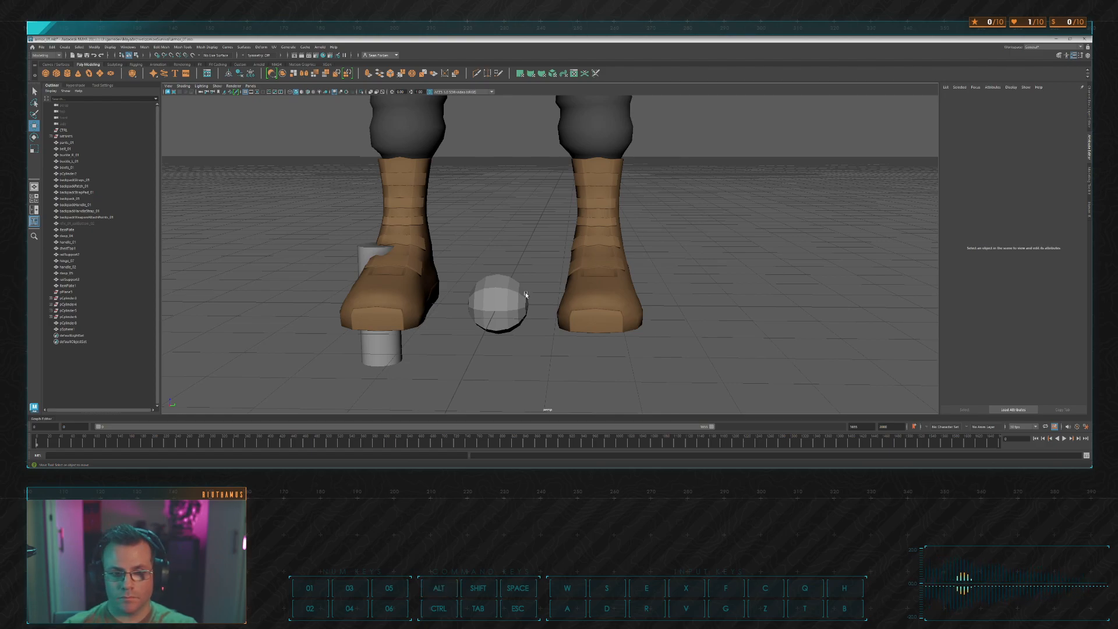
Step: Rotate the sphere and set its X rotation to 90 degrees so its poles point up and down
{"action": "scroll", "coordinate": [524, 296], "scroll_direction": "up", "scroll_amount": 2}
{"action": "left_click", "coordinate": [508, 297]}
{"action": "key", "text": "e"}
{"action": "left_click_drag", "start_coordinate": [500, 307], "coordinate": [532, 287]}
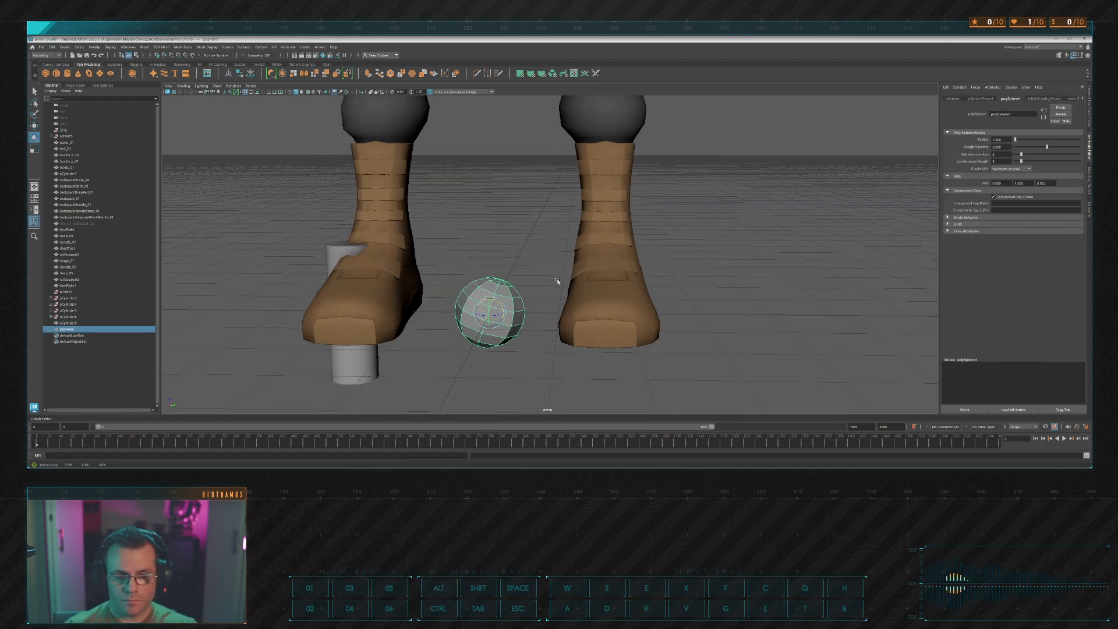
{"action": "left_click", "coordinate": [1089, 110]}
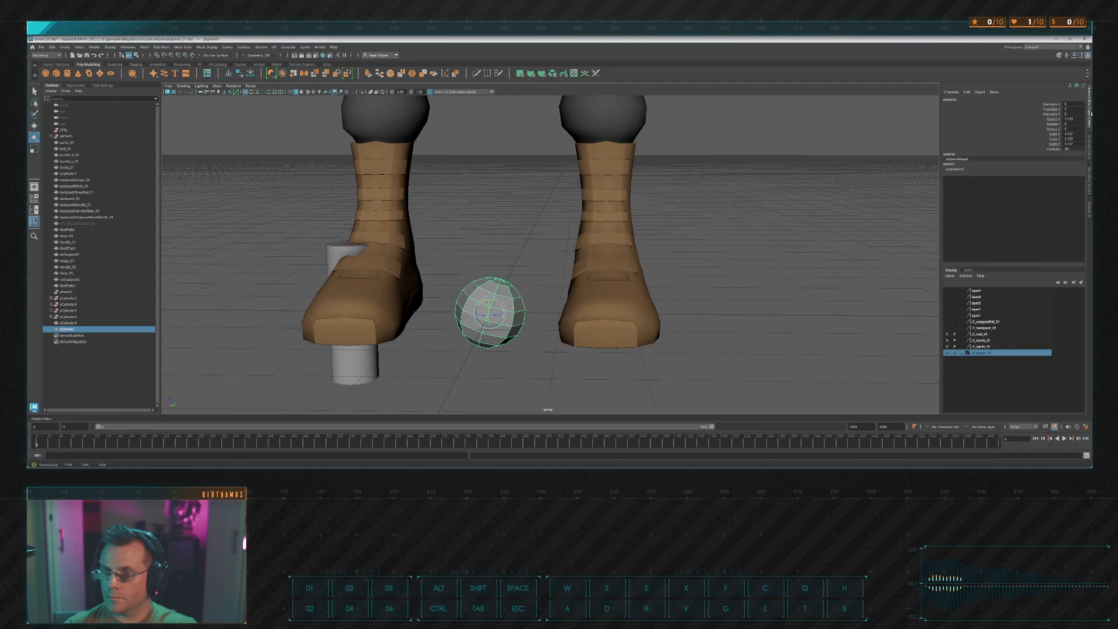
{"action": "double_click", "coordinate": [1079, 118]}
{"action": "key", "text": "Return"}
Step: In an orthographic wireframe view, flatten the sphere's upper and lower ends by scaling them with soft selection
{"action": "key", "text": "alt+Tab"}
{"action": "left_click_drag", "start_coordinate": [643, 251], "coordinate": [526, 274], "text": "alt"}
{"action": "middle_click_drag", "start_coordinate": [526, 274], "coordinate": [532, 237], "text": "alt"}
{"action": "scroll", "coordinate": [533, 237], "scroll_direction": "up", "scroll_amount": 5}
{"action": "key", "text": "space"}
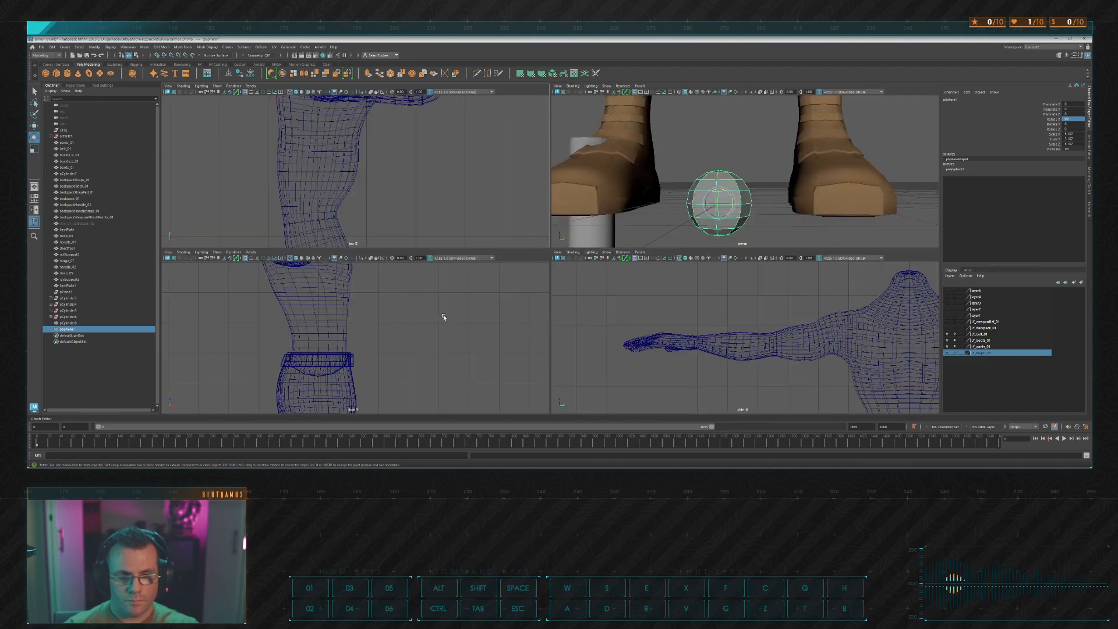
{"action": "key", "text": "space"}
{"action": "scroll", "coordinate": [513, 297], "scroll_direction": "down", "scroll_amount": 3}
{"action": "middle_click_drag", "start_coordinate": [658, 407], "coordinate": [620, 157], "text": "alt"}
{"action": "middle_click_drag", "start_coordinate": [606, 312], "coordinate": [579, 232], "text": "alt"}
{"action": "key", "text": "space"}
{"action": "key", "text": "space"}
{"action": "middle_click_drag", "start_coordinate": [702, 280], "coordinate": [601, 115], "text": "alt"}
{"action": "middle_click_drag", "start_coordinate": [786, 372], "coordinate": [609, 125], "text": "alt"}
{"action": "middle_click_drag", "start_coordinate": [725, 342], "coordinate": [665, 69], "text": "alt"}
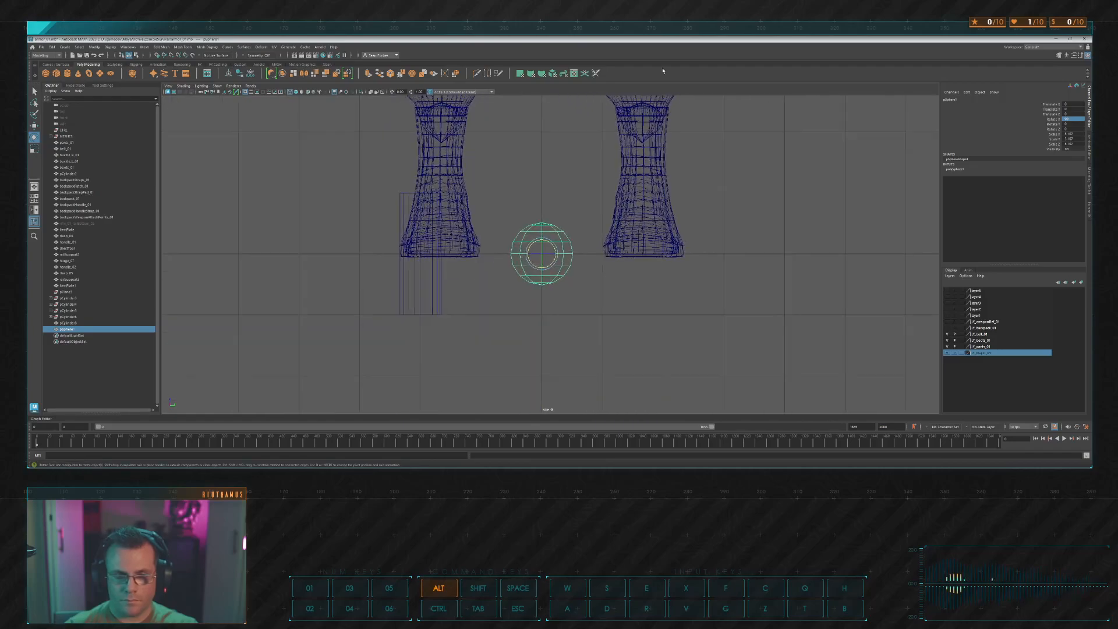
{"action": "scroll", "coordinate": [551, 219], "scroll_direction": "up", "scroll_amount": 6}
{"action": "middle_click_drag", "start_coordinate": [639, 165], "coordinate": [648, 189], "text": "alt"}
{"action": "scroll", "coordinate": [647, 189], "scroll_direction": "up", "scroll_amount": 1}
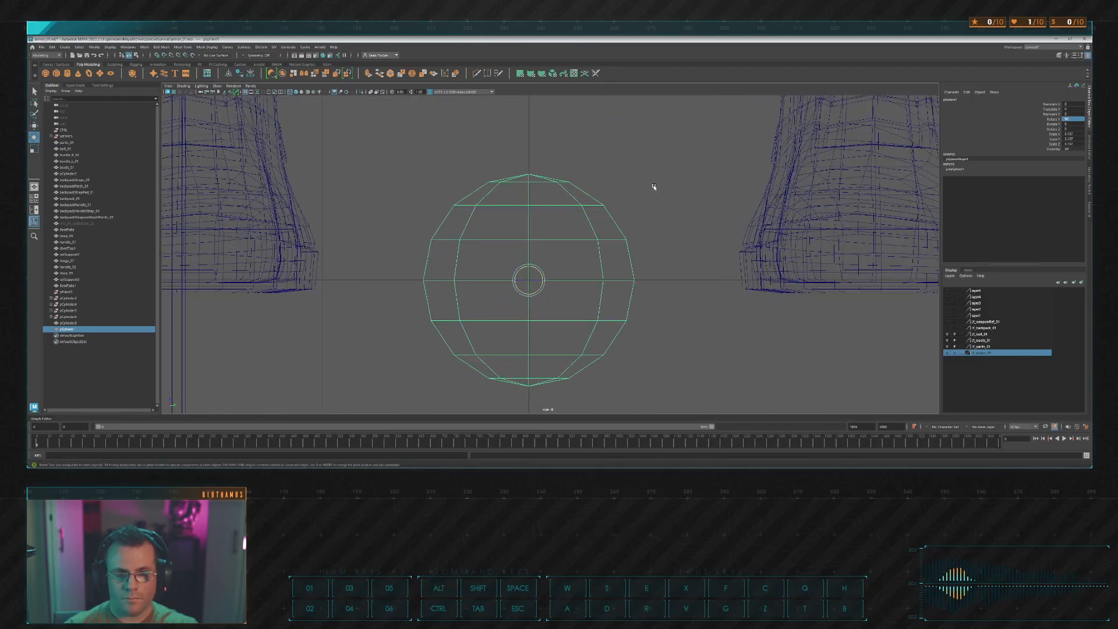
{"action": "left_click", "coordinate": [635, 187]}
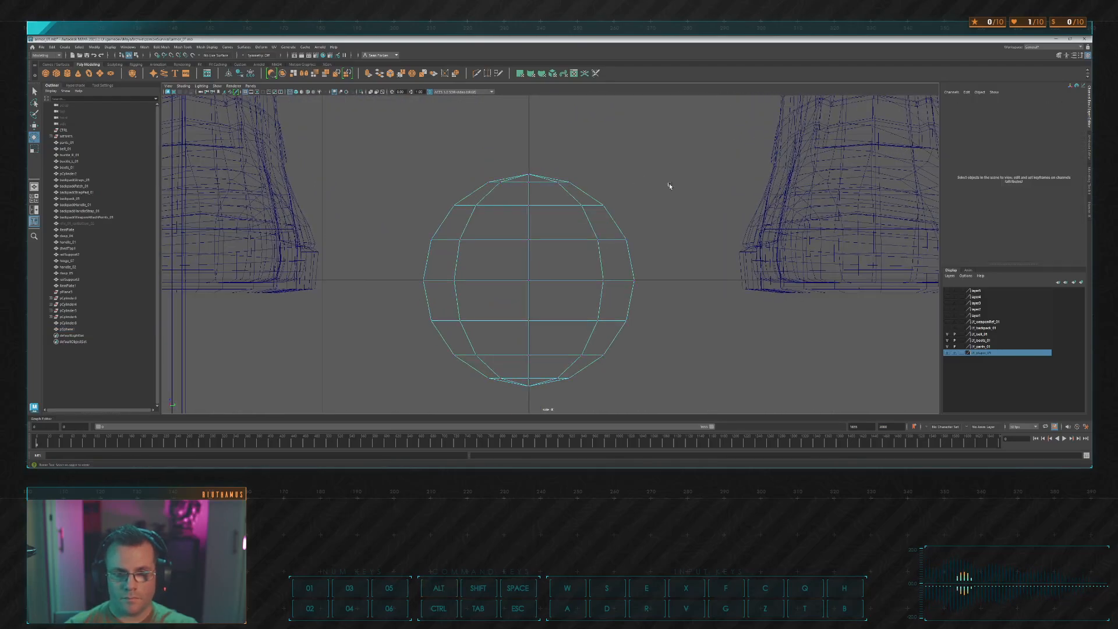
{"action": "left_click_drag", "start_coordinate": [423, 141], "coordinate": [665, 213]}
{"action": "middle_click_drag", "start_coordinate": [699, 194], "coordinate": [541, 181]}
{"action": "key", "text": "r"}
{"action": "left_click_drag", "start_coordinate": [530, 177], "coordinate": [529, 183]}
{"action": "left_click_drag", "start_coordinate": [438, 345], "coordinate": [642, 393]}
{"action": "left_click_drag", "start_coordinate": [453, 387], "coordinate": [526, 382]}
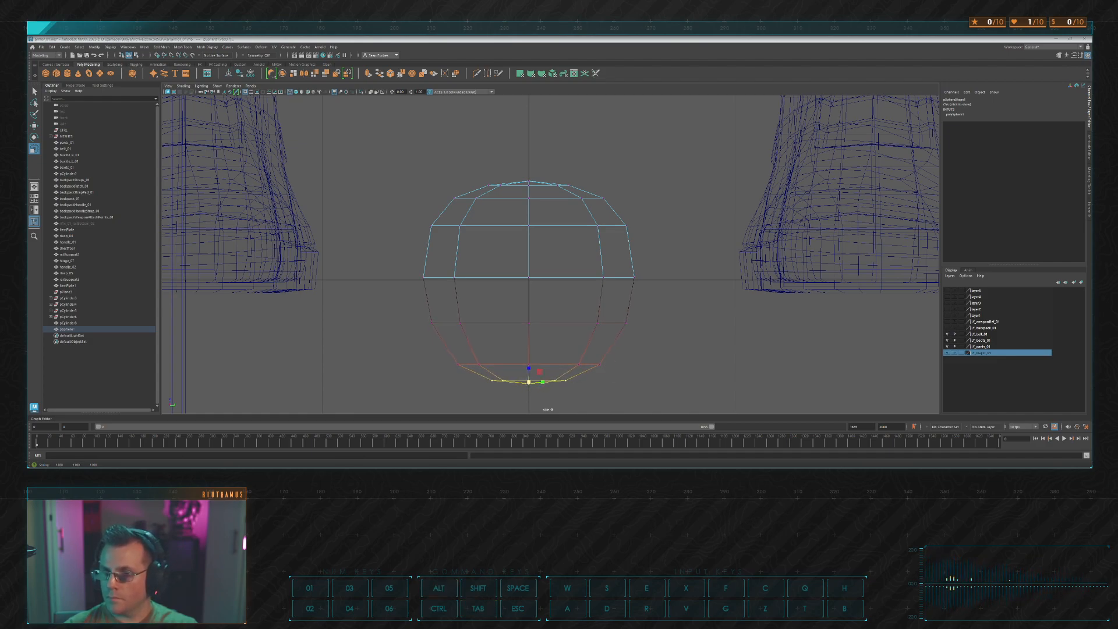
Step: Turn off soft selection and lower the sphere's top pole vertex to form a dimple
{"action": "key", "text": "alt+Tab"}
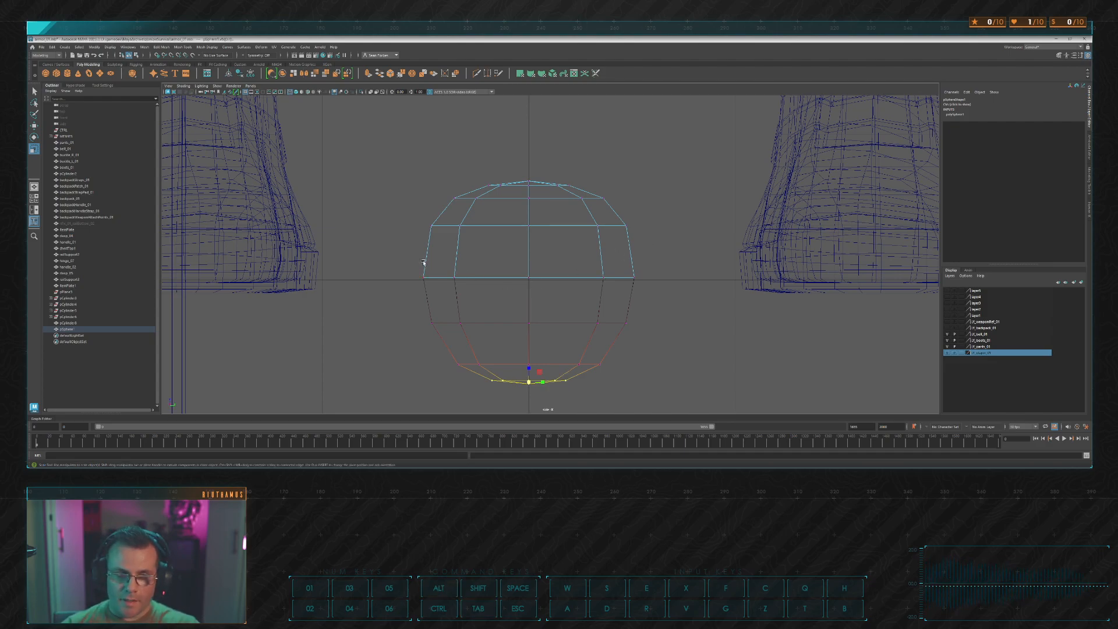
{"action": "key", "text": "space"}
{"action": "key", "text": "space"}
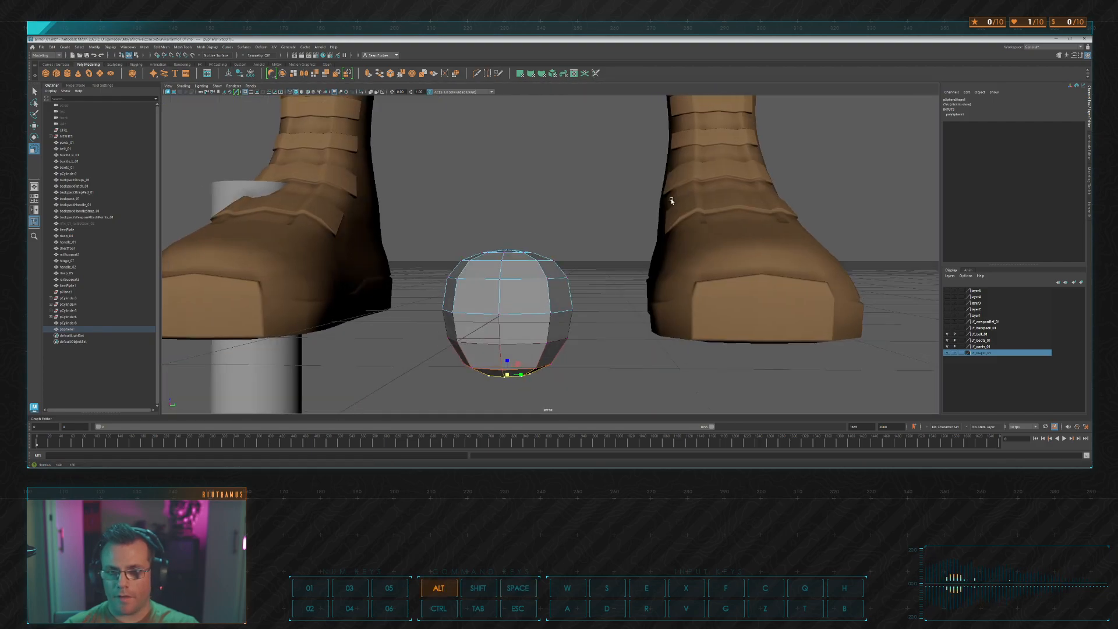
{"action": "left_click_drag", "start_coordinate": [641, 192], "coordinate": [662, 215], "text": "alt"}
{"action": "middle_click_drag", "start_coordinate": [628, 123], "coordinate": [626, 256], "text": "alt"}
{"action": "scroll", "coordinate": [625, 256], "scroll_direction": "up", "scroll_amount": 5}
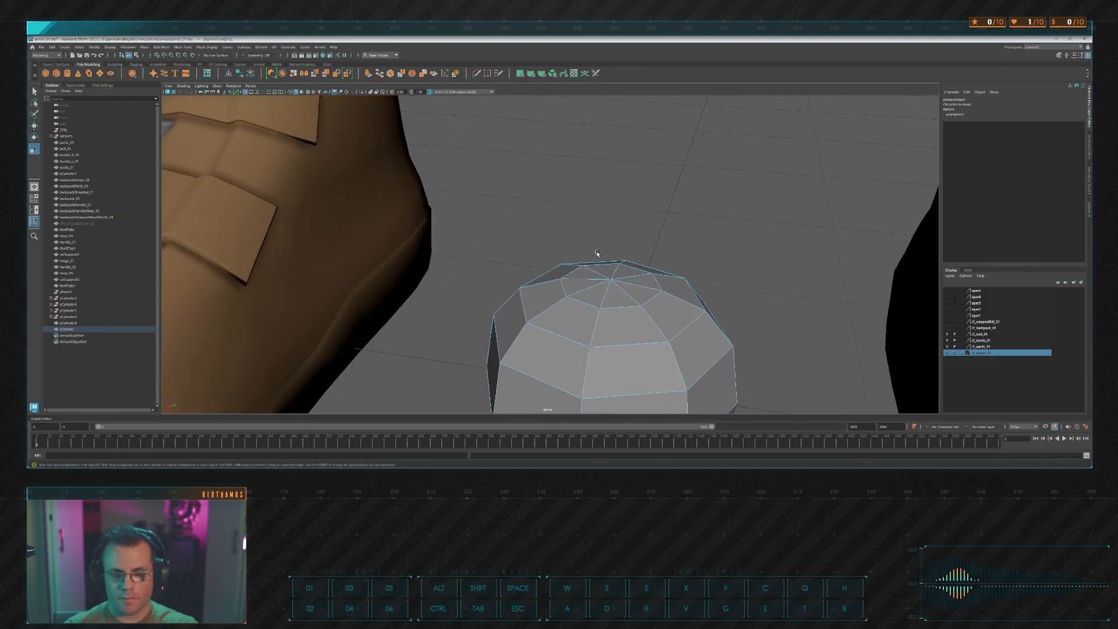
{"action": "left_click", "coordinate": [623, 273]}
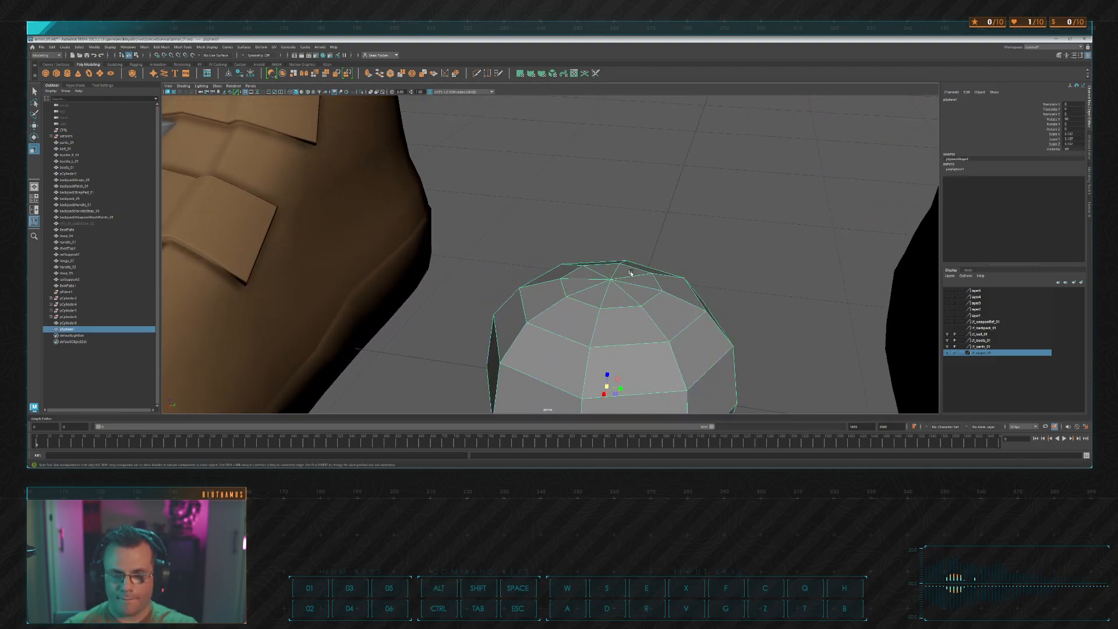
{"action": "key", "text": "F9"}
{"action": "left_click", "coordinate": [612, 280]}
{"action": "key", "text": "b"}
{"action": "key", "text": "w"}
{"action": "left_click_drag", "start_coordinate": [612, 268], "coordinate": [664, 330]}
{"action": "scroll", "coordinate": [664, 330], "scroll_direction": "down", "scroll_amount": 6}
{"action": "key", "text": "f"}
{"action": "scroll", "coordinate": [627, 274], "scroll_direction": "down", "scroll_amount": 1}
{"action": "scroll", "coordinate": [627, 274], "scroll_direction": "down", "scroll_amount": 10}
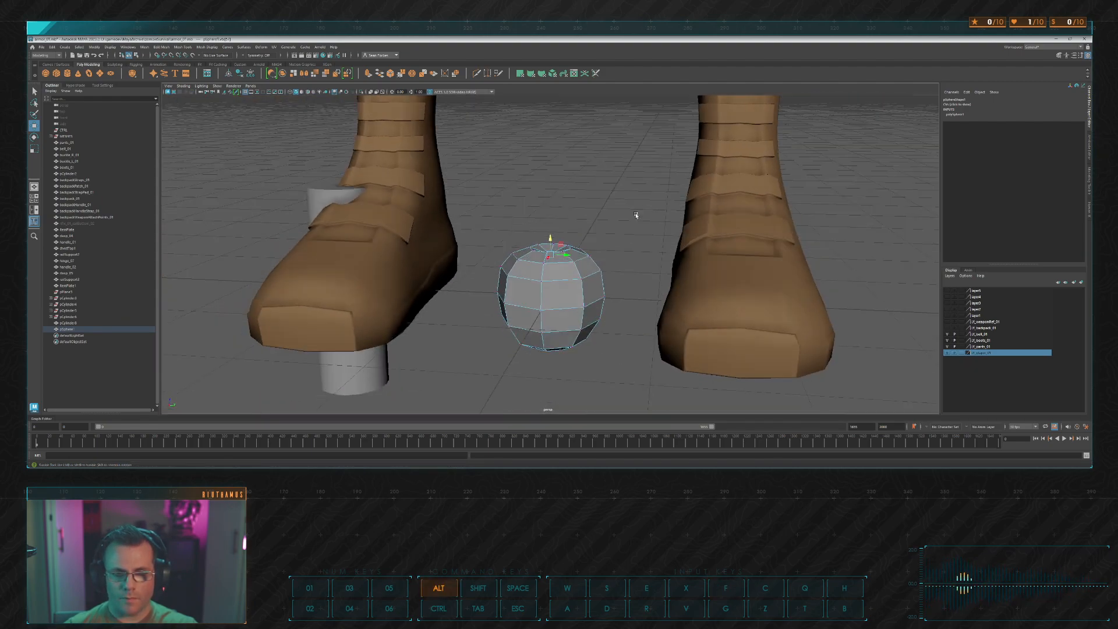
Step: Select the edge loop around the top dimple and scale it to reshape the opening
{"action": "left_click_drag", "start_coordinate": [626, 239], "coordinate": [651, 247], "text": "alt"}
{"action": "scroll", "coordinate": [651, 247], "scroll_direction": "up", "scroll_amount": 5}
{"action": "middle_click_drag", "start_coordinate": [651, 247], "coordinate": [683, 189], "text": "alt"}
{"action": "scroll", "coordinate": [658, 237], "scroll_direction": "down", "scroll_amount": 7}
{"action": "left_click_drag", "start_coordinate": [670, 274], "coordinate": [637, 242], "text": "alt"}
{"action": "scroll", "coordinate": [679, 219], "scroll_direction": "up", "scroll_amount": 8}
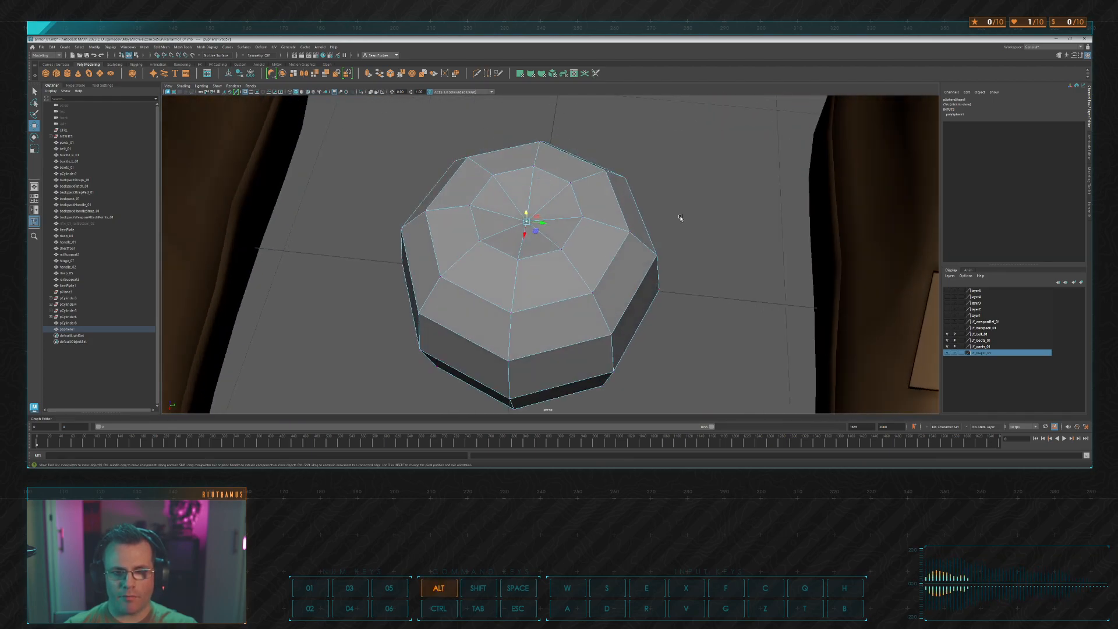
{"action": "scroll", "coordinate": [676, 196], "scroll_direction": "down", "scroll_amount": 5}
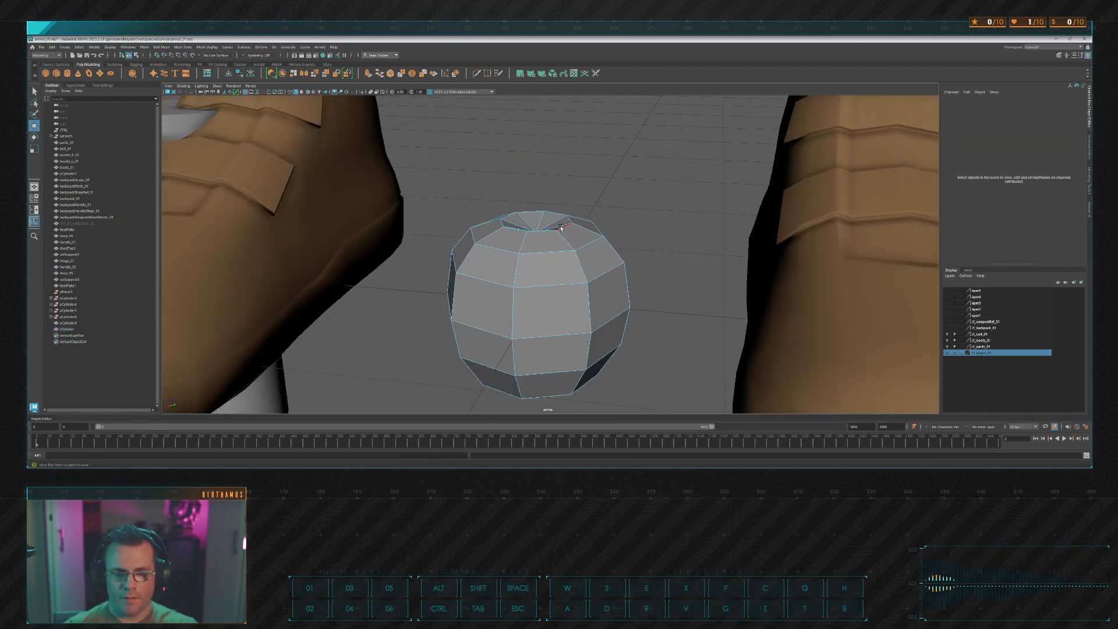
{"action": "key", "text": "r"}
{"action": "left_click_drag", "start_coordinate": [534, 222], "coordinate": [577, 217]}
{"action": "left_click", "coordinate": [546, 238]}
{"action": "left_click", "coordinate": [512, 228]}
{"action": "middle_click_drag", "start_coordinate": [577, 218], "coordinate": [572, 247], "text": "alt"}
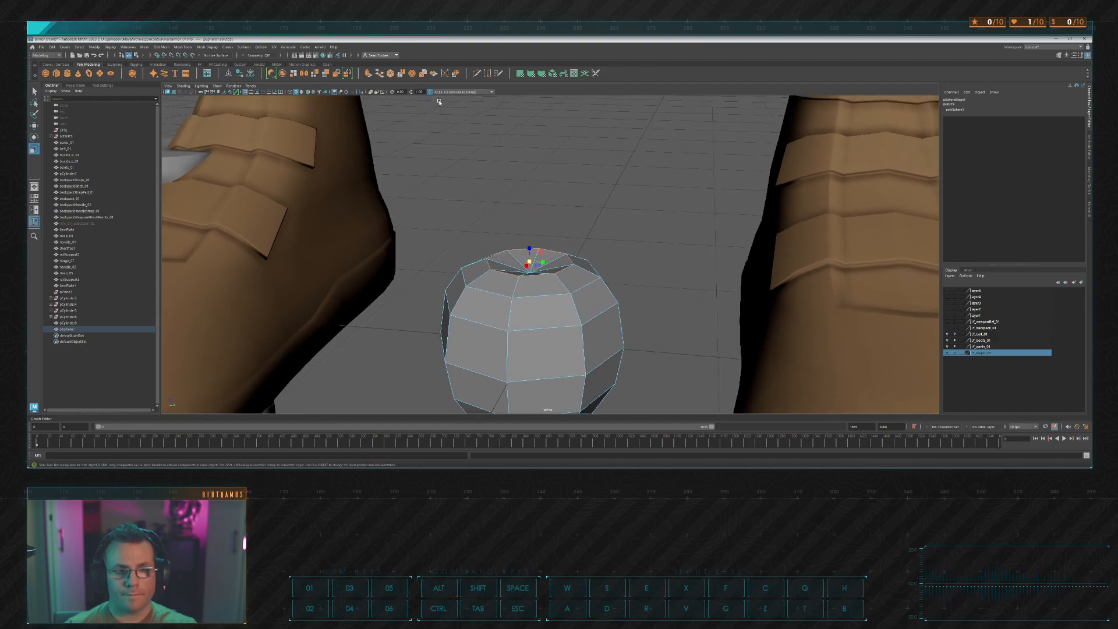
Step: Bevel the edge loop around the dimple and slightly scale the inner rim loop
{"action": "left_click", "coordinate": [390, 73]}
{"action": "left_click_drag", "start_coordinate": [781, 265], "coordinate": [784, 266]}
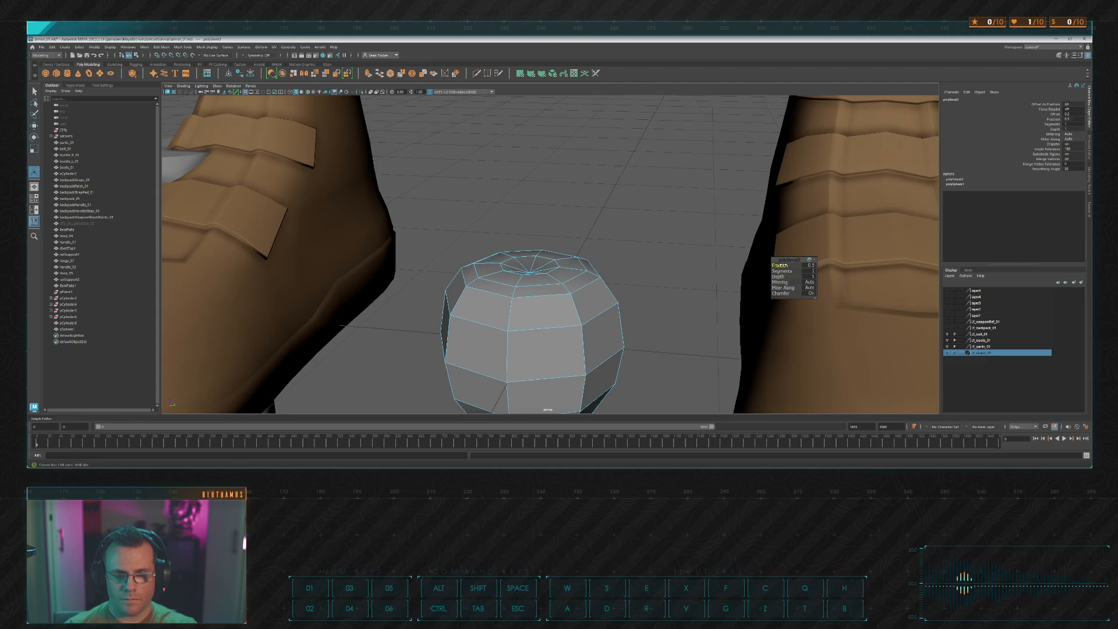
{"action": "left_click", "coordinate": [552, 270]}
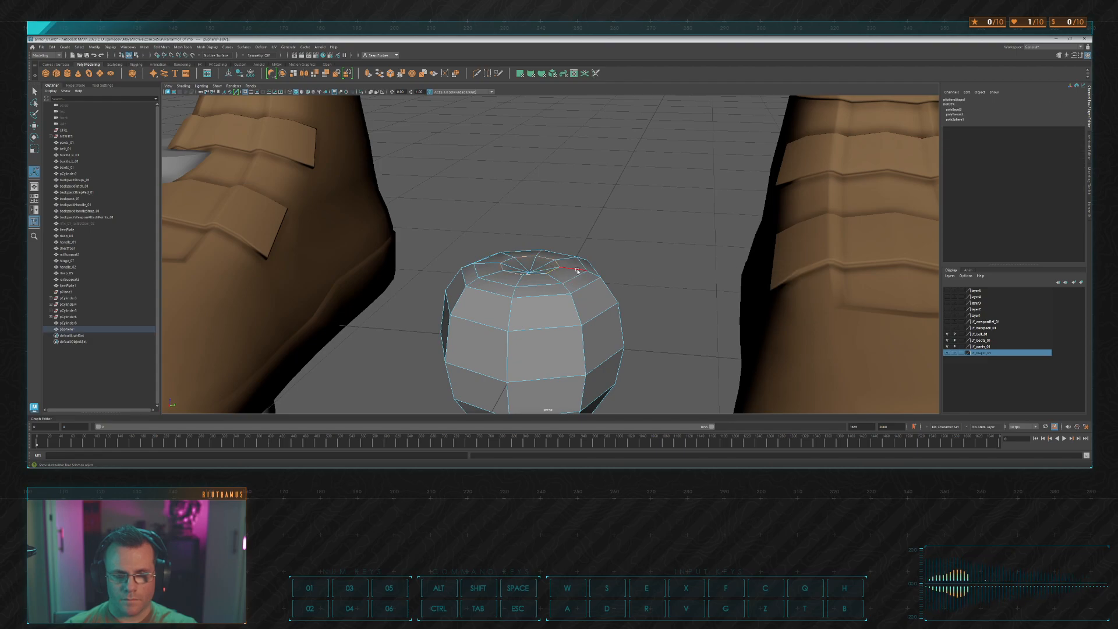
{"action": "key", "text": "r"}
{"action": "left_click_drag", "start_coordinate": [529, 264], "coordinate": [532, 265]}
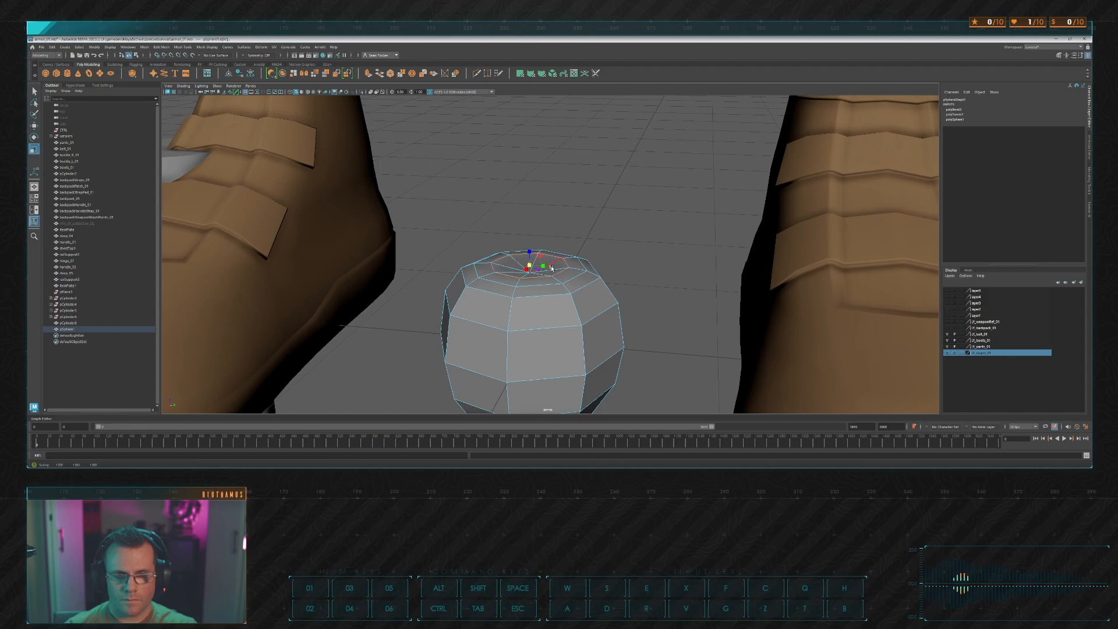
Step: Delete the ring of triangular faces at the sphere's bottom pole to leave an octagonal hole
{"action": "left_click_drag", "start_coordinate": [639, 247], "coordinate": [597, 242], "text": "alt"}
{"action": "left_click", "coordinate": [596, 243]}
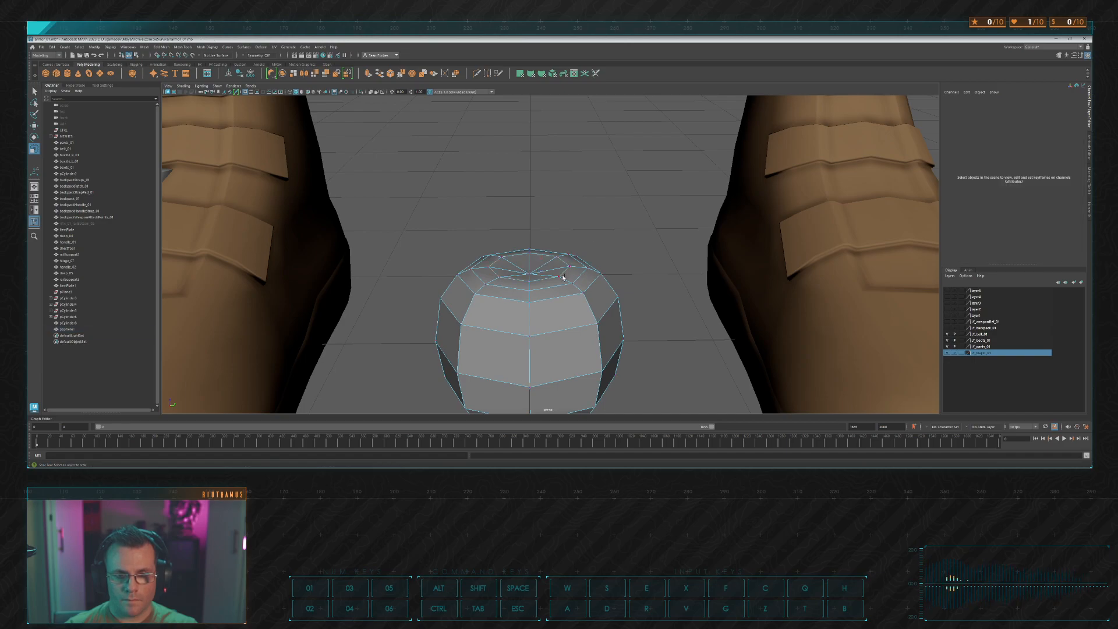
{"action": "scroll", "coordinate": [524, 279], "scroll_direction": "up", "scroll_amount": 3}
{"action": "left_click", "coordinate": [524, 281]}
{"action": "left_click_drag", "start_coordinate": [524, 280], "coordinate": [582, 260], "text": "alt"}
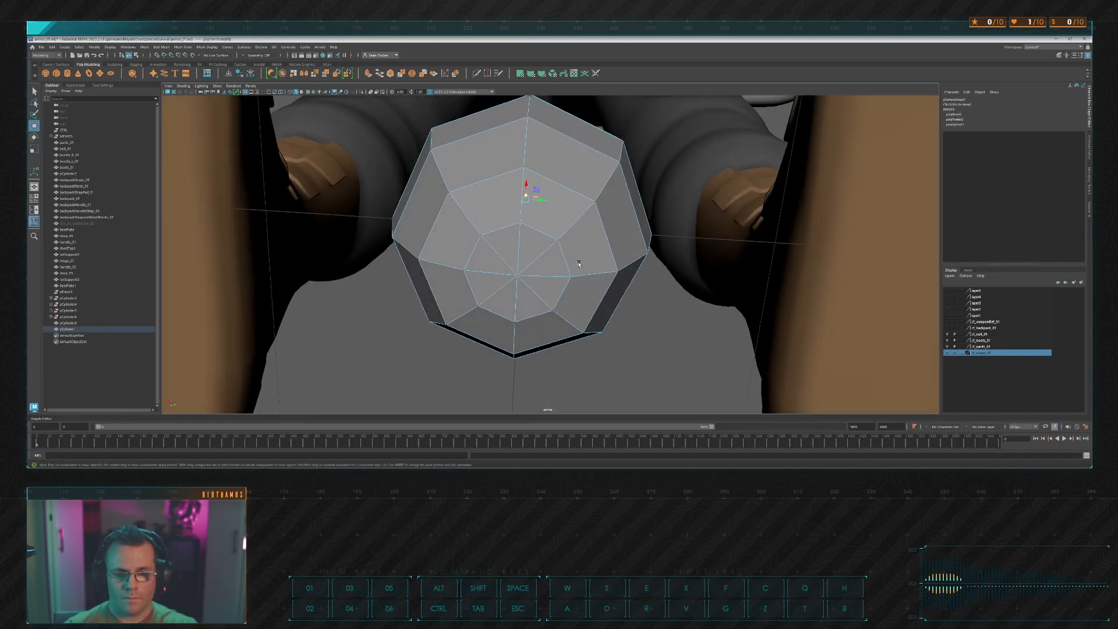
{"action": "key", "text": "F11"}
{"action": "left_click_drag", "start_coordinate": [504, 250], "coordinate": [536, 285]}
{"action": "left_click_drag", "start_coordinate": [537, 285], "coordinate": [685, 300], "text": "alt"}
{"action": "key", "text": "Delete"}
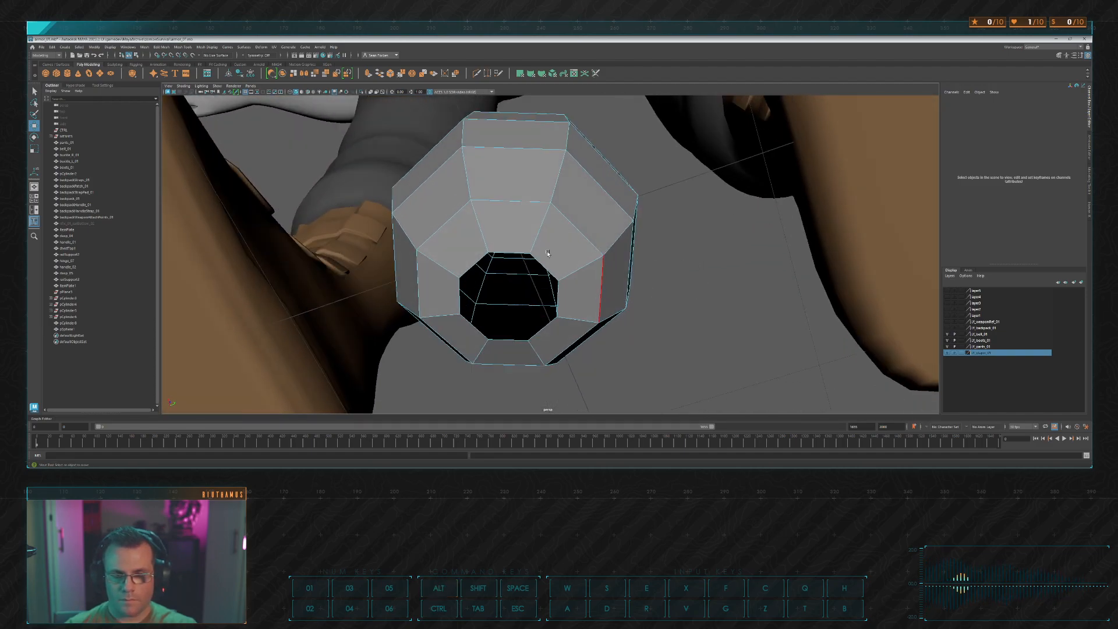
Step: Try to extrude the bottom hole's border edges with Keep Faces Together off, adjusting the thickness and offset
{"action": "left_click", "coordinate": [518, 254]}
{"action": "left_click", "coordinate": [560, 306], "text": "shift"}
{"action": "left_click", "coordinate": [542, 333], "text": "shift"}
{"action": "left_click", "coordinate": [506, 341], "text": "shift"}
{"action": "left_click", "coordinate": [468, 337], "text": "shift"}
{"action": "left_click", "coordinate": [457, 300], "text": "shift"}
{"action": "left_click", "coordinate": [469, 265], "text": "shift"}
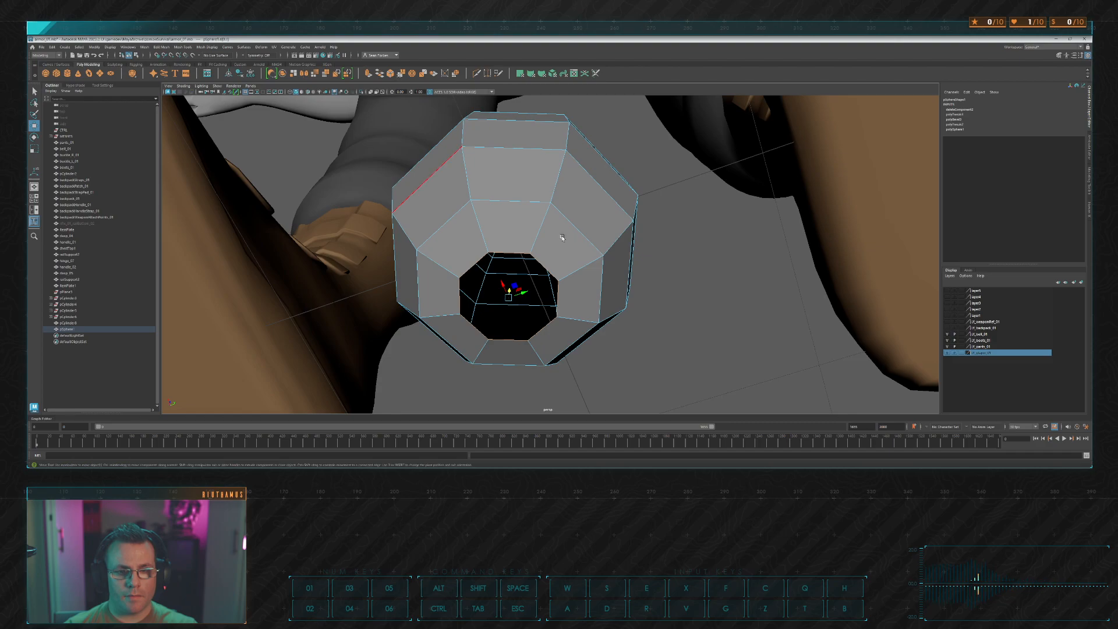
{"action": "left_click", "coordinate": [368, 73]}
{"action": "left_click_drag", "start_coordinate": [744, 259], "coordinate": [721, 252], "text": "alt"}
{"action": "left_click", "coordinate": [829, 288]}
{"action": "left_click_drag", "start_coordinate": [783, 265], "coordinate": [789, 266]}
{"action": "left_click_drag", "start_coordinate": [702, 269], "coordinate": [700, 241], "text": "alt"}
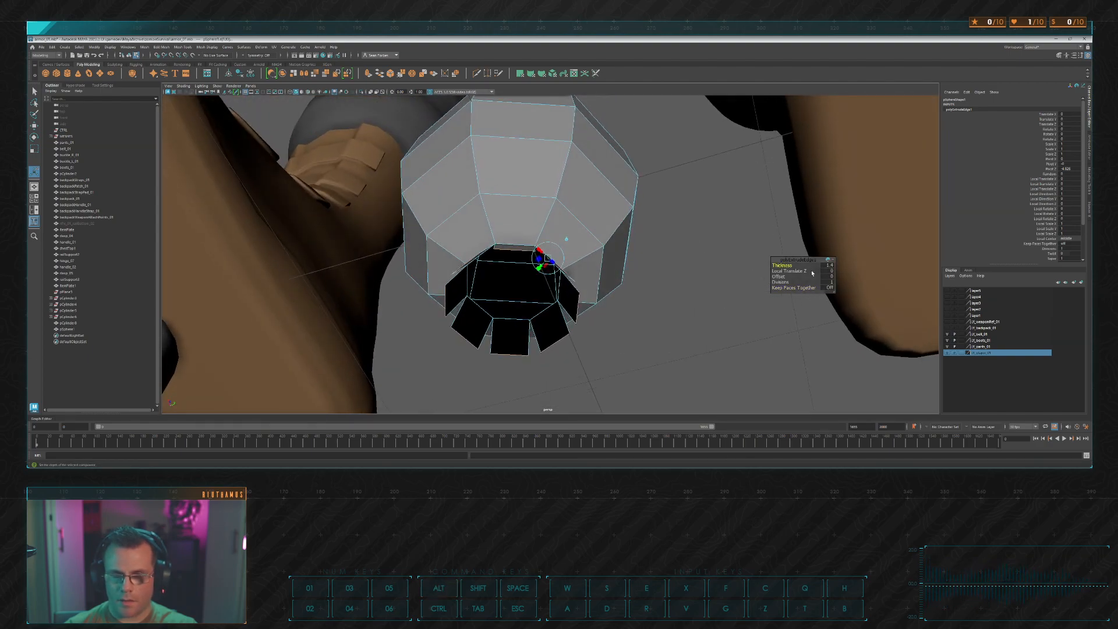
{"action": "left_click_drag", "start_coordinate": [780, 276], "coordinate": [787, 278]}
{"action": "left_click_drag", "start_coordinate": [660, 247], "coordinate": [660, 285], "text": "alt"}
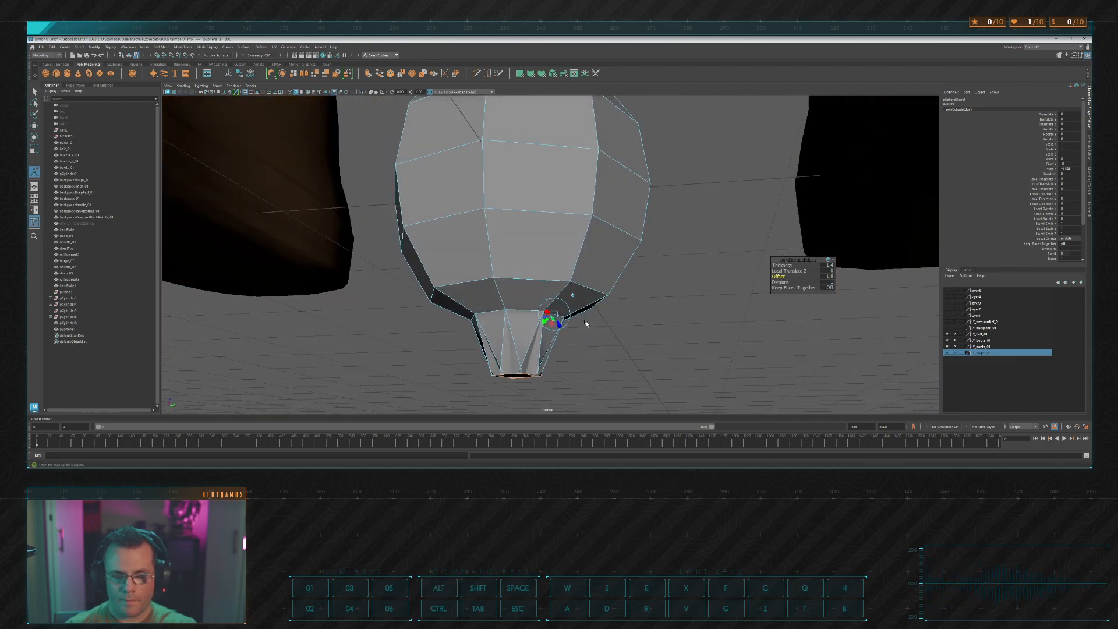
Step: Try moving the extruded bottom edges up into the sphere, and undo the move and the extrusion
{"action": "key", "text": "w"}
{"action": "left_click_drag", "start_coordinate": [519, 360], "coordinate": [547, 285]}
{"action": "scroll", "coordinate": [538, 275], "scroll_direction": "up", "scroll_amount": 5}
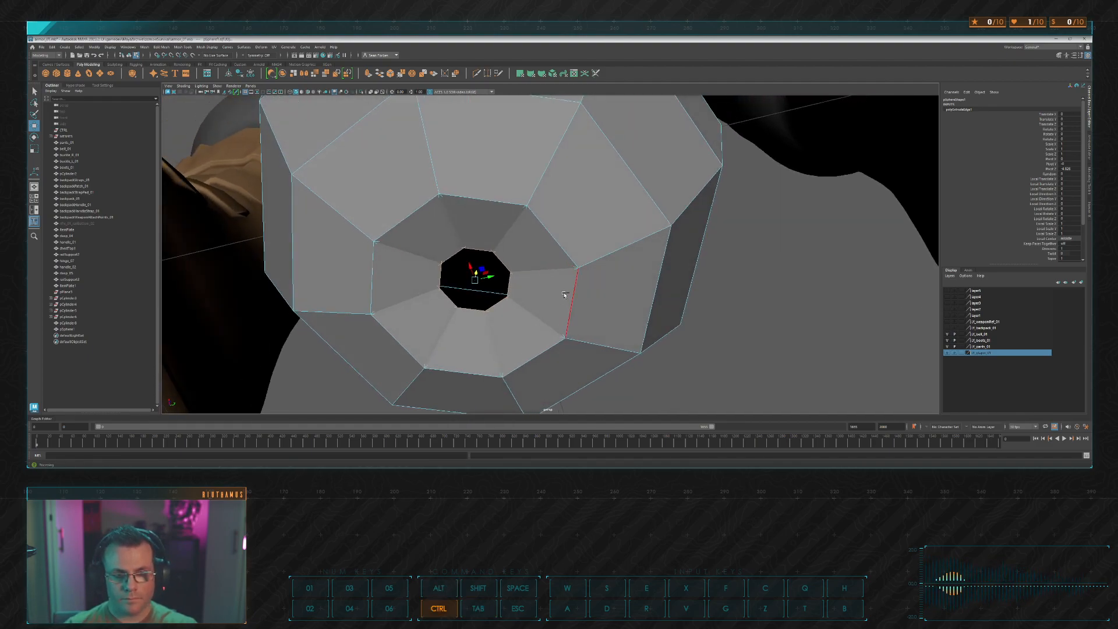
{"action": "key", "text": "ctrl+z"}
{"action": "key", "text": "ctrl+z"}
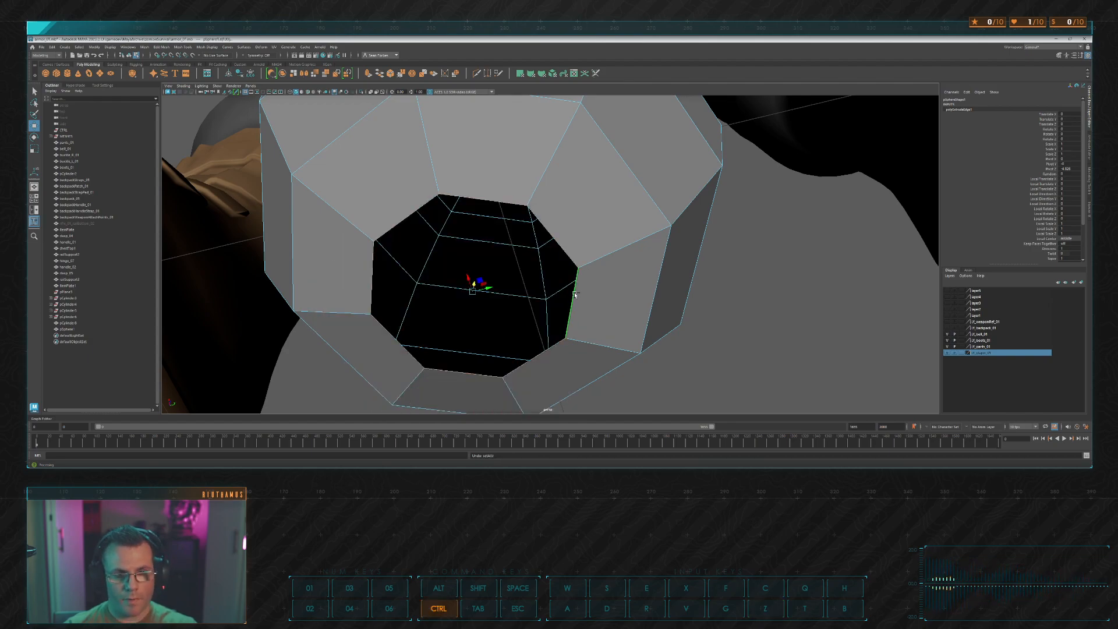
Step: Try moving the bottom hole's unextruded border edges, and undo the move
{"action": "key", "text": "ctrl+z"}
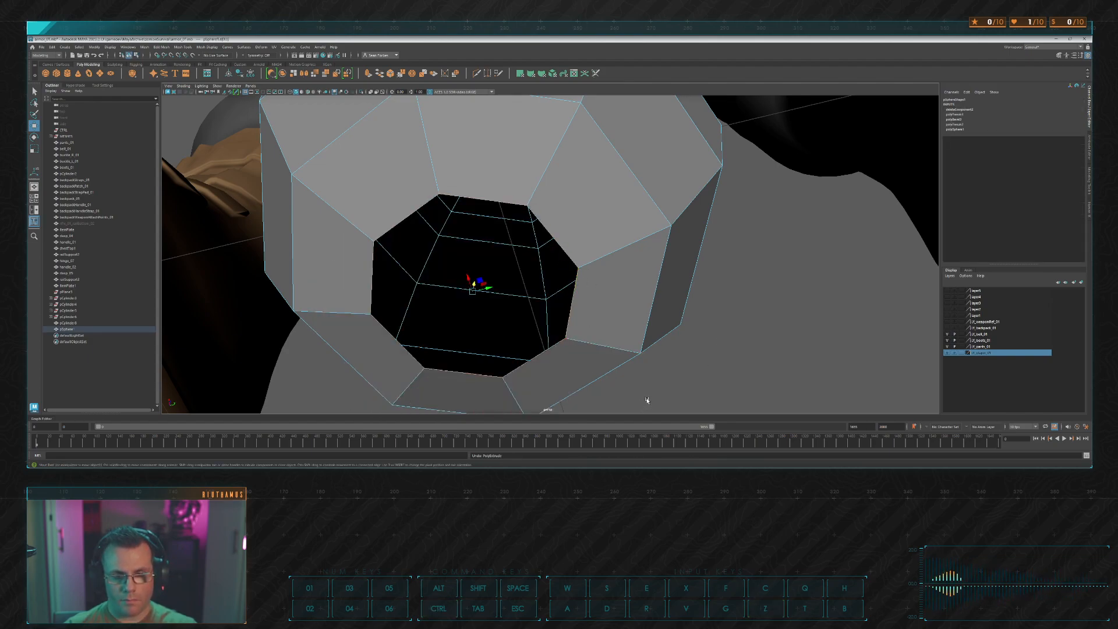
{"action": "left_click_drag", "start_coordinate": [474, 284], "coordinate": [487, 274]}
{"action": "key", "text": "ctrl+z"}
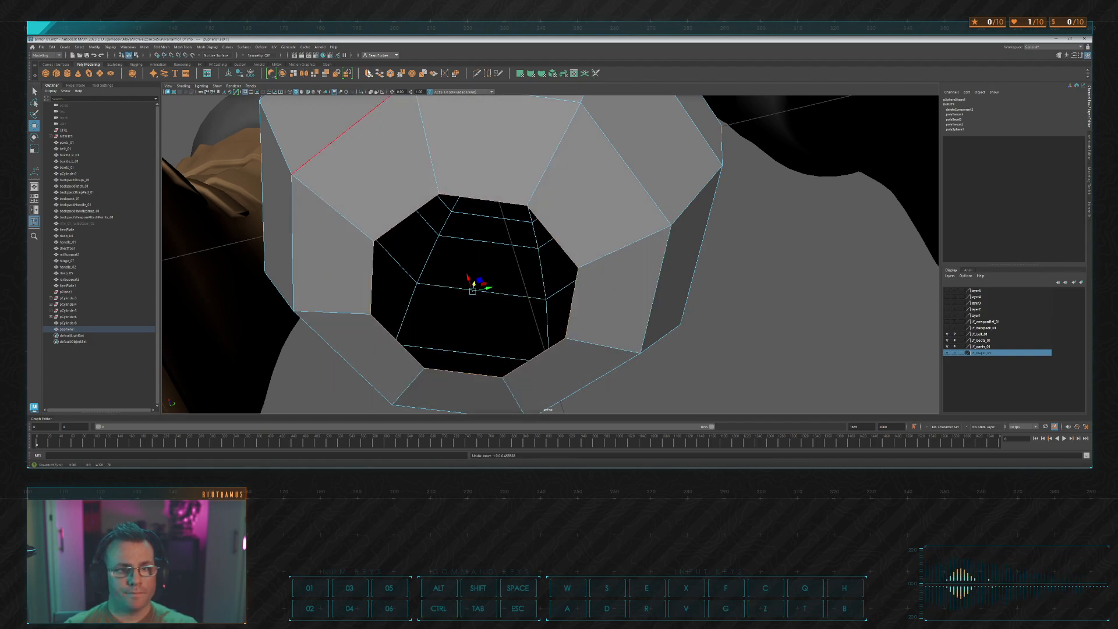
Step: Extrude the bottom hole's border edges and scale the new edges inward until they meet at the centre
{"action": "key", "text": "ctrl+e"}
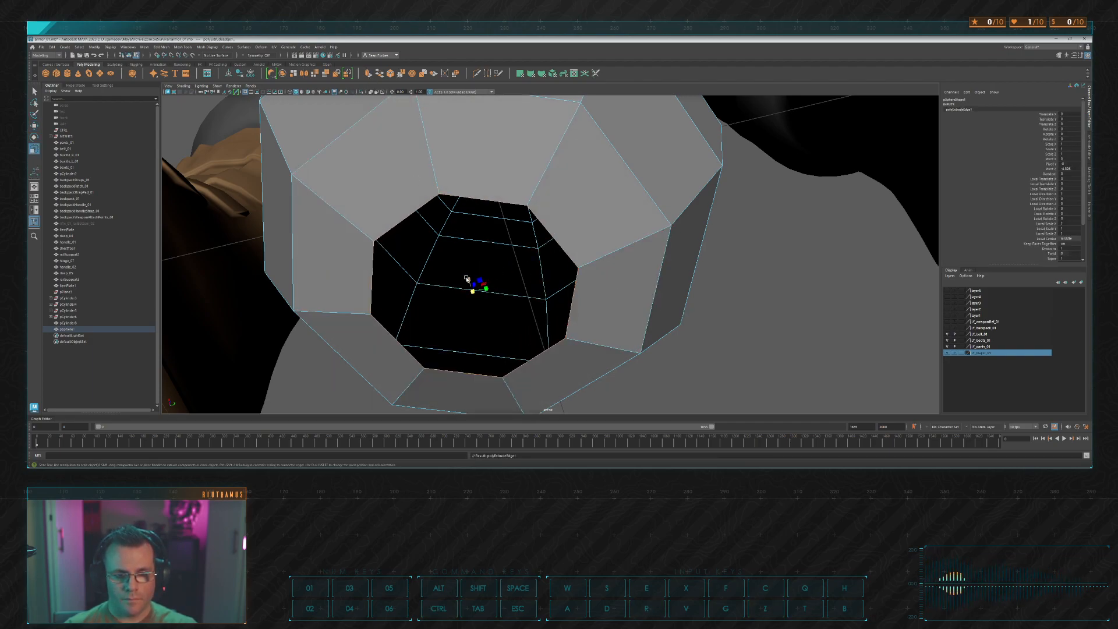
{"action": "left_click_drag", "start_coordinate": [467, 278], "coordinate": [495, 331]}
{"action": "left_click_drag", "start_coordinate": [469, 282], "coordinate": [510, 273], "text": "alt"}
{"action": "key", "text": "w"}
Step: Merge the collapsed vertices at the bottom centre and move the merged vertex up to form a shallow dimple
{"action": "right_click_drag", "start_coordinate": [717, 294], "coordinate": [655, 294]}
{"action": "left_click_drag", "start_coordinate": [503, 280], "coordinate": [535, 237]}
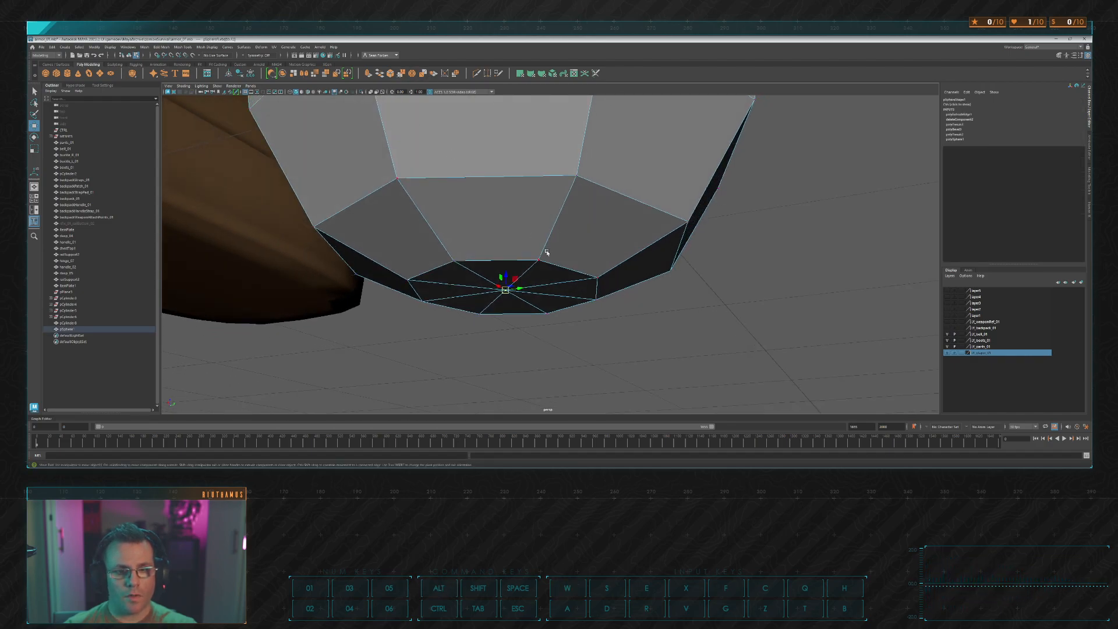
{"action": "right_click_drag", "start_coordinate": [535, 237], "coordinate": [535, 213], "text": "shift"}
{"action": "key", "text": "w"}
{"action": "left_click_drag", "start_coordinate": [505, 274], "coordinate": [581, 233]}
{"action": "scroll", "coordinate": [536, 264], "scroll_direction": "down", "scroll_amount": 3}
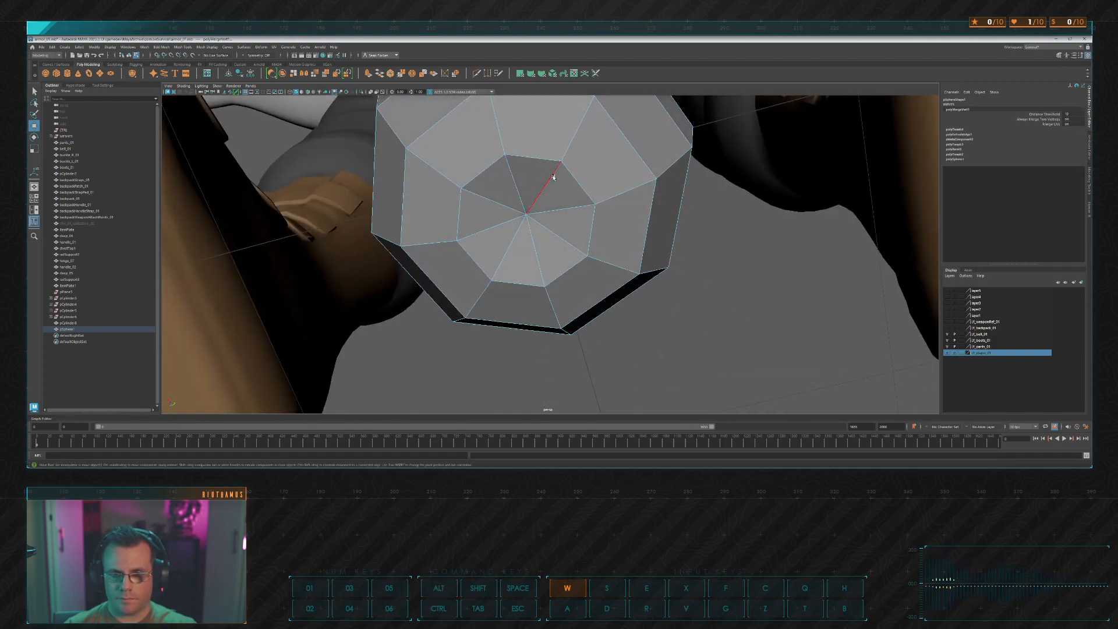
{"action": "left_click", "coordinate": [526, 215]}
{"action": "left_click_drag", "start_coordinate": [552, 221], "coordinate": [521, 276], "text": "alt"}
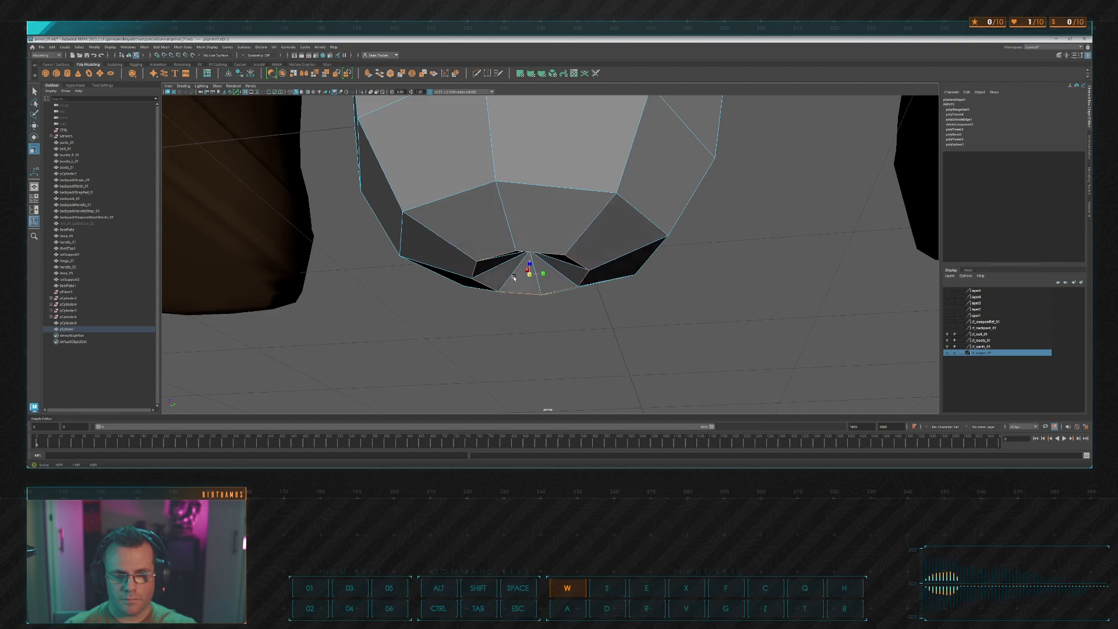
{"action": "right_click_drag", "start_coordinate": [709, 296], "coordinate": [742, 278]}
{"action": "left_click", "coordinate": [740, 281]}
{"action": "left_click_drag", "start_coordinate": [729, 290], "coordinate": [572, 295], "text": "alt"}
{"action": "left_click", "coordinate": [571, 294]}
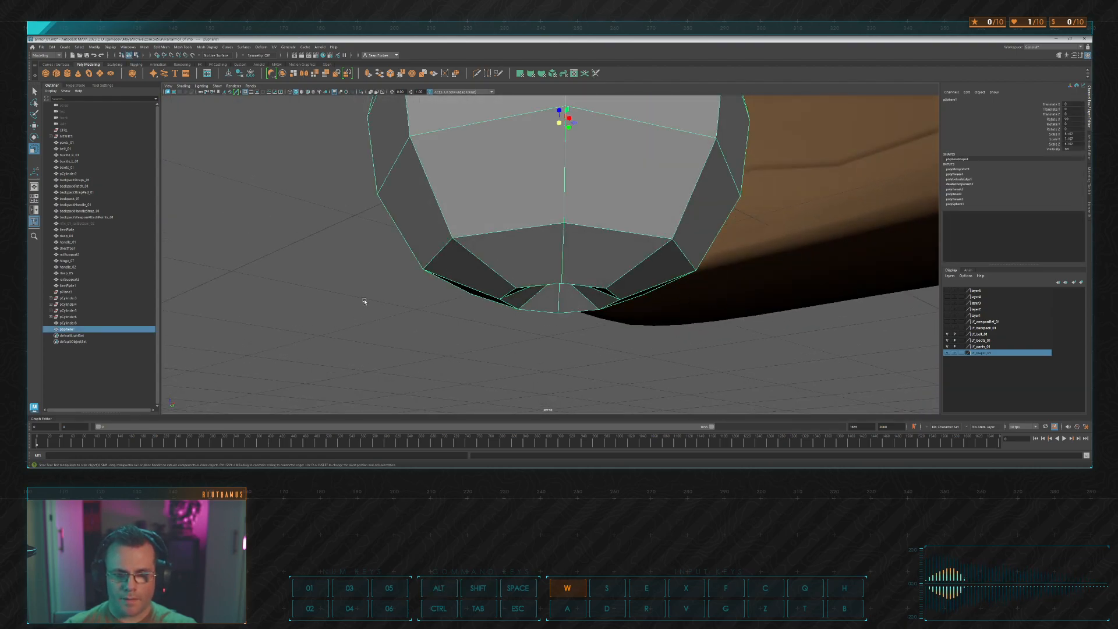
{"action": "right_click_drag", "start_coordinate": [571, 294], "coordinate": [336, 293]}
{"action": "left_click_drag", "start_coordinate": [337, 293], "coordinate": [517, 245], "text": "alt"}
{"action": "left_click", "coordinate": [547, 275]}
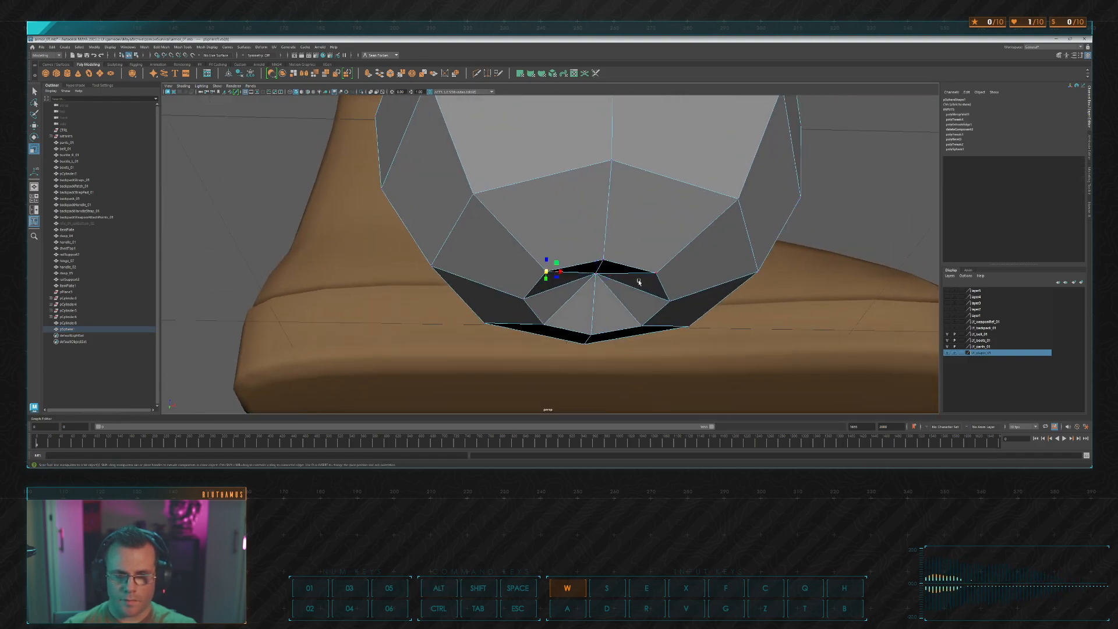
{"action": "left_click", "coordinate": [602, 257], "text": "shift"}
{"action": "left_click_drag", "start_coordinate": [661, 292], "coordinate": [560, 247], "text": "alt"}
{"action": "left_click", "coordinate": [612, 226], "text": "shift"}
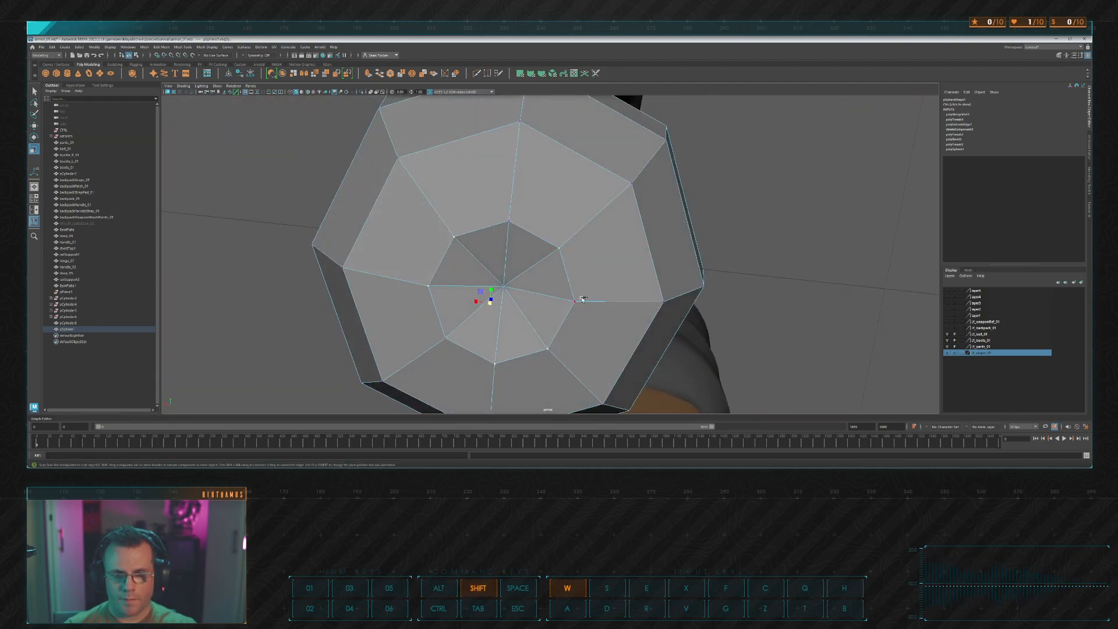
{"action": "left_click_drag", "start_coordinate": [585, 300], "coordinate": [606, 257], "text": "alt"}
{"action": "key", "text": "ctrl+z"}
{"action": "key", "text": "ctrl+z"}
{"action": "key", "text": "ctrl+z"}
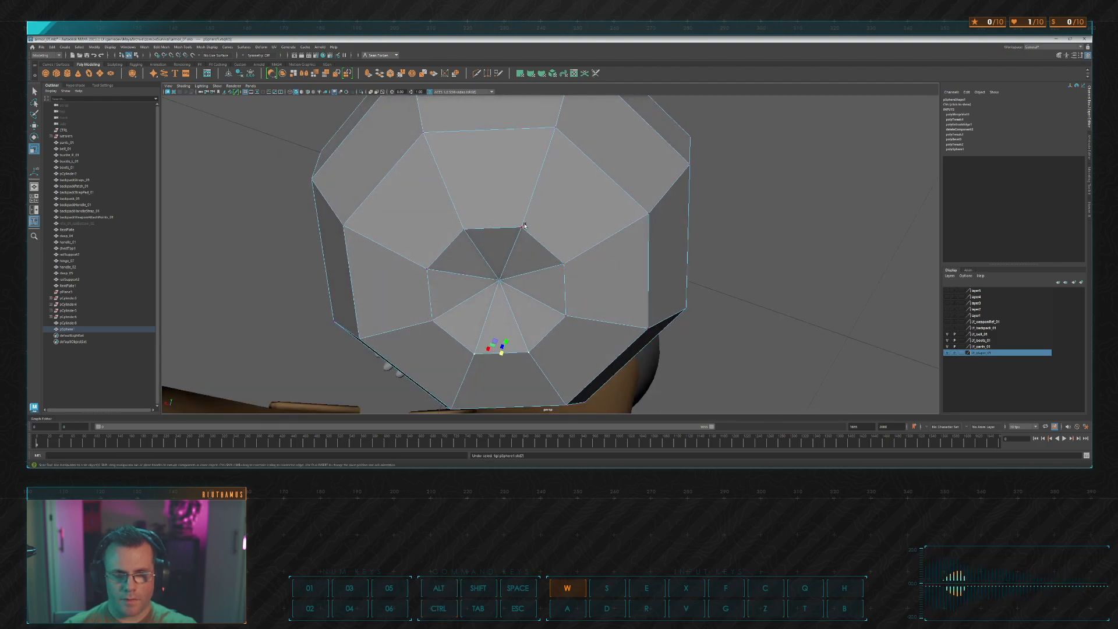
{"action": "left_click", "coordinate": [738, 281]}
Step: Select every other vertex around the bottom rim and move the four vertices down to form small bumps
{"action": "left_click", "coordinate": [522, 226]}
{"action": "left_click", "coordinate": [566, 315], "text": "shift"}
{"action": "left_click", "coordinate": [472, 355], "text": "shift"}
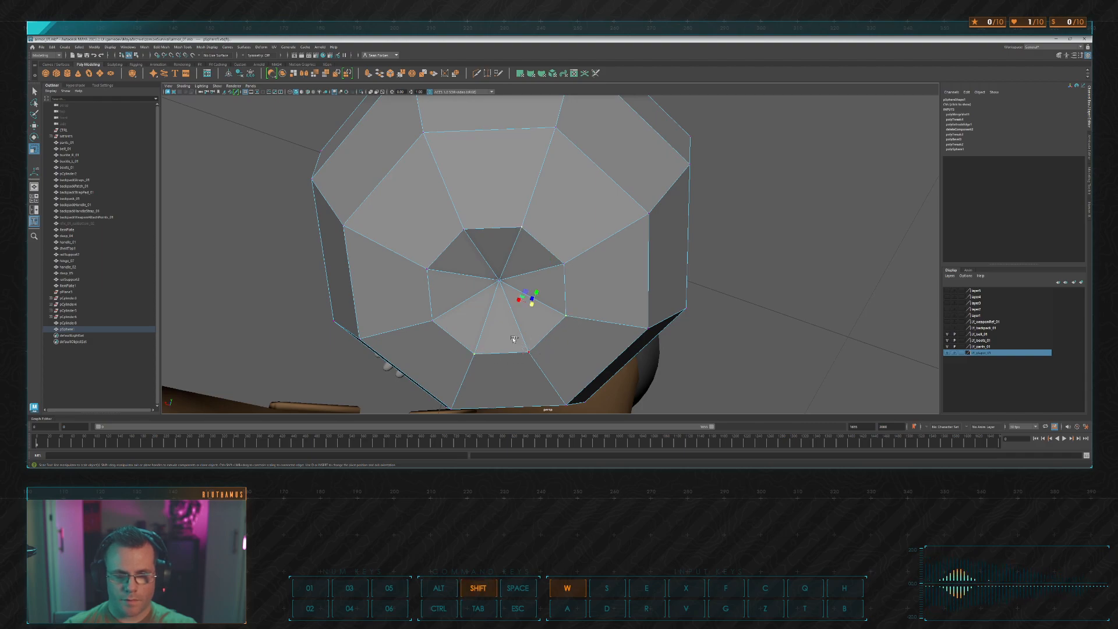
{"action": "left_click", "coordinate": [431, 272], "text": "shift"}
{"action": "left_click_drag", "start_coordinate": [532, 286], "coordinate": [713, 302], "text": "alt"}
{"action": "key", "text": "w"}
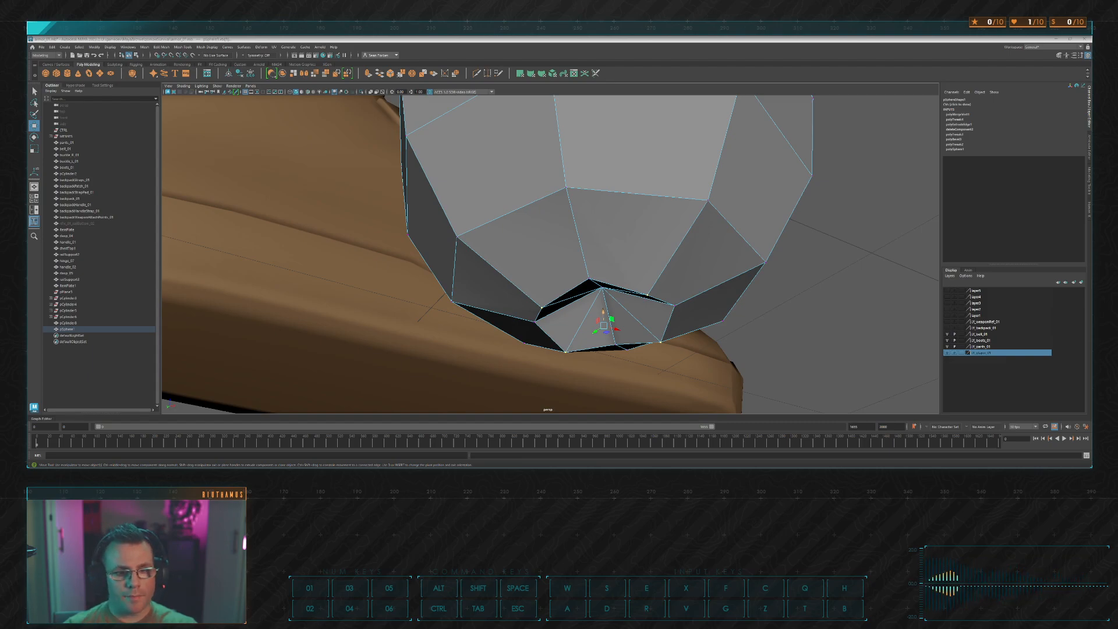
{"action": "left_click_drag", "start_coordinate": [721, 205], "coordinate": [726, 265], "text": "alt"}
{"action": "key", "text": "ctrl+z"}
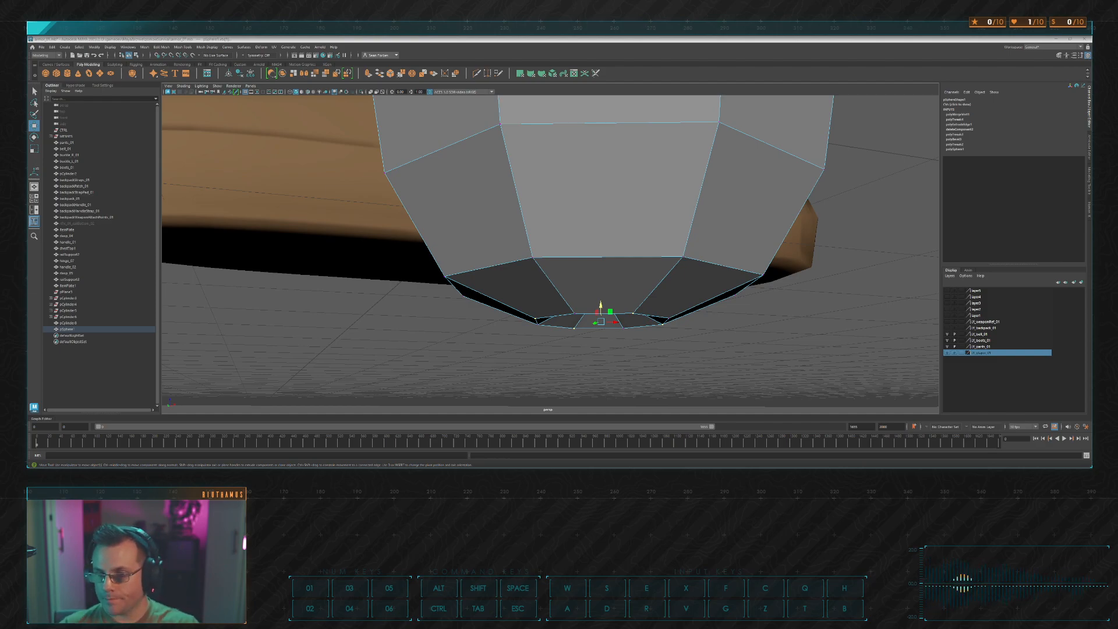
Step: Select the vertices of the sphere's top part and rotate them slightly so the top is tilted
{"action": "left_click_drag", "start_coordinate": [667, 271], "coordinate": [722, 236], "text": "alt"}
{"action": "left_click", "coordinate": [814, 269]}
{"action": "left_click_drag", "start_coordinate": [813, 269], "coordinate": [587, 245], "text": "alt"}
{"action": "scroll", "coordinate": [593, 242], "scroll_direction": "up", "scroll_amount": 5}
{"action": "left_click", "coordinate": [588, 245]}
{"action": "left_click_drag", "start_coordinate": [617, 188], "coordinate": [645, 206], "text": "alt"}
{"action": "right_click_drag", "start_coordinate": [645, 206], "coordinate": [603, 211]}
{"action": "mouse_move", "coordinate": [608, 225]}
{"action": "left_mouse_down", "text": "alt"}
{"action": "mouse_move", "coordinate": [639, 210]}
{"action": "mouse_move", "coordinate": [594, 230]}
{"action": "mouse_move", "coordinate": [625, 217]}
{"action": "left_mouse_up", "text": "alt"}
{"action": "left_click_drag", "start_coordinate": [417, 159], "coordinate": [655, 216]}
{"action": "mouse_move", "coordinate": [541, 187]}
{"action": "left_mouse_down", "text": "alt"}
{"action": "mouse_move", "coordinate": [582, 192]}
{"action": "mouse_move", "coordinate": [547, 190]}
{"action": "mouse_move", "coordinate": [557, 191]}
{"action": "left_mouse_up", "text": "alt"}
{"action": "left_click_drag", "start_coordinate": [580, 195], "coordinate": [585, 184], "text": "alt"}
{"action": "left_click_drag", "start_coordinate": [456, 182], "coordinate": [640, 240]}
{"action": "left_click_drag", "start_coordinate": [552, 199], "coordinate": [538, 224]}
{"action": "key", "text": "ctrl+z"}
{"action": "key", "text": "r"}
{"action": "key", "text": "e"}
{"action": "key", "text": "w"}
Step: Try rotating the selection at the sphere's bottom, and undo the rotation
{"action": "left_click_drag", "start_coordinate": [560, 217], "coordinate": [458, 268], "text": "alt"}
{"action": "left_click_drag", "start_coordinate": [532, 302], "coordinate": [623, 278], "text": "alt"}
{"action": "key", "text": "e"}
{"action": "key", "text": "ctrl+z"}
Step: Tilt the edge loop just above the sphere's bottom rim slightly and shift it sideways, using an orthographic view
{"action": "right_click_drag", "start_coordinate": [534, 281], "coordinate": [535, 256]}
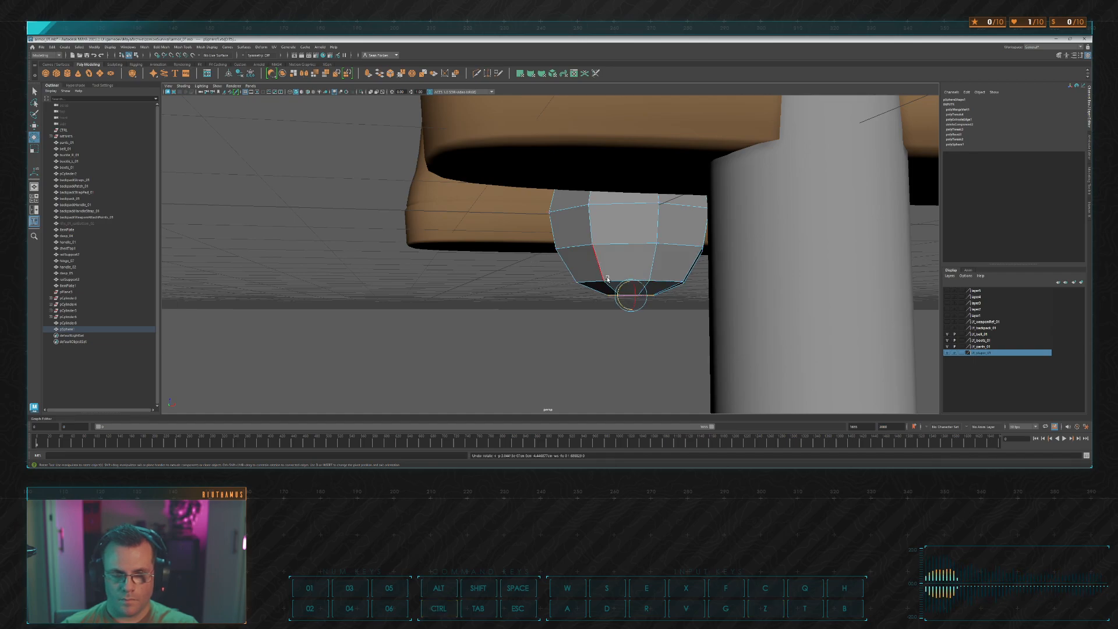
{"action": "double_click", "coordinate": [584, 283]}
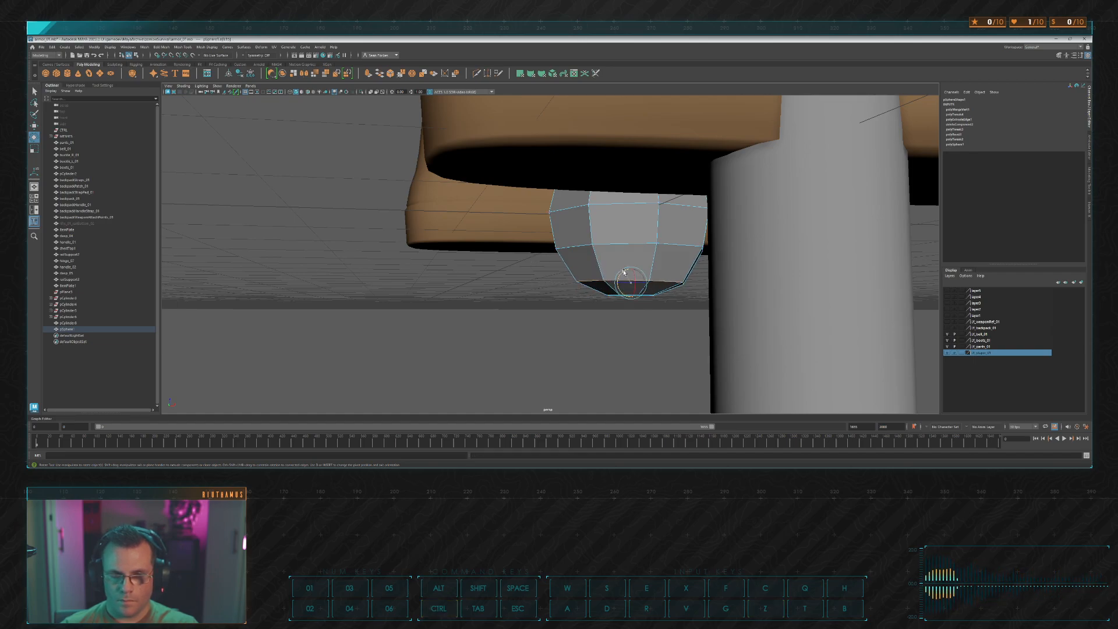
{"action": "left_click_drag", "start_coordinate": [675, 273], "coordinate": [656, 280], "text": "alt"}
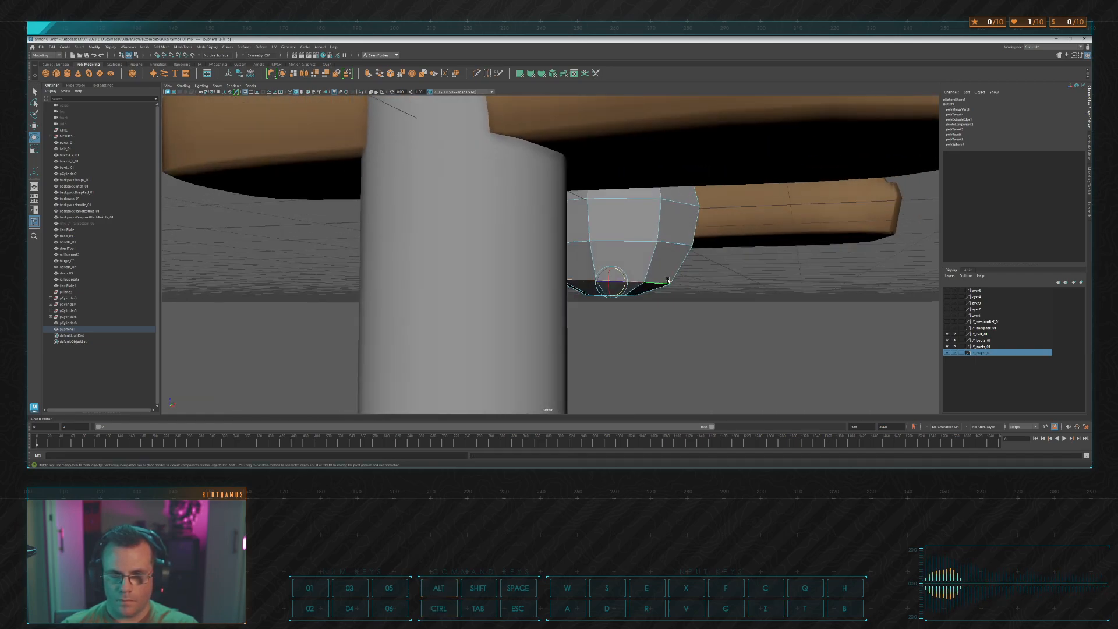
{"action": "key", "text": "space"}
{"action": "key", "text": "space"}
{"action": "middle_click_drag", "start_coordinate": [777, 371], "coordinate": [743, 287], "text": "alt"}
{"action": "scroll", "coordinate": [626, 283], "scroll_direction": "up", "scroll_amount": 3}
{"action": "key", "text": "w"}
{"action": "key", "text": "space"}
{"action": "key", "text": "space"}
{"action": "scroll", "coordinate": [451, 290], "scroll_direction": "up", "scroll_amount": 4}
{"action": "middle_click_drag", "start_coordinate": [419, 285], "coordinate": [629, 233], "text": "alt"}
{"action": "scroll", "coordinate": [567, 290], "scroll_direction": "up", "scroll_amount": 4}
{"action": "left_click_drag", "start_coordinate": [506, 283], "coordinate": [505, 283]}
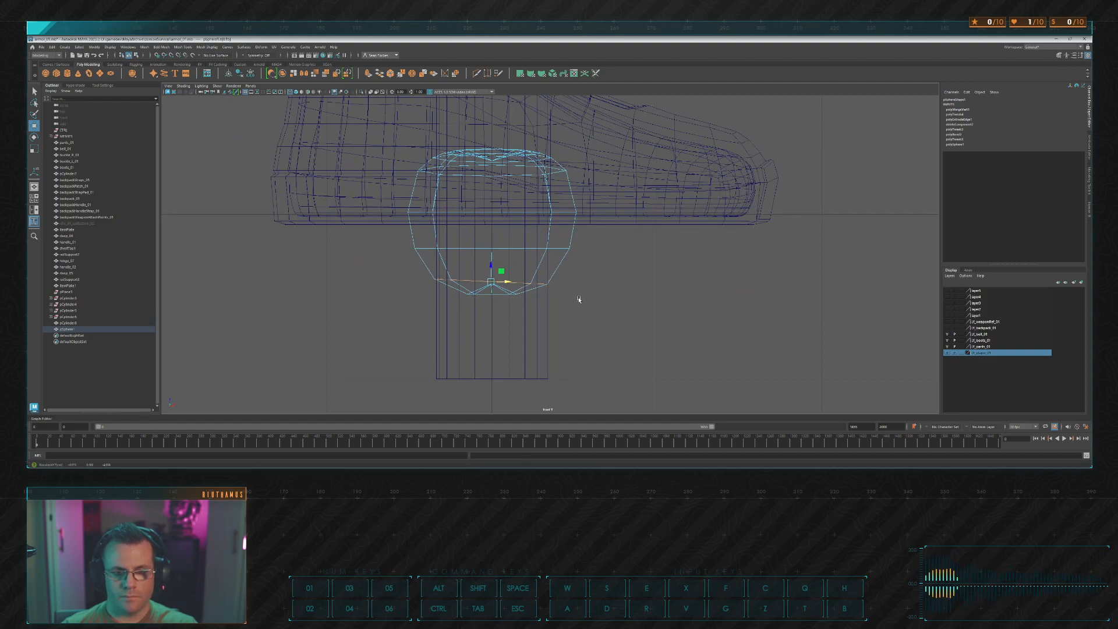
{"action": "key", "text": "space"}
{"action": "key", "text": "space"}
{"action": "left_click_drag", "start_coordinate": [736, 212], "coordinate": [661, 234], "text": "alt"}
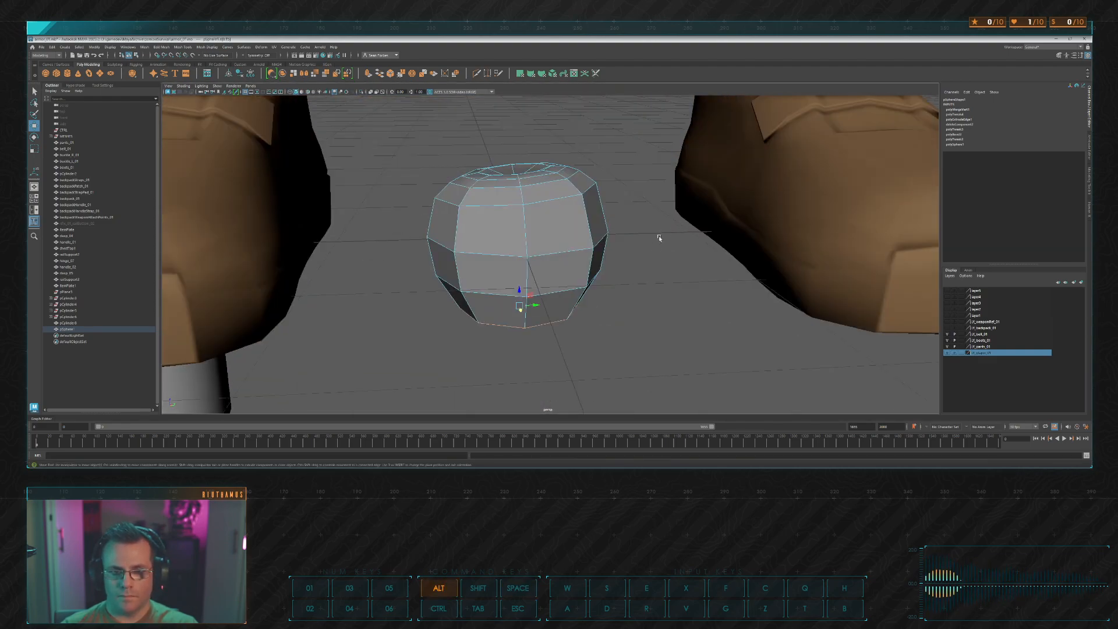
Step: Bevel the horizontal edge loop around the middle of the sphere
{"action": "key", "text": "F8"}
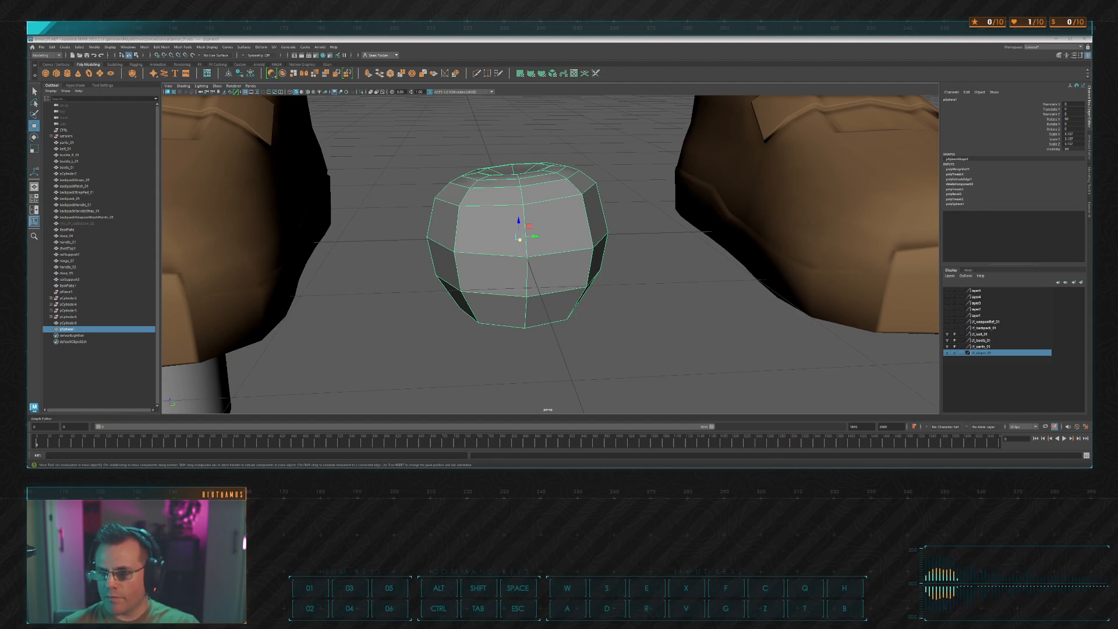
{"action": "key", "text": "alt+Tab"}
{"action": "left_click_drag", "start_coordinate": [654, 219], "coordinate": [644, 204], "text": "alt"}
{"action": "right_click_drag", "start_coordinate": [635, 198], "coordinate": [628, 190]}
{"action": "double_click", "coordinate": [550, 212]}
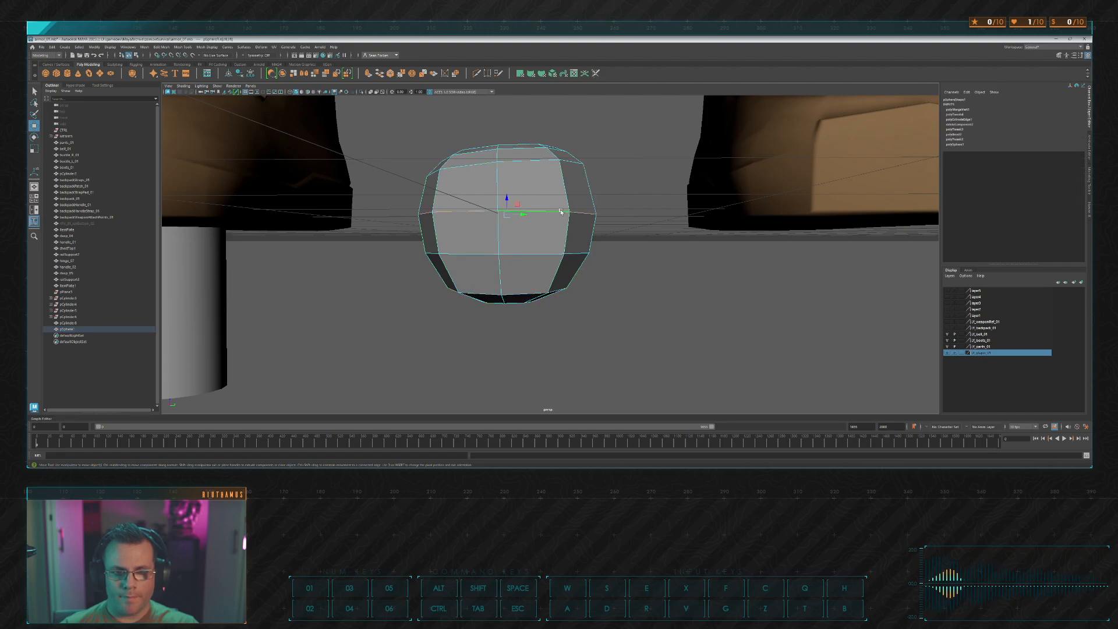
{"action": "left_click", "coordinate": [390, 75]}
{"action": "left_click_drag", "start_coordinate": [649, 212], "coordinate": [631, 194], "text": "alt"}
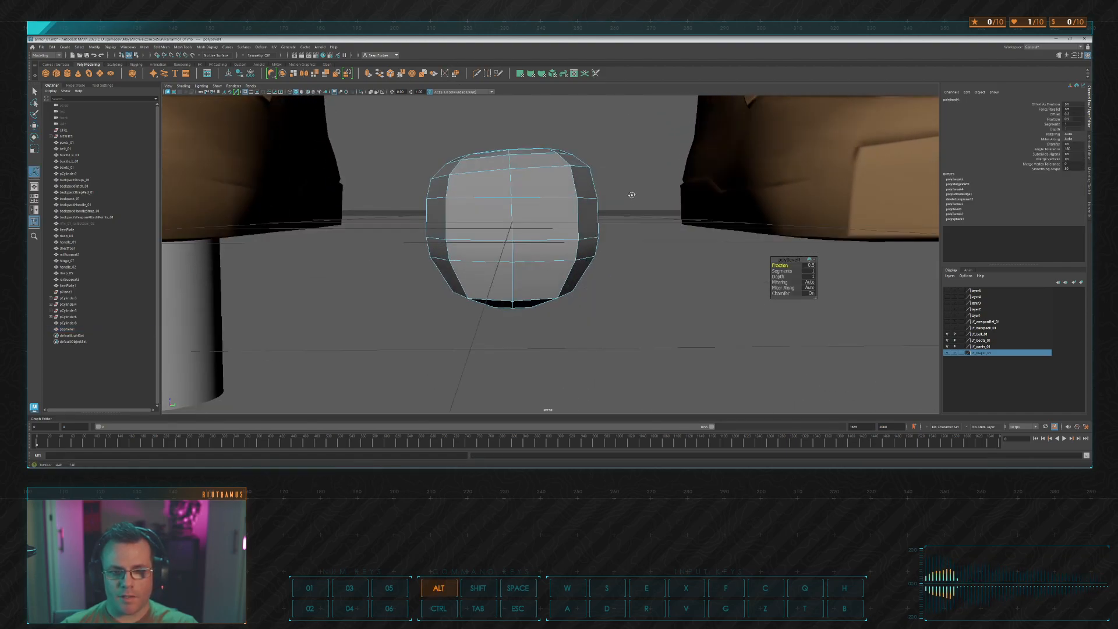
Step: Move the edge loop below the bevel down, and adjust the scale and height of the lower bevelled loop
{"action": "double_click", "coordinate": [532, 262]}
{"action": "key", "text": "w"}
{"action": "mouse_move", "coordinate": [512, 240]}
{"action": "left_mouse_down"}
{"action": "mouse_move", "coordinate": [507, 269]}
{"action": "mouse_move", "coordinate": [588, 260]}
{"action": "mouse_move", "coordinate": [521, 248]}
{"action": "mouse_move", "coordinate": [570, 254]}
{"action": "left_mouse_up"}
{"action": "key", "text": "r"}
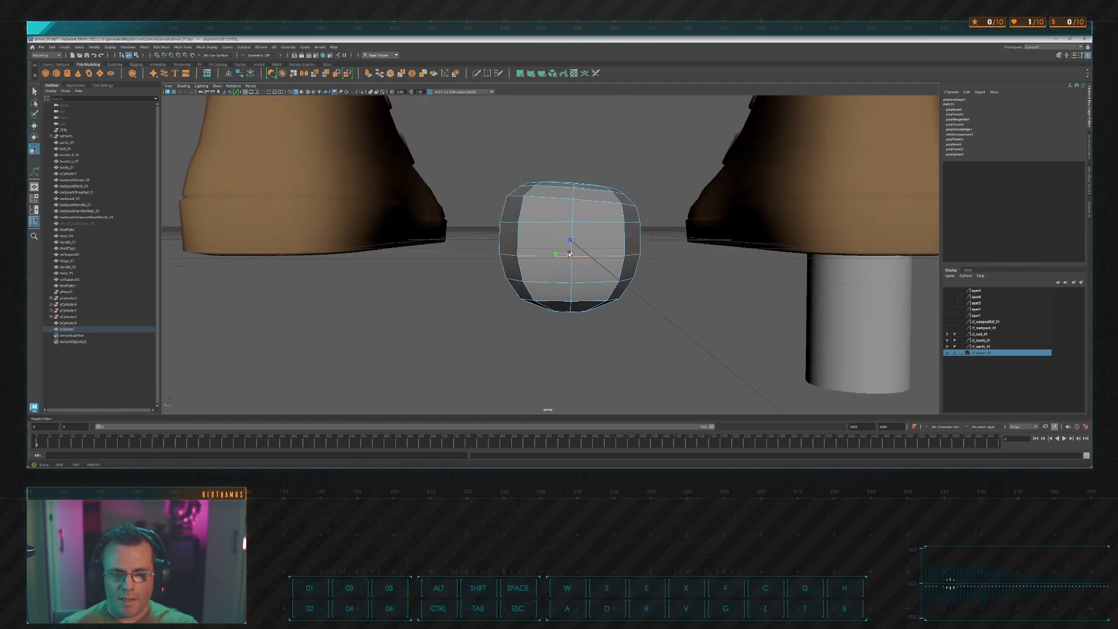
{"action": "key", "text": "w"}
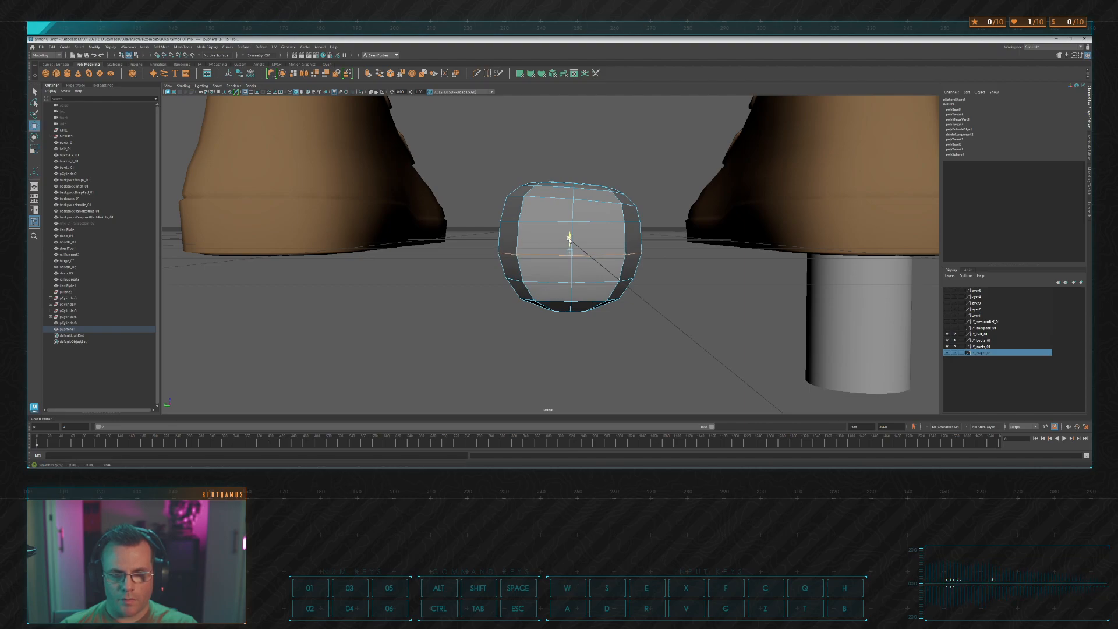
{"action": "left_click_drag", "start_coordinate": [567, 237], "coordinate": [490, 237], "text": "alt"}
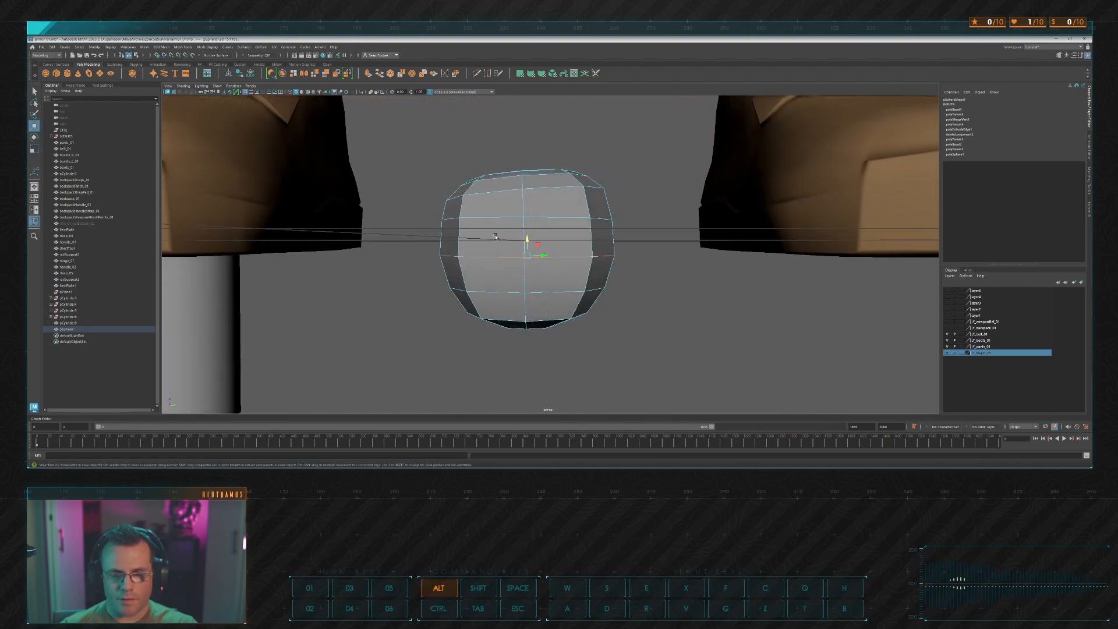
Step: Scale the vertices above the upper bevelled loop slightly inward in the side view, and deselect the sphere
{"action": "double_click", "coordinate": [527, 220]}
{"action": "key", "text": "r"}
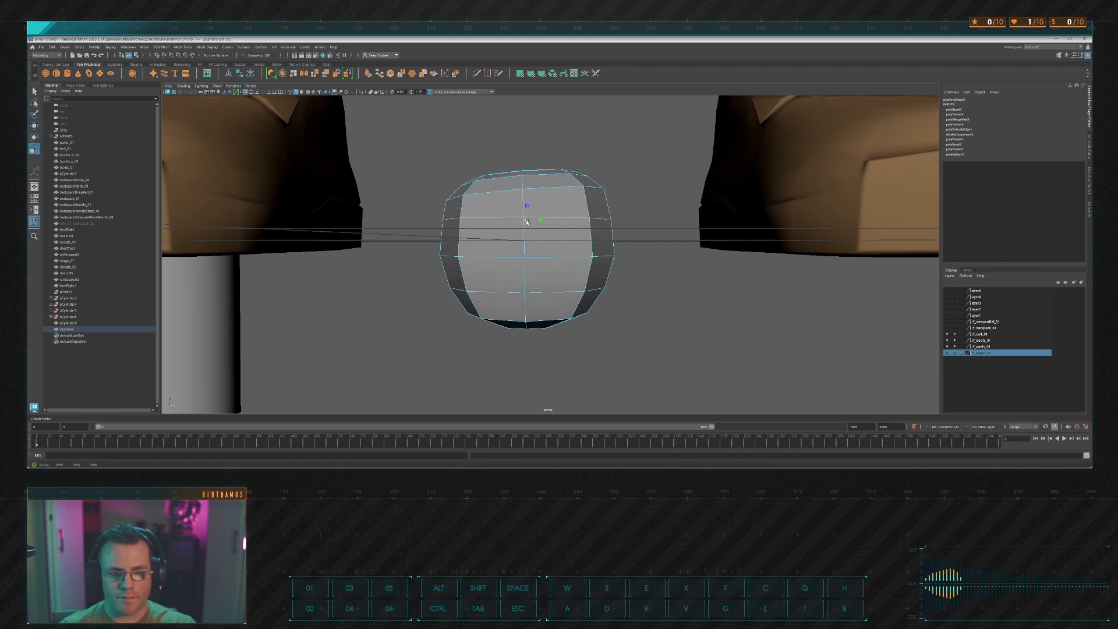
{"action": "key", "text": "space"}
{"action": "key", "text": "space"}
{"action": "middle_click_drag", "start_coordinate": [658, 235], "coordinate": [664, 334], "text": "alt"}
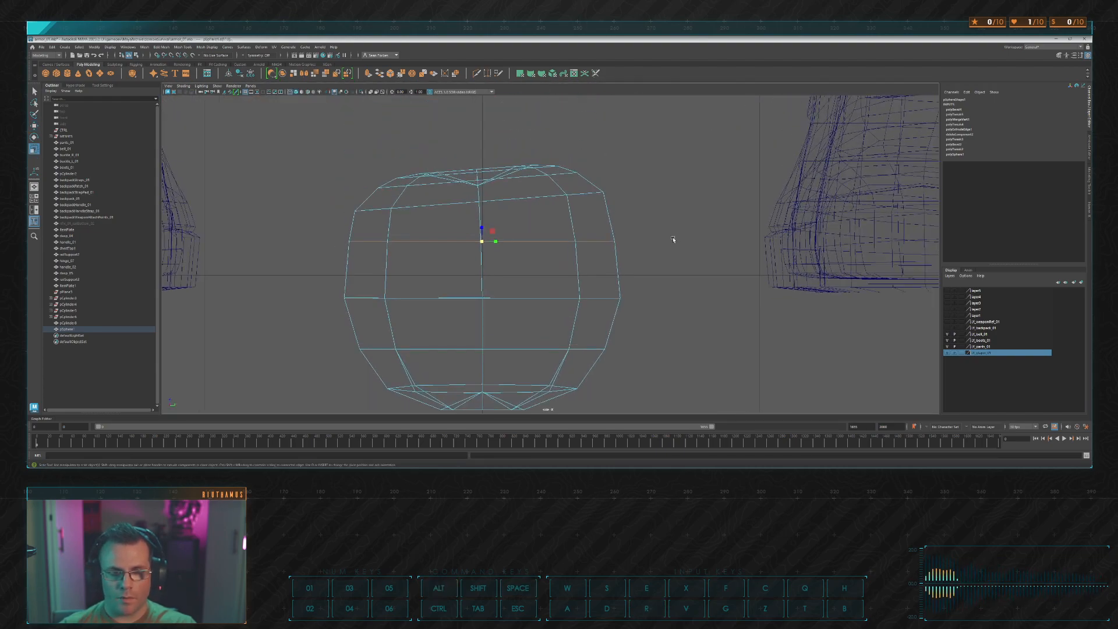
{"action": "key", "text": "F9"}
{"action": "left_click_drag", "start_coordinate": [321, 133], "coordinate": [699, 220]}
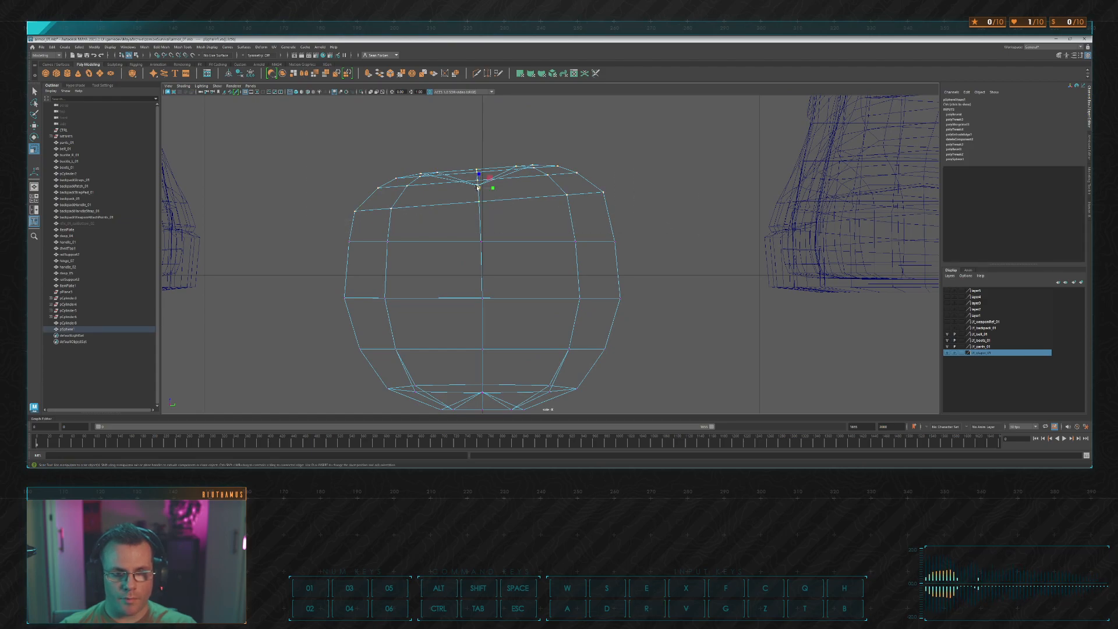
{"action": "left_click_drag", "start_coordinate": [478, 188], "coordinate": [471, 187]}
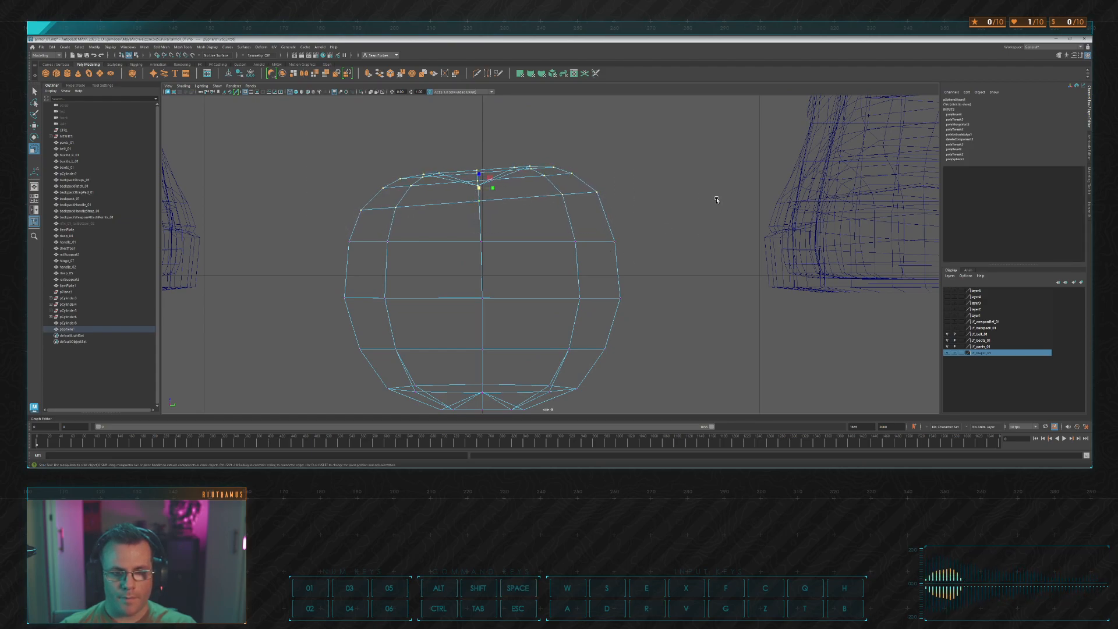
{"action": "key", "text": "space"}
{"action": "key", "text": "space"}
{"action": "left_click_drag", "start_coordinate": [706, 204], "coordinate": [698, 203], "text": "alt"}
{"action": "right_click_drag", "start_coordinate": [697, 202], "coordinate": [643, 197], "text": "alt"}
{"action": "left_click", "coordinate": [632, 193]}
{"action": "left_click_drag", "start_coordinate": [632, 192], "coordinate": [579, 200], "text": "alt"}
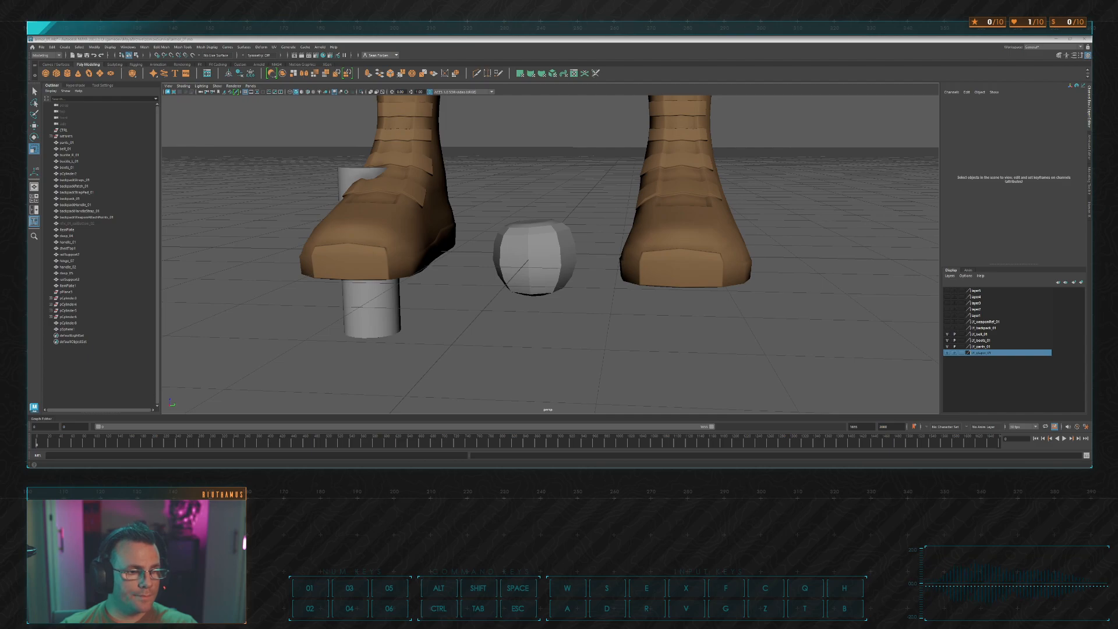
{"action": "key", "text": "ctrl"}
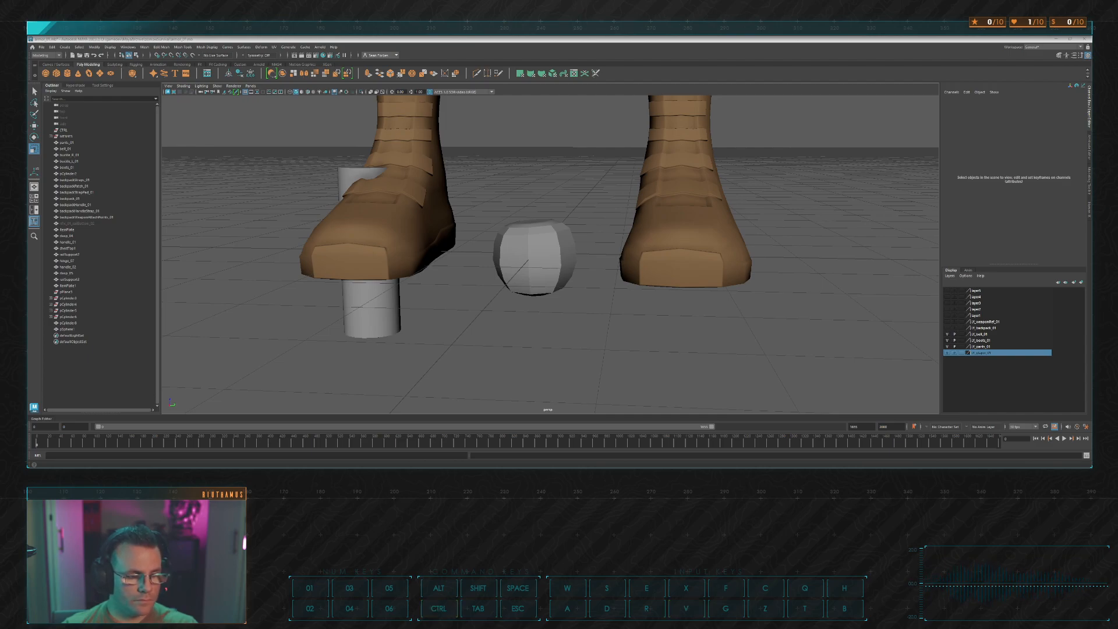
{"action": "key", "text": "shift"}
{"action": "key", "text": "r"}
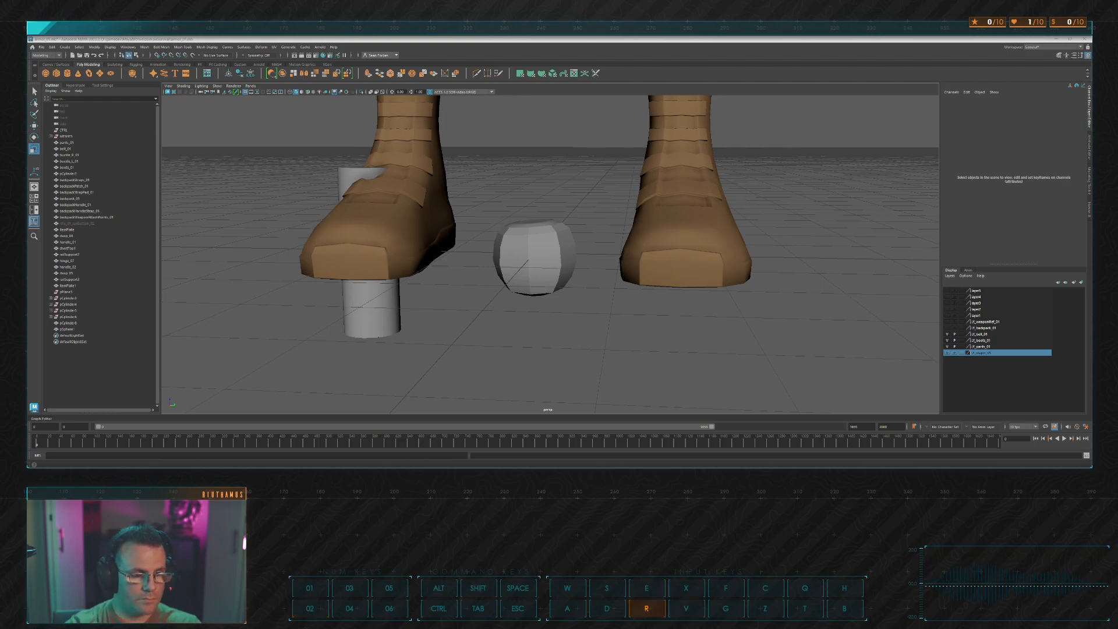
{"action": "key", "text": "shift"}
{"action": "key", "text": "t"}
{"action": "key", "text": "space"}
{"action": "key", "text": "b"}
{"action": "key", "text": "shift"}
{"action": "key", "text": "a"}
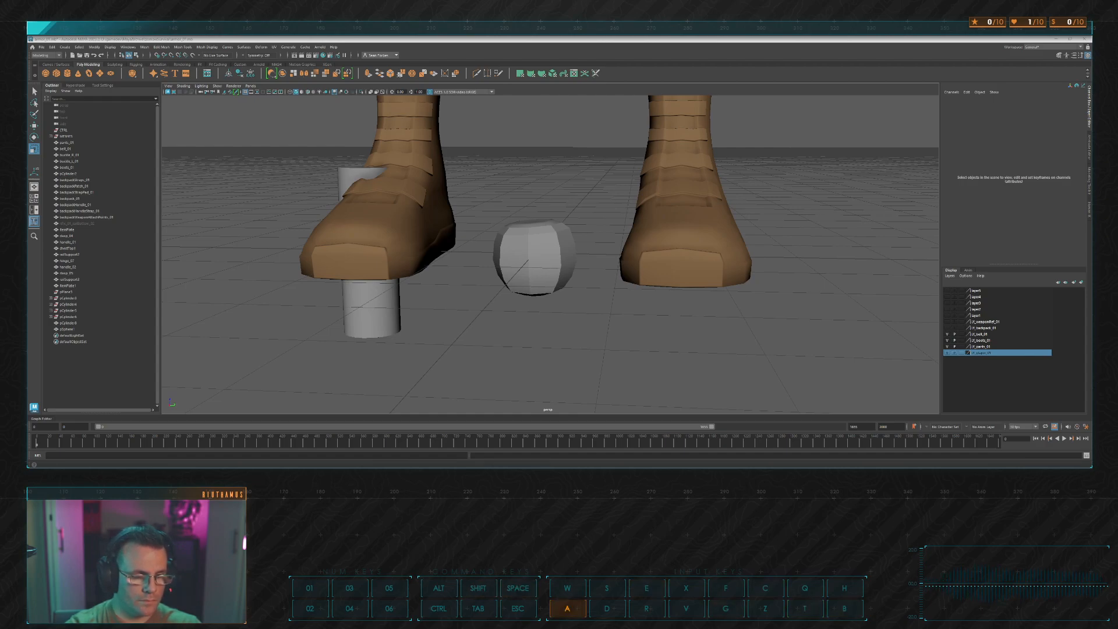
{"action": "key", "text": "space"}
{"action": "key", "text": "g"}
{"action": "key", "text": "space"}
{"action": "key", "text": "c"}
{"action": "key", "text": "space"}
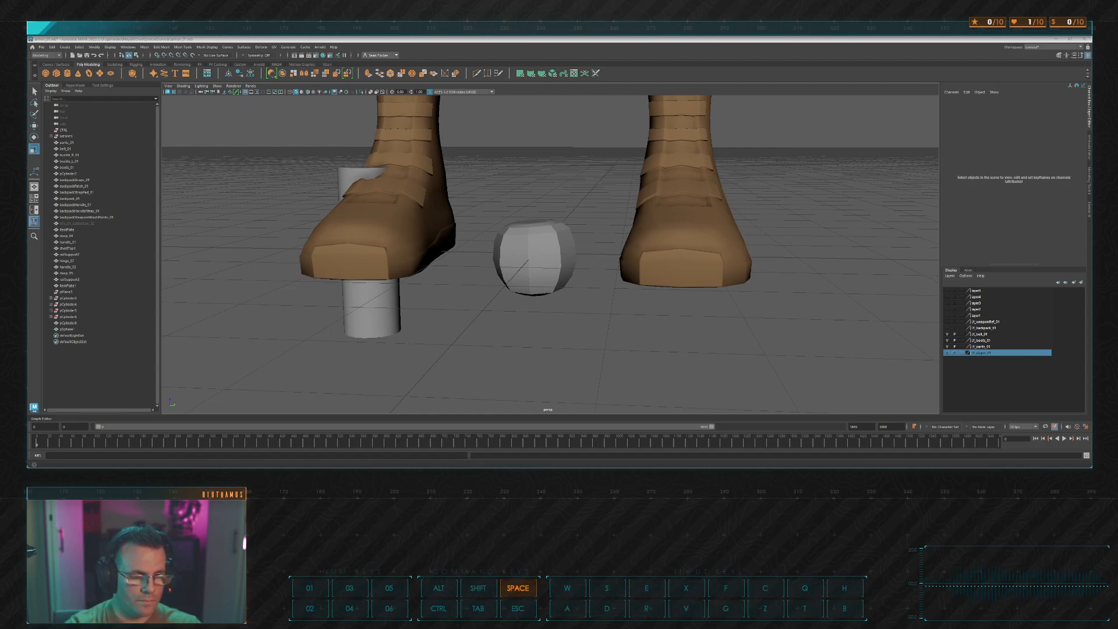
{"action": "key", "text": "space"}
{"action": "key", "text": "e"}
{"action": "key", "text": "space"}
{"action": "key", "text": "shift"}
{"action": "key", "text": "space"}
{"action": "key", "text": "space"}
{"action": "key", "text": "w"}
{"action": "key", "text": "space"}
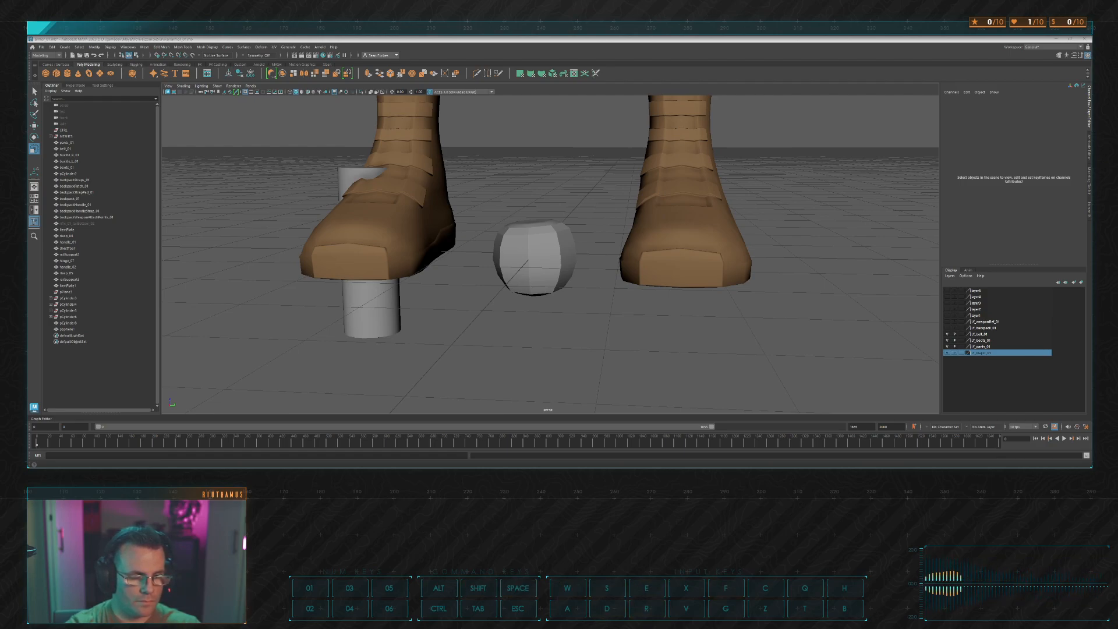
{"action": "key", "text": "shift"}
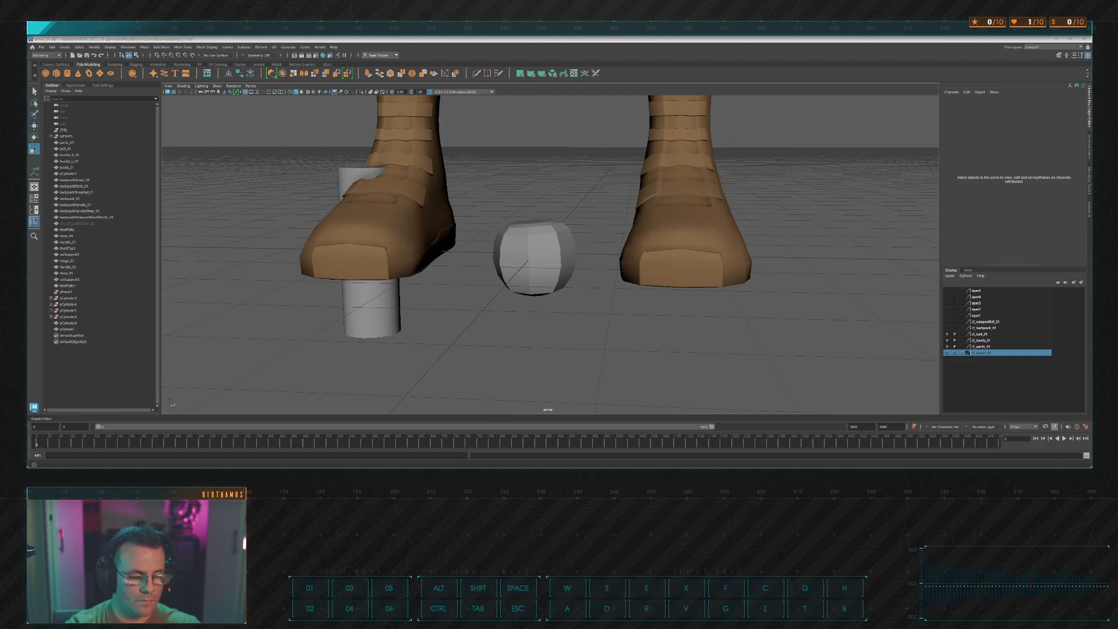
{"action": "key", "text": "shift"}
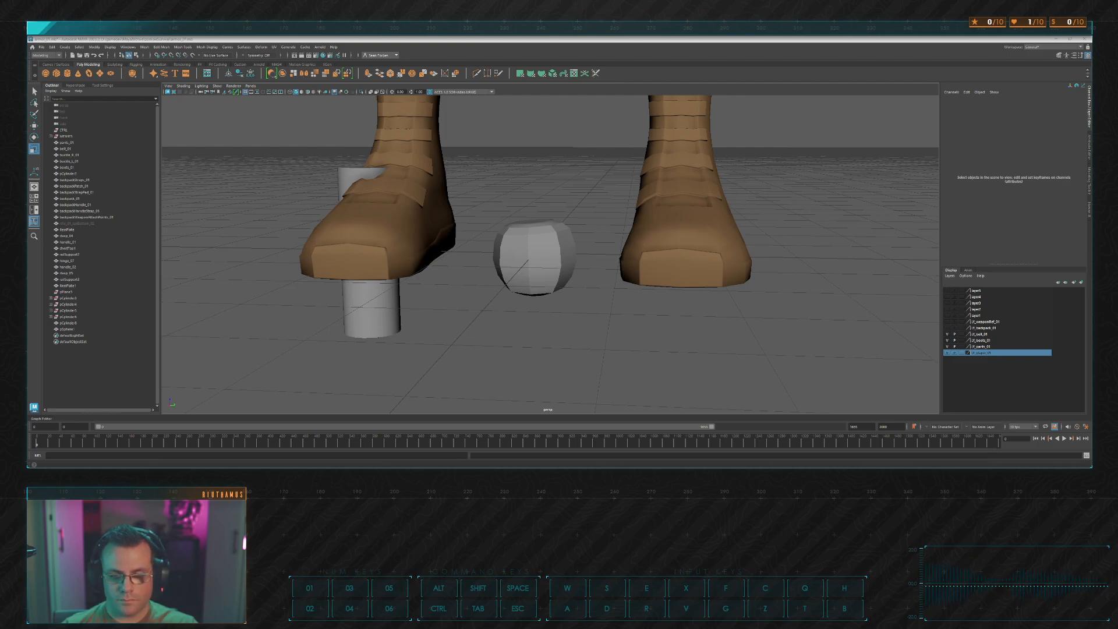
{"action": "key", "text": "alt"}
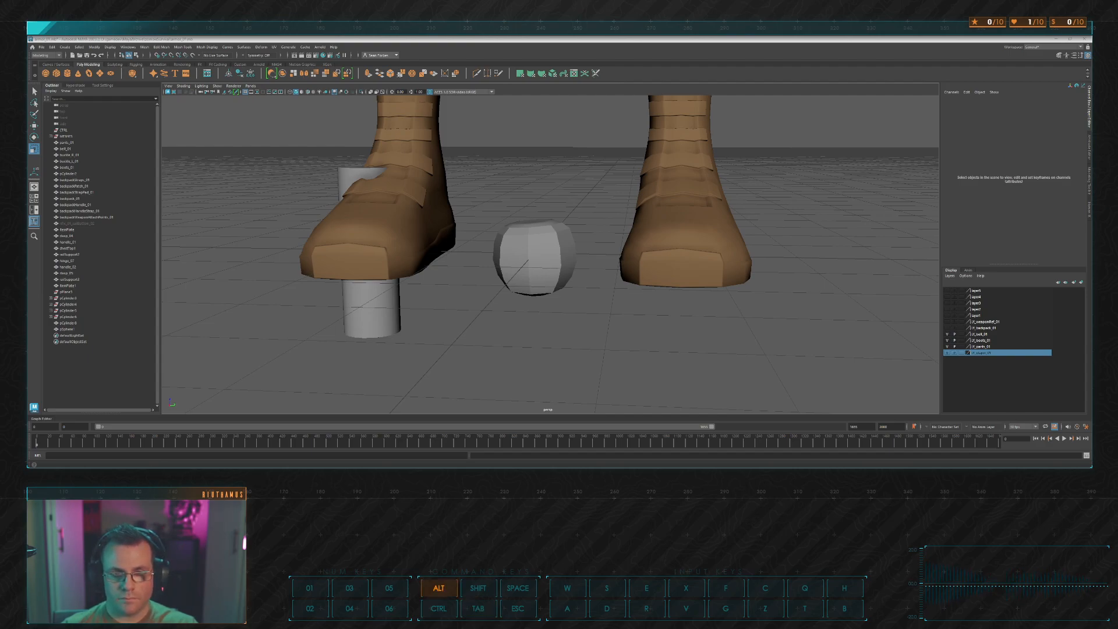
{"action": "key", "text": "alt+Tab"}
{"action": "key", "text": "alt+Tab"}
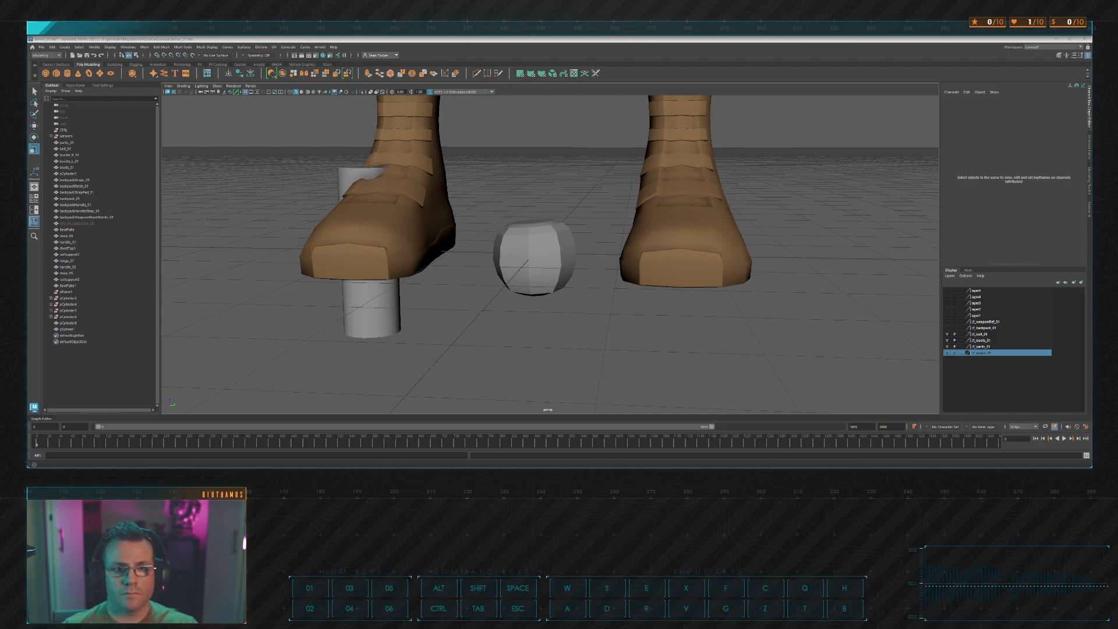
{"action": "key", "text": "alt+Tab"}
{"action": "key", "text": "alt+Tab"}
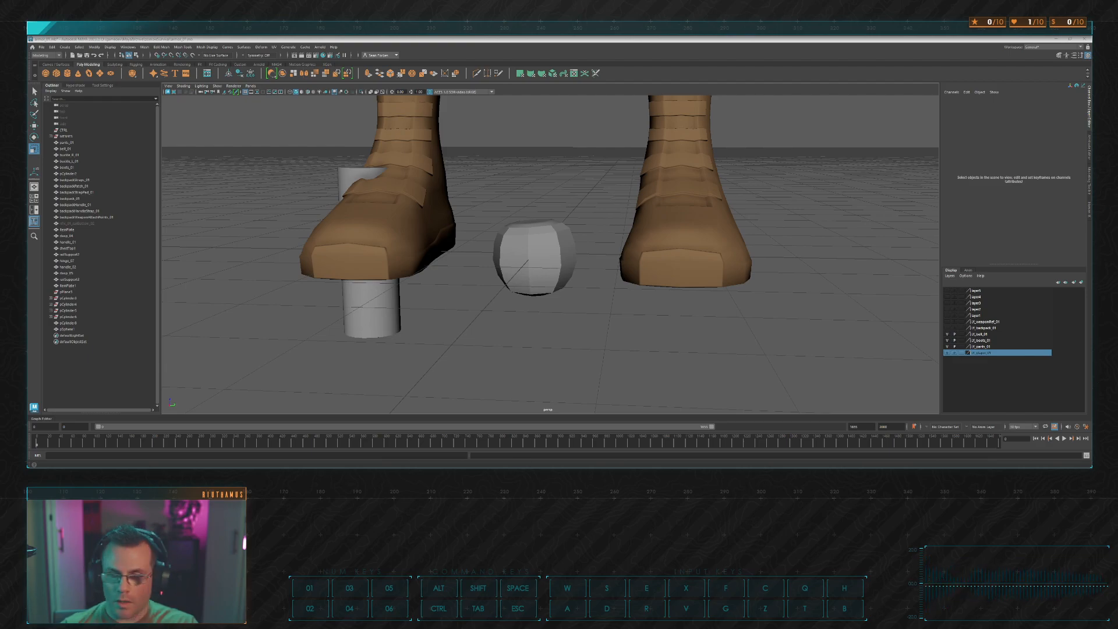
{"action": "key", "text": "Tab"}
{"action": "key", "text": "alt+Tab"}
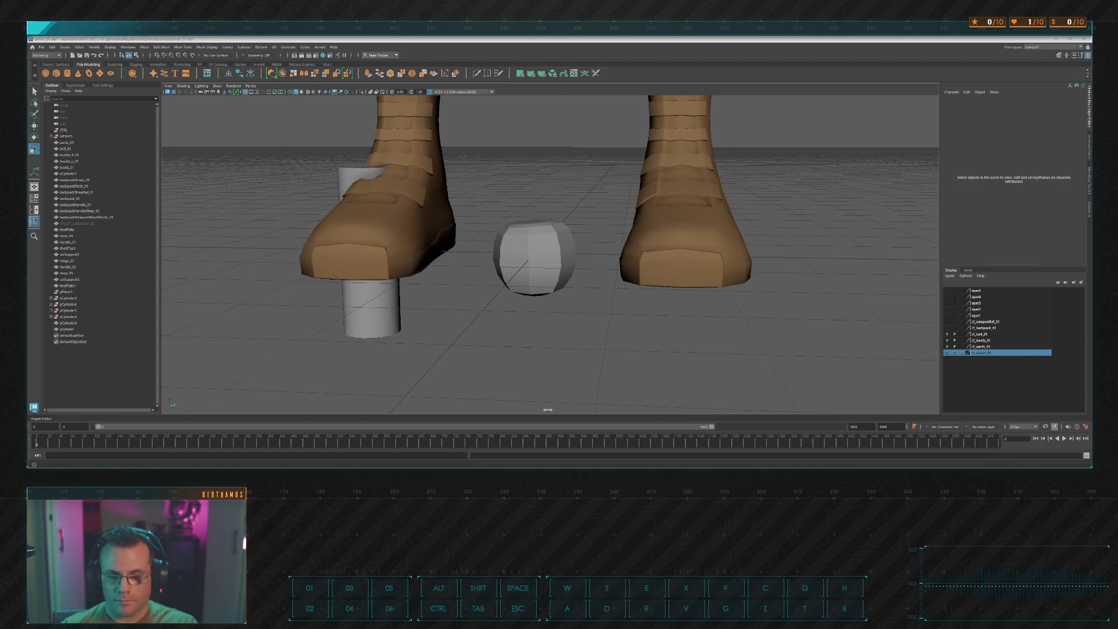
{"action": "key", "text": "alt"}
{"action": "key", "text": "alt"}
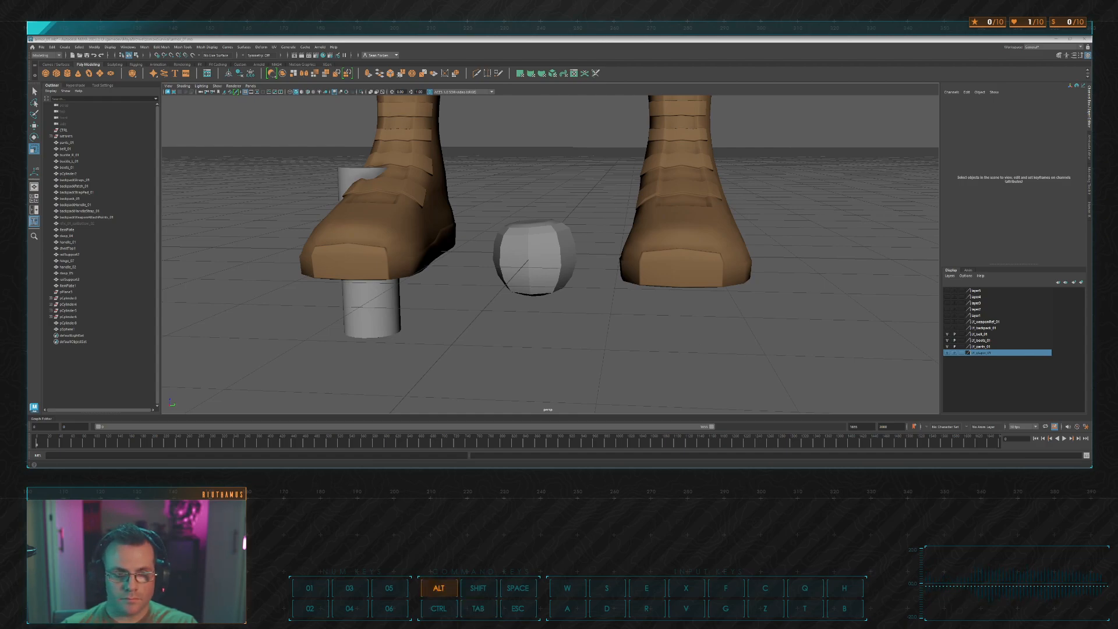
Step: Switch to Unreal Editor and start a play session of the test level
{"action": "key", "text": "Tab"}
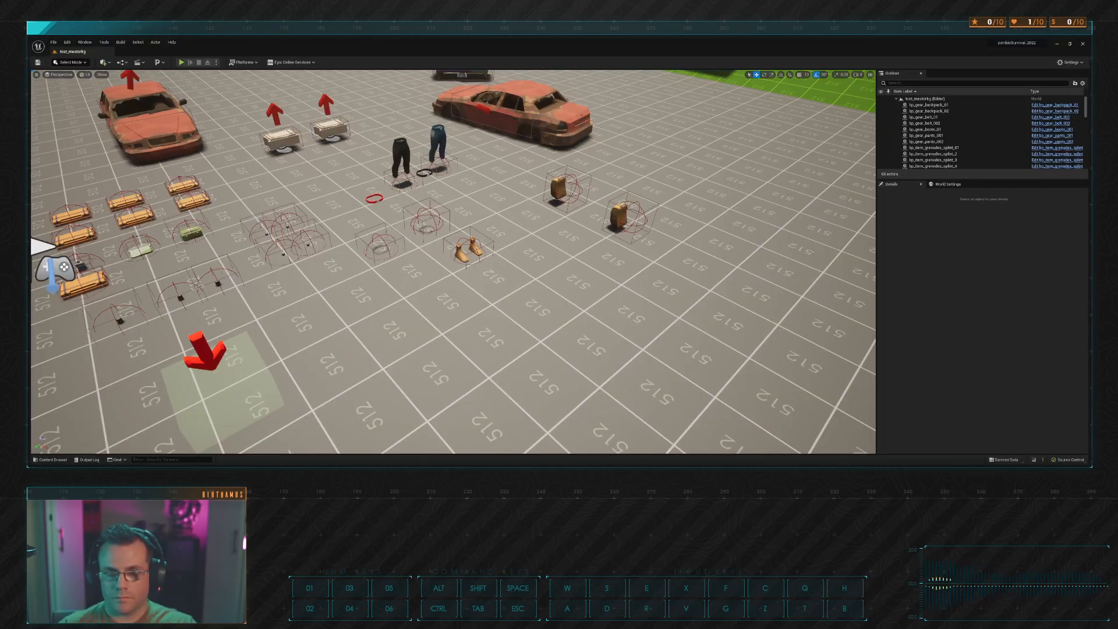
{"action": "key", "text": "alt"}
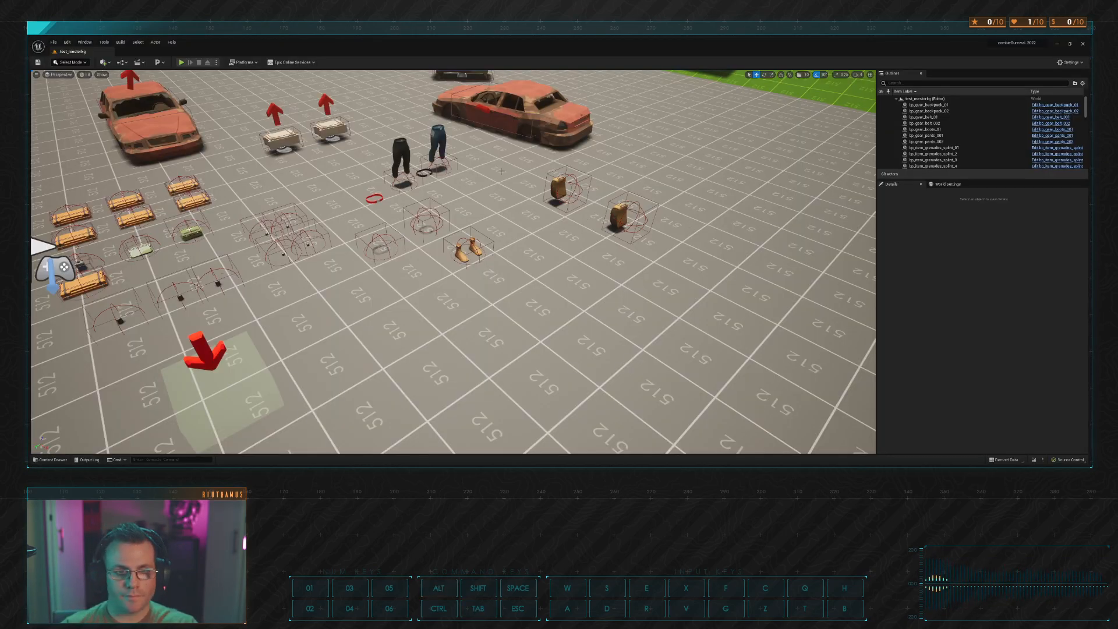
{"action": "left_click", "coordinate": [181, 63]}
{"action": "key", "text": "w"}
{"action": "key", "text": "d"}
{"action": "key", "text": "w"}
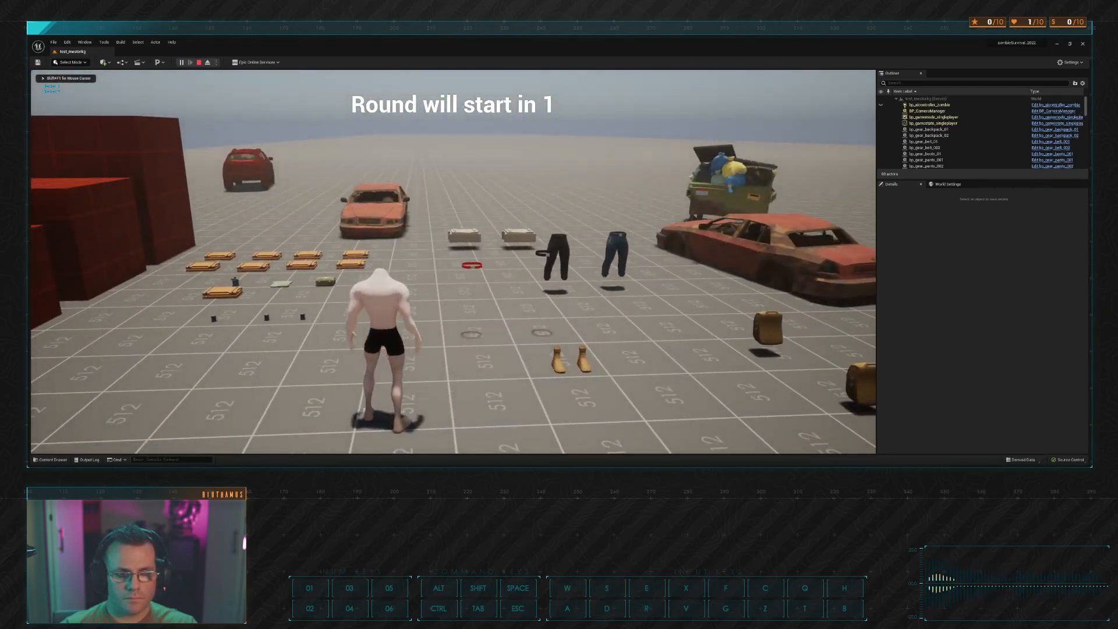
Step: Walk the character across the item area and equip the tan boots
{"action": "key", "text": "s"}
{"action": "key", "text": "a"}
{"action": "key", "text": "w"}
{"action": "key", "text": "w"}
{"action": "key", "text": "d"}
{"action": "key", "text": "w"}
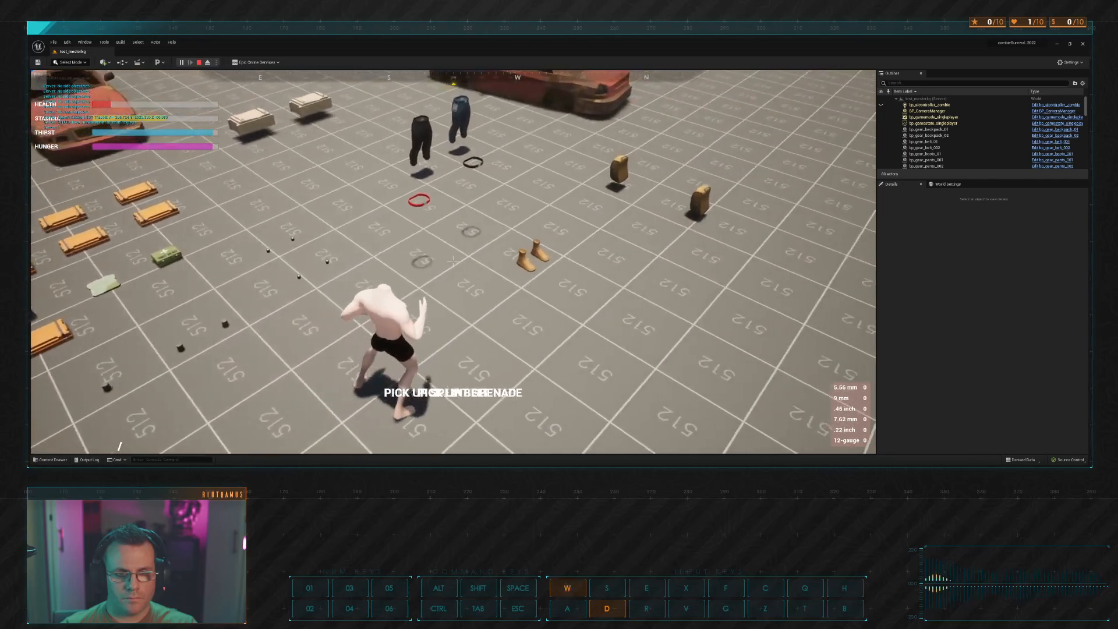
{"action": "key", "text": "w"}
{"action": "key", "text": "d"}
{"action": "key", "text": "a"}
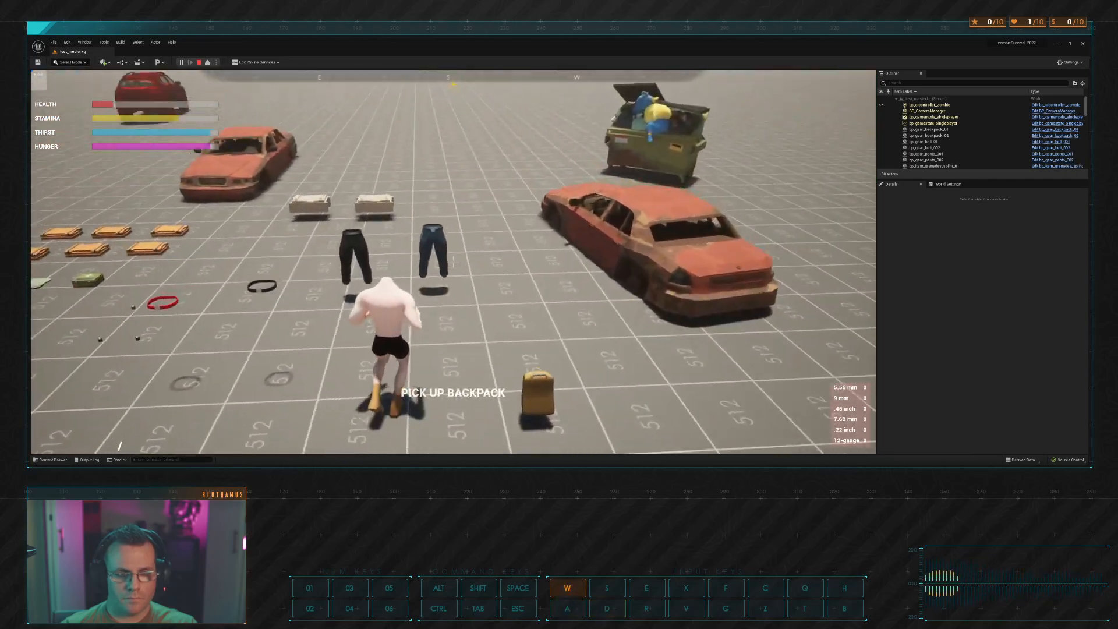
Step: Pick up the blue jeans and a tan backpack with the character
{"action": "key", "text": "w"}
{"action": "key", "text": "e"}
{"action": "key", "text": "s"}
{"action": "key", "text": "a"}
{"action": "key", "text": "d"}
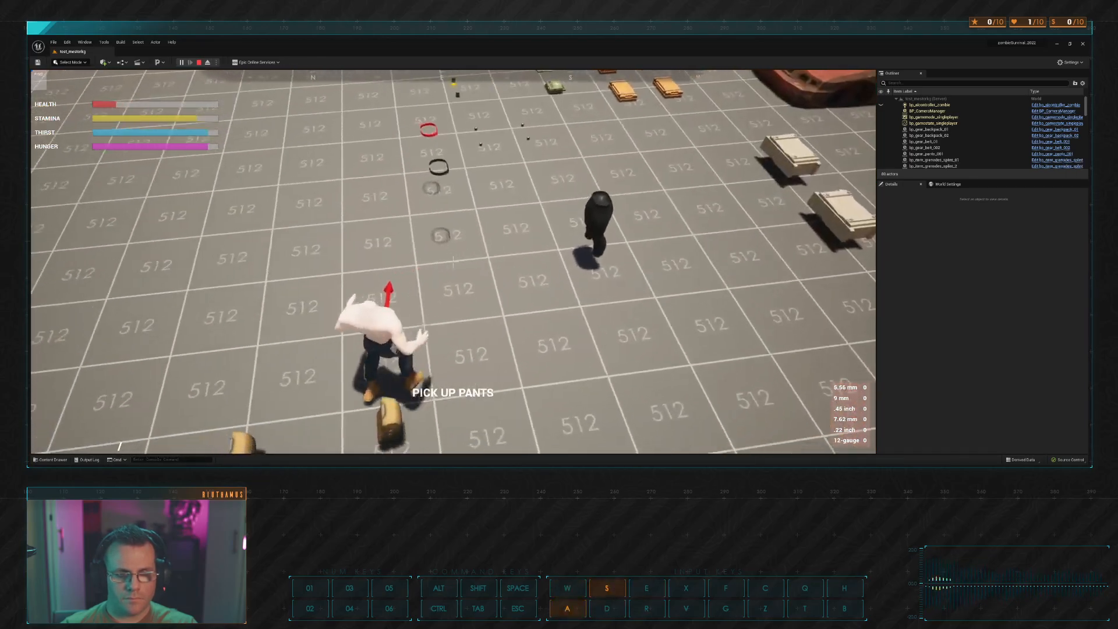
{"action": "key", "text": "e"}
{"action": "key", "text": "w"}
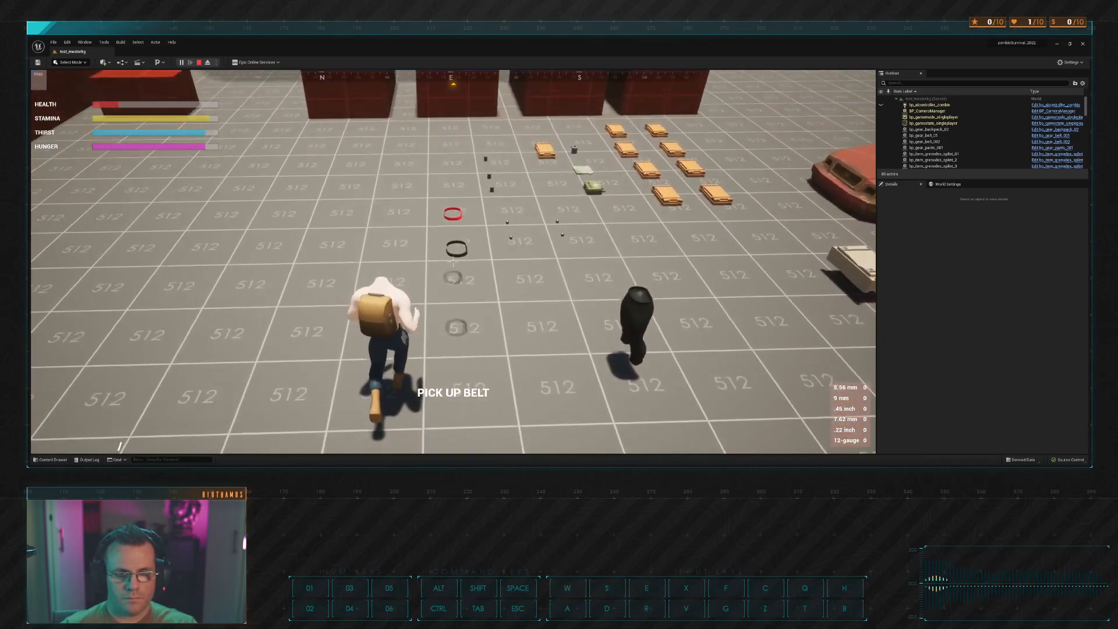
Step: Pick up the red belt and collect splint grenades near the orange crates
{"action": "key", "text": "e"}
{"action": "key", "text": "w"}
{"action": "key", "text": "e"}
{"action": "key", "text": "w"}
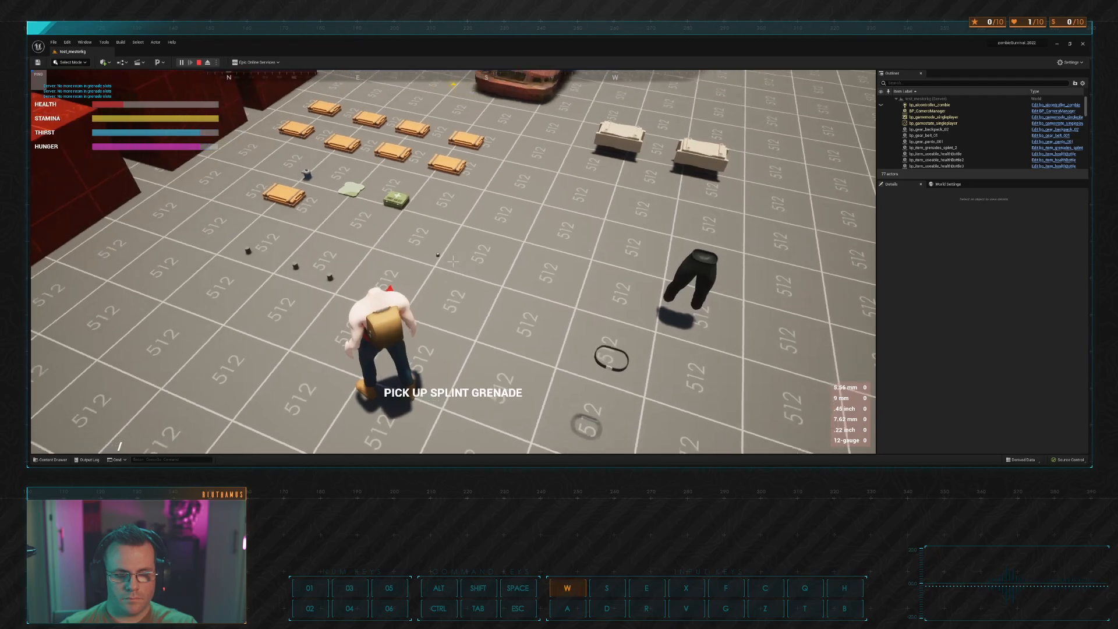
{"action": "key", "text": "shift"}
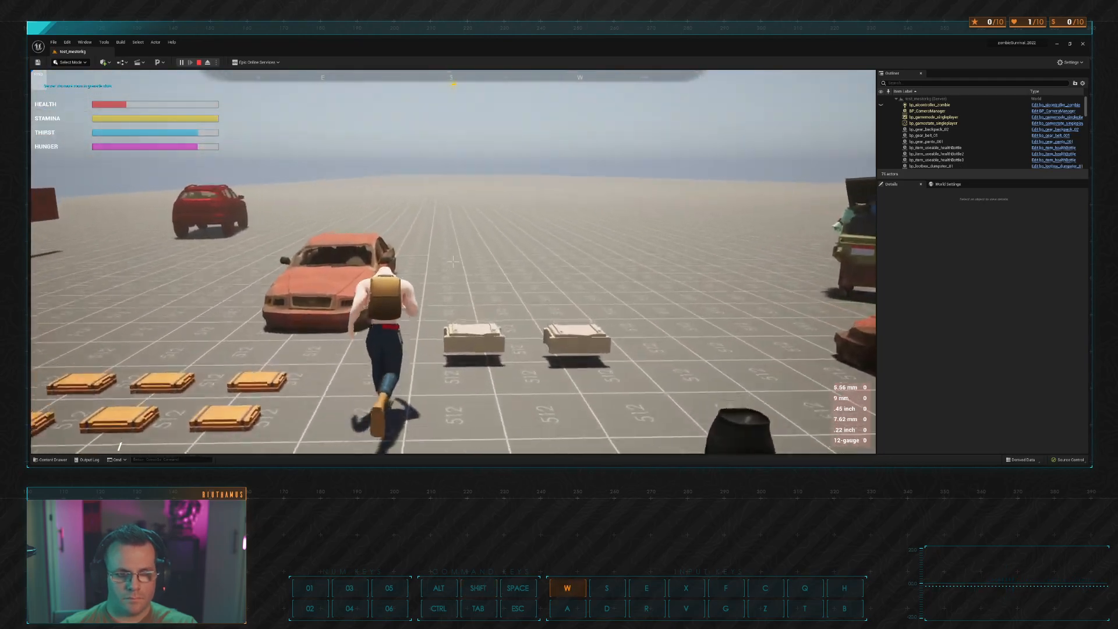
Step: Open the white crates and pick up the revolver from the spawned loot
{"action": "key", "text": "s"}
{"action": "key", "text": "e"}
{"action": "key", "text": "e"}
{"action": "key", "text": "d"}
{"action": "key", "text": "a"}
{"action": "key", "text": "w"}
{"action": "key", "text": "e"}
{"action": "key", "text": "w"}
{"action": "key", "text": "d"}
{"action": "key", "text": "s"}
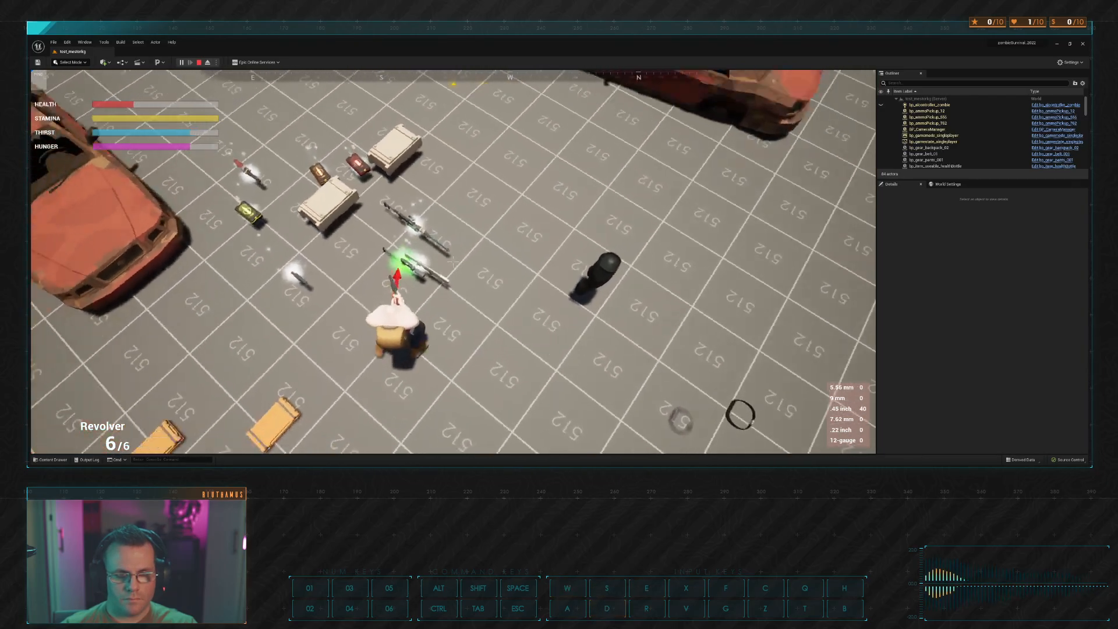
Step: Pick up the assault rifle and the sub machine gun from the crate loot, and head toward the dumpster
{"action": "key", "text": "e"}
{"action": "key", "text": "w"}
{"action": "key", "text": "e"}
{"action": "key", "text": "a"}
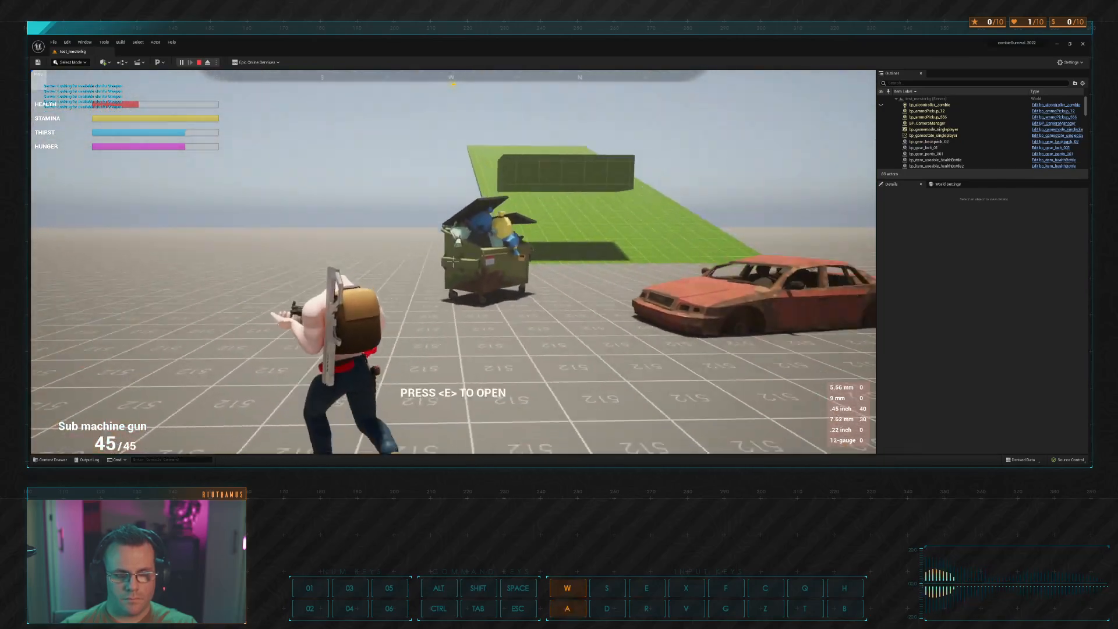
Step: Run the character past the dumpster toward the zombie, aim, and open fire with the sub machine gun
{"action": "key", "text": "alt+Tab"}
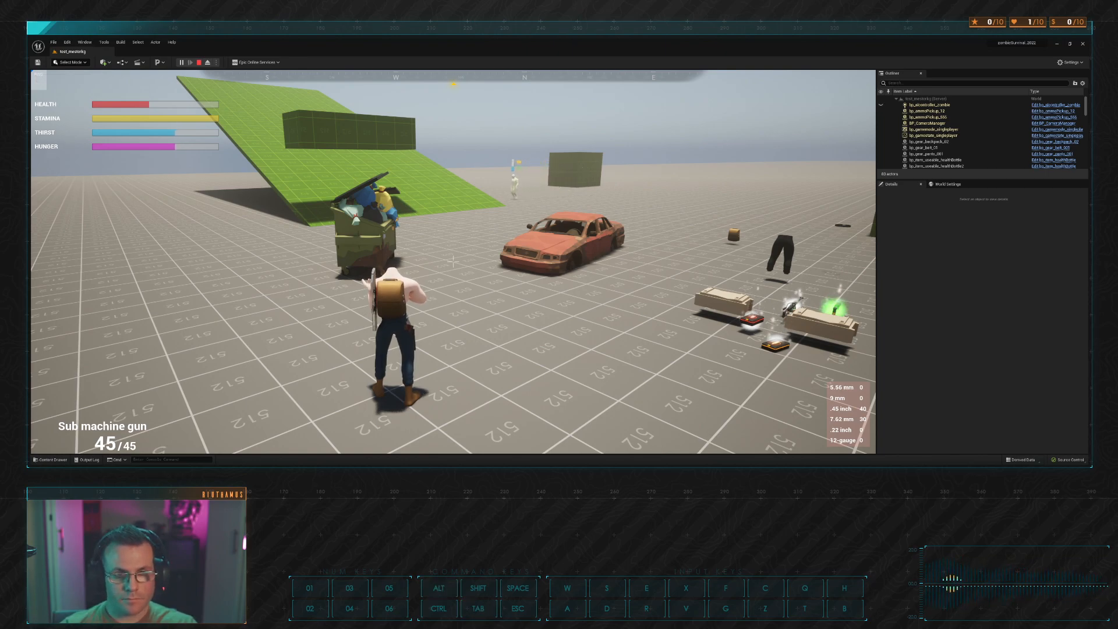
{"action": "key", "text": "shift+w"}
{"action": "left_click", "coordinate": [453, 262]}
{"action": "key", "text": "w"}
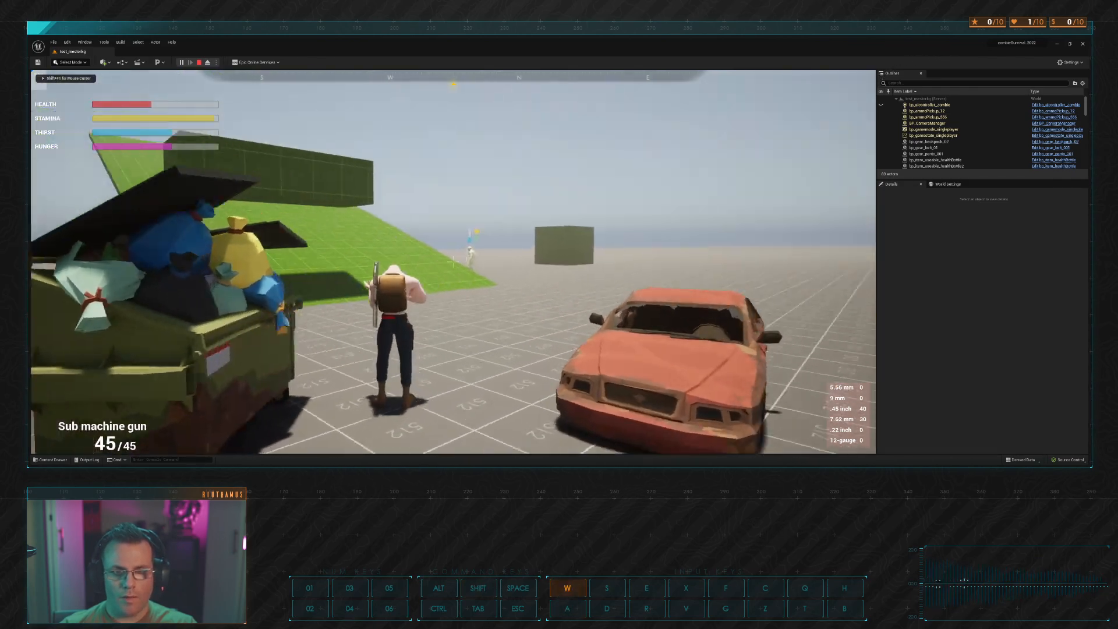
{"action": "right_click", "coordinate": [453, 262]}
{"action": "left_click", "coordinate": [453, 262]}
{"action": "key", "text": "d"}
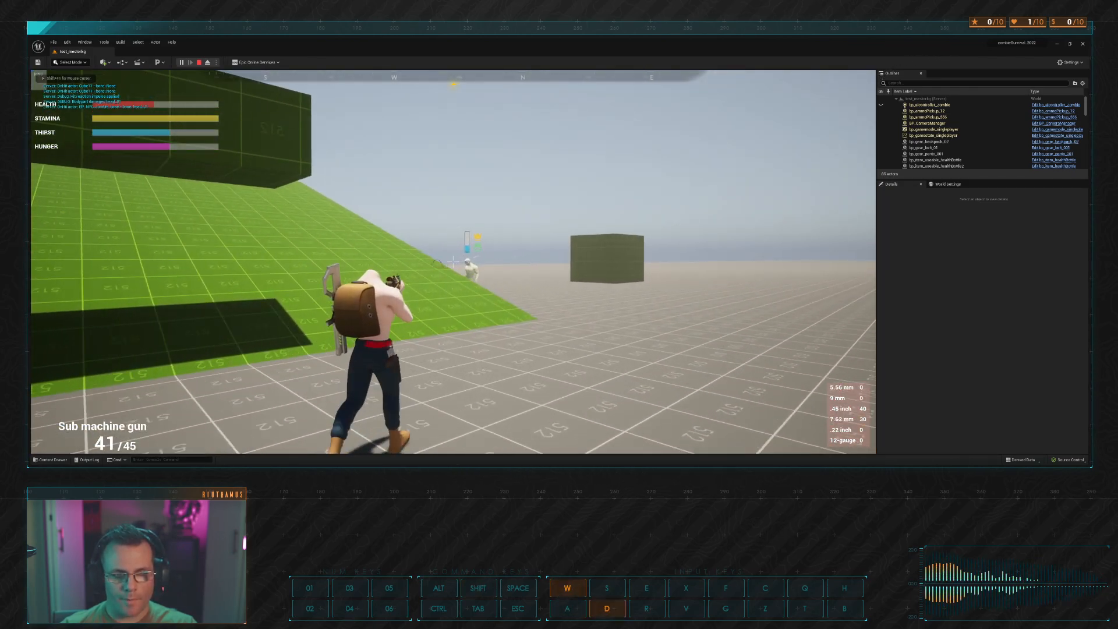
Step: Keep firing the sub machine gun at the approaching zombie on the open floor, and follow it
{"action": "left_click", "coordinate": [453, 262]}
{"action": "left_click", "coordinate": [453, 262]}
{"action": "left_click", "coordinate": [453, 262]}
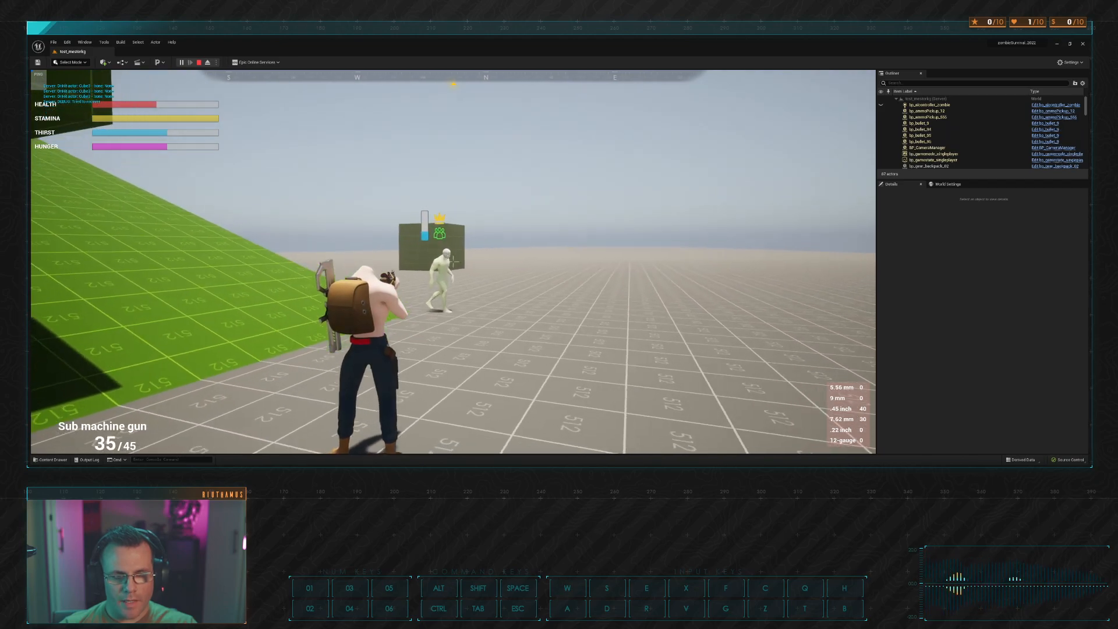
{"action": "left_click", "coordinate": [453, 262]}
{"action": "left_click", "coordinate": [453, 262]}
{"action": "left_click", "coordinate": [453, 262]}
{"action": "left_click", "coordinate": [453, 262]}
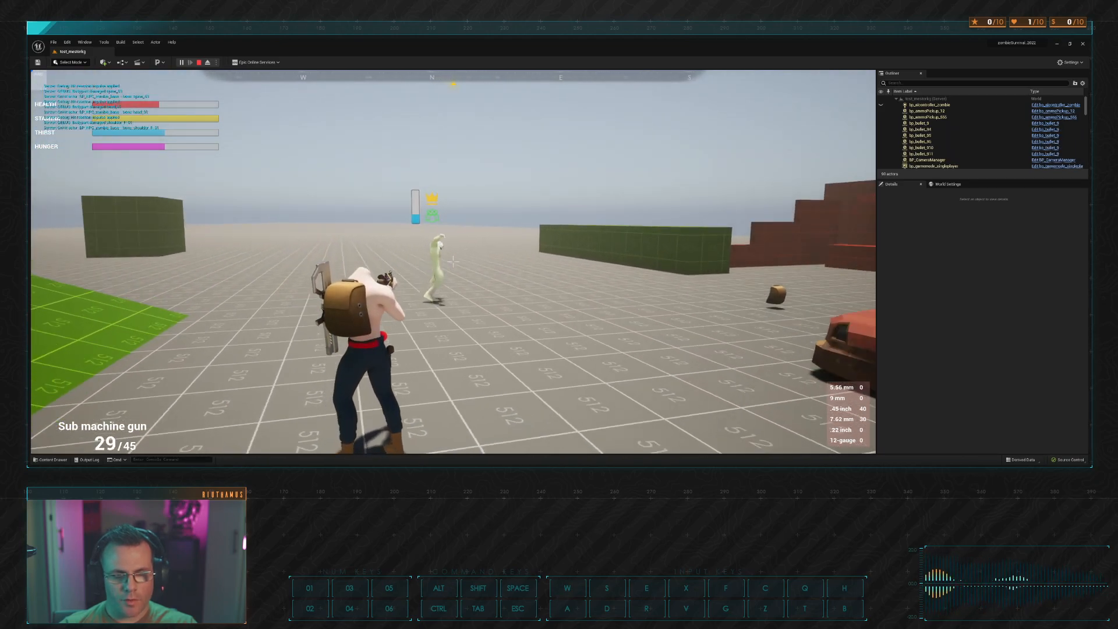
{"action": "left_click", "coordinate": [453, 262]}
{"action": "left_click", "coordinate": [453, 262]}
{"action": "key", "text": "w"}
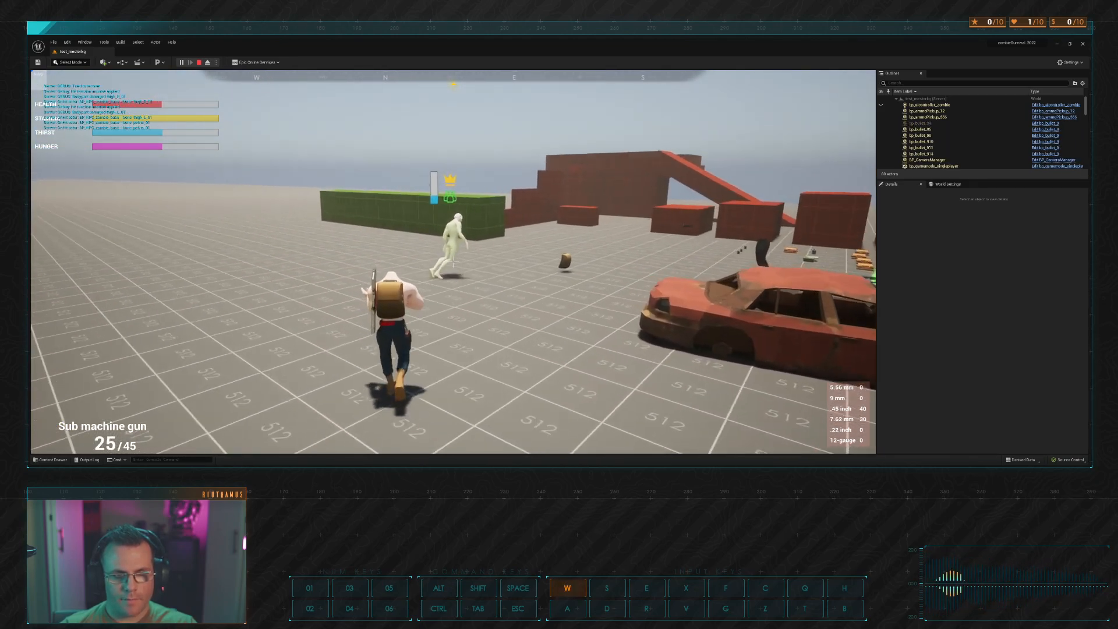
Step: Switch to the assault rifle and shoot the zombie with it
{"action": "key", "text": "1"}
{"action": "key", "text": "s"}
{"action": "key", "text": "w"}
{"action": "left_click", "coordinate": [453, 262]}
{"action": "key", "text": "s"}
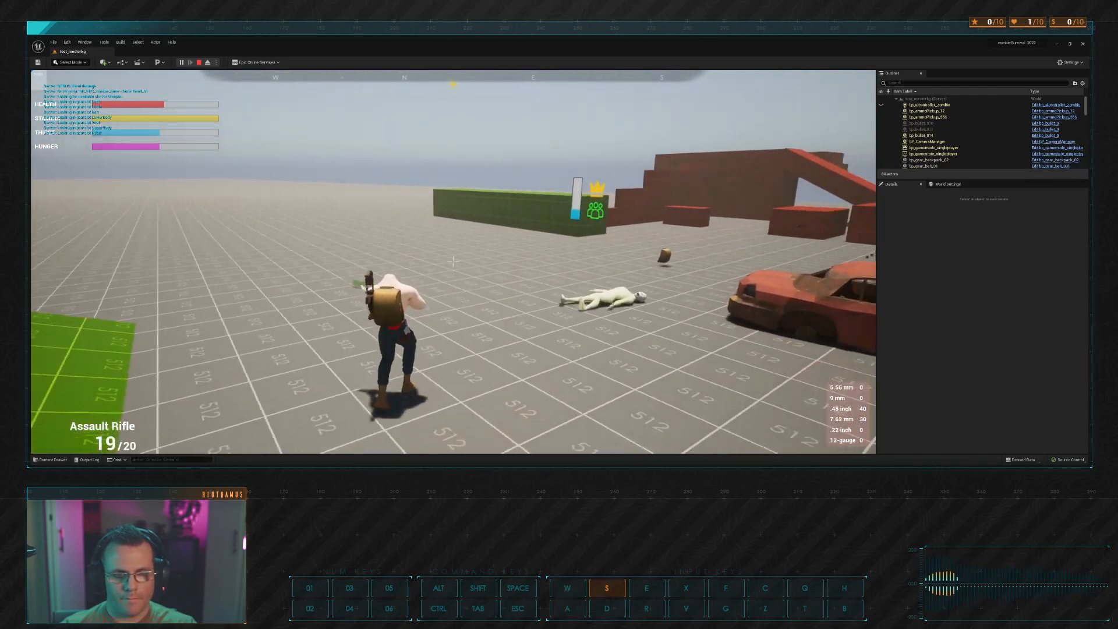
{"action": "left_click", "coordinate": [453, 262]}
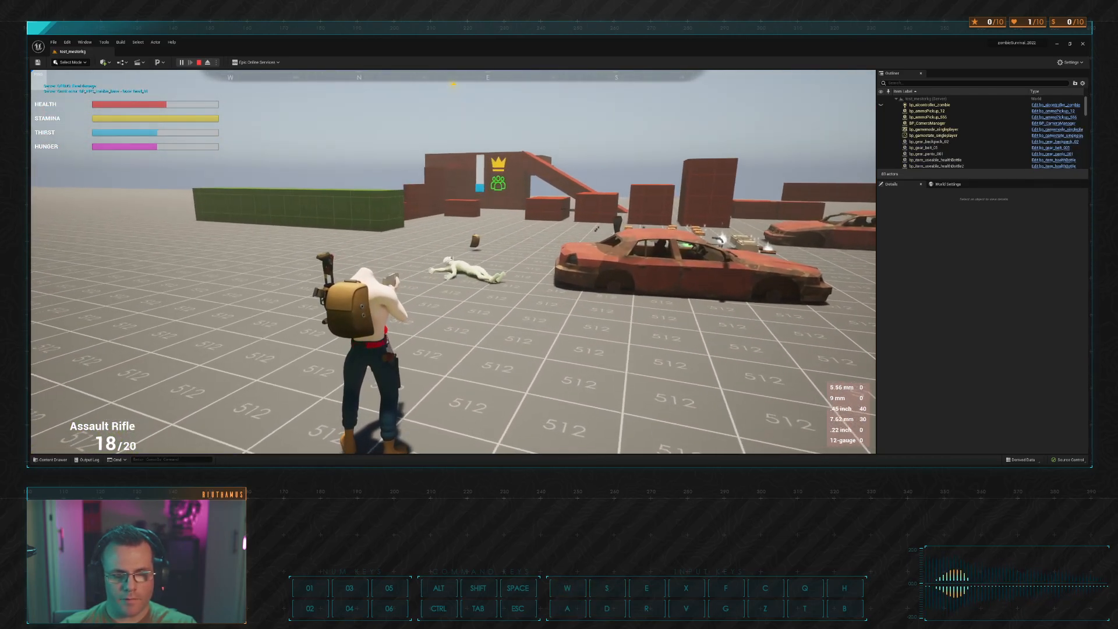
{"action": "left_click", "coordinate": [453, 262]}
Step: Move back beside the dumpster and reload the assault rifle
{"action": "key", "text": "d"}
{"action": "key", "text": "s"}
{"action": "key", "text": "d"}
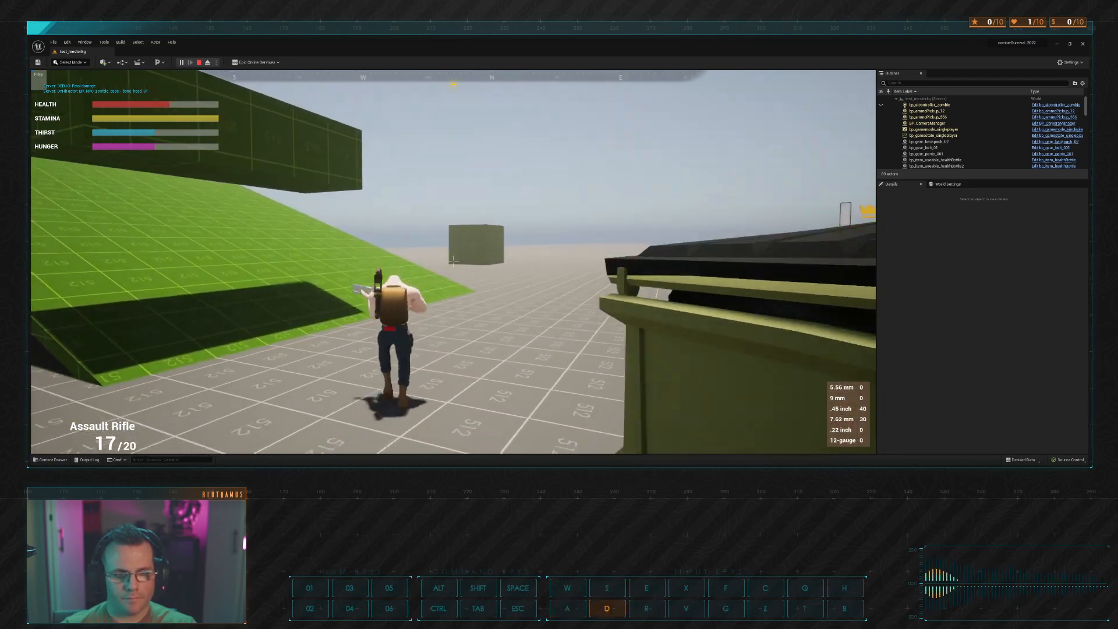
{"action": "key", "text": "r"}
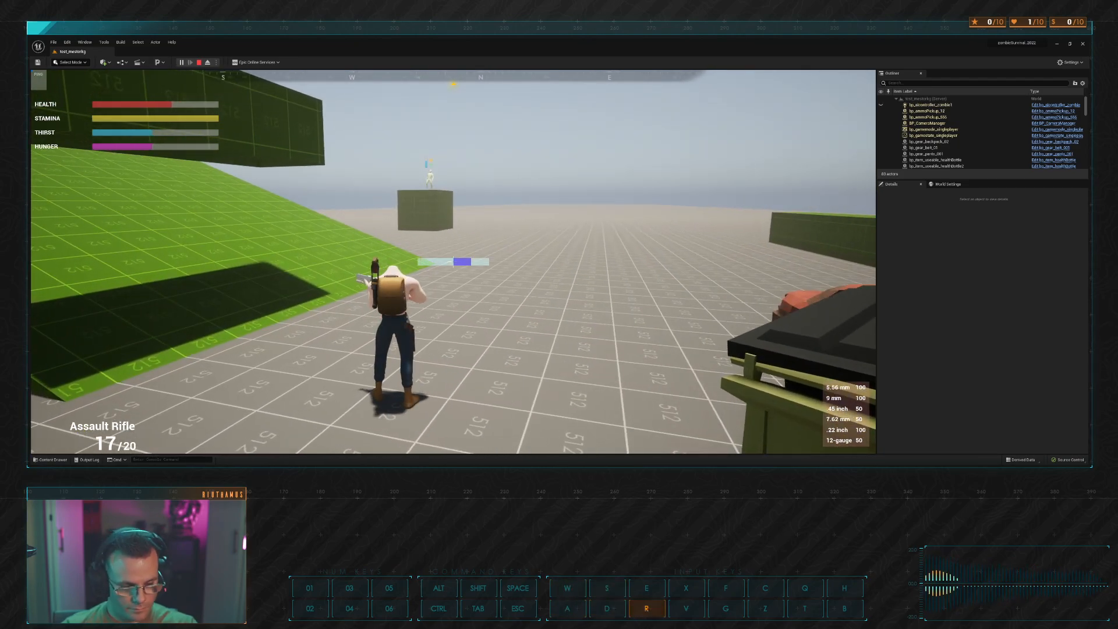
{"action": "key", "text": "w"}
{"action": "key", "text": "d"}
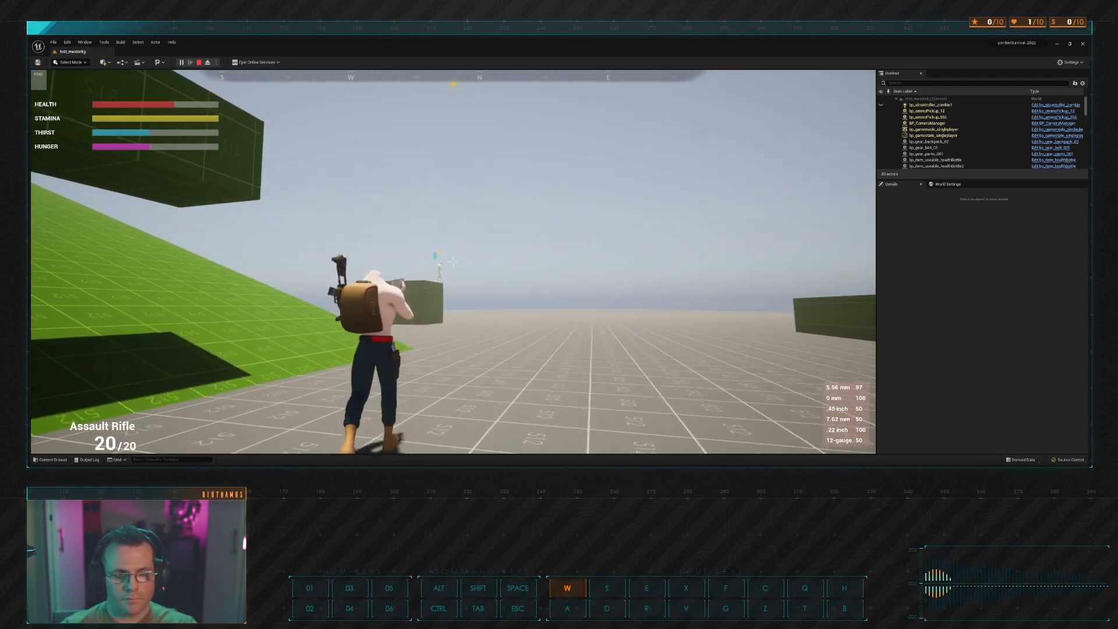
Step: Fire the assault rifle at the distant target in the sky above the floating green block
{"action": "left_click", "coordinate": [453, 262]}
{"action": "left_click", "coordinate": [453, 262]}
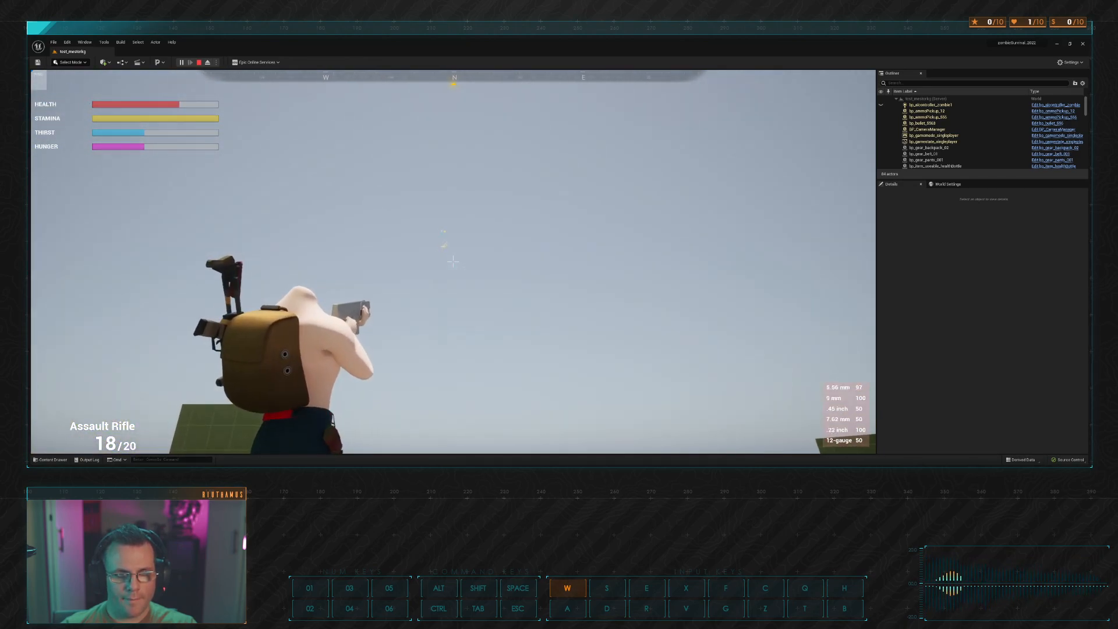
{"action": "left_click", "coordinate": [453, 261]}
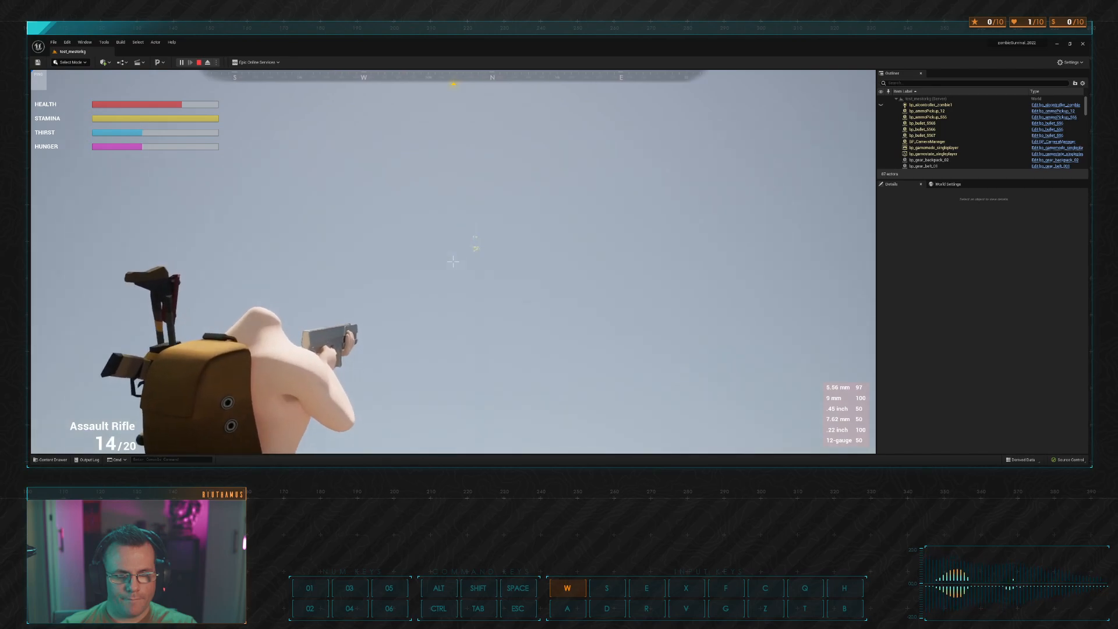
{"action": "left_click", "coordinate": [453, 261]}
{"action": "left_click", "coordinate": [453, 262]}
{"action": "left_click", "coordinate": [453, 261]}
{"action": "left_click", "coordinate": [453, 262]}
{"action": "left_click", "coordinate": [453, 261]}
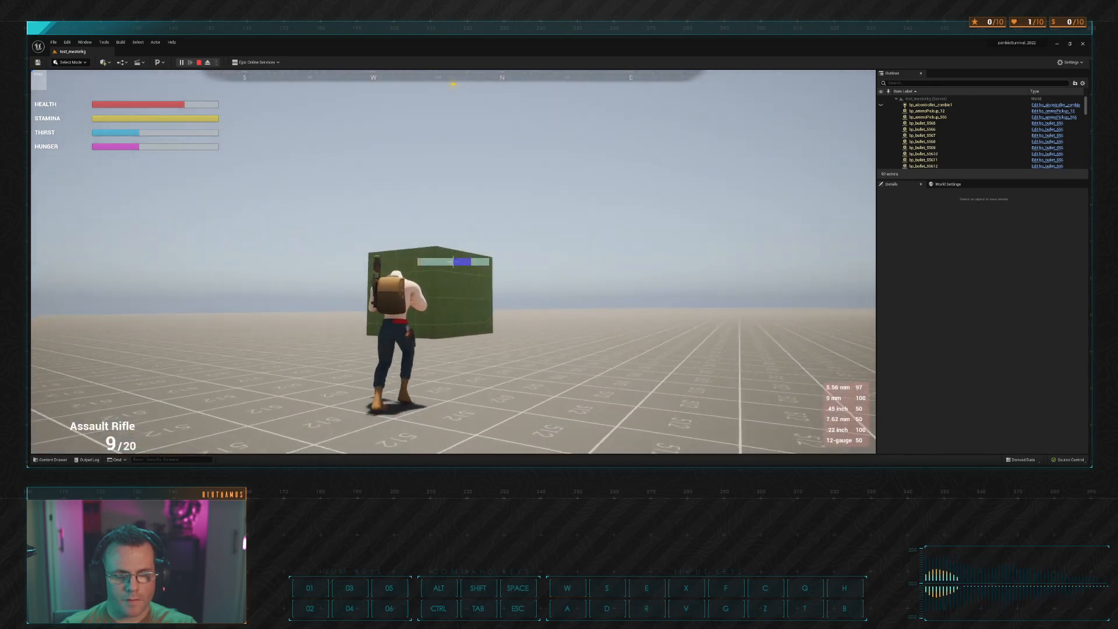
Step: Sprint up the green ramp, jump onto the raised green block, and crouch the character there
{"action": "key", "text": "w"}
{"action": "key", "text": "a"}
{"action": "key", "text": "shift"}
{"action": "key", "text": "a"}
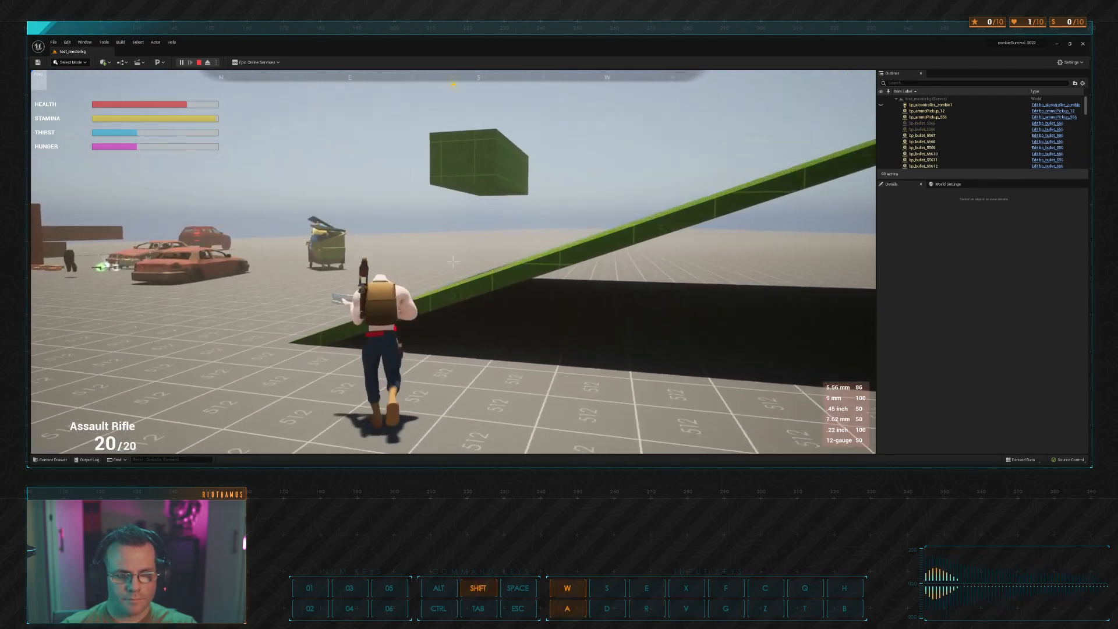
{"action": "key", "text": "d"}
{"action": "key", "text": "a"}
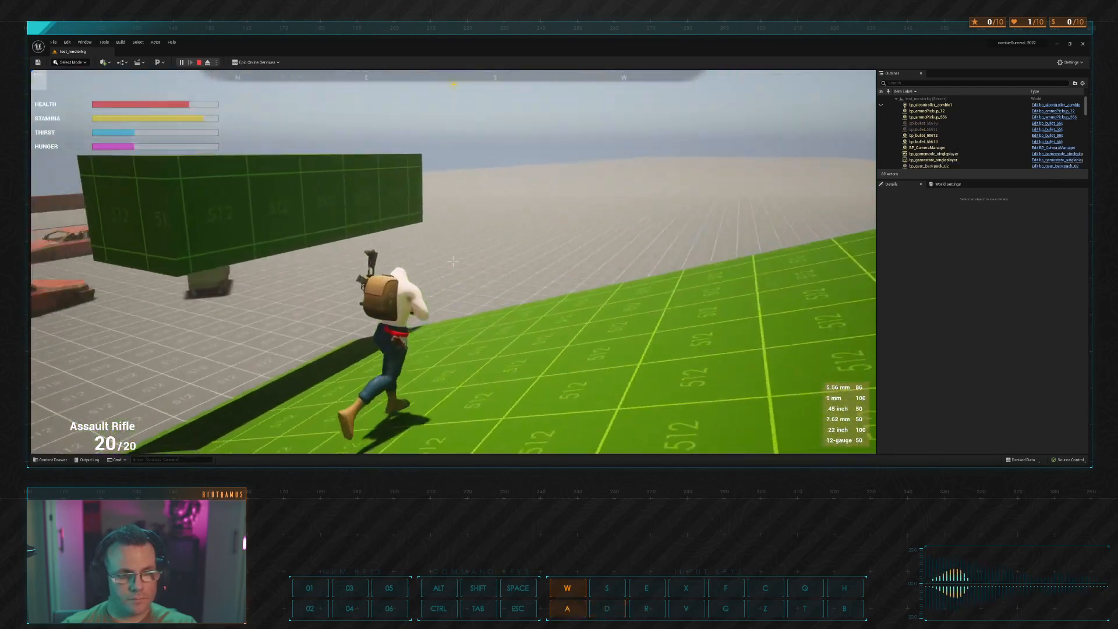
{"action": "key", "text": "space"}
{"action": "key", "text": "c"}
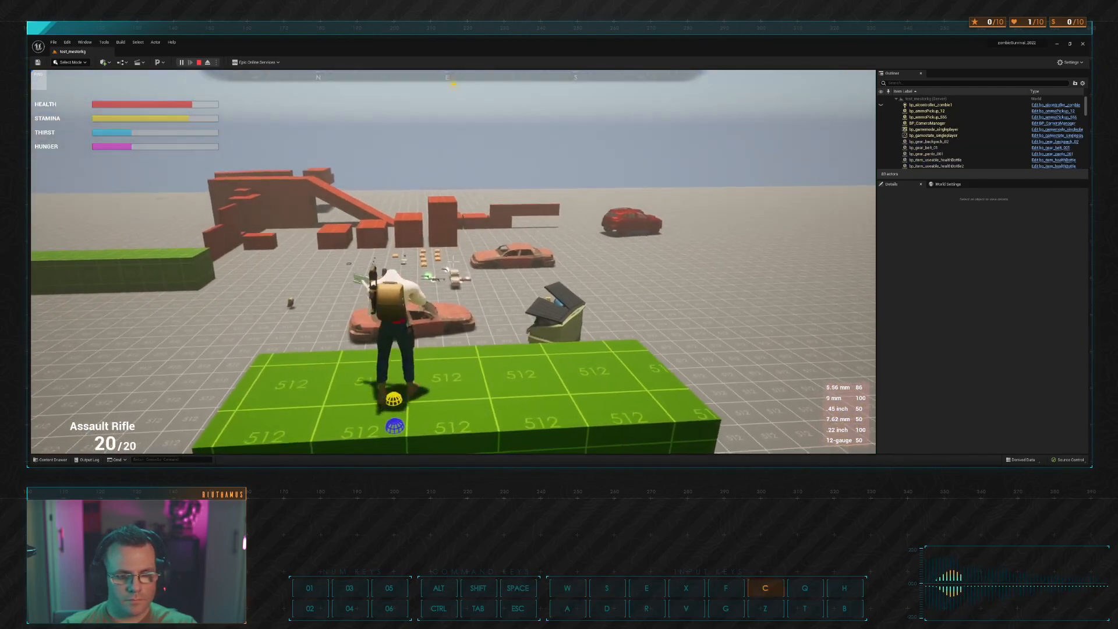
{"action": "key", "text": "alt+Tab"}
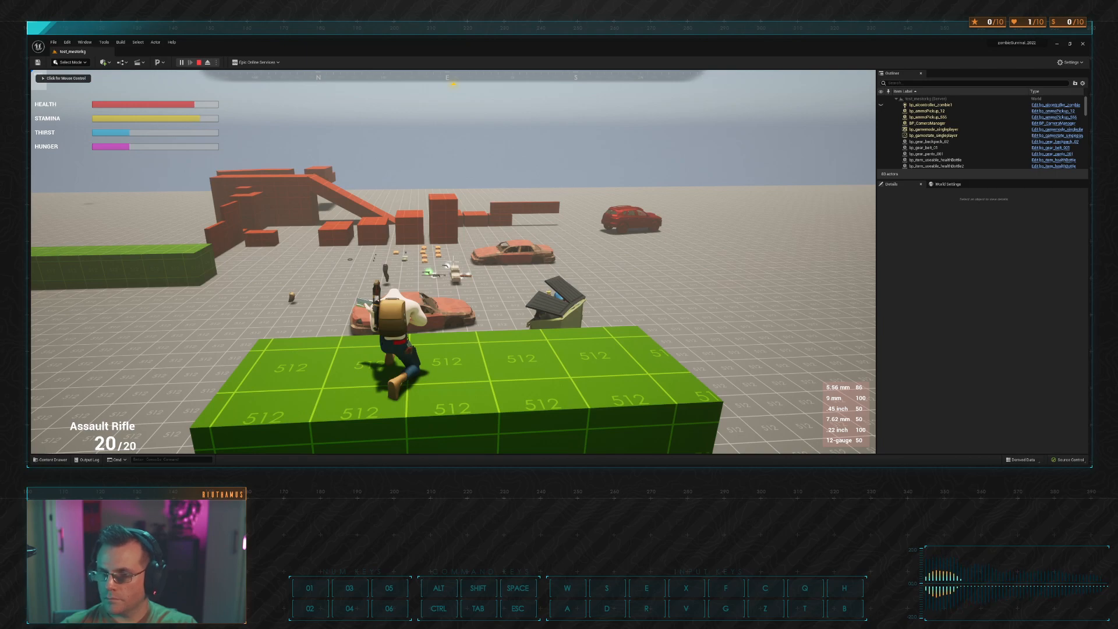
Step: Back the character up on the green block, then move the handgun into the character's weapon slot in the inventory
{"action": "key", "text": "s"}
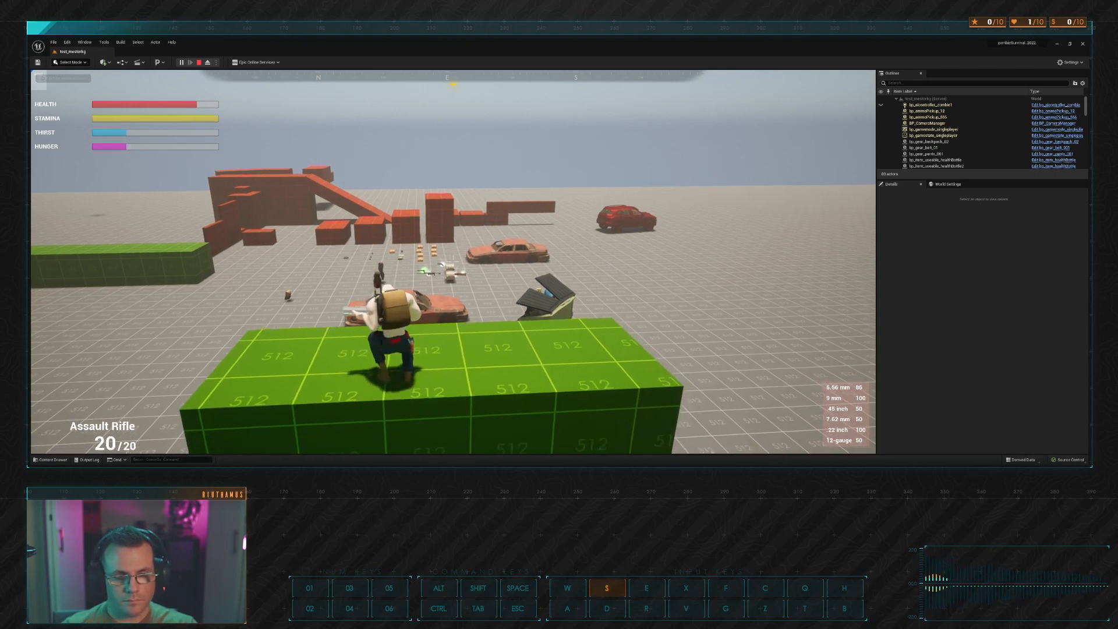
{"action": "key", "text": "Tab"}
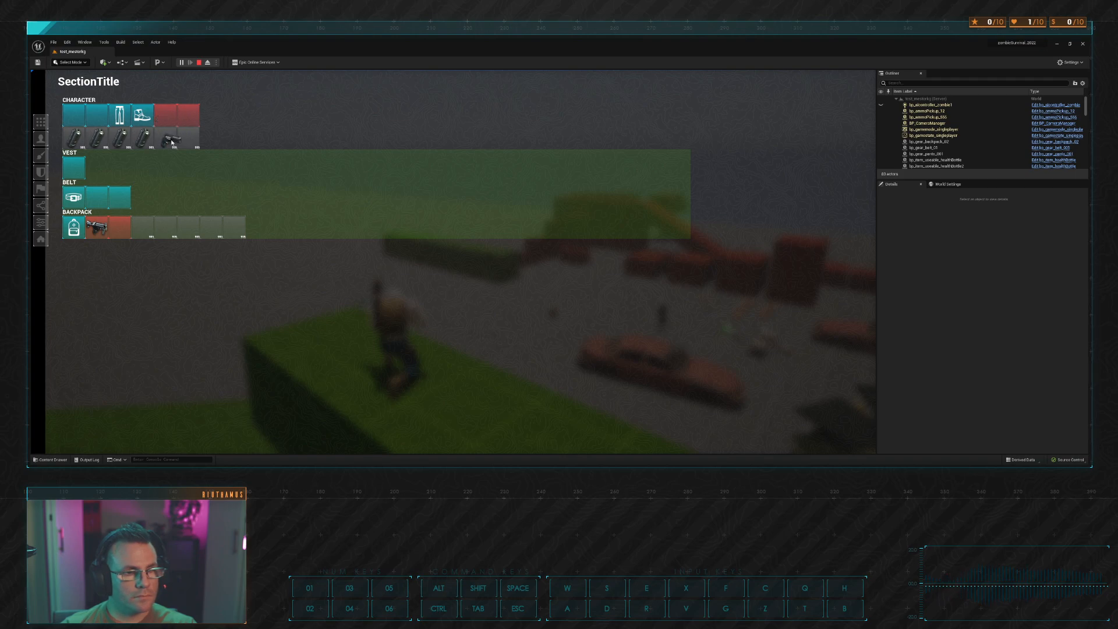
{"action": "key", "text": "Tab"}
{"action": "key", "text": "Tab"}
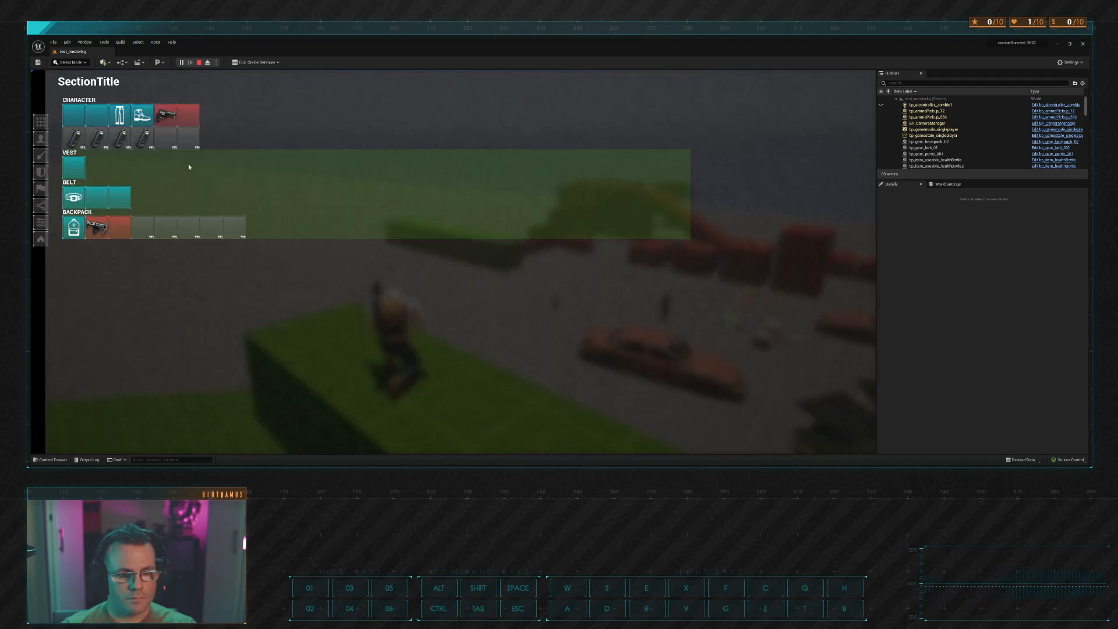
{"action": "key", "text": "Tab"}
{"action": "key", "text": "Tab"}
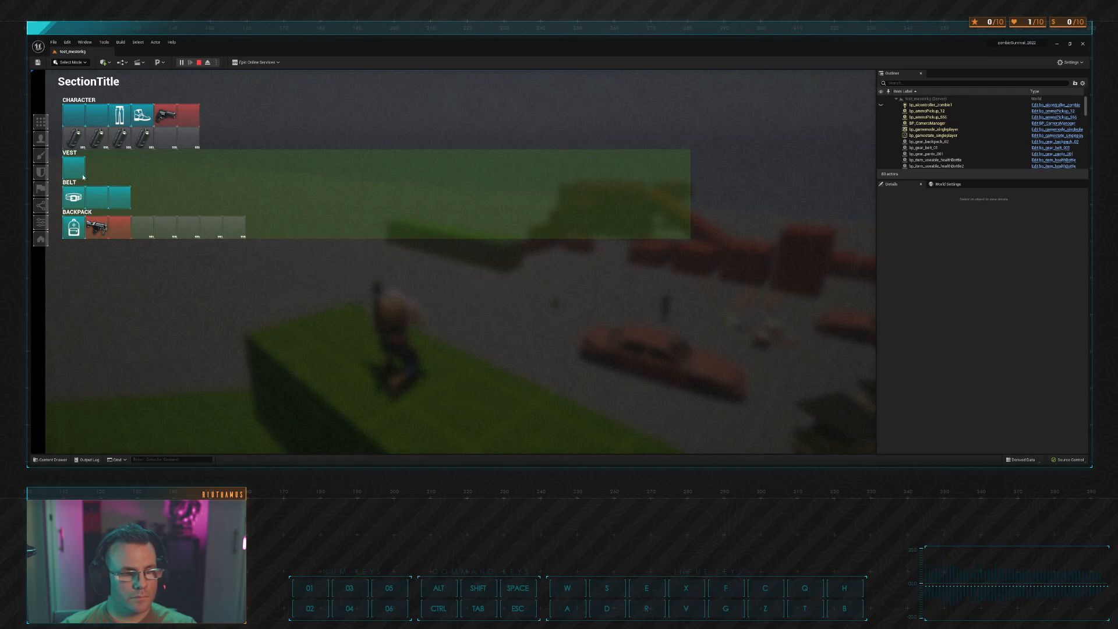
{"action": "key", "text": "Tab"}
{"action": "key", "text": "Tab"}
{"action": "key", "text": "Tab"}
Step: Run off the raised green block onto the floor near the wrecked car, and resume control of the character
{"action": "key", "text": "w"}
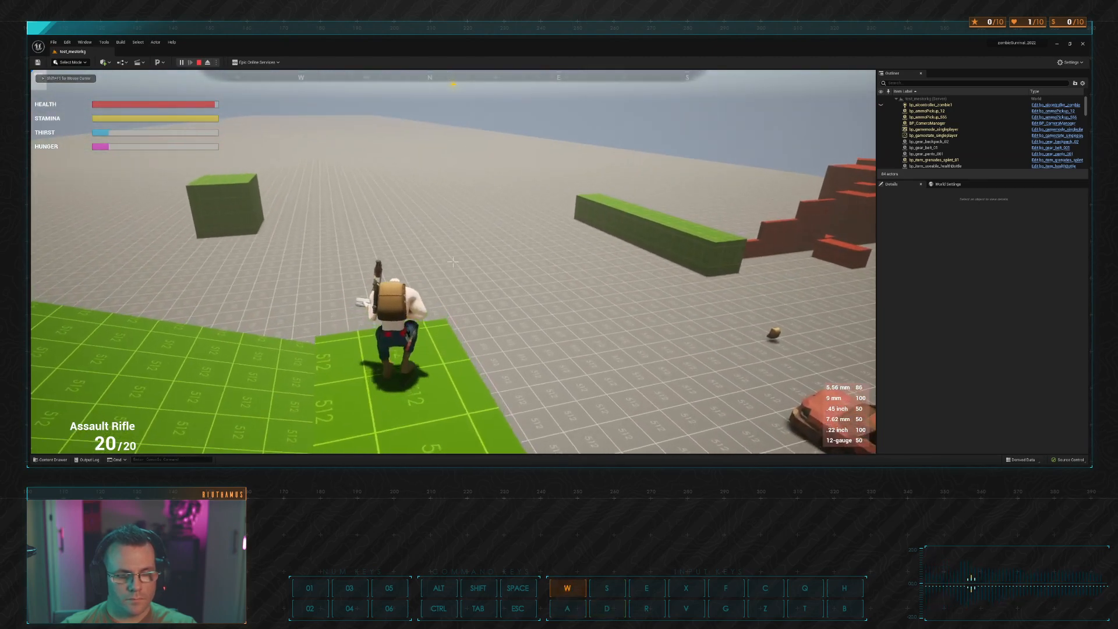
{"action": "key", "text": "alt"}
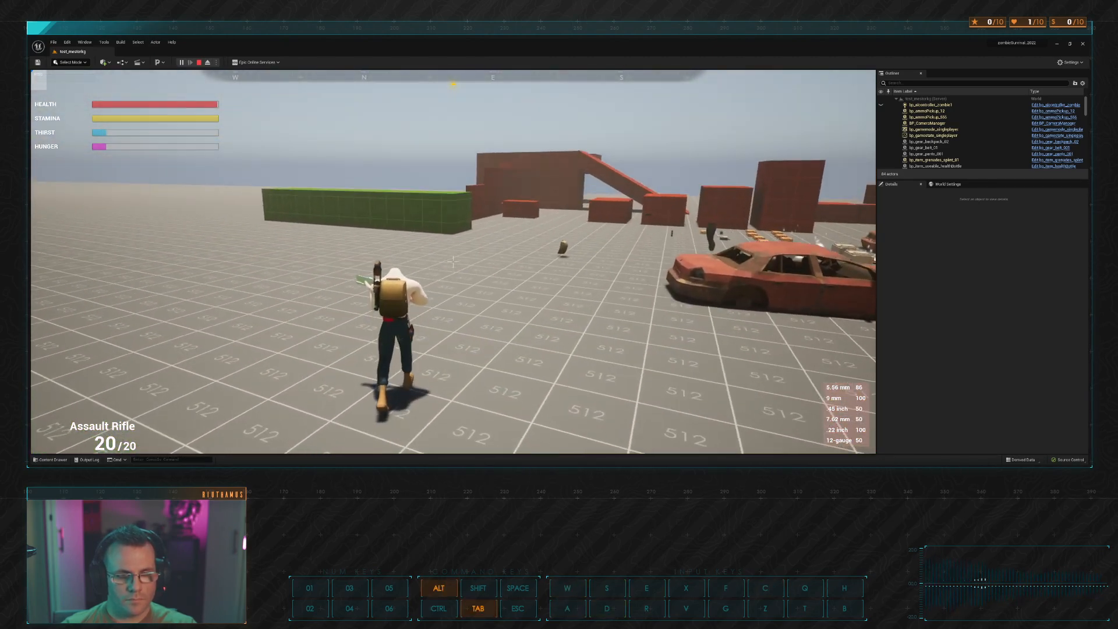
{"action": "key", "text": "alt+Tab"}
{"action": "key", "text": "w"}
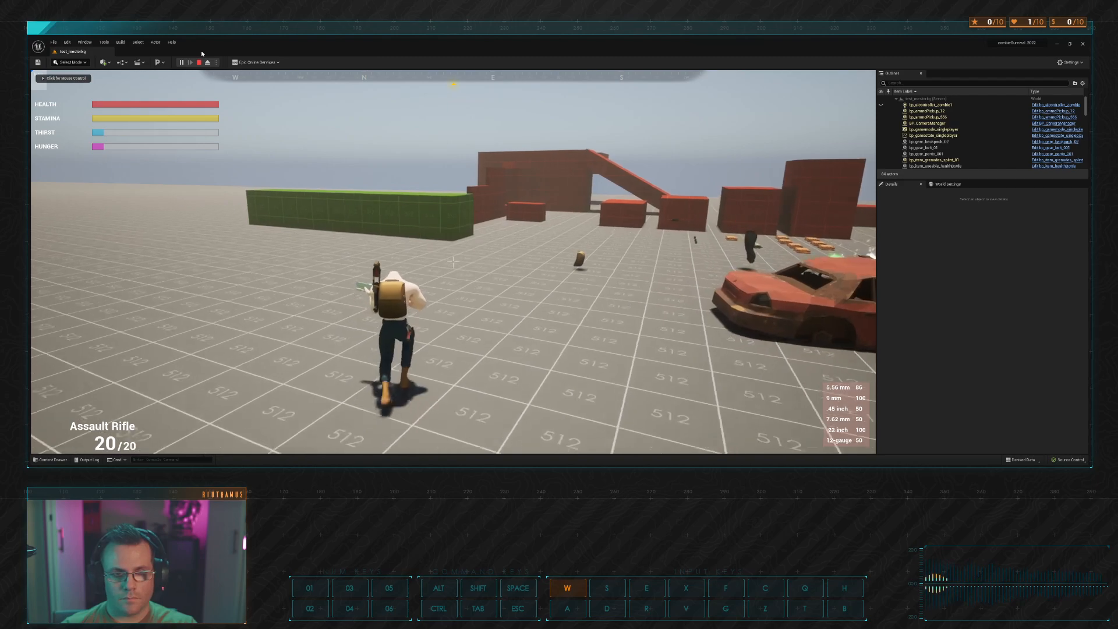
{"action": "left_click", "coordinate": [326, 175]}
{"action": "key", "text": "w"}
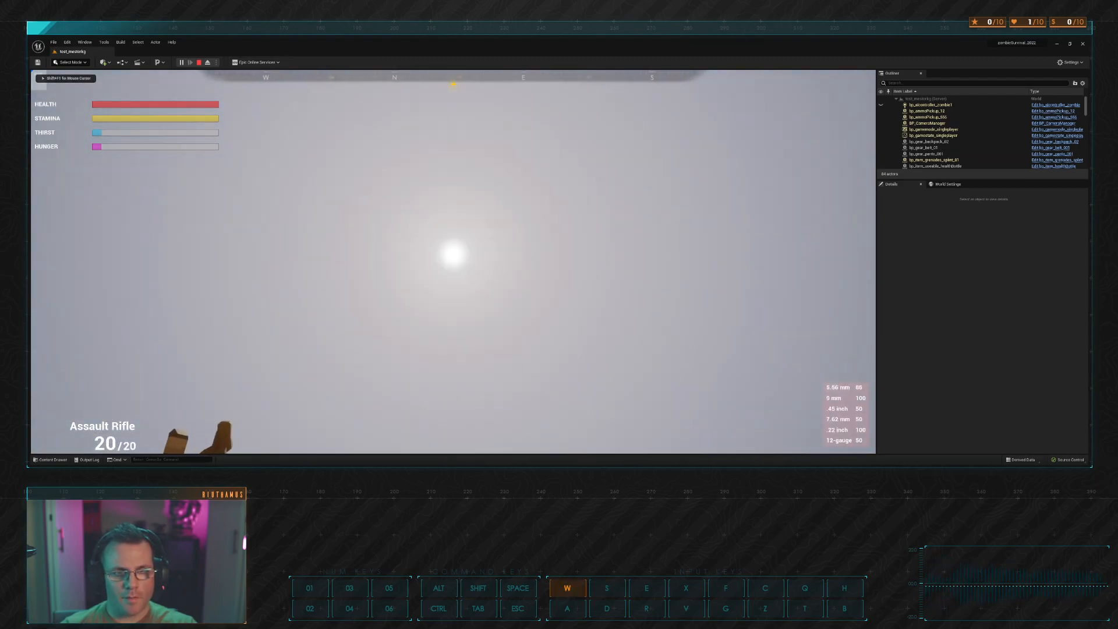
Step: Sprint past the low red wall toward the red car, and end the play session
{"action": "key", "text": "s"}
{"action": "key", "text": "a"}
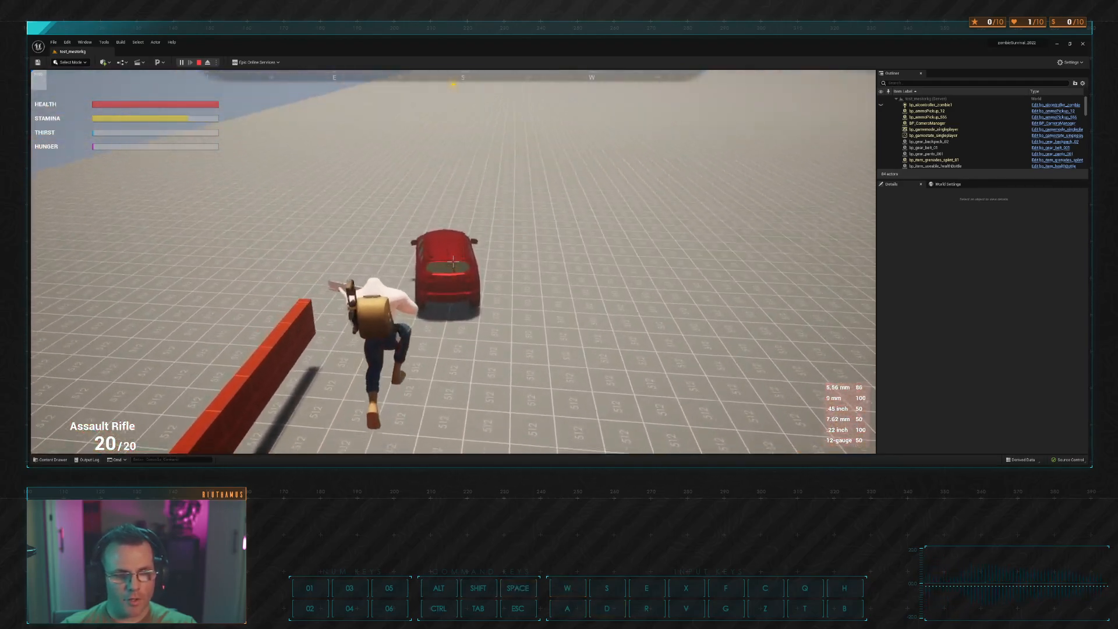
{"action": "key", "text": "Escape"}
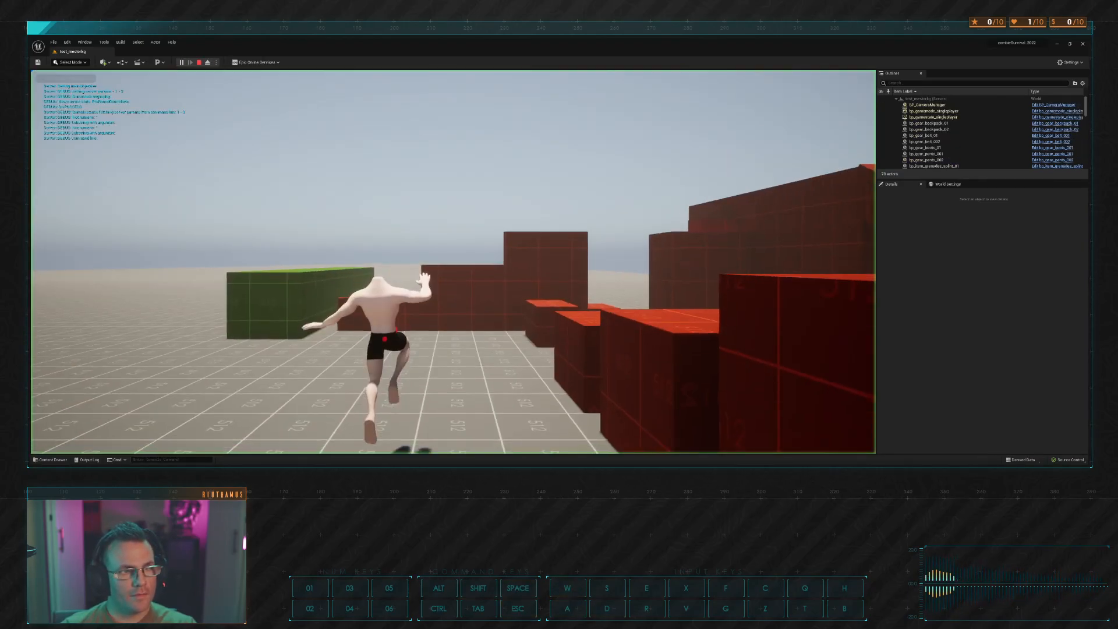
Step: Play the test level again and run the unequipped character to the gear laid out on the floor
{"action": "key", "text": "d"}
{"action": "key", "text": "w"}
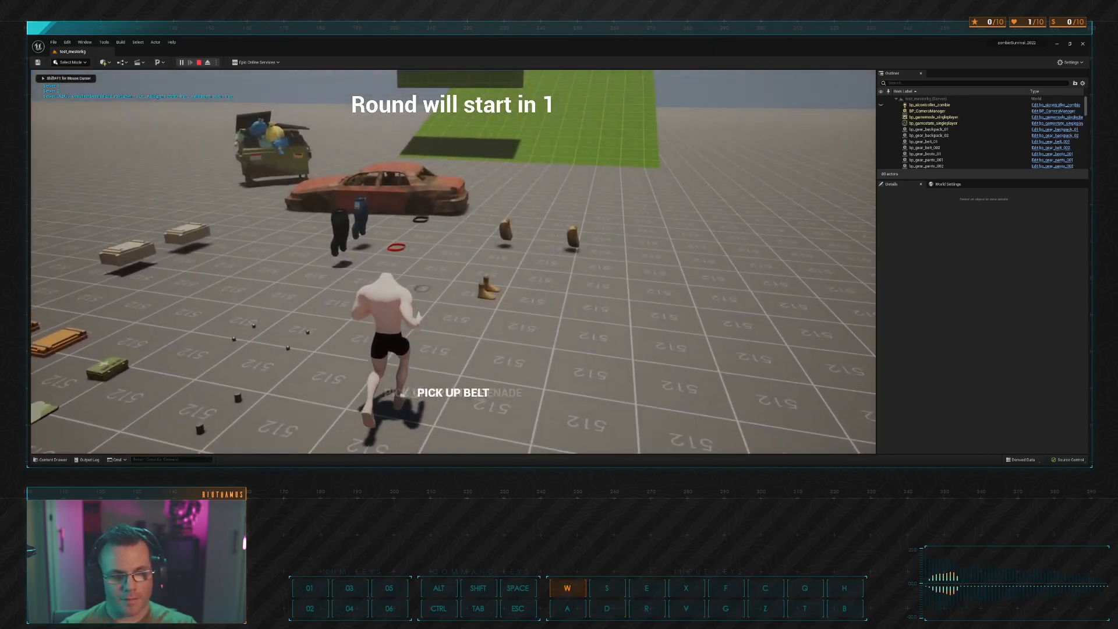
{"action": "key", "text": "w"}
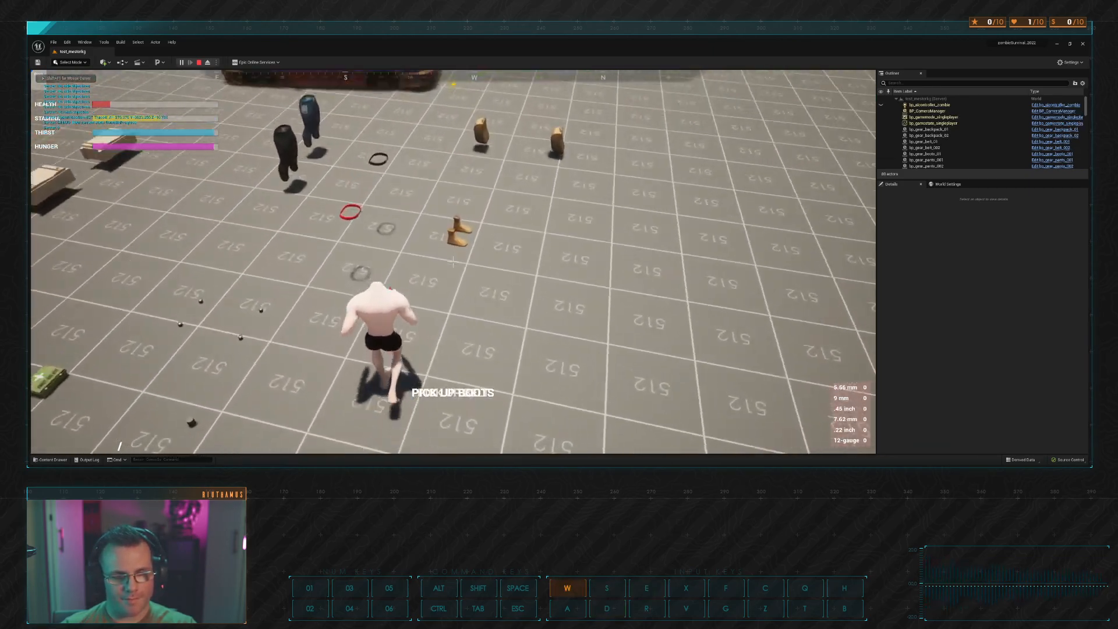
Step: Pick up the boots, a backpack, the black pants and a belt from the gear on the floor
{"action": "key", "text": "e"}
{"action": "key", "text": "e"}
{"action": "key", "text": "w"}
{"action": "key", "text": "a"}
{"action": "key", "text": "e"}
{"action": "key", "text": "s"}
{"action": "key", "text": "d"}
{"action": "key", "text": "e"}
{"action": "key", "text": "s"}
{"action": "key", "text": "a"}
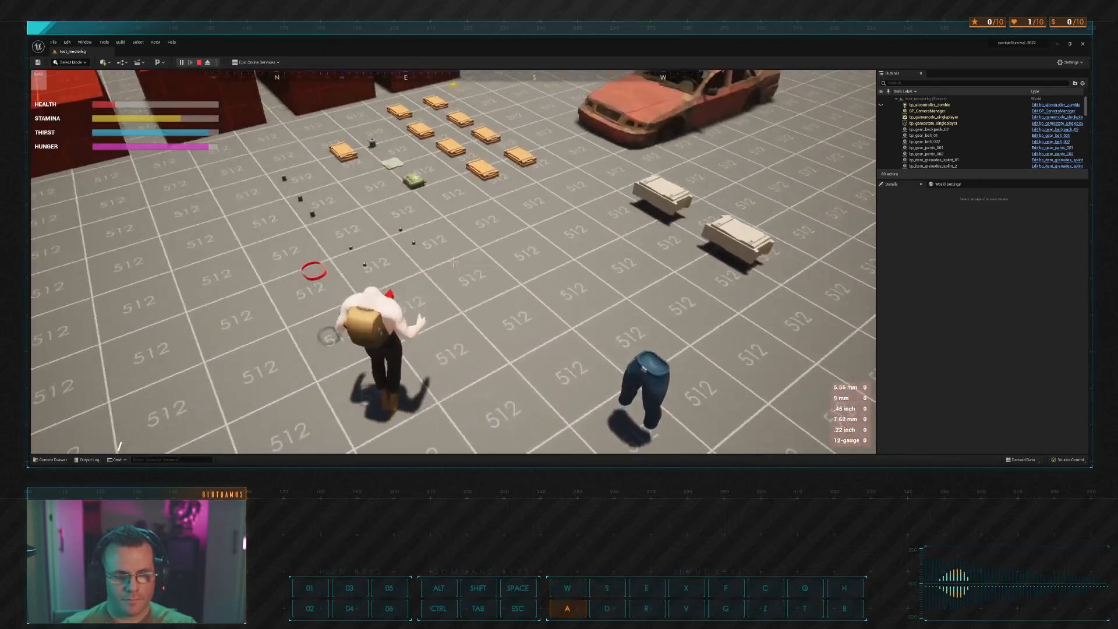
{"action": "key", "text": "d"}
{"action": "key", "text": "e"}
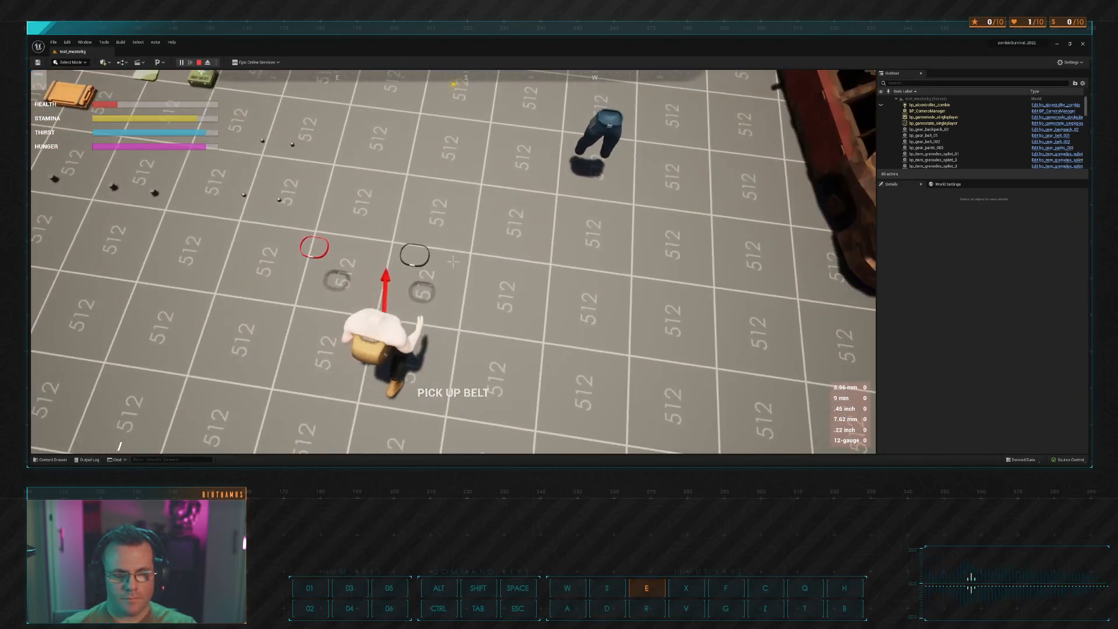
Step: Carry the assault rifle past the blue jeans toward the zombie by the green block, checking the inventory on the way
{"action": "key", "text": "w"}
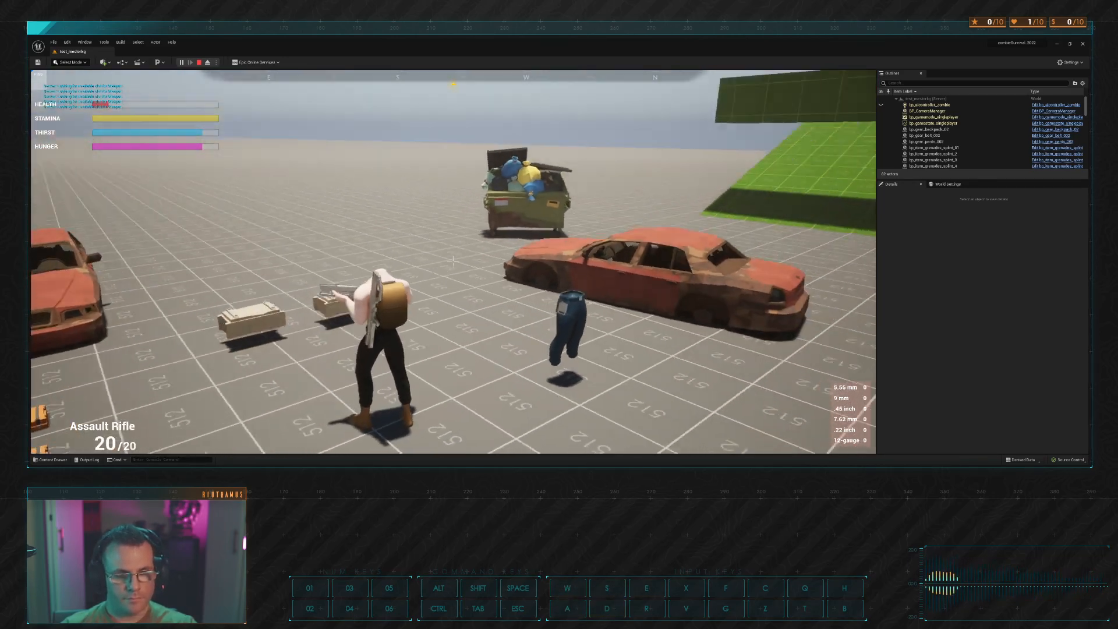
{"action": "key", "text": "w"}
{"action": "key", "text": "d"}
{"action": "key", "text": "shift"}
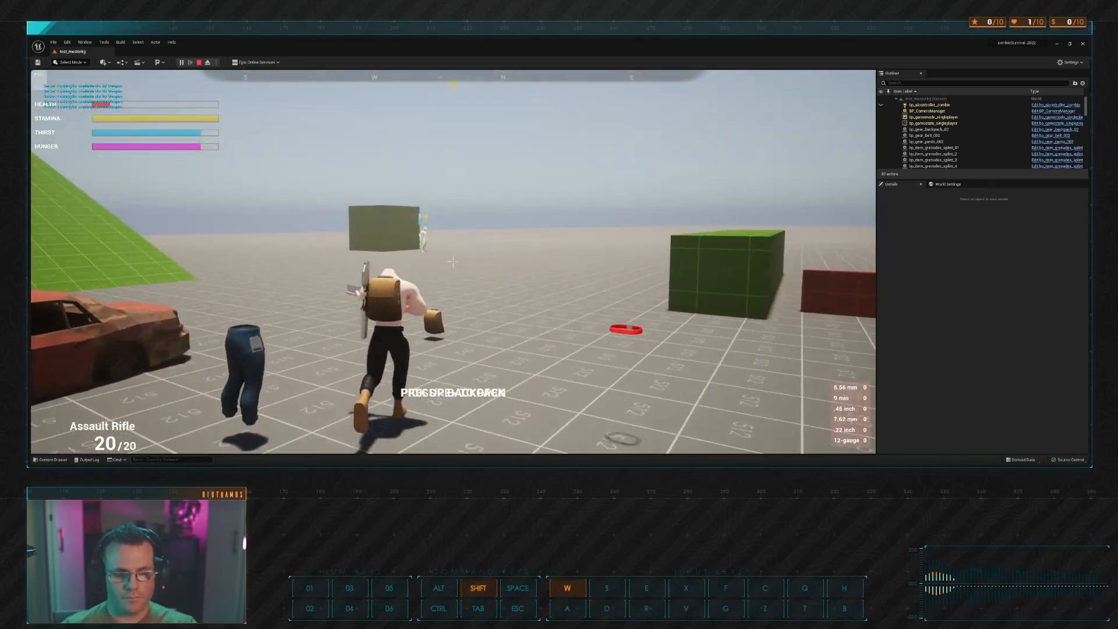
{"action": "key", "text": "Tab"}
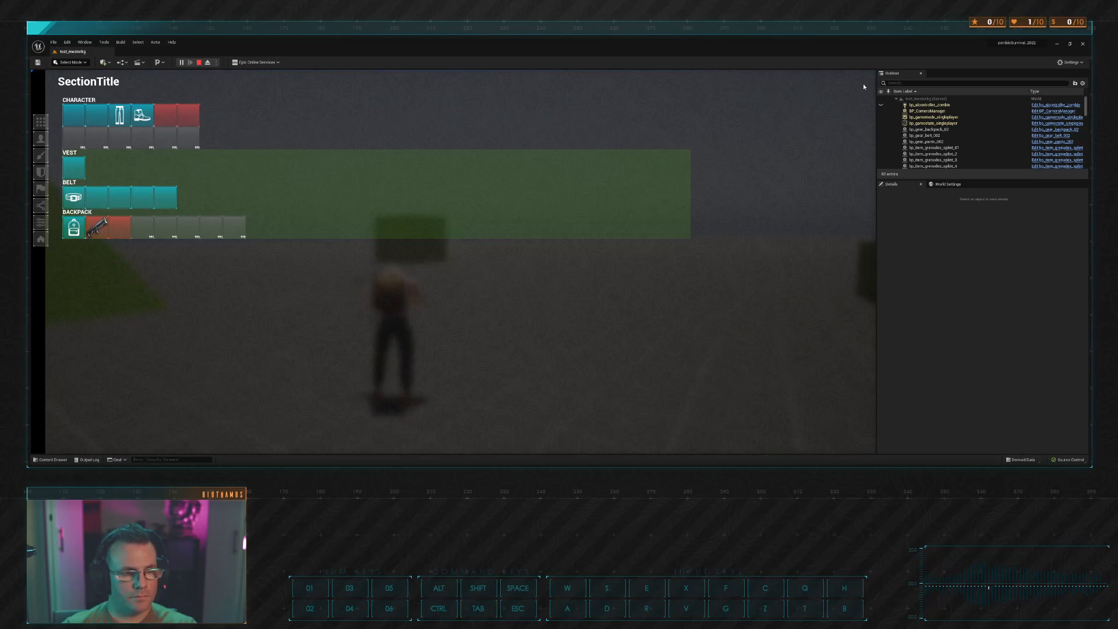
{"action": "key", "text": "Tab"}
{"action": "key", "text": "w"}
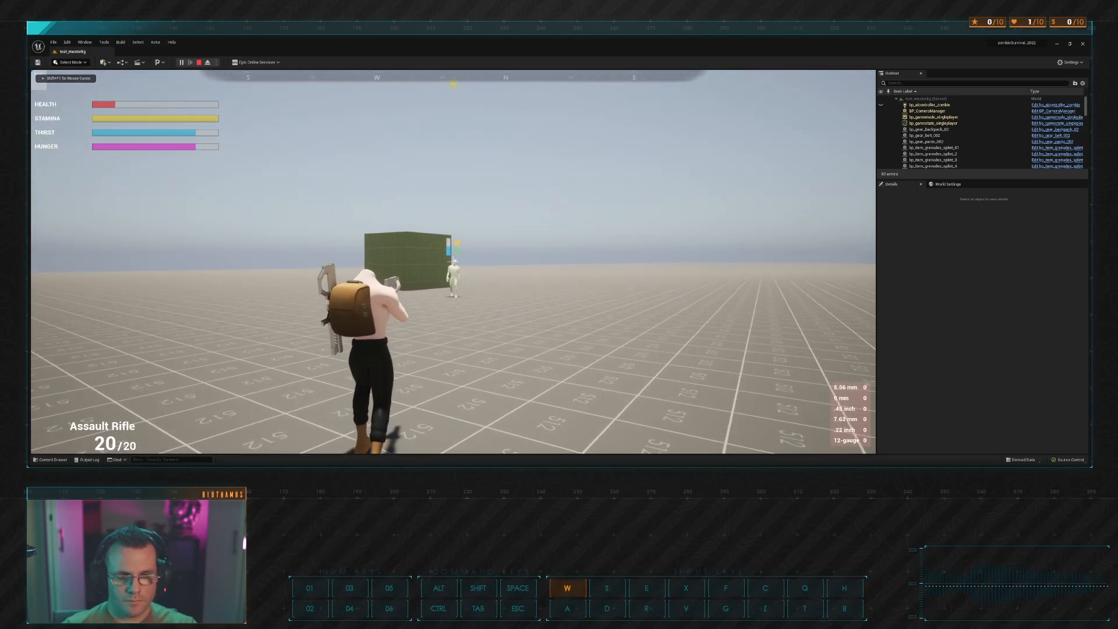
Step: Shoot the approaching zombie with the assault rifle, repositioning the character around it between shots
{"action": "left_click", "coordinate": [453, 262]}
{"action": "key", "text": "a"}
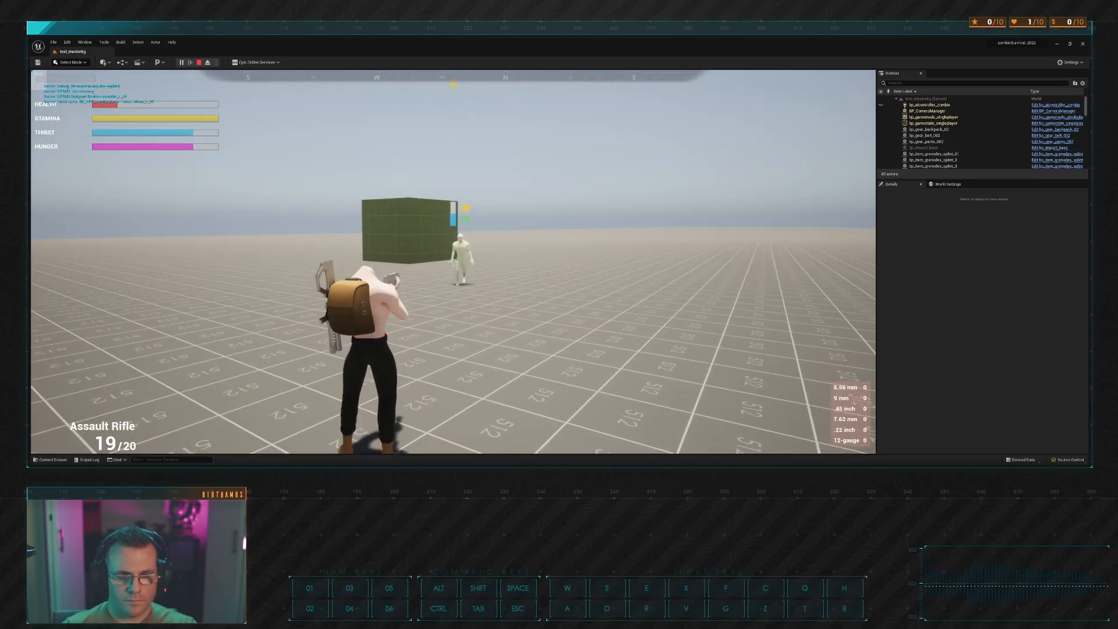
{"action": "left_click", "coordinate": [453, 262]}
{"action": "left_click", "coordinate": [453, 262]}
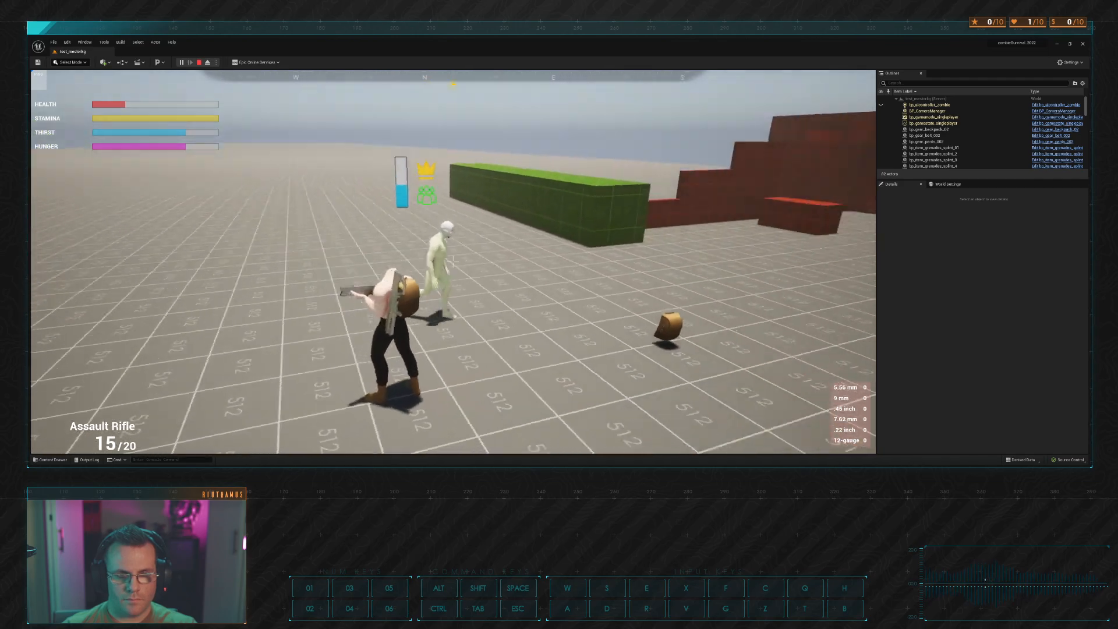
{"action": "key", "text": "w"}
{"action": "key", "text": "s"}
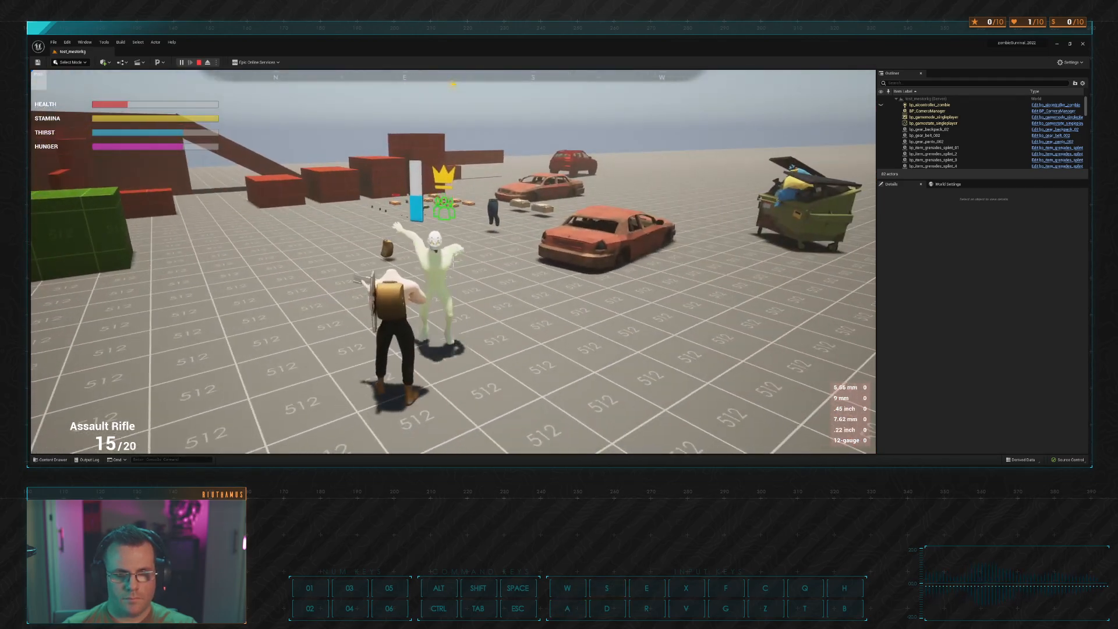
{"action": "left_click", "coordinate": [453, 262]}
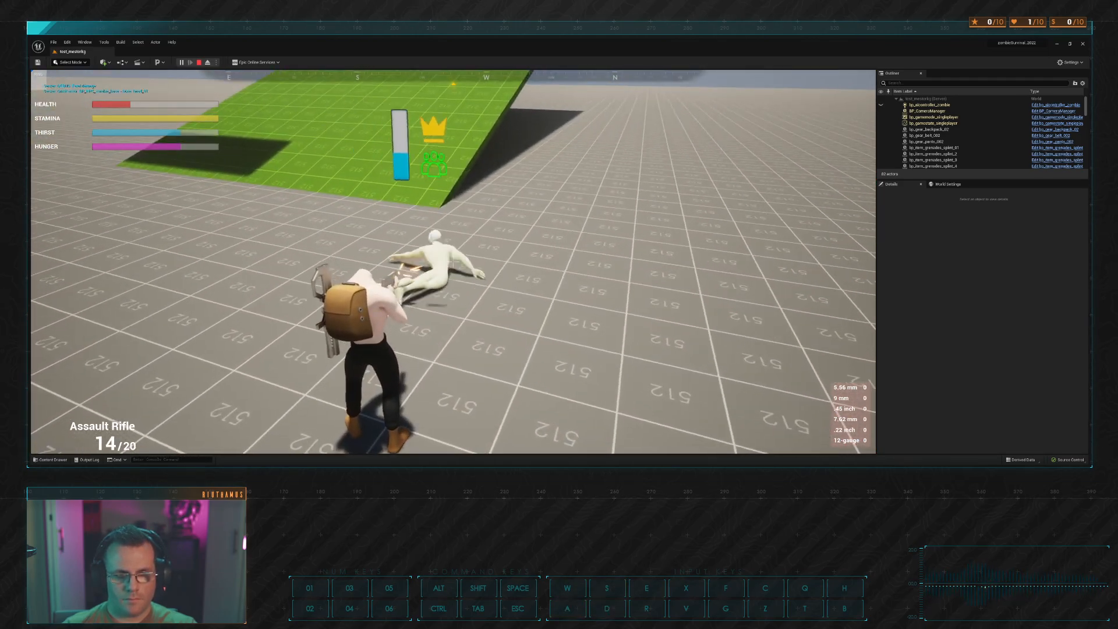
Step: Back away from the downed zombie, and aim and fire the assault rifle at it as it approaches
{"action": "key", "text": "w"}
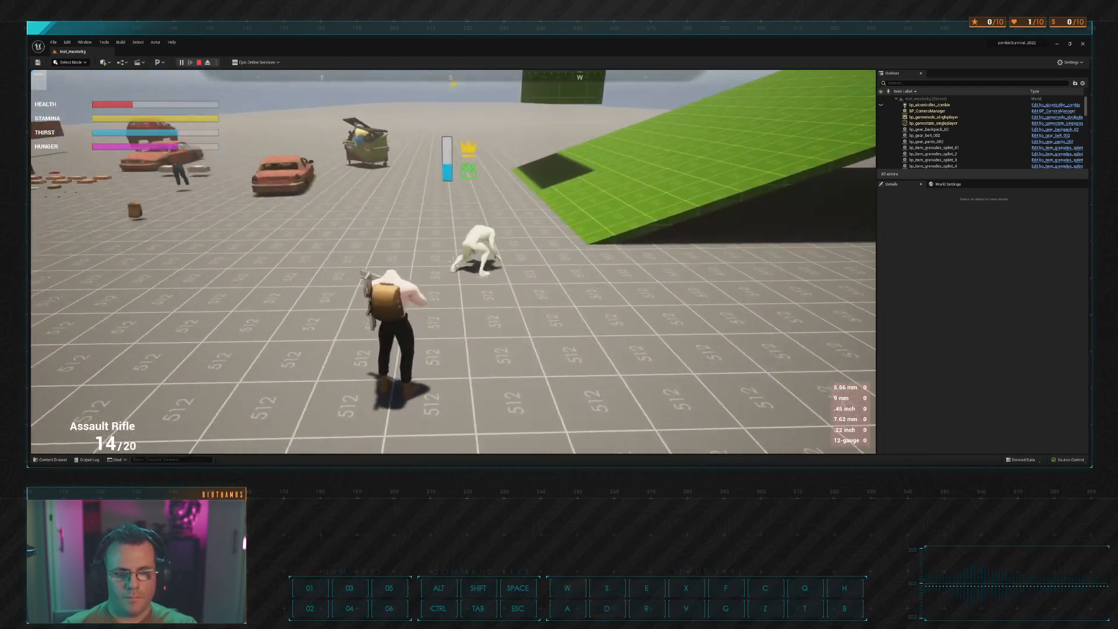
{"action": "key", "text": "s"}
{"action": "key", "text": "a"}
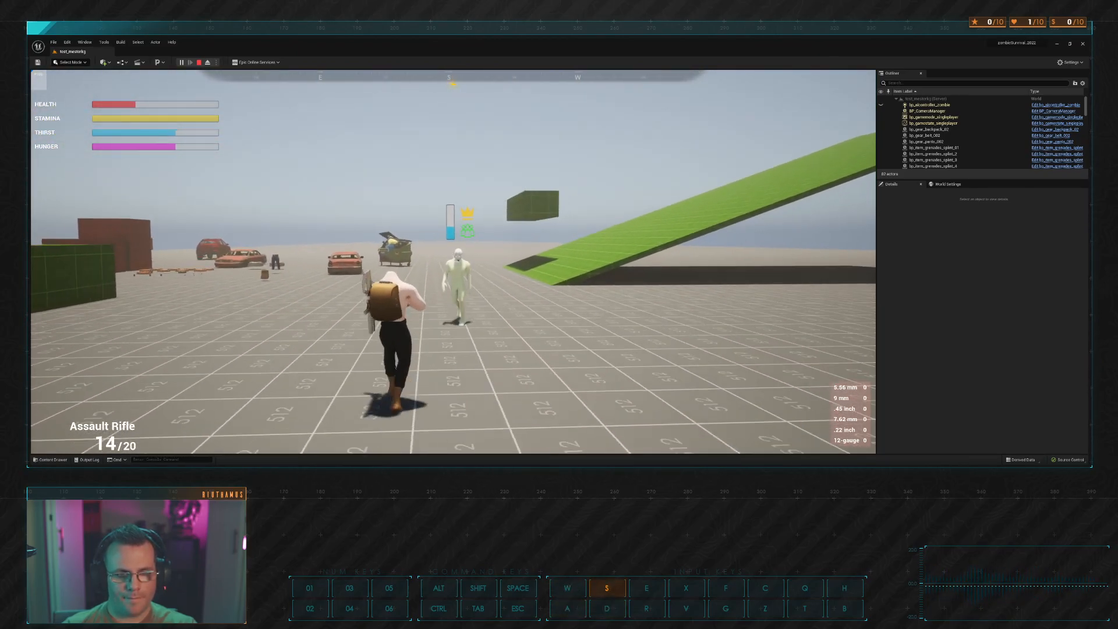
{"action": "right_click", "coordinate": [453, 262]}
{"action": "left_click", "coordinate": [453, 262]}
Step: Advance toward the floating green block and shoot the zombie standing on top of it with the assault rifle
{"action": "key", "text": "w"}
{"action": "key", "text": "a"}
{"action": "right_click", "coordinate": [453, 262]}
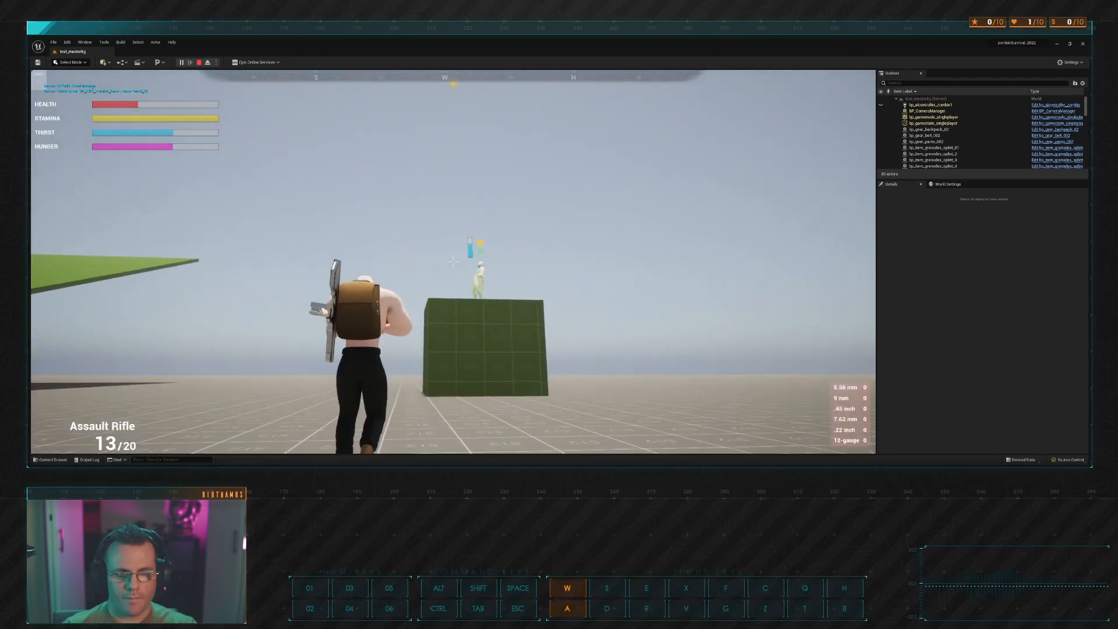
{"action": "left_click", "coordinate": [453, 262]}
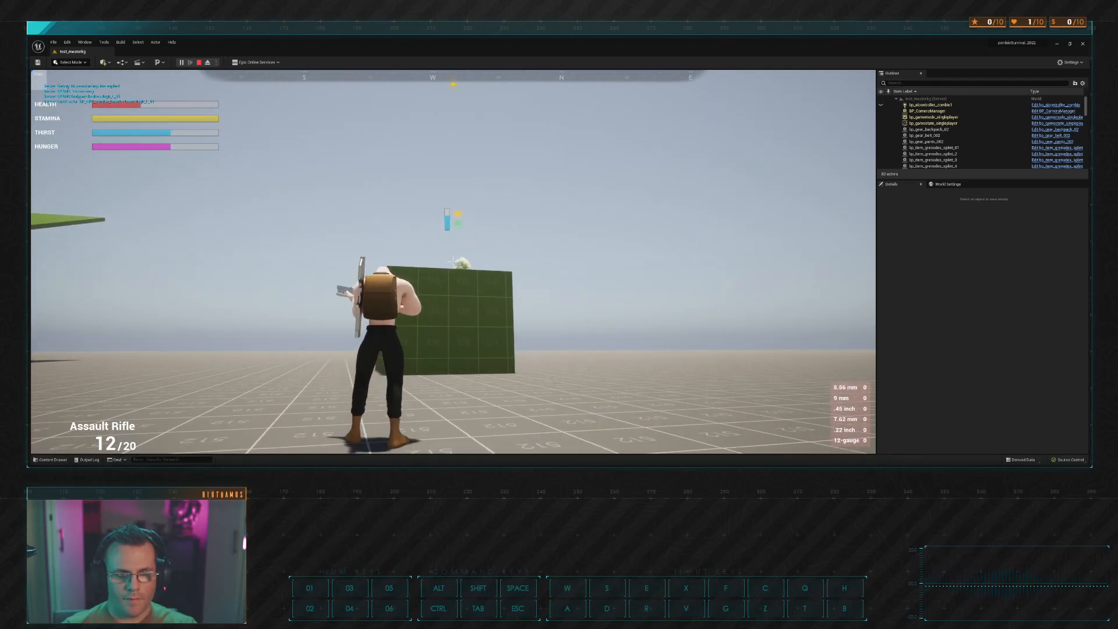
{"action": "left_click", "coordinate": [453, 262]}
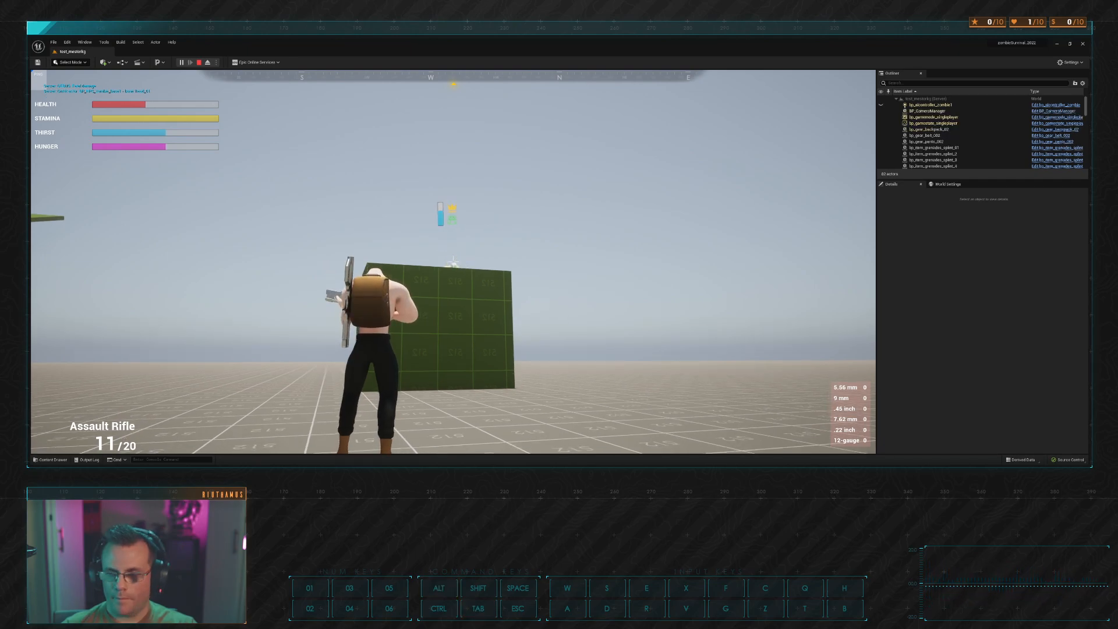
{"action": "key", "text": "alt+Tab"}
Step: Run across the open floor and fire five assault rifle shots at the distant zombie beside the floating green block
{"action": "key", "text": "w"}
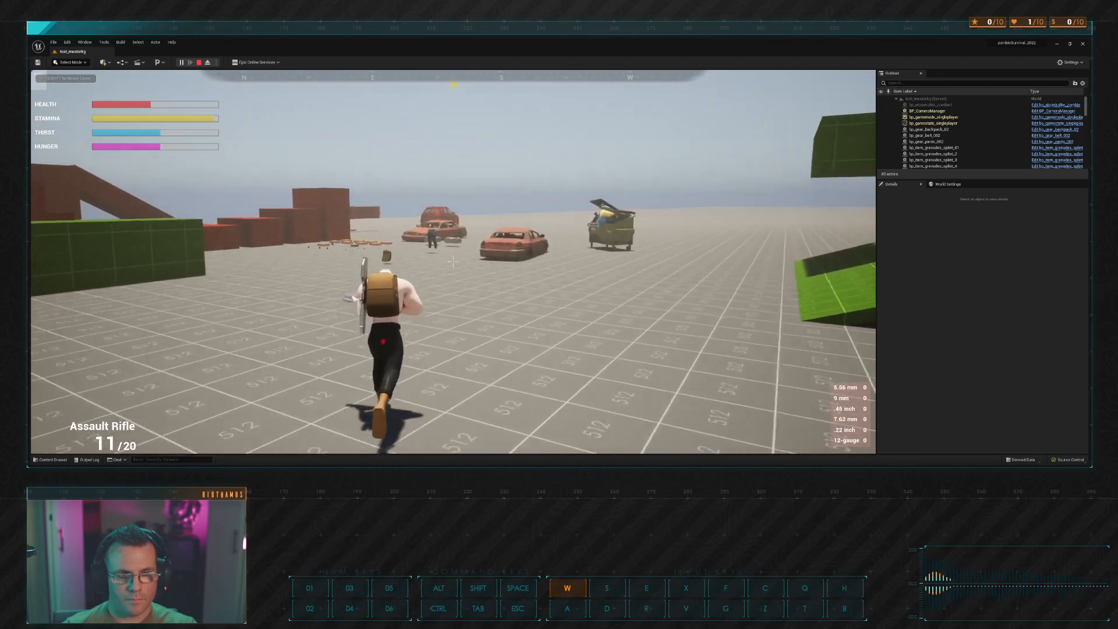
{"action": "key", "text": "s"}
{"action": "key", "text": "a"}
{"action": "left_click", "coordinate": [453, 262]}
{"action": "left_click", "coordinate": [453, 262]}
{"action": "left_click", "coordinate": [453, 262]}
{"action": "left_click", "coordinate": [453, 262]}
{"action": "left_click", "coordinate": [453, 262]}
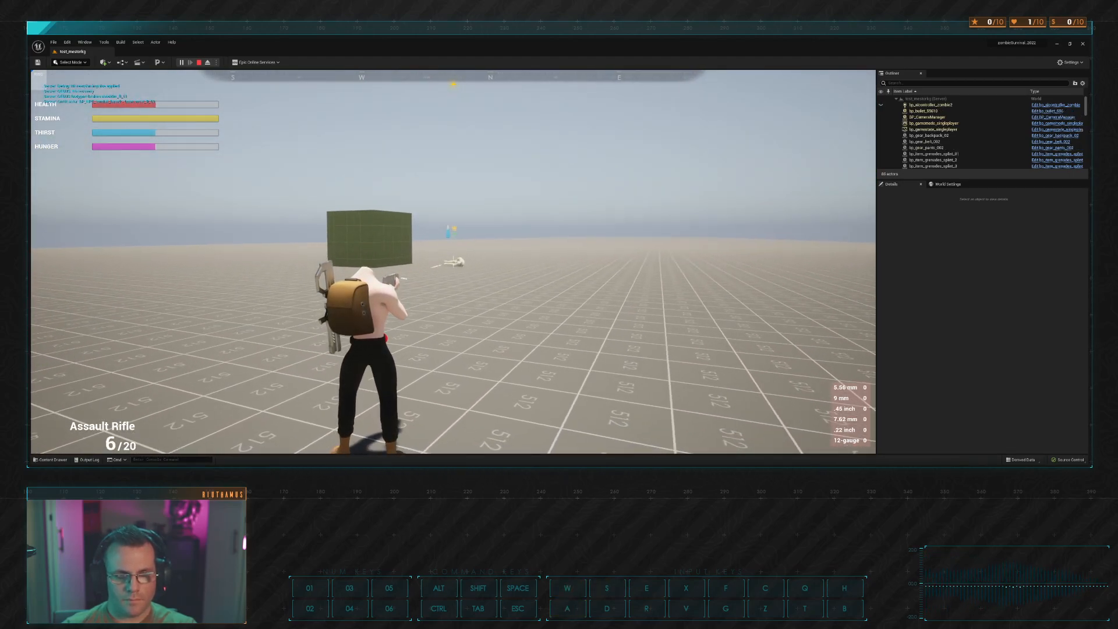
Step: Empty the rest of the assault rifle's magazine at the distant downed zombie, and end the play session
{"action": "left_click", "coordinate": [453, 262]}
{"action": "left_click", "coordinate": [453, 262]}
{"action": "left_click", "coordinate": [453, 262]}
{"action": "left_click", "coordinate": [452, 261]}
{"action": "left_click", "coordinate": [453, 260]}
{"action": "left_click", "coordinate": [452, 260]}
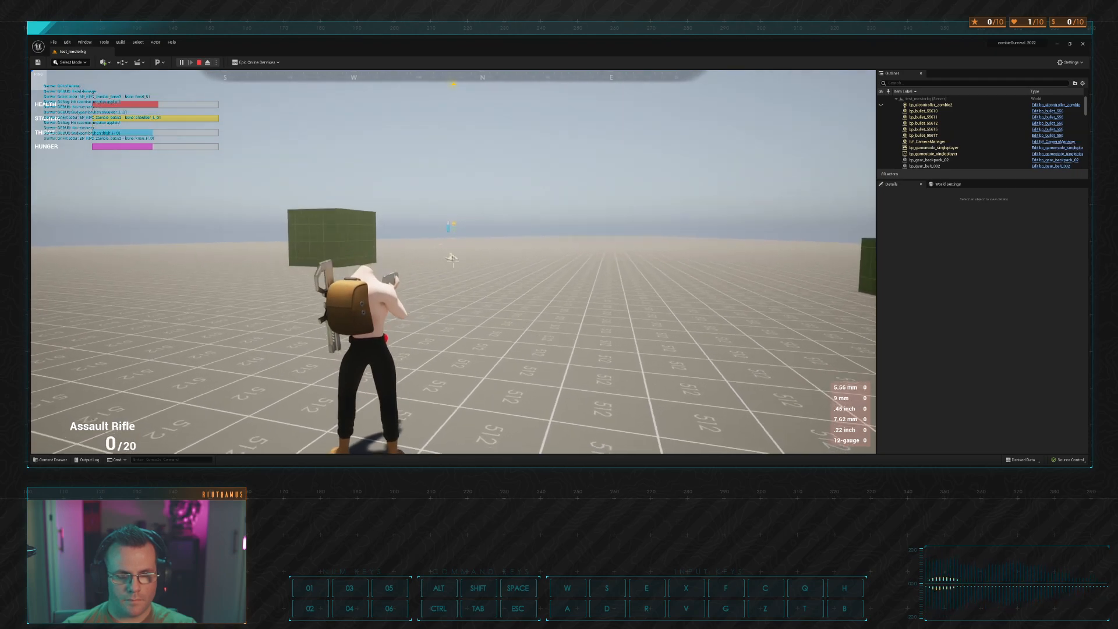
{"action": "key", "text": "Escape"}
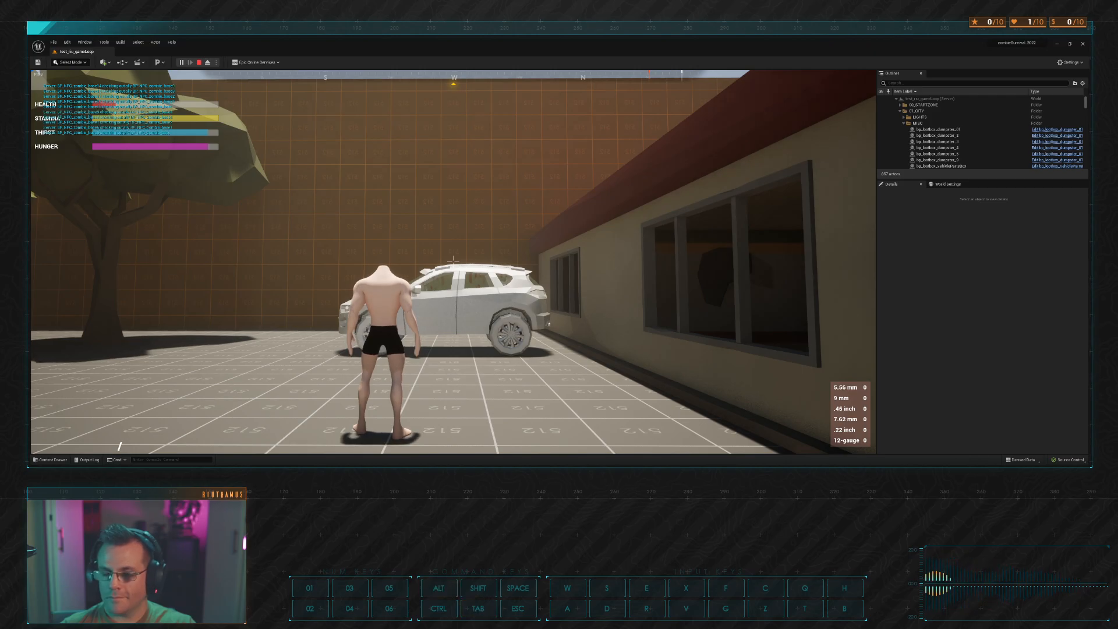
Step: Playtest the city level, running to the weapon pickups beside the dumpster and out to the open lot
{"action": "key", "text": "d"}
{"action": "key", "text": "w"}
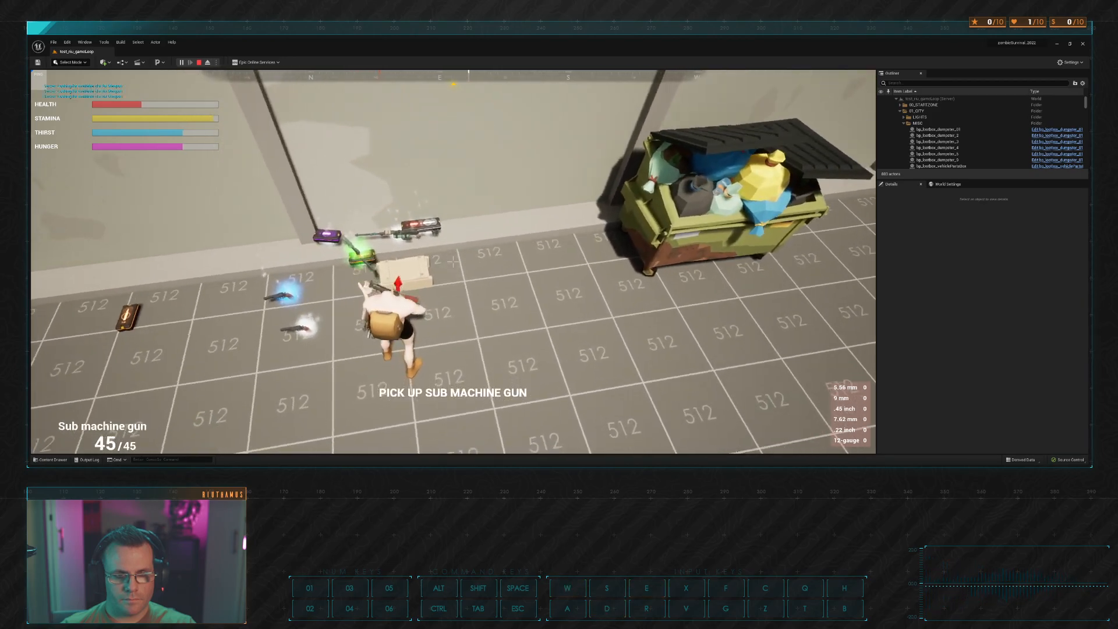
{"action": "key", "text": "w"}
{"action": "key", "text": "d"}
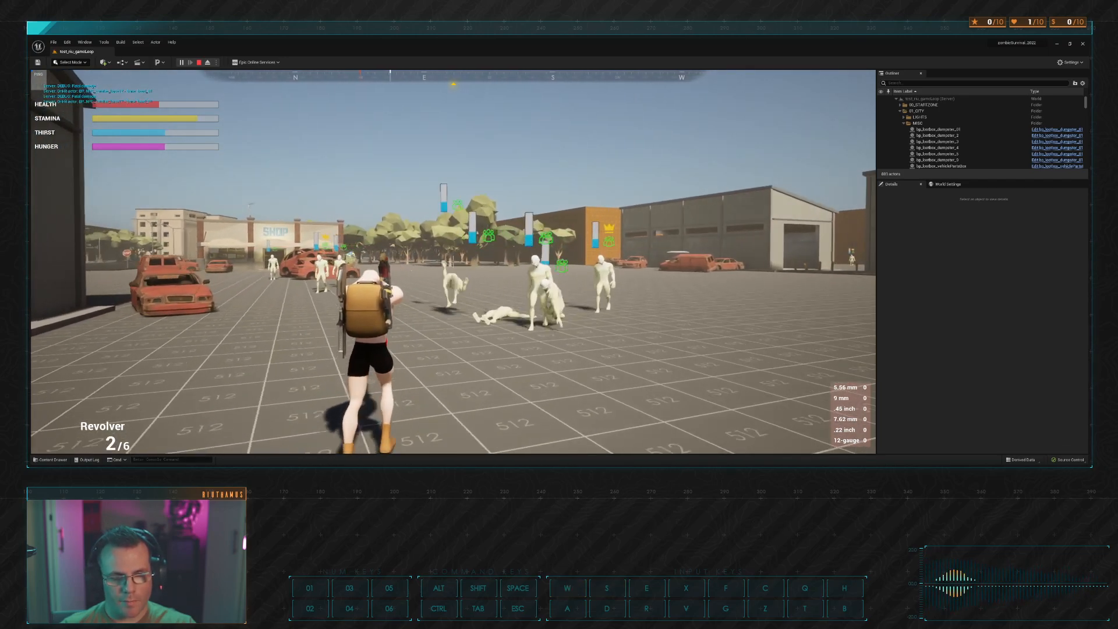
Step: Advance on the zombie group in the city's open lot and fire the revolver's remaining rounds at them
{"action": "key", "text": "w"}
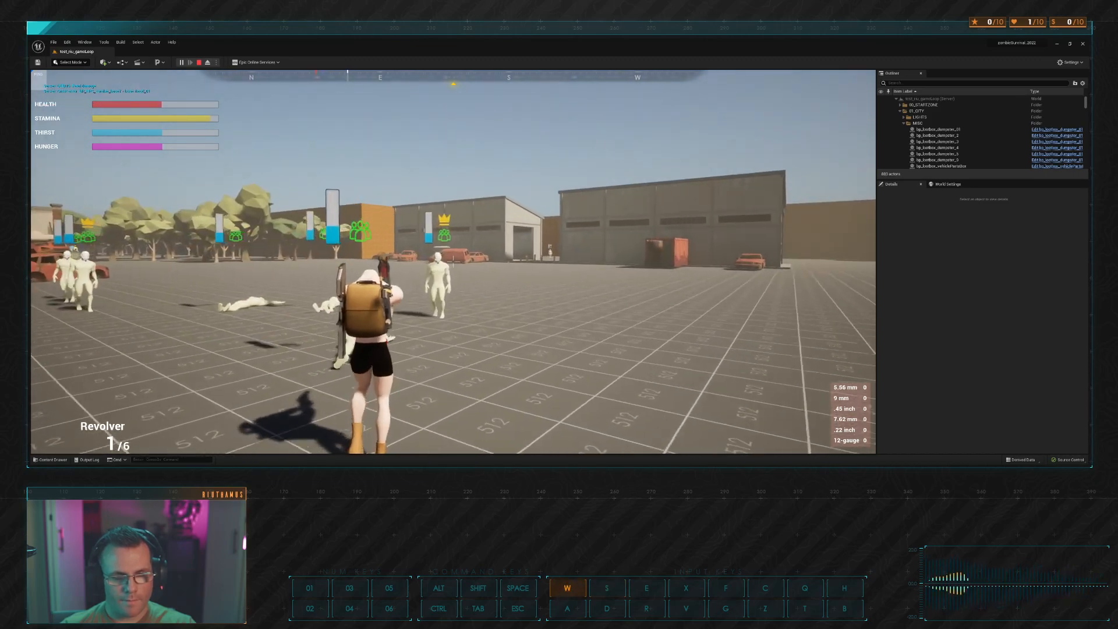
{"action": "key", "text": "w"}
{"action": "key", "text": "a"}
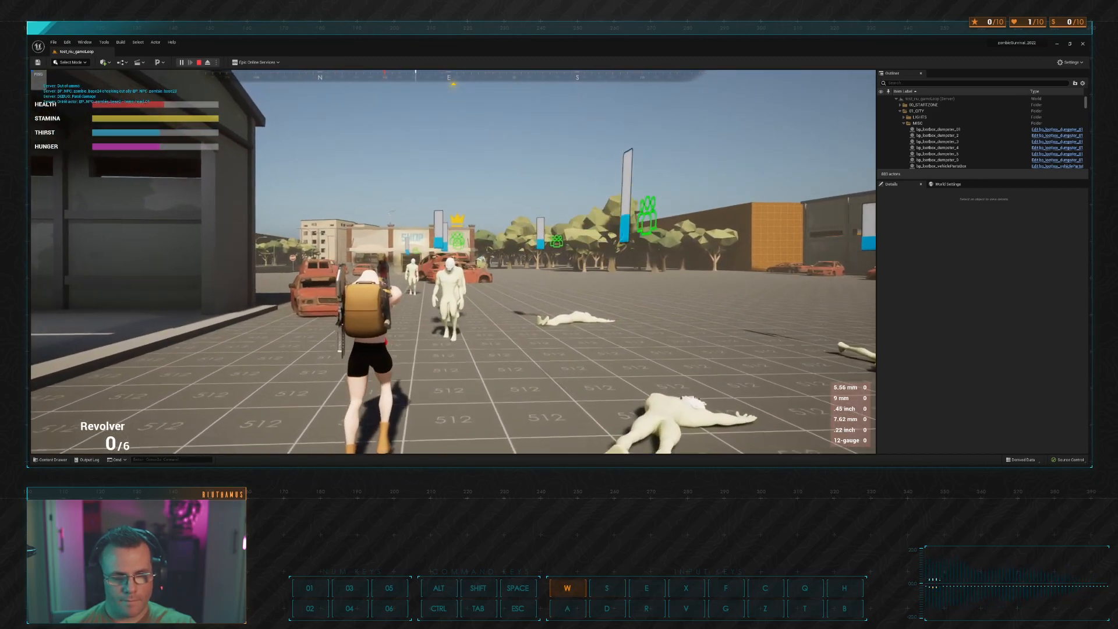
Step: Sprint past the wrecked cars, switch to the assault rifle, and aim and fire four shots at the pursuing zombies
{"action": "key", "text": "shift+w"}
{"action": "key", "text": "a"}
{"action": "key", "text": "1"}
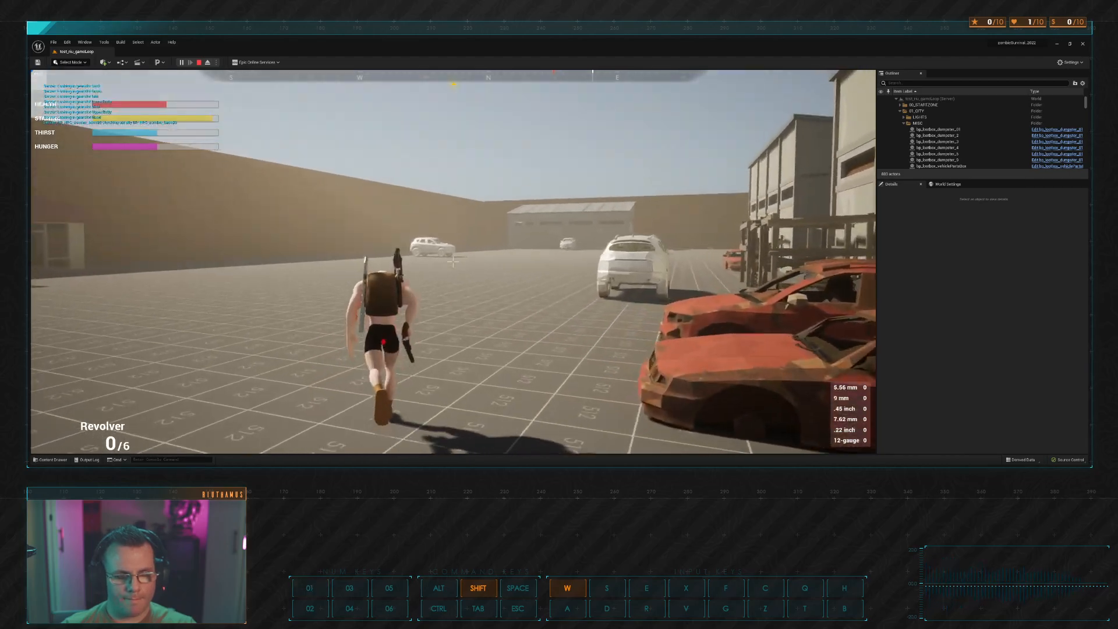
{"action": "key", "text": "a"}
{"action": "right_click", "coordinate": [453, 261]}
{"action": "left_click", "coordinate": [453, 262]}
{"action": "left_click", "coordinate": [453, 261]}
{"action": "left_click", "coordinate": [453, 261]}
{"action": "key", "text": "s"}
{"action": "left_click", "coordinate": [453, 262]}
{"action": "key", "text": "w"}
{"action": "key", "text": "d"}
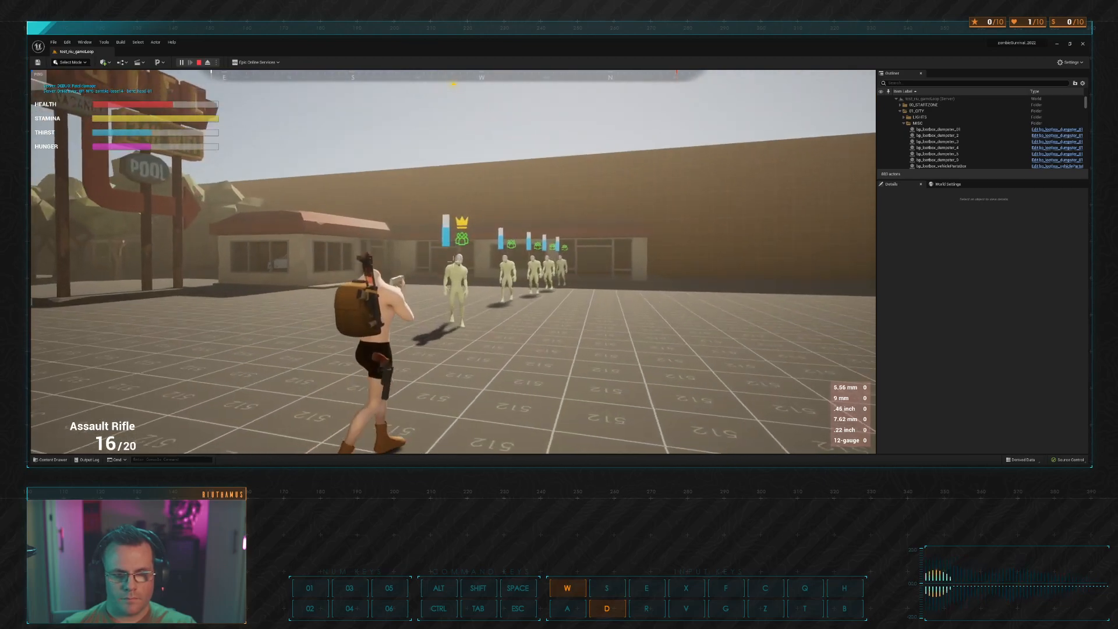
Step: Strafe across the open lot and fire the assault rifle at the zombie group in front of the motel
{"action": "left_click", "coordinate": [453, 262]}
{"action": "left_click", "coordinate": [453, 261]}
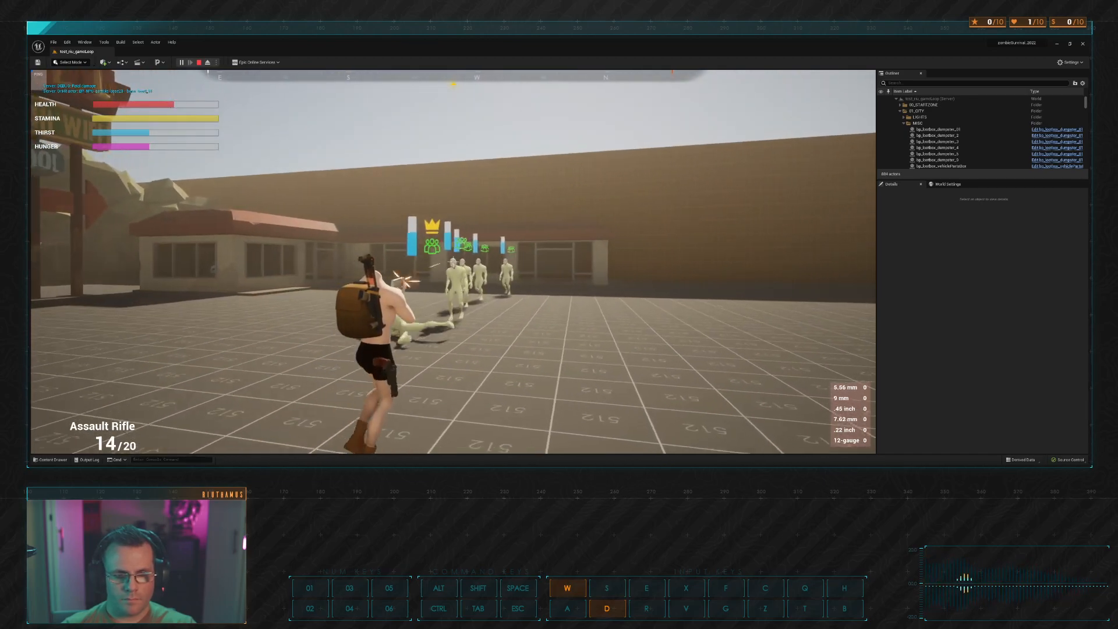
{"action": "left_click", "coordinate": [453, 262]}
{"action": "left_click", "coordinate": [453, 261]}
{"action": "key", "text": "d"}
{"action": "left_click", "coordinate": [452, 261]}
{"action": "left_click", "coordinate": [453, 261]}
{"action": "left_click", "coordinate": [453, 261]}
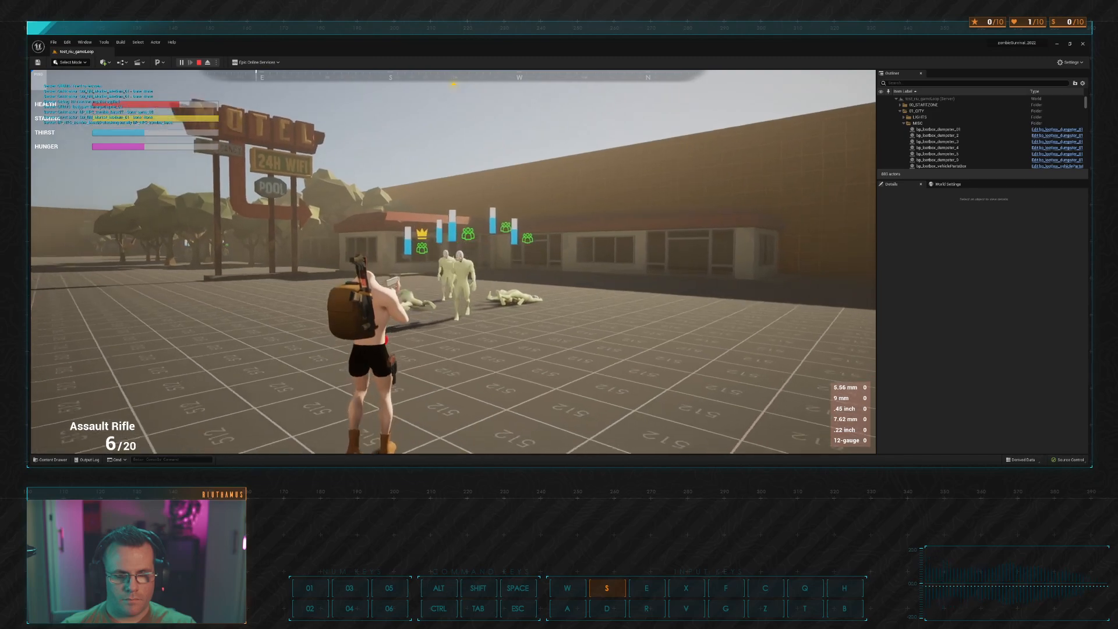
{"action": "left_click", "coordinate": [453, 262]}
{"action": "left_click", "coordinate": [454, 261]}
Step: Retreat across the lot towards the dumpster, reload the assault rifle, and turn back to face the zombies
{"action": "key", "text": "w"}
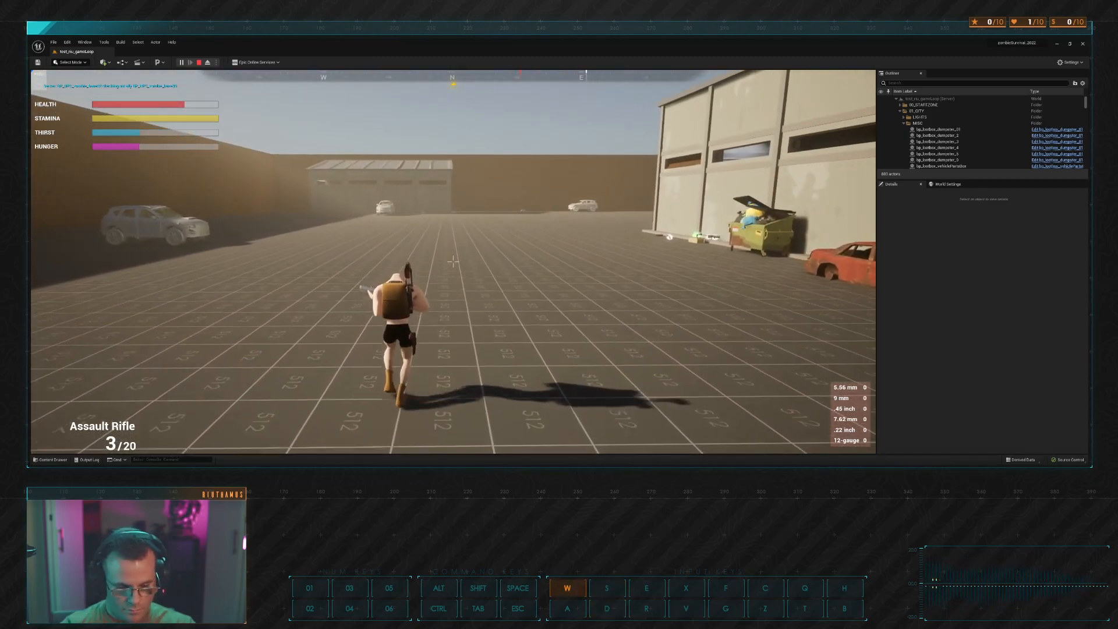
{"action": "key", "text": "r"}
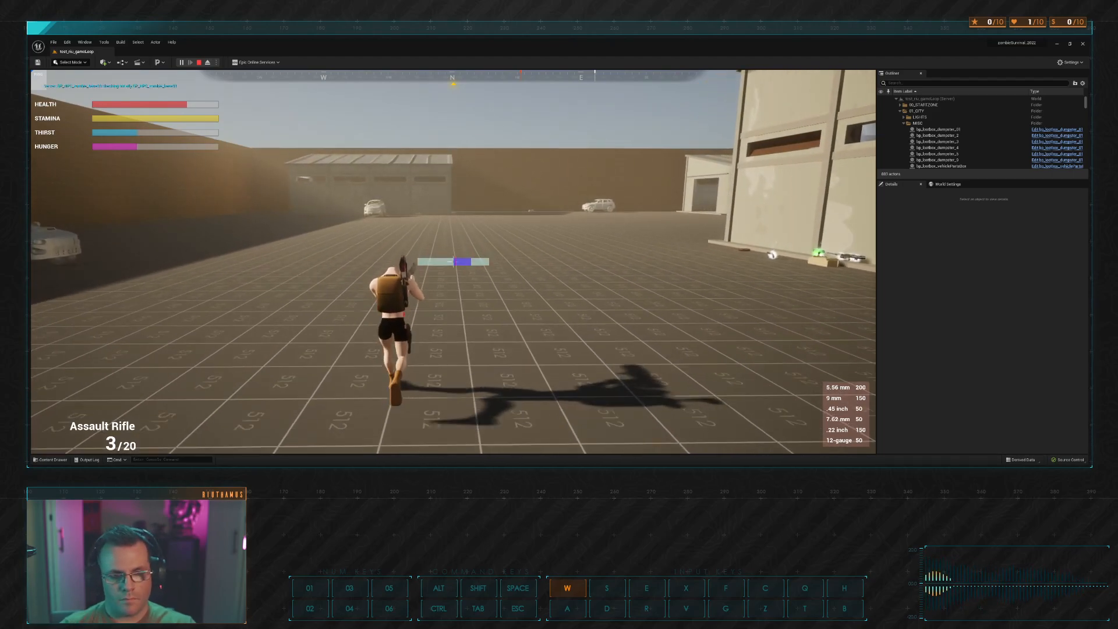
{"action": "key", "text": "alt+Tab"}
{"action": "key", "text": "s"}
{"action": "key", "text": "d"}
{"action": "key", "text": "w"}
{"action": "key", "text": "s"}
{"action": "key", "text": "d"}
{"action": "key", "text": "w"}
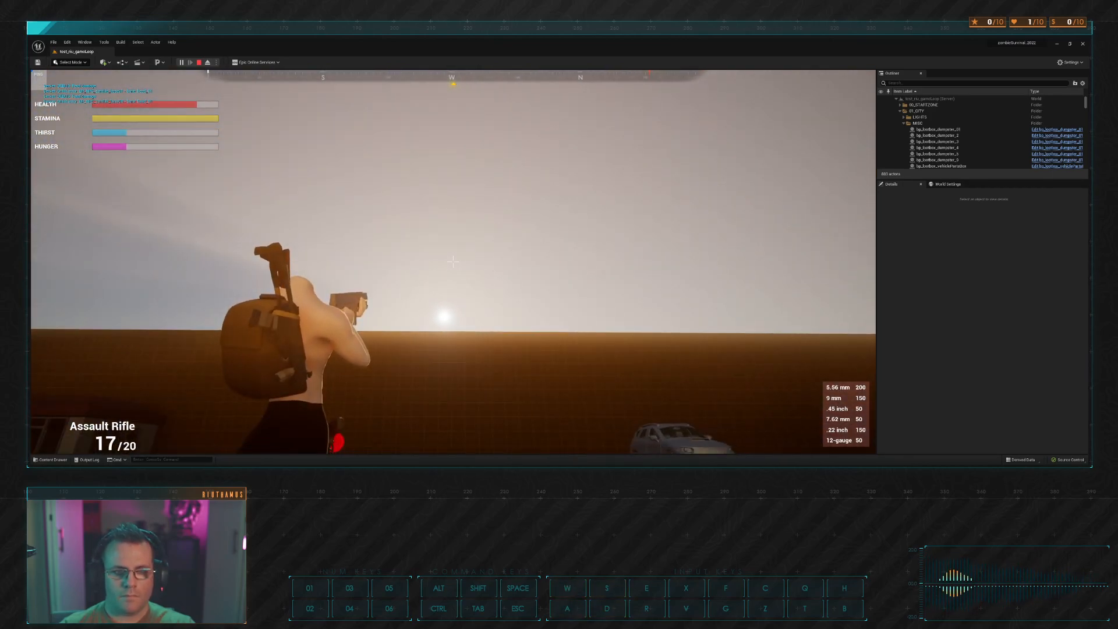
Step: Advance towards the motel sign at dusk and fire the assault rifle at the approaching zombies
{"action": "key", "text": "w"}
{"action": "left_click", "coordinate": [453, 261]}
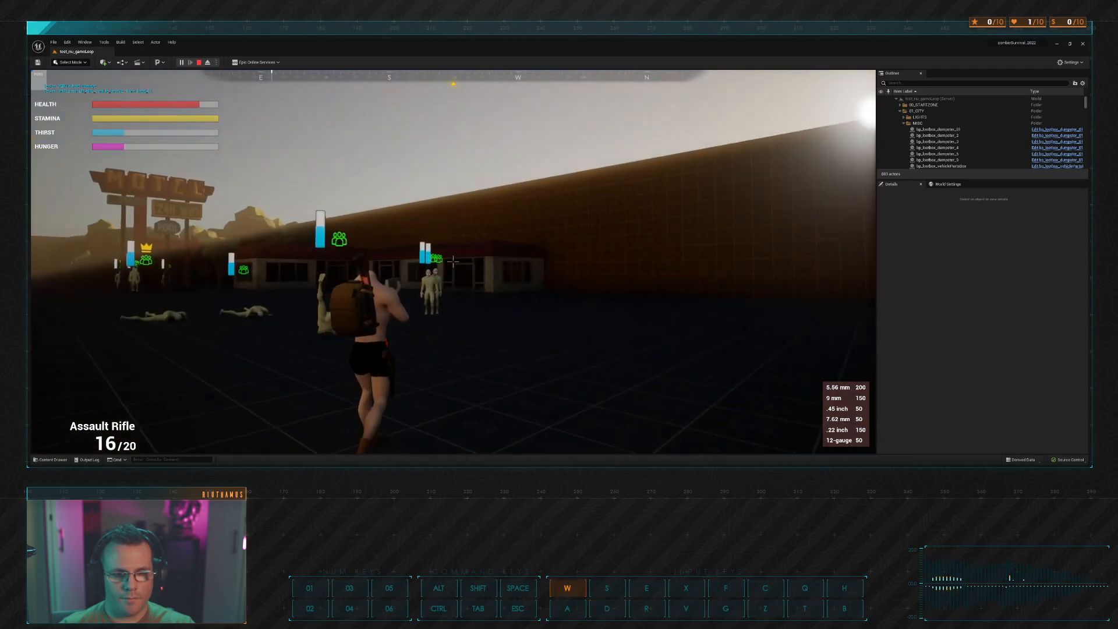
{"action": "left_click", "coordinate": [453, 261]}
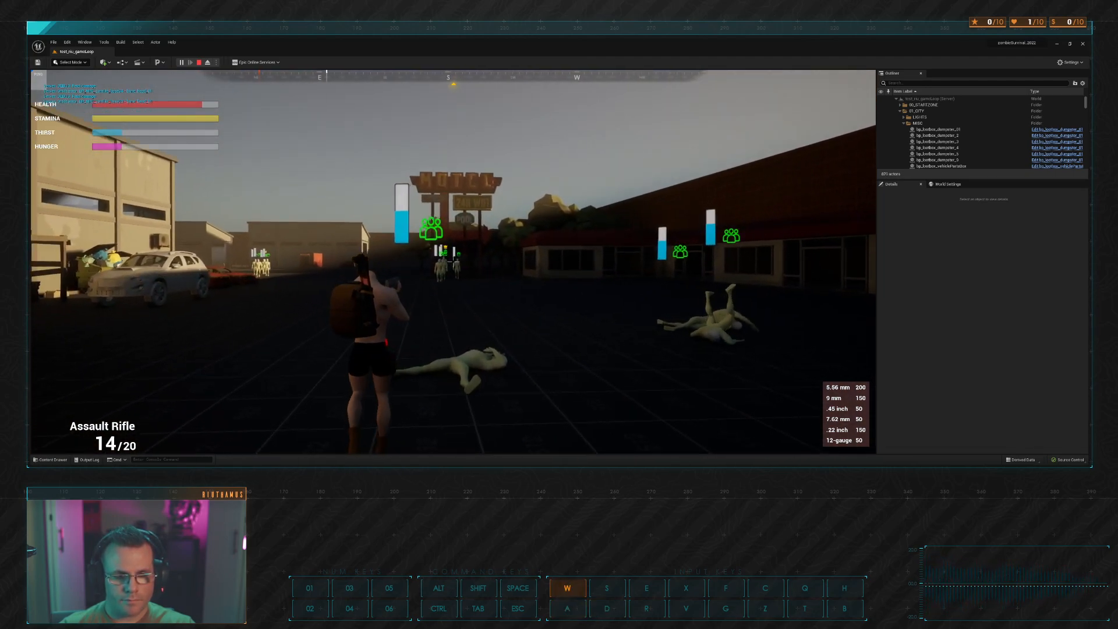
{"action": "left_click", "coordinate": [453, 260]}
{"action": "left_click", "coordinate": [453, 262]}
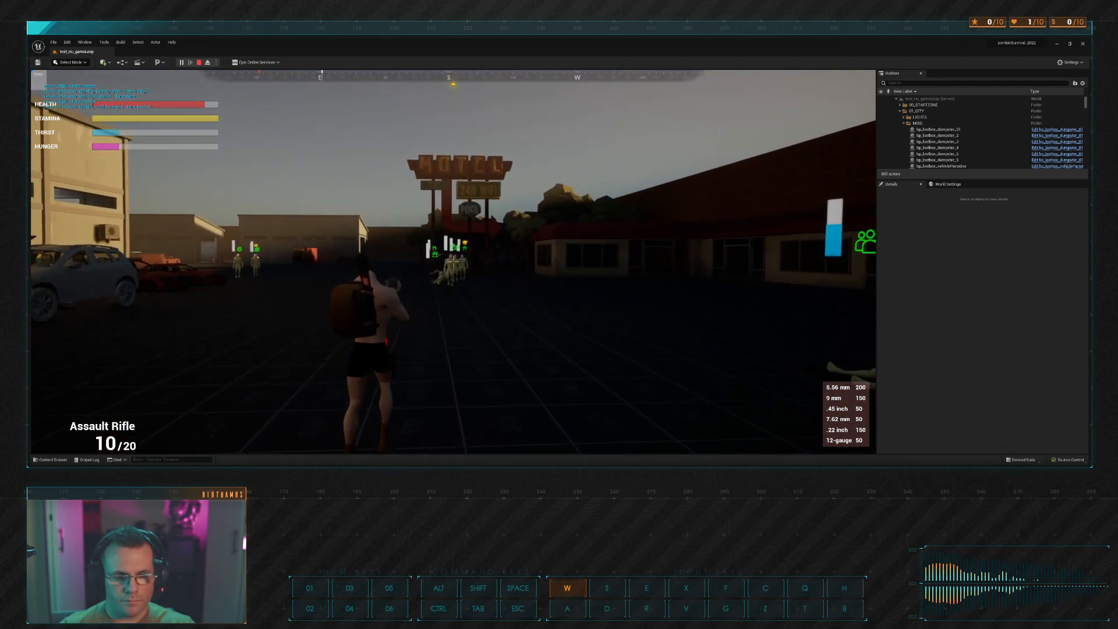
{"action": "left_click", "coordinate": [453, 262]}
{"action": "left_click", "coordinate": [453, 261]}
{"action": "left_click", "coordinate": [453, 262]}
{"action": "left_click", "coordinate": [453, 262]}
{"action": "left_click", "coordinate": [452, 262]}
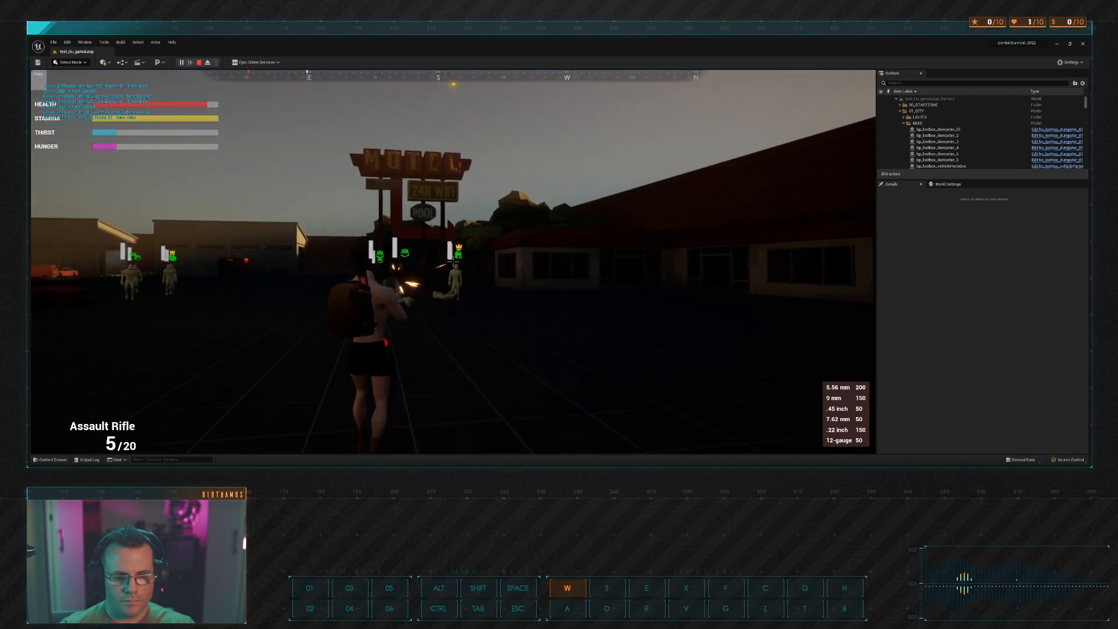
{"action": "left_click", "coordinate": [453, 262]}
{"action": "left_click", "coordinate": [453, 262]}
Step: Reload while running towards the warehouses, and fire on the zombie horde coming through the gap between them
{"action": "key", "text": "a"}
{"action": "key", "text": "r"}
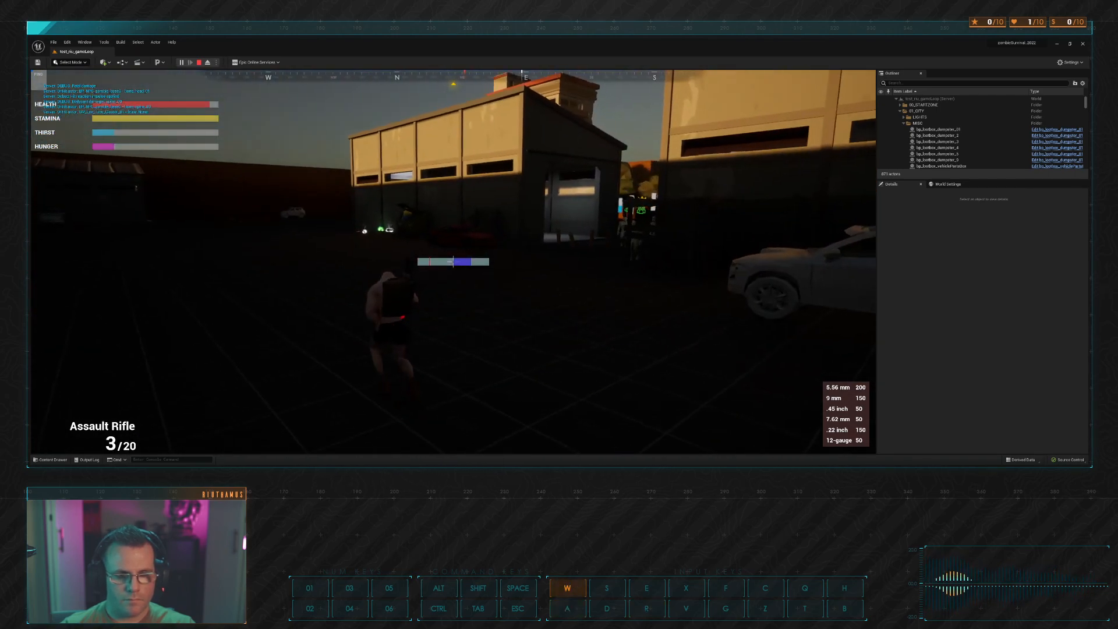
{"action": "left_click", "coordinate": [453, 262]}
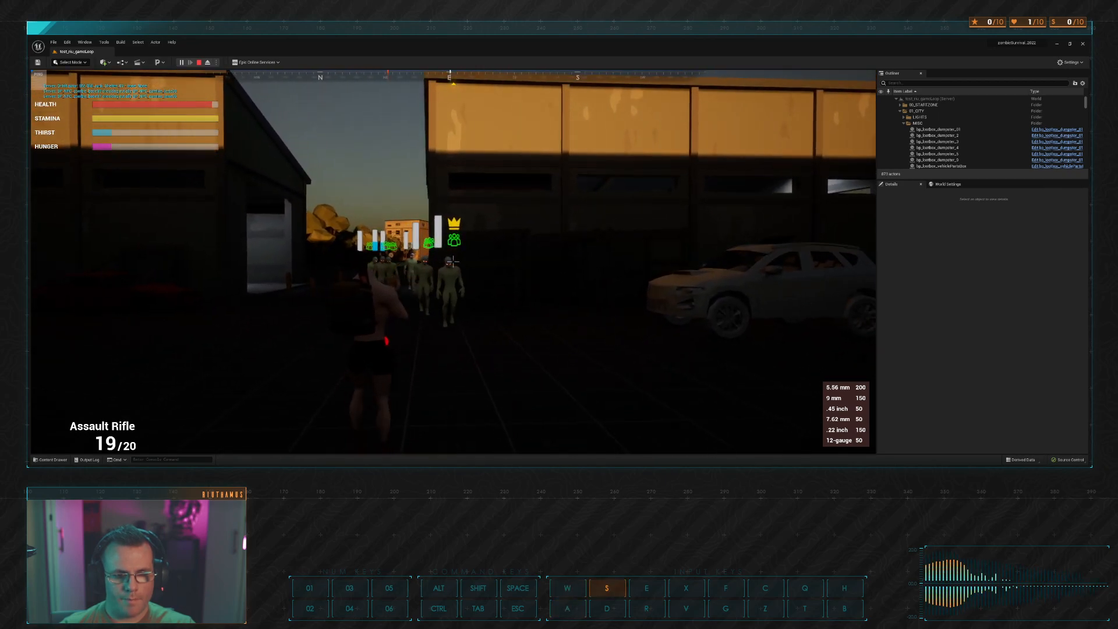
{"action": "left_click", "coordinate": [453, 262]}
{"action": "left_click", "coordinate": [452, 262]}
{"action": "left_click", "coordinate": [453, 262]}
{"action": "left_click", "coordinate": [453, 262]}
{"action": "left_click", "coordinate": [453, 262]}
{"action": "left_click", "coordinate": [453, 262]}
{"action": "left_click", "coordinate": [453, 262]}
{"action": "left_click", "coordinate": [453, 262]}
{"action": "left_click", "coordinate": [453, 262]}
{"action": "left_click", "coordinate": [453, 262]}
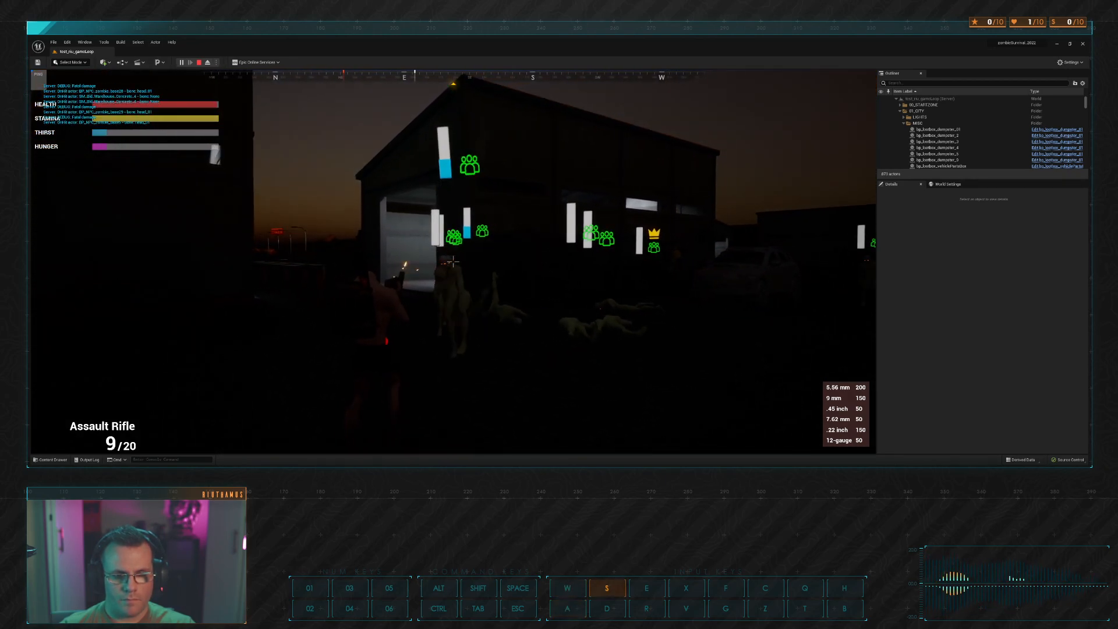
Step: Back away from the lit warehouse entrance and fire six more rifle shots at the zombies chasing in the dark
{"action": "left_click", "coordinate": [452, 262]}
{"action": "left_click", "coordinate": [453, 262]}
{"action": "left_click", "coordinate": [453, 262]}
{"action": "left_click", "coordinate": [453, 262]}
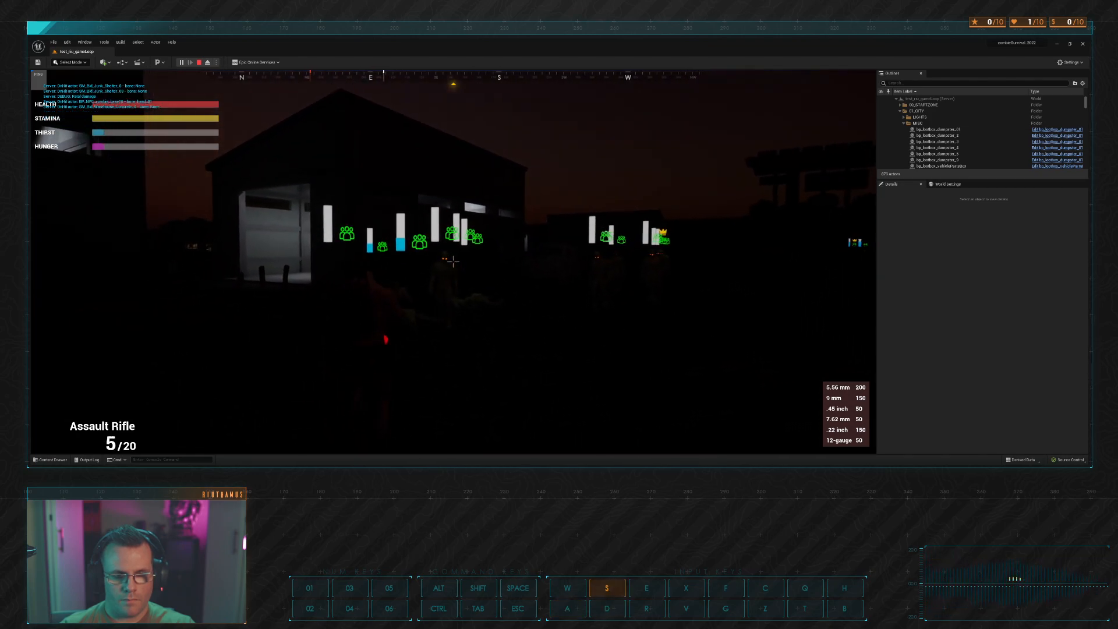
{"action": "left_click", "coordinate": [453, 262]}
{"action": "left_click", "coordinate": [453, 262]}
Step: Reload the rifle, run into the lit warehouse past the crates, and turn at the concrete blocks to face the doorway
{"action": "key", "text": "w"}
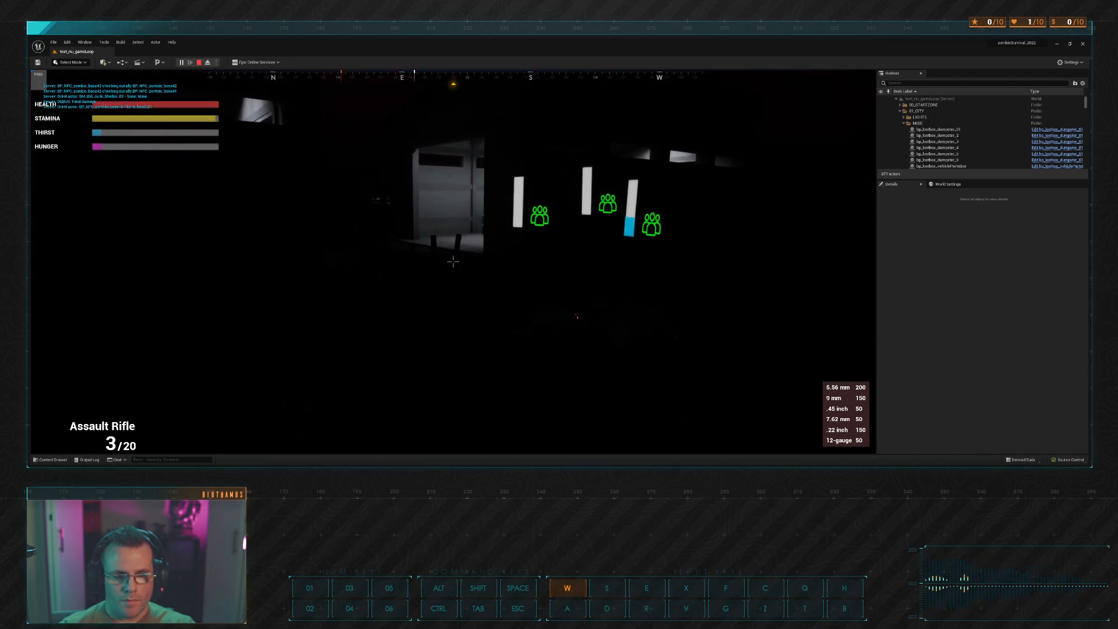
{"action": "key", "text": "r"}
{"action": "key", "text": "a"}
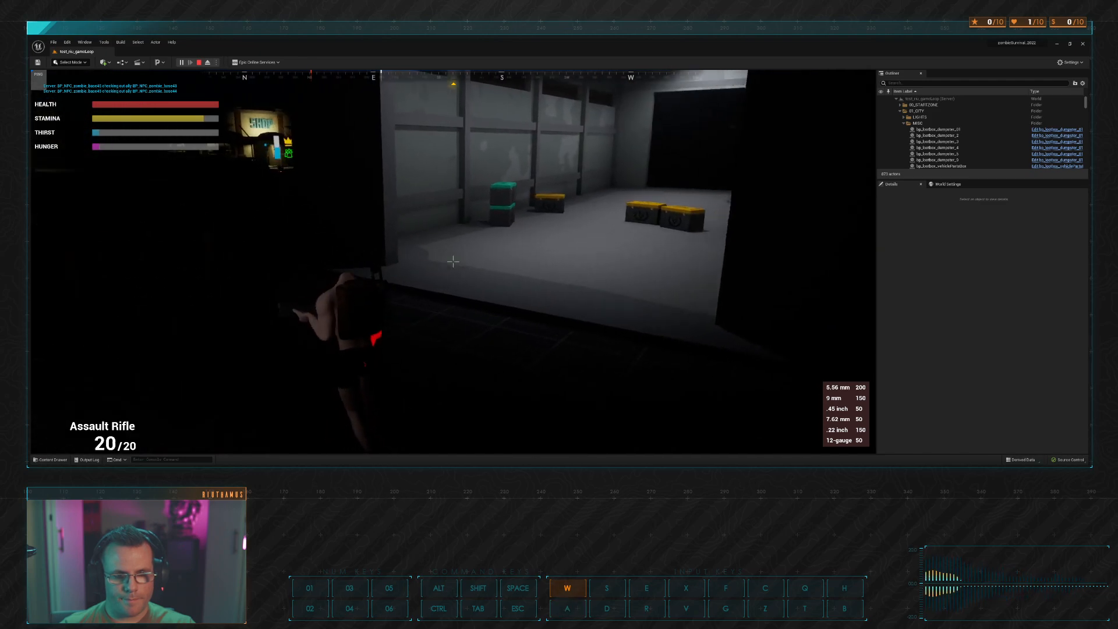
{"action": "key", "text": "ctrl"}
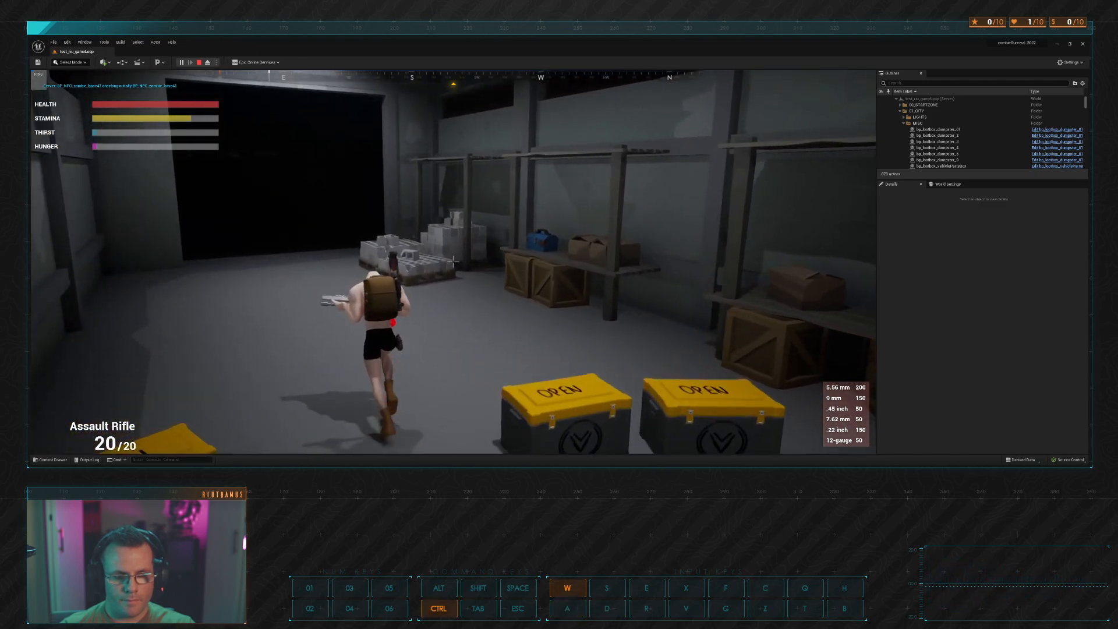
{"action": "key", "text": "a"}
{"action": "key", "text": "s"}
{"action": "key", "text": "d"}
{"action": "key", "text": "w"}
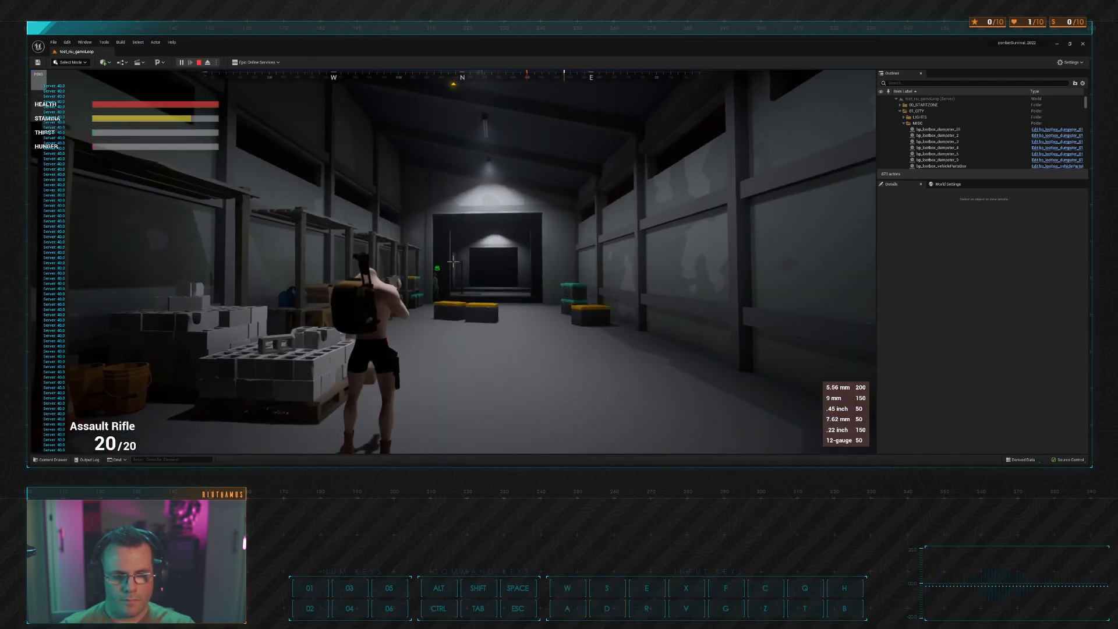
Step: Crouch beside the stacked concrete blocks and fire six rifle shots at the zombies entering the warehouse's far doorway
{"action": "key", "text": "ctrl"}
{"action": "key", "text": "d"}
{"action": "left_click", "coordinate": [454, 262]}
{"action": "left_click", "coordinate": [454, 262]}
{"action": "left_click", "coordinate": [455, 262]}
{"action": "left_click", "coordinate": [454, 262]}
{"action": "left_click", "coordinate": [454, 262]}
{"action": "left_click", "coordinate": [454, 262]}
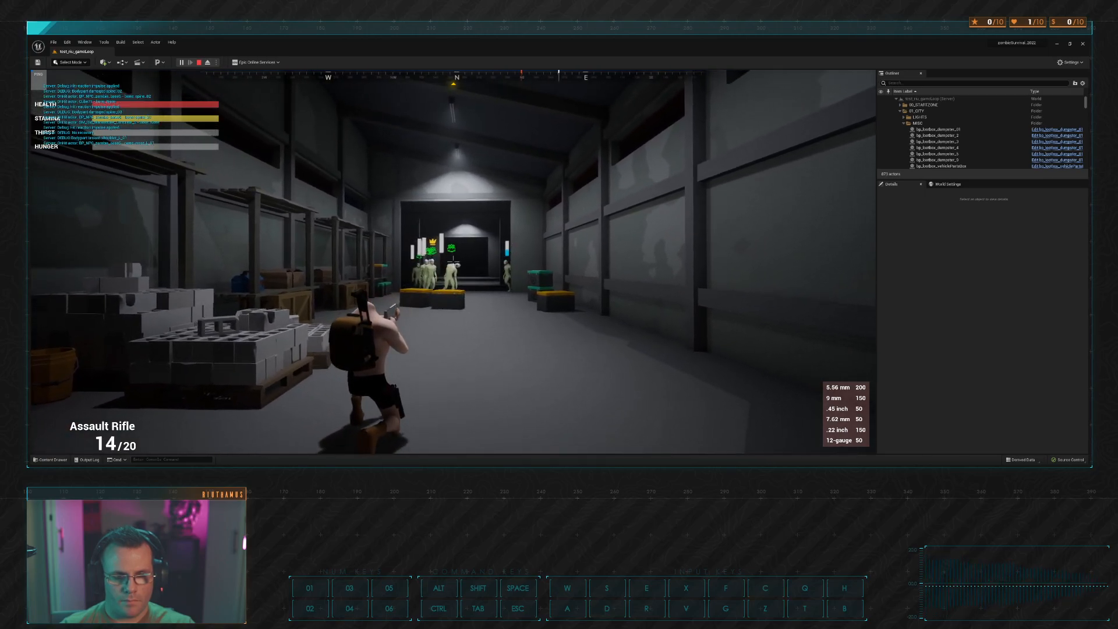
Step: Climb from the concrete block pallets onto the wooden warehouse shelving and reload the assault rifle
{"action": "key", "text": "w"}
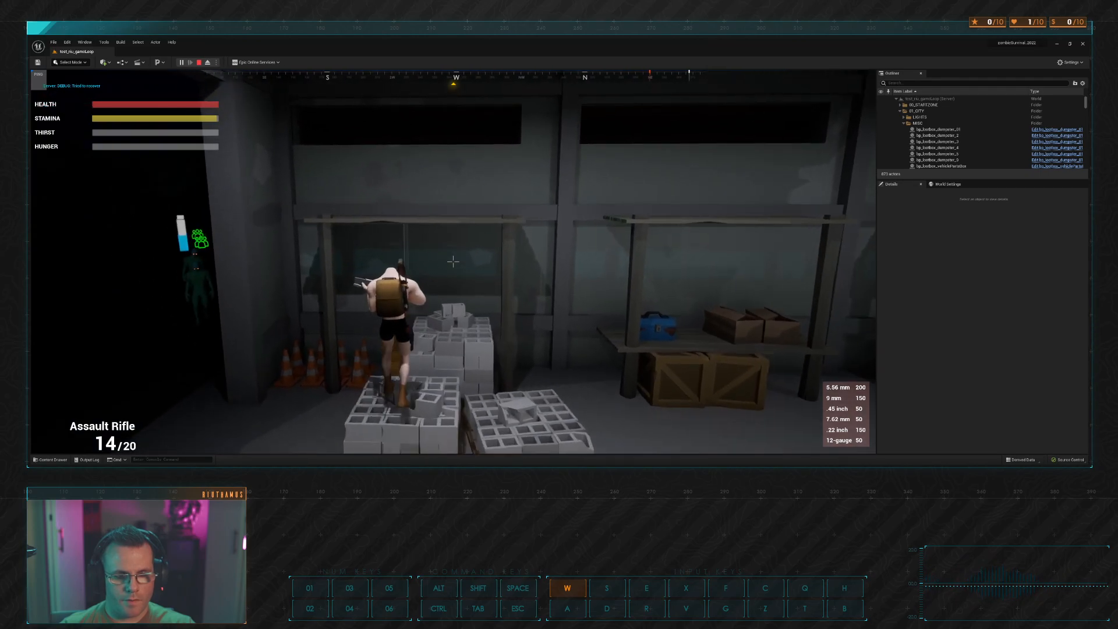
{"action": "key", "text": "space"}
{"action": "key", "text": "r"}
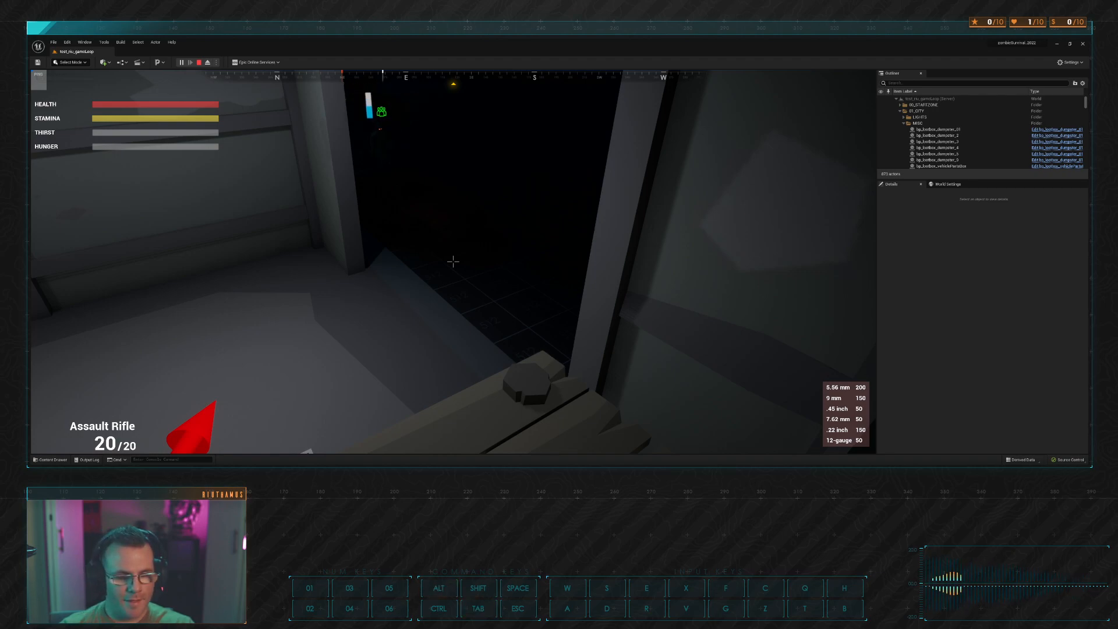
{"action": "left_click", "coordinate": [453, 262]}
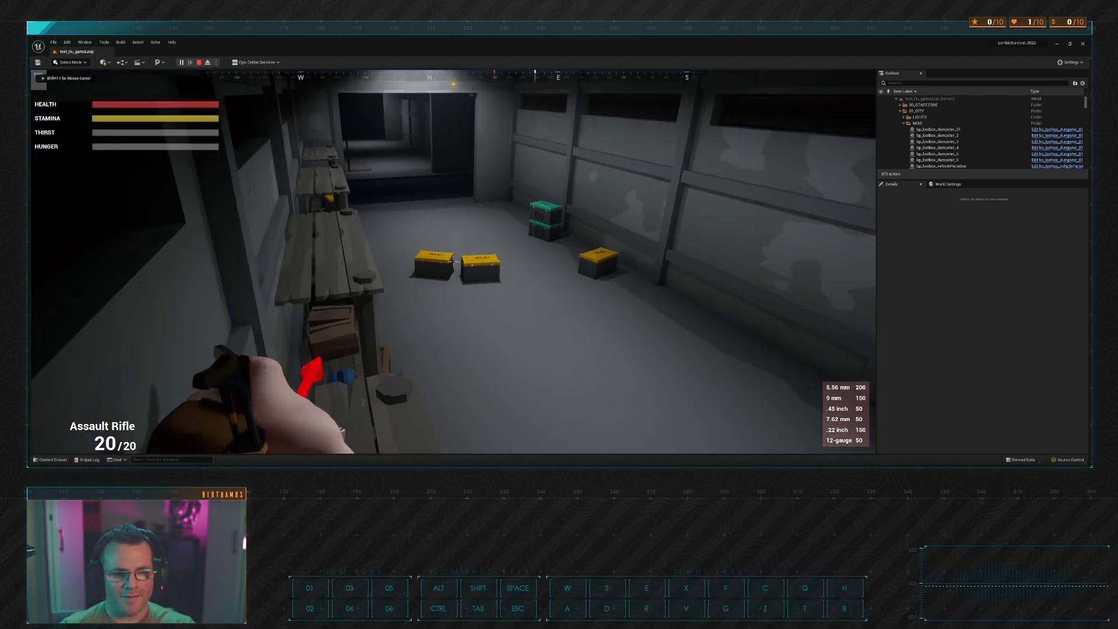
Step: Leave the shelving, run through the two warehouses, and cross the dark lot to the parked car
{"action": "key", "text": "w"}
{"action": "key", "text": "a"}
{"action": "key", "text": "s"}
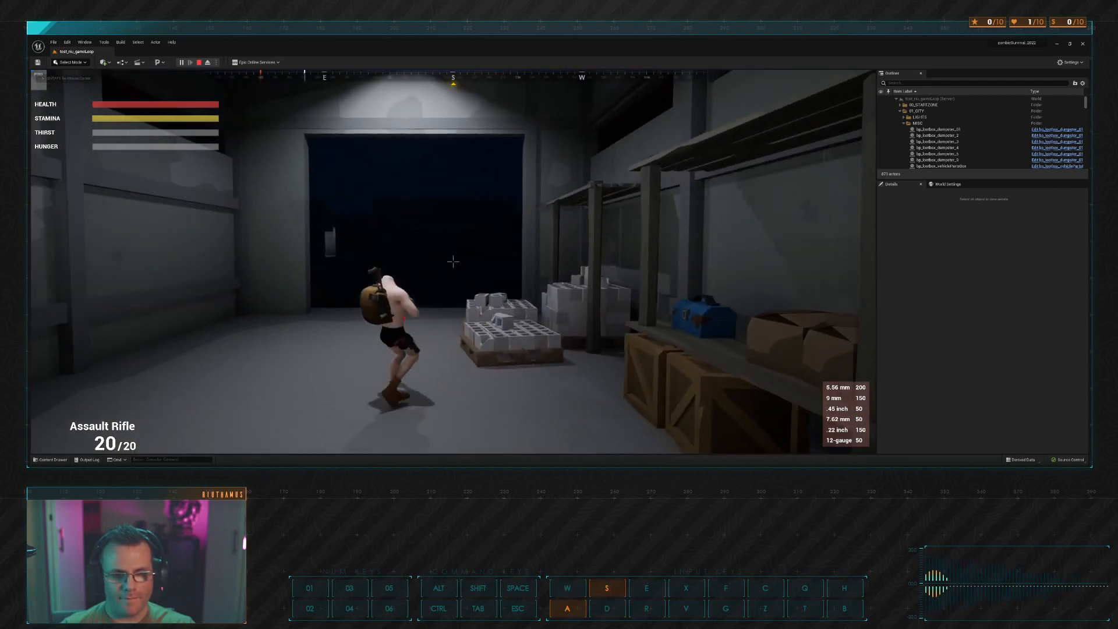
{"action": "key", "text": "w"}
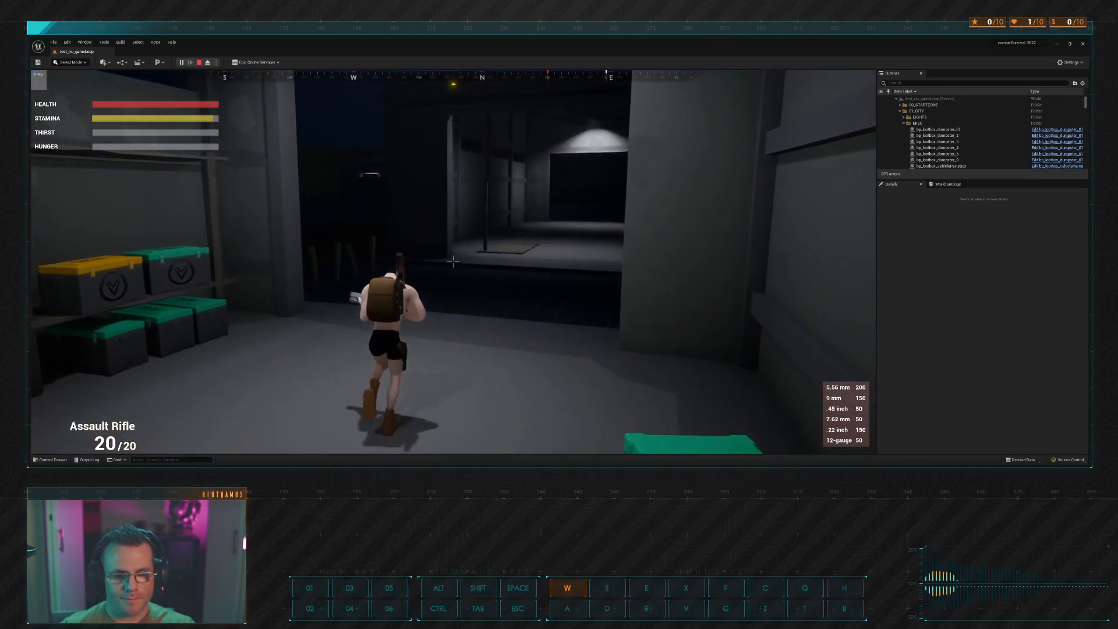
{"action": "key", "text": "d"}
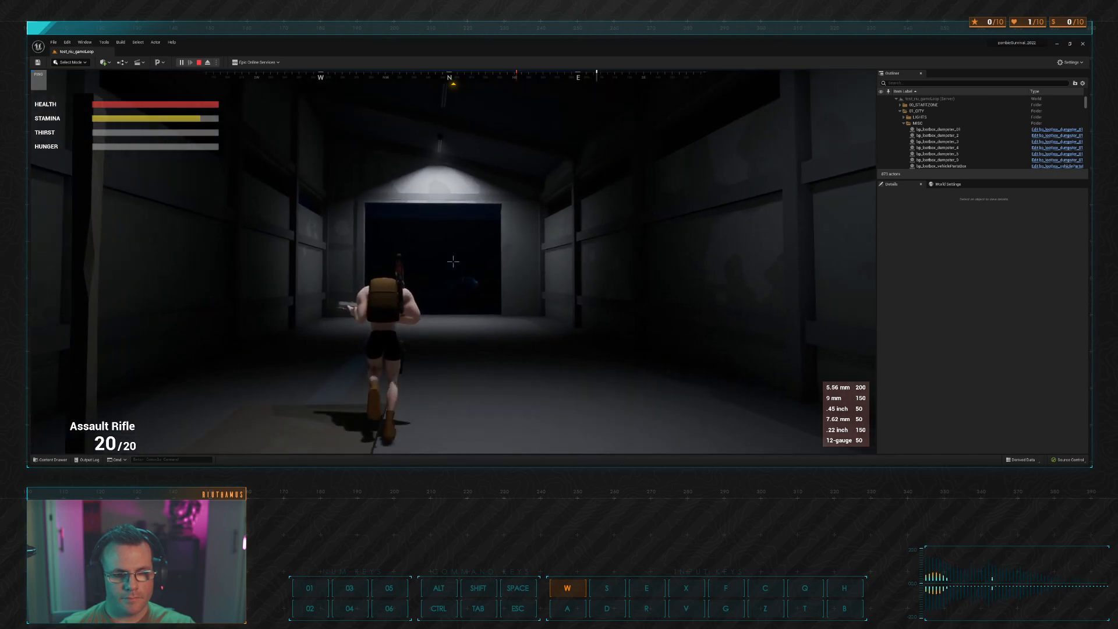
{"action": "key", "text": "a"}
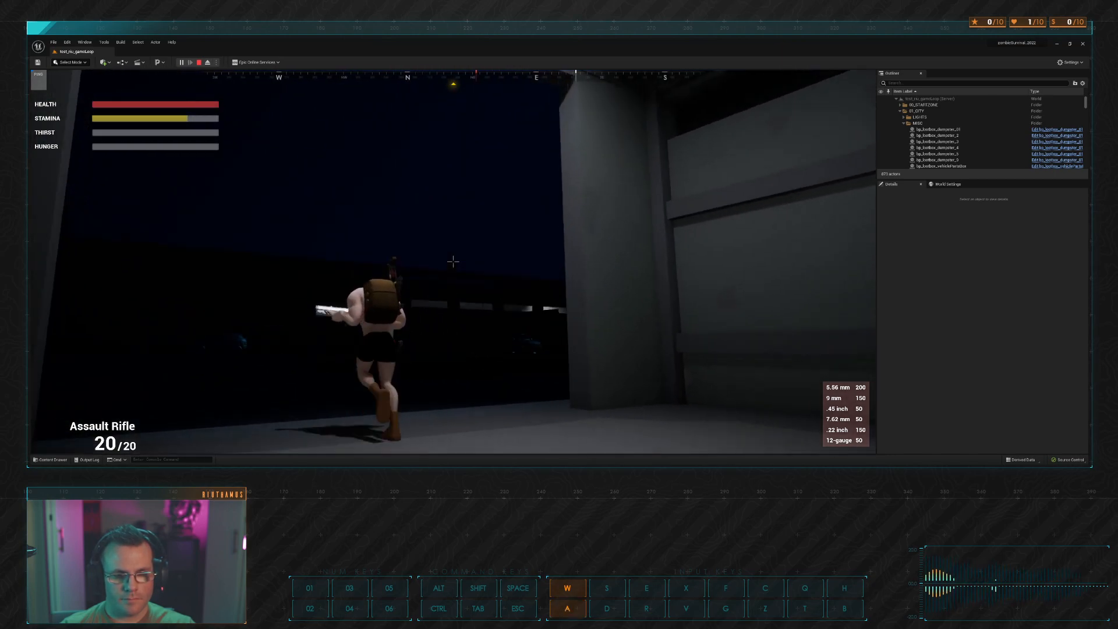
{"action": "key", "text": "w"}
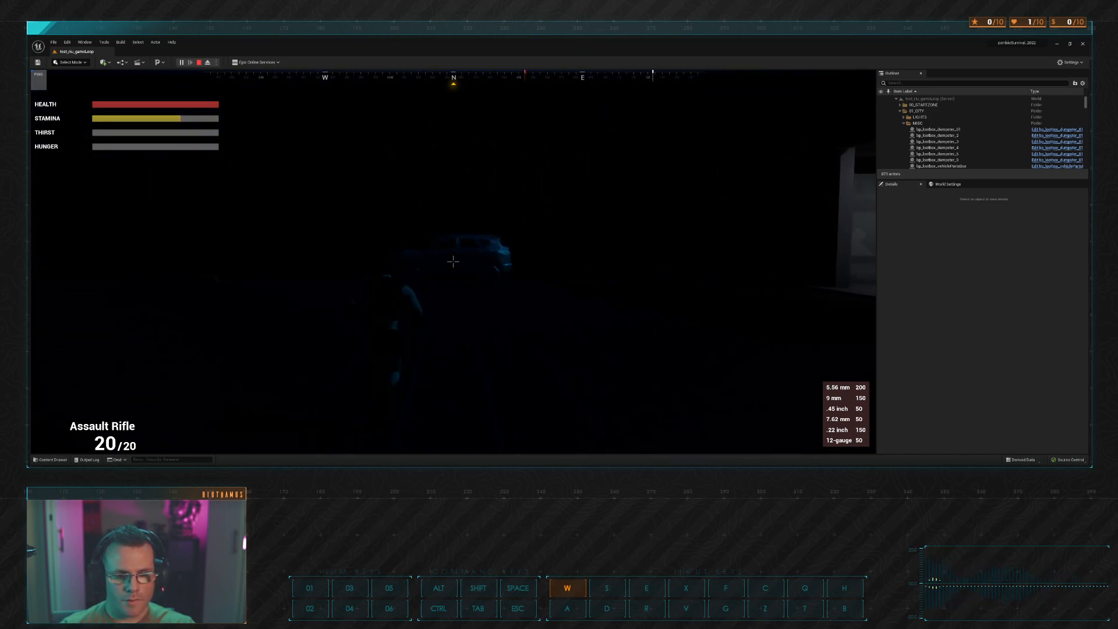
Step: Get into the parked car and drive it through the dark lot past the wrecks towards the lit street
{"action": "key", "text": "e"}
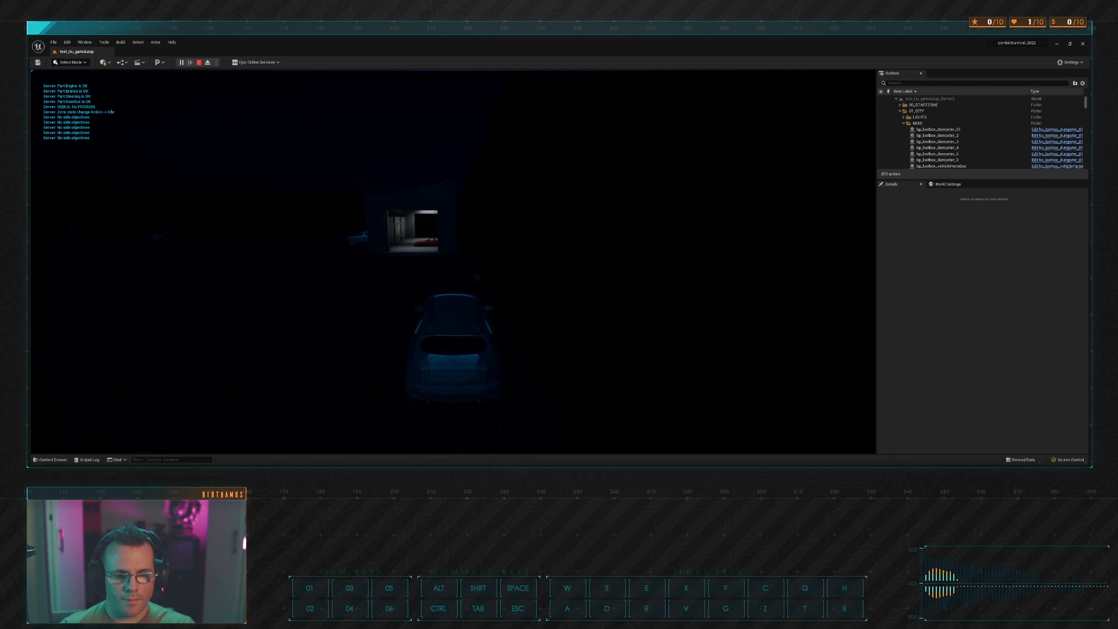
{"action": "key", "text": "w"}
{"action": "key", "text": "a"}
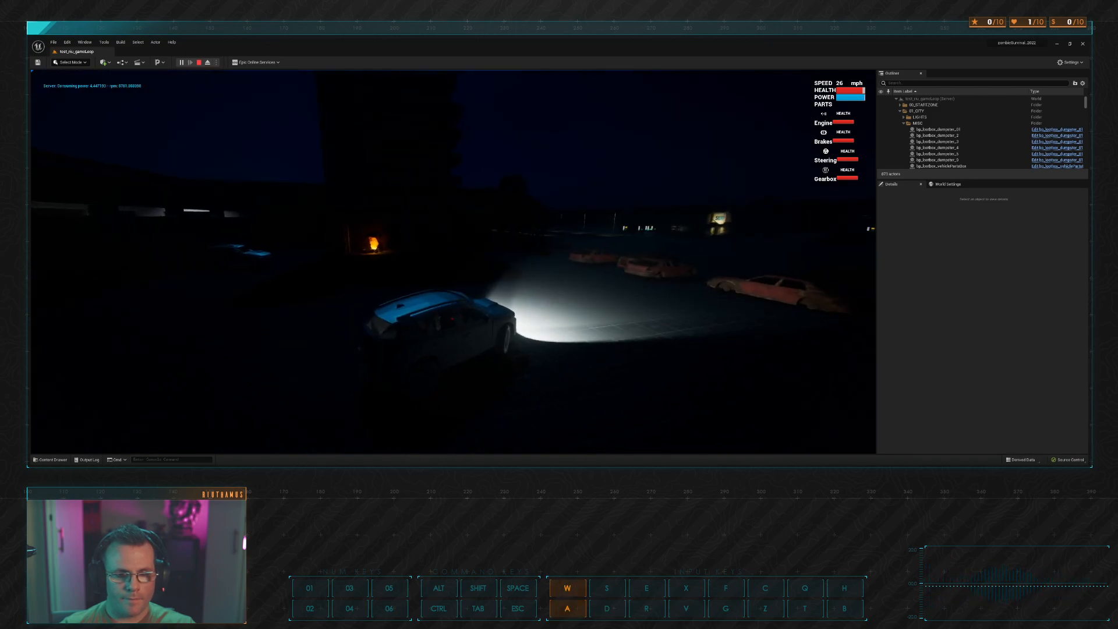
{"action": "key", "text": "w"}
{"action": "key", "text": "d"}
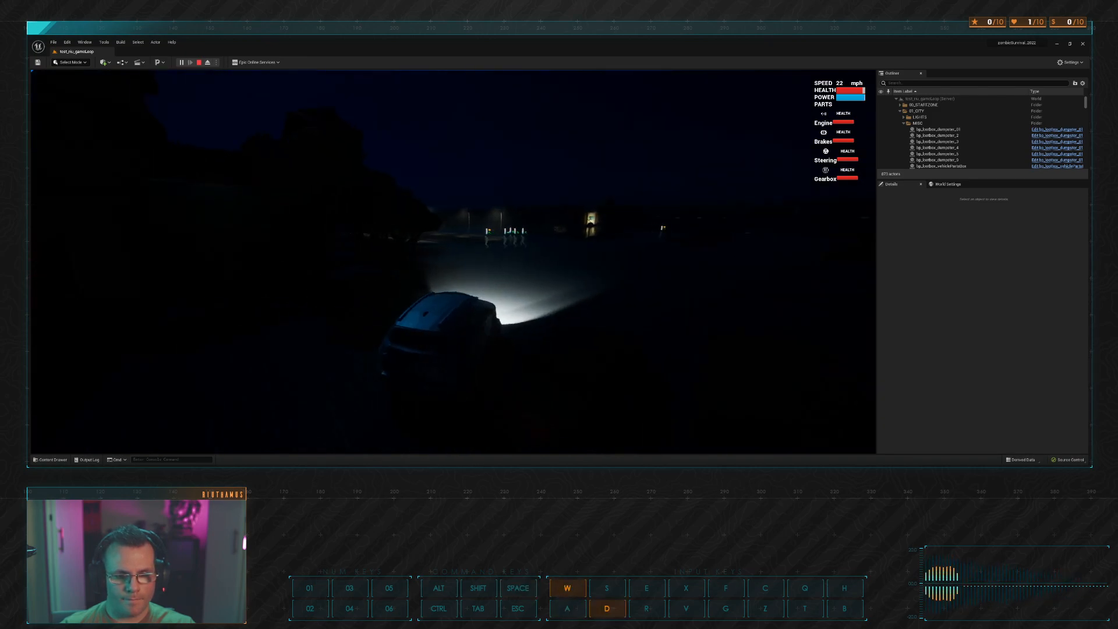
{"action": "key", "text": "a"}
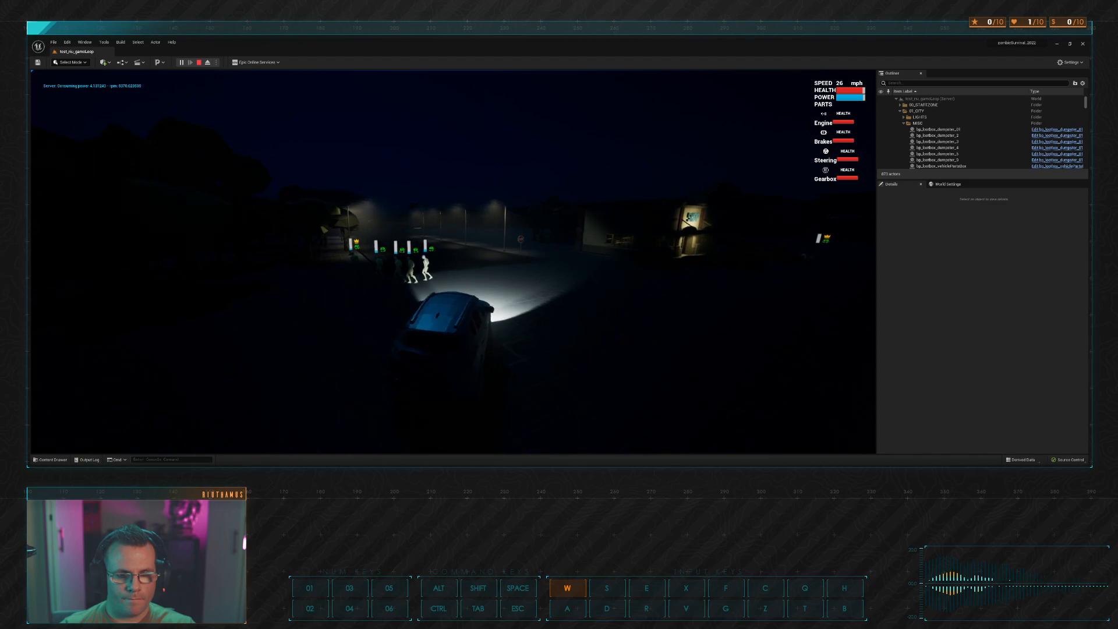
Step: Drive the car along the night road past the diner sign to the lit gas station
{"action": "key", "text": "d"}
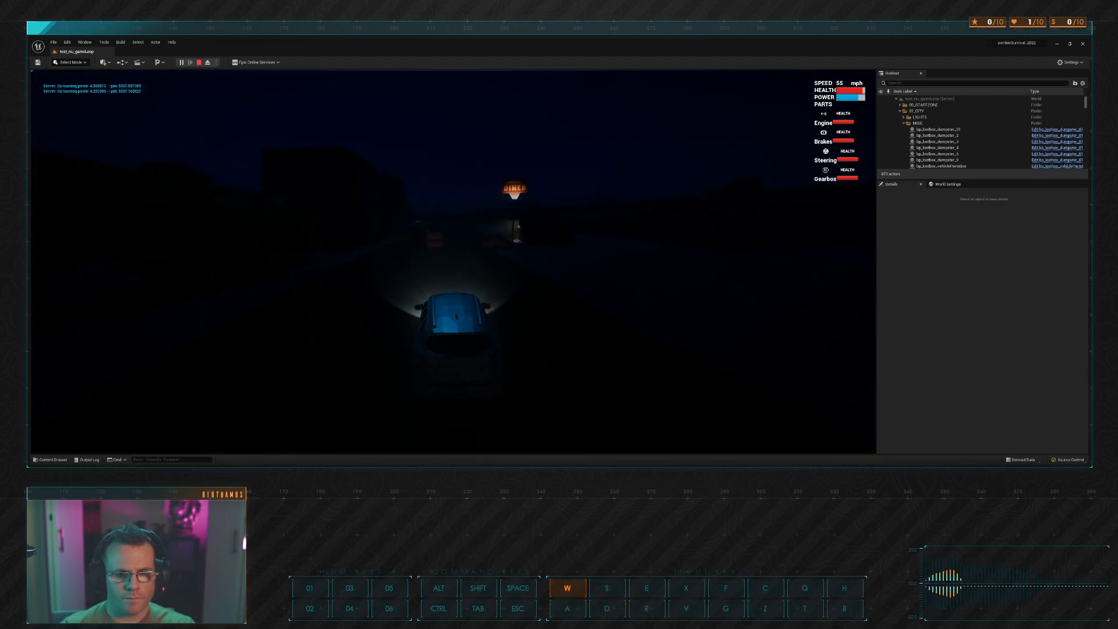
{"action": "key", "text": "w"}
{"action": "key", "text": "a"}
{"action": "key", "text": "d"}
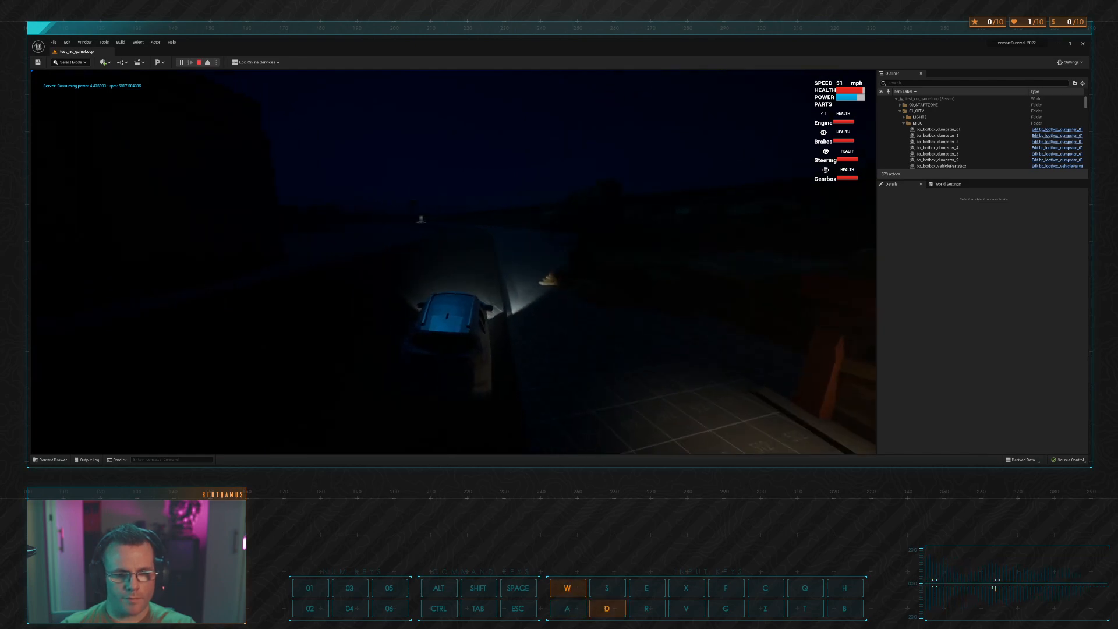
{"action": "key", "text": "a"}
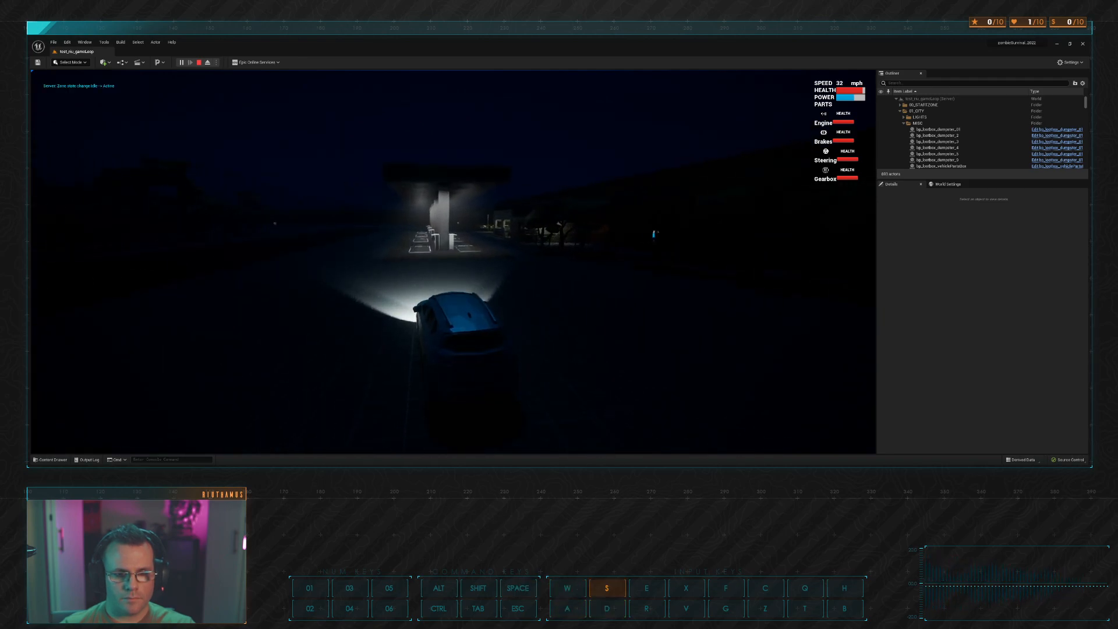
Step: Drive the car under the gas station canopy, park it on a charging pad beside the pumps, and get out
{"action": "key", "text": "w"}
{"action": "key", "text": "s"}
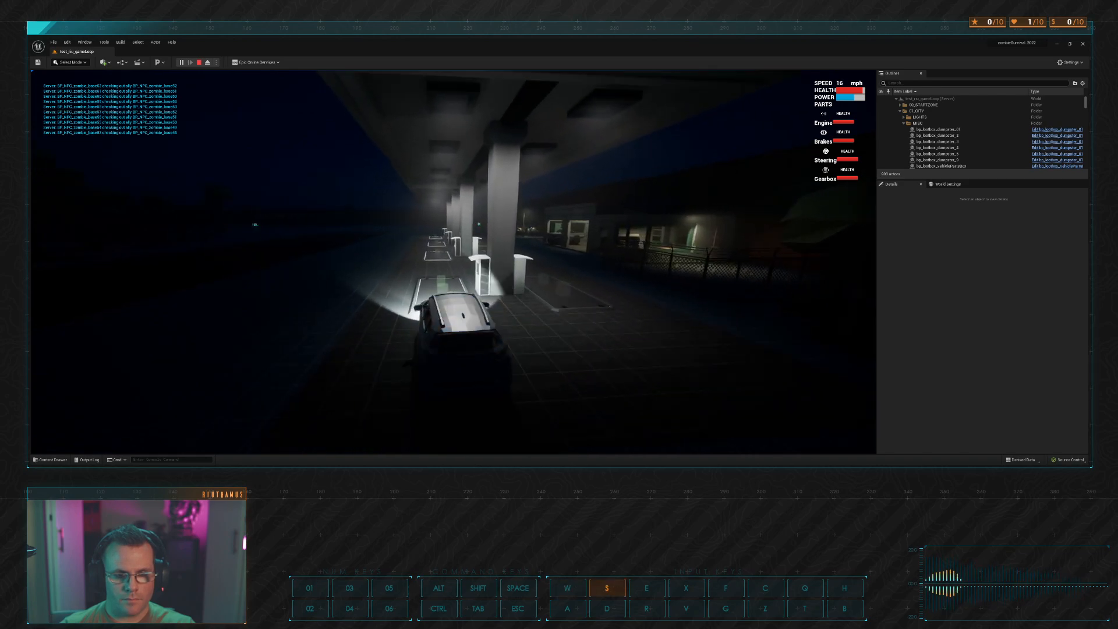
{"action": "key", "text": "s"}
{"action": "key", "text": "d"}
{"action": "key", "text": "w"}
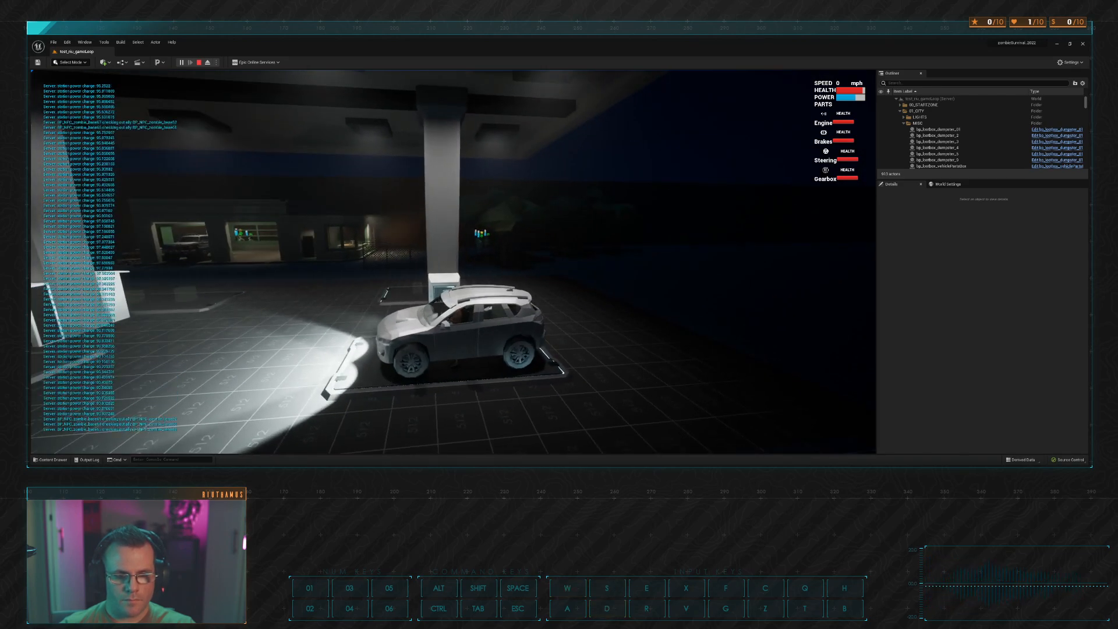
{"action": "key", "text": "e"}
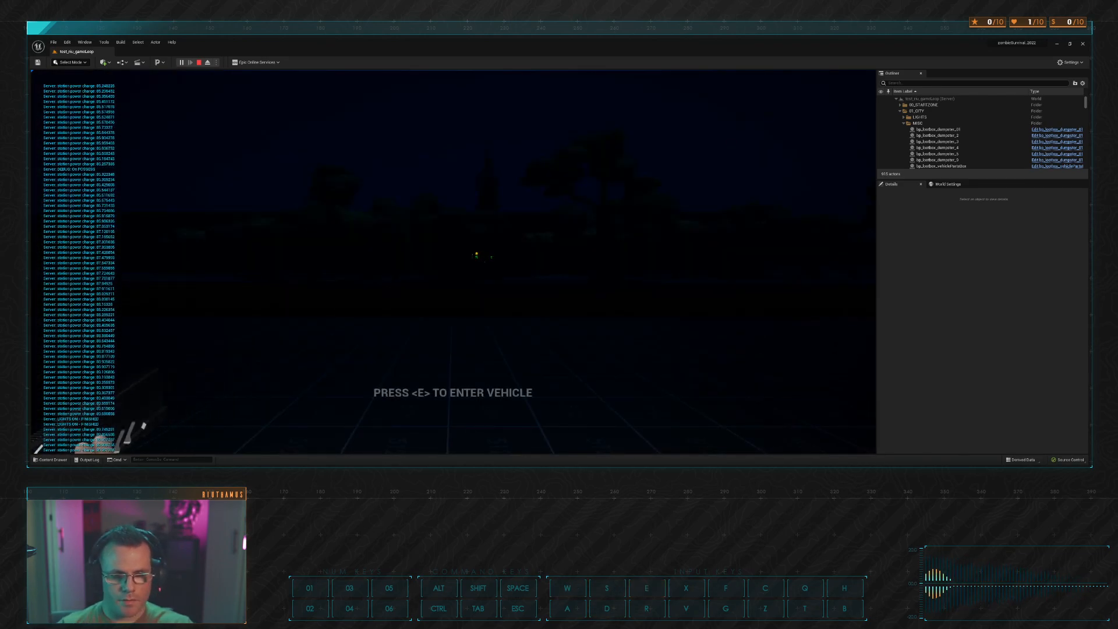
Step: Walk around the parked car to the pumps and shoot the zombies approaching the gas station
{"action": "key", "text": "s"}
{"action": "key", "text": "d"}
{"action": "key", "text": "a"}
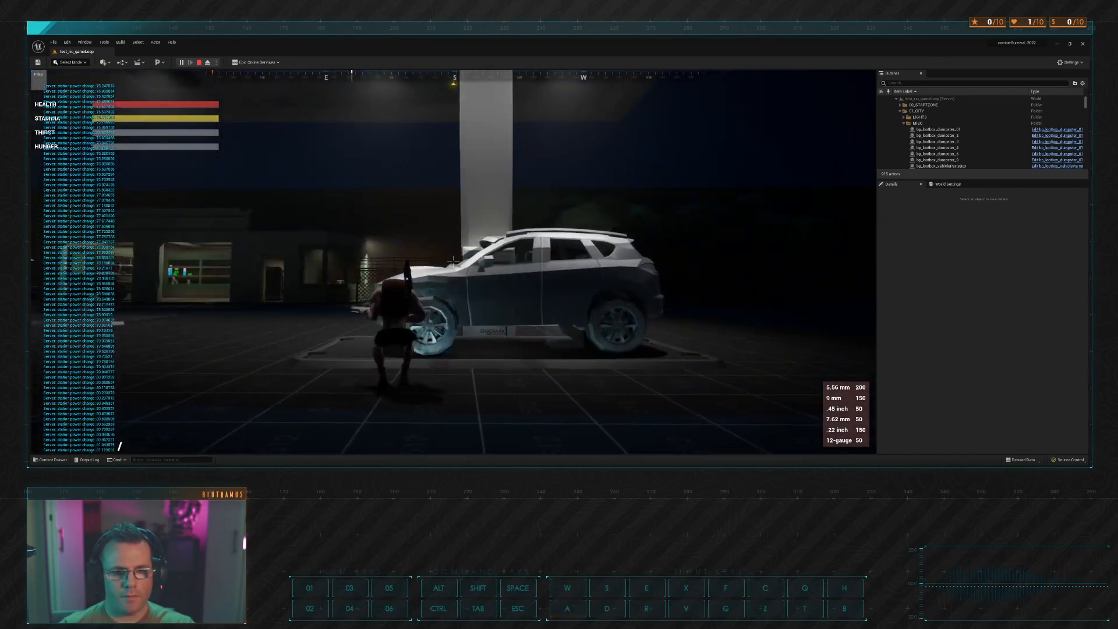
{"action": "key", "text": "w"}
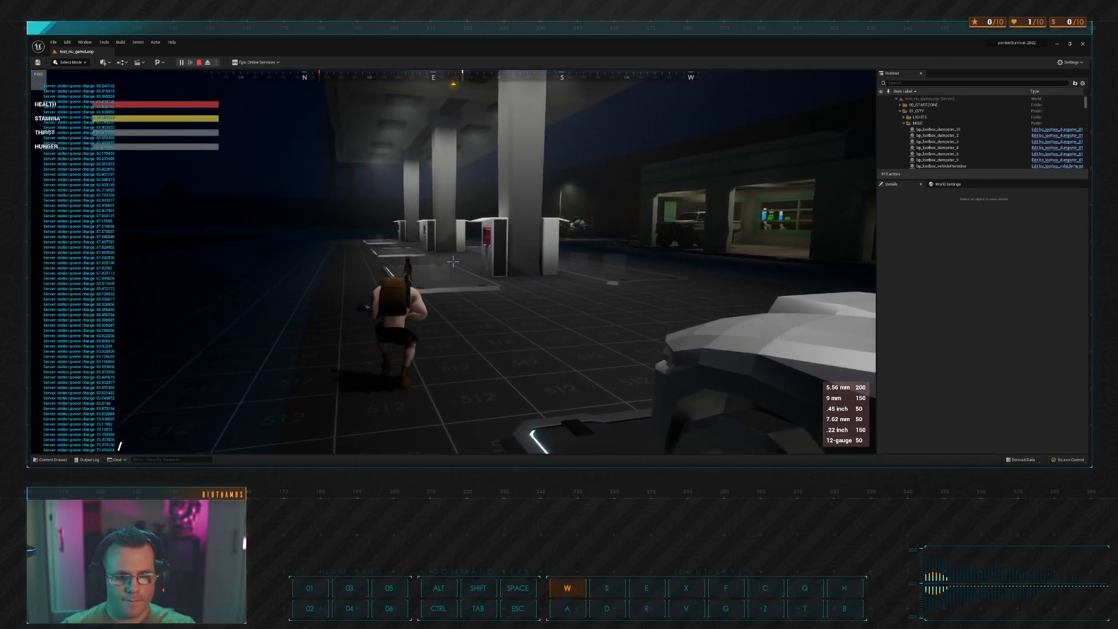
{"action": "key", "text": "a"}
{"action": "left_click", "coordinate": [453, 261]}
{"action": "left_click", "coordinate": [453, 261]}
{"action": "key", "text": "w"}
{"action": "left_click", "coordinate": [453, 261]}
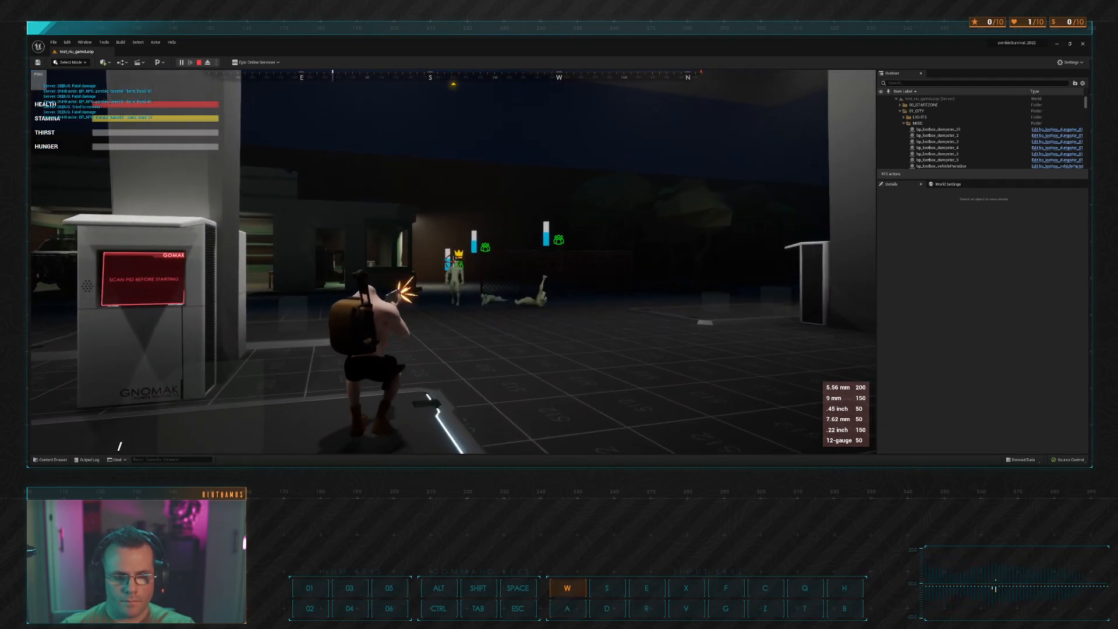
Step: Run from the pumps to the pickup truck in the garage, shooting zombies on the way
{"action": "key", "text": "w"}
{"action": "key", "text": "shift"}
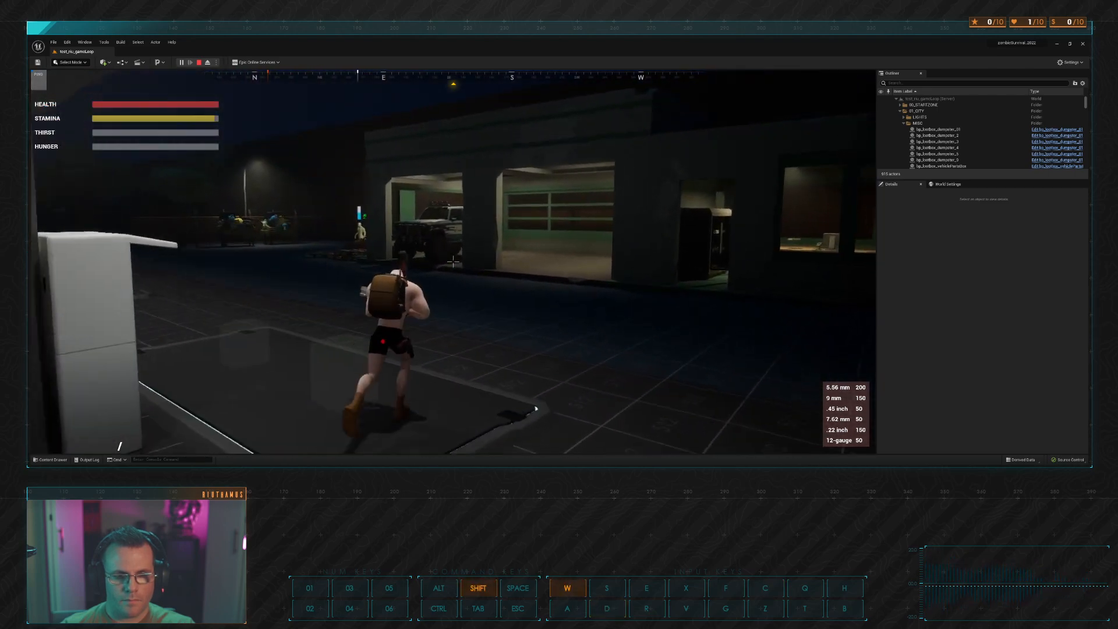
{"action": "key", "text": "a"}
{"action": "left_click", "coordinate": [453, 261]}
{"action": "left_click", "coordinate": [453, 261]}
{"action": "key", "text": "shift"}
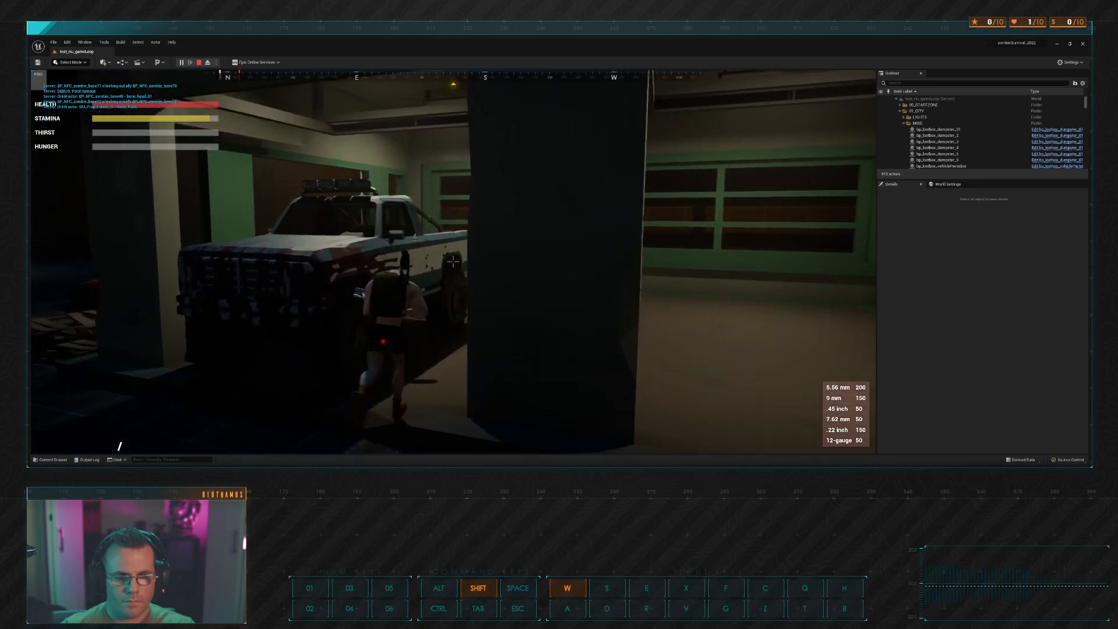
Step: Drive the pickup out of the garage past the pumps into the dark open area and end the play session
{"action": "key", "text": "e"}
{"action": "key", "text": "w"}
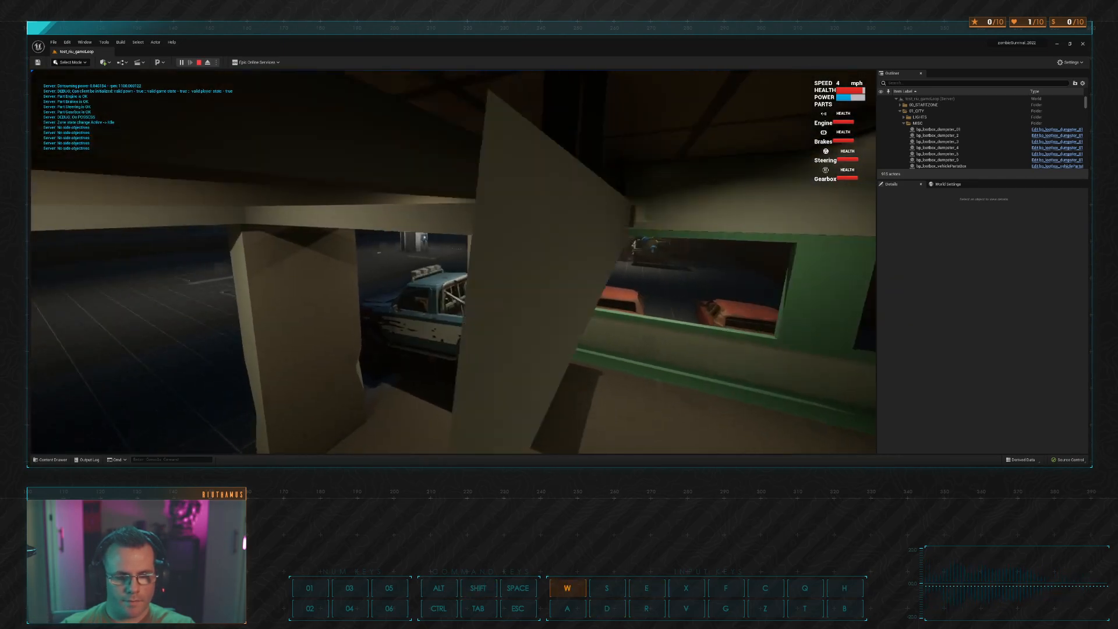
{"action": "key", "text": "d"}
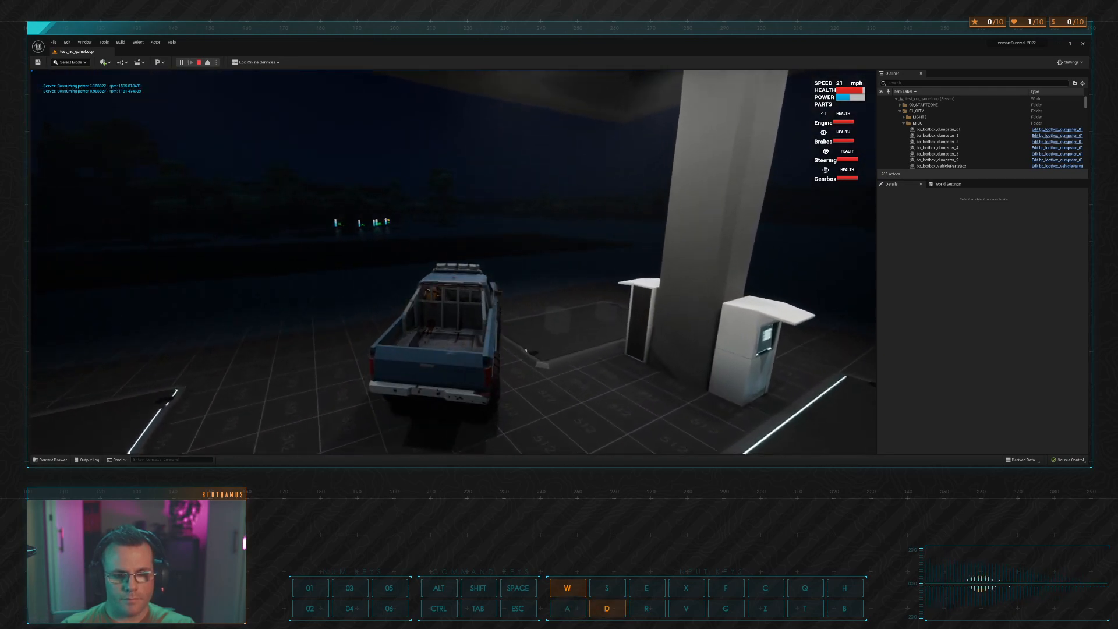
{"action": "key", "text": "a"}
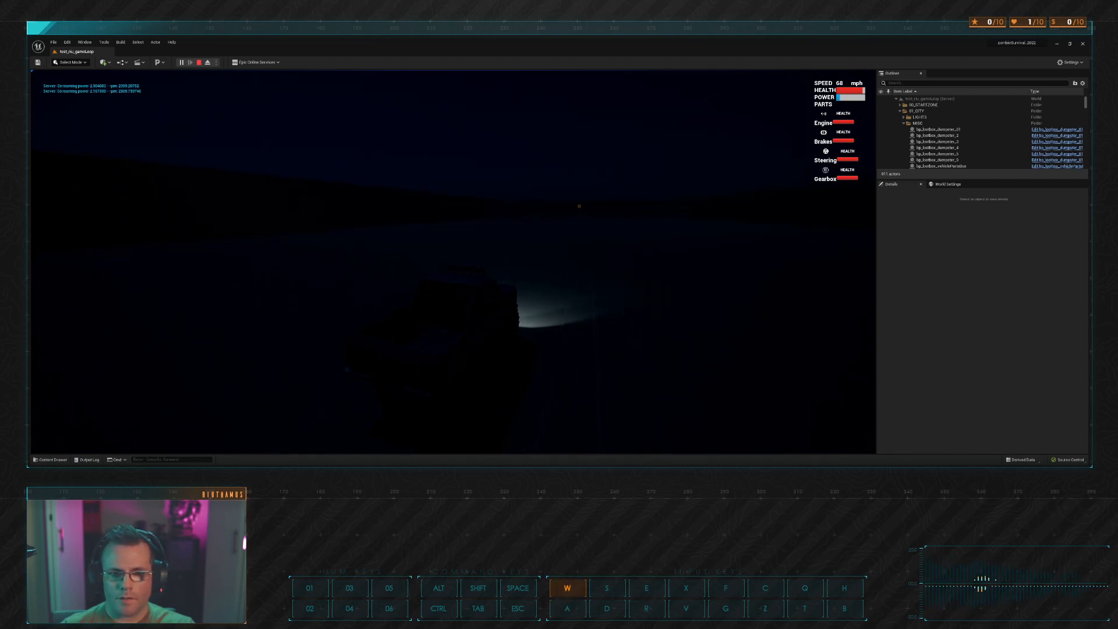
{"action": "key", "text": "s"}
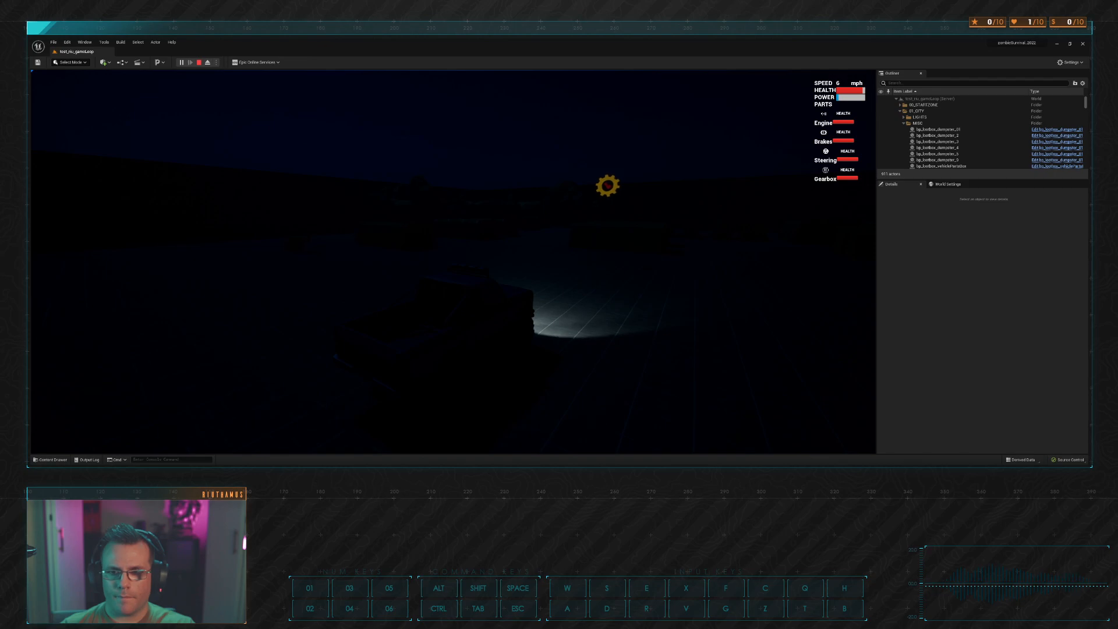
{"action": "key", "text": "w"}
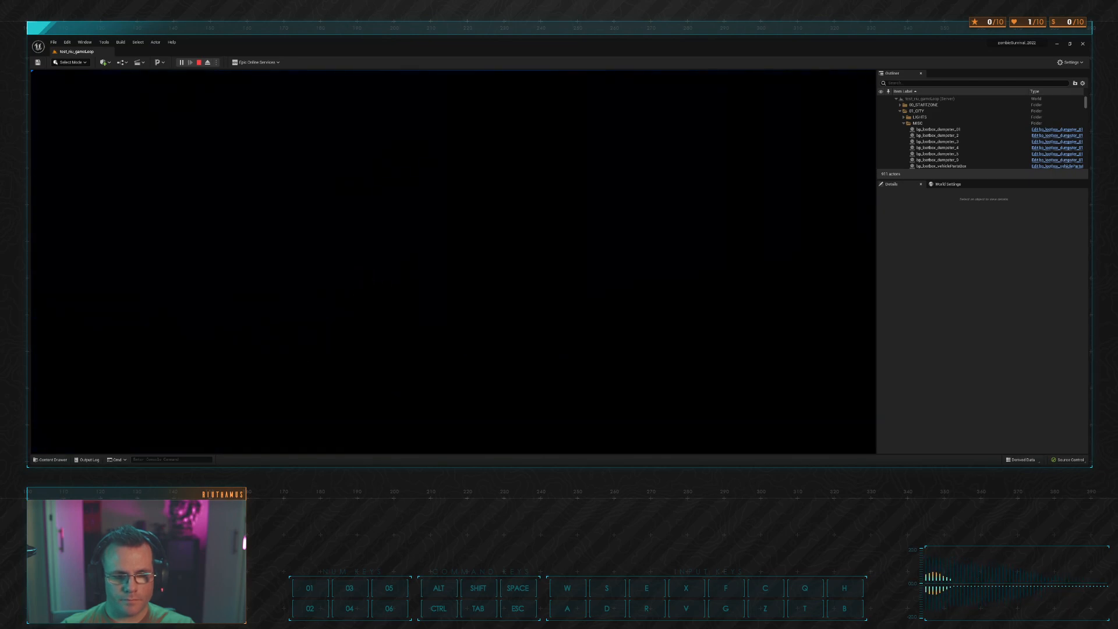
{"action": "key", "text": "Escape"}
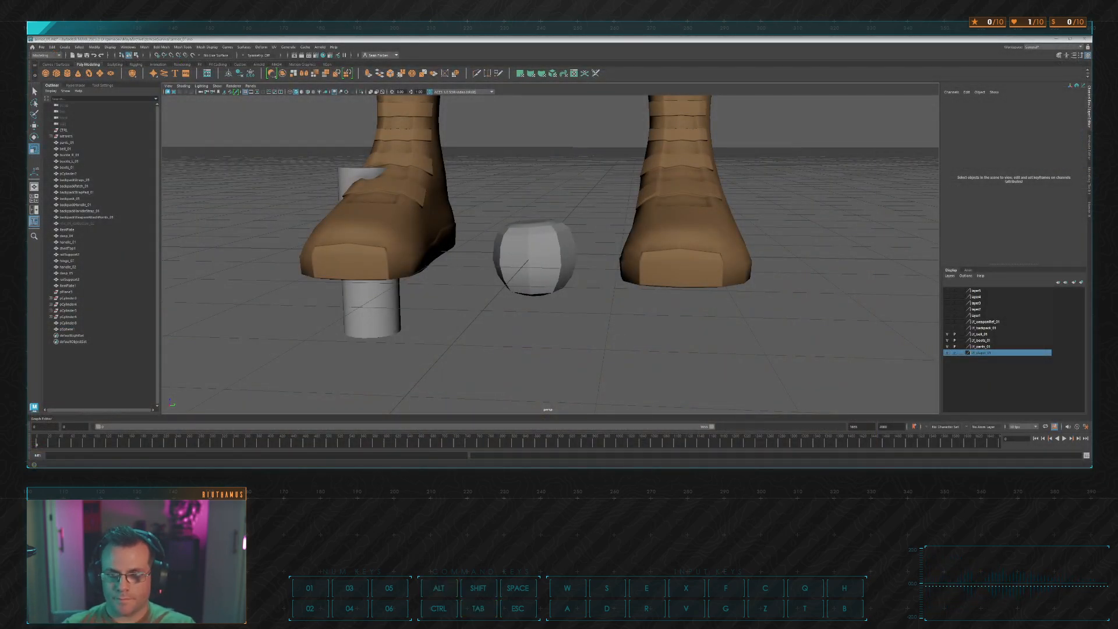
Step: In Maya, create a polygon cylinder and raise it onto the top of the rounded prop between the boots
{"action": "key", "text": "alt+Tab"}
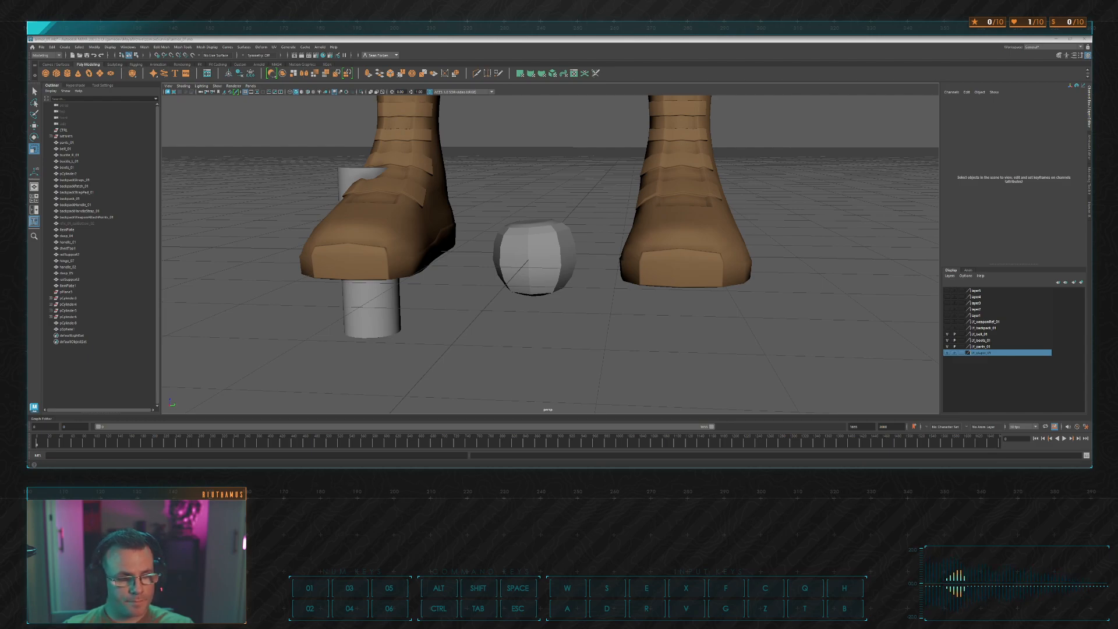
{"action": "right_click_drag", "start_coordinate": [579, 193], "coordinate": [575, 200], "text": "alt"}
{"action": "left_click_drag", "start_coordinate": [576, 200], "coordinate": [589, 230], "text": "alt"}
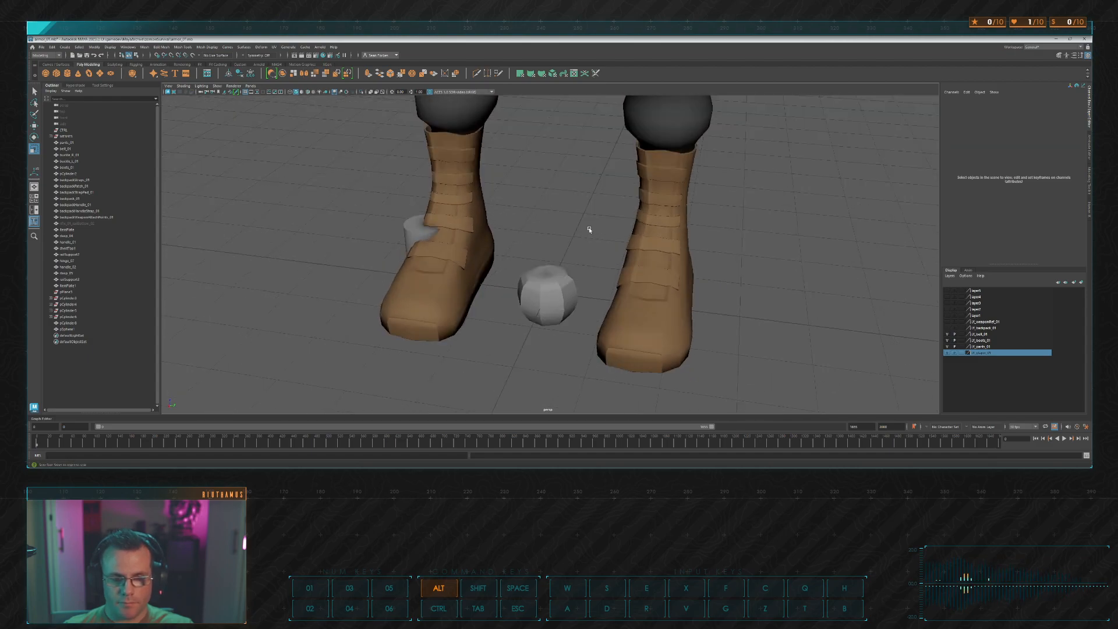
{"action": "right_click_drag", "start_coordinate": [589, 229], "coordinate": [594, 250], "text": "alt"}
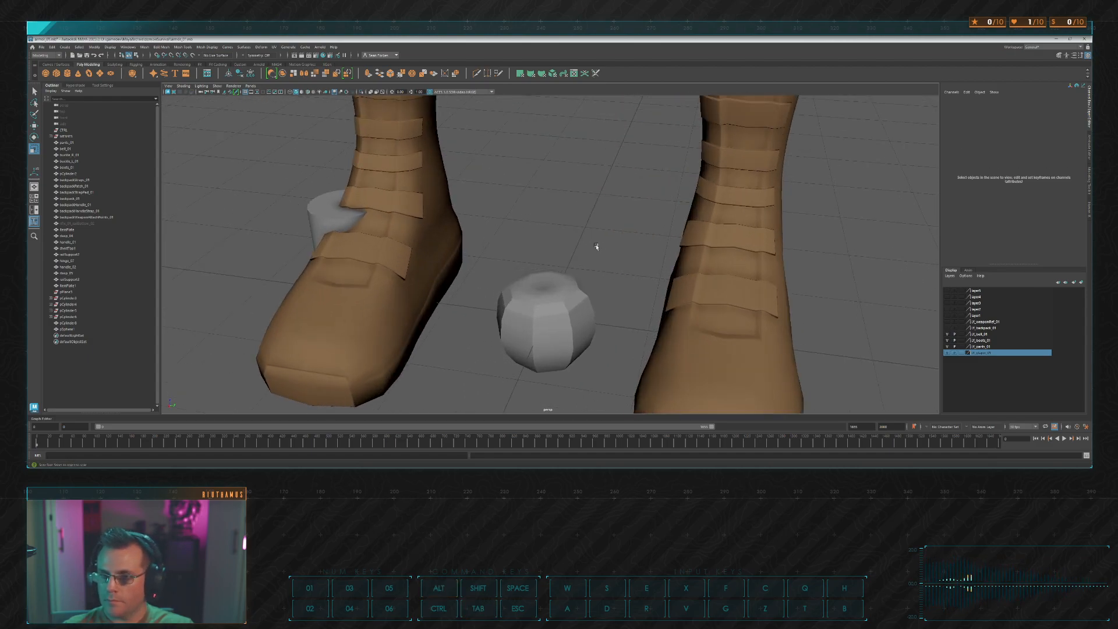
{"action": "left_click", "coordinate": [67, 73]}
{"action": "key", "text": "w"}
{"action": "left_click_drag", "start_coordinate": [544, 305], "coordinate": [548, 266]}
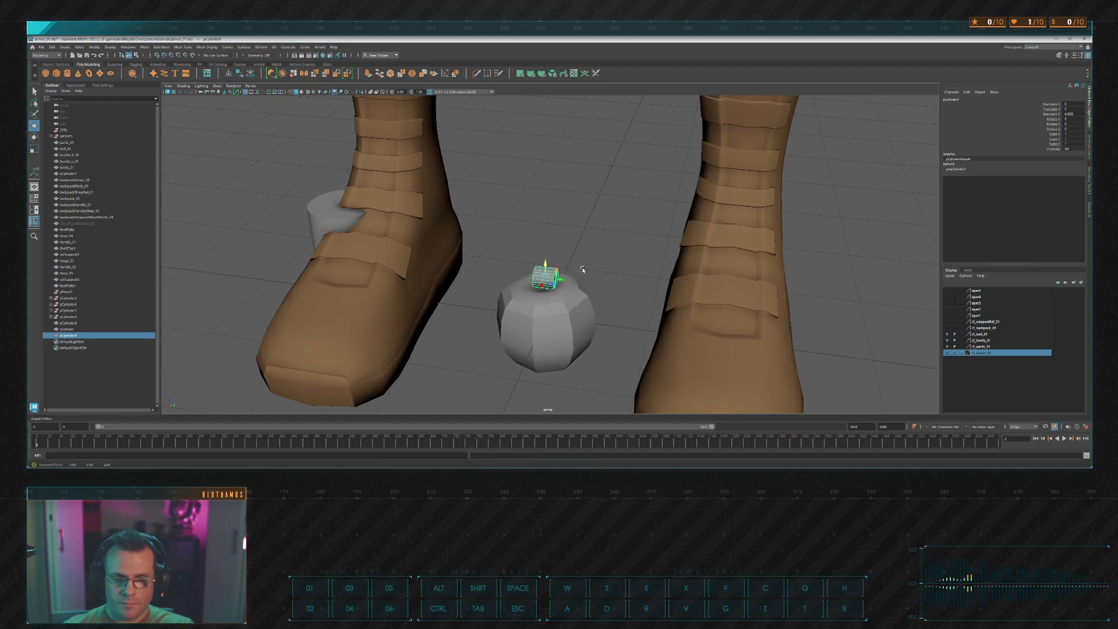
Step: Set the new cylinder's axis subdivisions to 5
{"action": "left_click", "coordinate": [1089, 144]}
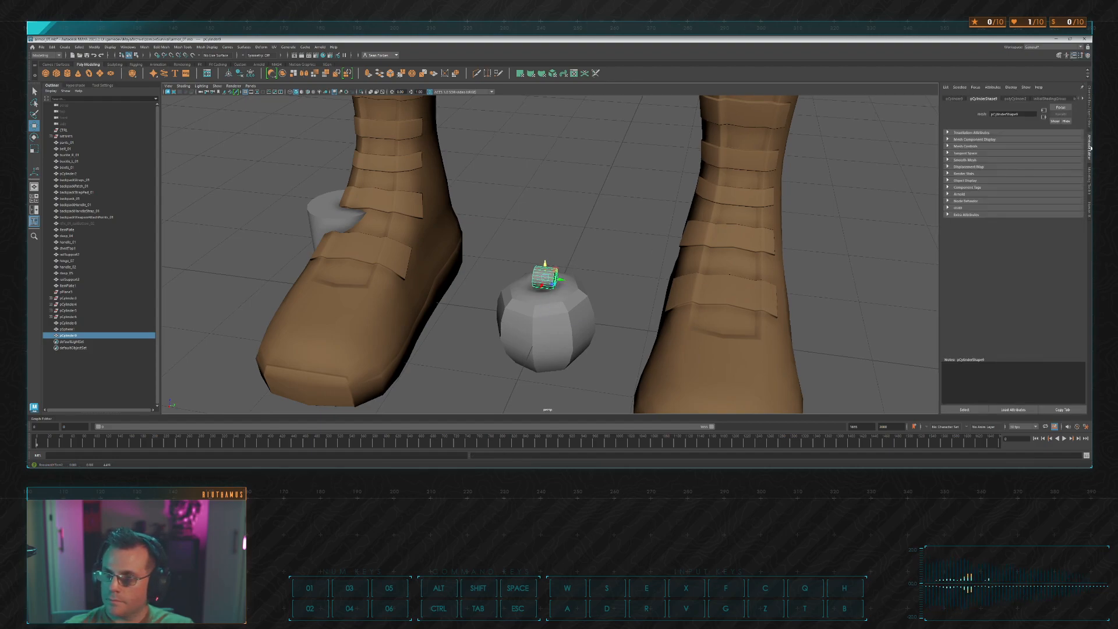
{"action": "left_click", "coordinate": [1015, 99]}
{"action": "double_click", "coordinate": [1000, 161]}
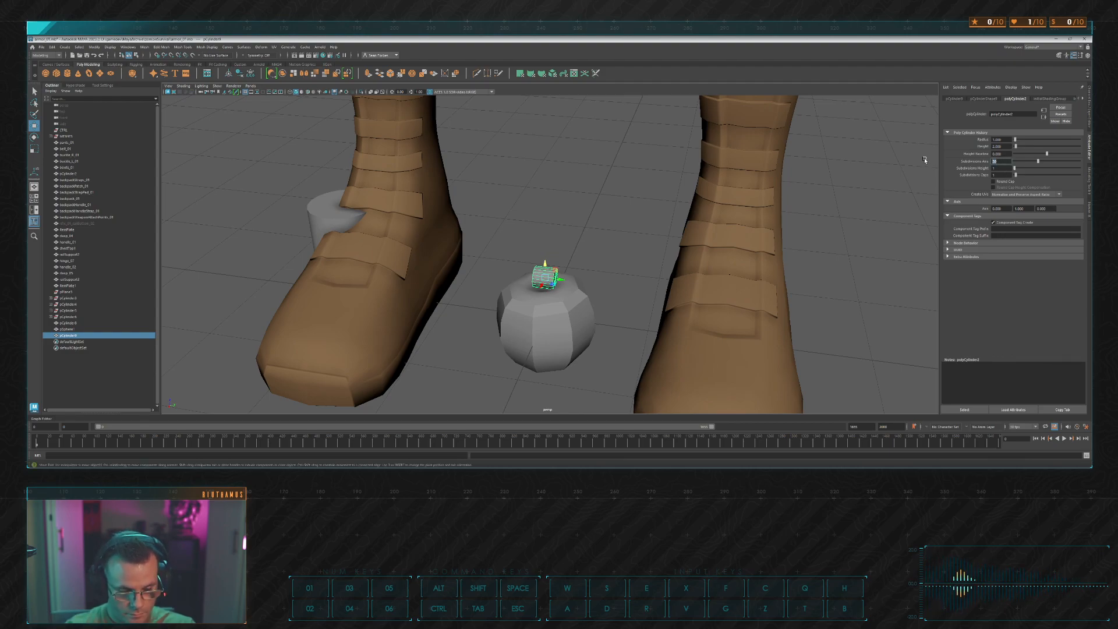
{"action": "type", "text": "5"}
{"action": "key", "text": "Return"}
Step: Set the small cylinder's X rotation to 90 so it stands upright on the rounded prop
{"action": "key", "text": "e"}
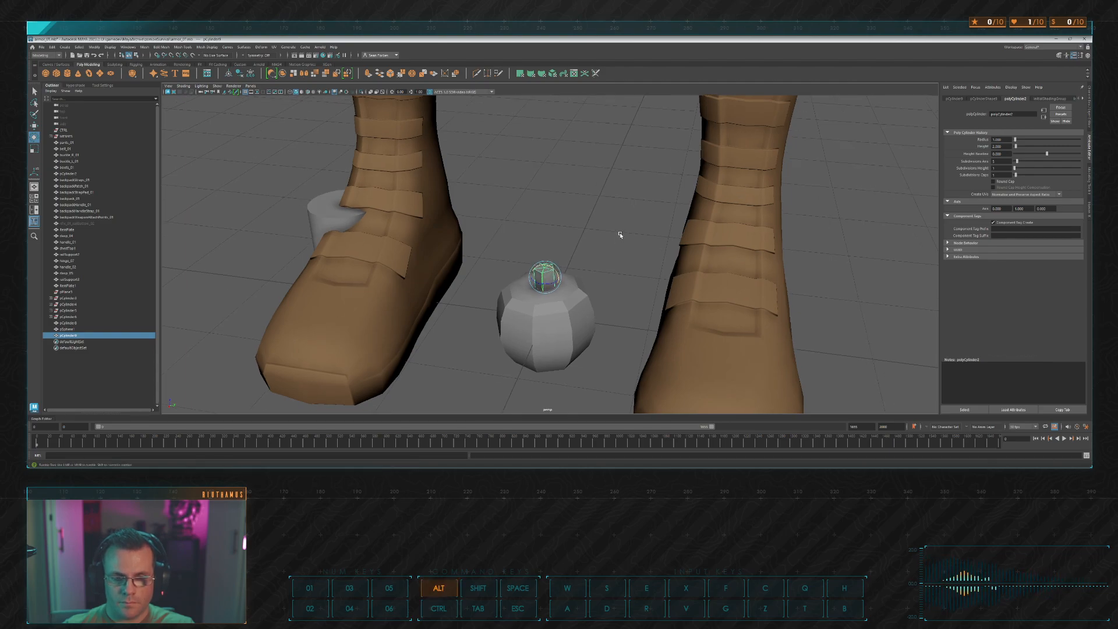
{"action": "left_click_drag", "start_coordinate": [620, 235], "coordinate": [626, 218], "text": "alt"}
{"action": "left_click", "coordinate": [1089, 108]}
{"action": "double_click", "coordinate": [1078, 119]}
{"action": "type", "text": "90"}
{"action": "key", "text": "Return"}
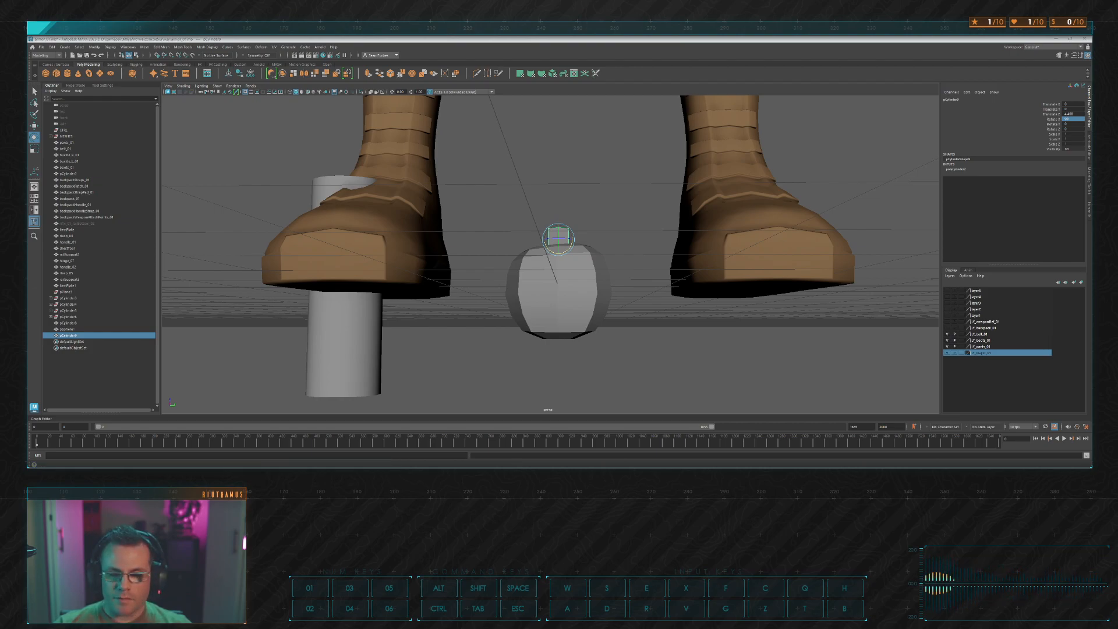
{"action": "key", "text": "alt+Tab"}
{"action": "key", "text": "alt+Tab"}
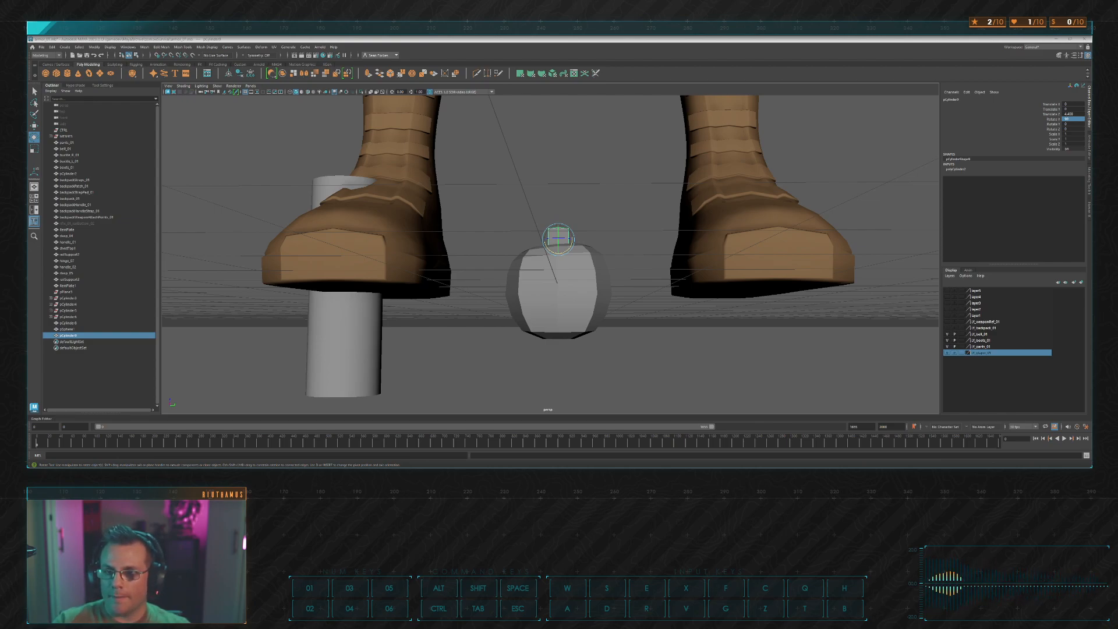
{"action": "key", "text": "alt+Tab"}
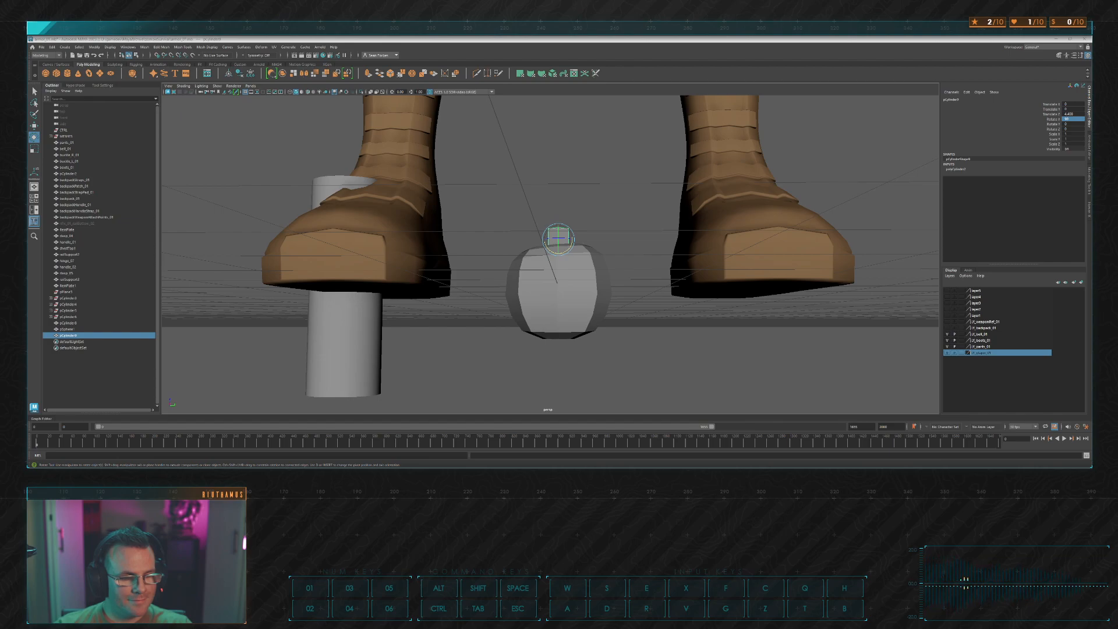
{"action": "key", "text": "d"}
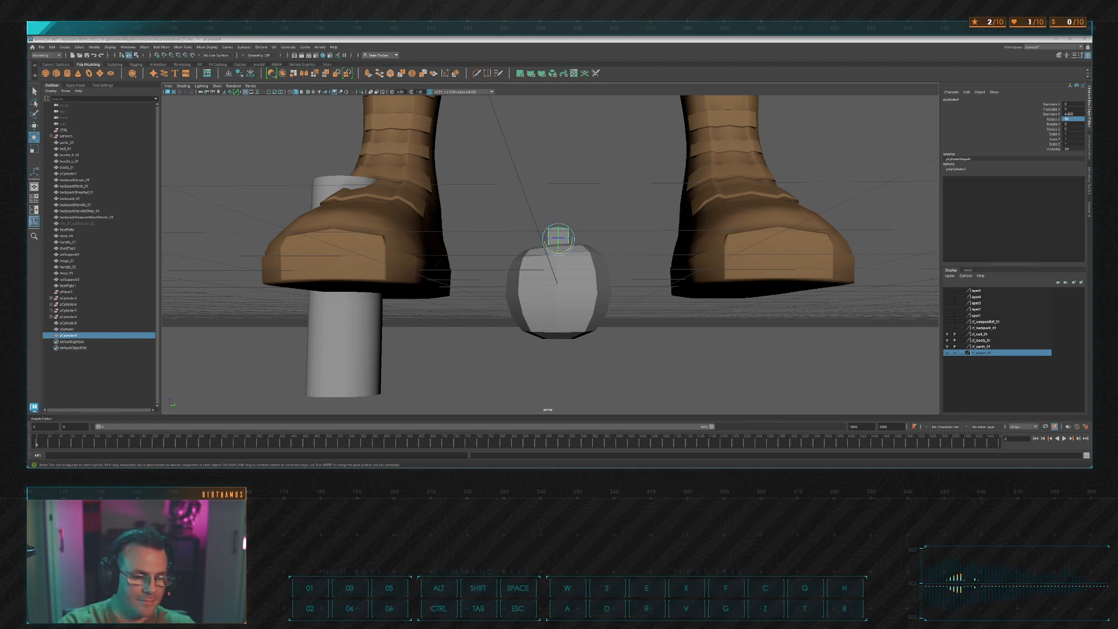
{"action": "key", "text": "space"}
{"action": "key", "text": "h"}
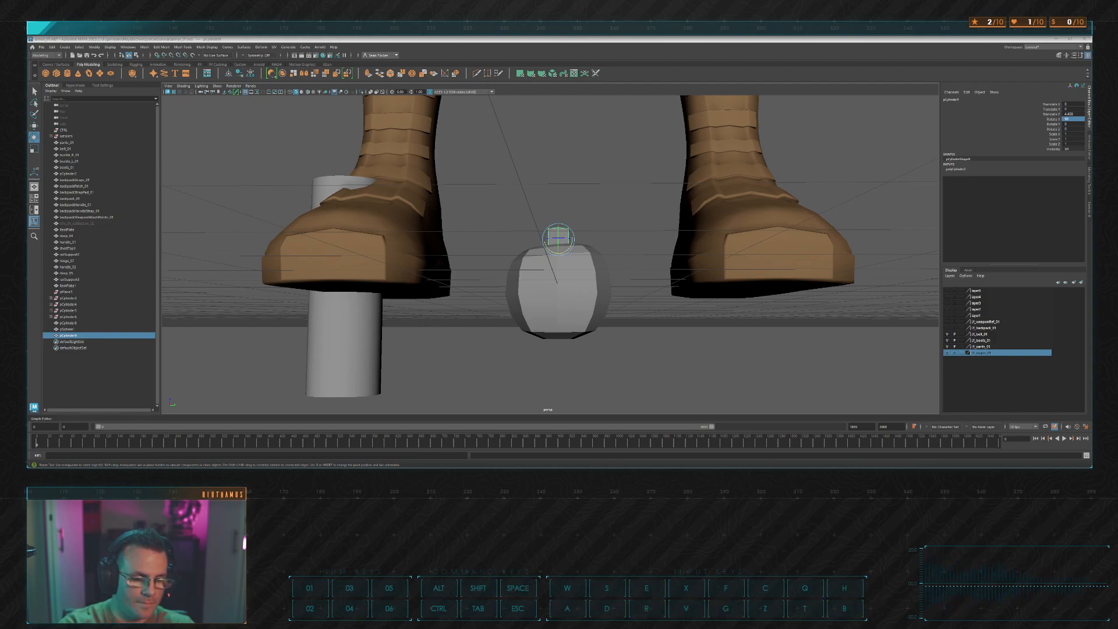
{"action": "key", "text": "shift"}
{"action": "key", "text": "space"}
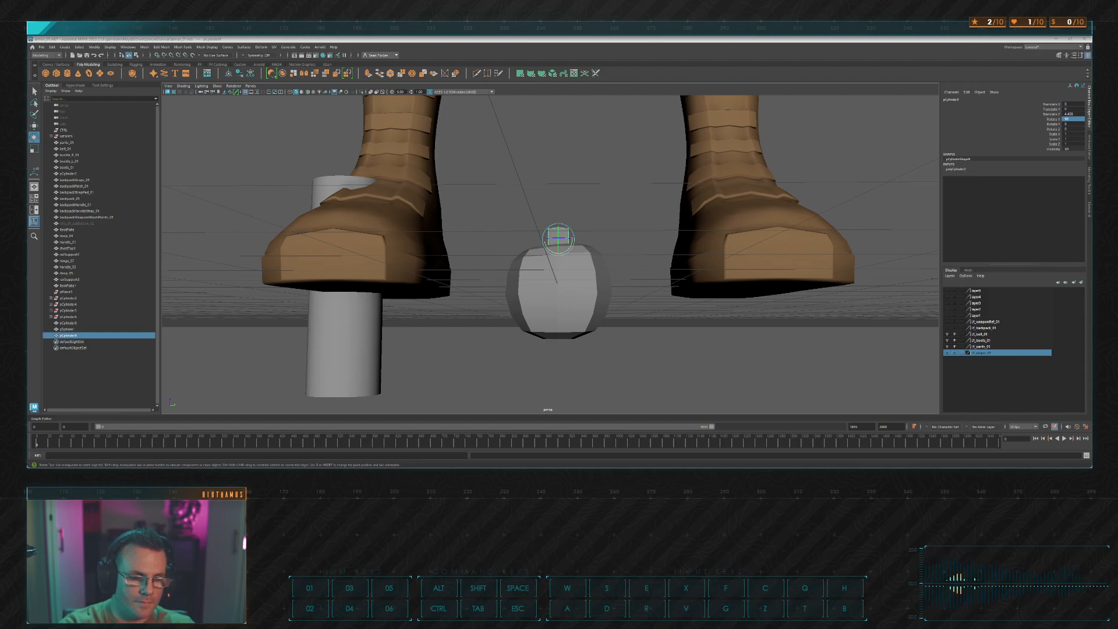
{"action": "key", "text": "space"}
{"action": "key", "text": "e"}
{"action": "key", "text": "h"}
{"action": "key", "text": "c"}
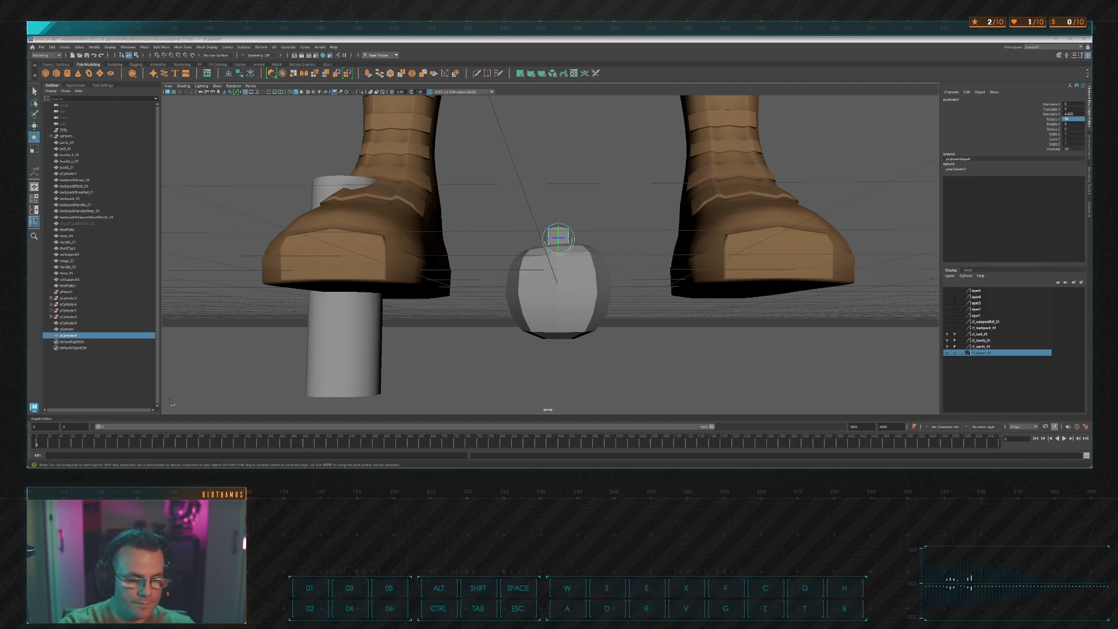
{"action": "key", "text": "shift+a"}
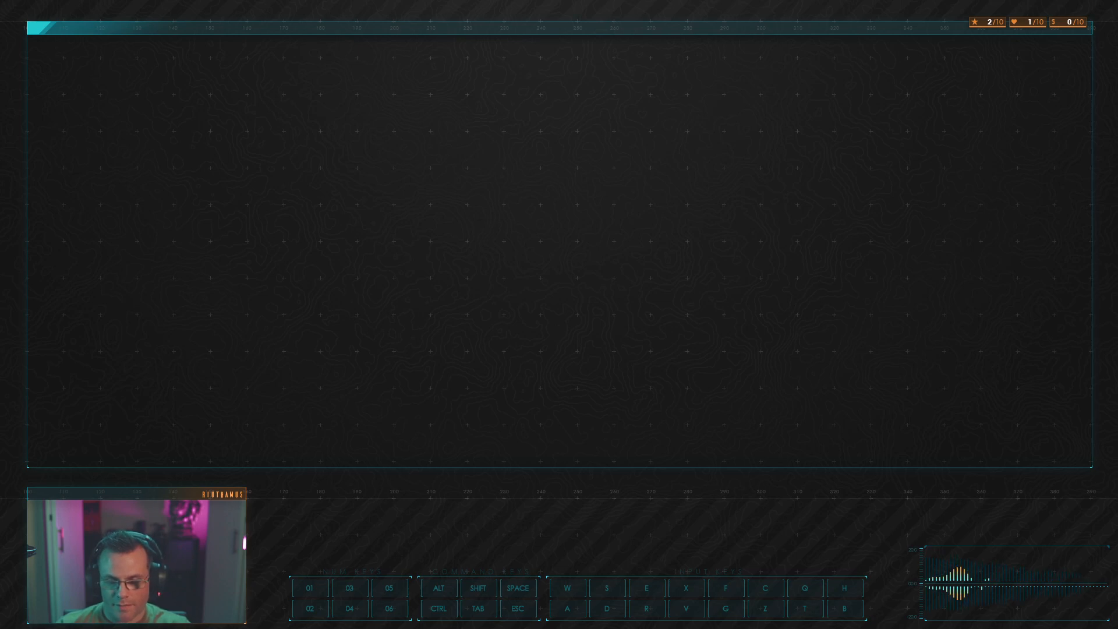
Step: Switch to Unreal Editor, start a play session of the game level, and run and jump around the start room
{"action": "key", "text": "alt+Tab"}
{"action": "key", "text": "alt+Tab"}
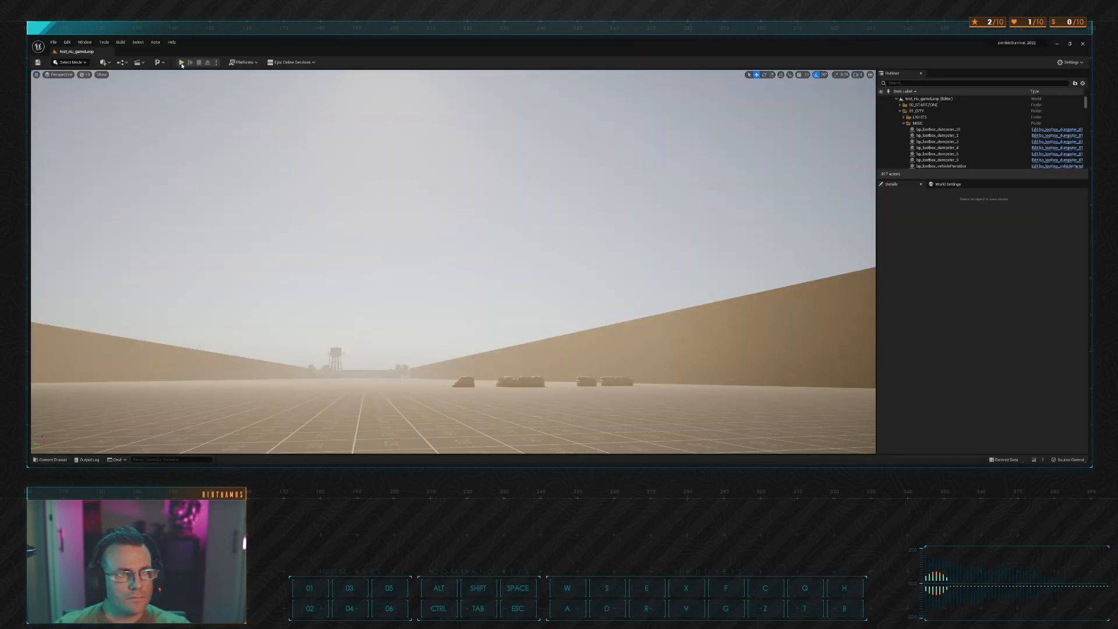
{"action": "key", "text": "alt+p"}
{"action": "key", "text": "w"}
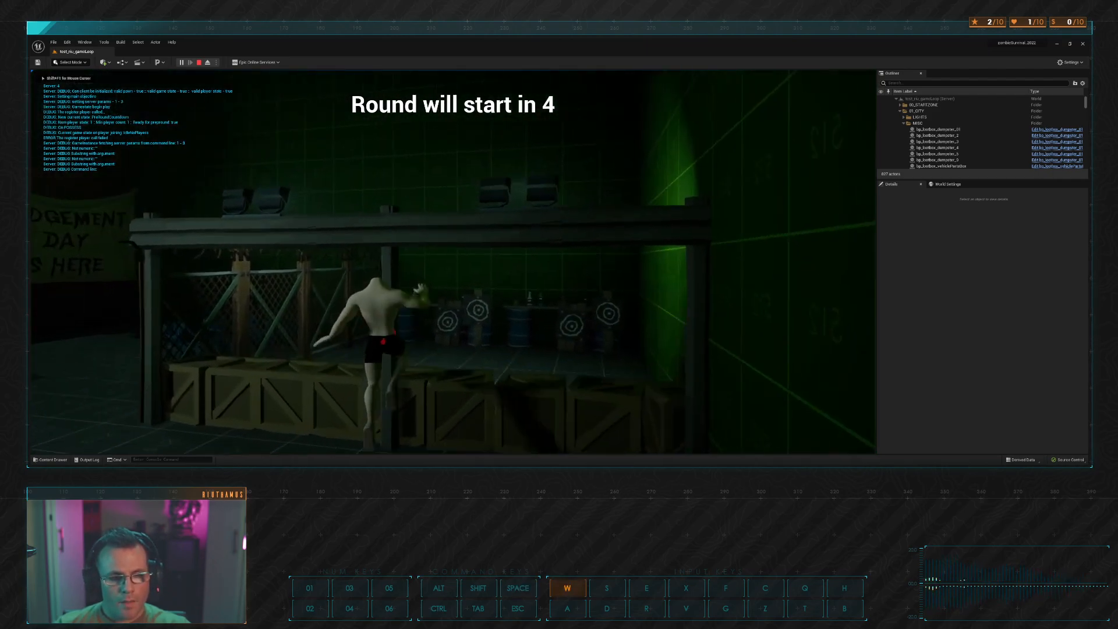
{"action": "key", "text": "space"}
{"action": "key", "text": "w"}
{"action": "key", "text": "space"}
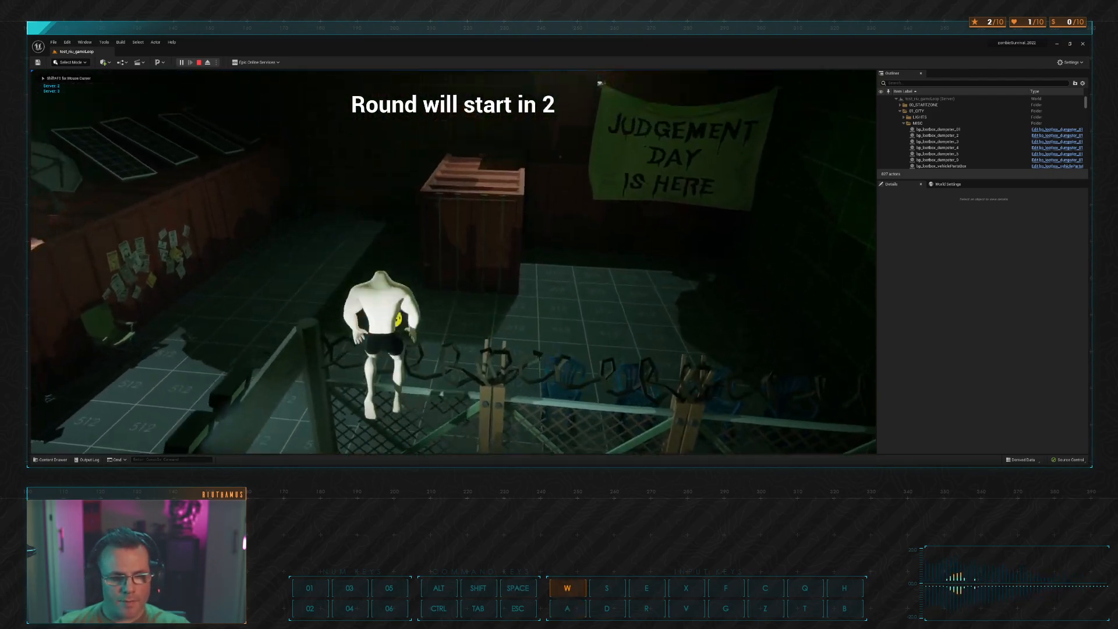
Step: Run across the lot, pick up the boots and backpack by the warehouse, and approach the weapons beside the dumpster
{"action": "key", "text": "a"}
{"action": "key", "text": "shift"}
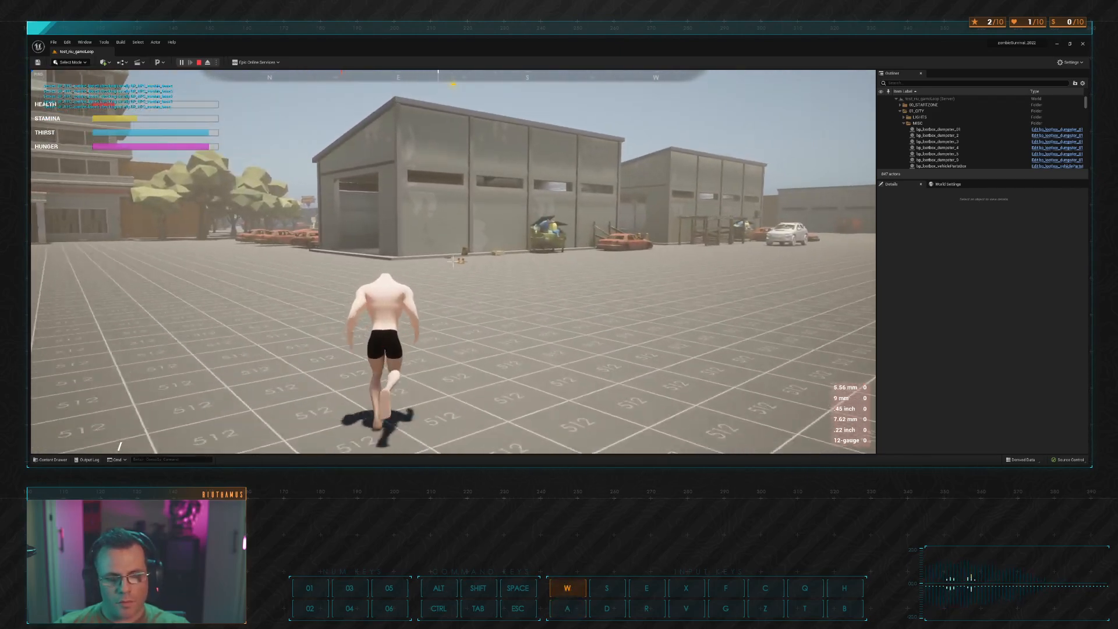
{"action": "key", "text": "a"}
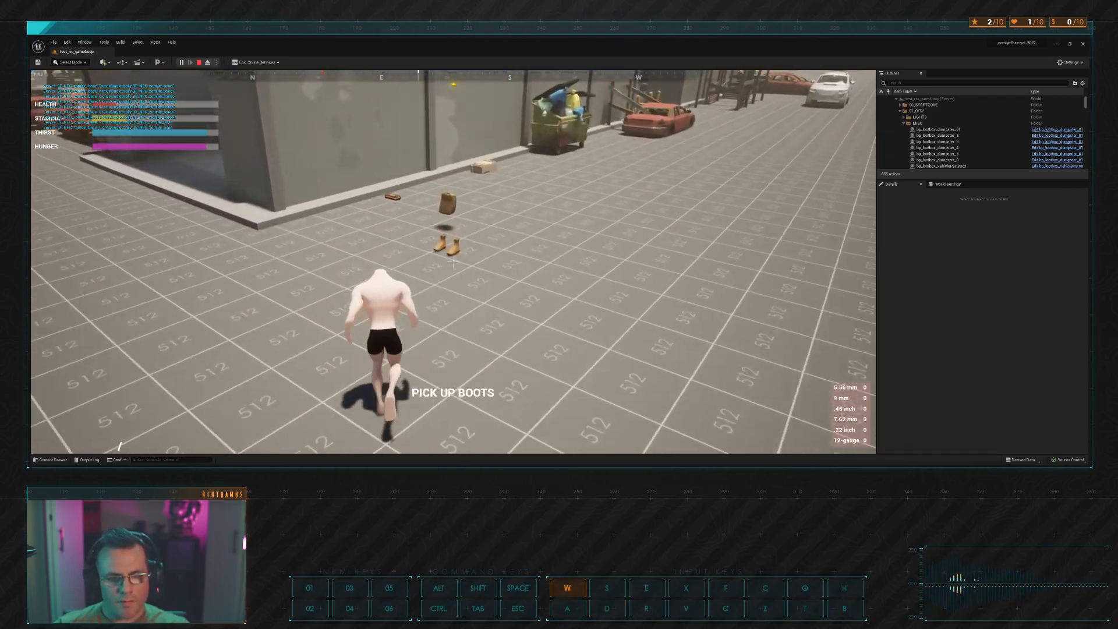
{"action": "key", "text": "e"}
{"action": "key", "text": "e"}
{"action": "key", "text": "w"}
{"action": "key", "text": "d"}
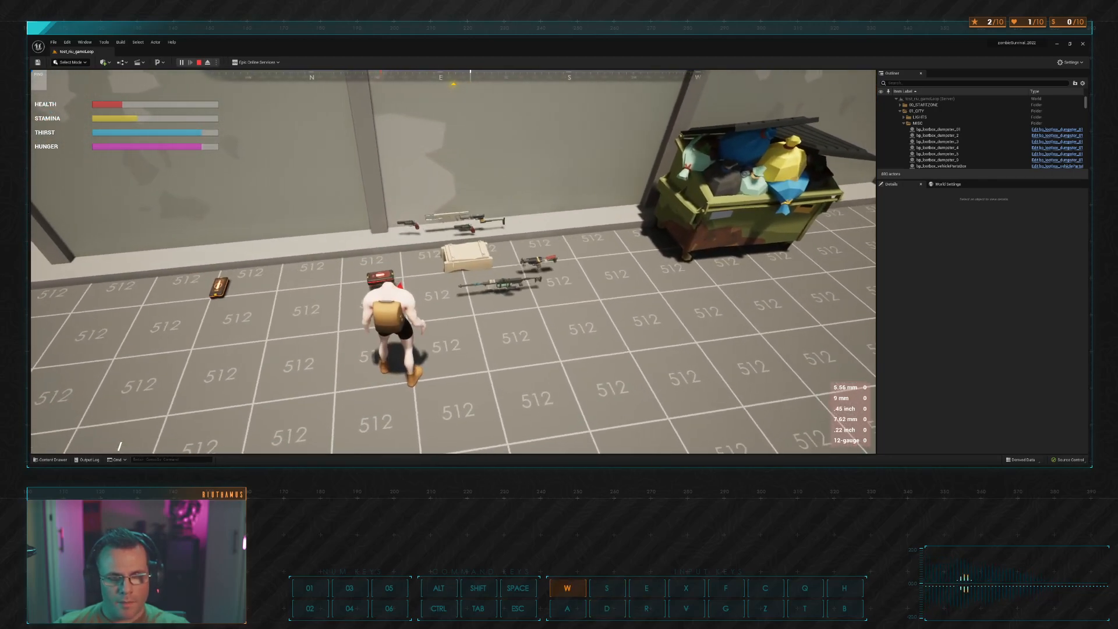
Step: Collect the weapons beside the dumpster and explore the nearby open warehouse with the sub machine gun equipped
{"action": "key", "text": "e"}
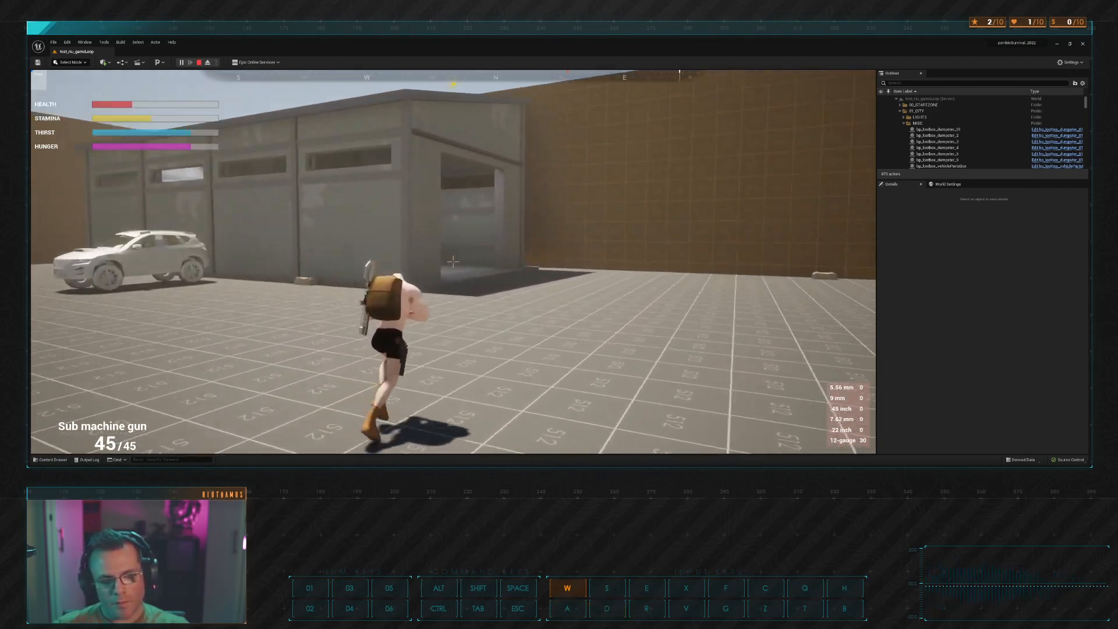
{"action": "key", "text": "a"}
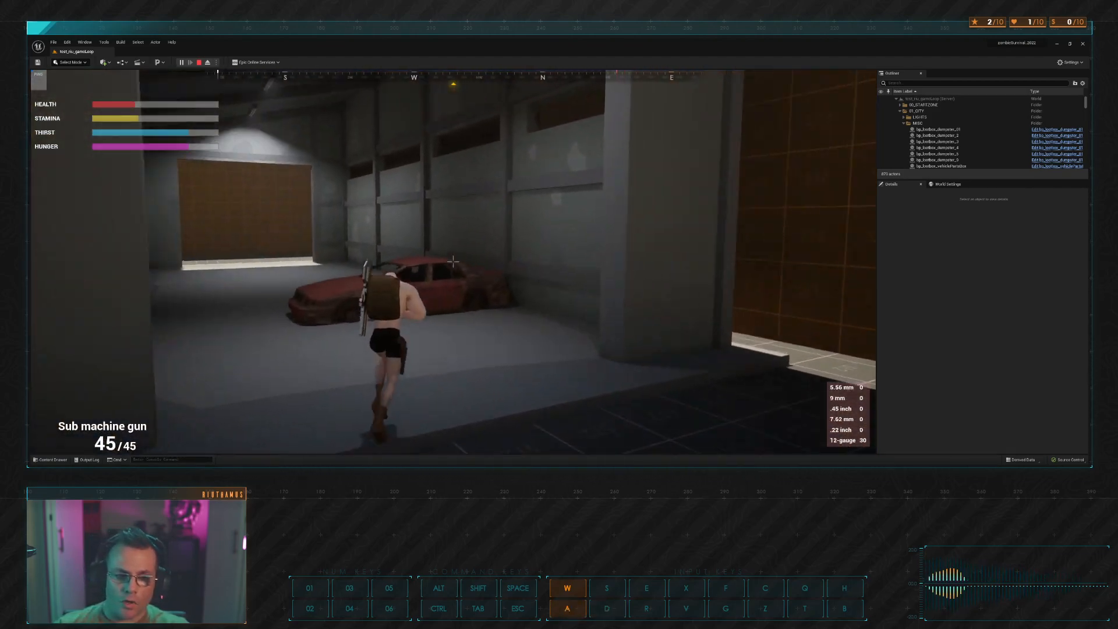
{"action": "key", "text": "d"}
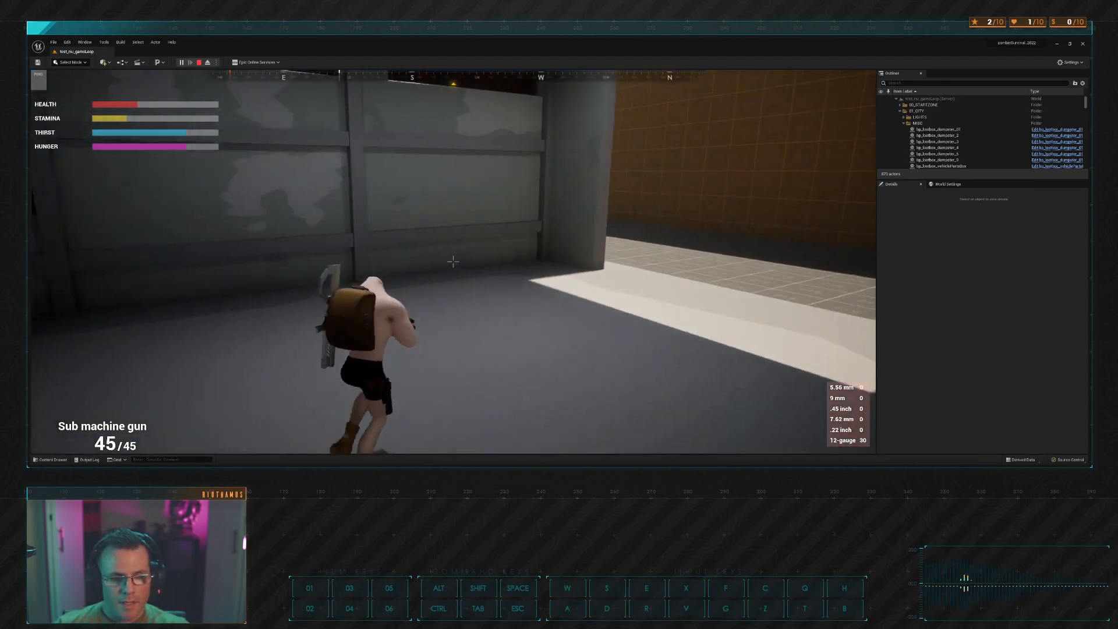
{"action": "key", "text": "s"}
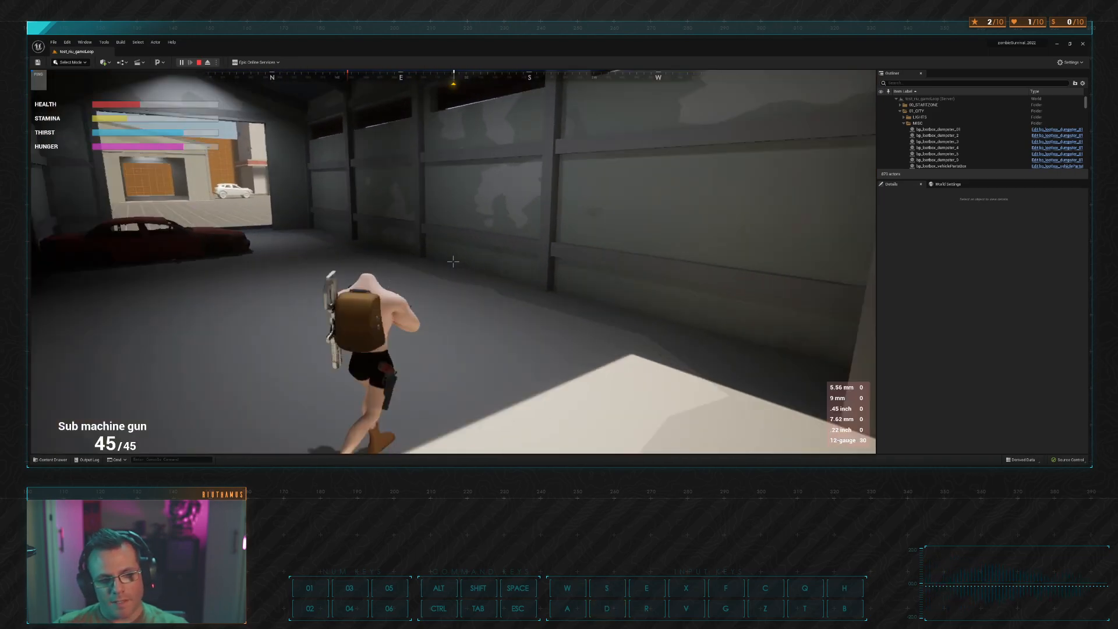
{"action": "key", "text": "w"}
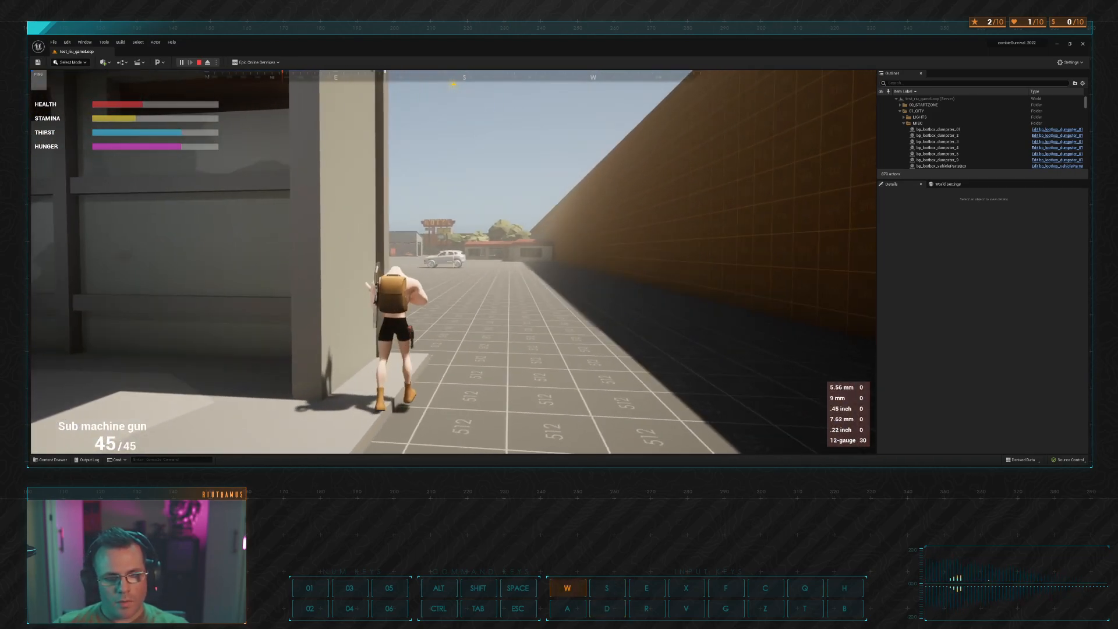
{"action": "key", "text": "d"}
{"action": "key", "text": "alt+Tab"}
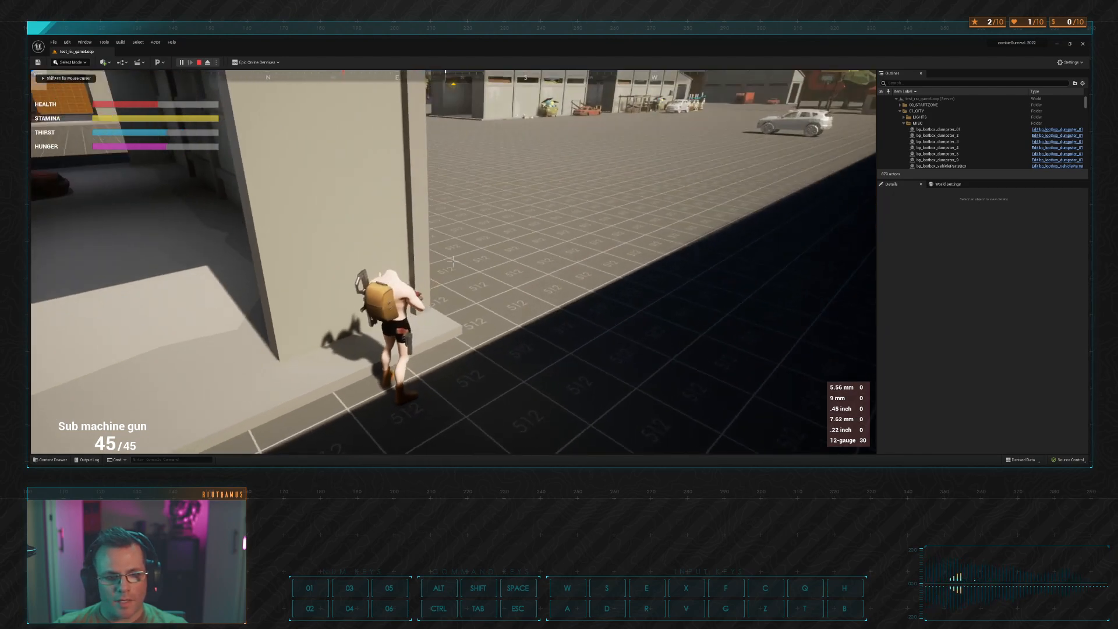
Step: Run back through the warehouse, jump over the wrecked red car, and leave through the far doorway
{"action": "key", "text": "w"}
{"action": "key", "text": "w"}
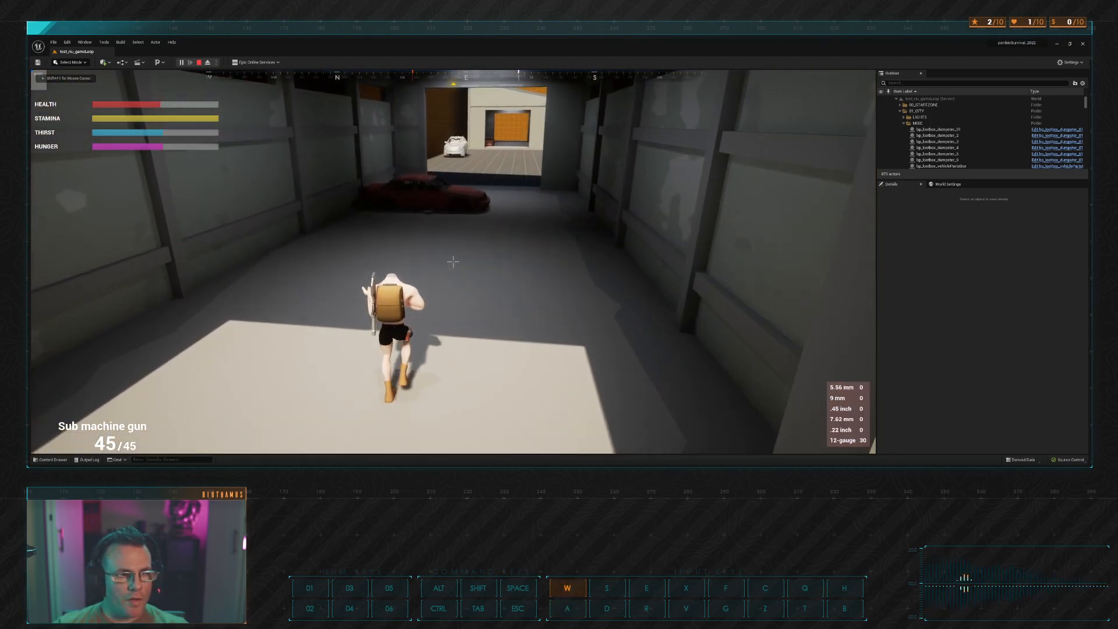
{"action": "key", "text": "w"}
{"action": "key", "text": "space"}
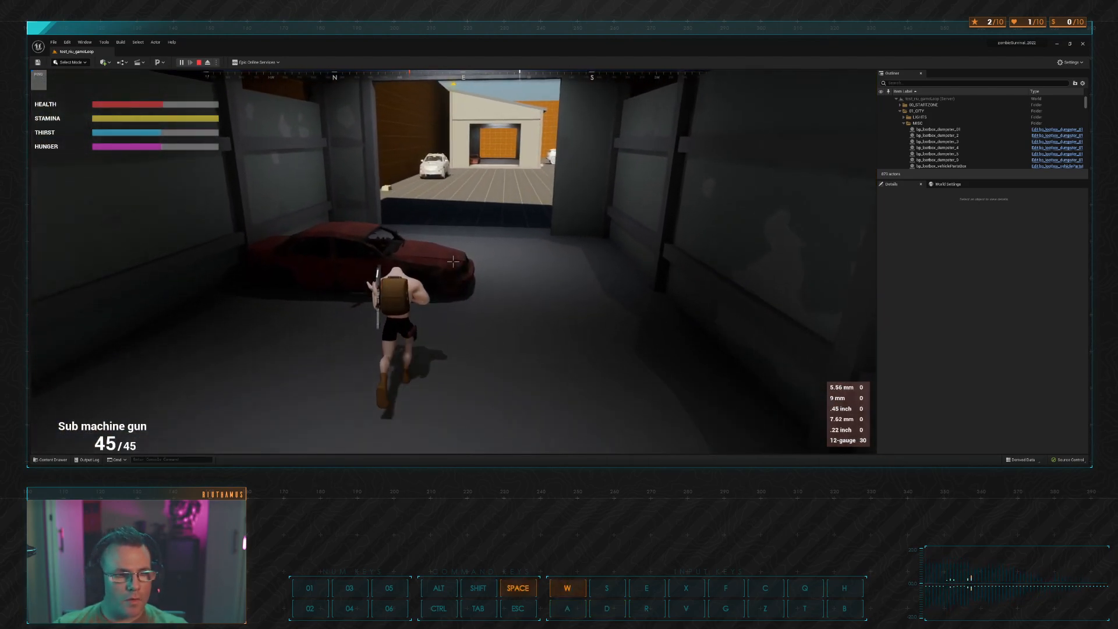
{"action": "key", "text": "w"}
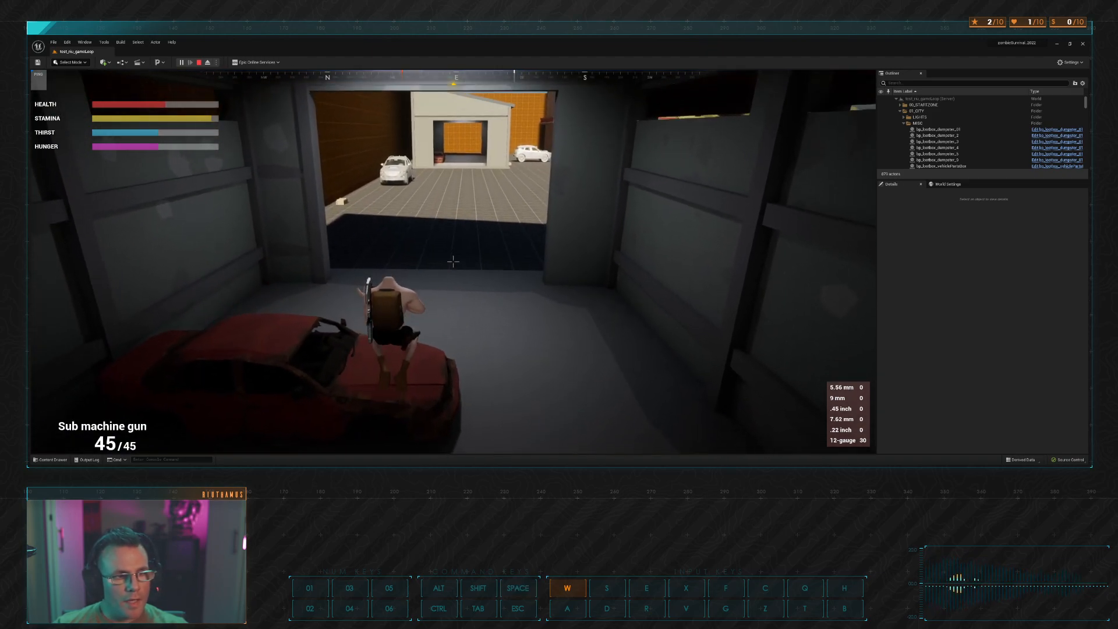
{"action": "key", "text": "w"}
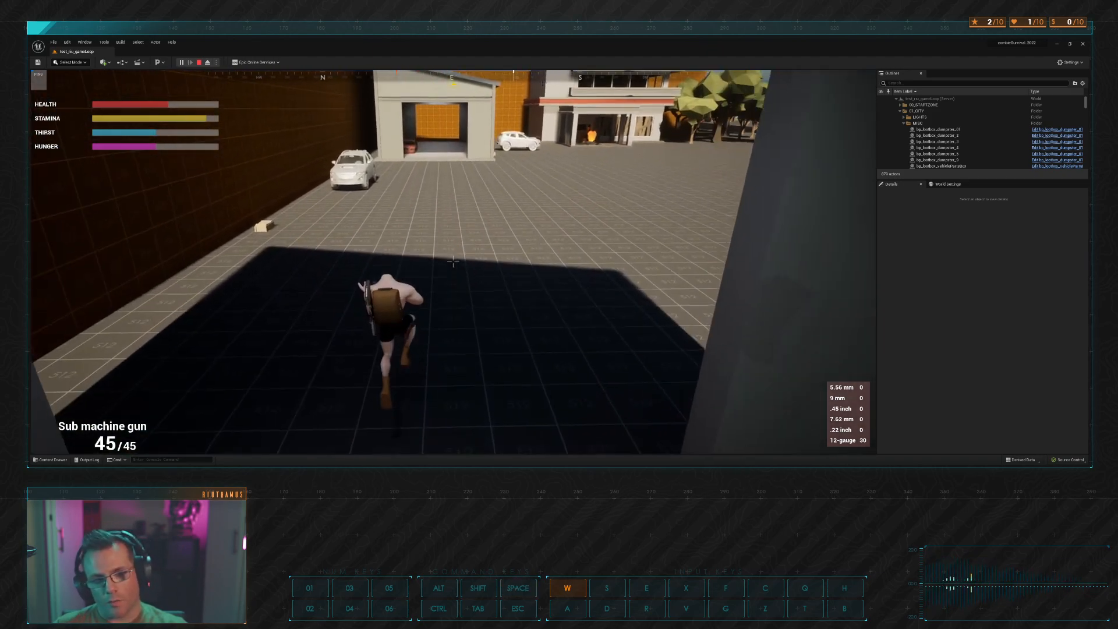
Step: Cross the lot to the warehouse beside the apartment building while surveying the surrounding buildings
{"action": "key", "text": "a"}
{"action": "key", "text": "w"}
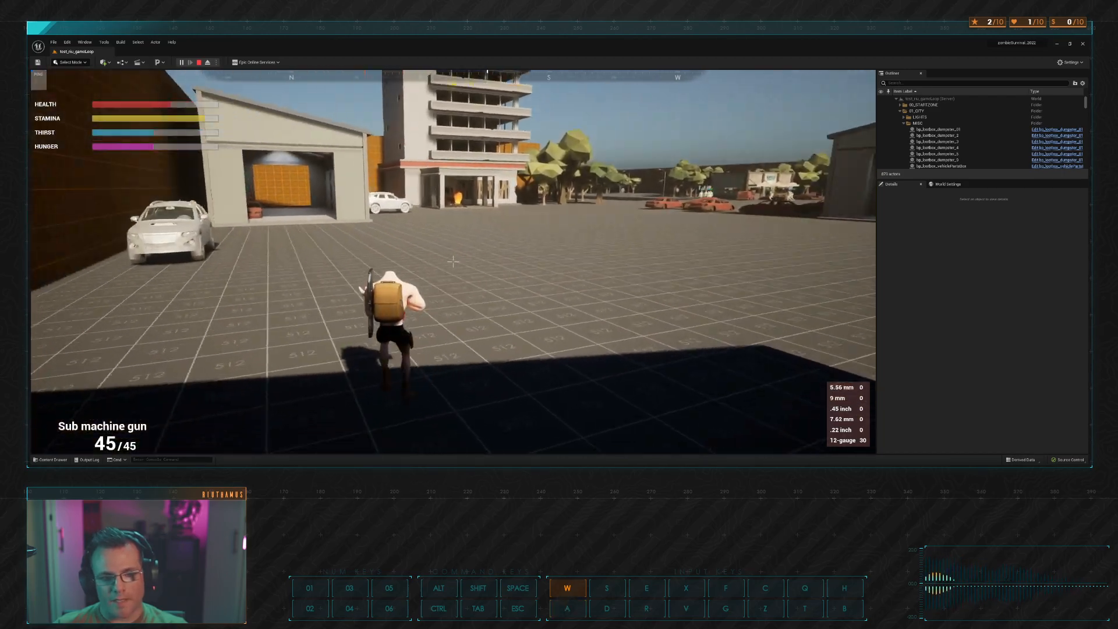
{"action": "key", "text": "a"}
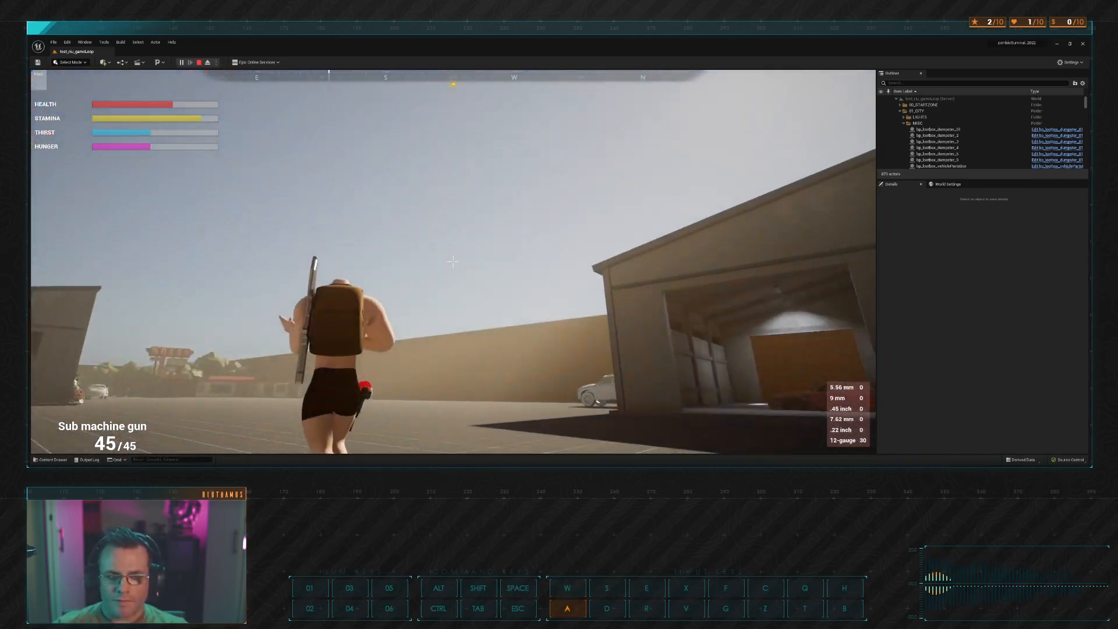
{"action": "key", "text": "w"}
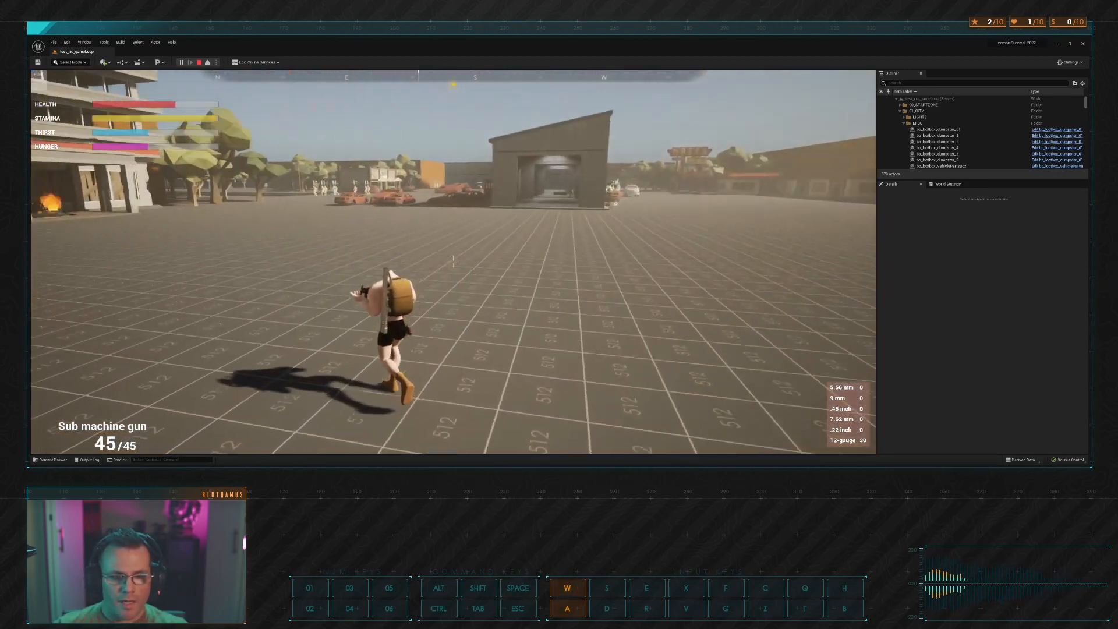
{"action": "key", "text": "a"}
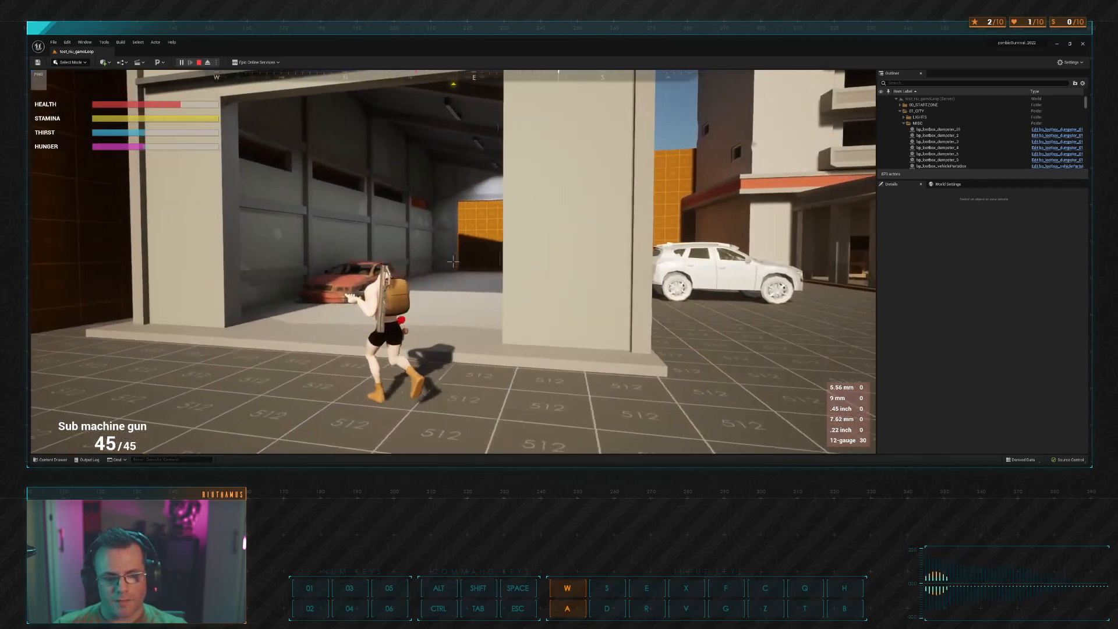
Step: Run past the parked white car to the apartment building's porch with the burning campfire
{"action": "key", "text": "d"}
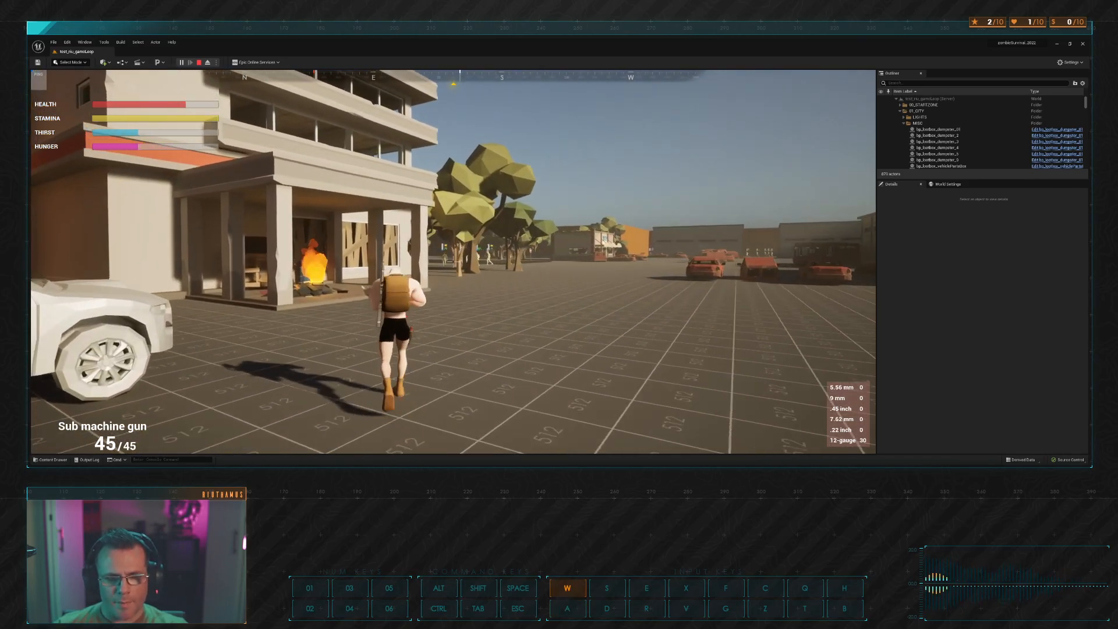
{"action": "key", "text": "a"}
{"action": "key", "text": "w"}
{"action": "key", "text": "a"}
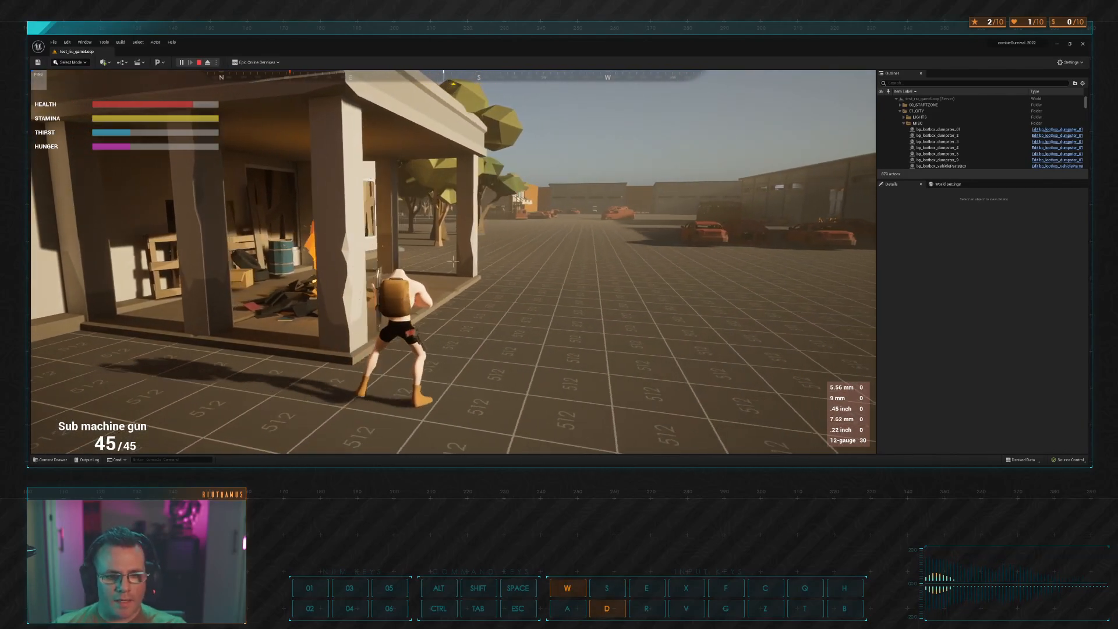
Step: Run and jump across the open lot and survey the level's lighting as dusk turns to night
{"action": "key", "text": "d"}
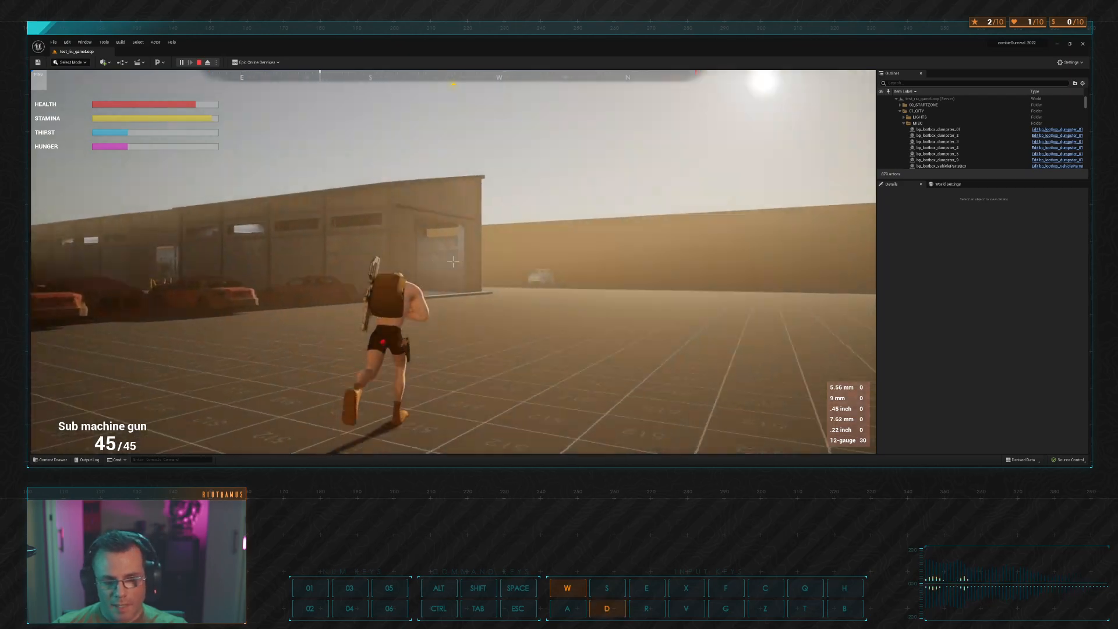
{"action": "key", "text": "space"}
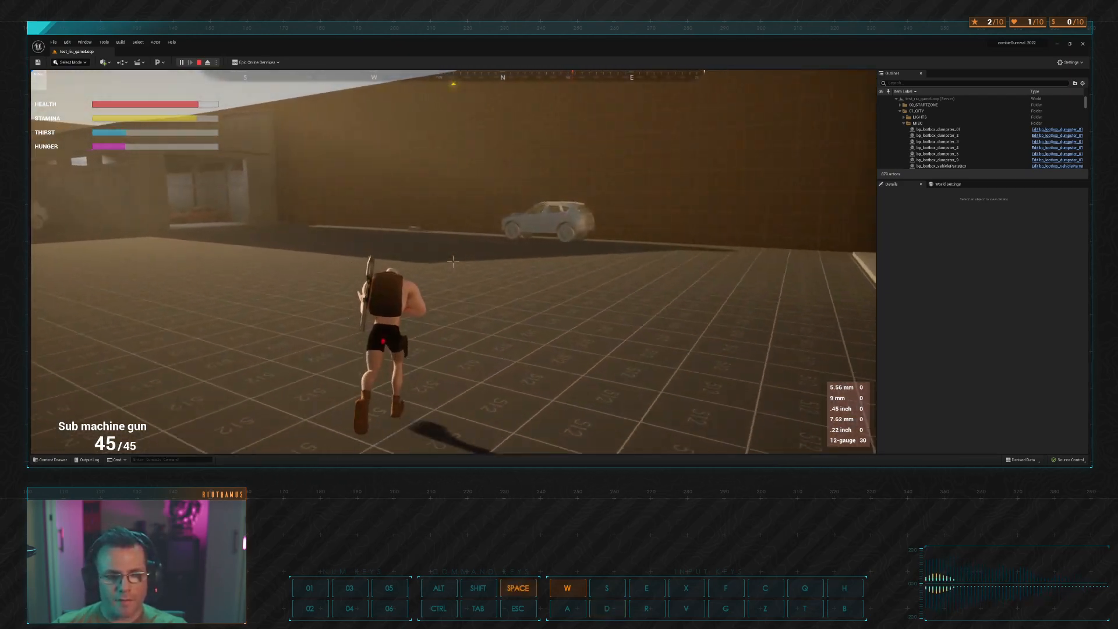
{"action": "key", "text": "d"}
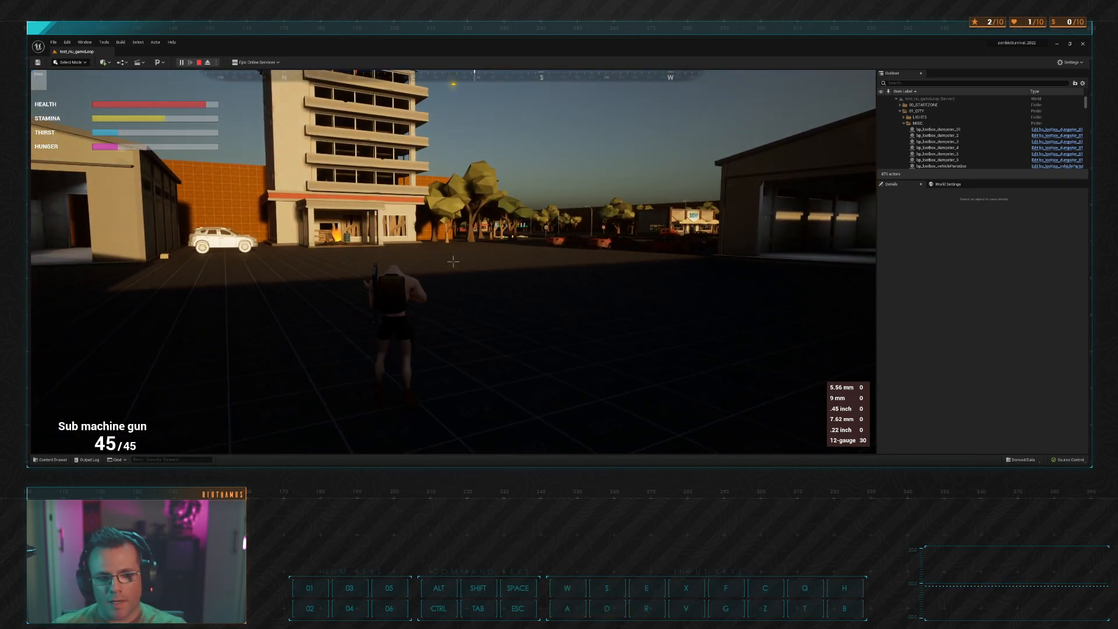
{"action": "key", "text": "w"}
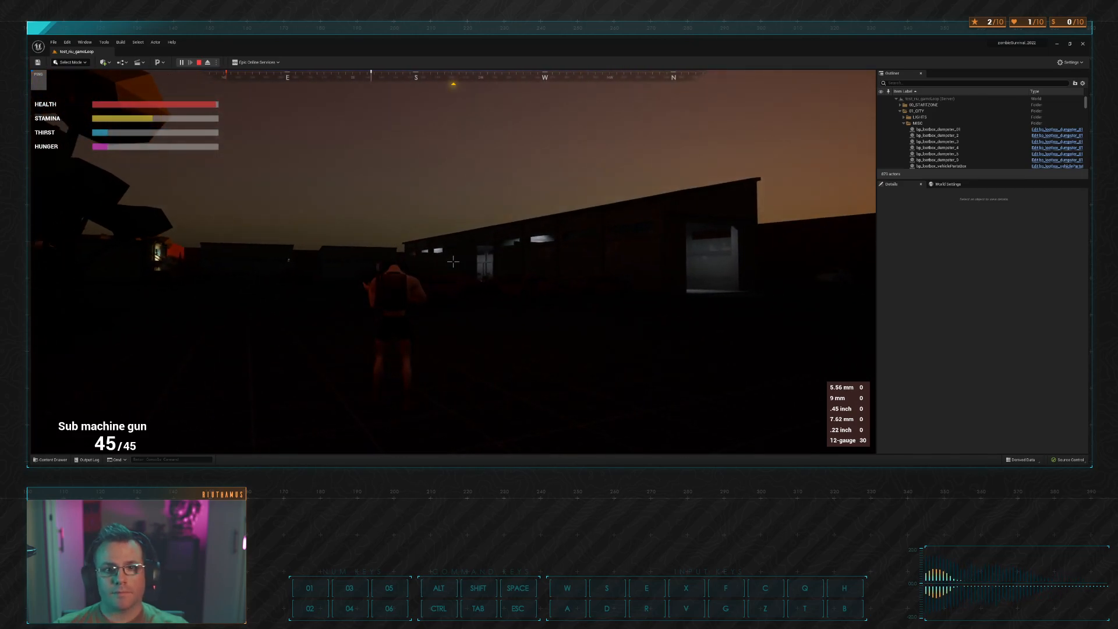
{"action": "key", "text": "alt+Tab"}
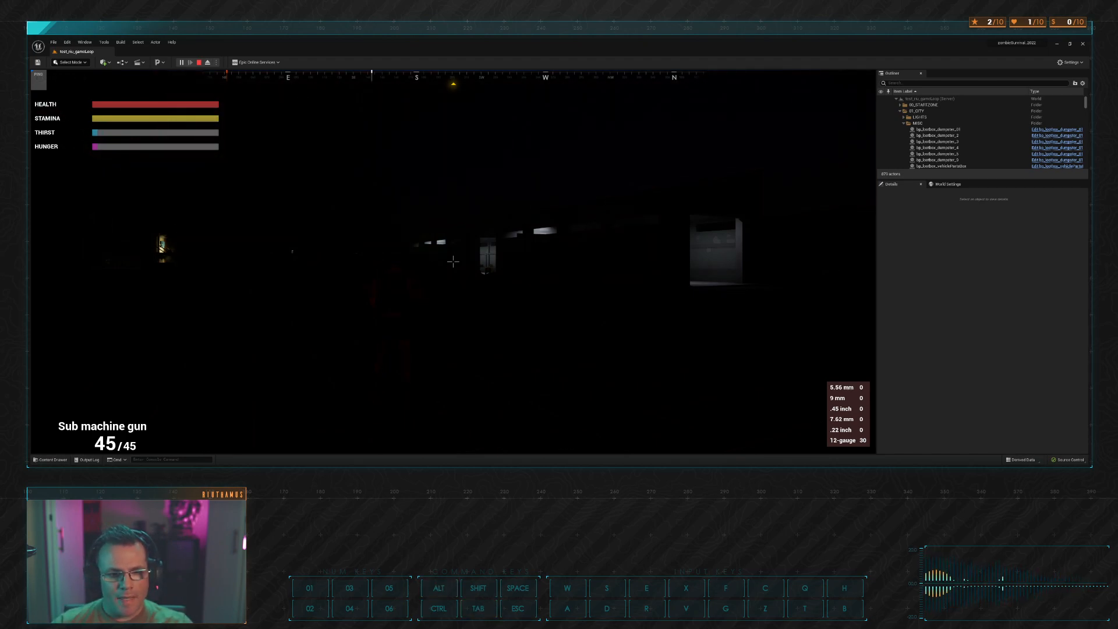
Step: Run through the dark to the campfire on the apartment building's porch and step right up to the flames
{"action": "key", "text": "d"}
{"action": "key", "text": "w"}
{"action": "key", "text": "a"}
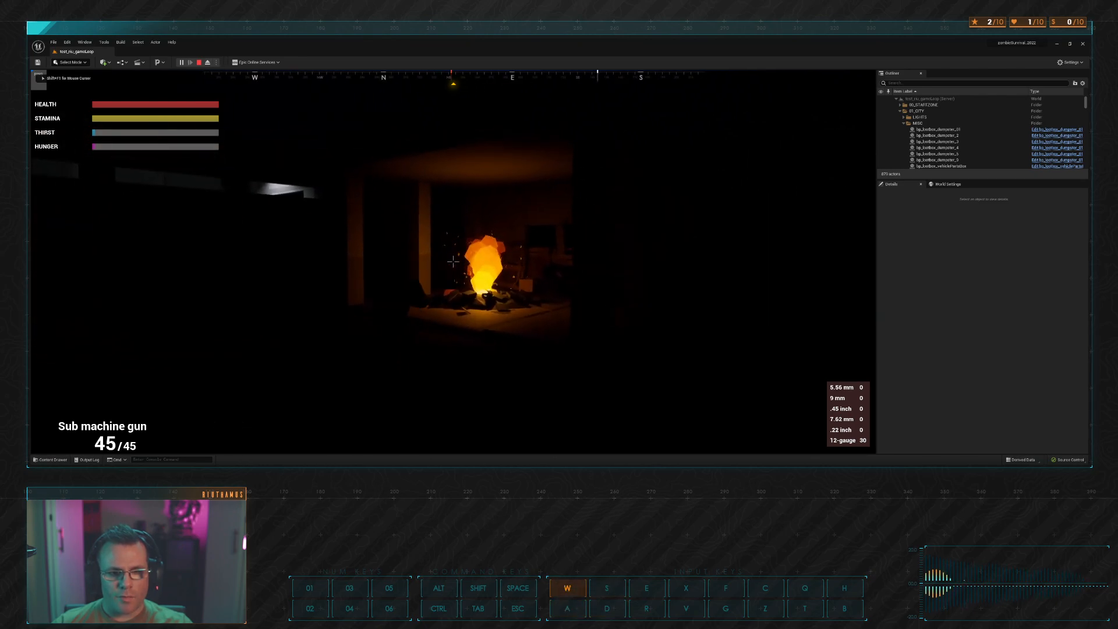
{"action": "key", "text": "a"}
{"action": "key", "text": "d"}
{"action": "key", "text": "w"}
{"action": "key", "text": "a"}
{"action": "key", "text": "w"}
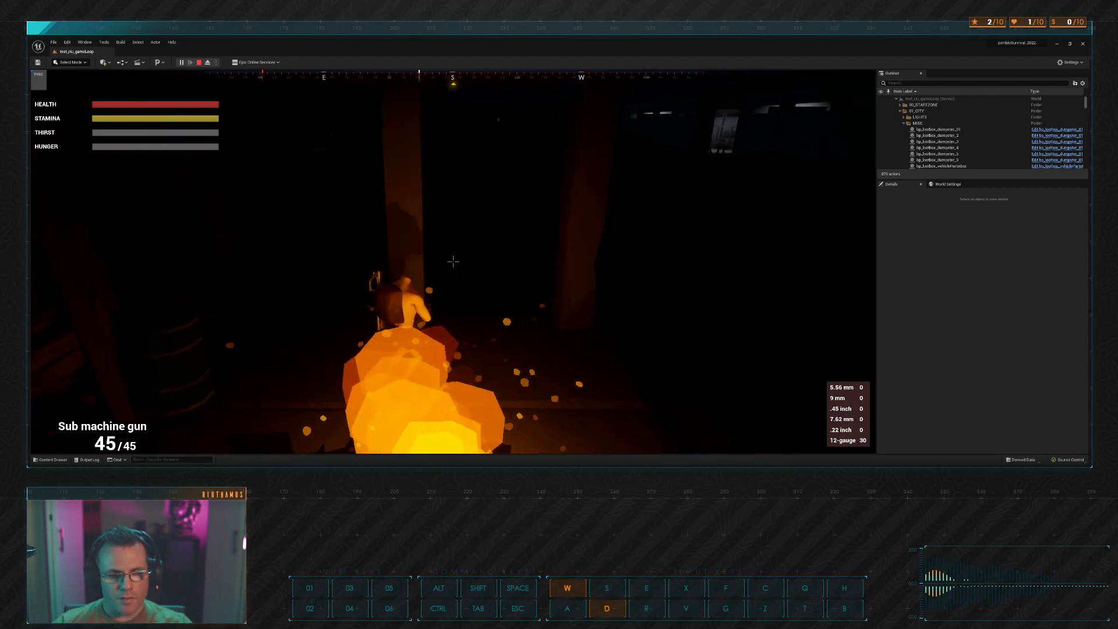
Step: Circle the campfire and porch pillars, examining the firelight at night and the zombies near the porch
{"action": "key", "text": "d"}
{"action": "key", "text": "a"}
{"action": "key", "text": "w"}
{"action": "key", "text": "d"}
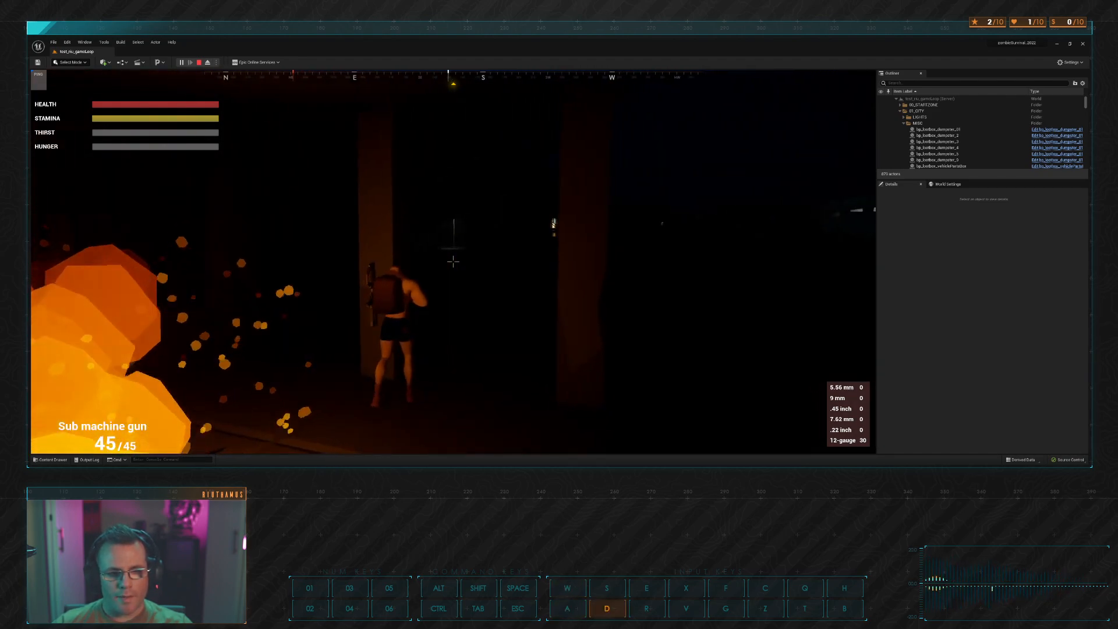
{"action": "key", "text": "s"}
{"action": "key", "text": "a"}
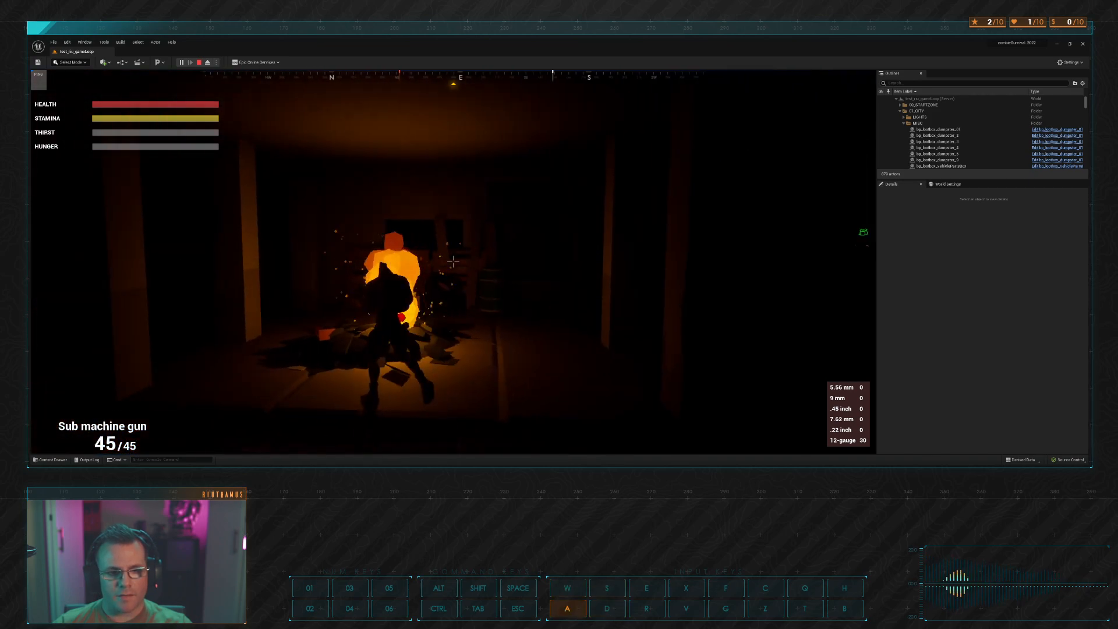
{"action": "key", "text": "w"}
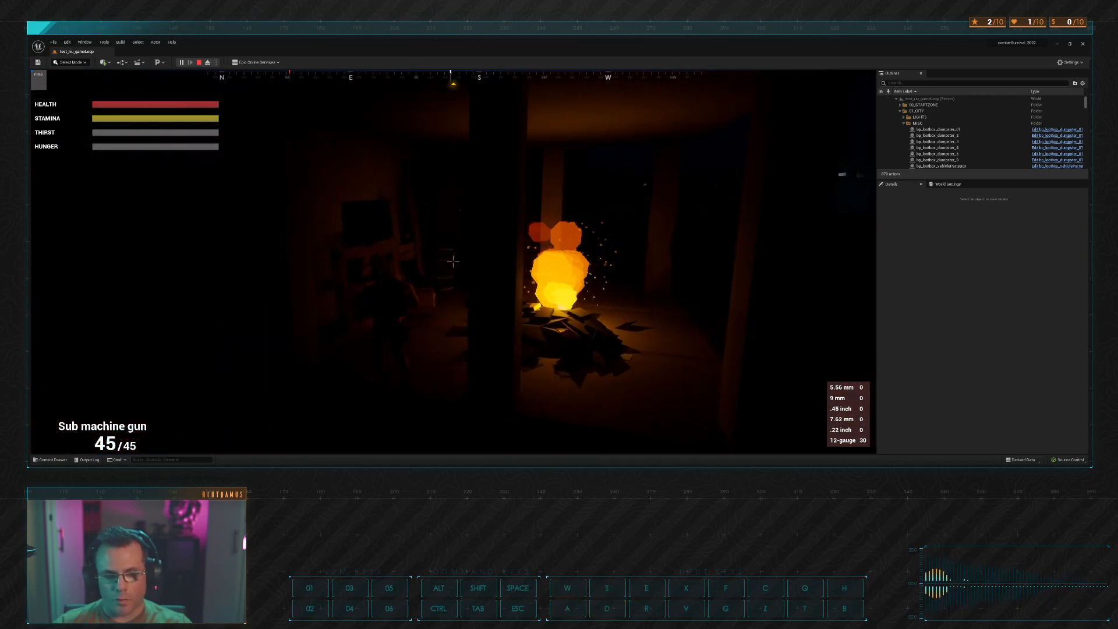
{"action": "key", "text": "a"}
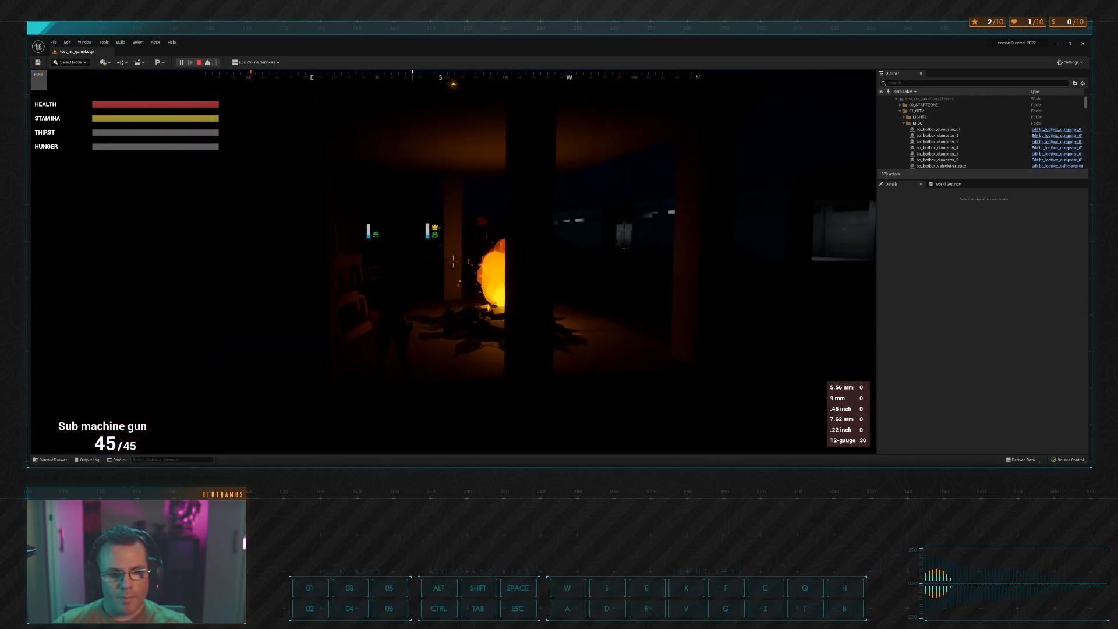
{"action": "key", "text": "s"}
{"action": "key", "text": "w"}
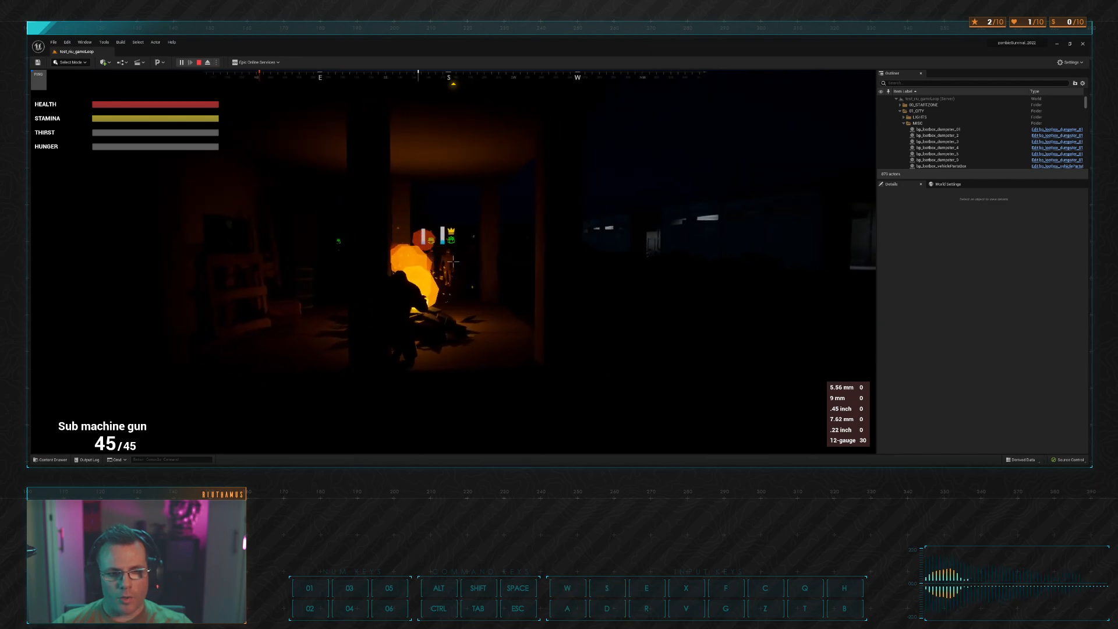
Step: Fire the sub machine gun at the zombies by the campfire and move through the porch
{"action": "key", "text": "d"}
{"action": "left_click_drag", "start_coordinate": [453, 262], "coordinate": [453, 262]}
{"action": "key", "text": "w"}
{"action": "key", "text": "a"}
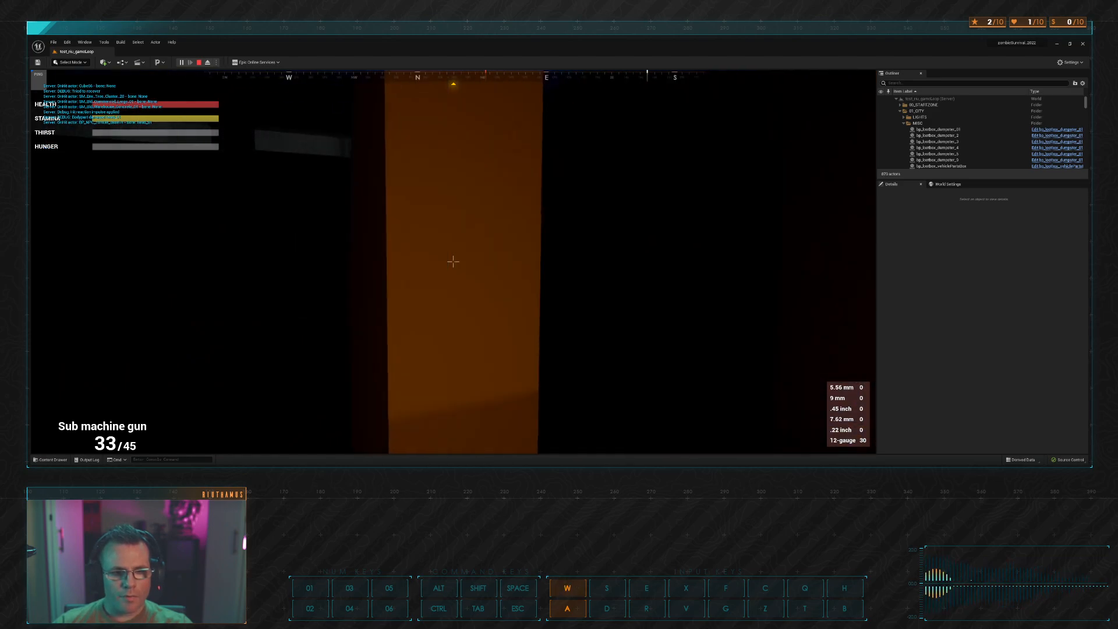
Step: Sprint from the campfire past the parked car into the lit warehouse and switch to the assault rifle
{"action": "key", "text": "shift"}
{"action": "key", "text": "a"}
{"action": "key", "text": "w"}
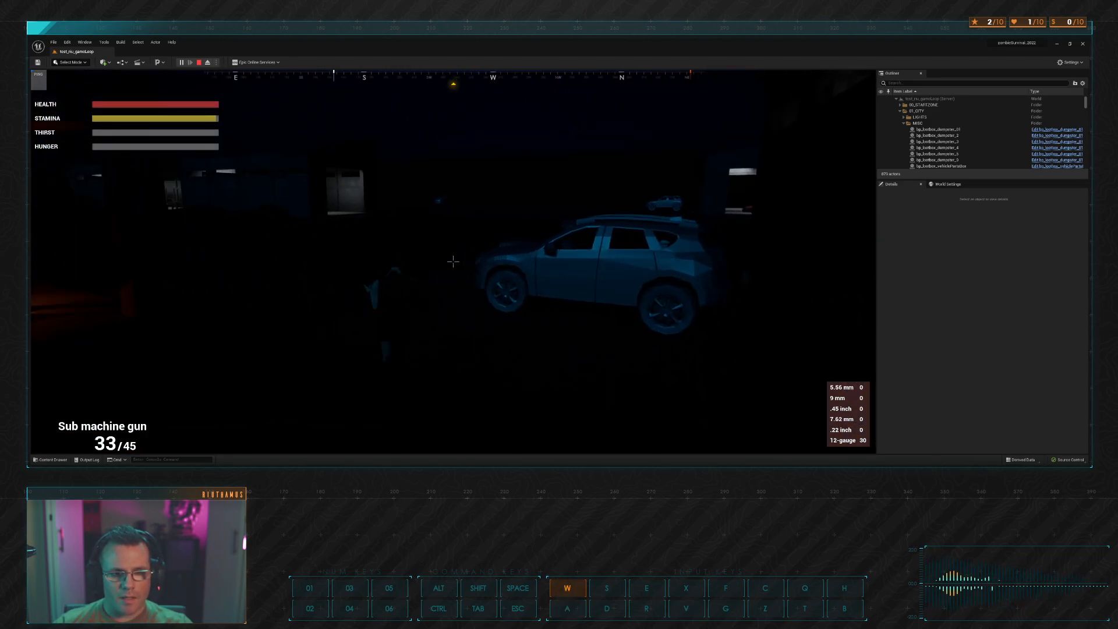
{"action": "key", "text": "a"}
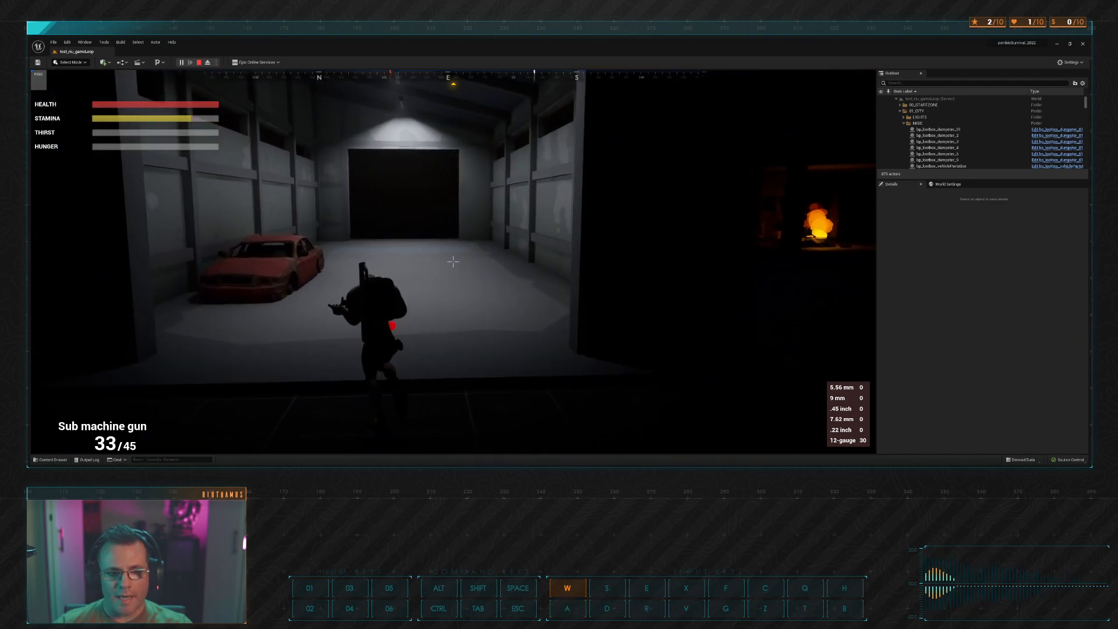
{"action": "key", "text": "1"}
{"action": "key", "text": "a"}
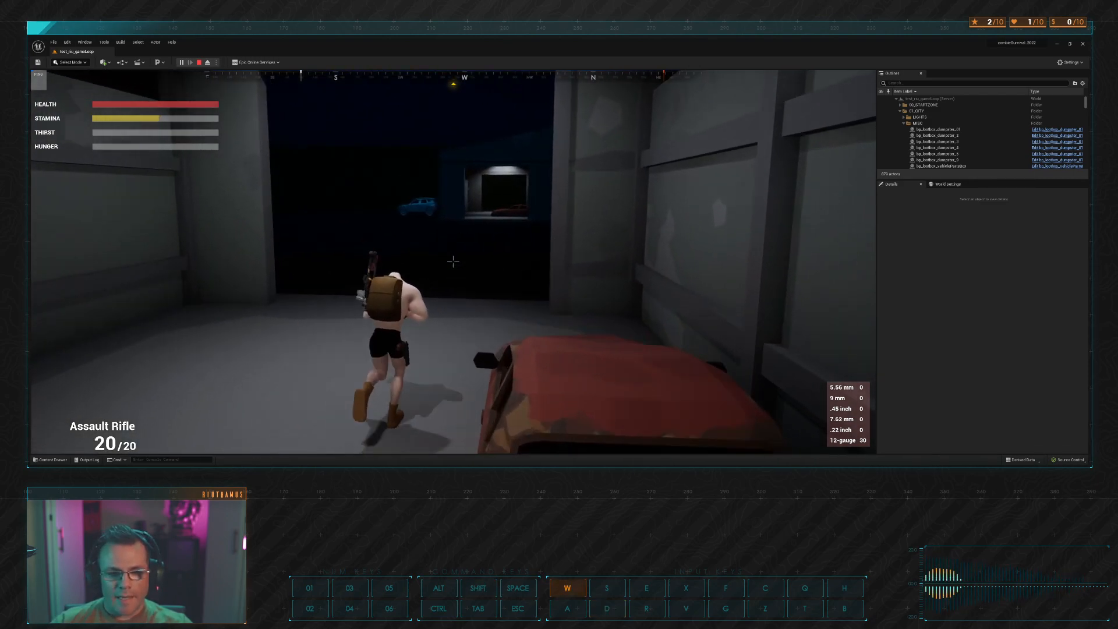
Step: Cross the dark lot to the opposite lit warehouse and turn back toward its entrance beside the wrecked red car
{"action": "key", "text": "space"}
{"action": "key", "text": "space"}
{"action": "key", "text": "d"}
{"action": "key", "text": "s"}
{"action": "key", "text": "w"}
{"action": "key", "text": "d"}
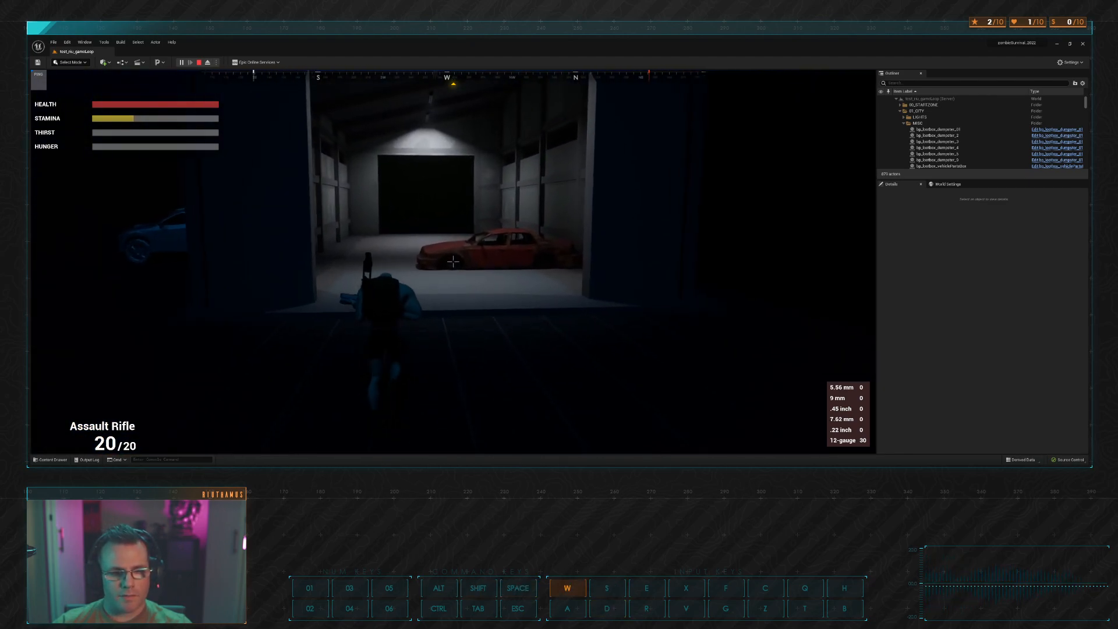
{"action": "key", "text": "d"}
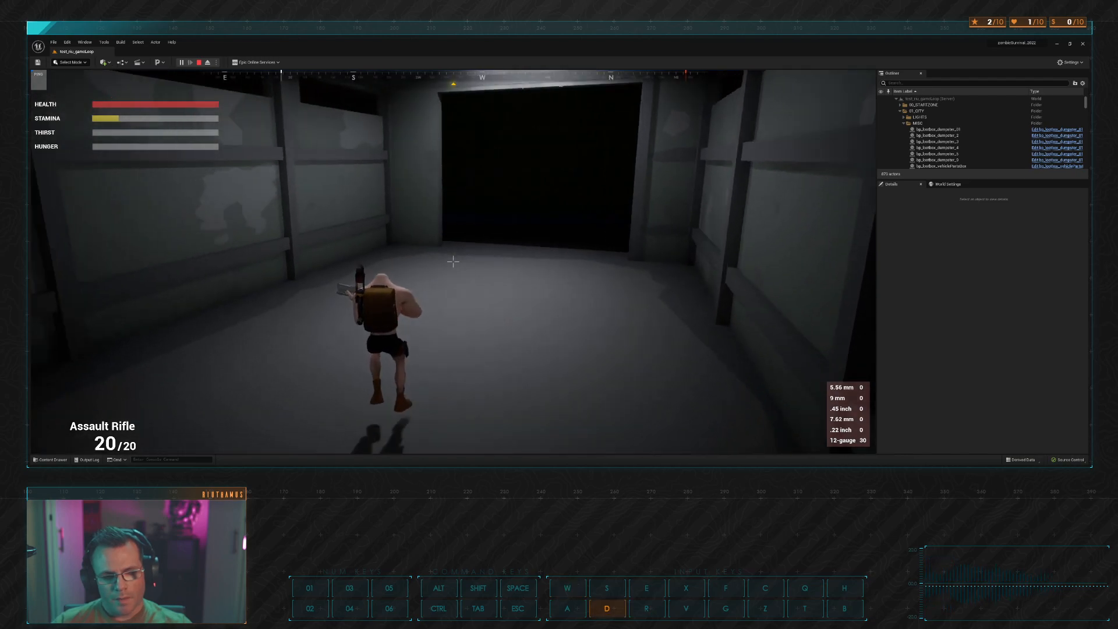
{"action": "key", "text": "s"}
{"action": "key", "text": "w"}
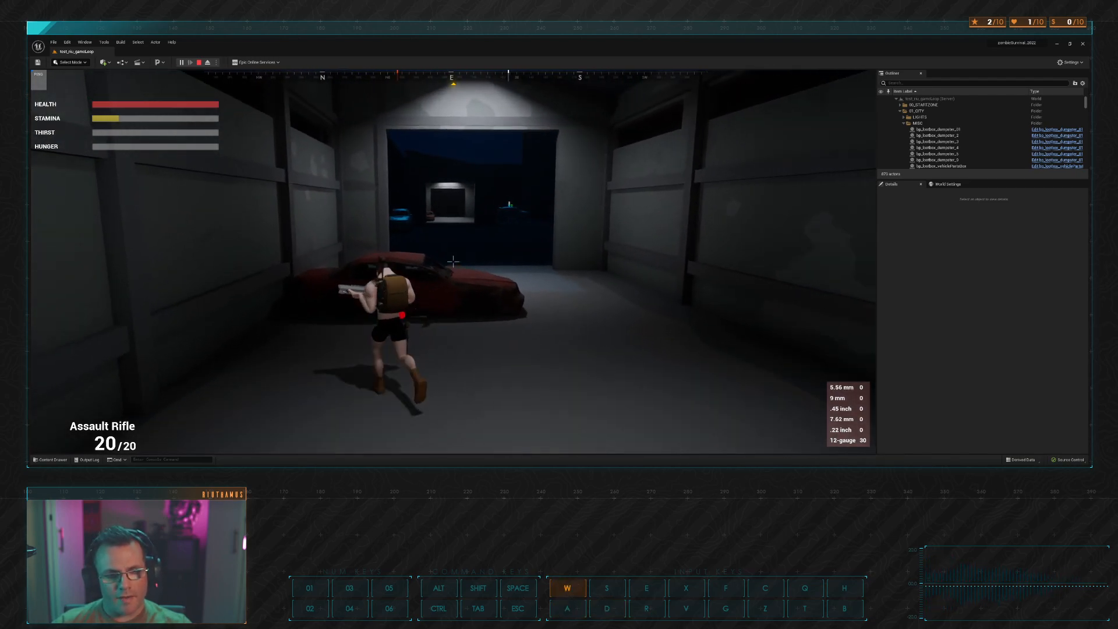
Step: Jump over the wrecked red car and walk to the warehouse entrance, examining the lights across the dark lot
{"action": "key", "text": "space"}
{"action": "key", "text": "w"}
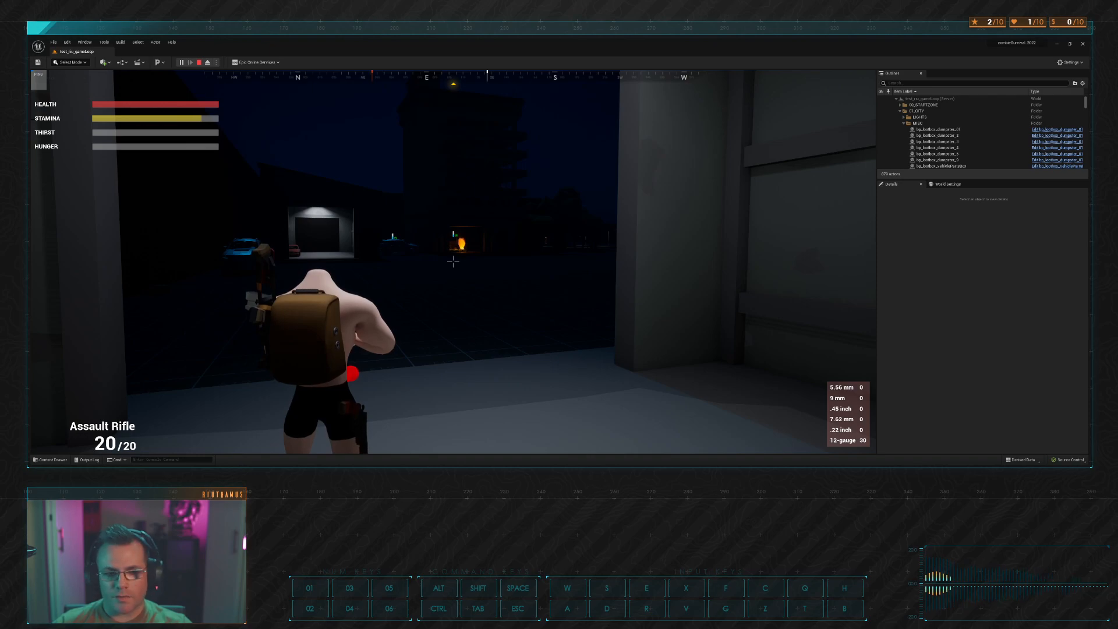
{"action": "key", "text": "w"}
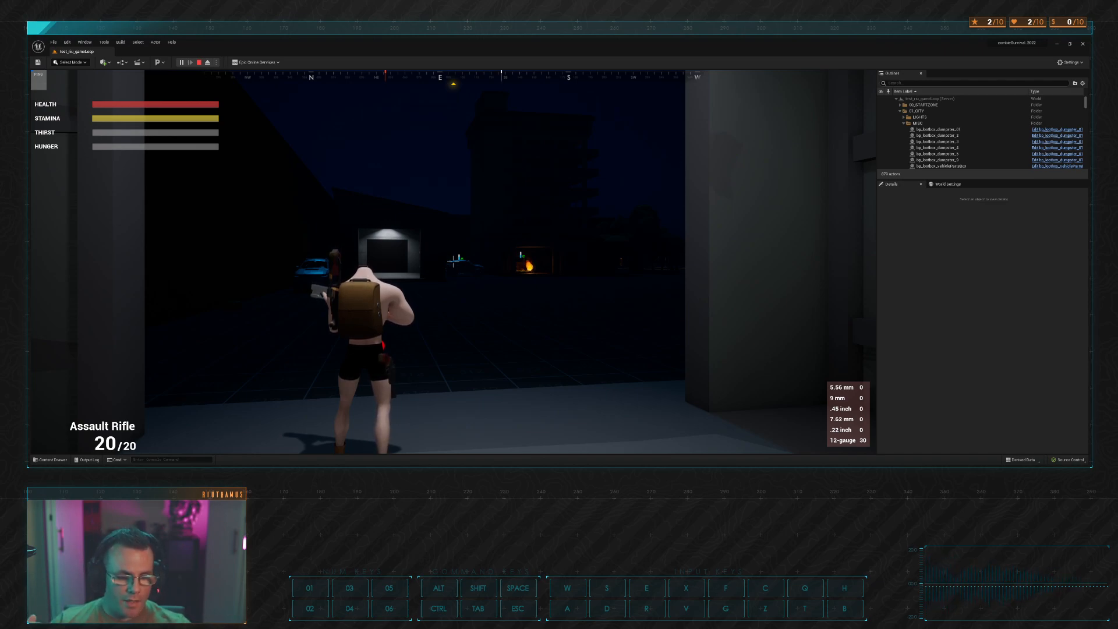
{"action": "key", "text": "w"}
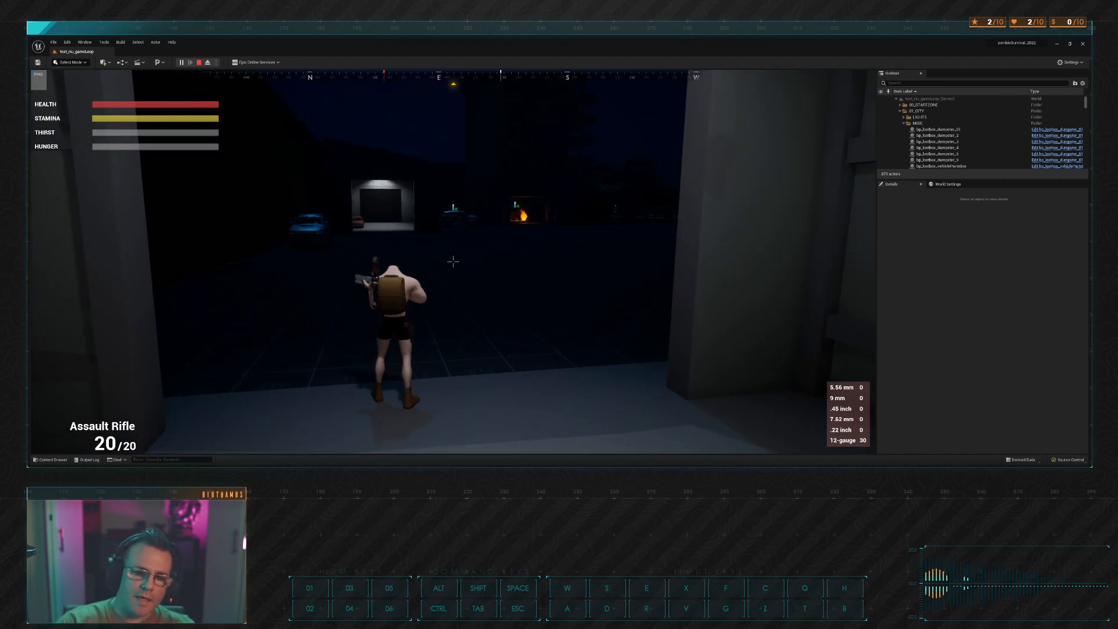
{"action": "key", "text": "w"}
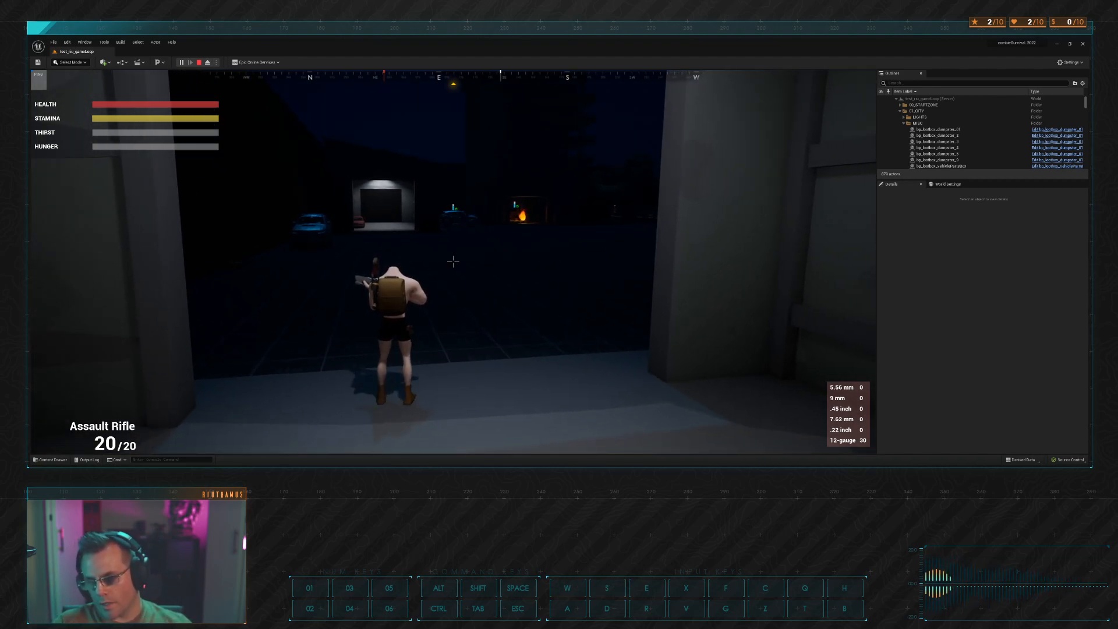
{"action": "key", "text": "w"}
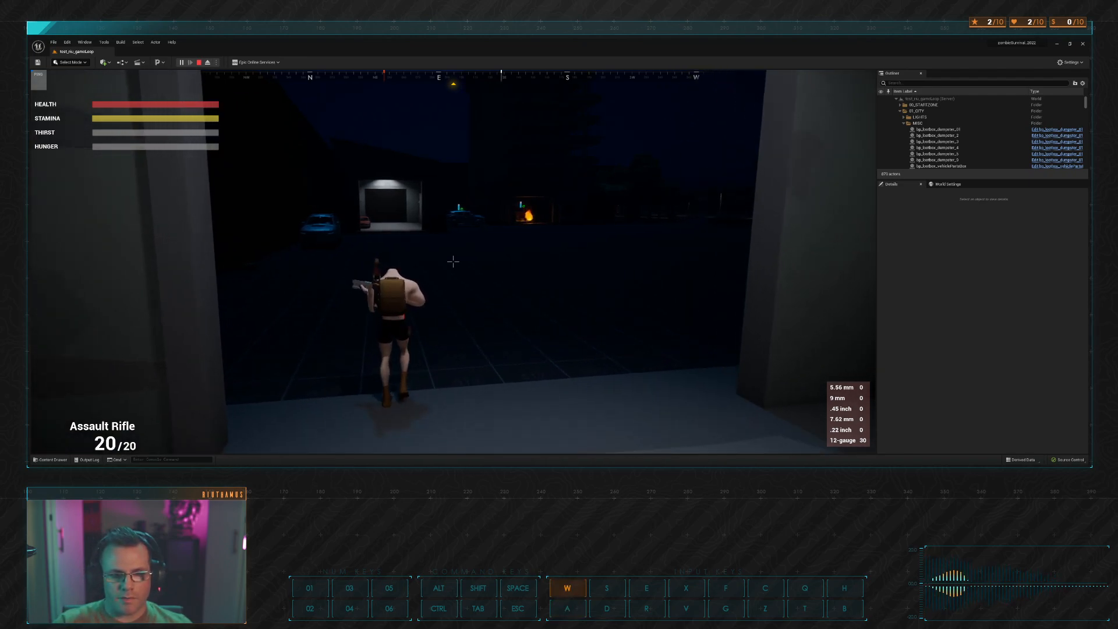
Step: Back into the warehouse, jump onto the wrecked red car repeatedly, and return to the entrance
{"action": "key", "text": "s"}
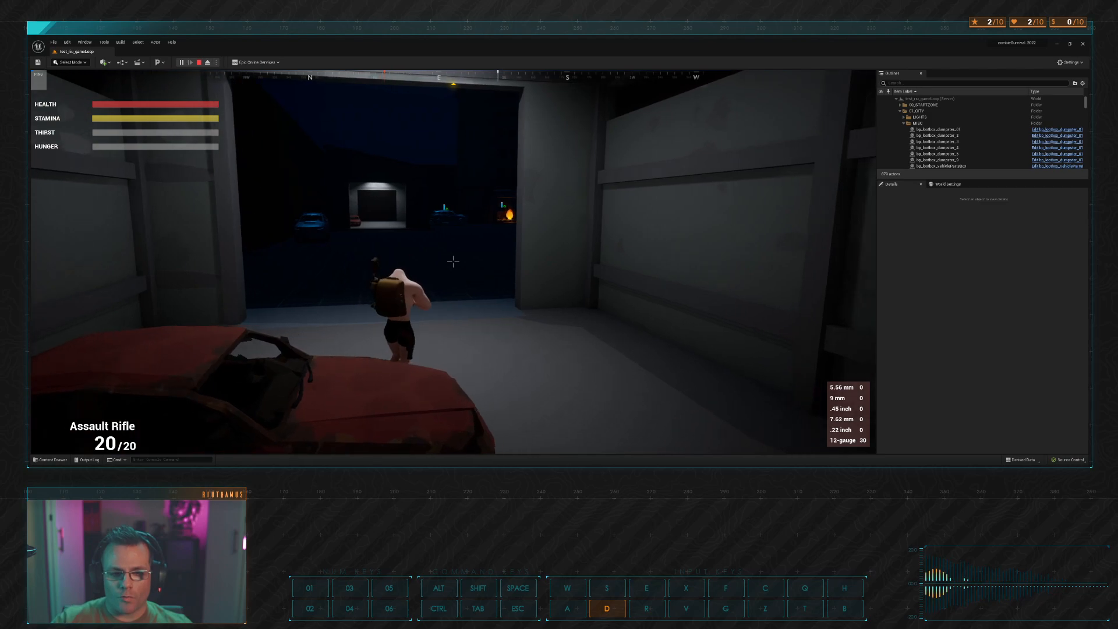
{"action": "key", "text": "w"}
{"action": "key", "text": "space"}
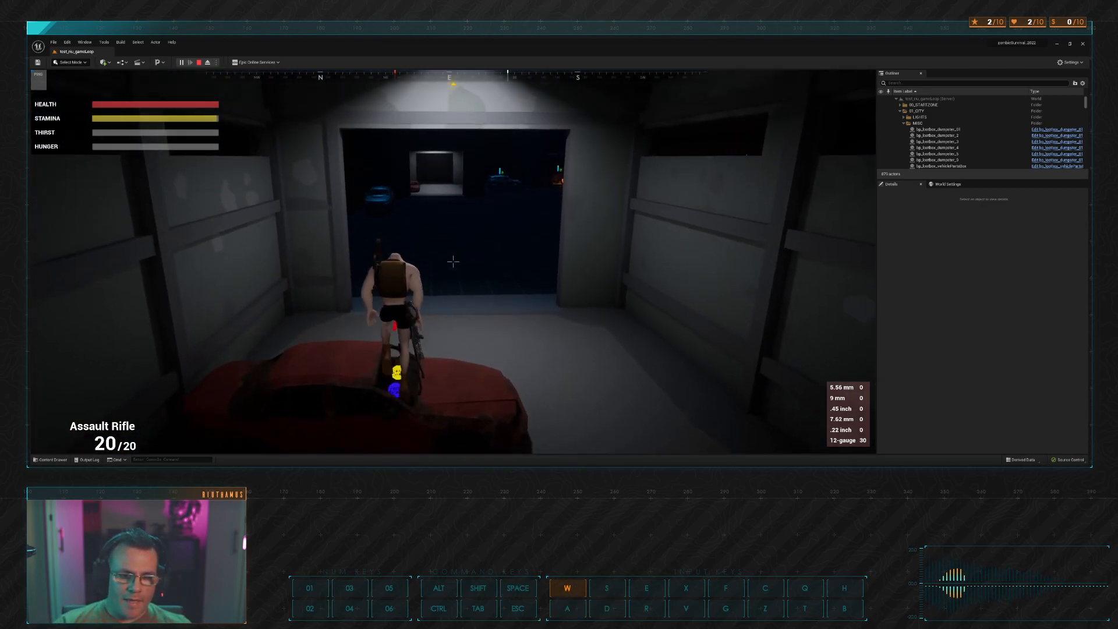
{"action": "key", "text": "s"}
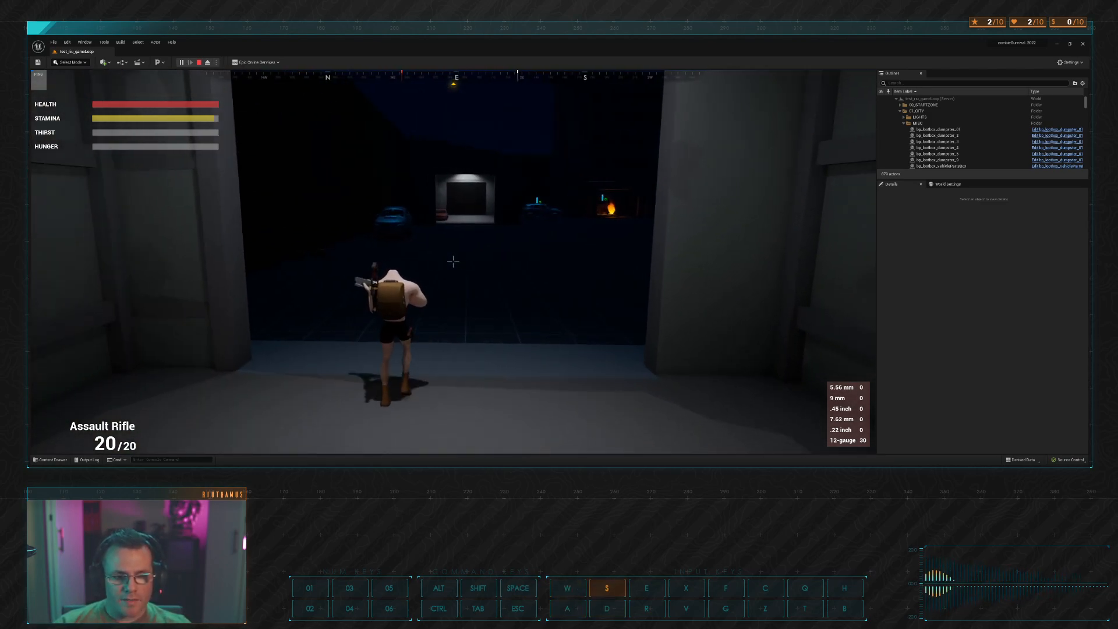
{"action": "key", "text": "w"}
{"action": "key", "text": "a"}
{"action": "key", "text": "space"}
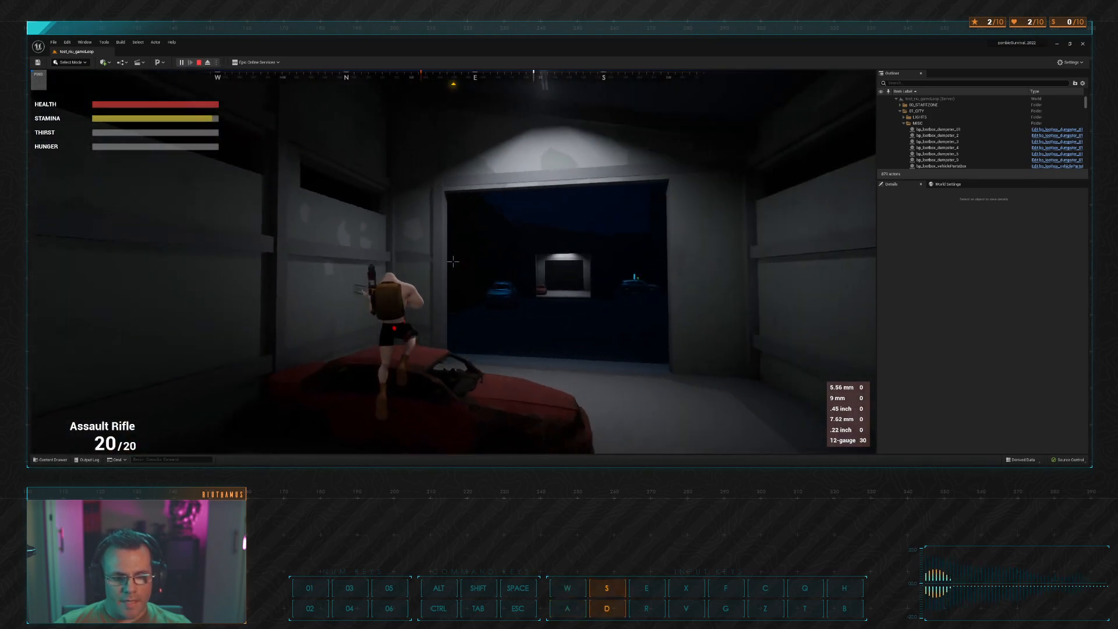
{"action": "key", "text": "w"}
{"action": "key", "text": "space"}
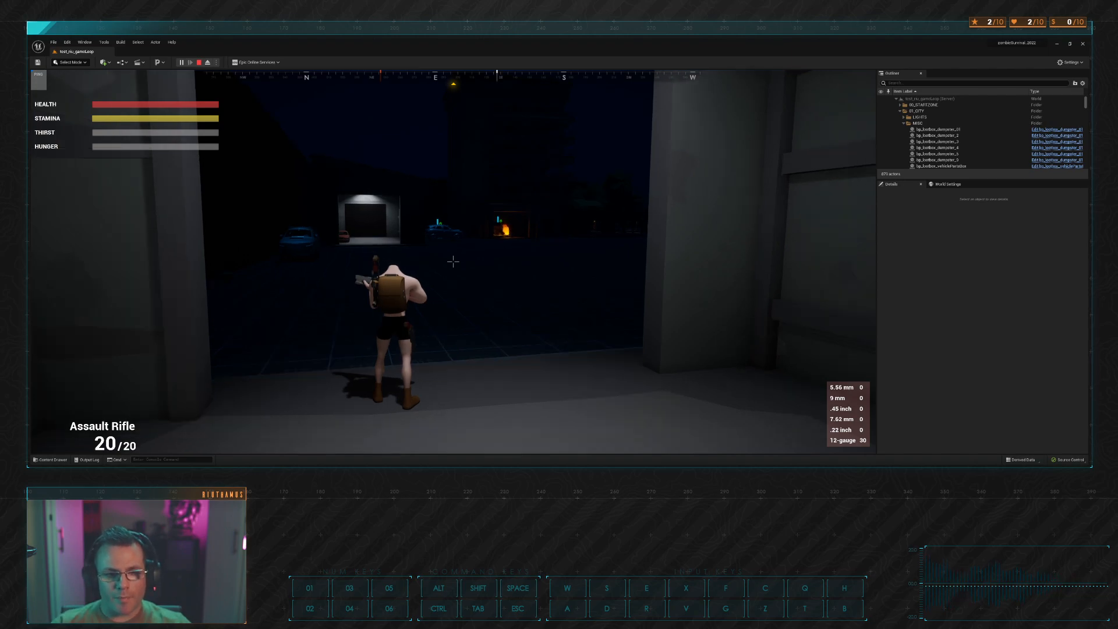
Step: Sprint through the warehouse and across the dark lot toward the parked blue car and the campfire
{"action": "key", "text": "w"}
{"action": "key", "text": "d"}
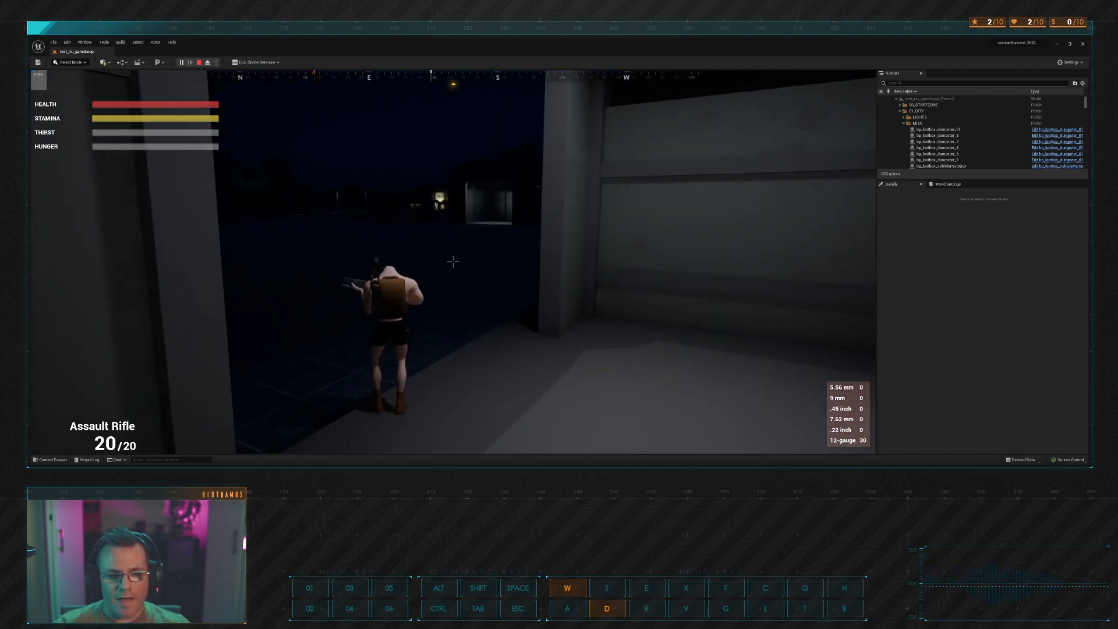
{"action": "key", "text": "shift"}
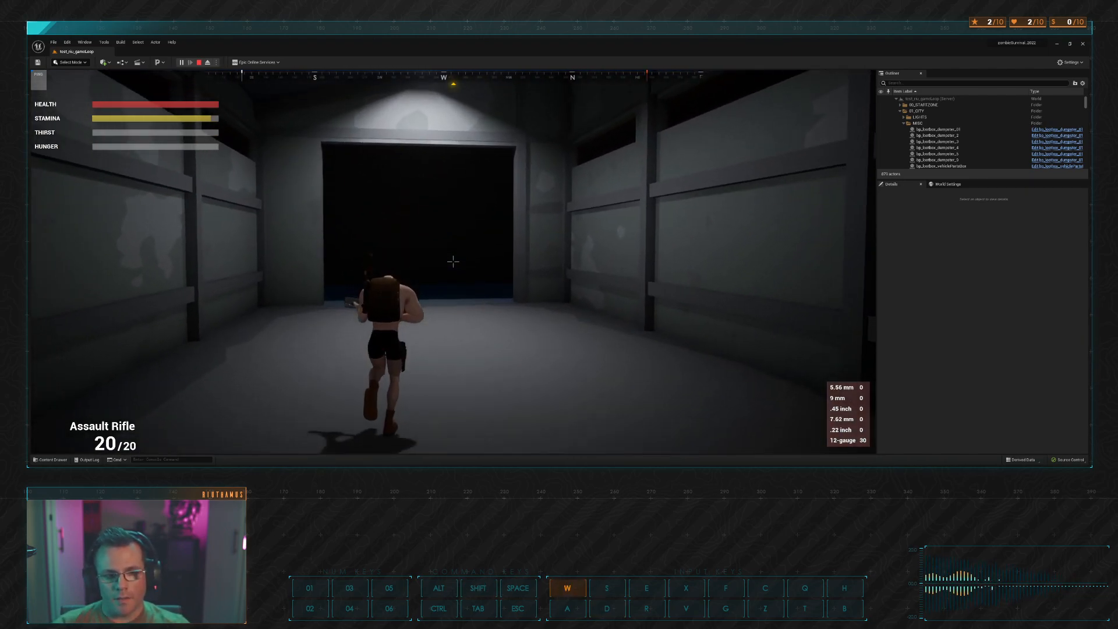
{"action": "key", "text": "w"}
{"action": "key", "text": "d"}
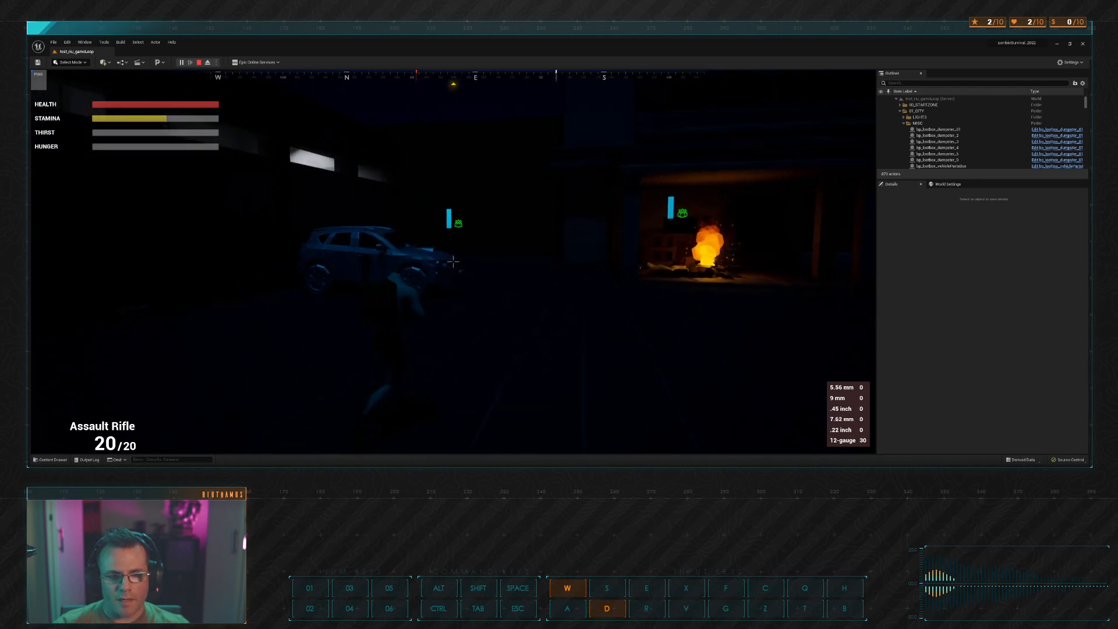
Step: Fire the assault rifle toward the zombies between the parked car and the campfire, and retreat toward the lit warehouse
{"action": "left_click", "coordinate": [453, 262]}
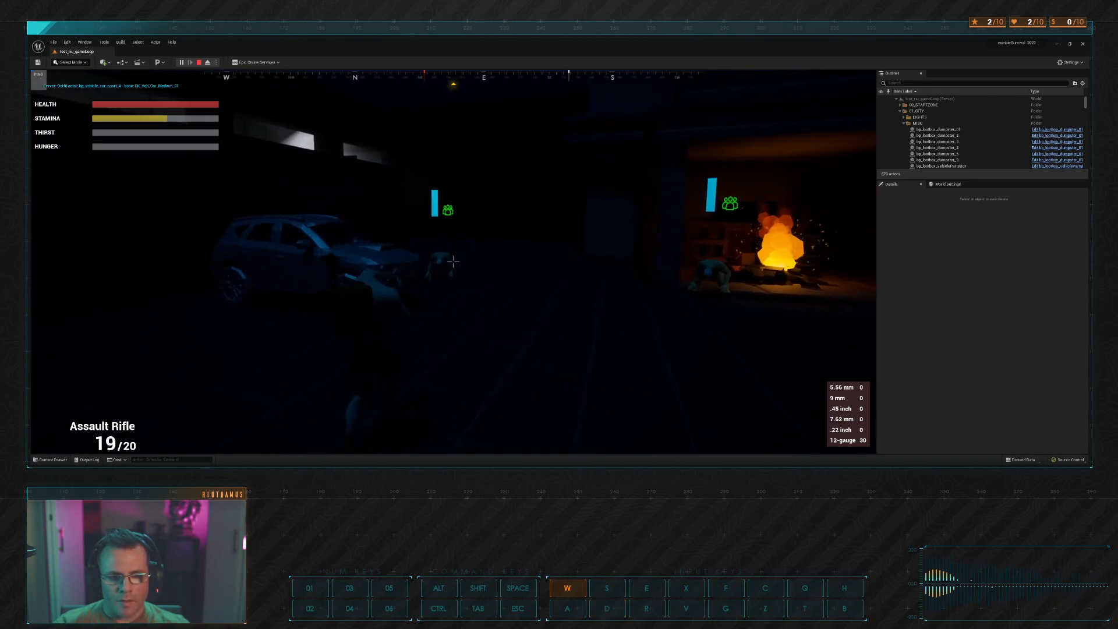
{"action": "left_click", "coordinate": [453, 262]}
{"action": "key", "text": "a"}
{"action": "key", "text": "s"}
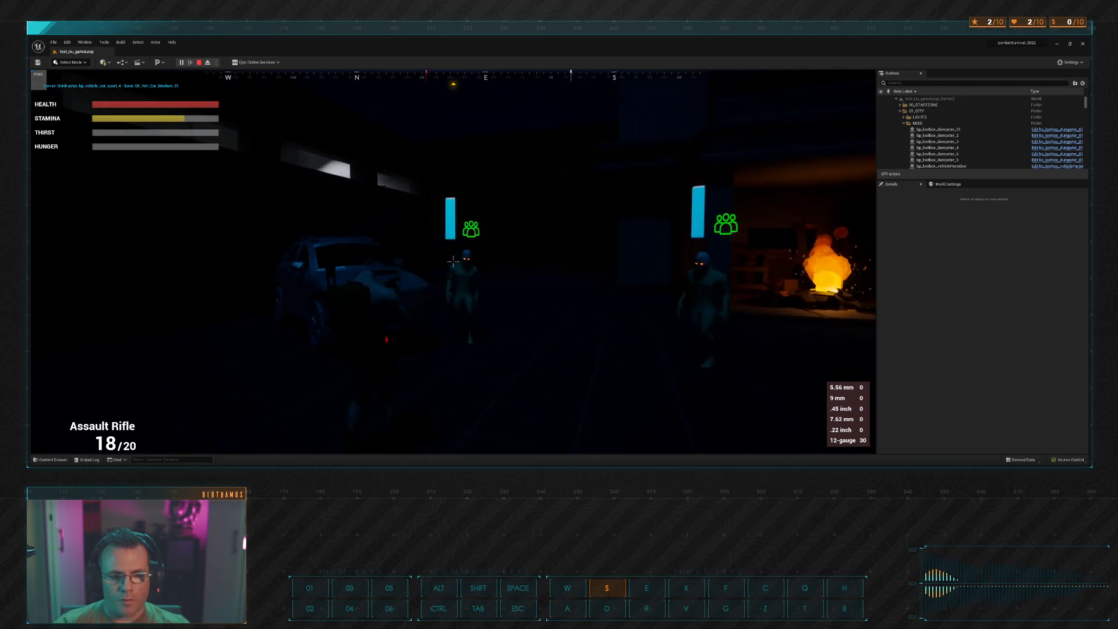
{"action": "left_click", "coordinate": [453, 262]}
{"action": "left_click", "coordinate": [453, 261]}
{"action": "left_click", "coordinate": [453, 262]}
{"action": "left_click", "coordinate": [453, 261]}
{"action": "key", "text": "a"}
{"action": "key", "text": "w"}
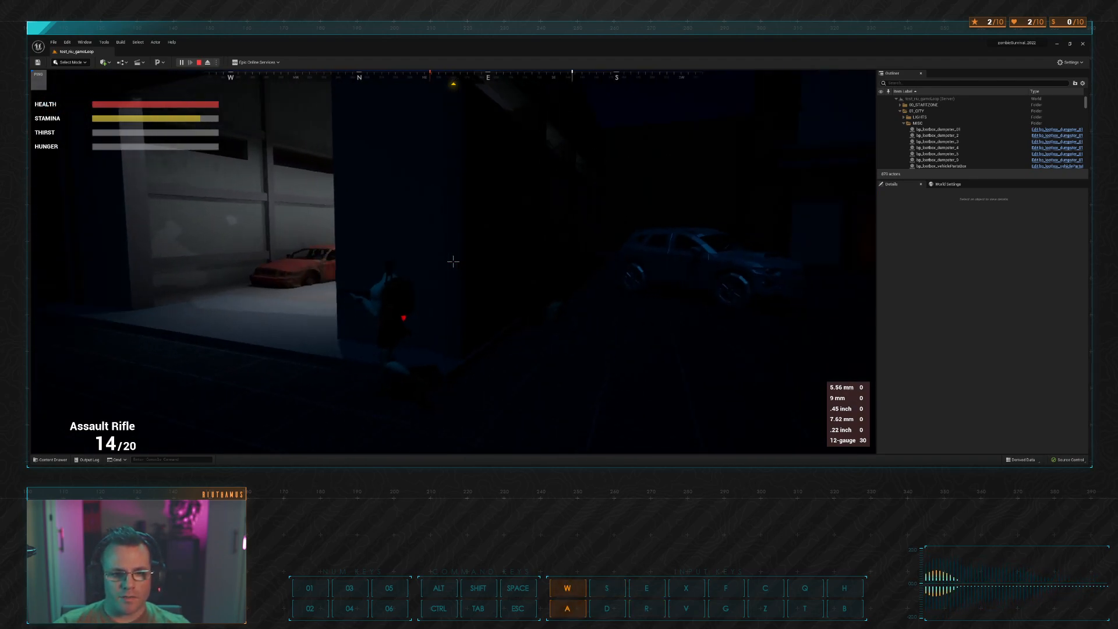
Step: Walk in and out of the lit warehouse with the red car, comparing its interior lighting with the dark lot
{"action": "key", "text": "w"}
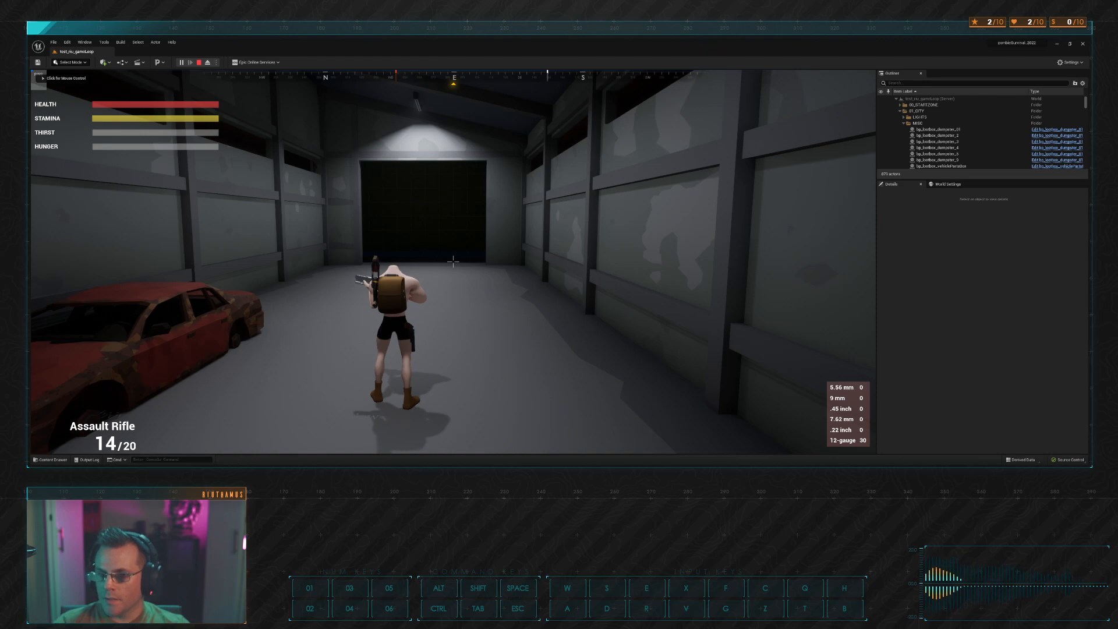
{"action": "key", "text": "w"}
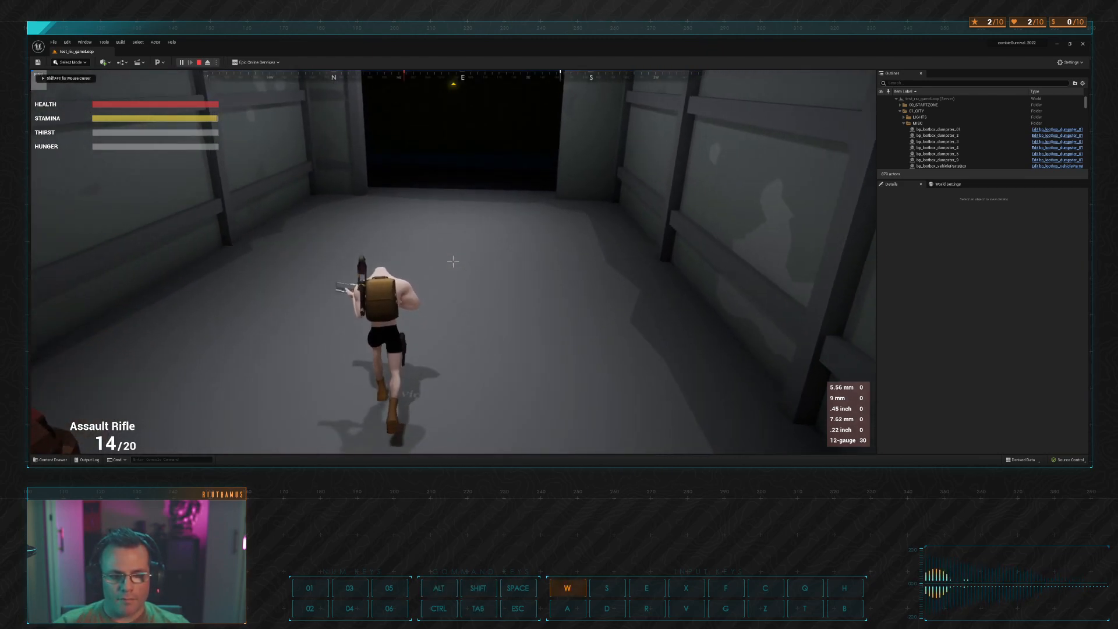
{"action": "key", "text": "a"}
{"action": "key", "text": "d"}
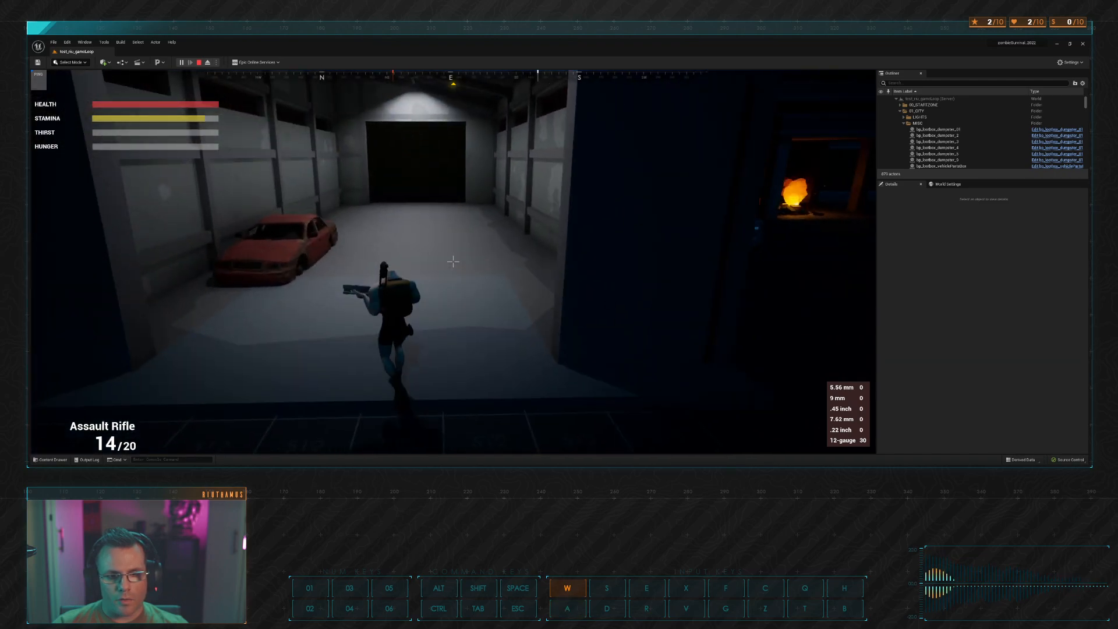
{"action": "key", "text": "d"}
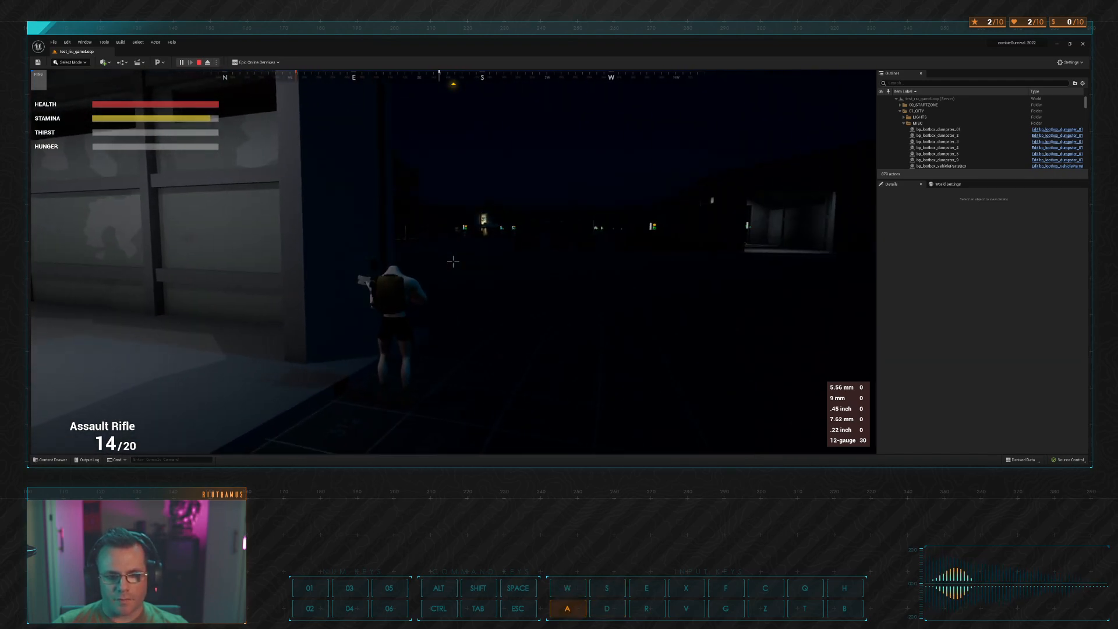
{"action": "key", "text": "w"}
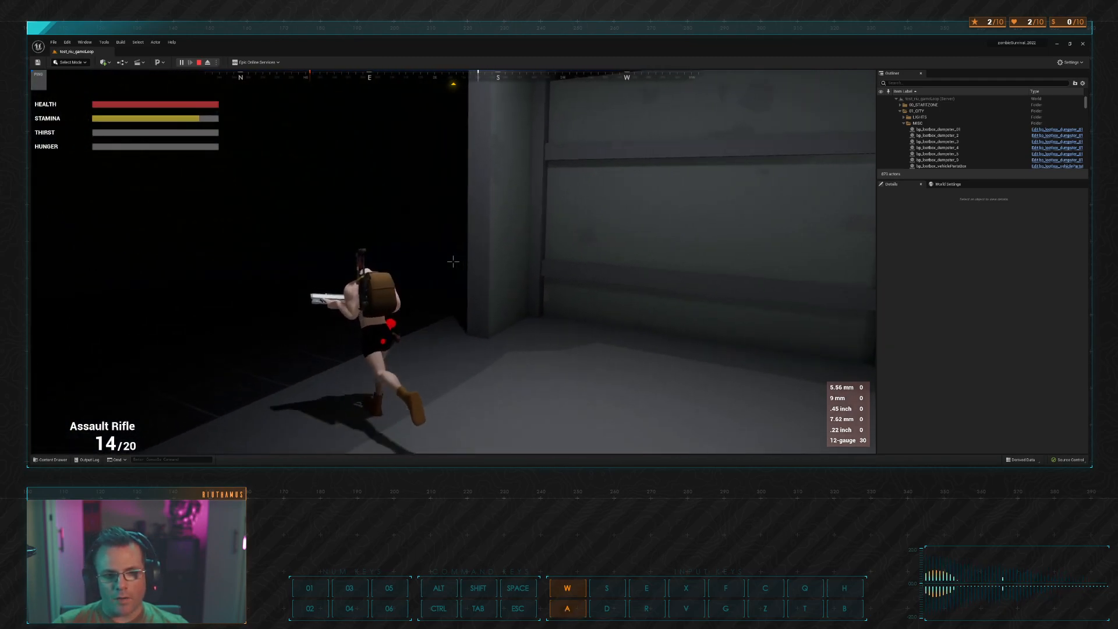
Step: Sprint through the warehouse past the red car, circle its entrance, and head into the dim warehouse where the zombies are
{"action": "key", "text": "shift"}
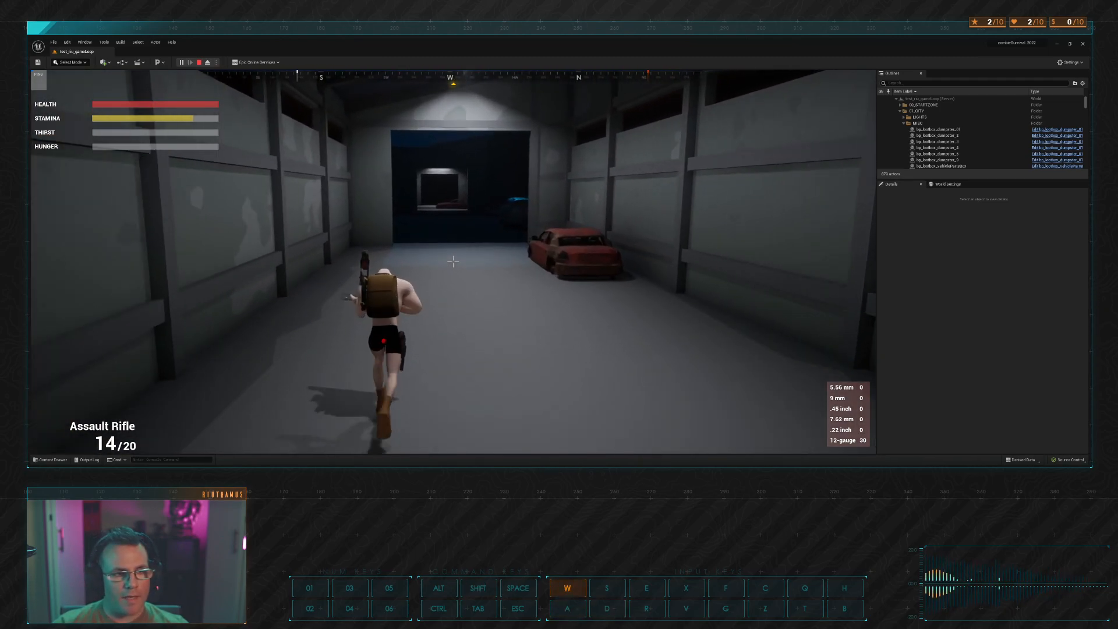
{"action": "key", "text": "d"}
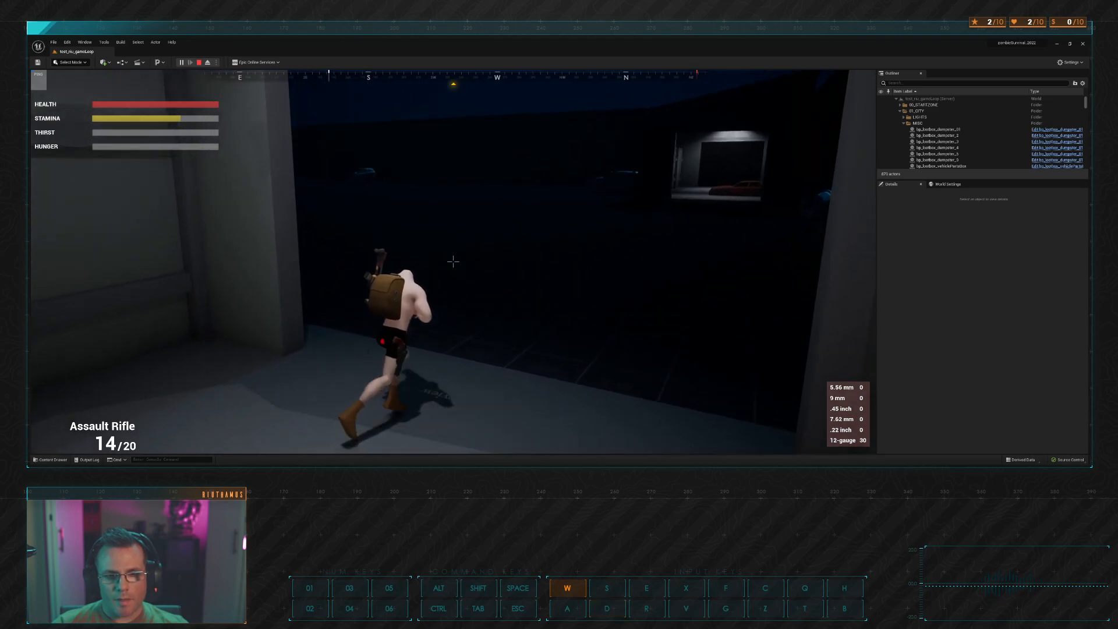
{"action": "key", "text": "a"}
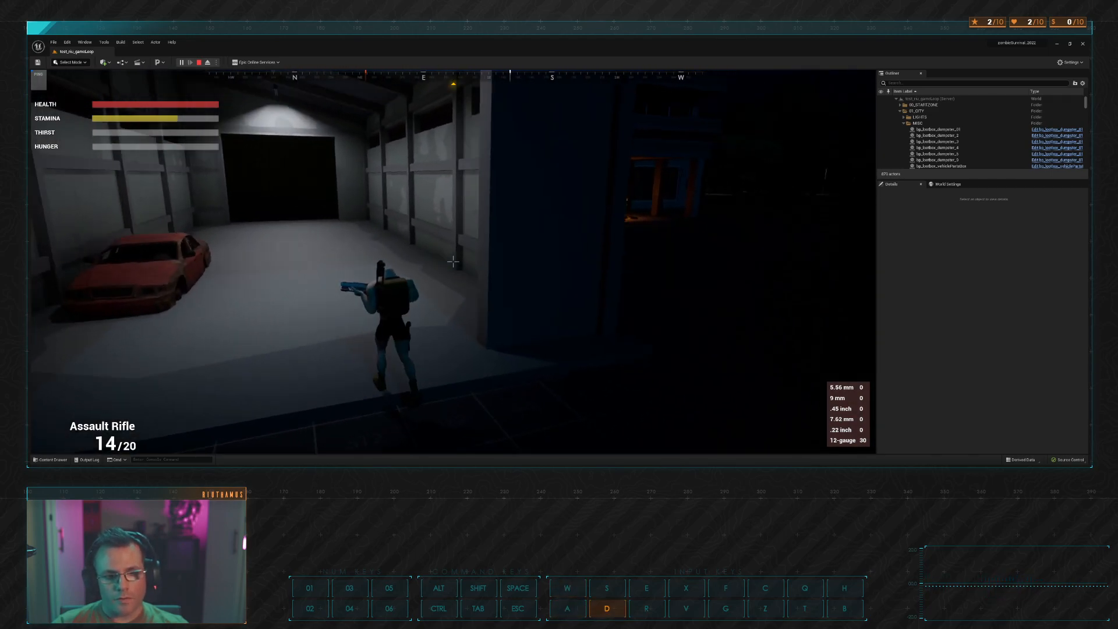
{"action": "key", "text": "w"}
{"action": "key", "text": "d"}
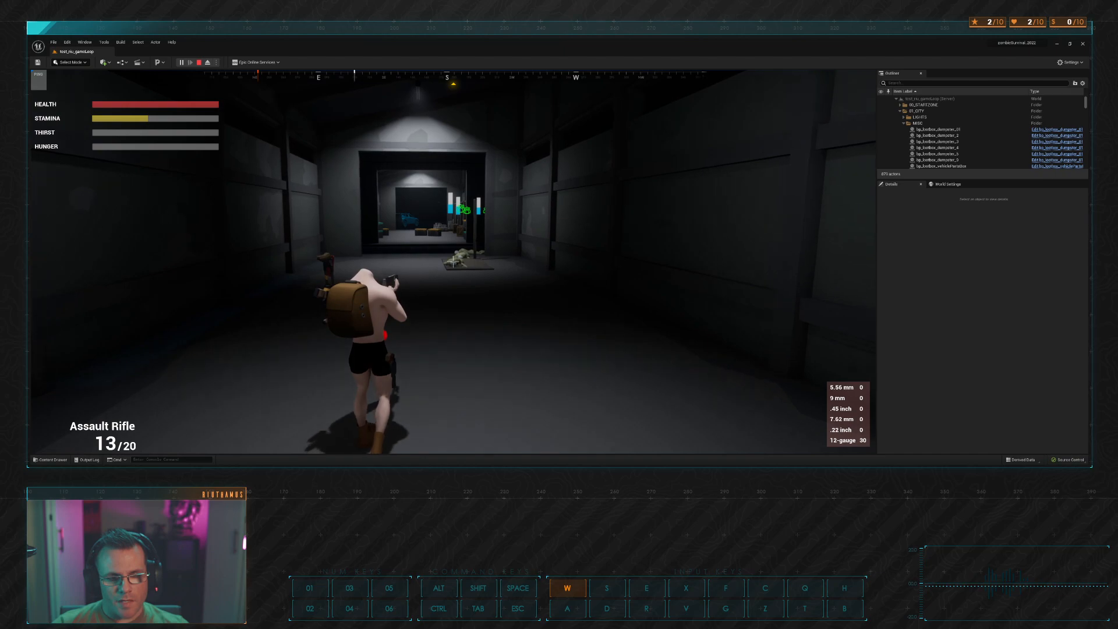
Step: Shoot the approaching zombies in the dim warehouse with the assault rifle
{"action": "left_click", "coordinate": [453, 261]}
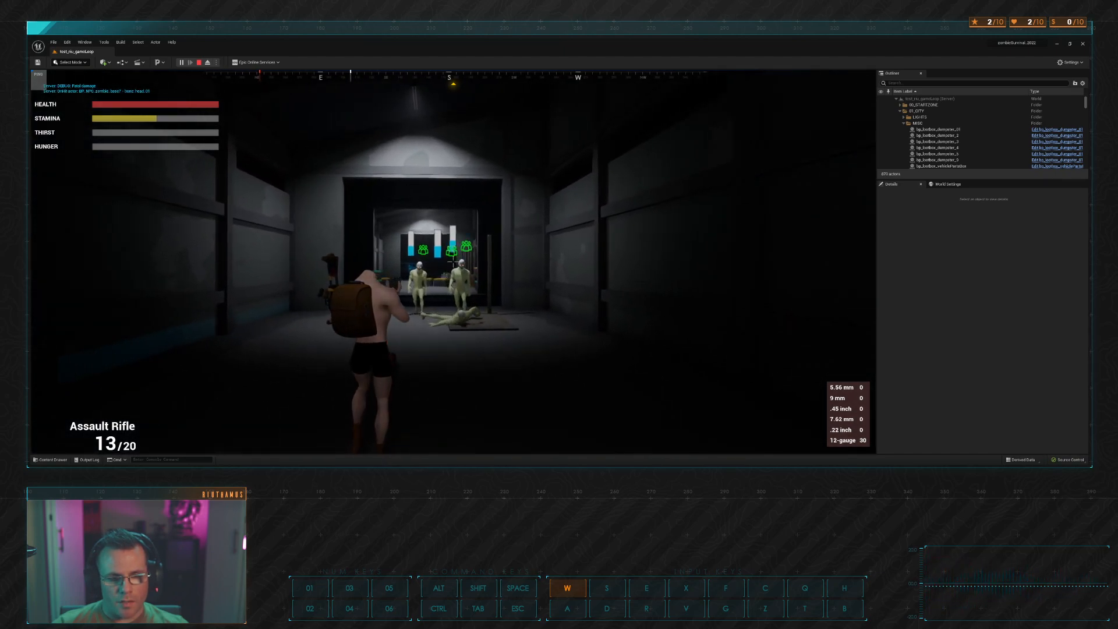
{"action": "left_click", "coordinate": [453, 261]}
{"action": "key", "text": "w"}
{"action": "key", "text": "a"}
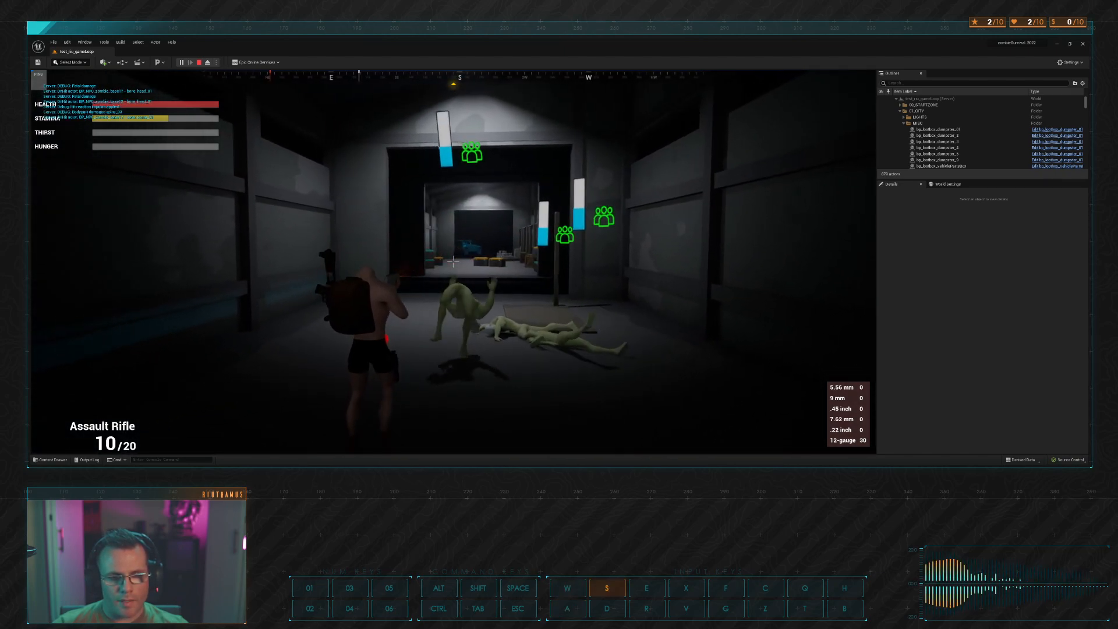
{"action": "left_click", "coordinate": [453, 260]}
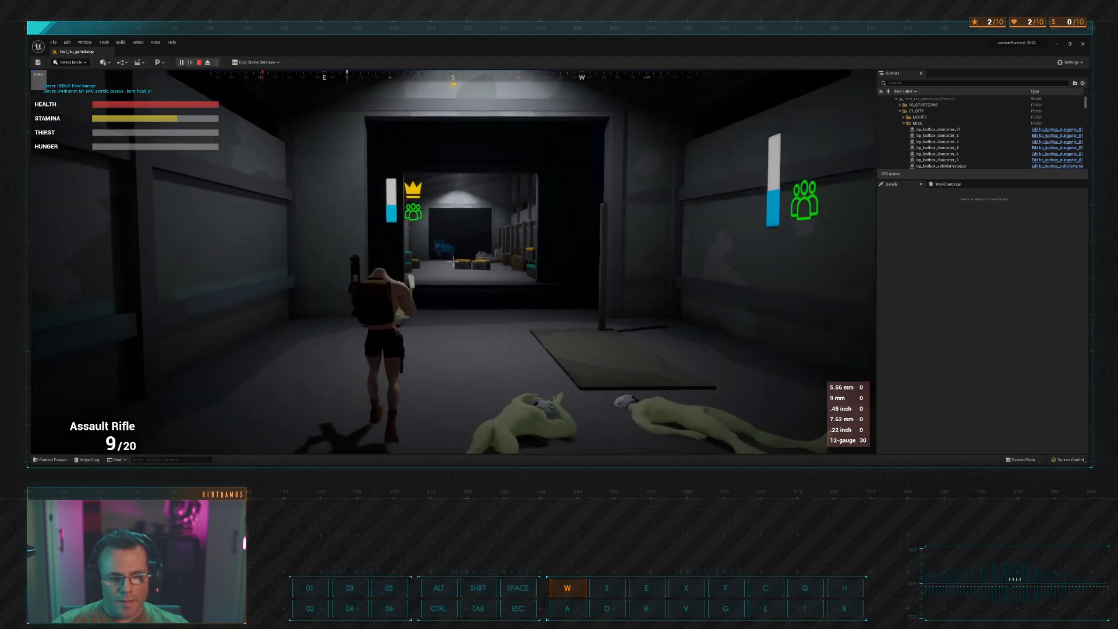
Step: Sprint past the fallen zombies and jump across the dark gap into the storage warehouse with the crates and shelves
{"action": "key", "text": "d"}
{"action": "key", "text": "shift"}
{"action": "key", "text": "space"}
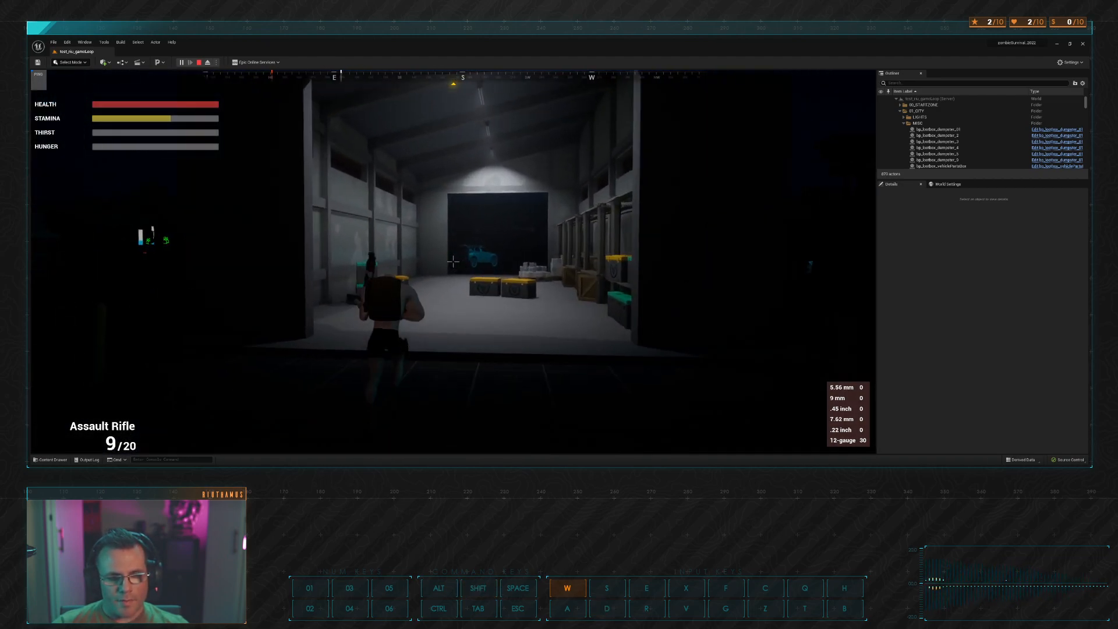
{"action": "key", "text": "w"}
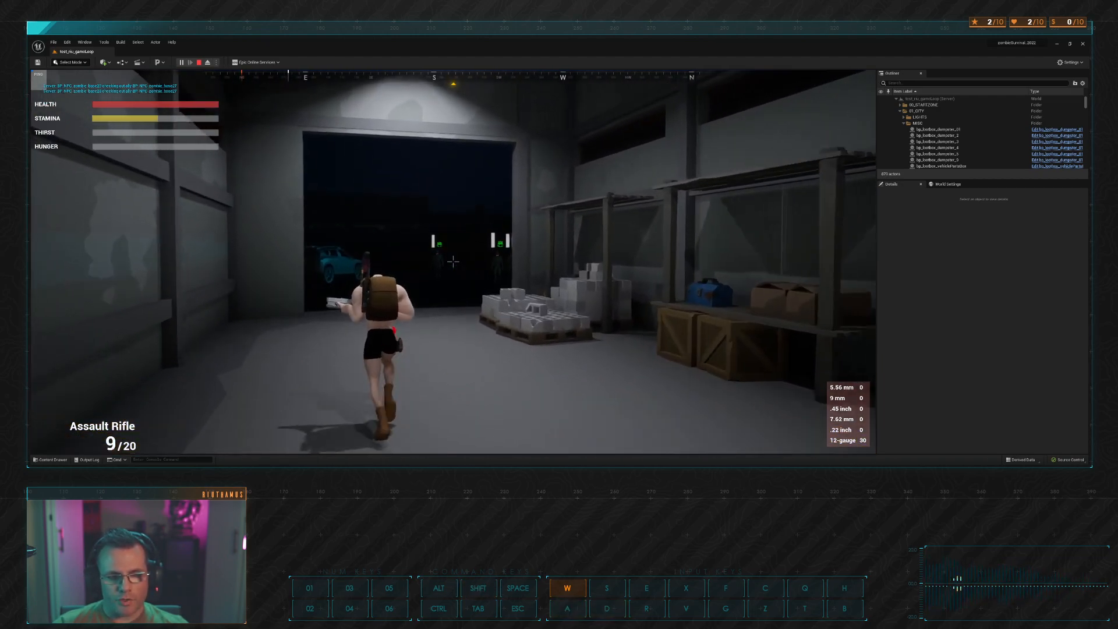
Step: Advance to the doorway by the concrete block pallets and fire the assault rifle at the zombie group outside
{"action": "key", "text": "w"}
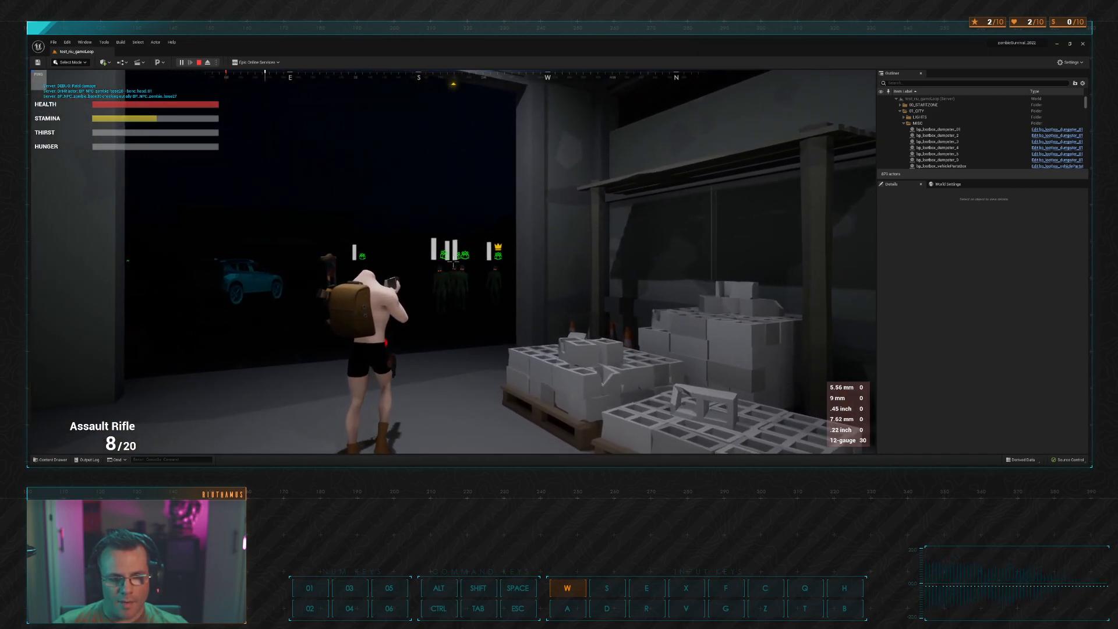
{"action": "key", "text": "s"}
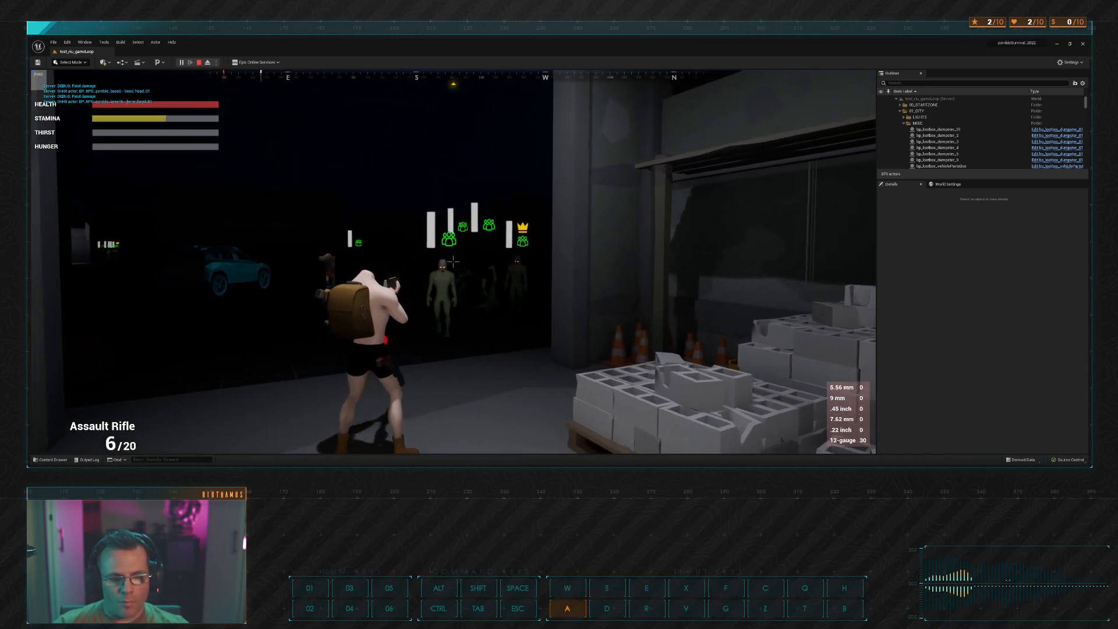
{"action": "left_click", "coordinate": [453, 261]}
{"action": "left_click", "coordinate": [453, 261]}
Step: Turn back through the storage warehouse and shoot the zombies coming in through the opposite doorway
{"action": "key", "text": "w"}
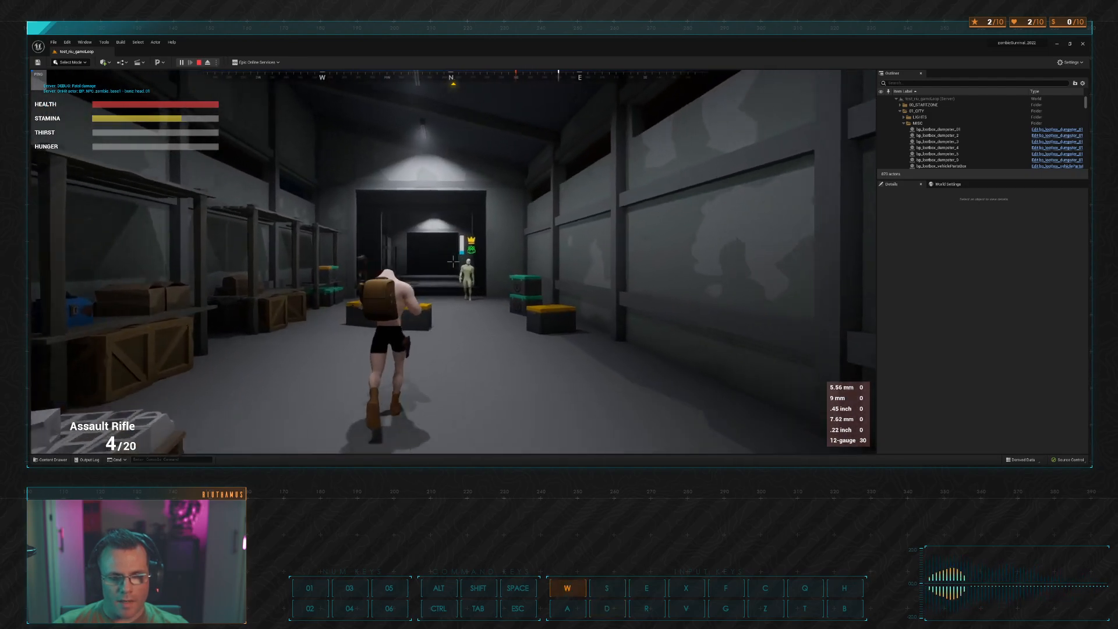
{"action": "left_click", "coordinate": [453, 262]}
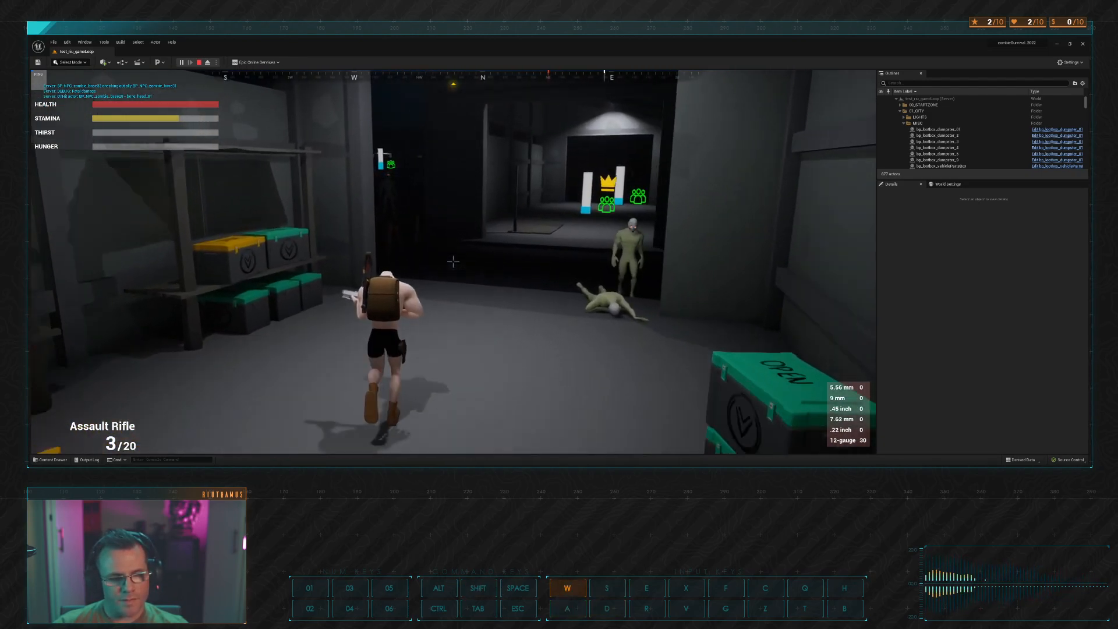
{"action": "key", "text": "s"}
{"action": "left_click", "coordinate": [453, 261]}
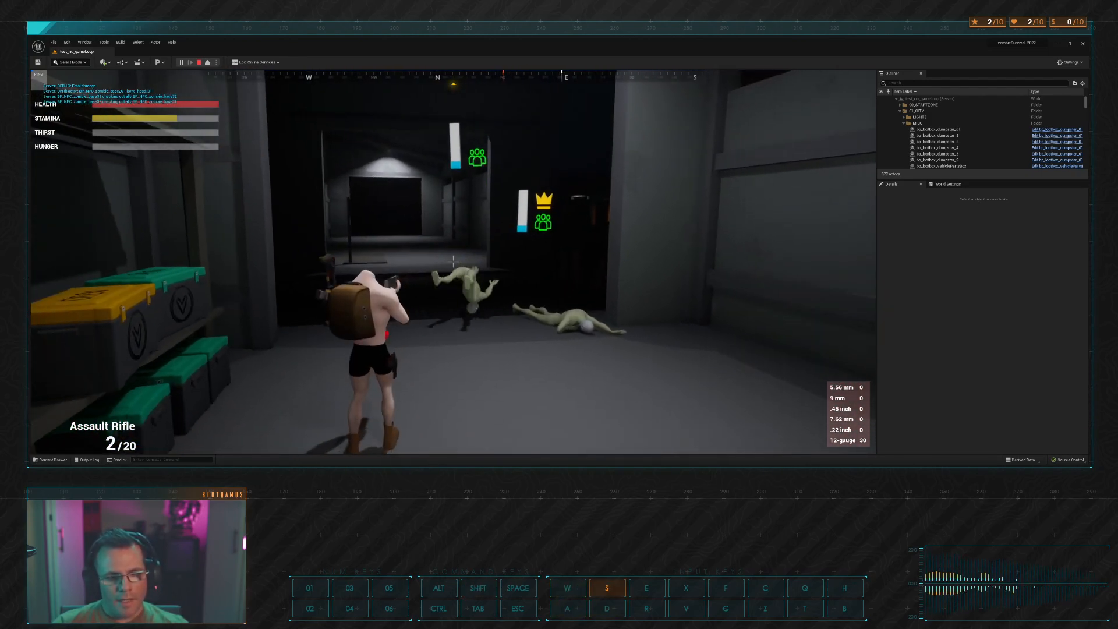
Step: Run past the fallen zombies across the dark gap and advance through the next warehouse toward its far doorway
{"action": "key", "text": "w"}
{"action": "key", "text": "d"}
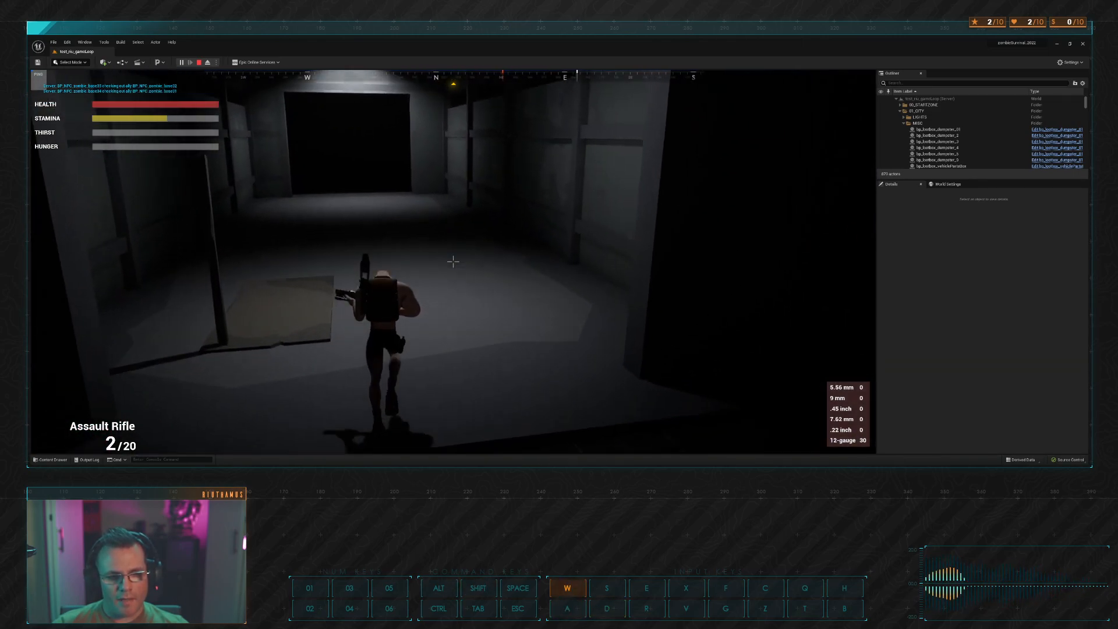
{"action": "key", "text": "a"}
{"action": "key", "text": "w"}
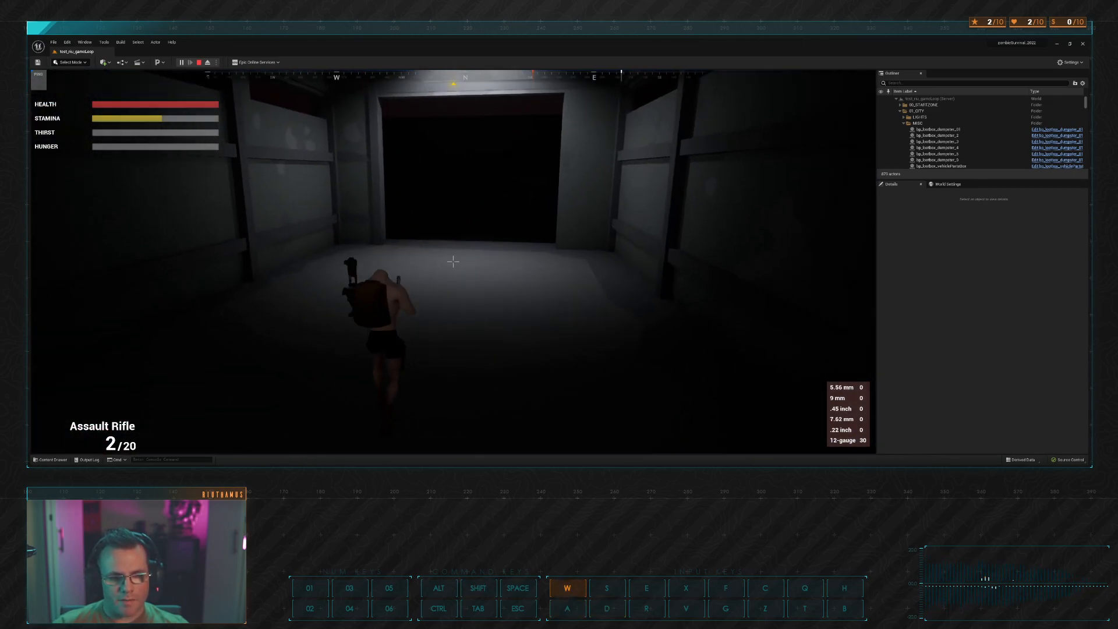
Step: Drop the assault rifle on the warehouse floor near the doorway and equip the revolver
{"action": "key", "text": "g"}
{"action": "key", "text": "w"}
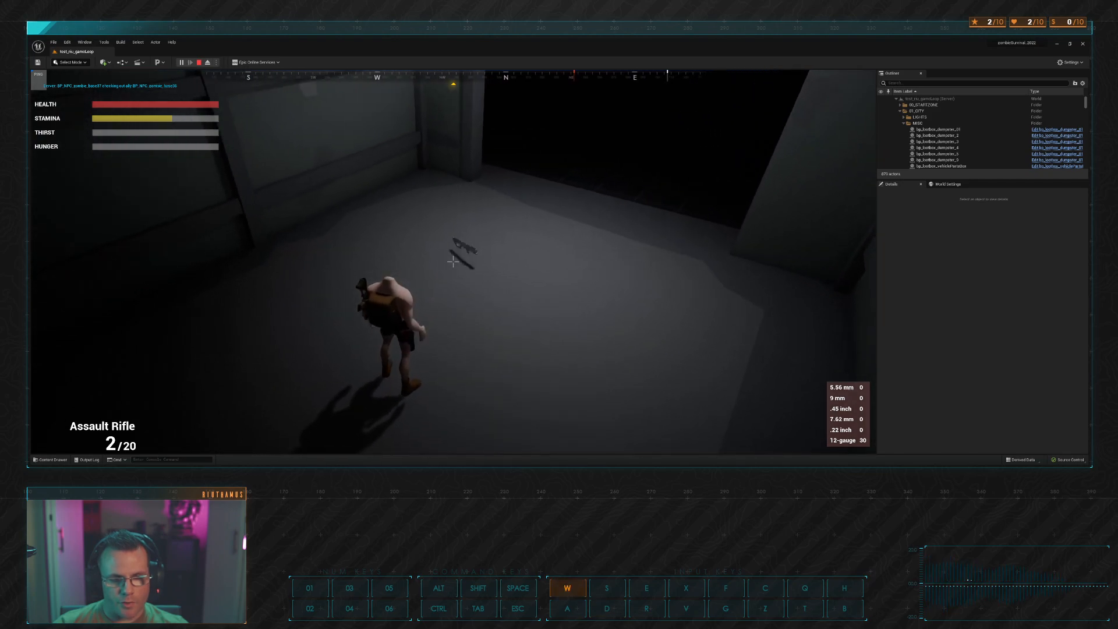
{"action": "key", "text": "s"}
{"action": "key", "text": "d"}
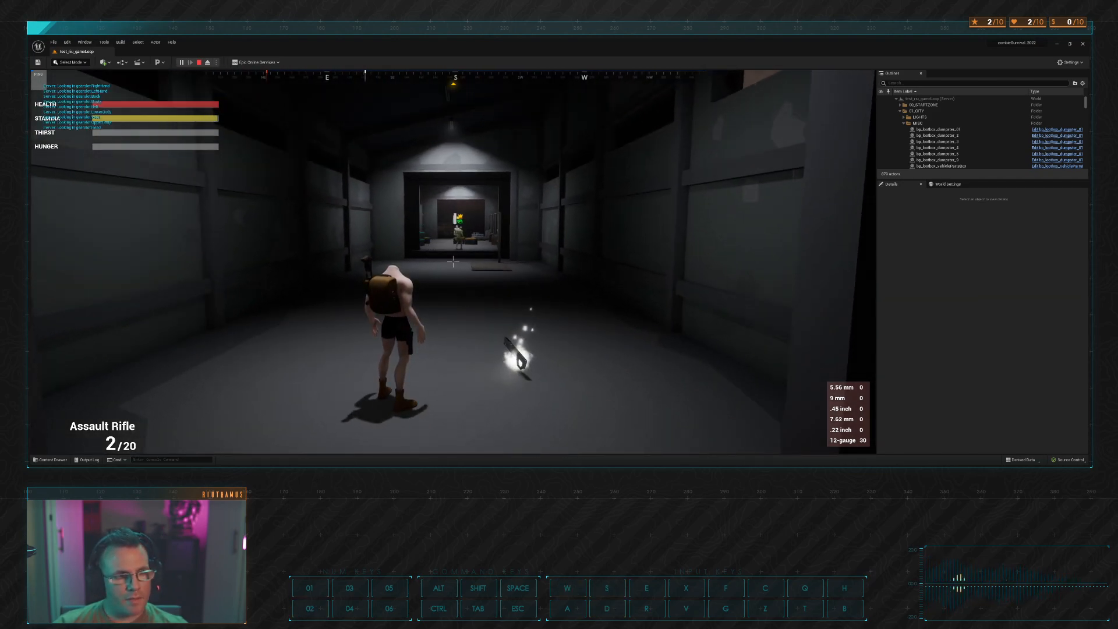
{"action": "key", "text": "3"}
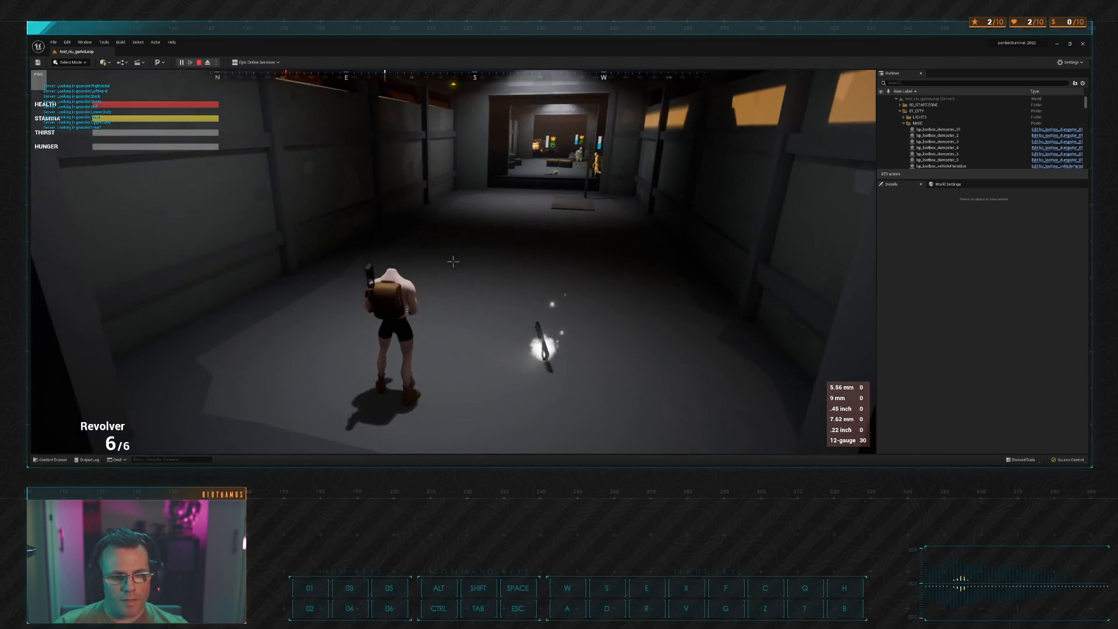
Step: Step out beside the warehouse, return to the dropped weapon and check the character's inventory
{"action": "key", "text": "a"}
{"action": "key", "text": "s"}
{"action": "key", "text": "w"}
{"action": "key", "text": "d"}
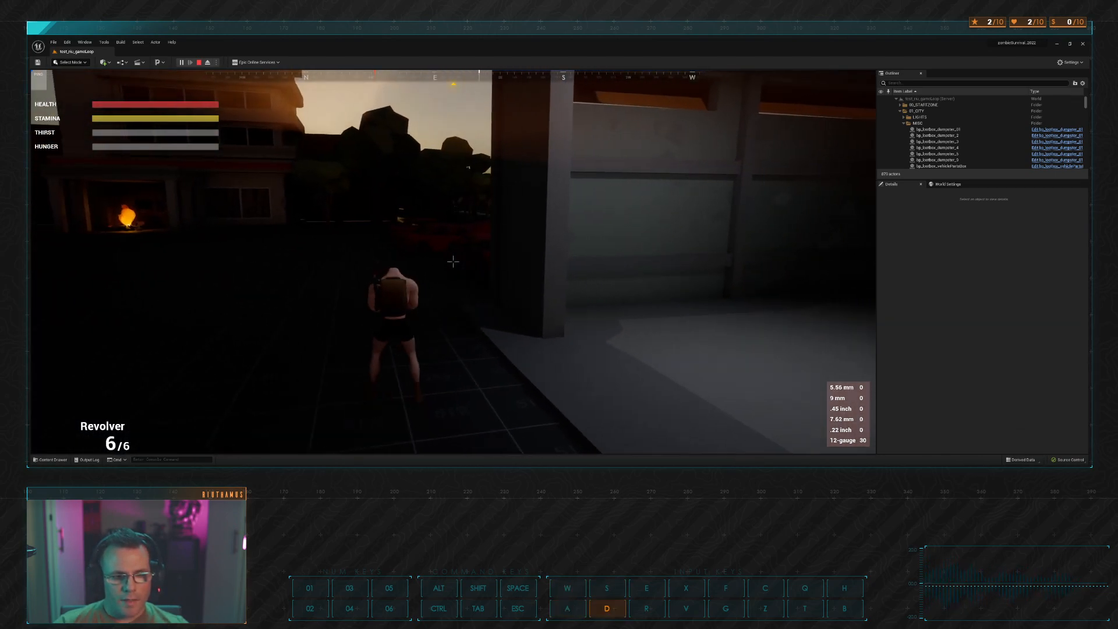
{"action": "key", "text": "w"}
{"action": "key", "text": "Tab"}
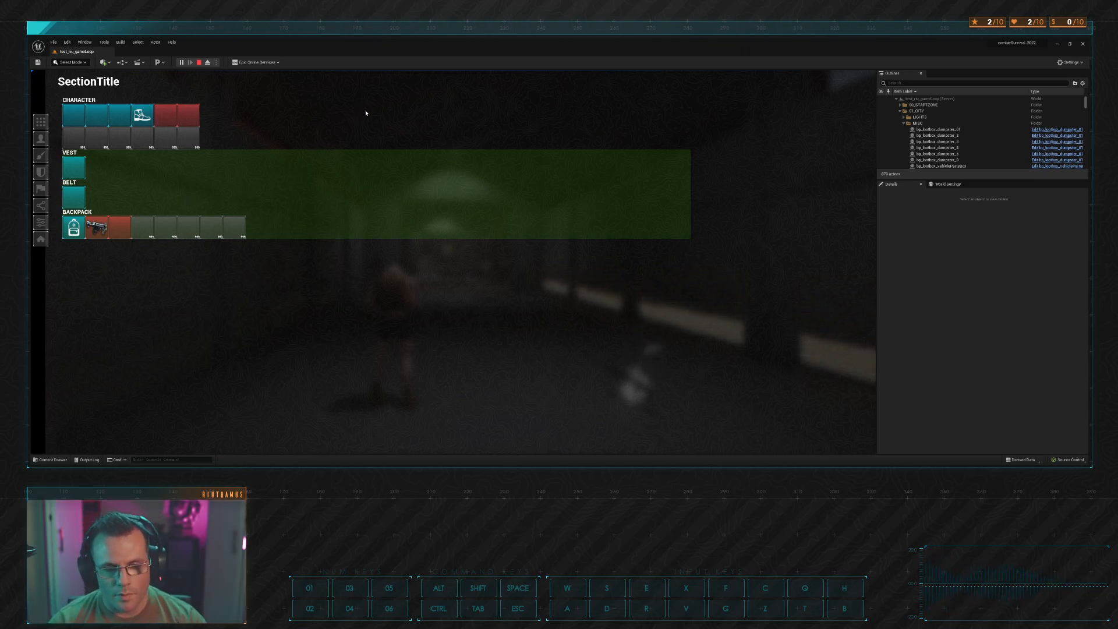
{"action": "key", "text": "Escape"}
Step: Leave the warehouse through the open doorway and fire the revolver at the zombies among the wrecked cars
{"action": "key", "text": "w"}
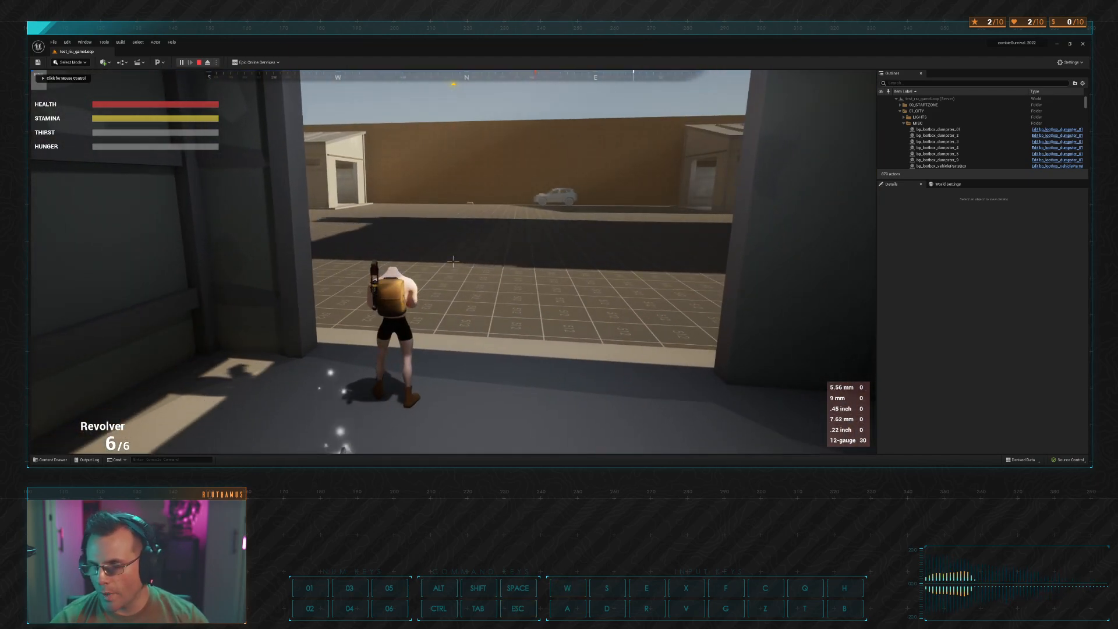
{"action": "key", "text": "s"}
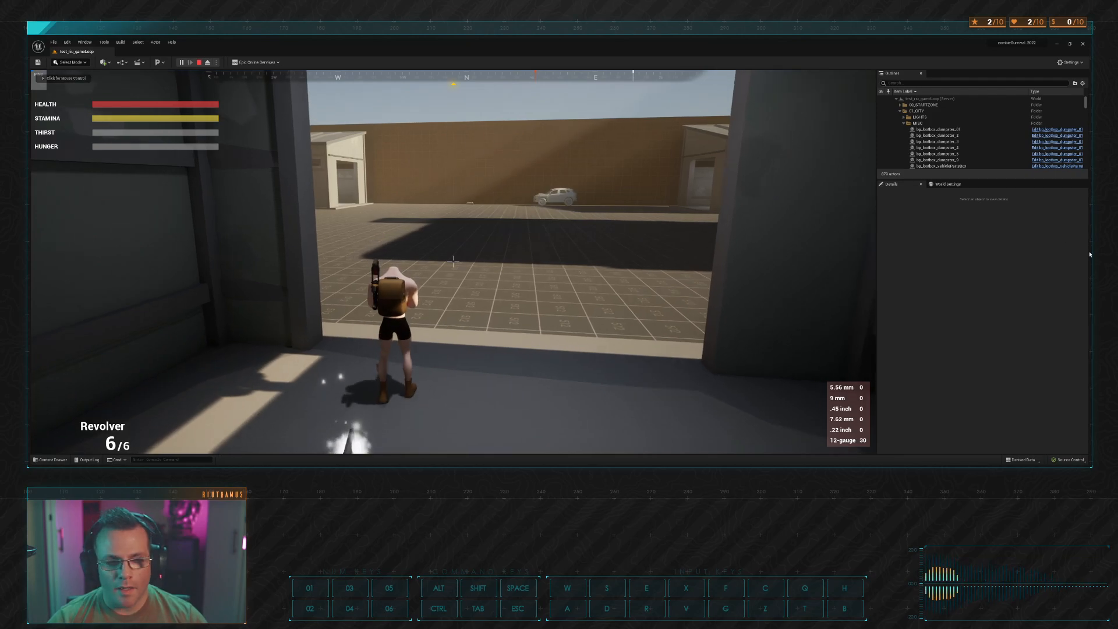
{"action": "left_click", "coordinate": [452, 261]}
{"action": "key", "text": "a"}
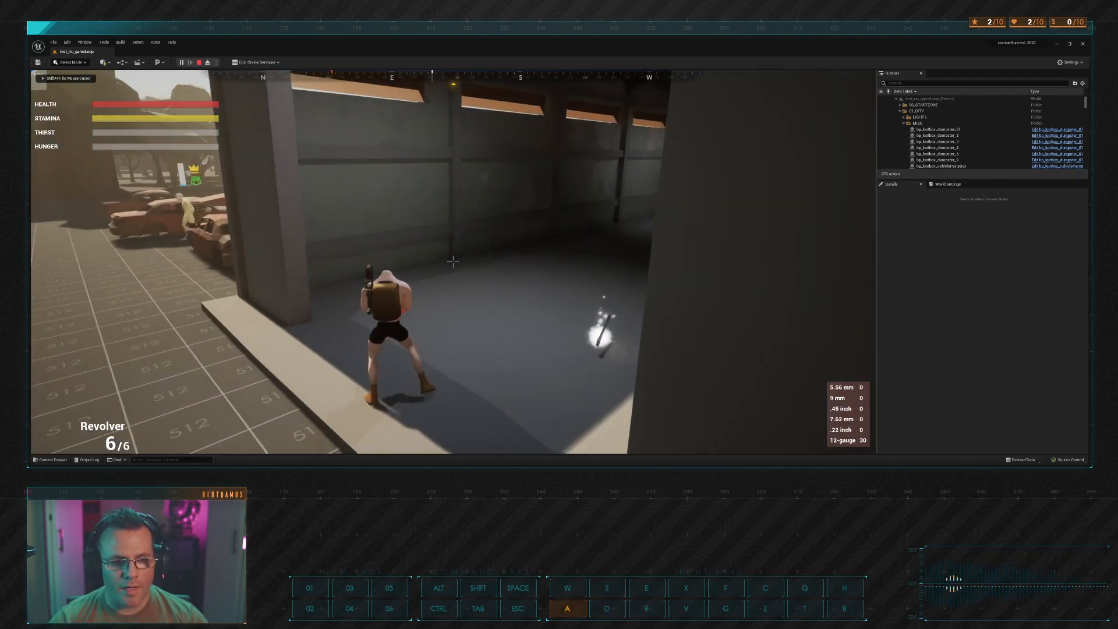
{"action": "key", "text": "w"}
{"action": "left_click", "coordinate": [453, 262]}
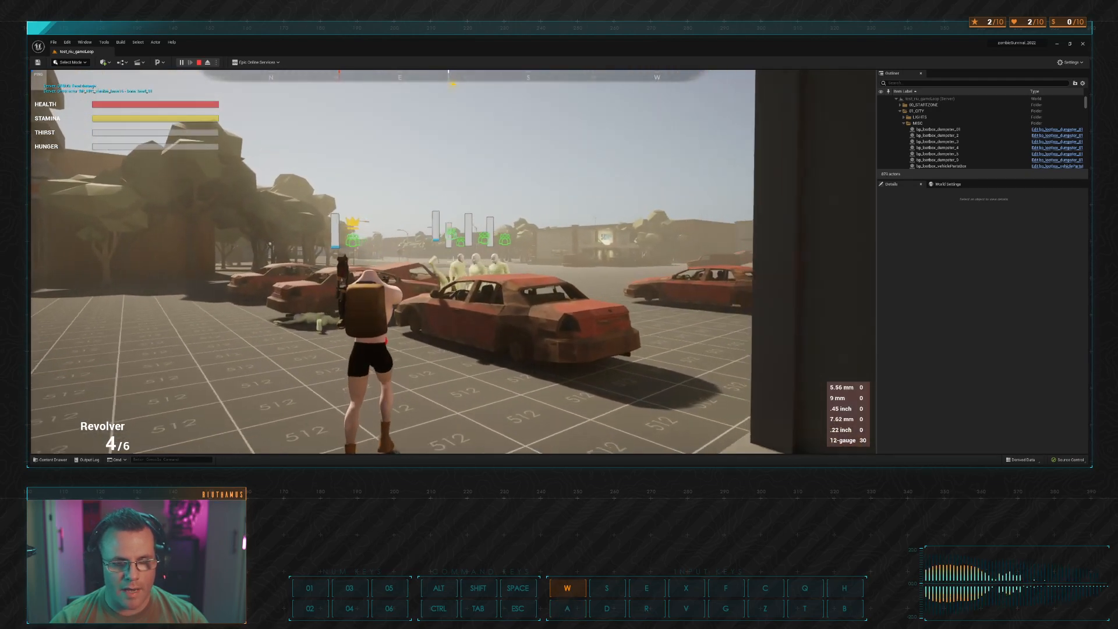
{"action": "left_click", "coordinate": [453, 261]}
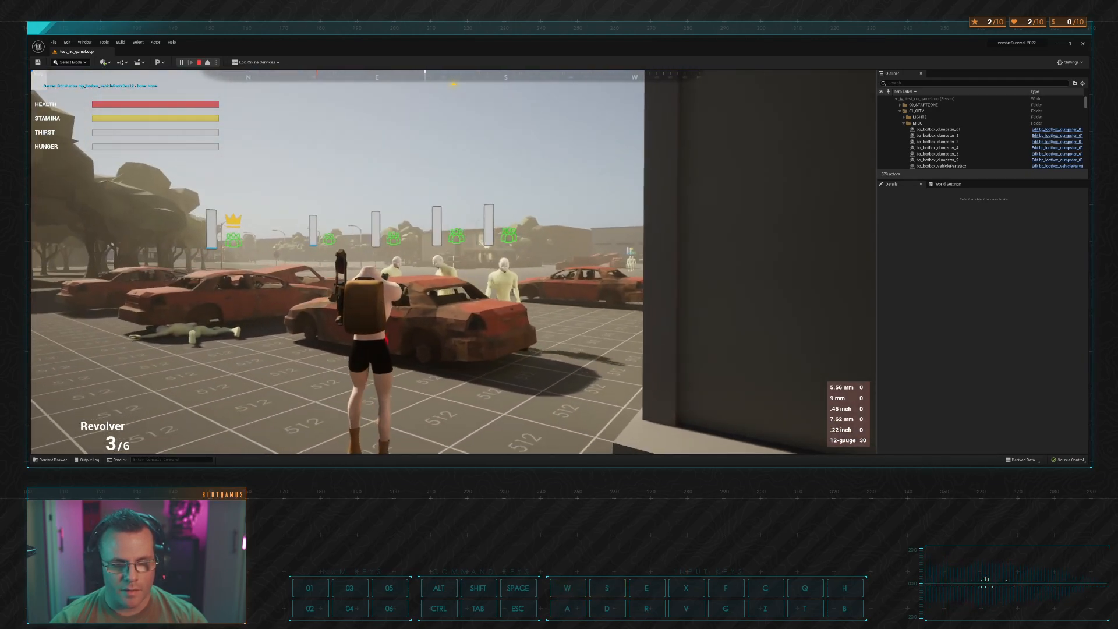
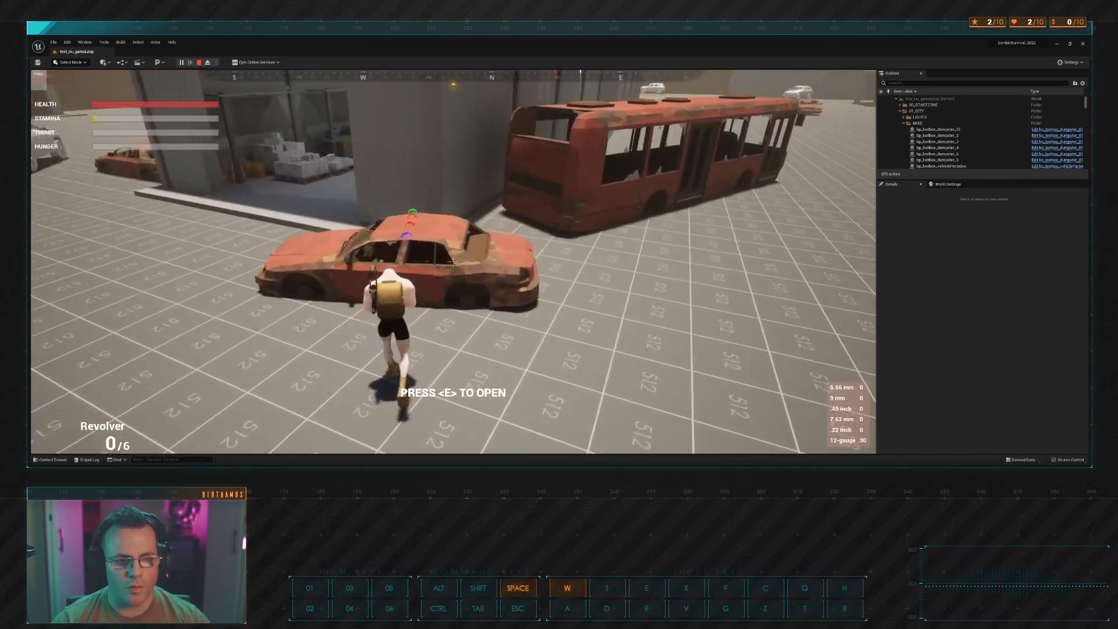
Step: Jump past the wrecked car and climb onto the roof of the wrecked bus beside the warehouse
{"action": "key", "text": "space"}
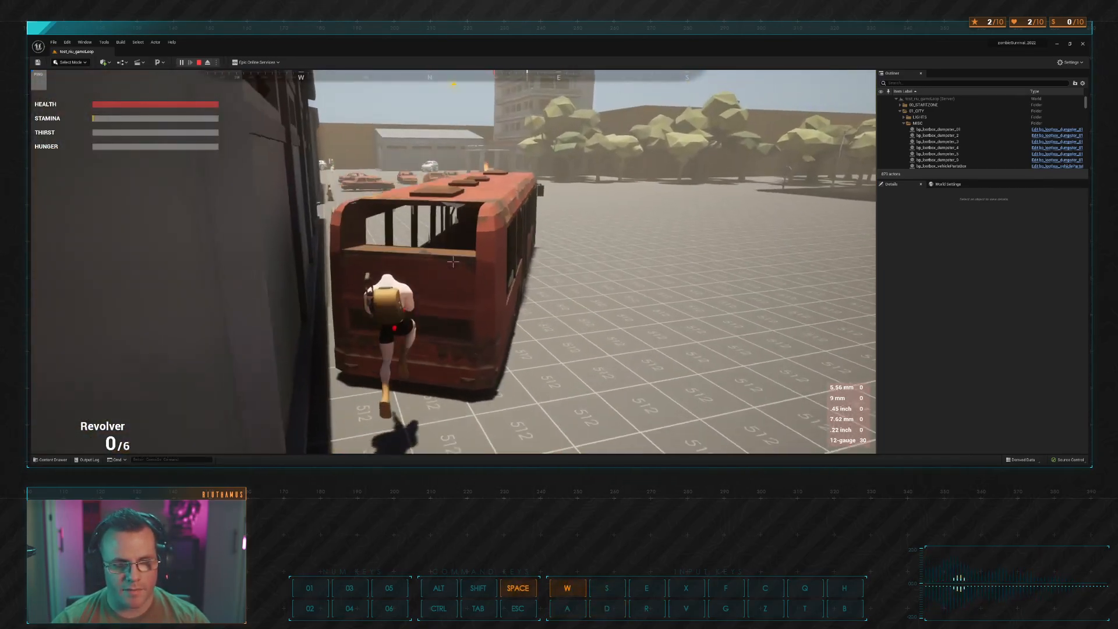
{"action": "key", "text": "w"}
{"action": "key", "text": "space"}
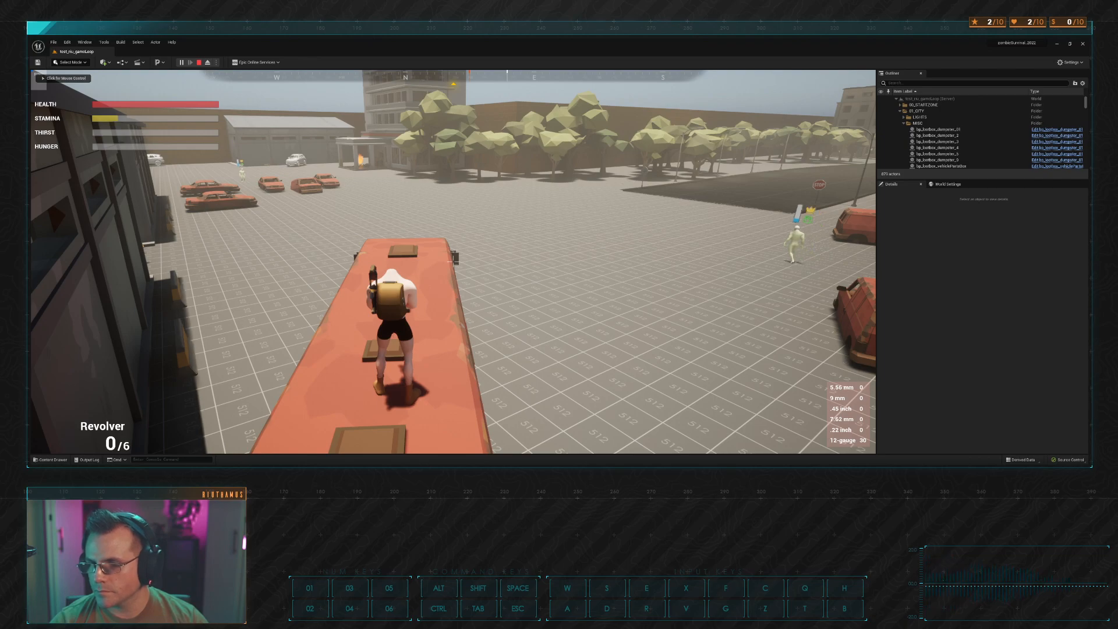
{"action": "left_click", "coordinate": [453, 262]}
{"action": "key", "text": "s"}
{"action": "key", "text": "a"}
{"action": "key", "text": "shift+F1"}
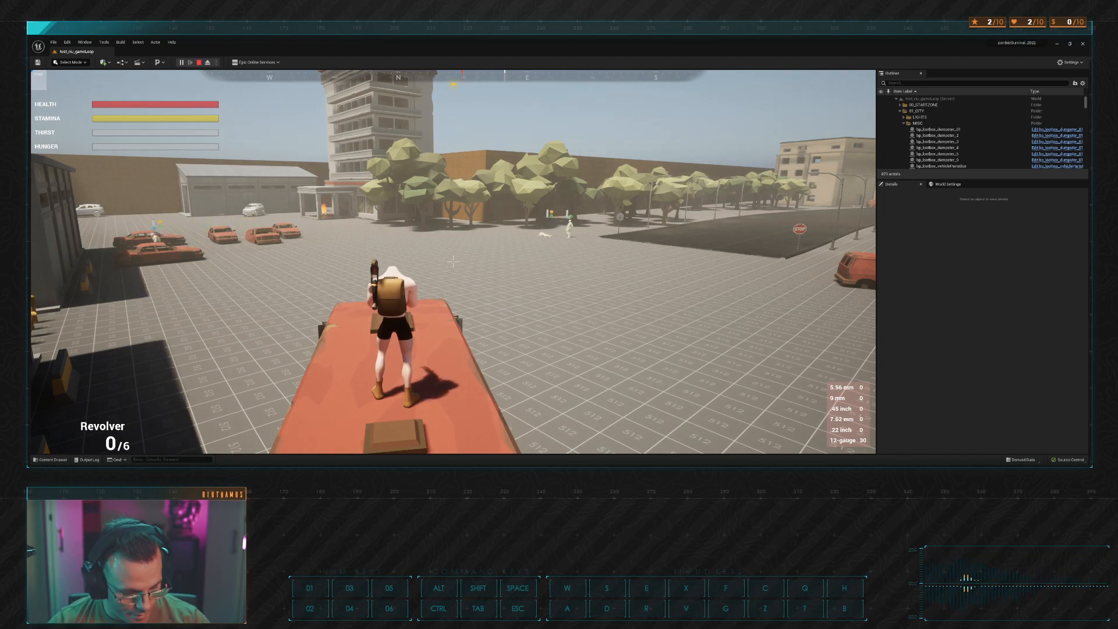
Step: Run back along the bus roof and climb onto the warehouse roof
{"action": "key", "text": "w"}
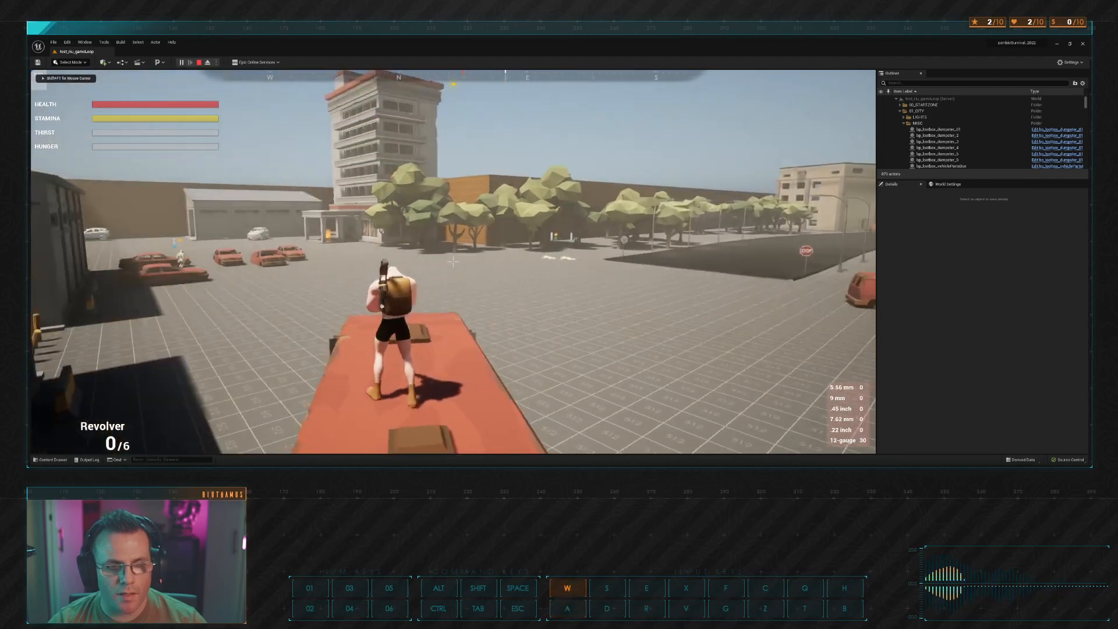
{"action": "key", "text": "w"}
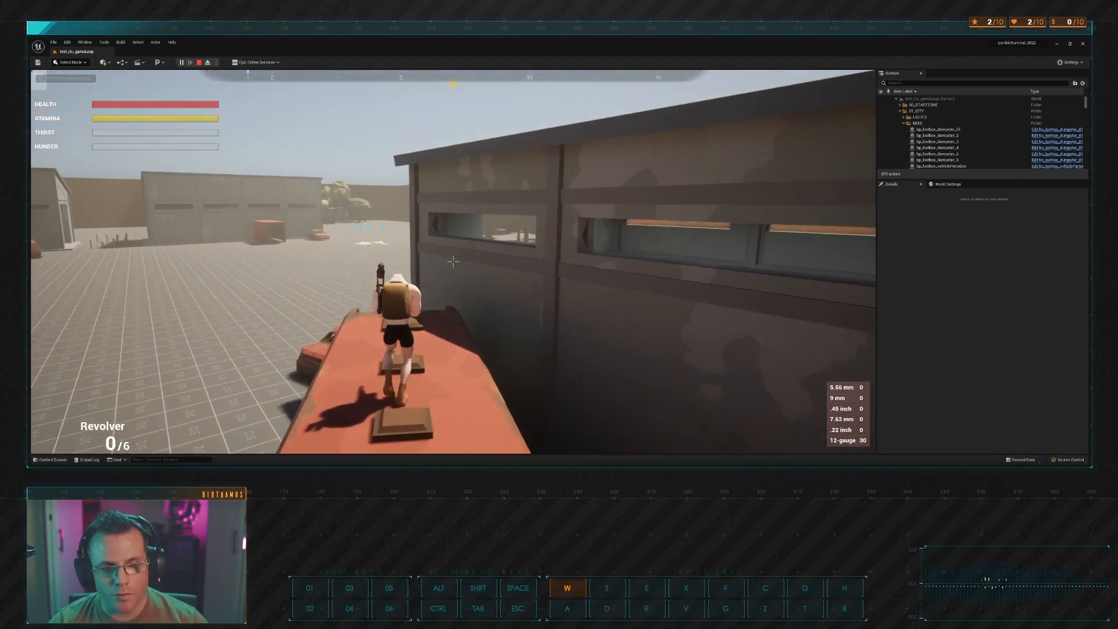
{"action": "key", "text": "w"}
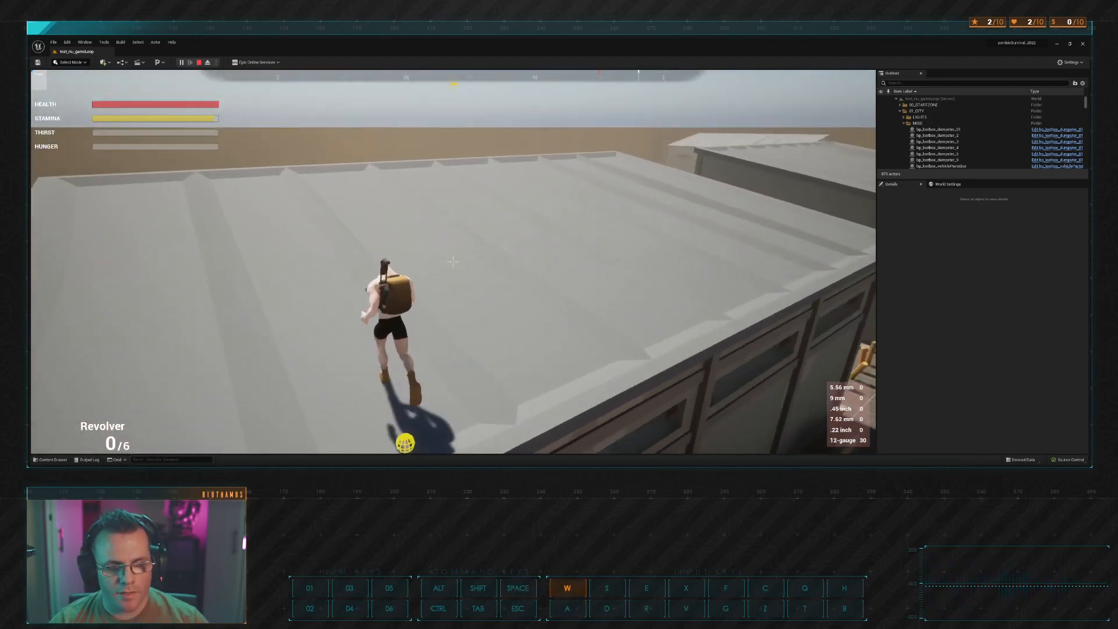
Step: Sprint across the warehouse roof, jump the gap and climb onto the neighbouring warehouse roof
{"action": "key", "text": "w"}
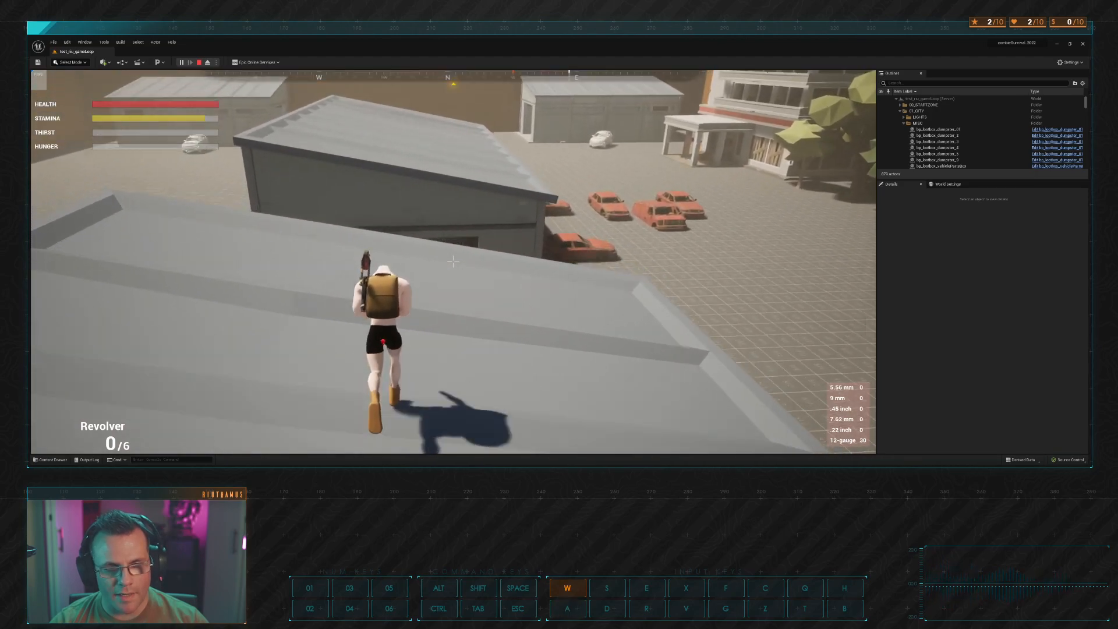
{"action": "key", "text": "w"}
{"action": "key", "text": "space"}
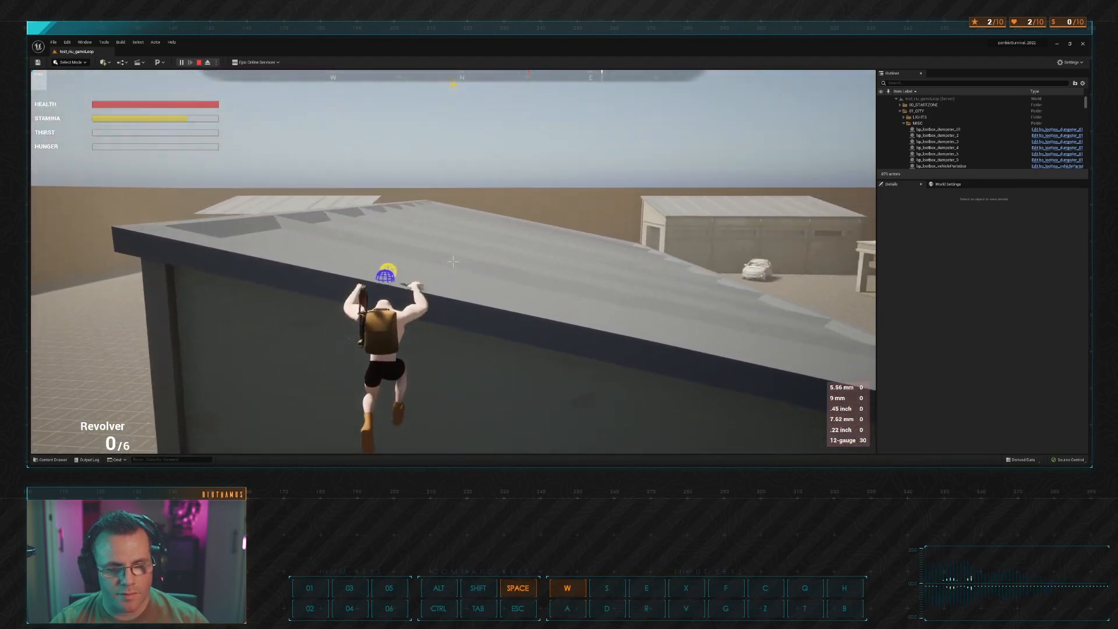
{"action": "key", "text": "w"}
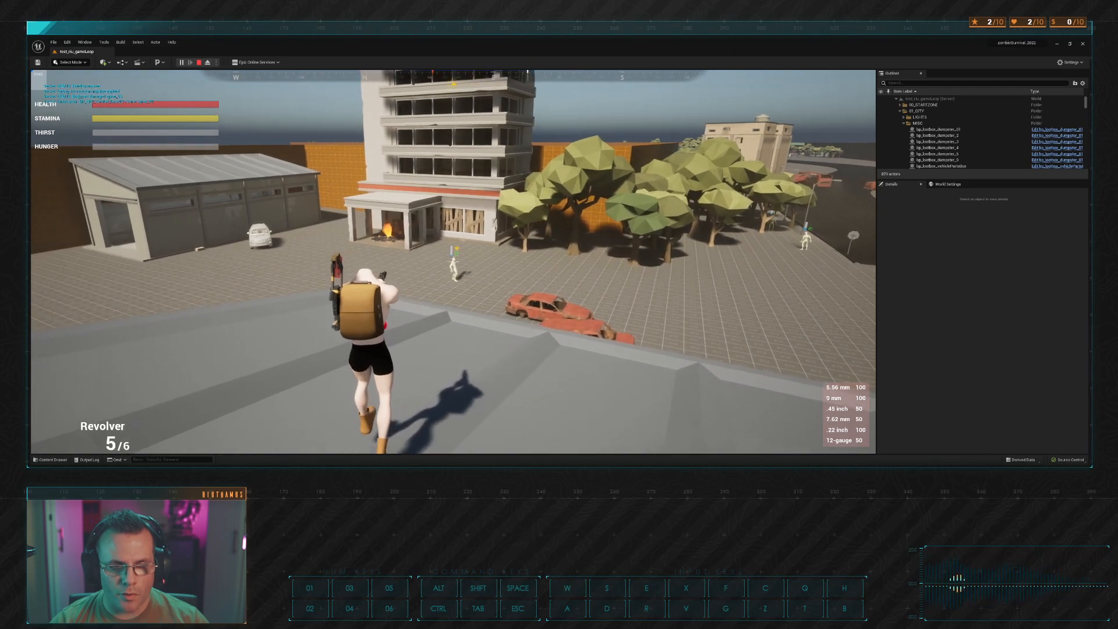
Step: Shoot the zombies in the lot near the tower building with the revolver from the roof edge
{"action": "left_click", "coordinate": [452, 263]}
{"action": "key", "text": "w"}
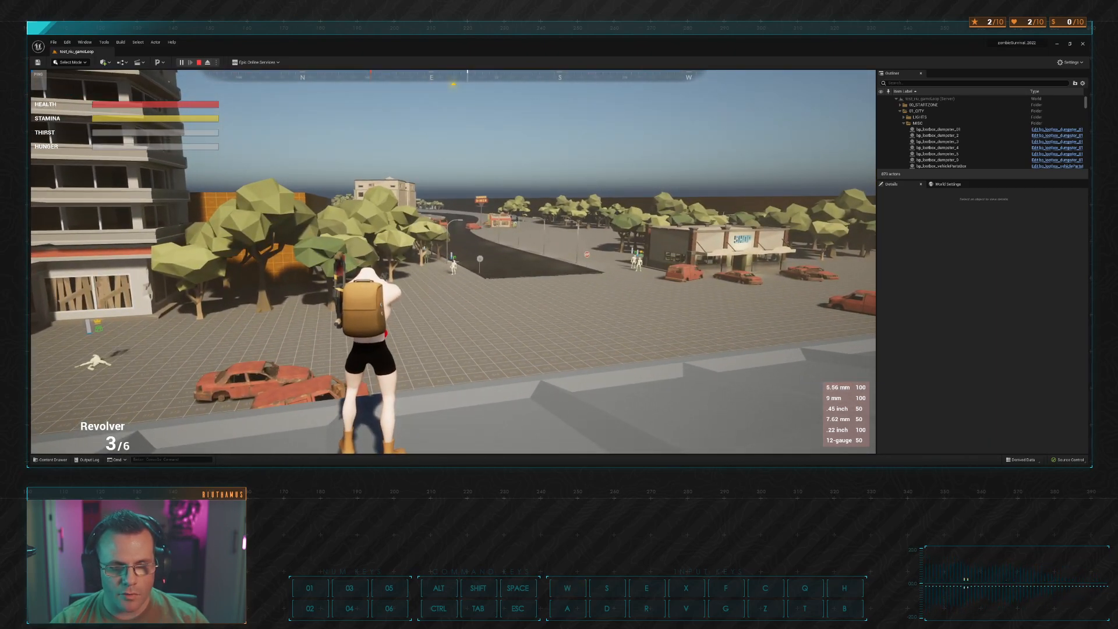
Step: Run back across the roof and leap over the gap to the warehouse roof beside the bus
{"action": "key", "text": "w"}
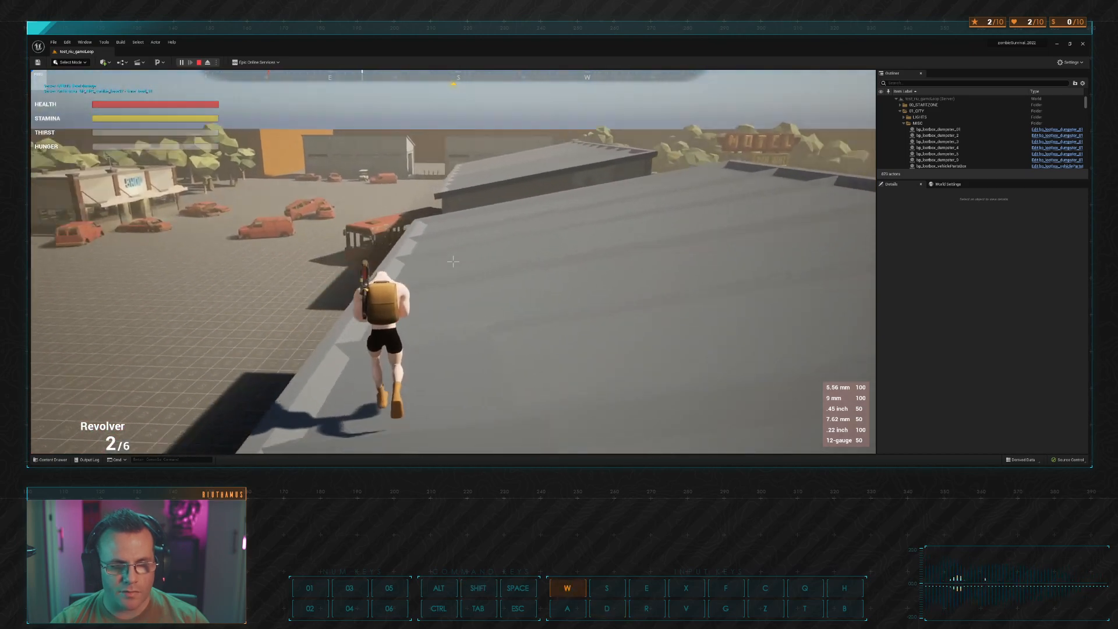
{"action": "key", "text": "space"}
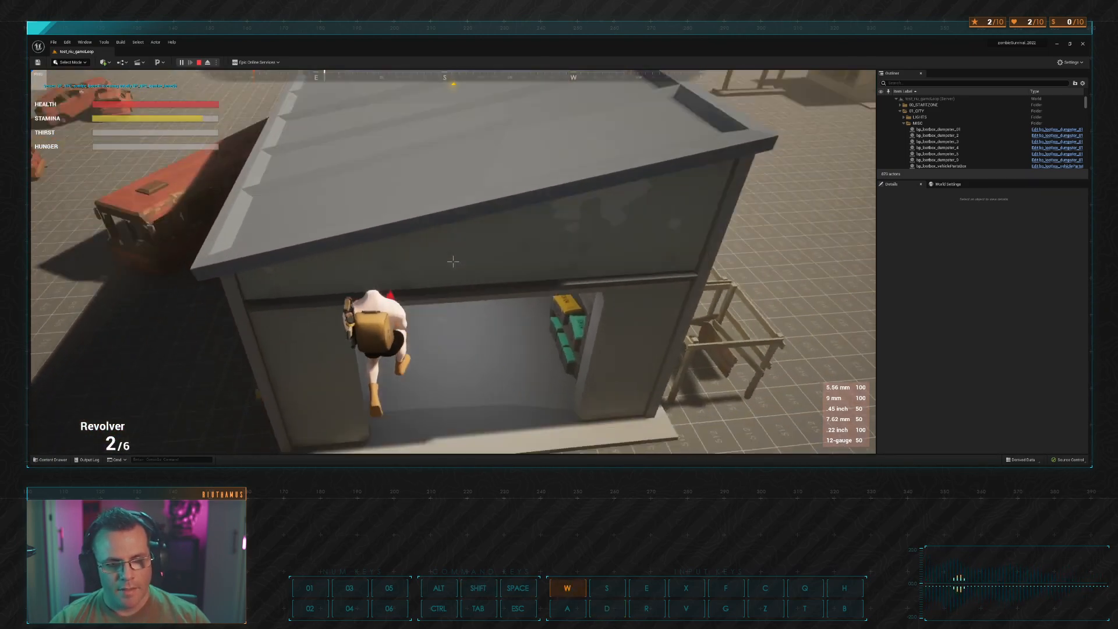
{"action": "key", "text": "w"}
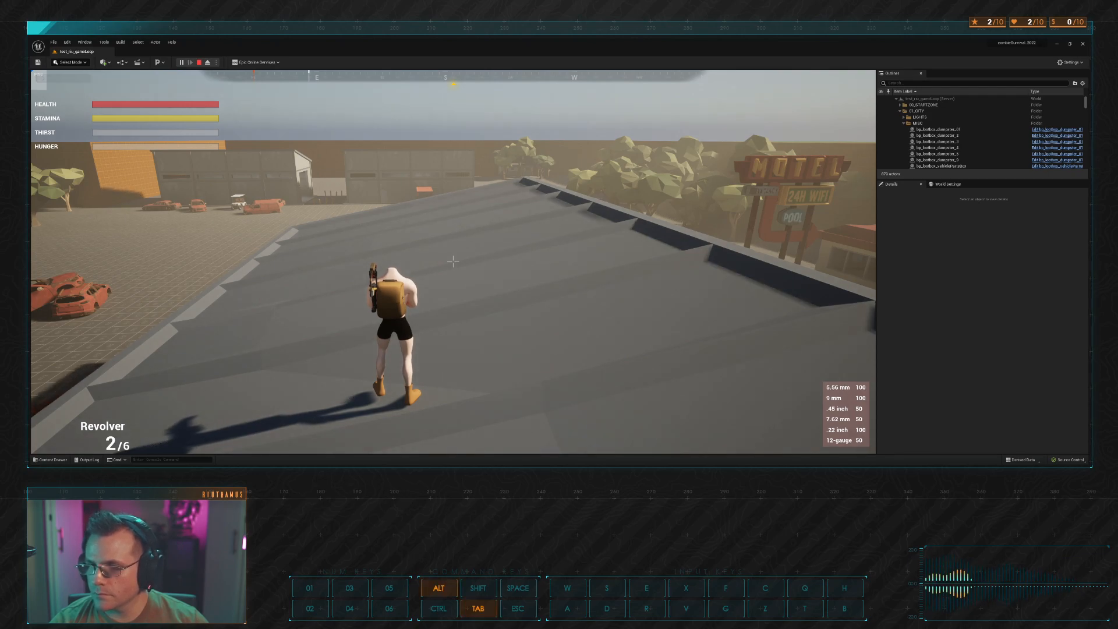
Step: Move to the roof corner facing the motel and fire the revolver at the distant zombie horde by the trees
{"action": "key", "text": "w"}
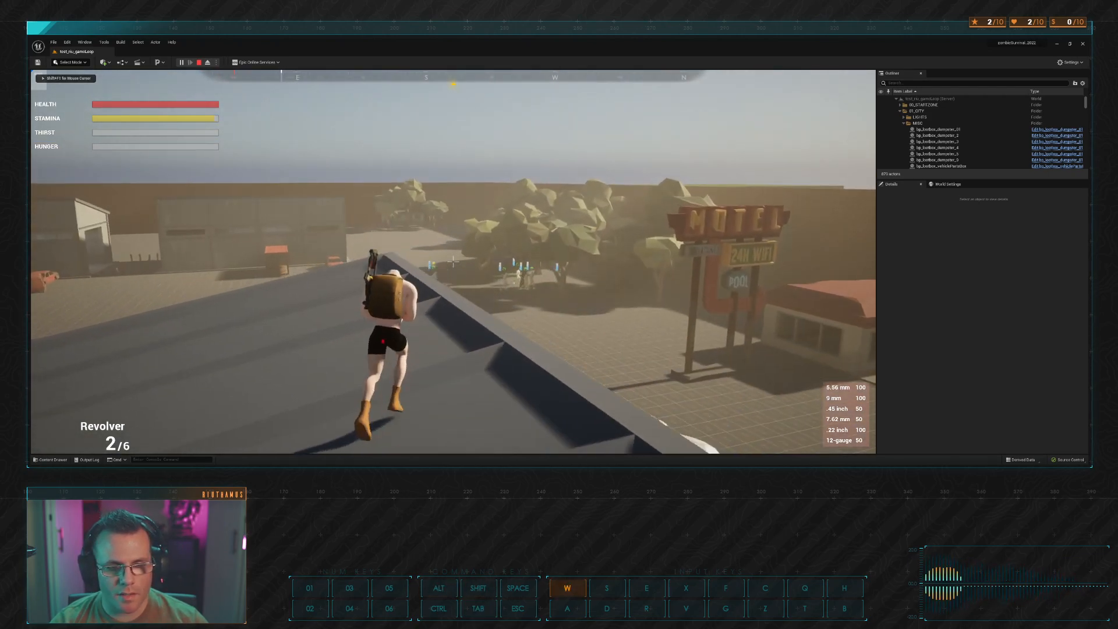
{"action": "key", "text": "a"}
{"action": "right_click", "coordinate": [453, 262]}
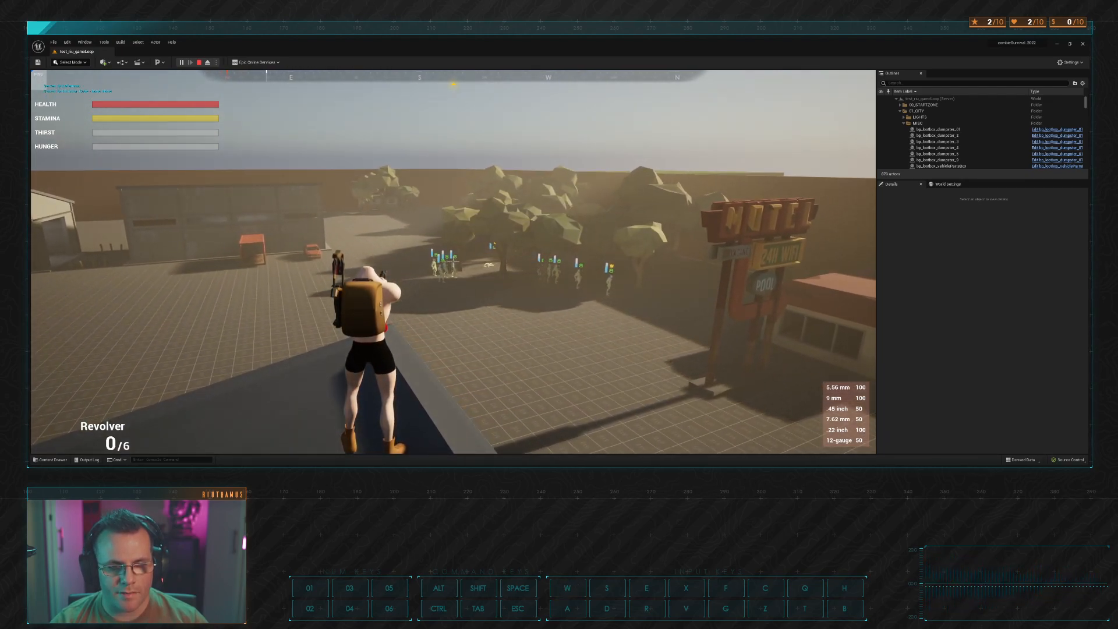
{"action": "key", "text": "s"}
Step: Switch to the sub machine gun and fire it at the zombie horde near the motel
{"action": "key", "text": "Tab"}
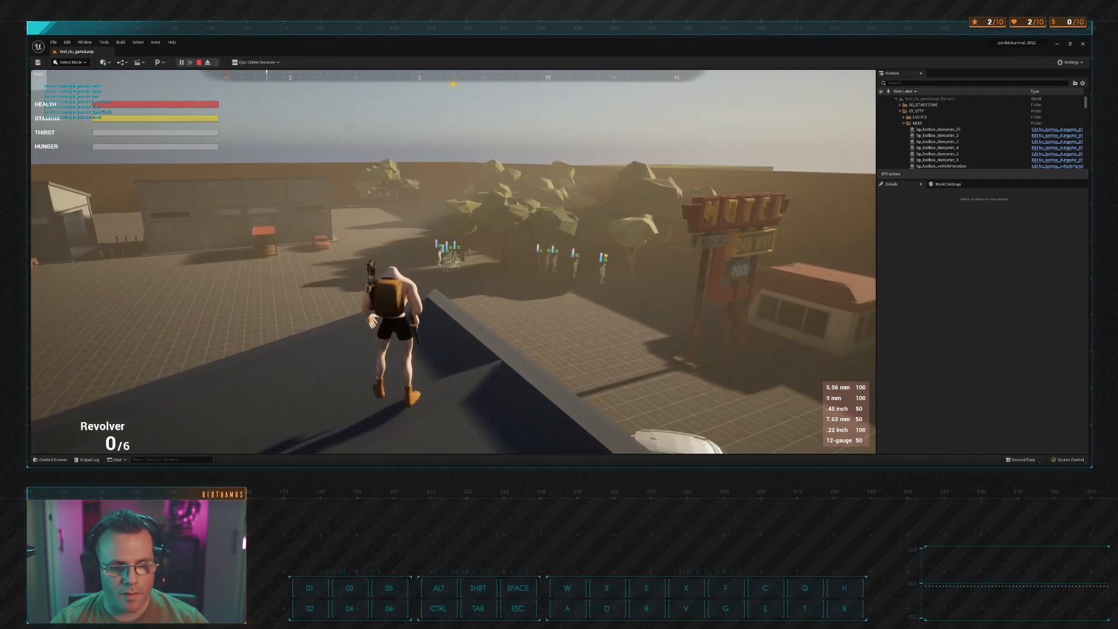
{"action": "right_click", "coordinate": [453, 262]}
{"action": "left_click", "coordinate": [453, 262]}
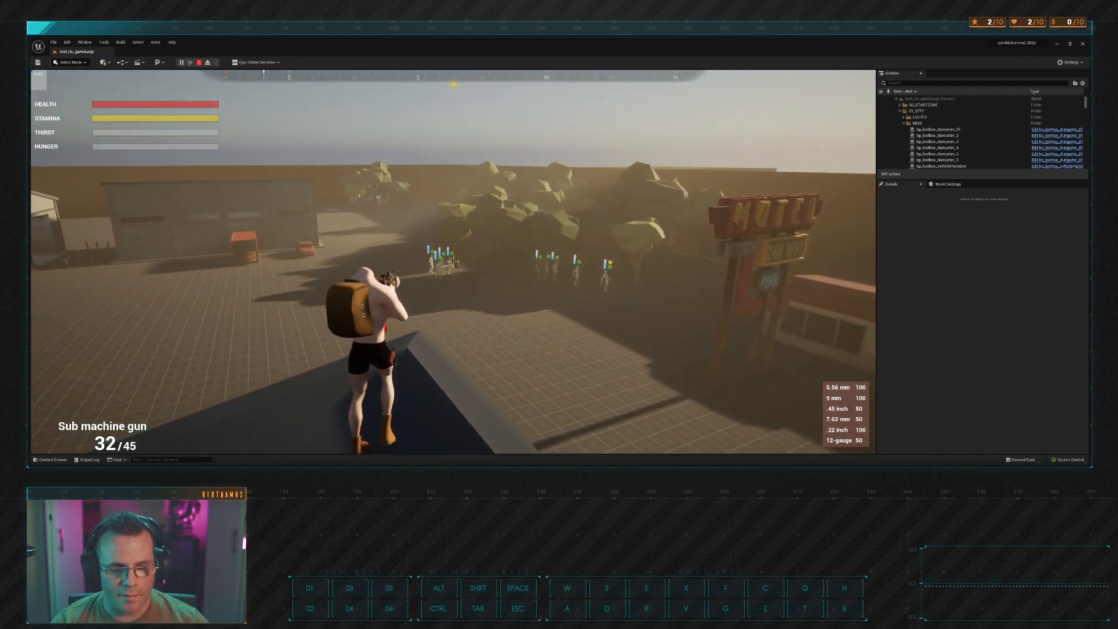
{"action": "left_click_drag", "start_coordinate": [453, 262], "coordinate": [453, 262]}
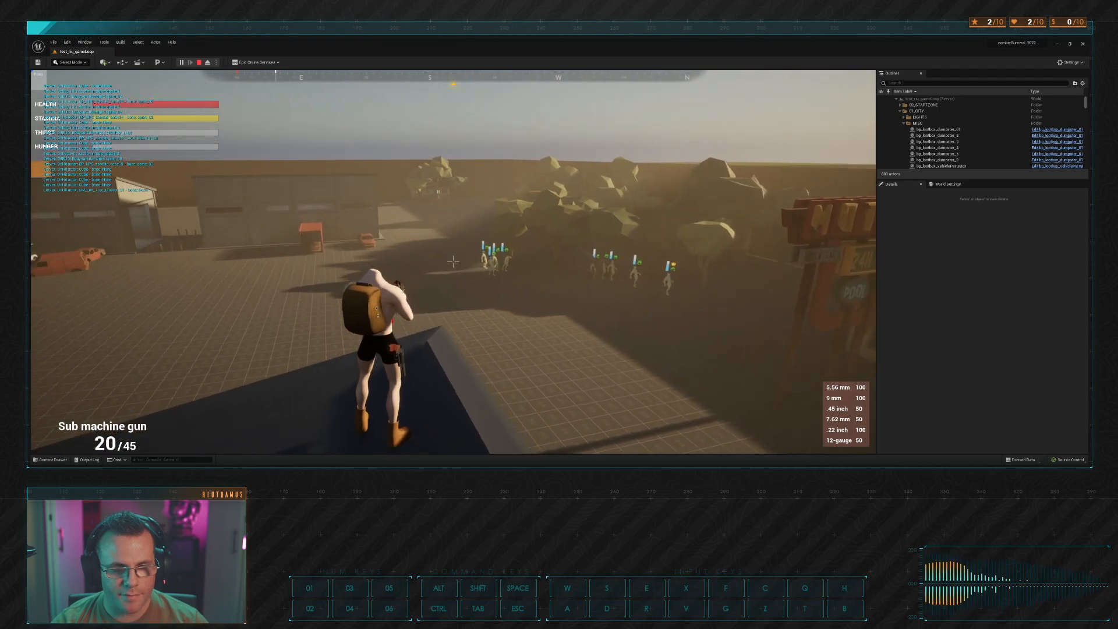
Step: Sprint back along the darkening roof, jump to the neighbouring warehouse roof and leave the game window
{"action": "key", "text": "w"}
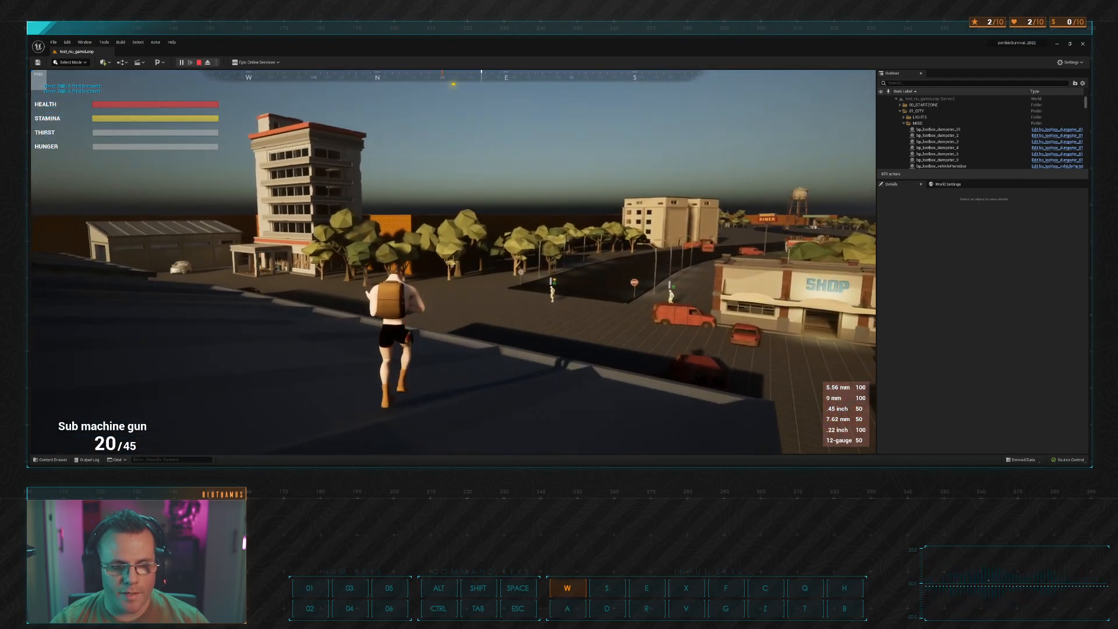
{"action": "key", "text": "shift"}
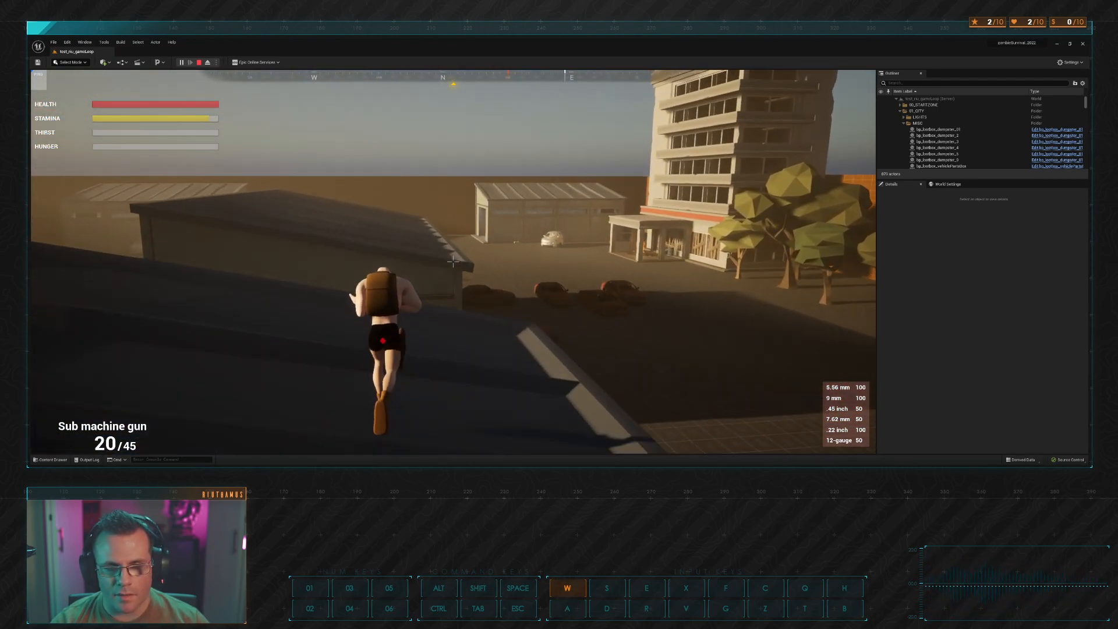
{"action": "key", "text": "space"}
{"action": "key", "text": "space"}
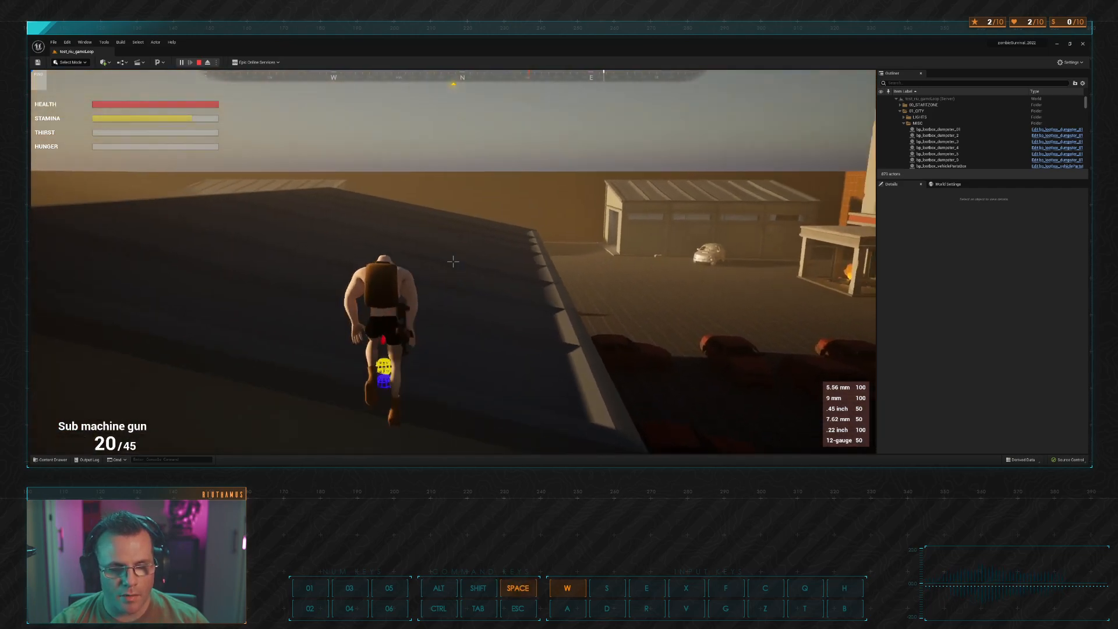
{"action": "key", "text": "alt+Tab"}
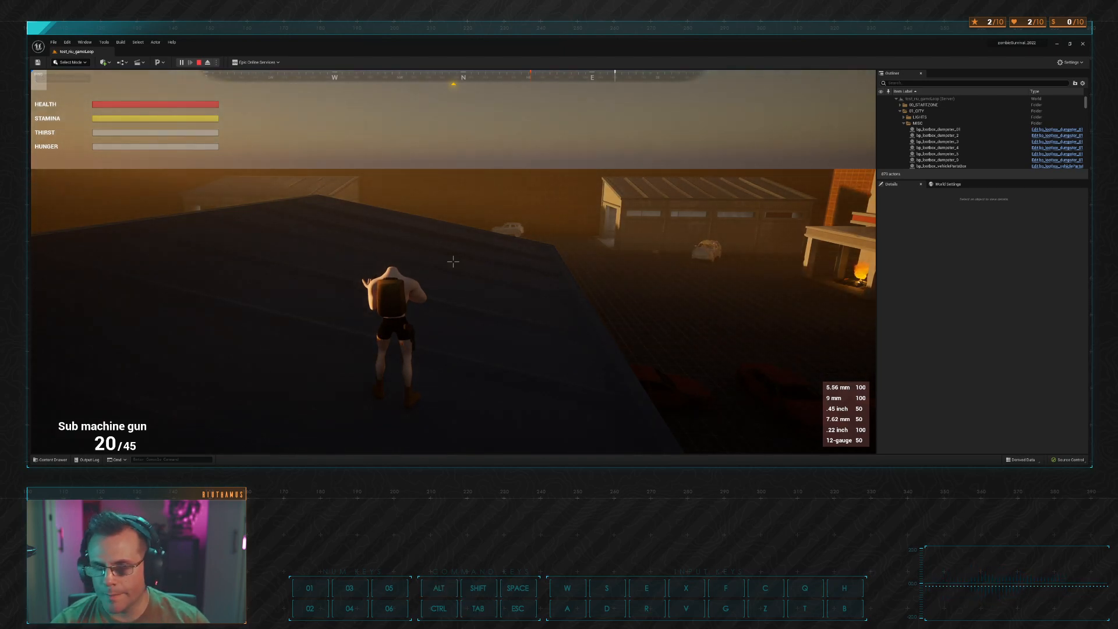
Step: Run off the warehouse roof, drop to the ground and enter the lit warehouse holding the red wrecked car
{"action": "left_click", "coordinate": [453, 261]}
{"action": "key", "text": "w"}
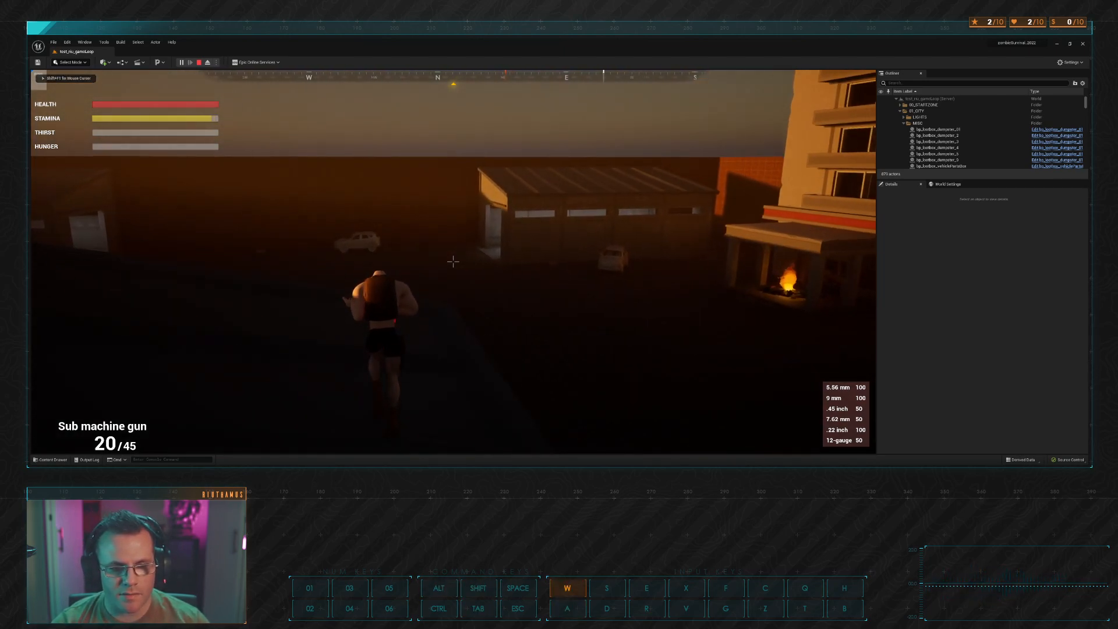
{"action": "key", "text": "space"}
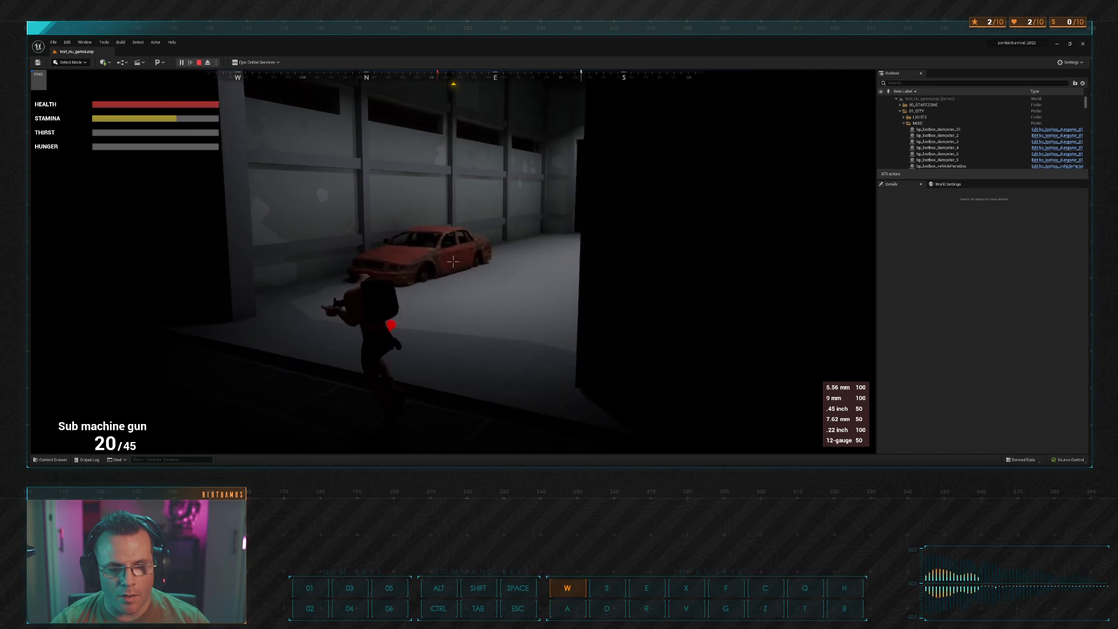
{"action": "key", "text": "d"}
{"action": "key", "text": "s"}
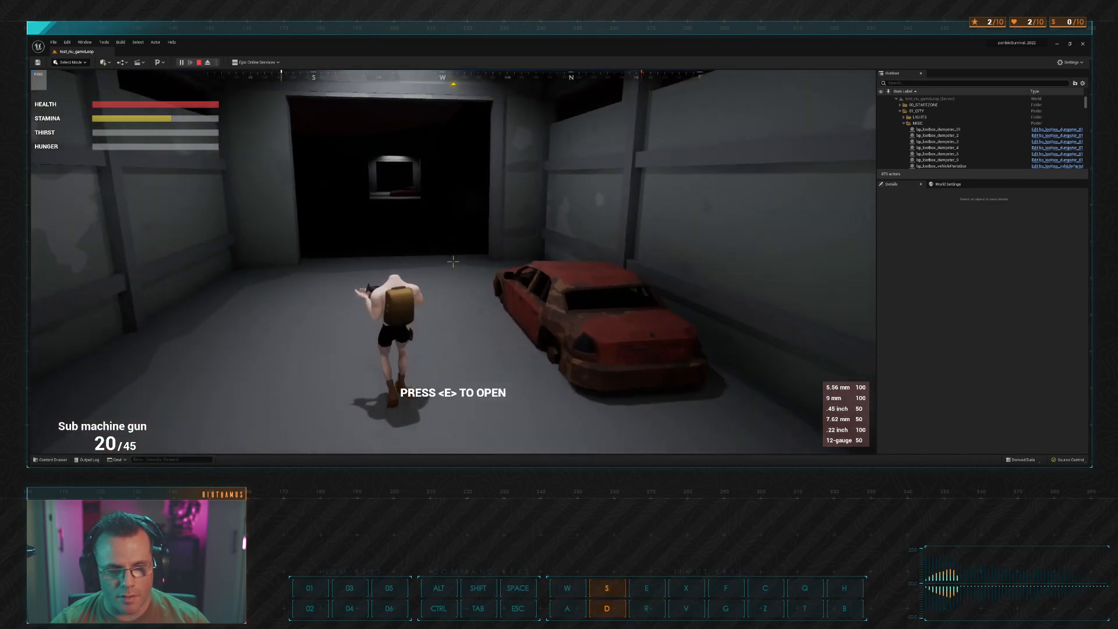
{"action": "key", "text": "w"}
{"action": "key", "text": "a"}
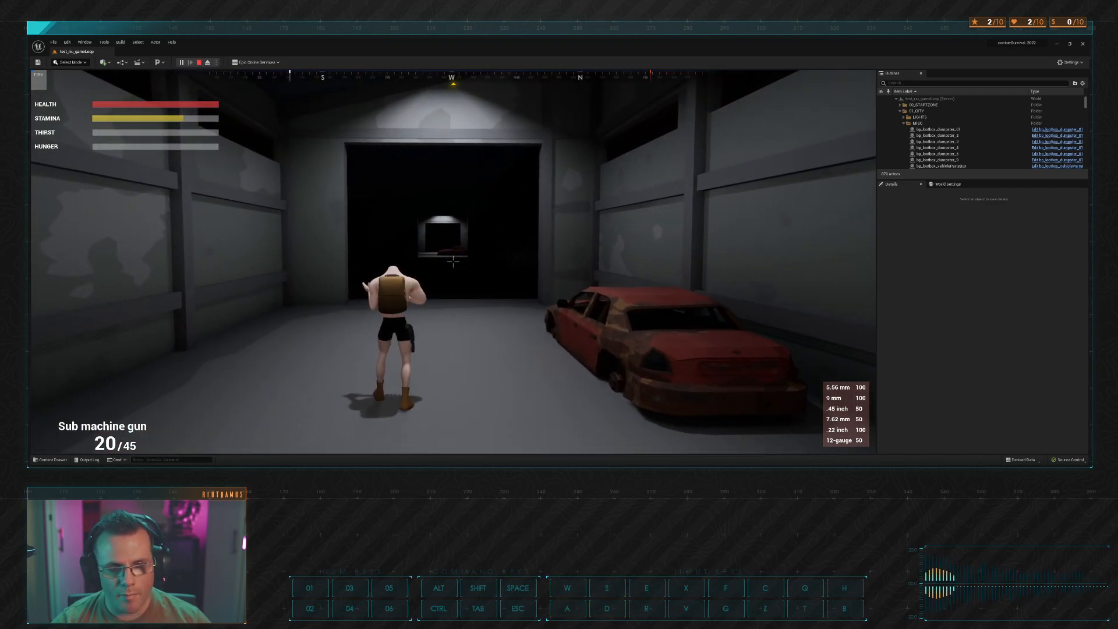
Step: Walk to the warehouse's open doorway and turn around to examine the interior lighting against the dark surroundings
{"action": "key", "text": "w"}
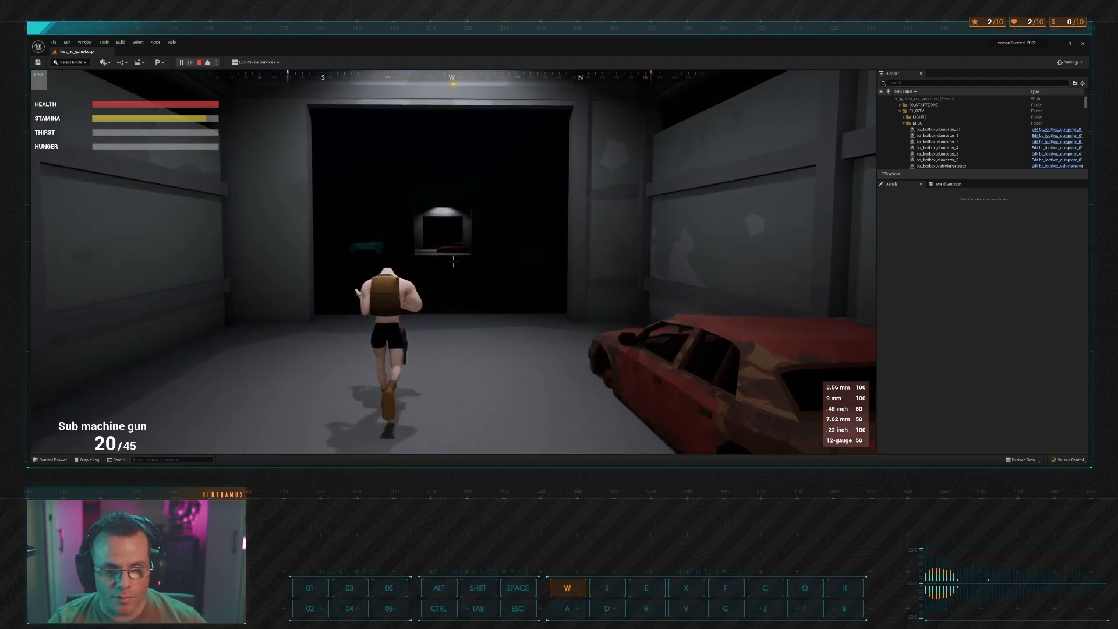
{"action": "key", "text": "d"}
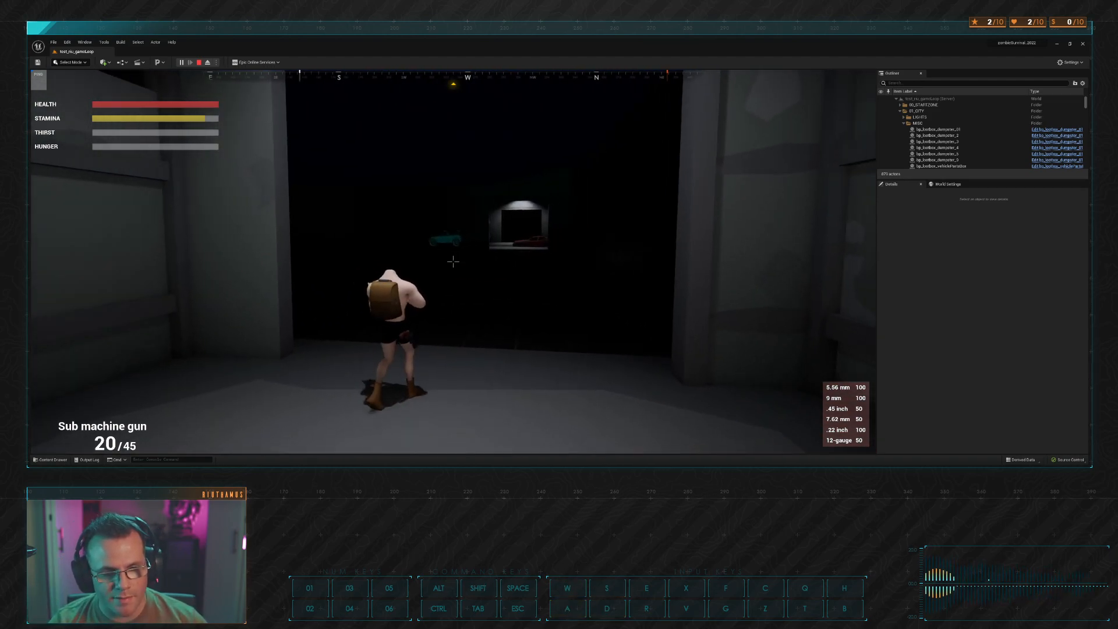
{"action": "key", "text": "w"}
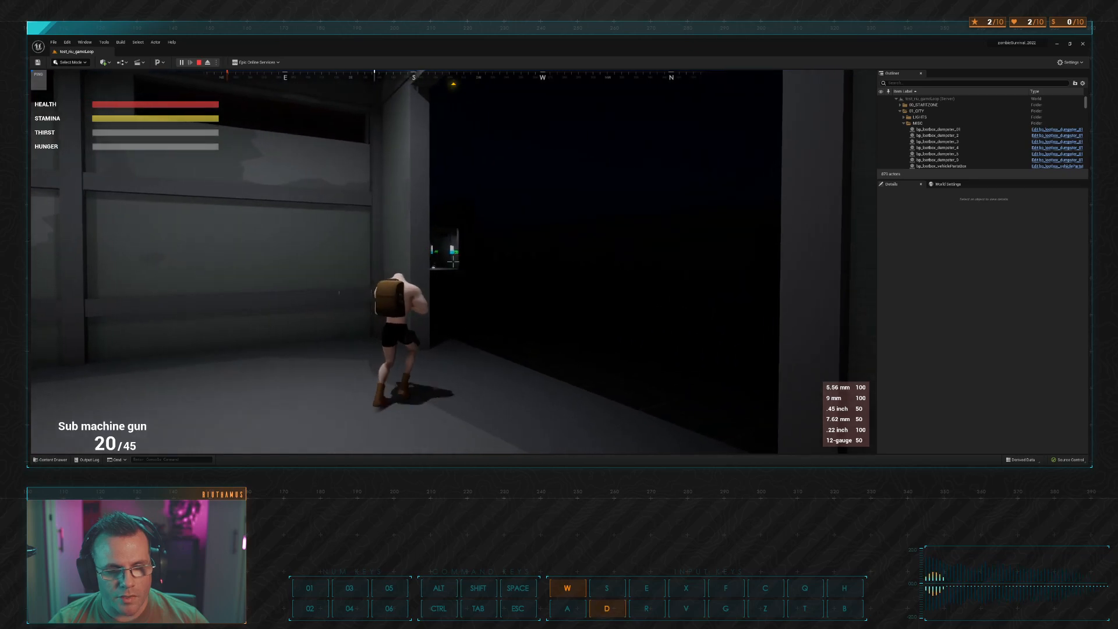
{"action": "key", "text": "w"}
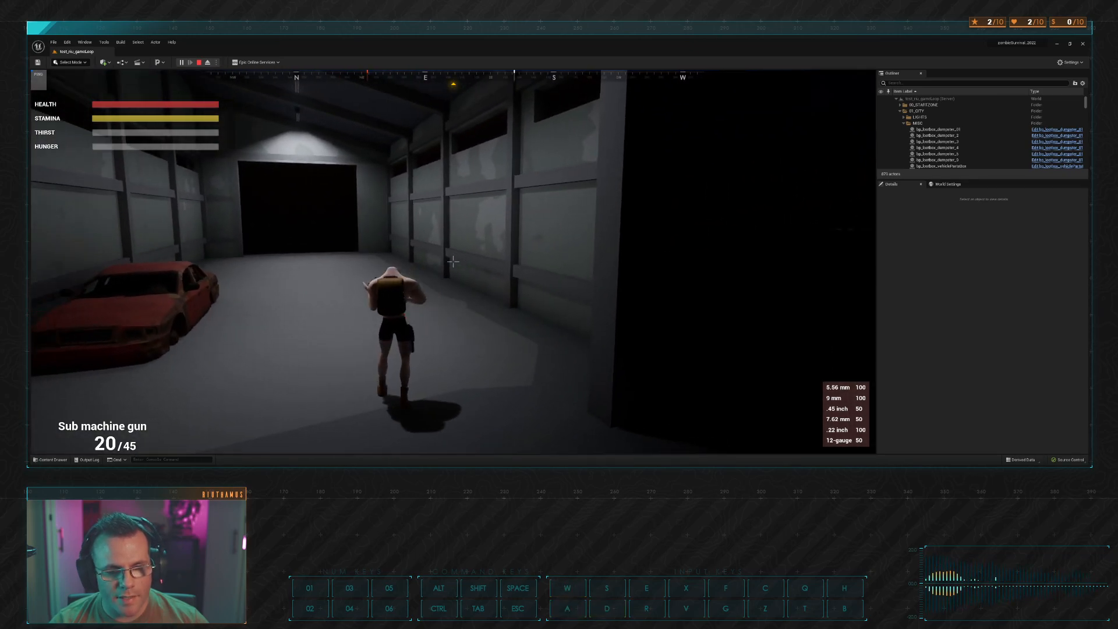
Step: Search the red wrecked car and pick up the metal scraps it drops
{"action": "key", "text": "e"}
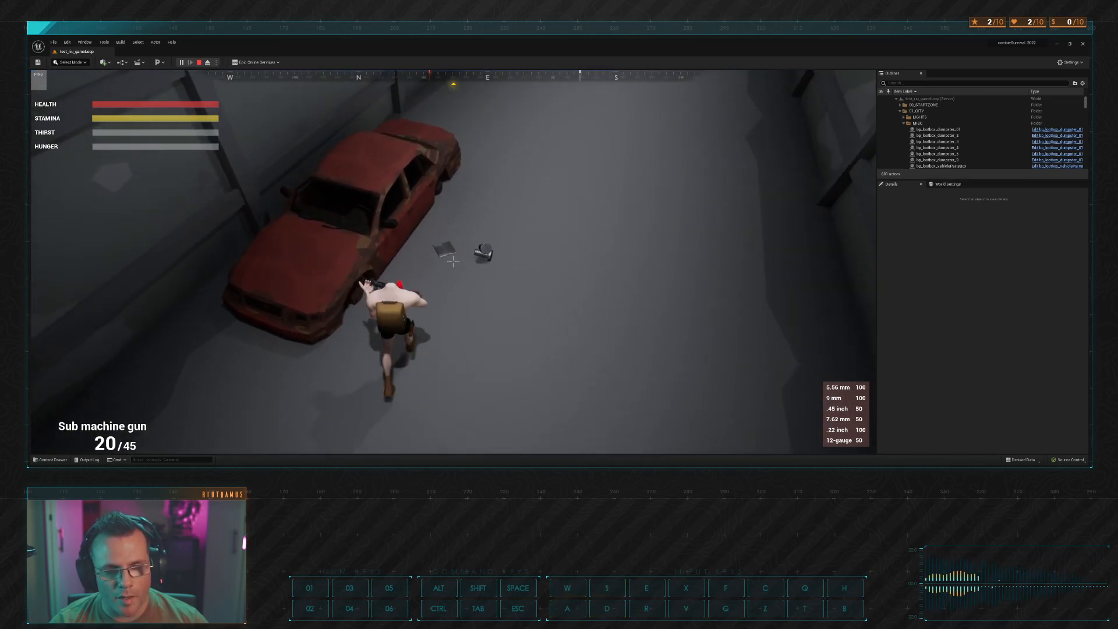
{"action": "key", "text": "w"}
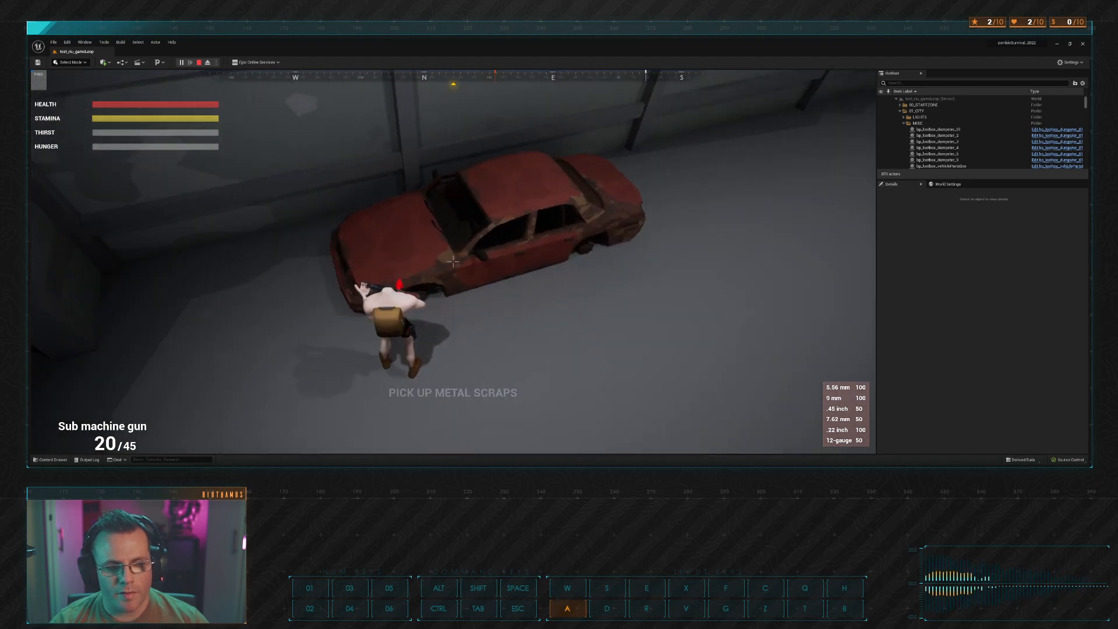
{"action": "key", "text": "e"}
Step: Get into the parked SUV and drive it through the dark past the zombies and along the lamp-lit road
{"action": "key", "text": "e"}
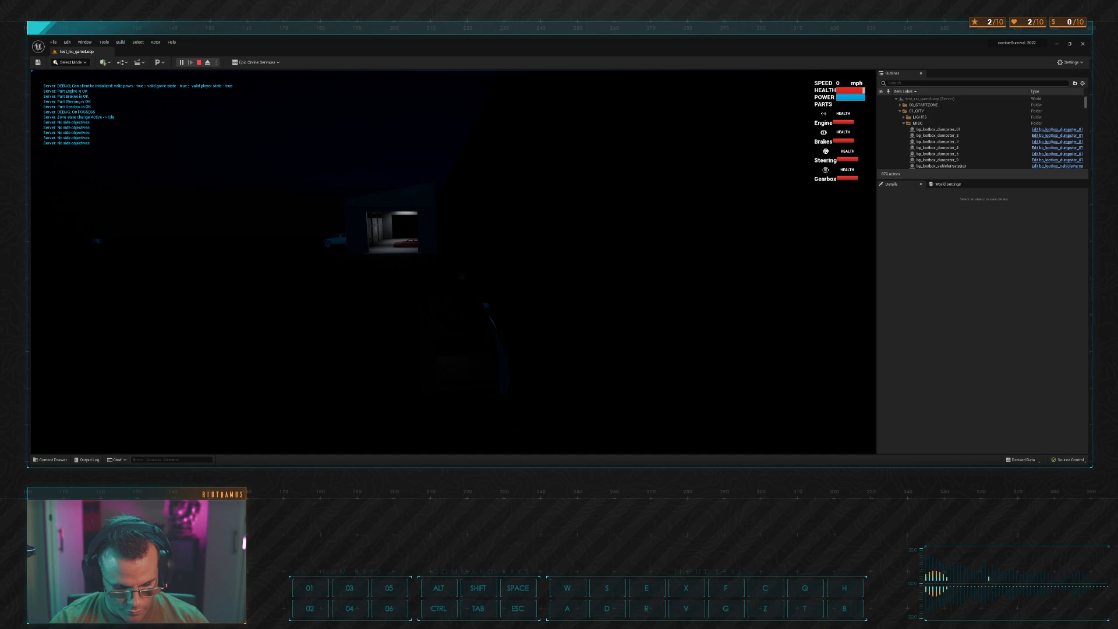
{"action": "key", "text": "w"}
{"action": "key", "text": "a"}
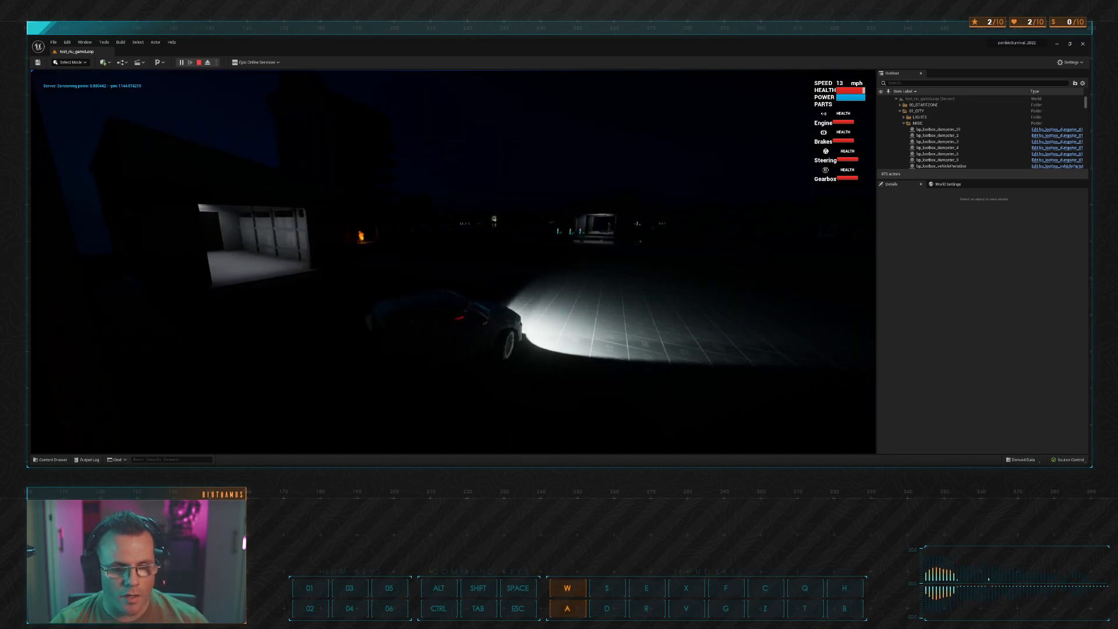
{"action": "key", "text": "a"}
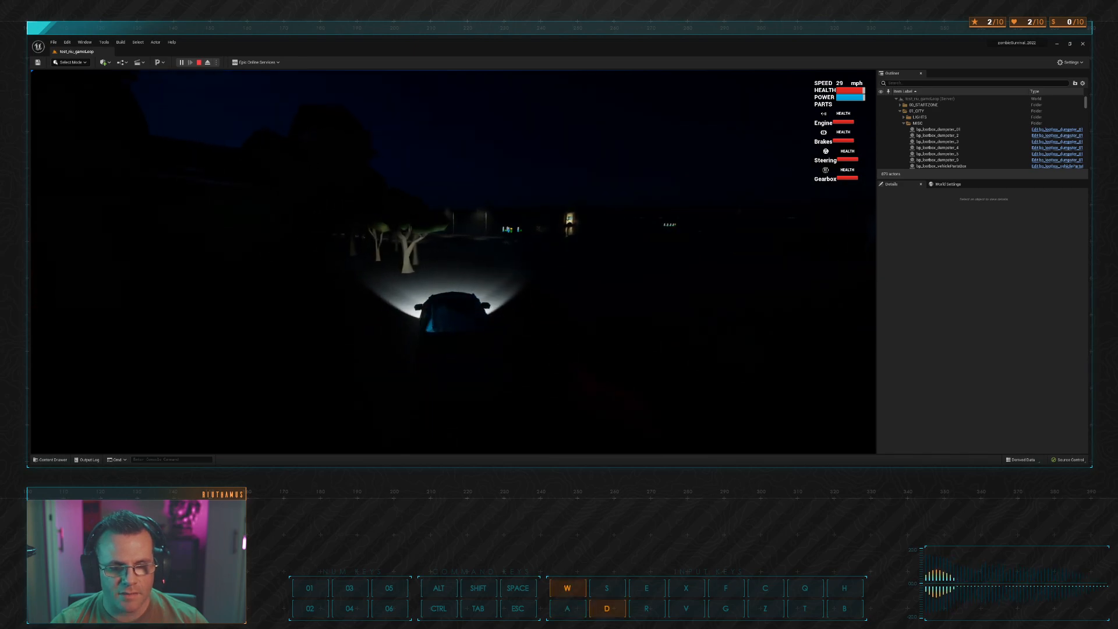
{"action": "key", "text": "a"}
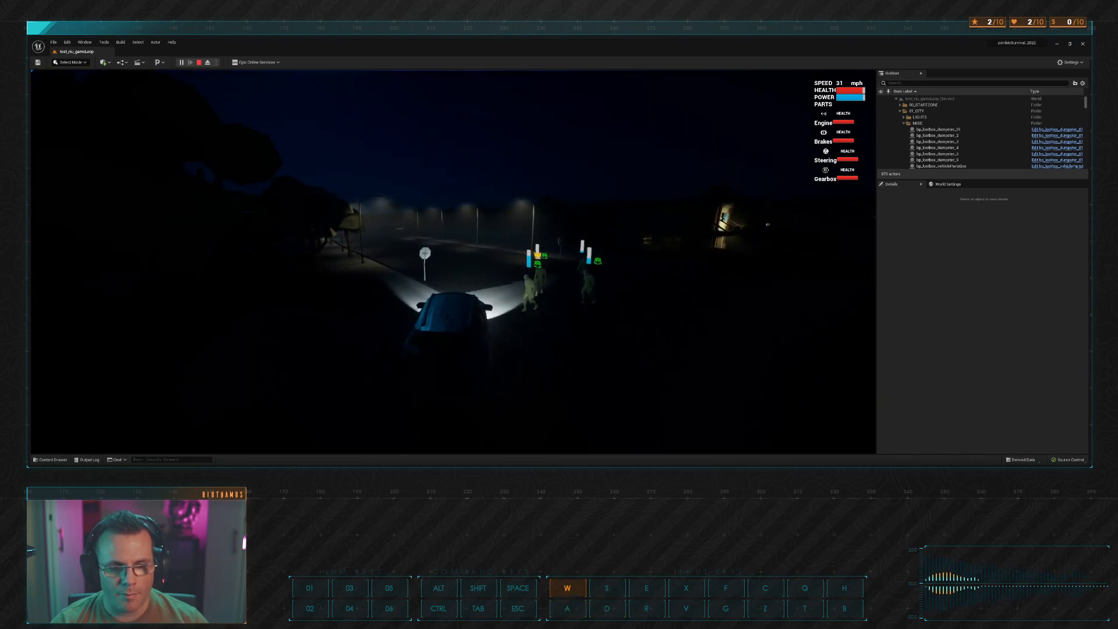
{"action": "key", "text": "d"}
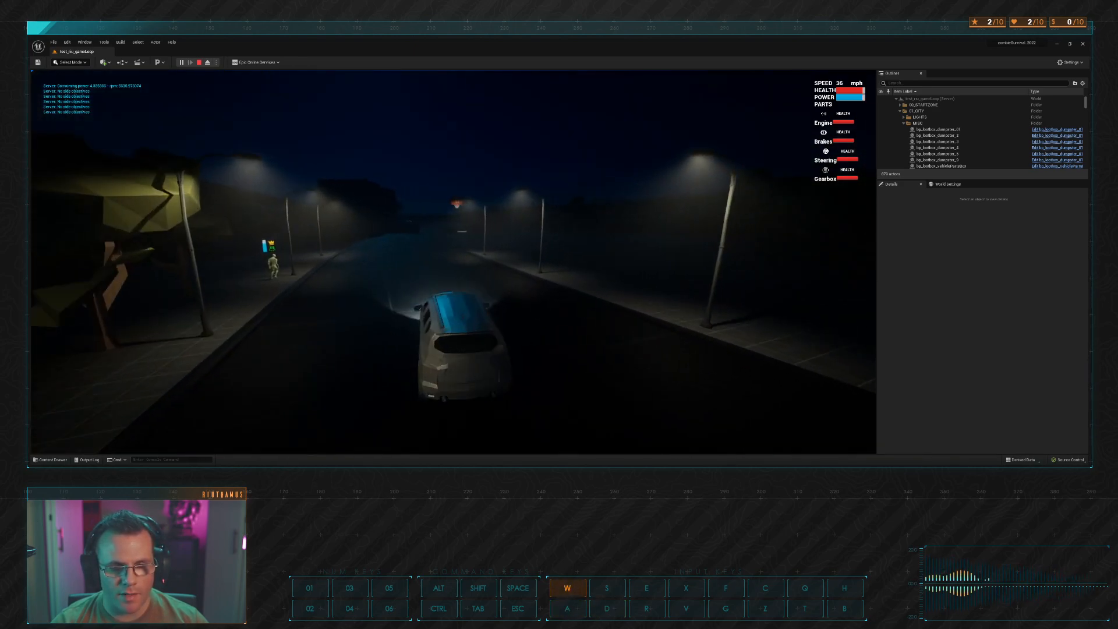
{"action": "key", "text": "a"}
{"action": "key", "text": "d"}
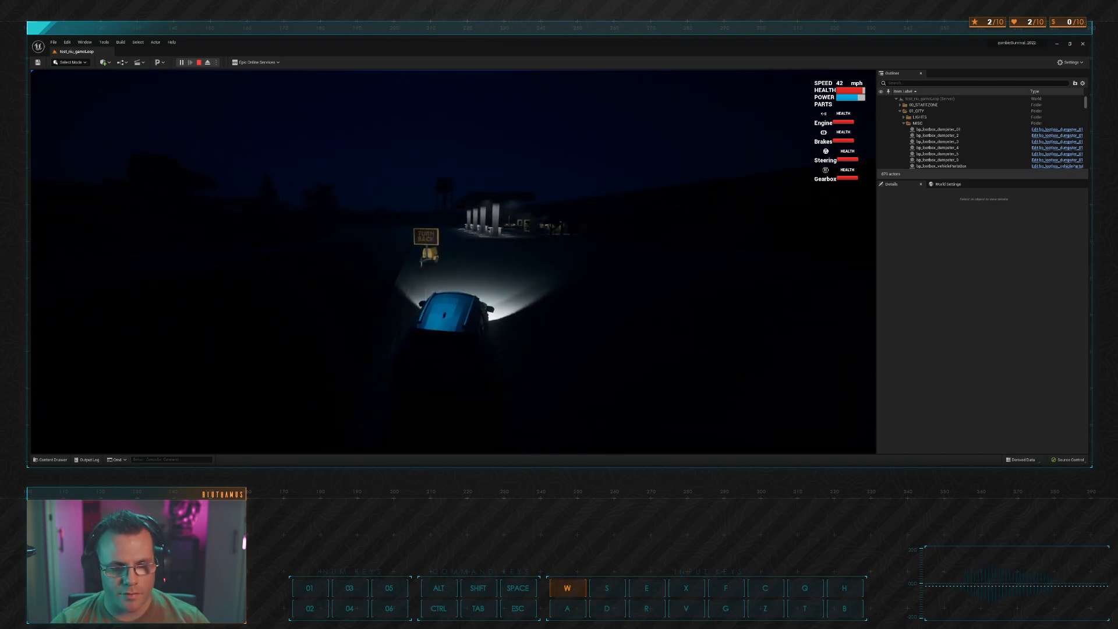
Step: Drive under the station canopy and park the SUV on the charging pad beside a pillar
{"action": "key", "text": "a"}
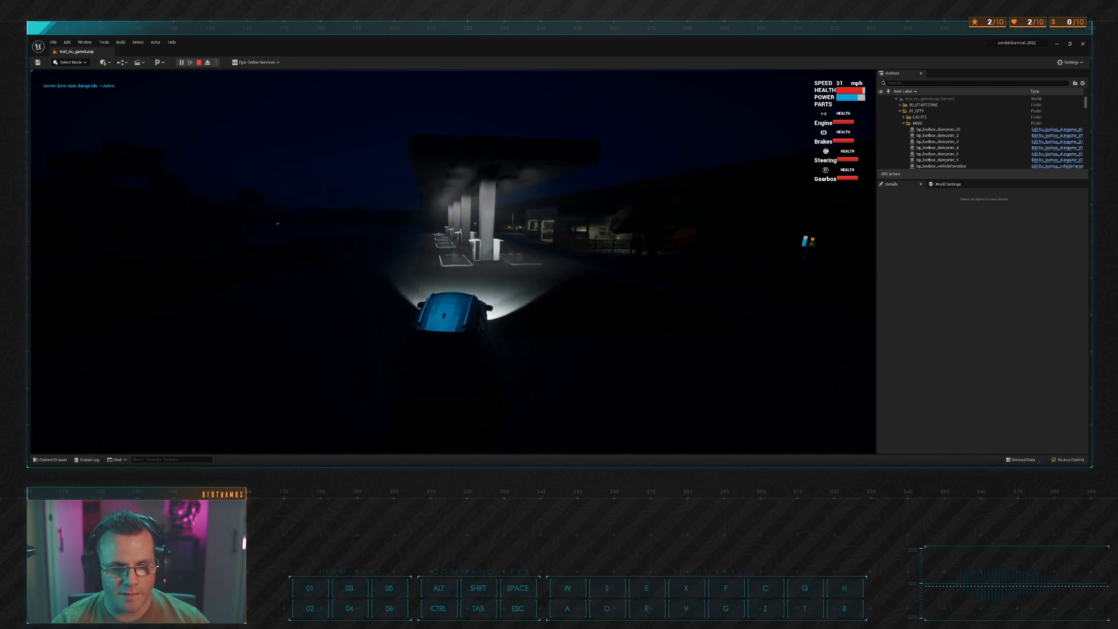
{"action": "key", "text": "w"}
{"action": "key", "text": "a"}
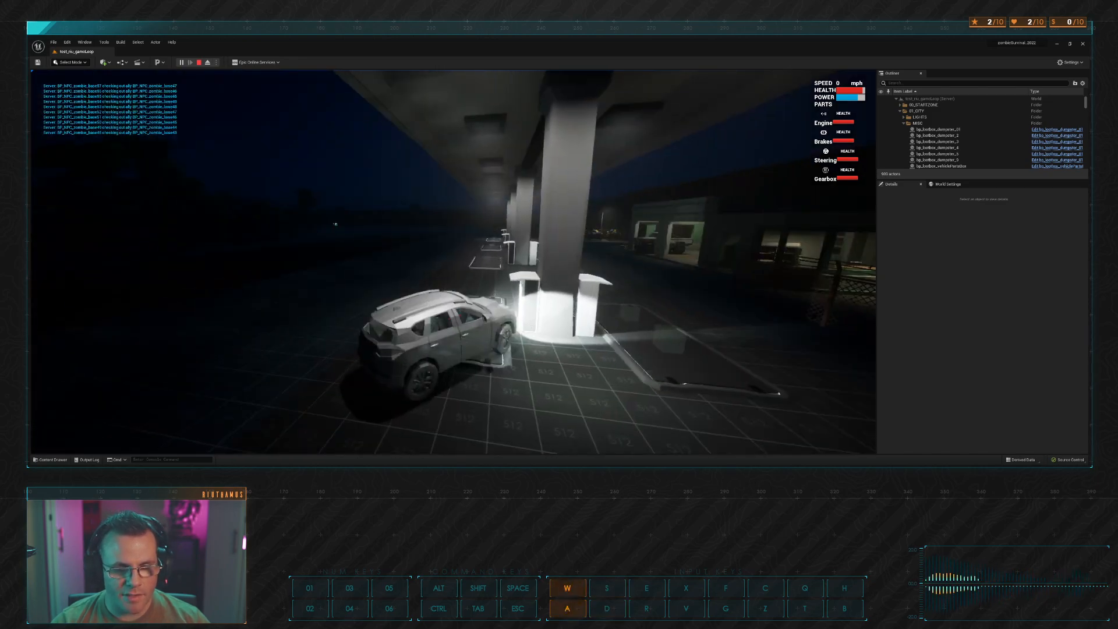
{"action": "key", "text": "s"}
{"action": "key", "text": "d"}
{"action": "key", "text": "w"}
{"action": "key", "text": "a"}
{"action": "key", "text": "d"}
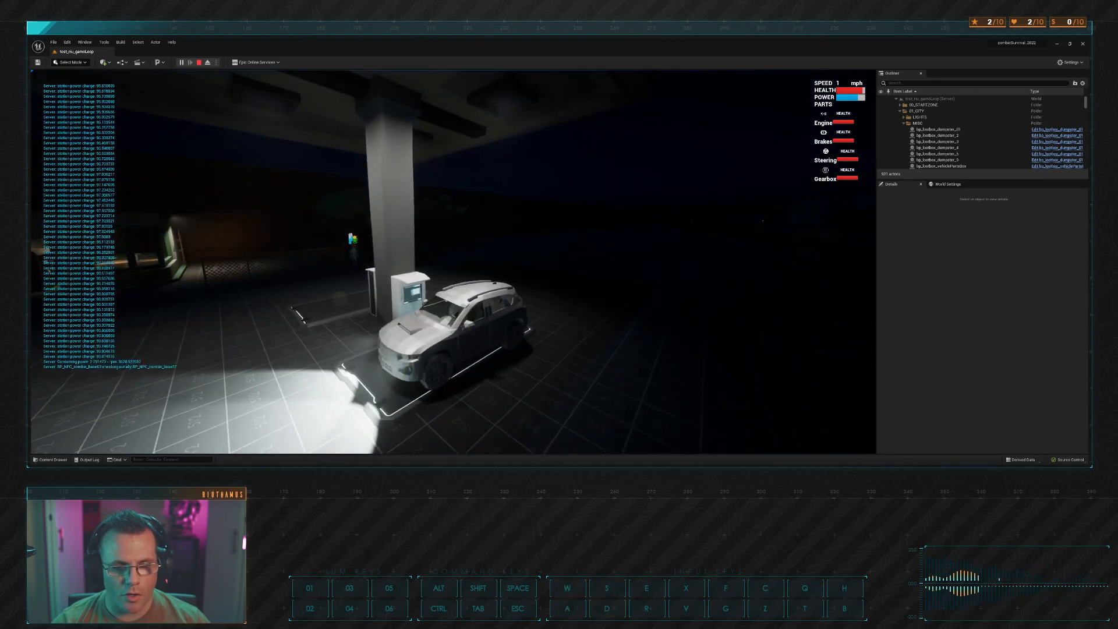
Step: Get out of the charging SUV and run across the forecourt to face the approaching zombies
{"action": "key", "text": "e"}
{"action": "key", "text": "a"}
{"action": "key", "text": "shift"}
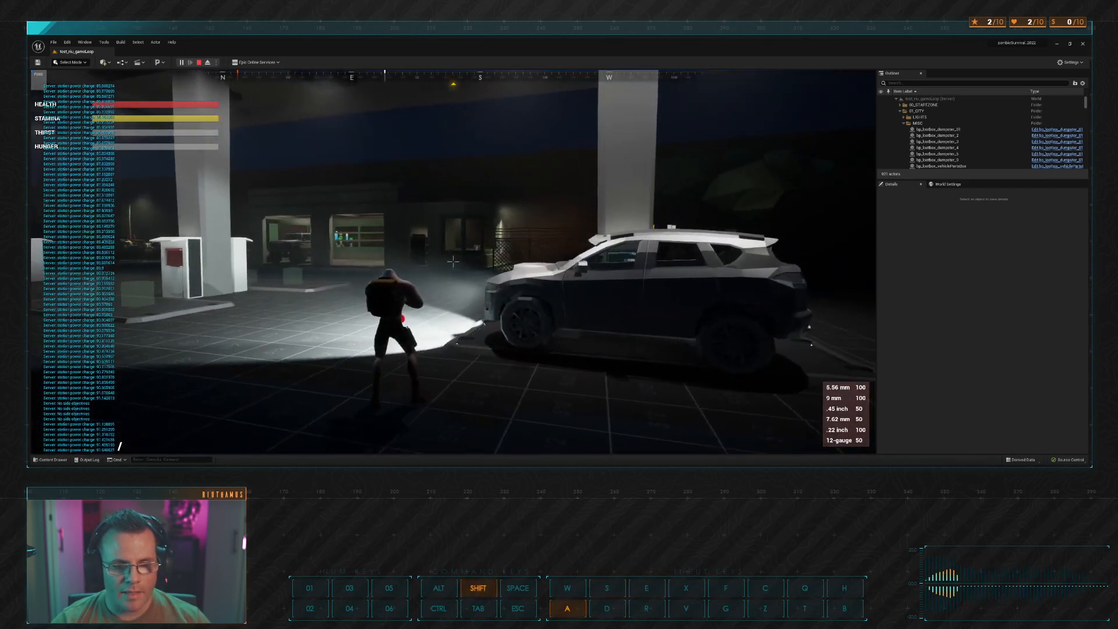
{"action": "key", "text": "w"}
{"action": "key", "text": "a"}
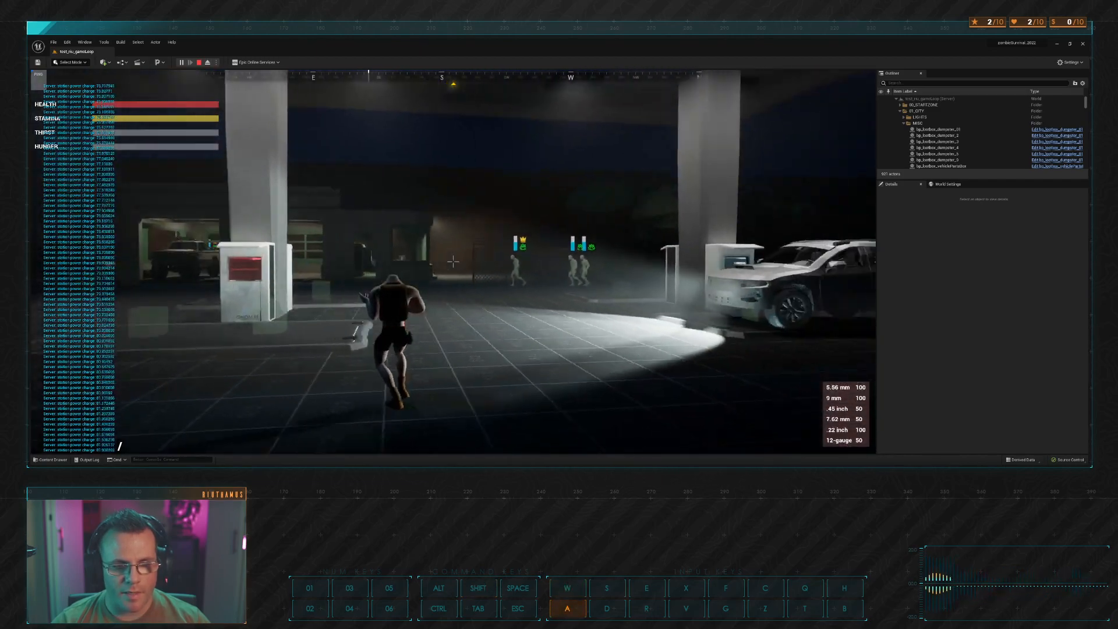
{"action": "key", "text": "w"}
Step: Fire repeatedly at the zombies on the station forecourt while backing away from them
{"action": "left_click", "coordinate": [453, 262]}
{"action": "left_click", "coordinate": [453, 262]}
{"action": "key", "text": "s"}
{"action": "left_click", "coordinate": [453, 262]}
{"action": "left_click", "coordinate": [453, 262]}
{"action": "left_click", "coordinate": [453, 262]}
{"action": "left_click", "coordinate": [453, 262]}
Step: Sprint around the zombies back to the charging pad and get into the SUV
{"action": "key", "text": "d"}
{"action": "key", "text": "w"}
{"action": "key", "text": "shift"}
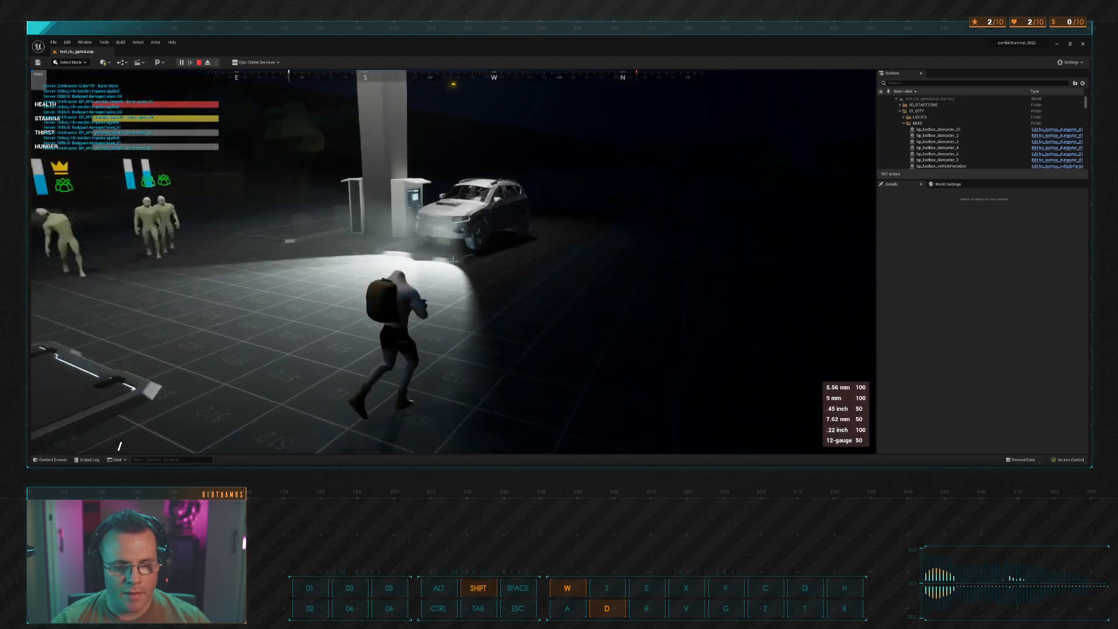
{"action": "key", "text": "d"}
{"action": "key", "text": "e"}
Step: Drive the SUV away from the charging station and speed across the dark open ground
{"action": "key", "text": "w"}
{"action": "key", "text": "a"}
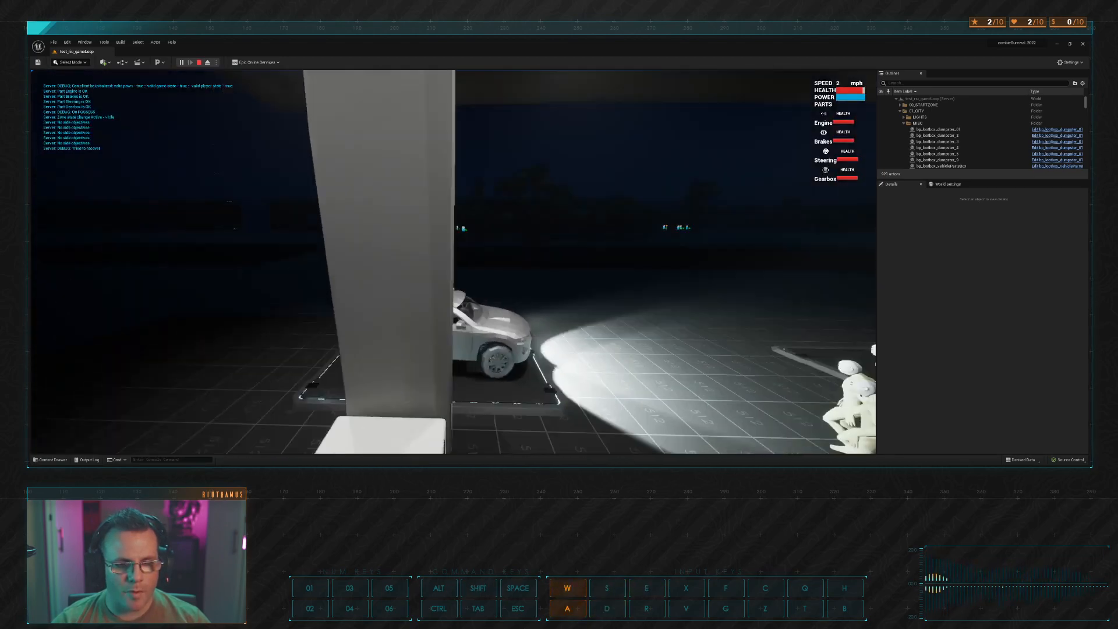
{"action": "key", "text": "d"}
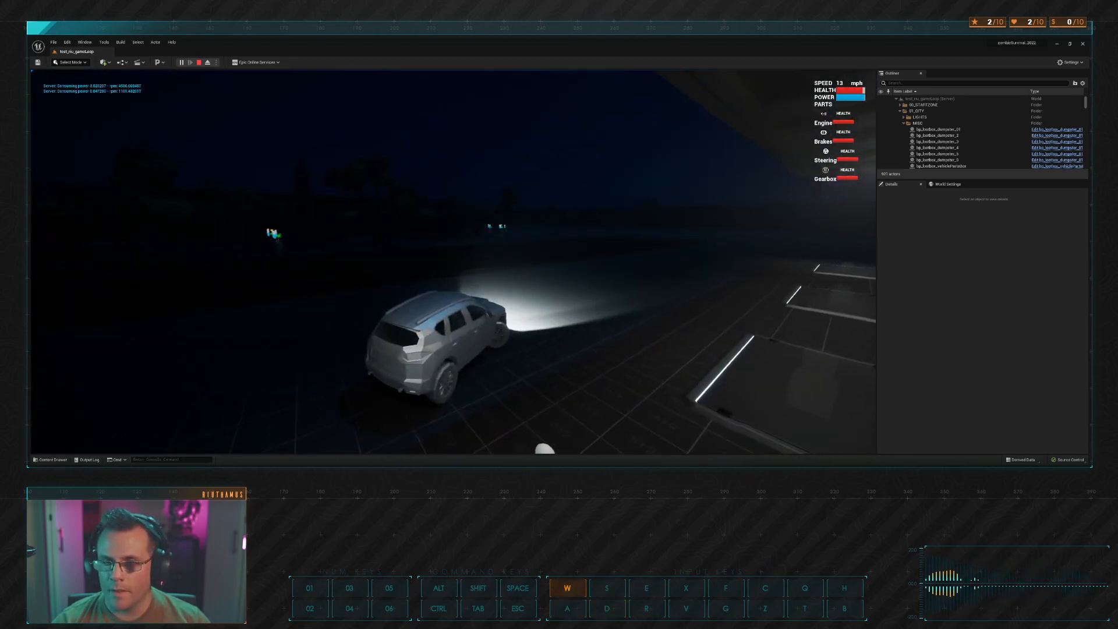
{"action": "key", "text": "d"}
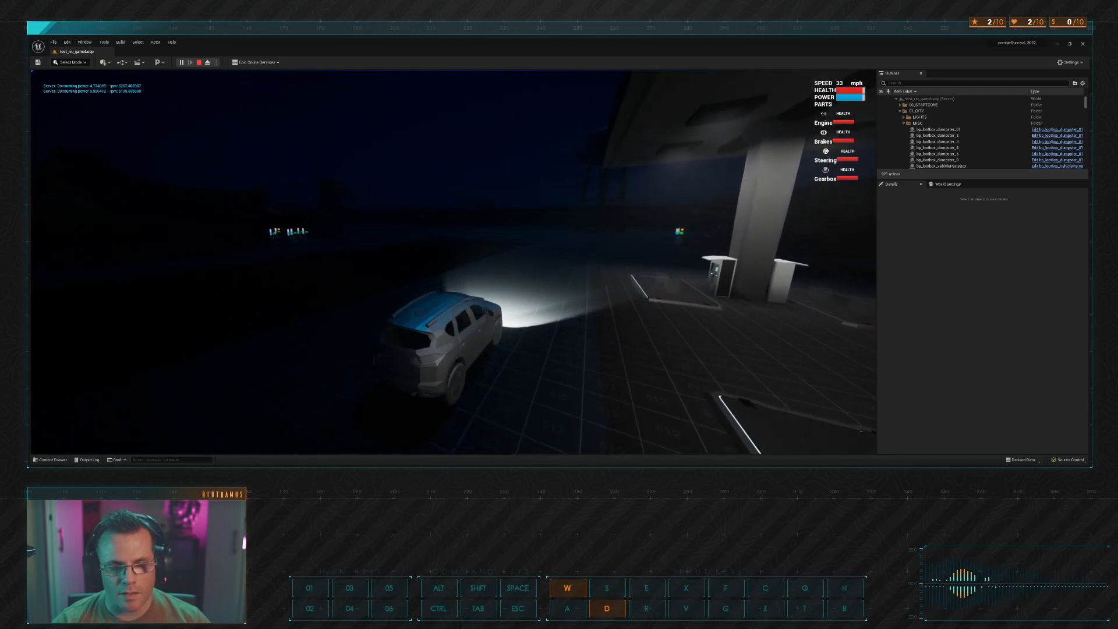
{"action": "key", "text": "a"}
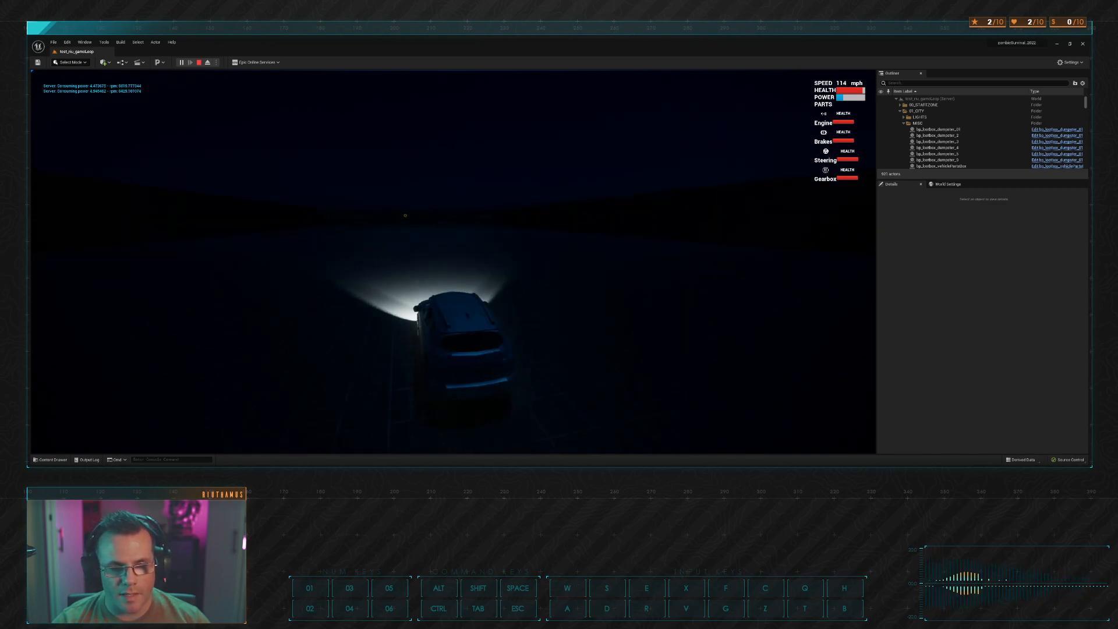
Step: Brake the SUV and steer it up to the green structure beside the yellow gear marker
{"action": "key", "text": "s"}
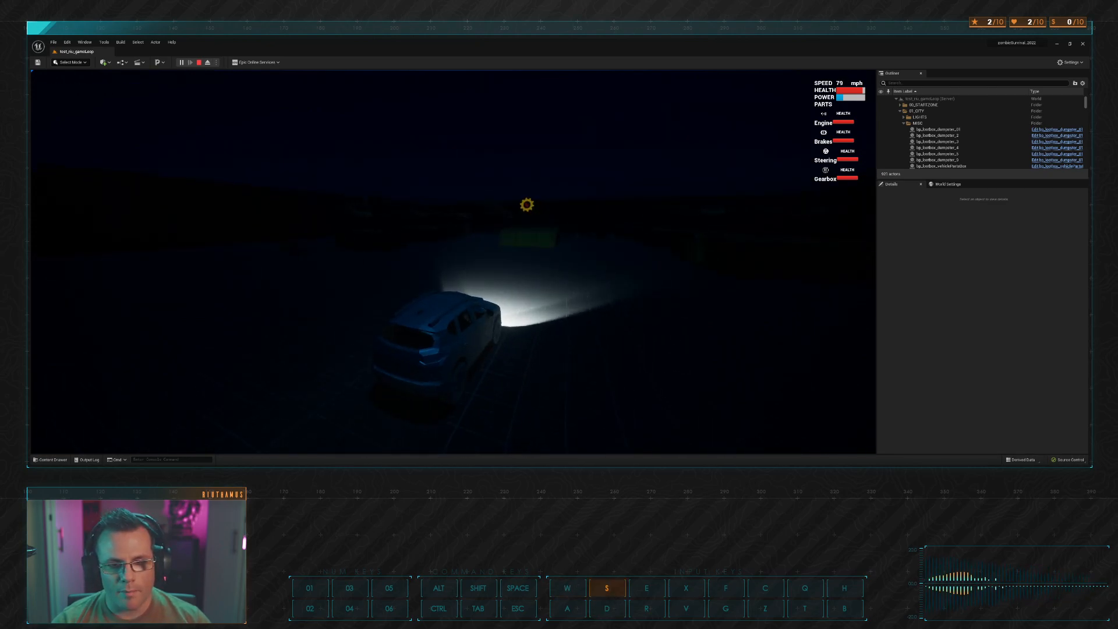
{"action": "key", "text": "w"}
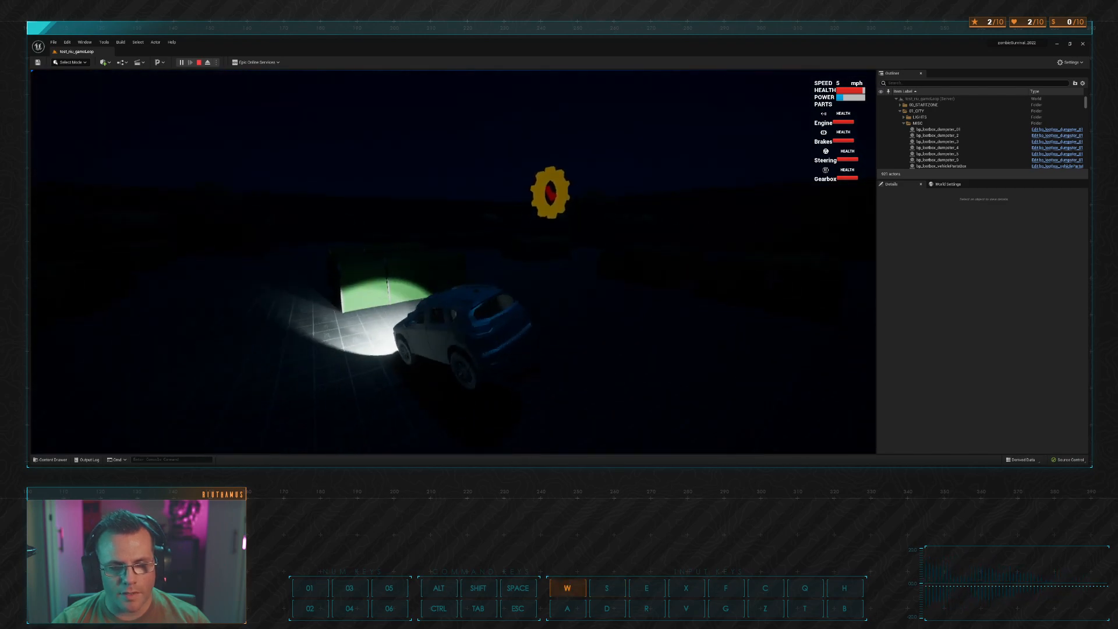
{"action": "key", "text": "a"}
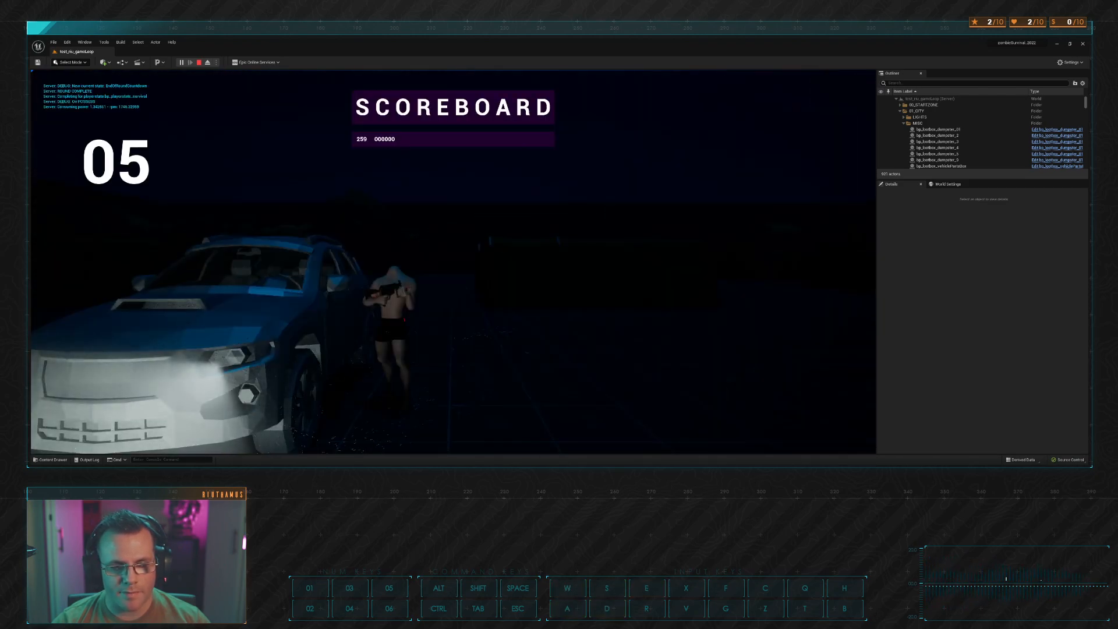
Step: Run around the SUV during the end-of-round countdown and stop the play session
{"action": "key", "text": "shift"}
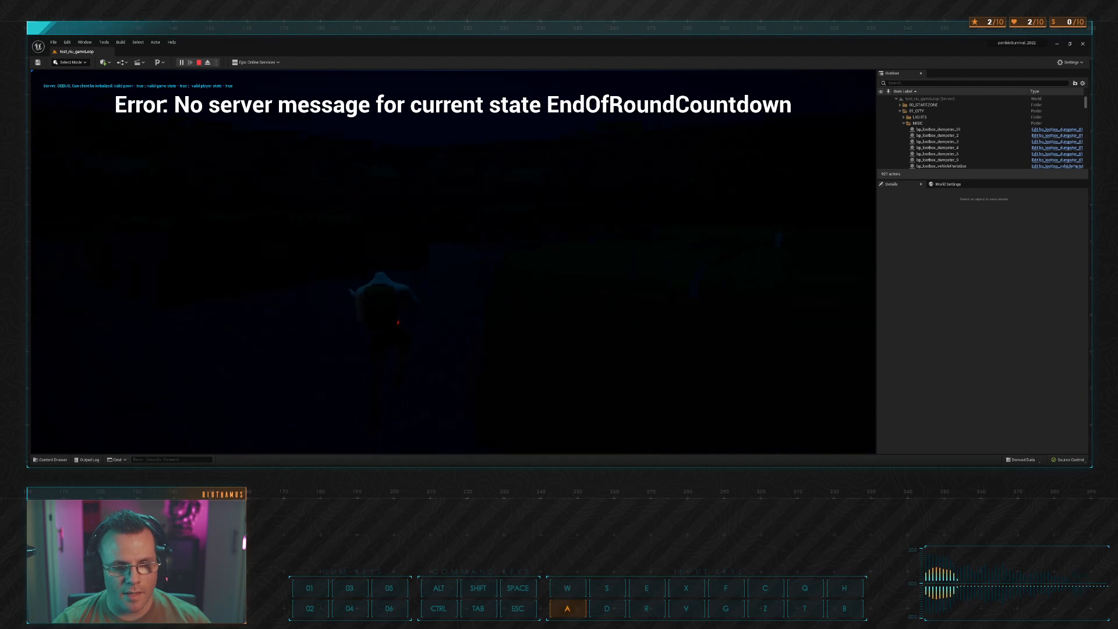
{"action": "key", "text": "Tab"}
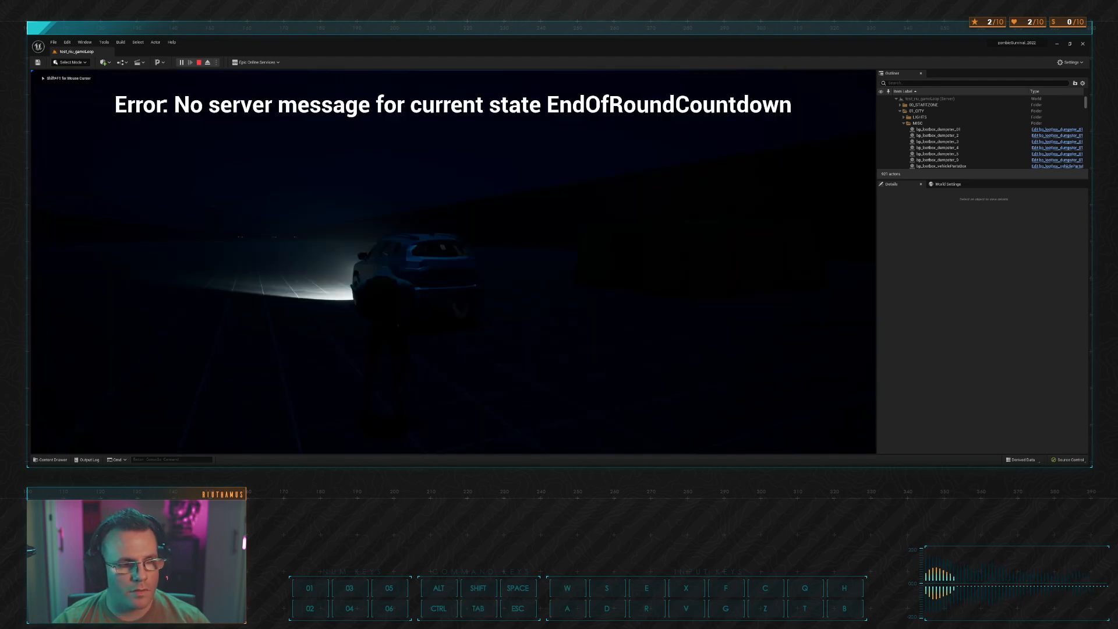
{"action": "key", "text": "w"}
{"action": "key", "text": "a"}
{"action": "key", "text": "Escape"}
{"action": "key", "text": "alt+Tab"}
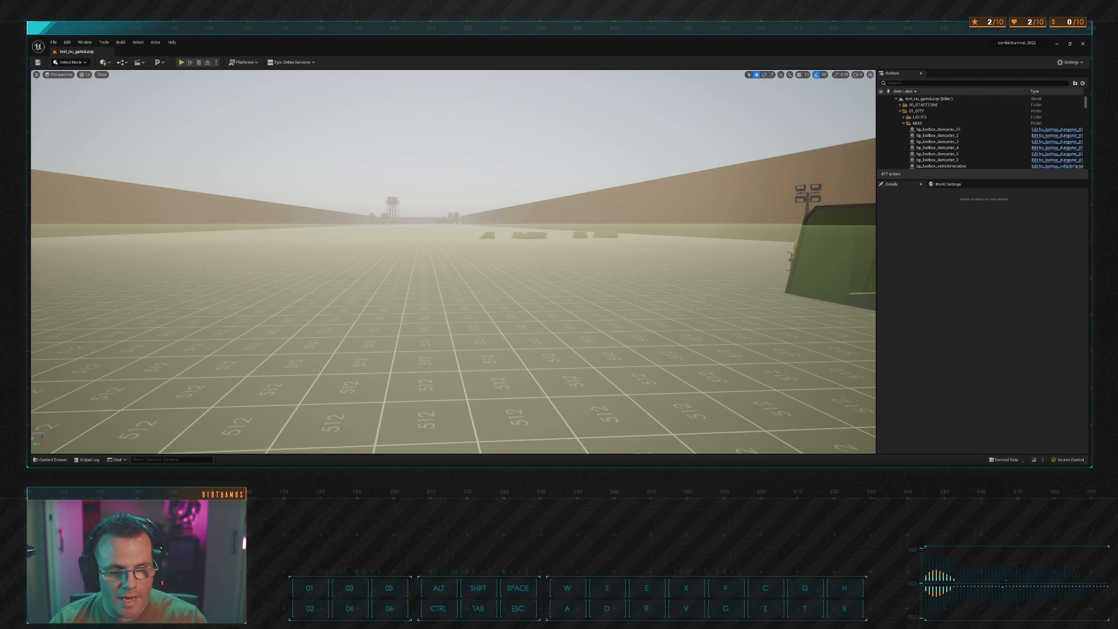
{"action": "key", "text": "alt+Tab"}
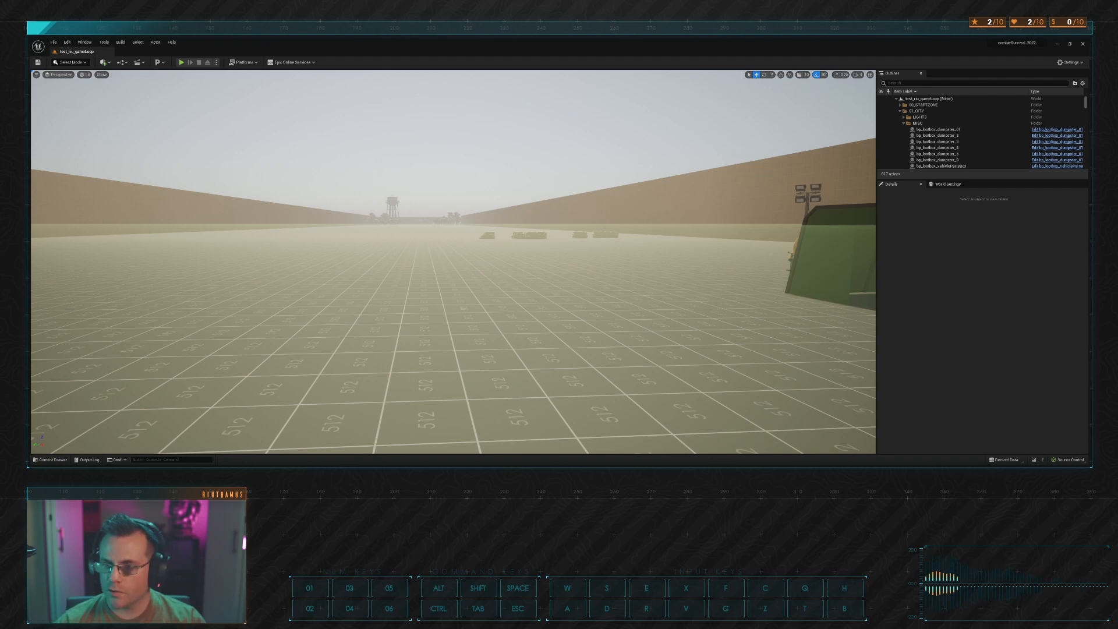
{"action": "key", "text": "alt+Tab"}
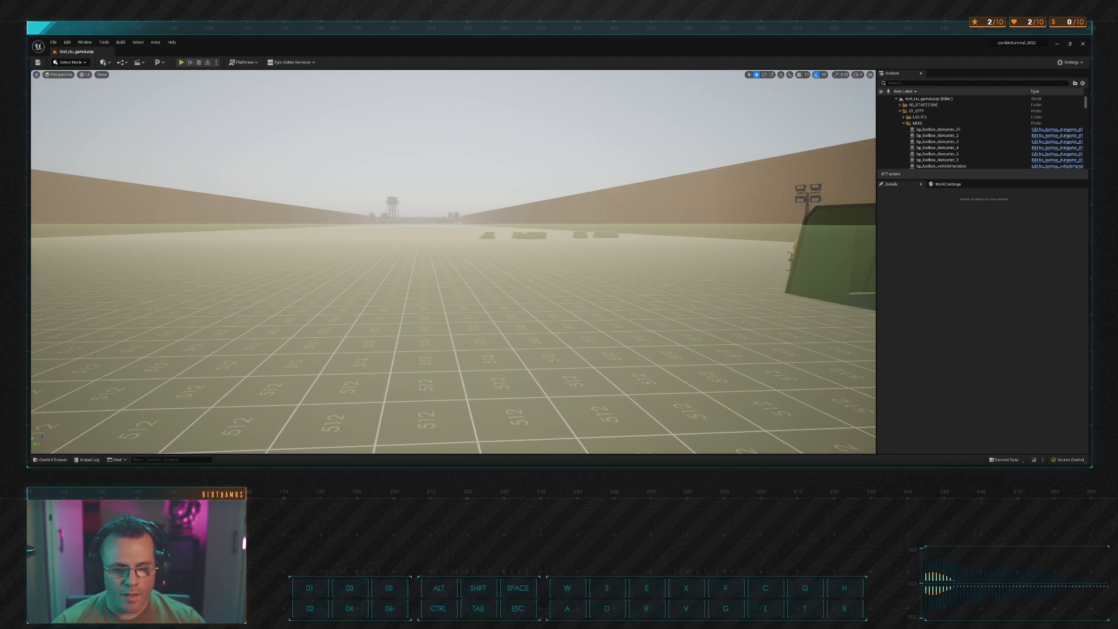
{"action": "key", "text": "alt+Tab"}
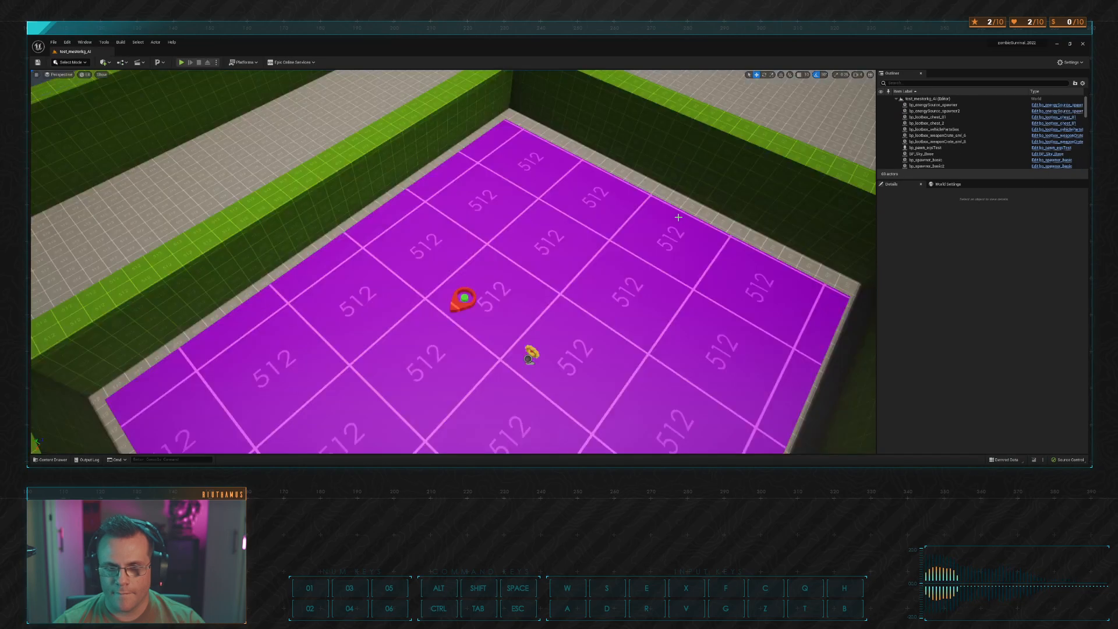
Step: Start a play session and circle along the green wall top above the group of zombies in the arena
{"action": "left_click", "coordinate": [181, 63]}
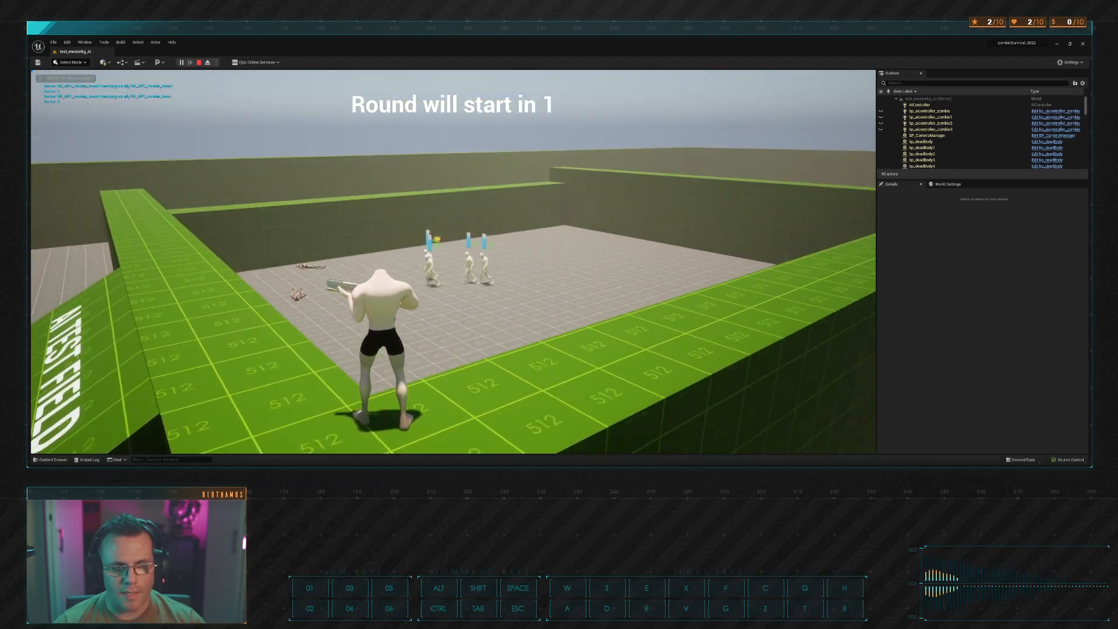
{"action": "key", "text": "w"}
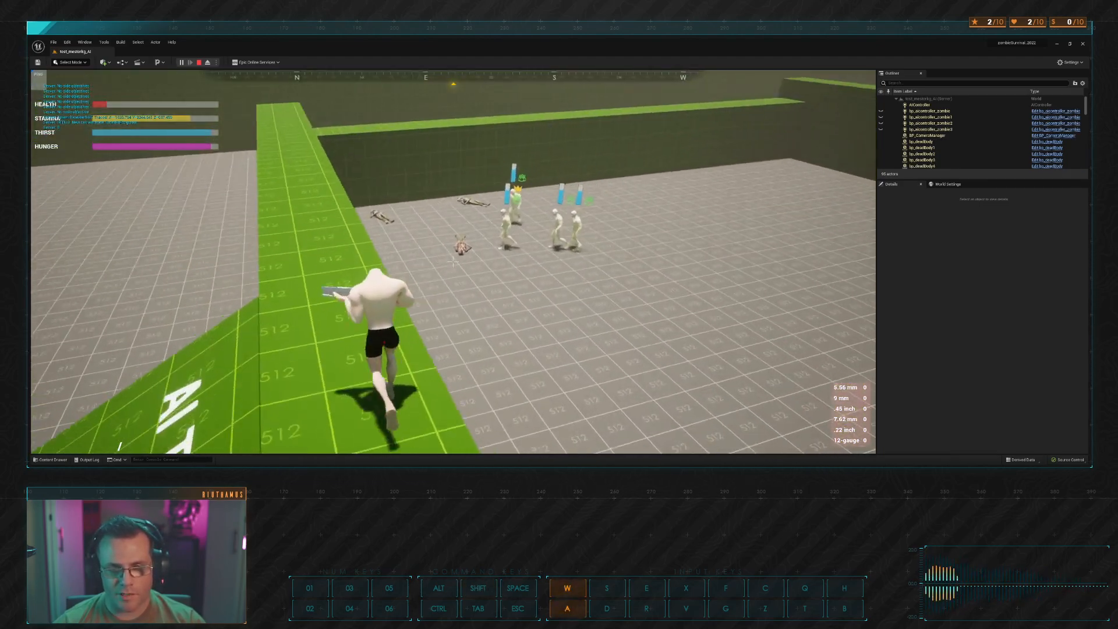
{"action": "key", "text": "a"}
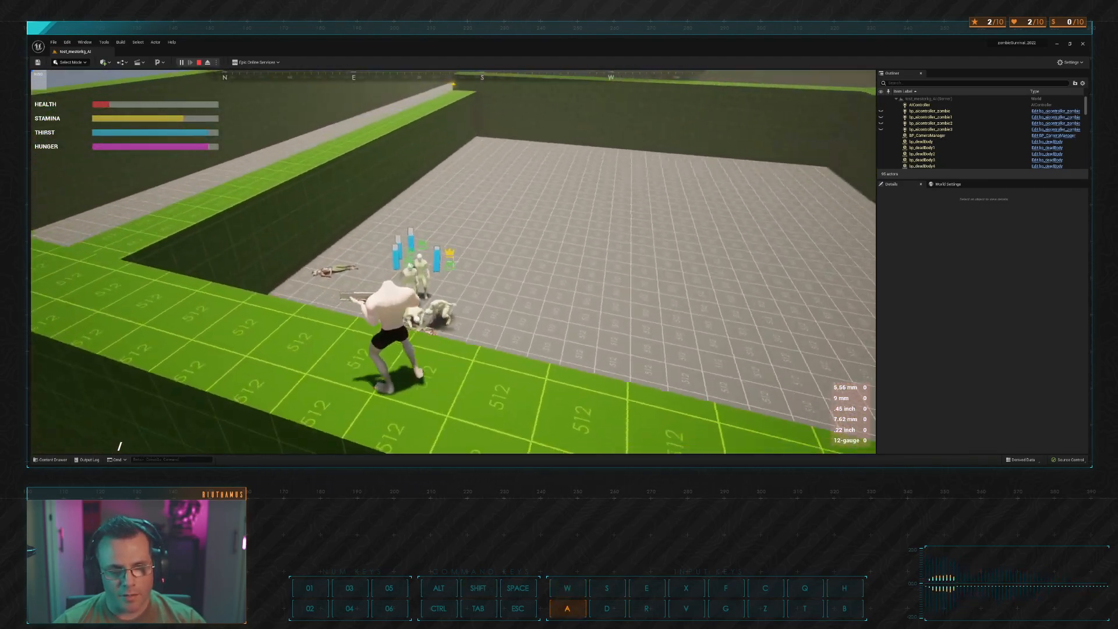
{"action": "key", "text": "a"}
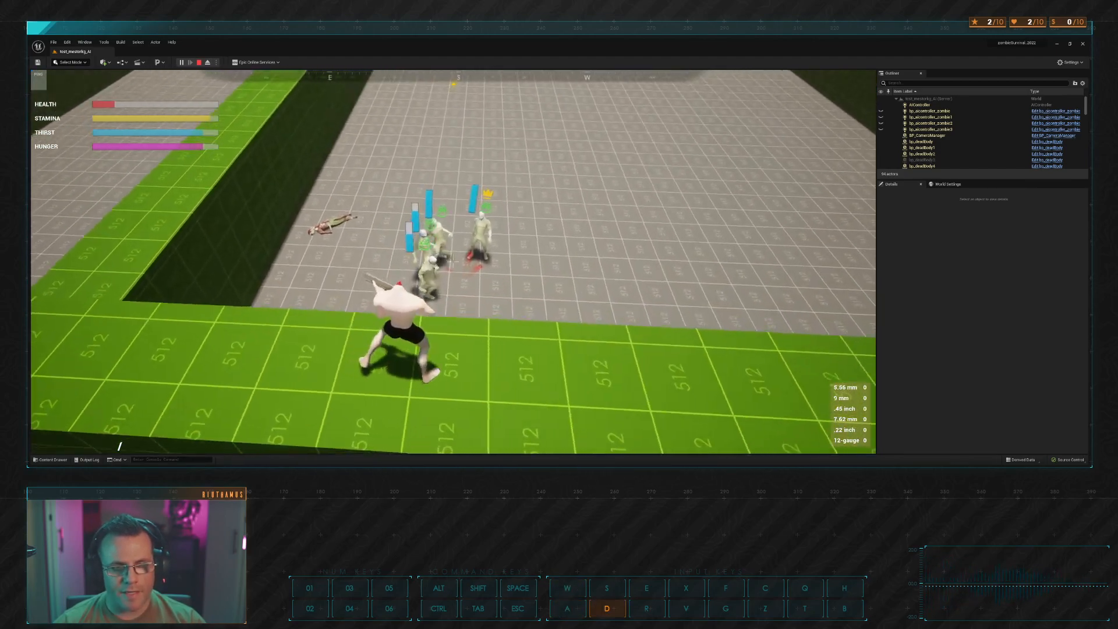
{"action": "key", "text": "d"}
{"action": "key", "text": "s"}
{"action": "key", "text": "a"}
{"action": "key", "text": "s"}
{"action": "key", "text": "d"}
{"action": "key", "text": "d"}
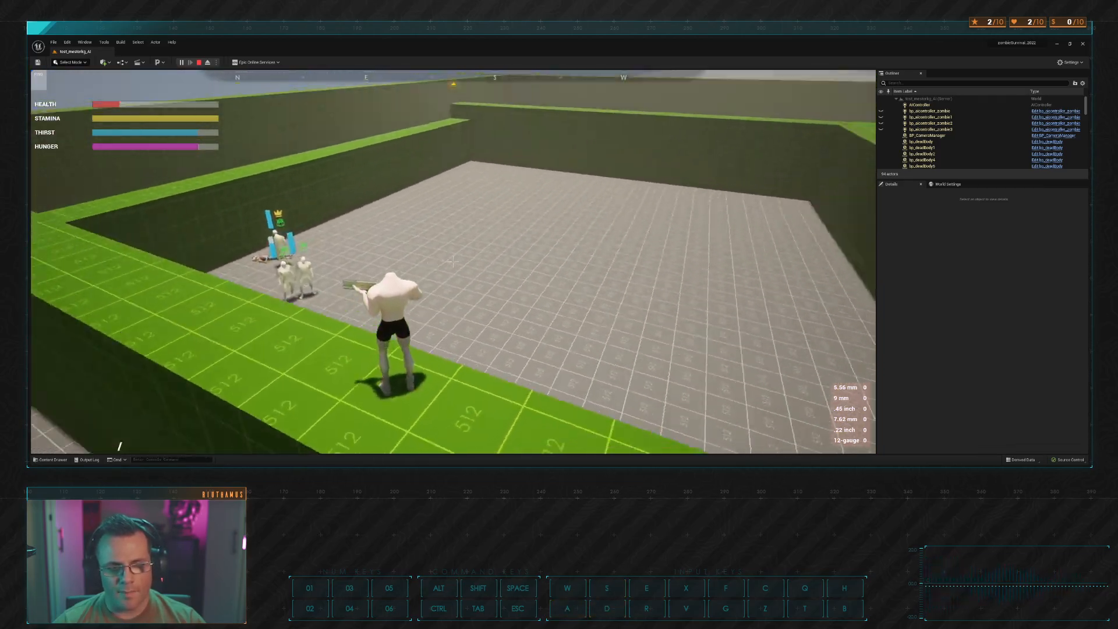
Step: Sprint along the wall top and get up onto the bright green ledge above the Alert and Attack test field
{"action": "key", "text": "d"}
{"action": "key", "text": "w"}
{"action": "key", "text": "shift"}
{"action": "key", "text": "d"}
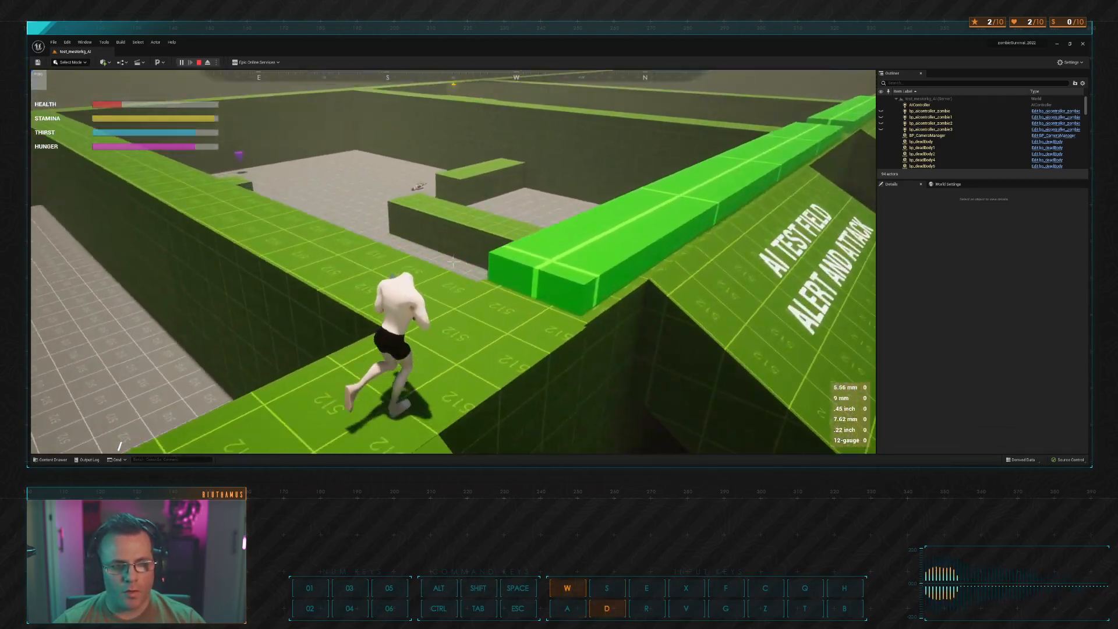
{"action": "key", "text": "w"}
{"action": "key", "text": "a"}
{"action": "key", "text": "d"}
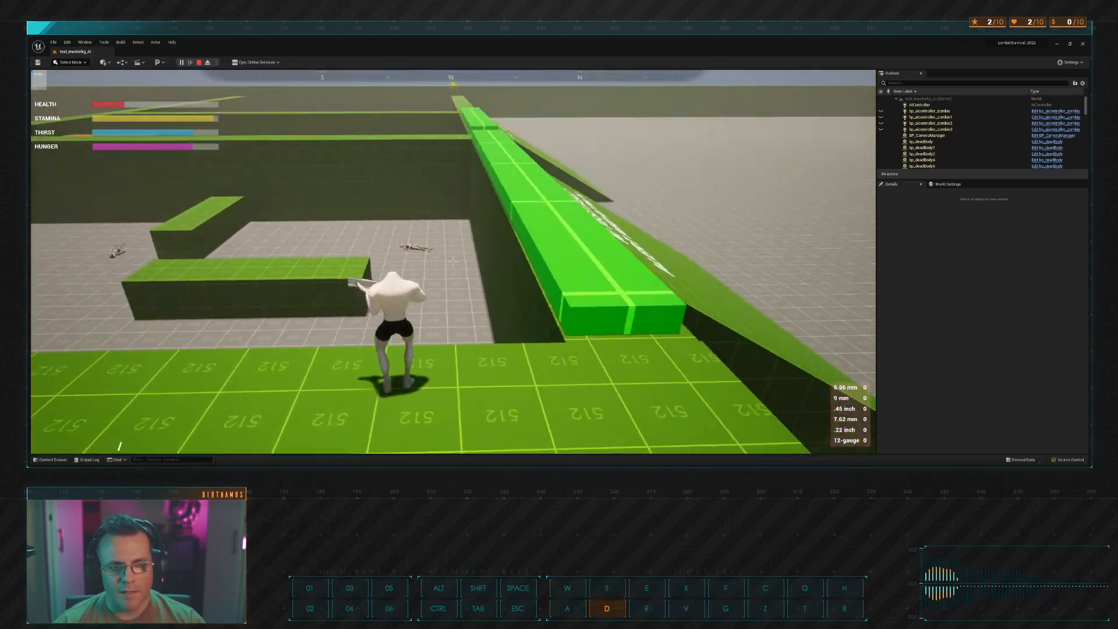
{"action": "key", "text": "d"}
{"action": "key", "text": "w"}
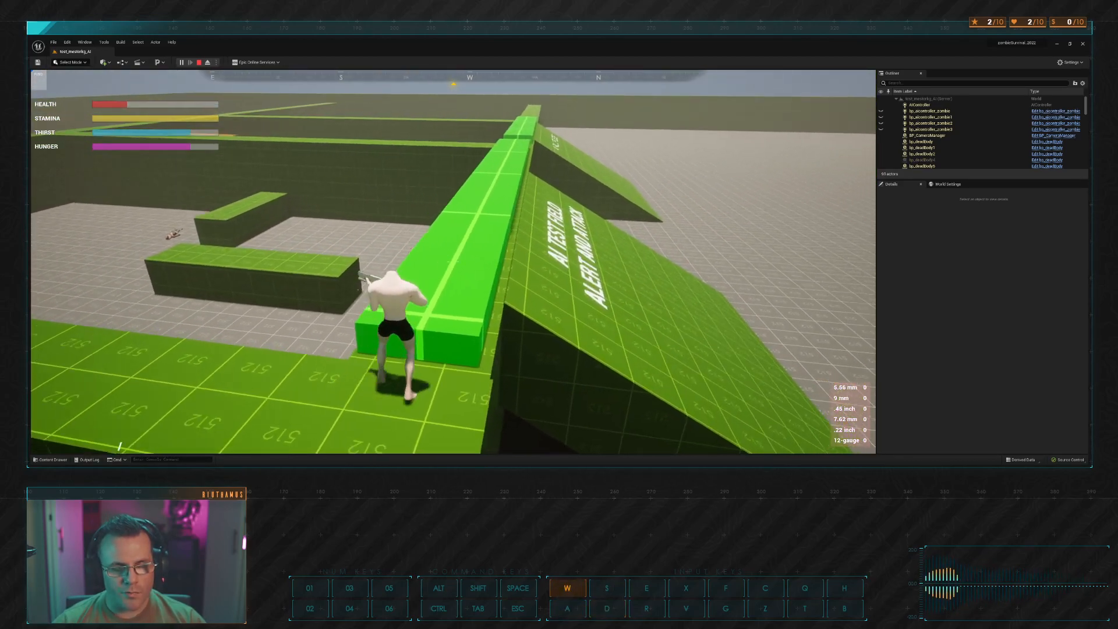
{"action": "key", "text": "d"}
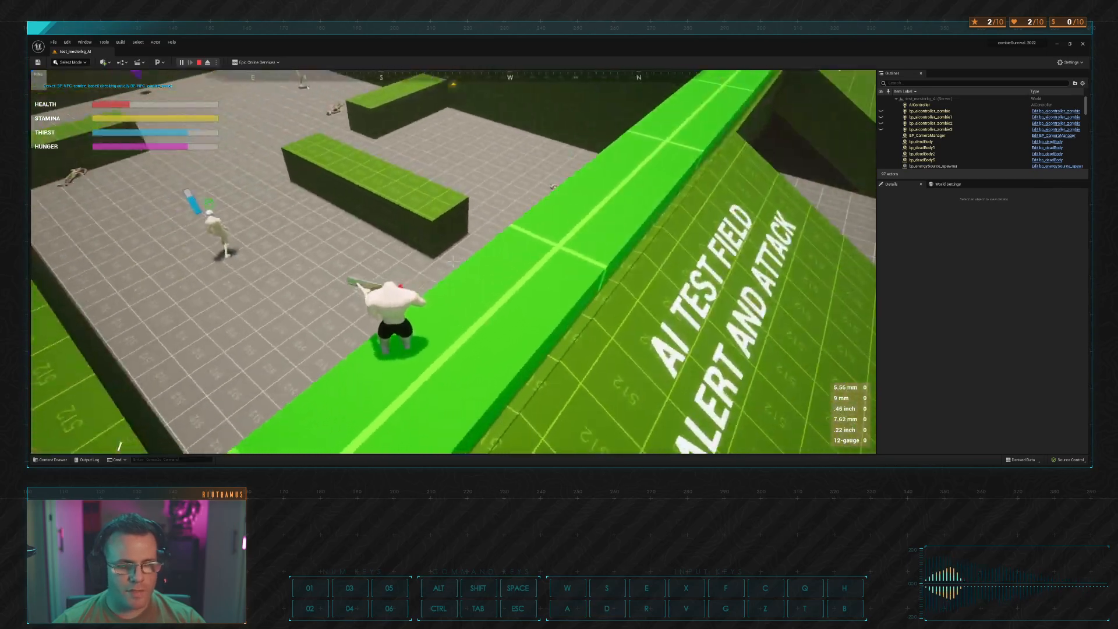
Step: Position the character on the bright green ledge and shoot at the zombies in the Alert and Attack arena
{"action": "key", "text": "s"}
{"action": "key", "text": "w"}
{"action": "key", "text": "d"}
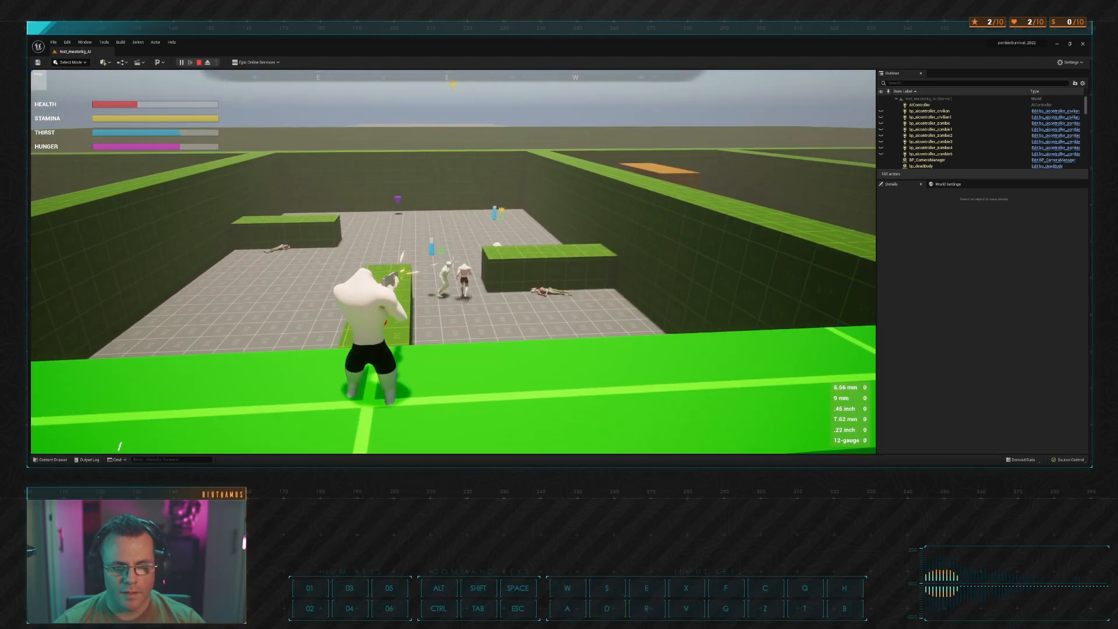
{"action": "left_click", "coordinate": [453, 264]}
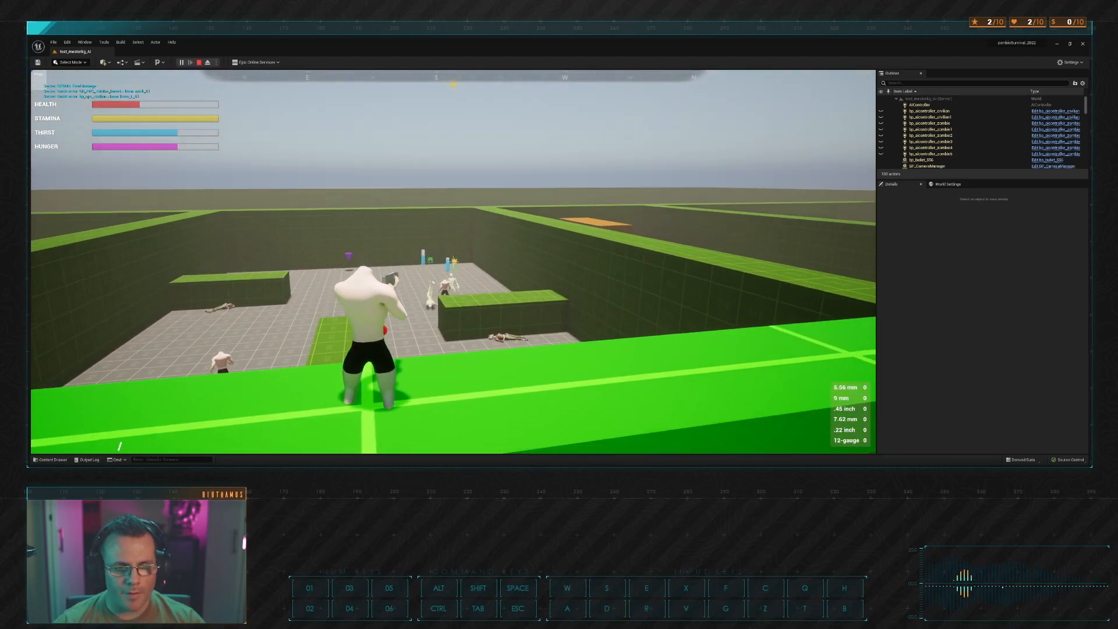
{"action": "left_click", "coordinate": [453, 262]}
{"action": "left_click", "coordinate": [453, 263]}
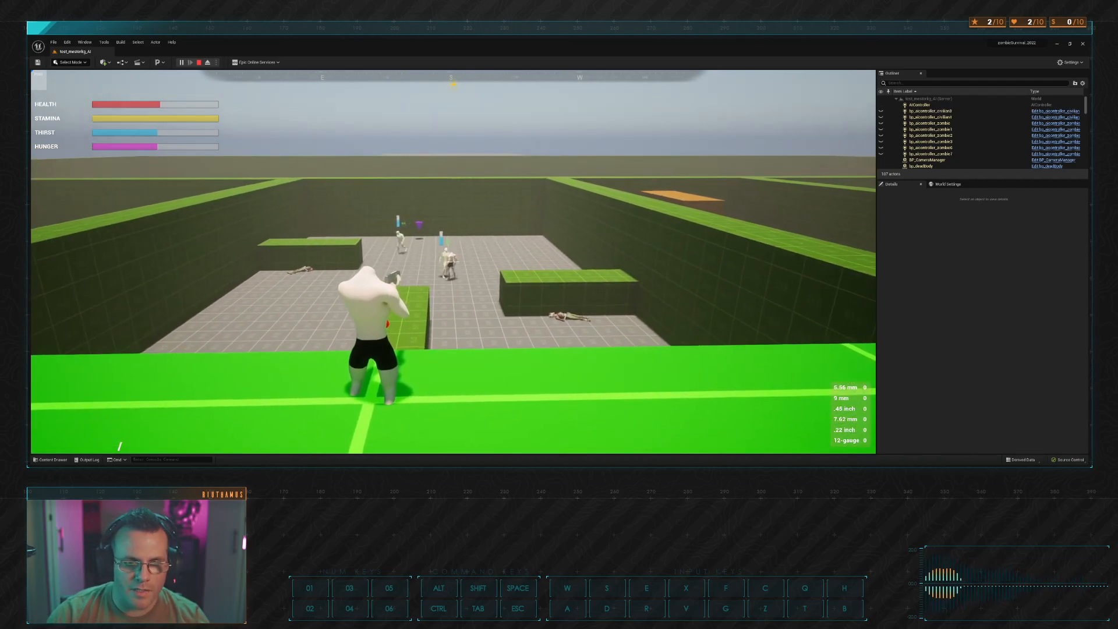
{"action": "left_click", "coordinate": [453, 261]}
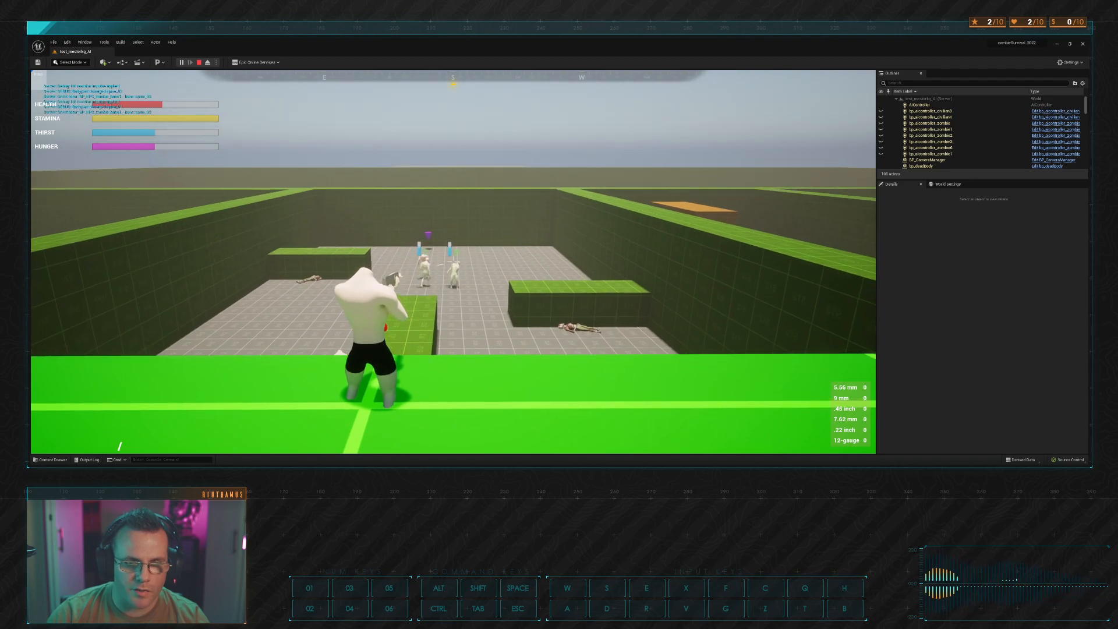
{"action": "left_click", "coordinate": [453, 261]}
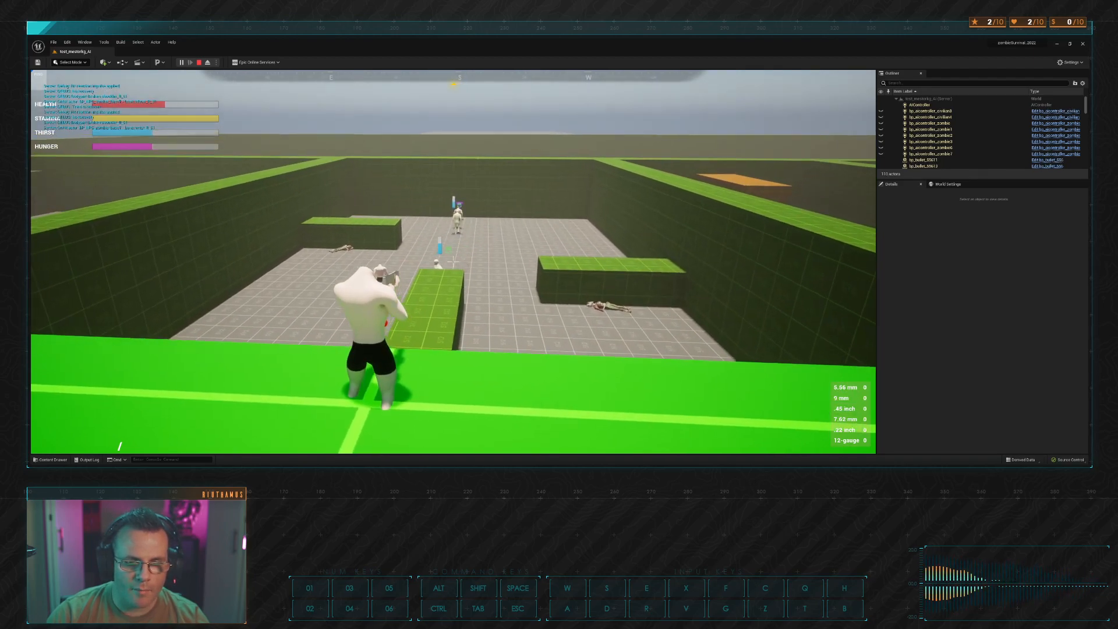
{"action": "left_click", "coordinate": [453, 261]}
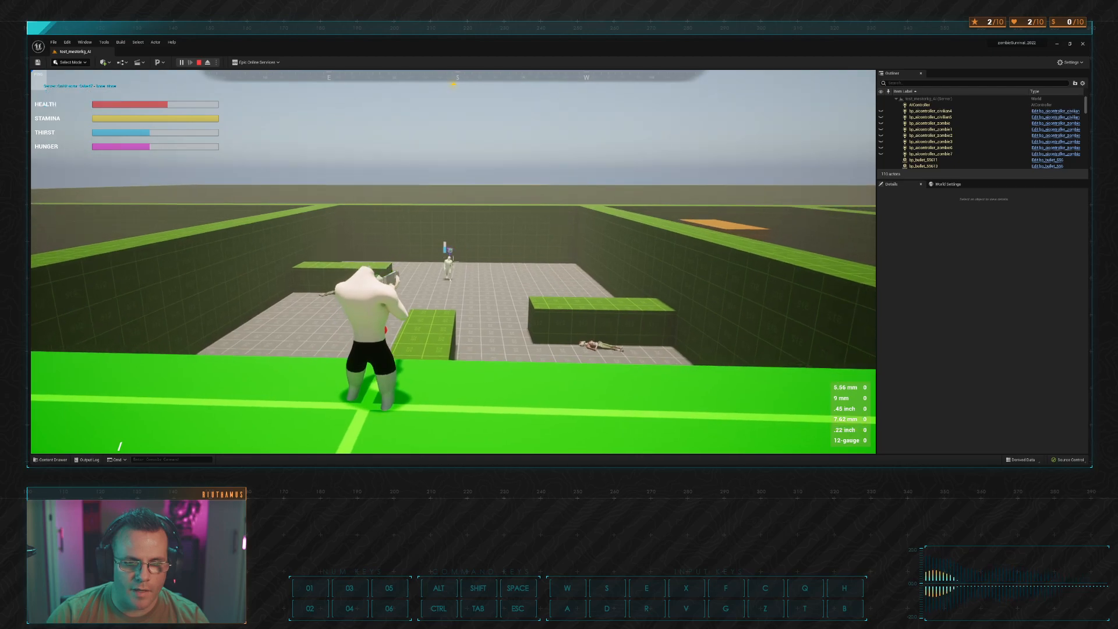
{"action": "left_click", "coordinate": [453, 261]}
Step: Sprint off the ledge and along the dividing wall beside the arena, and stop the play session
{"action": "key", "text": "d"}
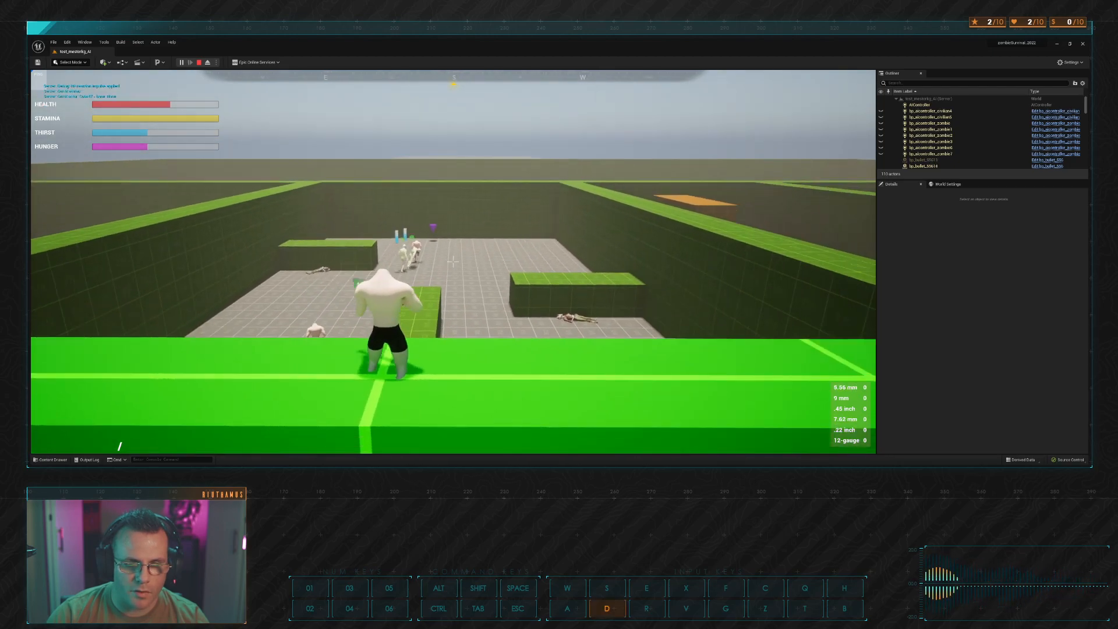
{"action": "key", "text": "w"}
{"action": "key", "text": "shift"}
{"action": "key", "text": "d"}
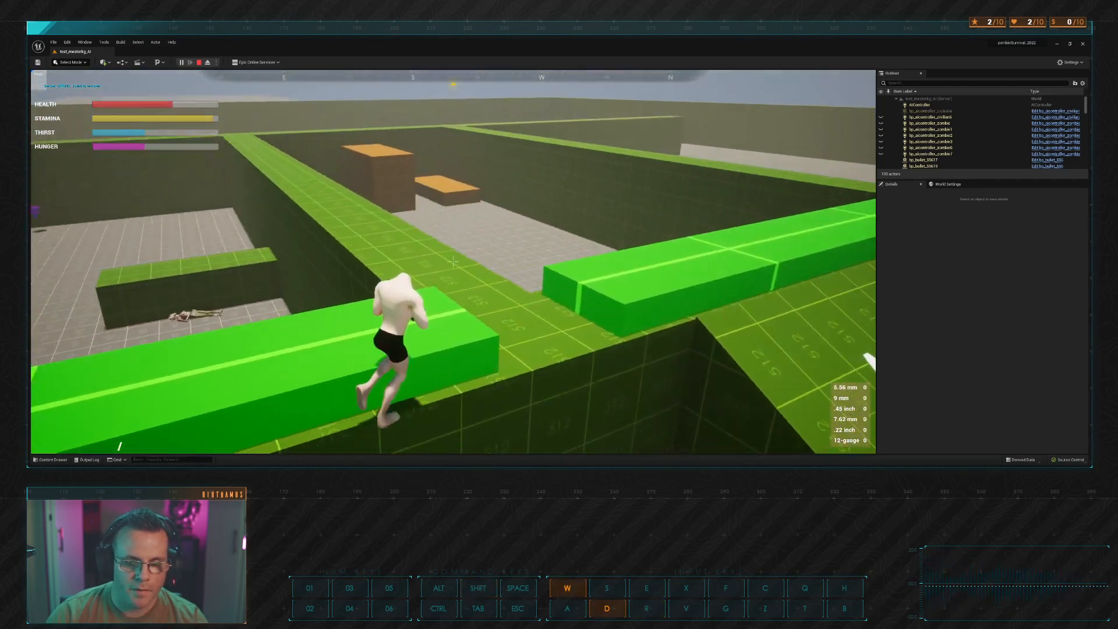
{"action": "key", "text": "d"}
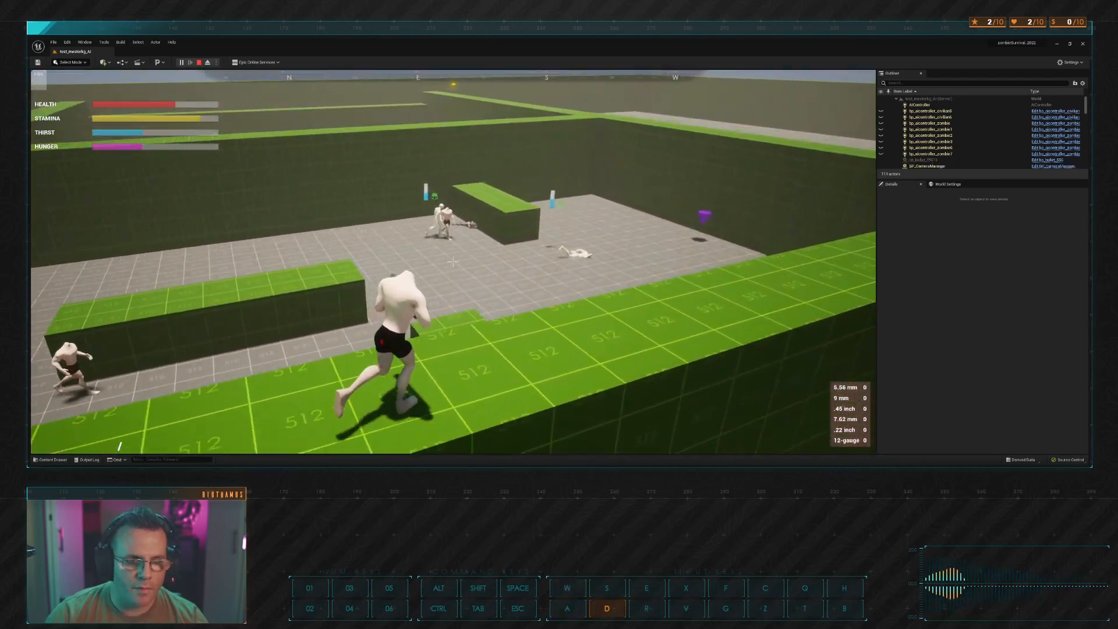
{"action": "key", "text": "Escape"}
{"action": "key", "text": "alt"}
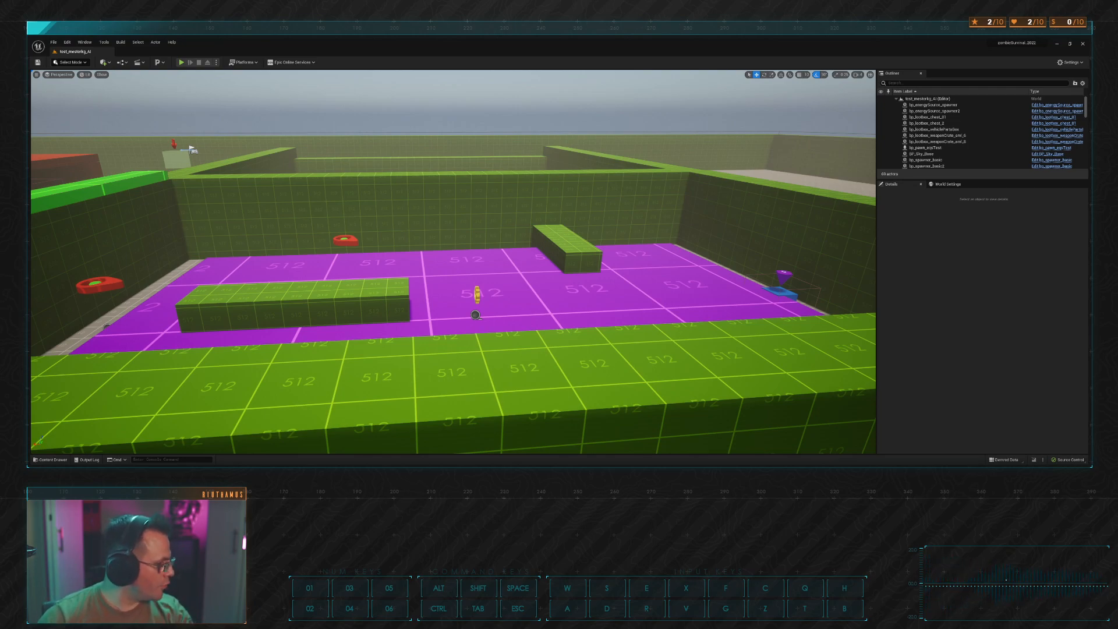
{"action": "key", "text": "r"}
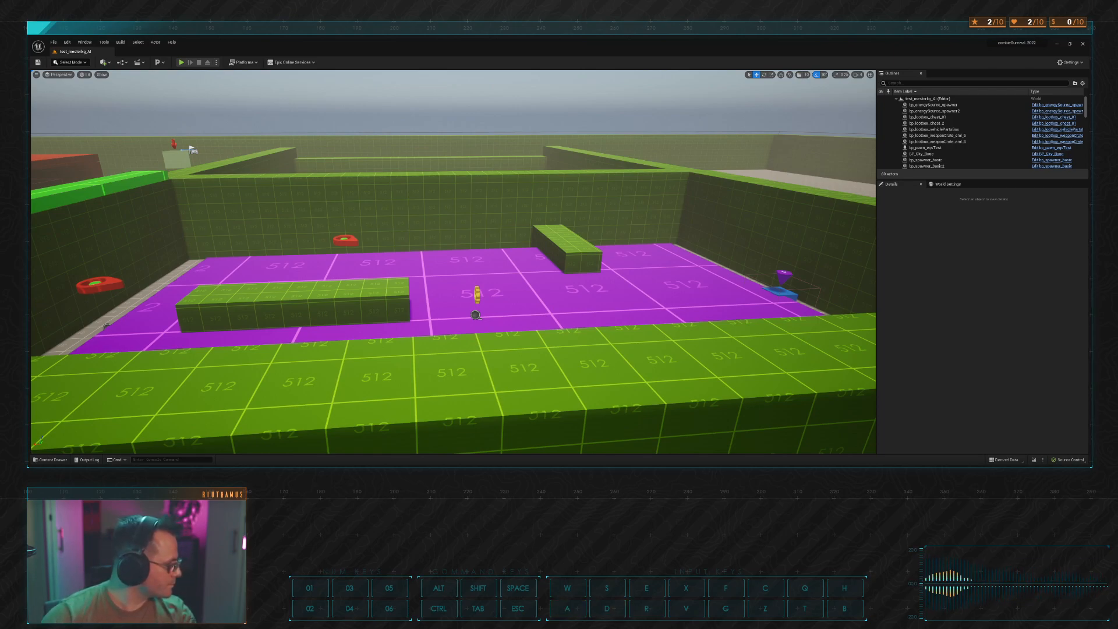
{"action": "key", "text": "ctrl+c"}
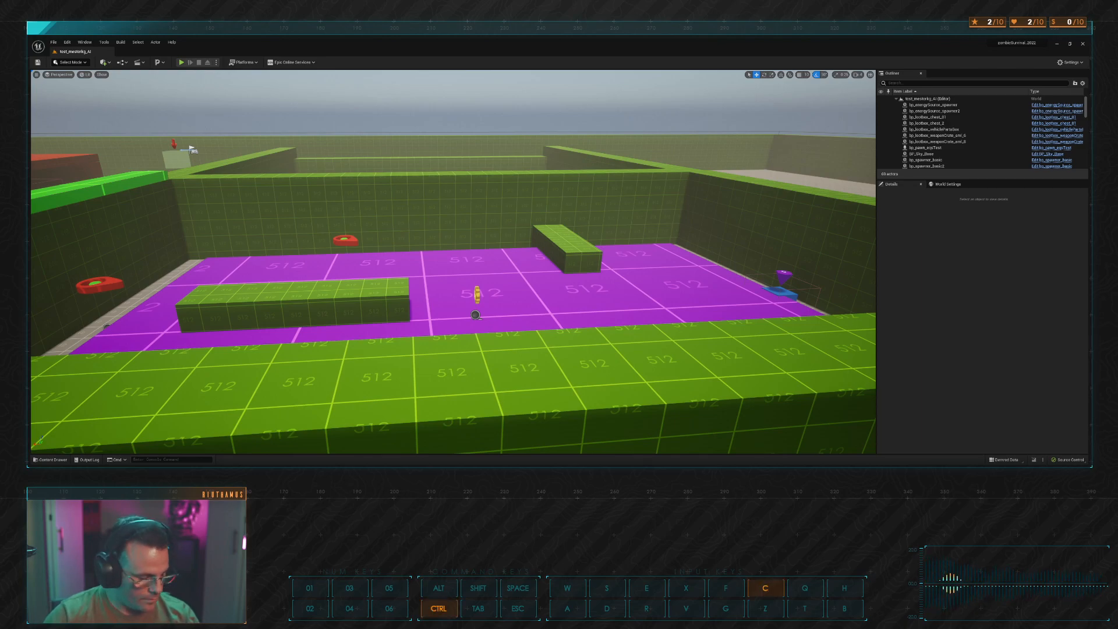
{"action": "key", "text": "ctrl"}
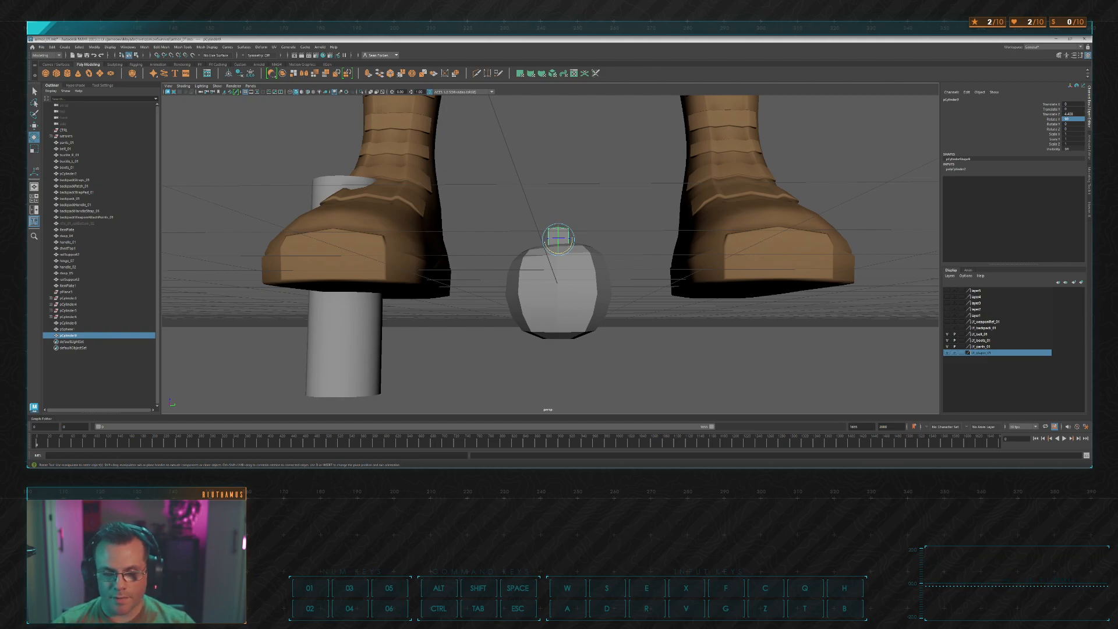
Step: Scale the bottom vertices of the small cylinder above the apple inward in the side view and lower them into the dip
{"action": "left_click_drag", "start_coordinate": [628, 224], "coordinate": [634, 234], "text": "alt"}
{"action": "scroll", "coordinate": [634, 234], "scroll_direction": "up", "scroll_amount": 4}
{"action": "scroll", "coordinate": [635, 235], "scroll_direction": "up", "scroll_amount": 4}
{"action": "mouse_move", "coordinate": [696, 199]}
{"action": "left_mouse_down", "text": "alt"}
{"action": "mouse_move", "coordinate": [693, 219]}
{"action": "mouse_move", "coordinate": [687, 191]}
{"action": "left_mouse_up", "text": "alt"}
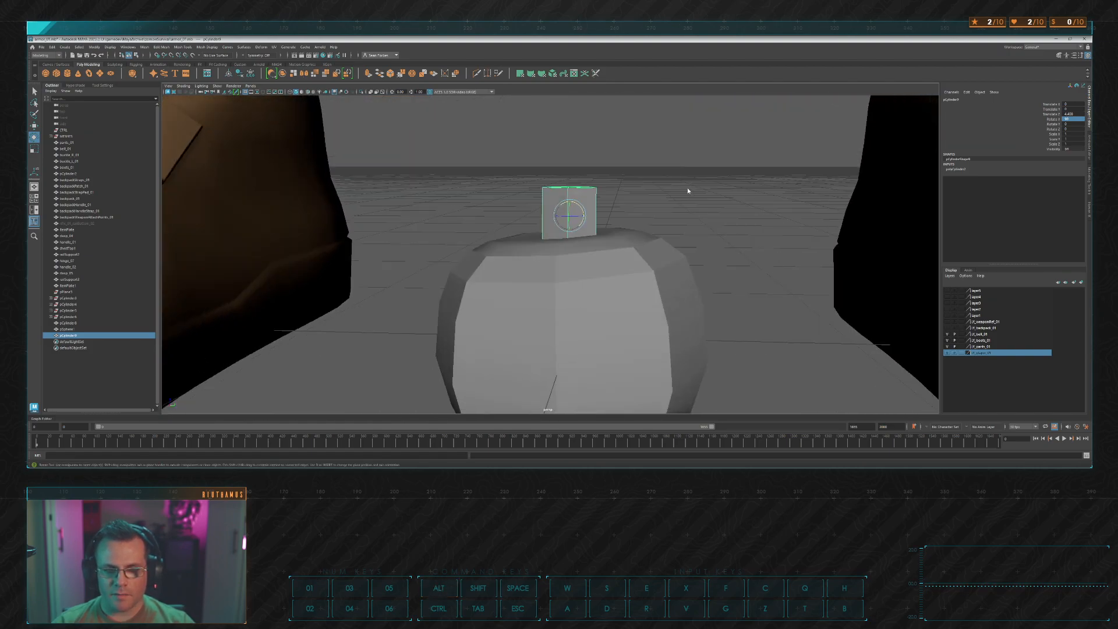
{"action": "left_click", "coordinate": [654, 189]}
{"action": "key", "text": "space"}
{"action": "key", "text": "space"}
{"action": "key", "text": "space"}
{"action": "key", "text": "space"}
{"action": "scroll", "coordinate": [603, 233], "scroll_direction": "up", "scroll_amount": 3}
{"action": "key", "text": "w"}
{"action": "key", "text": "r"}
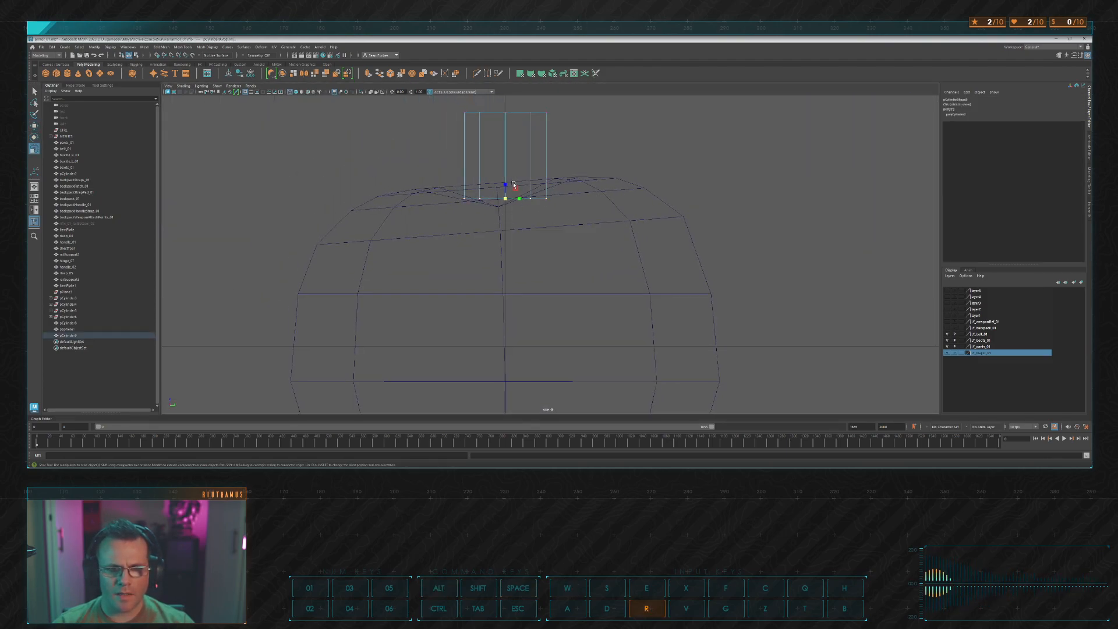
{"action": "mouse_move", "coordinate": [505, 198]}
{"action": "left_mouse_down"}
{"action": "mouse_move", "coordinate": [466, 202]}
{"action": "mouse_move", "coordinate": [505, 199]}
{"action": "mouse_move", "coordinate": [520, 214]}
{"action": "left_mouse_up"}
{"action": "key", "text": "w"}
{"action": "key", "text": "ctrl+z"}
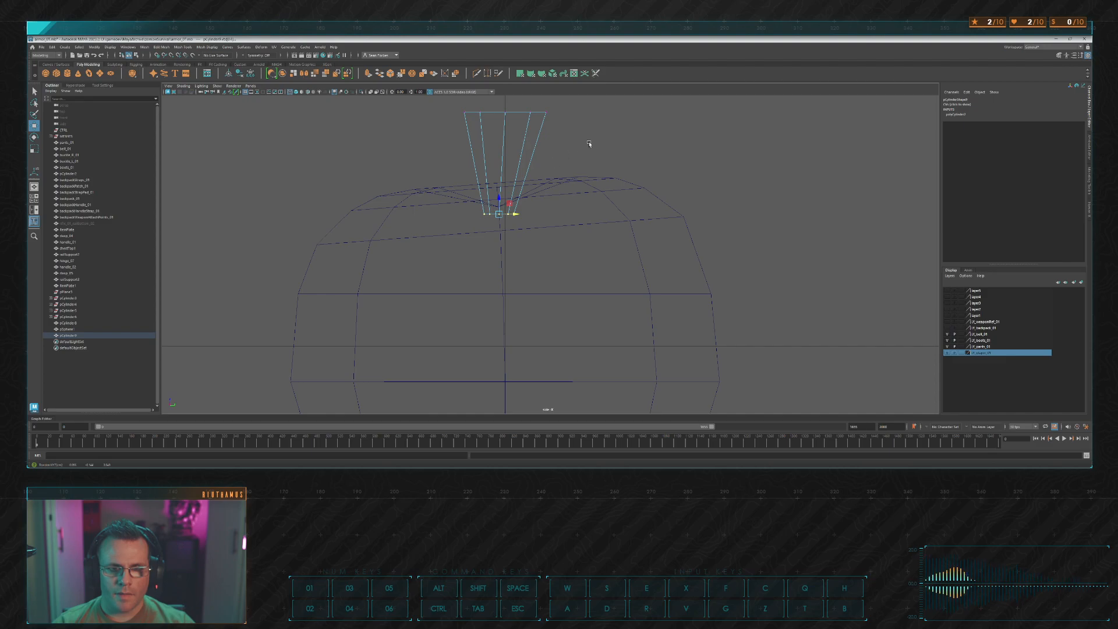
Step: Slim the stem cylinder by scaling its vertices inward in the side view, keeping the top wider than the base
{"action": "key", "text": "space"}
{"action": "key", "text": "space"}
{"action": "left_click_drag", "start_coordinate": [685, 173], "coordinate": [628, 186], "text": "alt"}
{"action": "key", "text": "space"}
{"action": "key", "text": "space"}
{"action": "left_click_drag", "start_coordinate": [424, 188], "coordinate": [478, 204]}
{"action": "key", "text": "r"}
{"action": "left_click_drag", "start_coordinate": [467, 288], "coordinate": [486, 305]}
{"action": "left_click_drag", "start_coordinate": [442, 167], "coordinate": [485, 202]}
Step: Insert three horizontal edge loops along the height of the apple stem with Multi-Cut
{"action": "scroll", "coordinate": [545, 204], "scroll_direction": "up", "scroll_amount": 3}
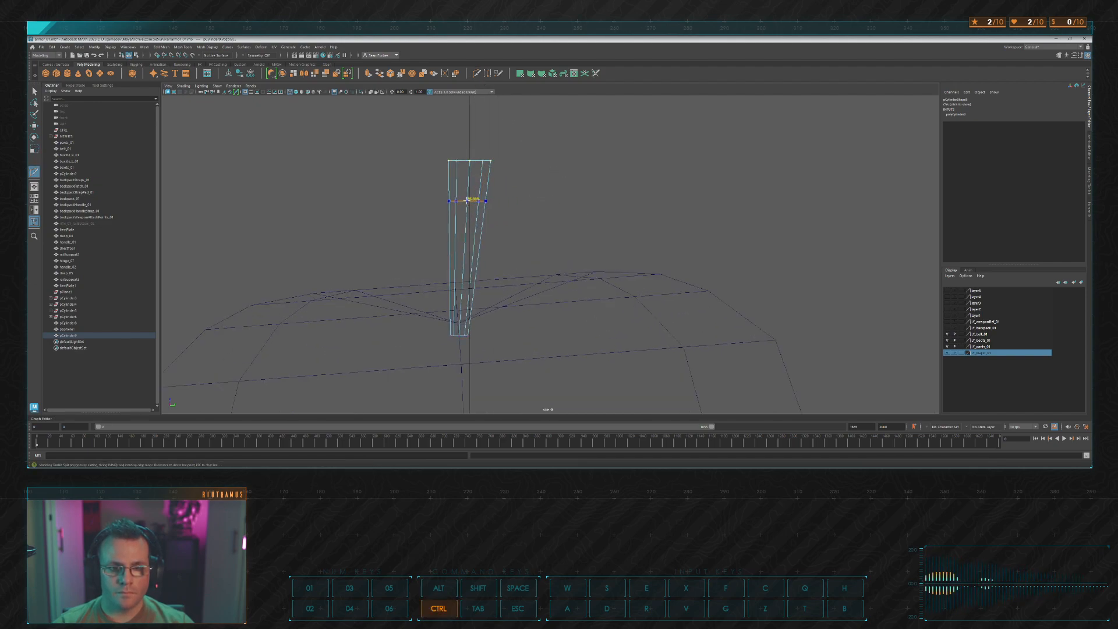
{"action": "left_click", "coordinate": [471, 198], "text": "ctrl"}
{"action": "left_click", "coordinate": [470, 233], "text": "ctrl"}
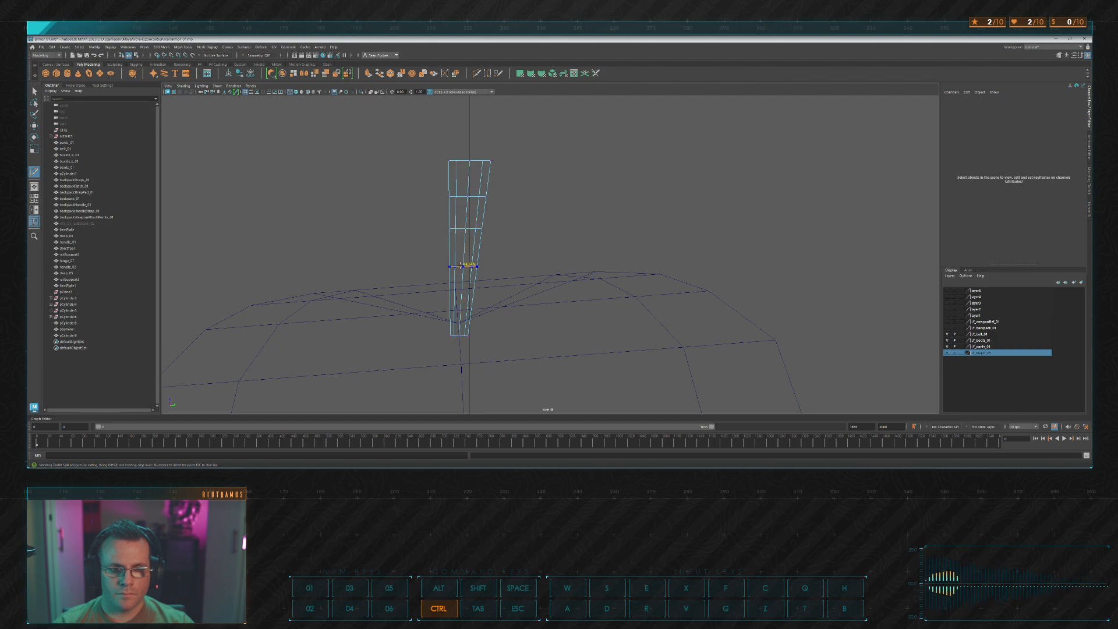
{"action": "left_click", "coordinate": [464, 274], "text": "ctrl"}
Step: Move and rotate the stem's vertex rows in the side view to bend it into a curve leaning to one side
{"action": "key", "text": "w"}
{"action": "left_click_drag", "start_coordinate": [505, 266], "coordinate": [470, 274]}
{"action": "left_click_drag", "start_coordinate": [432, 219], "coordinate": [472, 241]}
{"action": "key", "text": "e"}
{"action": "key", "text": "w"}
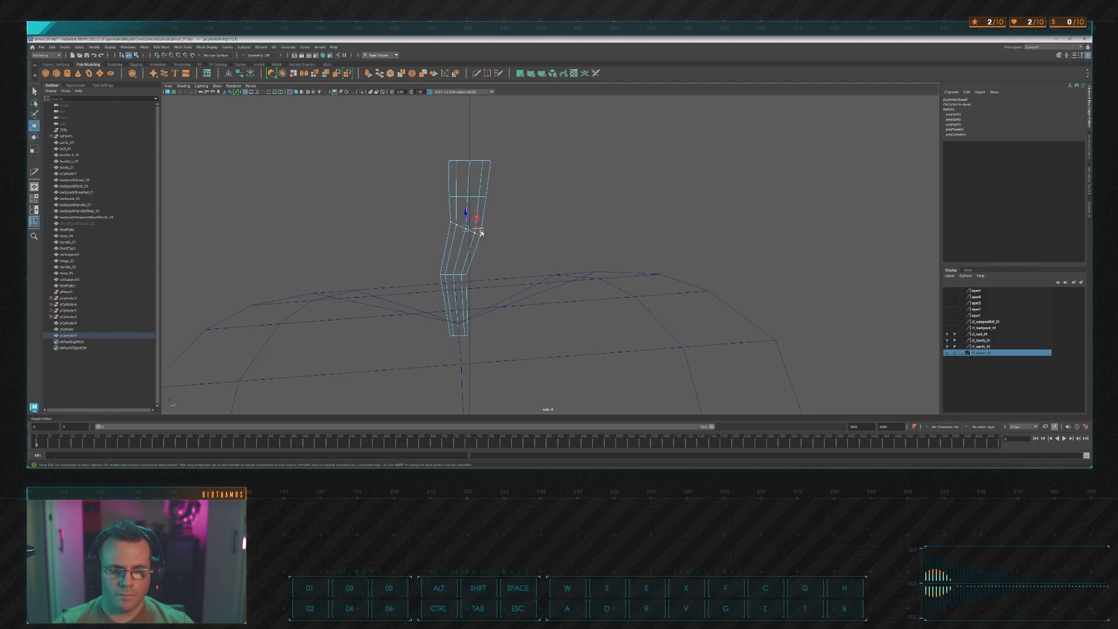
{"action": "left_click_drag", "start_coordinate": [428, 149], "coordinate": [508, 181]}
{"action": "key", "text": "e"}
{"action": "key", "text": "w"}
{"action": "key", "text": "e"}
{"action": "key", "text": "w"}
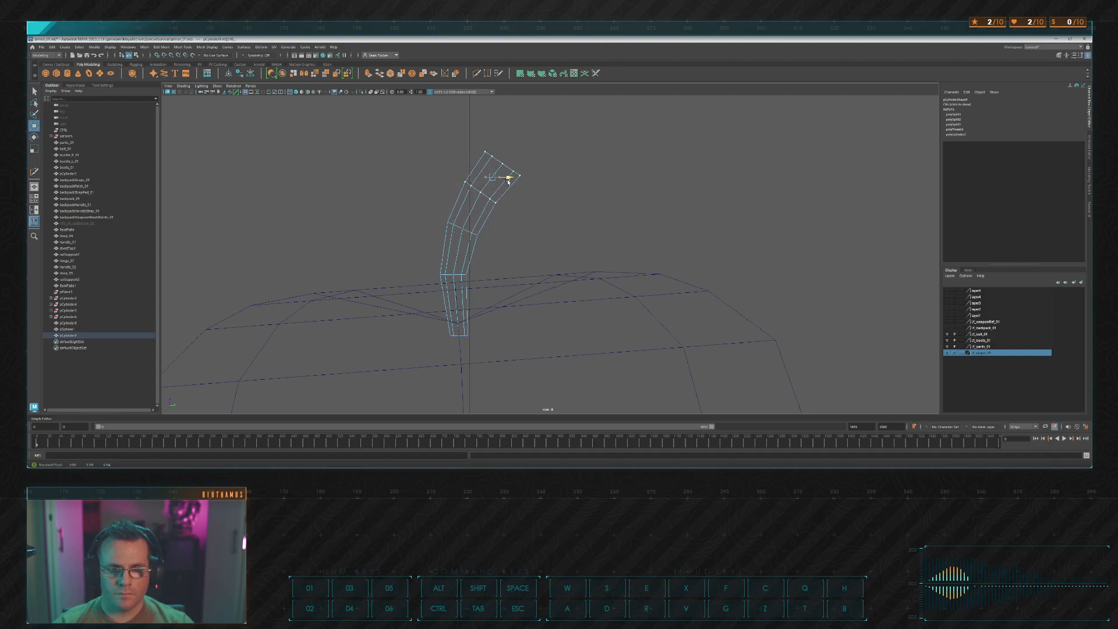
Step: Switch to the front view and tilt the stem's upper vertices sideways with a reduced soft-selection falloff
{"action": "key", "text": "space"}
{"action": "key", "text": "space"}
{"action": "key", "text": "space"}
{"action": "key", "text": "space"}
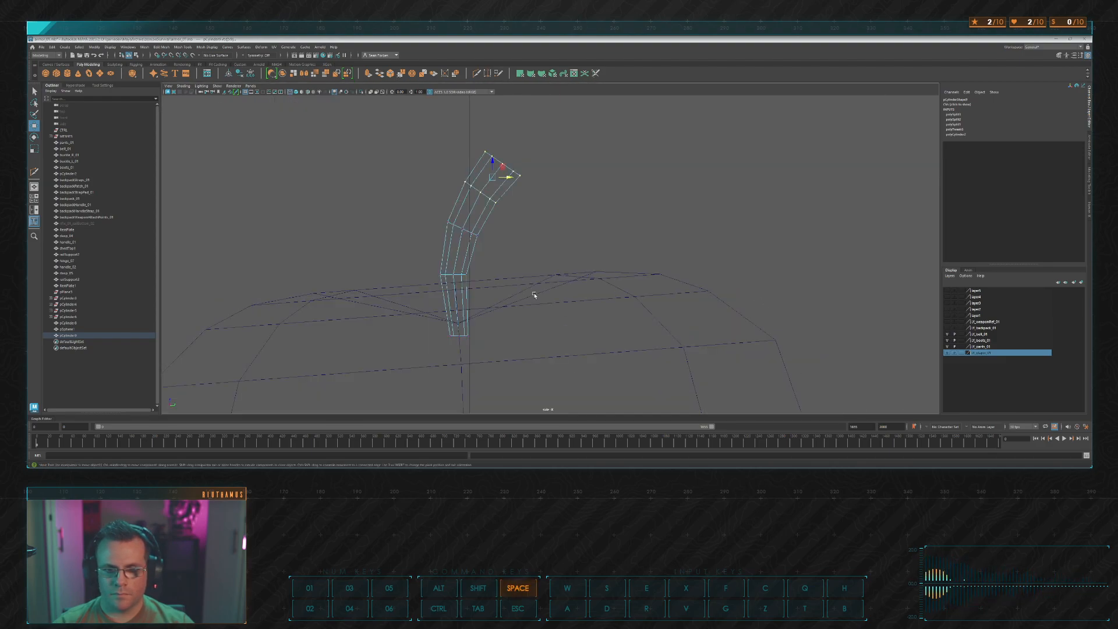
{"action": "scroll", "coordinate": [502, 245], "scroll_direction": "up", "scroll_amount": 6}
{"action": "middle_click_drag", "start_coordinate": [472, 155], "coordinate": [527, 237], "text": "alt"}
{"action": "scroll", "coordinate": [527, 238], "scroll_direction": "up", "scroll_amount": 4}
{"action": "key", "text": "b"}
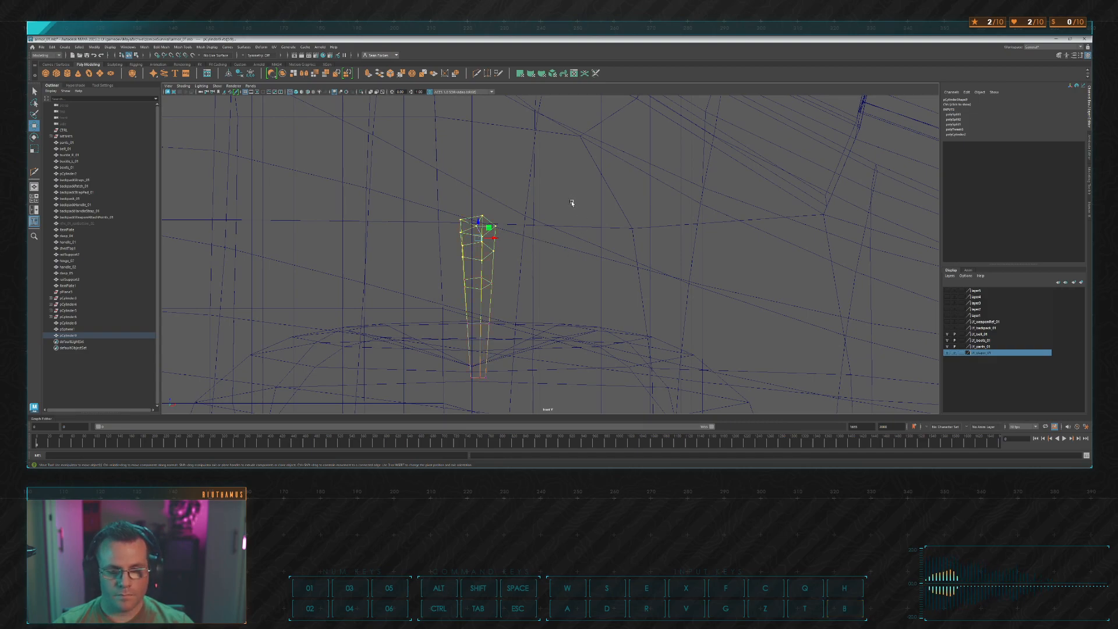
{"action": "key", "text": "e"}
{"action": "key", "text": "b"}
{"action": "mouse_move", "coordinate": [499, 236]}
{"action": "left_mouse_down"}
{"action": "mouse_move", "coordinate": [559, 219]}
{"action": "mouse_move", "coordinate": [376, 234]}
{"action": "left_mouse_up"}
{"action": "left_click_drag", "start_coordinate": [486, 227], "coordinate": [470, 227]}
{"action": "key", "text": "w"}
{"action": "key", "text": "space"}
{"action": "key", "text": "space"}
{"action": "left_click_drag", "start_coordinate": [748, 199], "coordinate": [668, 195], "text": "alt"}
{"action": "left_click", "coordinate": [668, 196]}
{"action": "scroll", "coordinate": [656, 204], "scroll_direction": "down", "scroll_amount": 8}
{"action": "left_click_drag", "start_coordinate": [576, 233], "coordinate": [578, 208], "text": "alt"}
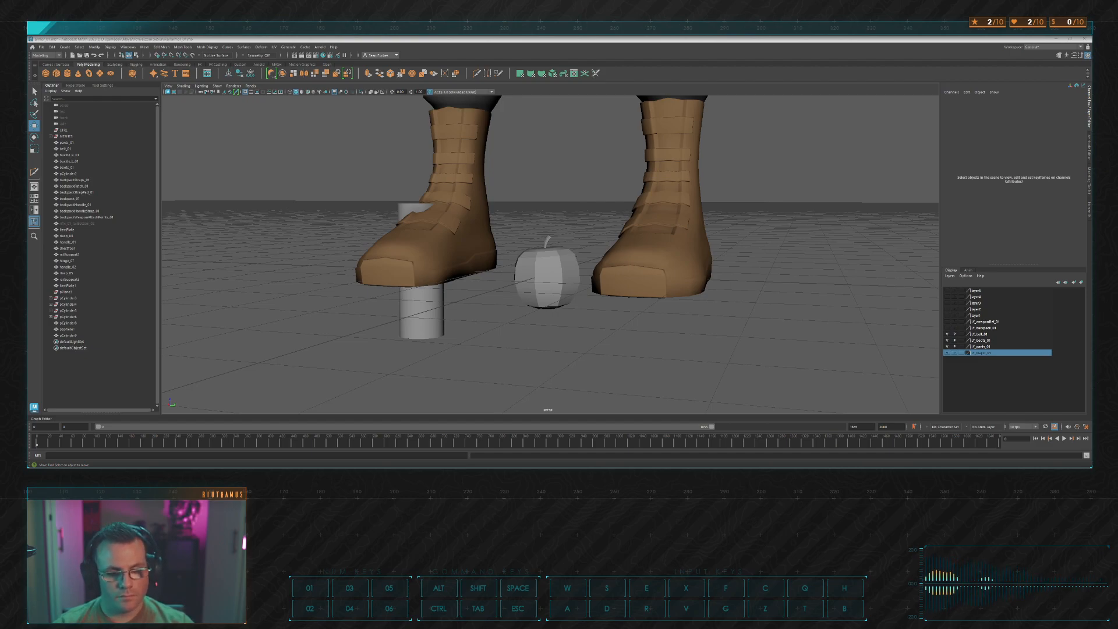
Step: Frame the apple stem and raise its soft-selected upper vertices in the front view
{"action": "left_click", "coordinate": [548, 241]}
{"action": "key", "text": "f"}
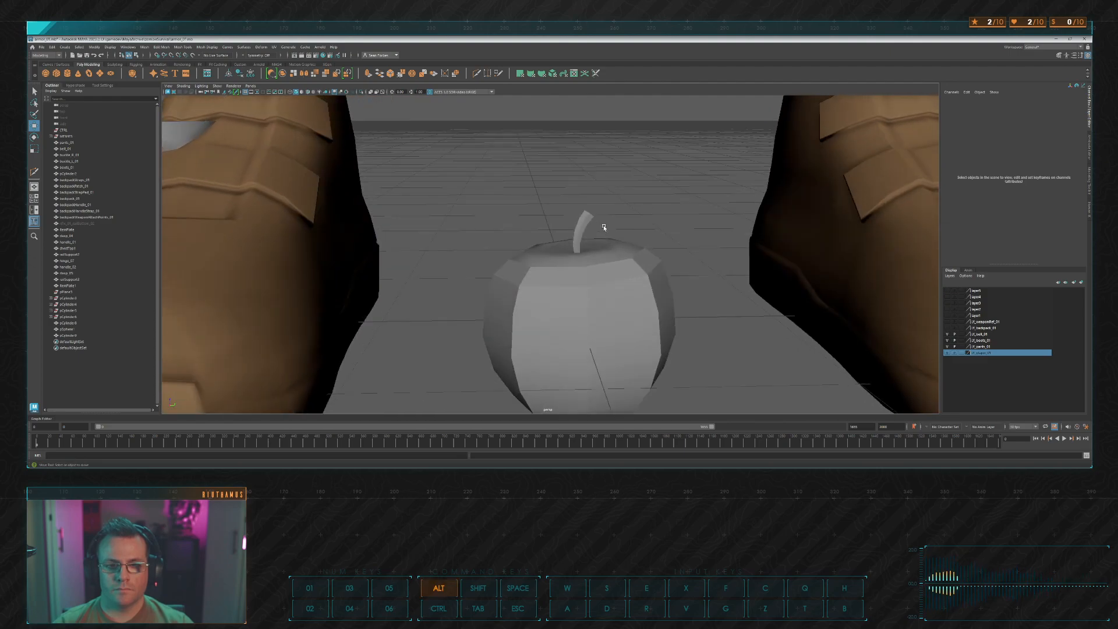
{"action": "key", "text": "space"}
{"action": "key", "text": "space"}
{"action": "scroll", "coordinate": [531, 297], "scroll_direction": "up", "scroll_amount": 2}
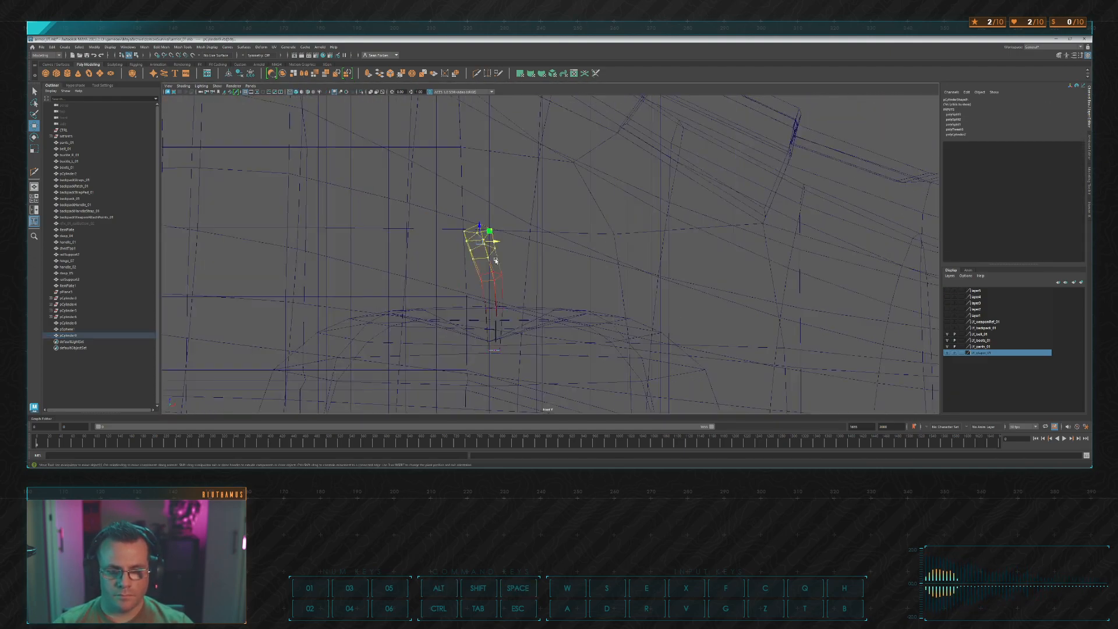
{"action": "scroll", "coordinate": [496, 260], "scroll_direction": "down", "scroll_amount": 2}
{"action": "left_click_drag", "start_coordinate": [504, 235], "coordinate": [502, 221]}
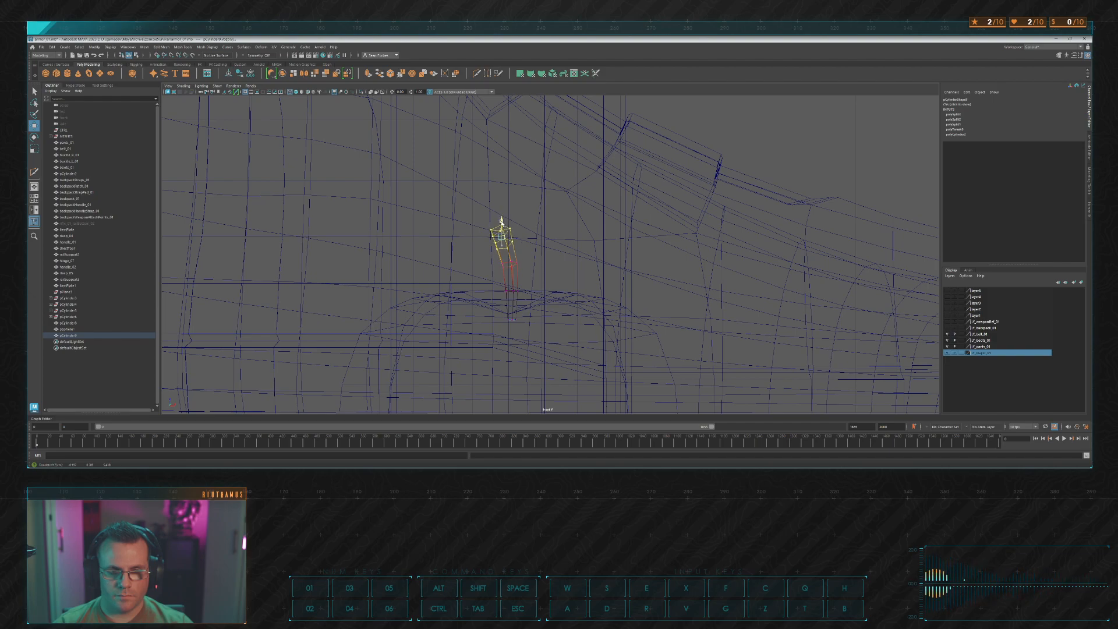
Step: Select the vertices at the stem's base in the side view and prepare to rotate them with soft selection
{"action": "key", "text": "space"}
{"action": "key", "text": "space"}
{"action": "scroll", "coordinate": [570, 219], "scroll_direction": "down", "scroll_amount": 4}
{"action": "middle_click_drag", "start_coordinate": [559, 270], "coordinate": [576, 247], "text": "alt"}
{"action": "mouse_move", "coordinate": [504, 255]}
{"action": "left_mouse_down"}
{"action": "mouse_move", "coordinate": [574, 282]}
{"action": "mouse_move", "coordinate": [513, 271]}
{"action": "left_mouse_up"}
{"action": "scroll", "coordinate": [574, 281], "scroll_direction": "up", "scroll_amount": 4}
{"action": "key", "text": "e"}
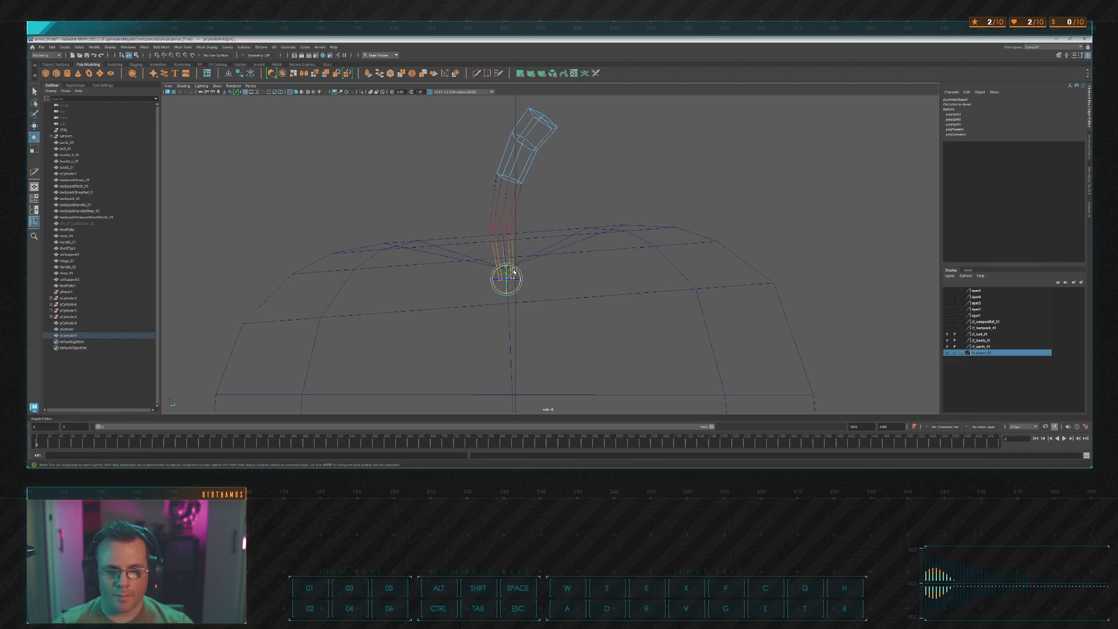
Step: Turn off soft selection and shift the apple stem's middle edge loop slightly sideways
{"action": "key", "text": "w"}
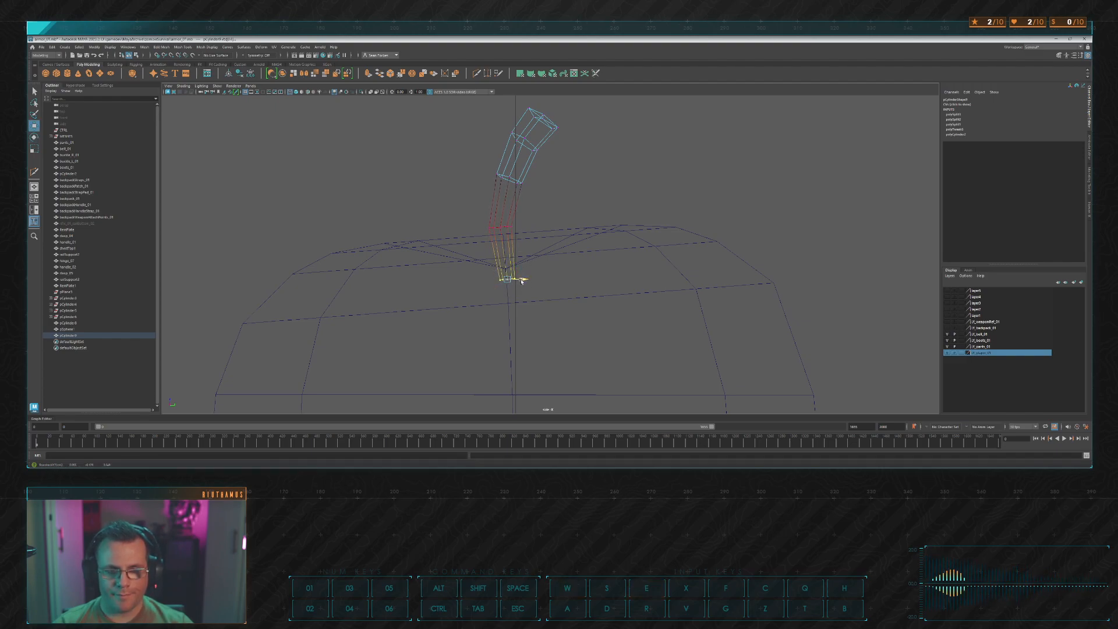
{"action": "key", "text": "space"}
{"action": "key", "text": "space"}
{"action": "left_click_drag", "start_coordinate": [744, 179], "coordinate": [636, 183], "text": "alt"}
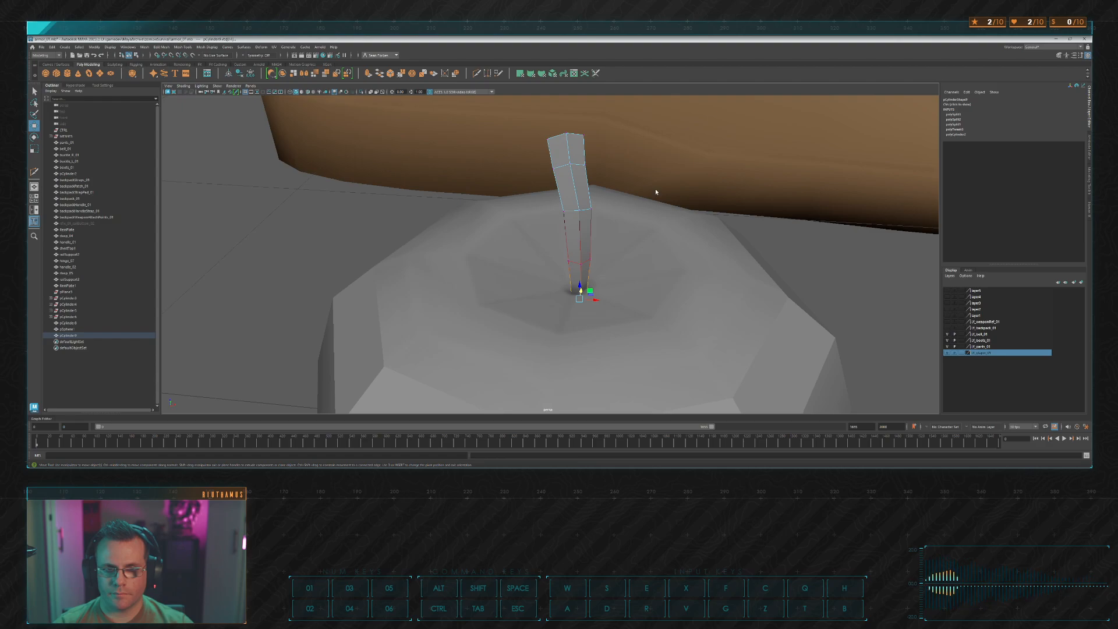
{"action": "left_click", "coordinate": [652, 178]}
{"action": "double_click", "coordinate": [587, 210]}
{"action": "key", "text": "b"}
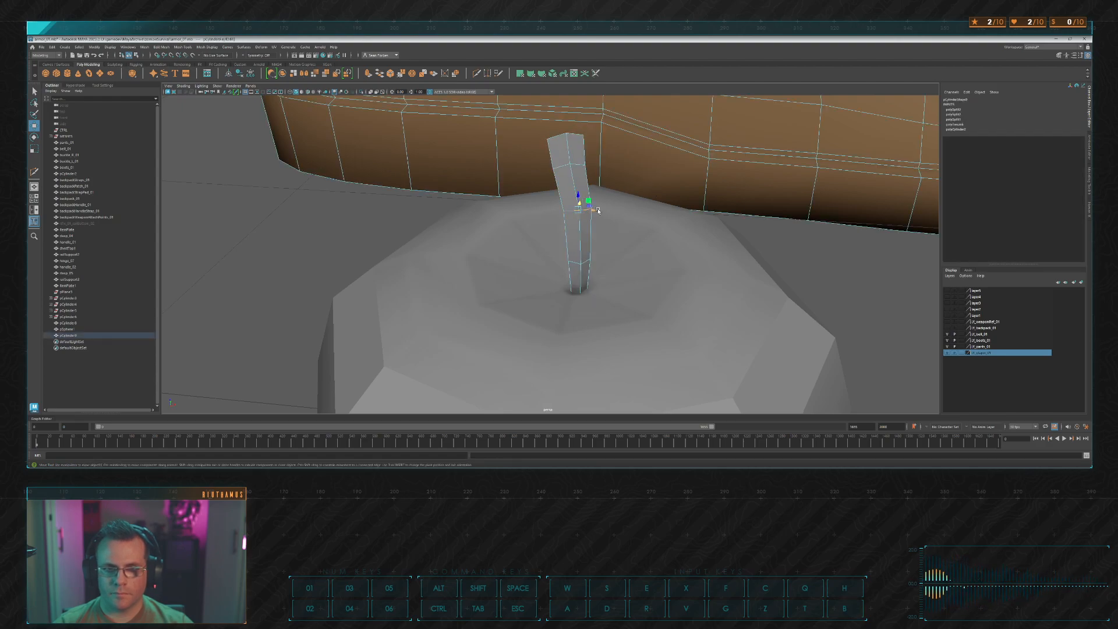
{"action": "left_click_drag", "start_coordinate": [595, 213], "coordinate": [588, 209], "text": "alt"}
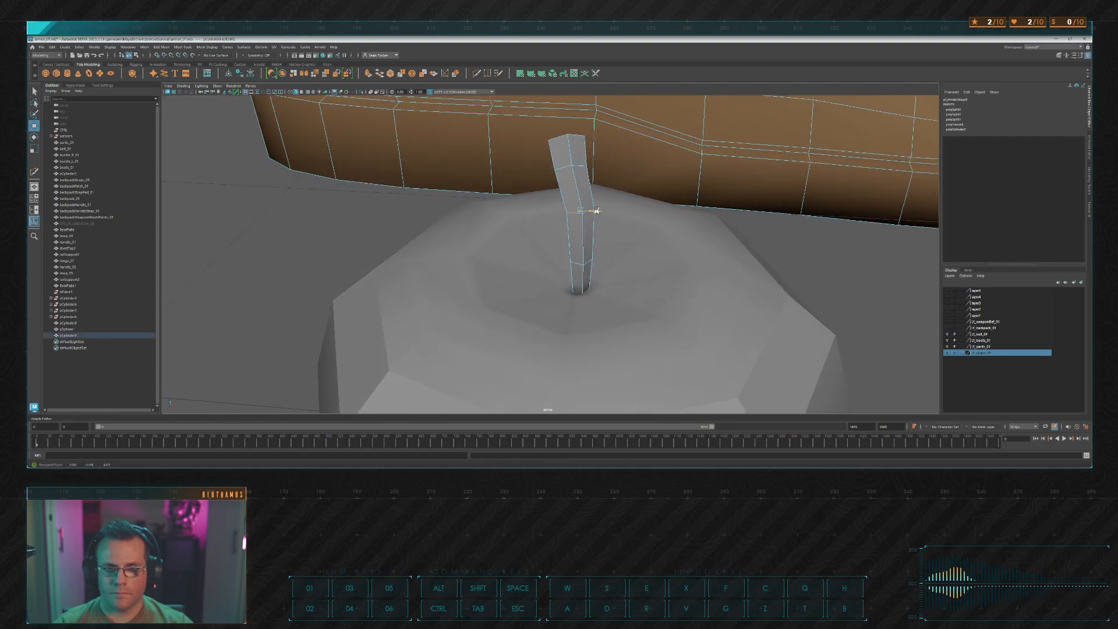
Step: Shift the stem's upper and lower edge loops sideways to smooth its curve
{"action": "double_click", "coordinate": [578, 167]}
{"action": "left_click_drag", "start_coordinate": [588, 169], "coordinate": [593, 171]}
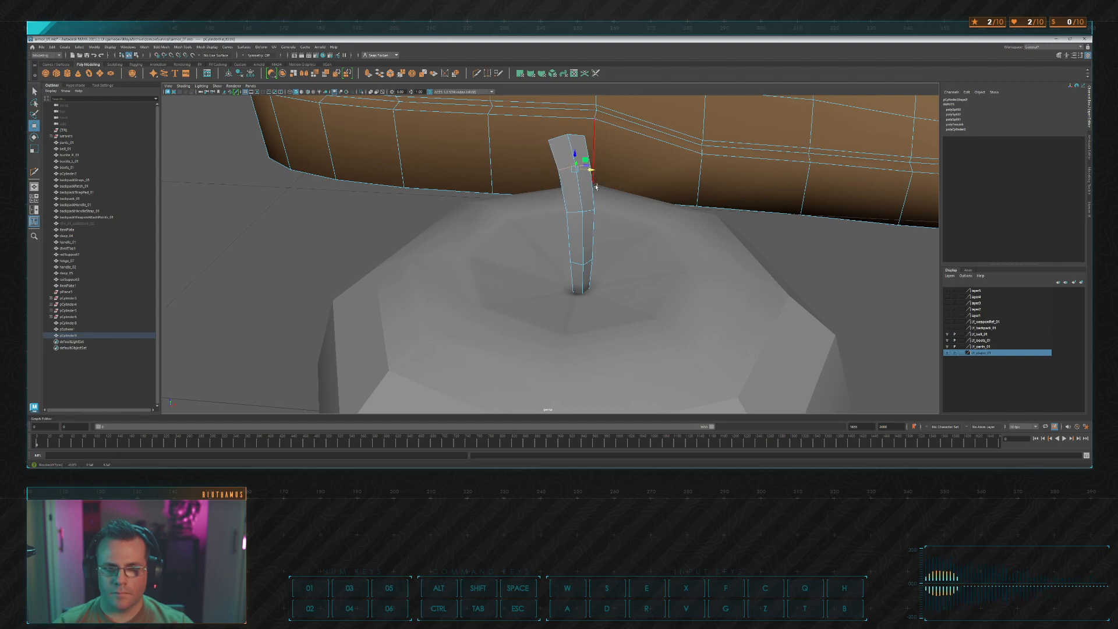
{"action": "double_click", "coordinate": [592, 209]}
{"action": "double_click", "coordinate": [594, 257]}
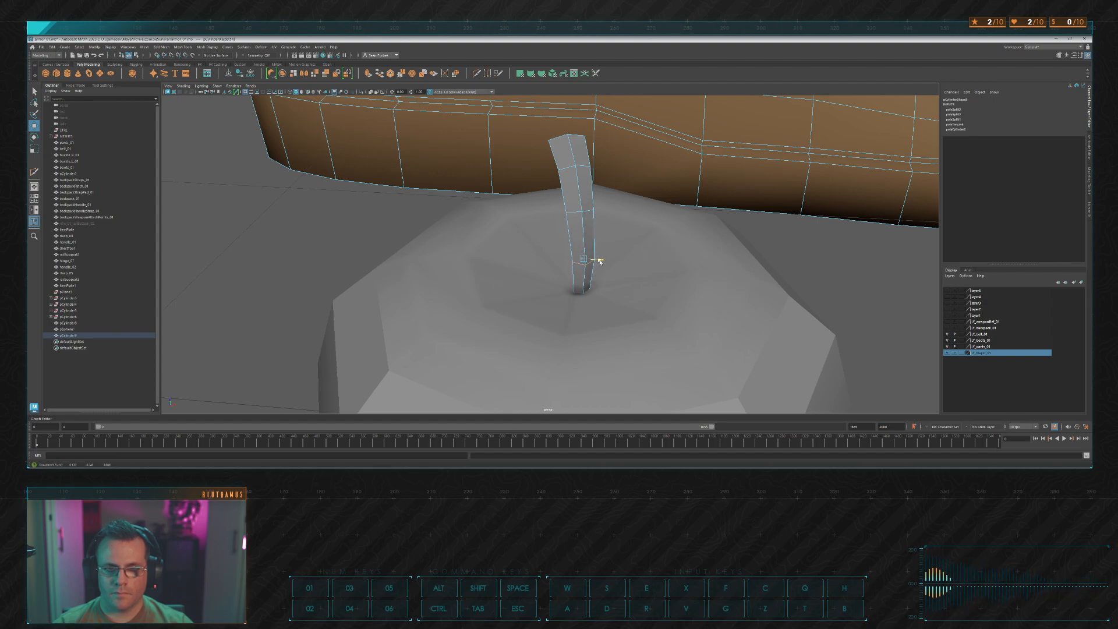
Step: Reposition the vertices at the stem's base over the apple's dimple, working in the side view, and return to object mode
{"action": "left_click_drag", "start_coordinate": [633, 226], "coordinate": [666, 194], "text": "alt"}
{"action": "key", "text": "space"}
{"action": "key", "text": "space"}
{"action": "scroll", "coordinate": [599, 192], "scroll_direction": "up", "scroll_amount": 2}
{"action": "right_click_drag", "start_coordinate": [580, 189], "coordinate": [547, 192]}
{"action": "left_click_drag", "start_coordinate": [471, 270], "coordinate": [517, 288]}
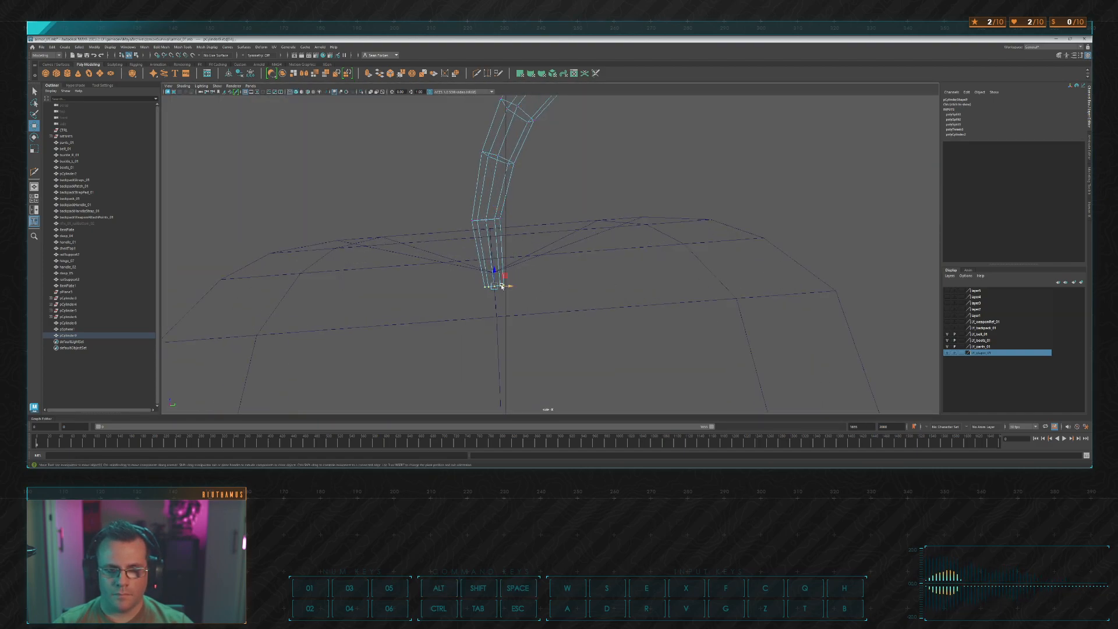
{"action": "key", "text": "space"}
{"action": "key", "text": "space"}
{"action": "scroll", "coordinate": [542, 300], "scroll_direction": "up", "scroll_amount": 3}
{"action": "middle_click_drag", "start_coordinate": [547, 301], "coordinate": [534, 280], "text": "alt"}
{"action": "key", "text": "space"}
{"action": "key", "text": "space"}
{"action": "scroll", "coordinate": [738, 167], "scroll_direction": "down", "scroll_amount": 4}
{"action": "left_click_drag", "start_coordinate": [679, 192], "coordinate": [512, 200], "text": "alt"}
{"action": "right_click_drag", "start_coordinate": [611, 210], "coordinate": [631, 199]}
{"action": "left_click", "coordinate": [631, 200]}
Step: Examine the apple and its stem between the character's boots from several distances and angles
{"action": "scroll", "coordinate": [612, 212], "scroll_direction": "down", "scroll_amount": 5}
{"action": "scroll", "coordinate": [601, 216], "scroll_direction": "down", "scroll_amount": 3}
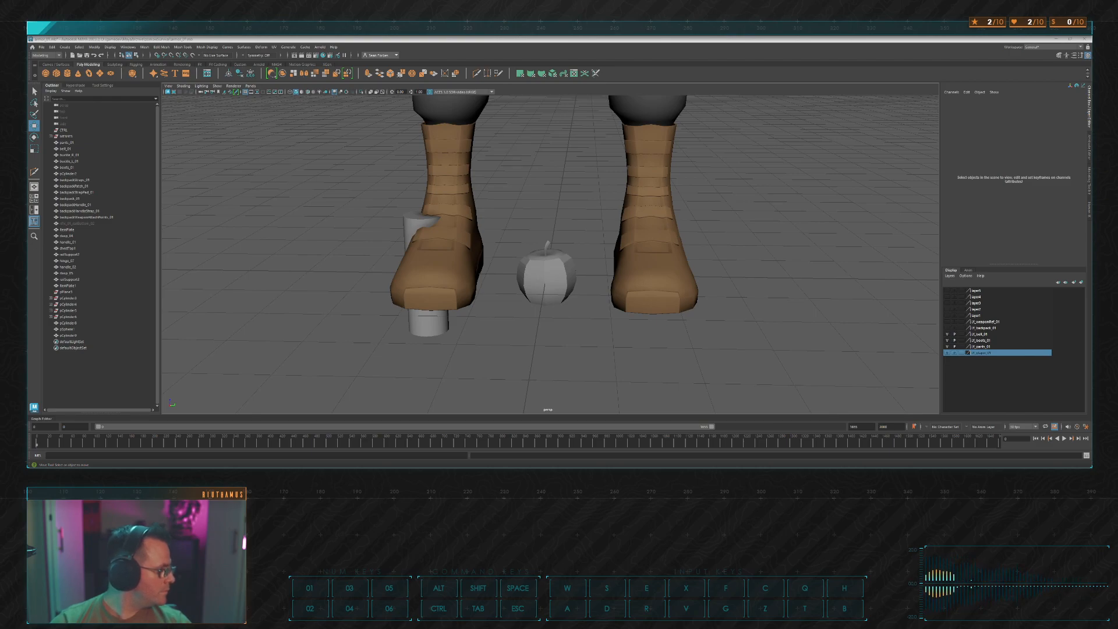
{"action": "scroll", "coordinate": [550, 255], "scroll_direction": "up", "scroll_amount": 8}
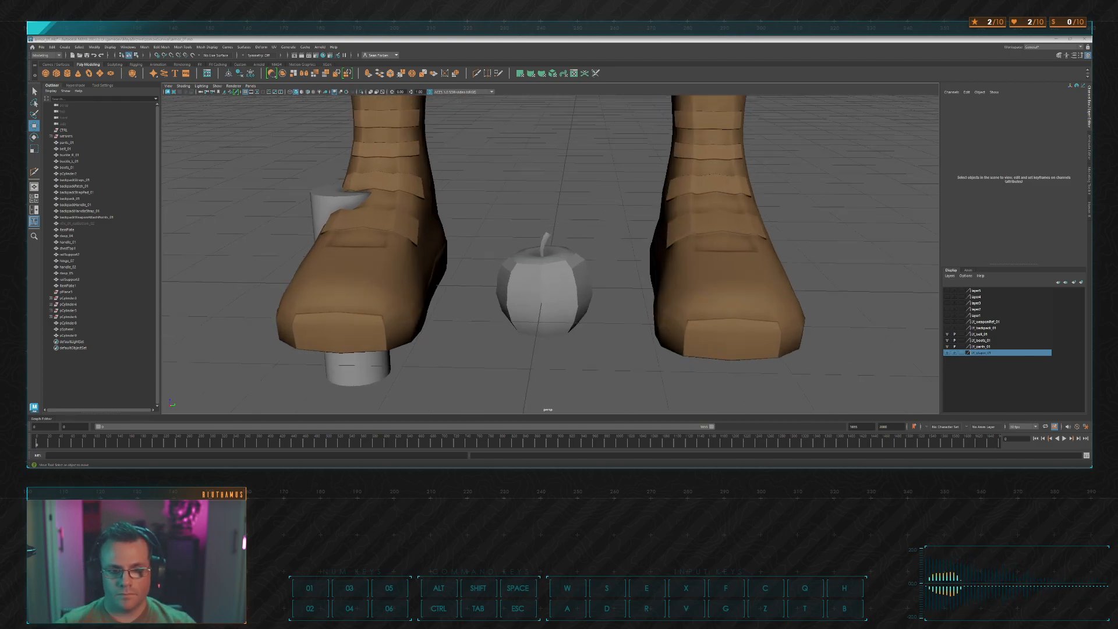
{"action": "left_click_drag", "start_coordinate": [621, 194], "coordinate": [602, 202], "text": "alt"}
{"action": "middle_click_drag", "start_coordinate": [602, 202], "coordinate": [584, 167], "text": "alt"}
{"action": "scroll", "coordinate": [598, 165], "scroll_direction": "down", "scroll_amount": 5}
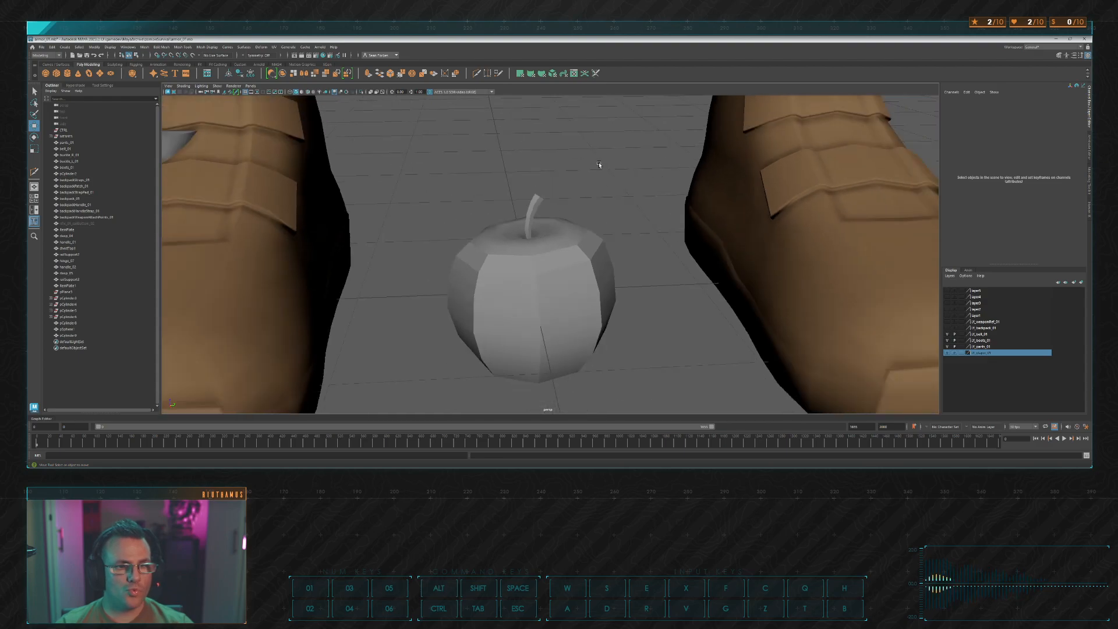
{"action": "mouse_move", "coordinate": [590, 168]}
{"action": "left_mouse_down", "text": "alt"}
{"action": "mouse_move", "coordinate": [589, 185]}
{"action": "mouse_move", "coordinate": [585, 158]}
{"action": "mouse_move", "coordinate": [572, 161]}
{"action": "mouse_move", "coordinate": [584, 180]}
{"action": "left_mouse_up", "text": "alt"}
{"action": "scroll", "coordinate": [582, 165], "scroll_direction": "down", "scroll_amount": 5}
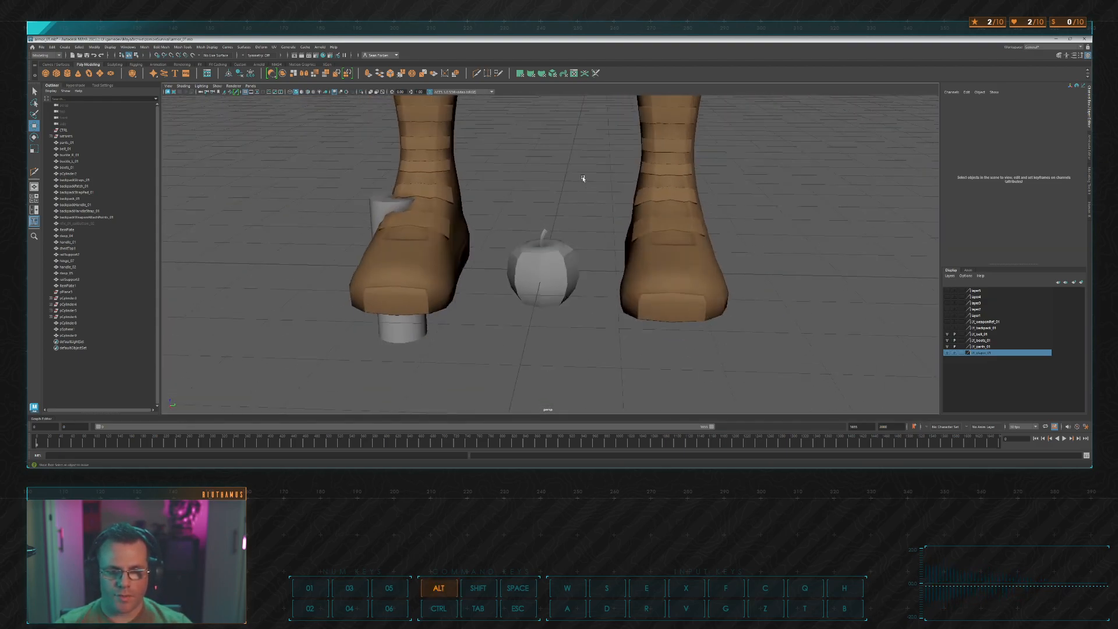
Step: Delete the stem object's construction history and rename it stem
{"action": "scroll", "coordinate": [529, 221], "scroll_direction": "up", "scroll_amount": 6}
{"action": "left_click", "coordinate": [543, 201]}
{"action": "left_click", "coordinate": [967, 92]}
{"action": "left_click", "coordinate": [1001, 204]}
{"action": "left_click", "coordinate": [965, 101]}
{"action": "type", "text": "s"}
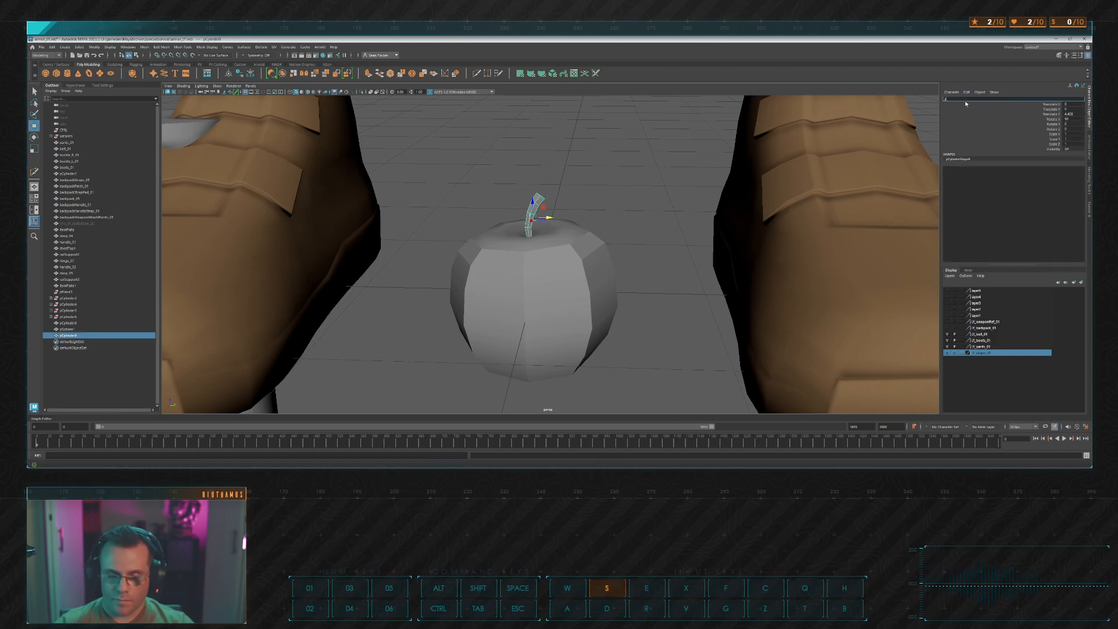
{"action": "type", "text": "tem"}
{"action": "key", "text": "Return"}
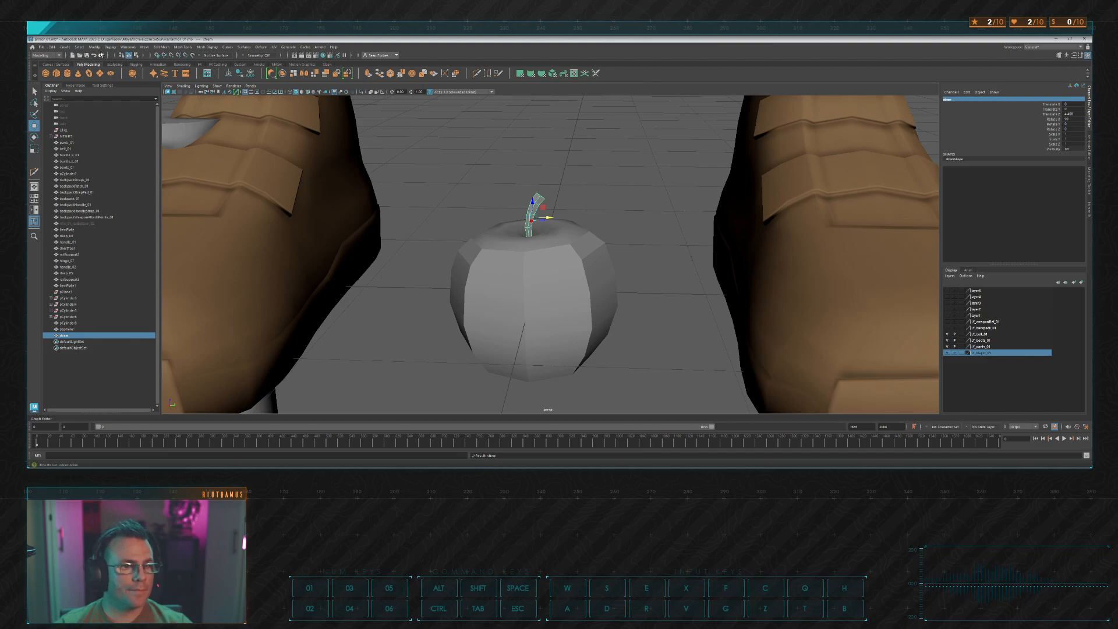
Step: Delete the apple body's construction history and rename it apple
{"action": "left_click", "coordinate": [524, 279]}
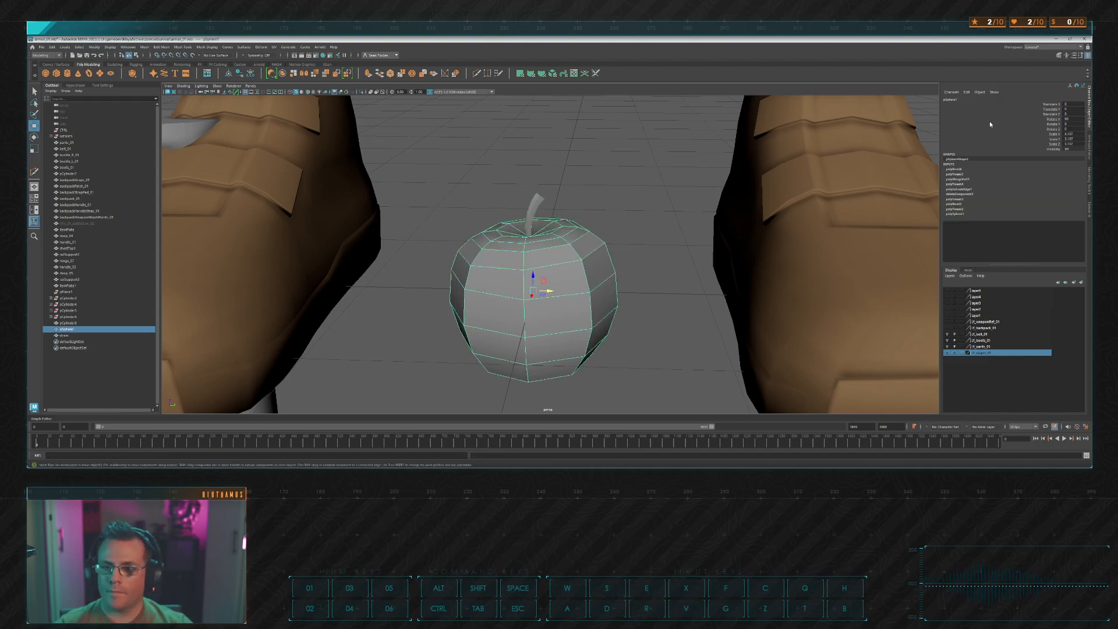
{"action": "left_click", "coordinate": [967, 92]}
{"action": "left_click", "coordinate": [1002, 206]}
{"action": "double_click", "coordinate": [983, 98]}
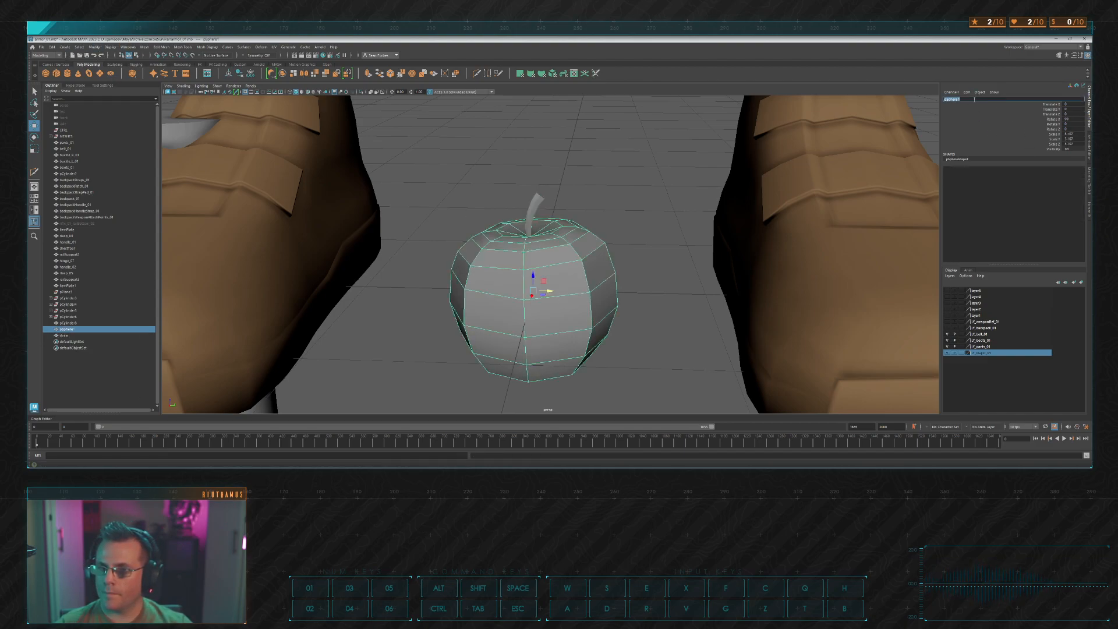
{"action": "key", "text": "Return"}
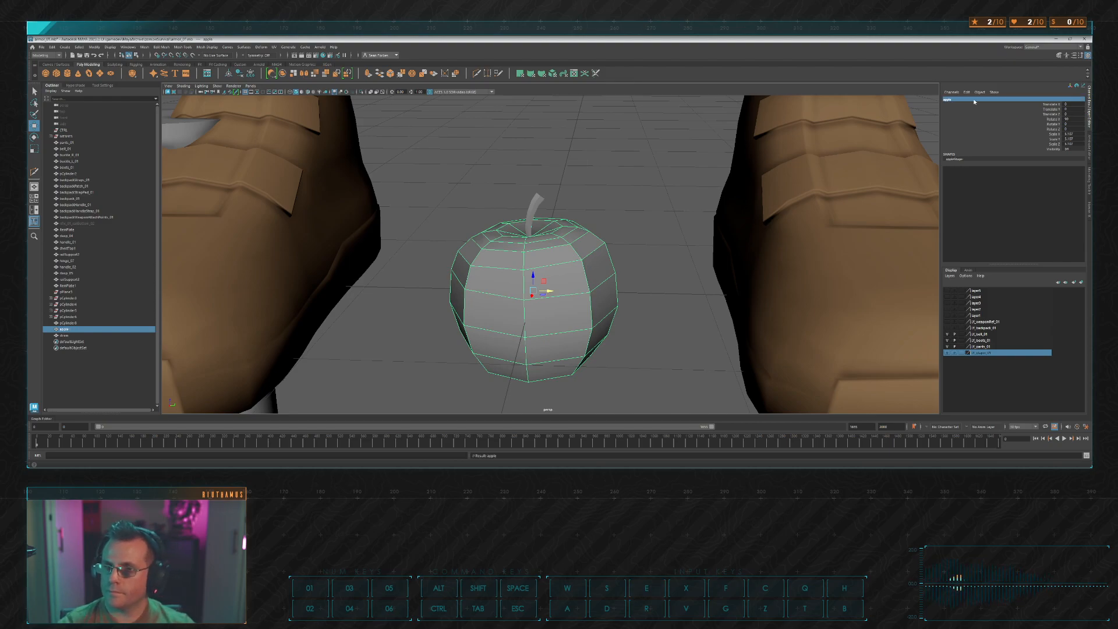
Step: Create a polygon plane for the leaf and place it above the apple beside the stem
{"action": "left_click", "coordinate": [112, 73]}
{"action": "left_click", "coordinate": [583, 160]}
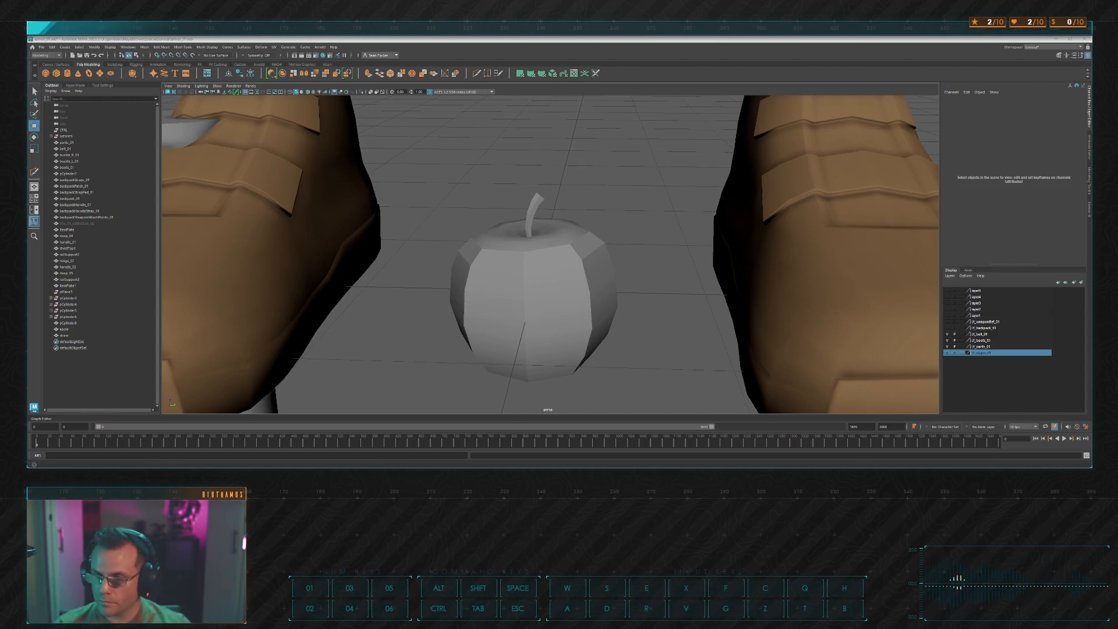
{"action": "key", "text": "alt"}
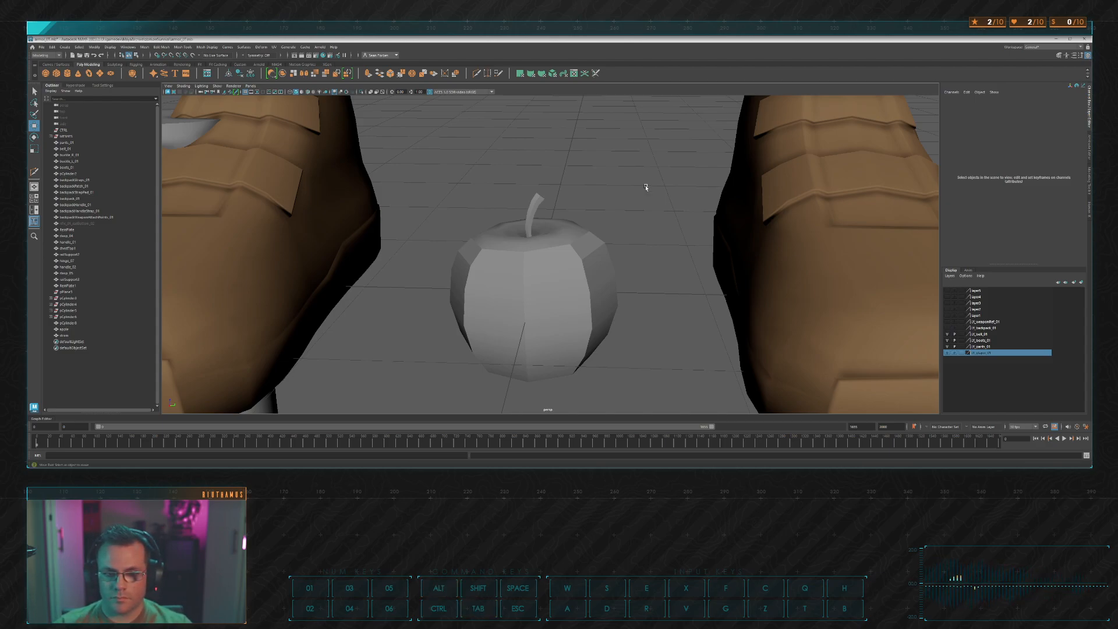
{"action": "right_click_drag", "start_coordinate": [632, 188], "coordinate": [660, 225], "text": "alt"}
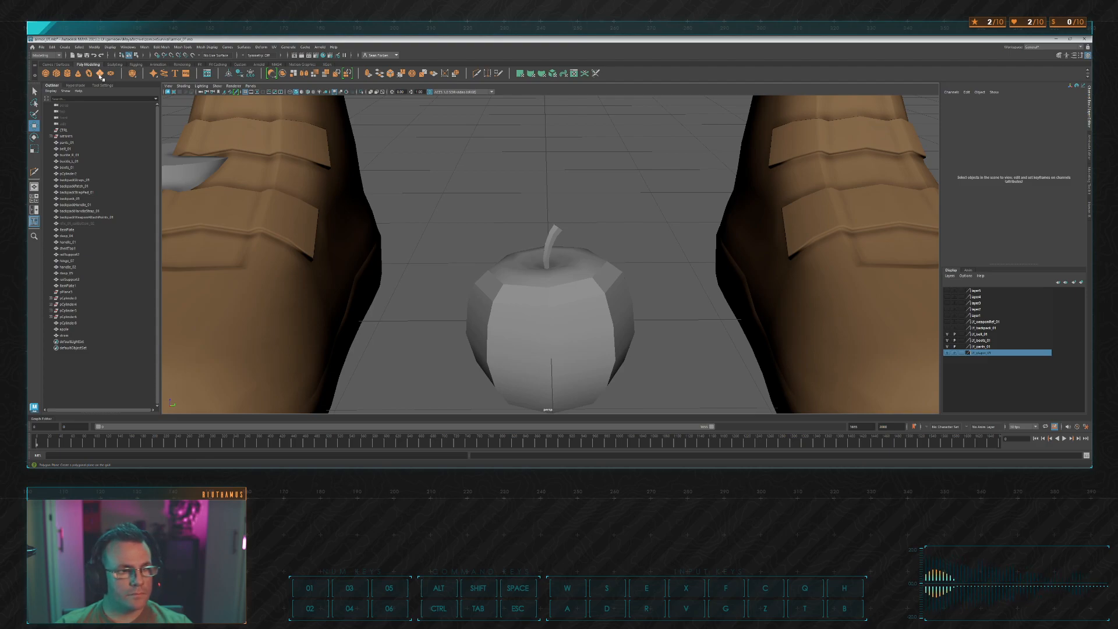
{"action": "right_click_drag", "start_coordinate": [605, 291], "coordinate": [591, 287], "text": "alt"}
{"action": "left_click_drag", "start_coordinate": [555, 290], "coordinate": [625, 237]}
Step: Rotate the plane to lie flat over the apple by setting its X rotation to 90
{"action": "key", "text": "e"}
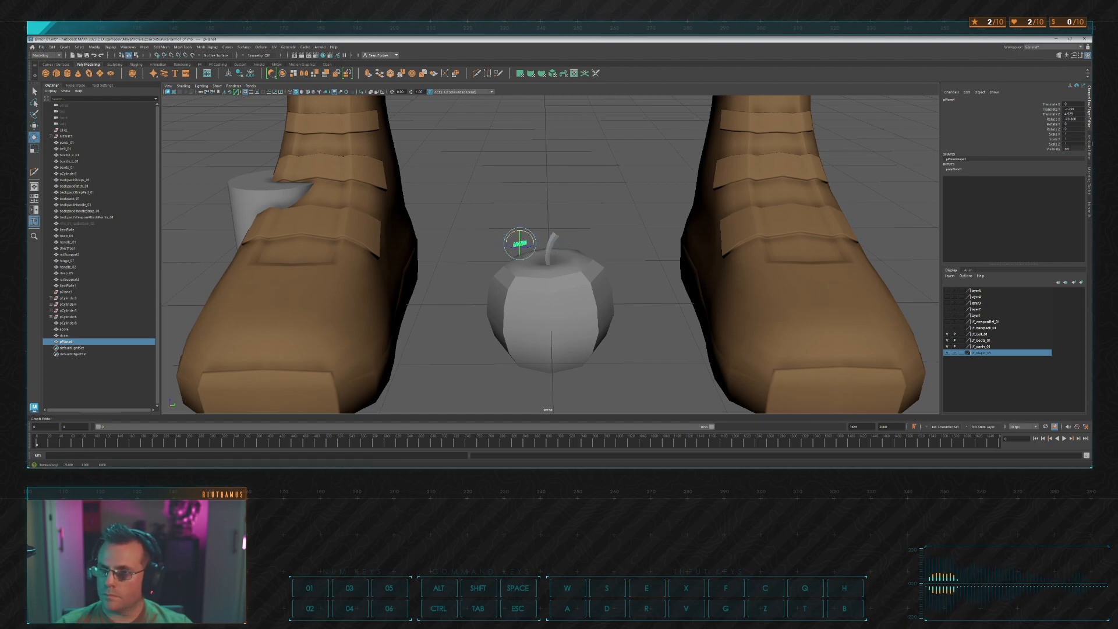
{"action": "double_click", "coordinate": [1074, 119]}
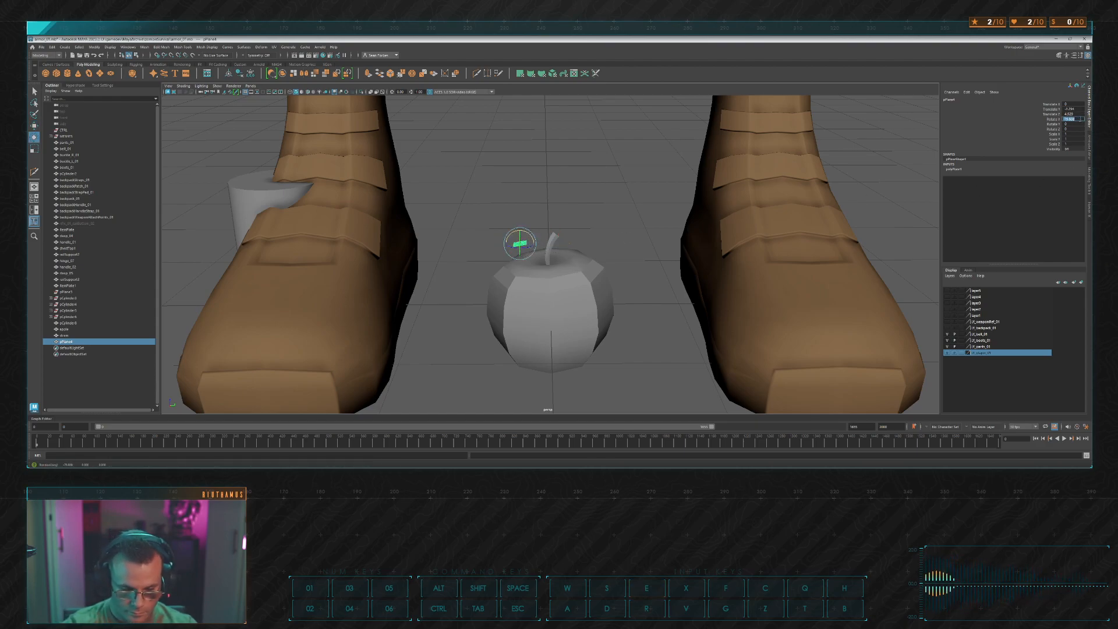
{"action": "key", "text": "Return"}
{"action": "right_click_drag", "start_coordinate": [588, 189], "coordinate": [623, 187], "text": "alt"}
{"action": "left_click_drag", "start_coordinate": [624, 187], "coordinate": [634, 203], "text": "alt"}
{"action": "double_click", "coordinate": [1075, 120]}
{"action": "type", "text": "90"}
{"action": "key", "text": "Return"}
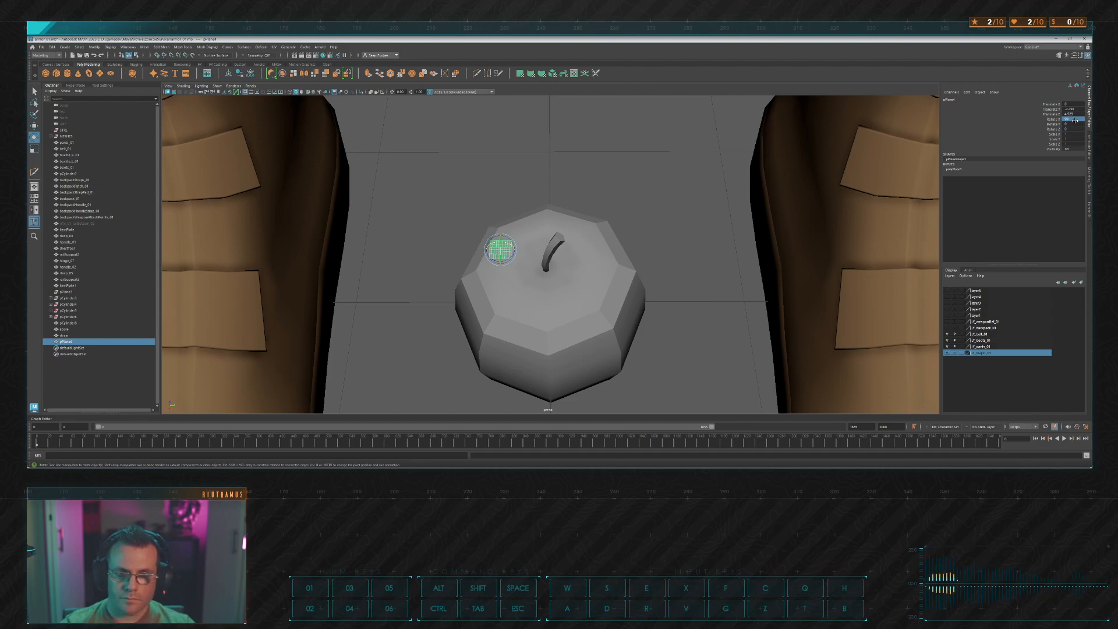
Step: Set the plane's subdivisions to 2 in width and 3 in height
{"action": "left_click", "coordinate": [1090, 156]}
{"action": "left_click", "coordinate": [999, 99]}
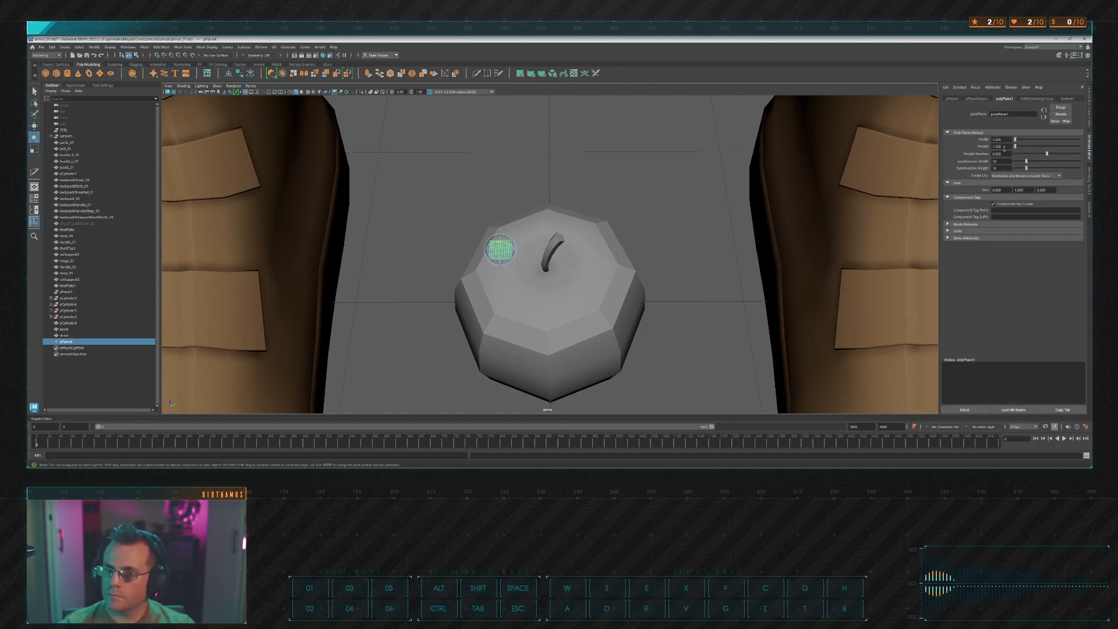
{"action": "left_click_drag", "start_coordinate": [1002, 168], "coordinate": [965, 164]}
{"action": "type", "text": "1"}
{"action": "key", "text": "Return"}
{"action": "scroll", "coordinate": [536, 220], "scroll_direction": "up", "scroll_amount": 5}
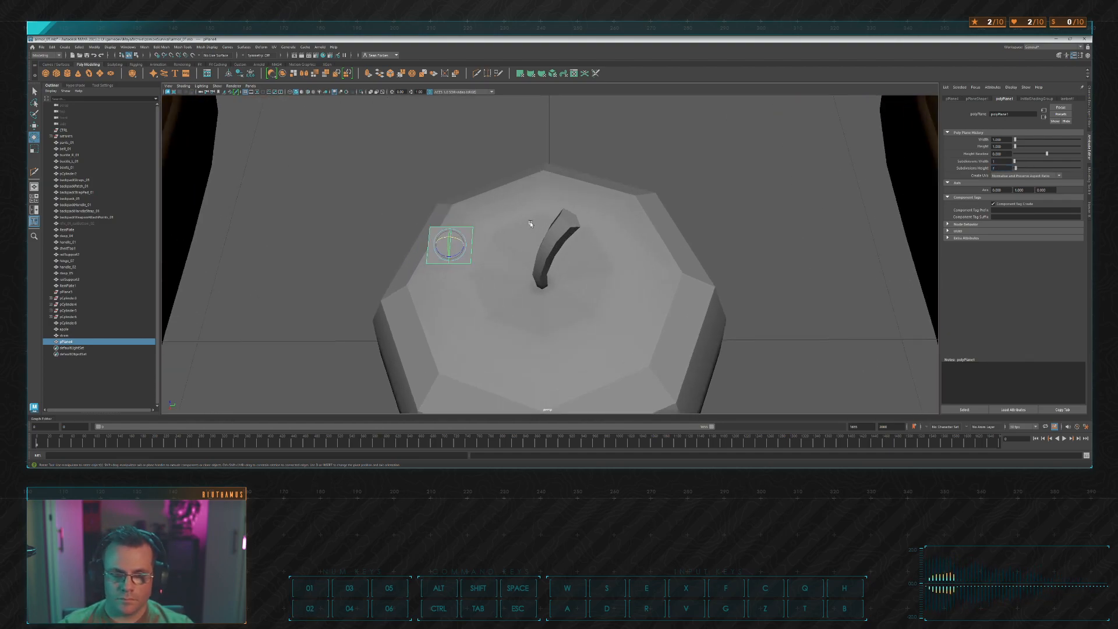
{"action": "left_click", "coordinate": [1003, 169]}
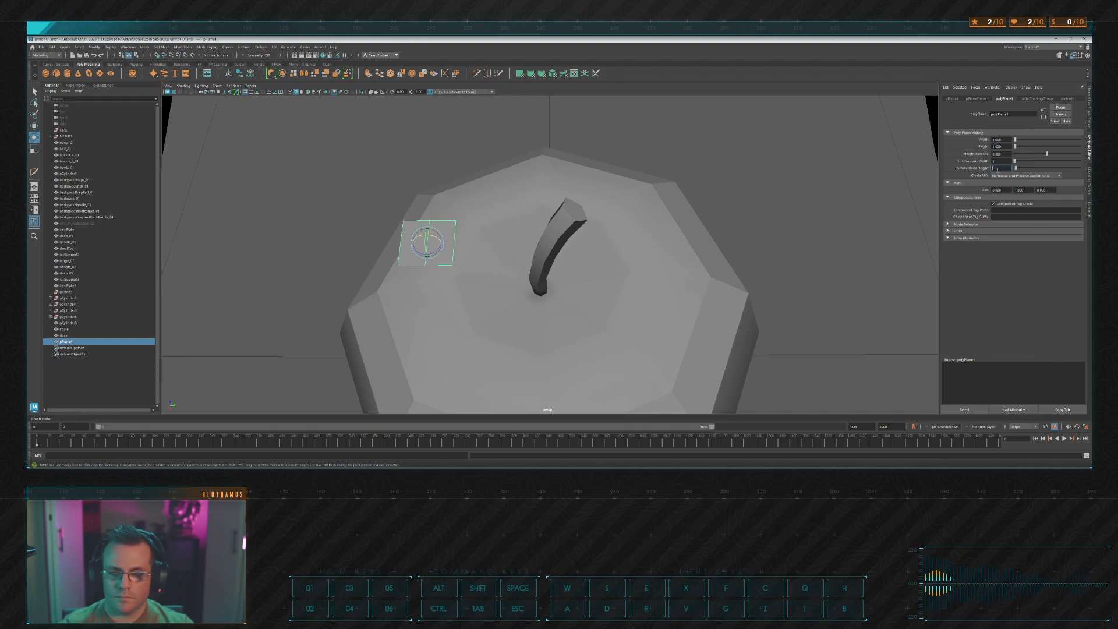
{"action": "type", "text": "3"}
{"action": "key", "text": "Return"}
{"action": "double_click", "coordinate": [998, 160]}
{"action": "type", "text": "2"}
{"action": "key", "text": "Return"}
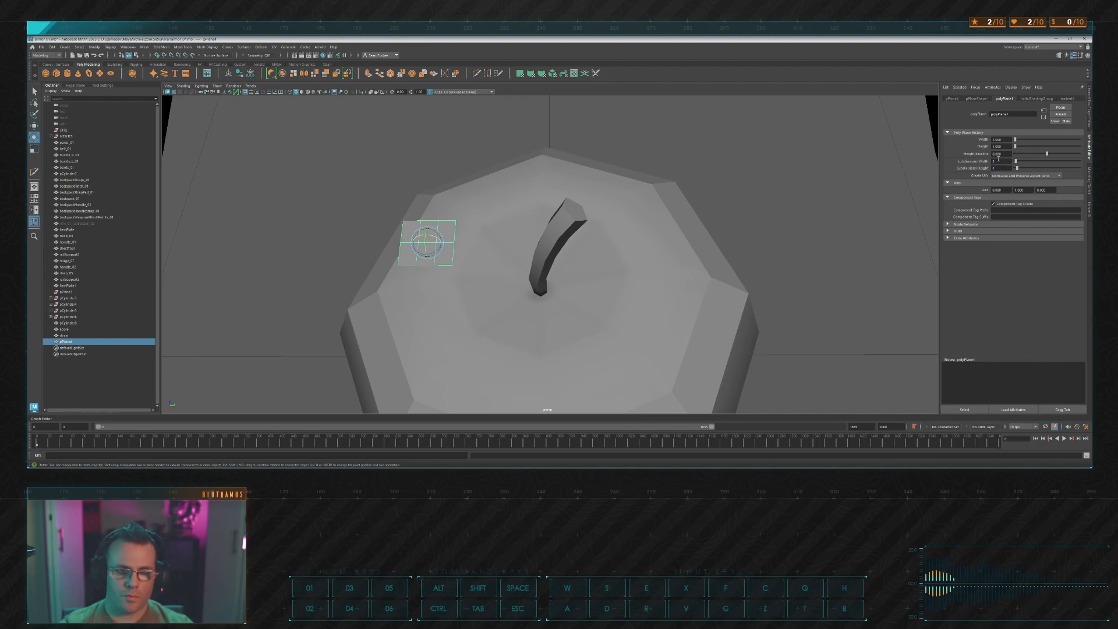
Step: Move and scale the plane's vertices into a long leaf outline reaching outward from the stem
{"action": "left_click", "coordinate": [369, 242]}
{"action": "key", "text": "w"}
{"action": "left_click_drag", "start_coordinate": [445, 215], "coordinate": [477, 282]}
{"action": "left_click_drag", "start_coordinate": [471, 243], "coordinate": [539, 242]}
{"action": "left_click_drag", "start_coordinate": [431, 205], "coordinate": [504, 276]}
{"action": "key", "text": "r"}
{"action": "left_click_drag", "start_coordinate": [404, 218], "coordinate": [432, 251]}
Step: Merge the vertices at the leaf's outer end into a single pointed tip
{"action": "key", "text": "w"}
{"action": "key", "text": "r"}
{"action": "key", "text": "w"}
{"action": "left_click_drag", "start_coordinate": [362, 245], "coordinate": [416, 284]}
{"action": "left_click", "coordinate": [401, 74]}
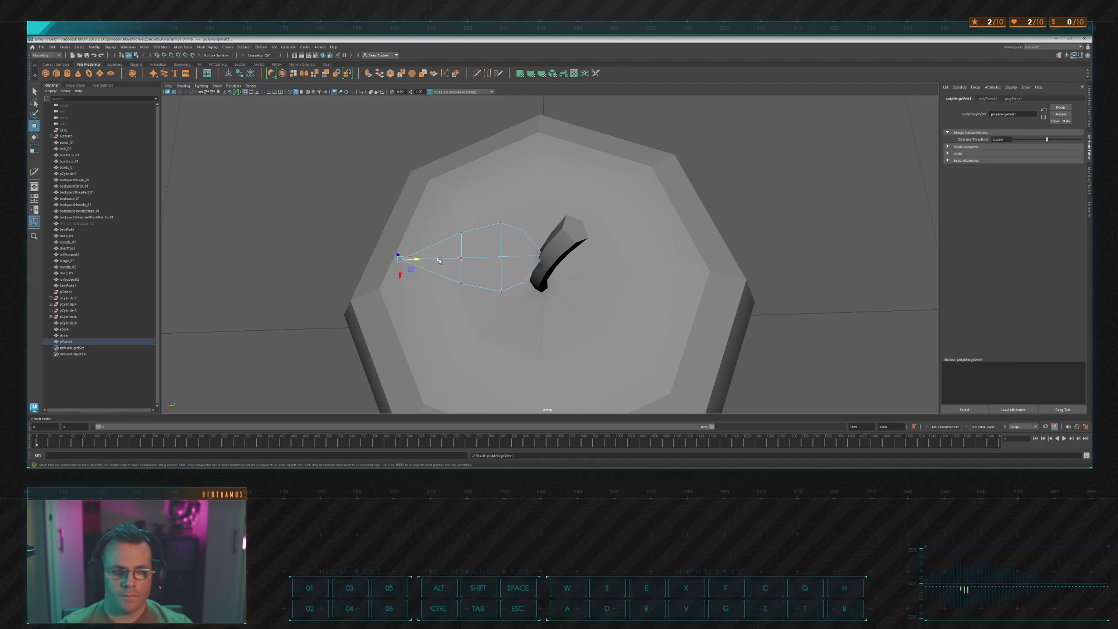
Step: Move selected leaf vertices to give the flat leaf an arched shape
{"action": "left_click_drag", "start_coordinate": [437, 254], "coordinate": [513, 220], "text": "alt"}
{"action": "left_click_drag", "start_coordinate": [512, 216], "coordinate": [547, 232], "text": "alt"}
{"action": "left_click", "coordinate": [573, 229], "text": "shift"}
{"action": "middle_click_drag", "start_coordinate": [470, 198], "coordinate": [487, 220], "text": "alt"}
{"action": "left_click_drag", "start_coordinate": [466, 225], "coordinate": [567, 225]}
Step: Extrude the leaf's outer border edges downward to give the leaf thickness
{"action": "right_click_drag", "start_coordinate": [666, 186], "coordinate": [666, 163]}
{"action": "double_click", "coordinate": [597, 250]}
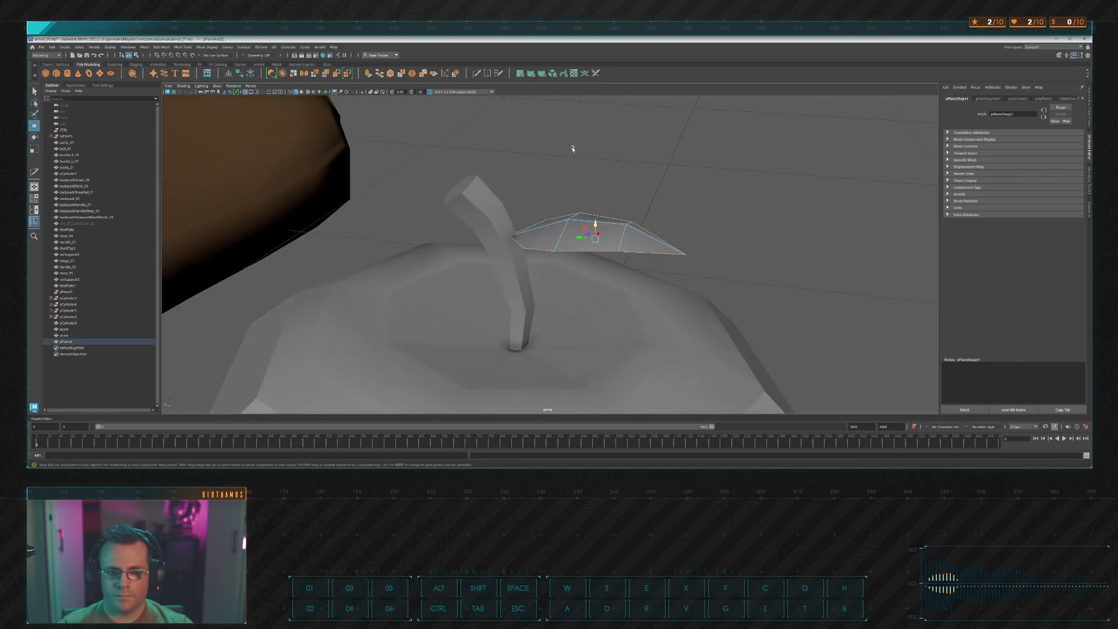
{"action": "left_click", "coordinate": [369, 73]}
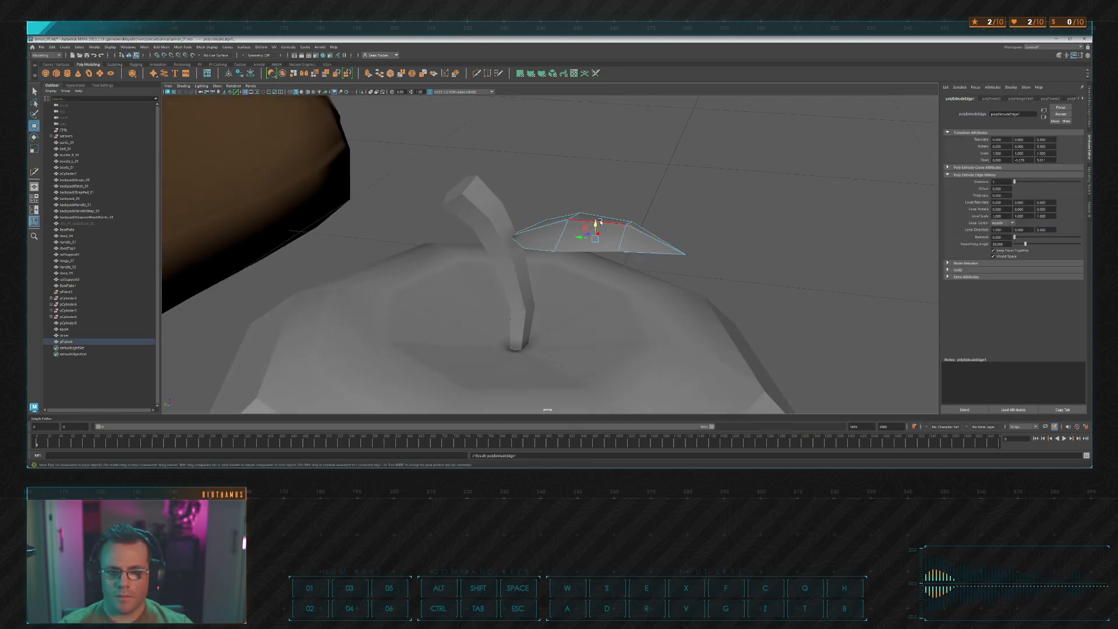
{"action": "key", "text": "r"}
{"action": "left_click_drag", "start_coordinate": [593, 242], "coordinate": [666, 202], "text": "alt"}
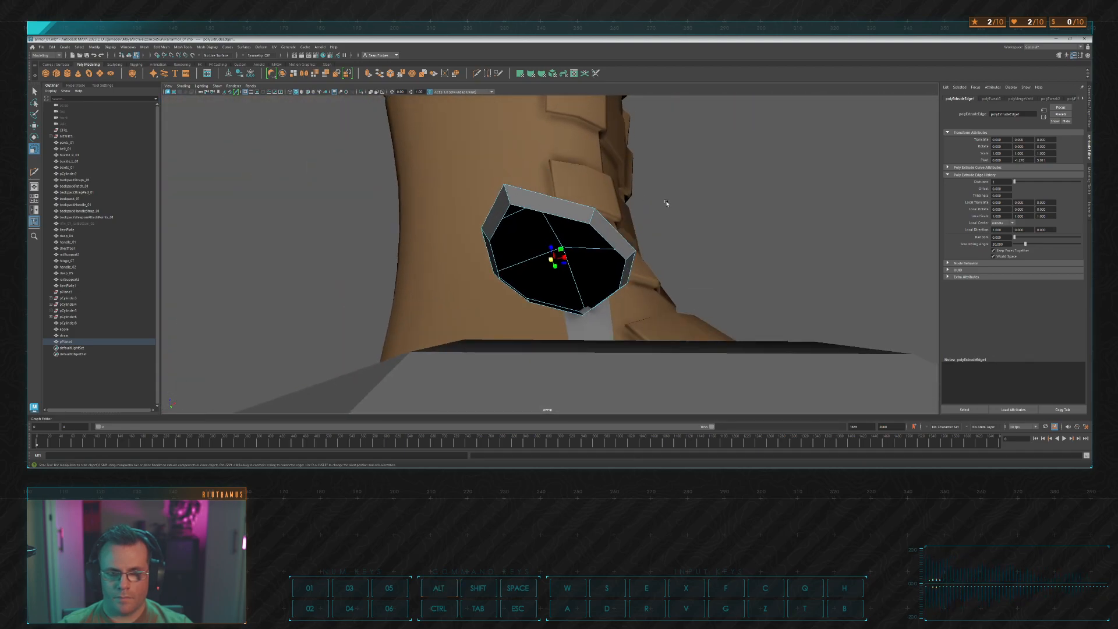
Step: Bridge opposite border edges on the leaf's open underside with two connecting faces
{"action": "left_click", "coordinate": [607, 240]}
{"action": "left_click", "coordinate": [493, 254], "text": "shift"}
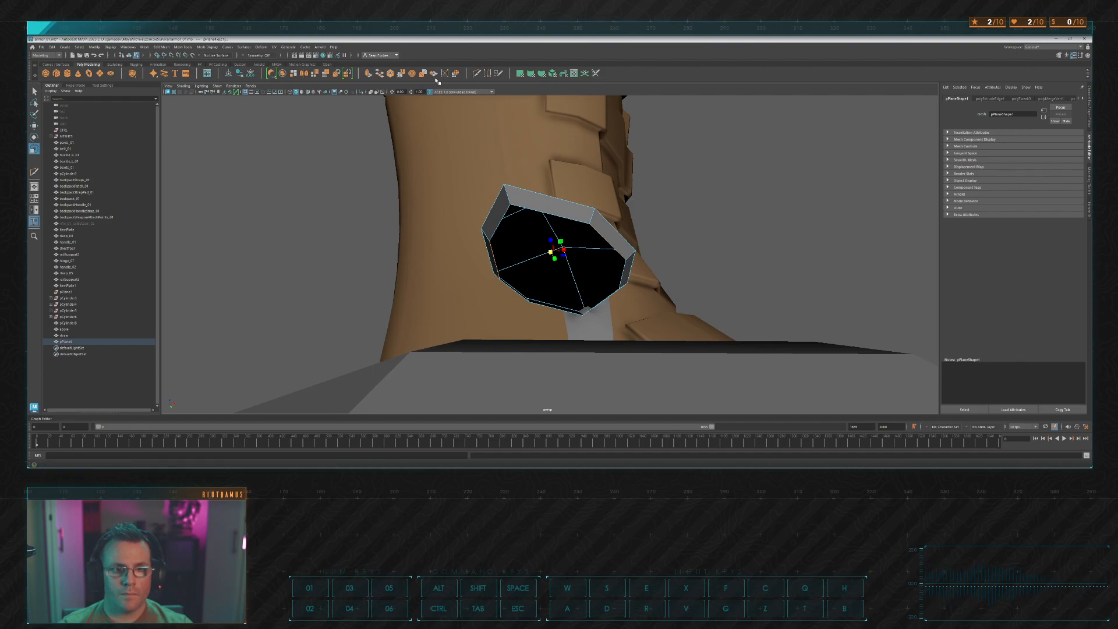
{"action": "left_click", "coordinate": [379, 73]}
{"action": "left_click_drag", "start_coordinate": [591, 286], "coordinate": [663, 281], "text": "alt"}
{"action": "left_click", "coordinate": [511, 272]}
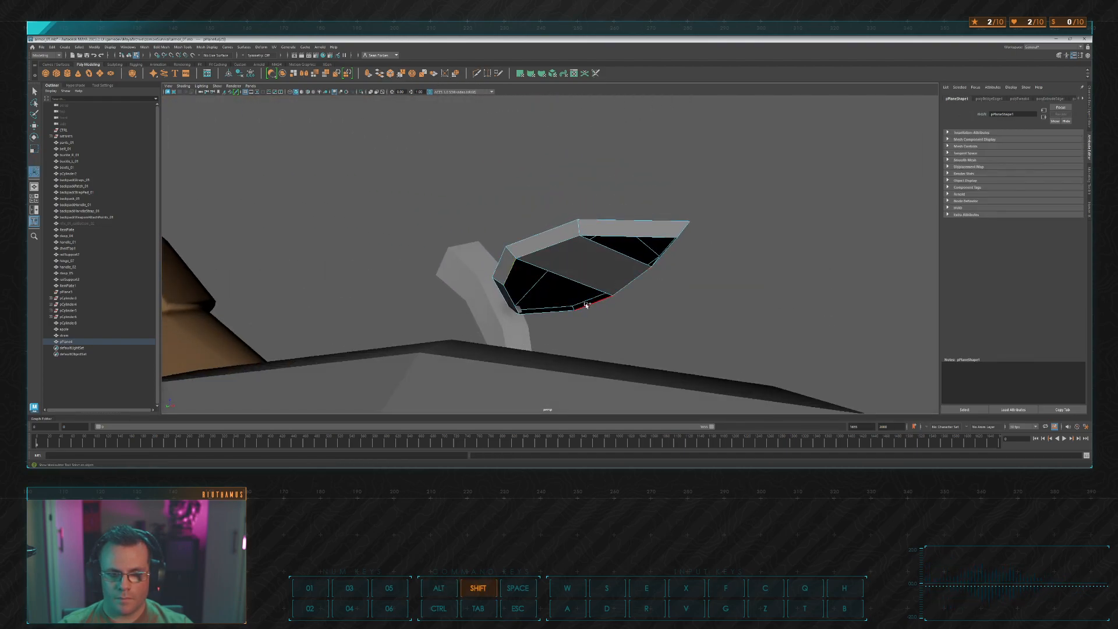
{"action": "left_click", "coordinate": [588, 305], "text": "shift"}
{"action": "key", "text": "g"}
Step: Fill the two remaining holes at the ends of the leaf's underside
{"action": "double_click", "coordinate": [553, 313]}
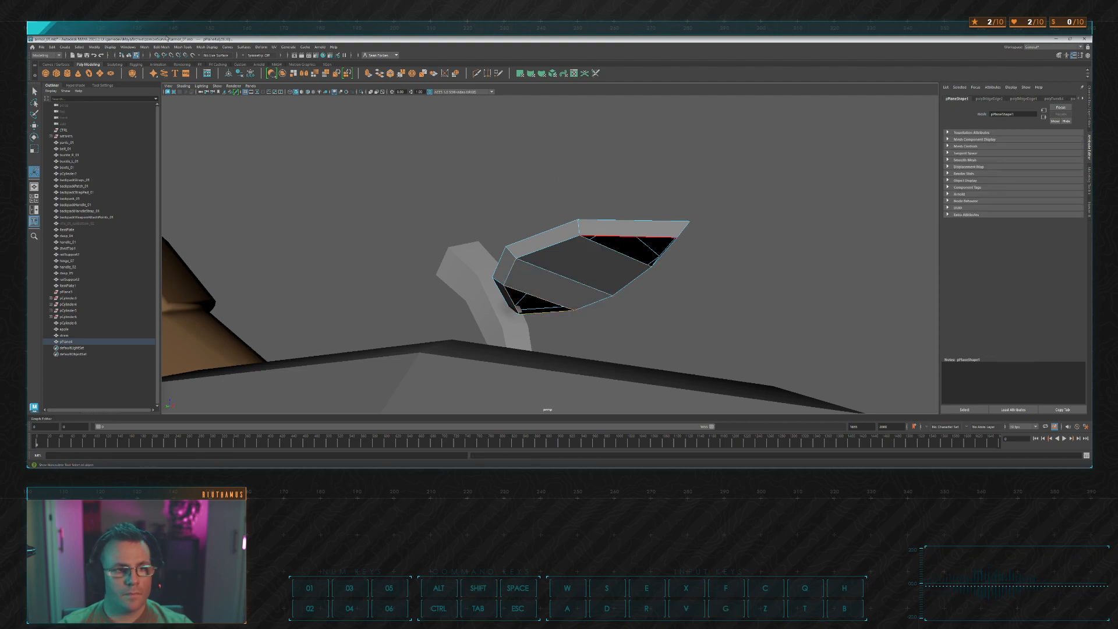
{"action": "left_click", "coordinate": [145, 48]}
{"action": "left_click", "coordinate": [156, 96]}
{"action": "double_click", "coordinate": [607, 252]}
{"action": "key", "text": "g"}
Step: Cut a central edge along the leaf's underside from one end to the other with Multi-Cut
{"action": "left_click_drag", "start_coordinate": [781, 233], "coordinate": [689, 215], "text": "alt"}
{"action": "left_click", "coordinate": [477, 74]}
{"action": "left_click", "coordinate": [564, 315]}
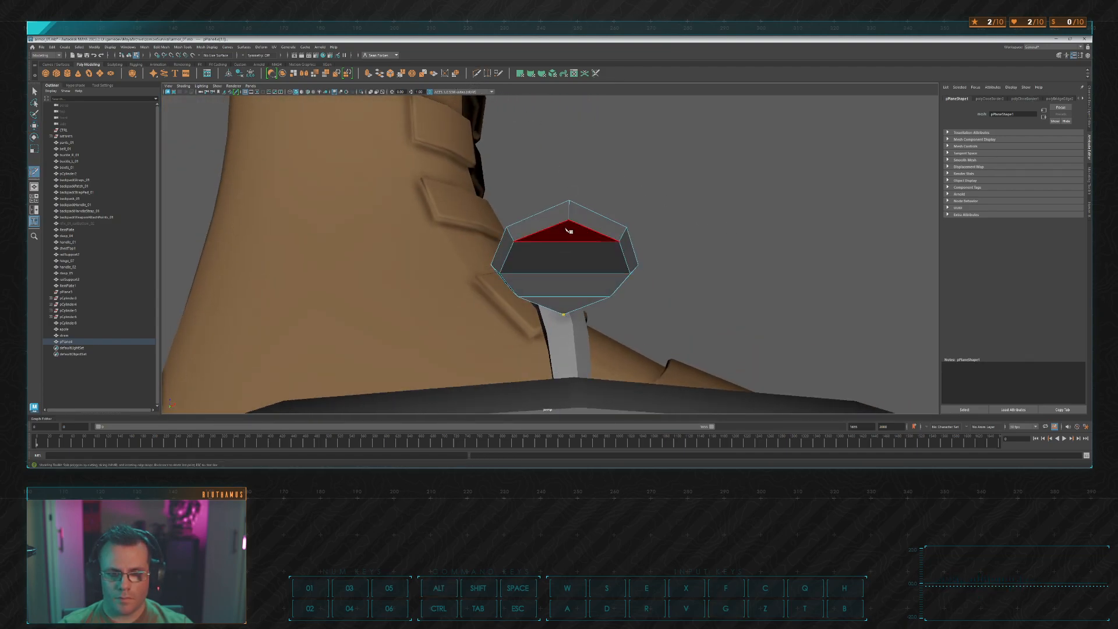
{"action": "left_click", "coordinate": [568, 221]}
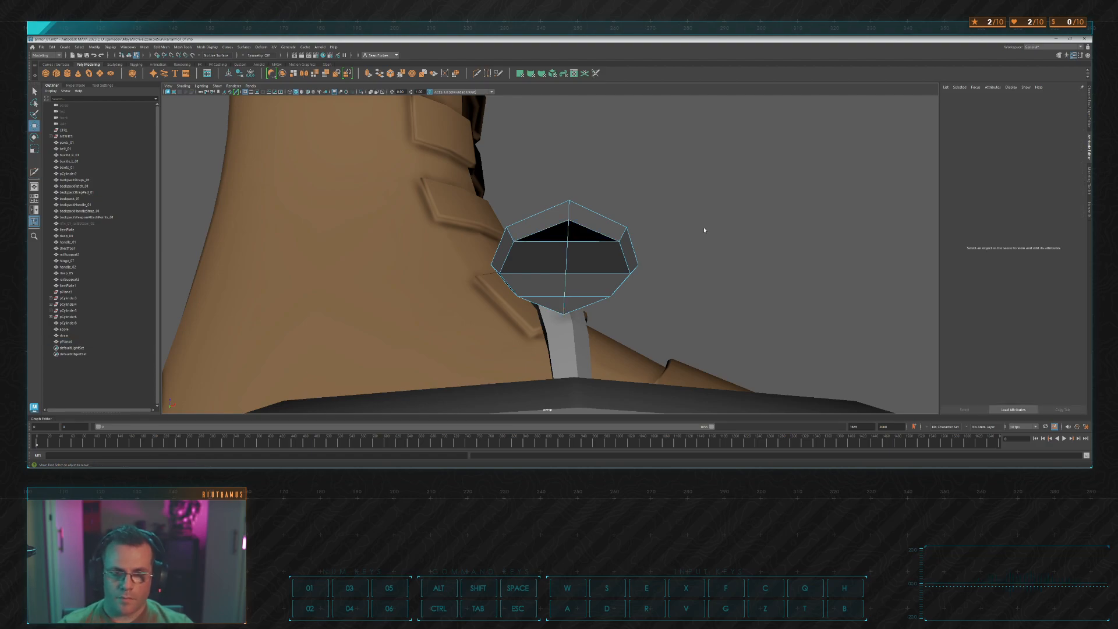
Step: Raise the central edges on the leaf's underside slightly in the side view, and return to object mode
{"action": "key", "text": "w"}
{"action": "left_click", "coordinate": [577, 267], "text": "shift"}
{"action": "left_click", "coordinate": [571, 295], "text": "shift"}
{"action": "key", "text": "space"}
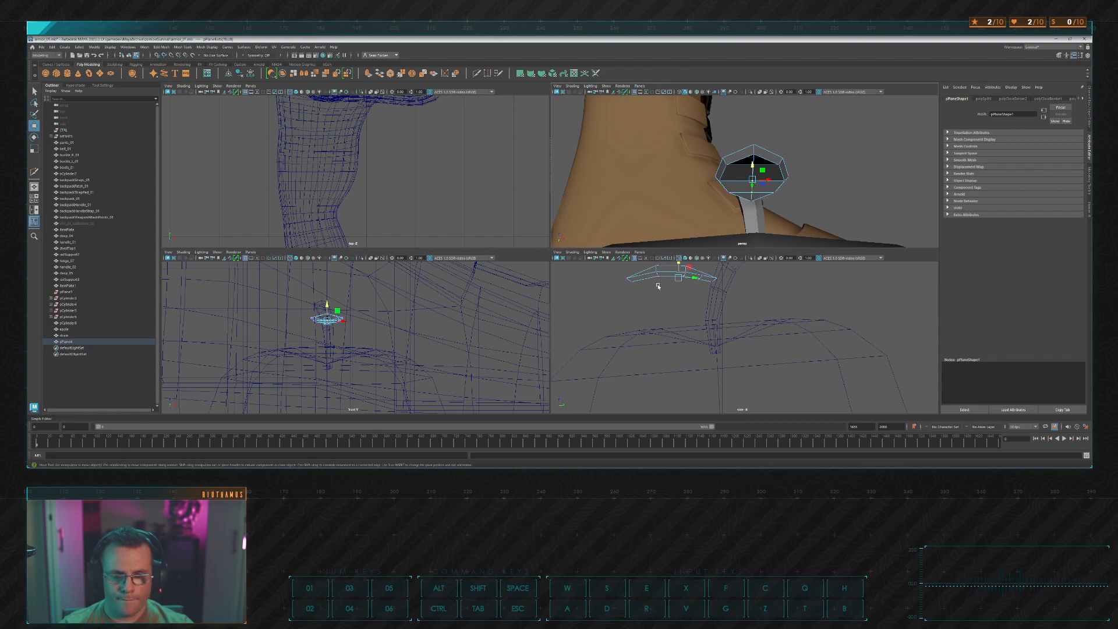
{"action": "key", "text": "space"}
{"action": "middle_click_drag", "start_coordinate": [629, 246], "coordinate": [637, 325], "text": "alt"}
{"action": "scroll", "coordinate": [484, 256], "scroll_direction": "up", "scroll_amount": 2}
{"action": "middle_click_drag", "start_coordinate": [477, 181], "coordinate": [610, 277], "text": "alt"}
{"action": "scroll", "coordinate": [611, 277], "scroll_direction": "up", "scroll_amount": 2}
{"action": "left_click_drag", "start_coordinate": [536, 301], "coordinate": [536, 289]}
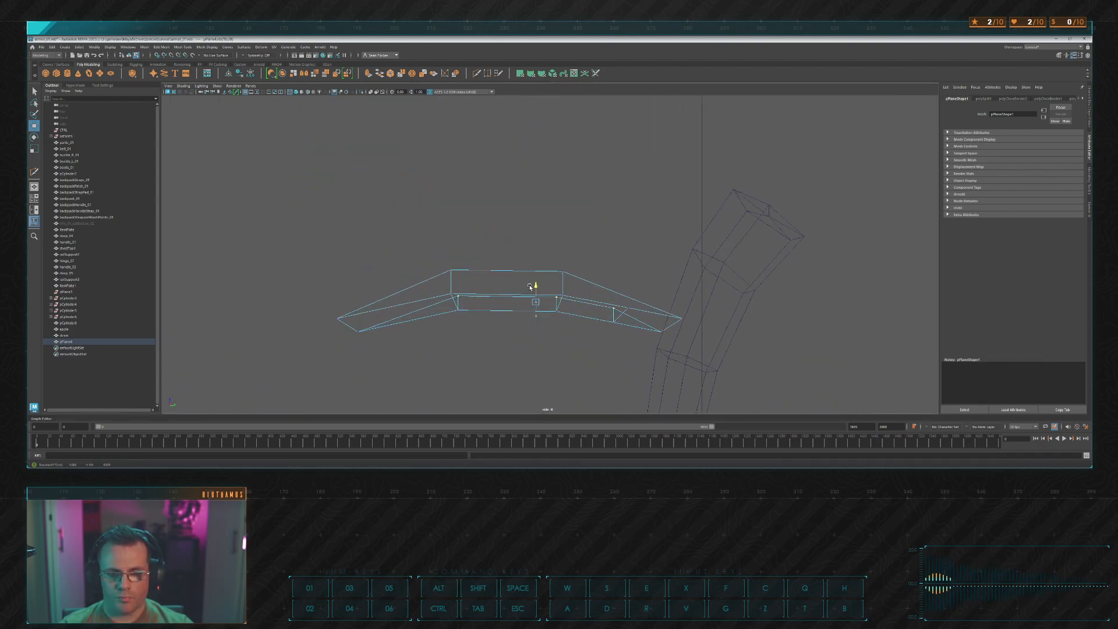
{"action": "key", "text": "space"}
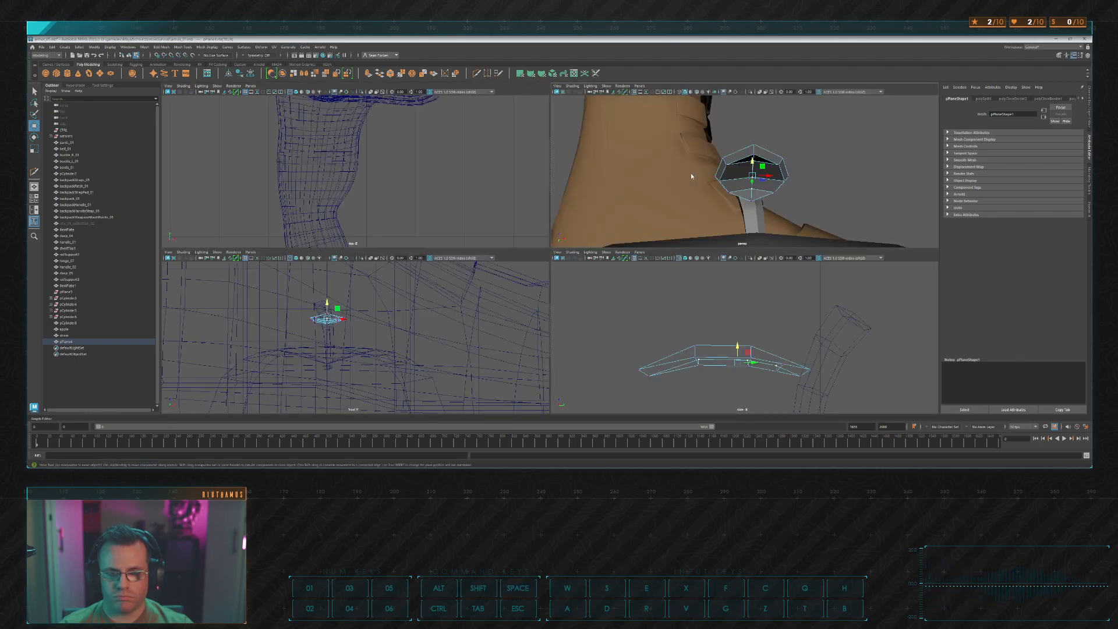
{"action": "key", "text": "space"}
{"action": "mouse_move", "coordinate": [654, 190]}
{"action": "left_mouse_down", "text": "alt"}
{"action": "mouse_move", "coordinate": [711, 198]}
{"action": "mouse_move", "coordinate": [611, 180]}
{"action": "mouse_move", "coordinate": [469, 187]}
{"action": "mouse_move", "coordinate": [521, 207]}
{"action": "mouse_move", "coordinate": [509, 179]}
{"action": "mouse_move", "coordinate": [548, 192]}
{"action": "left_mouse_up", "text": "alt"}
{"action": "left_click", "coordinate": [574, 277]}
{"action": "left_click_drag", "start_coordinate": [631, 291], "coordinate": [570, 204], "text": "alt"}
{"action": "scroll", "coordinate": [577, 193], "scroll_direction": "down", "scroll_amount": 4}
{"action": "right_click_drag", "start_coordinate": [570, 204], "coordinate": [599, 187]}
{"action": "mouse_move", "coordinate": [599, 187]}
{"action": "left_mouse_down", "text": "alt"}
{"action": "mouse_move", "coordinate": [641, 180]}
{"action": "mouse_move", "coordinate": [506, 177]}
{"action": "mouse_move", "coordinate": [559, 210]}
{"action": "mouse_move", "coordinate": [584, 199]}
{"action": "left_mouse_up", "text": "alt"}
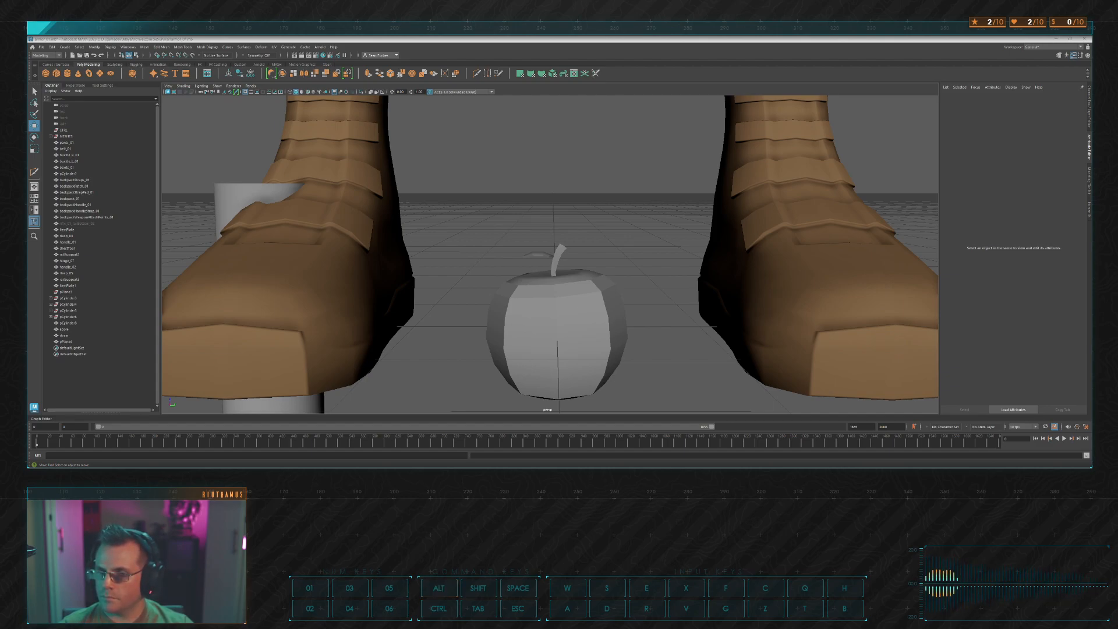
{"action": "key", "text": "alt+Tab"}
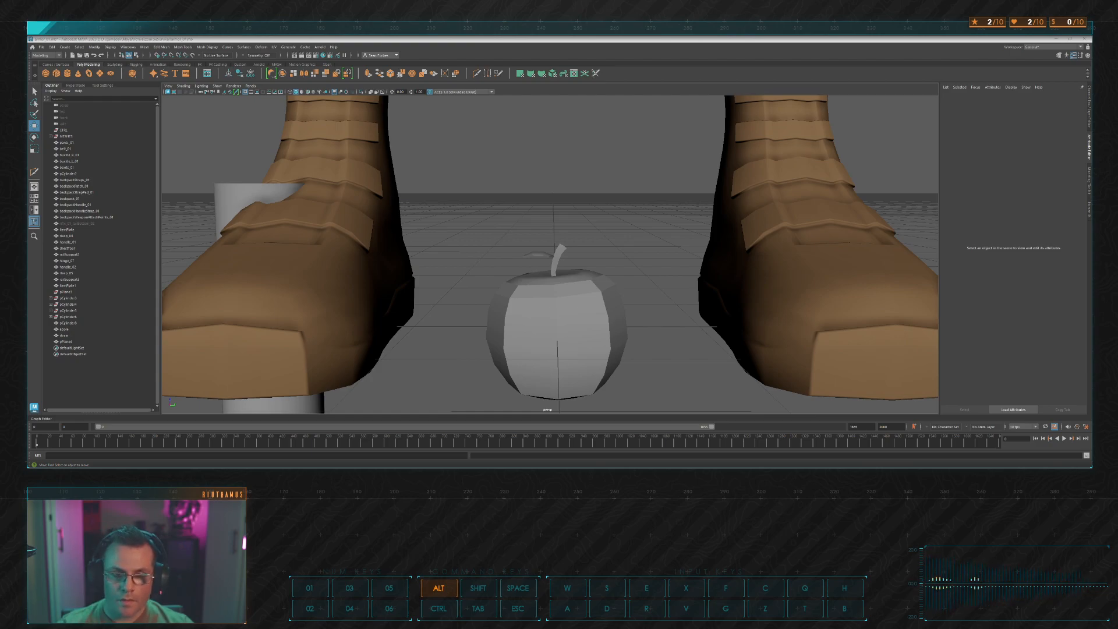
{"action": "key", "text": "alt+Tab"}
Step: Centre the leaf's pivot and snap it to the vertex at the leaf's stem end in the side view
{"action": "left_click_drag", "start_coordinate": [647, 245], "coordinate": [624, 245], "text": "alt"}
{"action": "scroll", "coordinate": [624, 244], "scroll_direction": "up", "scroll_amount": 6}
{"action": "left_click", "coordinate": [551, 260]}
{"action": "left_click_drag", "start_coordinate": [552, 260], "coordinate": [594, 253], "text": "alt"}
{"action": "key", "text": "e"}
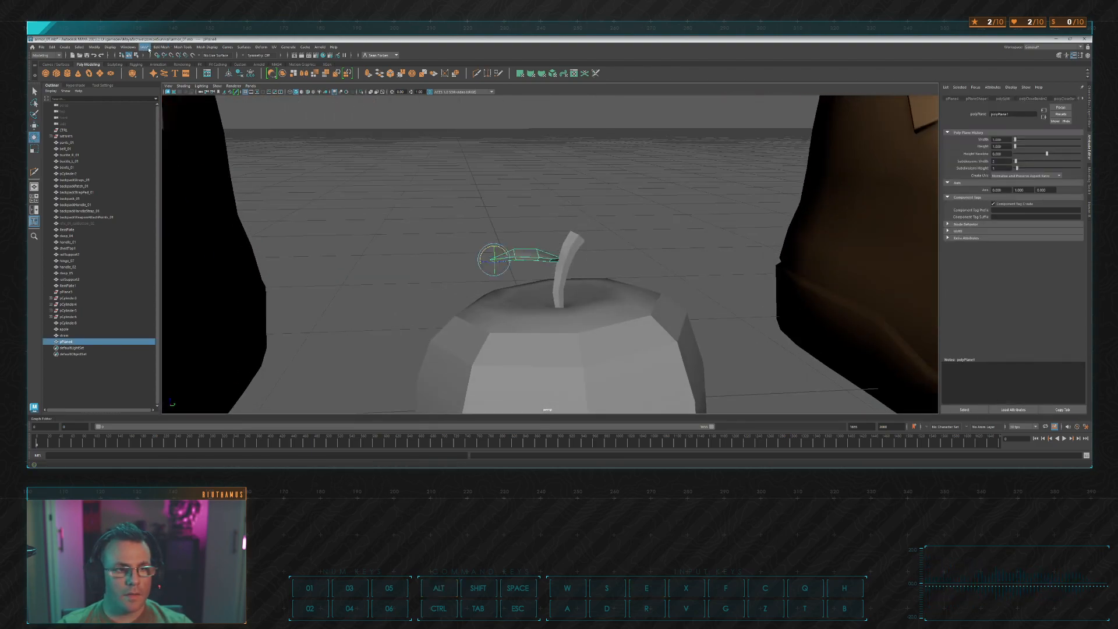
{"action": "key", "text": "space"}
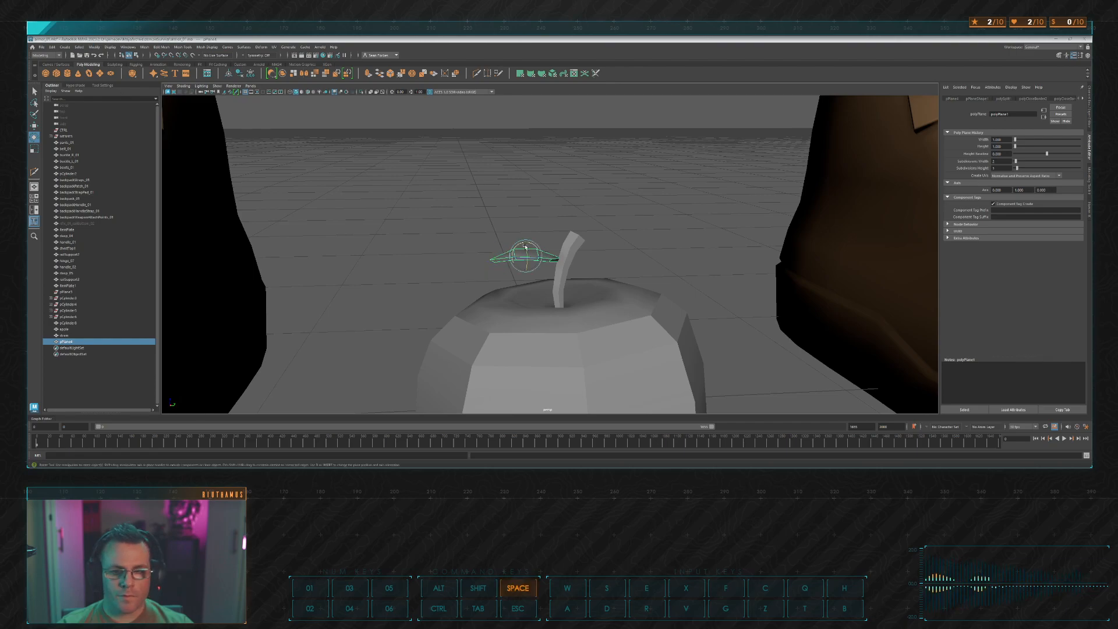
{"action": "key", "text": "space"}
{"action": "middle_click_drag", "start_coordinate": [631, 297], "coordinate": [643, 266], "text": "alt"}
{"action": "right_click_drag", "start_coordinate": [643, 265], "coordinate": [651, 257], "text": "alt"}
{"action": "middle_click_drag", "start_coordinate": [651, 256], "coordinate": [576, 208], "text": "alt"}
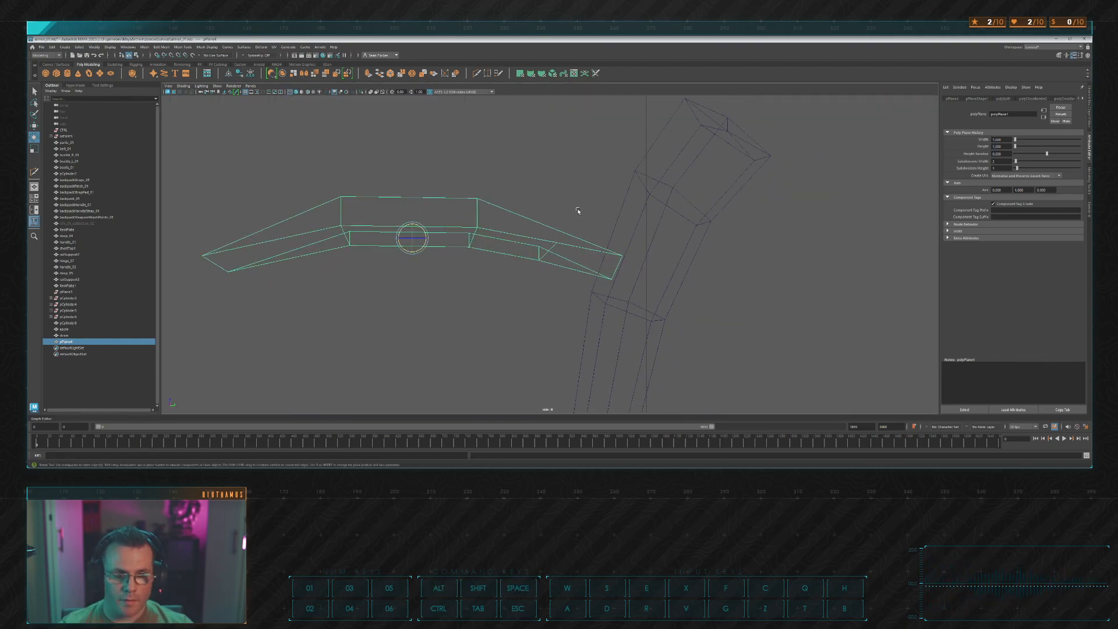
{"action": "key", "text": "w"}
{"action": "key", "text": "v"}
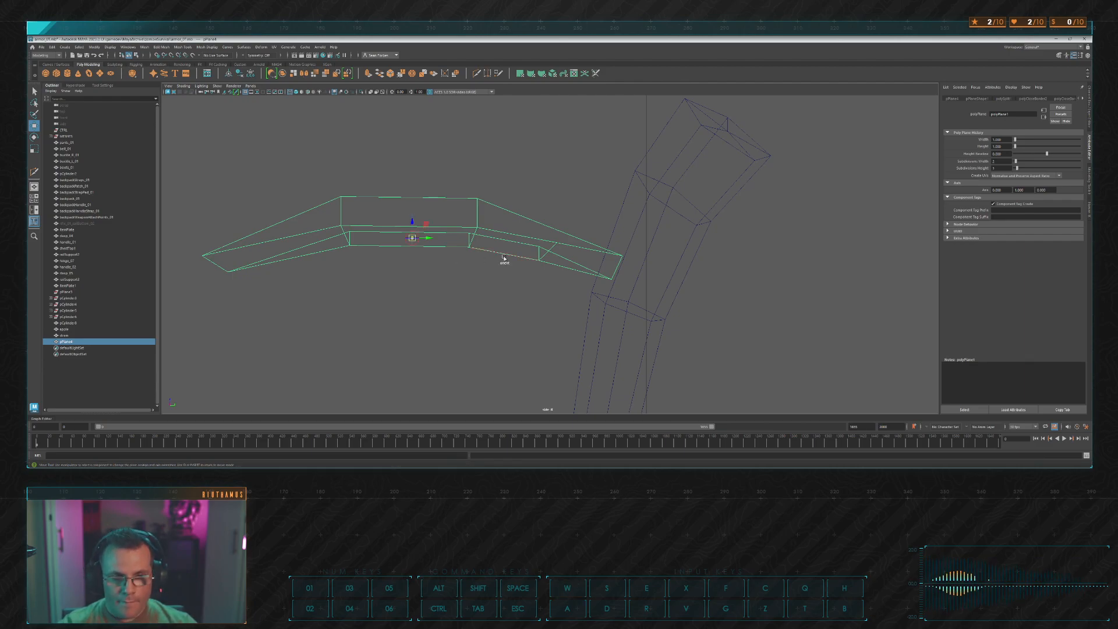
{"action": "left_click_drag", "start_coordinate": [412, 238], "coordinate": [620, 282]}
Step: Move the leaf so its end meets the stem and fine-tune how it sits against the stem
{"action": "key", "text": "w"}
{"action": "key", "text": "e"}
{"action": "key", "text": "r"}
{"action": "left_click_drag", "start_coordinate": [617, 281], "coordinate": [669, 262]}
{"action": "key", "text": "space"}
{"action": "key", "text": "space"}
{"action": "left_click_drag", "start_coordinate": [750, 172], "coordinate": [728, 205], "text": "alt"}
{"action": "mouse_move", "coordinate": [562, 262]}
{"action": "left_mouse_down"}
{"action": "mouse_move", "coordinate": [615, 257]}
{"action": "mouse_move", "coordinate": [570, 249]}
{"action": "mouse_move", "coordinate": [588, 230]}
{"action": "mouse_move", "coordinate": [644, 265]}
{"action": "mouse_move", "coordinate": [564, 263]}
{"action": "mouse_move", "coordinate": [566, 205]}
{"action": "mouse_move", "coordinate": [578, 198]}
{"action": "mouse_move", "coordinate": [606, 242]}
{"action": "mouse_move", "coordinate": [599, 215]}
{"action": "mouse_move", "coordinate": [574, 217]}
{"action": "mouse_move", "coordinate": [608, 248]}
{"action": "mouse_move", "coordinate": [593, 215]}
{"action": "mouse_move", "coordinate": [618, 246]}
{"action": "mouse_move", "coordinate": [649, 244]}
{"action": "mouse_move", "coordinate": [610, 247]}
{"action": "mouse_move", "coordinate": [582, 275]}
{"action": "mouse_move", "coordinate": [647, 251]}
{"action": "mouse_move", "coordinate": [753, 245]}
{"action": "mouse_move", "coordinate": [604, 247]}
{"action": "mouse_move", "coordinate": [553, 271]}
{"action": "left_mouse_up"}
{"action": "key", "text": "e"}
{"action": "key", "text": "w"}
{"action": "key", "text": "e"}
{"action": "left_click", "coordinate": [615, 153]}
Step: Duplicate the leaf and rotate the copy around the stem as a second leaf
{"action": "scroll", "coordinate": [619, 147], "scroll_direction": "down", "scroll_amount": 6}
{"action": "scroll", "coordinate": [584, 247], "scroll_direction": "up", "scroll_amount": 6}
{"action": "scroll", "coordinate": [606, 248], "scroll_direction": "down", "scroll_amount": 5}
{"action": "scroll", "coordinate": [562, 258], "scroll_direction": "up", "scroll_amount": 5}
{"action": "scroll", "coordinate": [563, 258], "scroll_direction": "up", "scroll_amount": 3}
{"action": "left_click", "coordinate": [556, 256]}
{"action": "key", "text": "ctrl+d"}
{"action": "left_click_drag", "start_coordinate": [634, 273], "coordinate": [718, 202], "text": "alt"}
{"action": "key", "text": "w"}
{"action": "key", "text": "e"}
{"action": "left_click", "coordinate": [664, 197]}
Step: Examine the apple with its stem and both leaves from below, from the front and from above
{"action": "scroll", "coordinate": [635, 227], "scroll_direction": "down", "scroll_amount": 10}
{"action": "mouse_move", "coordinate": [606, 224]}
{"action": "left_mouse_down", "text": "alt"}
{"action": "mouse_move", "coordinate": [746, 204]}
{"action": "mouse_move", "coordinate": [599, 213]}
{"action": "mouse_move", "coordinate": [586, 237]}
{"action": "mouse_move", "coordinate": [654, 227]}
{"action": "mouse_move", "coordinate": [599, 247]}
{"action": "mouse_move", "coordinate": [626, 282]}
{"action": "mouse_move", "coordinate": [608, 247]}
{"action": "mouse_move", "coordinate": [637, 185]}
{"action": "mouse_move", "coordinate": [604, 257]}
{"action": "mouse_move", "coordinate": [616, 234]}
{"action": "left_mouse_up", "text": "alt"}
{"action": "scroll", "coordinate": [605, 268], "scroll_direction": "down", "scroll_amount": 7}
{"action": "scroll", "coordinate": [588, 260], "scroll_direction": "up", "scroll_amount": 7}
{"action": "right_click_drag", "start_coordinate": [586, 260], "coordinate": [616, 252], "text": "alt"}
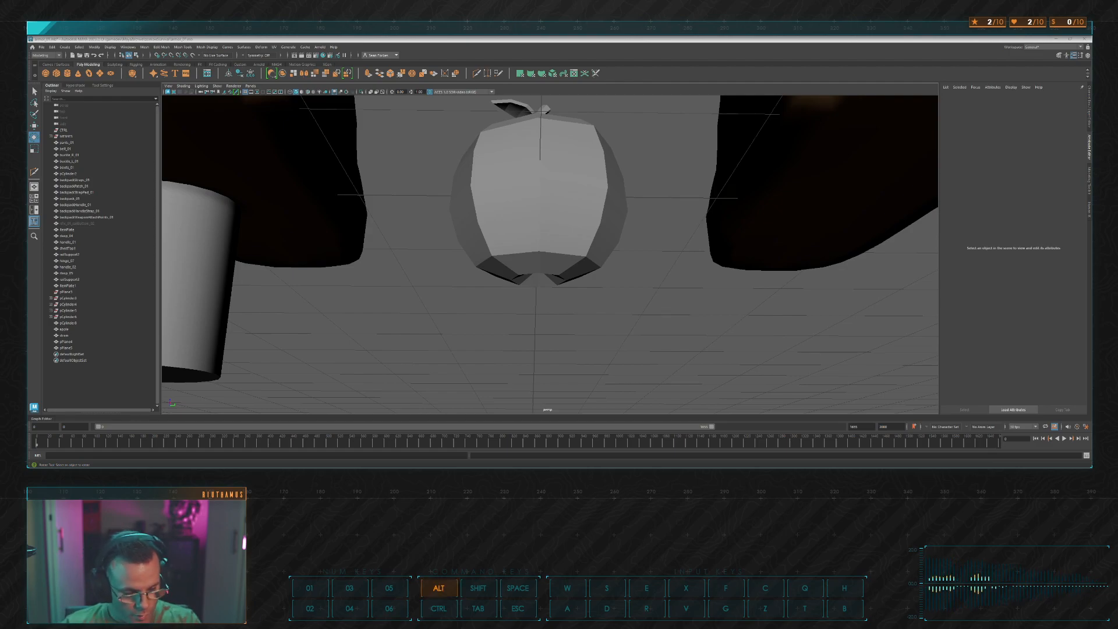
{"action": "mouse_move", "coordinate": [664, 212]}
{"action": "left_mouse_down", "text": "alt"}
{"action": "mouse_move", "coordinate": [654, 229]}
{"action": "mouse_move", "coordinate": [662, 192]}
{"action": "mouse_move", "coordinate": [651, 216]}
{"action": "mouse_move", "coordinate": [589, 187]}
{"action": "mouse_move", "coordinate": [567, 158]}
{"action": "left_mouse_up", "text": "alt"}
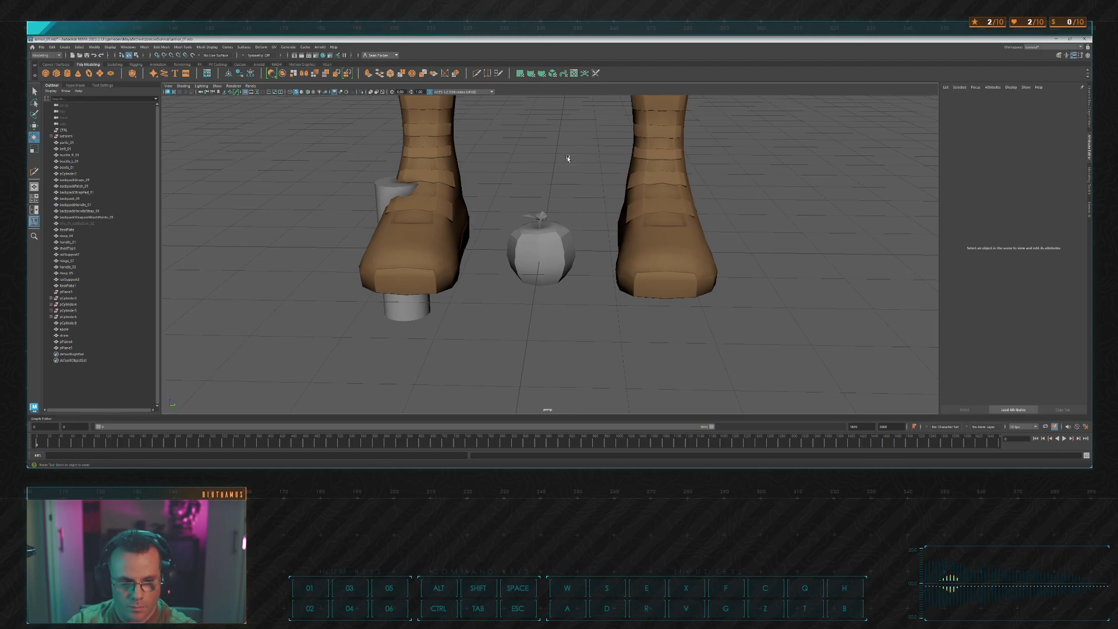
{"action": "key", "text": "alt+Tab"}
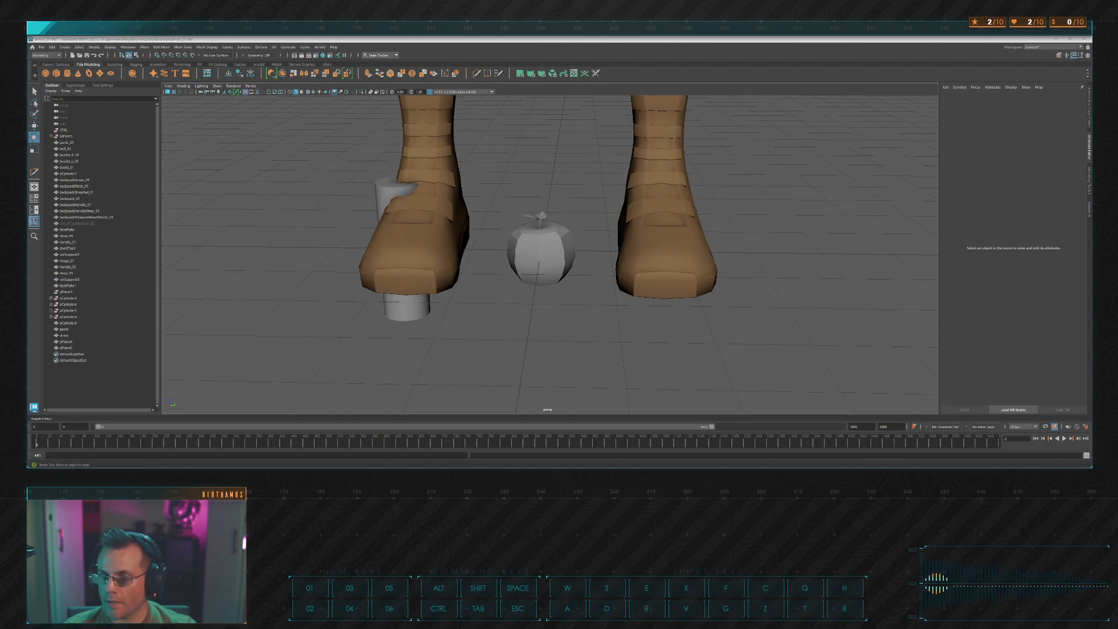
{"action": "key", "text": "alt+Tab"}
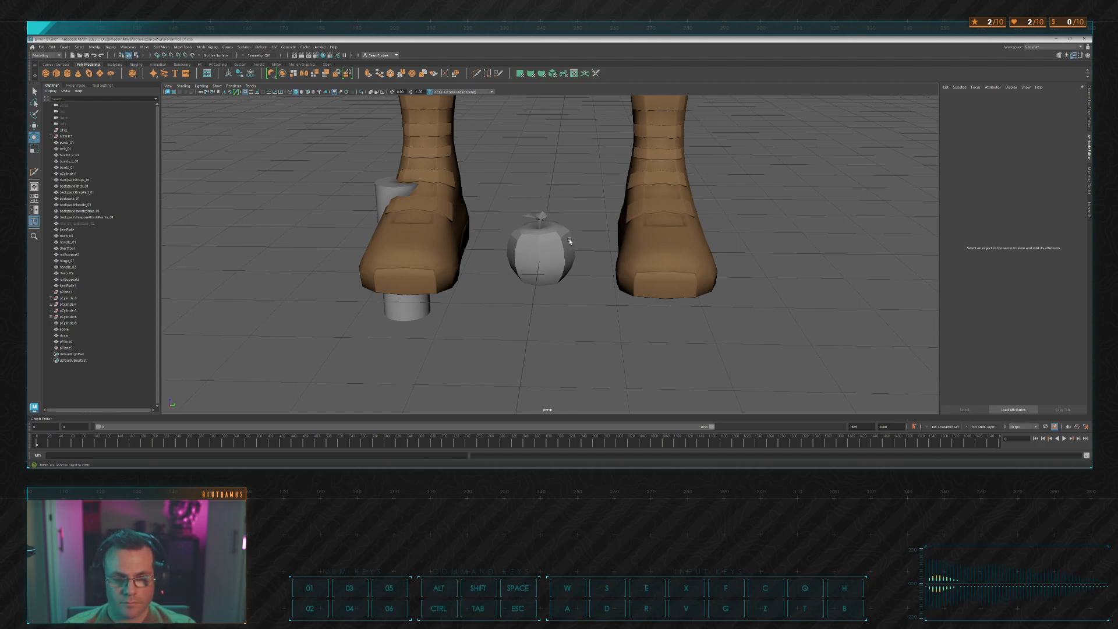
{"action": "scroll", "coordinate": [570, 227], "scroll_direction": "up", "scroll_amount": 5}
{"action": "middle_click_drag", "start_coordinate": [615, 162], "coordinate": [611, 215], "text": "alt"}
{"action": "scroll", "coordinate": [610, 215], "scroll_direction": "down", "scroll_amount": 3, "text": "alt"}
{"action": "mouse_move", "coordinate": [603, 212]}
{"action": "left_mouse_down", "text": "alt"}
{"action": "mouse_move", "coordinate": [584, 199]}
{"action": "mouse_move", "coordinate": [613, 204]}
{"action": "mouse_move", "coordinate": [589, 205]}
{"action": "left_mouse_up", "text": "alt"}
{"action": "left_click_drag", "start_coordinate": [468, 187], "coordinate": [615, 368]}
{"action": "left_click_drag", "start_coordinate": [599, 321], "coordinate": [588, 303], "text": "alt"}
{"action": "left_click", "coordinate": [592, 199]}
{"action": "right_click_drag", "start_coordinate": [592, 199], "coordinate": [561, 242], "text": "alt"}
Step: Freeze the transformations of the apple body, stem and both leaves
{"action": "left_click", "coordinate": [522, 250]}
{"action": "left_click_drag", "start_coordinate": [582, 208], "coordinate": [570, 240], "text": "alt"}
{"action": "key", "text": "w"}
{"action": "scroll", "coordinate": [568, 241], "scroll_direction": "up", "scroll_amount": 5}
{"action": "left_click", "coordinate": [533, 259], "text": "shift"}
{"action": "scroll", "coordinate": [908, 181], "scroll_direction": "down", "scroll_amount": 3}
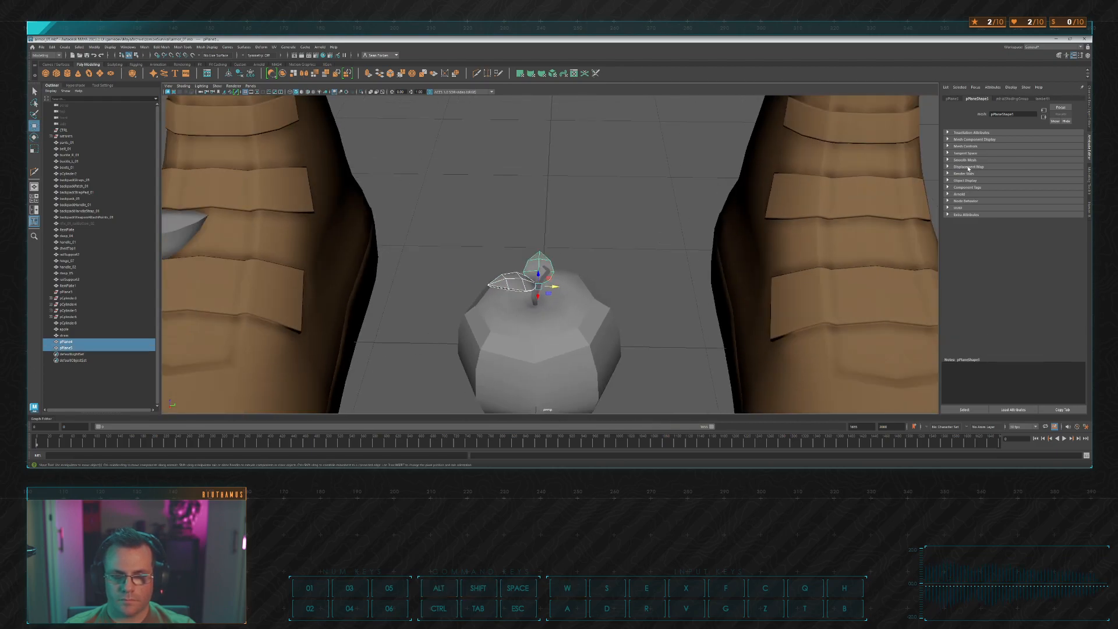
{"action": "left_click", "coordinate": [1090, 101]}
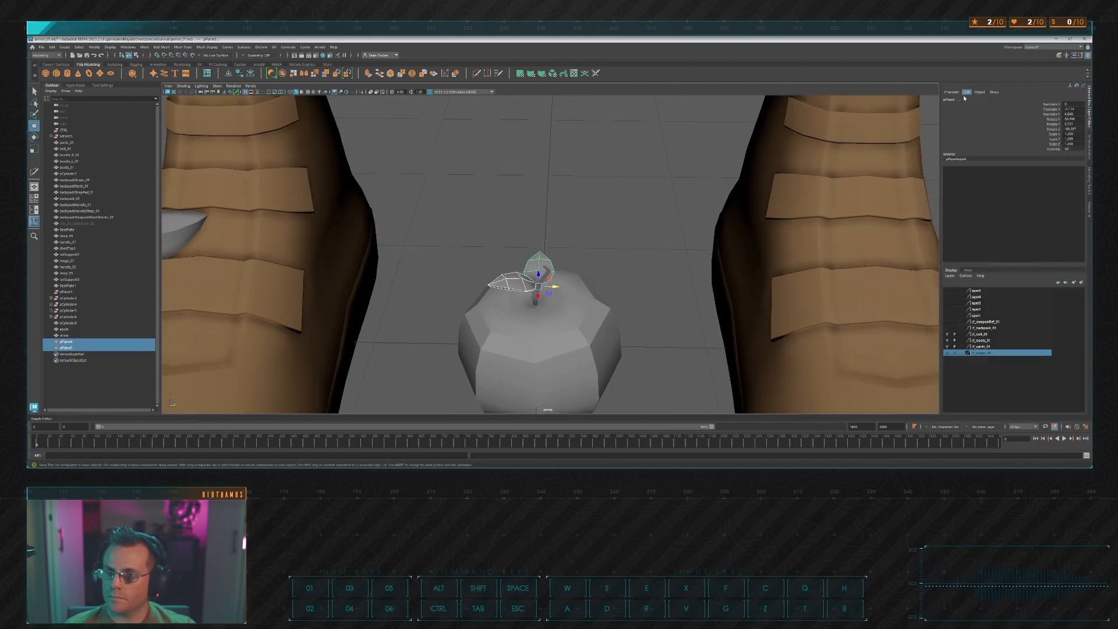
{"action": "left_click_drag", "start_coordinate": [447, 217], "coordinate": [610, 399]}
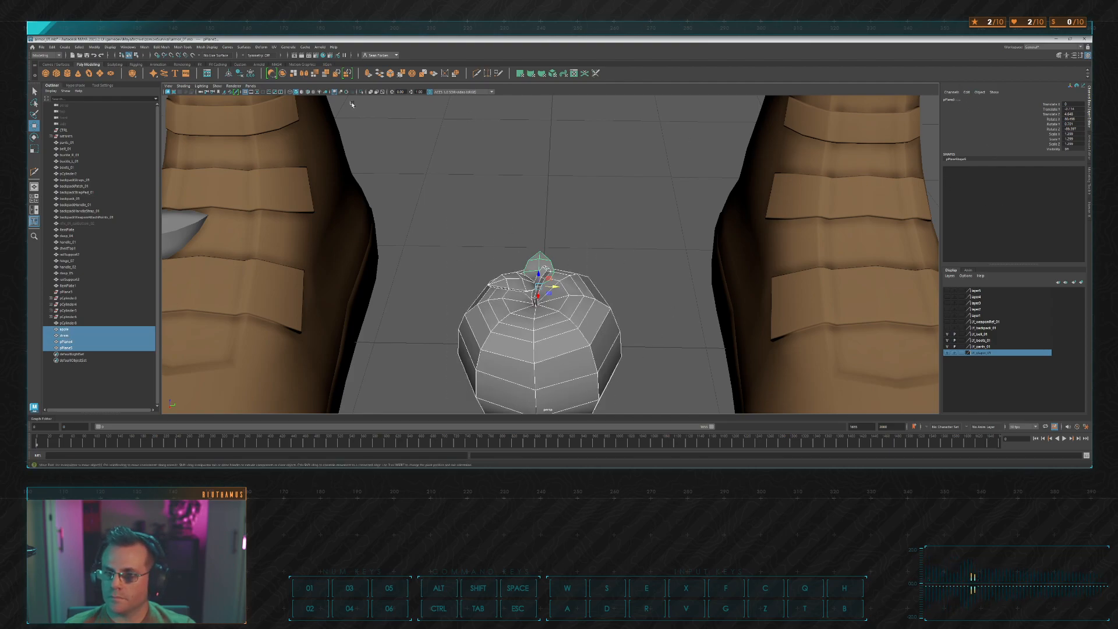
{"action": "left_click", "coordinate": [117, 77]}
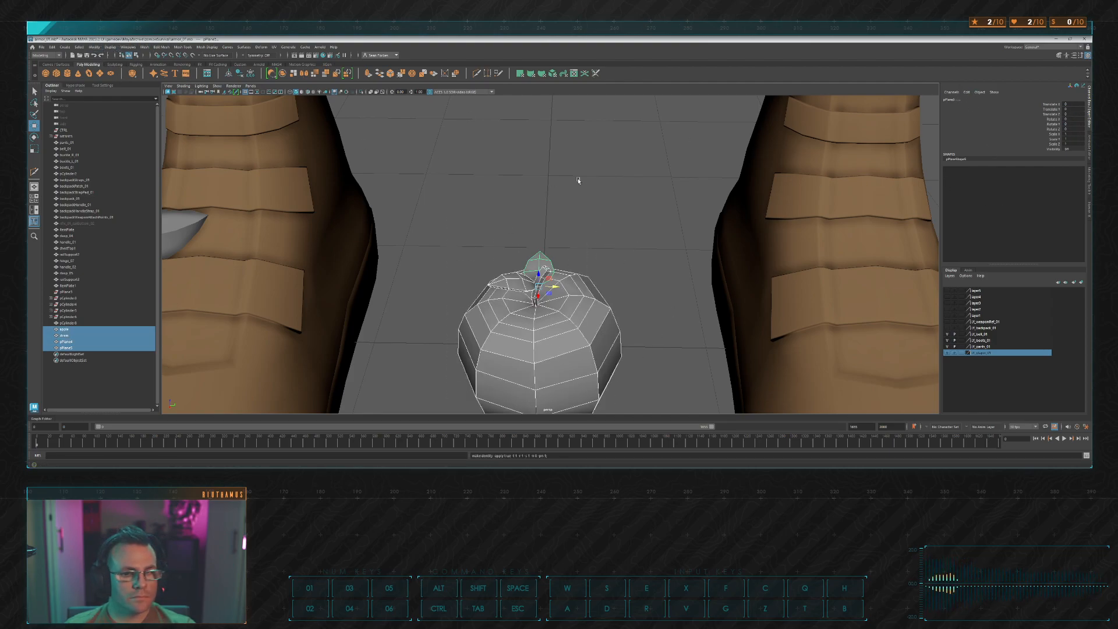
{"action": "left_click", "coordinate": [573, 168]}
Step: Combine the apple body, stem and both leaves into one mesh
{"action": "scroll", "coordinate": [570, 168], "scroll_direction": "down", "scroll_amount": 5}
{"action": "left_click_drag", "start_coordinate": [568, 251], "coordinate": [564, 197], "text": "alt"}
{"action": "left_click_drag", "start_coordinate": [508, 219], "coordinate": [579, 309]}
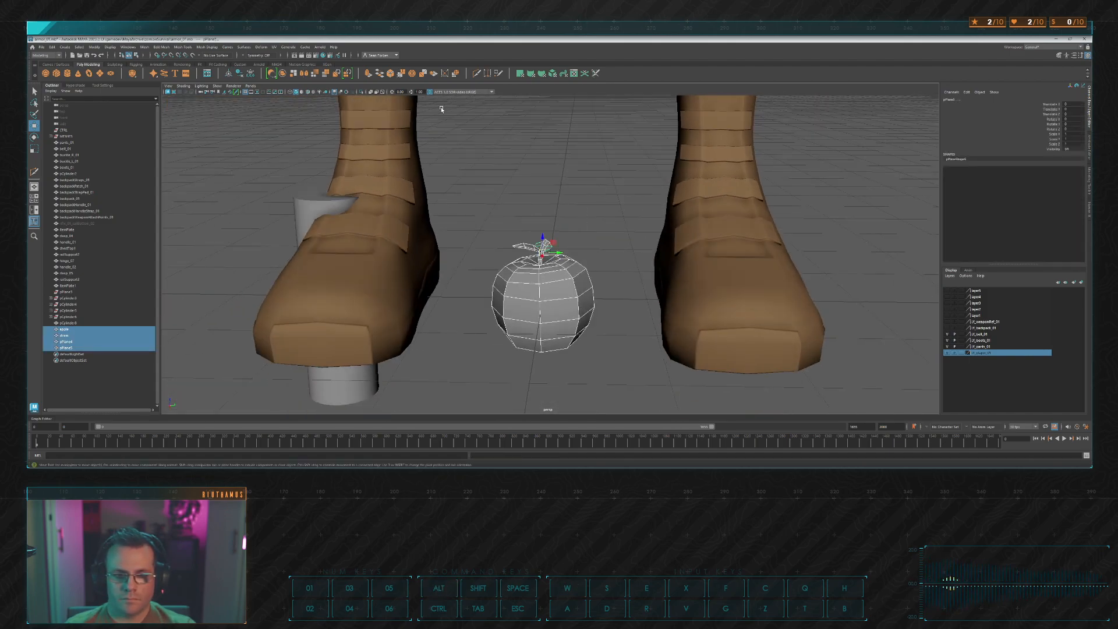
{"action": "left_click", "coordinate": [282, 73]}
Step: Raise the combined apple until its base rests on the ground line in the orthographic view
{"action": "left_click_drag", "start_coordinate": [568, 221], "coordinate": [576, 213], "text": "alt"}
{"action": "left_click_drag", "start_coordinate": [546, 271], "coordinate": [547, 223]}
{"action": "key", "text": "space"}
{"action": "key", "text": "space"}
{"action": "scroll", "coordinate": [524, 291], "scroll_direction": "down", "scroll_amount": 3}
{"action": "key", "text": "space"}
{"action": "key", "text": "space"}
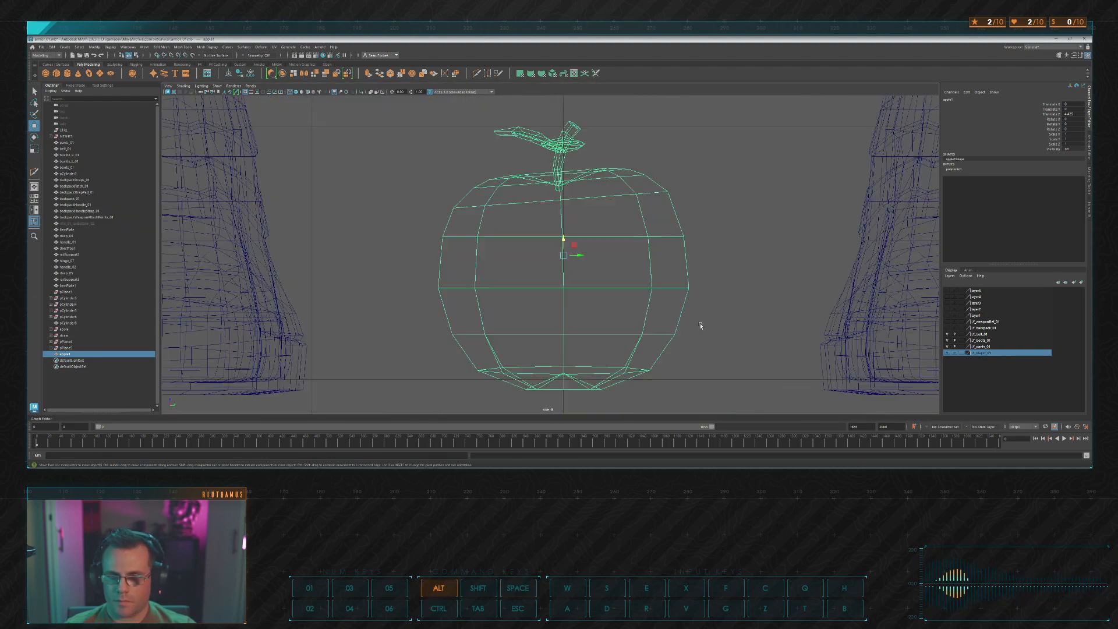
{"action": "middle_click_drag", "start_coordinate": [594, 298], "coordinate": [595, 246], "text": "alt"}
{"action": "left_click_drag", "start_coordinate": [561, 186], "coordinate": [607, 153]}
{"action": "key", "text": "space"}
{"action": "key", "text": "space"}
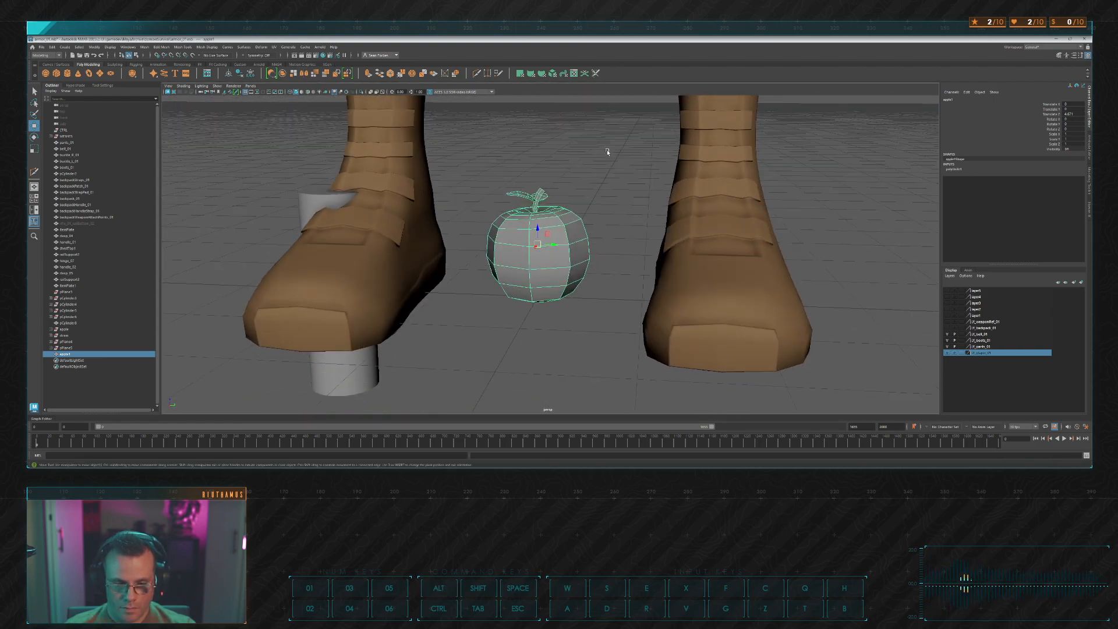
{"action": "left_click", "coordinate": [603, 160]}
Step: Separate the combined apple back into its individual parts and select the apple body
{"action": "left_click", "coordinate": [551, 232]}
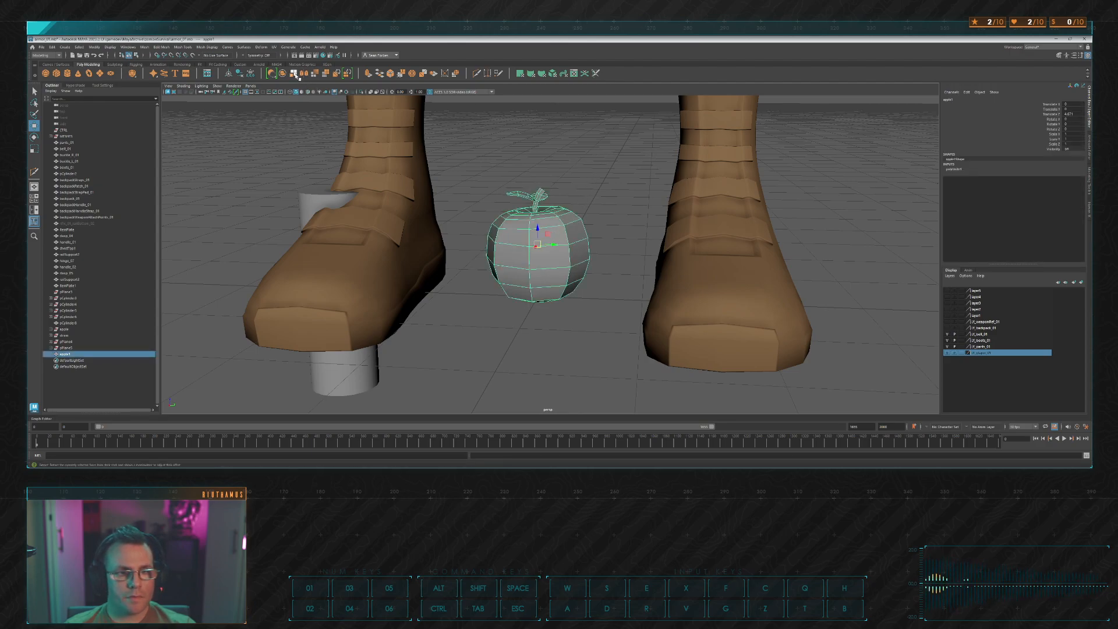
{"action": "key", "text": "q"}
{"action": "left_click", "coordinate": [631, 175]}
{"action": "left_click", "coordinate": [562, 232]}
{"action": "key", "text": "w"}
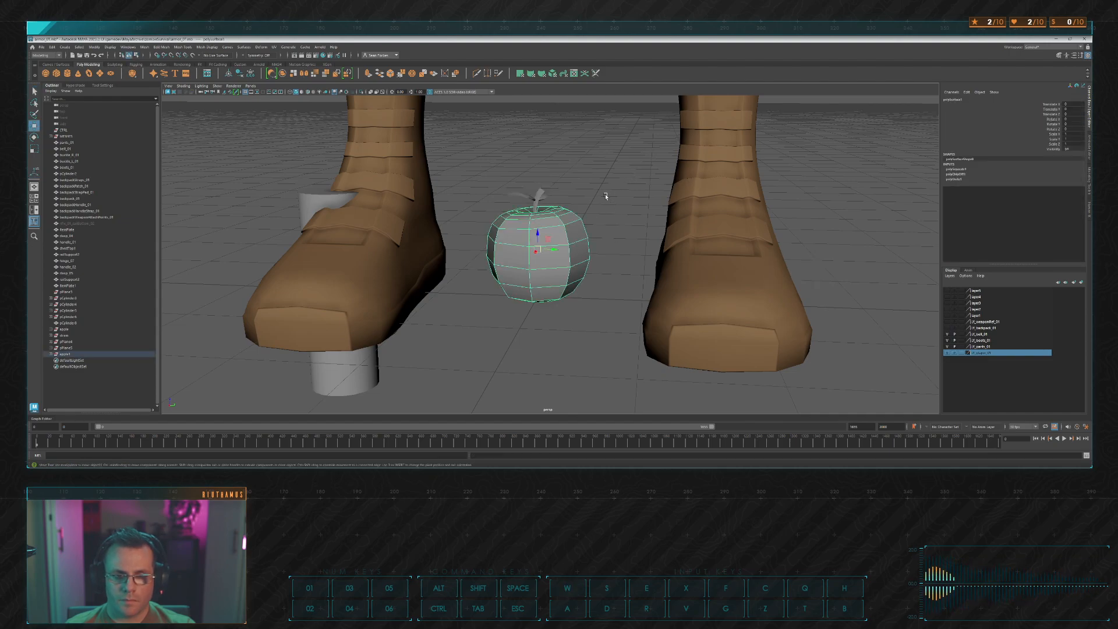
Step: Snap the apple body's pivot to the grid point at the apple's base
{"action": "key", "text": "space"}
{"action": "key", "text": "space"}
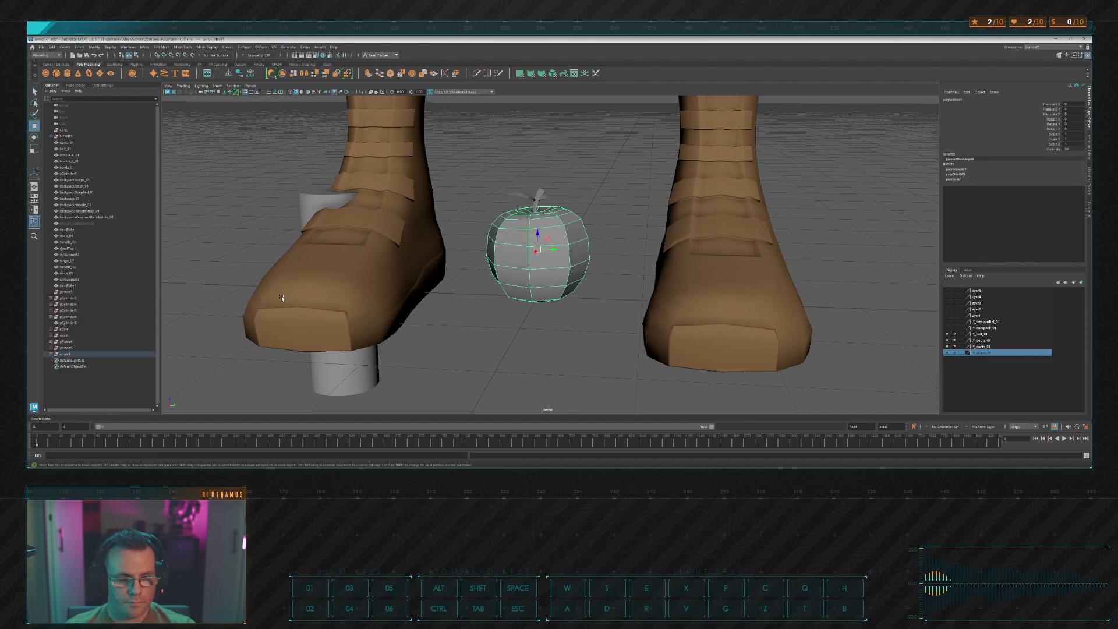
{"action": "key", "text": "space"}
{"action": "key", "text": "space"}
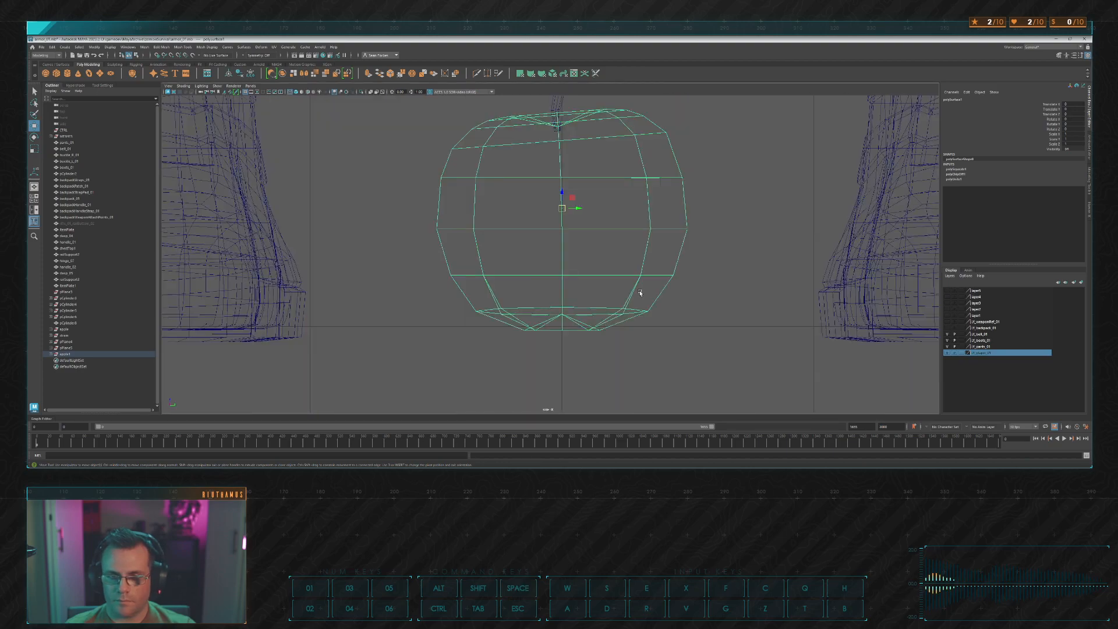
{"action": "key", "text": "Insert"}
{"action": "key", "text": "x"}
{"action": "left_click_drag", "start_coordinate": [562, 210], "coordinate": [569, 298]}
{"action": "key", "text": "space"}
{"action": "key", "text": "space"}
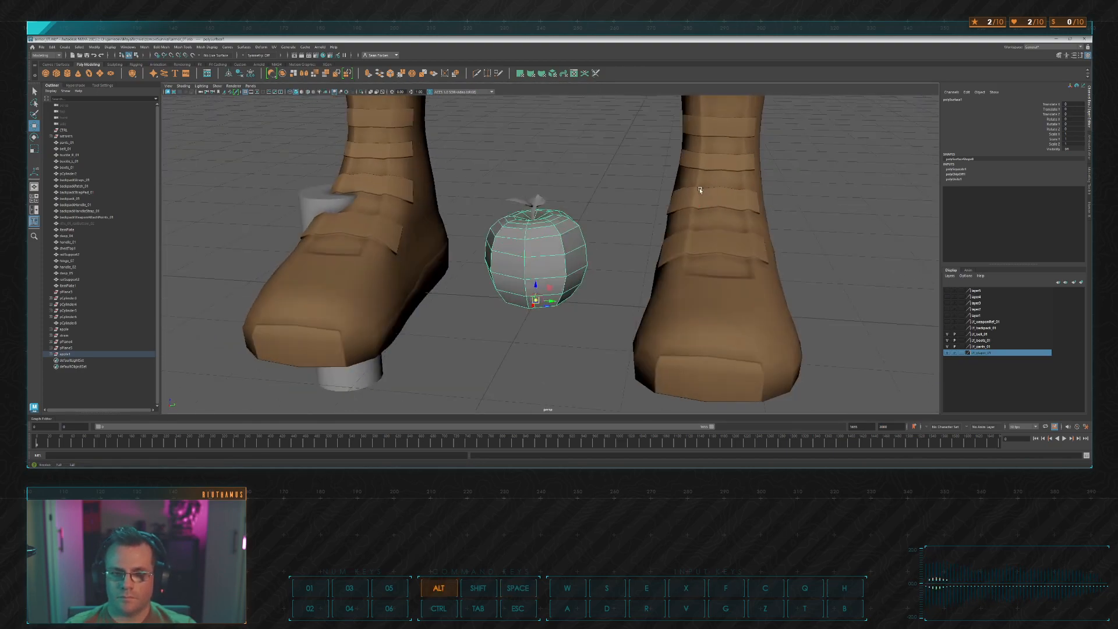
{"action": "key", "text": "Insert"}
Step: Snap the stem's pivot to the same grid point under the apple
{"action": "left_click", "coordinate": [532, 170]}
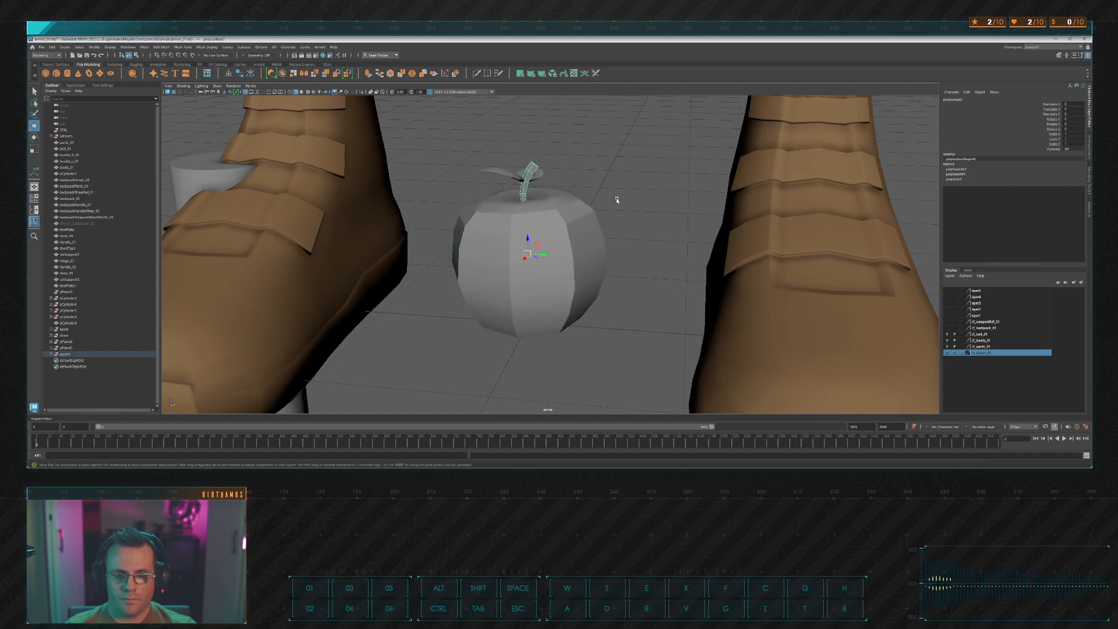
{"action": "key", "text": "Insert"}
{"action": "key", "text": "x"}
{"action": "left_click_drag", "start_coordinate": [527, 255], "coordinate": [528, 322]}
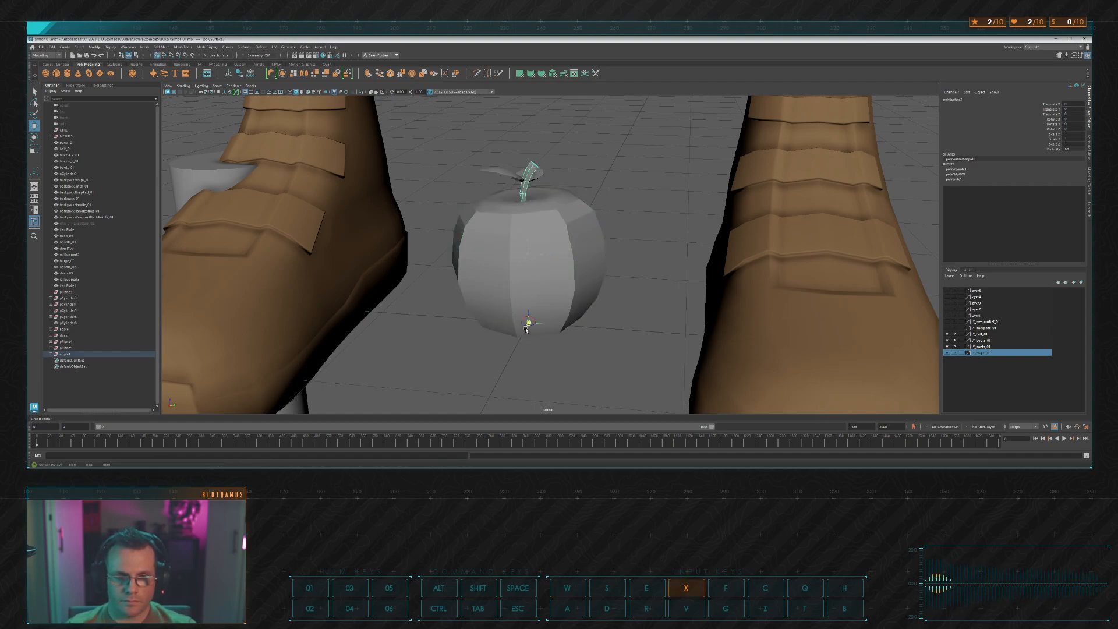
Step: Snap the pivots of both leaves to the grid point at the apple's base
{"action": "left_click", "coordinate": [499, 170]}
{"action": "key", "text": "Insert"}
{"action": "key", "text": "x"}
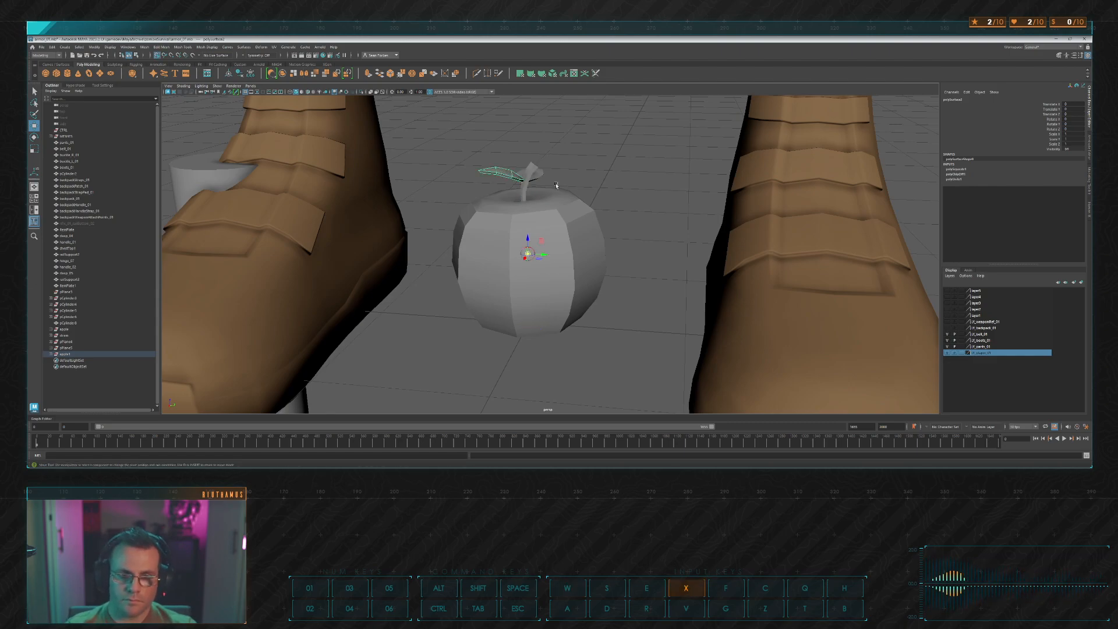
{"action": "left_click_drag", "start_coordinate": [527, 254], "coordinate": [528, 322]}
{"action": "key", "text": "w"}
{"action": "left_click", "coordinate": [543, 177]}
{"action": "key", "text": "Insert"}
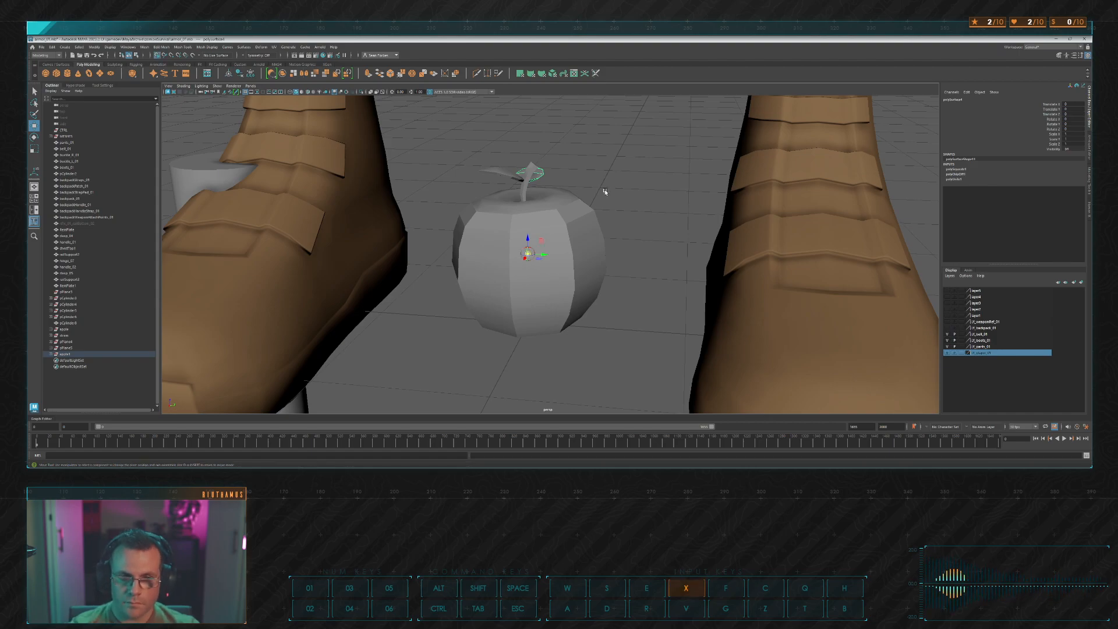
{"action": "key", "text": "x"}
{"action": "left_click_drag", "start_coordinate": [527, 254], "coordinate": [528, 330]}
{"action": "key", "text": "w"}
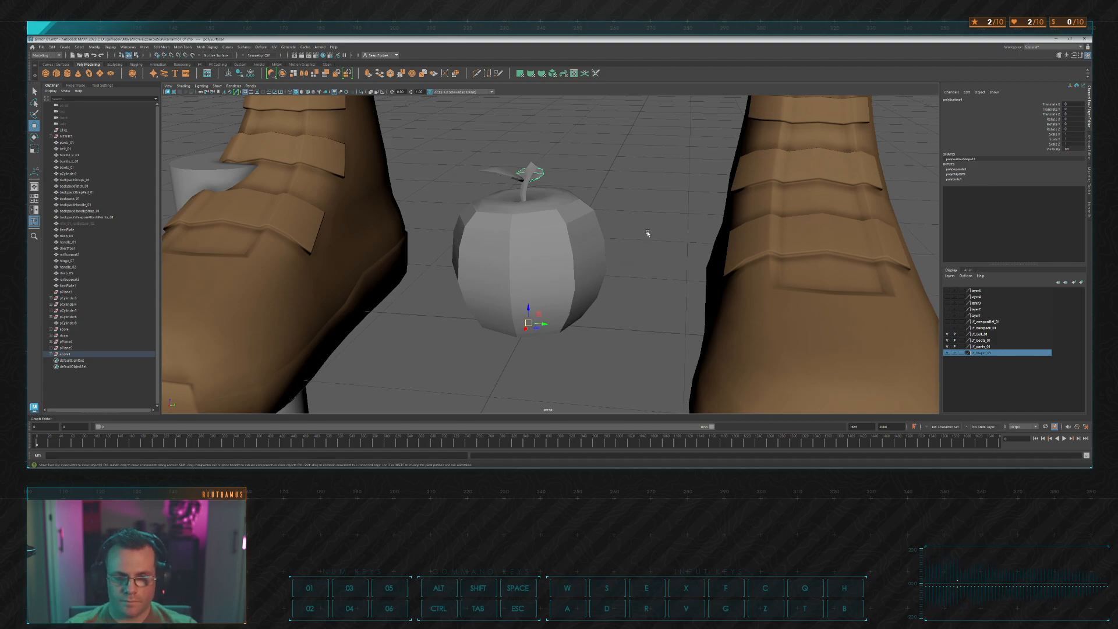
Step: Delete the construction history of the apple body, stem and both leaves, and clear the selection
{"action": "left_click", "coordinate": [652, 228]}
{"action": "scroll", "coordinate": [652, 233], "scroll_direction": "down", "scroll_amount": 3}
{"action": "left_click_drag", "start_coordinate": [651, 234], "coordinate": [685, 231], "text": "alt"}
{"action": "left_click_drag", "start_coordinate": [484, 163], "coordinate": [569, 297]}
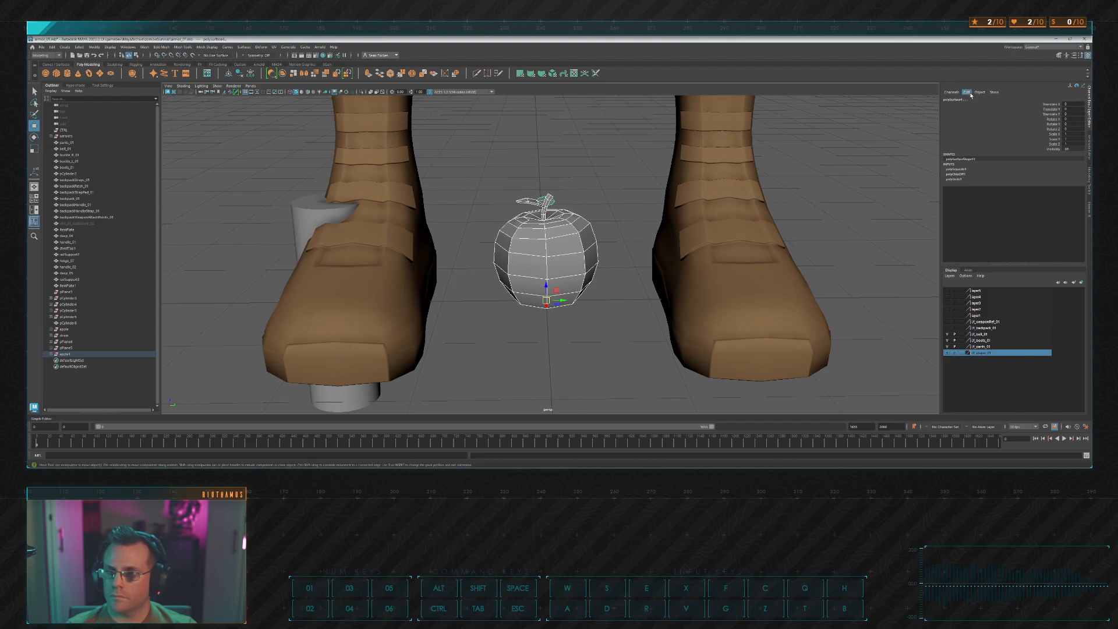
{"action": "key", "text": "alt+shift+d"}
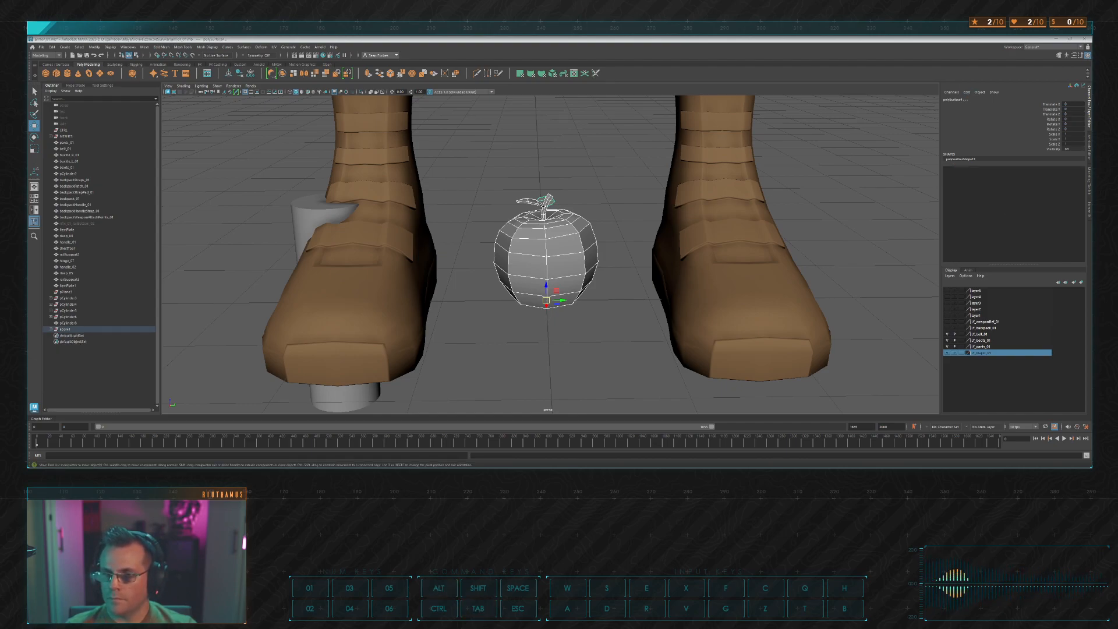
{"action": "left_click_drag", "start_coordinate": [676, 204], "coordinate": [604, 150], "text": "alt"}
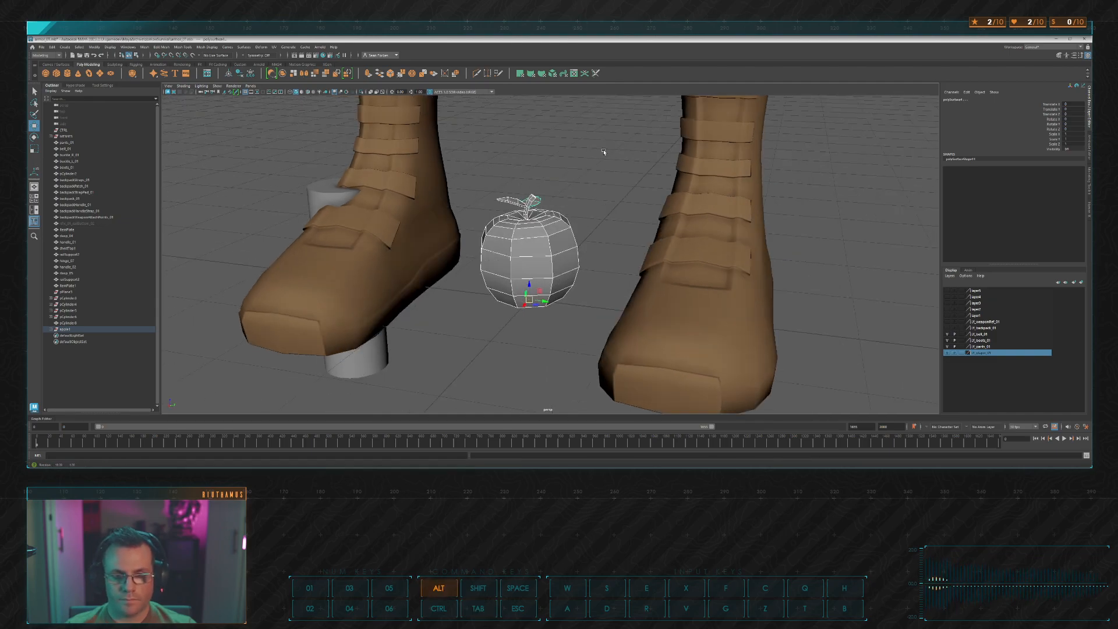
{"action": "left_click", "coordinate": [504, 182]}
{"action": "left_click_drag", "start_coordinate": [499, 178], "coordinate": [505, 176], "text": "alt"}
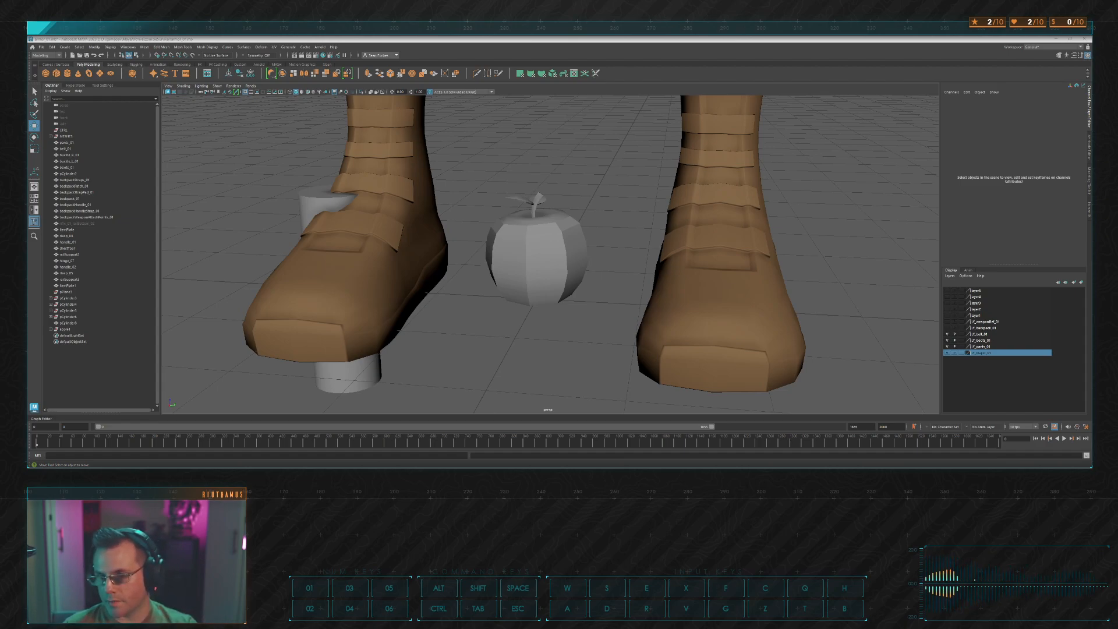
{"action": "key", "text": "alt+Tab"}
{"action": "left_click_drag", "start_coordinate": [563, 204], "coordinate": [599, 214], "text": "alt"}
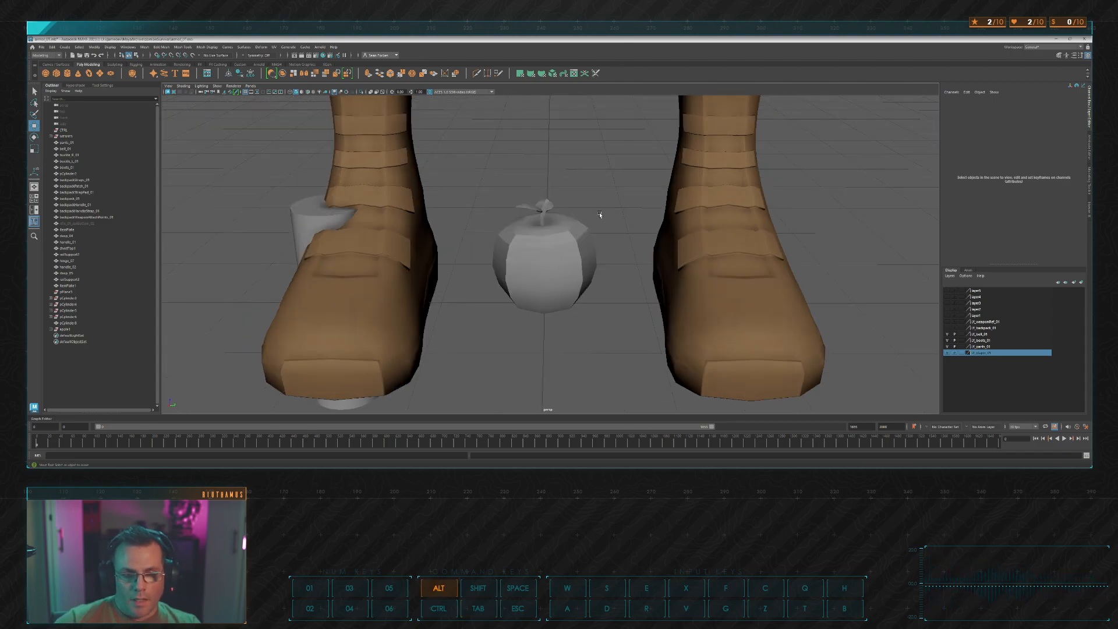
Step: Set the apple body's normals to face and soften its edges
{"action": "left_click", "coordinate": [572, 240]}
{"action": "scroll", "coordinate": [621, 210], "scroll_direction": "up", "scroll_amount": 3}
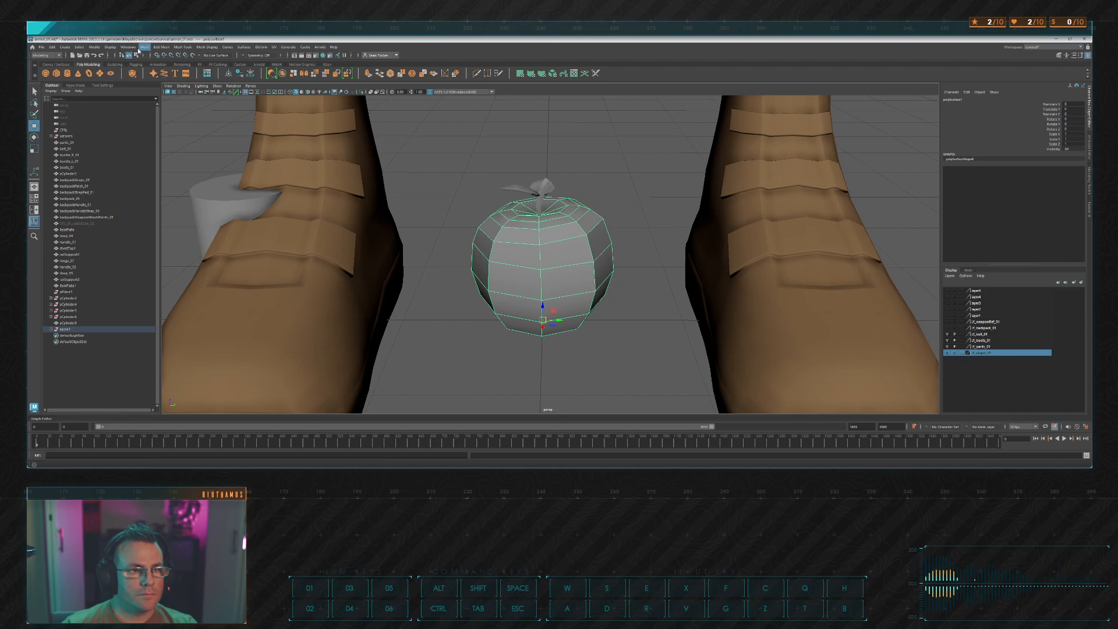
{"action": "left_click", "coordinate": [210, 50]}
{"action": "left_click", "coordinate": [229, 82]}
{"action": "left_click", "coordinate": [210, 49]}
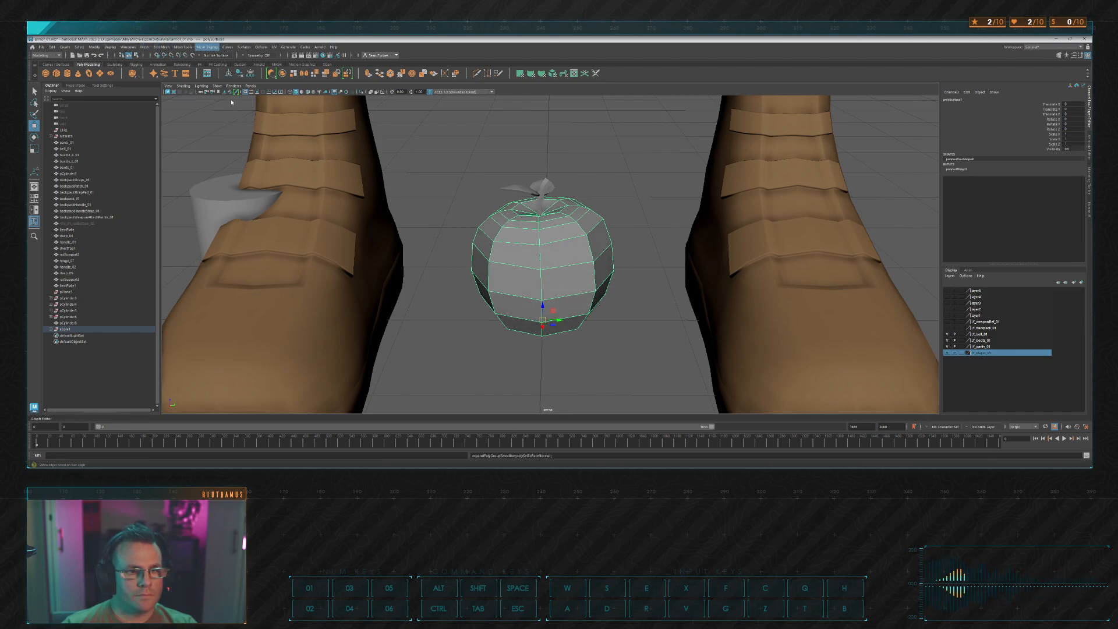
{"action": "left_click", "coordinate": [231, 103]}
Step: Repeat the edge softening on the stem and both leaves
{"action": "left_click", "coordinate": [537, 175]}
{"action": "left_click", "coordinate": [546, 185]}
{"action": "key", "text": "g"}
{"action": "left_click", "coordinate": [586, 178]}
{"action": "left_click", "coordinate": [515, 189]}
{"action": "key", "text": "g"}
{"action": "left_click", "coordinate": [594, 185]}
{"action": "left_click", "coordinate": [537, 181]}
{"action": "key", "text": "g"}
{"action": "left_click_drag", "start_coordinate": [596, 160], "coordinate": [535, 204], "text": "alt"}
{"action": "left_click", "coordinate": [615, 159]}
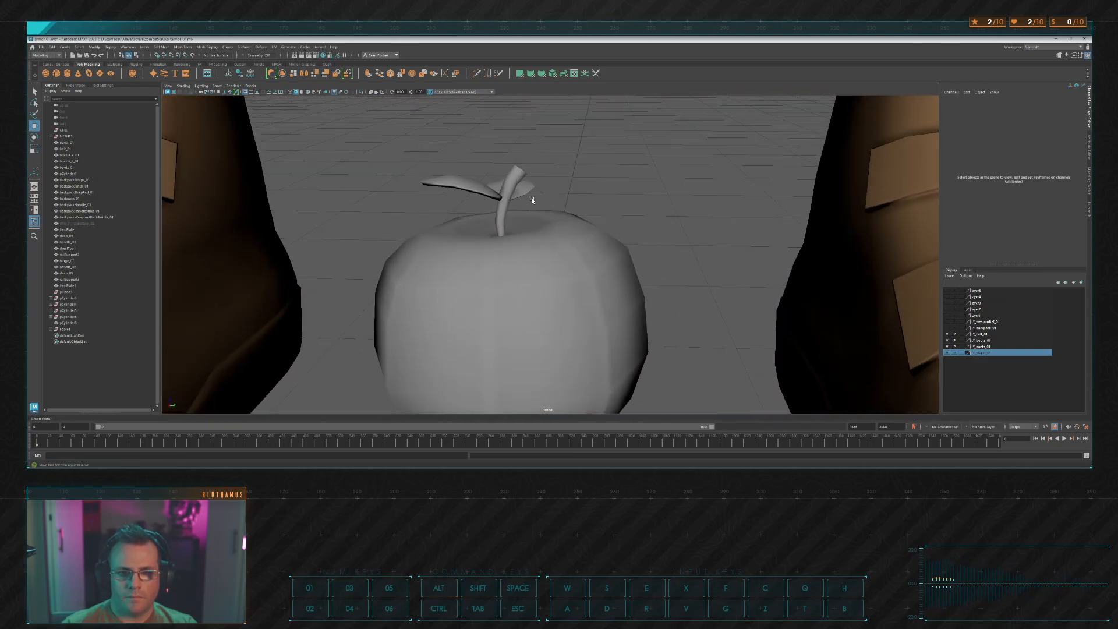
Step: Delete the construction history of the leaves, the stem and the apple body
{"action": "left_click", "coordinate": [528, 190]}
{"action": "left_click", "coordinate": [1002, 211]}
{"action": "left_click", "coordinate": [473, 188]}
{"action": "key", "text": "g"}
{"action": "left_click", "coordinate": [519, 175]}
{"action": "key", "text": "g"}
{"action": "left_click", "coordinate": [581, 250]}
{"action": "key", "text": "g"}
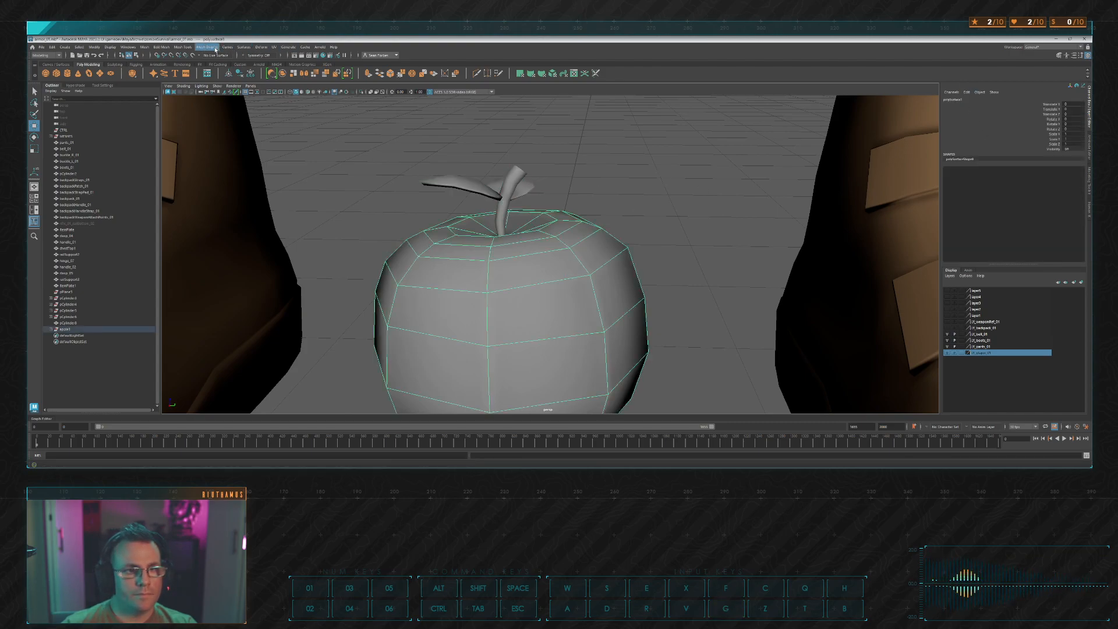
Step: Harden the edges of the apple body for a faceted look
{"action": "left_click", "coordinate": [231, 92]}
{"action": "left_click", "coordinate": [361, 180]}
{"action": "left_click", "coordinate": [505, 269]}
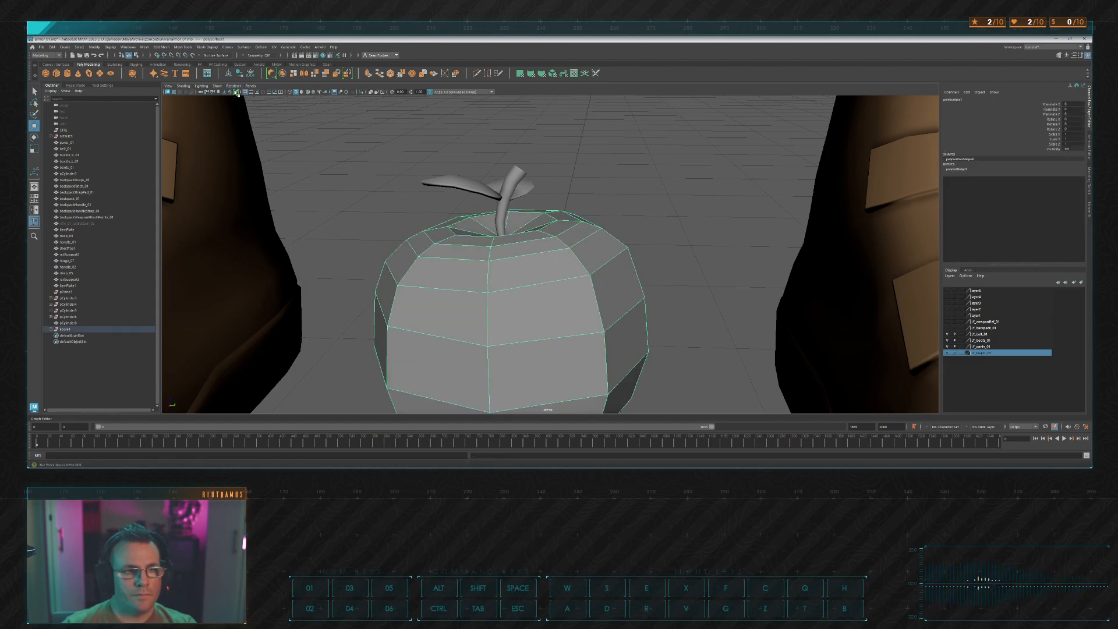
Step: Try the Smooth operation on the apple body mesh, and undo it
{"action": "left_click", "coordinate": [314, 74]}
{"action": "left_click", "coordinate": [364, 159]}
{"action": "scroll", "coordinate": [466, 181], "scroll_direction": "down", "scroll_amount": 5}
{"action": "left_click_drag", "start_coordinate": [582, 233], "coordinate": [592, 205], "text": "alt"}
{"action": "key", "text": "ctrl+z"}
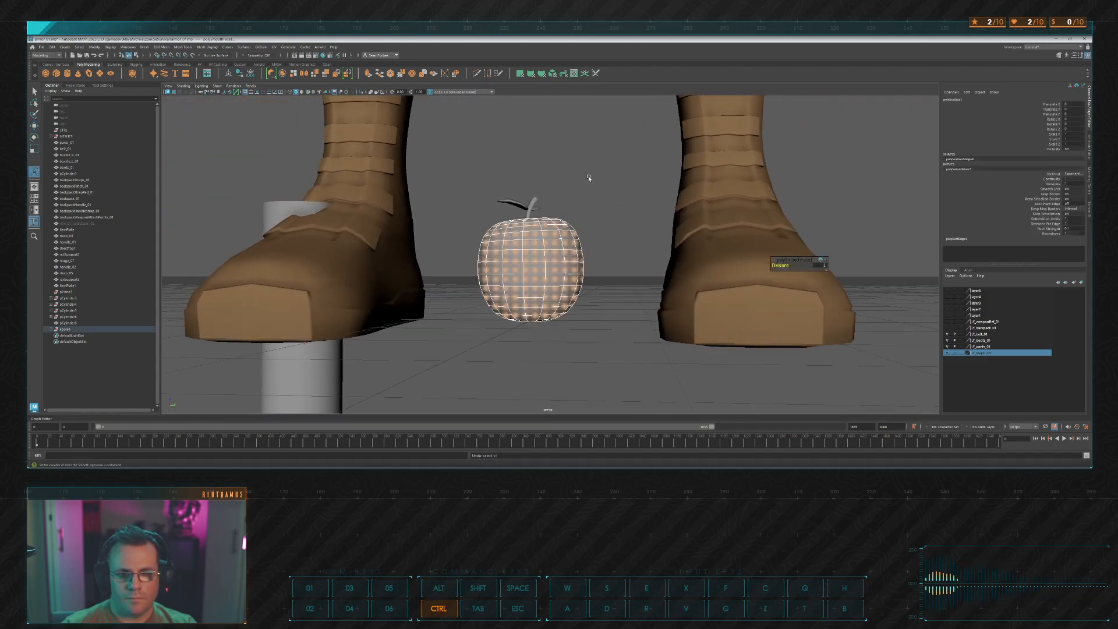
{"action": "key", "text": "ctrl+z"}
Step: Try repeating the last operation on the stem, and undo it
{"action": "left_click", "coordinate": [606, 180]}
{"action": "left_click_drag", "start_coordinate": [594, 163], "coordinate": [591, 195], "text": "alt"}
{"action": "scroll", "coordinate": [591, 194], "scroll_direction": "up", "scroll_amount": 4}
{"action": "left_click", "coordinate": [574, 255]}
{"action": "left_click", "coordinate": [529, 214]}
{"action": "key", "text": "g"}
{"action": "key", "text": "ctrl+z"}
{"action": "key", "text": "g"}
{"action": "key", "text": "ctrl+z"}
Step: Harden the edges of the leaves and the stem to match the faceted apple body
{"action": "left_click", "coordinate": [492, 223]}
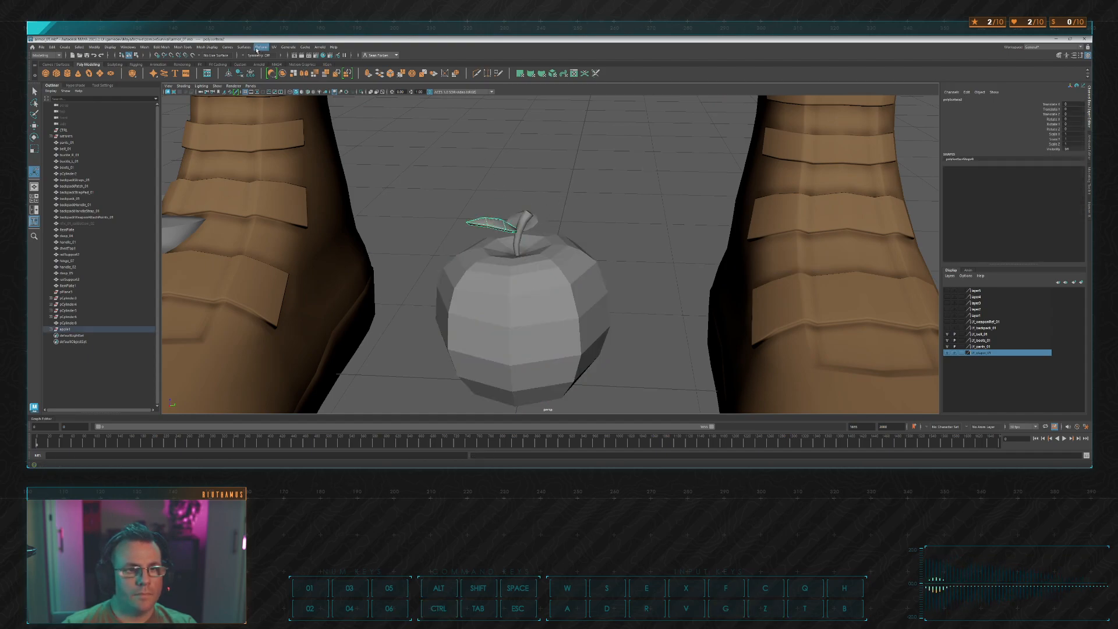
{"action": "left_click", "coordinate": [207, 47]}
{"action": "left_click", "coordinate": [242, 102]}
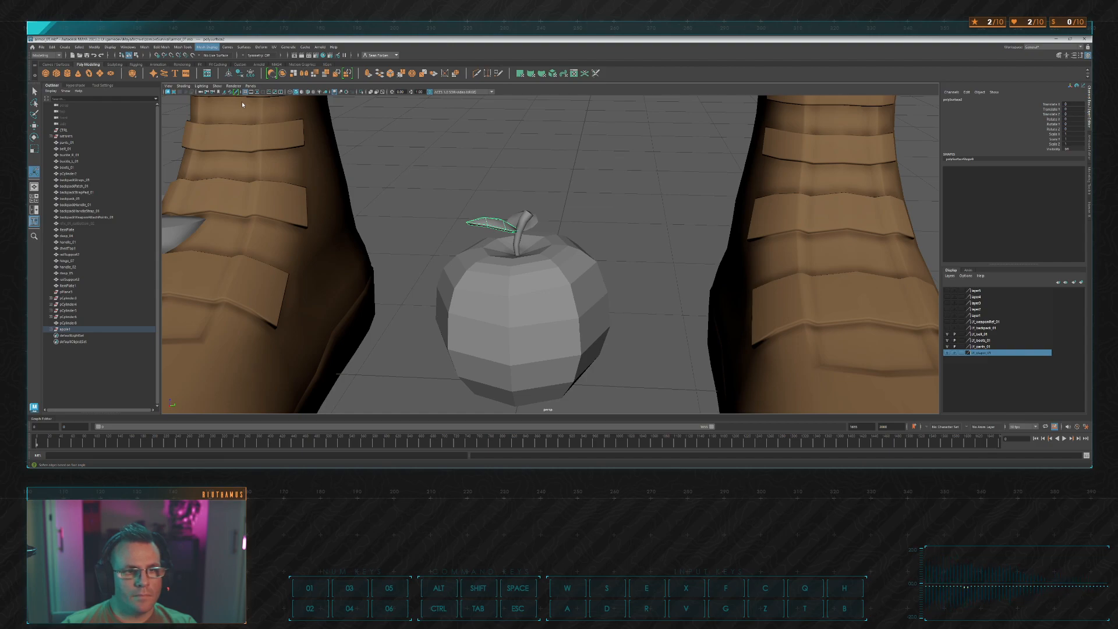
{"action": "left_click", "coordinate": [526, 223]}
{"action": "left_click", "coordinate": [525, 223]}
{"action": "key", "text": "g"}
{"action": "left_click", "coordinate": [589, 192]}
{"action": "left_click", "coordinate": [538, 277]}
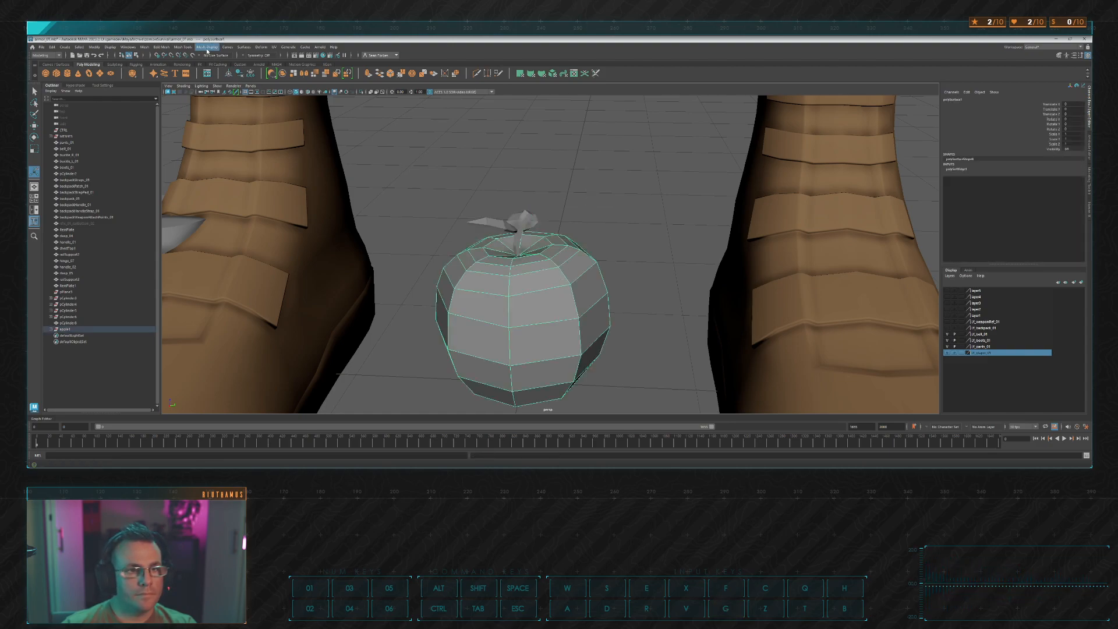
Step: Bevel the edge loop around the stem's tip with a value of 0.2
{"action": "left_click", "coordinate": [548, 232]}
{"action": "scroll", "coordinate": [546, 232], "scroll_direction": "up", "scroll_amount": 6}
{"action": "left_click", "coordinate": [483, 149]}
{"action": "left_click_drag", "start_coordinate": [485, 150], "coordinate": [571, 190], "text": "alt"}
{"action": "scroll", "coordinate": [571, 189], "scroll_direction": "up", "scroll_amount": 3}
{"action": "key", "text": "F10"}
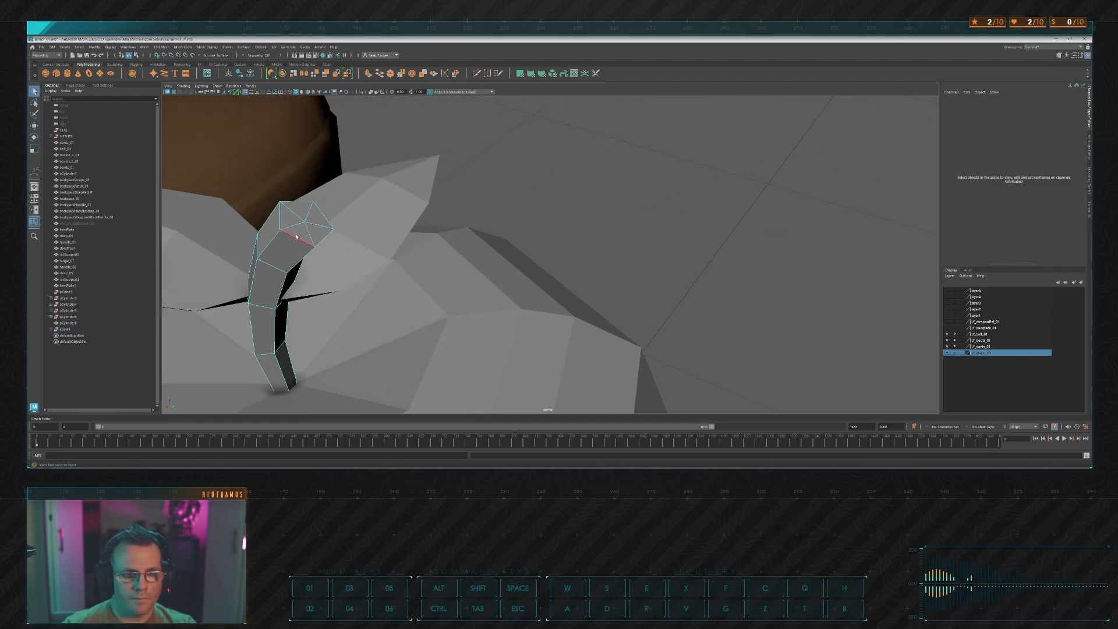
{"action": "double_click", "coordinate": [295, 237]}
{"action": "left_click", "coordinate": [390, 73]}
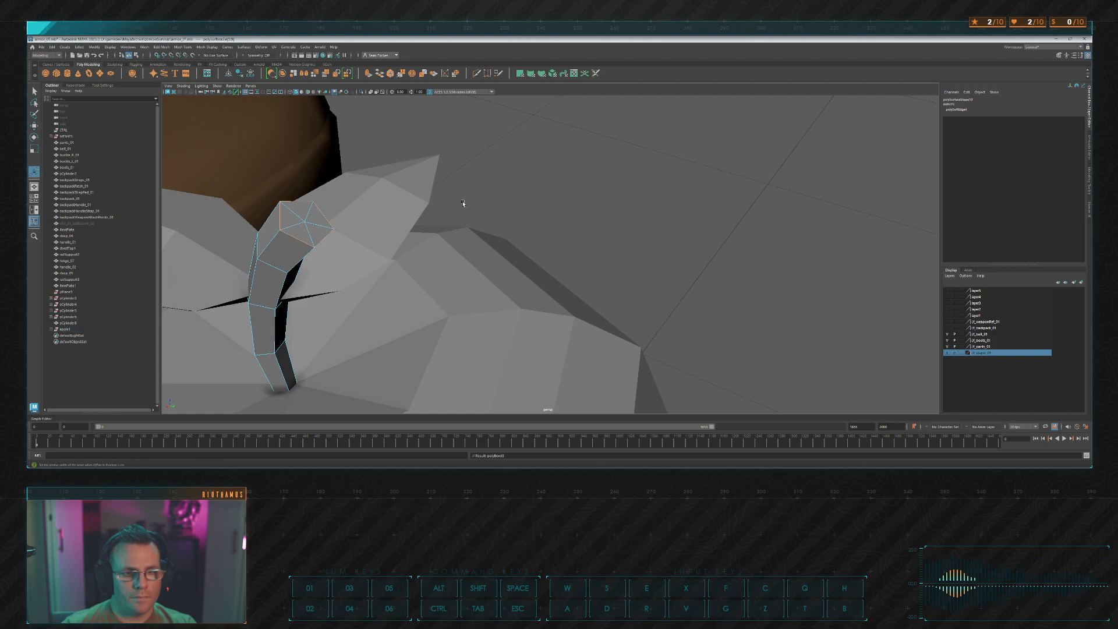
{"action": "type", "text": ".2"}
{"action": "key", "text": "Return"}
Step: Inspect the faces where the stem meets the apple's top, and check the prop from several angles
{"action": "left_click", "coordinate": [544, 215]}
{"action": "mouse_move", "coordinate": [543, 215]}
{"action": "left_mouse_down", "text": "alt"}
{"action": "mouse_move", "coordinate": [567, 169]}
{"action": "mouse_move", "coordinate": [584, 202]}
{"action": "mouse_move", "coordinate": [506, 205]}
{"action": "mouse_move", "coordinate": [540, 244]}
{"action": "mouse_move", "coordinate": [521, 282]}
{"action": "mouse_move", "coordinate": [509, 226]}
{"action": "mouse_move", "coordinate": [543, 223]}
{"action": "left_mouse_up", "text": "alt"}
{"action": "right_click_drag", "start_coordinate": [543, 222], "coordinate": [513, 231]}
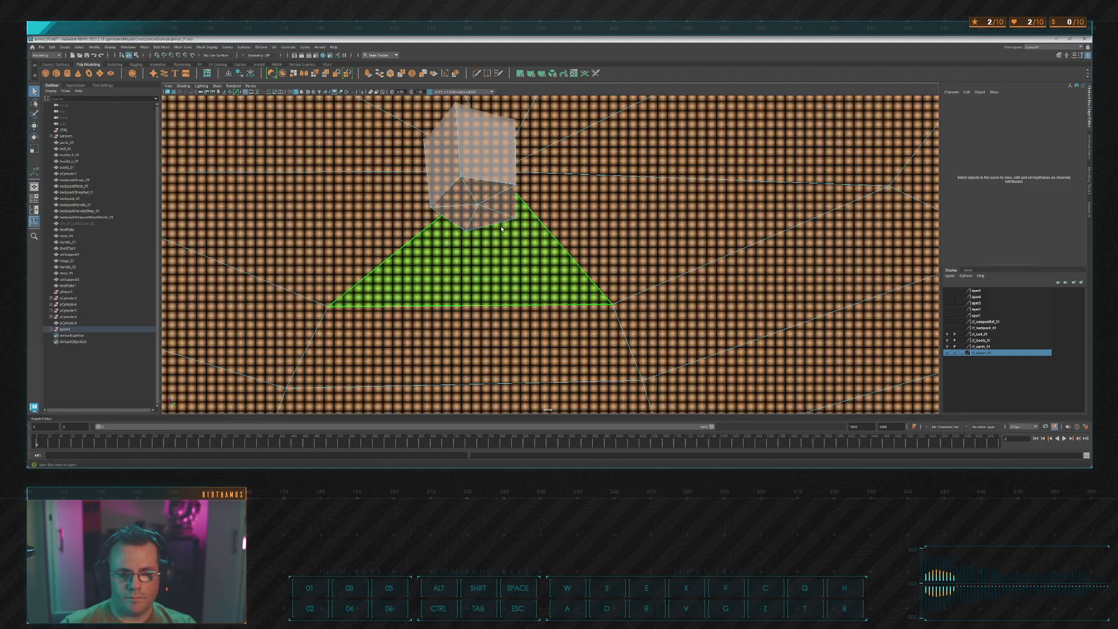
{"action": "left_click_drag", "start_coordinate": [469, 196], "coordinate": [489, 216]}
{"action": "left_click_drag", "start_coordinate": [658, 238], "coordinate": [658, 285], "text": "ctrl"}
{"action": "left_click_drag", "start_coordinate": [616, 242], "coordinate": [587, 242], "text": "alt"}
{"action": "left_click", "coordinate": [587, 242]}
{"action": "key", "text": "alt+Tab"}
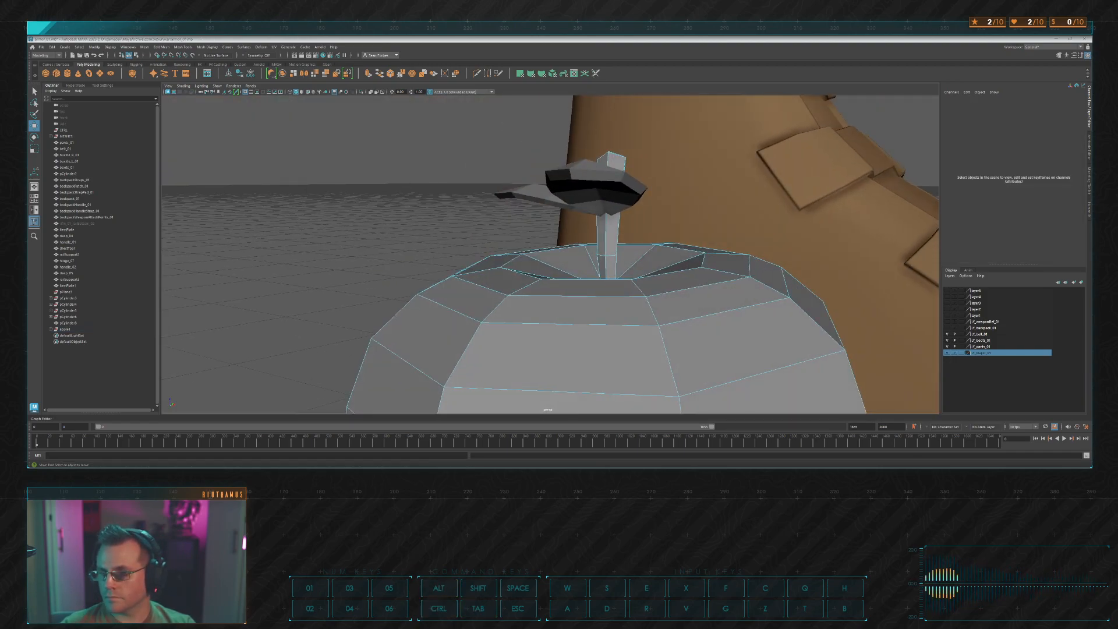
{"action": "left_click_drag", "start_coordinate": [667, 202], "coordinate": [643, 216], "text": "alt"}
{"action": "left_click", "coordinate": [665, 193]}
{"action": "scroll", "coordinate": [620, 197], "scroll_direction": "down", "scroll_amount": 6}
{"action": "scroll", "coordinate": [616, 158], "scroll_direction": "up", "scroll_amount": 6}
{"action": "scroll", "coordinate": [616, 179], "scroll_direction": "down", "scroll_amount": 8}
Step: Set the apple body's normals to face again, and soften the edges of the body, stem and leaves
{"action": "left_click", "coordinate": [585, 265]}
{"action": "left_click", "coordinate": [212, 47]}
{"action": "left_click", "coordinate": [241, 85]}
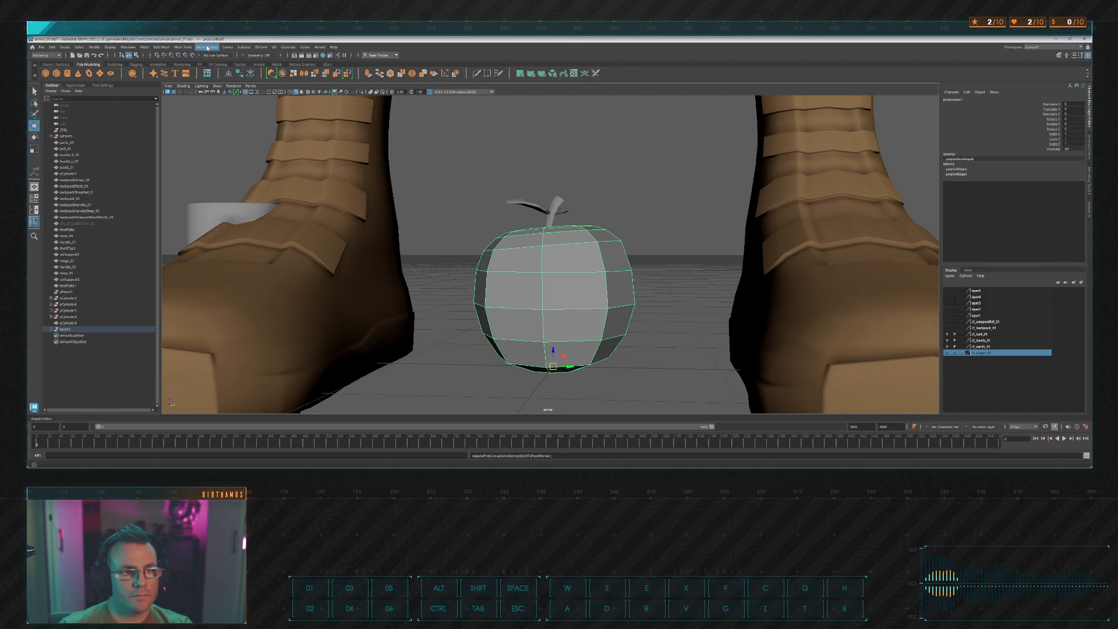
{"action": "left_click", "coordinate": [566, 203]}
{"action": "key", "text": "g"}
{"action": "left_click", "coordinate": [571, 213]}
{"action": "left_click", "coordinate": [565, 210]}
{"action": "key", "text": "g"}
{"action": "left_click", "coordinate": [654, 180]}
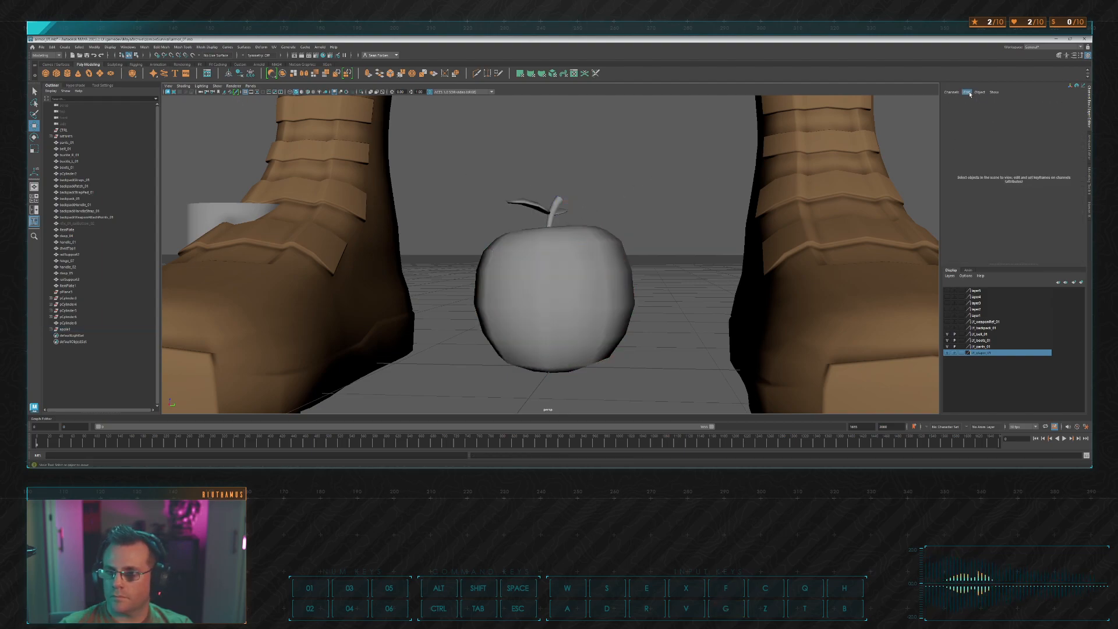
Step: Delete the smaller leaf behind the stem, keeping only the larger leaf
{"action": "left_click_drag", "start_coordinate": [748, 139], "coordinate": [635, 195], "text": "alt"}
{"action": "left_click", "coordinate": [567, 227]}
{"action": "left_click_drag", "start_coordinate": [588, 224], "coordinate": [658, 193], "text": "alt"}
{"action": "key", "text": "Delete"}
Step: Examine the apple body, stem and remaining leaf from several angles
{"action": "left_click", "coordinate": [523, 229]}
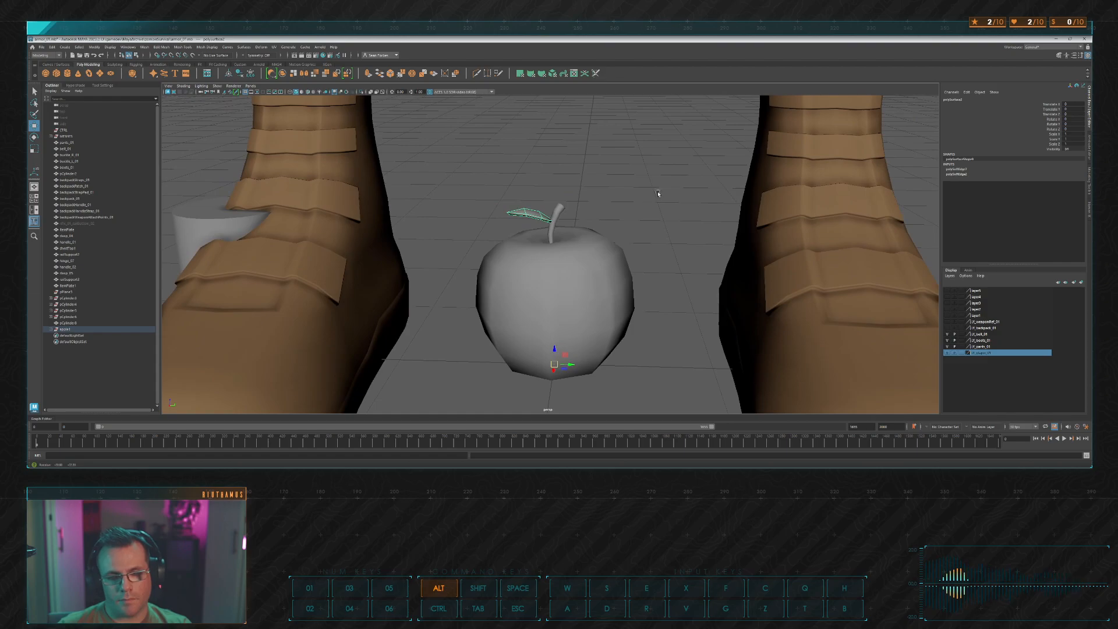
{"action": "key", "text": "alt+Tab"}
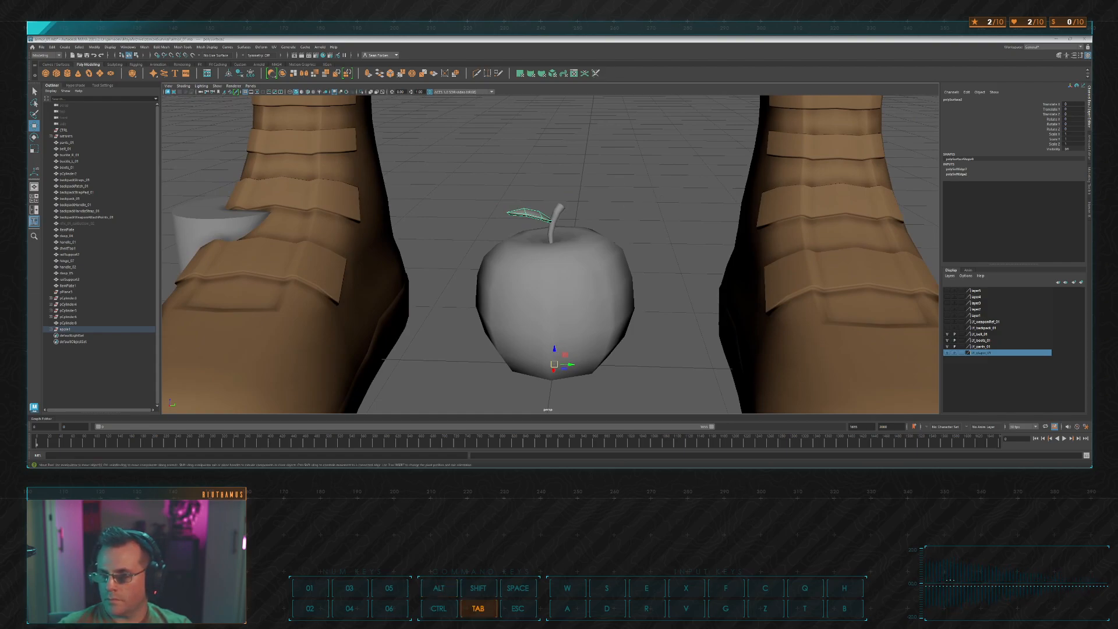
{"action": "left_click", "coordinate": [611, 199]}
{"action": "left_click_drag", "start_coordinate": [504, 178], "coordinate": [582, 257]}
{"action": "left_click", "coordinate": [647, 189]}
{"action": "mouse_move", "coordinate": [647, 189]}
{"action": "left_mouse_down", "text": "alt"}
{"action": "mouse_move", "coordinate": [616, 195]}
{"action": "mouse_move", "coordinate": [649, 202]}
{"action": "left_mouse_up", "text": "alt"}
{"action": "left_click_drag", "start_coordinate": [787, 193], "coordinate": [641, 196], "text": "alt"}
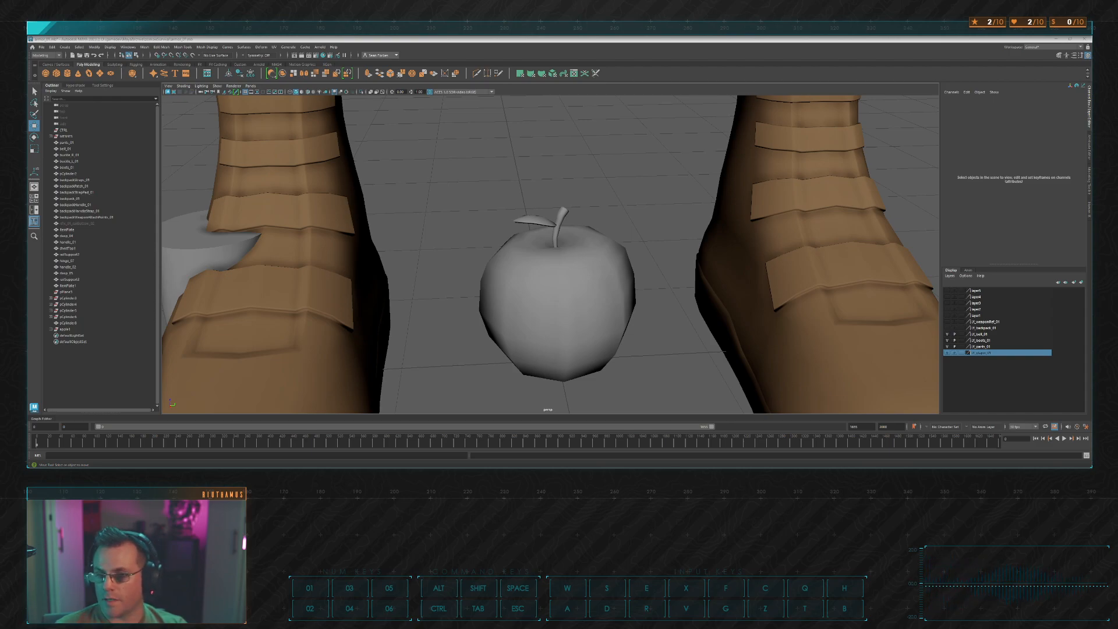
{"action": "key", "text": "alt+Tab"}
{"action": "mouse_move", "coordinate": [638, 200]}
{"action": "left_mouse_down", "text": "alt"}
{"action": "mouse_move", "coordinate": [626, 197]}
{"action": "mouse_move", "coordinate": [637, 200]}
{"action": "left_mouse_up", "text": "alt"}
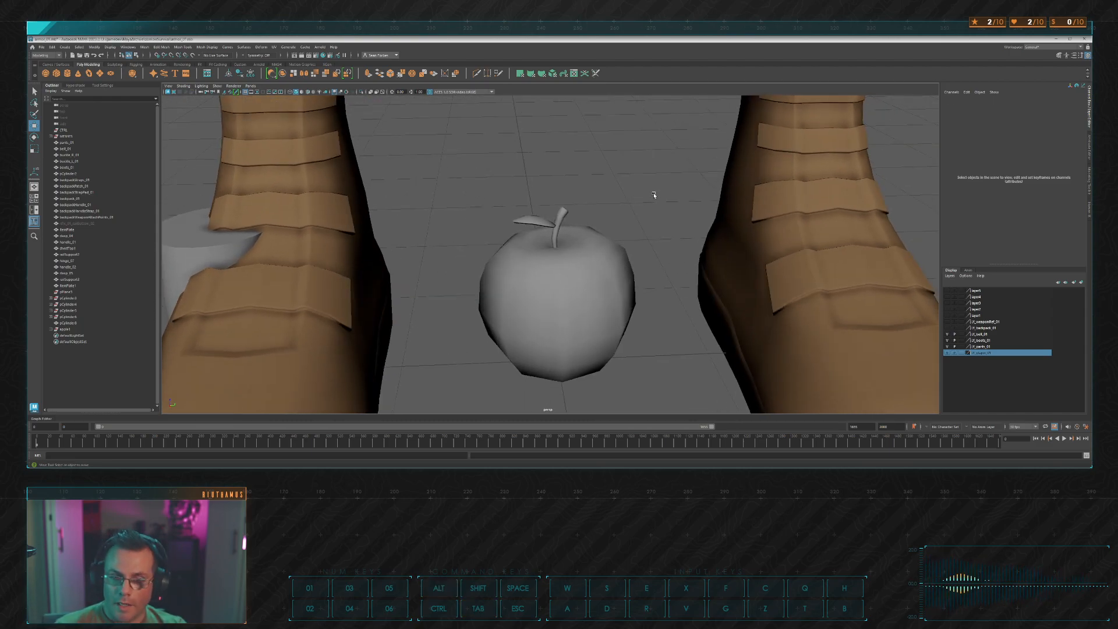
{"action": "scroll", "coordinate": [625, 232], "scroll_direction": "down", "scroll_amount": 3}
Step: Rename the apple body appleCore_01
{"action": "left_click", "coordinate": [596, 272]}
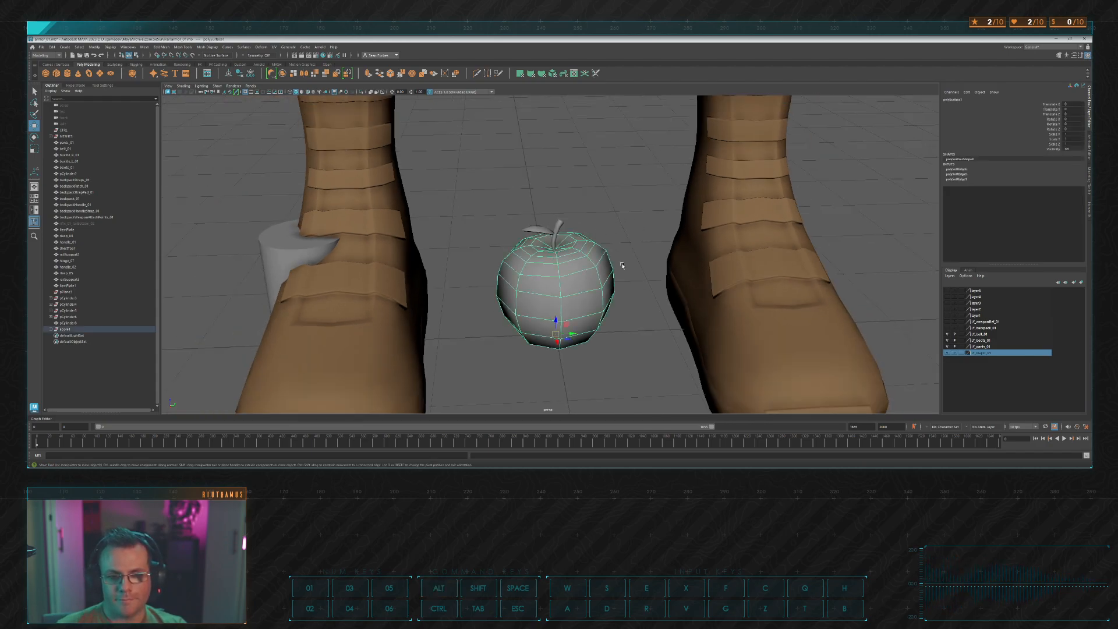
{"action": "left_click", "coordinate": [964, 99]}
{"action": "type", "text": "a"}
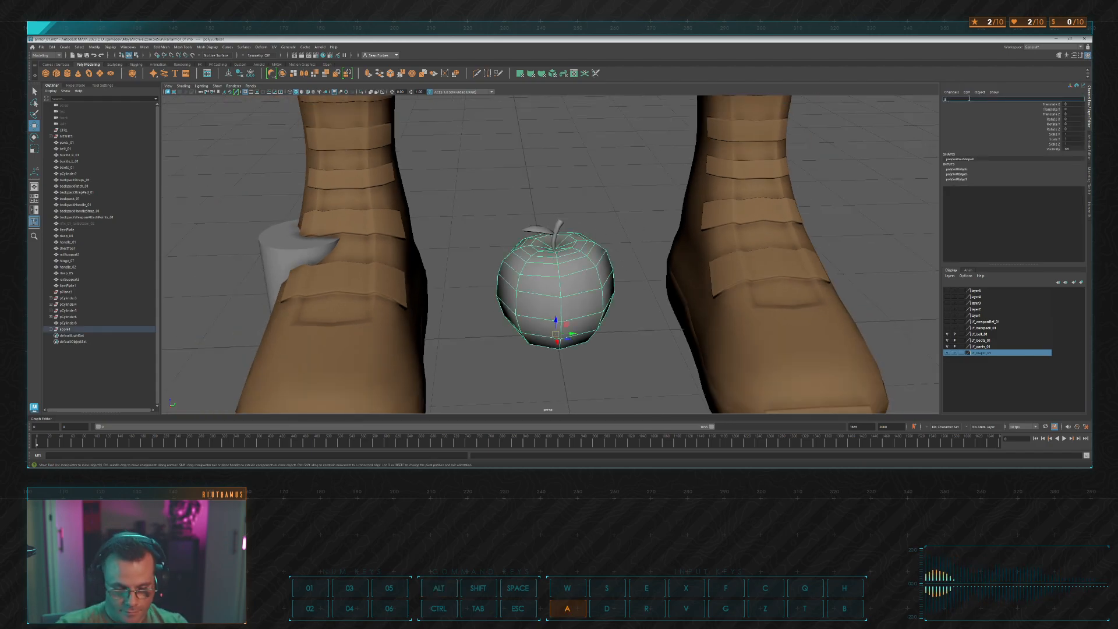
{"action": "type", "text": "pple_0"}
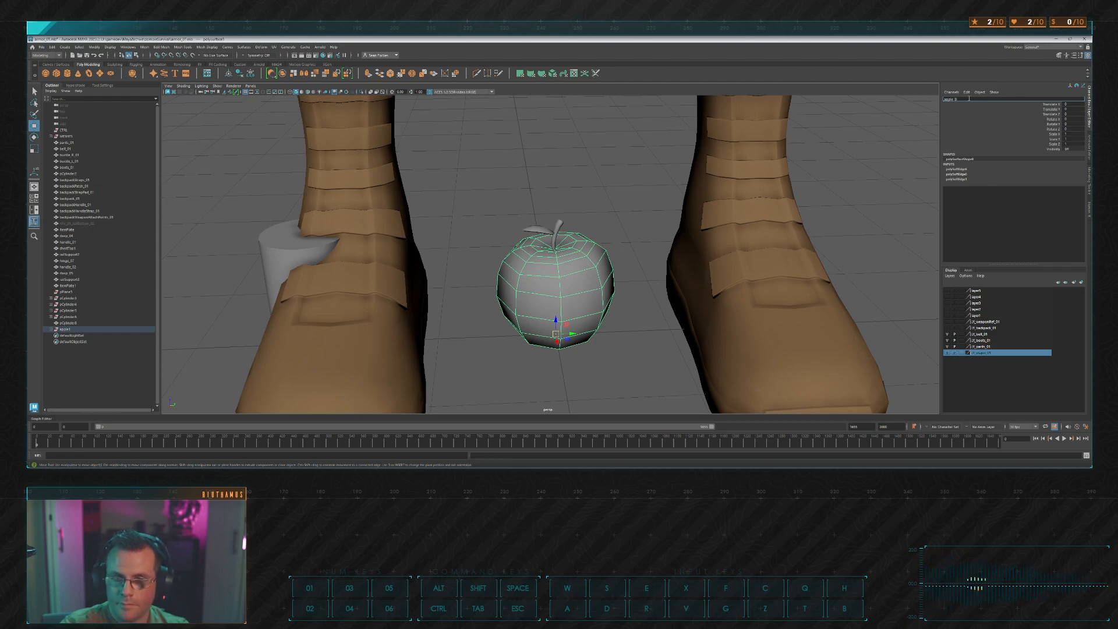
{"action": "key", "text": "Left"}
{"action": "key", "text": "Left"}
{"action": "key", "text": "Left"}
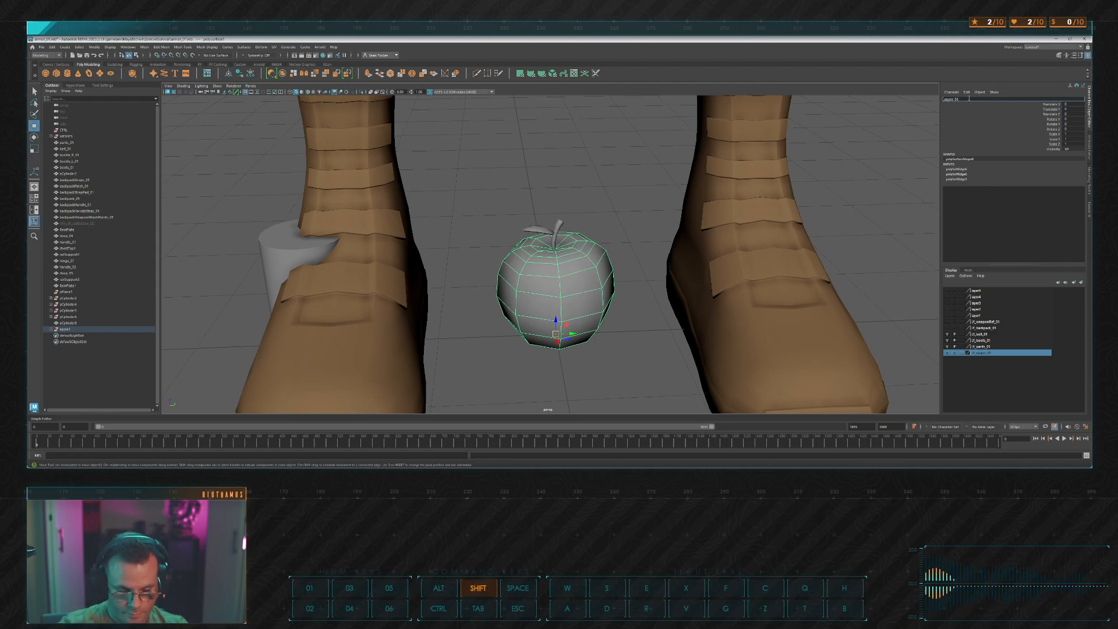
{"action": "type", "text": "Core"}
{"action": "key", "text": "Return"}
Step: Delete the construction history of the renamed apple body and the stem
{"action": "left_click", "coordinate": [634, 210]}
{"action": "left_click", "coordinate": [583, 274]}
{"action": "left_click", "coordinate": [966, 92]}
{"action": "left_click", "coordinate": [992, 205]}
{"action": "left_click", "coordinate": [582, 220]}
{"action": "left_click", "coordinate": [559, 225]}
{"action": "left_click", "coordinate": [966, 92]}
{"action": "left_click", "coordinate": [1000, 206]}
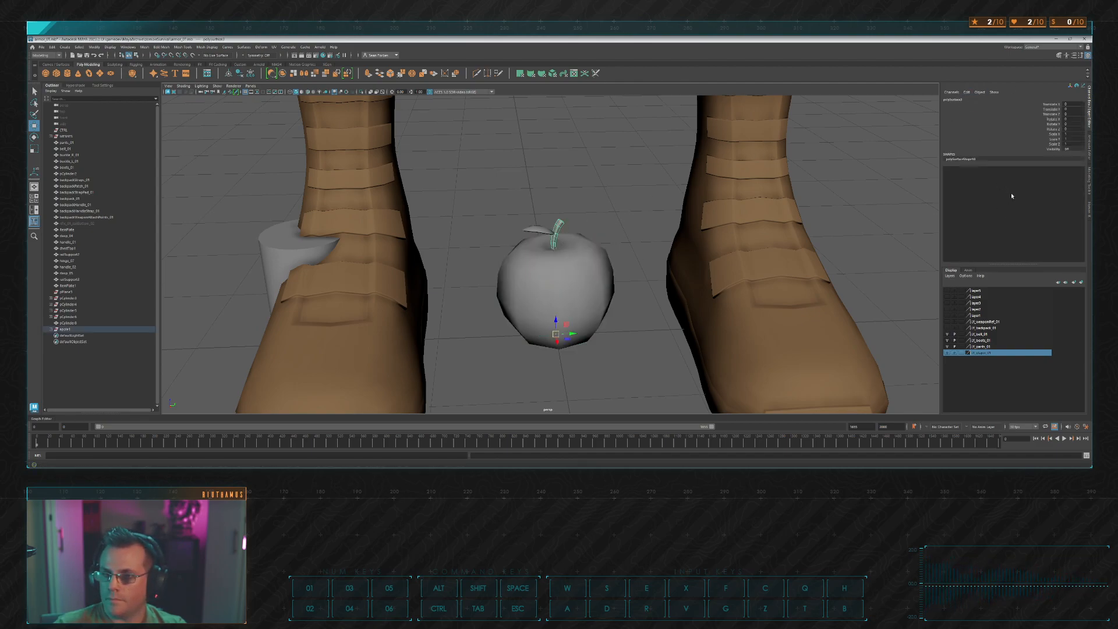
Step: Rename the stem appleStem_01
{"action": "double_click", "coordinate": [969, 100]}
{"action": "type", "text": "appl"}
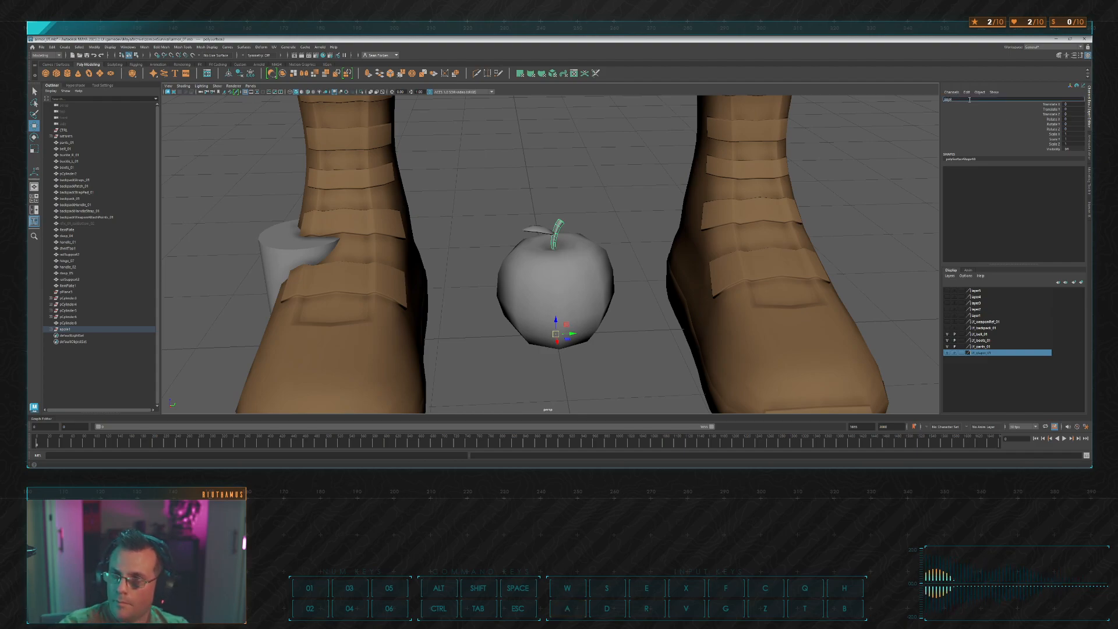
{"action": "type", "text": "eStem_01"}
{"action": "key", "text": "Return"}
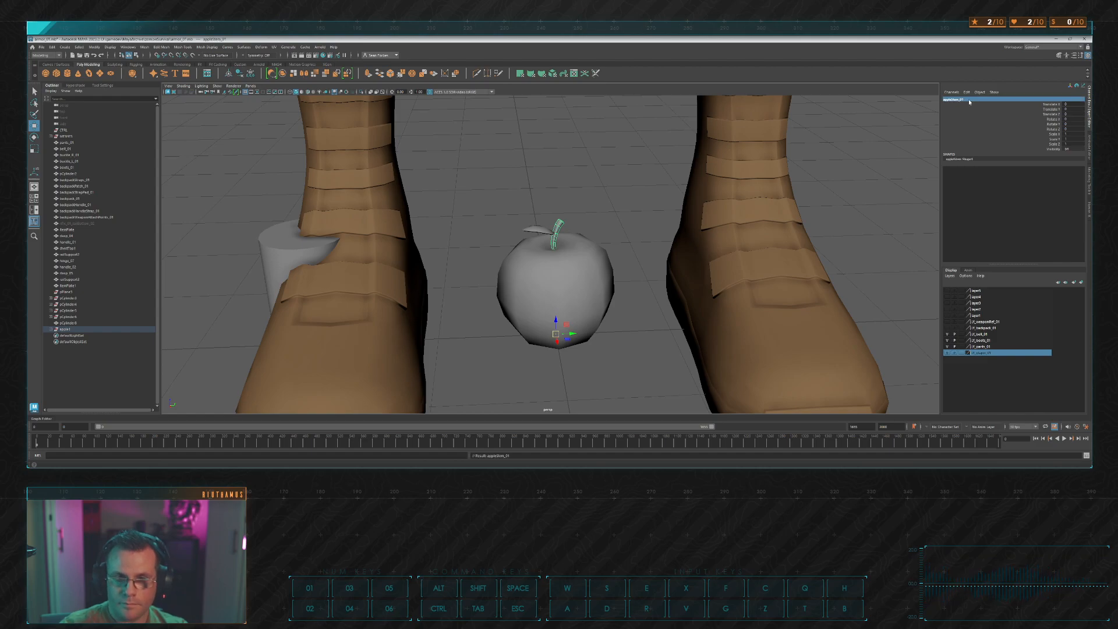
Step: Rename the leaf appleLeaf_01
{"action": "left_click", "coordinate": [534, 228]}
{"action": "double_click", "coordinate": [967, 99]}
{"action": "type", "text": "appleLeaf_01"}
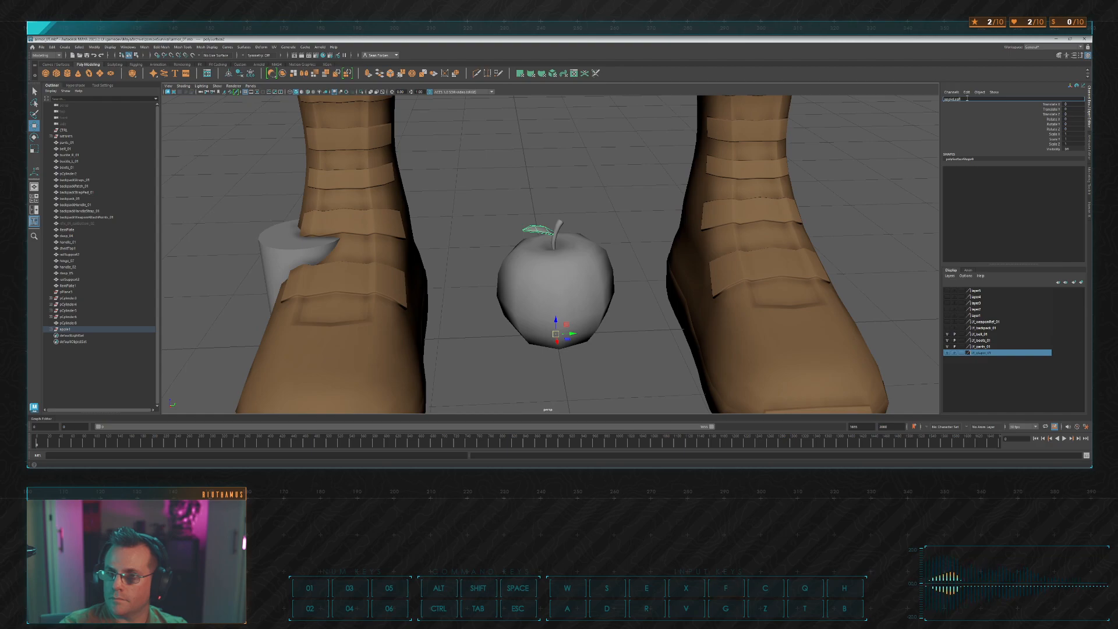
{"action": "key", "text": "Return"}
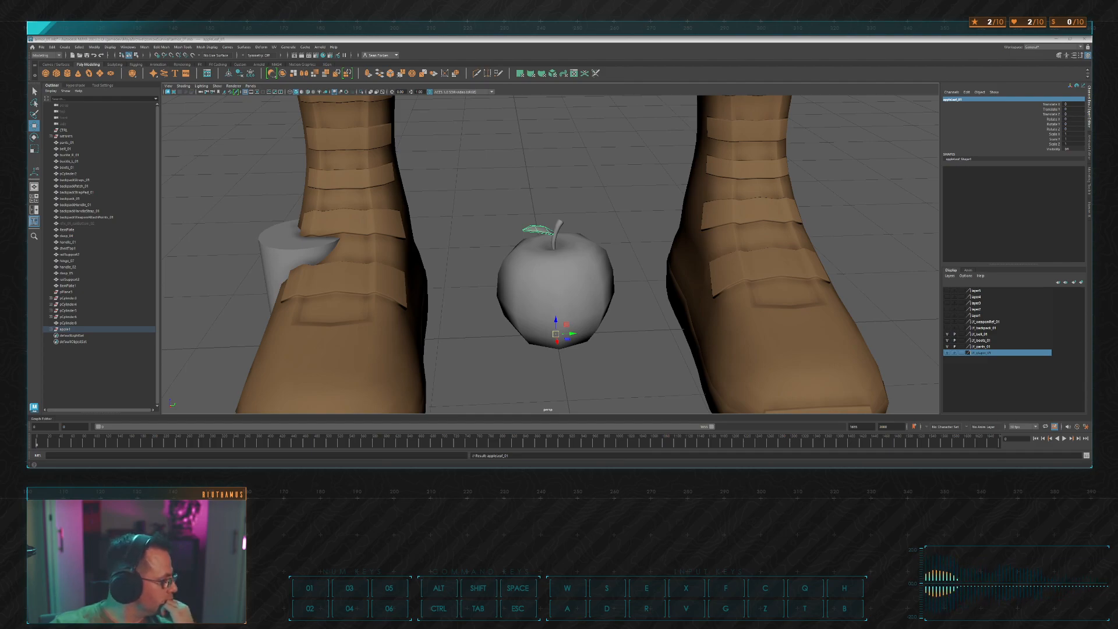
{"action": "key", "text": "w"}
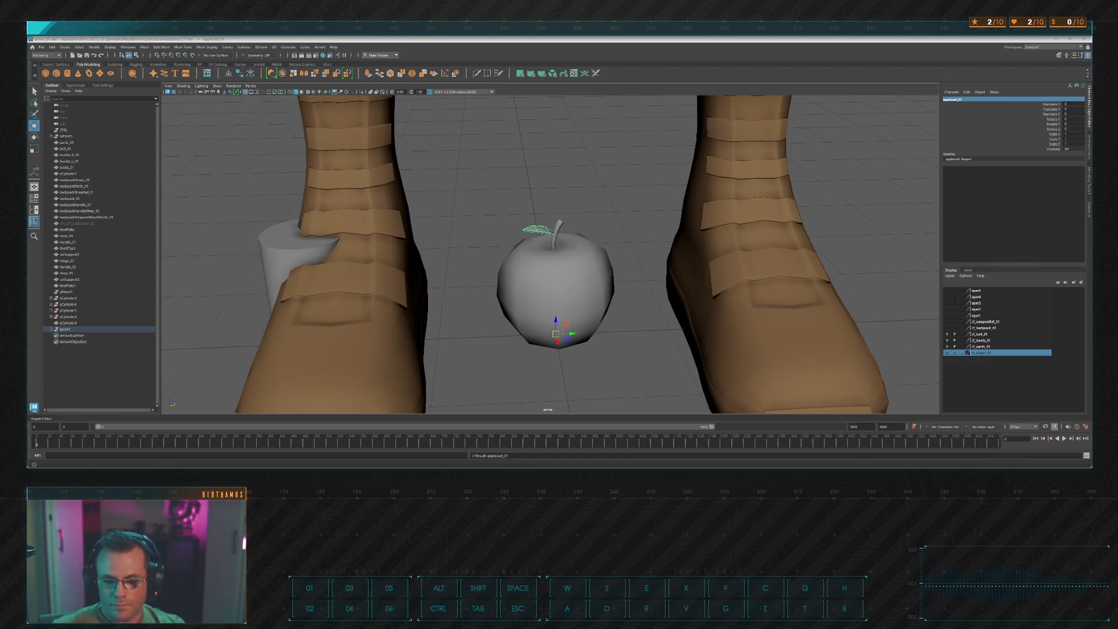
{"action": "key", "text": "alt+Tab"}
{"action": "key", "text": "alt+Tab"}
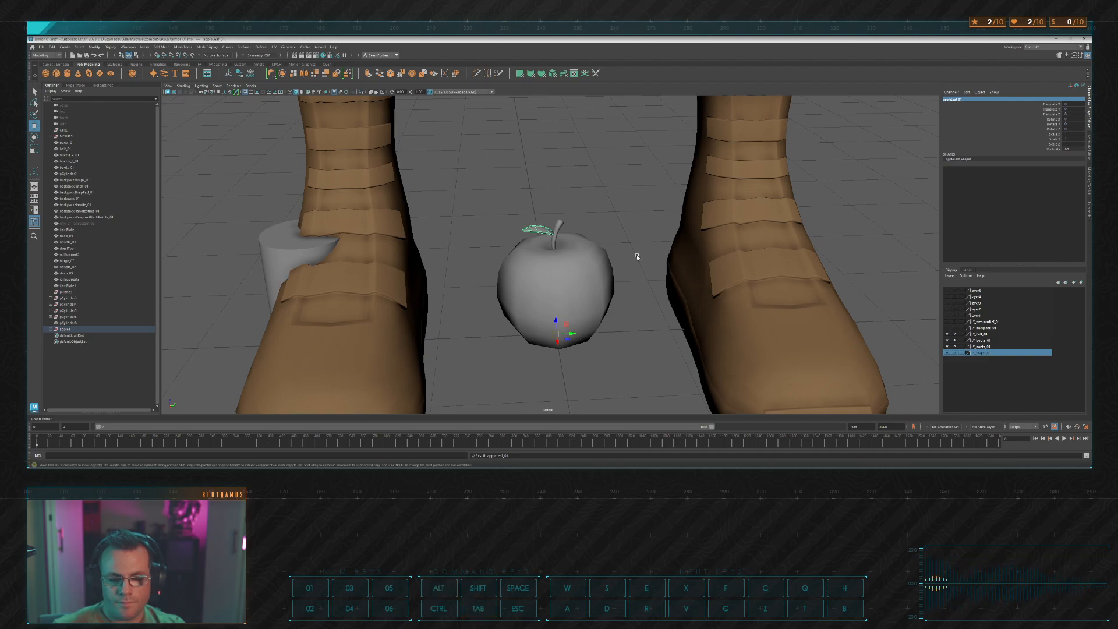
Step: Select the apple body, leaf and stem together and export them to the Props folder as apple_01.fbx
{"action": "left_click", "coordinate": [594, 227]}
{"action": "left_click", "coordinate": [585, 256]}
{"action": "left_click", "coordinate": [648, 186]}
{"action": "left_click_drag", "start_coordinate": [649, 185], "coordinate": [609, 218], "text": "alt"}
{"action": "left_click", "coordinate": [585, 277]}
{"action": "left_click", "coordinate": [624, 220]}
{"action": "left_click", "coordinate": [593, 237]}
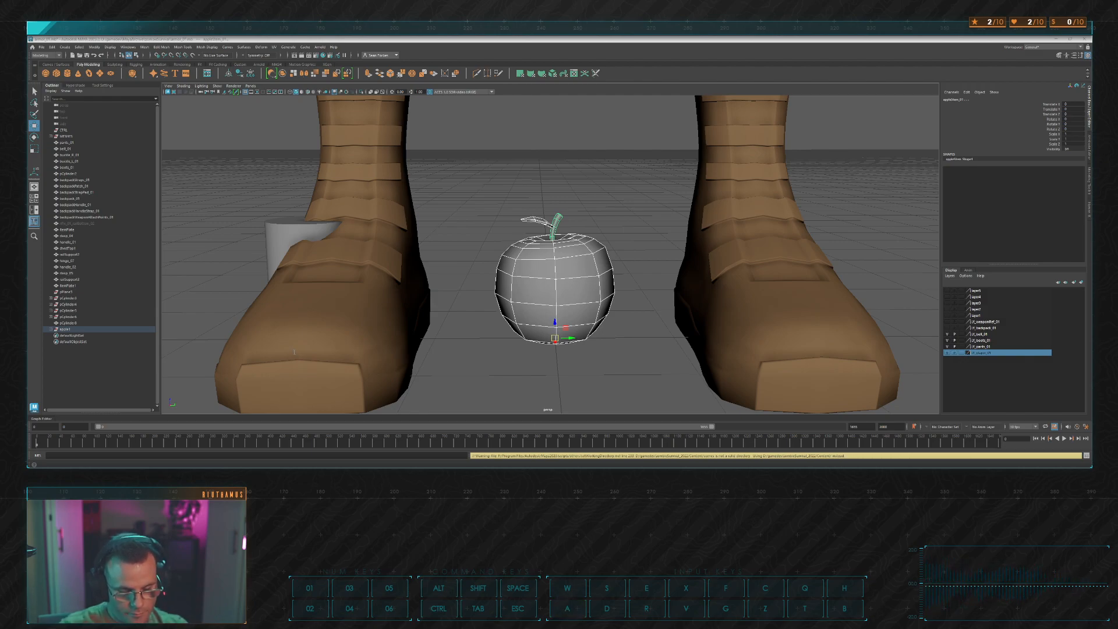
{"action": "key", "text": "shift"}
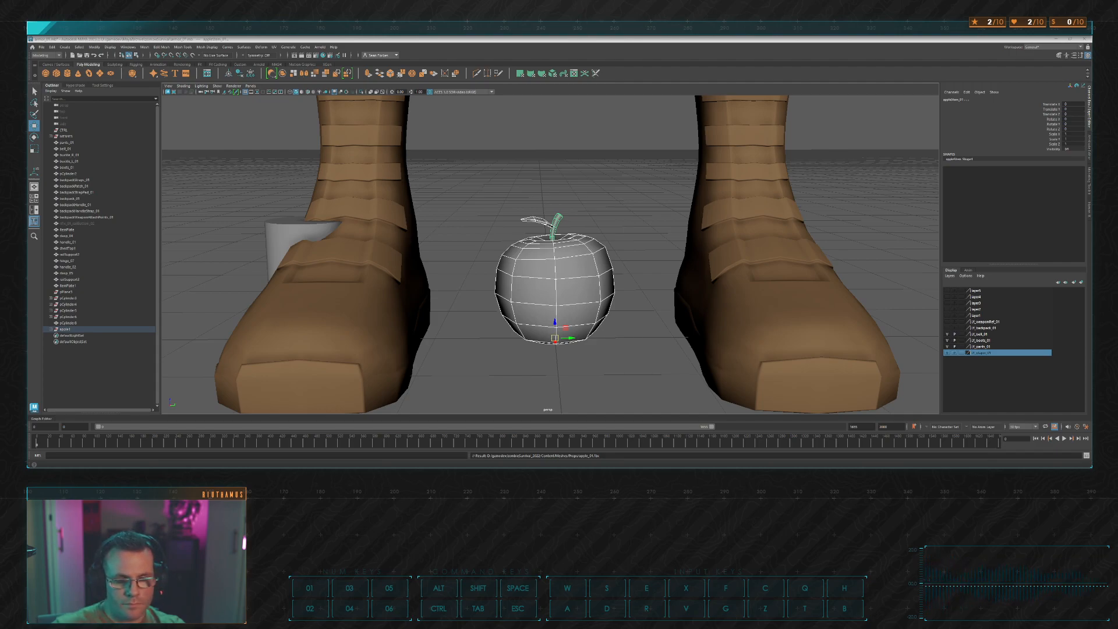
{"action": "key", "text": "w"}
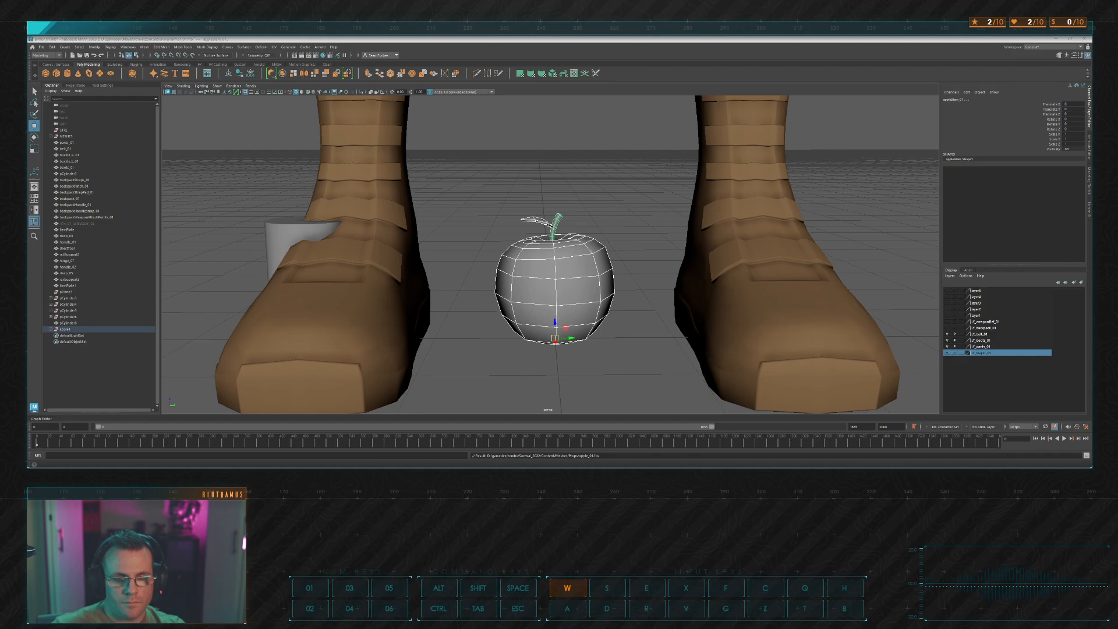
{"action": "key", "text": "d"}
{"action": "key", "text": "w"}
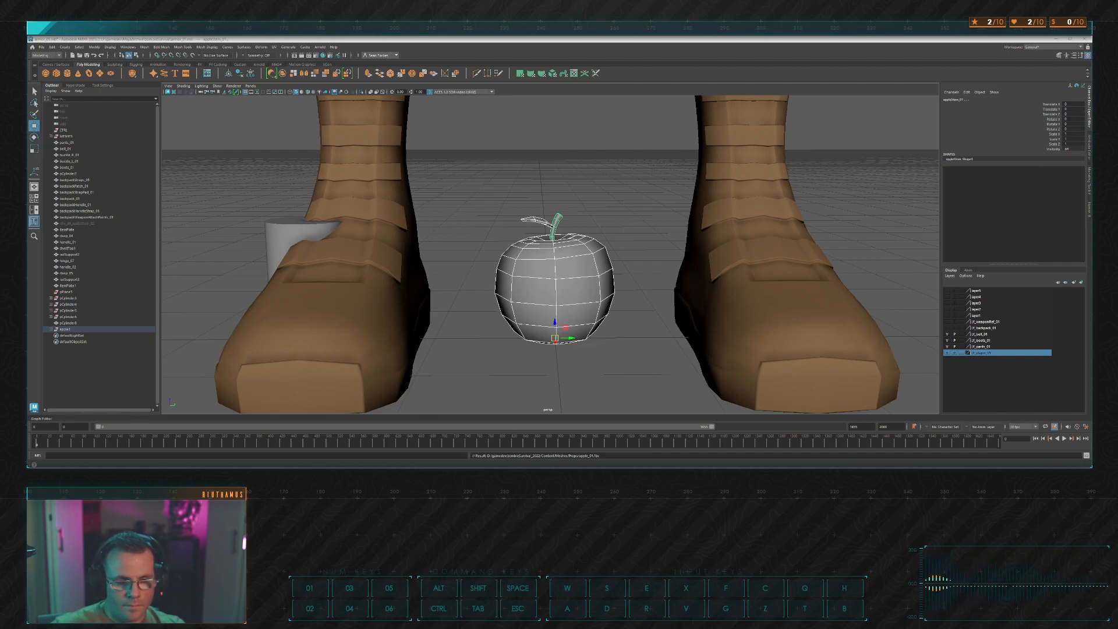
{"action": "key", "text": "w"}
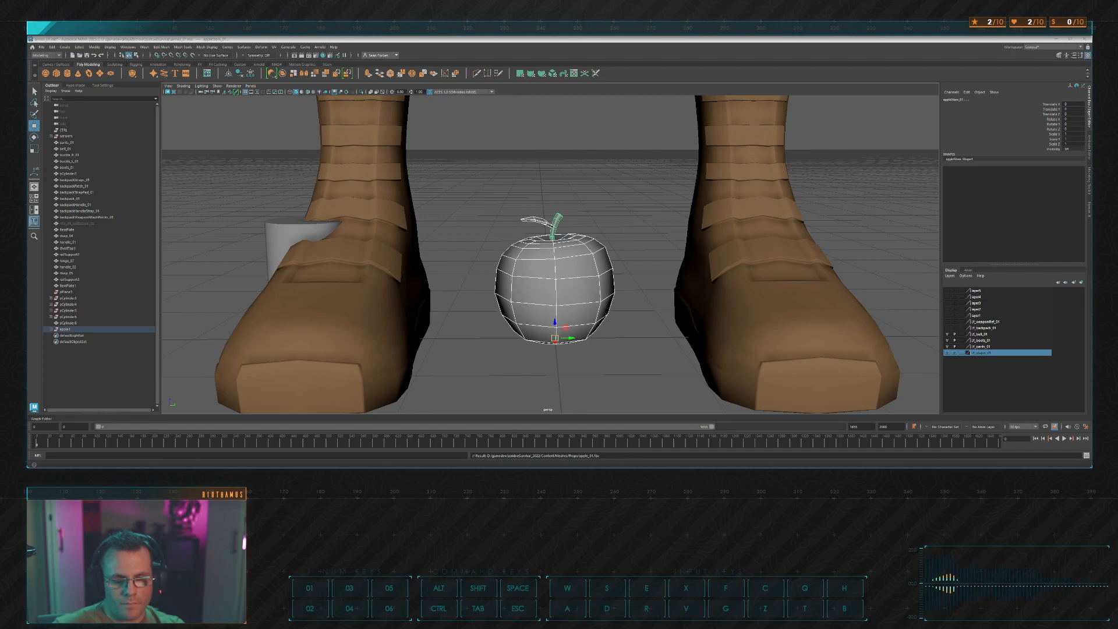
{"action": "key", "text": "d"}
{"action": "key", "text": "w"}
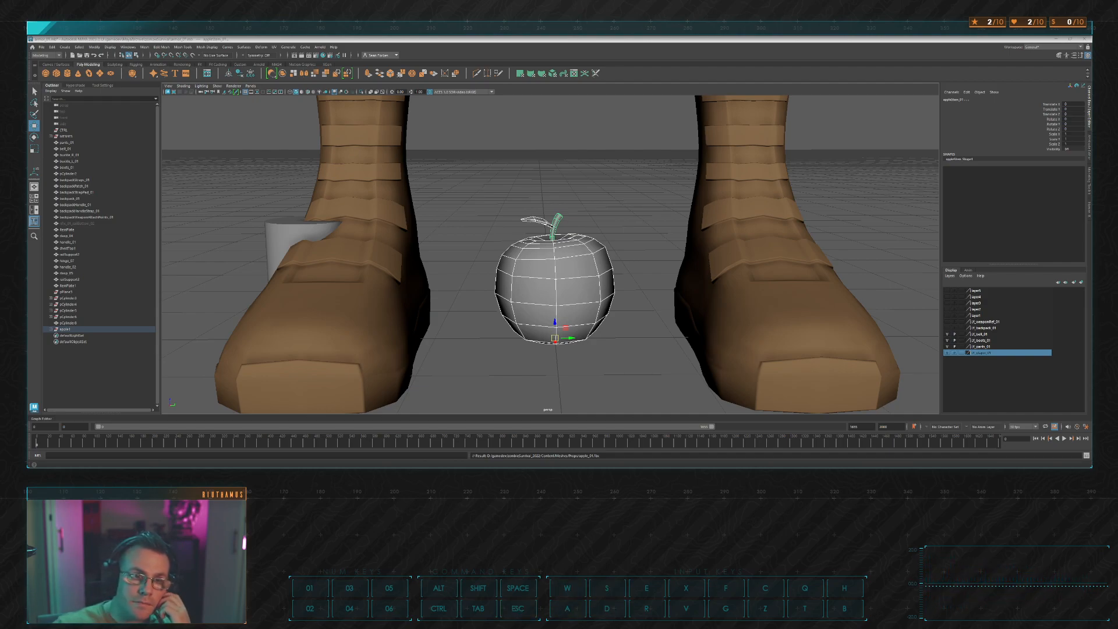
{"action": "key", "text": "w"}
{"action": "key", "text": "ctrl"}
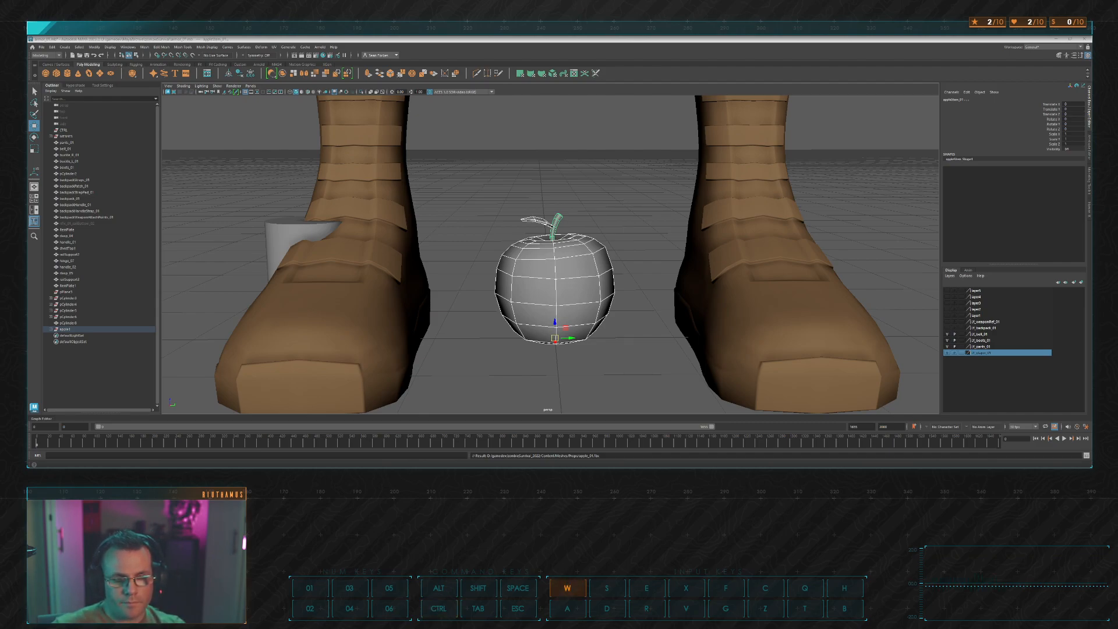
{"action": "key", "text": "ctrl"}
{"action": "key", "text": "d"}
{"action": "key", "text": "ctrl"}
{"action": "key", "text": "s"}
{"action": "key", "text": "d"}
{"action": "key", "text": "d"}
{"action": "key", "text": "w"}
{"action": "key", "text": "d"}
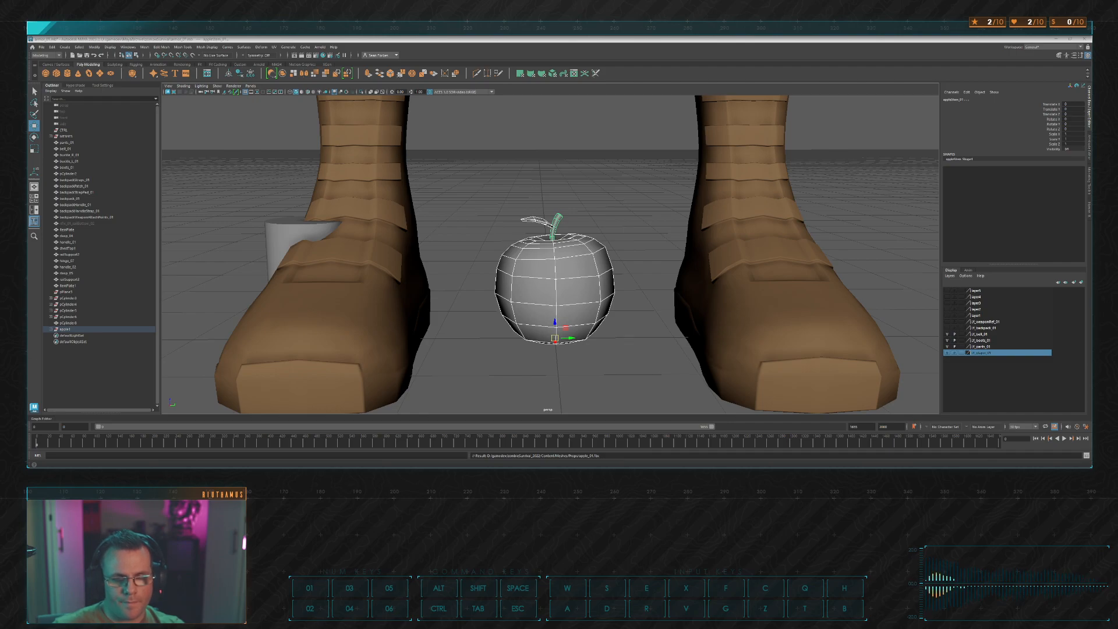
{"action": "left_click", "coordinate": [567, 184]}
{"action": "scroll", "coordinate": [613, 194], "scroll_direction": "down", "scroll_amount": 8}
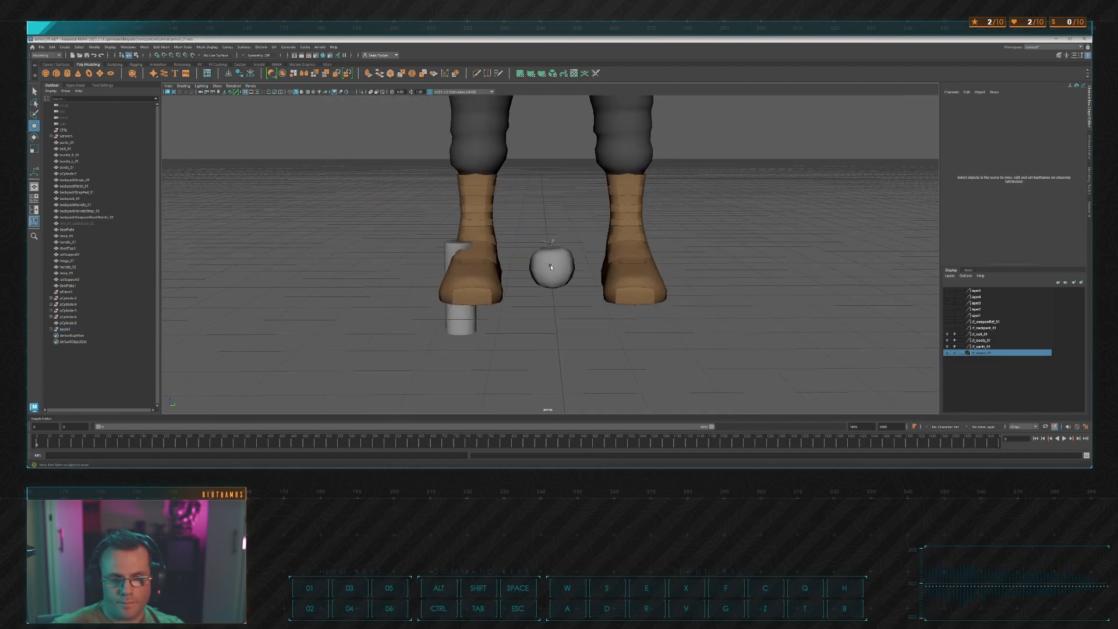
{"action": "key", "text": "alt+Tab"}
{"action": "key", "text": "alt+Tab"}
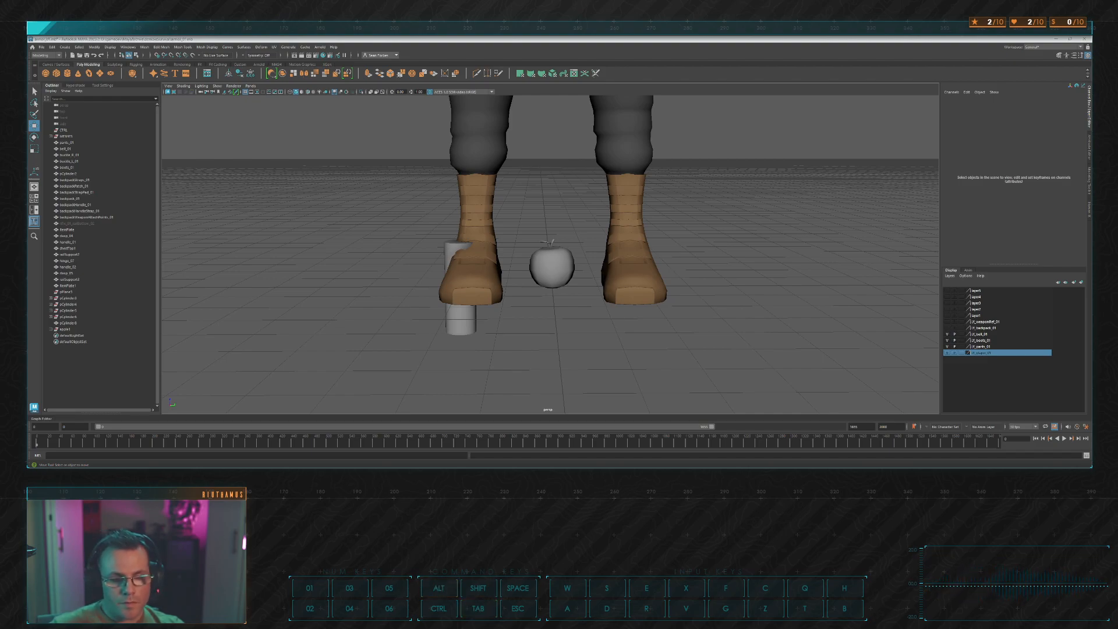
{"action": "key", "text": "alt+Tab"}
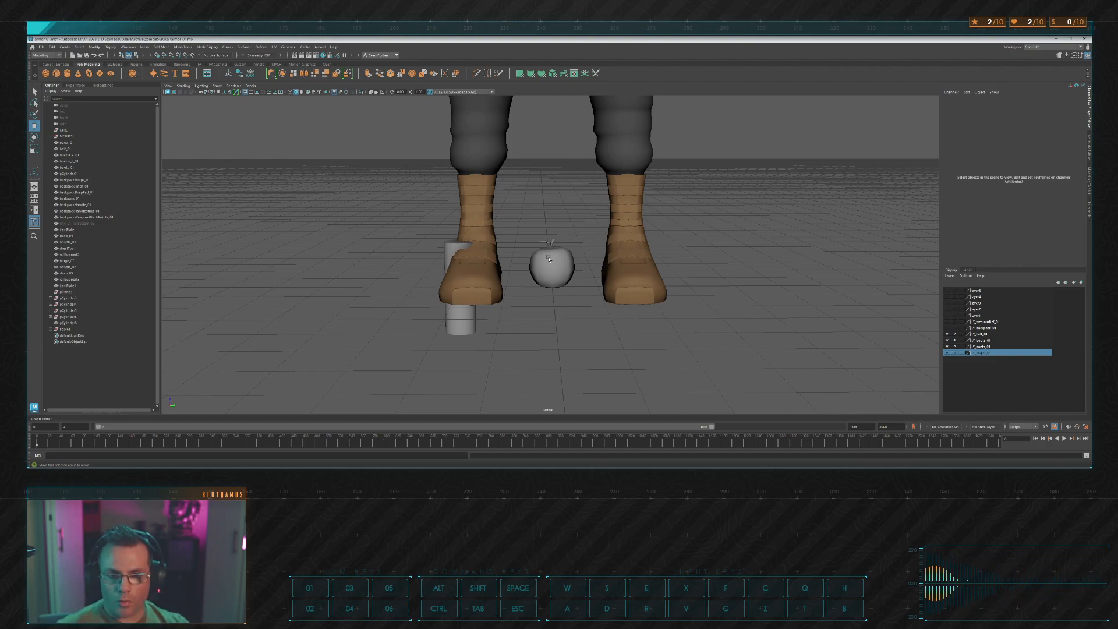
Step: Move the cylinder beside the boot to the centre between the two boots and scale it up slightly
{"action": "left_click", "coordinate": [462, 316]}
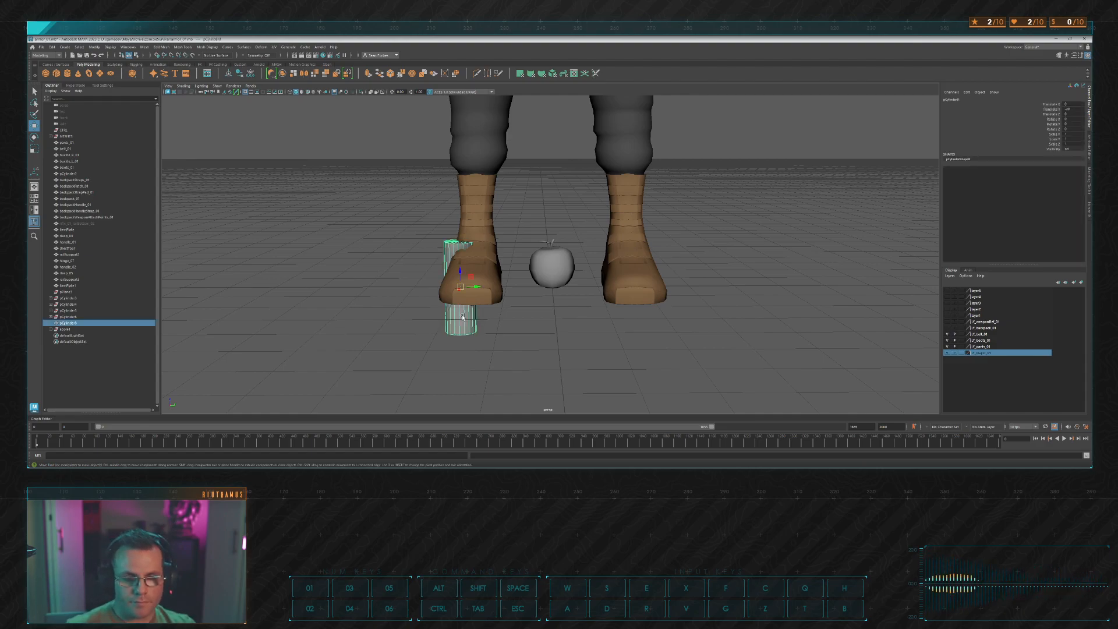
{"action": "left_click_drag", "start_coordinate": [477, 283], "coordinate": [556, 241]}
{"action": "key", "text": "r"}
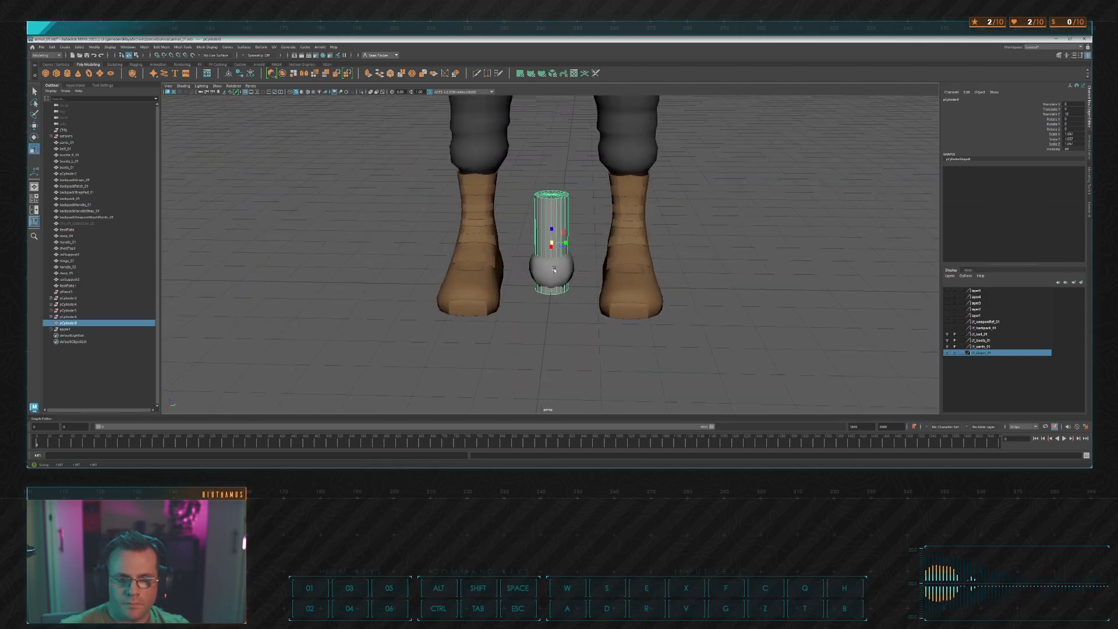
Step: Snap the cylinder's bottom vertices to the ground line and its top vertices down to the nearest grid line
{"action": "key", "text": "space"}
{"action": "key", "text": "space"}
{"action": "middle_click_drag", "start_coordinate": [736, 313], "coordinate": [733, 309], "text": "alt"}
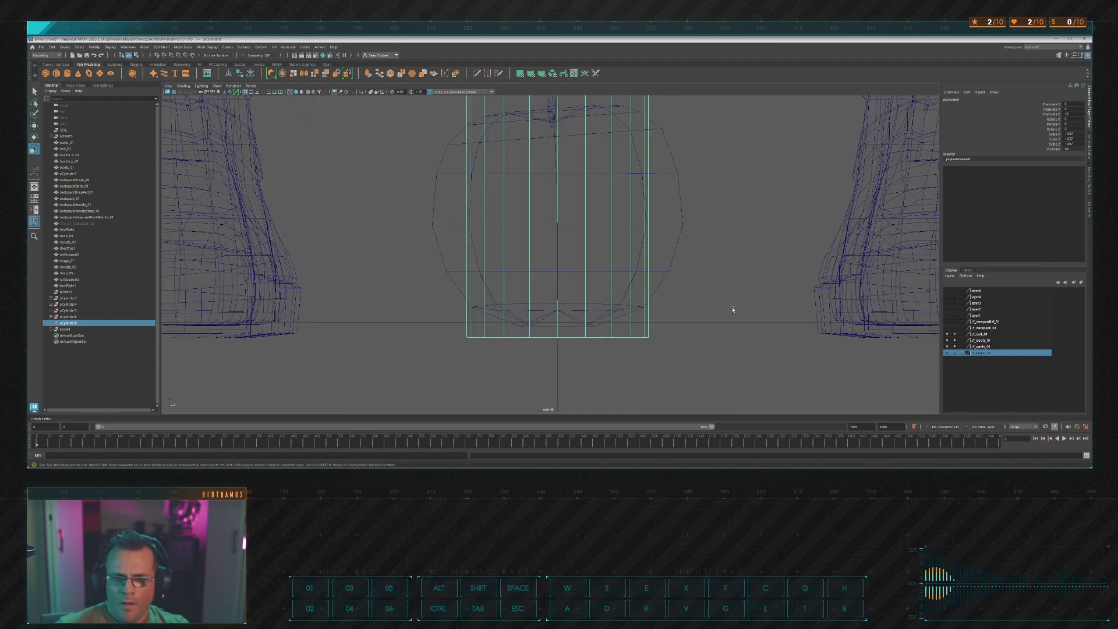
{"action": "left_click_drag", "start_coordinate": [736, 370], "coordinate": [737, 370]}
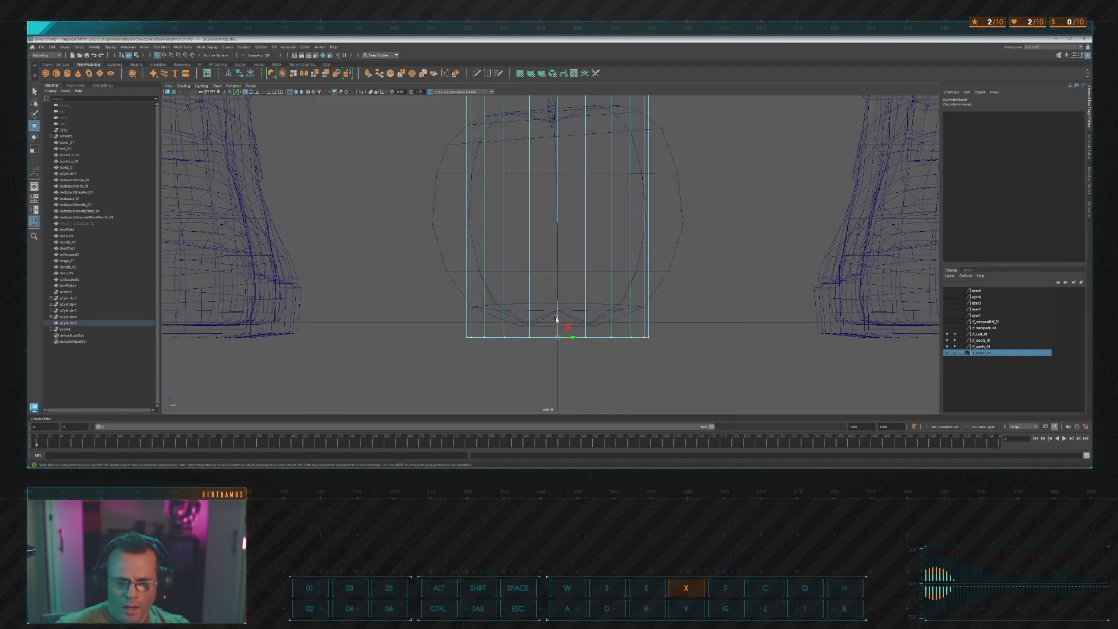
{"action": "left_click_drag", "start_coordinate": [694, 267], "coordinate": [669, 204], "text": "alt"}
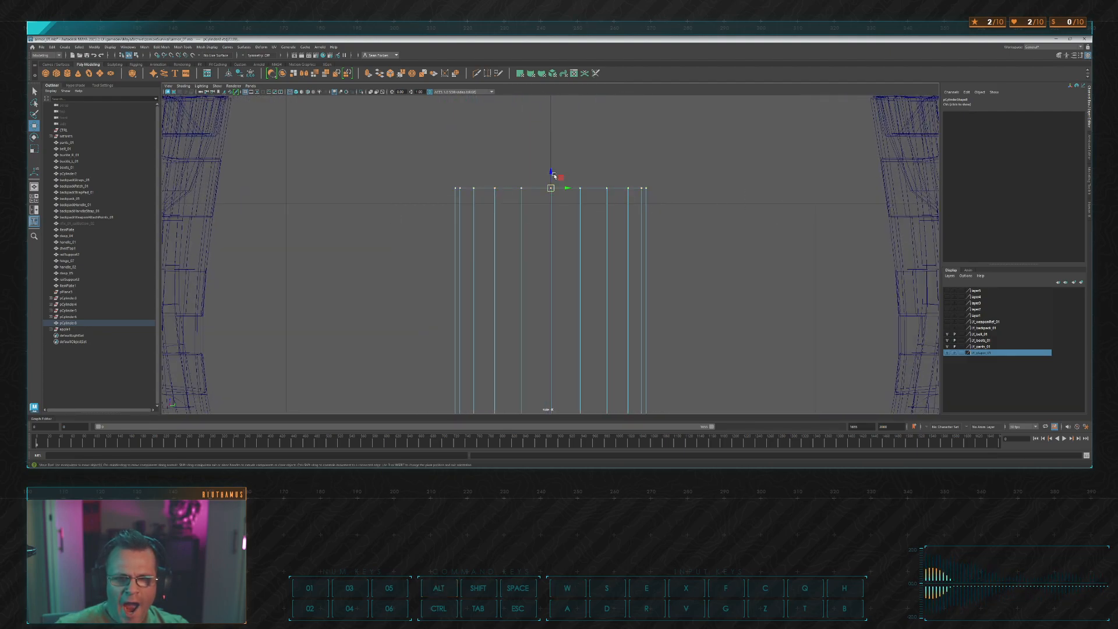
{"action": "left_click_drag", "start_coordinate": [549, 173], "coordinate": [550, 187]}
{"action": "key", "text": "x"}
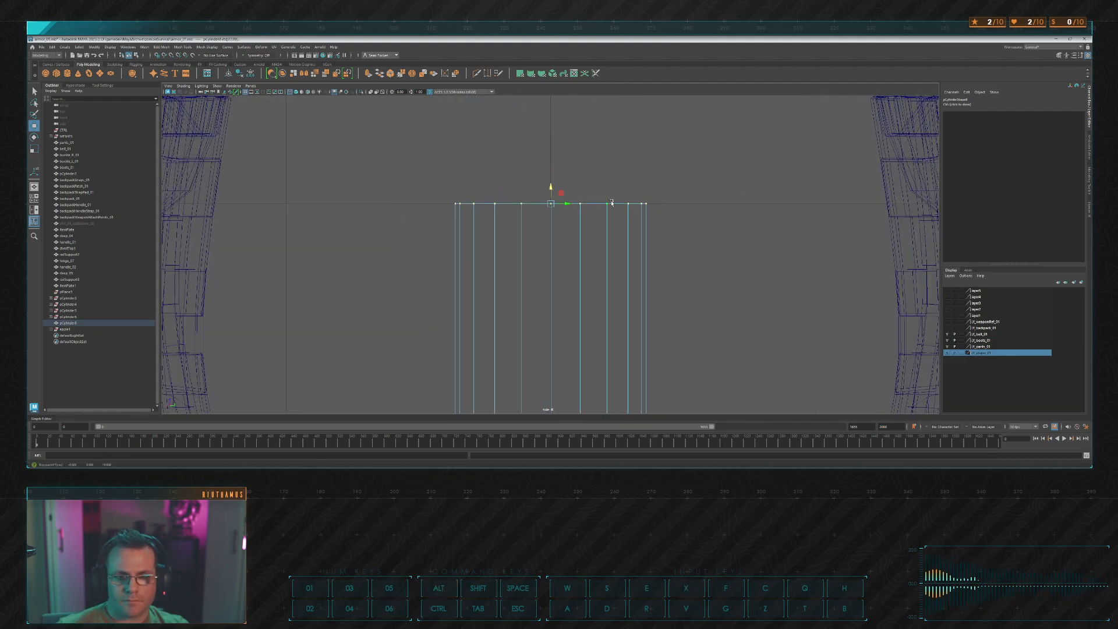
Step: Select the cylinder's top cap faces and delete them to leave the top open
{"action": "key", "text": "space"}
{"action": "key", "text": "space"}
{"action": "left_click_drag", "start_coordinate": [715, 155], "coordinate": [679, 172], "text": "alt"}
{"action": "scroll", "coordinate": [563, 189], "scroll_direction": "up", "scroll_amount": 9}
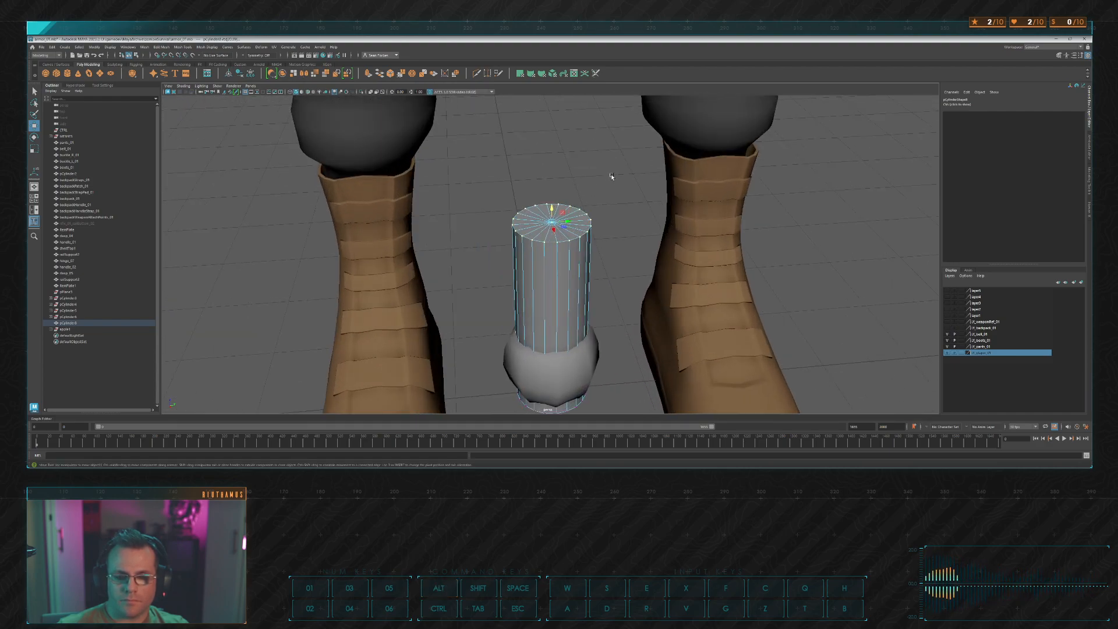
{"action": "left_click", "coordinate": [607, 179]}
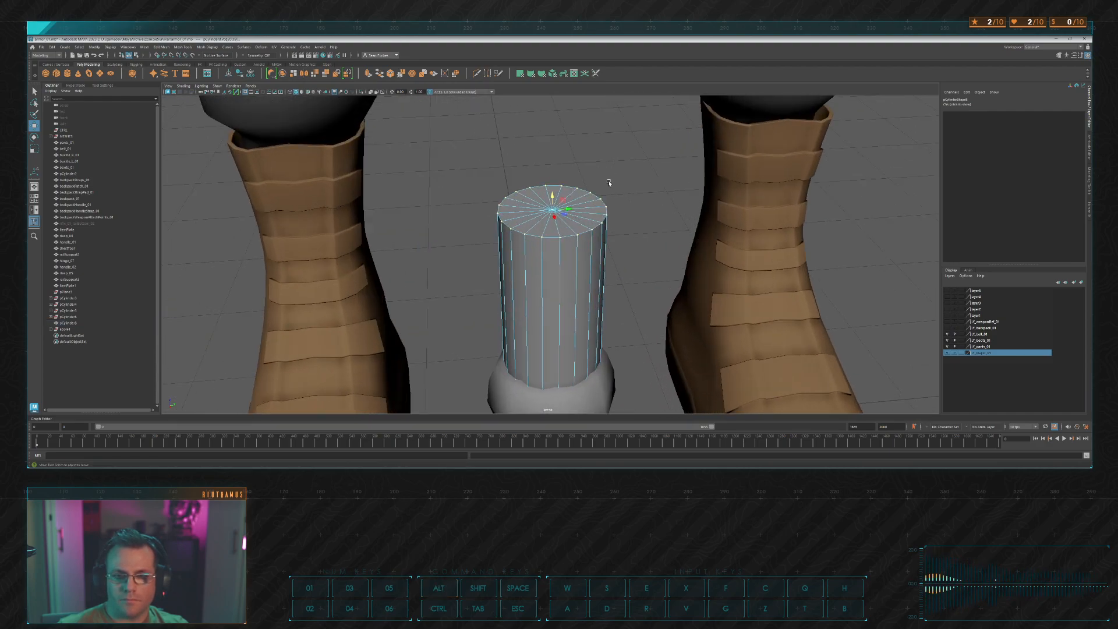
{"action": "double_click", "coordinate": [570, 235]}
{"action": "right_click_drag", "start_coordinate": [637, 173], "coordinate": [635, 205]}
{"action": "double_click", "coordinate": [568, 200]}
{"action": "left_click_drag", "start_coordinate": [612, 257], "coordinate": [626, 207], "text": "alt"}
{"action": "left_click_drag", "start_coordinate": [448, 204], "coordinate": [629, 401], "text": "ctrl"}
{"action": "left_click_drag", "start_coordinate": [602, 202], "coordinate": [634, 150], "text": "alt"}
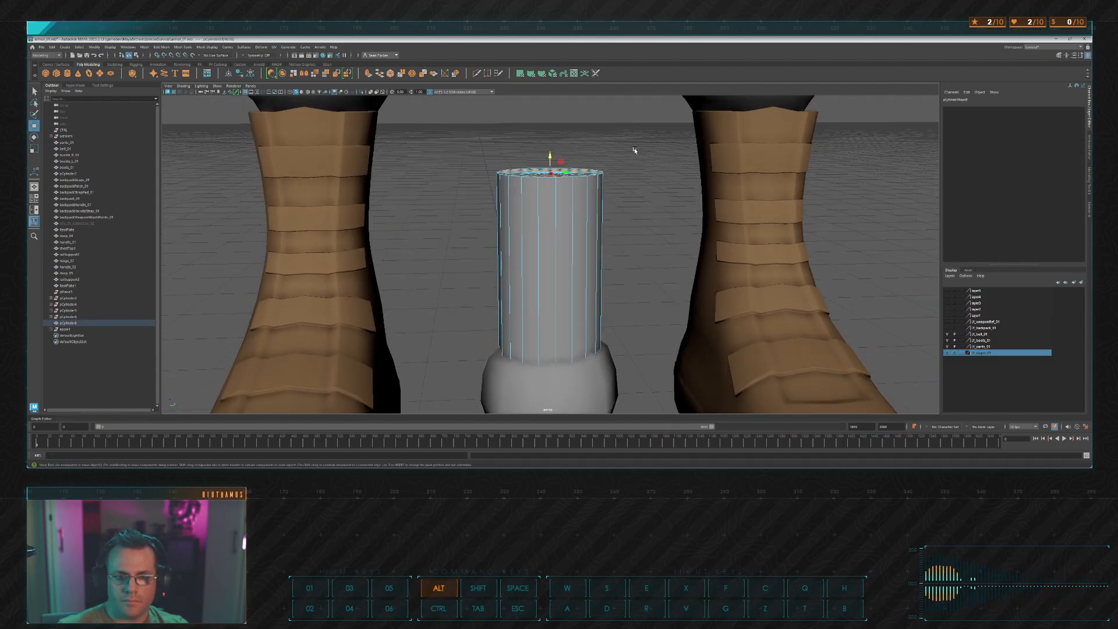
{"action": "key", "text": "Delete"}
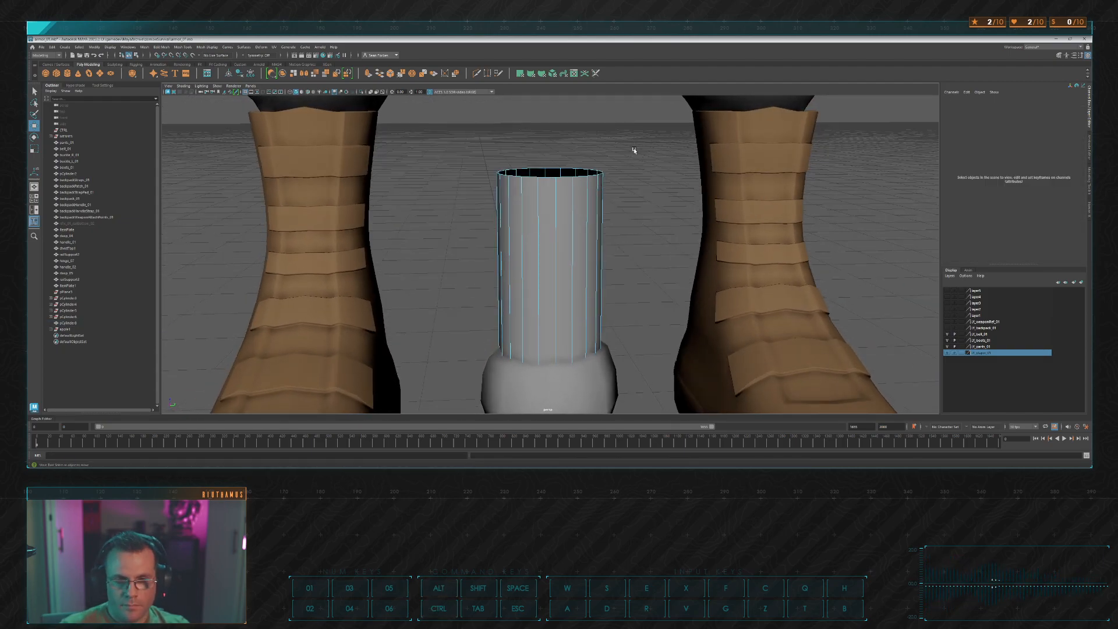
Step: Lower the cylinder's open top border and extrude it upward and inward to form a sloped bottle shoulder
{"action": "double_click", "coordinate": [565, 176]}
{"action": "key", "text": "space"}
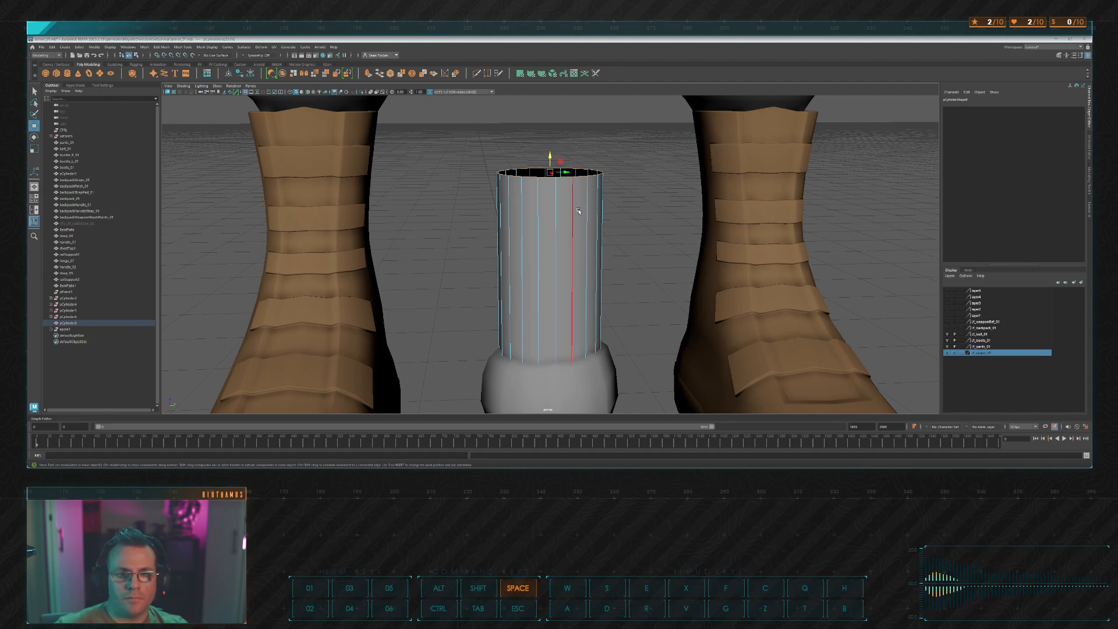
{"action": "key", "text": "space"}
{"action": "left_click_drag", "start_coordinate": [552, 186], "coordinate": [551, 258]}
{"action": "left_click", "coordinate": [370, 75]}
{"action": "key", "text": "w"}
{"action": "key", "text": "r"}
{"action": "left_click_drag", "start_coordinate": [551, 273], "coordinate": [493, 225]}
Step: Extrude the narrowed border straight up a short distance to start the bottle's neck
{"action": "key", "text": "w"}
{"action": "key", "text": "r"}
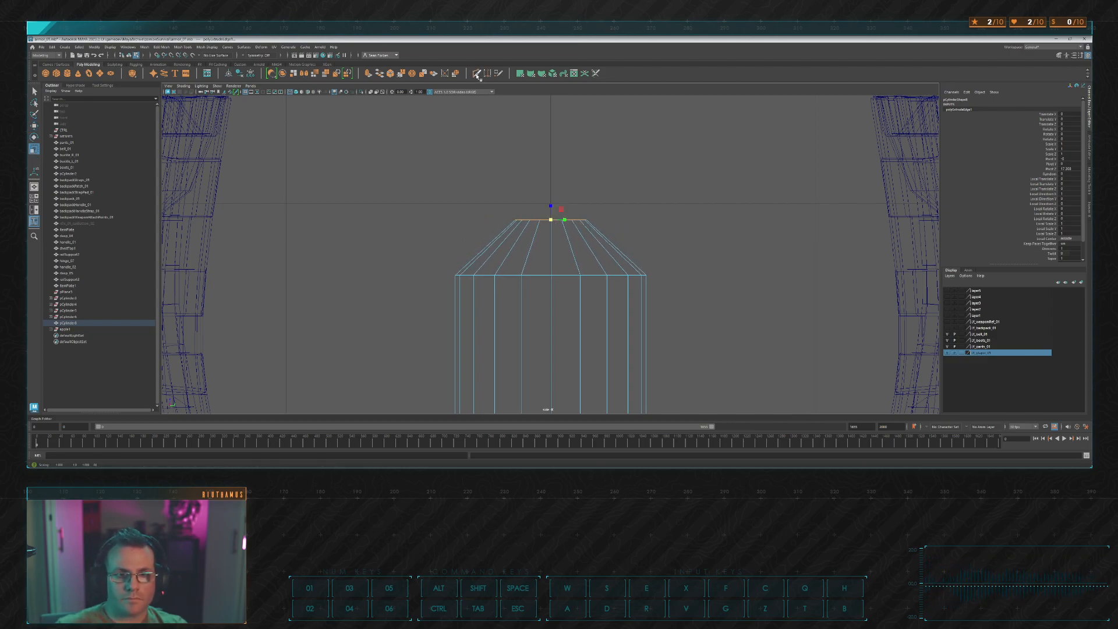
{"action": "left_click", "coordinate": [476, 72]}
{"action": "left_click_drag", "start_coordinate": [550, 204], "coordinate": [550, 194]}
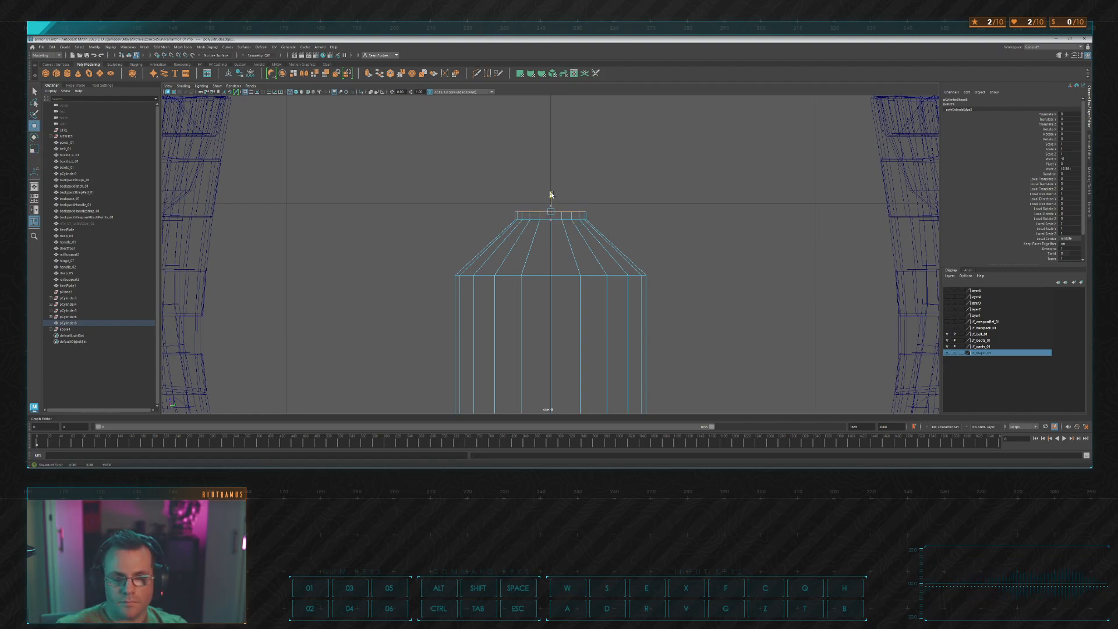
Step: Extrude the neck border outward and then slightly upward to form a thin collar around the neck
{"action": "key", "text": "ctrl+e"}
{"action": "left_click_drag", "start_coordinate": [551, 213], "coordinate": [563, 215]}
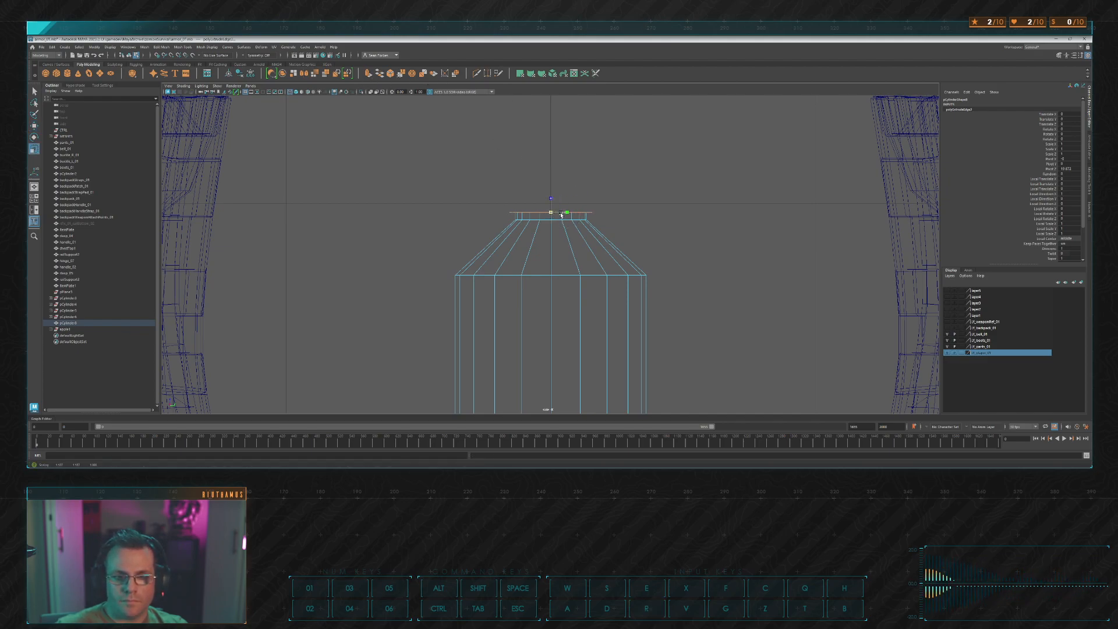
{"action": "left_click", "coordinate": [368, 73]}
{"action": "key", "text": "w"}
{"action": "left_click_drag", "start_coordinate": [549, 197], "coordinate": [548, 190]}
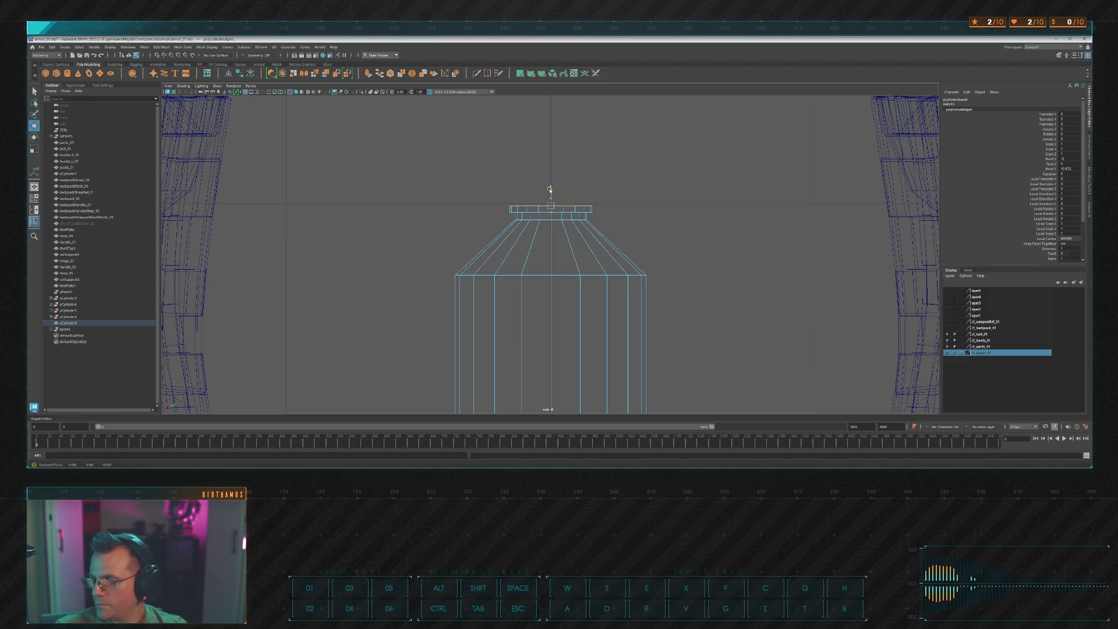
Step: Extrude the collar's top border inward and raise it into an upper neck section
{"action": "key", "text": "r"}
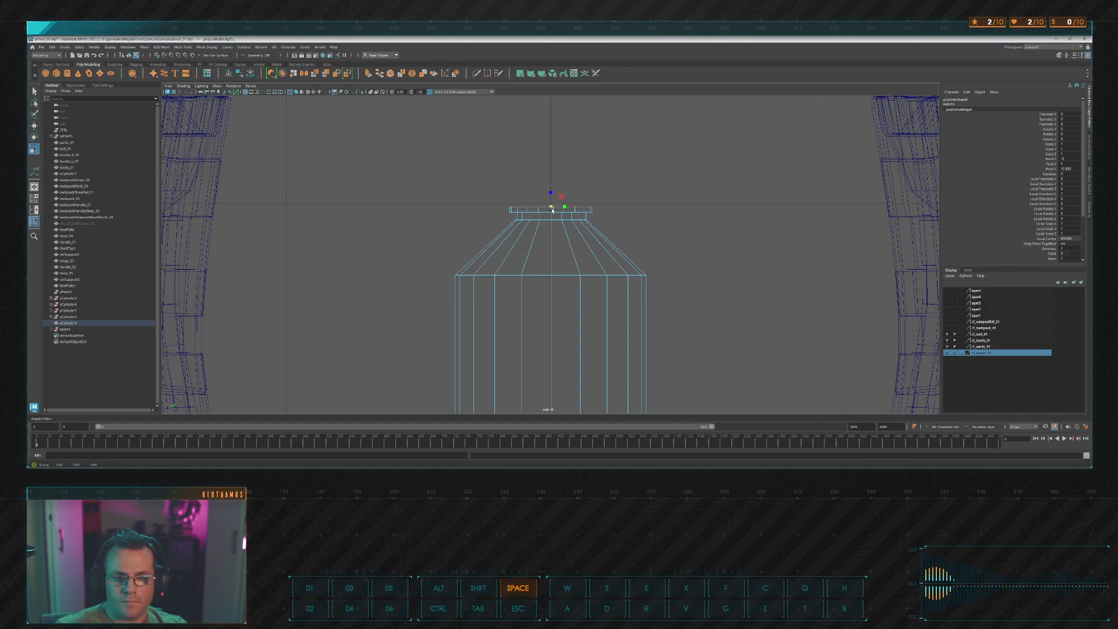
{"action": "key", "text": "space"}
{"action": "key", "text": "space"}
{"action": "left_click_drag", "start_coordinate": [687, 142], "coordinate": [684, 173], "text": "alt"}
{"action": "scroll", "coordinate": [617, 202], "scroll_direction": "up", "scroll_amount": 5}
{"action": "mouse_move", "coordinate": [617, 202]}
{"action": "left_mouse_down", "text": "alt"}
{"action": "mouse_move", "coordinate": [612, 181]}
{"action": "mouse_move", "coordinate": [606, 219]}
{"action": "left_mouse_up", "text": "alt"}
{"action": "key", "text": "w"}
{"action": "left_click_drag", "start_coordinate": [550, 192], "coordinate": [568, 161]}
{"action": "scroll", "coordinate": [550, 162], "scroll_direction": "up", "scroll_amount": 3}
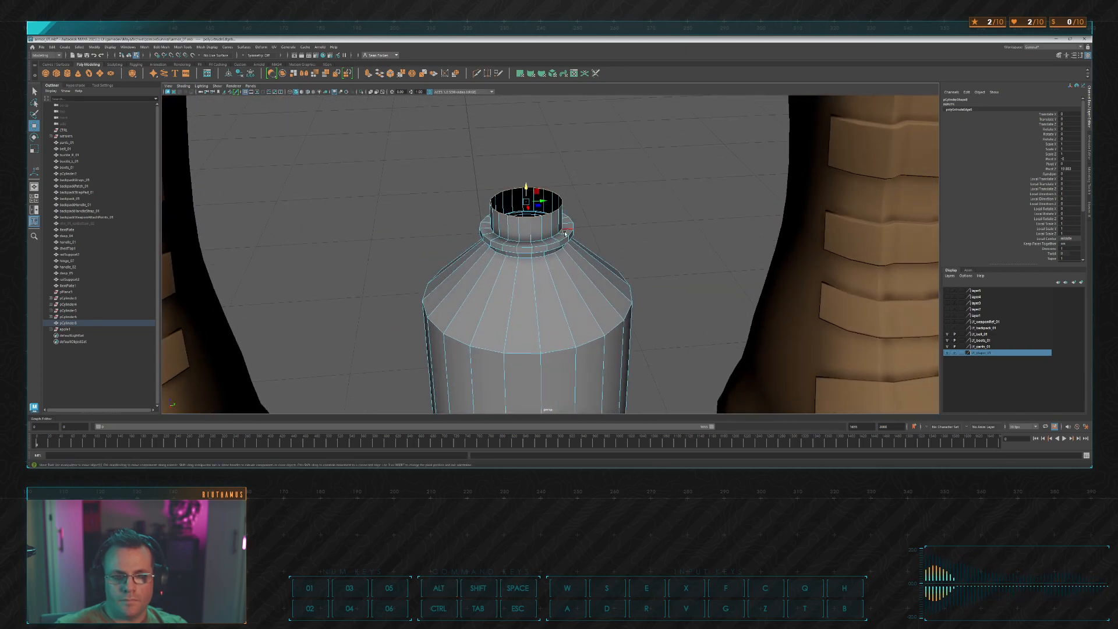
Step: Scale the upper neck section slightly wider, closer to the width of the neck below the collar
{"action": "key", "text": "r"}
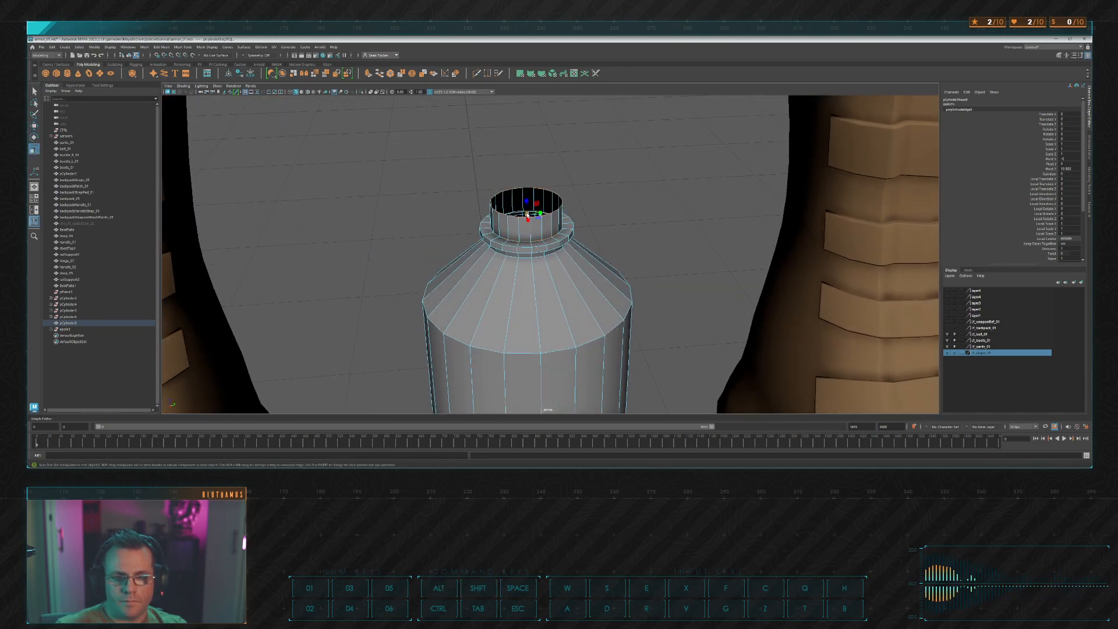
{"action": "left_click_drag", "start_coordinate": [567, 217], "coordinate": [601, 192], "text": "alt"}
{"action": "key", "text": "space"}
{"action": "key", "text": "space"}
{"action": "key", "text": "space"}
{"action": "key", "text": "space"}
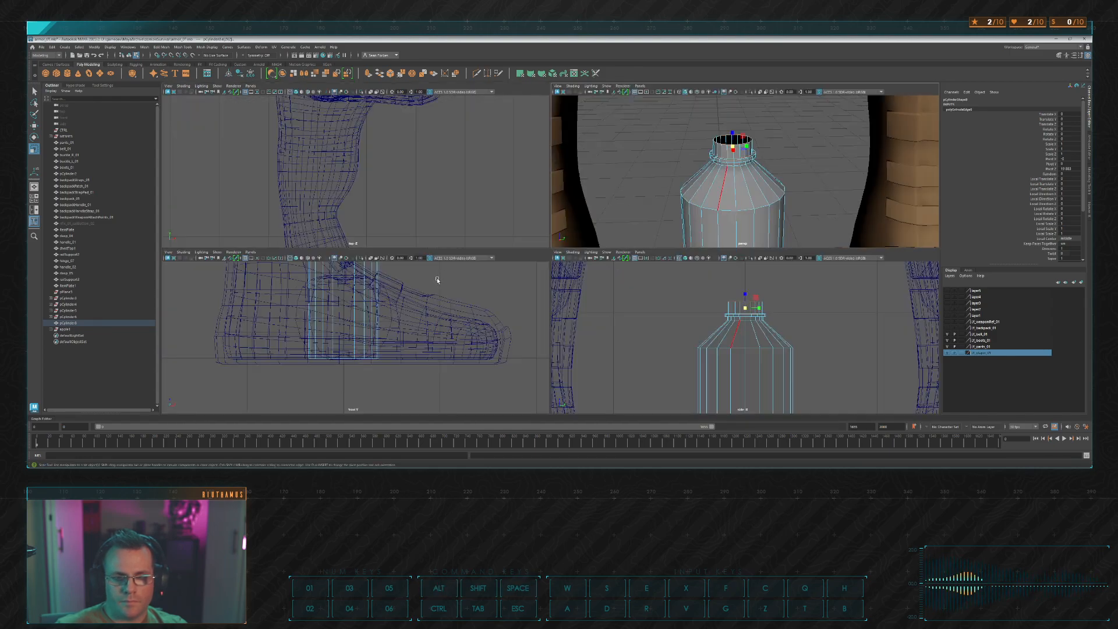
{"action": "key", "text": "space"}
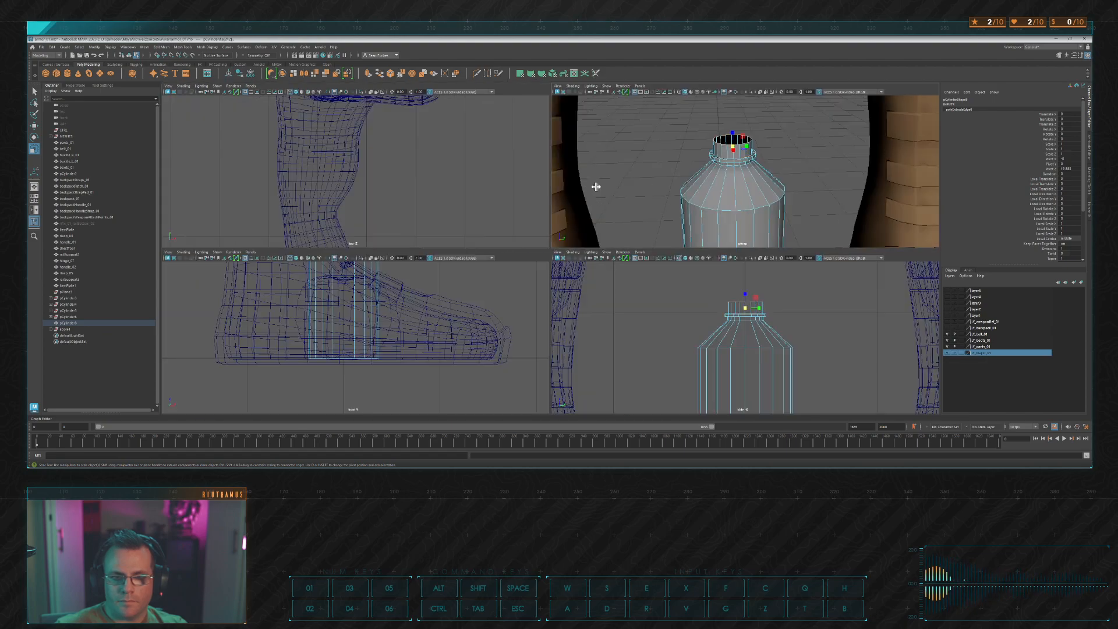
{"action": "key", "text": "space"}
{"action": "scroll", "coordinate": [569, 227], "scroll_direction": "up", "scroll_amount": 5}
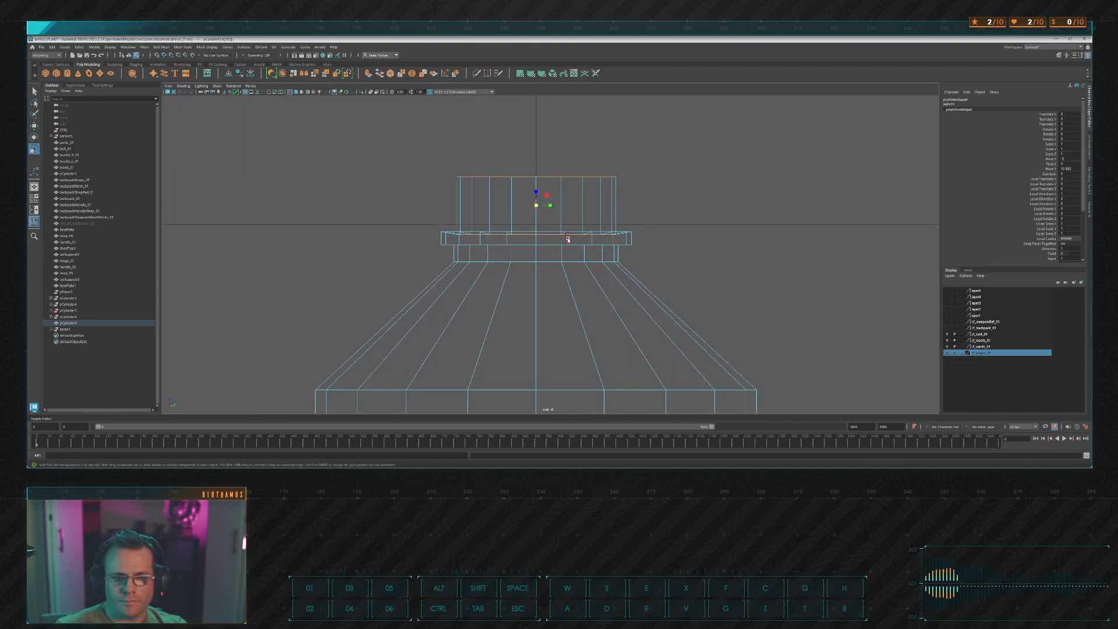
{"action": "left_click_drag", "start_coordinate": [522, 148], "coordinate": [520, 144]}
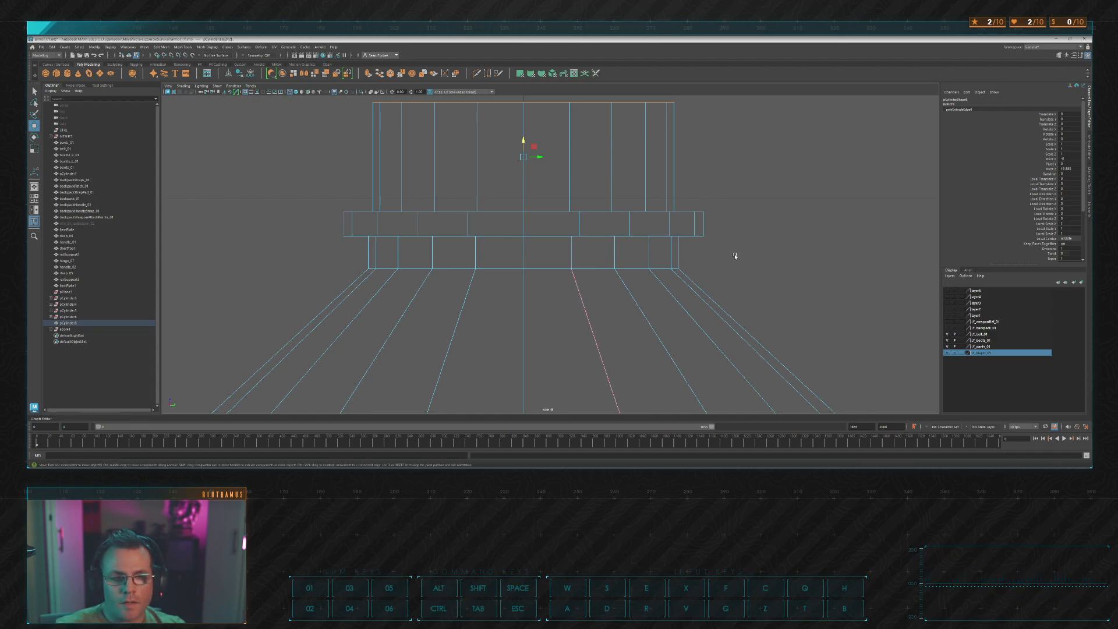
{"action": "left_click", "coordinate": [611, 180]}
{"action": "left_click", "coordinate": [523, 174]}
{"action": "key", "text": "r"}
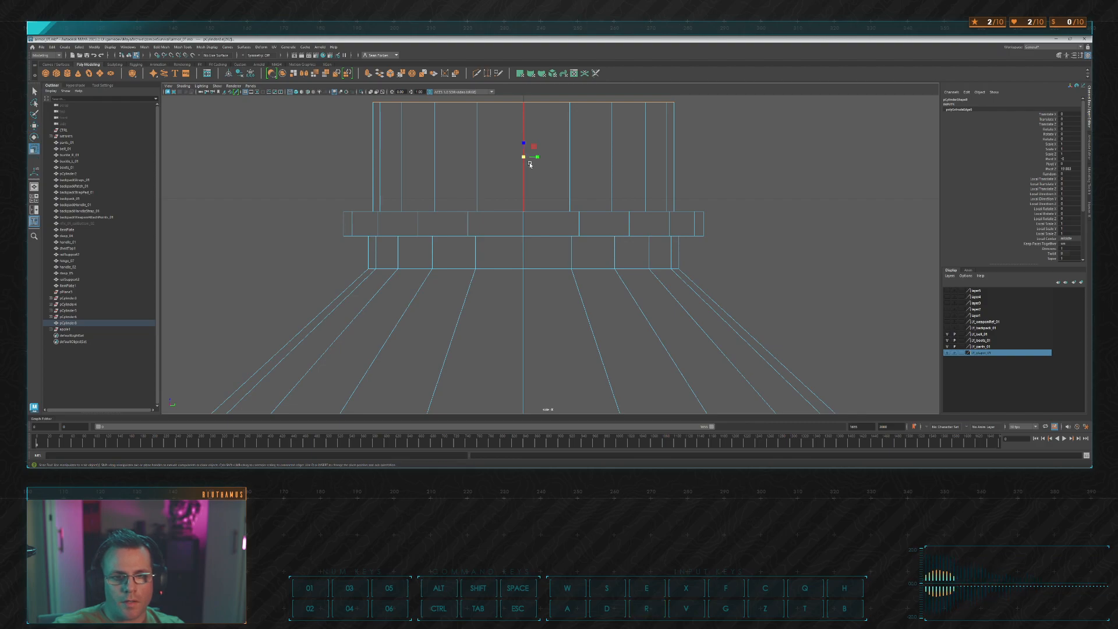
{"action": "left_click_drag", "start_coordinate": [522, 158], "coordinate": [528, 156]}
Step: Lower the upper neck section through the collar and adjust its width to match the lower neck
{"action": "key", "text": "w"}
{"action": "middle_click_drag", "start_coordinate": [535, 145], "coordinate": [527, 182]}
{"action": "key", "text": "r"}
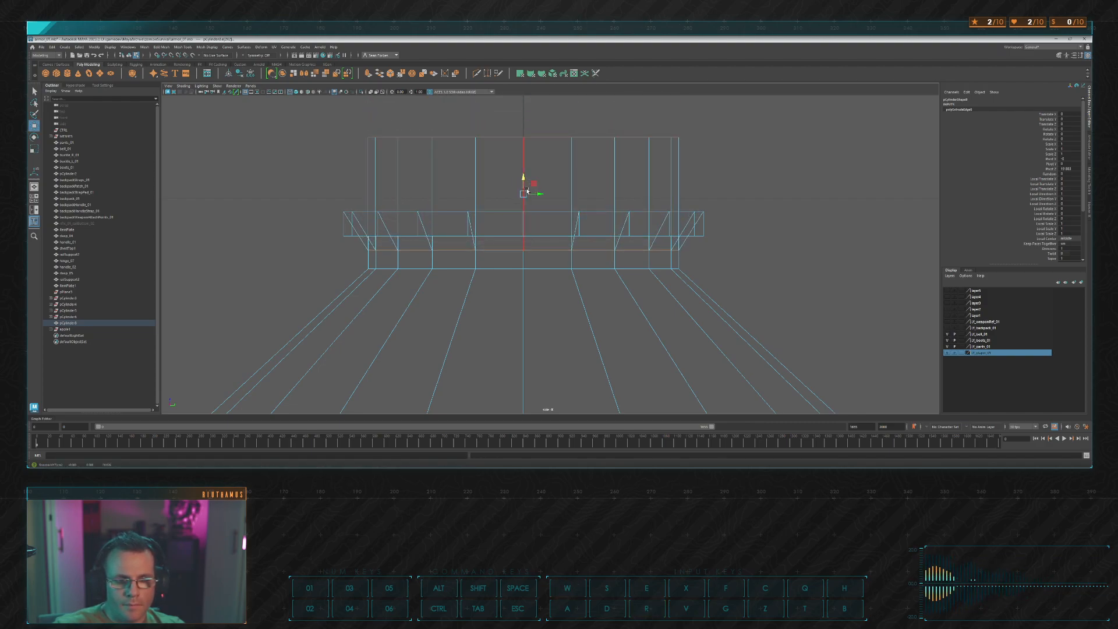
{"action": "left_click_drag", "start_coordinate": [522, 193], "coordinate": [523, 194]}
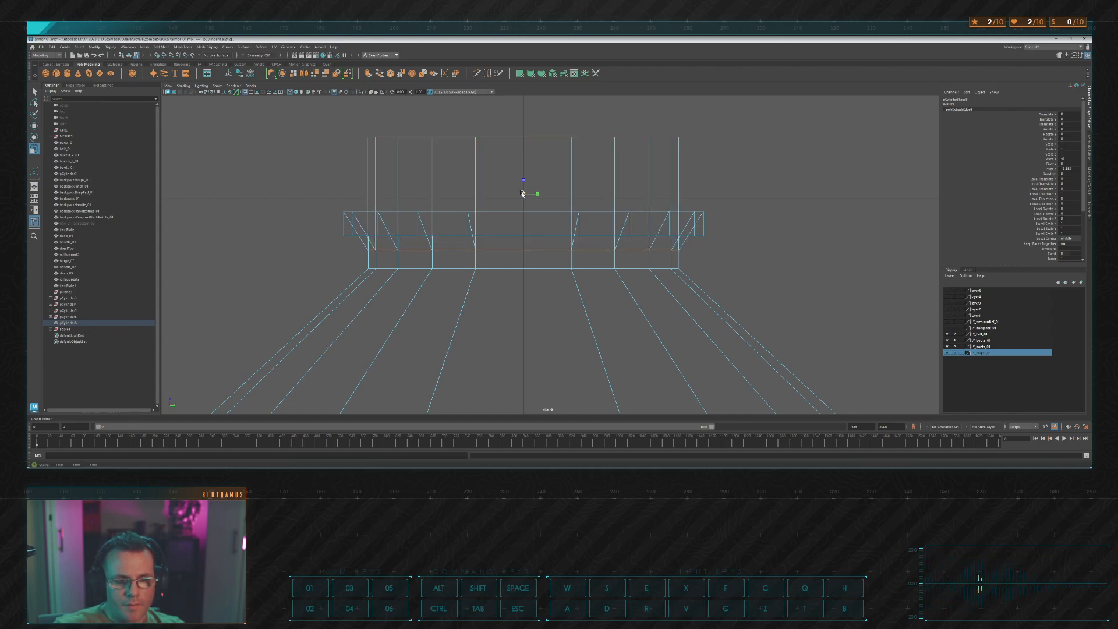
Step: Raise the widened neck section back up to the collar and select its open top border loop
{"action": "key", "text": "w"}
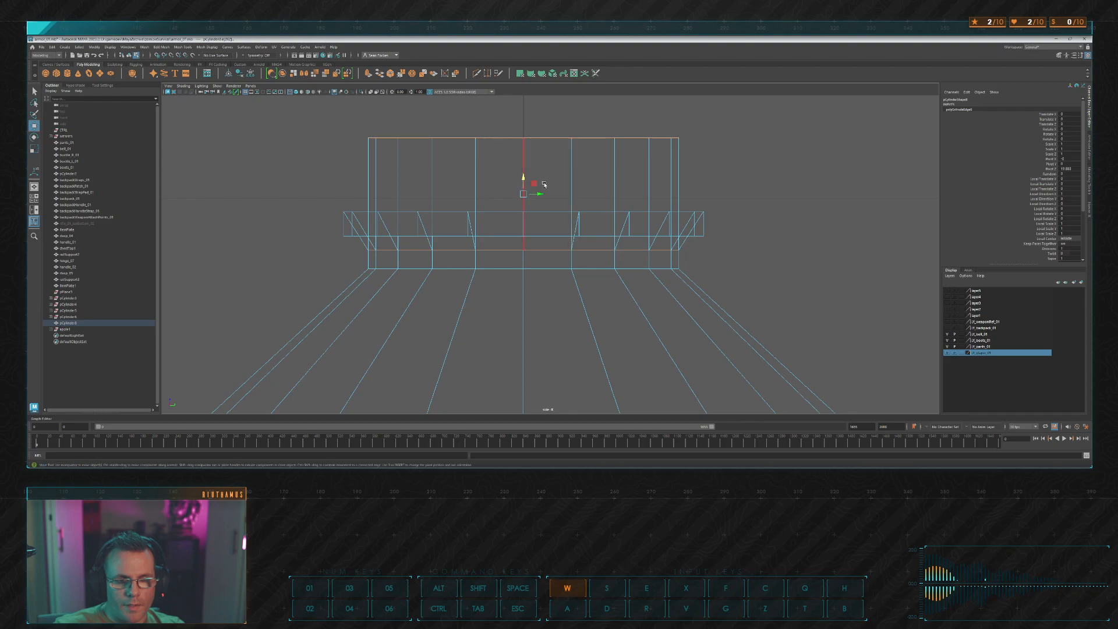
{"action": "left_click_drag", "start_coordinate": [524, 178], "coordinate": [523, 138]}
{"action": "middle_click_drag", "start_coordinate": [684, 153], "coordinate": [680, 198], "text": "alt"}
{"action": "key", "text": "space"}
{"action": "key", "text": "space"}
{"action": "left_click_drag", "start_coordinate": [675, 163], "coordinate": [629, 155], "text": "alt"}
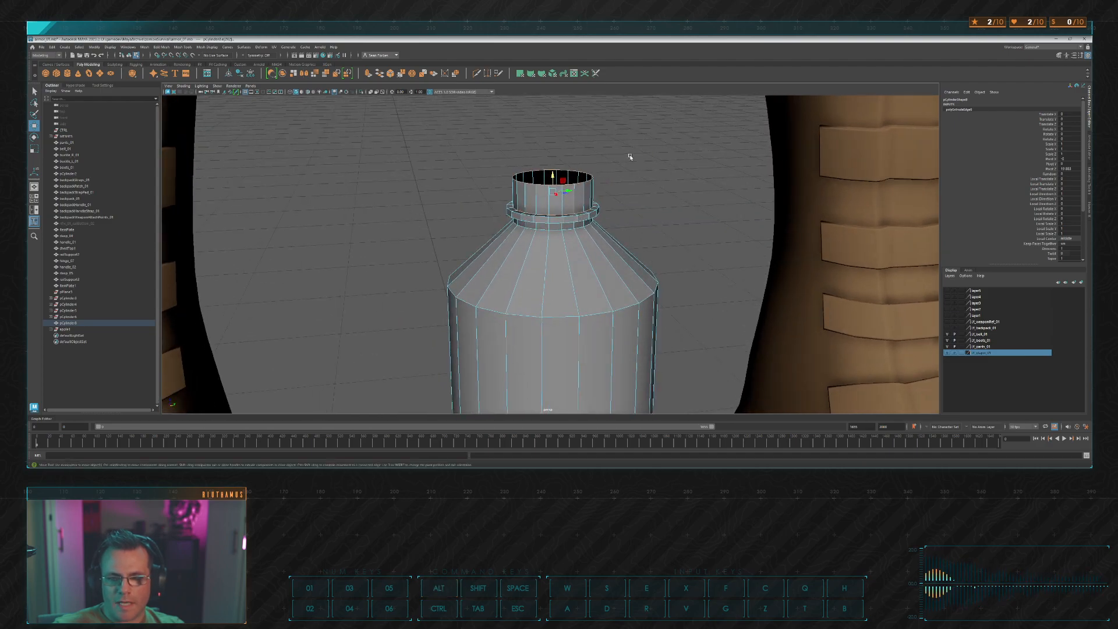
{"action": "double_click", "coordinate": [572, 184]}
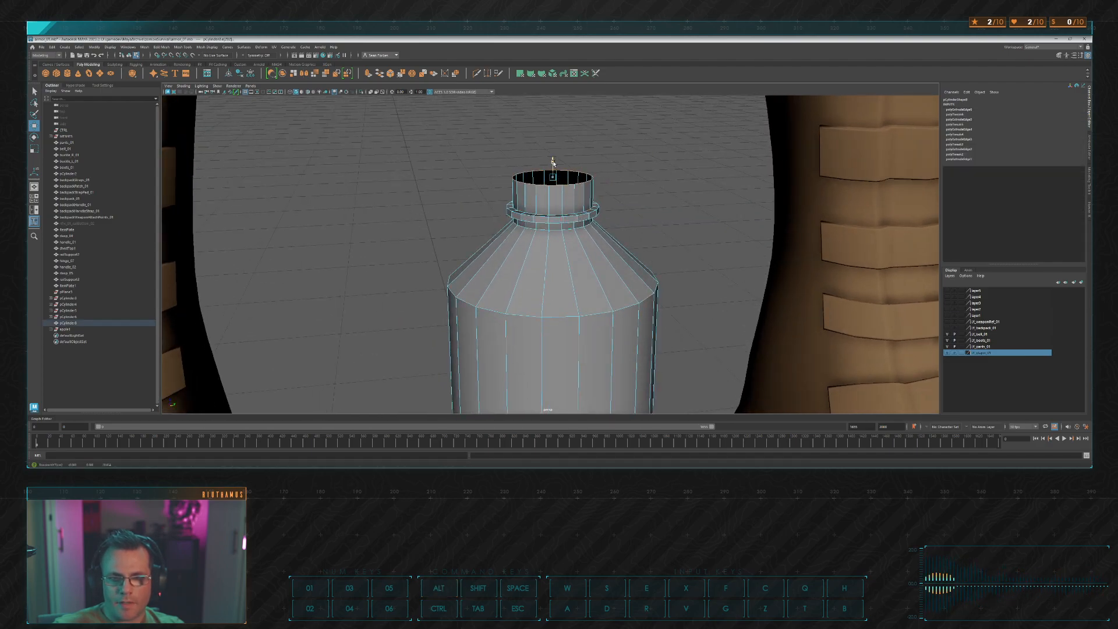
{"action": "left_click_drag", "start_coordinate": [623, 155], "coordinate": [608, 173], "text": "alt"}
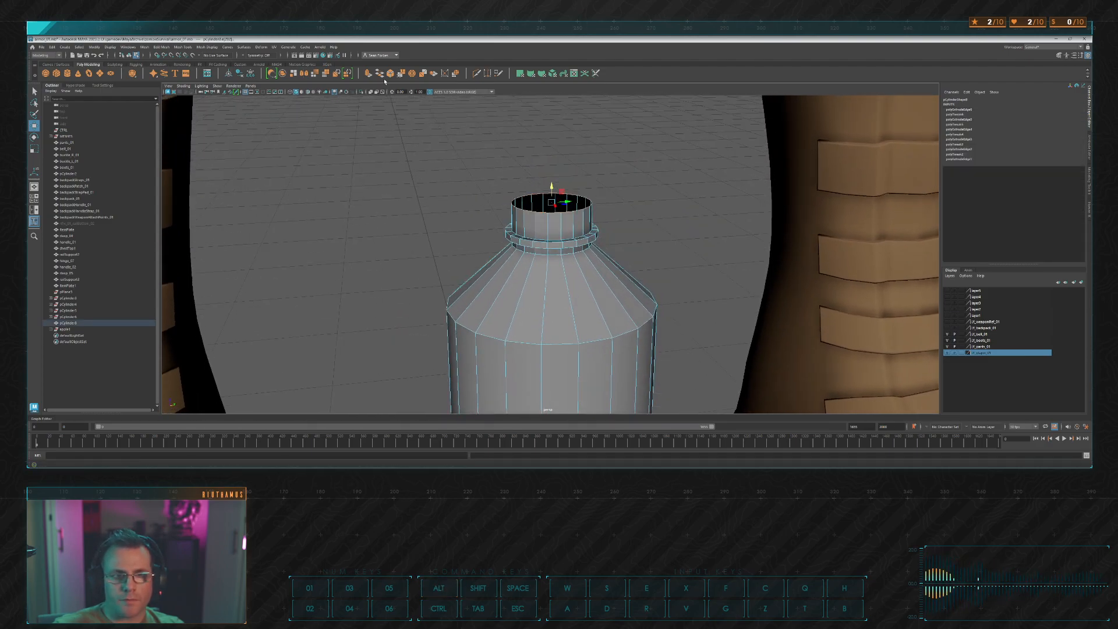
Step: Extrude the bottle neck's open top border inward to form a rim, then extrude it again down inside the neck
{"action": "left_click", "coordinate": [368, 74]}
{"action": "key", "text": "r"}
{"action": "left_click_drag", "start_coordinate": [553, 203], "coordinate": [527, 150]}
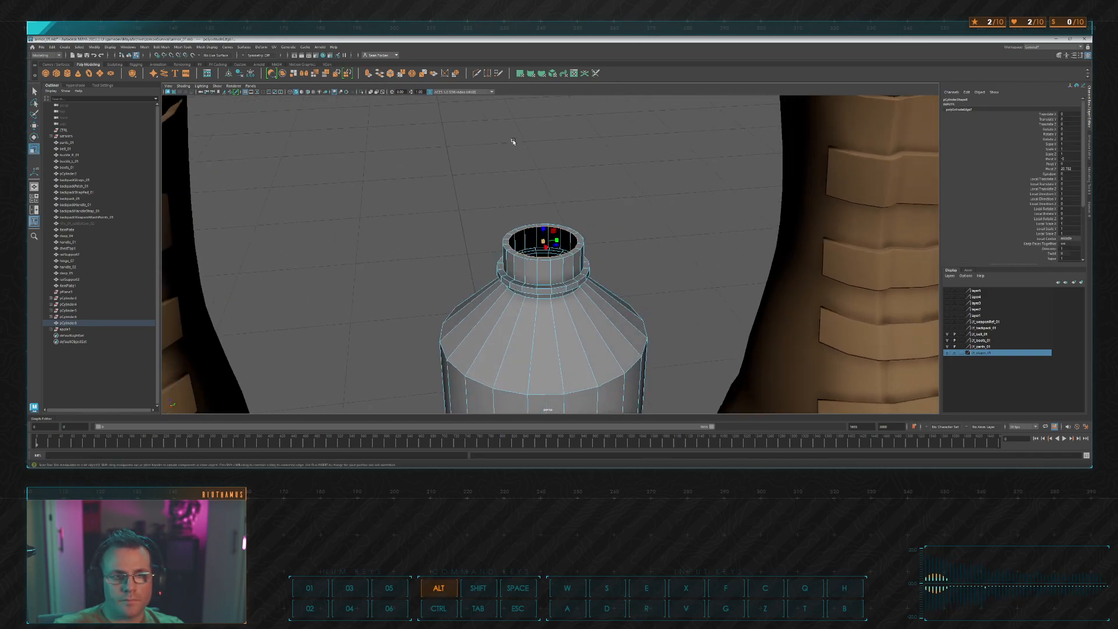
{"action": "left_click", "coordinate": [367, 74]}
{"action": "key", "text": "w"}
{"action": "mouse_move", "coordinate": [573, 233]}
{"action": "left_mouse_down", "text": "alt"}
{"action": "mouse_move", "coordinate": [551, 258]}
{"action": "mouse_move", "coordinate": [554, 229]}
{"action": "left_mouse_up", "text": "alt"}
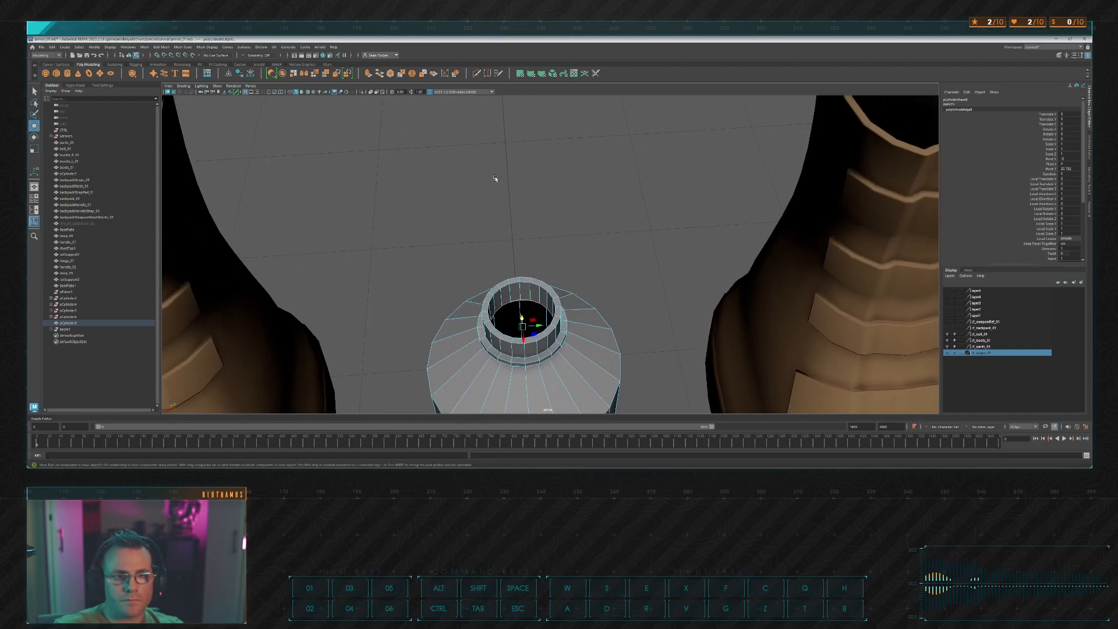
Step: Extrude the border inside the neck, scale it in to the centre and lower the centre point below the collar
{"action": "left_click", "coordinate": [367, 74]}
{"action": "key", "text": "r"}
{"action": "left_click_drag", "start_coordinate": [539, 325], "coordinate": [641, 373]}
{"action": "middle_click_drag", "start_coordinate": [640, 373], "coordinate": [613, 302], "text": "alt"}
{"action": "left_click_drag", "start_coordinate": [612, 302], "coordinate": [519, 288], "text": "alt"}
{"action": "key", "text": "space"}
{"action": "key", "text": "space"}
{"action": "key", "text": "w"}
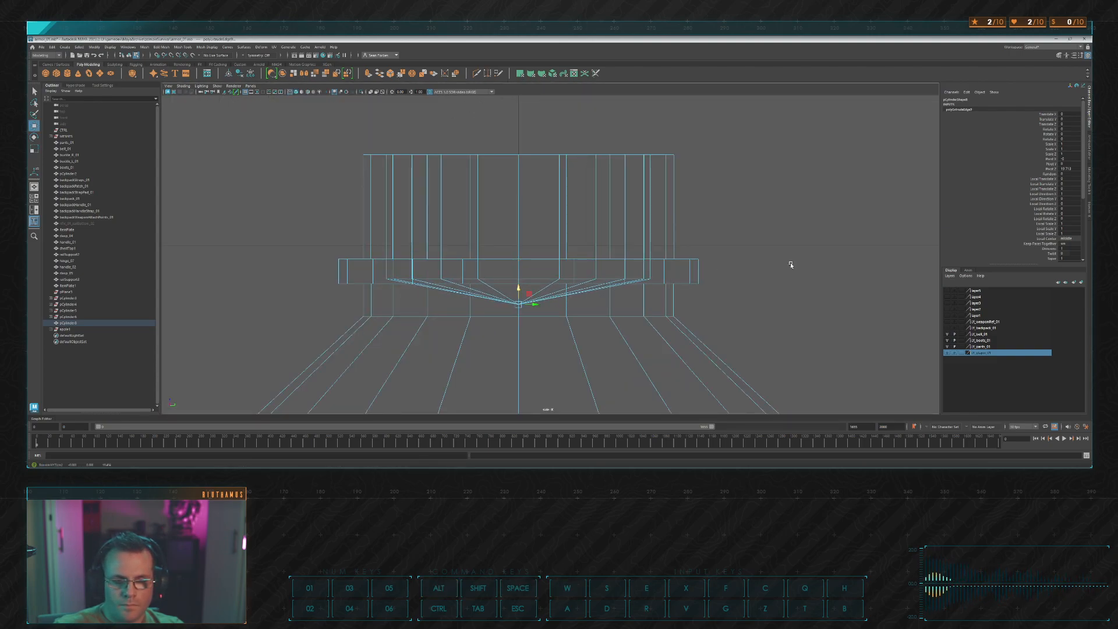
Step: Select the overlapping vertices at the centre of the neck's inner floor and merge them
{"action": "left_click", "coordinate": [766, 256]}
{"action": "left_click", "coordinate": [511, 305]}
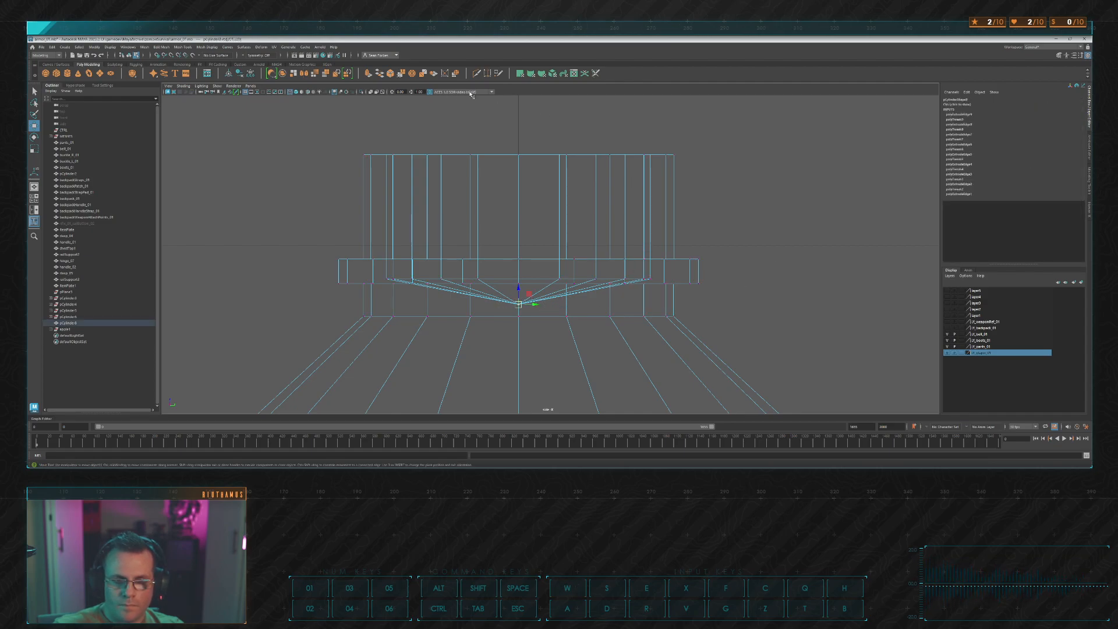
{"action": "key", "text": "g"}
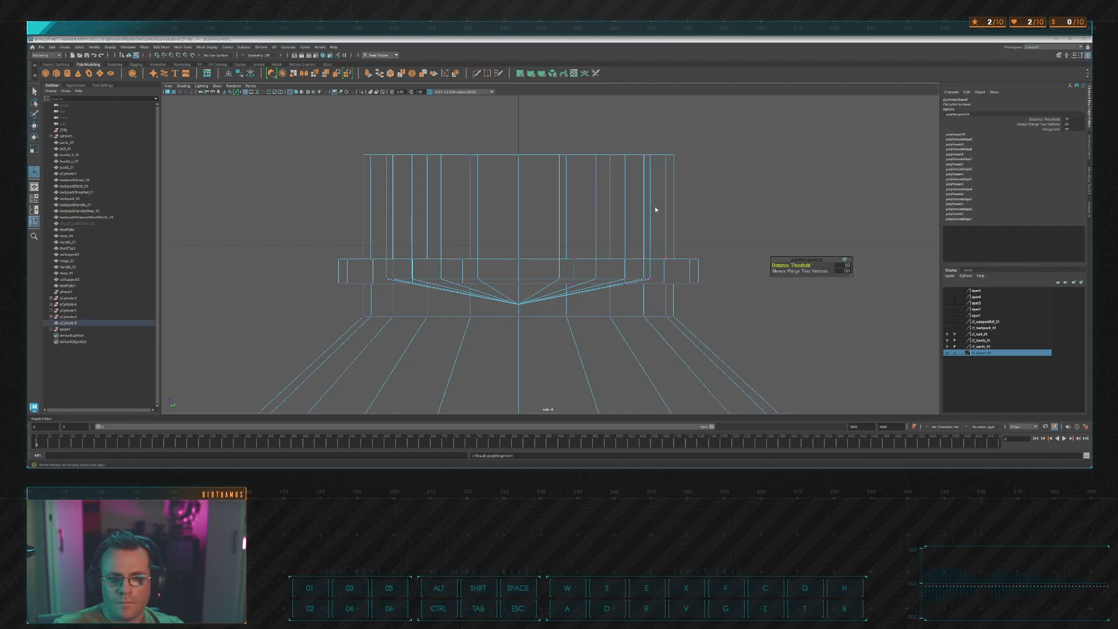
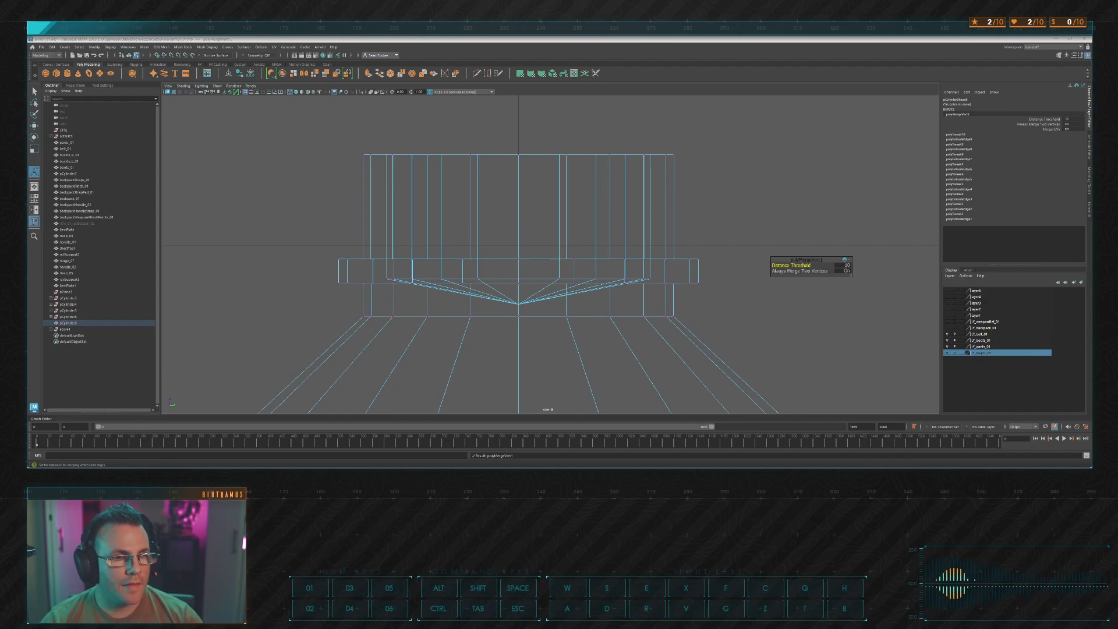
Step: Switch to the Unreal Editor, start playing the test level and run along the wall above the zombies
{"action": "key", "text": "alt+Tab"}
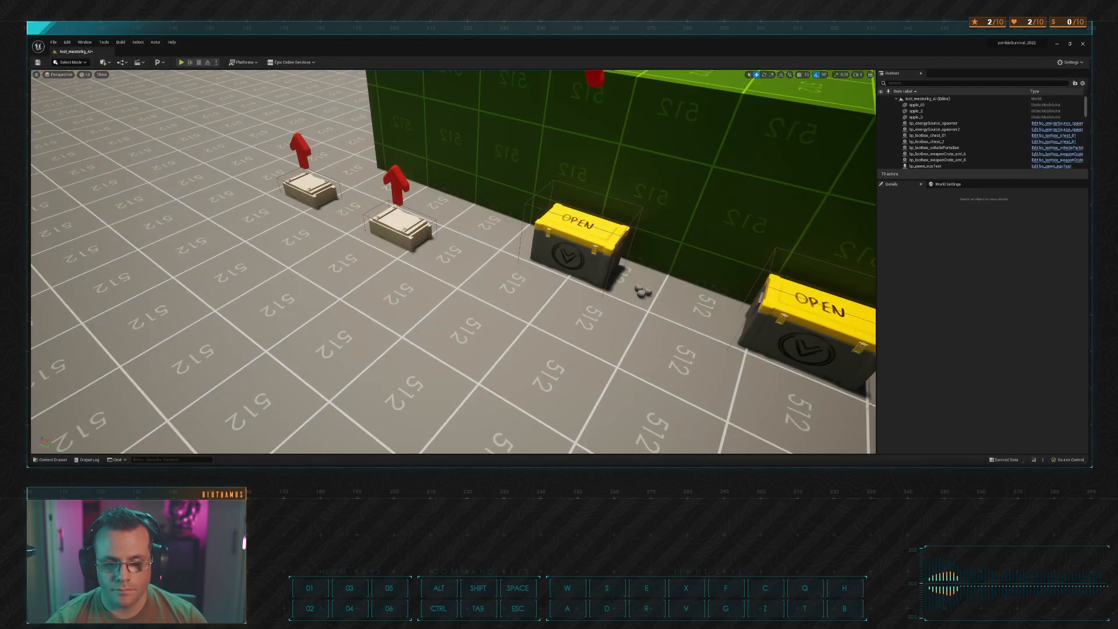
{"action": "left_click", "coordinate": [182, 62]}
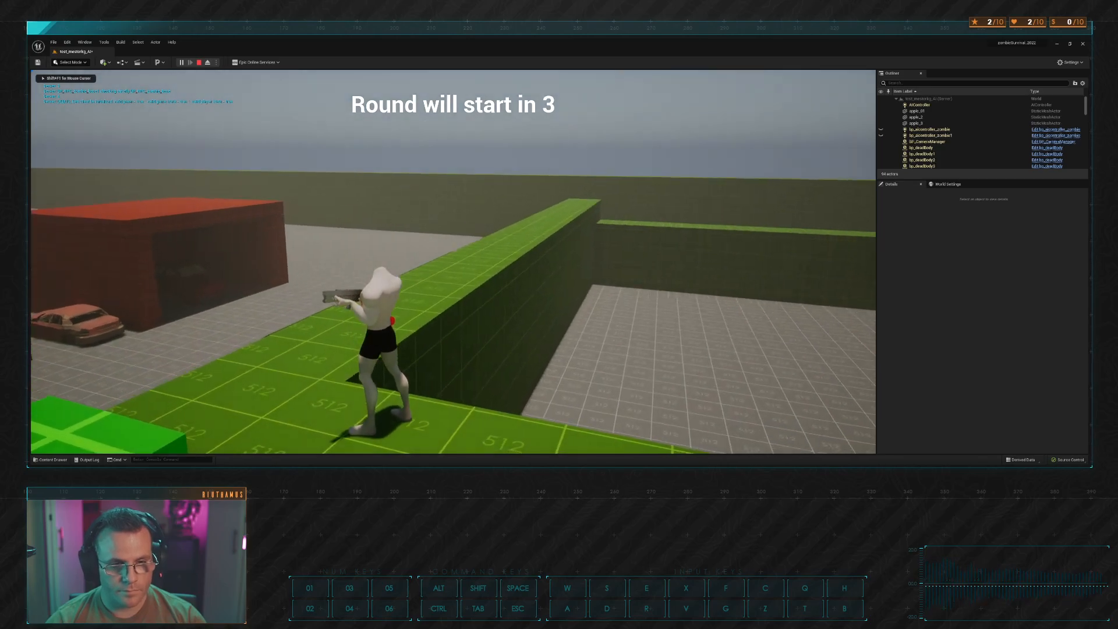
{"action": "key", "text": "w"}
{"action": "key", "text": "a"}
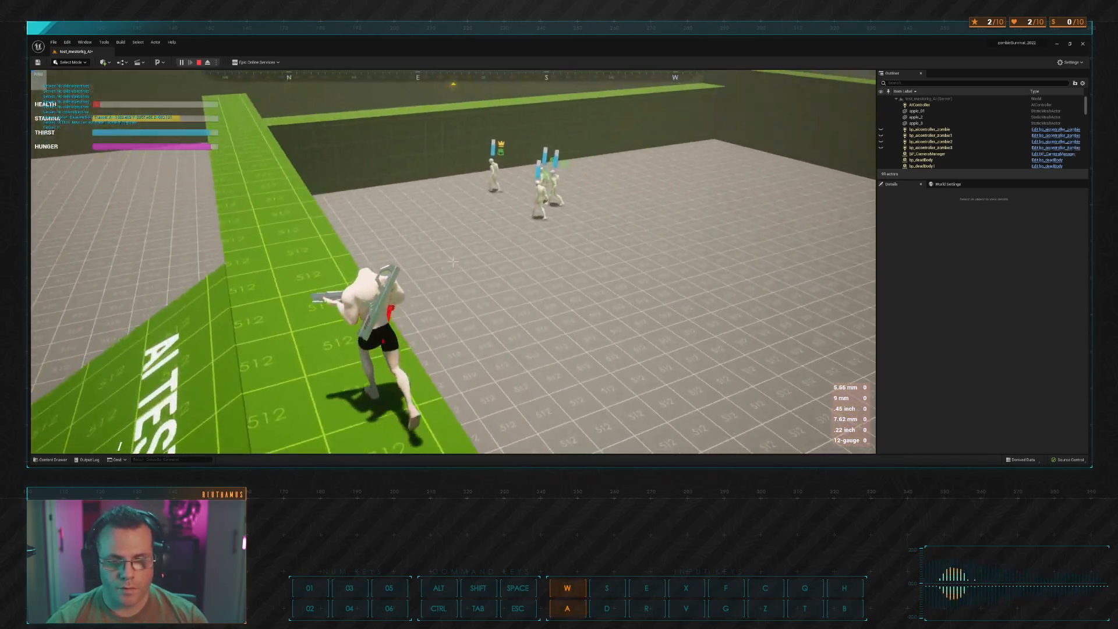
{"action": "key", "text": "w"}
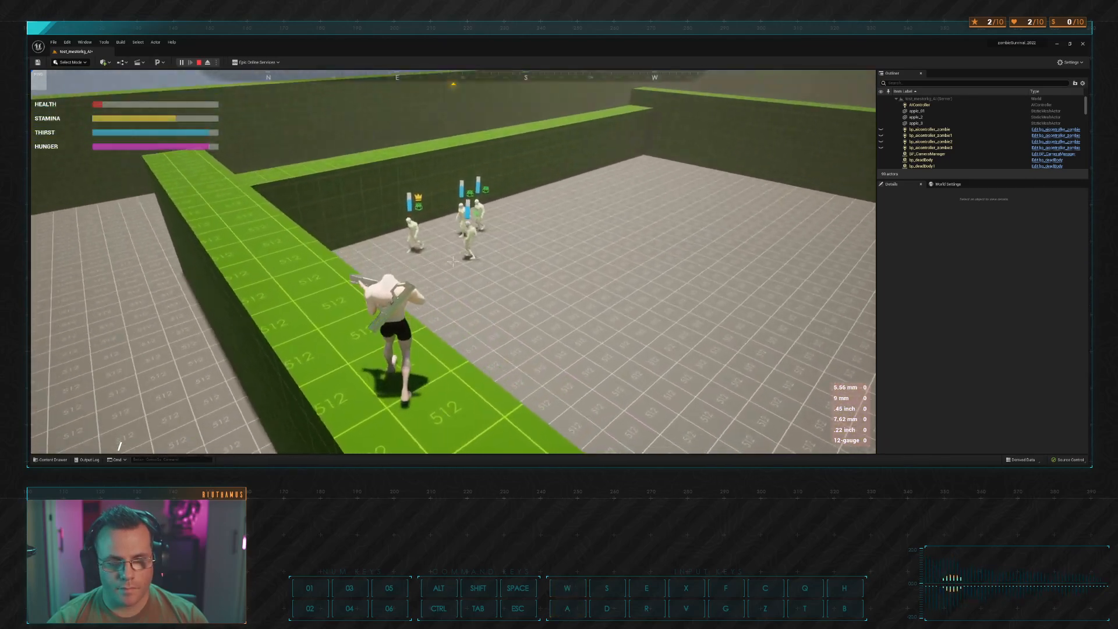
{"action": "key", "text": "w"}
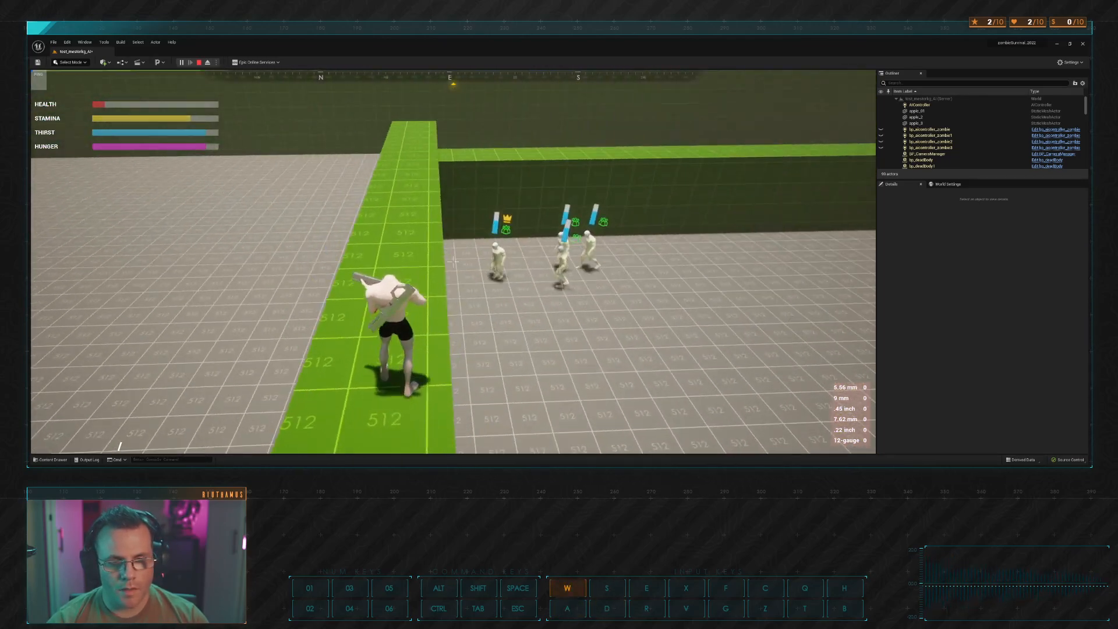
{"action": "key", "text": "shift"}
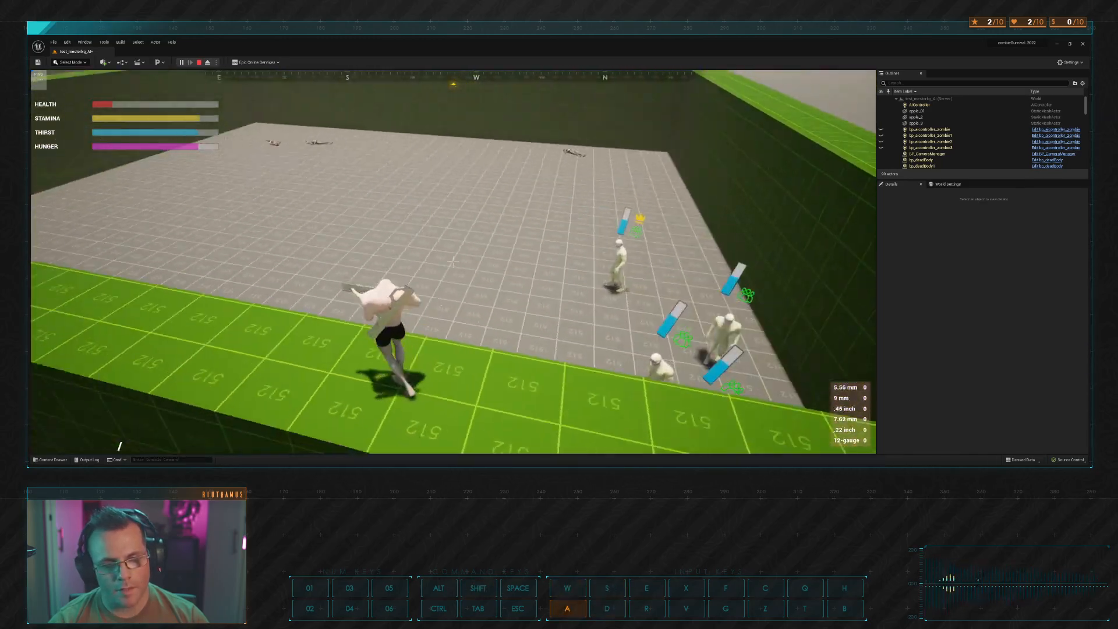
Step: Sprint and jump along the tops of the test-field walls to examine how the zombies follow the character
{"action": "key", "text": "w"}
{"action": "key", "text": "ctrl"}
{"action": "key", "text": "space"}
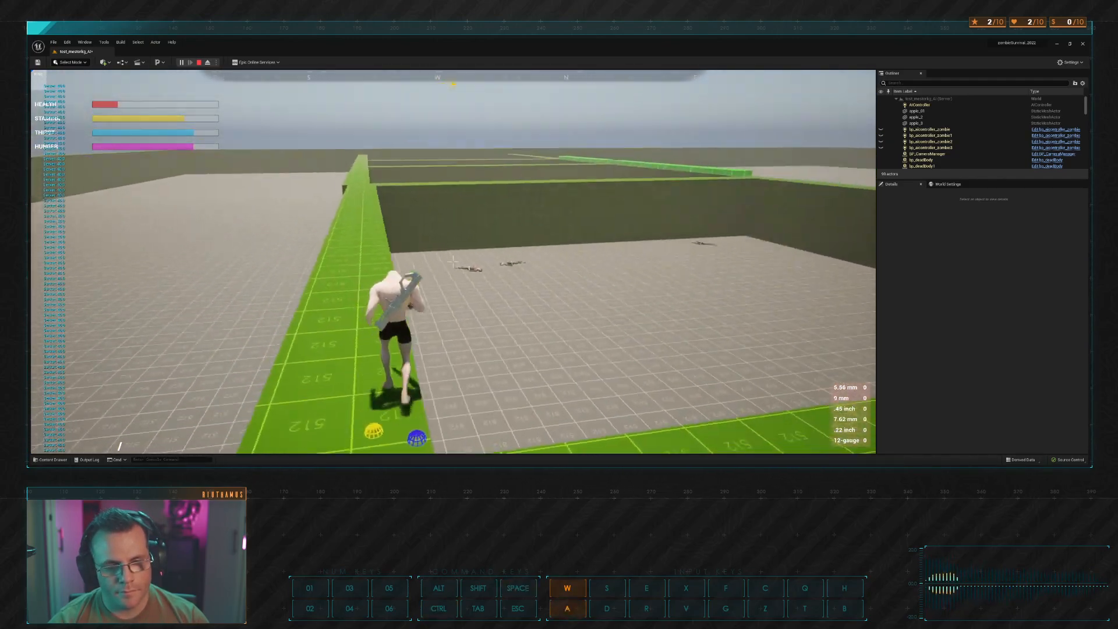
{"action": "key", "text": "w"}
{"action": "key", "text": "shift"}
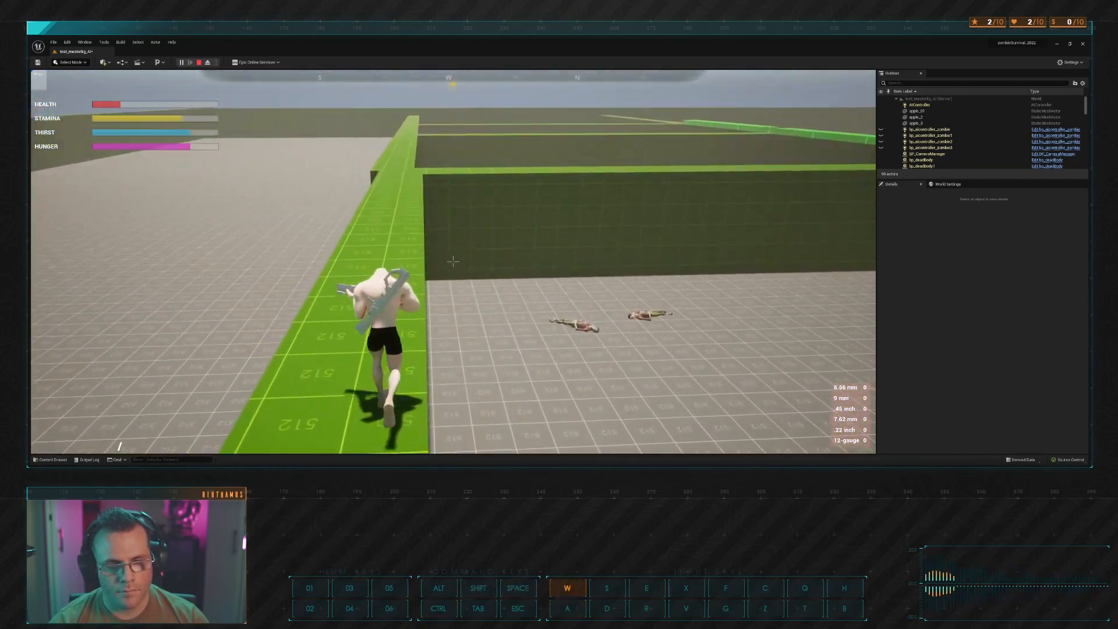
{"action": "key", "text": "a"}
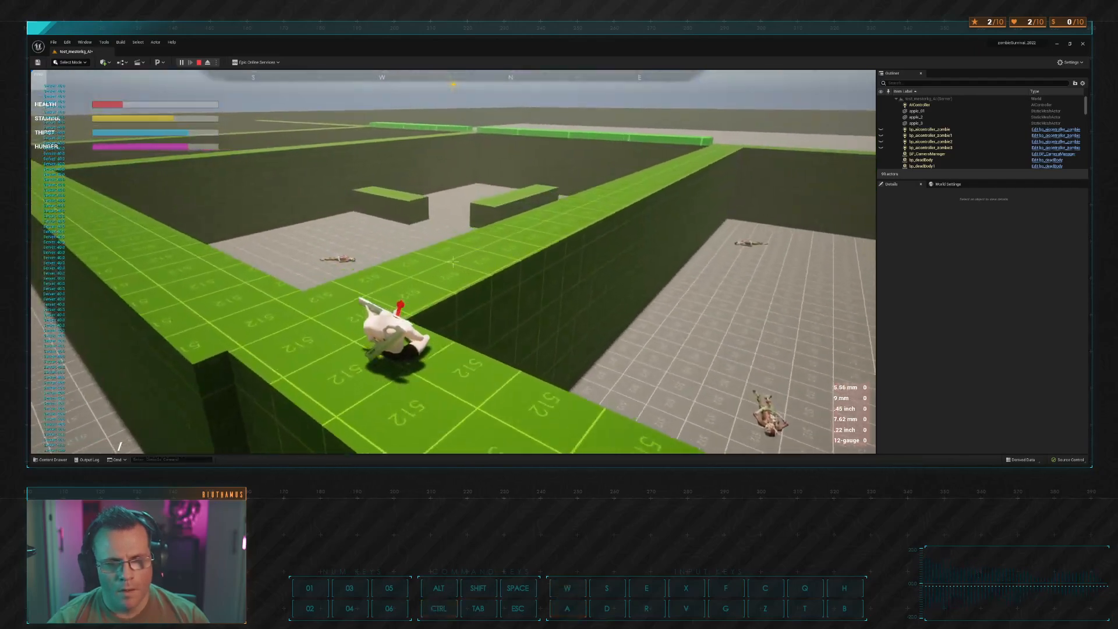
{"action": "key", "text": "s"}
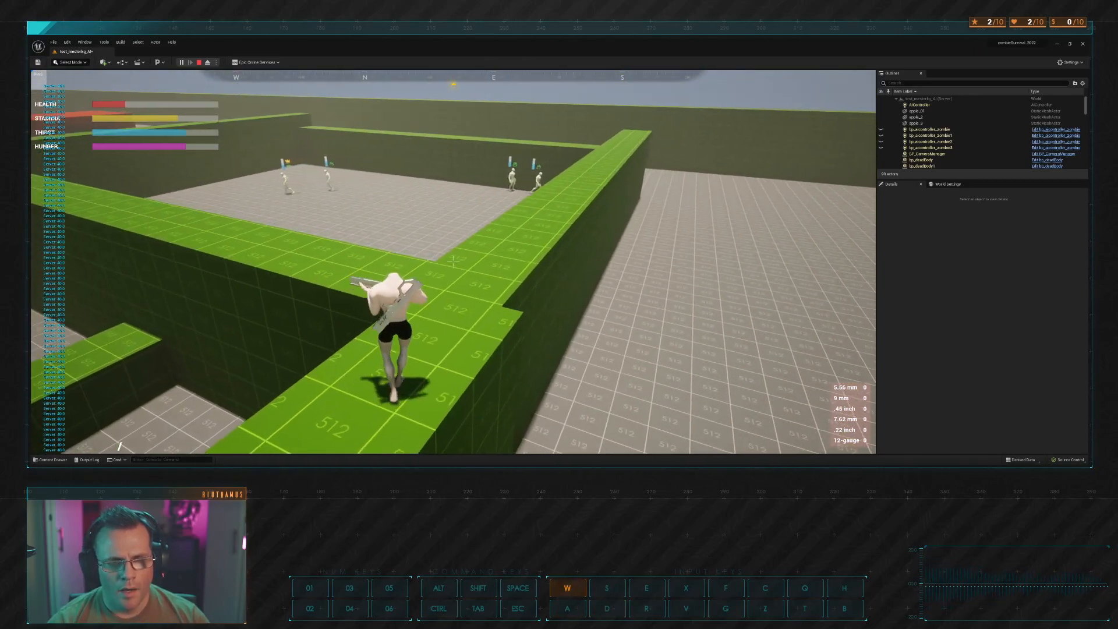
{"action": "key", "text": "d"}
{"action": "key", "text": "w"}
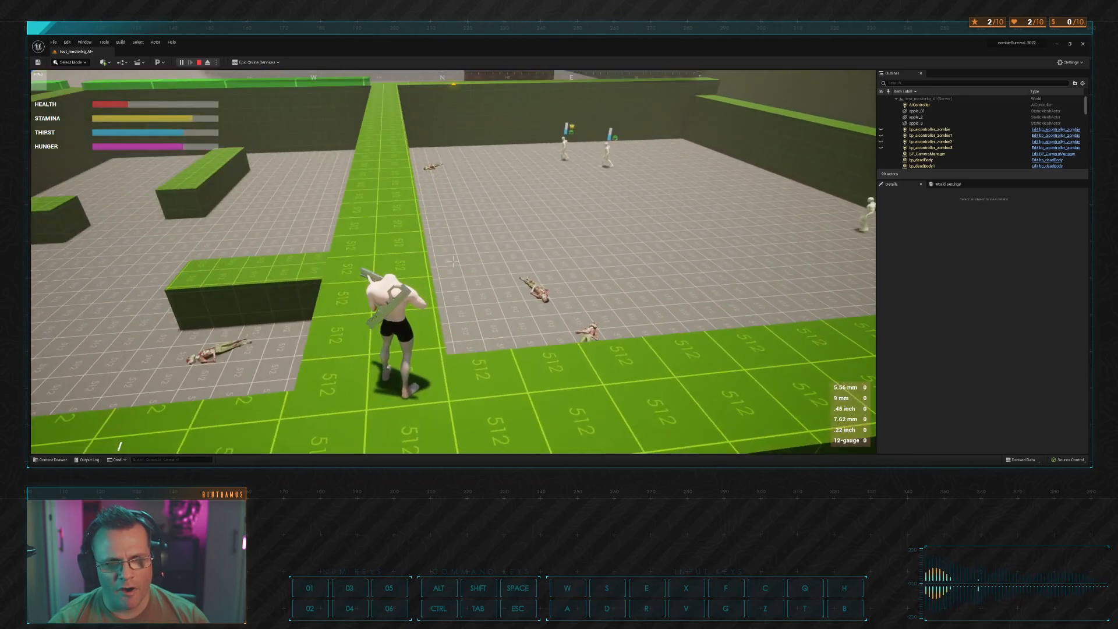
Step: Run back along the dividing wall to the ramp labelled AI Test Field Idle
{"action": "key", "text": "w"}
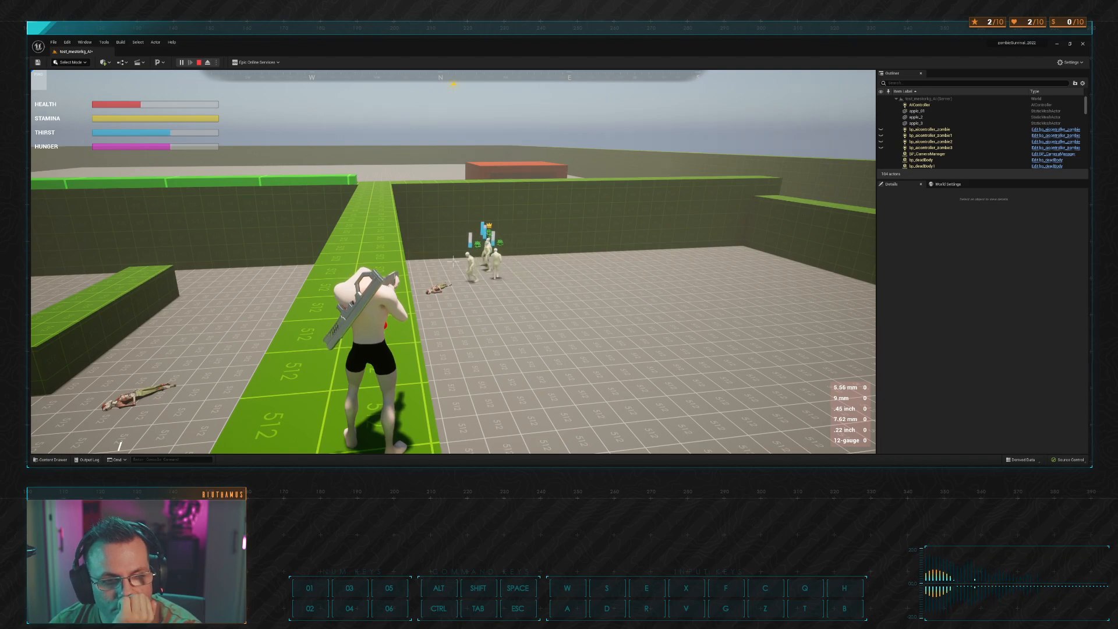
{"action": "key", "text": "w"}
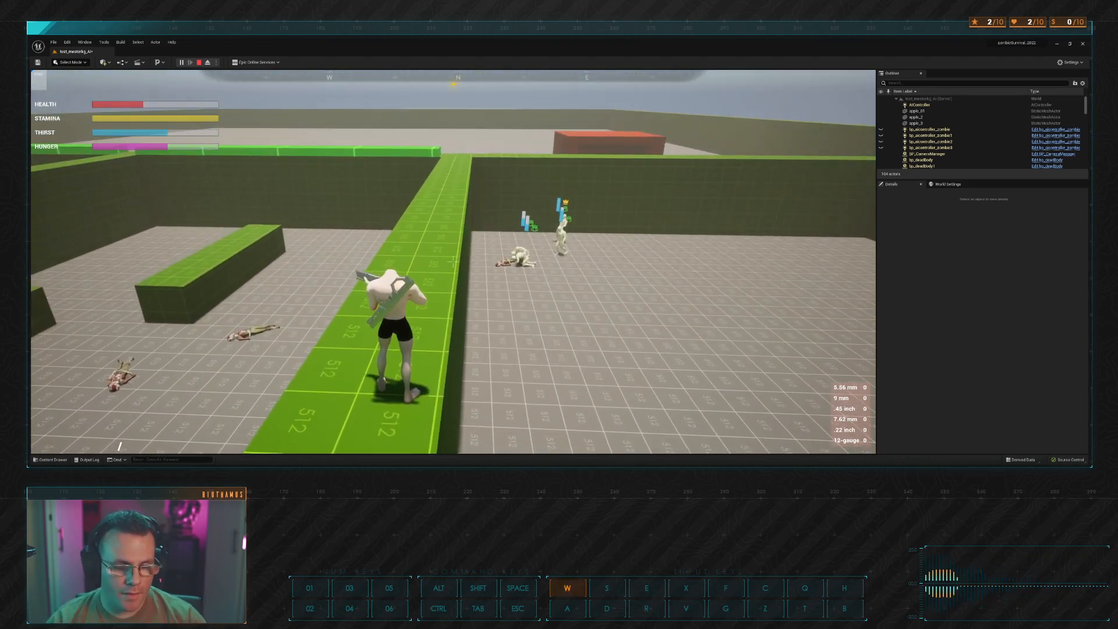
{"action": "key", "text": "w"}
{"action": "key", "text": "w"}
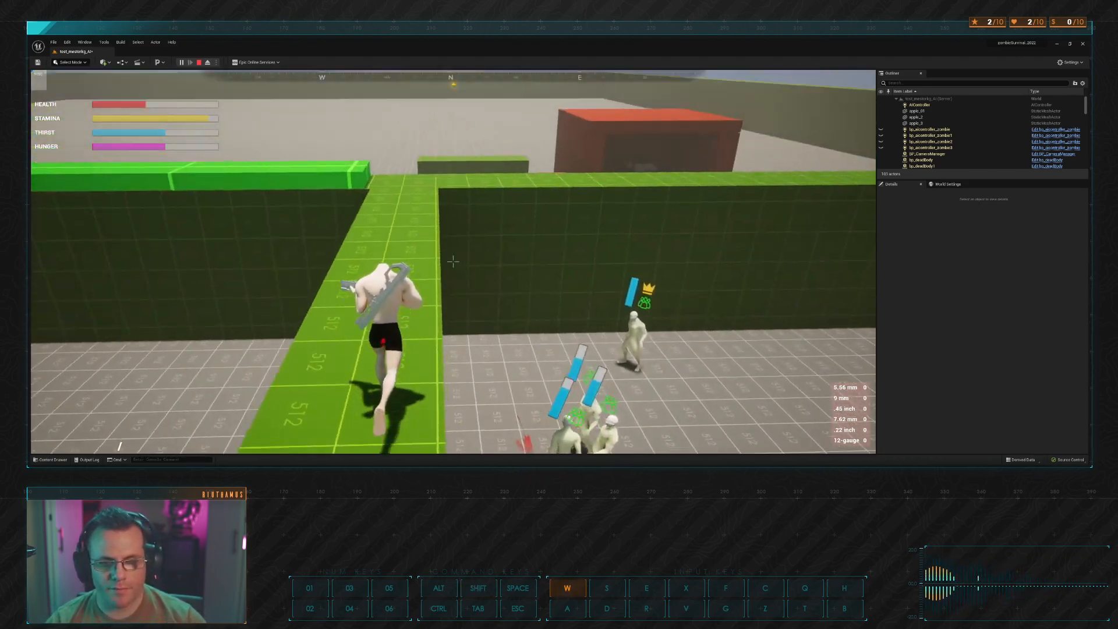
{"action": "key", "text": "w"}
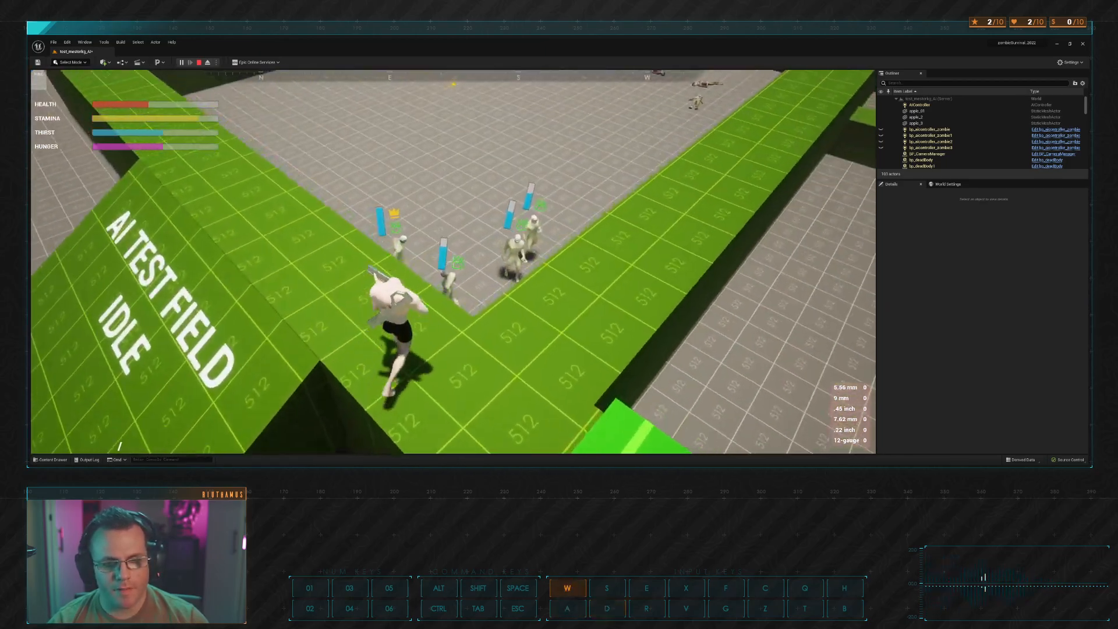
Step: Shoot at the zombies gathered in the corner below the idle test-field wall while moving along its top
{"action": "left_click", "coordinate": [453, 261]}
{"action": "left_click", "coordinate": [453, 262]}
{"action": "left_click", "coordinate": [453, 262]}
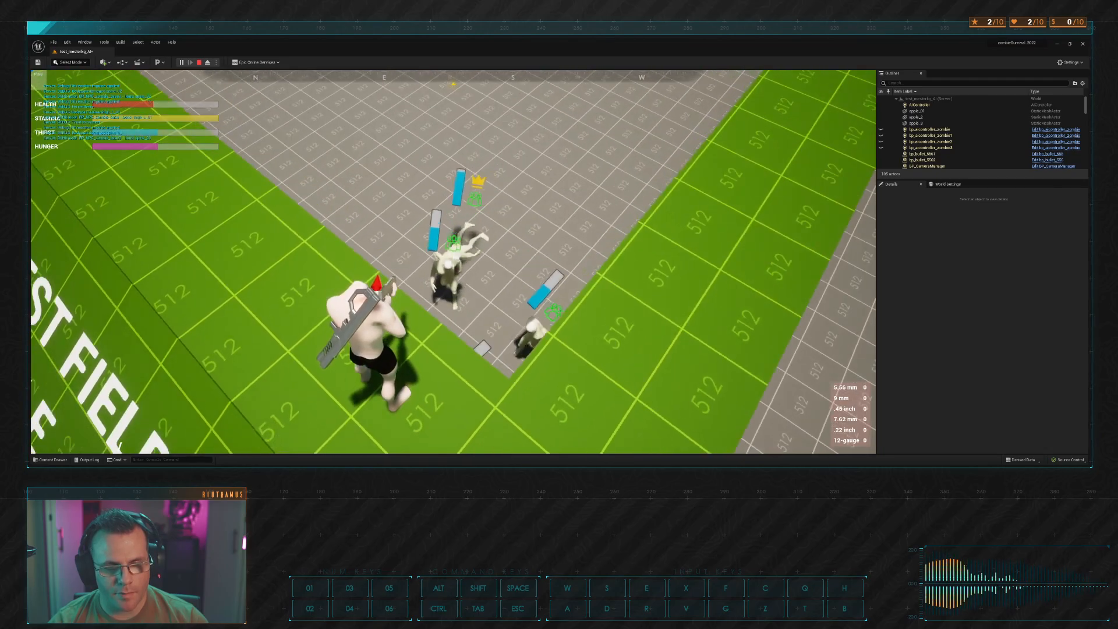
{"action": "key", "text": "d"}
{"action": "key", "text": "s"}
{"action": "key", "text": "d"}
{"action": "key", "text": "s"}
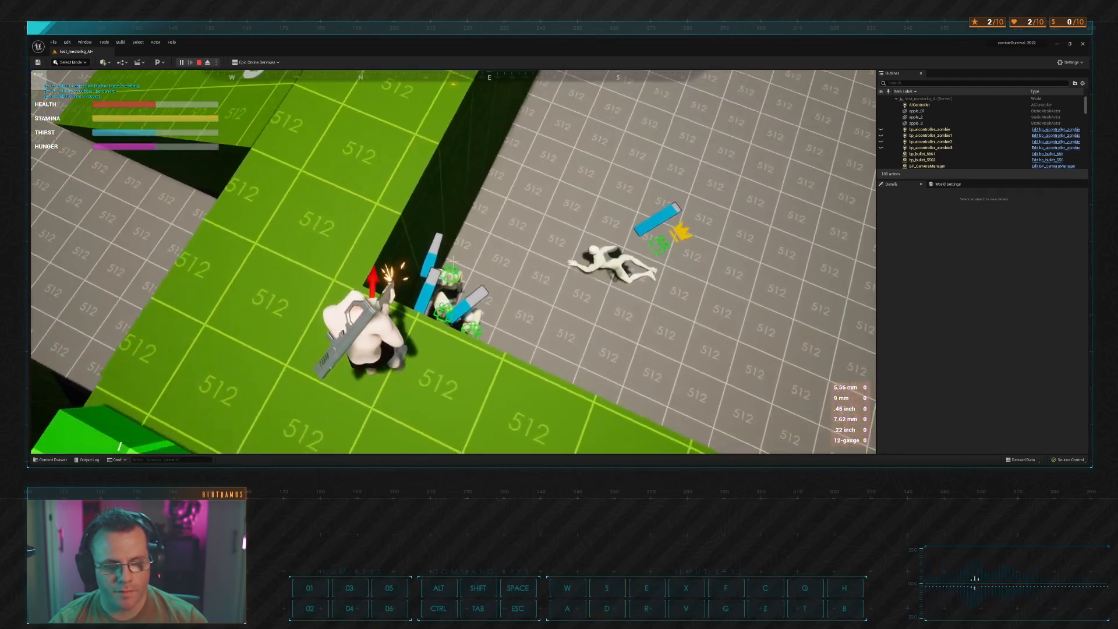
{"action": "left_click", "coordinate": [453, 261]}
{"action": "left_click", "coordinate": [453, 261]}
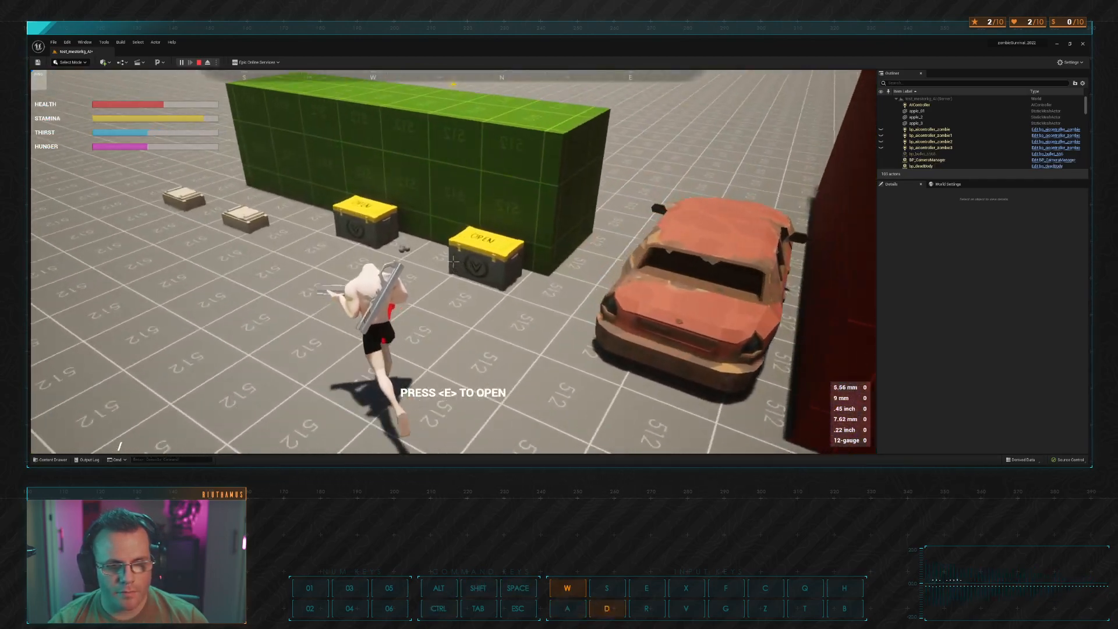
Step: Open the yellow-lidded chest nearest the wrecked car and resume control of the running game
{"action": "key", "text": "e"}
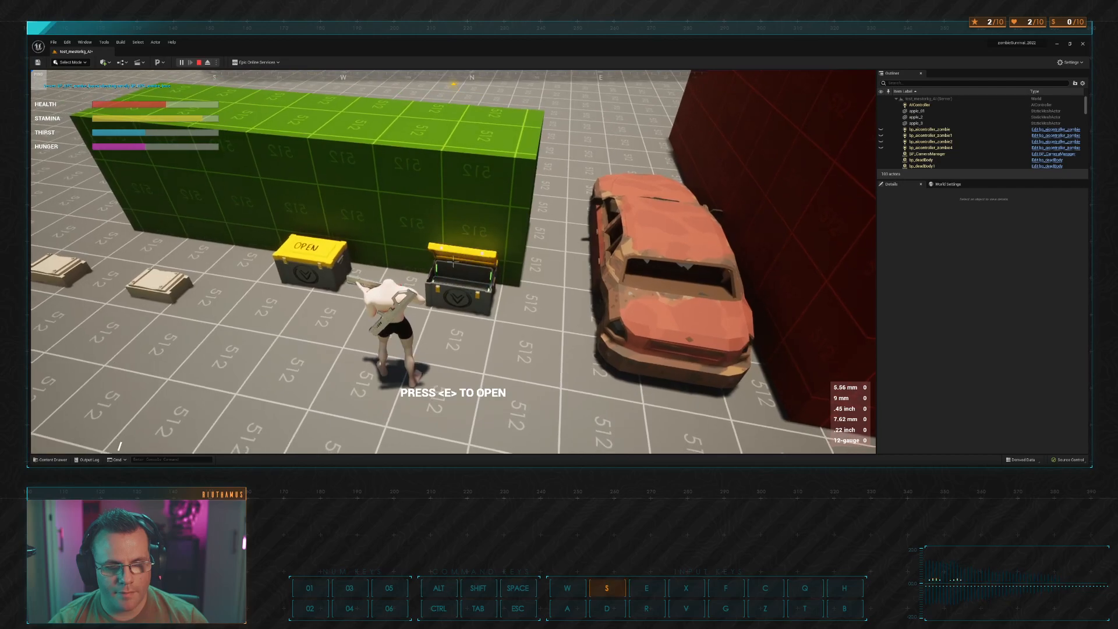
{"action": "key", "text": "alt"}
{"action": "key", "text": "alt+Tab"}
{"action": "key", "text": "alt+Tab"}
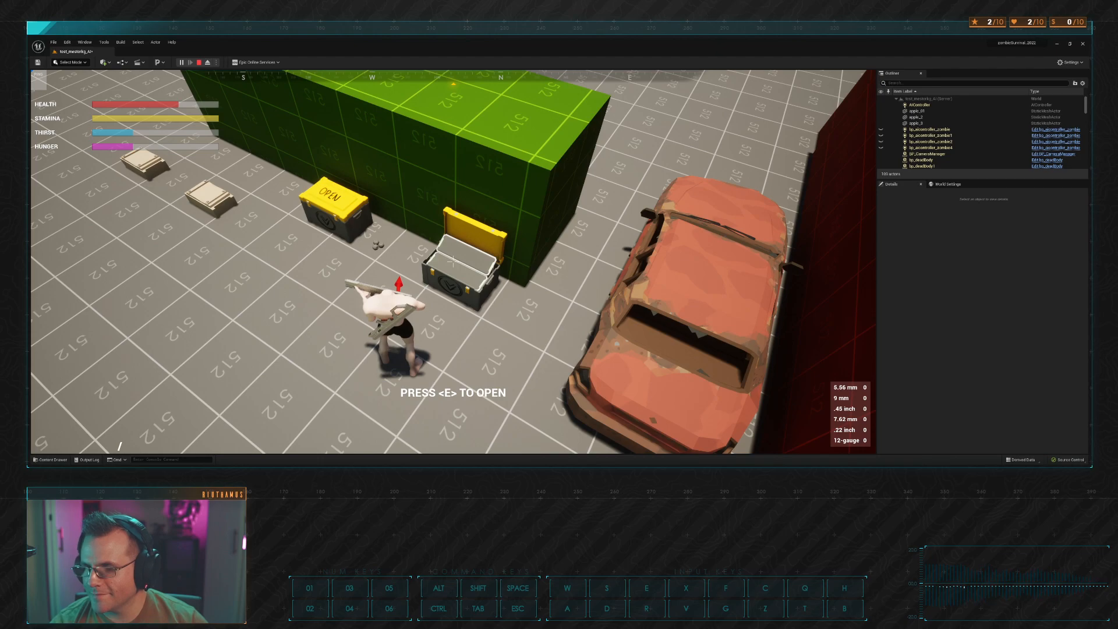
{"action": "key", "text": "alt+Tab"}
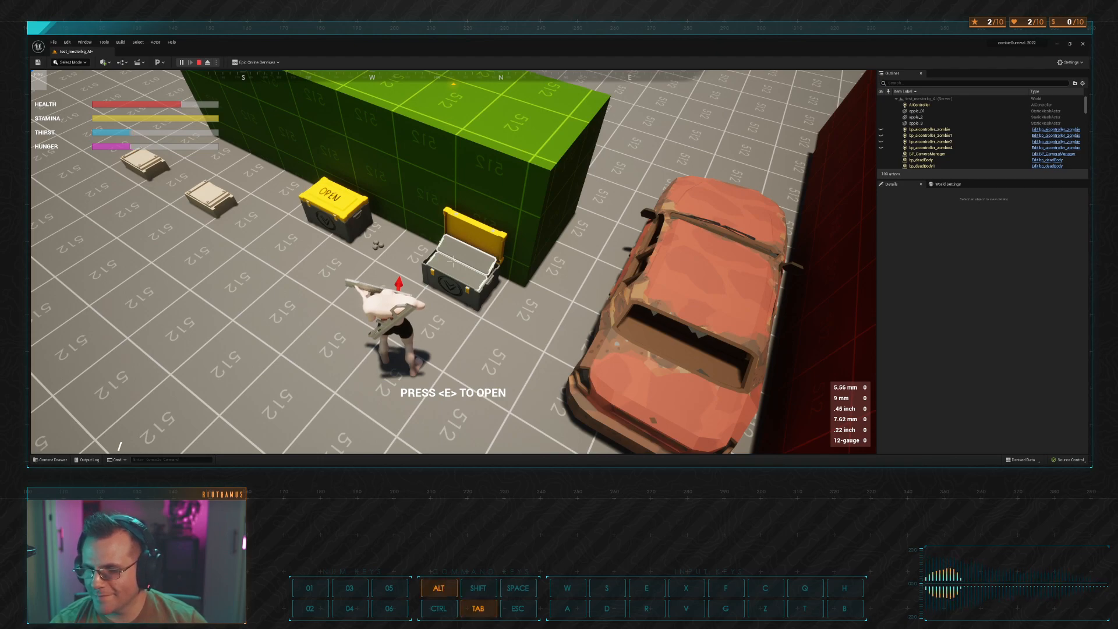
{"action": "left_click", "coordinate": [453, 262]}
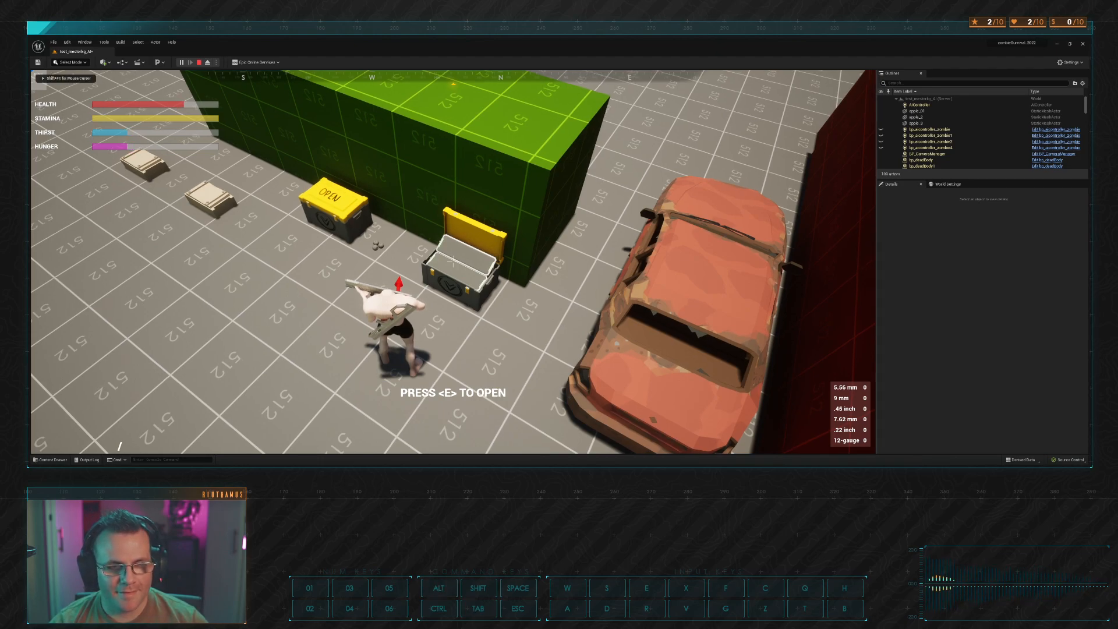
Step: Run up the ramp beside the Alert and Attack test field and along the wall towards the orange platforms
{"action": "key", "text": "w"}
{"action": "key", "text": "shift"}
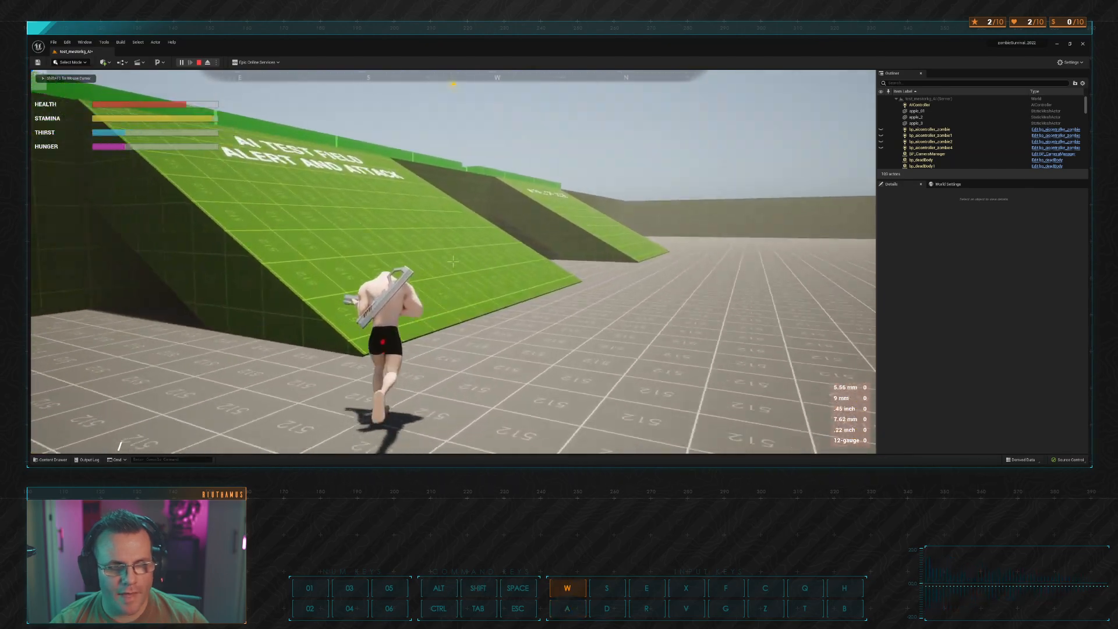
{"action": "key", "text": "d"}
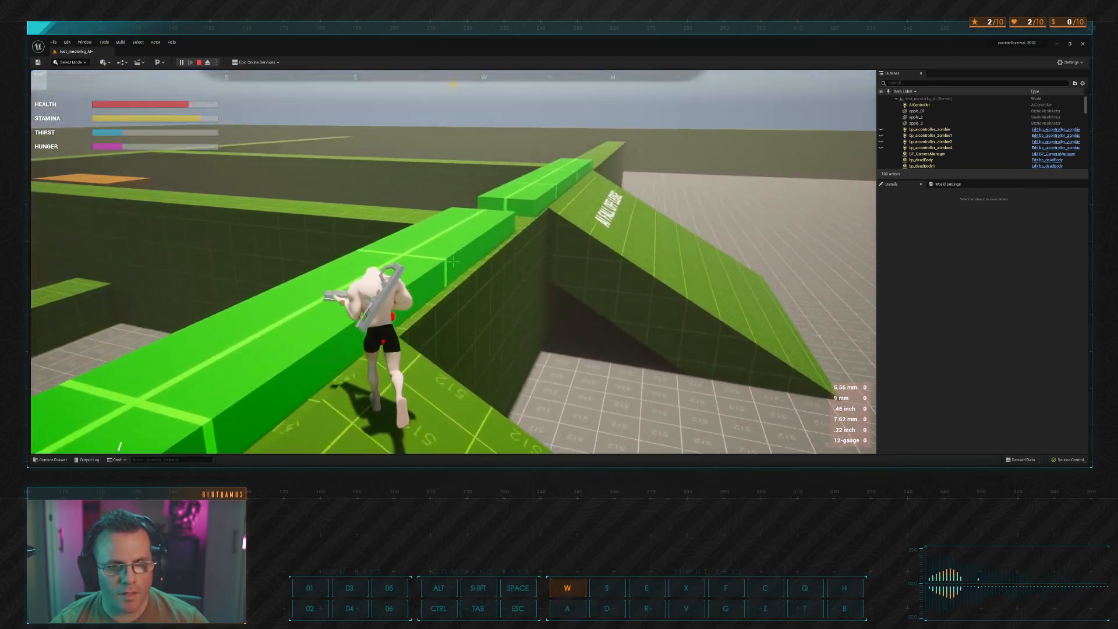
{"action": "key", "text": "d"}
{"action": "key", "text": "w"}
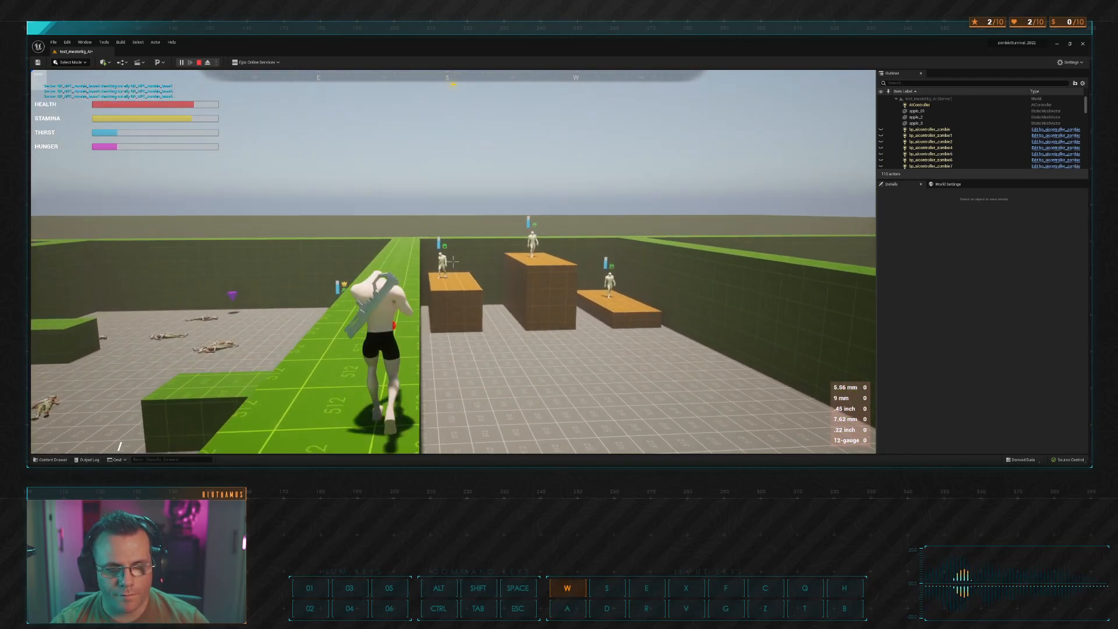
{"action": "key", "text": "w"}
{"action": "key", "text": "w"}
Step: Shoot at the zombies on the orange platforms from the dividing wall and drop down into their field
{"action": "left_click", "coordinate": [453, 261]}
{"action": "key", "text": "a"}
{"action": "key", "text": "w"}
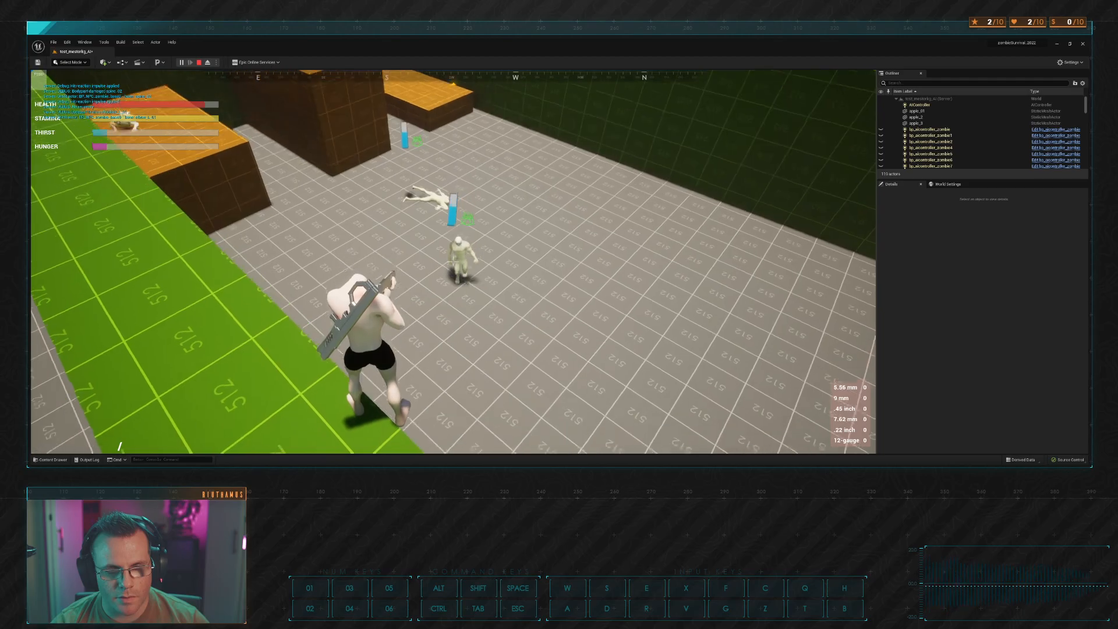
{"action": "key", "text": "d"}
{"action": "key", "text": "w"}
{"action": "key", "text": "s"}
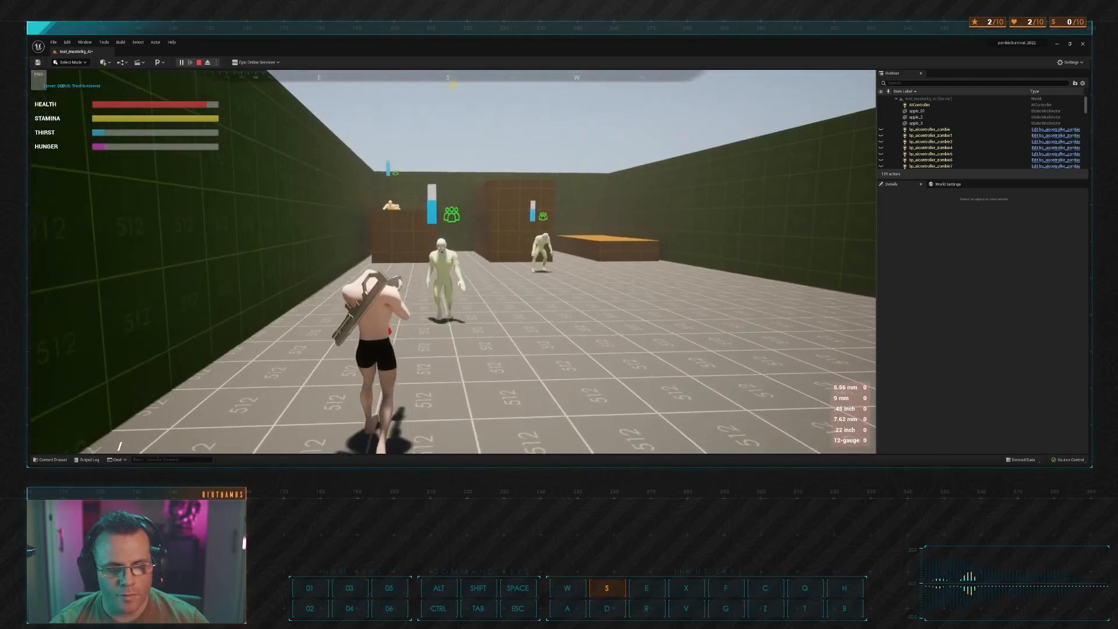
Step: Shoot at the approaching zombies on the field floor while backing away and sprinting around them
{"action": "left_click", "coordinate": [453, 262]}
{"action": "key", "text": "d"}
{"action": "key", "text": "shift"}
{"action": "key", "text": "w"}
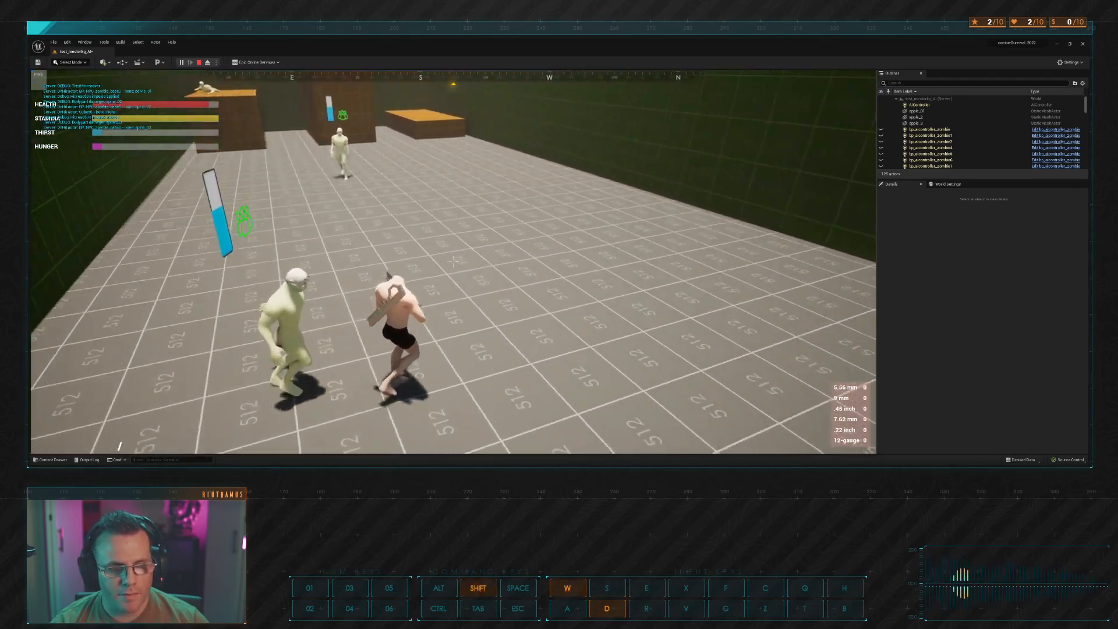
{"action": "key", "text": "s"}
{"action": "key", "text": "a"}
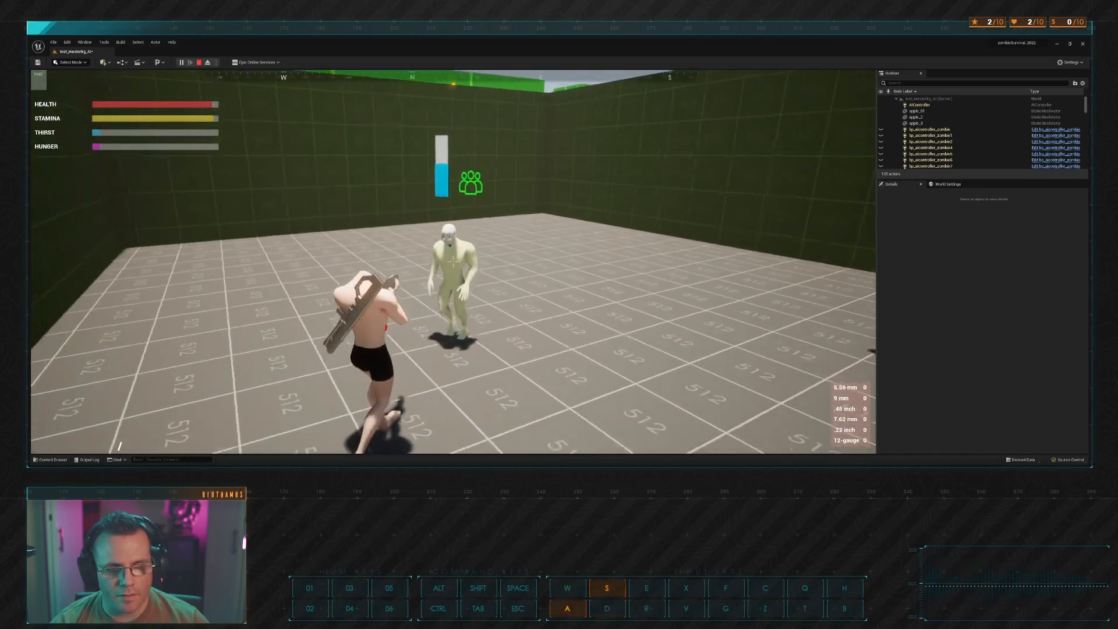
{"action": "key", "text": "w"}
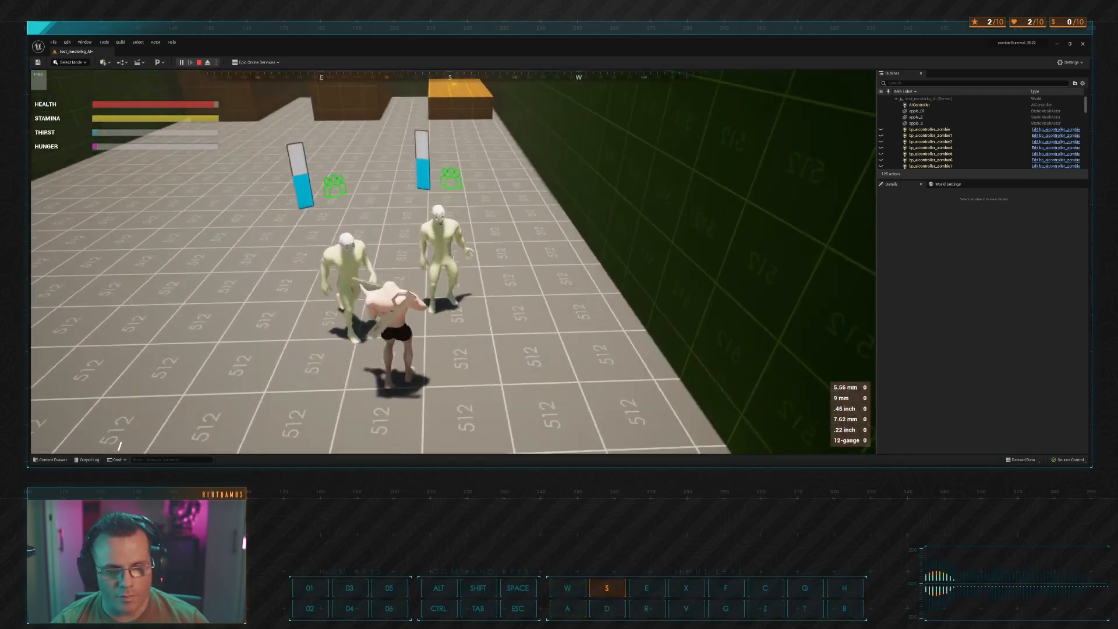
{"action": "key", "text": "a"}
{"action": "key", "text": "shift+w"}
{"action": "key", "text": "s"}
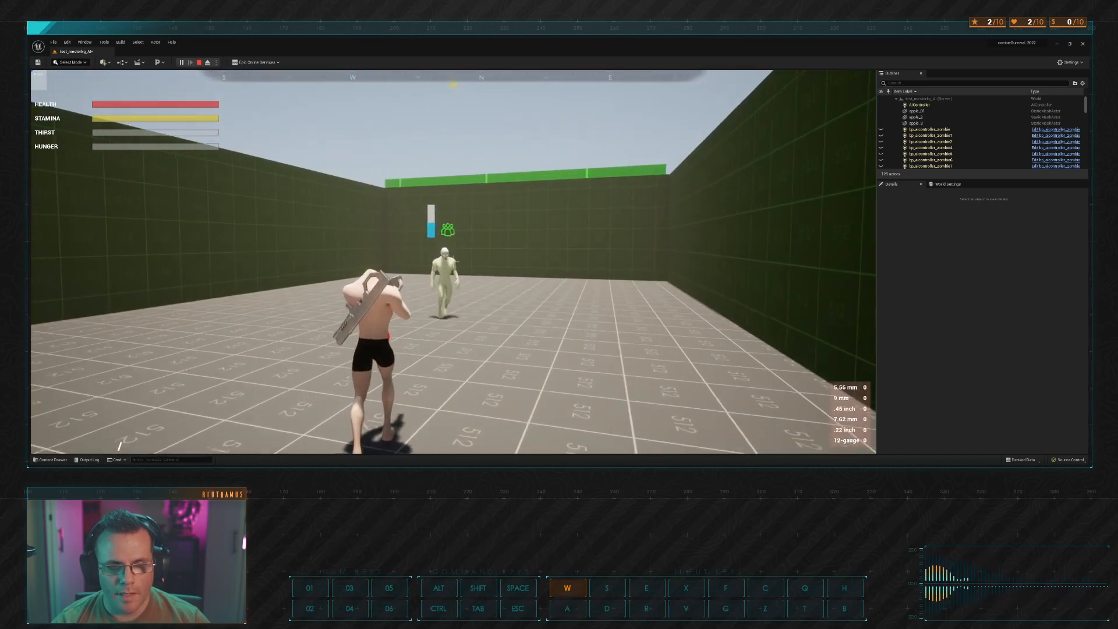
Step: Shoot at the zombie closing in, sprint around it across the open floor and reload the weapon
{"action": "left_click", "coordinate": [453, 261]}
{"action": "key", "text": "a"}
{"action": "key", "text": "shift+w"}
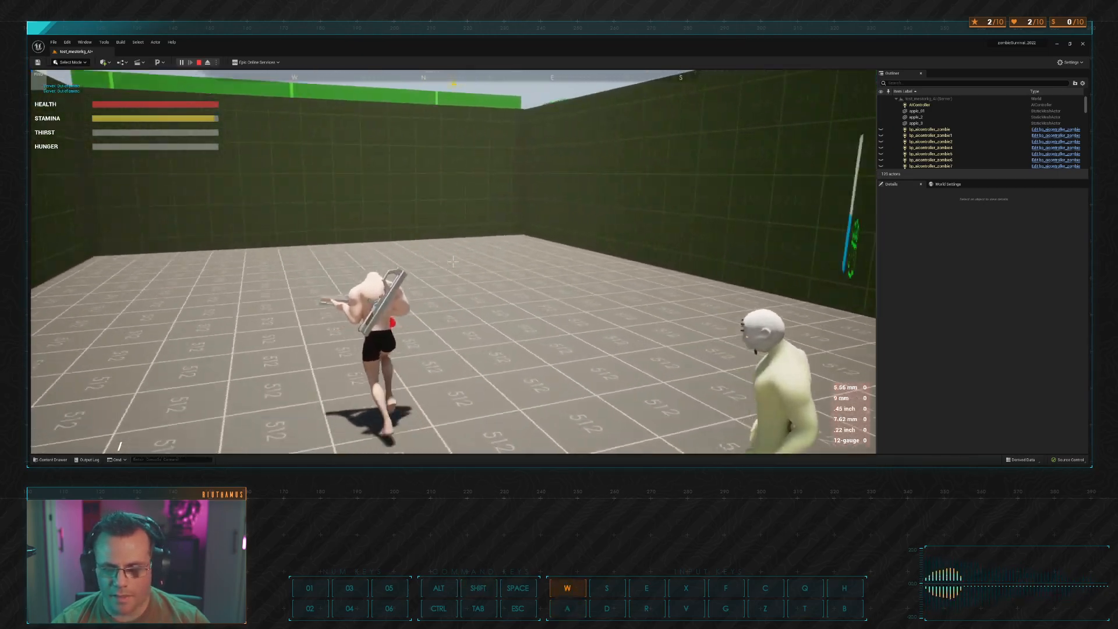
{"action": "key", "text": "r"}
{"action": "key", "text": "s"}
{"action": "key", "text": "a"}
{"action": "left_click", "coordinate": [453, 261]}
{"action": "key", "text": "w"}
{"action": "key", "text": "r"}
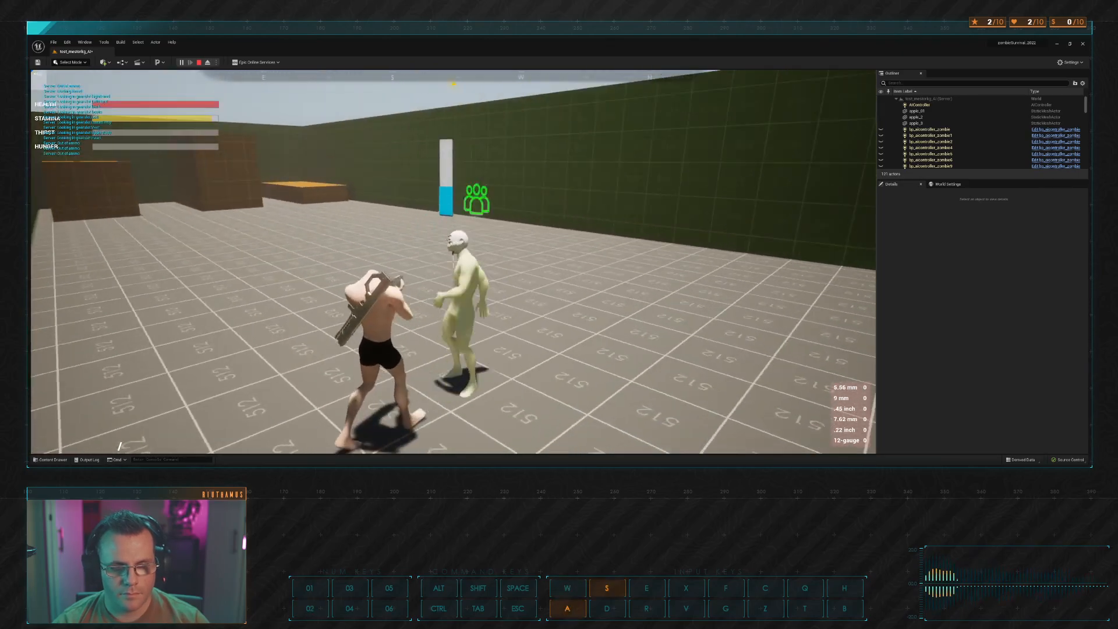
Step: Keep away from the remaining zombie by sprinting and backing across the field floor
{"action": "key", "text": "shift"}
{"action": "key", "text": "d"}
{"action": "key", "text": "s"}
{"action": "key", "text": "a"}
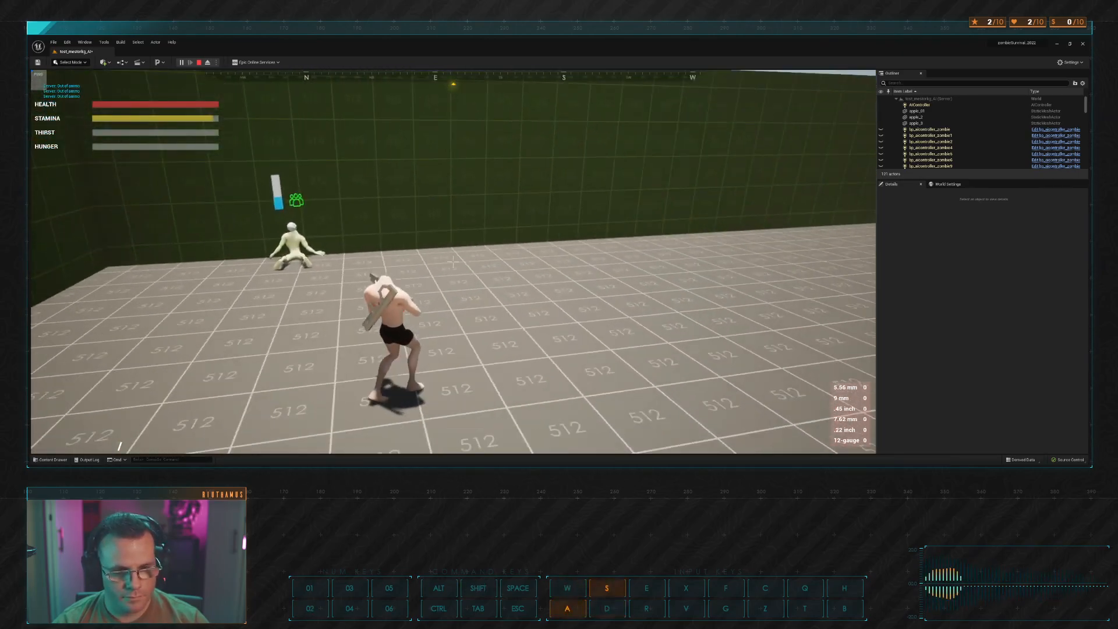
{"action": "key", "text": "w"}
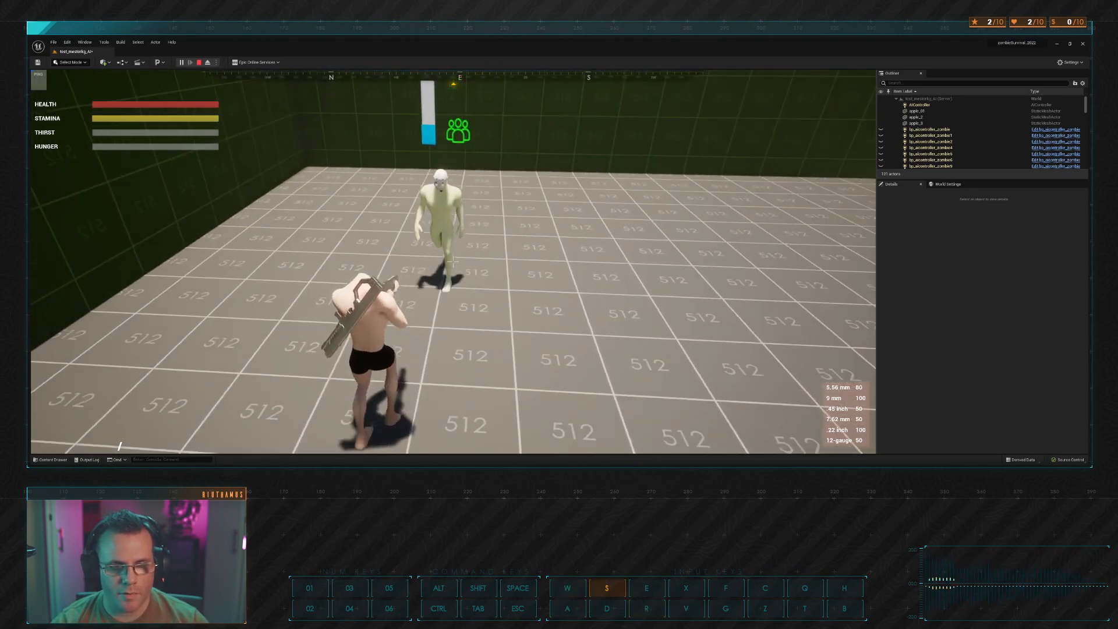
Step: Shoot the remaining zombie in the open part of the field and circle around it
{"action": "left_click", "coordinate": [453, 262]}
{"action": "key", "text": "d"}
{"action": "key", "text": "w"}
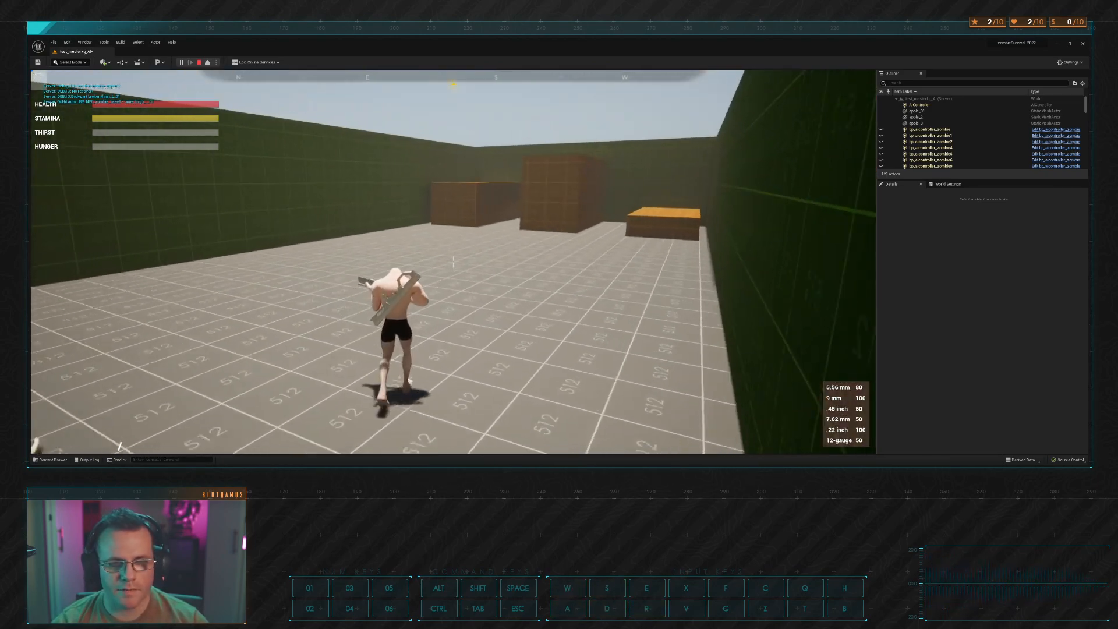
{"action": "key", "text": "a"}
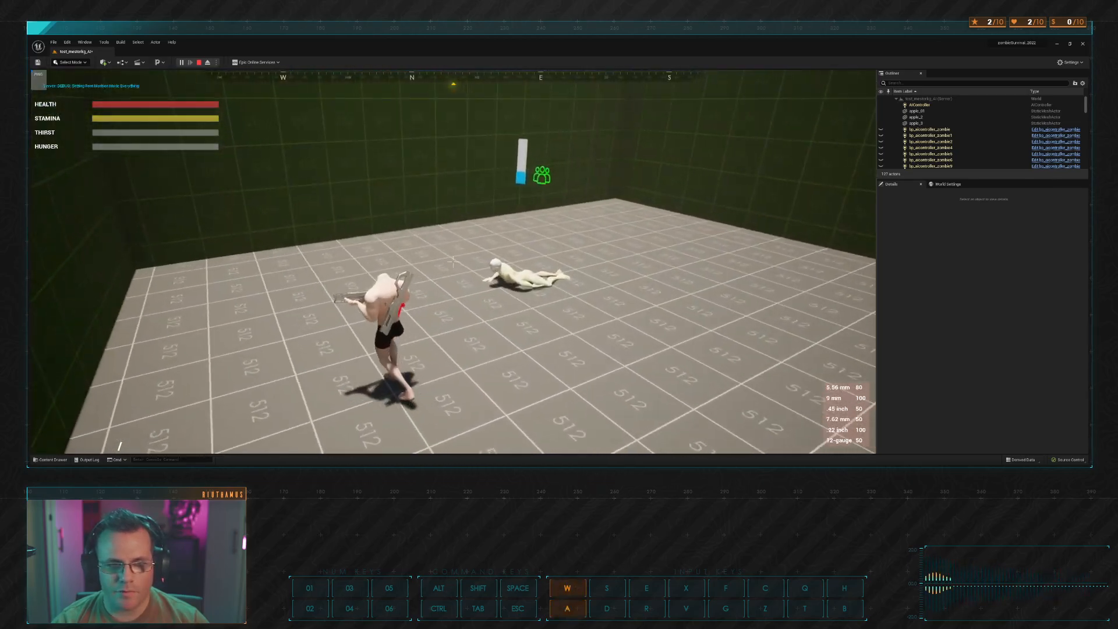
{"action": "key", "text": "w"}
{"action": "key", "text": "d"}
{"action": "key", "text": "a"}
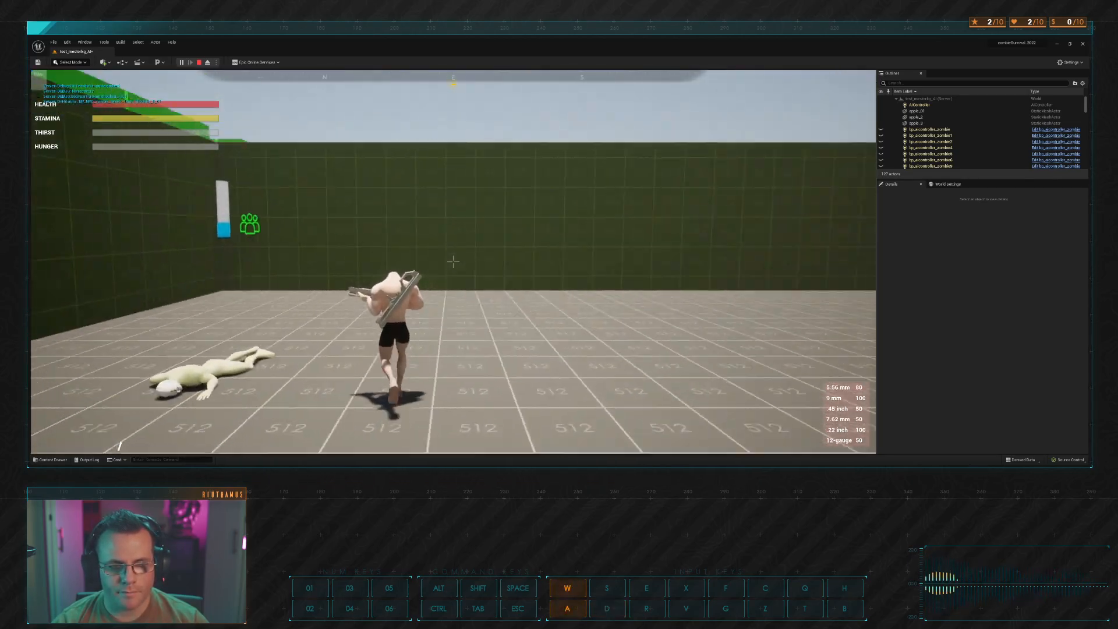
Step: Sprint to the tall orange platform and climb over it onto the outer green wall
{"action": "key", "text": "shift"}
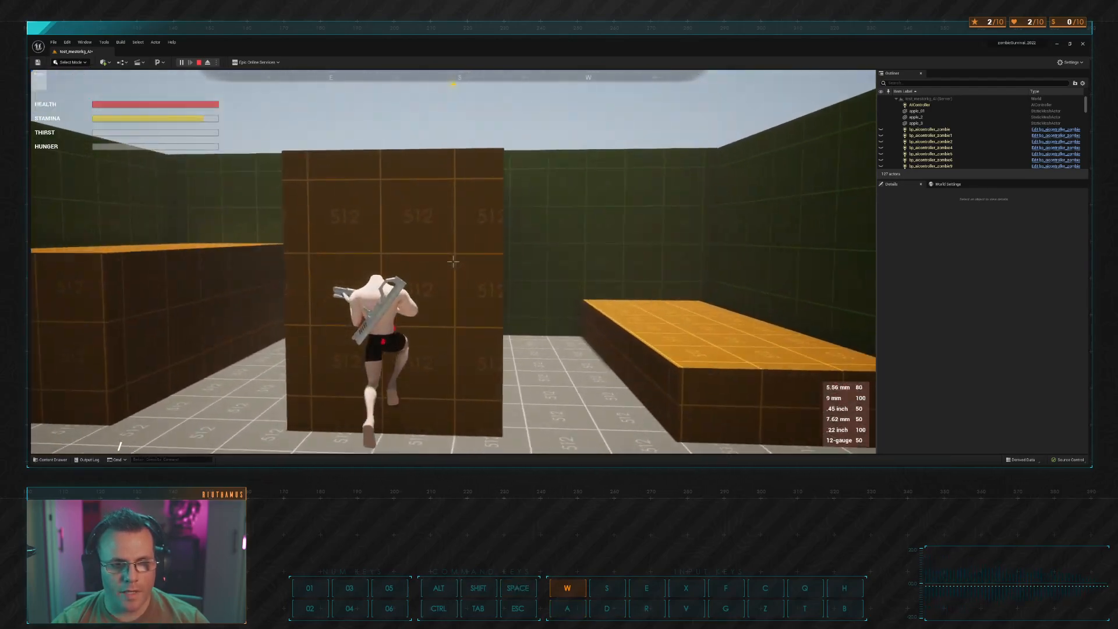
{"action": "key", "text": "space"}
{"action": "key", "text": "w"}
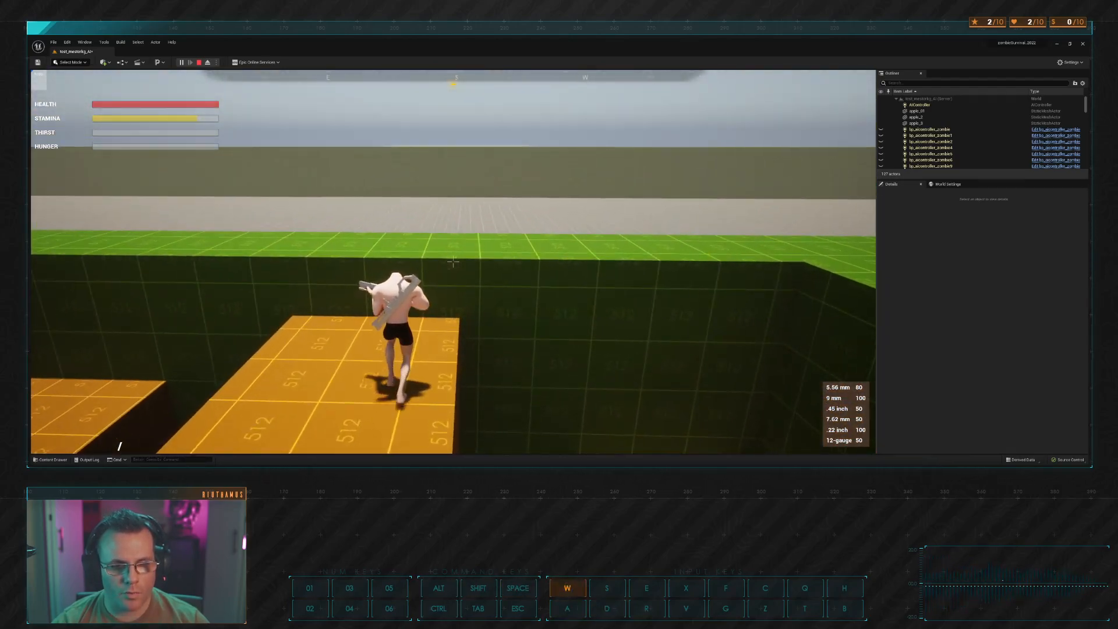
{"action": "key", "text": "space"}
{"action": "key", "text": "Tab"}
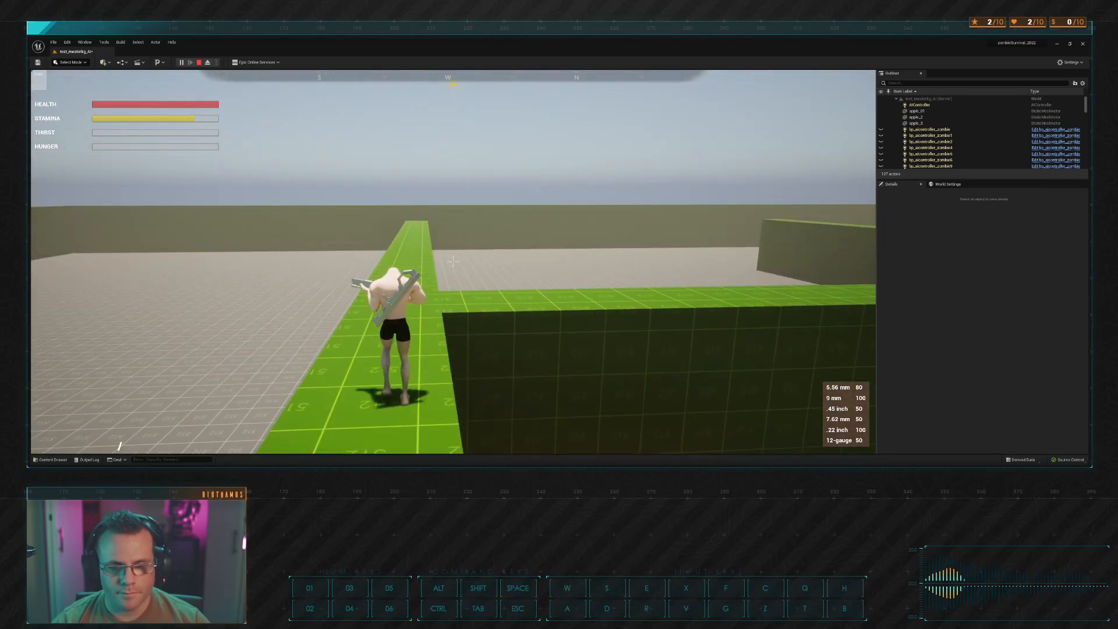
Step: Resume control of the running game and run along the wall beside the orange platforms towards the bright green ledge
{"action": "key", "text": "alt+Tab"}
{"action": "key", "text": "w"}
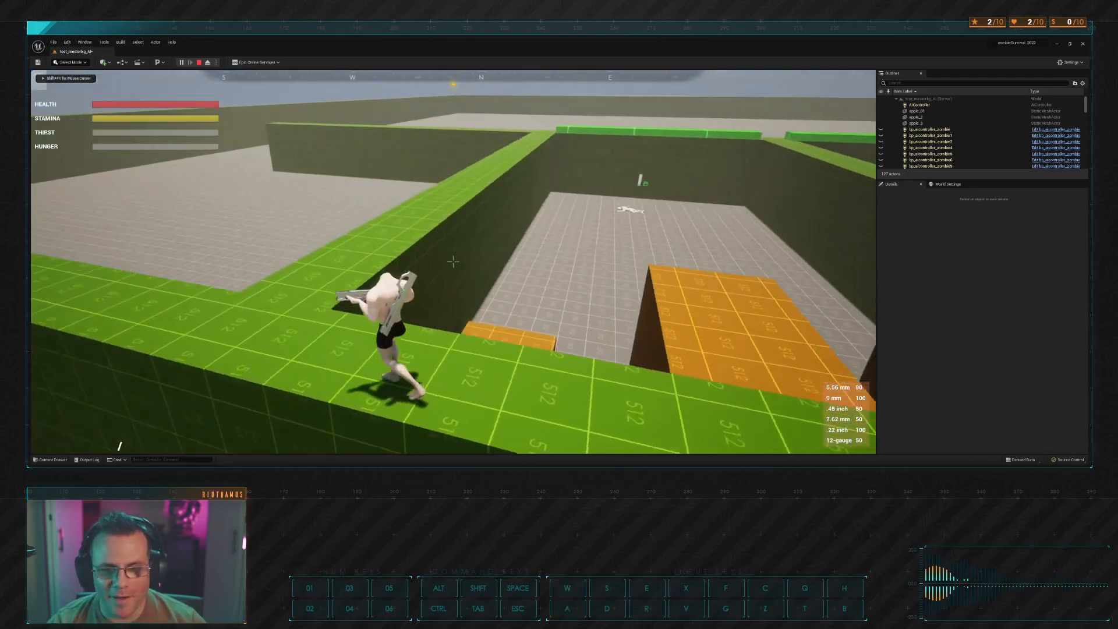
{"action": "key", "text": "w"}
{"action": "key", "text": "a"}
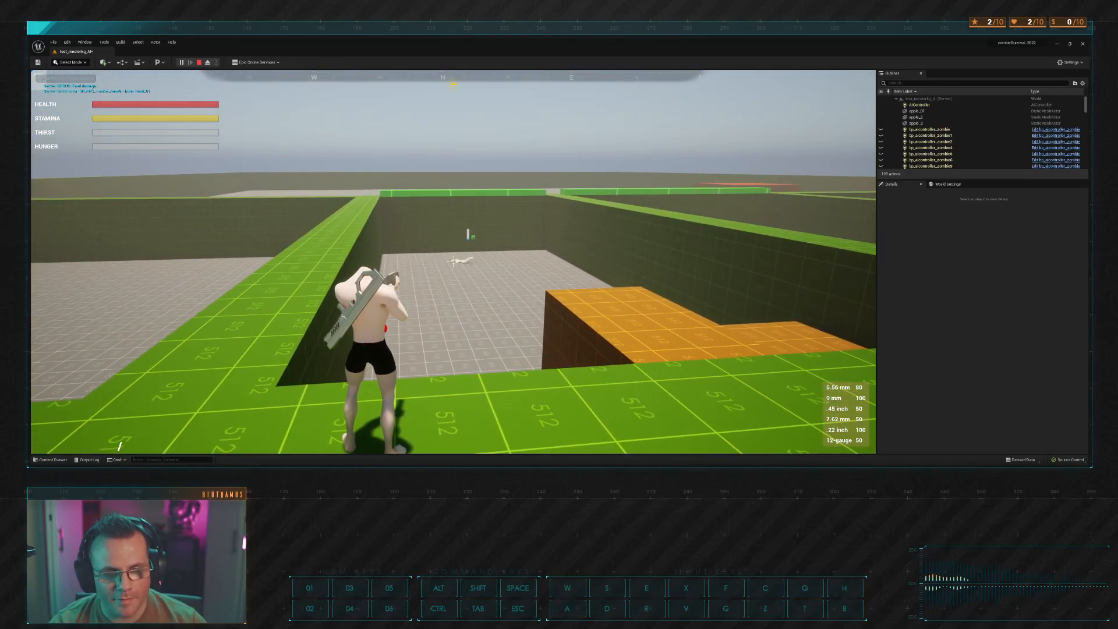
{"action": "key", "text": "w"}
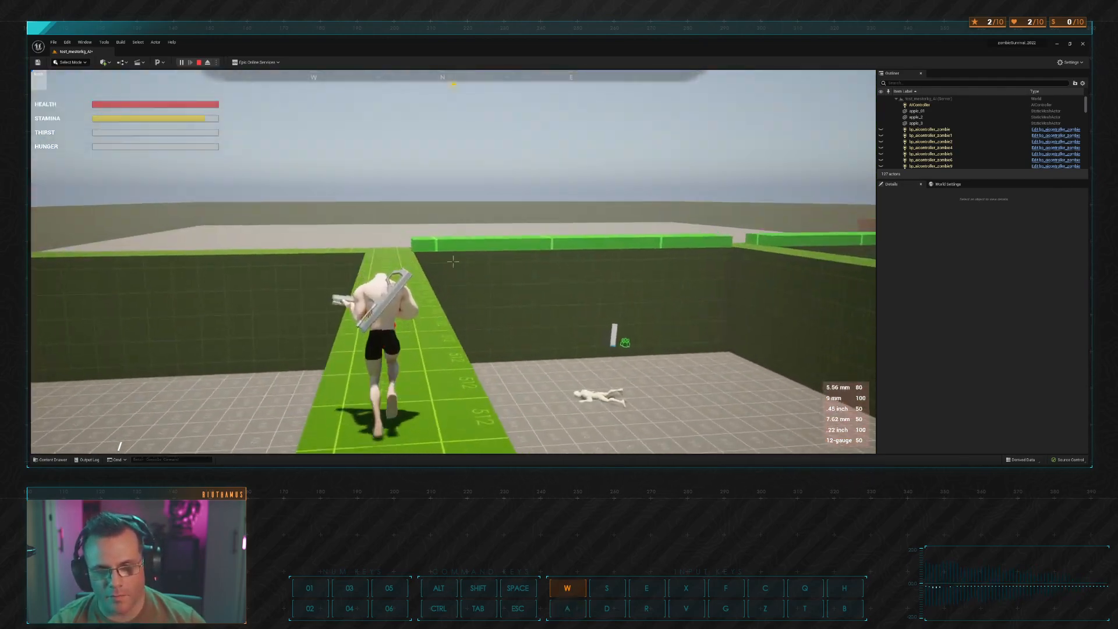
Step: Run and jump across the AI Fall Off Ledge and Alert and Attack ramps and climb onto the idle test-field wall
{"action": "key", "text": "w"}
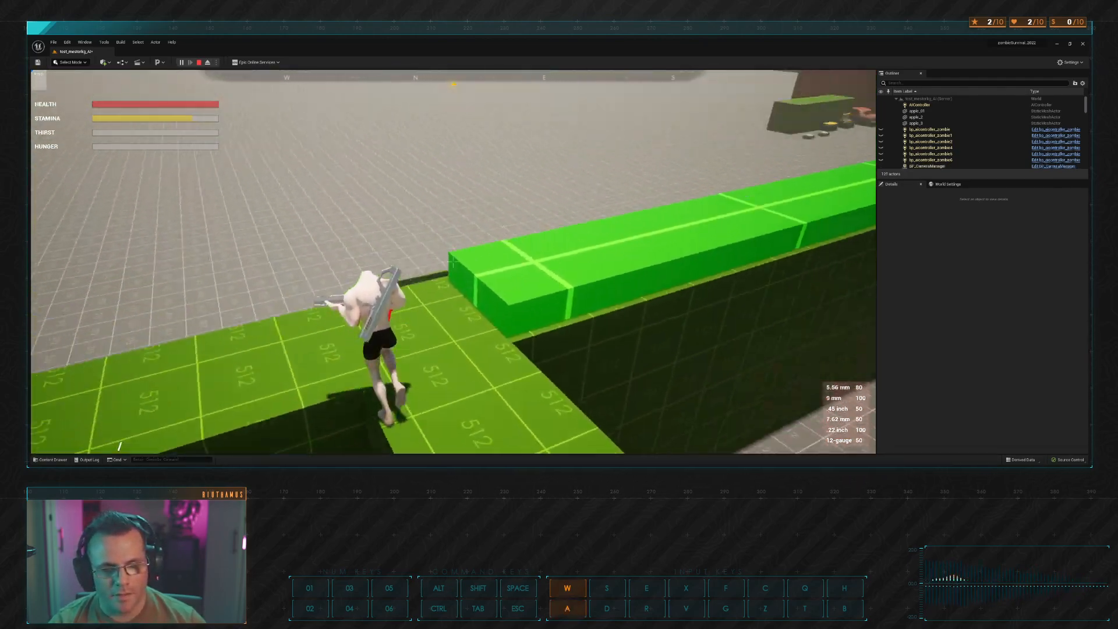
{"action": "key", "text": "w"}
{"action": "key", "text": "space"}
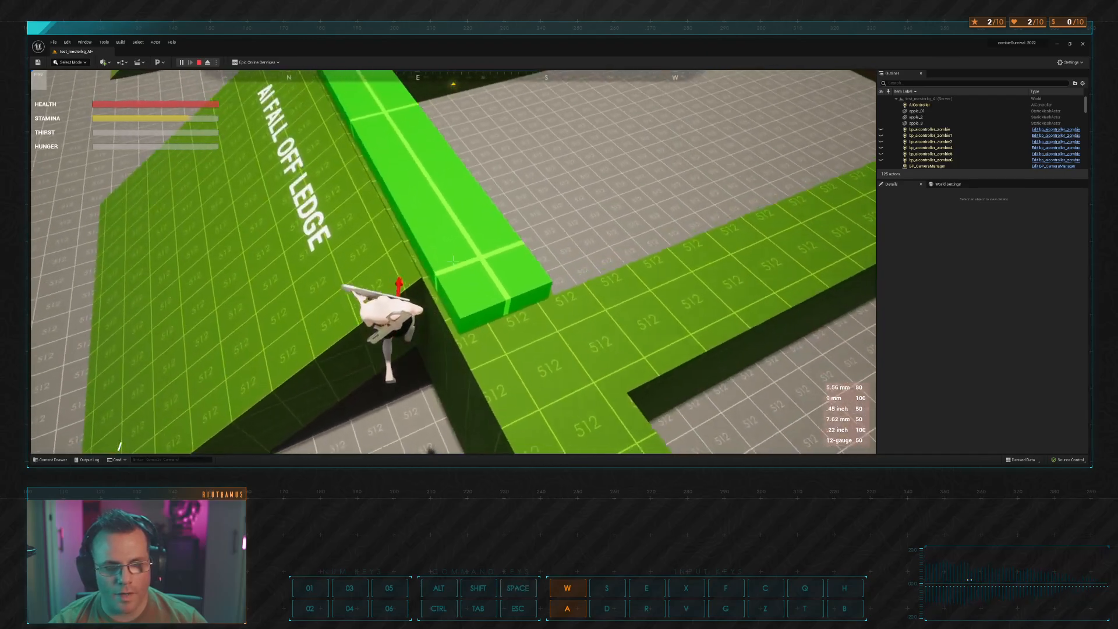
{"action": "key", "text": "space"}
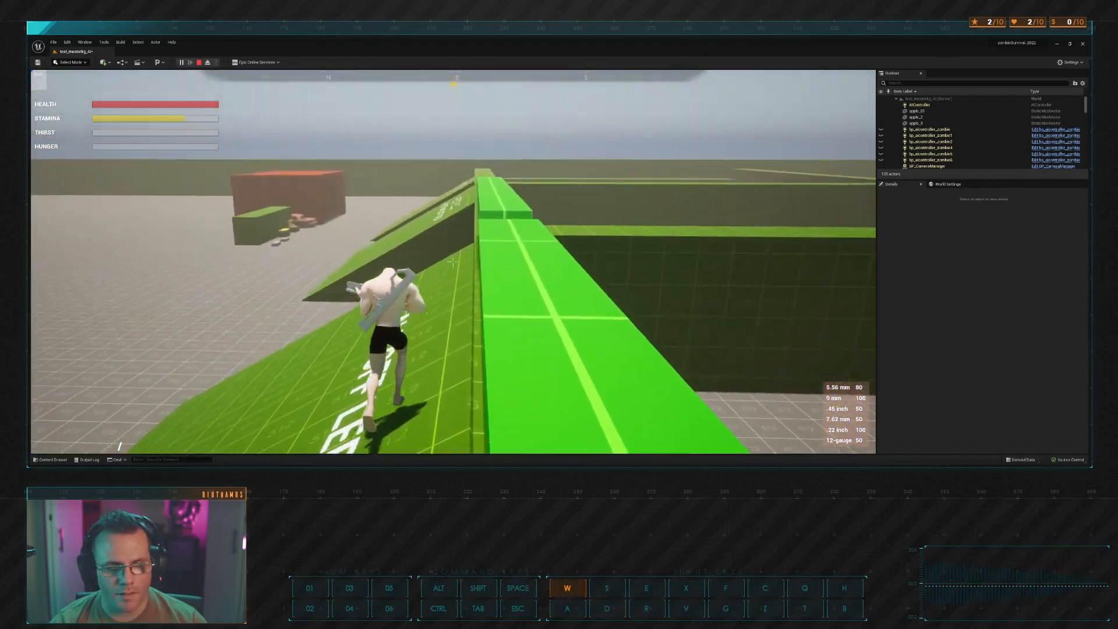
{"action": "key", "text": "space"}
{"action": "key", "text": "space"}
{"action": "key", "text": "a"}
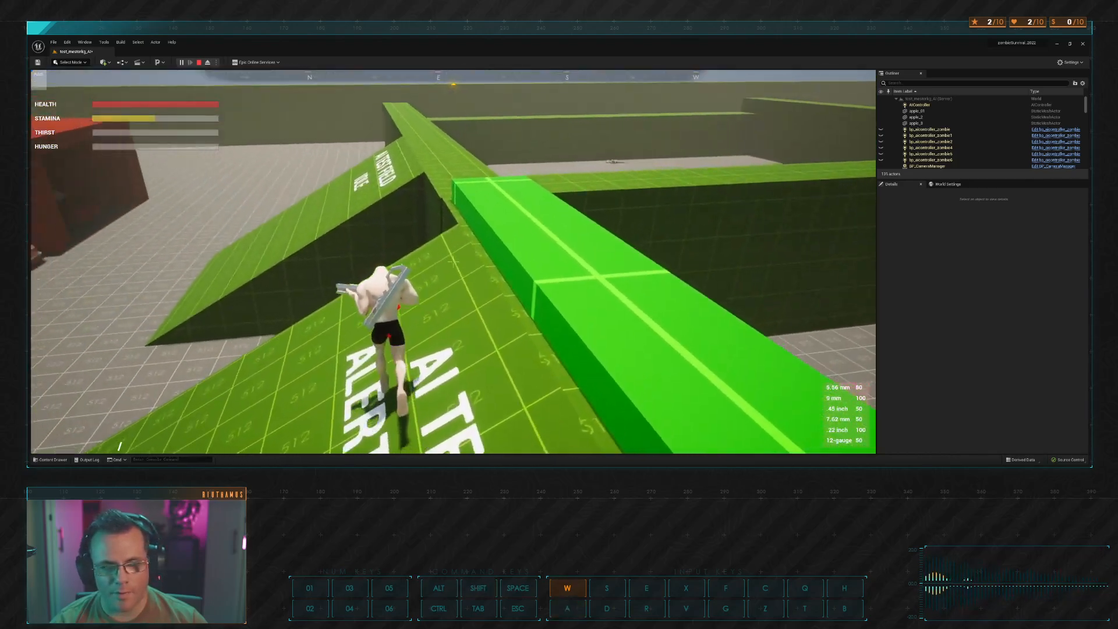
{"action": "key", "text": "space"}
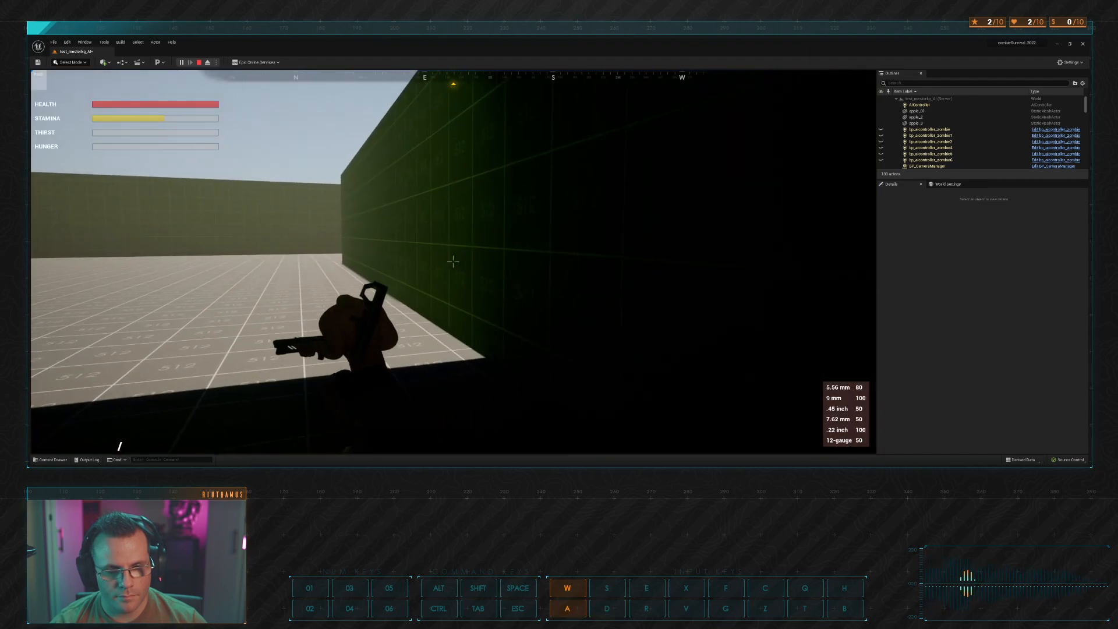
{"action": "key", "text": "space"}
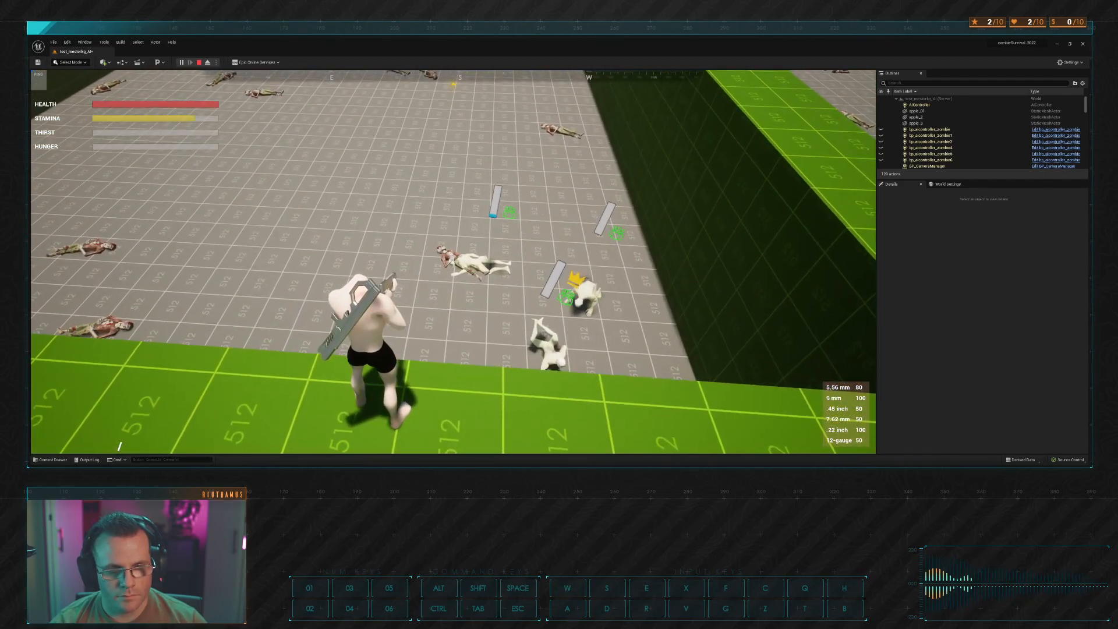
Step: Shoot at the zombies in the corner below the idle test-field wall and drop down beside them
{"action": "key", "text": "w"}
{"action": "left_click", "coordinate": [453, 259]}
{"action": "left_click", "coordinate": [453, 260]}
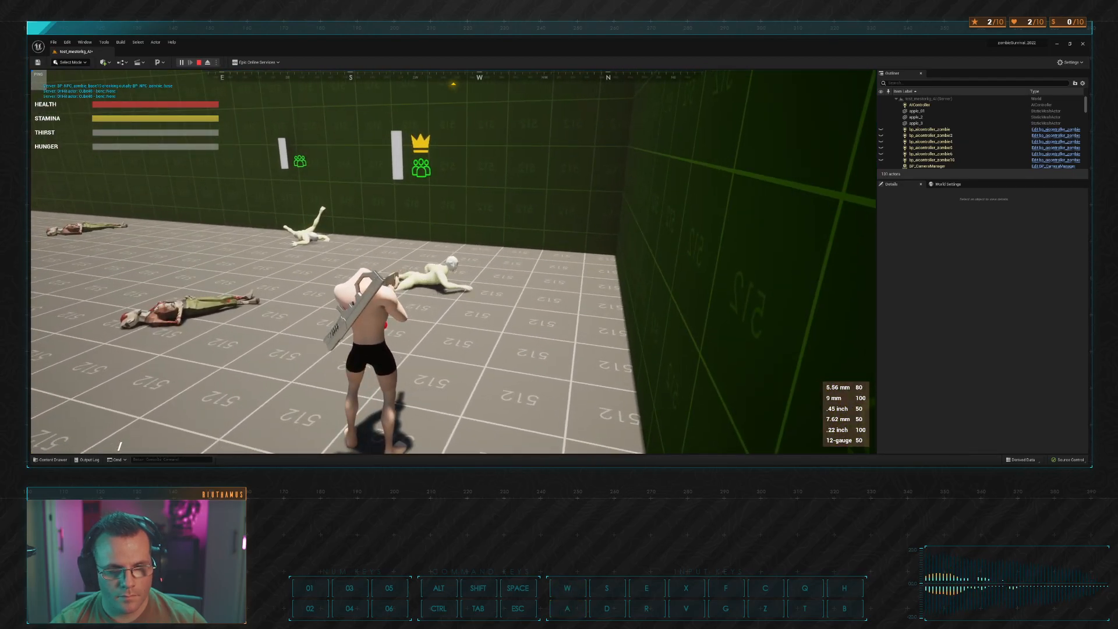
Step: Reload the weapon and circle around the group of zombies on the idle test-field floor
{"action": "key", "text": "w"}
{"action": "key", "text": "a"}
{"action": "key", "text": "w"}
{"action": "key", "text": "r"}
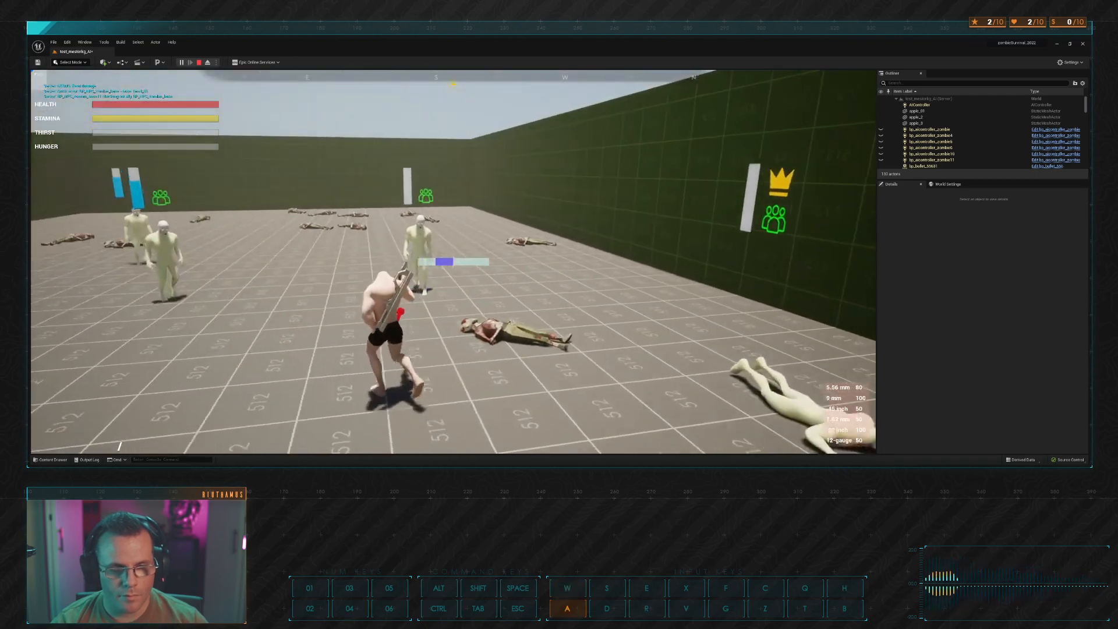
{"action": "key", "text": "a"}
{"action": "key", "text": "s"}
{"action": "key", "text": "d"}
{"action": "key", "text": "w"}
{"action": "key", "text": "d"}
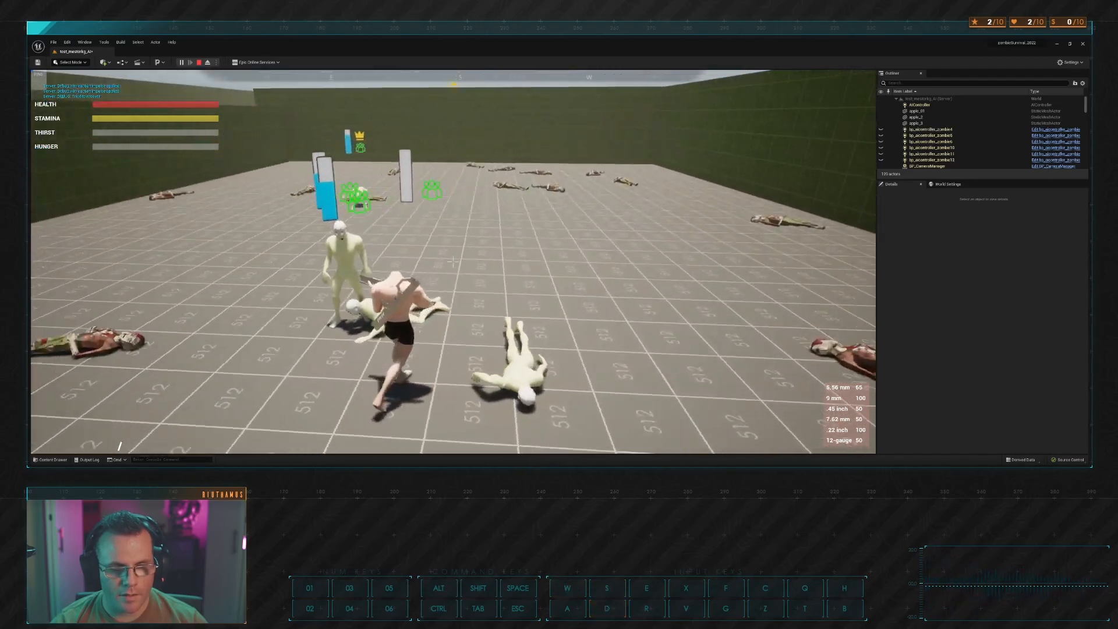
{"action": "key", "text": "a"}
{"action": "key", "text": "w"}
Step: Resume control of the running game, run past the crowned leader zombie and climb out over the field wall
{"action": "key", "text": "alt+Tab"}
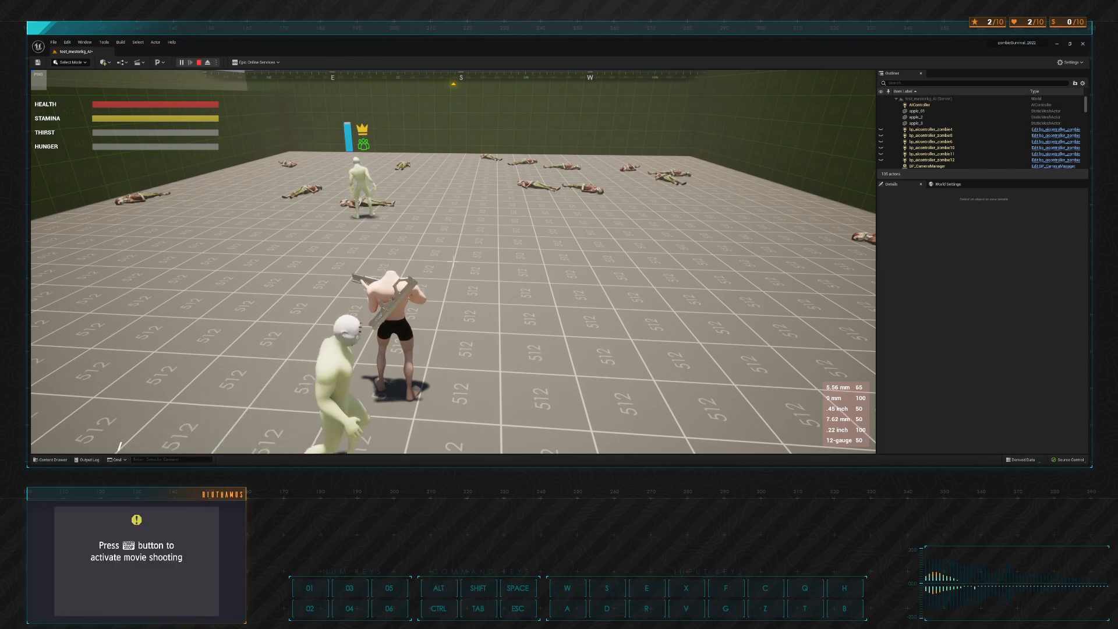
{"action": "key", "text": "w"}
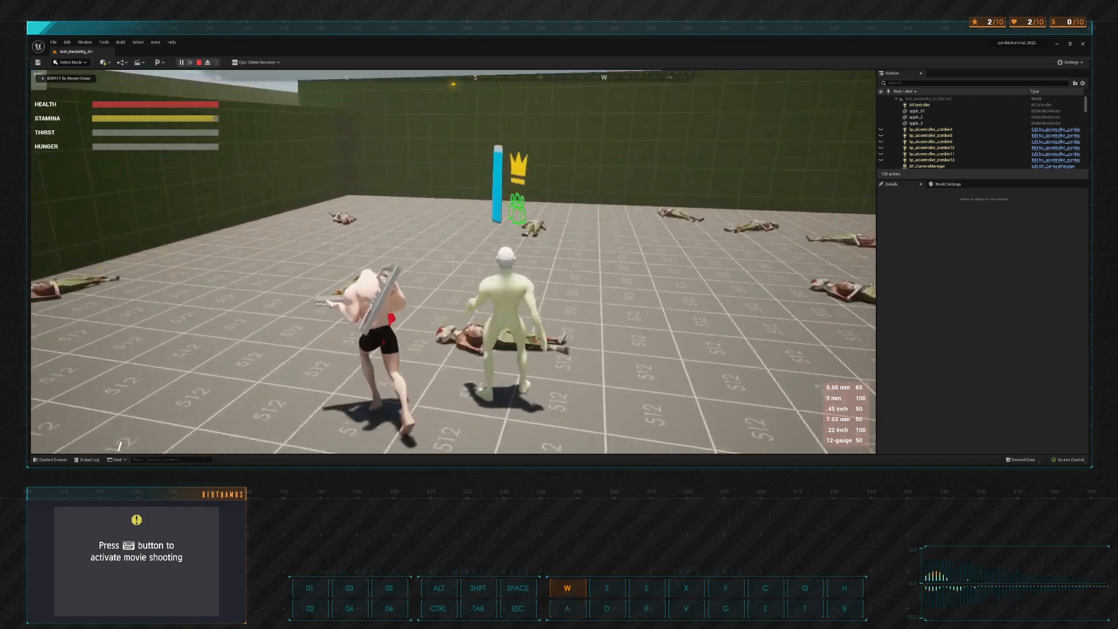
{"action": "key", "text": "space"}
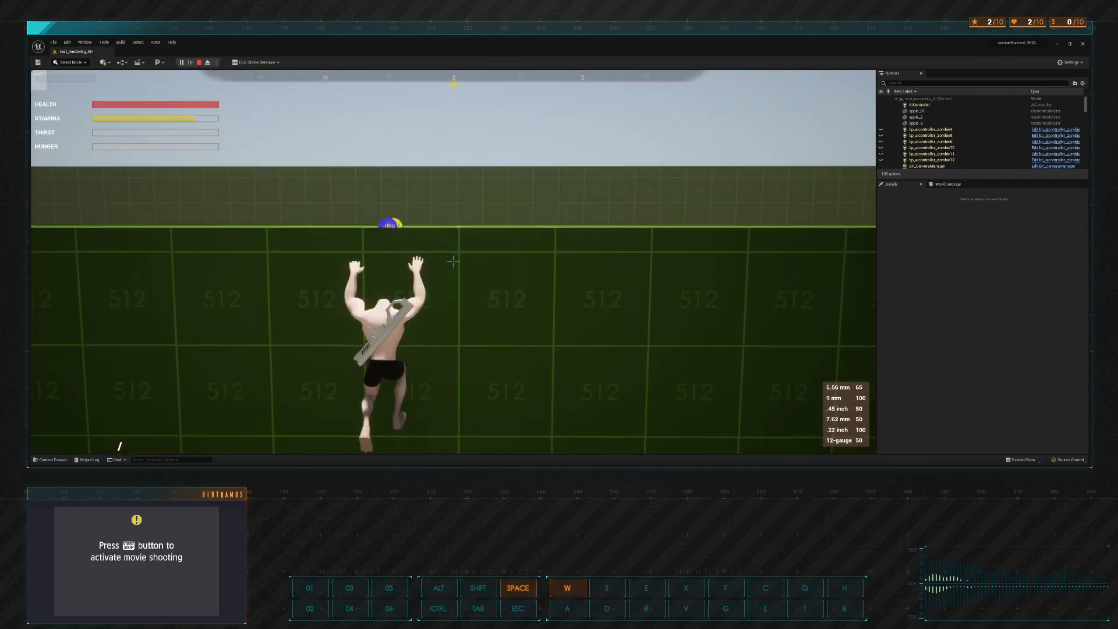
{"action": "key", "text": "d"}
{"action": "key", "text": "space"}
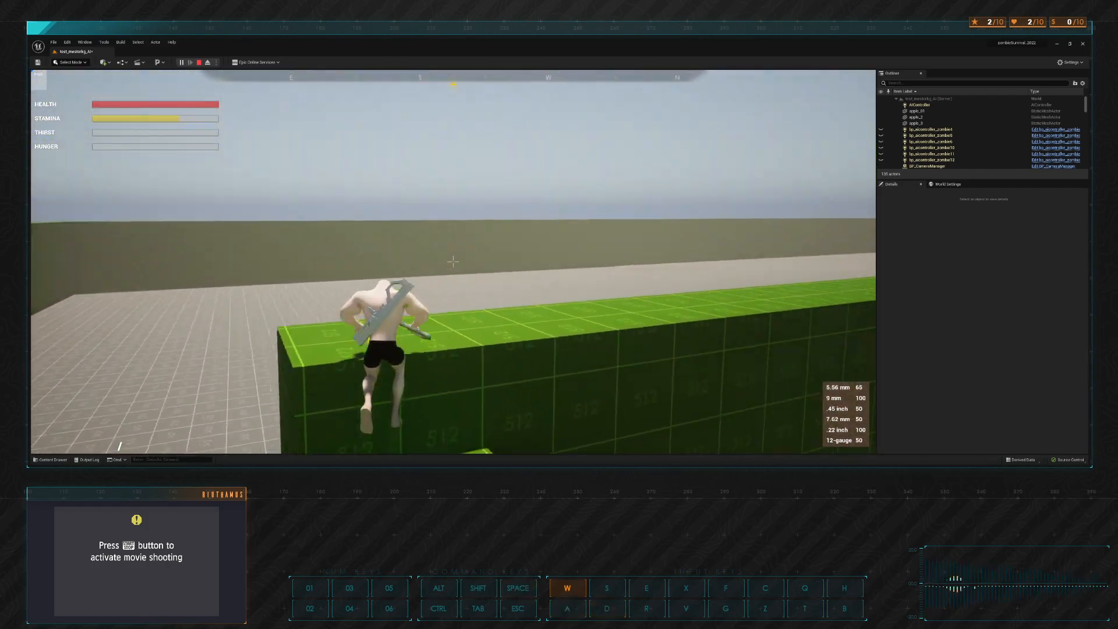
Step: Sprint along the dividing wall above the zombies to the ramp labelled AI Test Field Alert and Attack
{"action": "key", "text": "shift"}
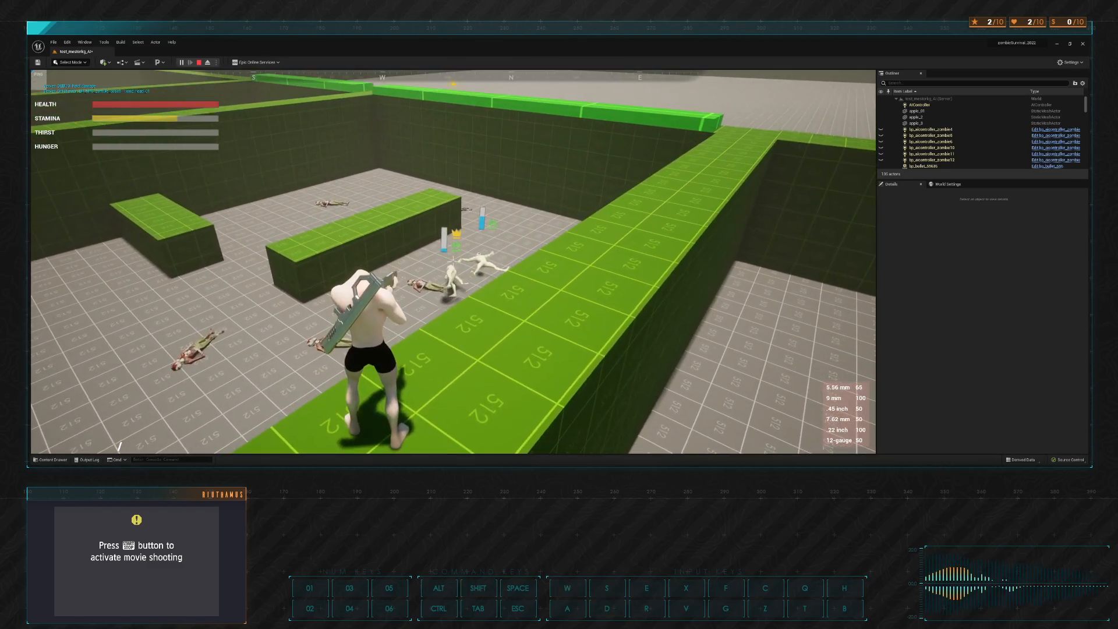
{"action": "key", "text": "s"}
{"action": "key", "text": "d"}
{"action": "key", "text": "shift+w"}
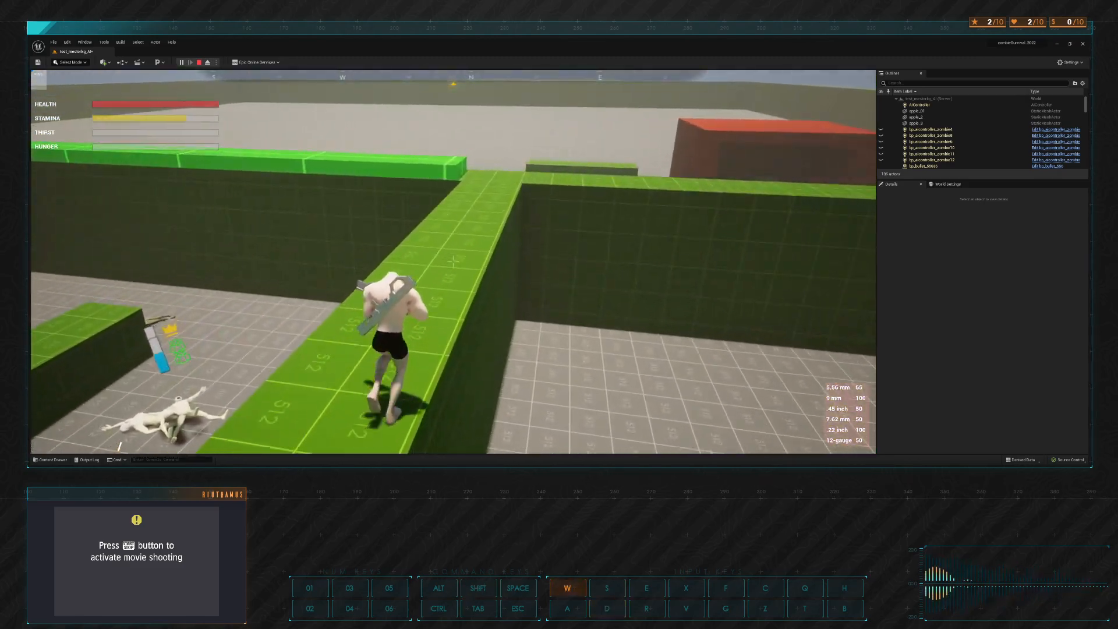
{"action": "key", "text": "d"}
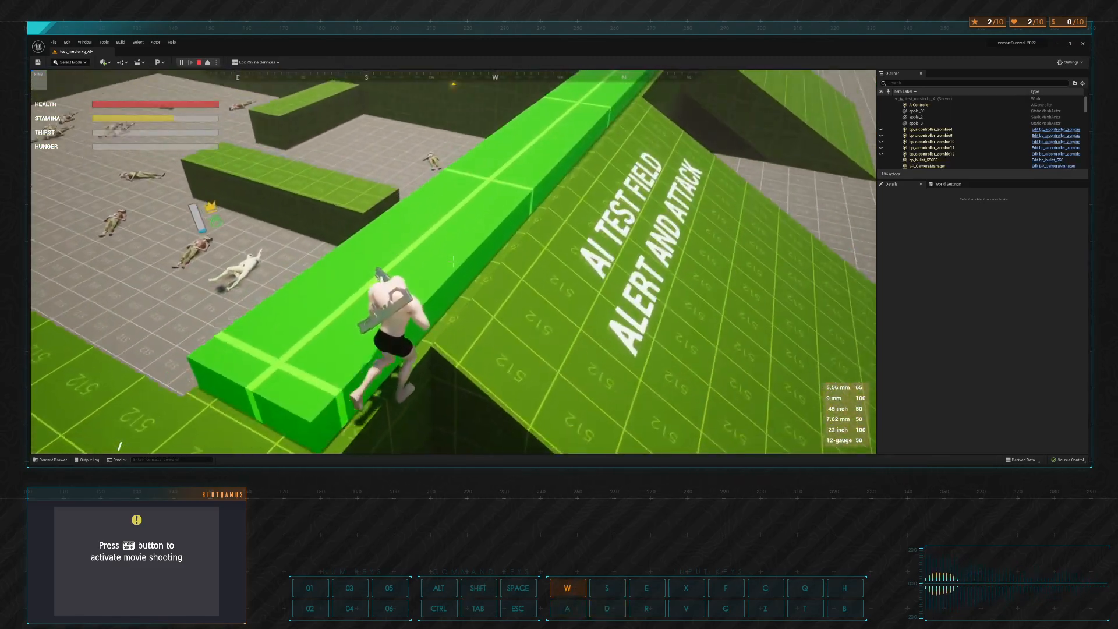
Step: Stop the current play session, restart the test level and run down the idle-field ramp to the wrecked car
{"action": "key", "text": "d"}
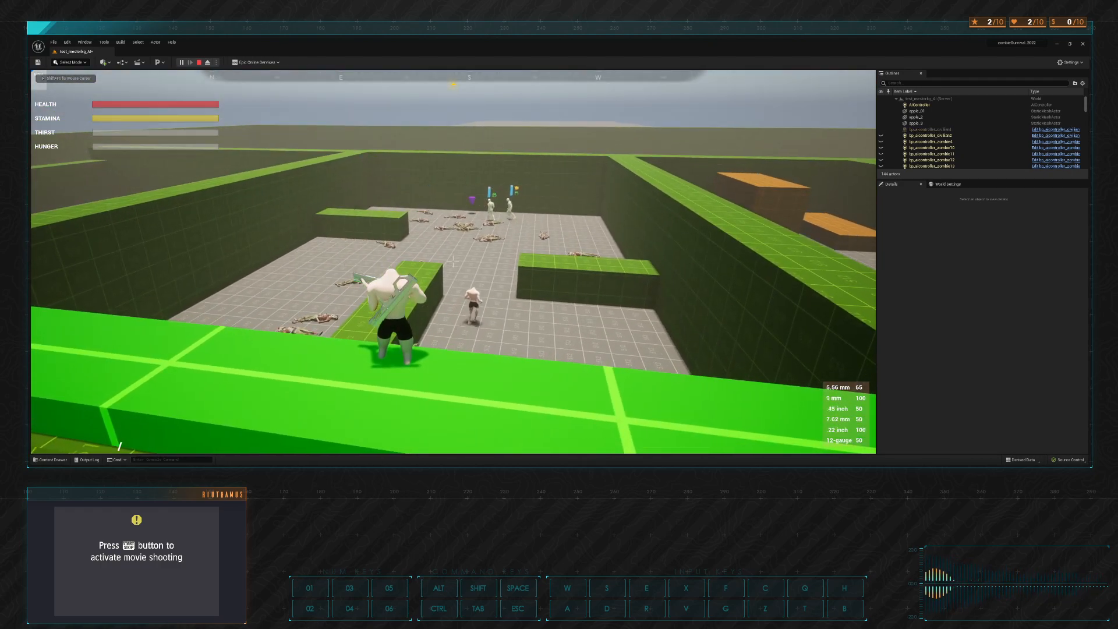
{"action": "key", "text": "Escape"}
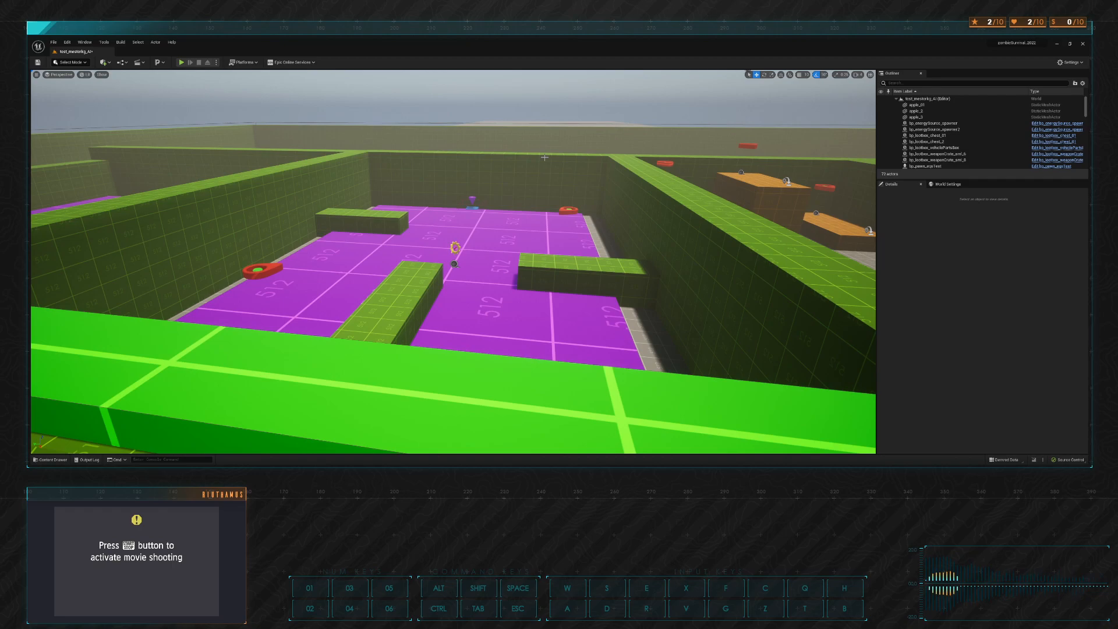
{"action": "key", "text": "alt+p"}
{"action": "key", "text": "w"}
{"action": "key", "text": "shift"}
{"action": "key", "text": "c"}
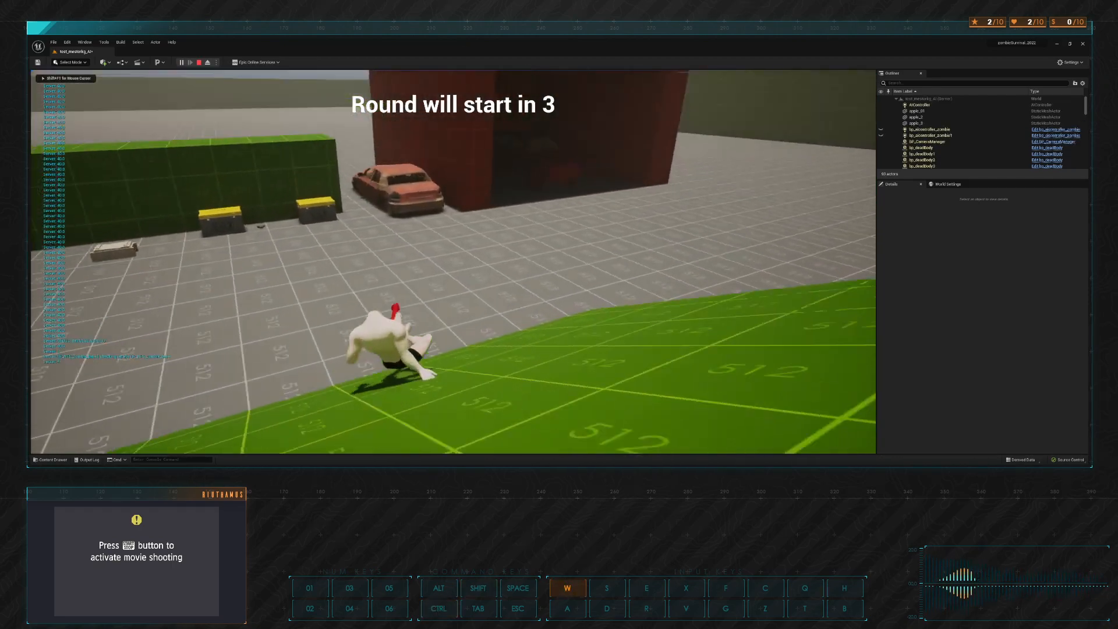
{"action": "key", "text": "w"}
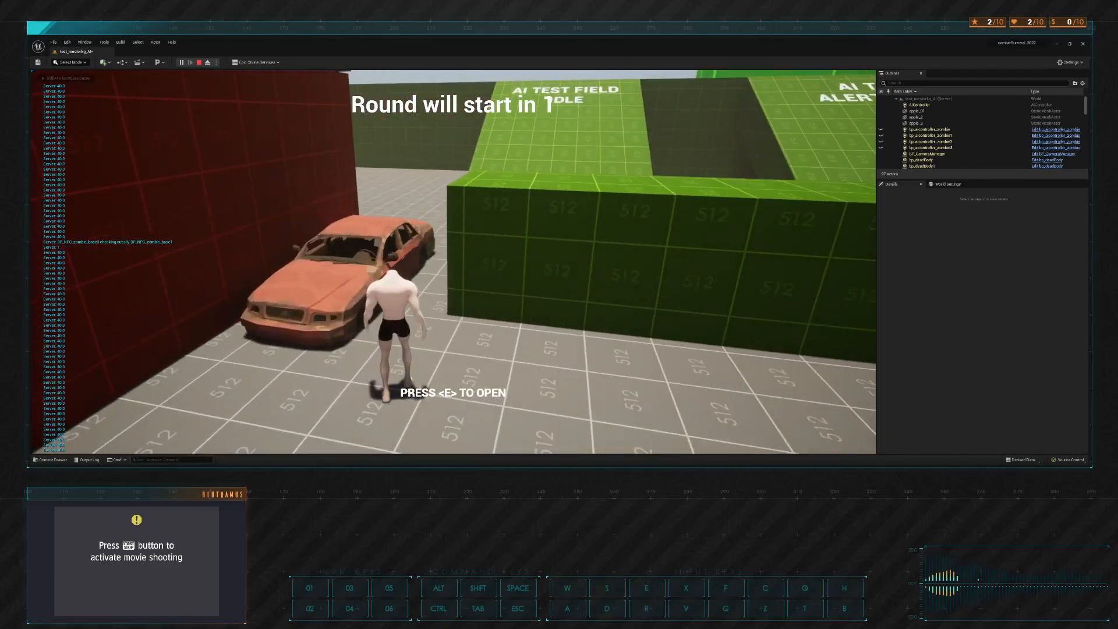
Step: Search the wrecked car beside the red building, pick up the metal scraps and check the character's inventory
{"action": "key", "text": "a"}
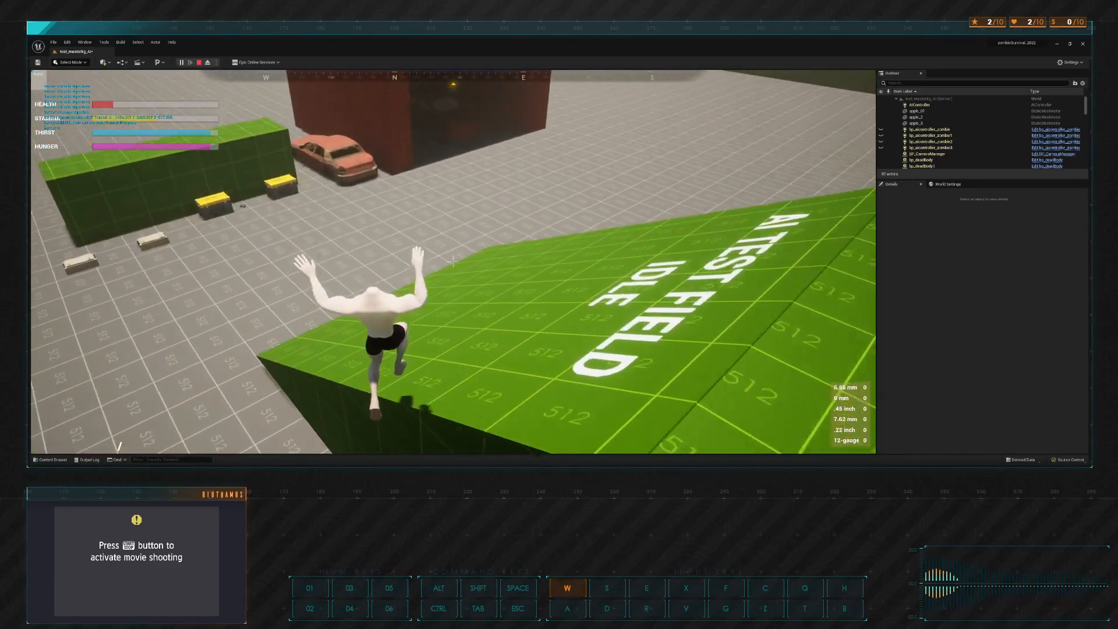
{"action": "key", "text": "d"}
{"action": "key", "text": "s"}
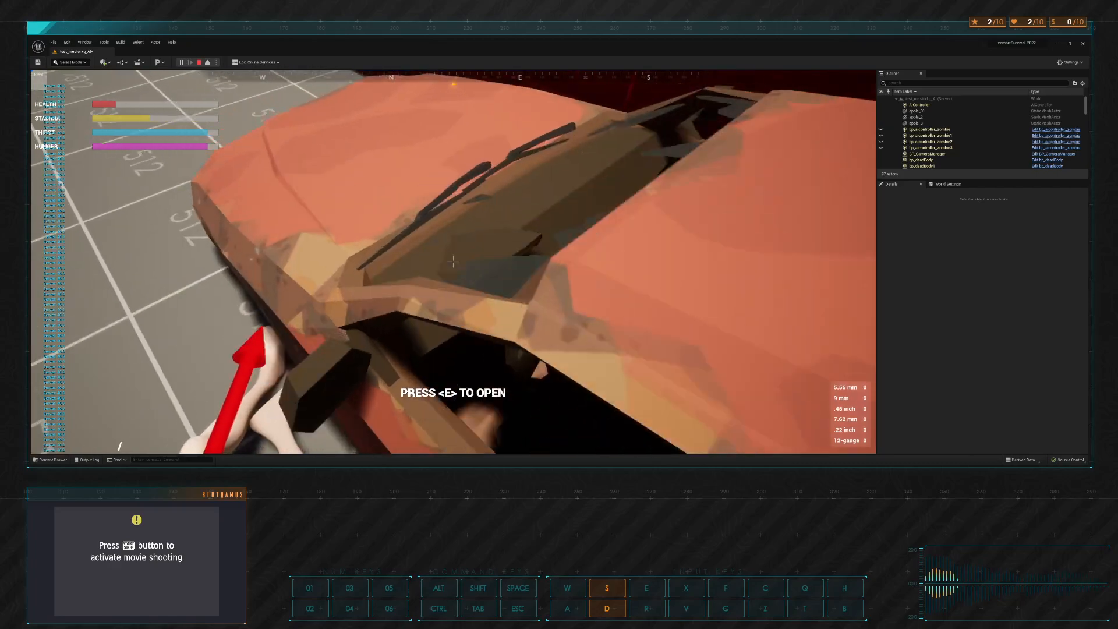
{"action": "key", "text": "w"}
{"action": "key", "text": "a"}
{"action": "key", "text": "s"}
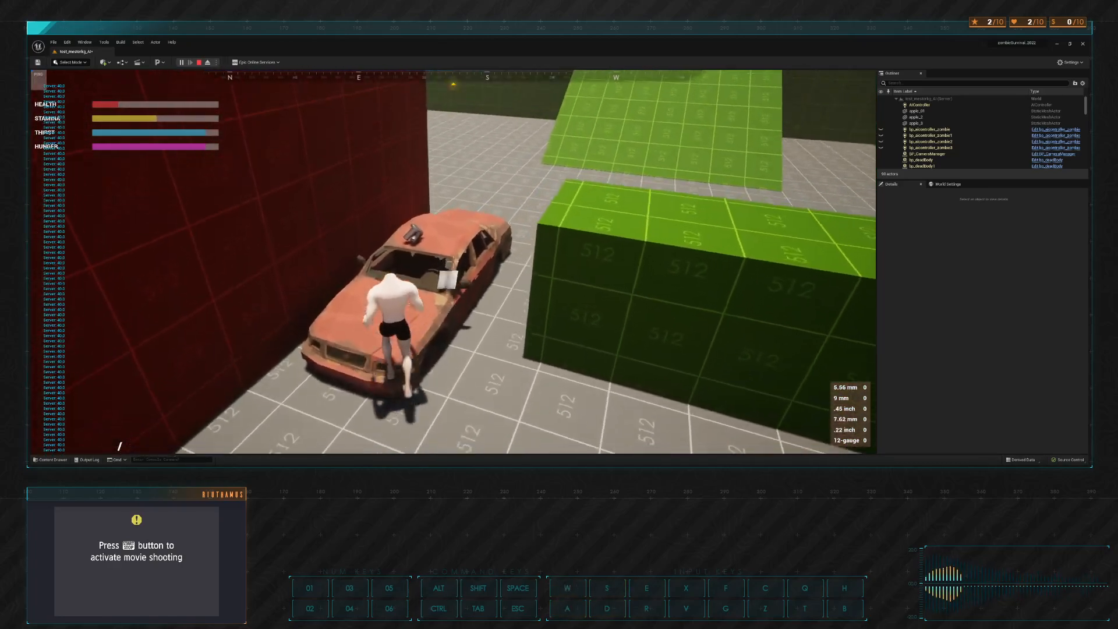
{"action": "key", "text": "e"}
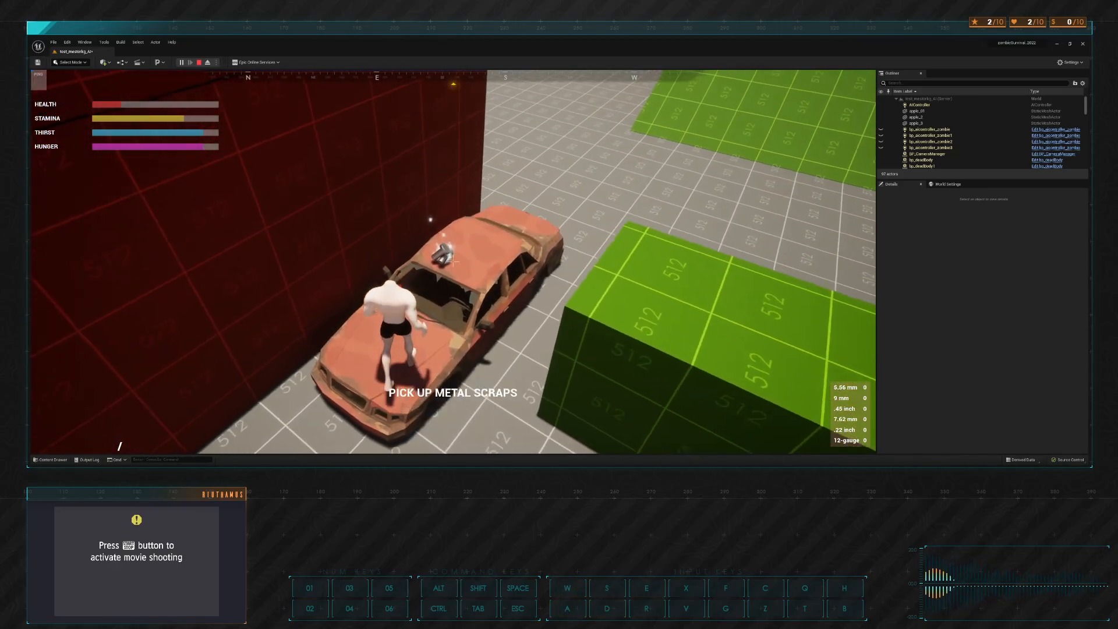
{"action": "key", "text": "w"}
{"action": "key", "text": "Tab"}
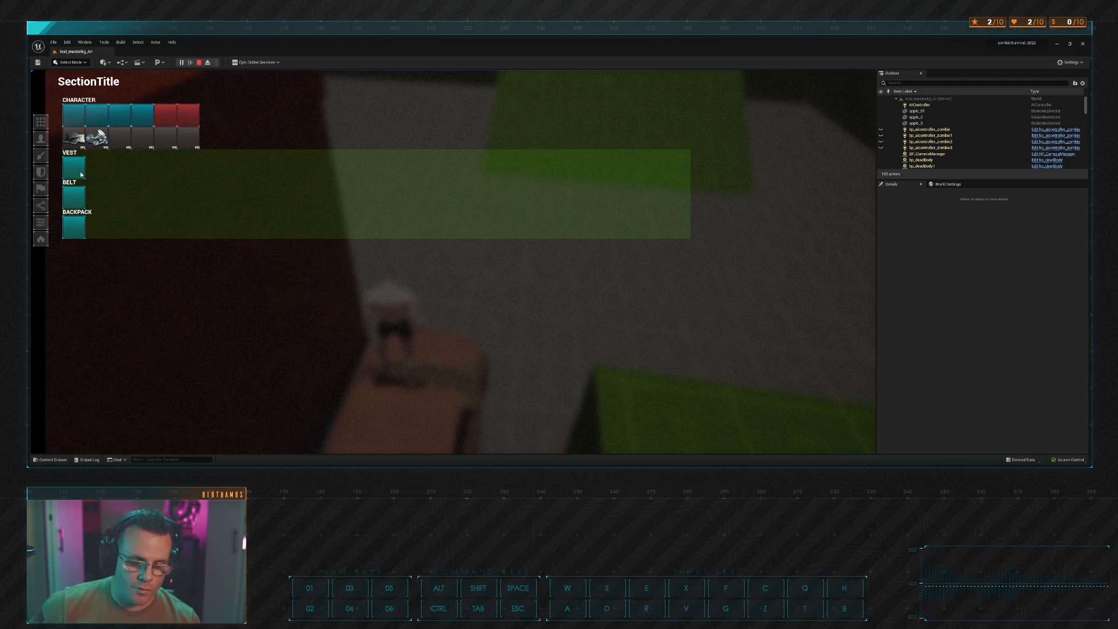
Step: Switch to Maya and return from the side wireframe view to a shaded perspective view of the bottle neck
{"action": "key", "text": "alt+Tab"}
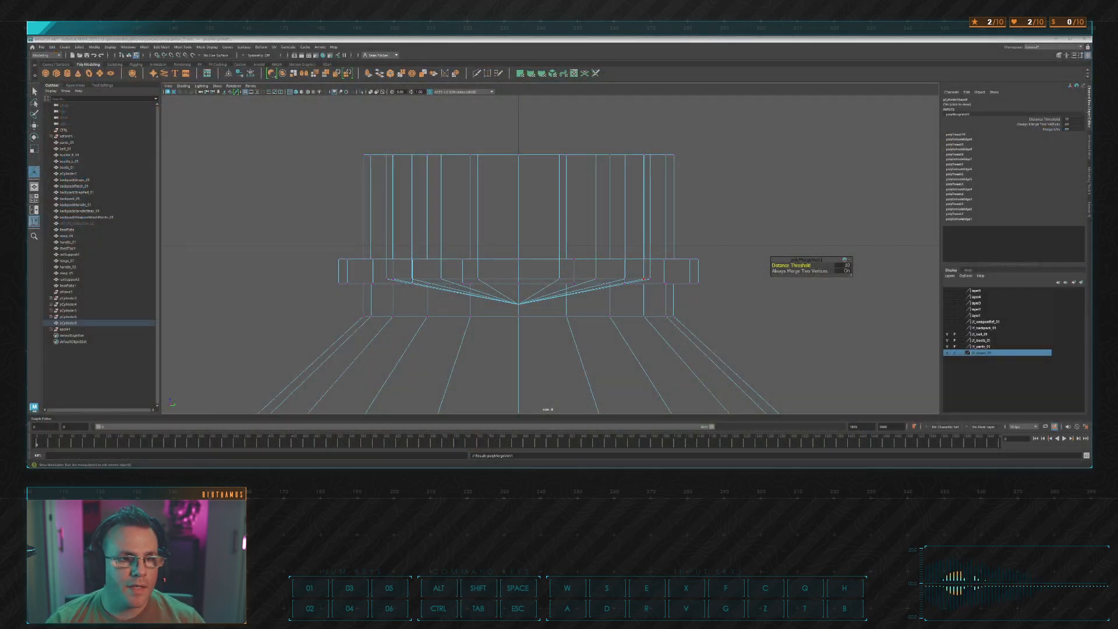
{"action": "key", "text": "alt"}
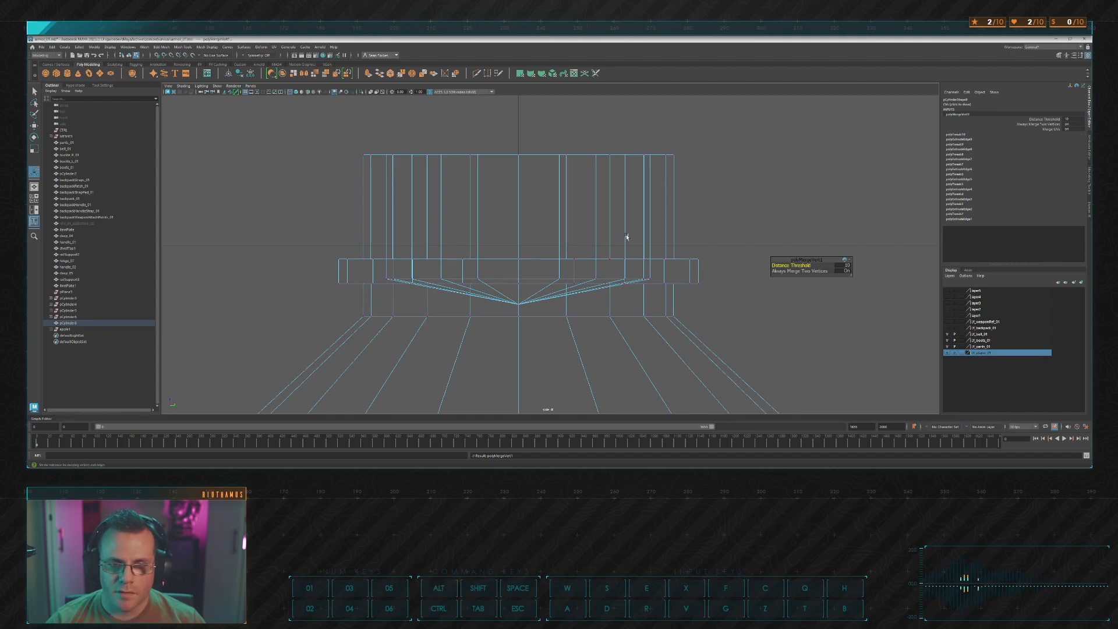
{"action": "scroll", "coordinate": [704, 305], "scroll_direction": "up", "scroll_amount": 1}
{"action": "key", "text": "space"}
{"action": "key", "text": "space"}
{"action": "left_click_drag", "start_coordinate": [705, 168], "coordinate": [631, 225], "text": "alt"}
{"action": "scroll", "coordinate": [622, 196], "scroll_direction": "up", "scroll_amount": 5}
{"action": "key", "text": "q"}
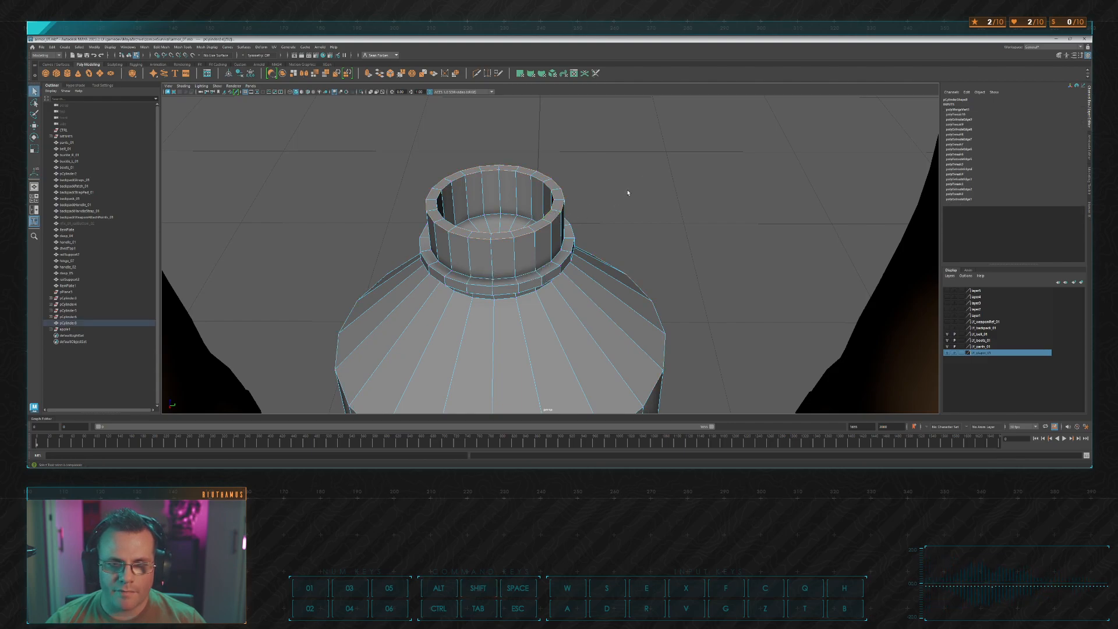
Step: Bevel the rim edges of the bottle's neck opening with a fraction of 0.3
{"action": "left_click", "coordinate": [390, 74]}
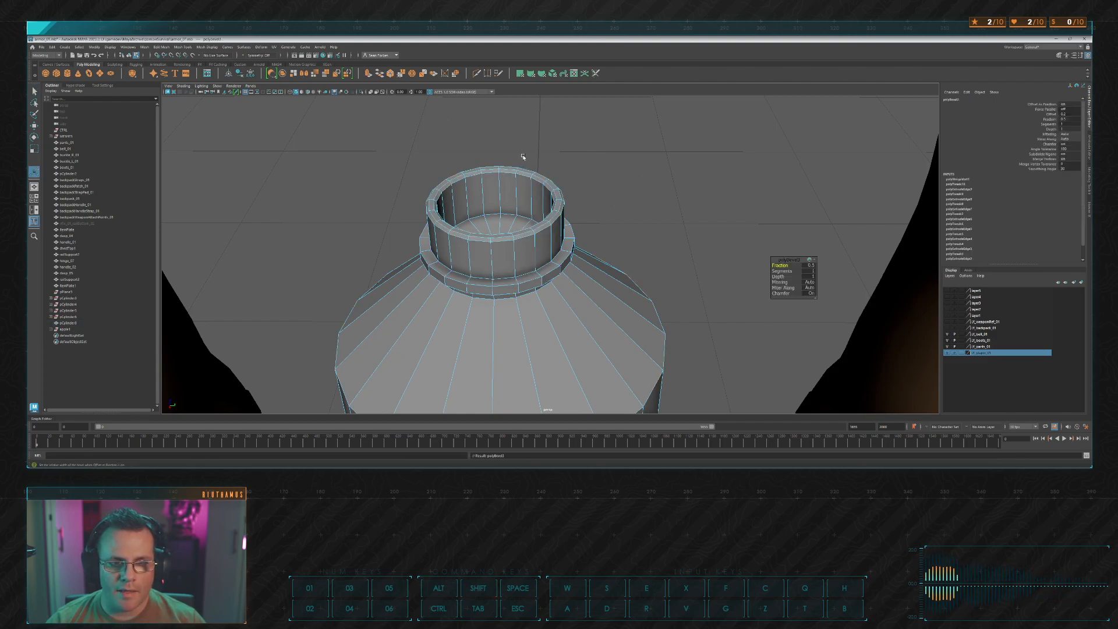
{"action": "type", "text": "0.2"}
{"action": "key", "text": "Return"}
{"action": "left_click", "coordinate": [807, 267]}
{"action": "type", "text": "0.3"}
{"action": "key", "text": "Return"}
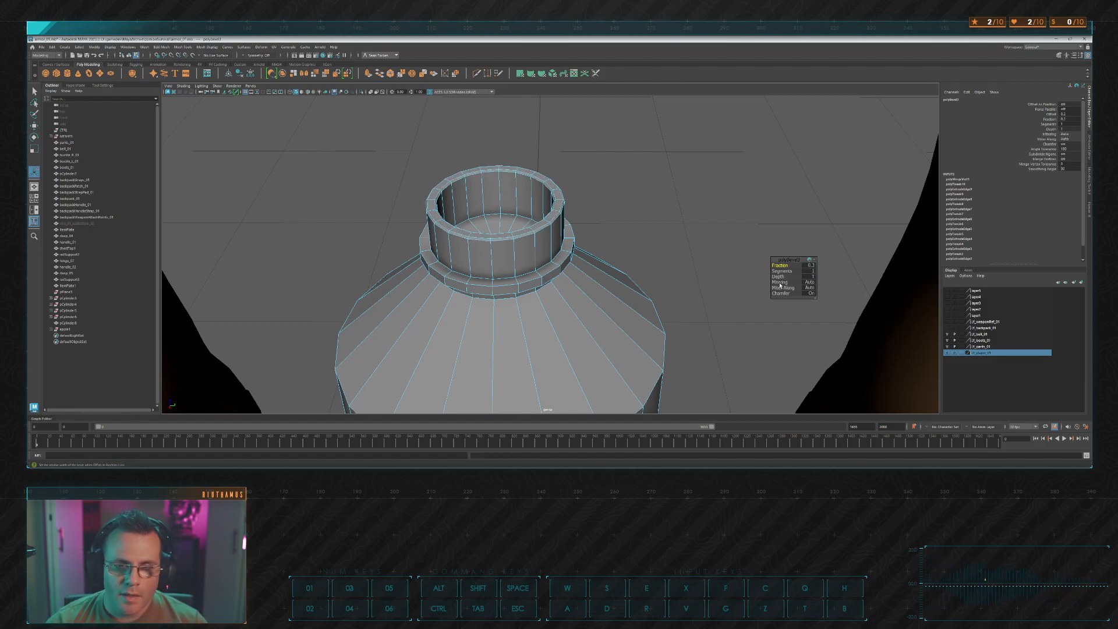
Step: Bevel an edge loop around the neck collar with a fraction of 0.3
{"action": "left_click", "coordinate": [622, 248]}
{"action": "scroll", "coordinate": [595, 263], "scroll_direction": "up", "scroll_amount": 4}
{"action": "double_click", "coordinate": [550, 288]}
{"action": "key", "text": "g"}
{"action": "left_click", "coordinate": [809, 265]}
{"action": "type", "text": "0.3"}
{"action": "key", "text": "Return"}
{"action": "left_click_drag", "start_coordinate": [710, 244], "coordinate": [648, 192], "text": "alt"}
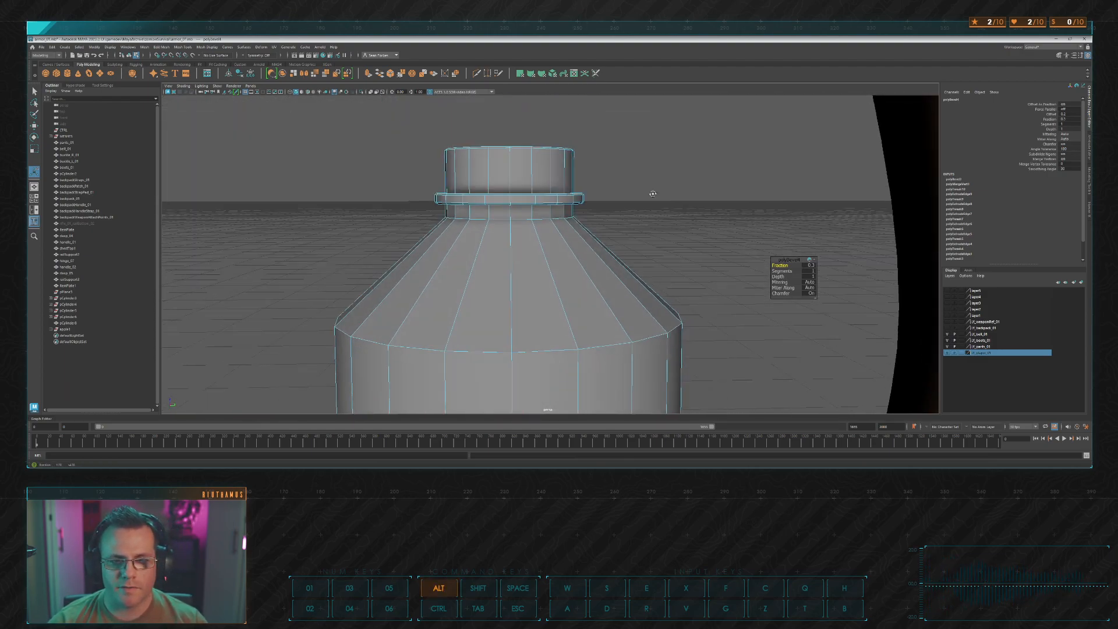
Step: Select the further edge loops around the lower neck and bevel them with a fraction of 0.3
{"action": "left_click", "coordinate": [499, 219]}
{"action": "right_click_drag", "start_coordinate": [499, 219], "coordinate": [521, 220], "text": "alt"}
{"action": "left_click_drag", "start_coordinate": [522, 219], "coordinate": [534, 269], "text": "alt"}
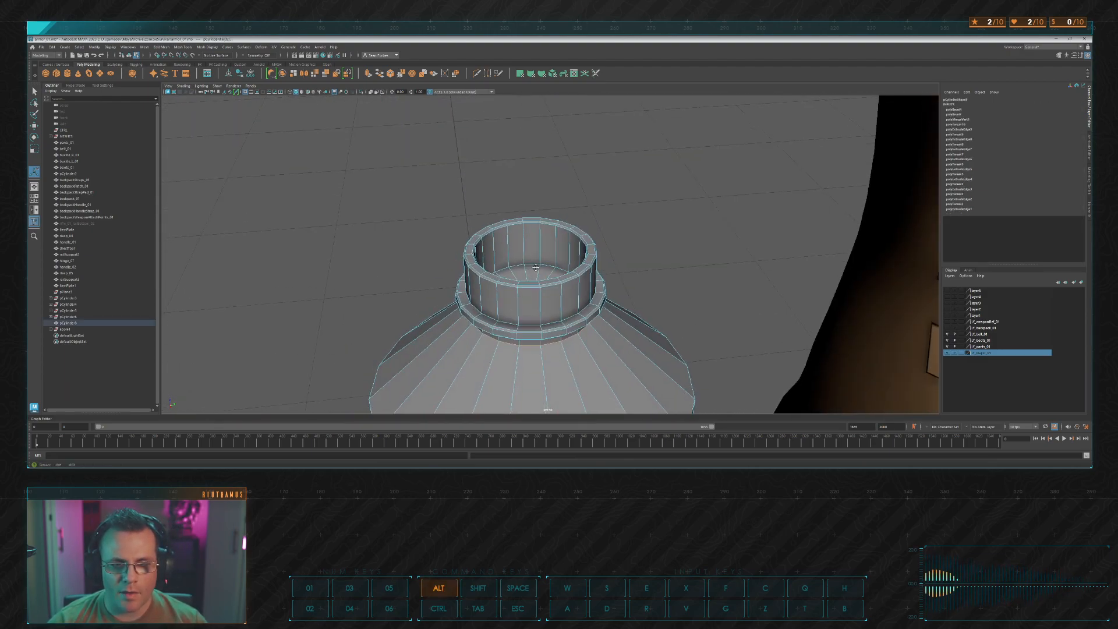
{"action": "right_click_drag", "start_coordinate": [495, 245], "coordinate": [516, 244], "text": "alt"}
{"action": "left_click_drag", "start_coordinate": [516, 245], "coordinate": [495, 282], "text": "alt"}
{"action": "double_click", "coordinate": [500, 276], "text": "shift"}
{"action": "left_click", "coordinate": [390, 73]}
{"action": "left_click_drag", "start_coordinate": [515, 159], "coordinate": [599, 169], "text": "alt"}
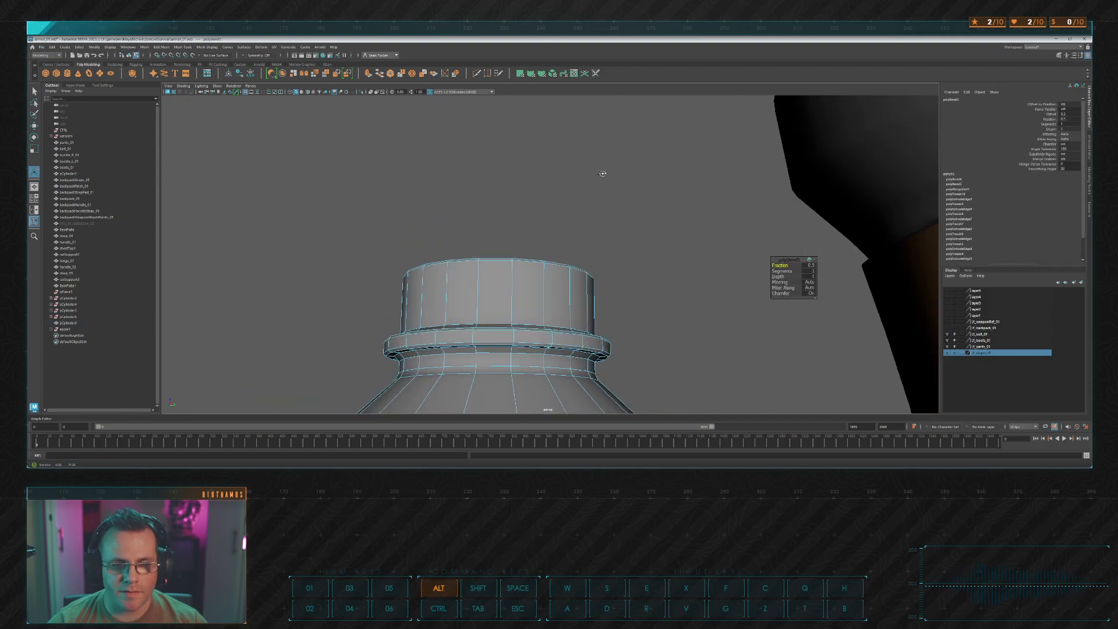
{"action": "left_click", "coordinate": [808, 266]}
{"action": "type", "text": "0.3"}
{"action": "key", "text": "Return"}
Step: Bevel the edge loop where the inner neck wall meets its closed bottom with a fraction of 0.1
{"action": "left_click_drag", "start_coordinate": [710, 285], "coordinate": [560, 235], "text": "alt"}
{"action": "double_click", "coordinate": [472, 200]}
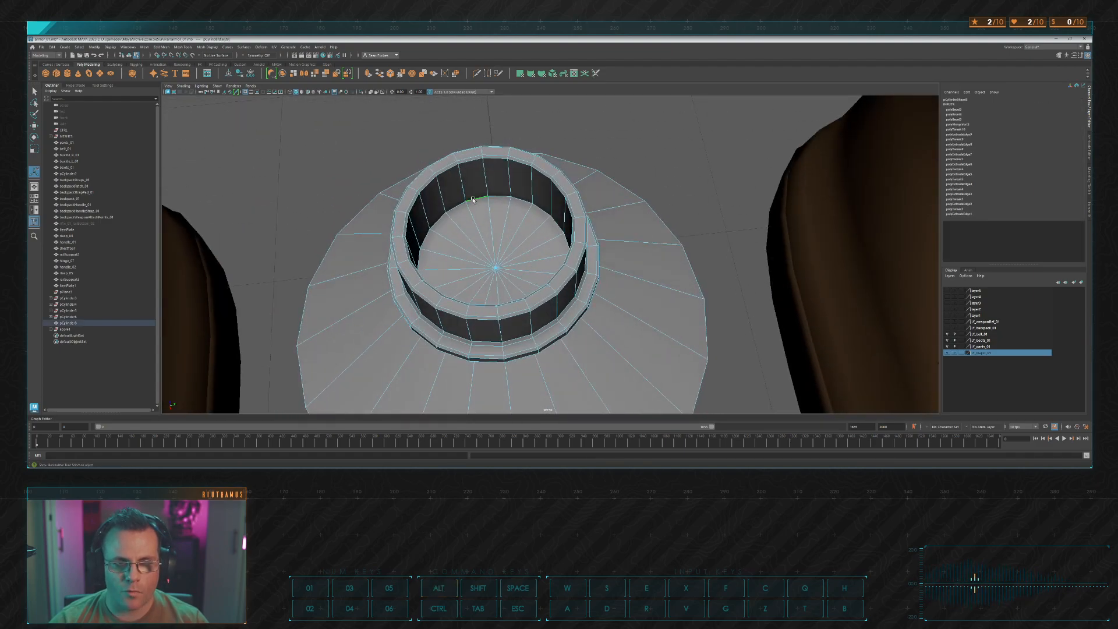
{"action": "key", "text": "ctrl+b"}
{"action": "left_click", "coordinate": [809, 266]}
{"action": "type", "text": "0.2"}
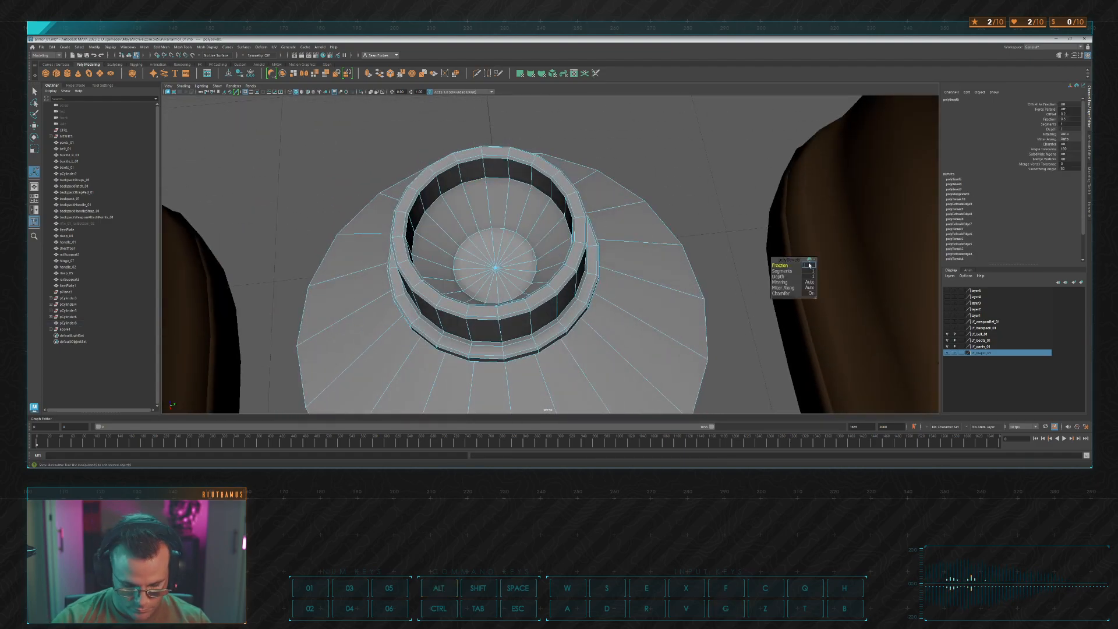
{"action": "key", "text": "Return"}
{"action": "left_click", "coordinate": [809, 266]}
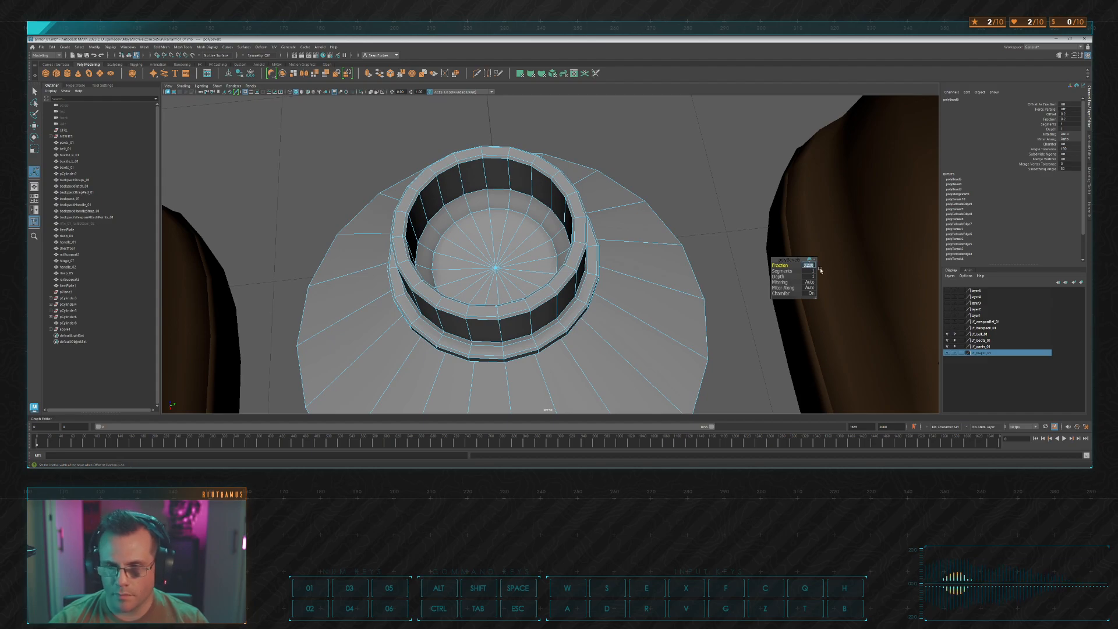
{"action": "type", "text": "0.1"}
{"action": "key", "text": "Return"}
{"action": "left_click", "coordinate": [687, 185]}
Step: Bevel the edge loop between the bottle's body and its sloped shoulder with a fraction of 0.4
{"action": "scroll", "coordinate": [686, 185], "scroll_direction": "down", "scroll_amount": 5}
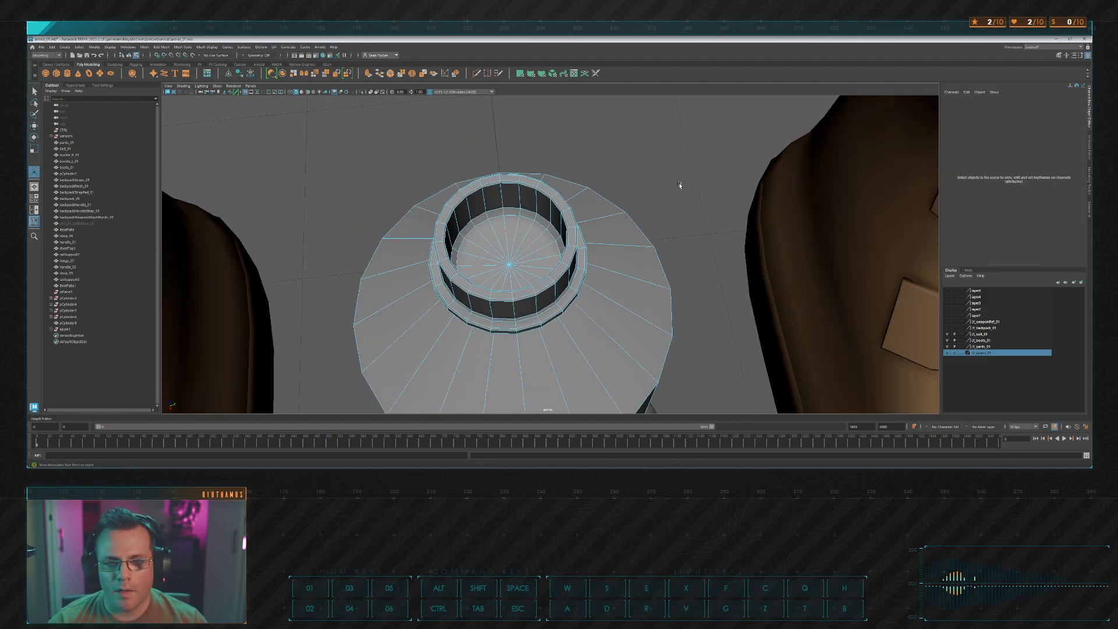
{"action": "left_click_drag", "start_coordinate": [625, 180], "coordinate": [623, 140], "text": "alt"}
{"action": "left_click_drag", "start_coordinate": [656, 259], "coordinate": [655, 226], "text": "alt"}
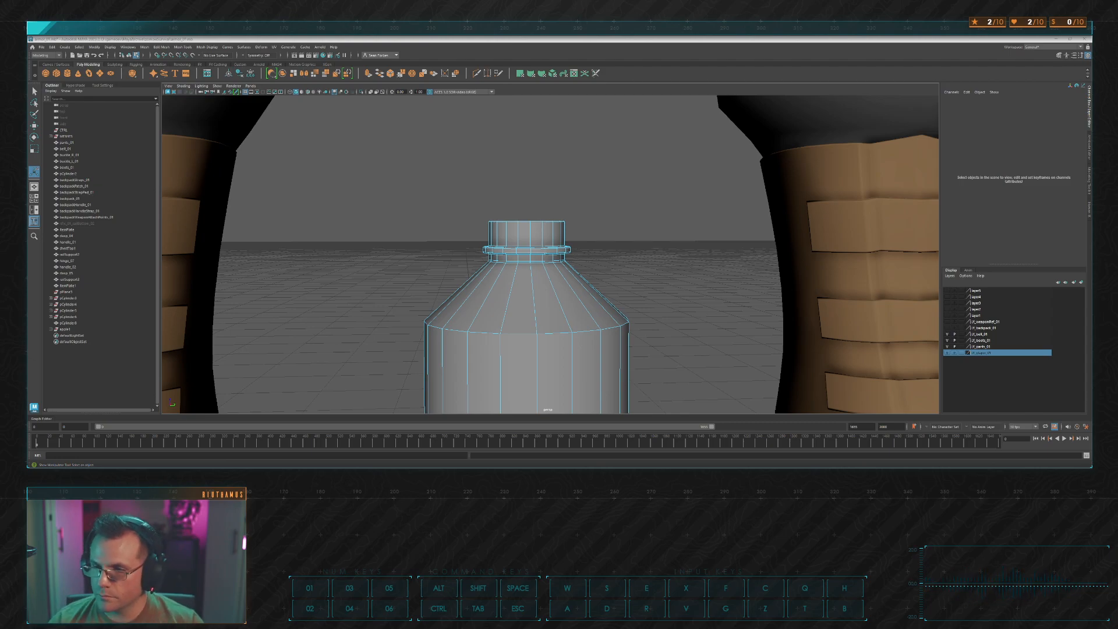
{"action": "middle_click_drag", "start_coordinate": [654, 317], "coordinate": [652, 264], "text": "alt"}
{"action": "left_click_drag", "start_coordinate": [653, 264], "coordinate": [644, 260], "text": "alt"}
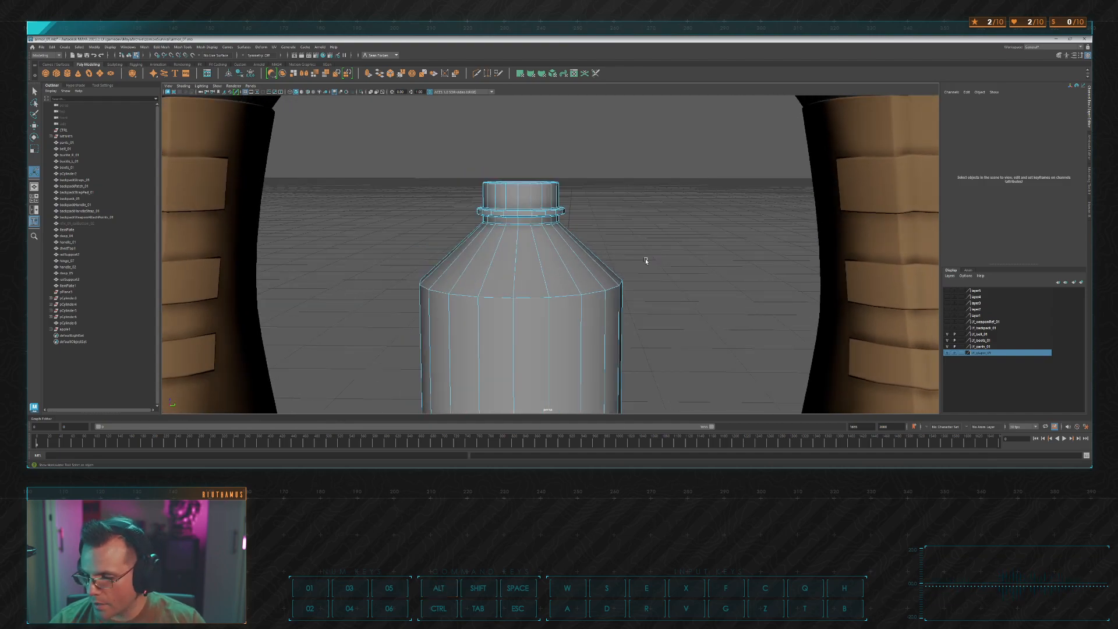
{"action": "double_click", "coordinate": [527, 295]}
{"action": "key", "text": "alt+Tab"}
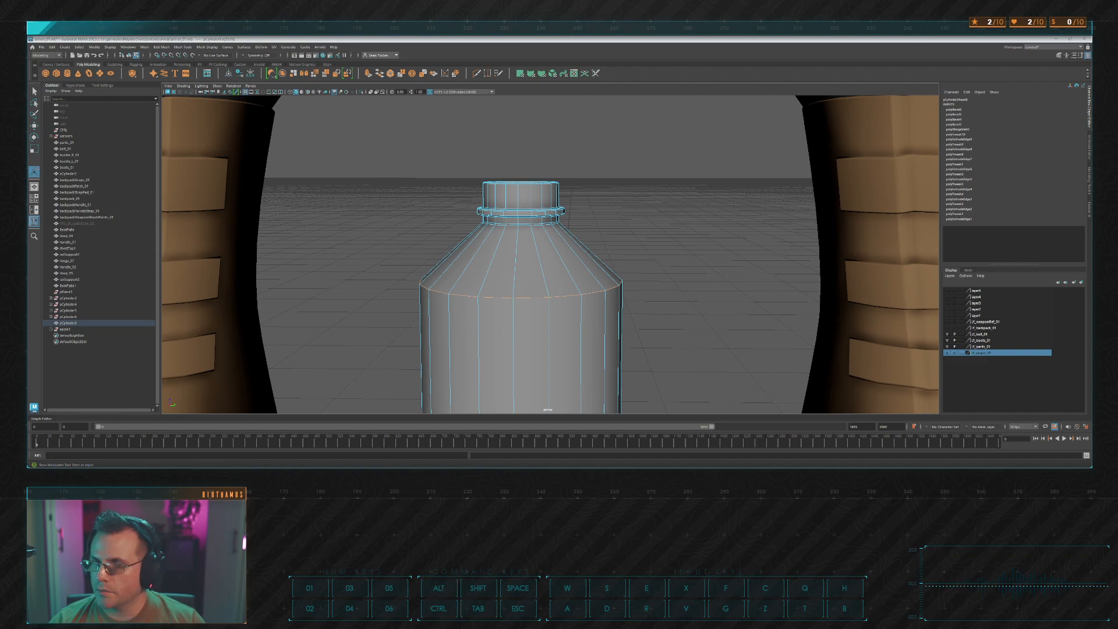
{"action": "left_click", "coordinate": [390, 74]}
{"action": "left_click_drag", "start_coordinate": [688, 236], "coordinate": [664, 215], "text": "alt"}
{"action": "left_click", "coordinate": [808, 265]}
{"action": "type", "text": "0.4"}
{"action": "key", "text": "Return"}
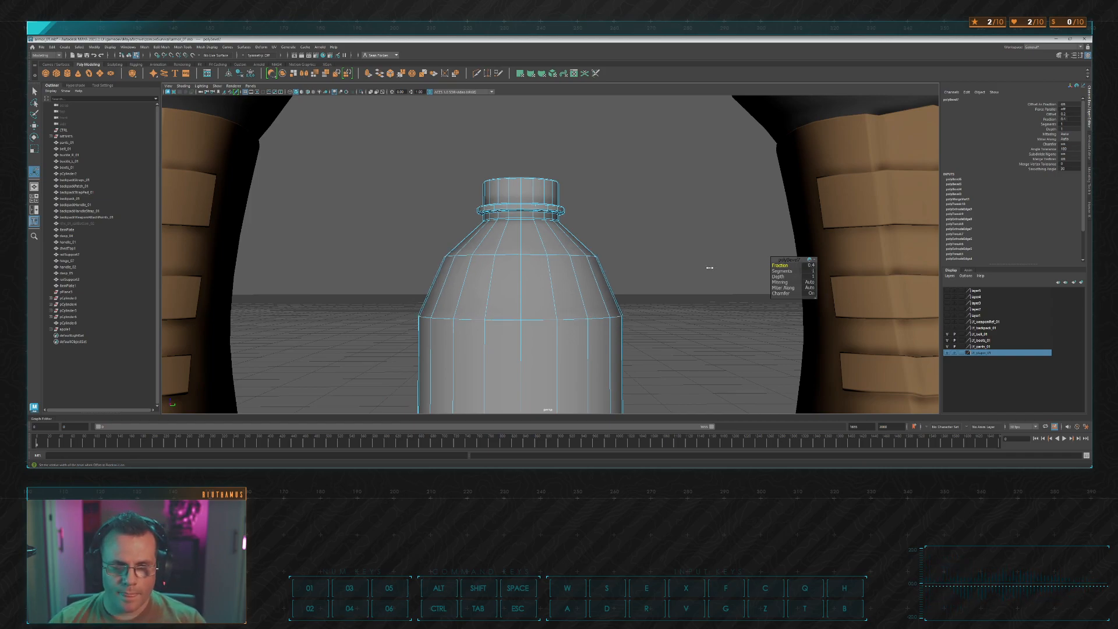
Step: Bevel the new upper edge loop of the shoulder with a fraction of 0.4
{"action": "double_click", "coordinate": [529, 255]}
{"action": "key", "text": "ctrl+b"}
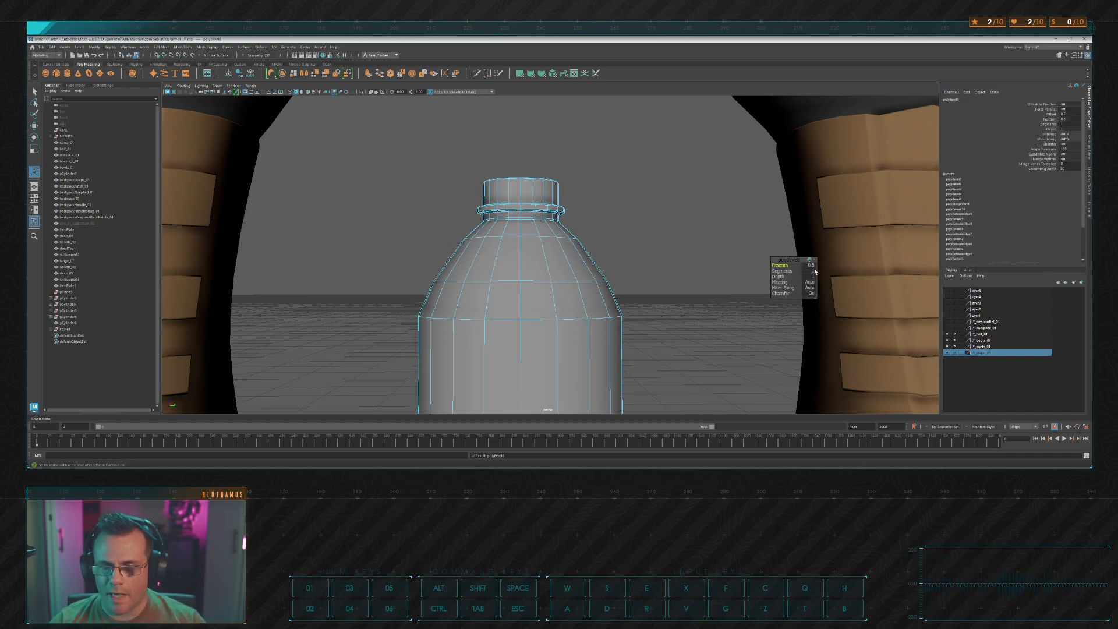
{"action": "left_click", "coordinate": [810, 265]}
{"action": "type", "text": "0.3"}
{"action": "key", "text": "Return"}
{"action": "left_click", "coordinate": [813, 267]}
{"action": "type", "text": "0.4"}
{"action": "key", "text": "Return"}
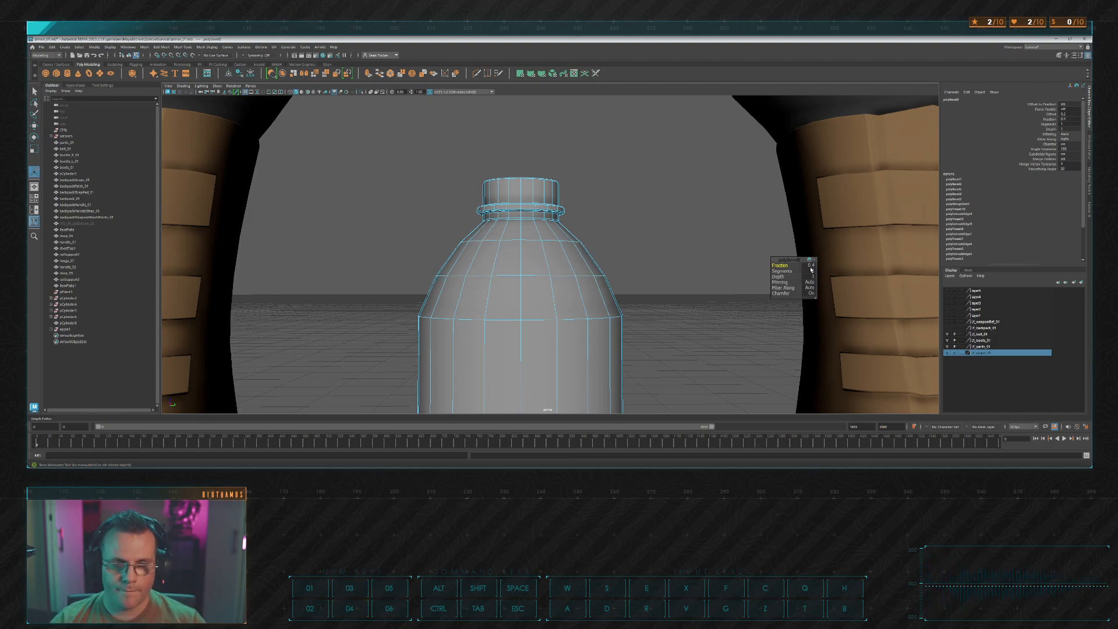
Step: Bevel the middle edge loop of the rounded shoulder with a fraction of 0.4 and clear the selection
{"action": "double_click", "coordinate": [506, 278]}
{"action": "key", "text": "ctrl+b"}
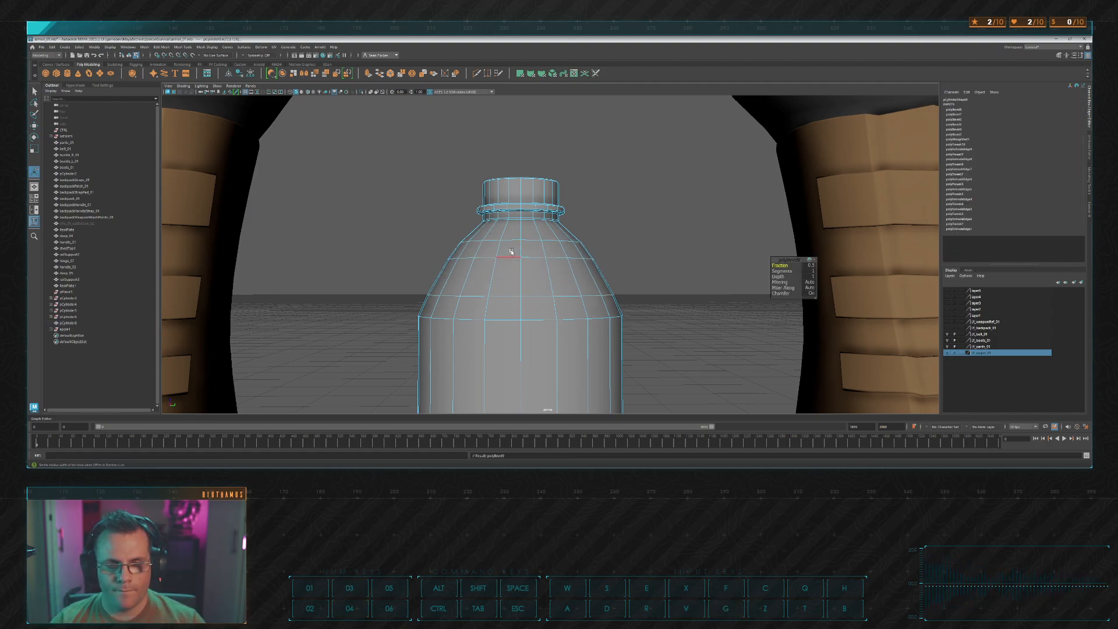
{"action": "left_click", "coordinate": [813, 266]}
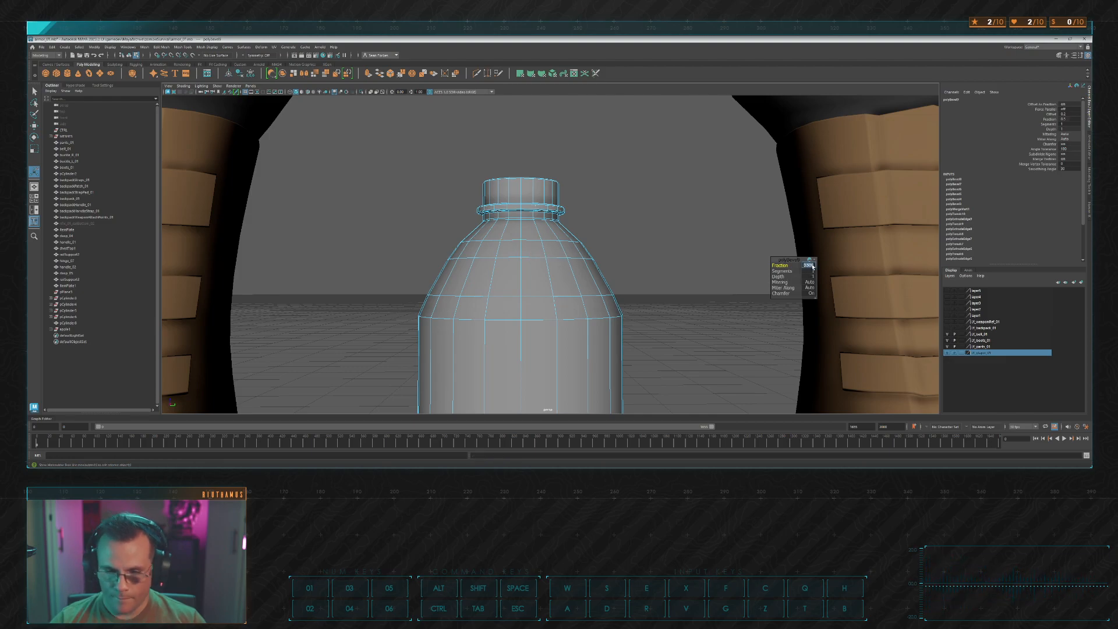
{"action": "type", "text": ".3"}
{"action": "key", "text": "Return"}
{"action": "left_click", "coordinate": [813, 267]}
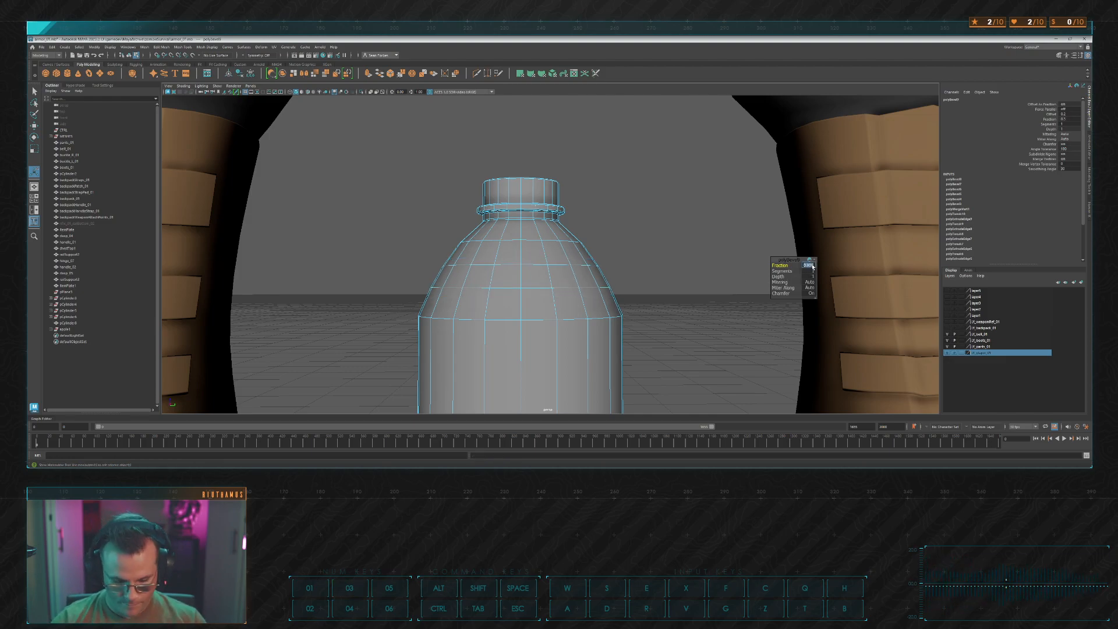
{"action": "key", "text": "Return"}
{"action": "left_click", "coordinate": [813, 267]}
{"action": "type", "text": ".4"}
{"action": "key", "text": "Return"}
{"action": "left_click", "coordinate": [678, 228]}
Step: Bevel the edge loop where the rounded shoulder meets the straight bottle body with a fraction of 0.4
{"action": "left_click_drag", "start_coordinate": [678, 228], "coordinate": [542, 301], "text": "alt"}
{"action": "left_click", "coordinate": [540, 301]}
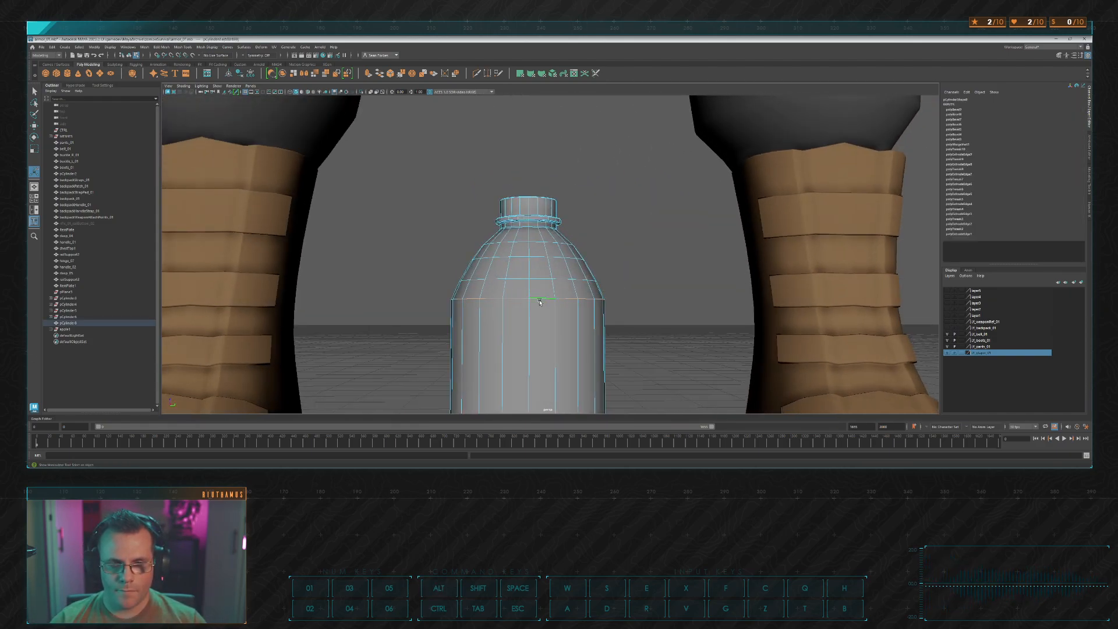
{"action": "key", "text": "ctrl+b"}
{"action": "left_click", "coordinate": [811, 266]}
{"action": "type", "text": ".3"}
{"action": "key", "text": "Return"}
{"action": "left_click", "coordinate": [810, 265]}
{"action": "type", "text": ".4"}
{"action": "key", "text": "Return"}
Step: In the side wireframe view, scale the uppermost shoulder edge loop slightly inward to refine the bottle's profile
{"action": "left_click_drag", "start_coordinate": [575, 243], "coordinate": [529, 264], "text": "alt"}
{"action": "double_click", "coordinate": [513, 285]}
{"action": "key", "text": "w"}
{"action": "key", "text": "space"}
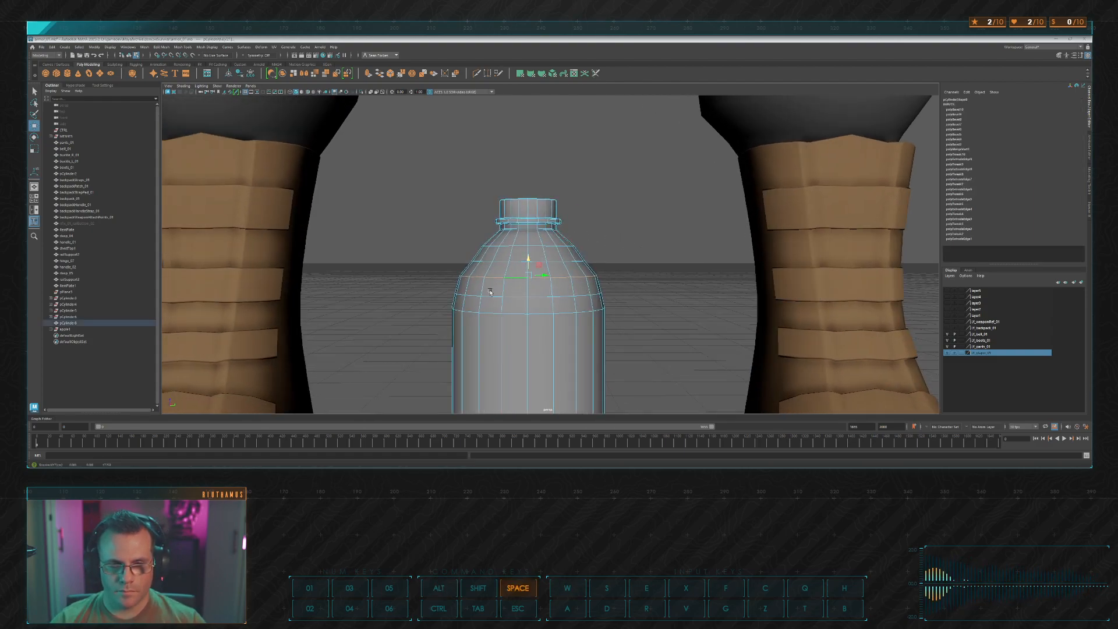
{"action": "key", "text": "space"}
{"action": "middle_click_drag", "start_coordinate": [666, 401], "coordinate": [666, 281], "text": "alt"}
{"action": "scroll", "coordinate": [640, 291], "scroll_direction": "down", "scroll_amount": 8}
{"action": "middle_click_drag", "start_coordinate": [606, 302], "coordinate": [604, 261], "text": "alt"}
{"action": "scroll", "coordinate": [591, 245], "scroll_direction": "up", "scroll_amount": 2}
{"action": "middle_click_drag", "start_coordinate": [576, 196], "coordinate": [574, 243], "text": "alt"}
{"action": "scroll", "coordinate": [574, 241], "scroll_direction": "up", "scroll_amount": 1}
{"action": "key", "text": "r"}
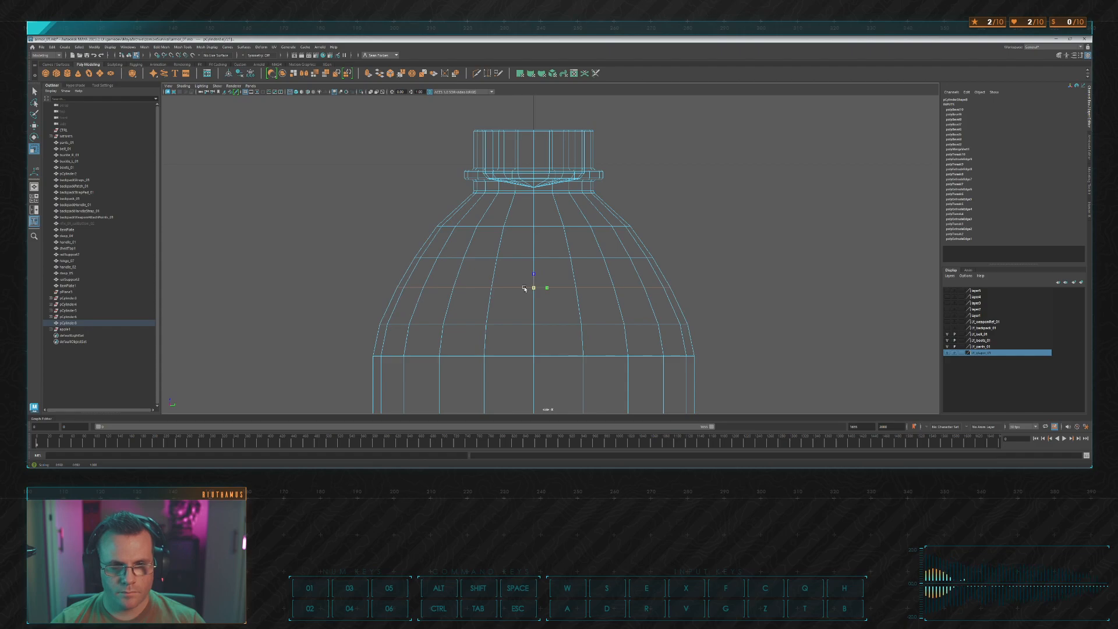
{"action": "double_click", "coordinate": [531, 226]}
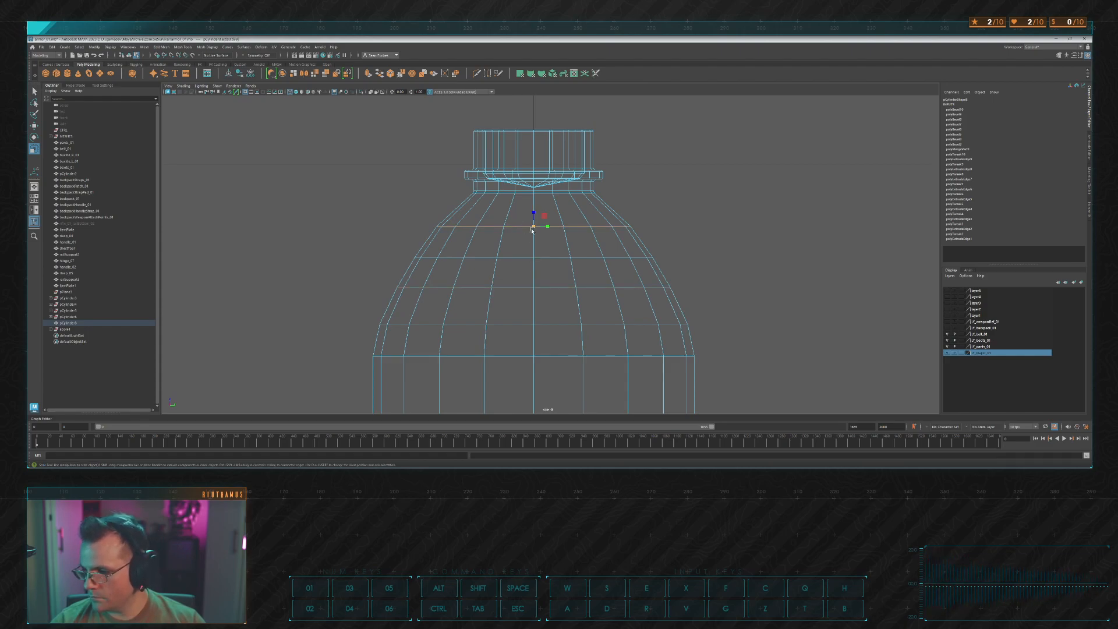
{"action": "left_click_drag", "start_coordinate": [530, 229], "coordinate": [522, 228]}
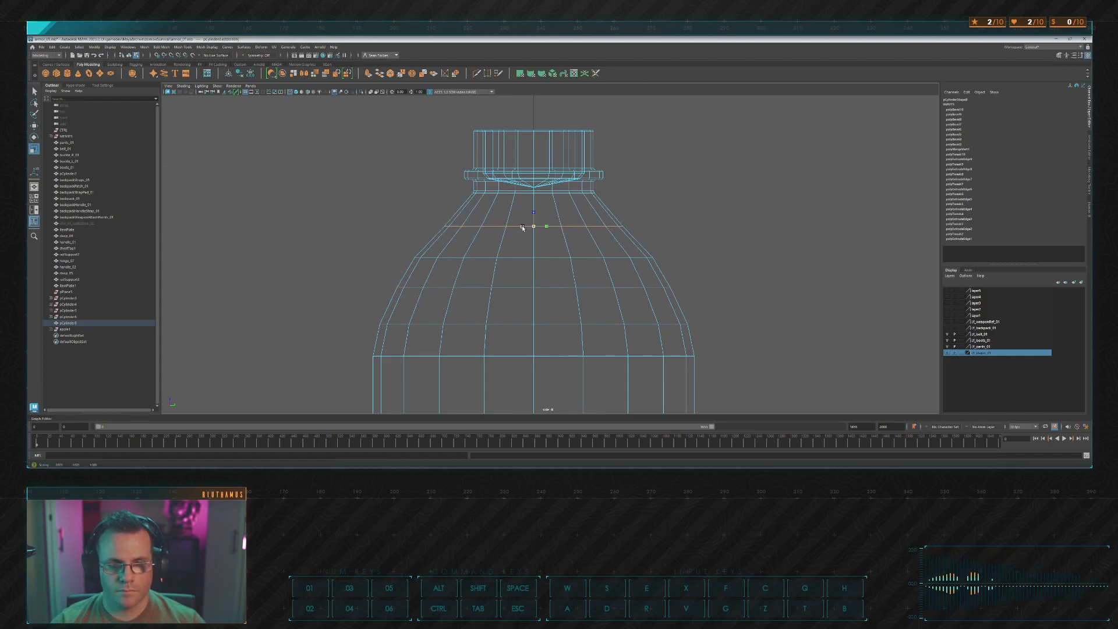
Step: Check the bottle's shoulder profile loop by loop in the side view, then clear the selection and inspect the whole bottle in perspective
{"action": "double_click", "coordinate": [526, 257]}
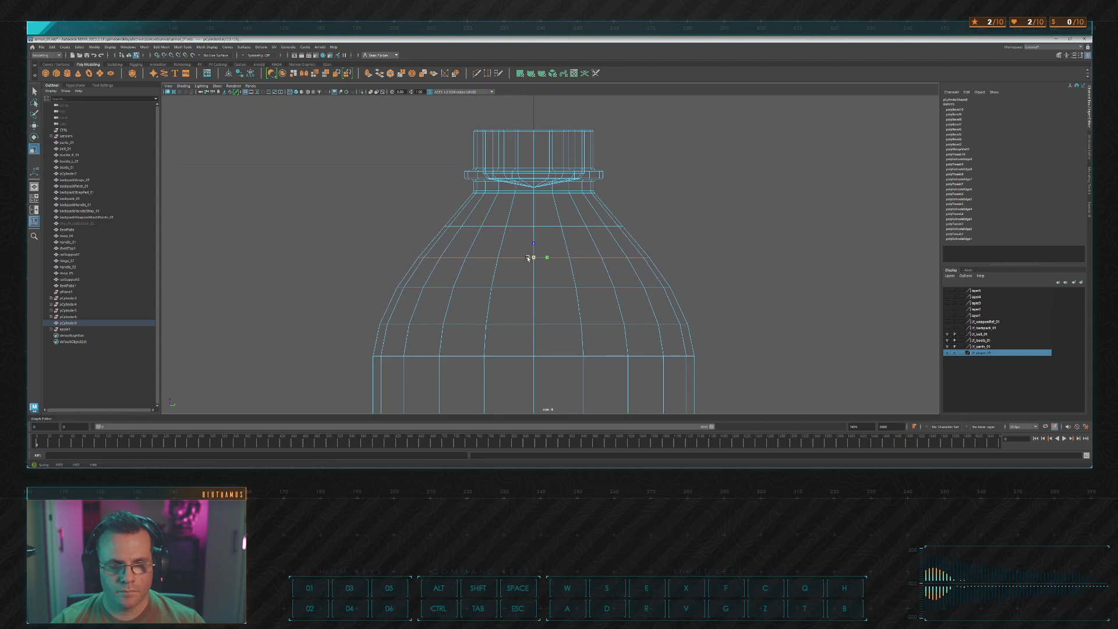
{"action": "double_click", "coordinate": [530, 288]}
{"action": "double_click", "coordinate": [512, 323]}
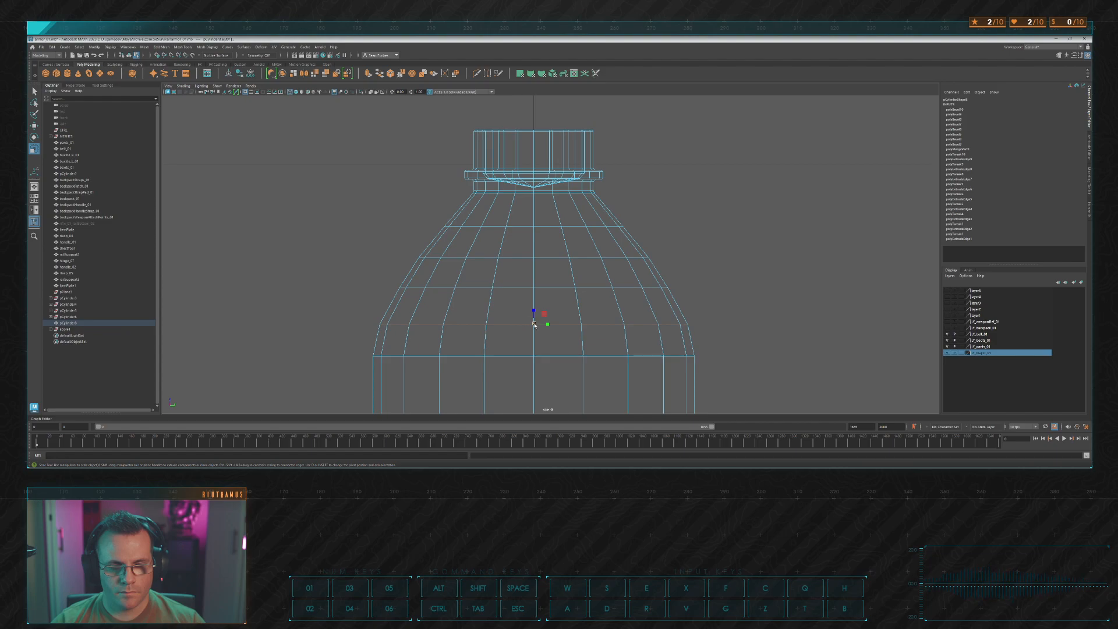
{"action": "double_click", "coordinate": [509, 356]}
{"action": "scroll", "coordinate": [585, 304], "scroll_direction": "down", "scroll_amount": 4}
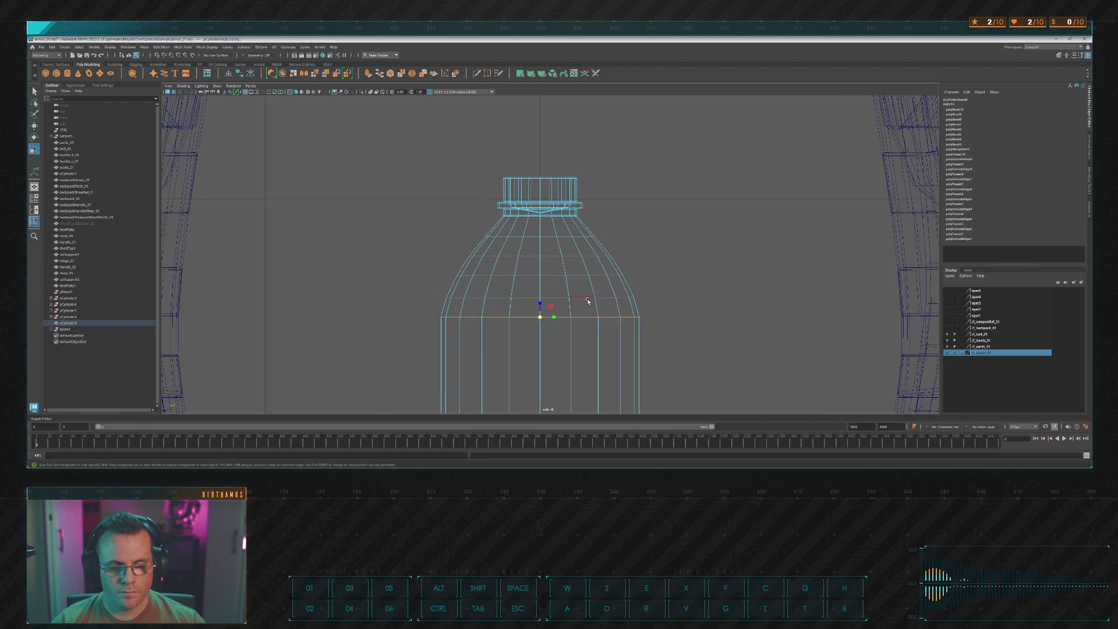
{"action": "left_click", "coordinate": [671, 264]}
{"action": "scroll", "coordinate": [672, 265], "scroll_direction": "down", "scroll_amount": 3}
{"action": "key", "text": "space"}
{"action": "key", "text": "space"}
{"action": "right_click_drag", "start_coordinate": [651, 233], "coordinate": [622, 279], "text": "alt"}
{"action": "middle_click_drag", "start_coordinate": [621, 280], "coordinate": [608, 210], "text": "alt"}
{"action": "left_click_drag", "start_coordinate": [608, 210], "coordinate": [598, 237], "text": "alt"}
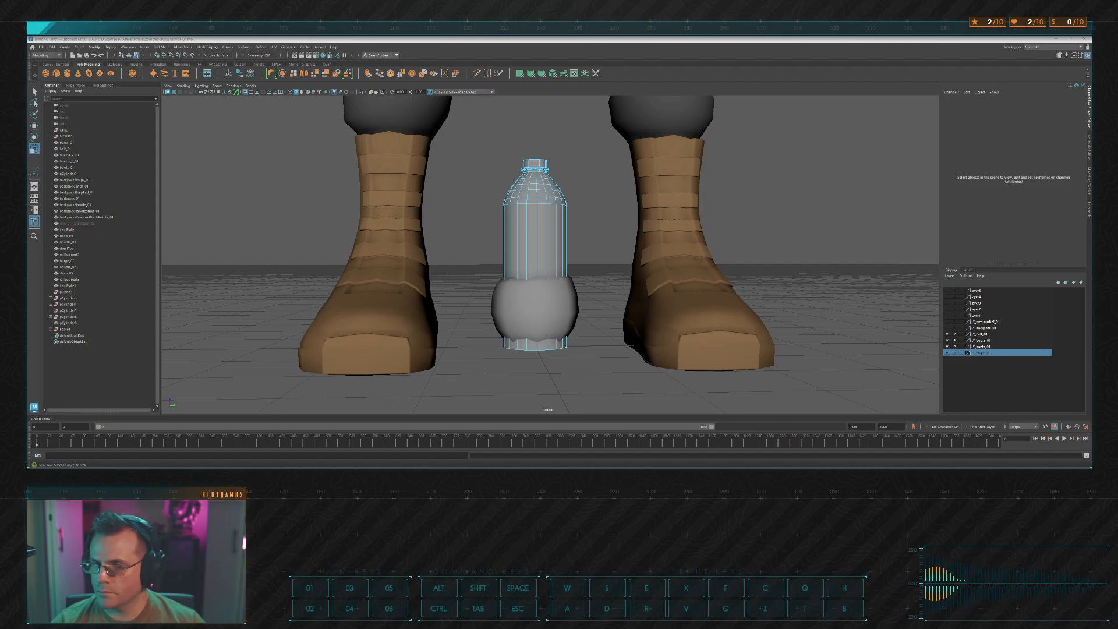
{"action": "right_click_drag", "start_coordinate": [574, 259], "coordinate": [626, 280], "text": "alt"}
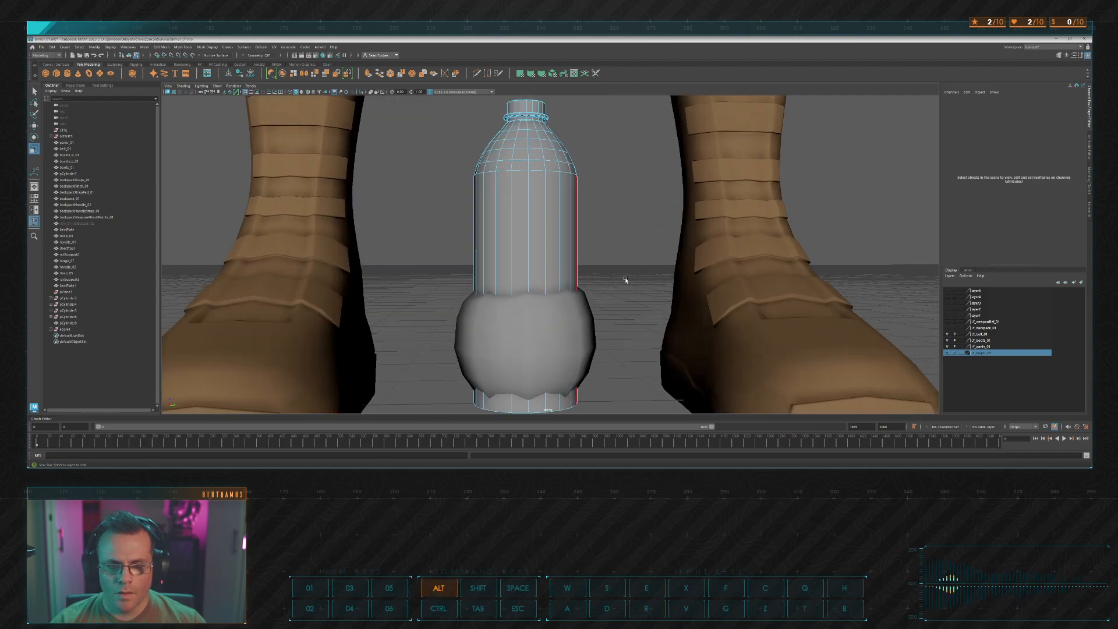
Step: Bevel the outer edge loop around the bottle's base with a fraction of 0.1, judging the result in the side view
{"action": "left_click_drag", "start_coordinate": [626, 280], "coordinate": [621, 255], "text": "alt"}
{"action": "right_click_drag", "start_coordinate": [621, 254], "coordinate": [652, 264], "text": "alt"}
{"action": "scroll", "coordinate": [585, 279], "scroll_direction": "up", "scroll_amount": 3}
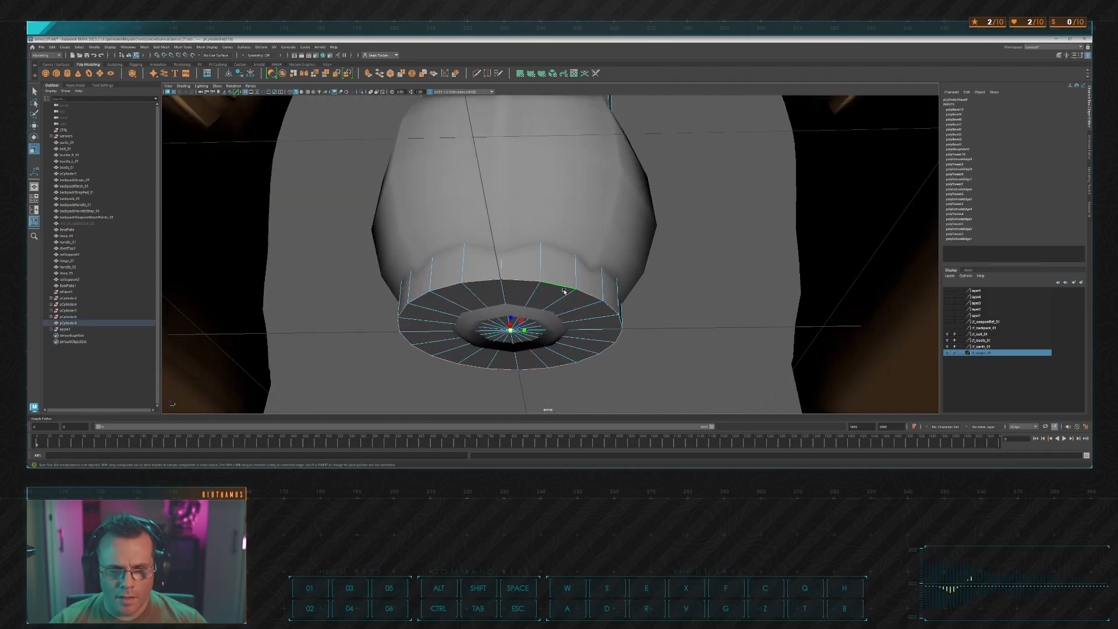
{"action": "key", "text": "ctrl+b"}
{"action": "key", "text": "ctrl+z"}
{"action": "key", "text": "space"}
{"action": "key", "text": "space"}
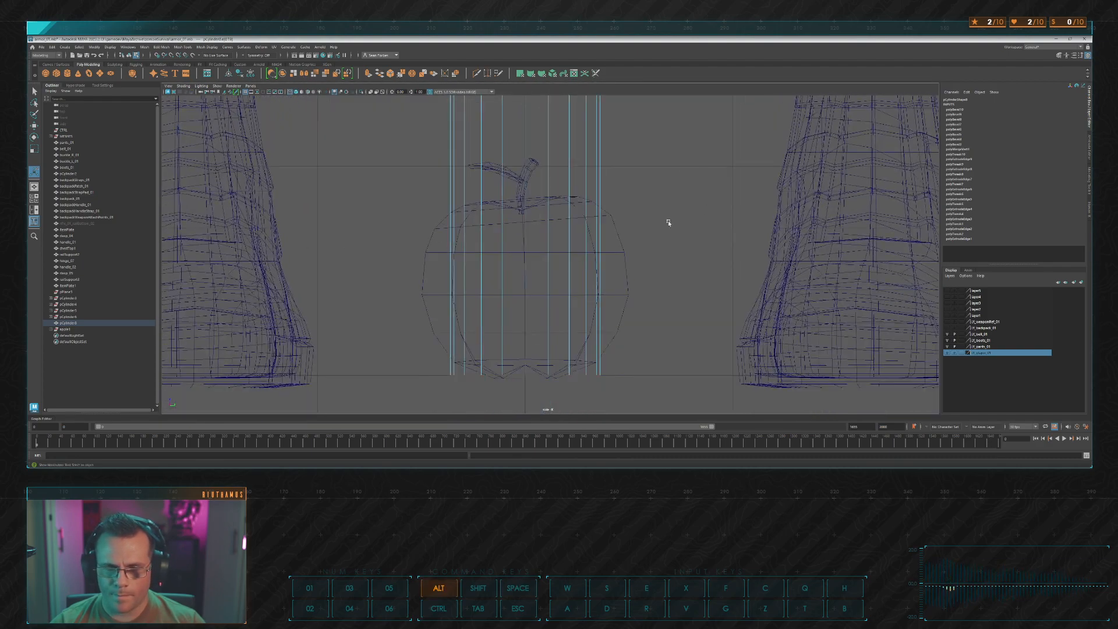
{"action": "middle_click_drag", "start_coordinate": [674, 195], "coordinate": [636, 256], "text": "alt"}
{"action": "key", "text": "g"}
{"action": "scroll", "coordinate": [622, 309], "scroll_direction": "up", "scroll_amount": 1}
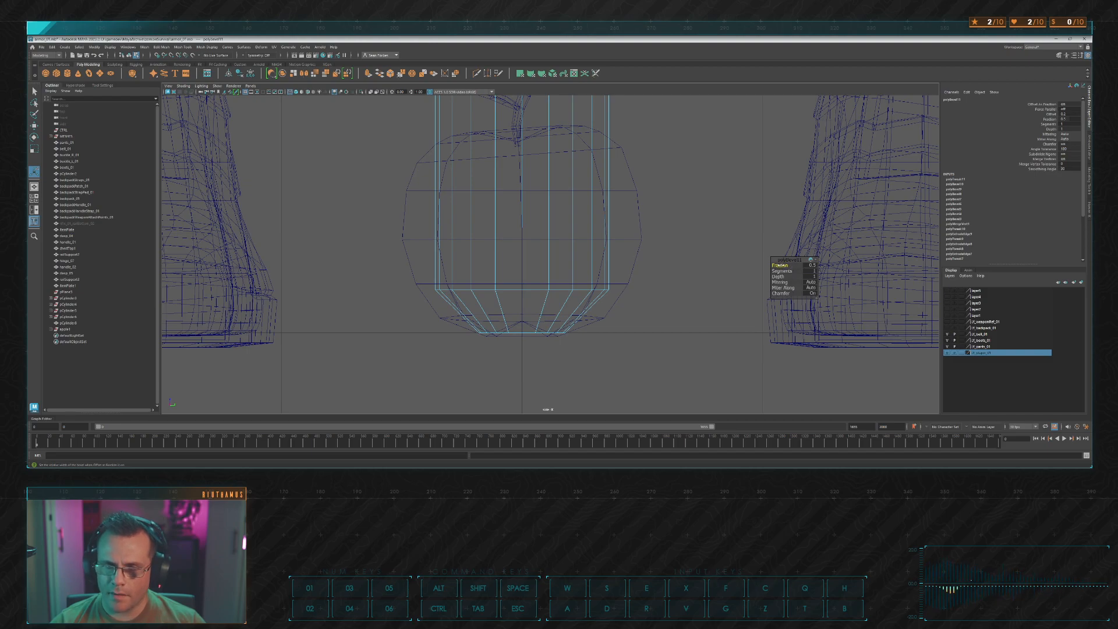
{"action": "left_click", "coordinate": [813, 266]}
{"action": "type", "text": "0.1"}
{"action": "key", "text": "Return"}
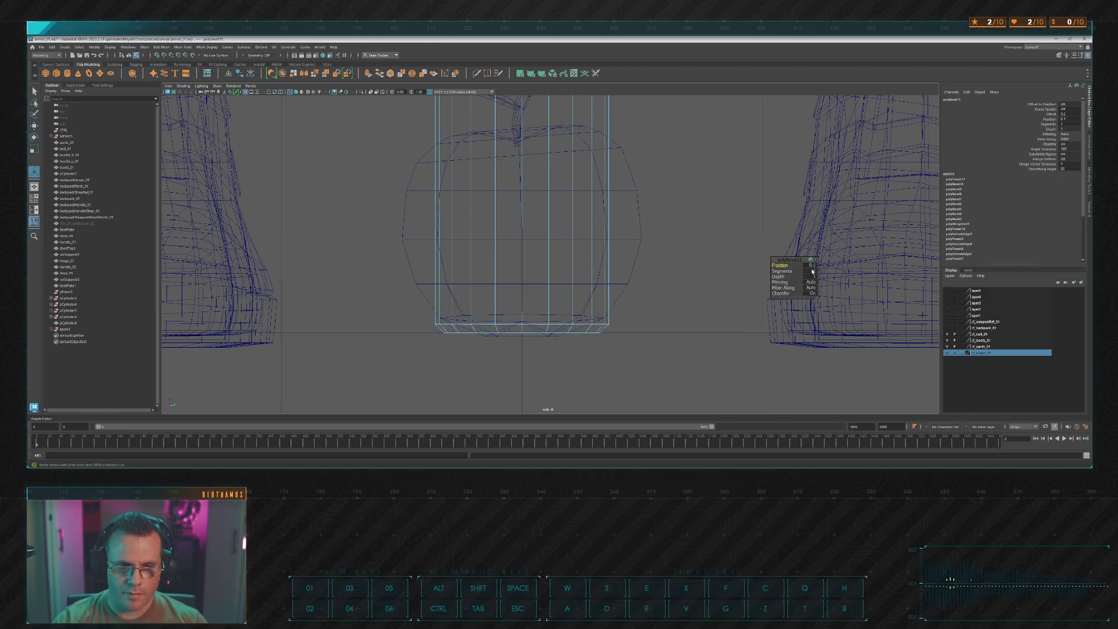
Step: Bevel the upper edge loop of the base chamfer with a fraction of 0.4 to round the bottom corner
{"action": "left_click", "coordinate": [692, 273]}
{"action": "double_click", "coordinate": [529, 326]}
{"action": "key", "text": "ctrl+b"}
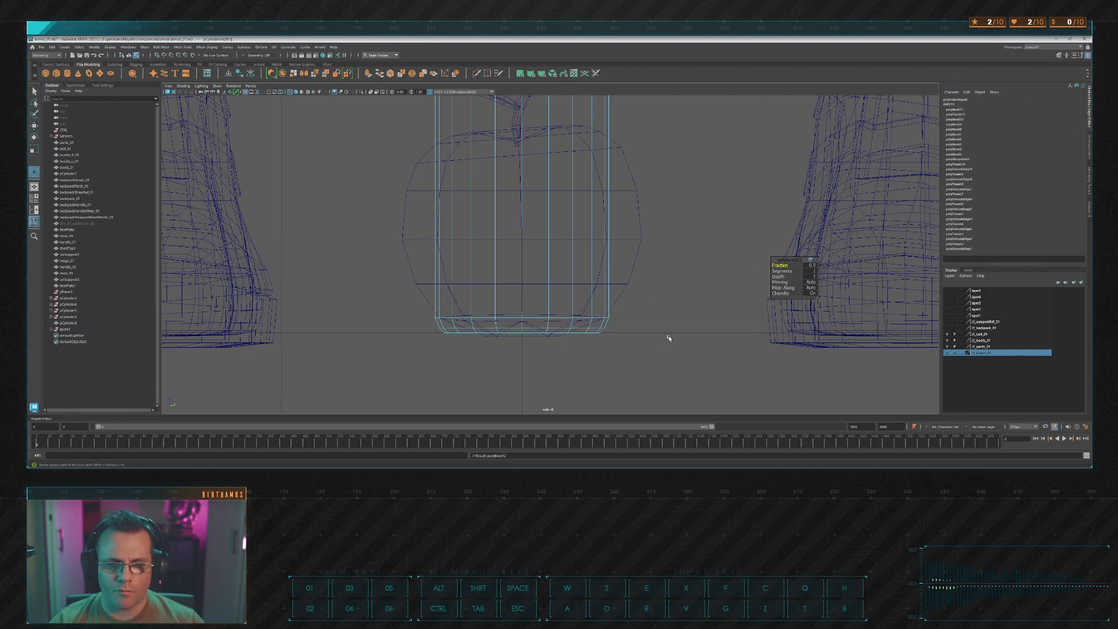
{"action": "left_click", "coordinate": [813, 266]}
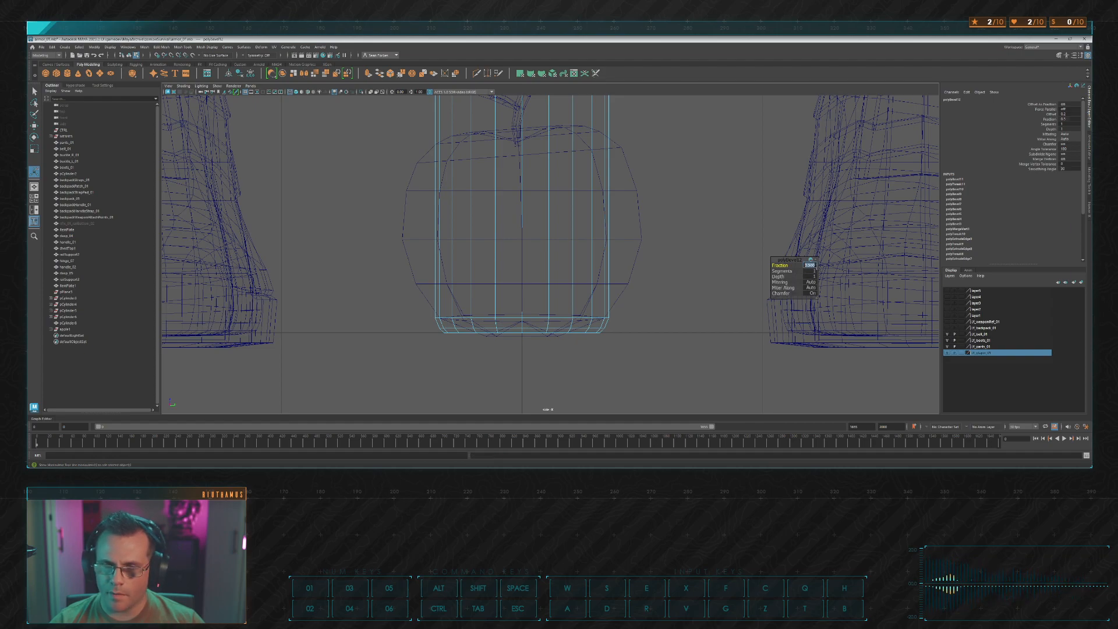
{"action": "type", "text": "0.1"}
{"action": "key", "text": "Return"}
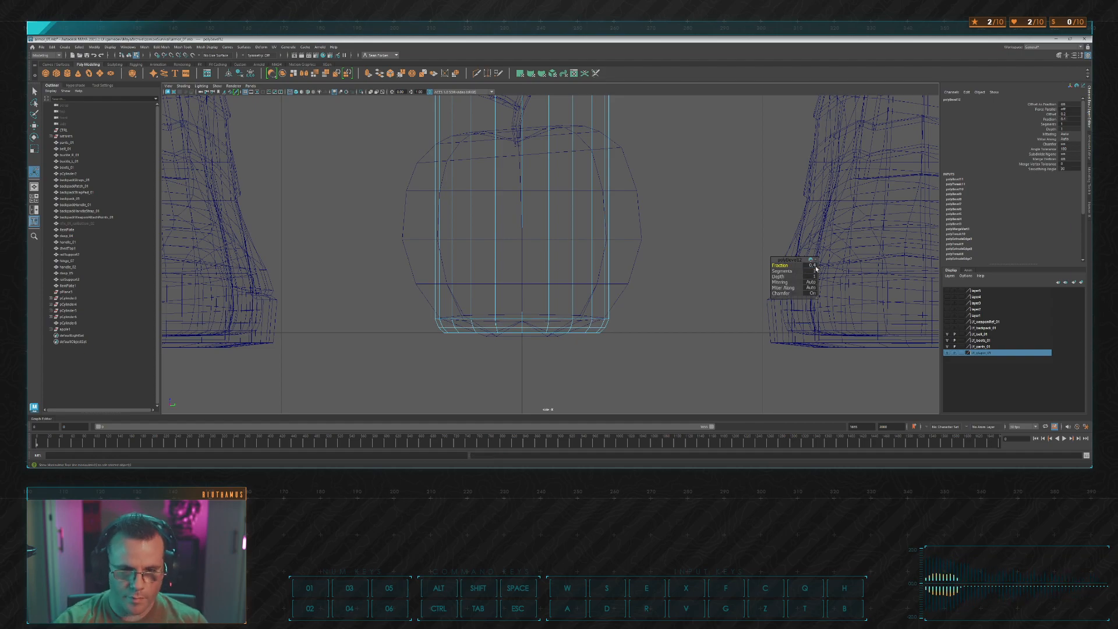
{"action": "left_click", "coordinate": [658, 302]}
Step: Try to insert an edge loop around the straight bottle body with the Multi-Cut tool
{"action": "mouse_move", "coordinate": [694, 217]}
{"action": "middle_mouse_down", "text": "alt"}
{"action": "mouse_move", "coordinate": [681, 305]}
{"action": "mouse_move", "coordinate": [683, 236]}
{"action": "middle_mouse_up", "text": "alt"}
{"action": "scroll", "coordinate": [682, 264], "scroll_direction": "down", "scroll_amount": 1}
{"action": "left_click", "coordinate": [476, 73]}
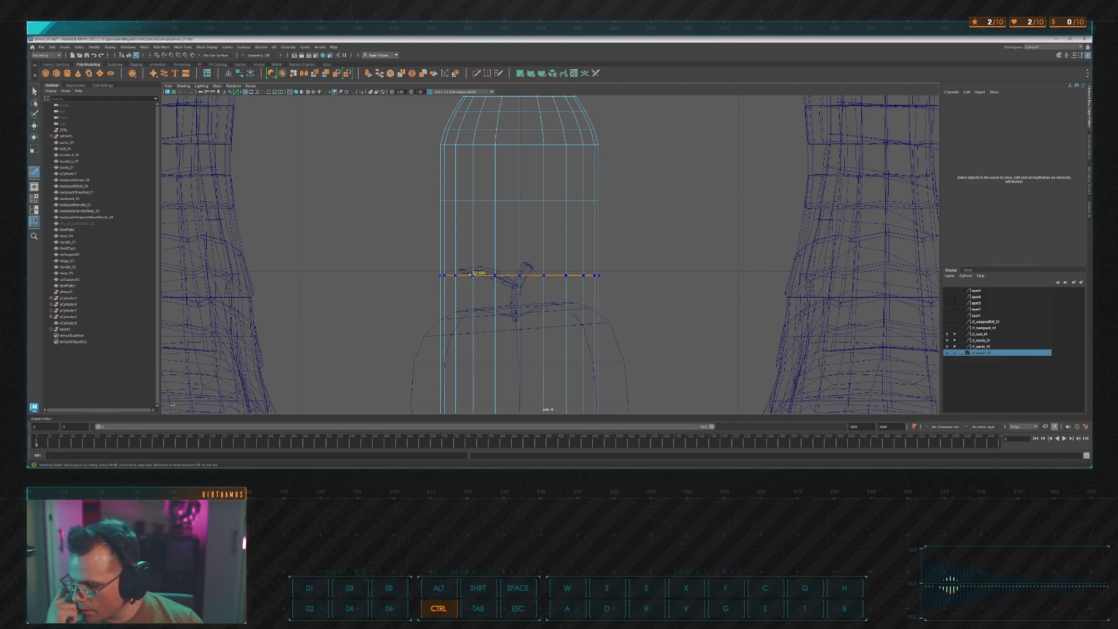
{"action": "left_click", "coordinate": [475, 274], "text": "ctrl"}
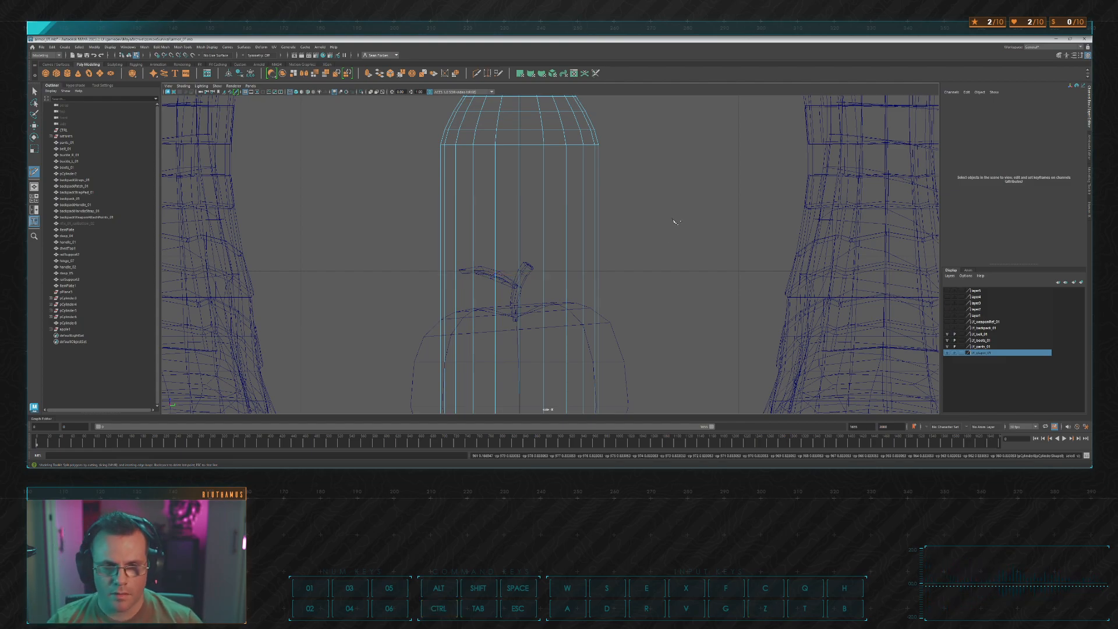
Step: Return the bottle to object mode in the perspective view, deselect it, and save the scene
{"action": "key", "text": "space"}
{"action": "key", "text": "space"}
{"action": "right_click_drag", "start_coordinate": [669, 216], "coordinate": [626, 238], "text": "alt"}
{"action": "left_click_drag", "start_coordinate": [626, 239], "coordinate": [629, 267], "text": "alt"}
{"action": "middle_click_drag", "start_coordinate": [629, 267], "coordinate": [622, 296], "text": "alt"}
{"action": "key", "text": "w"}
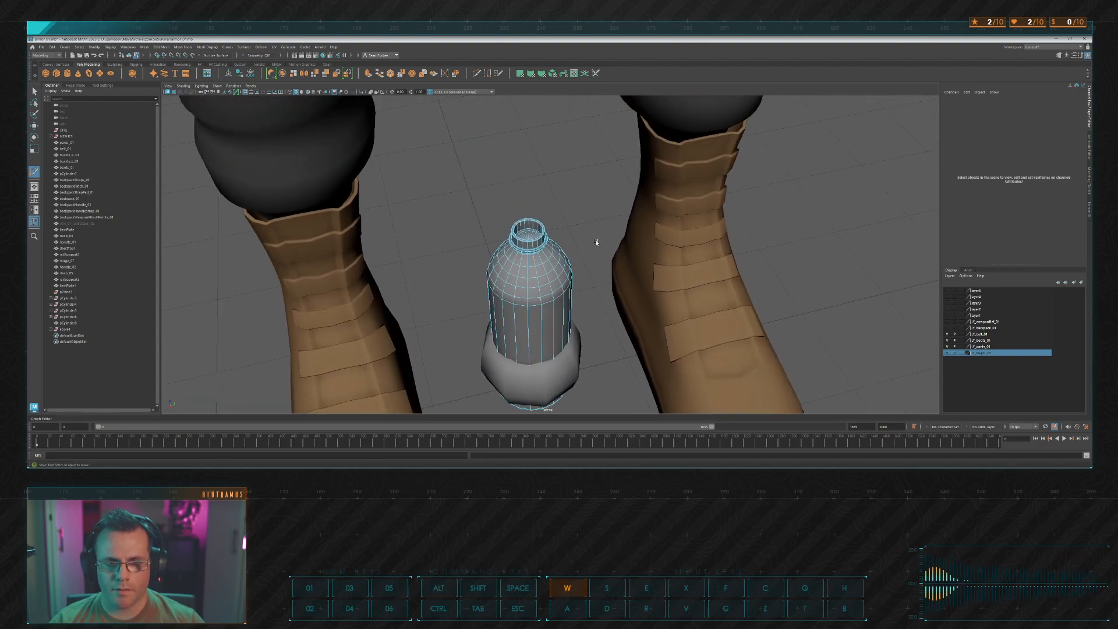
{"action": "key", "text": "F8"}
{"action": "left_click", "coordinate": [595, 208]}
{"action": "scroll", "coordinate": [594, 208], "scroll_direction": "up", "scroll_amount": 3}
{"action": "scroll", "coordinate": [580, 205], "scroll_direction": "down", "scroll_amount": 3}
{"action": "scroll", "coordinate": [579, 205], "scroll_direction": "down", "scroll_amount": 5}
{"action": "left_click_drag", "start_coordinate": [569, 230], "coordinate": [554, 211], "text": "alt"}
{"action": "key", "text": "ctrl+s"}
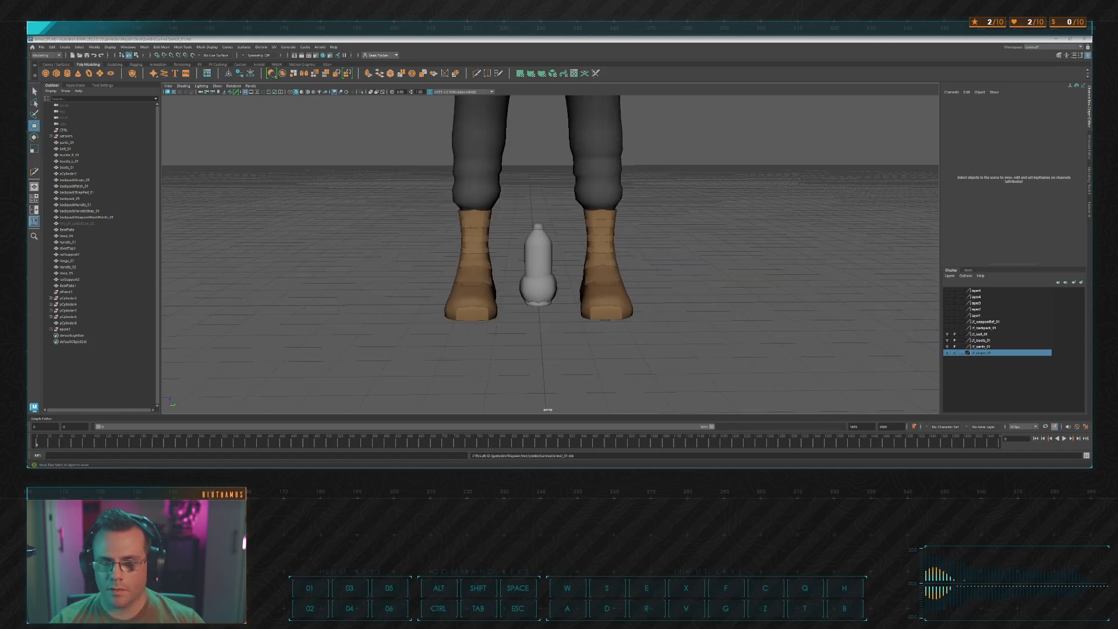
Step: Examine the bottle's size beside the boots and against the full character
{"action": "scroll", "coordinate": [556, 219], "scroll_direction": "up", "scroll_amount": 4}
{"action": "mouse_move", "coordinate": [572, 215]}
{"action": "left_mouse_down", "text": "alt"}
{"action": "mouse_move", "coordinate": [584, 219]}
{"action": "mouse_move", "coordinate": [573, 225]}
{"action": "left_mouse_up", "text": "alt"}
{"action": "scroll", "coordinate": [576, 226], "scroll_direction": "down", "scroll_amount": 6}
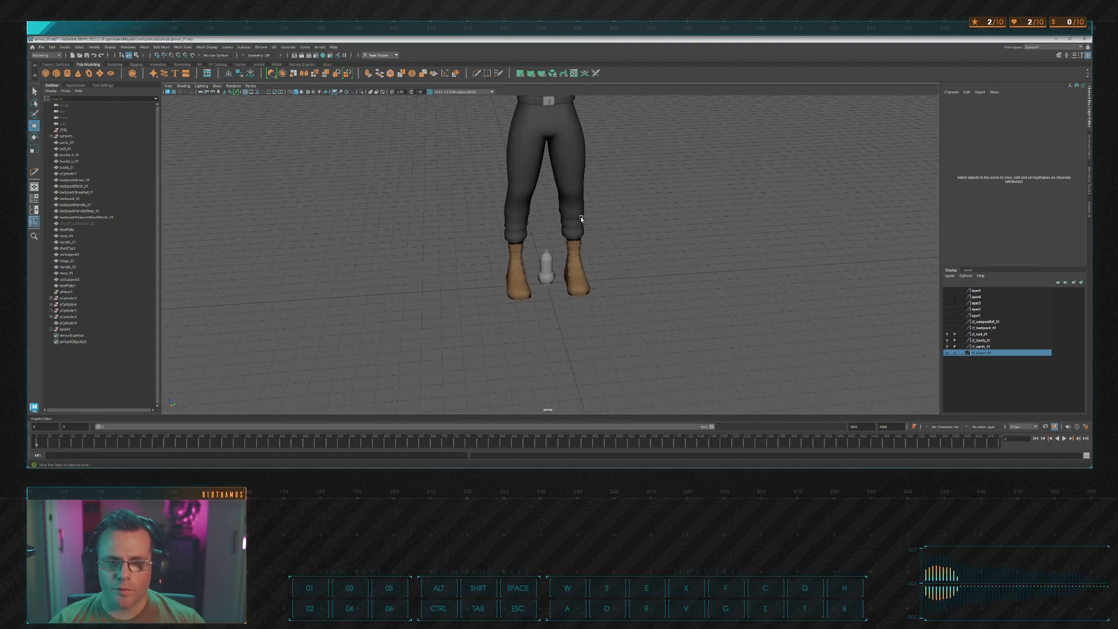
{"action": "middle_click_drag", "start_coordinate": [609, 149], "coordinate": [613, 232], "text": "alt"}
{"action": "left_click_drag", "start_coordinate": [614, 232], "coordinate": [627, 230], "text": "alt"}
{"action": "scroll", "coordinate": [599, 237], "scroll_direction": "up", "scroll_amount": 3}
{"action": "middle_click_drag", "start_coordinate": [652, 245], "coordinate": [648, 219], "text": "alt"}
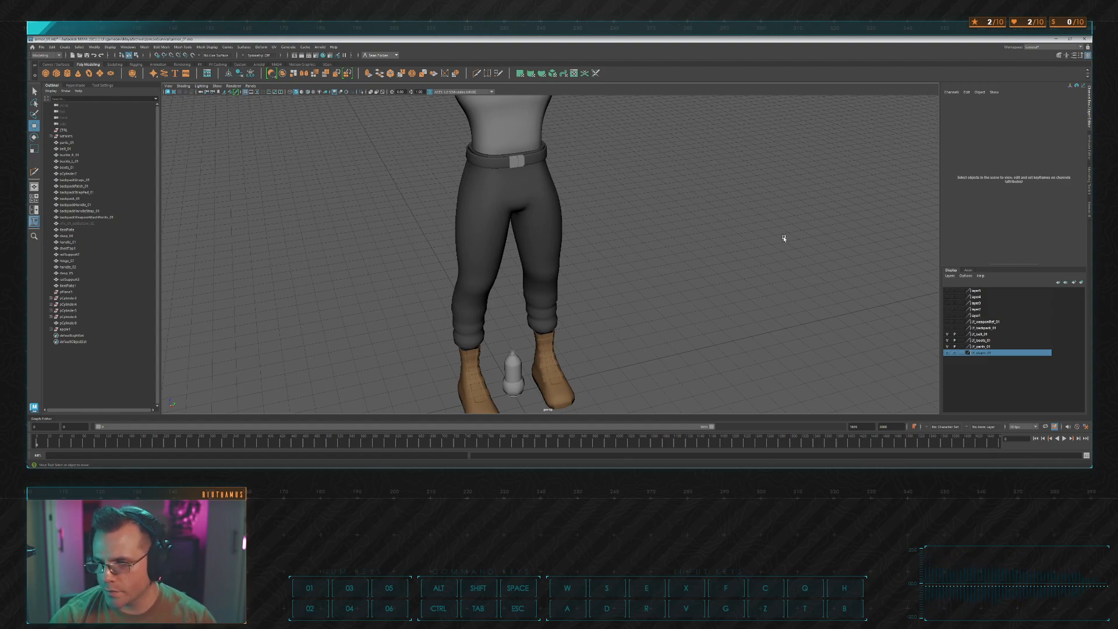
{"action": "scroll", "coordinate": [777, 236], "scroll_direction": "down", "scroll_amount": 5}
{"action": "middle_click_drag", "start_coordinate": [715, 175], "coordinate": [654, 245], "text": "alt"}
{"action": "middle_click_drag", "start_coordinate": [591, 219], "coordinate": [632, 222], "text": "alt"}
{"action": "scroll", "coordinate": [612, 236], "scroll_direction": "up", "scroll_amount": 3}
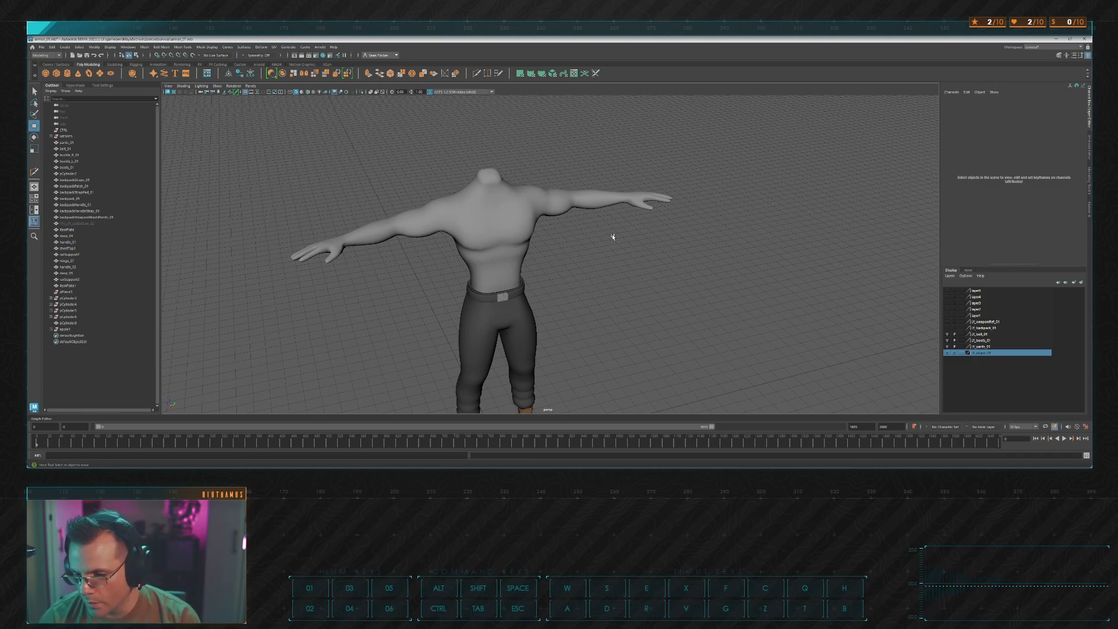
{"action": "key", "text": "alt+Tab"}
{"action": "key", "text": "alt+Tab"}
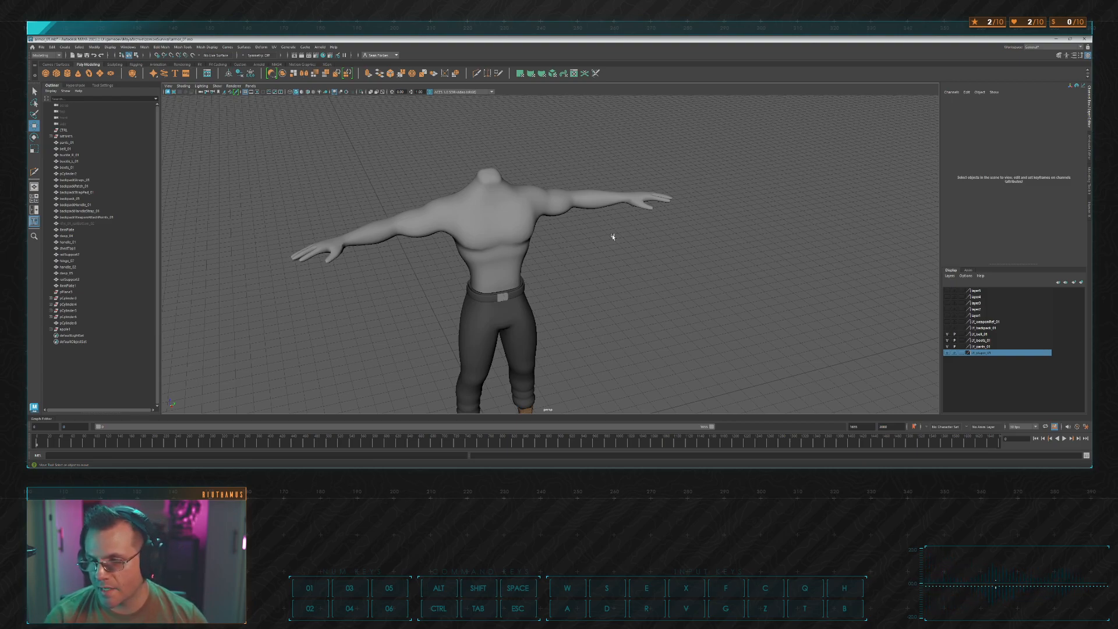
{"action": "right_click_drag", "start_coordinate": [612, 237], "coordinate": [634, 287], "text": "alt"}
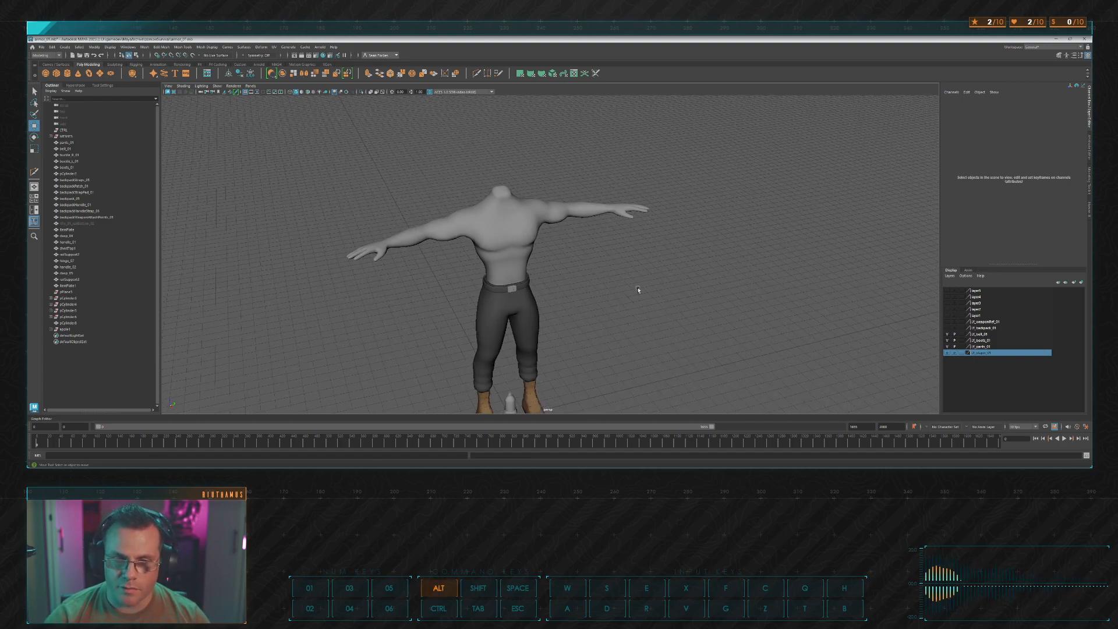
{"action": "middle_click_drag", "start_coordinate": [634, 287], "coordinate": [634, 256], "text": "alt"}
{"action": "left_click_drag", "start_coordinate": [634, 256], "coordinate": [599, 274], "text": "alt"}
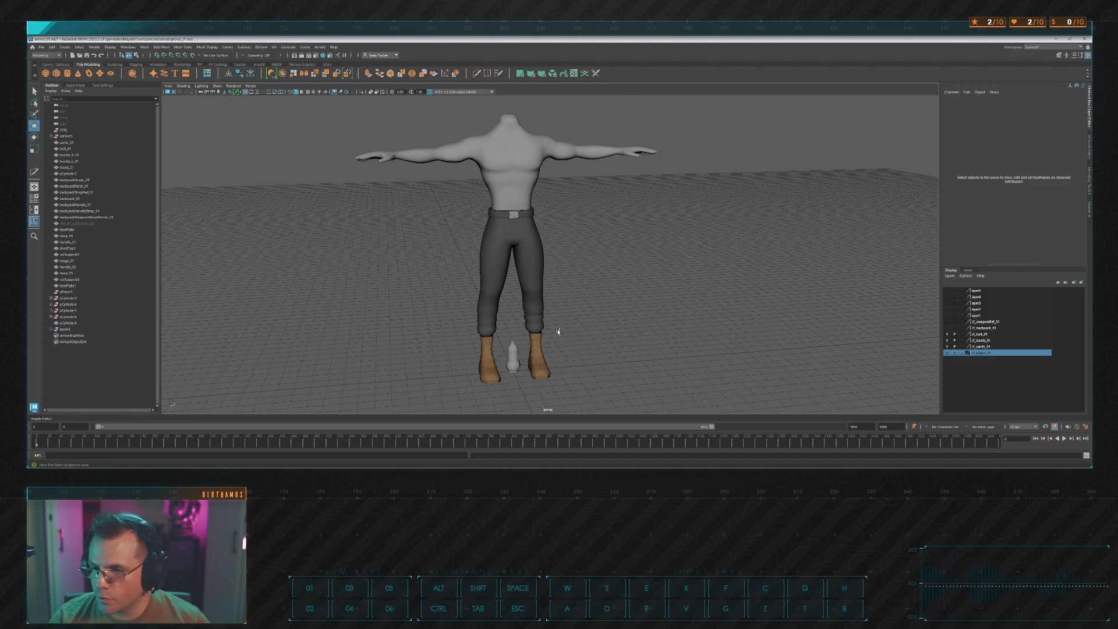
{"action": "key", "text": "alt+Tab"}
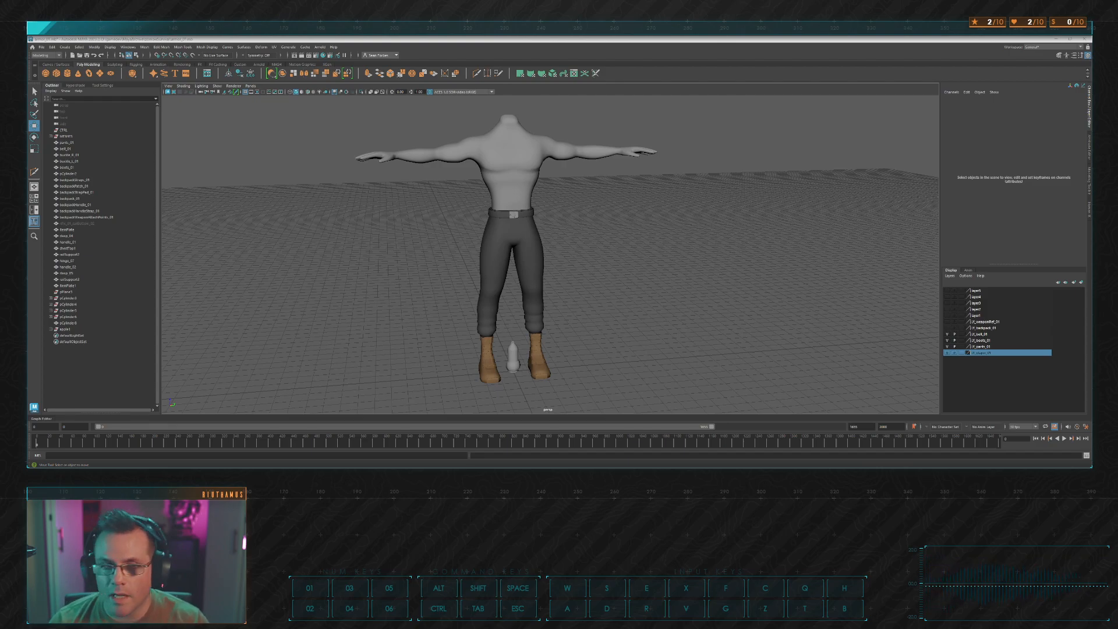
{"action": "right_click_drag", "start_coordinate": [586, 279], "coordinate": [617, 326], "text": "alt"}
{"action": "middle_click_drag", "start_coordinate": [617, 326], "coordinate": [608, 268], "text": "alt"}
{"action": "left_click_drag", "start_coordinate": [609, 267], "coordinate": [589, 254], "text": "alt"}
{"action": "middle_click_drag", "start_coordinate": [589, 253], "coordinate": [585, 219], "text": "alt"}
{"action": "left_click_drag", "start_coordinate": [585, 218], "coordinate": [563, 216], "text": "alt"}
{"action": "middle_click_drag", "start_coordinate": [563, 217], "coordinate": [593, 216], "text": "alt"}
{"action": "right_click_drag", "start_coordinate": [594, 216], "coordinate": [624, 236], "text": "alt"}
{"action": "left_click", "coordinate": [546, 274]}
{"action": "left_click", "coordinate": [628, 272]}
{"action": "middle_click_drag", "start_coordinate": [624, 236], "coordinate": [624, 273], "text": "alt"}
{"action": "right_click_drag", "start_coordinate": [623, 272], "coordinate": [619, 243], "text": "alt"}
{"action": "left_click_drag", "start_coordinate": [620, 243], "coordinate": [627, 230], "text": "alt"}
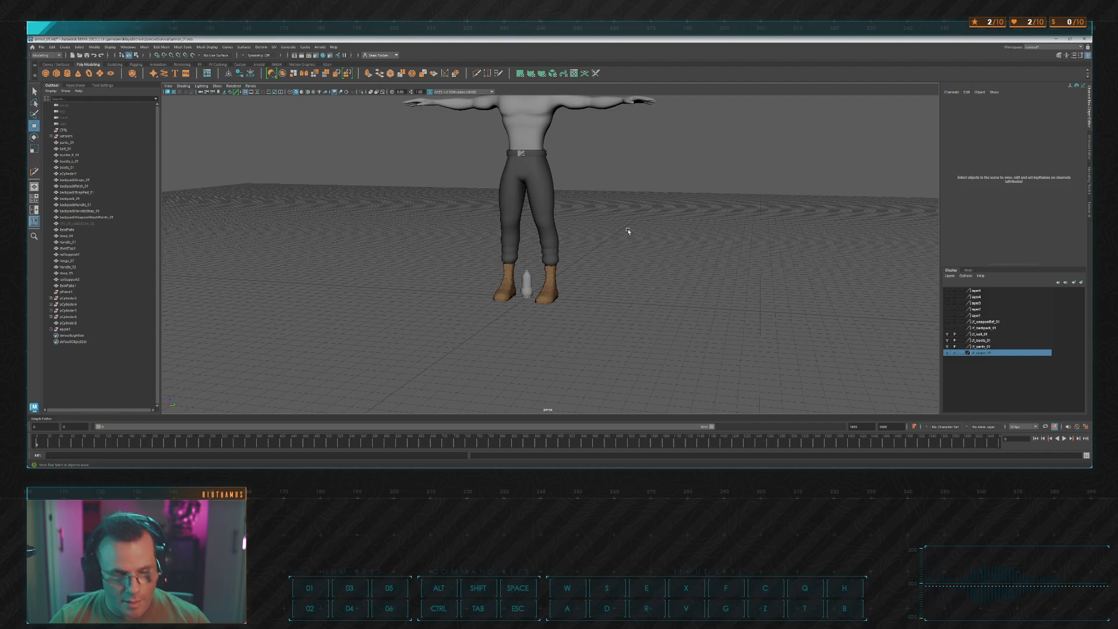
{"action": "middle_click_drag", "start_coordinate": [612, 143], "coordinate": [614, 211], "text": "alt"}
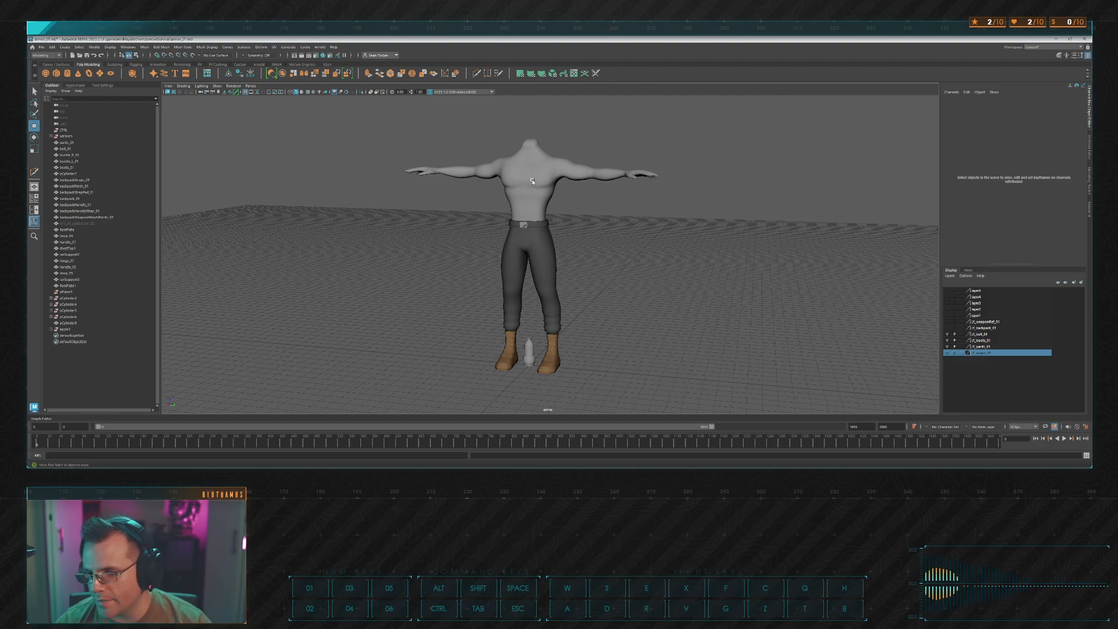
{"action": "key", "text": "alt+Tab"}
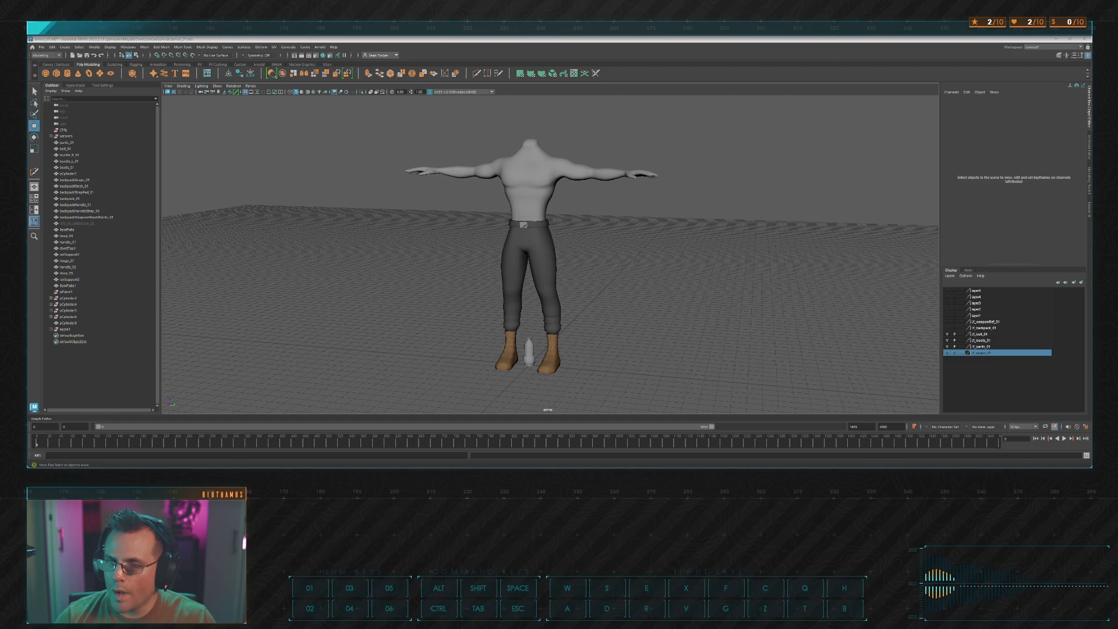
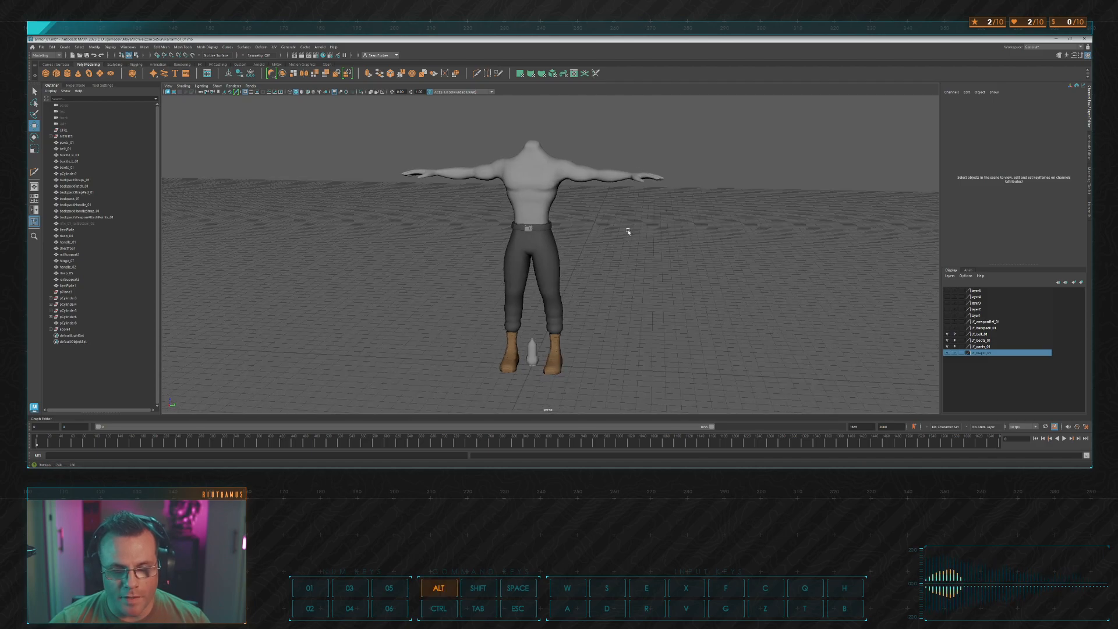
Step: Create a polygon cylinder for the bottle cap and move it straight up to the bottle's neck
{"action": "middle_click_drag", "start_coordinate": [626, 229], "coordinate": [632, 163], "text": "alt"}
{"action": "scroll", "coordinate": [591, 285], "scroll_direction": "up", "scroll_amount": 10}
{"action": "middle_click_drag", "start_coordinate": [567, 285], "coordinate": [585, 210], "text": "alt"}
{"action": "scroll", "coordinate": [585, 210], "scroll_direction": "up", "scroll_amount": 5}
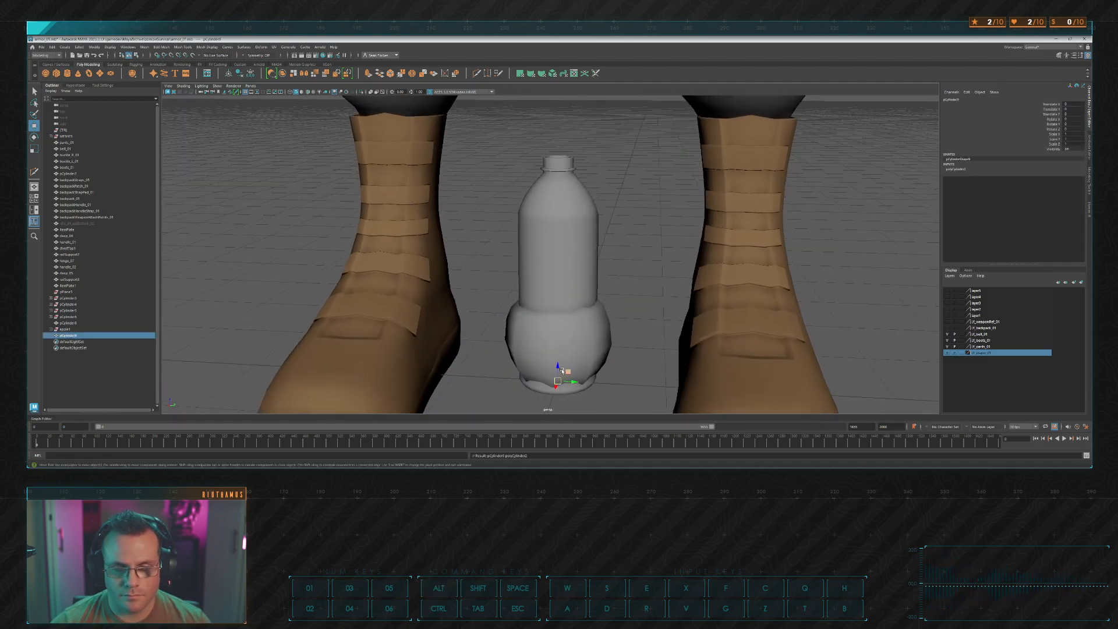
{"action": "left_click_drag", "start_coordinate": [558, 367], "coordinate": [548, 143]}
Step: Set the cap cylinder's Rotate X to 90 so it stands upright on the bottle
{"action": "key", "text": "r"}
{"action": "key", "text": "e"}
{"action": "middle_click_drag", "start_coordinate": [549, 142], "coordinate": [555, 169], "text": "alt"}
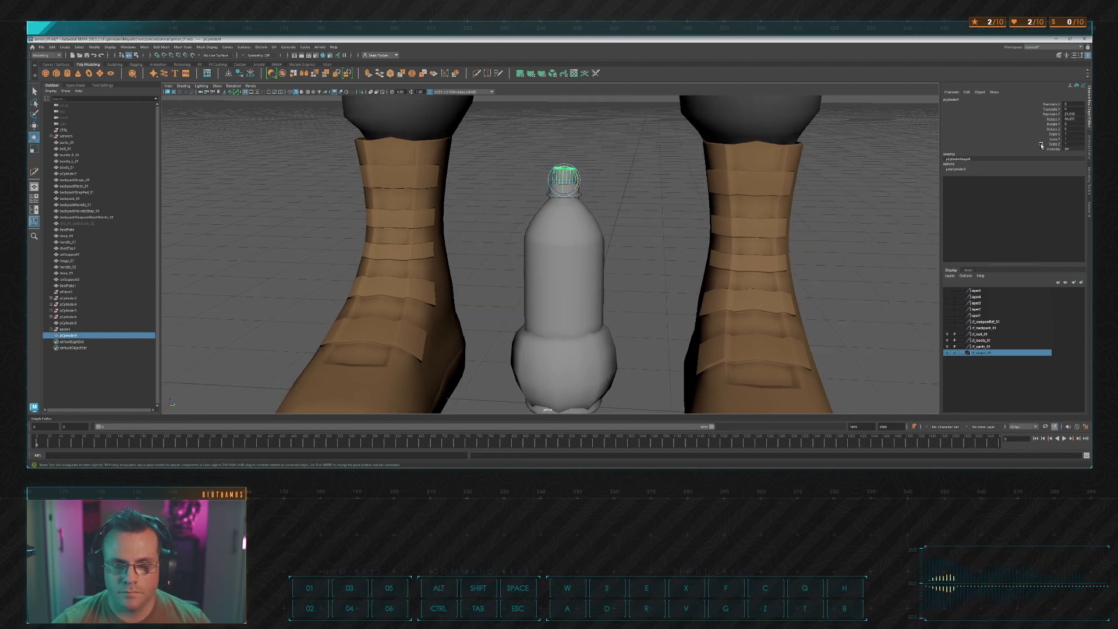
{"action": "left_click", "coordinate": [1078, 120]}
{"action": "type", "text": "90"}
{"action": "key", "text": "Return"}
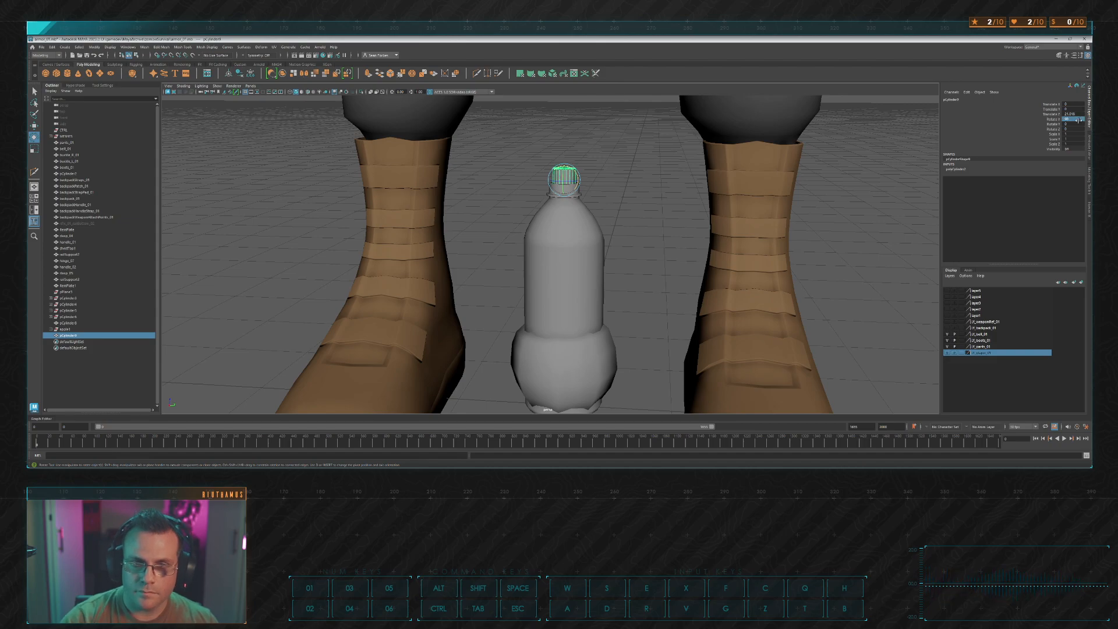
Step: In the side wireframe view, scale the cap cylinder up uniformly until it is slightly wider than the bottle's neck
{"action": "key", "text": "space"}
{"action": "key", "text": "space"}
{"action": "middle_click_drag", "start_coordinate": [699, 300], "coordinate": [641, 402], "text": "alt"}
{"action": "right_click_drag", "start_coordinate": [589, 237], "coordinate": [628, 258], "text": "alt"}
{"action": "middle_click_drag", "start_coordinate": [628, 258], "coordinate": [581, 182], "text": "alt"}
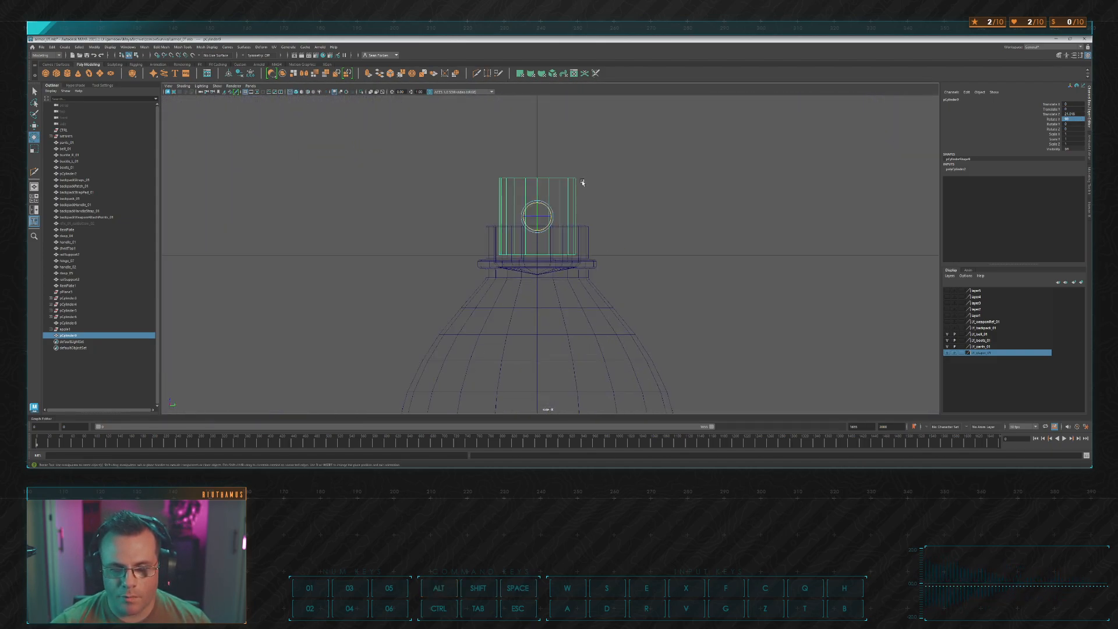
{"action": "scroll", "coordinate": [524, 181], "scroll_direction": "up", "scroll_amount": 4}
{"action": "key", "text": "r"}
{"action": "left_click_drag", "start_coordinate": [516, 160], "coordinate": [587, 167]}
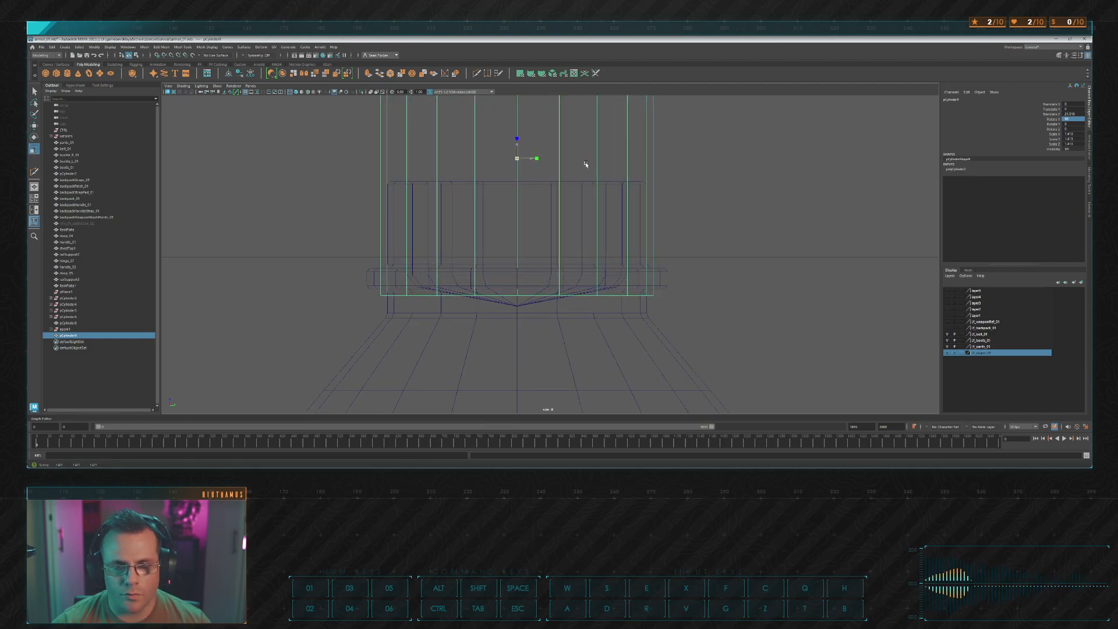
Step: Fit the cap's height by raising its bottom vertices to the neck ring and lowering its top vertices to just above the rim
{"action": "key", "text": "F9"}
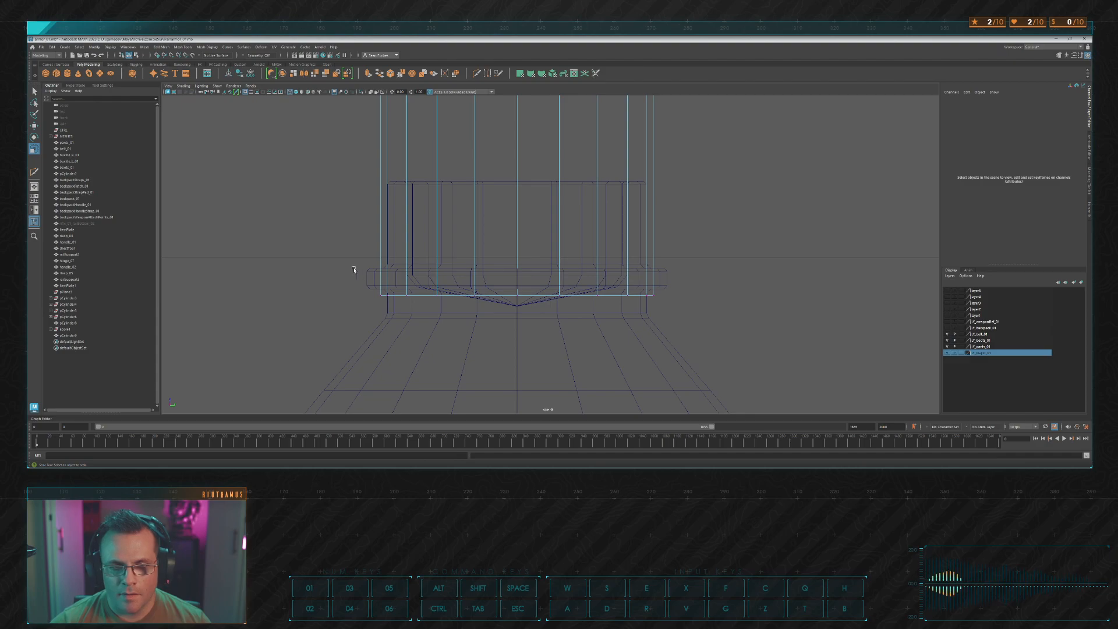
{"action": "left_click_drag", "start_coordinate": [352, 268], "coordinate": [675, 335]}
{"action": "key", "text": "w"}
{"action": "left_click_drag", "start_coordinate": [527, 276], "coordinate": [525, 248]}
{"action": "middle_click_drag", "start_coordinate": [526, 248], "coordinate": [522, 374], "text": "alt"}
{"action": "left_click_drag", "start_coordinate": [334, 114], "coordinate": [711, 189]}
{"action": "left_click_drag", "start_coordinate": [517, 133], "coordinate": [531, 281]}
{"action": "middle_click_drag", "start_coordinate": [531, 281], "coordinate": [547, 209], "text": "alt"}
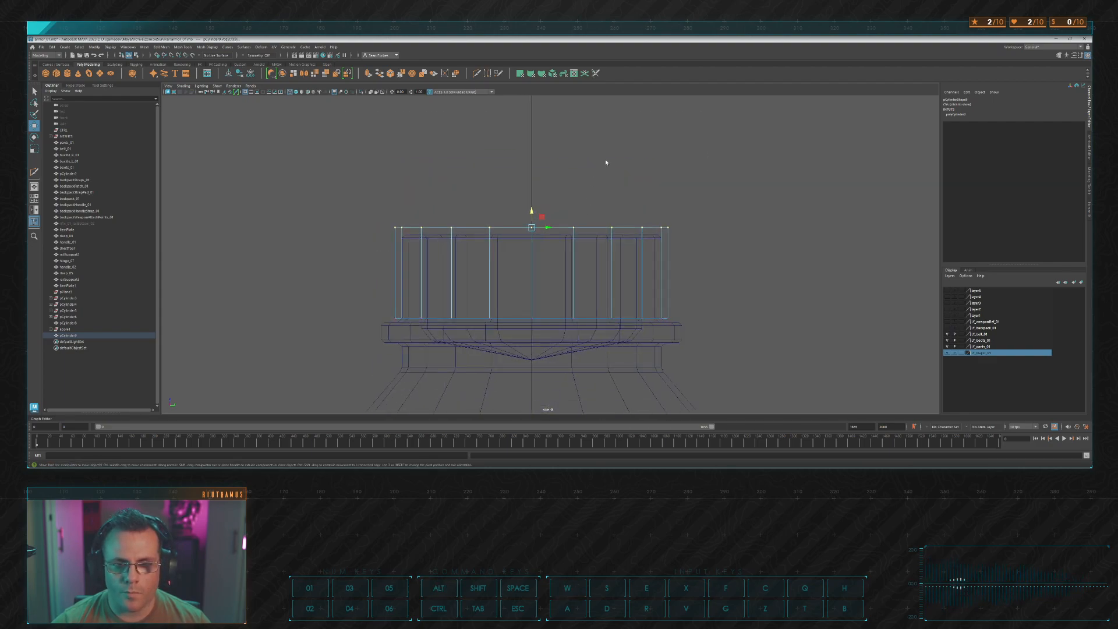
Step: Bevel the edge loop around the cap's top rim with a fraction of 0.1
{"action": "right_click_drag", "start_coordinate": [605, 163], "coordinate": [604, 134]}
{"action": "double_click", "coordinate": [544, 228]}
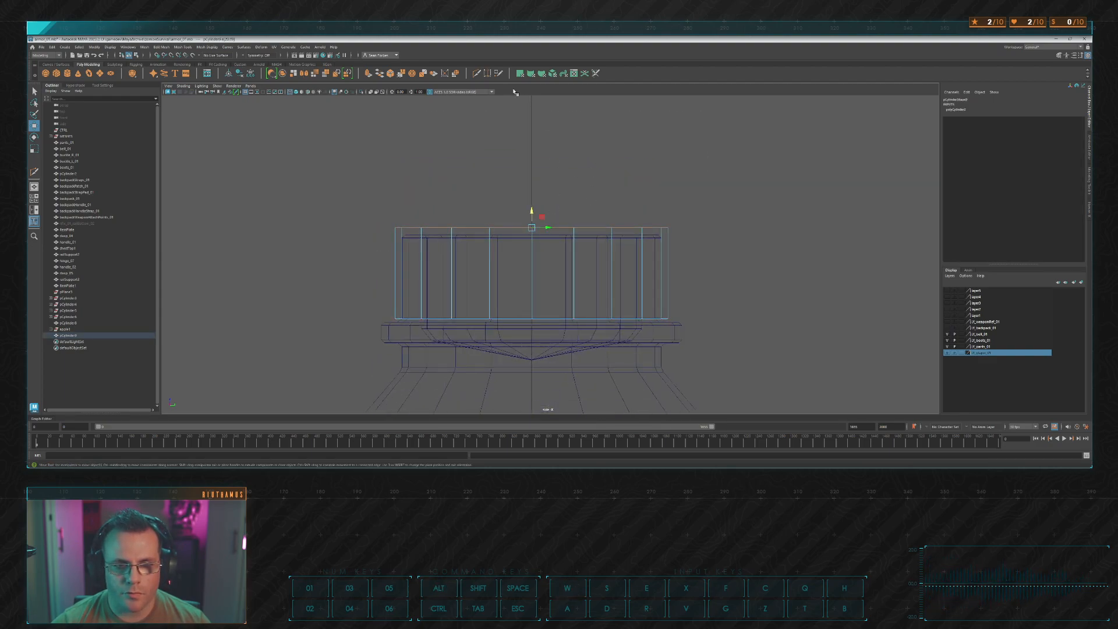
{"action": "left_click", "coordinate": [395, 75]}
{"action": "left_click", "coordinate": [813, 270]}
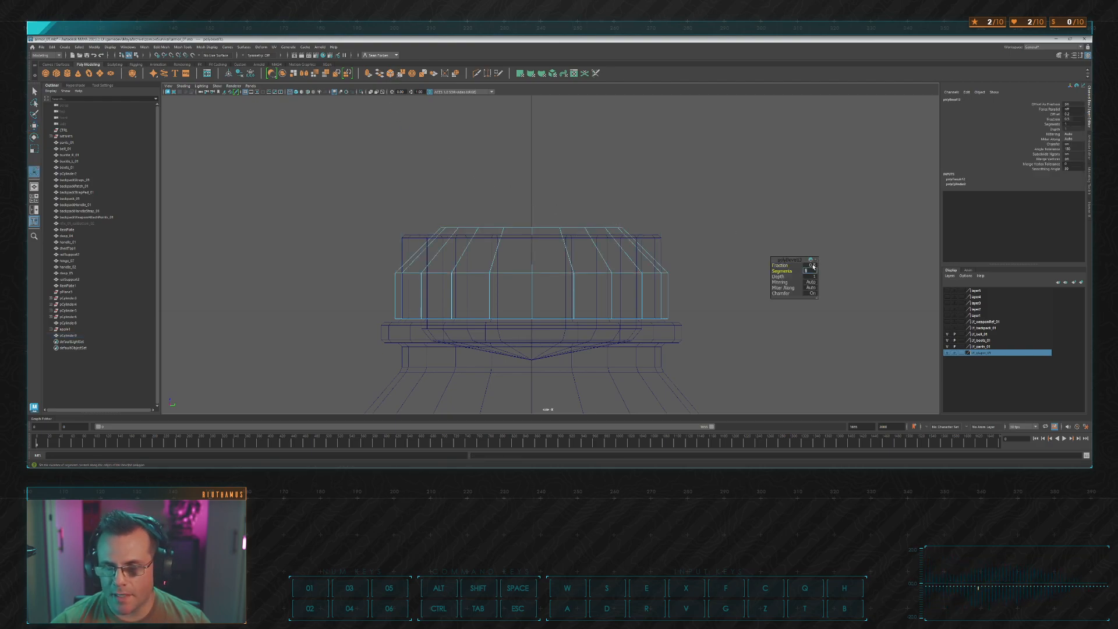
{"action": "left_click", "coordinate": [814, 266]}
{"action": "type", "text": "0.2"}
{"action": "key", "text": "Return"}
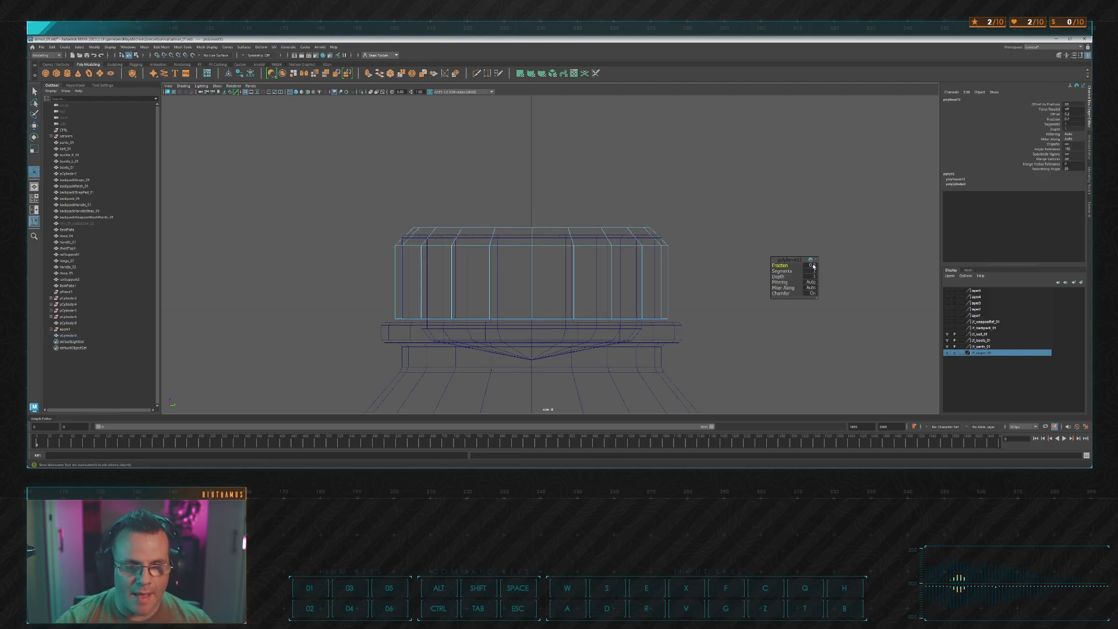
{"action": "left_click", "coordinate": [814, 266]}
{"action": "type", "text": "0.1"}
{"action": "key", "text": "Return"}
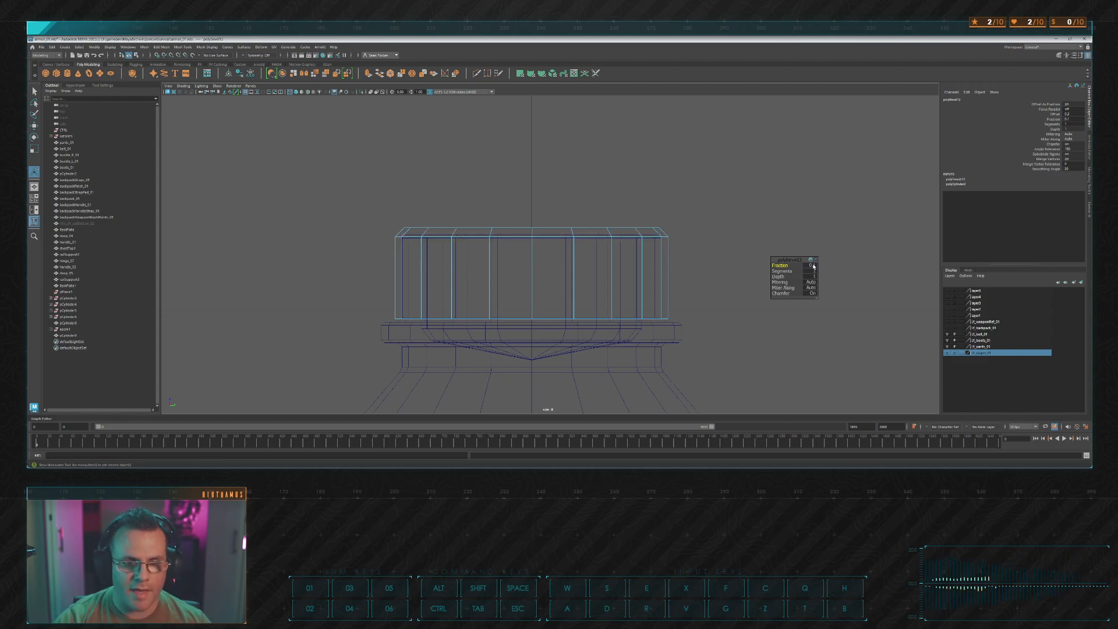
Step: Inspect the bevelled cap on the bottle from several angles in the perspective view
{"action": "key", "text": "space"}
{"action": "key", "text": "space"}
{"action": "left_click_drag", "start_coordinate": [671, 169], "coordinate": [619, 227], "text": "alt"}
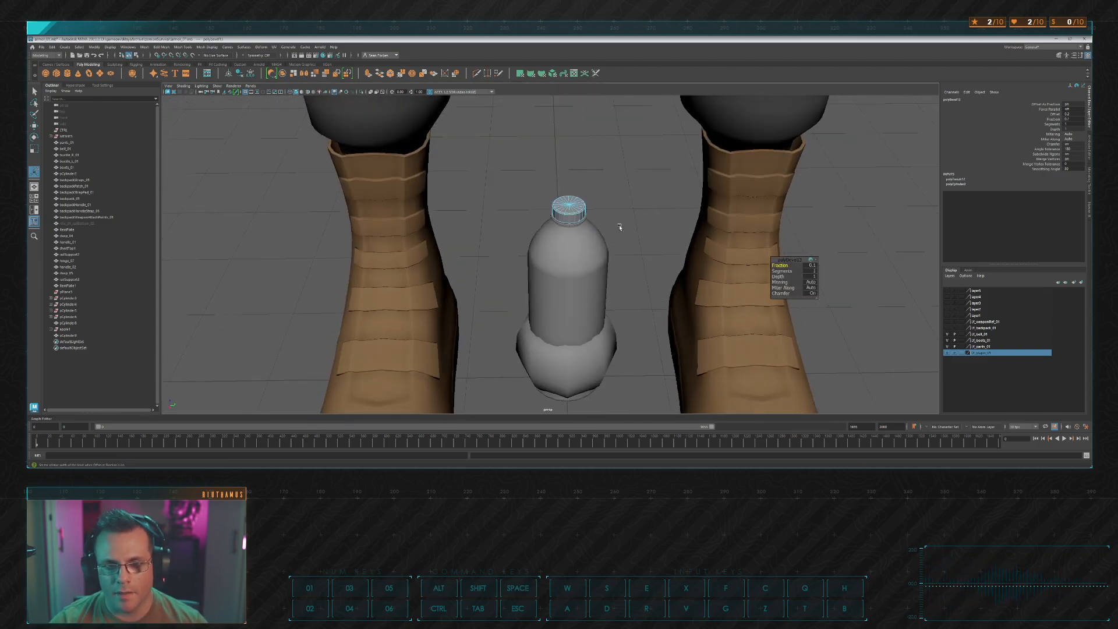
{"action": "right_click_drag", "start_coordinate": [618, 227], "coordinate": [649, 200], "text": "alt"}
{"action": "middle_click_drag", "start_coordinate": [648, 200], "coordinate": [626, 230], "text": "alt"}
{"action": "mouse_move", "coordinate": [626, 229]}
{"action": "right_mouse_down"}
{"action": "mouse_move", "coordinate": [644, 213]}
{"action": "mouse_move", "coordinate": [619, 230]}
{"action": "right_mouse_up"}
{"action": "left_click", "coordinate": [657, 184]}
{"action": "left_click_drag", "start_coordinate": [619, 229], "coordinate": [591, 209], "text": "alt"}
{"action": "right_click_drag", "start_coordinate": [592, 210], "coordinate": [564, 176], "text": "alt"}
Step: Raise the cap's top vertices, including the bevel, slightly in the side view to make the cap a little taller
{"action": "left_click", "coordinate": [564, 176]}
{"action": "key", "text": "space"}
{"action": "key", "text": "space"}
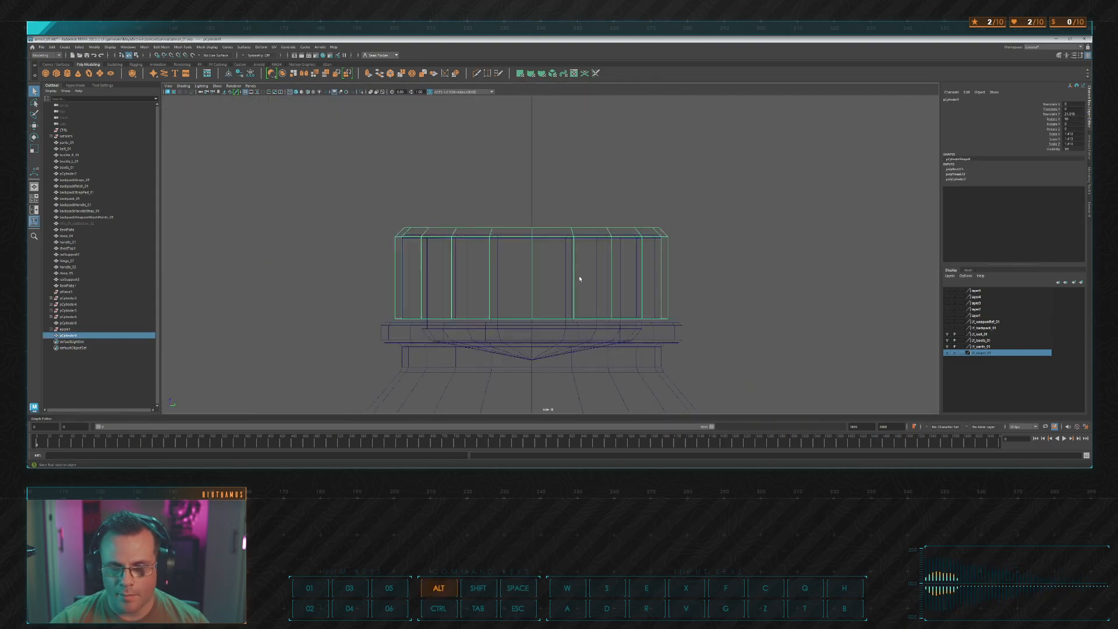
{"action": "right_click_drag", "start_coordinate": [578, 280], "coordinate": [669, 226], "text": "alt"}
{"action": "left_click_drag", "start_coordinate": [316, 201], "coordinate": [717, 251]}
{"action": "key", "text": "w"}
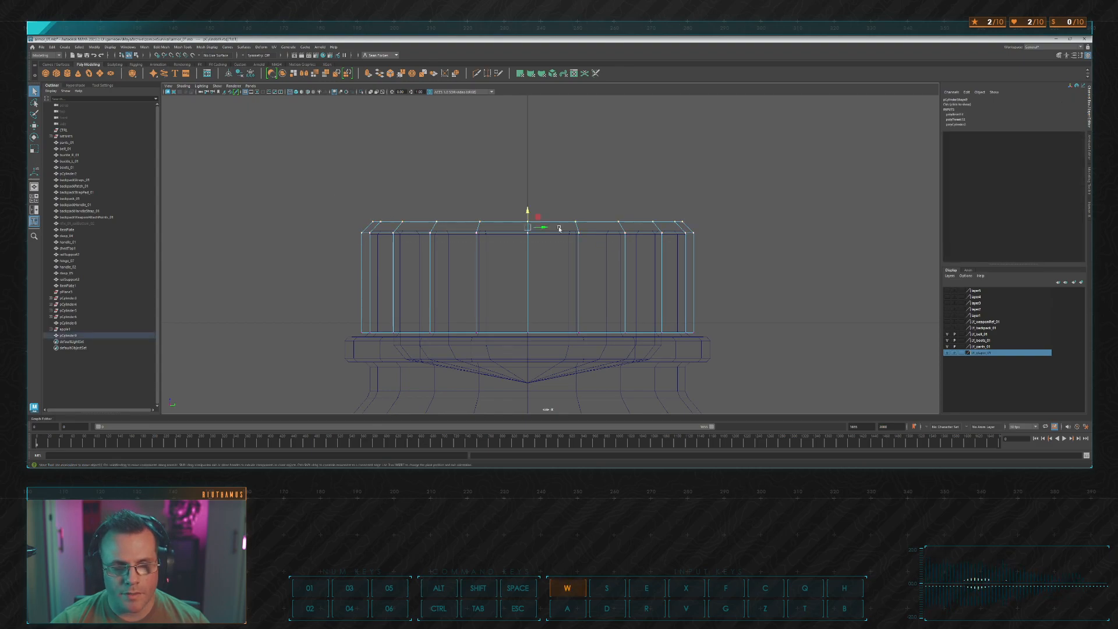
{"action": "left_click_drag", "start_coordinate": [531, 212], "coordinate": [532, 206]}
{"action": "key", "text": "space"}
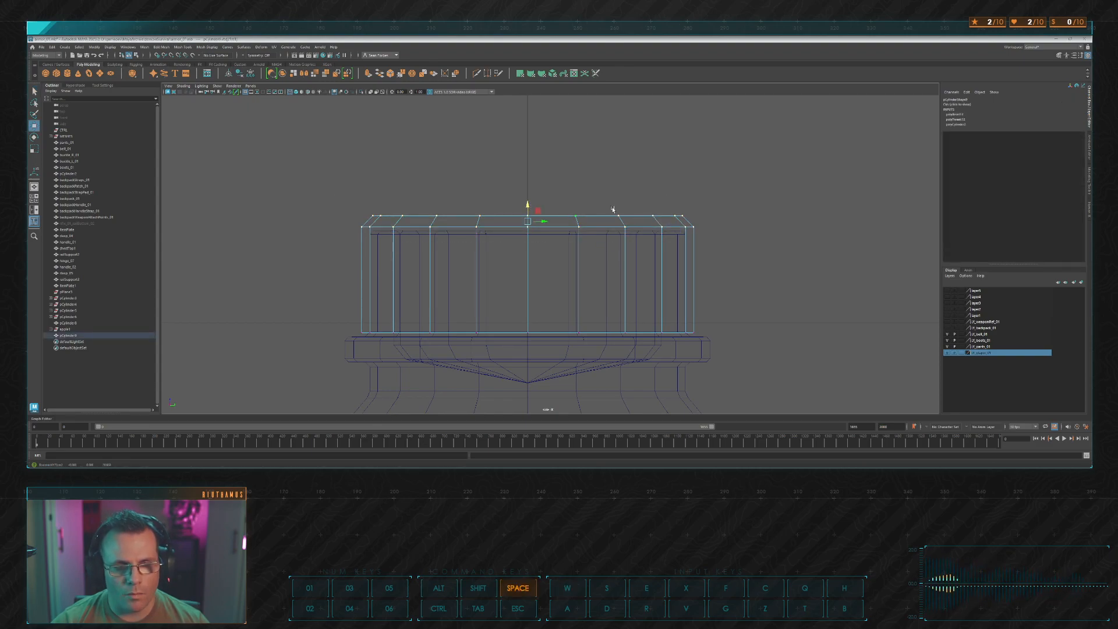
{"action": "key", "text": "space"}
{"action": "left_click_drag", "start_coordinate": [704, 157], "coordinate": [643, 176], "text": "alt"}
{"action": "right_click_drag", "start_coordinate": [643, 176], "coordinate": [684, 164]}
{"action": "left_click", "coordinate": [684, 164]}
{"action": "scroll", "coordinate": [606, 222], "scroll_direction": "down", "scroll_amount": 6}
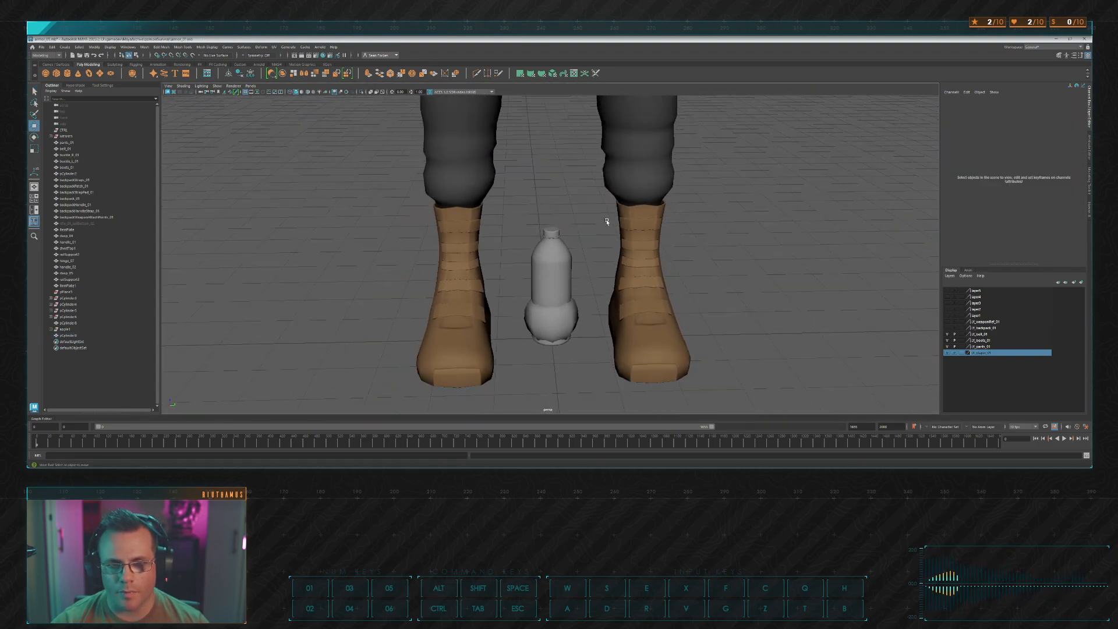
{"action": "left_click_drag", "start_coordinate": [606, 222], "coordinate": [609, 236], "text": "alt"}
{"action": "key", "text": "alt+Tab"}
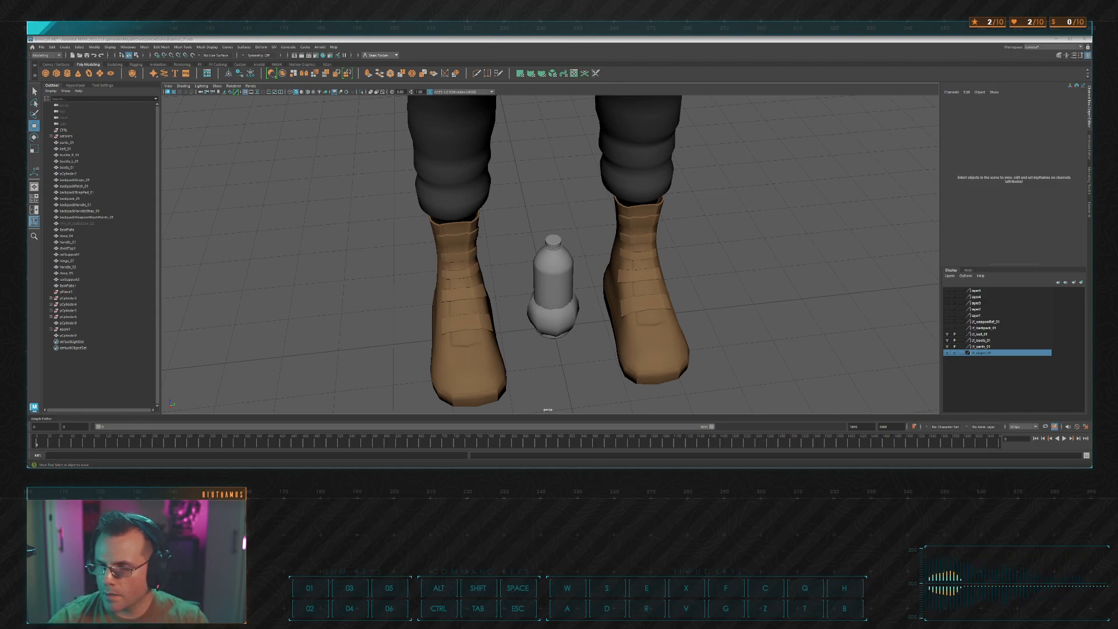
{"action": "key", "text": "shift+1"}
{"action": "key", "text": "r"}
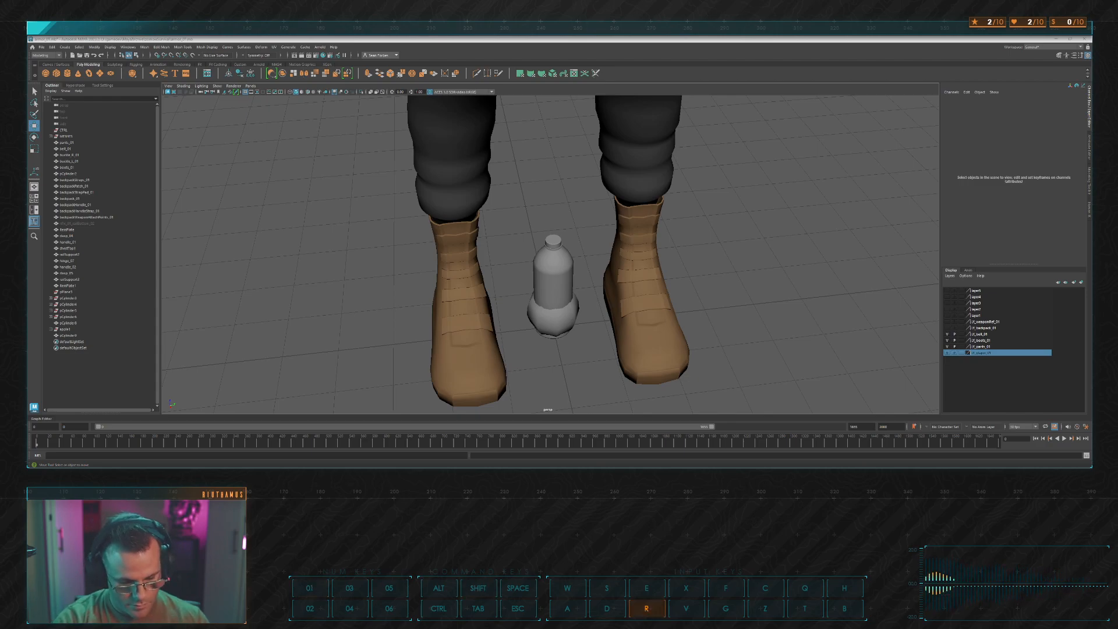
{"action": "key", "text": "d"}
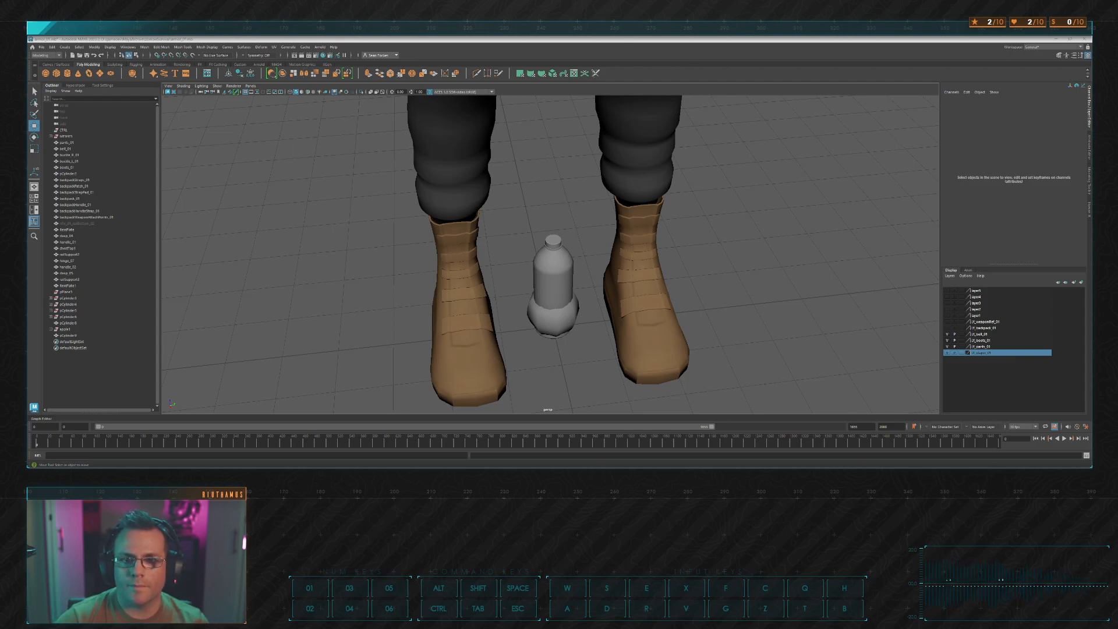
{"action": "key", "text": "ctrl"}
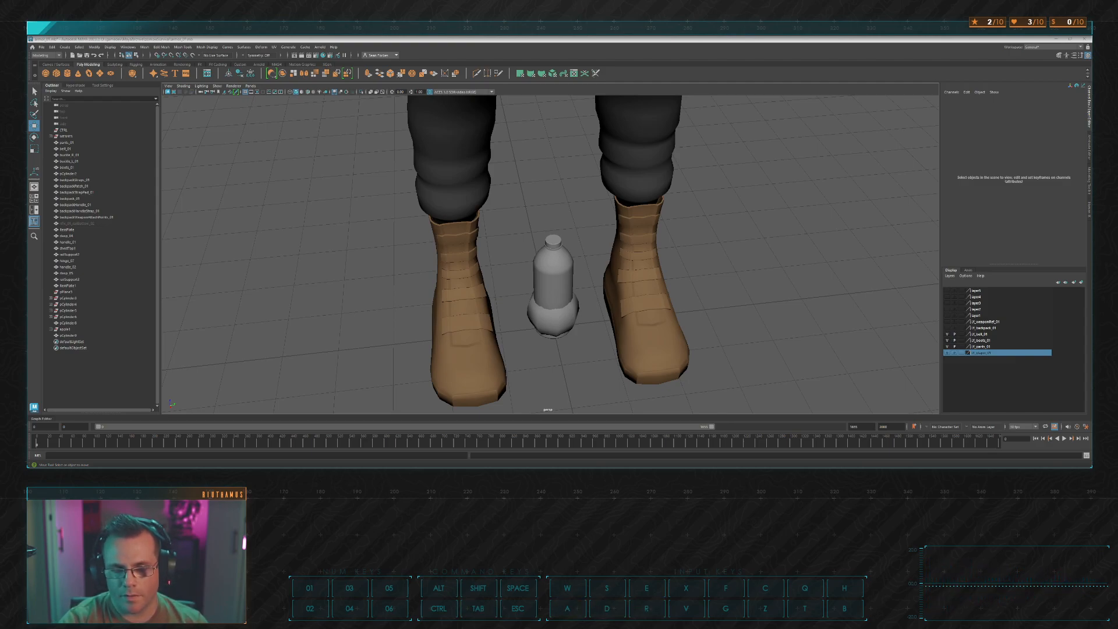
{"action": "key", "text": "ctrl"}
{"action": "key", "text": "v"}
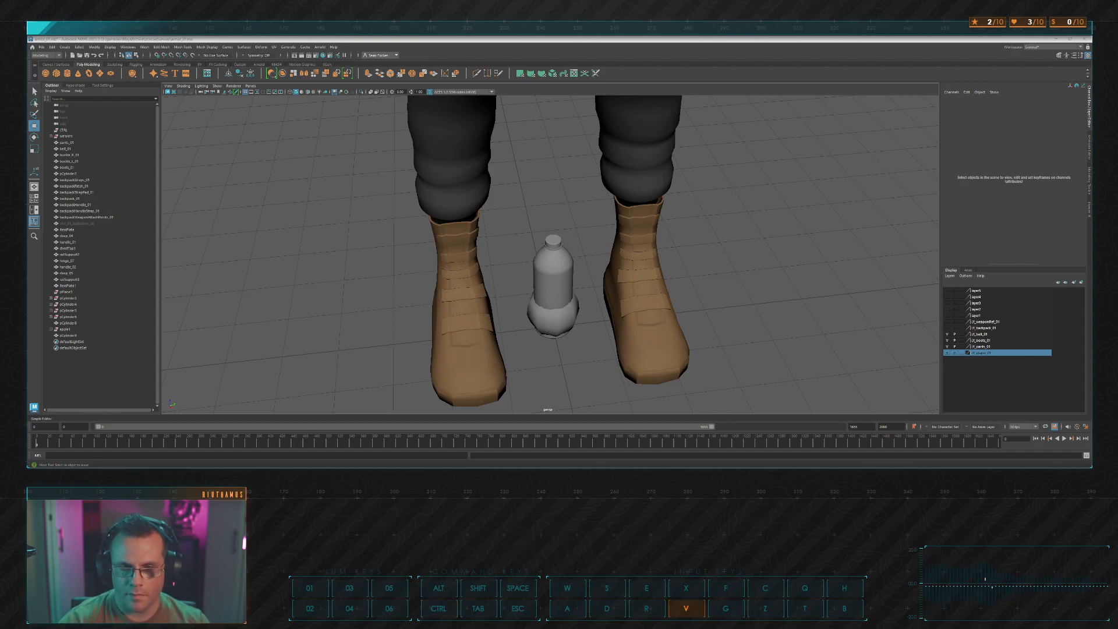
{"action": "key", "text": "shift"}
{"action": "key", "text": "c"}
{"action": "key", "text": "space"}
{"action": "key", "text": "space"}
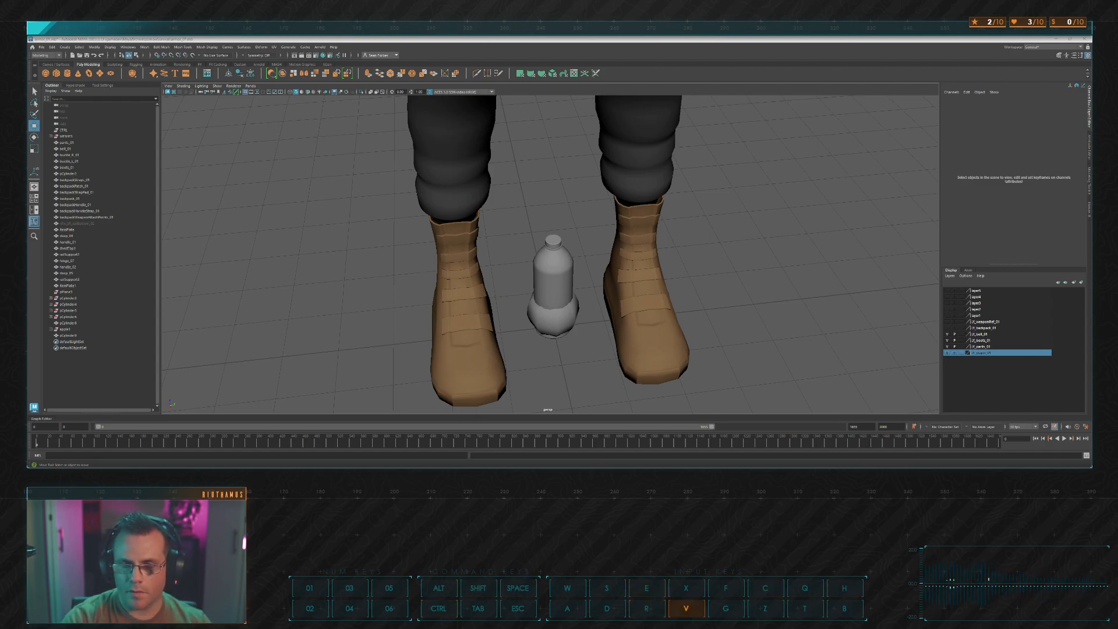
{"action": "key", "text": "space"}
{"action": "key", "text": "shift+1"}
{"action": "key", "text": "space"}
{"action": "key", "text": "shift"}
{"action": "key", "text": "shift"}
{"action": "key", "text": "a"}
{"action": "key", "text": "shift"}
{"action": "key", "text": "shift"}
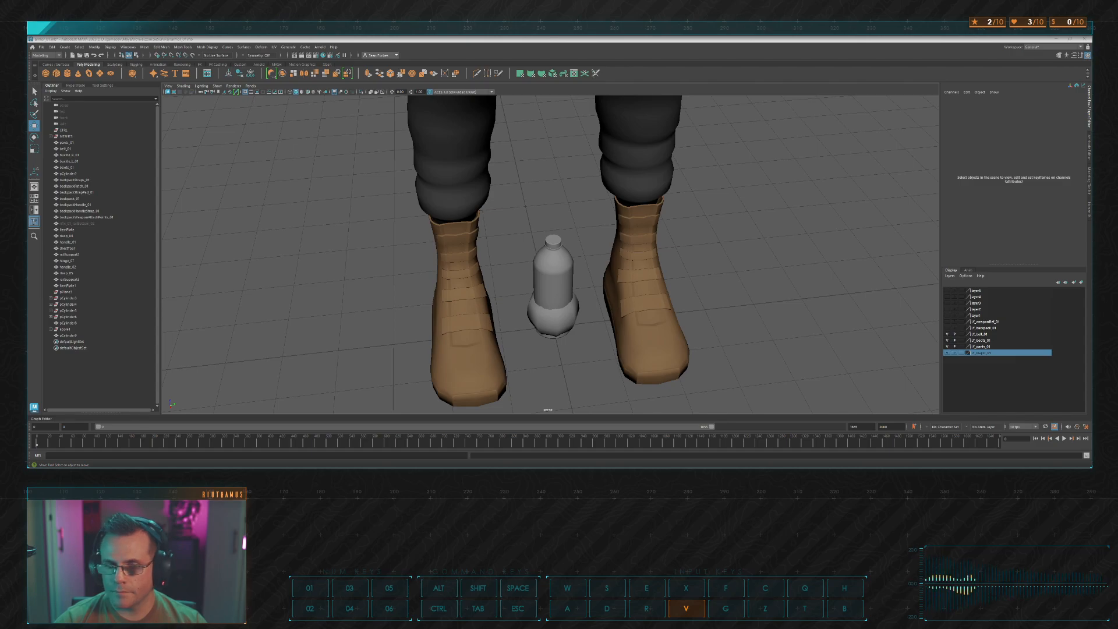
{"action": "key", "text": "shift+1"}
{"action": "key", "text": "a"}
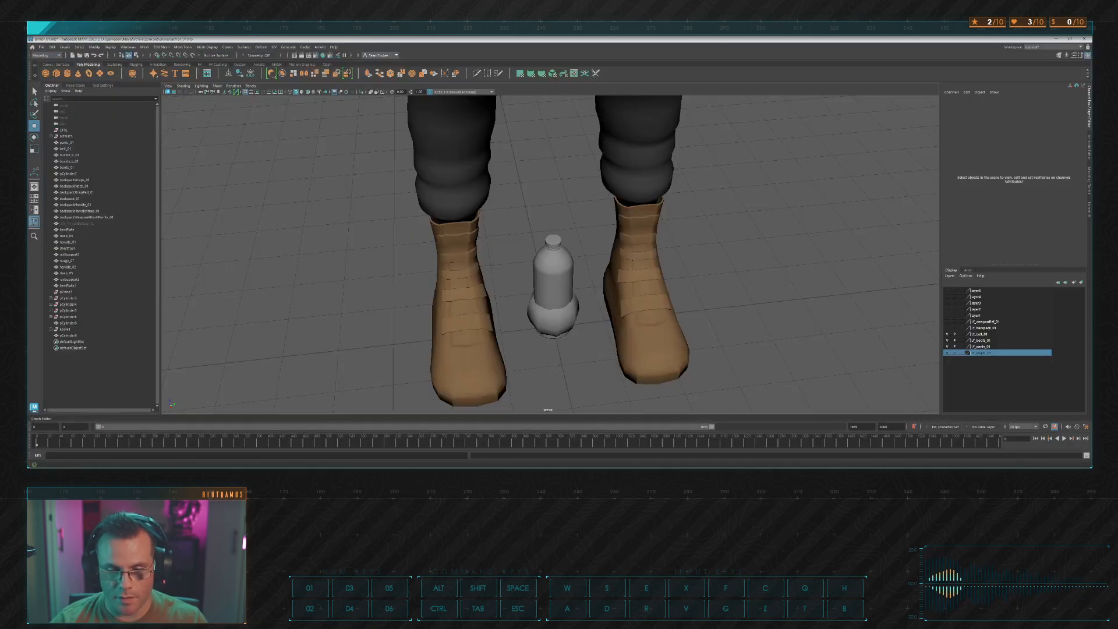
Step: Move the cap straight up off the bottle's neck to gain access to its underside
{"action": "scroll", "coordinate": [583, 262], "scroll_direction": "up", "scroll_amount": 6}
{"action": "left_click_drag", "start_coordinate": [626, 252], "coordinate": [621, 203], "text": "alt"}
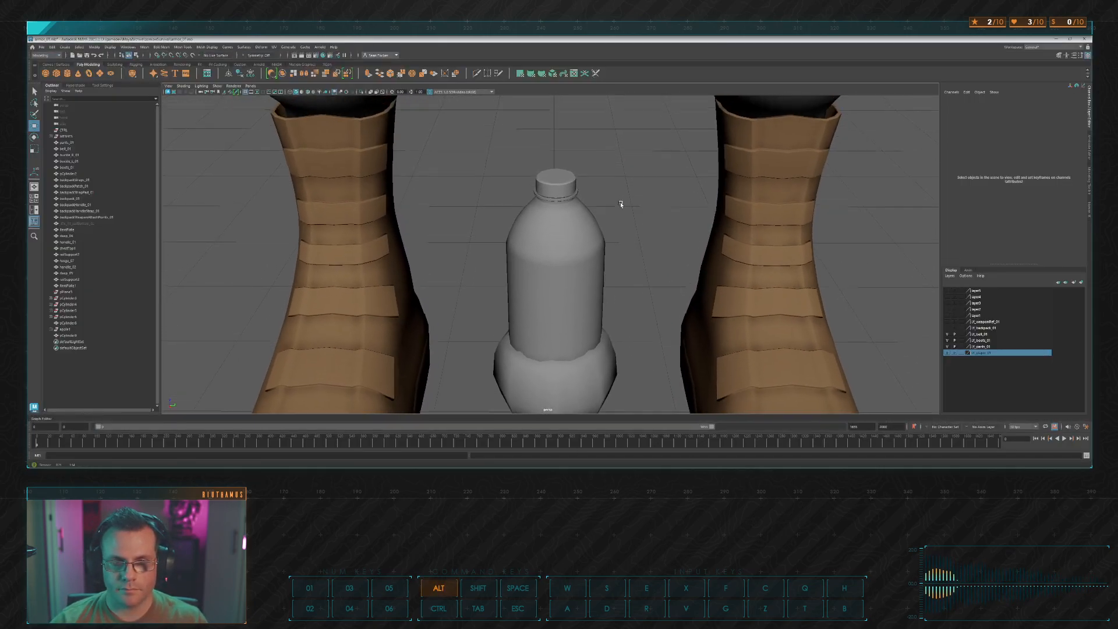
{"action": "scroll", "coordinate": [619, 168], "scroll_direction": "up", "scroll_amount": 5}
{"action": "left_click", "coordinate": [562, 175]}
{"action": "scroll", "coordinate": [659, 247], "scroll_direction": "up", "scroll_amount": 3}
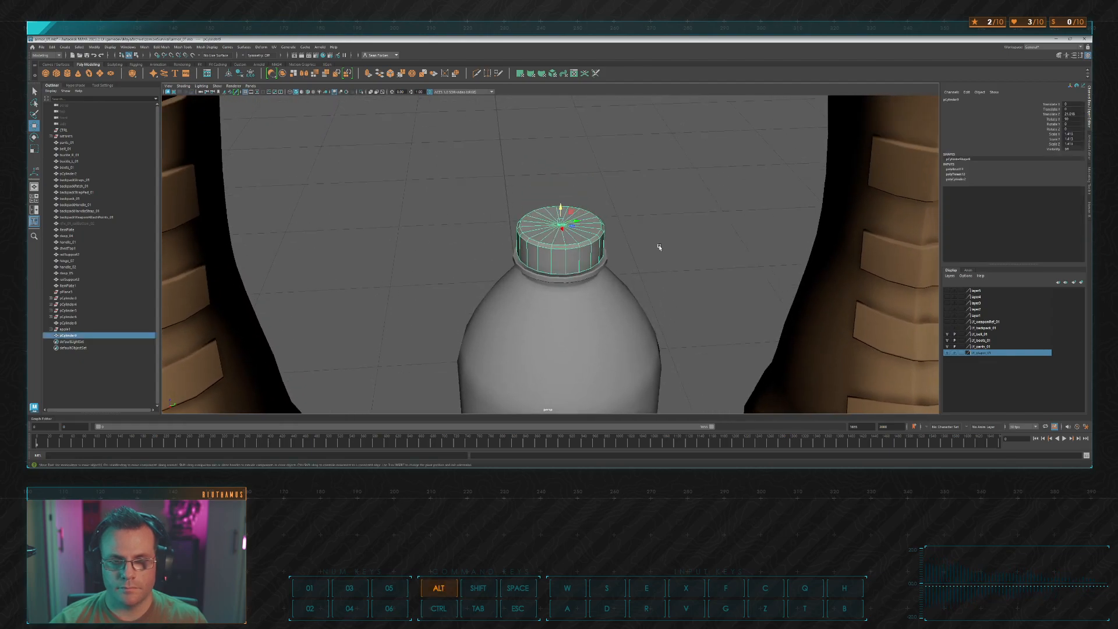
{"action": "left_click_drag", "start_coordinate": [659, 247], "coordinate": [664, 225], "text": "alt"}
{"action": "left_click_drag", "start_coordinate": [557, 197], "coordinate": [574, 105]}
{"action": "left_click_drag", "start_coordinate": [574, 105], "coordinate": [625, 242], "text": "alt"}
{"action": "scroll", "coordinate": [625, 242], "scroll_direction": "up", "scroll_amount": 5}
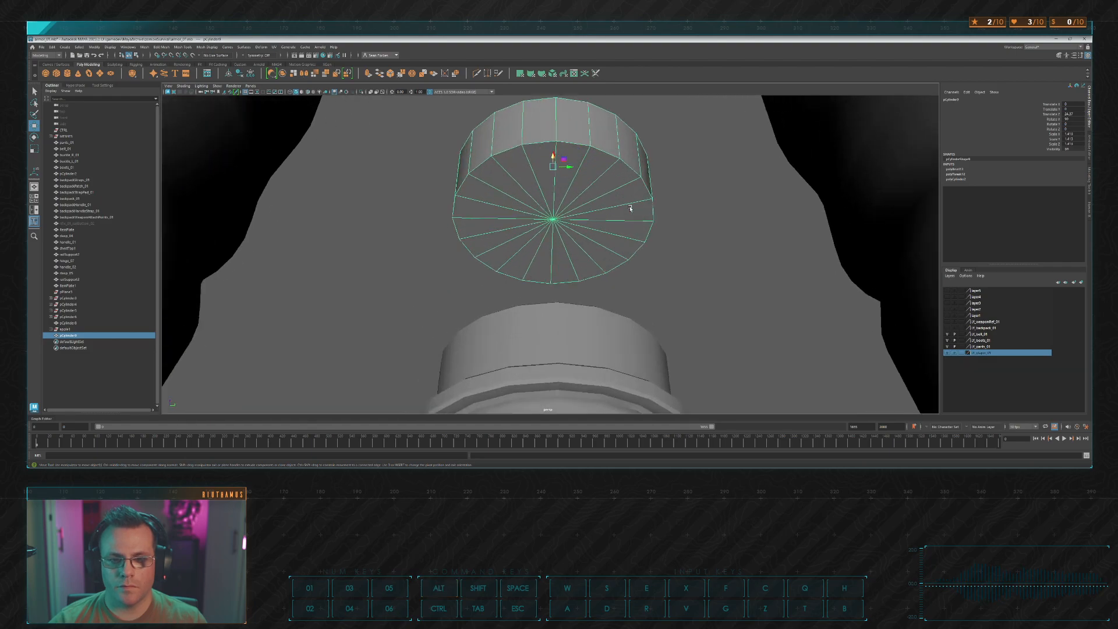
Step: Delete the faces closing the underside of the cap, keeping its top faces out of the selection
{"action": "key", "text": "F11"}
{"action": "left_click", "coordinate": [617, 229]}
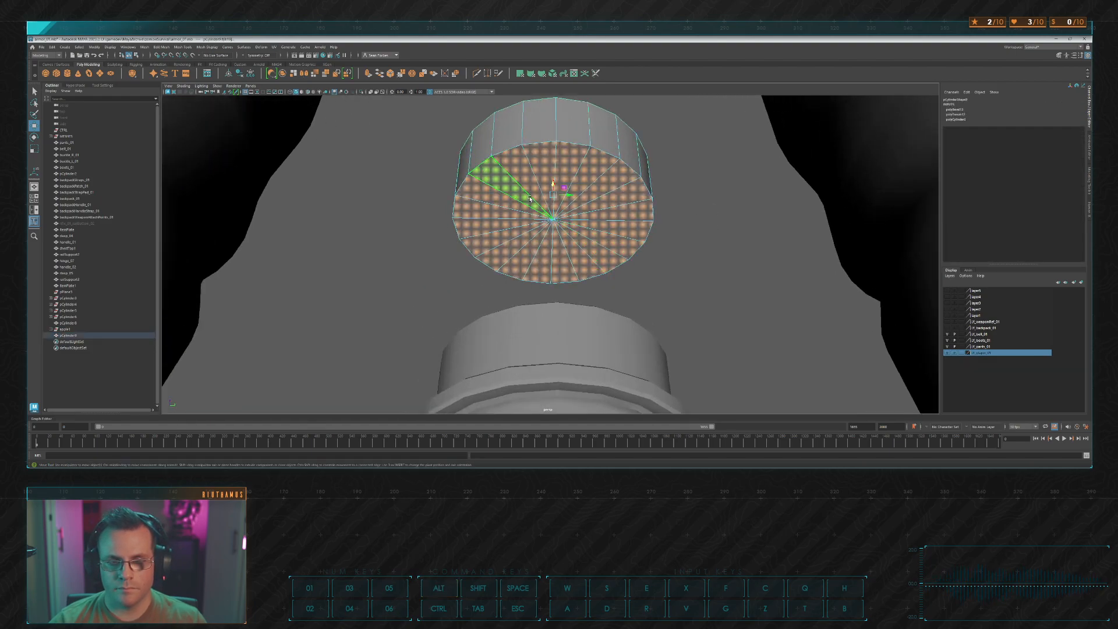
{"action": "key", "text": "space"}
{"action": "key", "text": "space"}
{"action": "scroll", "coordinate": [662, 307], "scroll_direction": "down", "scroll_amount": 7}
{"action": "middle_click_drag", "start_coordinate": [584, 219], "coordinate": [584, 275], "text": "alt"}
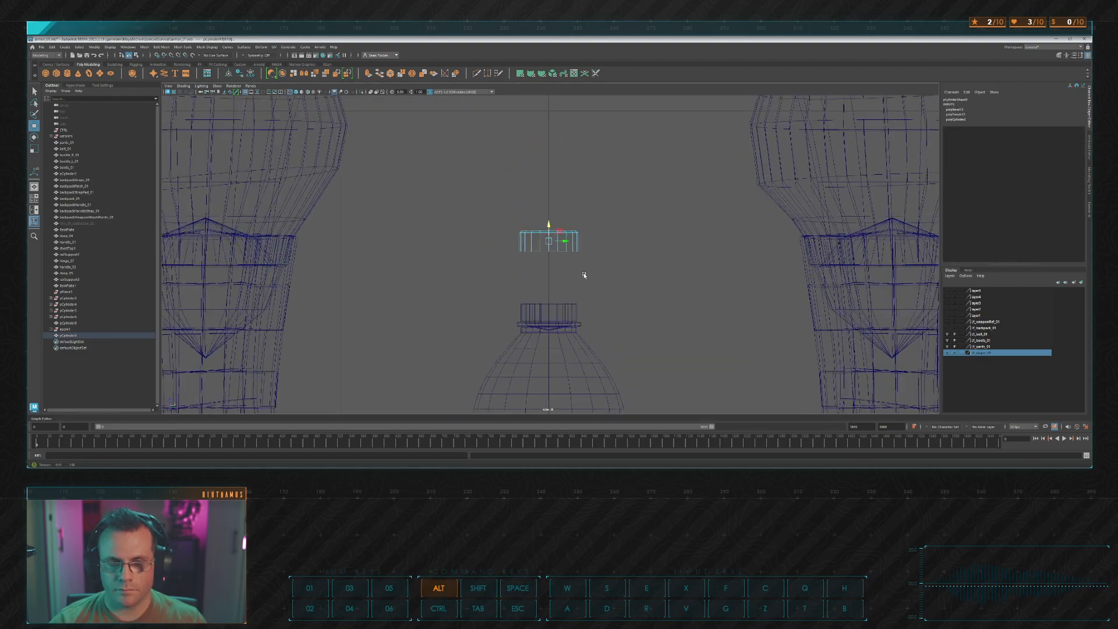
{"action": "scroll", "coordinate": [559, 268], "scroll_direction": "up", "scroll_amount": 4}
{"action": "left_click_drag", "start_coordinate": [464, 215], "coordinate": [631, 260], "text": "ctrl"}
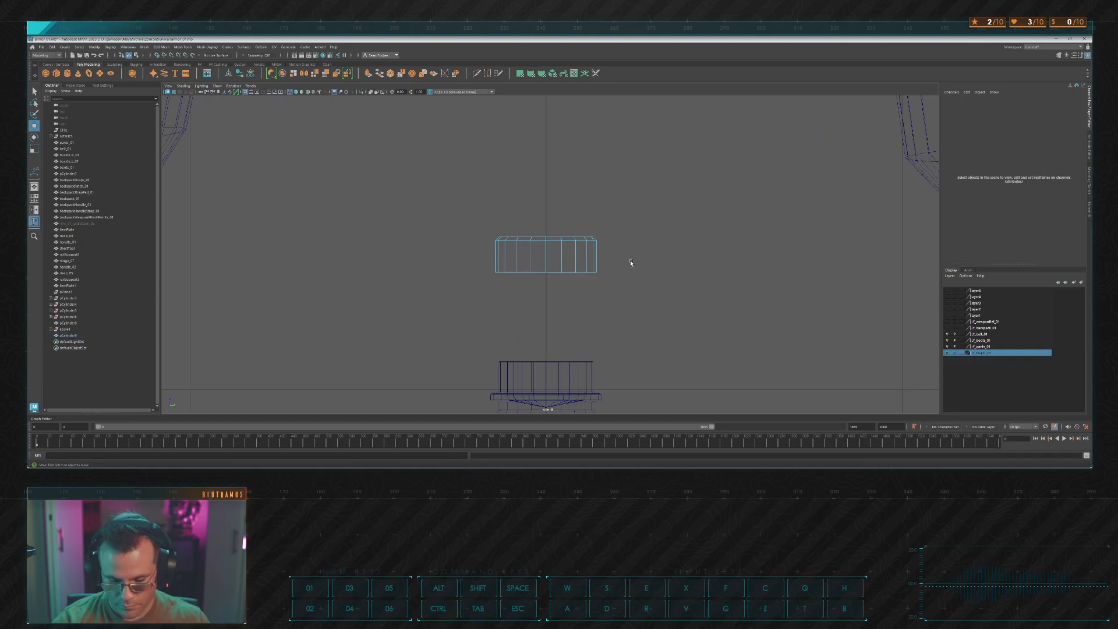
{"action": "key", "text": "space"}
{"action": "key", "text": "space"}
Step: Extrude the cap's open bottom edge loop and scale it slightly inward to form the wall thickness
{"action": "mouse_move", "coordinate": [691, 174]}
{"action": "left_mouse_down", "text": "alt"}
{"action": "mouse_move", "coordinate": [676, 223]}
{"action": "mouse_move", "coordinate": [659, 190]}
{"action": "mouse_move", "coordinate": [703, 205]}
{"action": "left_mouse_up", "text": "alt"}
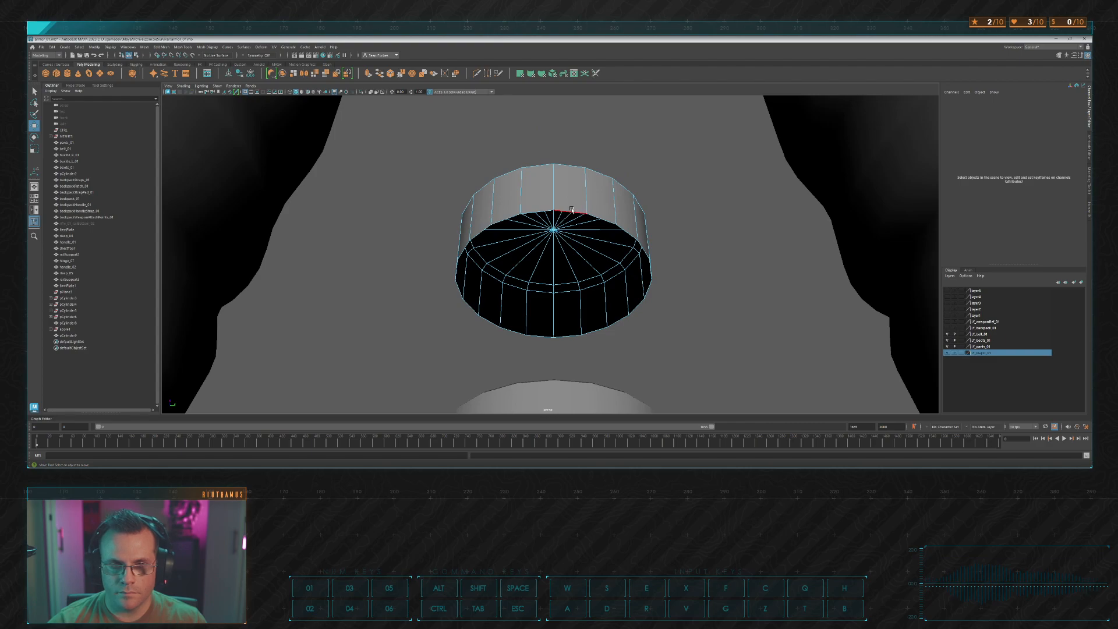
{"action": "left_click", "coordinate": [594, 207]}
{"action": "left_click", "coordinate": [368, 73]}
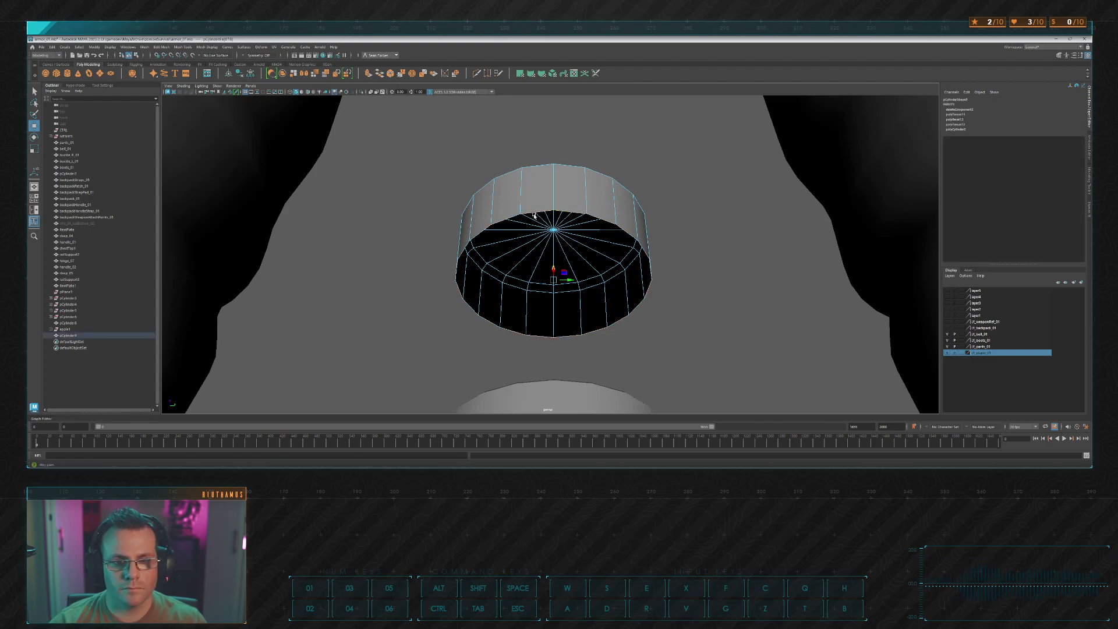
{"action": "key", "text": "r"}
{"action": "left_click_drag", "start_coordinate": [554, 280], "coordinate": [545, 283]}
{"action": "key", "text": "w"}
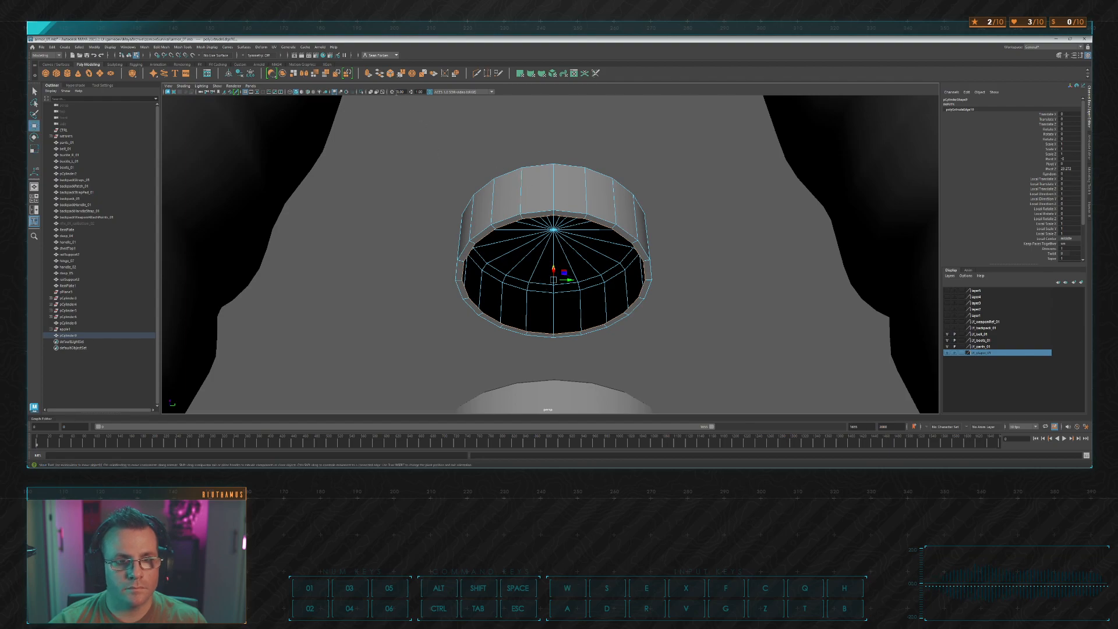
Step: Extrude the inner bottom edge loop upward to form the cap's inner wall, ending just below the bevelled top
{"action": "left_click", "coordinate": [368, 73]}
{"action": "left_click_drag", "start_coordinate": [558, 265], "coordinate": [518, 262], "text": "alt"}
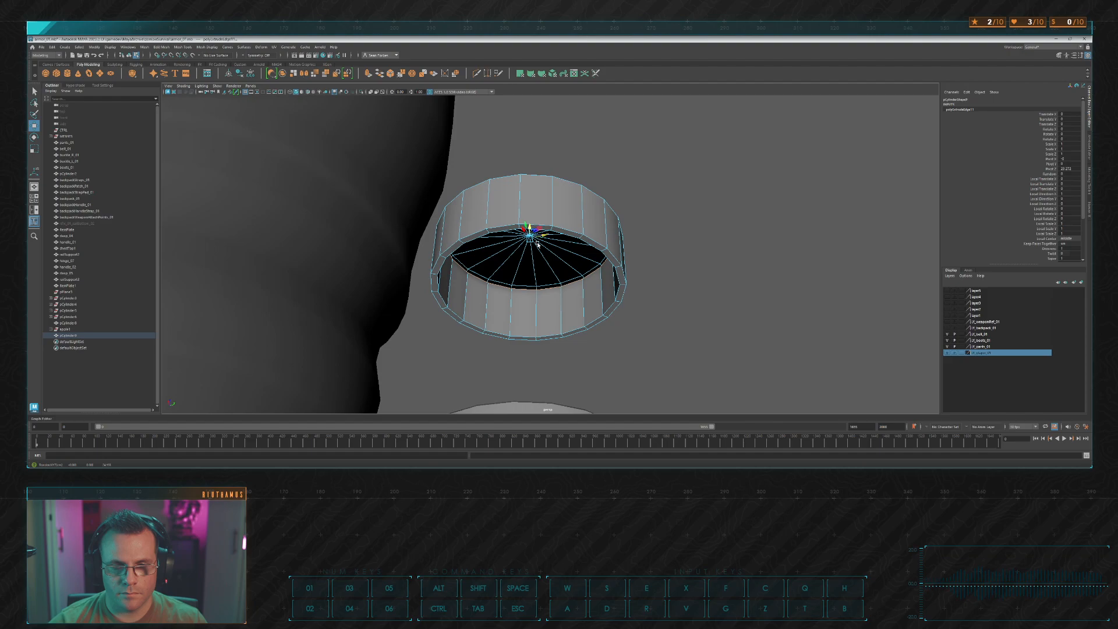
{"action": "key", "text": "space"}
{"action": "key", "text": "space"}
{"action": "scroll", "coordinate": [538, 197], "scroll_direction": "up", "scroll_amount": 3}
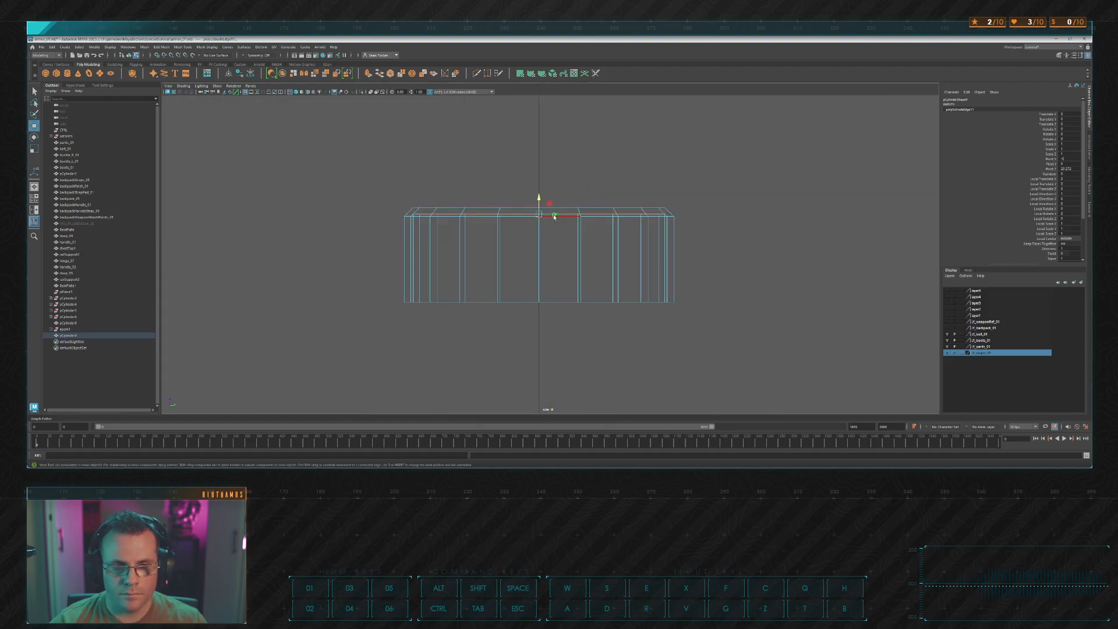
{"action": "left_click_drag", "start_coordinate": [538, 197], "coordinate": [535, 200]}
{"action": "key", "text": "space"}
{"action": "key", "text": "space"}
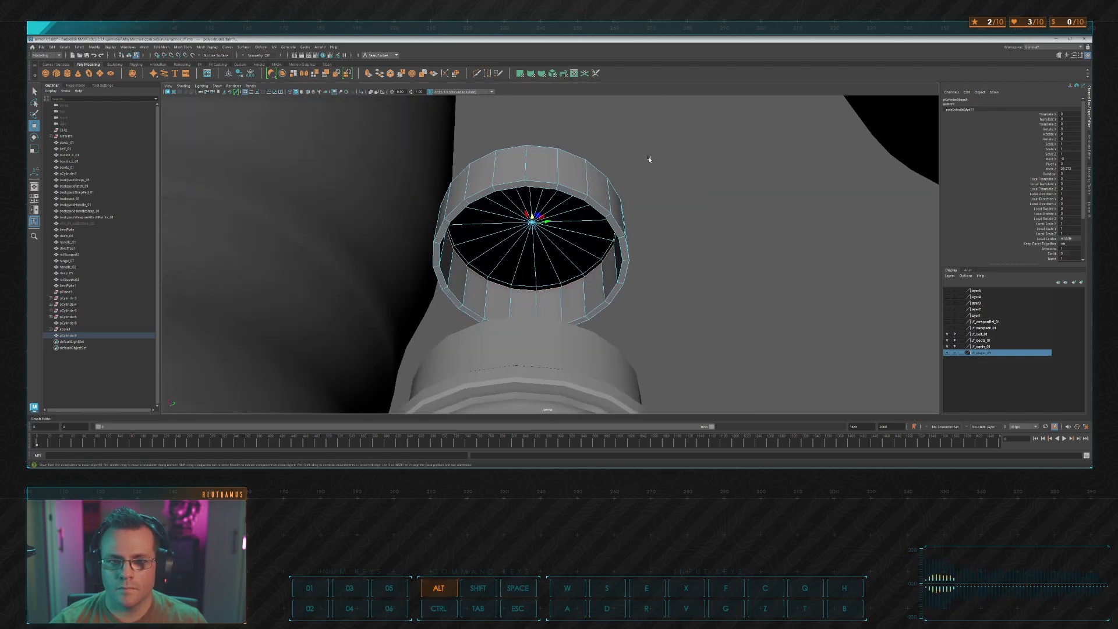
Step: Extrude the inner wall's upper edge loop and scale it to the centre to close the cap's inside ceiling
{"action": "left_click_drag", "start_coordinate": [649, 165], "coordinate": [473, 136], "text": "alt"}
{"action": "left_click", "coordinate": [369, 74]}
{"action": "key", "text": "r"}
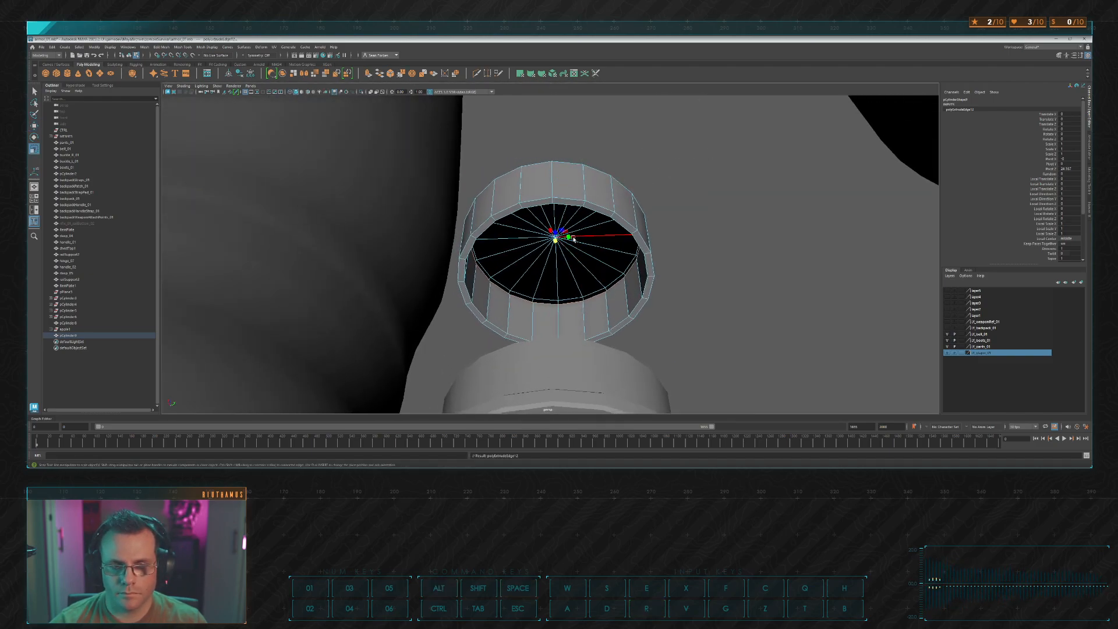
{"action": "left_click_drag", "start_coordinate": [569, 237], "coordinate": [574, 265]}
{"action": "key", "text": "w"}
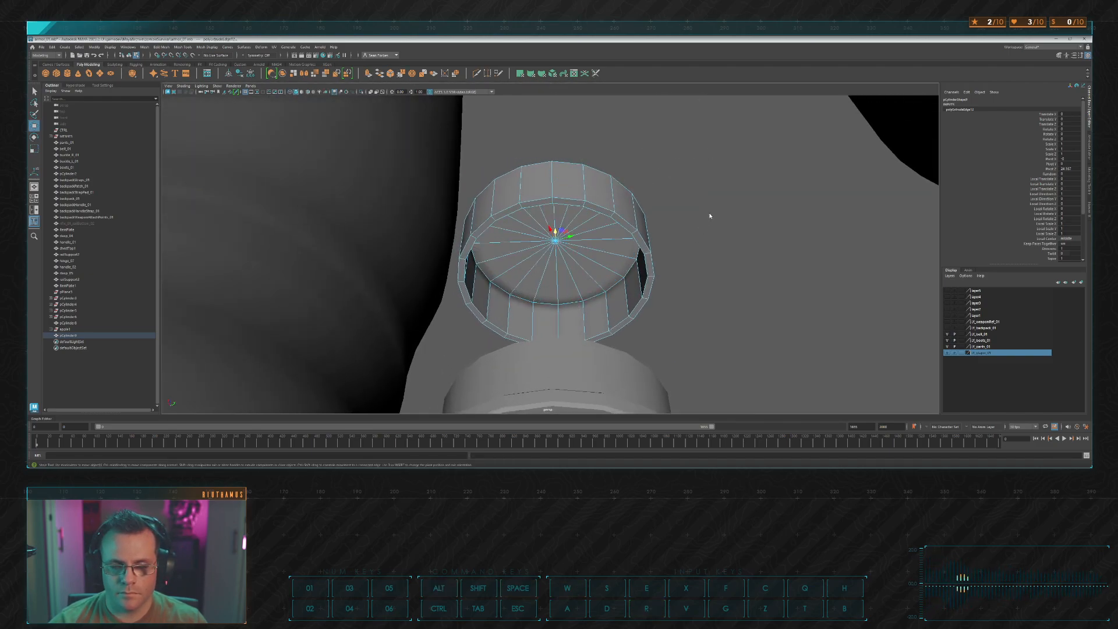
Step: Merge the collapsed vertices at the centre of the cap's inner ceiling, leaving the outer top's centre vertex out
{"action": "left_click", "coordinate": [709, 215]}
{"action": "left_click", "coordinate": [555, 241]}
{"action": "left_click_drag", "start_coordinate": [633, 242], "coordinate": [629, 262], "text": "alt"}
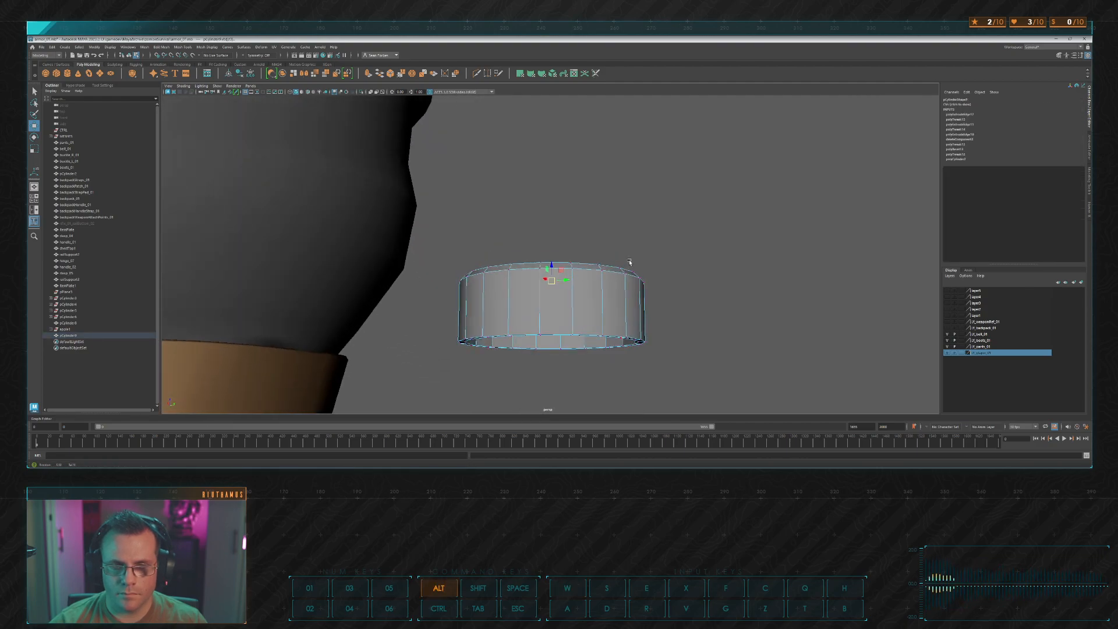
{"action": "key", "text": "space"}
{"action": "key", "text": "space"}
{"action": "scroll", "coordinate": [628, 274], "scroll_direction": "up", "scroll_amount": 3}
{"action": "left_click_drag", "start_coordinate": [473, 139], "coordinate": [587, 185], "text": "ctrl"}
{"action": "left_click", "coordinate": [400, 75]}
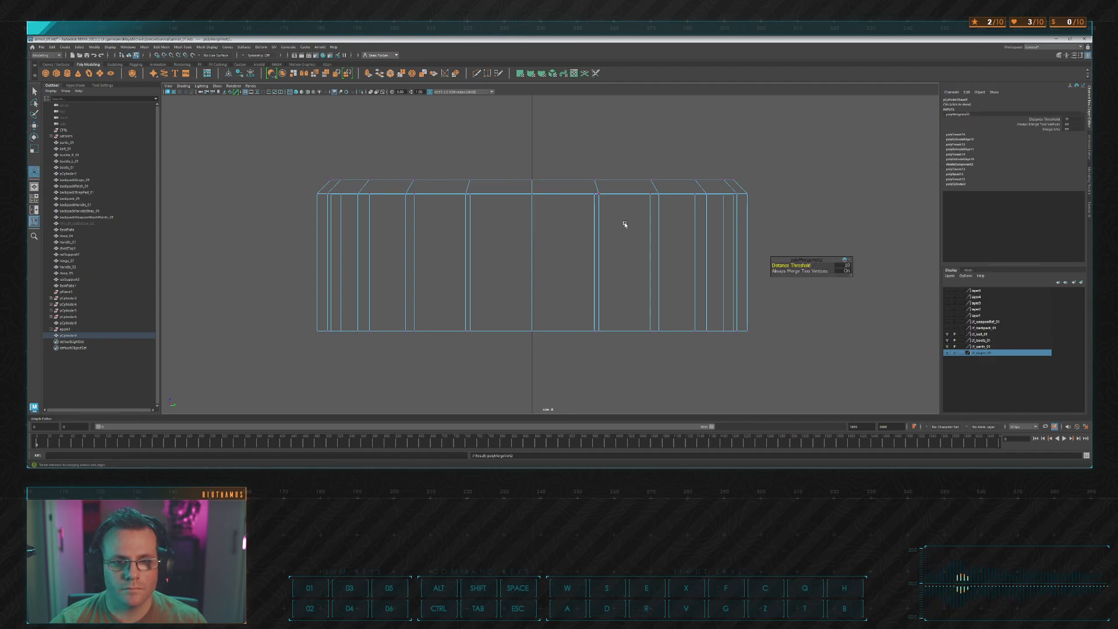
{"action": "key", "text": "space"}
{"action": "key", "text": "space"}
{"action": "mouse_move", "coordinate": [739, 196]}
{"action": "left_mouse_down", "text": "alt"}
{"action": "mouse_move", "coordinate": [734, 163]}
{"action": "mouse_move", "coordinate": [689, 167]}
{"action": "mouse_move", "coordinate": [726, 197]}
{"action": "left_mouse_up", "text": "alt"}
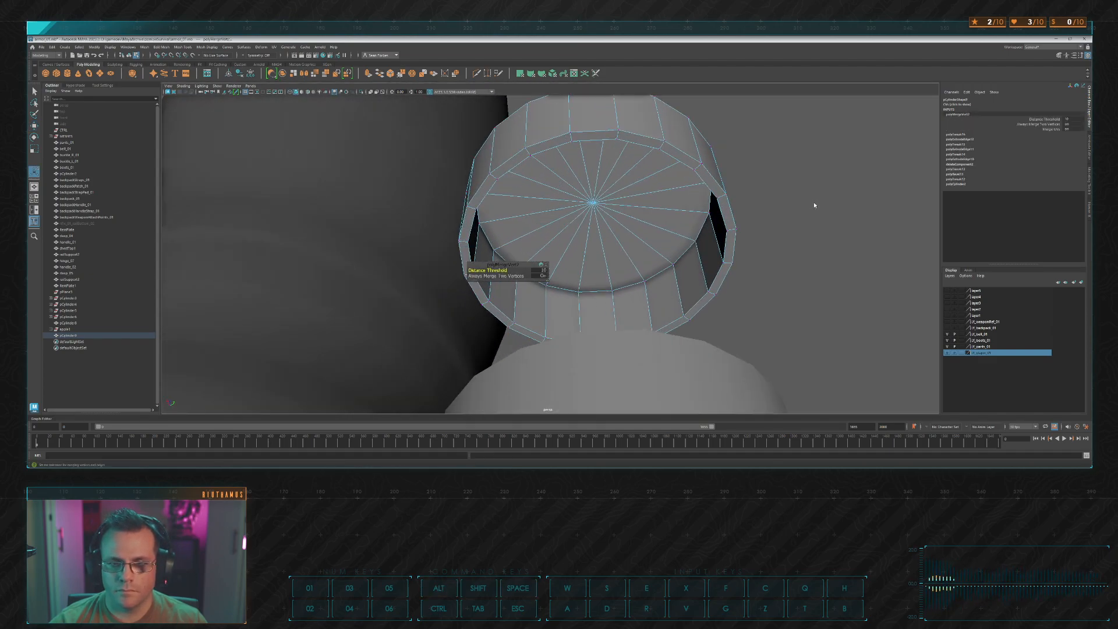
{"action": "key", "text": "q"}
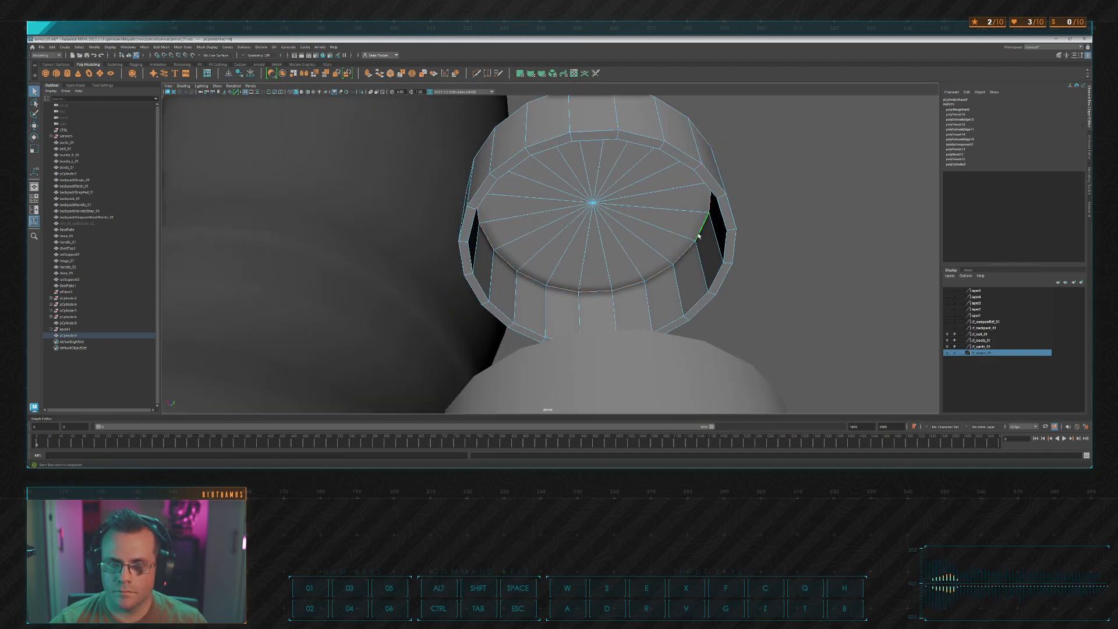
Step: Bevel the edge loop around the cap's inner ceiling with a fraction of 0.1 and return to object selection
{"action": "left_click", "coordinate": [391, 74]}
{"action": "left_click", "coordinate": [808, 266]}
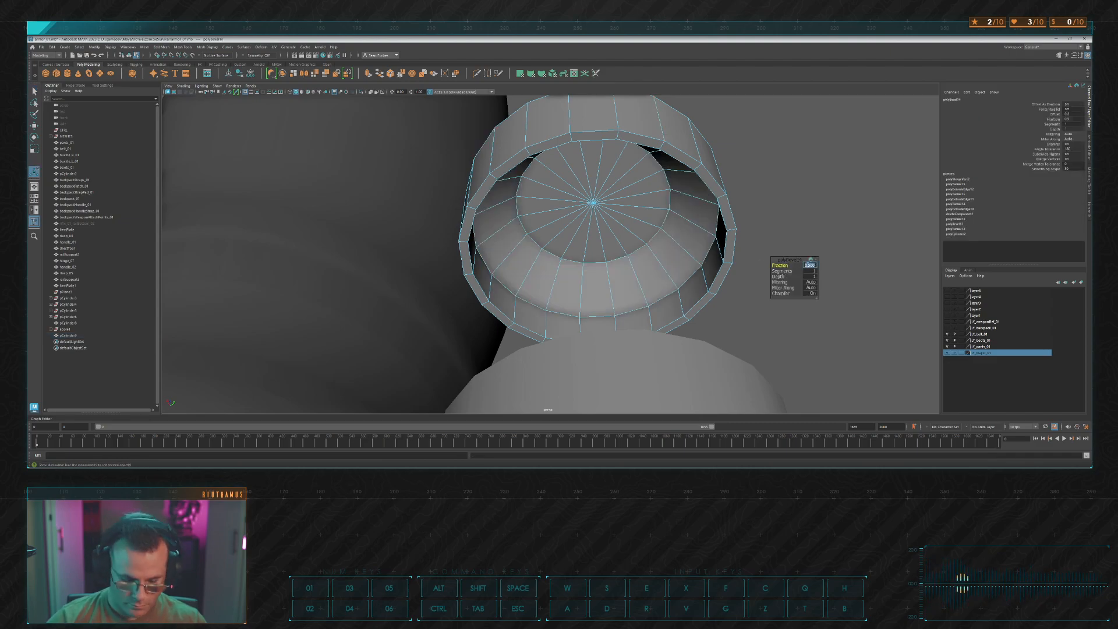
{"action": "type", "text": "0.2"}
{"action": "key", "text": "Return"}
{"action": "left_click", "coordinate": [808, 266]}
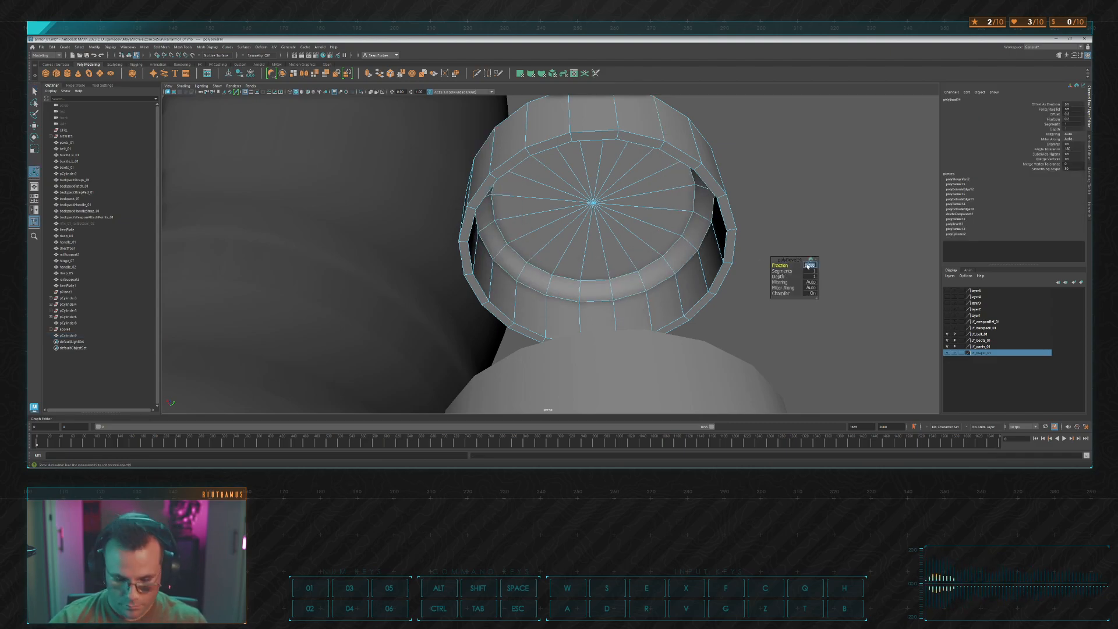
{"action": "type", "text": "0.1"}
{"action": "key", "text": "Return"}
{"action": "left_click_drag", "start_coordinate": [776, 152], "coordinate": [694, 229], "text": "alt"}
{"action": "right_click_drag", "start_coordinate": [693, 229], "coordinate": [722, 213]}
{"action": "left_click", "coordinate": [722, 213]}
{"action": "scroll", "coordinate": [641, 279], "scroll_direction": "down", "scroll_amount": 8}
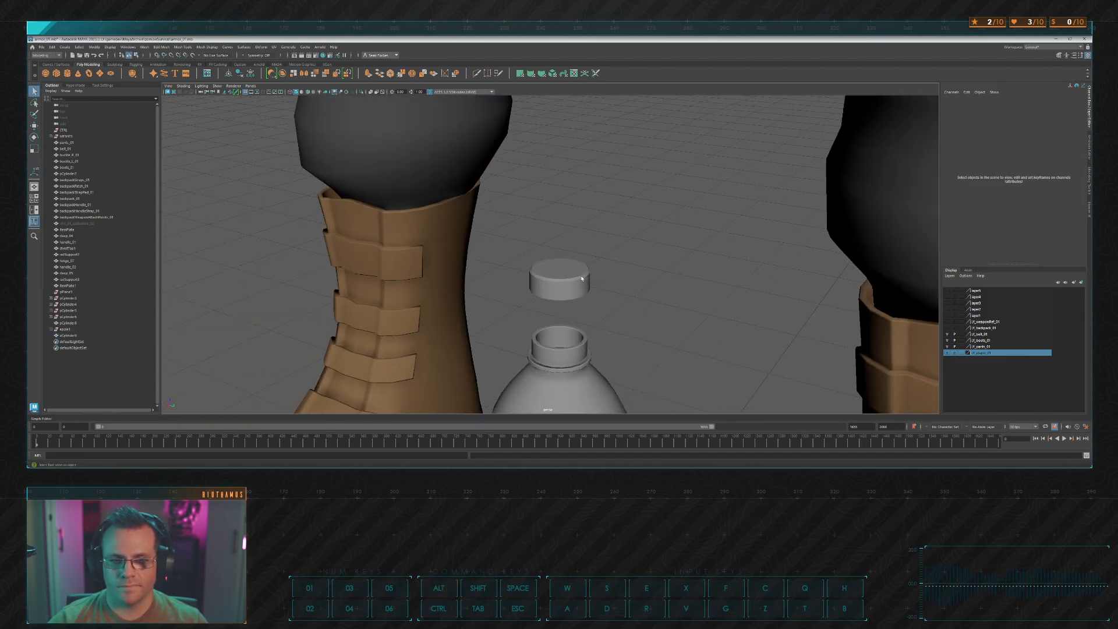
Step: Move the cap straight down onto the bottle's neck so its lower rim sits just above the neck ring
{"action": "left_click", "coordinate": [560, 276]}
{"action": "key", "text": "w"}
{"action": "left_click_drag", "start_coordinate": [661, 288], "coordinate": [675, 204], "text": "alt"}
{"action": "key", "text": "space"}
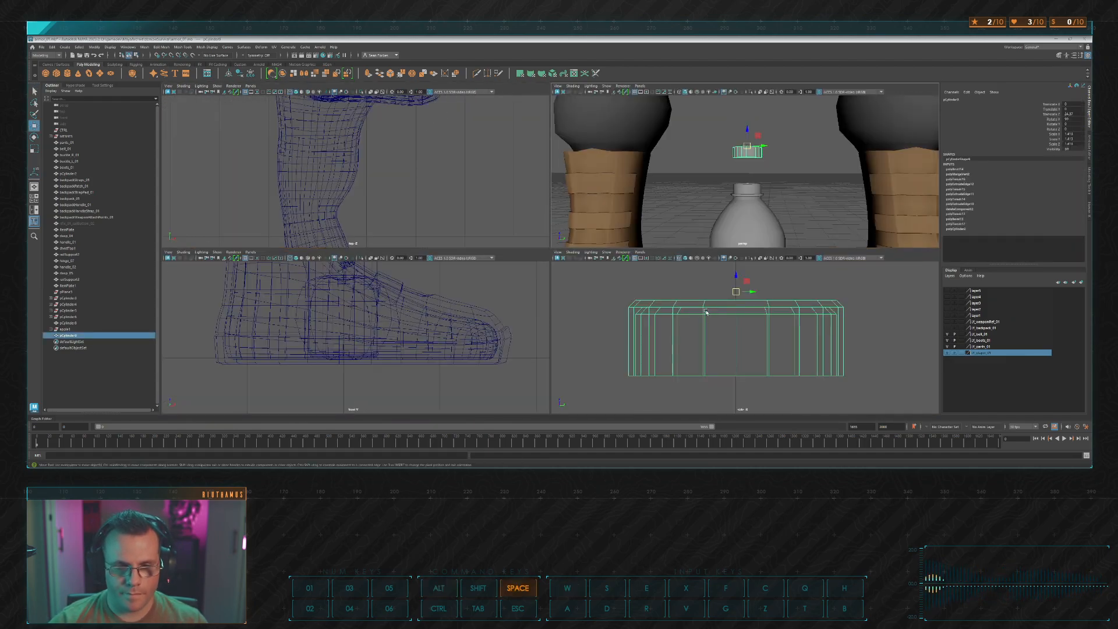
{"action": "key", "text": "space"}
{"action": "scroll", "coordinate": [582, 268], "scroll_direction": "down", "scroll_amount": 9}
{"action": "middle_click_drag", "start_coordinate": [588, 266], "coordinate": [592, 229], "text": "alt"}
{"action": "scroll", "coordinate": [592, 228], "scroll_direction": "up", "scroll_amount": 3}
{"action": "left_click_drag", "start_coordinate": [550, 150], "coordinate": [576, 270]}
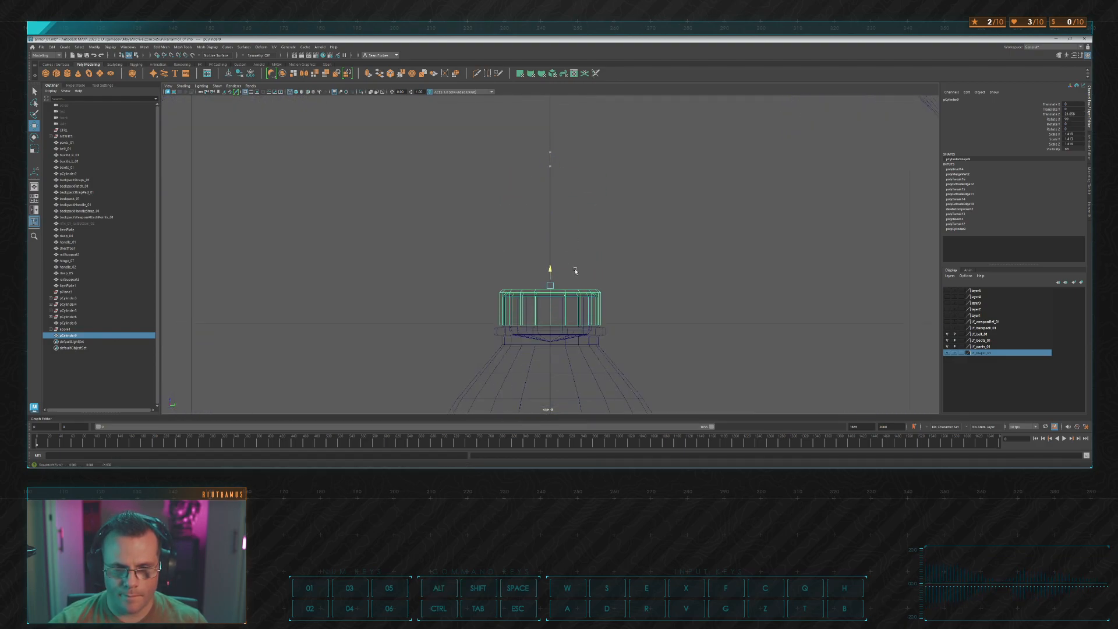
{"action": "scroll", "coordinate": [614, 247], "scroll_direction": "down", "scroll_amount": 6}
{"action": "left_click", "coordinate": [626, 252]}
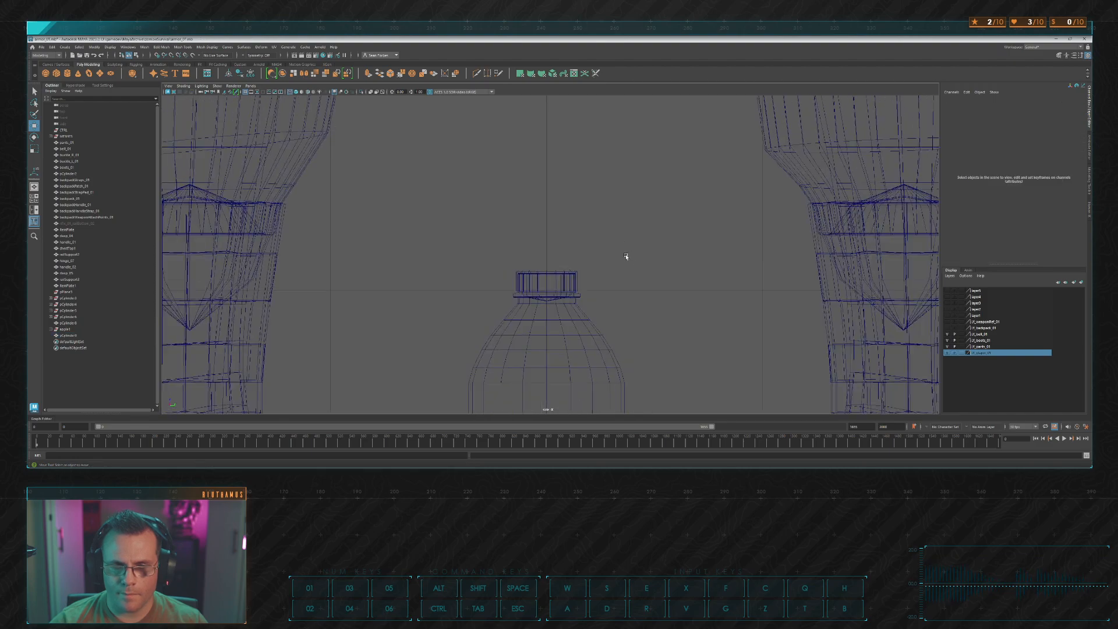
Step: Examine the capped bottle's shape and proportions in perspective beside the character's boots
{"action": "key", "text": "space"}
{"action": "key", "text": "space"}
{"action": "scroll", "coordinate": [624, 205], "scroll_direction": "down", "scroll_amount": 6}
{"action": "left_click_drag", "start_coordinate": [622, 205], "coordinate": [587, 227], "text": "alt"}
{"action": "middle_click_drag", "start_coordinate": [586, 227], "coordinate": [574, 204], "text": "alt"}
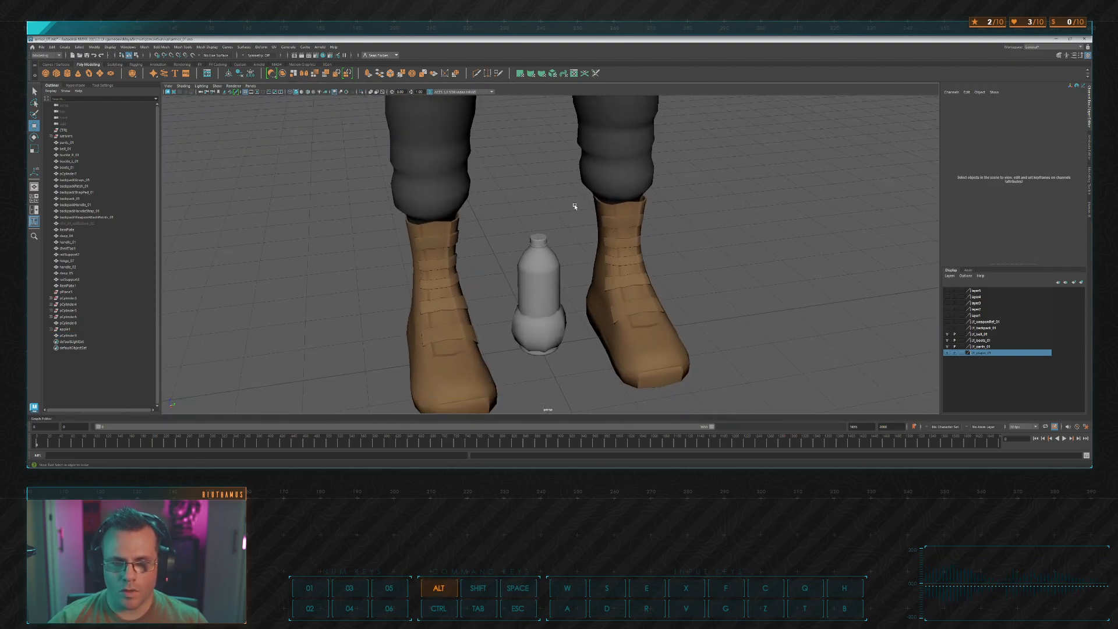
{"action": "scroll", "coordinate": [580, 227], "scroll_direction": "up", "scroll_amount": 3}
{"action": "scroll", "coordinate": [580, 226], "scroll_direction": "up", "scroll_amount": 3}
{"action": "mouse_move", "coordinate": [580, 226]}
{"action": "left_mouse_down", "text": "alt"}
{"action": "mouse_move", "coordinate": [589, 217]}
{"action": "mouse_move", "coordinate": [573, 218]}
{"action": "left_mouse_up", "text": "alt"}
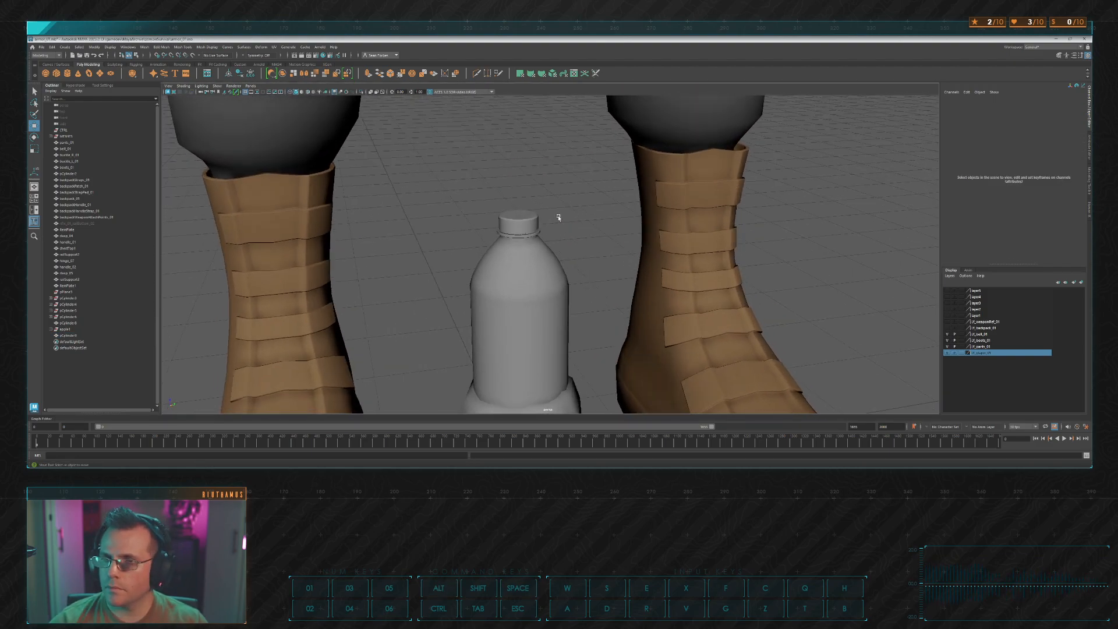
Step: Delete the construction history and freeze the transformations of the cap and the bottle body
{"action": "left_click", "coordinate": [522, 224]}
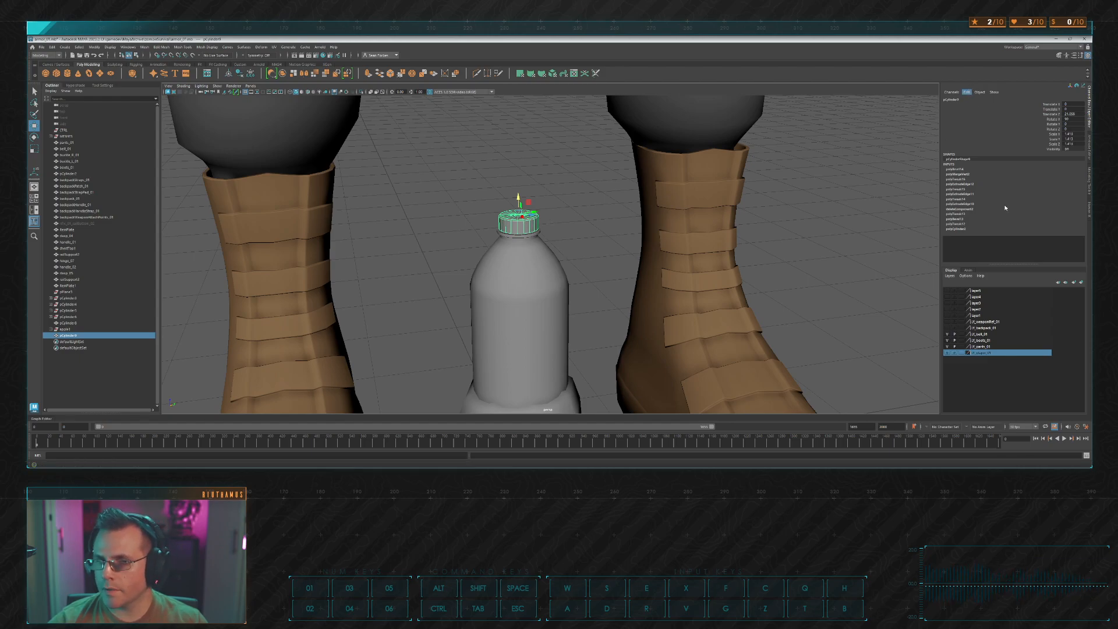
{"action": "key", "text": "alt+shift+d"}
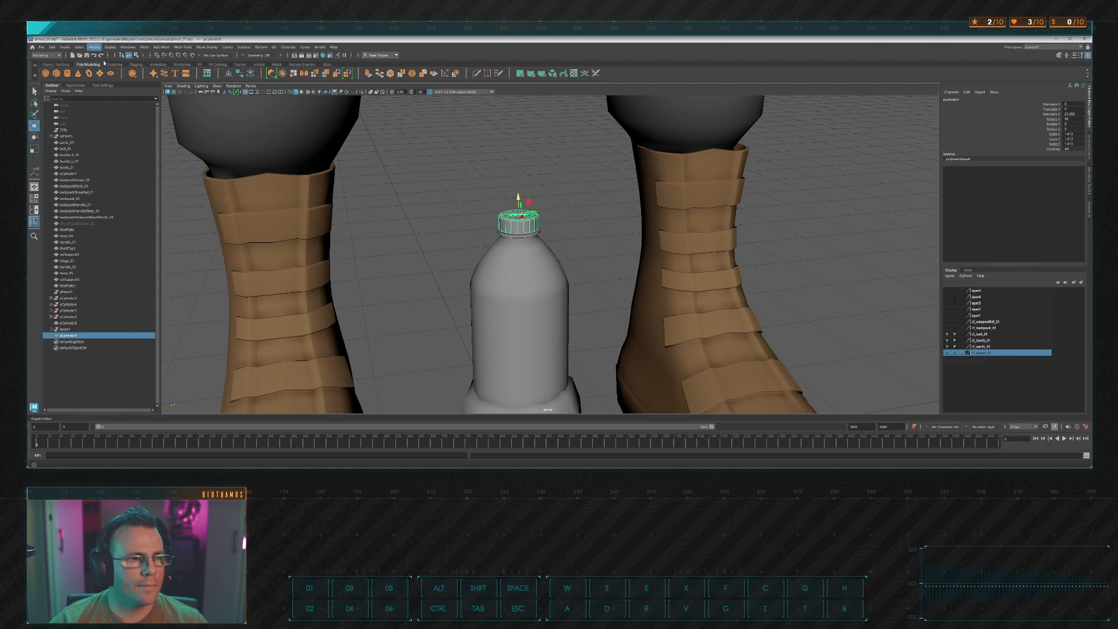
{"action": "left_click", "coordinate": [117, 84]}
{"action": "left_click", "coordinate": [518, 286]}
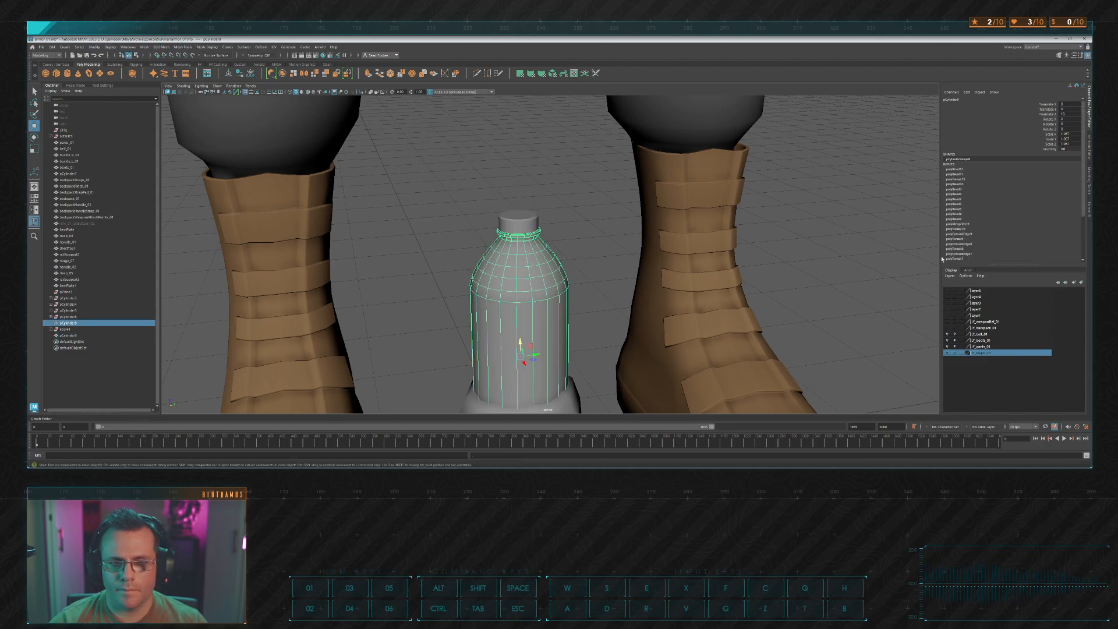
{"action": "key", "text": "g"}
{"action": "key", "text": "alt+shift+d"}
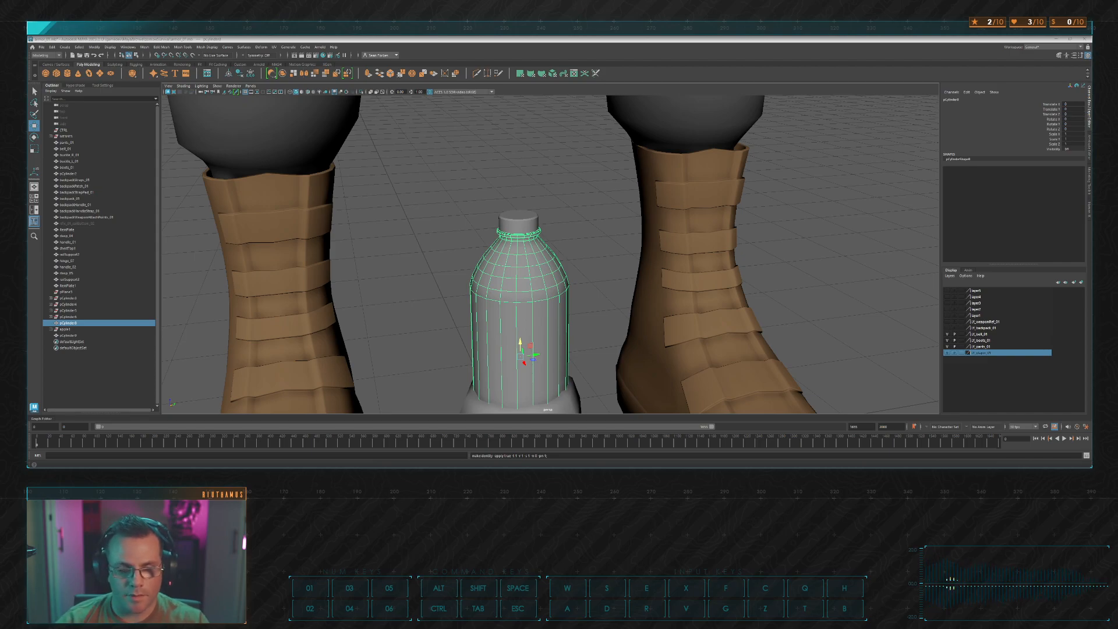
Step: Rename the bottle body waterbottle_01 and the cap waterbottleCap_01
{"action": "key", "text": "alt+Tab"}
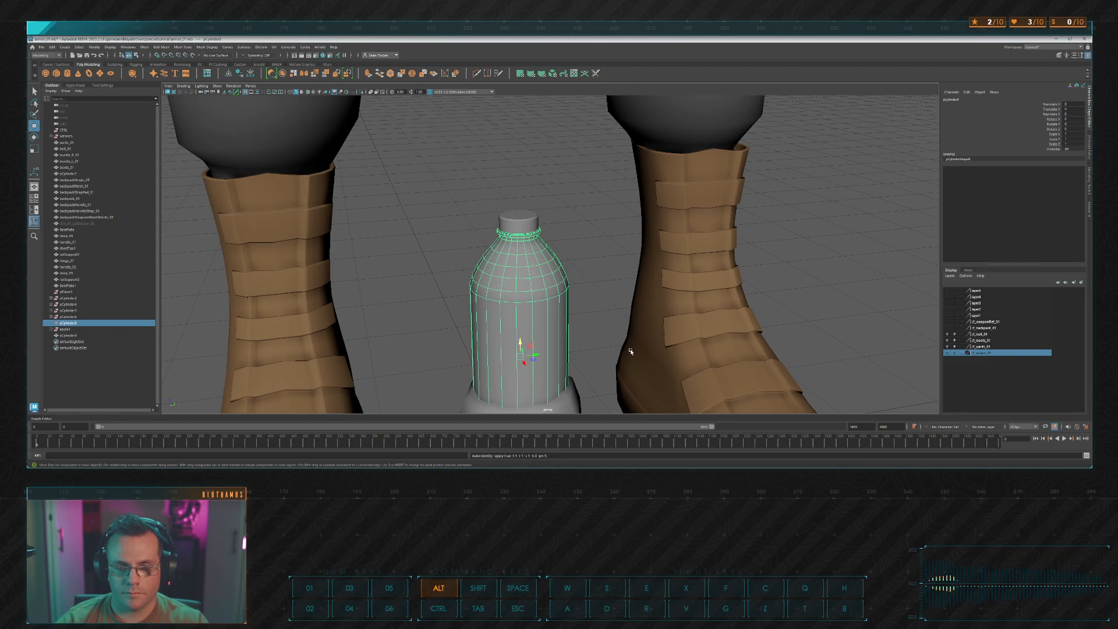
{"action": "left_click_drag", "start_coordinate": [636, 305], "coordinate": [634, 226], "text": "alt"}
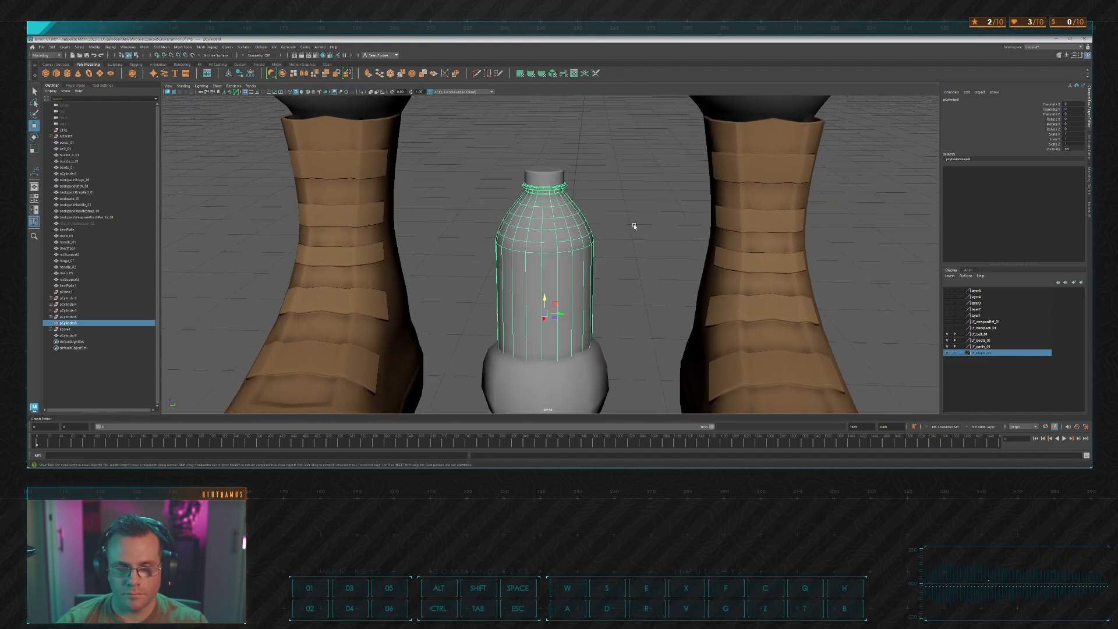
{"action": "left_click", "coordinate": [955, 99]}
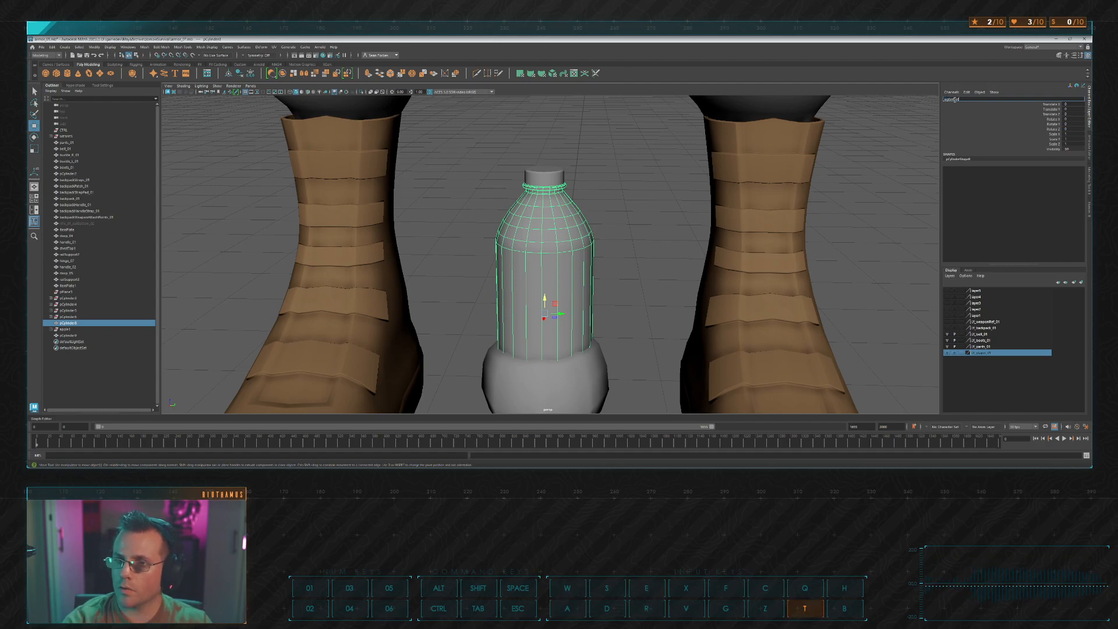
{"action": "type", "text": "waterbottle_01"}
{"action": "key", "text": "Return"}
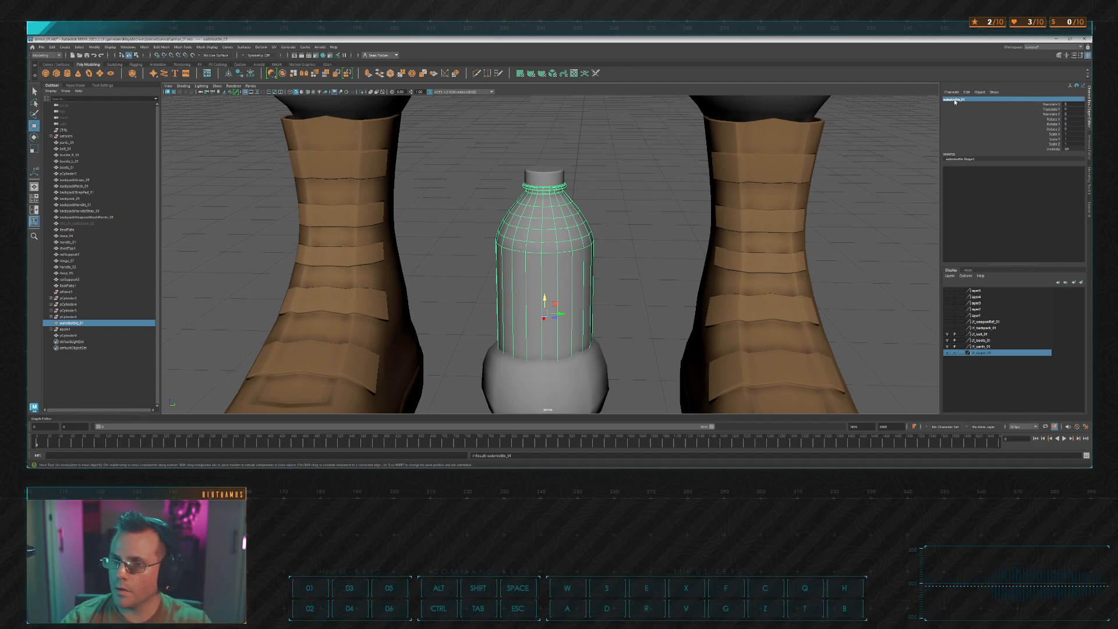
{"action": "left_click", "coordinate": [558, 166]}
{"action": "left_click", "coordinate": [962, 98]}
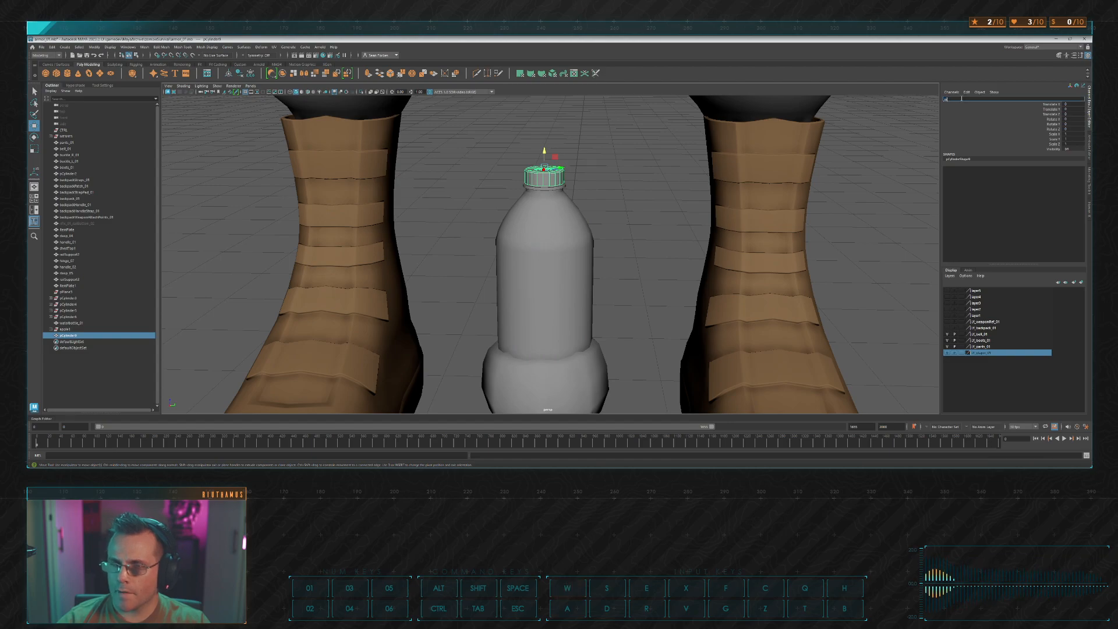
{"action": "type", "text": "waterbottleCap_01"}
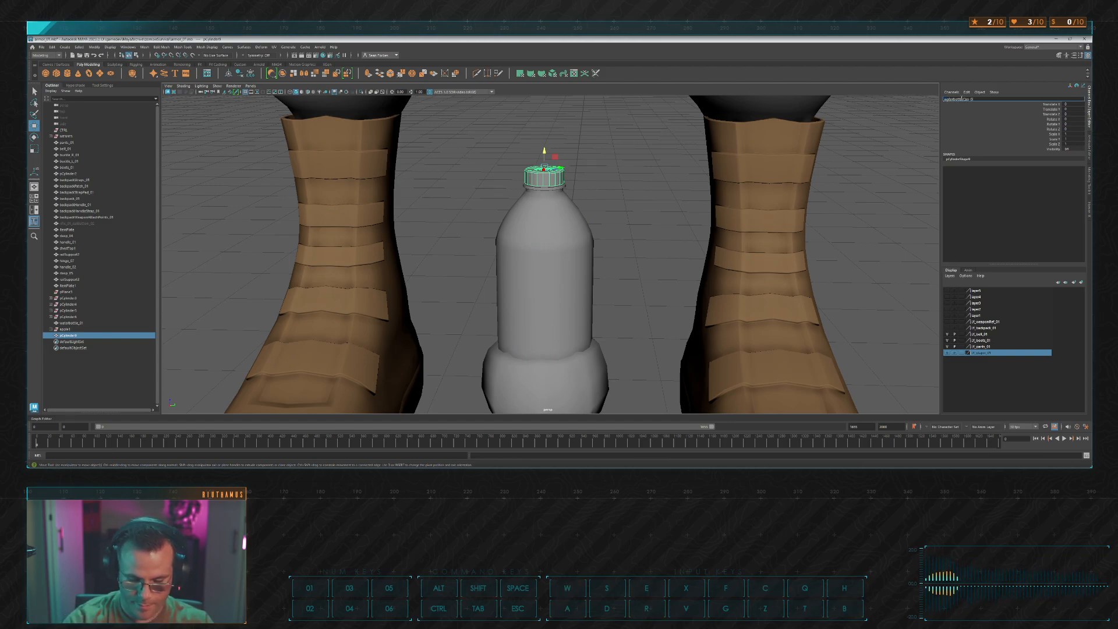
{"action": "key", "text": "Return"}
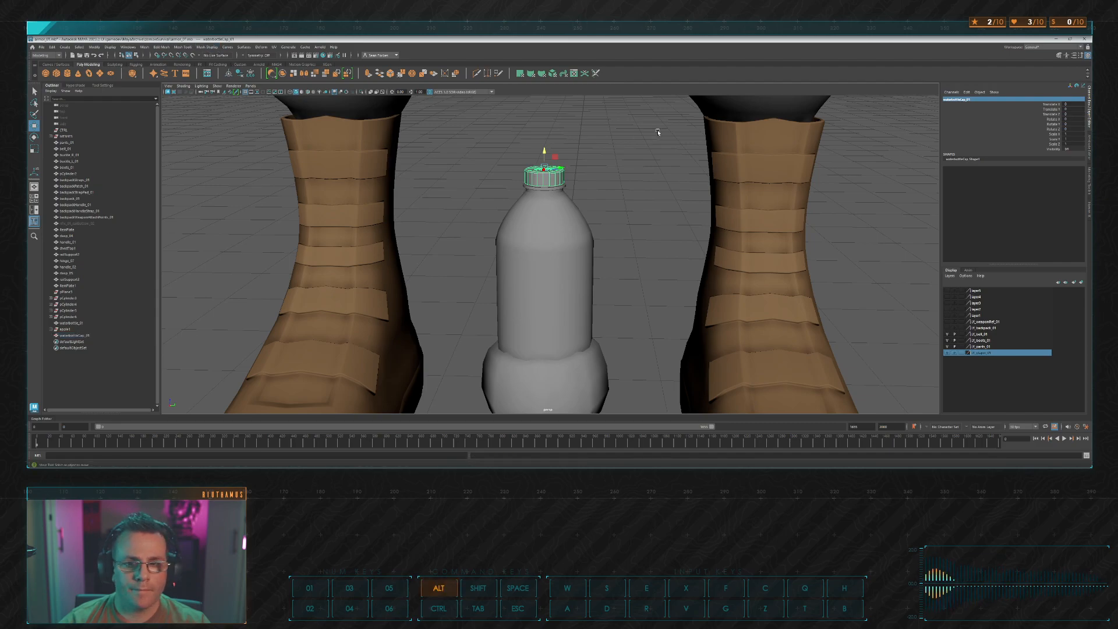
Step: Bevel the edges around the cap's bottom rim with a fraction of 0.2
{"action": "key", "text": "f"}
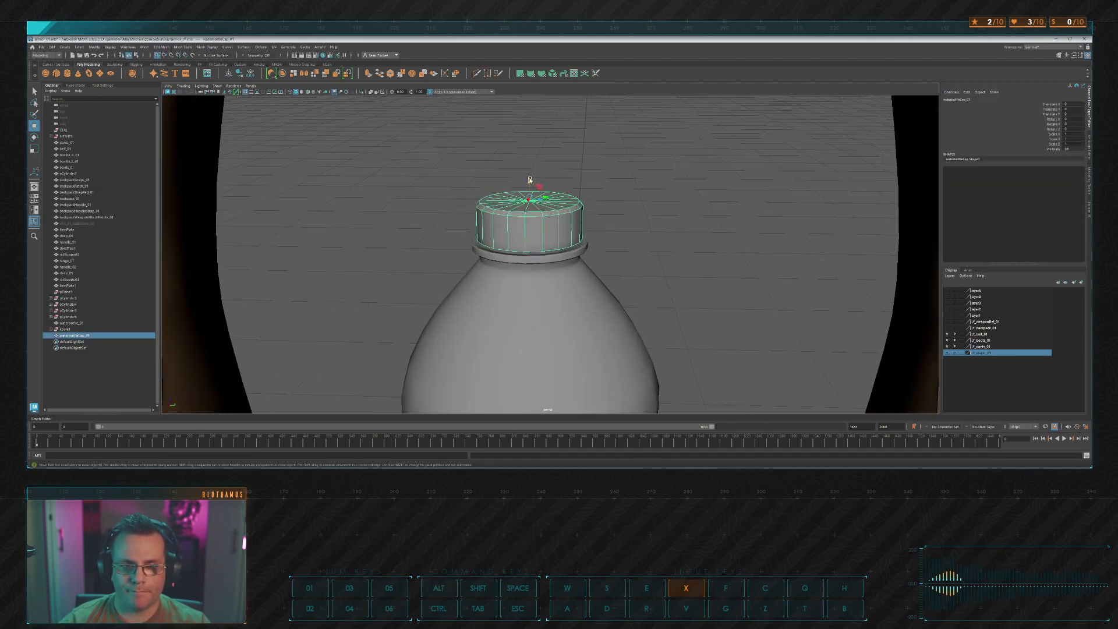
{"action": "left_click_drag", "start_coordinate": [527, 180], "coordinate": [598, 233], "text": "alt"}
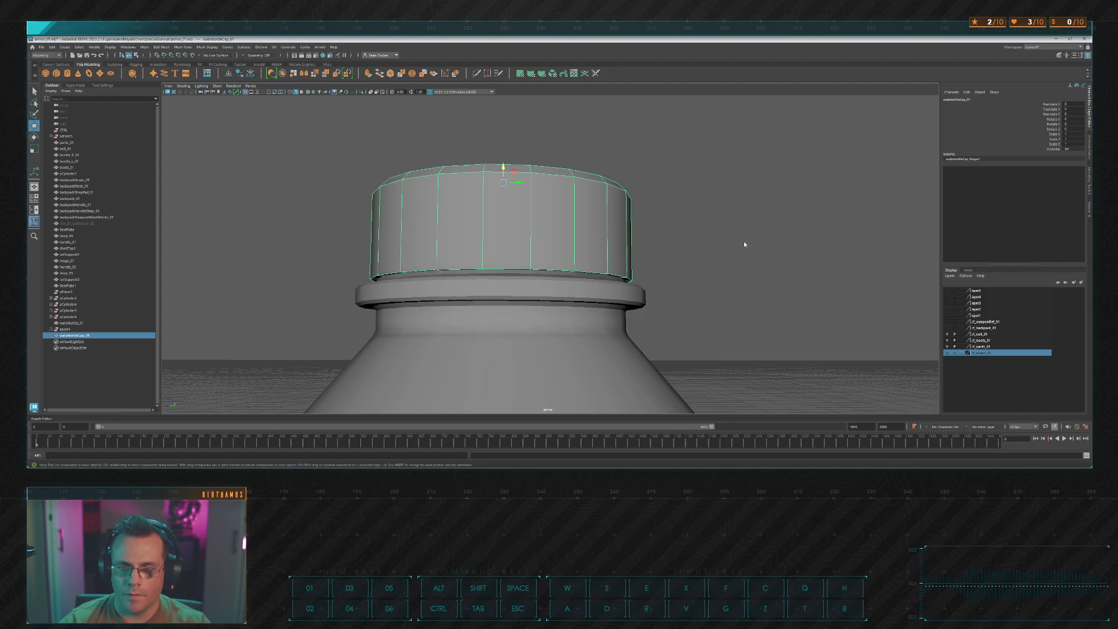
{"action": "right_click_drag", "start_coordinate": [743, 241], "coordinate": [743, 216]}
{"action": "left_click", "coordinate": [580, 264]}
{"action": "double_click", "coordinate": [590, 271]}
{"action": "key", "text": "space"}
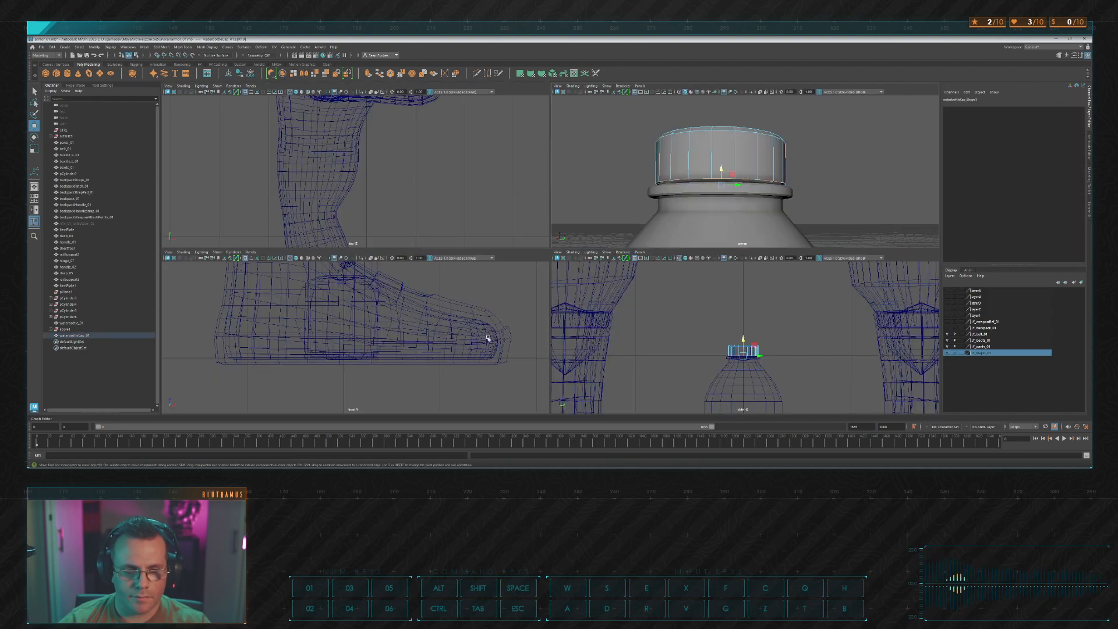
{"action": "key", "text": "space"}
{"action": "middle_click_drag", "start_coordinate": [624, 238], "coordinate": [647, 211], "text": "alt"}
{"action": "scroll", "coordinate": [647, 211], "scroll_direction": "up", "scroll_amount": 3}
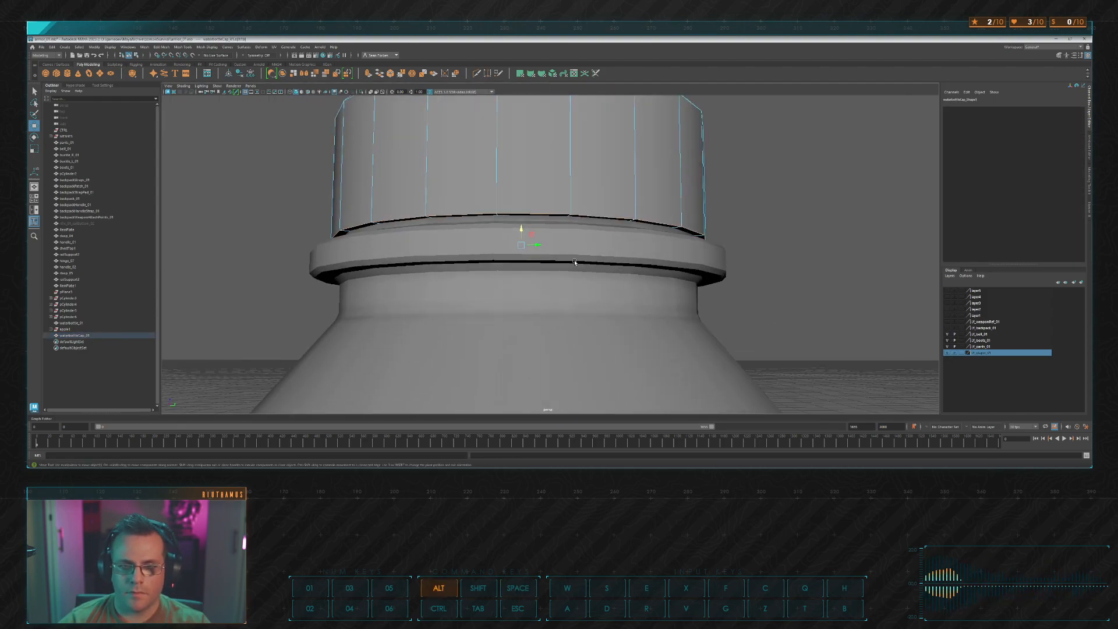
{"action": "left_click_drag", "start_coordinate": [574, 262], "coordinate": [554, 264], "text": "alt"}
{"action": "middle_click_drag", "start_coordinate": [554, 264], "coordinate": [599, 222], "text": "alt"}
{"action": "scroll", "coordinate": [599, 221], "scroll_direction": "up", "scroll_amount": 6}
{"action": "left_click_drag", "start_coordinate": [631, 225], "coordinate": [626, 197], "text": "alt"}
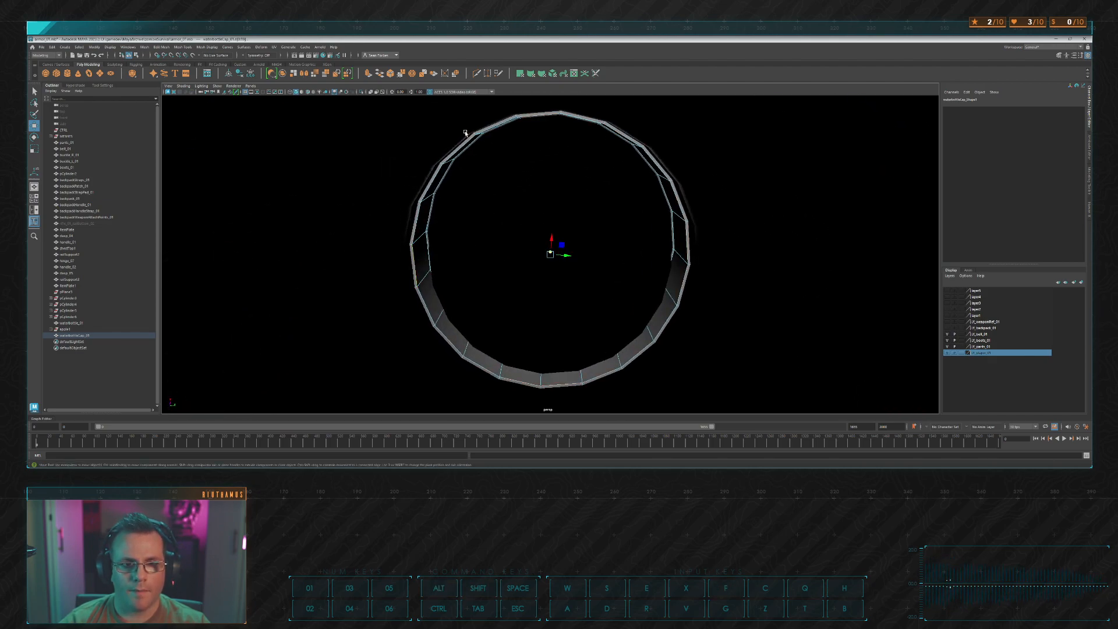
{"action": "key", "text": "ctrl+b"}
{"action": "left_click_drag", "start_coordinate": [502, 126], "coordinate": [628, 167], "text": "alt"}
{"action": "left_click", "coordinate": [811, 266]}
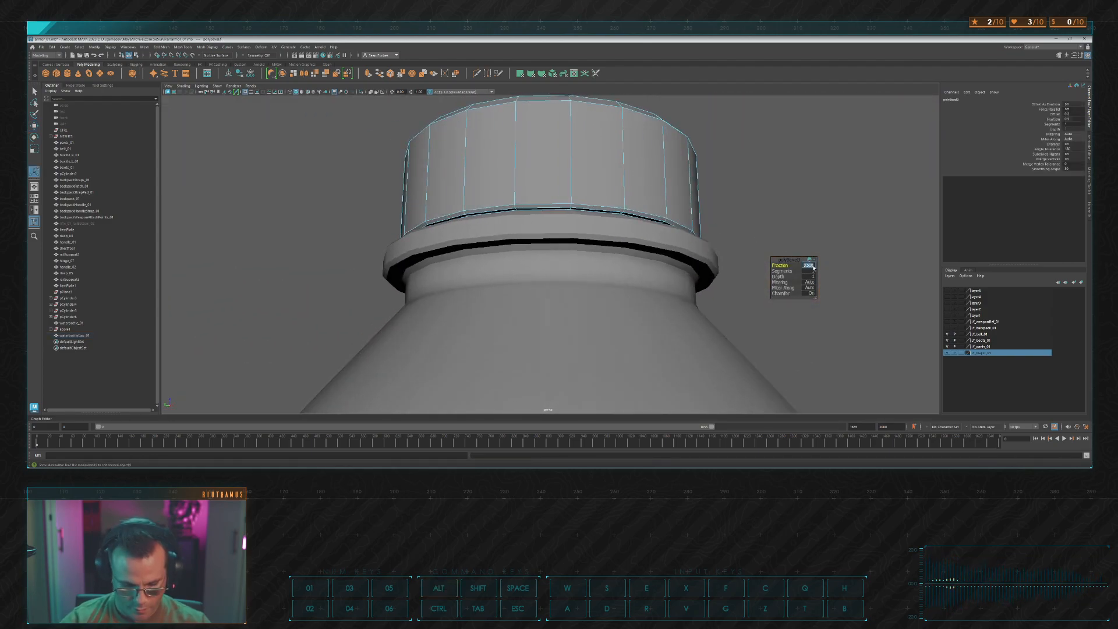
{"action": "type", "text": "0.2"}
{"action": "key", "text": "Return"}
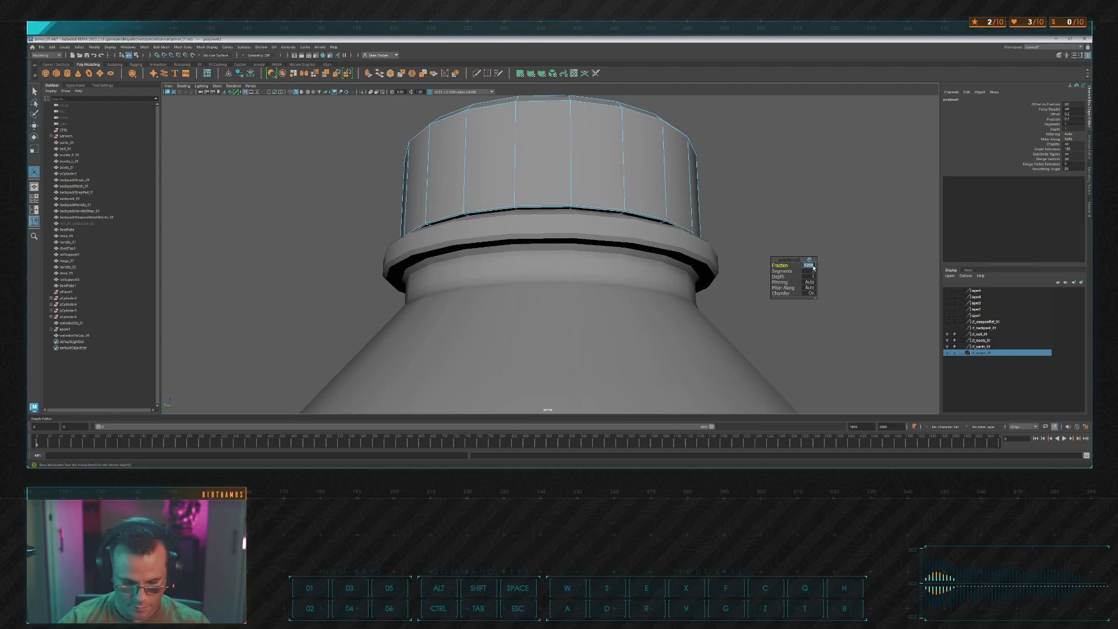
{"action": "left_click_drag", "start_coordinate": [763, 200], "coordinate": [588, 160], "text": "alt"}
{"action": "left_click", "coordinate": [854, 183]}
Step: Delete the cap's construction history
{"action": "scroll", "coordinate": [751, 184], "scroll_direction": "down", "scroll_amount": 4}
{"action": "scroll", "coordinate": [752, 184], "scroll_direction": "down", "scroll_amount": 3}
{"action": "left_click", "coordinate": [591, 237]}
{"action": "key", "text": "w"}
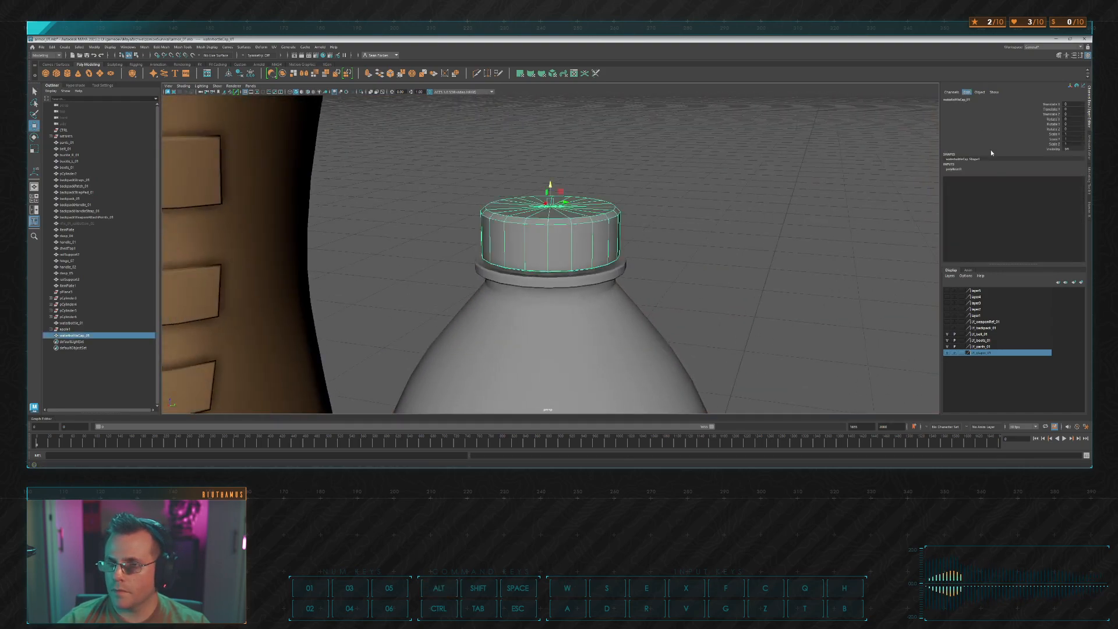
{"action": "key", "text": "alt+shift+d"}
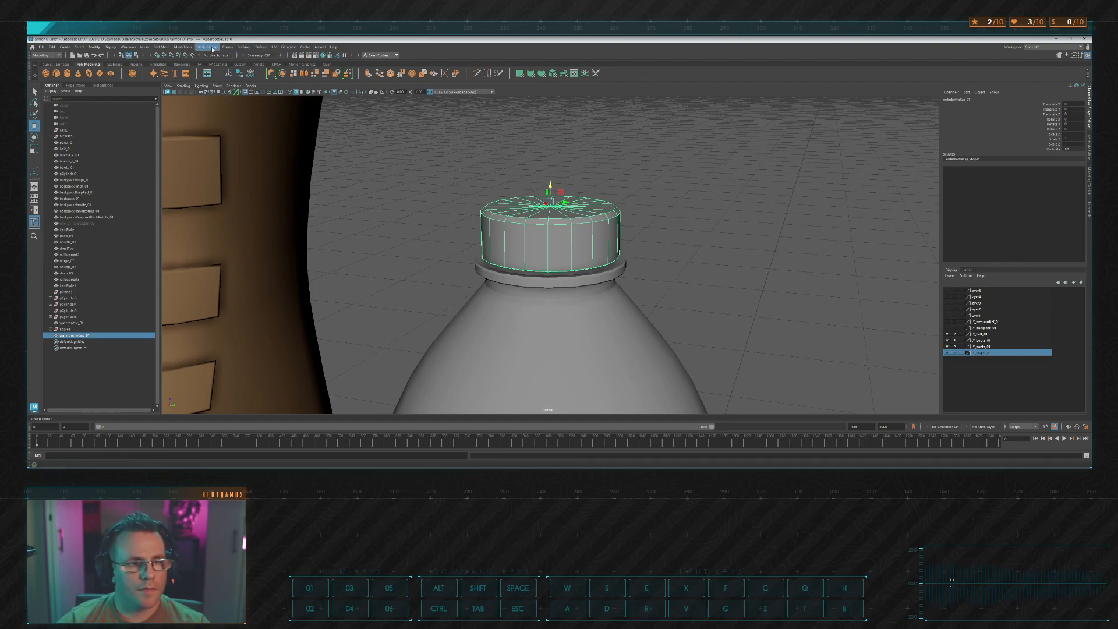
Step: Soften the edges of the cap and the bottle body
{"action": "left_click", "coordinate": [644, 175]}
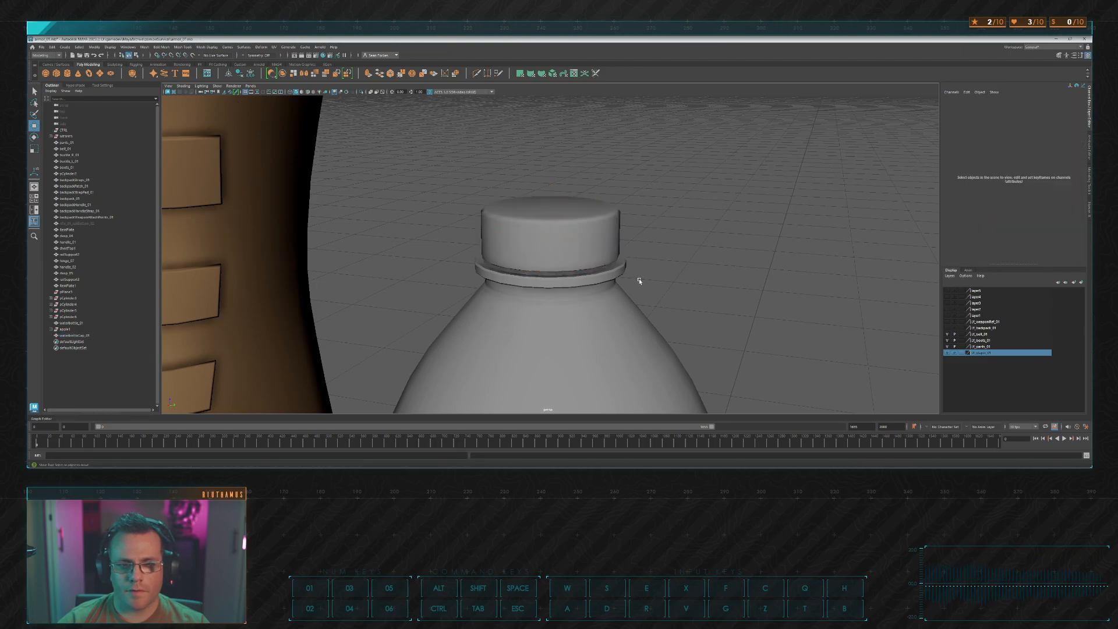
{"action": "left_click_drag", "start_coordinate": [640, 282], "coordinate": [670, 256], "text": "alt"}
{"action": "left_click", "coordinate": [572, 334]}
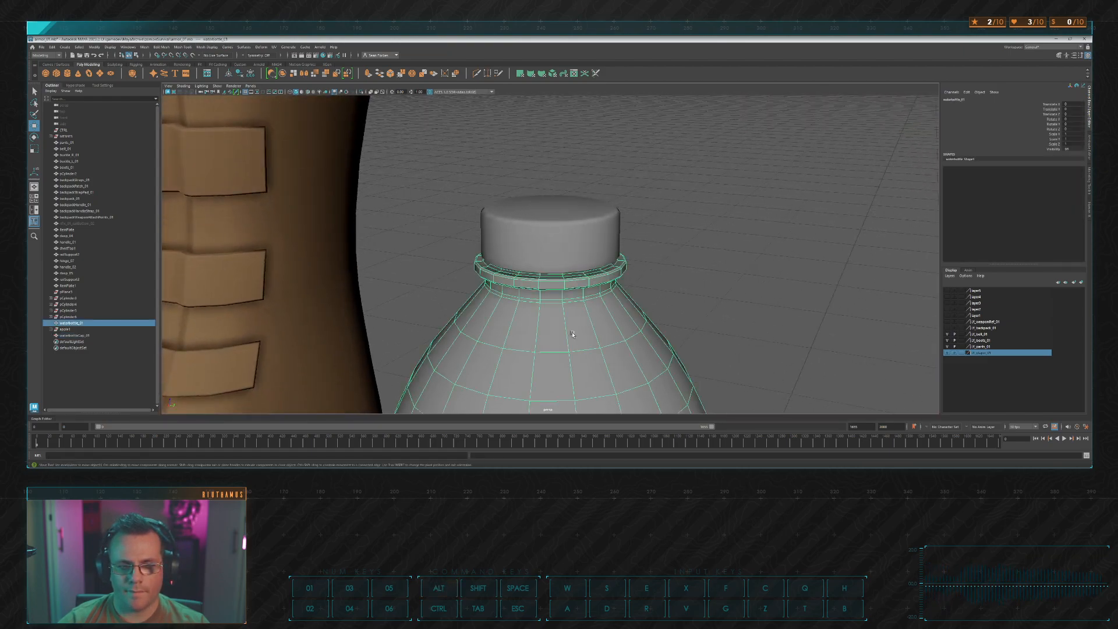
{"action": "key", "text": "g"}
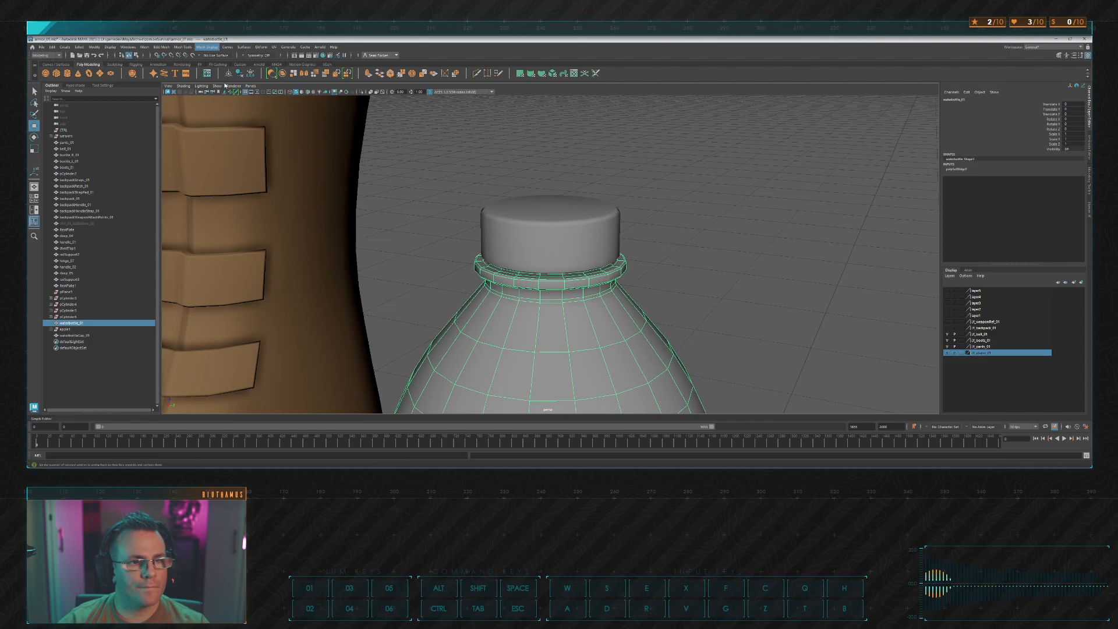
Step: Try hardened edges on the bottle body and the cap for a faceted look
{"action": "left_click", "coordinate": [235, 99]}
{"action": "left_click", "coordinate": [561, 210]}
{"action": "key", "text": "g"}
{"action": "left_click", "coordinate": [699, 237]}
Step: Return the cap and the bottle body from hardened to softened edges
{"action": "left_click", "coordinate": [580, 232]}
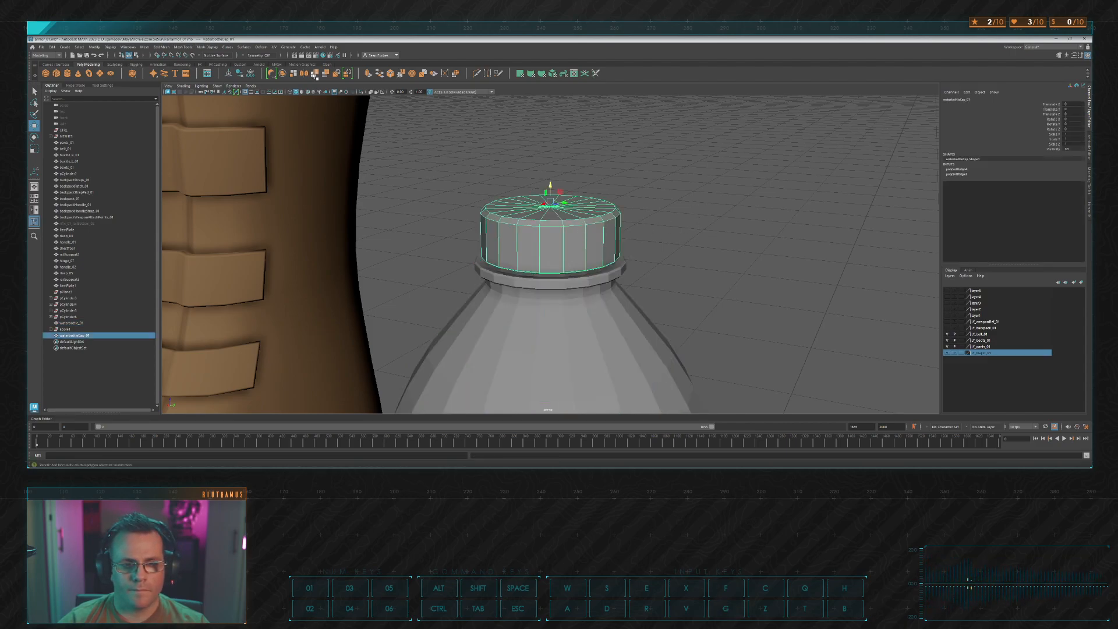
{"action": "left_click", "coordinate": [241, 104]}
{"action": "left_click", "coordinate": [573, 337]}
{"action": "key", "text": "g"}
{"action": "left_click", "coordinate": [687, 238]}
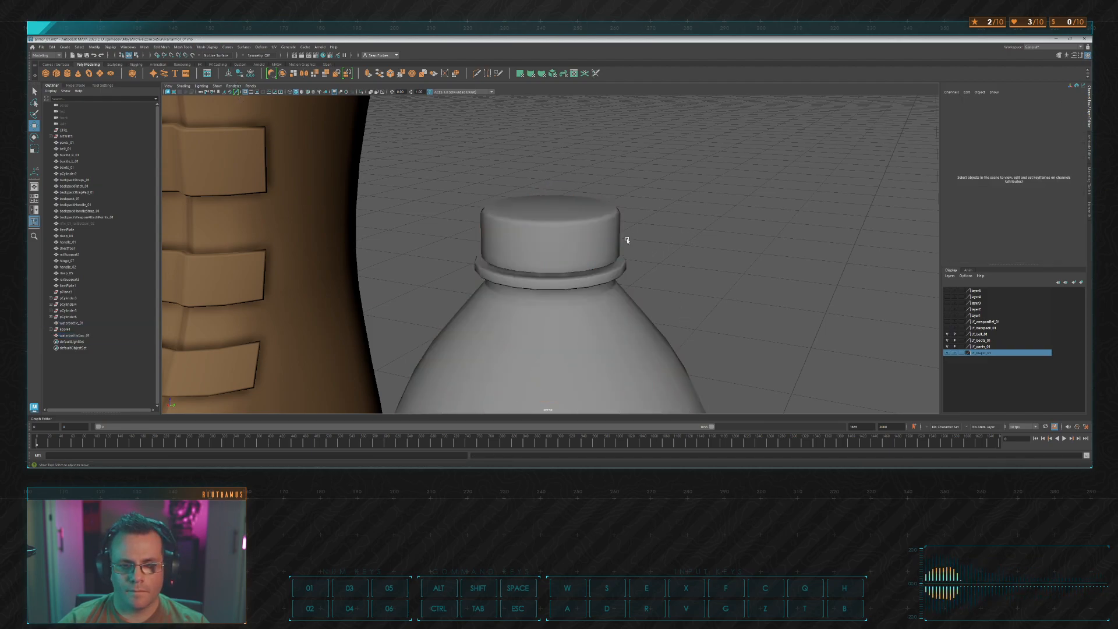
{"action": "scroll", "coordinate": [694, 256], "scroll_direction": "down", "scroll_amount": 12}
{"action": "left_click_drag", "start_coordinate": [621, 250], "coordinate": [586, 264], "text": "alt"}
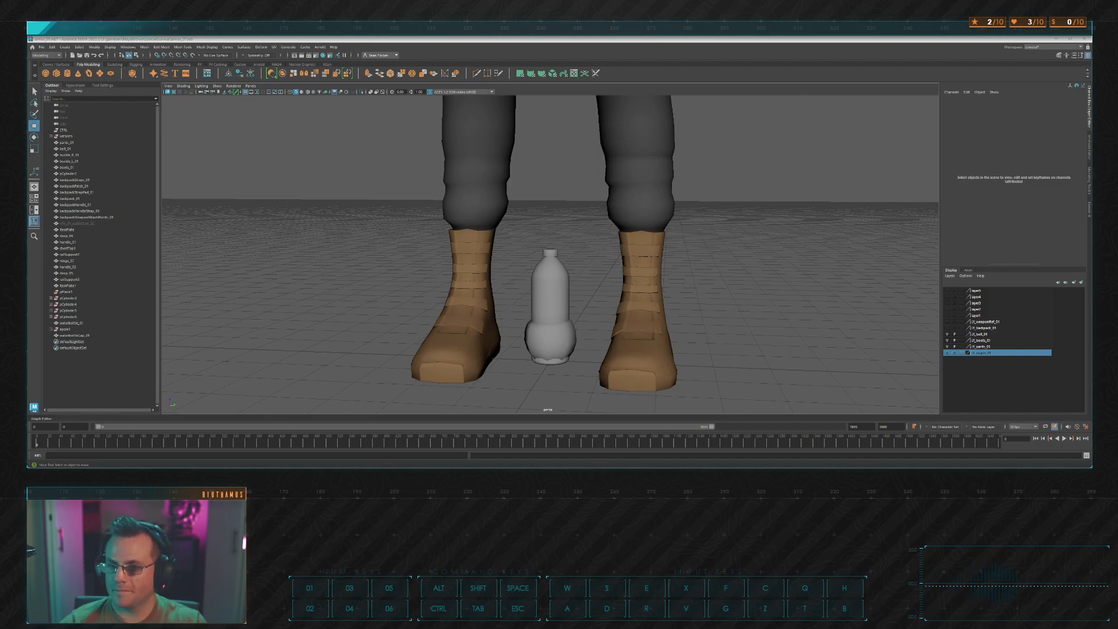
{"action": "key", "text": "alt+Tab"}
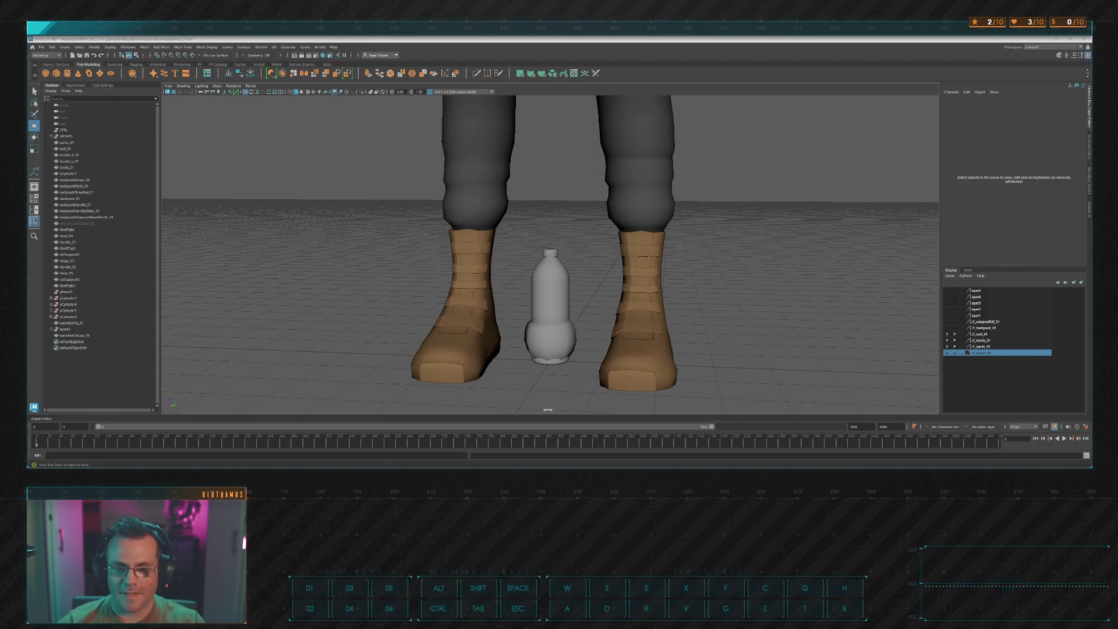
Step: Delete the construction history left on the water bottle's cap by the edge softening
{"action": "key", "text": "alt+Tab"}
{"action": "key", "text": "alt+Tab"}
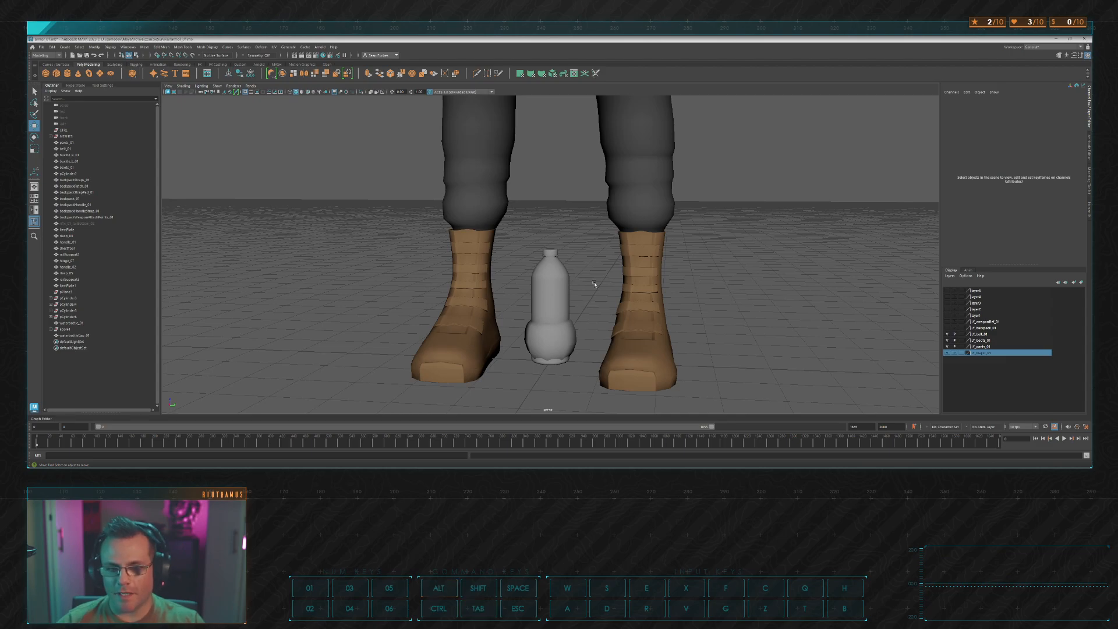
{"action": "scroll", "coordinate": [553, 286], "scroll_direction": "up", "scroll_amount": 2}
{"action": "left_click", "coordinate": [554, 286]}
{"action": "scroll", "coordinate": [730, 291], "scroll_direction": "up", "scroll_amount": 3}
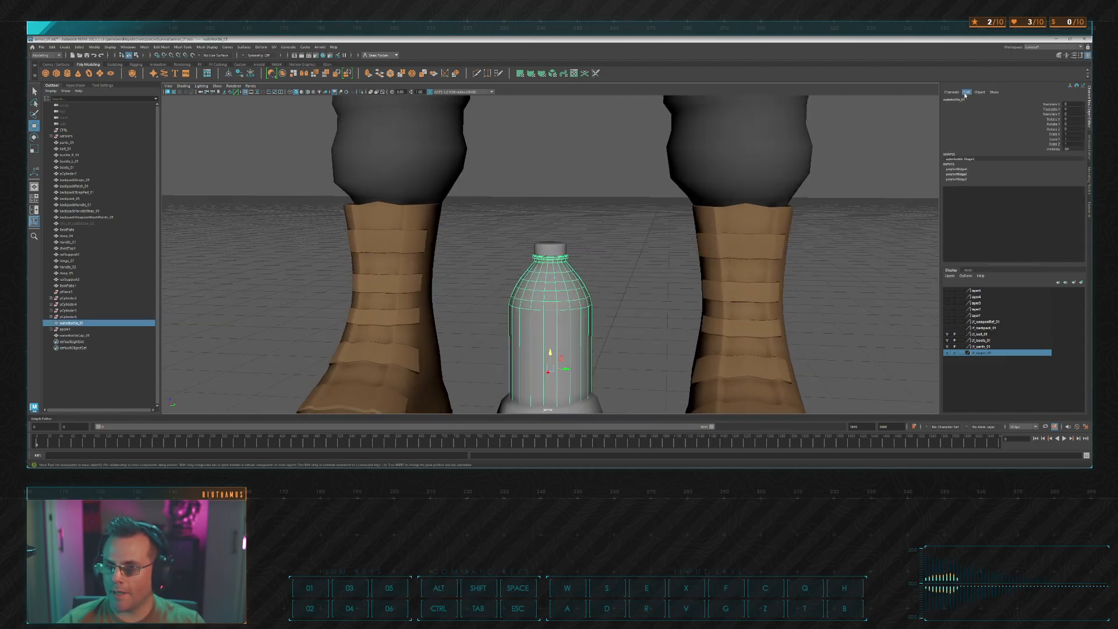
{"action": "left_click", "coordinate": [556, 250]}
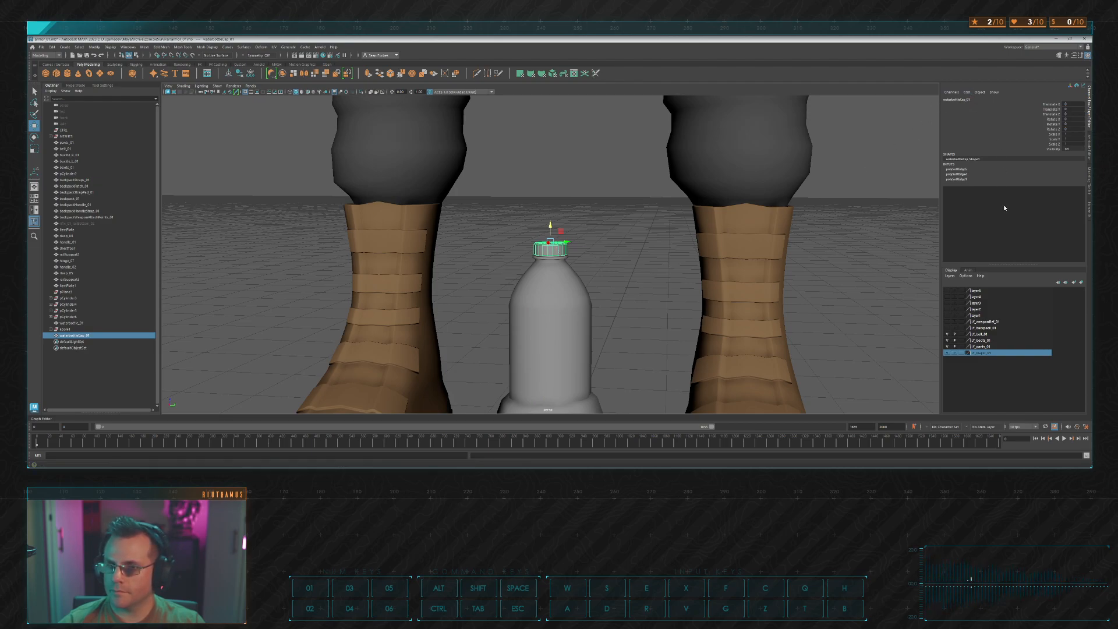
{"action": "key", "text": "alt+shift+d"}
Step: Select the bottle body and cap together and export them as waterbottle_01.fbx into the game's Content/Meshes/Props folder
{"action": "left_click", "coordinate": [551, 210]}
{"action": "left_click_drag", "start_coordinate": [551, 209], "coordinate": [608, 314]}
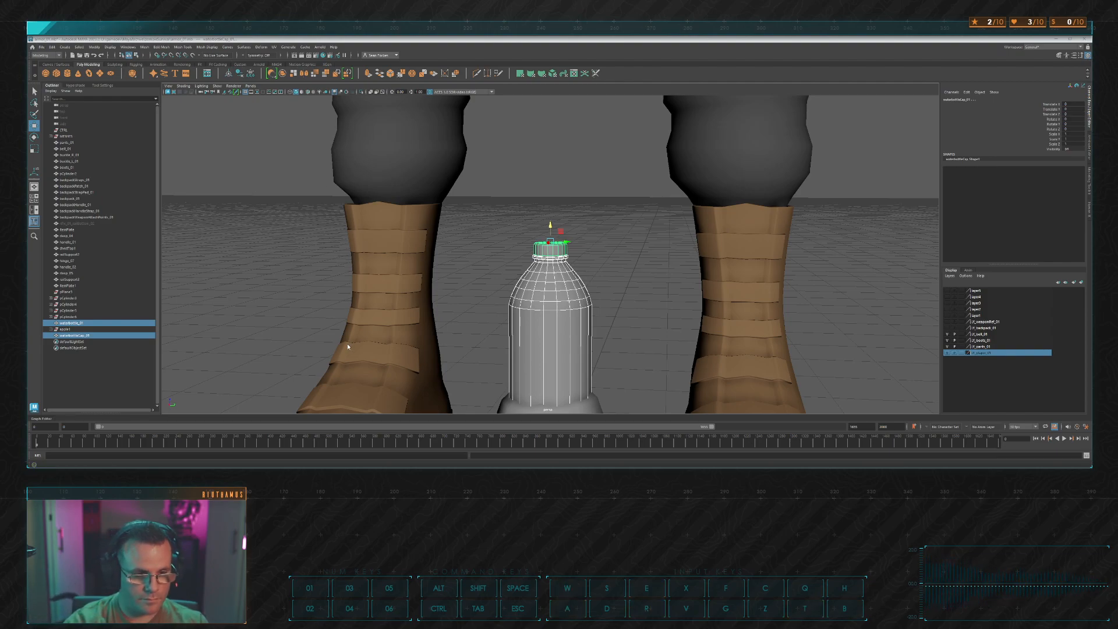
{"action": "key", "text": "shift"}
{"action": "key", "text": "1"}
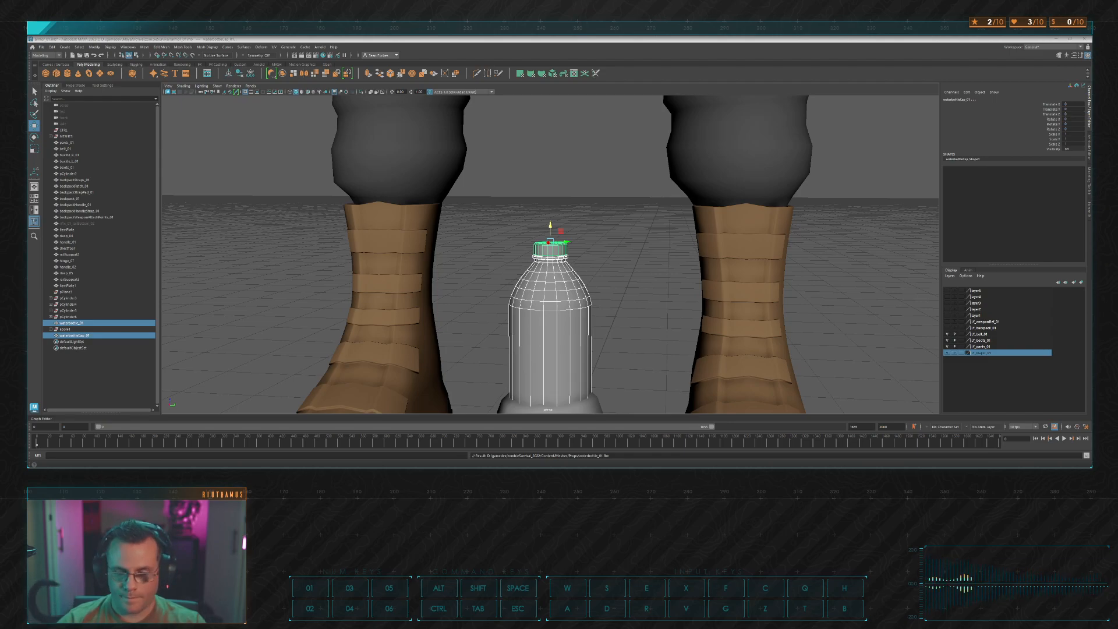
Step: Switch to Unreal Editor and open the Items folder inside Blueprints in the project's content
{"action": "key", "text": "alt+Tab"}
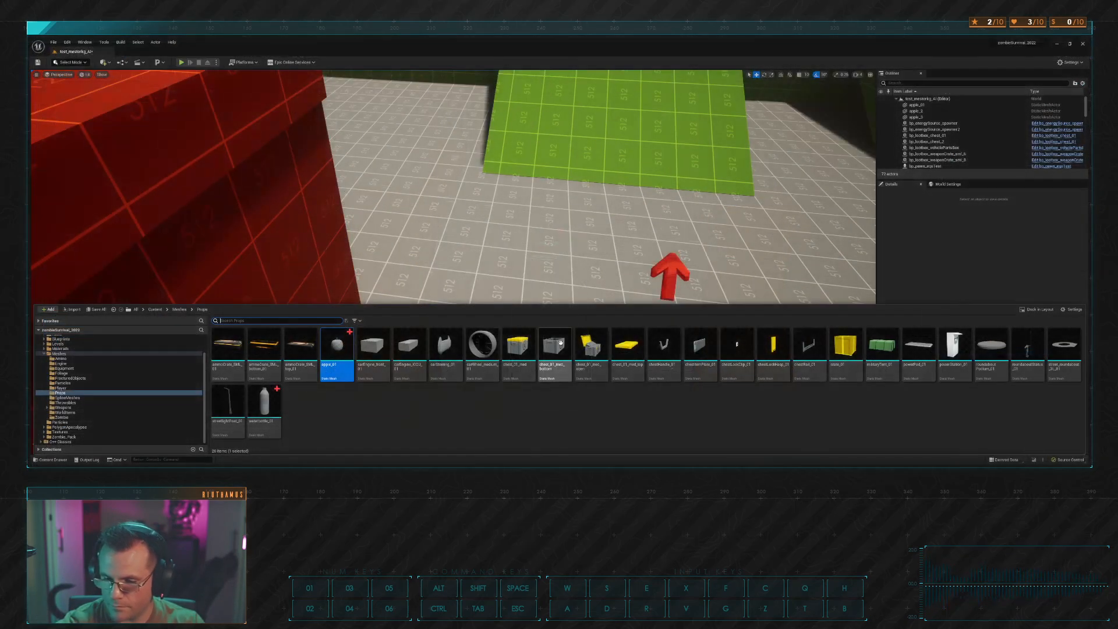
{"action": "left_click", "coordinate": [492, 417]}
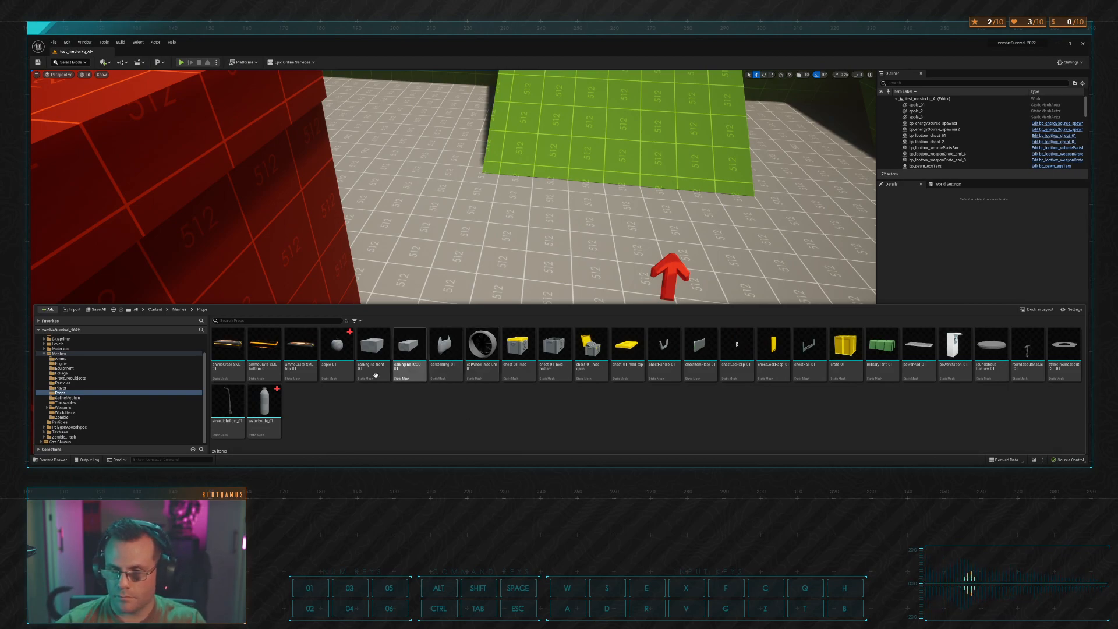
{"action": "scroll", "coordinate": [71, 373], "scroll_direction": "up", "scroll_amount": 2}
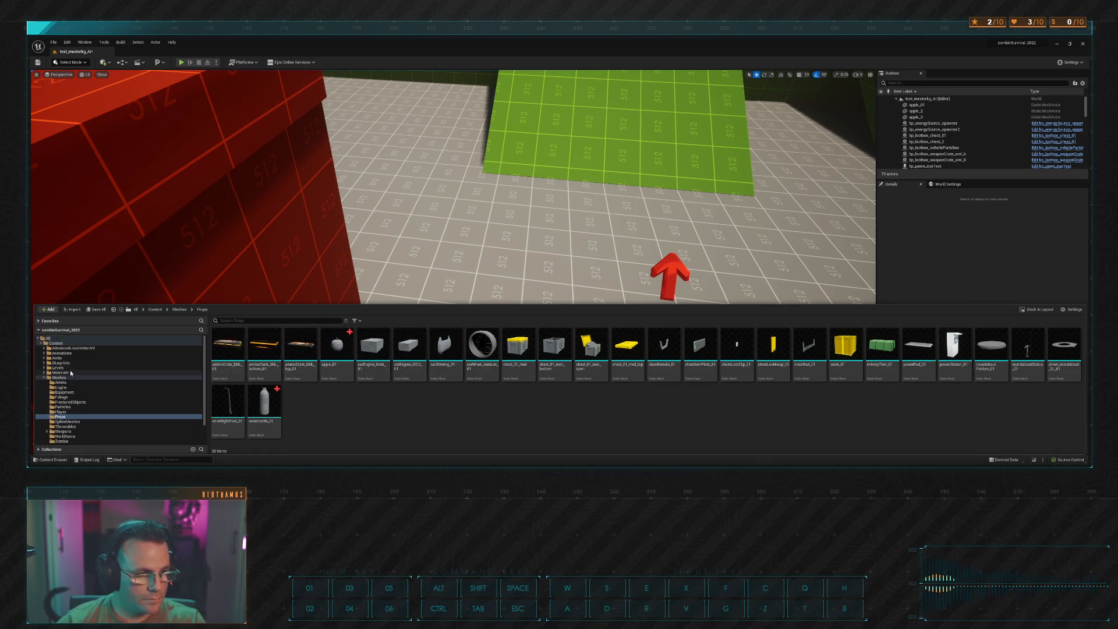
{"action": "left_click", "coordinate": [61, 363]}
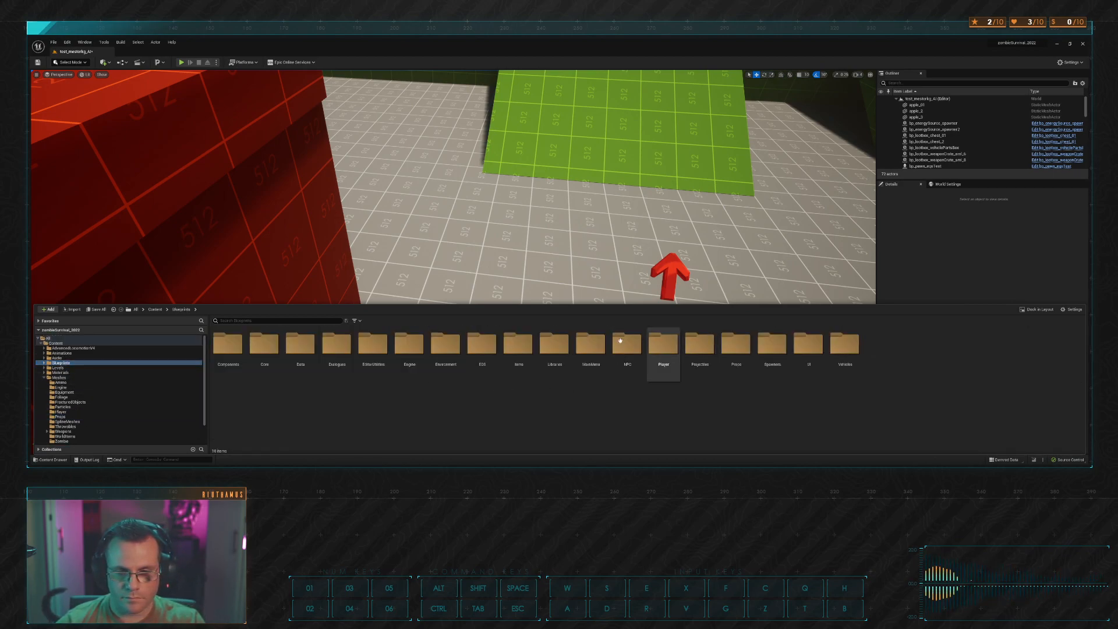
{"action": "double_click", "coordinate": [517, 345]}
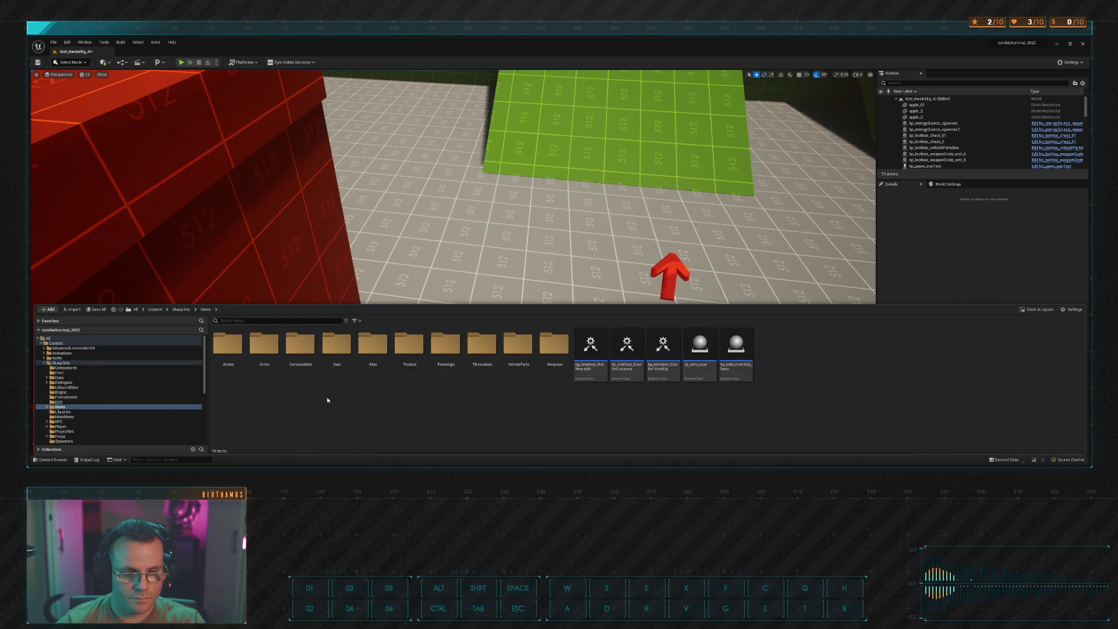
Step: Look through the item blueprint subfolders and open bp_item_healthBottle from Consumables
{"action": "left_click", "coordinate": [419, 346]}
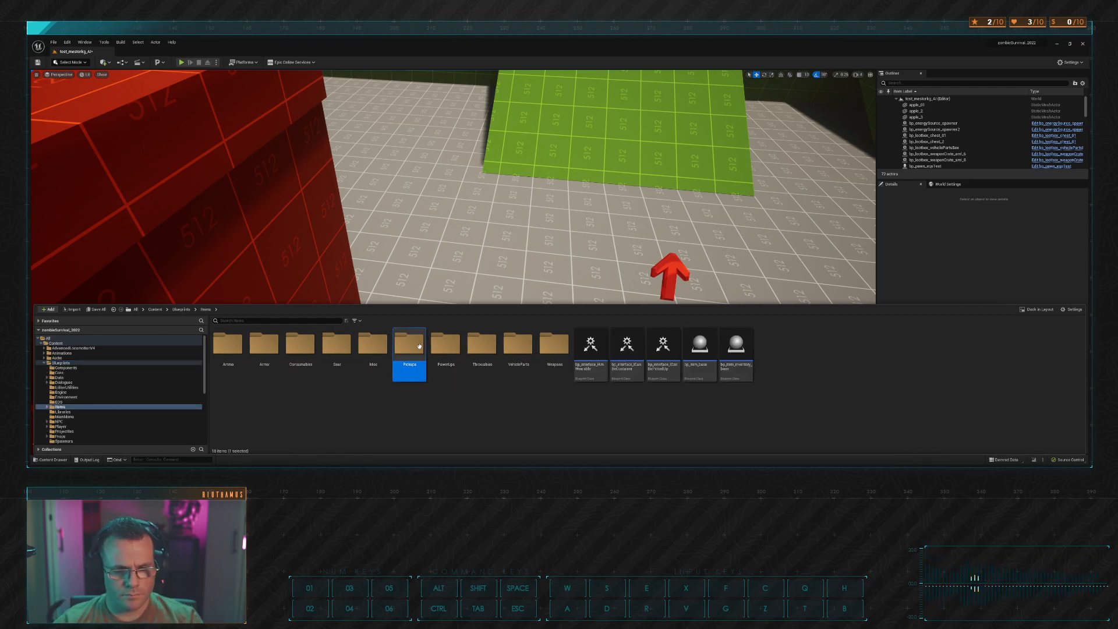
{"action": "double_click", "coordinate": [419, 345]}
{"action": "left_click", "coordinate": [86, 393]}
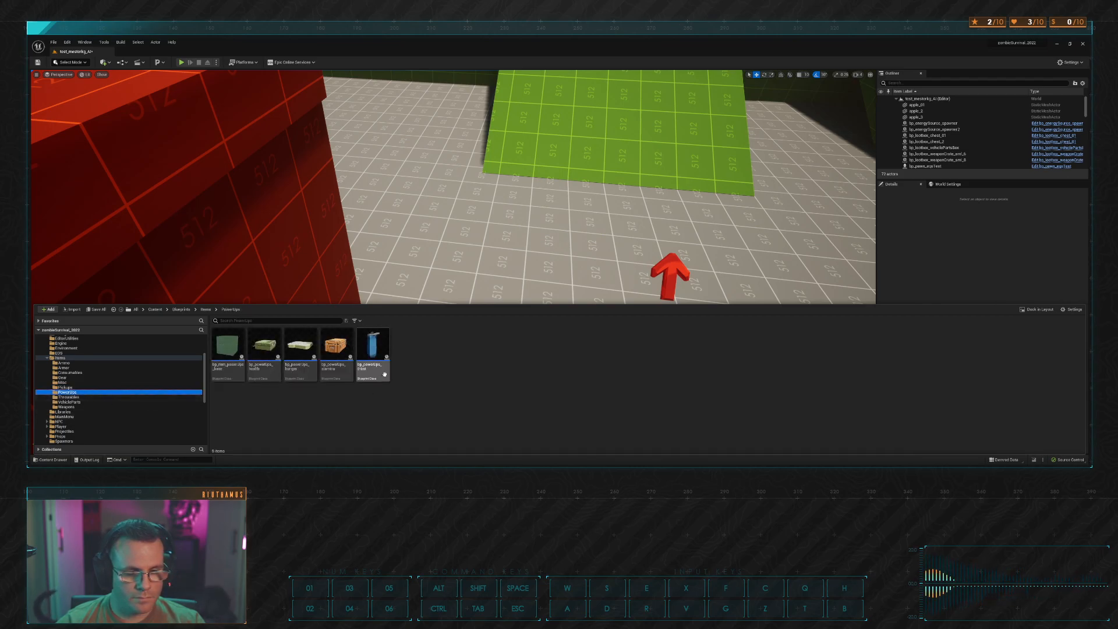
{"action": "left_click", "coordinate": [82, 398]}
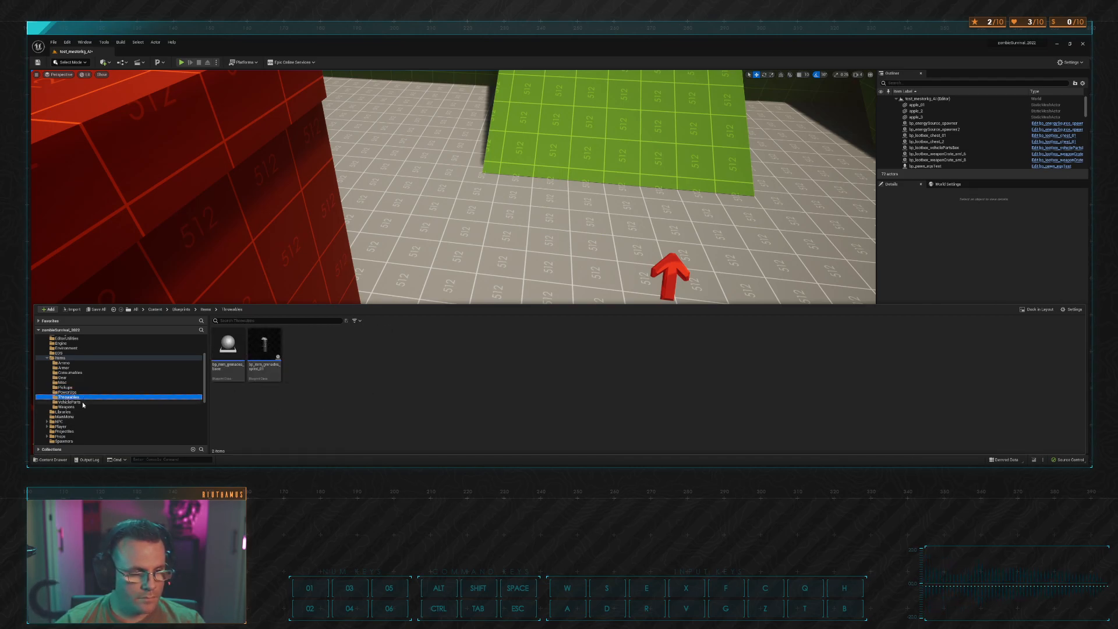
{"action": "left_click", "coordinate": [79, 403]}
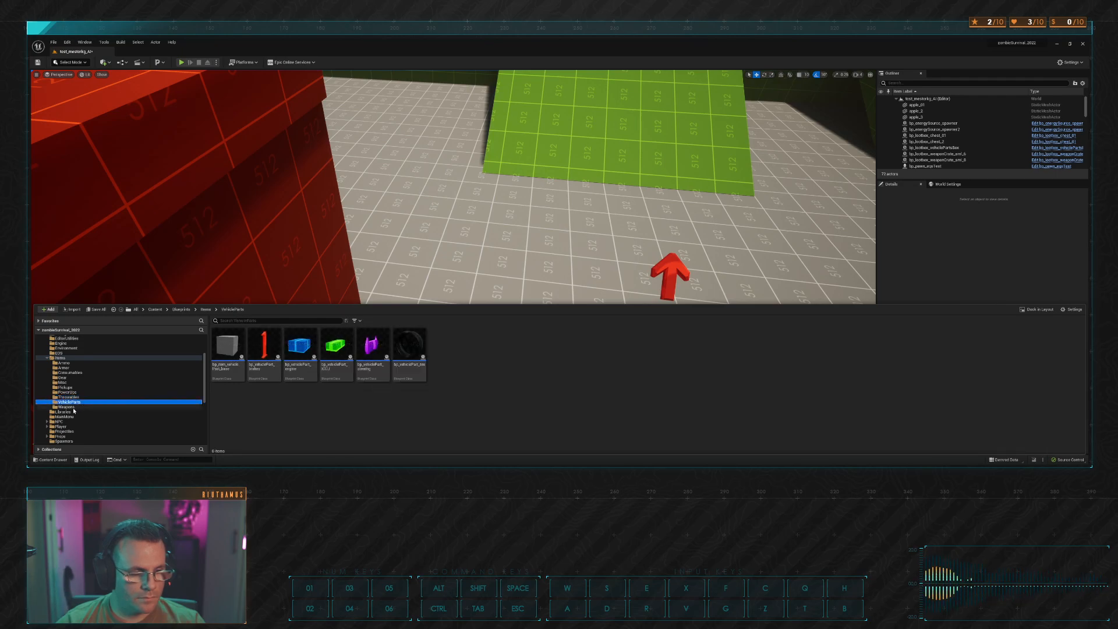
{"action": "left_click", "coordinate": [74, 407]}
{"action": "left_click", "coordinate": [65, 382]}
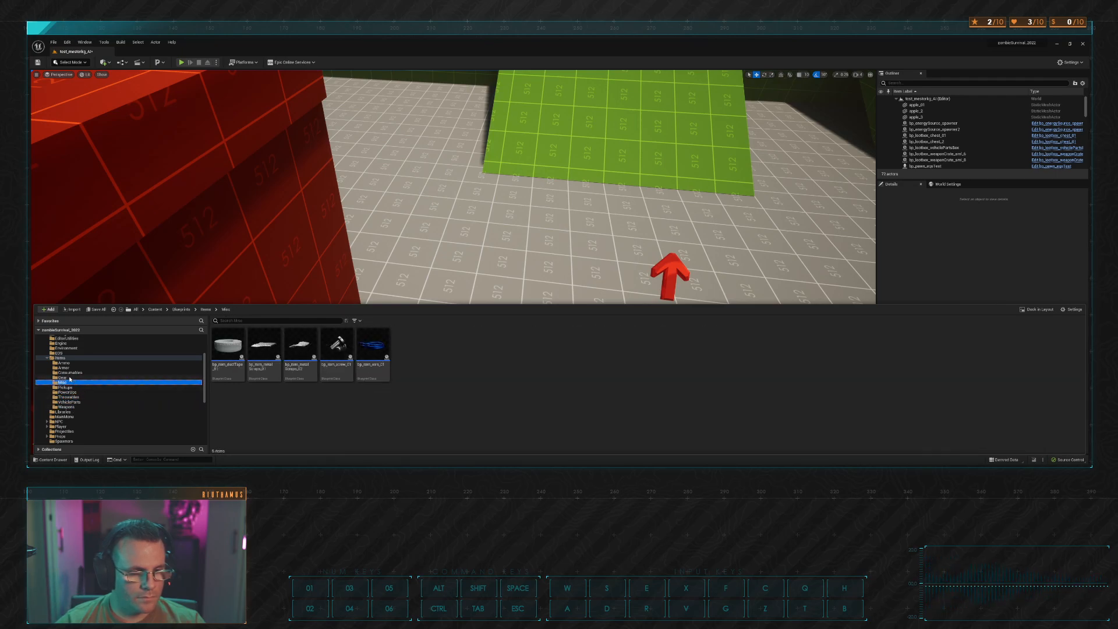
{"action": "left_click", "coordinate": [69, 378]}
{"action": "left_click", "coordinate": [70, 372]}
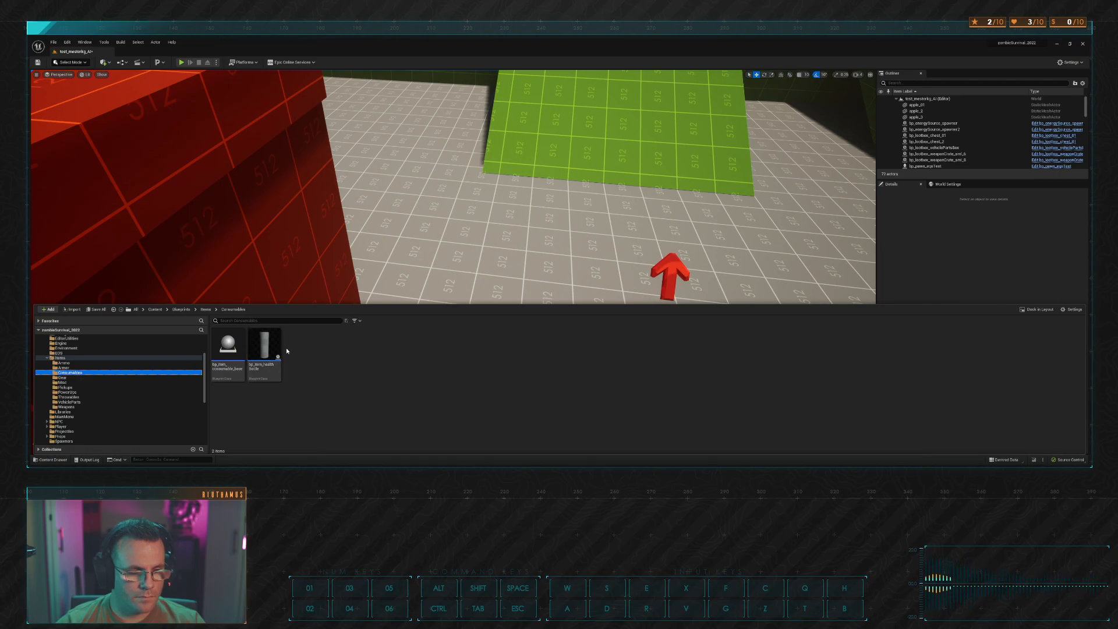
{"action": "double_click", "coordinate": [269, 366]}
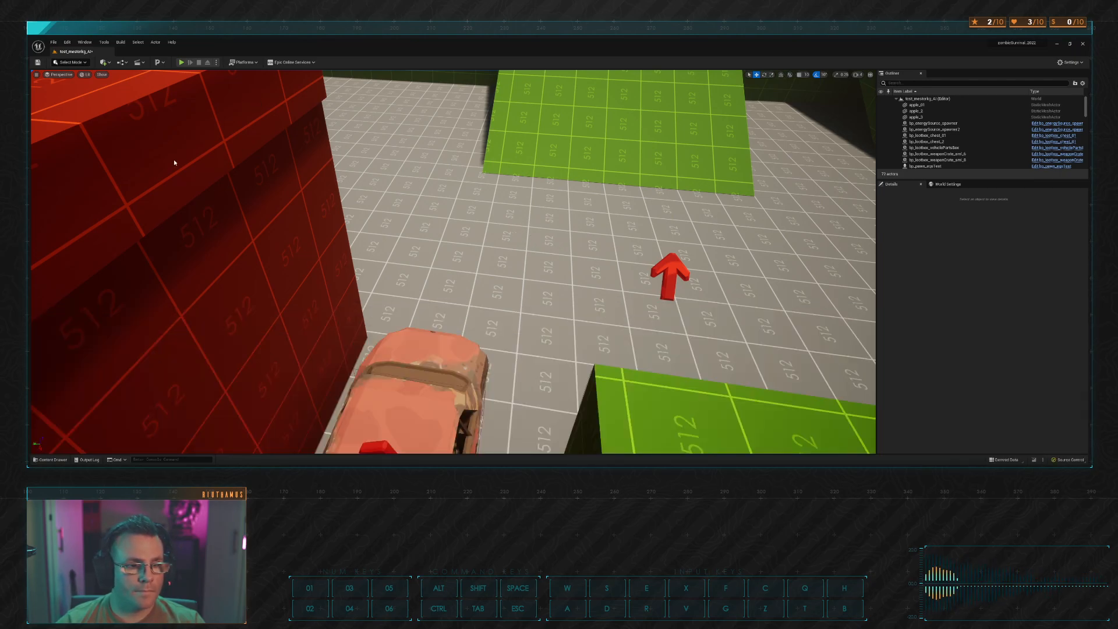
{"action": "key", "text": "w"}
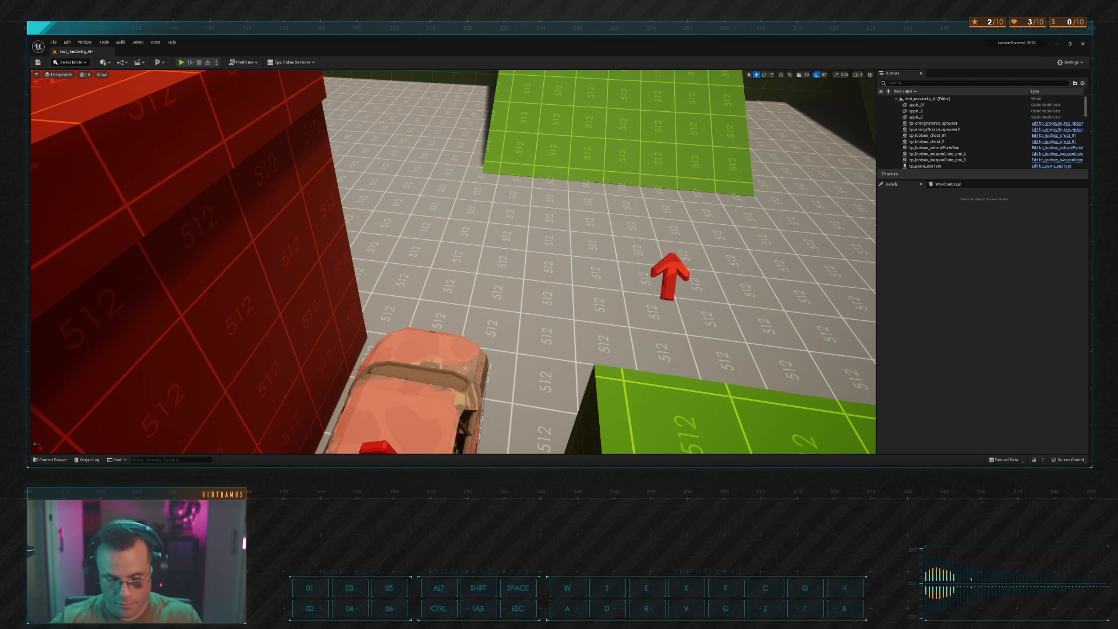
{"action": "key", "text": "alt"}
{"action": "key", "text": "alt"}
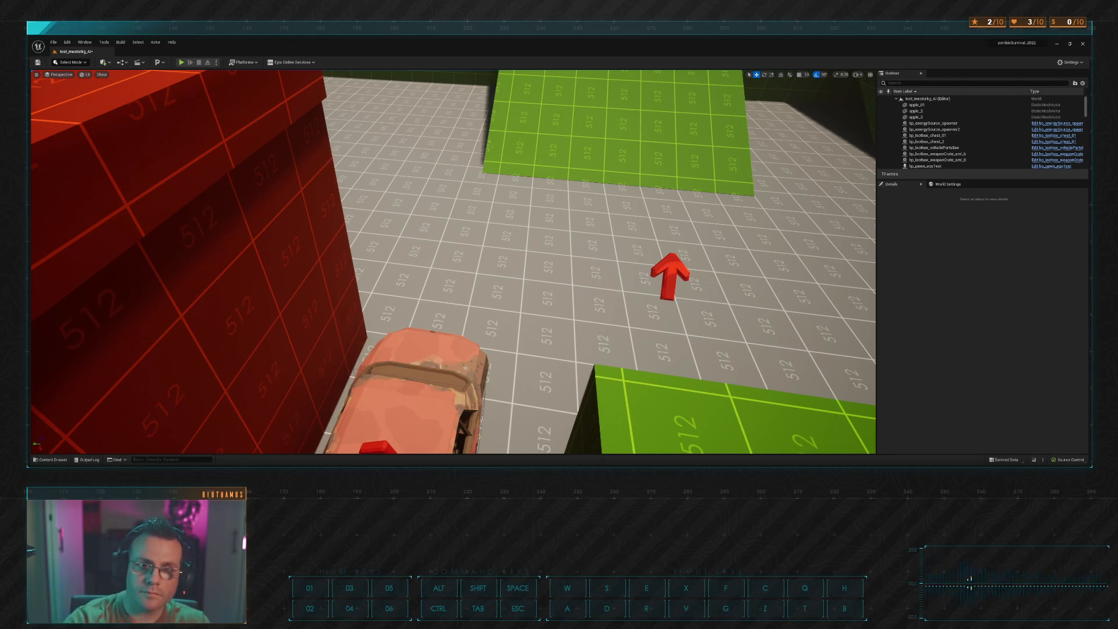
{"action": "key", "text": "c"}
{"action": "key", "text": "g"}
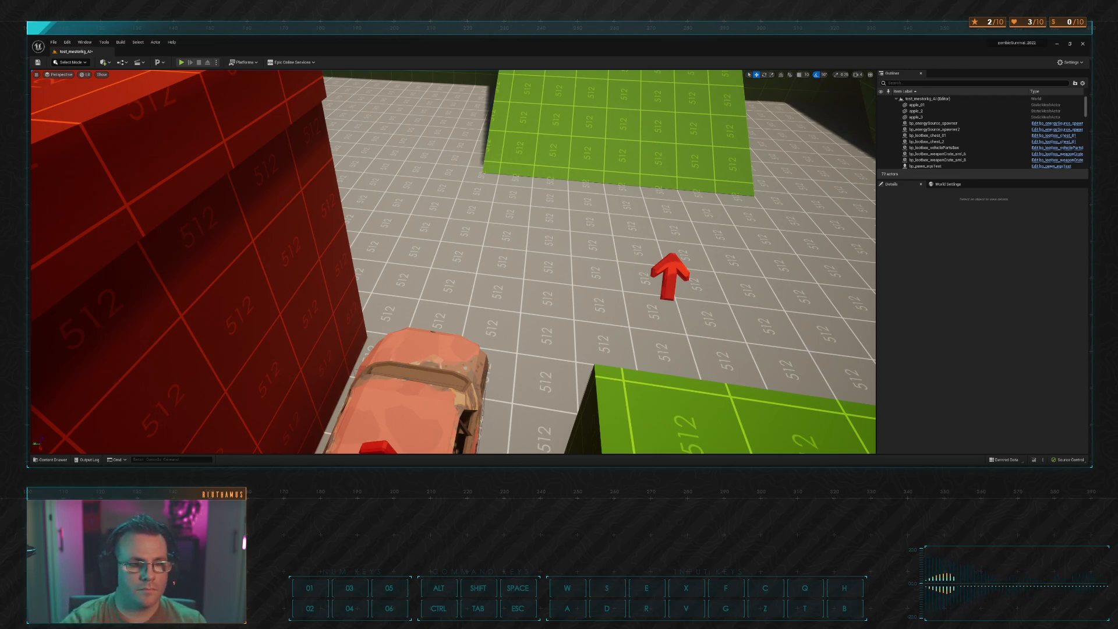
{"action": "key", "text": "s"}
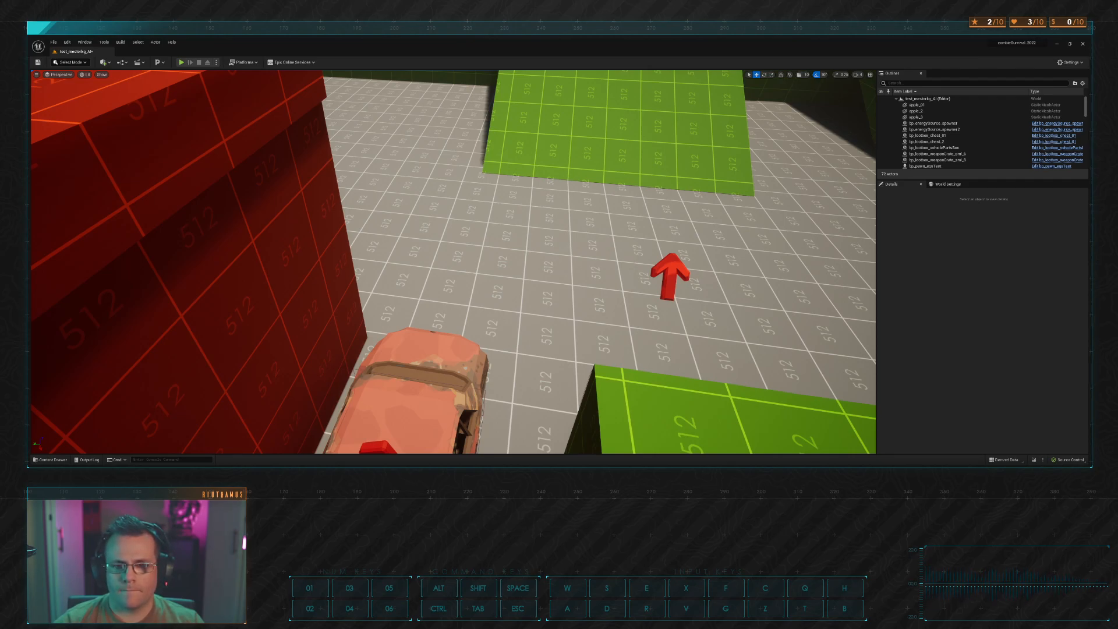
{"action": "key", "text": "shift"}
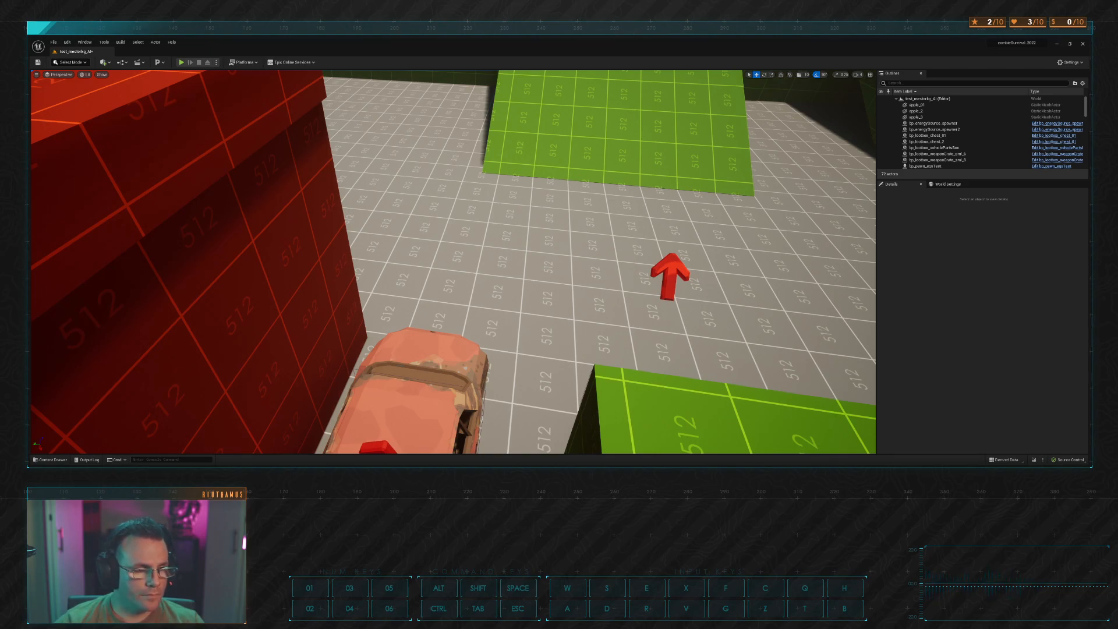
{"action": "key", "text": "shift"}
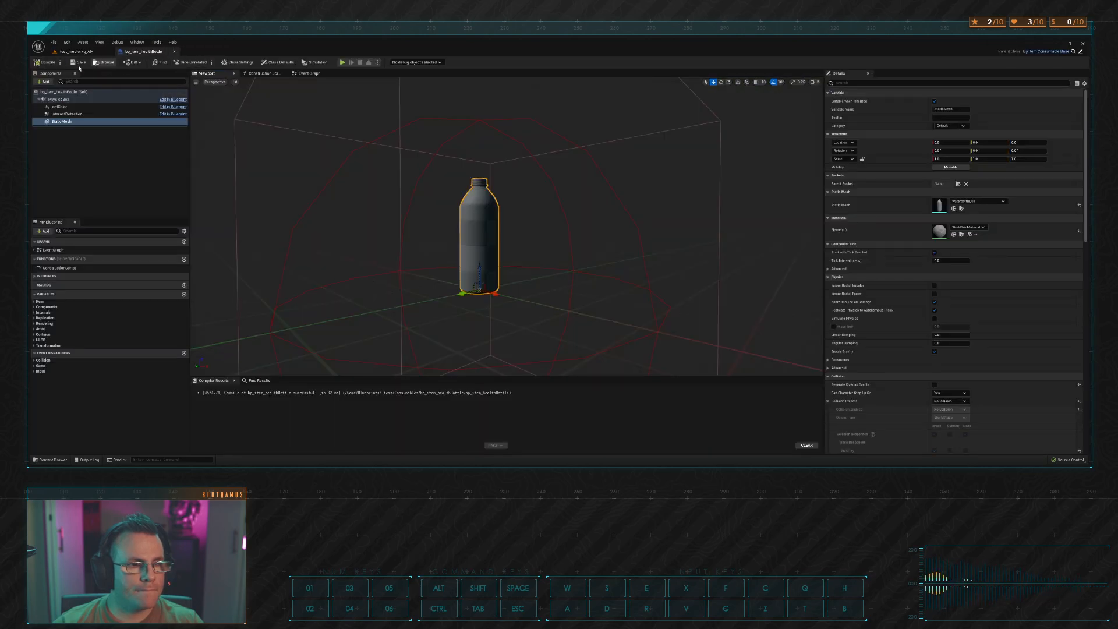
Step: Close the health bottle blueprint and start a play test of the level containing the placed pickup items
{"action": "left_click", "coordinate": [175, 52]}
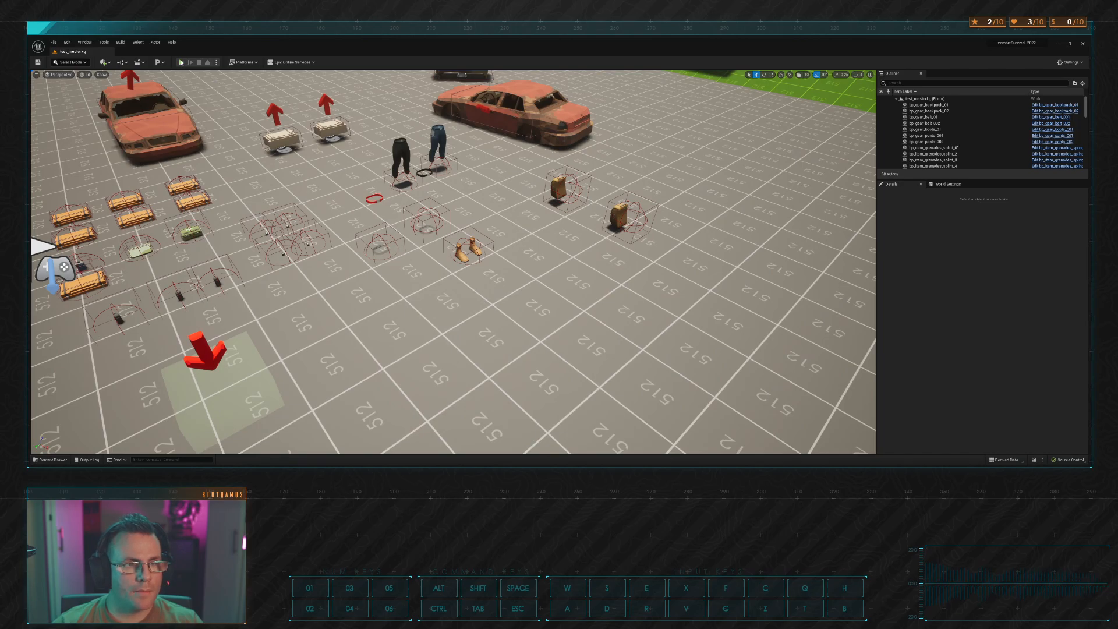
{"action": "right_click_drag", "start_coordinate": [361, 233], "coordinate": [249, 209]}
{"action": "key", "text": "w"}
{"action": "key", "text": "w"}
{"action": "key", "text": "s"}
{"action": "key", "text": "d"}
{"action": "key", "text": "w"}
{"action": "key", "text": "s"}
{"action": "key", "text": "w"}
{"action": "key", "text": "s"}
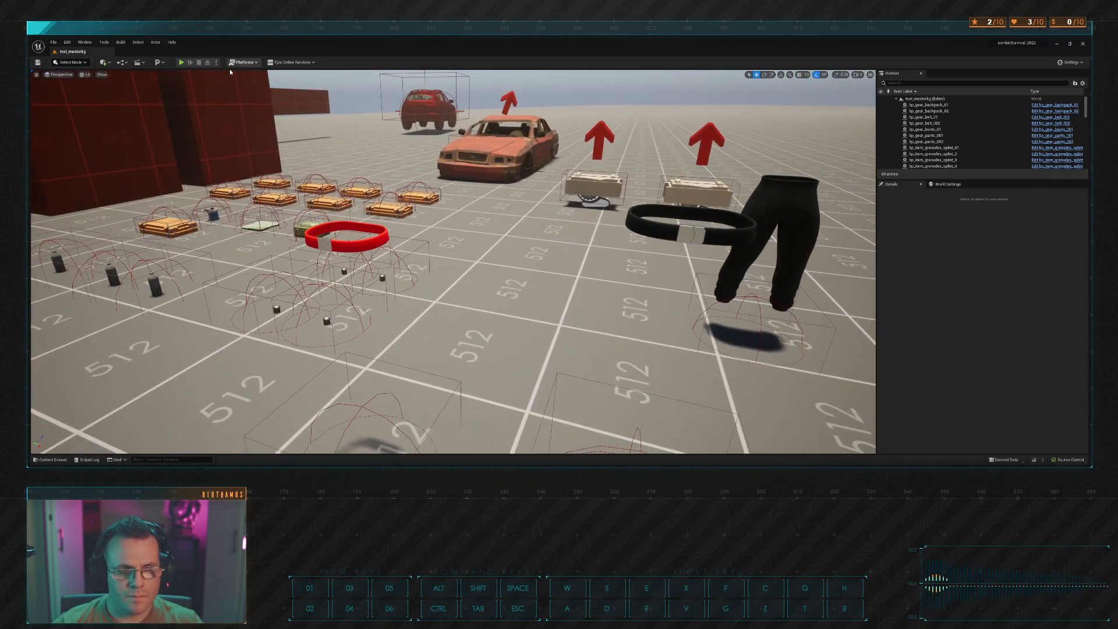
{"action": "left_click", "coordinate": [181, 62]}
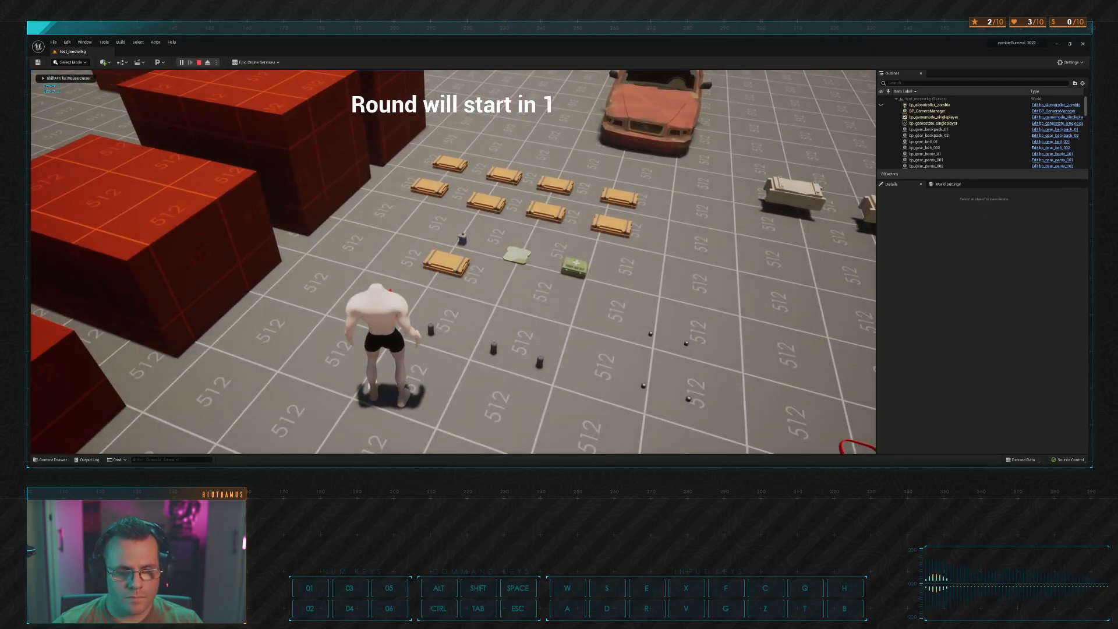
Step: Test picking up the health water bottles, check the character's inventory and end the play session
{"action": "key", "text": "e"}
{"action": "key", "text": "d"}
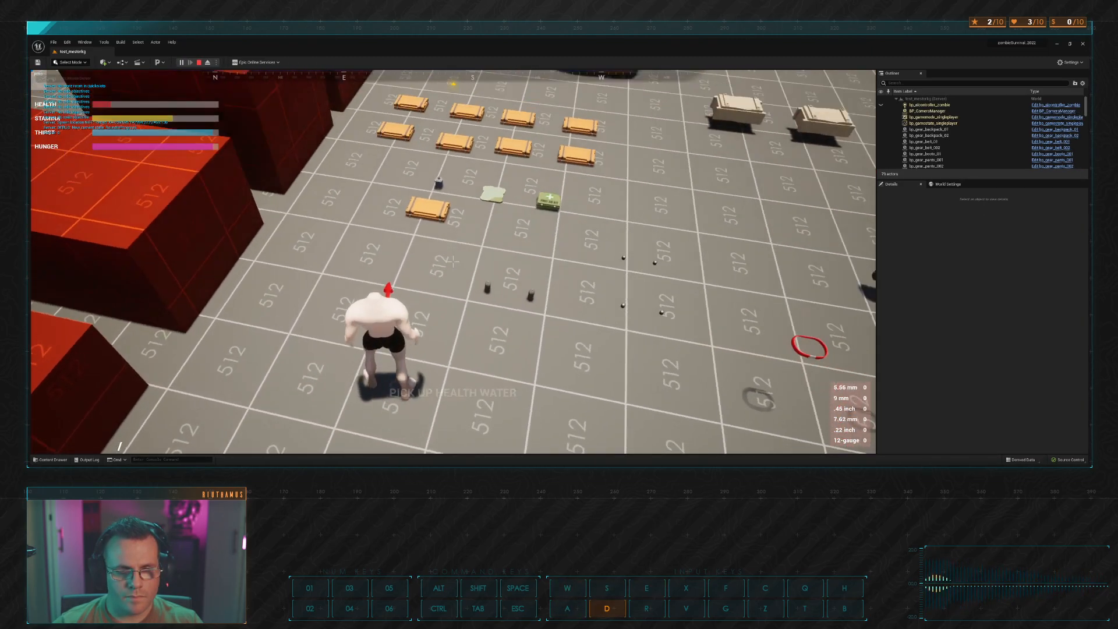
{"action": "key", "text": "e"}
{"action": "key", "text": "e"}
{"action": "key", "text": "Tab"}
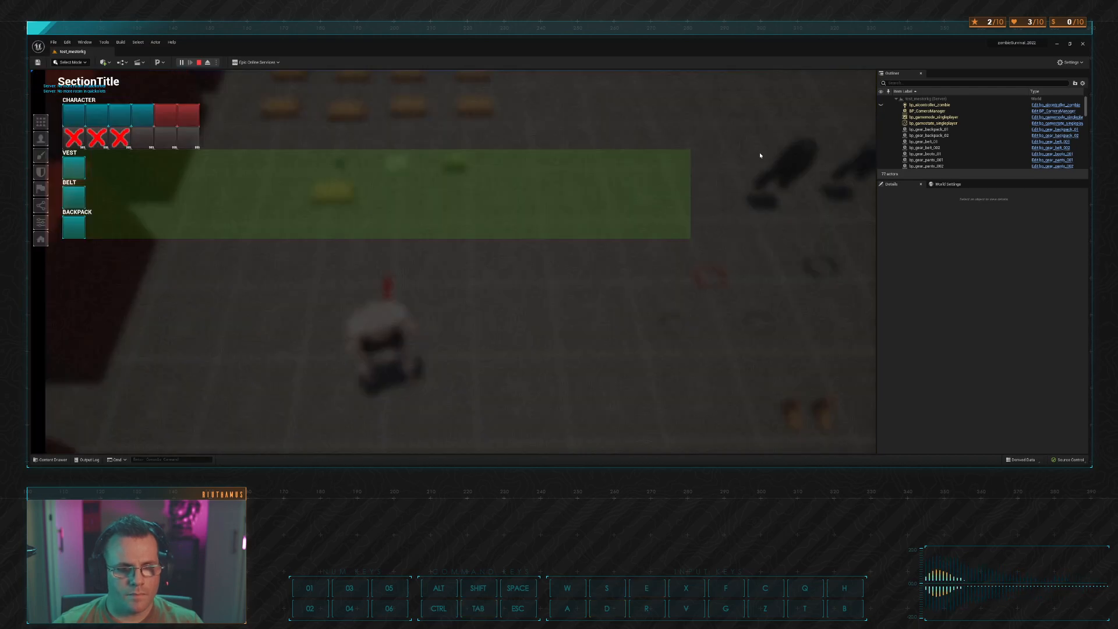
{"action": "key", "text": "Tab"}
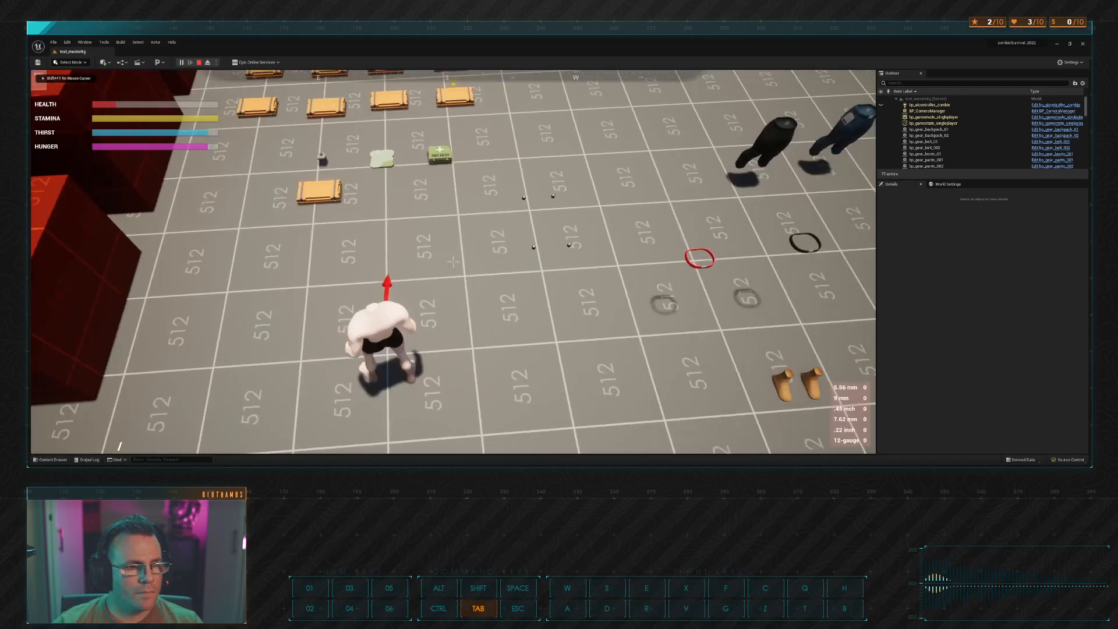
{"action": "key", "text": "Escape"}
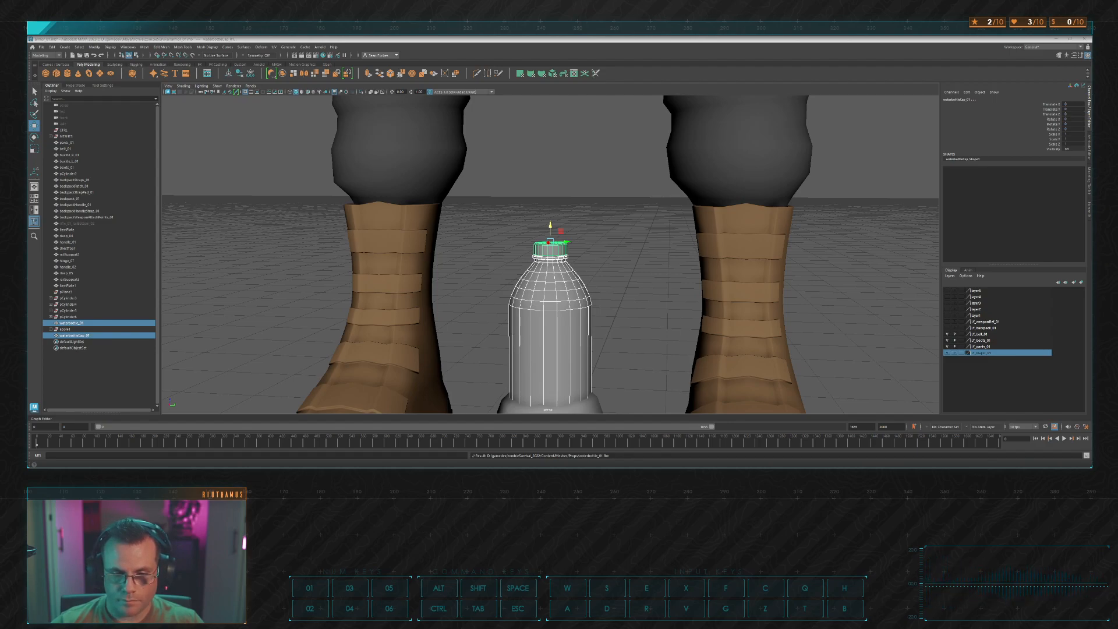
Step: Select the bottle body and cap and create a new display layer containing them
{"action": "left_click_drag", "start_coordinate": [595, 292], "coordinate": [616, 315], "text": "alt"}
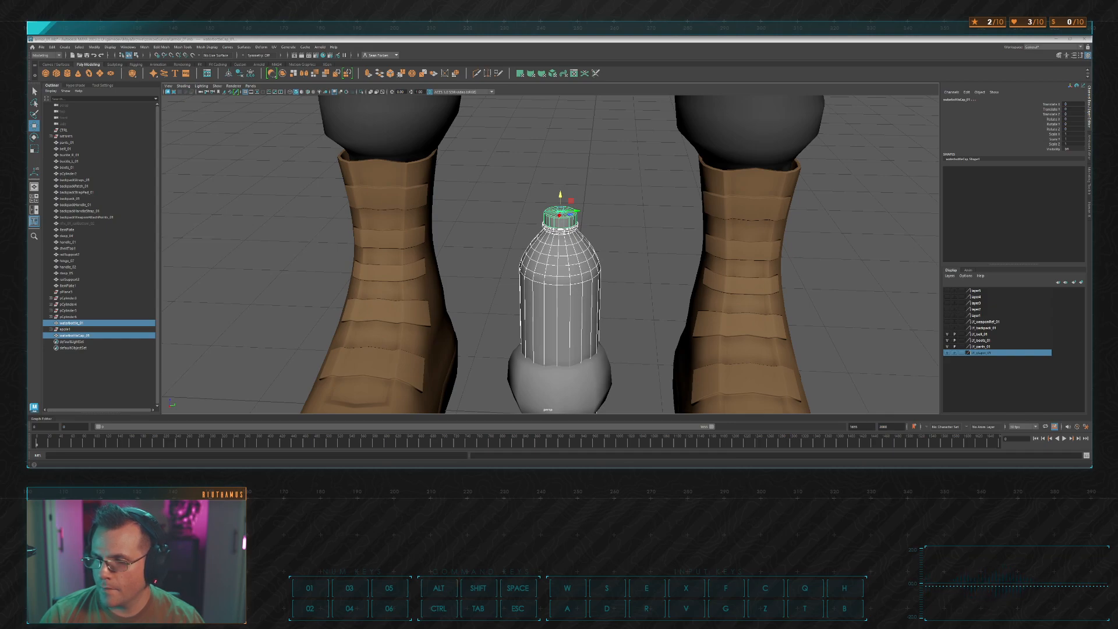
{"action": "left_click", "coordinate": [658, 238]}
{"action": "scroll", "coordinate": [644, 220], "scroll_direction": "down", "scroll_amount": 6}
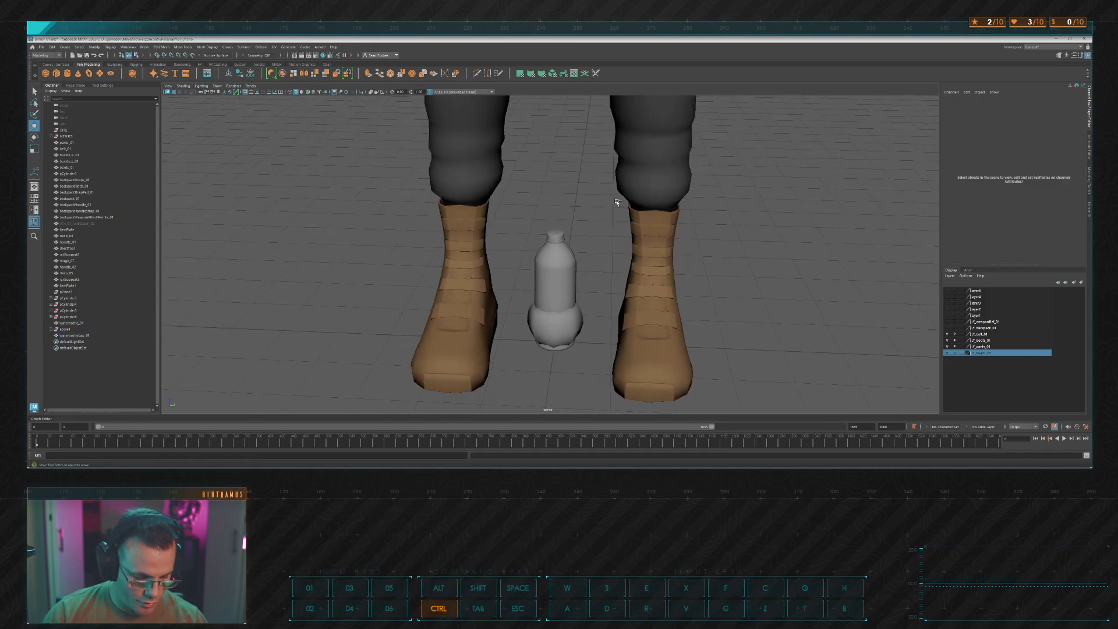
{"action": "left_click_drag", "start_coordinate": [567, 215], "coordinate": [550, 217], "text": "alt"}
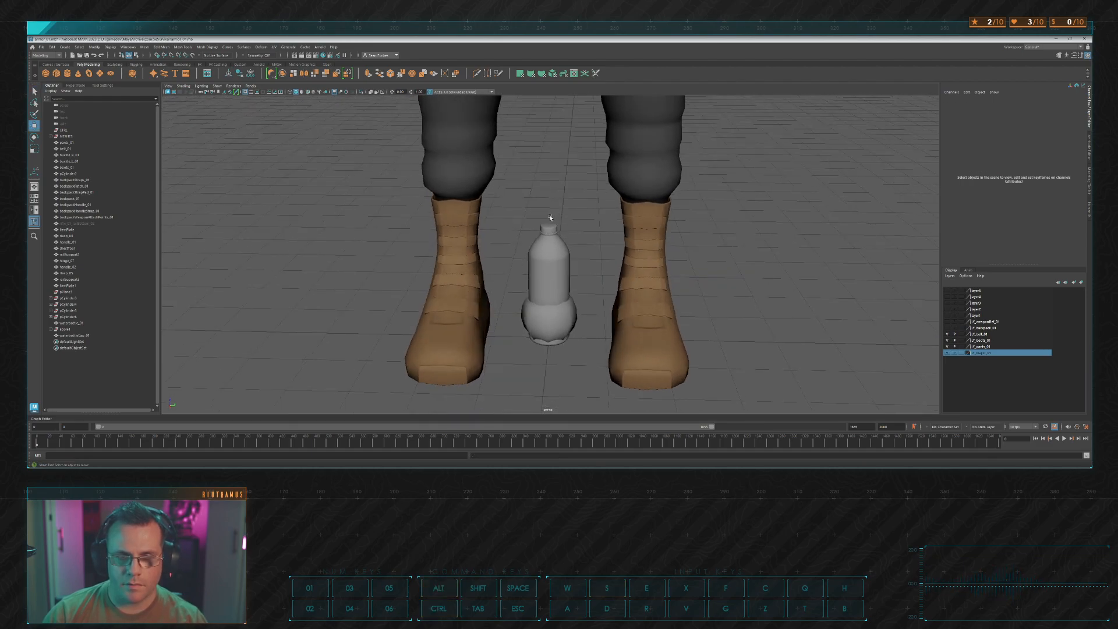
{"action": "left_click", "coordinate": [548, 227]}
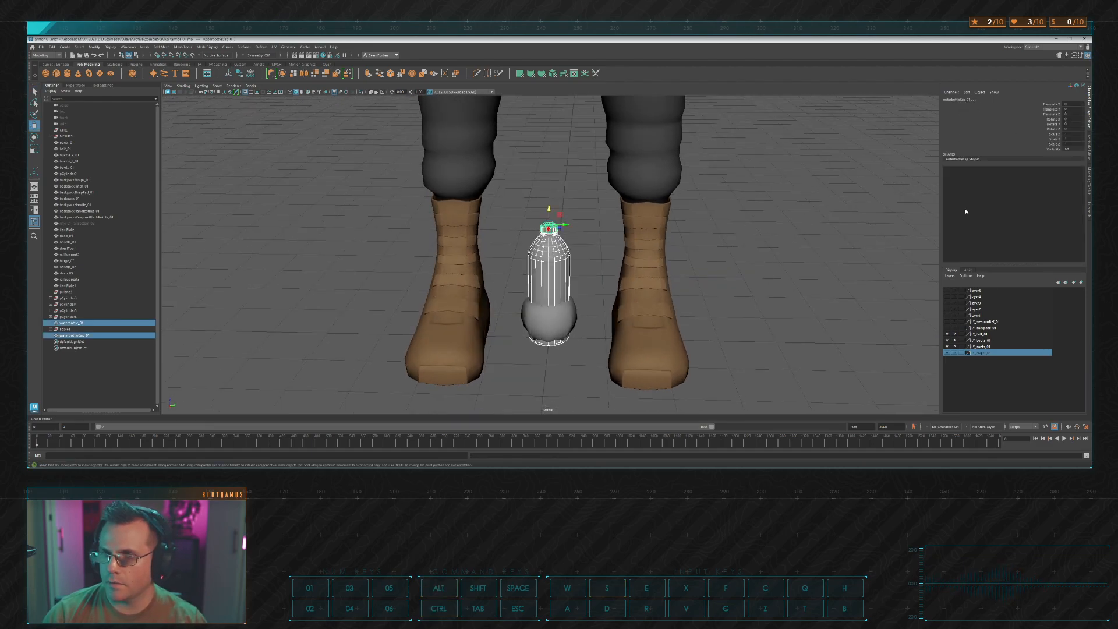
{"action": "left_click", "coordinate": [958, 289]}
{"action": "double_click", "coordinate": [977, 291]}
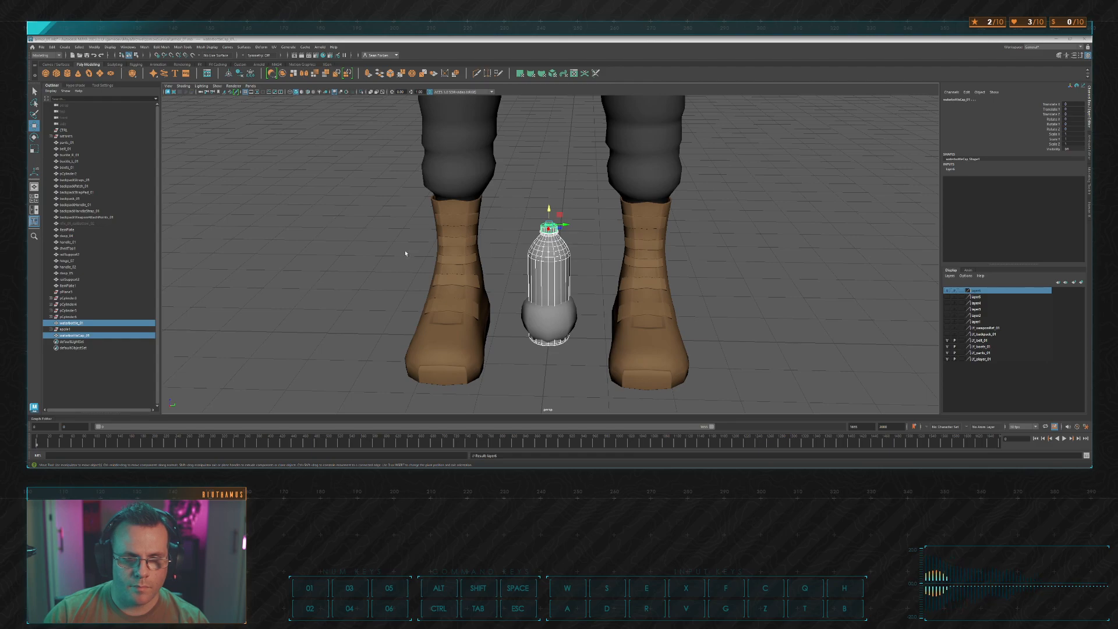
Step: Name the water bottle's display layer LY_waterBottle_01 and hide that layer
{"action": "left_click", "coordinate": [459, 251]}
{"action": "left_click", "coordinate": [945, 292]}
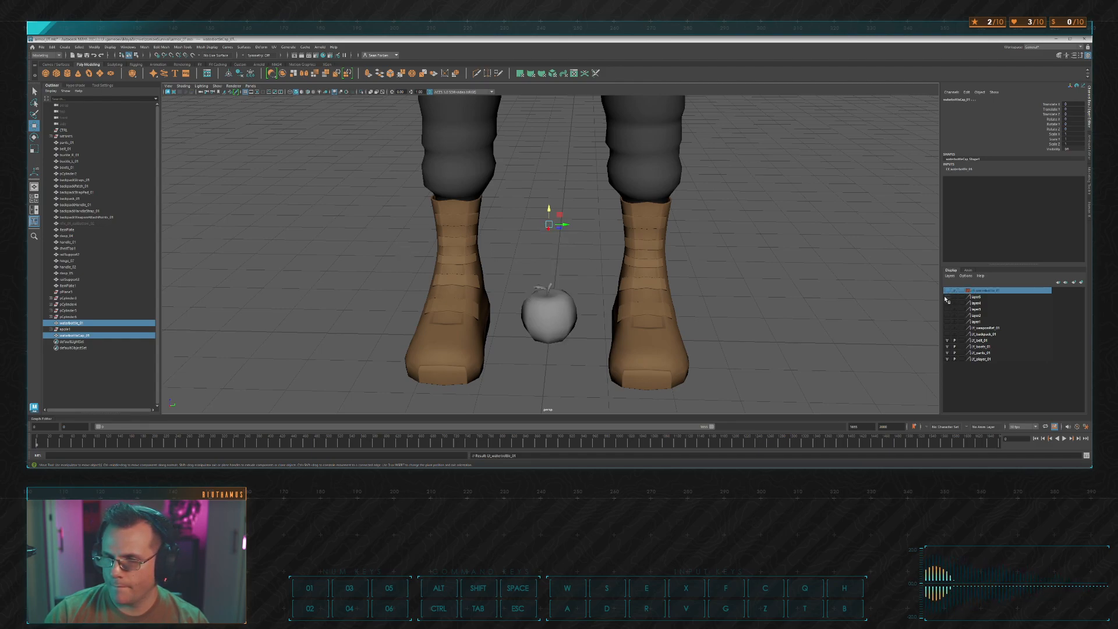
Step: Select the whole apple, create a display layer containing it and name the layer LY_apple_01
{"action": "left_click_drag", "start_coordinate": [602, 265], "coordinate": [540, 321]}
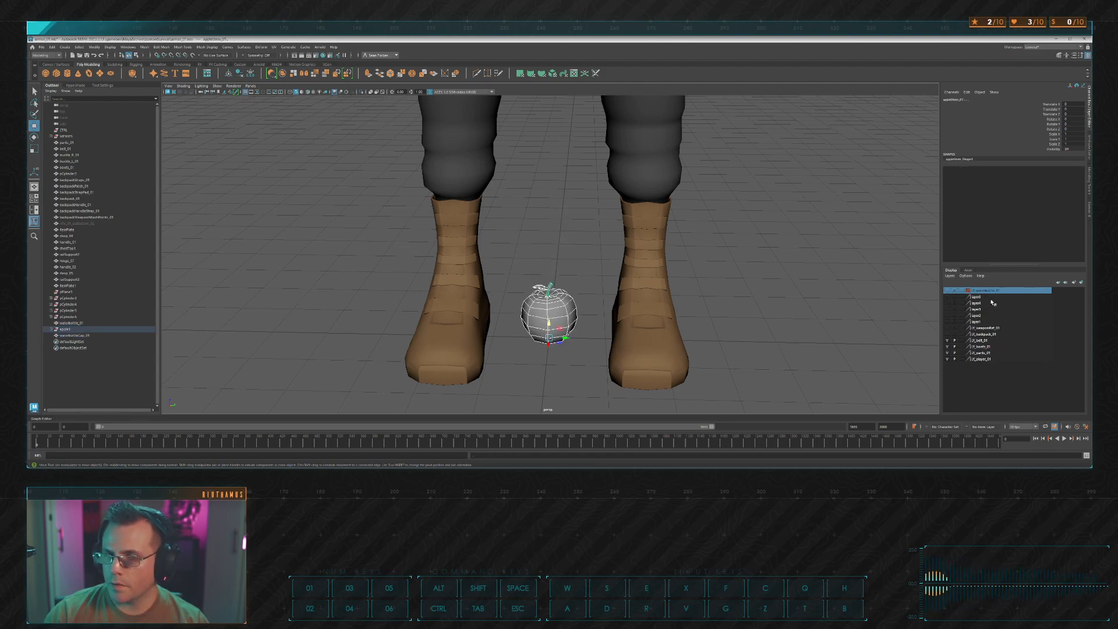
{"action": "left_click", "coordinate": [972, 293]}
{"action": "double_click", "coordinate": [977, 290]}
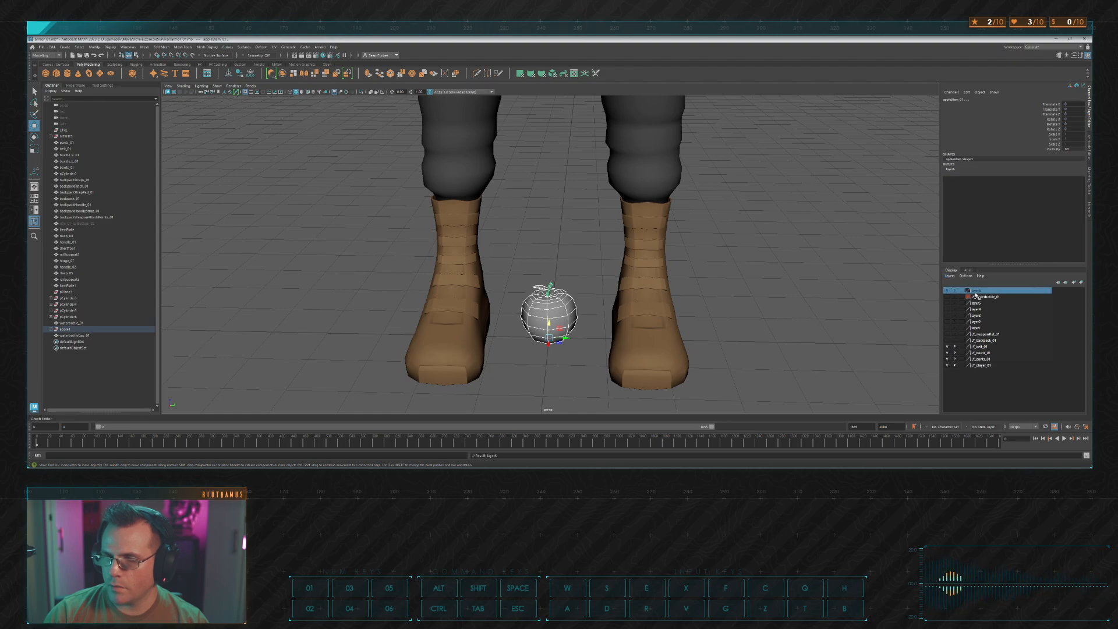
{"action": "type", "text": "LY_"}
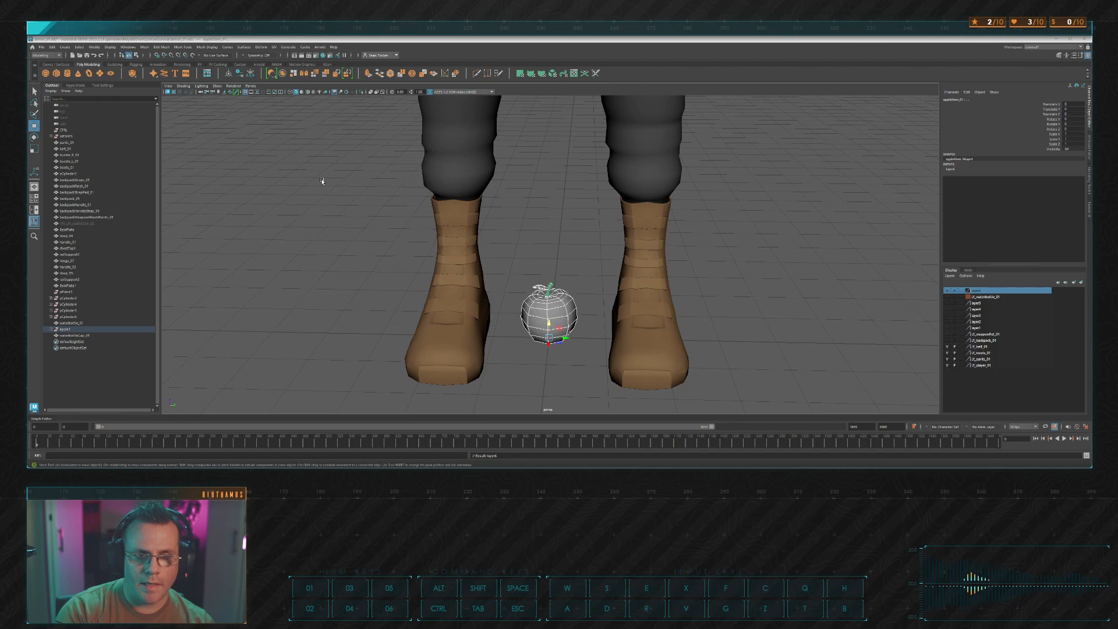
{"action": "type", "text": "_apple_01"}
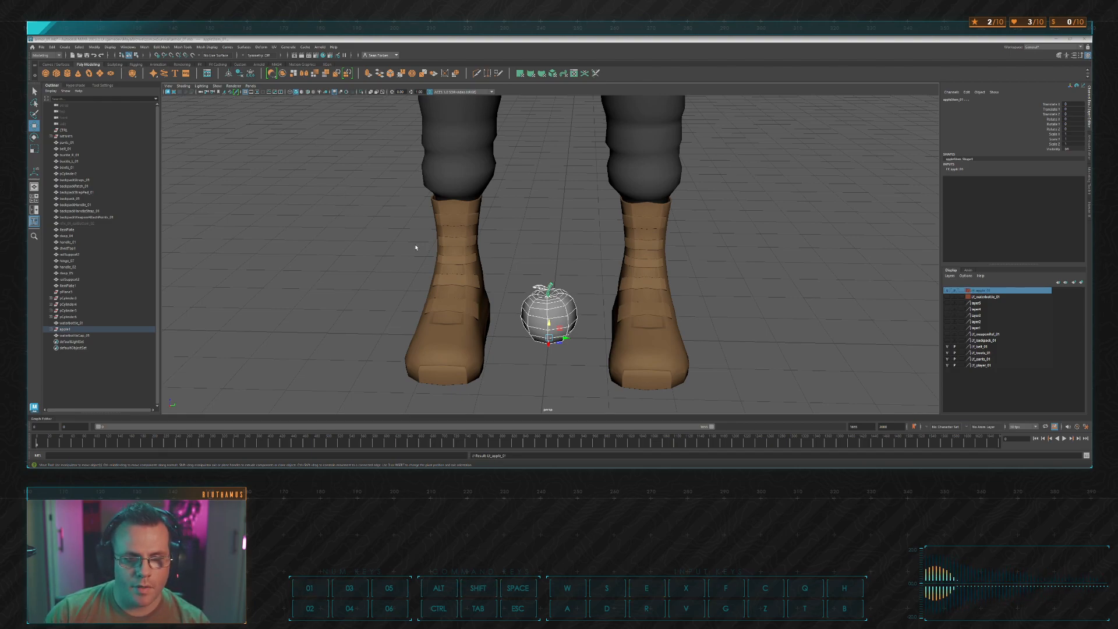
Step: Deselect the apple and hide its display layer
{"action": "left_click", "coordinate": [608, 236]}
{"action": "left_click", "coordinate": [947, 290]}
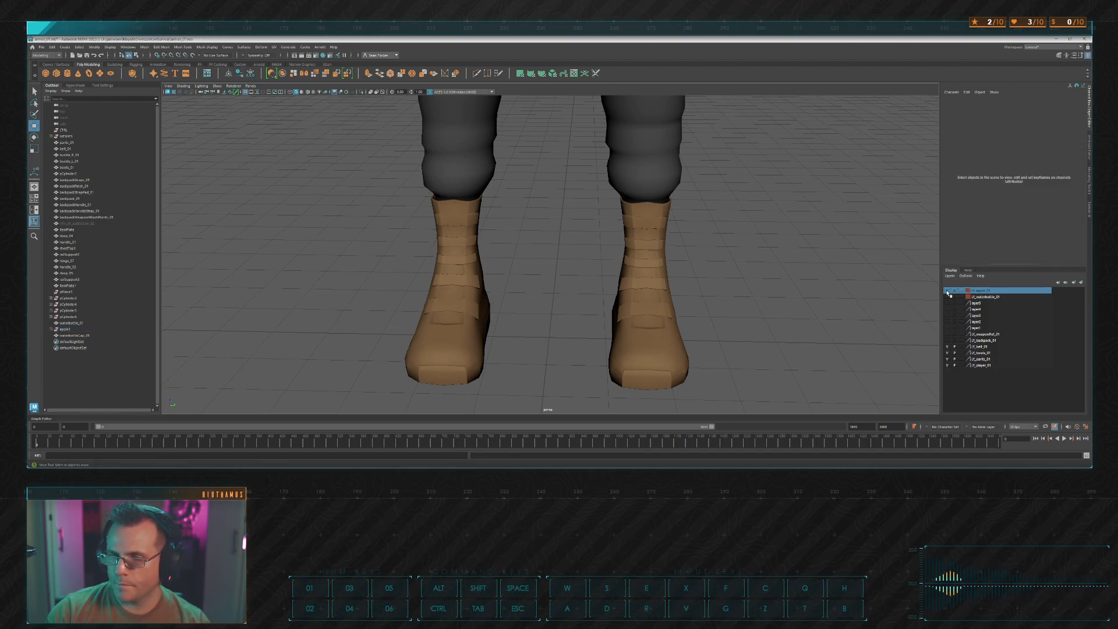
{"action": "right_click_drag", "start_coordinate": [685, 216], "coordinate": [629, 243], "text": "alt"}
{"action": "left_click_drag", "start_coordinate": [629, 243], "coordinate": [631, 236], "text": "alt"}
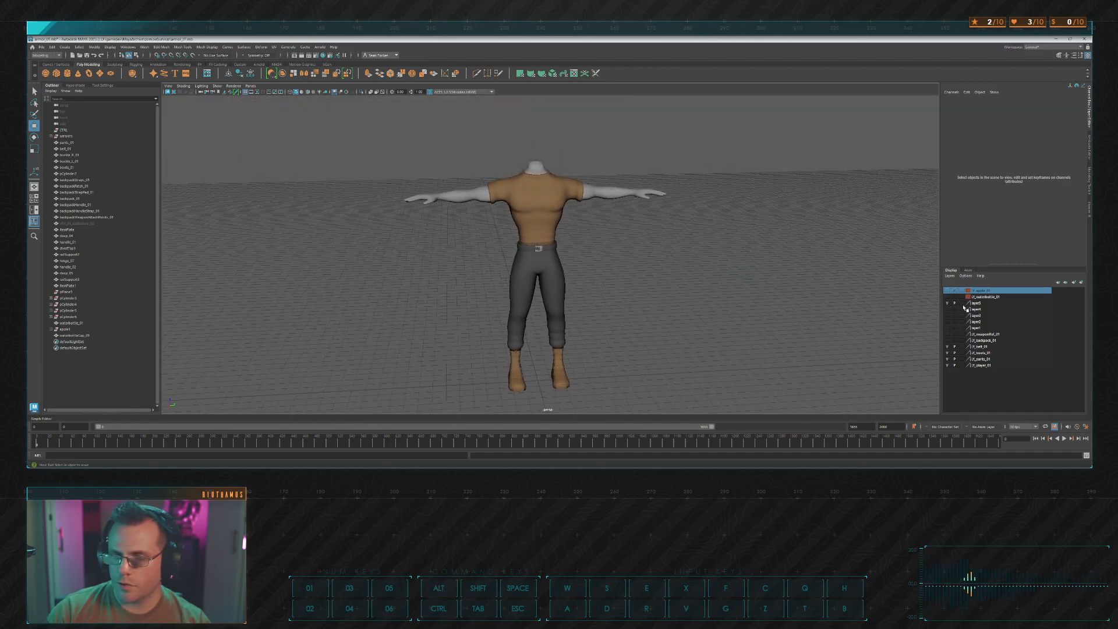
Step: Rename the shirt's display layer LY_shirt_01, set its colour to blue and hide it
{"action": "left_click", "coordinate": [947, 303]}
{"action": "left_click", "coordinate": [947, 304]}
{"action": "left_click", "coordinate": [976, 304]}
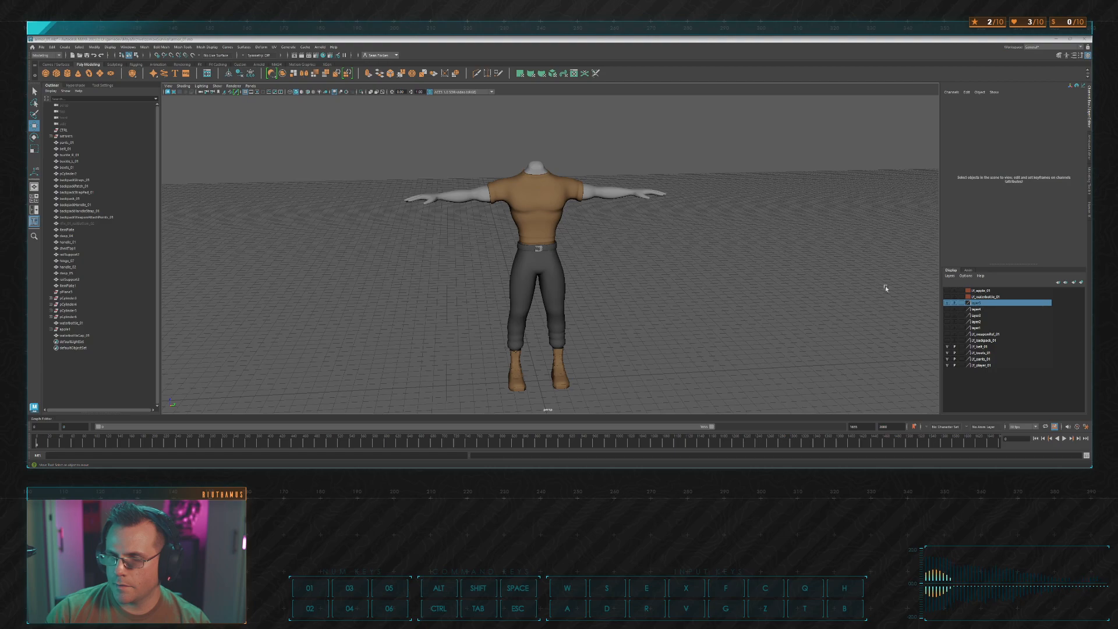
{"action": "type", "text": "LY_shirt"}
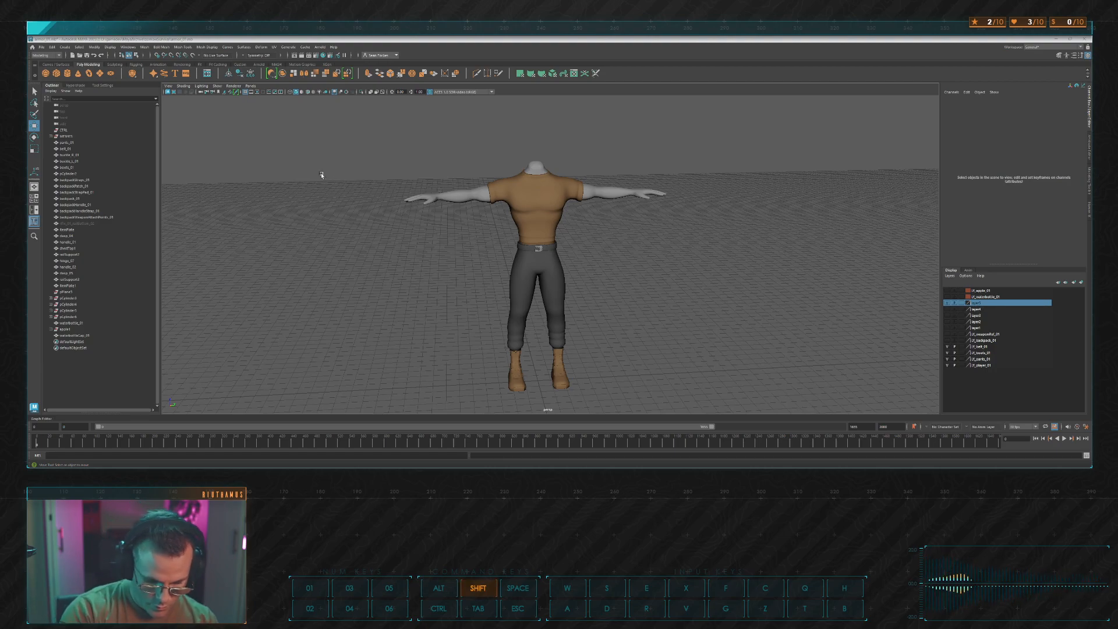
{"action": "type", "text": "_01"}
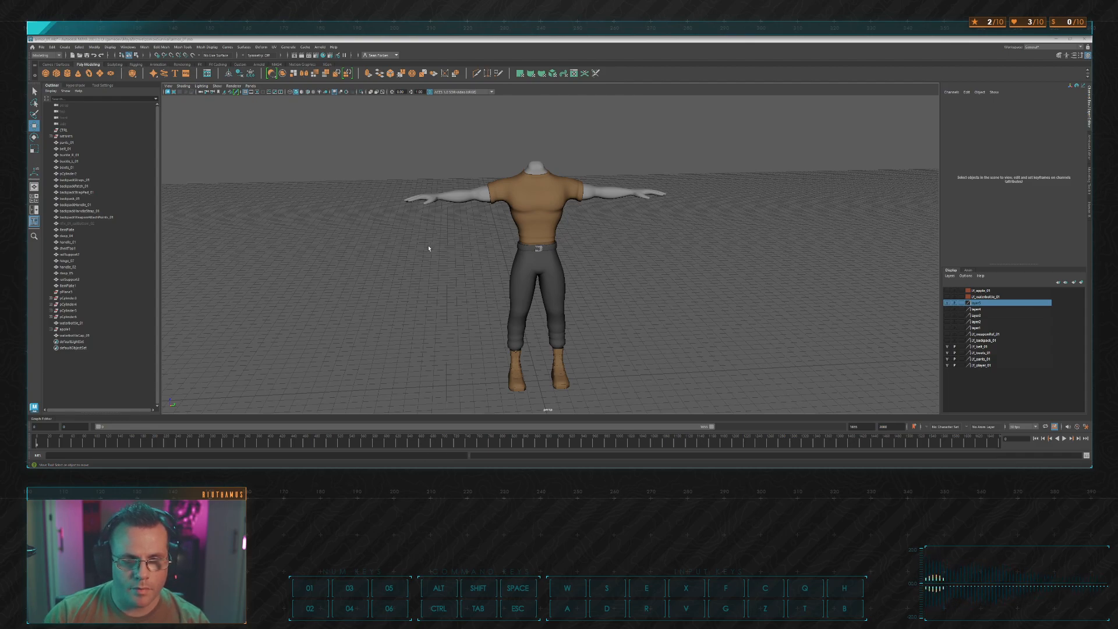
{"action": "key", "text": "Return"}
{"action": "left_click", "coordinate": [947, 304]}
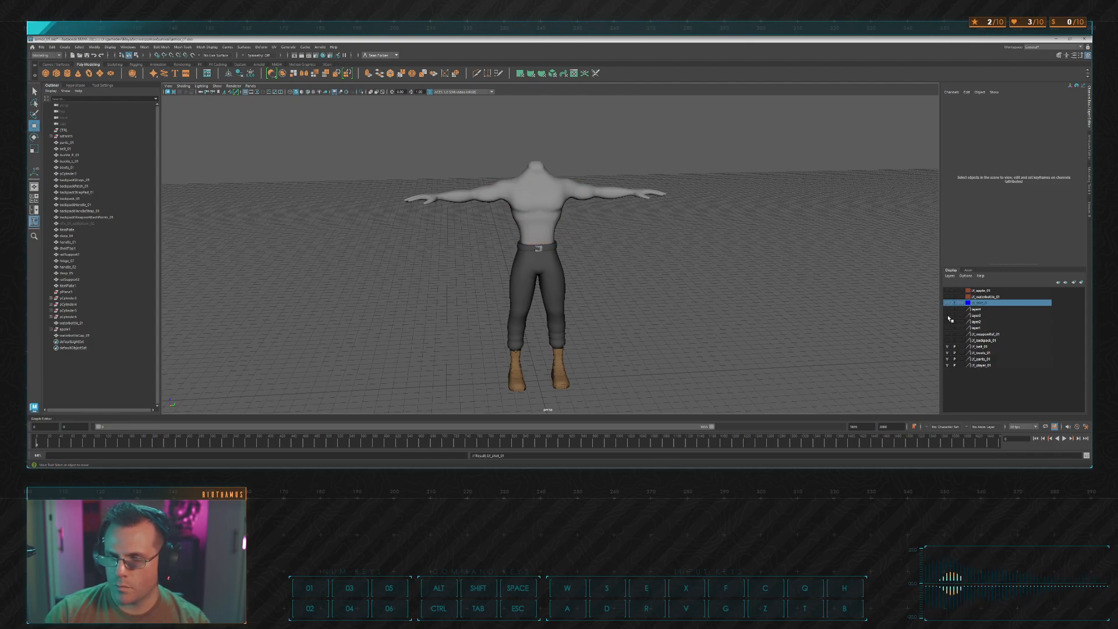
Step: Toggle layer3 to identify the storage chest and rename that display layer LY_chest_01
{"action": "left_click", "coordinate": [948, 315]}
{"action": "left_click", "coordinate": [949, 317]}
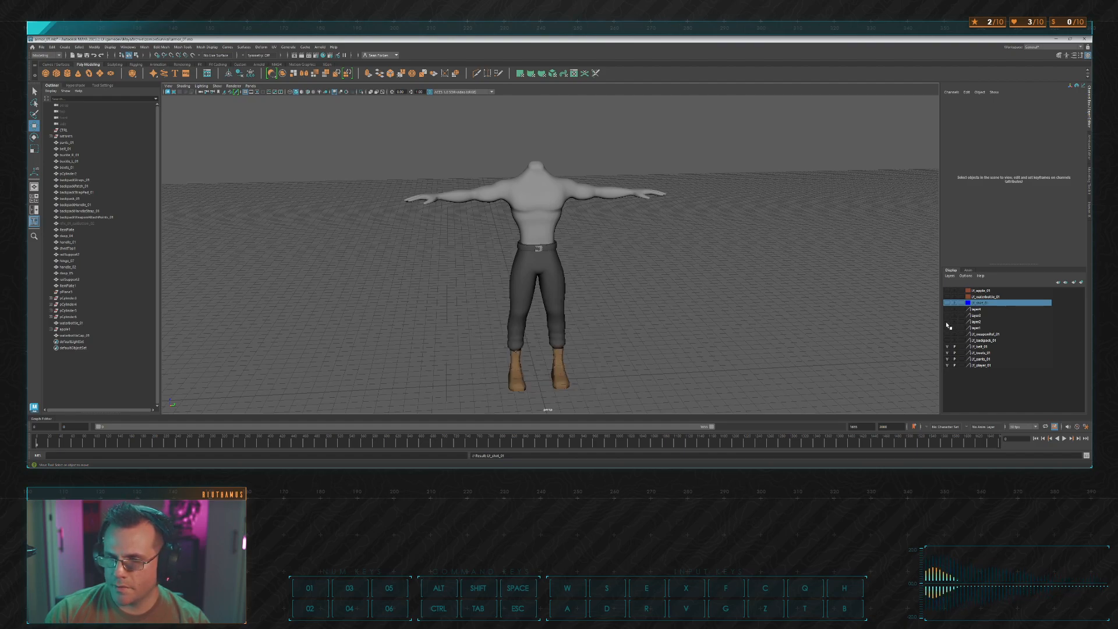
{"action": "left_click", "coordinate": [948, 320]}
{"action": "left_click", "coordinate": [947, 315]}
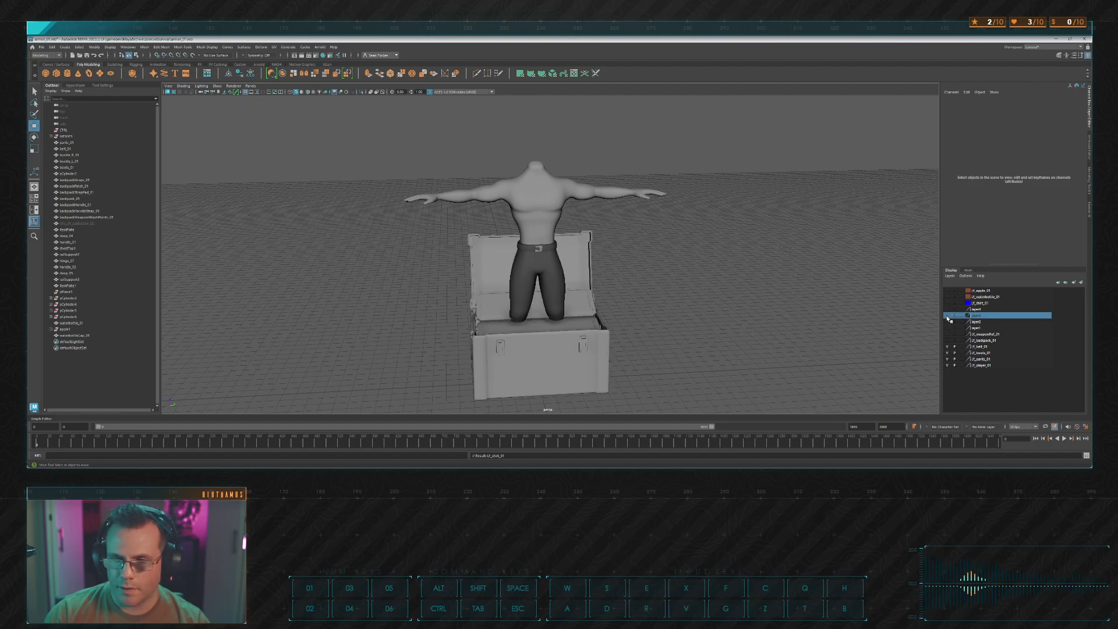
{"action": "left_click", "coordinate": [948, 315]}
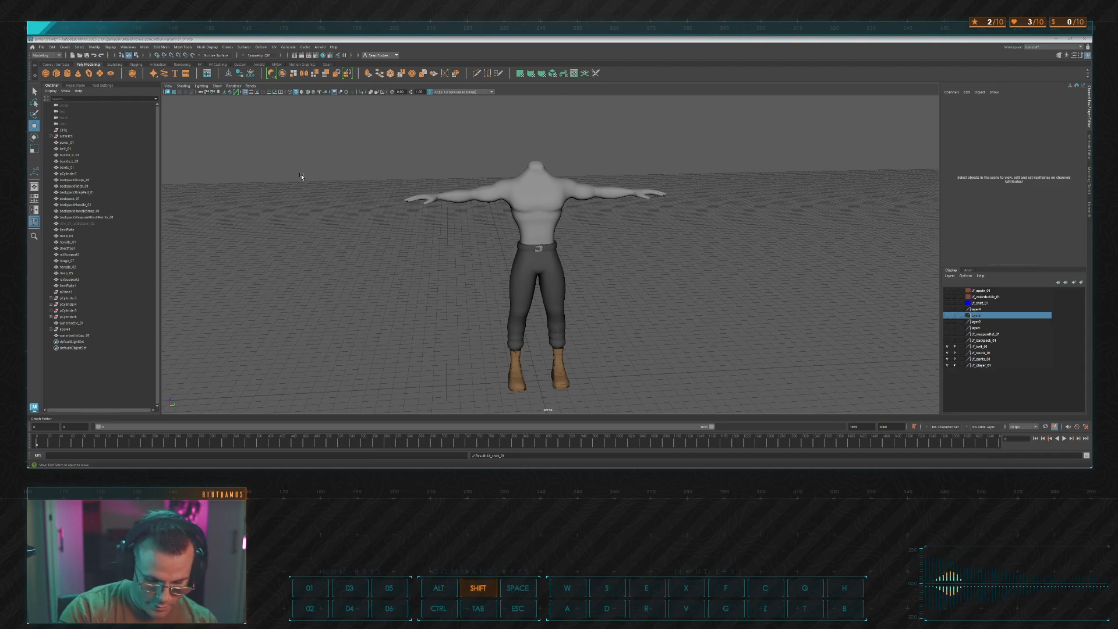
{"action": "type", "text": "hst_01"}
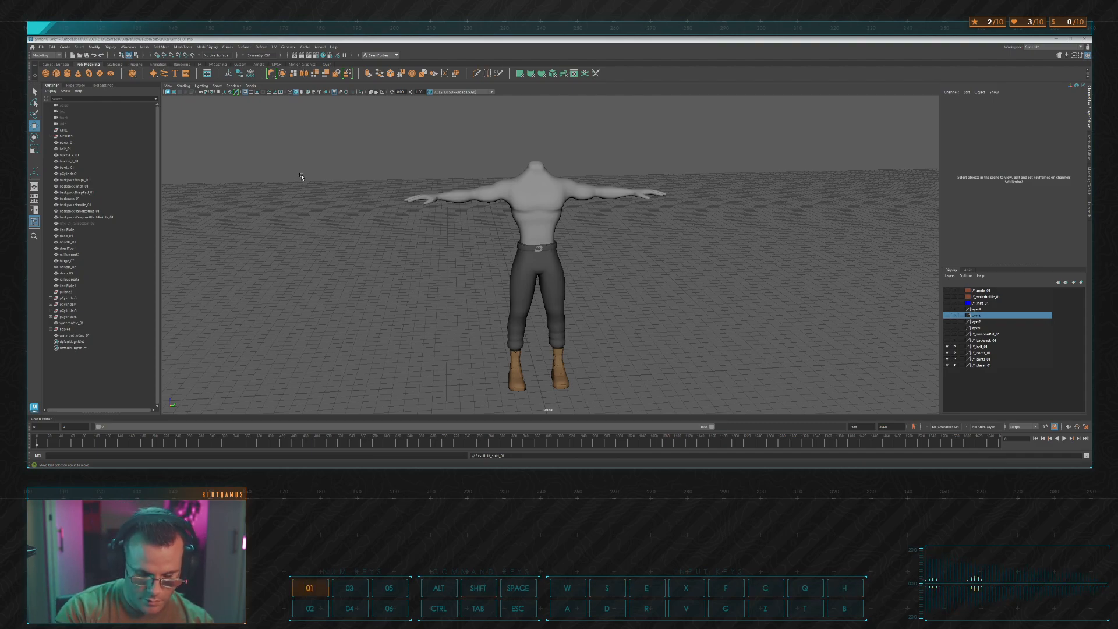
{"action": "key", "text": "Return"}
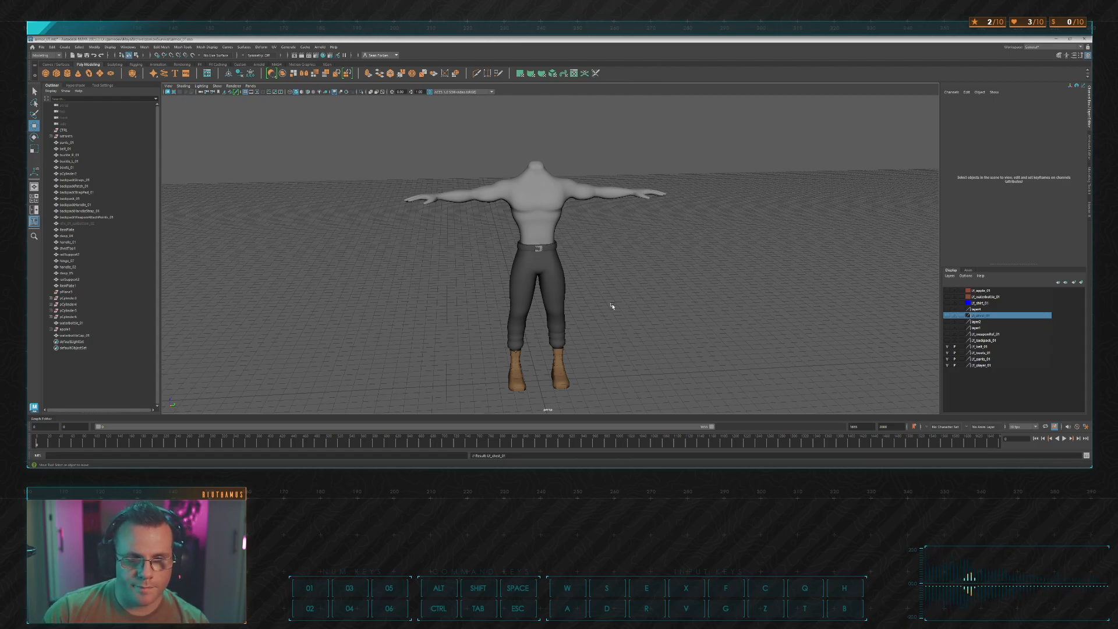
Step: Check the contents of layer2 and layer1 and delete both empty display layers
{"action": "left_click", "coordinate": [947, 321]}
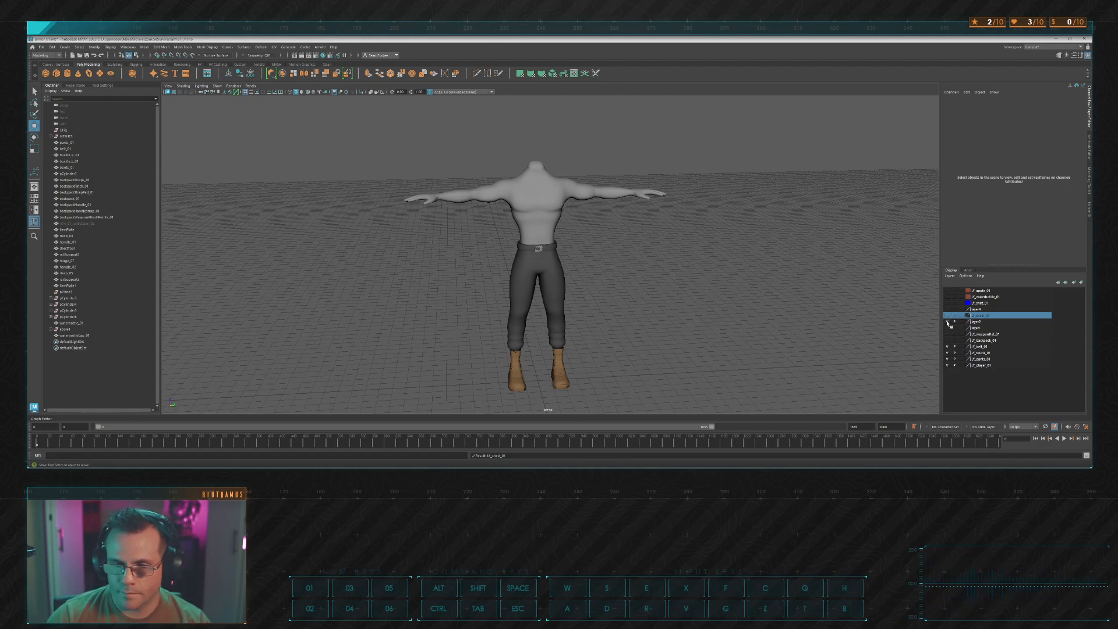
{"action": "left_click", "coordinate": [948, 321]}
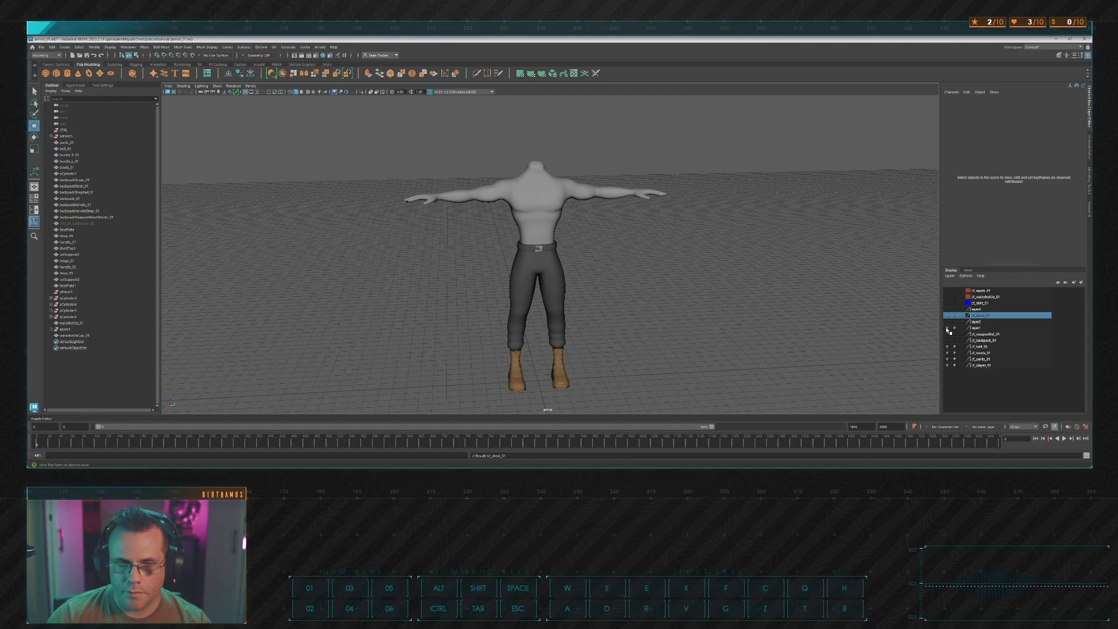
{"action": "left_click", "coordinate": [980, 328]}
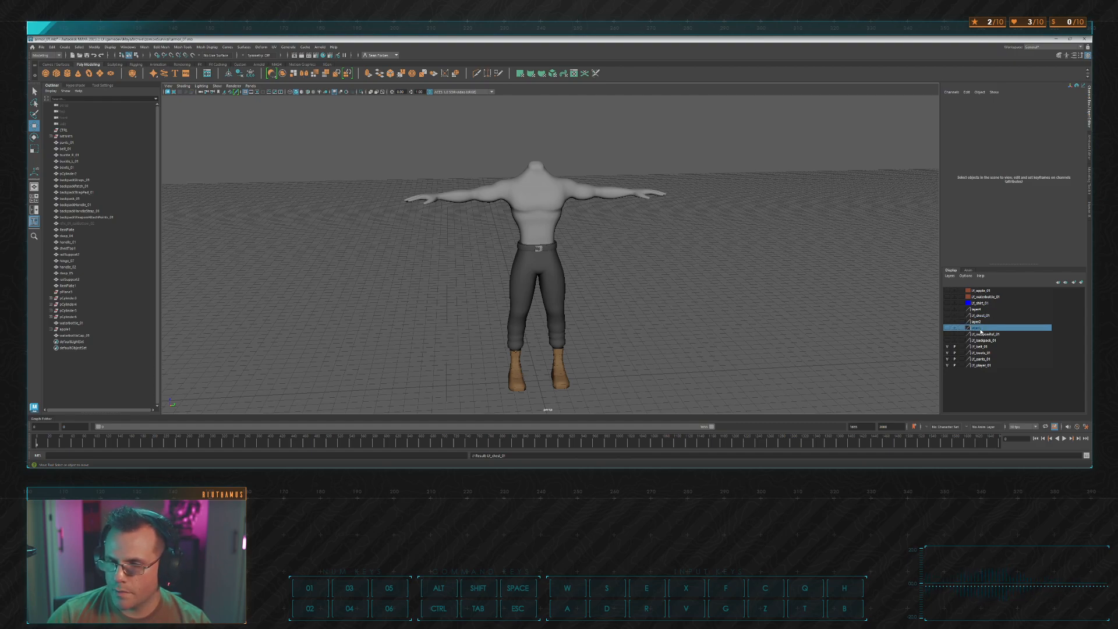
{"action": "left_click", "coordinate": [1026, 393]}
{"action": "right_click", "coordinate": [980, 323]}
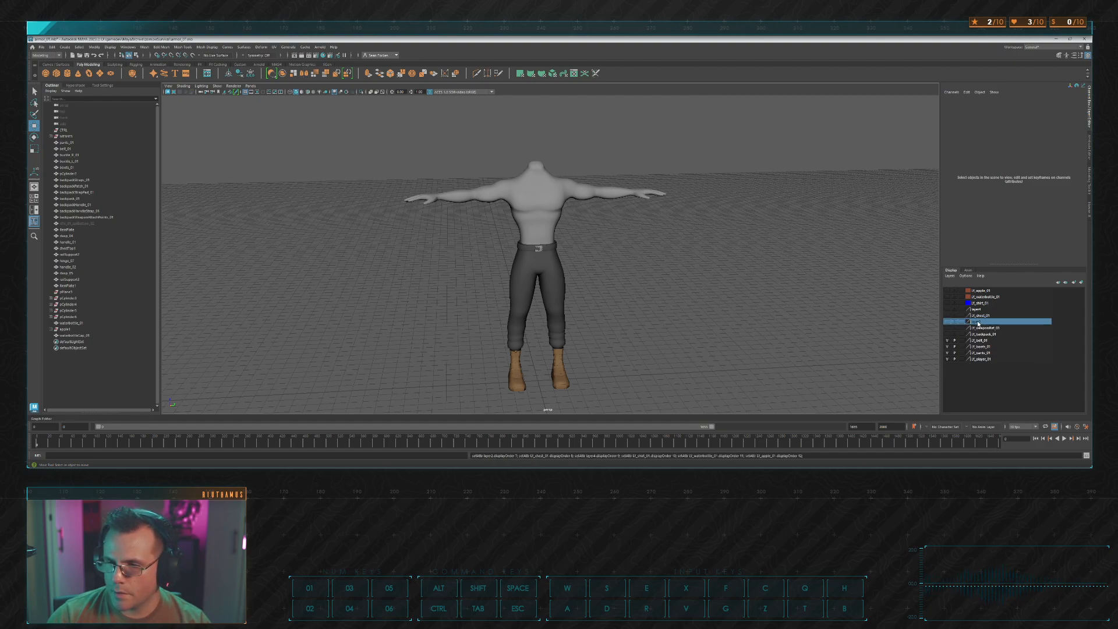
{"action": "left_click", "coordinate": [1015, 382]}
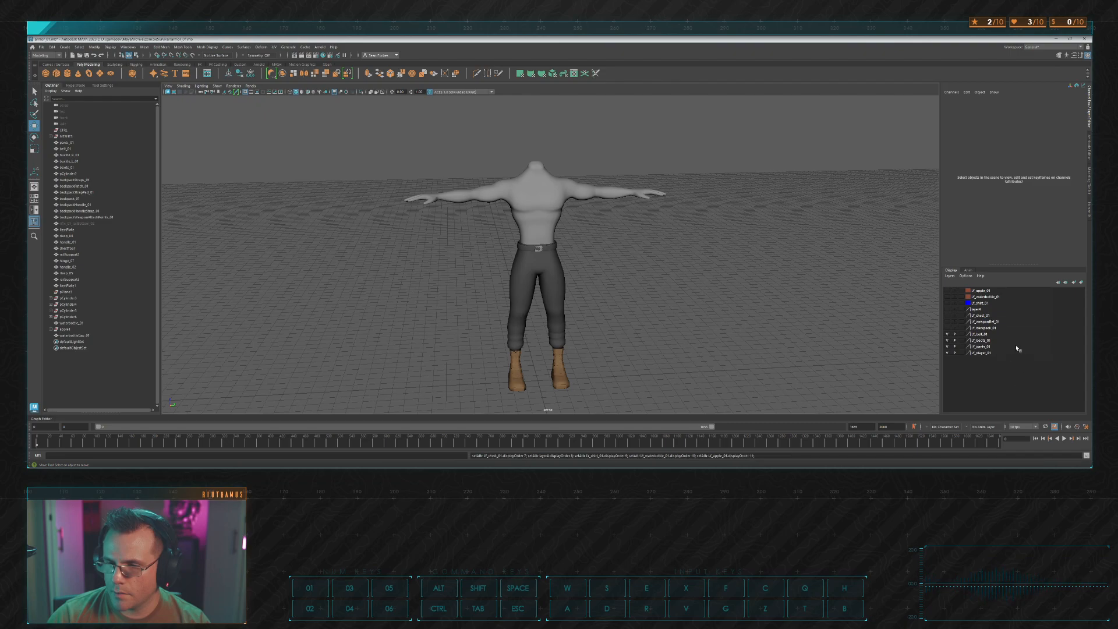
Step: Delete the weapon display layer listed just above the backpack layer
{"action": "left_click_drag", "start_coordinate": [635, 251], "coordinate": [774, 224], "text": "alt"}
{"action": "left_click", "coordinate": [947, 321]}
{"action": "left_click", "coordinate": [988, 322]}
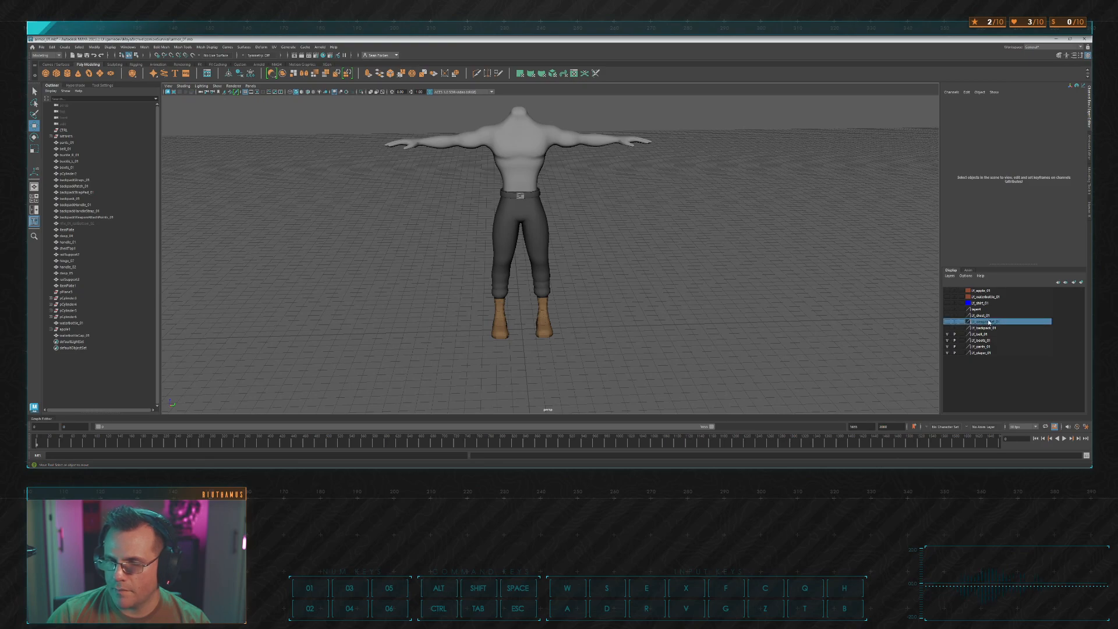
{"action": "key", "text": "Delete"}
Step: Show the backpack layer on the character and save the scene
{"action": "left_click", "coordinate": [948, 322]}
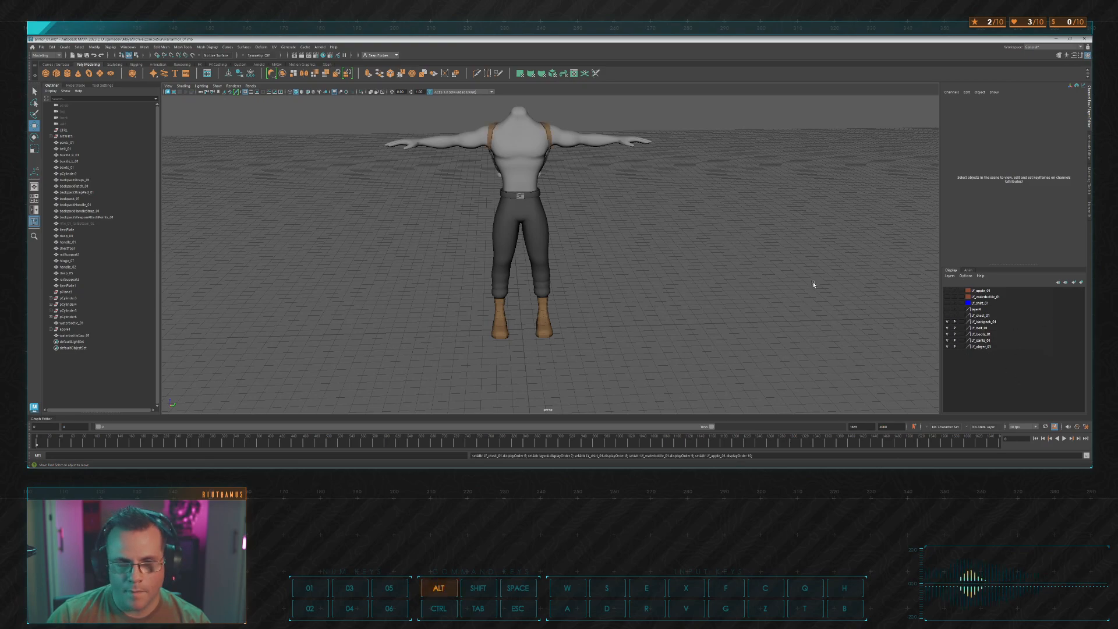
{"action": "left_click_drag", "start_coordinate": [814, 283], "coordinate": [689, 280], "text": "alt"}
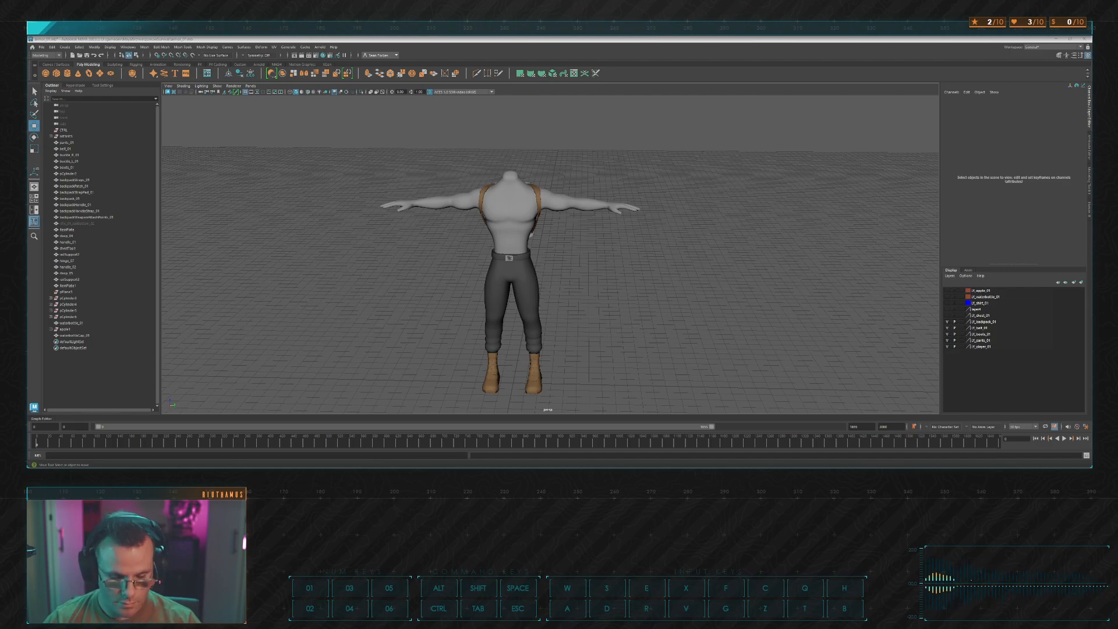
{"action": "key", "text": "c"}
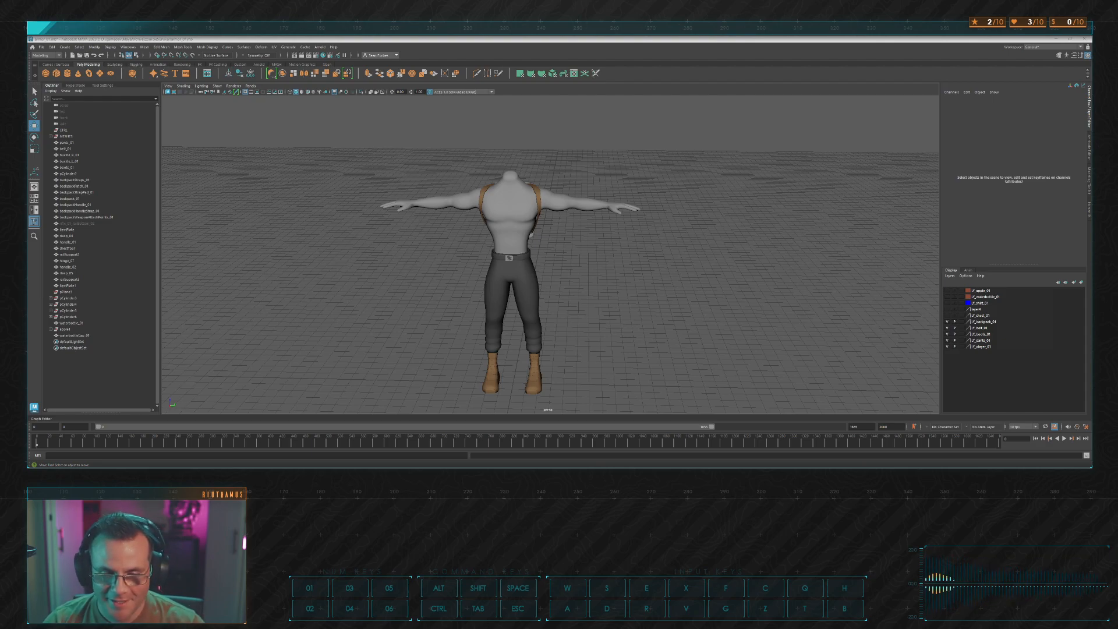
{"action": "key", "text": "ctrl+s"}
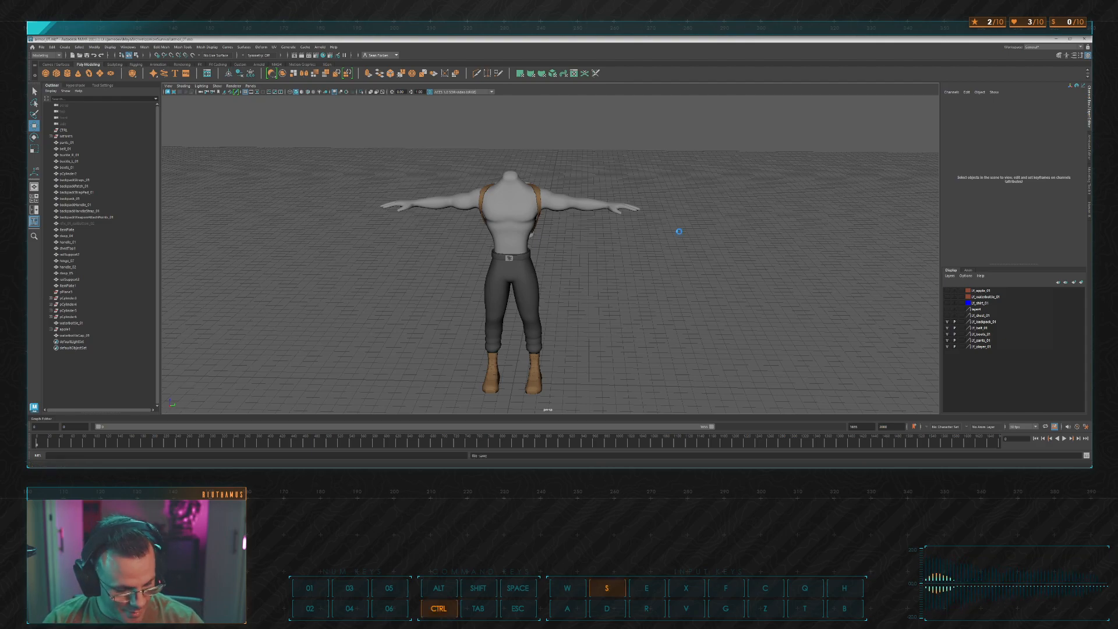
Step: Hide the backpack display layer and set its layer colour to blue
{"action": "left_click", "coordinate": [947, 322]}
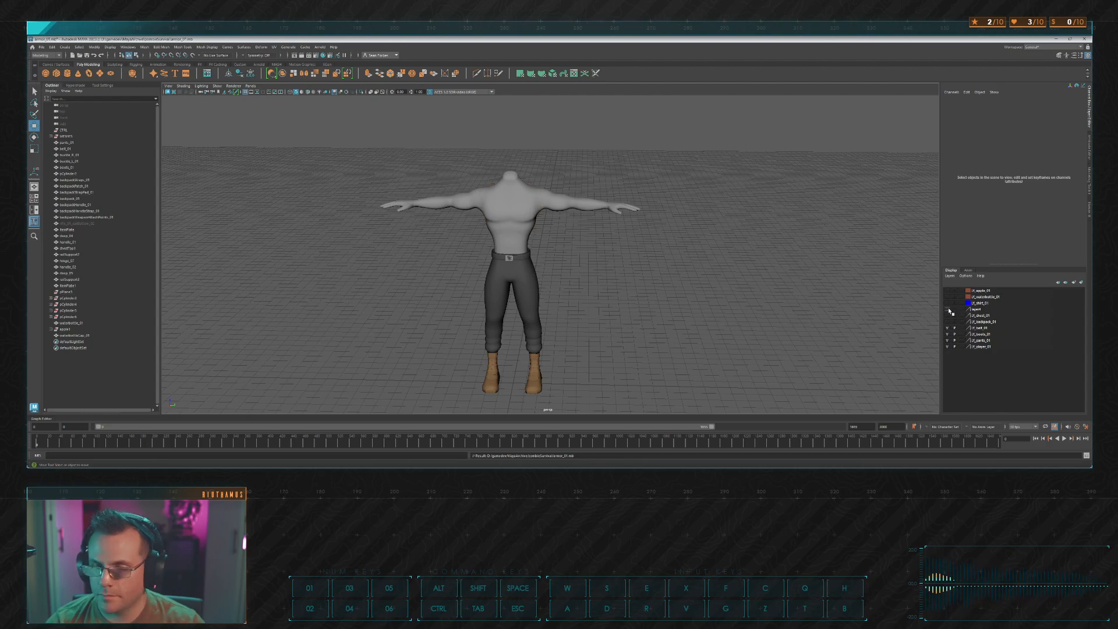
{"action": "left_click", "coordinate": [948, 316]}
{"action": "left_click", "coordinate": [947, 316]}
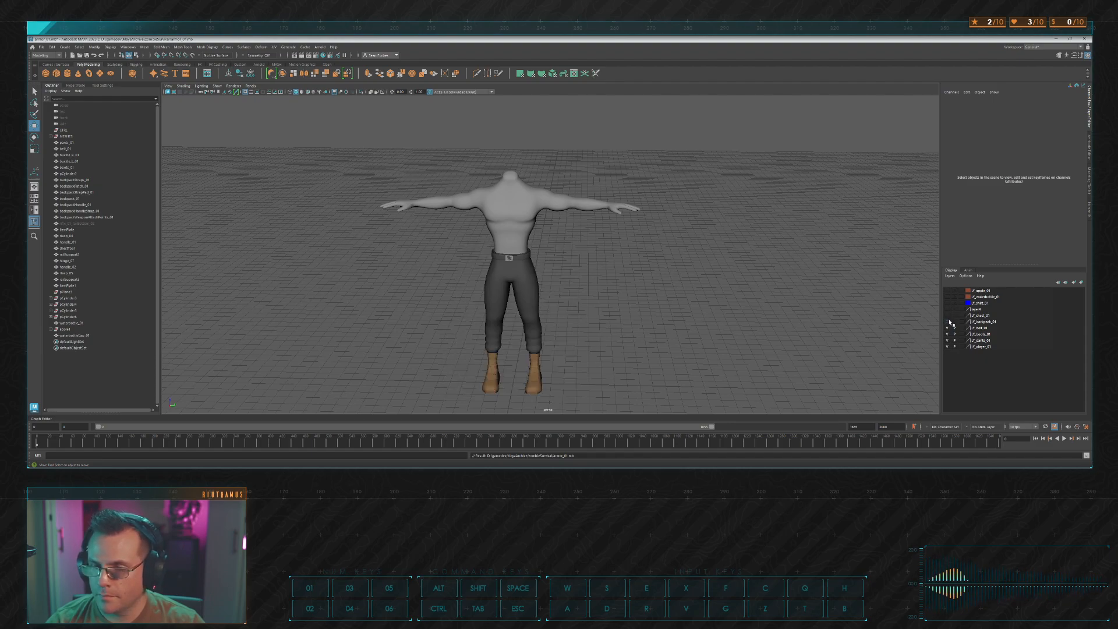
{"action": "left_click", "coordinate": [949, 322]}
{"action": "left_click", "coordinate": [946, 322]}
{"action": "left_click", "coordinate": [947, 322]}
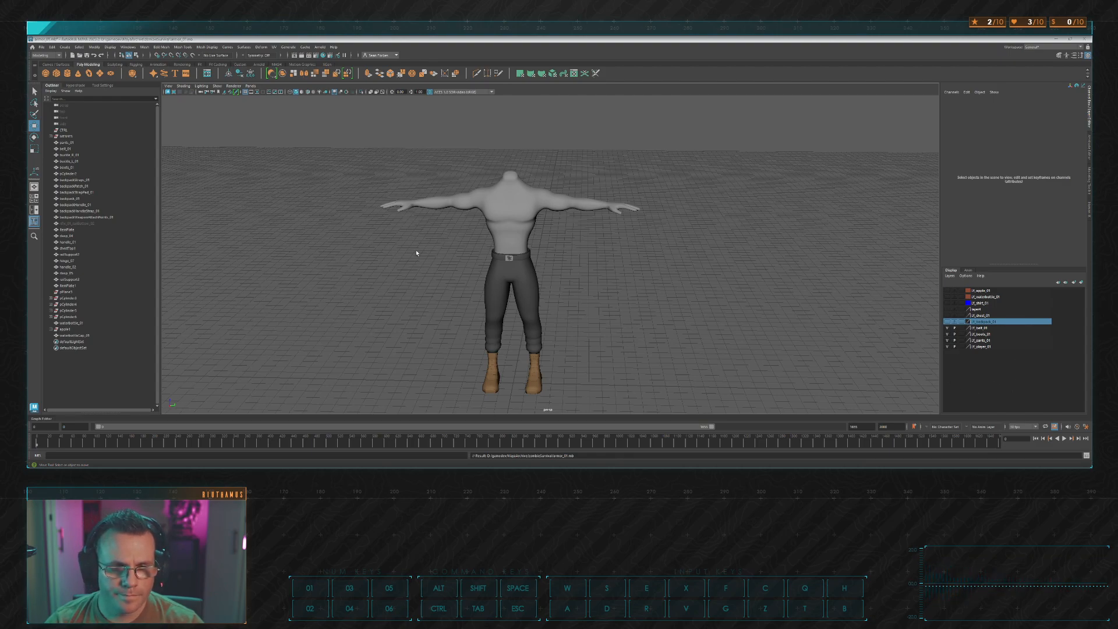
Step: Set the boots, pants and belt layers' colour to blue and the player layer's to magenta, and save the scene
{"action": "left_click", "coordinate": [539, 361]}
{"action": "middle_click_drag", "start_coordinate": [641, 357], "coordinate": [766, 327], "text": "alt"}
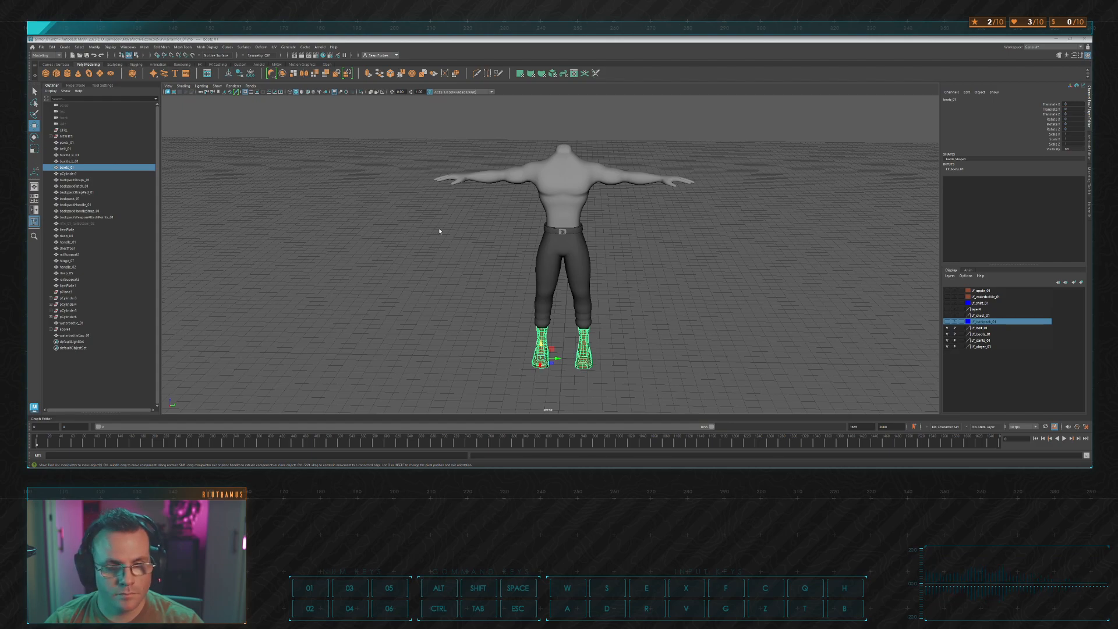
{"action": "left_click", "coordinate": [411, 251]}
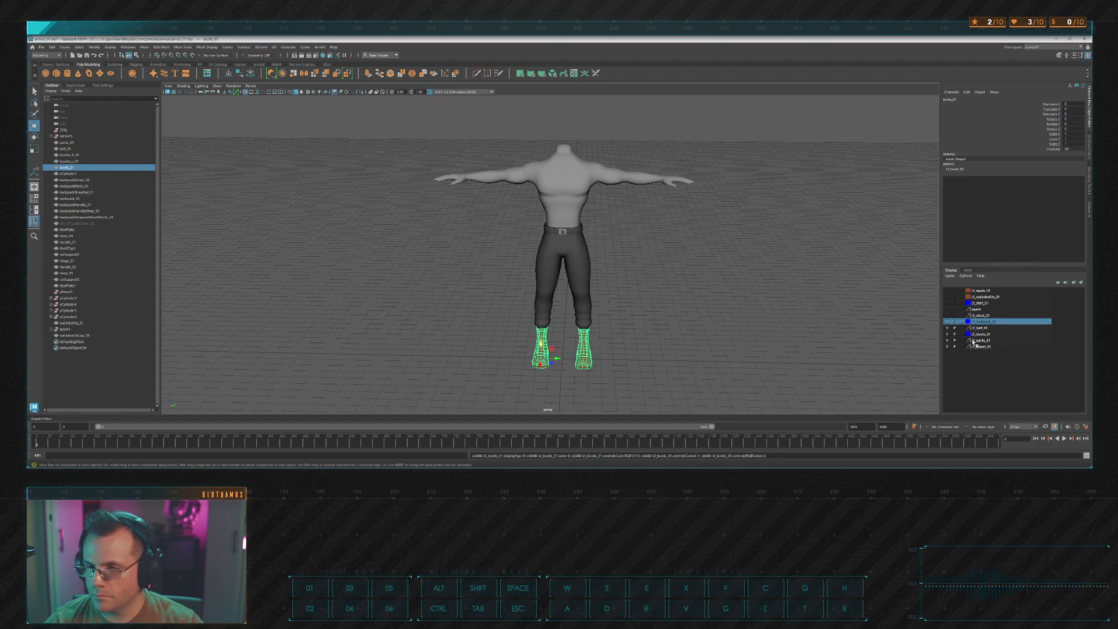
{"action": "left_click", "coordinate": [439, 239]}
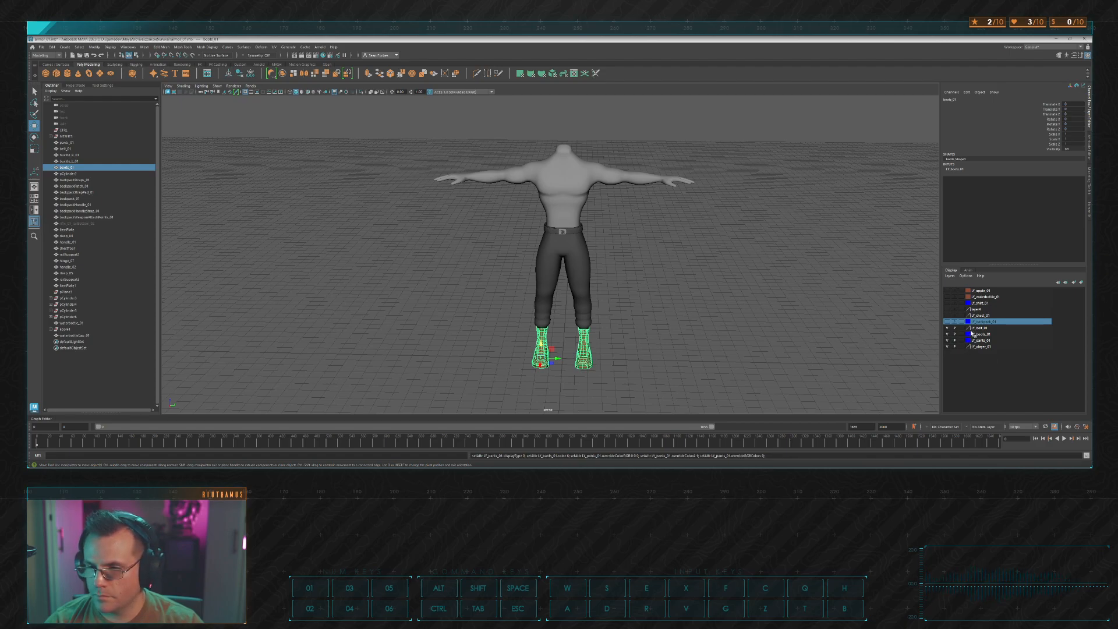
{"action": "left_click", "coordinate": [421, 250]}
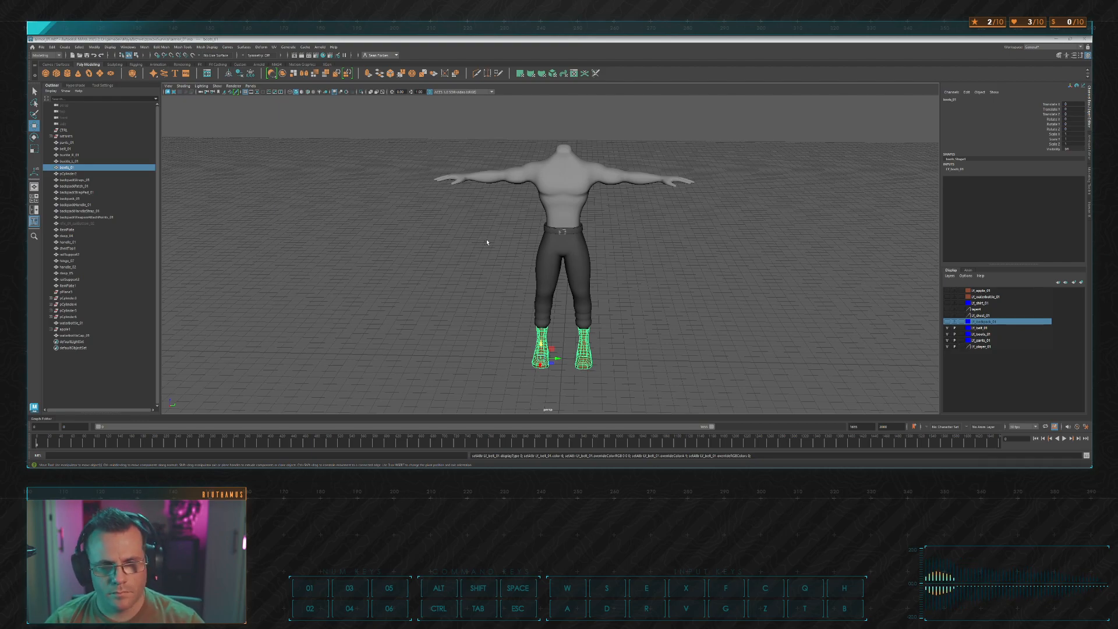
{"action": "left_click", "coordinate": [788, 299]}
{"action": "key", "text": "ctrl+s"}
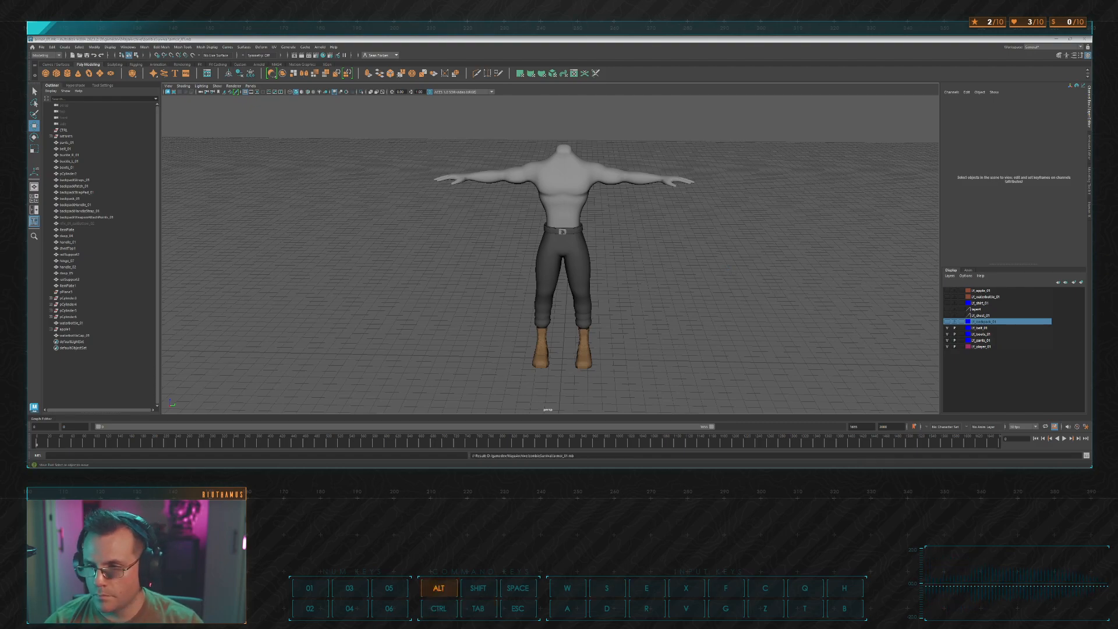
Step: Examine the character's lower body from the belt down to the boots
{"action": "left_click_drag", "start_coordinate": [664, 241], "coordinate": [655, 302], "text": "alt"}
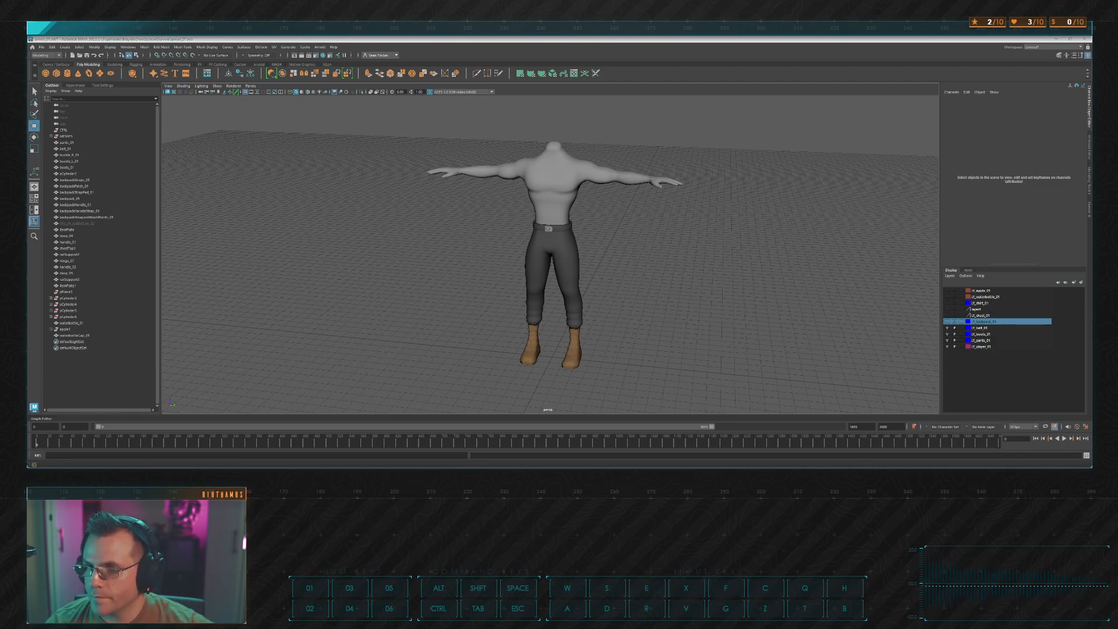
{"action": "scroll", "coordinate": [680, 260], "scroll_direction": "up", "scroll_amount": 3}
{"action": "middle_click_drag", "start_coordinate": [680, 267], "coordinate": [691, 250], "text": "alt"}
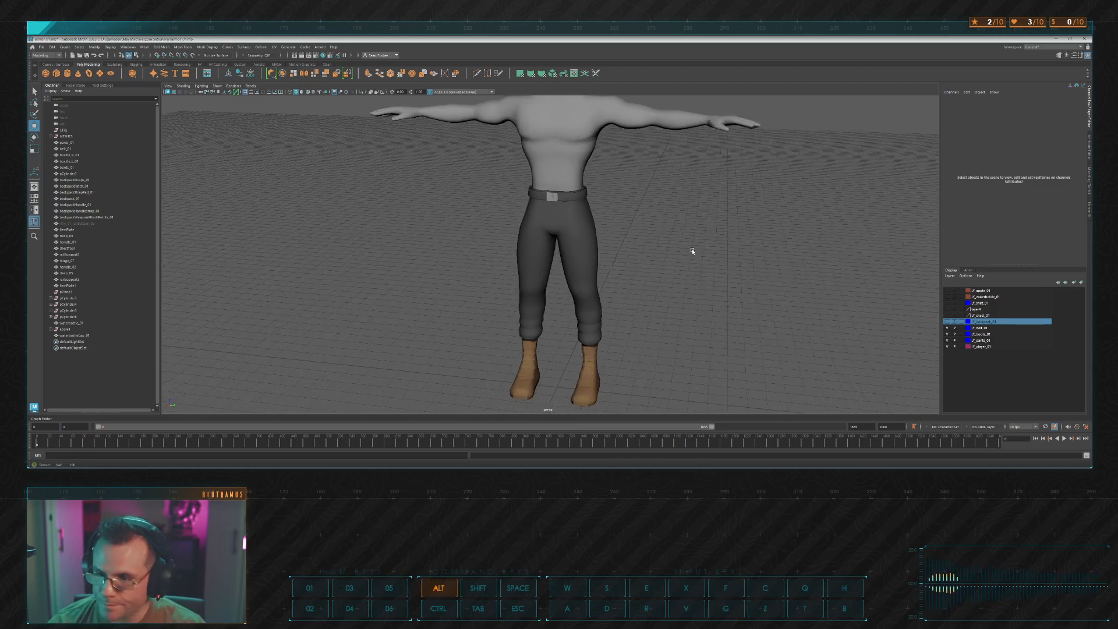
{"action": "left_click_drag", "start_coordinate": [692, 250], "coordinate": [688, 267], "text": "alt"}
{"action": "middle_click_drag", "start_coordinate": [688, 268], "coordinate": [691, 234], "text": "alt"}
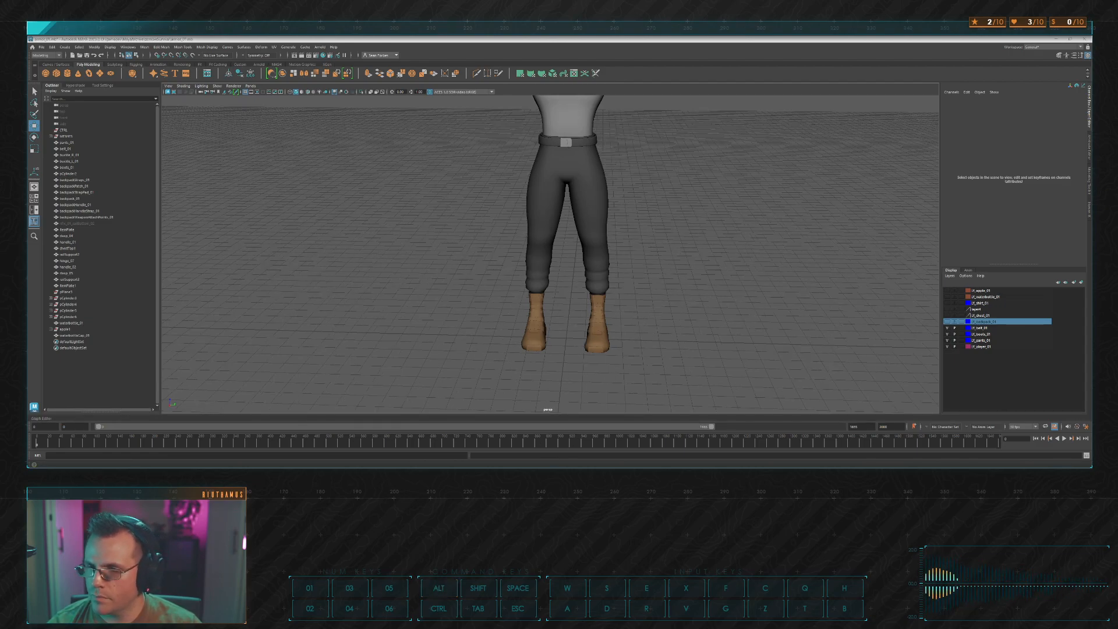
{"action": "middle_click_drag", "start_coordinate": [673, 237], "coordinate": [667, 214], "text": "alt"}
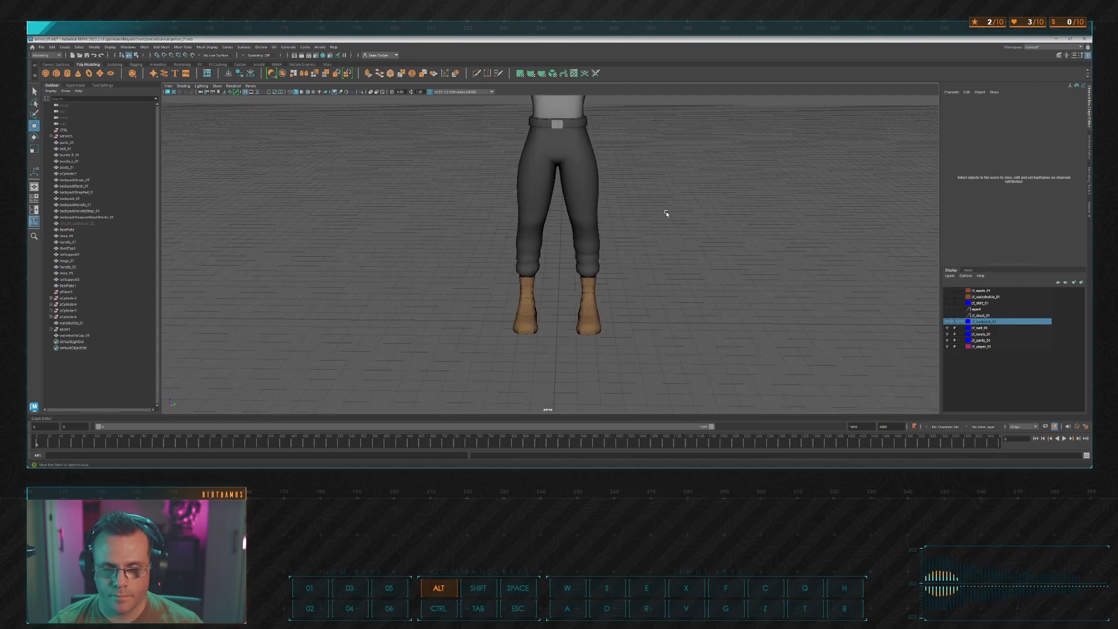
{"action": "right_click_drag", "start_coordinate": [666, 213], "coordinate": [736, 242], "text": "alt"}
{"action": "middle_click_drag", "start_coordinate": [736, 242], "coordinate": [679, 203], "text": "alt"}
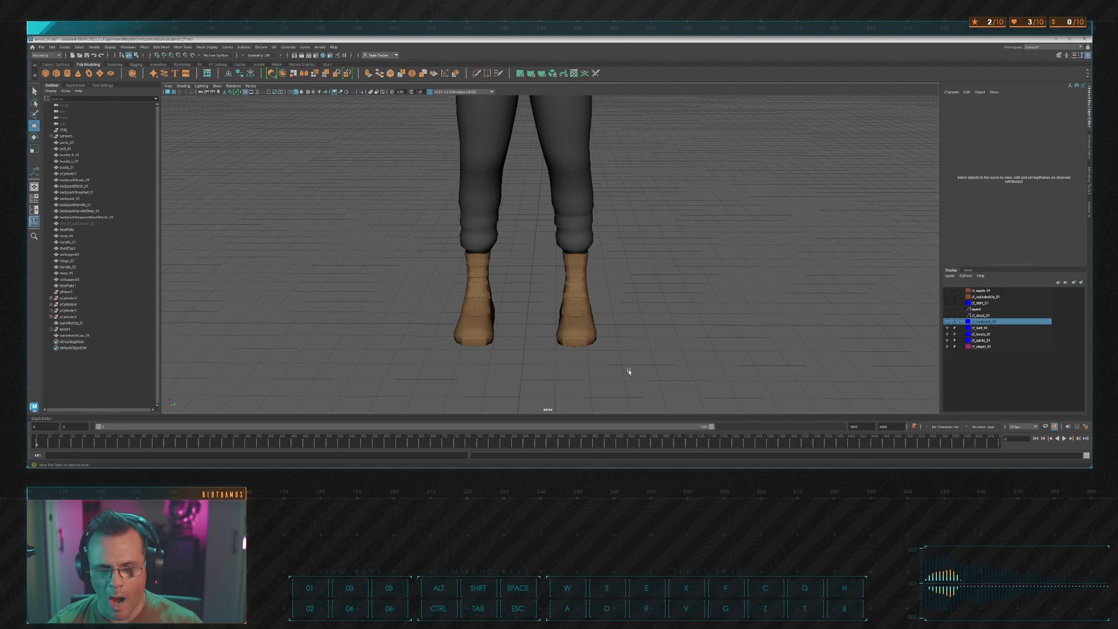
Step: Create a polygon cube at floor level between the two boots and scale it up
{"action": "scroll", "coordinate": [618, 287], "scroll_direction": "up", "scroll_amount": 3}
{"action": "middle_click_drag", "start_coordinate": [621, 287], "coordinate": [637, 218], "text": "alt"}
{"action": "left_click_drag", "start_coordinate": [637, 218], "coordinate": [642, 234], "text": "alt"}
{"action": "middle_click_drag", "start_coordinate": [642, 234], "coordinate": [636, 252], "text": "alt"}
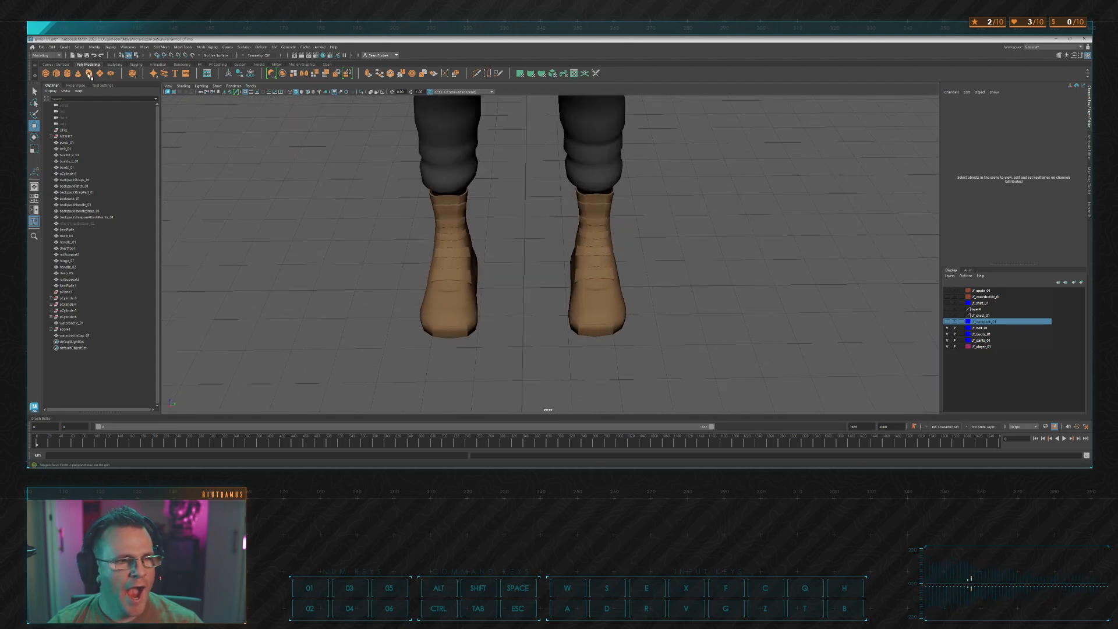
{"action": "left_click", "coordinate": [56, 73]}
{"action": "key", "text": "r"}
{"action": "mouse_move", "coordinate": [524, 288]}
{"action": "left_mouse_down"}
{"action": "mouse_move", "coordinate": [641, 289]}
{"action": "mouse_move", "coordinate": [581, 281]}
{"action": "mouse_move", "coordinate": [518, 307]}
{"action": "left_mouse_up"}
Step: Raise the flat cube in the front view so its base rests on the ground line inside the boot sole
{"action": "key", "text": "space"}
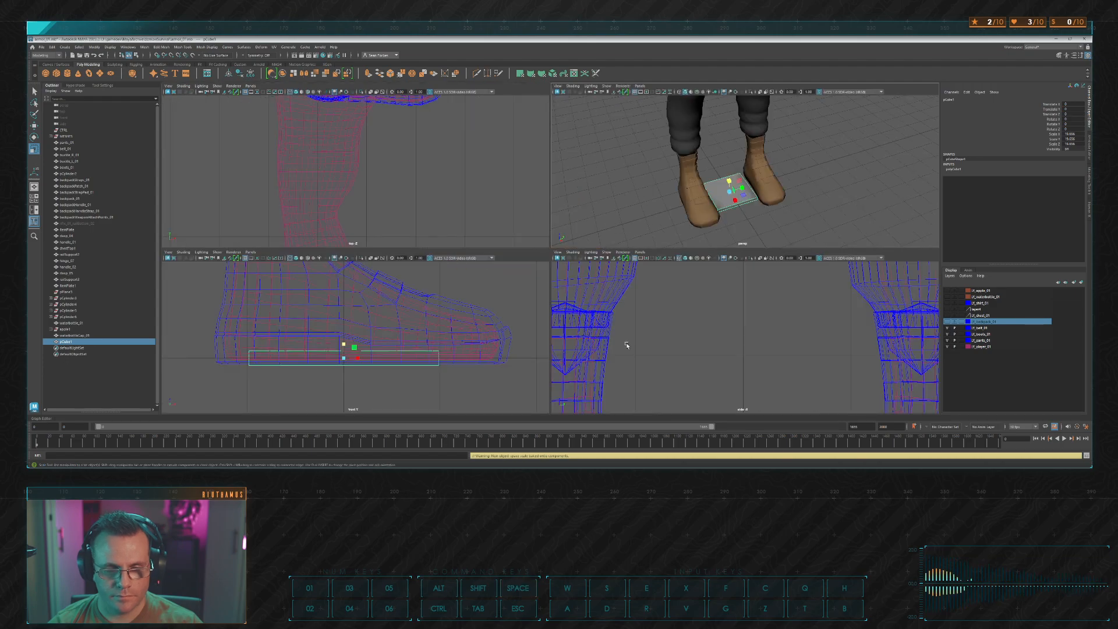
{"action": "key", "text": "space"}
{"action": "key", "text": "w"}
{"action": "left_click_drag", "start_coordinate": [531, 278], "coordinate": [529, 260]}
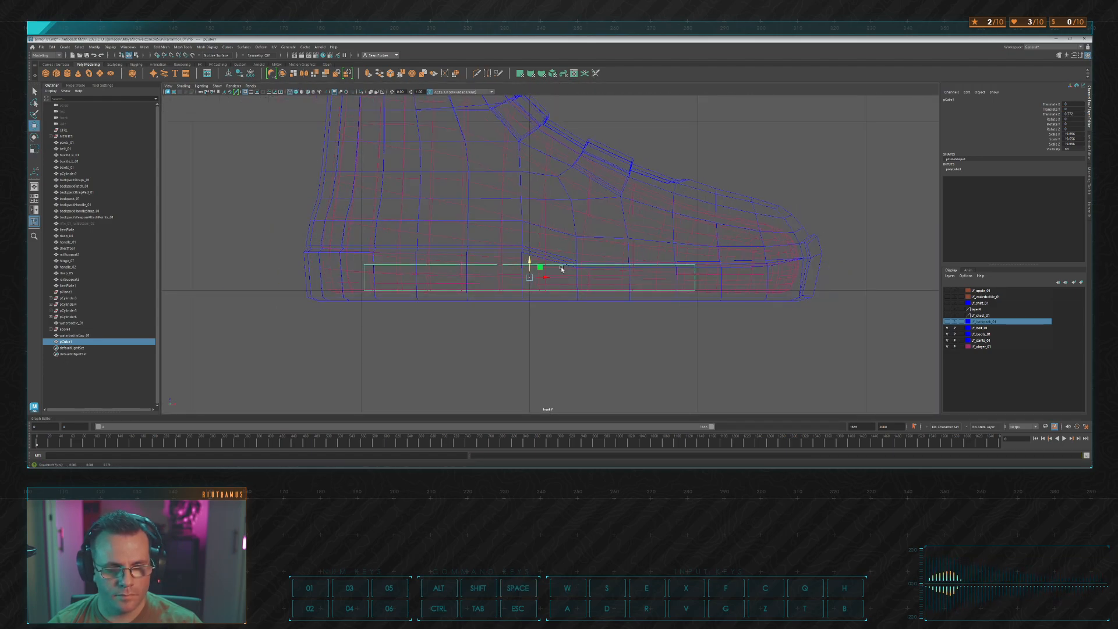
Step: Scale the flat cube in horizontally in the side view so it sits between the two boots with clearance
{"action": "key", "text": "space"}
{"action": "key", "text": "space"}
{"action": "right_click_drag", "start_coordinate": [624, 274], "coordinate": [639, 213], "text": "alt"}
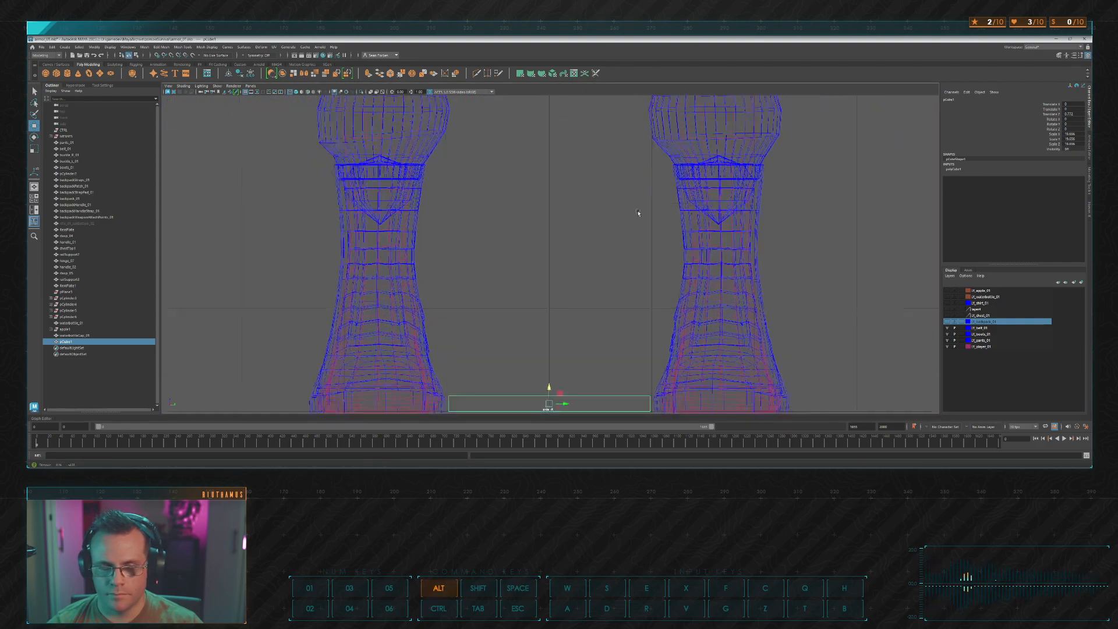
{"action": "middle_click_drag", "start_coordinate": [618, 321], "coordinate": [617, 227], "text": "alt"}
{"action": "key", "text": "r"}
{"action": "mouse_move", "coordinate": [547, 310]}
{"action": "left_mouse_down"}
{"action": "mouse_move", "coordinate": [526, 311]}
{"action": "mouse_move", "coordinate": [546, 299]}
{"action": "left_mouse_up"}
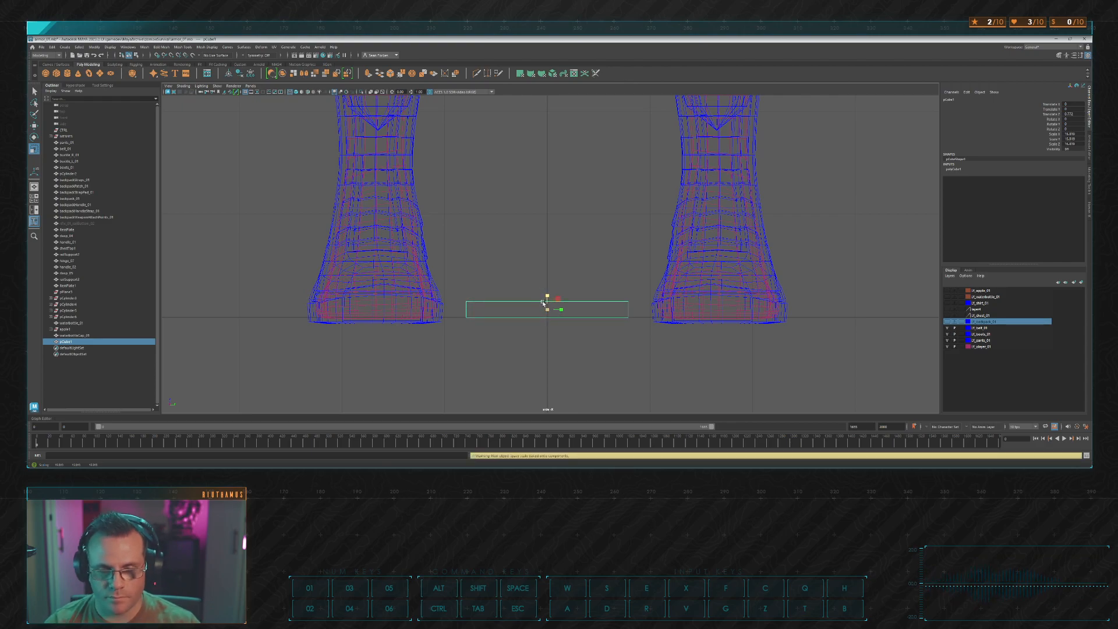
Step: Insert four parallel edge loops across the flat cube in the perspective view with the Multi-Cut tool
{"action": "key", "text": "space"}
{"action": "key", "text": "space"}
{"action": "left_click_drag", "start_coordinate": [619, 230], "coordinate": [598, 237], "text": "alt"}
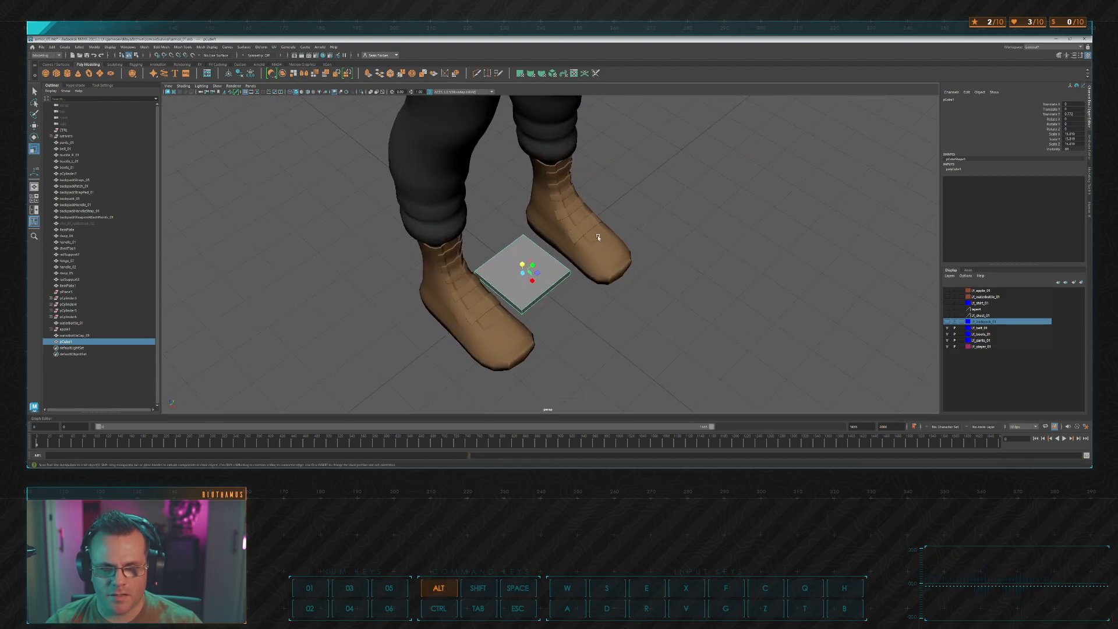
{"action": "left_click_drag", "start_coordinate": [529, 286], "coordinate": [564, 249], "text": "alt"}
{"action": "left_click", "coordinate": [477, 74]}
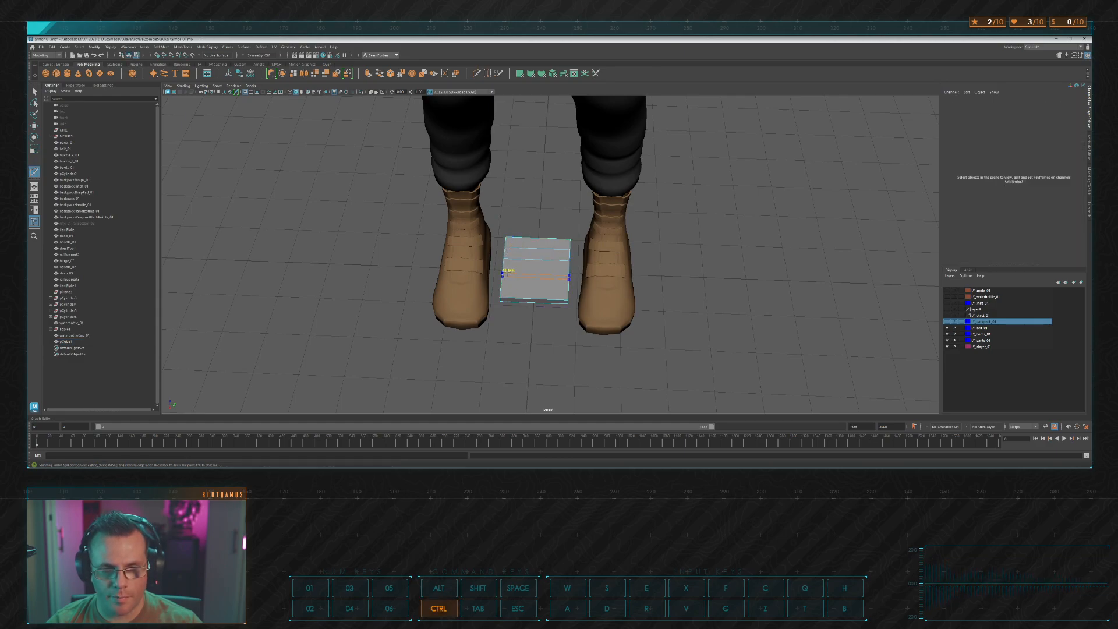
{"action": "left_click_drag", "start_coordinate": [512, 251], "coordinate": [532, 204], "text": "alt"}
{"action": "key", "text": "w"}
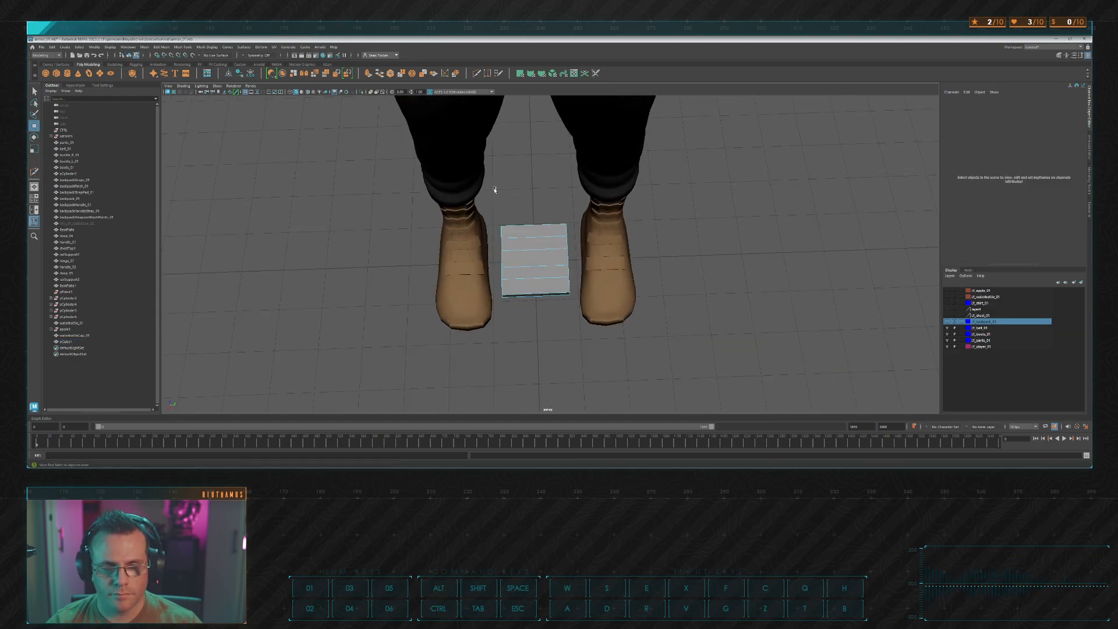
Step: In the top view, hide the belt, boots, pants and player layers so only the flat cube remains
{"action": "key", "text": "space"}
{"action": "key", "text": "space"}
{"action": "scroll", "coordinate": [582, 233], "scroll_direction": "down", "scroll_amount": 6}
{"action": "middle_click_drag", "start_coordinate": [661, 215], "coordinate": [644, 250], "text": "alt"}
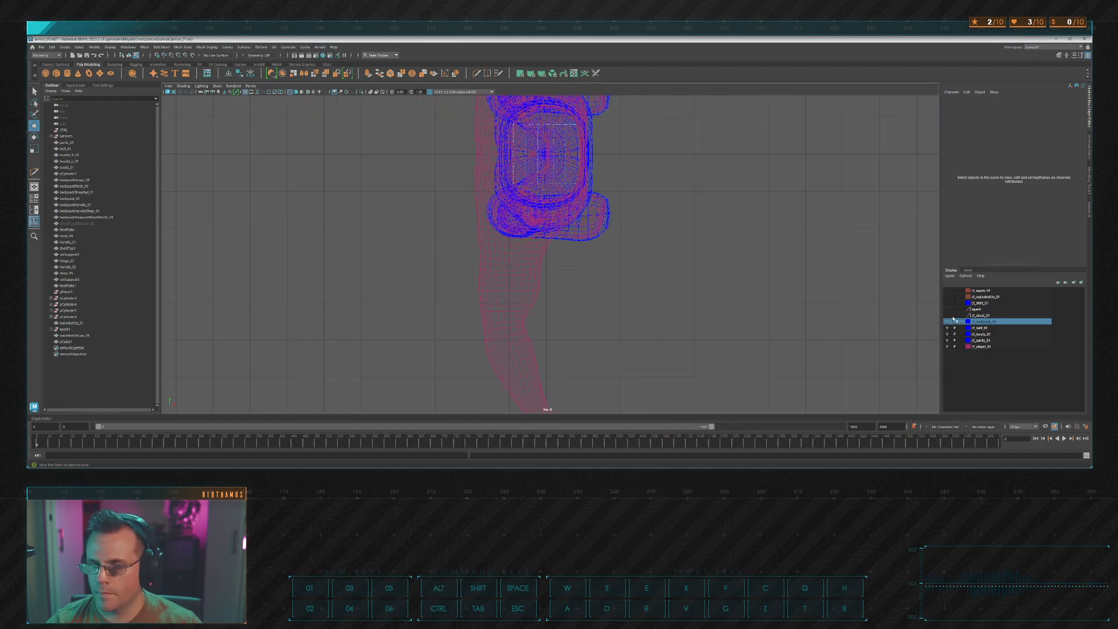
{"action": "left_click", "coordinate": [947, 328]}
{"action": "left_click", "coordinate": [947, 334]}
{"action": "left_click", "coordinate": [947, 341]}
{"action": "left_click", "coordinate": [947, 347]}
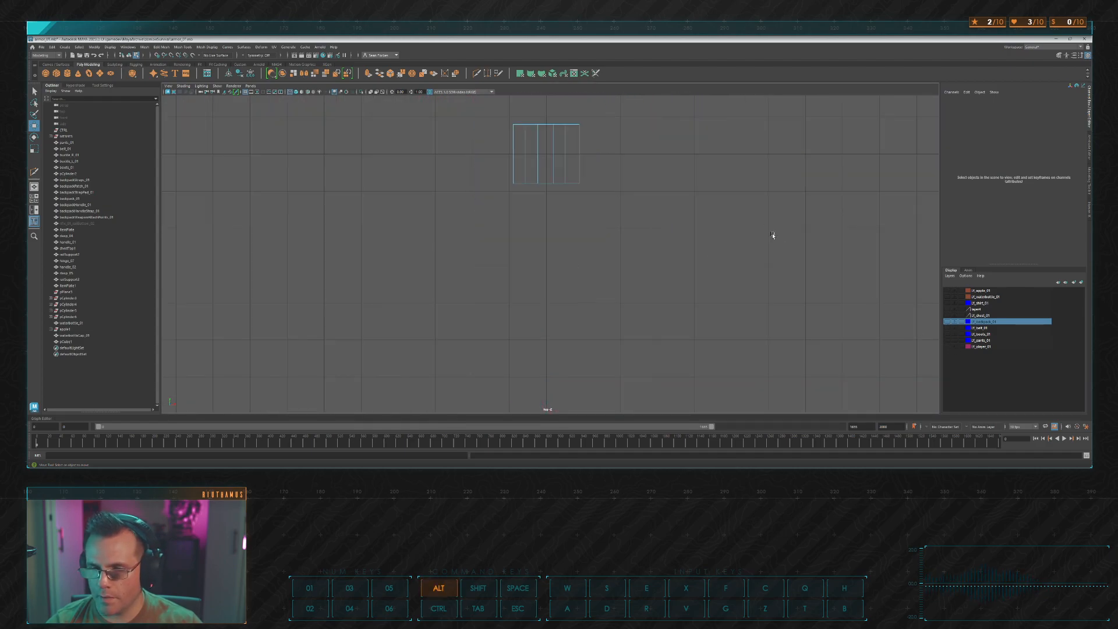
{"action": "middle_click_drag", "start_coordinate": [667, 138], "coordinate": [658, 228], "text": "alt"}
{"action": "scroll", "coordinate": [632, 225], "scroll_direction": "up", "scroll_amount": 5}
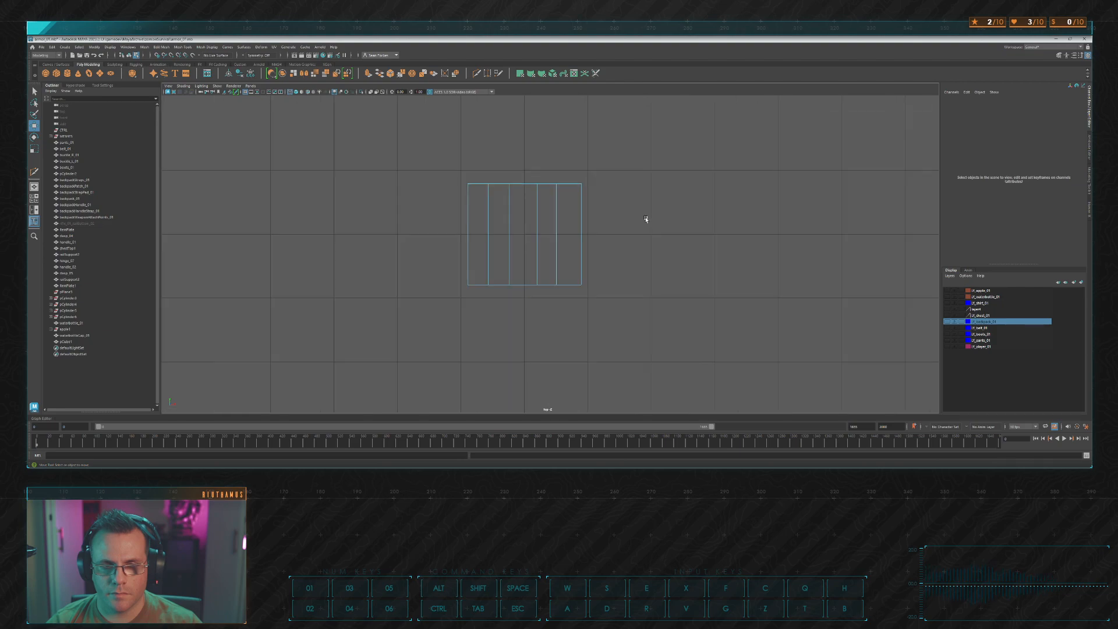
Step: Scale the vertex columns at both ends of the block inward to taper its four corners in the top view
{"action": "left_click_drag", "start_coordinate": [584, 278], "coordinate": [586, 288]}
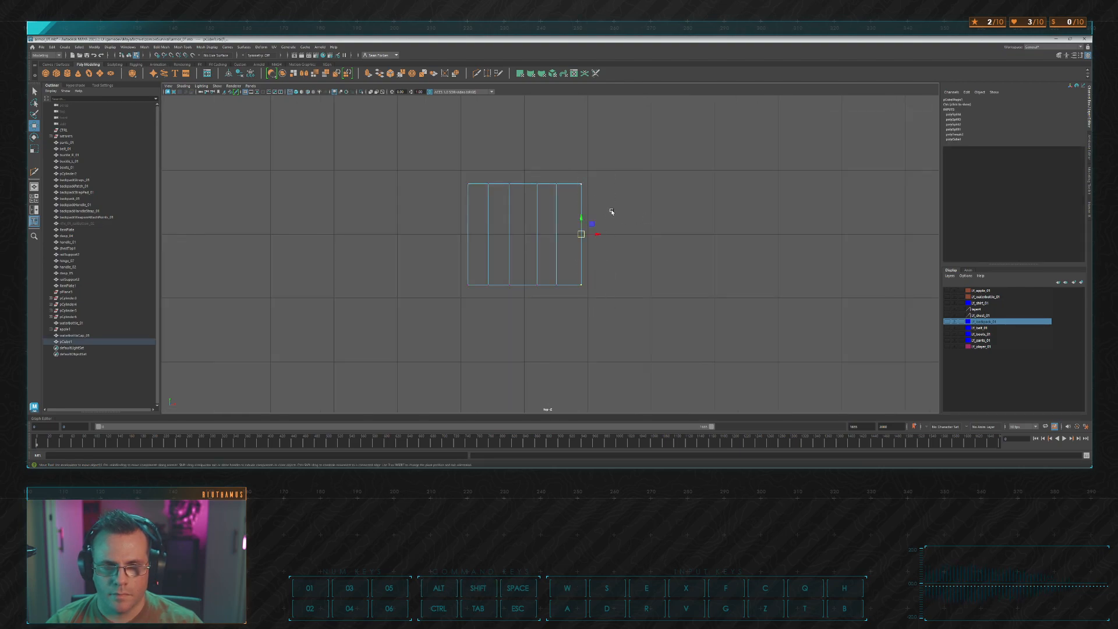
{"action": "key", "text": "r"}
{"action": "left_click_drag", "start_coordinate": [581, 218], "coordinate": [583, 225]}
{"action": "left_click_drag", "start_coordinate": [441, 172], "coordinate": [473, 260]}
{"action": "left_click_drag", "start_coordinate": [467, 220], "coordinate": [468, 211]}
Step: Move the lower vertices near the block's narrower end upward to form an inward notch in the outline
{"action": "key", "text": "w"}
{"action": "left_click_drag", "start_coordinate": [486, 275], "coordinate": [567, 307]}
{"action": "left_click_drag", "start_coordinate": [546, 268], "coordinate": [589, 235]}
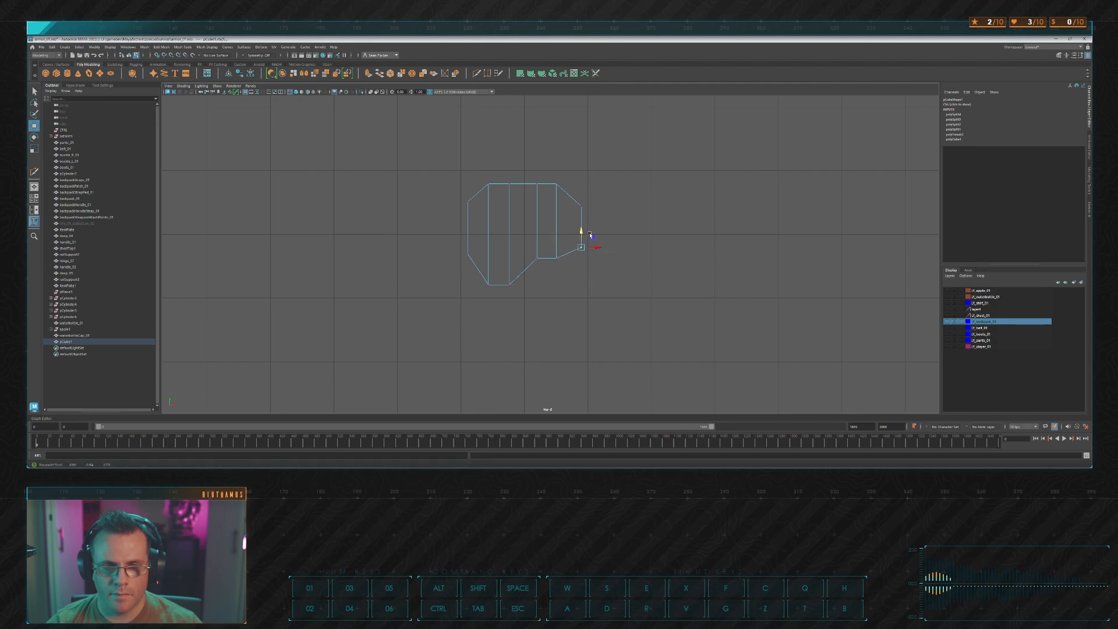
Step: Move the outline's upper vertices down into a smooth curve and raise the lower vertices at the wide end
{"action": "left_click_drag", "start_coordinate": [516, 166], "coordinate": [571, 218]}
{"action": "left_click", "coordinate": [599, 184]}
{"action": "left_click_drag", "start_coordinate": [556, 183], "coordinate": [556, 185]}
{"action": "left_click_drag", "start_coordinate": [527, 185], "coordinate": [581, 201]}
{"action": "left_click", "coordinate": [499, 168]}
{"action": "left_click_drag", "start_coordinate": [504, 173], "coordinate": [473, 216]}
{"action": "left_click_drag", "start_coordinate": [468, 187], "coordinate": [468, 196]}
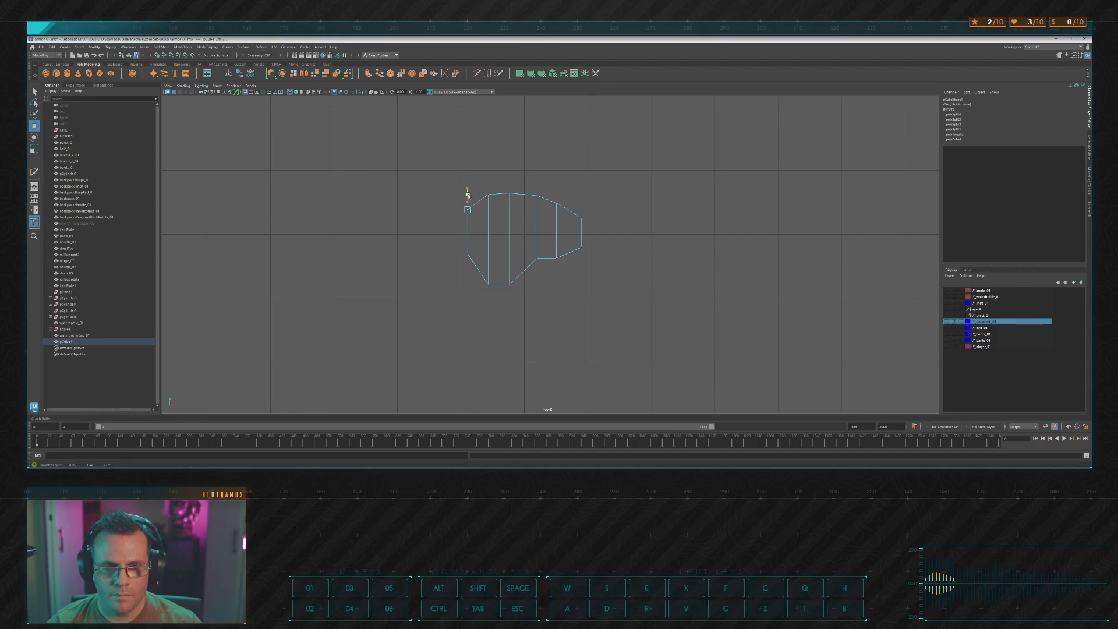
{"action": "left_click_drag", "start_coordinate": [471, 245], "coordinate": [511, 260]}
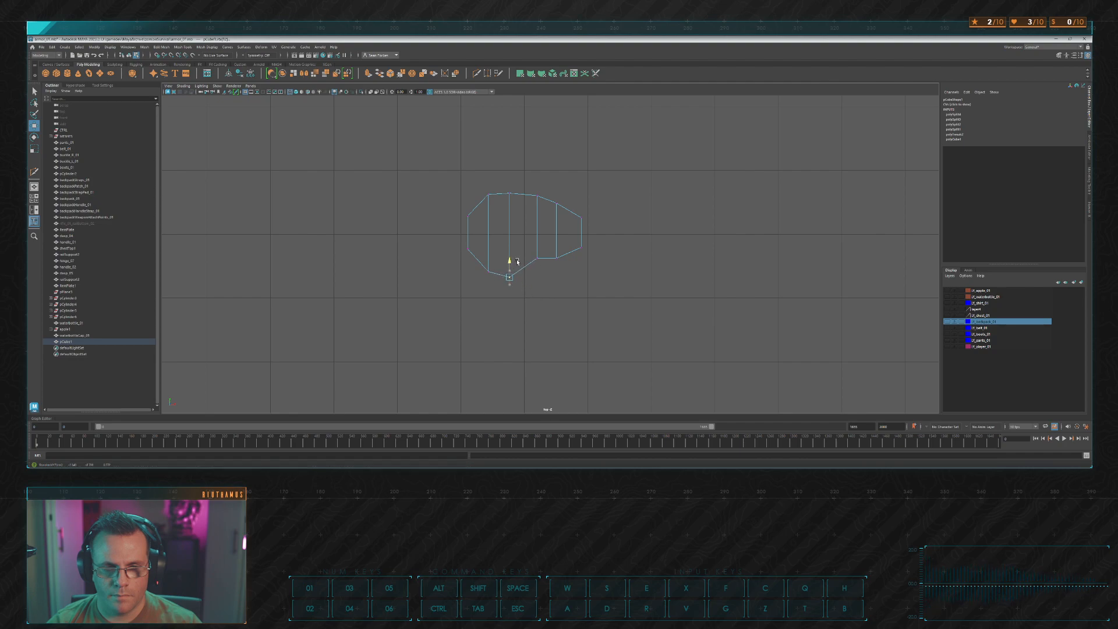
Step: Return to object mode in the perspective view, delete the block's construction history and reselect it
{"action": "key", "text": "space"}
{"action": "key", "text": "space"}
{"action": "mouse_move", "coordinate": [624, 195]}
{"action": "left_mouse_down", "text": "alt"}
{"action": "mouse_move", "coordinate": [656, 189]}
{"action": "mouse_move", "coordinate": [618, 208]}
{"action": "left_mouse_up", "text": "alt"}
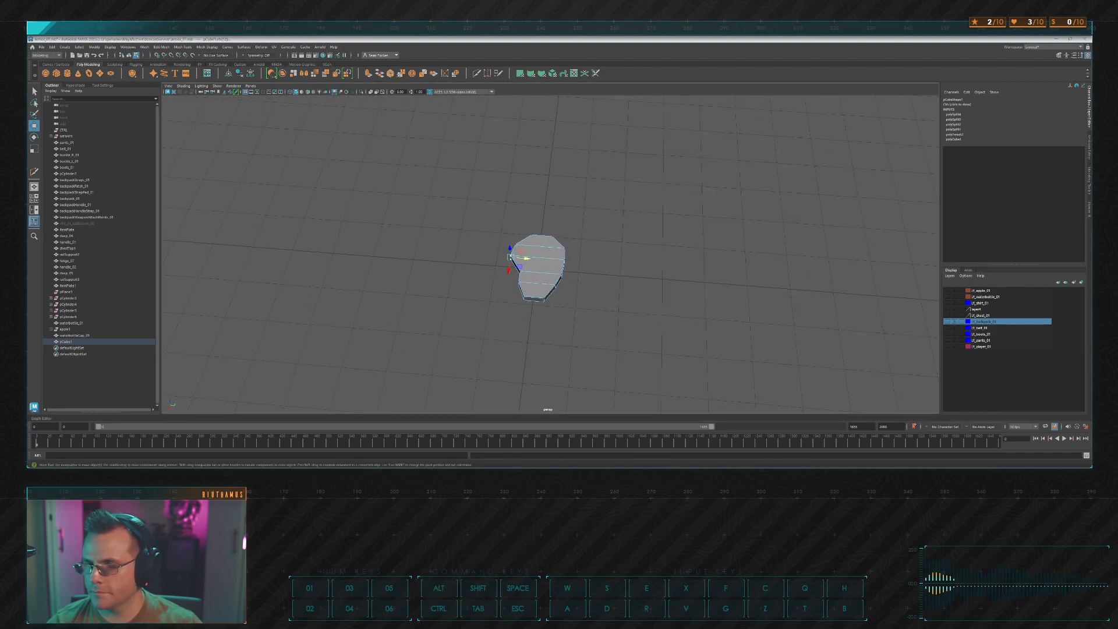
{"action": "left_click_drag", "start_coordinate": [617, 207], "coordinate": [611, 234], "text": "alt"}
{"action": "key", "text": "F8"}
{"action": "left_click", "coordinate": [651, 255]}
{"action": "left_click", "coordinate": [570, 247]}
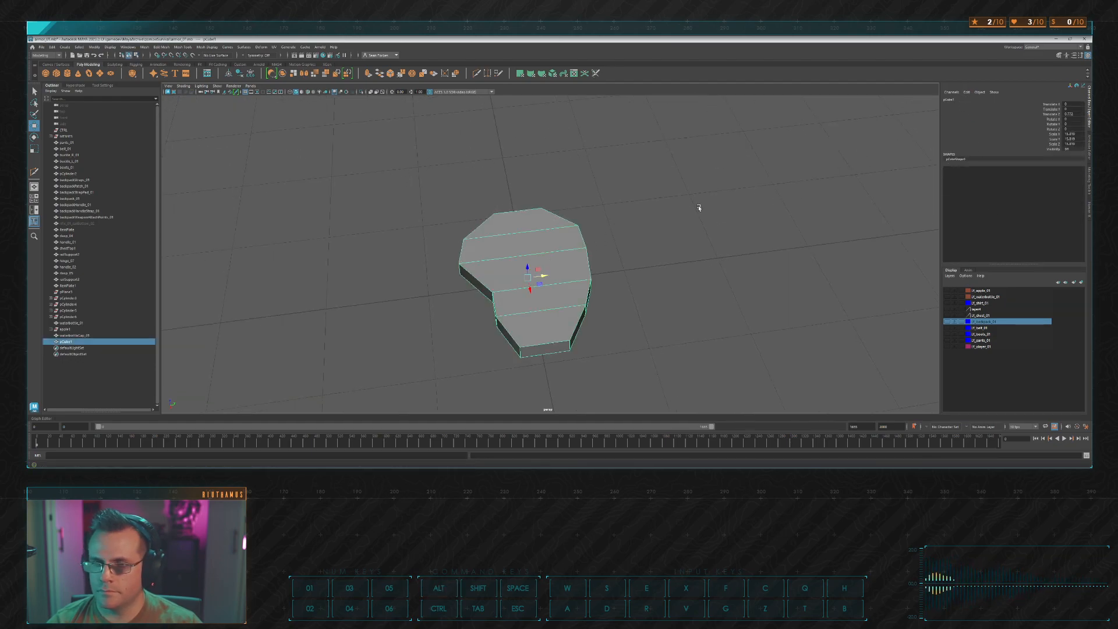
{"action": "left_click", "coordinate": [685, 249]}
{"action": "left_click_drag", "start_coordinate": [685, 248], "coordinate": [588, 282], "text": "alt"}
{"action": "left_click", "coordinate": [547, 256]}
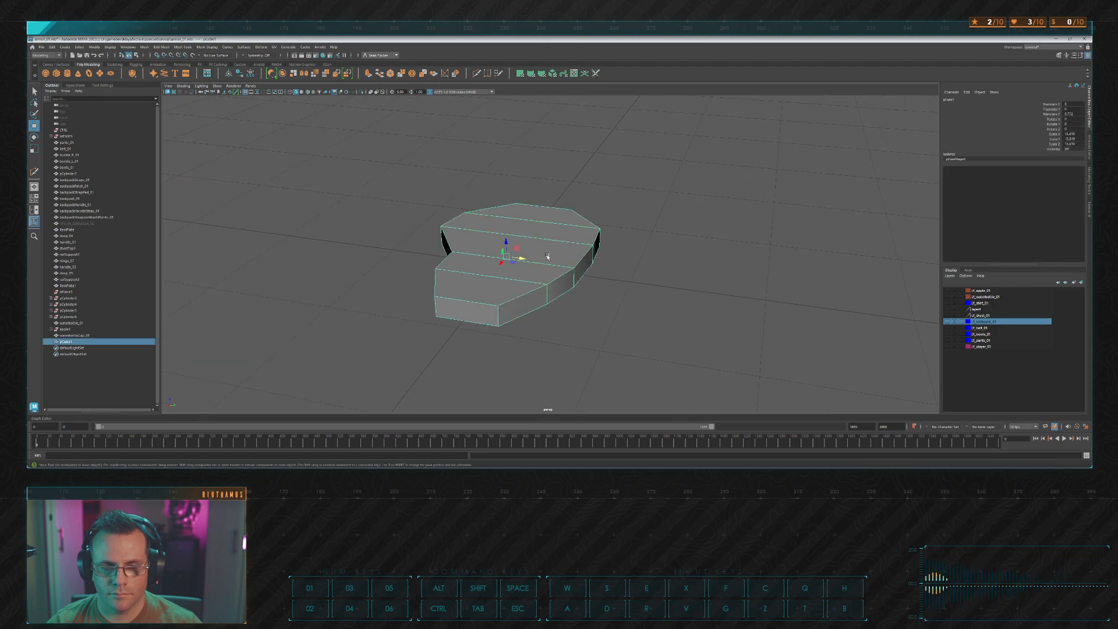
Step: Select the border edges around the block's top and bottom faces and bevel them with a fraction of 0.3
{"action": "key", "text": "F10"}
{"action": "double_click", "coordinate": [565, 276]}
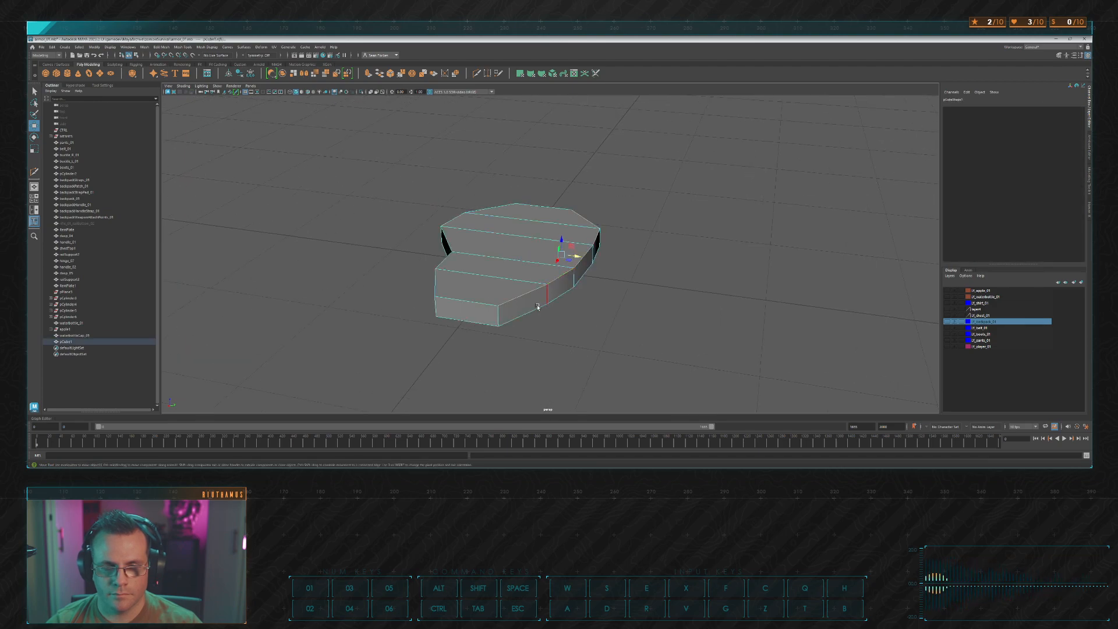
{"action": "left_click", "coordinate": [473, 303], "text": "shift"}
{"action": "double_click", "coordinate": [437, 282], "text": "shift"}
{"action": "left_click", "coordinate": [460, 319], "text": "shift"}
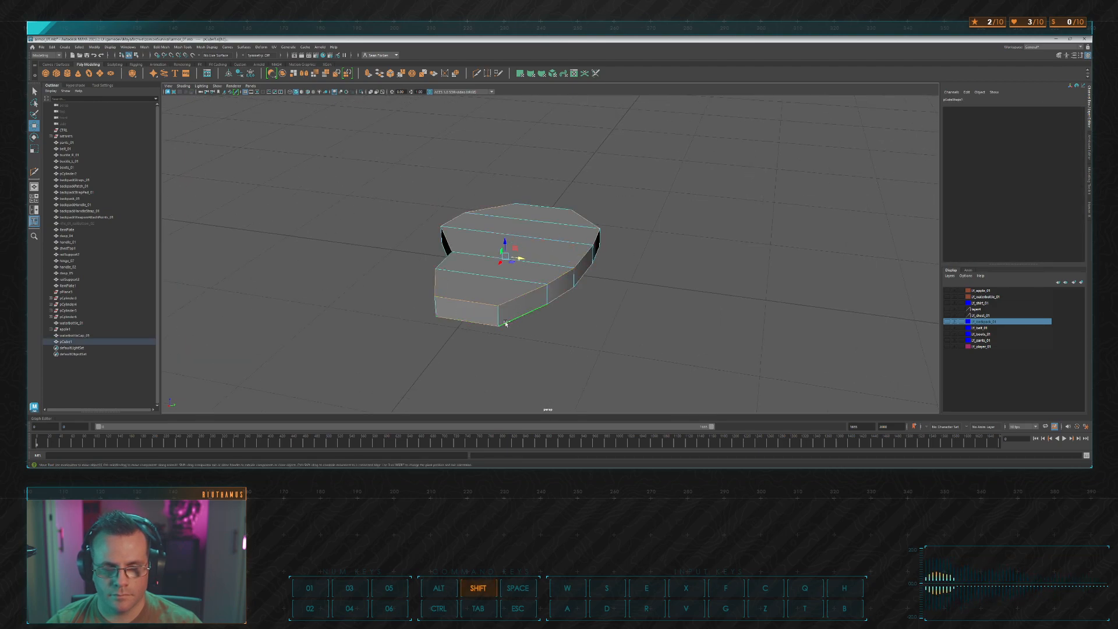
{"action": "double_click", "coordinate": [505, 323], "text": "shift"}
{"action": "left_click_drag", "start_coordinate": [475, 323], "coordinate": [522, 329], "text": "alt"}
{"action": "double_click", "coordinate": [497, 350], "text": "shift"}
{"action": "left_click_drag", "start_coordinate": [391, 349], "coordinate": [532, 252], "text": "alt"}
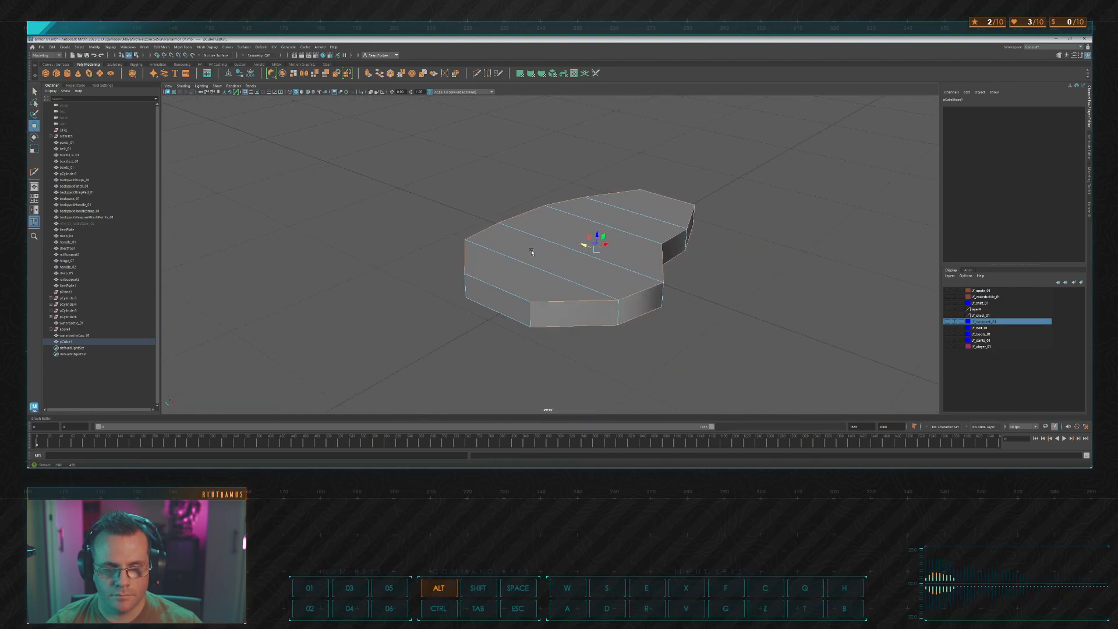
{"action": "left_click", "coordinate": [390, 73]}
{"action": "left_click", "coordinate": [812, 266]}
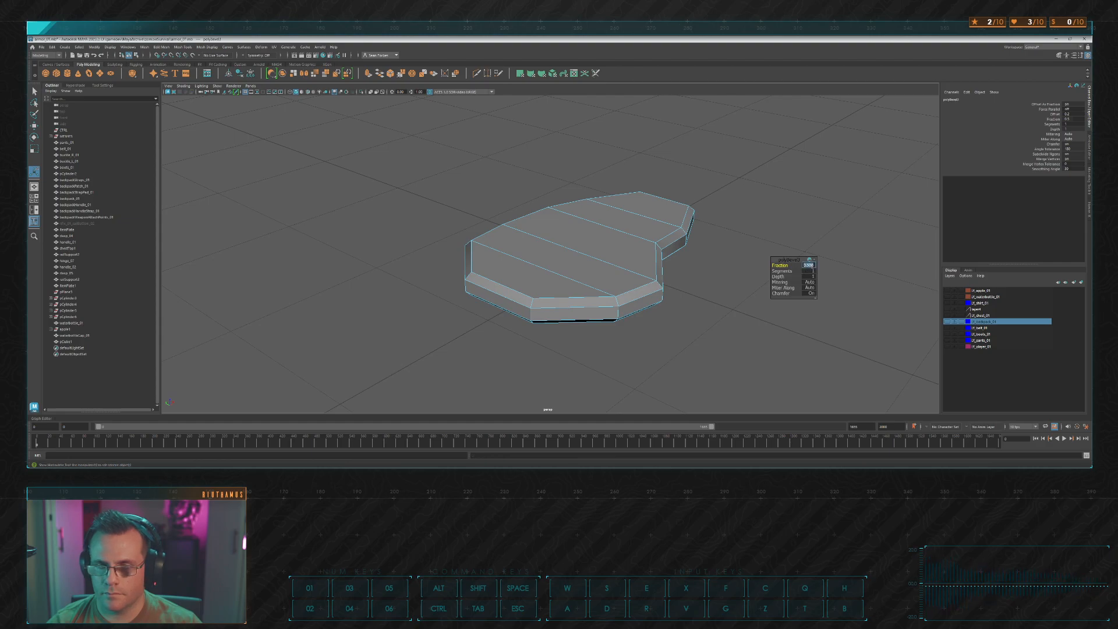
{"action": "type", "text": "0.3"}
{"action": "key", "text": "Return"}
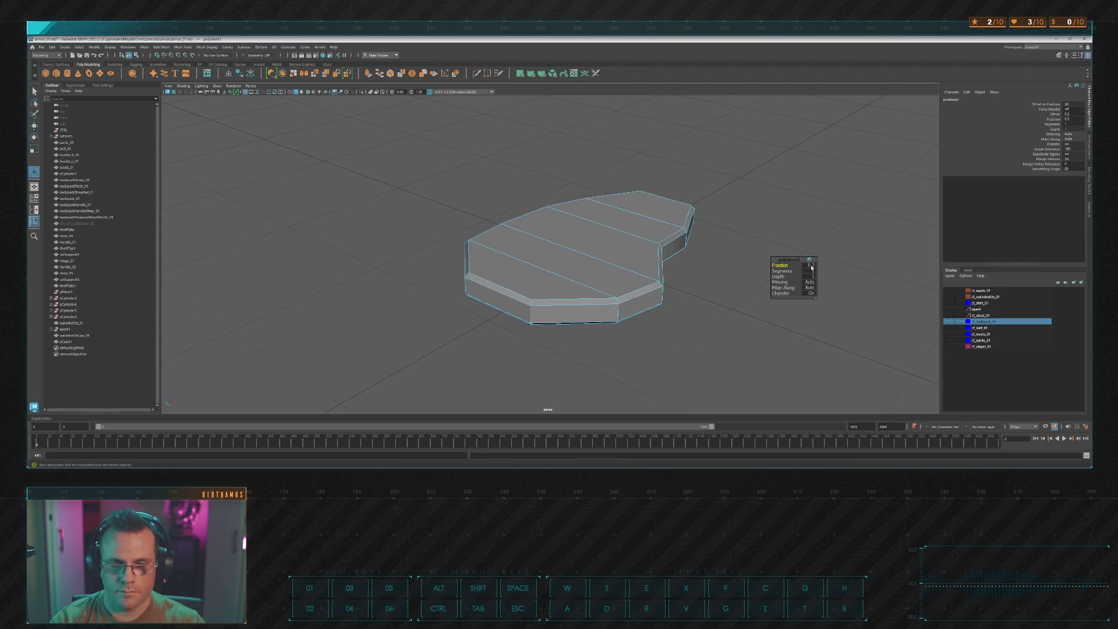
Step: Bevel the vertical corner edges at the block's narrow and wide ends to round its outline
{"action": "left_click_drag", "start_coordinate": [839, 193], "coordinate": [733, 250], "text": "alt"}
{"action": "key", "text": "q"}
{"action": "left_click", "coordinate": [588, 200]}
{"action": "key", "text": "g"}
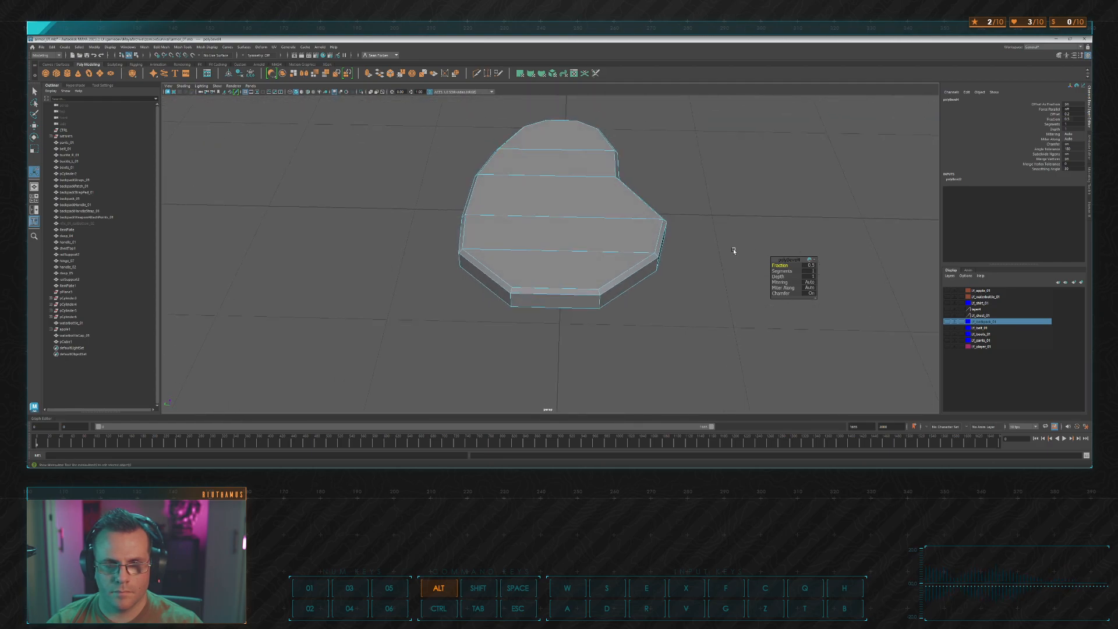
{"action": "left_click", "coordinate": [510, 304]}
{"action": "key", "text": "g"}
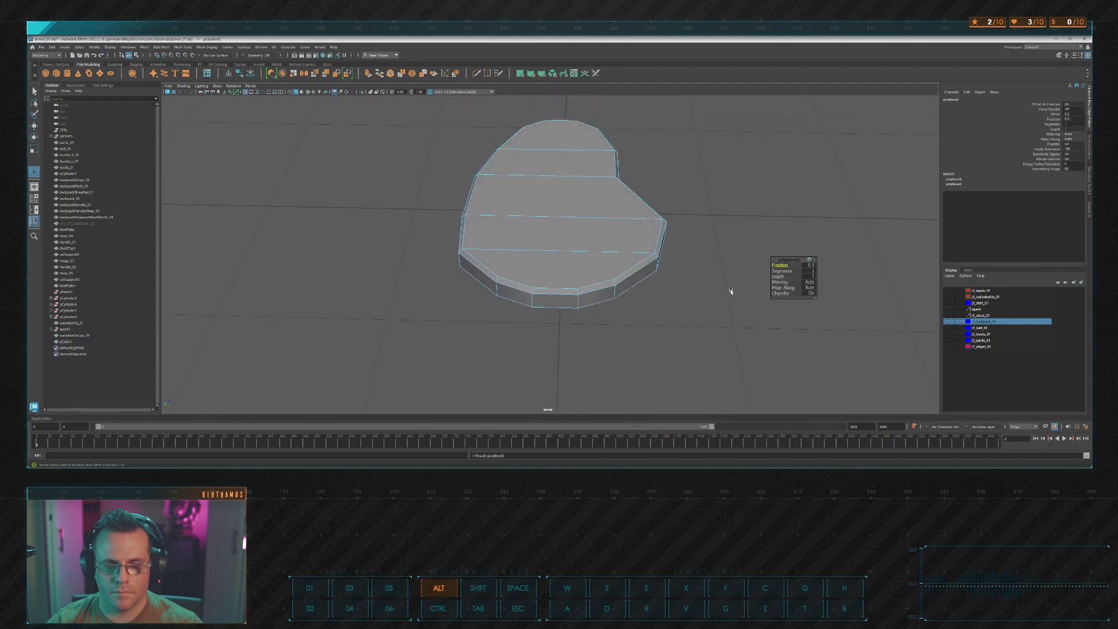
Step: Bevel the remaining vertical corner edges along the block's long sides, including the inward notch
{"action": "left_click_drag", "start_coordinate": [728, 289], "coordinate": [646, 291], "text": "alt"}
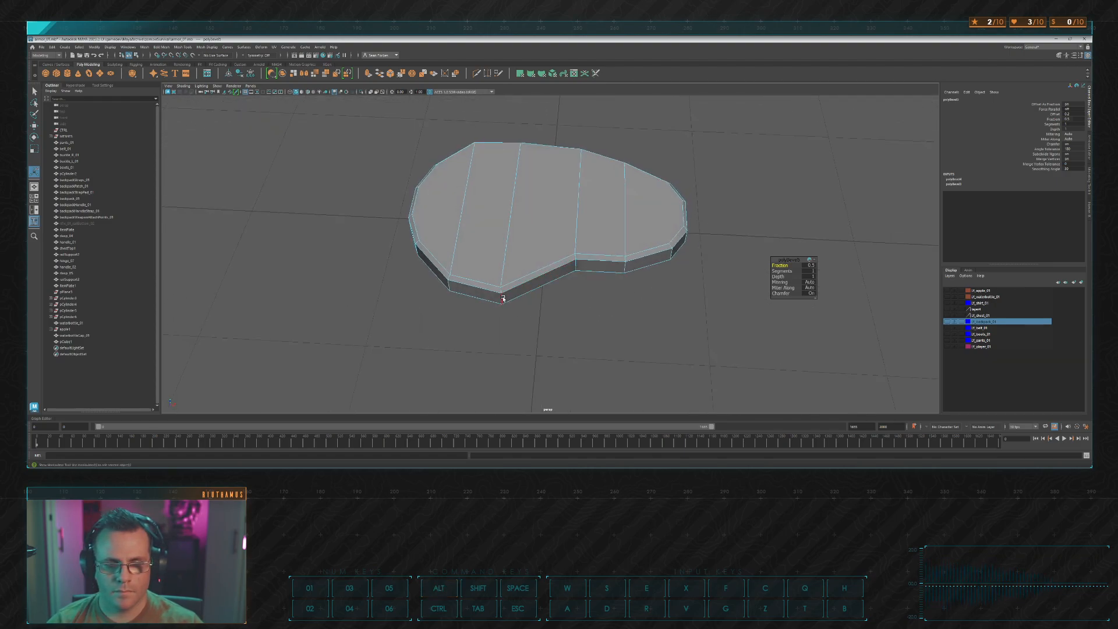
{"action": "double_click", "coordinate": [503, 299]}
{"action": "key", "text": "g"}
{"action": "left_click_drag", "start_coordinate": [559, 302], "coordinate": [583, 317], "text": "alt"}
{"action": "double_click", "coordinate": [579, 268]}
{"action": "key", "text": "g"}
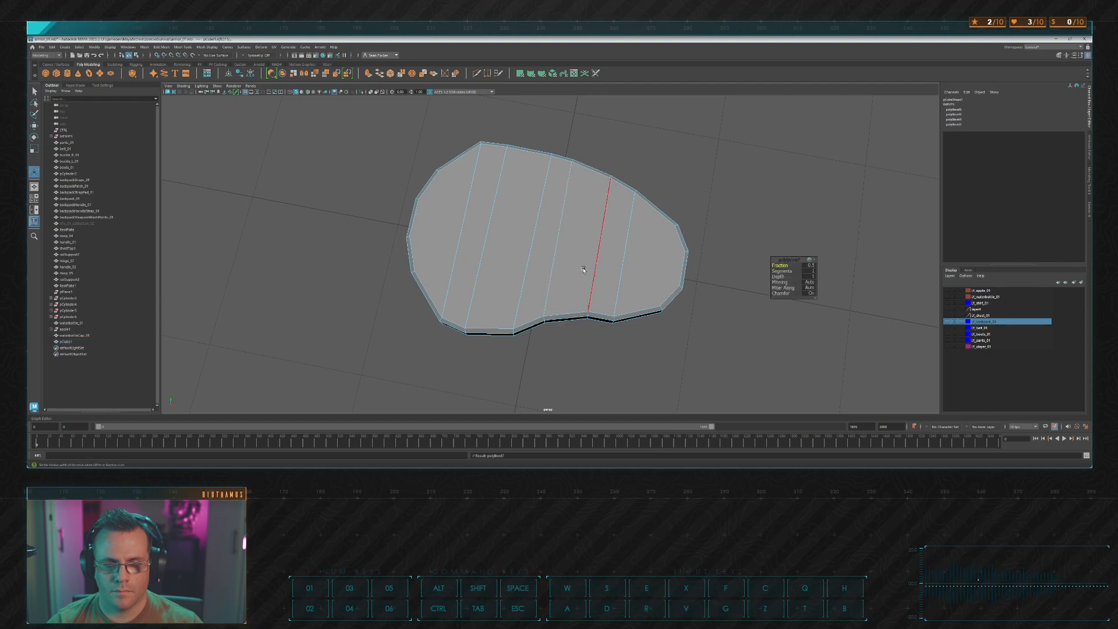
{"action": "left_click_drag", "start_coordinate": [583, 269], "coordinate": [689, 288], "text": "alt"}
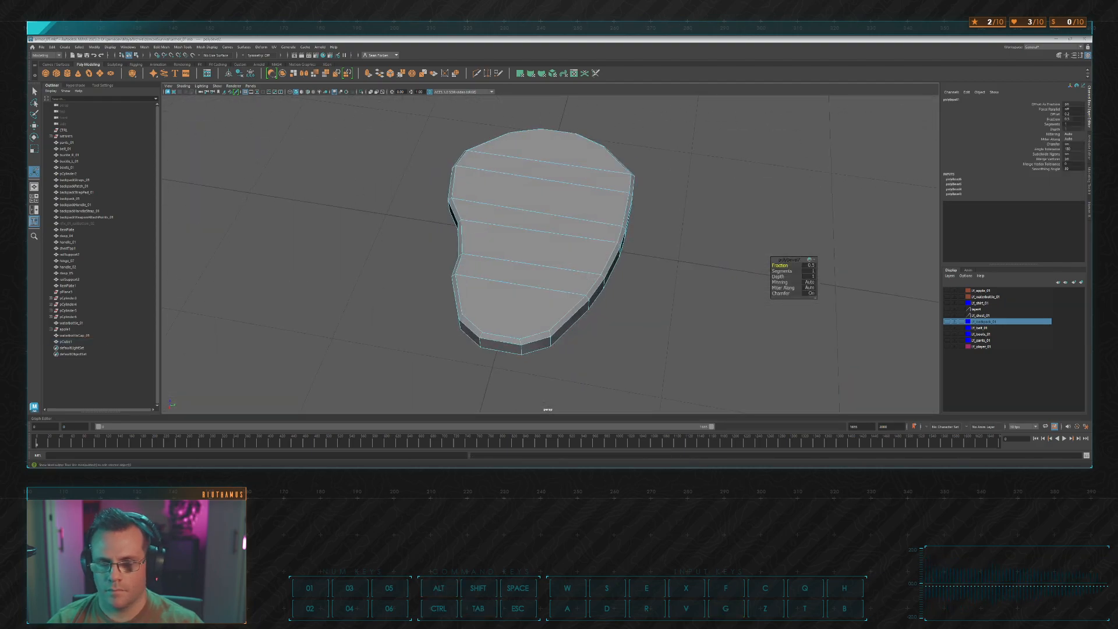
{"action": "left_click_drag", "start_coordinate": [637, 244], "coordinate": [600, 282], "text": "alt"}
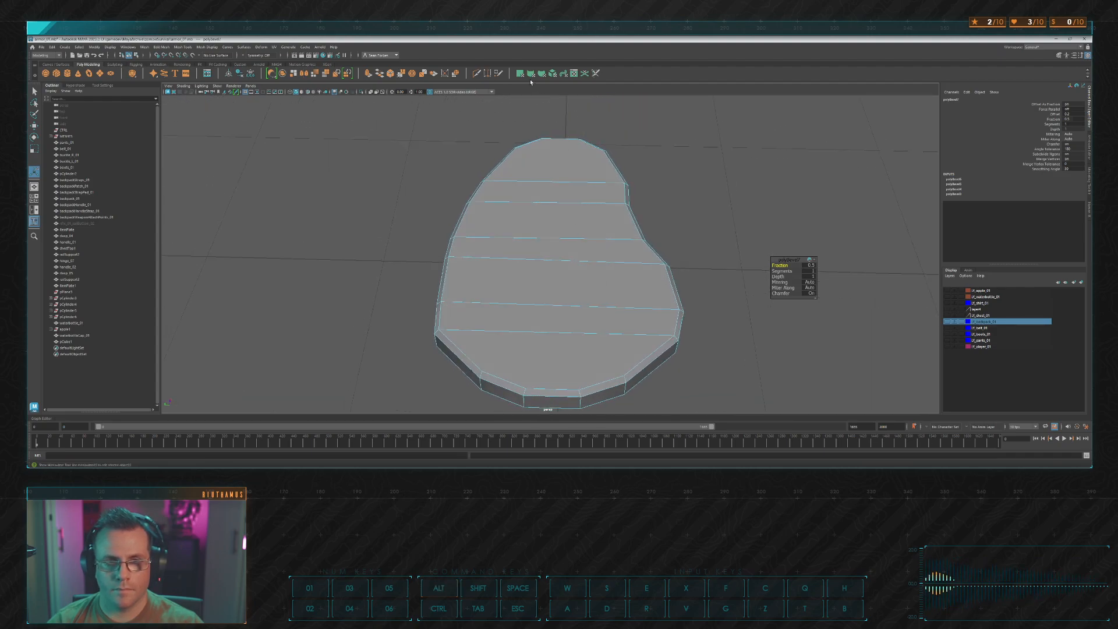
Step: Cut a new edge across the top face at both the wide and narrow ends, joining opposite corner vertices
{"action": "left_click", "coordinate": [476, 74]}
{"action": "left_click_drag", "start_coordinate": [547, 300], "coordinate": [574, 259], "text": "alt"}
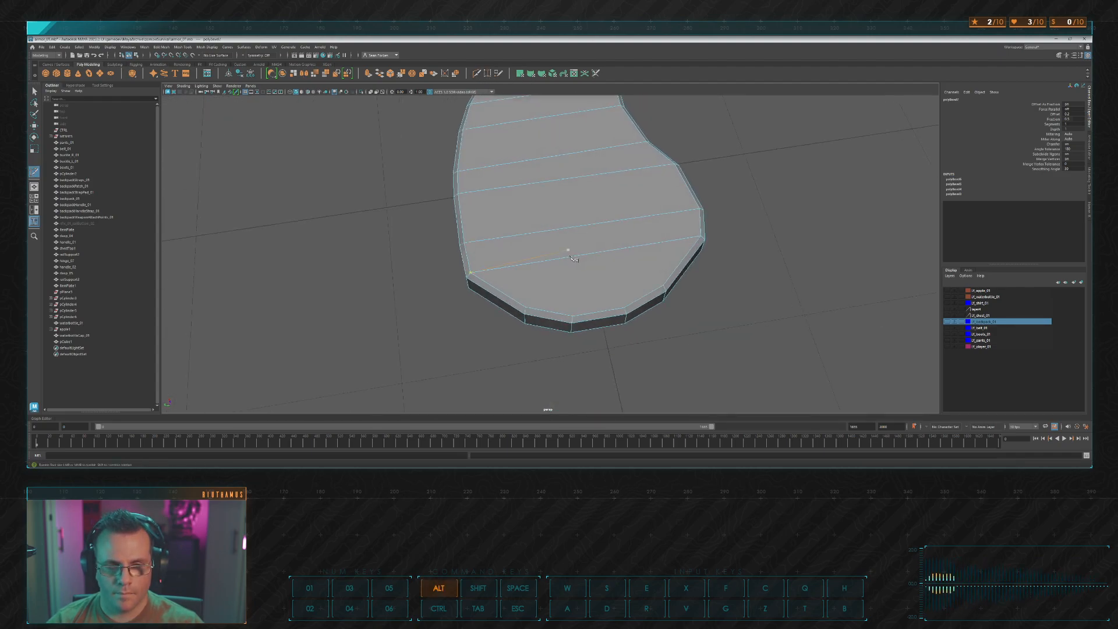
{"action": "right_click", "coordinate": [663, 286]}
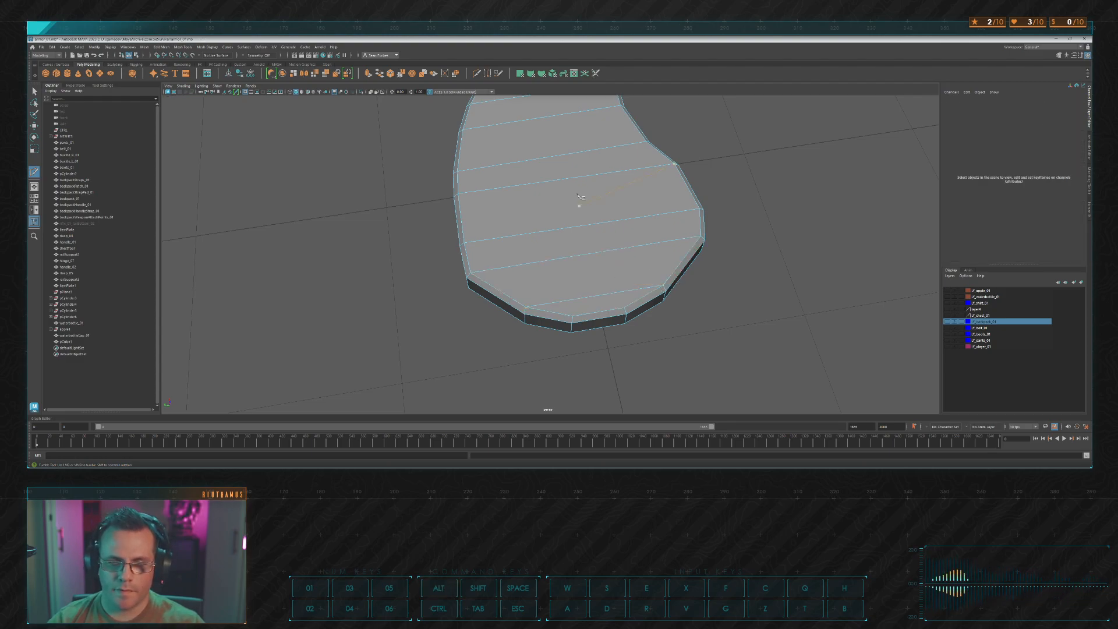
{"action": "left_click_drag", "start_coordinate": [513, 227], "coordinate": [633, 182], "text": "alt"}
{"action": "left_click_drag", "start_coordinate": [431, 268], "coordinate": [498, 249], "text": "alt"}
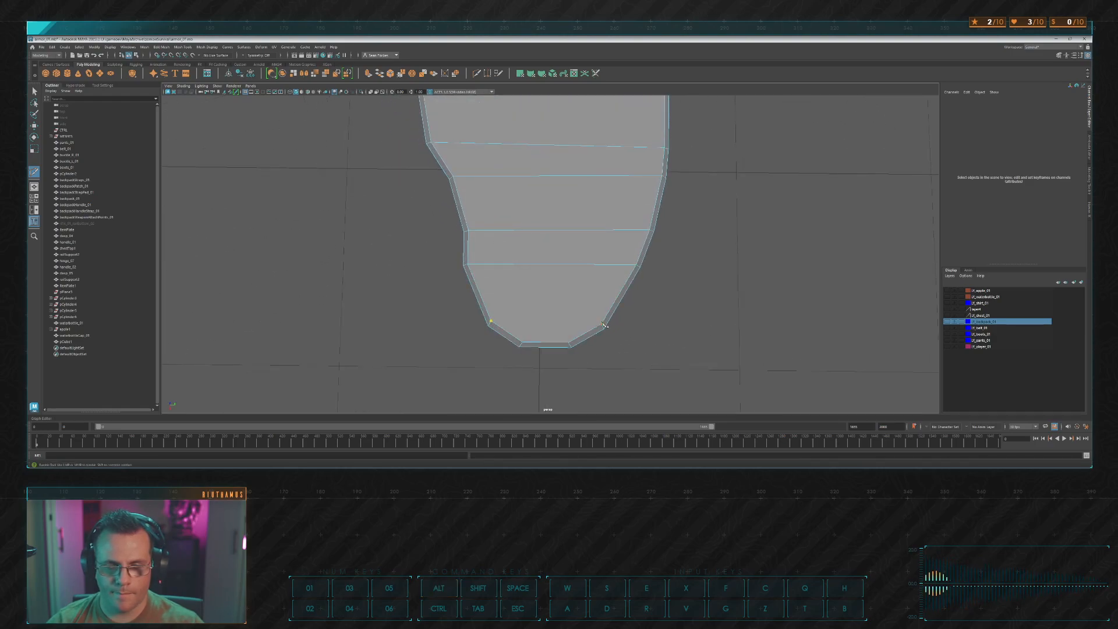
Step: Cut matching edges between opposite corner vertices across the underside at the narrow and wide ends
{"action": "left_click_drag", "start_coordinate": [648, 270], "coordinate": [467, 288], "text": "alt"}
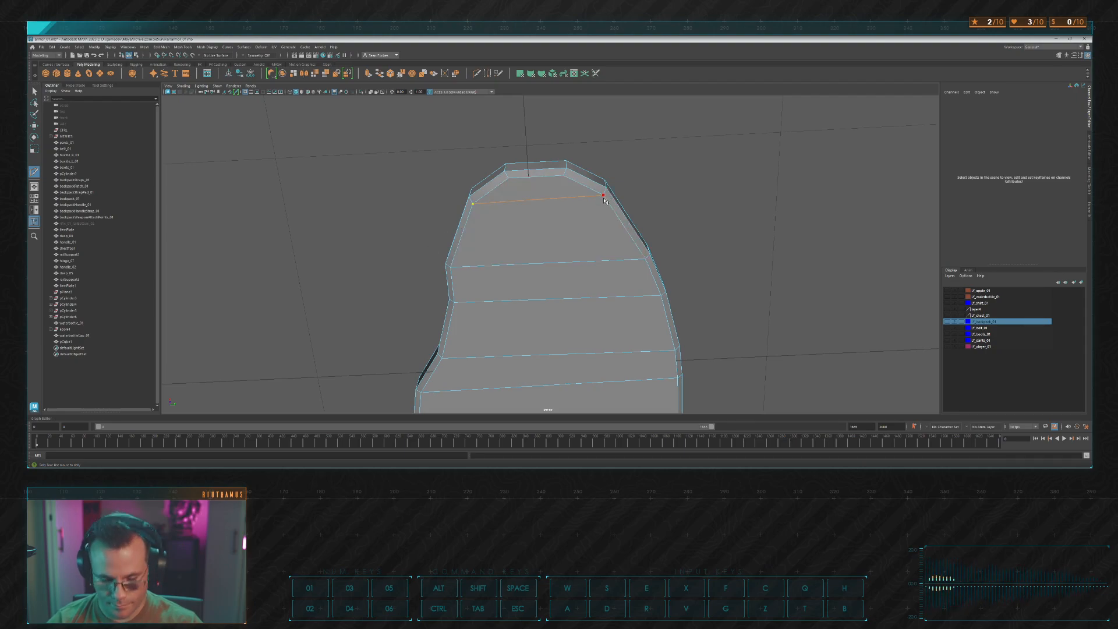
{"action": "left_click_drag", "start_coordinate": [604, 199], "coordinate": [423, 227], "text": "alt"}
{"action": "left_click", "coordinate": [419, 230]}
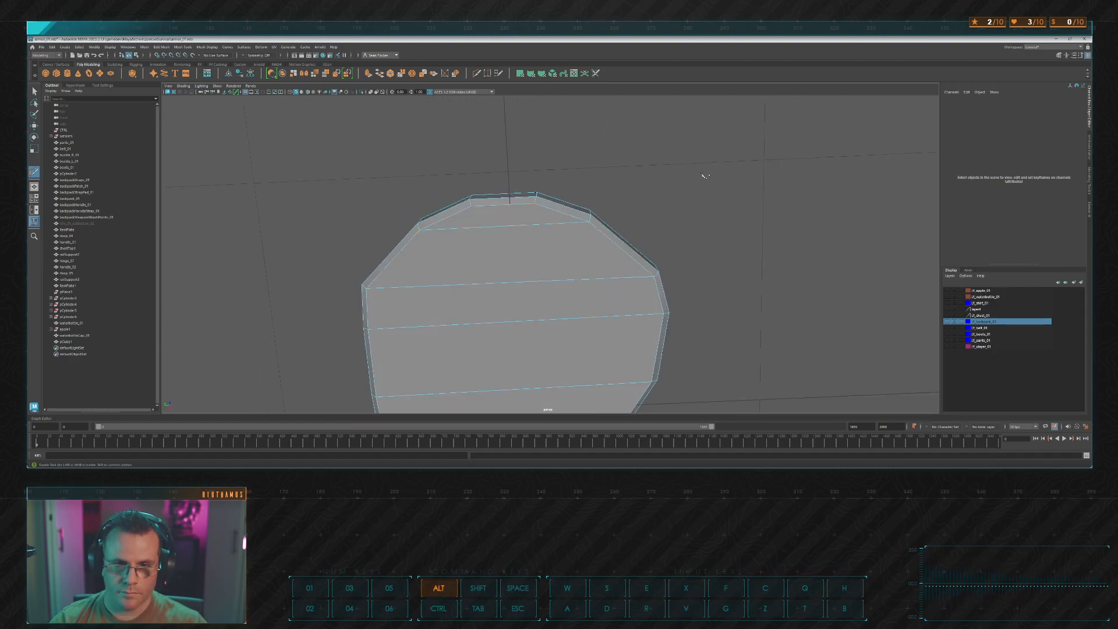
{"action": "left_click_drag", "start_coordinate": [704, 174], "coordinate": [642, 248], "text": "alt"}
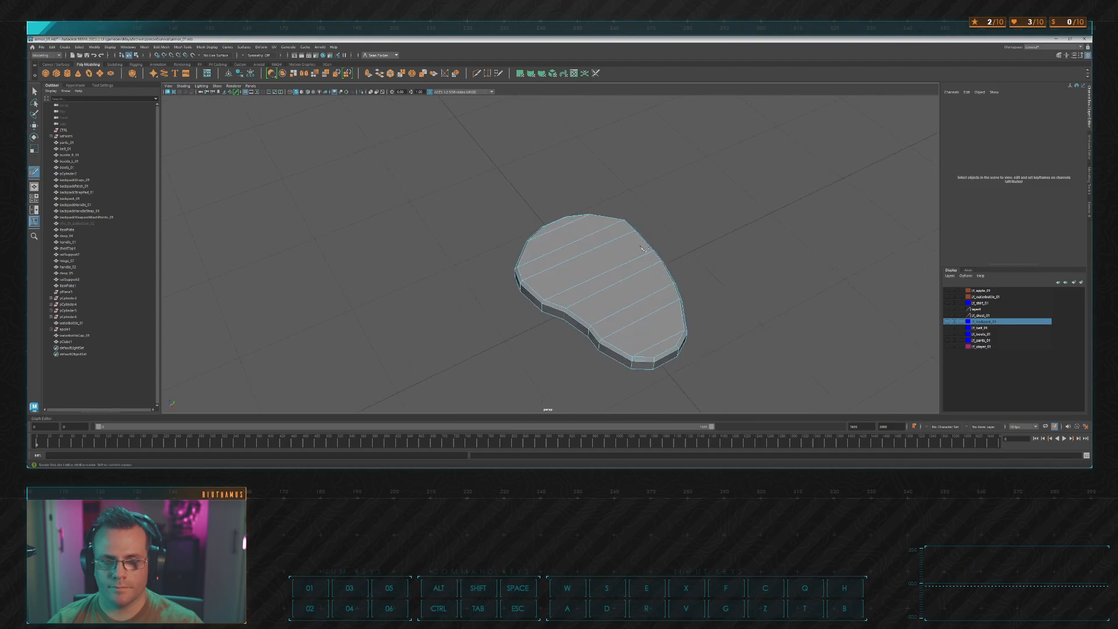
Step: Leave the cutting tool and bevel the edge running across the block near its wide rounded end
{"action": "key", "text": "w"}
{"action": "right_click_drag", "start_coordinate": [718, 246], "coordinate": [741, 230]}
{"action": "left_click", "coordinate": [739, 230]}
{"action": "scroll", "coordinate": [716, 231], "scroll_direction": "down", "scroll_amount": 5}
{"action": "left_click_drag", "start_coordinate": [699, 233], "coordinate": [607, 229], "text": "alt"}
{"action": "scroll", "coordinate": [576, 241], "scroll_direction": "up", "scroll_amount": 3}
{"action": "left_click", "coordinate": [550, 242]}
{"action": "right_click_drag", "start_coordinate": [609, 214], "coordinate": [609, 195]}
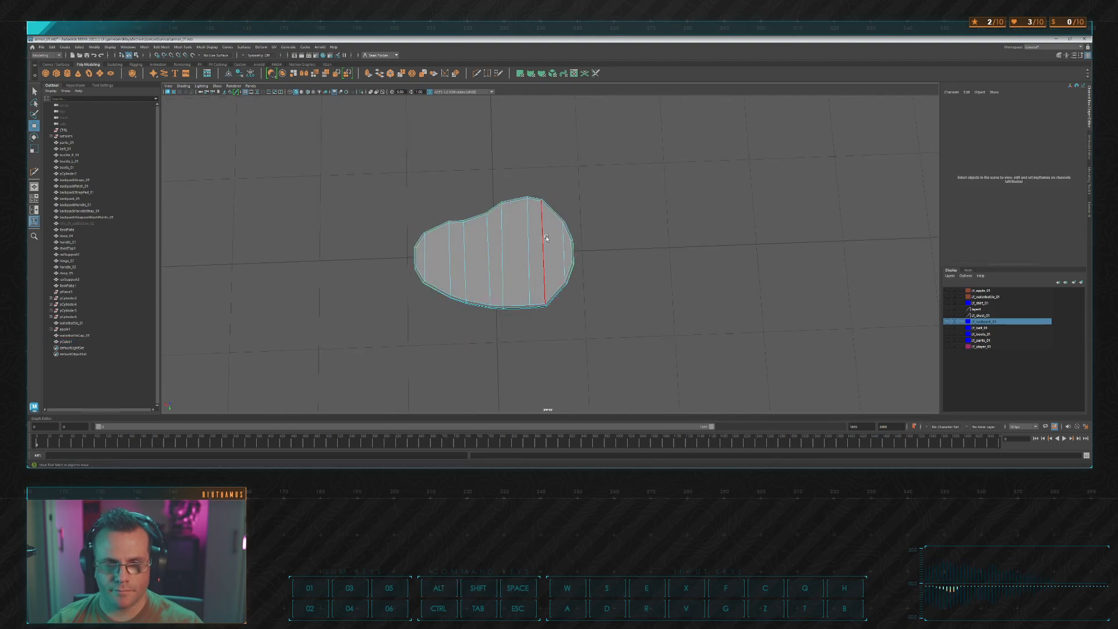
{"action": "left_click", "coordinate": [546, 238]}
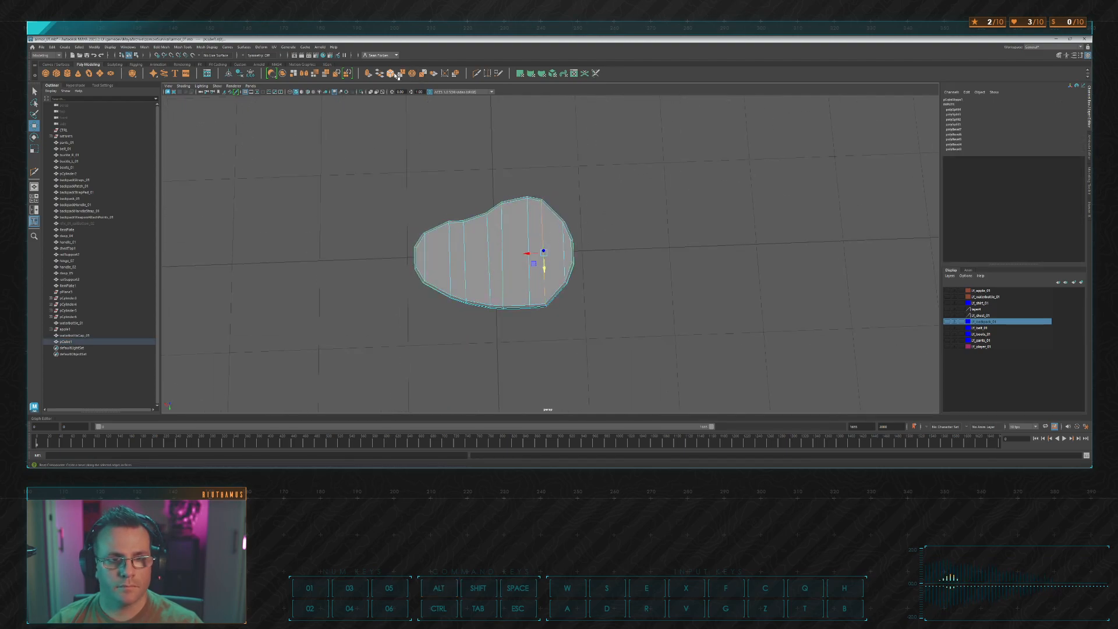
{"action": "left_click", "coordinate": [398, 76]}
Step: Shift the cross edge near the piece's wide rounded end slightly toward the middle
{"action": "scroll", "coordinate": [610, 227], "scroll_direction": "up", "scroll_amount": 3}
{"action": "left_click_drag", "start_coordinate": [610, 228], "coordinate": [604, 223], "text": "alt"}
{"action": "key", "text": "q"}
{"action": "left_click", "coordinate": [547, 247]}
{"action": "key", "text": "w"}
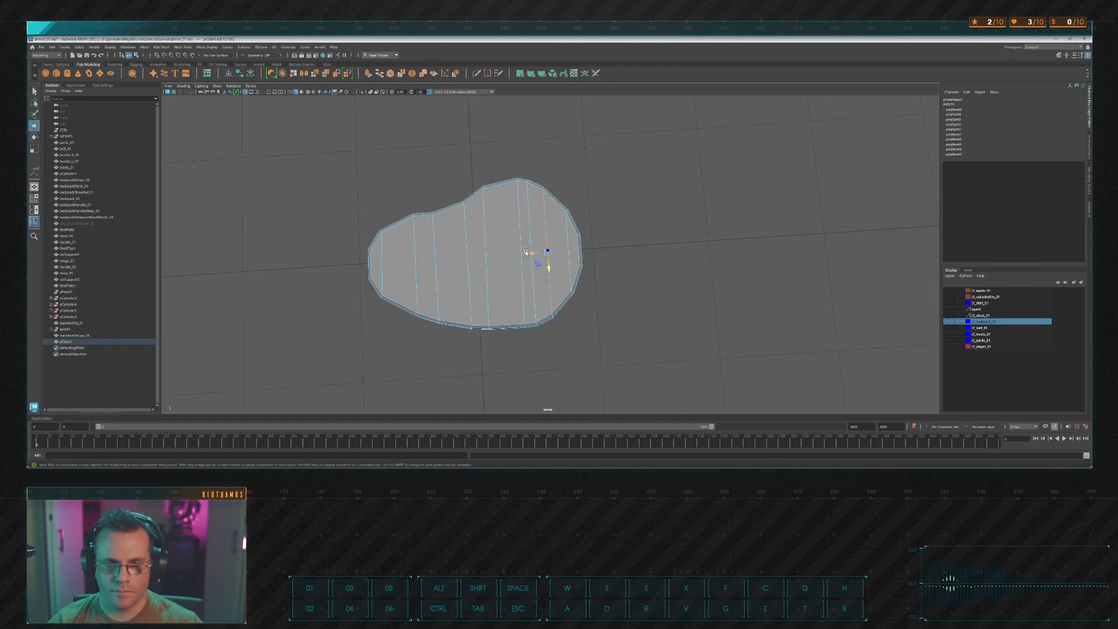
{"action": "left_click_drag", "start_coordinate": [525, 252], "coordinate": [519, 255]}
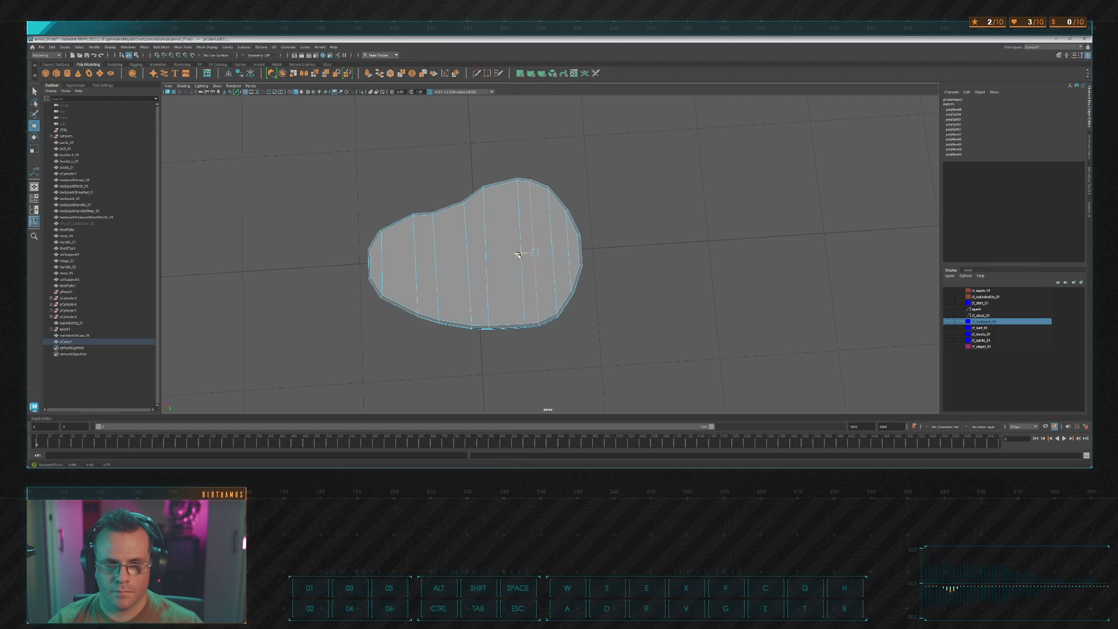
Step: Shift the neighboring cross edge toward the narrow end to even out the spacing, and return to whole-object selection
{"action": "left_click", "coordinate": [652, 220]}
{"action": "left_click_drag", "start_coordinate": [652, 220], "coordinate": [647, 219], "text": "alt"}
{"action": "double_click", "coordinate": [519, 220]}
{"action": "left_click_drag", "start_coordinate": [505, 255], "coordinate": [500, 255]}
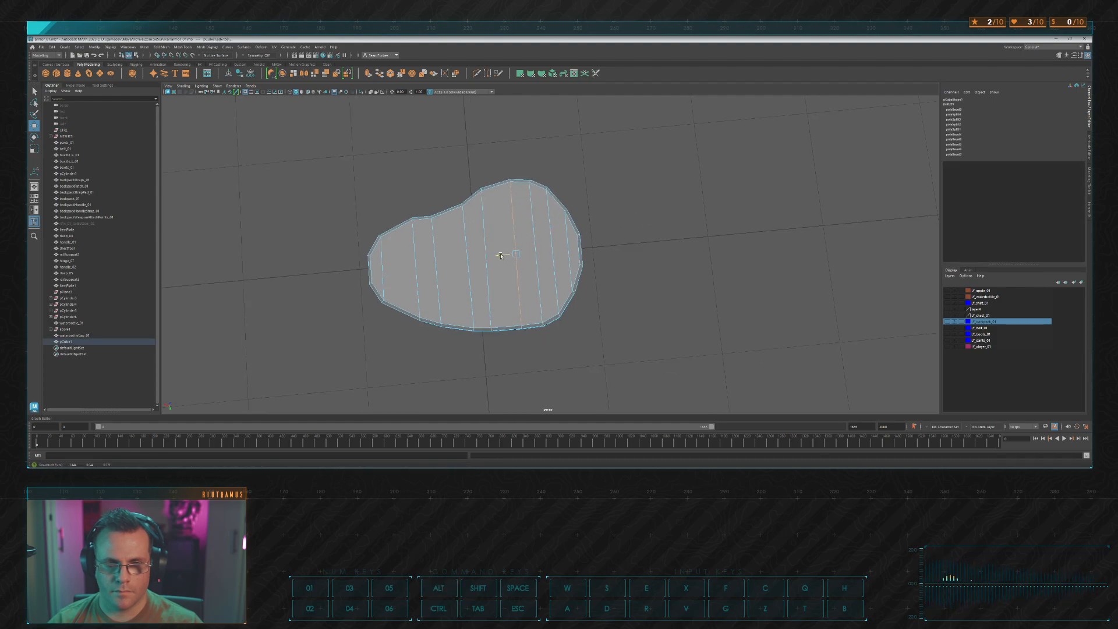
{"action": "left_click", "coordinate": [643, 209]}
{"action": "double_click", "coordinate": [482, 246]}
{"action": "left_click", "coordinate": [658, 210]}
{"action": "left_click_drag", "start_coordinate": [658, 210], "coordinate": [689, 184], "text": "alt"}
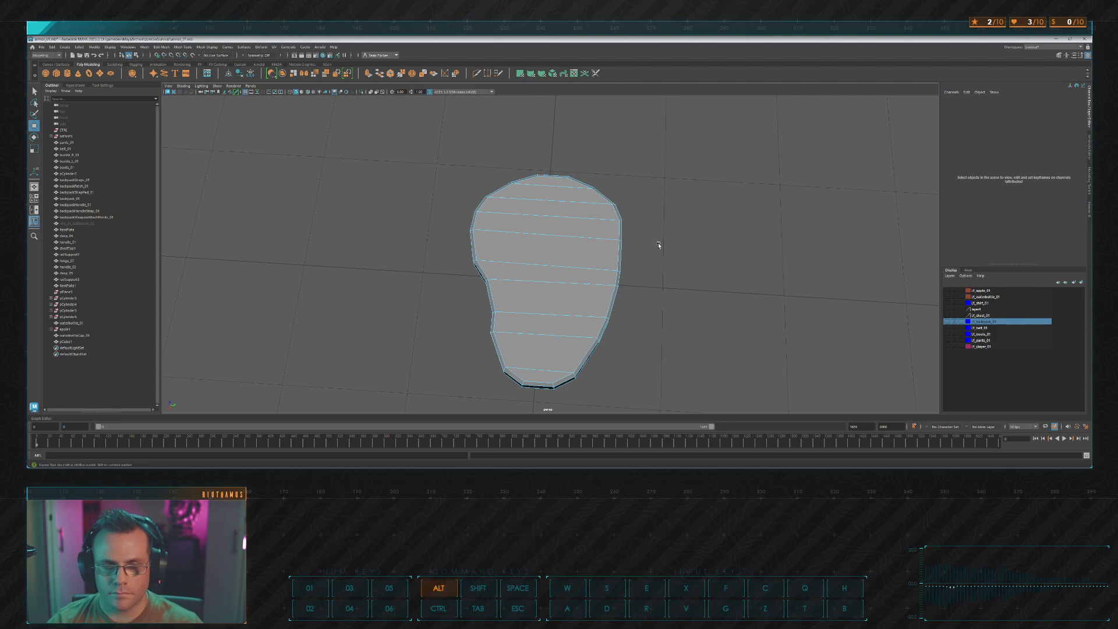
{"action": "left_click_drag", "start_coordinate": [658, 246], "coordinate": [674, 223], "text": "alt"}
{"action": "right_click_drag", "start_coordinate": [687, 209], "coordinate": [704, 210]}
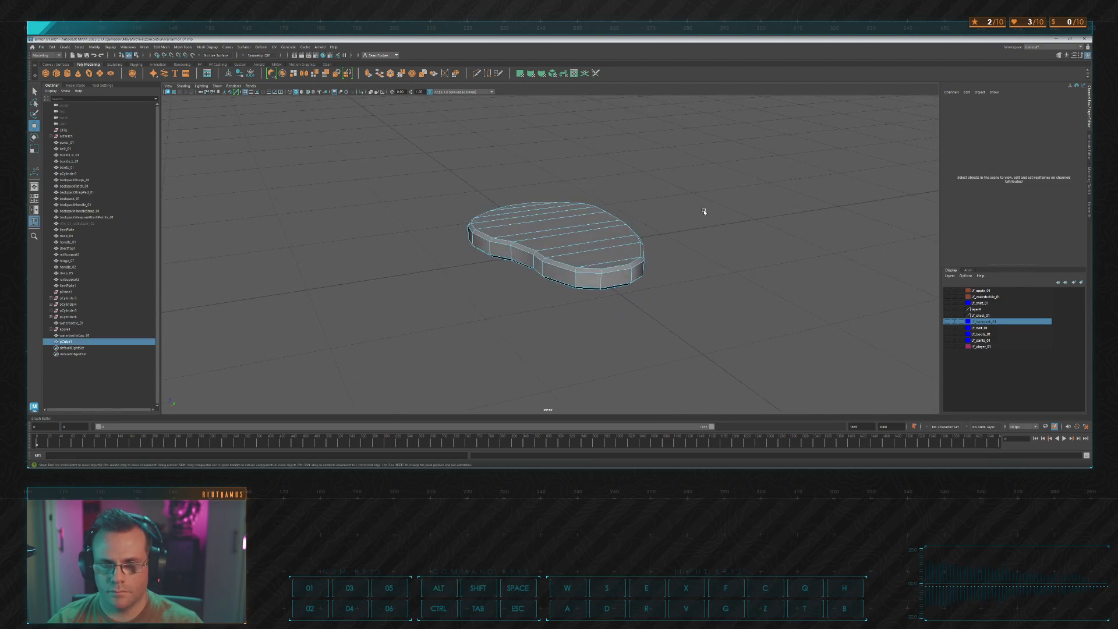
{"action": "left_click", "coordinate": [702, 211]}
{"action": "left_click_drag", "start_coordinate": [701, 209], "coordinate": [623, 182], "text": "alt"}
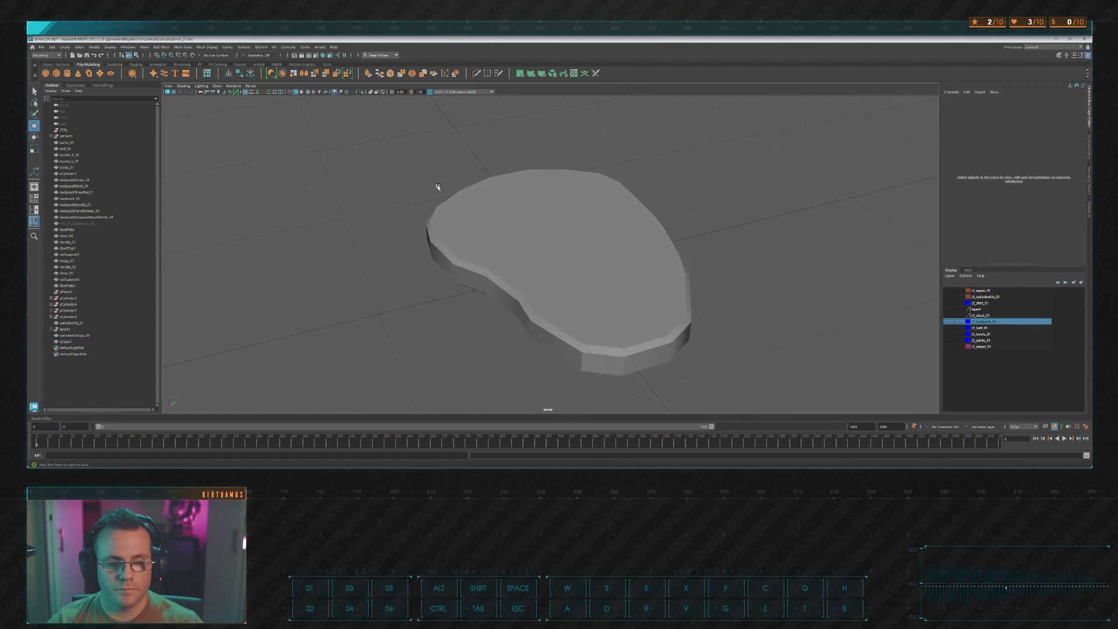
Step: Create a polygon cylinder above the sole-shaped piece and rotate it 90 degrees about X so it stands upright
{"action": "left_click", "coordinate": [68, 73]}
{"action": "left_click_drag", "start_coordinate": [563, 263], "coordinate": [598, 231]}
{"action": "key", "text": "e"}
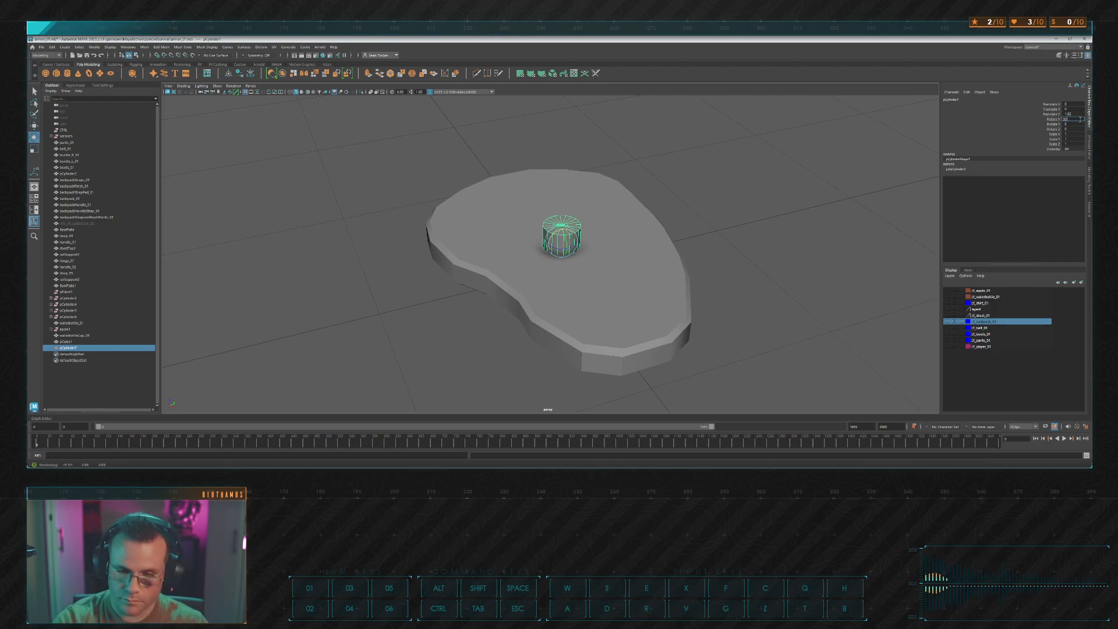
{"action": "type", "text": "-90"}
Step: Set the cylinder's axis subdivisions to 8
{"action": "left_click", "coordinate": [1088, 157]}
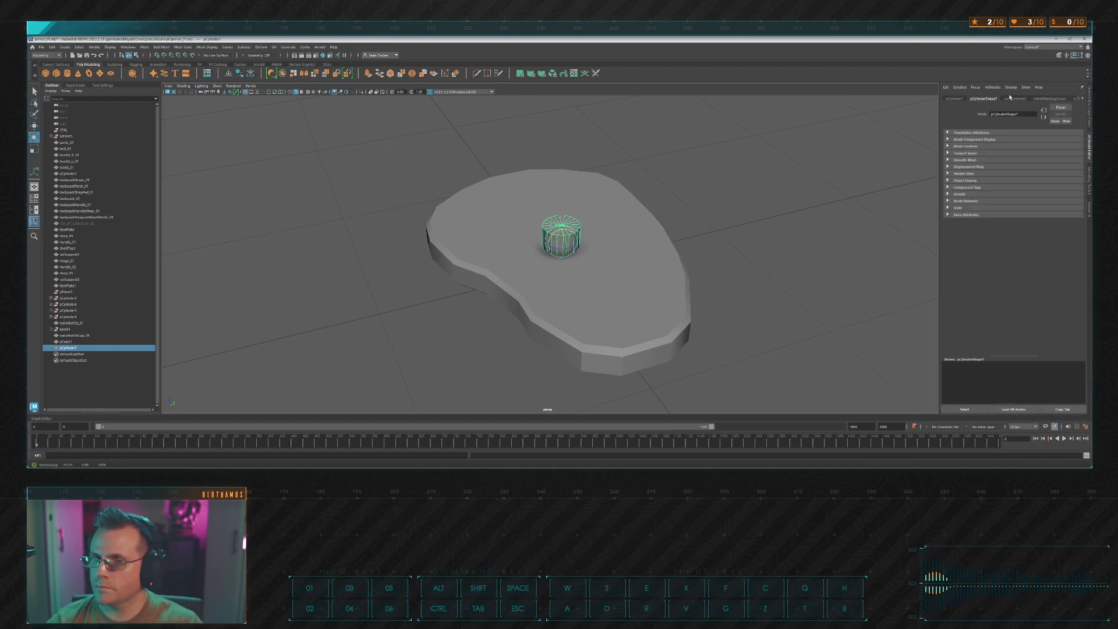
{"action": "left_click", "coordinate": [1012, 98]}
{"action": "left_click_drag", "start_coordinate": [999, 161], "coordinate": [929, 156]}
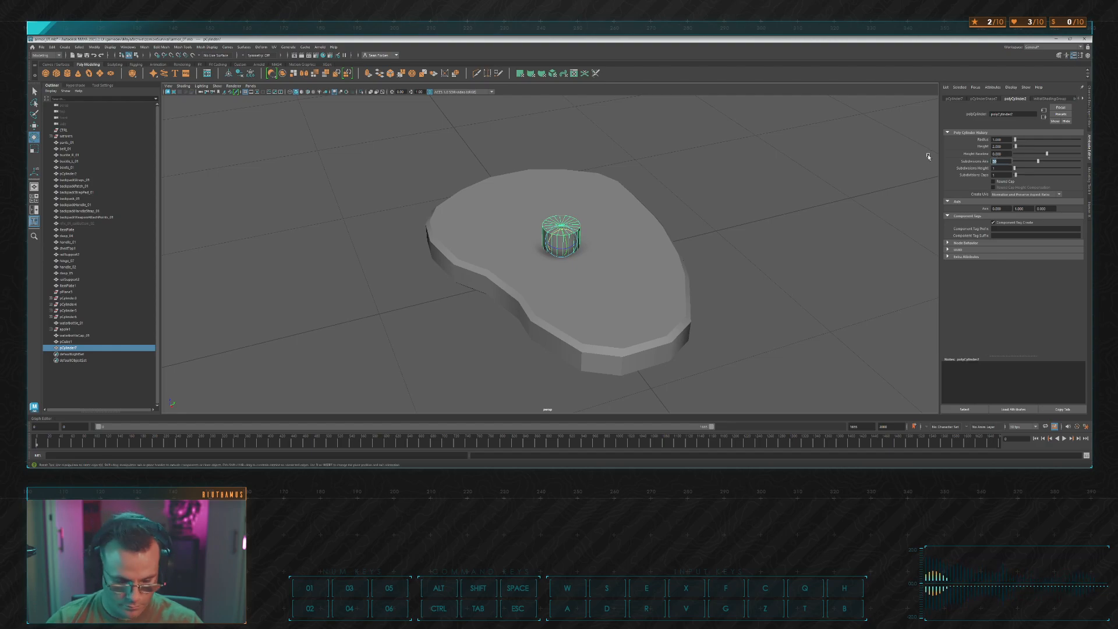
{"action": "type", "text": "8"}
{"action": "key", "text": "Return"}
Step: Position the eight-sided cylinder over the wide end of the sole-shaped piece and adjust its size
{"action": "left_click_drag", "start_coordinate": [844, 157], "coordinate": [553, 229], "text": "alt"}
{"action": "key", "text": "w"}
{"action": "left_click_drag", "start_coordinate": [618, 201], "coordinate": [573, 224], "text": "alt"}
{"action": "key", "text": "r"}
Step: Flatten the cylinder into a thin disc by lowering its top vertices and raising its bottom ones, and widen the top slightly
{"action": "right_click_drag", "start_coordinate": [637, 163], "coordinate": [628, 204]}
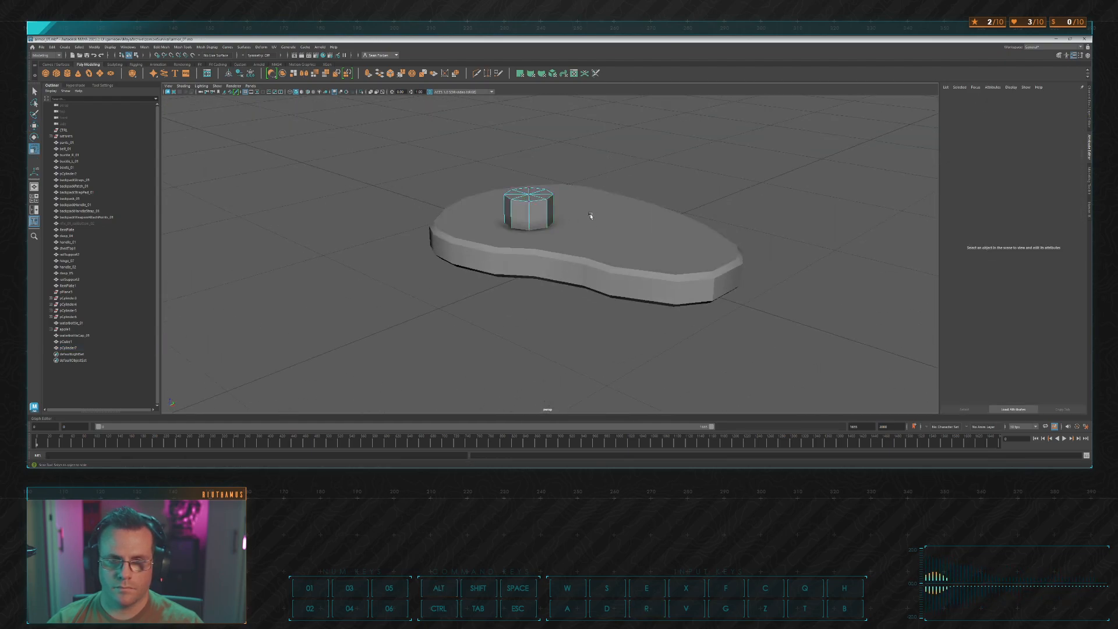
{"action": "key", "text": "space"}
{"action": "key", "text": "space"}
{"action": "left_click", "coordinate": [462, 250]}
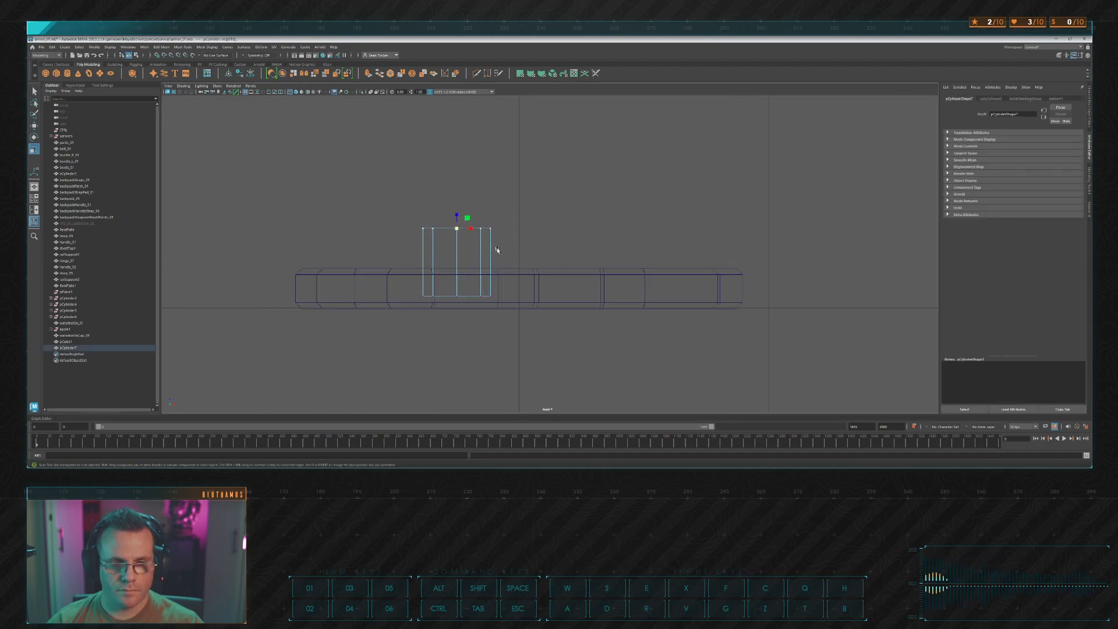
{"action": "key", "text": "w"}
{"action": "left_click_drag", "start_coordinate": [457, 213], "coordinate": [456, 246]}
{"action": "left_click_drag", "start_coordinate": [415, 281], "coordinate": [550, 321]}
{"action": "left_click_drag", "start_coordinate": [457, 281], "coordinate": [458, 265]}
{"action": "left_click_drag", "start_coordinate": [400, 243], "coordinate": [522, 273]}
{"action": "key", "text": "r"}
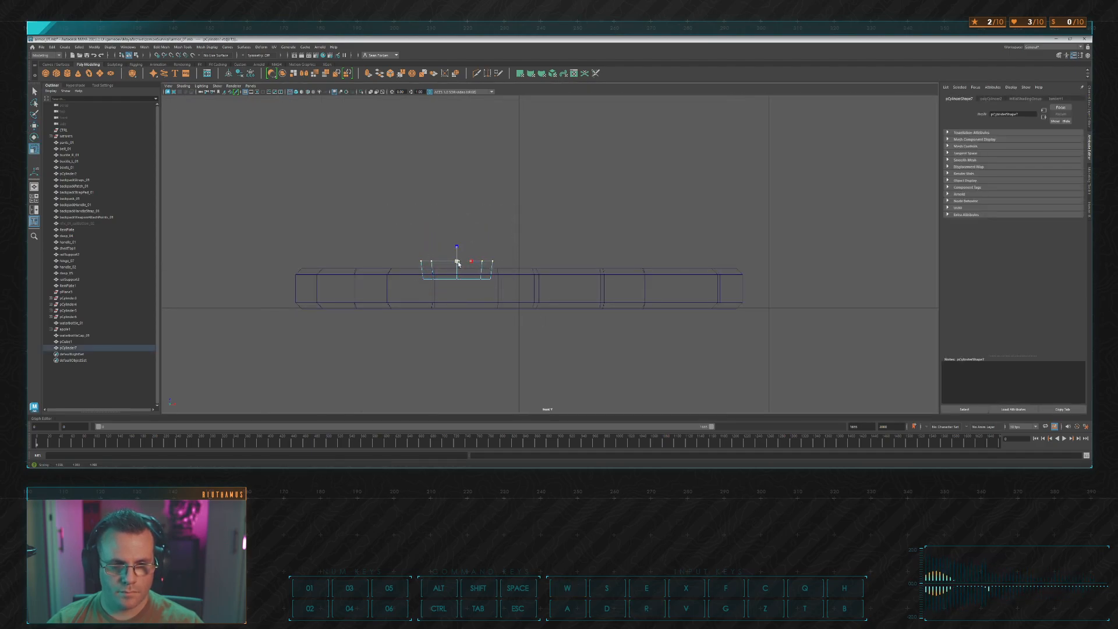
Step: Bevel the disc's top rim edges with a fraction of 0.2
{"action": "key", "text": "space"}
{"action": "key", "text": "space"}
{"action": "left_click_drag", "start_coordinate": [660, 162], "coordinate": [660, 195], "text": "alt"}
{"action": "scroll", "coordinate": [659, 195], "scroll_direction": "up", "scroll_amount": 5}
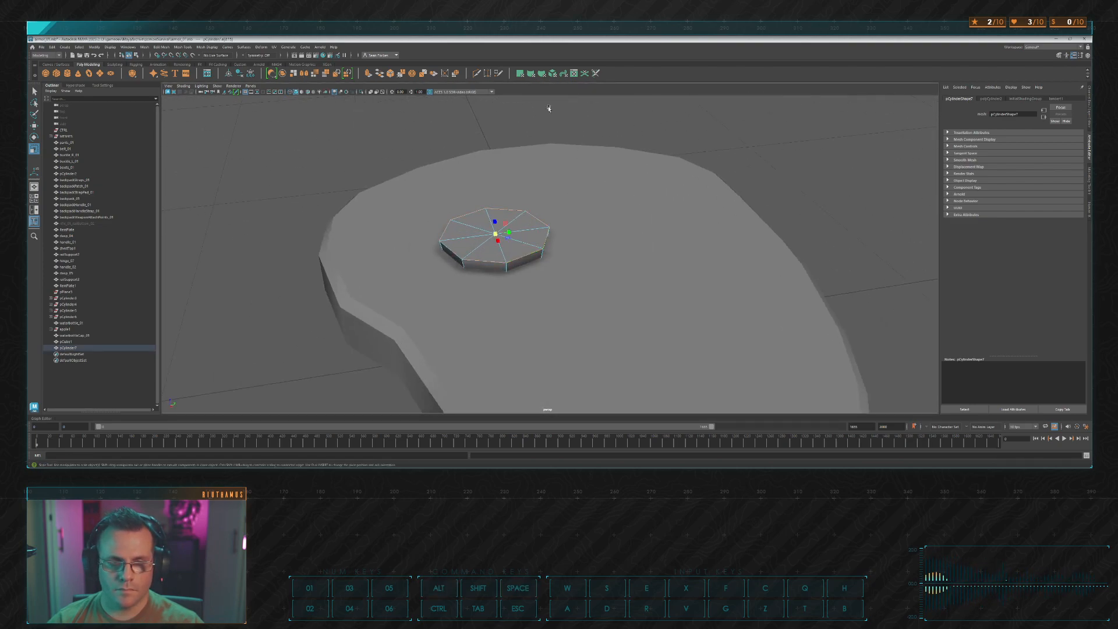
{"action": "left_click", "coordinate": [391, 78]}
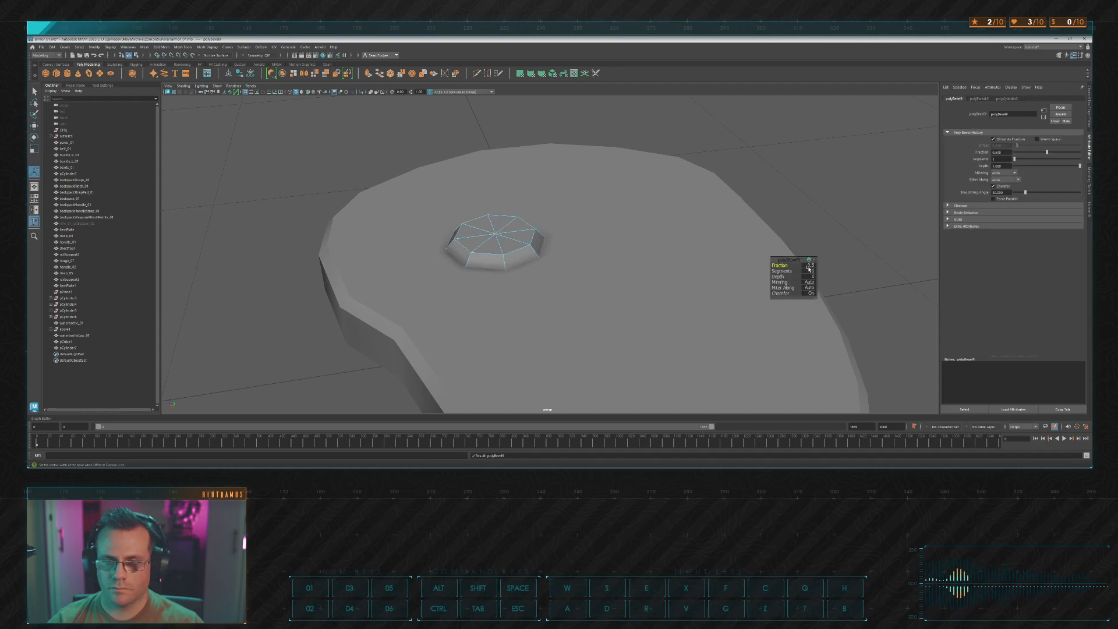
{"action": "type", "text": "0.2"}
{"action": "key", "text": "Return"}
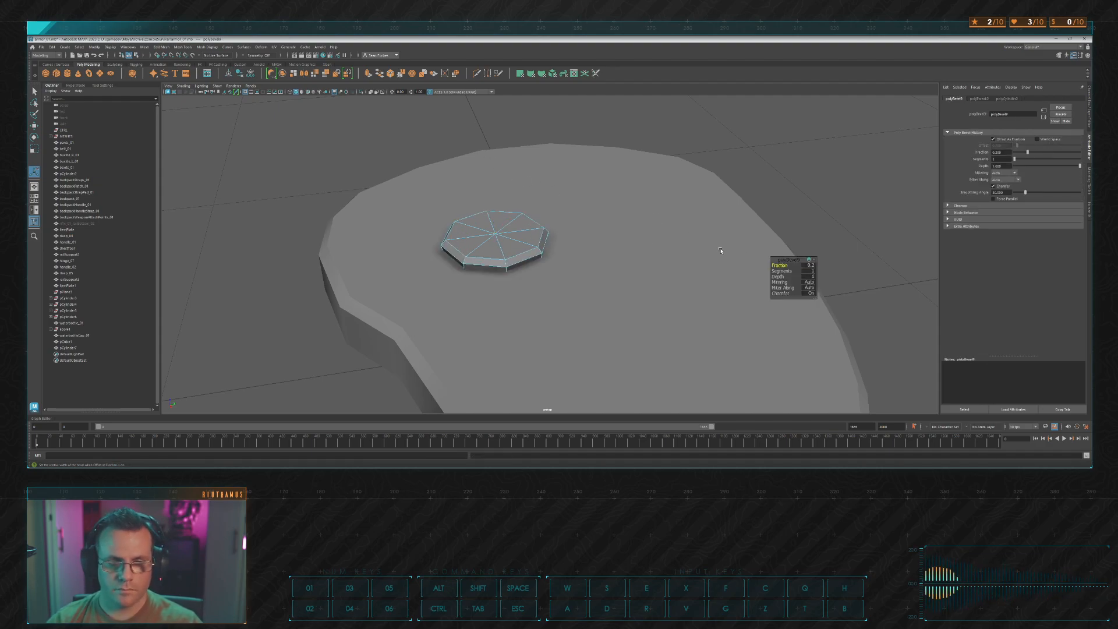
{"action": "left_click_drag", "start_coordinate": [721, 250], "coordinate": [639, 216], "text": "alt"}
{"action": "key", "text": "q"}
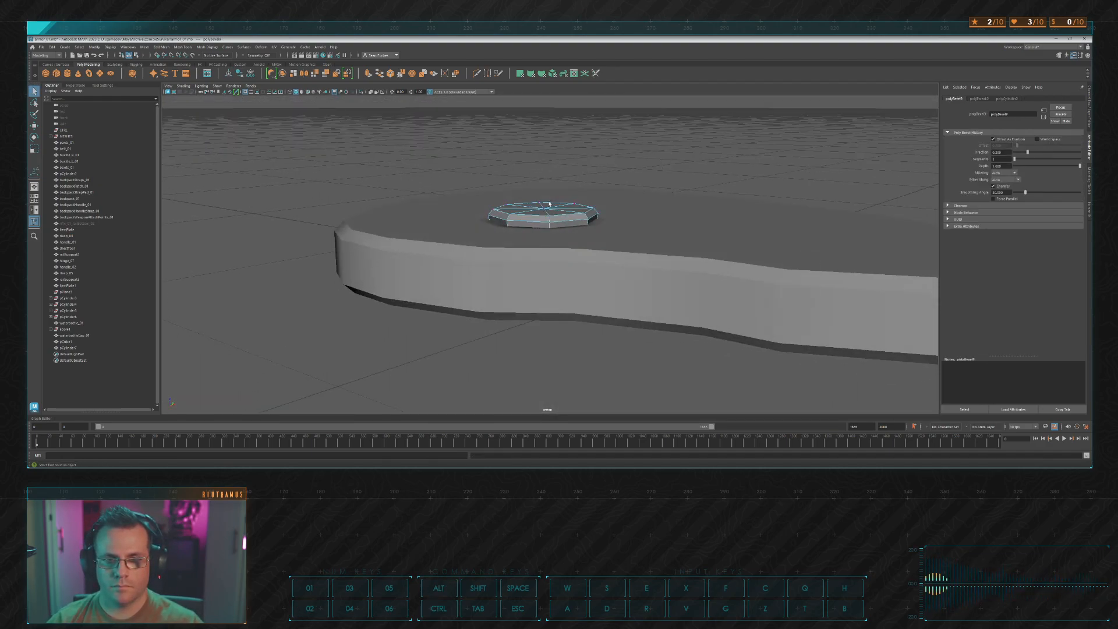
Step: Tilt the disc's top slightly by rotating its upper vertices in the front view
{"action": "left_click_drag", "start_coordinate": [568, 219], "coordinate": [586, 206], "text": "alt"}
{"action": "key", "text": "space"}
{"action": "key", "text": "space"}
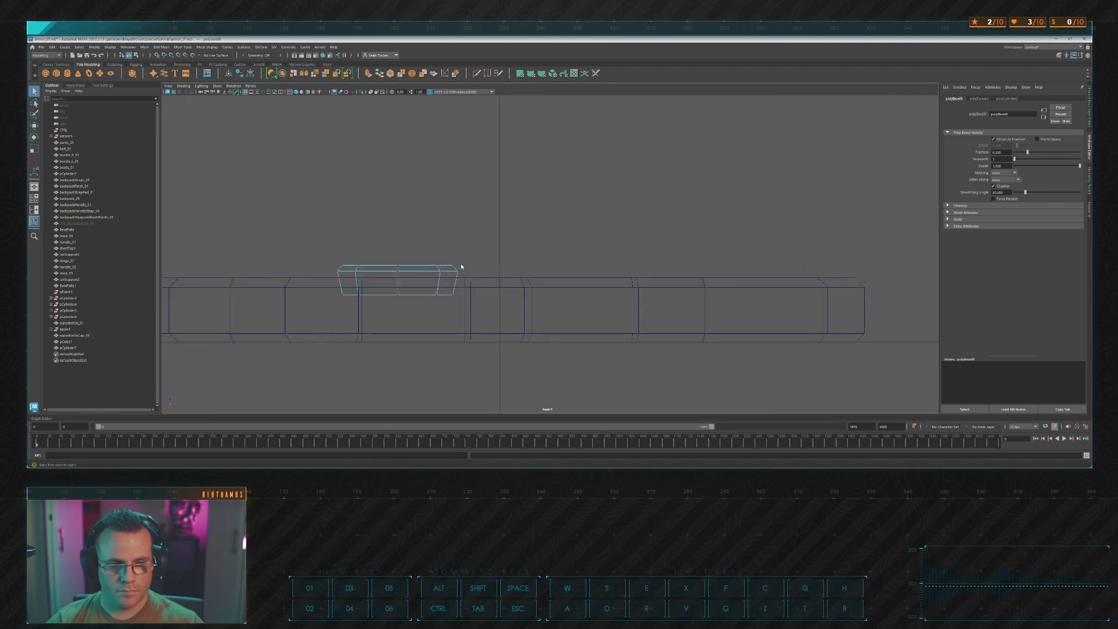
{"action": "left_click_drag", "start_coordinate": [256, 245], "coordinate": [468, 283]}
{"action": "key", "text": "e"}
{"action": "left_click_drag", "start_coordinate": [386, 259], "coordinate": [453, 299]}
Step: Delete the disc's bottom cap hidden inside the sole-shaped piece, and return to object selection in perspective
{"action": "key", "text": "w"}
{"action": "left_click", "coordinate": [451, 294]}
{"action": "left_click_drag", "start_coordinate": [277, 235], "coordinate": [506, 280], "text": "ctrl"}
{"action": "key", "text": "Delete"}
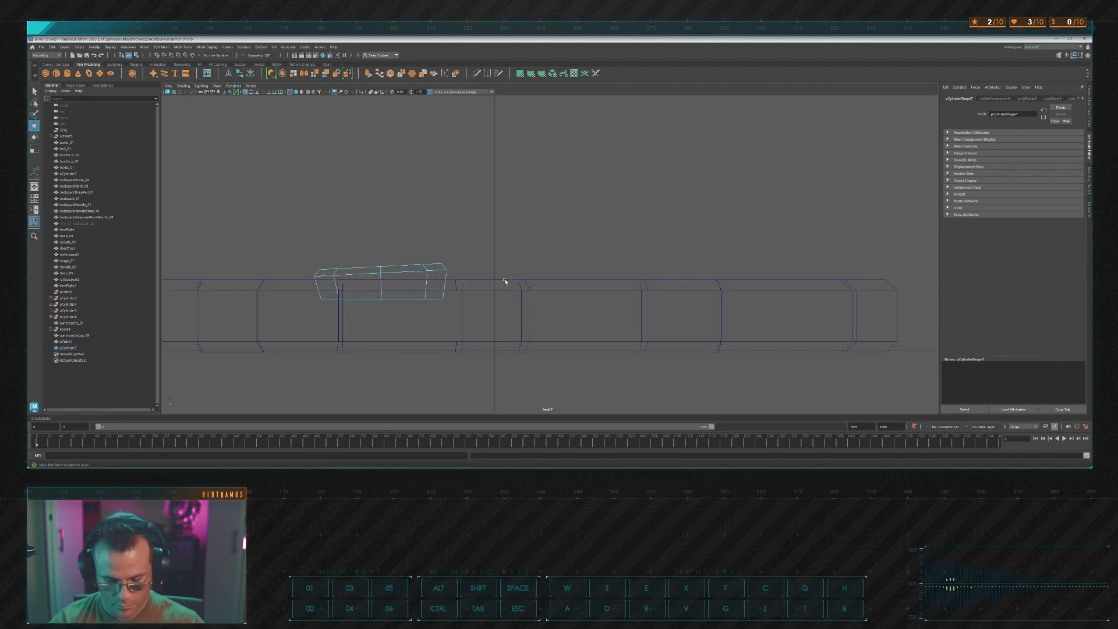
{"action": "key", "text": "space"}
{"action": "key", "text": "space"}
{"action": "left_click_drag", "start_coordinate": [696, 165], "coordinate": [689, 159], "text": "alt"}
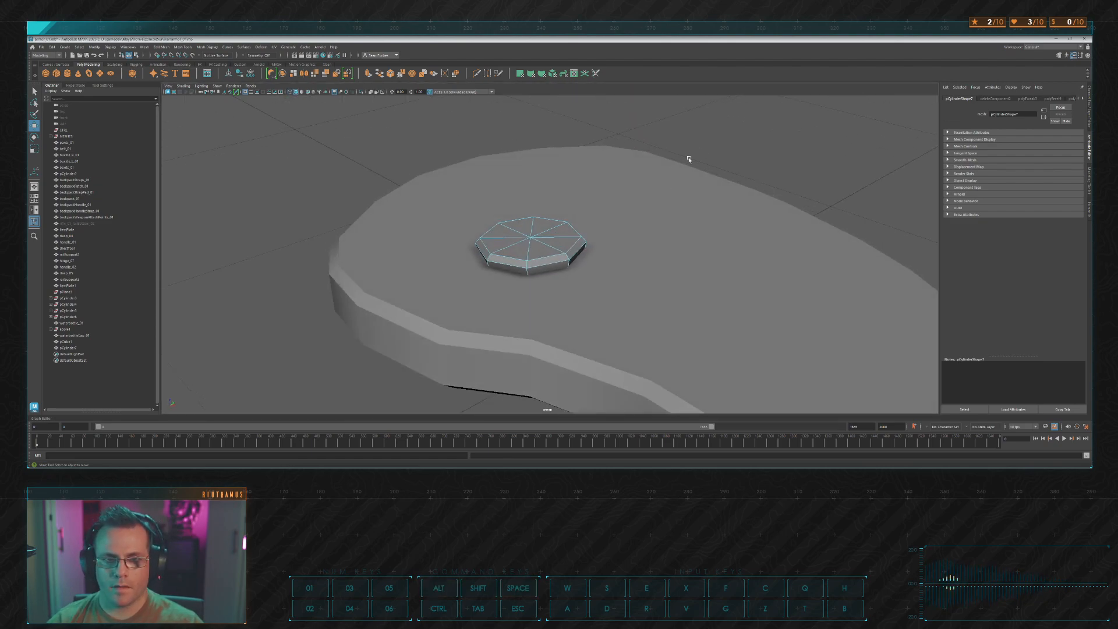
{"action": "right_click_drag", "start_coordinate": [764, 139], "coordinate": [780, 123]}
{"action": "left_click", "coordinate": [768, 145]}
Step: Raise the vertex at the center of the disc's top to give it a slight dome
{"action": "scroll", "coordinate": [736, 218], "scroll_direction": "down", "scroll_amount": 5}
{"action": "left_click_drag", "start_coordinate": [623, 213], "coordinate": [649, 215], "text": "alt"}
{"action": "scroll", "coordinate": [588, 241], "scroll_direction": "up", "scroll_amount": 5}
{"action": "left_click", "coordinate": [561, 254]}
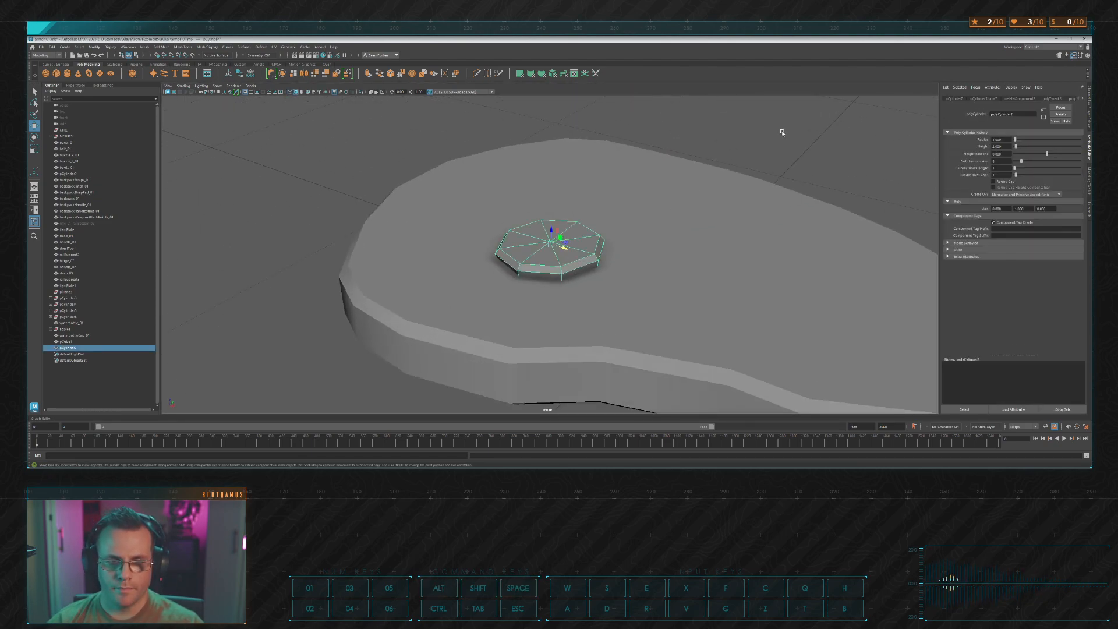
{"action": "scroll", "coordinate": [781, 130], "scroll_direction": "up", "scroll_amount": 3}
{"action": "right_click_drag", "start_coordinate": [773, 122], "coordinate": [728, 124]}
{"action": "left_click", "coordinate": [548, 239]}
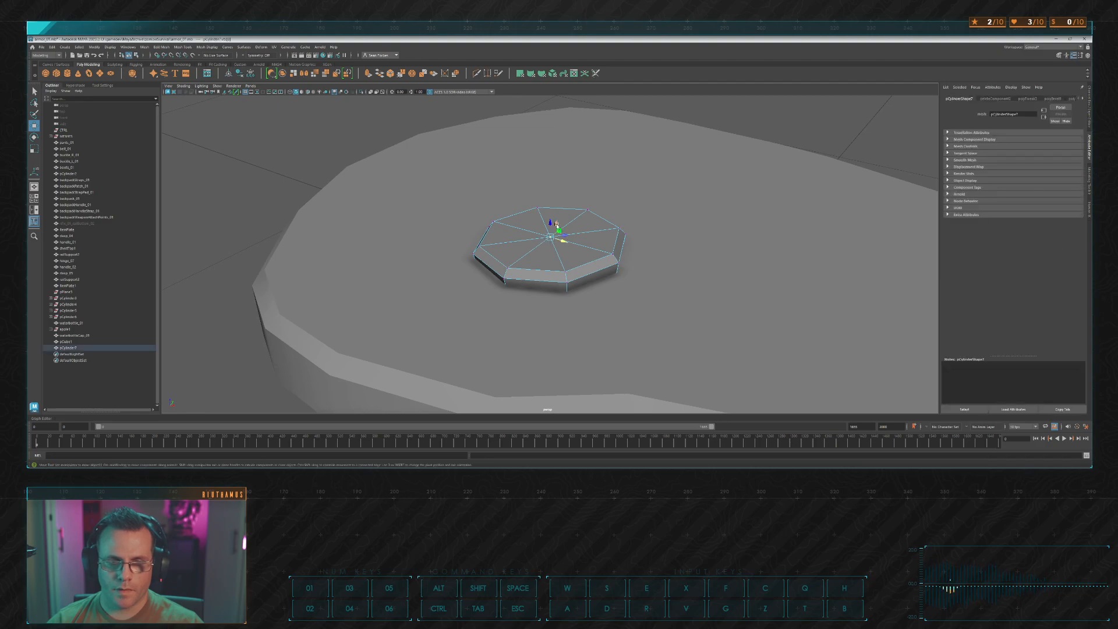
{"action": "left_click_drag", "start_coordinate": [556, 224], "coordinate": [553, 139], "text": "alt"}
{"action": "right_click_drag", "start_coordinate": [516, 118], "coordinate": [545, 102]}
{"action": "left_click", "coordinate": [580, 126]}
{"action": "scroll", "coordinate": [587, 153], "scroll_direction": "down", "scroll_amount": 5}
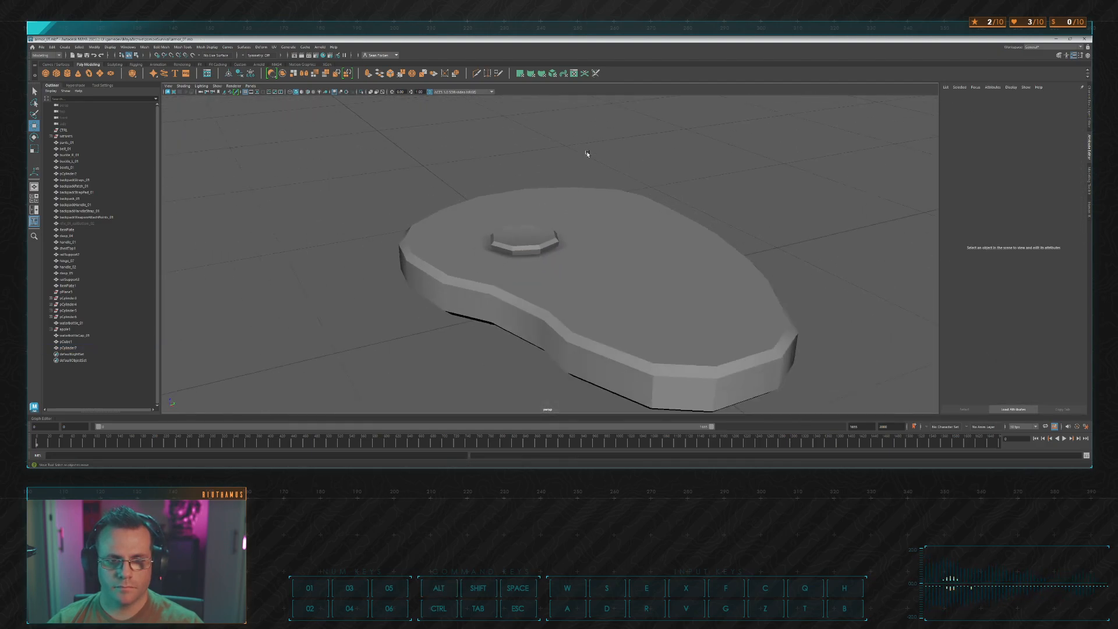
Step: Delete the construction history of the disc and of the sole-shaped piece
{"action": "left_click_drag", "start_coordinate": [587, 154], "coordinate": [654, 204], "text": "alt"}
{"action": "scroll", "coordinate": [643, 197], "scroll_direction": "down", "scroll_amount": 5}
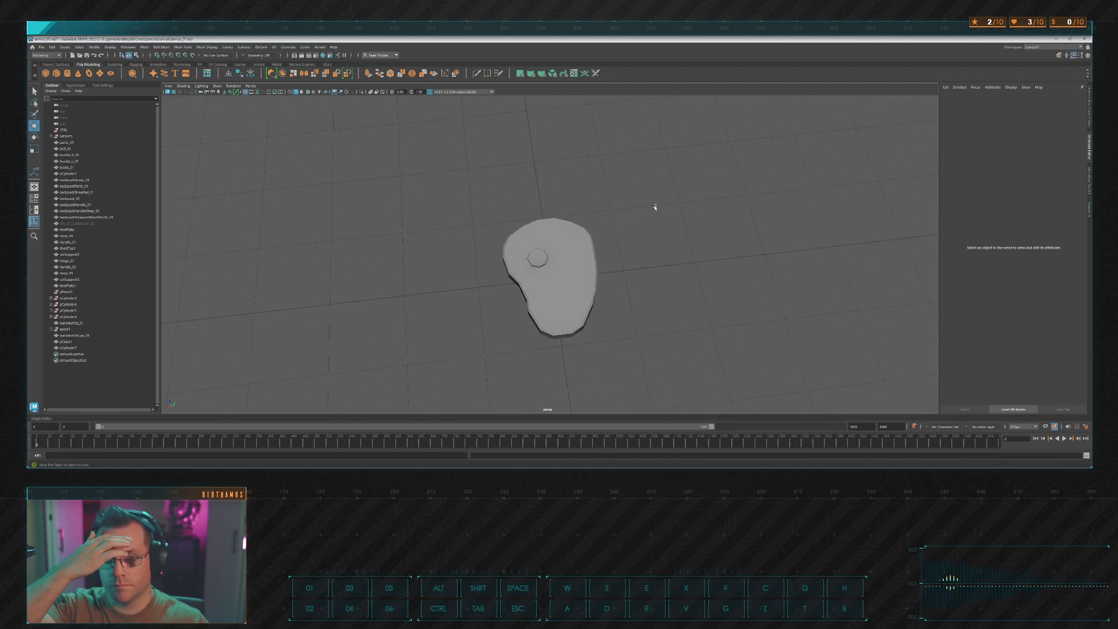
{"action": "left_click_drag", "start_coordinate": [644, 195], "coordinate": [574, 223], "text": "alt"}
{"action": "scroll", "coordinate": [627, 216], "scroll_direction": "up", "scroll_amount": 6}
{"action": "scroll", "coordinate": [621, 258], "scroll_direction": "down", "scroll_amount": 6}
{"action": "scroll", "coordinate": [565, 227], "scroll_direction": "up", "scroll_amount": 5}
{"action": "left_click", "coordinate": [527, 240]}
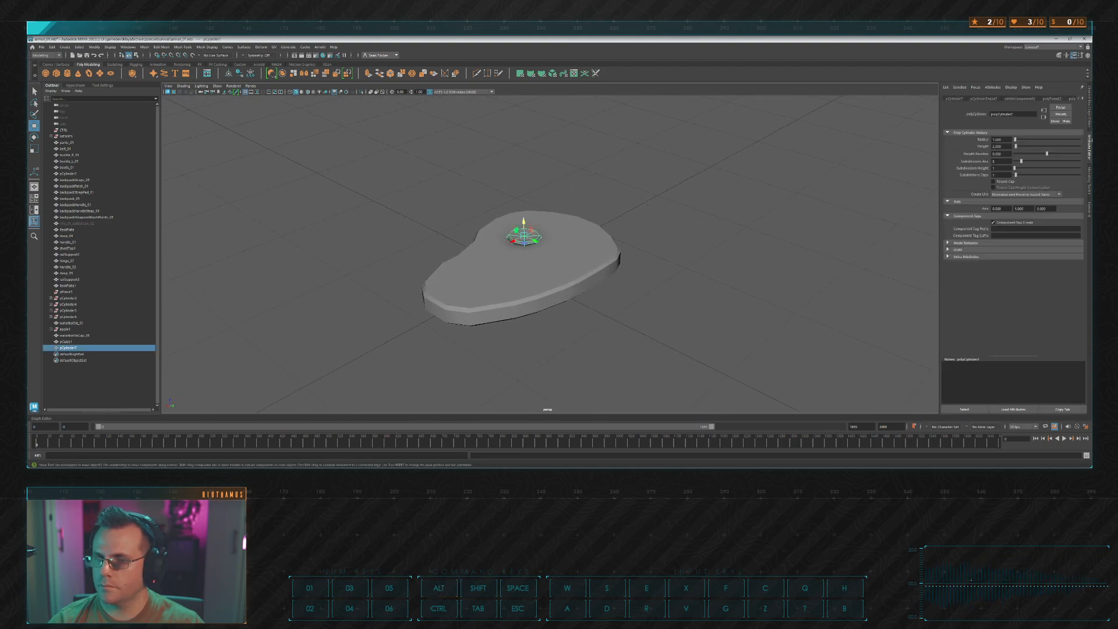
{"action": "key", "text": "ctrl+a"}
{"action": "left_click", "coordinate": [969, 94]}
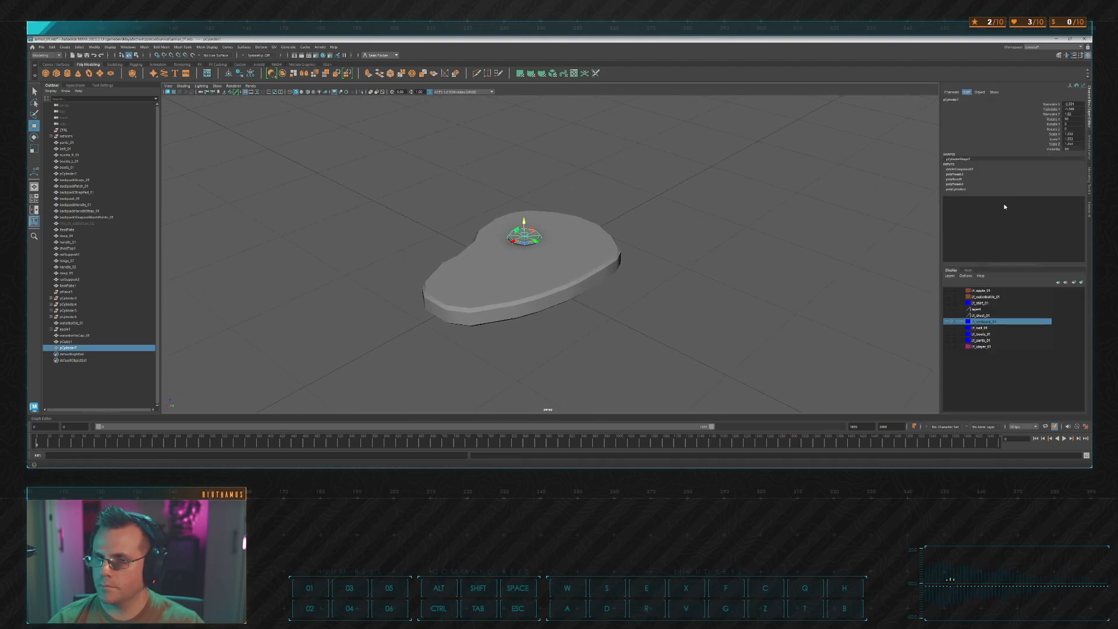
{"action": "left_click", "coordinate": [1005, 206]}
{"action": "left_click", "coordinate": [527, 267]}
{"action": "key", "text": "g"}
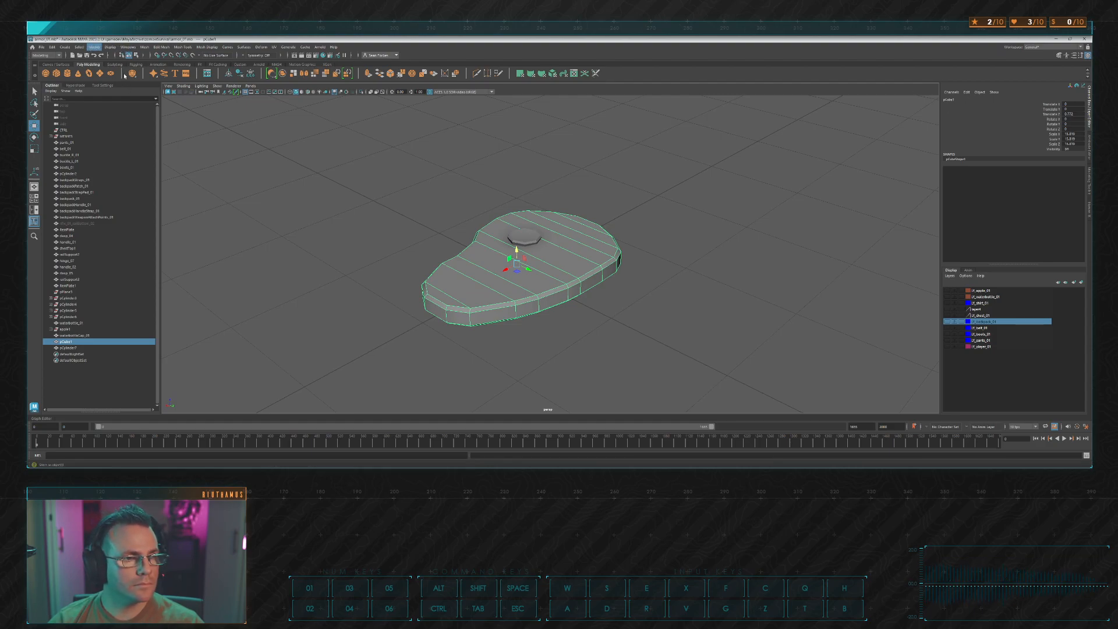
Step: Freeze the transformations of the sole-shaped piece and the disc, and select both objects
{"action": "left_click", "coordinate": [124, 76]}
{"action": "left_click", "coordinate": [523, 237]}
{"action": "key", "text": "g"}
{"action": "left_click", "coordinate": [422, 192]}
{"action": "left_click_drag", "start_coordinate": [422, 193], "coordinate": [582, 279]}
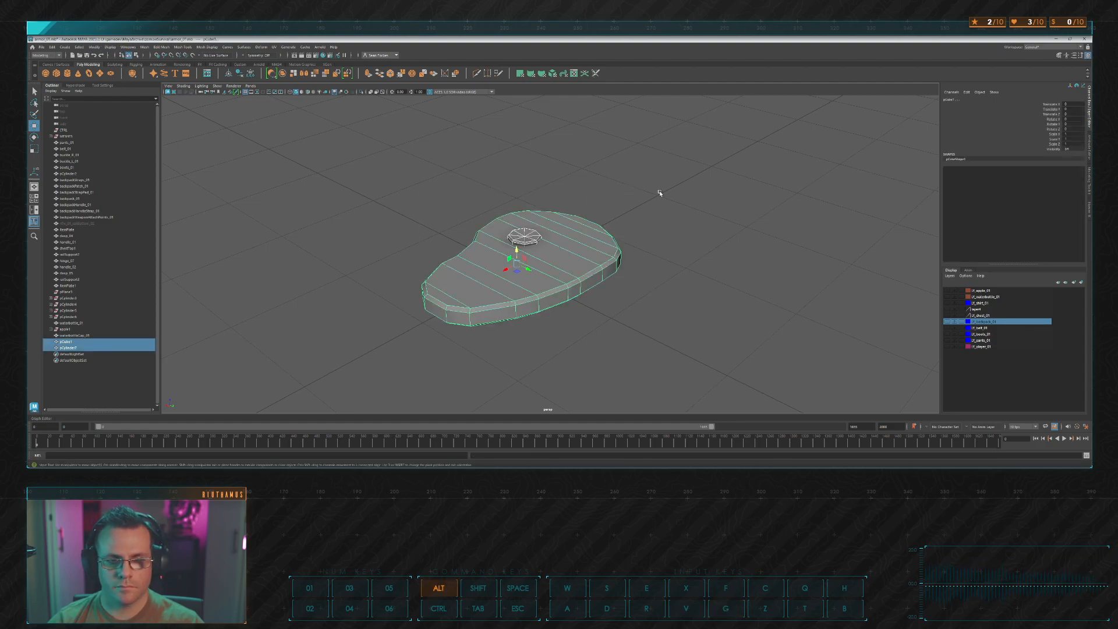
Step: Check the two pieces in the orthographic views, and adjust the normals of the disc alone for softer shading
{"action": "left_click_drag", "start_coordinate": [660, 193], "coordinate": [698, 170], "text": "alt"}
{"action": "key", "text": "space"}
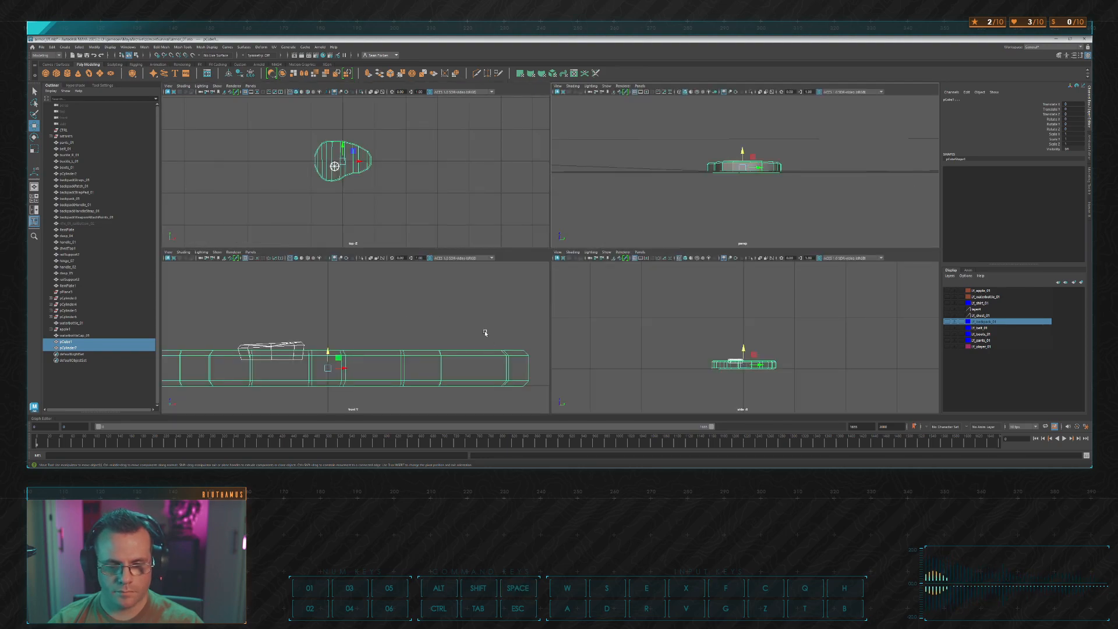
{"action": "scroll", "coordinate": [485, 333], "scroll_direction": "down", "scroll_amount": 3}
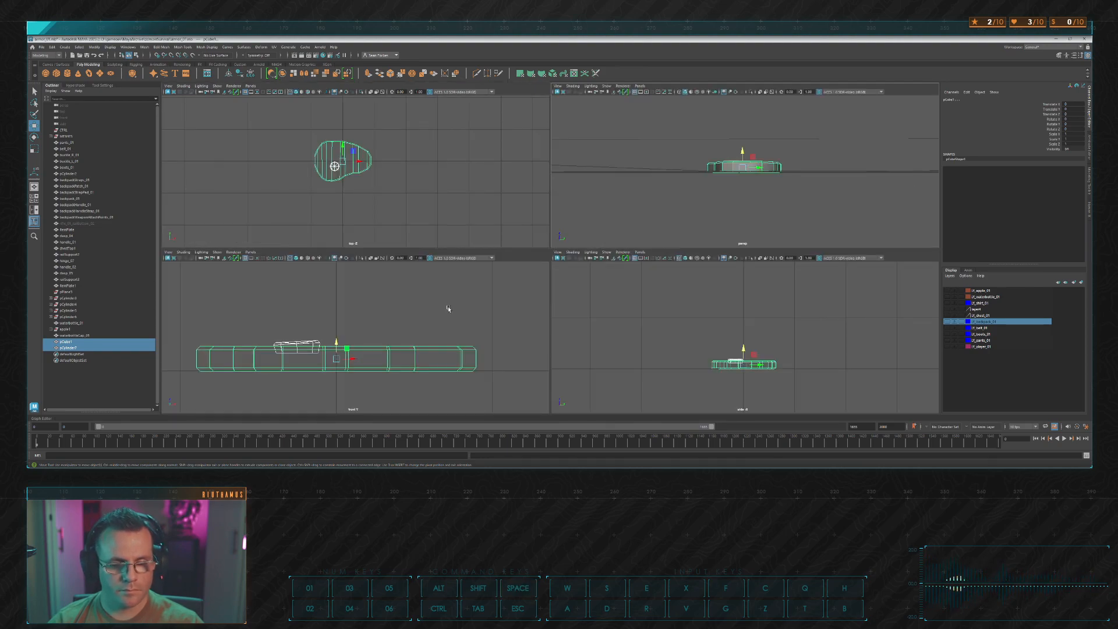
{"action": "key", "text": "space"}
{"action": "left_click_drag", "start_coordinate": [731, 178], "coordinate": [696, 175], "text": "alt"}
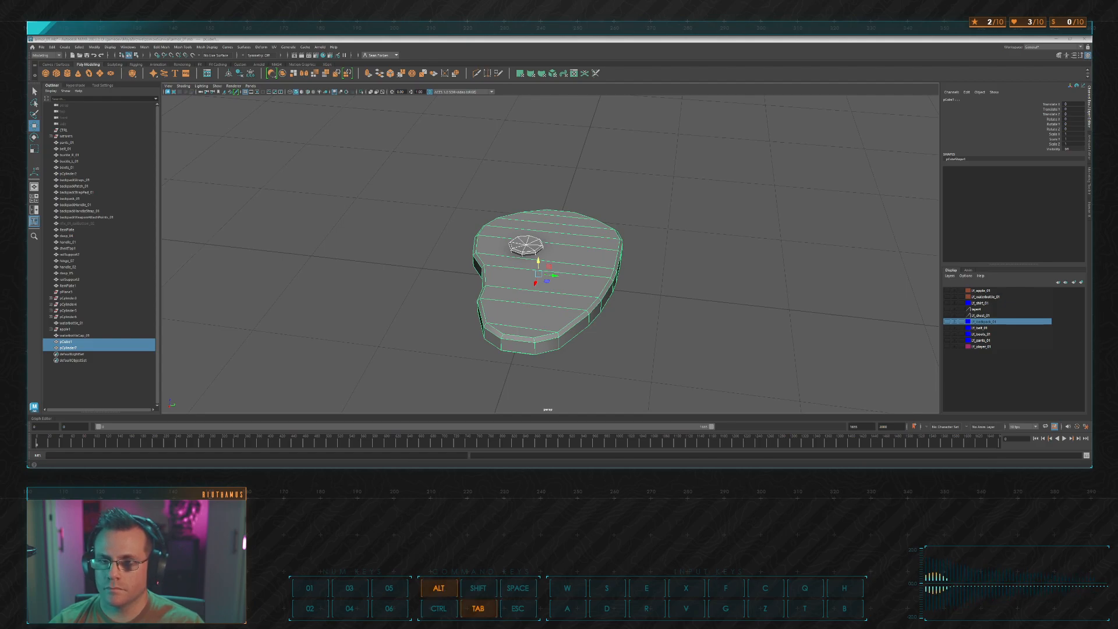
{"action": "left_click_drag", "start_coordinate": [643, 256], "coordinate": [666, 240], "text": "alt"}
{"action": "left_click", "coordinate": [690, 236]}
{"action": "scroll", "coordinate": [666, 240], "scroll_direction": "up", "scroll_amount": 3}
{"action": "left_click", "coordinate": [499, 245]}
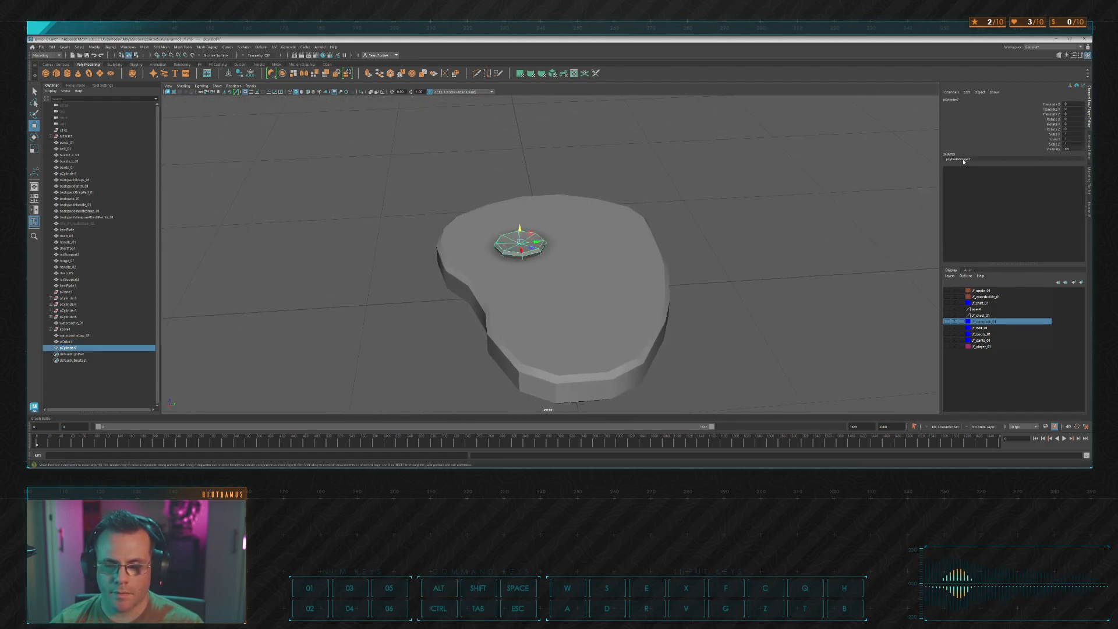
{"action": "left_click", "coordinate": [212, 50]}
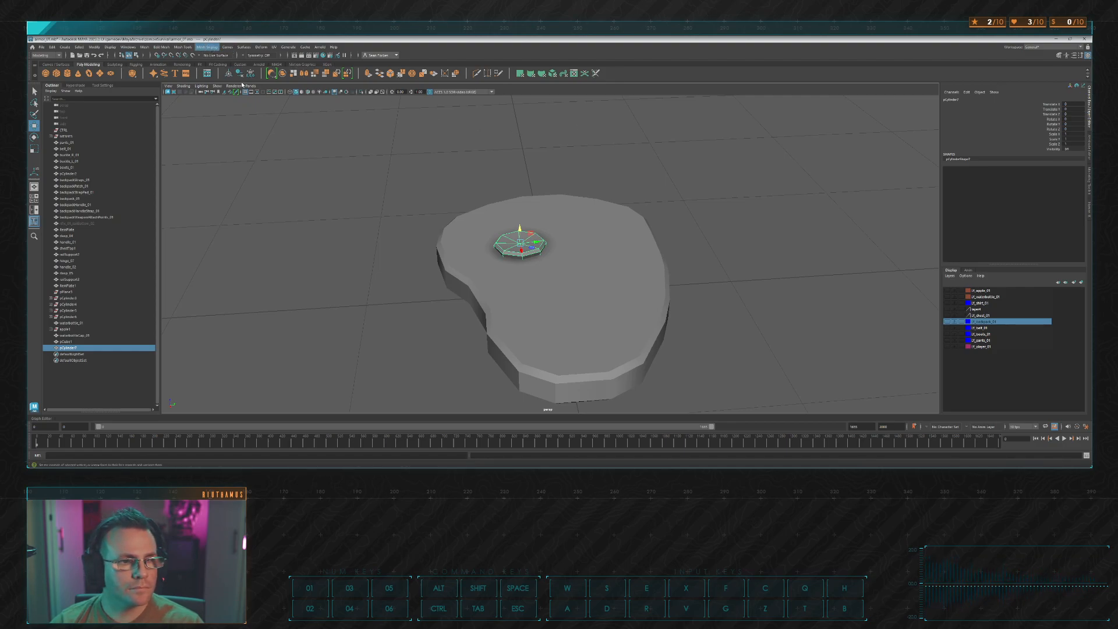
{"action": "left_click", "coordinate": [216, 93]}
Step: Set the sole-shaped piece's normals to face and soften its edges
{"action": "left_click", "coordinate": [600, 231]}
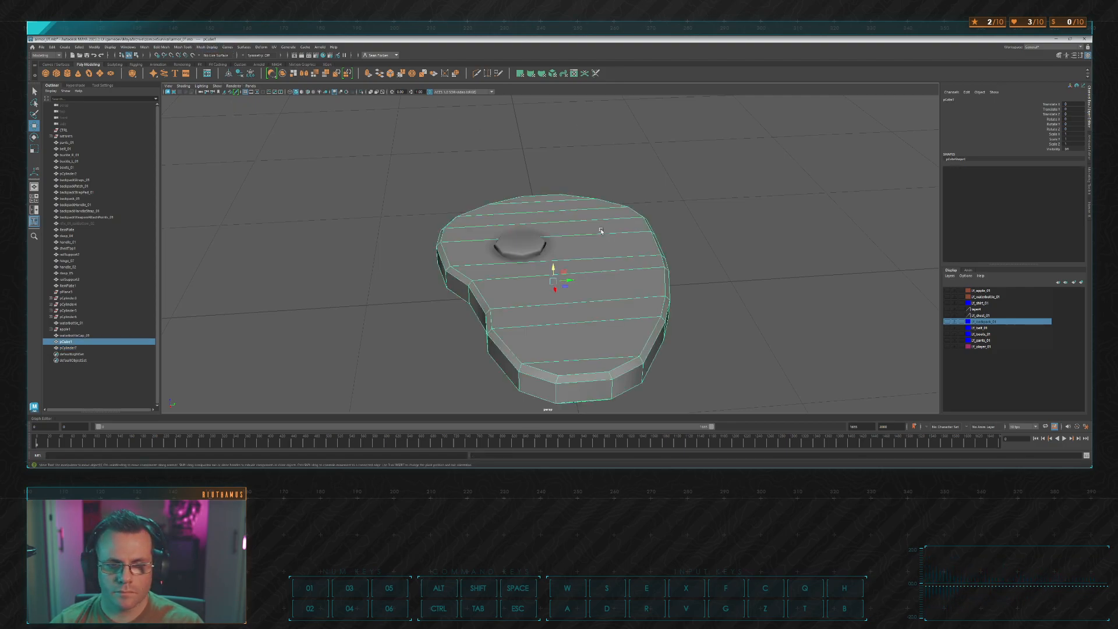
{"action": "left_click", "coordinate": [220, 94]}
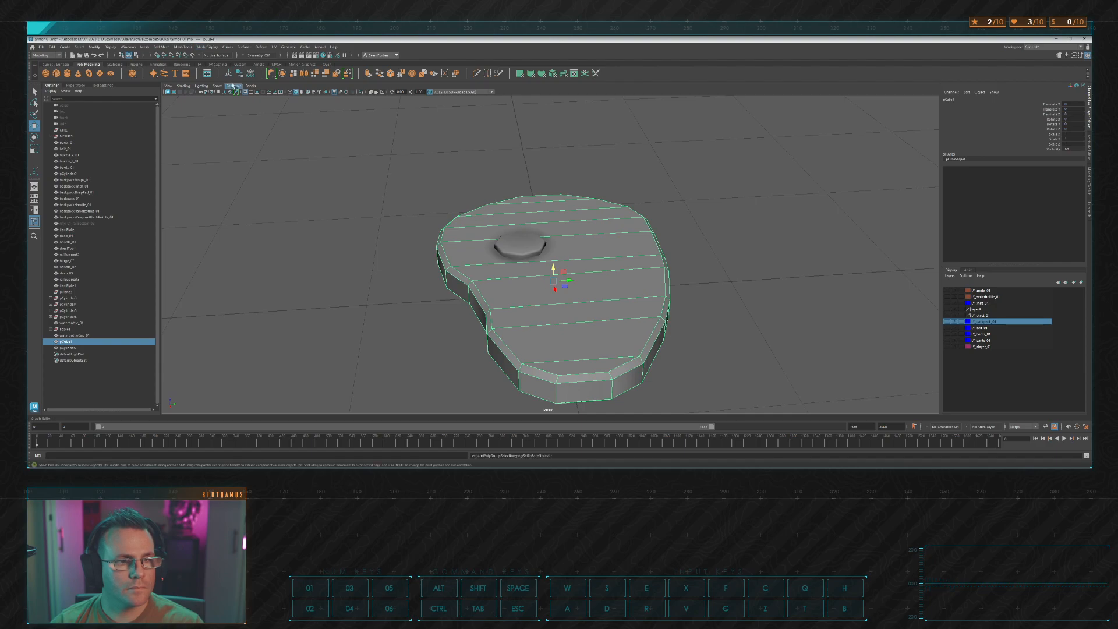
{"action": "left_click", "coordinate": [209, 48]}
{"action": "left_click", "coordinate": [645, 169]}
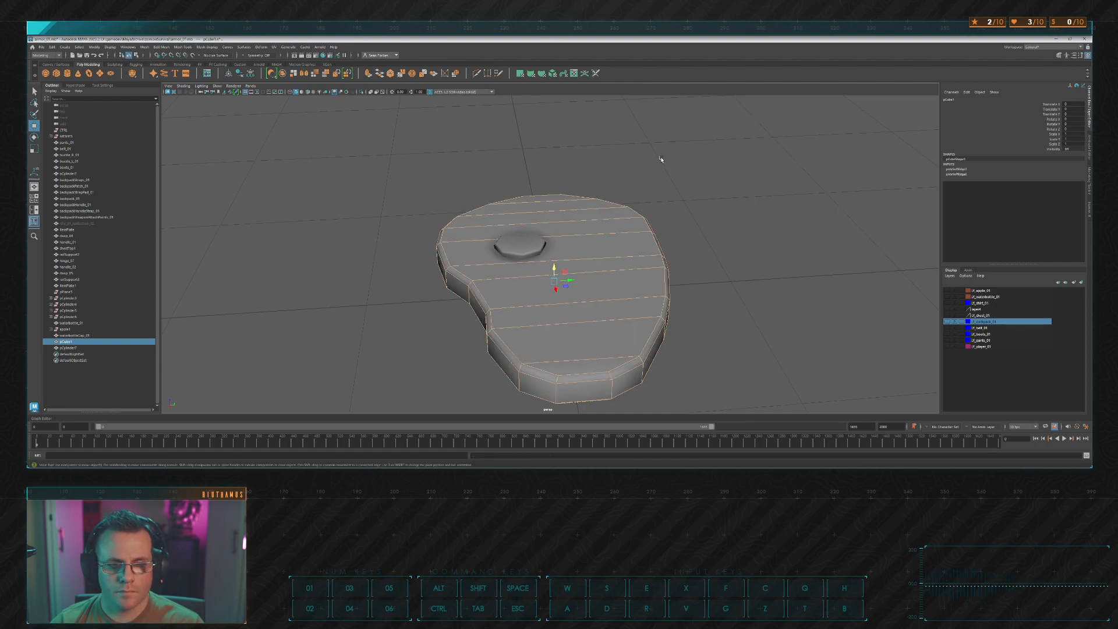
Step: Delete the construction history of the sole-shaped piece and of the disc
{"action": "left_click_drag", "start_coordinate": [661, 165], "coordinate": [574, 169], "text": "alt"}
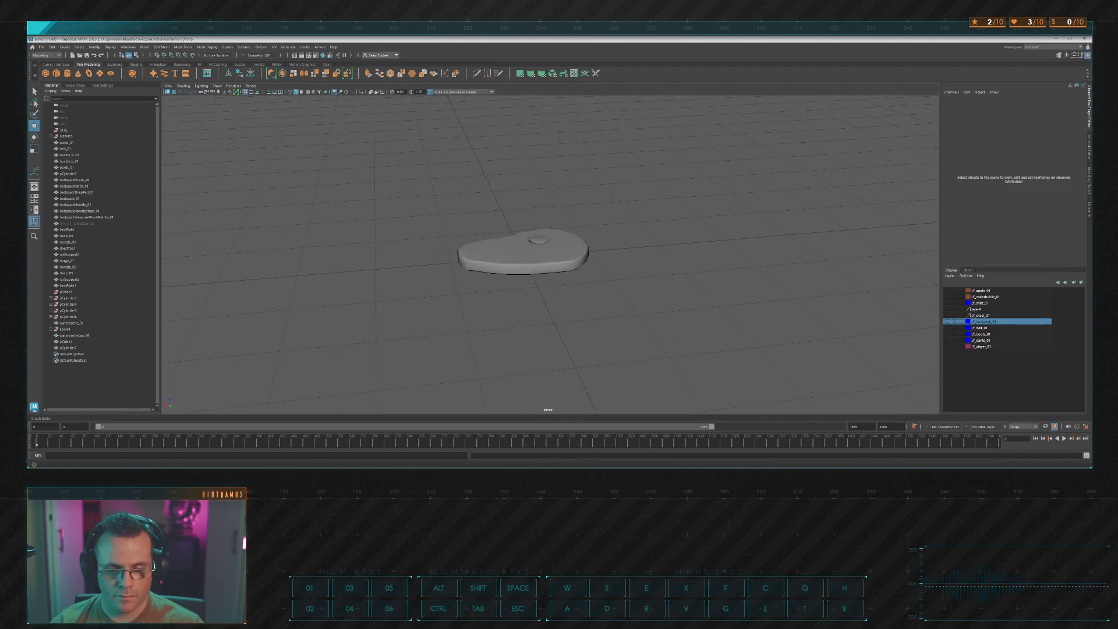
{"action": "left_click_drag", "start_coordinate": [574, 169], "coordinate": [653, 254], "text": "alt"}
{"action": "scroll", "coordinate": [654, 253], "scroll_direction": "down", "scroll_amount": 2}
{"action": "left_click", "coordinate": [589, 267]}
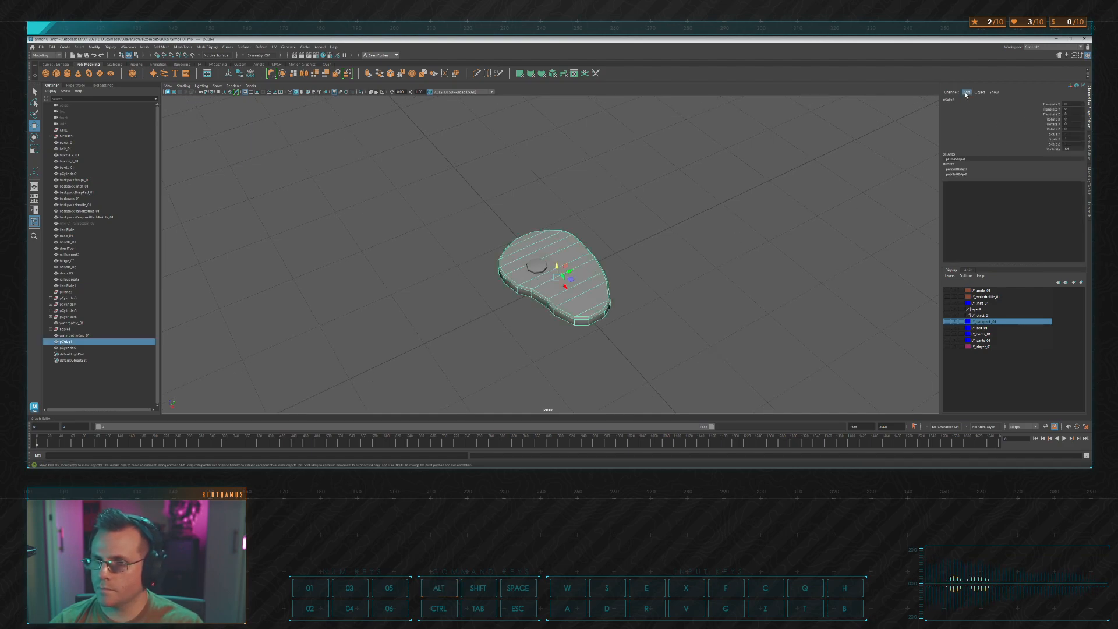
{"action": "key", "text": "alt+shift+d"}
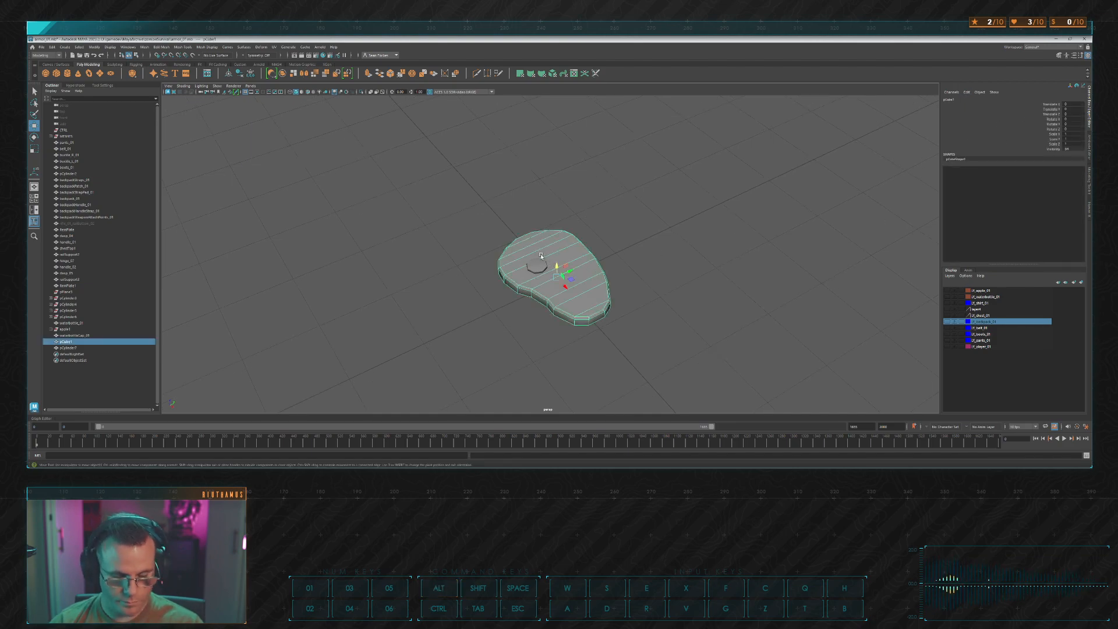
{"action": "left_click", "coordinate": [539, 265]}
{"action": "key", "text": "alt+shift+d"}
Step: Bevel the edge loop around the upper rim of the disc
{"action": "left_click", "coordinate": [655, 213]}
{"action": "scroll", "coordinate": [654, 212], "scroll_direction": "up", "scroll_amount": 3}
{"action": "left_click_drag", "start_coordinate": [652, 214], "coordinate": [621, 212], "text": "alt"}
{"action": "scroll", "coordinate": [605, 248], "scroll_direction": "up", "scroll_amount": 3}
{"action": "scroll", "coordinate": [605, 244], "scroll_direction": "up", "scroll_amount": 5}
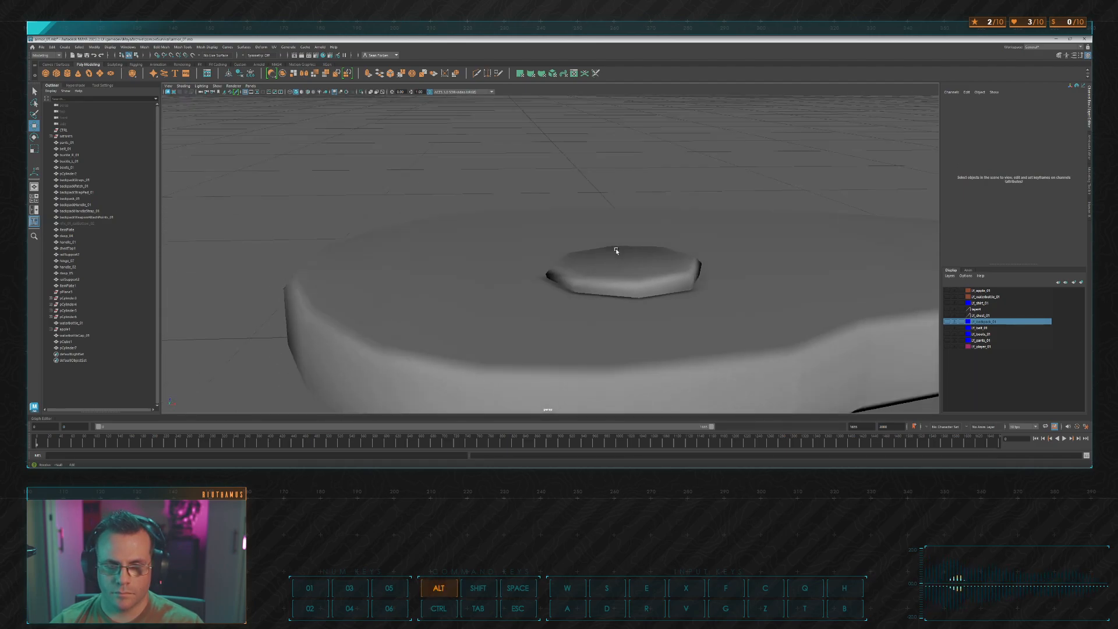
{"action": "left_click_drag", "start_coordinate": [616, 250], "coordinate": [574, 266], "text": "alt"}
{"action": "middle_click_drag", "start_coordinate": [647, 208], "coordinate": [640, 215], "text": "alt"}
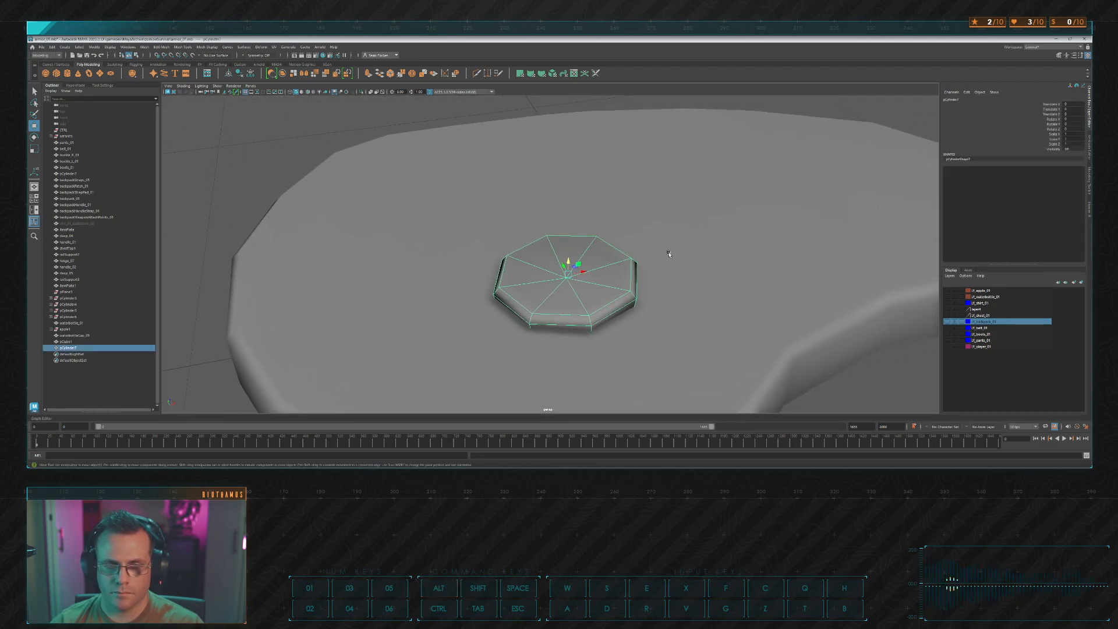
{"action": "right_click_drag", "start_coordinate": [667, 252], "coordinate": [667, 243]}
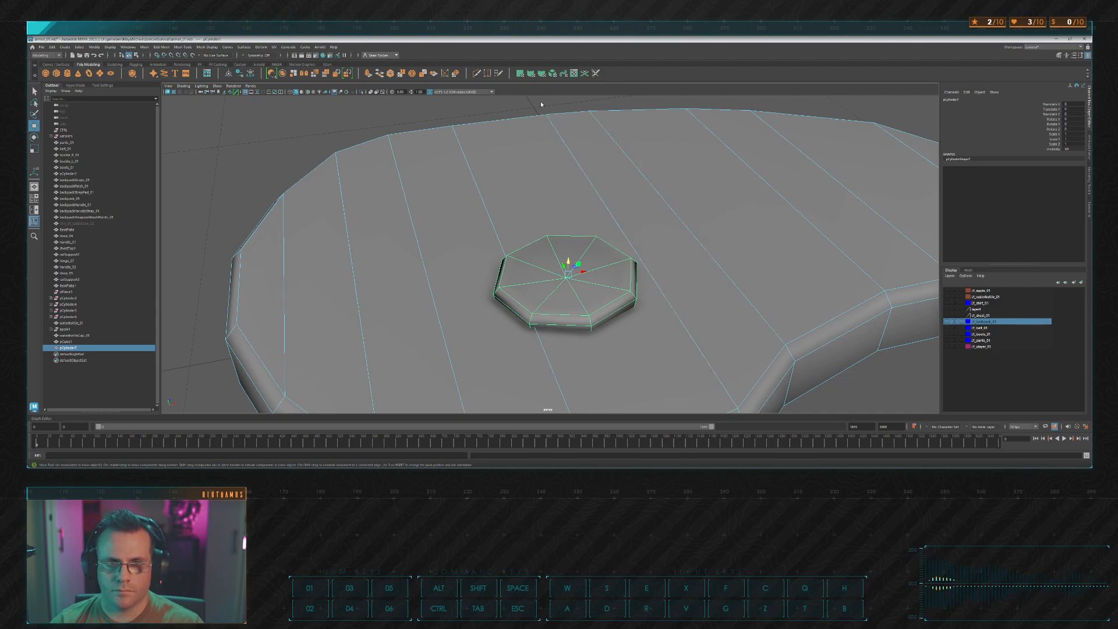
{"action": "right_click_drag", "start_coordinate": [461, 137], "coordinate": [472, 125]}
{"action": "left_click", "coordinate": [473, 119]}
{"action": "left_click", "coordinate": [582, 254]}
{"action": "right_click_drag", "start_coordinate": [577, 227], "coordinate": [470, 104], "text": "alt"}
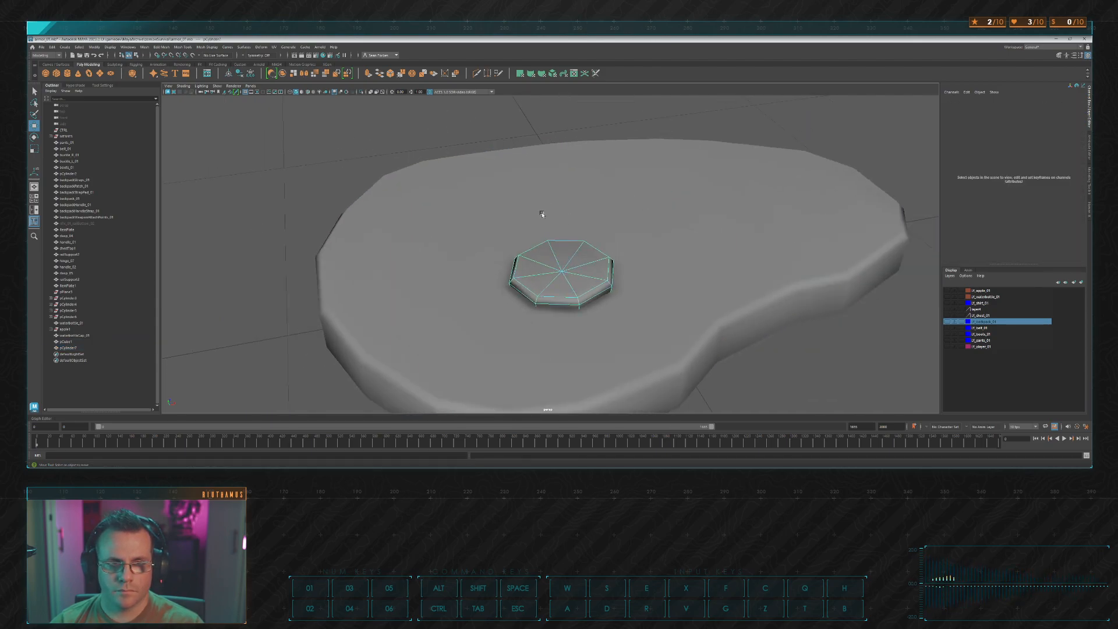
{"action": "double_click", "coordinate": [554, 297]}
{"action": "left_click", "coordinate": [400, 75]}
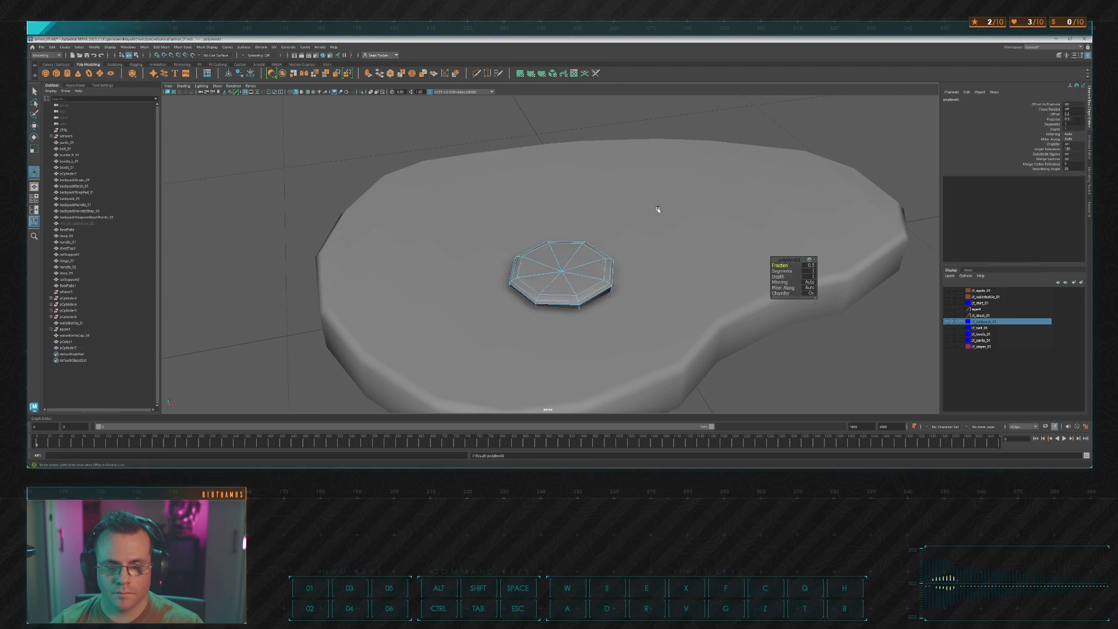
Step: Leave edge editing and examine the bevelled disc up close and from a low side angle
{"action": "left_click_drag", "start_coordinate": [714, 246], "coordinate": [398, 135], "text": "alt"}
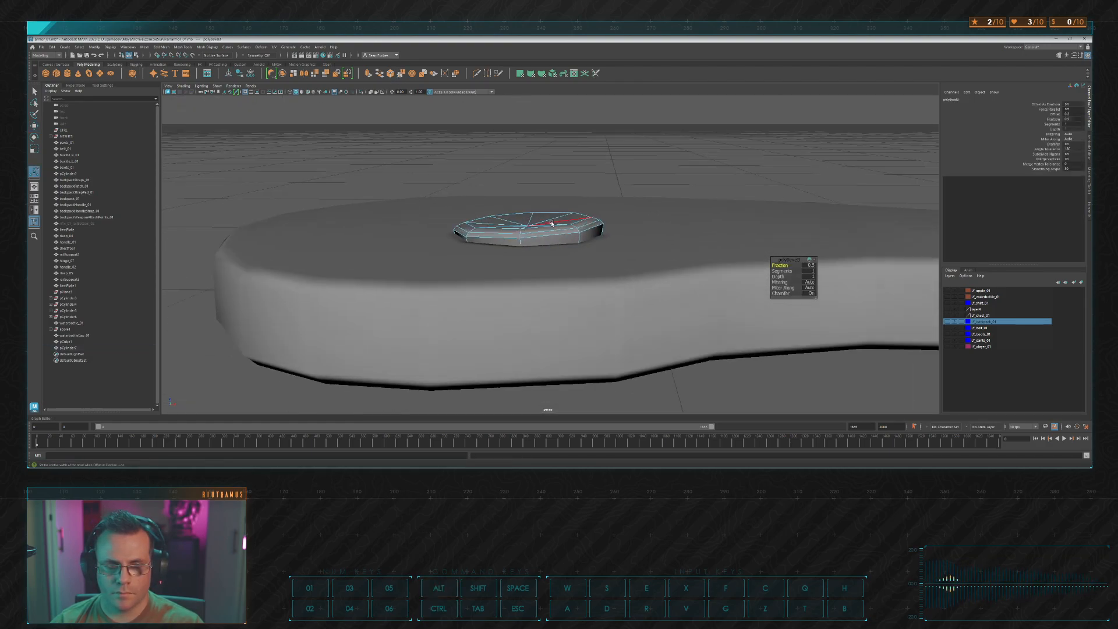
{"action": "key", "text": "f"}
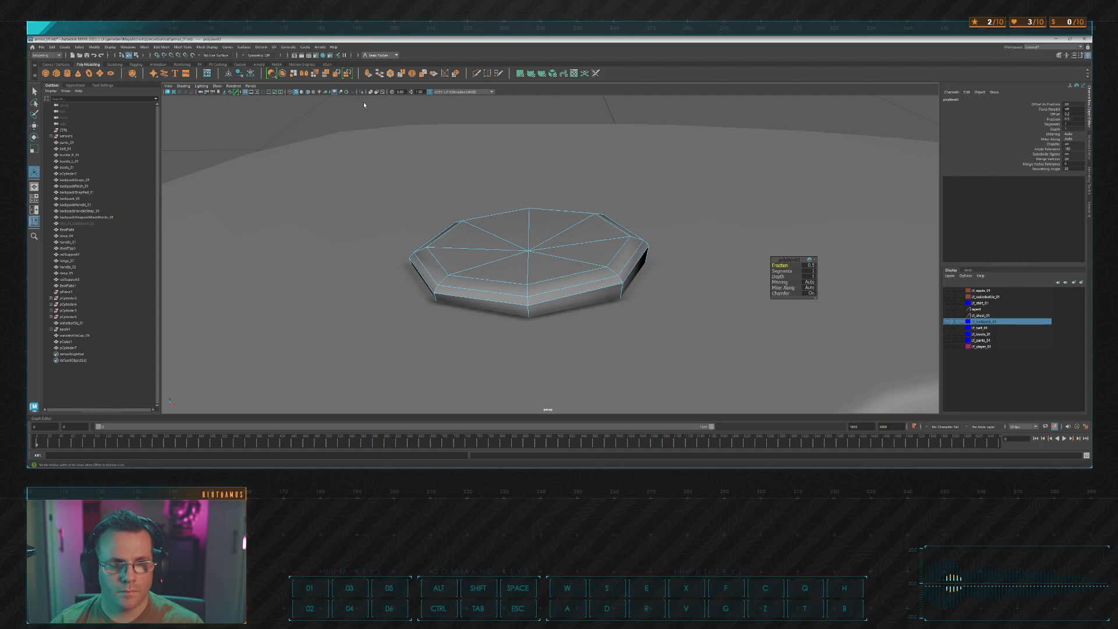
{"action": "key", "text": "q"}
{"action": "right_click_drag", "start_coordinate": [339, 110], "coordinate": [394, 120]}
{"action": "left_click", "coordinate": [394, 120]}
{"action": "scroll", "coordinate": [628, 237], "scroll_direction": "down", "scroll_amount": 10}
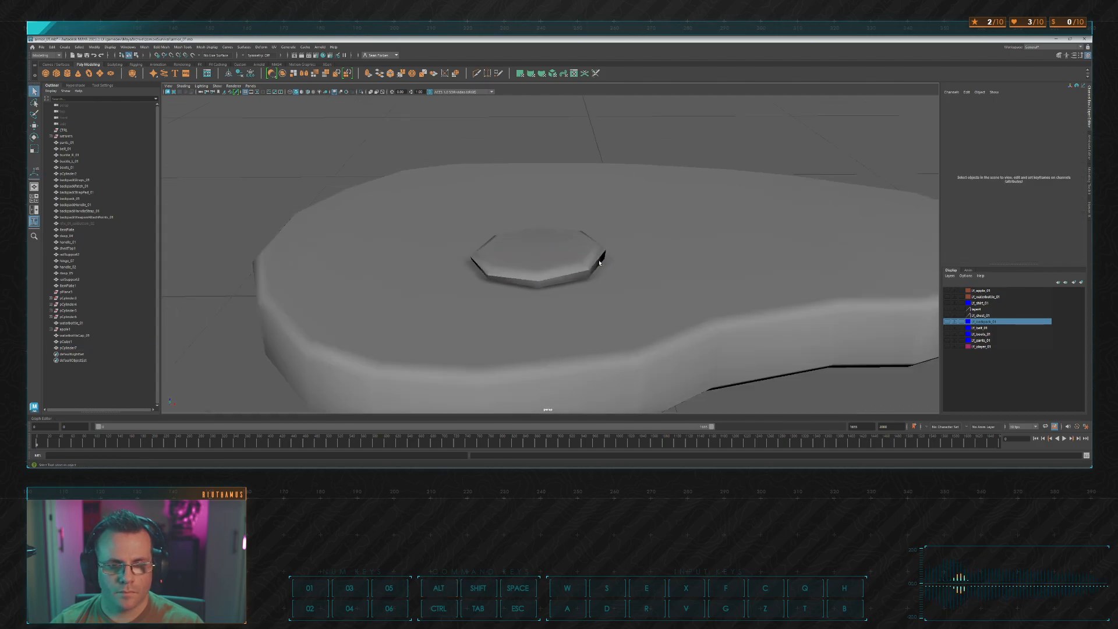
{"action": "left_click_drag", "start_coordinate": [628, 237], "coordinate": [553, 234], "text": "alt"}
{"action": "scroll", "coordinate": [553, 234], "scroll_direction": "up", "scroll_amount": 4}
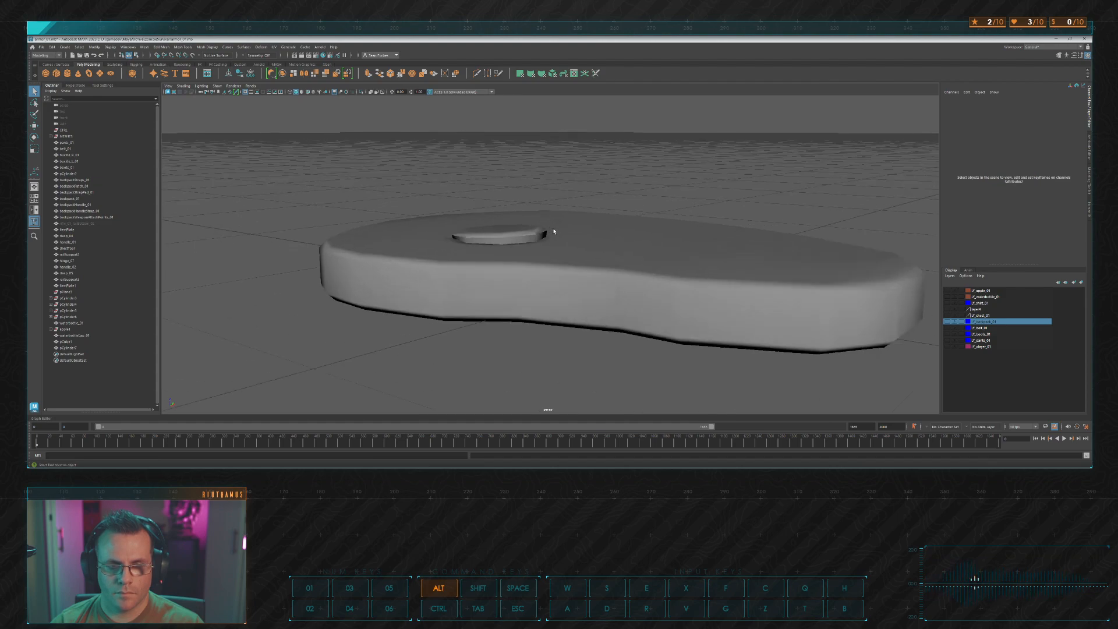
Step: Set the disc's normals to face and soften its edges
{"action": "left_click", "coordinate": [517, 233]}
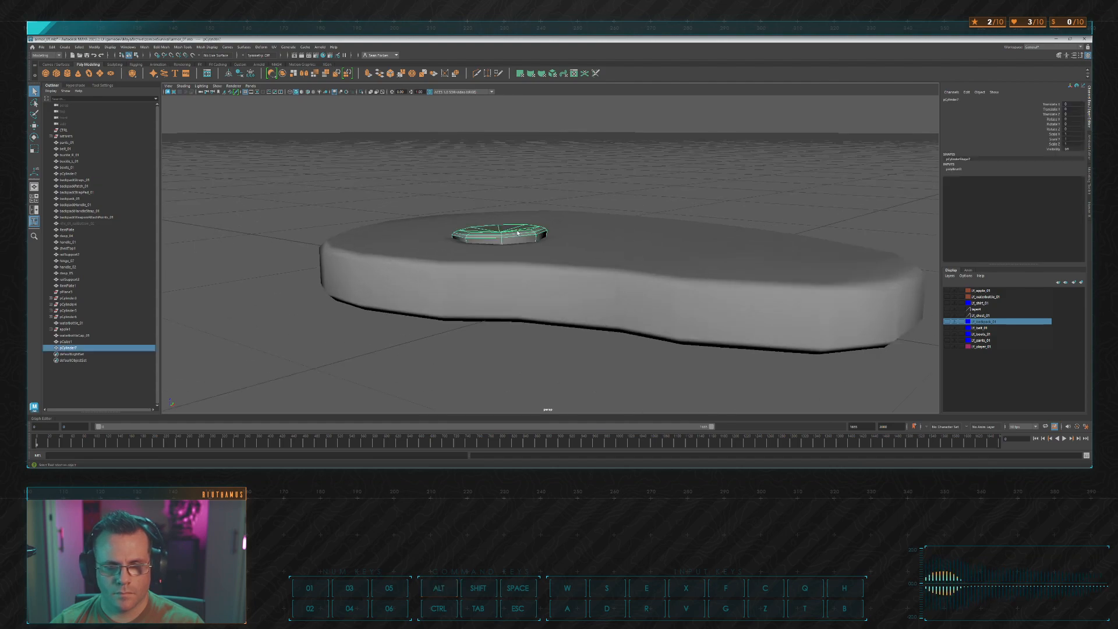
{"action": "left_click", "coordinate": [208, 47]}
{"action": "left_click", "coordinate": [238, 86]}
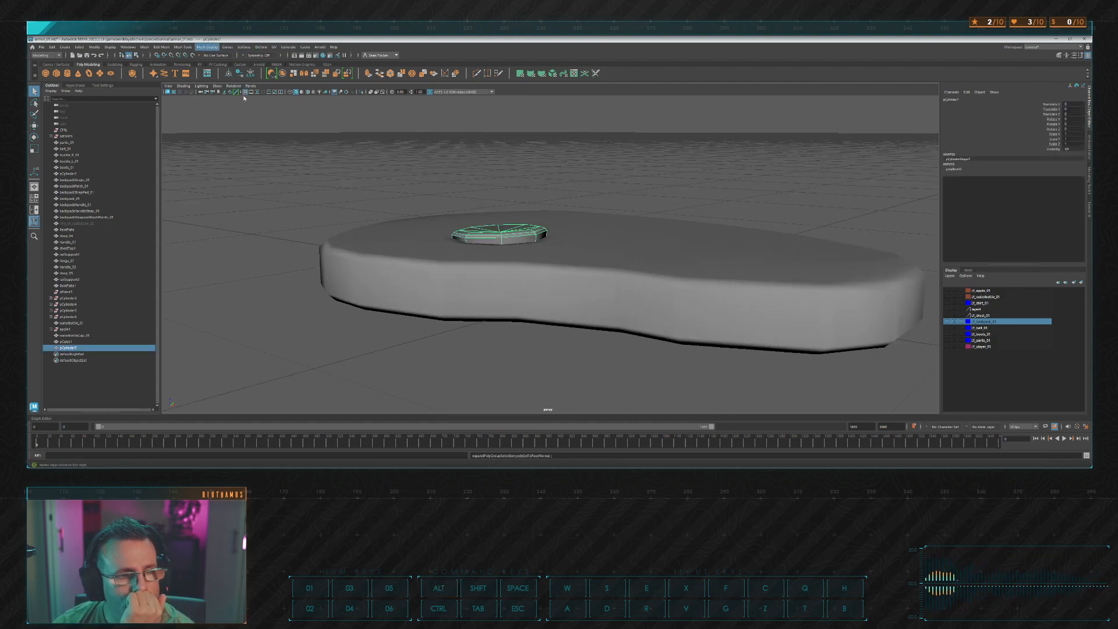
{"action": "left_click", "coordinate": [209, 47]}
{"action": "left_click", "coordinate": [231, 86]}
{"action": "left_click", "coordinate": [229, 95]}
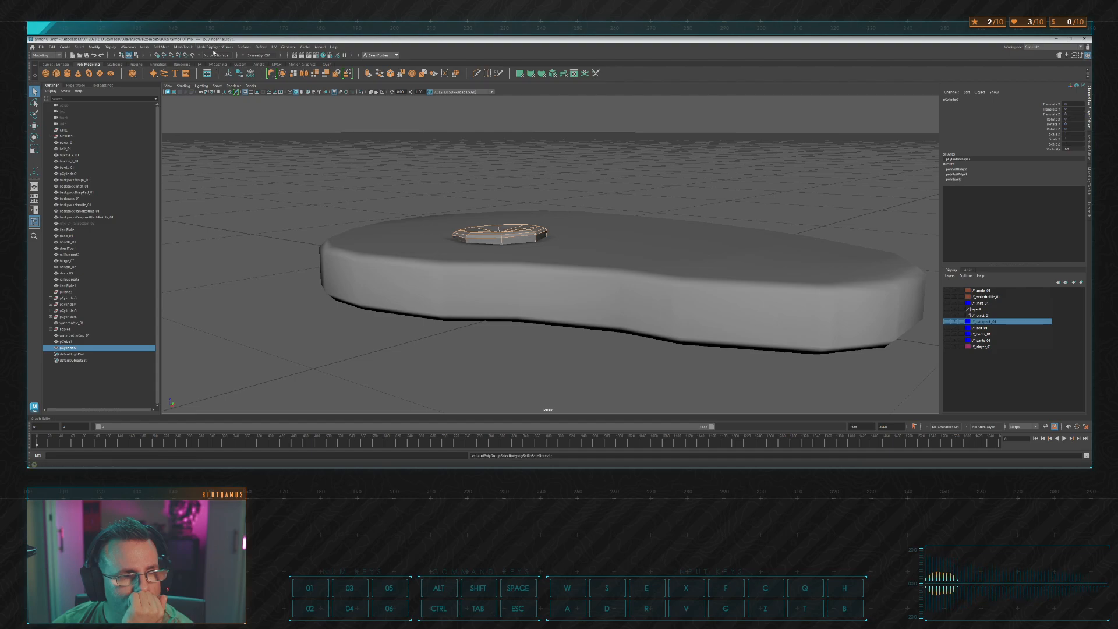
{"action": "left_click", "coordinate": [208, 47]}
{"action": "left_click", "coordinate": [225, 101]}
{"action": "left_click", "coordinate": [628, 164]}
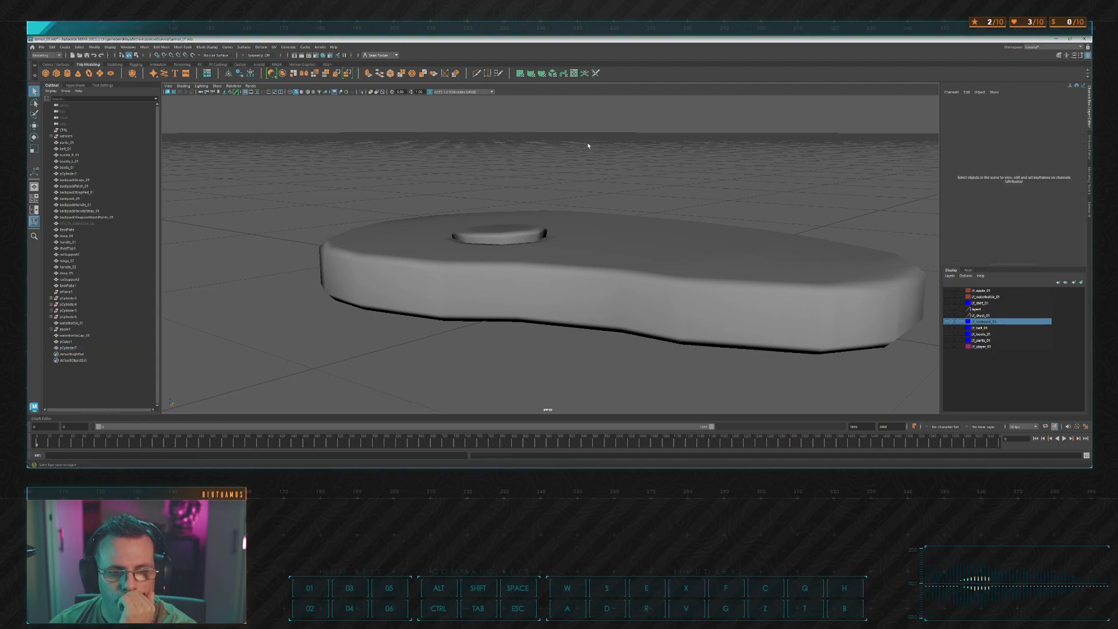
Step: Check the disc's shading from above and delete its construction history
{"action": "left_click_drag", "start_coordinate": [591, 145], "coordinate": [564, 150], "text": "alt"}
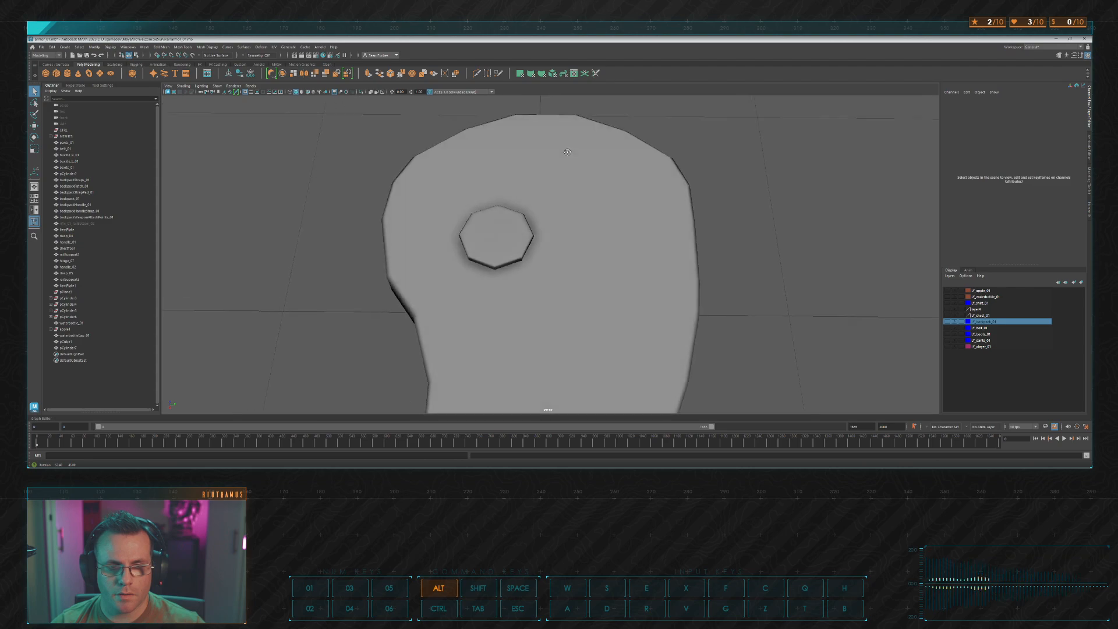
{"action": "right_click_drag", "start_coordinate": [564, 150], "coordinate": [529, 191], "text": "alt"}
{"action": "mouse_move", "coordinate": [529, 191]}
{"action": "left_mouse_down", "text": "alt"}
{"action": "mouse_move", "coordinate": [517, 162]}
{"action": "mouse_move", "coordinate": [551, 161]}
{"action": "mouse_move", "coordinate": [529, 212]}
{"action": "left_mouse_up", "text": "alt"}
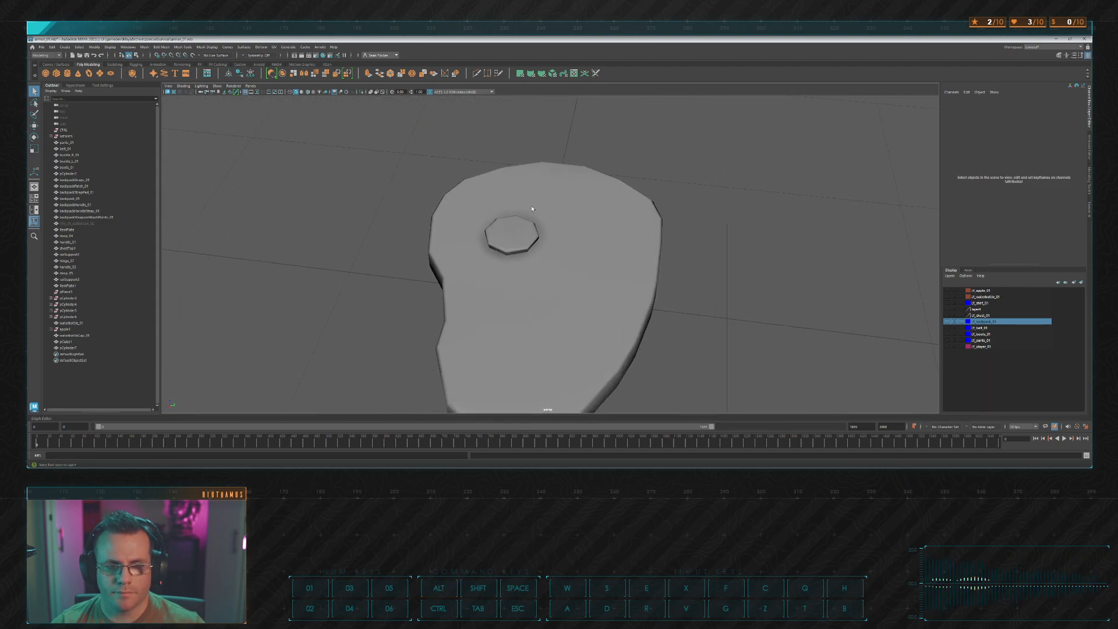
{"action": "left_click", "coordinate": [516, 231]}
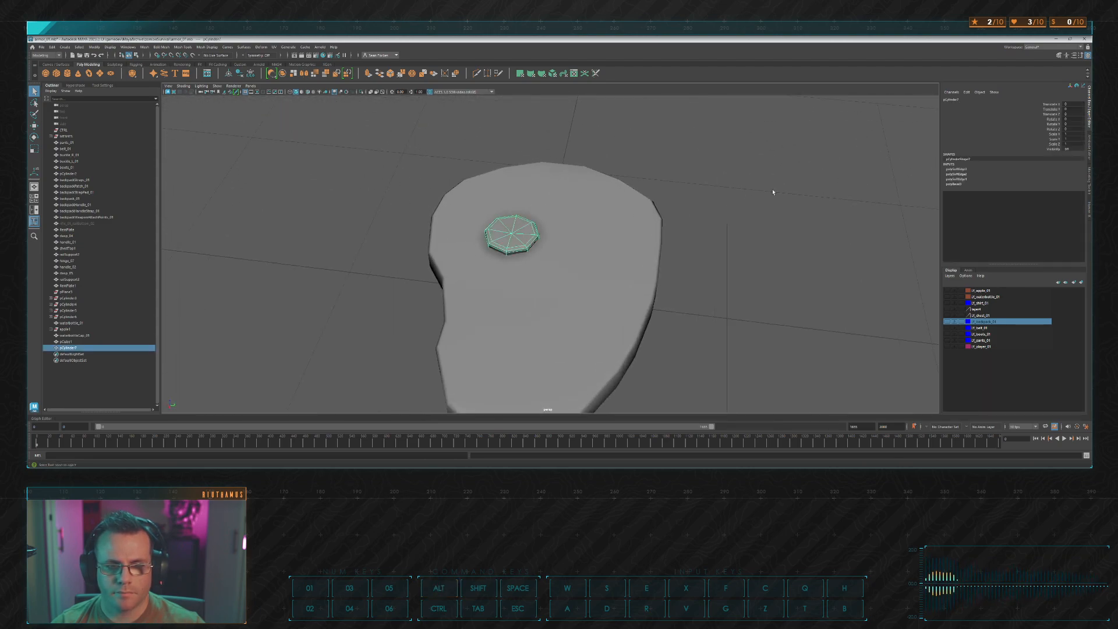
{"action": "left_click", "coordinate": [1015, 208]}
{"action": "left_click", "coordinate": [716, 167]}
{"action": "left_click", "coordinate": [515, 231]}
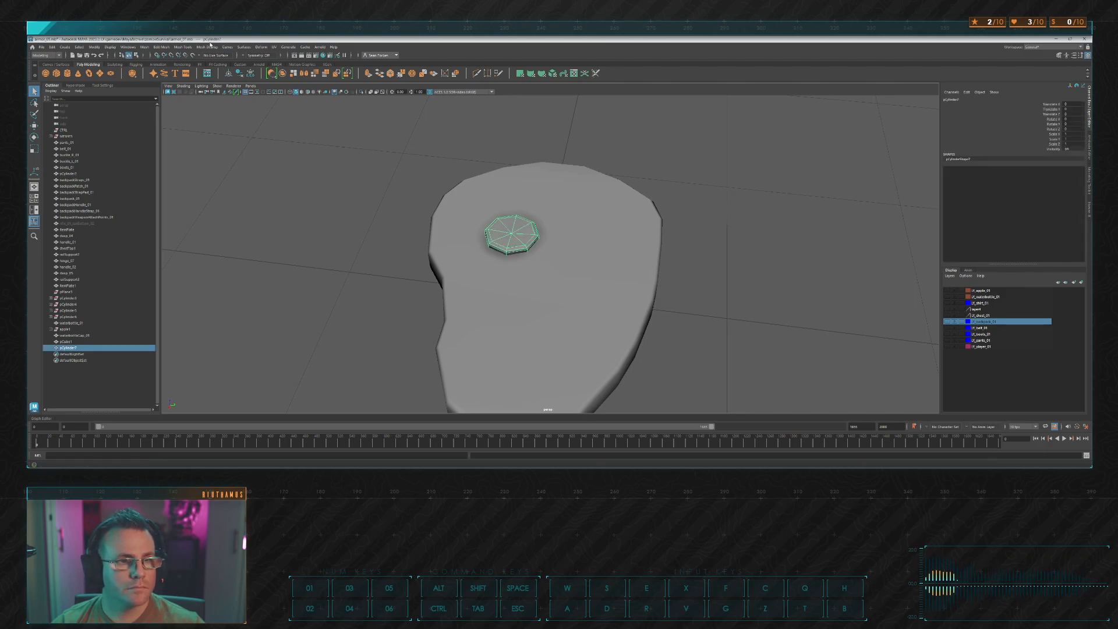
Step: Rename the sole-shaped piece as steak_01
{"action": "left_click", "coordinate": [620, 219]}
{"action": "scroll", "coordinate": [706, 205], "scroll_direction": "down", "scroll_amount": 5}
{"action": "left_click_drag", "start_coordinate": [707, 204], "coordinate": [668, 194], "text": "alt"}
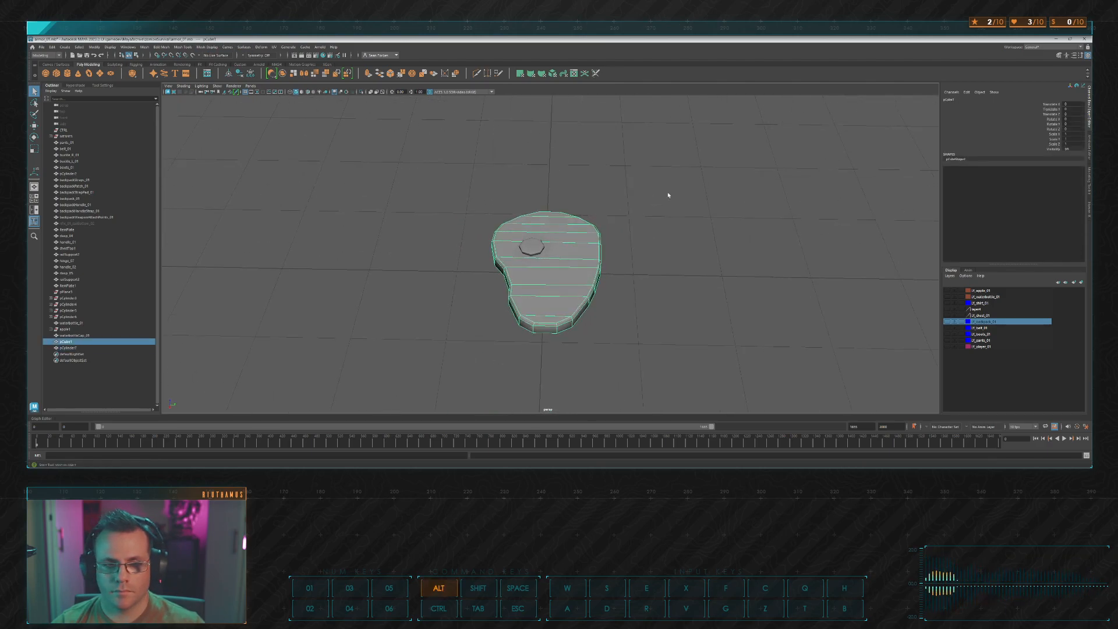
{"action": "double_click", "coordinate": [950, 100]}
{"action": "type", "text": "steak_01"}
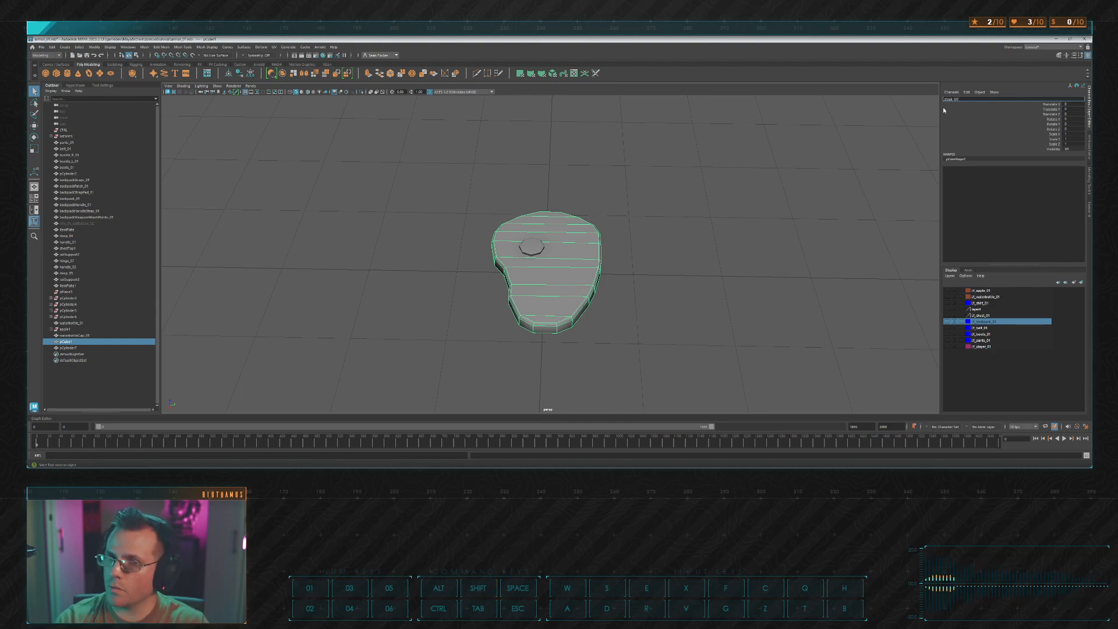
{"action": "key", "text": "Return"}
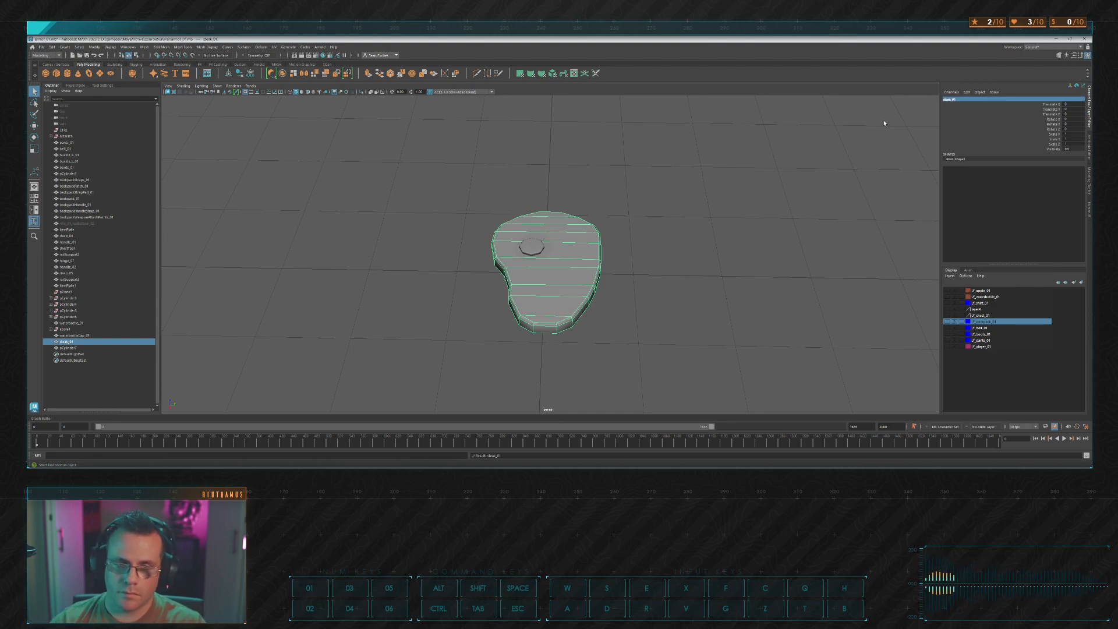
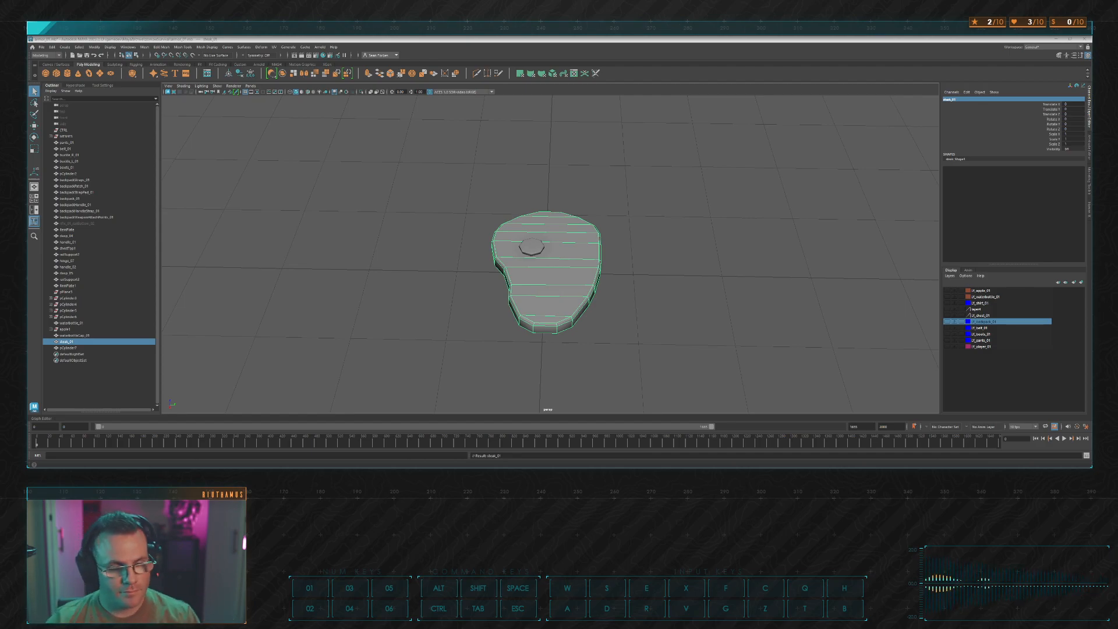
Step: Rename the small disc as steakBone_01
{"action": "key", "text": "alt+Tab"}
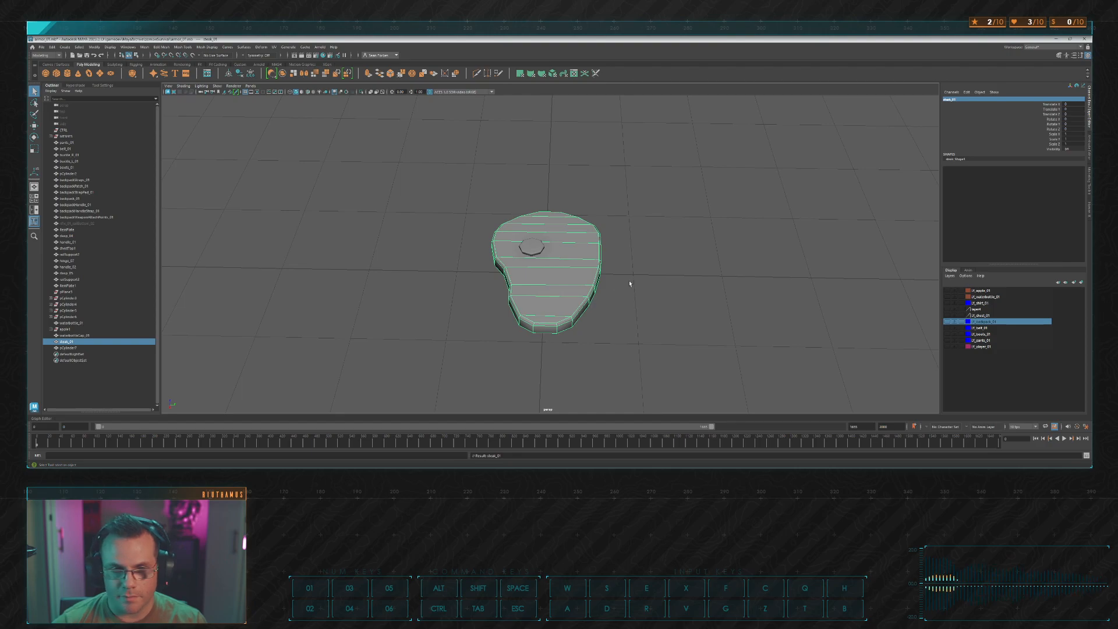
{"action": "left_click", "coordinate": [532, 247]}
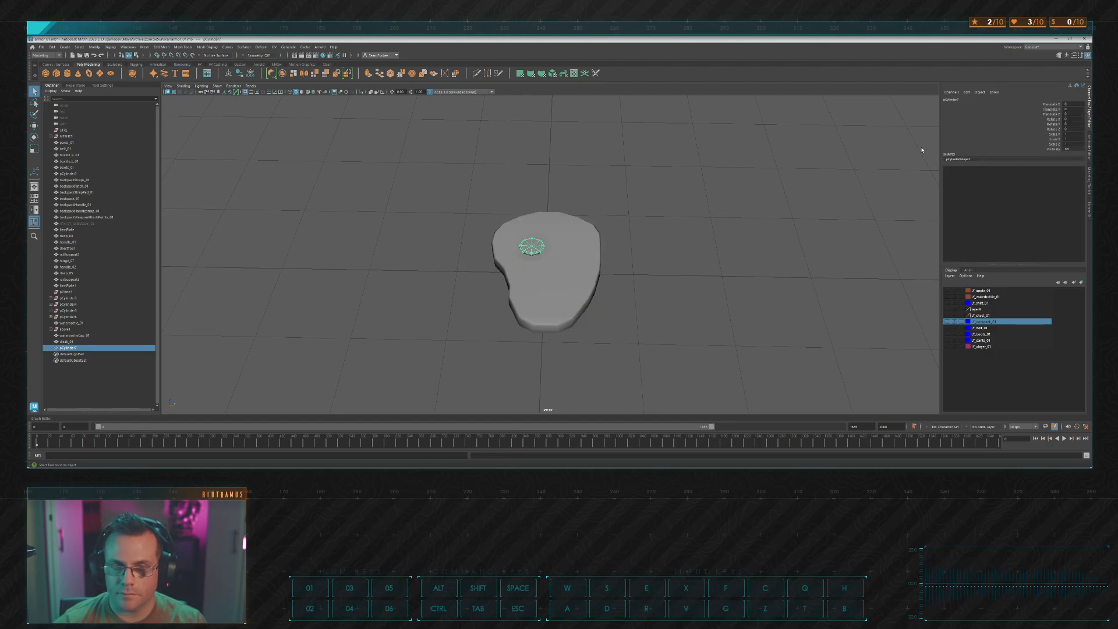
{"action": "left_click", "coordinate": [956, 100]}
{"action": "type", "text": "str"}
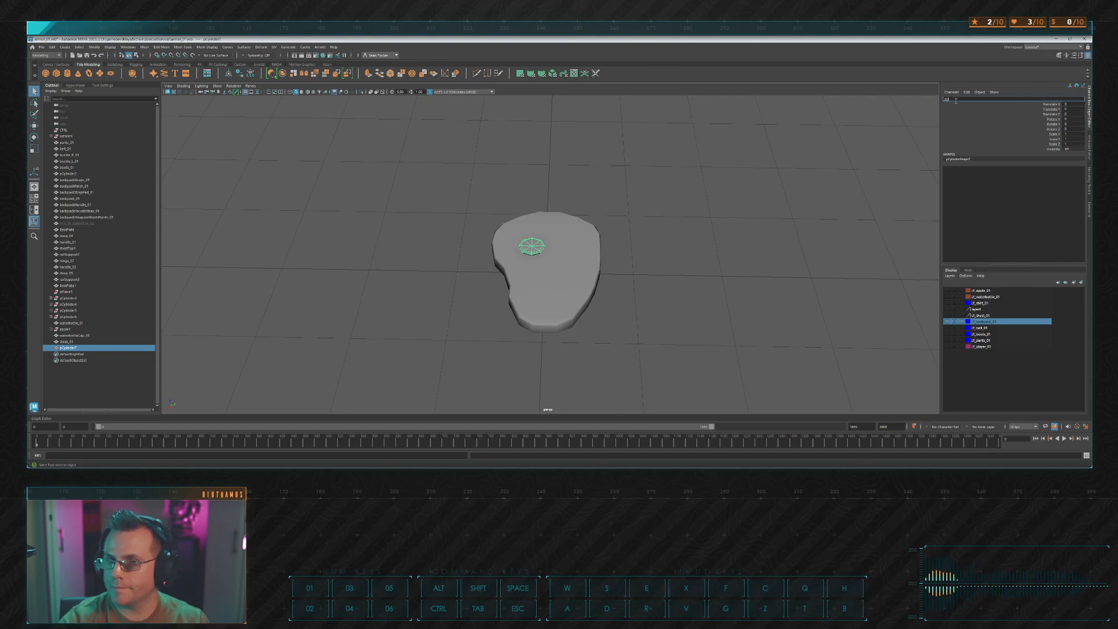
{"action": "type", "text": "eakBon"}
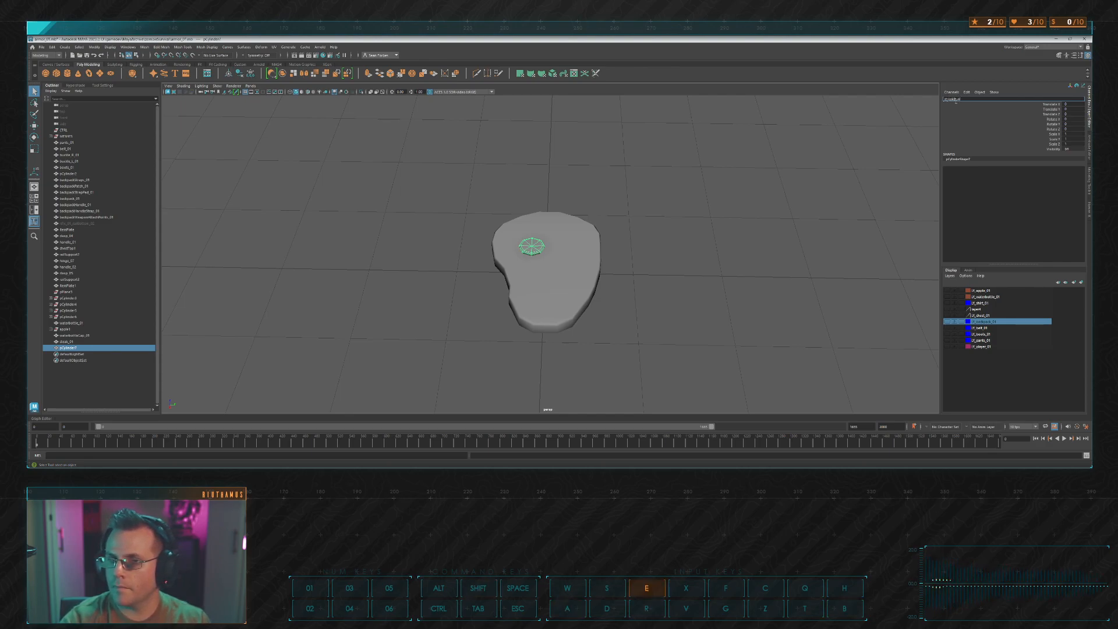
{"action": "type", "text": "e_01"}
{"action": "key", "text": "Return"}
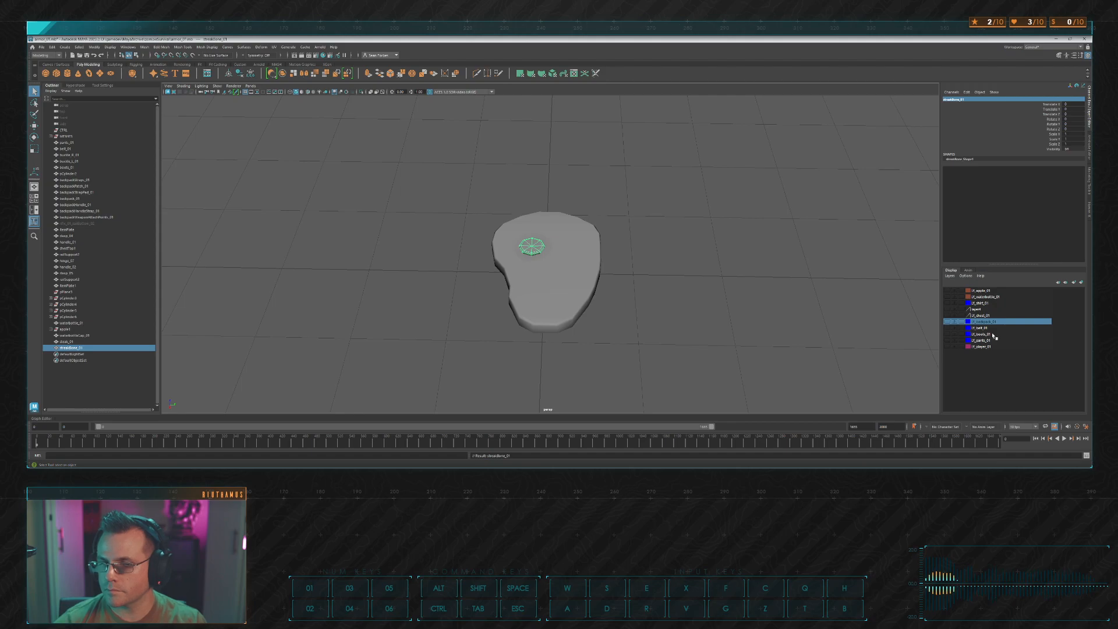
Step: Put the steak and its bone into a new display layer named LY_steak_01, coloured reddish-brown like the apple layer
{"action": "left_click", "coordinate": [673, 269]}
{"action": "left_click_drag", "start_coordinate": [475, 195], "coordinate": [644, 307]}
{"action": "left_click", "coordinate": [951, 276]}
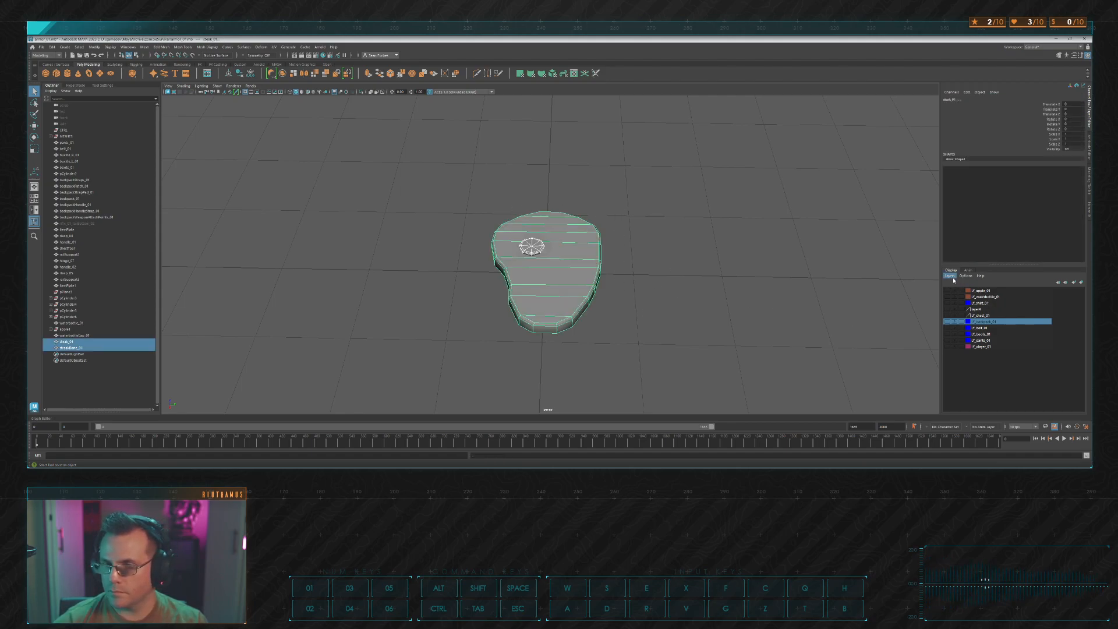
{"action": "left_click", "coordinate": [978, 293]}
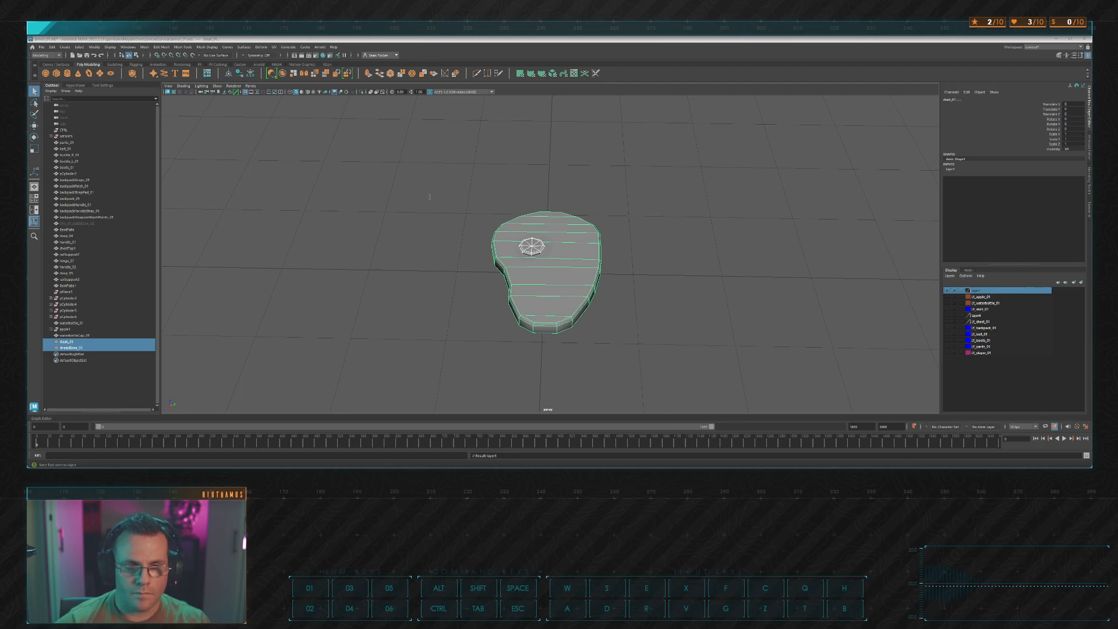
{"action": "type", "text": "LY_ste"}
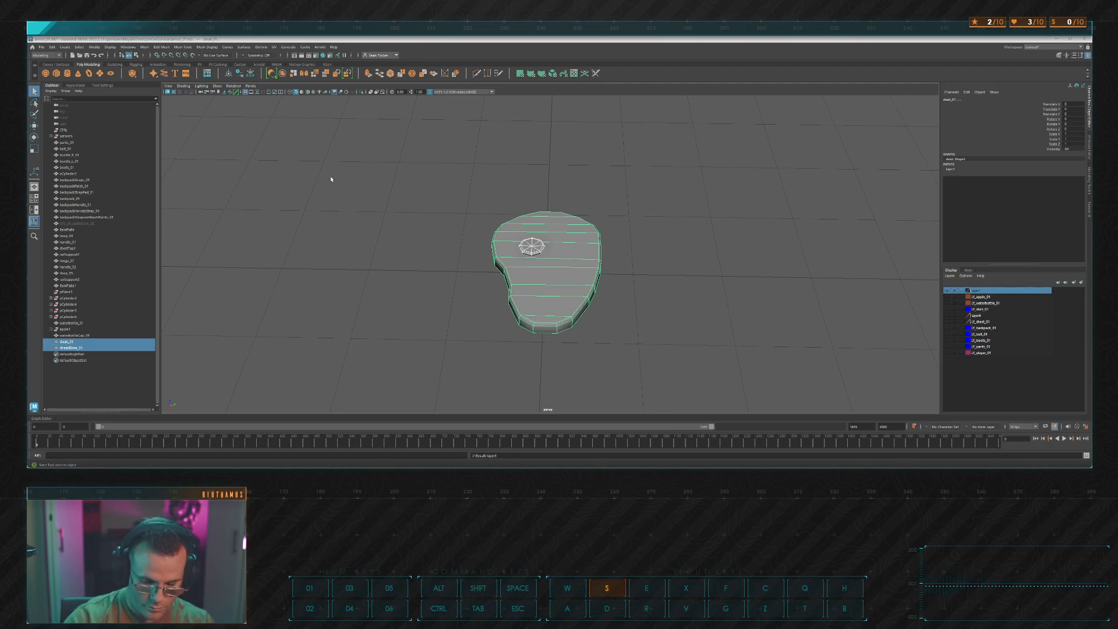
{"action": "type", "text": "ak_01"}
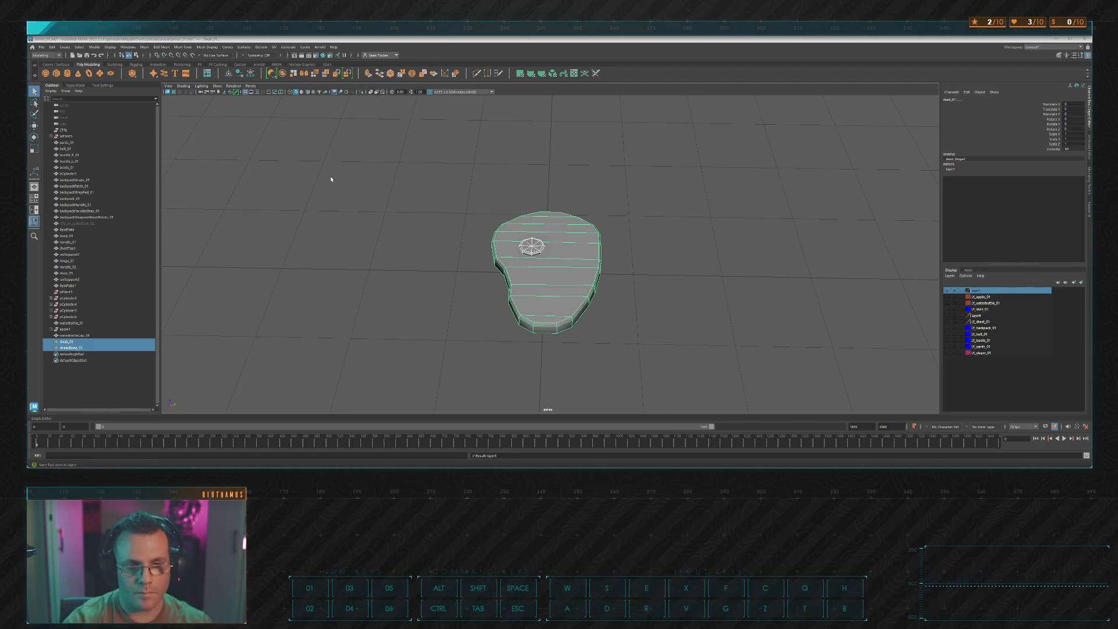
{"action": "key", "text": "Return"}
Step: Save the scene file
{"action": "left_click_drag", "start_coordinate": [574, 210], "coordinate": [489, 273], "text": "alt"}
{"action": "left_click", "coordinate": [585, 198]}
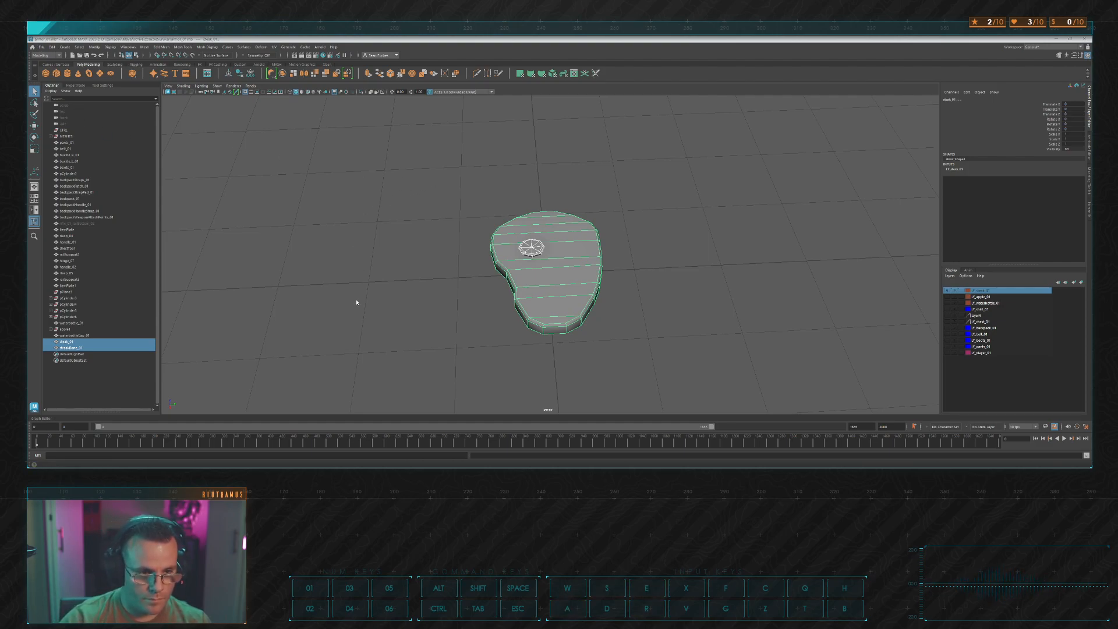
{"action": "type", "text": "_01"}
{"action": "key", "text": "Return"}
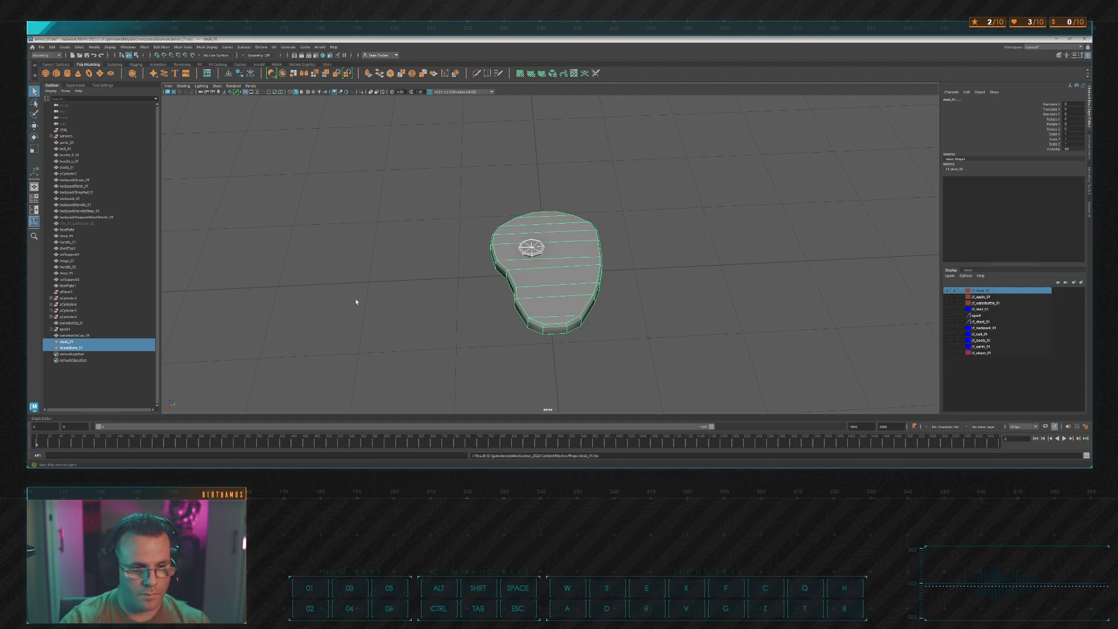
{"action": "key", "text": "alt+Tab"}
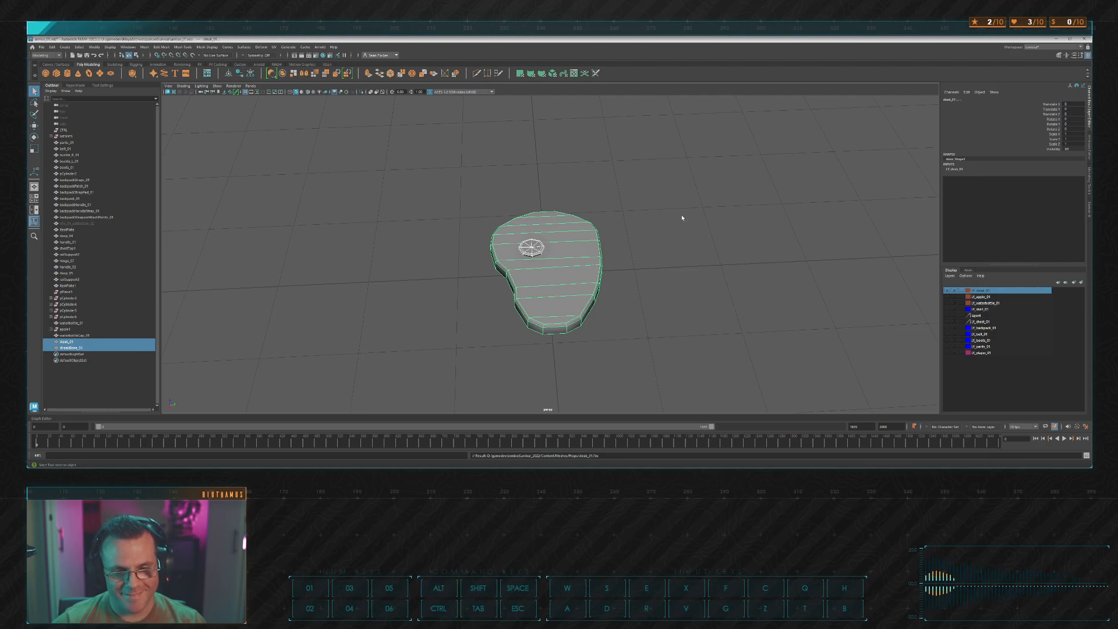
{"action": "key", "text": "alt+Tab"}
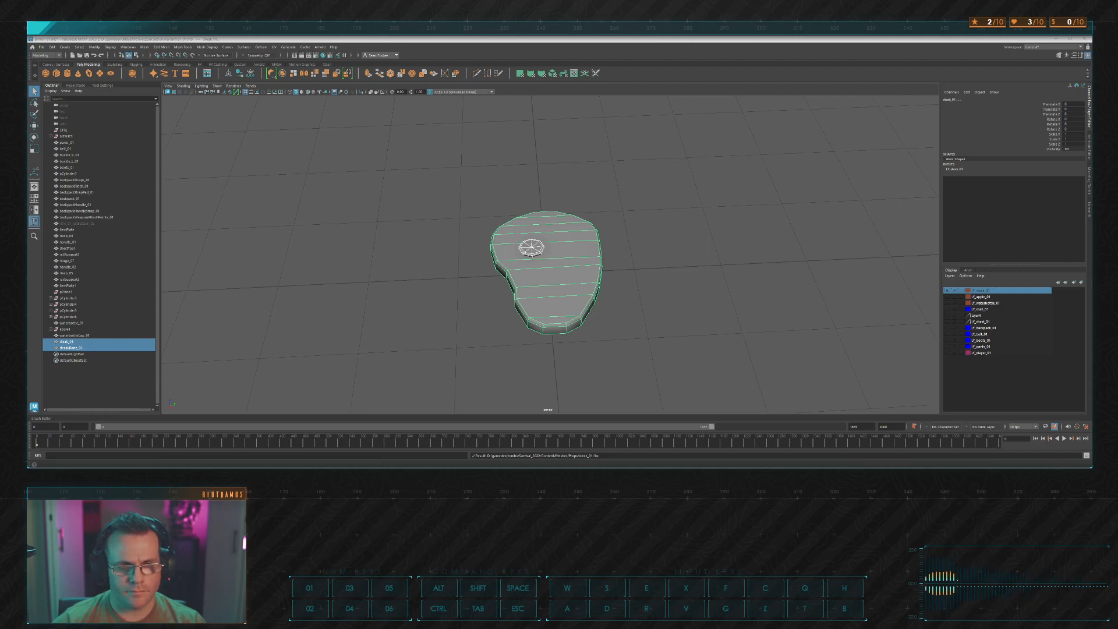
{"action": "key", "text": "w"}
{"action": "key", "text": "d"}
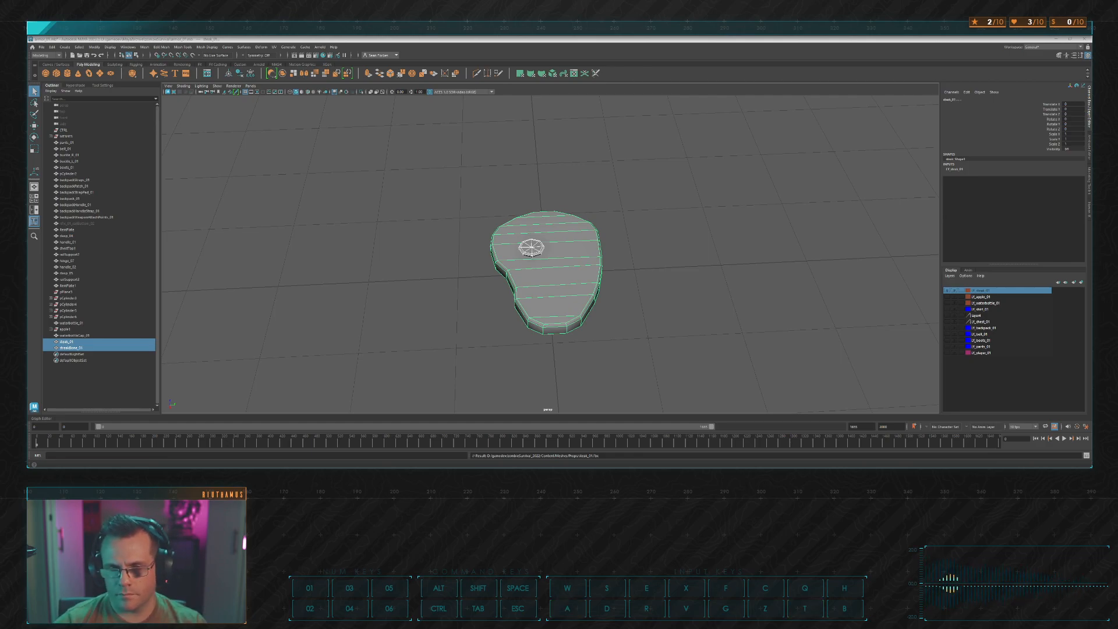
{"action": "key", "text": "w"}
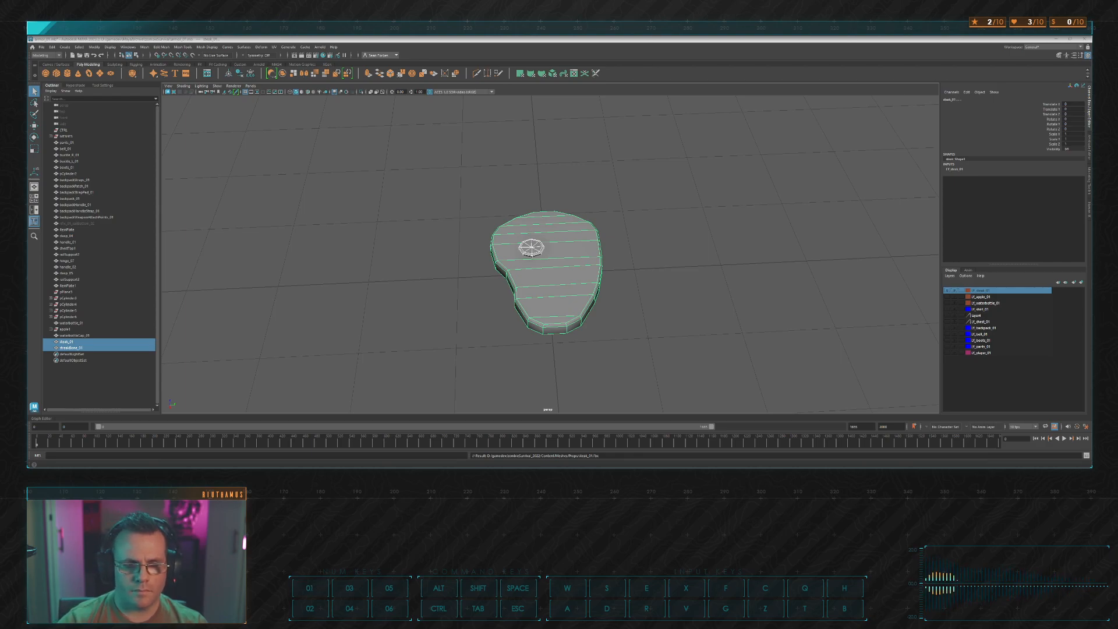
{"action": "key", "text": "s"}
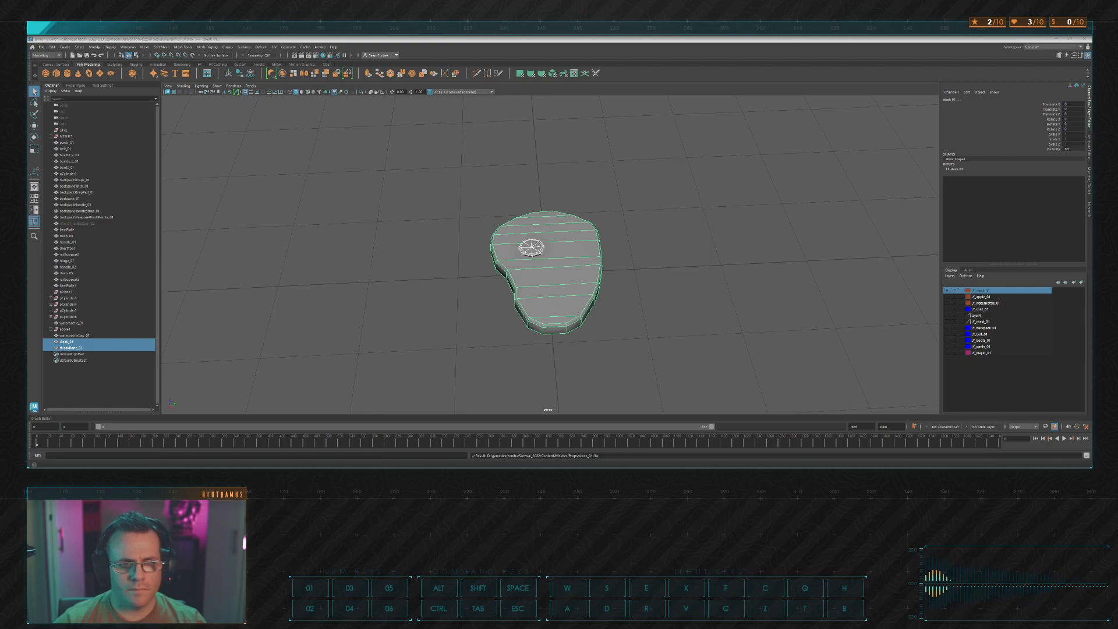
{"action": "key", "text": "s"}
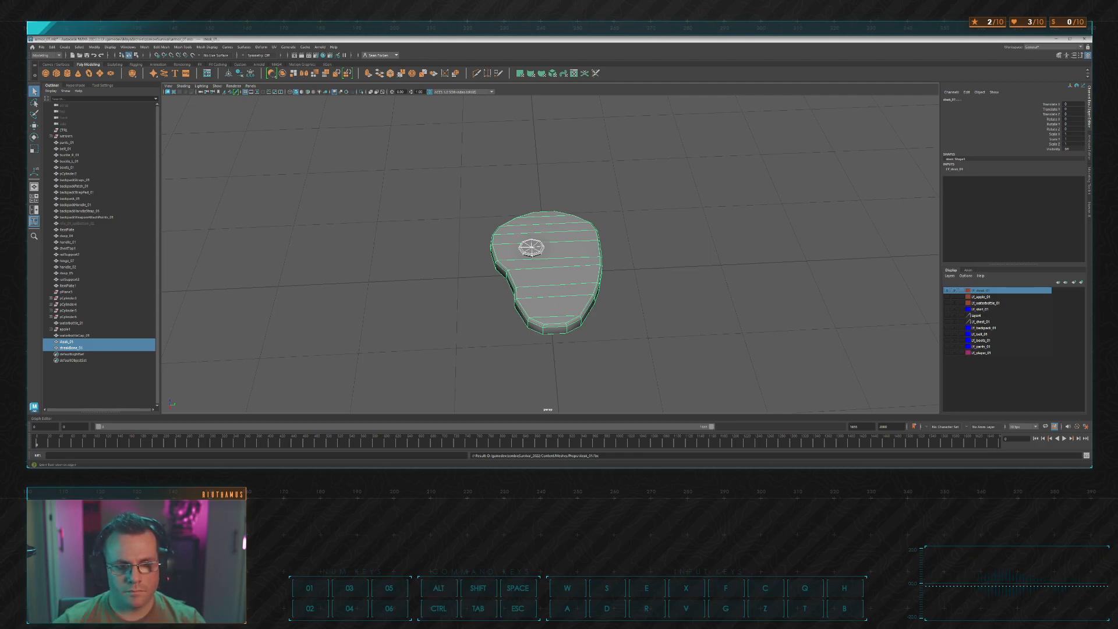
{"action": "key", "text": "alt+Tab"}
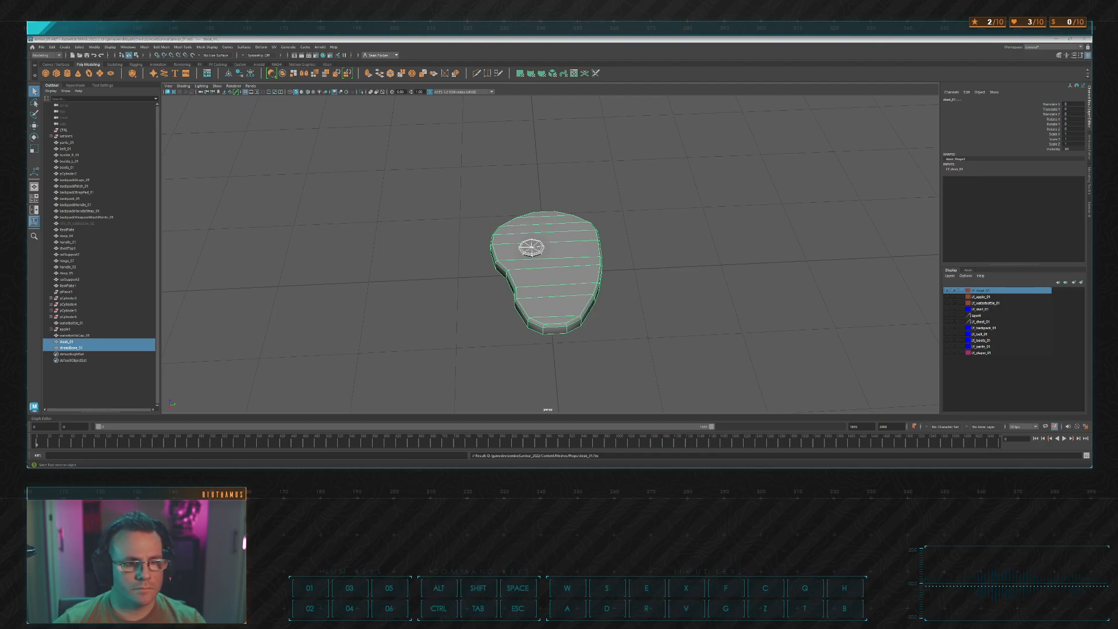
{"action": "key", "text": "a"}
{"action": "key", "text": "r"}
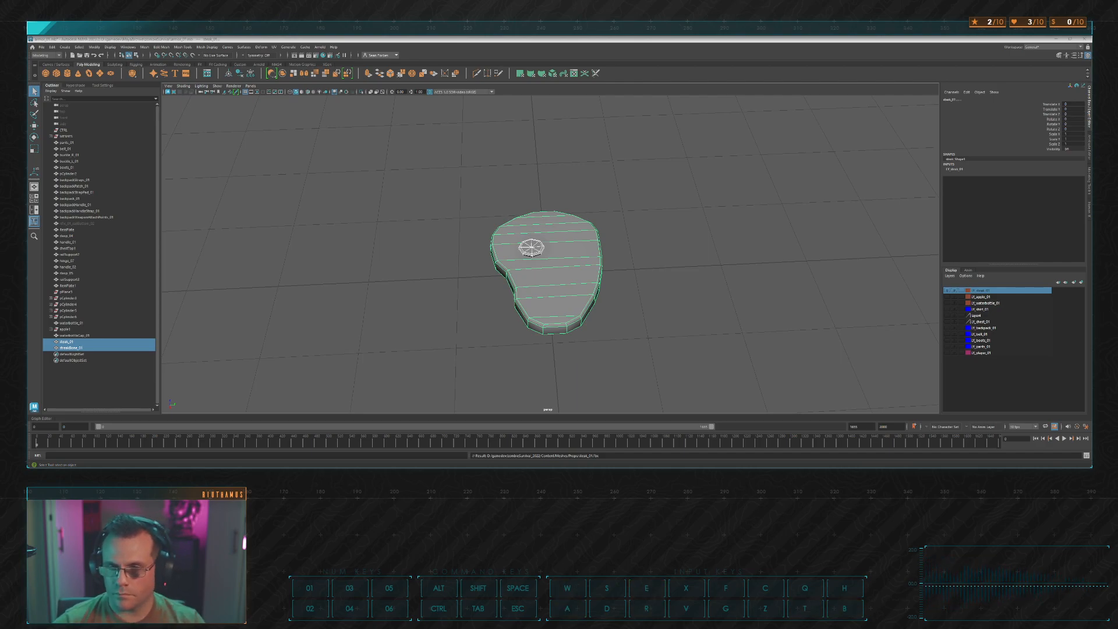
{"action": "key", "text": "w"}
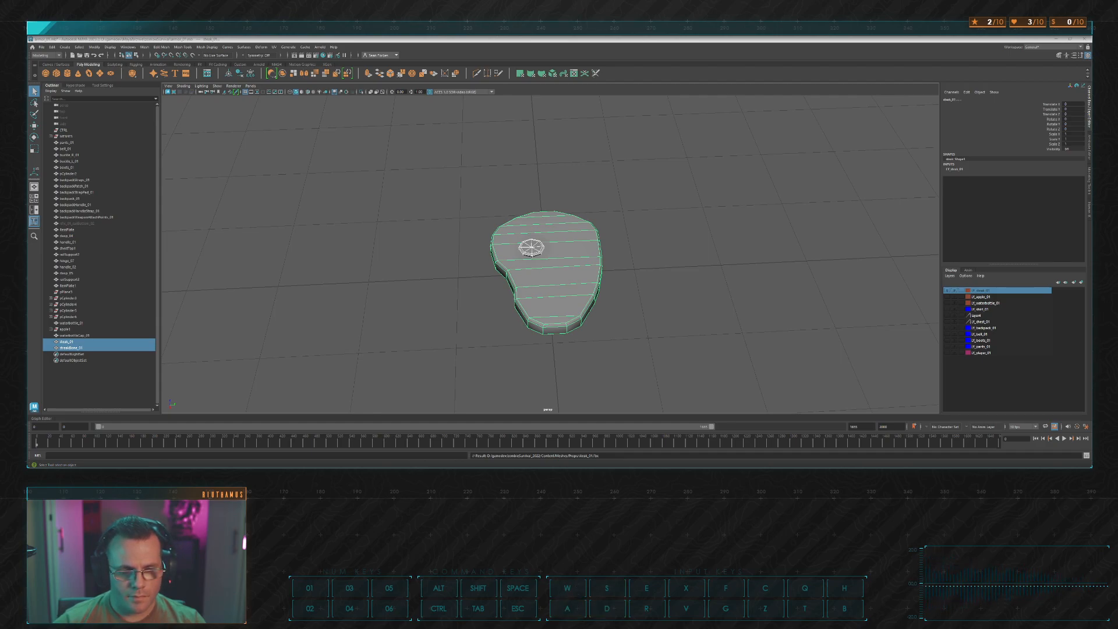
{"action": "key", "text": "w"}
{"action": "key", "text": "s"}
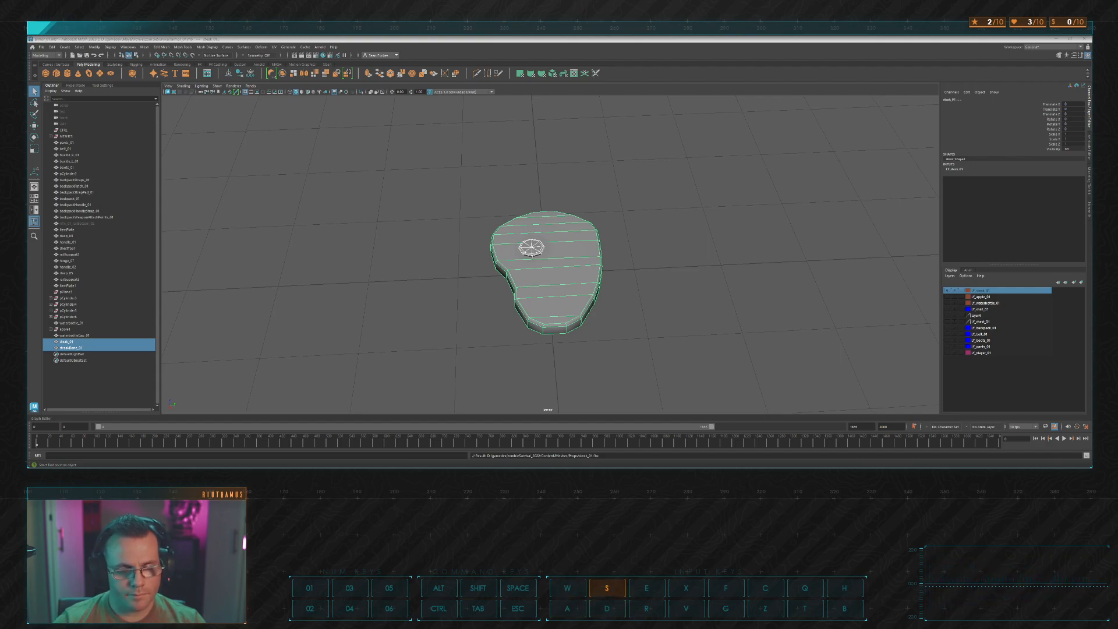
{"action": "key", "text": "d"}
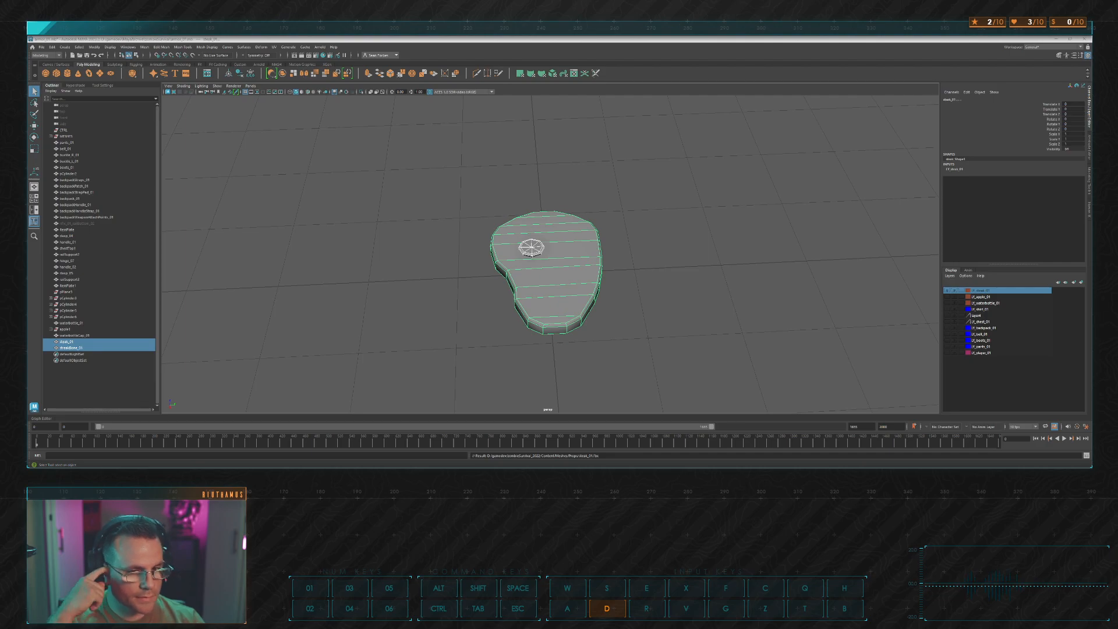
{"action": "key", "text": "Escape"}
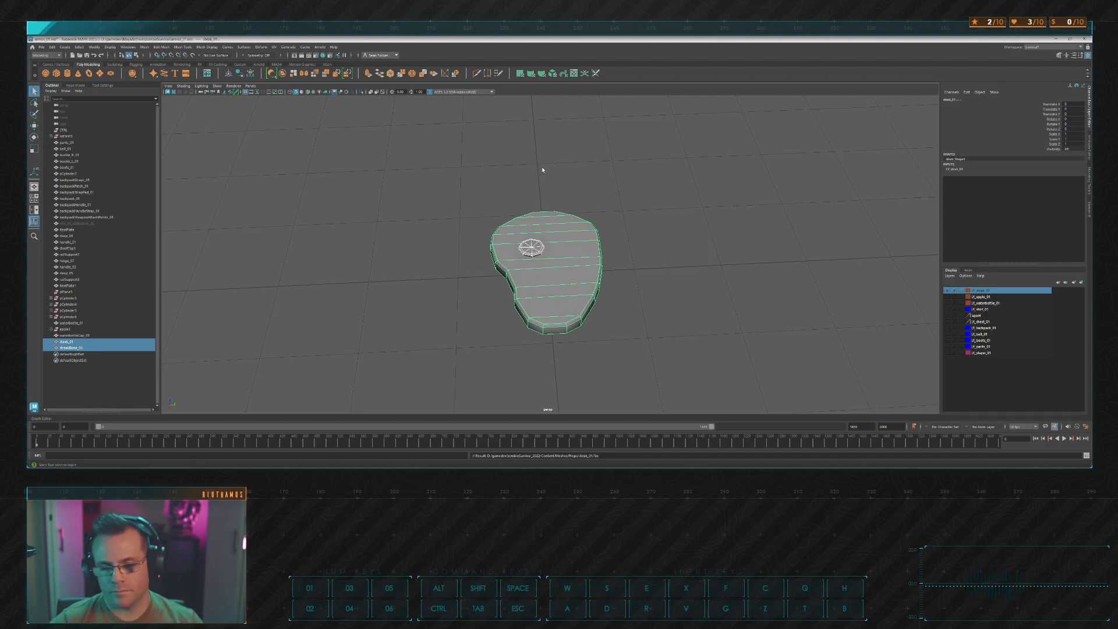
Step: Save the scene, and combine the steak and its bone disc into a single mesh
{"action": "key", "text": "ctrl+s"}
{"action": "left_click", "coordinate": [626, 249]}
{"action": "left_click", "coordinate": [585, 277]}
{"action": "mouse_move", "coordinate": [587, 279]}
{"action": "left_mouse_down", "text": "alt"}
{"action": "mouse_move", "coordinate": [625, 261]}
{"action": "mouse_move", "coordinate": [621, 244]}
{"action": "left_mouse_up", "text": "alt"}
{"action": "scroll", "coordinate": [547, 269], "scroll_direction": "up", "scroll_amount": 5}
{"action": "left_click", "coordinate": [518, 249], "text": "shift"}
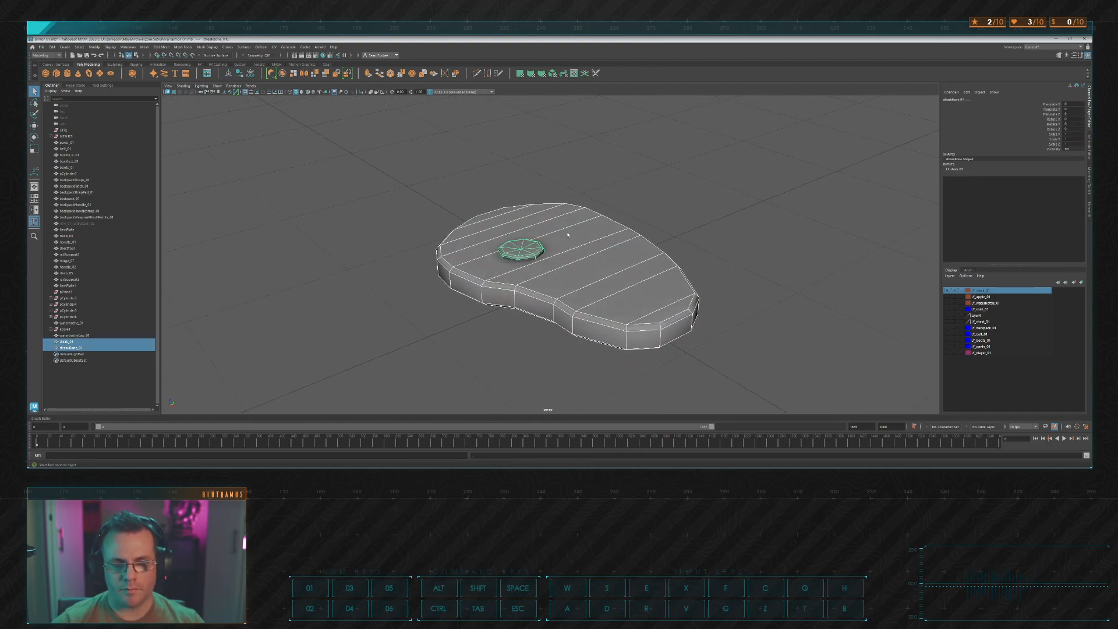
{"action": "left_click", "coordinate": [288, 77]}
Step: Scale the combined steak uniformly to 1.5 on the X, Y and Z axes
{"action": "scroll", "coordinate": [563, 256], "scroll_direction": "down", "scroll_amount": 3}
{"action": "key", "text": "r"}
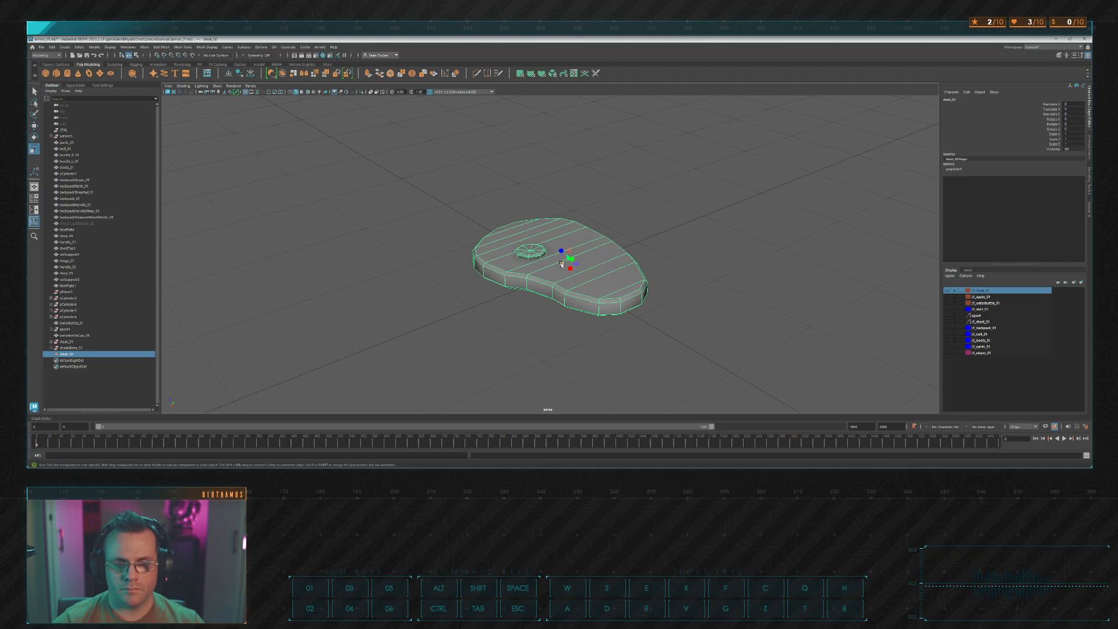
{"action": "left_click_drag", "start_coordinate": [561, 265], "coordinate": [623, 244]}
{"action": "left_click_drag", "start_coordinate": [1074, 134], "coordinate": [1074, 133]}
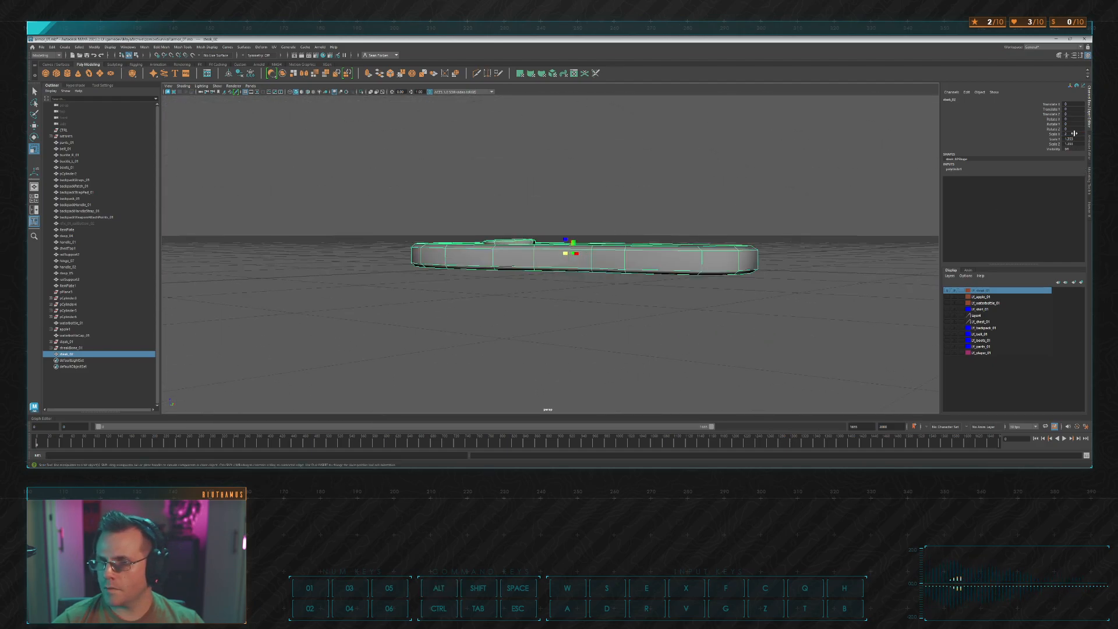
{"action": "left_click", "coordinate": [1071, 138]}
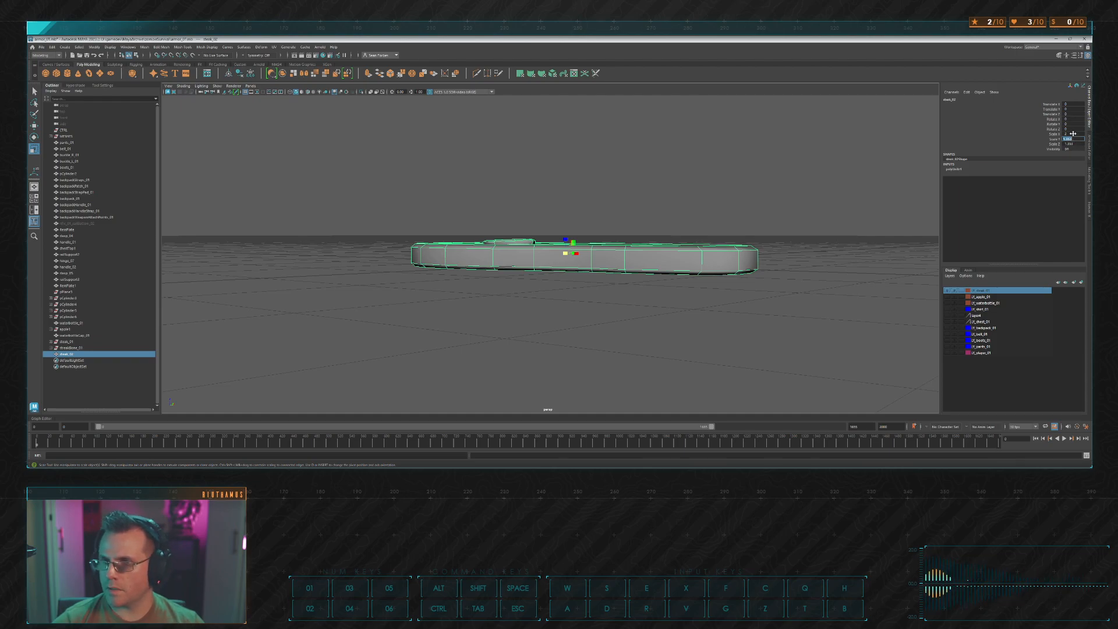
{"action": "left_click", "coordinate": [1073, 134]}
{"action": "left_click_drag", "start_coordinate": [1074, 145], "coordinate": [1075, 135]}
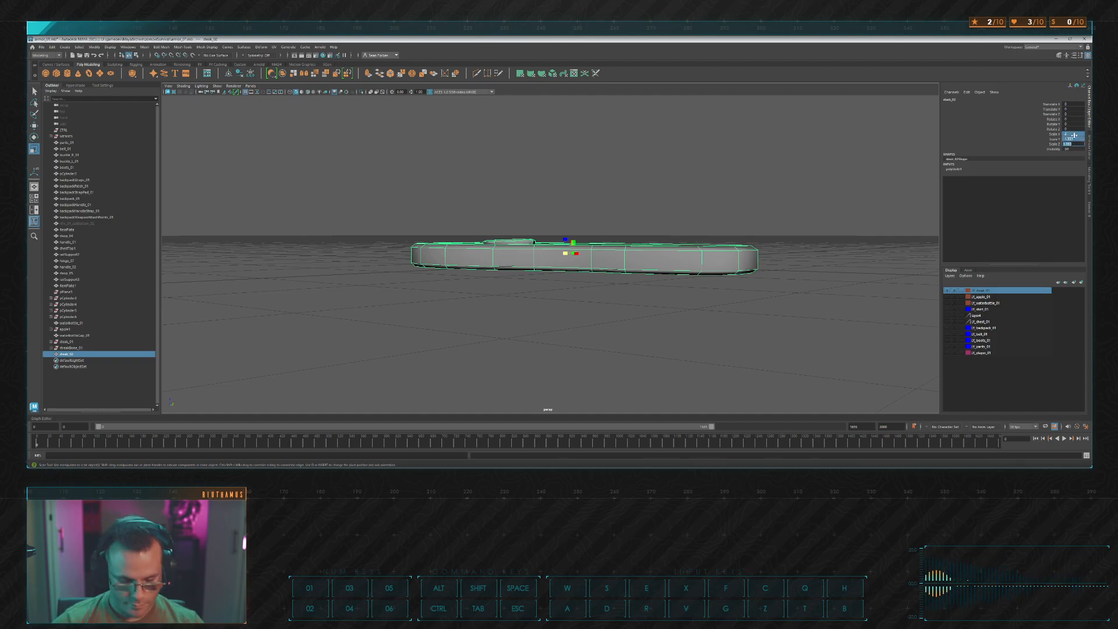
{"action": "type", "text": "1.5"}
{"action": "key", "text": "Return"}
Step: Raise the combined steak in the front view until its underside rests on the ground line
{"action": "left_click_drag", "start_coordinate": [757, 116], "coordinate": [814, 157], "text": "alt"}
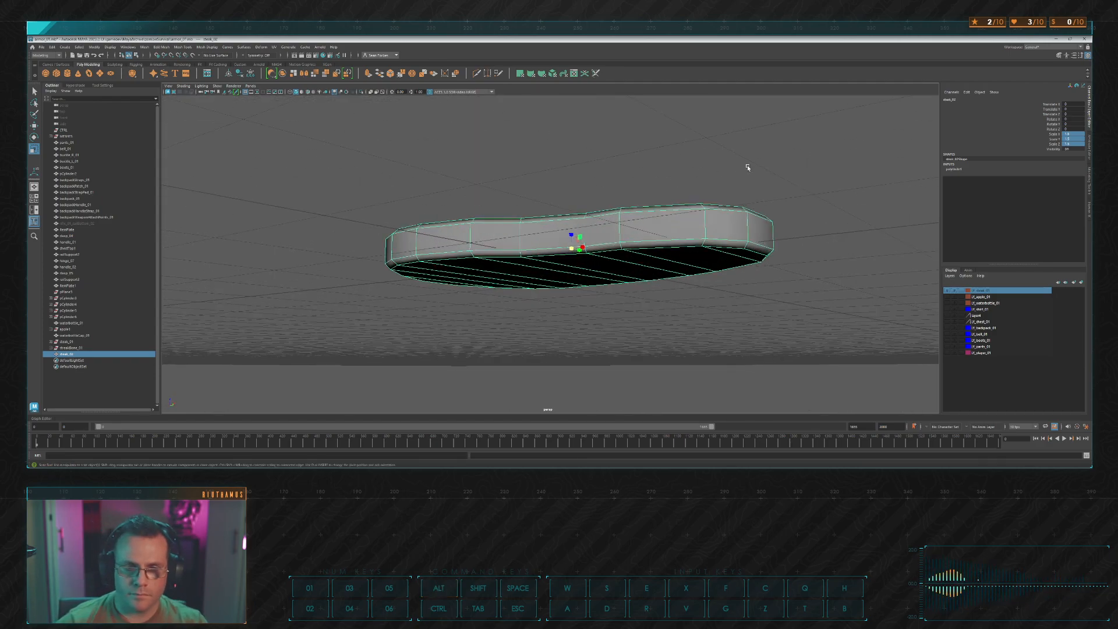
{"action": "left_click_drag", "start_coordinate": [748, 168], "coordinate": [683, 163], "text": "alt"}
{"action": "key", "text": "w"}
{"action": "key", "text": "space"}
{"action": "key", "text": "space"}
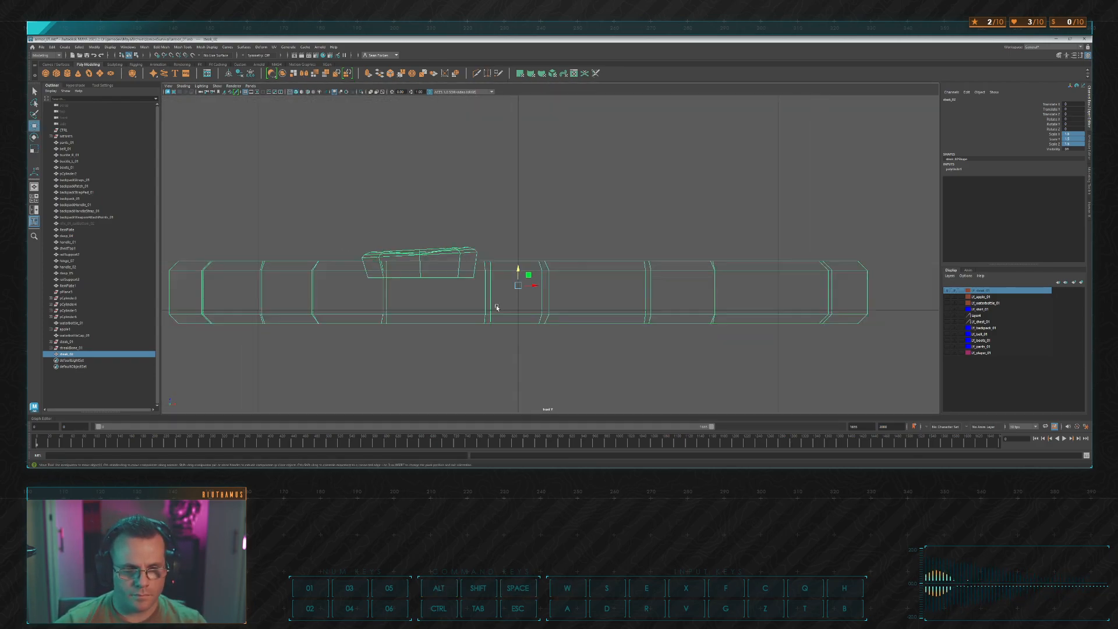
{"action": "scroll", "coordinate": [501, 299], "scroll_direction": "down", "scroll_amount": 1}
{"action": "left_click_drag", "start_coordinate": [518, 269], "coordinate": [517, 255]}
{"action": "left_click", "coordinate": [564, 203]}
{"action": "left_click", "coordinate": [480, 240]}
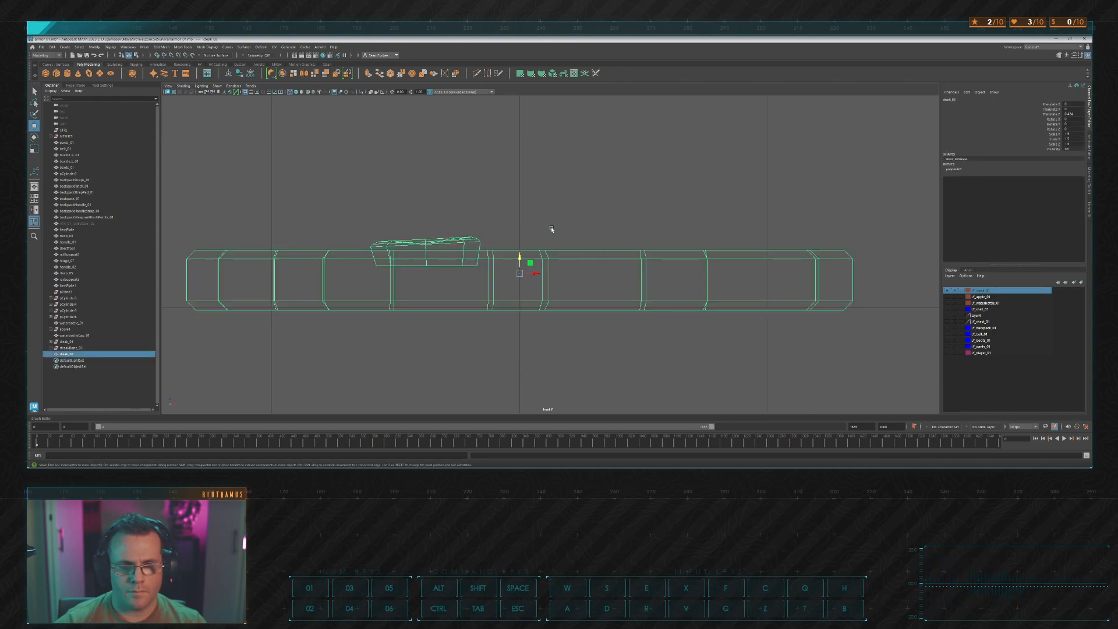
{"action": "key", "text": "space"}
{"action": "key", "text": "space"}
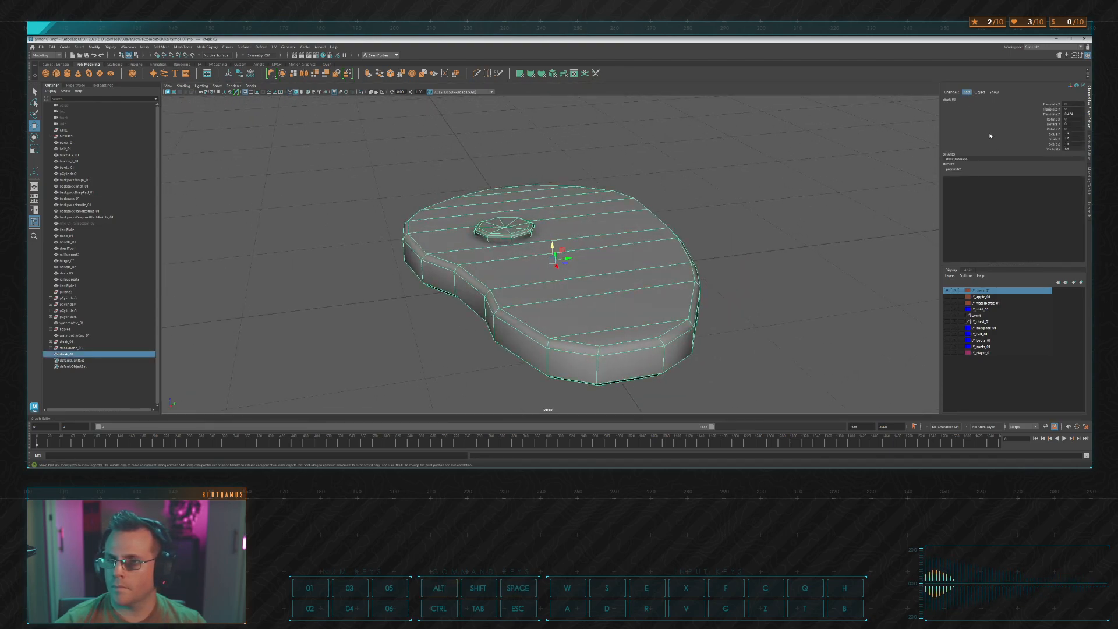
Step: Clear the combined mesh's history, separate it back into steak and bone pieces, and delete the construction history of both
{"action": "left_click_drag", "start_coordinate": [886, 117], "coordinate": [770, 142], "text": "alt"}
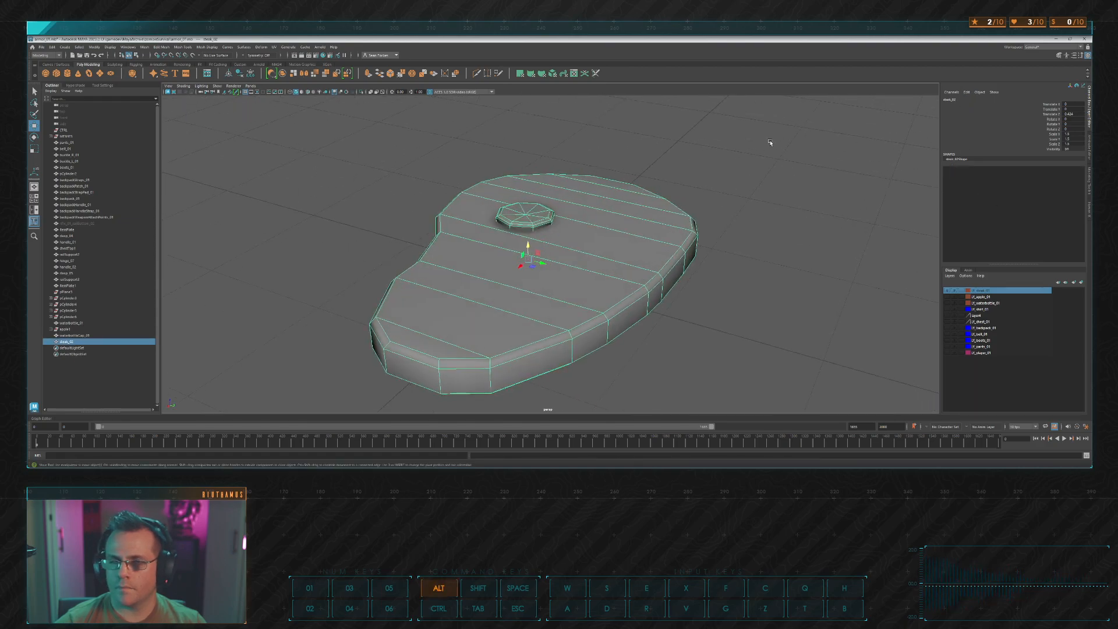
{"action": "left_click", "coordinate": [284, 75]}
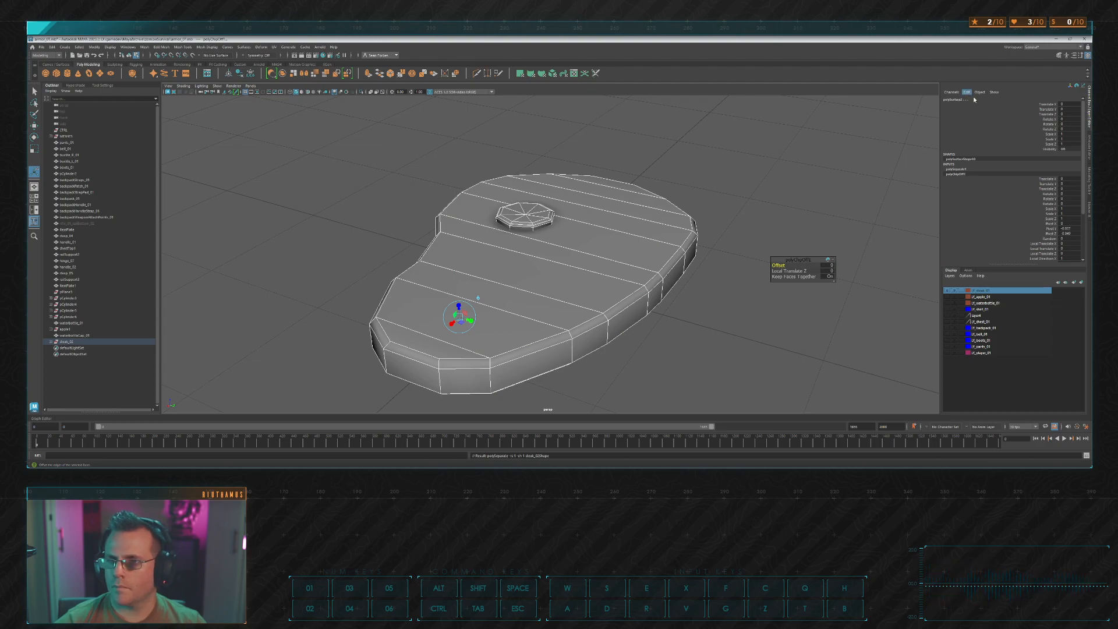
{"action": "key", "text": "alt+shift+d"}
{"action": "left_click", "coordinate": [807, 150]}
{"action": "left_click_drag", "start_coordinate": [388, 154], "coordinate": [409, 147]}
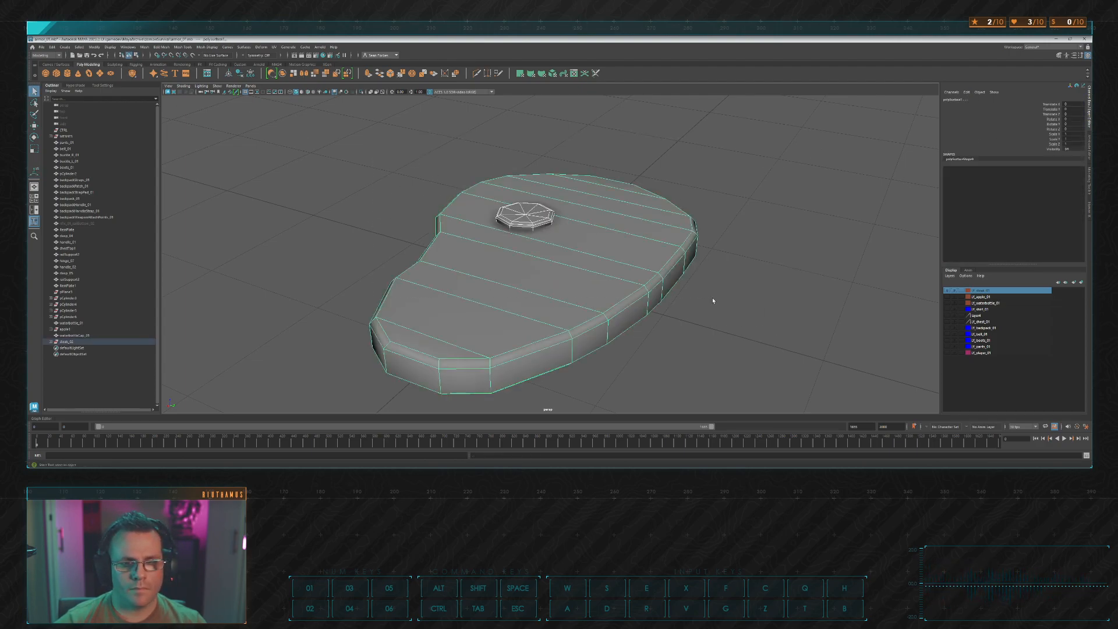
Step: Freeze the transformations of the steak and bone pieces and centre their pivots
{"action": "left_click", "coordinate": [129, 73]}
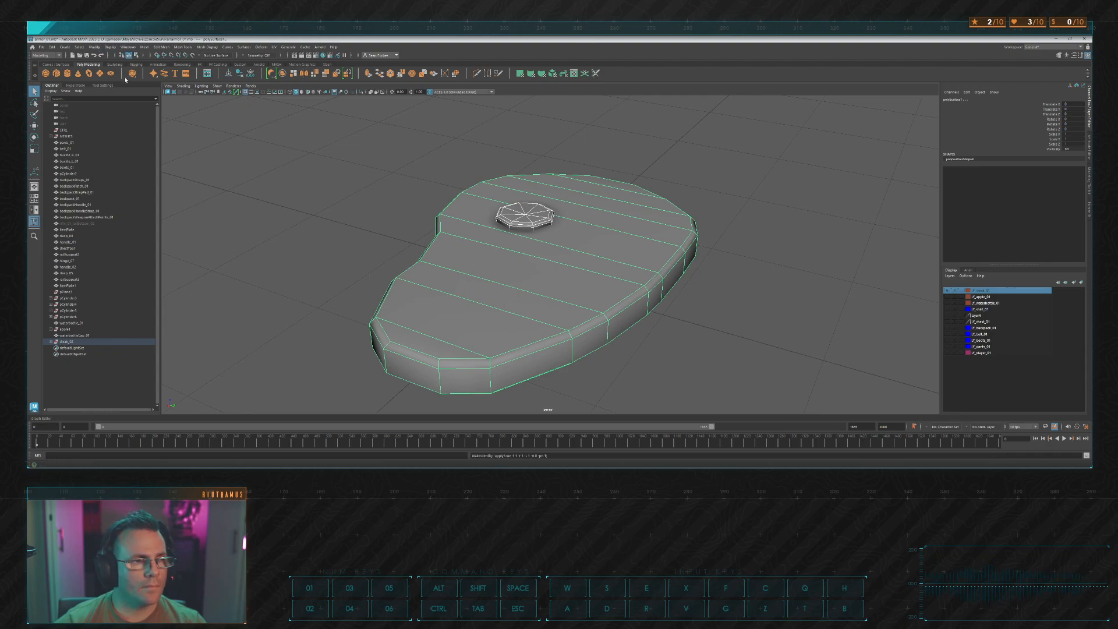
{"action": "left_click", "coordinate": [449, 163]}
{"action": "left_click", "coordinate": [544, 217]}
{"action": "scroll", "coordinate": [619, 218], "scroll_direction": "down", "scroll_amount": 3}
{"action": "key", "text": "w"}
{"action": "left_click_drag", "start_coordinate": [632, 203], "coordinate": [656, 207], "text": "alt"}
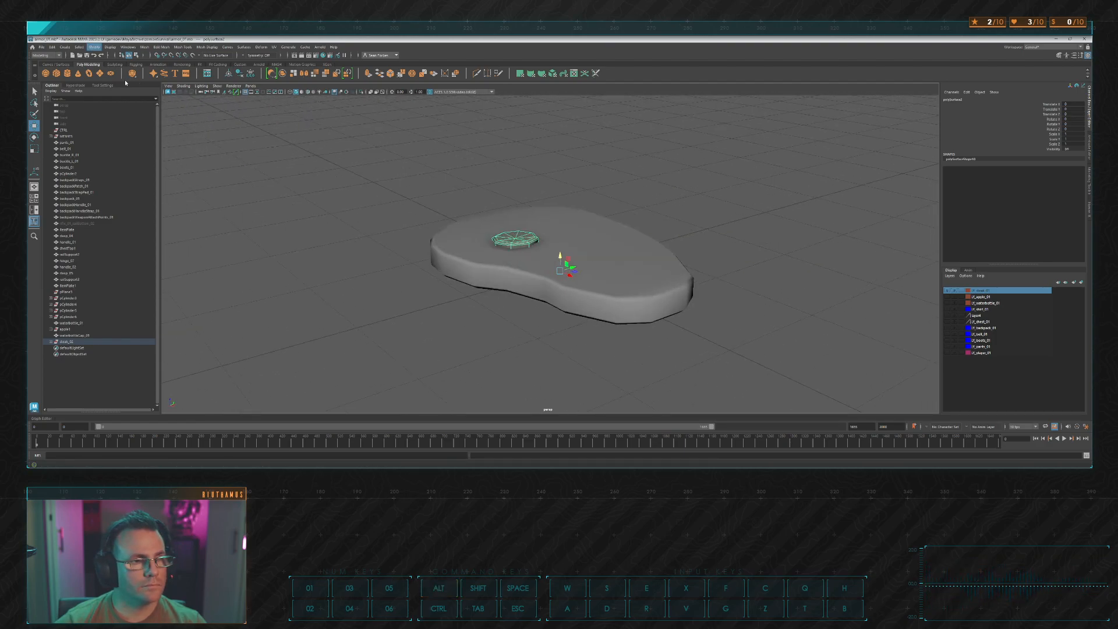
{"action": "left_click", "coordinate": [132, 94]}
{"action": "left_click", "coordinate": [617, 274]}
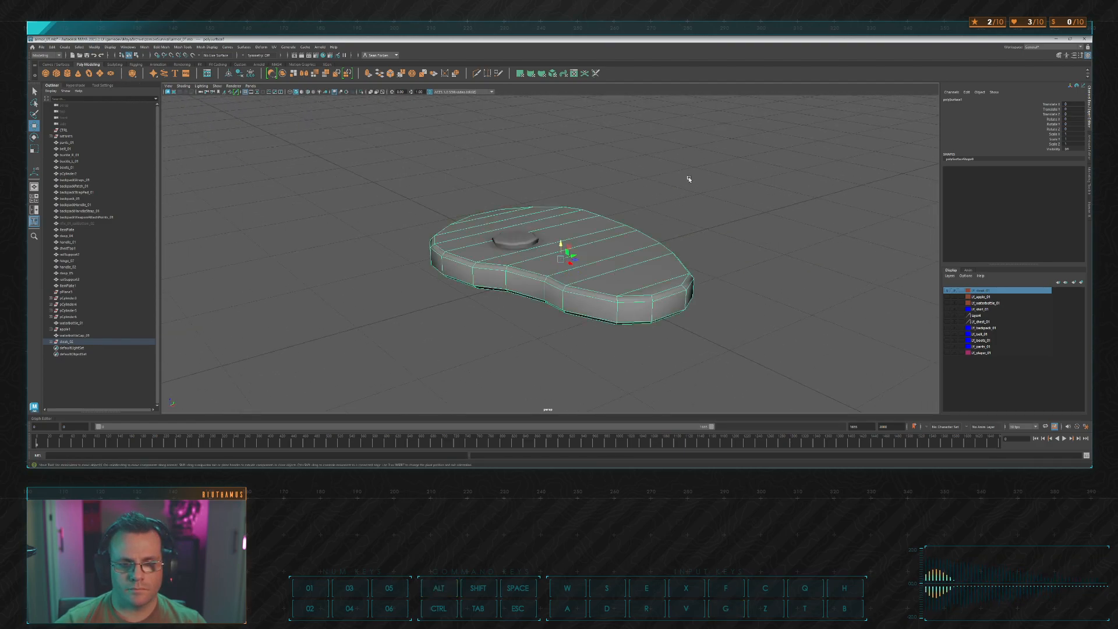
Step: Add the separated steak and bone pieces to the LY_steak_01 display layer
{"action": "key", "text": "alt+Tab"}
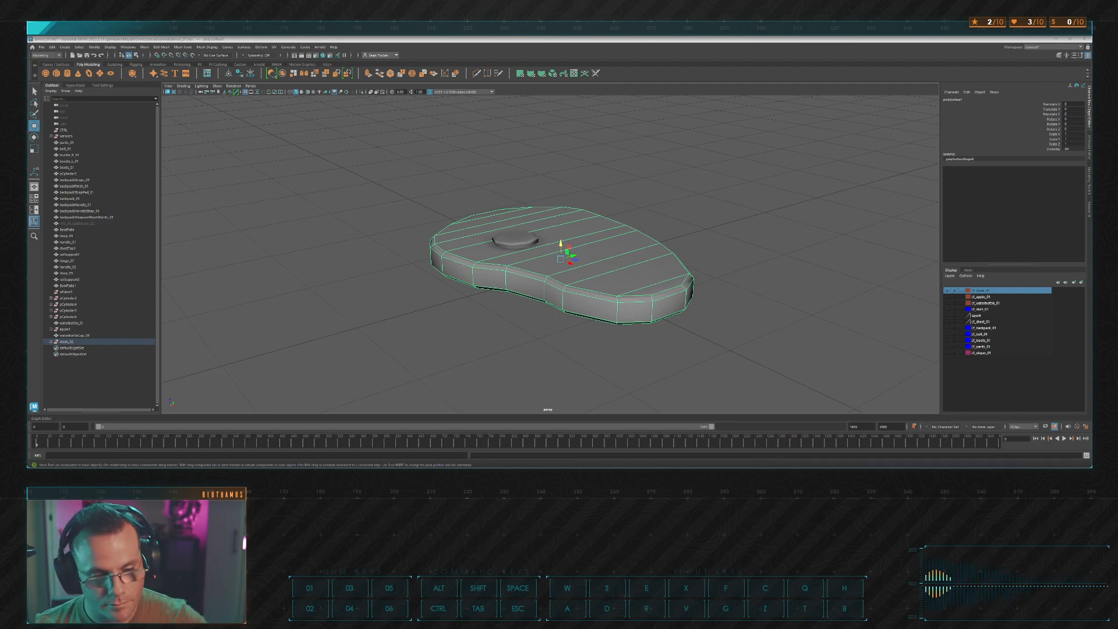
{"action": "key", "text": "alt+Tab"}
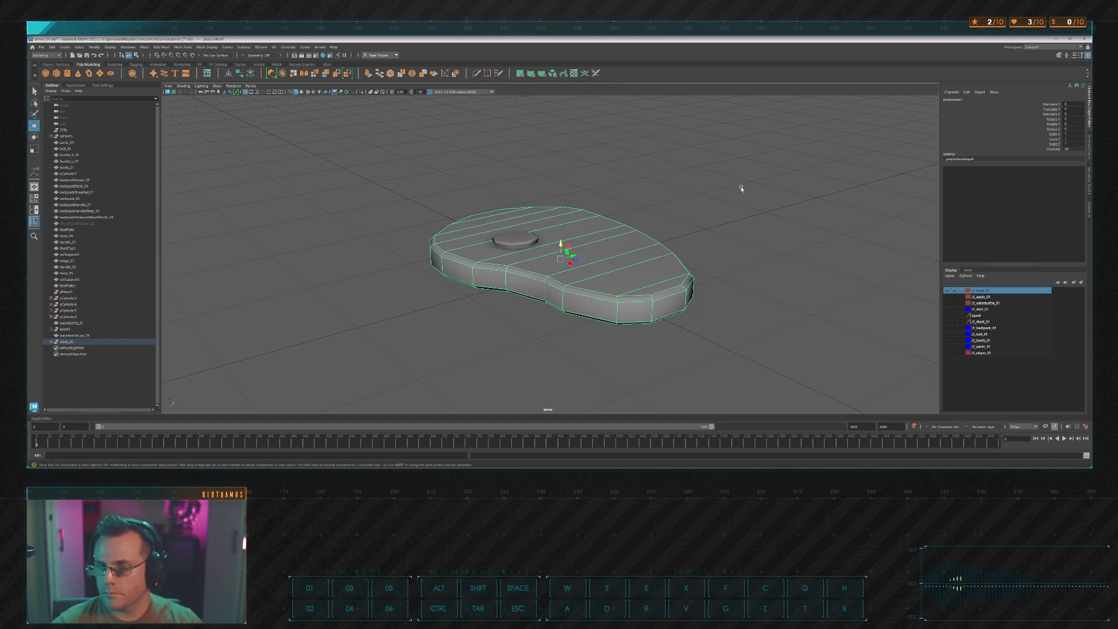
{"action": "left_click", "coordinate": [641, 187]}
{"action": "left_click_drag", "start_coordinate": [641, 187], "coordinate": [574, 232], "text": "alt"}
{"action": "left_click", "coordinate": [513, 235]}
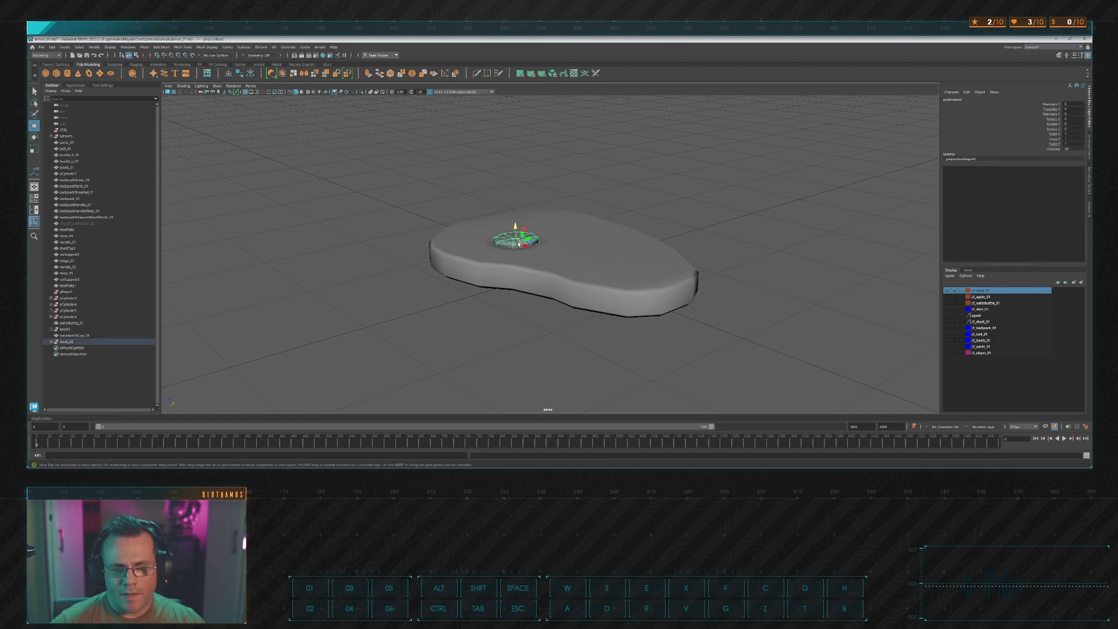
{"action": "left_click", "coordinate": [599, 261], "text": "shift"}
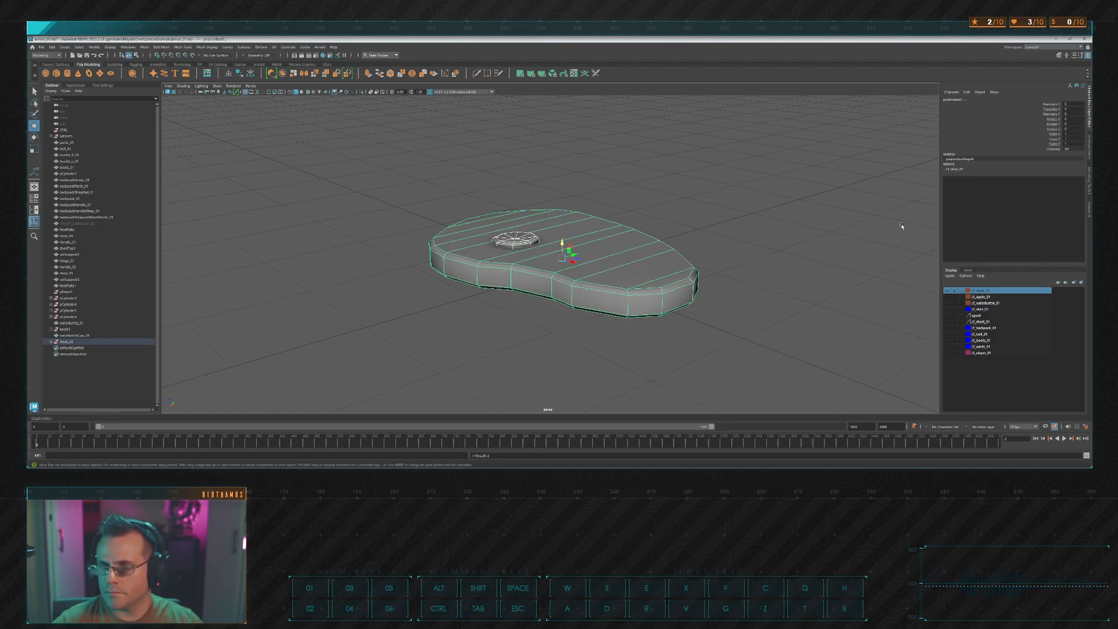
{"action": "left_click", "coordinate": [807, 182]}
{"action": "left_click", "coordinate": [657, 287]}
{"action": "left_click", "coordinate": [756, 179]}
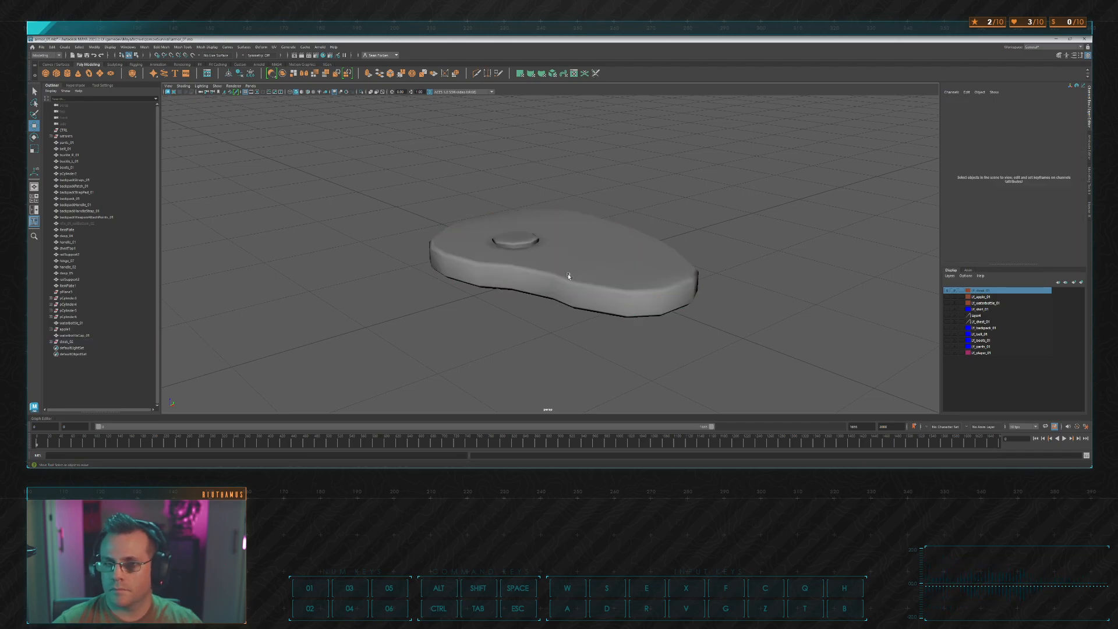
Step: Rename the separated steak piece as steak_01
{"action": "left_click", "coordinate": [570, 276]}
{"action": "left_click", "coordinate": [961, 101]}
{"action": "type", "text": "steak_01"}
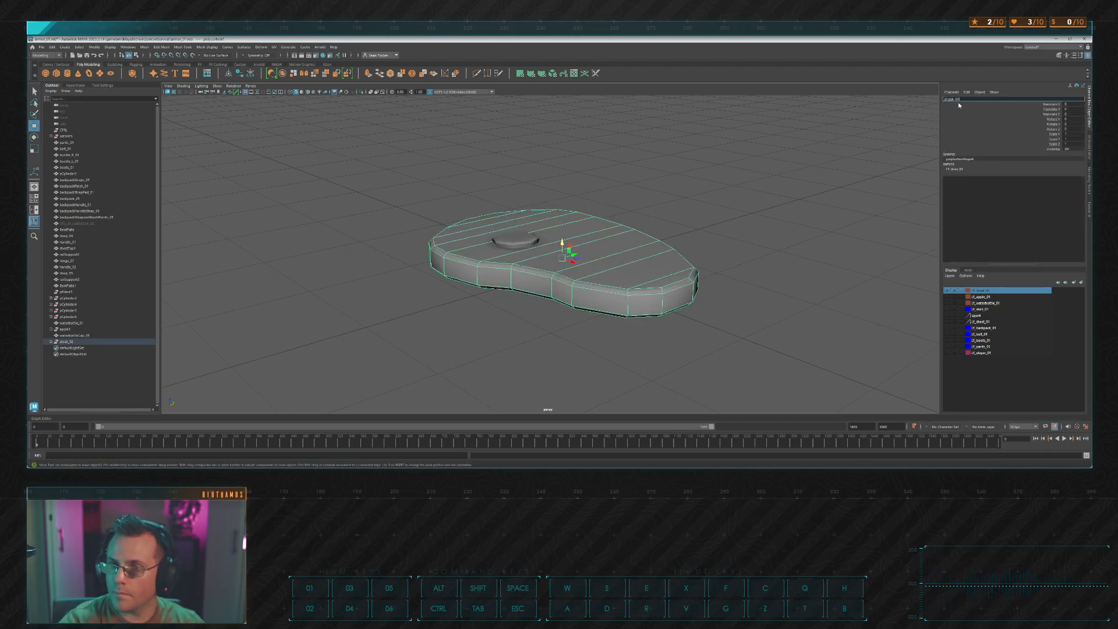
{"action": "key", "text": "Return"}
Step: Rename the separated bone piece as steakBone_01
{"action": "left_click", "coordinate": [522, 246]}
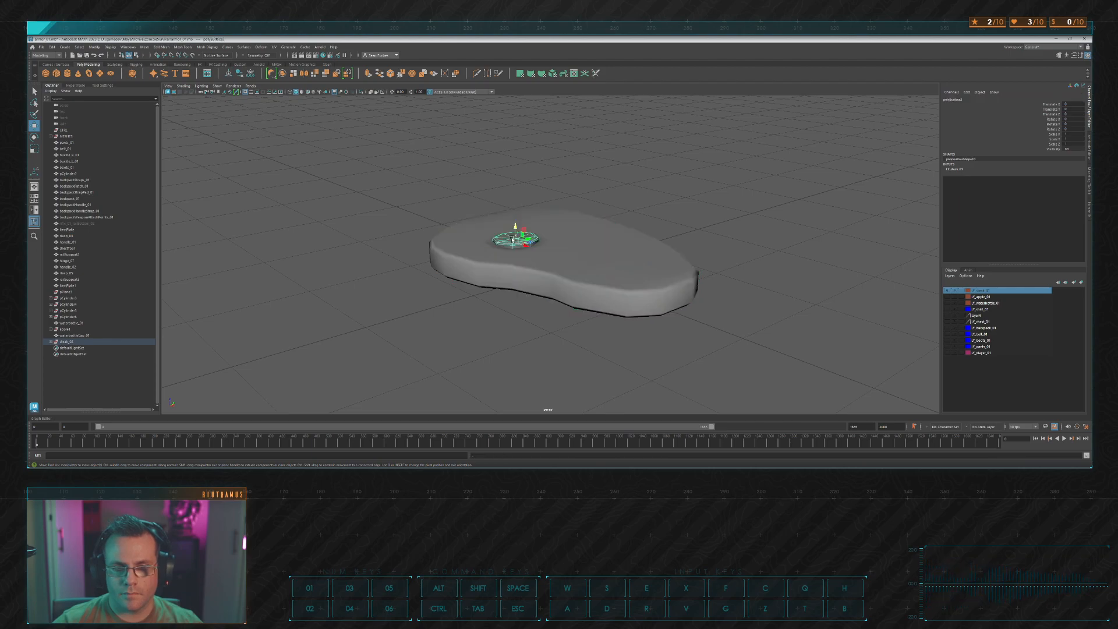
{"action": "left_click", "coordinate": [968, 99]}
{"action": "type", "text": "streakBone_01"}
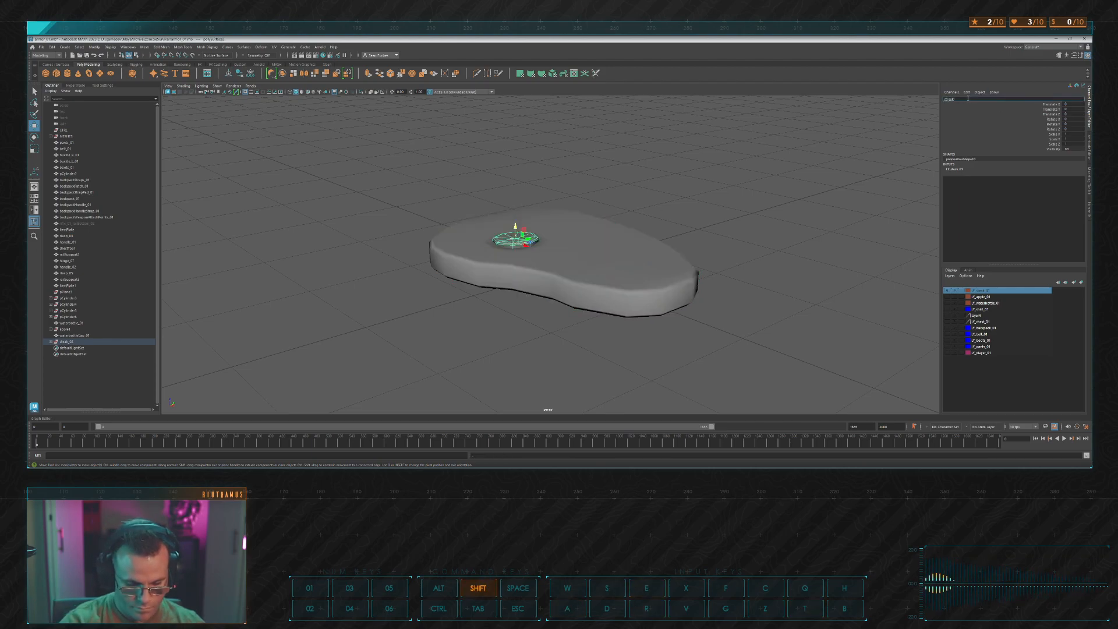
{"action": "key", "text": "Return"}
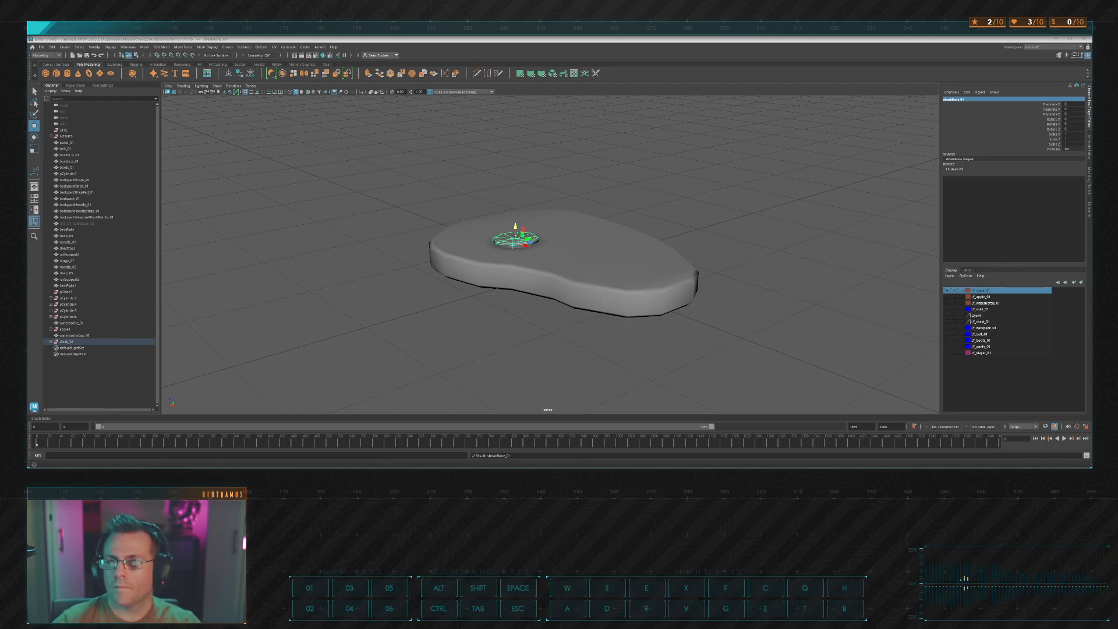
Step: Save the scene, and export the selected steak and bone pieces to the Props folder as steak_01.fbx
{"action": "left_click", "coordinate": [729, 209]}
{"action": "left_click_drag", "start_coordinate": [514, 207], "coordinate": [704, 242], "text": "alt"}
{"action": "scroll", "coordinate": [695, 200], "scroll_direction": "down", "scroll_amount": 3}
{"action": "left_click_drag", "start_coordinate": [695, 200], "coordinate": [654, 220], "text": "alt"}
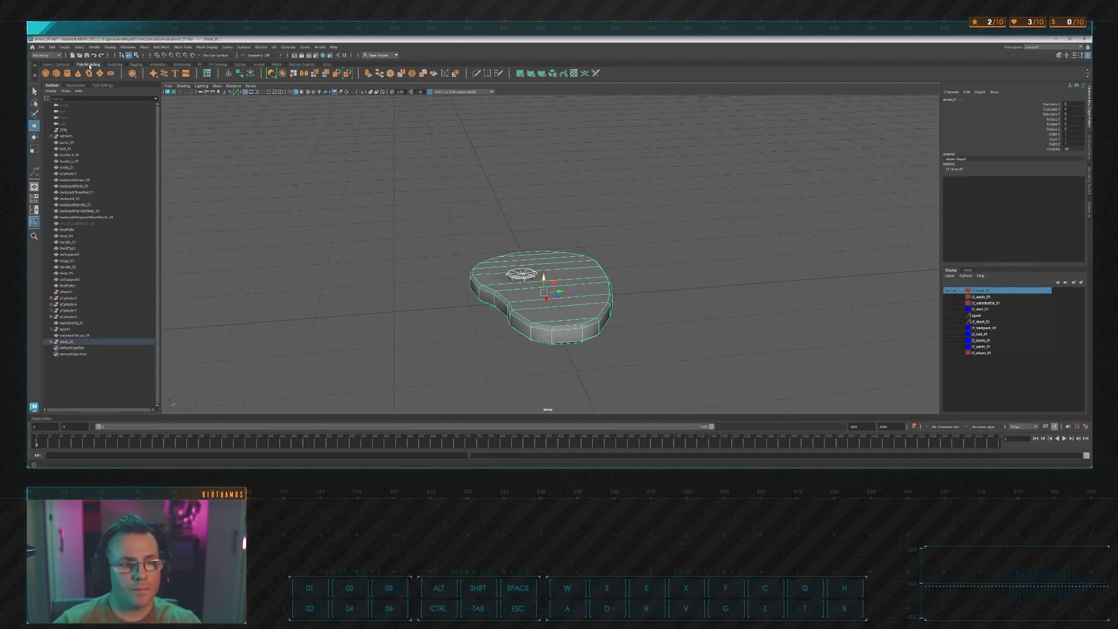
{"action": "left_click", "coordinate": [41, 48]}
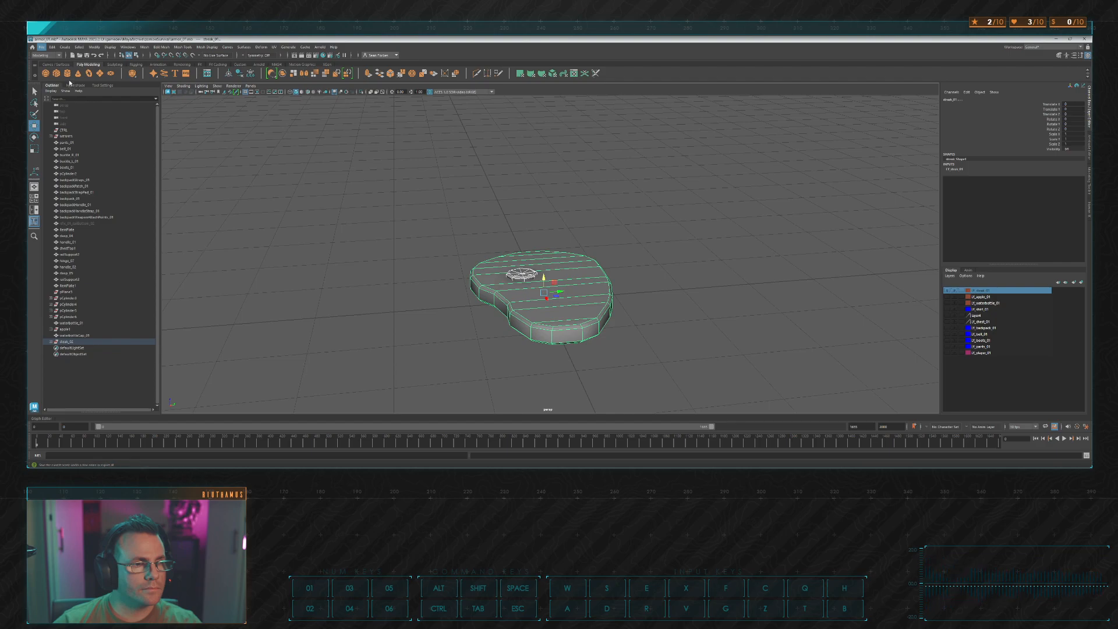
{"action": "left_click", "coordinate": [69, 82]}
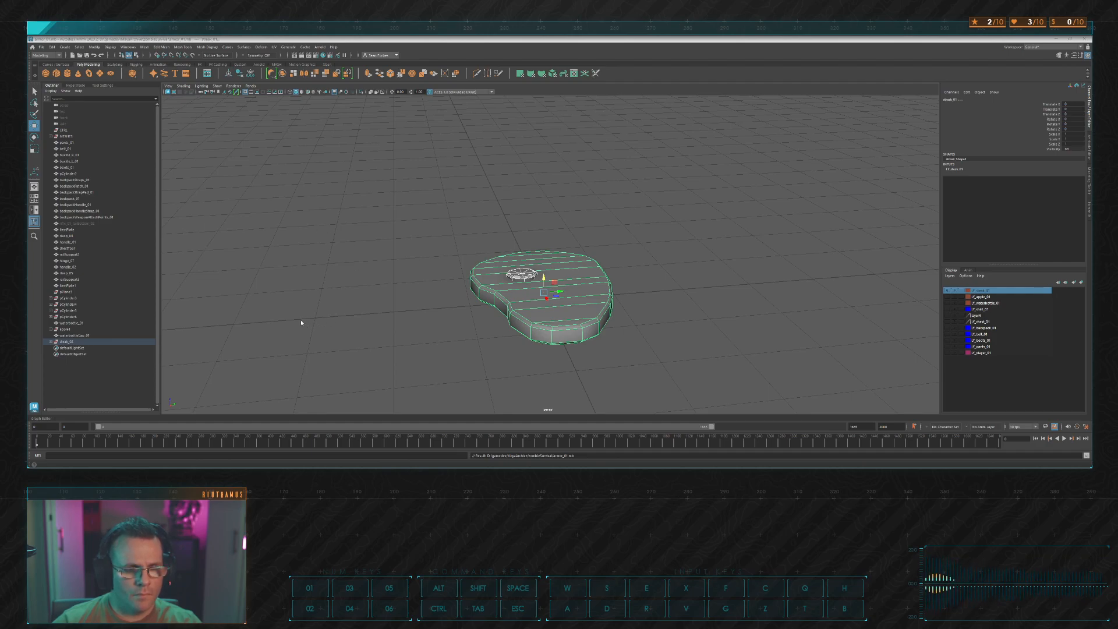
{"action": "left_click", "coordinate": [390, 280]}
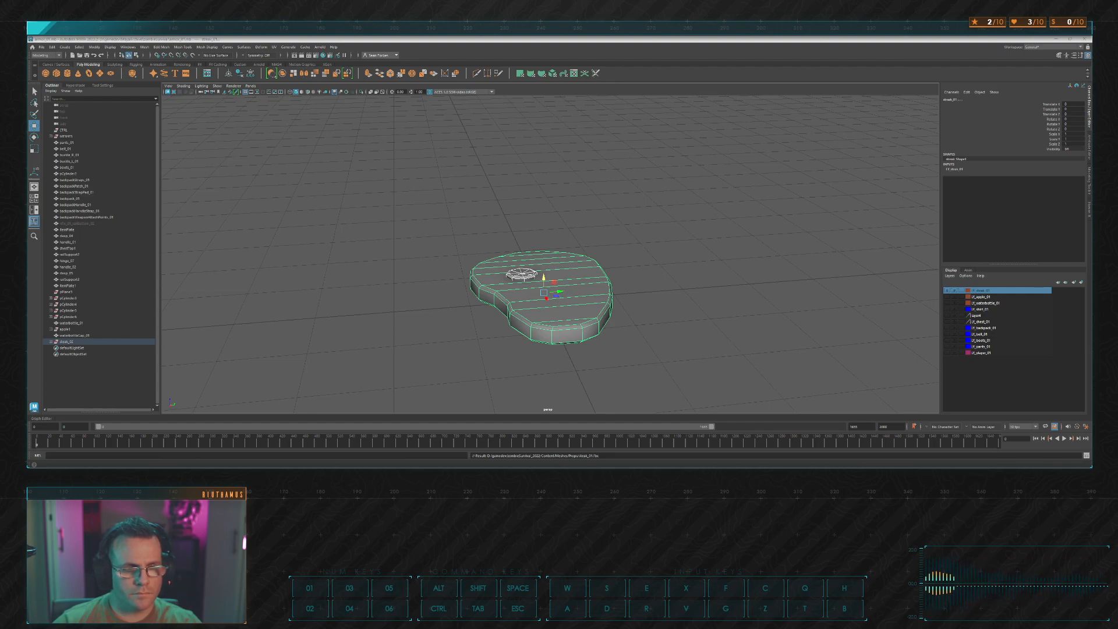
{"action": "key", "text": "w"}
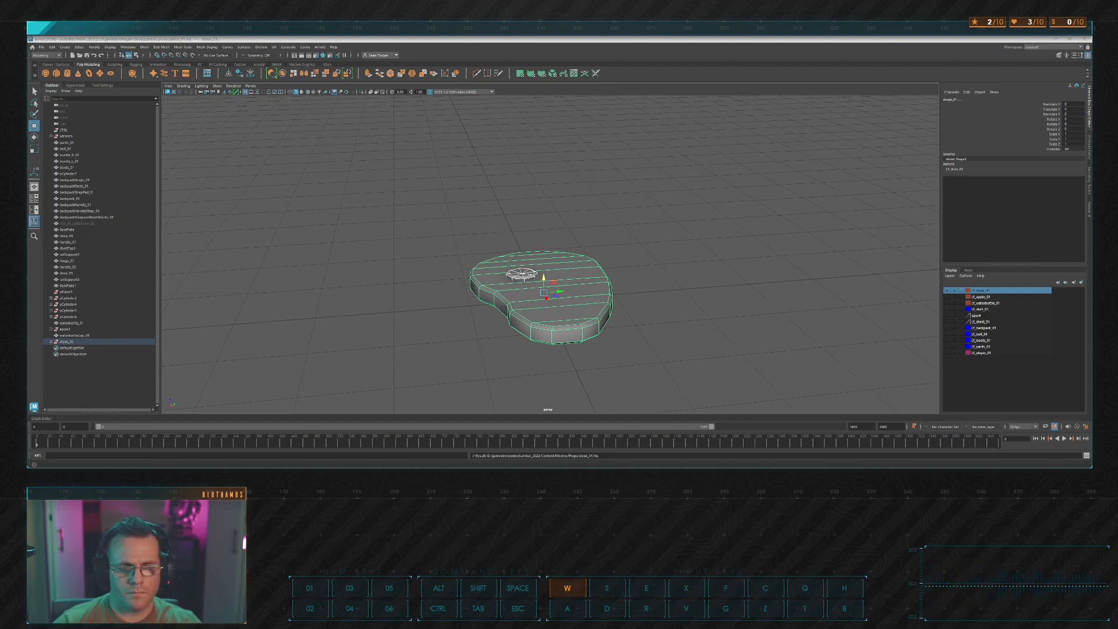
{"action": "key", "text": "d"}
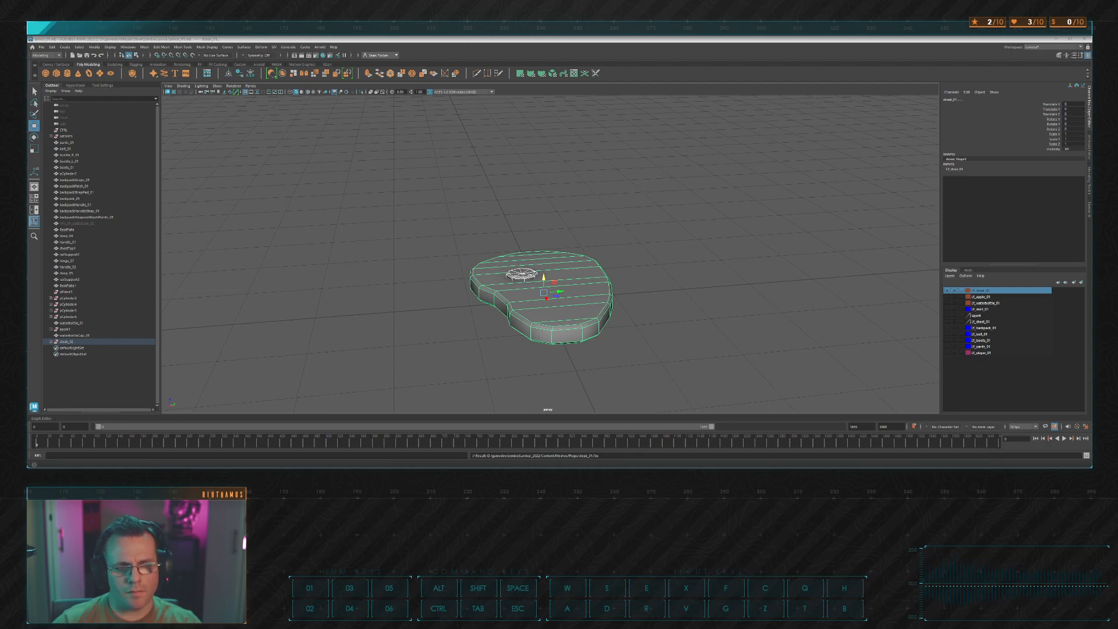
{"action": "key", "text": "d"}
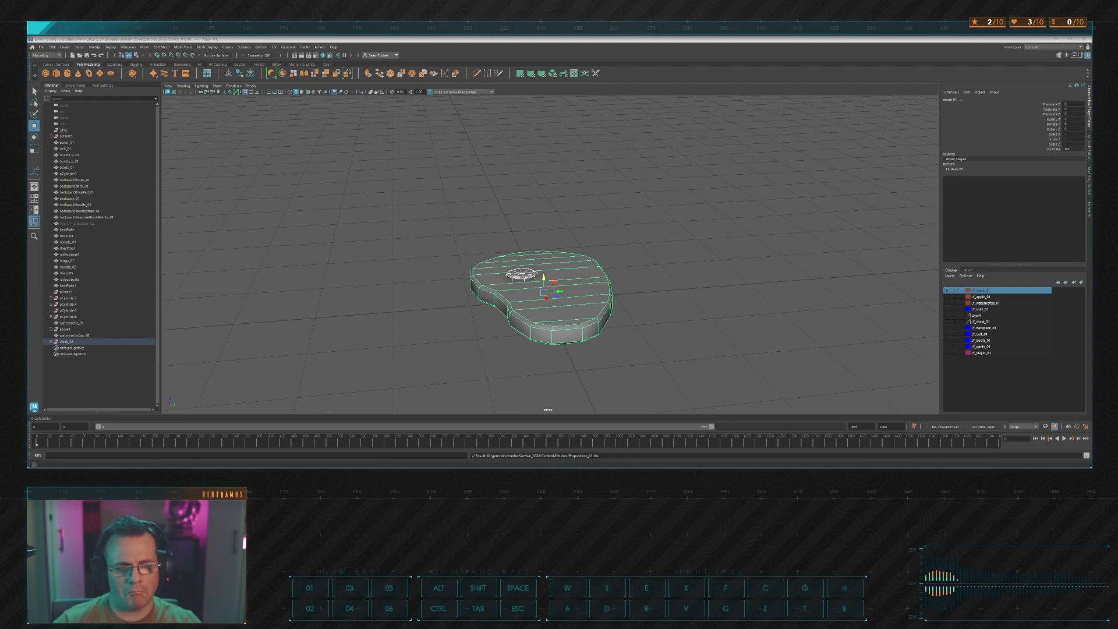
{"action": "key", "text": "alt+Tab"}
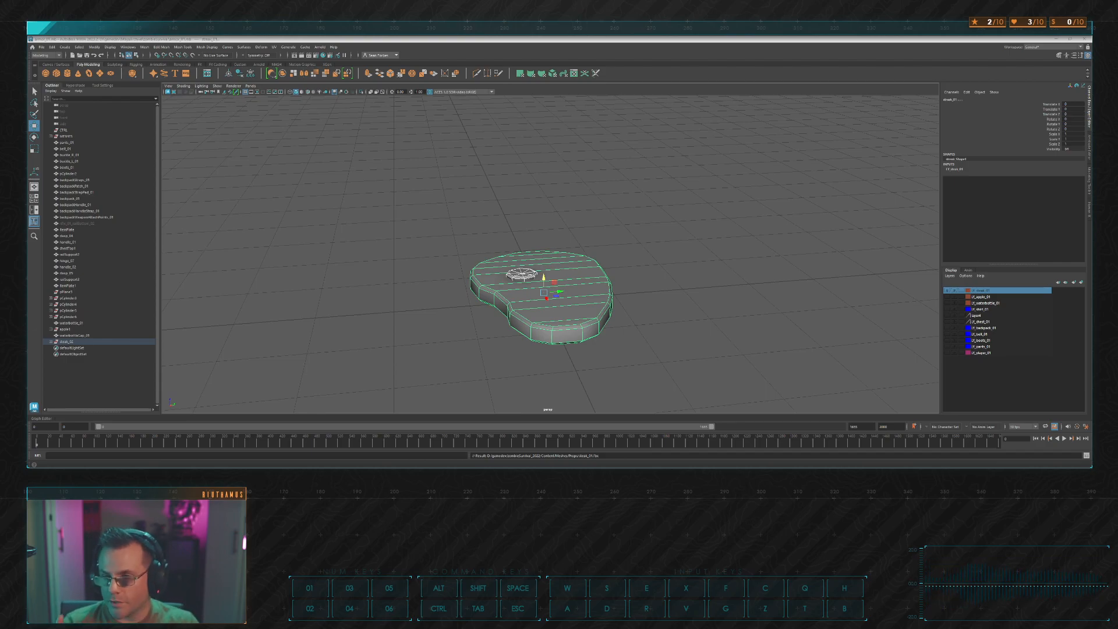
{"action": "left_click_drag", "start_coordinate": [699, 334], "coordinate": [695, 311], "text": "alt"}
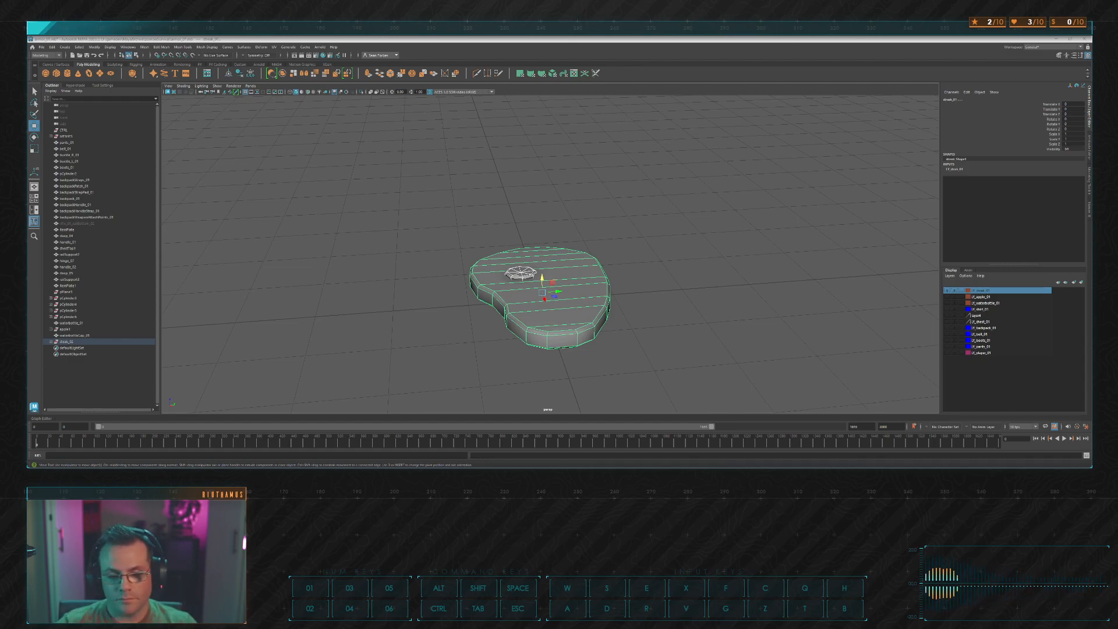
{"action": "key", "text": "alt+Tab"}
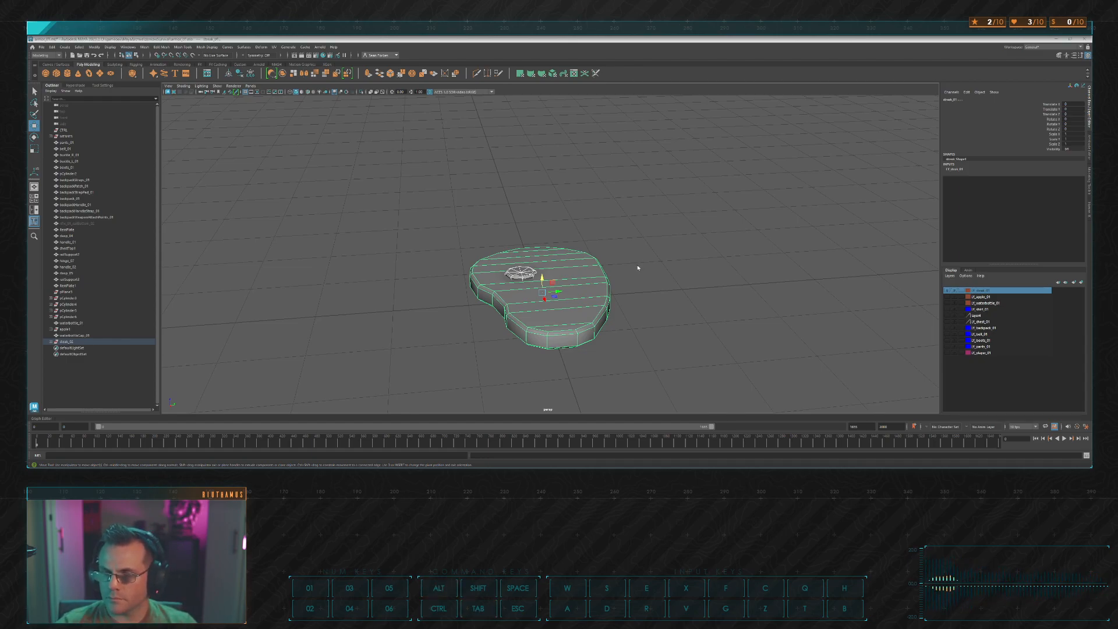
{"action": "key", "text": "alt+Tab"}
{"action": "key", "text": "alt+Tab"}
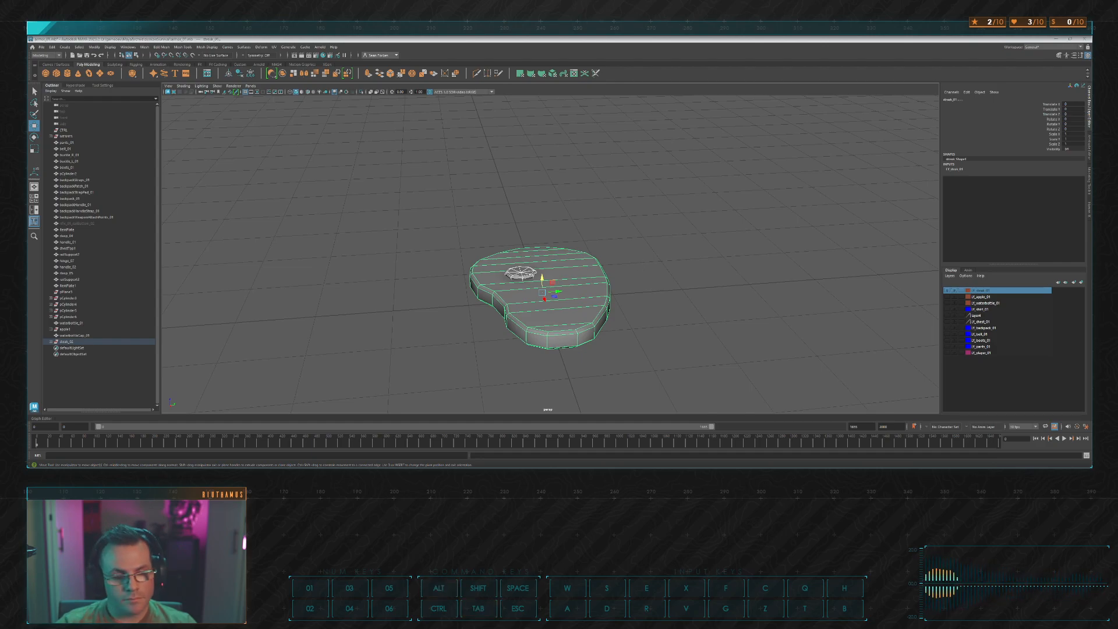
{"action": "key", "text": "alt+Tab"}
{"action": "left_click_drag", "start_coordinate": [631, 270], "coordinate": [656, 280], "text": "alt"}
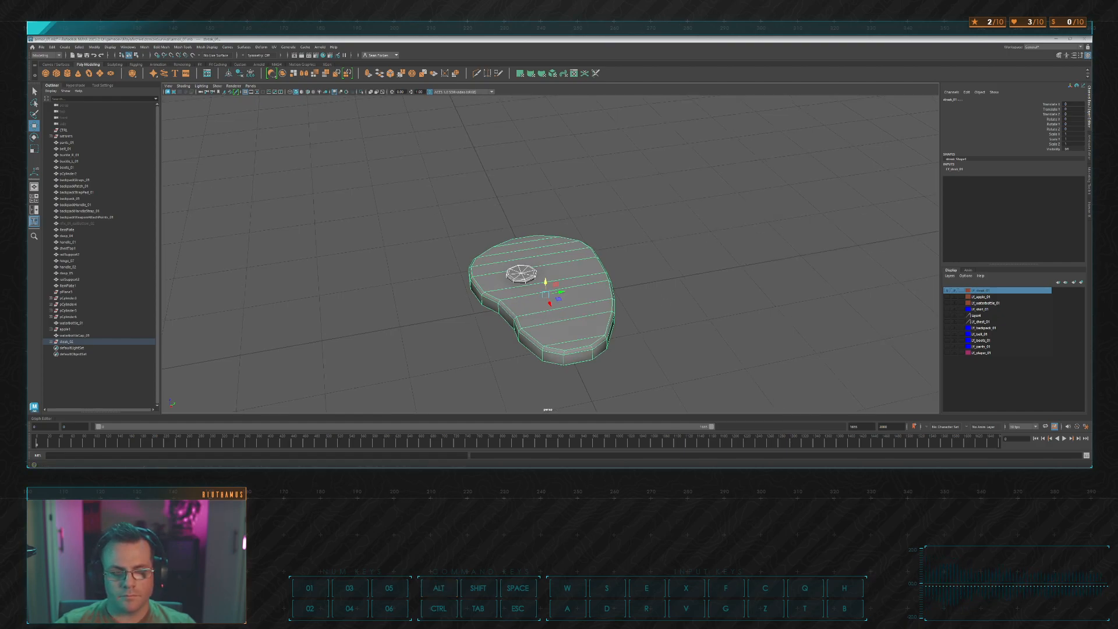
Step: Clear the selection and save the scene again
{"action": "left_click", "coordinate": [699, 279]}
{"action": "scroll", "coordinate": [690, 267], "scroll_direction": "down", "scroll_amount": 4}
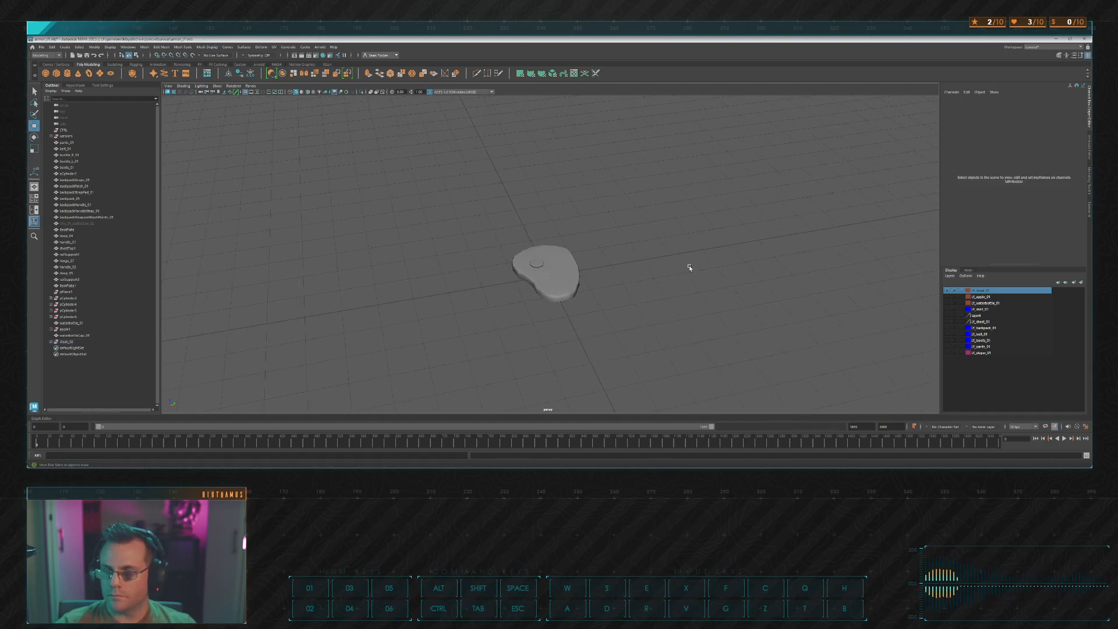
{"action": "key", "text": "ctrl+s"}
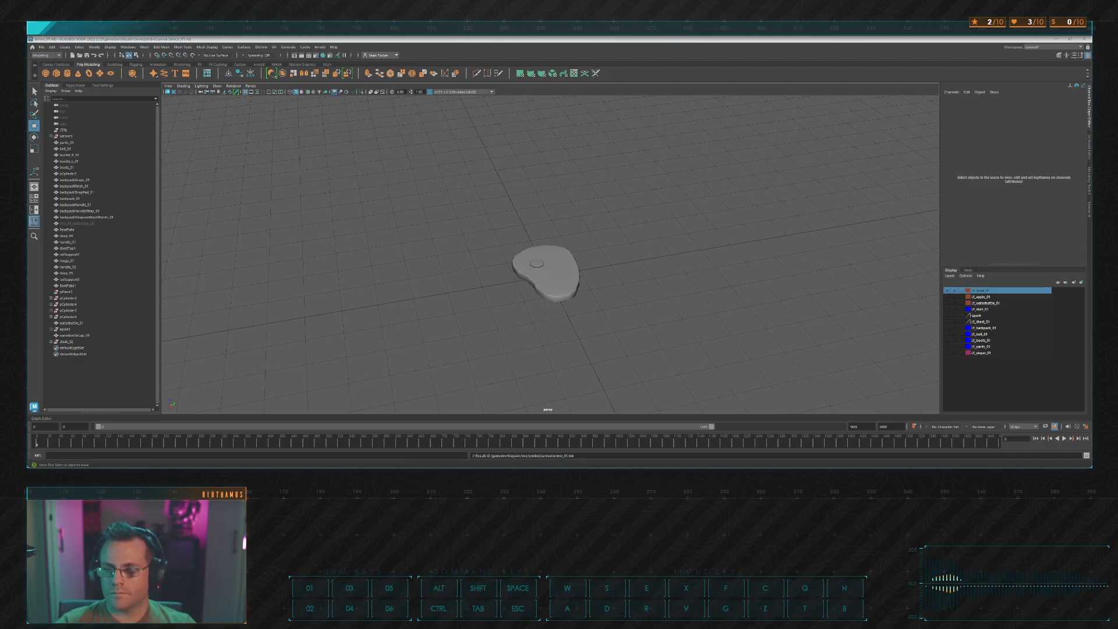
{"action": "key", "text": "Tab"}
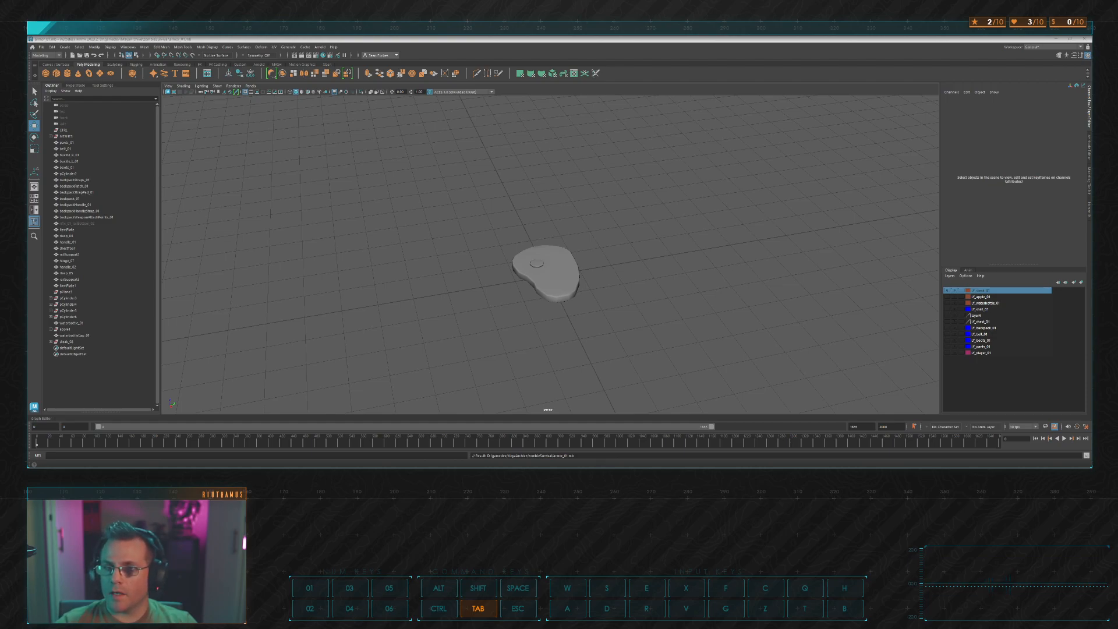
{"action": "scroll", "coordinate": [655, 227], "scroll_direction": "down", "scroll_amount": 4}
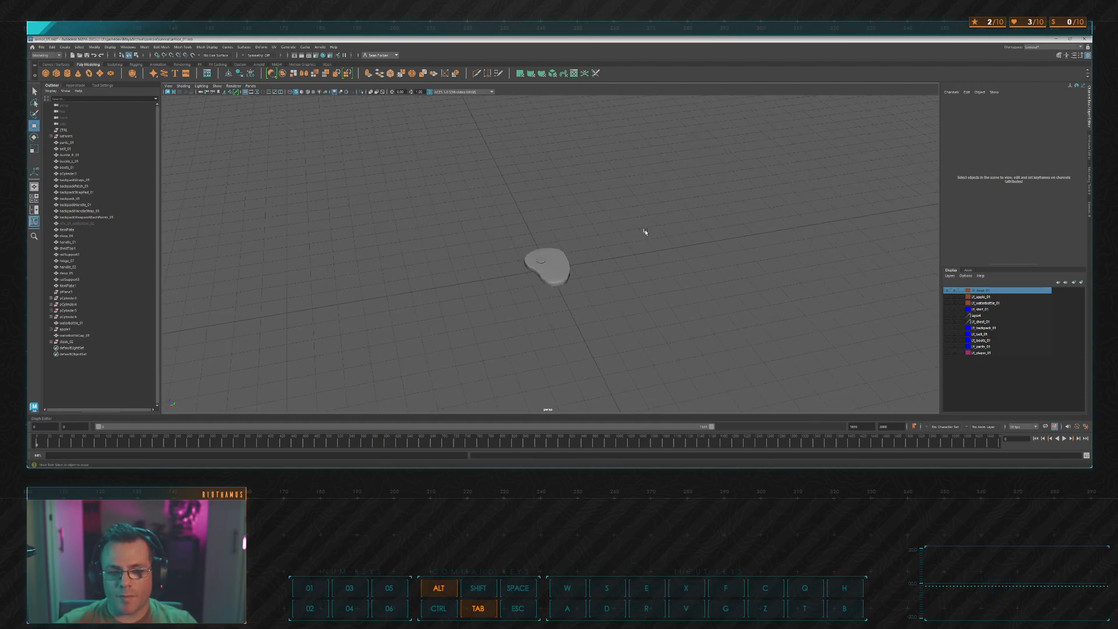
{"action": "left_click_drag", "start_coordinate": [644, 232], "coordinate": [624, 224], "text": "alt"}
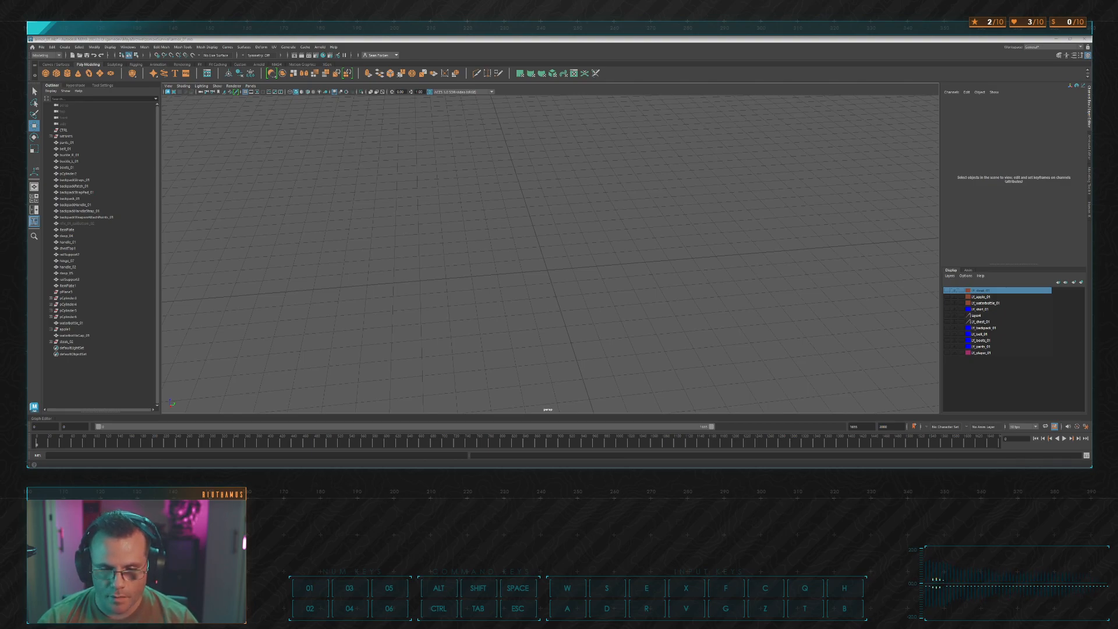
Step: Show the player body's display layer as a full-figure size reference for a new prop
{"action": "left_click_drag", "start_coordinate": [646, 244], "coordinate": [653, 250], "text": "alt"}
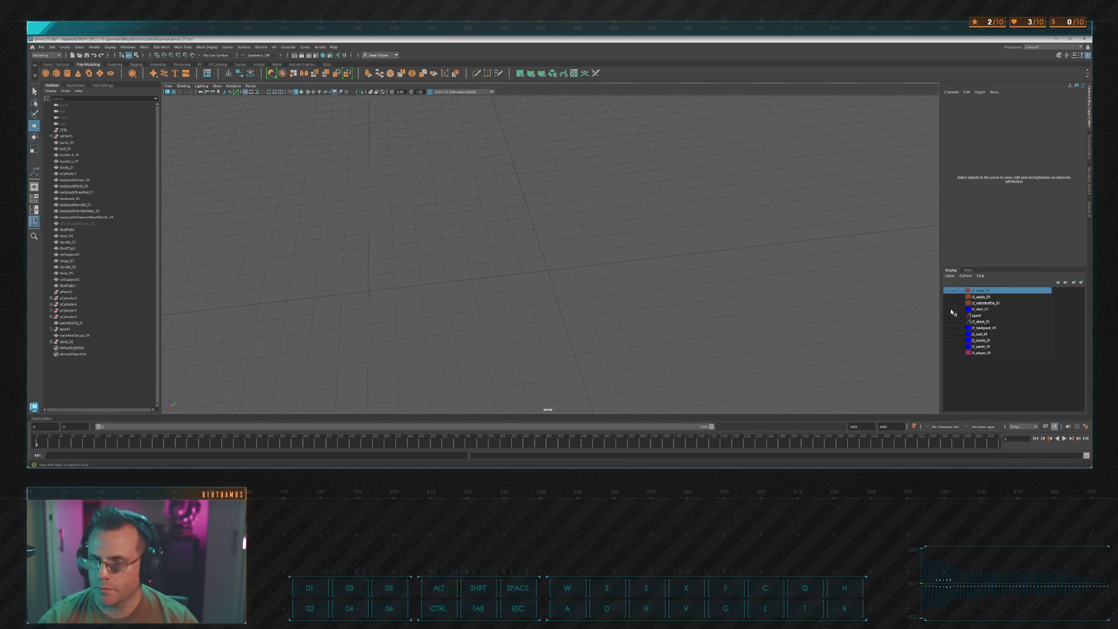
{"action": "left_click", "coordinate": [946, 353]}
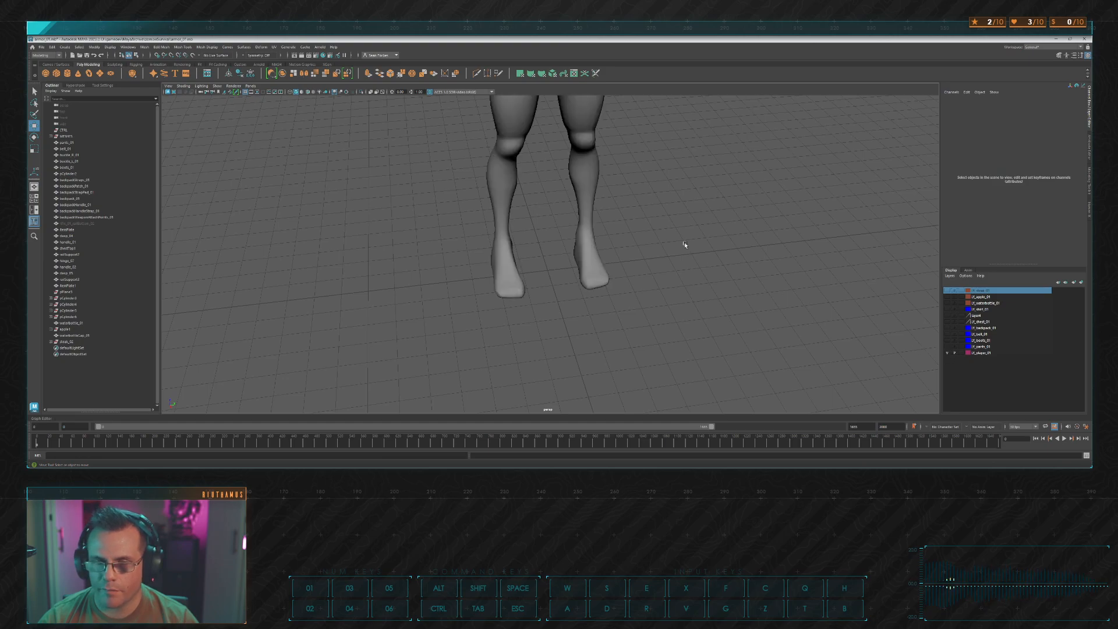
{"action": "left_click_drag", "start_coordinate": [601, 170], "coordinate": [617, 164], "text": "alt"}
{"action": "middle_click_drag", "start_coordinate": [617, 164], "coordinate": [594, 229], "text": "alt"}
{"action": "left_click_drag", "start_coordinate": [594, 230], "coordinate": [596, 222], "text": "alt"}
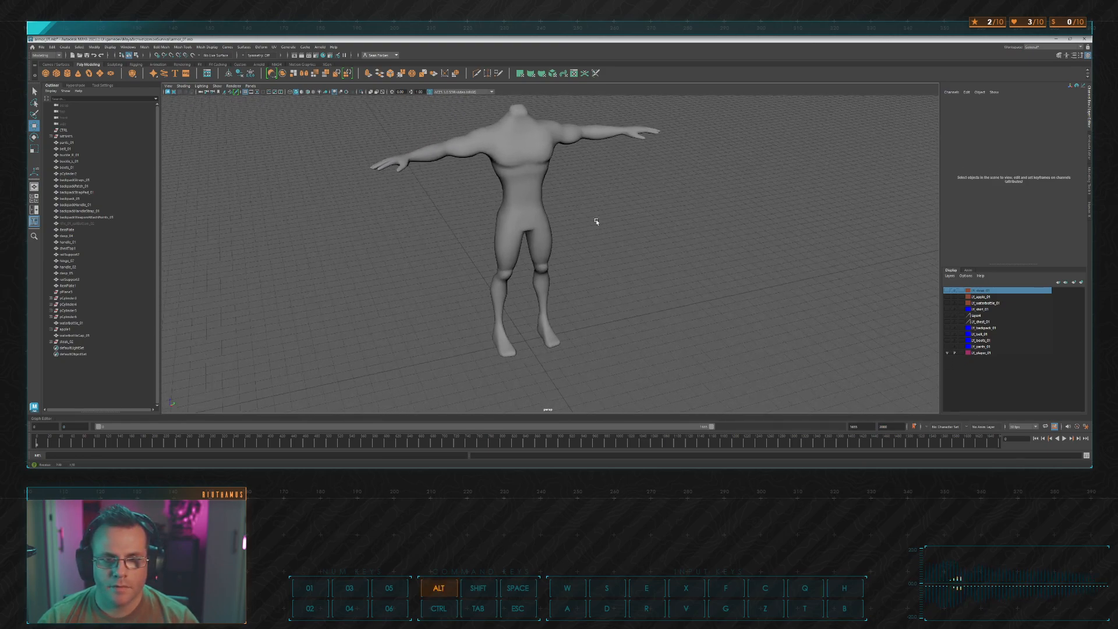
Step: Create a polygon cube at the player's feet and scale it up uniformly to about 22
{"action": "left_click", "coordinate": [56, 73]}
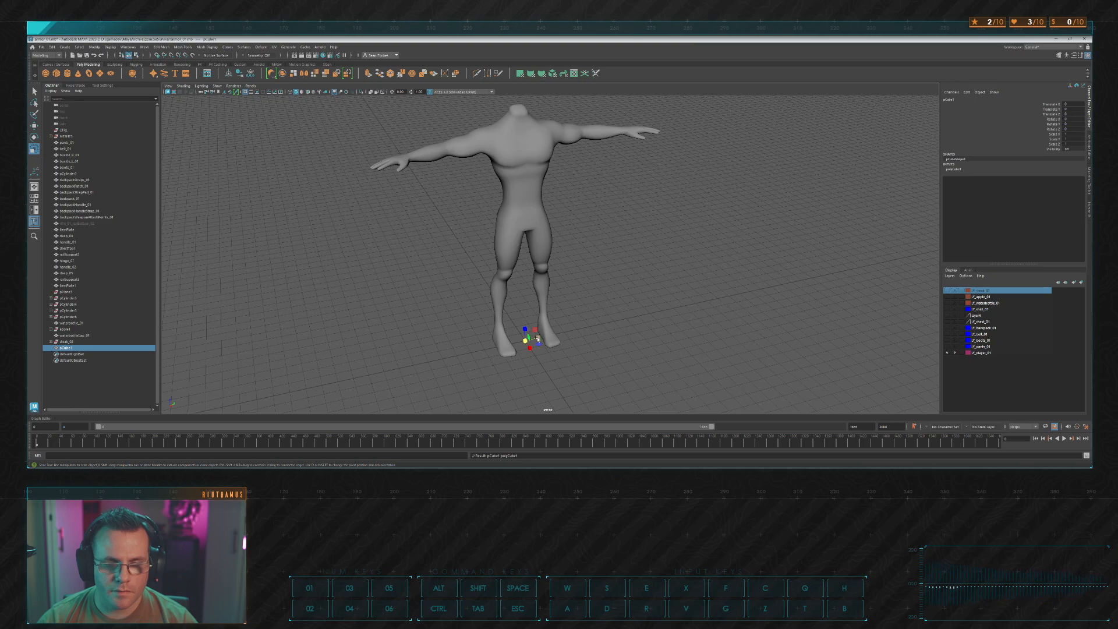
{"action": "key", "text": "r"}
{"action": "left_click_drag", "start_coordinate": [524, 340], "coordinate": [582, 333]}
{"action": "left_click_drag", "start_coordinate": [568, 326], "coordinate": [609, 304], "text": "alt"}
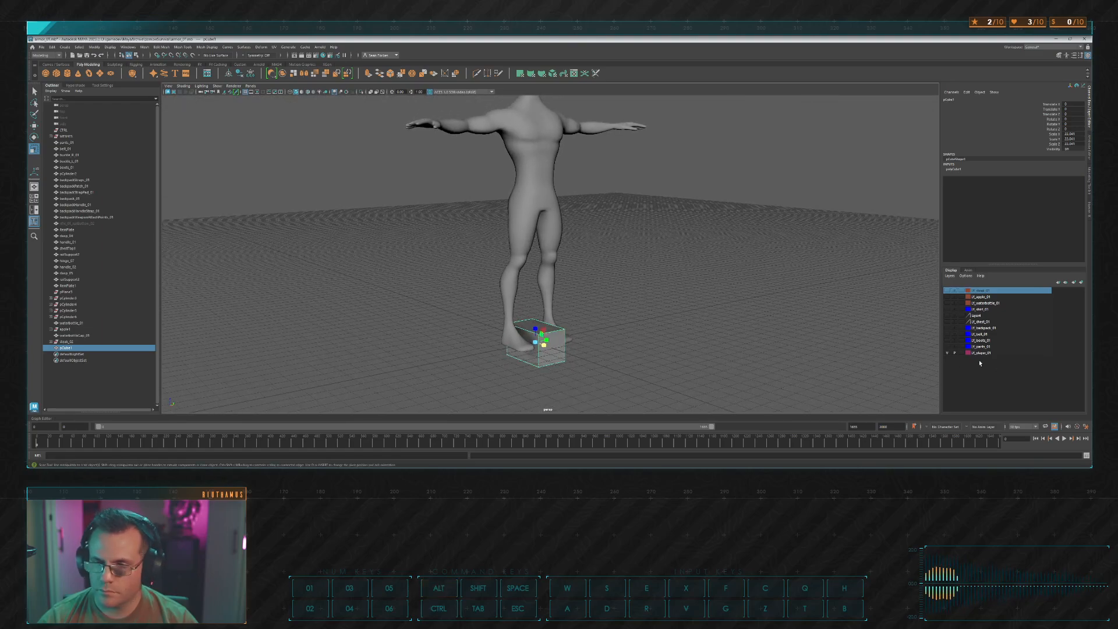
Step: Hide the player layer and raise the cube by one grid line in the front view, snapped to the grid
{"action": "left_click", "coordinate": [947, 353]}
{"action": "key", "text": "space"}
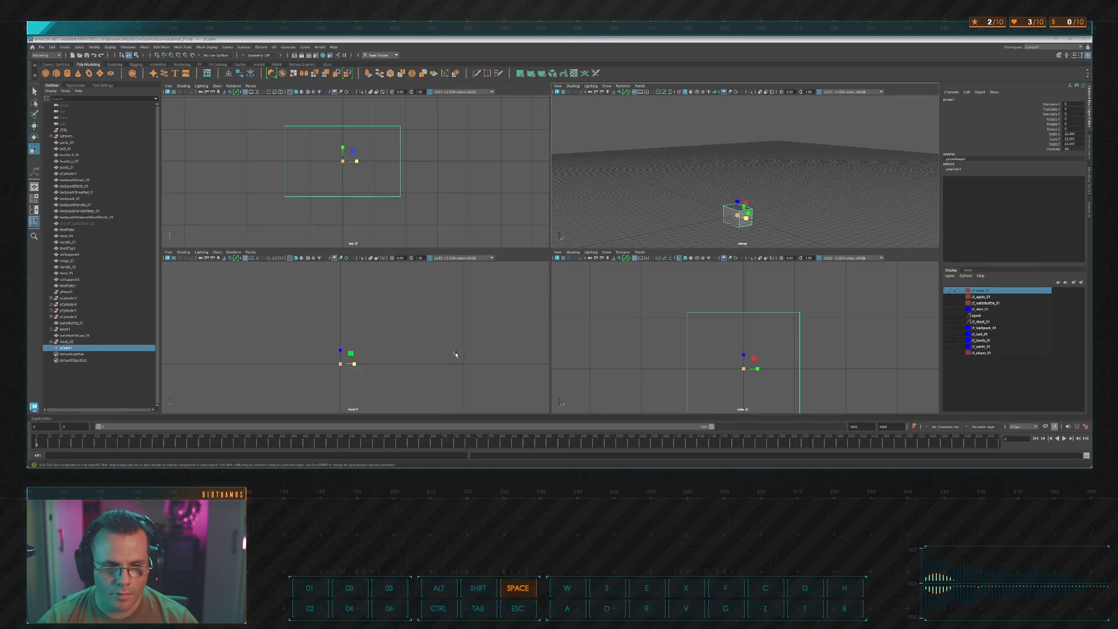
{"action": "key", "text": "space"}
{"action": "scroll", "coordinate": [542, 316], "scroll_direction": "down", "scroll_amount": 5}
{"action": "key", "text": "w"}
{"action": "key", "text": "x"}
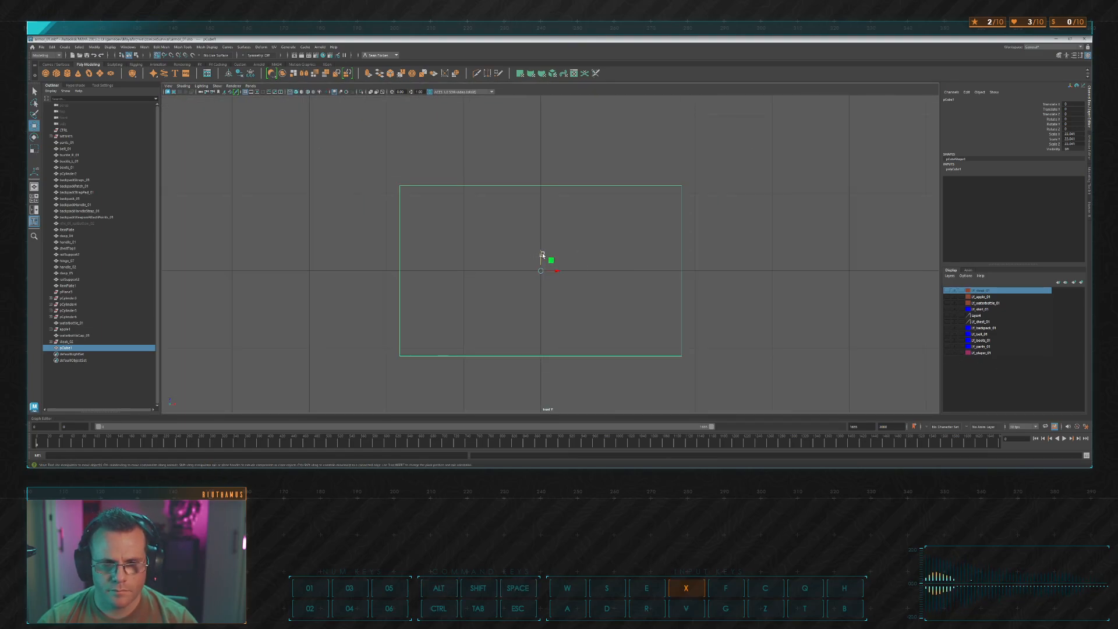
{"action": "left_click_drag", "start_coordinate": [542, 254], "coordinate": [545, 174]}
{"action": "middle_click_drag", "start_coordinate": [579, 200], "coordinate": [589, 250], "text": "alt"}
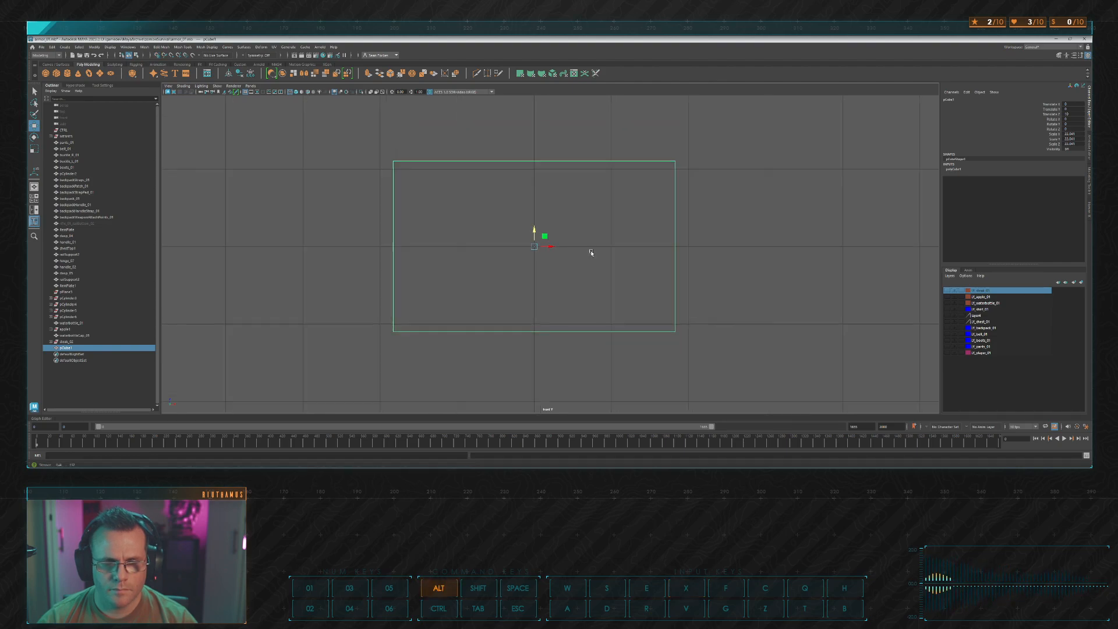
Step: Lower the cube's top vertices in the front view to flatten it into a slab about a quarter of its height
{"action": "key", "text": "F9"}
{"action": "left_click_drag", "start_coordinate": [339, 140], "coordinate": [726, 204]}
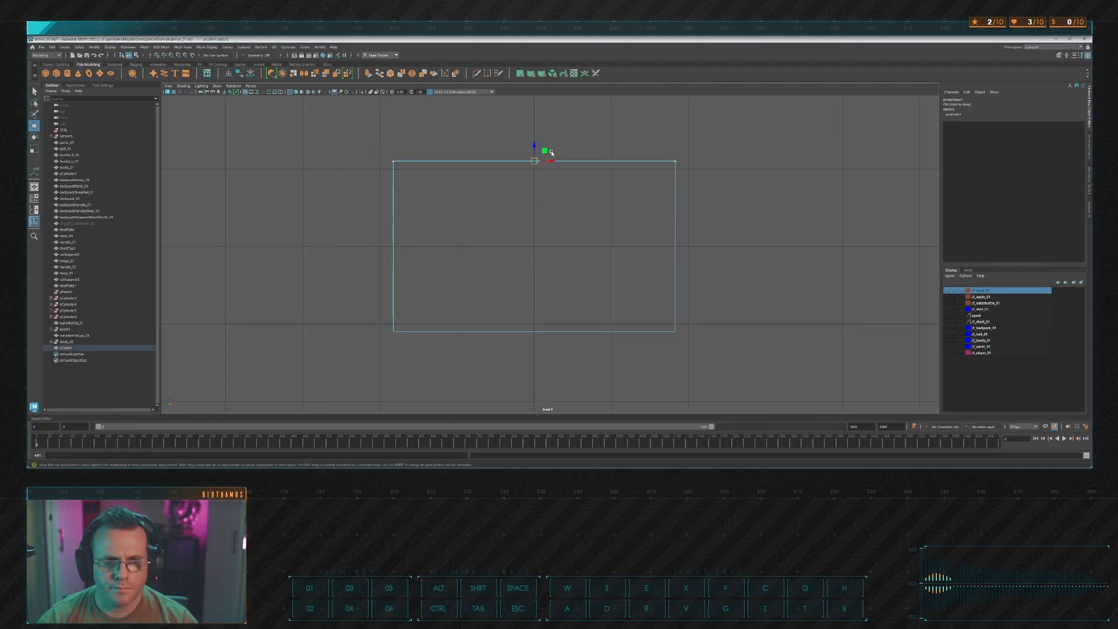
{"action": "left_click_drag", "start_coordinate": [545, 150], "coordinate": [550, 271]}
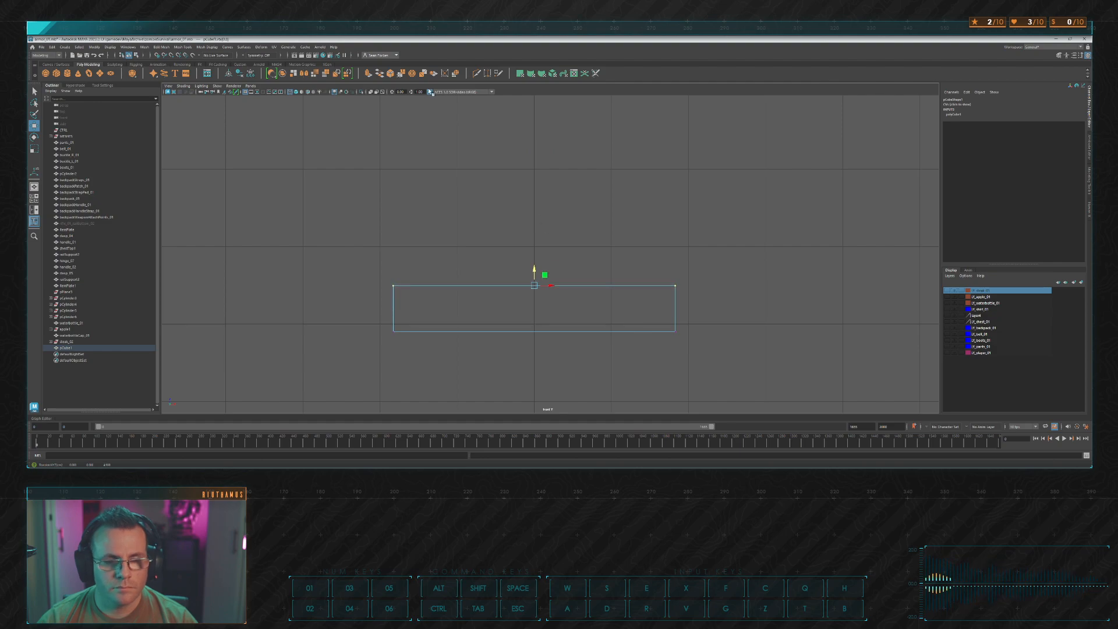
Step: Insert a horizontal edge loop around the slab's sides at about mid-height with the Multi-Cut tool
{"action": "left_click", "coordinate": [475, 74]}
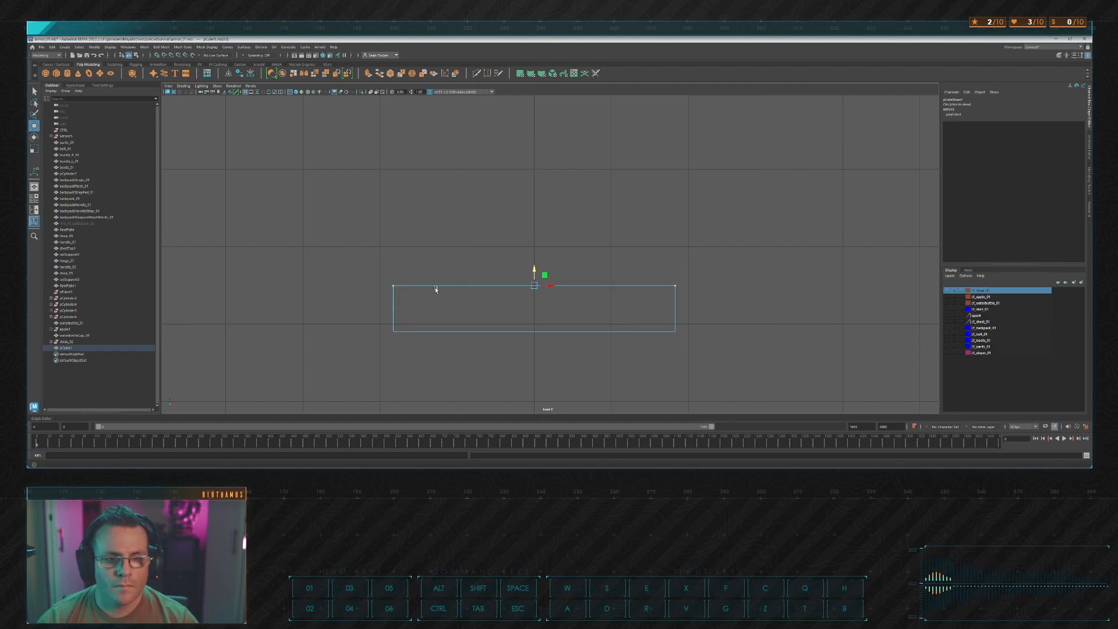
{"action": "left_click", "coordinate": [396, 309], "text": "ctrl"}
{"action": "key", "text": "space"}
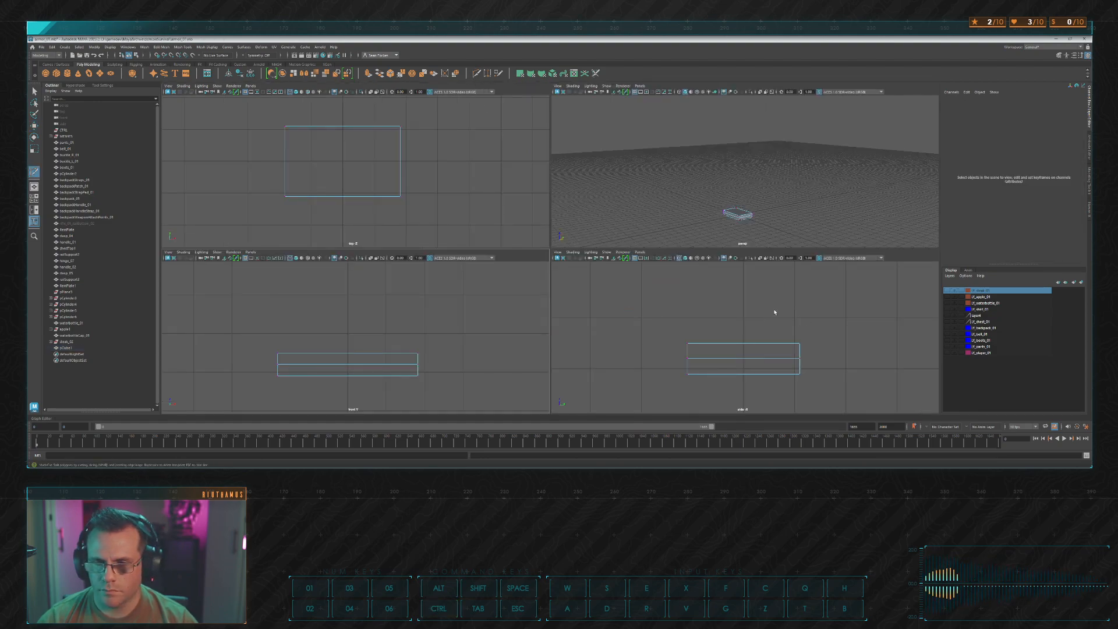
{"action": "key", "text": "space"}
Step: Insert seven crosswise edge loops along the slab and one lengthwise loop down its middle with the Multi-Cut tool
{"action": "left_click_drag", "start_coordinate": [684, 223], "coordinate": [709, 245], "text": "alt"}
{"action": "middle_click_drag", "start_coordinate": [709, 245], "coordinate": [694, 207], "text": "alt"}
{"action": "left_click_drag", "start_coordinate": [611, 244], "coordinate": [656, 237], "text": "alt"}
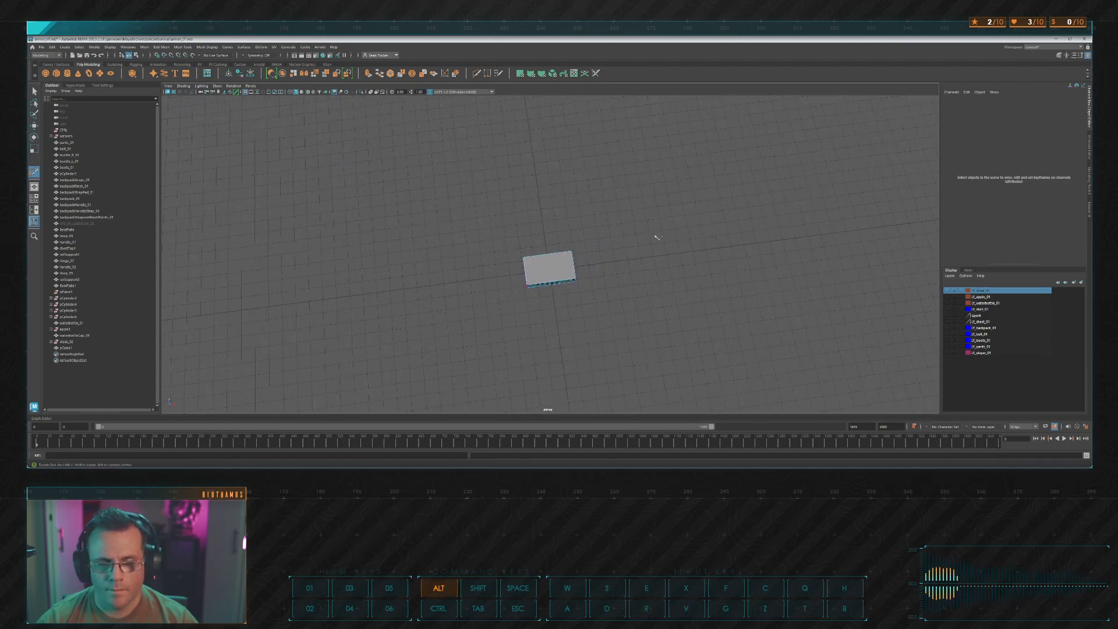
{"action": "scroll", "coordinate": [544, 236], "scroll_direction": "up", "scroll_amount": 6}
{"action": "scroll", "coordinate": [544, 236], "scroll_direction": "up", "scroll_amount": 2}
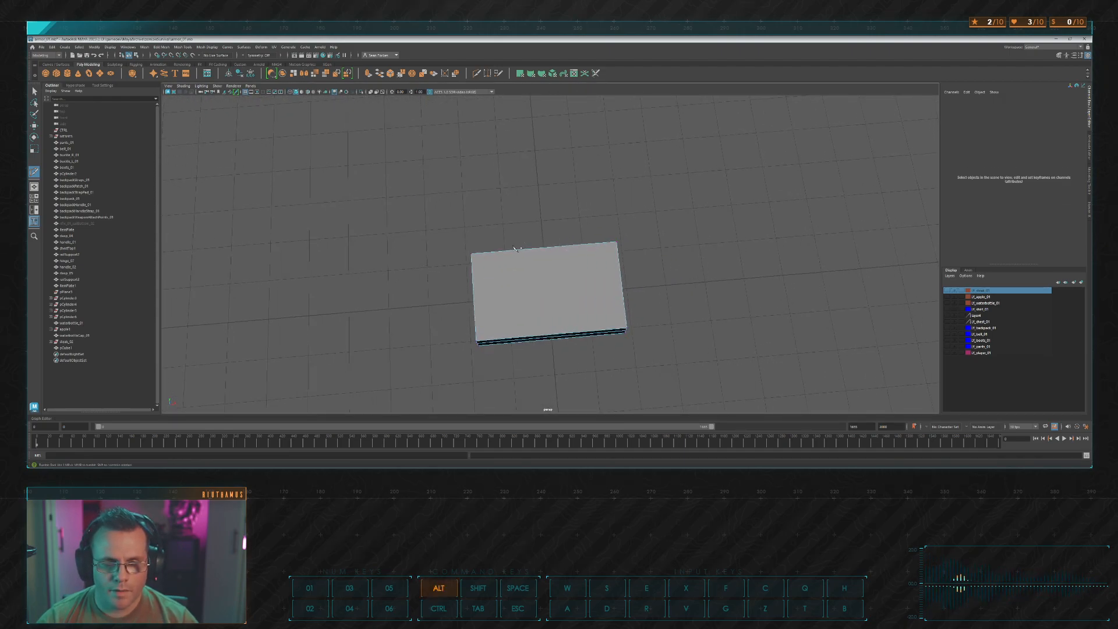
{"action": "left_click", "coordinate": [489, 264], "text": "ctrl"}
{"action": "left_click", "coordinate": [527, 248], "text": "ctrl"}
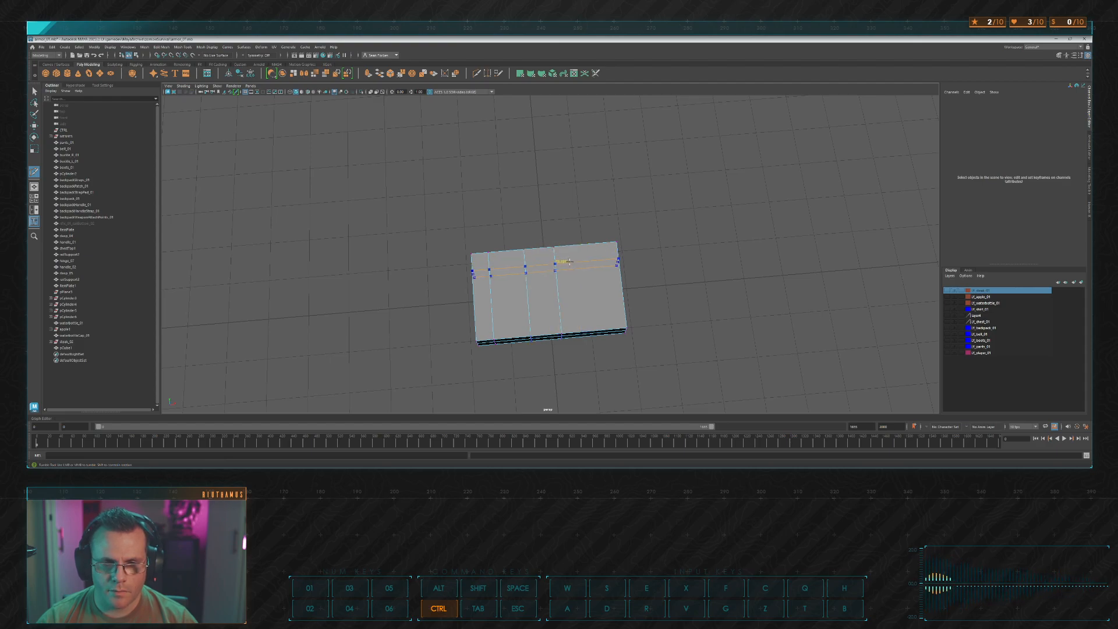
{"action": "left_click", "coordinate": [554, 259], "text": "ctrl"}
{"action": "left_click", "coordinate": [573, 249], "text": "ctrl"}
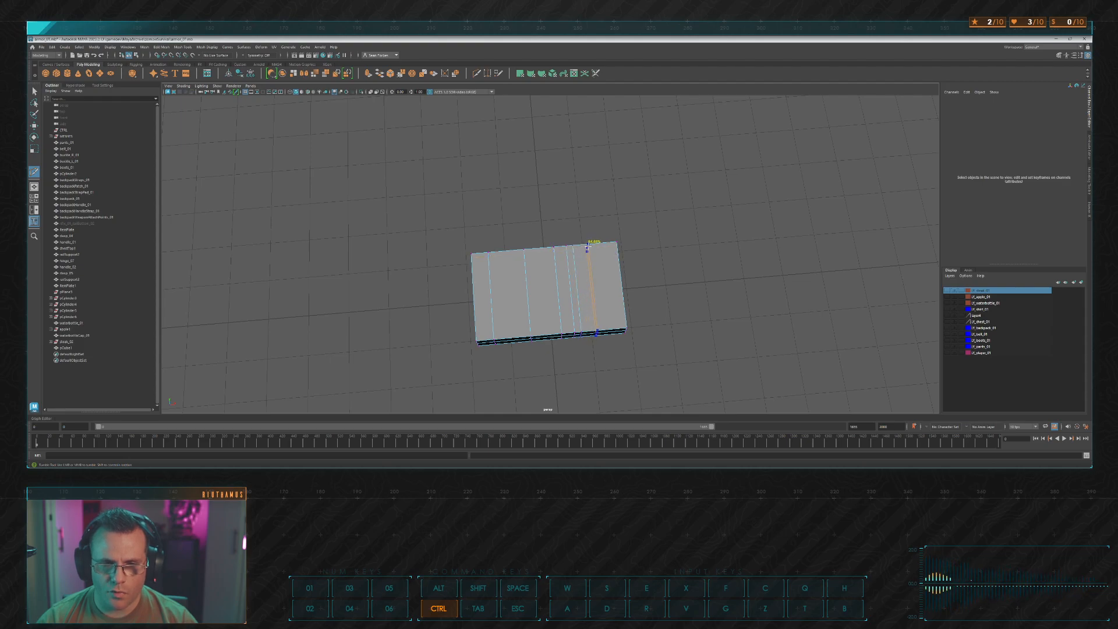
{"action": "left_click", "coordinate": [588, 247], "text": "ctrl"}
{"action": "left_click", "coordinate": [605, 245], "text": "ctrl"}
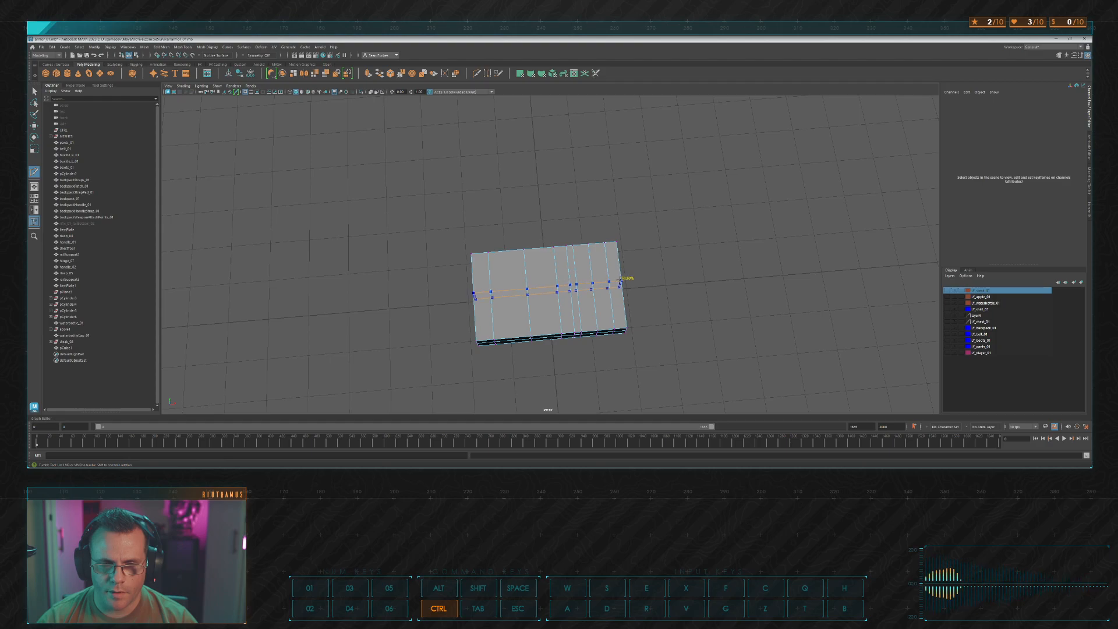
{"action": "left_click", "coordinate": [619, 282], "text": "ctrl"}
{"action": "key", "text": "w"}
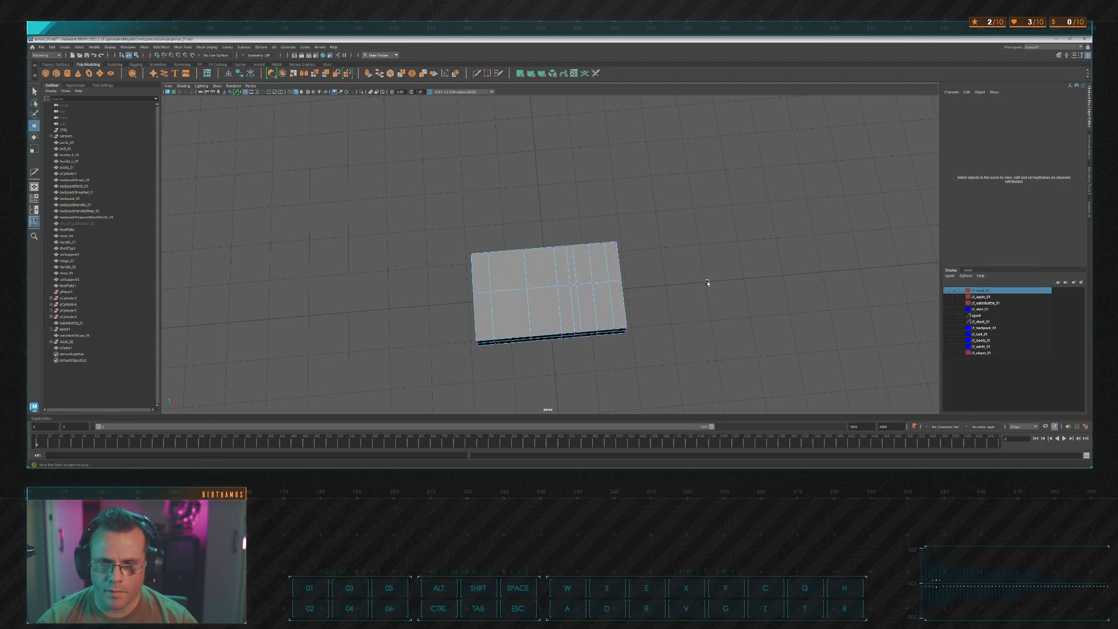
Step: In the top view, scale the left end vertices and the neighbouring column inward to taper the slab into a fish head
{"action": "left_click", "coordinate": [471, 247]}
{"action": "key", "text": "space"}
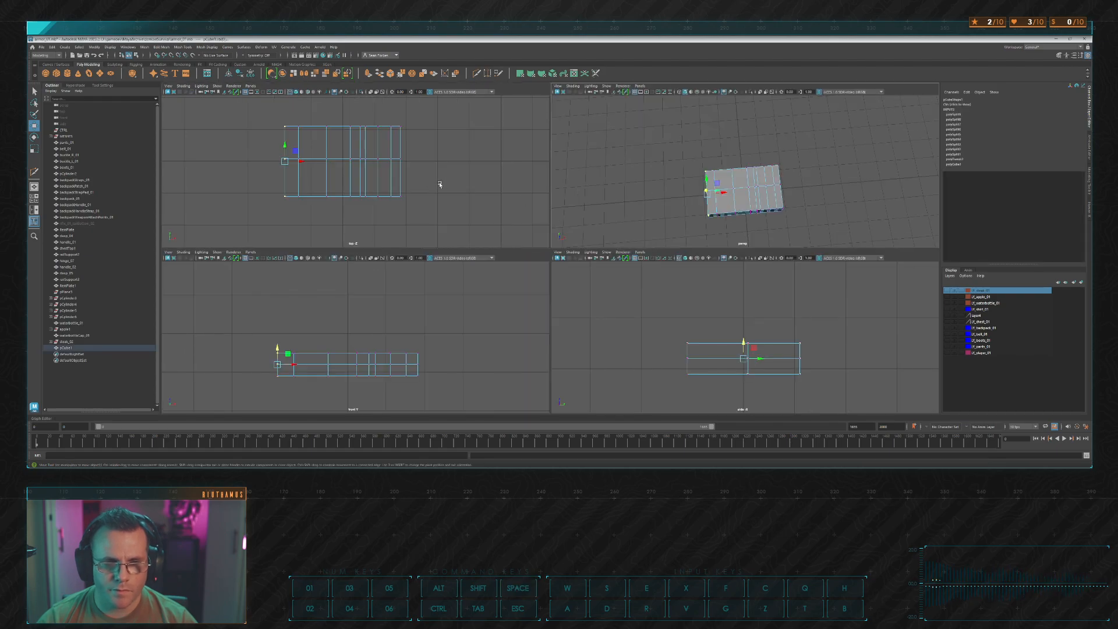
{"action": "key", "text": "space"}
{"action": "middle_click_drag", "start_coordinate": [435, 182], "coordinate": [519, 207], "text": "alt"}
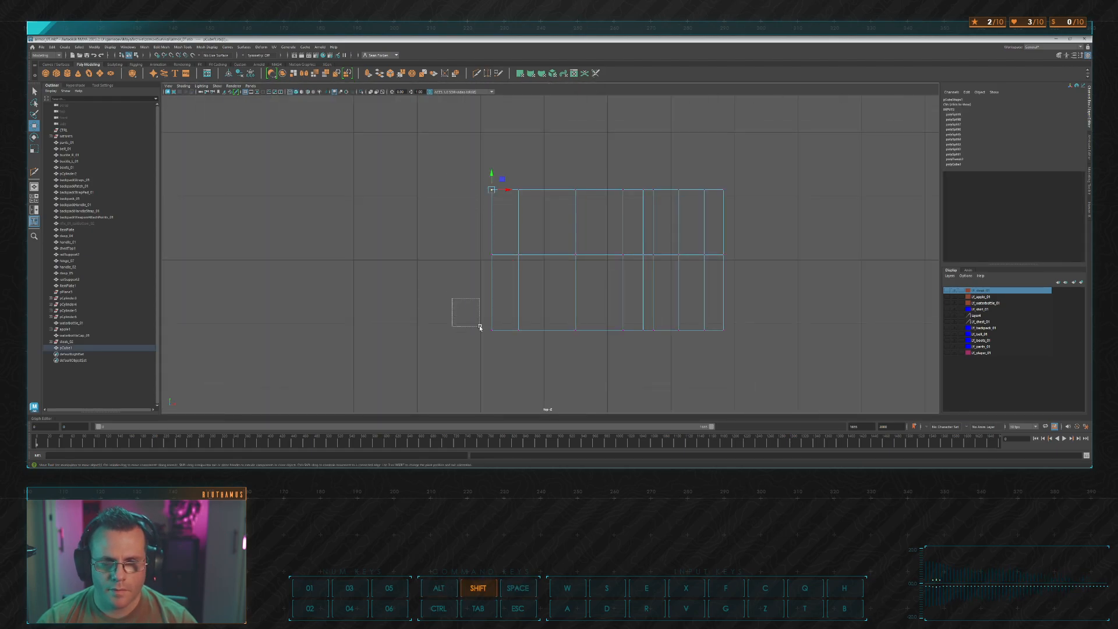
{"action": "key", "text": "r"}
{"action": "left_click_drag", "start_coordinate": [492, 243], "coordinate": [494, 255]}
{"action": "left_click_drag", "start_coordinate": [502, 166], "coordinate": [527, 200]}
{"action": "left_click_drag", "start_coordinate": [507, 299], "coordinate": [534, 340], "text": "shift"}
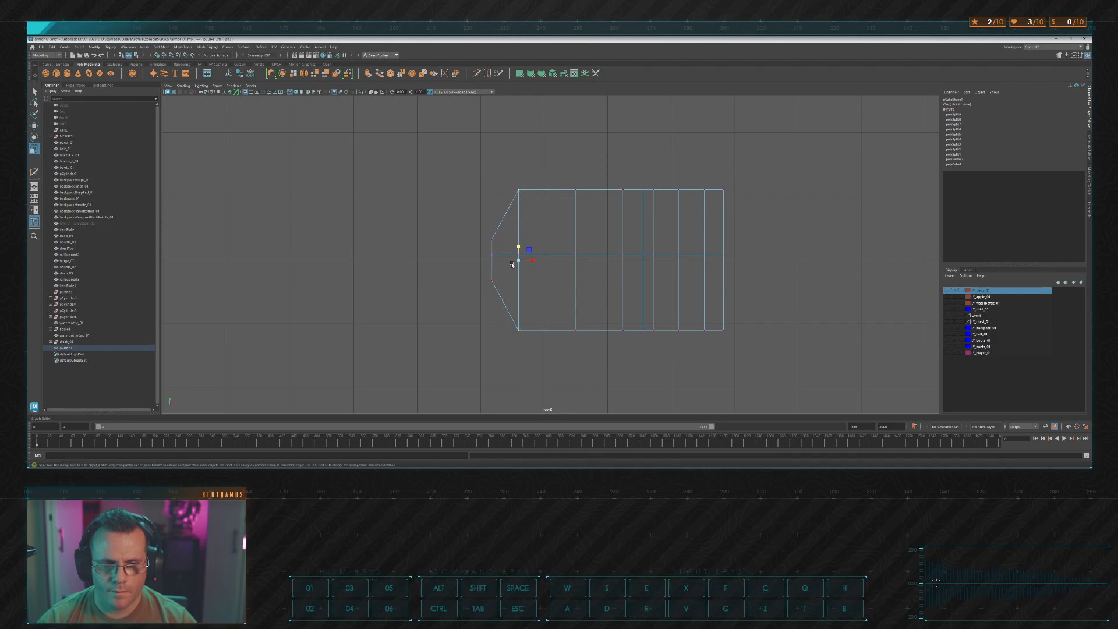
{"action": "left_click_drag", "start_coordinate": [518, 245], "coordinate": [519, 249]}
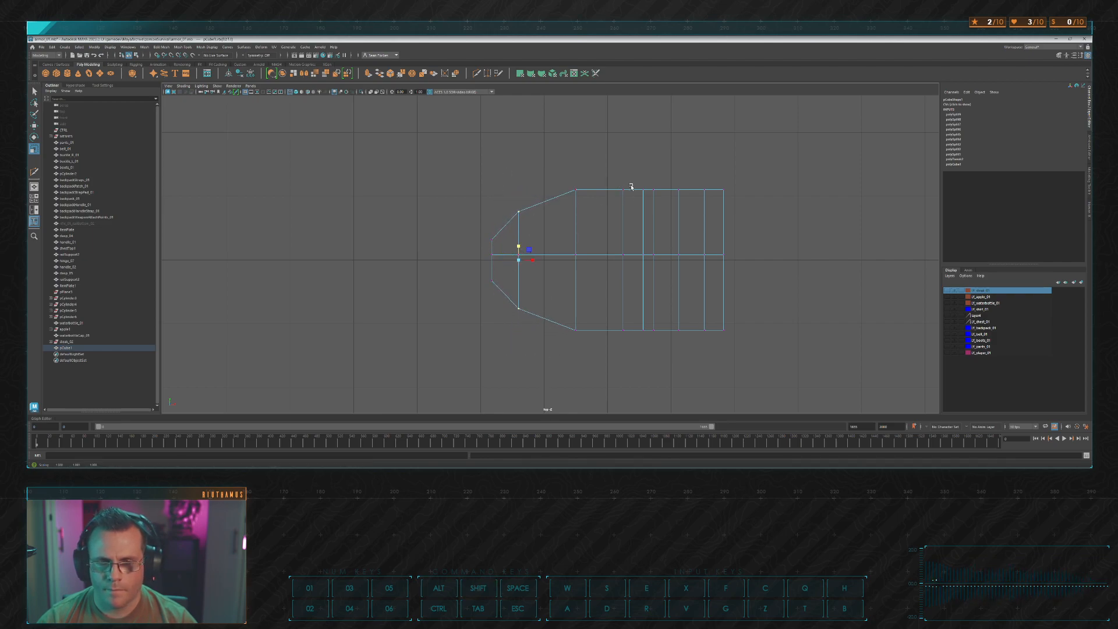
Step: Scale three vertex columns behind the fish body inward to form the tail stem, narrowing the middle column further
{"action": "left_click_drag", "start_coordinate": [640, 184], "coordinate": [686, 216]}
{"action": "left_click_drag", "start_coordinate": [639, 320], "coordinate": [692, 356], "text": "shift"}
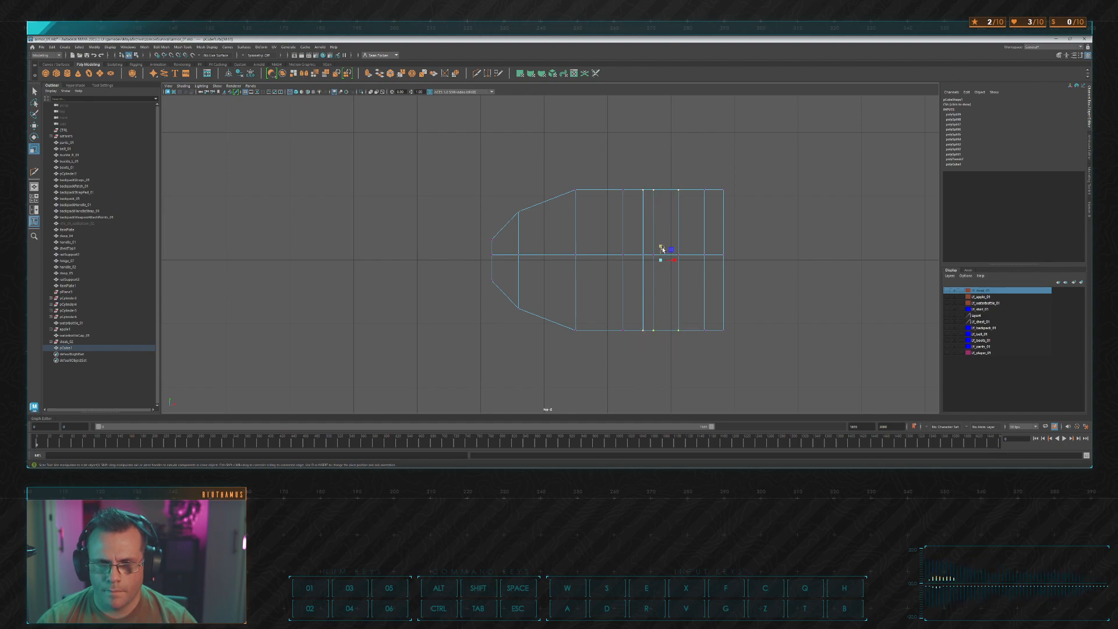
{"action": "left_click_drag", "start_coordinate": [664, 252], "coordinate": [667, 256]}
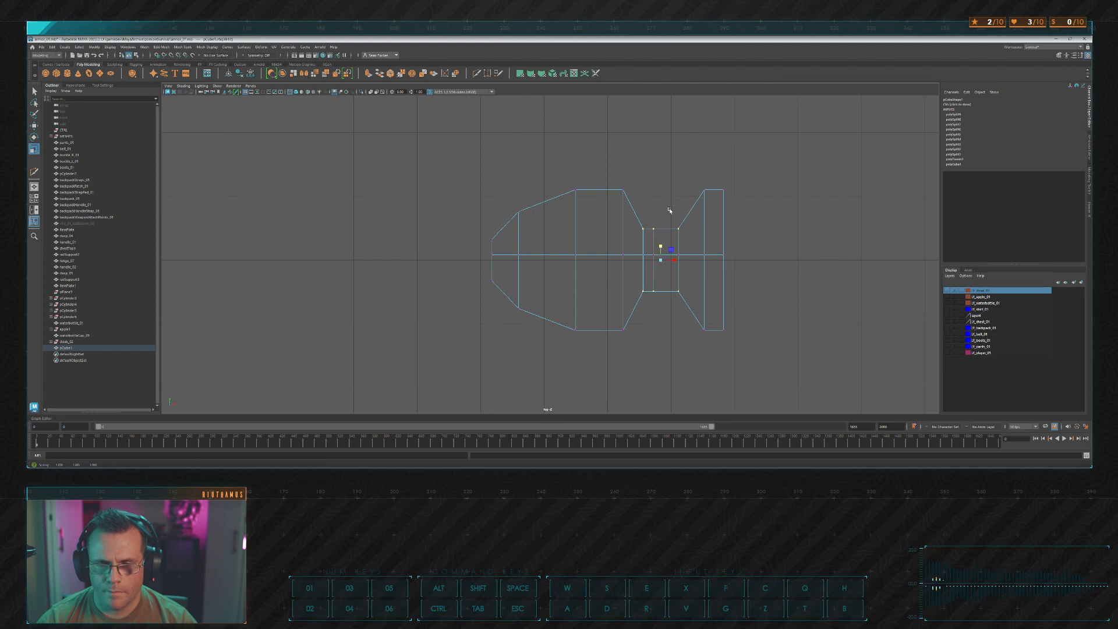
{"action": "left_click_drag", "start_coordinate": [650, 211], "coordinate": [661, 302]}
{"action": "left_click_drag", "start_coordinate": [653, 246], "coordinate": [654, 250]}
Step: Narrow the column just before the tail's end slightly and shift the stem's narrowest column toward the tail
{"action": "left_click_drag", "start_coordinate": [693, 176], "coordinate": [712, 208]}
{"action": "left_click_drag", "start_coordinate": [695, 314], "coordinate": [718, 346], "text": "shift"}
{"action": "left_click_drag", "start_coordinate": [705, 254], "coordinate": [705, 251]}
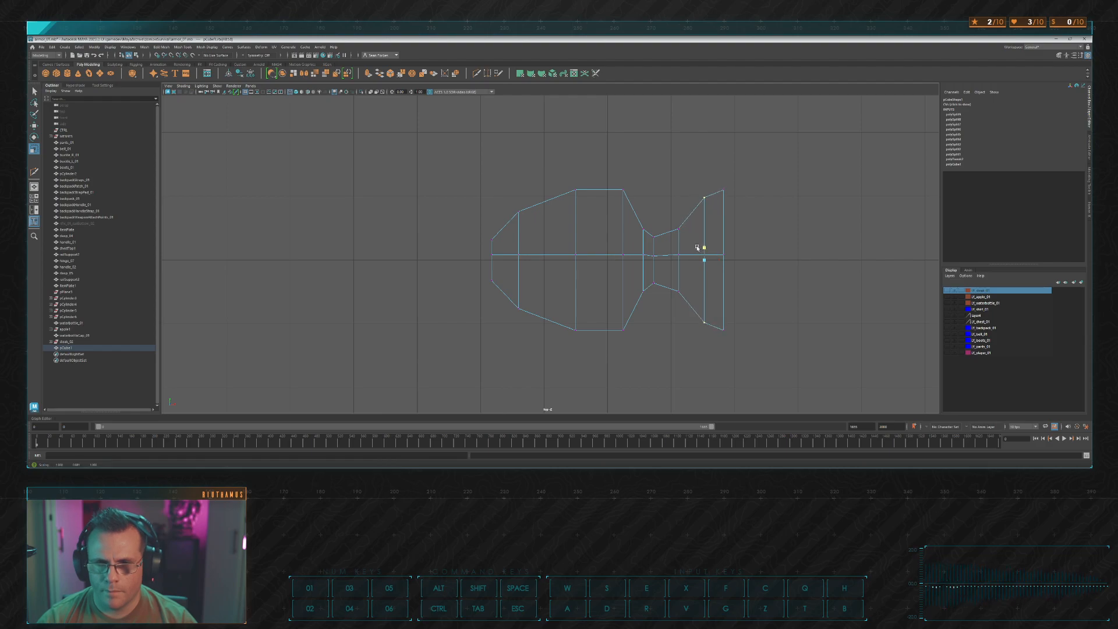
{"action": "left_click_drag", "start_coordinate": [649, 227], "coordinate": [665, 307]}
{"action": "key", "text": "w"}
{"action": "left_click_drag", "start_coordinate": [669, 261], "coordinate": [676, 262]}
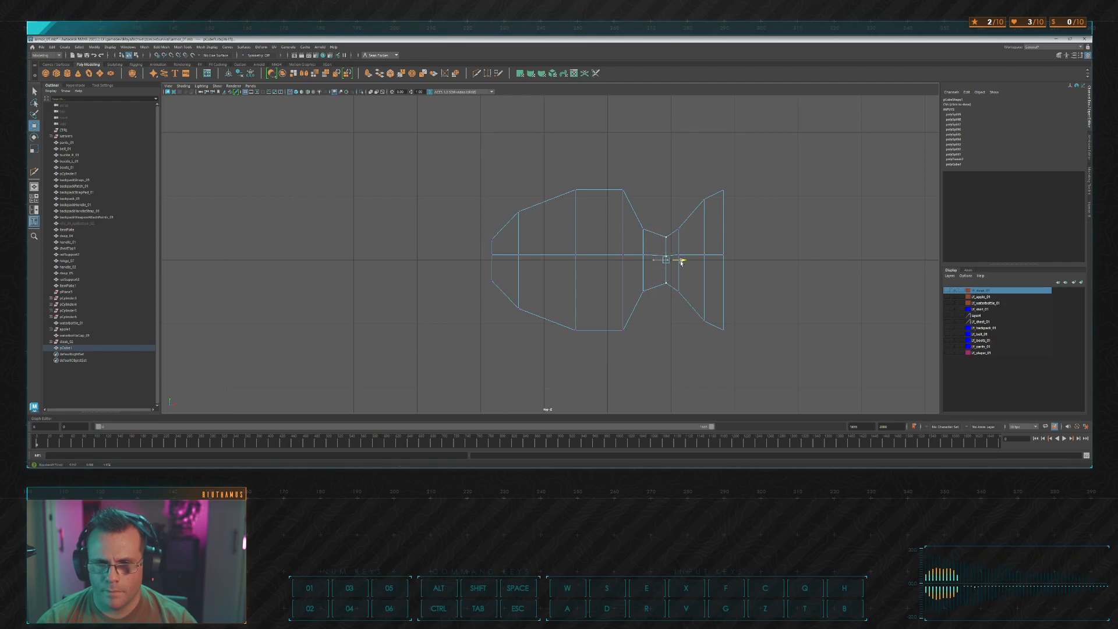
Step: Snap the lengthwise middle row of vertices onto the grid's centre line in the top view
{"action": "left_click", "coordinate": [659, 333]}
{"action": "left_click", "coordinate": [668, 257]}
{"action": "left_click_drag", "start_coordinate": [482, 252], "coordinate": [742, 263]}
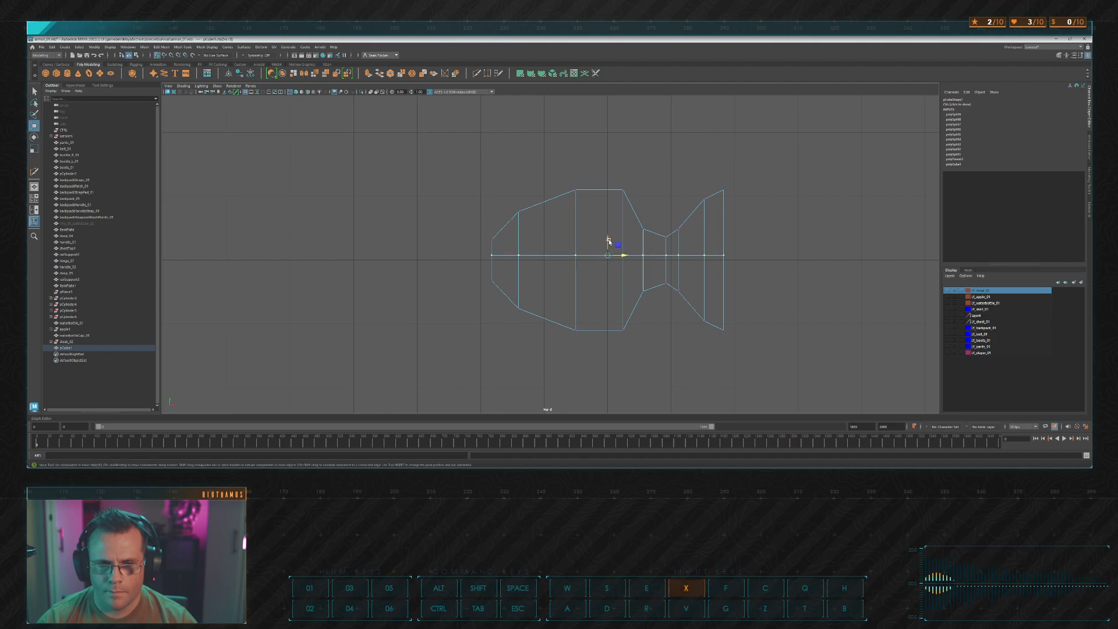
{"action": "left_click_drag", "start_coordinate": [608, 240], "coordinate": [607, 245]}
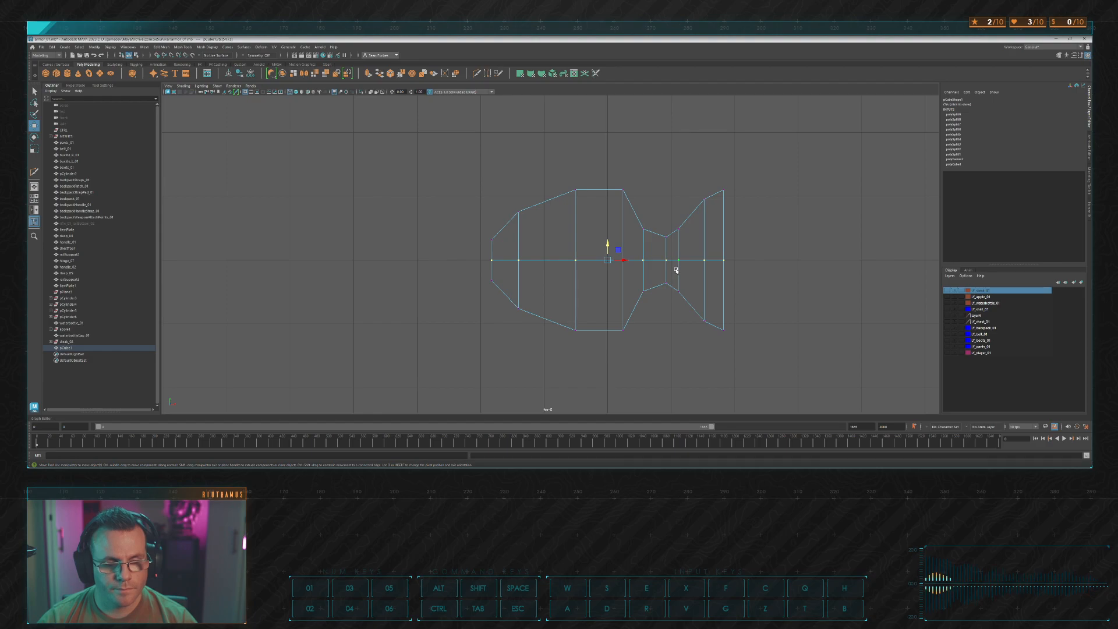
Step: Raise the upper head vertex slightly and pull the middle nose vertex forward to point the fish's snout
{"action": "middle_click_drag", "start_coordinate": [656, 237], "coordinate": [672, 252], "text": "alt"}
{"action": "scroll", "coordinate": [555, 249], "scroll_direction": "up", "scroll_amount": 1}
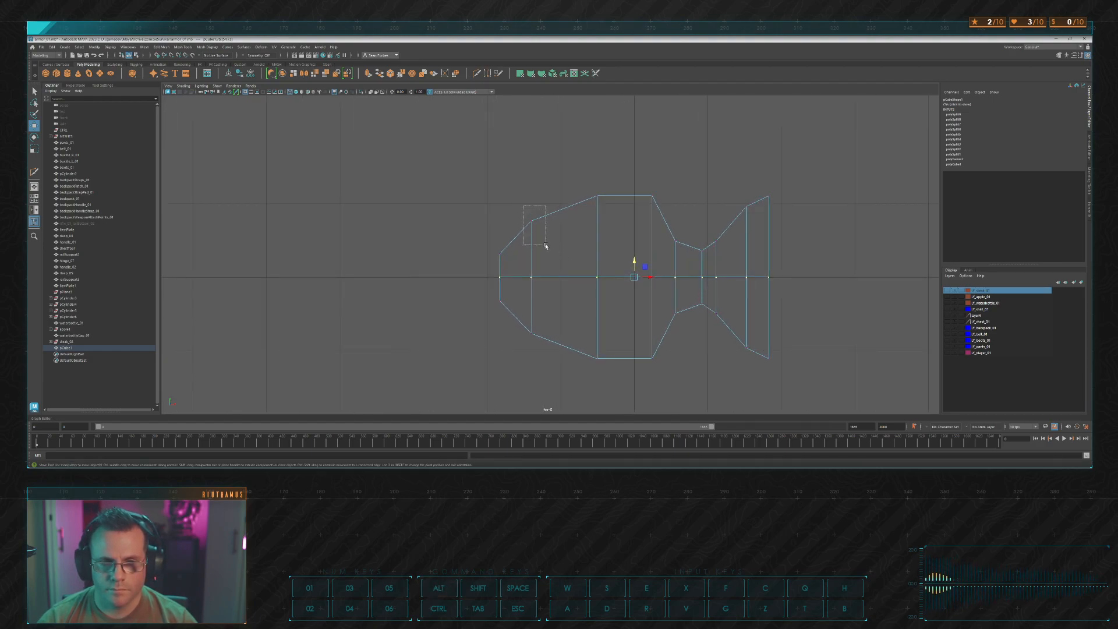
{"action": "left_click_drag", "start_coordinate": [545, 245], "coordinate": [541, 255]}
{"action": "left_click_drag", "start_coordinate": [531, 208], "coordinate": [531, 206]}
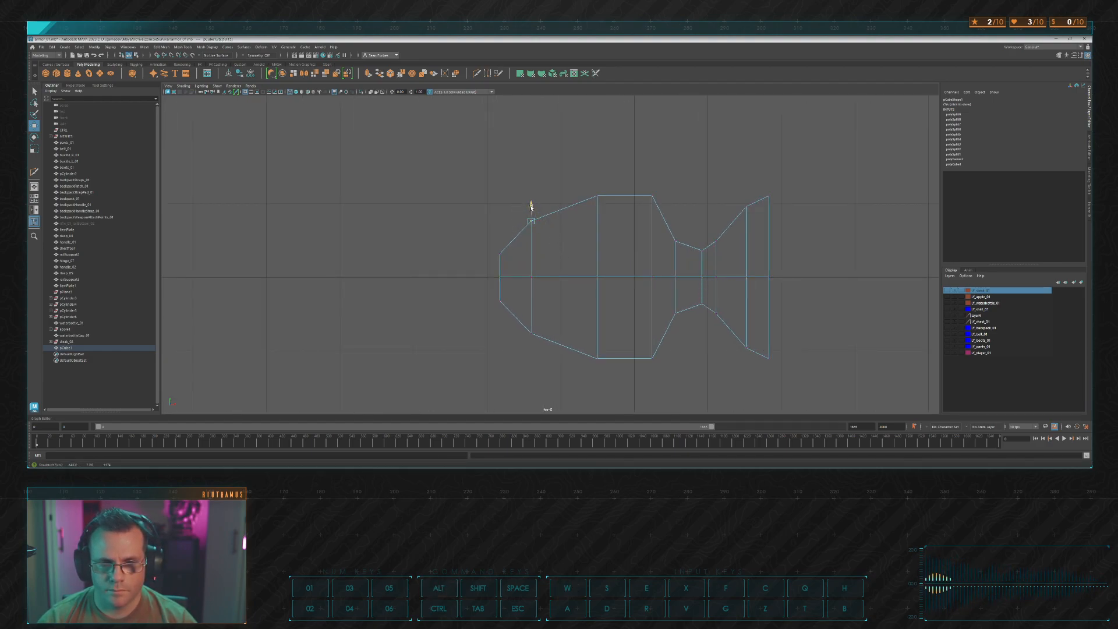
{"action": "left_click", "coordinate": [497, 303]}
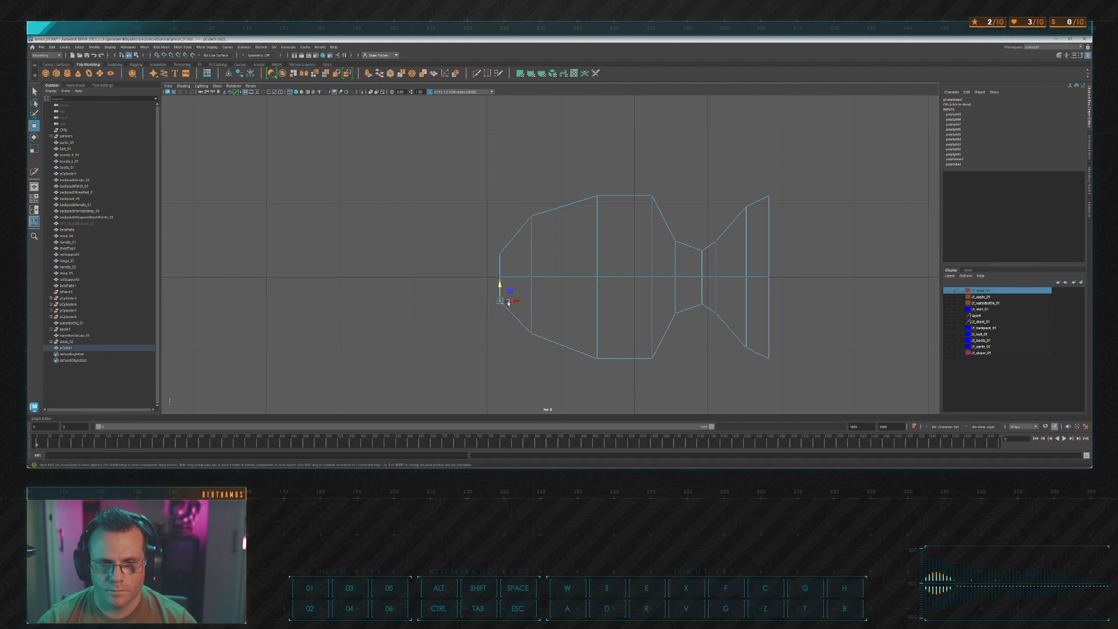
{"action": "left_click_drag", "start_coordinate": [514, 286], "coordinate": [512, 280]}
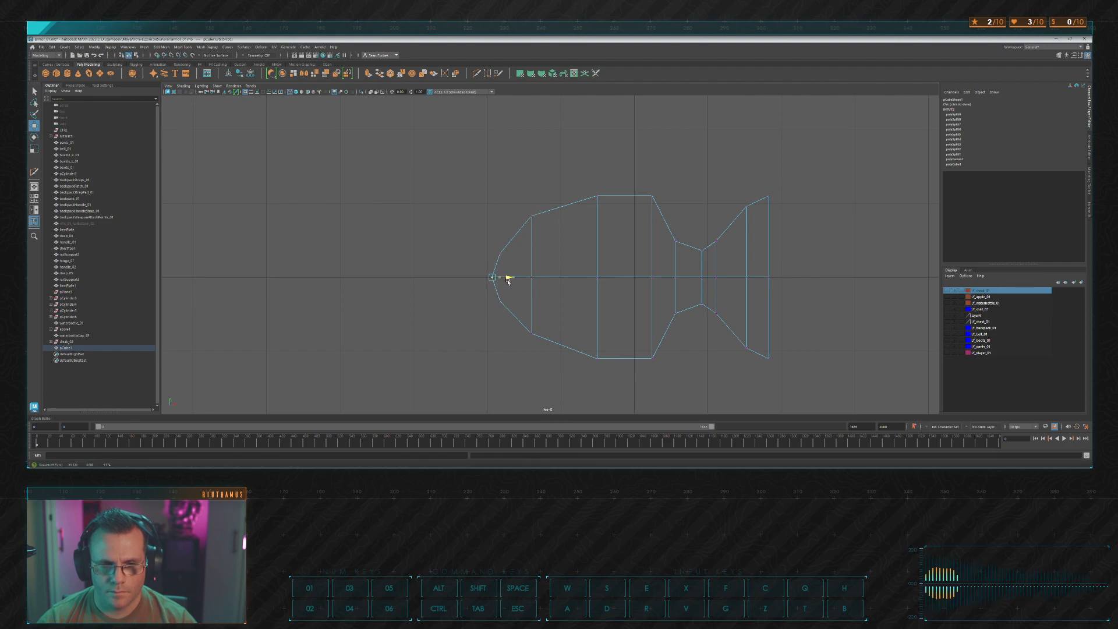
{"action": "key", "text": "ctrl+z"}
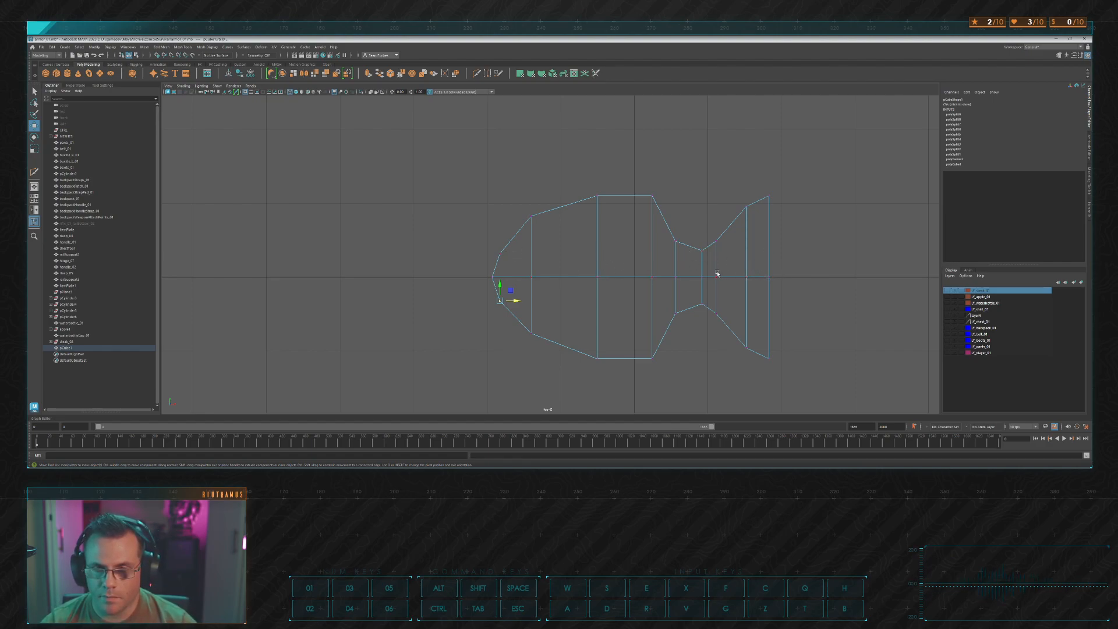
Step: Move the front stem column and the rear body column toward the tail, and narrow the rear body column slightly
{"action": "left_click_drag", "start_coordinate": [692, 277], "coordinate": [707, 281]}
{"action": "left_click_drag", "start_coordinate": [638, 177], "coordinate": [669, 397]}
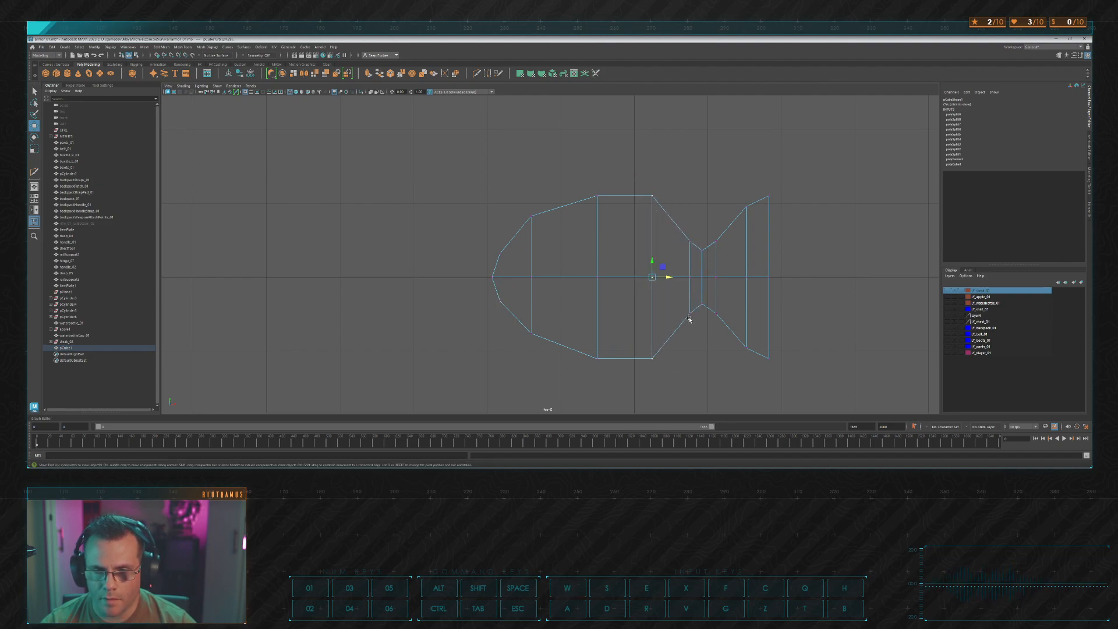
{"action": "mouse_move", "coordinate": [670, 278]}
{"action": "left_mouse_down"}
{"action": "mouse_move", "coordinate": [685, 283]}
{"action": "mouse_move", "coordinate": [658, 263]}
{"action": "left_mouse_up"}
{"action": "key", "text": "r"}
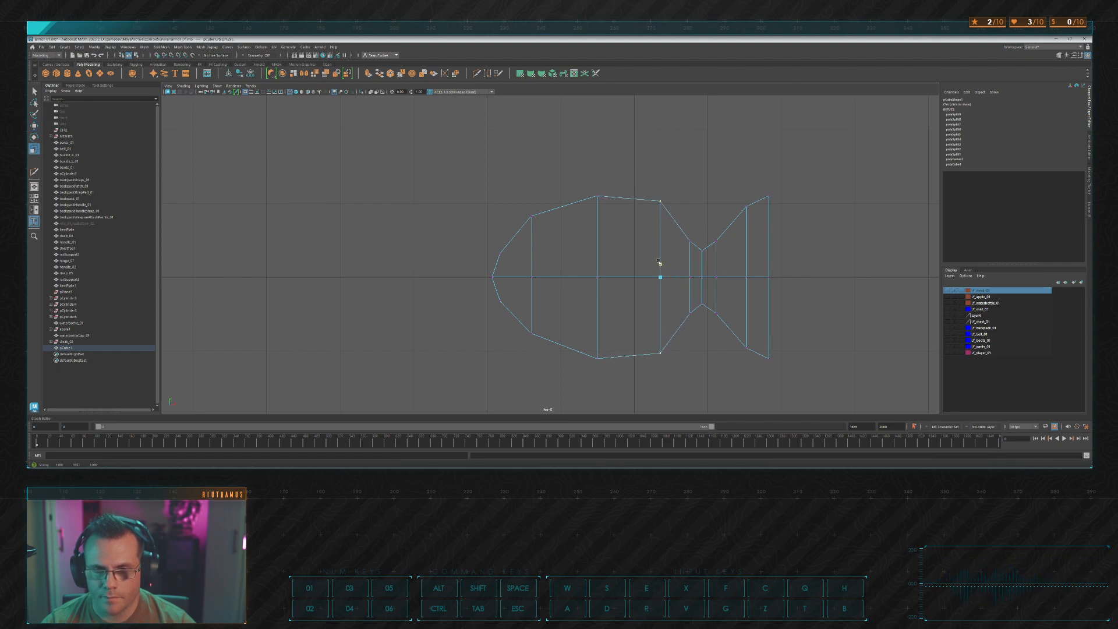
Step: Raise the fish's two belly vertices and the lower head vertex to flatten the underside outline
{"action": "left_click_drag", "start_coordinate": [587, 175], "coordinate": [647, 389]}
{"action": "left_click", "coordinate": [707, 155]}
{"action": "key", "text": "w"}
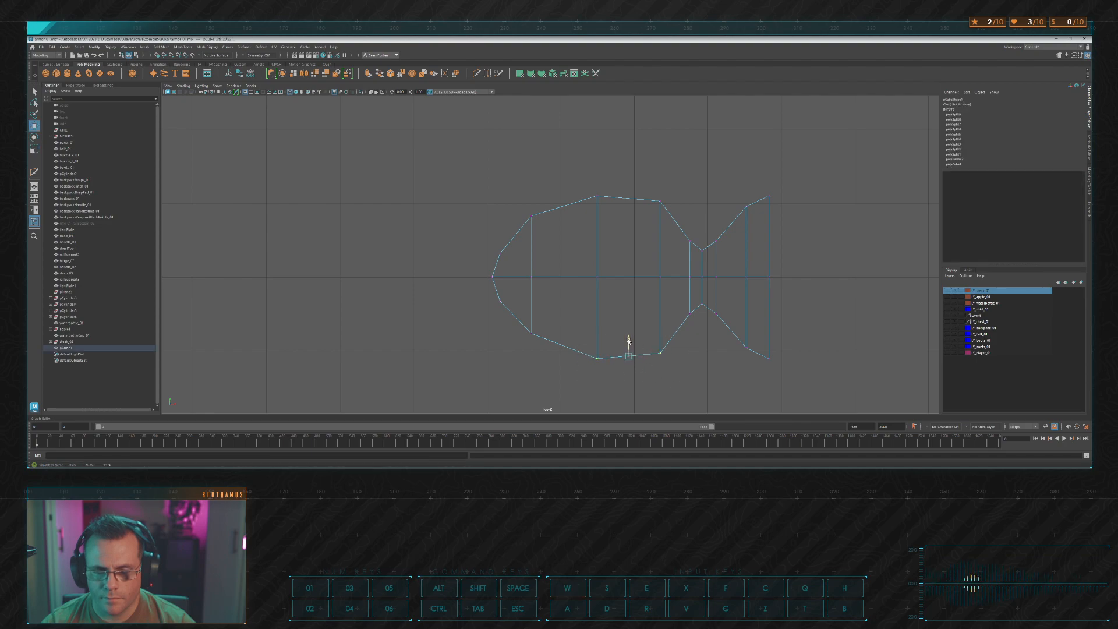
{"action": "left_click_drag", "start_coordinate": [628, 339], "coordinate": [629, 325]}
{"action": "left_click", "coordinate": [601, 380]}
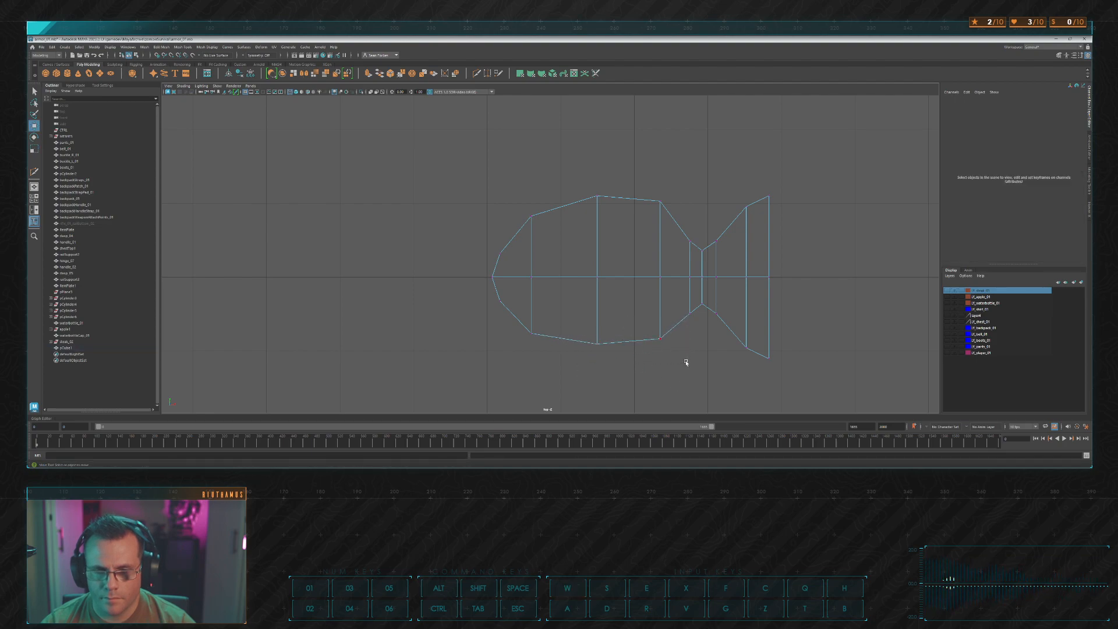
{"action": "left_click_drag", "start_coordinate": [687, 363], "coordinate": [646, 324]}
{"action": "left_click_drag", "start_coordinate": [573, 326], "coordinate": [535, 311]}
{"action": "left_click", "coordinate": [529, 337]}
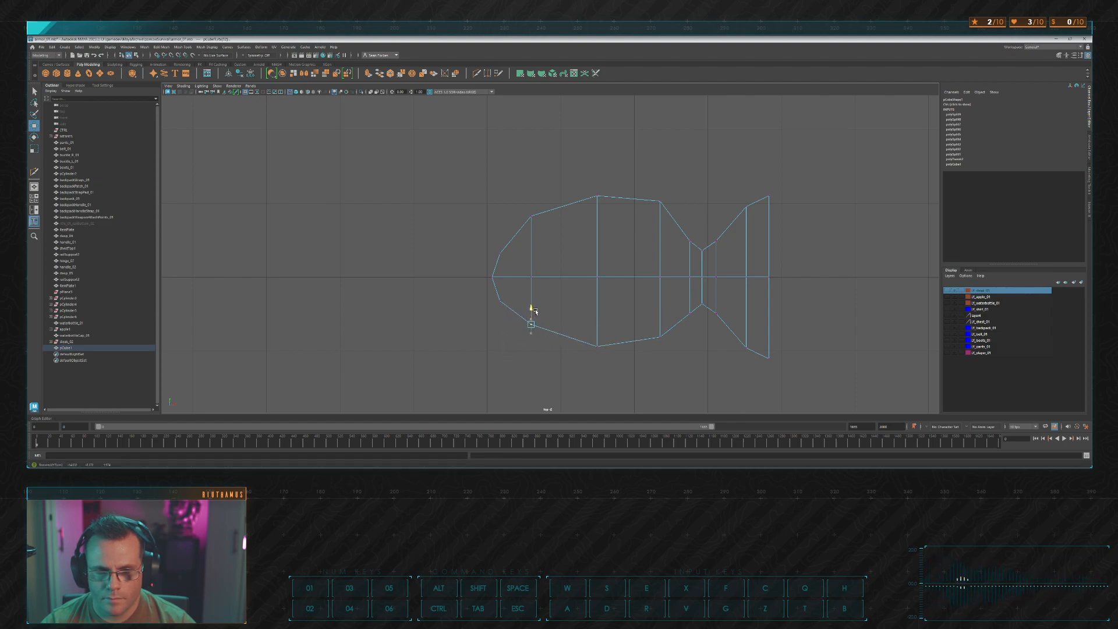
Step: Lower the rear upper body vertex and raise the upper front stem vertex slightly to smooth the fish's back
{"action": "middle_click_drag", "start_coordinate": [577, 224], "coordinate": [550, 246], "text": "alt"}
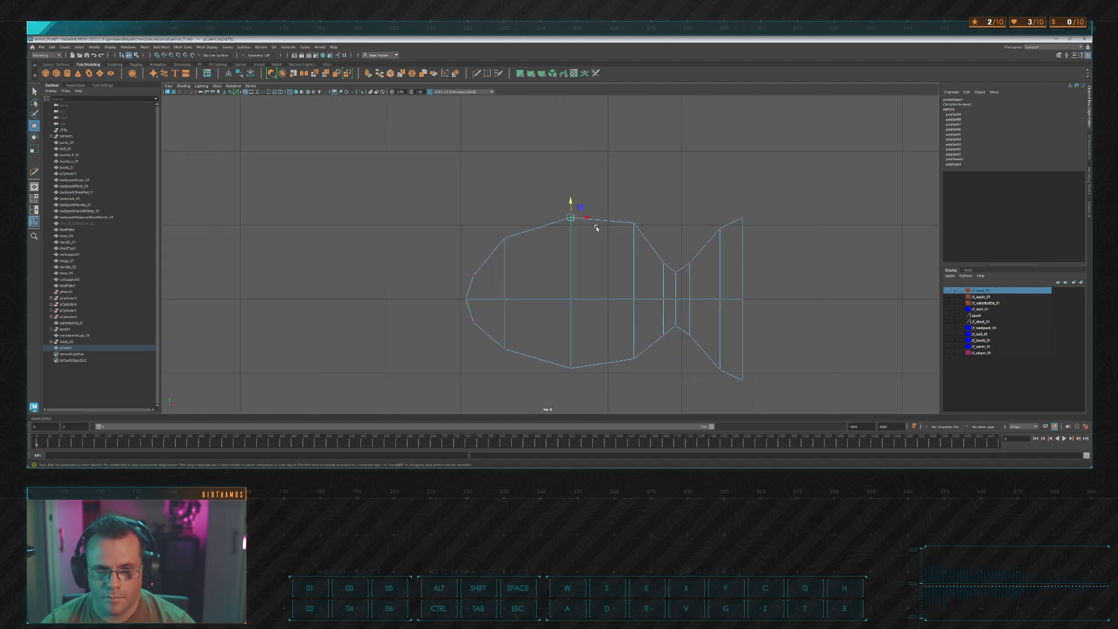
{"action": "left_click_drag", "start_coordinate": [634, 211], "coordinate": [637, 225]}
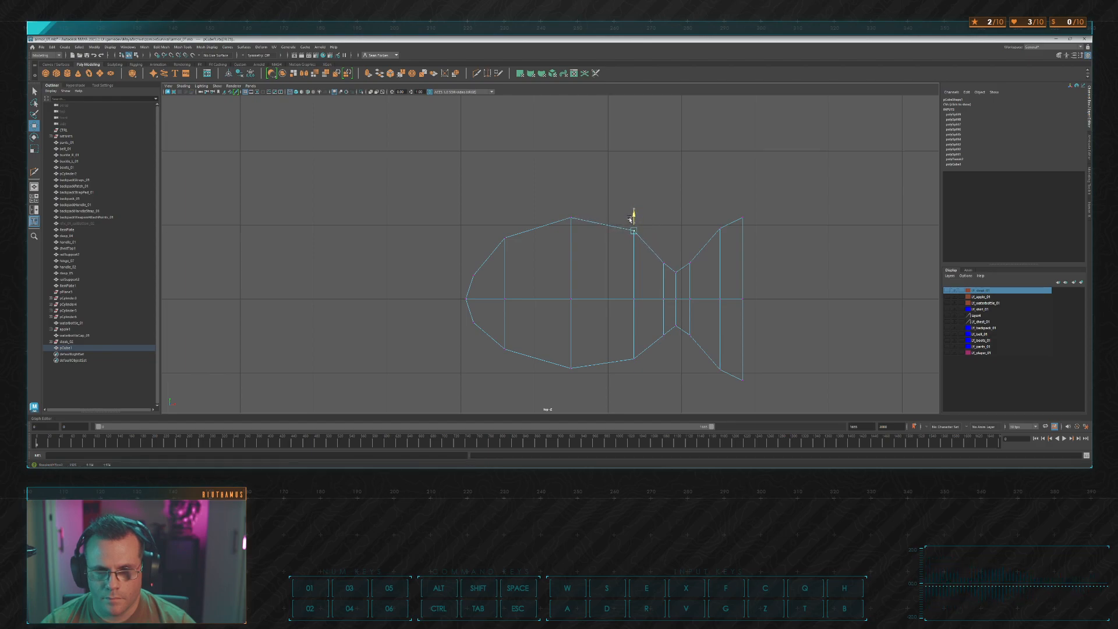
{"action": "left_click", "coordinate": [664, 269]}
{"action": "key", "text": "ctrl+z"}
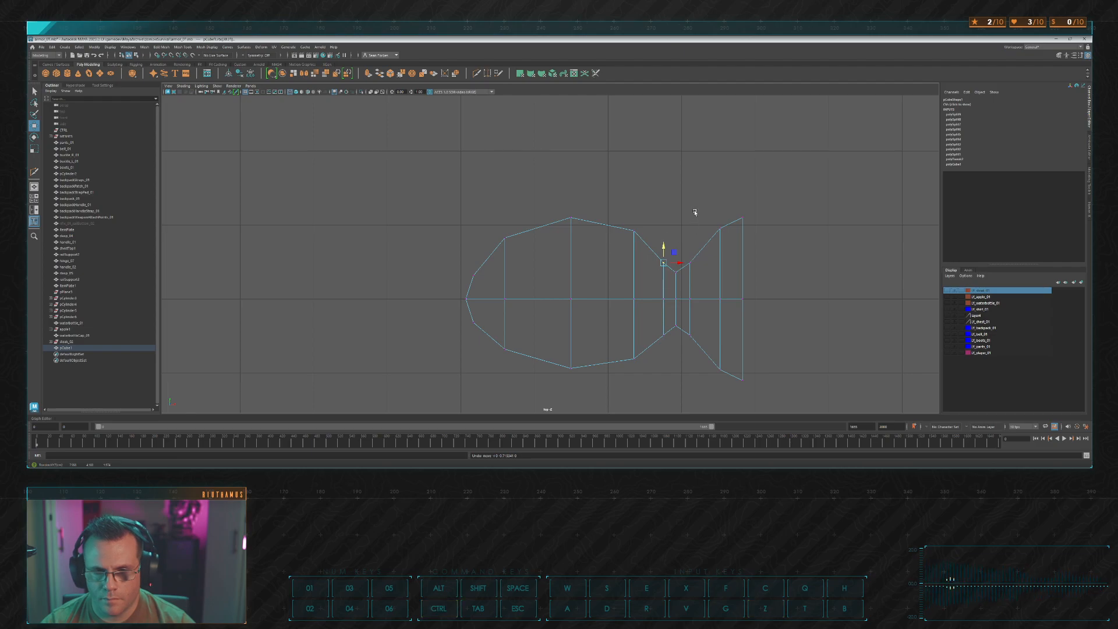
{"action": "left_click_drag", "start_coordinate": [663, 248], "coordinate": [674, 241]}
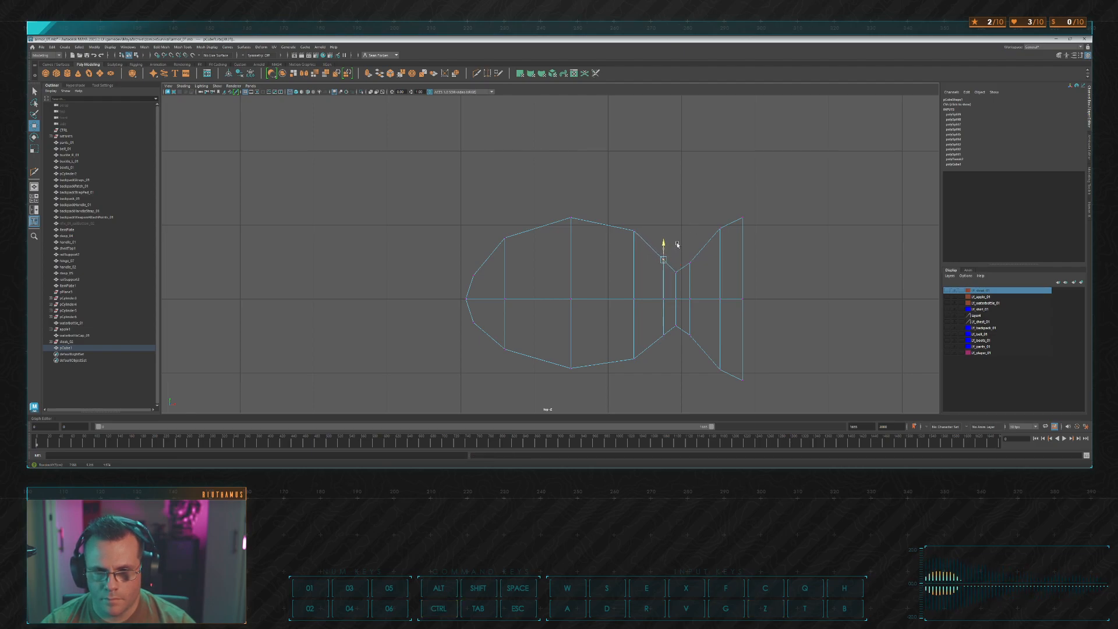
{"action": "left_click", "coordinate": [659, 331]}
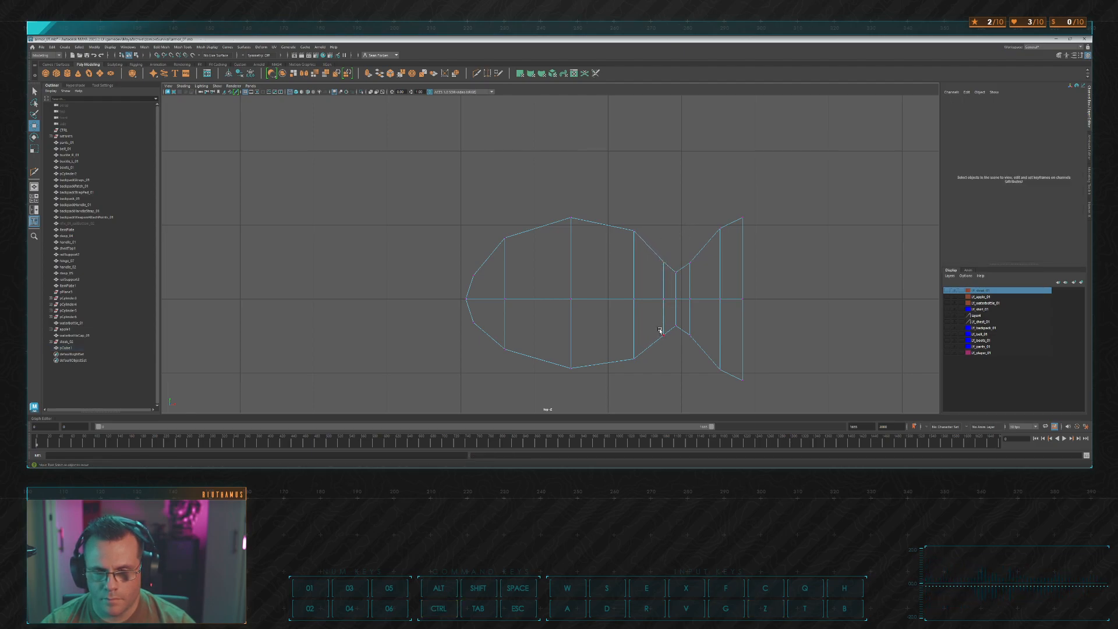
Step: Bevel the edge loop at the narrowest part of the tail stem with a fraction of 0.2
{"action": "left_click", "coordinate": [676, 294]}
{"action": "left_click", "coordinate": [391, 74]}
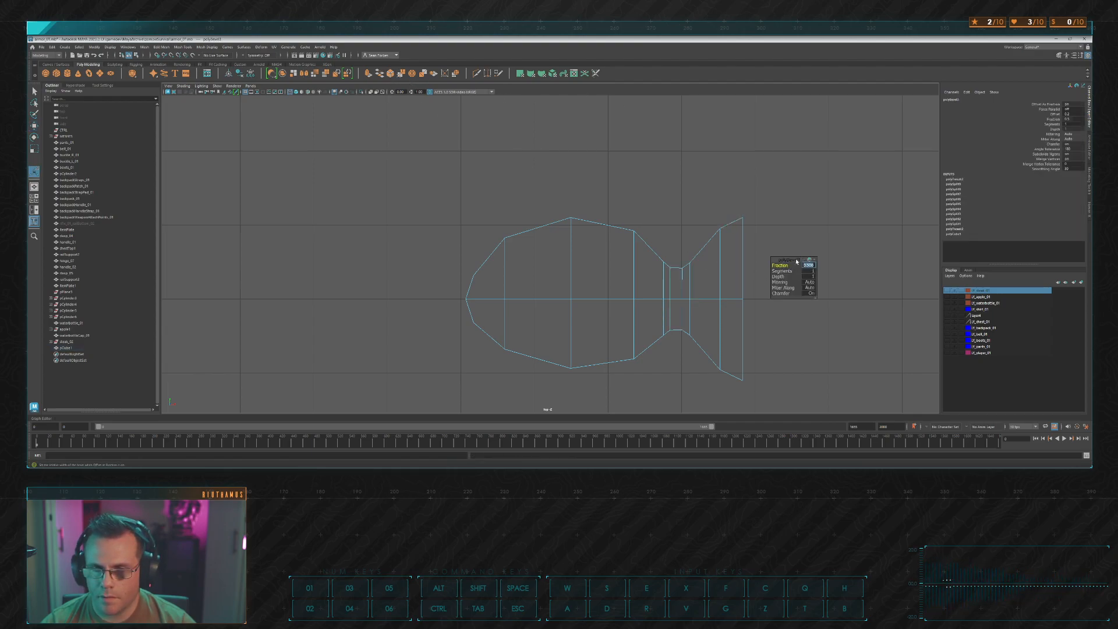
{"action": "type", "text": "0.2"}
{"action": "key", "text": "Return"}
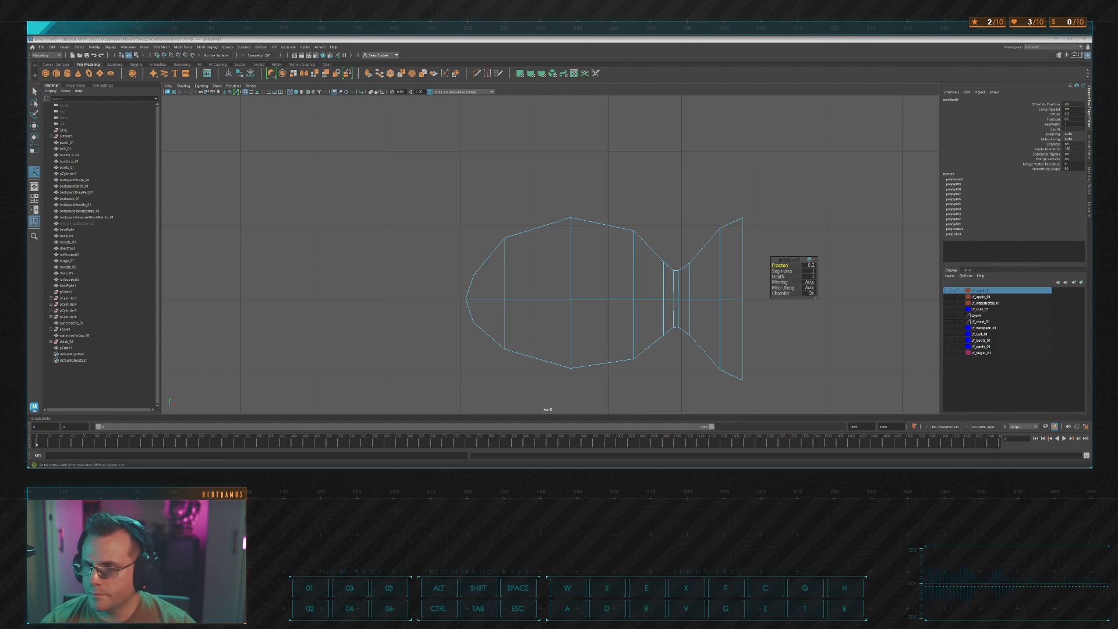
Step: Pull the centre vertices of the tail's last two columns toward the body to notch the tail fin
{"action": "scroll", "coordinate": [739, 244], "scroll_direction": "up", "scroll_amount": 2}
{"action": "middle_click_drag", "start_coordinate": [739, 244], "coordinate": [532, 225], "text": "alt"}
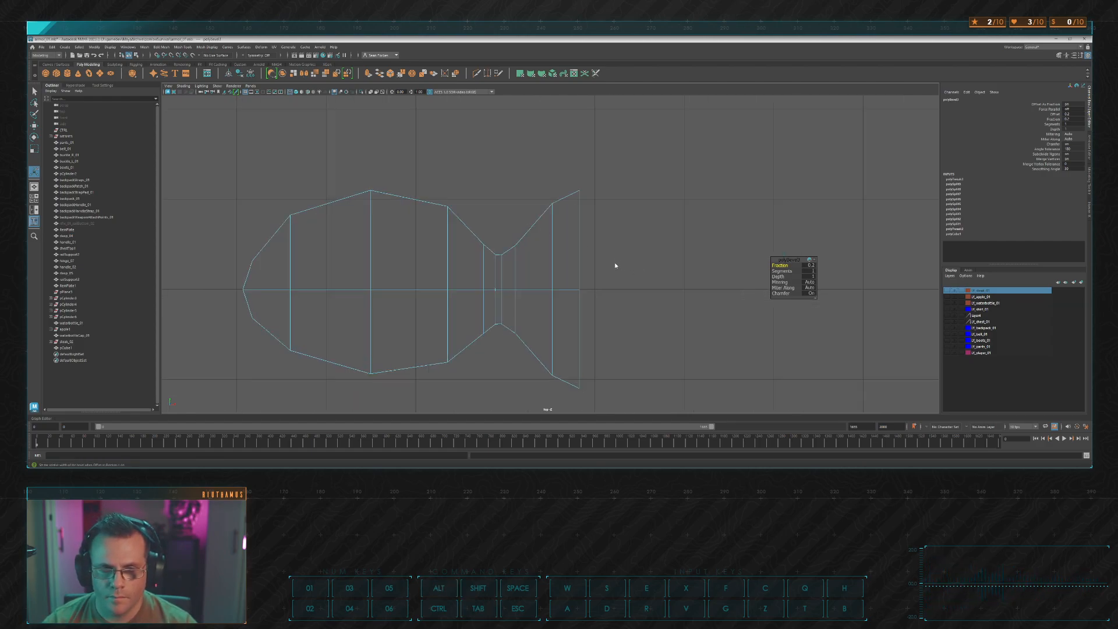
{"action": "key", "text": "q"}
{"action": "left_click_drag", "start_coordinate": [620, 284], "coordinate": [562, 293]}
{"action": "key", "text": "w"}
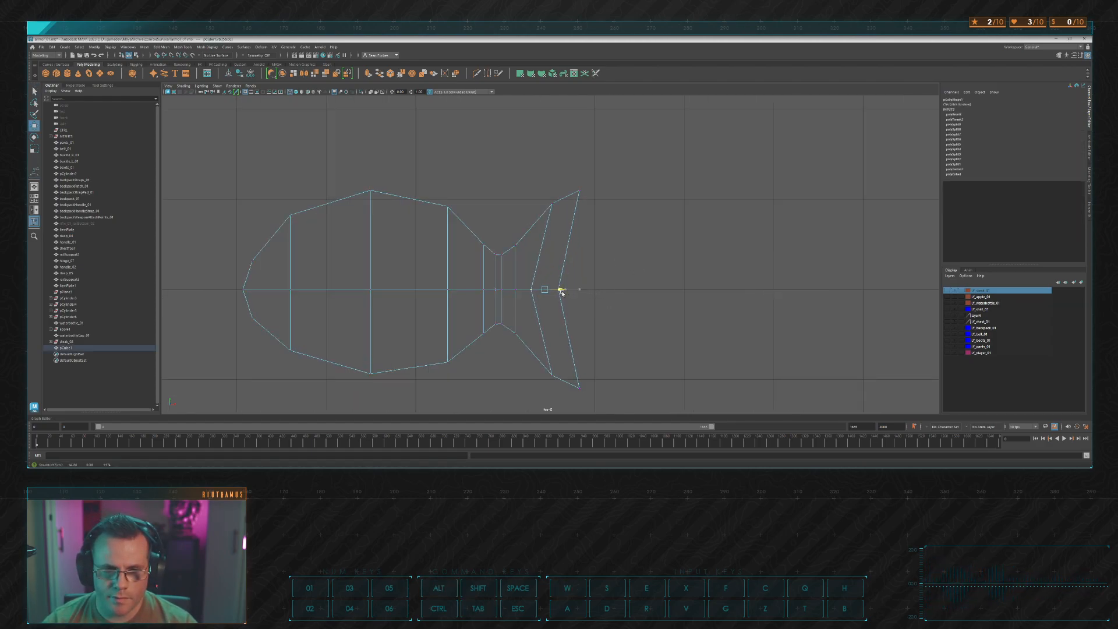
Step: Move the centre vertices of the tail's last two columns farther toward the body to deepen the fin notch
{"action": "middle_click_drag", "start_coordinate": [624, 261], "coordinate": [670, 263], "text": "alt"}
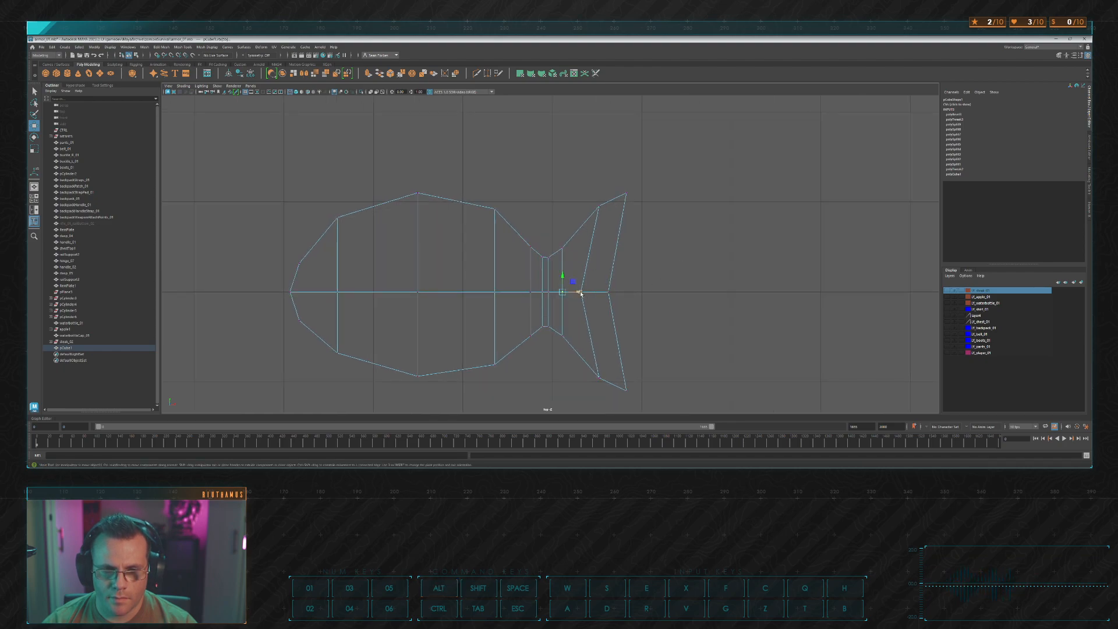
{"action": "left_click_drag", "start_coordinate": [580, 292], "coordinate": [610, 298]}
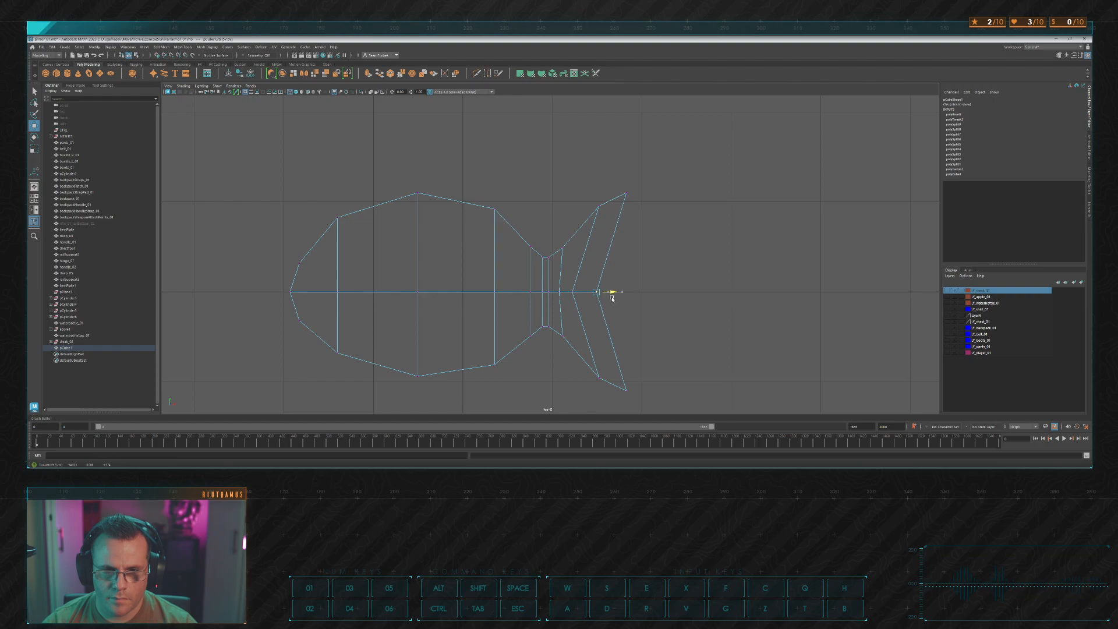
{"action": "left_click", "coordinate": [661, 267]}
{"action": "key", "text": "space"}
{"action": "key", "text": "space"}
{"action": "mouse_move", "coordinate": [679, 210]}
{"action": "left_mouse_down", "text": "alt"}
{"action": "mouse_move", "coordinate": [705, 208]}
{"action": "mouse_move", "coordinate": [687, 183]}
{"action": "mouse_move", "coordinate": [682, 222]}
{"action": "mouse_move", "coordinate": [676, 192]}
{"action": "mouse_move", "coordinate": [669, 213]}
{"action": "left_mouse_up", "text": "alt"}
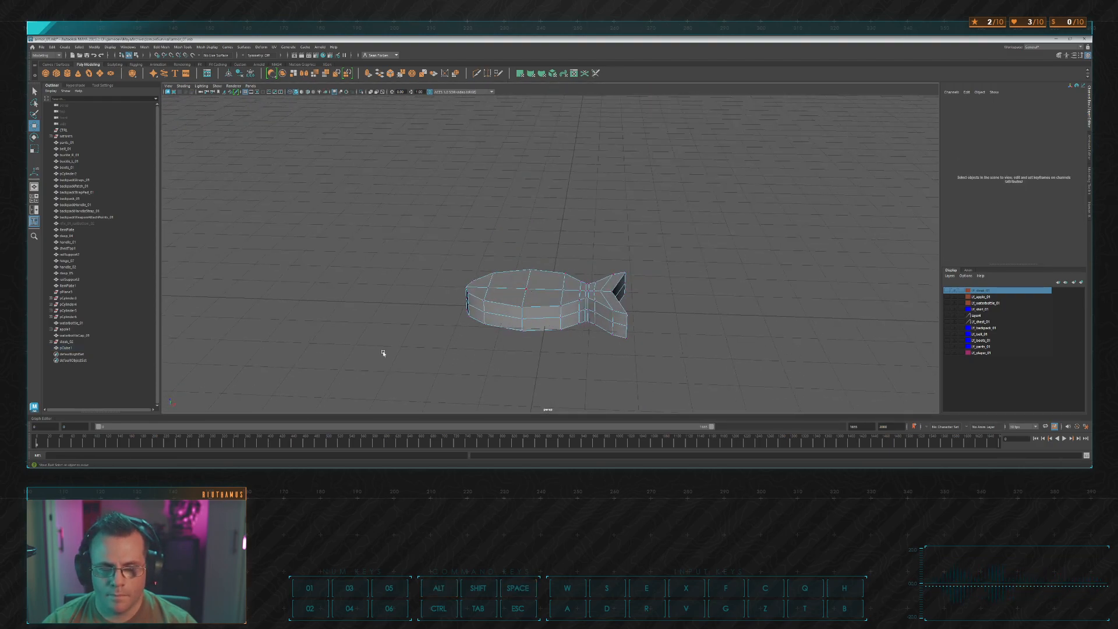
Step: Try to taper the whole fish by scaling its top and bottom vertex rows inward, and undo the scaling
{"action": "key", "text": "space"}
{"action": "key", "text": "space"}
{"action": "left_click_drag", "start_coordinate": [342, 262], "coordinate": [731, 294]}
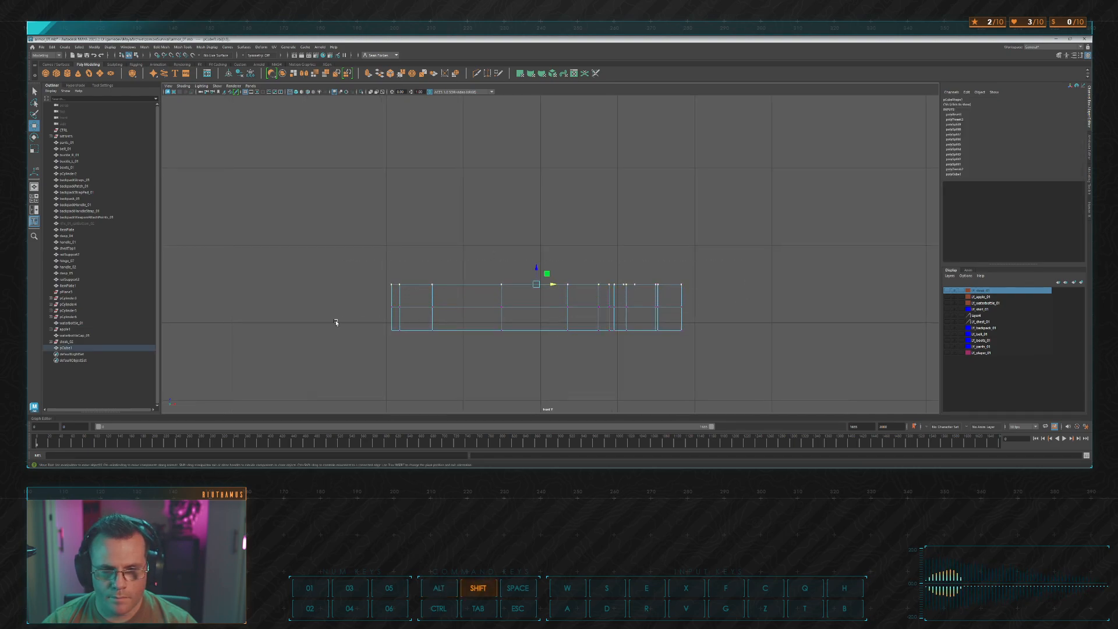
{"action": "left_click_drag", "start_coordinate": [336, 322], "coordinate": [779, 372], "text": "shift"}
{"action": "key", "text": "r"}
{"action": "left_click_drag", "start_coordinate": [535, 307], "coordinate": [519, 306]}
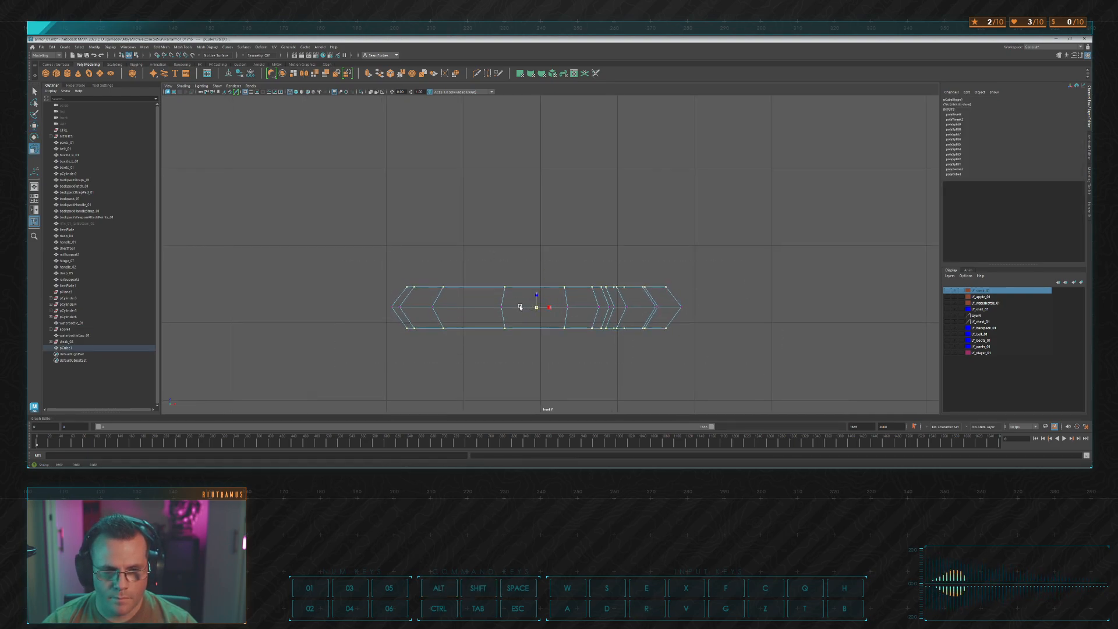
{"action": "key", "text": "space"}
{"action": "key", "text": "space"}
{"action": "left_click_drag", "start_coordinate": [692, 205], "coordinate": [678, 241], "text": "alt"}
{"action": "scroll", "coordinate": [641, 265], "scroll_direction": "up", "scroll_amount": 5}
{"action": "middle_click_drag", "start_coordinate": [678, 241], "coordinate": [657, 274], "text": "alt"}
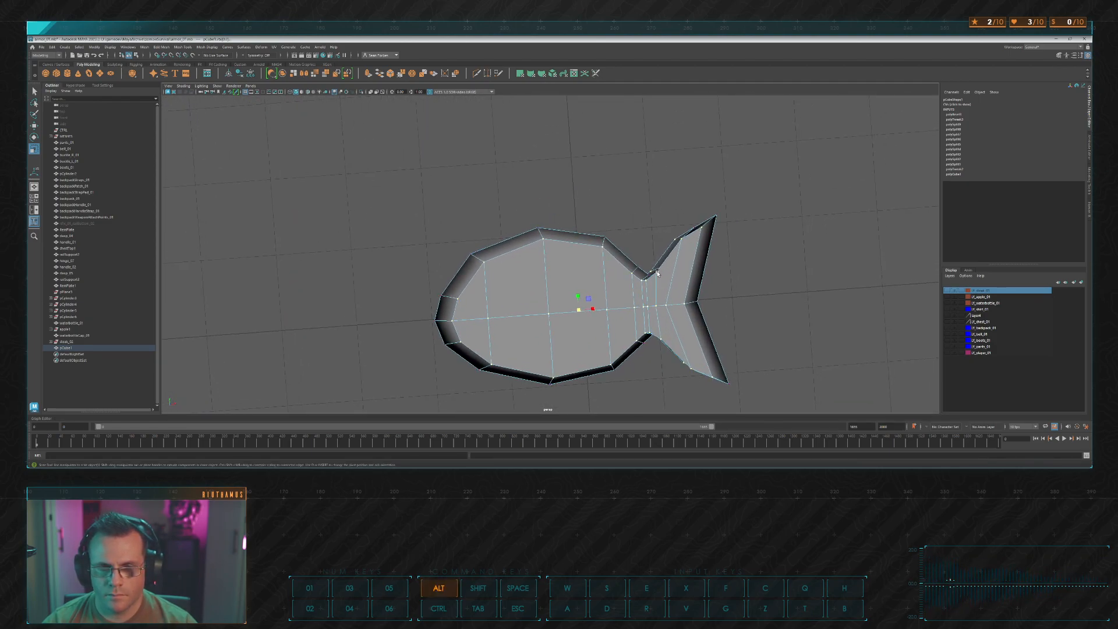
{"action": "left_click_drag", "start_coordinate": [658, 274], "coordinate": [616, 244], "text": "alt"}
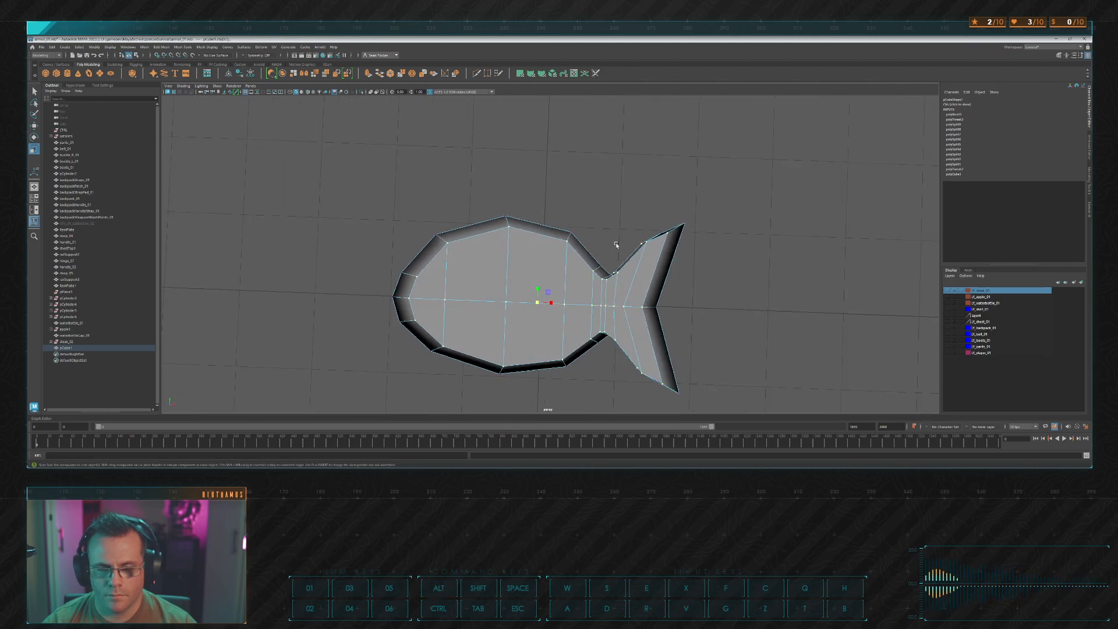
{"action": "key", "text": "ctrl+z"}
Step: Deselect the tail vertices and scale the body's top and bottom vertices inward to taper the body's rim
{"action": "key", "text": "space"}
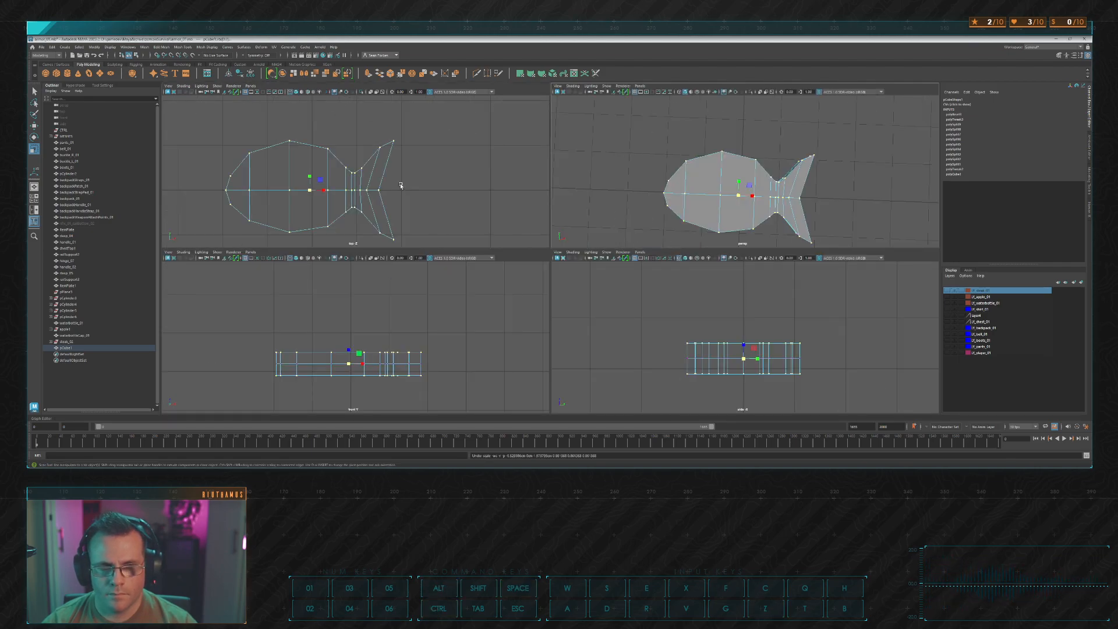
{"action": "key", "text": "space"}
{"action": "left_click_drag", "start_coordinate": [708, 152], "coordinate": [519, 415], "text": "ctrl"}
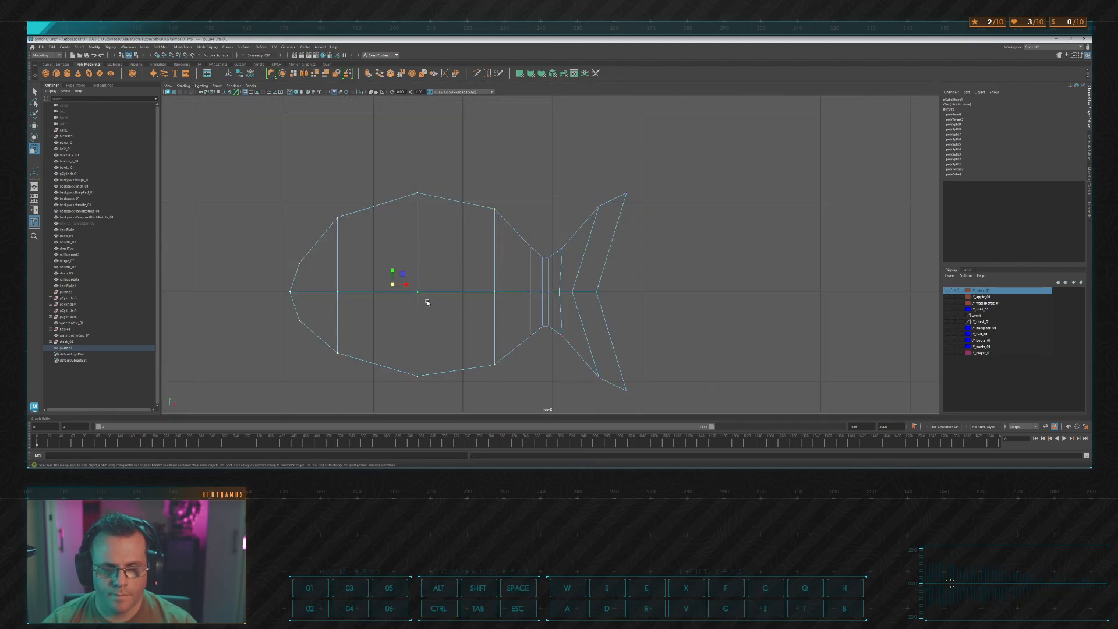
{"action": "left_click_drag", "start_coordinate": [392, 282], "coordinate": [374, 282]}
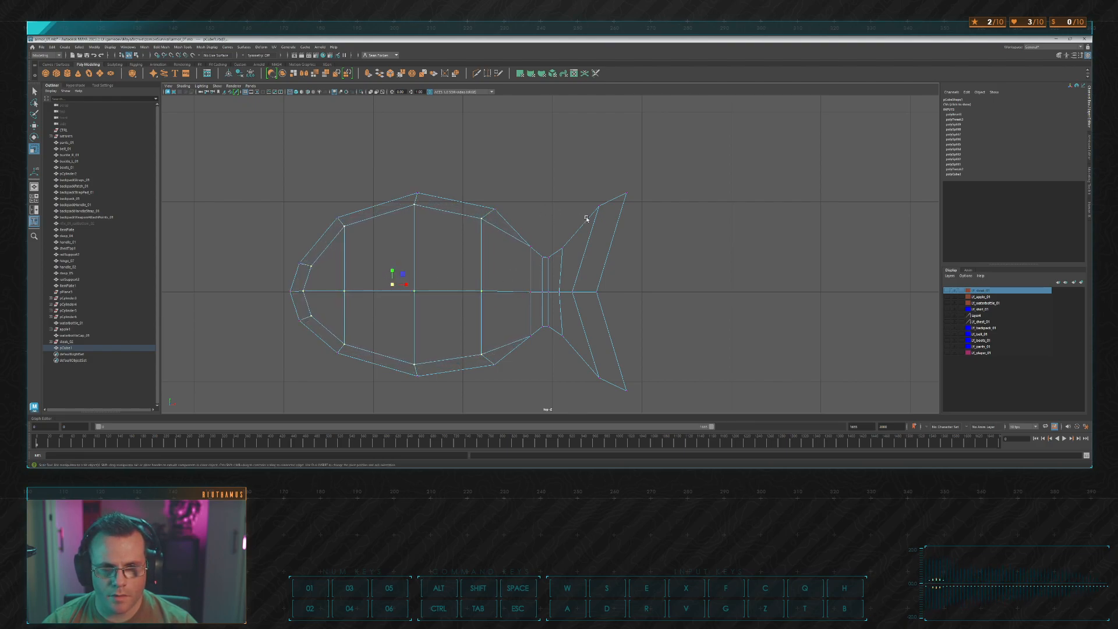
{"action": "key", "text": "space"}
{"action": "key", "text": "space"}
{"action": "mouse_move", "coordinate": [694, 227]}
{"action": "left_mouse_down", "text": "alt"}
{"action": "mouse_move", "coordinate": [698, 306]}
{"action": "mouse_move", "coordinate": [693, 230]}
{"action": "mouse_move", "coordinate": [689, 257]}
{"action": "mouse_move", "coordinate": [712, 167]}
{"action": "mouse_move", "coordinate": [743, 189]}
{"action": "mouse_move", "coordinate": [724, 207]}
{"action": "mouse_move", "coordinate": [786, 208]}
{"action": "mouse_move", "coordinate": [701, 242]}
{"action": "mouse_move", "coordinate": [711, 224]}
{"action": "left_mouse_up", "text": "alt"}
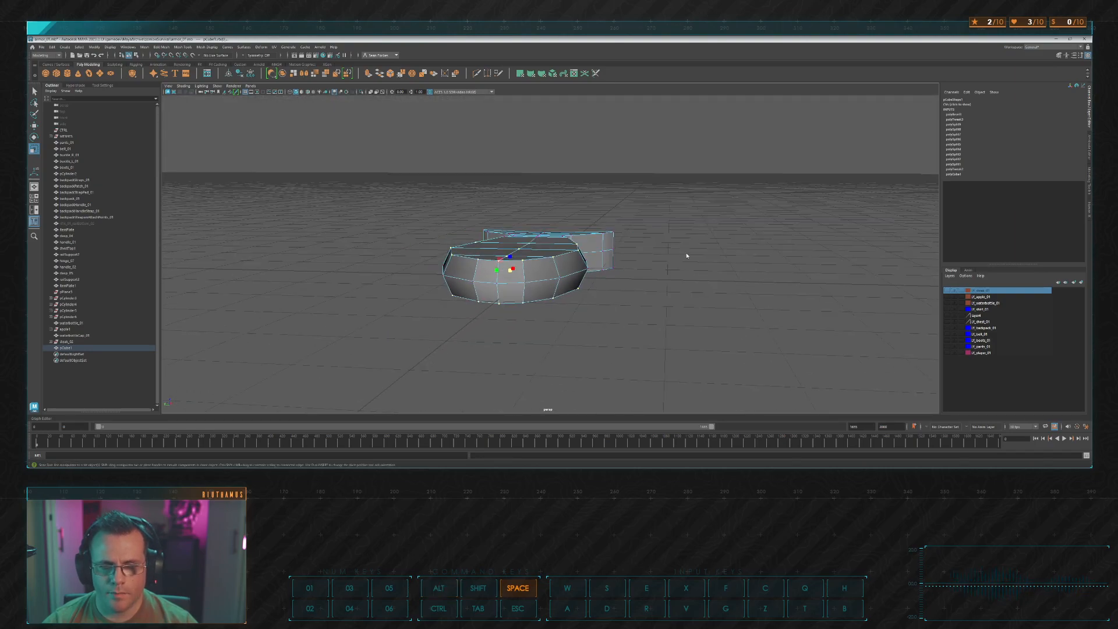
{"action": "left_click", "coordinate": [661, 272]}
Step: Delete the fish's lower half and side walls, keeping only the top surface
{"action": "key", "text": "space"}
{"action": "key", "text": "space"}
{"action": "left_click_drag", "start_coordinate": [361, 375], "coordinate": [770, 319]}
{"action": "left_click", "coordinate": [761, 318]}
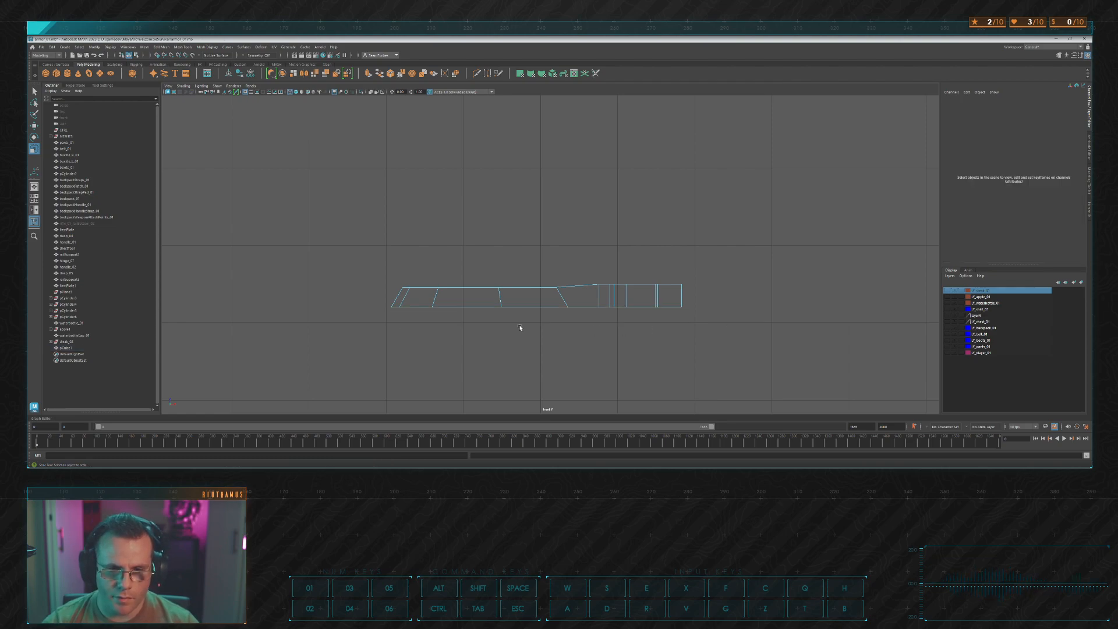
{"action": "left_click_drag", "start_coordinate": [361, 329], "coordinate": [768, 305]}
{"action": "key", "text": "Delete"}
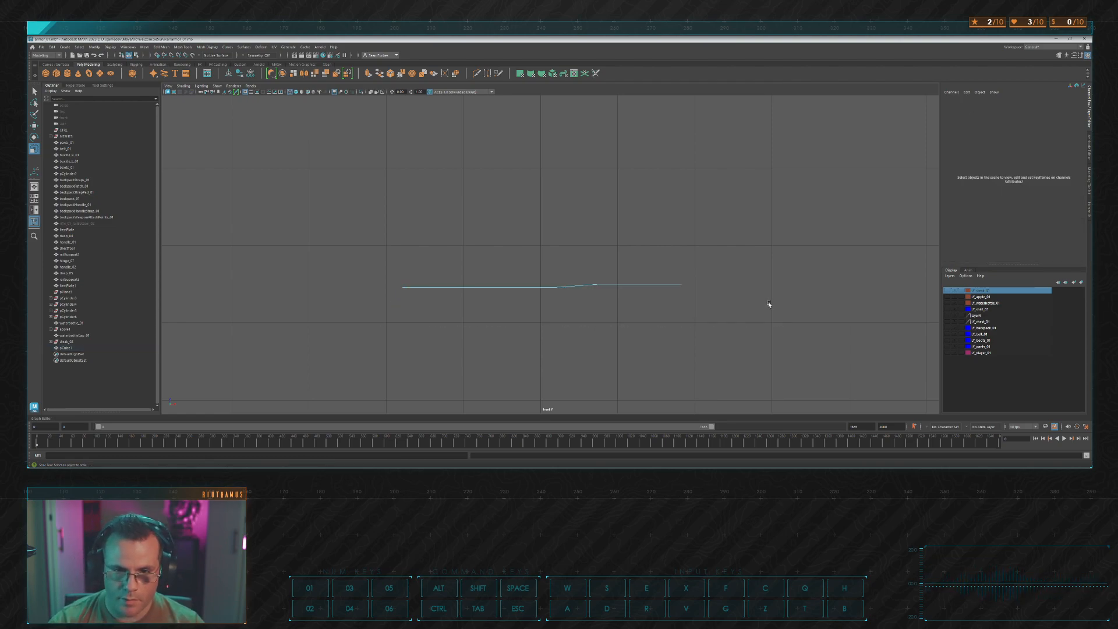
Step: Select all vertices of the remaining surface and scale them vertically to flatten the fish onto one plane
{"action": "left_click_drag", "start_coordinate": [611, 273], "coordinate": [689, 304]}
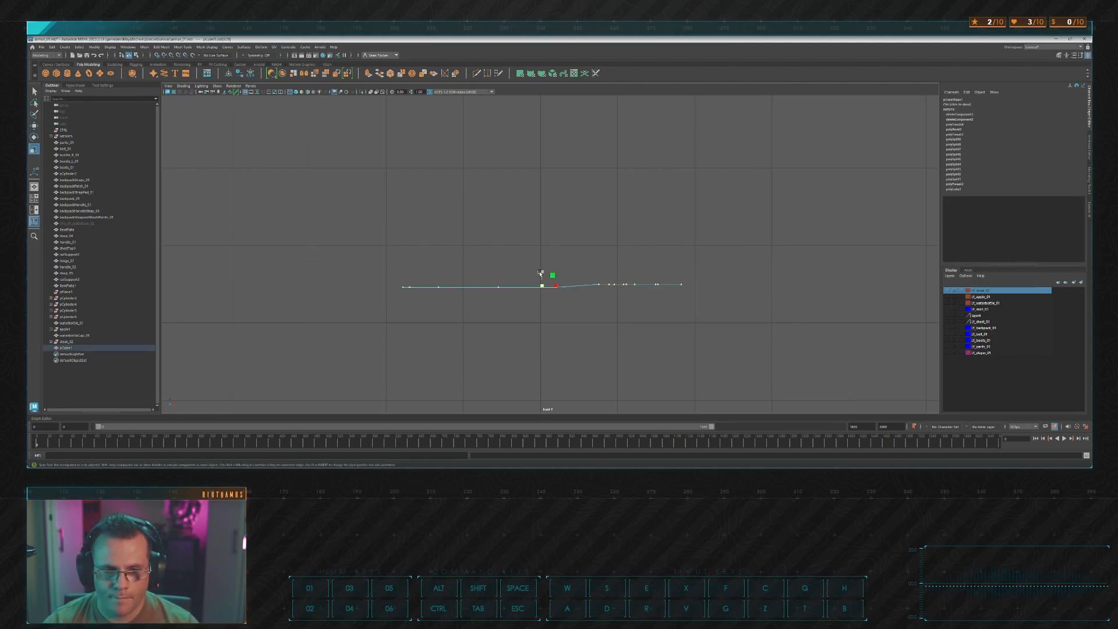
{"action": "key", "text": "space"}
{"action": "key", "text": "space"}
{"action": "mouse_move", "coordinate": [669, 228]}
{"action": "left_mouse_down", "text": "alt"}
{"action": "mouse_move", "coordinate": [679, 225]}
{"action": "mouse_move", "coordinate": [656, 233]}
{"action": "left_mouse_up", "text": "alt"}
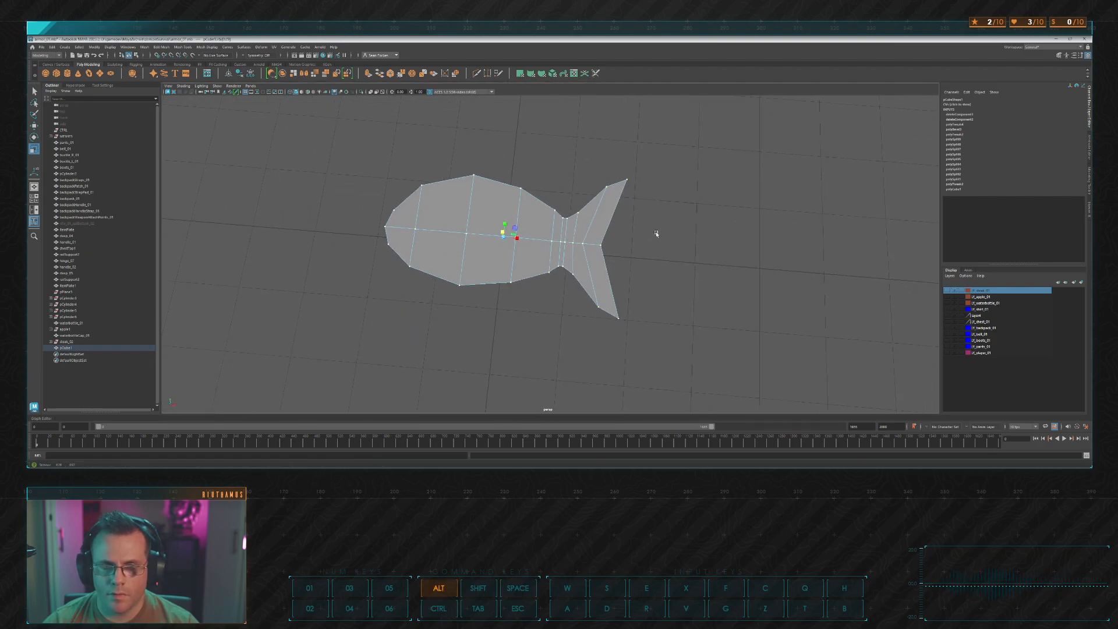
Step: Move the upper and lower vertices at the front of the tail stem toward the centre line
{"action": "middle_click_drag", "start_coordinate": [640, 227], "coordinate": [644, 271], "text": "alt"}
{"action": "scroll", "coordinate": [644, 270], "scroll_direction": "up", "scroll_amount": 5}
{"action": "left_click_drag", "start_coordinate": [557, 218], "coordinate": [606, 266]}
{"action": "key", "text": "w"}
{"action": "left_click_drag", "start_coordinate": [547, 357], "coordinate": [564, 343]}
{"action": "left_click_drag", "start_coordinate": [555, 229], "coordinate": [580, 267]}
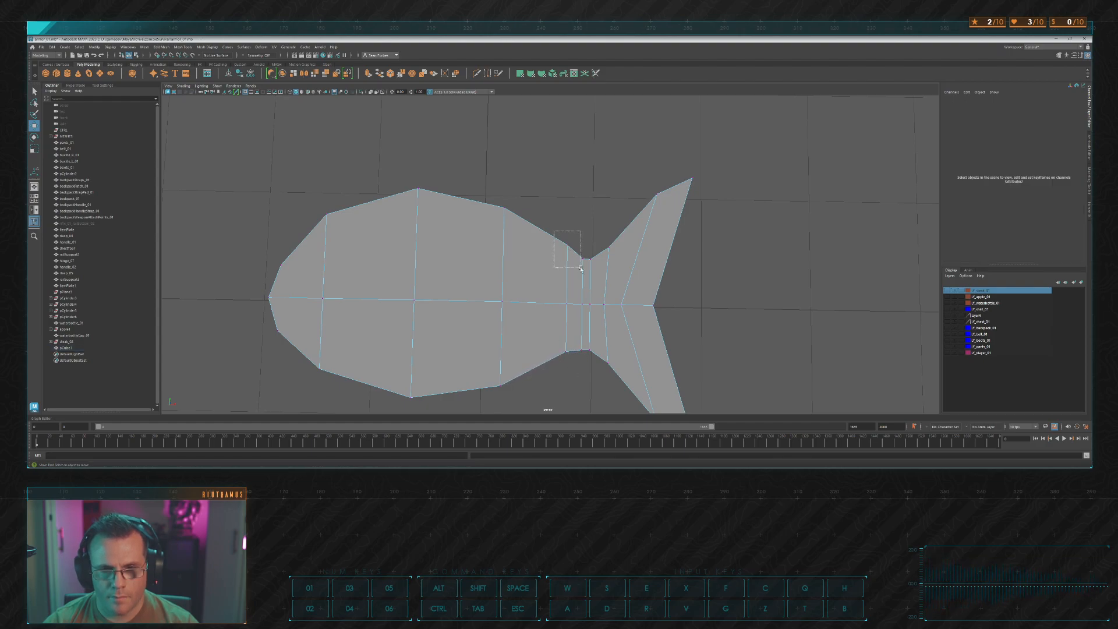
{"action": "left_click_drag", "start_coordinate": [568, 229], "coordinate": [569, 236]}
{"action": "left_click", "coordinate": [562, 220]}
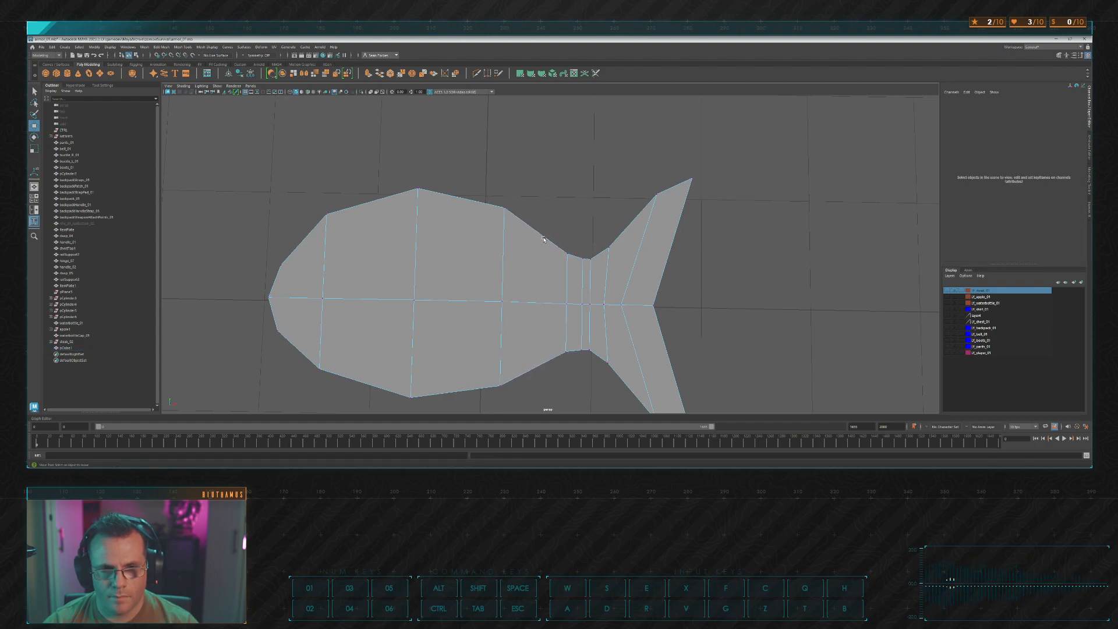
Step: Bevel the rear body edge loop into two loops to round the outline toward the tail
{"action": "left_click_drag", "start_coordinate": [492, 195], "coordinate": [518, 221]}
{"action": "scroll", "coordinate": [560, 211], "scroll_direction": "down", "scroll_amount": 4}
{"action": "middle_click_drag", "start_coordinate": [560, 210], "coordinate": [582, 220], "text": "alt"}
{"action": "left_click", "coordinate": [567, 226]}
{"action": "left_click", "coordinate": [544, 268]}
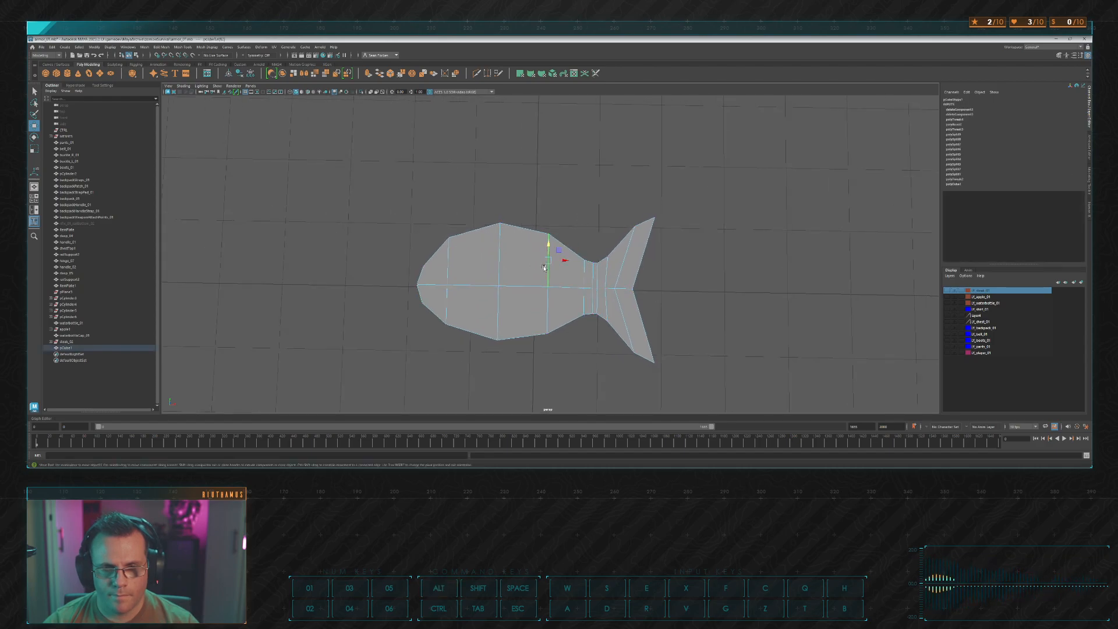
{"action": "left_click", "coordinate": [391, 74]}
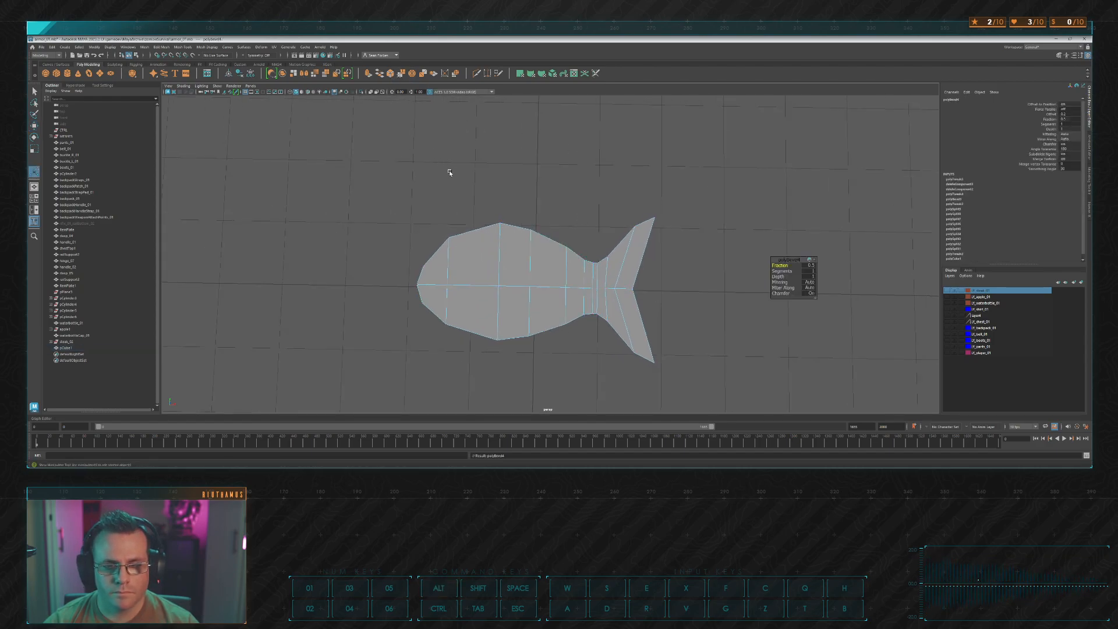
Step: Bevel the middle and front body edge loops to round the rest of the body outline
{"action": "left_click", "coordinate": [526, 209]}
{"action": "double_click", "coordinate": [499, 254]}
{"action": "key", "text": "g"}
{"action": "left_click", "coordinate": [505, 202]}
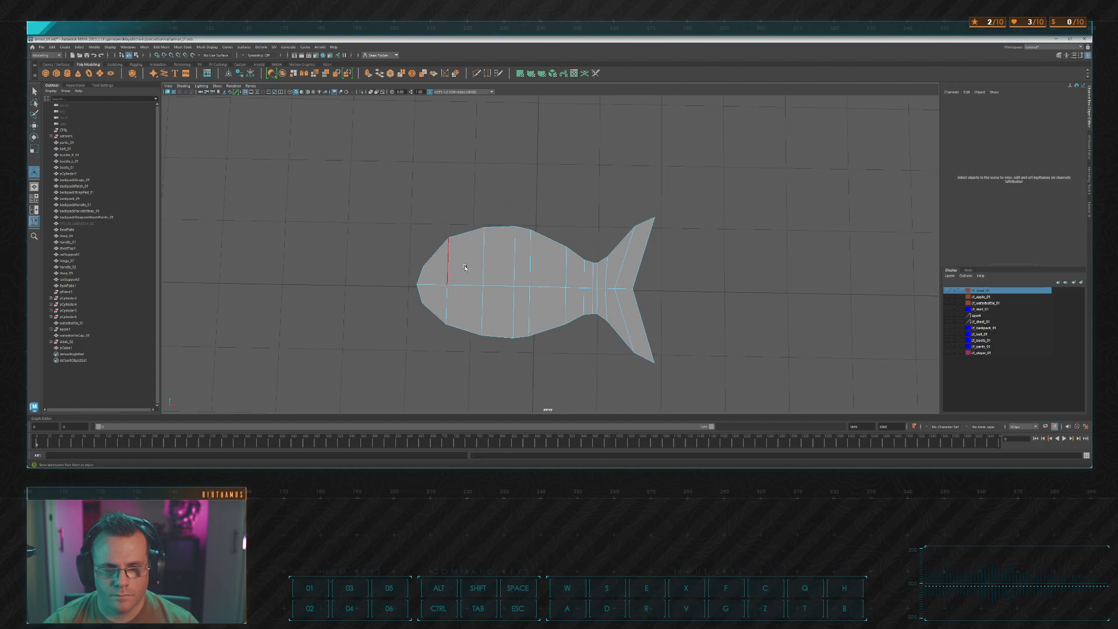
{"action": "double_click", "coordinate": [449, 263]}
{"action": "key", "text": "g"}
{"action": "left_click", "coordinate": [515, 208]}
Step: Scale the upper and lower vertices of the two narrowest stem columns inward to pinch the tail stem
{"action": "left_click_drag", "start_coordinate": [515, 208], "coordinate": [540, 216], "text": "alt"}
{"action": "right_click_drag", "start_coordinate": [540, 217], "coordinate": [514, 262], "text": "alt"}
{"action": "middle_click_drag", "start_coordinate": [531, 221], "coordinate": [538, 177], "text": "alt"}
{"action": "left_click_drag", "start_coordinate": [522, 213], "coordinate": [539, 230]}
{"action": "left_click_drag", "start_coordinate": [521, 320], "coordinate": [549, 342], "text": "shift"}
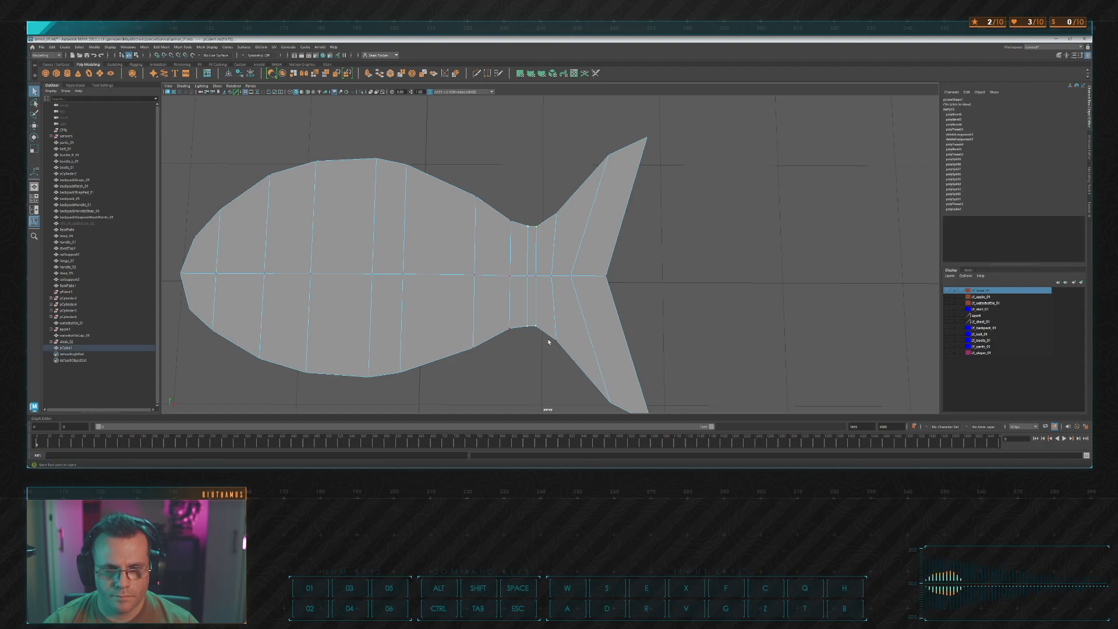
{"action": "key", "text": "r"}
{"action": "left_click_drag", "start_coordinate": [531, 262], "coordinate": [532, 273]}
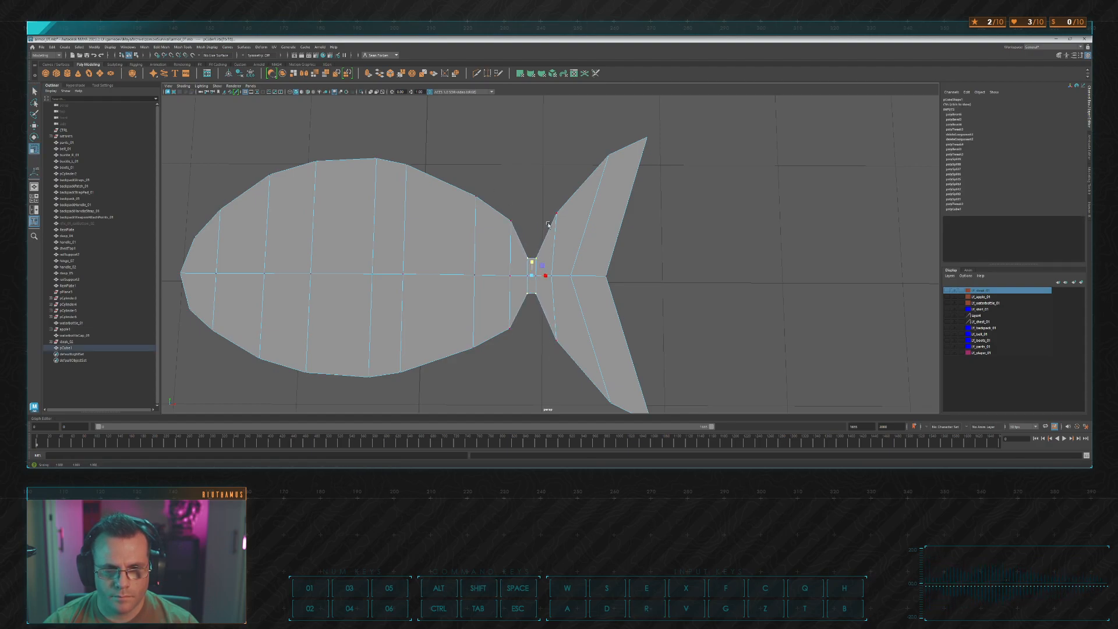
Step: Scale the outer vertices of the column at the fin's base slightly inward
{"action": "left_click_drag", "start_coordinate": [546, 203], "coordinate": [565, 236]}
{"action": "left_click_drag", "start_coordinate": [575, 362], "coordinate": [576, 363], "text": "shift"}
{"action": "left_click_drag", "start_coordinate": [557, 262], "coordinate": [556, 267]}
{"action": "middle_click_drag", "start_coordinate": [644, 237], "coordinate": [648, 236], "text": "alt"}
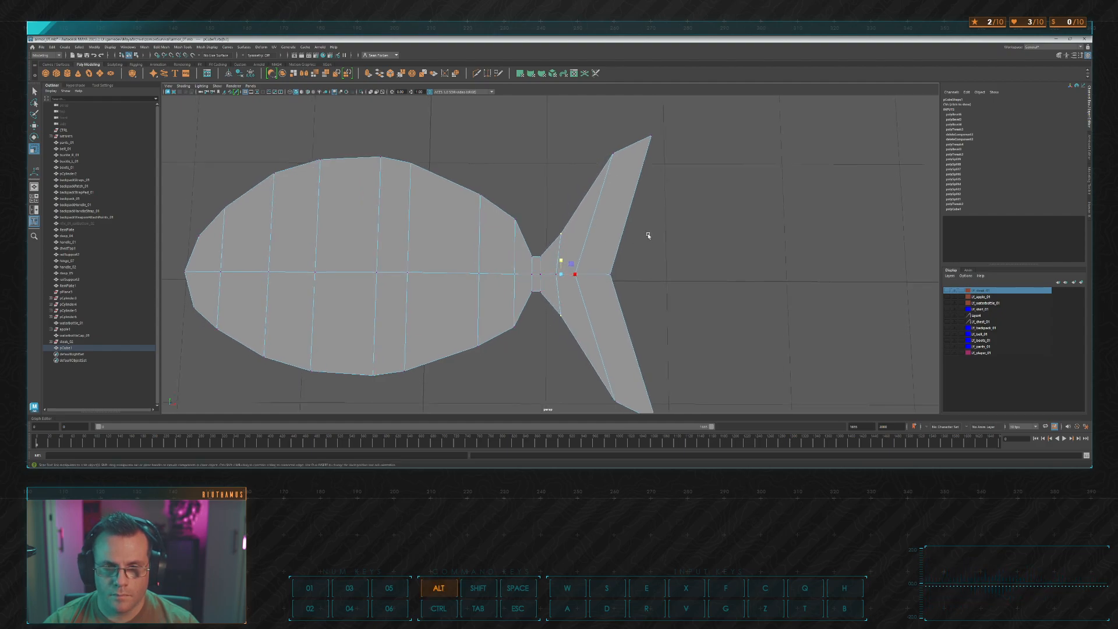
Step: Bevel the edge loop running through the middle of the tail fin
{"action": "right_click_drag", "start_coordinate": [658, 221], "coordinate": [656, 195]}
{"action": "double_click", "coordinate": [585, 236]}
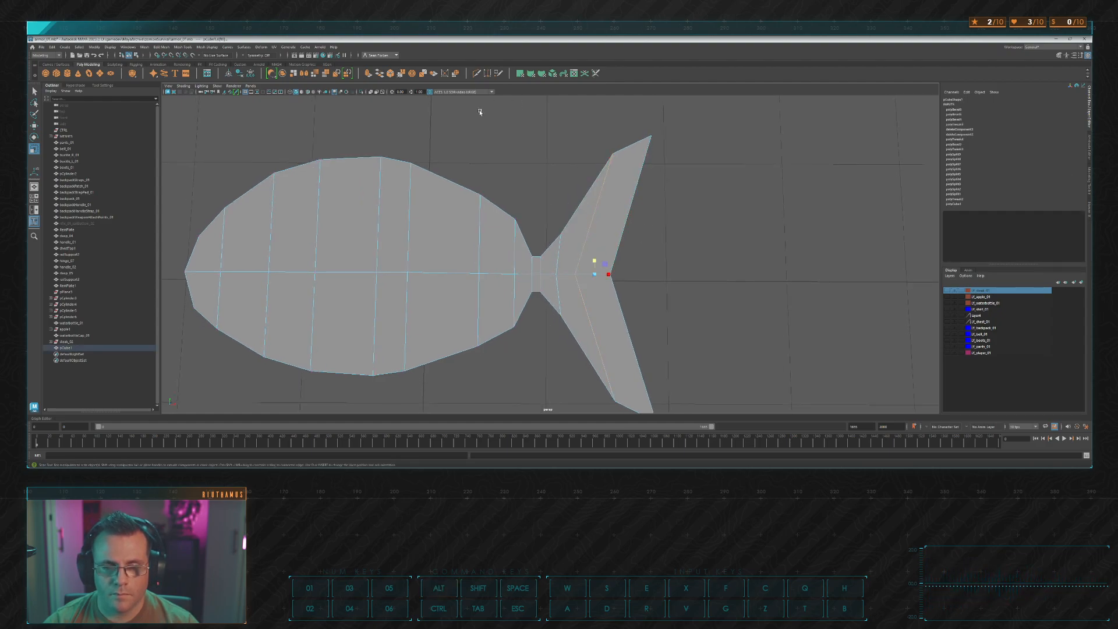
{"action": "left_click", "coordinate": [400, 74]}
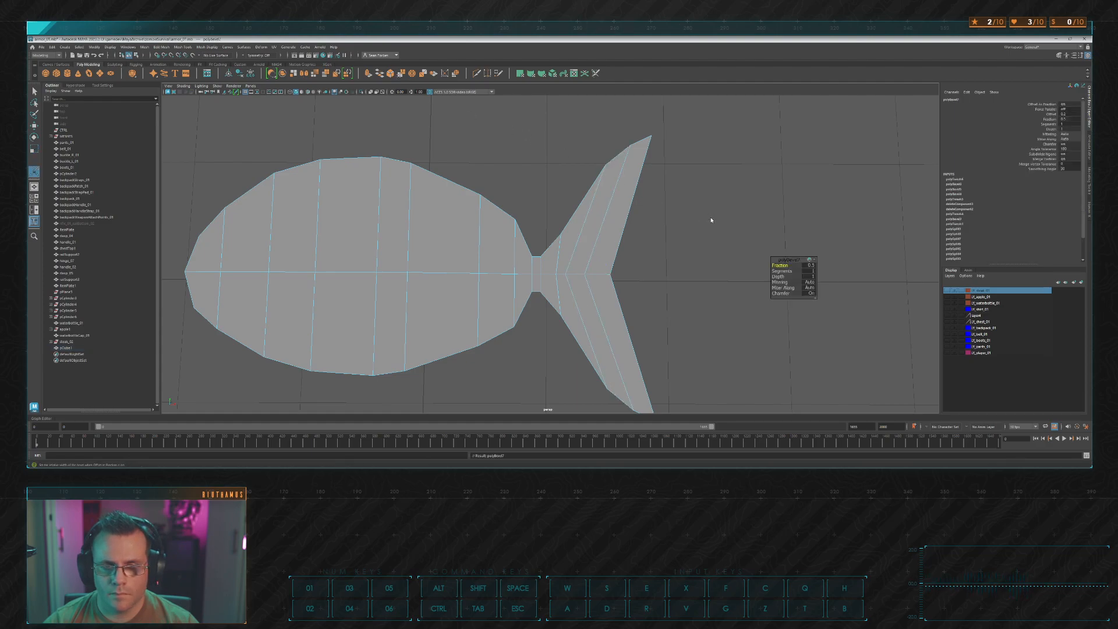
Step: Select the outer vertices of the upper and lower fin lobes and scale them vertically inward to shorten the fin
{"action": "right_click_drag", "start_coordinate": [711, 220], "coordinate": [678, 217]}
{"action": "left_click_drag", "start_coordinate": [585, 125], "coordinate": [684, 210]}
{"action": "key", "text": "w"}
{"action": "right_click_drag", "start_coordinate": [729, 340], "coordinate": [694, 289], "text": "alt"}
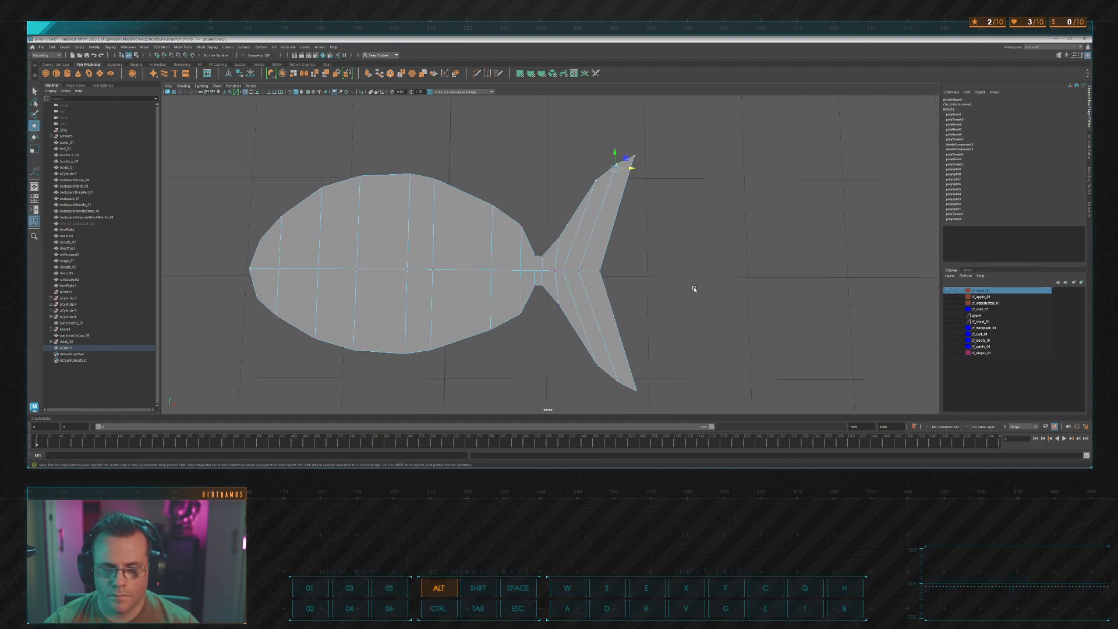
{"action": "middle_click_drag", "start_coordinate": [694, 288], "coordinate": [684, 271], "text": "alt"}
{"action": "left_click_drag", "start_coordinate": [561, 320], "coordinate": [688, 401], "text": "shift"}
{"action": "key", "text": "r"}
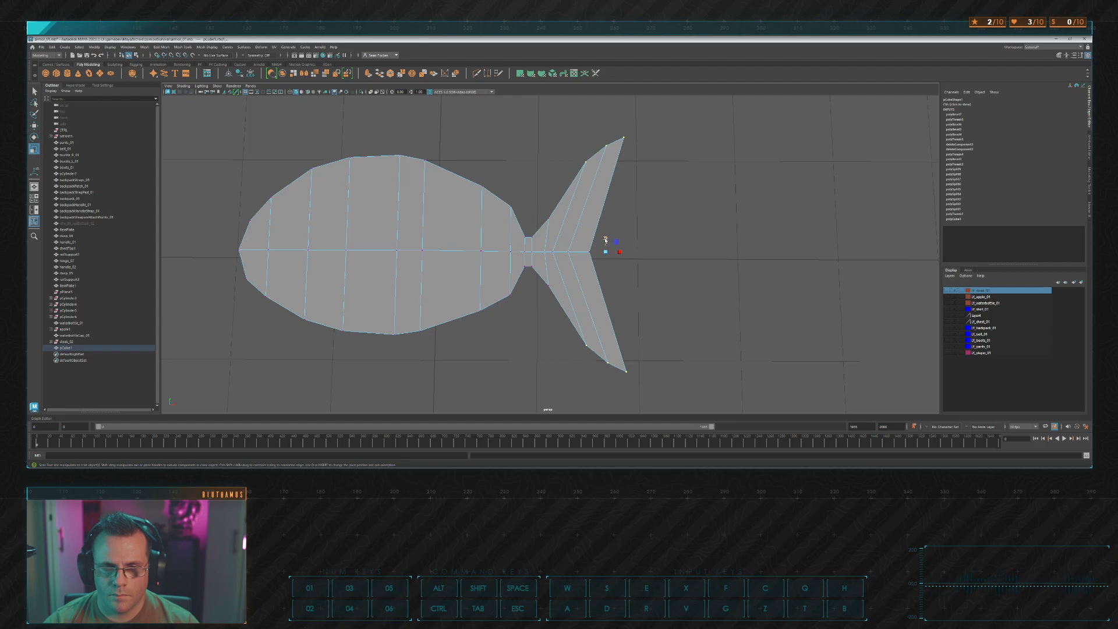
{"action": "left_click_drag", "start_coordinate": [604, 241], "coordinate": [598, 243]}
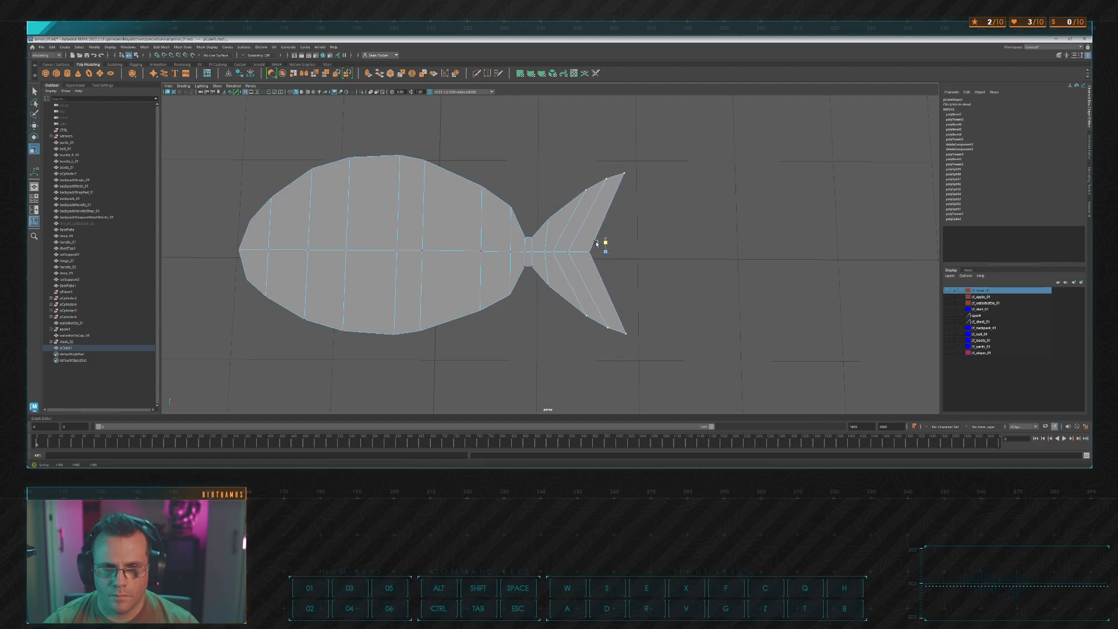
Step: Adjust the front fin columns' centre vertices, and shift and scale the front column's outer vertices to round the fin
{"action": "left_click", "coordinate": [583, 253]}
{"action": "left_click", "coordinate": [557, 251]}
{"action": "key", "text": "w"}
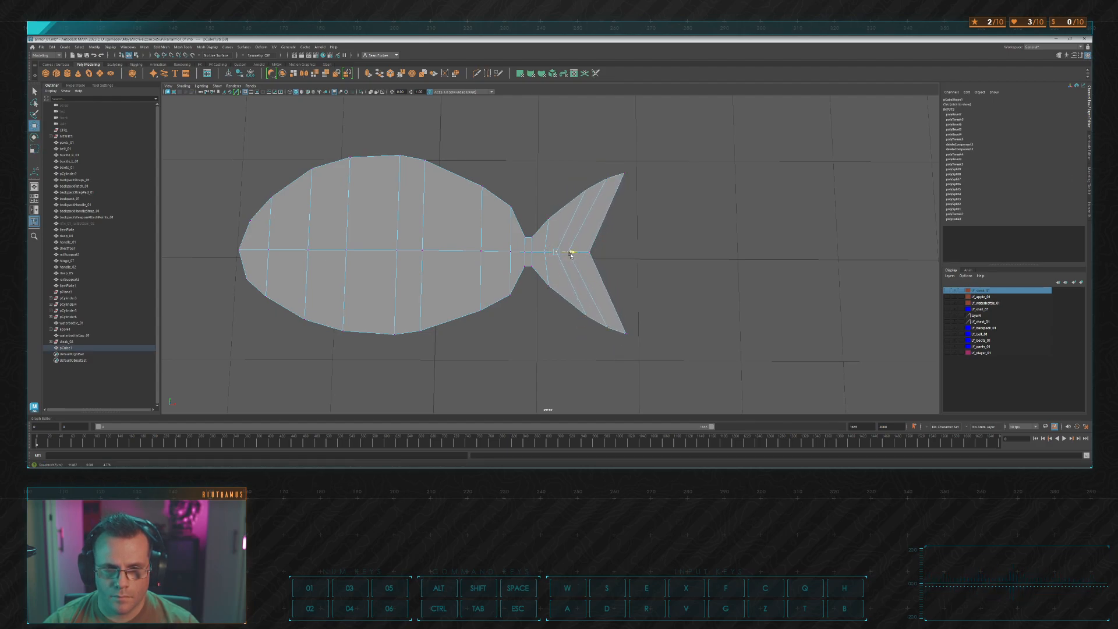
{"action": "left_click", "coordinate": [638, 247]}
{"action": "left_click", "coordinate": [569, 251]}
{"action": "left_click_drag", "start_coordinate": [585, 251], "coordinate": [551, 234]}
{"action": "left_click", "coordinate": [556, 250]}
{"action": "key", "text": "r"}
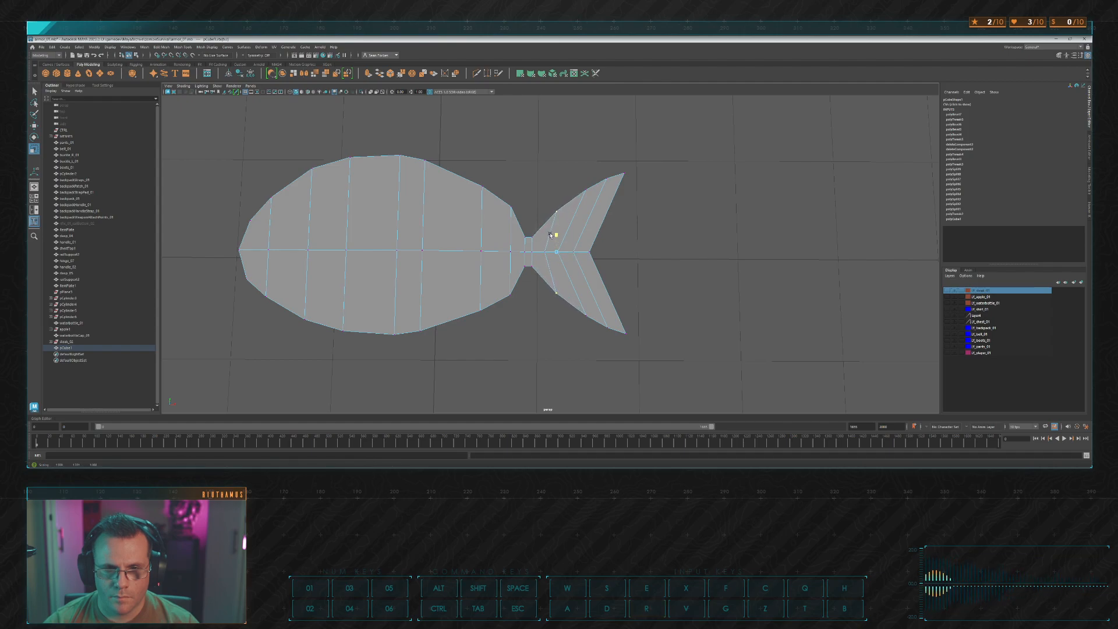
Step: Move the rear stem column's outer vertices slightly toward the fin and shift the front stem column's centre vertex back
{"action": "scroll", "coordinate": [524, 252], "scroll_direction": "up", "scroll_amount": 3}
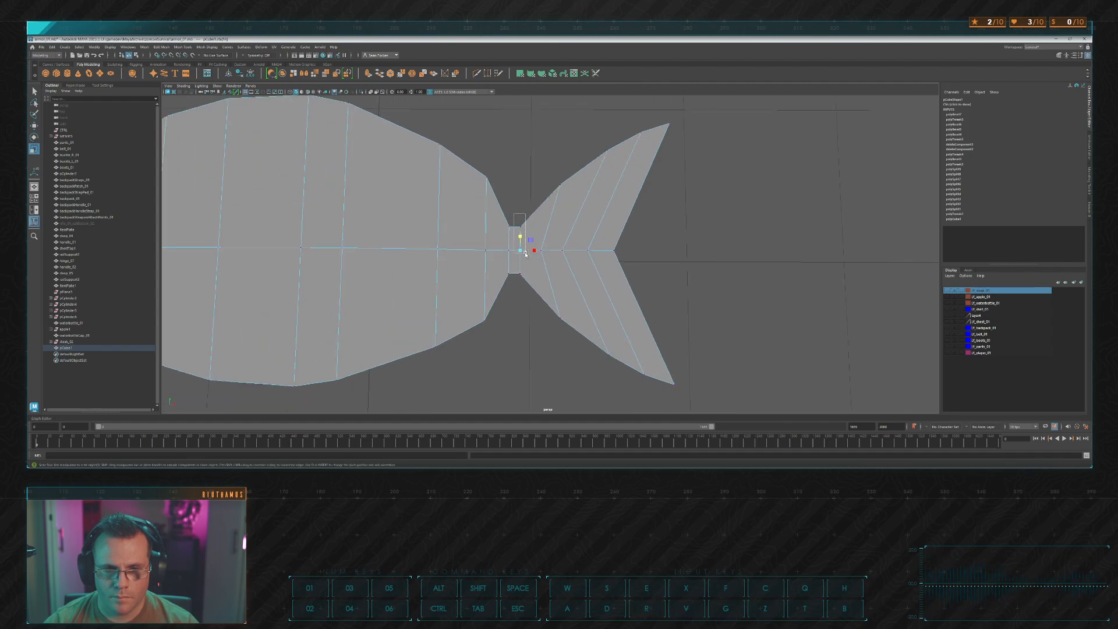
{"action": "key", "text": "w"}
{"action": "left_click", "coordinate": [524, 284]}
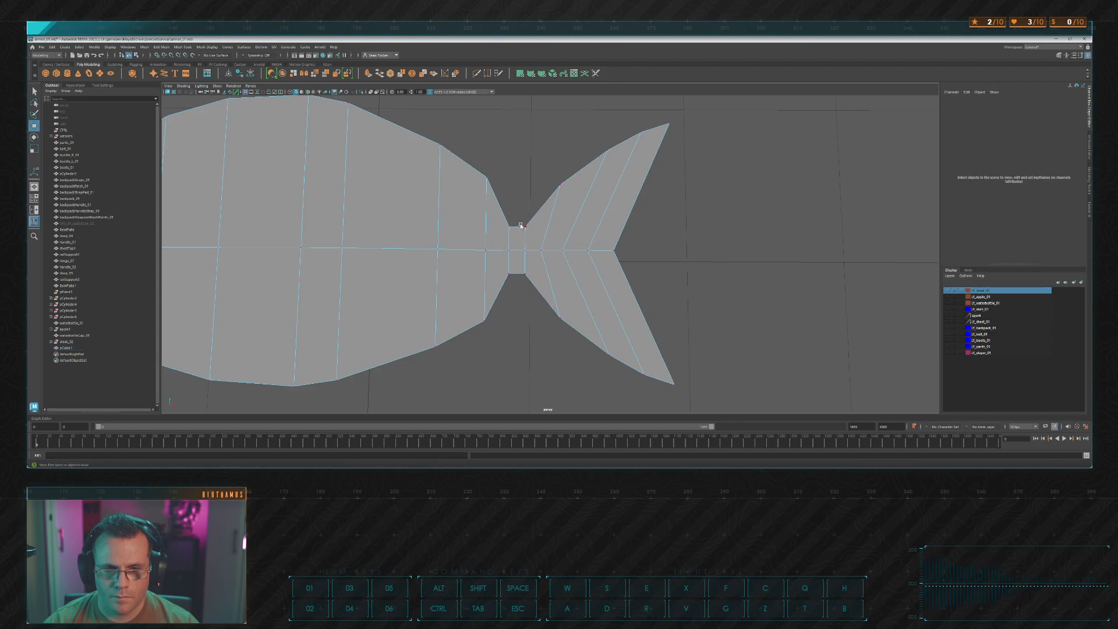
{"action": "left_click", "coordinate": [526, 227]}
{"action": "left_click_drag", "start_coordinate": [539, 251], "coordinate": [515, 254]}
{"action": "left_click", "coordinate": [518, 307]}
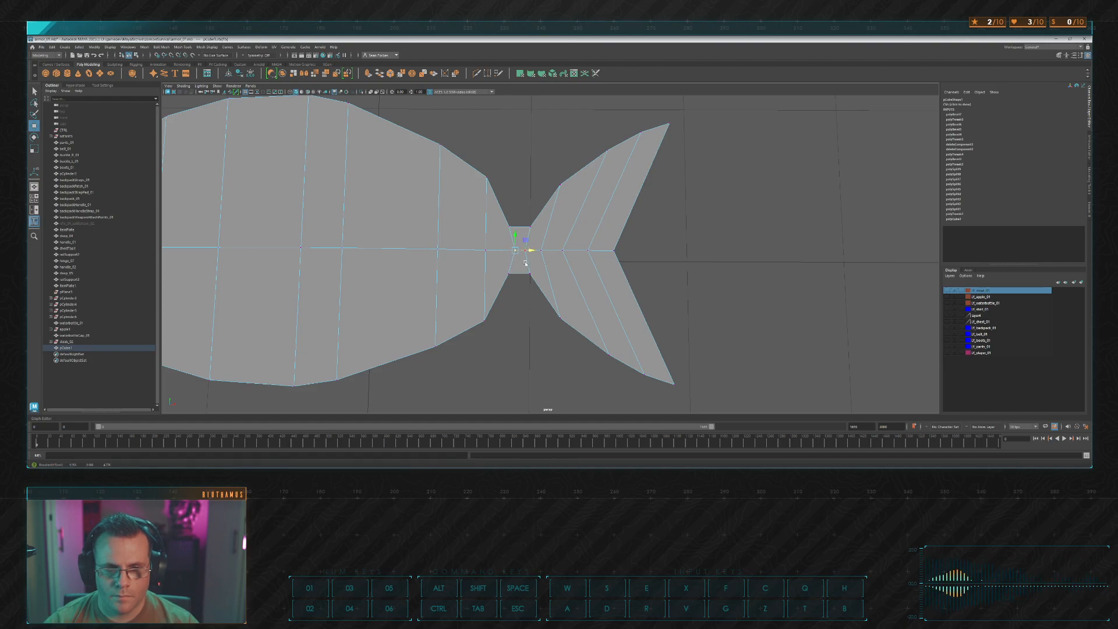
Step: Scale the front stem column's outer vertices slightly outward so the stem tapers toward the fin
{"action": "key", "text": "w"}
{"action": "key", "text": "r"}
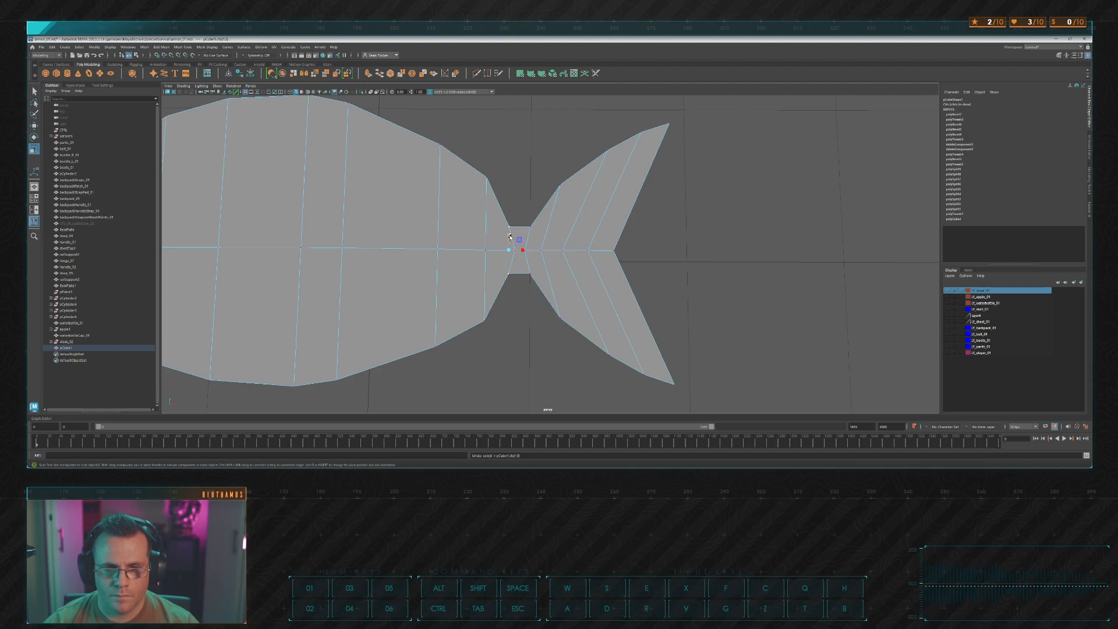
{"action": "left_click_drag", "start_coordinate": [508, 234], "coordinate": [506, 233]}
{"action": "left_click", "coordinate": [522, 215]}
{"action": "scroll", "coordinate": [521, 216], "scroll_direction": "down", "scroll_amount": 3}
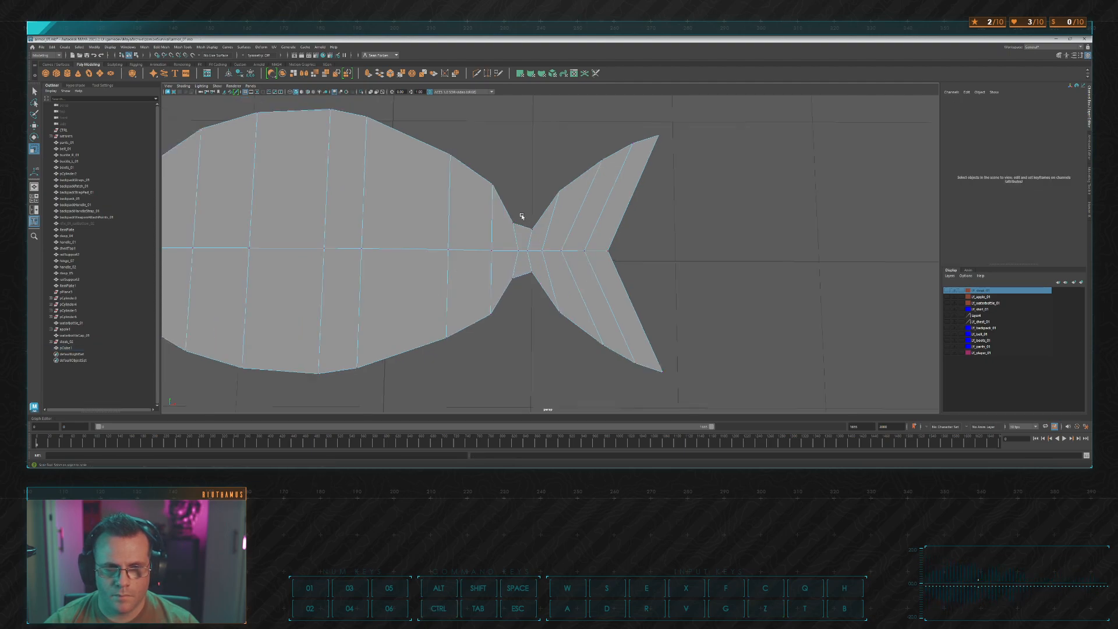
Step: Scale the outer vertices of the two rearmost body columns vertically inward so the body tapers into the tail stem
{"action": "middle_click_drag", "start_coordinate": [527, 209], "coordinate": [531, 223], "text": "alt"}
{"action": "scroll", "coordinate": [543, 227], "scroll_direction": "down", "scroll_amount": 5}
{"action": "left_click_drag", "start_coordinate": [532, 223], "coordinate": [541, 260]}
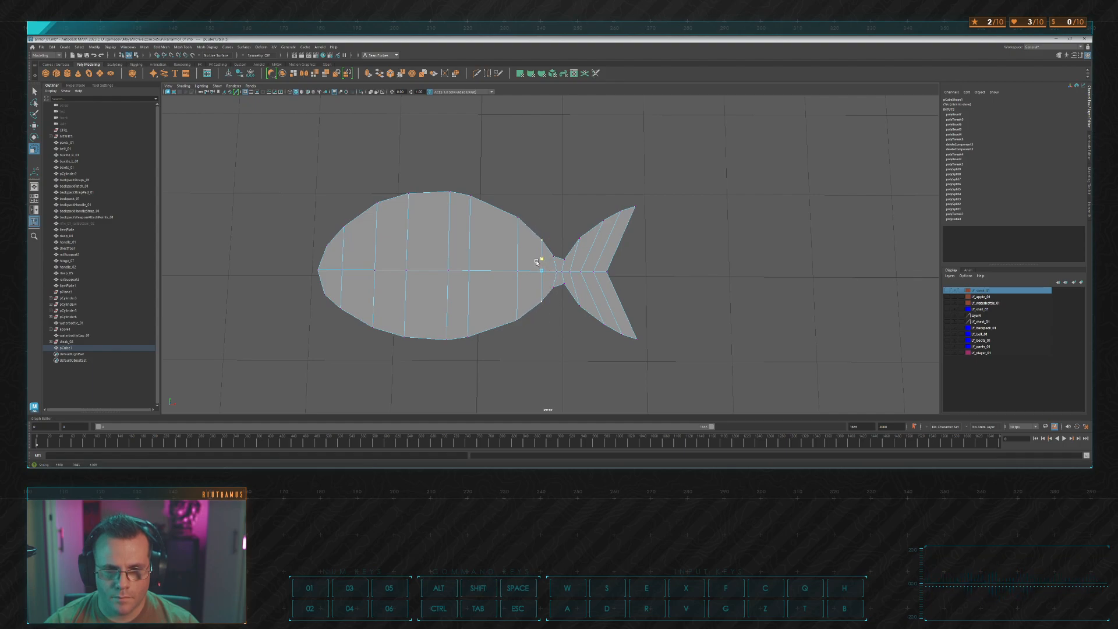
{"action": "left_click", "coordinate": [519, 217]}
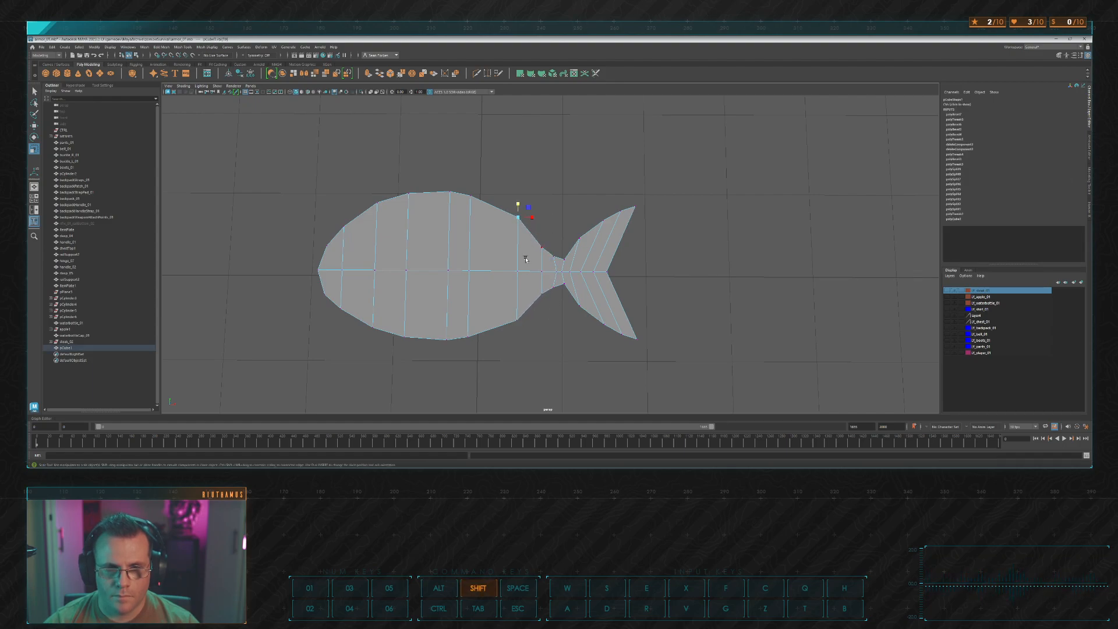
{"action": "left_click_drag", "start_coordinate": [516, 253], "coordinate": [518, 254]}
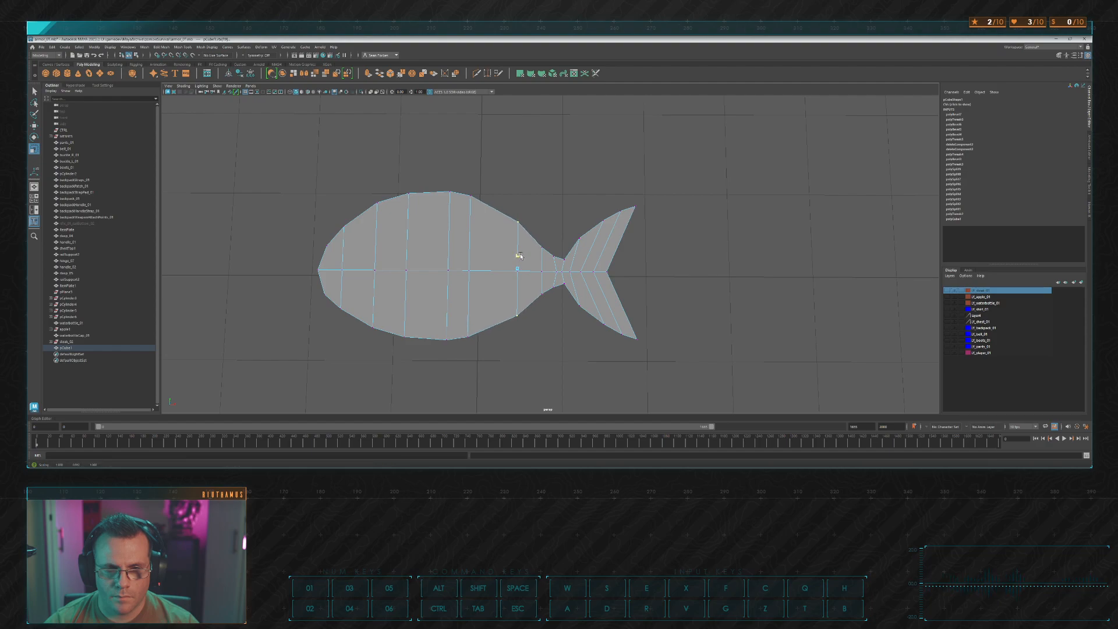
Step: Move the body column behind the middle toward the tail and scale it slightly inward to smooth the outline
{"action": "left_click", "coordinate": [492, 227]}
{"action": "left_click", "coordinate": [481, 227]}
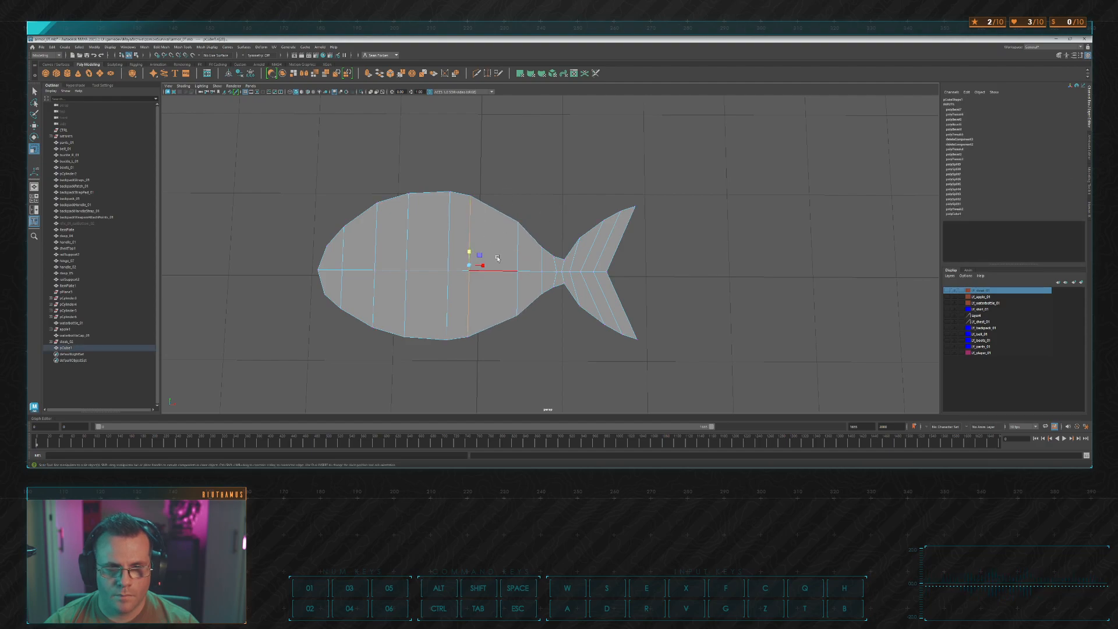
{"action": "key", "text": "r"}
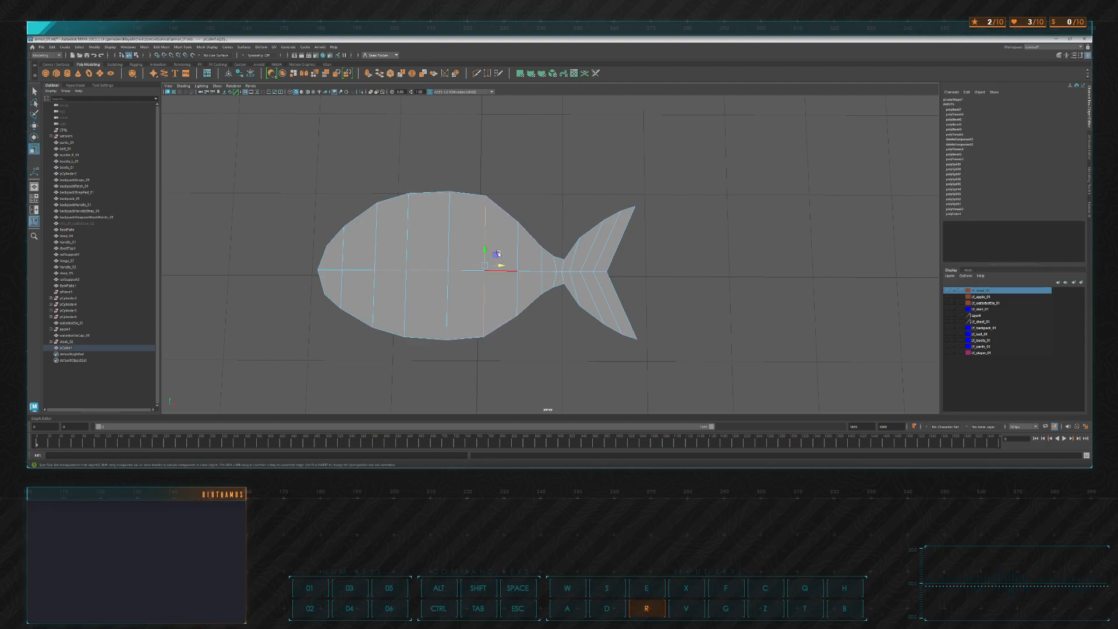
{"action": "left_click_drag", "start_coordinate": [485, 250], "coordinate": [491, 245]}
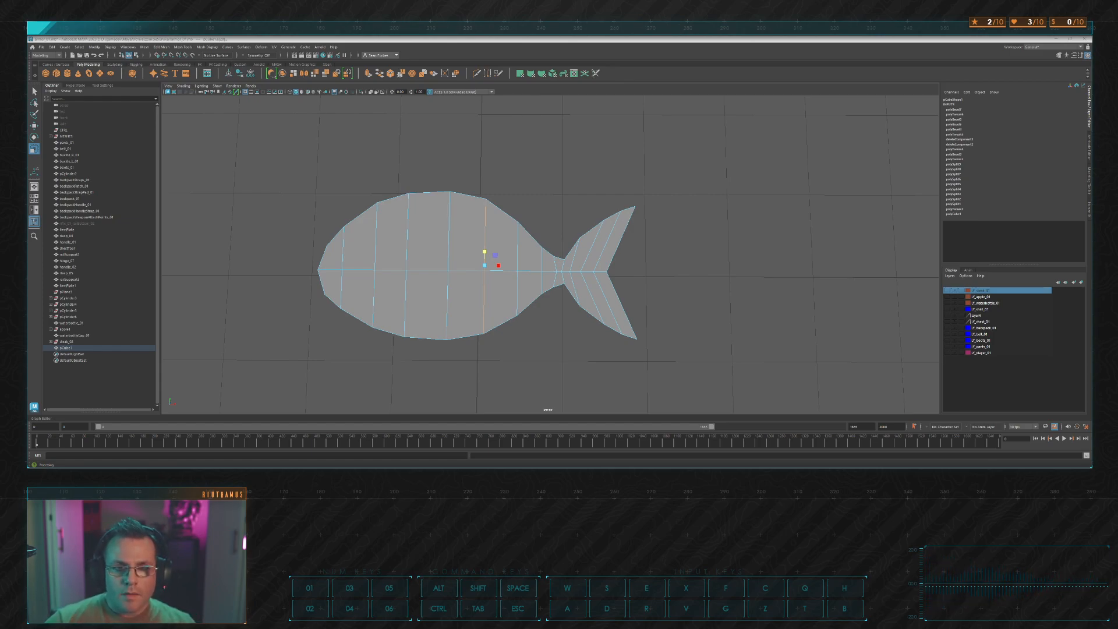
{"action": "right_click_drag", "start_coordinate": [631, 130], "coordinate": [592, 192], "text": "alt"}
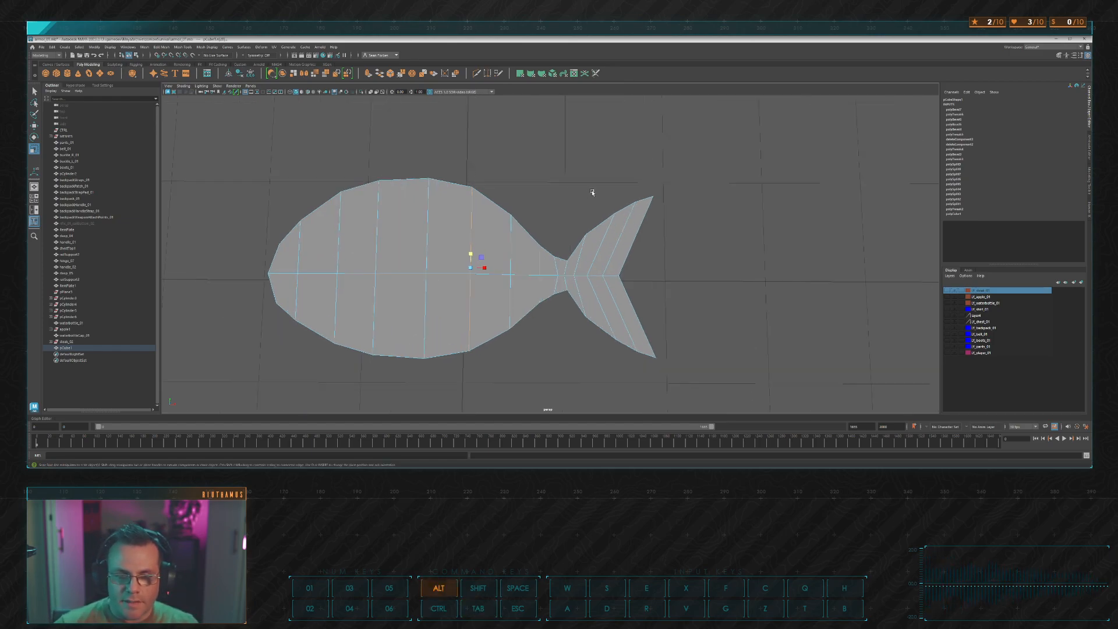
{"action": "mouse_move", "coordinate": [592, 192]}
{"action": "left_mouse_down", "text": "alt"}
{"action": "mouse_move", "coordinate": [564, 210]}
{"action": "mouse_move", "coordinate": [611, 190]}
{"action": "mouse_move", "coordinate": [601, 189]}
{"action": "left_mouse_up", "text": "alt"}
{"action": "left_click", "coordinate": [560, 335]}
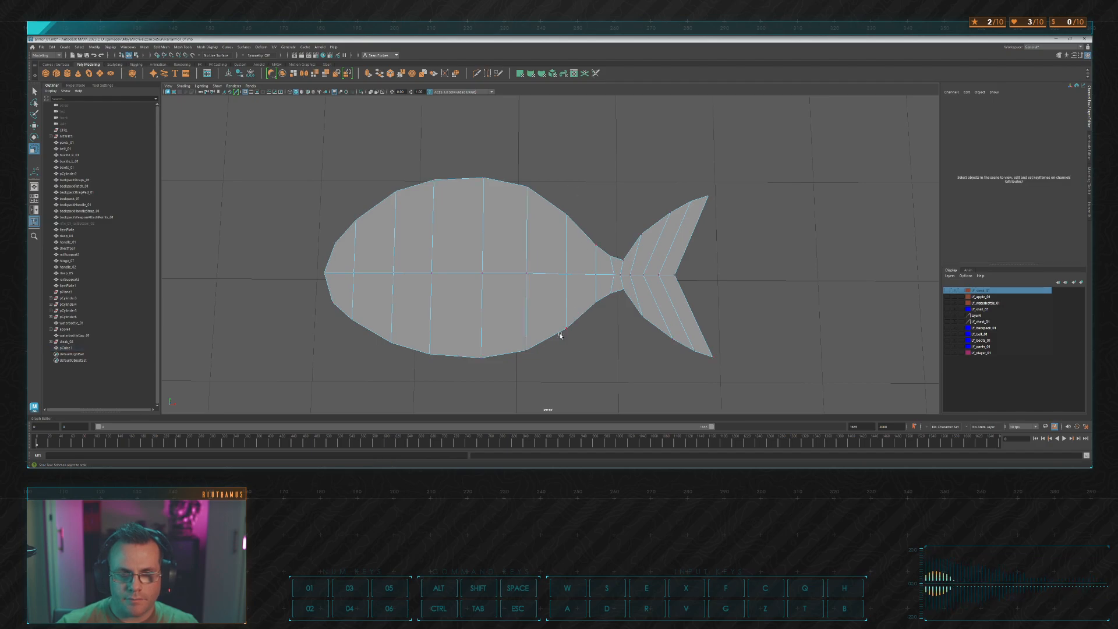
{"action": "scroll", "coordinate": [605, 298], "scroll_direction": "up", "scroll_amount": 3}
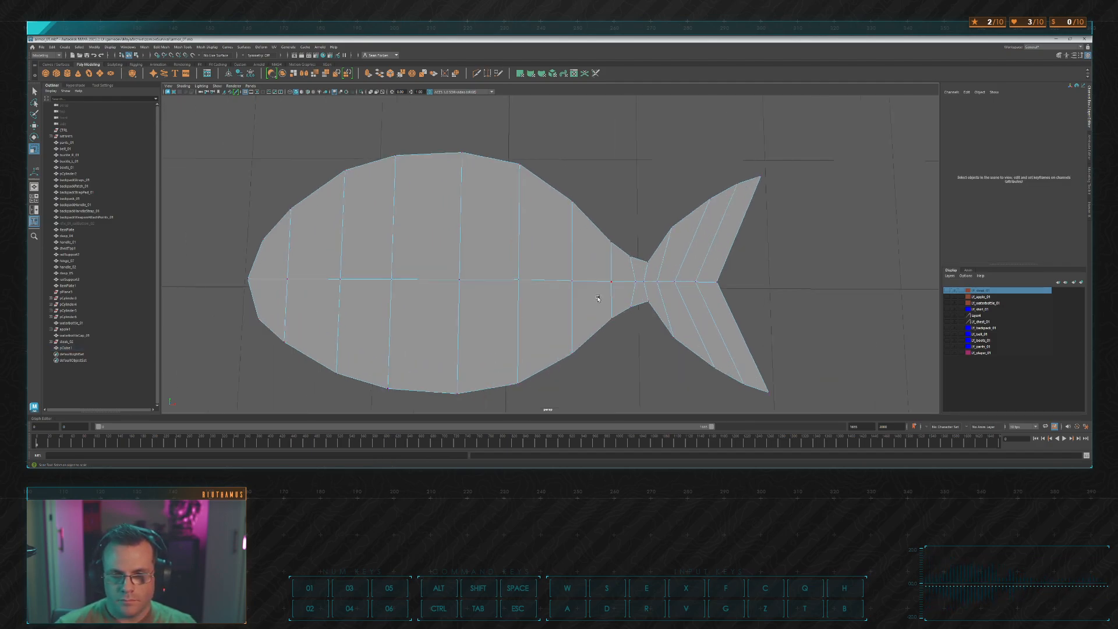
{"action": "middle_click_drag", "start_coordinate": [629, 320], "coordinate": [599, 320], "text": "alt"}
{"action": "left_click_drag", "start_coordinate": [570, 319], "coordinate": [615, 321]}
{"action": "key", "text": "w"}
{"action": "key", "text": "v"}
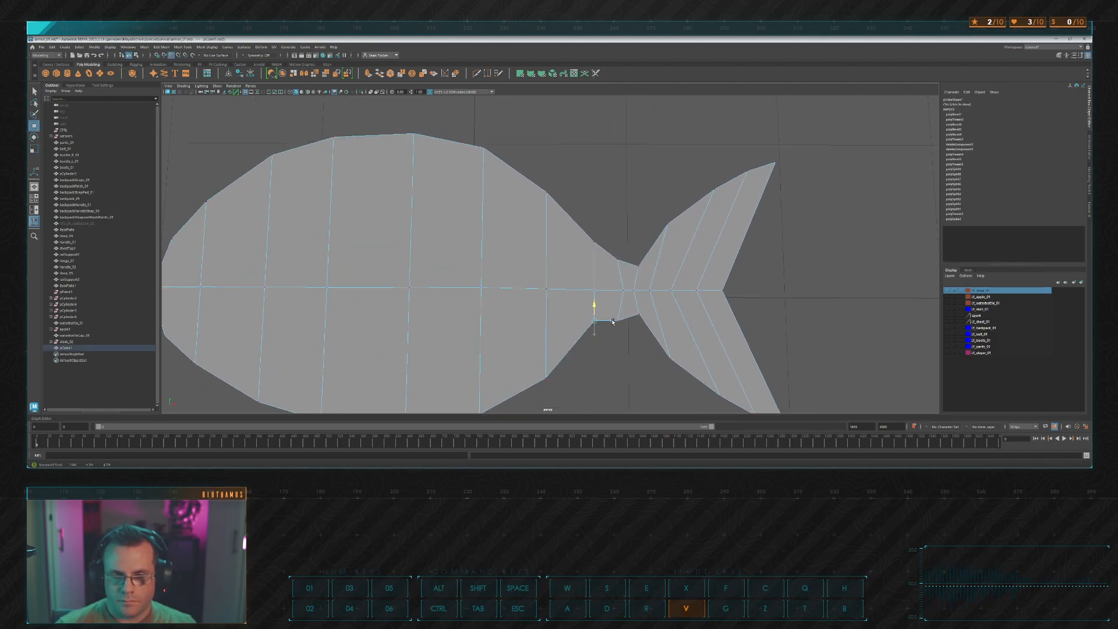
{"action": "key", "text": "ctrl+z"}
{"action": "left_click", "coordinate": [639, 351]}
Step: Select the upper and lower outer vertices of the front fin column and scale them vertically inward to narrow the fin's base
{"action": "middle_click_drag", "start_coordinate": [635, 324], "coordinate": [602, 291], "text": "alt"}
{"action": "left_click_drag", "start_coordinate": [618, 183], "coordinate": [638, 231]}
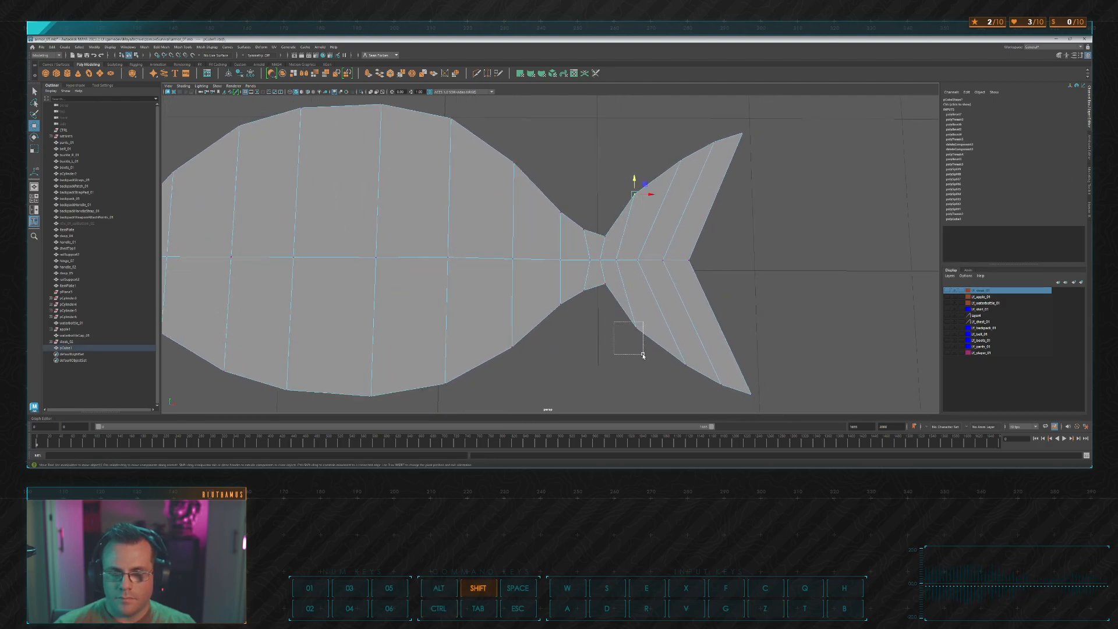
{"action": "left_click_drag", "start_coordinate": [643, 355], "coordinate": [644, 355], "text": "shift"}
{"action": "key", "text": "r"}
{"action": "left_click_drag", "start_coordinate": [636, 249], "coordinate": [604, 218]}
{"action": "key", "text": "w"}
{"action": "key", "text": "v"}
{"action": "left_click", "coordinate": [604, 216]}
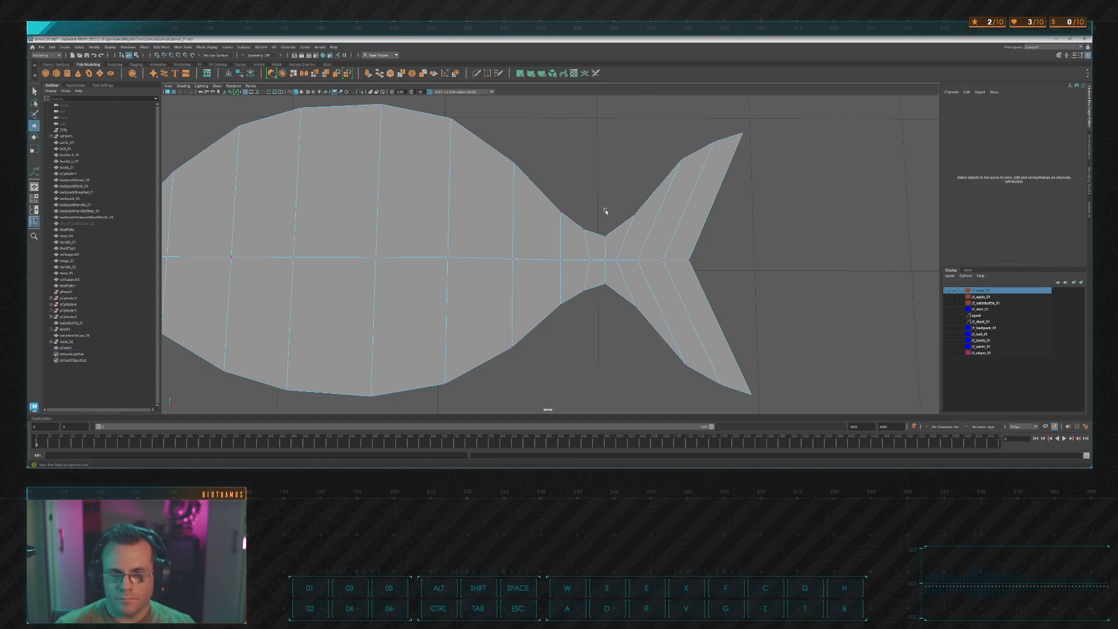
Step: Bevel the edge loop running along the fish's centerline from nose to tail
{"action": "right_click_drag", "start_coordinate": [604, 212], "coordinate": [579, 198], "text": "alt"}
{"action": "middle_click_drag", "start_coordinate": [578, 207], "coordinate": [593, 232], "text": "alt"}
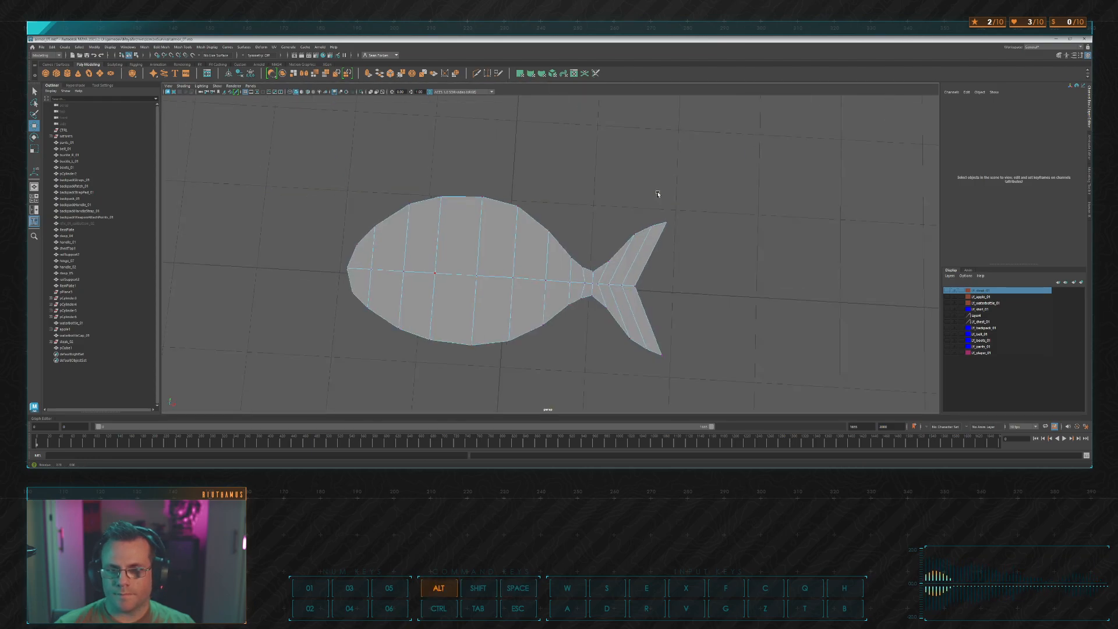
{"action": "left_click_drag", "start_coordinate": [658, 192], "coordinate": [644, 260], "text": "alt"}
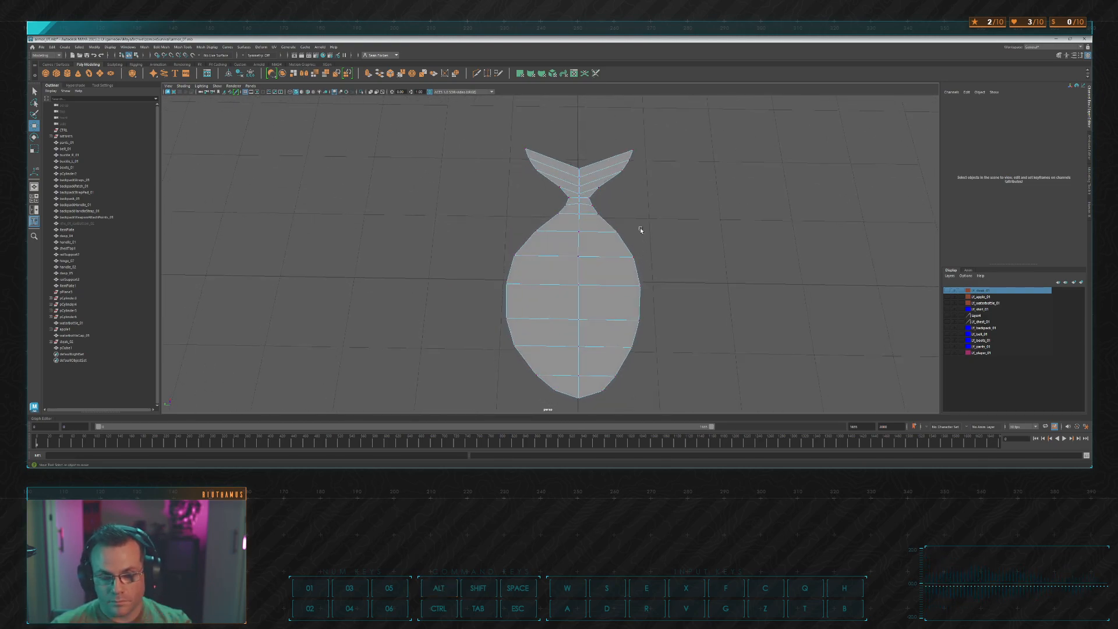
{"action": "left_click", "coordinate": [569, 245]}
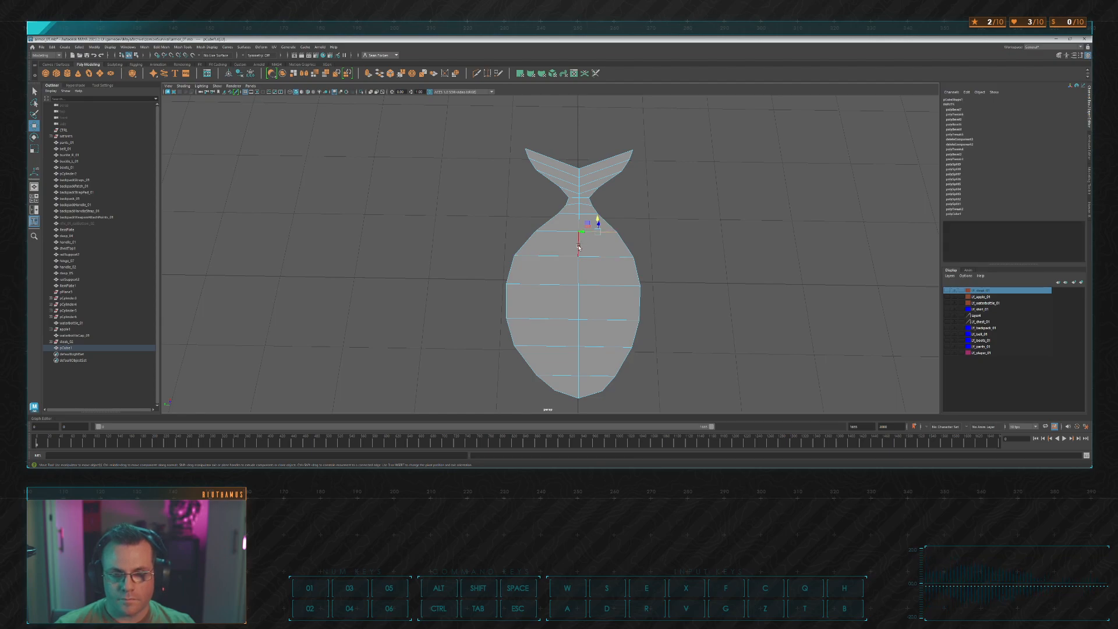
{"action": "left_click", "coordinate": [391, 74]}
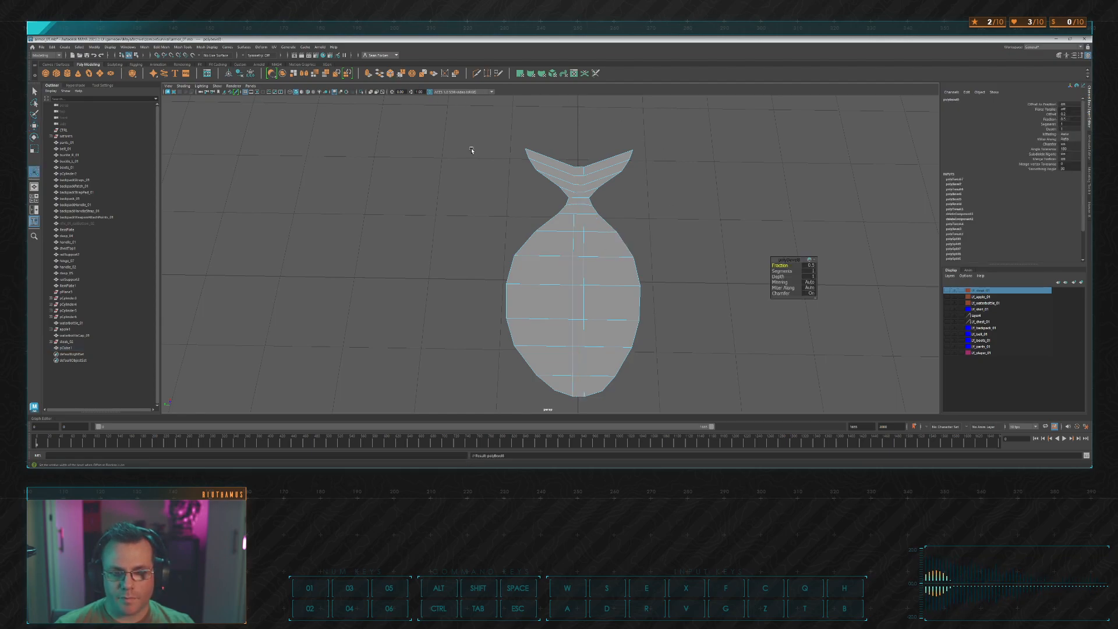
Step: Merge the pair of beveled centerline vertices at the fork of the tail fin into a single point
{"action": "left_click_drag", "start_coordinate": [664, 222], "coordinate": [617, 247], "text": "alt"}
{"action": "scroll", "coordinate": [619, 245], "scroll_direction": "up", "scroll_amount": 5}
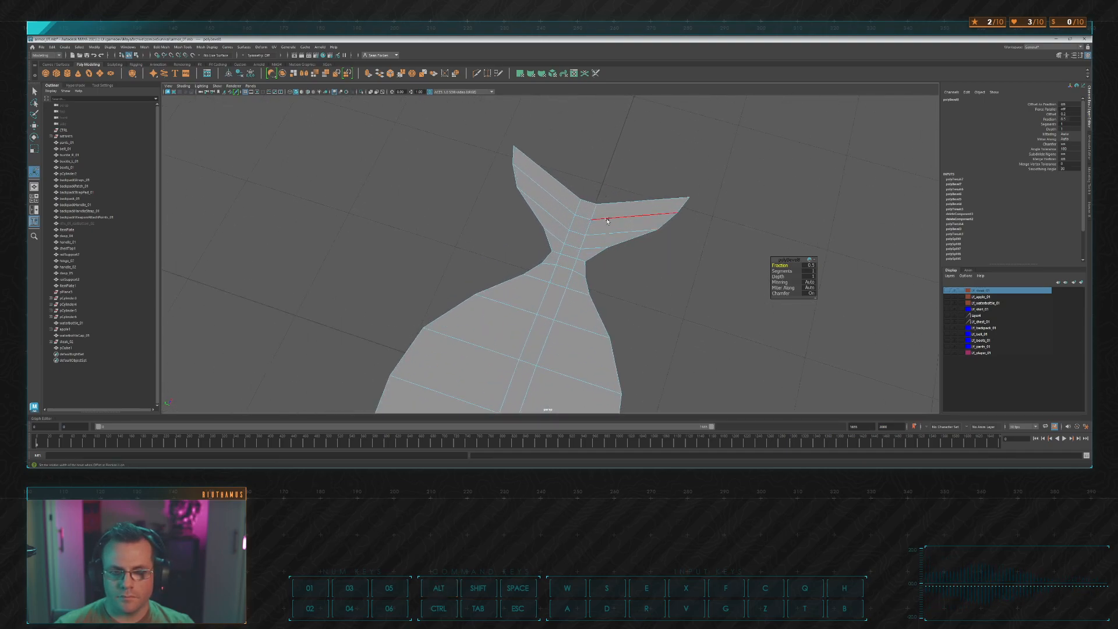
{"action": "key", "text": "q"}
{"action": "left_click_drag", "start_coordinate": [576, 177], "coordinate": [564, 275]}
{"action": "left_click", "coordinate": [401, 74]}
Step: Scale the inner vertex pairs of the rear body columns apart so the two inner lines follow the widening outline
{"action": "scroll", "coordinate": [633, 211], "scroll_direction": "down", "scroll_amount": 1}
{"action": "middle_click_drag", "start_coordinate": [563, 275], "coordinate": [581, 220], "text": "alt"}
{"action": "left_click", "coordinate": [540, 192]}
{"action": "left_click", "coordinate": [555, 192], "text": "shift"}
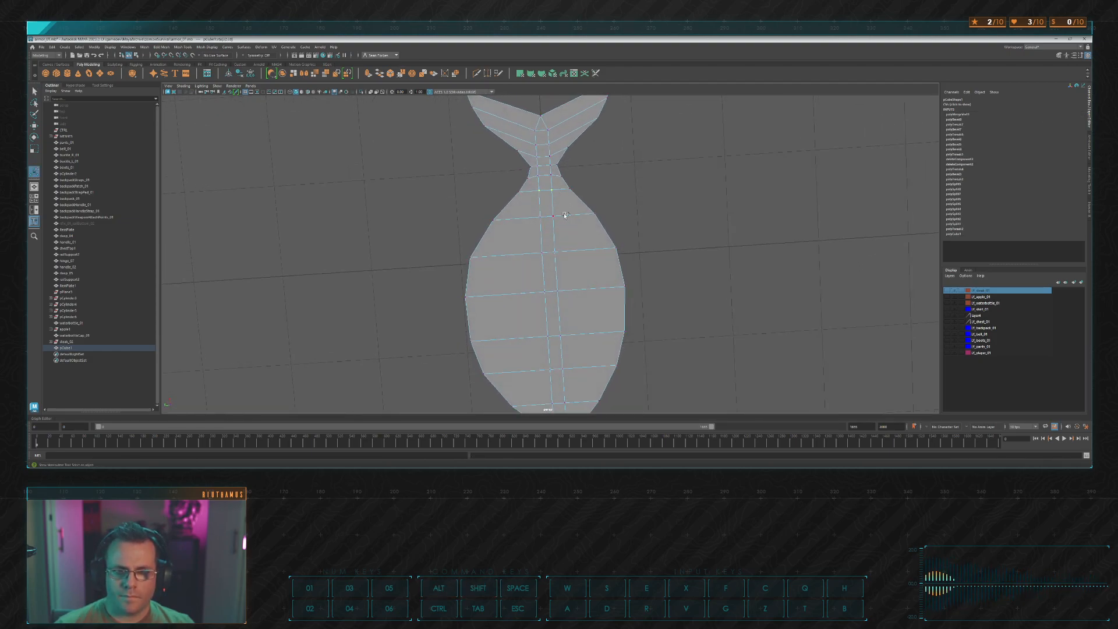
{"action": "key", "text": "r"}
{"action": "left_click_drag", "start_coordinate": [529, 192], "coordinate": [523, 193]}
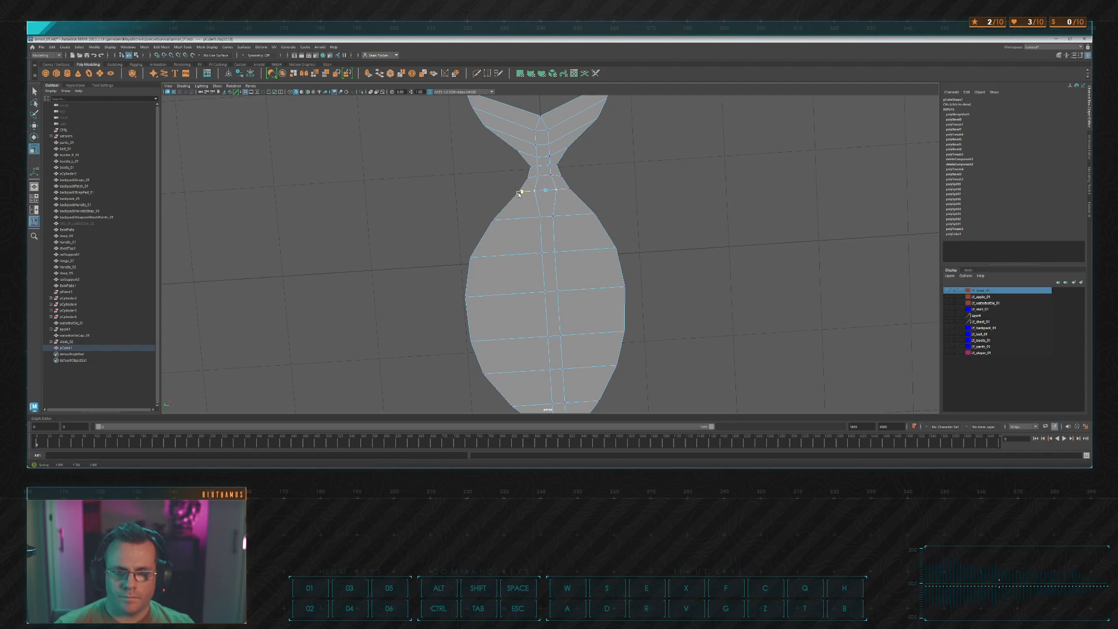
{"action": "left_click", "coordinate": [540, 220]}
{"action": "left_click", "coordinate": [554, 220], "text": "shift"}
{"action": "middle_click_drag", "start_coordinate": [524, 220], "coordinate": [519, 212], "text": "alt"}
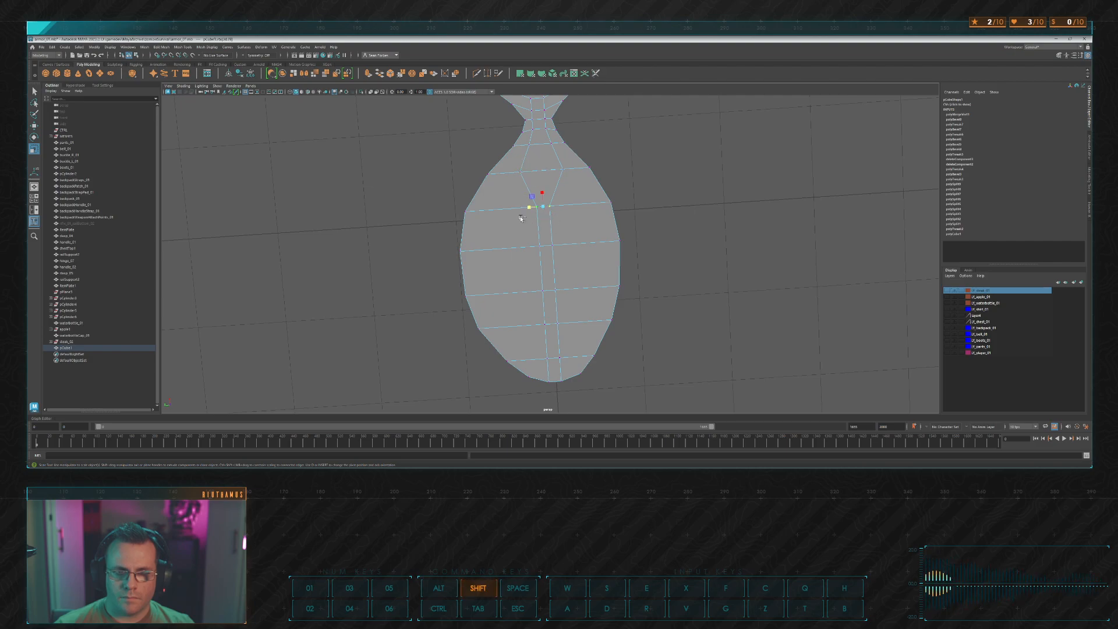
{"action": "left_click_drag", "start_coordinate": [524, 208], "coordinate": [462, 225]}
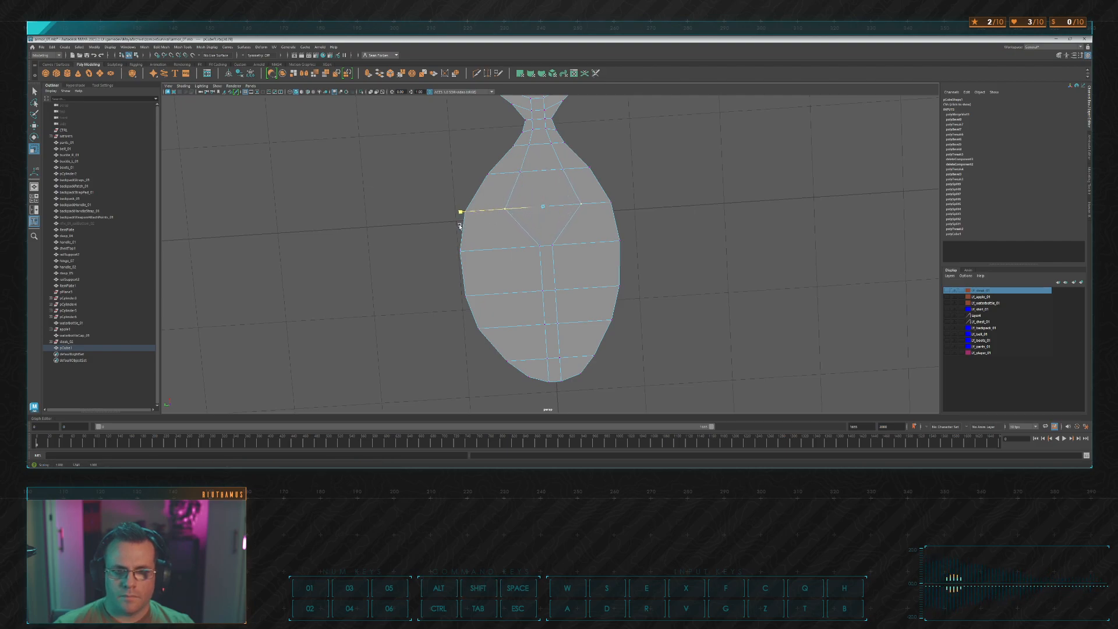
Step: Scale the inner vertex pairs of the two middle body columns apart to continue the inner contour toward the head
{"action": "left_click", "coordinate": [538, 255]}
{"action": "left_click", "coordinate": [555, 249], "text": "shift"}
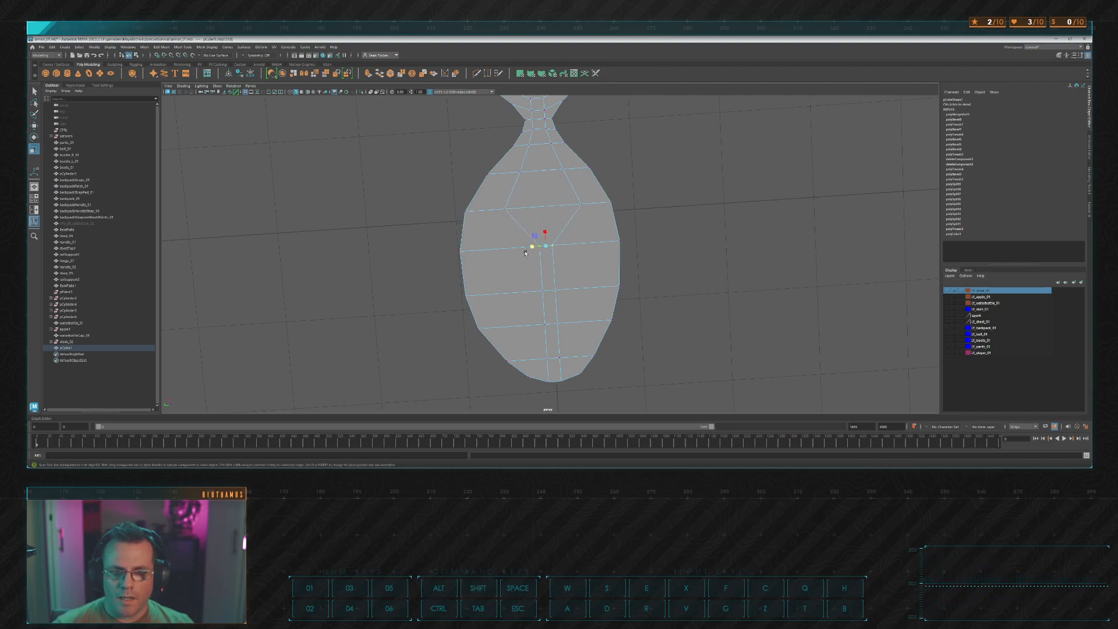
{"action": "left_click_drag", "start_coordinate": [530, 249], "coordinate": [452, 261]}
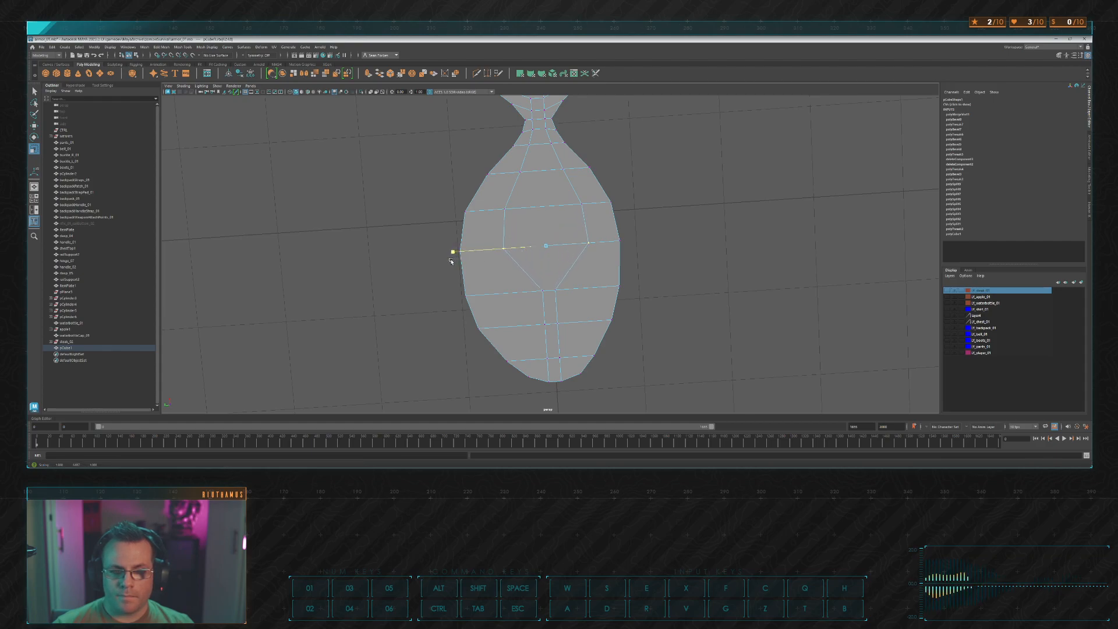
{"action": "middle_click_drag", "start_coordinate": [500, 264], "coordinate": [486, 220], "text": "alt"}
{"action": "left_click", "coordinate": [528, 247]}
{"action": "left_click", "coordinate": [541, 245], "text": "shift"}
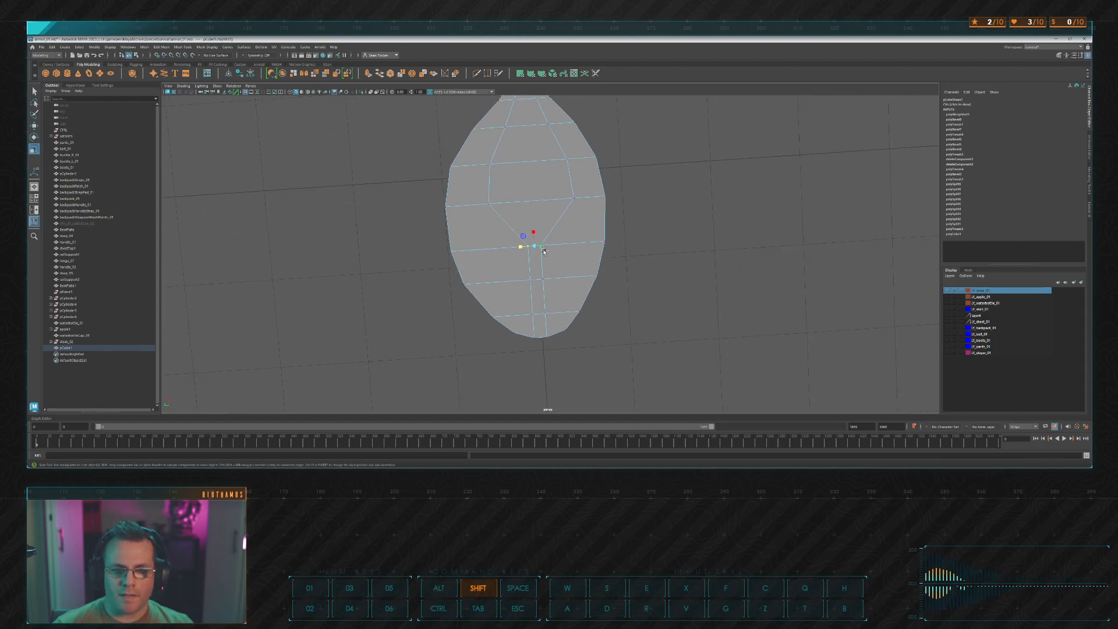
{"action": "left_click_drag", "start_coordinate": [520, 247], "coordinate": [446, 264]}
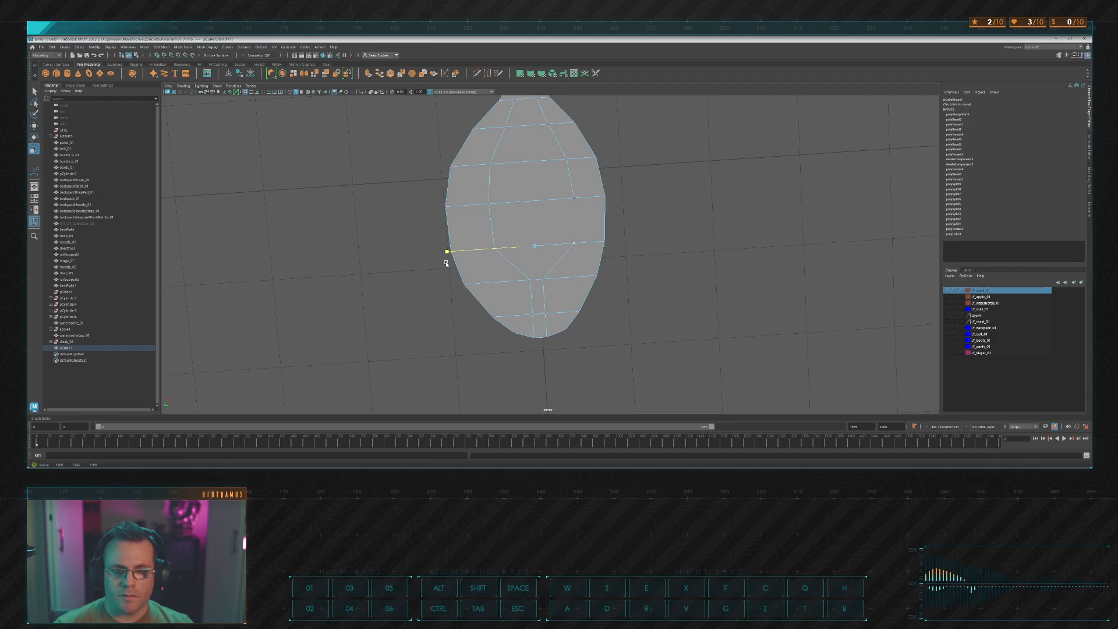
Step: Scale the inner vertex pairs of the two columns nearest the nose apart so the inner contour tapers to the nose
{"action": "left_click", "coordinate": [523, 282]}
{"action": "left_click", "coordinate": [545, 279], "text": "shift"}
{"action": "left_click", "coordinate": [517, 283]}
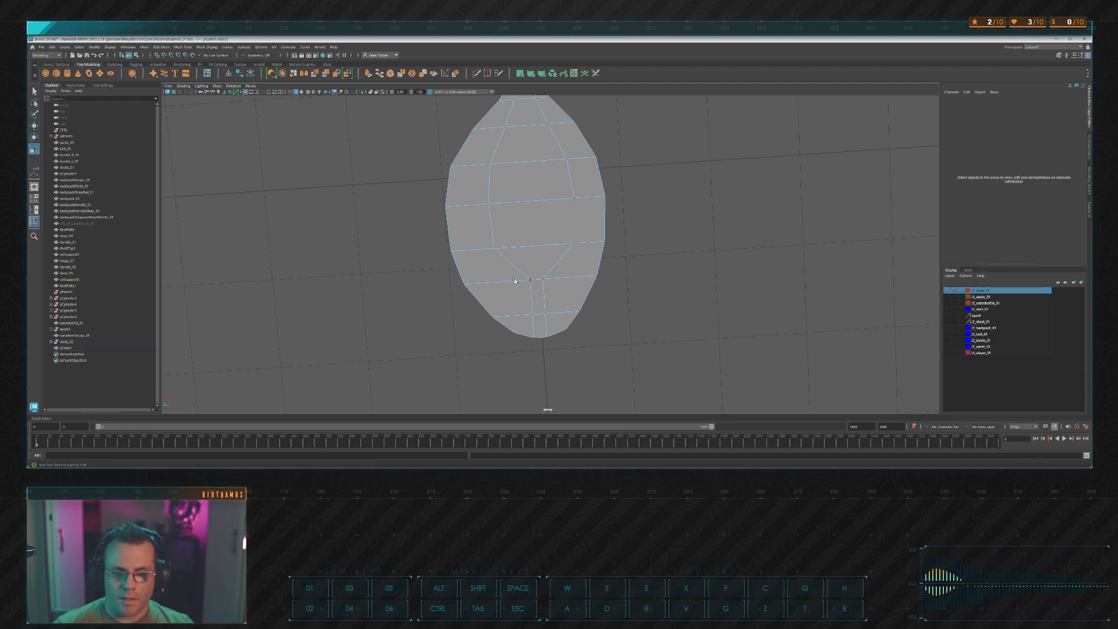
{"action": "left_click_drag", "start_coordinate": [505, 269], "coordinate": [480, 287]}
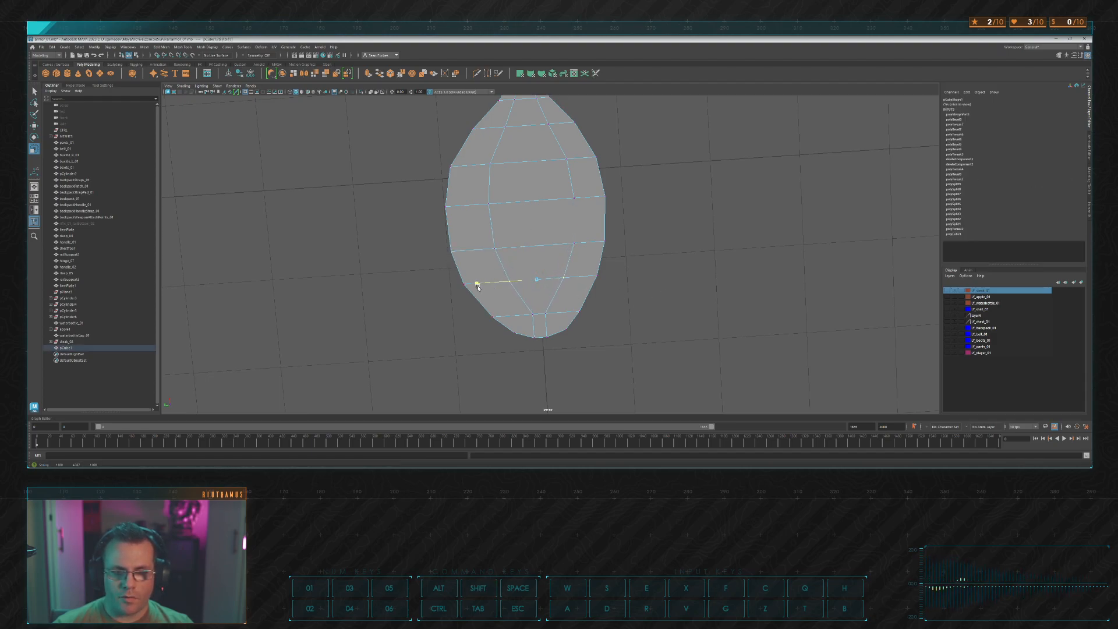
{"action": "left_click", "coordinate": [585, 318]}
{"action": "left_click_drag", "start_coordinate": [554, 314], "coordinate": [506, 318]}
{"action": "left_click", "coordinate": [517, 316]}
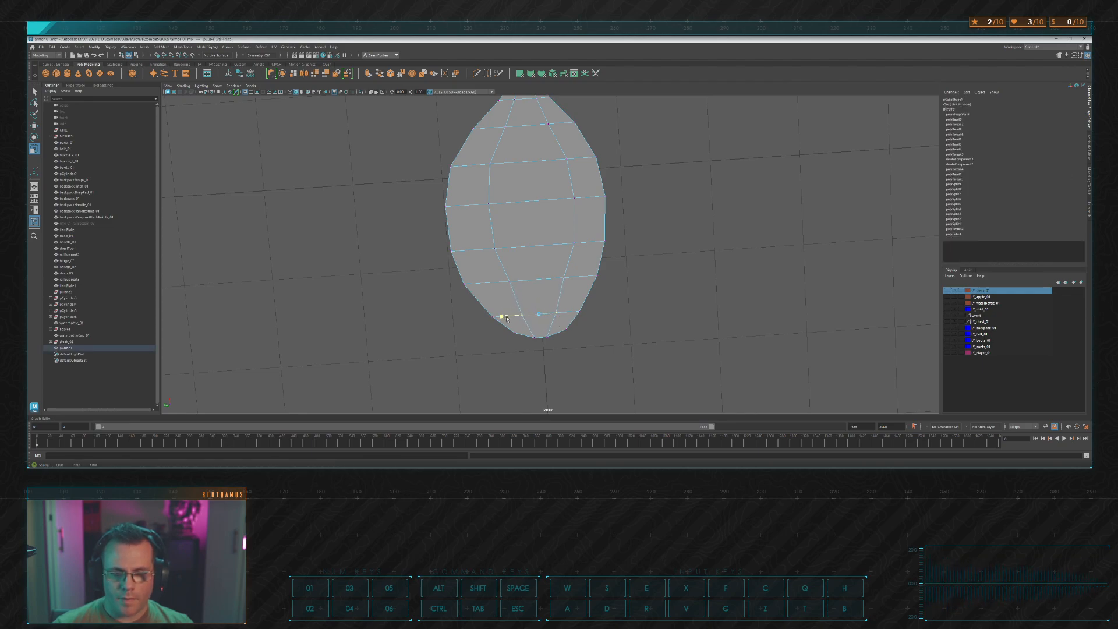
Step: Scale the inner vertex pairs of the front and middle body columns slightly wider to even out the inner curve
{"action": "left_click_drag", "start_coordinate": [494, 267], "coordinate": [521, 284]}
{"action": "left_click_drag", "start_coordinate": [479, 239], "coordinate": [573, 263]}
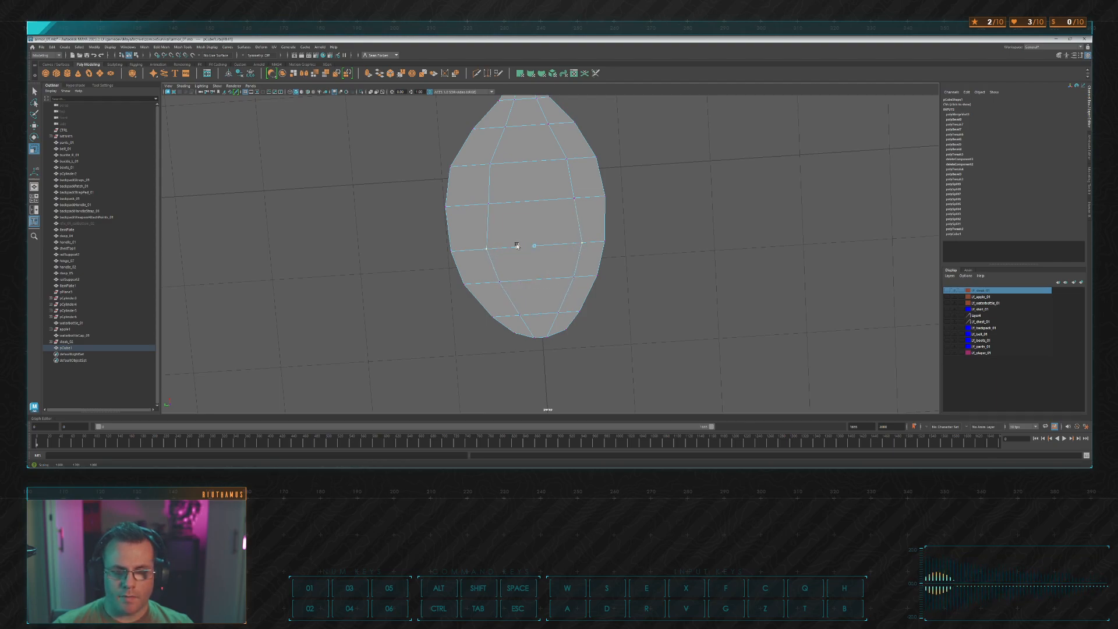
{"action": "left_click_drag", "start_coordinate": [484, 191], "coordinate": [586, 224]}
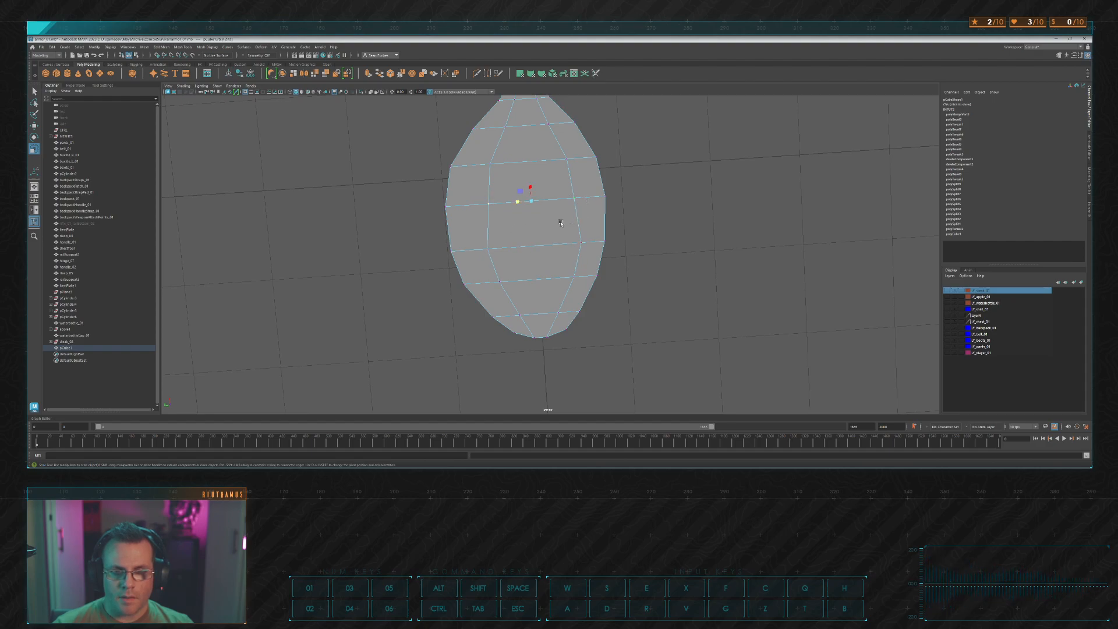
{"action": "left_click_drag", "start_coordinate": [515, 202], "coordinate": [515, 202]}
{"action": "middle_click_drag", "start_coordinate": [523, 174], "coordinate": [469, 220], "text": "alt"}
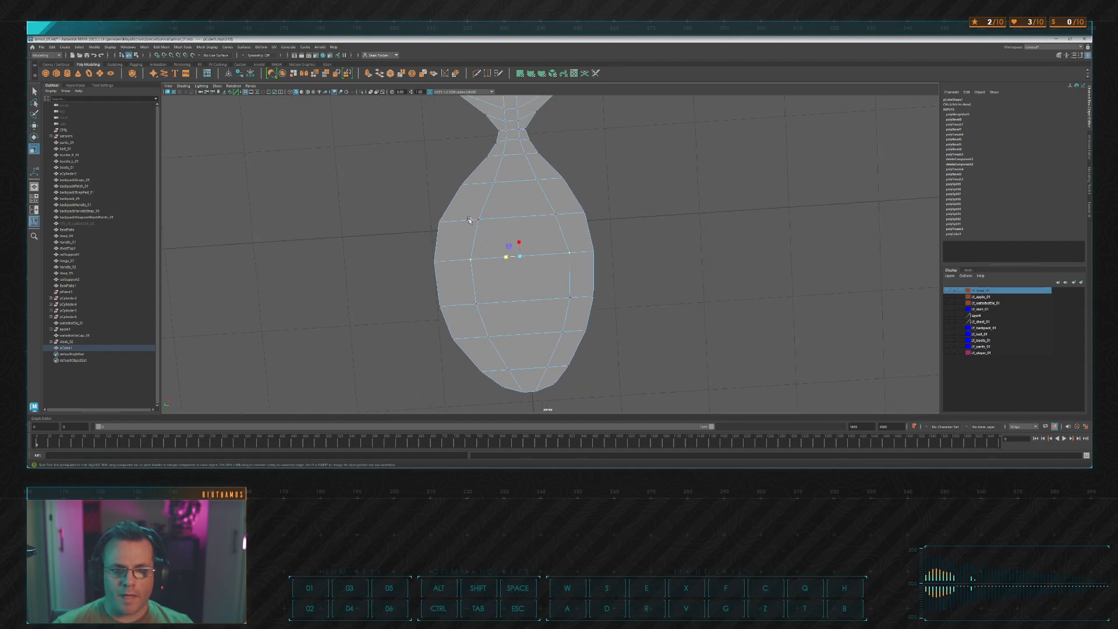
Step: Select the inner vertex pair of the column behind the body's widest part and fine-tune its width by scaling
{"action": "left_click_drag", "start_coordinate": [544, 229], "coordinate": [632, 206]}
{"action": "left_click", "coordinate": [632, 207]}
{"action": "left_click_drag", "start_coordinate": [458, 219], "coordinate": [568, 246]}
{"action": "left_click_drag", "start_coordinate": [502, 231], "coordinate": [502, 231]}
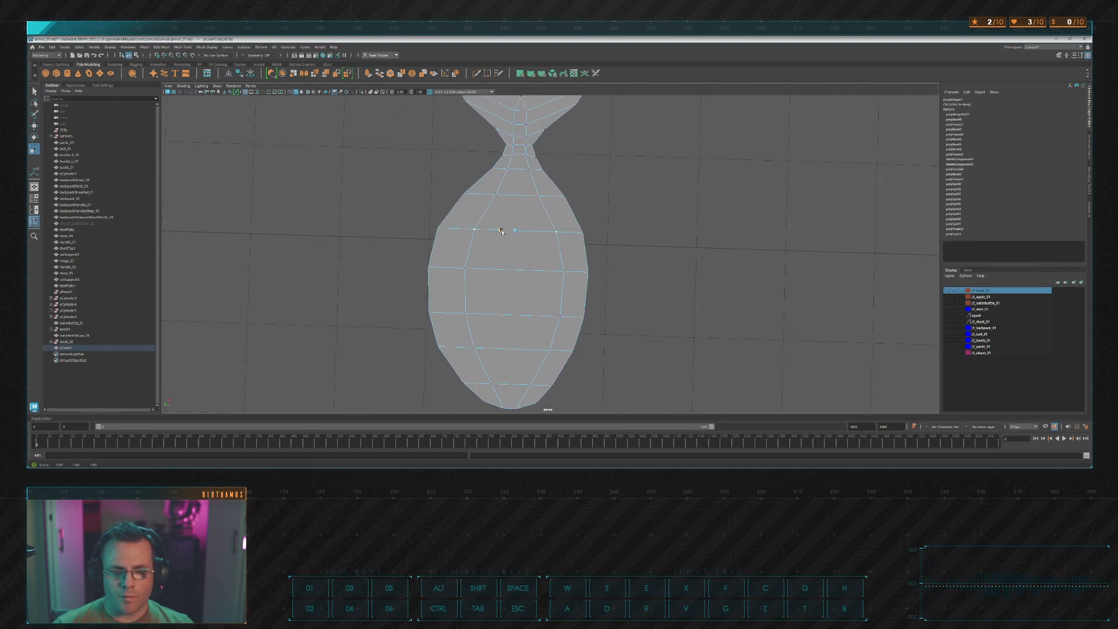
{"action": "left_click", "coordinate": [592, 215]}
Step: Cut a new edge loop along the fish's centerline between the two inner lines with the Multi-Cut tool
{"action": "left_click_drag", "start_coordinate": [591, 215], "coordinate": [595, 229], "text": "alt"}
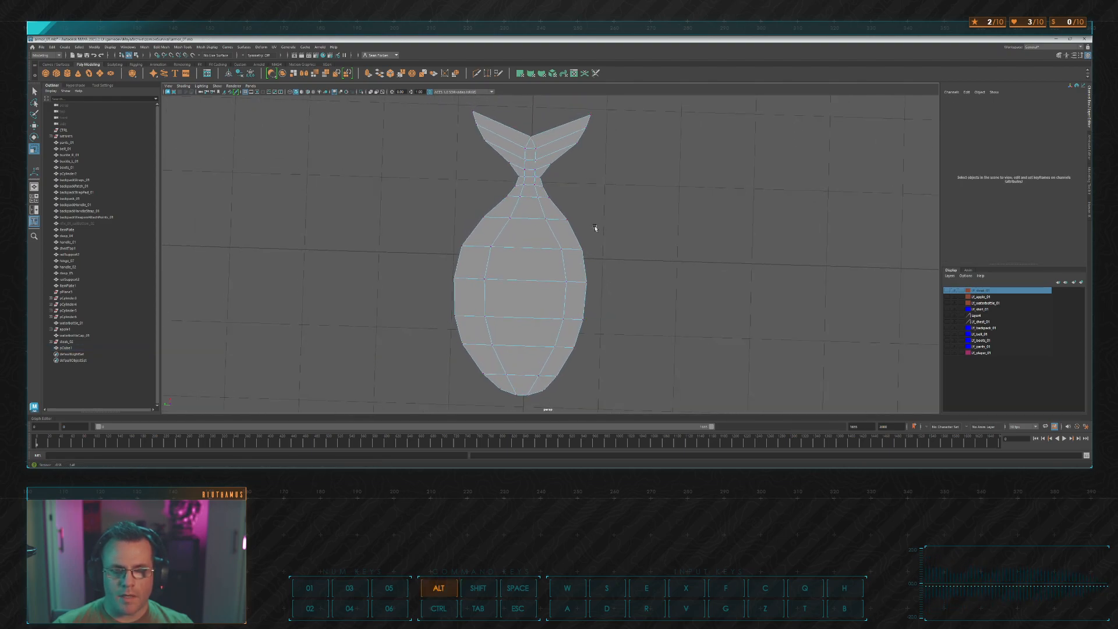
{"action": "left_click", "coordinate": [477, 74]}
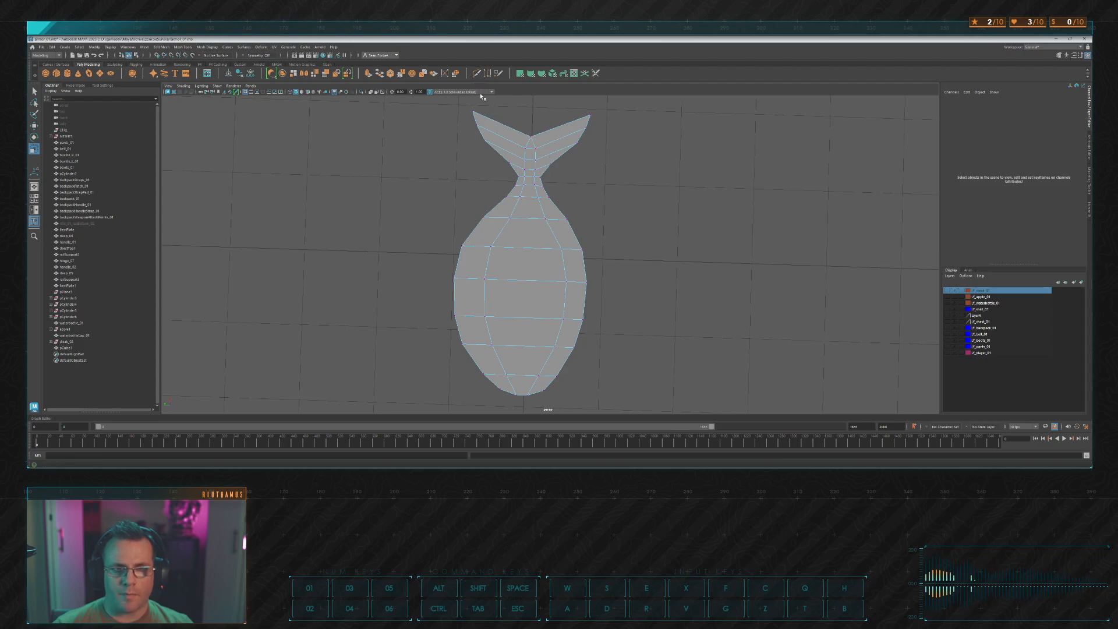
{"action": "left_click", "coordinate": [523, 323], "text": "ctrl"}
{"action": "key", "text": "e"}
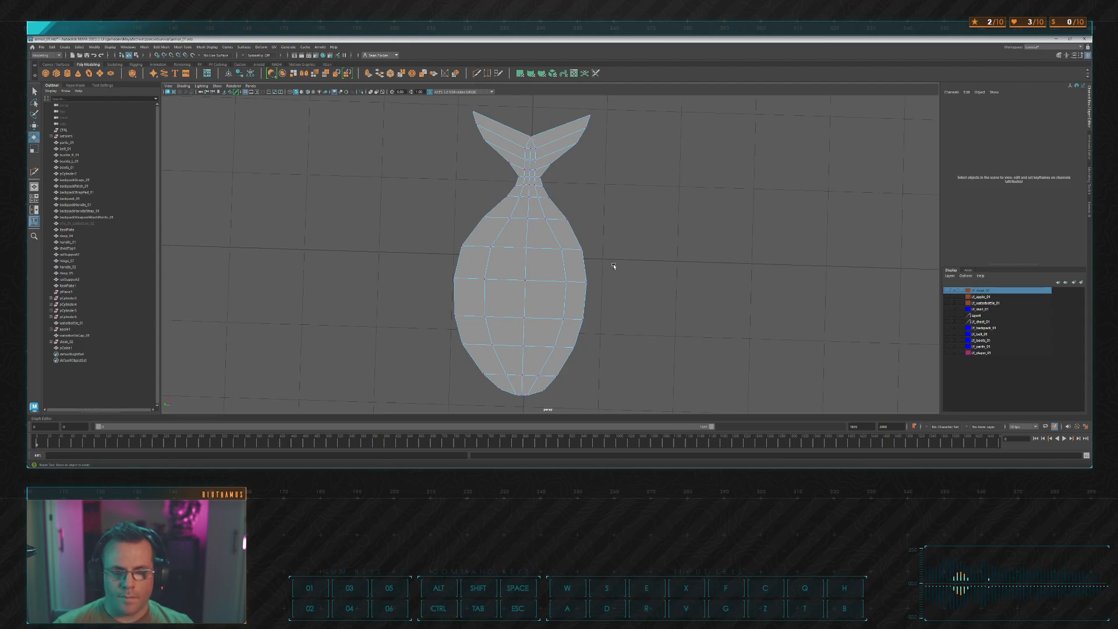
Step: Select the centerline edge loop, scale it into a straight line across the body's width, and snap it to the grid
{"action": "double_click", "coordinate": [524, 279]}
{"action": "key", "text": "r"}
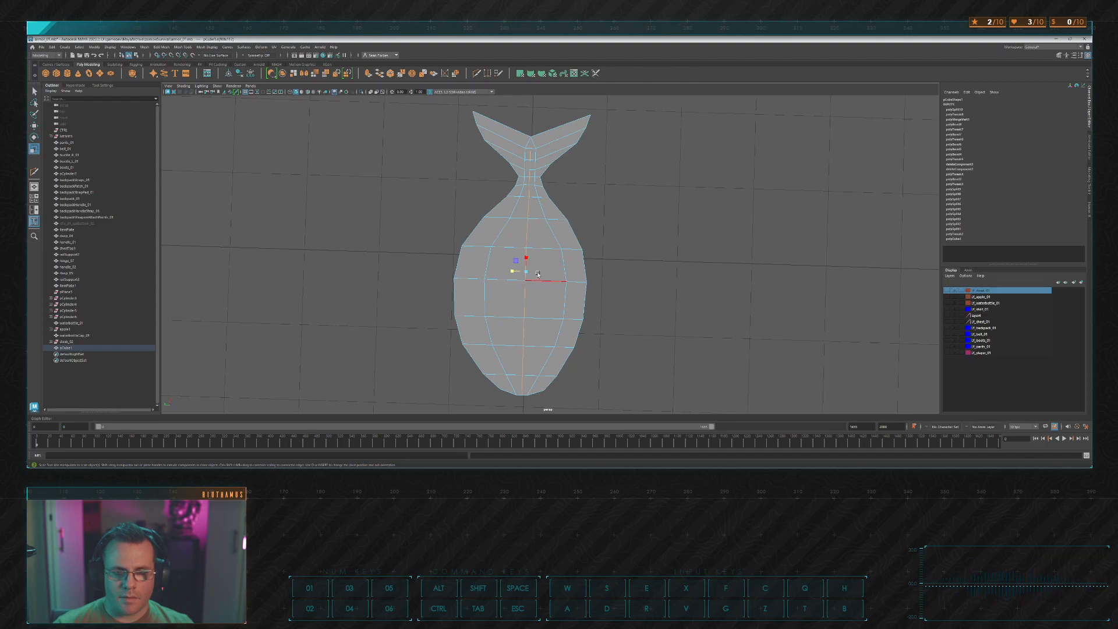
{"action": "mouse_move", "coordinate": [509, 271]}
{"action": "left_mouse_down"}
{"action": "mouse_move", "coordinate": [572, 282]}
{"action": "mouse_move", "coordinate": [522, 271]}
{"action": "left_mouse_up"}
{"action": "key", "text": "w"}
{"action": "key", "text": "x"}
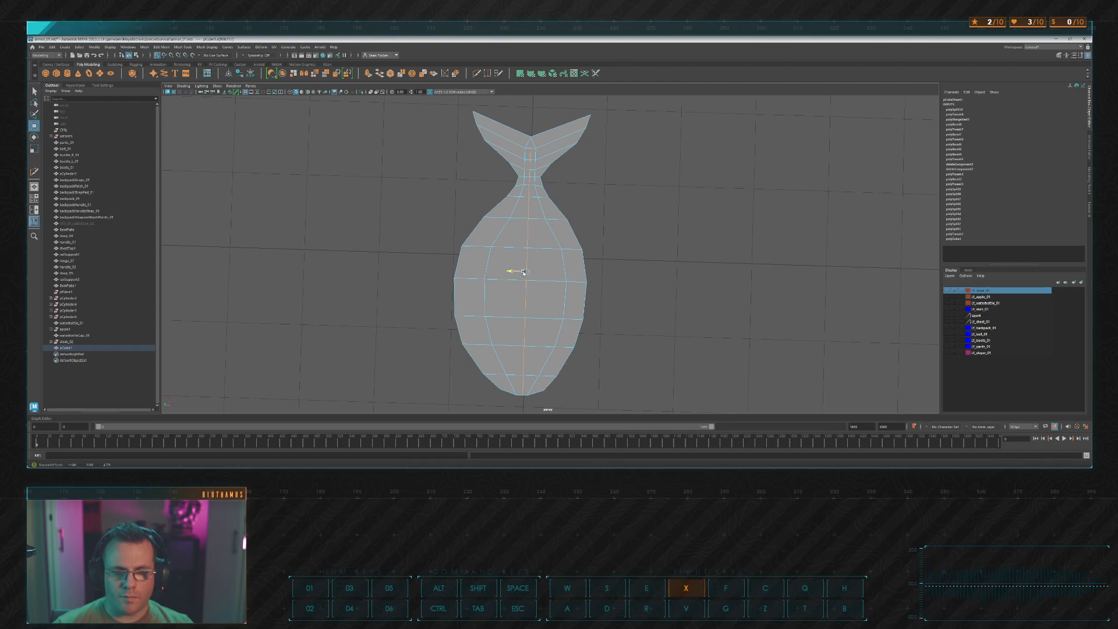
Step: Connect the centerline edge loop to the tail's notch vertex with a Multi-Cut edge
{"action": "middle_click_drag", "start_coordinate": [572, 172], "coordinate": [607, 264], "text": "alt"}
{"action": "scroll", "coordinate": [599, 232], "scroll_direction": "up", "scroll_amount": 10}
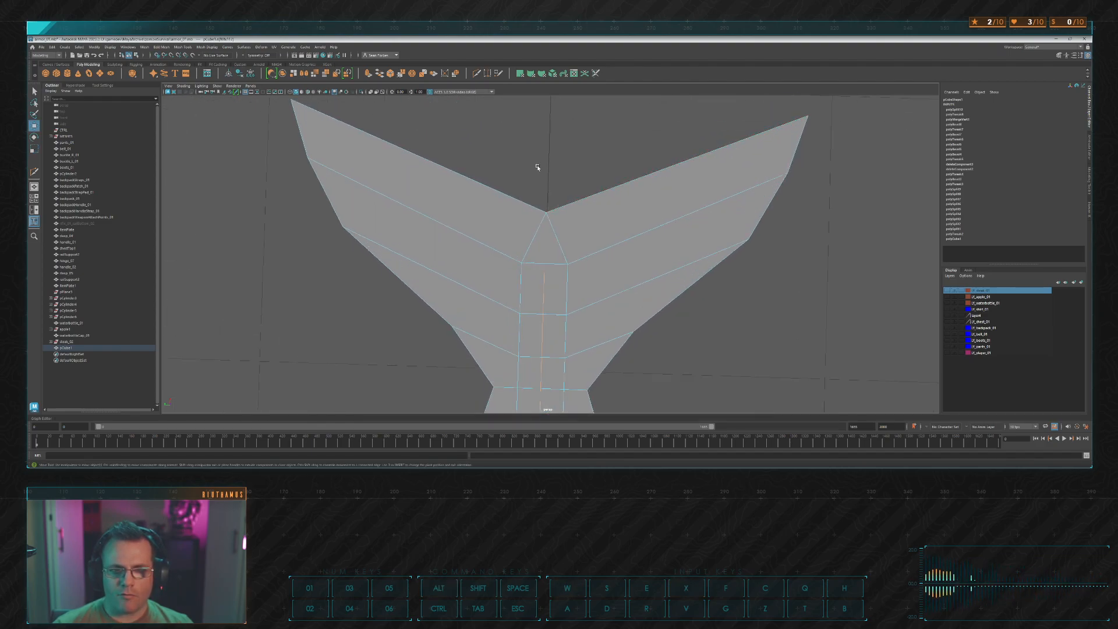
{"action": "left_click", "coordinate": [445, 99]}
{"action": "left_click", "coordinate": [478, 73]}
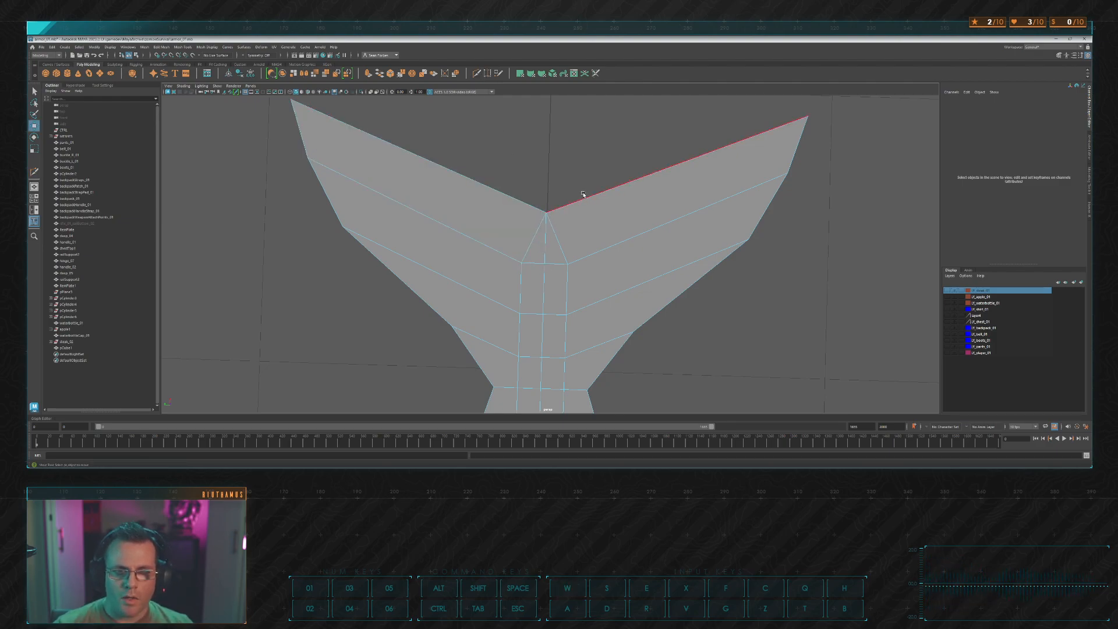
{"action": "key", "text": "w"}
Step: Scale the inner vertex pair nearest the tail notch apart and shift it slightly toward the tail fins
{"action": "scroll", "coordinate": [545, 175], "scroll_direction": "down", "scroll_amount": 1}
{"action": "left_click", "coordinate": [524, 263]}
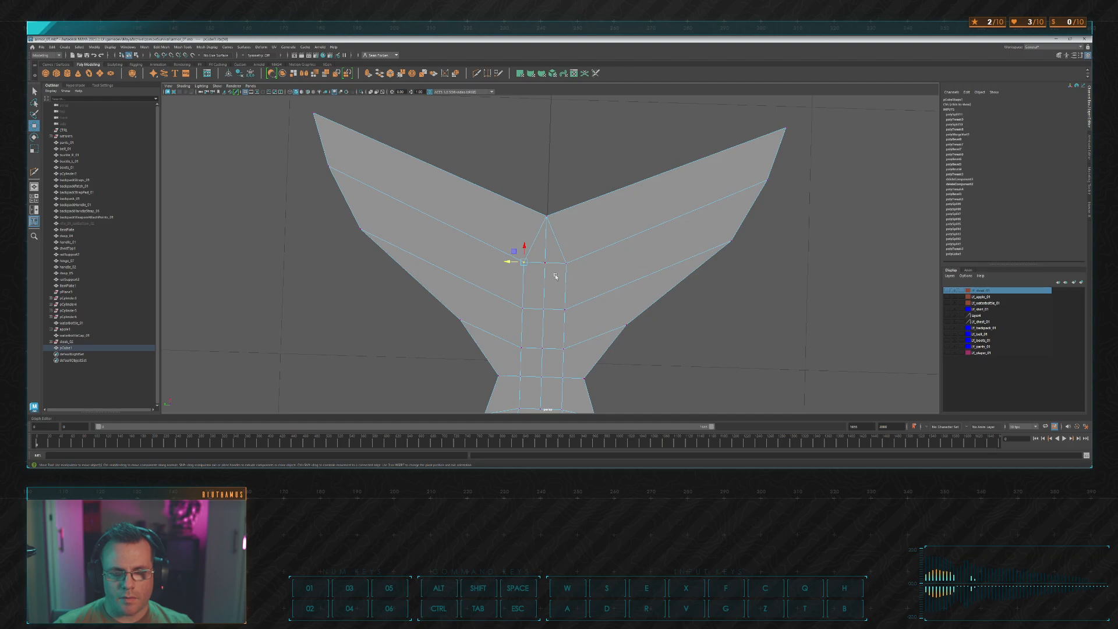
{"action": "key", "text": "w"}
{"action": "left_click", "coordinate": [565, 262], "text": "shift"}
{"action": "key", "text": "r"}
{"action": "left_click_drag", "start_coordinate": [530, 264], "coordinate": [547, 239]}
{"action": "key", "text": "w"}
Step: Spread and reposition the next inner vertex pairs down the tail so the inner lines taper into the narrow tail base
{"action": "left_click_drag", "start_coordinate": [506, 303], "coordinate": [521, 312]}
{"action": "left_click_drag", "start_coordinate": [560, 302], "coordinate": [569, 315], "text": "shift"}
{"action": "mouse_move", "coordinate": [512, 303]}
{"action": "left_mouse_down", "text": "shift"}
{"action": "mouse_move", "coordinate": [524, 314]}
{"action": "mouse_move", "coordinate": [514, 311]}
{"action": "mouse_move", "coordinate": [584, 292]}
{"action": "mouse_move", "coordinate": [548, 281]}
{"action": "mouse_move", "coordinate": [517, 302]}
{"action": "mouse_move", "coordinate": [540, 283]}
{"action": "left_mouse_up", "text": "shift"}
{"action": "key", "text": "r"}
{"action": "key", "text": "w"}
{"action": "key", "text": "r"}
{"action": "key", "text": "w"}
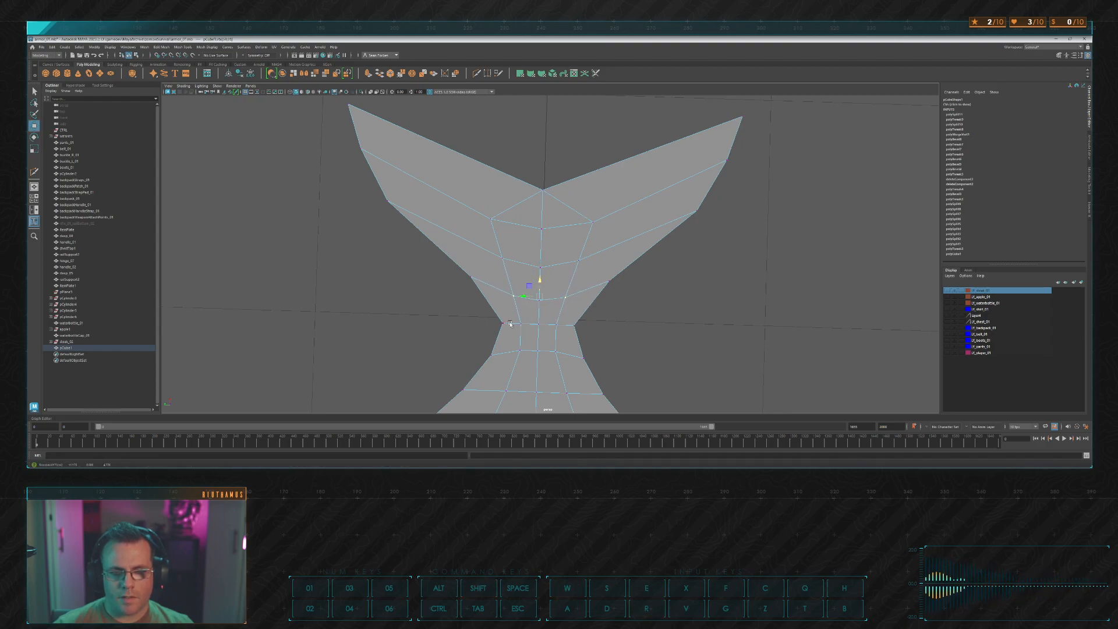
{"action": "left_click", "coordinate": [520, 324]}
{"action": "middle_click_drag", "start_coordinate": [552, 334], "coordinate": [549, 279], "text": "alt"}
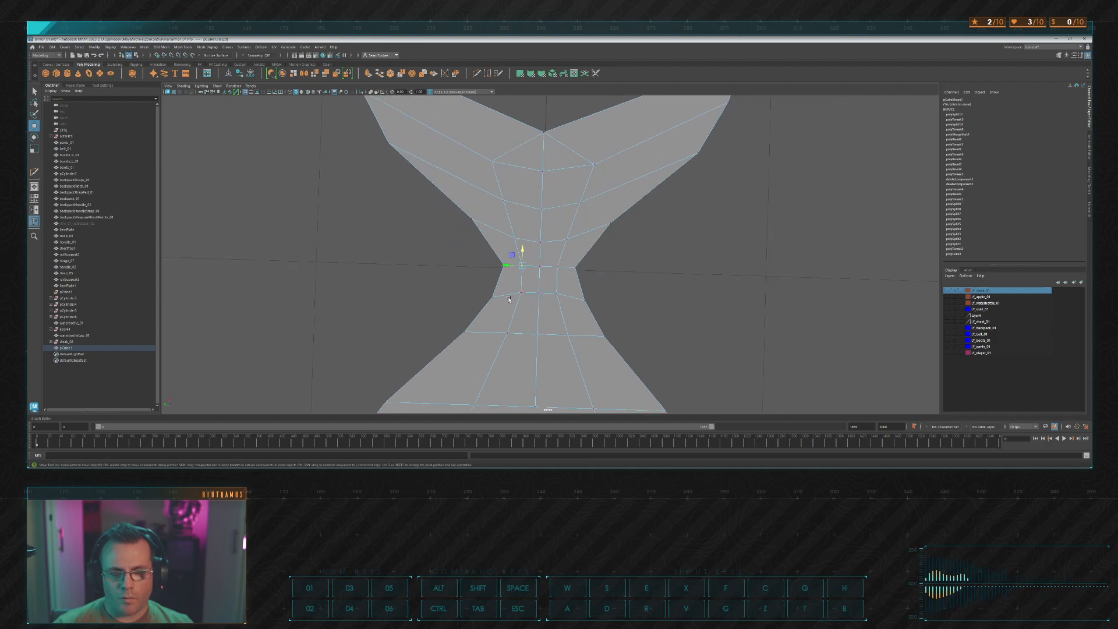
{"action": "scroll", "coordinate": [626, 288], "scroll_direction": "down", "scroll_amount": 3}
{"action": "left_click", "coordinate": [640, 277]}
Step: Check the whole fish mesh in the perspective view and save the scene
{"action": "scroll", "coordinate": [640, 278], "scroll_direction": "down", "scroll_amount": 3}
{"action": "key", "text": "space"}
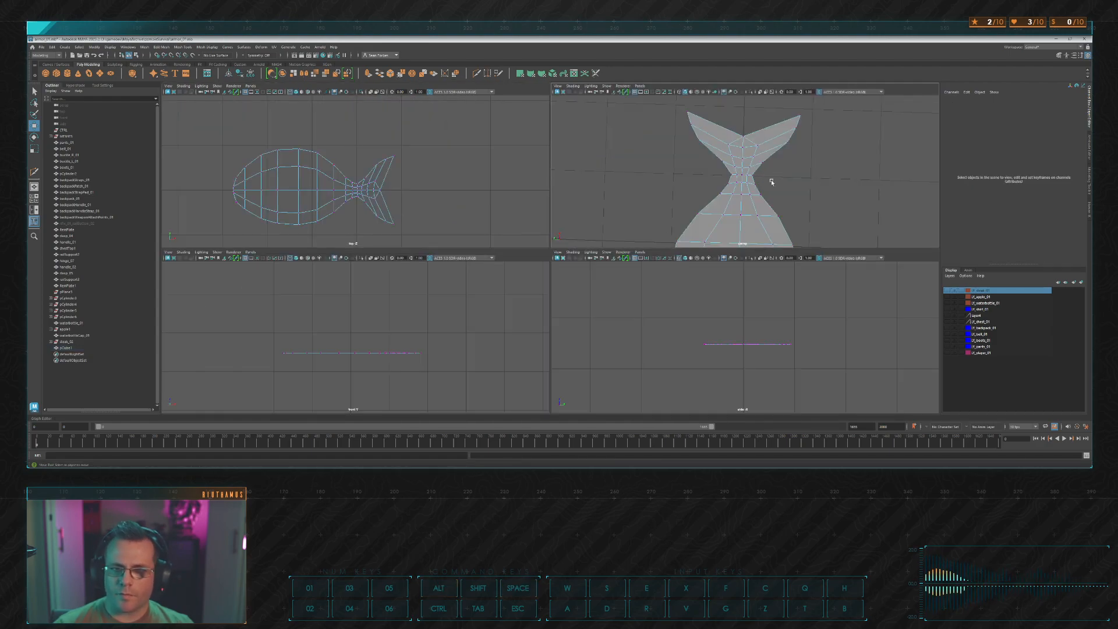
{"action": "key", "text": "space"}
{"action": "left_click_drag", "start_coordinate": [768, 180], "coordinate": [641, 202], "text": "alt"}
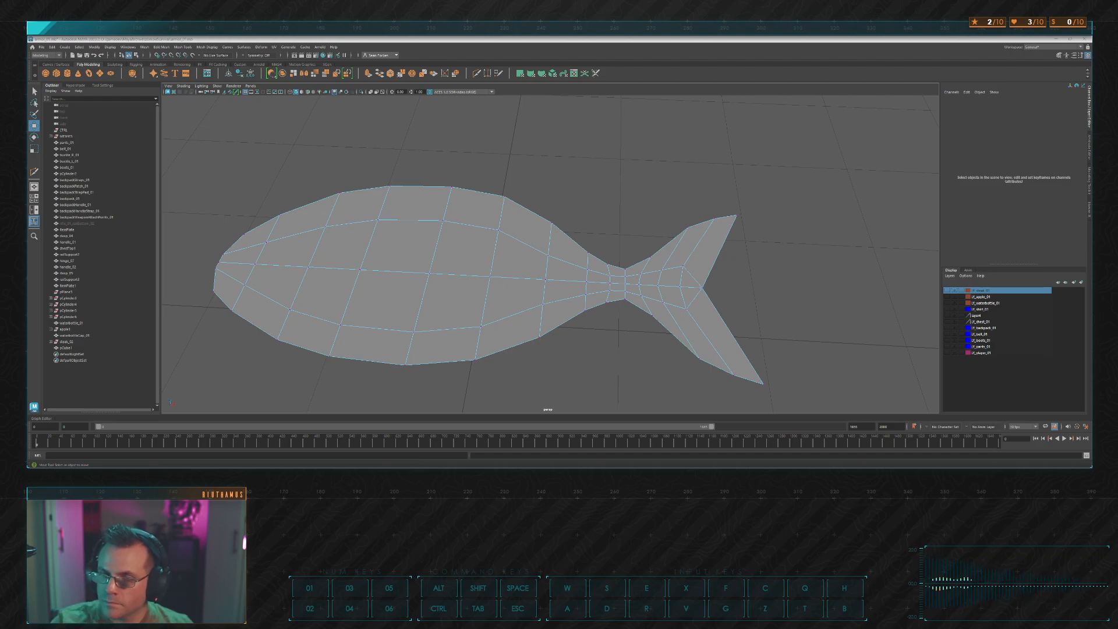
{"action": "key", "text": "alt+Tab"}
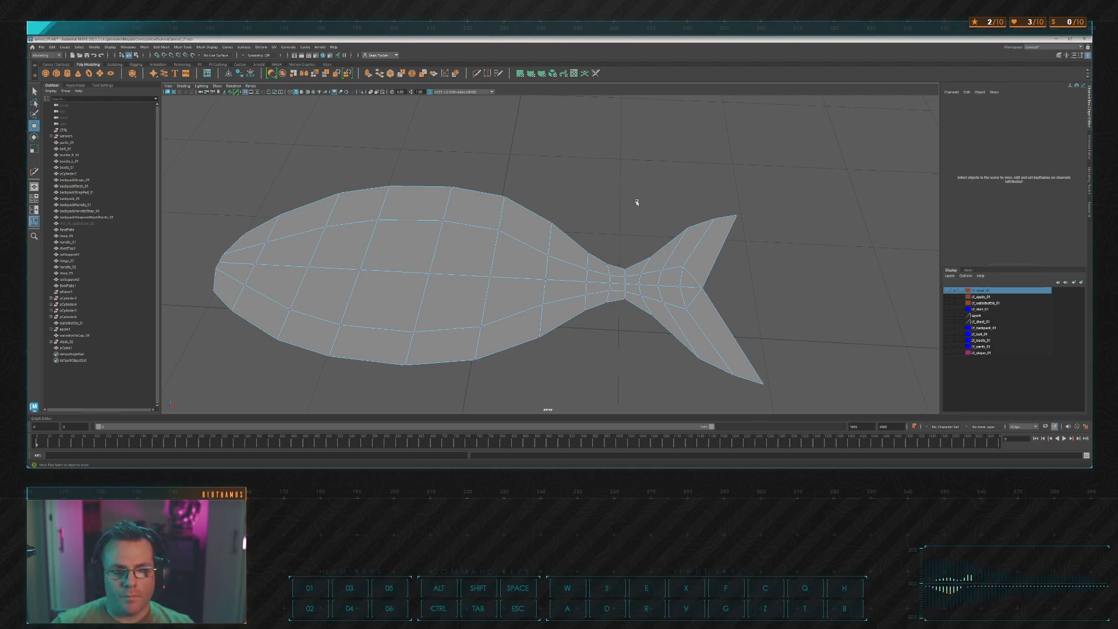
{"action": "key", "text": "ctrl+s"}
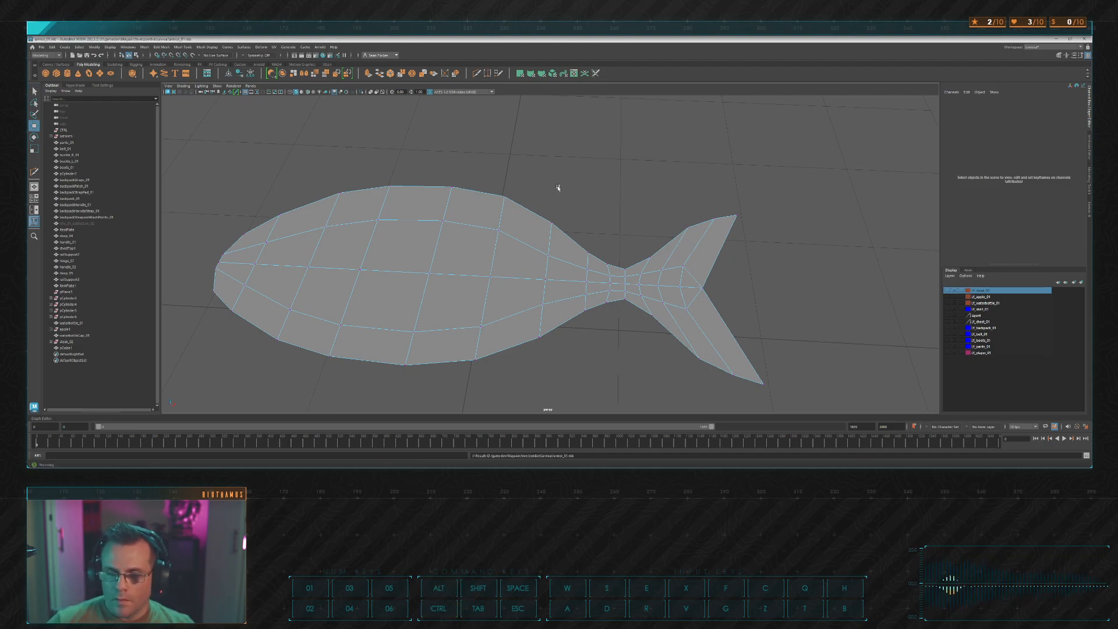
Step: Move the centerline vertex at the fish's nose inward to form a V-shaped mouth notch
{"action": "left_click_drag", "start_coordinate": [558, 188], "coordinate": [578, 196], "text": "alt"}
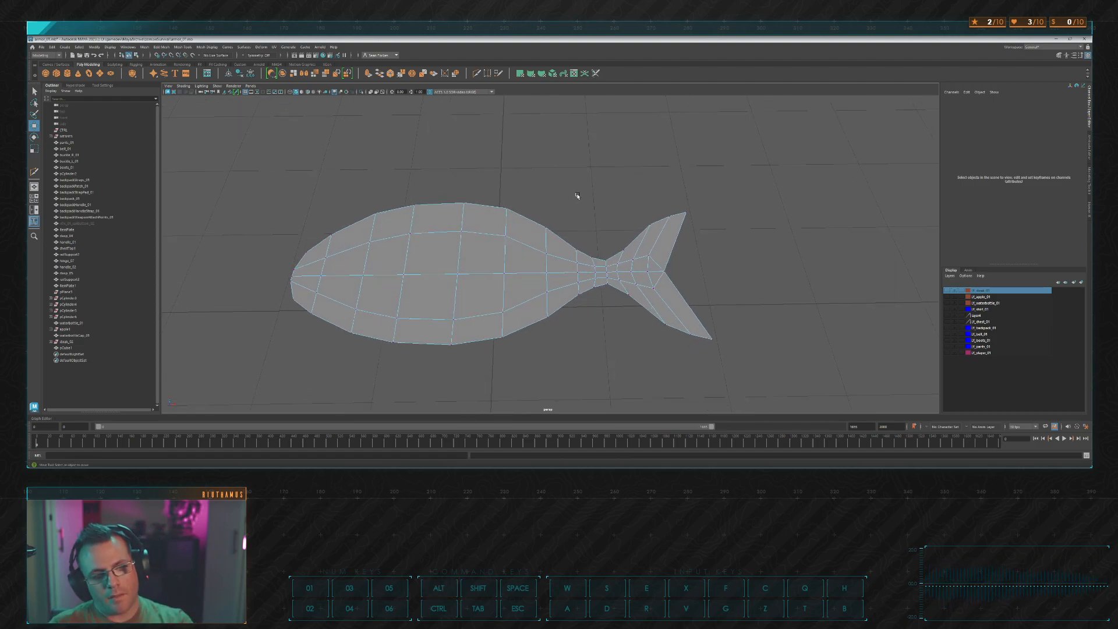
{"action": "left_click_drag", "start_coordinate": [543, 188], "coordinate": [506, 253], "text": "alt"}
{"action": "scroll", "coordinate": [380, 306], "scroll_direction": "up", "scroll_amount": 3}
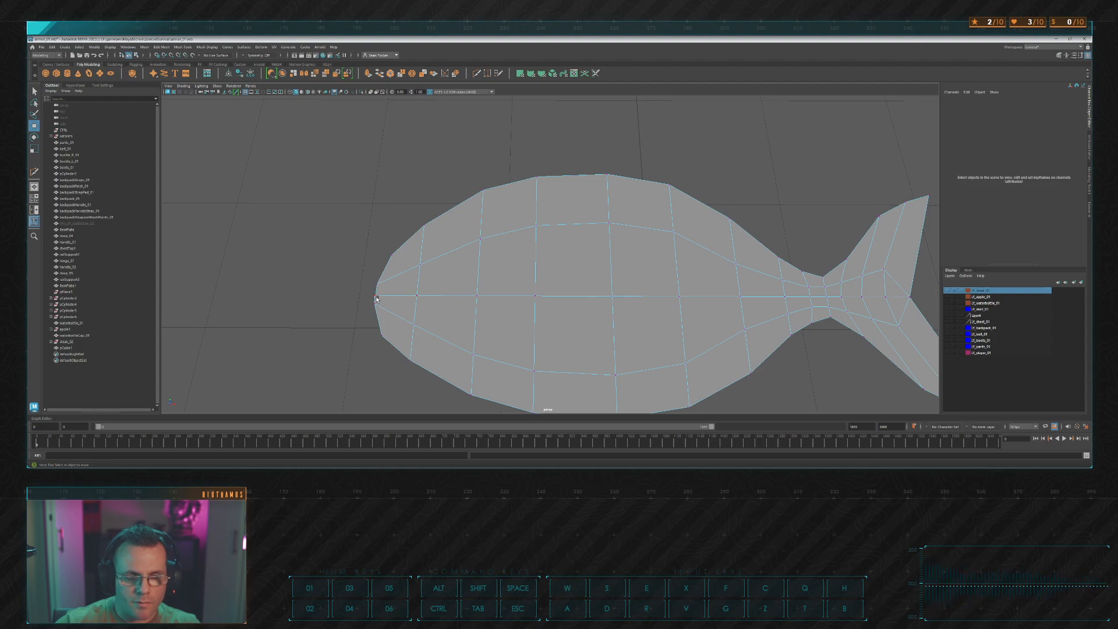
{"action": "left_click", "coordinate": [376, 296]}
{"action": "left_click_drag", "start_coordinate": [379, 294], "coordinate": [414, 298]}
{"action": "scroll", "coordinate": [417, 297], "scroll_direction": "up", "scroll_amount": 5}
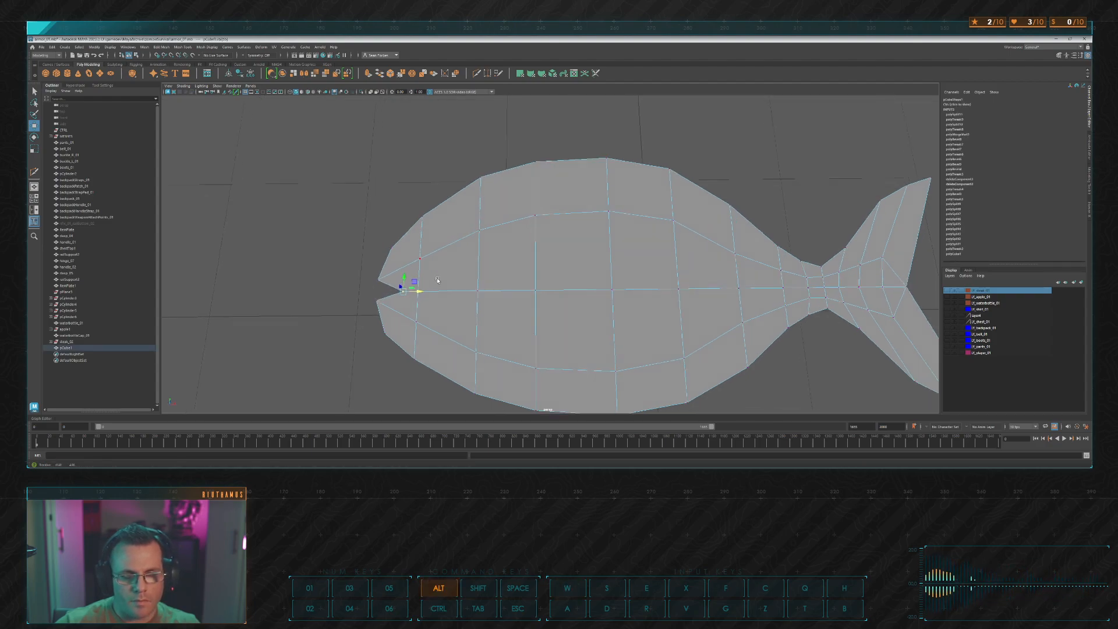
Step: Try to adjust the height of the inner vertex just behind the upper lip
{"action": "key", "text": "w"}
{"action": "left_click_drag", "start_coordinate": [414, 266], "coordinate": [458, 315]}
{"action": "left_click", "coordinate": [435, 298]}
{"action": "scroll", "coordinate": [419, 282], "scroll_direction": "down", "scroll_amount": 6}
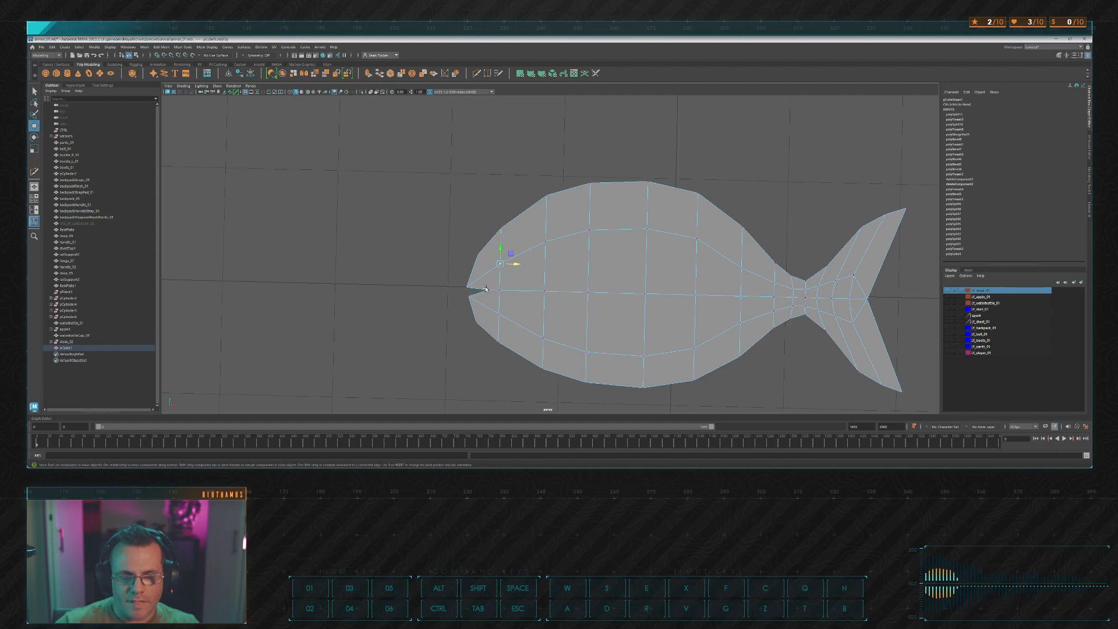
{"action": "scroll", "coordinate": [486, 288], "scroll_direction": "up", "scroll_amount": 5}
{"action": "left_click", "coordinate": [460, 257]}
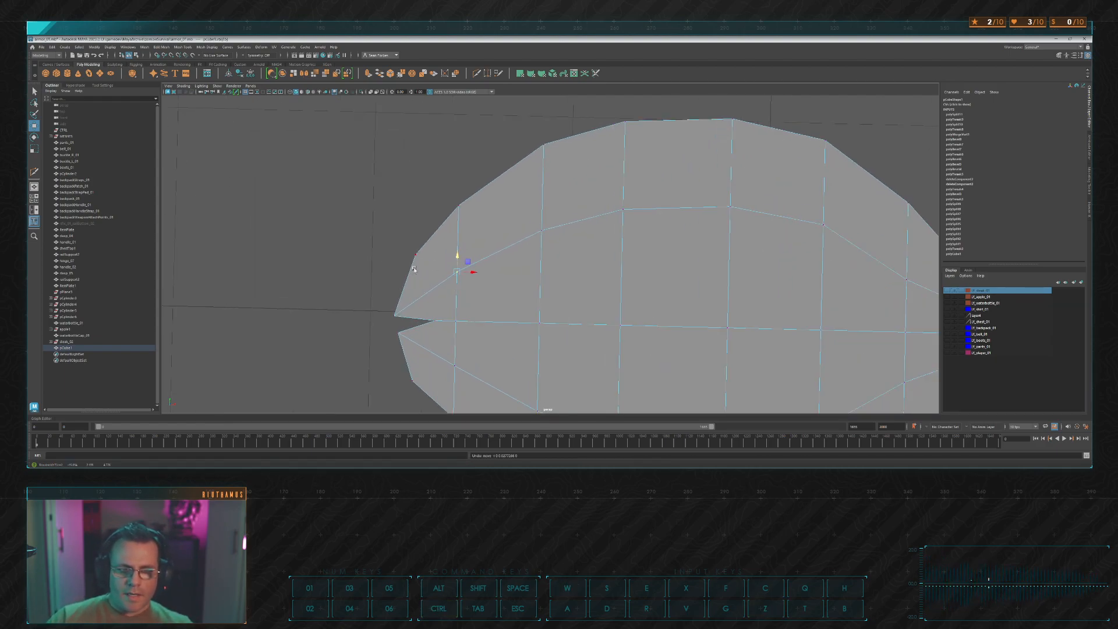
{"action": "left_click", "coordinate": [350, 260]}
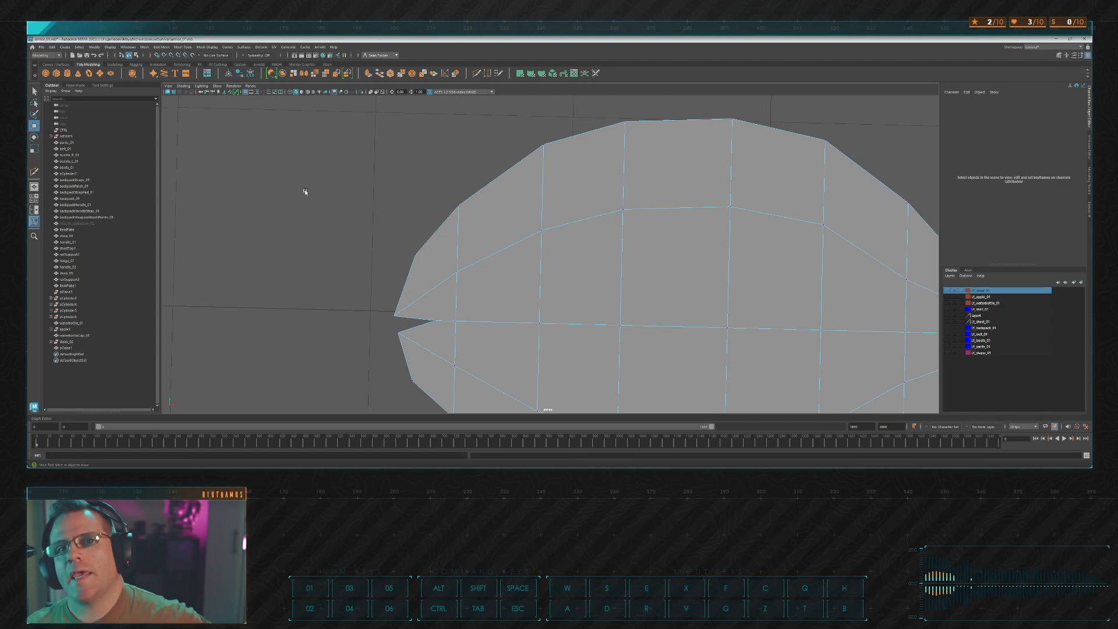
Step: Multi-Cut edges around the mouth from the upper outline vertex through the inner vertices and mouth corner to the lower outline vertex
{"action": "scroll", "coordinate": [305, 198], "scroll_direction": "down", "scroll_amount": 2}
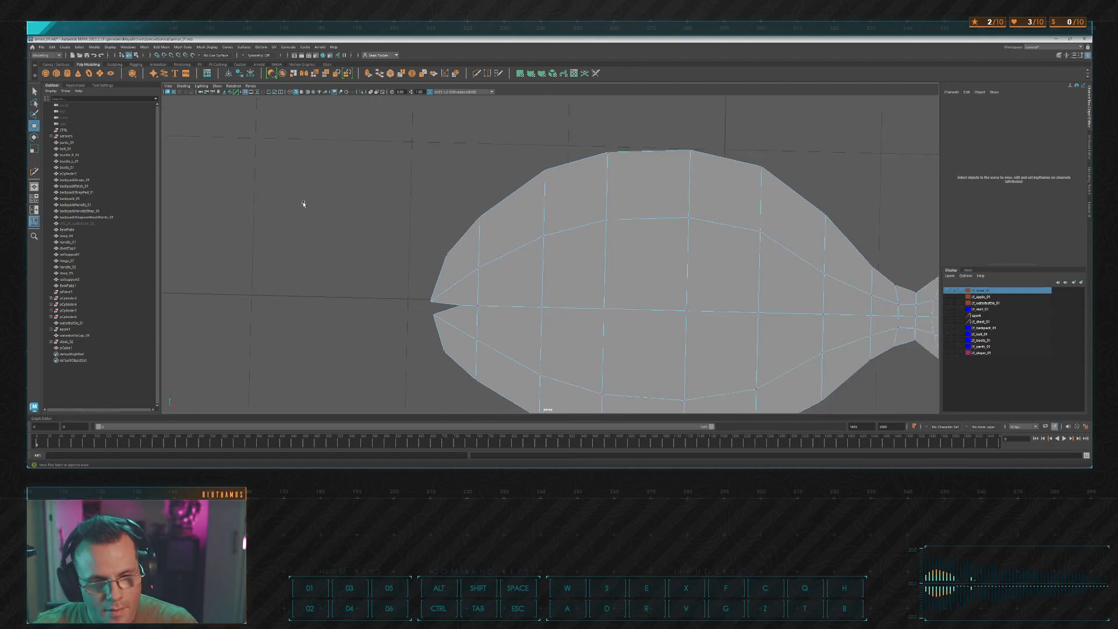
{"action": "right_click_drag", "start_coordinate": [330, 218], "coordinate": [498, 209], "text": "alt"}
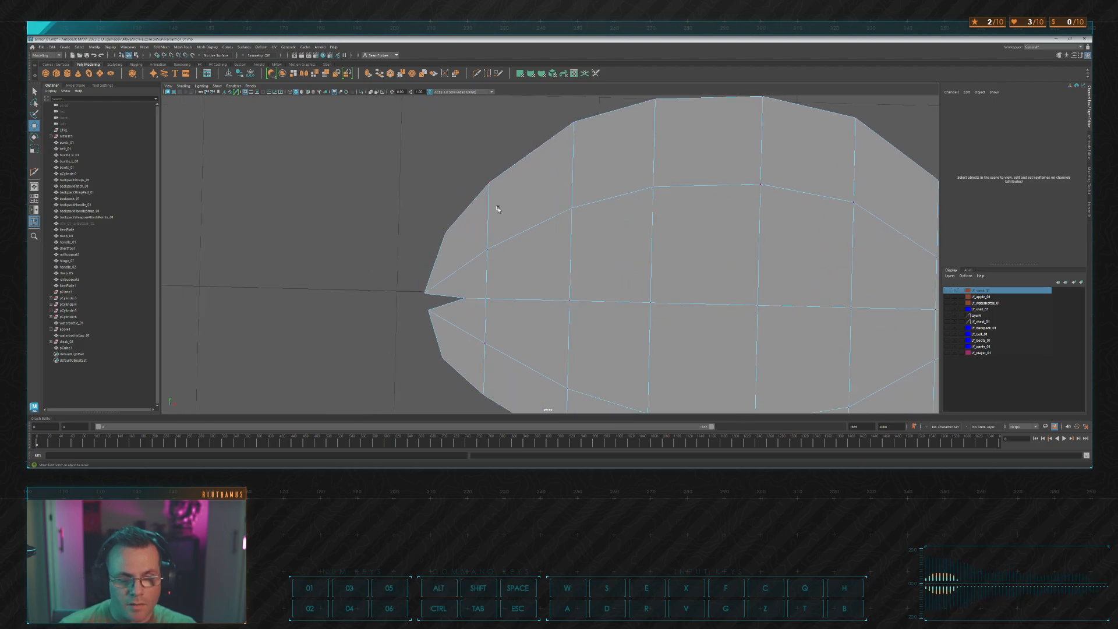
{"action": "left_click", "coordinate": [476, 73]}
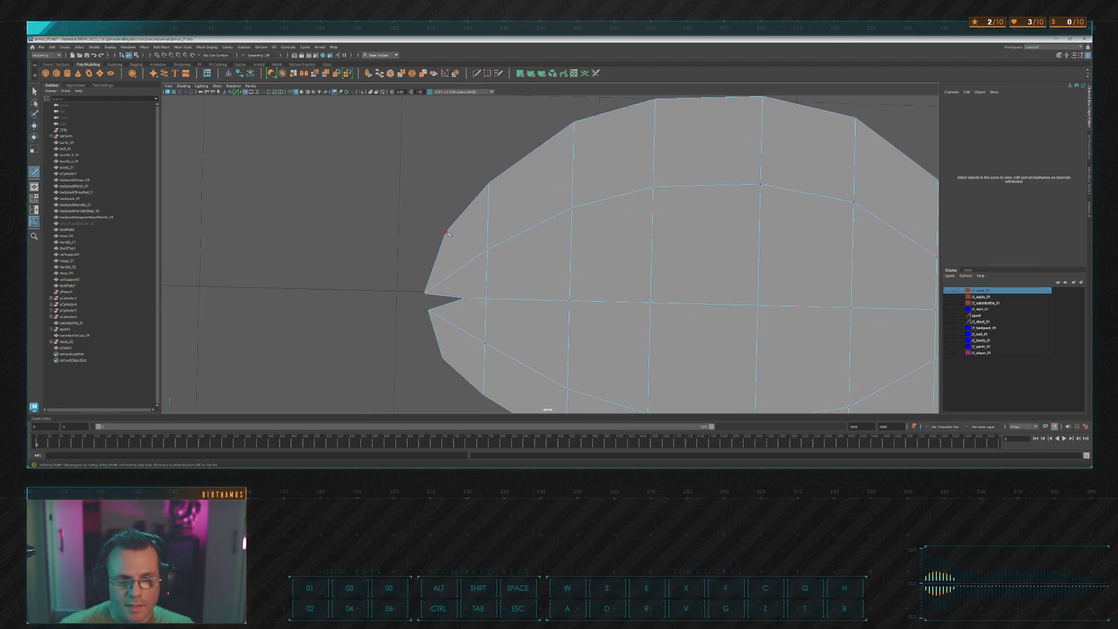
{"action": "left_click", "coordinate": [446, 233]}
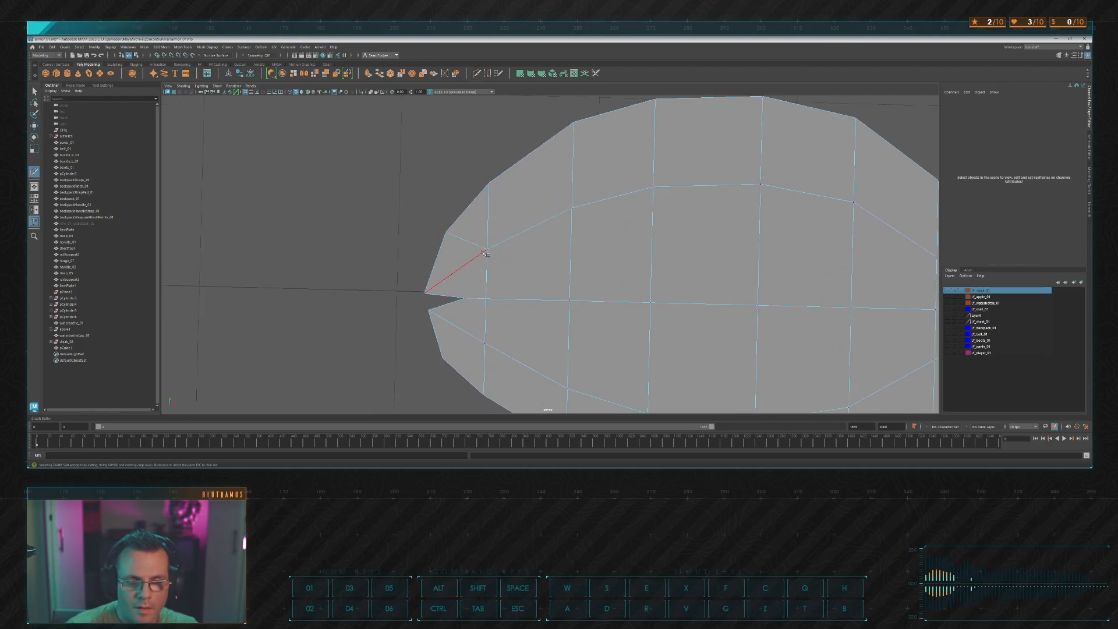
{"action": "left_click", "coordinate": [485, 252]}
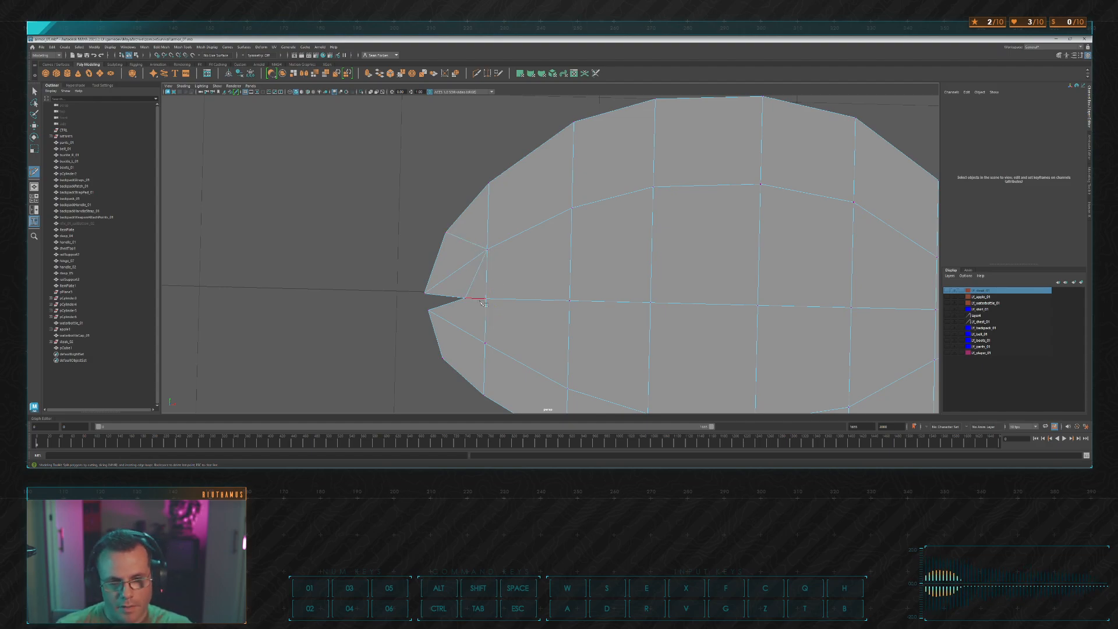
{"action": "left_click", "coordinate": [486, 344]}
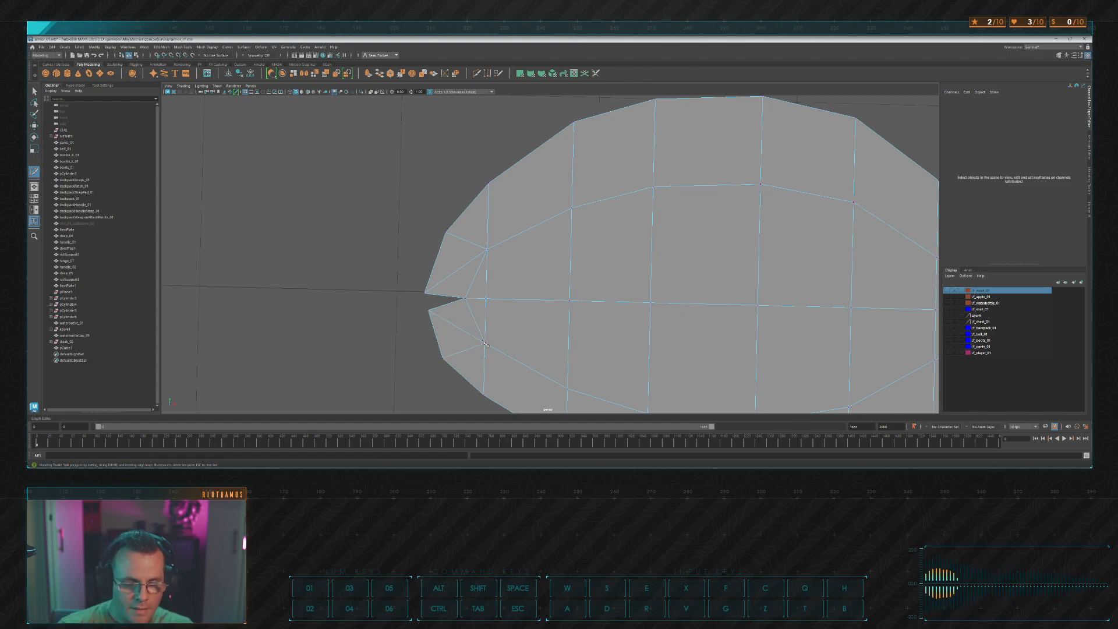
Step: Delete the two diagonal edges running from the lip tips to the inner vertices above and below the mouth
{"action": "key", "text": "w"}
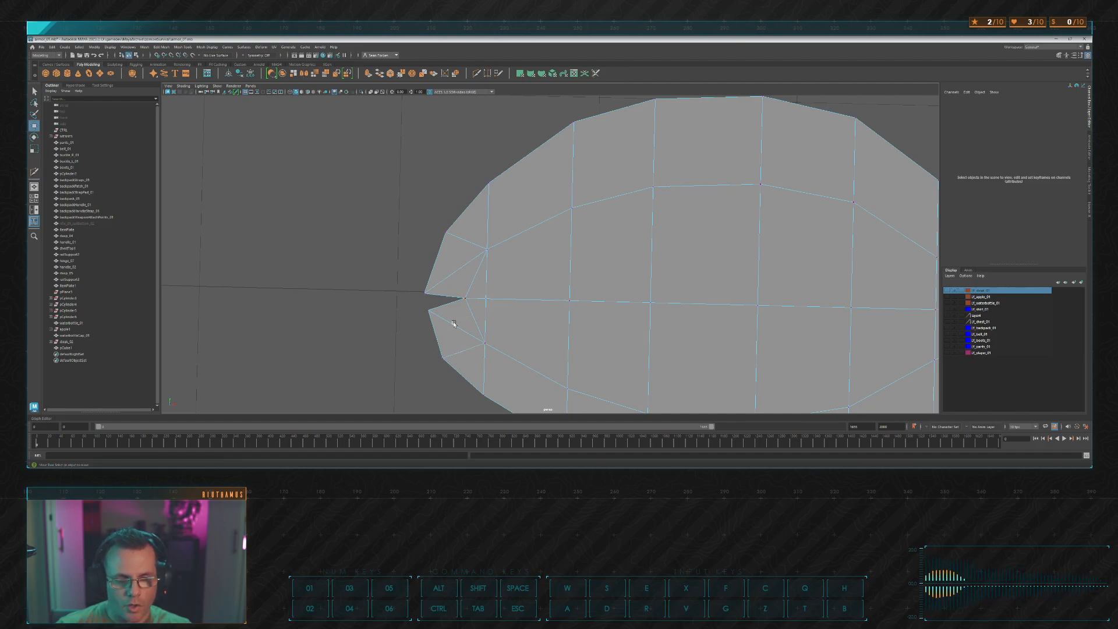
{"action": "key", "text": "F10"}
{"action": "left_click", "coordinate": [464, 267]}
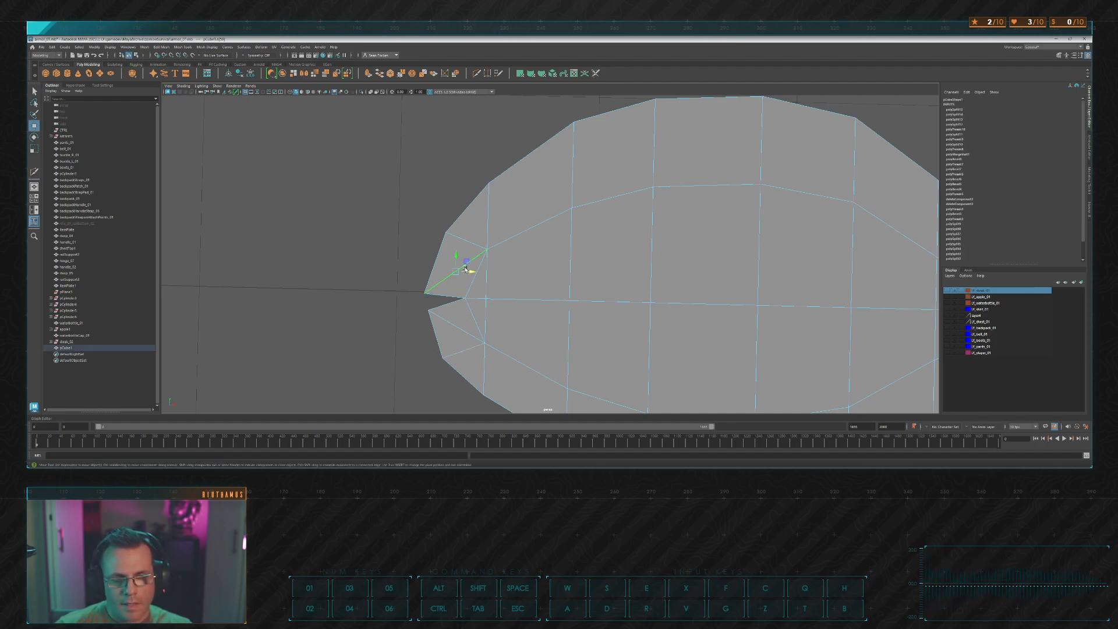
{"action": "key", "text": "Delete"}
{"action": "left_click", "coordinate": [454, 324]}
{"action": "key", "text": "Delete"}
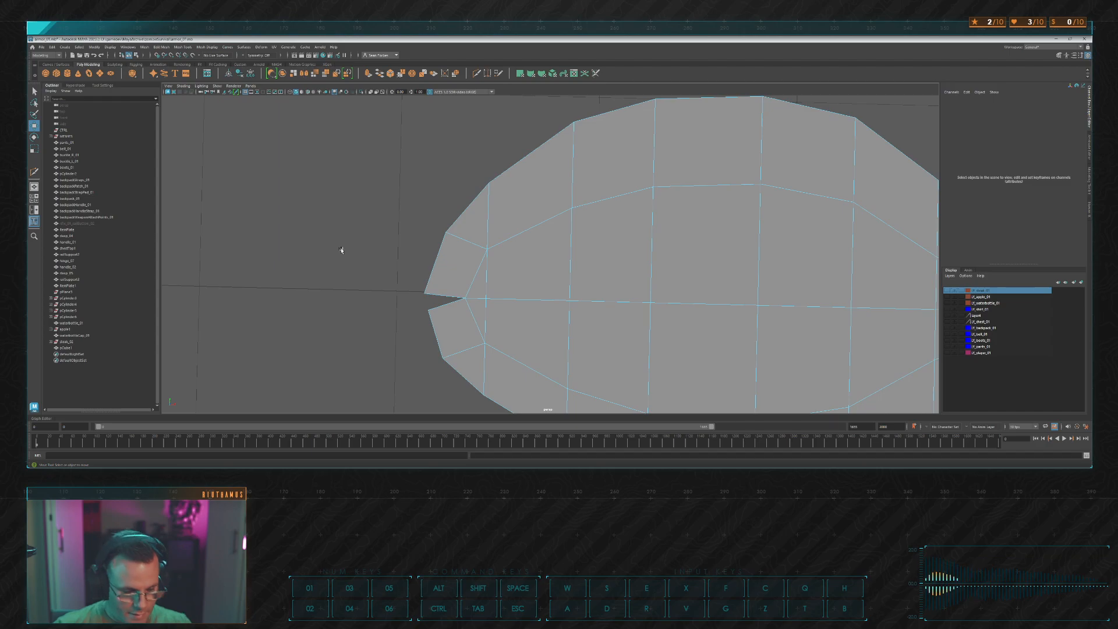
Step: Move the lower lip vertex forward and the upper lip vertex up to open the mouth into an underbite
{"action": "key", "text": "w"}
{"action": "left_click_drag", "start_coordinate": [409, 322], "coordinate": [434, 315]}
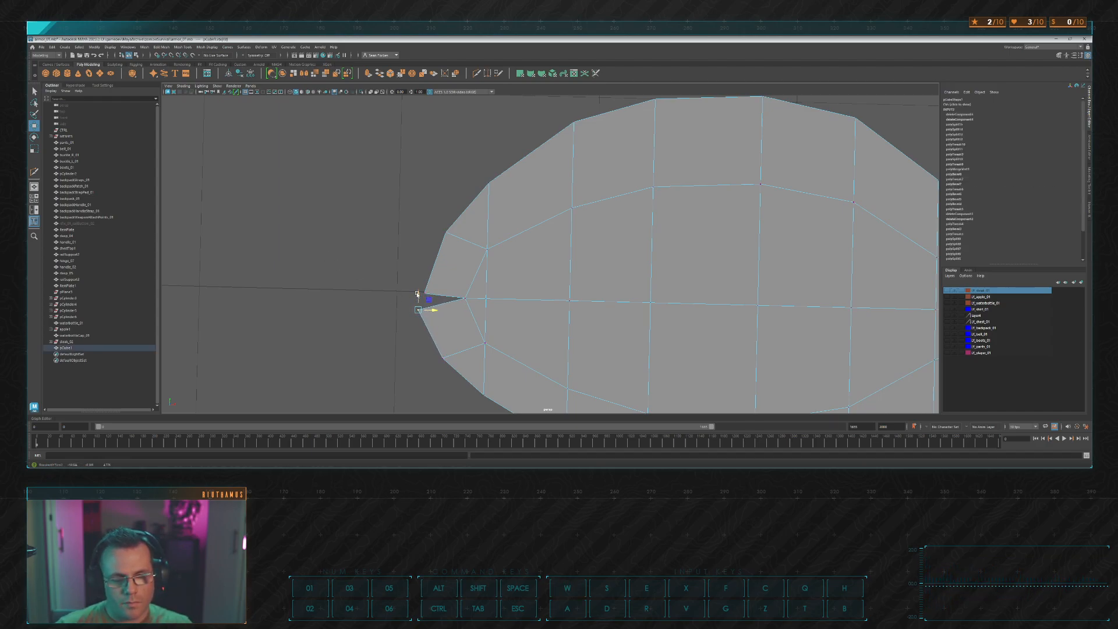
{"action": "mouse_move", "coordinate": [435, 292]}
{"action": "left_mouse_down"}
{"action": "mouse_move", "coordinate": [418, 272]}
{"action": "mouse_move", "coordinate": [441, 289]}
{"action": "left_mouse_up"}
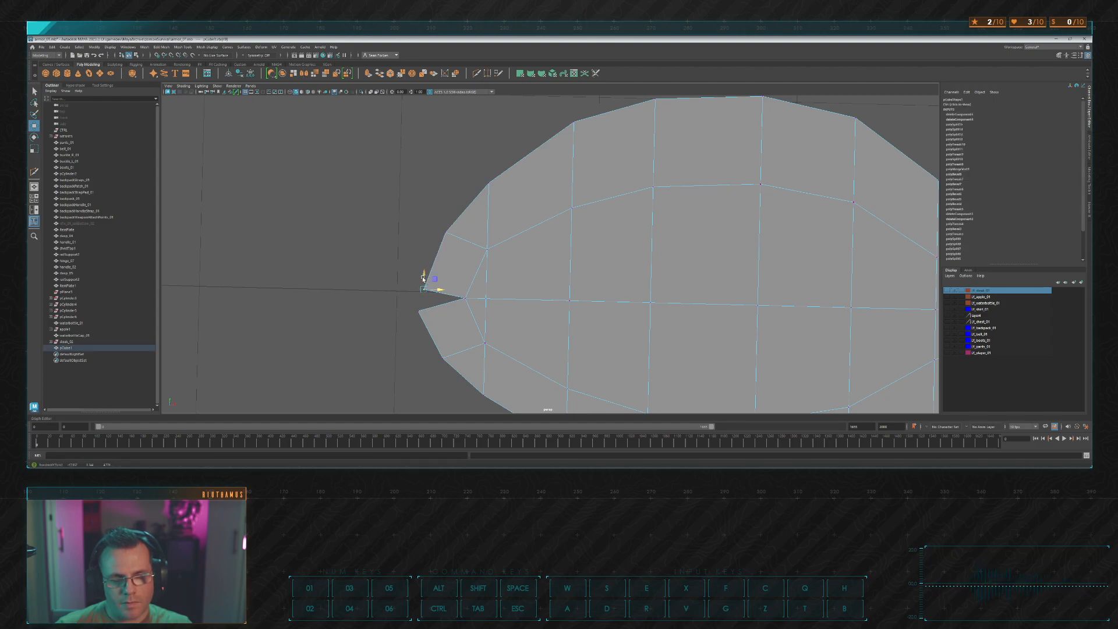
Step: Move the two upper outline vertices behind the upper lip backward to flatten the forehead slope
{"action": "left_click_drag", "start_coordinate": [438, 225], "coordinate": [469, 234]}
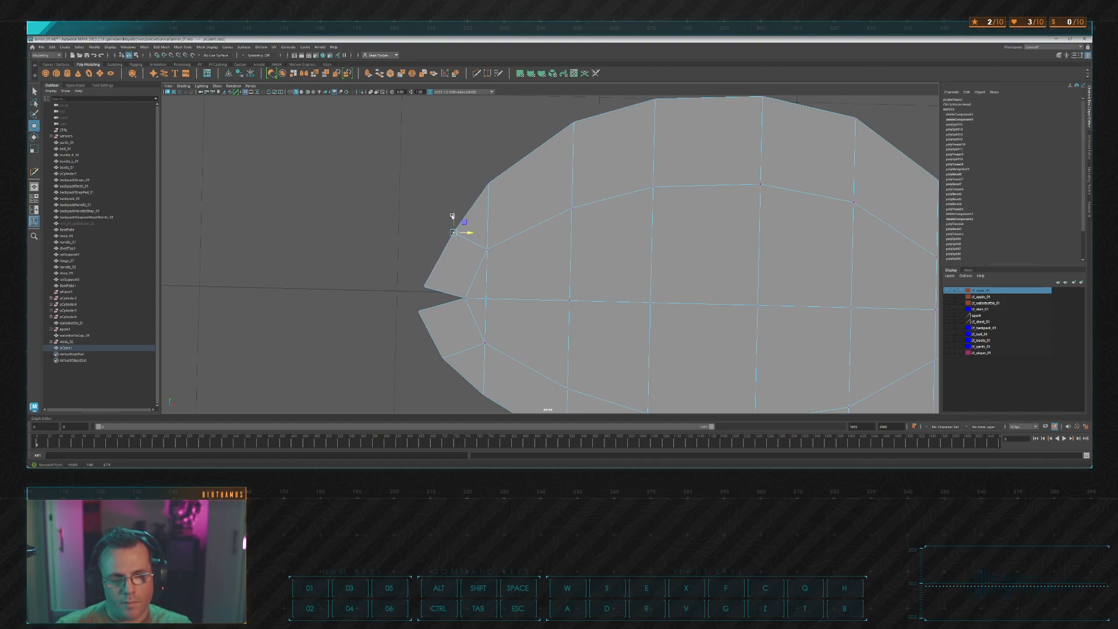
{"action": "mouse_move", "coordinate": [480, 175]}
{"action": "left_mouse_down"}
{"action": "mouse_move", "coordinate": [496, 191]}
{"action": "mouse_move", "coordinate": [515, 184]}
{"action": "mouse_move", "coordinate": [500, 174]}
{"action": "left_mouse_up"}
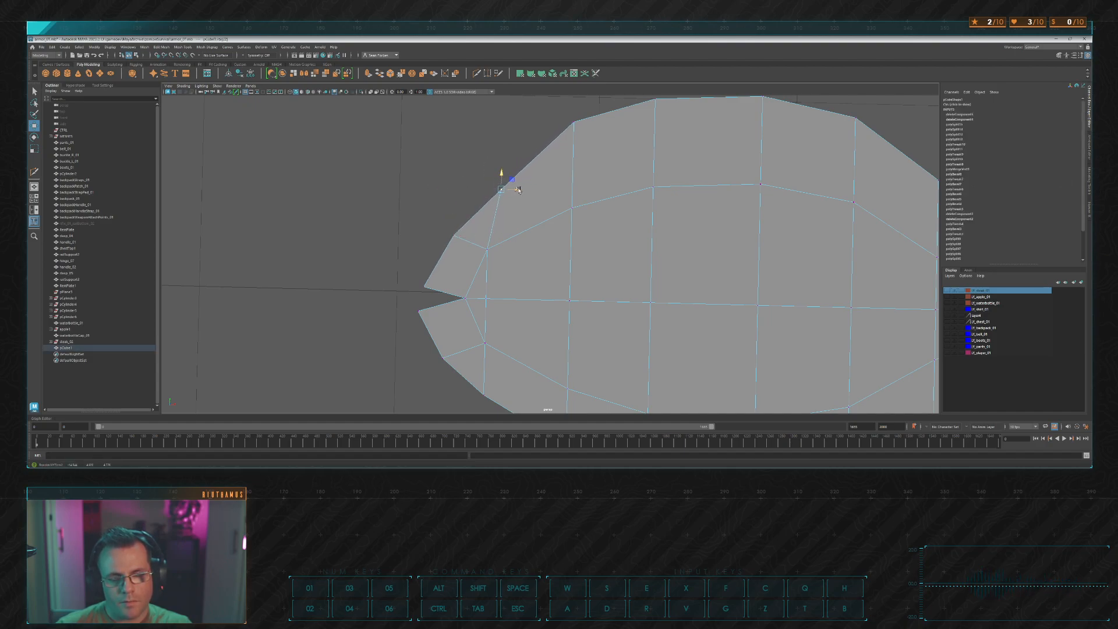
Step: Lower the outline vertices along the top of the fish's back to smooth the upper contour
{"action": "middle_click_drag", "start_coordinate": [579, 170], "coordinate": [530, 209], "text": "alt"}
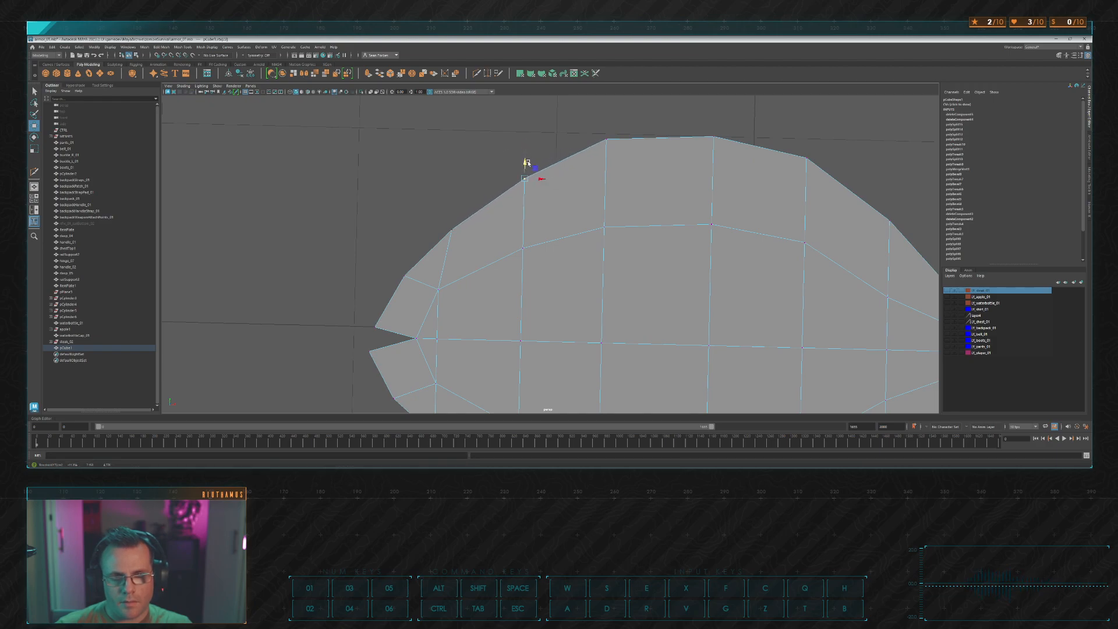
{"action": "left_click_drag", "start_coordinate": [577, 123], "coordinate": [606, 139]}
{"action": "middle_click_drag", "start_coordinate": [607, 138], "coordinate": [519, 144], "text": "alt"}
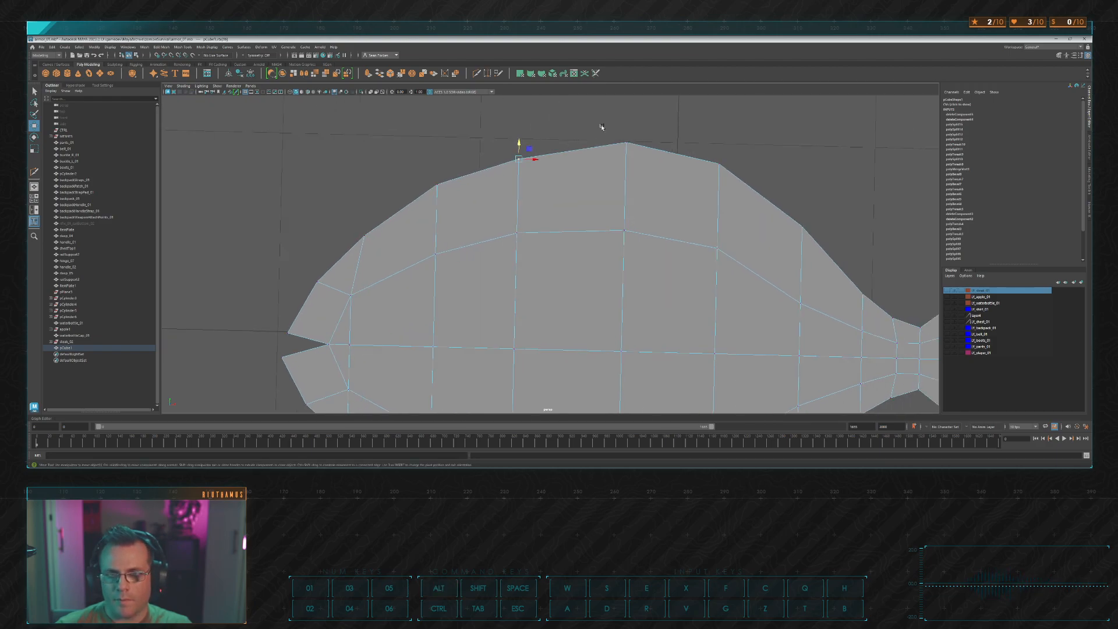
{"action": "left_click_drag", "start_coordinate": [629, 122], "coordinate": [628, 131]}
{"action": "left_click_drag", "start_coordinate": [708, 143], "coordinate": [752, 181]}
{"action": "left_click_drag", "start_coordinate": [719, 150], "coordinate": [720, 155]}
{"action": "middle_click_drag", "start_coordinate": [788, 184], "coordinate": [755, 146], "text": "alt"}
{"action": "left_click", "coordinate": [774, 147]}
{"action": "scroll", "coordinate": [724, 204], "scroll_direction": "down", "scroll_amount": 2}
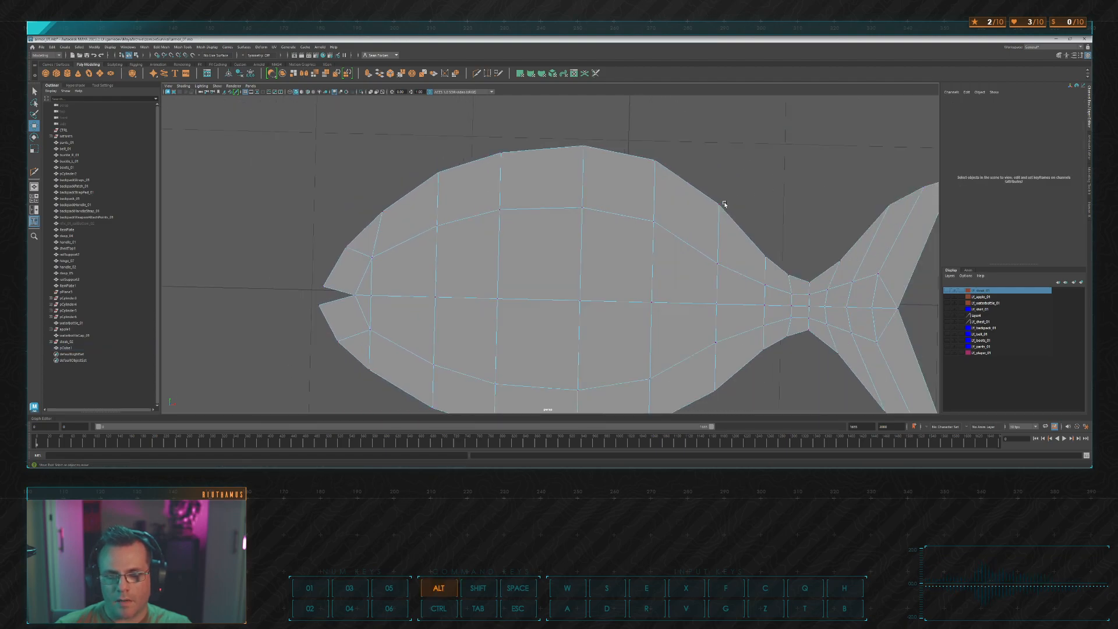
{"action": "left_click_drag", "start_coordinate": [724, 204], "coordinate": [576, 238], "text": "alt"}
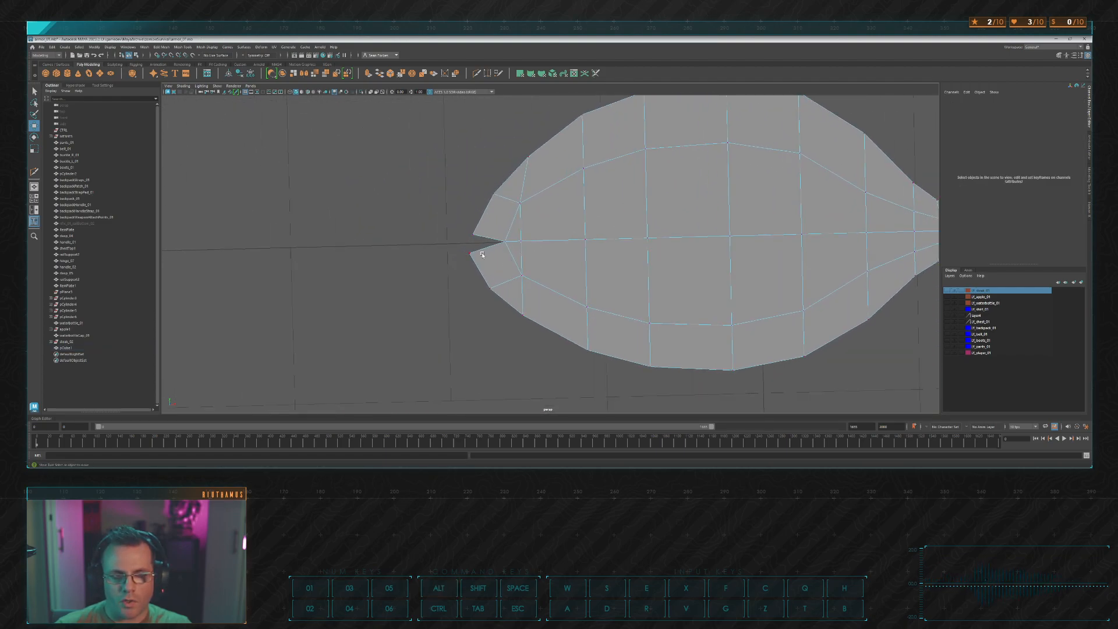
{"action": "scroll", "coordinate": [484, 256], "scroll_direction": "up", "scroll_amount": 2}
{"action": "key", "text": "alt+Tab"}
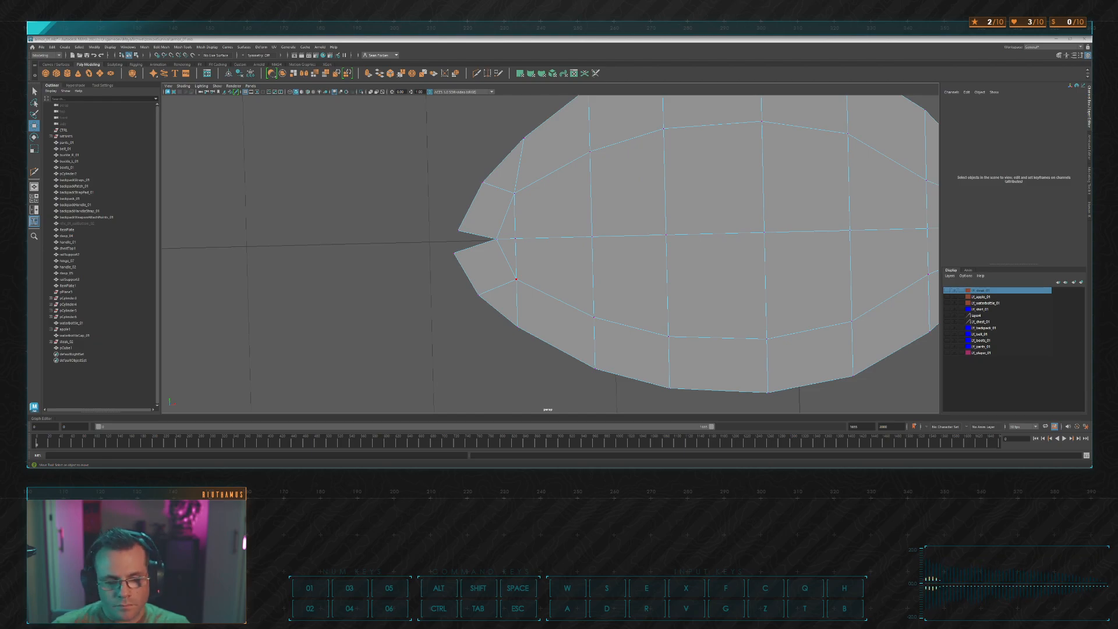
Step: Move the centerline vertices from behind the mouth toward the tail backward so the vertical edge loops bow toward the tail
{"action": "key", "text": "alt+Tab"}
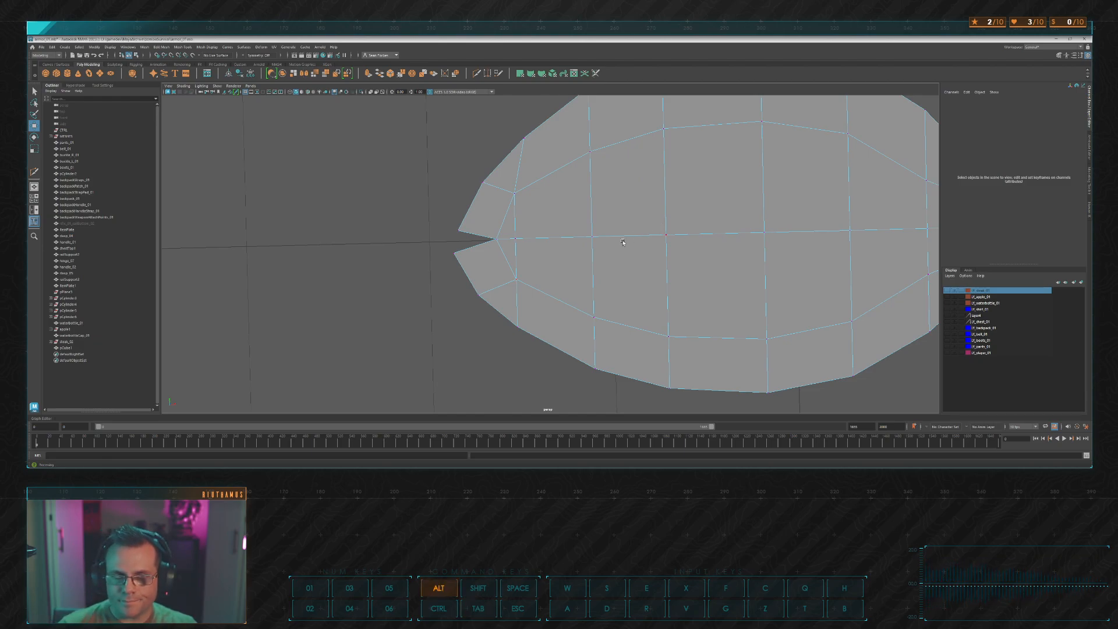
{"action": "middle_click_drag", "start_coordinate": [623, 242], "coordinate": [526, 239], "text": "alt"}
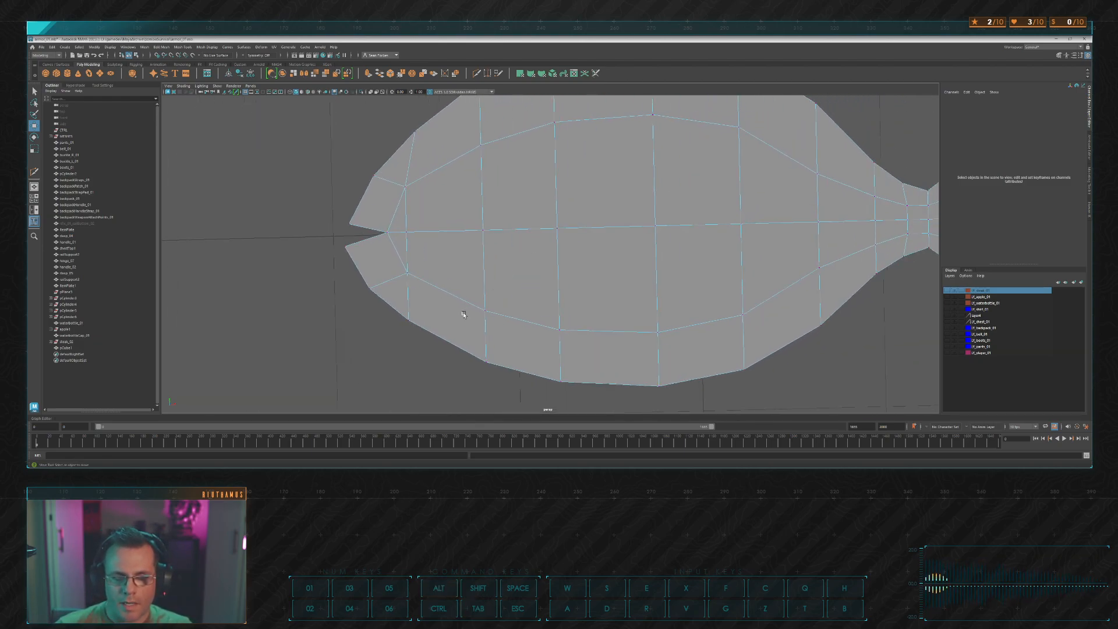
{"action": "left_click_drag", "start_coordinate": [396, 312], "coordinate": [442, 354]}
{"action": "middle_click_drag", "start_coordinate": [459, 263], "coordinate": [481, 280], "text": "alt"}
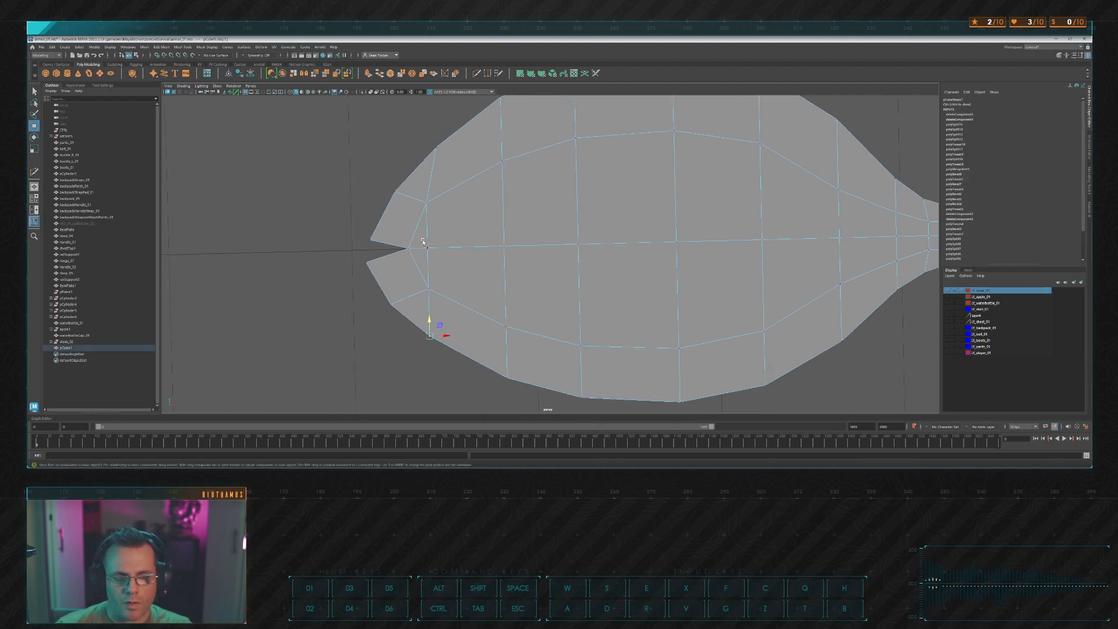
{"action": "left_click_drag", "start_coordinate": [456, 247], "coordinate": [454, 249]}
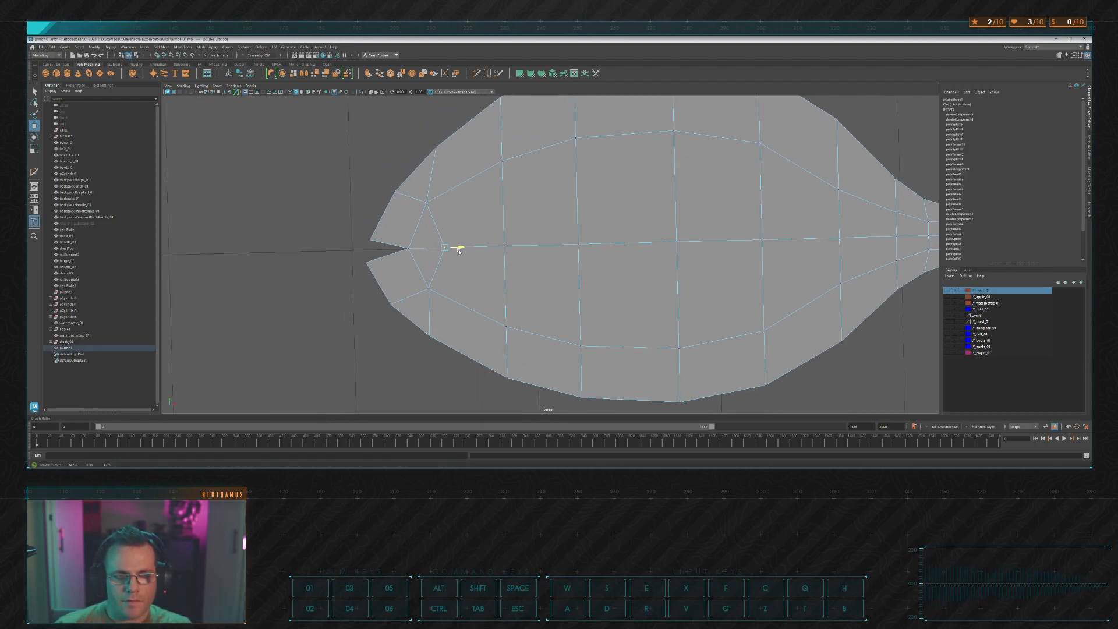
{"action": "mouse_move", "coordinate": [525, 249]}
{"action": "left_mouse_down"}
{"action": "mouse_move", "coordinate": [568, 236]}
{"action": "mouse_move", "coordinate": [547, 222]}
{"action": "mouse_move", "coordinate": [586, 232]}
{"action": "mouse_move", "coordinate": [506, 243]}
{"action": "left_mouse_up"}
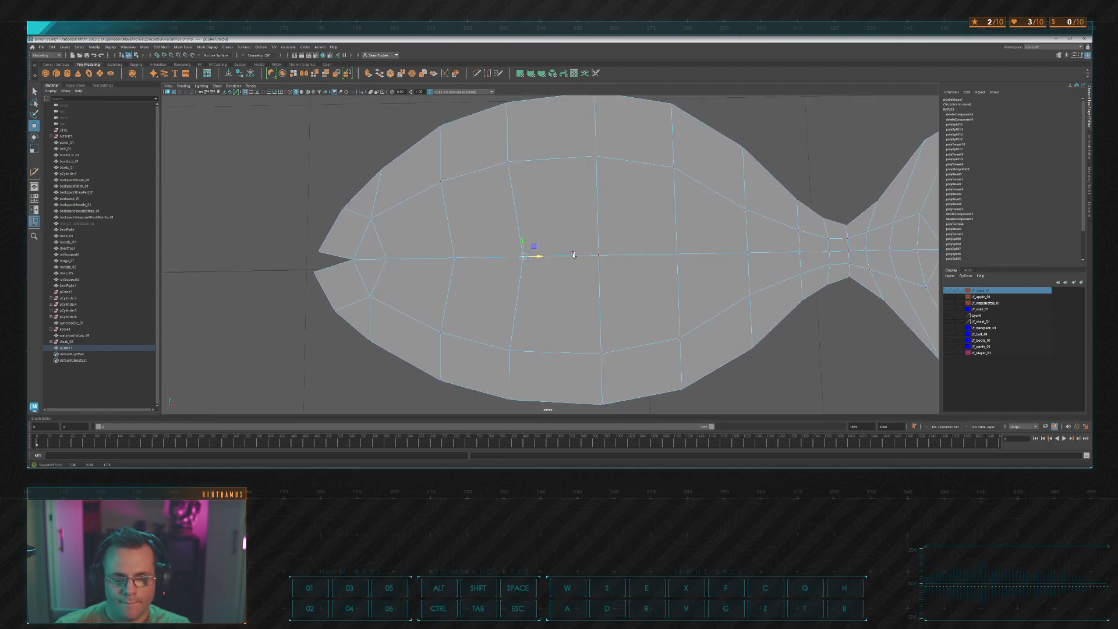
{"action": "left_click_drag", "start_coordinate": [577, 246], "coordinate": [775, 255]}
{"action": "left_click_drag", "start_coordinate": [786, 249], "coordinate": [789, 249]}
Step: Shift the upper inner and centerline vertices at the narrowest part of the tail base slightly forward
{"action": "scroll", "coordinate": [693, 245], "scroll_direction": "up", "scroll_amount": 5}
{"action": "middle_click_drag", "start_coordinate": [789, 250], "coordinate": [523, 236], "text": "alt"}
{"action": "left_click_drag", "start_coordinate": [535, 226], "coordinate": [569, 258]}
{"action": "left_click", "coordinate": [584, 234]}
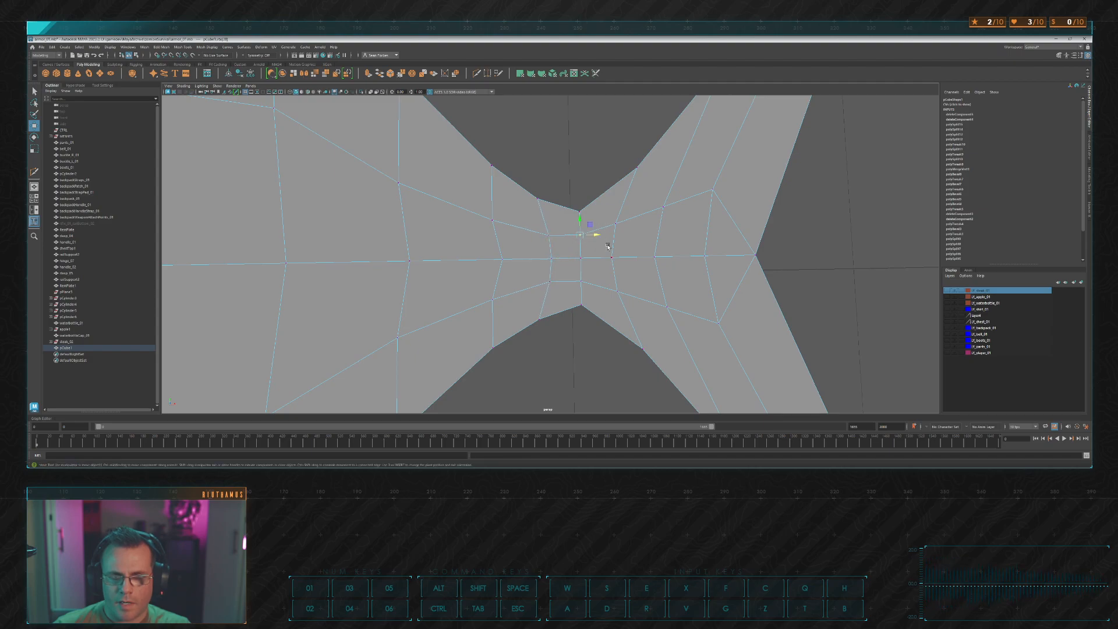
{"action": "left_click_drag", "start_coordinate": [596, 258], "coordinate": [601, 268]}
{"action": "left_click", "coordinate": [579, 359]}
{"action": "left_click_drag", "start_coordinate": [599, 261], "coordinate": [595, 262]}
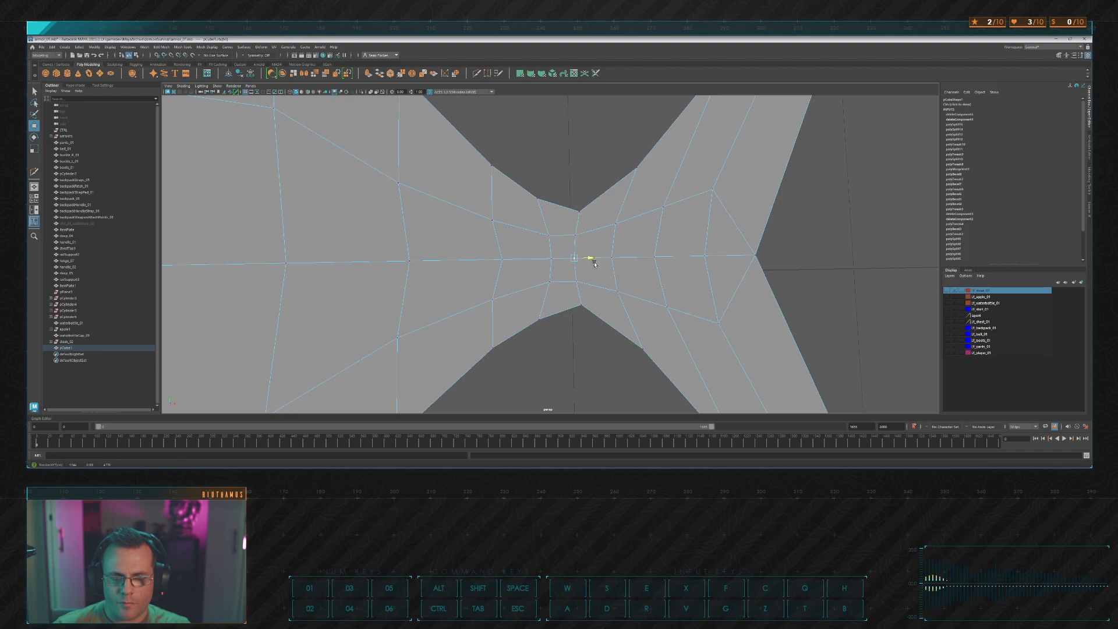
{"action": "left_click", "coordinate": [581, 170]}
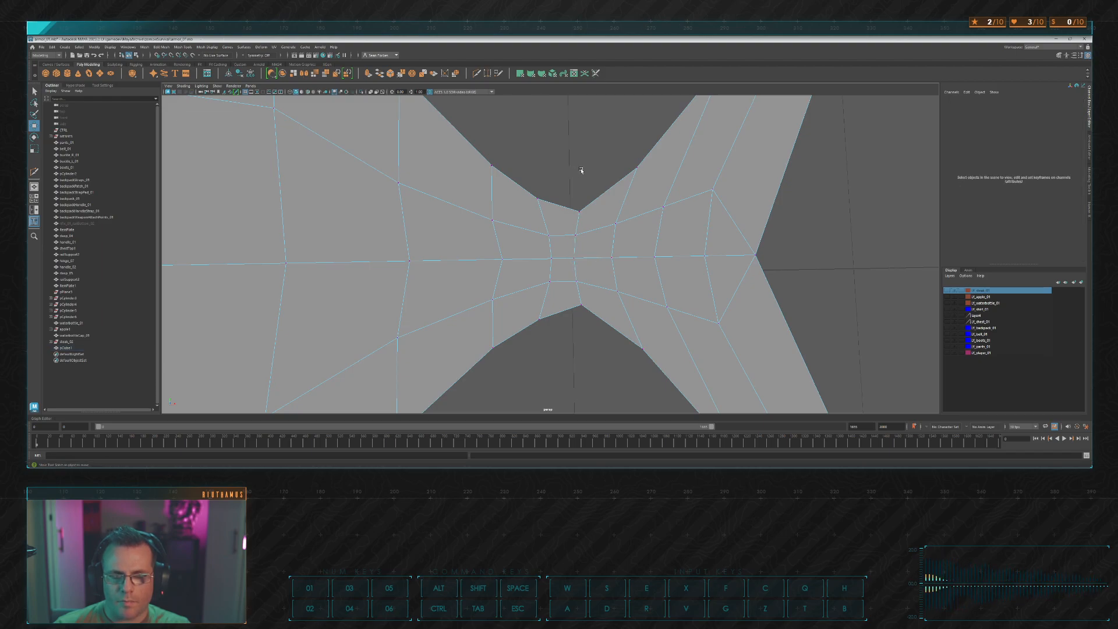
Step: Move the upper and lower outline vertices of the loop just ahead of the tail base forward
{"action": "left_click_drag", "start_coordinate": [581, 170], "coordinate": [540, 247], "text": "alt"}
{"action": "left_click", "coordinate": [555, 255]}
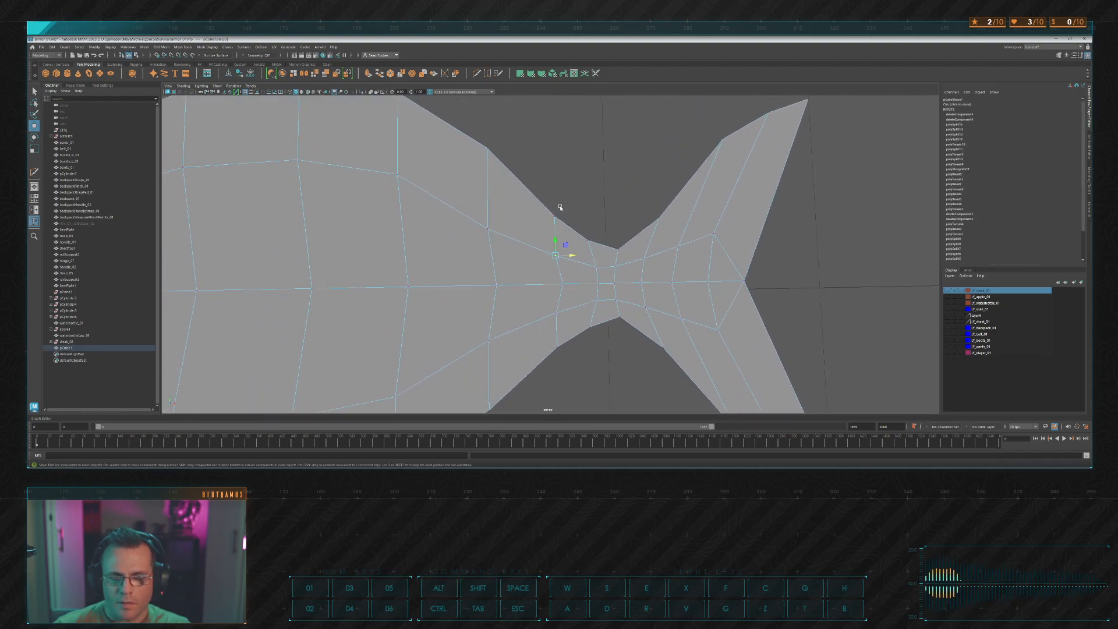
{"action": "middle_click_drag", "start_coordinate": [582, 298], "coordinate": [597, 295], "text": "alt"}
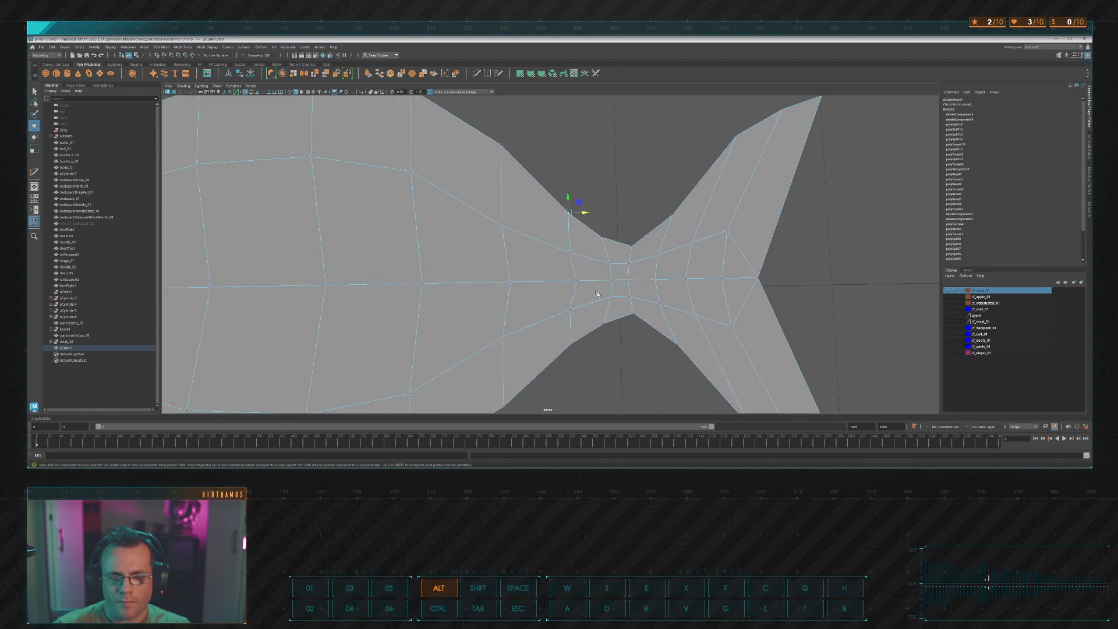
{"action": "left_click", "coordinate": [570, 344], "text": "shift"}
{"action": "left_click_drag", "start_coordinate": [590, 275], "coordinate": [576, 278]}
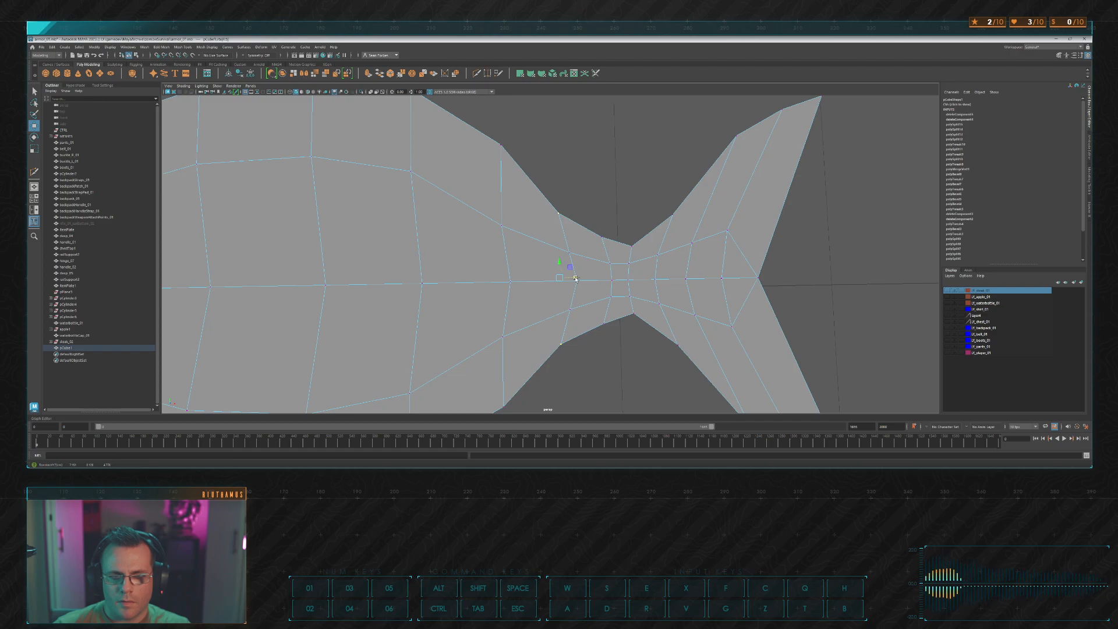
Step: Move the next pair of outline vertices, where the rear body begins to taper, forward toward the head
{"action": "right_click_drag", "start_coordinate": [561, 259], "coordinate": [560, 227], "text": "alt"}
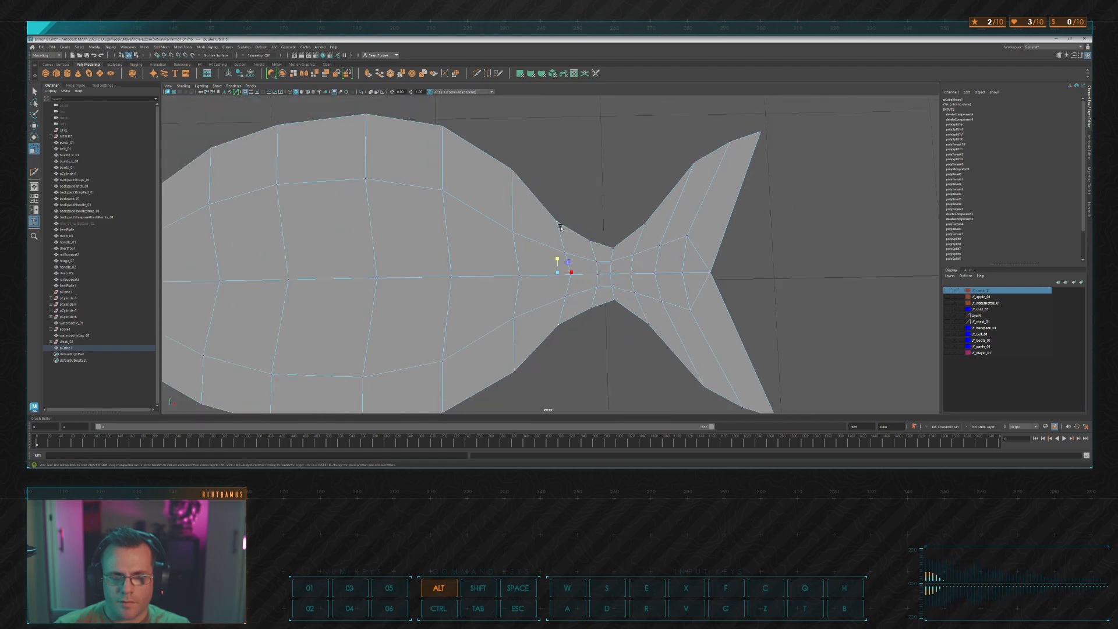
{"action": "middle_click_drag", "start_coordinate": [561, 228], "coordinate": [588, 221], "text": "alt"}
{"action": "left_click_drag", "start_coordinate": [527, 149], "coordinate": [531, 157]}
{"action": "left_click_drag", "start_coordinate": [532, 355], "coordinate": [565, 387], "text": "shift"}
{"action": "key", "text": "w"}
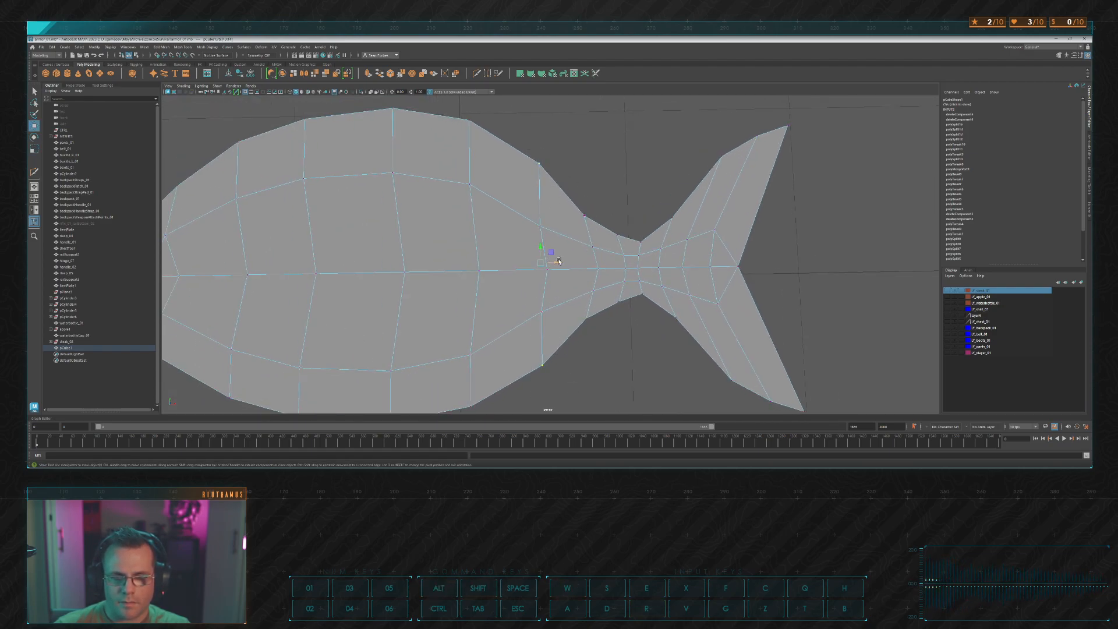
{"action": "left_click_drag", "start_coordinate": [557, 265], "coordinate": [522, 251]}
{"action": "key", "text": "r"}
Step: Move the upper and lower outline vertices on the loop just behind the body's widest point forward
{"action": "middle_click_drag", "start_coordinate": [528, 211], "coordinate": [570, 198], "text": "alt"}
{"action": "left_click_drag", "start_coordinate": [519, 362], "coordinate": [566, 388], "text": "shift"}
{"action": "scroll", "coordinate": [555, 323], "scroll_direction": "down", "scroll_amount": 1}
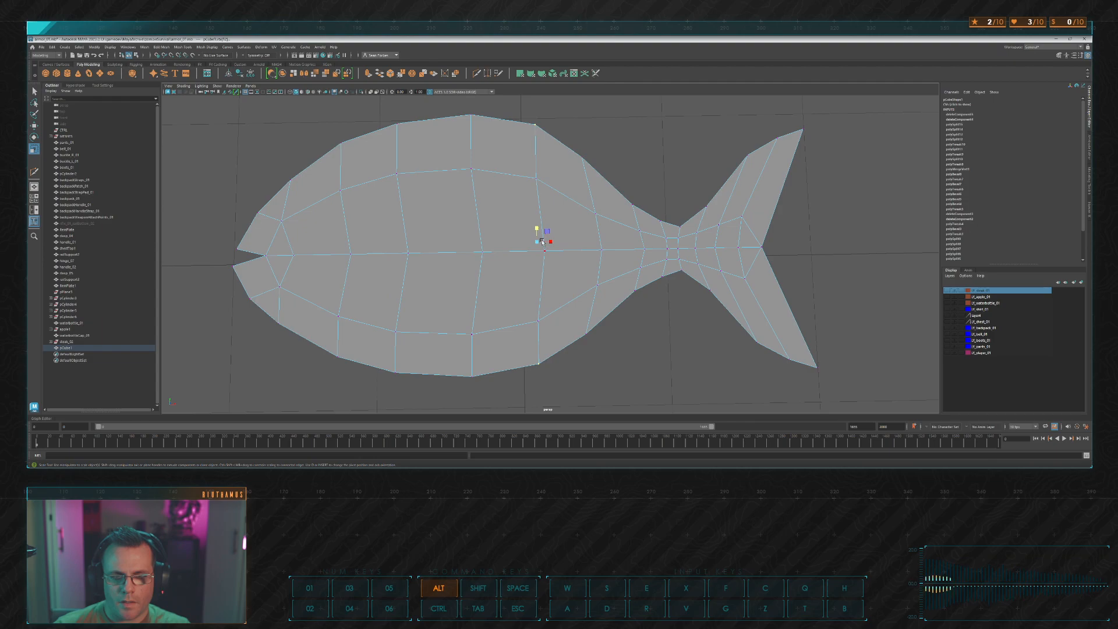
{"action": "middle_click_drag", "start_coordinate": [555, 249], "coordinate": [580, 266], "text": "alt"}
{"action": "key", "text": "w"}
{"action": "left_click_drag", "start_coordinate": [579, 261], "coordinate": [568, 260]}
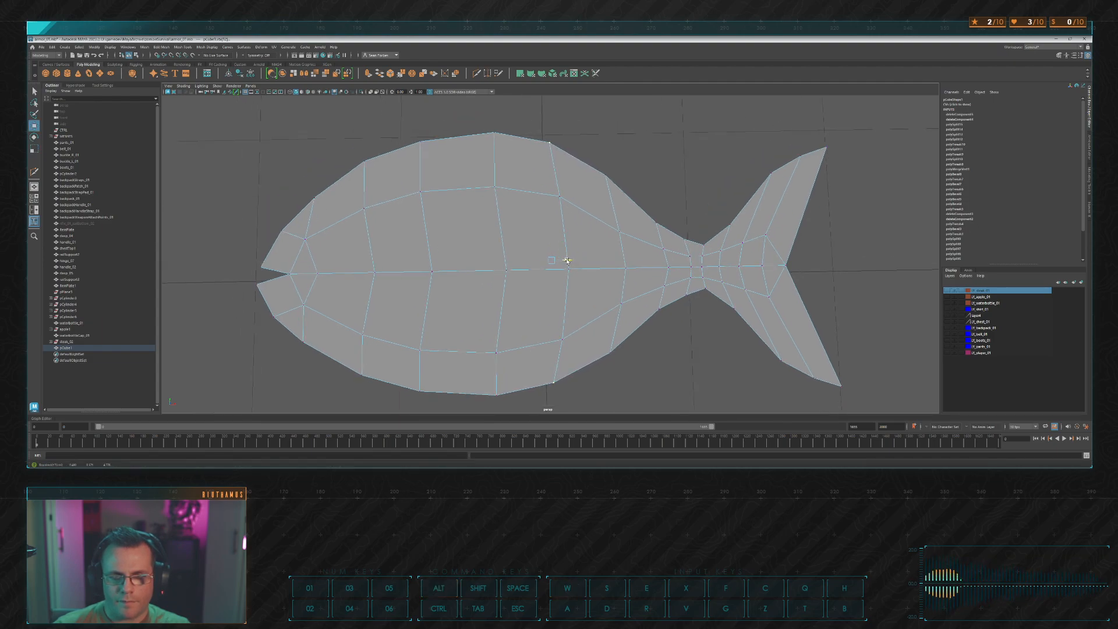
Step: Move the top and bottom outline vertices at the body's widest point forward to curve that edge loop
{"action": "middle_click_drag", "start_coordinate": [547, 182], "coordinate": [573, 185], "text": "alt"}
{"action": "left_click_drag", "start_coordinate": [501, 118], "coordinate": [547, 172]}
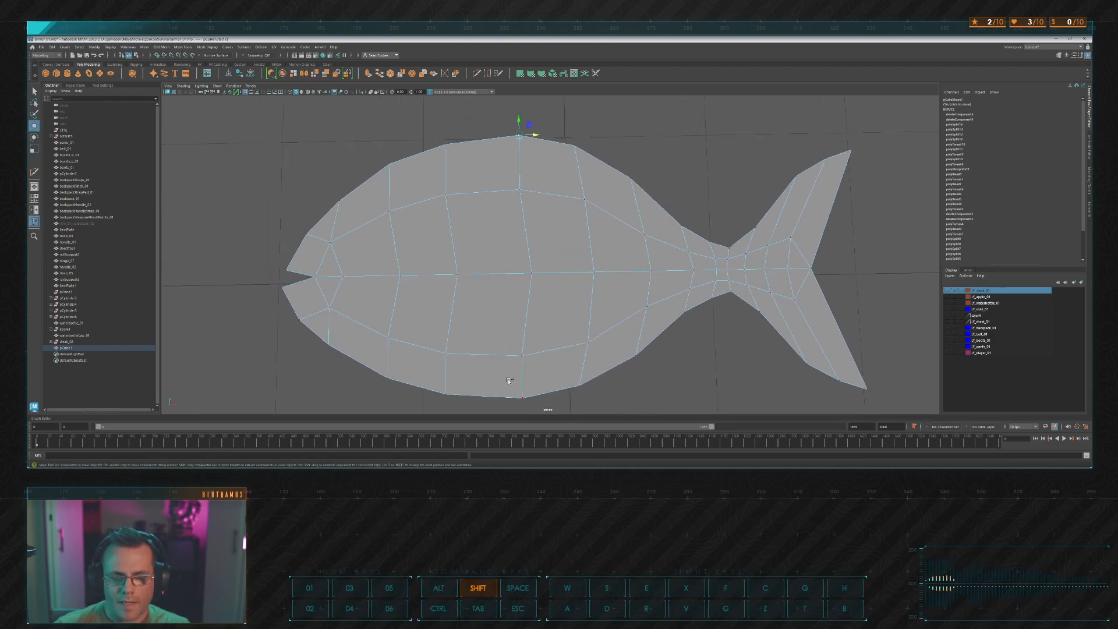
{"action": "left_click_drag", "start_coordinate": [498, 372], "coordinate": [550, 409], "text": "shift"}
{"action": "middle_click_drag", "start_coordinate": [560, 340], "coordinate": [585, 330], "text": "alt"}
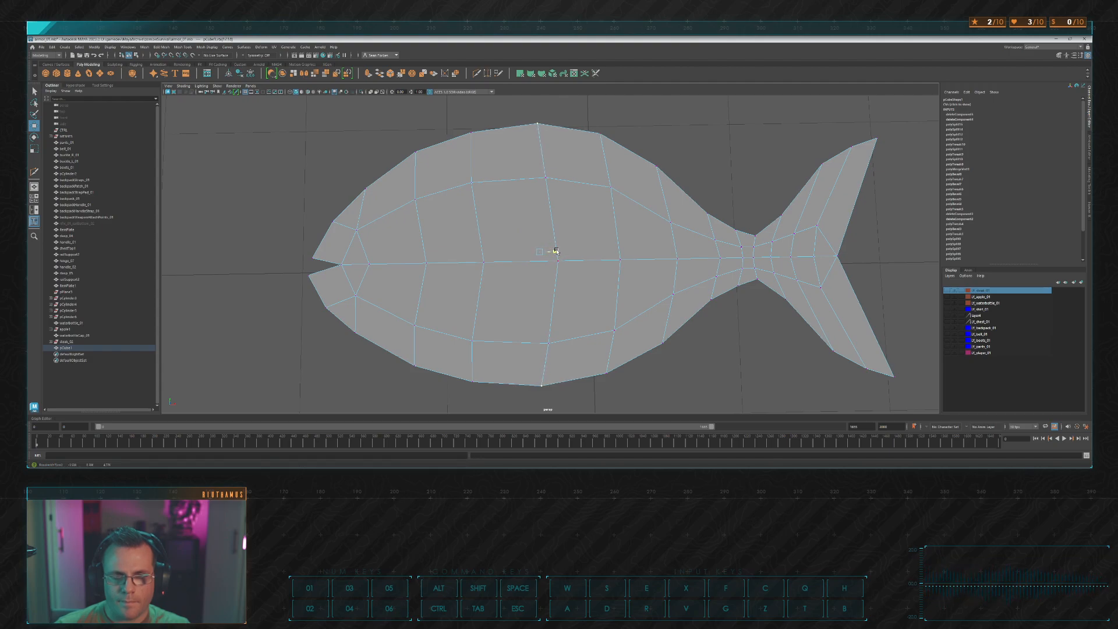
{"action": "left_click_drag", "start_coordinate": [556, 251], "coordinate": [551, 252]}
{"action": "middle_click_drag", "start_coordinate": [554, 263], "coordinate": [573, 235], "text": "alt"}
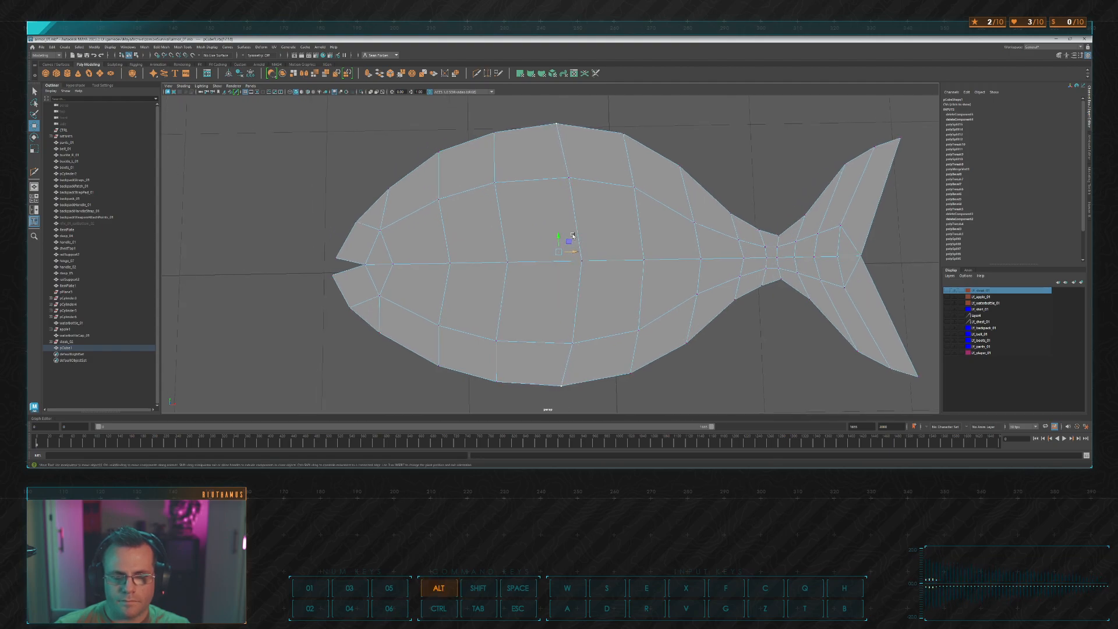
Step: Move the upper and lower outline vertices on the loop just ahead of the widest point forward
{"action": "left_click", "coordinate": [489, 132]}
{"action": "left_click_drag", "start_coordinate": [517, 399], "coordinate": [517, 400], "text": "shift"}
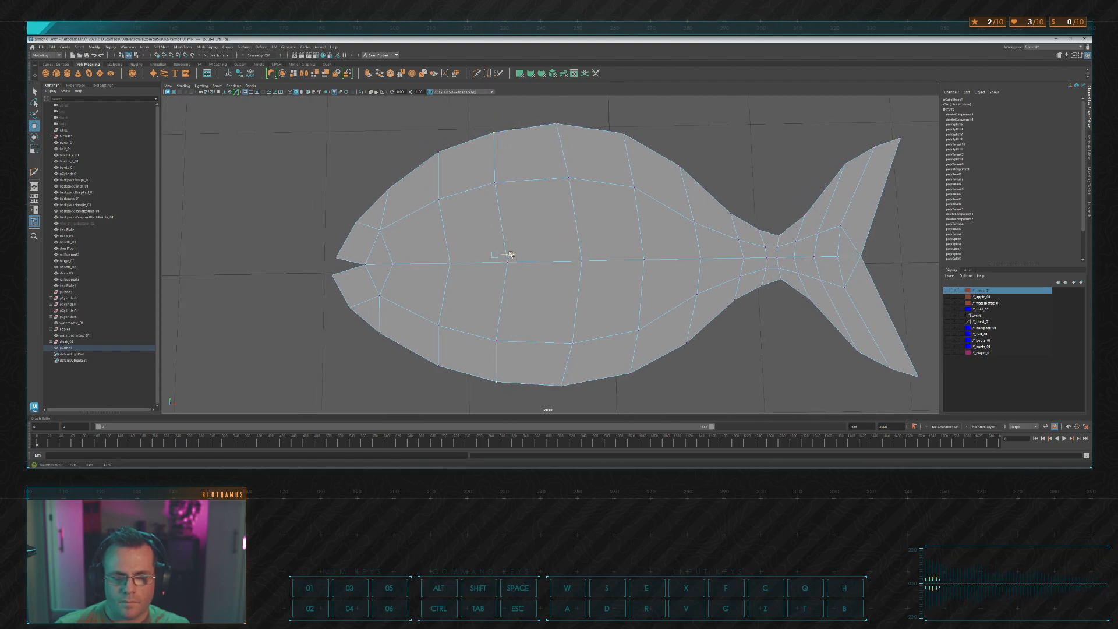
{"action": "left_click_drag", "start_coordinate": [510, 255], "coordinate": [503, 255]}
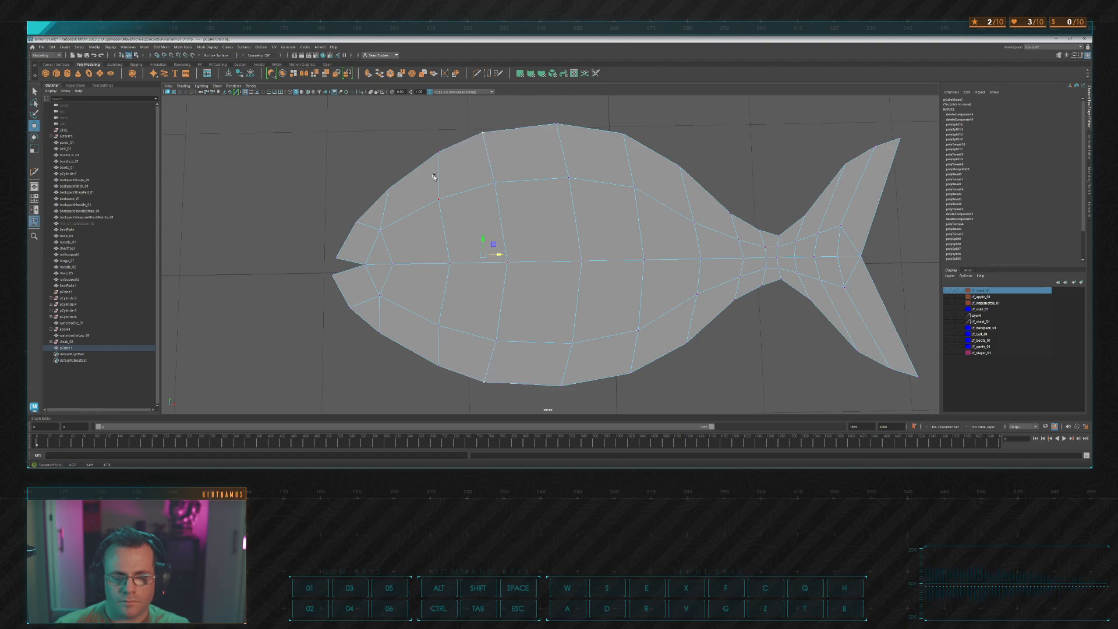
Step: Move the outline vertex pair behind the head forward and scale it slightly apart vertically
{"action": "left_click", "coordinate": [438, 150]}
{"action": "left_click_drag", "start_coordinate": [427, 352], "coordinate": [459, 381], "text": "shift"}
{"action": "left_click_drag", "start_coordinate": [456, 257], "coordinate": [446, 259]}
{"action": "key", "text": "r"}
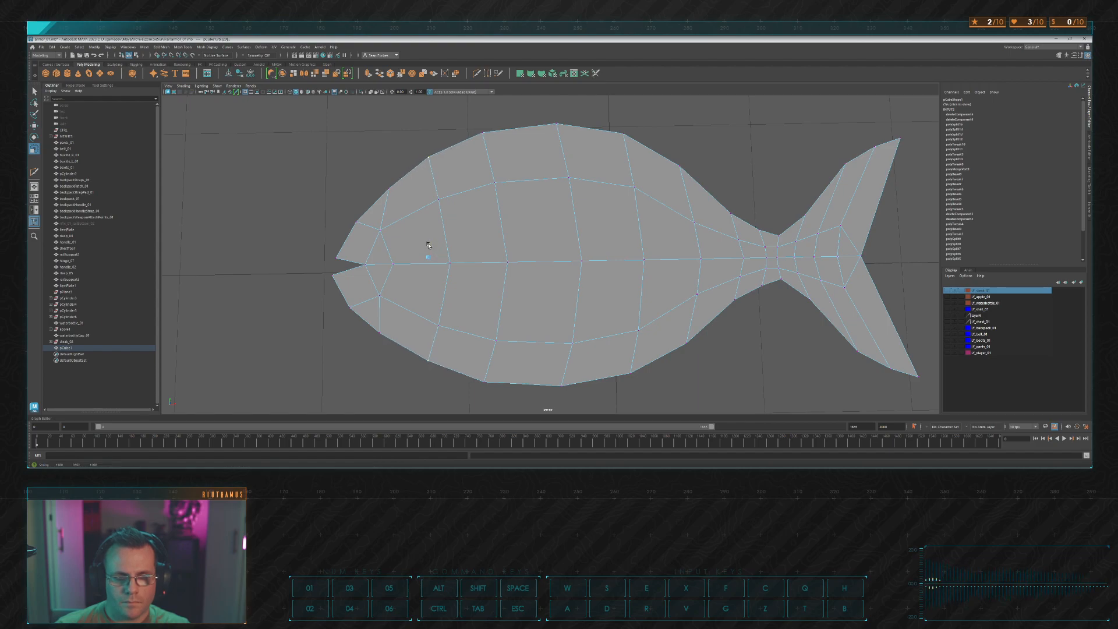
{"action": "left_click_drag", "start_coordinate": [429, 245], "coordinate": [430, 243]}
Step: Delete the short edge joining the inner vertex above the mouth to the upper outline, along with its leftover outline vertex
{"action": "key", "text": "alt+Tab"}
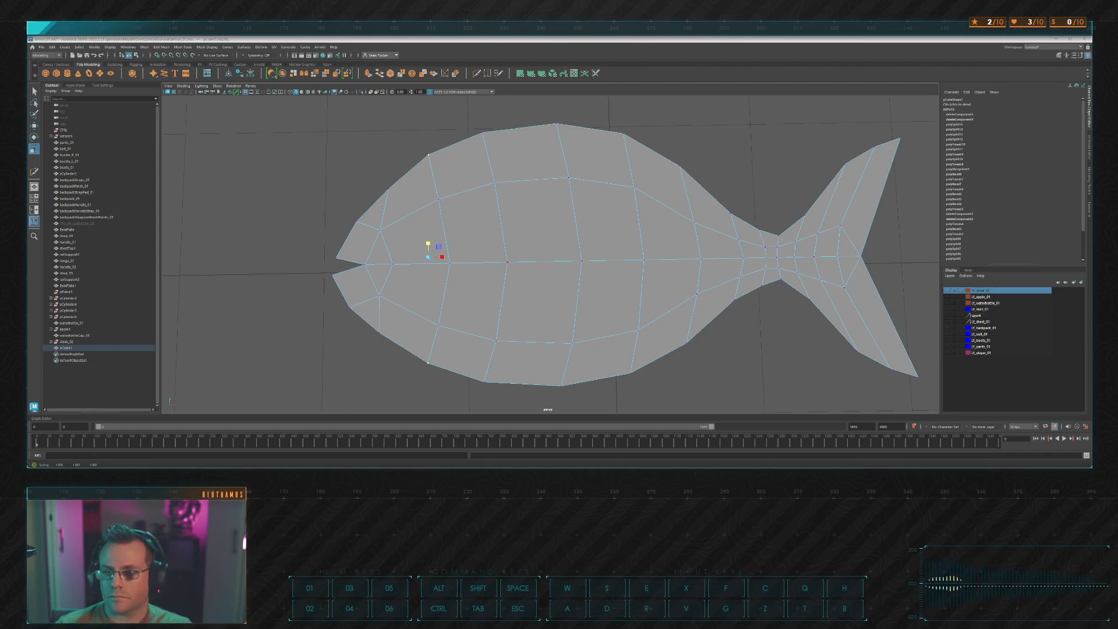
{"action": "key", "text": "alt+Tab"}
{"action": "middle_click_drag", "start_coordinate": [536, 222], "coordinate": [596, 224], "text": "alt"}
{"action": "scroll", "coordinate": [423, 226], "scroll_direction": "up", "scroll_amount": 4}
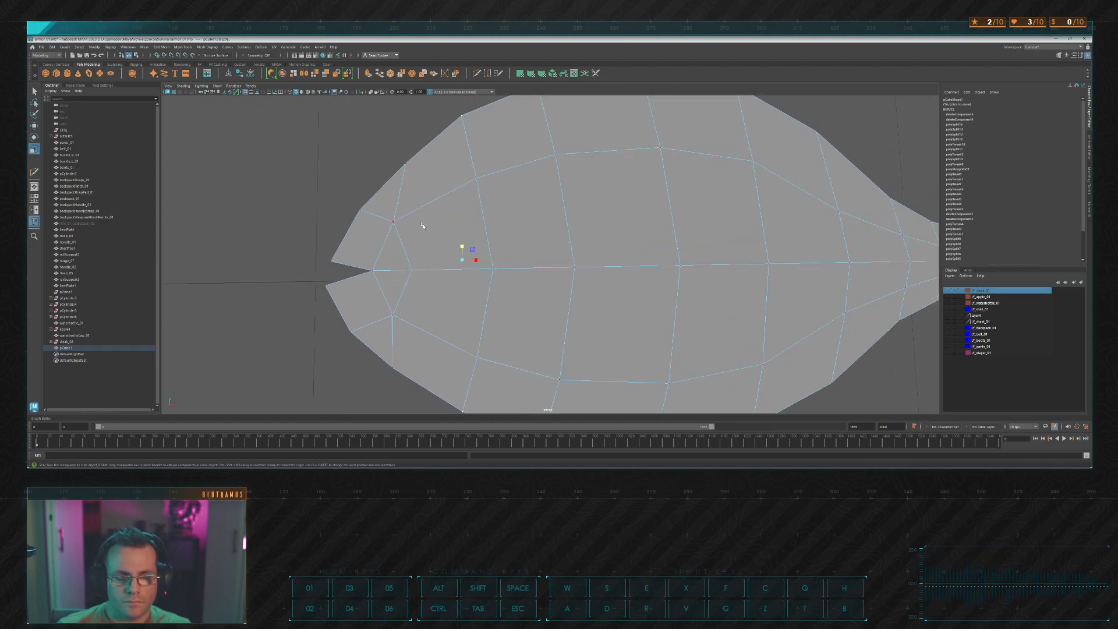
{"action": "middle_click_drag", "start_coordinate": [405, 173], "coordinate": [424, 208], "text": "alt"}
{"action": "key", "text": "F10"}
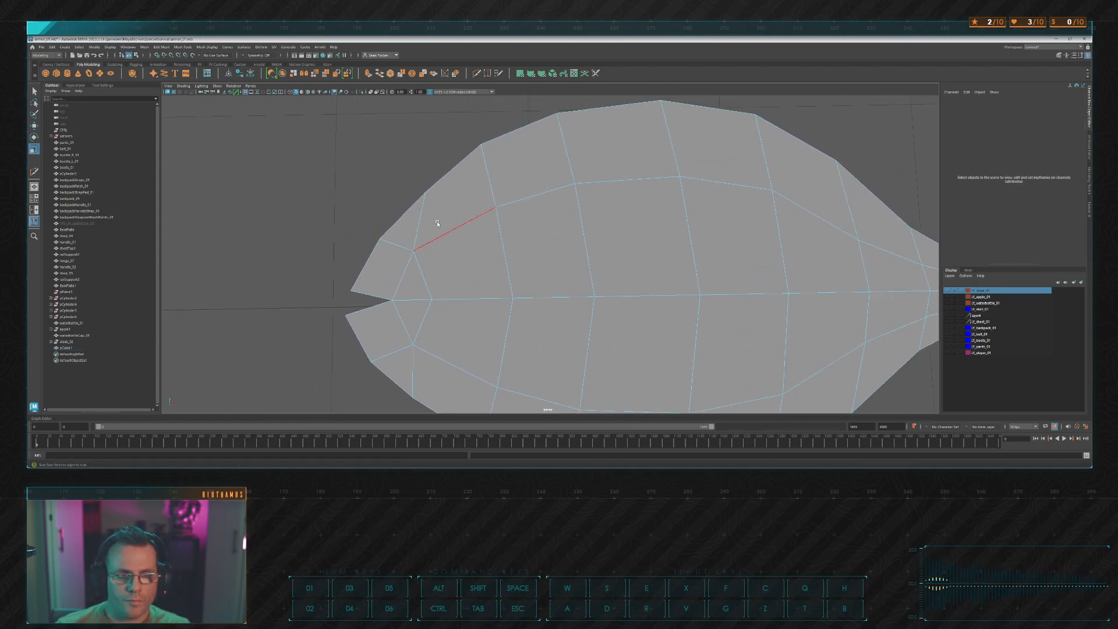
{"action": "left_click", "coordinate": [423, 219]}
{"action": "key", "text": "Delete"}
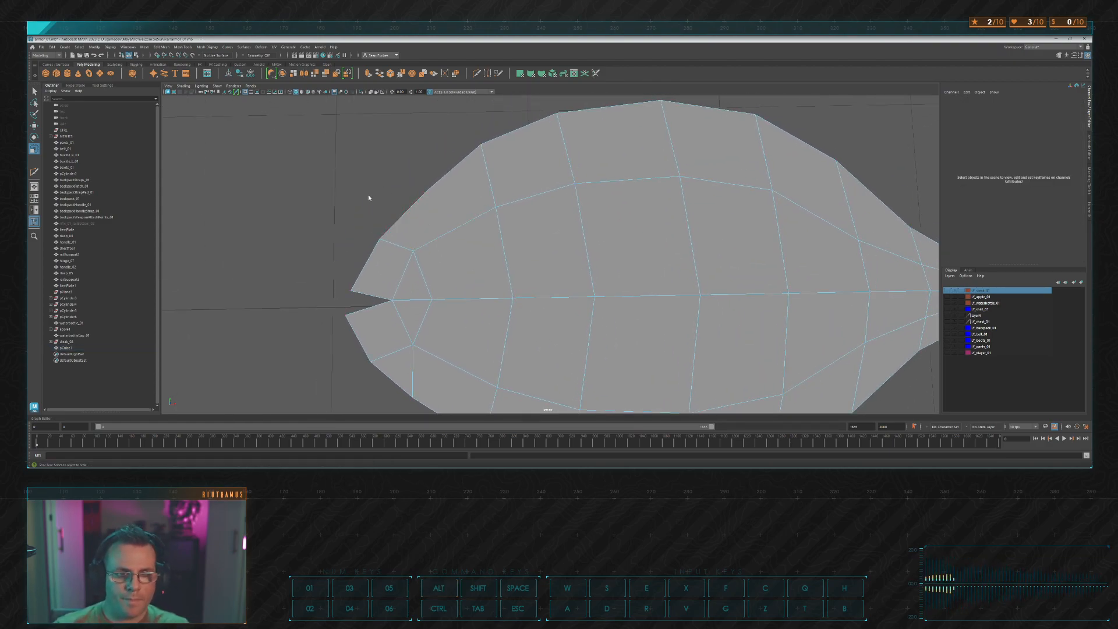
{"action": "left_click", "coordinate": [455, 217]}
{"action": "key", "text": "Delete"}
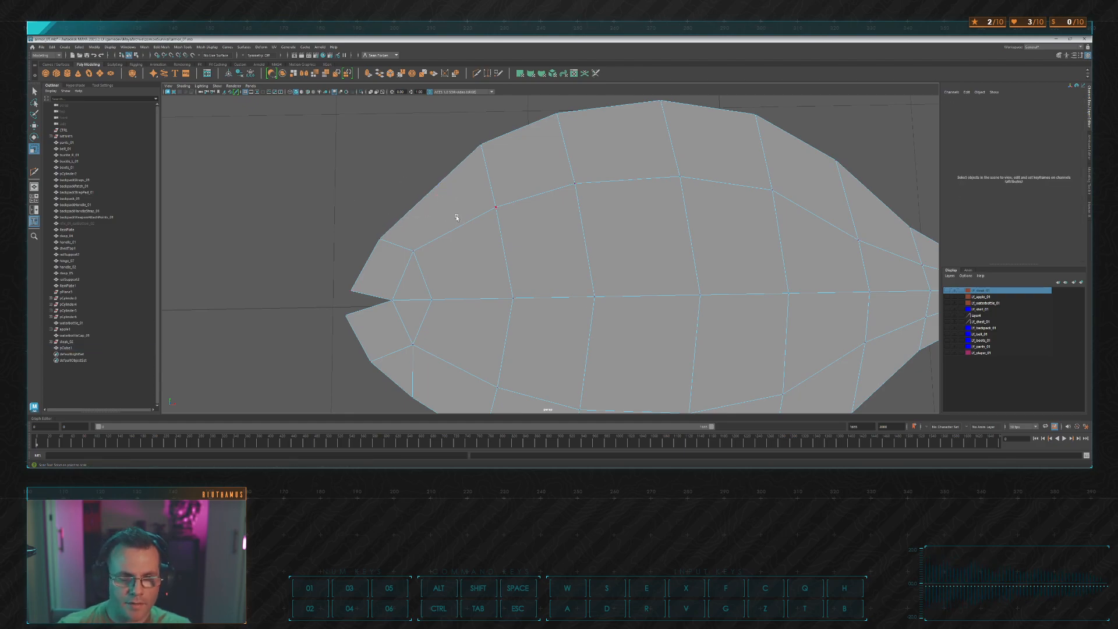
Step: Delete the matching short edge below the mouth and its leftover vertex on the lower outline
{"action": "scroll", "coordinate": [465, 262], "scroll_direction": "down", "scroll_amount": 3}
{"action": "middle_click_drag", "start_coordinate": [477, 307], "coordinate": [498, 262], "text": "alt"}
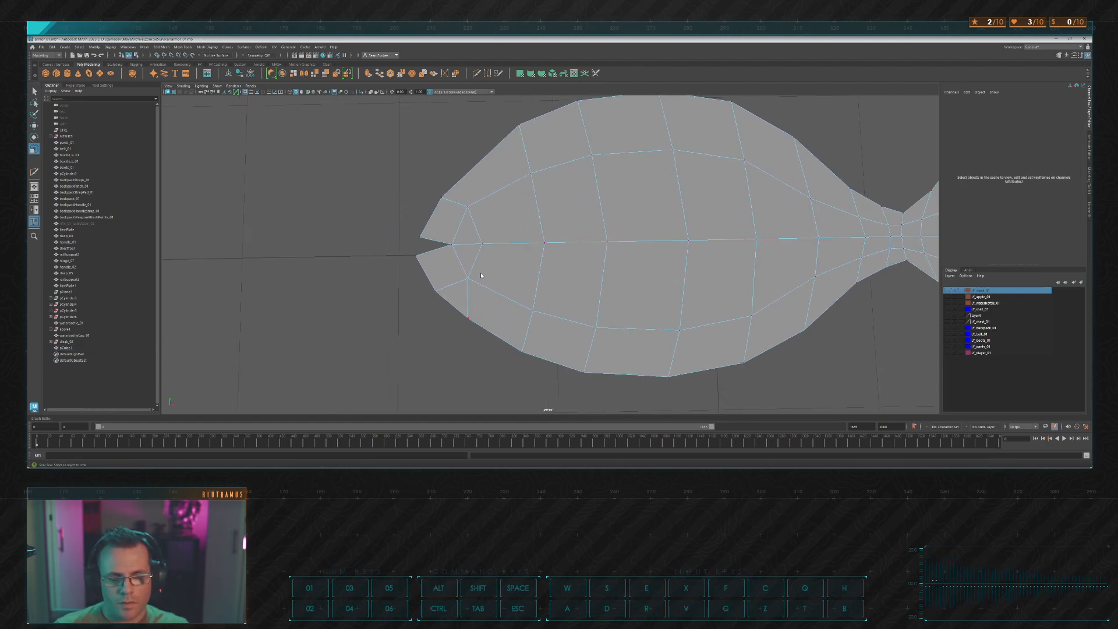
{"action": "left_click", "coordinate": [463, 302]}
{"action": "key", "text": "Delete"}
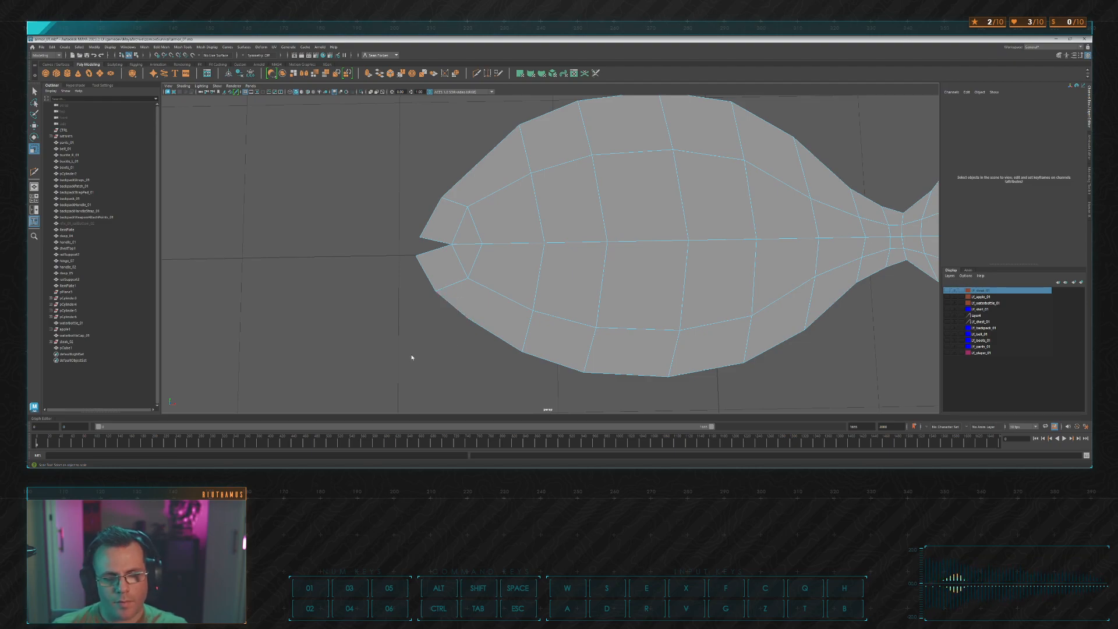
{"action": "left_click_drag", "start_coordinate": [488, 337], "coordinate": [486, 340]}
{"action": "key", "text": "Delete"}
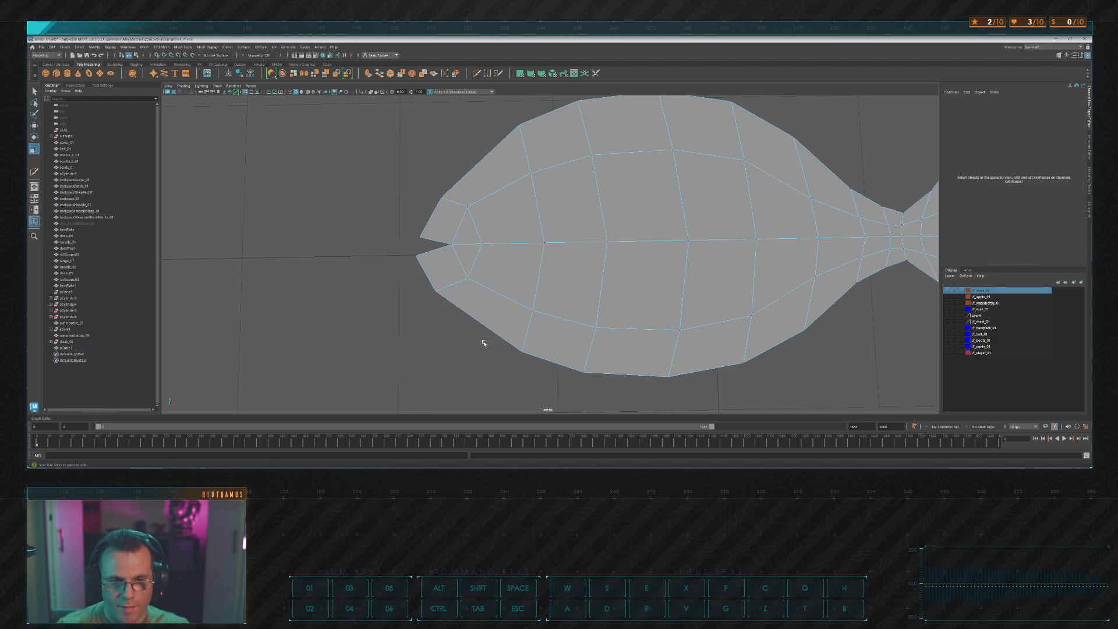
Step: Move the jaw outline vertex back and down, and nudge the lower lip tip forward and up
{"action": "key", "text": "w"}
{"action": "left_click_drag", "start_coordinate": [427, 281], "coordinate": [460, 301]}
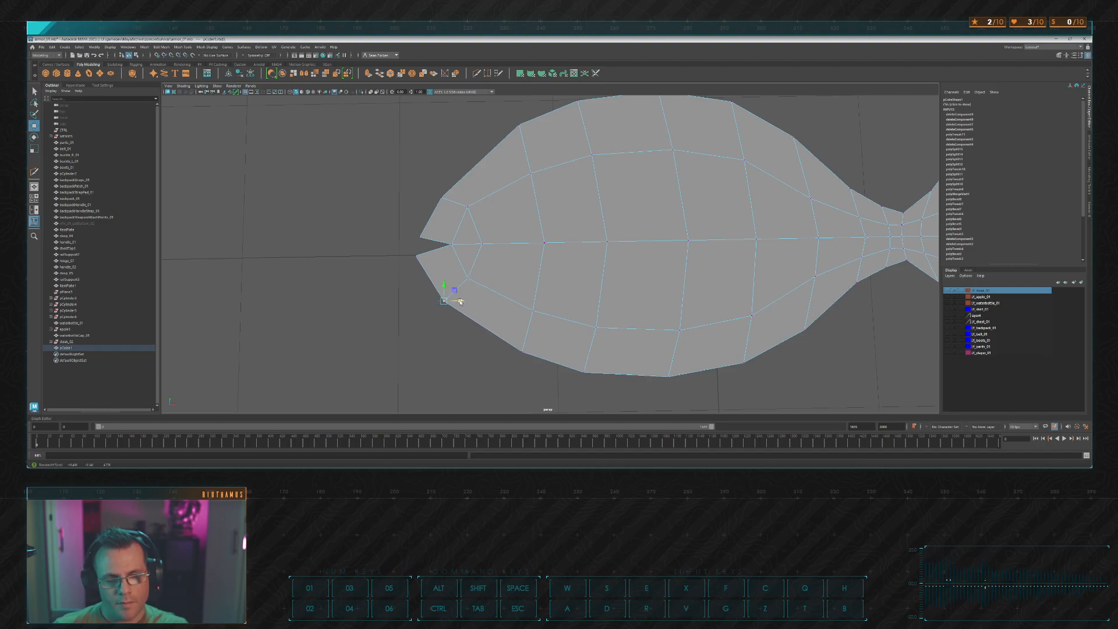
{"action": "left_click_drag", "start_coordinate": [388, 250], "coordinate": [416, 237]}
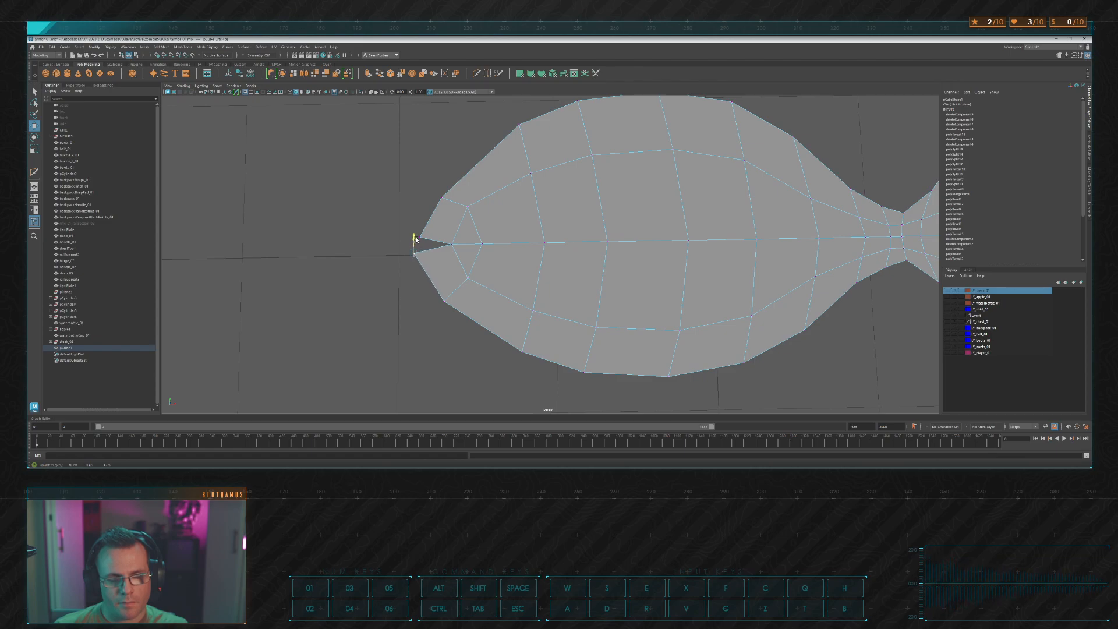
Step: Reposition the outline vertex just above the upper lip to round out the front of the head
{"action": "middle_click_drag", "start_coordinate": [465, 258], "coordinate": [468, 299], "text": "alt"}
{"action": "scroll", "coordinate": [428, 237], "scroll_direction": "up", "scroll_amount": 3}
{"action": "middle_click_drag", "start_coordinate": [427, 237], "coordinate": [444, 269], "text": "alt"}
{"action": "left_click_drag", "start_coordinate": [434, 273], "coordinate": [432, 247]}
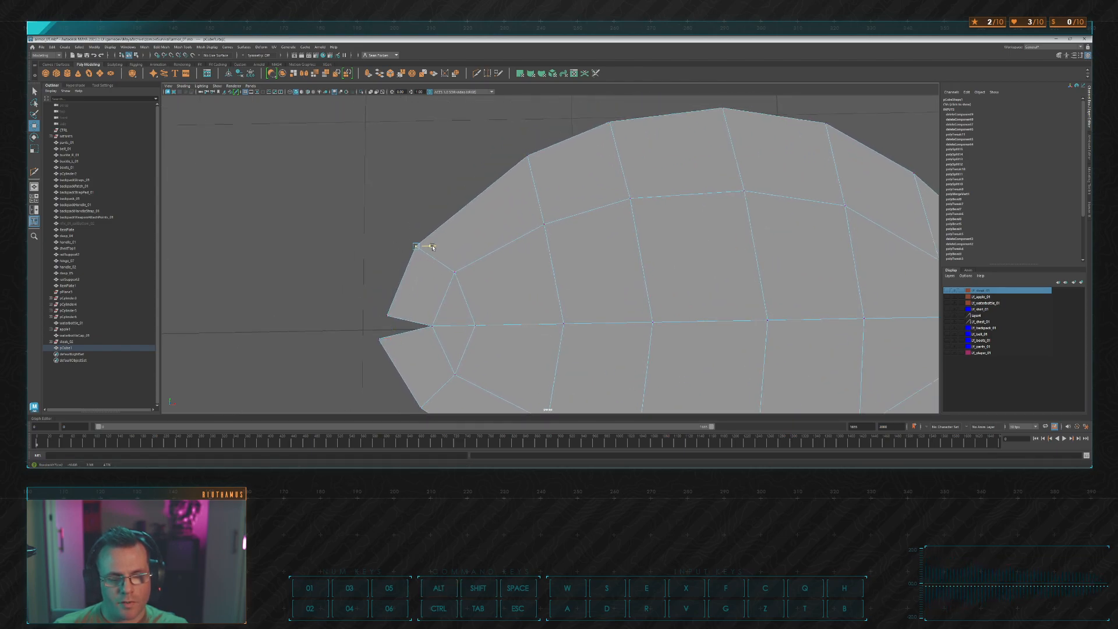
Step: Nudge the upper outline vertex at the back of the forehead slightly forward to smooth the head contour
{"action": "scroll", "coordinate": [389, 236], "scroll_direction": "down", "scroll_amount": 2}
{"action": "left_click", "coordinate": [385, 235]}
{"action": "scroll", "coordinate": [515, 225], "scroll_direction": "down", "scroll_amount": 2}
{"action": "left_click", "coordinate": [540, 202]}
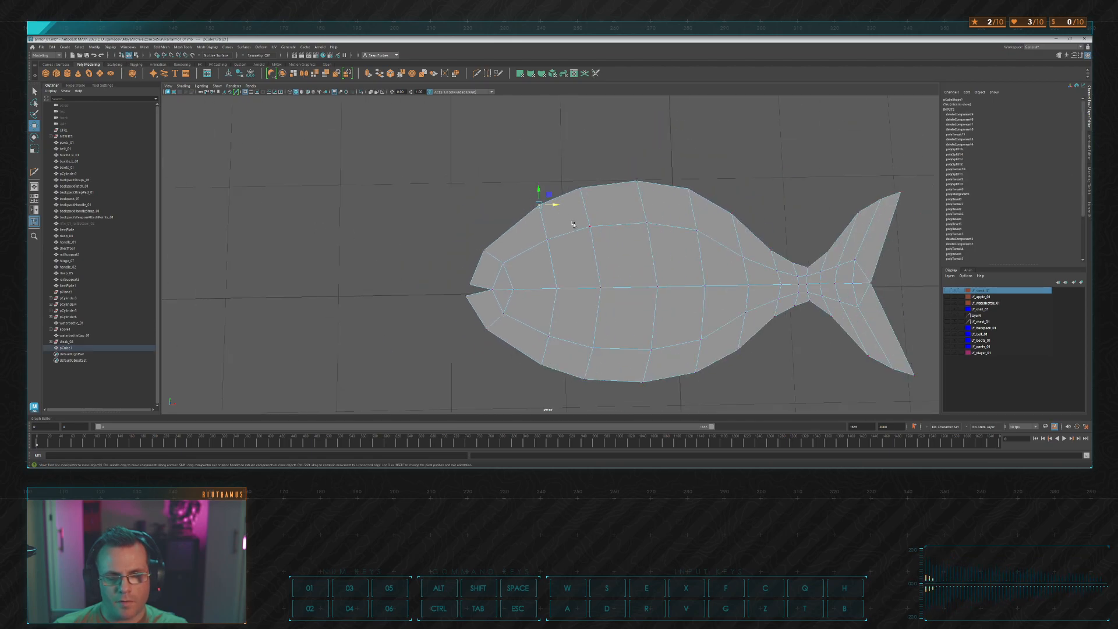
{"action": "scroll", "coordinate": [547, 195], "scroll_direction": "up", "scroll_amount": 2}
{"action": "mouse_move", "coordinate": [550, 195]}
{"action": "left_mouse_down"}
{"action": "mouse_move", "coordinate": [529, 180]}
{"action": "mouse_move", "coordinate": [546, 194]}
{"action": "left_mouse_up"}
{"action": "left_click", "coordinate": [528, 156]}
{"action": "scroll", "coordinate": [533, 160], "scroll_direction": "down", "scroll_amount": 2}
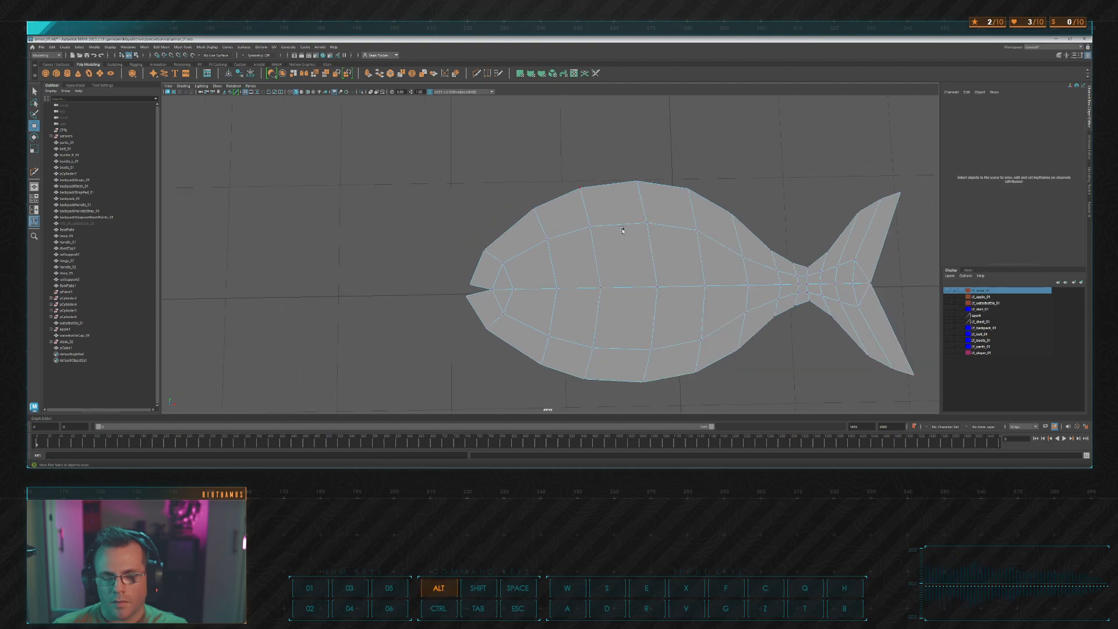
Step: Move the upper inner-row vertex on the loop ahead of the body's widest point slightly backward
{"action": "middle_click_drag", "start_coordinate": [623, 229], "coordinate": [588, 214], "text": "alt"}
{"action": "left_click", "coordinate": [554, 211]}
{"action": "left_click_drag", "start_coordinate": [571, 213], "coordinate": [578, 214]}
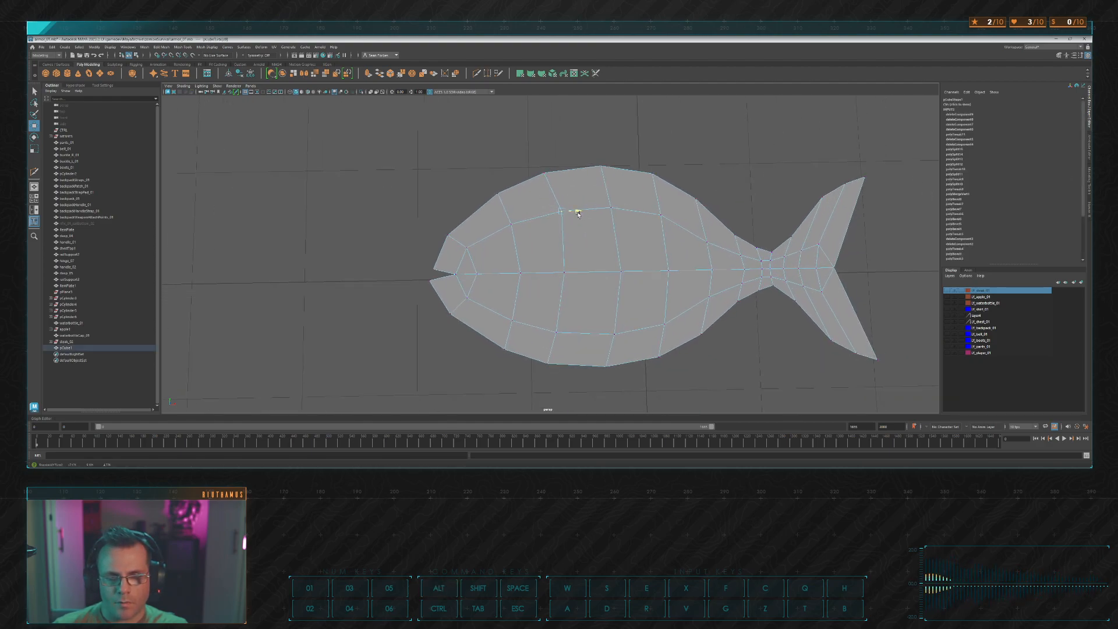
Step: Move the upper outline, centreline, lower inner-row and bottom outline vertices of the loop ahead of the body's widest point slightly backward
{"action": "left_click", "coordinate": [544, 172]}
{"action": "left_click_drag", "start_coordinate": [561, 172], "coordinate": [564, 173]}
{"action": "left_click", "coordinate": [564, 272]}
{"action": "left_click_drag", "start_coordinate": [582, 273], "coordinate": [588, 272]}
{"action": "middle_click_drag", "start_coordinate": [585, 322], "coordinate": [577, 275], "text": "alt"}
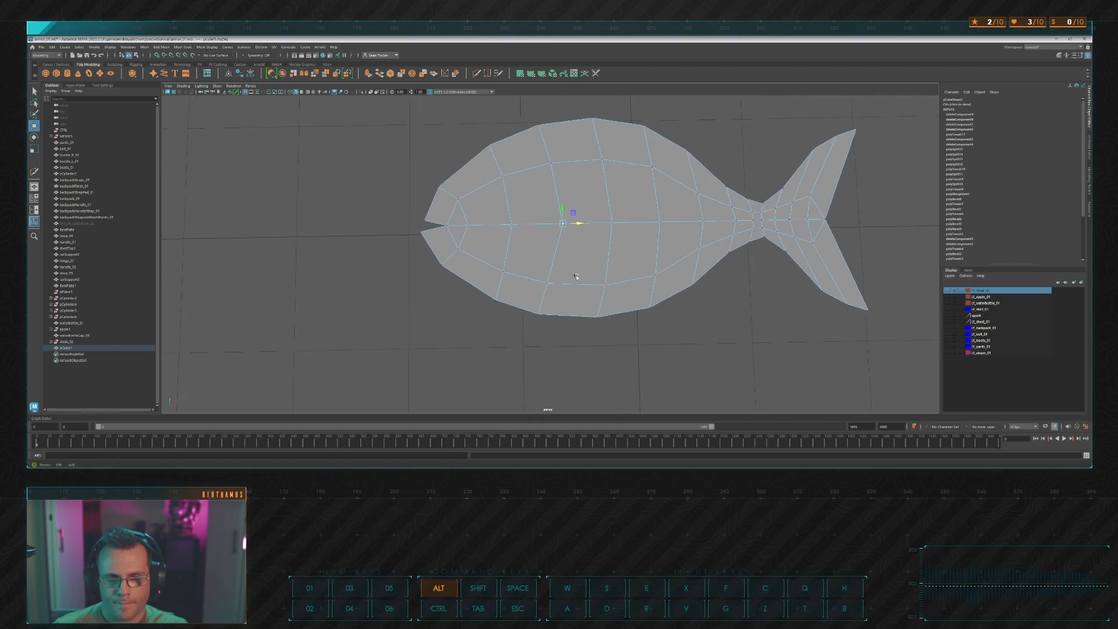
{"action": "left_click", "coordinate": [547, 284]}
{"action": "left_click_drag", "start_coordinate": [565, 285], "coordinate": [572, 286]}
{"action": "left_click", "coordinate": [546, 315]}
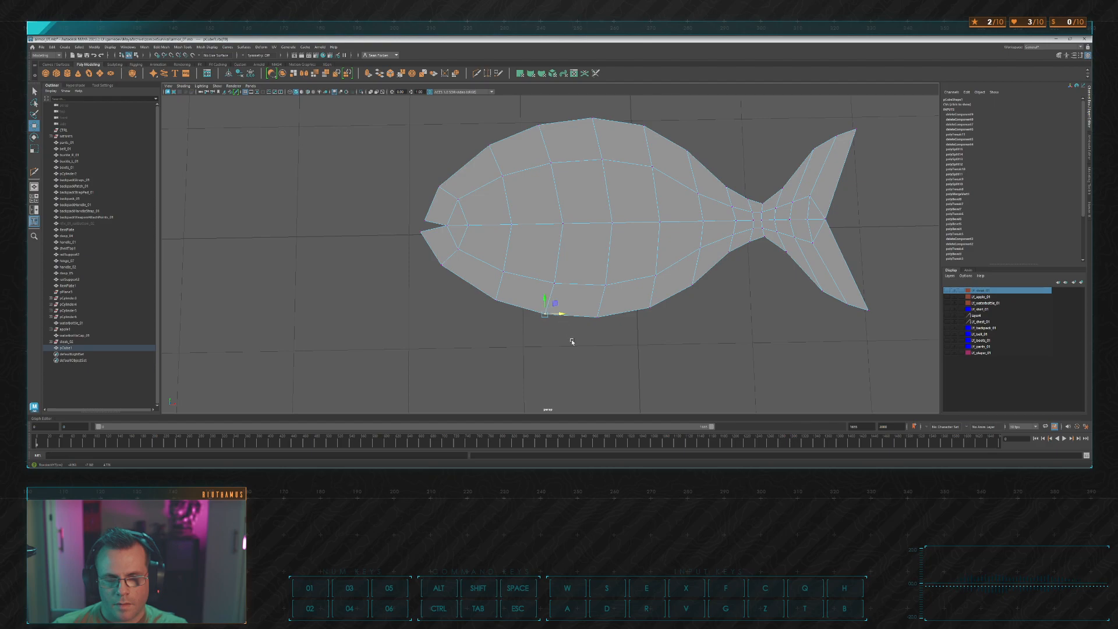
{"action": "left_click", "coordinate": [572, 341]}
{"action": "middle_click_drag", "start_coordinate": [662, 308], "coordinate": [651, 332], "text": "alt"}
{"action": "scroll", "coordinate": [652, 332], "scroll_direction": "down", "scroll_amount": 1}
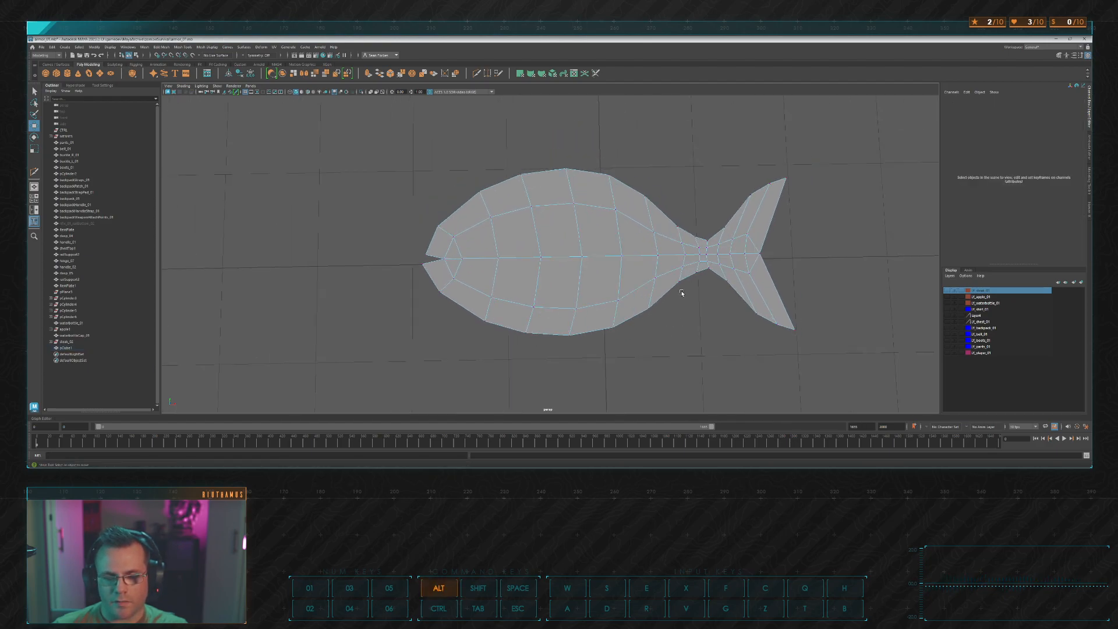
{"action": "middle_click_drag", "start_coordinate": [681, 293], "coordinate": [728, 276], "text": "alt"}
{"action": "scroll", "coordinate": [644, 288], "scroll_direction": "up", "scroll_amount": 3}
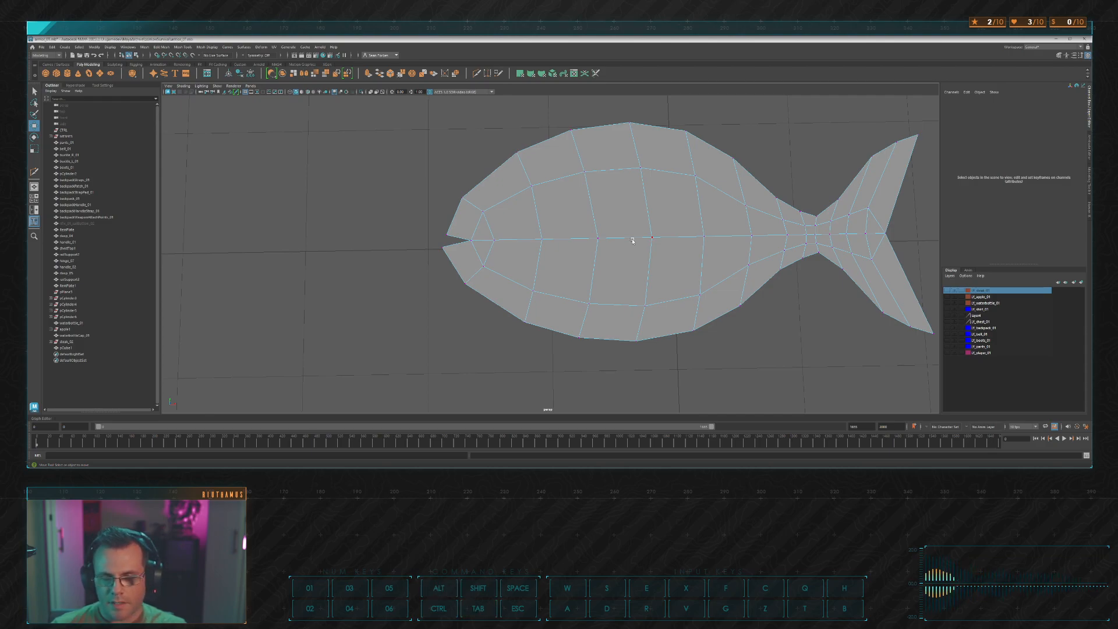
{"action": "scroll", "coordinate": [632, 240], "scroll_direction": "down", "scroll_amount": 5}
{"action": "middle_click_drag", "start_coordinate": [634, 243], "coordinate": [637, 252], "text": "alt"}
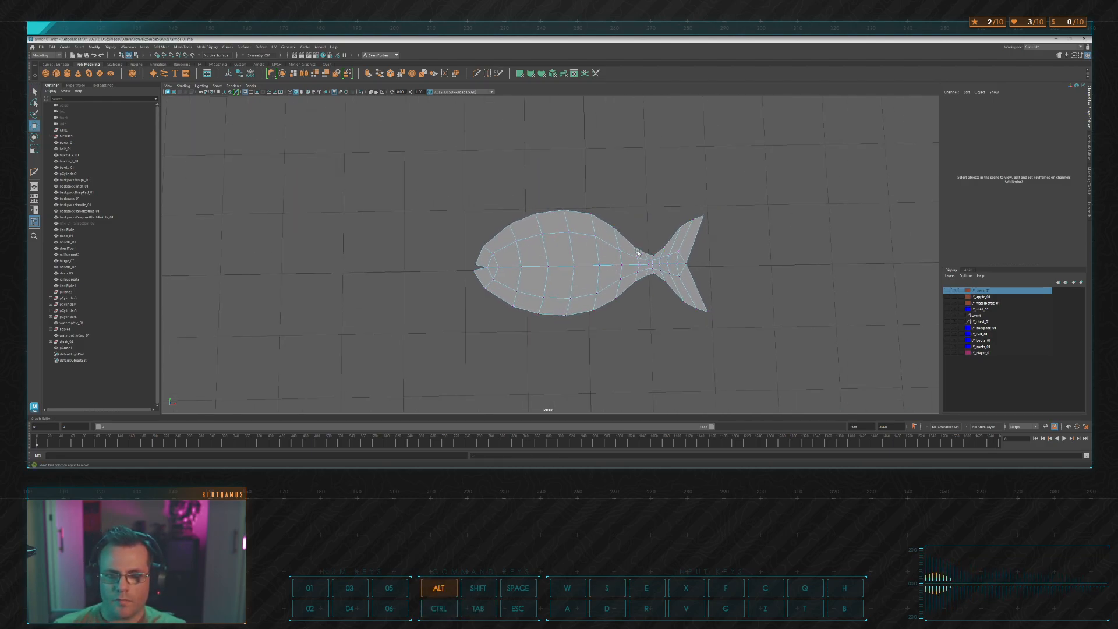
Step: Scale the outer vertices of both tail fin lobes vertically toward the centreline to make the tail shorter in height
{"action": "scroll", "coordinate": [638, 252], "scroll_direction": "up", "scroll_amount": 3}
{"action": "middle_click_drag", "start_coordinate": [692, 213], "coordinate": [555, 224], "text": "alt"}
{"action": "scroll", "coordinate": [583, 233], "scroll_direction": "up", "scroll_amount": 4}
{"action": "middle_click_drag", "start_coordinate": [631, 241], "coordinate": [556, 239], "text": "alt"}
{"action": "scroll", "coordinate": [556, 233], "scroll_direction": "down", "scroll_amount": 2}
{"action": "left_click_drag", "start_coordinate": [534, 158], "coordinate": [667, 226]}
{"action": "middle_click_drag", "start_coordinate": [644, 250], "coordinate": [640, 186], "text": "alt"}
{"action": "left_click_drag", "start_coordinate": [518, 291], "coordinate": [630, 333], "text": "shift"}
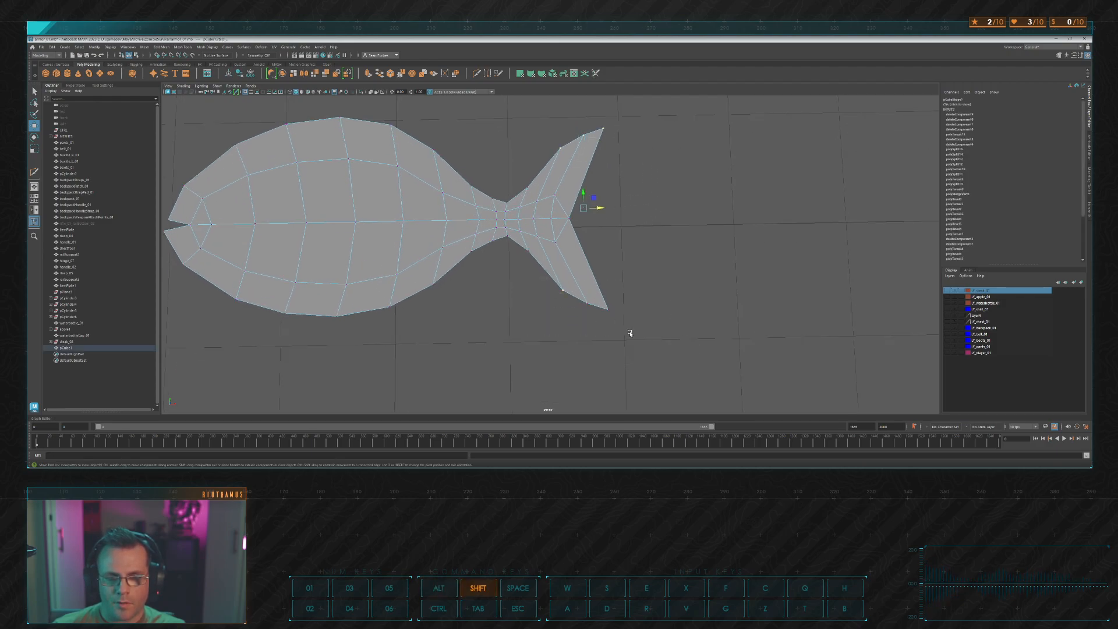
{"action": "key", "text": "r"}
{"action": "left_click_drag", "start_coordinate": [584, 202], "coordinate": [589, 221]}
{"action": "key", "text": "w"}
{"action": "middle_click_drag", "start_coordinate": [588, 221], "coordinate": [744, 223], "text": "alt"}
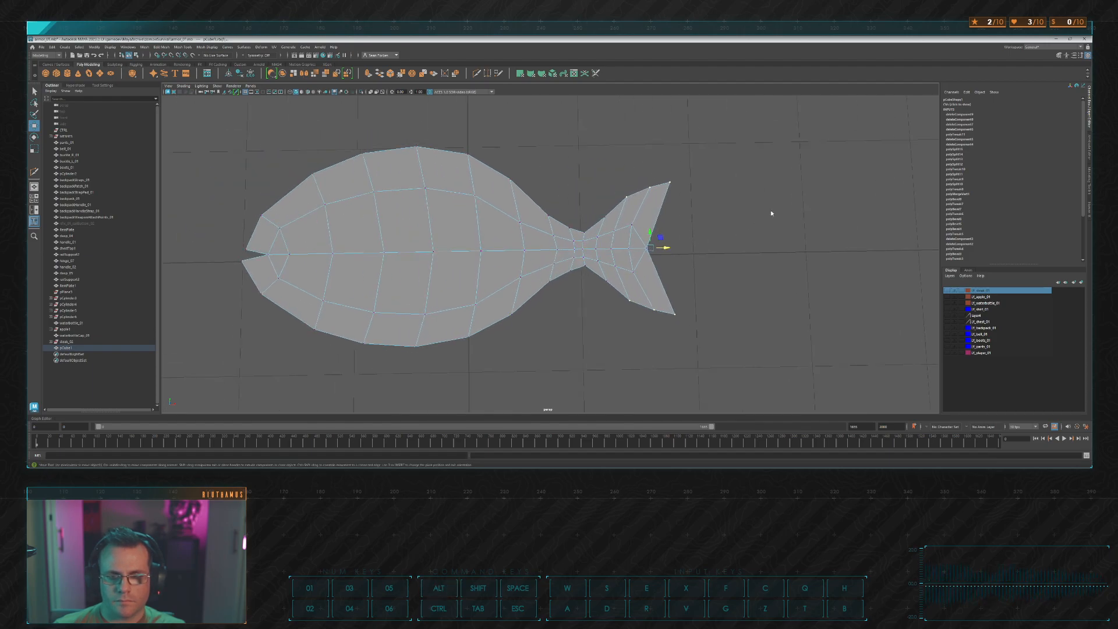
Step: Show the fish mesh enlarged in the top view, centred on the tail, and switch it to vertex editing
{"action": "left_click", "coordinate": [771, 213]}
{"action": "right_click_drag", "start_coordinate": [771, 213], "coordinate": [593, 219], "text": "alt"}
{"action": "key", "text": "space"}
{"action": "key", "text": "space"}
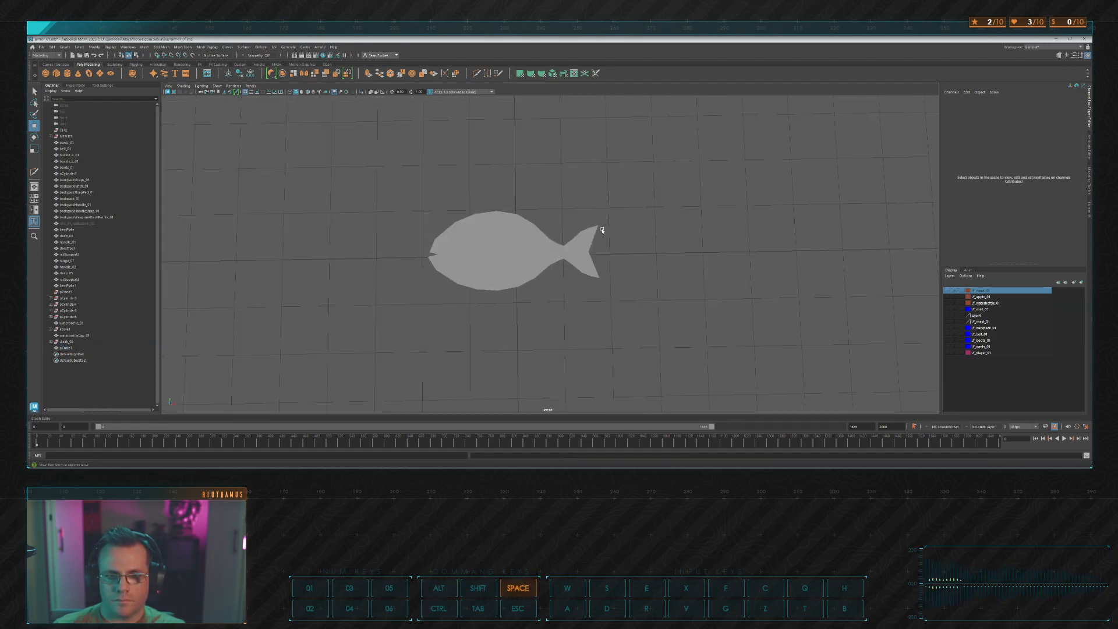
{"action": "key", "text": "space"}
{"action": "key", "text": "space"}
{"action": "key", "text": "space"}
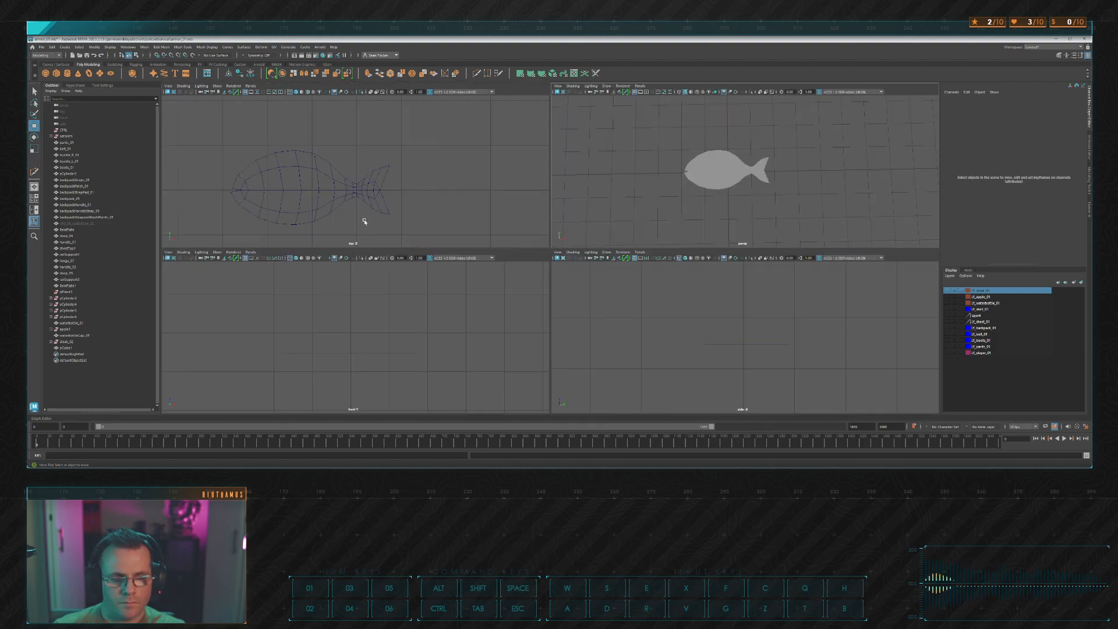
{"action": "key", "text": "space"}
{"action": "scroll", "coordinate": [556, 228], "scroll_direction": "up", "scroll_amount": 3}
{"action": "key", "text": "space"}
{"action": "key", "text": "space"}
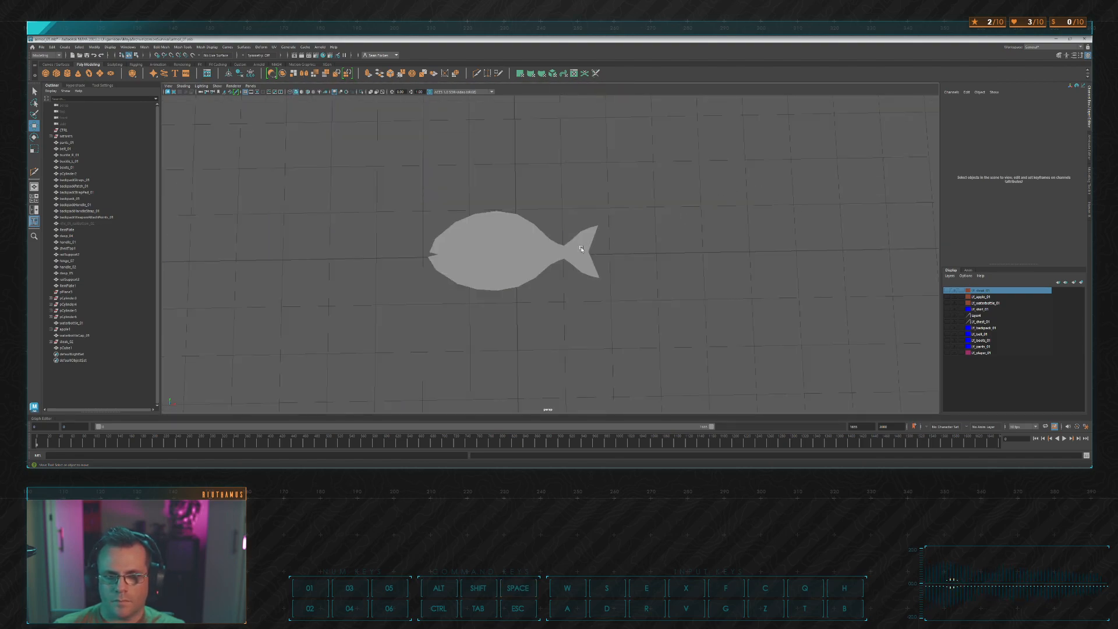
{"action": "key", "text": "space"}
{"action": "key", "text": "space"}
{"action": "key", "text": "space"}
{"action": "key", "text": "space"}
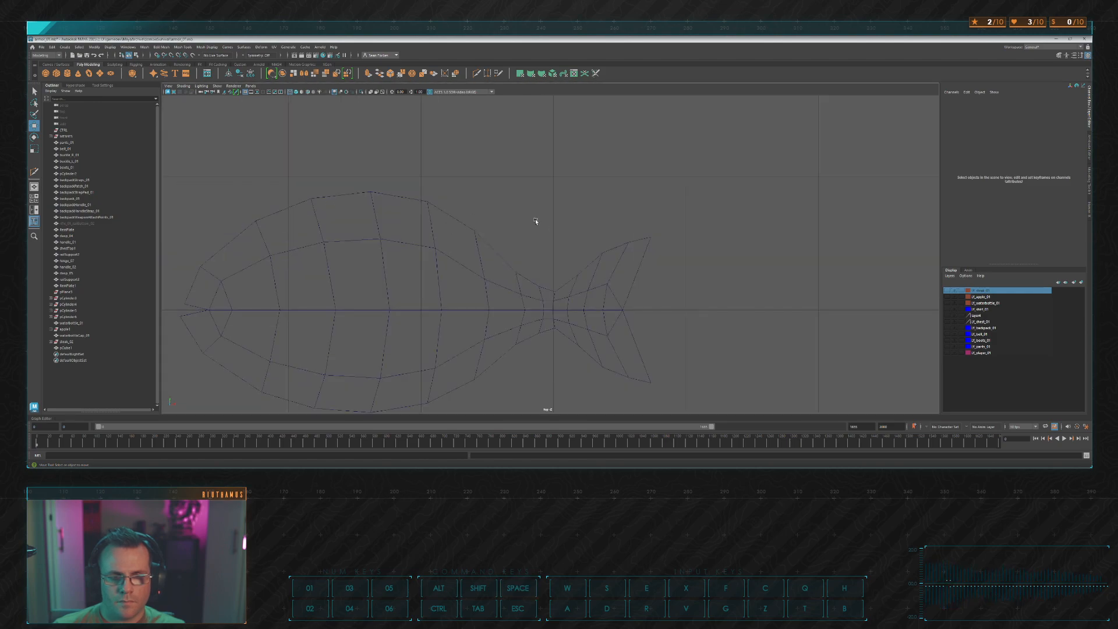
{"action": "right_click_drag", "start_coordinate": [535, 221], "coordinate": [622, 278], "text": "alt"}
{"action": "middle_click_drag", "start_coordinate": [621, 277], "coordinate": [631, 184], "text": "alt"}
{"action": "left_click", "coordinate": [570, 199]}
{"action": "mouse_move", "coordinate": [563, 167]}
{"action": "middle_mouse_down", "text": "alt"}
{"action": "mouse_move", "coordinate": [551, 167]}
{"action": "mouse_move", "coordinate": [570, 218]}
{"action": "middle_mouse_up", "text": "alt"}
{"action": "key", "text": "ctrl+z"}
{"action": "key", "text": "F9"}
Step: Try to widen the tail by moving only the upper lobe's vertices outward in the top view
{"action": "mouse_move", "coordinate": [550, 167]}
{"action": "left_mouse_down"}
{"action": "mouse_move", "coordinate": [712, 274]}
{"action": "mouse_move", "coordinate": [729, 270]}
{"action": "left_mouse_up"}
{"action": "left_click_drag", "start_coordinate": [633, 215], "coordinate": [633, 210]}
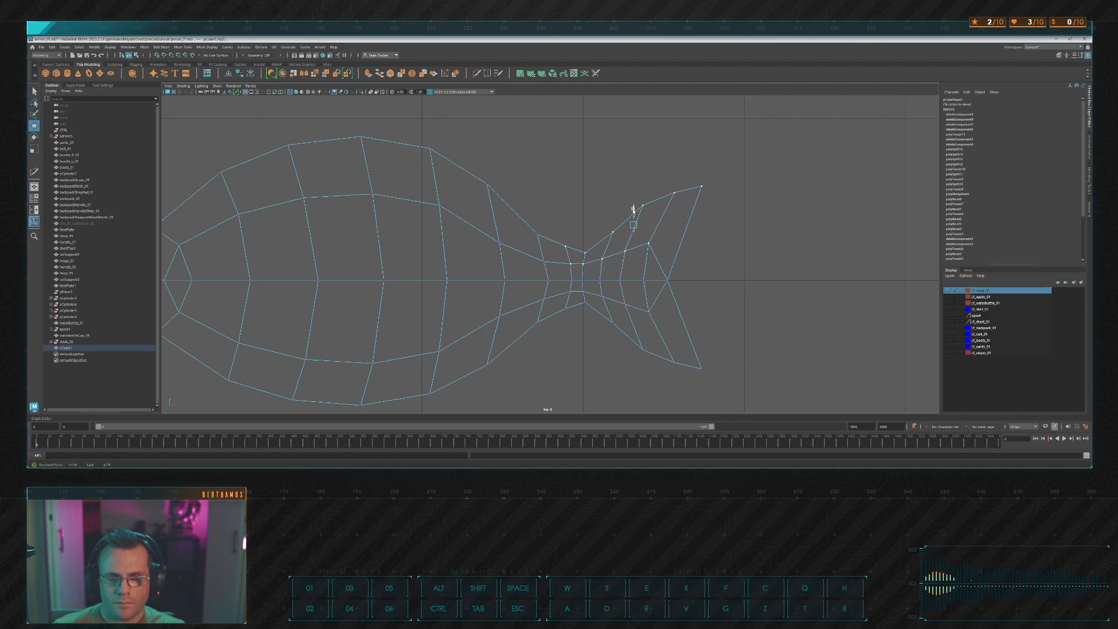
{"action": "middle_click_drag", "start_coordinate": [668, 258], "coordinate": [651, 233], "text": "alt"}
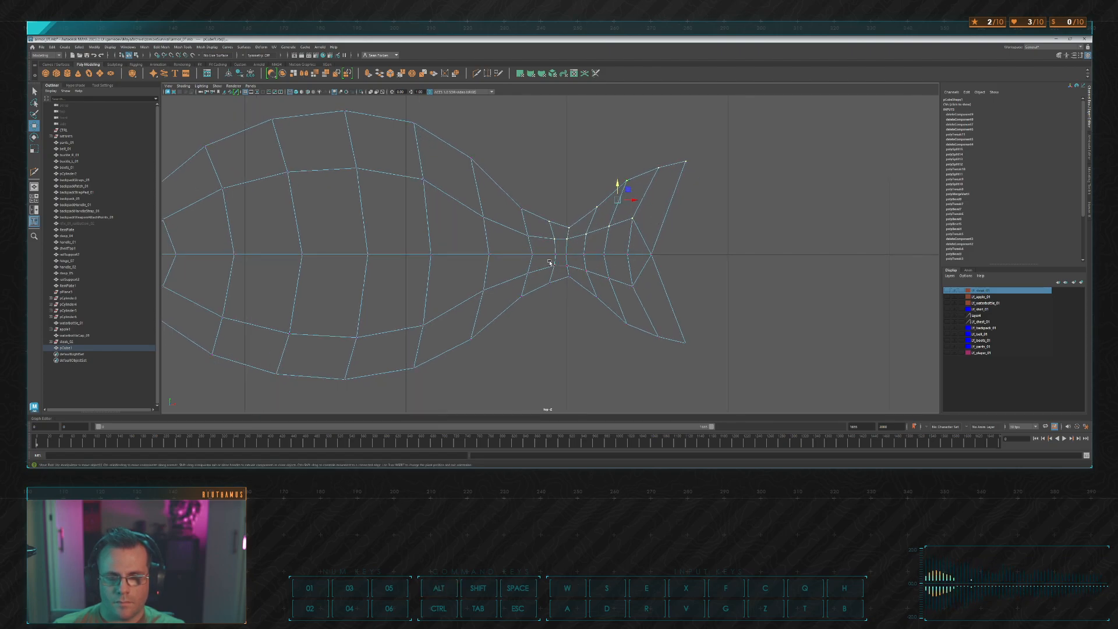
{"action": "left_click_drag", "start_coordinate": [550, 262], "coordinate": [726, 365]}
{"action": "key", "text": "ctrl+z"}
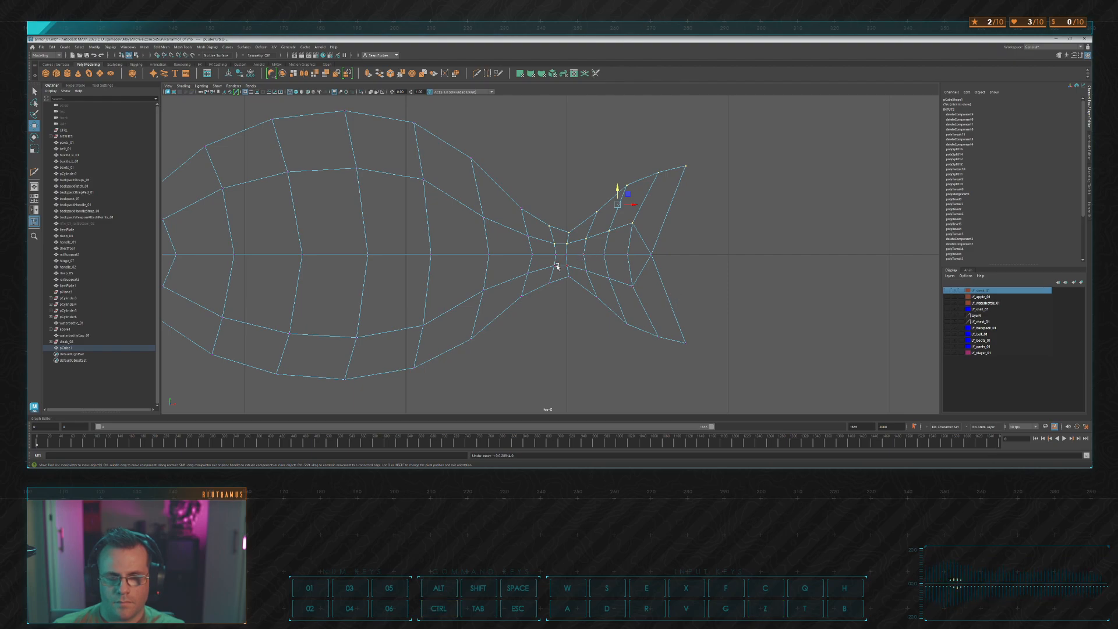
Step: Select the vertices of both tail lobes and scale them slightly apart across the fish's centre line
{"action": "left_click_drag", "start_coordinate": [546, 263], "coordinate": [733, 377], "text": "shift"}
{"action": "key", "text": "r"}
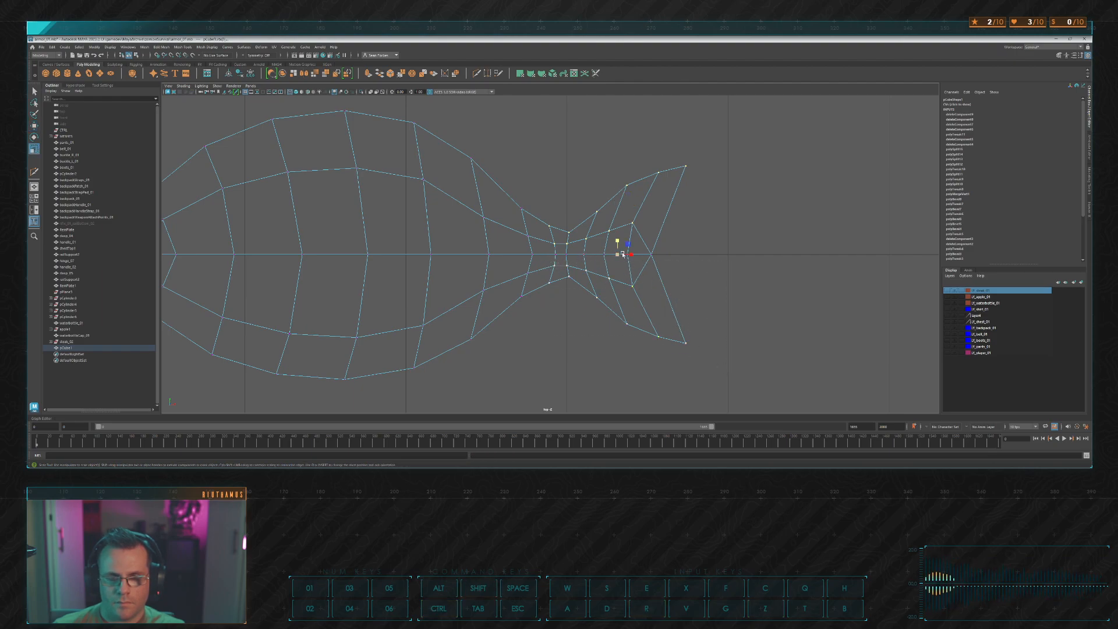
{"action": "left_click_drag", "start_coordinate": [617, 245], "coordinate": [613, 239]}
{"action": "scroll", "coordinate": [609, 242], "scroll_direction": "down", "scroll_amount": 3}
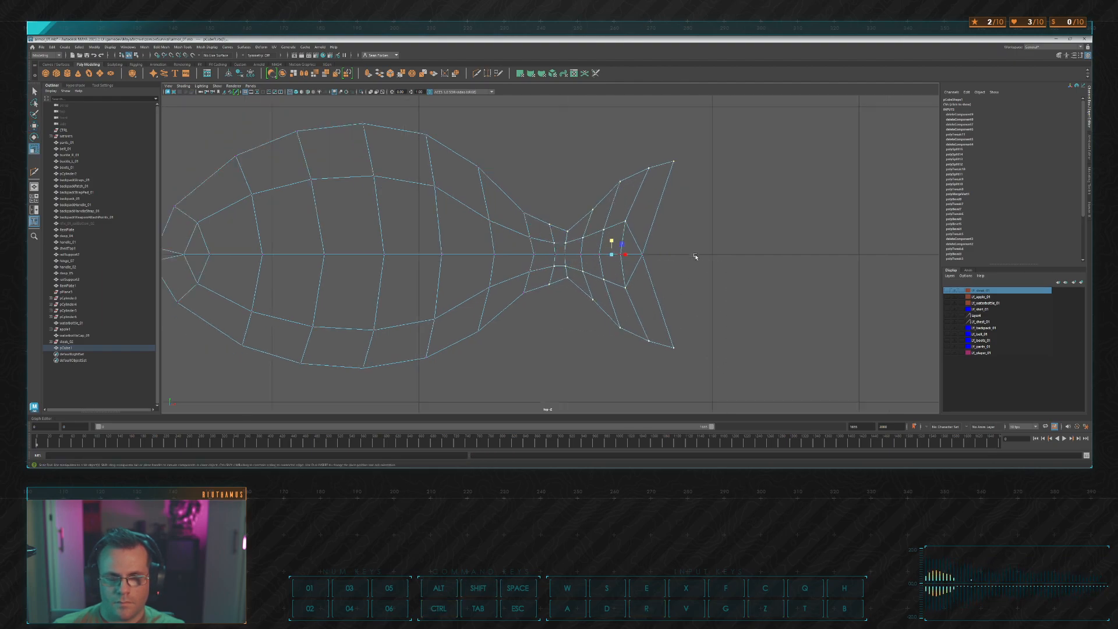
Step: Select the outer vertices of both tail-fin lobes and scale them slightly inward toward the centre line
{"action": "left_click_drag", "start_coordinate": [603, 158], "coordinate": [681, 216]}
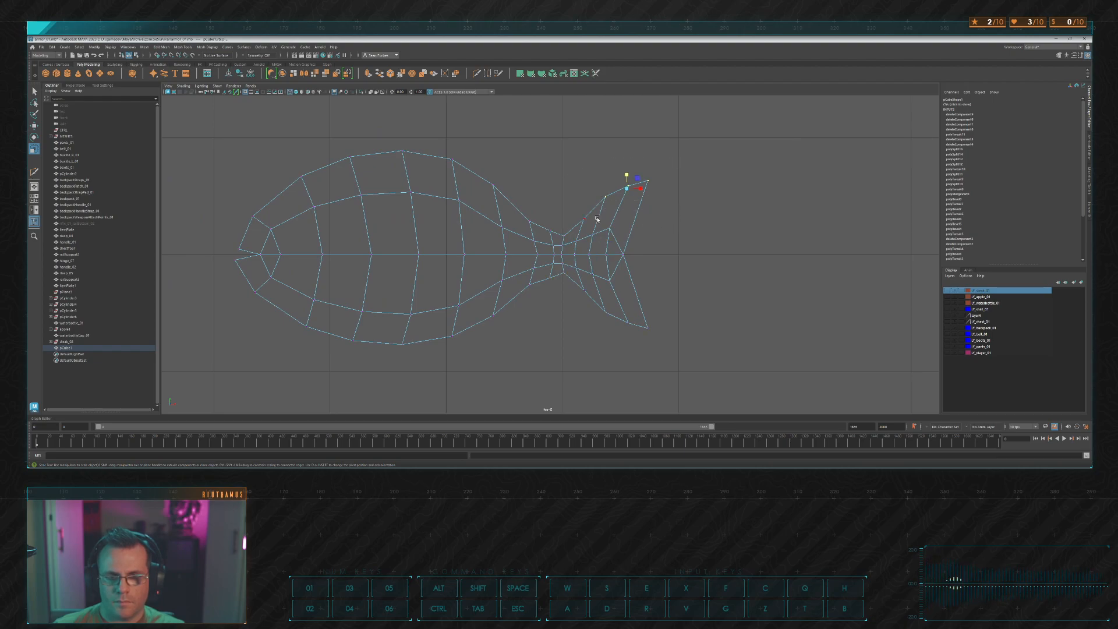
{"action": "left_click_drag", "start_coordinate": [579, 292], "coordinate": [687, 369], "text": "shift"}
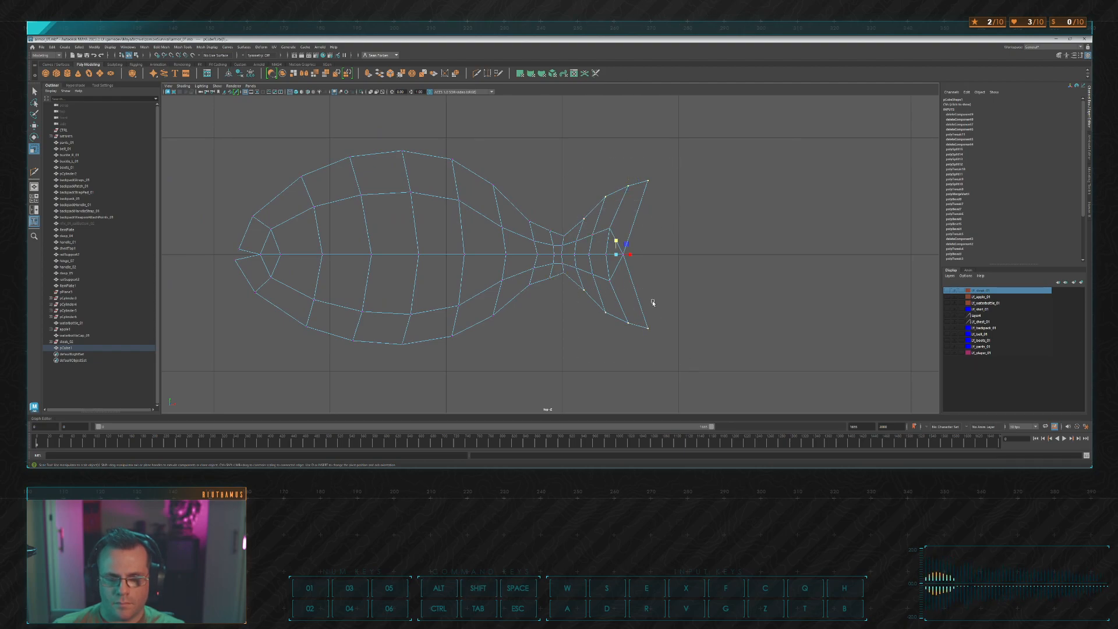
{"action": "key", "text": "space"}
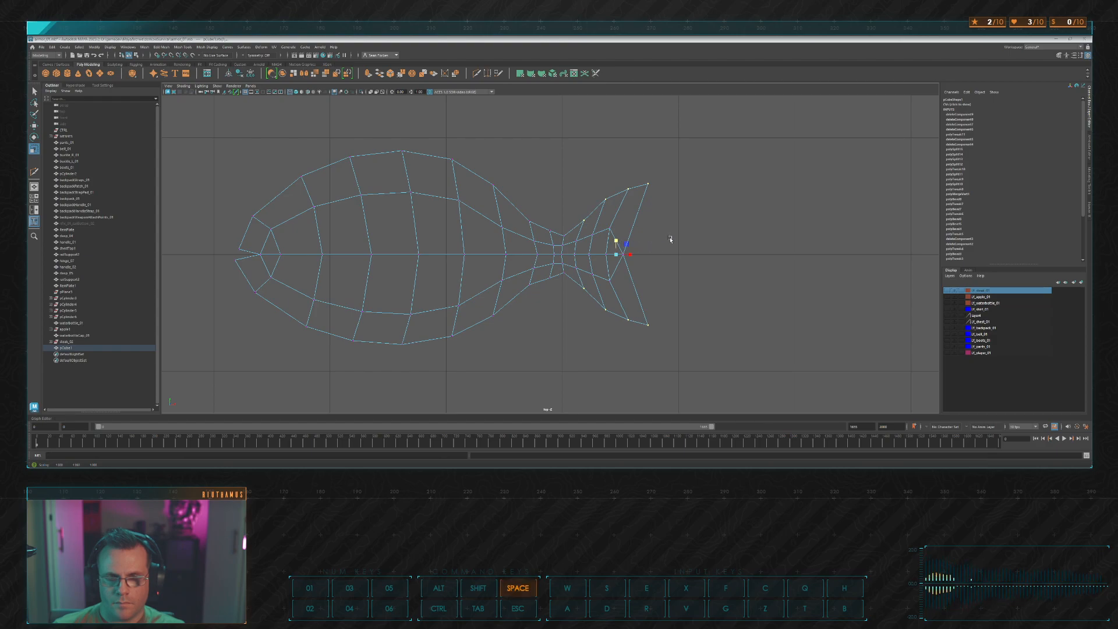
{"action": "left_click_drag", "start_coordinate": [668, 239], "coordinate": [779, 152]}
Step: In the perspective view, move the vertices of the fish's rear half and tail backward to lengthen the body
{"action": "mouse_move", "coordinate": [654, 204]}
{"action": "right_mouse_down"}
{"action": "mouse_move", "coordinate": [681, 183]}
{"action": "mouse_move", "coordinate": [656, 196]}
{"action": "right_mouse_up"}
{"action": "left_click", "coordinate": [681, 183]}
{"action": "scroll", "coordinate": [656, 196], "scroll_direction": "up", "scroll_amount": 5}
{"action": "left_click", "coordinate": [549, 247]}
{"action": "right_click_drag", "start_coordinate": [581, 204], "coordinate": [557, 209]}
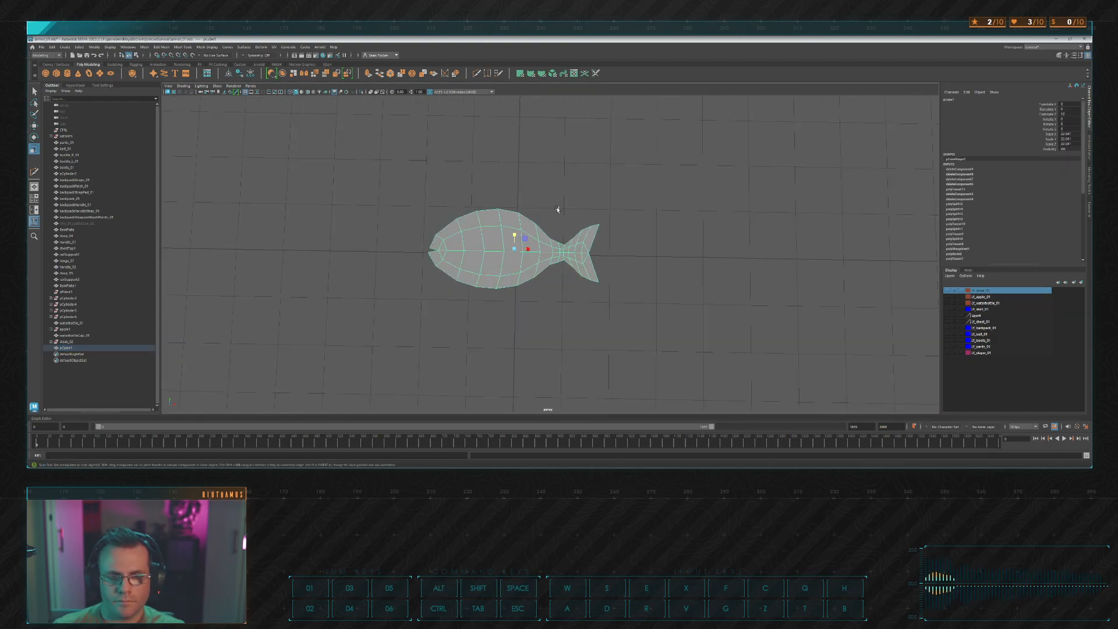
{"action": "scroll", "coordinate": [613, 228], "scroll_direction": "down", "scroll_amount": 2}
{"action": "left_click_drag", "start_coordinate": [502, 203], "coordinate": [606, 284]}
{"action": "key", "text": "w"}
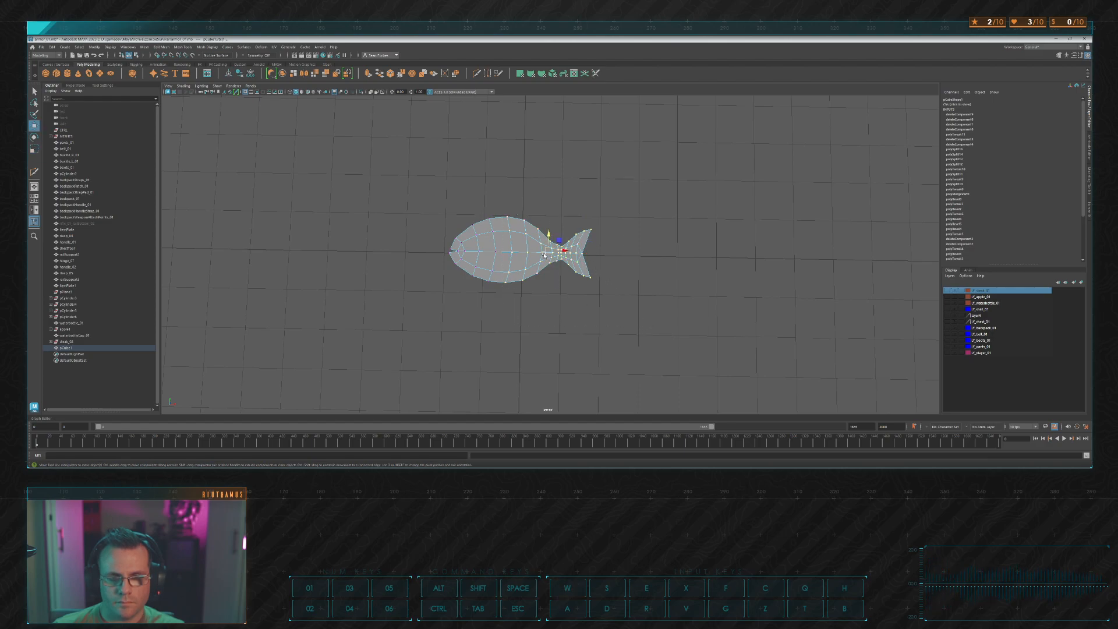
{"action": "left_click_drag", "start_coordinate": [565, 248], "coordinate": [569, 251]}
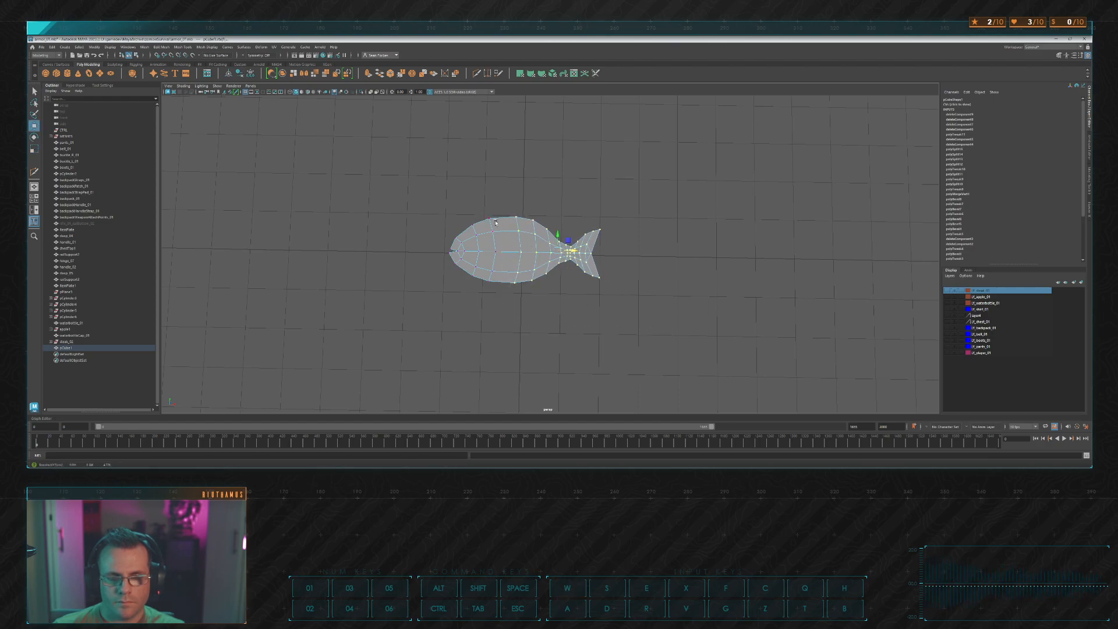
Step: Even out the body spacing by shifting the mid-body vertex column and the rear vertex groups toward the tail
{"action": "left_click_drag", "start_coordinate": [484, 211], "coordinate": [505, 293]}
{"action": "left_click_drag", "start_coordinate": [509, 252], "coordinate": [515, 252]}
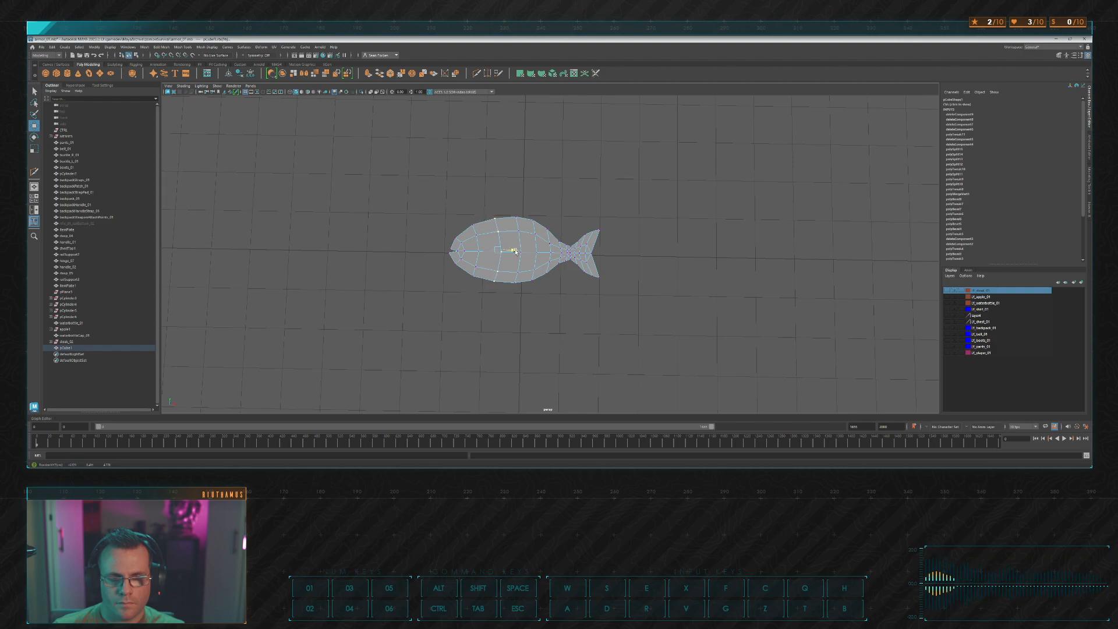
{"action": "left_click", "coordinate": [545, 191]}
{"action": "left_click_drag", "start_coordinate": [527, 212], "coordinate": [656, 304]}
{"action": "left_click_drag", "start_coordinate": [582, 257], "coordinate": [590, 256]}
{"action": "left_click", "coordinate": [551, 220]}
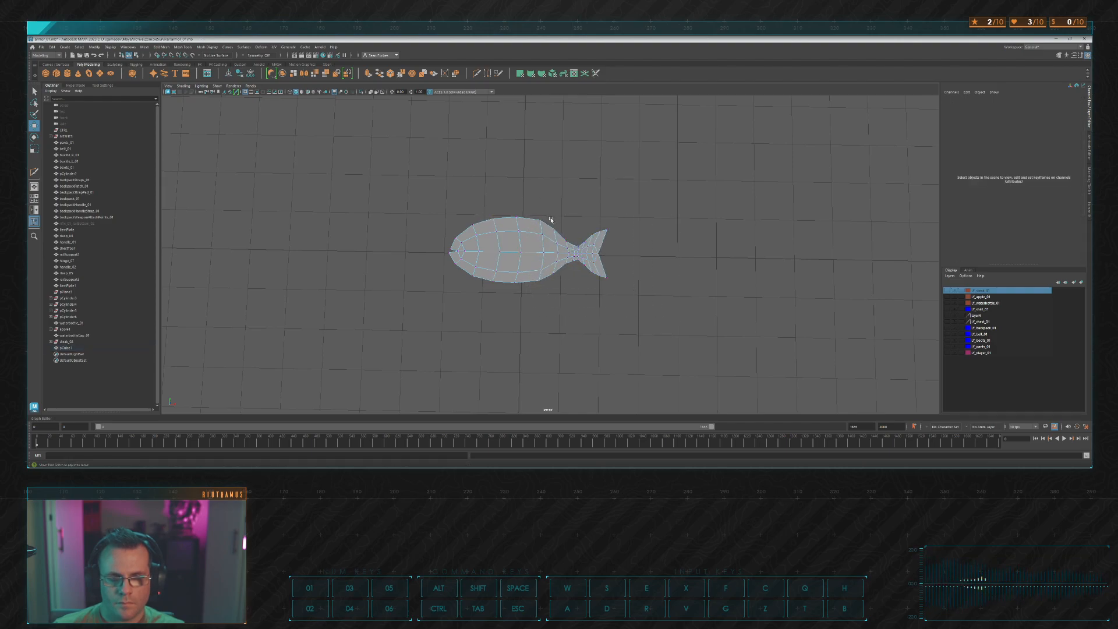
{"action": "left_click_drag", "start_coordinate": [546, 213], "coordinate": [670, 309]}
{"action": "left_click_drag", "start_coordinate": [595, 253], "coordinate": [597, 254]}
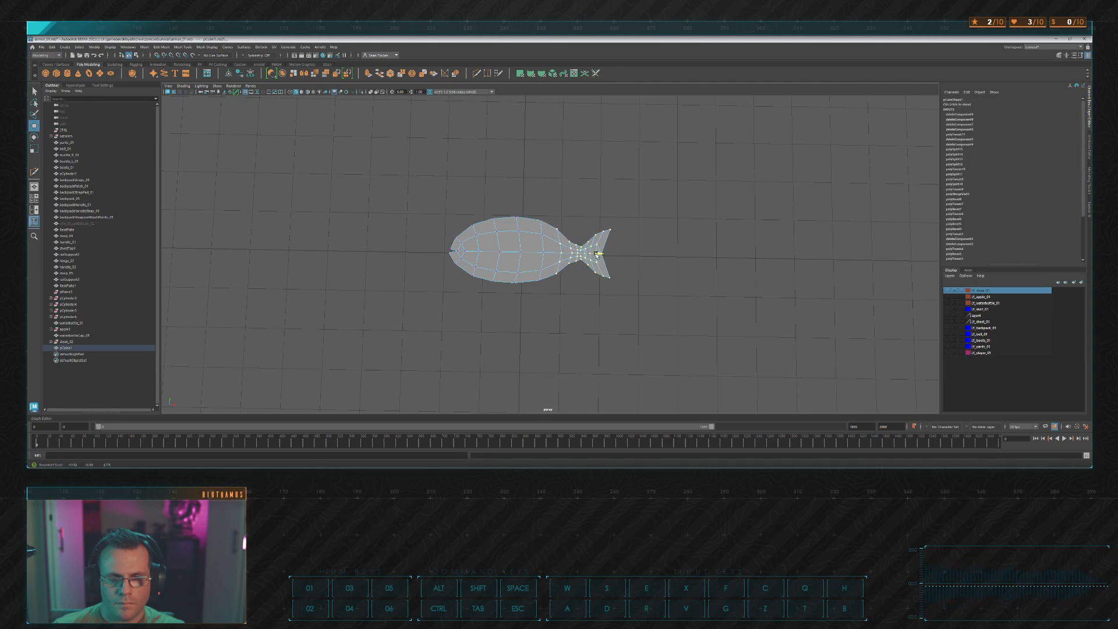
{"action": "left_click", "coordinate": [651, 254]}
Step: Select all inner faces of the fish's body and tail, and raise them above the outer edge
{"action": "key", "text": "space"}
{"action": "key", "text": "space"}
{"action": "left_click_drag", "start_coordinate": [749, 179], "coordinate": [619, 216], "text": "alt"}
{"action": "scroll", "coordinate": [632, 207], "scroll_direction": "up", "scroll_amount": 5}
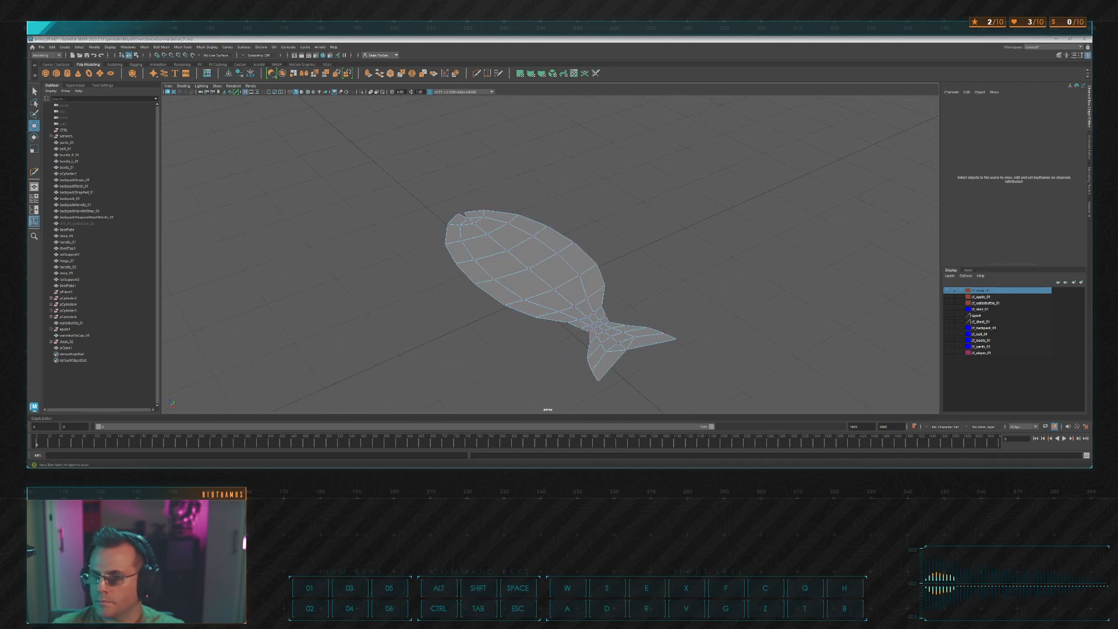
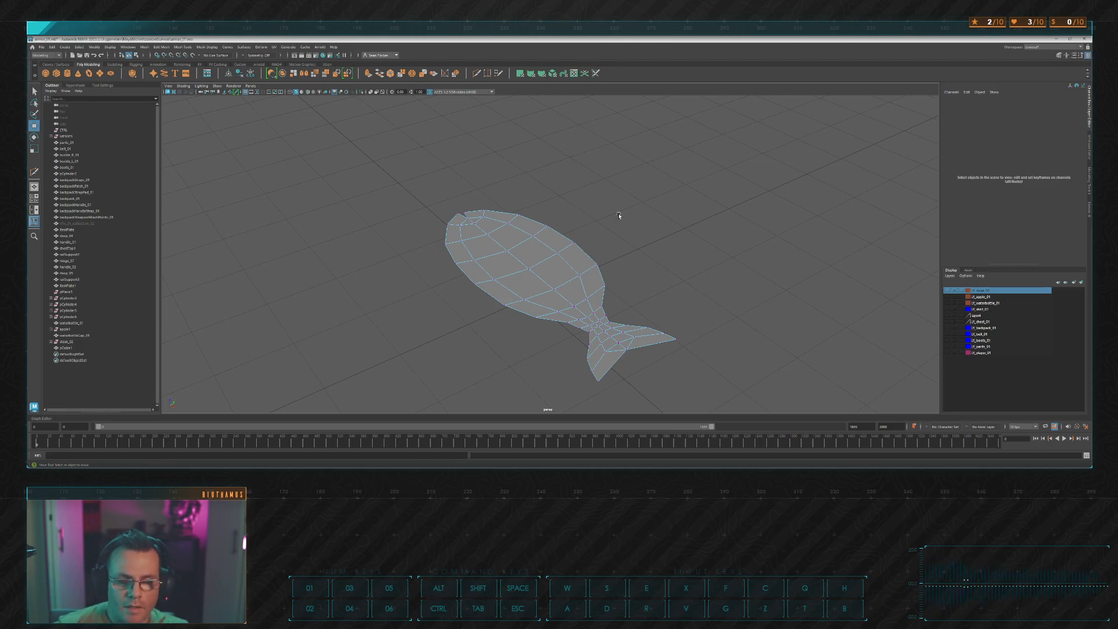
{"action": "right_click_drag", "start_coordinate": [549, 207], "coordinate": [574, 233], "text": "alt"}
{"action": "left_click_drag", "start_coordinate": [486, 211], "coordinate": [303, 245], "text": "alt"}
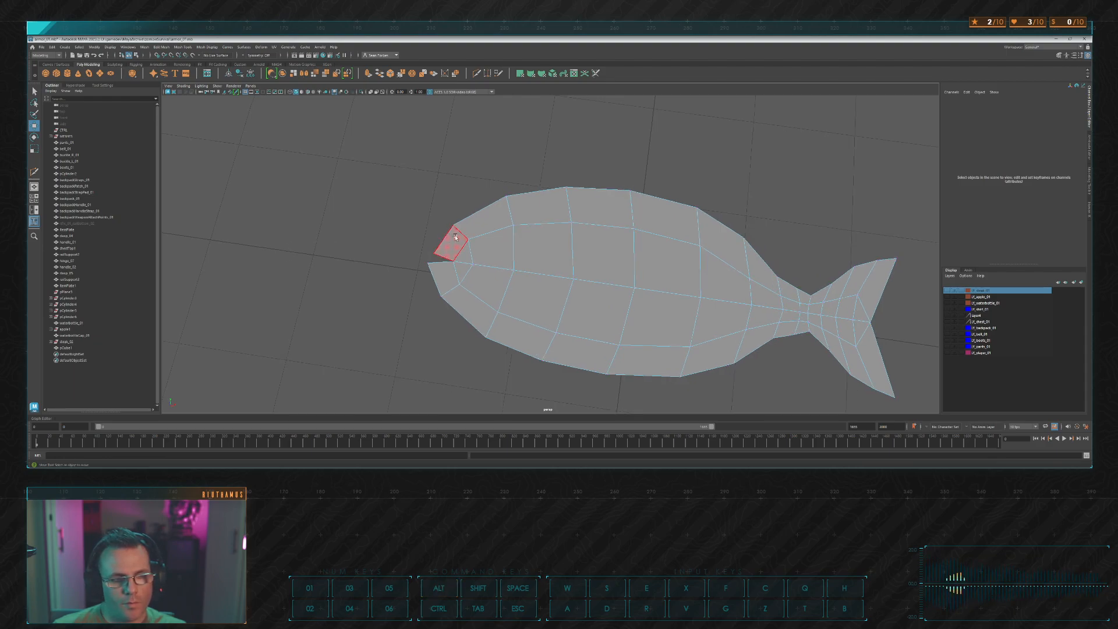
{"action": "left_click", "coordinate": [483, 250], "text": "shift"}
{"action": "left_click", "coordinate": [474, 288], "text": "shift"}
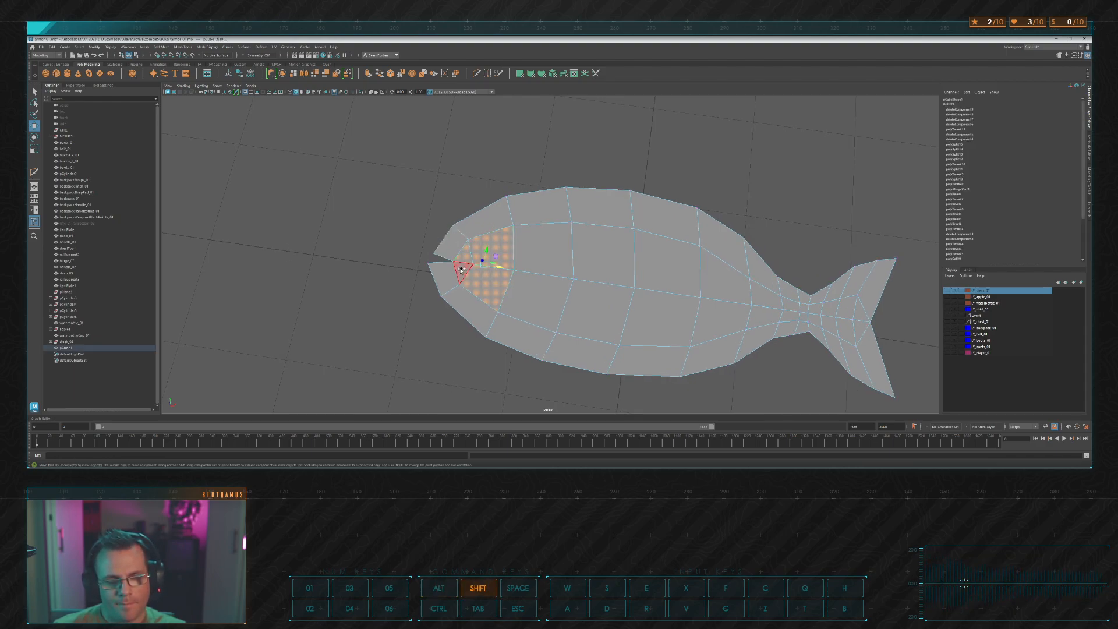
{"action": "mouse_move", "coordinate": [461, 270]}
{"action": "left_mouse_down", "text": "shift"}
{"action": "mouse_move", "coordinate": [537, 304]}
{"action": "mouse_move", "coordinate": [599, 250]}
{"action": "mouse_move", "coordinate": [655, 314]}
{"action": "mouse_move", "coordinate": [730, 279]}
{"action": "mouse_move", "coordinate": [761, 317]}
{"action": "mouse_move", "coordinate": [842, 307]}
{"action": "mouse_move", "coordinate": [846, 324]}
{"action": "mouse_move", "coordinate": [774, 289]}
{"action": "mouse_move", "coordinate": [701, 187]}
{"action": "mouse_move", "coordinate": [598, 262]}
{"action": "mouse_move", "coordinate": [569, 243]}
{"action": "mouse_move", "coordinate": [679, 179]}
{"action": "left_mouse_up", "text": "shift"}
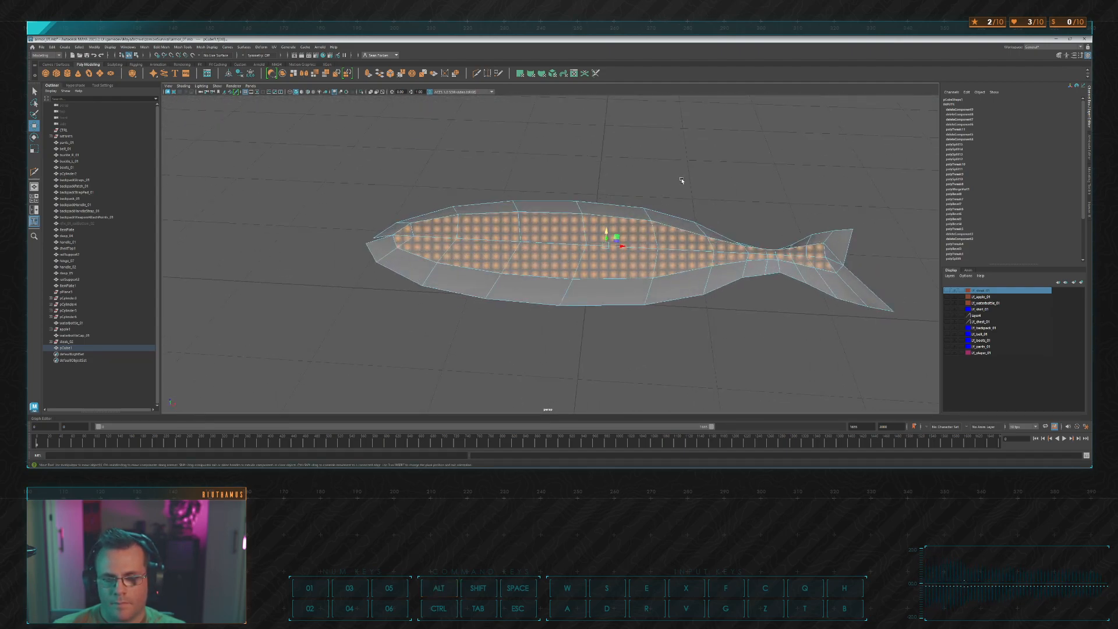
Step: Select the lengthwise centre edges of the fish and raise them above the surrounding inner faces
{"action": "right_click_drag", "start_coordinate": [677, 171], "coordinate": [676, 145]}
{"action": "left_click", "coordinate": [441, 238]}
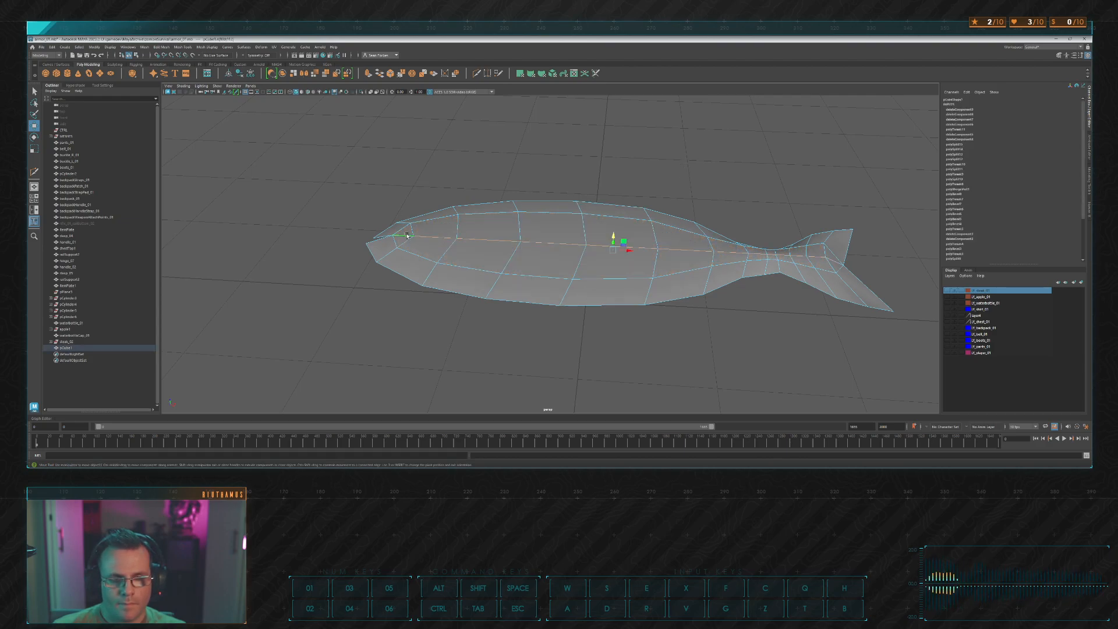
{"action": "left_click_drag", "start_coordinate": [582, 218], "coordinate": [611, 241], "text": "alt"}
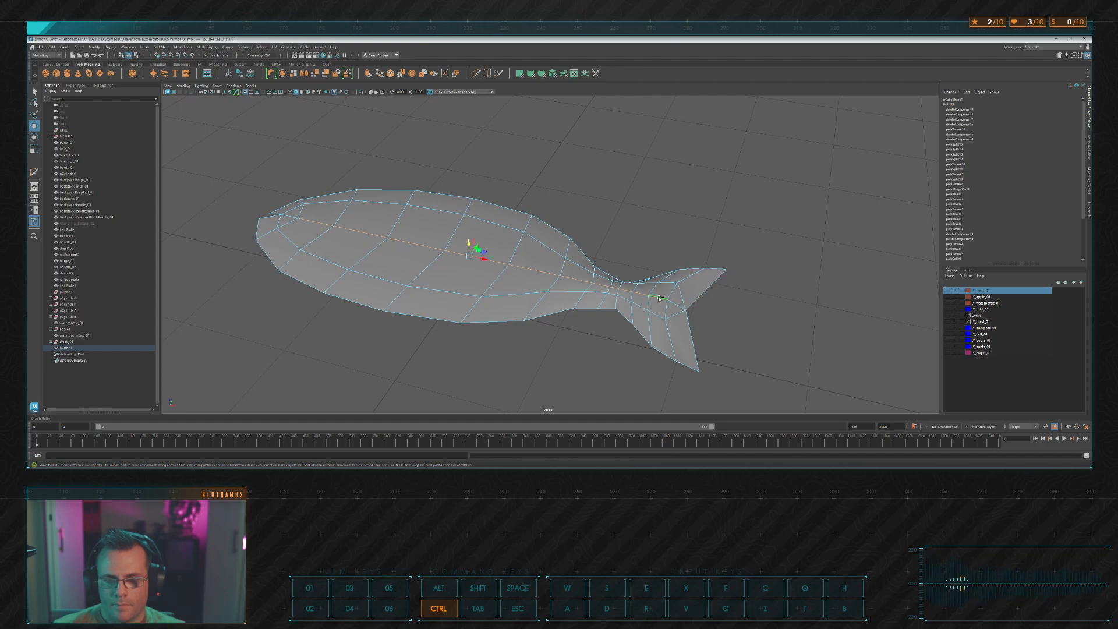
{"action": "left_click_drag", "start_coordinate": [660, 299], "coordinate": [524, 255], "text": "alt"}
{"action": "scroll", "coordinate": [524, 254], "scroll_direction": "up", "scroll_amount": 4}
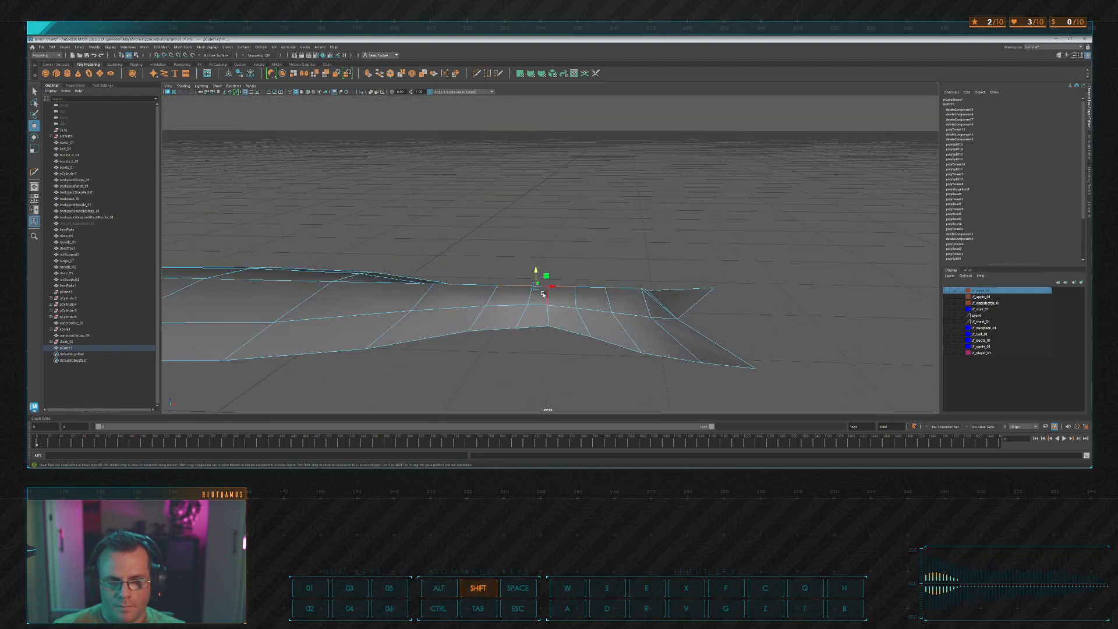
Step: Lower the centre edges at the narrow tail stem and adjust the height of the adjoining tail-fin centre
{"action": "left_click", "coordinate": [594, 288], "text": "shift"}
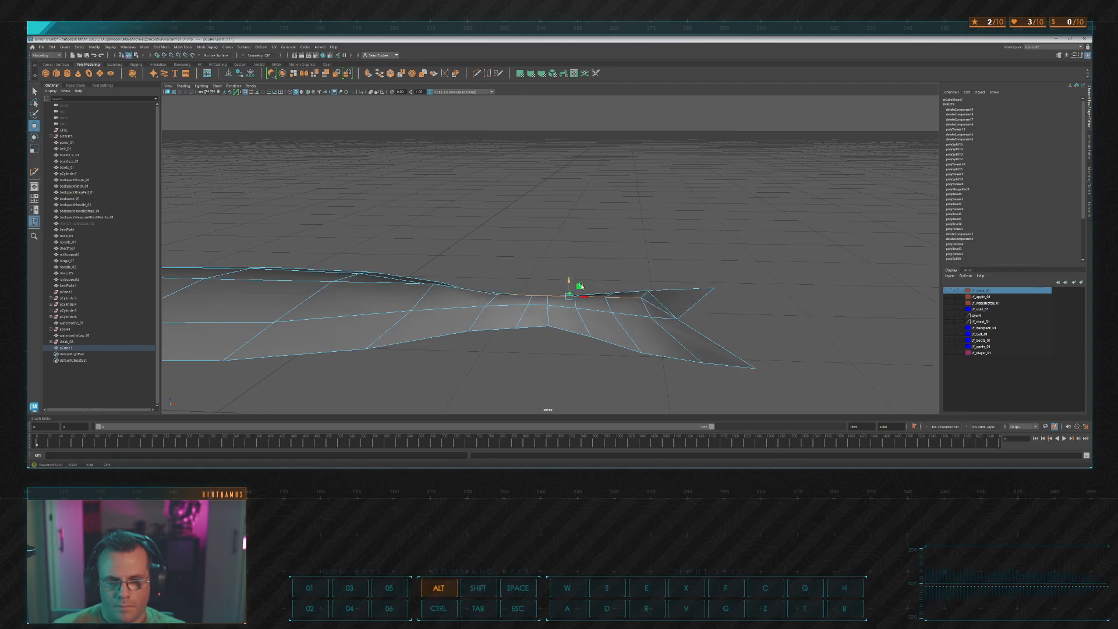
{"action": "mouse_move", "coordinate": [574, 282]}
{"action": "left_mouse_down", "text": "alt"}
{"action": "mouse_move", "coordinate": [564, 290]}
{"action": "mouse_move", "coordinate": [627, 269]}
{"action": "mouse_move", "coordinate": [601, 265]}
{"action": "mouse_move", "coordinate": [661, 282]}
{"action": "mouse_move", "coordinate": [619, 282]}
{"action": "mouse_move", "coordinate": [642, 291]}
{"action": "mouse_move", "coordinate": [541, 312]}
{"action": "mouse_move", "coordinate": [594, 324]}
{"action": "mouse_move", "coordinate": [539, 337]}
{"action": "mouse_move", "coordinate": [542, 300]}
{"action": "mouse_move", "coordinate": [577, 239]}
{"action": "mouse_move", "coordinate": [554, 253]}
{"action": "mouse_move", "coordinate": [600, 246]}
{"action": "mouse_move", "coordinate": [611, 273]}
{"action": "mouse_move", "coordinate": [666, 242]}
{"action": "mouse_move", "coordinate": [628, 273]}
{"action": "mouse_move", "coordinate": [614, 258]}
{"action": "left_mouse_up", "text": "alt"}
{"action": "left_click", "coordinate": [567, 321], "text": "shift"}
{"action": "left_click", "coordinate": [540, 327], "text": "shift"}
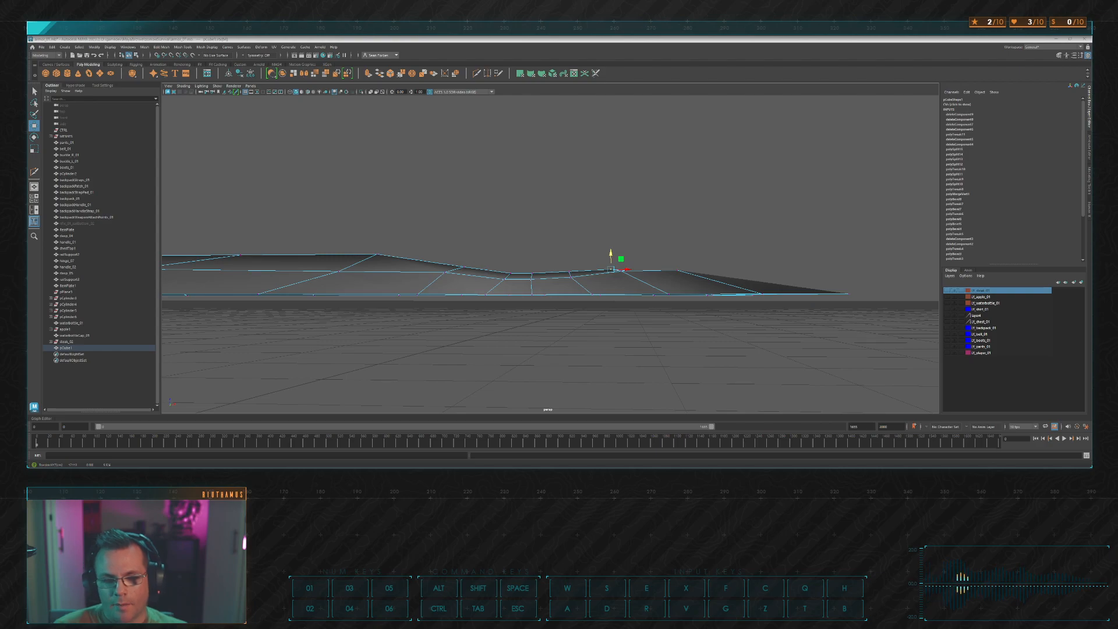
{"action": "key", "text": "alt+Tab"}
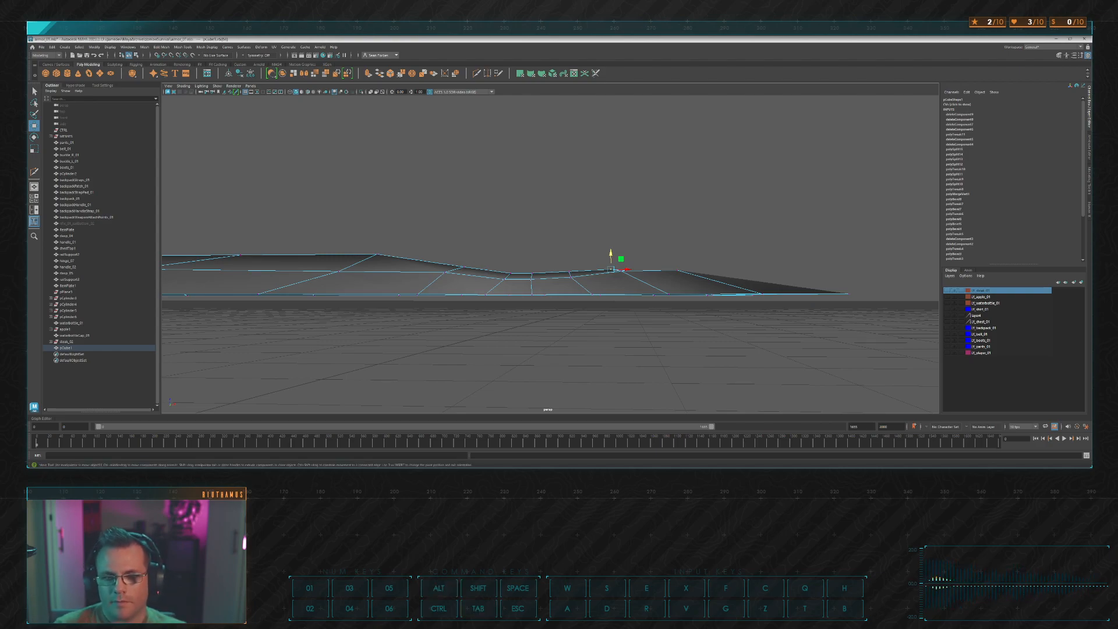
{"action": "left_click_drag", "start_coordinate": [668, 233], "coordinate": [620, 278], "text": "alt"}
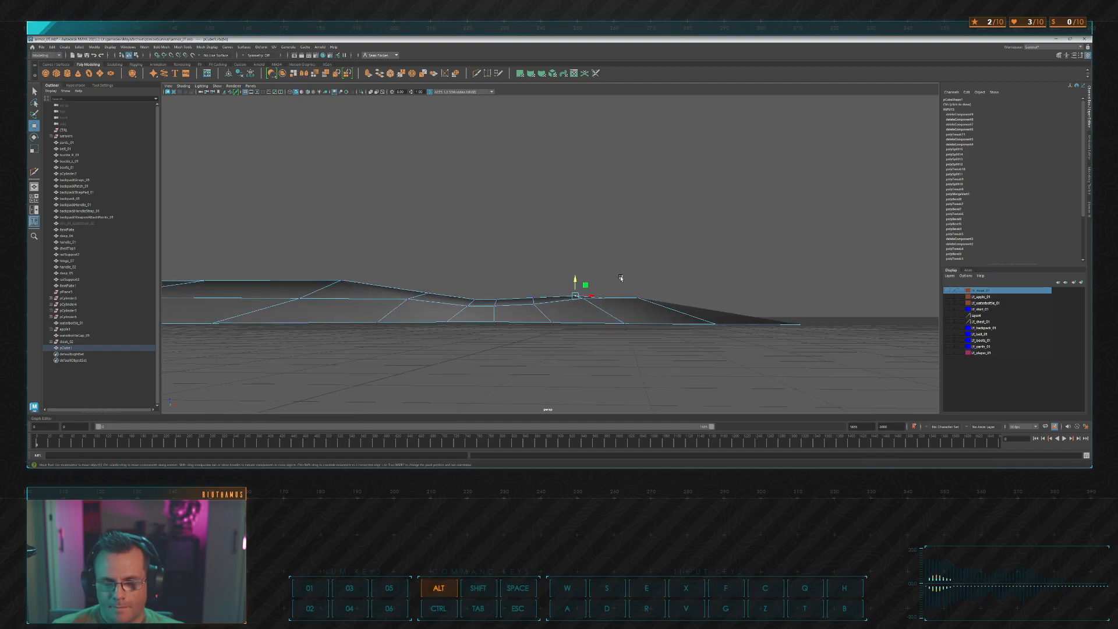
Step: Adjust the heights of the centre-line points where the fish's body narrows into the tail
{"action": "left_click_drag", "start_coordinate": [662, 317], "coordinate": [614, 260], "text": "alt"}
{"action": "left_click", "coordinate": [617, 273]}
{"action": "mouse_move", "coordinate": [614, 260]}
{"action": "left_mouse_down"}
{"action": "mouse_move", "coordinate": [660, 263]}
{"action": "mouse_move", "coordinate": [629, 274]}
{"action": "left_mouse_up"}
{"action": "left_click", "coordinate": [690, 280]}
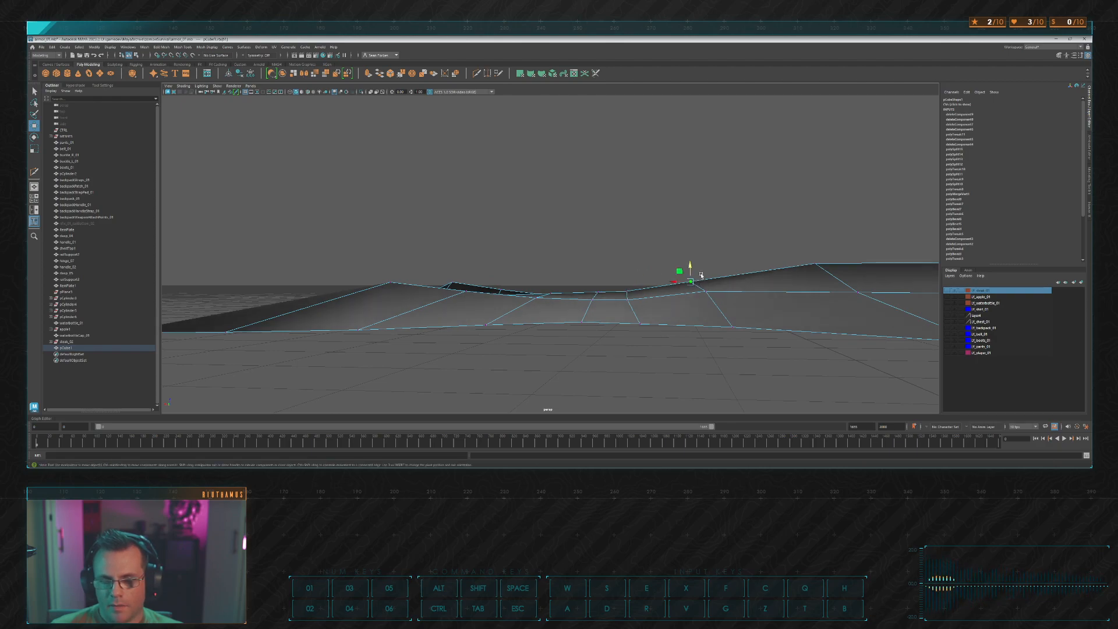
{"action": "left_click_drag", "start_coordinate": [698, 271], "coordinate": [669, 258], "text": "alt"}
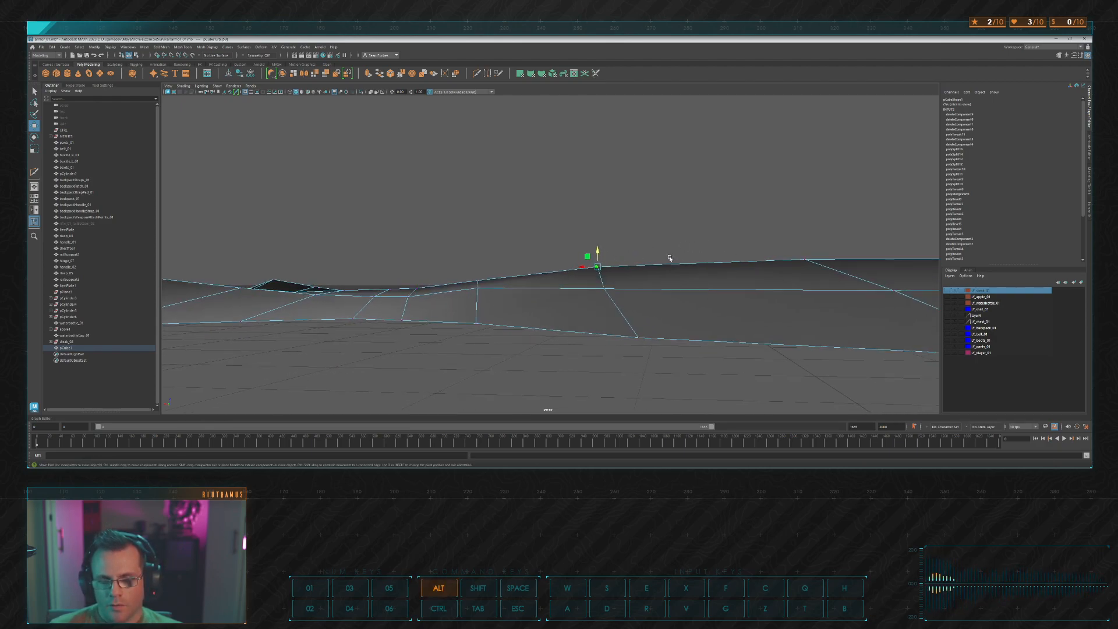
Step: In the enlarged front view, raise the centre-line and inner-row vertices of one rear-body section
{"action": "key", "text": "space"}
{"action": "key", "text": "space"}
{"action": "scroll", "coordinate": [725, 263], "scroll_direction": "up", "scroll_amount": 2}
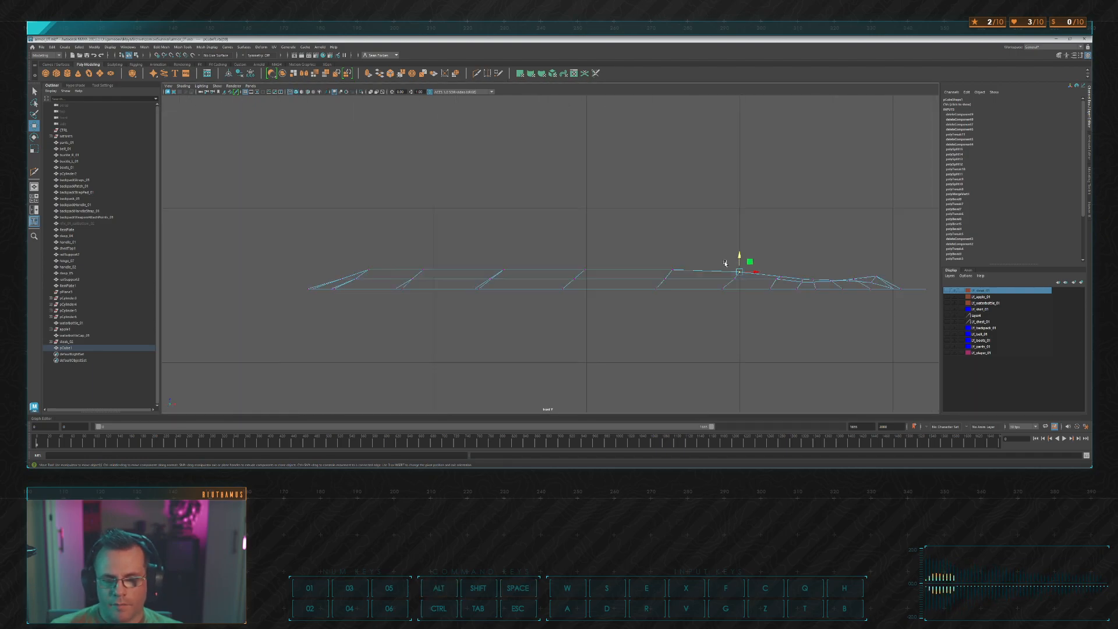
{"action": "scroll", "coordinate": [725, 263], "scroll_direction": "up", "scroll_amount": 2}
{"action": "middle_click_drag", "start_coordinate": [725, 263], "coordinate": [597, 233], "text": "alt"}
{"action": "right_click_drag", "start_coordinate": [598, 232], "coordinate": [701, 235], "text": "alt"}
{"action": "middle_click_drag", "start_coordinate": [700, 234], "coordinate": [603, 271], "text": "alt"}
{"action": "right_click_drag", "start_coordinate": [602, 271], "coordinate": [591, 304], "text": "alt"}
{"action": "left_click_drag", "start_coordinate": [503, 294], "coordinate": [552, 250]}
{"action": "middle_click_drag", "start_coordinate": [518, 249], "coordinate": [693, 250], "text": "alt"}
{"action": "left_click_drag", "start_coordinate": [514, 258], "coordinate": [543, 271]}
{"action": "middle_click_drag", "start_coordinate": [543, 271], "coordinate": [679, 263], "text": "alt"}
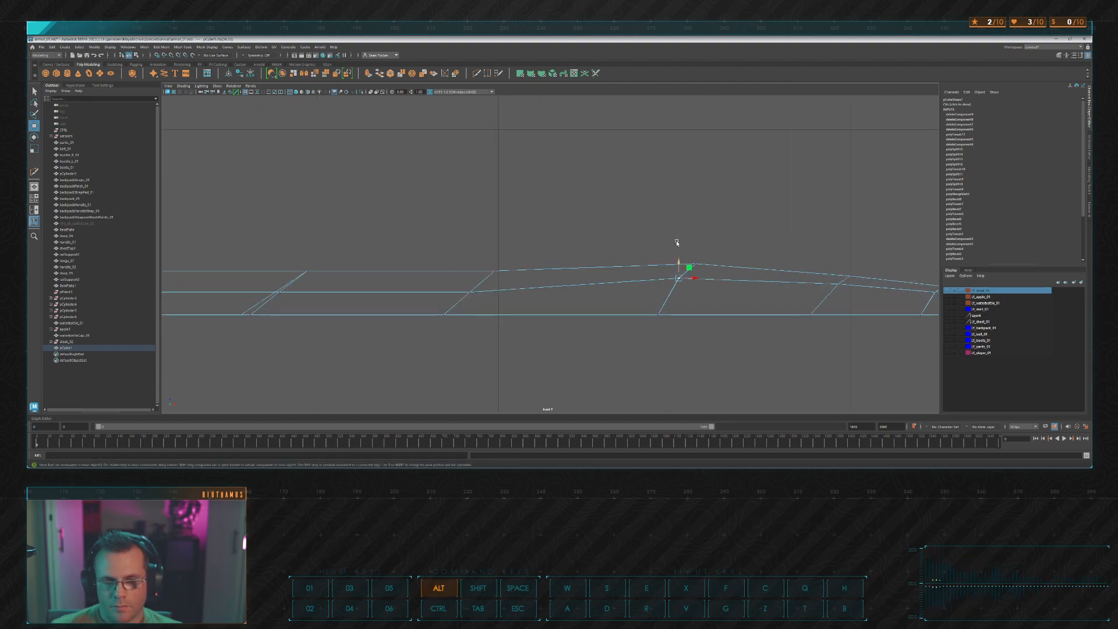
Step: Raise the next centre-line vertex toward the head to continue the curved back of the fish
{"action": "left_click_drag", "start_coordinate": [549, 257], "coordinate": [494, 241]}
{"action": "middle_click_drag", "start_coordinate": [547, 238], "coordinate": [674, 226], "text": "alt"}
{"action": "middle_click_drag", "start_coordinate": [427, 240], "coordinate": [554, 242], "text": "alt"}
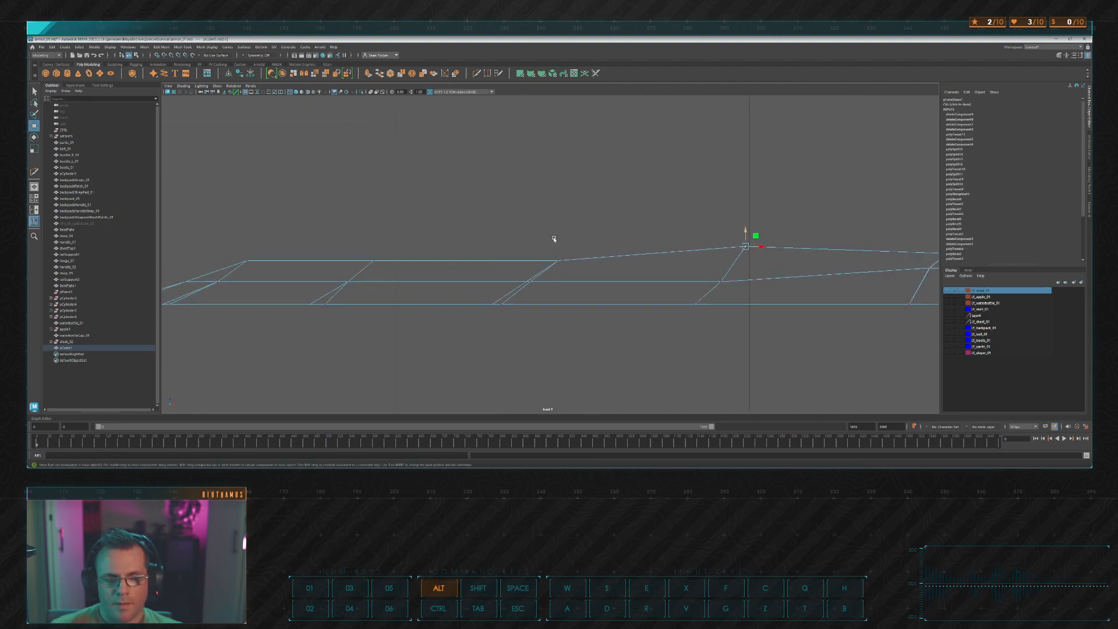
Step: Raise the centre-line vertices along the middle and front of the fish's body into a smooth arched back
{"action": "mouse_move", "coordinate": [553, 242]}
{"action": "left_mouse_down"}
{"action": "mouse_move", "coordinate": [567, 267]}
{"action": "mouse_move", "coordinate": [565, 231]}
{"action": "left_mouse_up"}
{"action": "left_click_drag", "start_coordinate": [364, 233], "coordinate": [427, 272]}
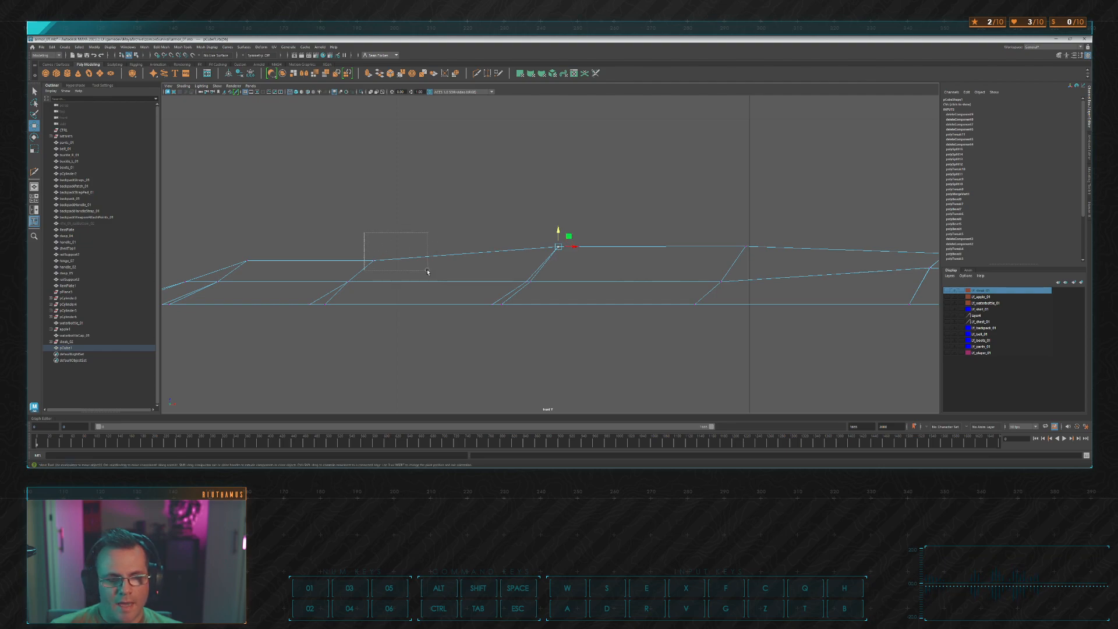
{"action": "left_click_drag", "start_coordinate": [375, 244], "coordinate": [385, 225]}
{"action": "mouse_move", "coordinate": [547, 232]}
{"action": "left_mouse_down"}
{"action": "mouse_move", "coordinate": [572, 260]}
{"action": "mouse_move", "coordinate": [564, 219]}
{"action": "left_mouse_up"}
{"action": "middle_click_drag", "start_coordinate": [687, 234], "coordinate": [551, 214], "text": "alt"}
{"action": "left_click_drag", "start_coordinate": [584, 218], "coordinate": [620, 207]}
{"action": "middle_click_drag", "start_coordinate": [715, 212], "coordinate": [548, 200], "text": "alt"}
{"action": "middle_click_drag", "start_coordinate": [393, 237], "coordinate": [463, 252], "text": "alt"}
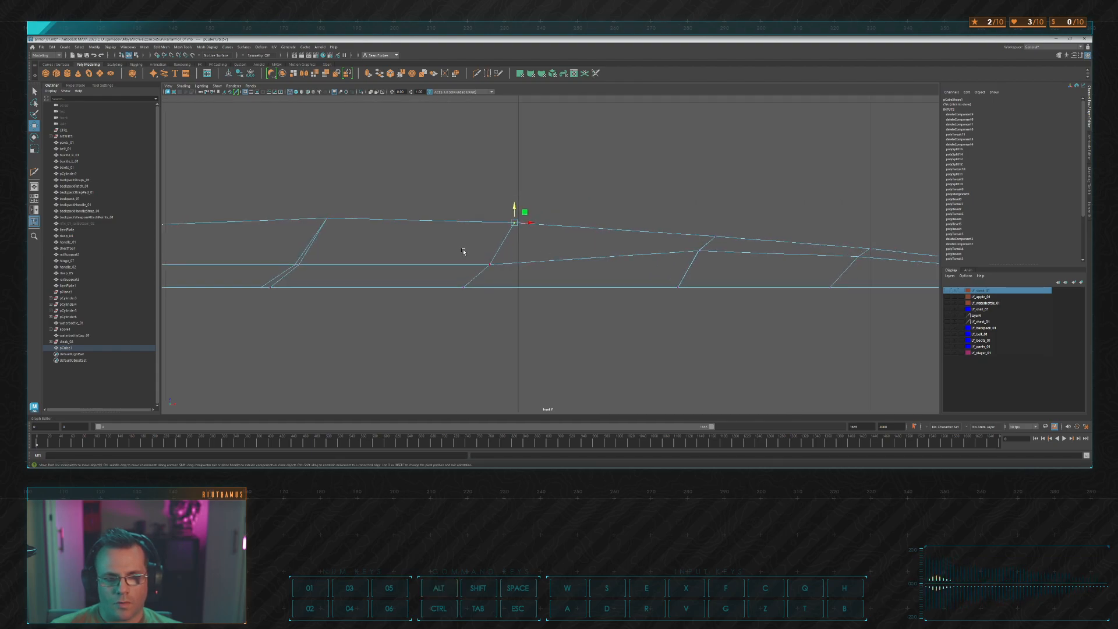
Step: Raise the inner-row vertices from mid-body toward the head so they follow the arched centre line
{"action": "left_click_drag", "start_coordinate": [488, 255], "coordinate": [496, 231]}
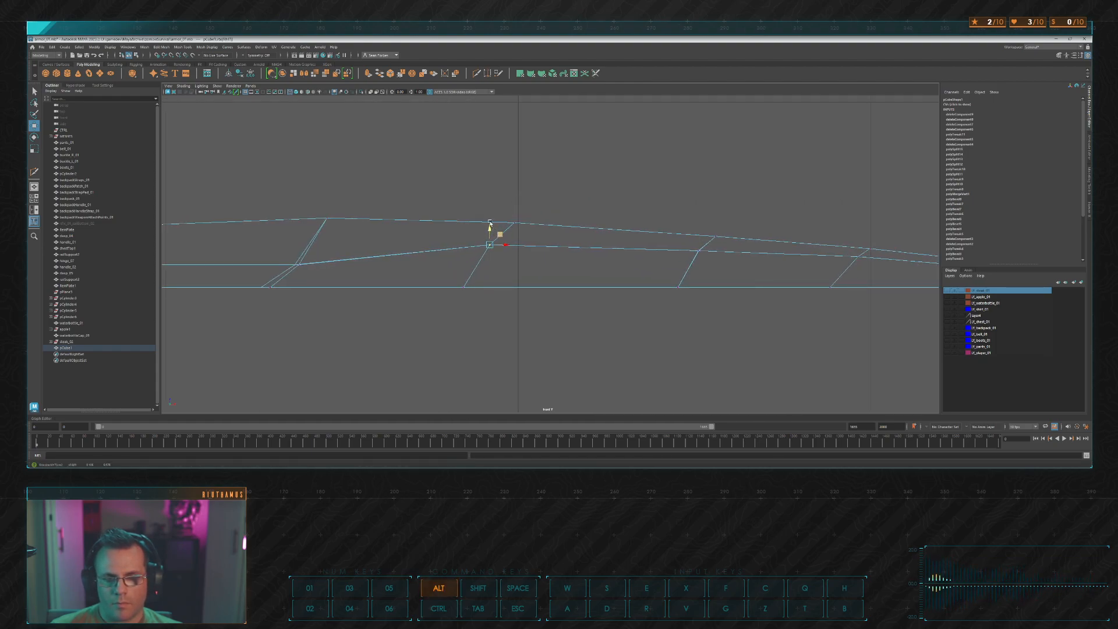
{"action": "middle_click_drag", "start_coordinate": [489, 223], "coordinate": [681, 232], "text": "alt"}
{"action": "left_click_drag", "start_coordinate": [460, 256], "coordinate": [499, 237]}
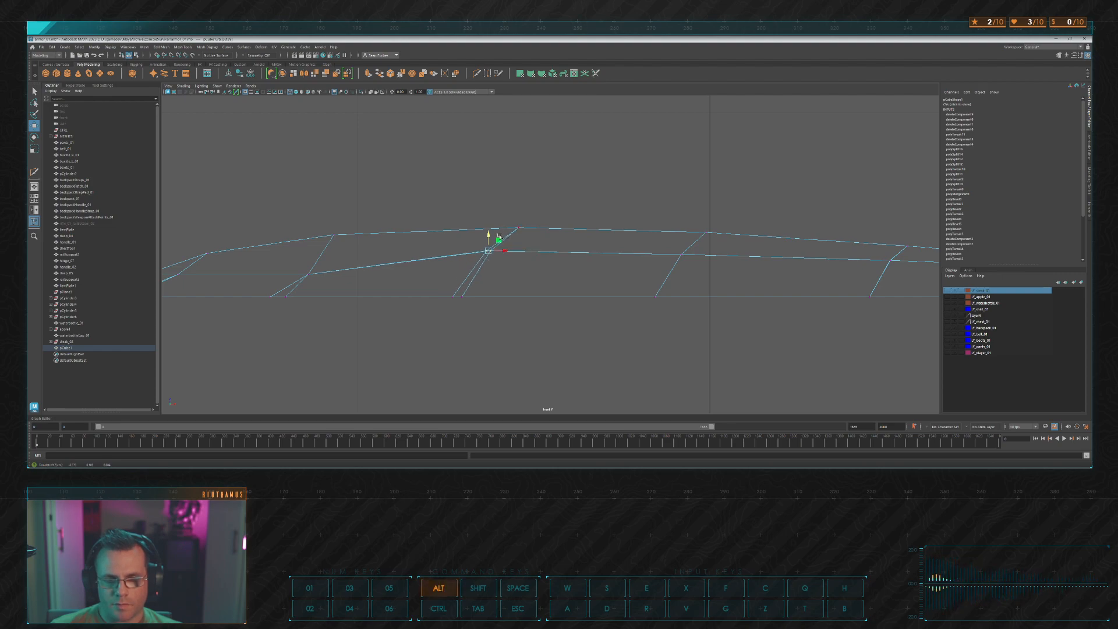
{"action": "middle_click_drag", "start_coordinate": [286, 259], "coordinate": [518, 261], "text": "alt"}
{"action": "left_click_drag", "start_coordinate": [542, 261], "coordinate": [551, 245]}
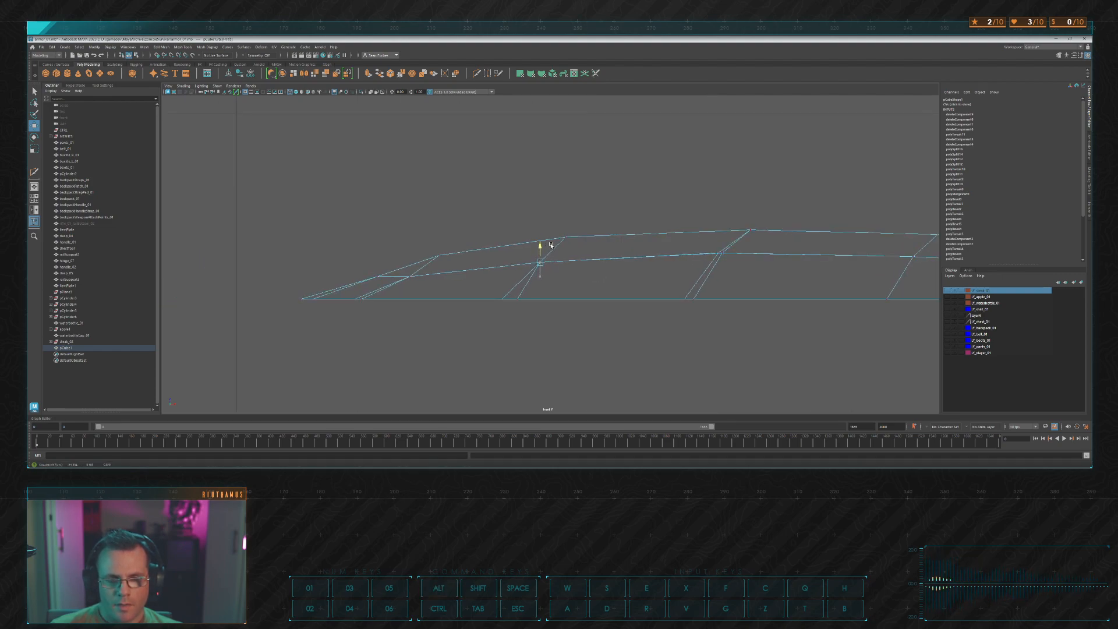
{"action": "left_click", "coordinate": [411, 272]}
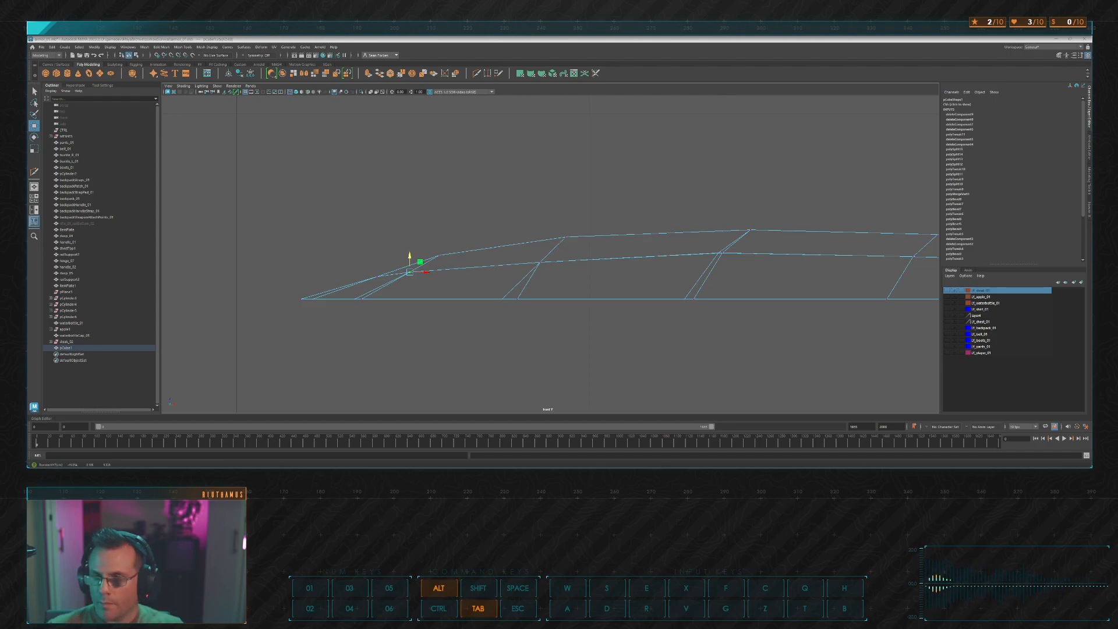
Step: Fine-tune the heights of the inner-row vertices at the front and middle of the body
{"action": "key", "text": "alt+Tab"}
{"action": "middle_click_drag", "start_coordinate": [616, 239], "coordinate": [615, 246], "text": "alt"}
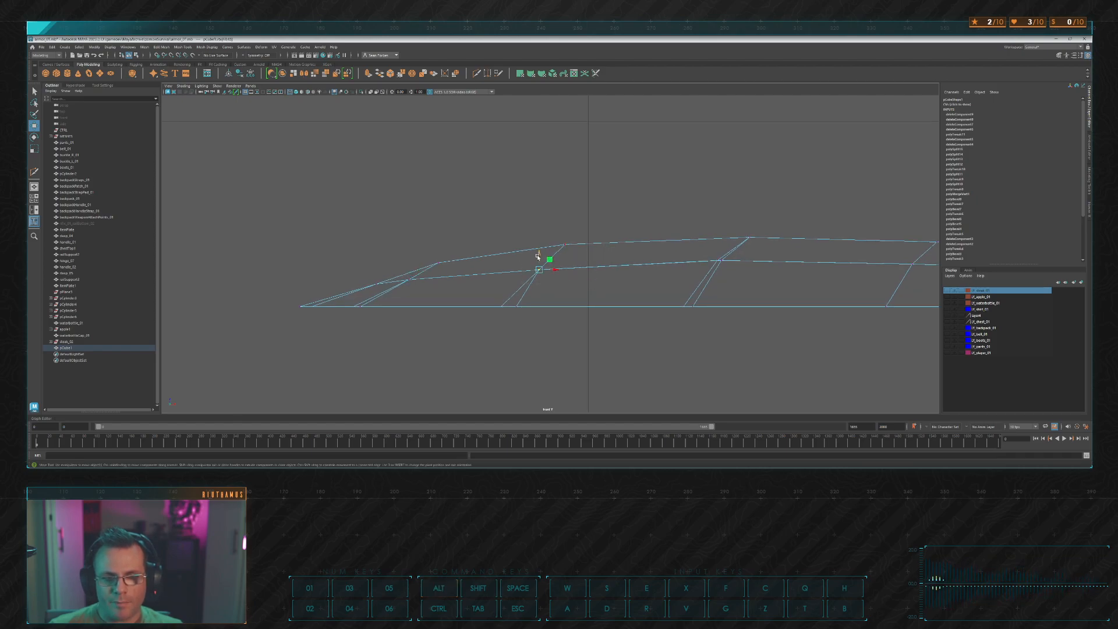
{"action": "left_click_drag", "start_coordinate": [538, 256], "coordinate": [552, 256]}
{"action": "middle_click_drag", "start_coordinate": [637, 252], "coordinate": [518, 246], "text": "alt"}
{"action": "left_click_drag", "start_coordinate": [646, 253], "coordinate": [646, 254]}
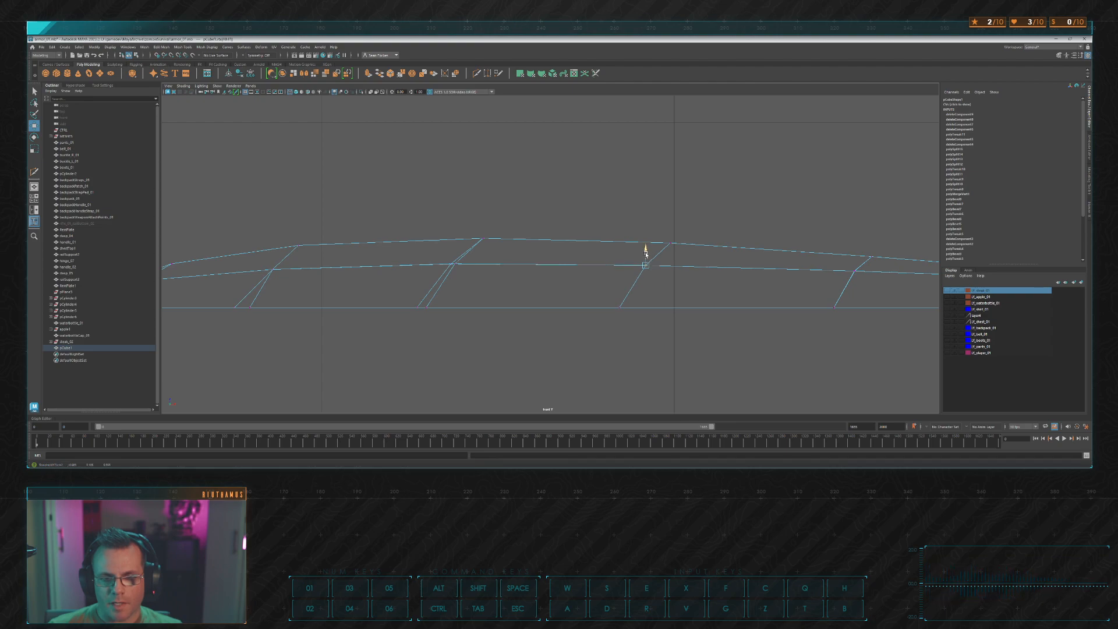
Step: Adjust the centre-line and inner-row vertices of the rear body where it tapers into the tail stem
{"action": "middle_click_drag", "start_coordinate": [727, 250], "coordinate": [596, 244], "text": "alt"}
{"action": "middle_click_drag", "start_coordinate": [704, 271], "coordinate": [620, 274], "text": "alt"}
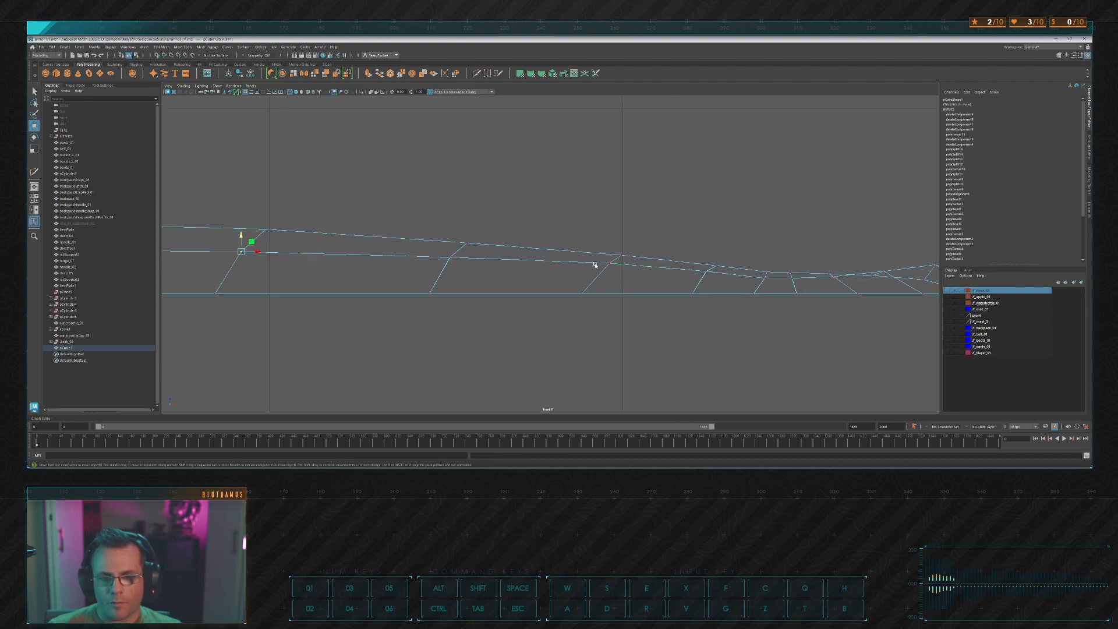
{"action": "left_click_drag", "start_coordinate": [610, 249], "coordinate": [610, 251]}
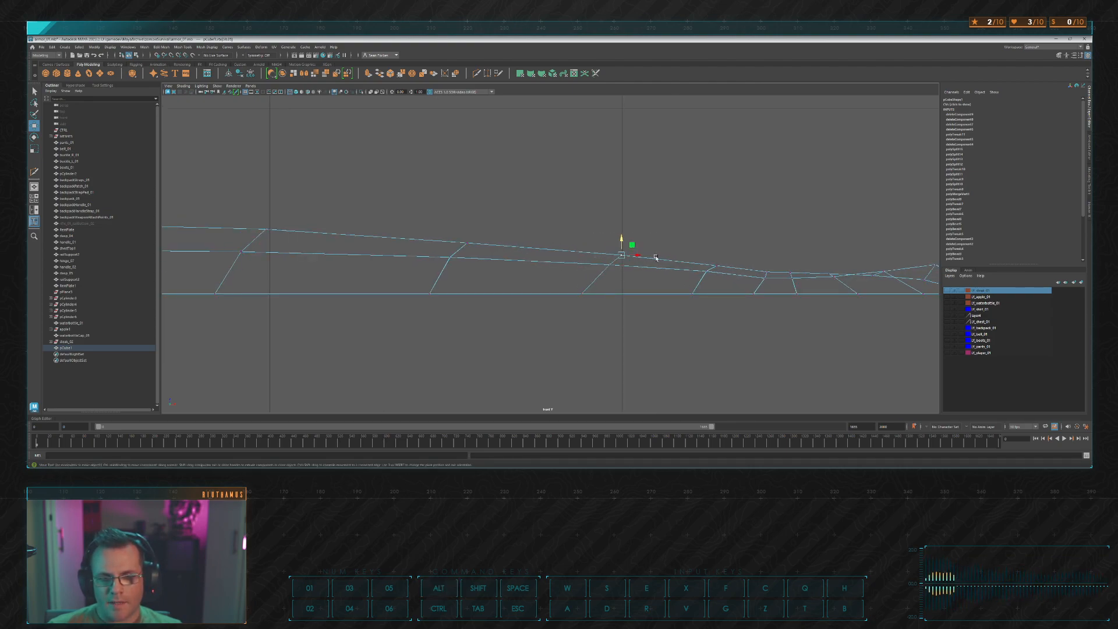
{"action": "middle_click_drag", "start_coordinate": [669, 244], "coordinate": [602, 232], "text": "alt"}
{"action": "mouse_move", "coordinate": [619, 266]}
{"action": "left_mouse_down"}
{"action": "mouse_move", "coordinate": [646, 280]}
{"action": "mouse_move", "coordinate": [630, 259]}
{"action": "left_mouse_up"}
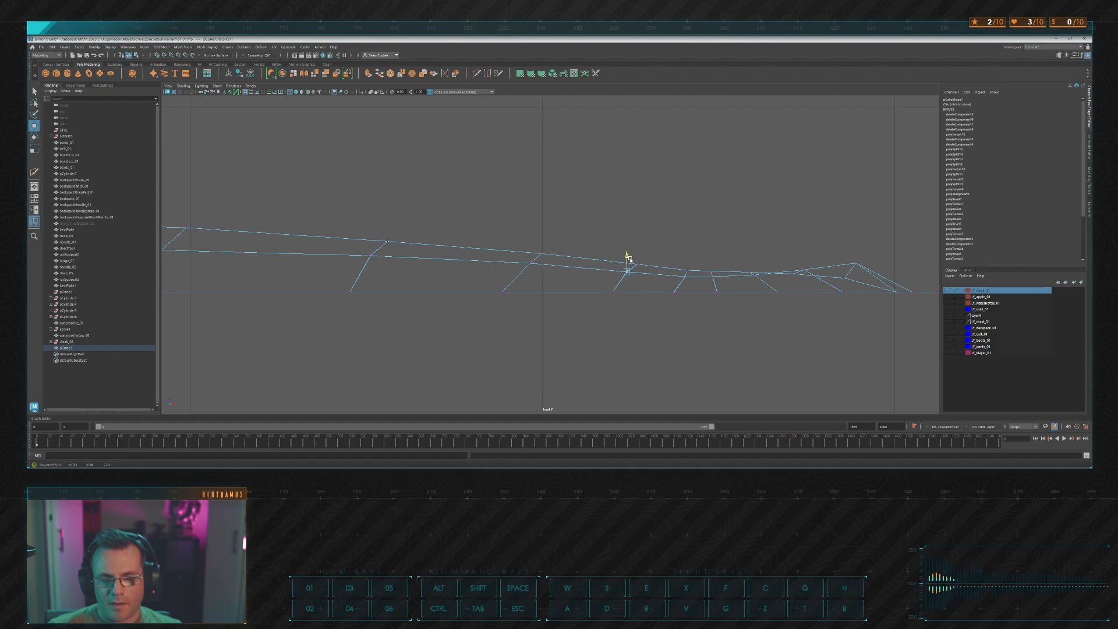
{"action": "middle_click_drag", "start_coordinate": [671, 246], "coordinate": [608, 247], "text": "alt"}
{"action": "left_click_drag", "start_coordinate": [559, 255], "coordinate": [590, 267]}
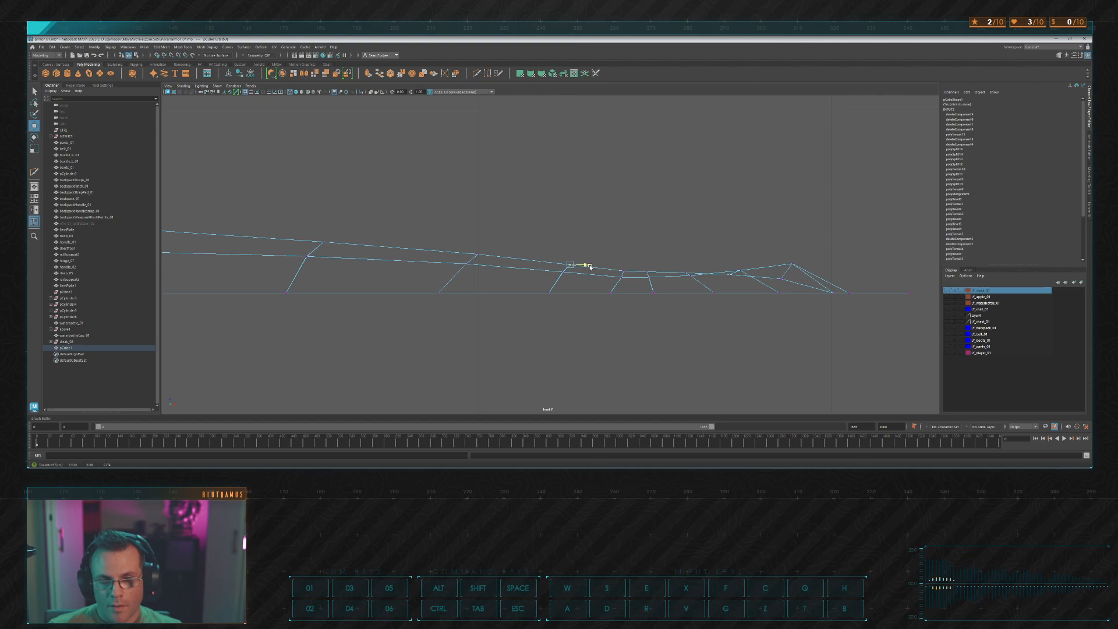
{"action": "left_click", "coordinate": [647, 249]}
{"action": "middle_click_drag", "start_coordinate": [672, 259], "coordinate": [609, 262], "text": "alt"}
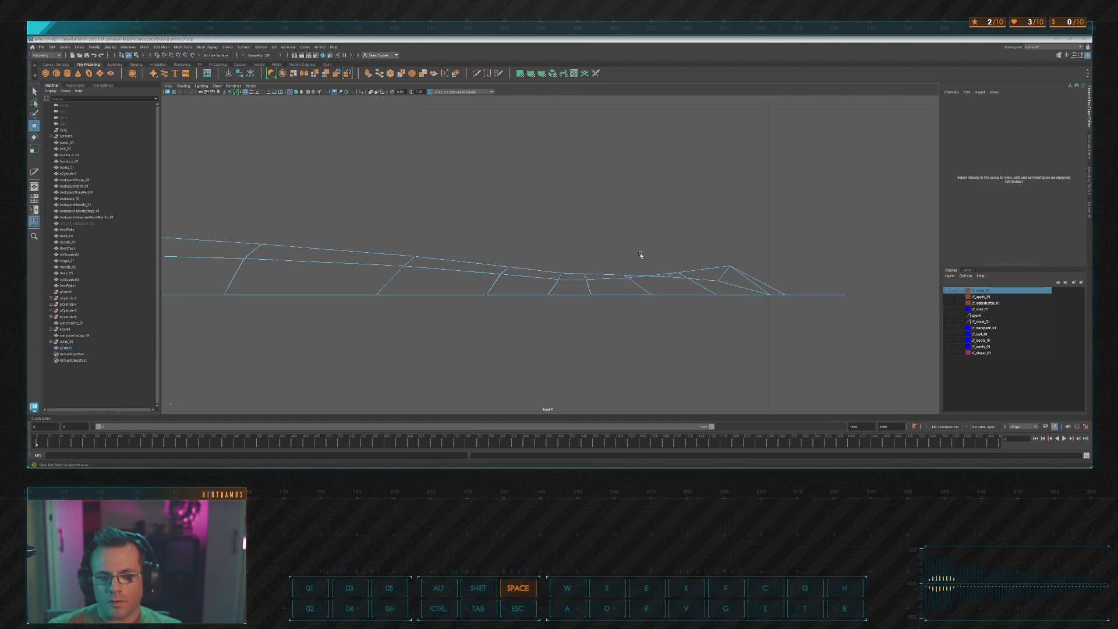
Step: In the perspective view, scale the inner-row vertex pair ahead of the tail stem slightly wider and adjust the matching outline vertices
{"action": "key", "text": "space"}
{"action": "key", "text": "space"}
{"action": "left_click_drag", "start_coordinate": [816, 160], "coordinate": [724, 198], "text": "alt"}
{"action": "right_click_drag", "start_coordinate": [724, 197], "coordinate": [616, 221], "text": "alt"}
{"action": "left_click_drag", "start_coordinate": [617, 221], "coordinate": [641, 256], "text": "alt"}
{"action": "scroll", "coordinate": [534, 281], "scroll_direction": "up", "scroll_amount": 3}
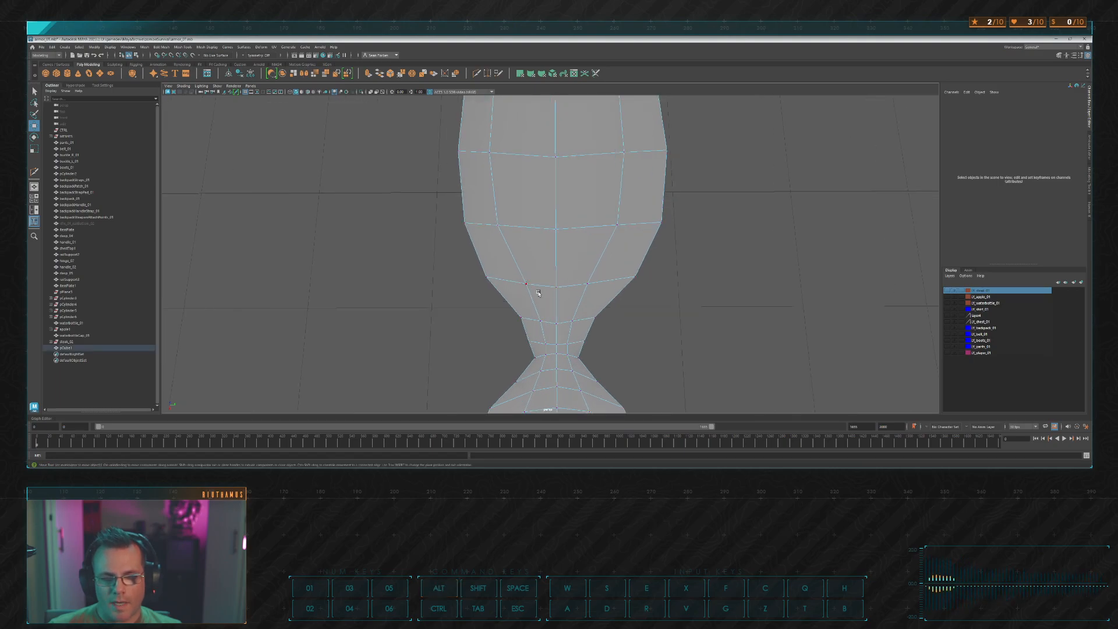
{"action": "left_click", "coordinate": [530, 287]}
{"action": "left_click", "coordinate": [587, 284], "text": "shift"}
{"action": "key", "text": "r"}
{"action": "left_click_drag", "start_coordinate": [567, 284], "coordinate": [570, 283]}
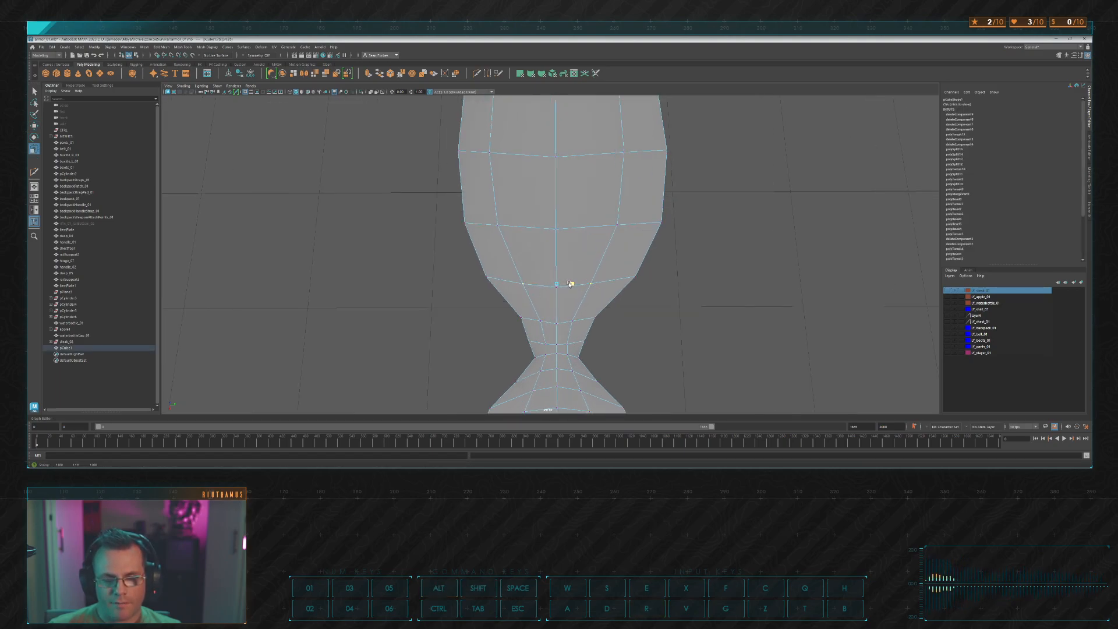
{"action": "left_click_drag", "start_coordinate": [470, 273], "coordinate": [498, 295]}
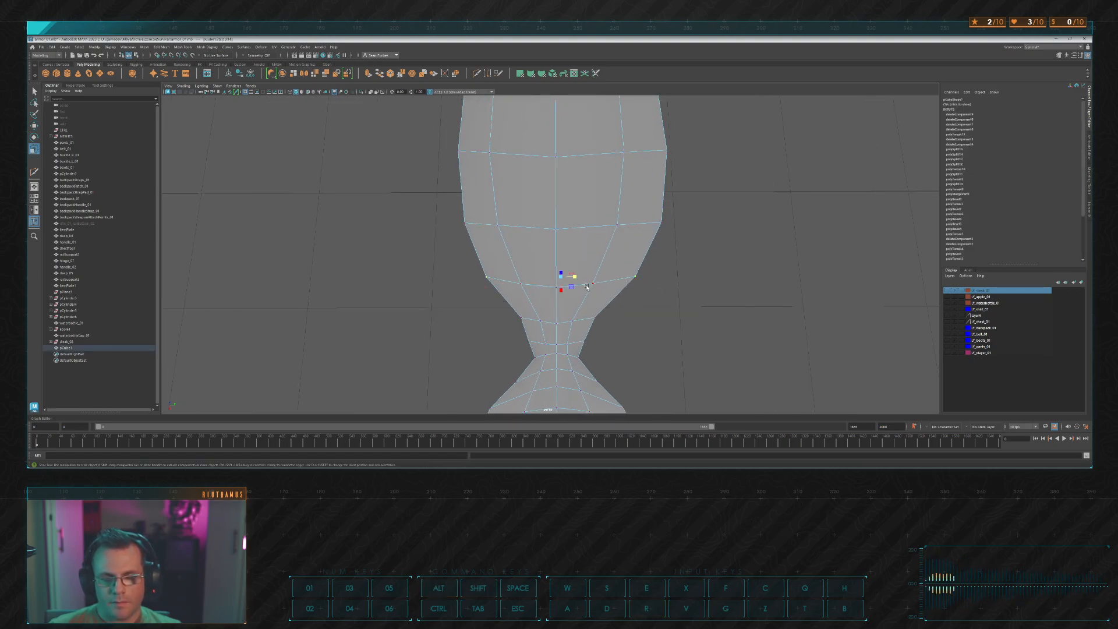
{"action": "left_click", "coordinate": [688, 287]}
{"action": "left_click_drag", "start_coordinate": [689, 287], "coordinate": [629, 281], "text": "alt"}
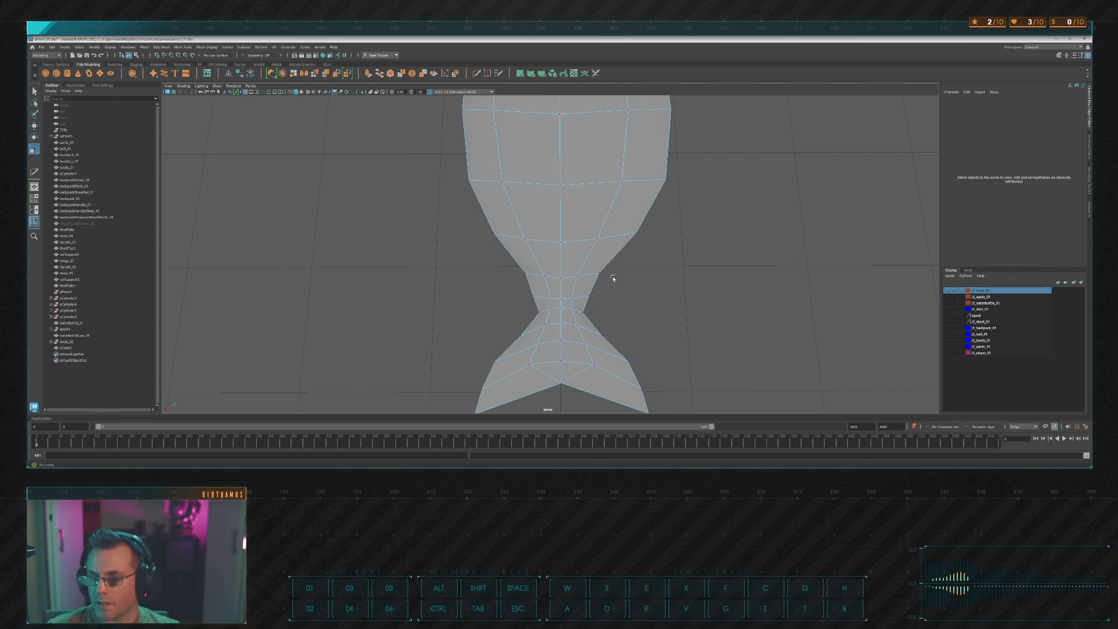
Step: Undo the last change and examine the body and tail shape from the side and from above
{"action": "left_click_drag", "start_coordinate": [611, 274], "coordinate": [537, 202], "text": "alt"}
{"action": "key", "text": "ctrl+z"}
{"action": "middle_click_drag", "start_coordinate": [537, 202], "coordinate": [562, 171], "text": "alt"}
{"action": "scroll", "coordinate": [561, 171], "scroll_direction": "up", "scroll_amount": 2}
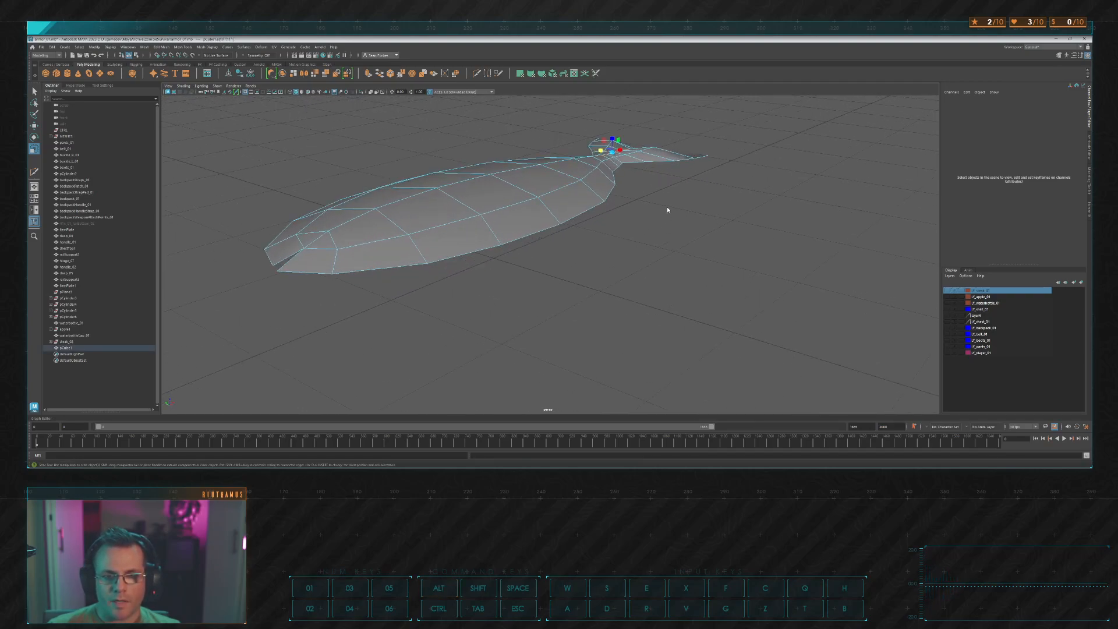
{"action": "left_click", "coordinate": [568, 216]}
{"action": "left_click_drag", "start_coordinate": [568, 216], "coordinate": [468, 213], "text": "alt"}
{"action": "left_click_drag", "start_coordinate": [450, 212], "coordinate": [600, 175], "text": "alt"}
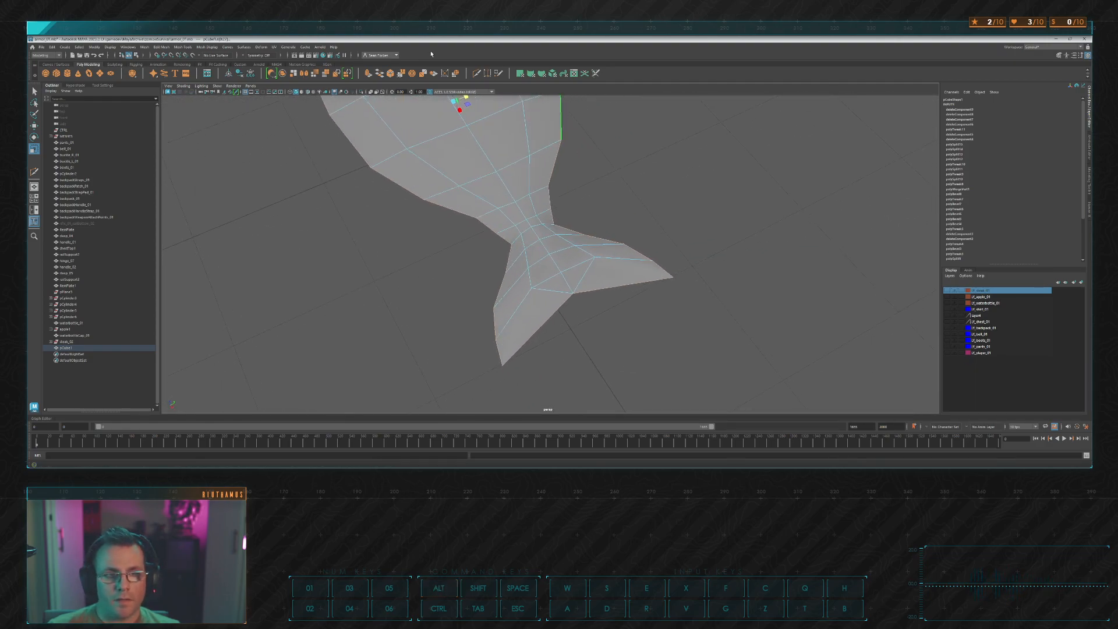
Step: Cut a new edge with Multi-Cut from one tail-fin tip to the nearest inner vertex of the fin
{"action": "left_click", "coordinate": [476, 73]}
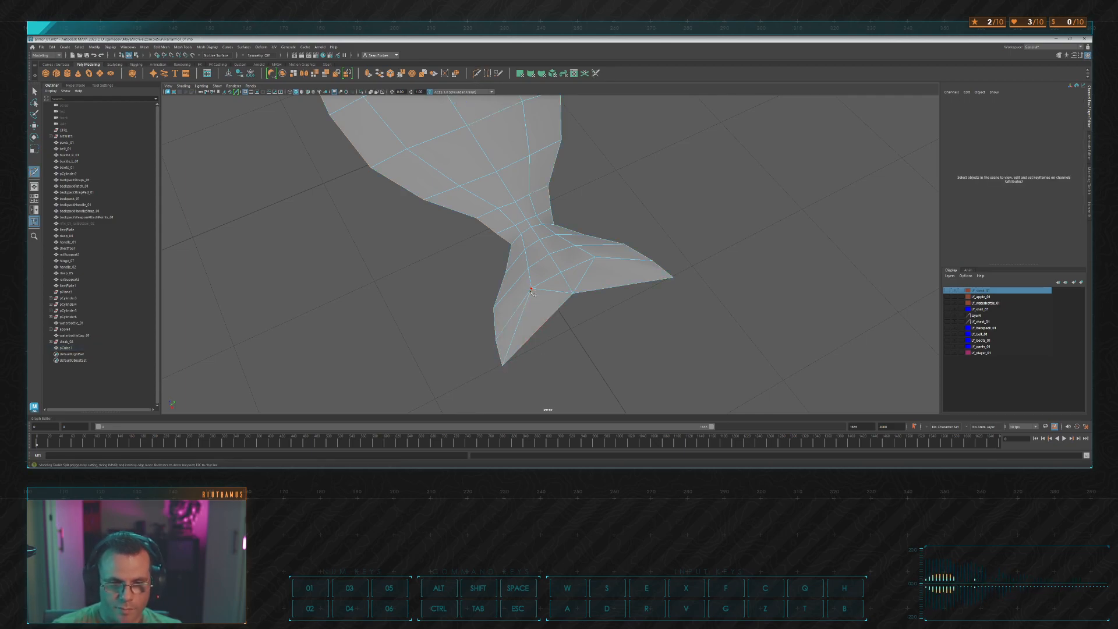
{"action": "mouse_move", "coordinate": [531, 294]}
{"action": "left_mouse_down", "text": "alt"}
{"action": "mouse_move", "coordinate": [561, 347]}
{"action": "mouse_move", "coordinate": [505, 332]}
{"action": "mouse_move", "coordinate": [540, 297]}
{"action": "left_mouse_up", "text": "alt"}
{"action": "right_click_drag", "start_coordinate": [541, 297], "coordinate": [599, 402], "text": "alt"}
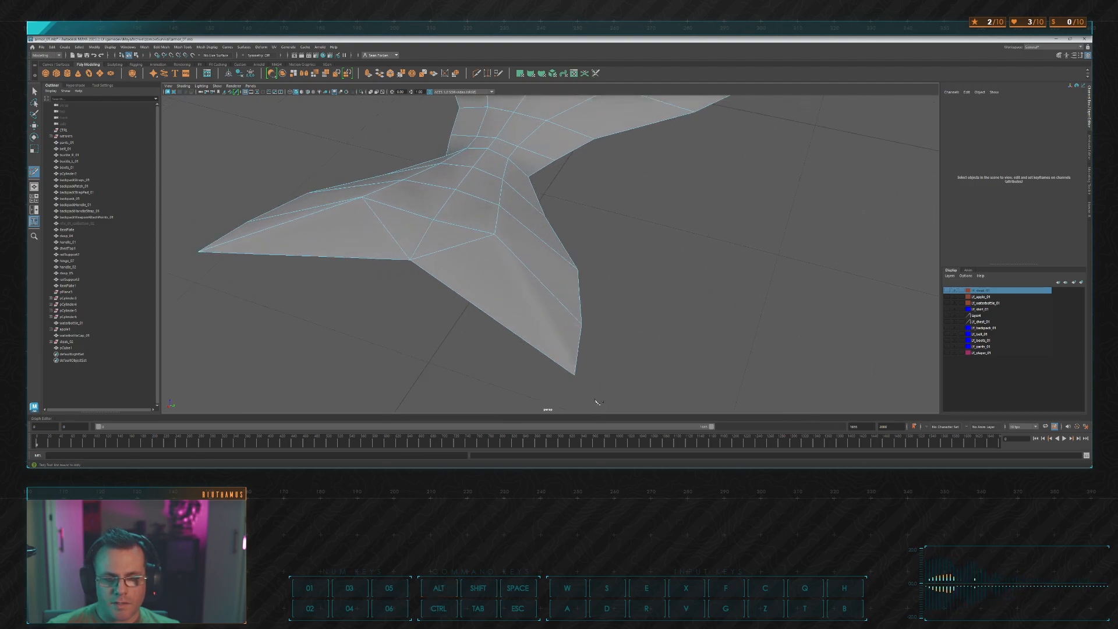
{"action": "left_click", "coordinate": [575, 376]}
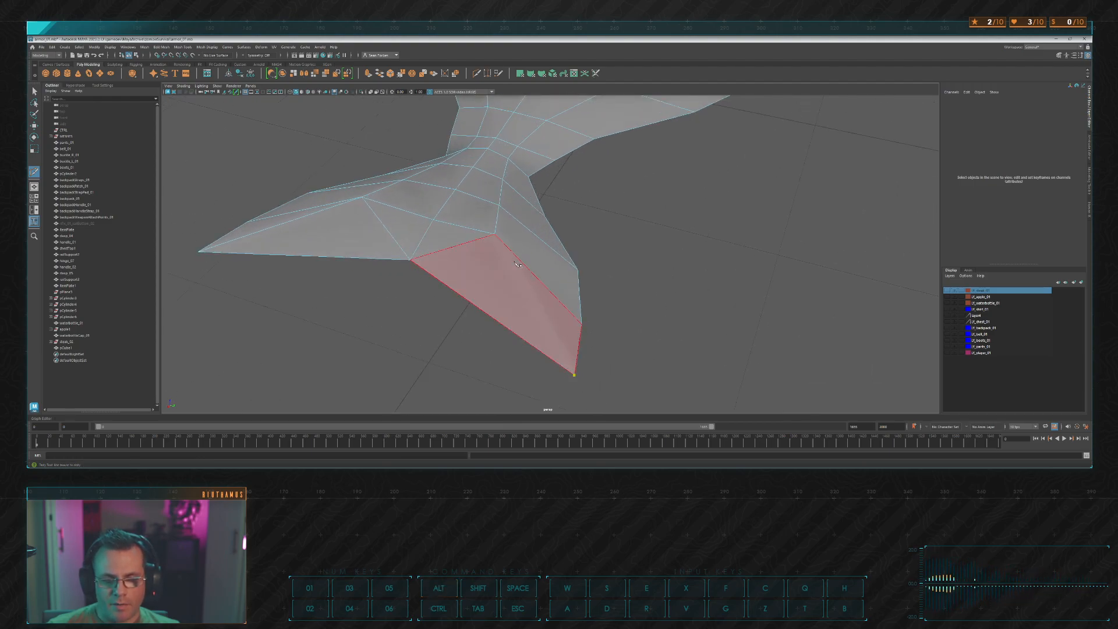
{"action": "left_click", "coordinate": [495, 235]}
{"action": "key", "text": "w"}
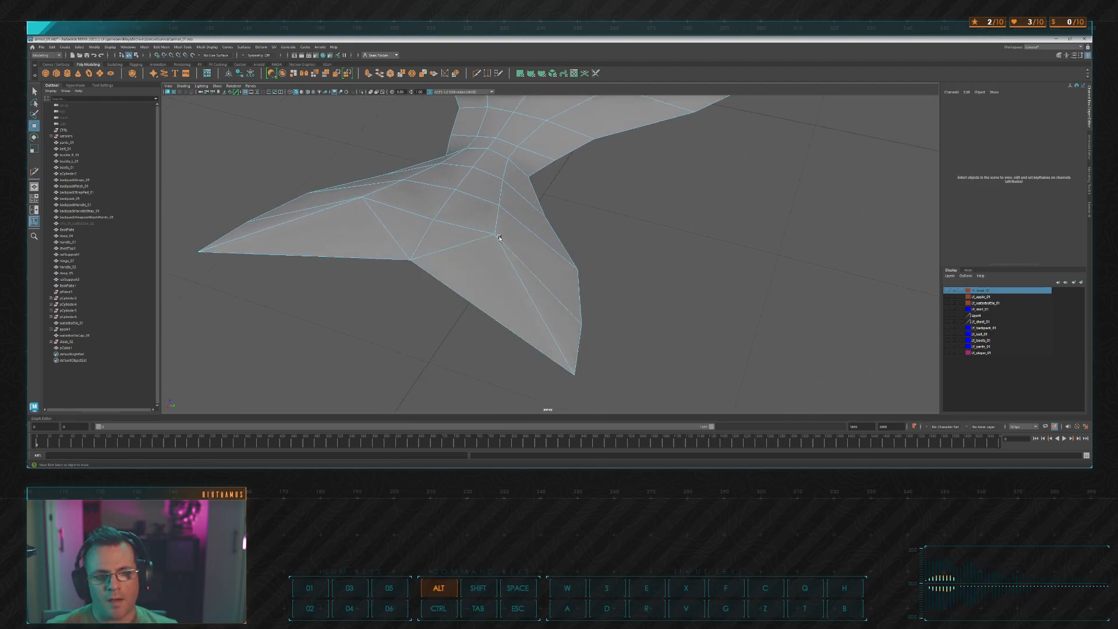
{"action": "left_click_drag", "start_coordinate": [499, 238], "coordinate": [605, 220], "text": "alt"}
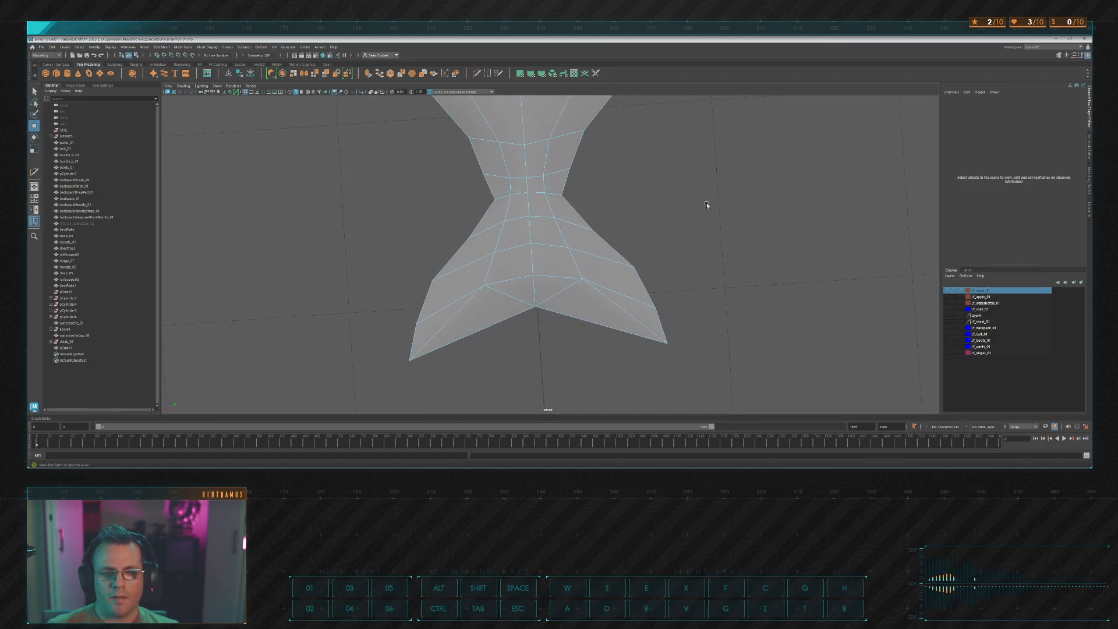
Step: Select the whole fish mesh, delete its construction history and centre its pivot
{"action": "left_click_drag", "start_coordinate": [555, 325], "coordinate": [683, 249]}
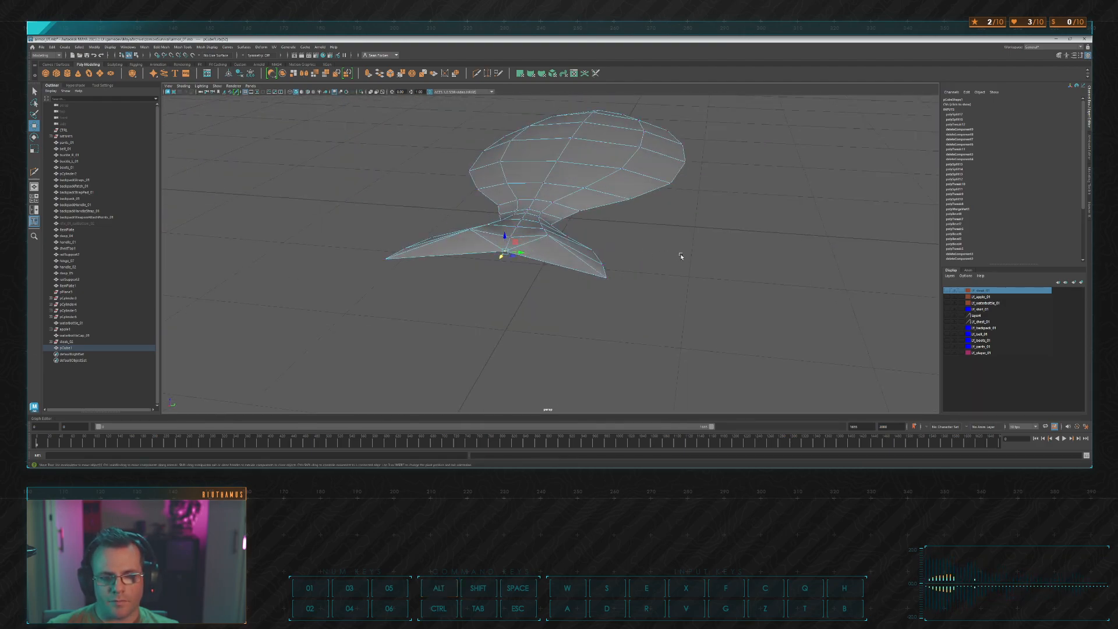
{"action": "left_click", "coordinate": [709, 239]}
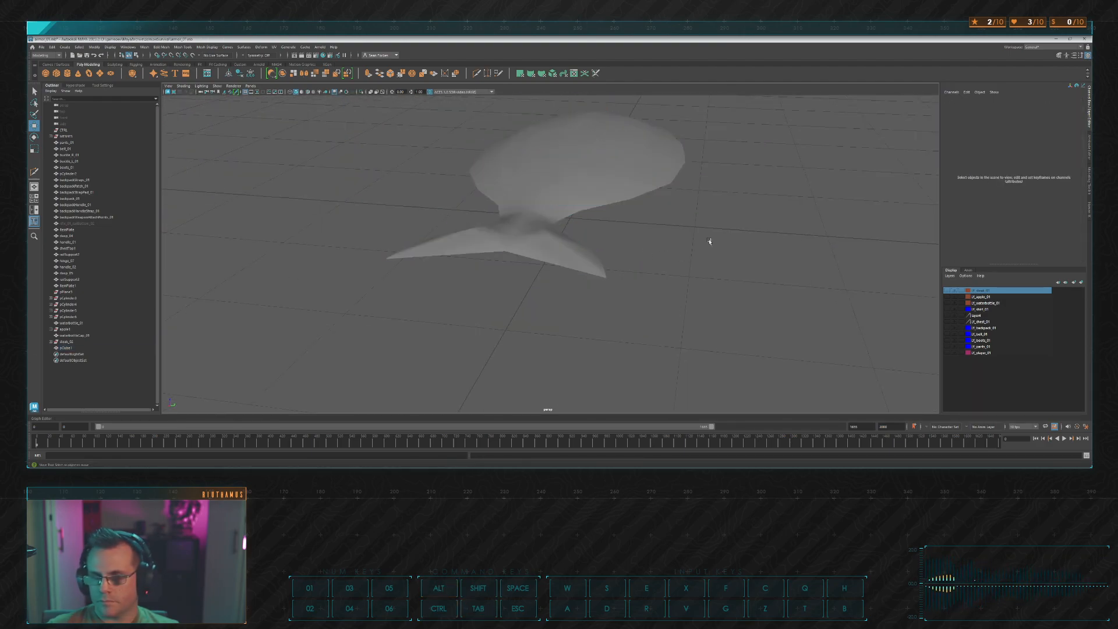
{"action": "left_click_drag", "start_coordinate": [692, 238], "coordinate": [927, 141], "text": "alt"}
{"action": "left_click", "coordinate": [604, 244]}
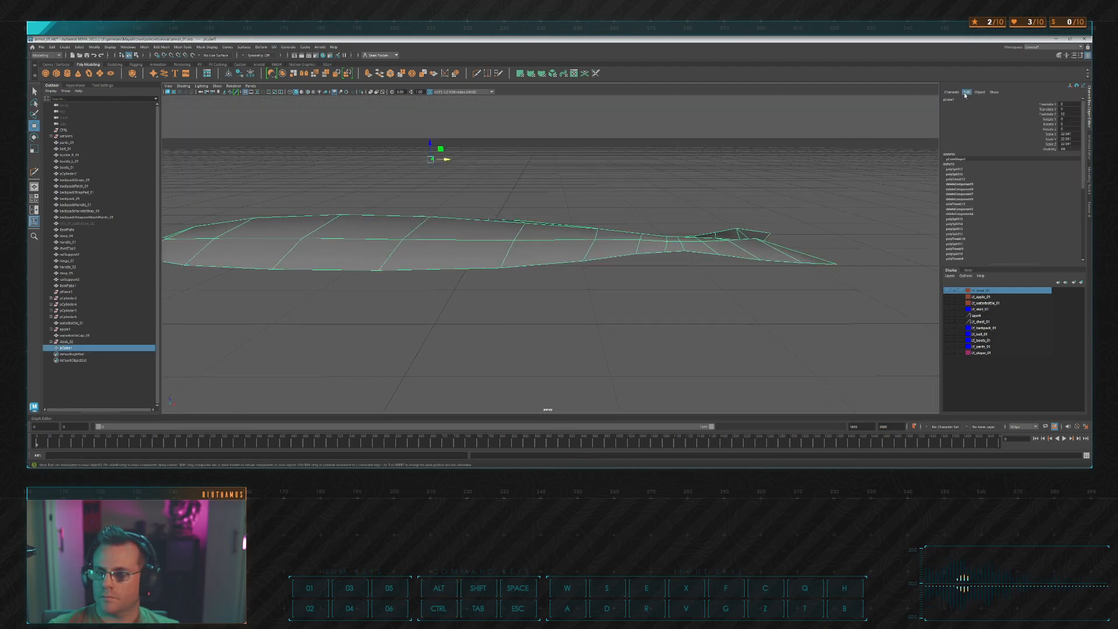
{"action": "key", "text": "alt+shift+d"}
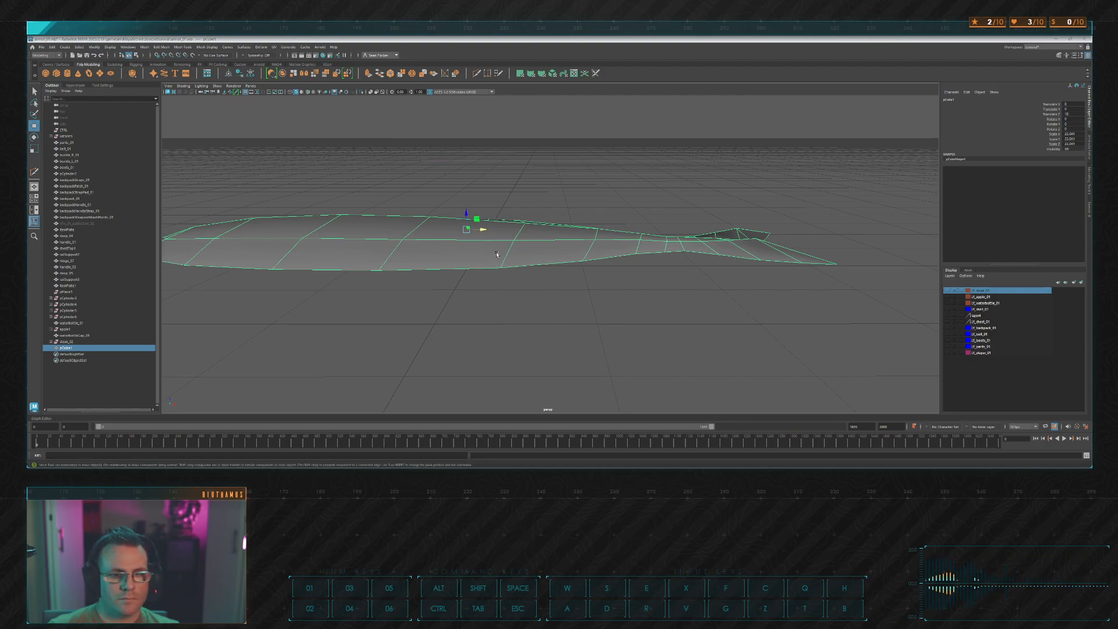
Step: In the front view, snap the fish's pivot vertically to a vertex on the mesh's flat bottom edge
{"action": "key", "text": "space"}
{"action": "key", "text": "space"}
{"action": "scroll", "coordinate": [469, 302], "scroll_direction": "down", "scroll_amount": 4}
{"action": "middle_click_drag", "start_coordinate": [461, 218], "coordinate": [644, 212], "text": "alt"}
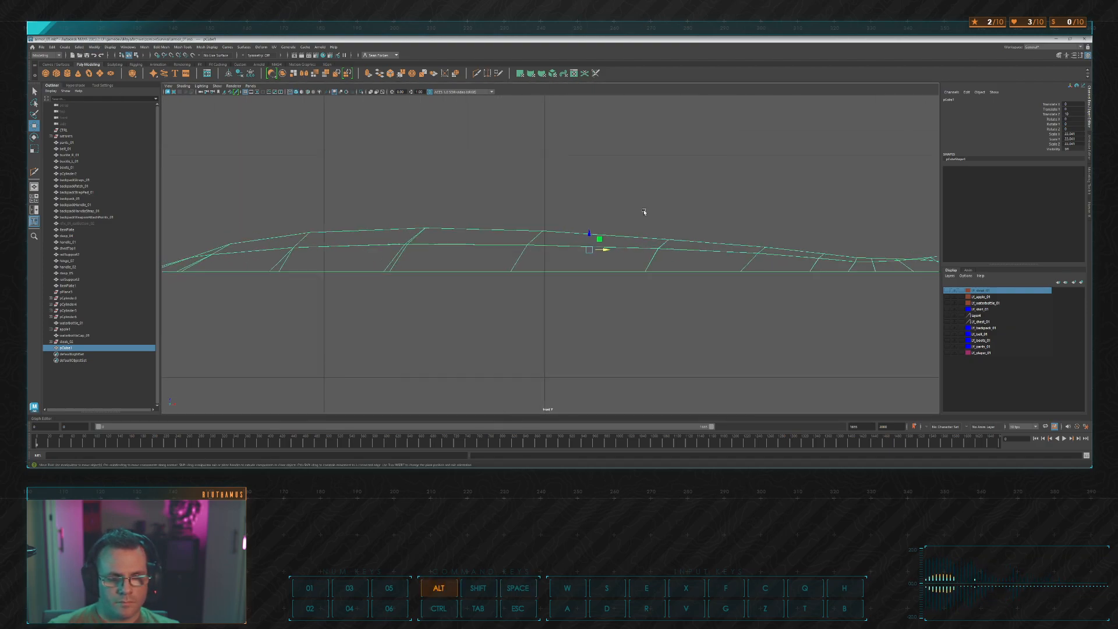
{"action": "key", "text": "d"}
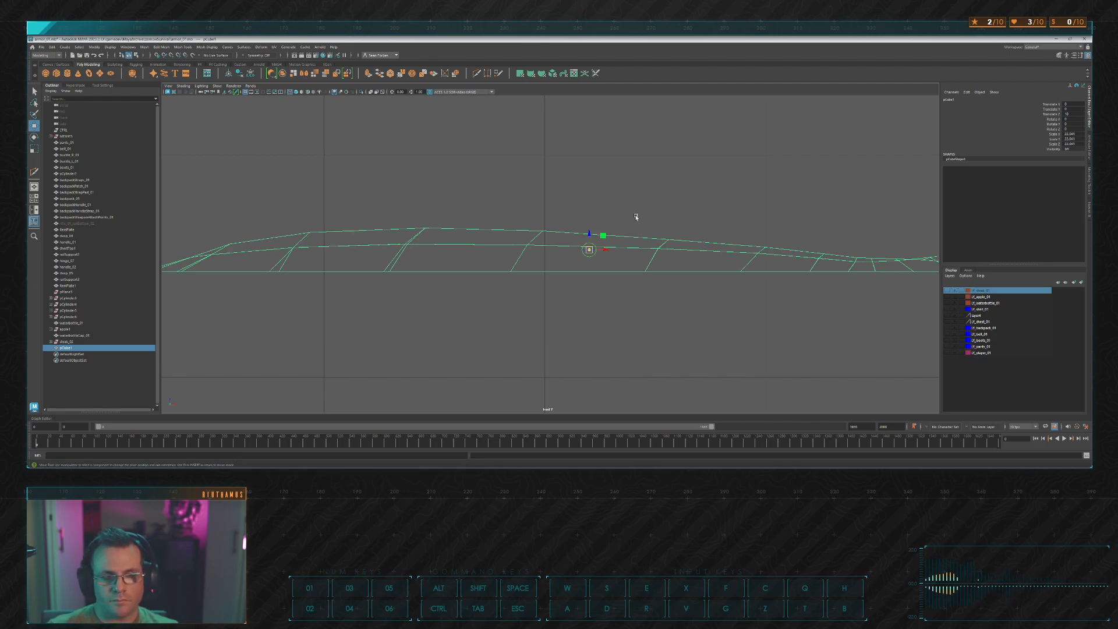
{"action": "scroll", "coordinate": [636, 217], "scroll_direction": "down", "scroll_amount": 1}
{"action": "key", "text": "v"}
{"action": "left_click_drag", "start_coordinate": [588, 234], "coordinate": [540, 275]}
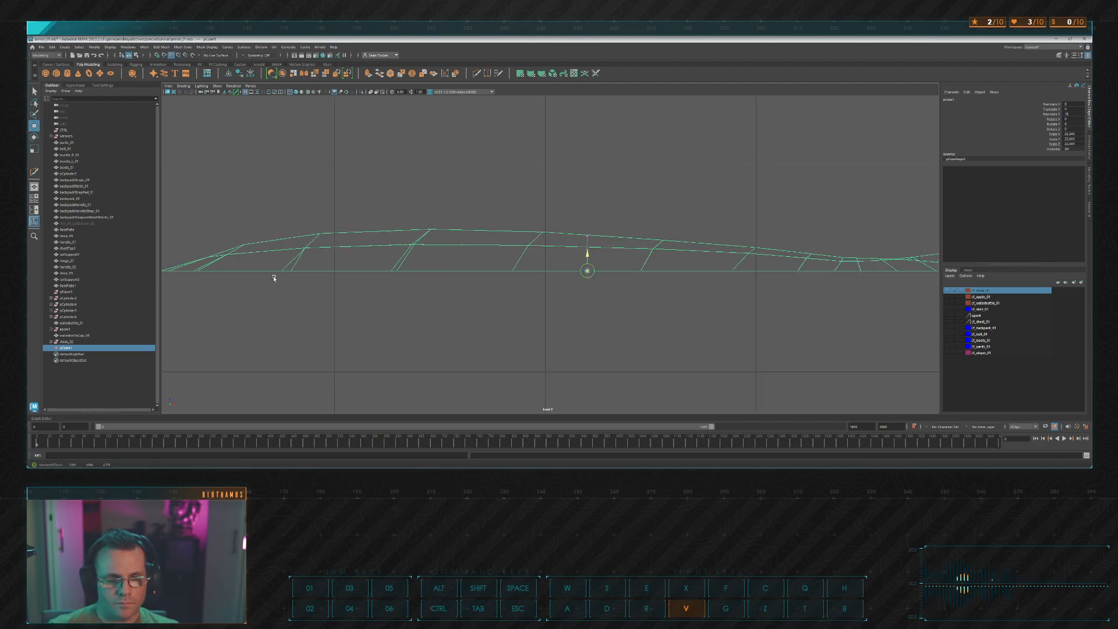
{"action": "left_click_drag", "start_coordinate": [281, 274], "coordinate": [291, 273]}
Step: Snap the fish down to the grid so its flat bottom edge lies on the world ground line
{"action": "scroll", "coordinate": [507, 275], "scroll_direction": "down", "scroll_amount": 2}
{"action": "key", "text": "d"}
{"action": "scroll", "coordinate": [582, 259], "scroll_direction": "down", "scroll_amount": 1}
{"action": "key", "text": "x"}
{"action": "left_click_drag", "start_coordinate": [582, 252], "coordinate": [584, 334]}
{"action": "scroll", "coordinate": [598, 309], "scroll_direction": "down", "scroll_amount": 3}
{"action": "scroll", "coordinate": [598, 299], "scroll_direction": "down", "scroll_amount": 6}
{"action": "scroll", "coordinate": [605, 295], "scroll_direction": "up", "scroll_amount": 5}
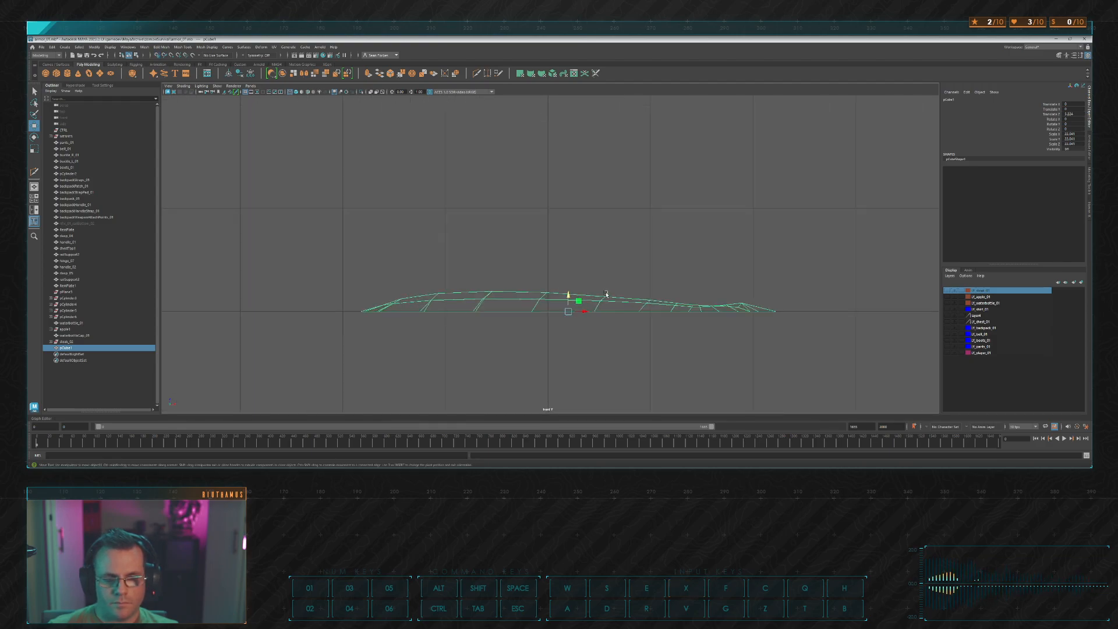
Step: Mirror the fish half vertically across its flat bottom in world space, with Cut Geometry off, to form the other side
{"action": "middle_click_drag", "start_coordinate": [681, 273], "coordinate": [666, 236], "text": "alt"}
{"action": "scroll", "coordinate": [588, 236], "scroll_direction": "up", "scroll_amount": 3}
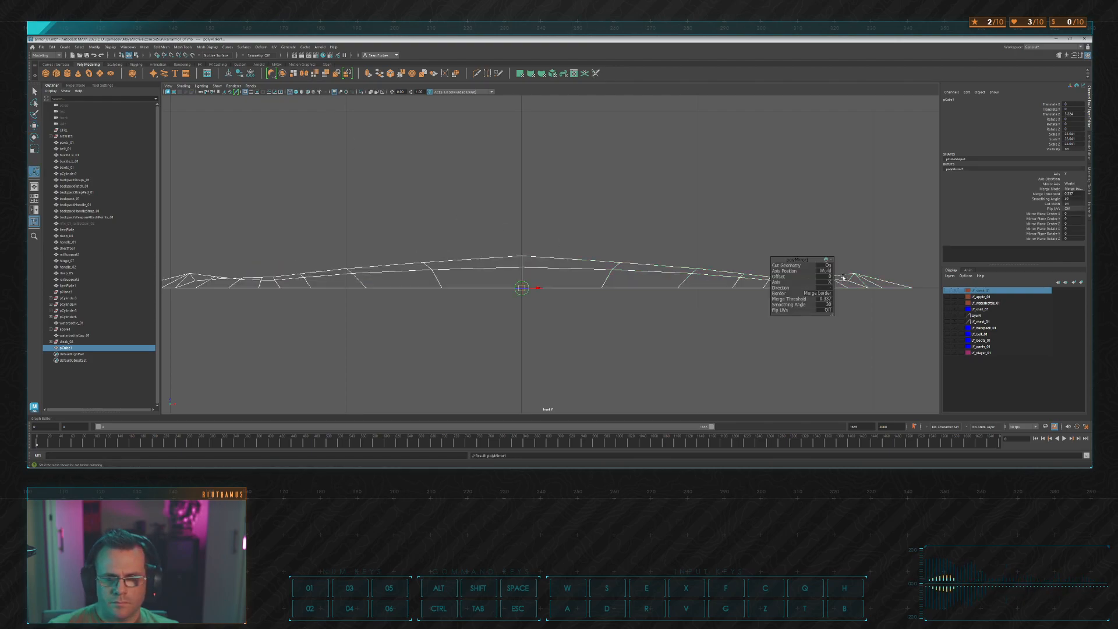
{"action": "left_click", "coordinate": [830, 266]}
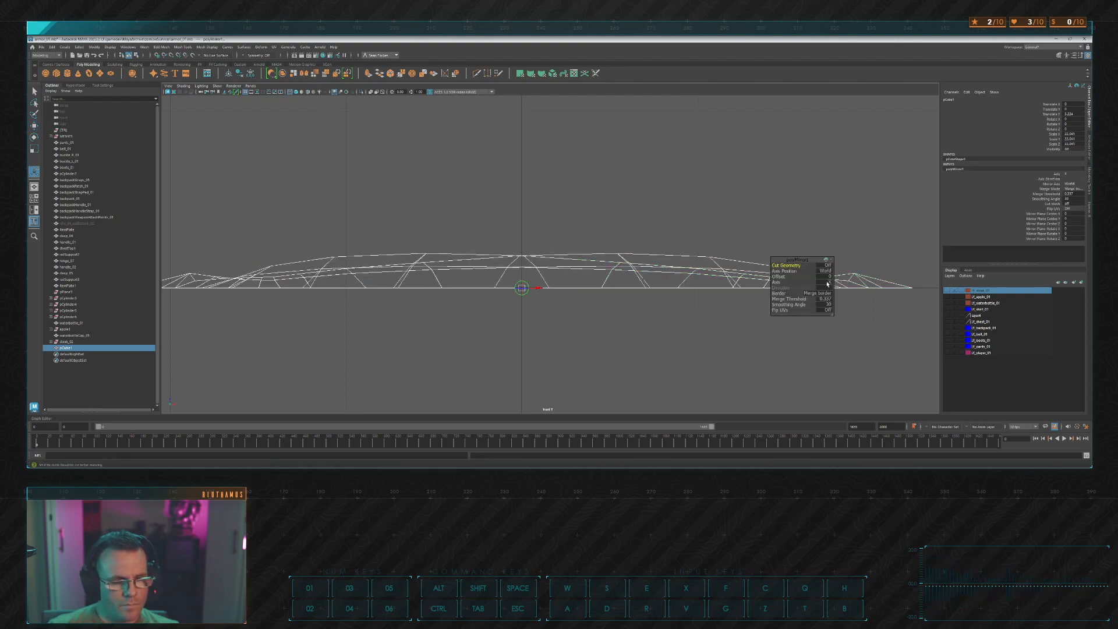
{"action": "left_click", "coordinate": [845, 300]}
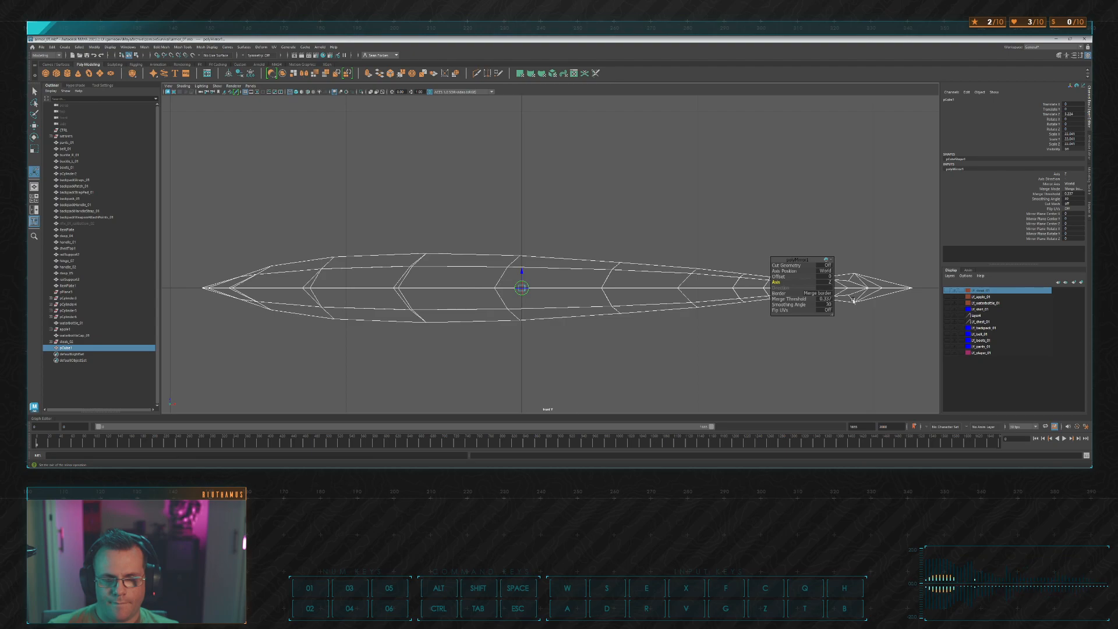
Step: Examine the mirrored fish from several angles, including the open gap at the mouth
{"action": "key", "text": "space"}
{"action": "key", "text": "space"}
{"action": "left_click_drag", "start_coordinate": [746, 177], "coordinate": [448, 248], "text": "alt"}
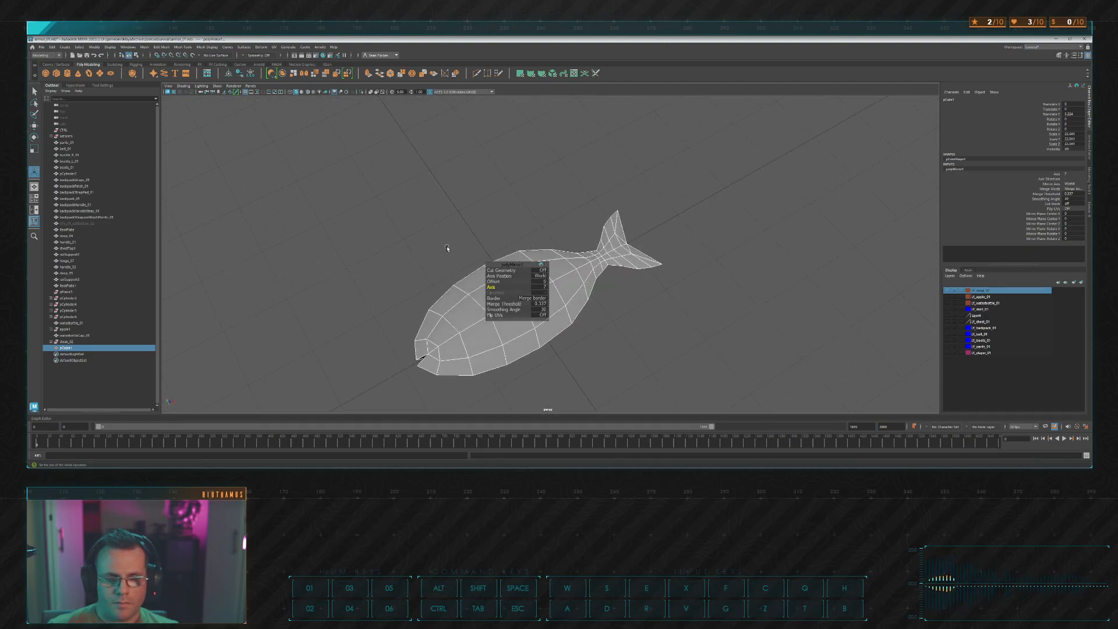
{"action": "left_click", "coordinate": [479, 231]}
{"action": "right_click_drag", "start_coordinate": [502, 240], "coordinate": [487, 212], "text": "alt"}
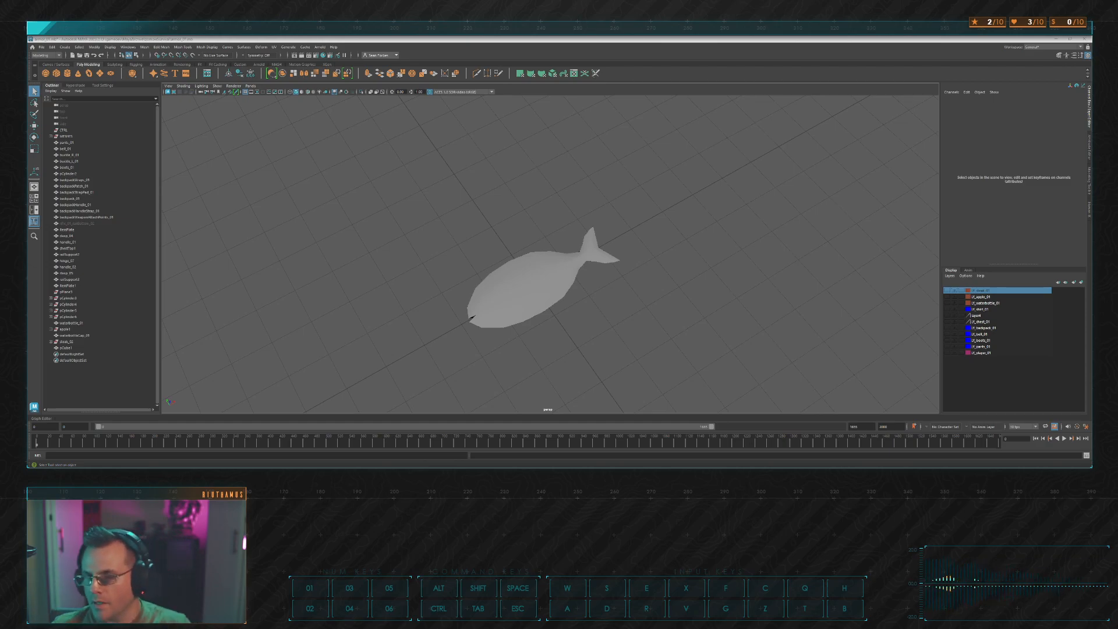
{"action": "key", "text": "alt+Tab"}
{"action": "middle_click_drag", "start_coordinate": [568, 175], "coordinate": [634, 147], "text": "alt"}
{"action": "scroll", "coordinate": [556, 259], "scroll_direction": "up", "scroll_amount": 5}
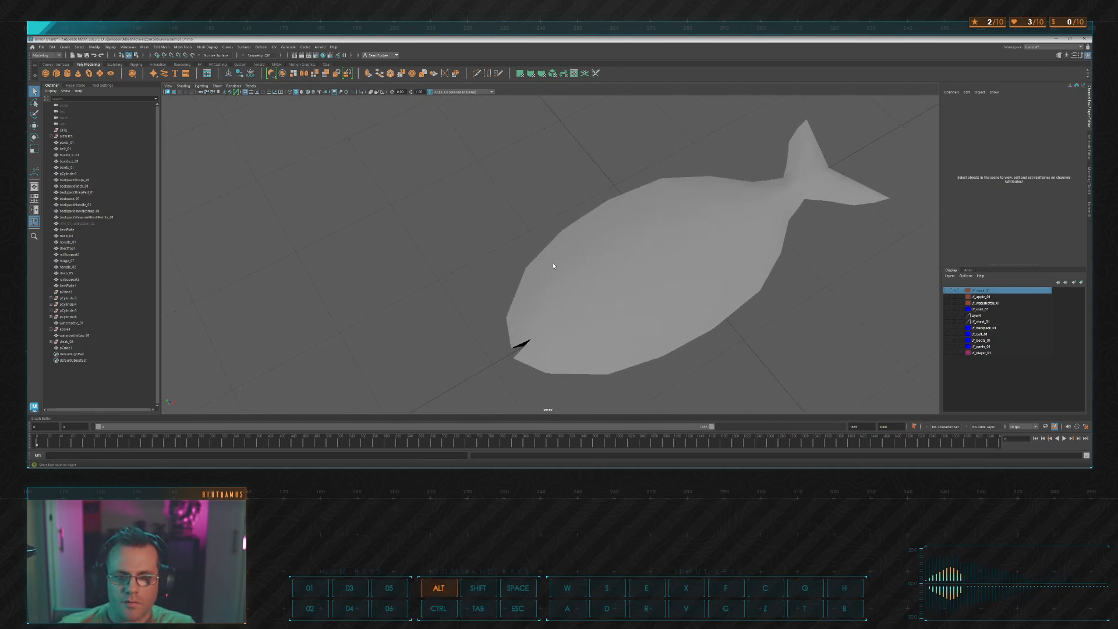
{"action": "left_click_drag", "start_coordinate": [553, 264], "coordinate": [588, 268], "text": "alt"}
{"action": "middle_click_drag", "start_coordinate": [587, 269], "coordinate": [589, 227], "text": "alt"}
{"action": "left_click_drag", "start_coordinate": [589, 227], "coordinate": [604, 192], "text": "alt"}
{"action": "scroll", "coordinate": [623, 207], "scroll_direction": "up", "scroll_amount": 5}
Step: Select the border edges of the open mouth gap and fill the hole
{"action": "left_click", "coordinate": [604, 193]}
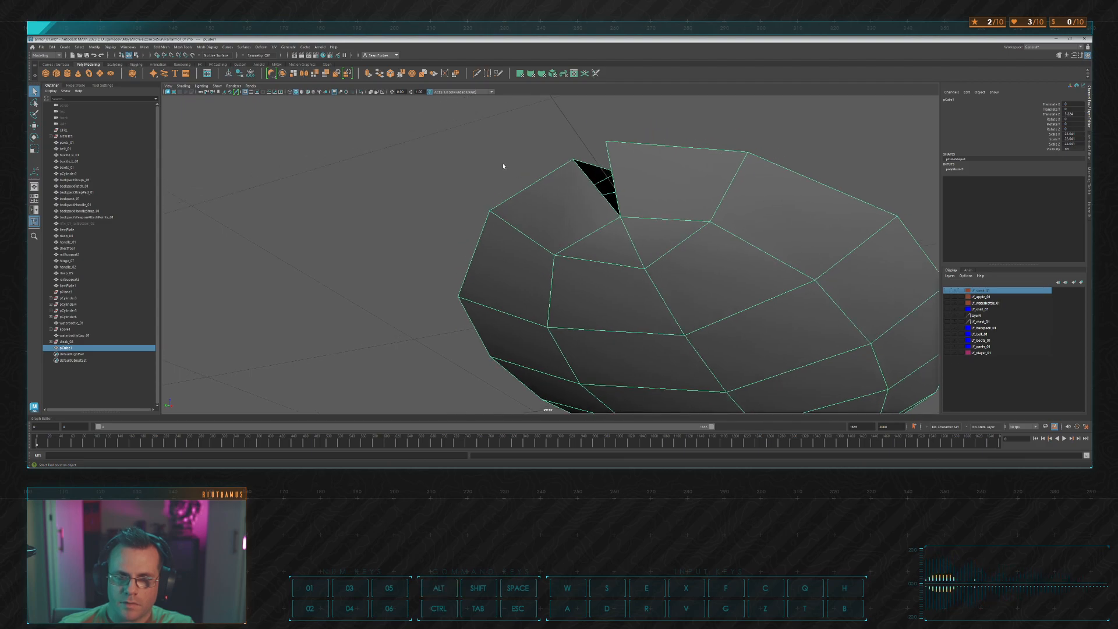
{"action": "right_click_drag", "start_coordinate": [500, 152], "coordinate": [500, 128]}
{"action": "left_click", "coordinate": [595, 185]}
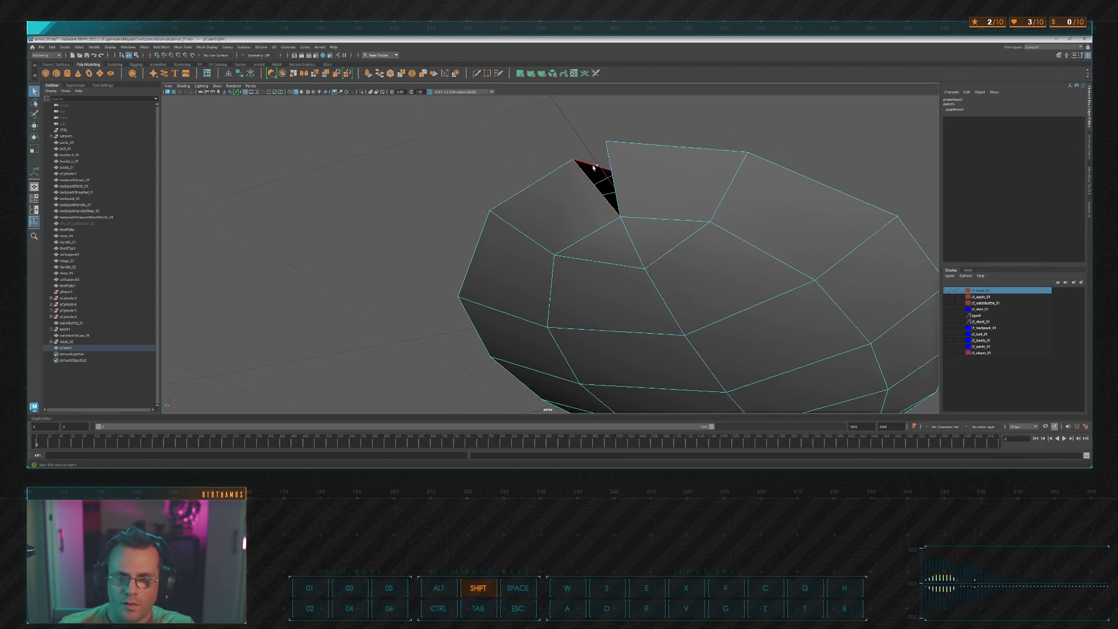
{"action": "left_click", "coordinate": [600, 165], "text": "shift"}
{"action": "key", "text": "w"}
{"action": "left_click_drag", "start_coordinate": [562, 142], "coordinate": [522, 152], "text": "alt"}
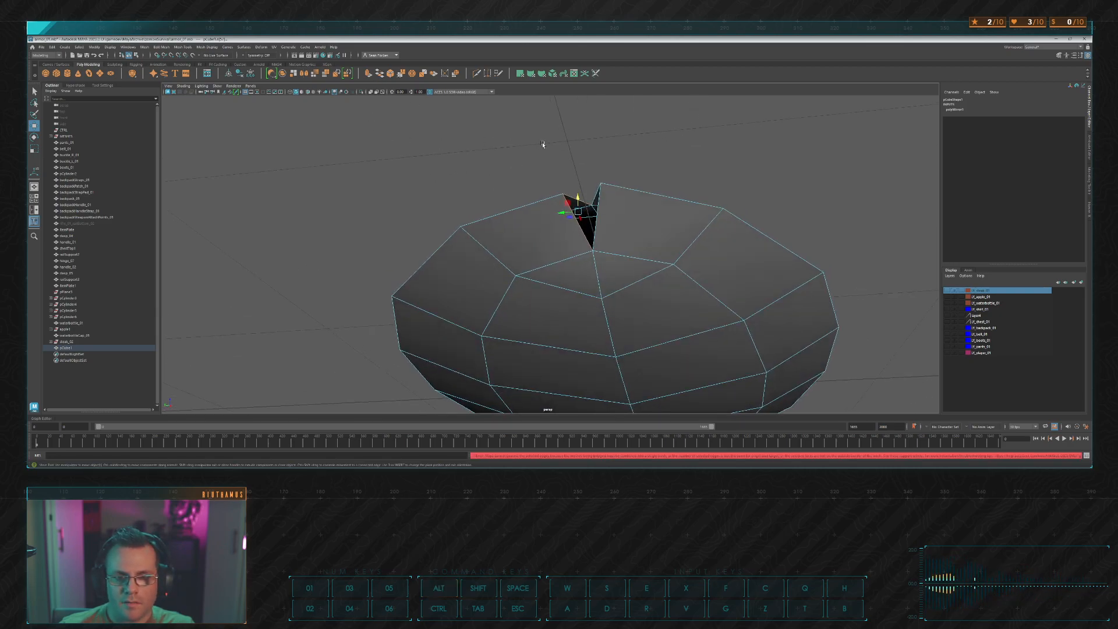
{"action": "left_click", "coordinate": [580, 183]}
{"action": "left_click", "coordinate": [582, 202]}
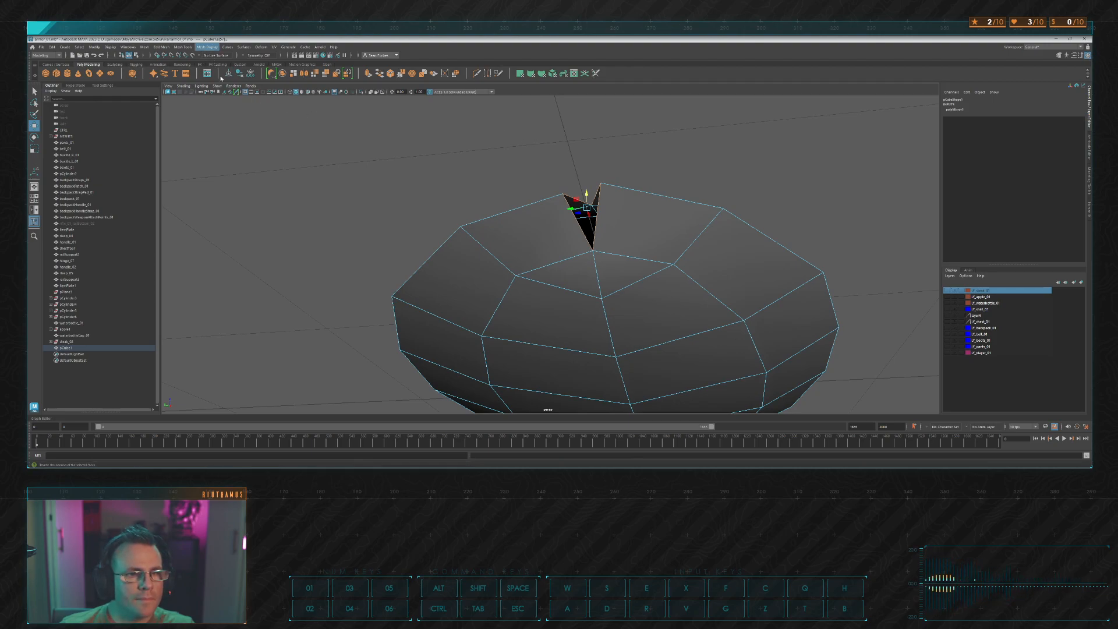
{"action": "left_click", "coordinate": [144, 47]}
{"action": "left_click", "coordinate": [190, 98]}
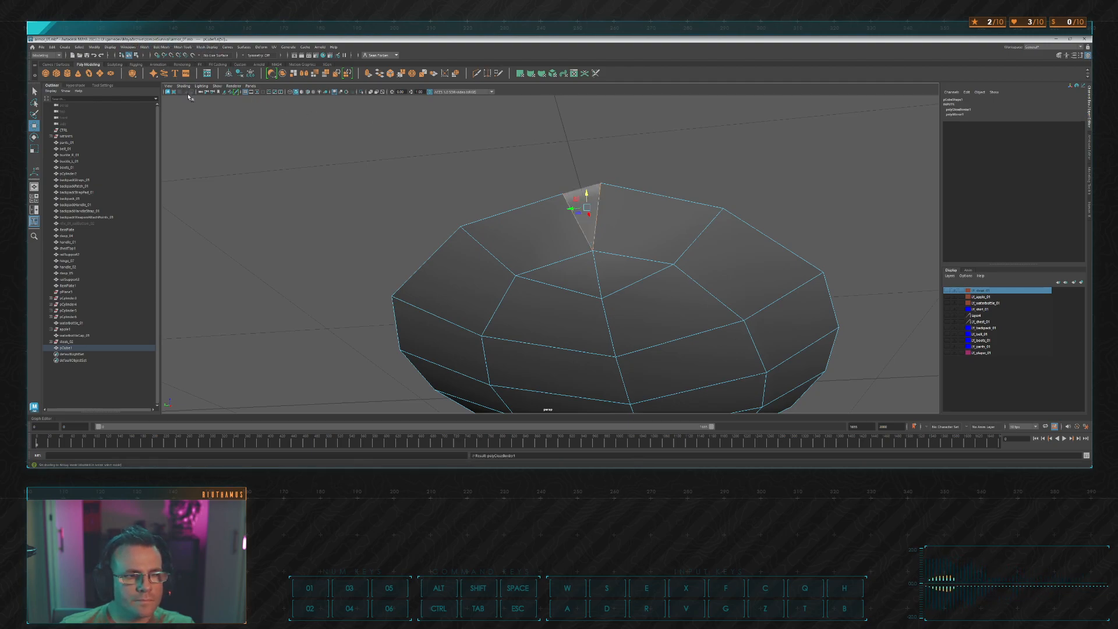
Step: Cut a vertical edge through the filled mouth face between its inner corners
{"action": "left_click_drag", "start_coordinate": [407, 152], "coordinate": [468, 79], "text": "alt"}
{"action": "left_click_drag", "start_coordinate": [543, 176], "coordinate": [577, 178], "text": "alt"}
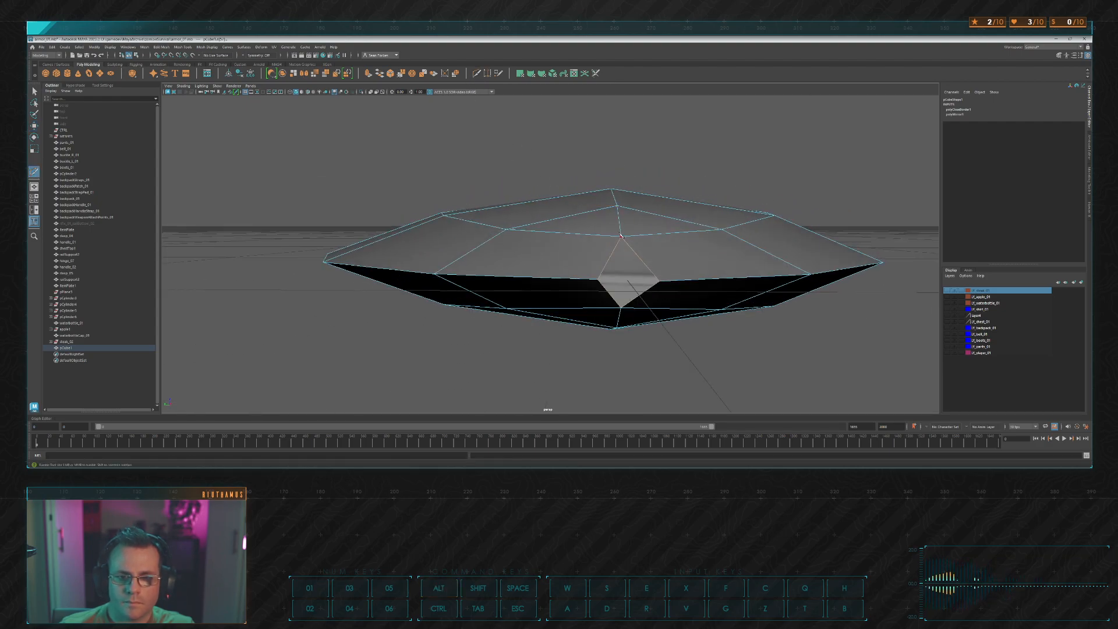
{"action": "left_click_drag", "start_coordinate": [665, 262], "coordinate": [657, 292], "text": "alt"}
{"action": "right_click", "coordinate": [630, 262]}
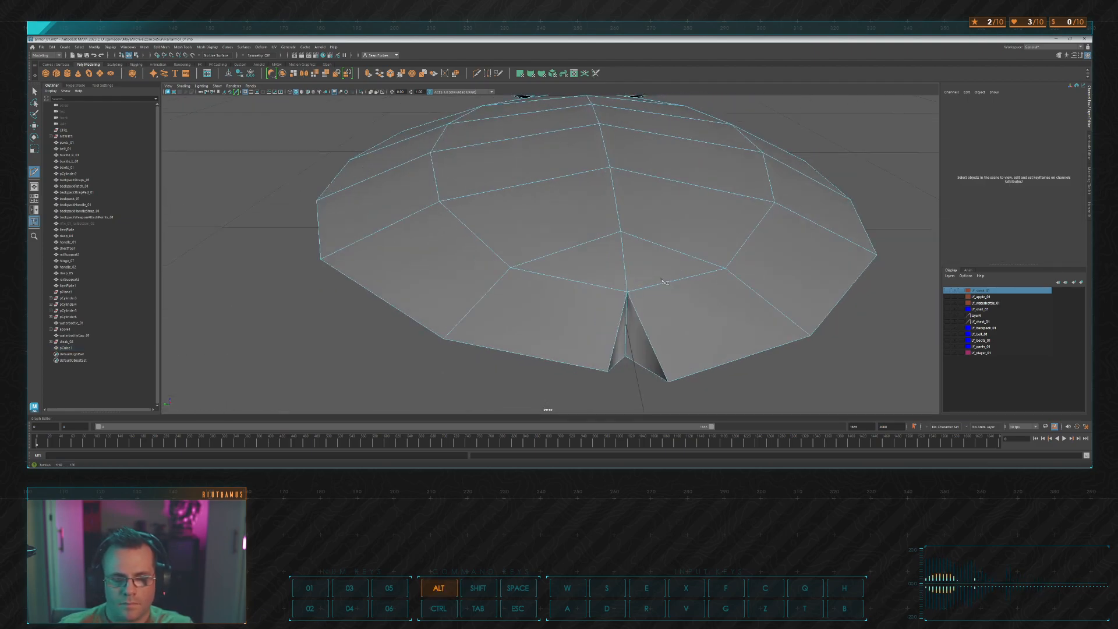
{"action": "scroll", "coordinate": [661, 274], "scroll_direction": "down", "scroll_amount": 9}
{"action": "key", "text": "w"}
Step: Inspect the fish's overall silhouette and its thickness seen head-on
{"action": "left_click_drag", "start_coordinate": [690, 247], "coordinate": [624, 275], "text": "alt"}
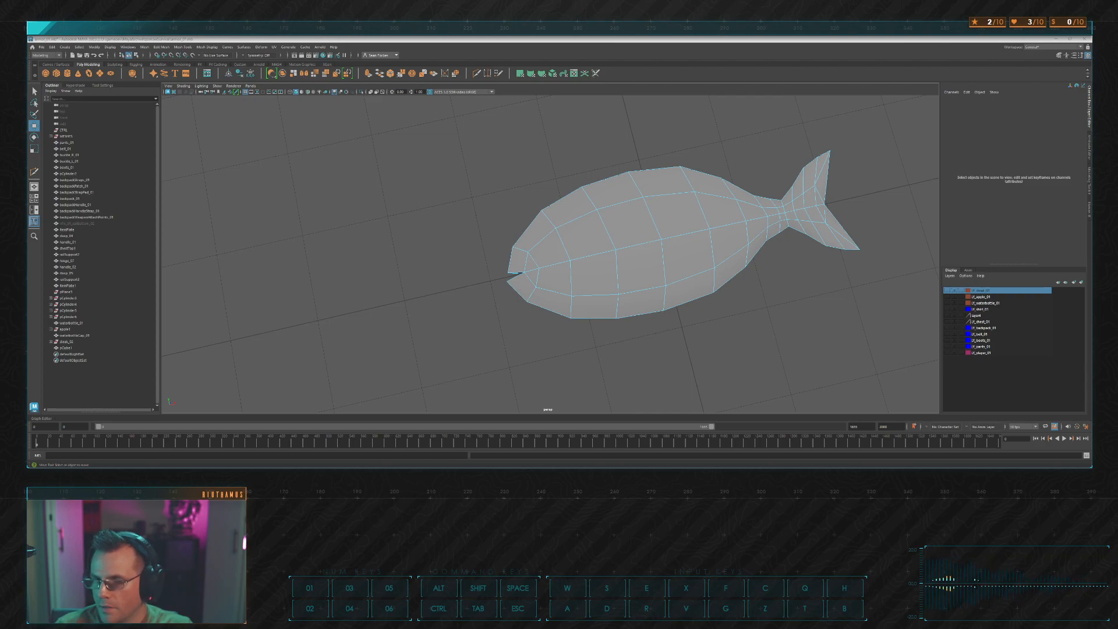
{"action": "key", "text": "alt+Tab"}
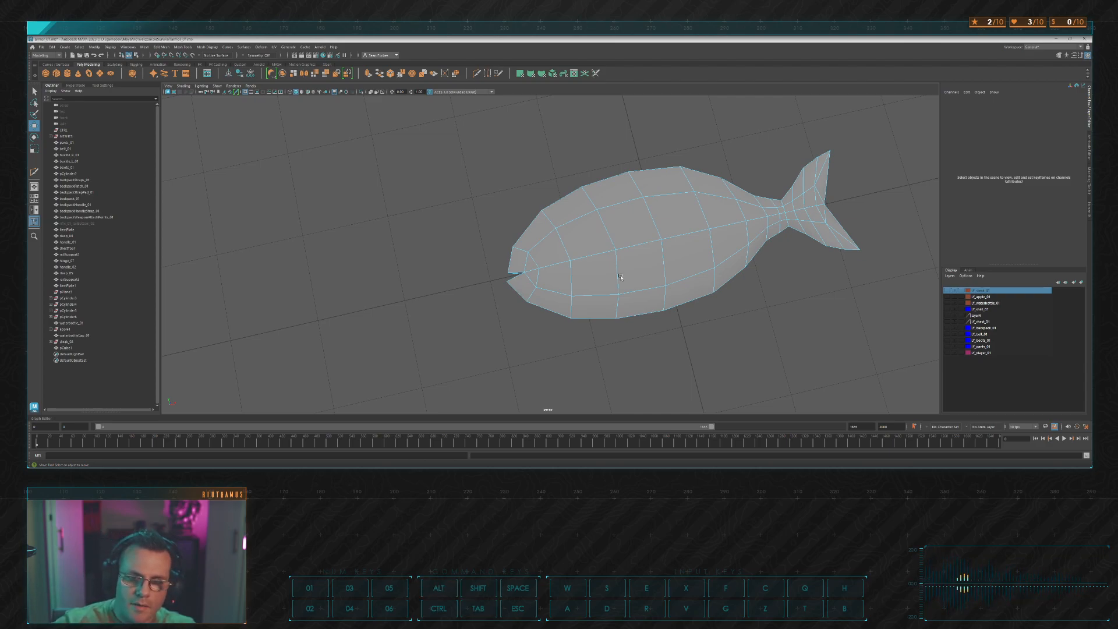
{"action": "left_click_drag", "start_coordinate": [621, 277], "coordinate": [556, 218], "text": "alt"}
{"action": "scroll", "coordinate": [586, 200], "scroll_direction": "up", "scroll_amount": 6, "text": "alt"}
{"action": "mouse_move", "coordinate": [679, 172]}
{"action": "left_mouse_down", "text": "alt"}
{"action": "mouse_move", "coordinate": [695, 186]}
{"action": "mouse_move", "coordinate": [684, 179]}
{"action": "left_mouse_up", "text": "alt"}
{"action": "left_click", "coordinate": [729, 170]}
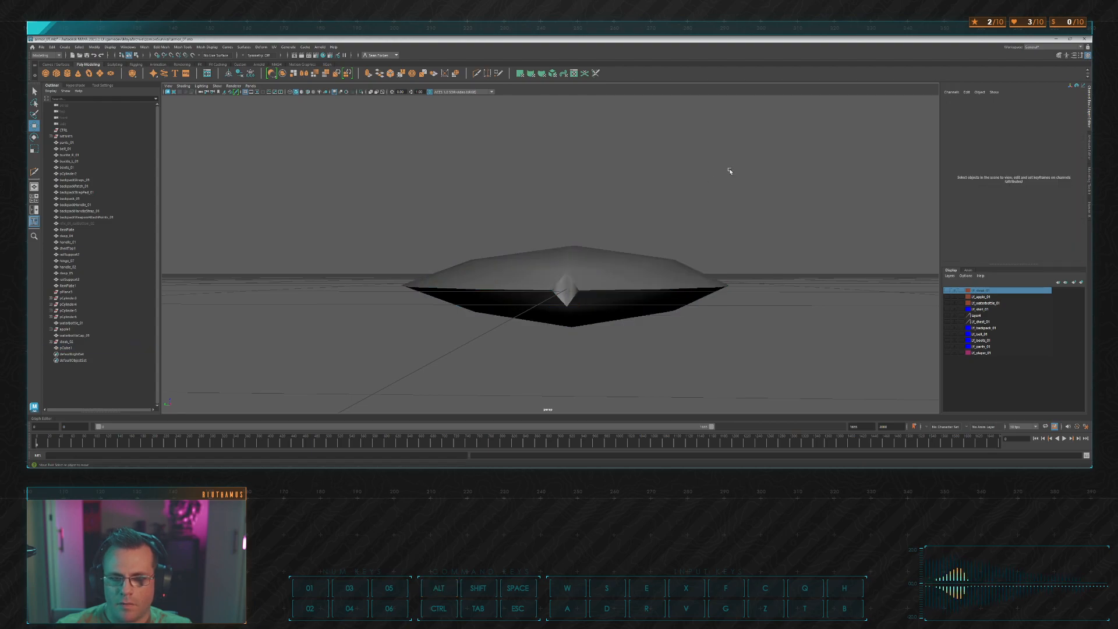
{"action": "scroll", "coordinate": [695, 208], "scroll_direction": "down", "scroll_amount": 4}
Step: Scale all of the fish's vertices vertically in the front view to about double the body's thickness
{"action": "left_click", "coordinate": [616, 262]}
{"action": "key", "text": "r"}
{"action": "key", "text": "space"}
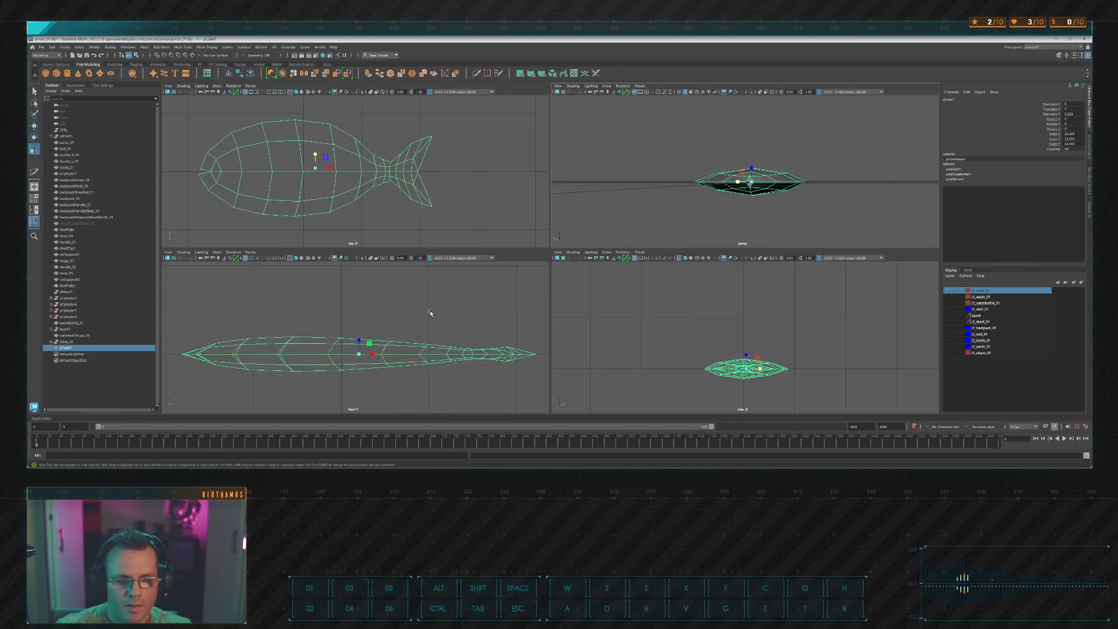
{"action": "key", "text": "space"}
{"action": "key", "text": "F9"}
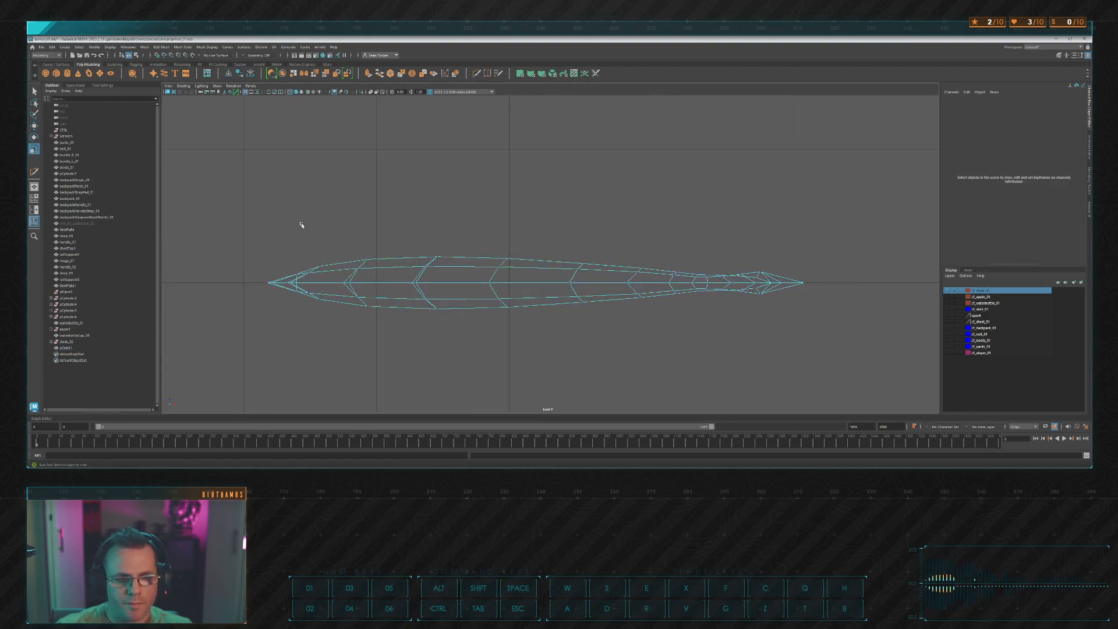
{"action": "left_click_drag", "start_coordinate": [207, 215], "coordinate": [849, 360]}
{"action": "left_click_drag", "start_coordinate": [531, 269], "coordinate": [535, 256]}
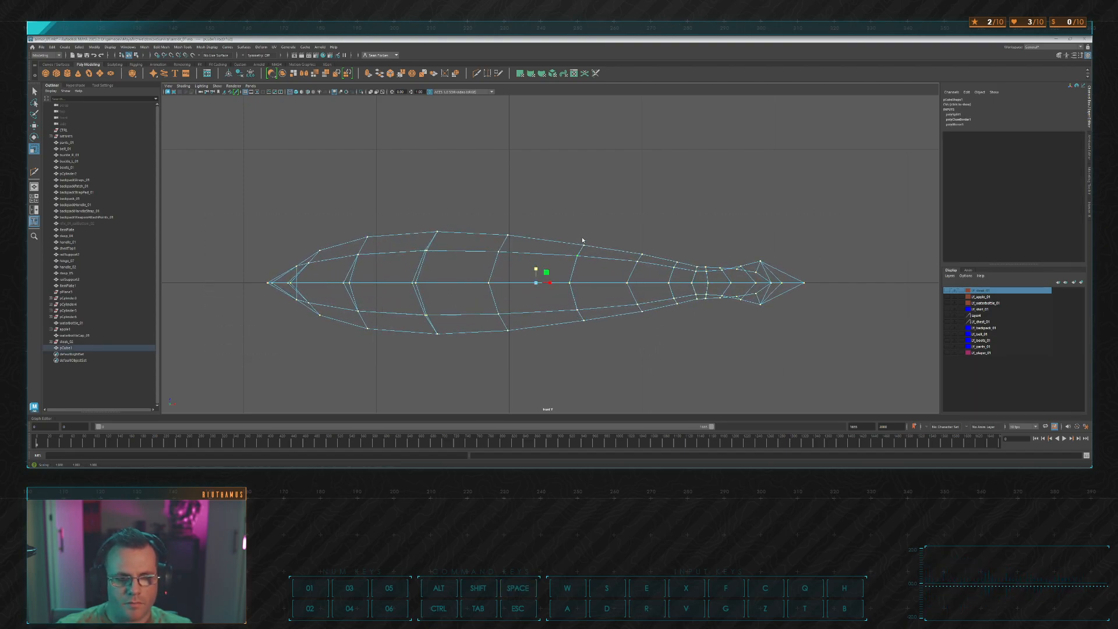
{"action": "key", "text": "space"}
{"action": "key", "text": "space"}
{"action": "left_click_drag", "start_coordinate": [721, 175], "coordinate": [571, 175], "text": "alt"}
Step: Scale the upper and lower vertices just behind the nose slightly apart vertically to round out the head
{"action": "key", "text": "space"}
{"action": "key", "text": "space"}
{"action": "middle_click_drag", "start_coordinate": [367, 282], "coordinate": [578, 260], "text": "alt"}
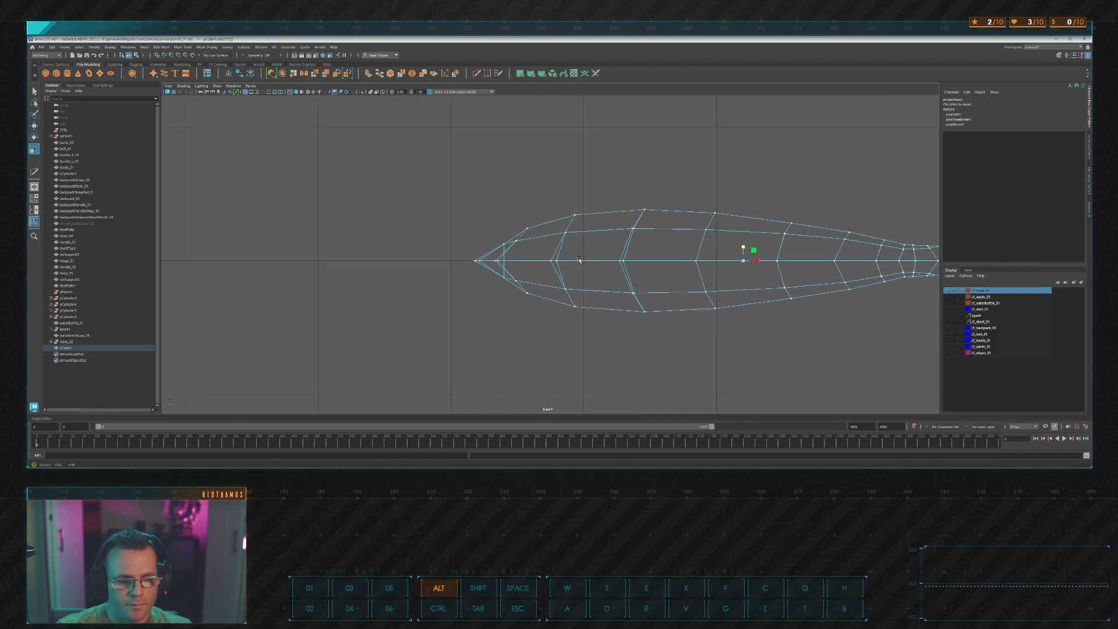
{"action": "scroll", "coordinate": [495, 267], "scroll_direction": "up", "scroll_amount": 5}
{"action": "left_click_drag", "start_coordinate": [427, 218], "coordinate": [451, 241]}
{"action": "key", "text": "w"}
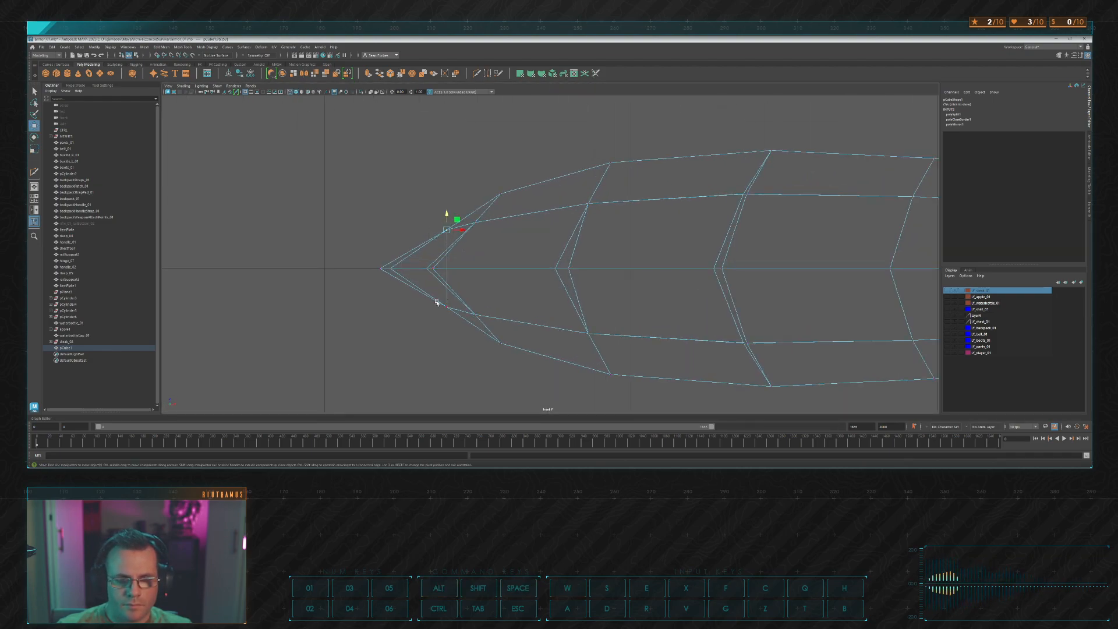
{"action": "left_click_drag", "start_coordinate": [436, 300], "coordinate": [459, 319], "text": "shift"}
{"action": "key", "text": "r"}
{"action": "left_click_drag", "start_coordinate": [446, 255], "coordinate": [446, 252]}
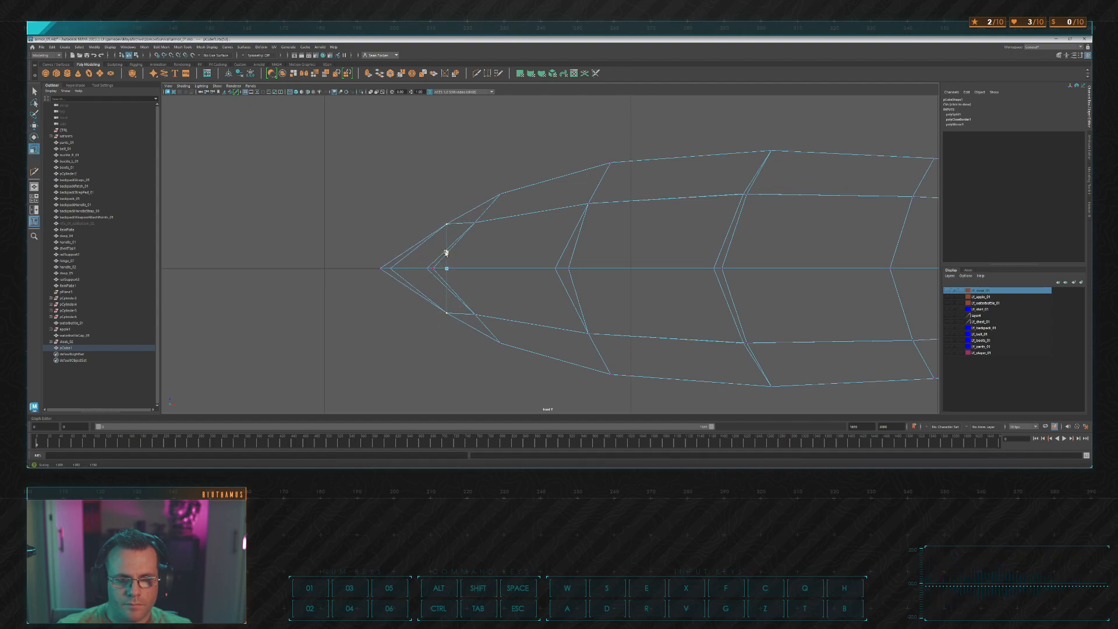
{"action": "key", "text": "space"}
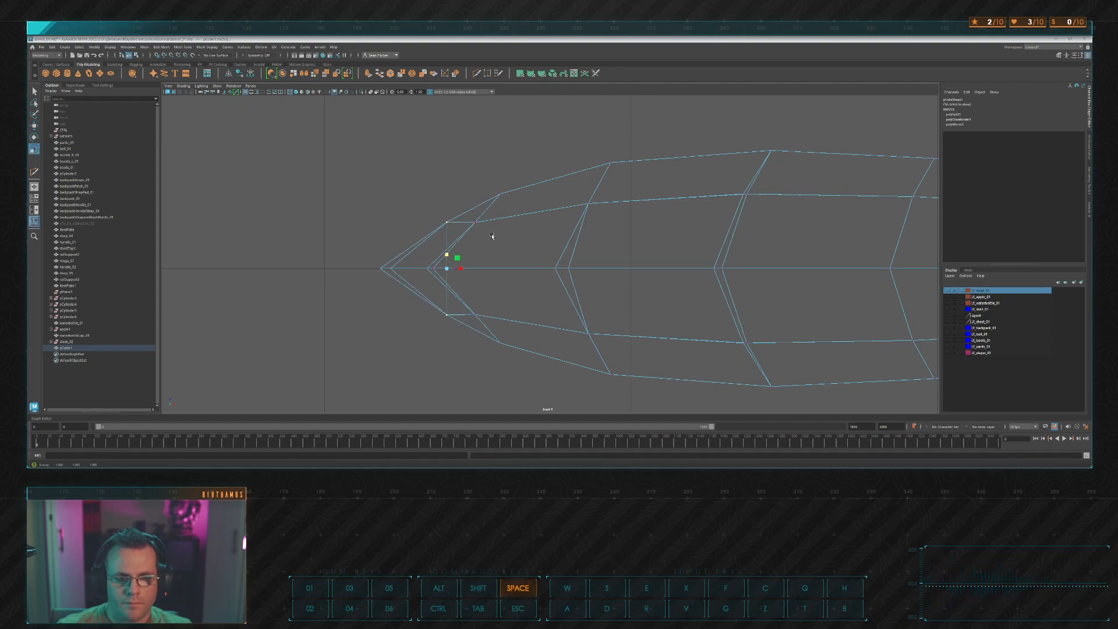
{"action": "key", "text": "space"}
{"action": "left_click_drag", "start_coordinate": [706, 167], "coordinate": [723, 198], "text": "alt"}
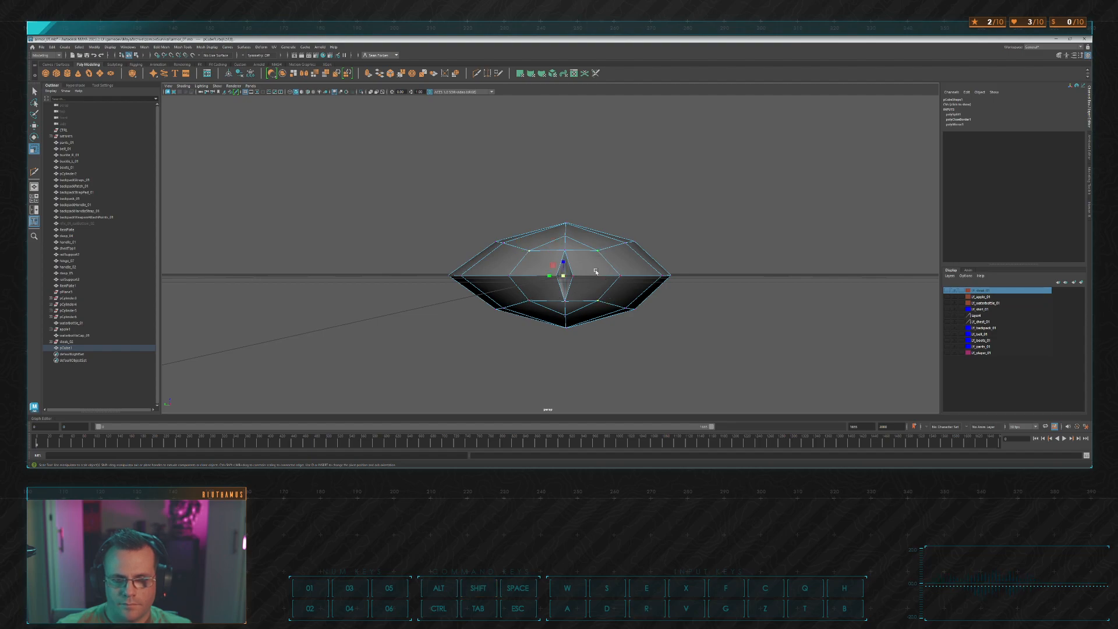
Step: Examine the thickened fish's shape from the head, the side and above
{"action": "key", "text": "w"}
{"action": "left_click_drag", "start_coordinate": [582, 266], "coordinate": [699, 246], "text": "alt"}
{"action": "key", "text": "r"}
{"action": "scroll", "coordinate": [736, 249], "scroll_direction": "down", "scroll_amount": 4}
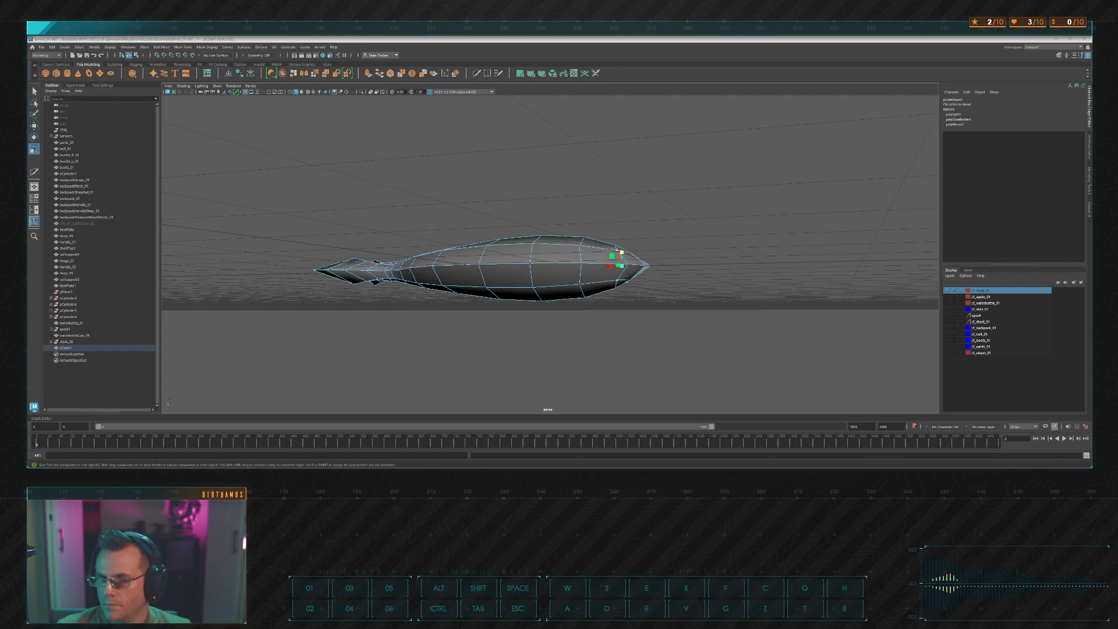
{"action": "left_click_drag", "start_coordinate": [711, 217], "coordinate": [603, 245], "text": "alt"}
{"action": "right_click_drag", "start_coordinate": [603, 246], "coordinate": [595, 217], "text": "alt"}
{"action": "left_click_drag", "start_coordinate": [595, 217], "coordinate": [577, 214], "text": "alt"}
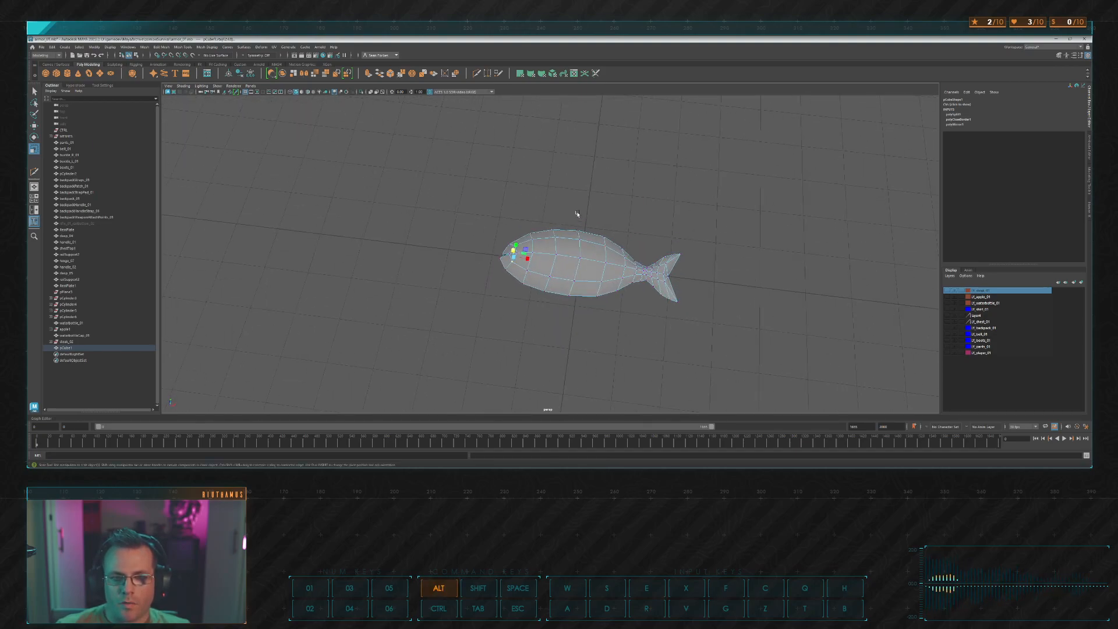
{"action": "left_click", "coordinate": [634, 210]}
{"action": "left_click_drag", "start_coordinate": [647, 207], "coordinate": [596, 221], "text": "alt"}
Step: Bevel the edge loop running around the fish's outline where the two halves meet, with a fraction of 0.2
{"action": "left_click", "coordinate": [622, 255]}
{"action": "key", "text": "w"}
{"action": "right_click_drag", "start_coordinate": [491, 237], "coordinate": [491, 210]}
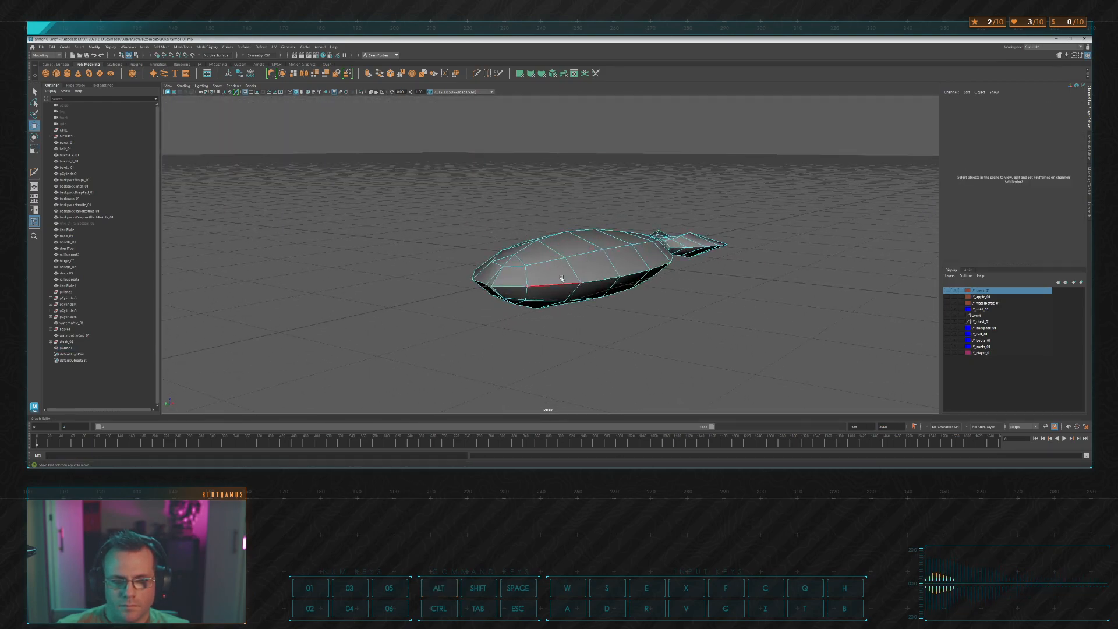
{"action": "left_click", "coordinate": [555, 284]}
{"action": "left_click_drag", "start_coordinate": [581, 233], "coordinate": [512, 190], "text": "alt"}
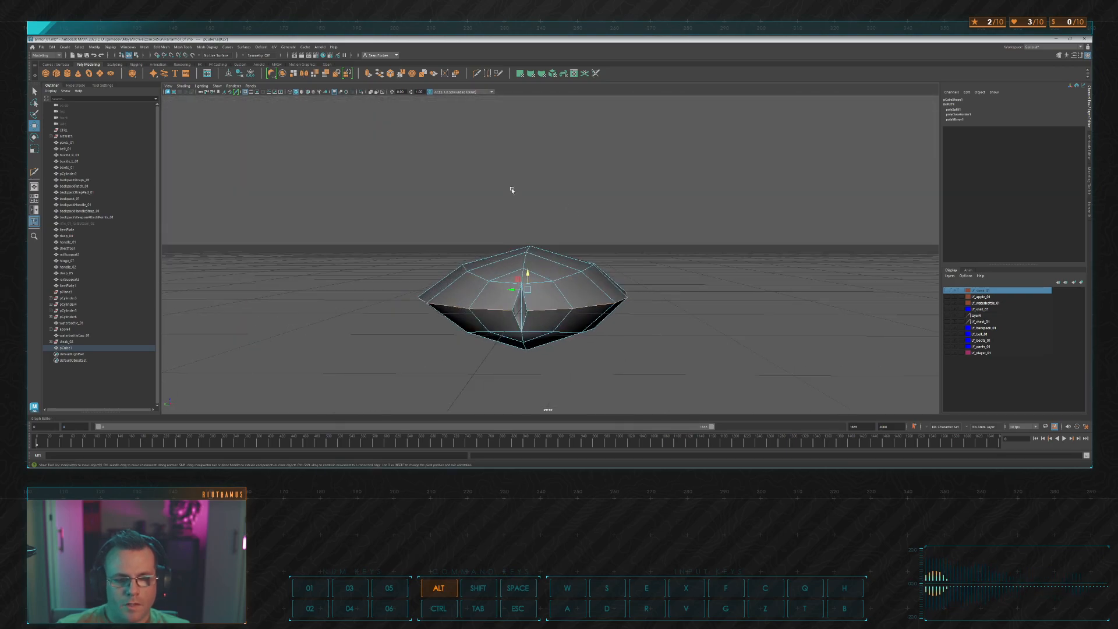
{"action": "left_click", "coordinate": [390, 73]}
{"action": "mouse_move", "coordinate": [616, 177]}
{"action": "left_mouse_down", "text": "alt"}
{"action": "mouse_move", "coordinate": [578, 184]}
{"action": "mouse_move", "coordinate": [626, 185]}
{"action": "left_mouse_up", "text": "alt"}
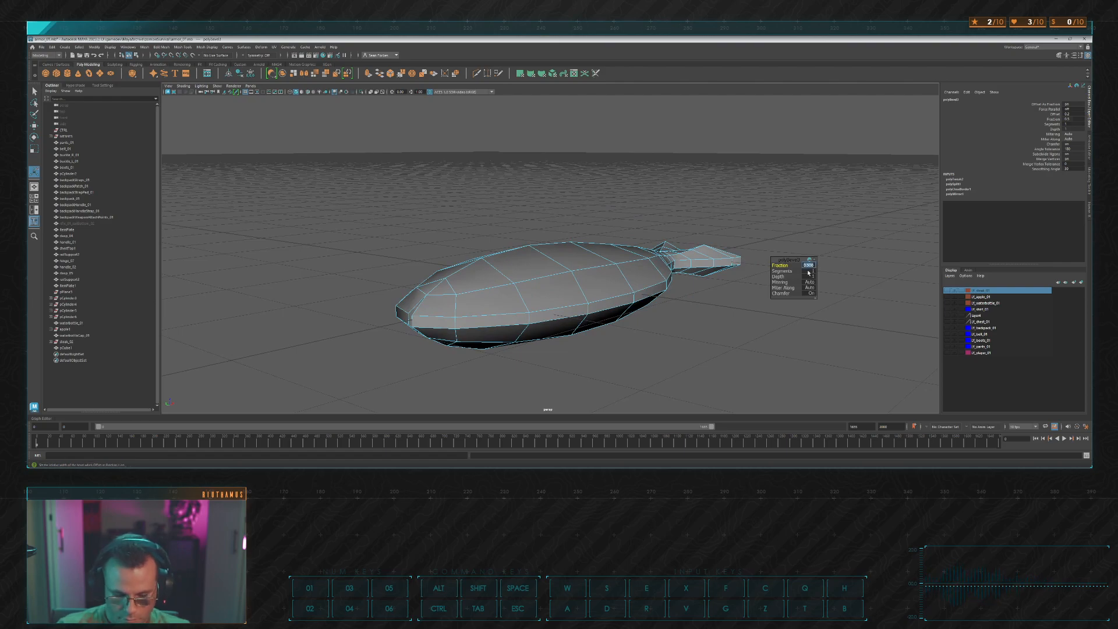
{"action": "type", "text": ".2"}
{"action": "key", "text": "Return"}
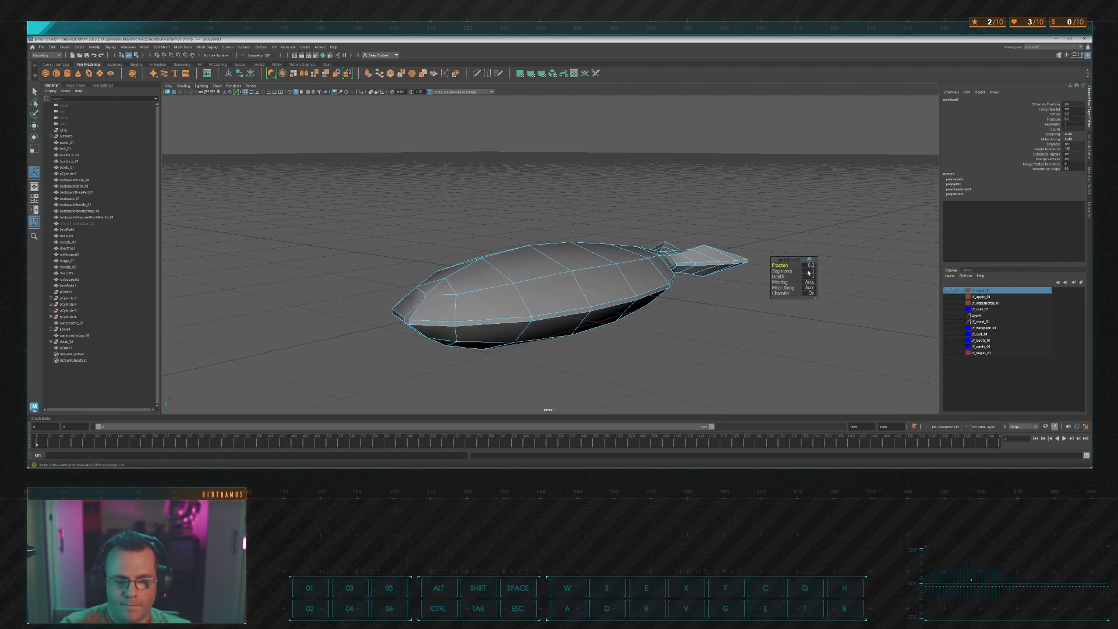
{"action": "left_click_drag", "start_coordinate": [785, 271], "coordinate": [626, 192], "text": "alt"}
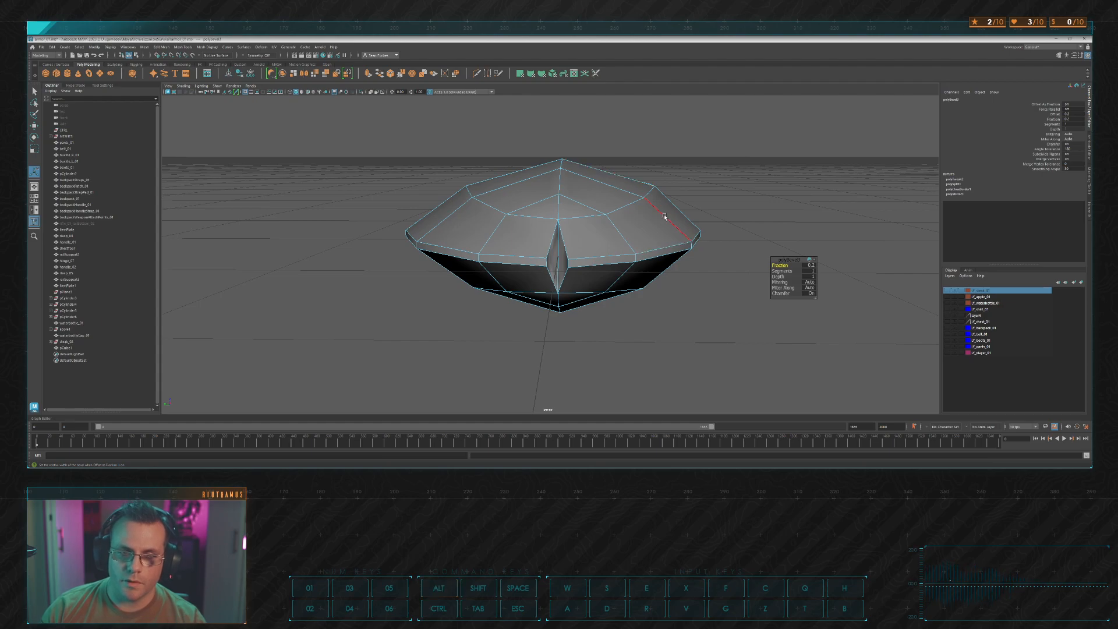
{"action": "left_click_drag", "start_coordinate": [663, 217], "coordinate": [641, 236], "text": "alt"}
Step: Select the edge loop along the upper centre ridge of the fish's body
{"action": "key", "text": "space"}
{"action": "key", "text": "space"}
{"action": "scroll", "coordinate": [599, 274], "scroll_direction": "down", "scroll_amount": 2}
{"action": "middle_click_drag", "start_coordinate": [701, 243], "coordinate": [659, 198], "text": "alt"}
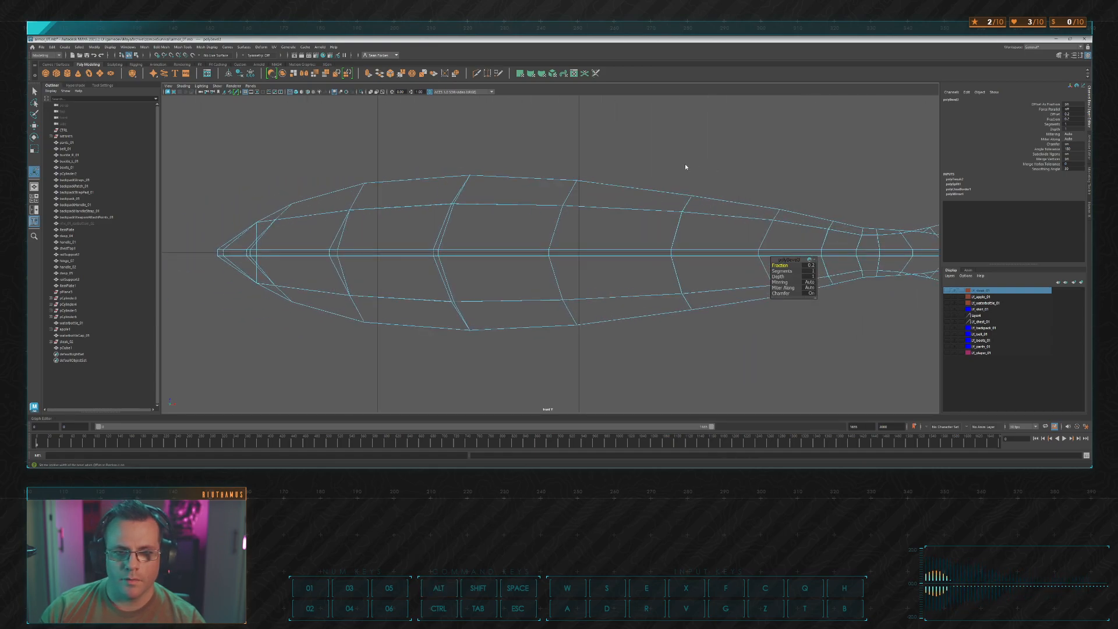
{"action": "key", "text": "q"}
{"action": "left_click", "coordinate": [457, 180]}
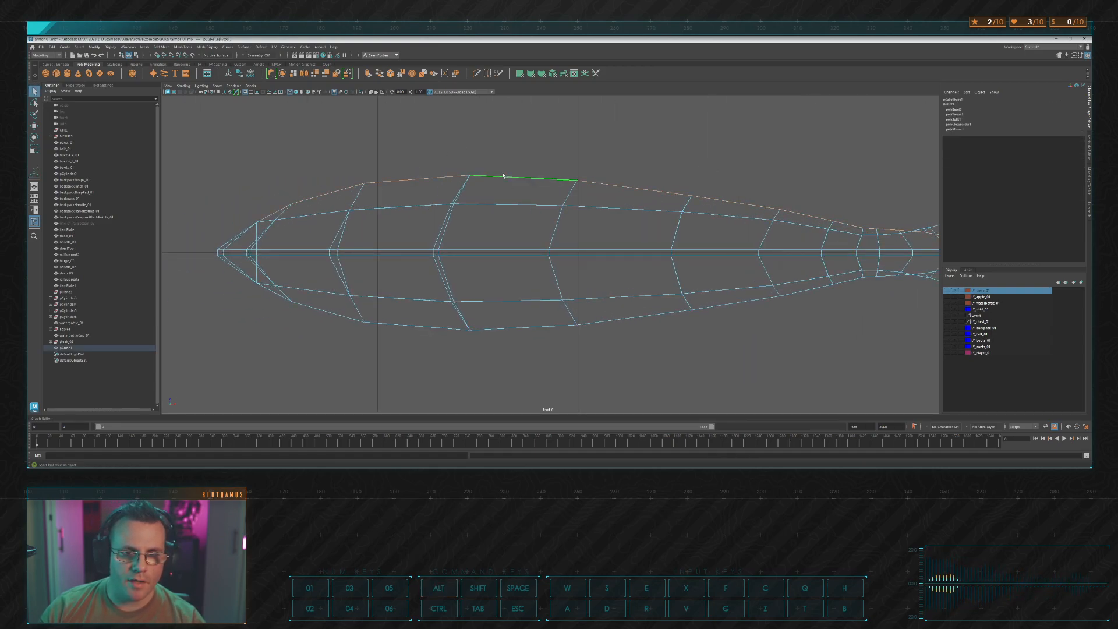
{"action": "key", "text": "space"}
{"action": "key", "text": "space"}
{"action": "left_click_drag", "start_coordinate": [571, 174], "coordinate": [539, 192], "text": "alt"}
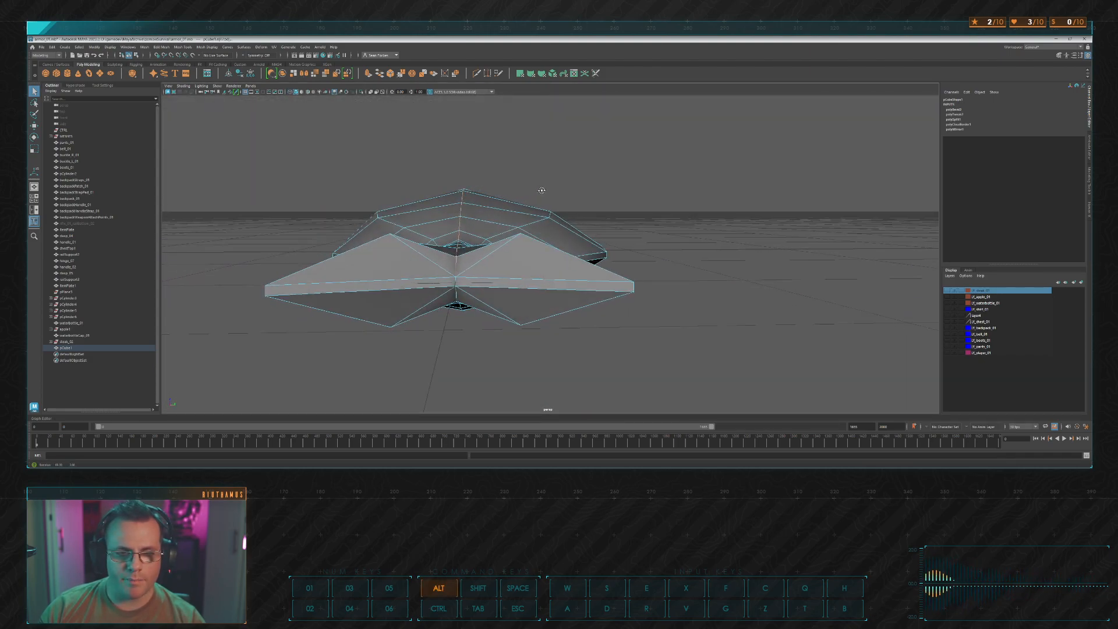
Step: Try to lower the upper centre ridge edge loop slightly, and undo the move
{"action": "key", "text": "r"}
{"action": "left_click_drag", "start_coordinate": [464, 205], "coordinate": [602, 180]}
{"action": "scroll", "coordinate": [518, 209], "scroll_direction": "down", "scroll_amount": 3}
{"action": "left_click_drag", "start_coordinate": [691, 237], "coordinate": [664, 280], "text": "alt"}
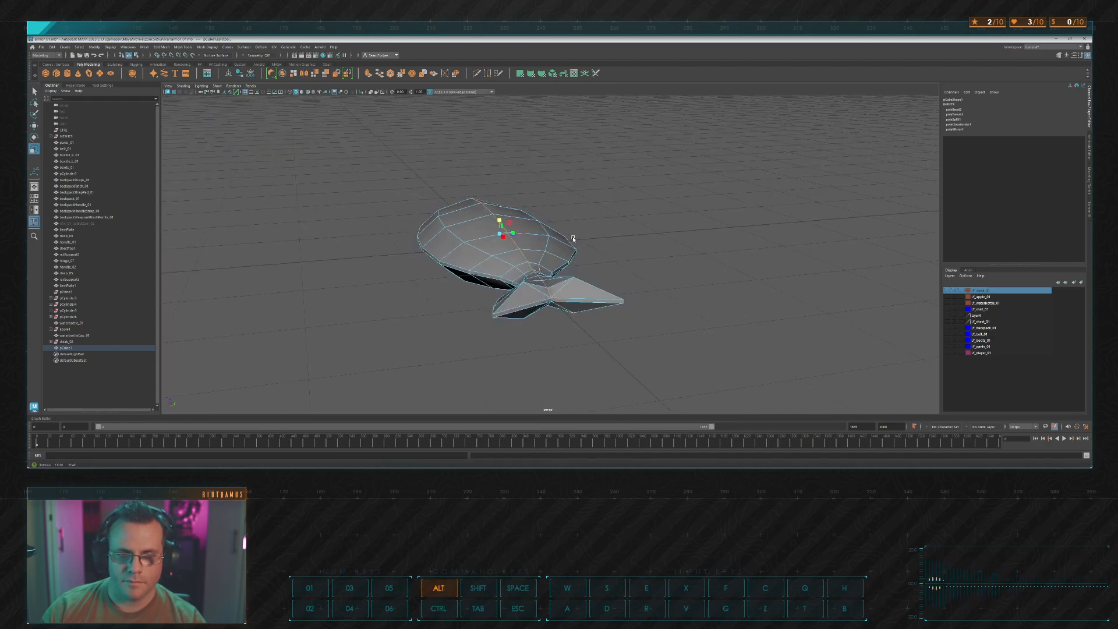
{"action": "left_click_drag", "start_coordinate": [553, 302], "coordinate": [554, 249], "text": "alt"}
{"action": "left_click_drag", "start_coordinate": [582, 207], "coordinate": [622, 217]}
{"action": "key", "text": "w"}
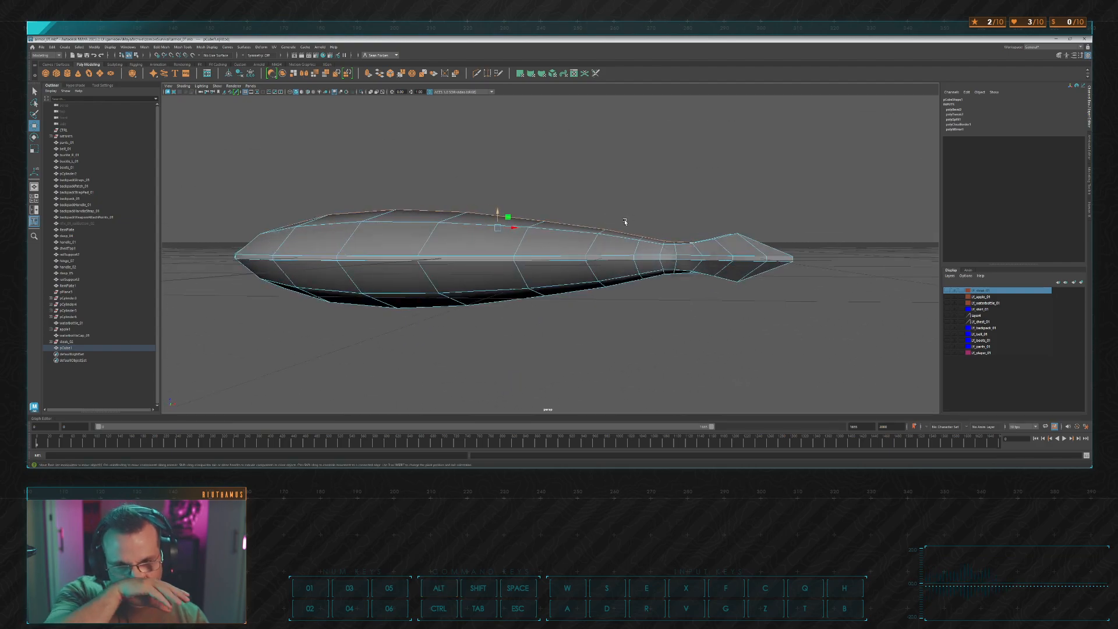
{"action": "key", "text": "ctrl+z"}
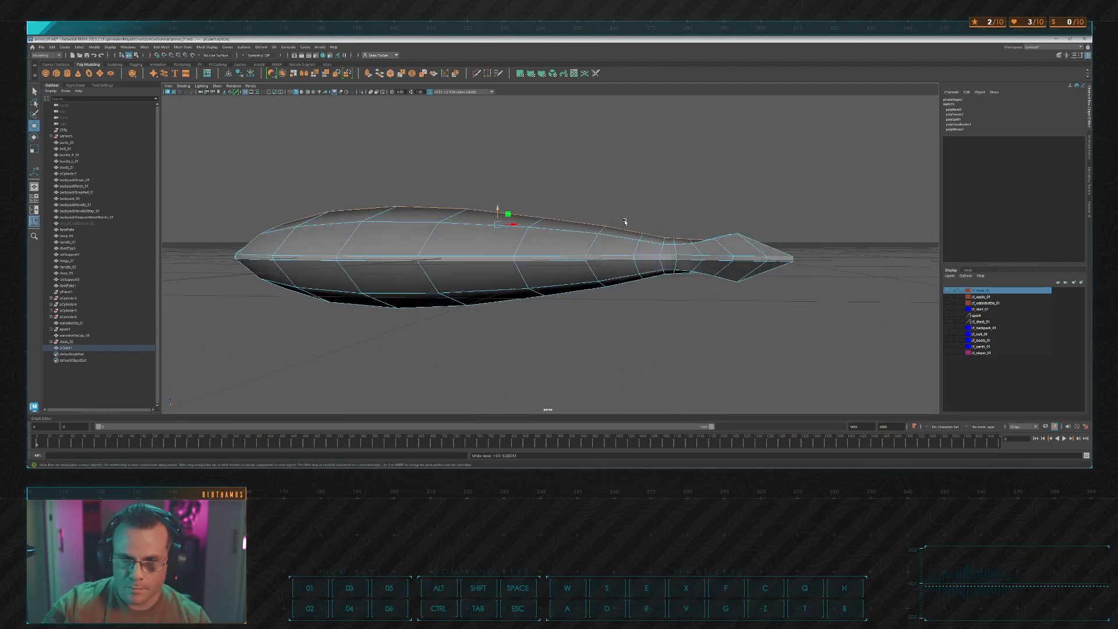
Step: Add the lower centre ridge edge loop to the selection and scale both ridge loops vertically to slim the fish's body
{"action": "left_click", "coordinate": [576, 295], "text": "shift"}
{"action": "left_click_drag", "start_coordinate": [577, 297], "coordinate": [463, 233], "text": "alt"}
{"action": "left_click", "coordinate": [617, 162], "text": "ctrl"}
{"action": "key", "text": "r"}
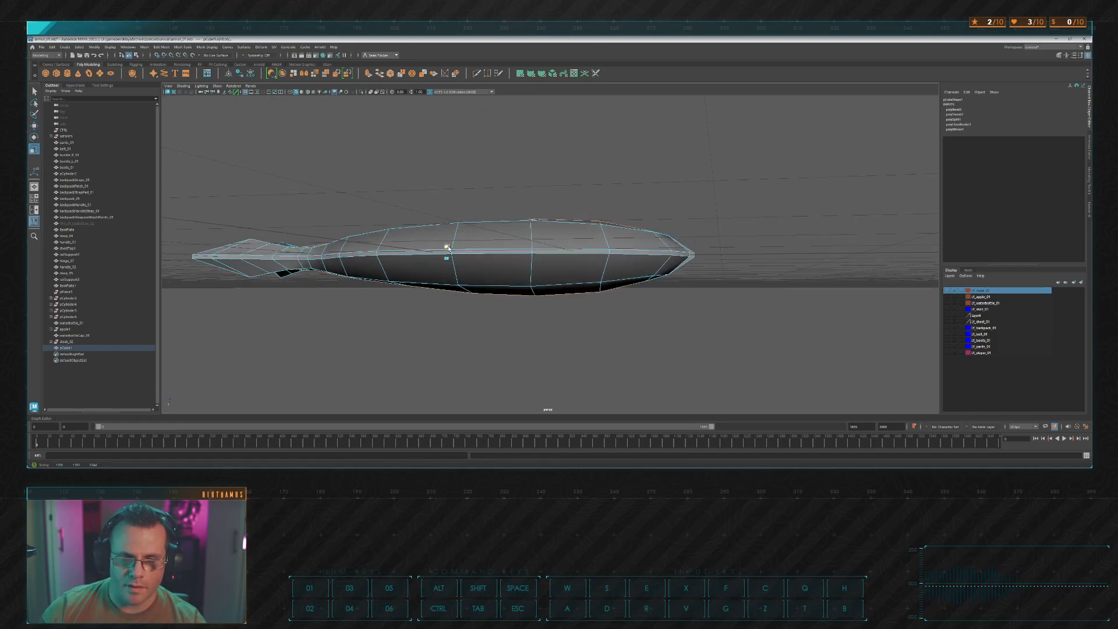
{"action": "left_click_drag", "start_coordinate": [447, 247], "coordinate": [699, 243], "text": "alt"}
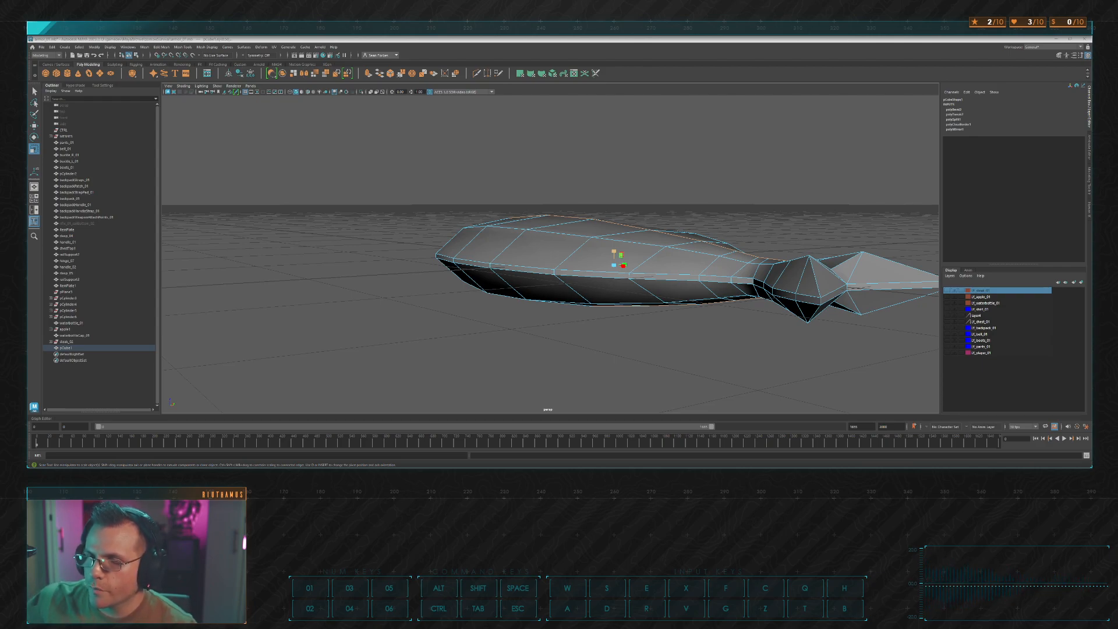
Step: Cut two edges across the inside of the mouth with Multi-Cut, joining the upper and lower corners of the outline's bevelled band
{"action": "left_click_drag", "start_coordinate": [611, 182], "coordinate": [577, 201], "text": "alt"}
{"action": "right_click_drag", "start_coordinate": [577, 201], "coordinate": [612, 229], "text": "alt"}
{"action": "middle_click_drag", "start_coordinate": [612, 230], "coordinate": [587, 195], "text": "alt"}
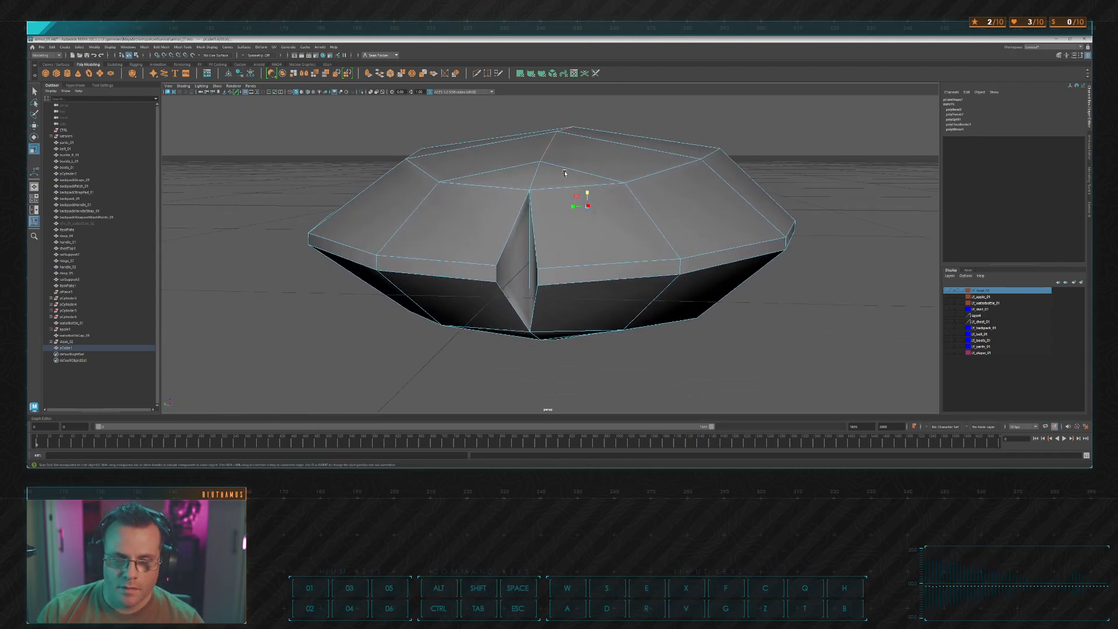
{"action": "left_click_drag", "start_coordinate": [586, 195], "coordinate": [567, 180], "text": "alt"}
{"action": "left_click", "coordinate": [456, 73]}
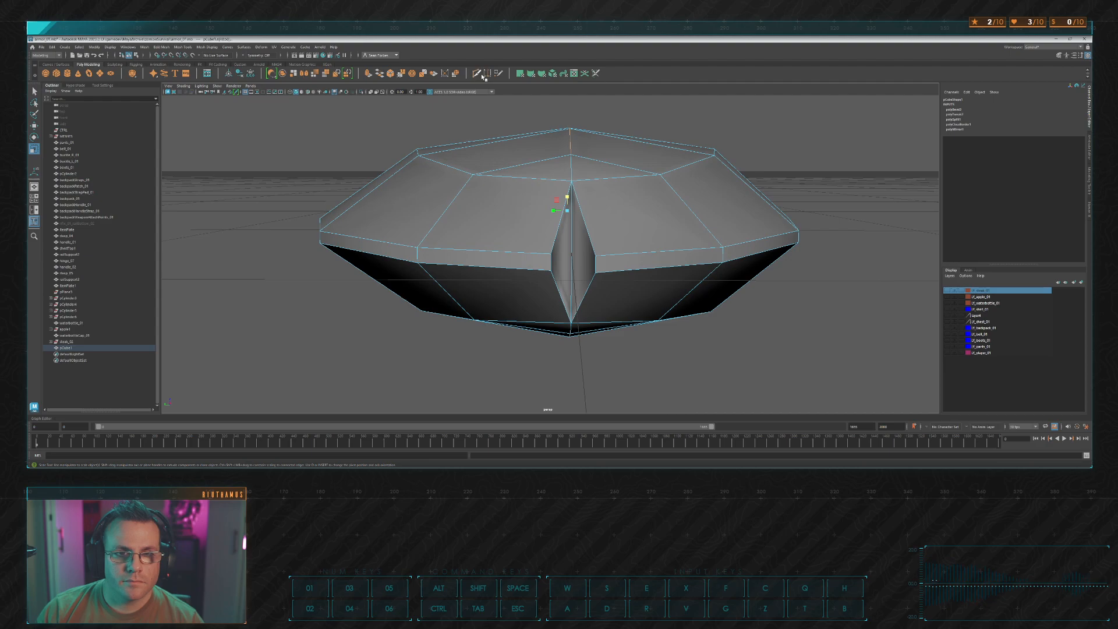
{"action": "left_click", "coordinate": [551, 256]}
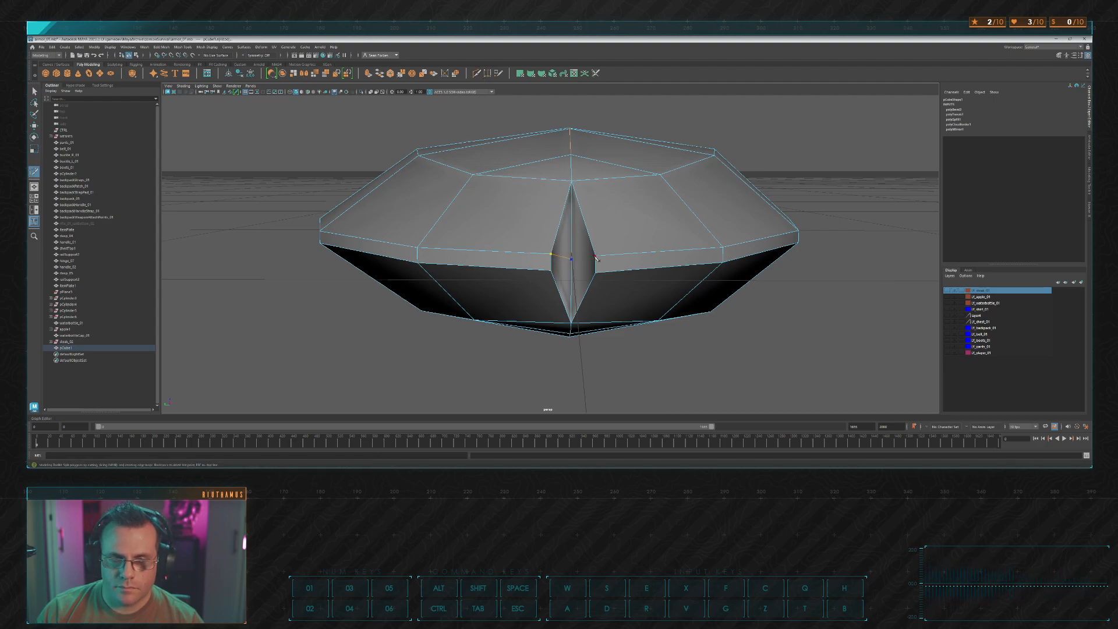
{"action": "left_click", "coordinate": [597, 257]}
{"action": "key", "text": "Return"}
{"action": "left_click", "coordinate": [551, 271]}
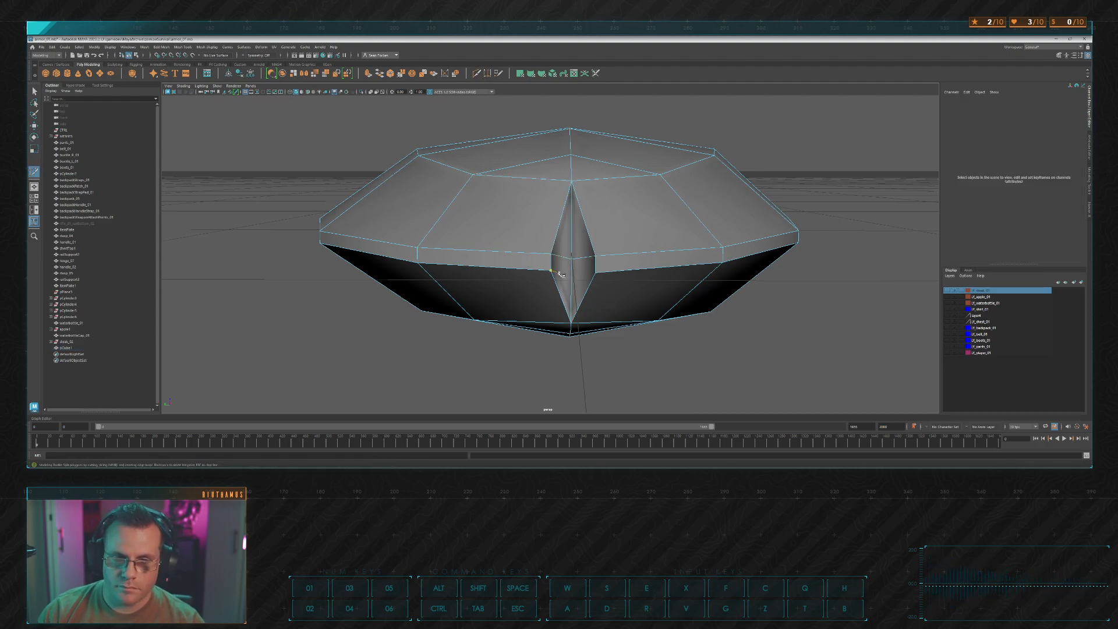
{"action": "left_click", "coordinate": [595, 274]}
{"action": "key", "text": "w"}
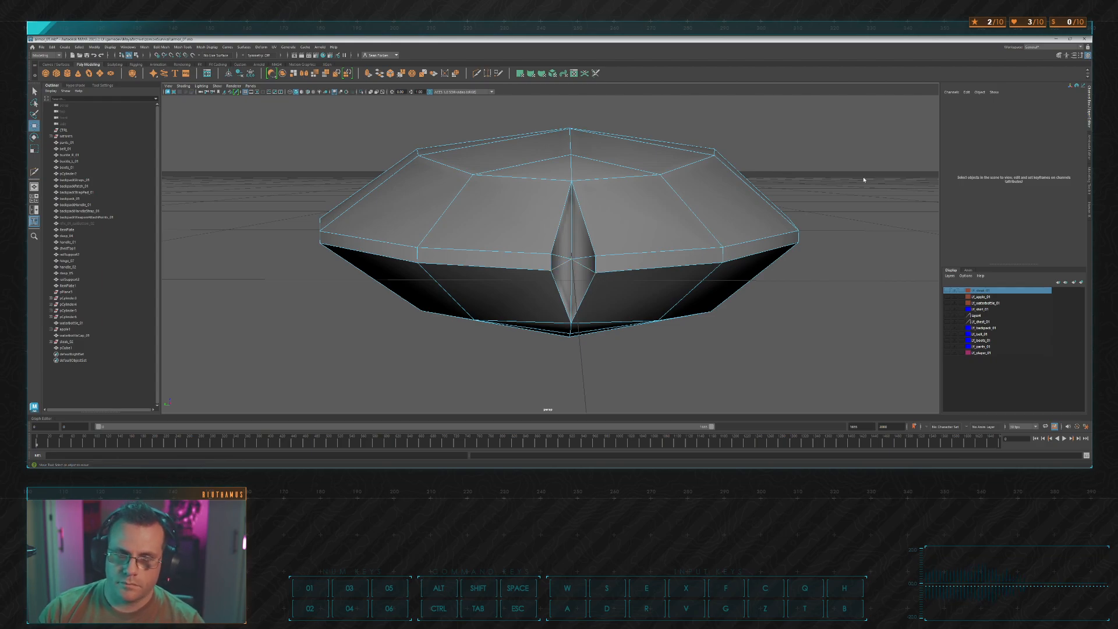
Step: Move the inner mouth vertex vertically with grid snapping onto the fish's horizontal centre line in the front view
{"action": "left_click", "coordinate": [605, 264]}
{"action": "key", "text": "space"}
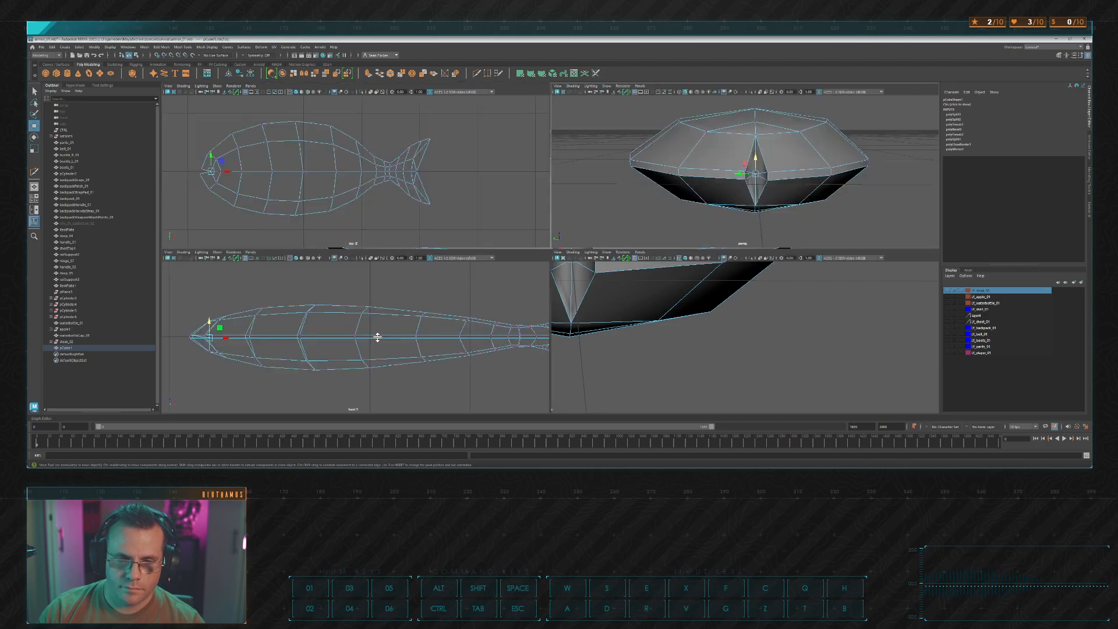
{"action": "key", "text": "space"}
{"action": "middle_click_drag", "start_coordinate": [439, 262], "coordinate": [663, 253], "text": "alt"}
{"action": "scroll", "coordinate": [531, 264], "scroll_direction": "up", "scroll_amount": 4}
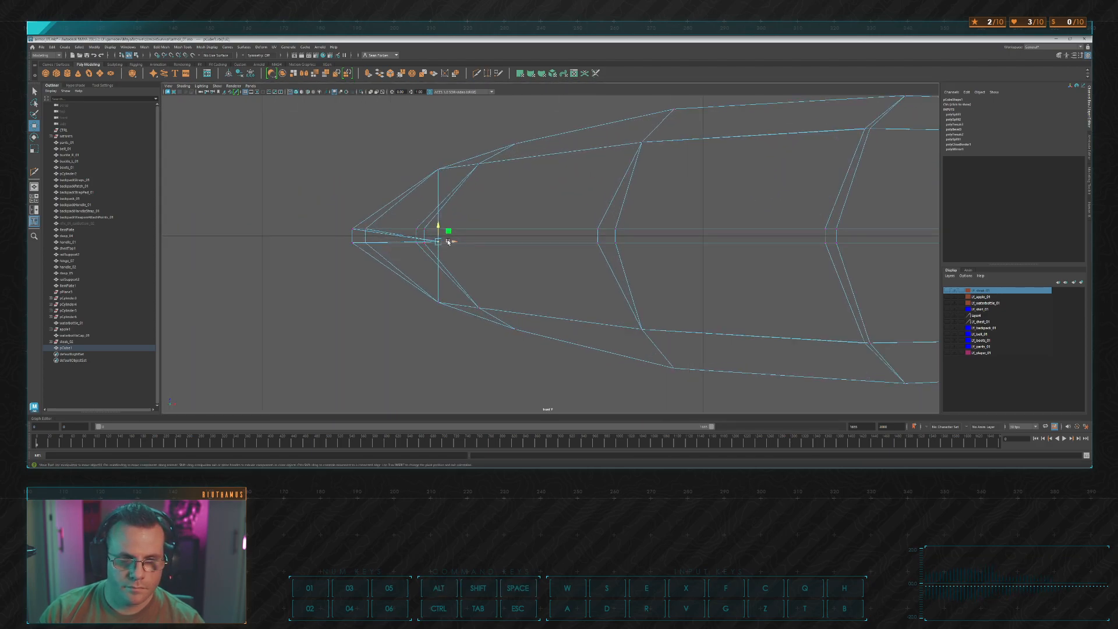
{"action": "key", "text": "x"}
{"action": "left_click_drag", "start_coordinate": [438, 226], "coordinate": [437, 232]}
{"action": "key", "text": "space"}
{"action": "key", "text": "space"}
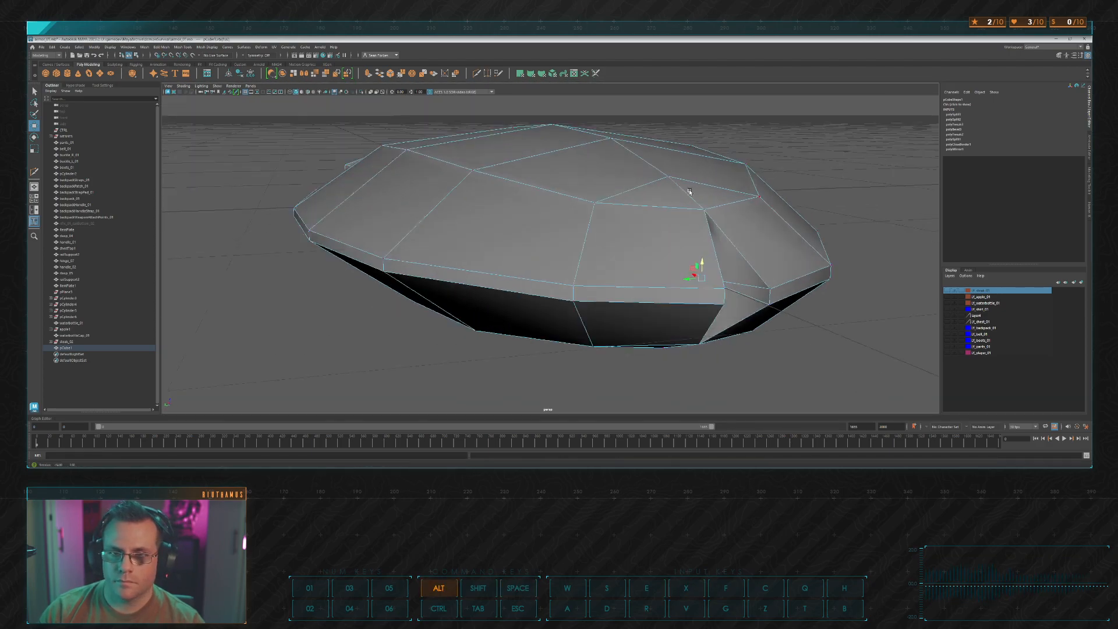
Step: Select the edge loops along both sides of the mouth opening and bevel them
{"action": "left_click_drag", "start_coordinate": [698, 273], "coordinate": [682, 199], "text": "alt"}
{"action": "right_click_drag", "start_coordinate": [847, 182], "coordinate": [845, 153]}
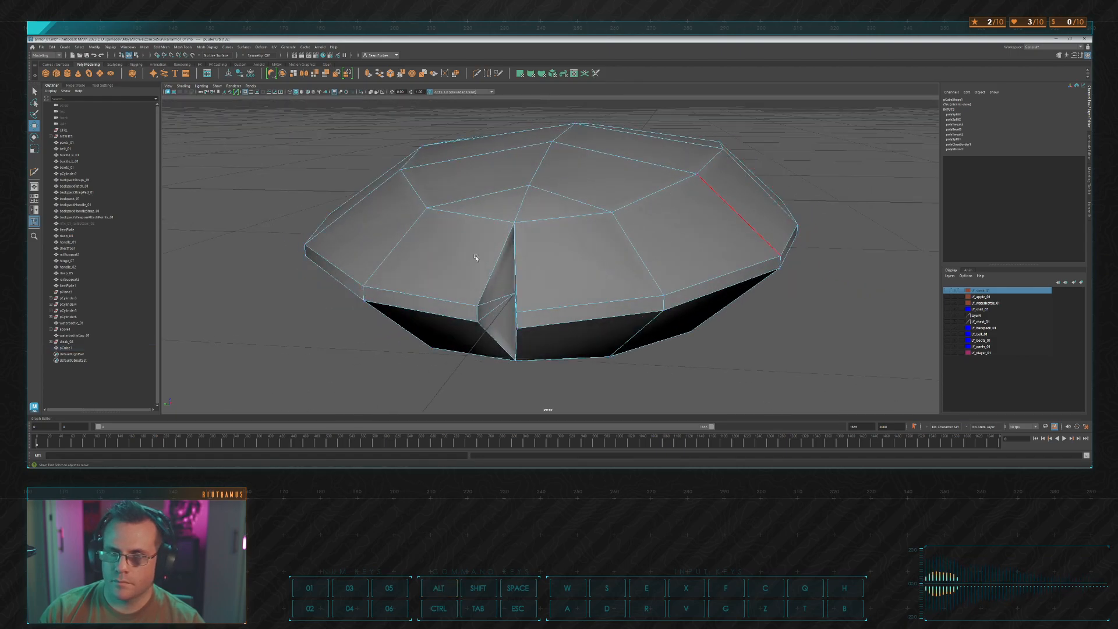
{"action": "double_click", "coordinate": [497, 261]}
{"action": "left_click_drag", "start_coordinate": [521, 268], "coordinate": [626, 243], "text": "alt"}
{"action": "double_click", "coordinate": [680, 238], "text": "shift"}
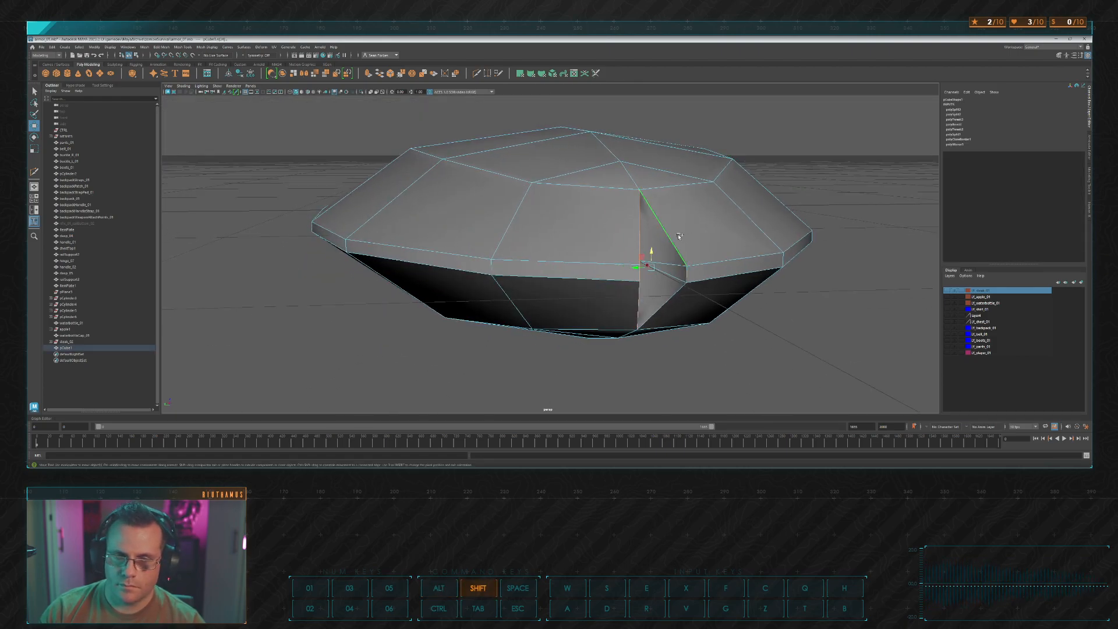
{"action": "left_click_drag", "start_coordinate": [779, 247], "coordinate": [735, 247], "text": "alt"}
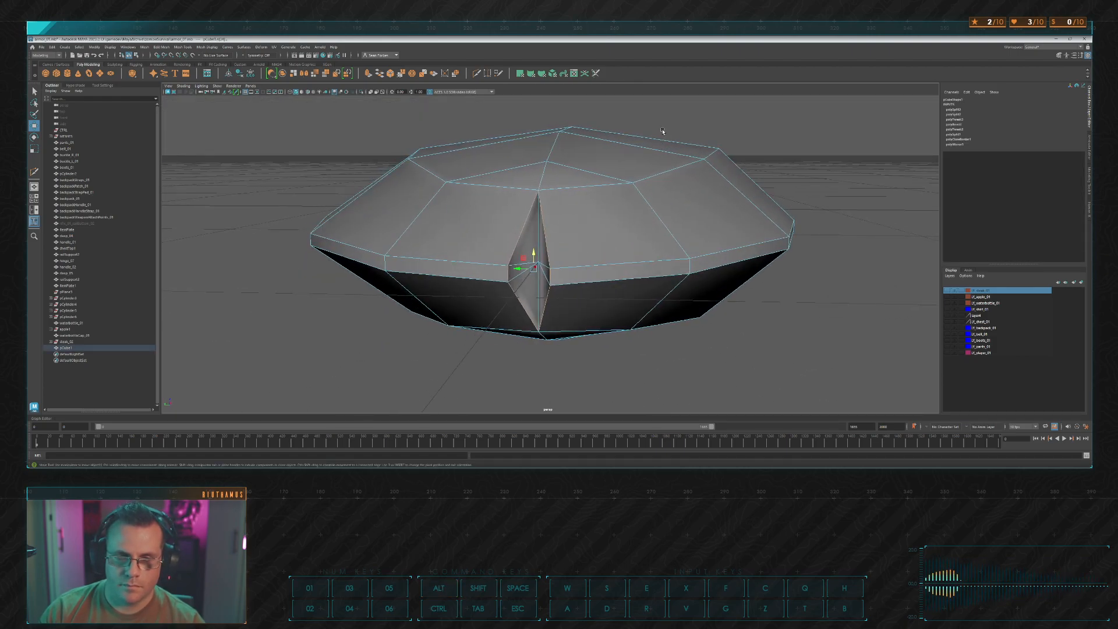
{"action": "left_click", "coordinate": [390, 74]}
{"action": "left_click_drag", "start_coordinate": [599, 170], "coordinate": [606, 170], "text": "alt"}
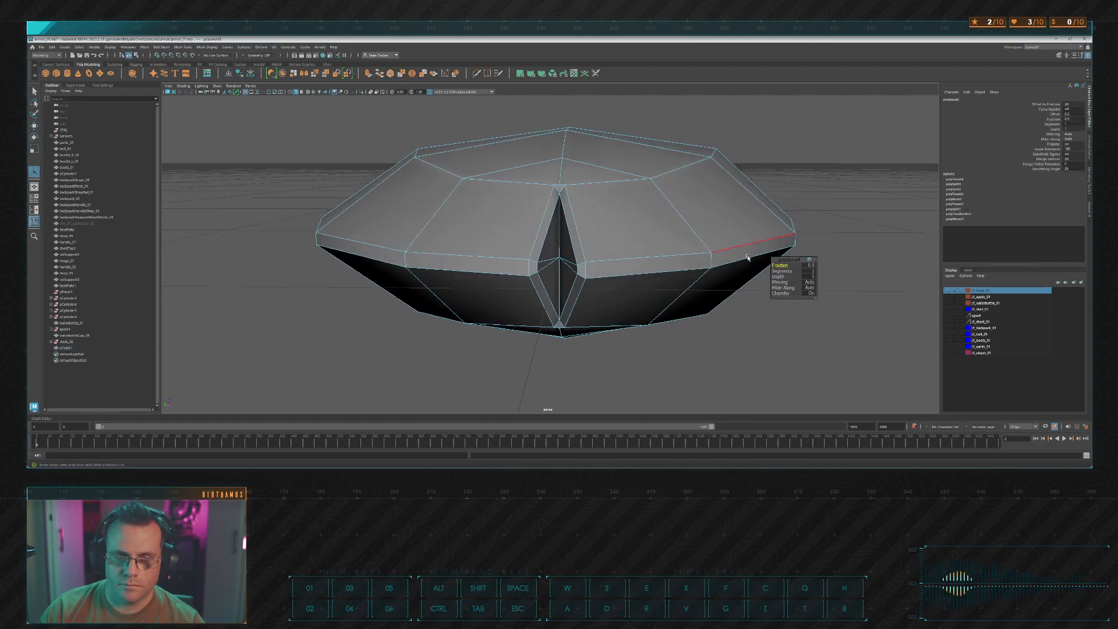
Step: Merge the clustered bevel vertices at the lower corner of the mouth
{"action": "mouse_move", "coordinate": [662, 258]}
{"action": "left_mouse_down", "text": "alt"}
{"action": "mouse_move", "coordinate": [668, 221]}
{"action": "mouse_move", "coordinate": [649, 245]}
{"action": "left_mouse_up", "text": "alt"}
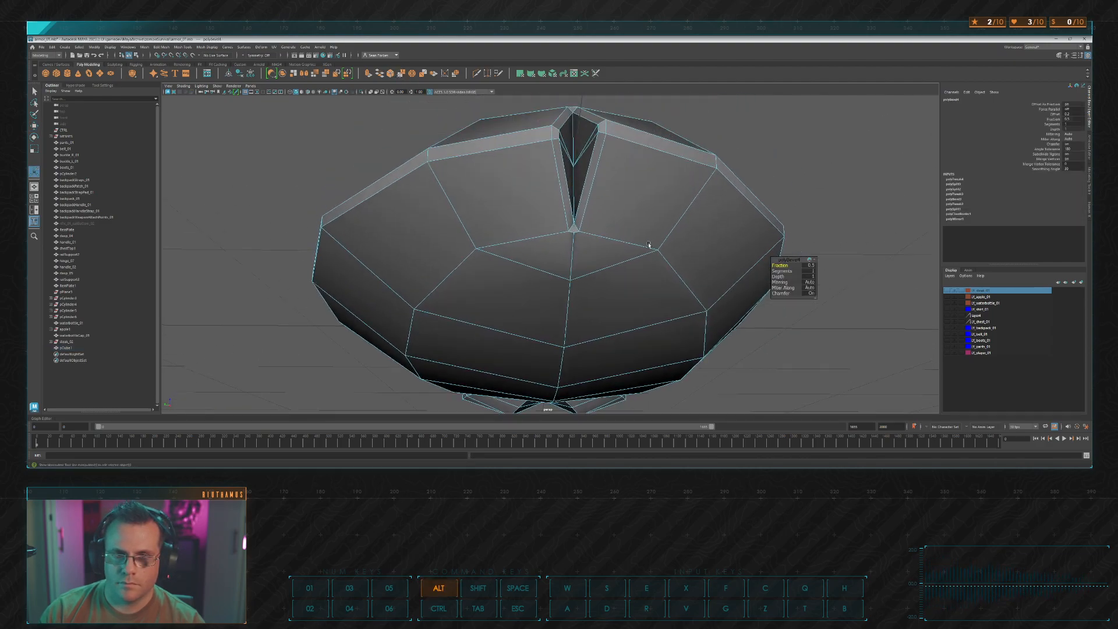
{"action": "key", "text": "w"}
{"action": "left_click", "coordinate": [571, 231]}
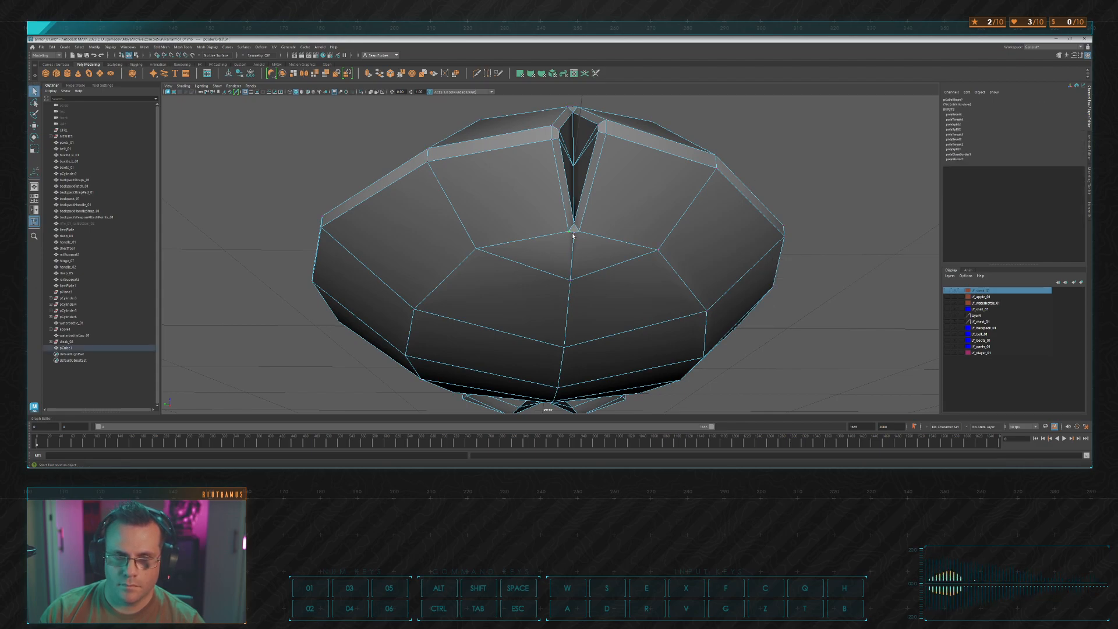
{"action": "left_click", "coordinate": [808, 166]}
{"action": "key", "text": "ctrl+z"}
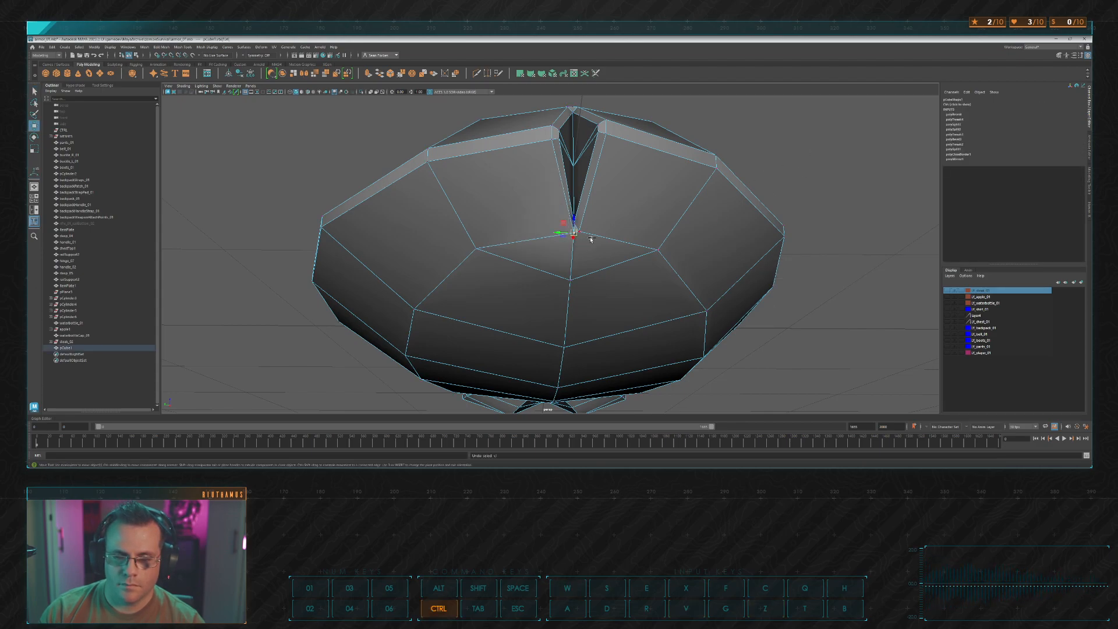
{"action": "key", "text": "ctrl+z"}
{"action": "left_click", "coordinate": [764, 187]}
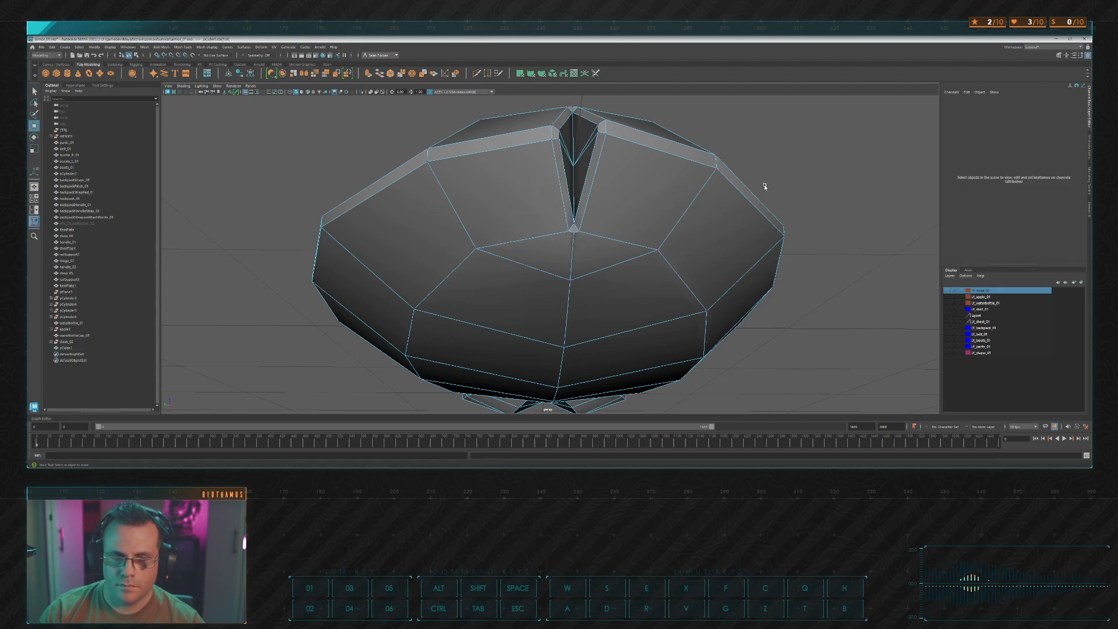
{"action": "left_click", "coordinate": [573, 233]}
{"action": "left_click_drag", "start_coordinate": [575, 235], "coordinate": [541, 254]}
{"action": "left_click", "coordinate": [423, 73]}
Step: Snap the bevel vertices at the upper mouth corner together and merge them
{"action": "key", "text": "w"}
{"action": "key", "text": "v"}
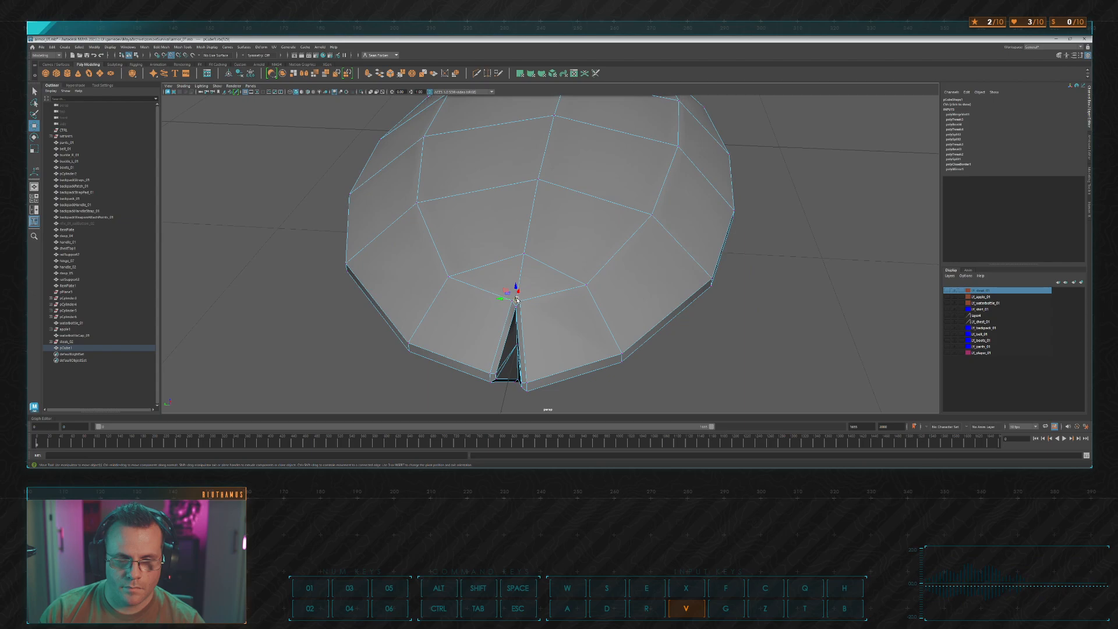
{"action": "left_click_drag", "start_coordinate": [516, 300], "coordinate": [656, 130]}
{"action": "left_click", "coordinate": [831, 265]}
{"action": "left_click", "coordinate": [521, 250]}
{"action": "left_click", "coordinate": [423, 74]}
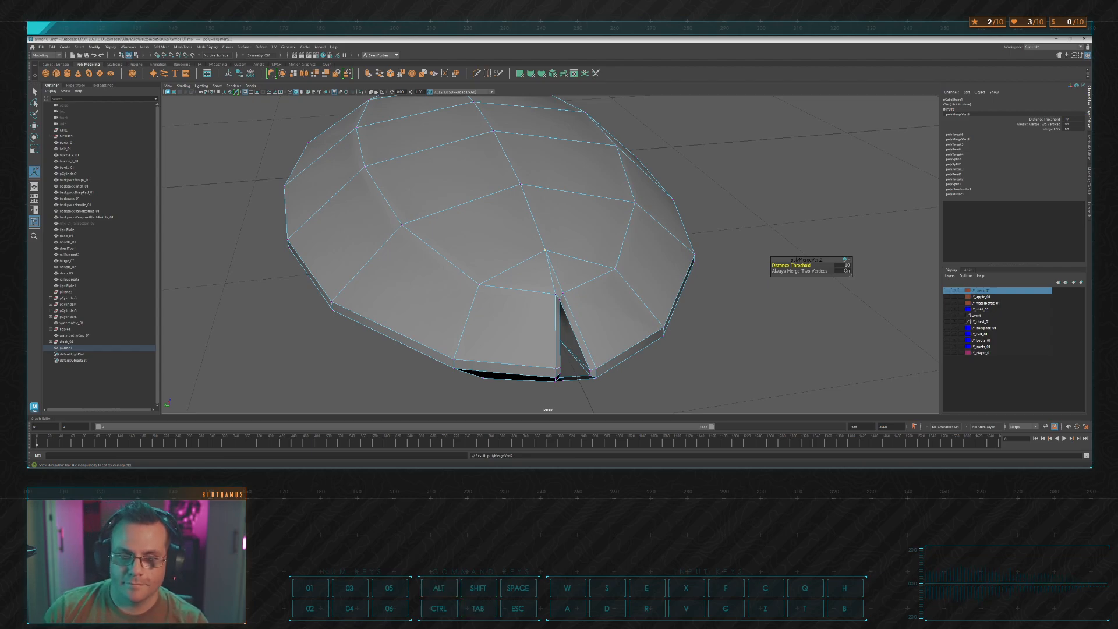
Step: Create a polygon sphere for the eye, scale it down and place it on the fish's head above the mouth
{"action": "left_click_drag", "start_coordinate": [640, 198], "coordinate": [564, 219], "text": "alt"}
{"action": "scroll", "coordinate": [549, 233], "scroll_direction": "down", "scroll_amount": 2}
{"action": "scroll", "coordinate": [539, 232], "scroll_direction": "up", "scroll_amount": 4}
{"action": "scroll", "coordinate": [539, 232], "scroll_direction": "down", "scroll_amount": 6}
{"action": "left_click", "coordinate": [376, 172]}
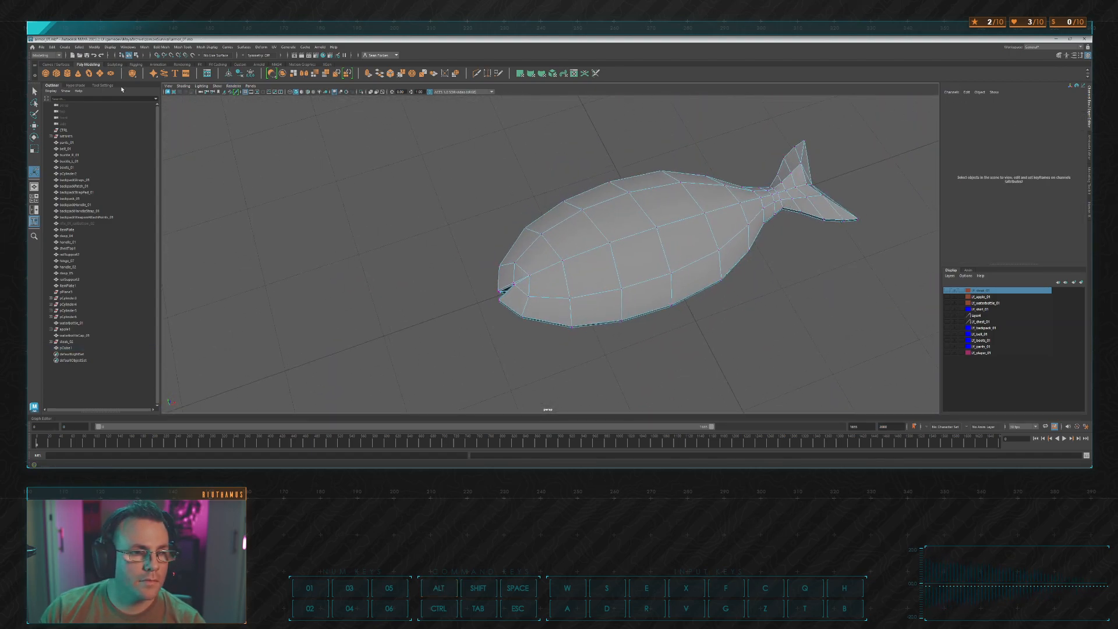
{"action": "left_click", "coordinate": [45, 74]}
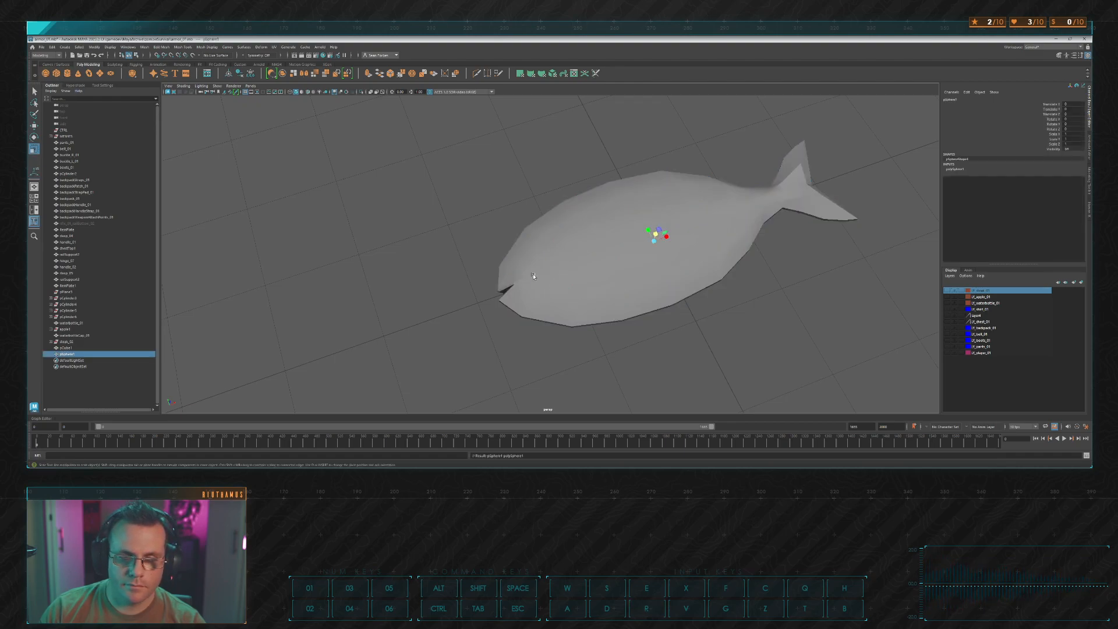
{"action": "left_click_drag", "start_coordinate": [657, 243], "coordinate": [466, 299]}
{"action": "key", "text": "w"}
Step: Set the eye sphere's axis and height subdivisions to 8
{"action": "left_click", "coordinate": [1088, 145]}
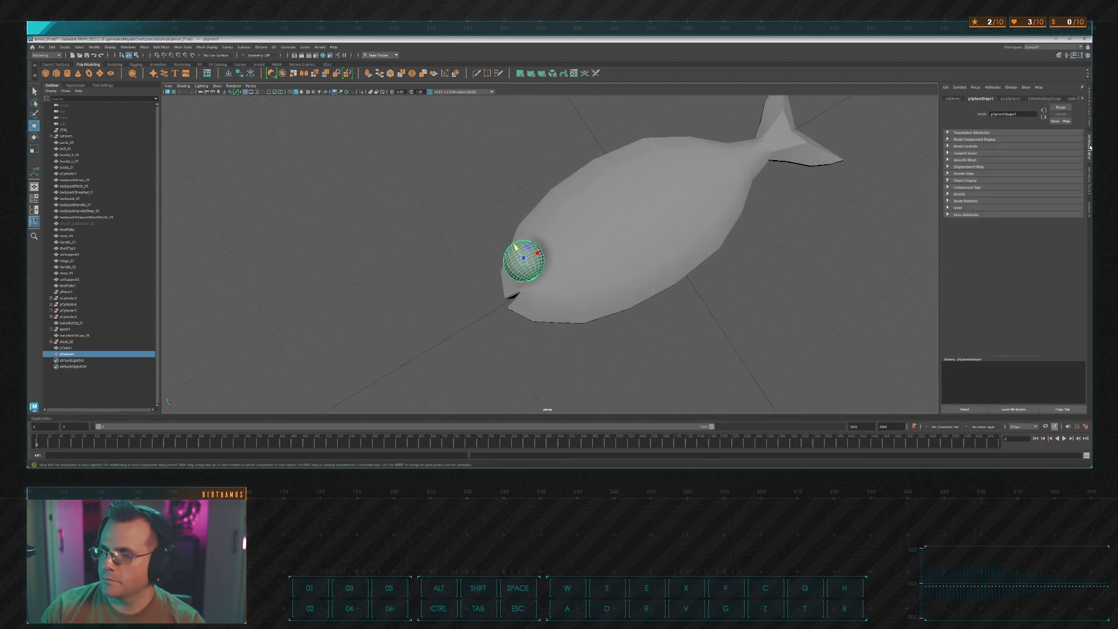
{"action": "left_click", "coordinate": [1006, 99]}
{"action": "type", "text": "8"}
{"action": "key", "text": "Tab"}
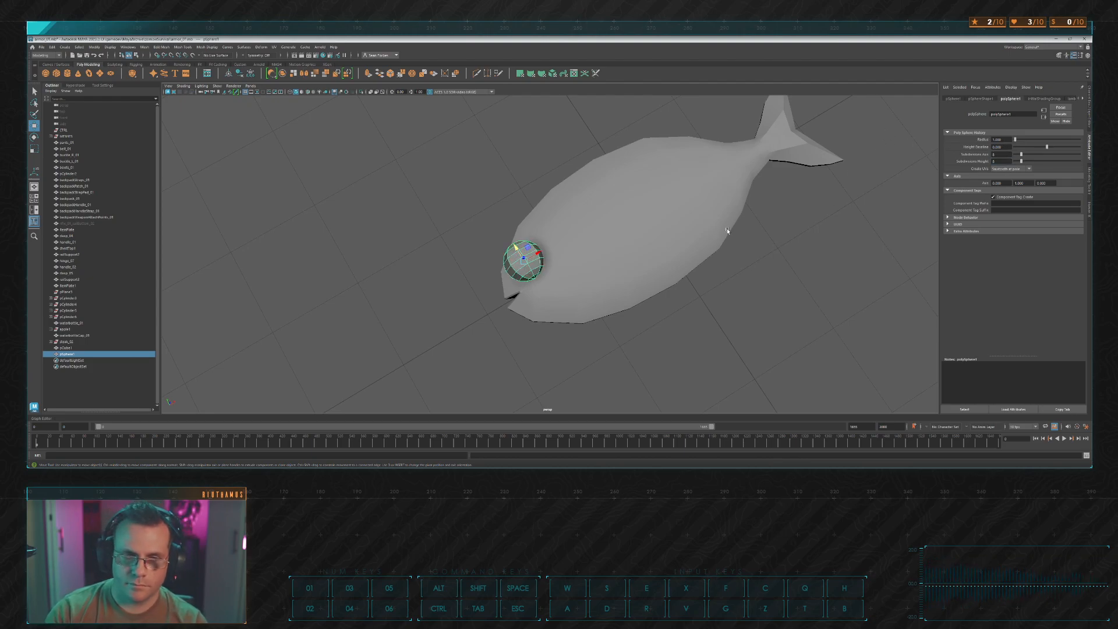
Step: Shrink and flatten the eye sphere, then move and rotate it to follow the surface of the head
{"action": "left_click_drag", "start_coordinate": [716, 240], "coordinate": [634, 237], "text": "alt"}
{"action": "key", "text": "r"}
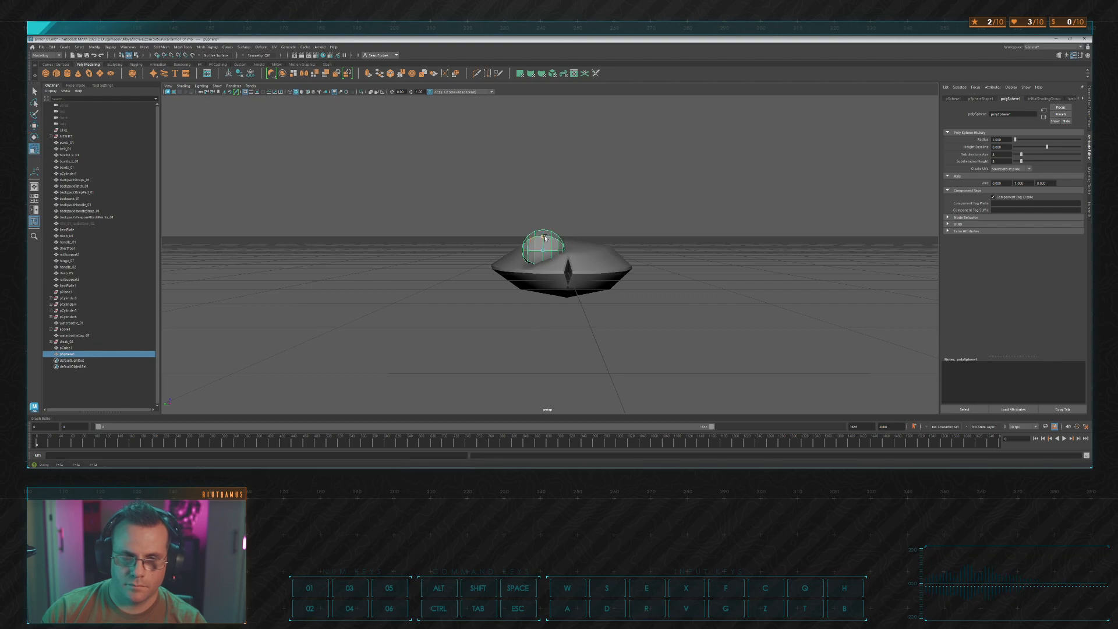
{"action": "left_click_drag", "start_coordinate": [542, 230], "coordinate": [580, 271]}
{"action": "scroll", "coordinate": [530, 303], "scroll_direction": "up", "scroll_amount": 5}
{"action": "key", "text": "e"}
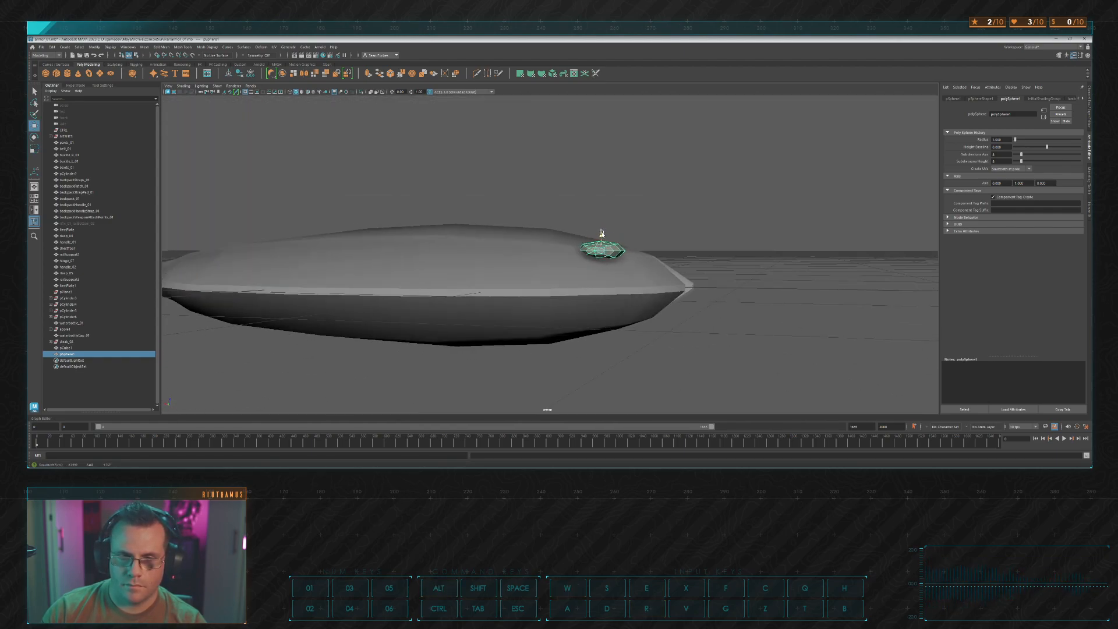
{"action": "left_click_drag", "start_coordinate": [606, 236], "coordinate": [611, 241]}
{"action": "left_click_drag", "start_coordinate": [613, 241], "coordinate": [606, 242]}
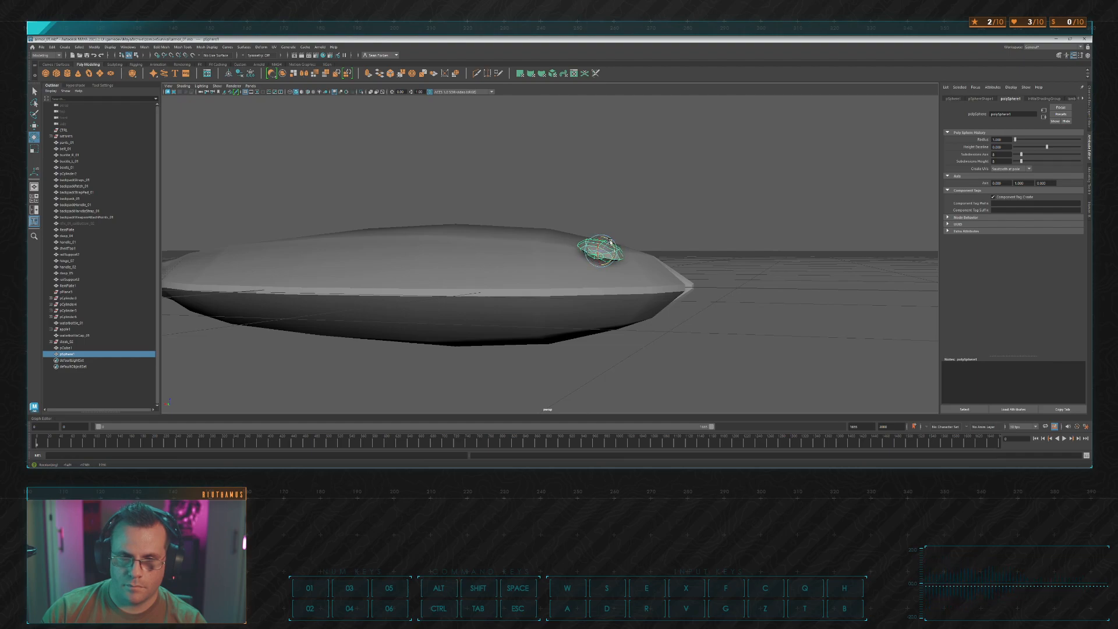
{"action": "left_click_drag", "start_coordinate": [657, 210], "coordinate": [596, 203], "text": "alt"}
{"action": "left_click", "coordinate": [720, 191]}
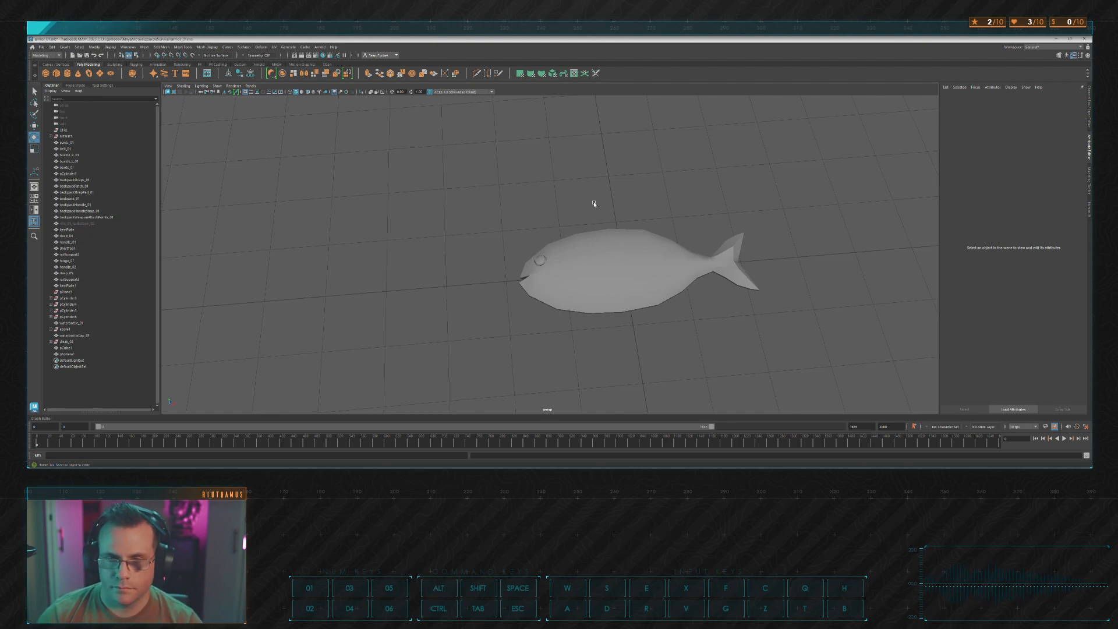
Step: Examine the fish's profile and tail thickness in the perspective and orthographic views
{"action": "left_click_drag", "start_coordinate": [609, 209], "coordinate": [487, 224], "text": "alt"}
{"action": "left_click", "coordinate": [498, 190]}
{"action": "left_click_drag", "start_coordinate": [579, 165], "coordinate": [599, 208], "text": "alt"}
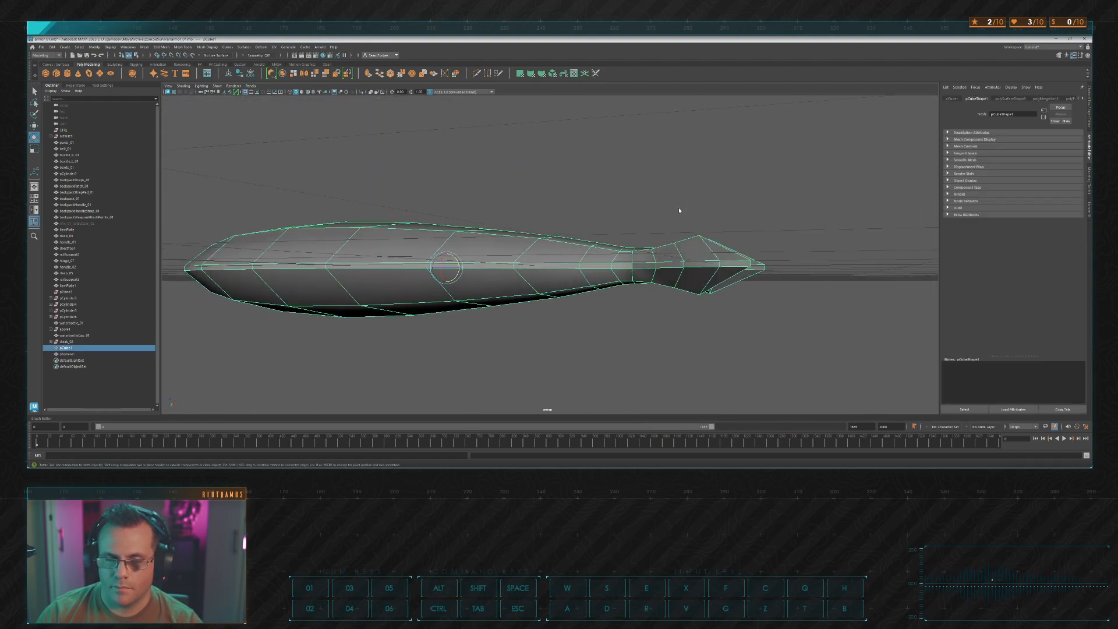
{"action": "left_click", "coordinate": [641, 204]}
{"action": "key", "text": "space"}
{"action": "key", "text": "space"}
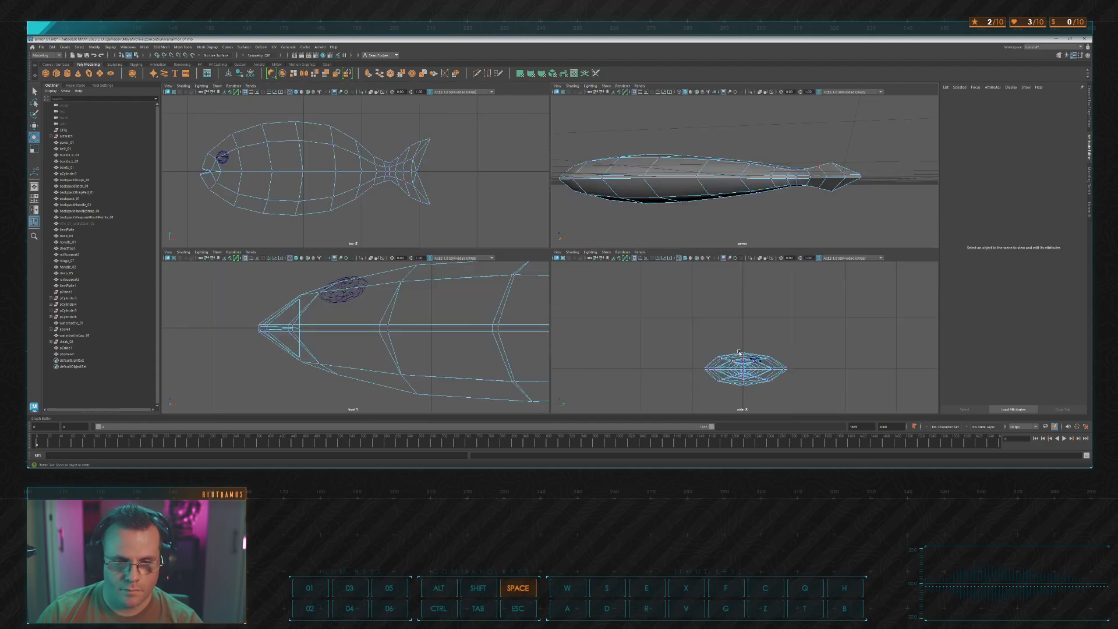
{"action": "key", "text": "space"}
{"action": "key", "text": "space"}
Step: Select the tail fin's upper and lower ridge vertices in the front view and scale them vertically to thin the tail
{"action": "scroll", "coordinate": [774, 295], "scroll_direction": "down", "scroll_amount": 6}
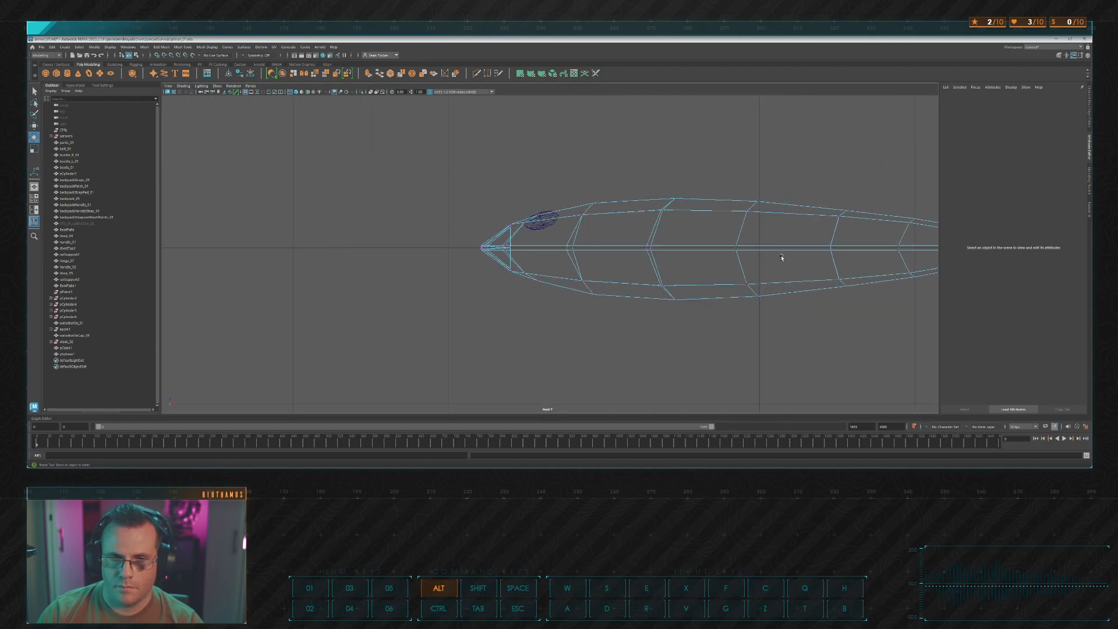
{"action": "middle_click_drag", "start_coordinate": [781, 256], "coordinate": [508, 252], "text": "alt"}
{"action": "middle_click_drag", "start_coordinate": [762, 239], "coordinate": [685, 240], "text": "alt"}
{"action": "scroll", "coordinate": [685, 239], "scroll_direction": "up", "scroll_amount": 3}
{"action": "left_click_drag", "start_coordinate": [609, 185], "coordinate": [789, 233]}
{"action": "left_click_drag", "start_coordinate": [615, 255], "coordinate": [821, 320], "text": "shift"}
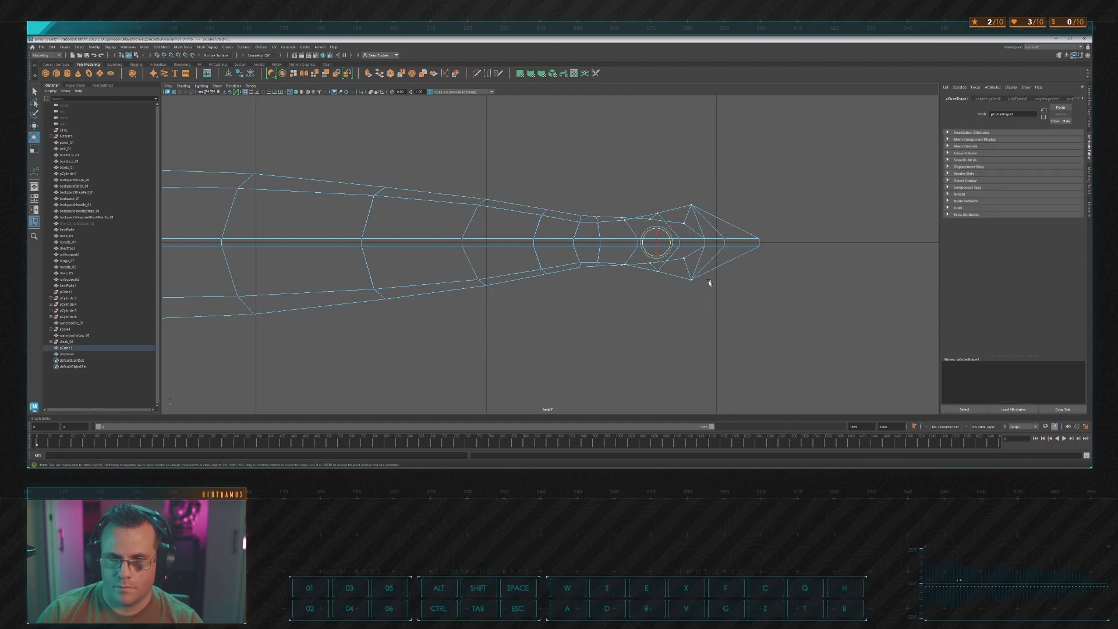
{"action": "key", "text": "r"}
{"action": "left_click_drag", "start_coordinate": [658, 233], "coordinate": [703, 276]}
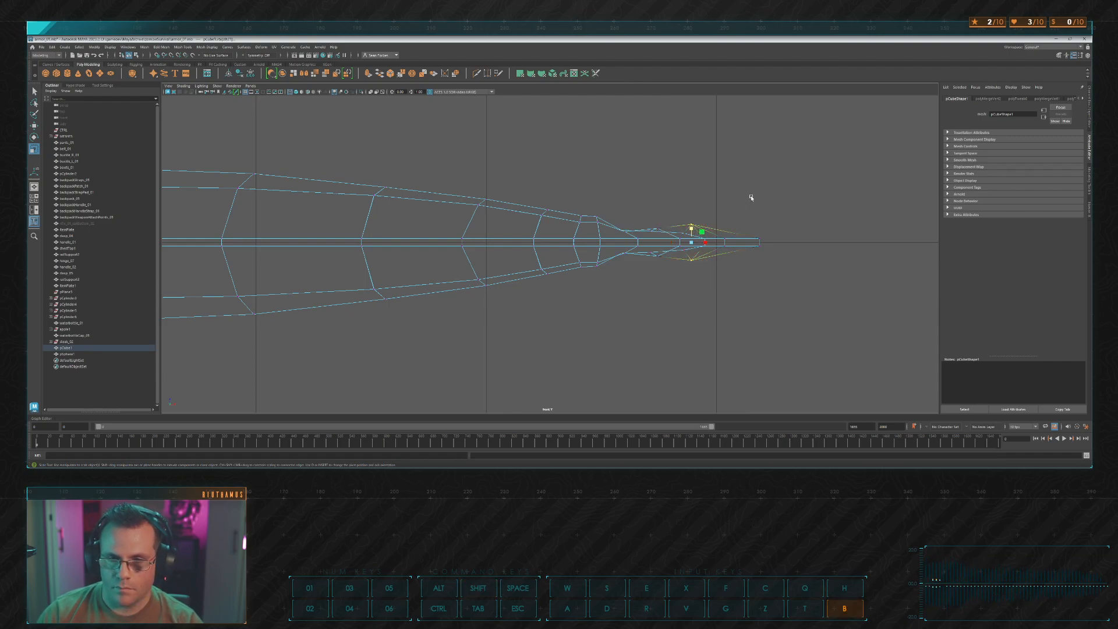
Step: Flatten the tail fin's thickest part further, scaling it vertically with soft selection
{"action": "key", "text": "b"}
{"action": "left_click_drag", "start_coordinate": [751, 200], "coordinate": [803, 207]}
{"action": "left_click_drag", "start_coordinate": [702, 232], "coordinate": [699, 234]}
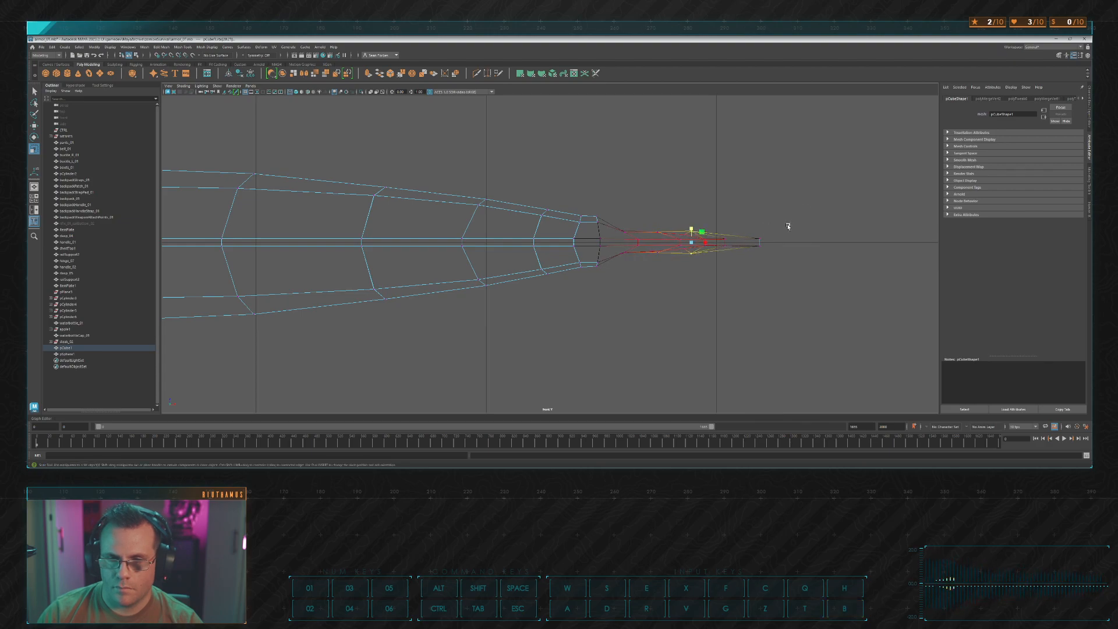
Step: Turn off soft selection and flatten the edge loop where the tail fin joins the body by scaling it vertically
{"action": "left_click_drag", "start_coordinate": [789, 224], "coordinate": [766, 237]}
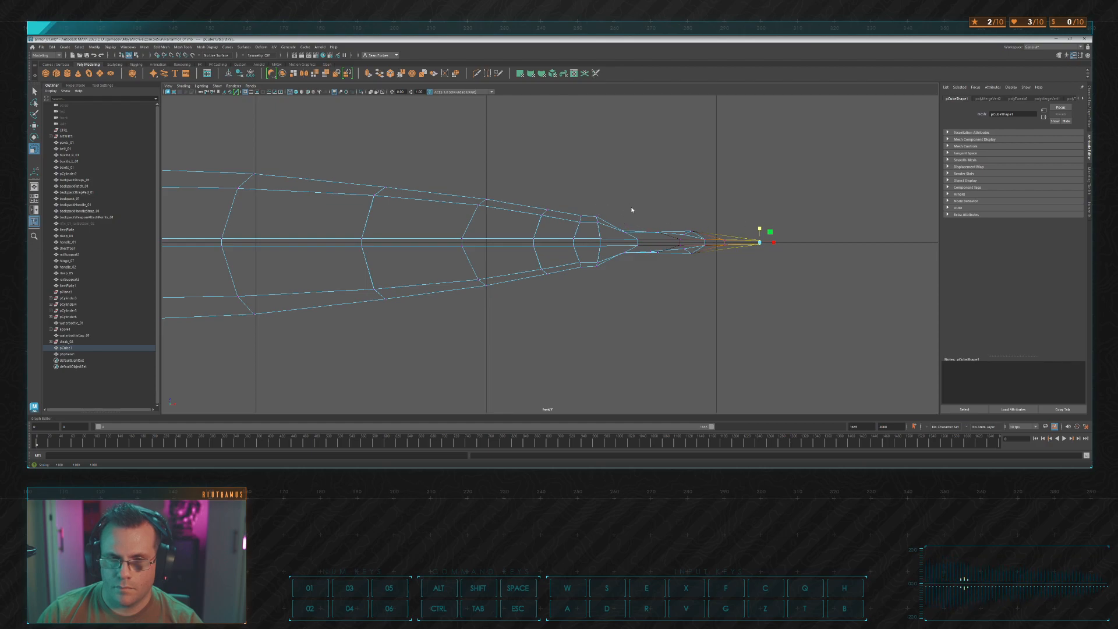
{"action": "left_click", "coordinate": [607, 227]}
{"action": "double_click", "coordinate": [599, 230]}
{"action": "key", "text": "b"}
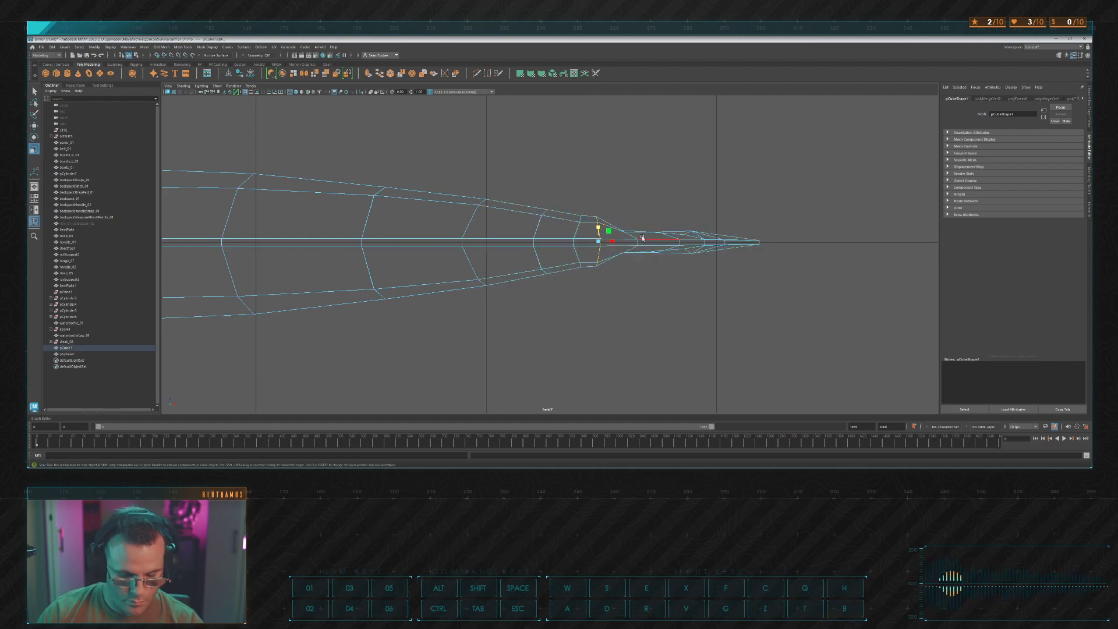
{"action": "left_click_drag", "start_coordinate": [598, 239], "coordinate": [632, 229]}
Step: Scale the edge loops along the tail fin vertically in the front view to thin its profile
{"action": "double_click", "coordinate": [632, 236]}
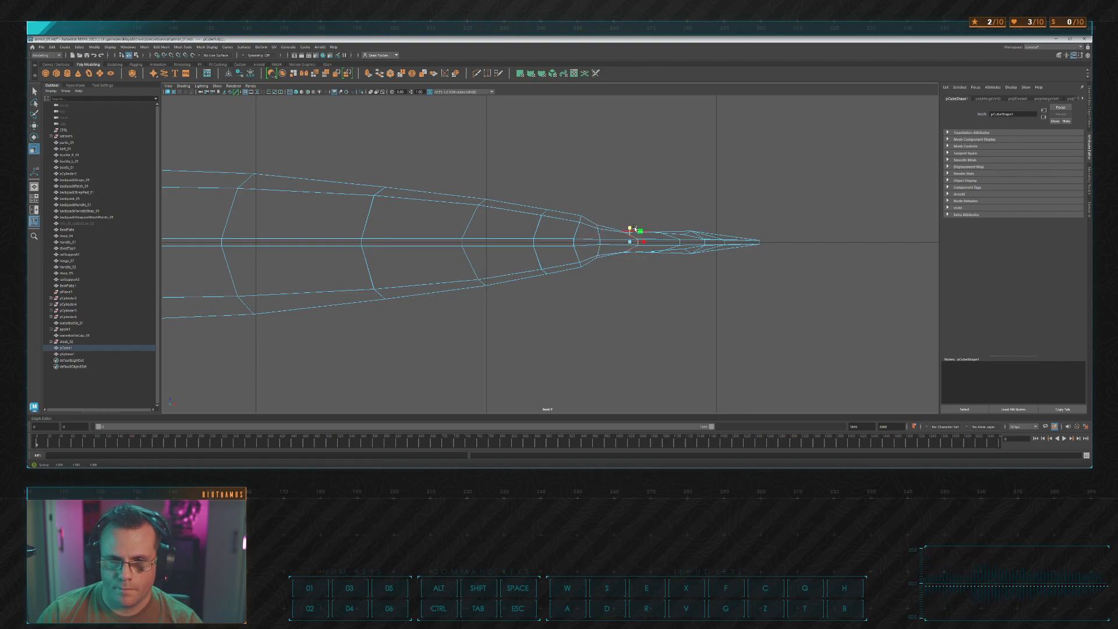
{"action": "double_click", "coordinate": [666, 234]}
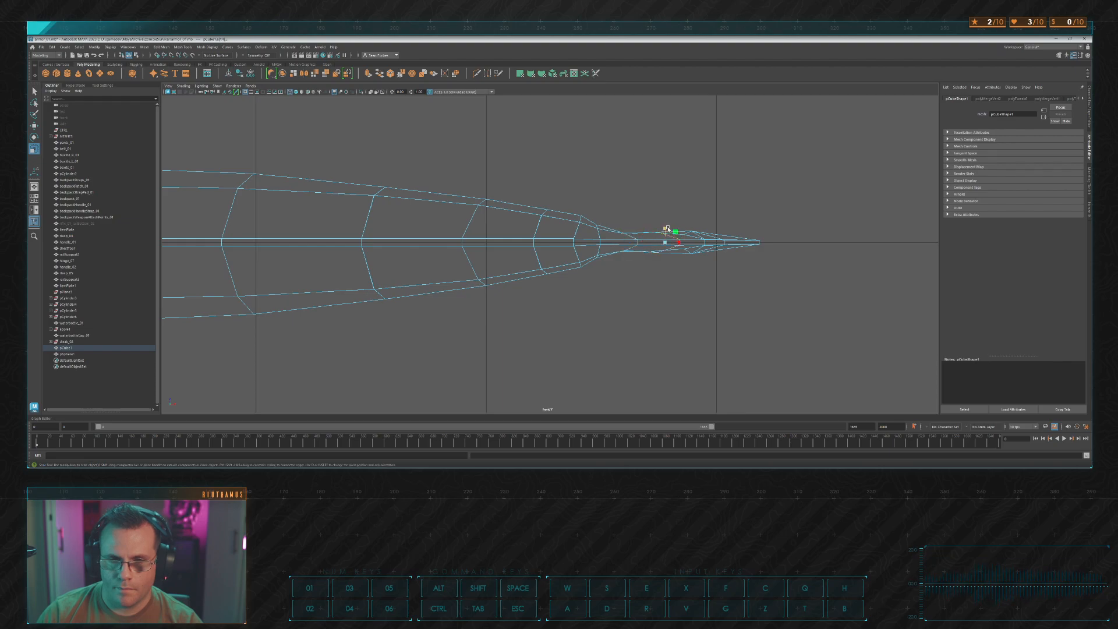
{"action": "double_click", "coordinate": [697, 234]}
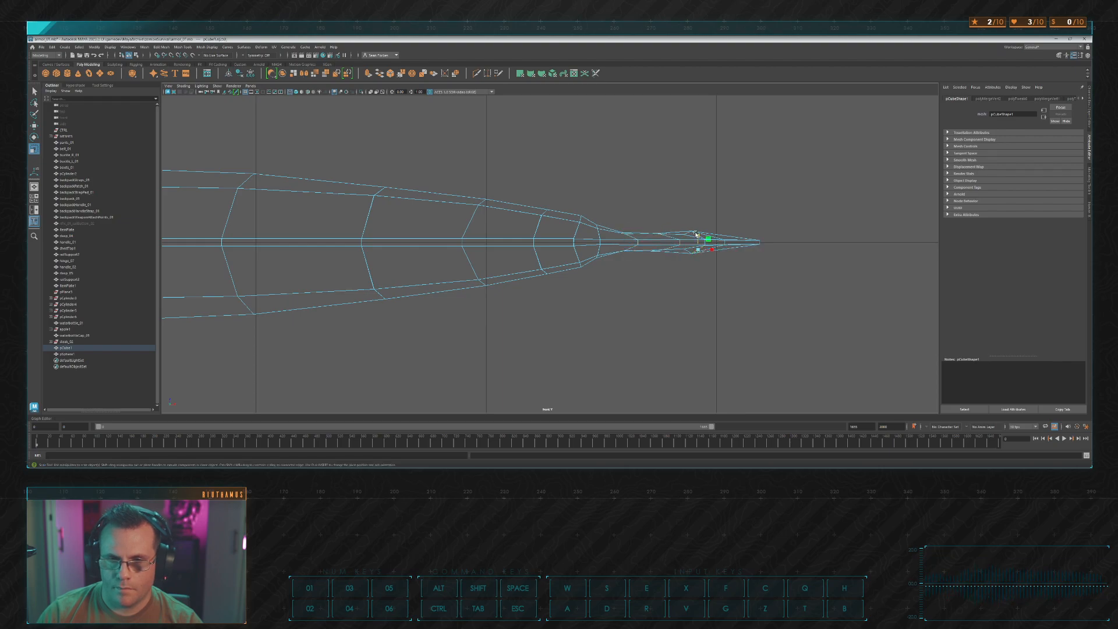
{"action": "left_click", "coordinate": [709, 264]}
{"action": "double_click", "coordinate": [699, 249]}
{"action": "left_click", "coordinate": [705, 258]}
Step: Narrow the tail-base edge loop and the two loops just ahead of it to smooth the taper in the front view
{"action": "left_click", "coordinate": [602, 232]}
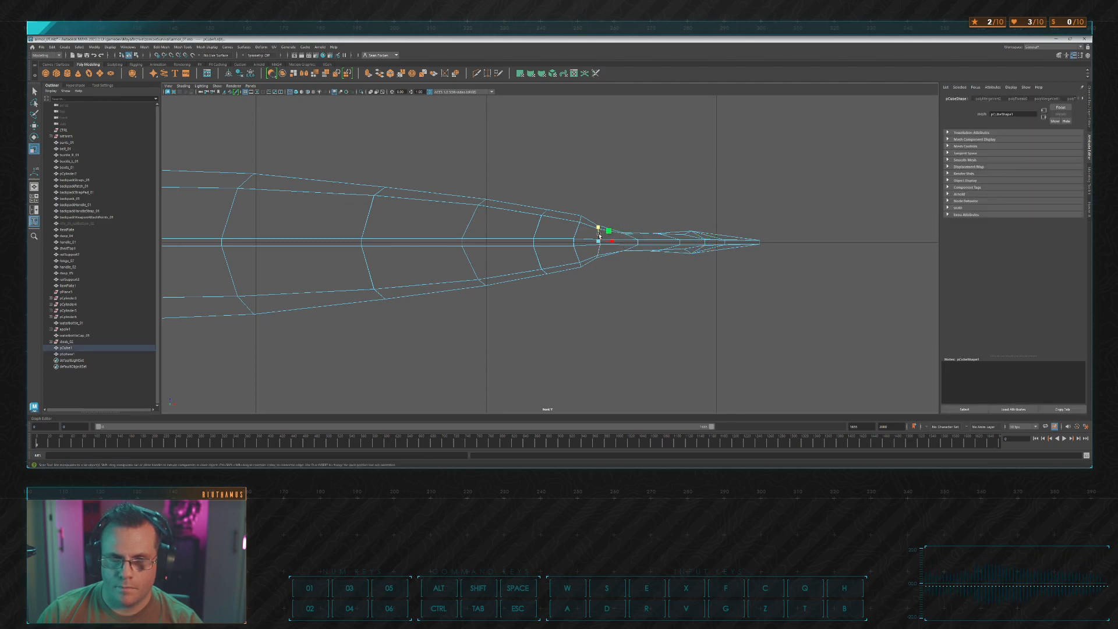
{"action": "left_click_drag", "start_coordinate": [598, 226], "coordinate": [540, 229]}
{"action": "left_click", "coordinate": [619, 197]}
{"action": "double_click", "coordinate": [580, 231]}
{"action": "double_click", "coordinate": [536, 232]}
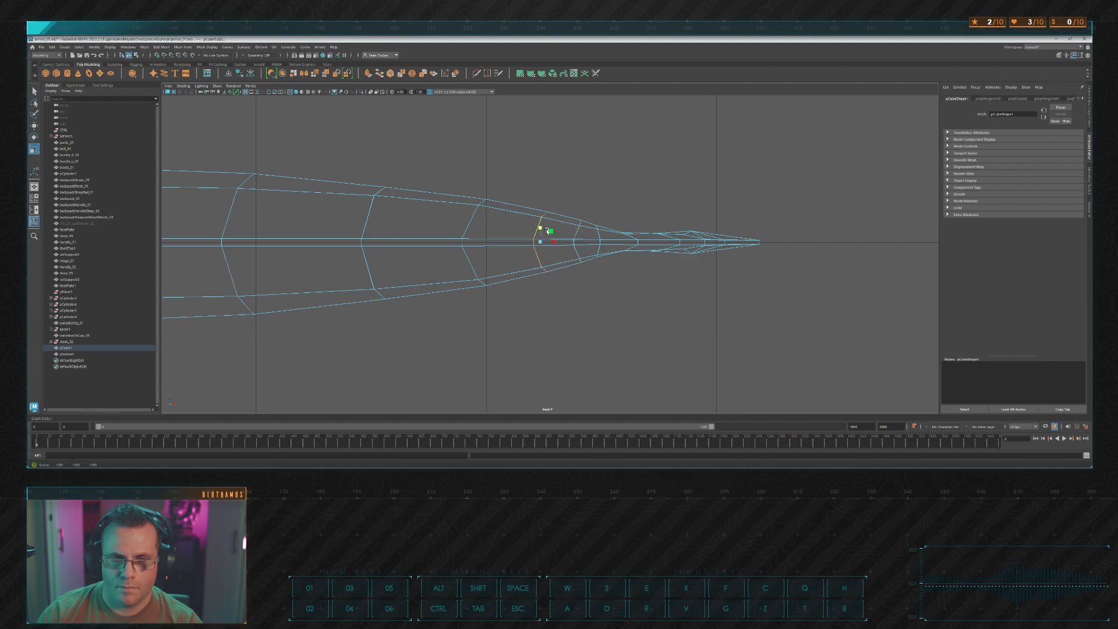
{"action": "double_click", "coordinate": [576, 233]}
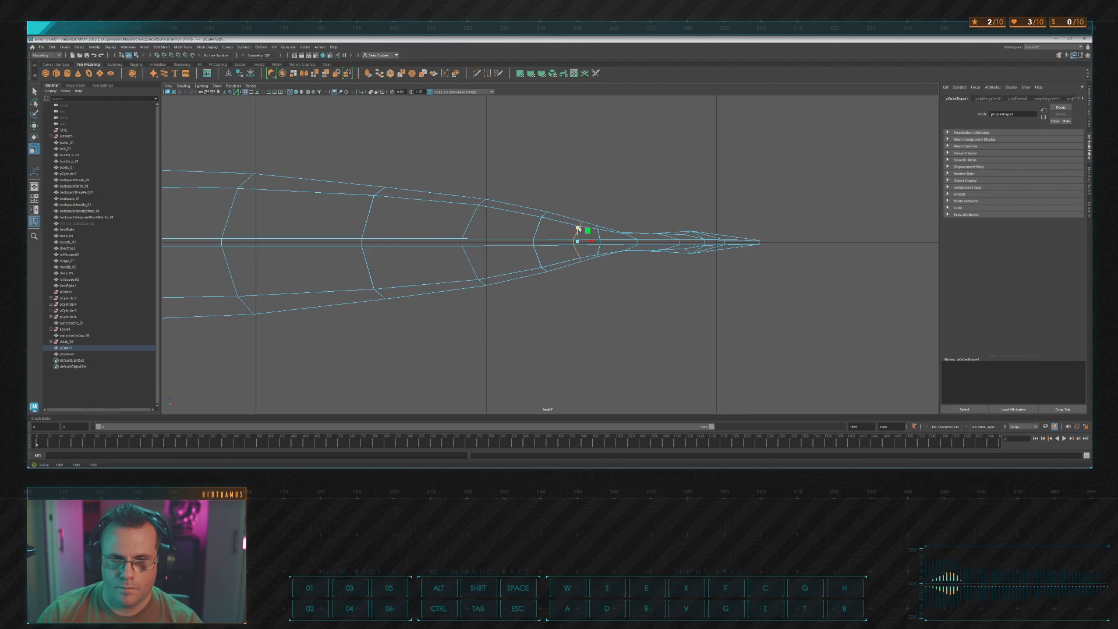
{"action": "double_click", "coordinate": [600, 229]}
{"action": "left_click", "coordinate": [644, 199]}
Step: Select the vertices at the tail fin's tip in the perspective view and merge them, repeating the operation for the other tip
{"action": "key", "text": "space"}
{"action": "key", "text": "space"}
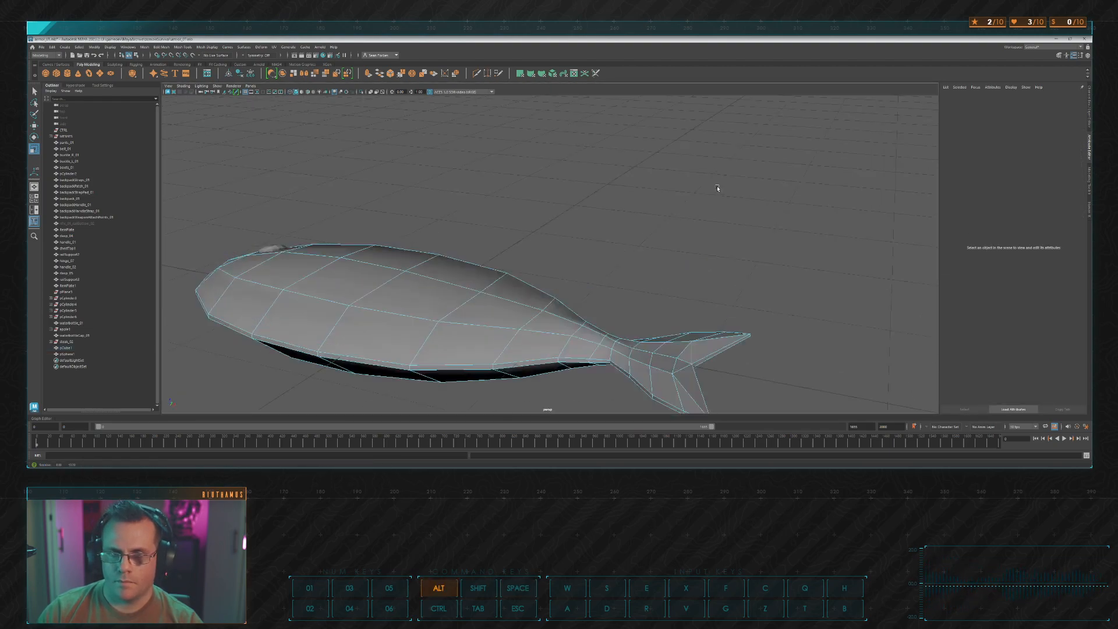
{"action": "left_click_drag", "start_coordinate": [716, 187], "coordinate": [589, 177], "text": "alt"}
{"action": "right_click_drag", "start_coordinate": [589, 177], "coordinate": [609, 209], "text": "alt"}
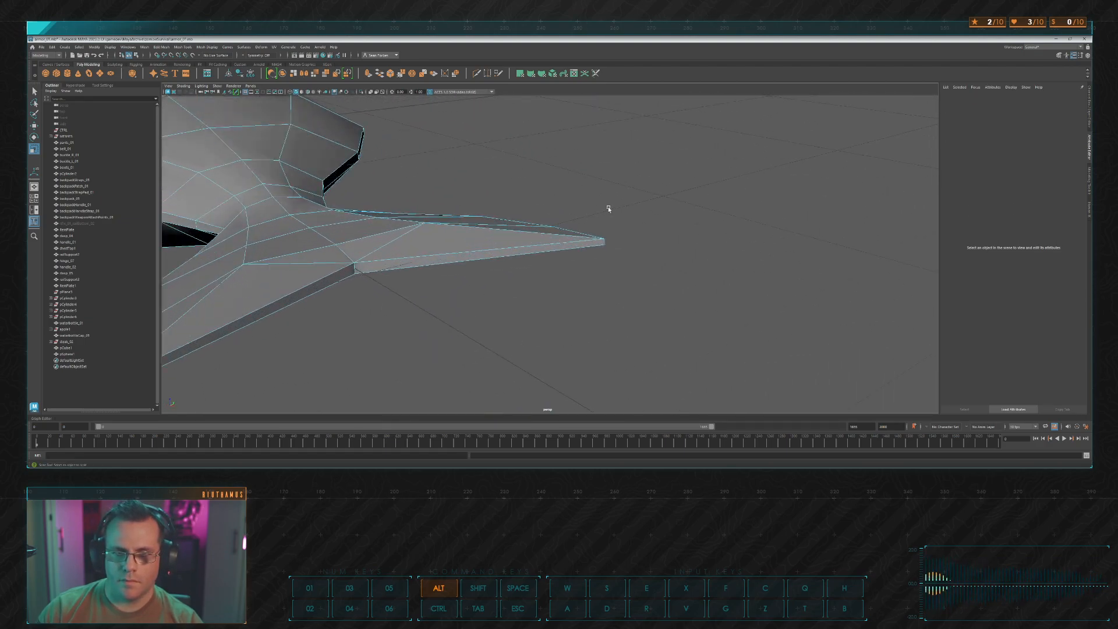
{"action": "left_click_drag", "start_coordinate": [609, 209], "coordinate": [648, 221], "text": "alt"}
{"action": "right_click_drag", "start_coordinate": [667, 233], "coordinate": [632, 232]}
{"action": "left_click_drag", "start_coordinate": [710, 280], "coordinate": [691, 305]}
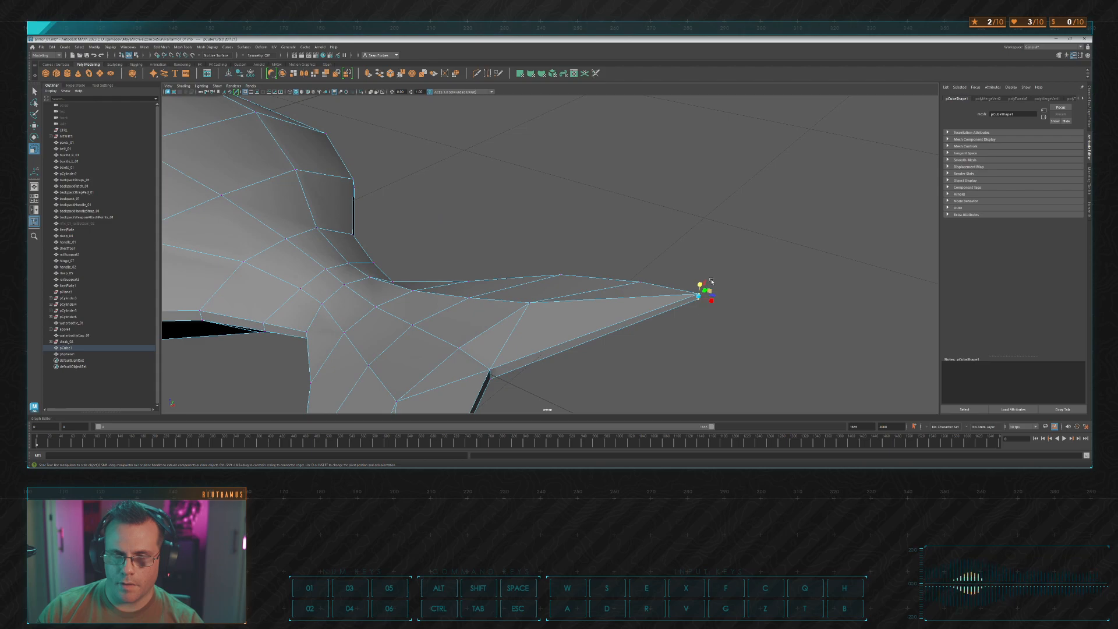
{"action": "left_click", "coordinate": [402, 73]}
{"action": "left_click_drag", "start_coordinate": [608, 262], "coordinate": [605, 196], "text": "alt"}
{"action": "key", "text": "g"}
{"action": "key", "text": "Tab"}
Step: Scale down the three edge loops just ahead of the tail fin vertically in the perspective view
{"action": "left_click", "coordinate": [545, 232]}
{"action": "key", "text": "r"}
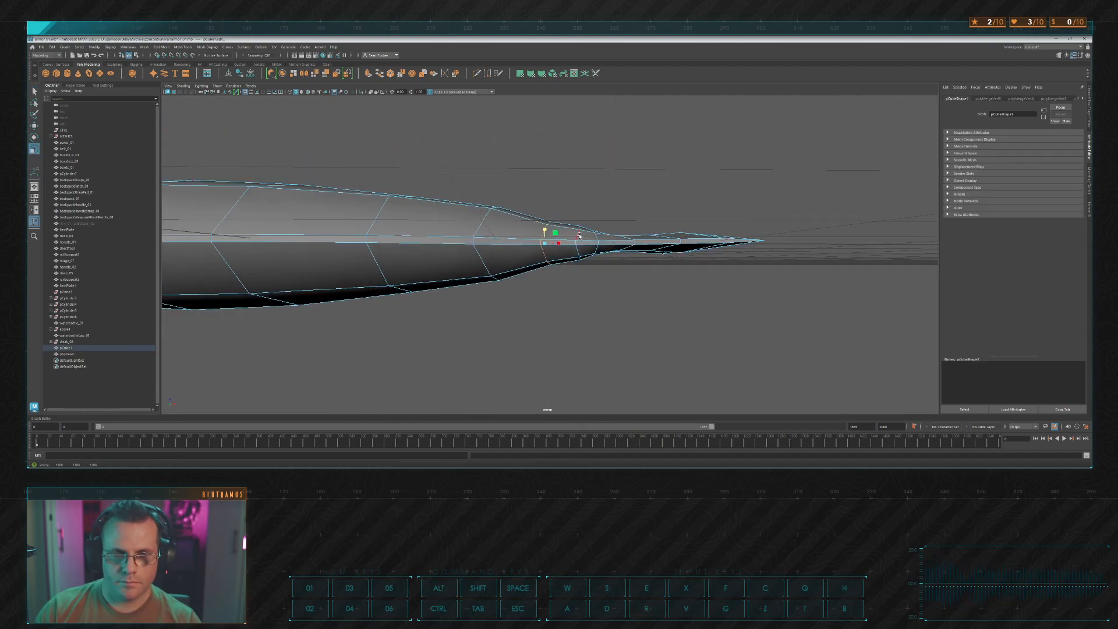
{"action": "double_click", "coordinate": [579, 236]}
{"action": "left_click_drag", "start_coordinate": [577, 230], "coordinate": [578, 232]}
{"action": "double_click", "coordinate": [594, 233]}
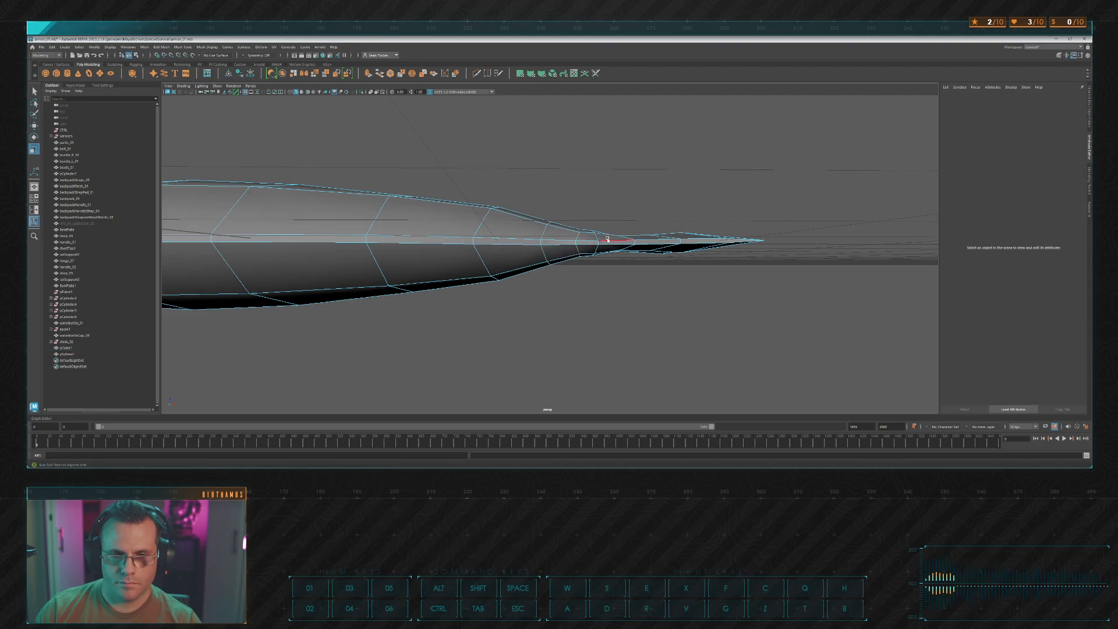
{"action": "left_click_drag", "start_coordinate": [595, 234], "coordinate": [597, 236]}
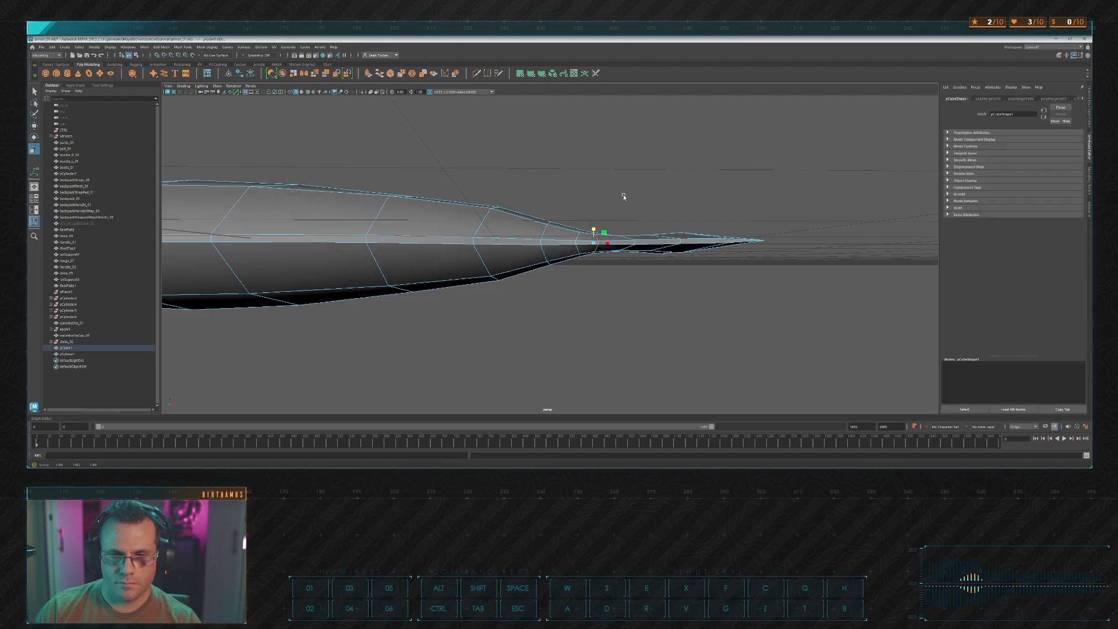
{"action": "left_click", "coordinate": [624, 194]}
Step: Scale the next body edge loop toward the head vertically to continue the taper into the tail
{"action": "middle_click_drag", "start_coordinate": [624, 195], "coordinate": [687, 192], "text": "alt"}
{"action": "double_click", "coordinate": [565, 217]}
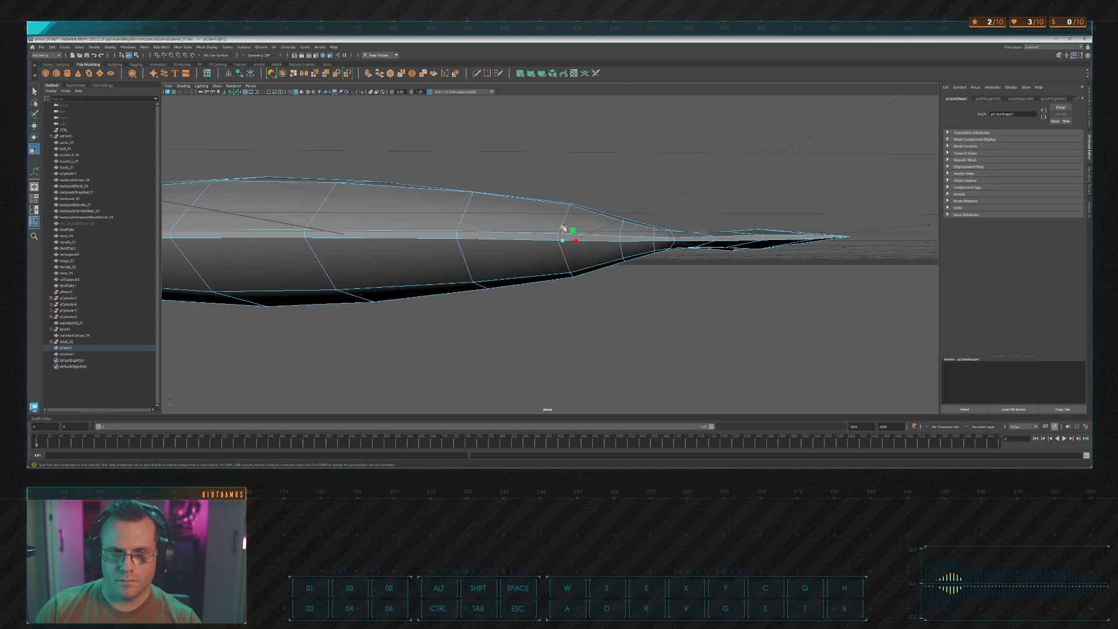
{"action": "left_click_drag", "start_coordinate": [564, 228], "coordinate": [561, 231]}
{"action": "left_click", "coordinate": [663, 200]}
{"action": "scroll", "coordinate": [663, 200], "scroll_direction": "down", "scroll_amount": 6}
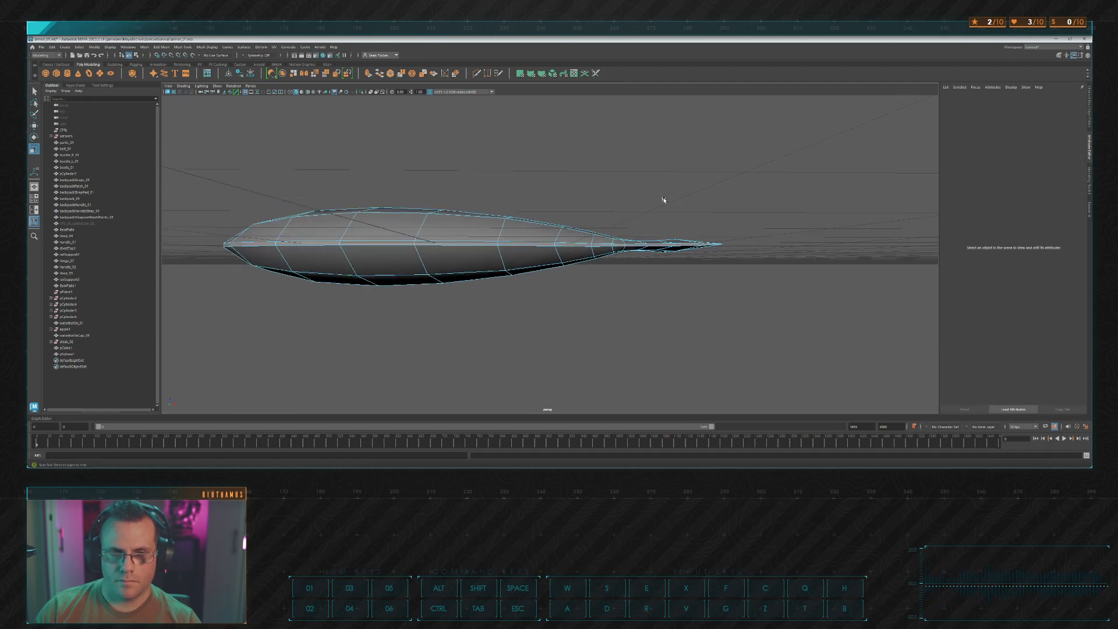
{"action": "left_click_drag", "start_coordinate": [627, 195], "coordinate": [689, 183], "text": "alt"}
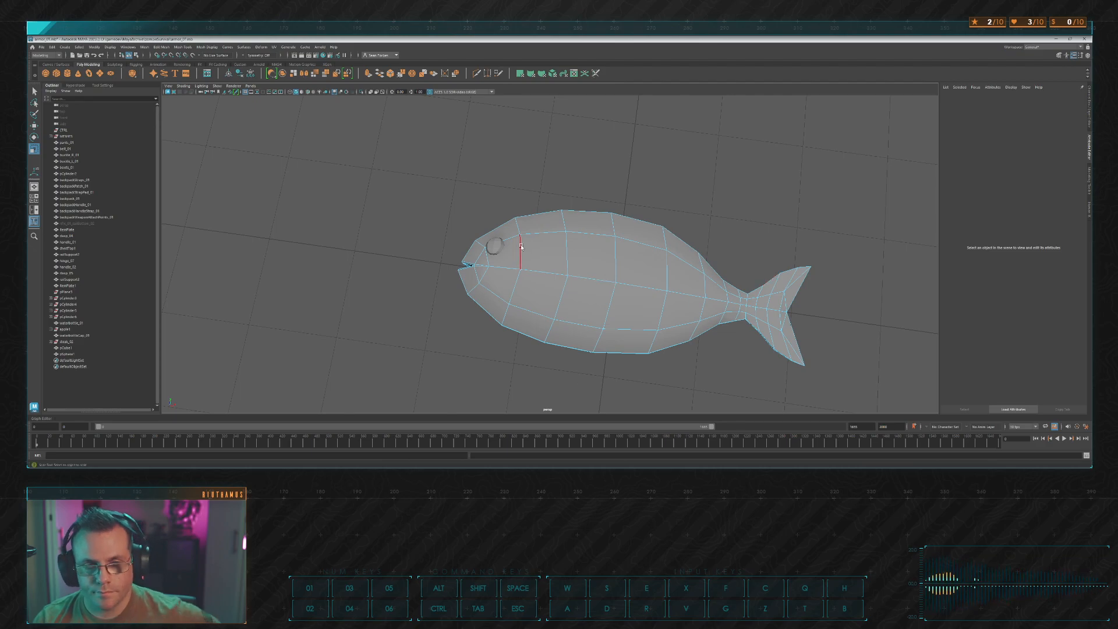
Step: Mirror the eye sphere to the opposite side of the head, using the World axis position with Cut Geometry off
{"action": "left_click_drag", "start_coordinate": [495, 242], "coordinate": [531, 185], "text": "alt"}
{"action": "key", "text": "w"}
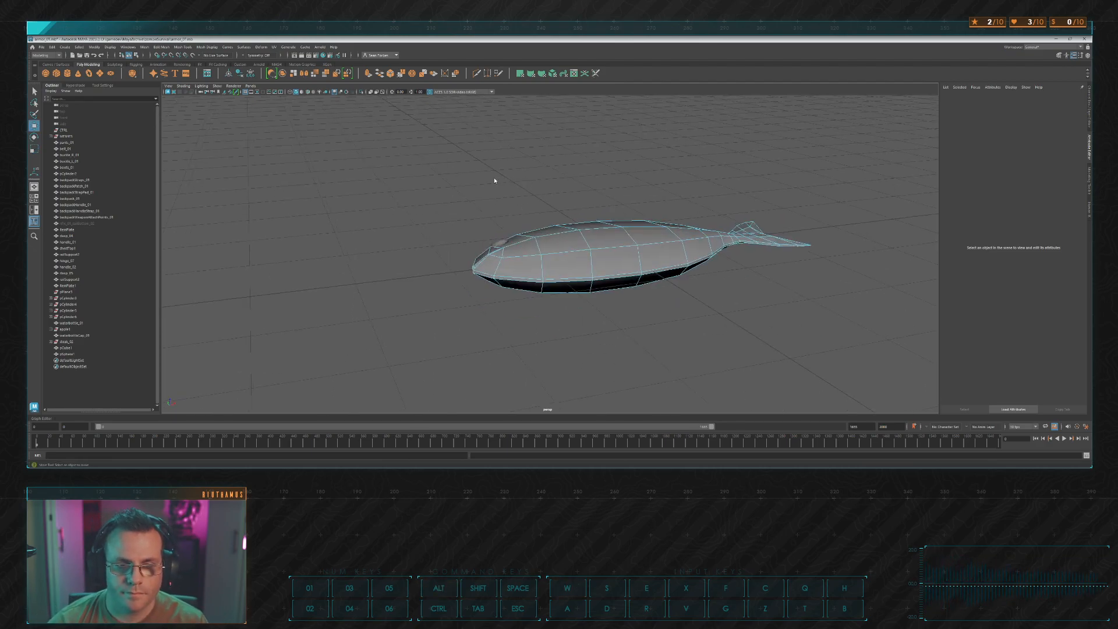
{"action": "left_click", "coordinate": [493, 230]}
{"action": "left_click", "coordinate": [504, 242]}
{"action": "left_click_drag", "start_coordinate": [504, 243], "coordinate": [568, 169], "text": "alt"}
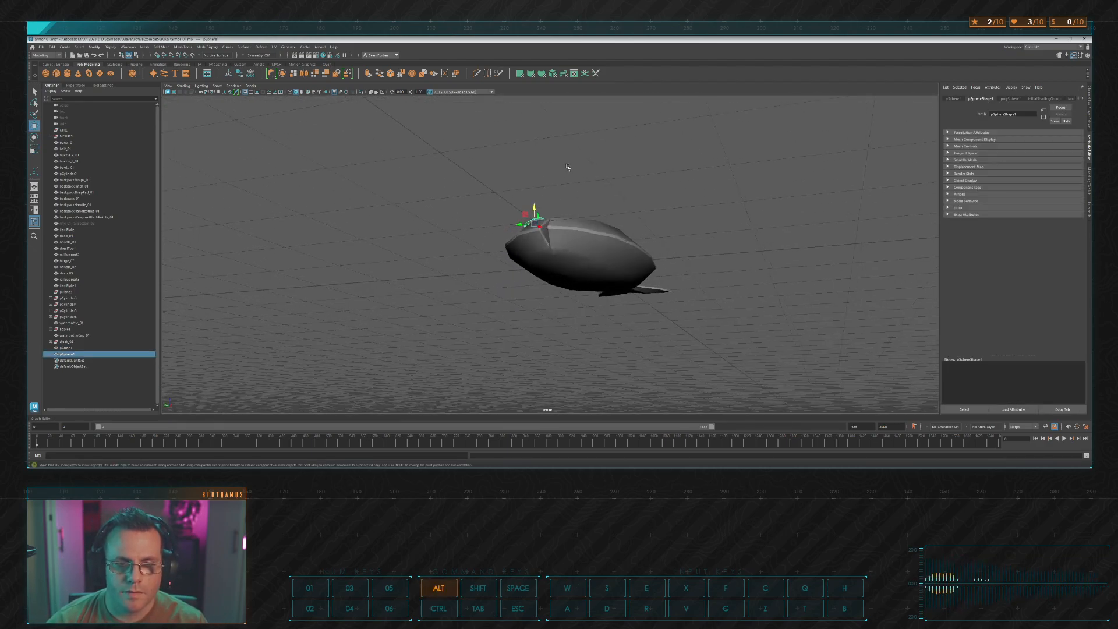
{"action": "left_click", "coordinate": [304, 74]}
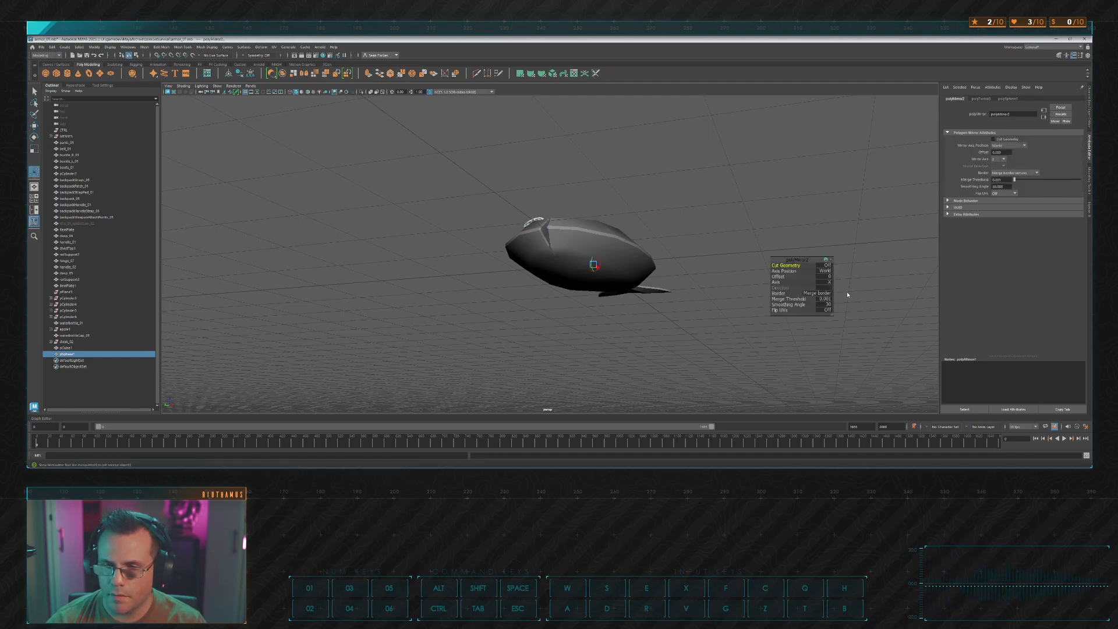
{"action": "left_click_drag", "start_coordinate": [847, 295], "coordinate": [522, 278], "text": "alt"}
{"action": "left_click", "coordinate": [711, 172]}
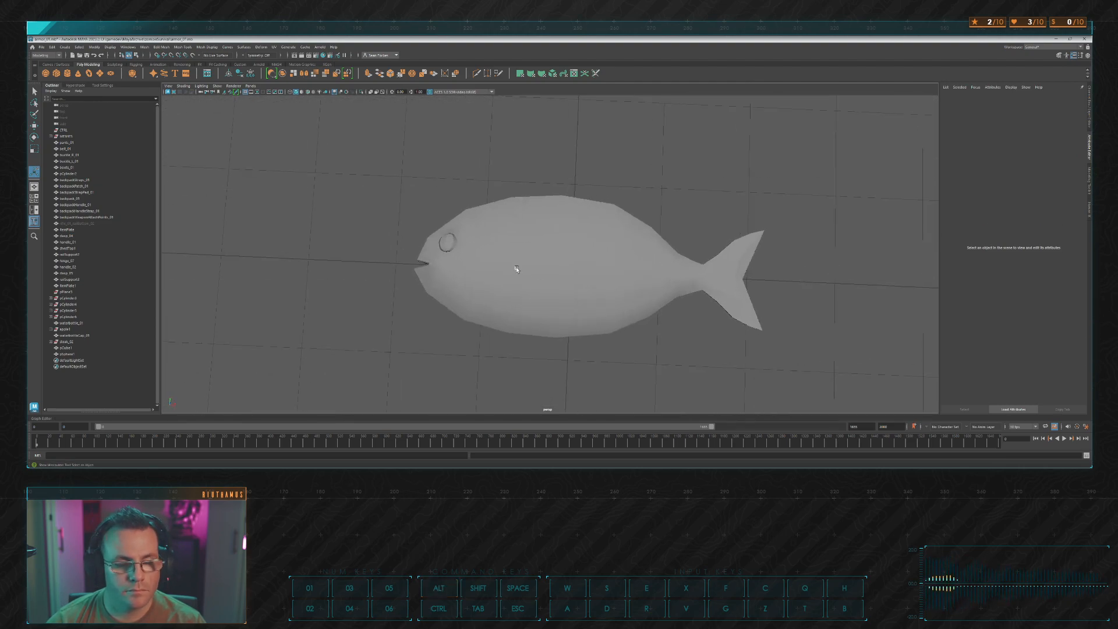
Step: Create a polygon cube, raise it to the fish's flank, and scale it into a flat side-fin block
{"action": "left_click", "coordinate": [56, 74]}
{"action": "key", "text": "w"}
{"action": "left_click_drag", "start_coordinate": [604, 309], "coordinate": [575, 221], "text": "alt"}
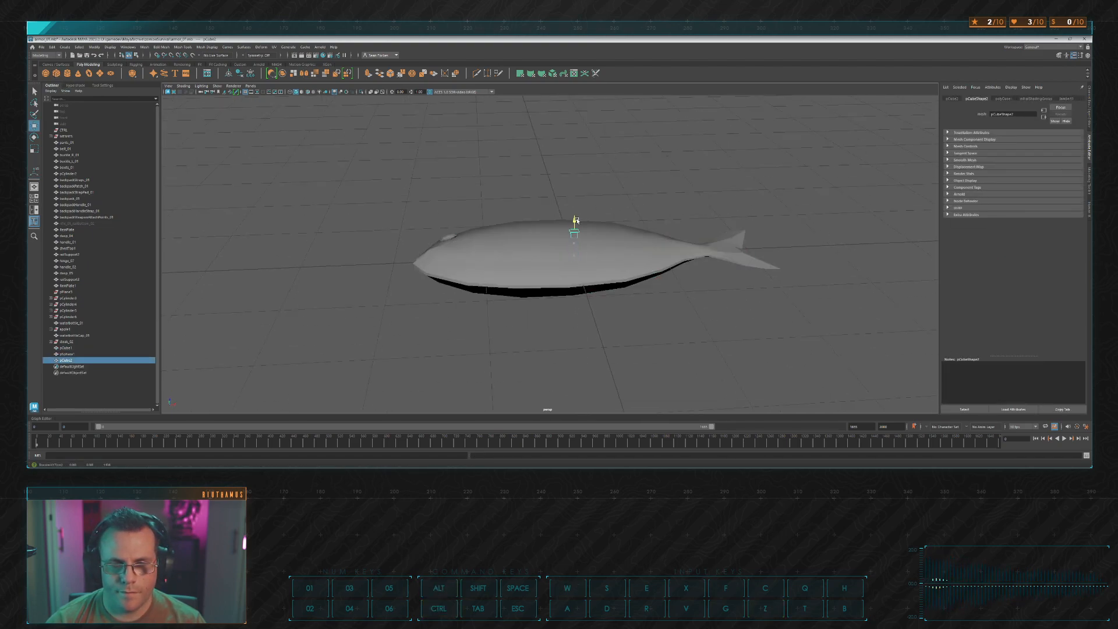
{"action": "left_click_drag", "start_coordinate": [510, 250], "coordinate": [618, 265], "text": "alt"}
{"action": "key", "text": "r"}
{"action": "key", "text": "w"}
{"action": "key", "text": "r"}
Step: Duplicate the fin block, move the copy to the fish's back, and lengthen it along the body as a dorsal fin
{"action": "key", "text": "ctrl+d"}
{"action": "key", "text": "w"}
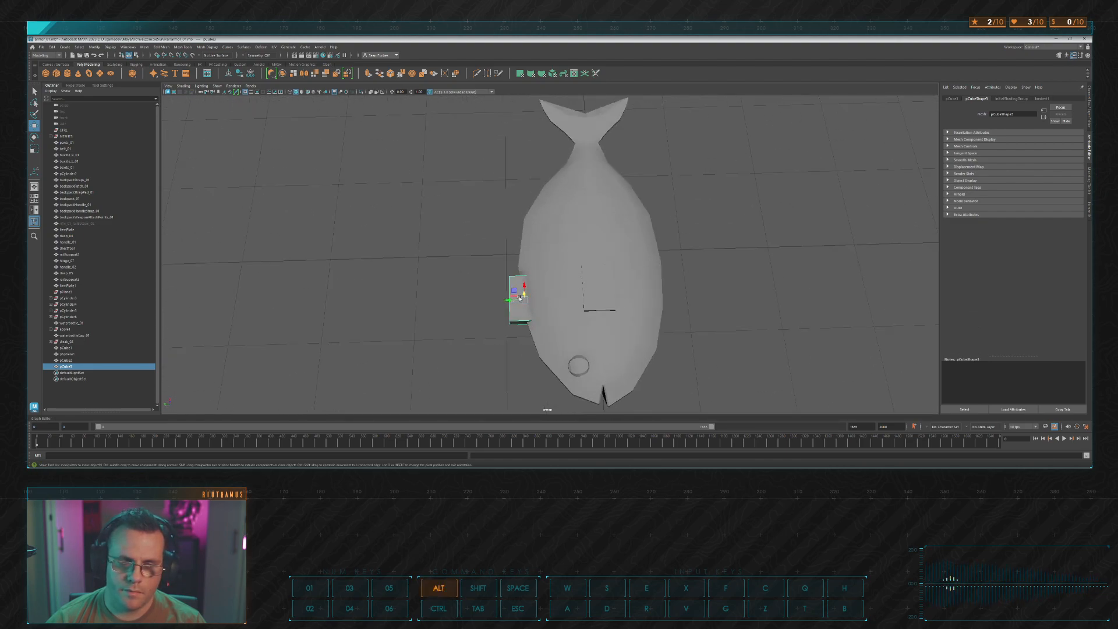
{"action": "left_click_drag", "start_coordinate": [518, 291], "coordinate": [582, 220], "text": "alt"}
{"action": "key", "text": "r"}
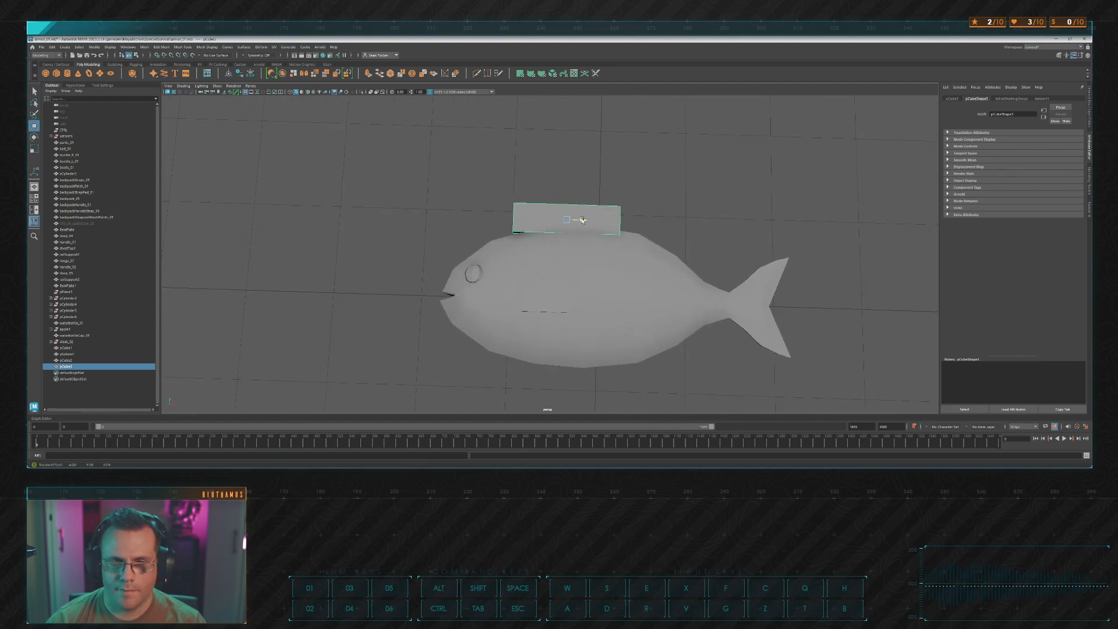
Step: Resize the side-fin block and cut three edge loops across its width
{"action": "left_click", "coordinate": [673, 192]}
{"action": "left_click_drag", "start_coordinate": [674, 192], "coordinate": [625, 259], "text": "alt"}
{"action": "left_click", "coordinate": [575, 265]}
{"action": "key", "text": "r"}
{"action": "left_click_drag", "start_coordinate": [548, 276], "coordinate": [581, 271]}
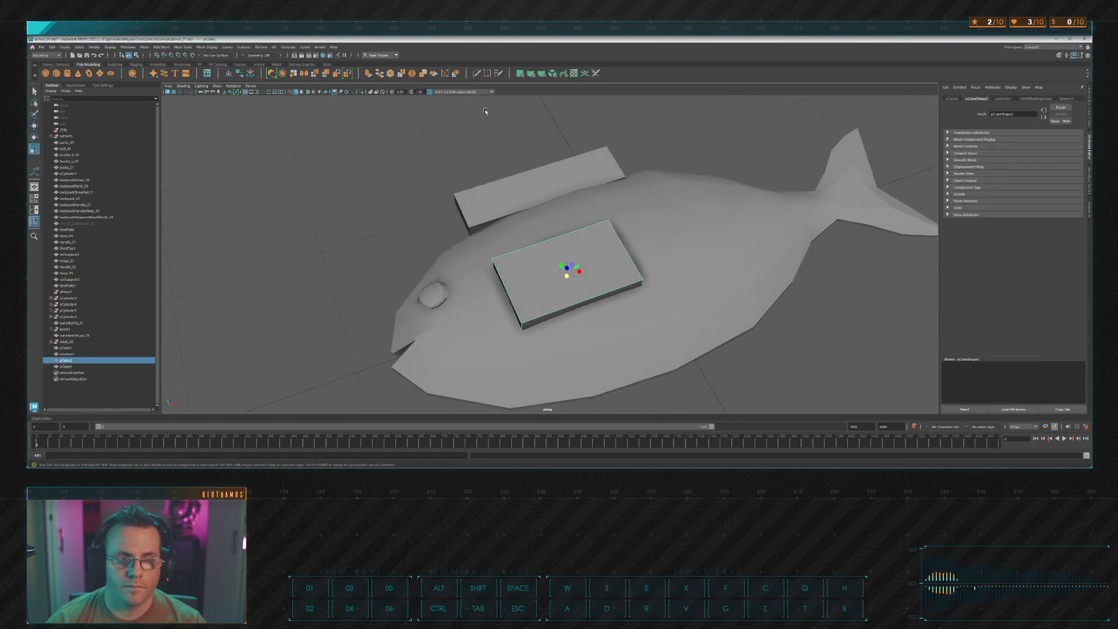
{"action": "left_click", "coordinate": [476, 73]}
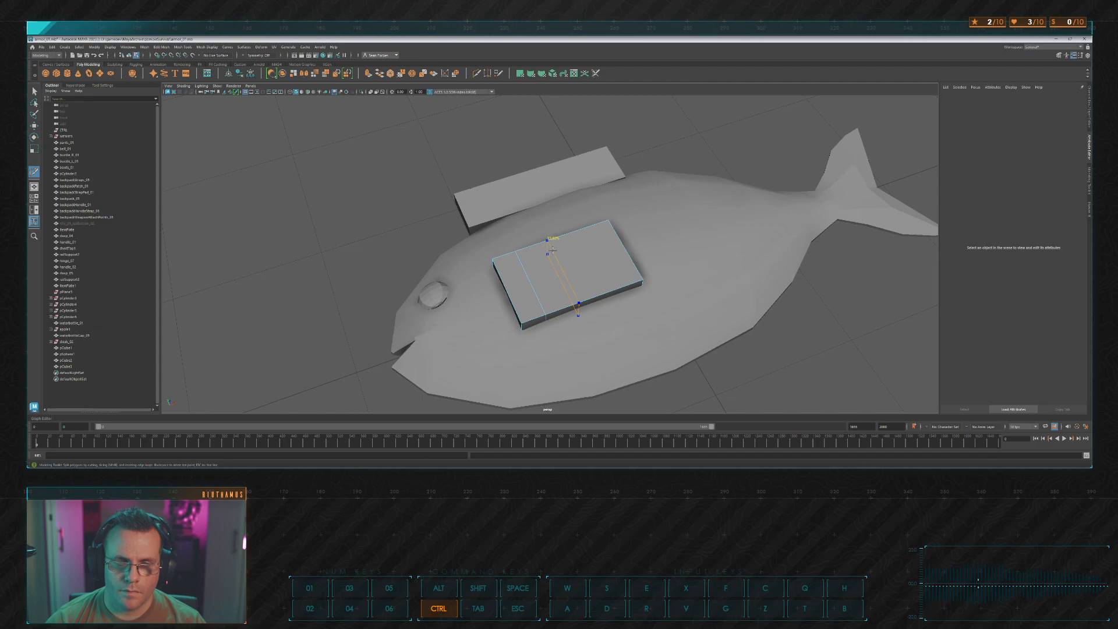
{"action": "left_click", "coordinate": [594, 240], "text": "ctrl"}
Step: Scale the side fin's front and rear ends narrower to turn the block into a tapered, hexagonal outline
{"action": "left_click_drag", "start_coordinate": [593, 240], "coordinate": [619, 250], "text": "alt"}
{"action": "key", "text": "w"}
{"action": "left_click_drag", "start_coordinate": [589, 341], "coordinate": [590, 341]}
{"action": "key", "text": "r"}
{"action": "left_click_drag", "start_coordinate": [610, 279], "coordinate": [630, 291], "text": "alt"}
Step: Scale the side fin's inner edge loops individually and shift the middle loop toward the head to round the outline
{"action": "right_click_drag", "start_coordinate": [573, 270], "coordinate": [574, 246]}
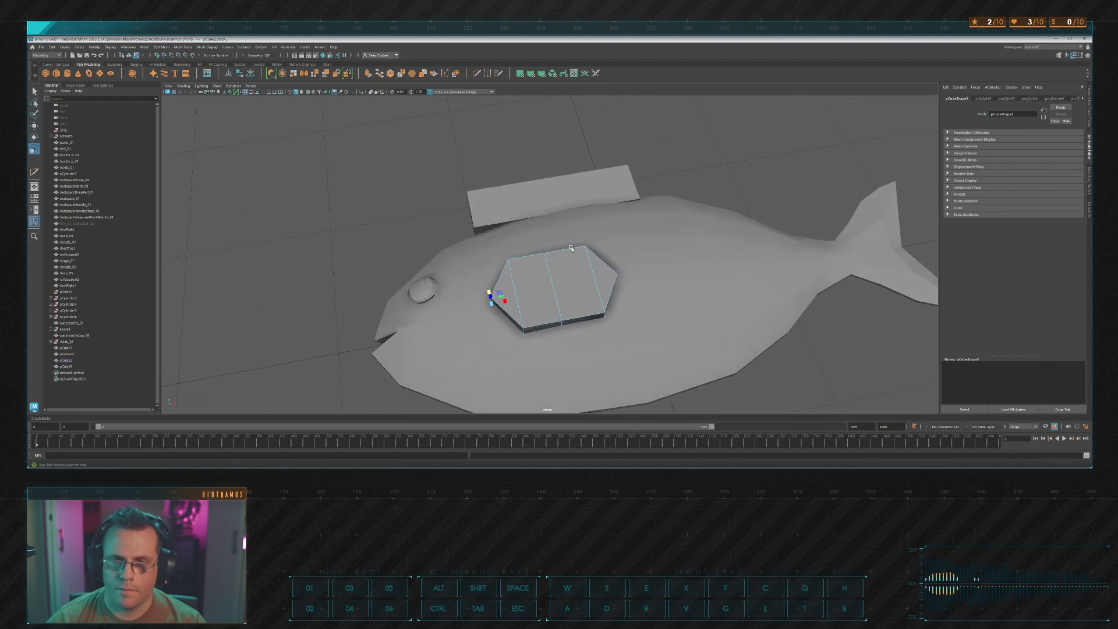
{"action": "double_click", "coordinate": [515, 288]}
{"action": "left_click_drag", "start_coordinate": [513, 287], "coordinate": [514, 289]}
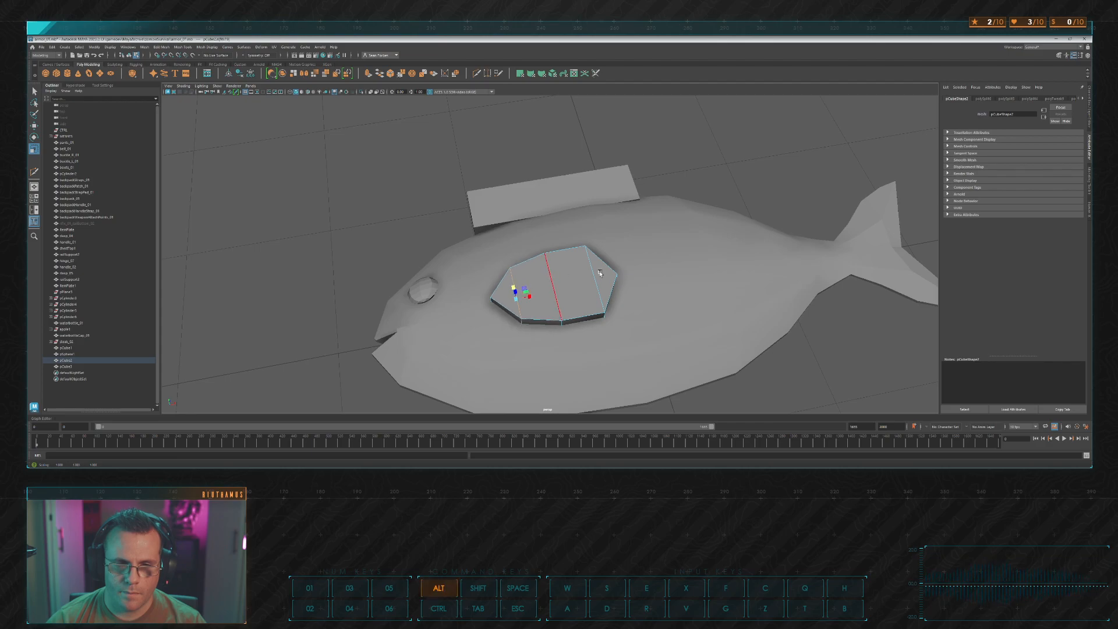
{"action": "left_click_drag", "start_coordinate": [599, 273], "coordinate": [535, 311], "text": "alt"}
{"action": "double_click", "coordinate": [575, 306]}
{"action": "double_click", "coordinate": [537, 296]}
{"action": "key", "text": "w"}
{"action": "key", "text": "r"}
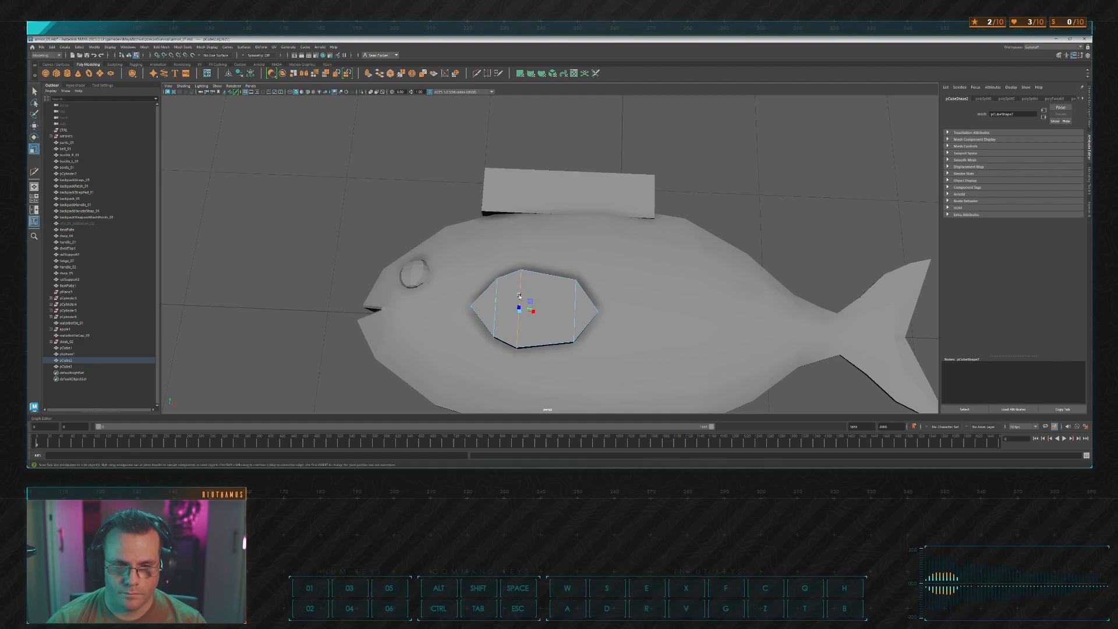
{"action": "double_click", "coordinate": [574, 298]}
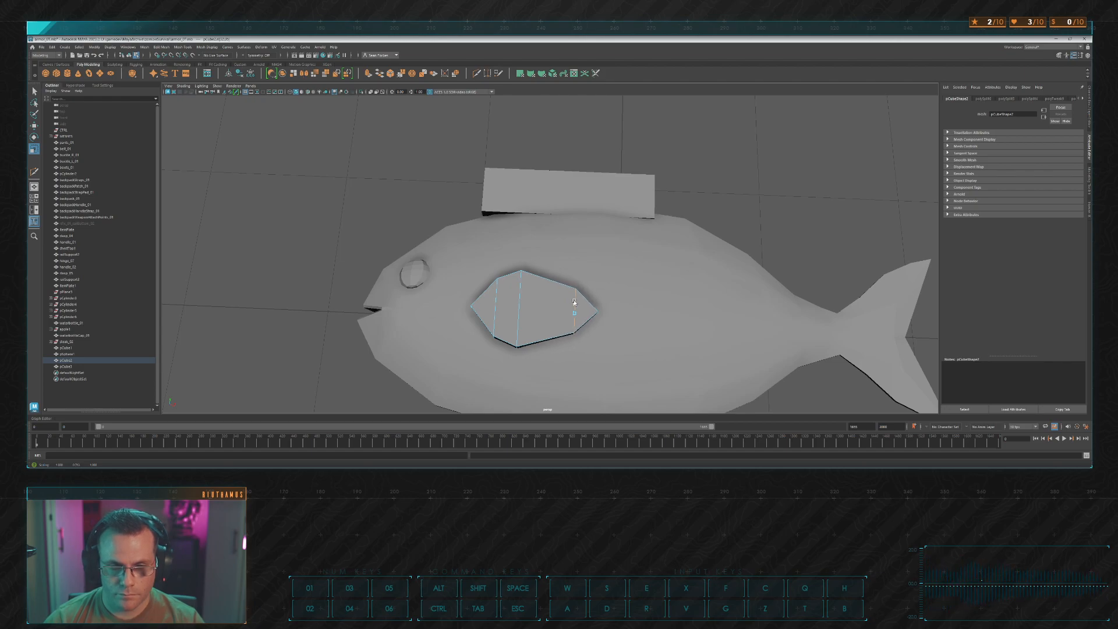
Step: Move the side fin's middle edge loop back toward the tail
{"action": "mouse_move", "coordinate": [573, 298]}
{"action": "left_mouse_down", "text": "alt"}
{"action": "mouse_move", "coordinate": [602, 269]}
{"action": "mouse_move", "coordinate": [524, 314]}
{"action": "mouse_move", "coordinate": [499, 308]}
{"action": "mouse_move", "coordinate": [569, 319]}
{"action": "left_mouse_up", "text": "alt"}
{"action": "left_click", "coordinate": [522, 304]}
{"action": "key", "text": "w"}
{"action": "left_click", "coordinate": [523, 304]}
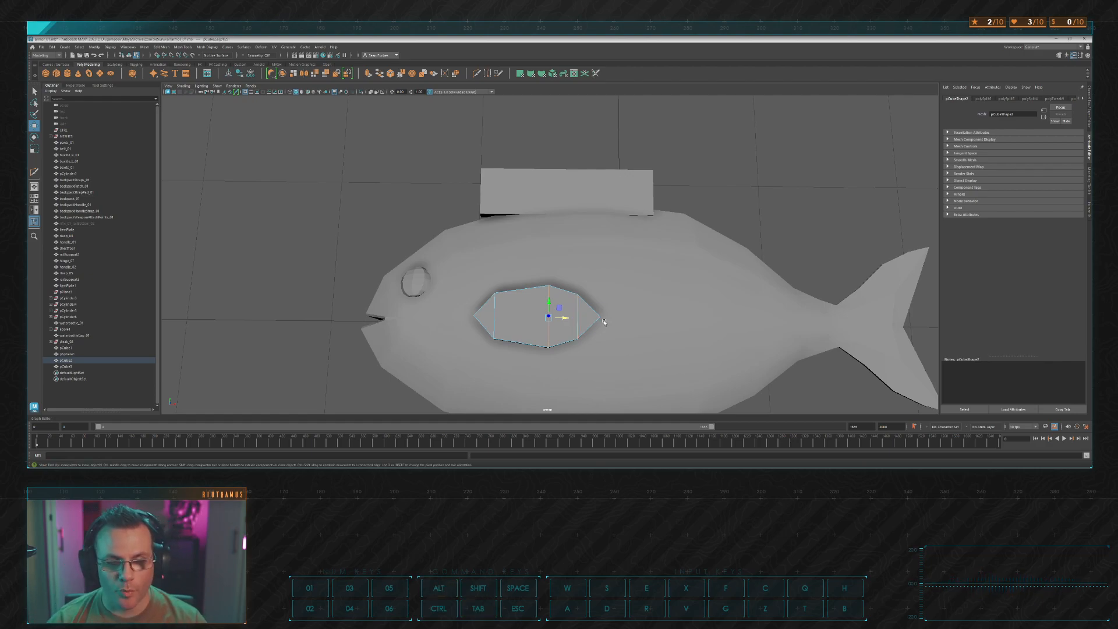
Step: Select the dorsal-fin block's side and bottom faces in the front view and delete them, keeping only its top face
{"action": "left_click", "coordinate": [519, 182]}
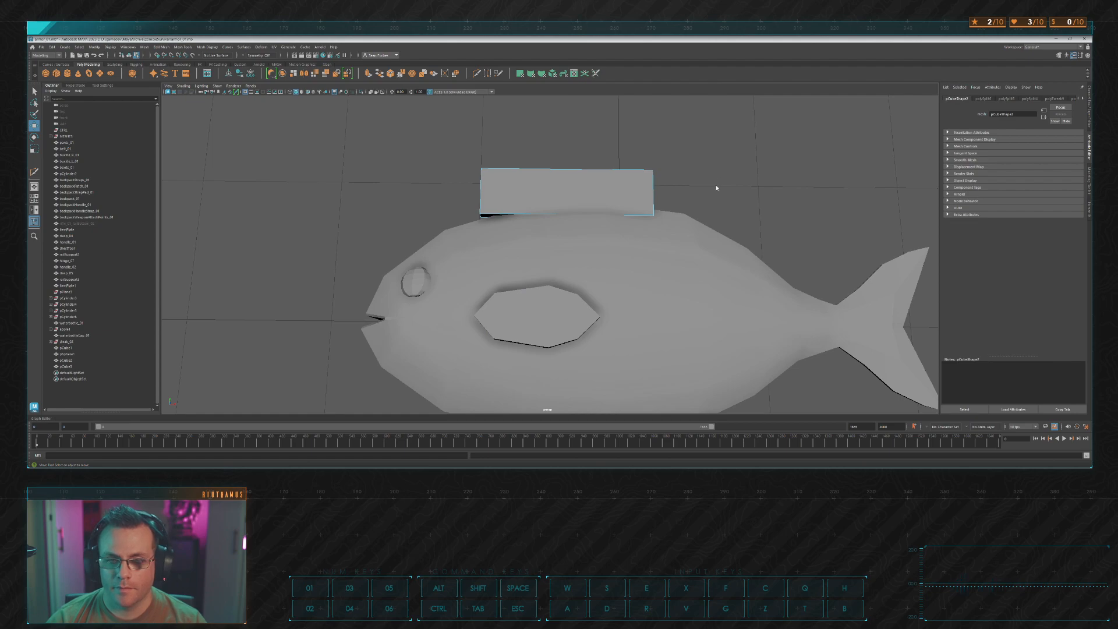
{"action": "left_click_drag", "start_coordinate": [717, 174], "coordinate": [752, 159], "text": "alt"}
{"action": "key", "text": "space"}
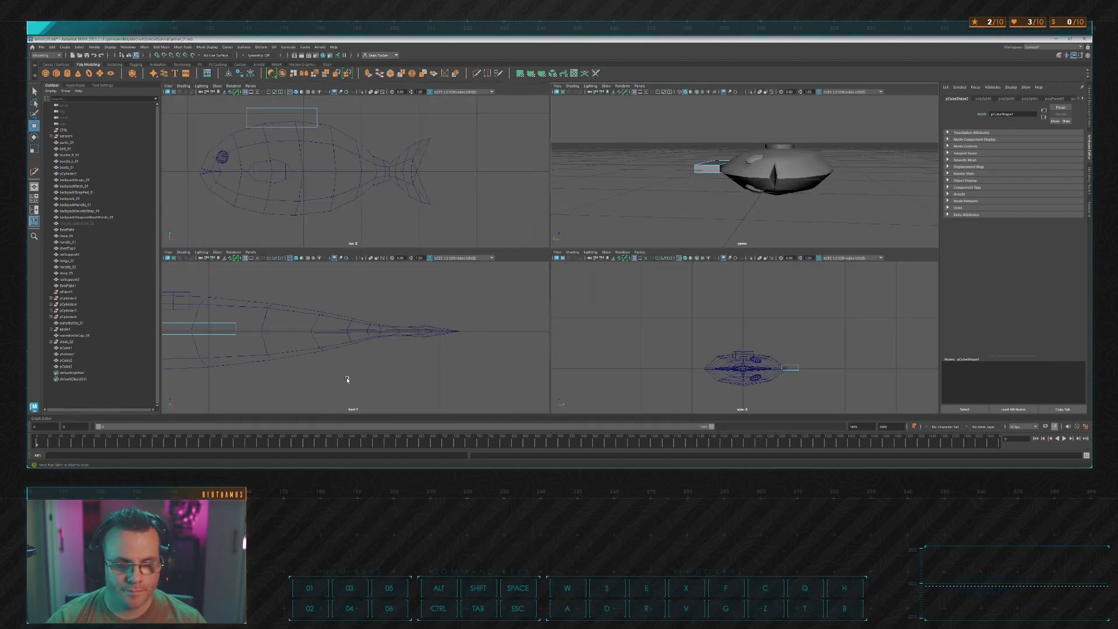
{"action": "key", "text": "space"}
{"action": "middle_click_drag", "start_coordinate": [403, 303], "coordinate": [806, 314], "text": "alt"}
{"action": "right_click_drag", "start_coordinate": [806, 315], "coordinate": [444, 319], "text": "alt"}
{"action": "left_click_drag", "start_coordinate": [335, 331], "coordinate": [672, 251]}
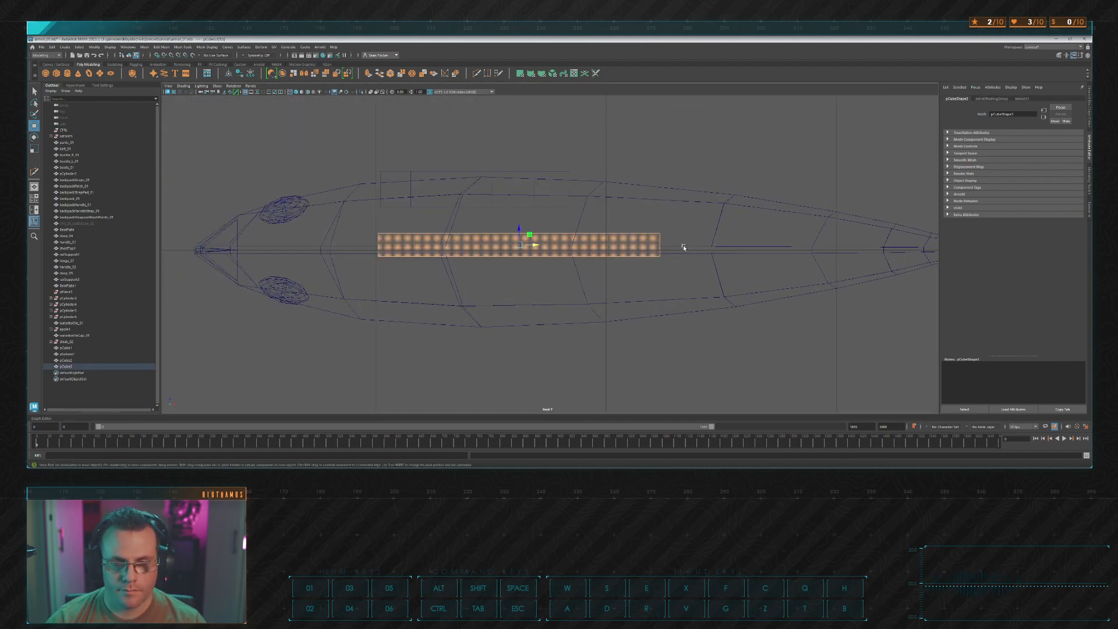
{"action": "key", "text": "Delete"}
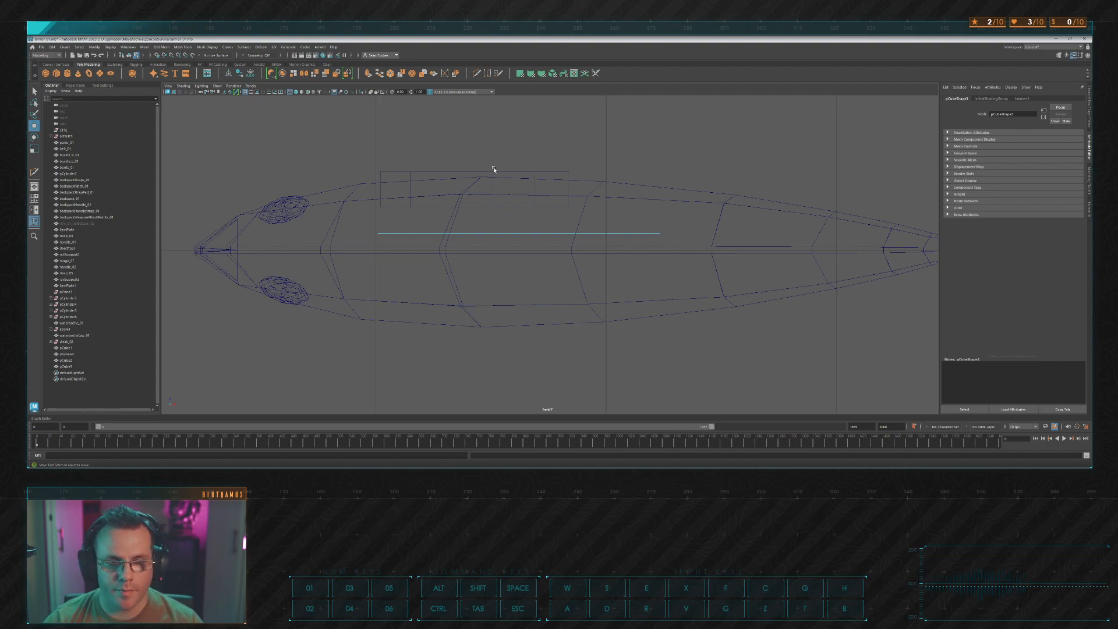
Step: Select the side fin's faces in the top view and delete all but its outward-facing face
{"action": "left_click", "coordinate": [506, 173]}
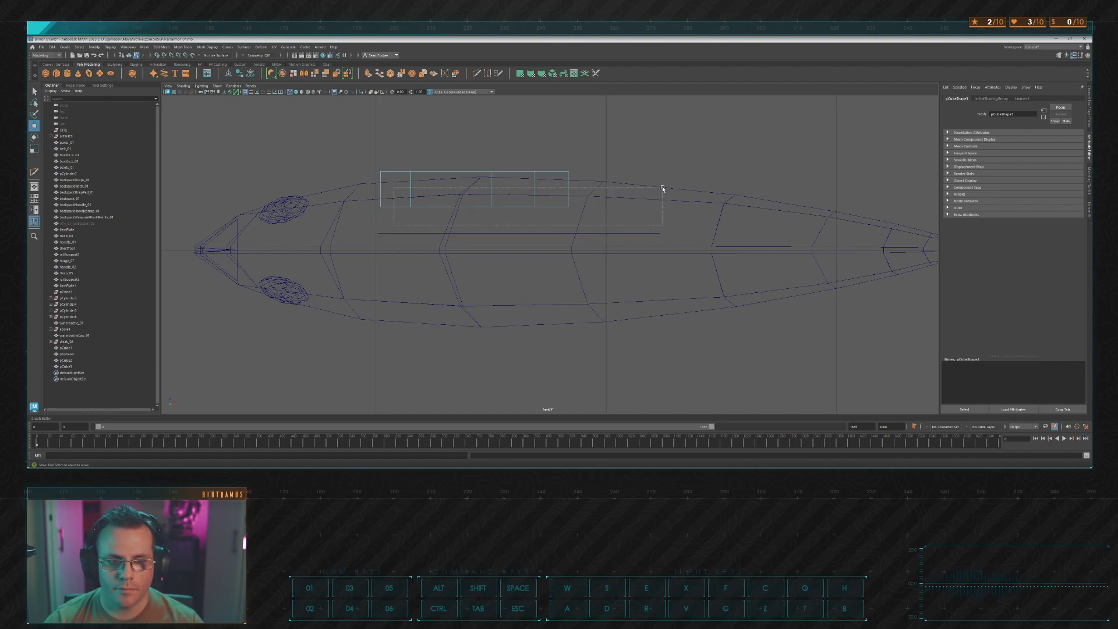
{"action": "left_click_drag", "start_coordinate": [663, 188], "coordinate": [662, 190]}
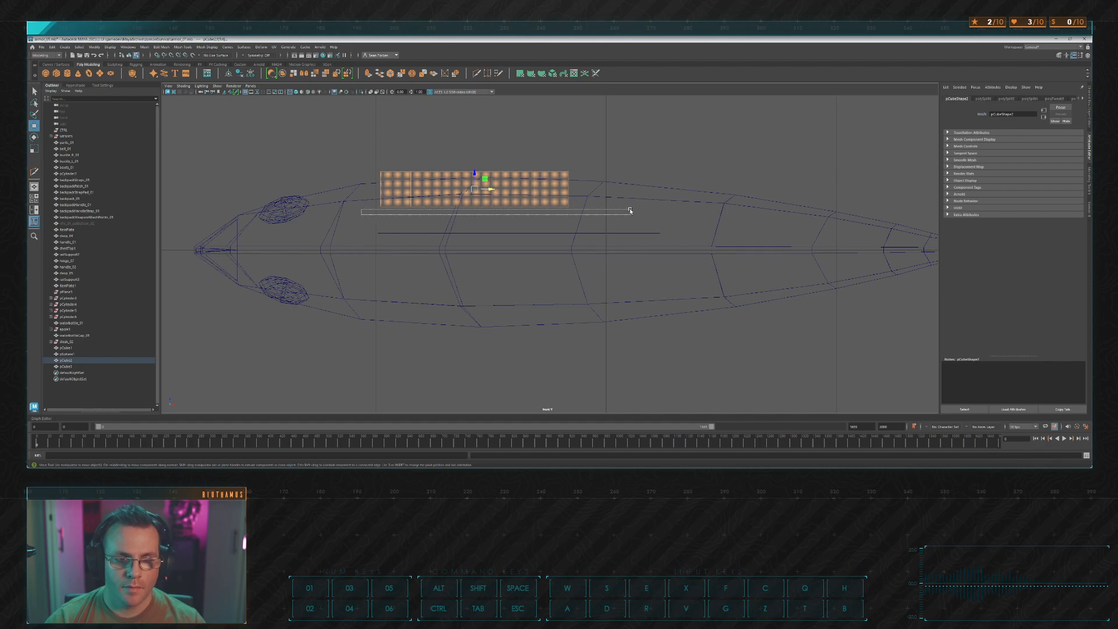
{"action": "left_click", "coordinate": [634, 194]}
{"action": "key", "text": "space"}
{"action": "key", "text": "space"}
{"action": "left_click_drag", "start_coordinate": [687, 165], "coordinate": [562, 202], "text": "alt"}
{"action": "scroll", "coordinate": [605, 209], "scroll_direction": "up", "scroll_amount": 3, "text": "alt"}
{"action": "left_click_drag", "start_coordinate": [441, 194], "coordinate": [513, 177], "text": "alt"}
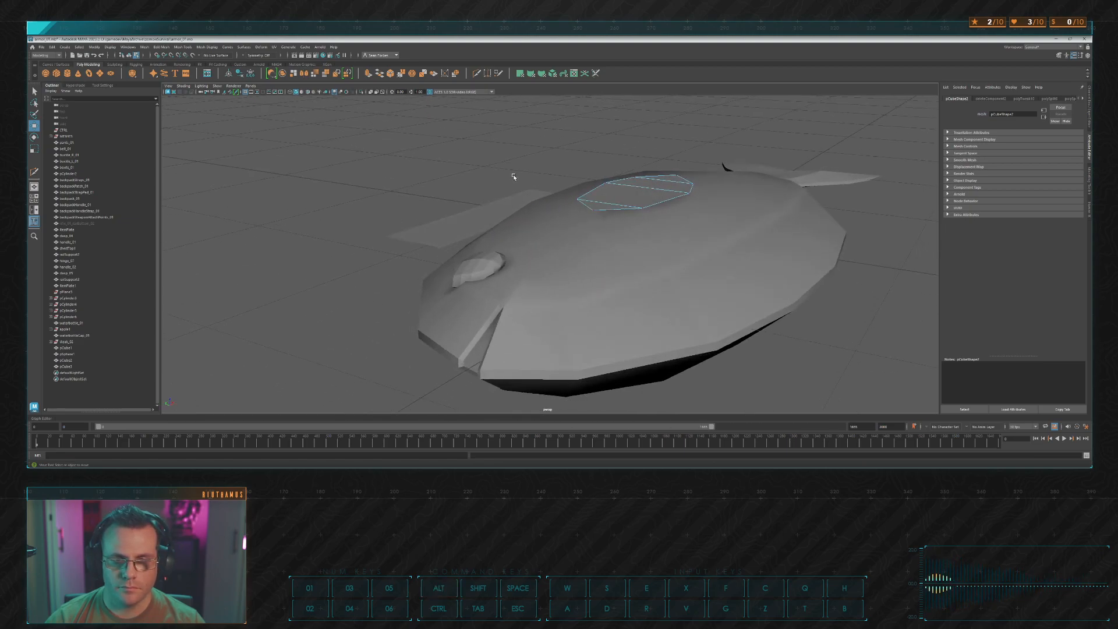
Step: Move the dorsal fin's corner vertices so its front follows the fish's back and its rear edge slants toward the tail
{"action": "left_click", "coordinate": [653, 204]}
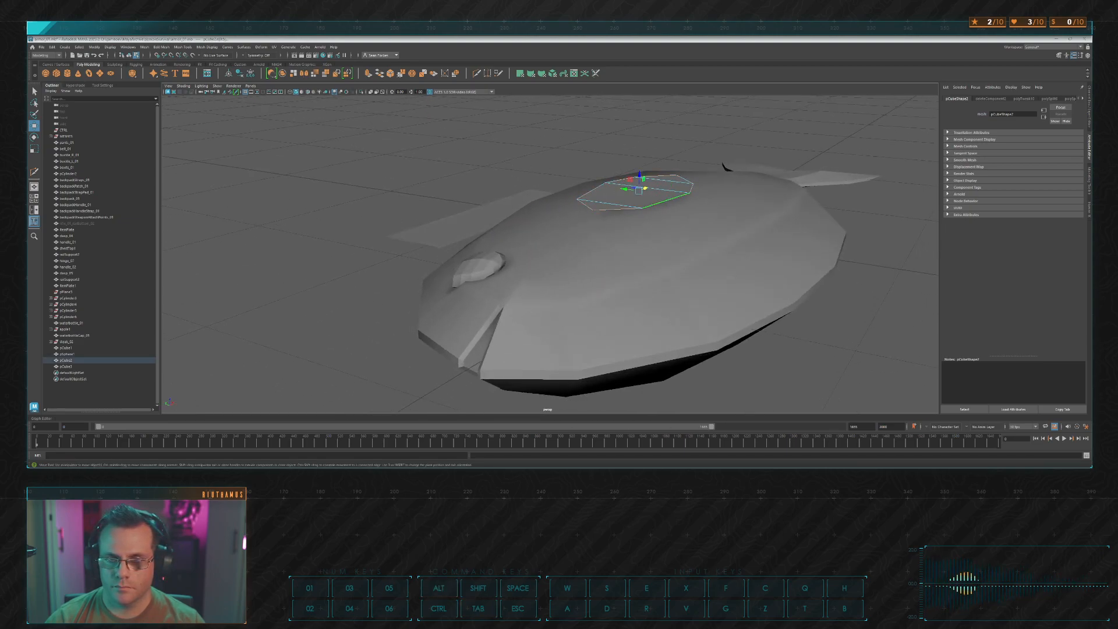
{"action": "left_click_drag", "start_coordinate": [656, 195], "coordinate": [601, 212], "text": "alt"}
{"action": "scroll", "coordinate": [619, 231], "scroll_direction": "down", "scroll_amount": 5}
{"action": "left_click", "coordinate": [546, 214]}
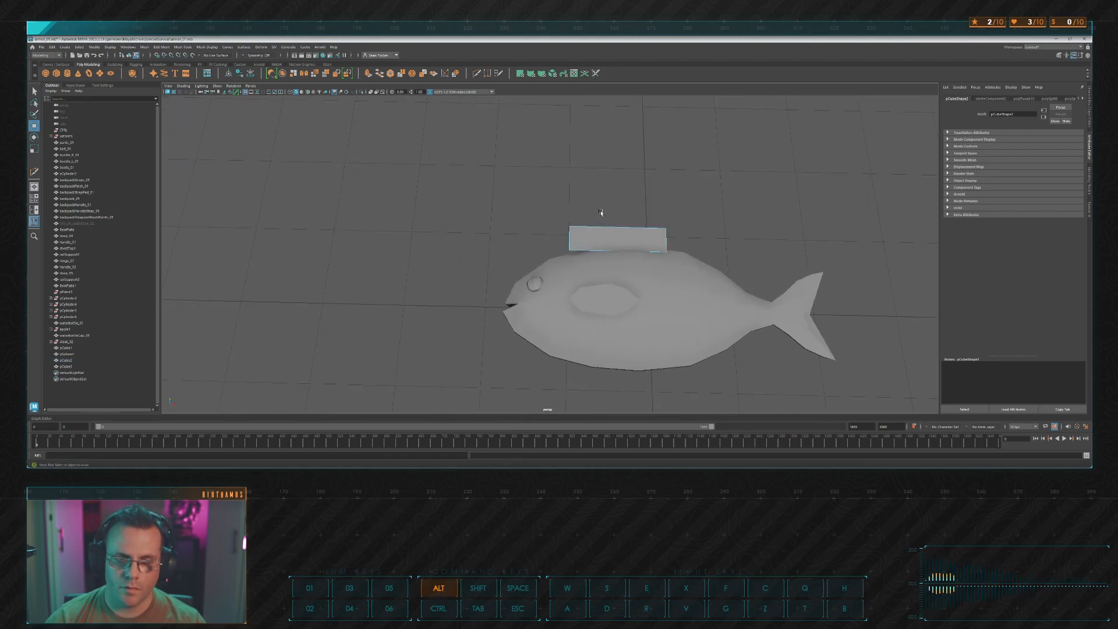
{"action": "middle_click_drag", "start_coordinate": [623, 190], "coordinate": [556, 201], "text": "alt"}
{"action": "scroll", "coordinate": [550, 203], "scroll_direction": "up", "scroll_amount": 3}
{"action": "left_click", "coordinate": [524, 272]}
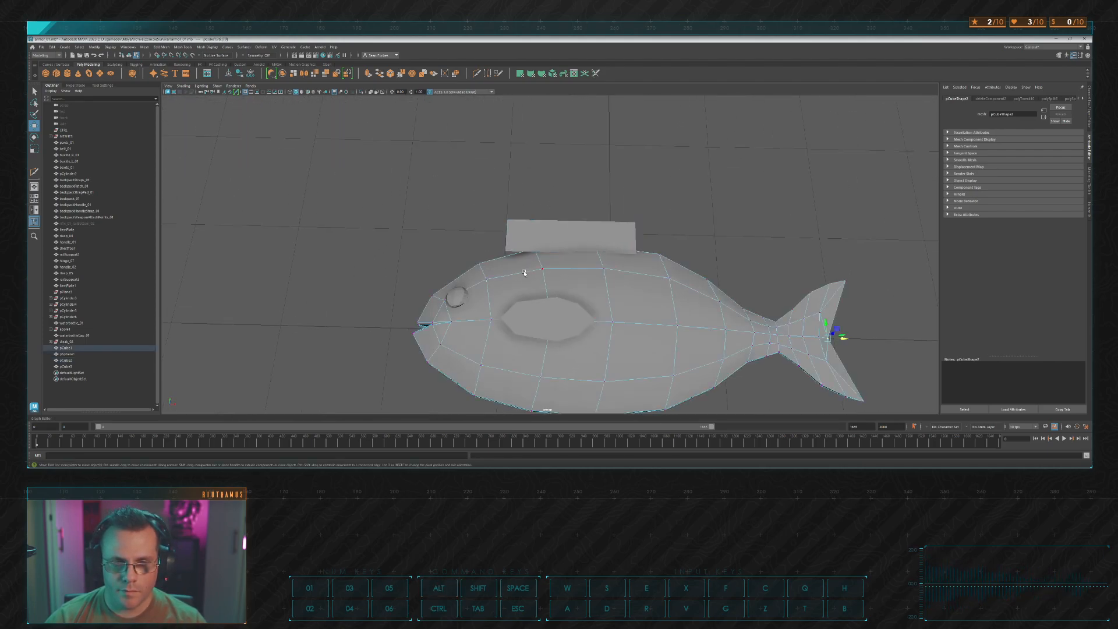
{"action": "left_click", "coordinate": [529, 243]}
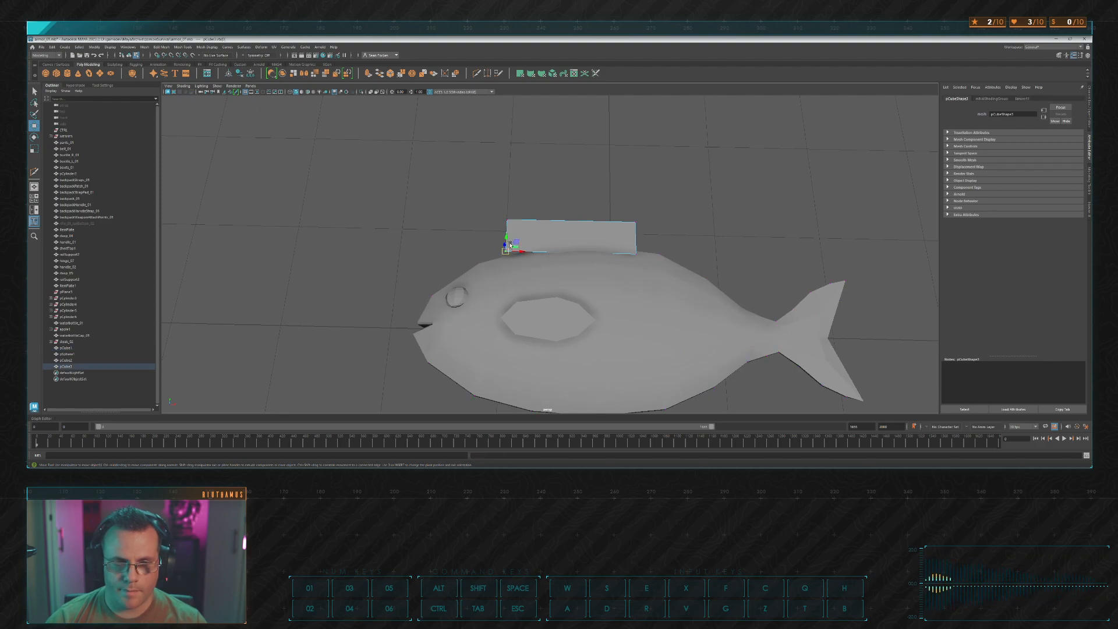
{"action": "left_click_drag", "start_coordinate": [506, 239], "coordinate": [525, 227]}
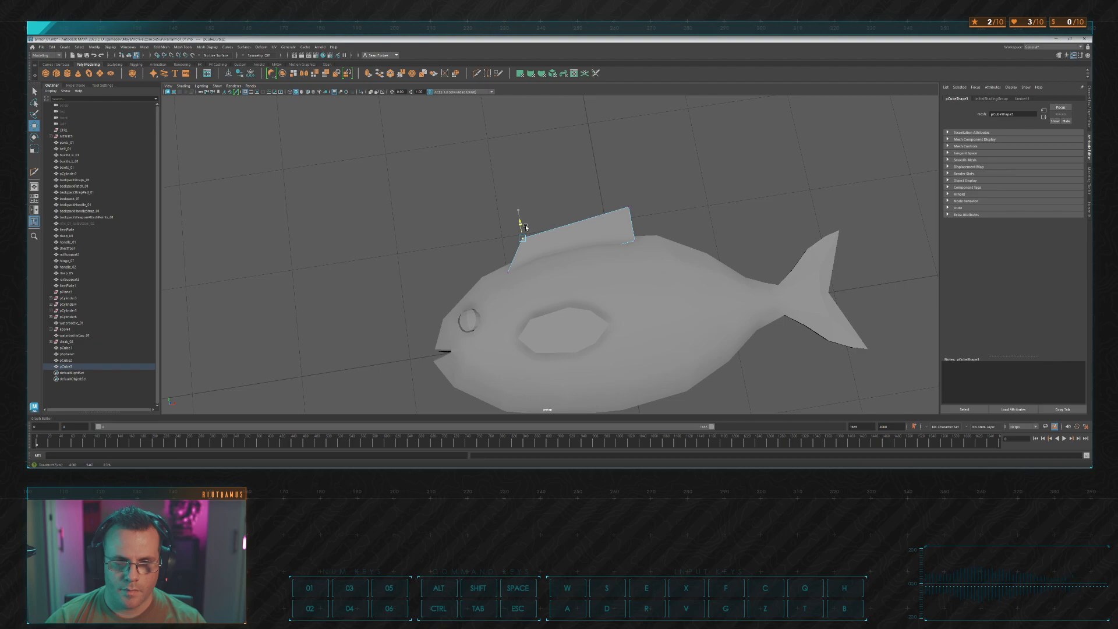
{"action": "left_click_drag", "start_coordinate": [608, 198], "coordinate": [635, 237]}
{"action": "left_click", "coordinate": [638, 243]}
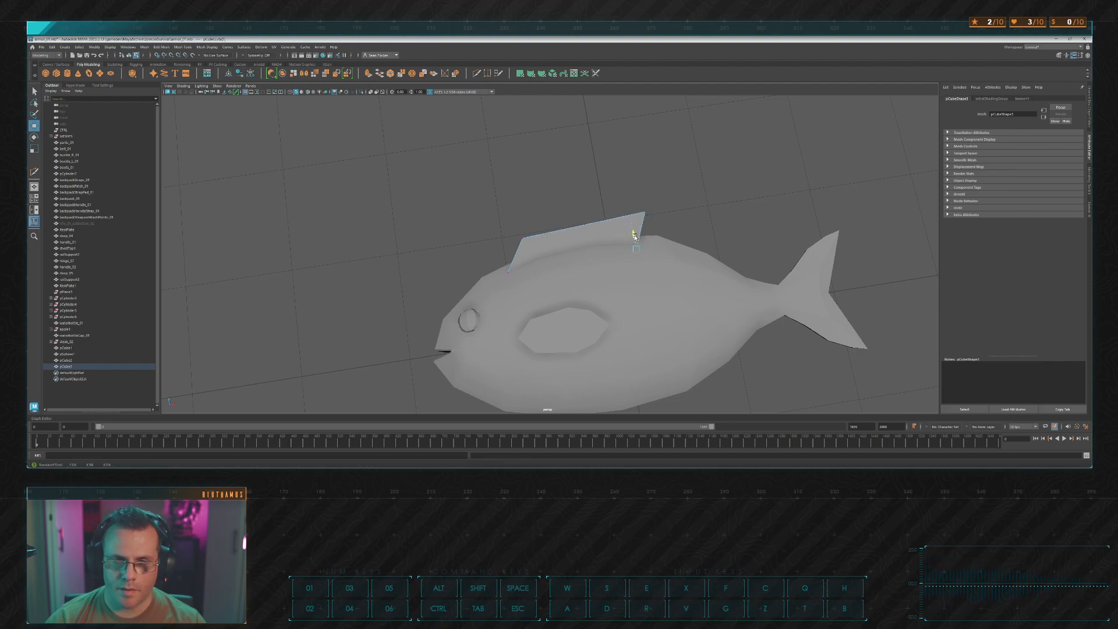
Step: Select the whole dorsal fin and move it sideways onto the fish's centerline with grid snapping in the top view
{"action": "right_click_drag", "start_coordinate": [586, 179], "coordinate": [604, 165]}
{"action": "left_click", "coordinate": [604, 165]}
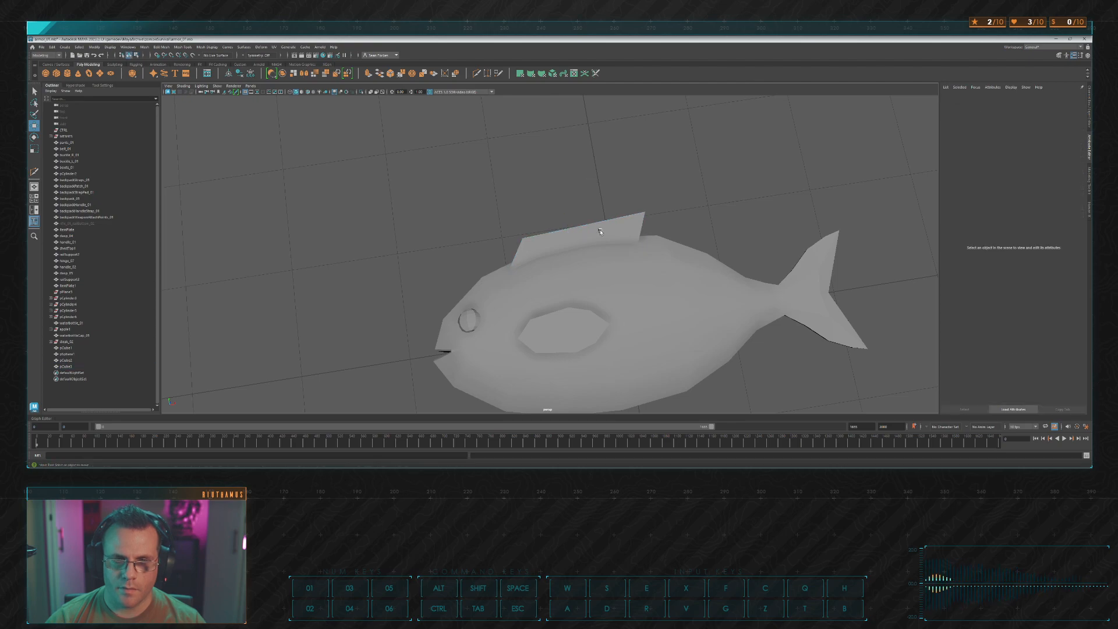
{"action": "left_click", "coordinate": [600, 230]}
{"action": "key", "text": "space"}
{"action": "key", "text": "space"}
{"action": "scroll", "coordinate": [399, 325], "scroll_direction": "down", "scroll_amount": 1}
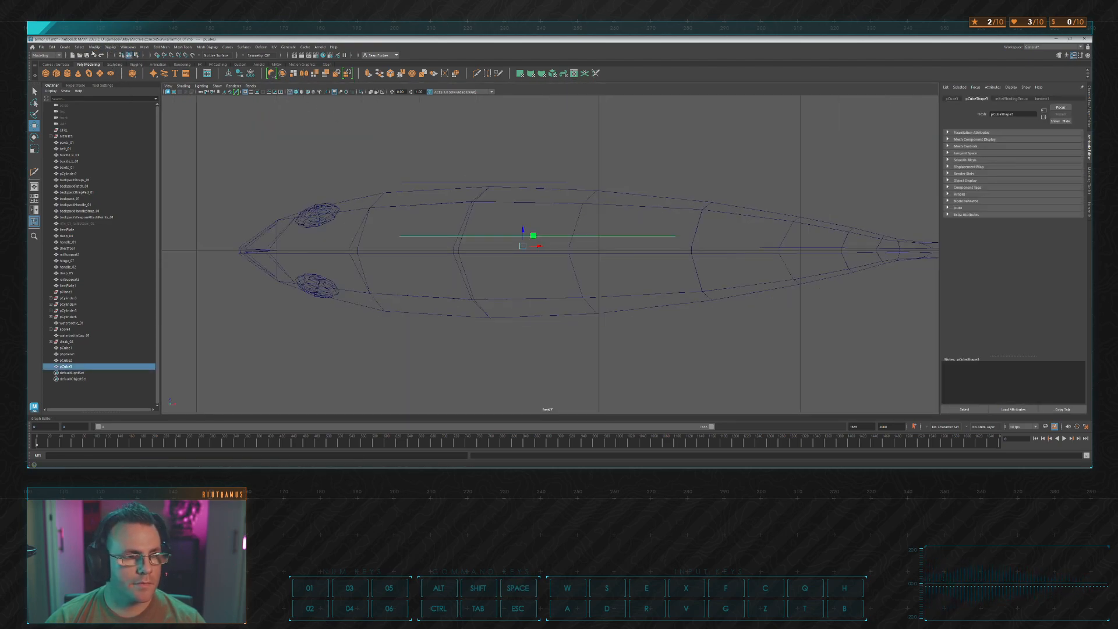
{"action": "key", "text": "w"}
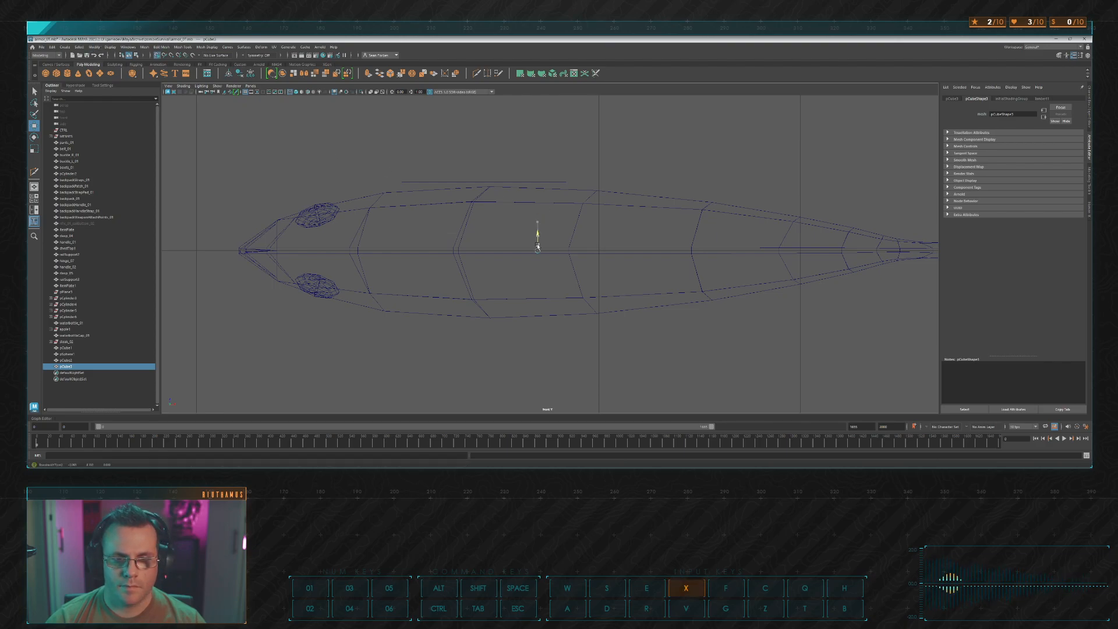
{"action": "key", "text": "space"}
{"action": "key", "text": "space"}
Step: Insert four edge loops across the dorsal fin, spaced along its length
{"action": "left_click_drag", "start_coordinate": [741, 156], "coordinate": [602, 155], "text": "alt"}
{"action": "scroll", "coordinate": [629, 170], "scroll_direction": "up", "scroll_amount": 4}
{"action": "middle_click_drag", "start_coordinate": [601, 156], "coordinate": [598, 168], "text": "alt"}
{"action": "key", "text": "y"}
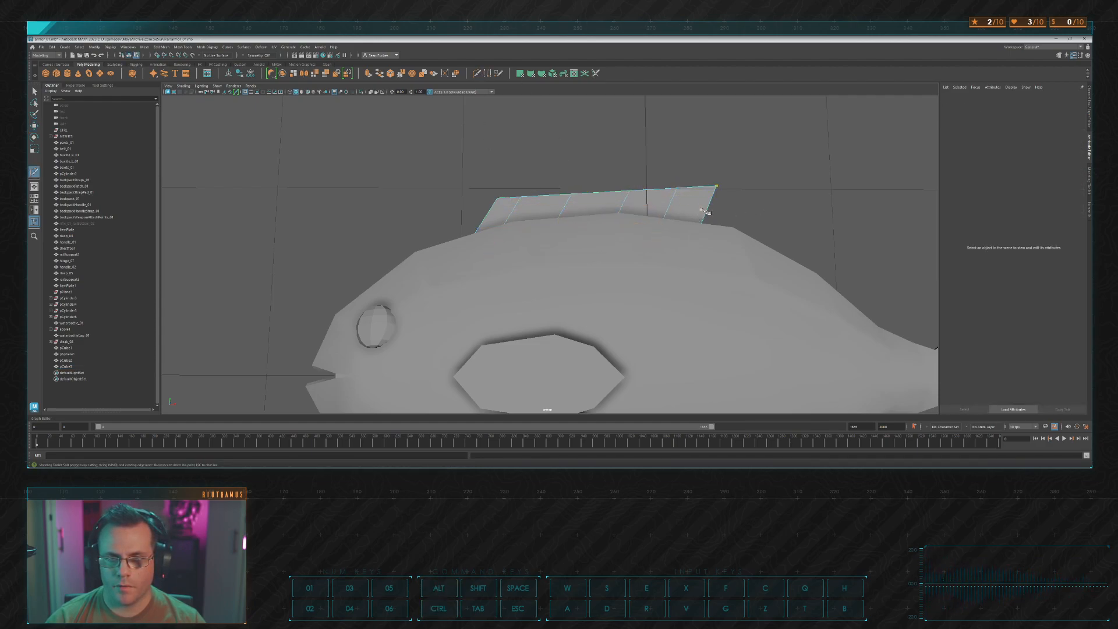
{"action": "key", "text": "w"}
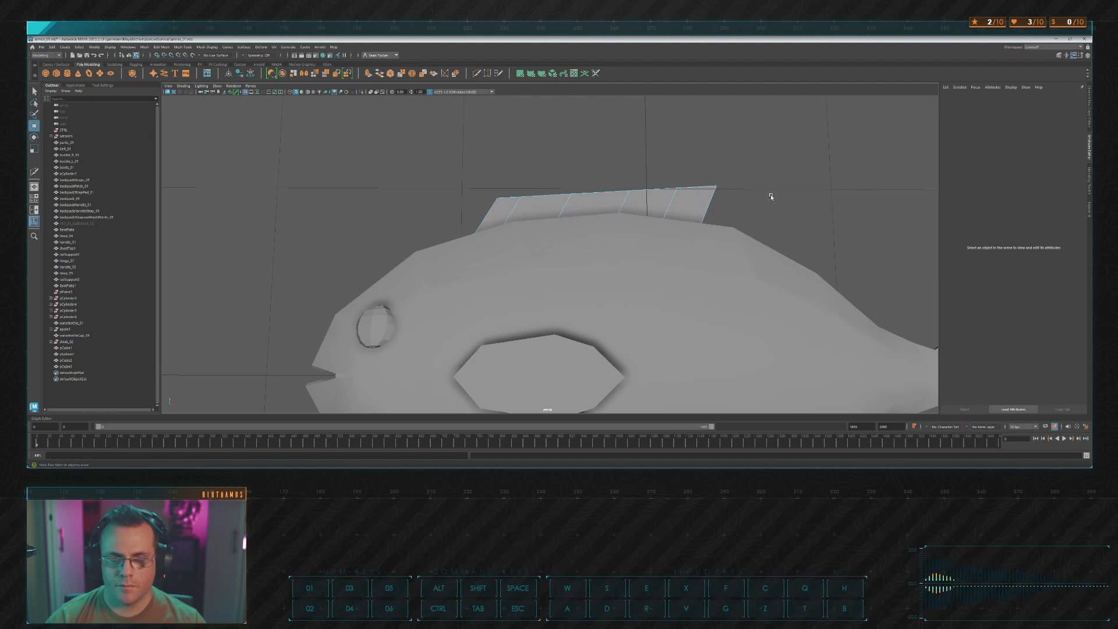
Step: Pull the dorsal fin's front lower corner forward and down into the fish's back to form a sloping leading edge
{"action": "left_click", "coordinate": [468, 241]}
{"action": "left_click_drag", "start_coordinate": [476, 190], "coordinate": [501, 219]}
{"action": "left_click_drag", "start_coordinate": [436, 236], "coordinate": [453, 268]}
{"action": "middle_click_drag", "start_coordinate": [582, 198], "coordinate": [524, 236], "text": "alt"}
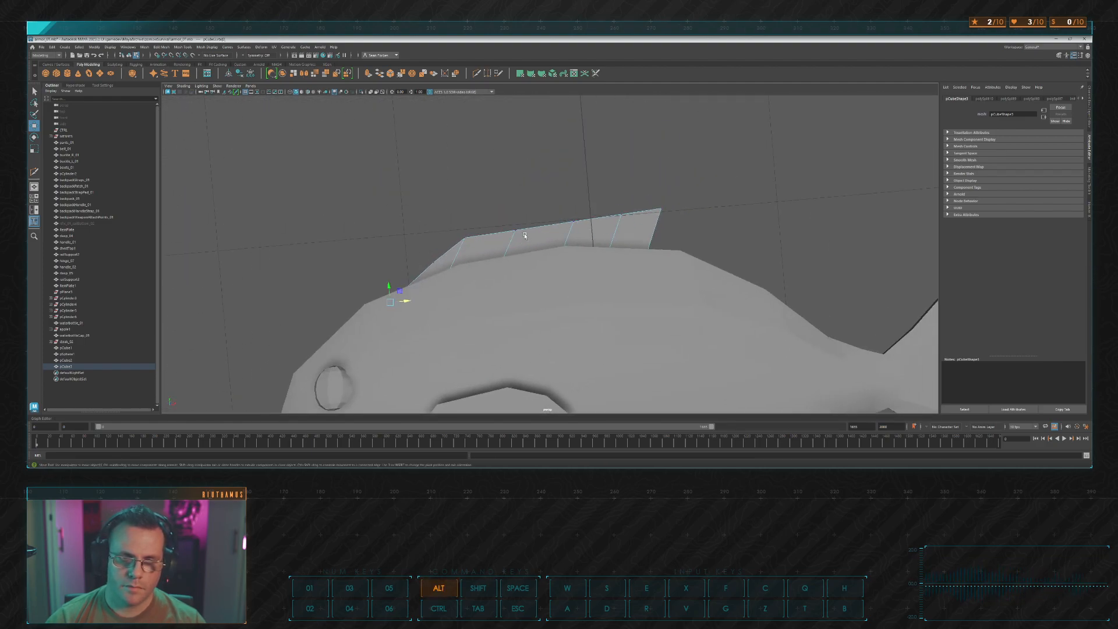
{"action": "mouse_move", "coordinate": [524, 236]}
{"action": "left_mouse_down", "text": "alt"}
{"action": "mouse_move", "coordinate": [547, 232]}
{"action": "mouse_move", "coordinate": [518, 226]}
{"action": "left_mouse_up", "text": "alt"}
{"action": "middle_click_drag", "start_coordinate": [500, 212], "coordinate": [482, 220], "text": "alt"}
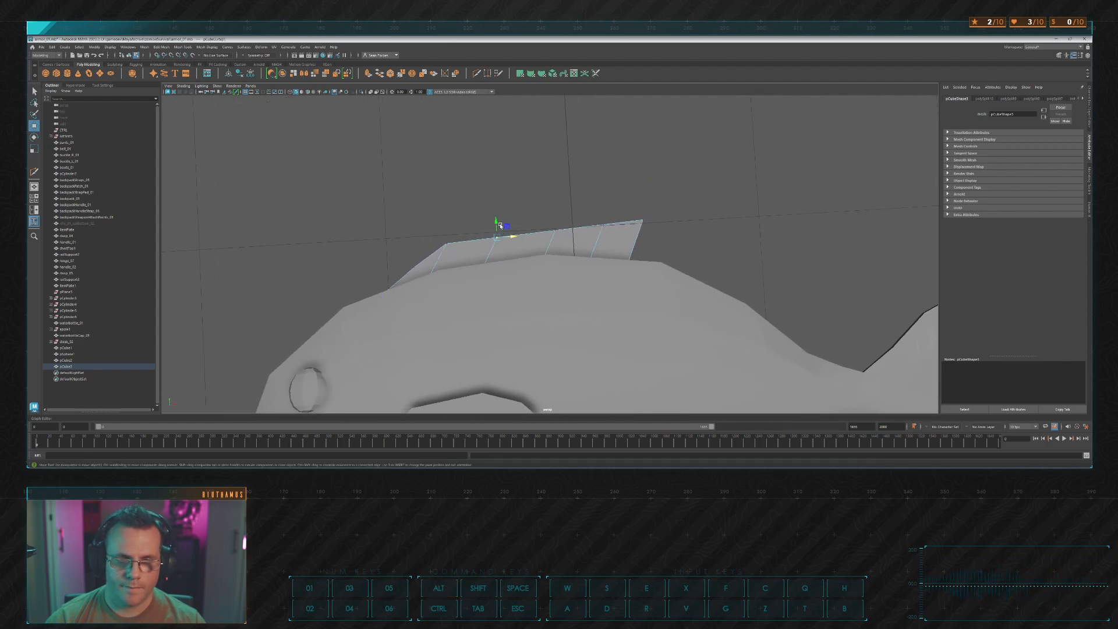
Step: Adjust the dorsal fin's top vertices and lower its rear tip to give the fin a rounded upper outline
{"action": "left_click_drag", "start_coordinate": [497, 224], "coordinate": [644, 228]}
{"action": "left_click", "coordinate": [611, 207]}
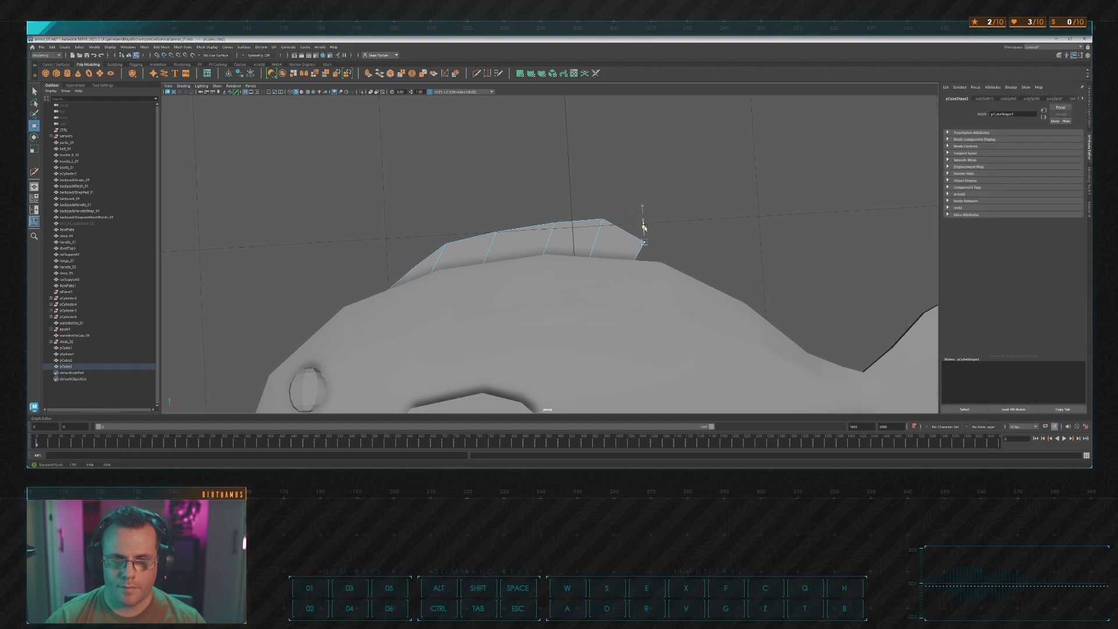
{"action": "middle_click_drag", "start_coordinate": [668, 238], "coordinate": [662, 194], "text": "alt"}
{"action": "left_click_drag", "start_coordinate": [597, 160], "coordinate": [597, 165]}
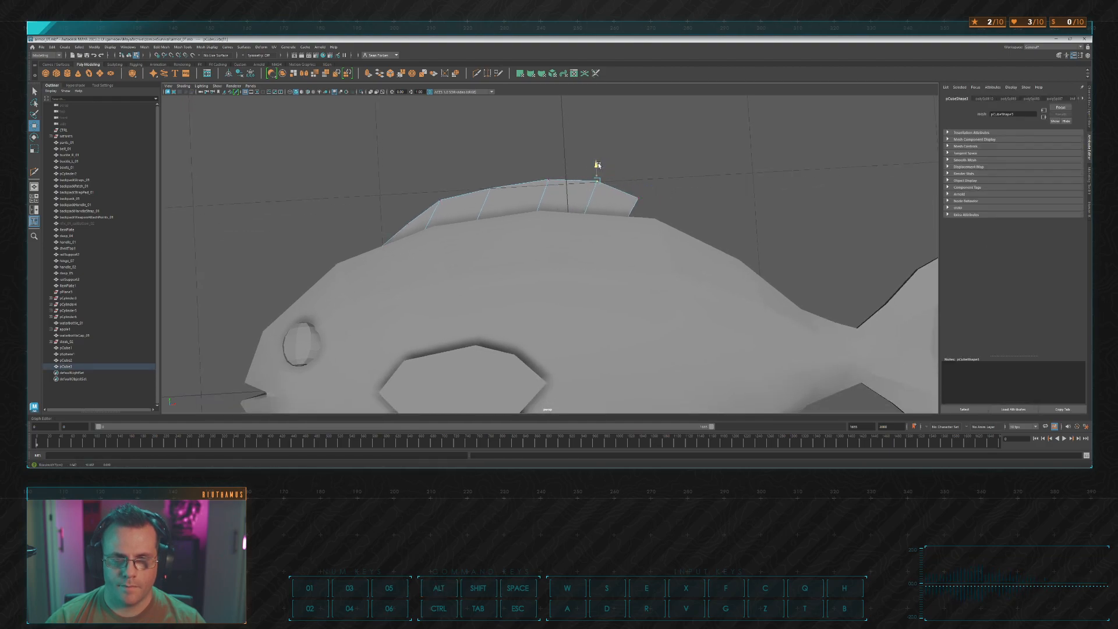
{"action": "scroll", "coordinate": [656, 173], "scroll_direction": "down", "scroll_amount": 3}
{"action": "left_click", "coordinate": [655, 173]}
{"action": "scroll", "coordinate": [654, 174], "scroll_direction": "down", "scroll_amount": 5}
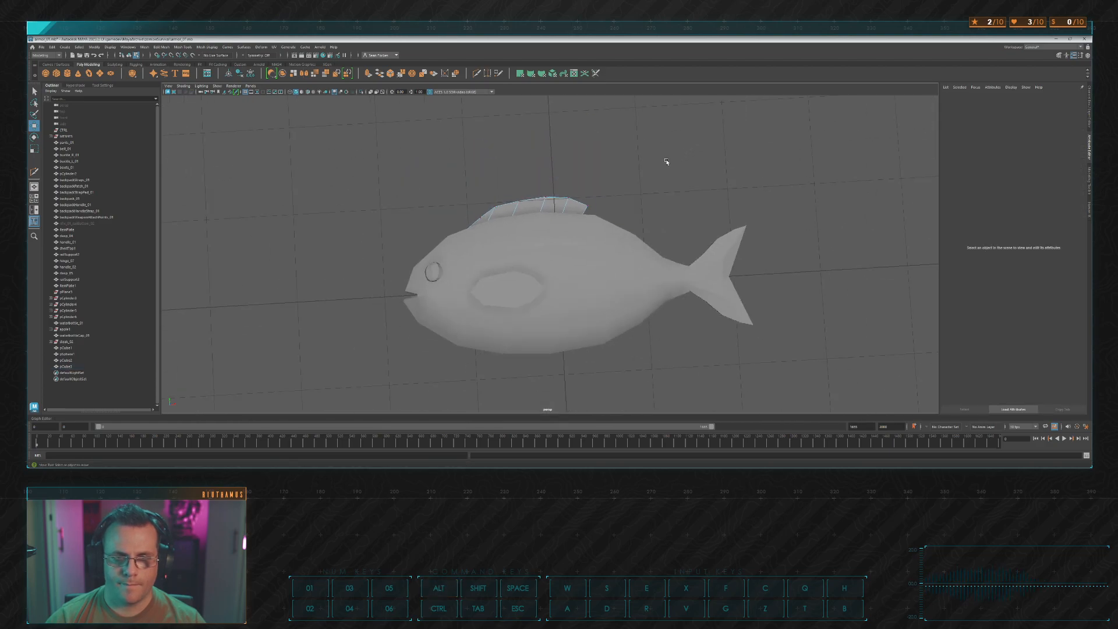
{"action": "left_click_drag", "start_coordinate": [653, 175], "coordinate": [656, 181], "text": "alt"}
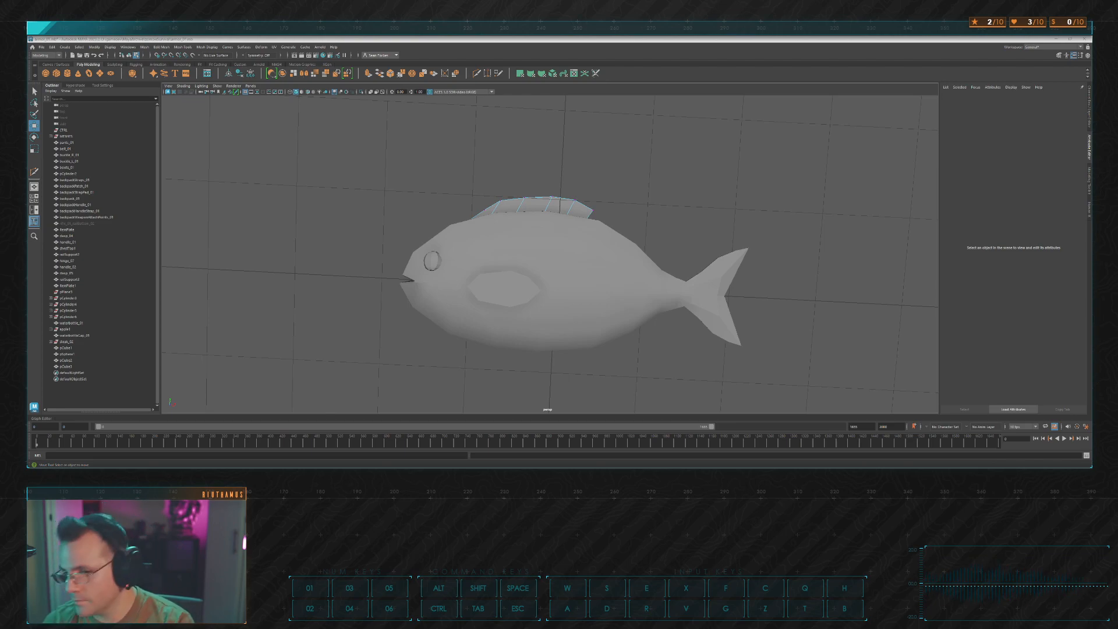
Step: Switch to Unreal Editor and start a play-in-editor session of the test level
{"action": "key", "text": "w"}
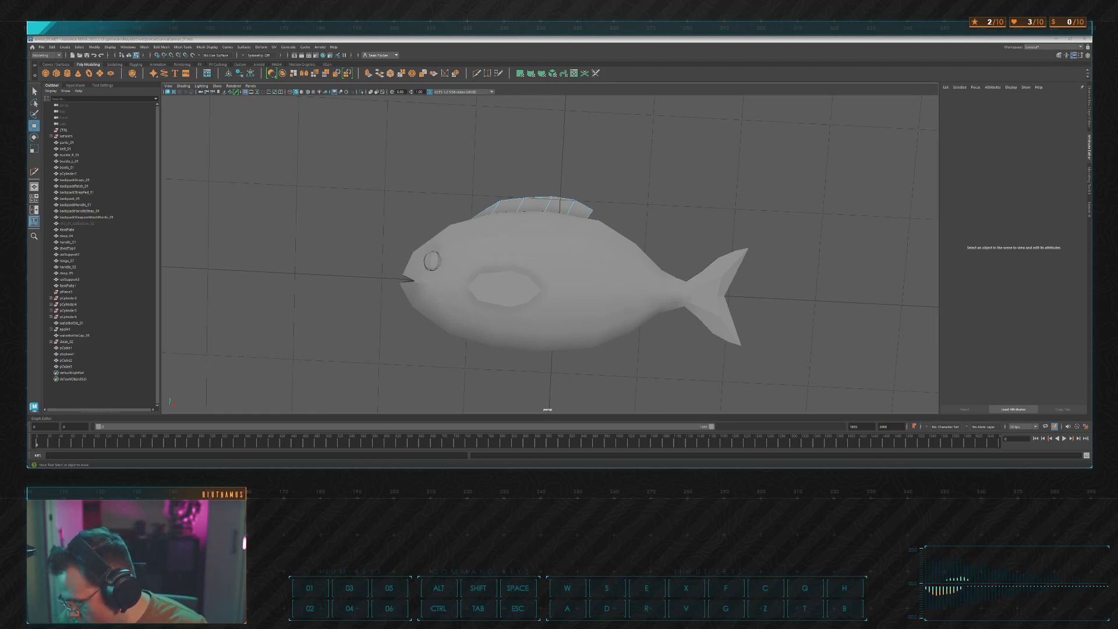
{"action": "key", "text": "alt+Tab"}
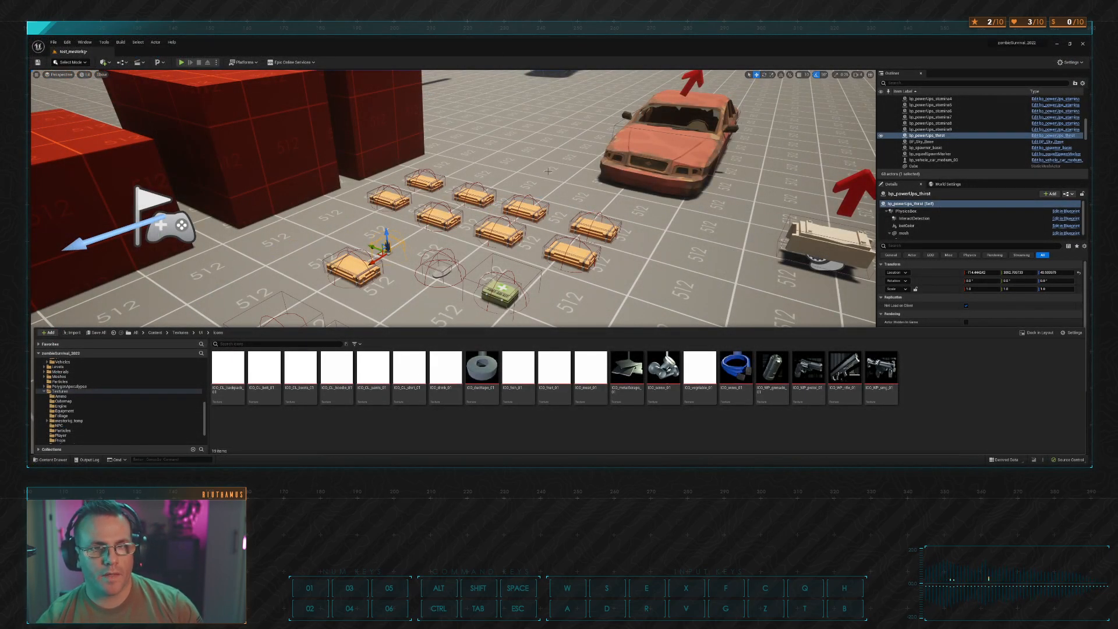
{"action": "right_click_drag", "start_coordinate": [486, 172], "coordinate": [482, 176]}
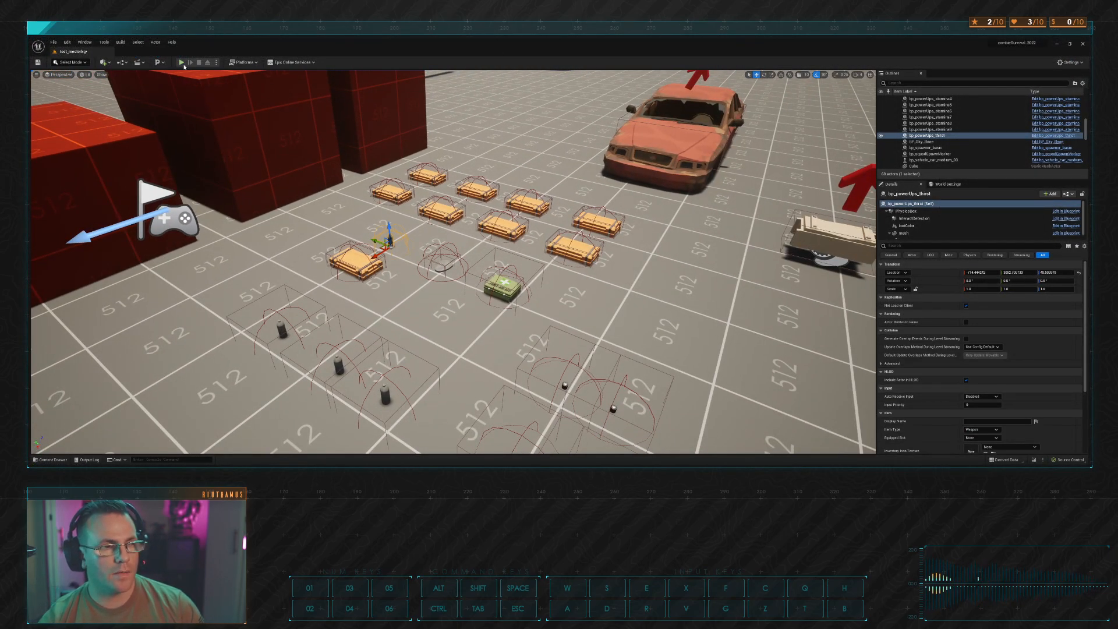
{"action": "left_click", "coordinate": [182, 62]}
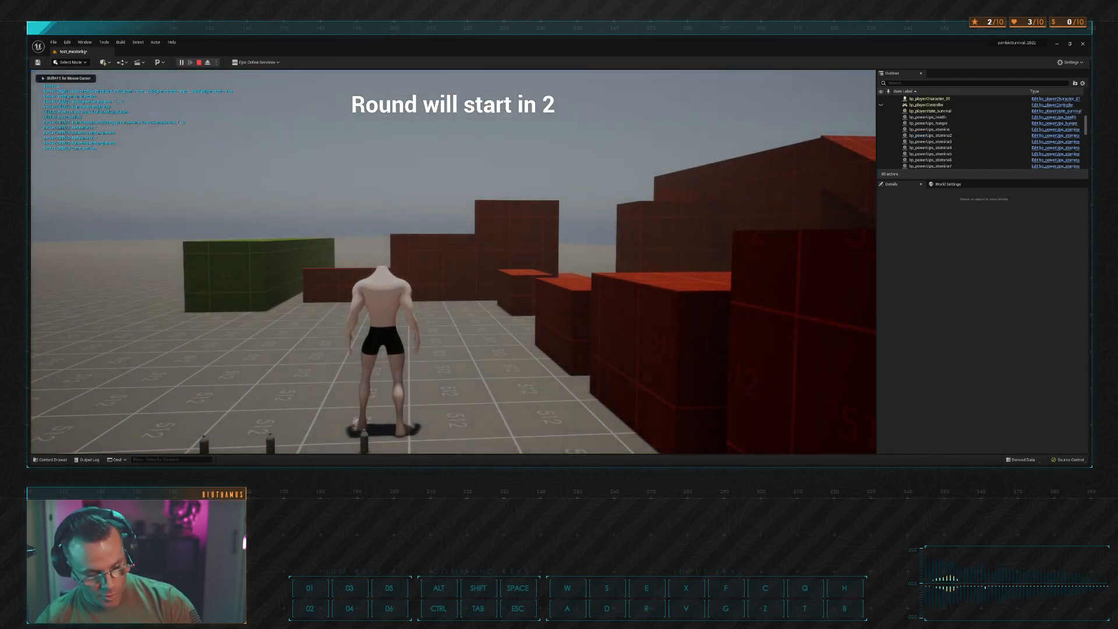
Step: Run the character to the clothing items and pick up the boots and the black belt
{"action": "key", "text": "w"}
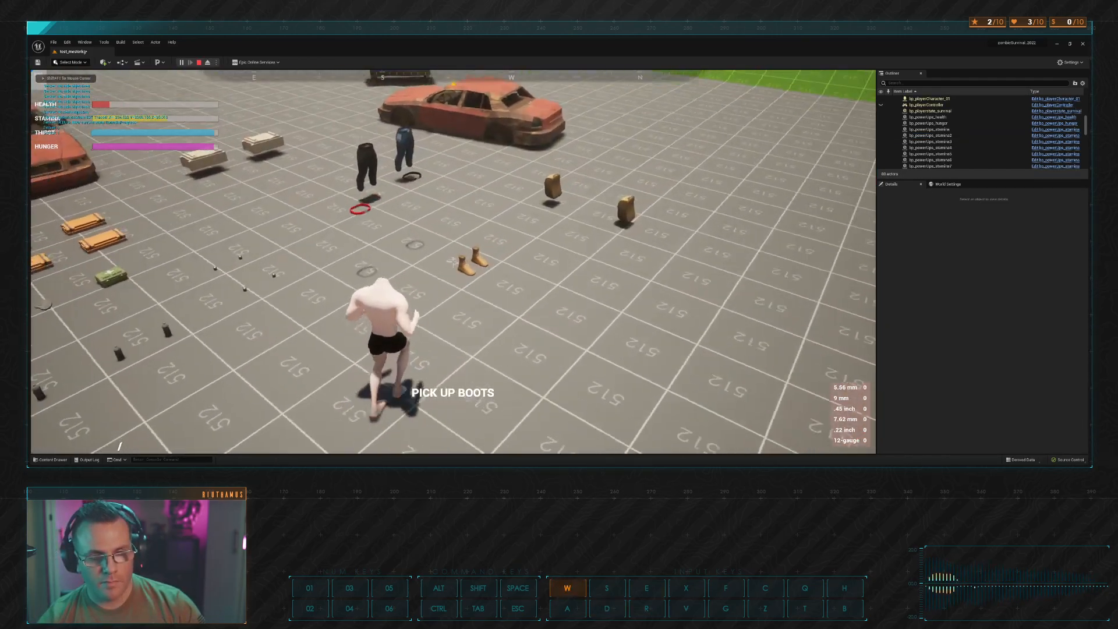
{"action": "key", "text": "e"}
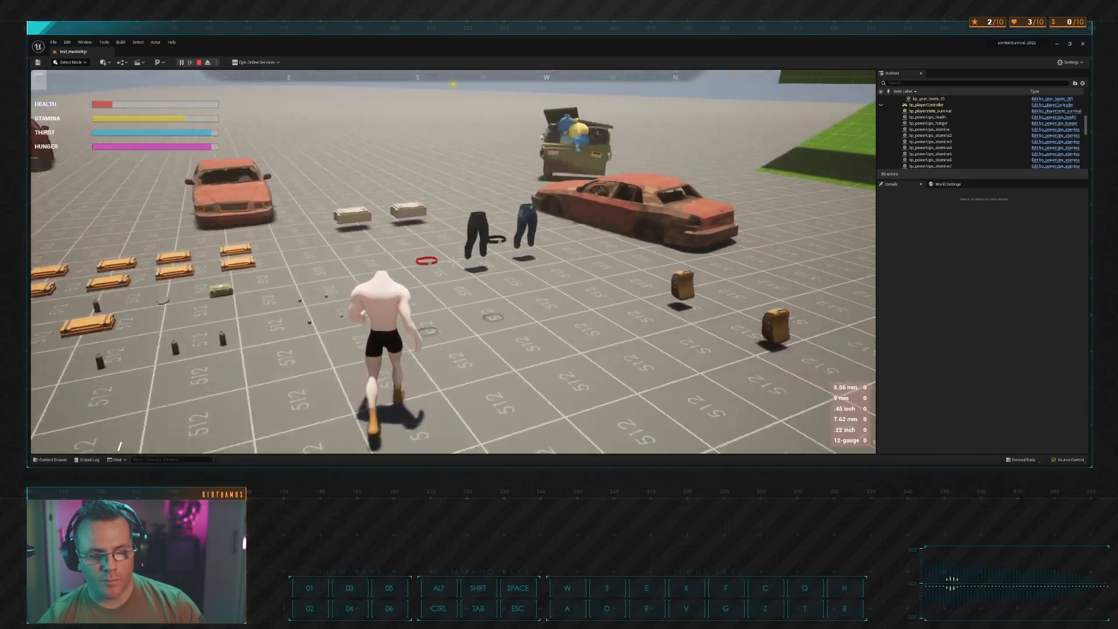
{"action": "key", "text": "w"}
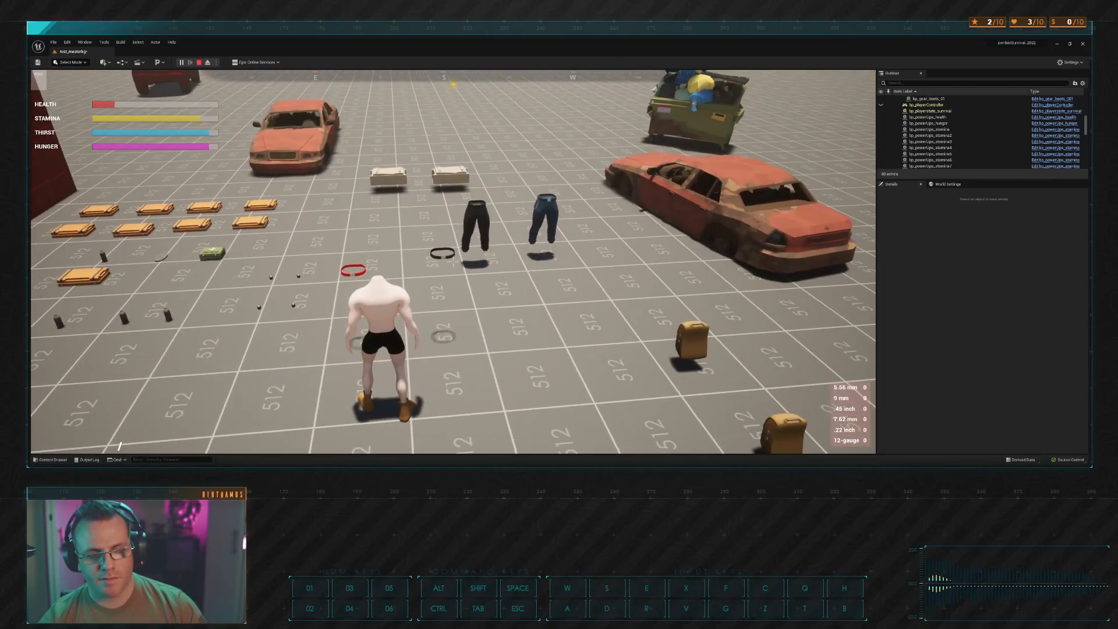
{"action": "key", "text": "e"}
{"action": "key", "text": "w"}
{"action": "key", "text": "d"}
{"action": "key", "text": "d"}
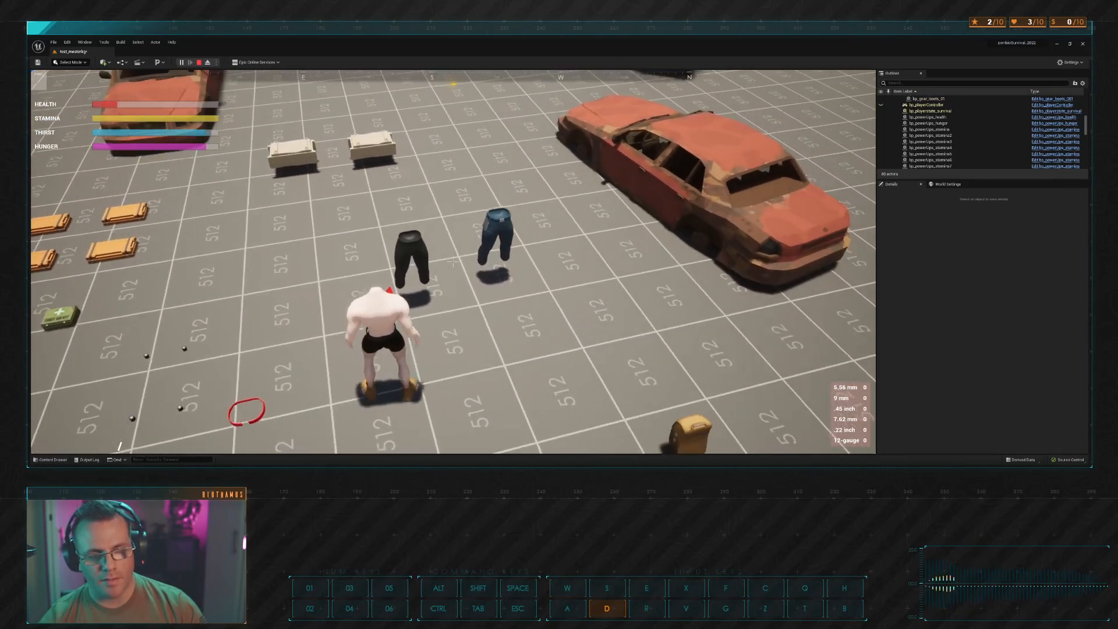
Step: Move the character on to pick up the blue jeans and the nearest backpack
{"action": "key", "text": "s"}
{"action": "key", "text": "e"}
{"action": "key", "text": "d"}
{"action": "key", "text": "e"}
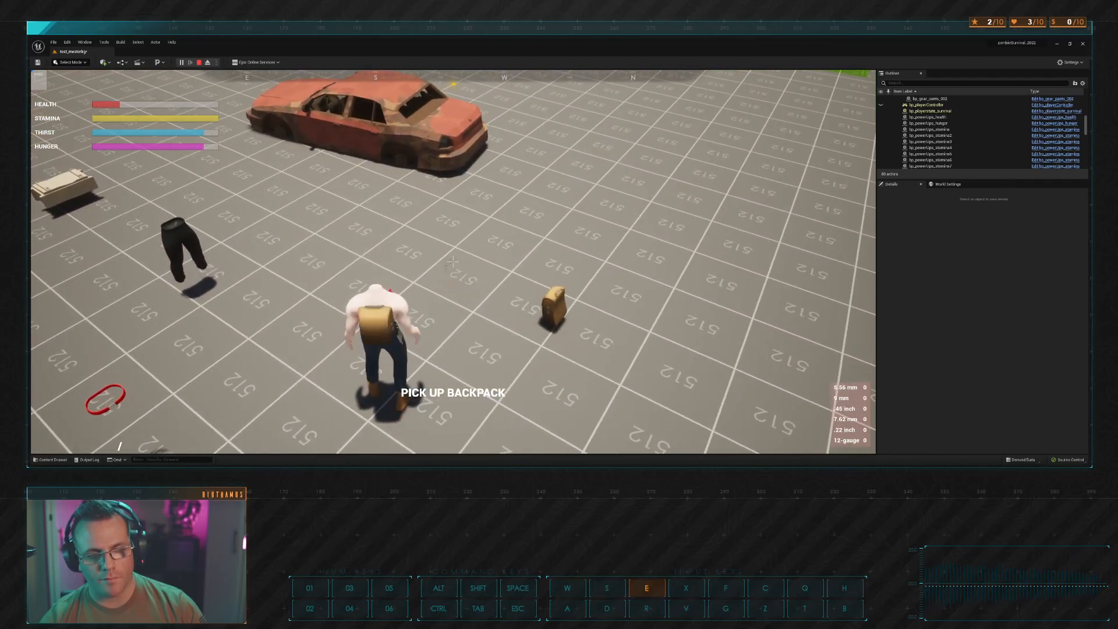
Step: Run to the small consumables on the floor and pick up the health water and the splint grenade
{"action": "key", "text": "w"}
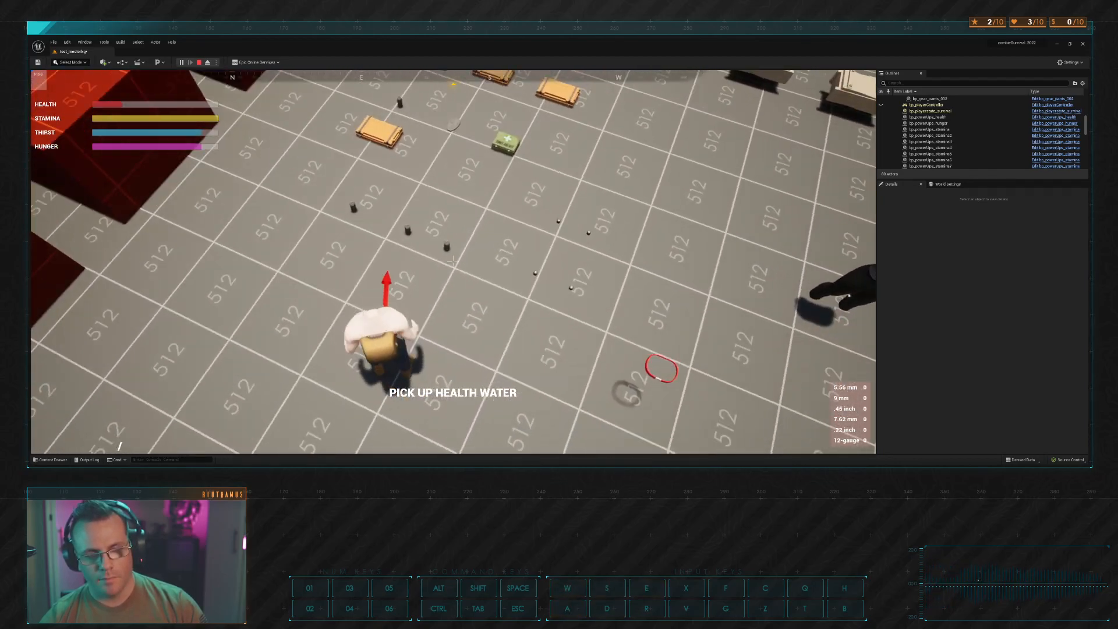
{"action": "key", "text": "e"}
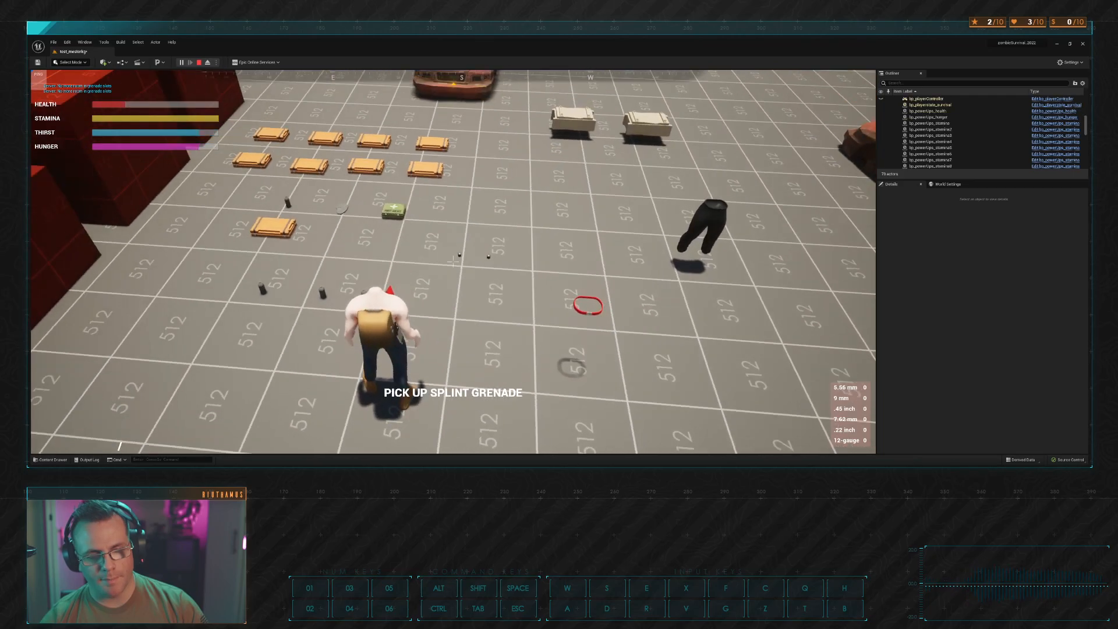
{"action": "key", "text": "e"}
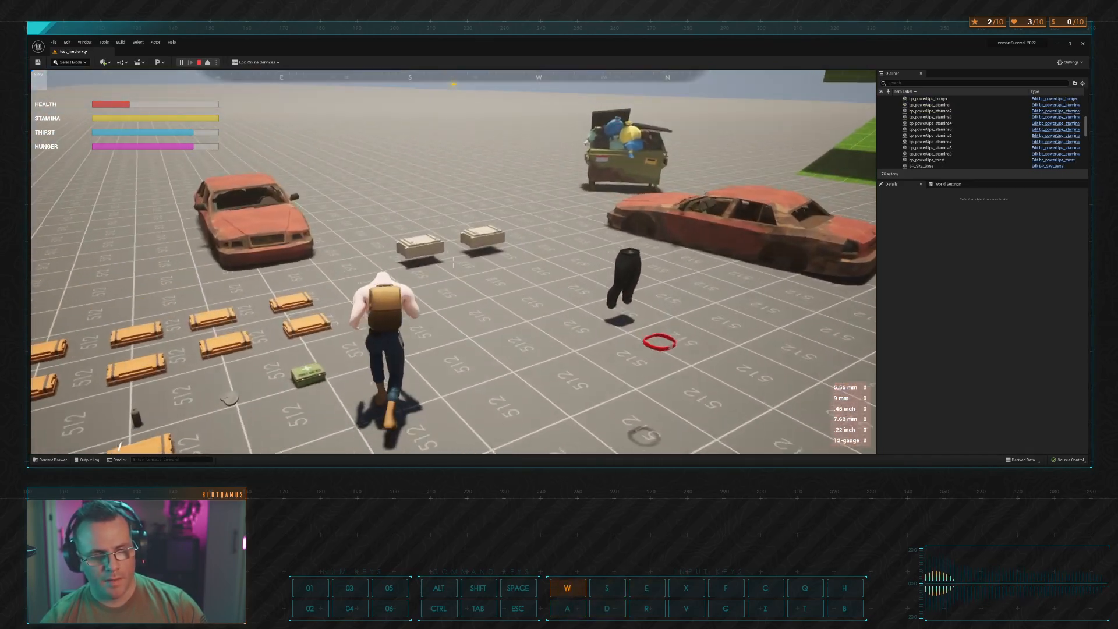
Step: Open the white supply crates and collect the revolver and the blue ammo box from the spilled loot
{"action": "key", "text": "w"}
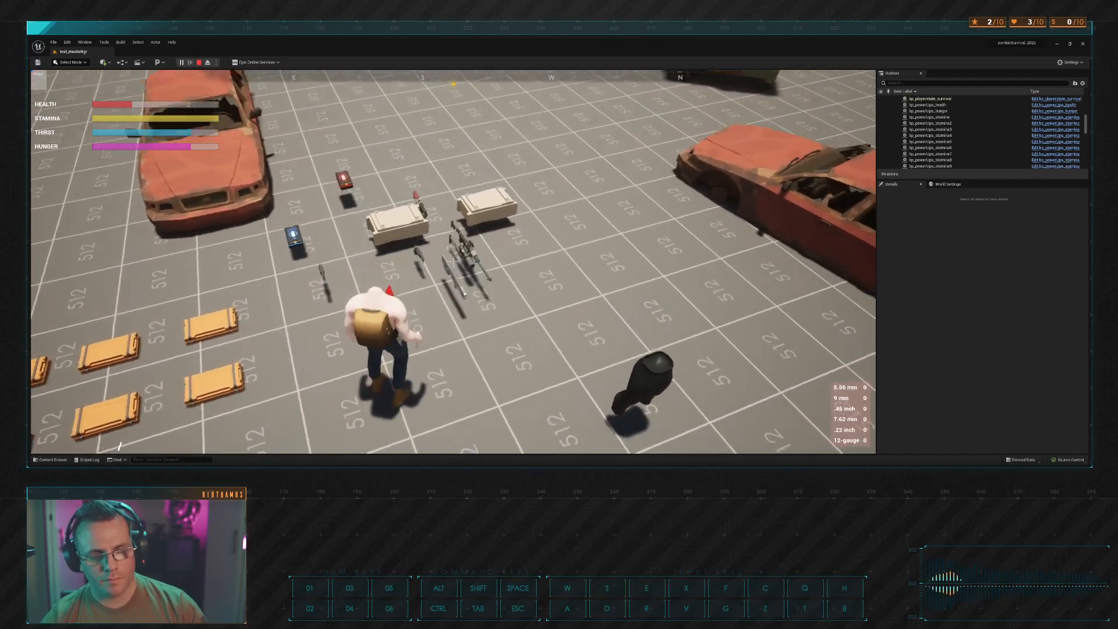
{"action": "key", "text": "w"}
{"action": "key", "text": "a"}
{"action": "key", "text": "e"}
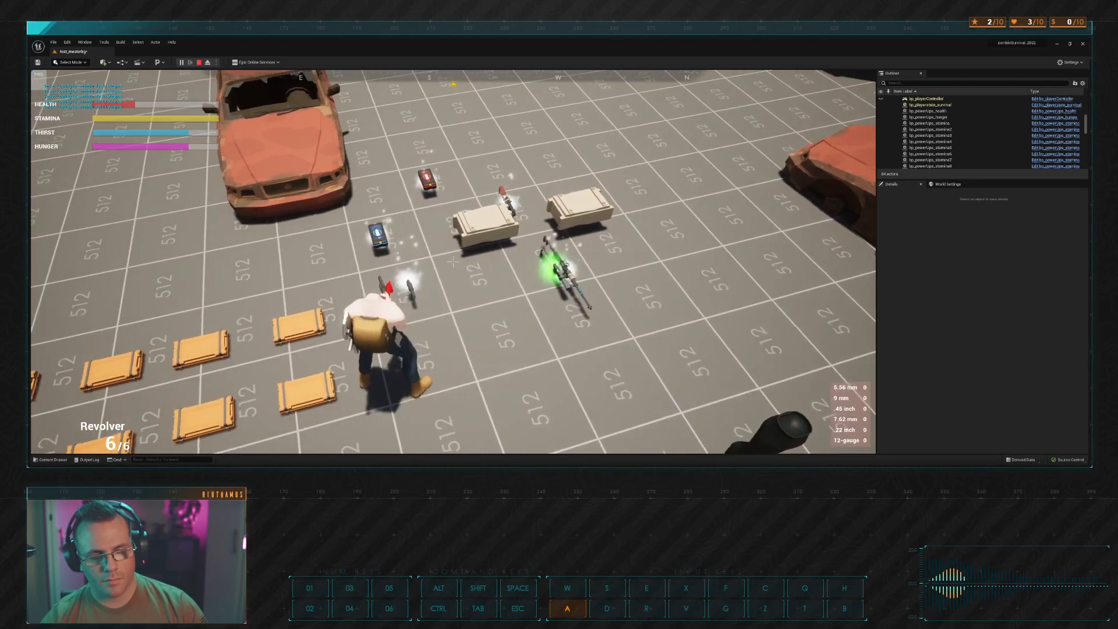
{"action": "key", "text": "w"}
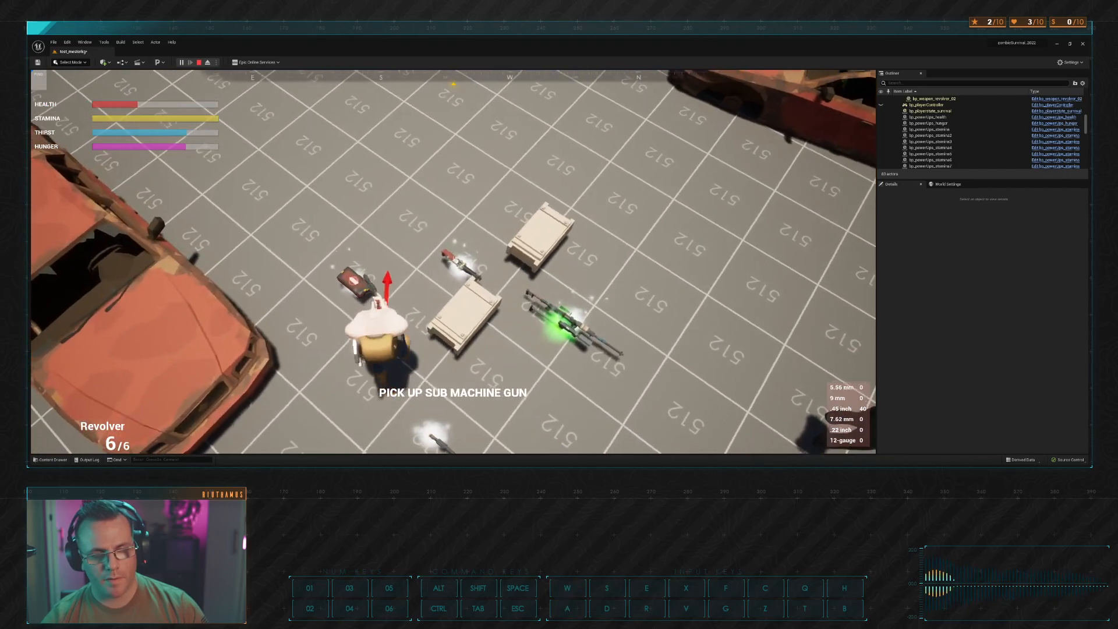
Step: Pick up the sub machine gun and collect the loot scattered around the white supply crates
{"action": "key", "text": "d"}
{"action": "key", "text": "w"}
{"action": "key", "text": "a"}
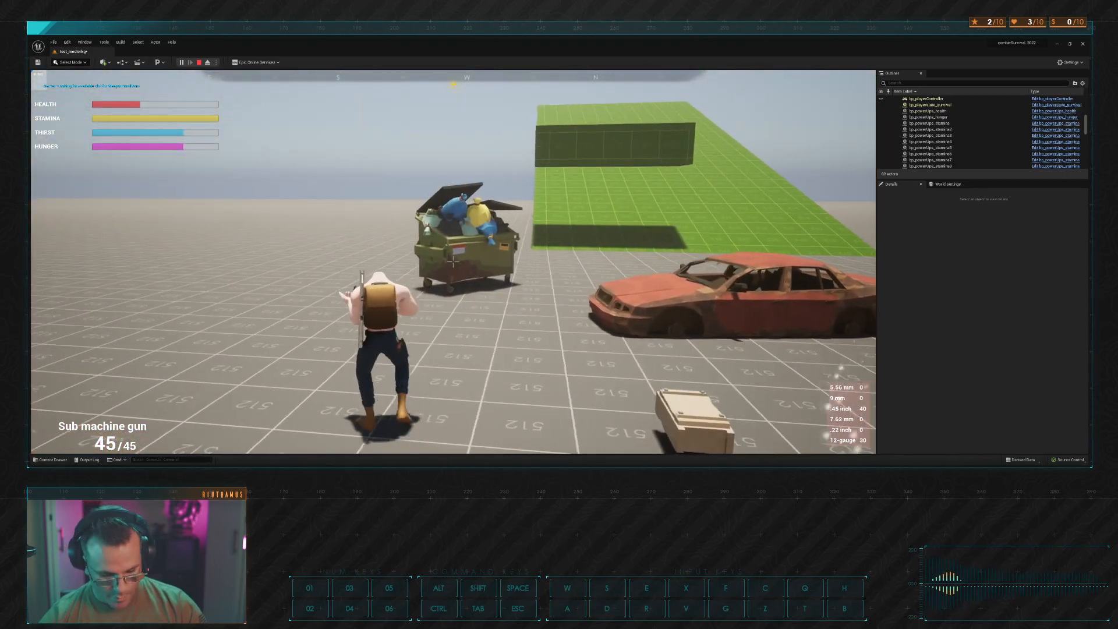
{"action": "key", "text": "w"}
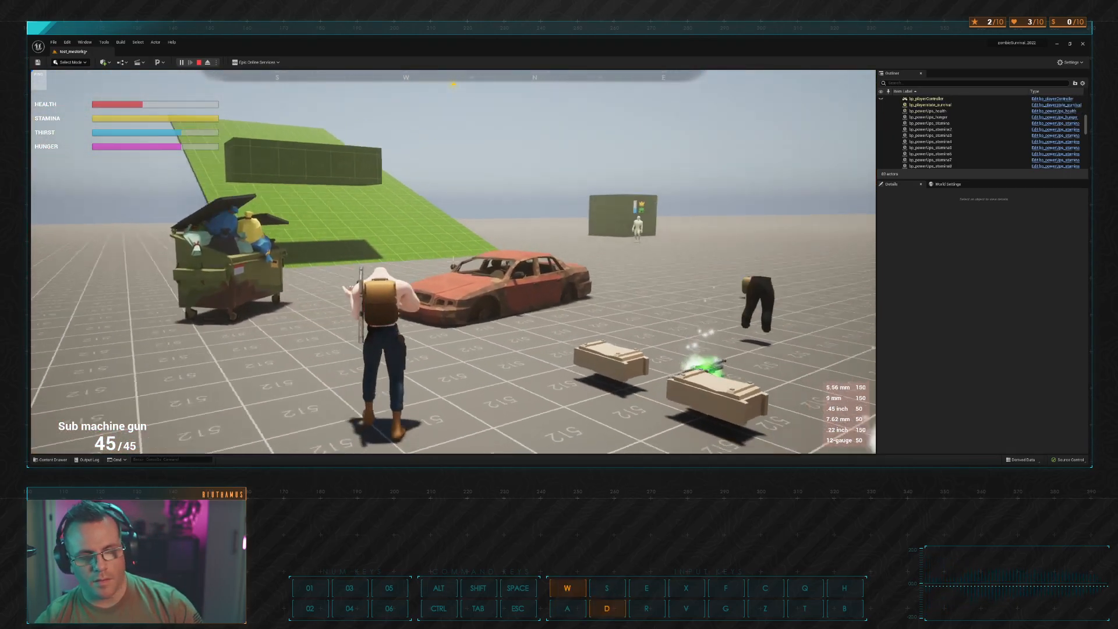
{"action": "key", "text": "d"}
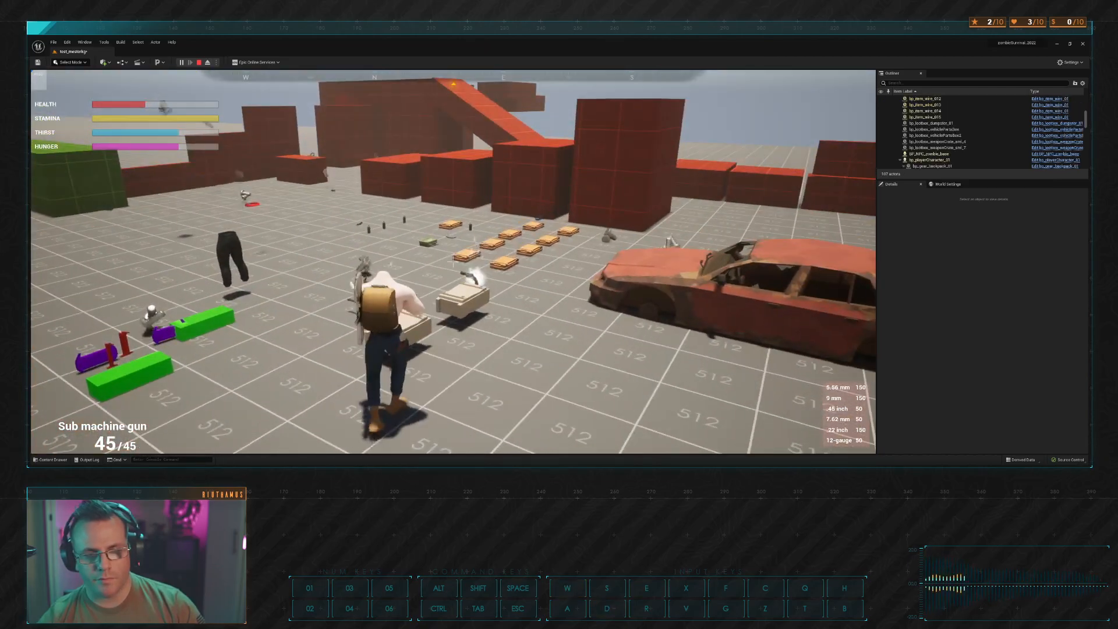
Step: Run to the spilled parts between the crates and the wrecked car and pick up the screws
{"action": "key", "text": "w"}
{"action": "key", "text": "w"}
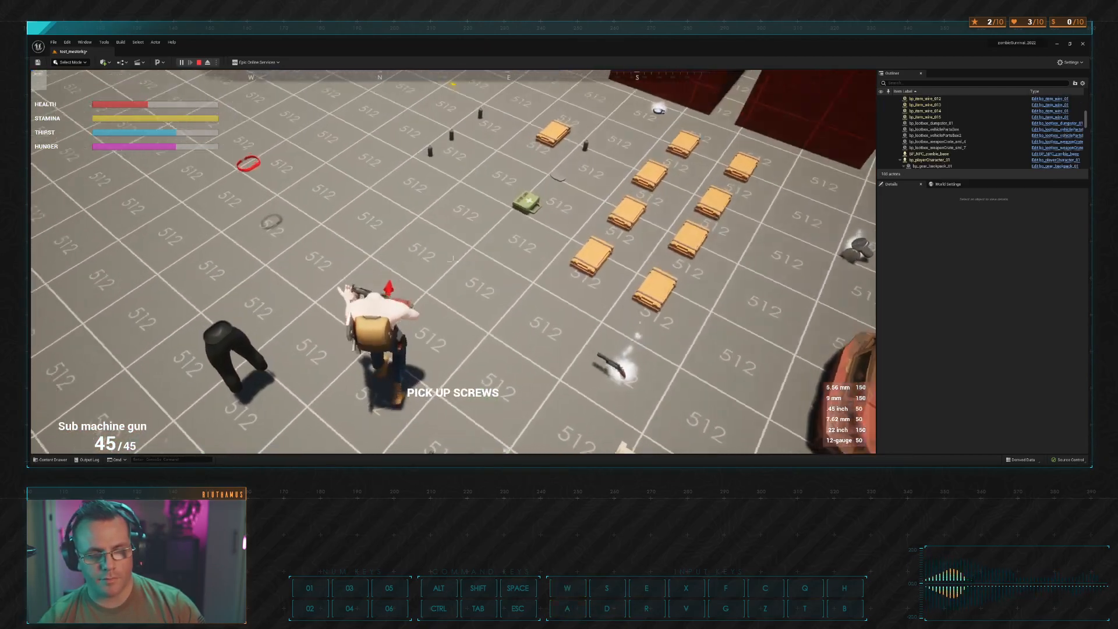
{"action": "key", "text": "a"}
{"action": "key", "text": "e"}
{"action": "key", "text": "w"}
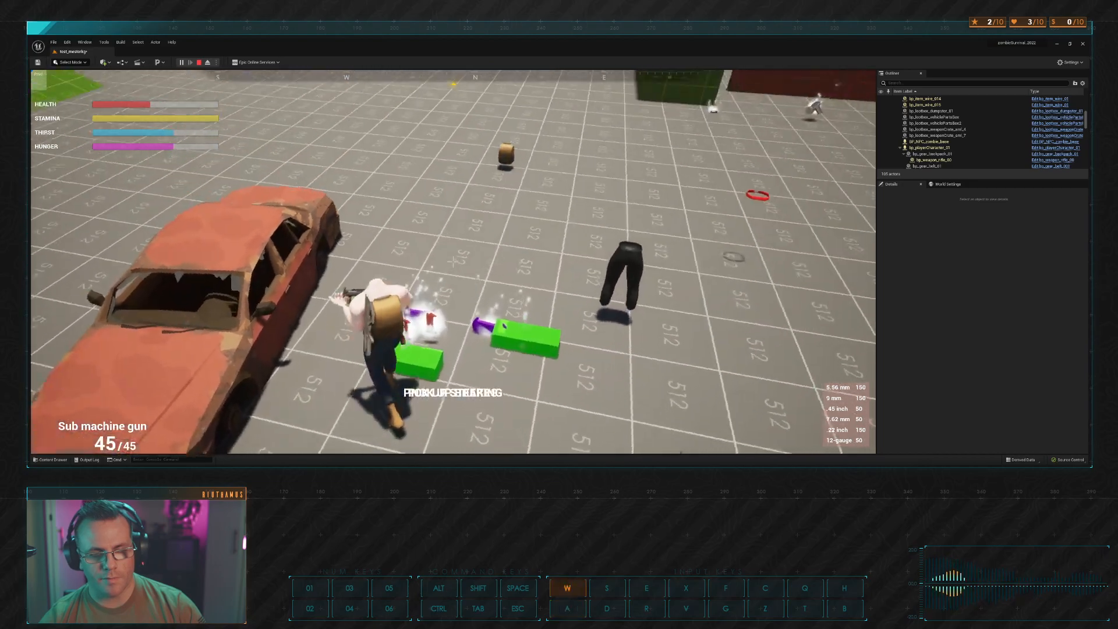
{"action": "key", "text": "e"}
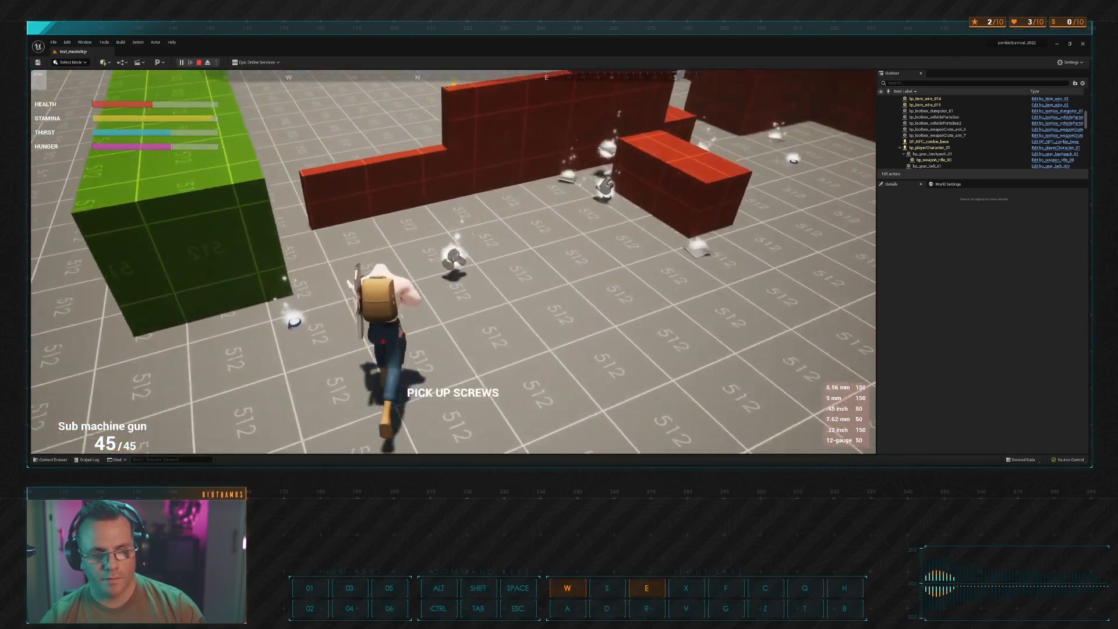
Step: Move the character to the corner of the long green block and check the carried gear in the inventory
{"action": "key", "text": "s"}
{"action": "key", "text": "a"}
{"action": "key", "text": "w"}
{"action": "key", "text": "s"}
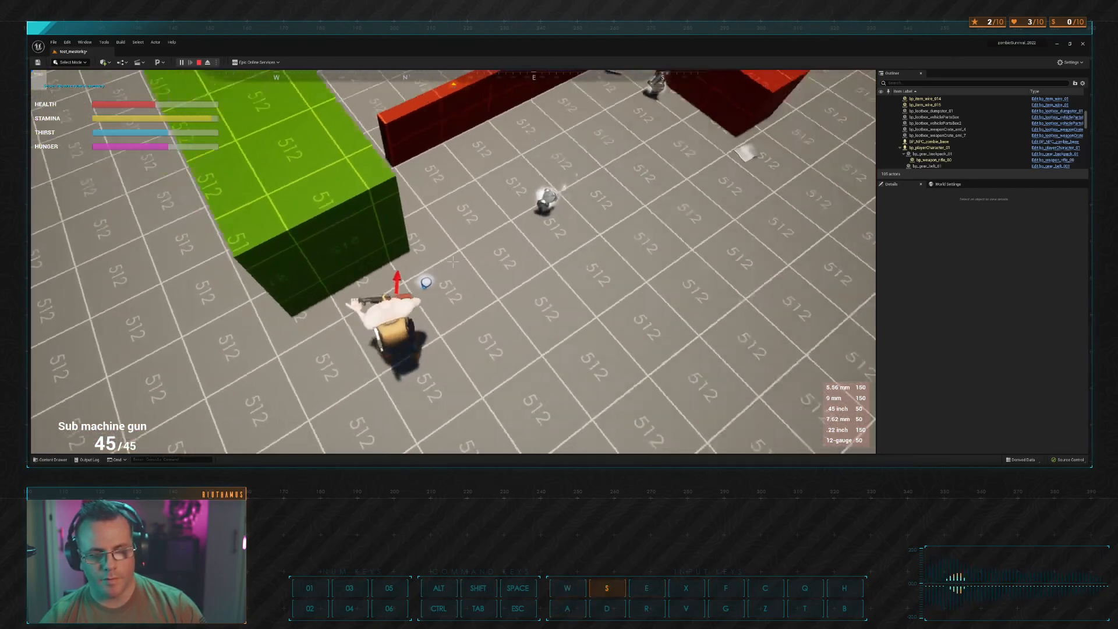
{"action": "key", "text": "d"}
{"action": "key", "text": "Tab"}
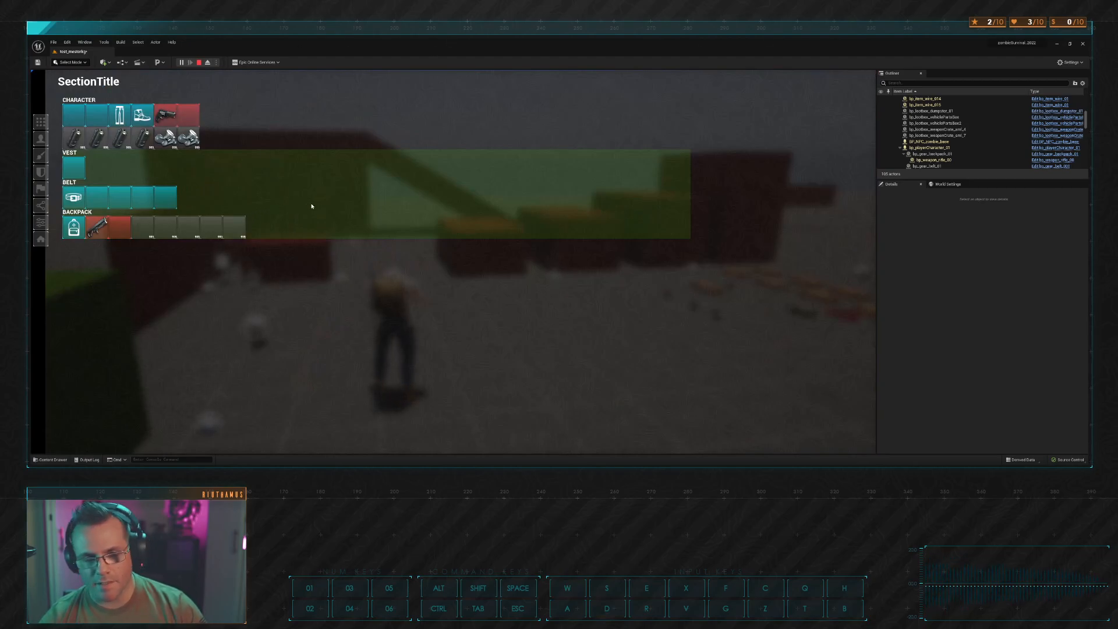
{"action": "key", "text": "Tab"}
Step: Run over the wrecked car, up the green ramp, and jump onto the floating green block and off again
{"action": "key", "text": "w"}
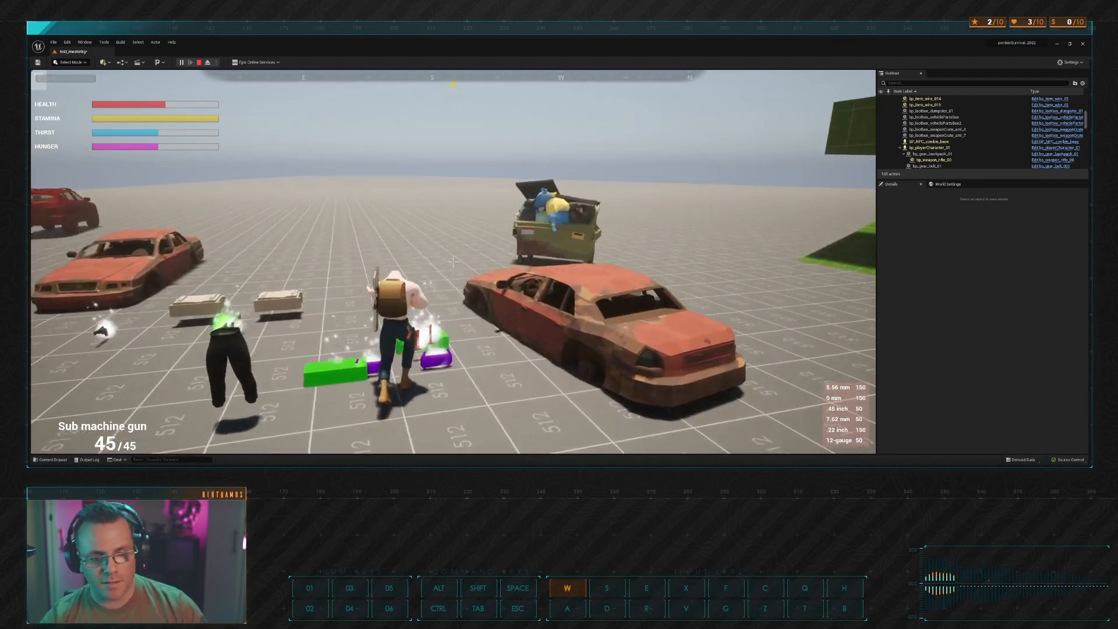
{"action": "key", "text": "space"}
{"action": "key", "text": "w"}
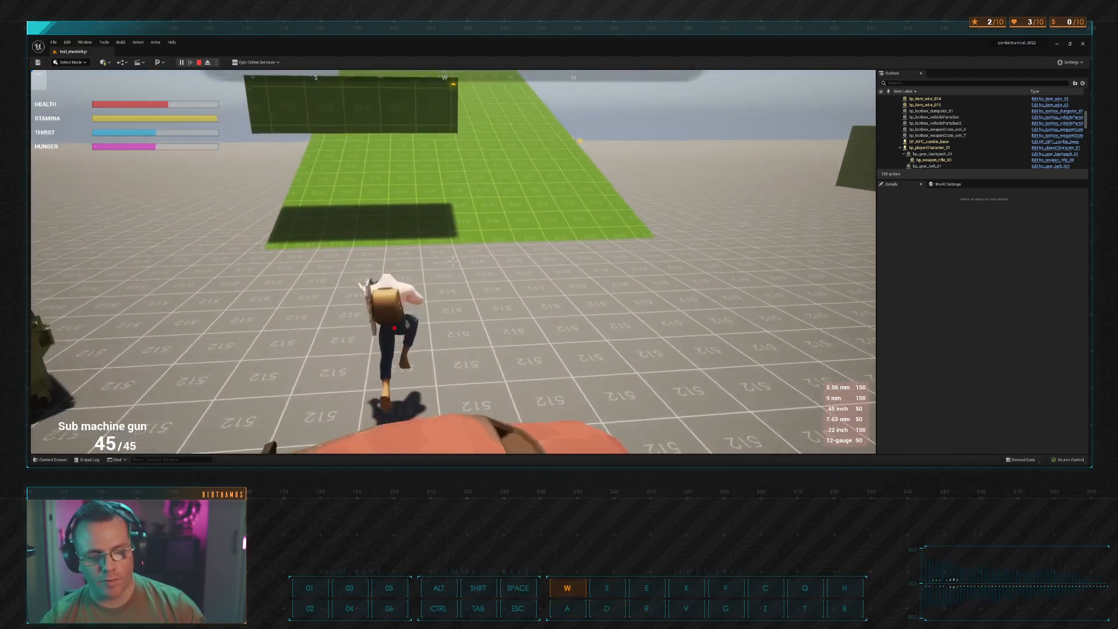
{"action": "key", "text": "d"}
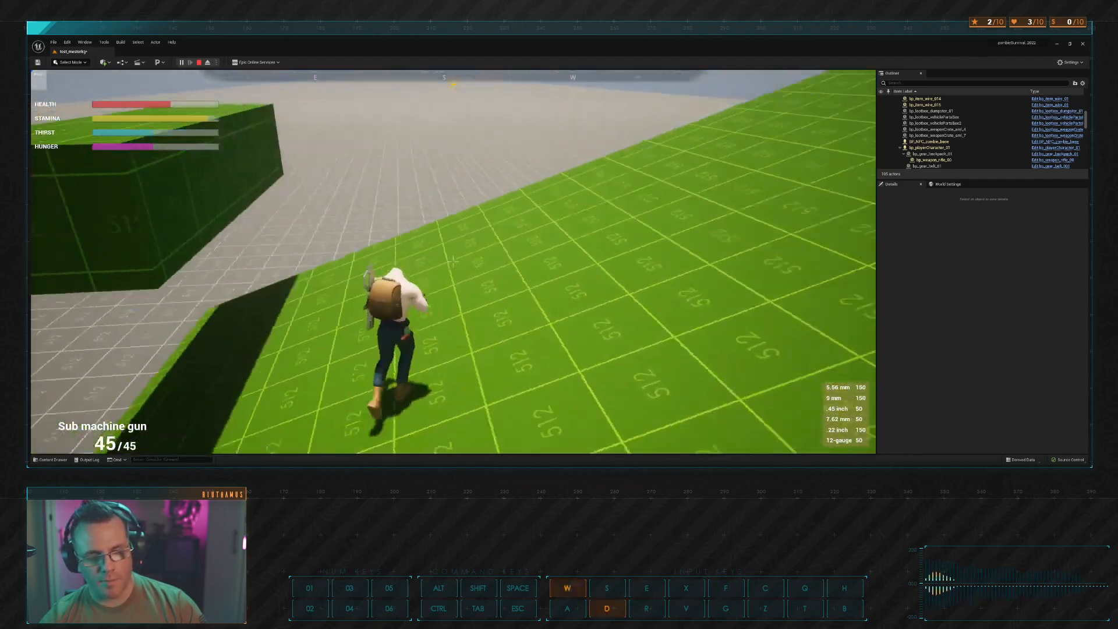
{"action": "key", "text": "space"}
{"action": "key", "text": "s"}
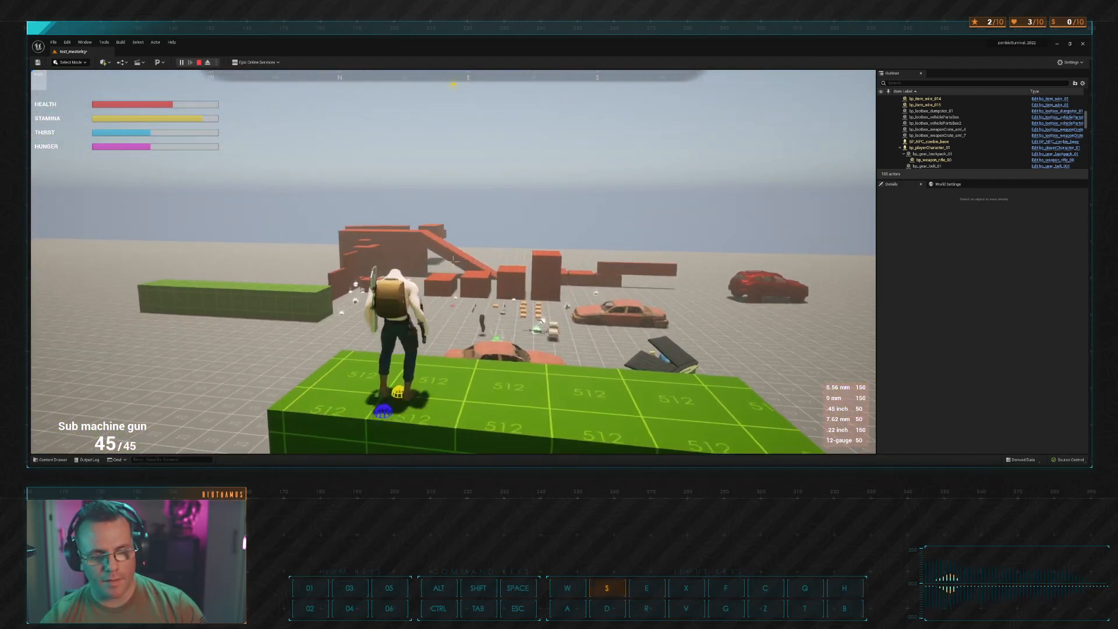
{"action": "key", "text": "a"}
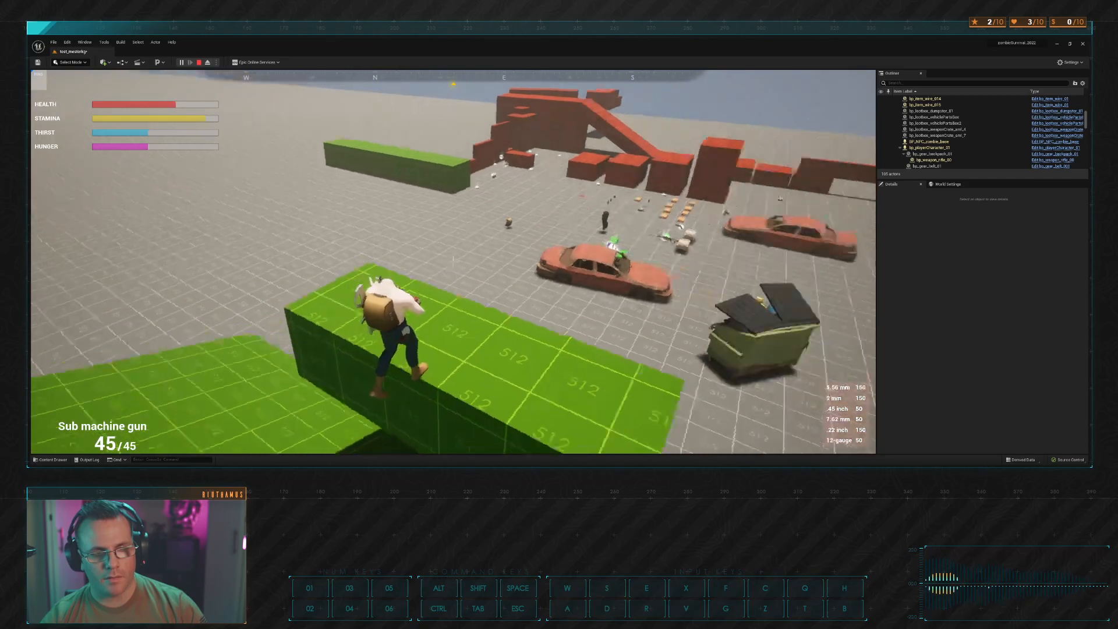
{"action": "key", "text": "w"}
{"action": "key", "text": "space"}
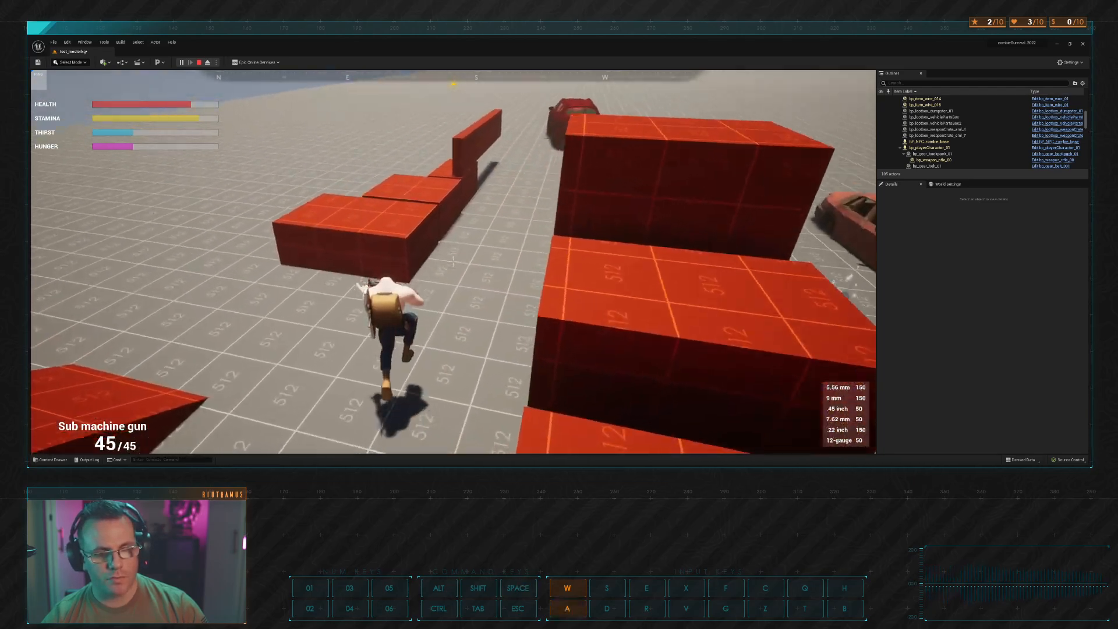
Step: Run to the low red blocks behind the tall ones and test vaulting over them
{"action": "key", "text": "space"}
{"action": "key", "text": "a"}
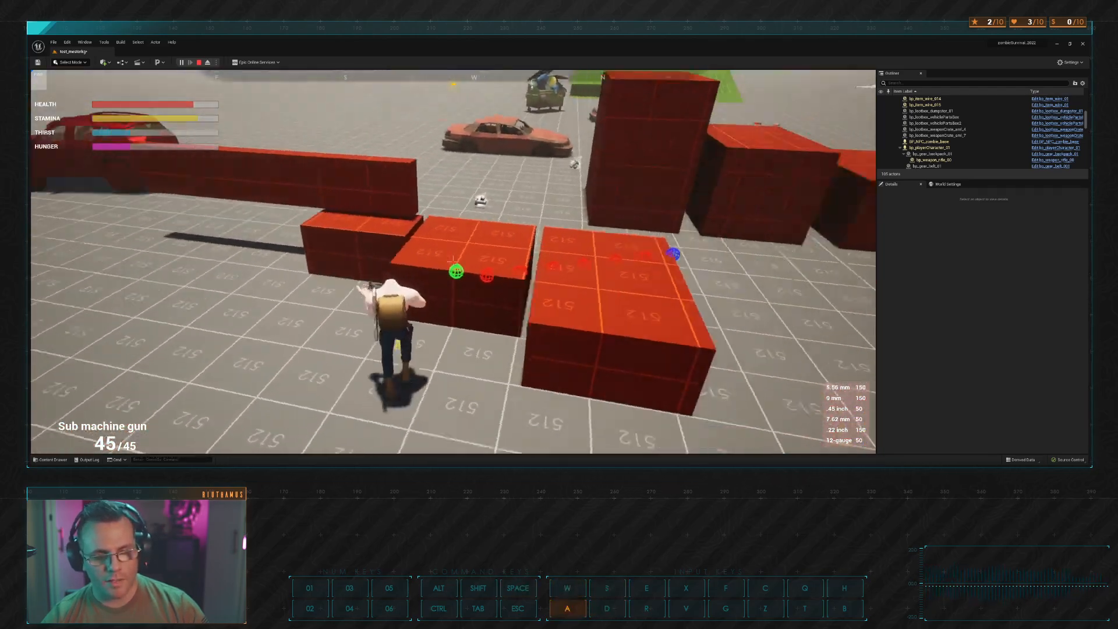
{"action": "key", "text": "w"}
{"action": "key", "text": "s"}
{"action": "key", "text": "w"}
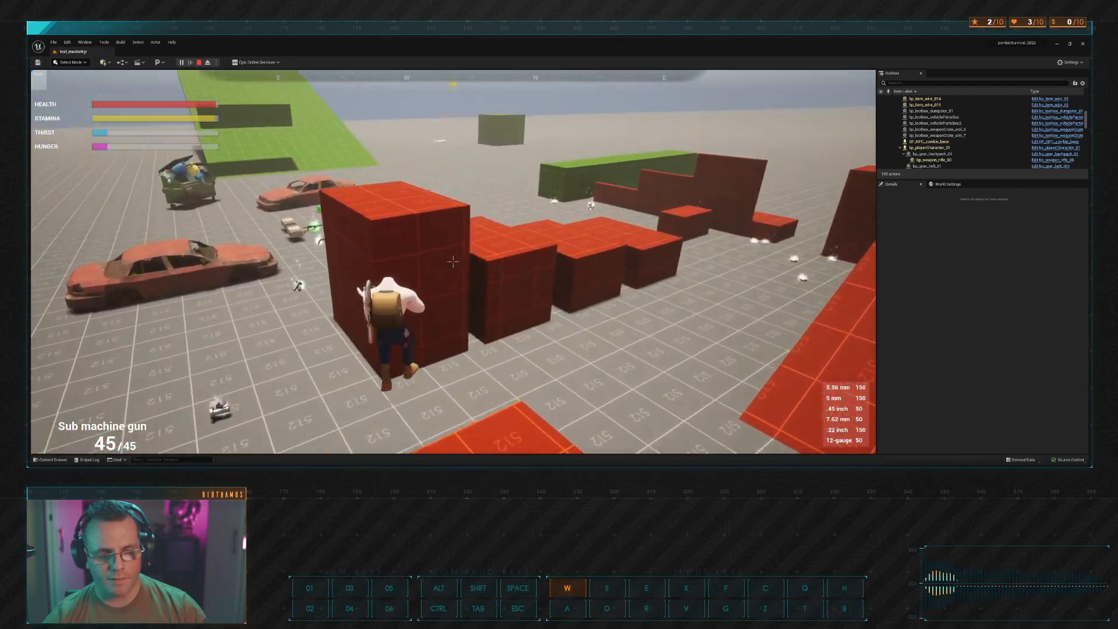
Step: Climb the tallest red block and the next lower one in the row to test the climbing movement
{"action": "key", "text": "space"}
{"action": "key", "text": "s"}
{"action": "key", "text": "d"}
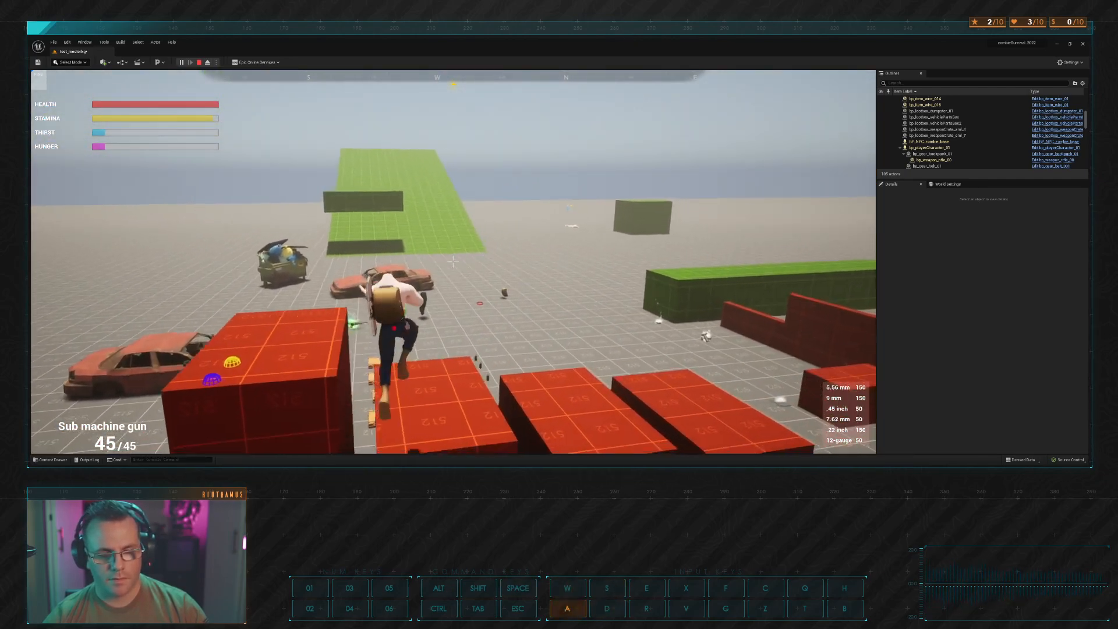
{"action": "key", "text": "d"}
{"action": "key", "text": "w"}
{"action": "key", "text": "space"}
{"action": "key", "text": "d"}
{"action": "key", "text": "s"}
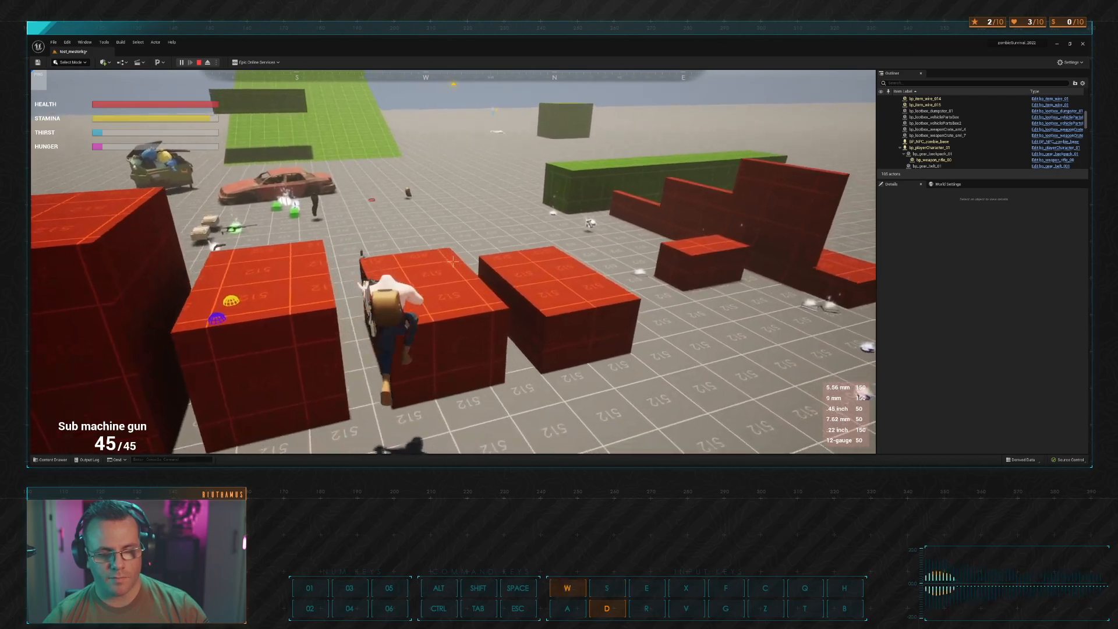
Step: Climb the lower red blocks in the row and the stepped red wall
{"action": "key", "text": "d"}
{"action": "key", "text": "s"}
{"action": "key", "text": "w"}
{"action": "key", "text": "space"}
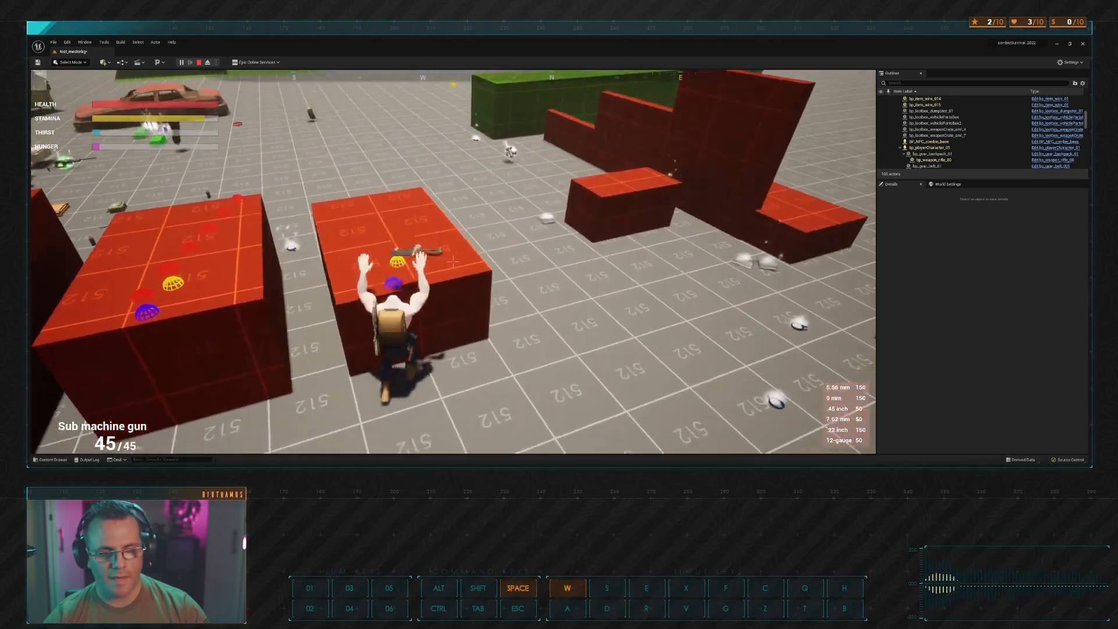
{"action": "key", "text": "space"}
{"action": "key", "text": "space"}
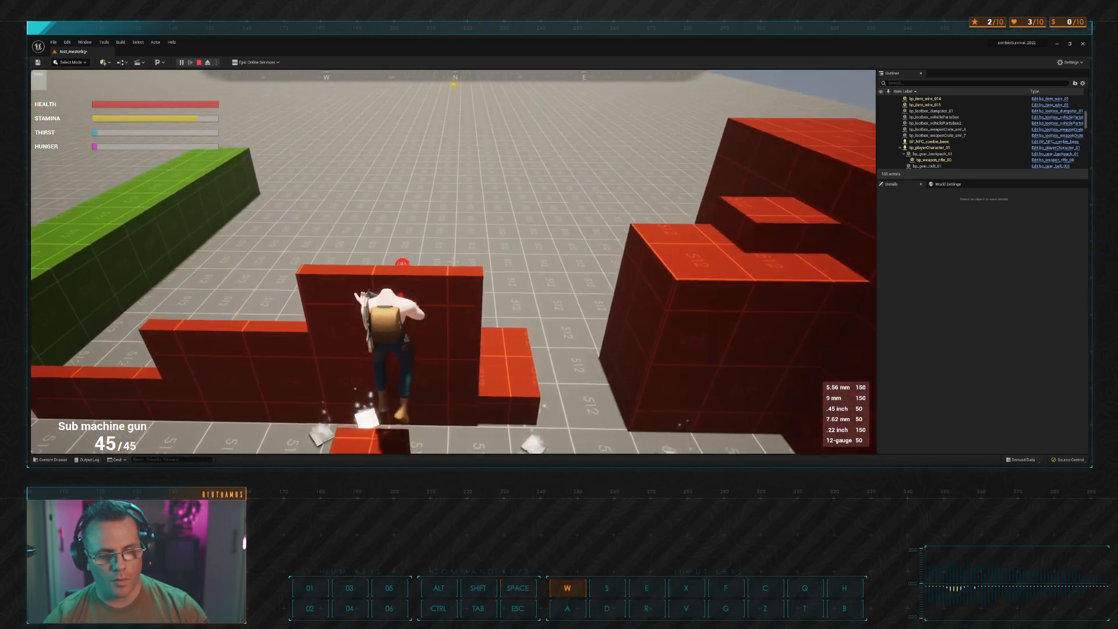
{"action": "key", "text": "space"}
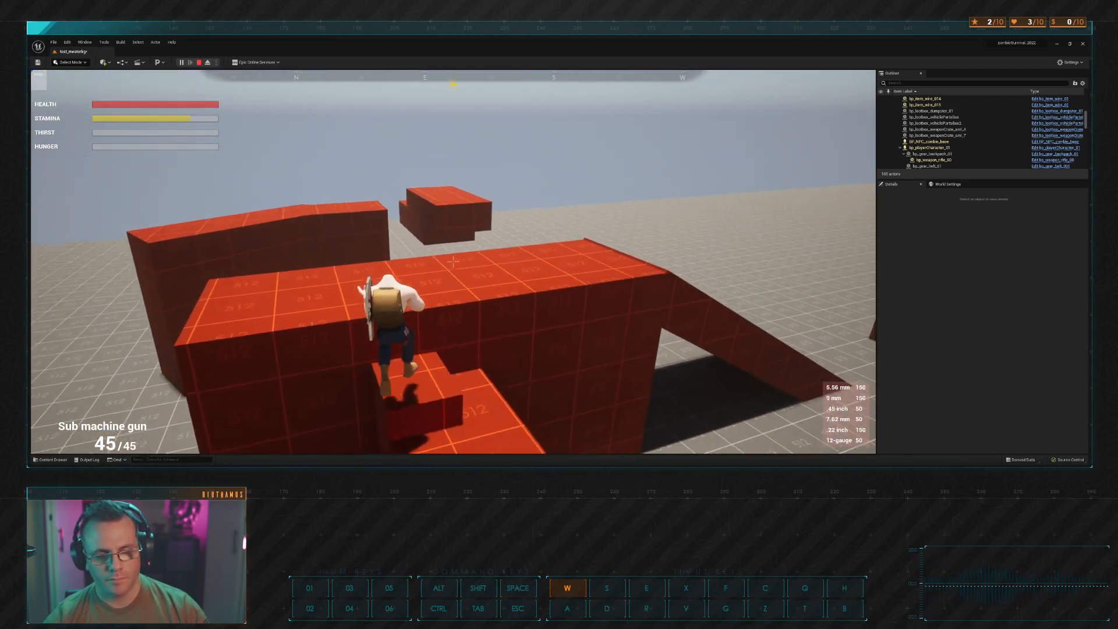
Step: Climb onto the large red platform and jump across the adjoining raised red blocks back to the ground
{"action": "key", "text": "space"}
{"action": "key", "text": "a"}
{"action": "key", "text": "space"}
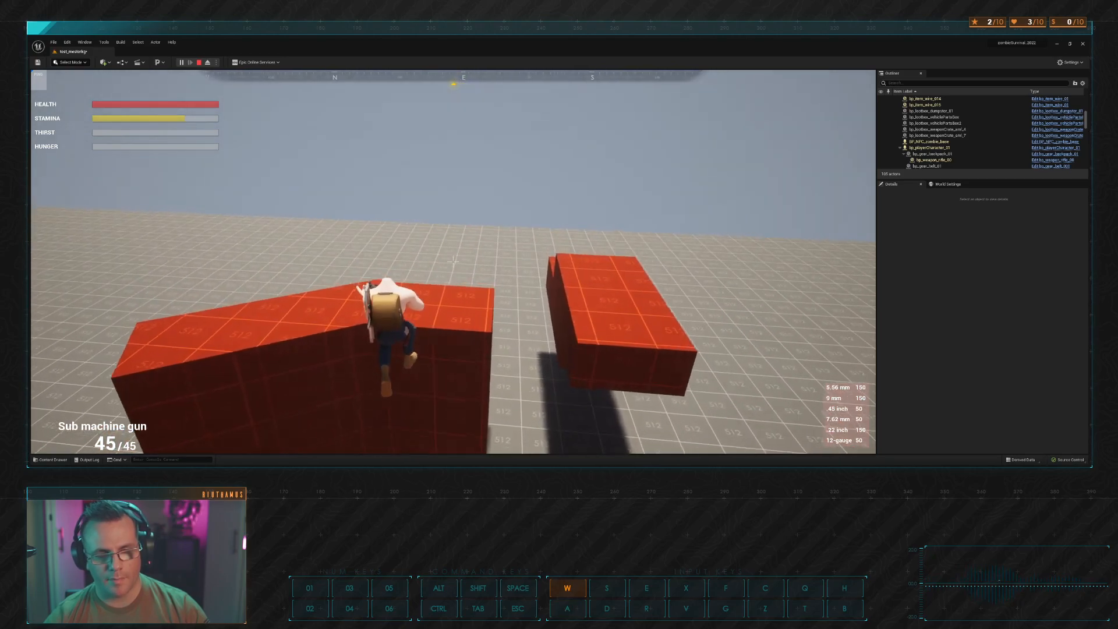
{"action": "key", "text": "space"}
{"action": "key", "text": "space"}
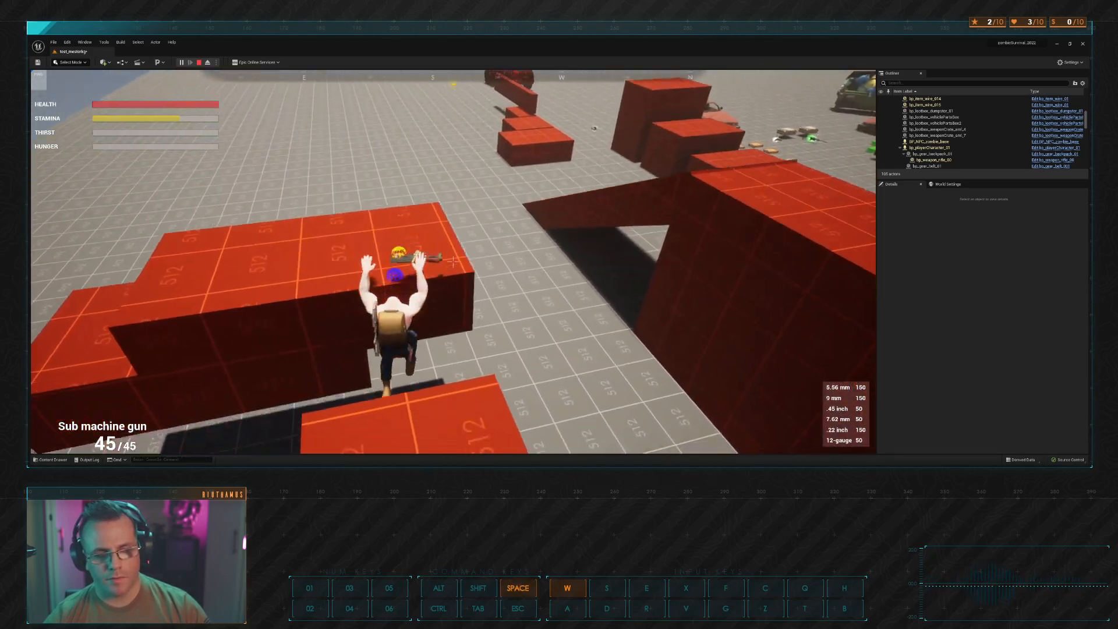
{"action": "key", "text": "a"}
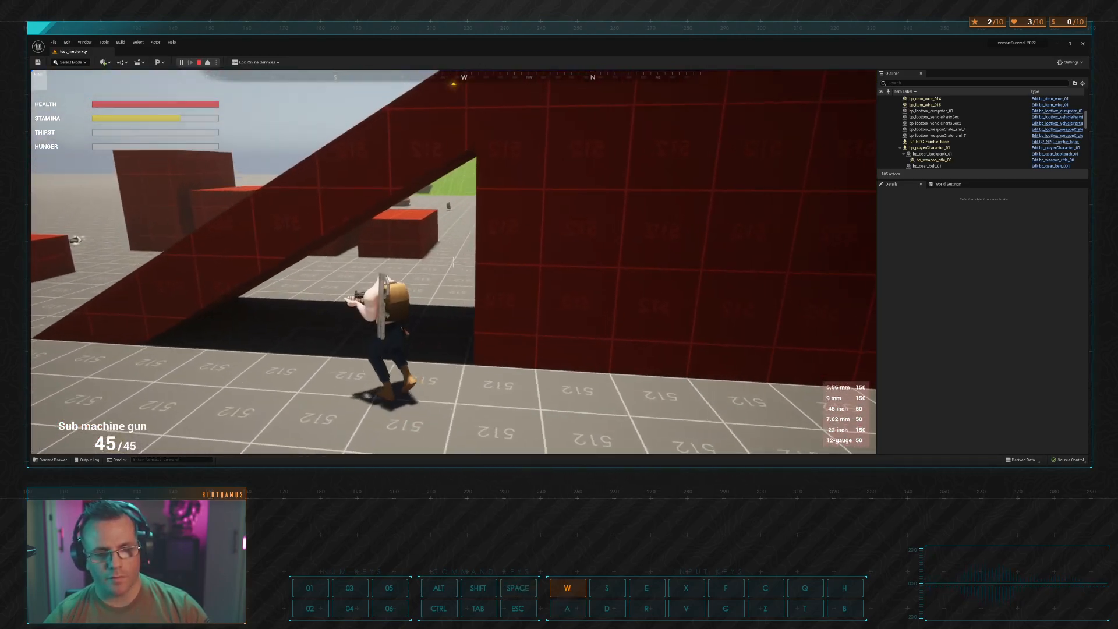
Step: Approach the zombie beyond the green ramp and fire bursts from the sub machine gun while backing away
{"action": "key", "text": "a"}
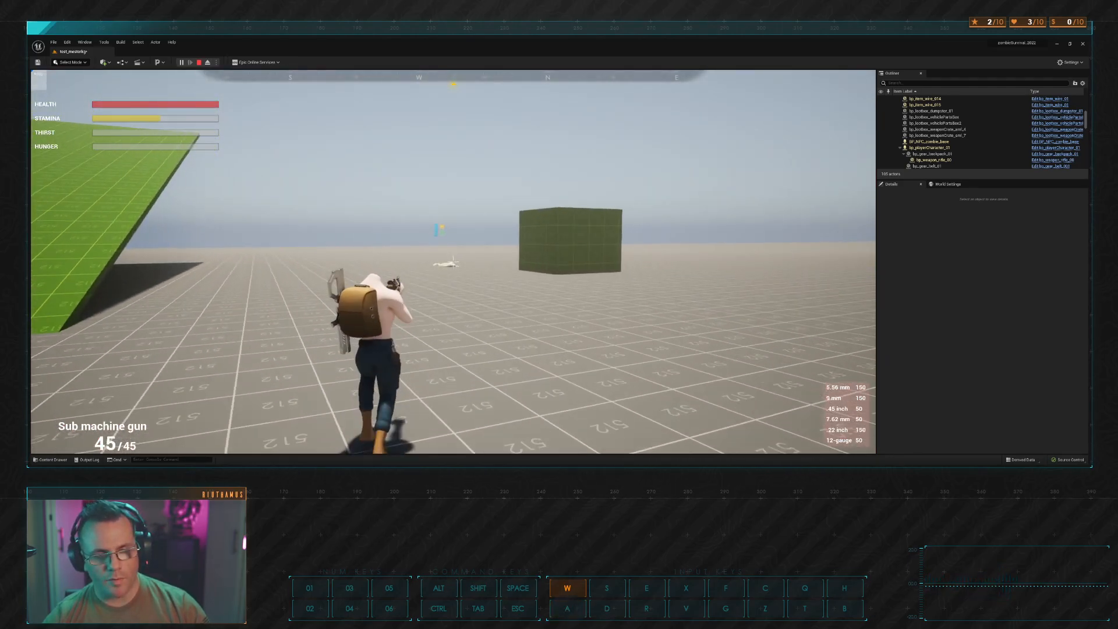
{"action": "left_click", "coordinate": [453, 262]}
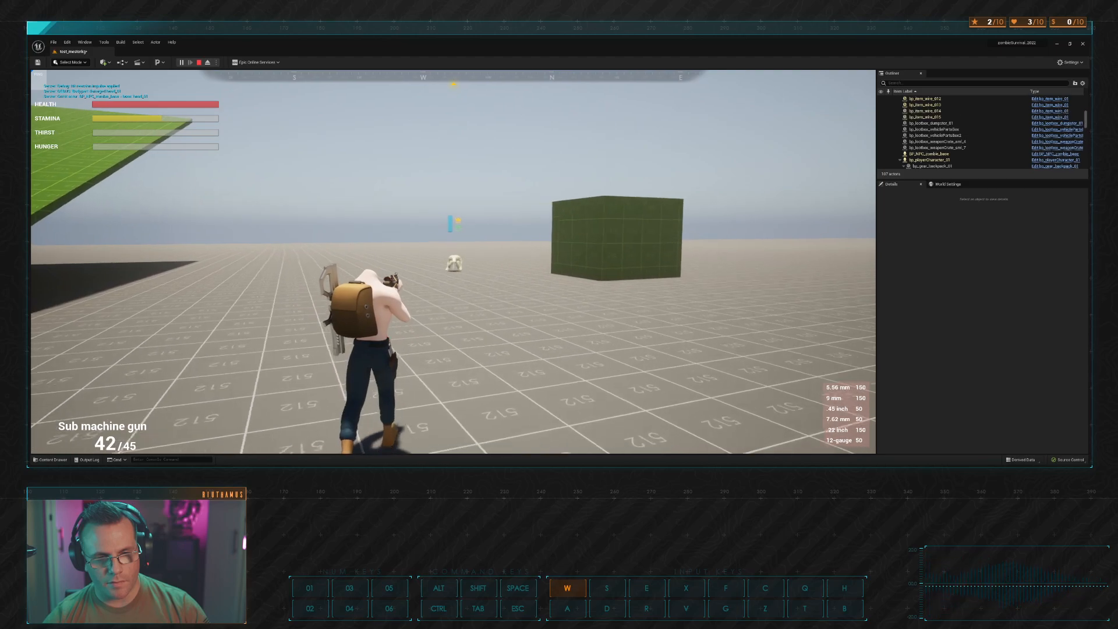
{"action": "left_click", "coordinate": [453, 261]}
{"action": "left_click", "coordinate": [453, 263]}
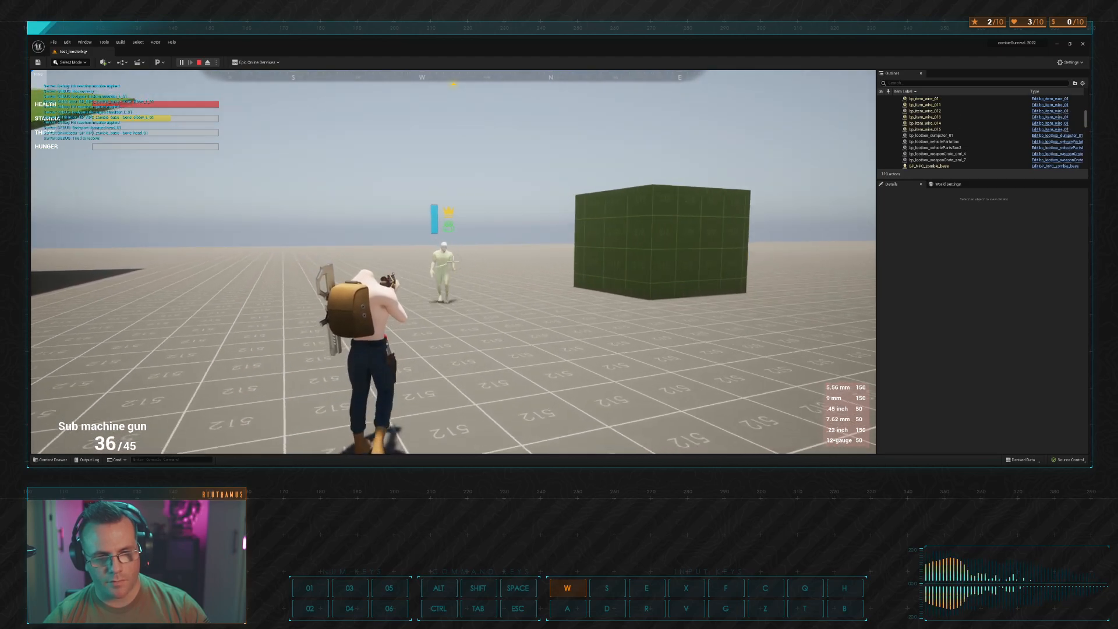
{"action": "left_click", "coordinate": [453, 263]}
{"action": "left_click", "coordinate": [453, 263]}
{"action": "left_click", "coordinate": [453, 264]}
{"action": "key", "text": "s"}
{"action": "left_click", "coordinate": [453, 263]}
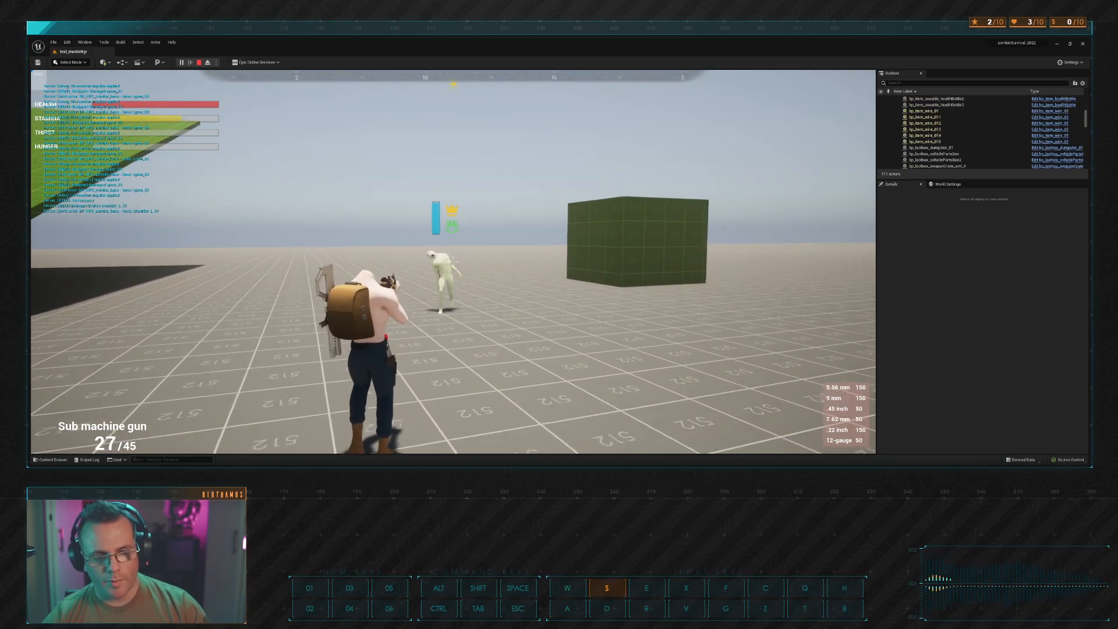
{"action": "left_click", "coordinate": [453, 263]}
{"action": "left_click", "coordinate": [453, 264]}
{"action": "left_click", "coordinate": [453, 264]}
{"action": "left_click", "coordinate": [453, 263]}
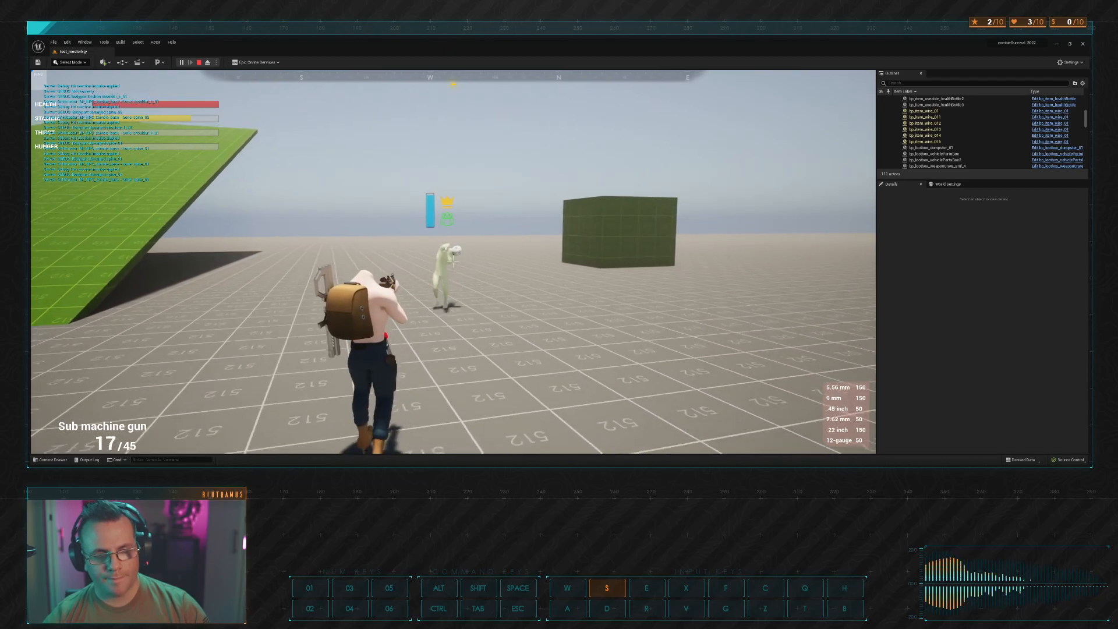
{"action": "left_click", "coordinate": [453, 263]}
{"action": "left_click", "coordinate": [453, 263]}
{"action": "left_click", "coordinate": [453, 263]}
{"action": "left_click", "coordinate": [453, 263]}
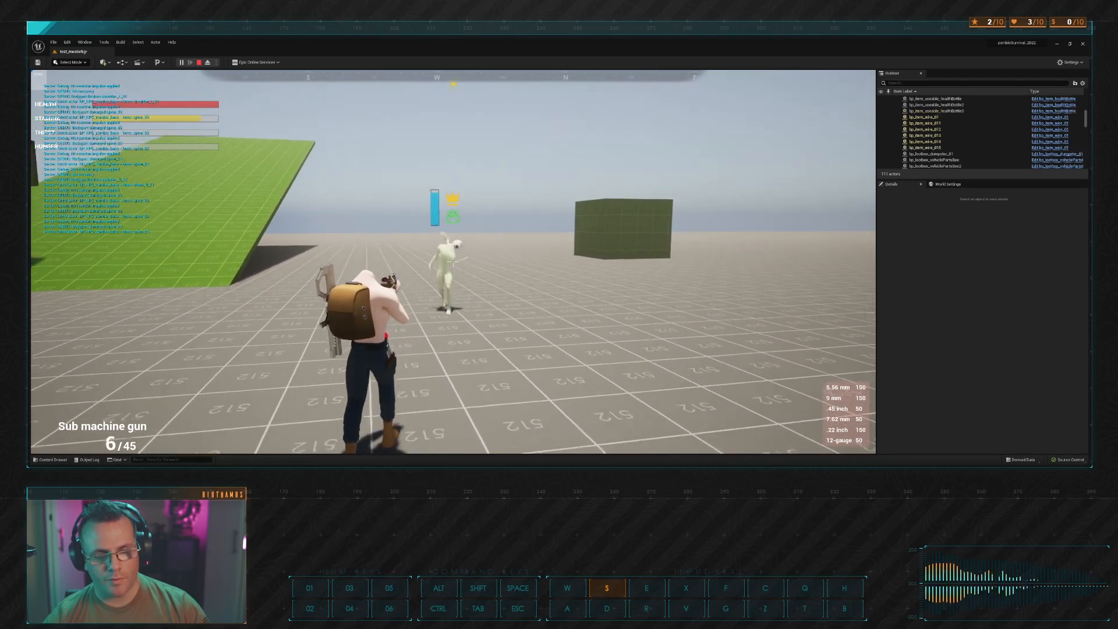
{"action": "left_click", "coordinate": [453, 263]}
Step: Retreat from the zombie, reload the sub machine gun, and shoot the zombie again
{"action": "key", "text": "w"}
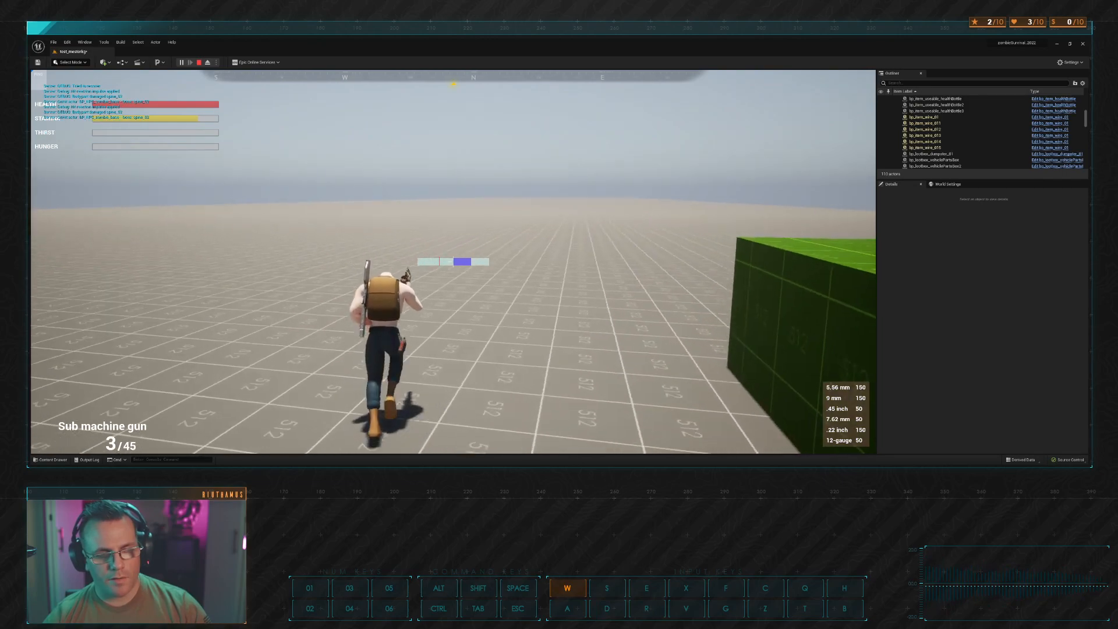
{"action": "key", "text": "s"}
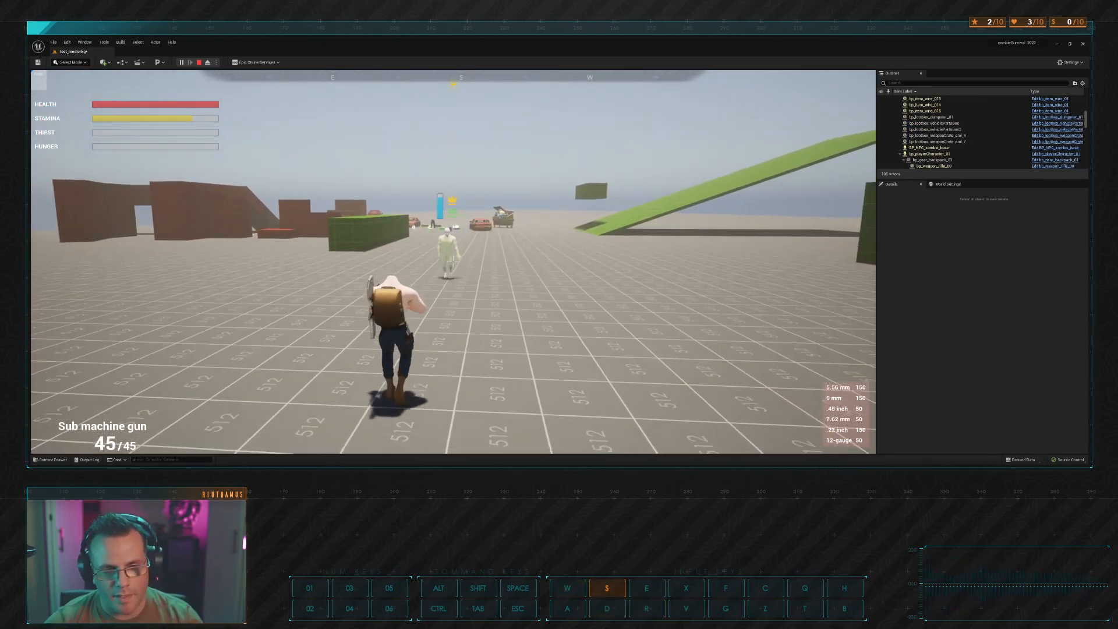
{"action": "left_click", "coordinate": [453, 259]}
{"action": "left_click", "coordinate": [453, 260]}
{"action": "left_click", "coordinate": [453, 259]}
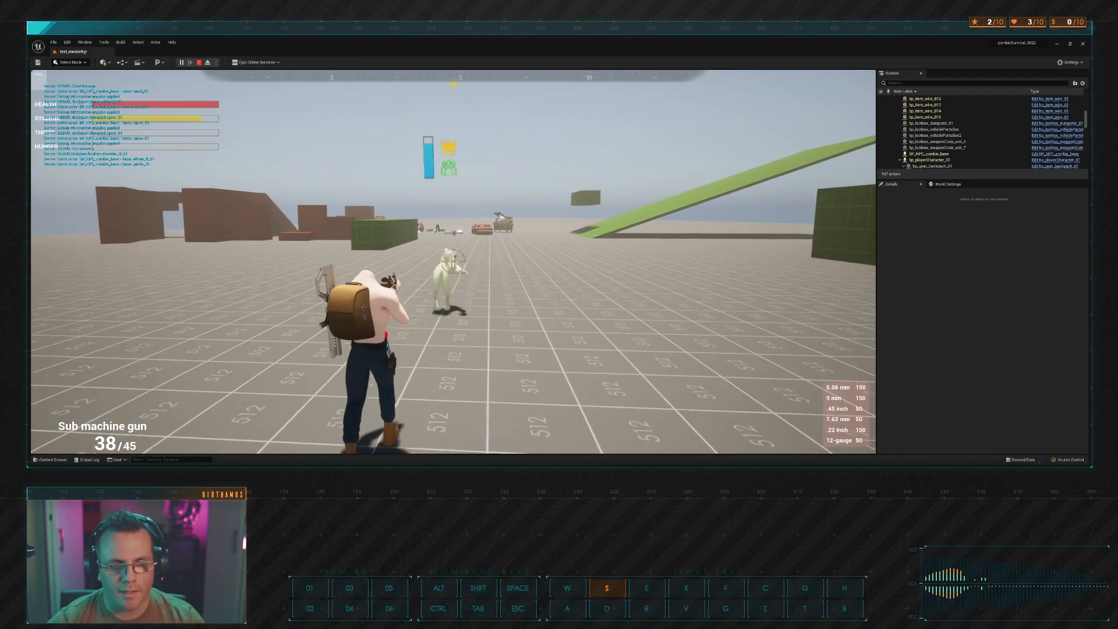
{"action": "left_click", "coordinate": [453, 260]}
Step: Run toward the zombie beside the green ramp, switch to the assault rifle and shoot the zombie
{"action": "key", "text": "a"}
{"action": "key", "text": "w"}
{"action": "key", "text": "a"}
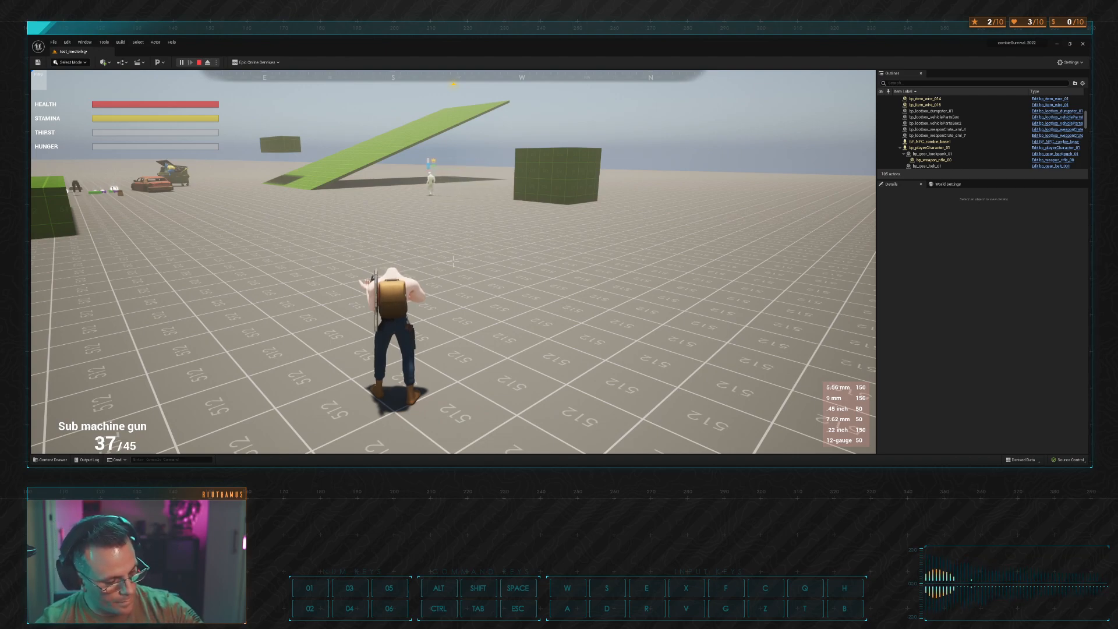
{"action": "key", "text": "w"}
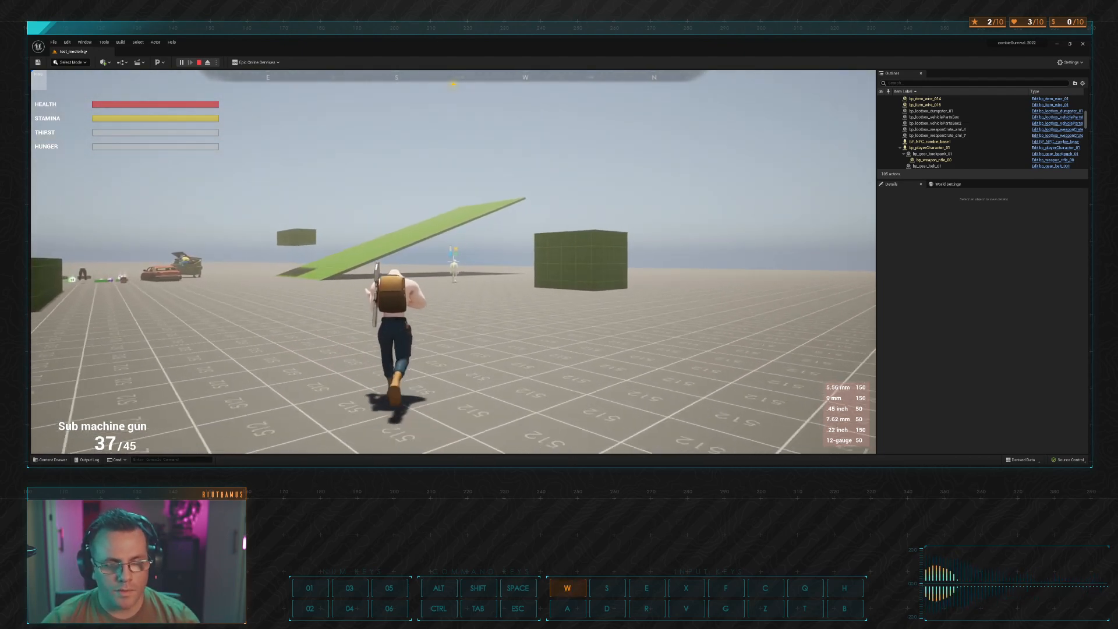
{"action": "key", "text": "w"}
{"action": "key", "text": "1"}
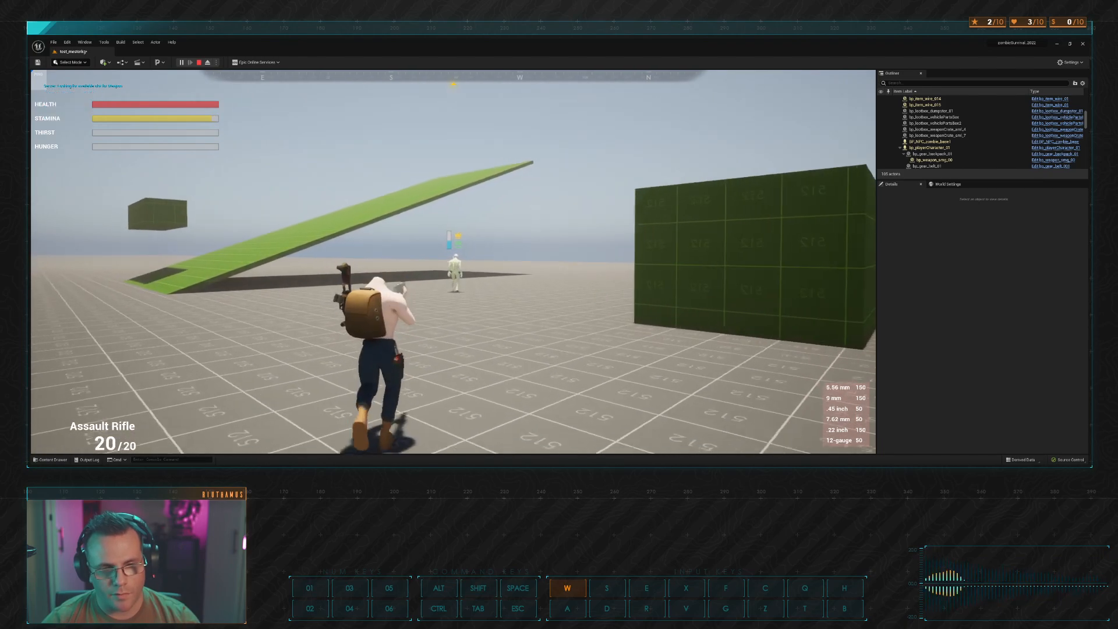
{"action": "left_click", "coordinate": [453, 262]}
{"action": "key", "text": "shift"}
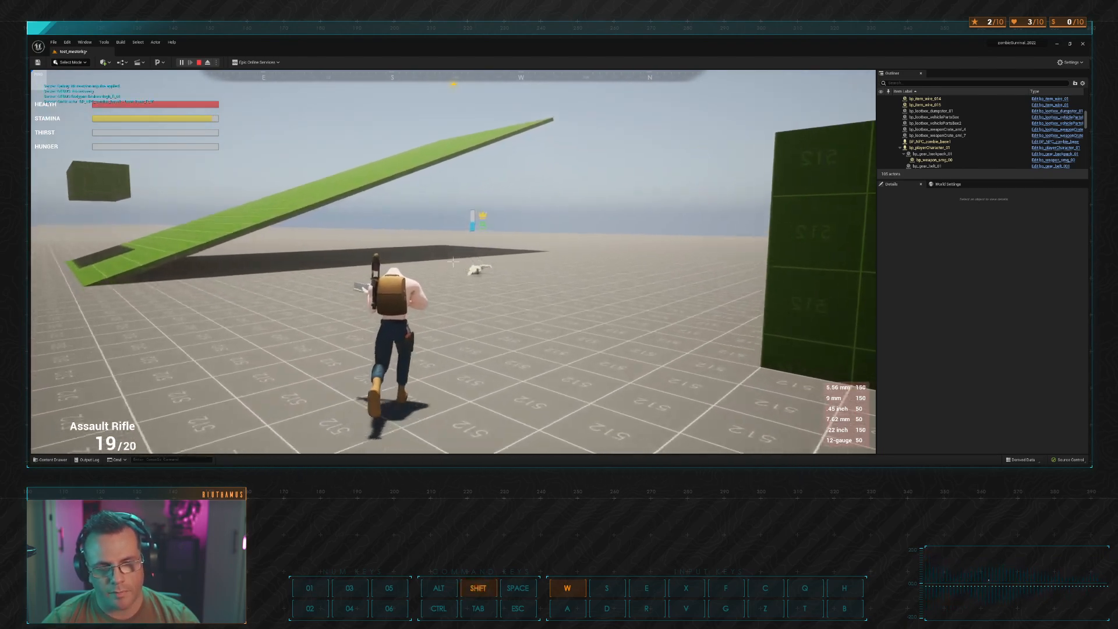
Step: Circle around the fallen zombie and fire single assault rifle shots into its body
{"action": "key", "text": "a"}
{"action": "key", "text": "w"}
{"action": "key", "text": "a"}
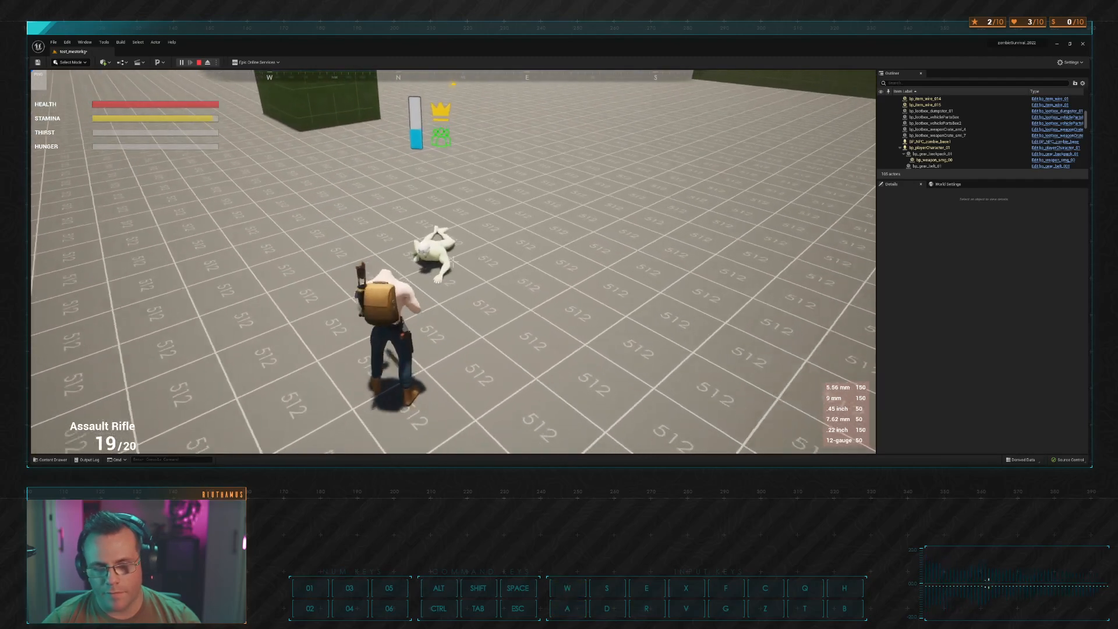
{"action": "key", "text": "a"}
{"action": "left_click", "coordinate": [453, 261]}
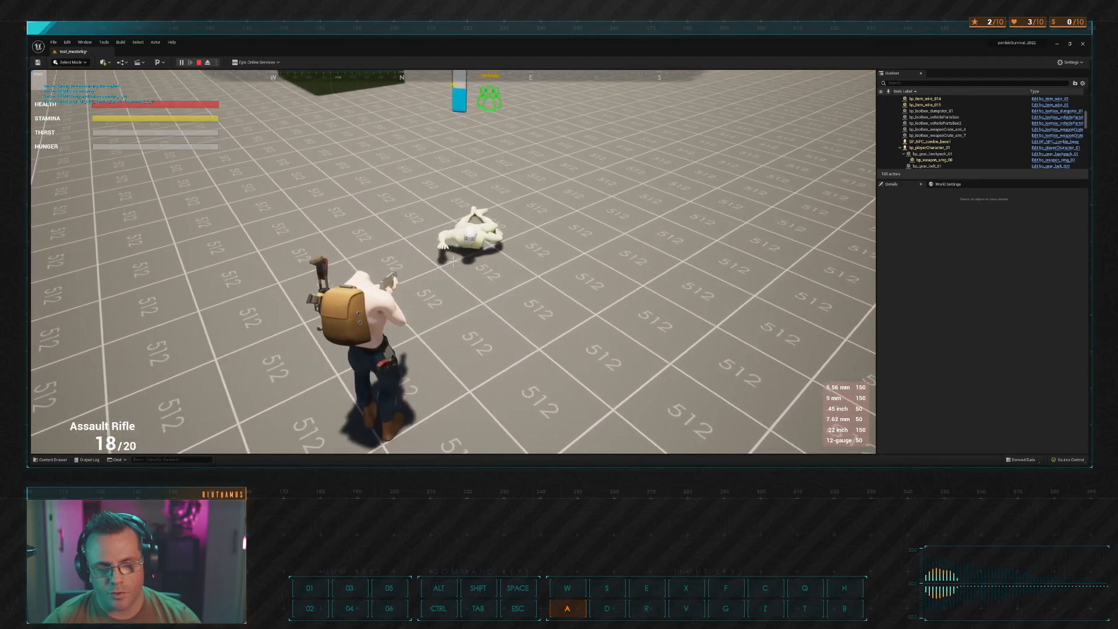
{"action": "left_click", "coordinate": [402, 256]}
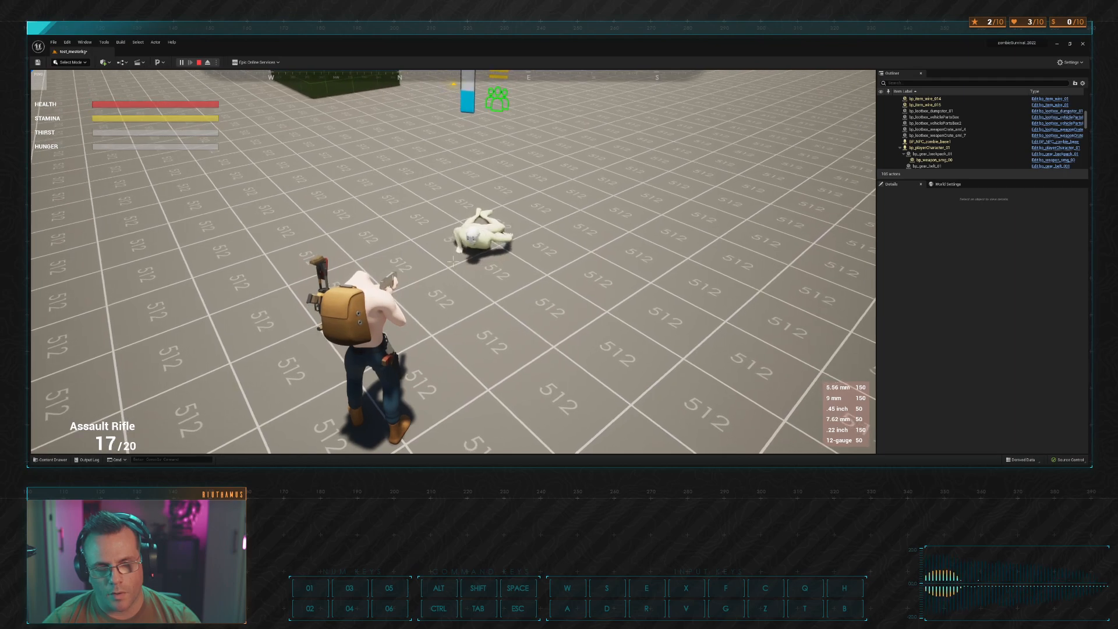
{"action": "left_click", "coordinate": [395, 255]}
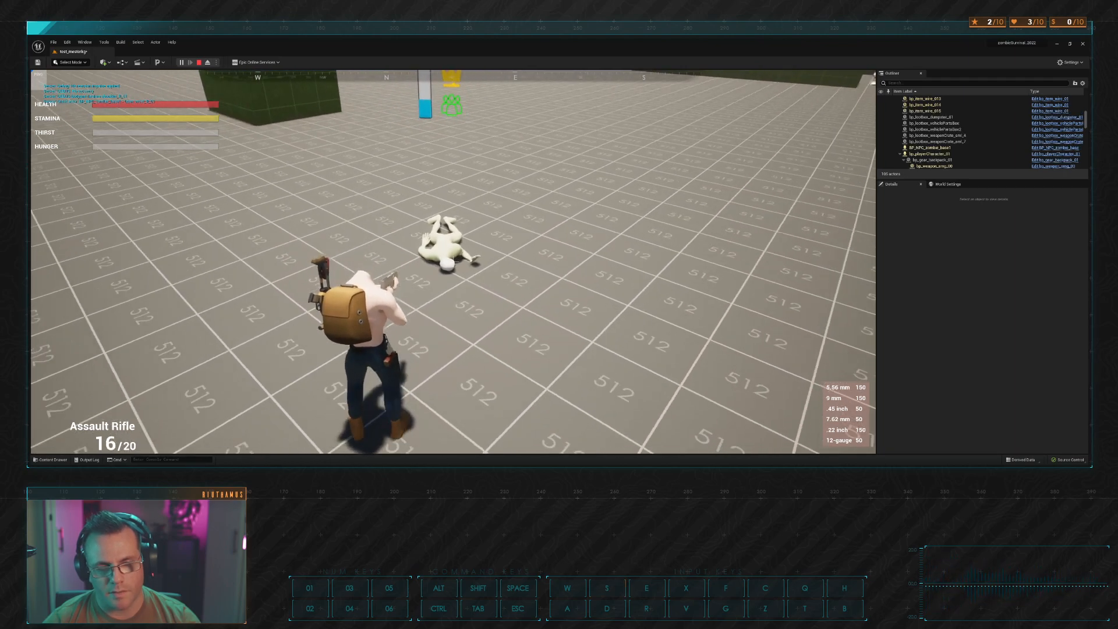
{"action": "left_click", "coordinate": [453, 260]}
{"action": "left_click", "coordinate": [452, 261]}
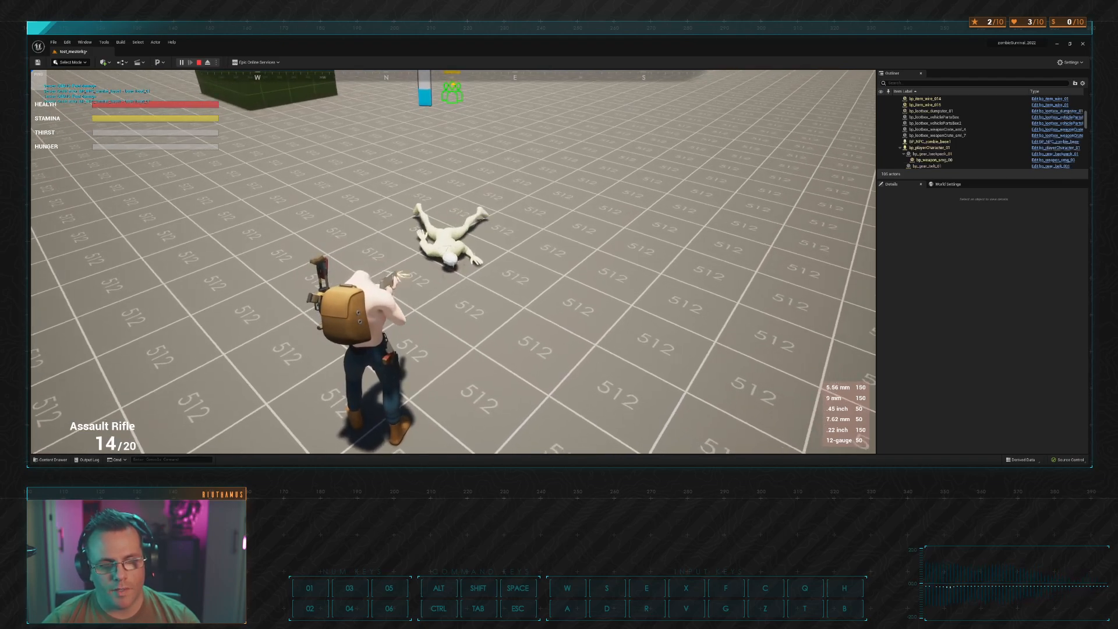
Step: Climb onto the tall green block and jump back off its edge
{"action": "key", "text": "w"}
{"action": "key", "text": "d"}
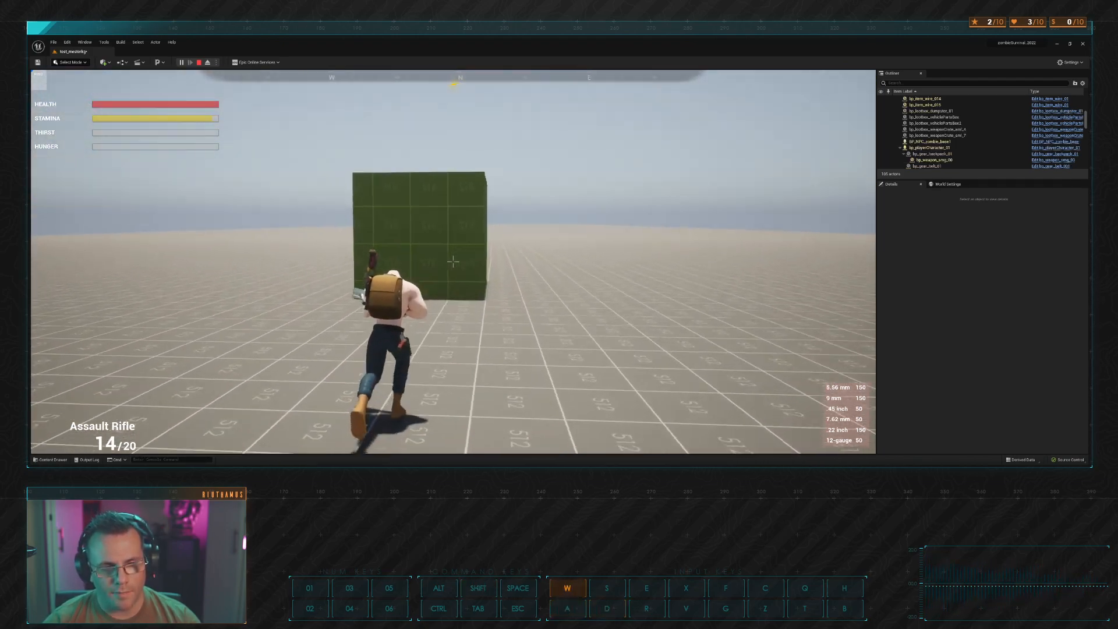
{"action": "key", "text": "space"}
{"action": "key", "text": "a"}
{"action": "key", "text": "s"}
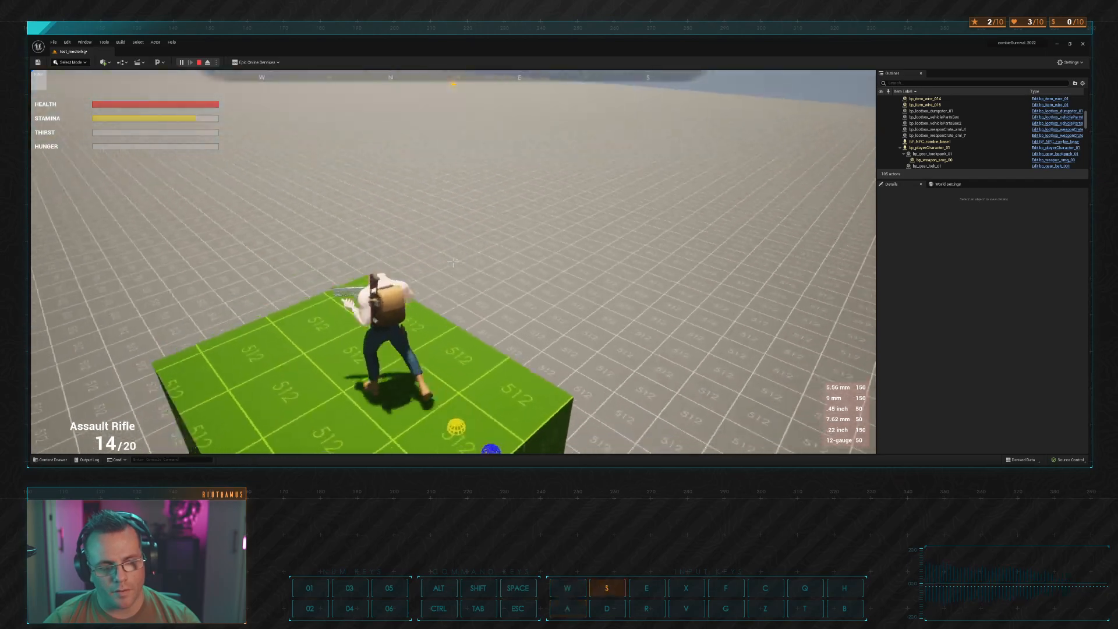
{"action": "key", "text": "w"}
{"action": "key", "text": "s"}
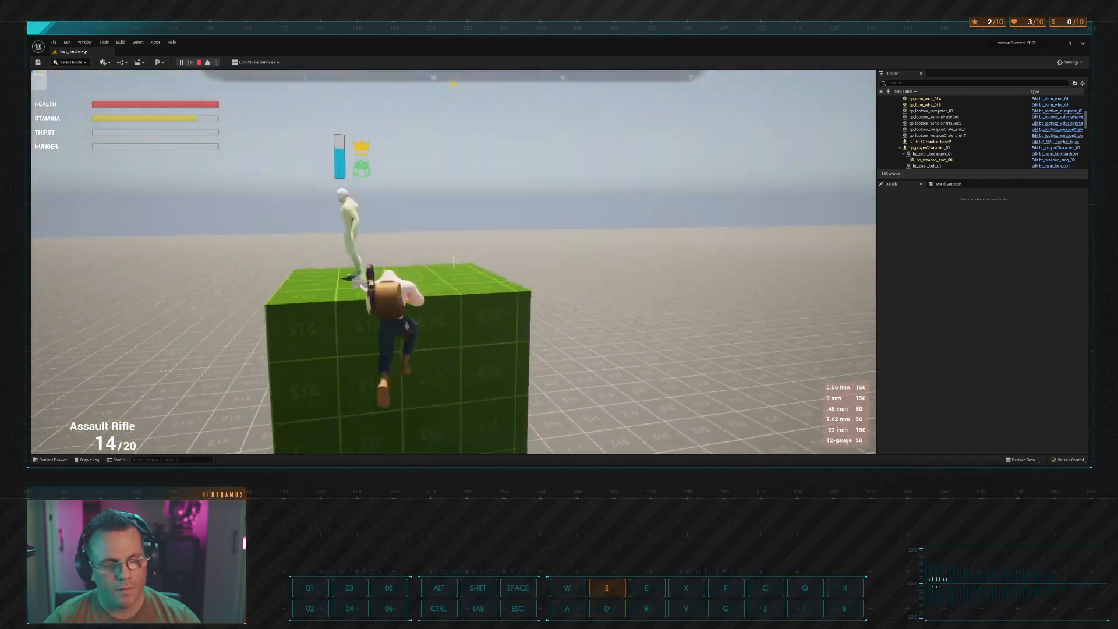
Step: Get clear of the green block, turn back to the zombie standing on it and shoot it with the assault rifle
{"action": "key", "text": "d"}
{"action": "key", "text": "a"}
{"action": "key", "text": "w"}
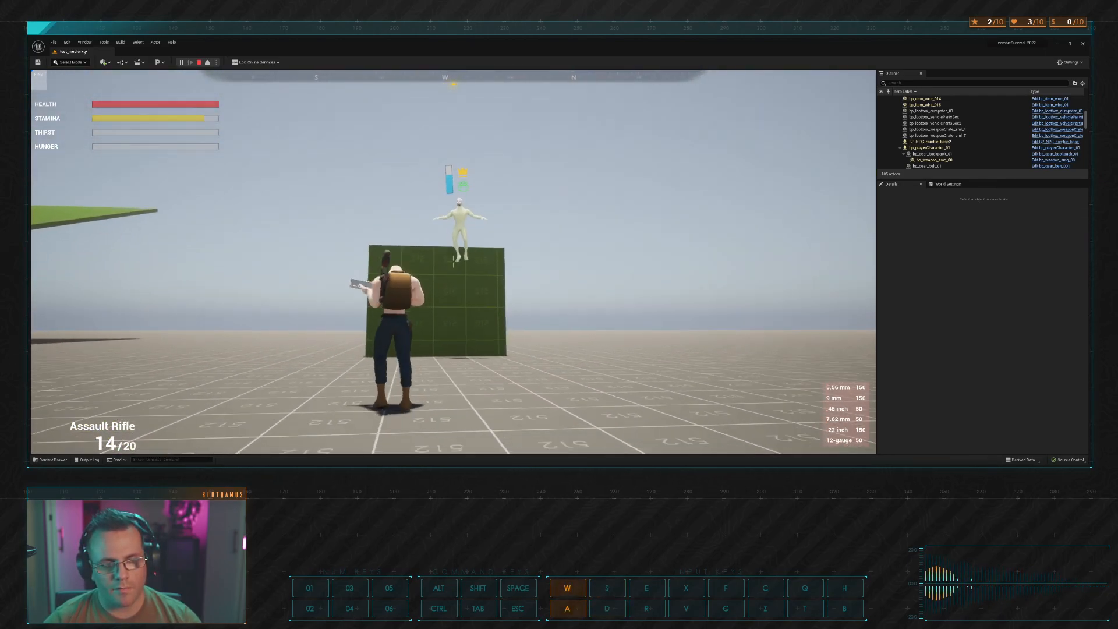
{"action": "key", "text": "w"}
{"action": "left_click", "coordinate": [453, 262]}
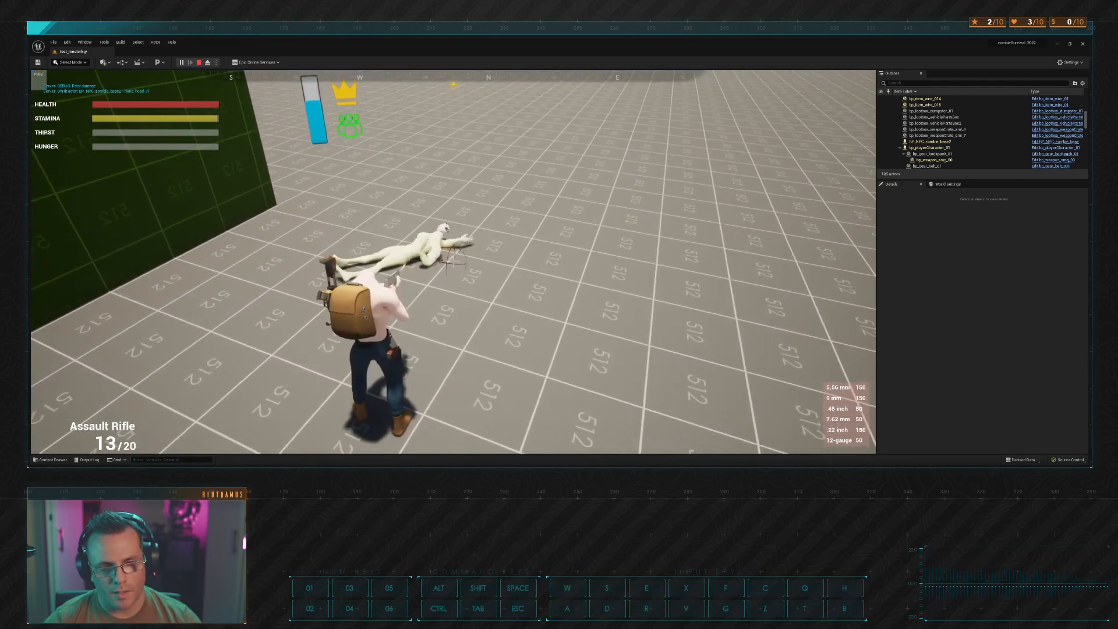
Step: Run away from the green block and check the character inventory twice, closing it each time
{"action": "key", "text": "d"}
{"action": "key", "text": "shift+w"}
{"action": "key", "text": "Tab"}
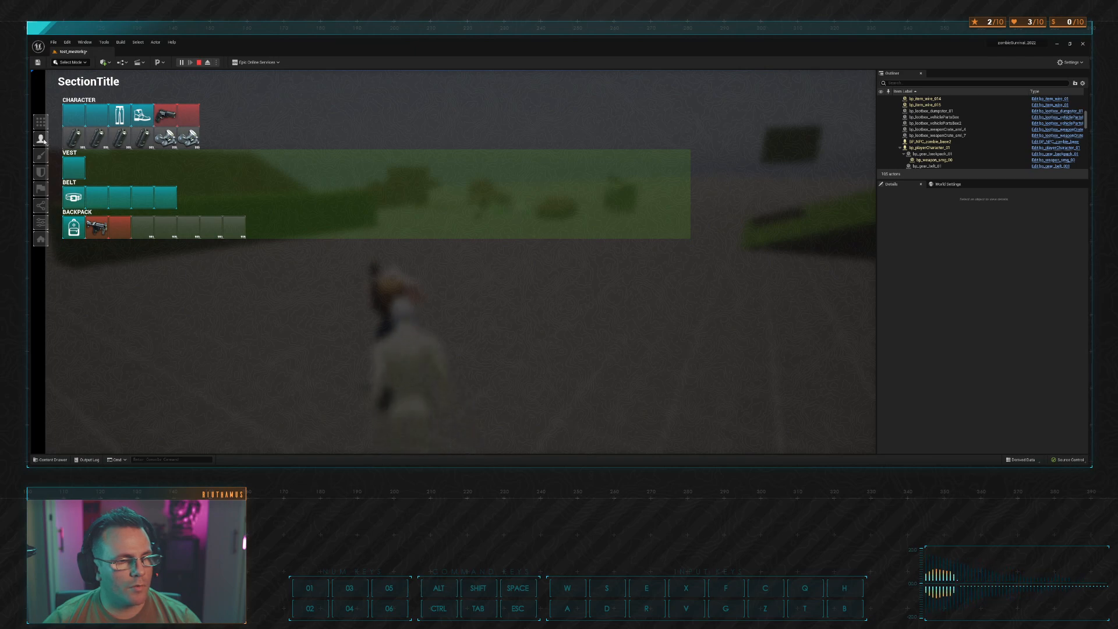
{"action": "key", "text": "Tab"}
{"action": "key", "text": "Tab"}
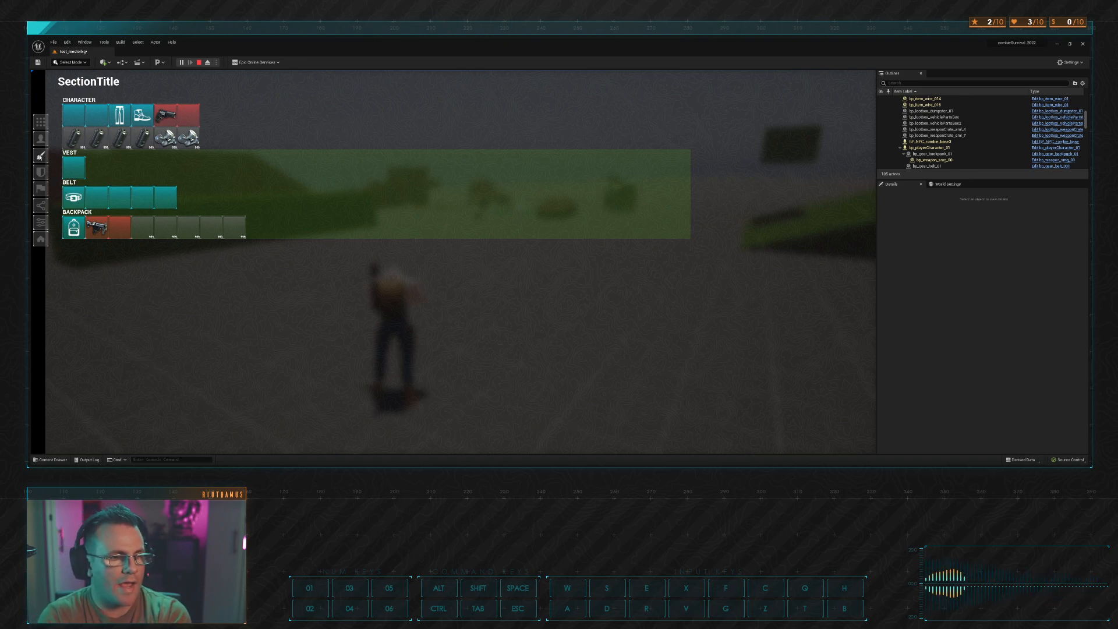
{"action": "key", "text": "Tab"}
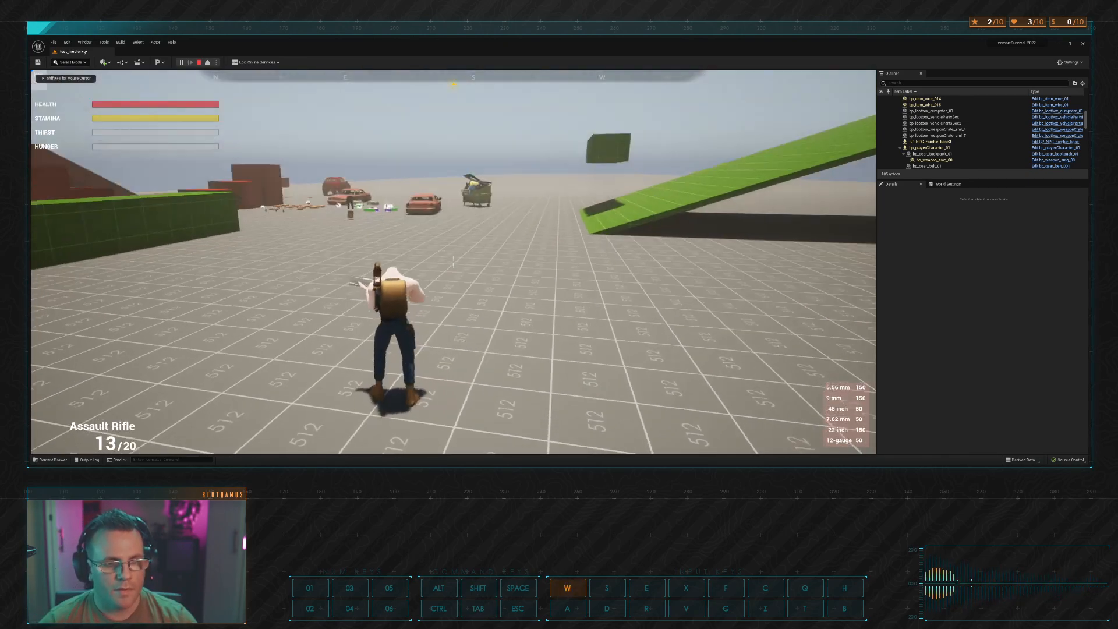
Step: Run past the wrecked cars to the item area and collect the thirst and hunger power-ups near the red blocks
{"action": "key", "text": "w"}
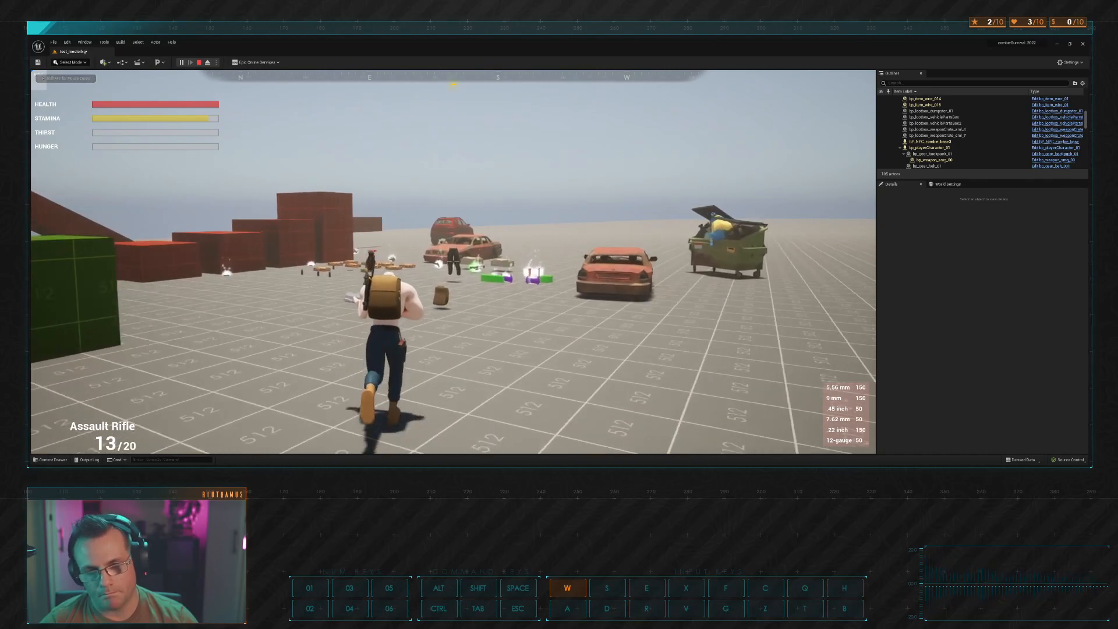
{"action": "key", "text": "d"}
{"action": "key", "text": "a"}
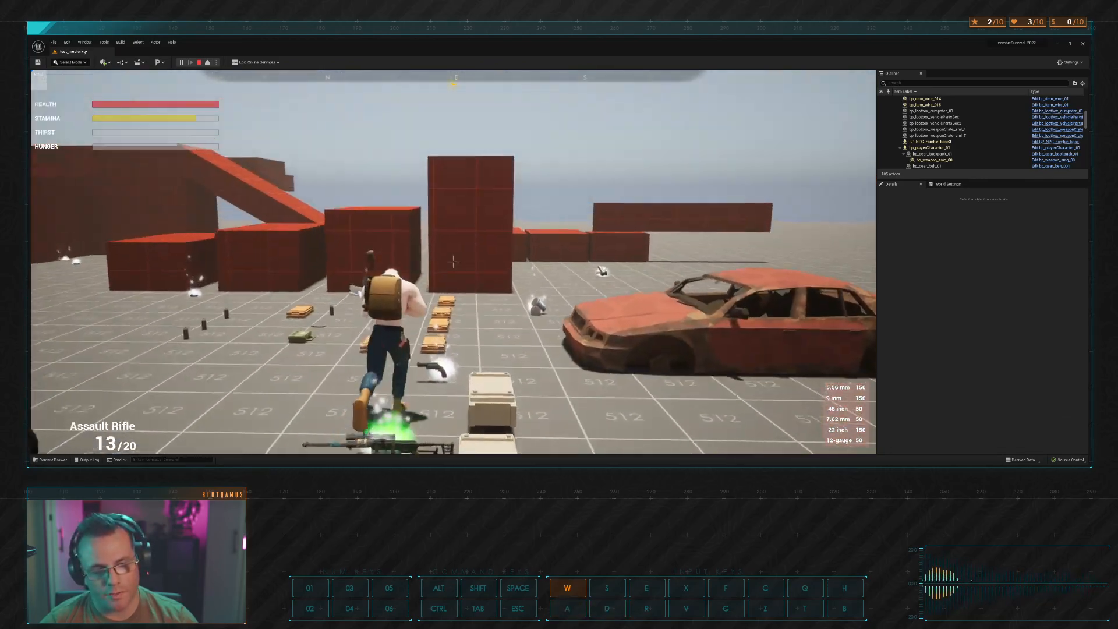
{"action": "key", "text": "space"}
{"action": "key", "text": "a"}
{"action": "key", "text": "w"}
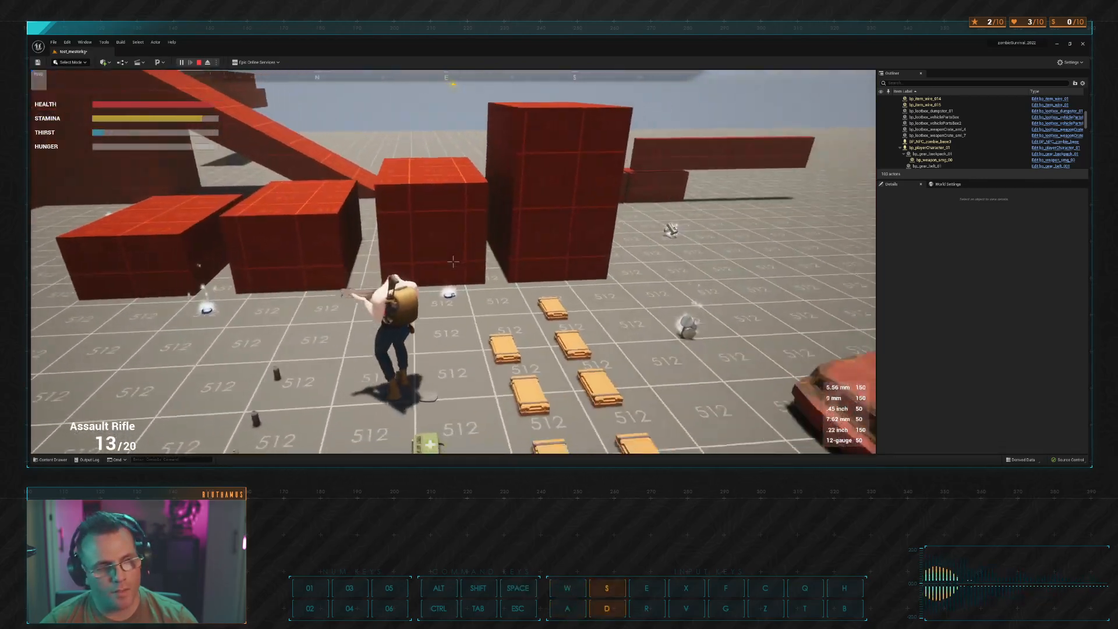
{"action": "key", "text": "a"}
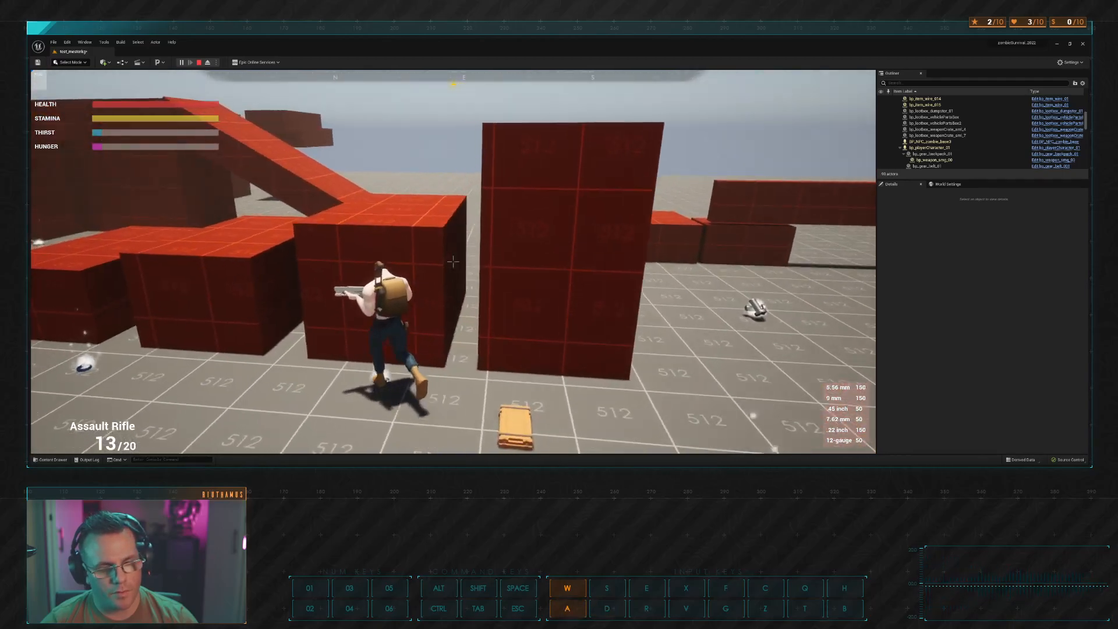
Step: Climb on top of the red blocks and end the play session
{"action": "key", "text": "space"}
{"action": "key", "text": "d"}
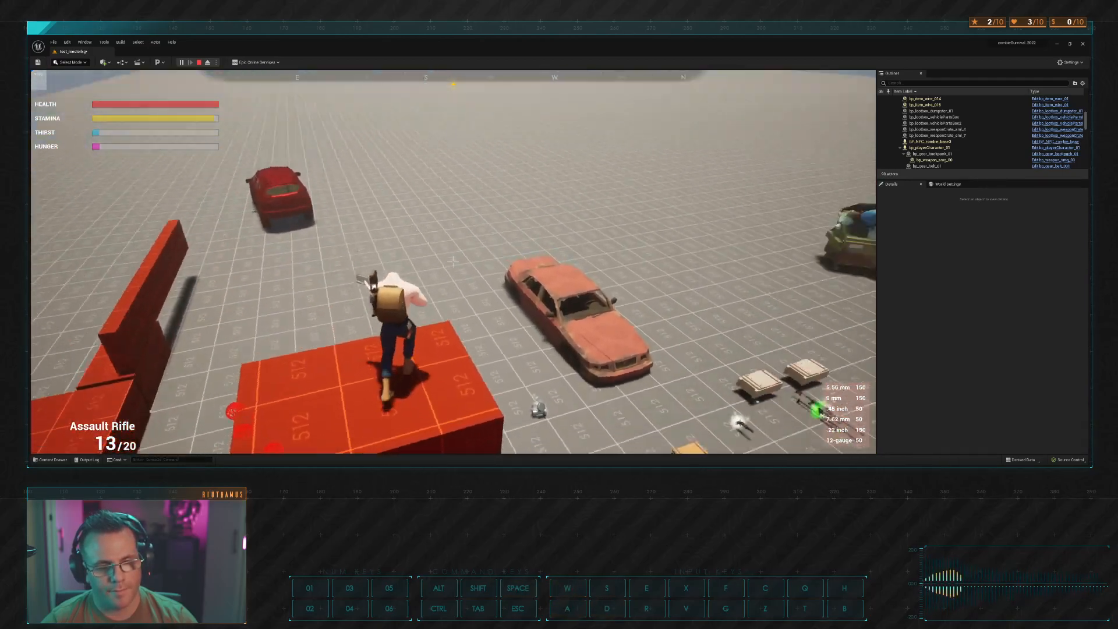
{"action": "key", "text": "Escape"}
{"action": "key", "text": "Tab"}
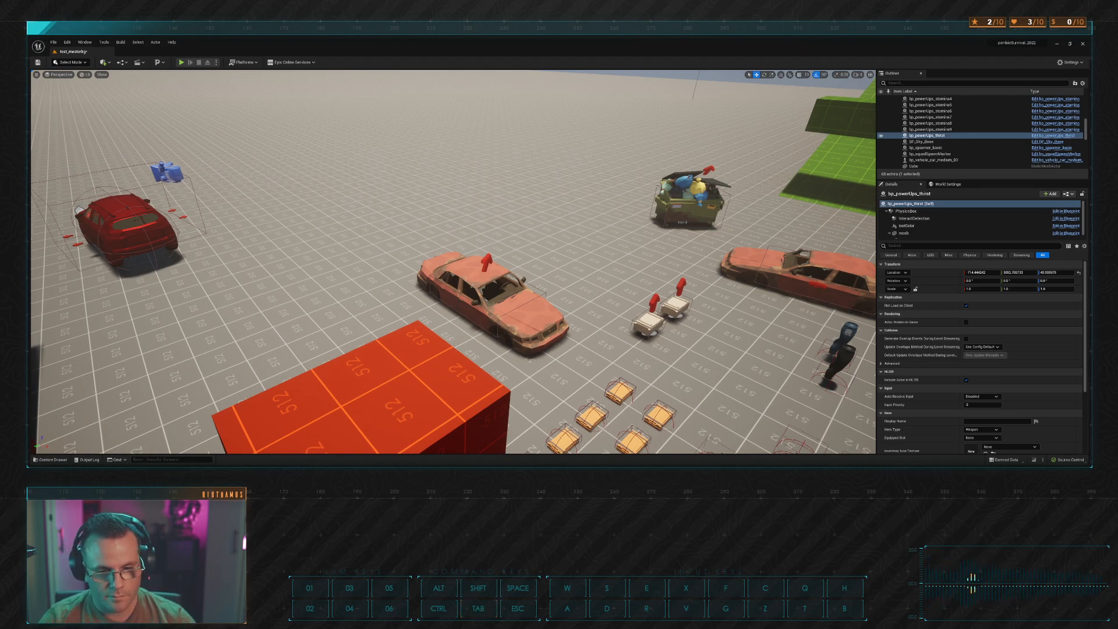
{"action": "key", "text": "alt"}
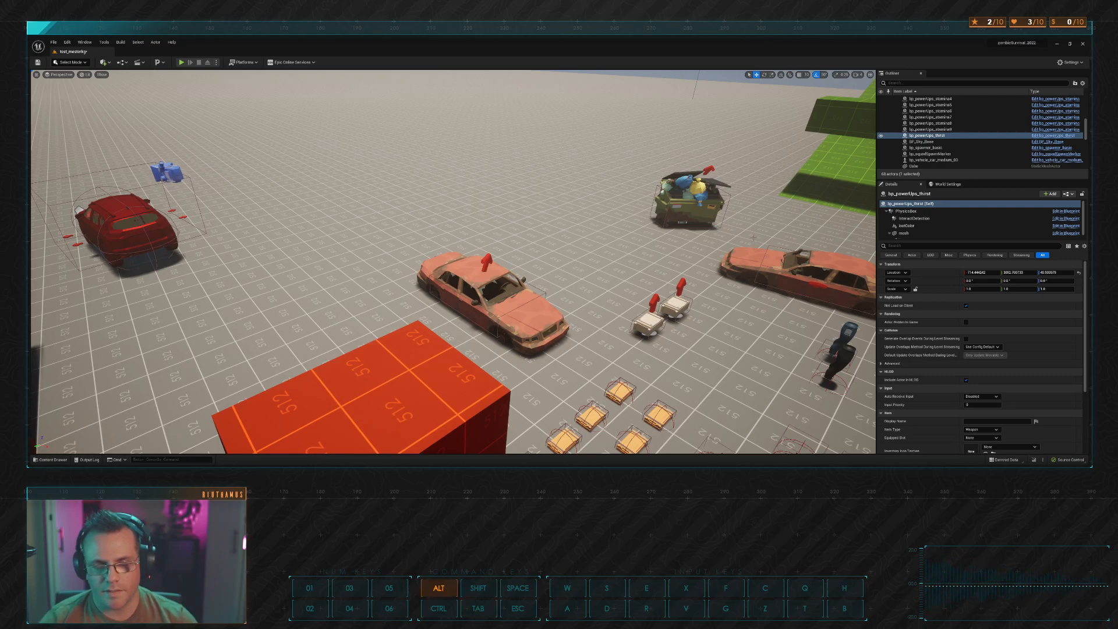
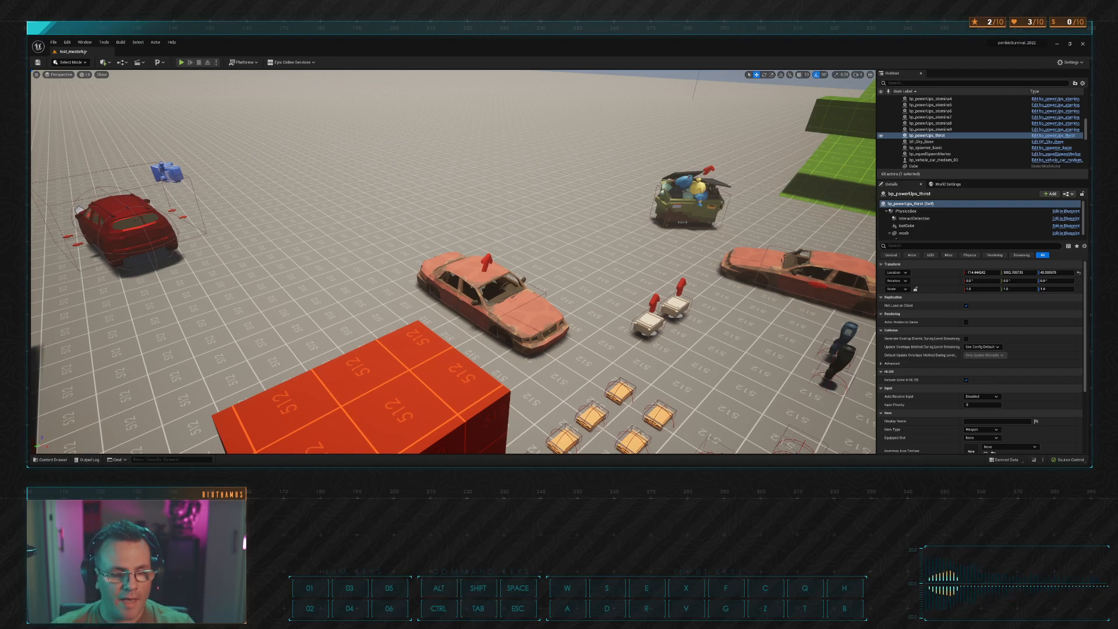
Step: Browse the content folders past the ammo pickup blueprints to the Ammo folder under Meshes
{"action": "left_click", "coordinate": [52, 459]}
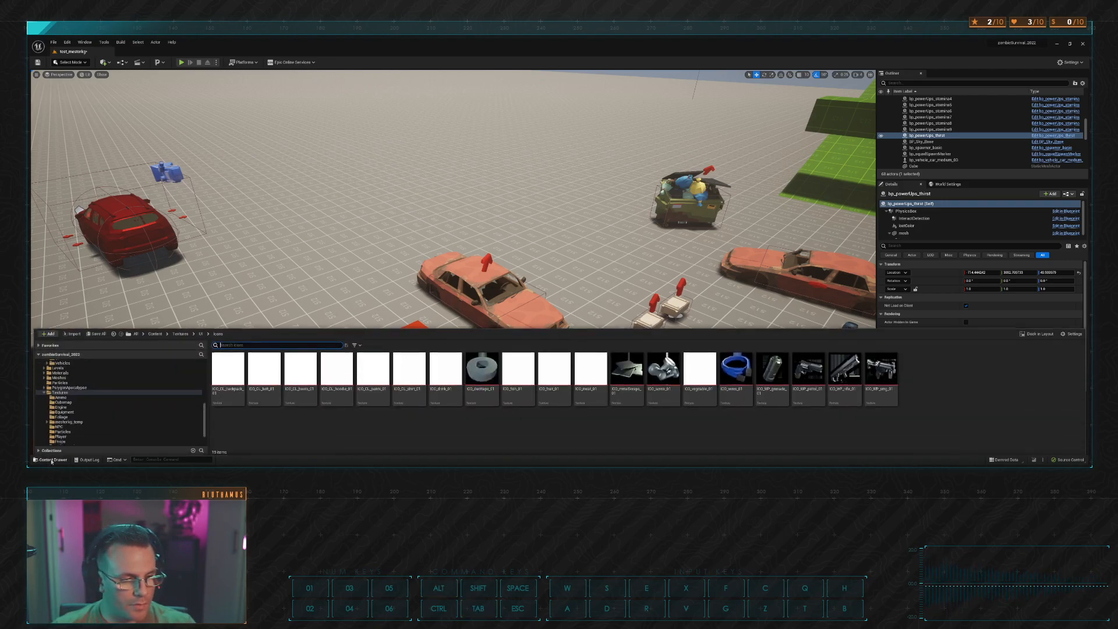
{"action": "scroll", "coordinate": [102, 422], "scroll_direction": "up", "scroll_amount": 2}
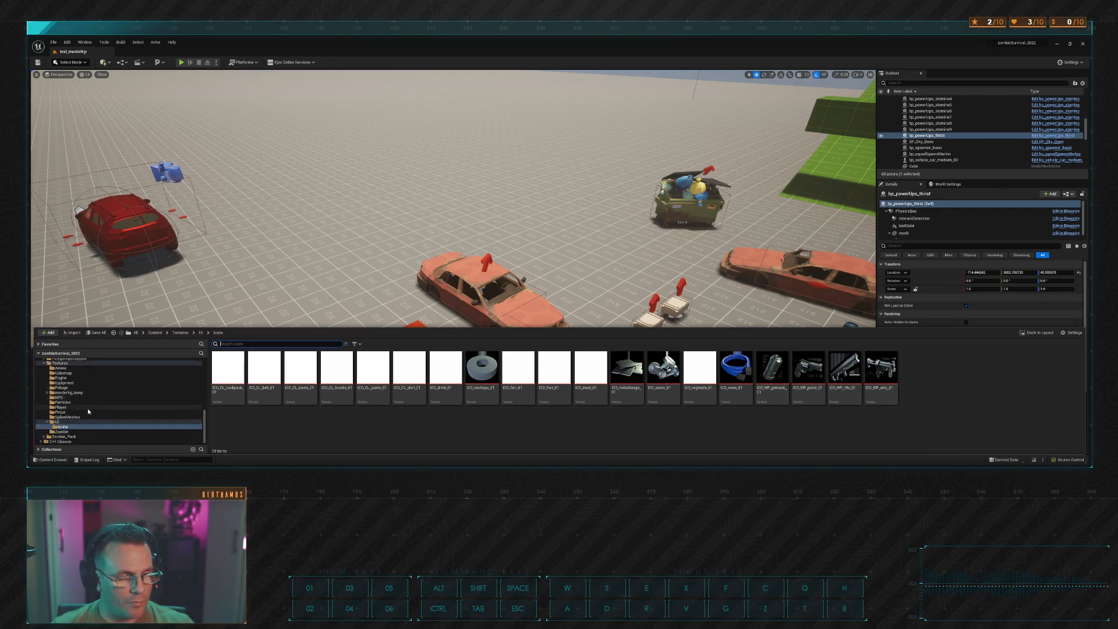
{"action": "scroll", "coordinate": [79, 416], "scroll_direction": "up", "scroll_amount": 5}
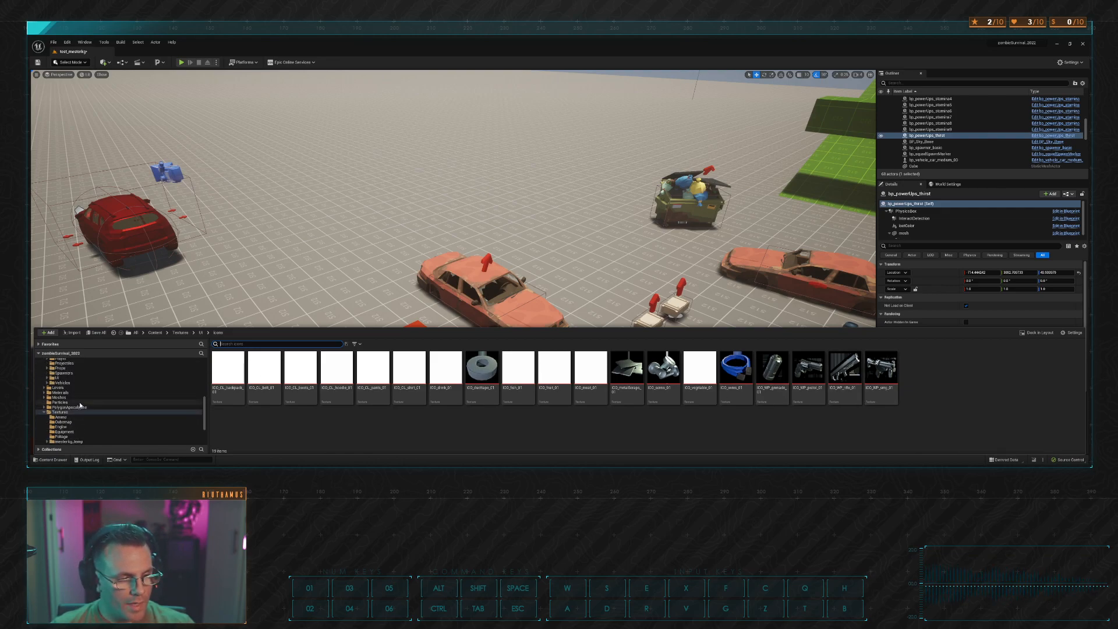
{"action": "left_click", "coordinate": [76, 394]}
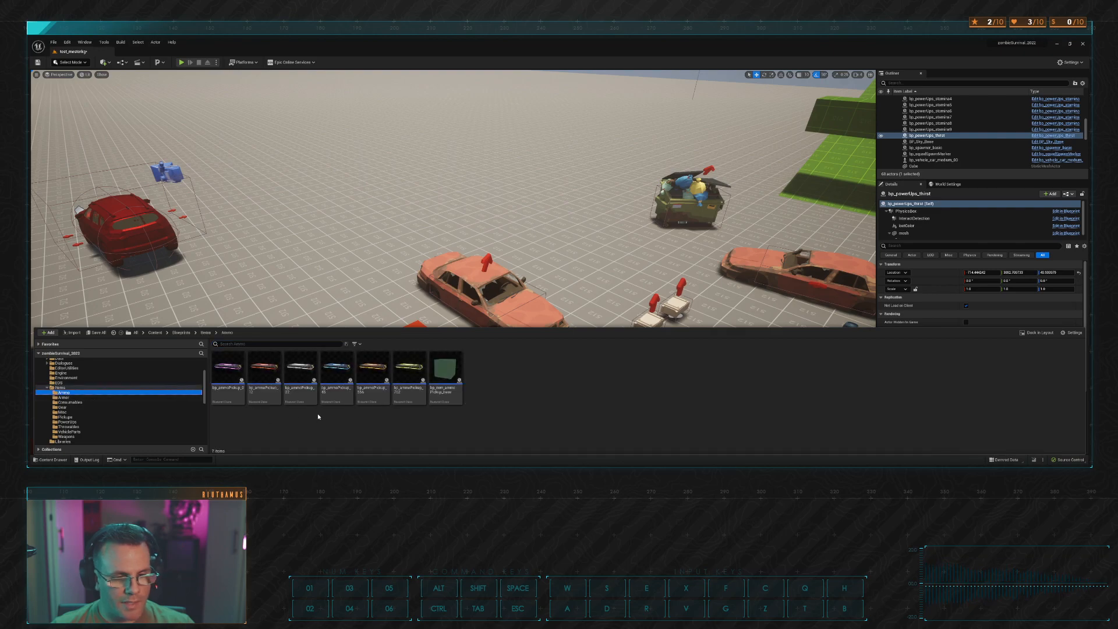
{"action": "scroll", "coordinate": [73, 407], "scroll_direction": "down", "scroll_amount": 3}
{"action": "scroll", "coordinate": [73, 407], "scroll_direction": "down", "scroll_amount": 3}
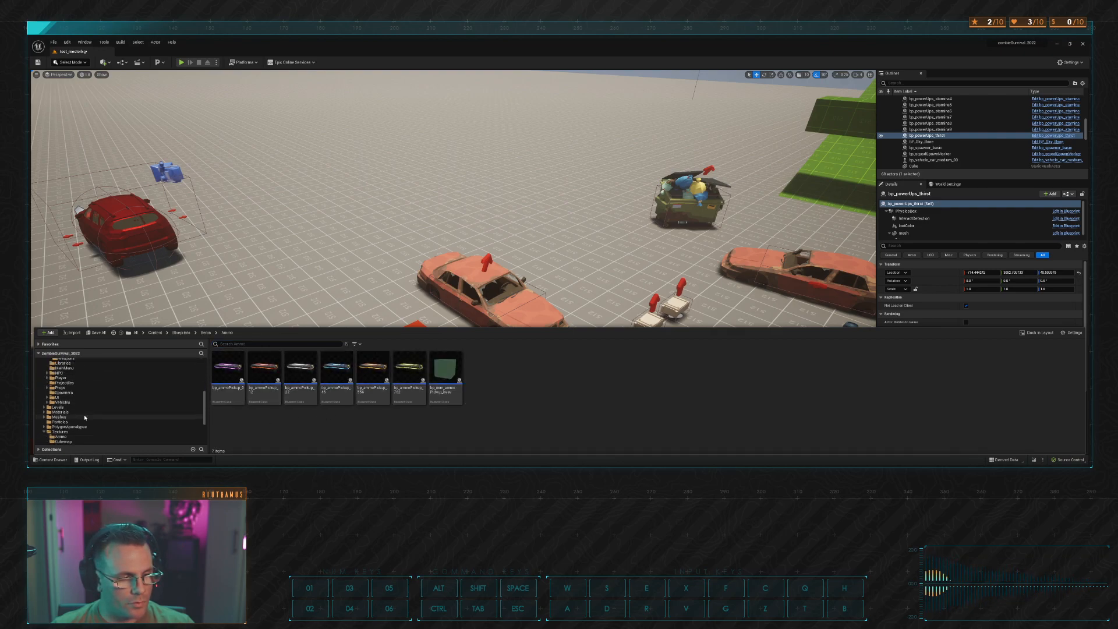
{"action": "left_click", "coordinate": [59, 397]}
{"action": "double_click", "coordinate": [235, 394]}
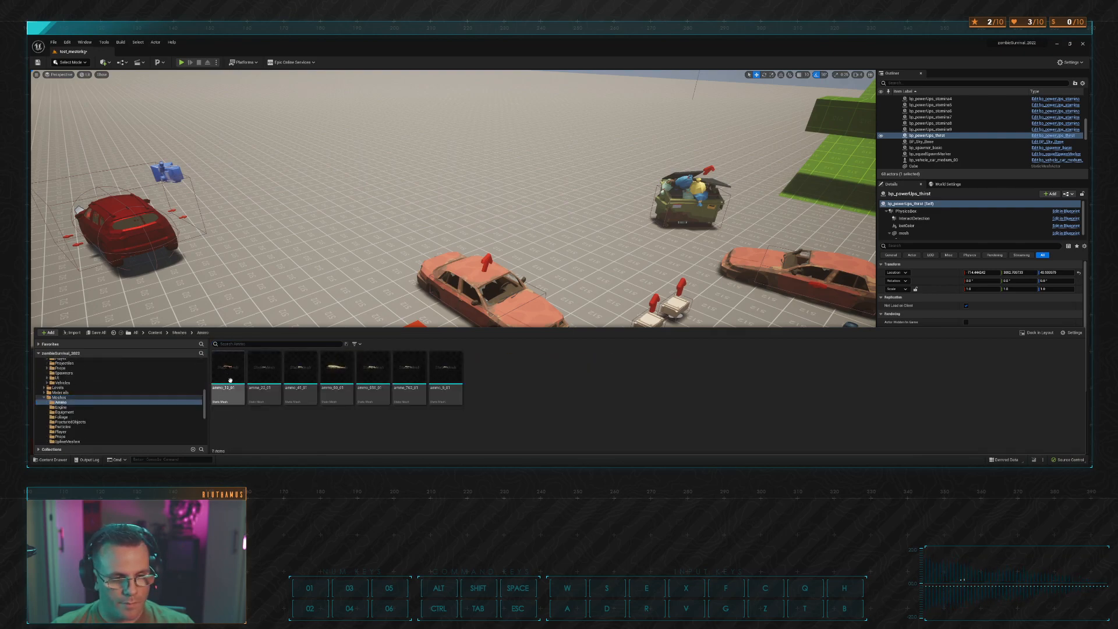
Step: Inspect the ammo_12_01 shotgun shell mesh up close and close its editor
{"action": "double_click", "coordinate": [235, 376]}
{"action": "key", "text": "w"}
{"action": "right_click_drag", "start_coordinate": [234, 376], "coordinate": [279, 364]}
{"action": "key", "text": "s"}
{"action": "key", "text": "w"}
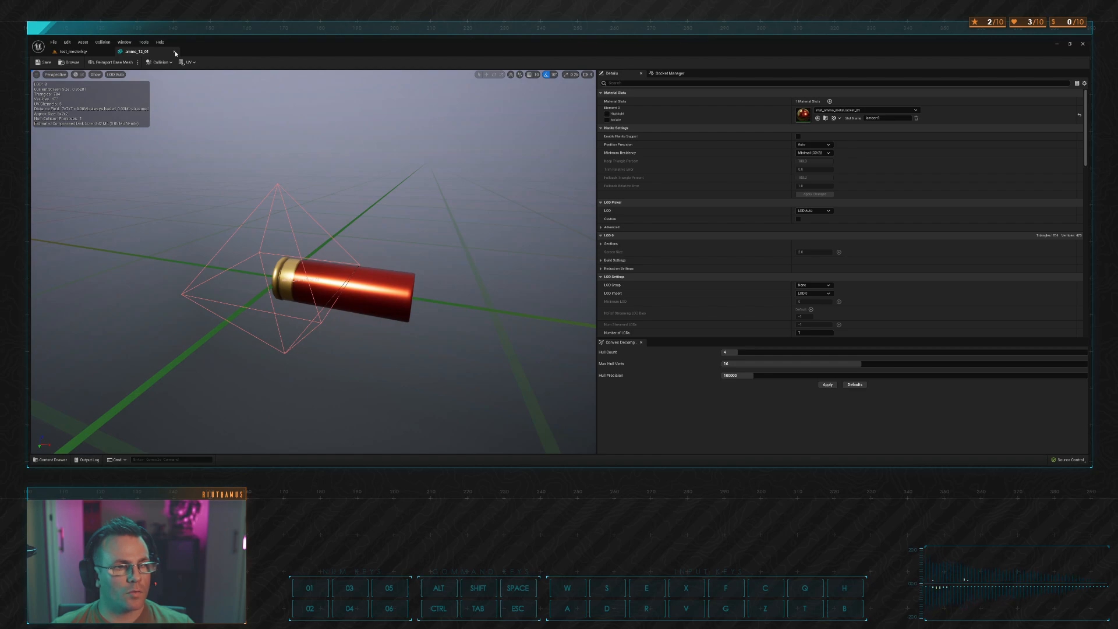
{"action": "left_click", "coordinate": [176, 53]}
Step: Inspect the ammo_22_01 mesh from the Ammo folder and close its editor
{"action": "left_click", "coordinate": [50, 459]}
{"action": "double_click", "coordinate": [264, 373]}
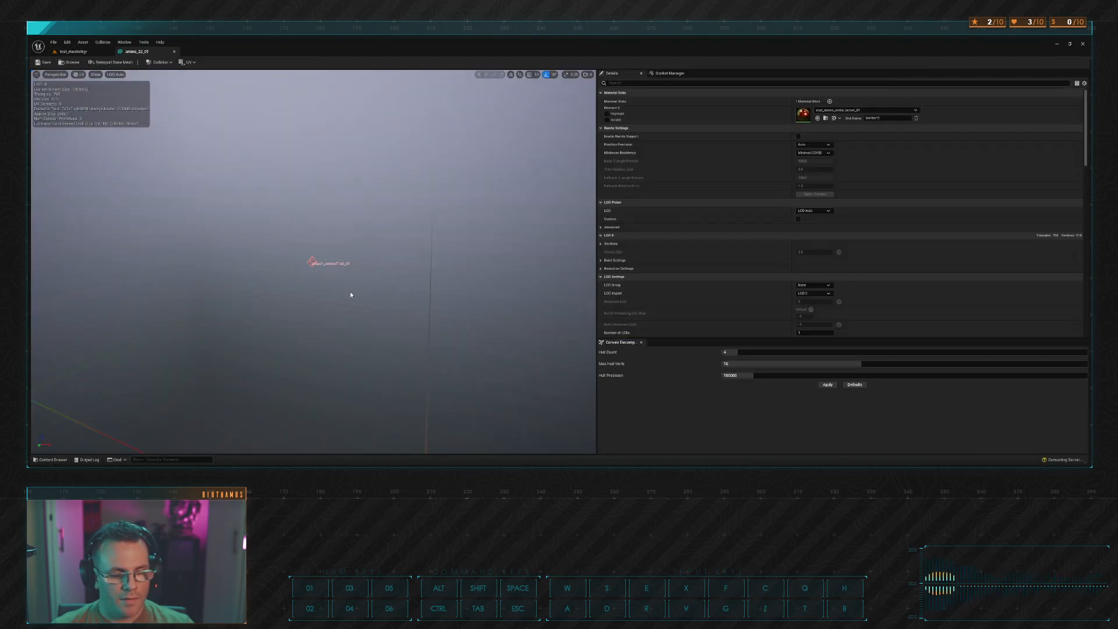
{"action": "mouse_move", "coordinate": [343, 249]}
{"action": "right_mouse_down"}
{"action": "mouse_move", "coordinate": [311, 245]}
{"action": "mouse_move", "coordinate": [379, 249]}
{"action": "right_mouse_up"}
{"action": "key", "text": "w"}
{"action": "key", "text": "s"}
{"action": "left_click", "coordinate": [174, 52]}
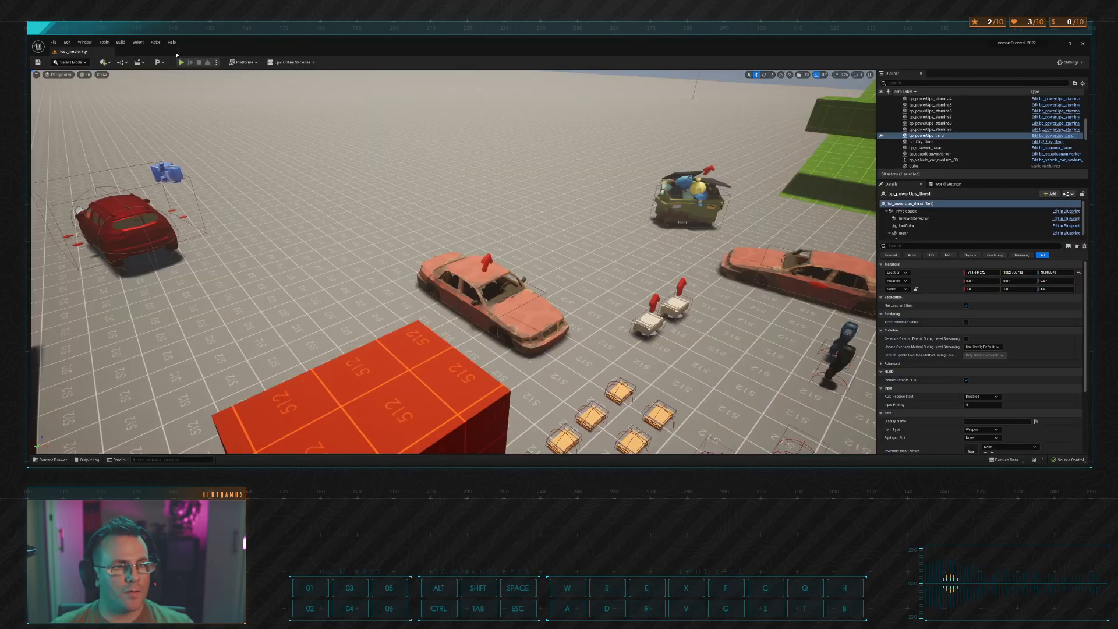
Step: Inspect the ammo_45_01 mesh from the Ammo folder and close its editor
{"action": "left_click", "coordinate": [51, 459]}
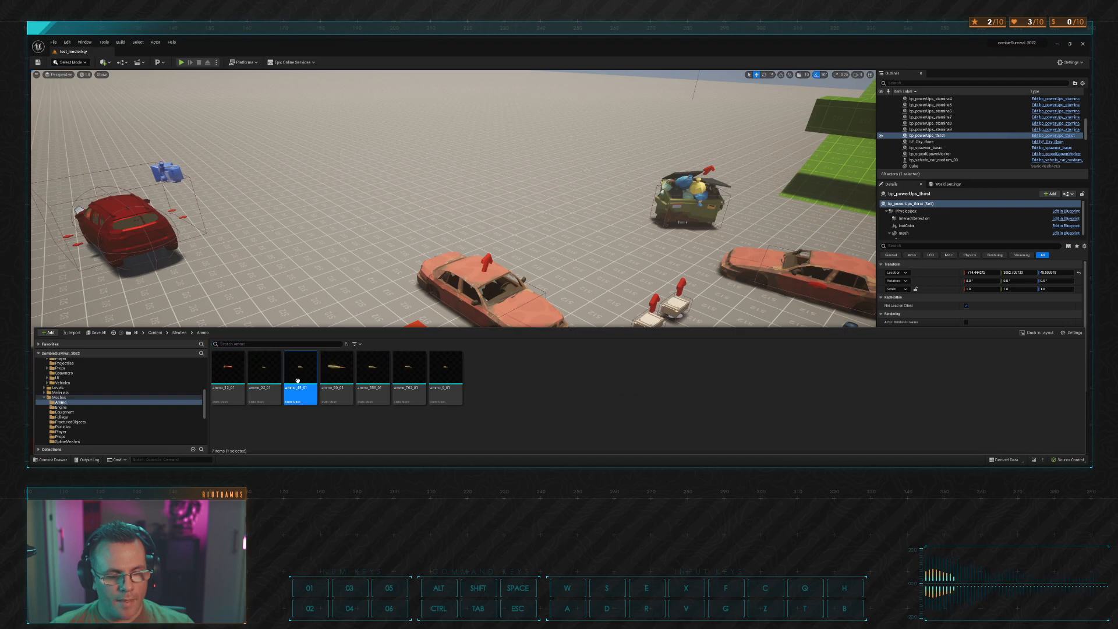
{"action": "double_click", "coordinate": [301, 389]}
{"action": "right_click_drag", "start_coordinate": [359, 221], "coordinate": [356, 222]}
{"action": "key", "text": "w"}
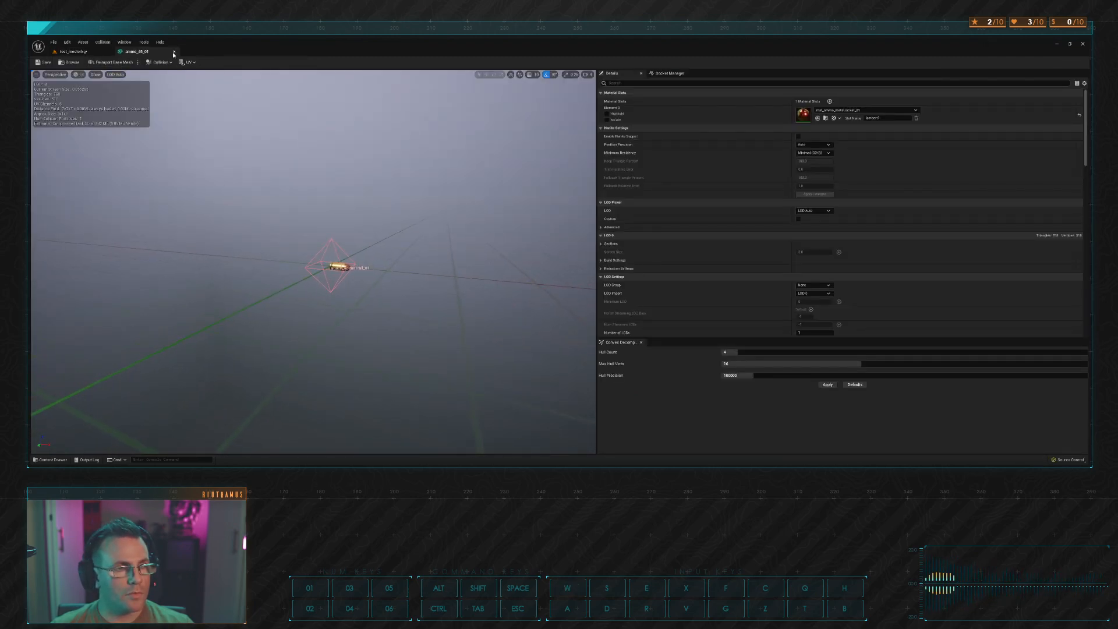
{"action": "left_click", "coordinate": [175, 51]}
Step: Inspect the ammo_50_01 rifle cartridge mesh up close and close its editor
{"action": "left_click", "coordinate": [51, 459]}
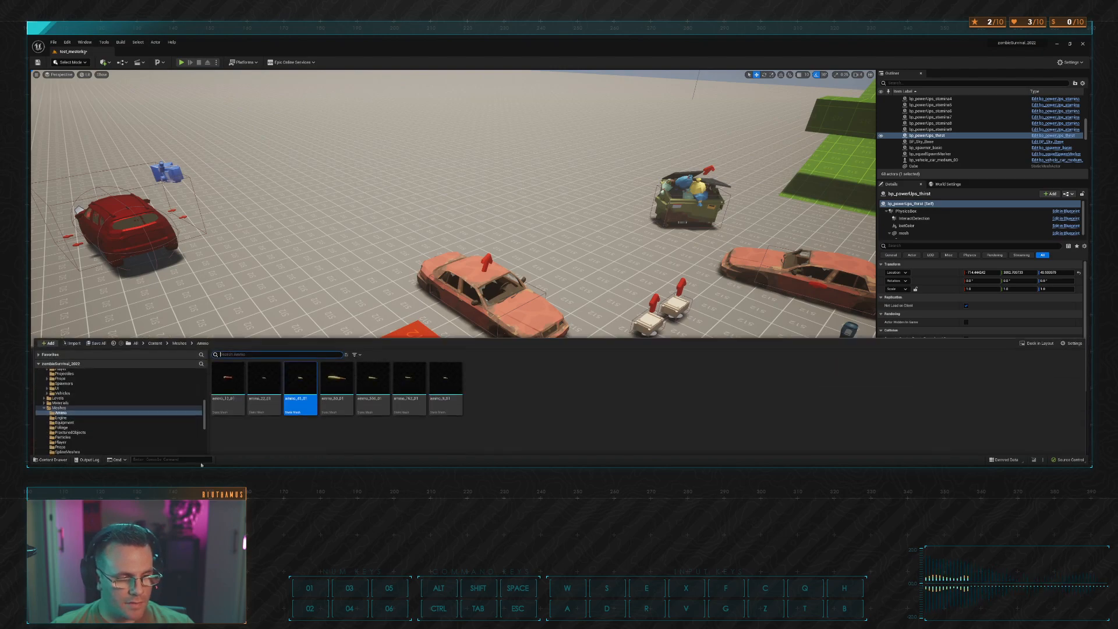
{"action": "double_click", "coordinate": [342, 393]}
{"action": "right_click_drag", "start_coordinate": [354, 389], "coordinate": [308, 329]}
{"action": "key", "text": "w"}
{"action": "key", "text": "w"}
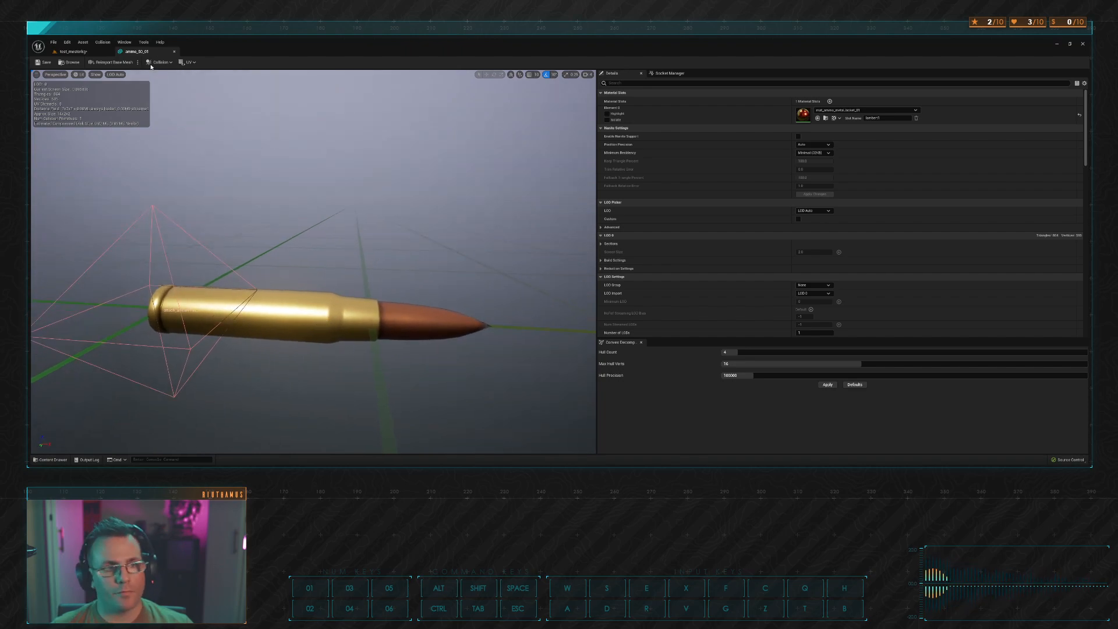
{"action": "left_click", "coordinate": [174, 51]}
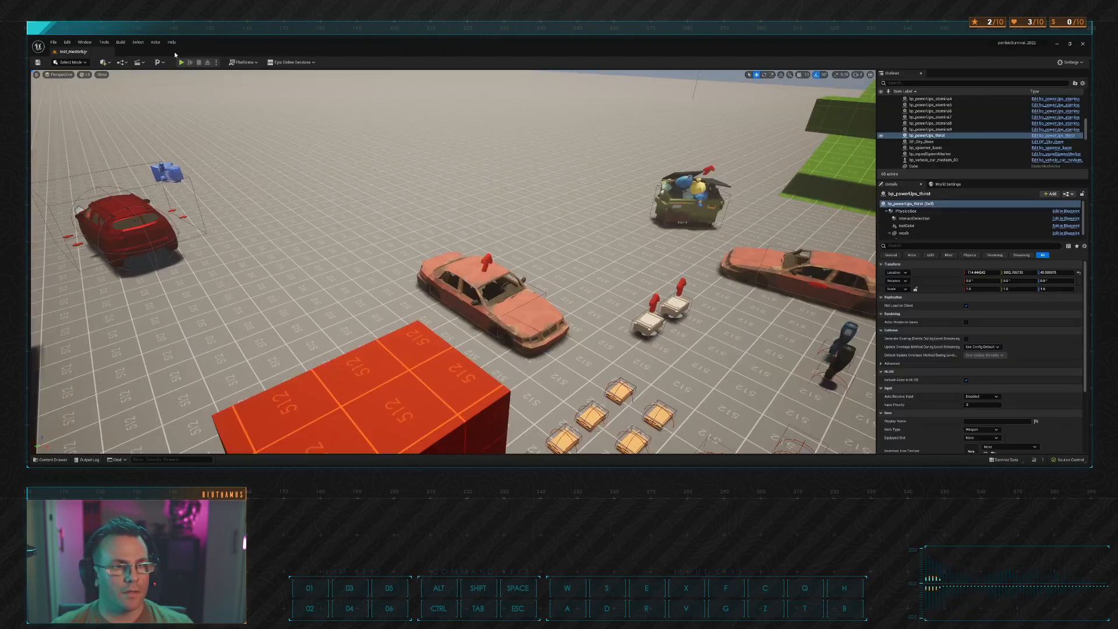
{"action": "left_click", "coordinate": [57, 460]}
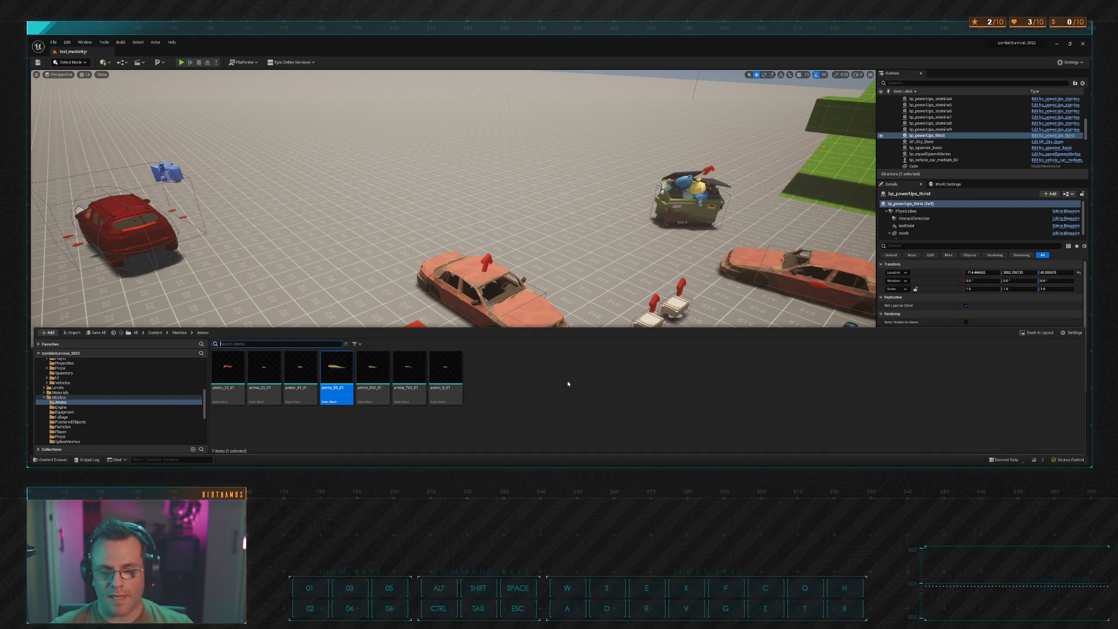
{"action": "key", "text": "alt+Tab"}
{"action": "key", "text": "alt+Tab"}
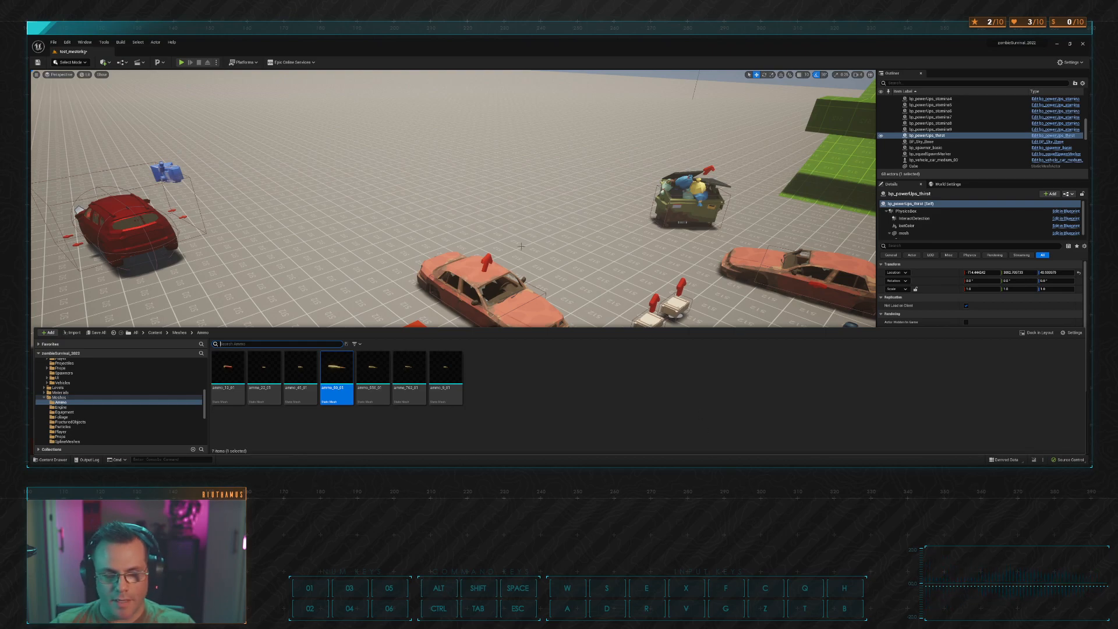
Step: Start a play session and run the character around among the red blocks with the assault rifle
{"action": "mouse_move", "coordinate": [521, 246]}
{"action": "right_mouse_down"}
{"action": "mouse_move", "coordinate": [588, 256]}
{"action": "mouse_move", "coordinate": [538, 249]}
{"action": "right_mouse_up"}
{"action": "key", "text": "d"}
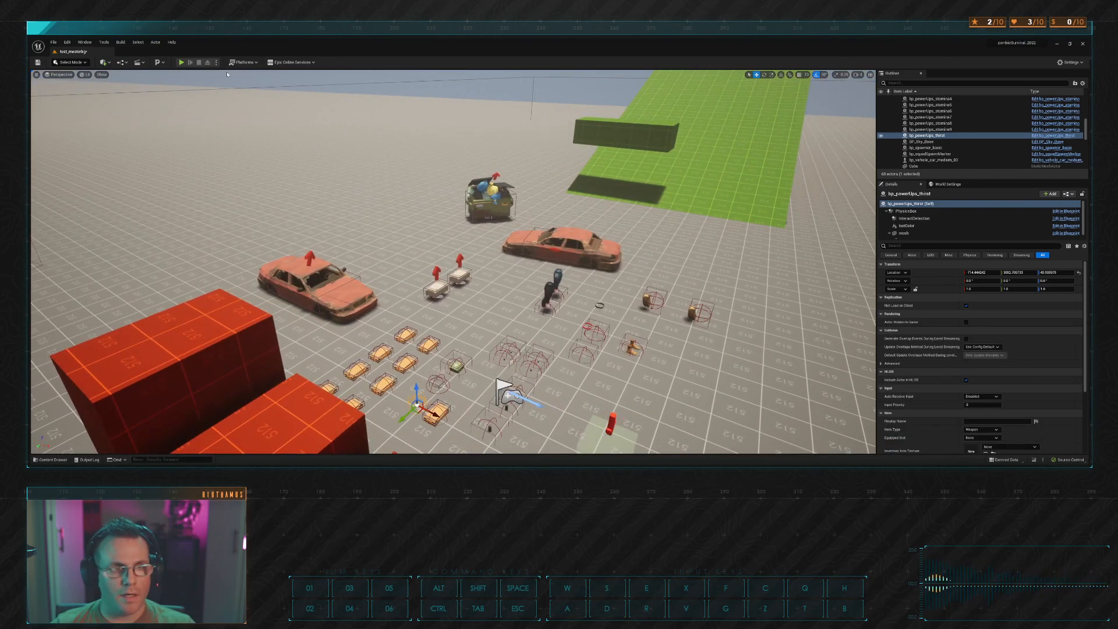
{"action": "left_click", "coordinate": [181, 62]}
{"action": "key", "text": "w"}
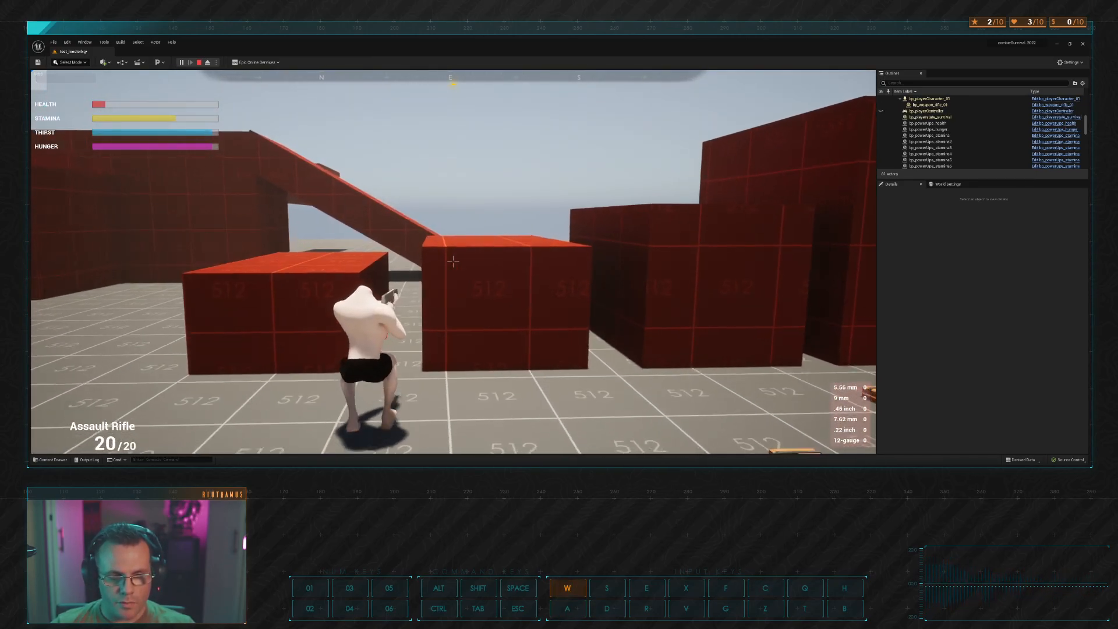
{"action": "key", "text": "a"}
{"action": "key", "text": "s"}
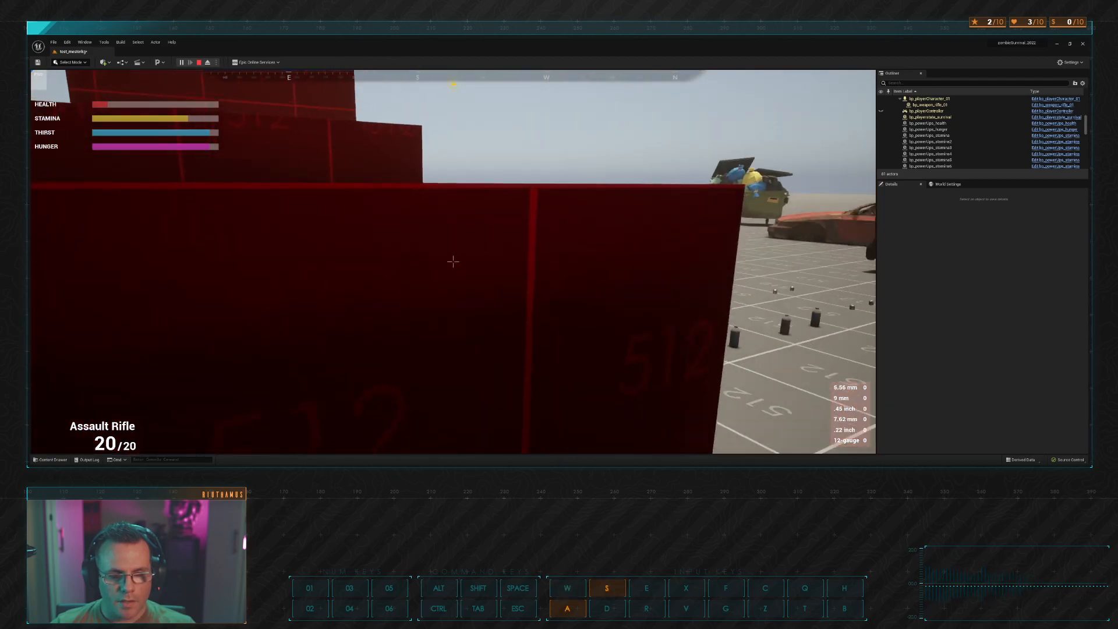
{"action": "key", "text": "d"}
{"action": "key", "text": "w"}
{"action": "key", "text": "a"}
{"action": "key", "text": "s"}
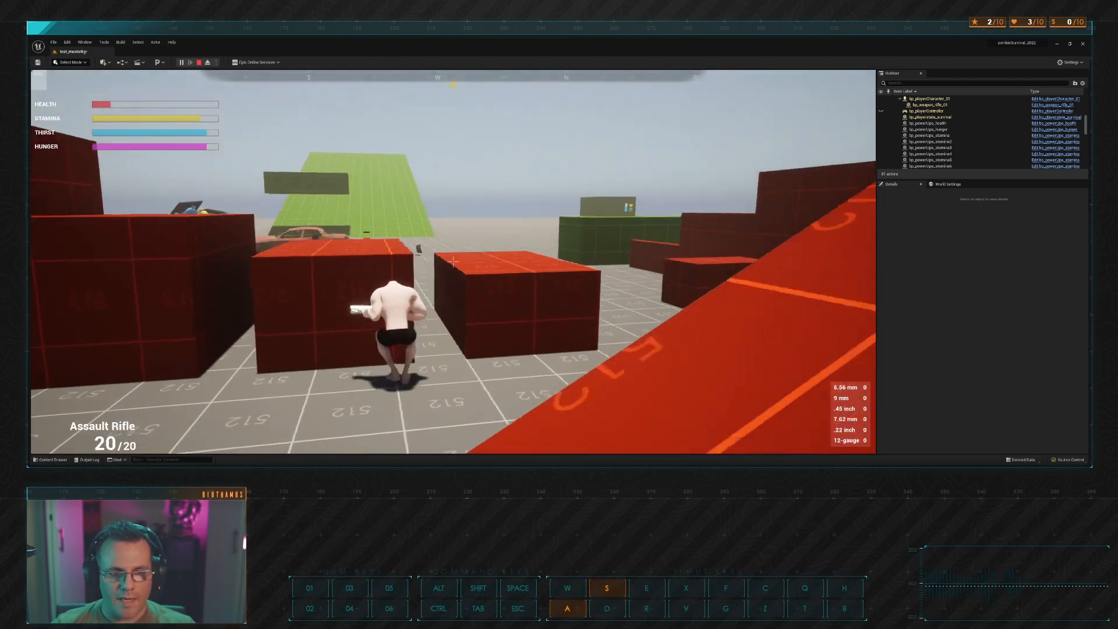
Step: Climb over the red blocks and run past the pickups and the wrecked car onto the green ramp
{"action": "key", "text": "w"}
{"action": "key", "text": "space"}
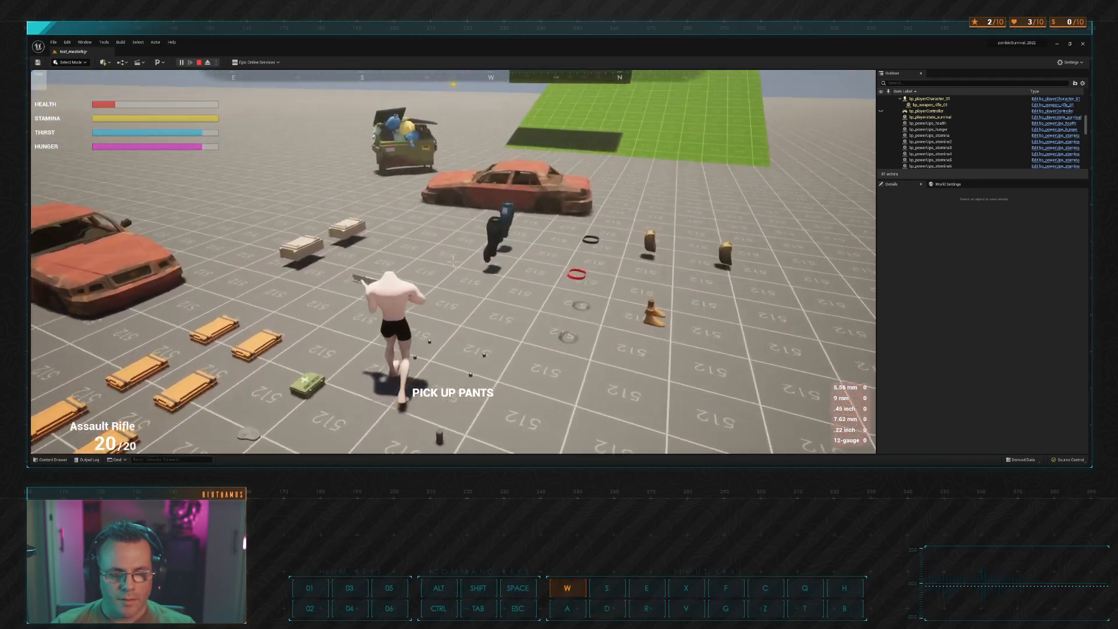
{"action": "key", "text": "d"}
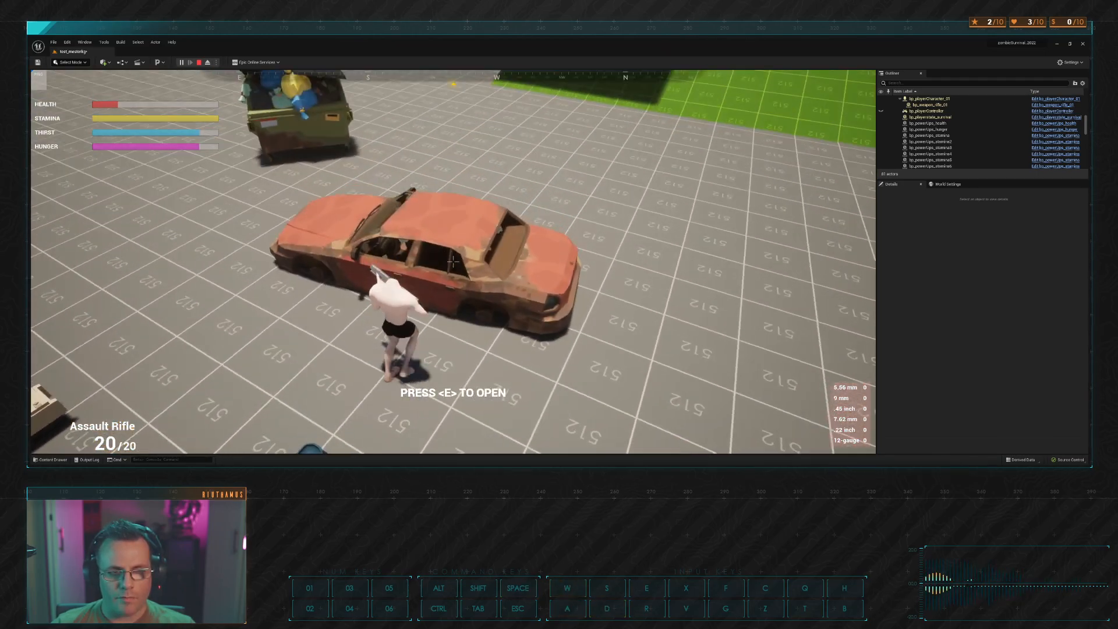
{"action": "key", "text": "a"}
{"action": "key", "text": "w"}
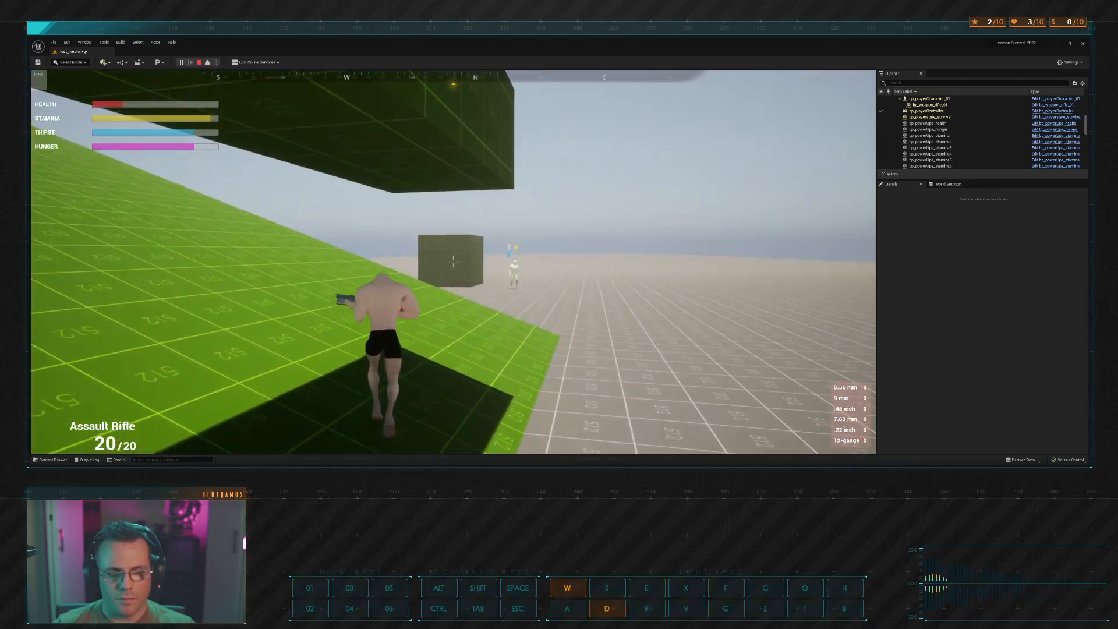
Step: Check the character, vest, belt and backpack inventory twice, closing it each time
{"action": "key", "text": "Tab"}
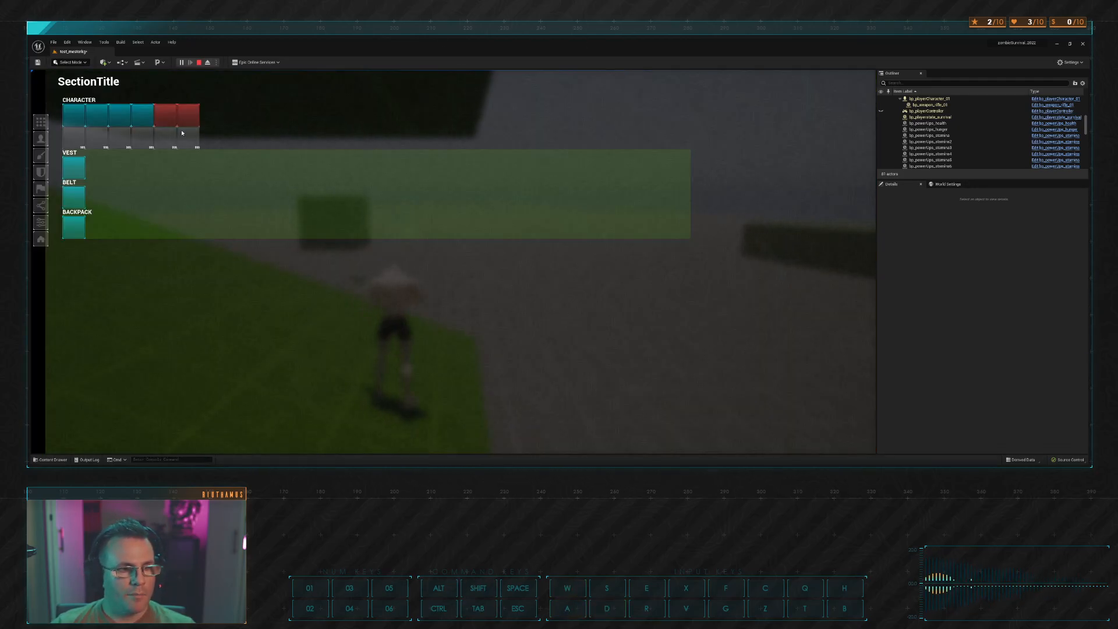
{"action": "key", "text": "Tab"}
{"action": "key", "text": "a"}
{"action": "key", "text": "Tab"}
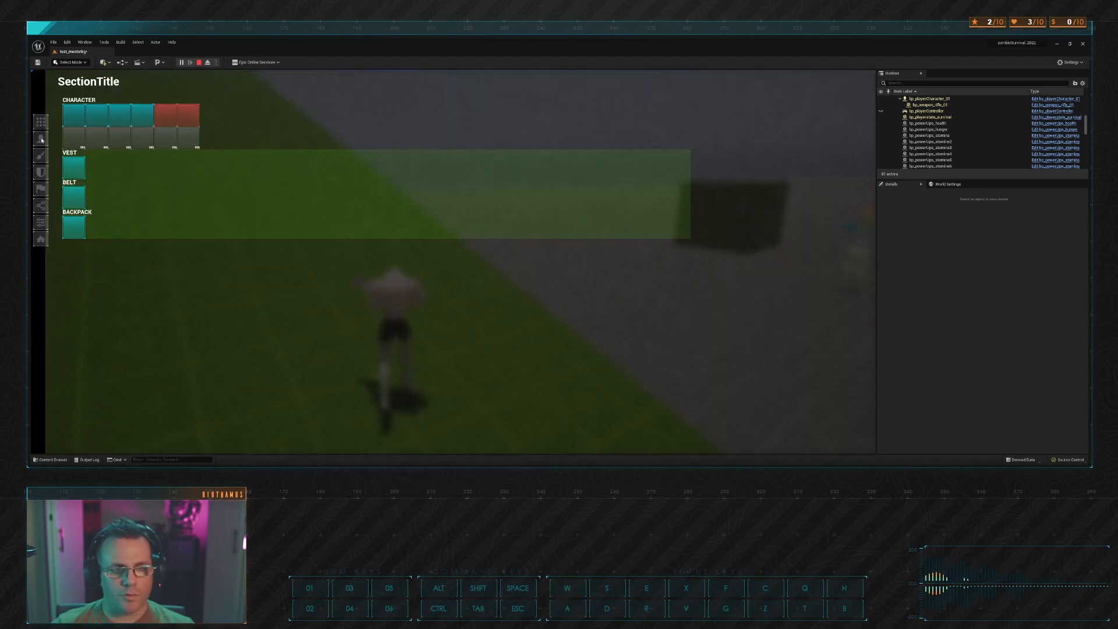
{"action": "key", "text": "Tab"}
Step: Climb from the ramp onto the raised green block and briefly check the inventory there
{"action": "key", "text": "w"}
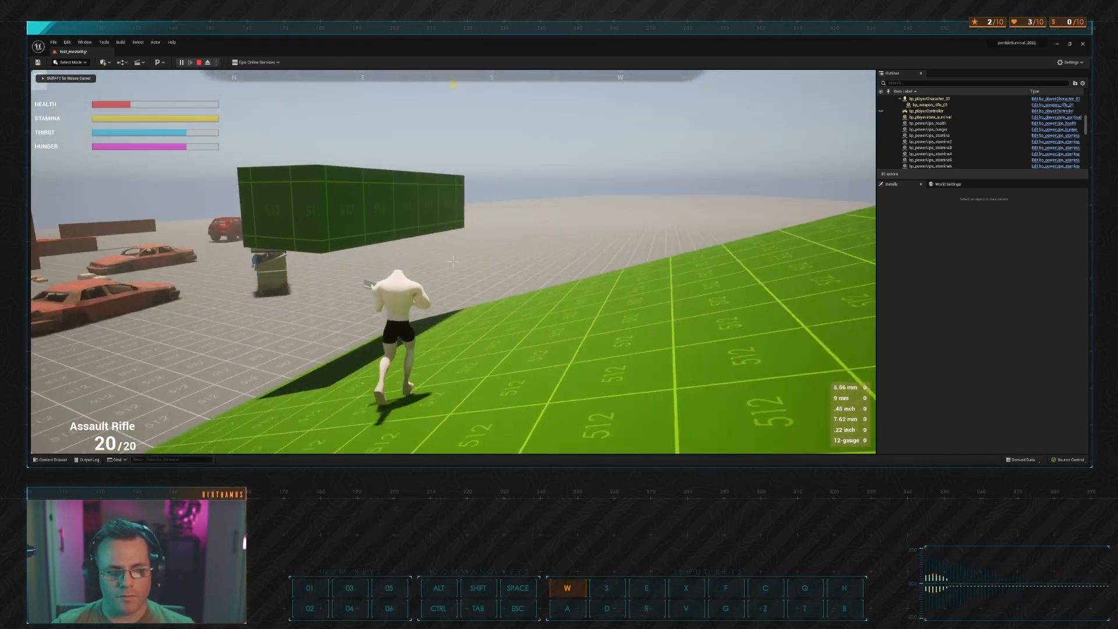
{"action": "key", "text": "space"}
{"action": "key", "text": "space"}
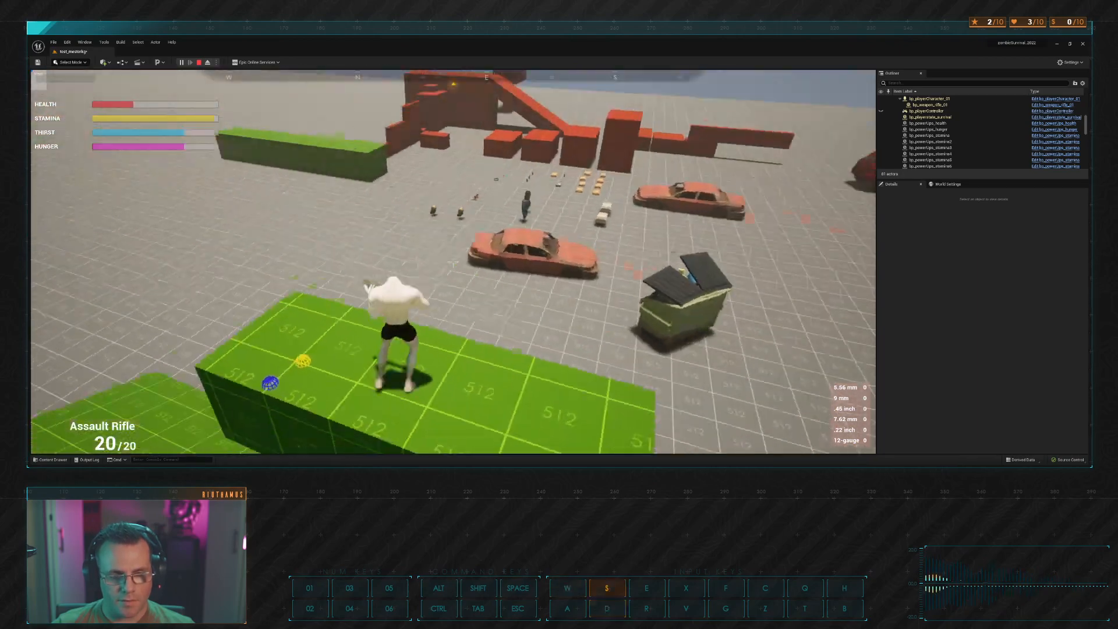
{"action": "key", "text": "Tab"}
{"action": "key", "text": "Tab"}
{"action": "key", "text": "alt"}
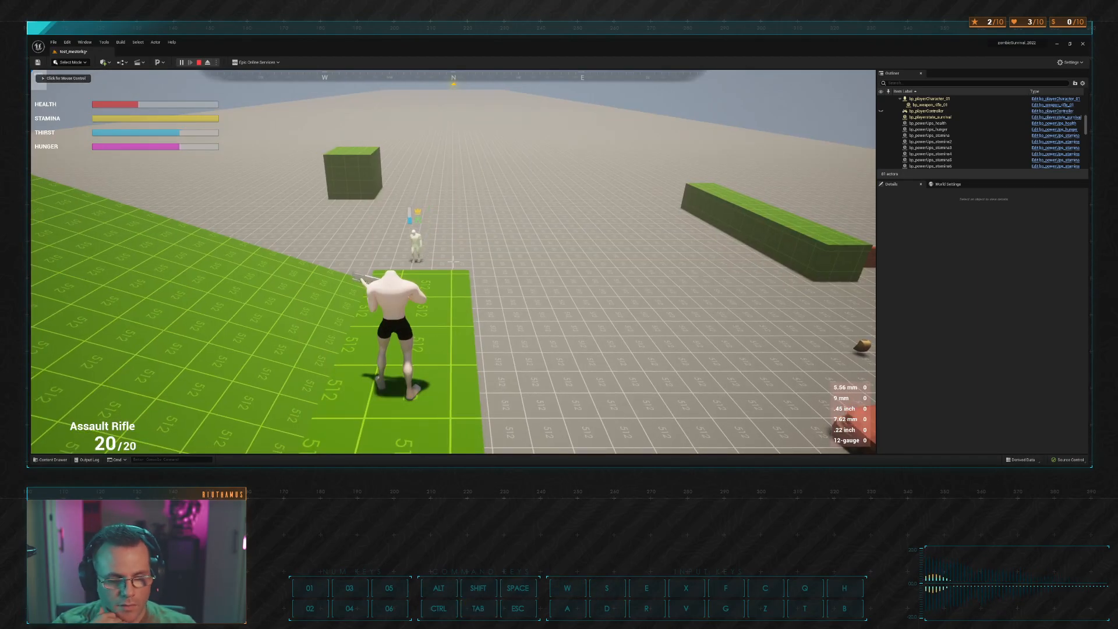
{"action": "key", "text": "alt+Tab"}
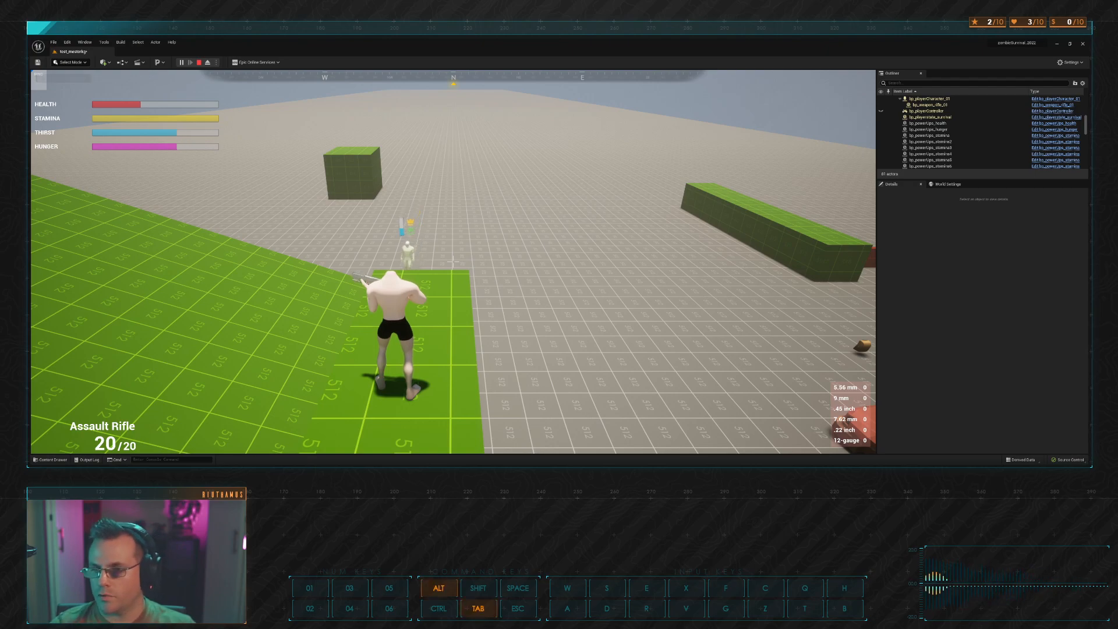
Step: Resume control of the character and vault over both wrecked cars towards the raised red wall
{"action": "left_click", "coordinate": [453, 261]}
{"action": "key", "text": "w"}
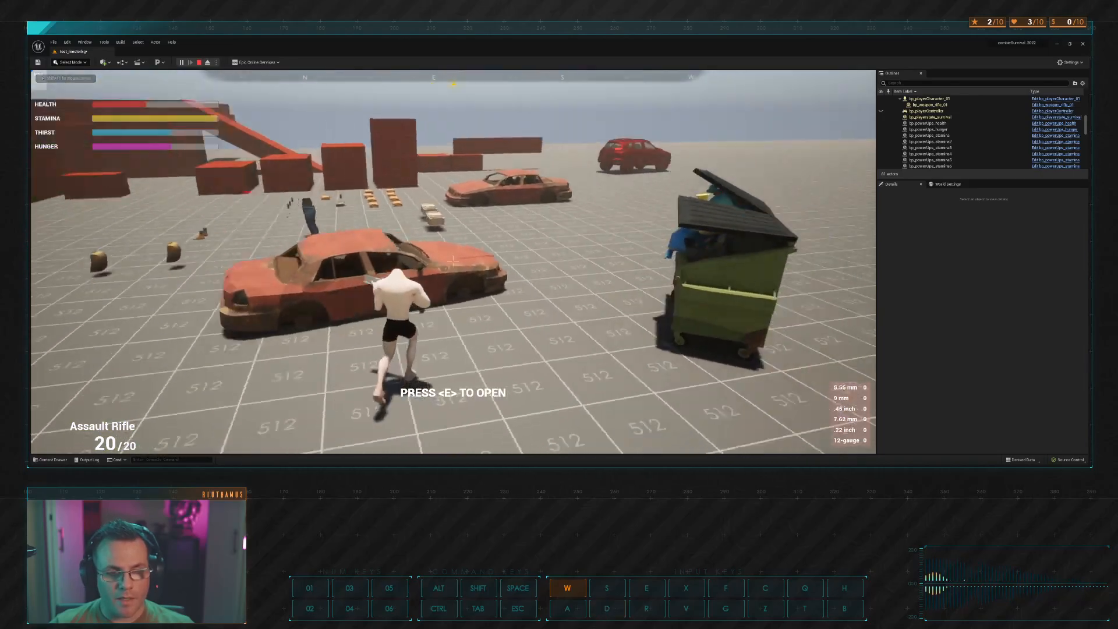
{"action": "key", "text": "space"}
{"action": "key", "text": "d"}
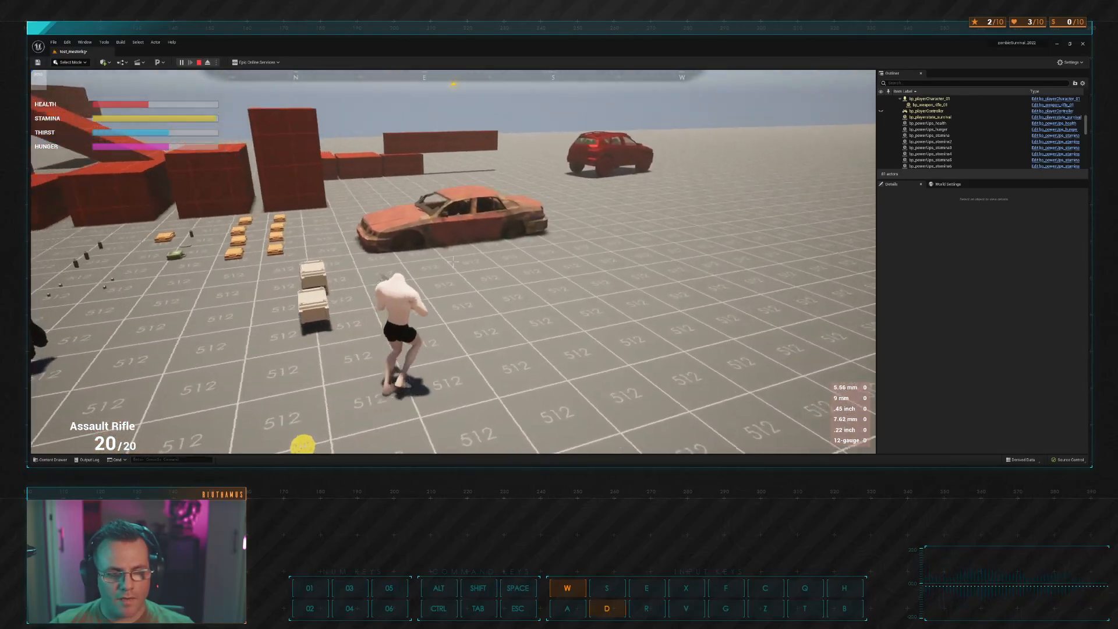
{"action": "key", "text": "space"}
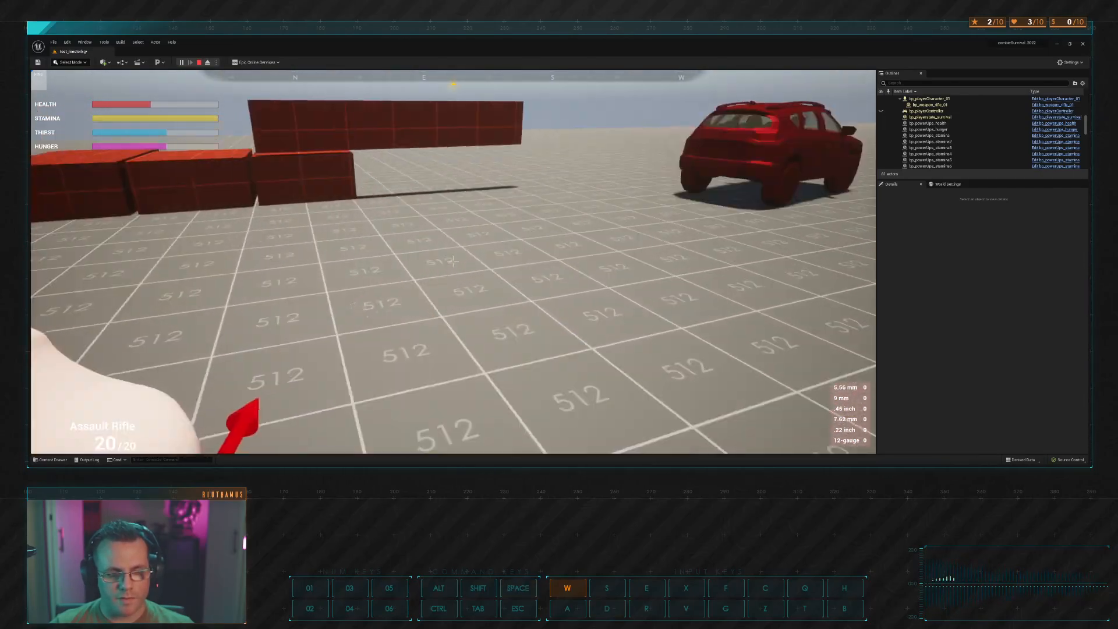
{"action": "key", "text": "a"}
{"action": "key", "text": "d"}
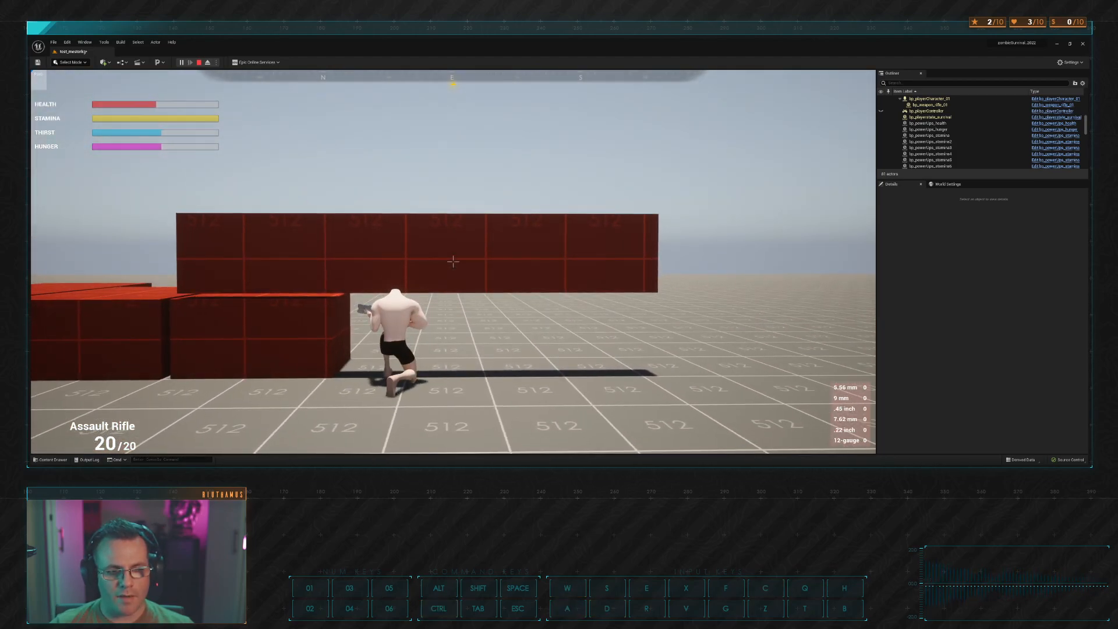
Step: Climb over the raised red wall, then sprint and jump across the tall red blocks
{"action": "key", "text": "space"}
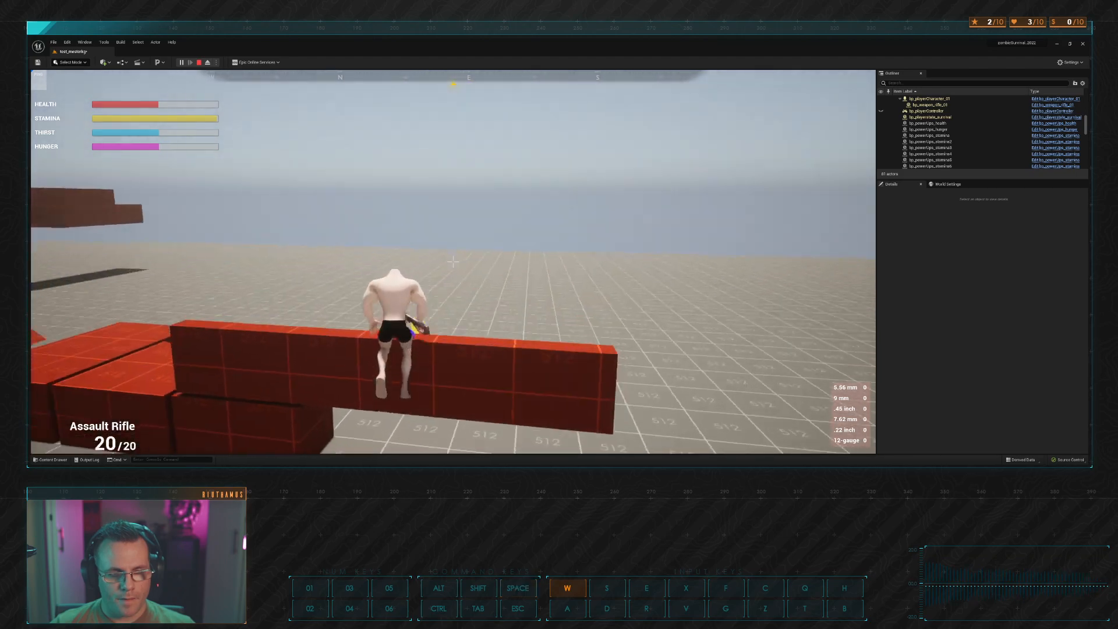
{"action": "key", "text": "shift"}
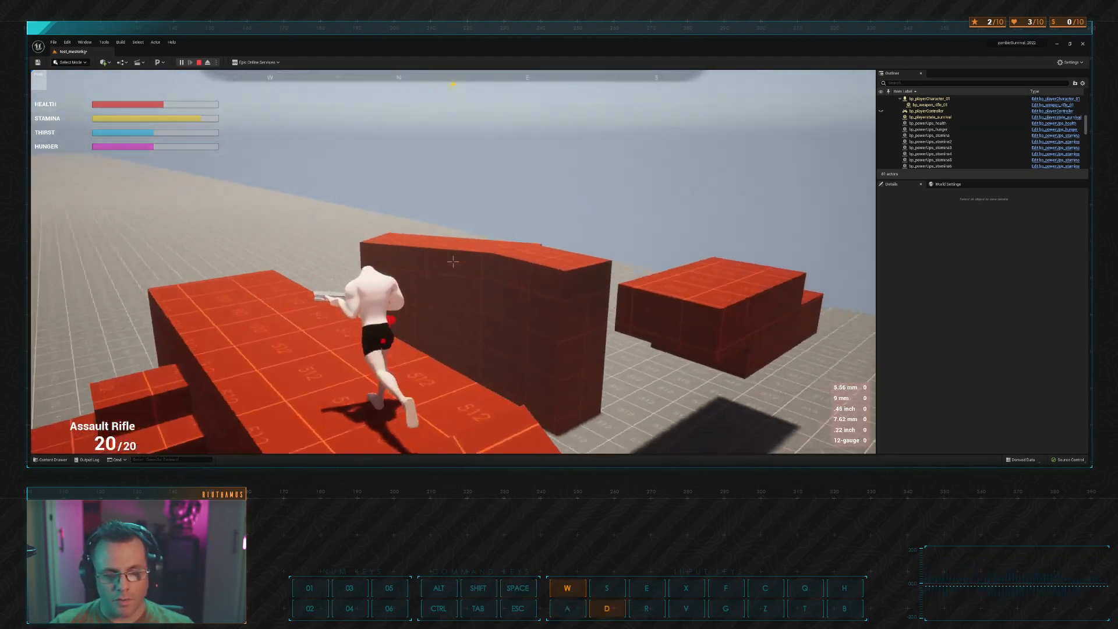
{"action": "key", "text": "space"}
{"action": "key", "text": "space"}
{"action": "key", "text": "a"}
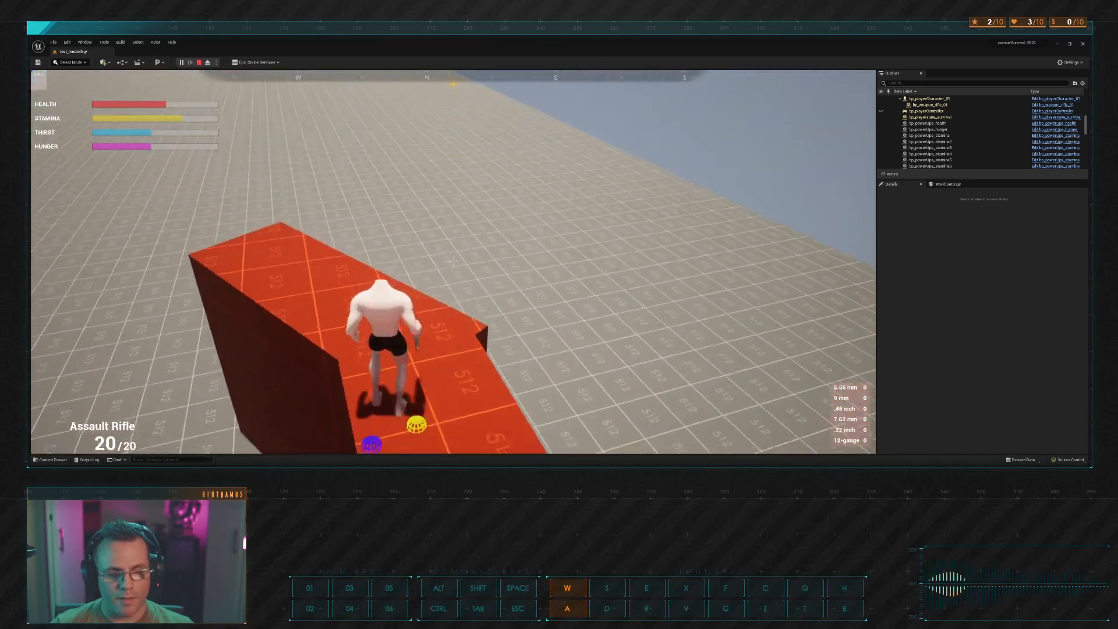
Step: Test climbing up the tall red blocks from the ground and cross over to the low block
{"action": "key", "text": "a"}
{"action": "key", "text": "space"}
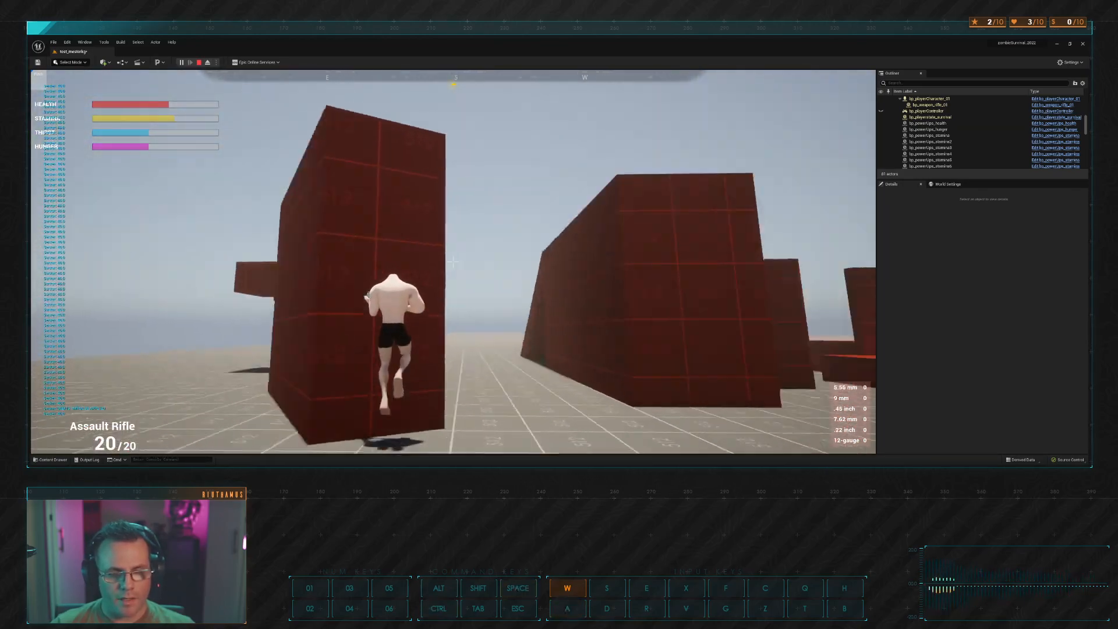
{"action": "key", "text": "d"}
{"action": "key", "text": "space"}
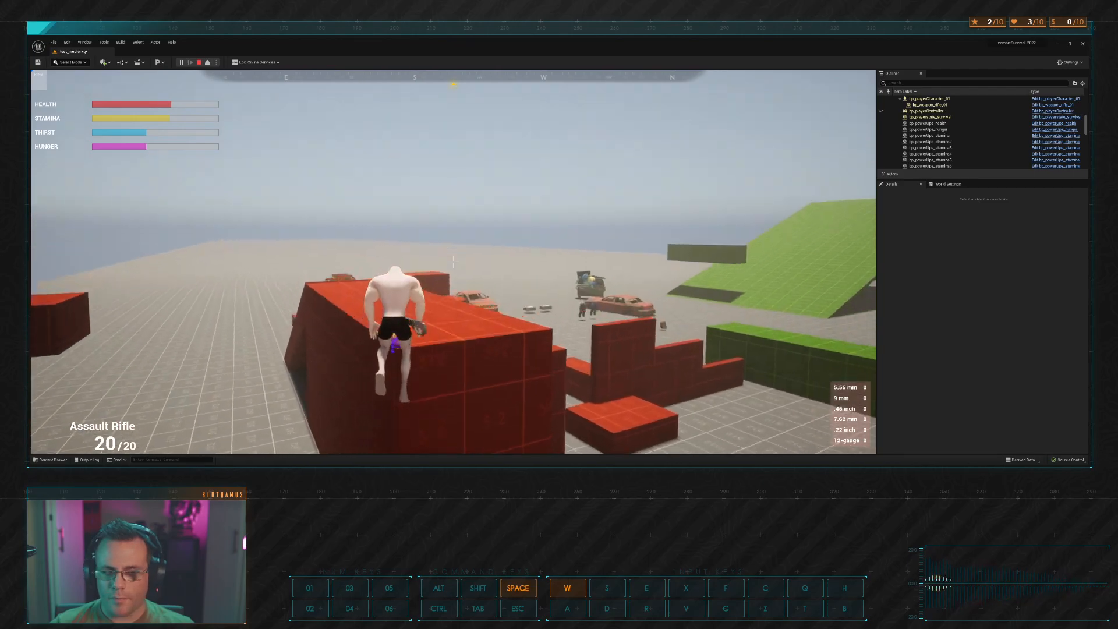
{"action": "key", "text": "a"}
{"action": "key", "text": "d"}
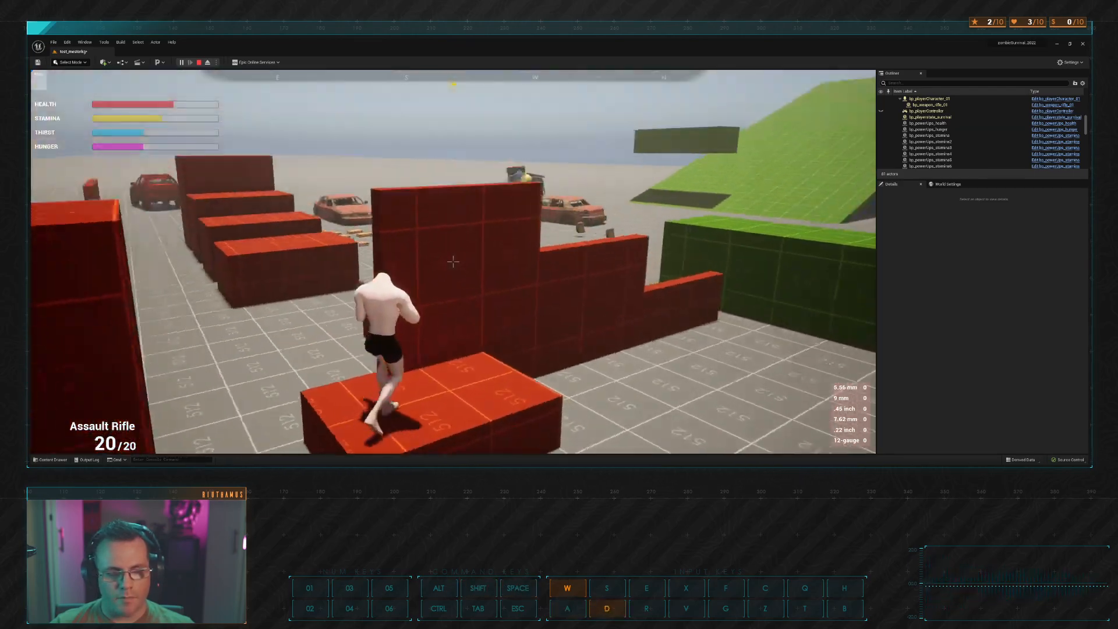
Step: Vault the stepped red wall and climb up the row of progressively taller red blocks
{"action": "key", "text": "space"}
{"action": "key", "text": "space"}
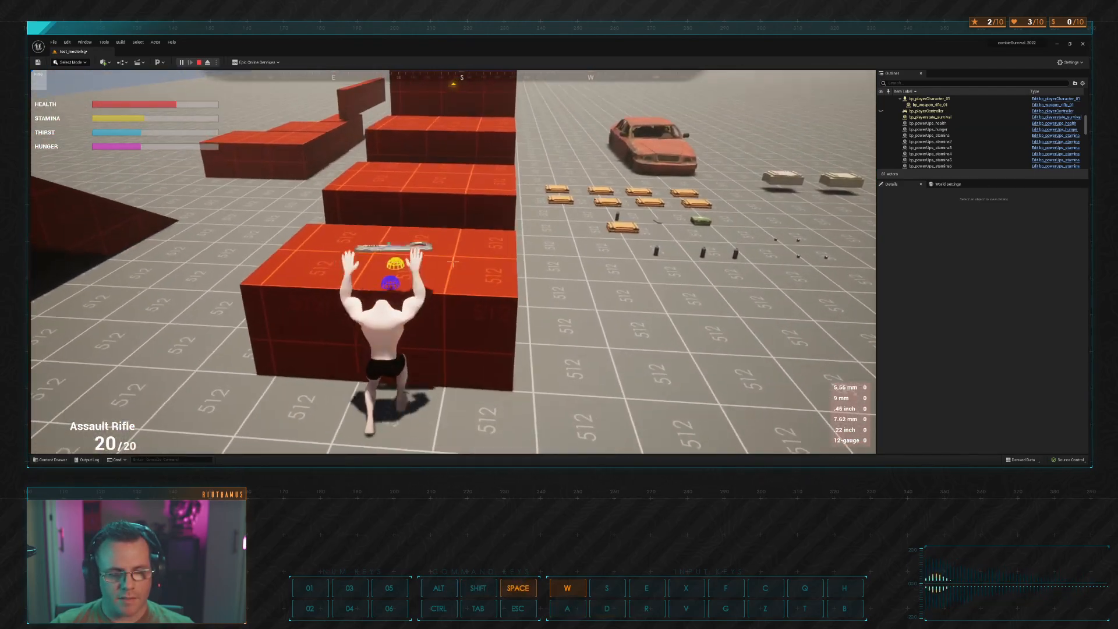
{"action": "key", "text": "space"}
{"action": "key", "text": "space"}
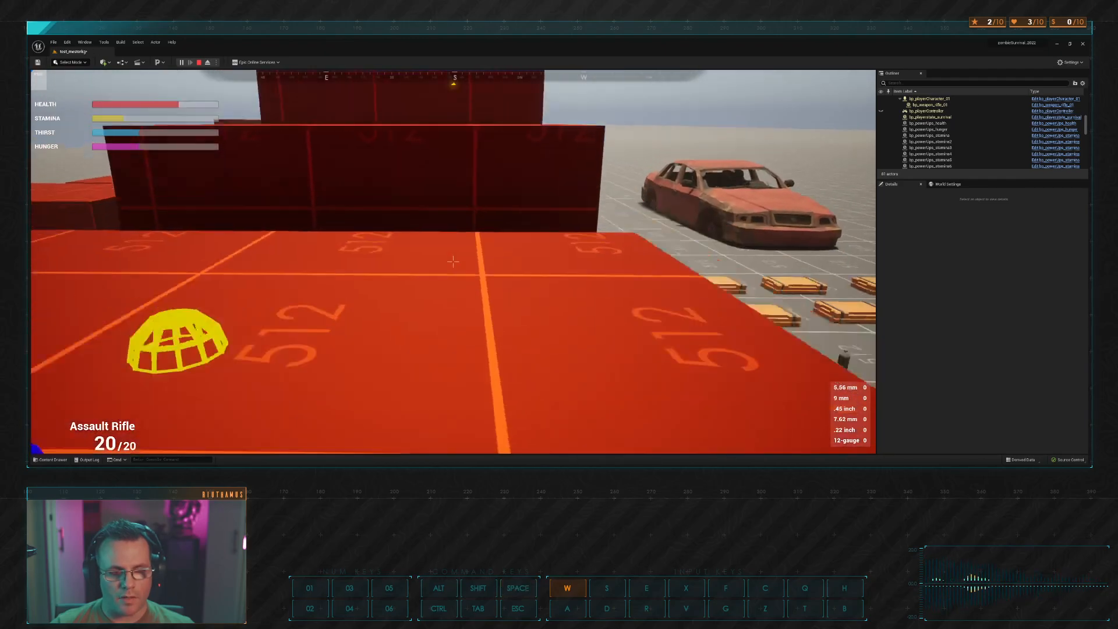
{"action": "key", "text": "space"}
{"action": "key", "text": "space"}
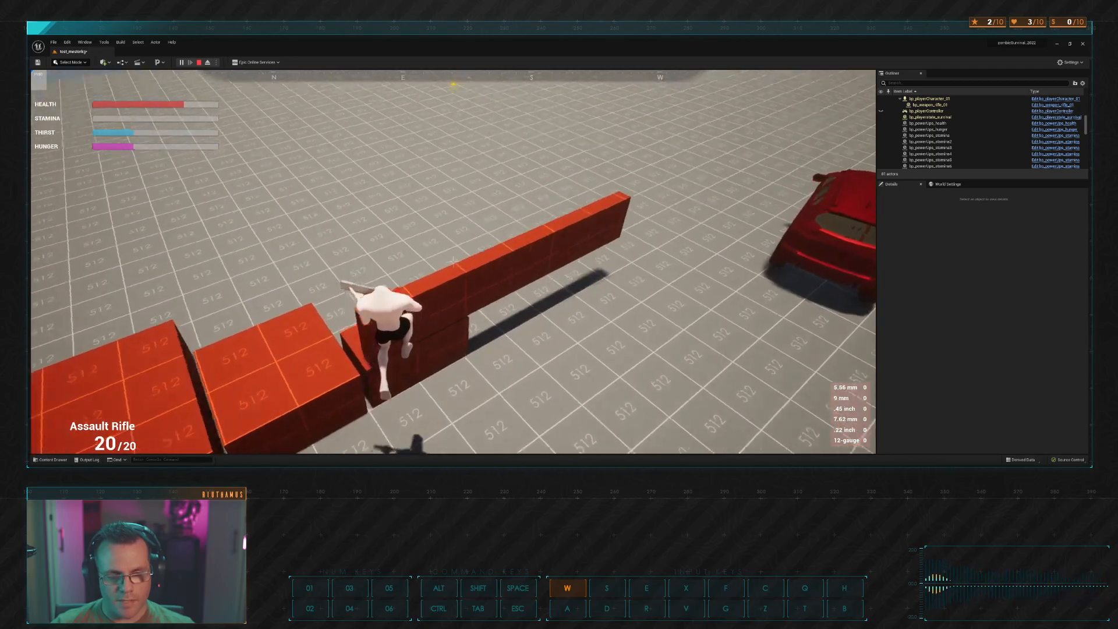
Step: Jump down past the raised red wall, run to the red car and get in to drive it
{"action": "key", "text": "space"}
{"action": "key", "text": "space"}
{"action": "key", "text": "w"}
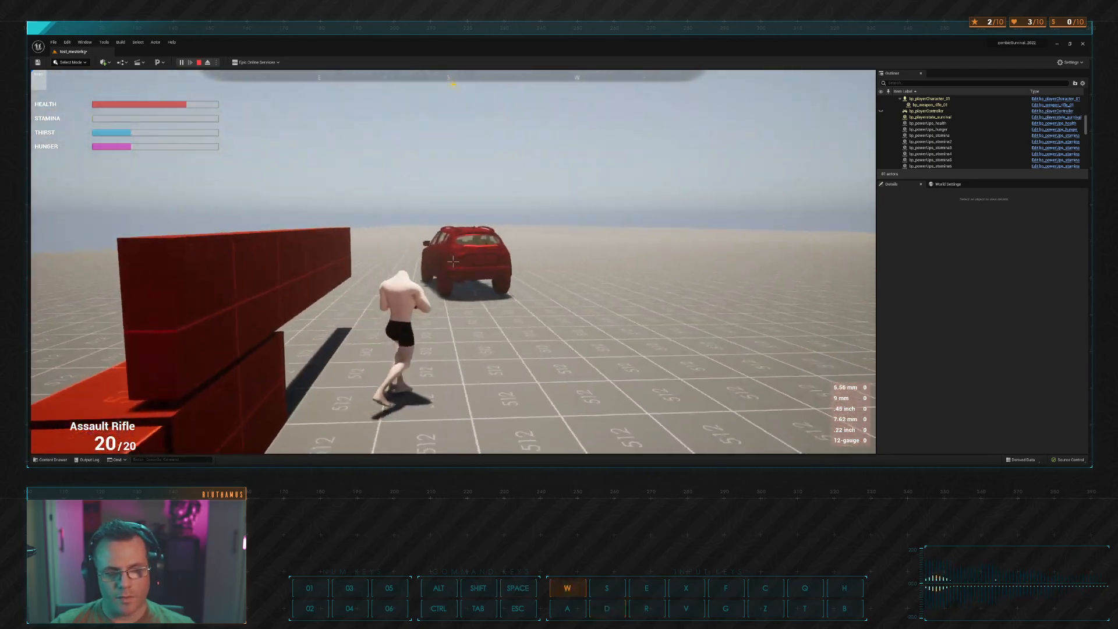
{"action": "key", "text": "a"}
{"action": "key", "text": "e"}
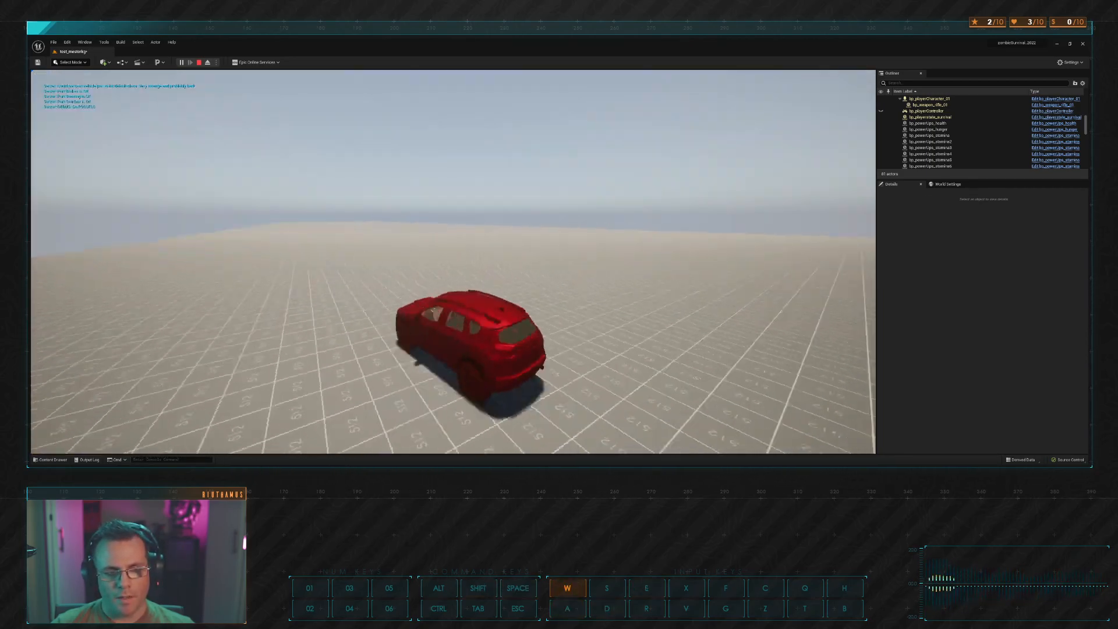
Step: Drive the red car past the green ramp and around the green cube, and end the play session
{"action": "key", "text": "d"}
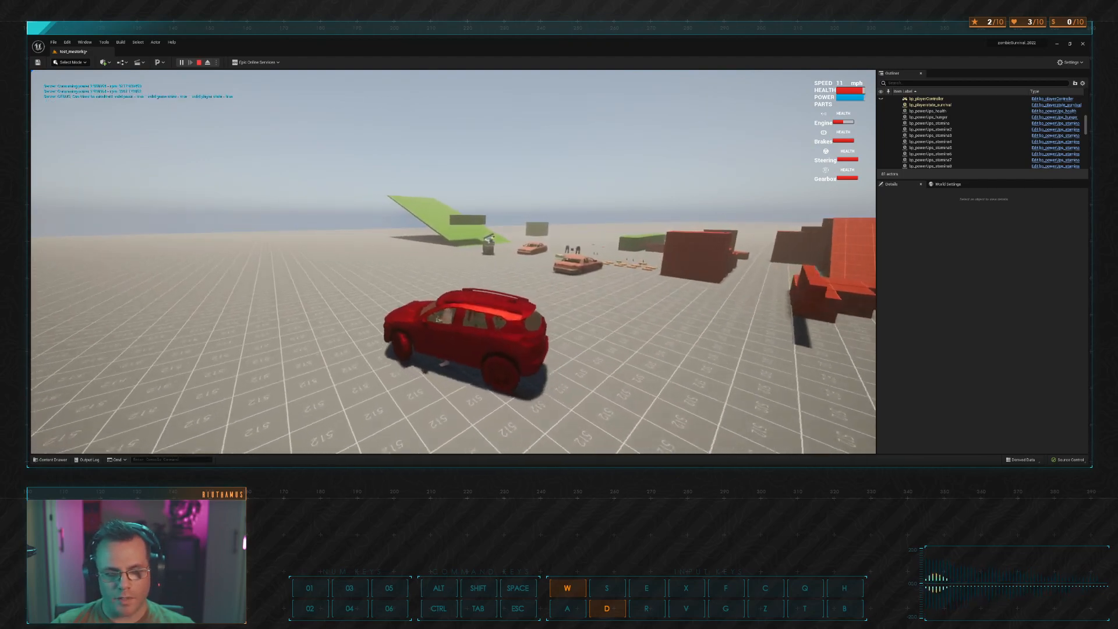
{"action": "key", "text": "d"}
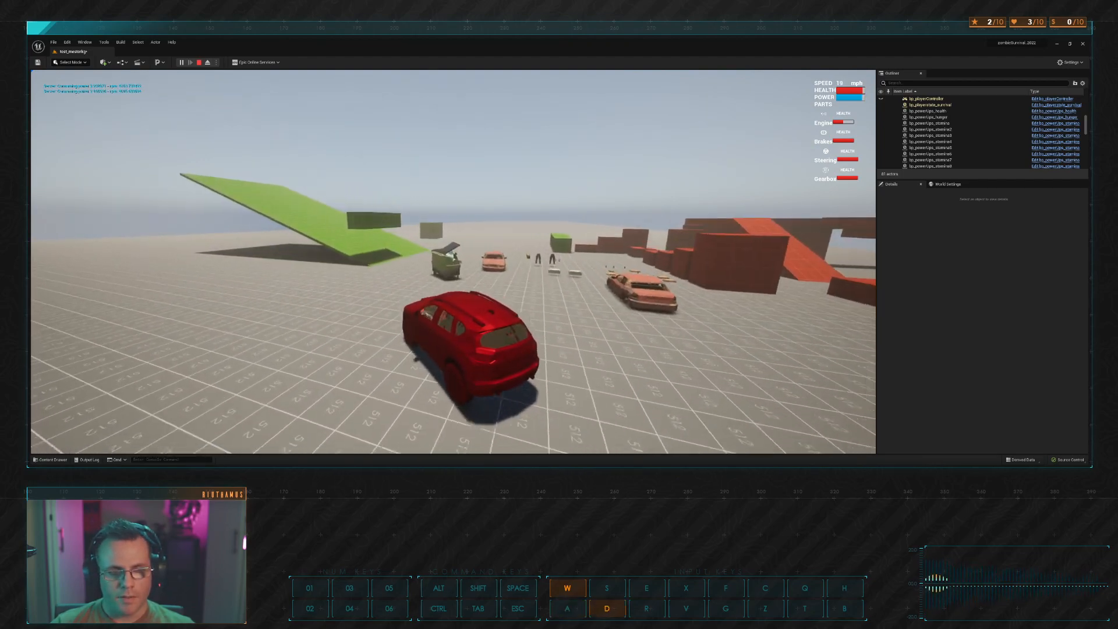
{"action": "key", "text": "d"}
{"action": "key", "text": "a"}
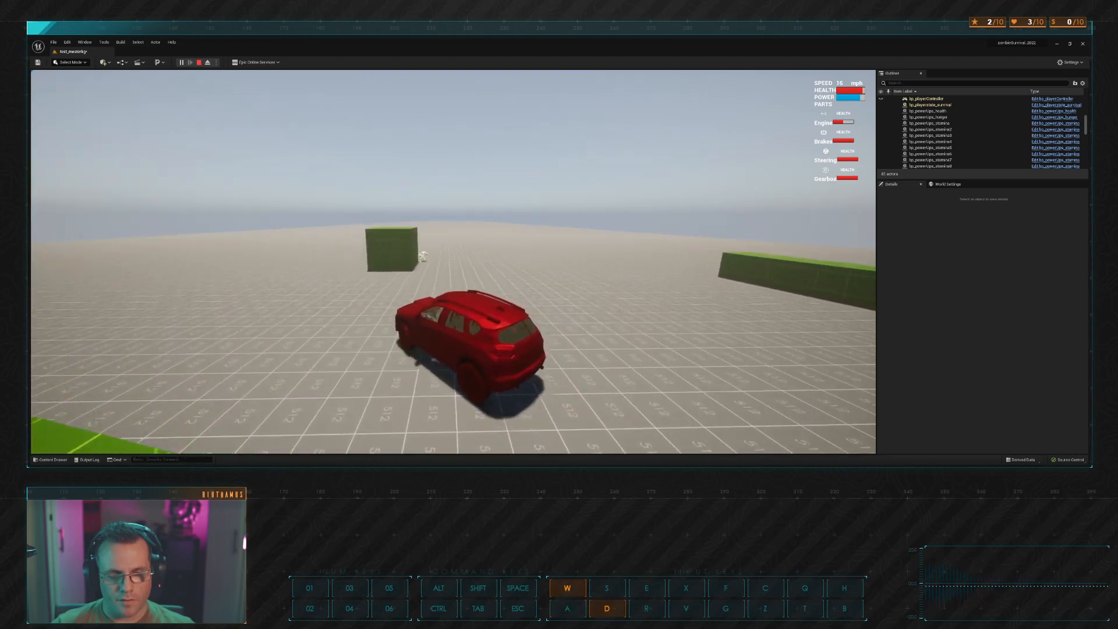
{"action": "key", "text": "d"}
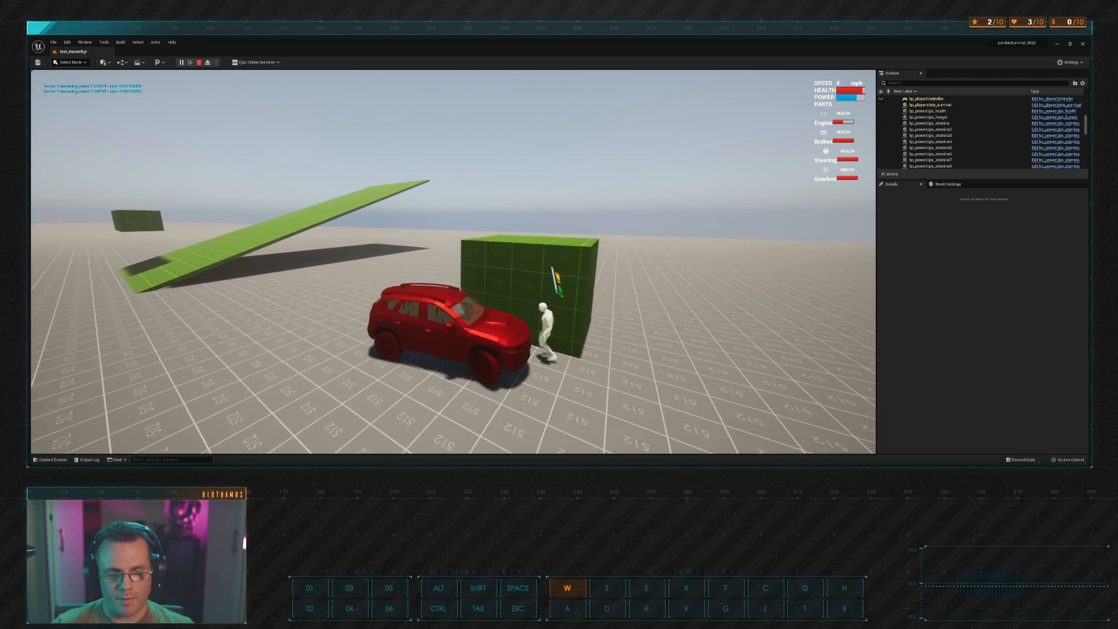
{"action": "key", "text": "a"}
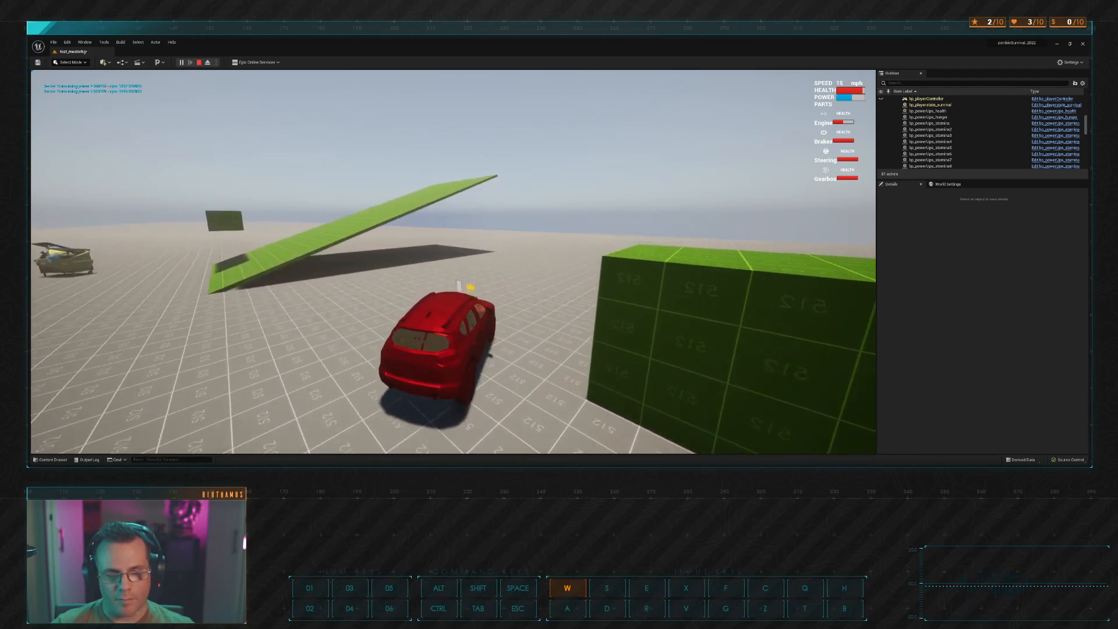
{"action": "key", "text": "d"}
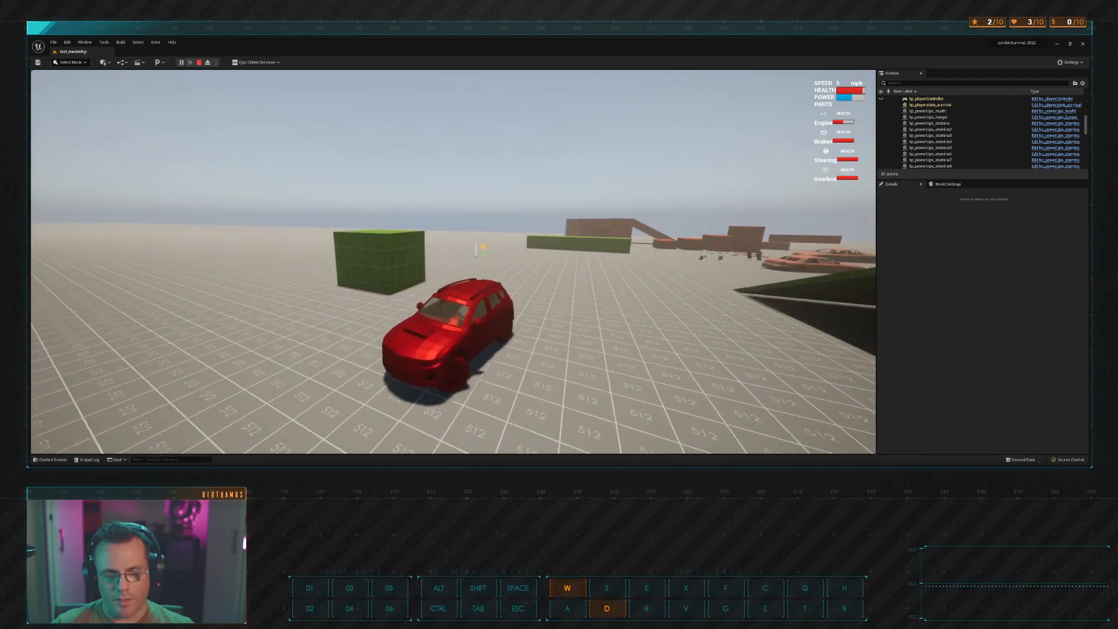
{"action": "key", "text": "Escape"}
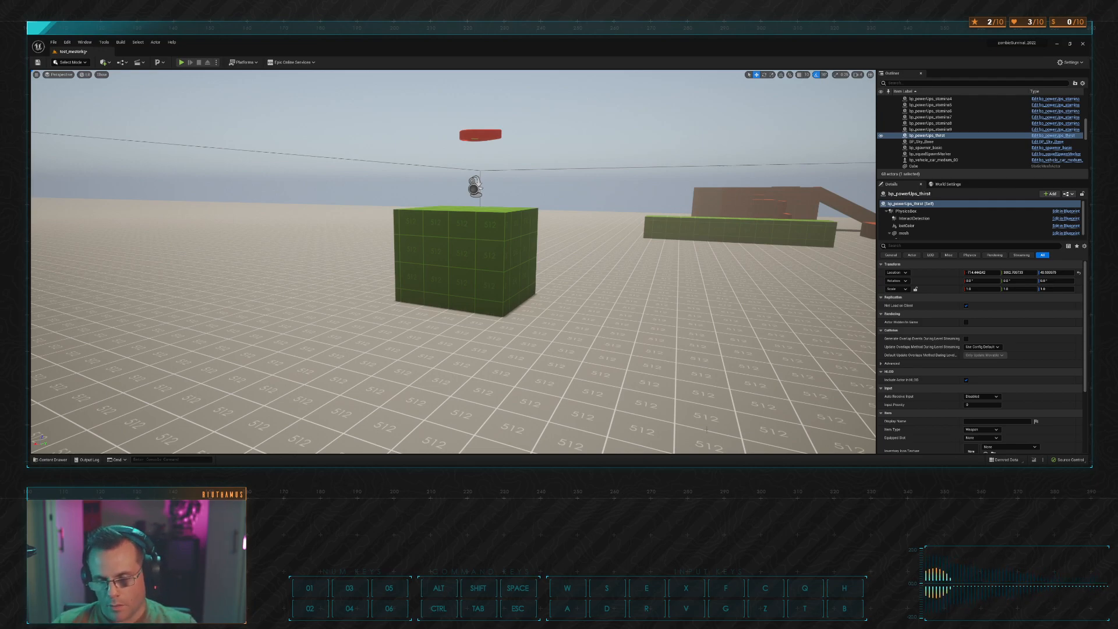
Step: Run a brief playtest on the red blocks, stop it and view the pickups and parked cars in the level
{"action": "left_click", "coordinate": [181, 62]}
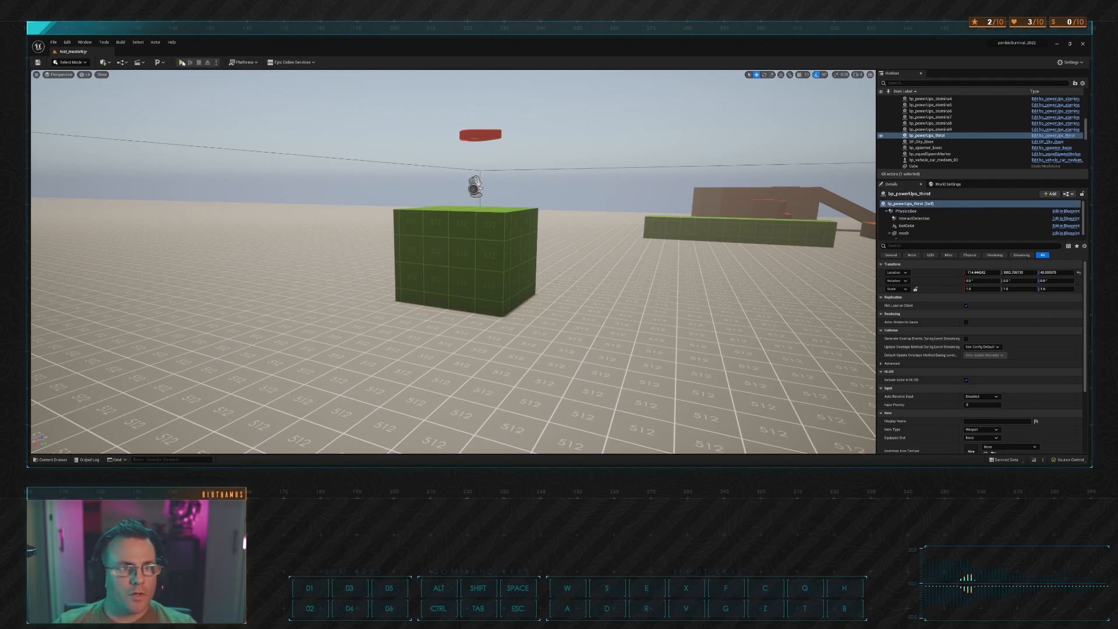
{"action": "key", "text": "w"}
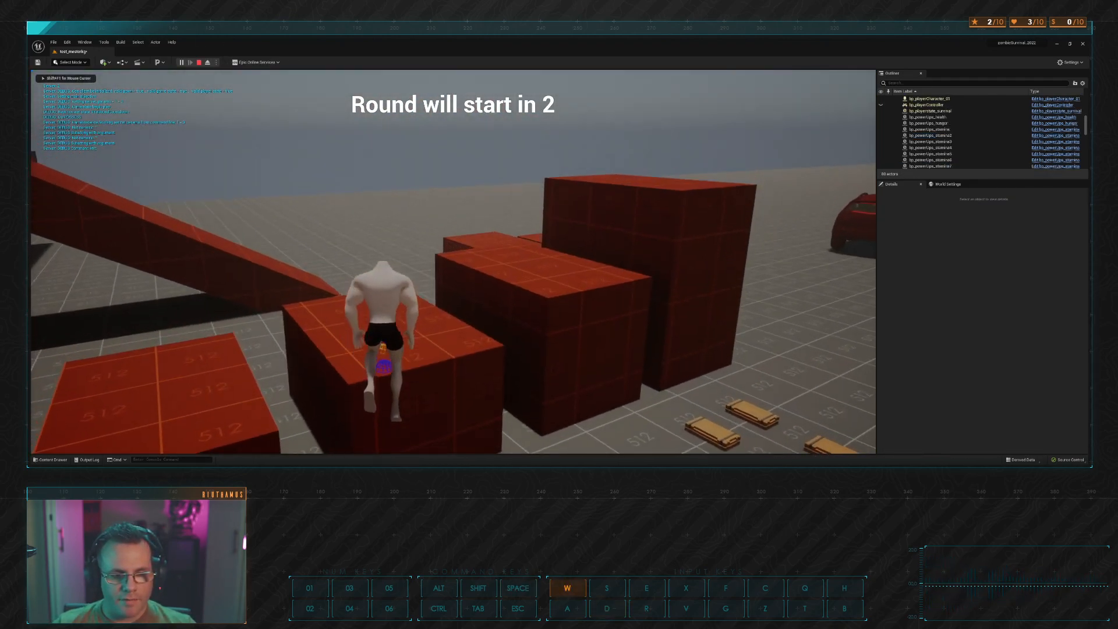
{"action": "key", "text": "Escape"}
{"action": "key", "text": "s"}
{"action": "key", "text": "d"}
{"action": "right_click_drag", "start_coordinate": [690, 121], "coordinate": [745, 168]}
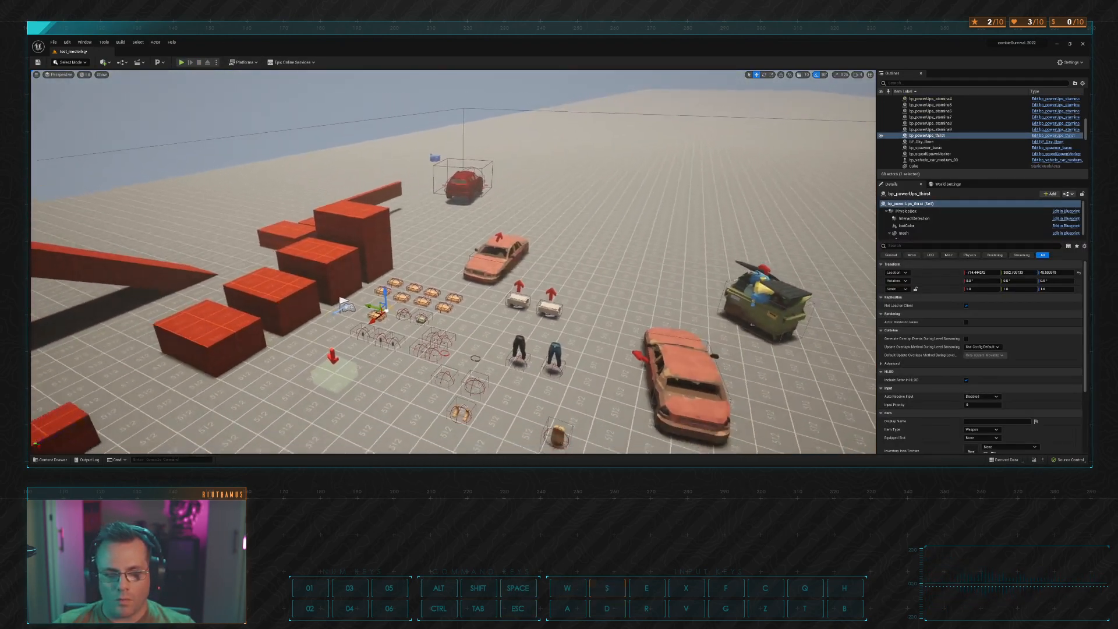
Step: Switch to Maya and bring up the fish in the top wireframe view
{"action": "key", "text": "alt+Tab"}
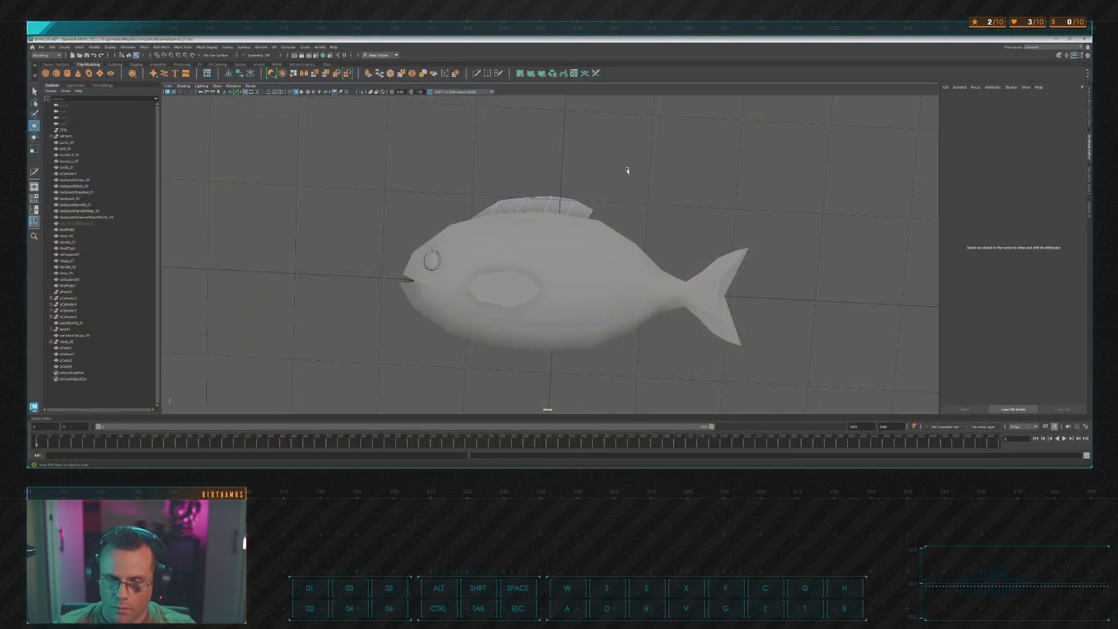
{"action": "scroll", "coordinate": [613, 215], "scroll_direction": "up", "scroll_amount": 4}
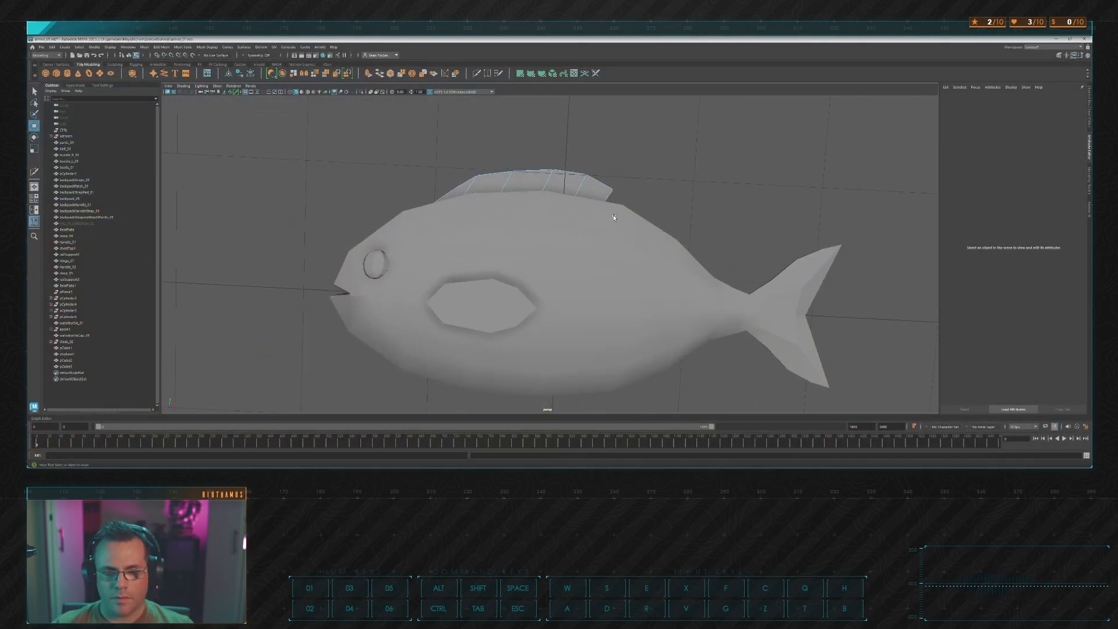
{"action": "middle_click_drag", "start_coordinate": [653, 201], "coordinate": [622, 230], "text": "alt"}
{"action": "scroll", "coordinate": [621, 231], "scroll_direction": "up", "scroll_amount": 1}
{"action": "key", "text": "space"}
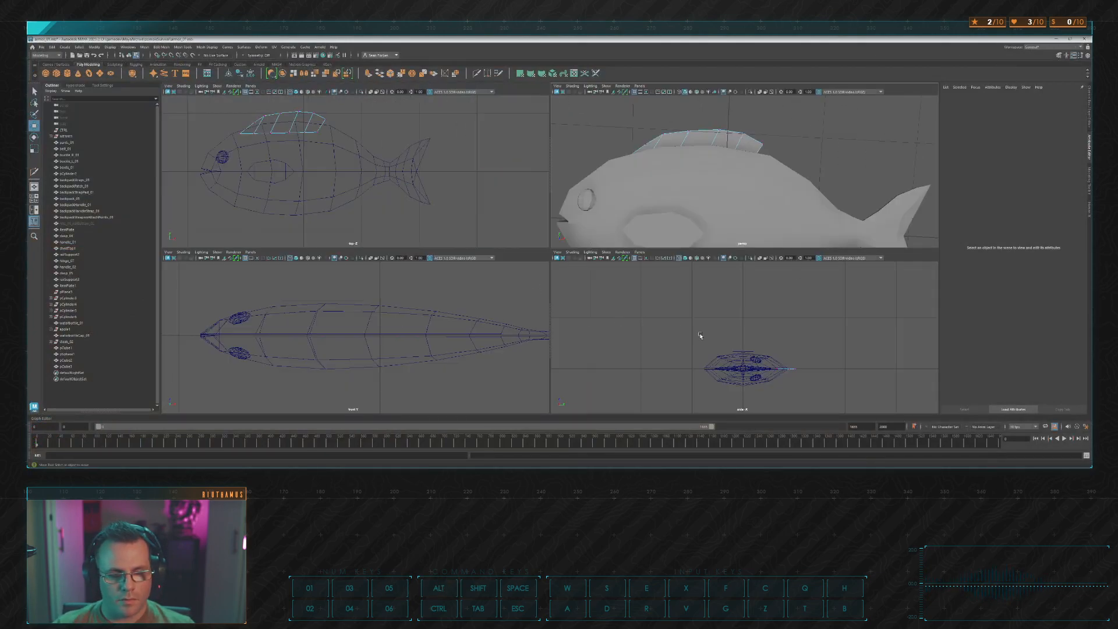
{"action": "key", "text": "space"}
{"action": "key", "text": "space"}
{"action": "key", "text": "space"}
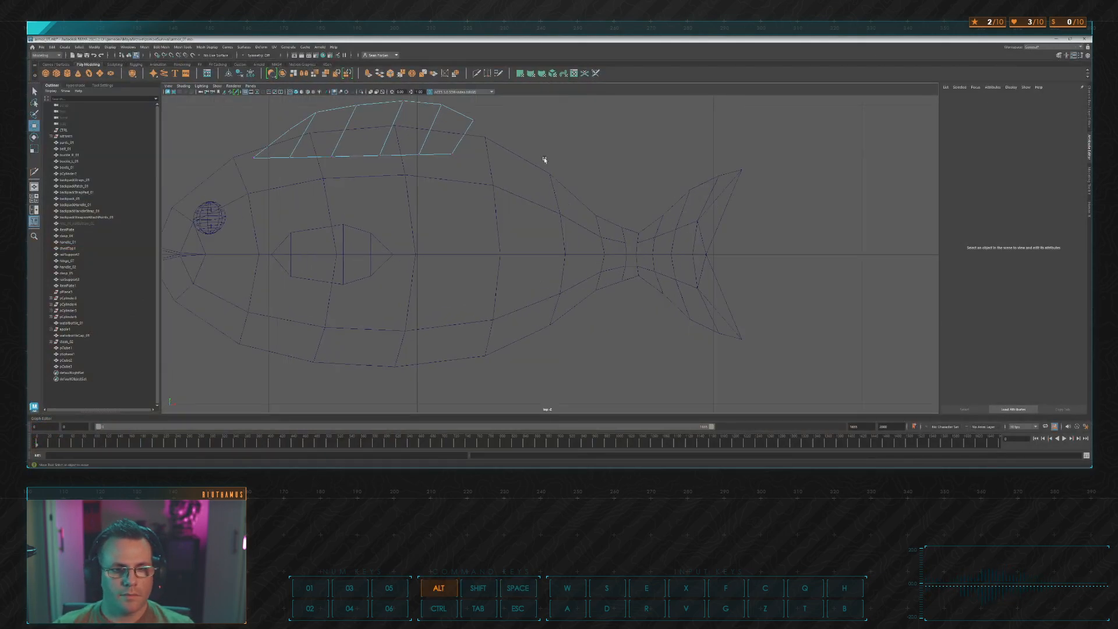
Step: Move the dorsal fin's lower vertices to follow the curve of the fish's back, with the front ones closer to the head
{"action": "middle_click_drag", "start_coordinate": [473, 154], "coordinate": [568, 252], "text": "alt"}
{"action": "scroll", "coordinate": [569, 252], "scroll_direction": "up", "scroll_amount": 1}
{"action": "left_click_drag", "start_coordinate": [547, 248], "coordinate": [604, 259]}
{"action": "left_click_drag", "start_coordinate": [501, 242], "coordinate": [536, 228]}
{"action": "left_click_drag", "start_coordinate": [452, 244], "coordinate": [502, 238]}
{"action": "left_click_drag", "start_coordinate": [403, 244], "coordinate": [423, 233]}
{"action": "left_click", "coordinate": [366, 250]}
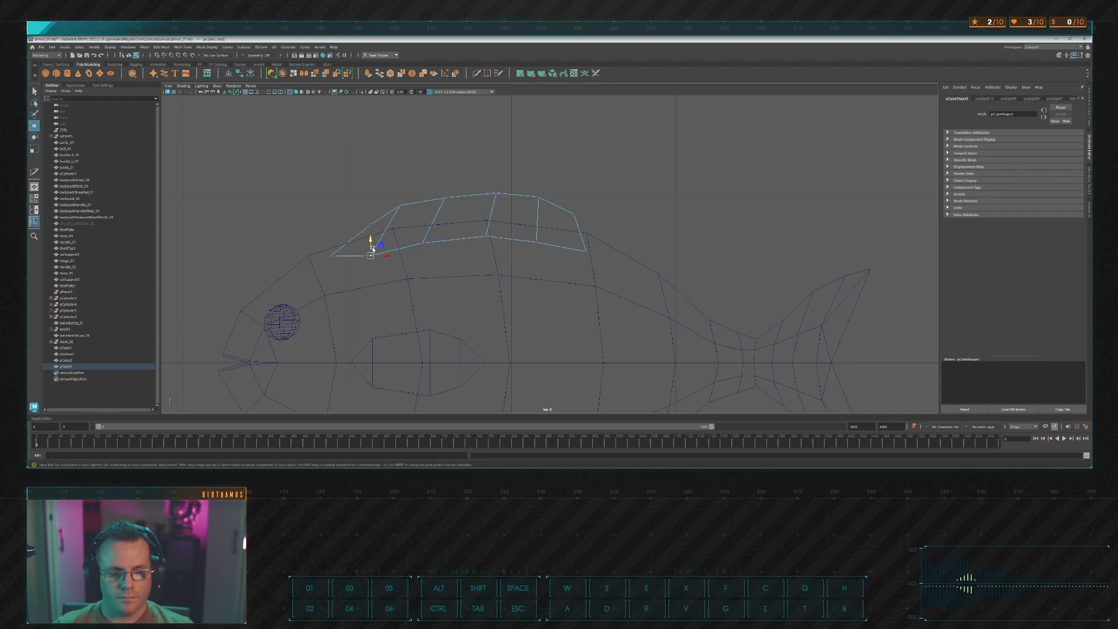
{"action": "left_click_drag", "start_coordinate": [394, 252], "coordinate": [357, 260]}
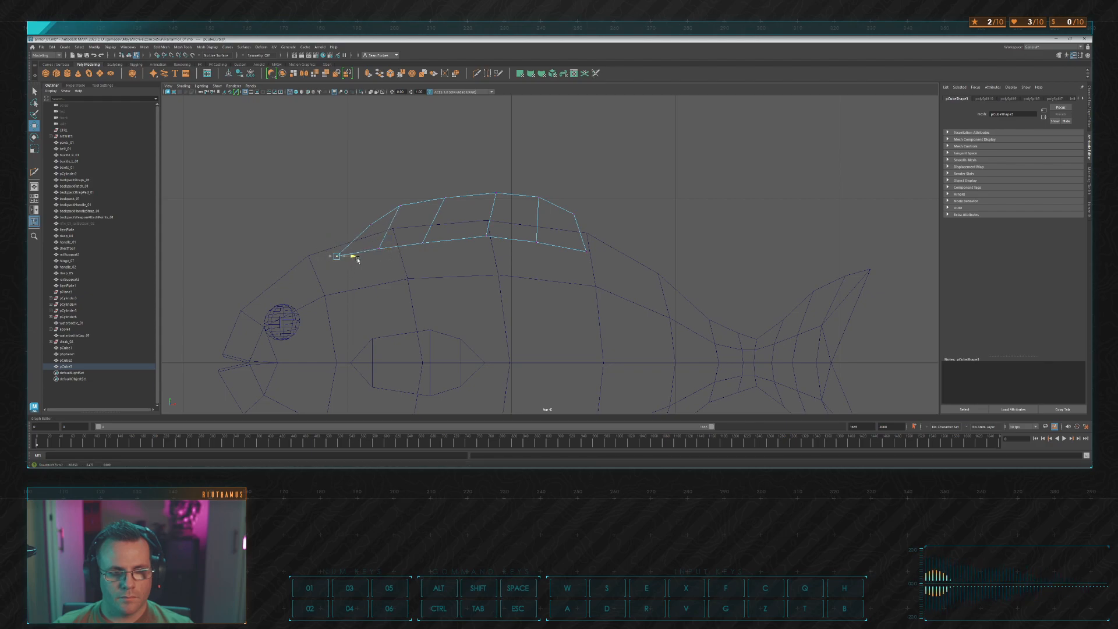
Step: Select all the dorsal fin's vertices in the side view and shift them slightly off the body's centreline
{"action": "key", "text": "space"}
{"action": "key", "text": "space"}
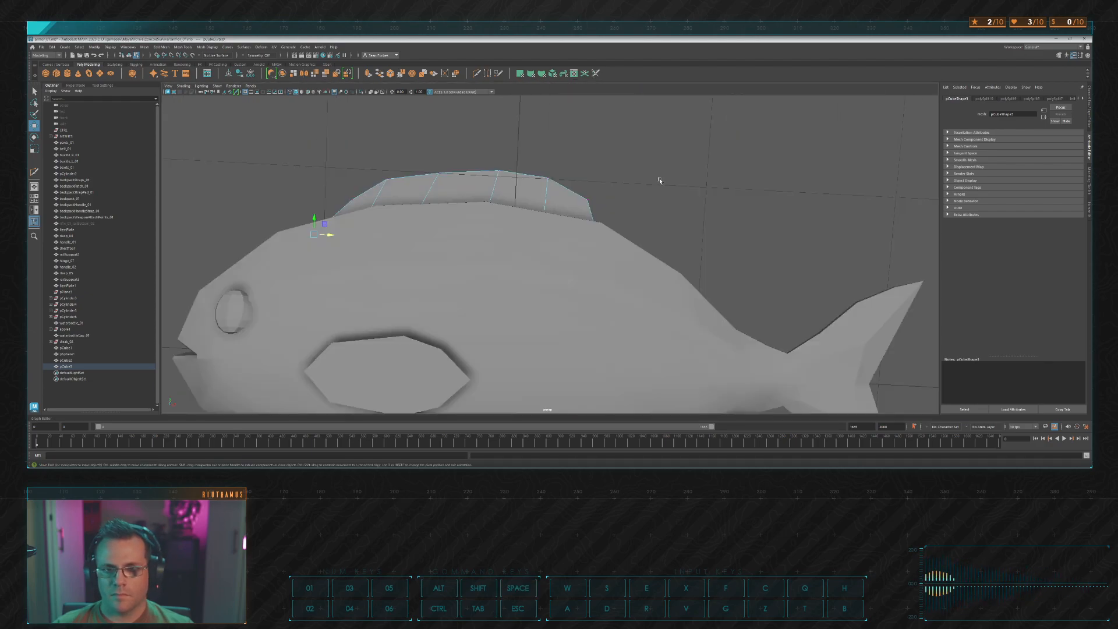
{"action": "left_click_drag", "start_coordinate": [658, 180], "coordinate": [776, 124], "text": "alt"}
{"action": "key", "text": "space"}
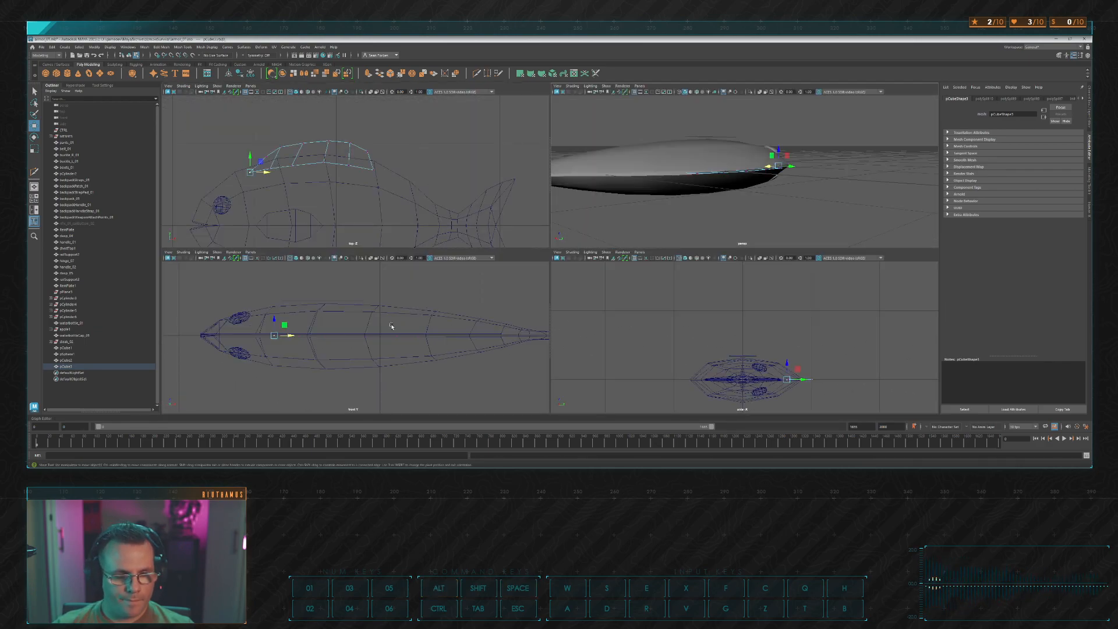
{"action": "key", "text": "space"}
{"action": "key", "text": "space"}
{"action": "key", "text": "space"}
{"action": "scroll", "coordinate": [710, 307], "scroll_direction": "up", "scroll_amount": 3}
{"action": "middle_click_drag", "start_coordinate": [716, 303], "coordinate": [661, 237], "text": "alt"}
{"action": "scroll", "coordinate": [699, 246], "scroll_direction": "up", "scroll_amount": 4}
{"action": "left_click_drag", "start_coordinate": [745, 256], "coordinate": [583, 320]}
{"action": "left_click_drag", "start_coordinate": [636, 278], "coordinate": [639, 270]}
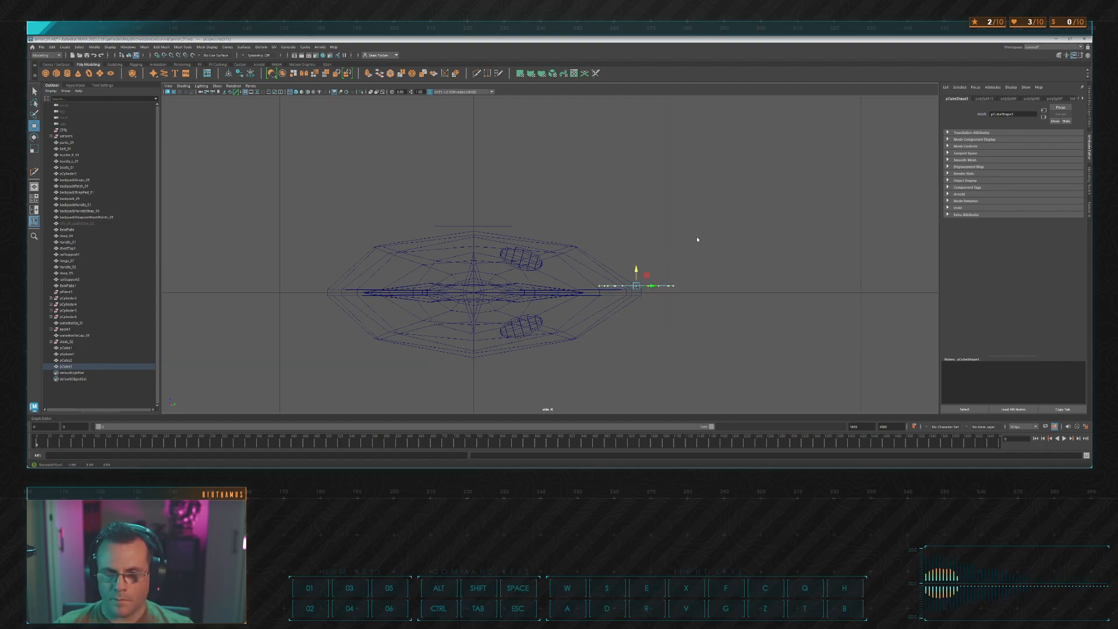
Step: Extrude the dorsal fin's border edges to give it thickness and return to object mode
{"action": "key", "text": "space"}
{"action": "key", "text": "space"}
{"action": "left_click_drag", "start_coordinate": [737, 169], "coordinate": [686, 219], "text": "alt"}
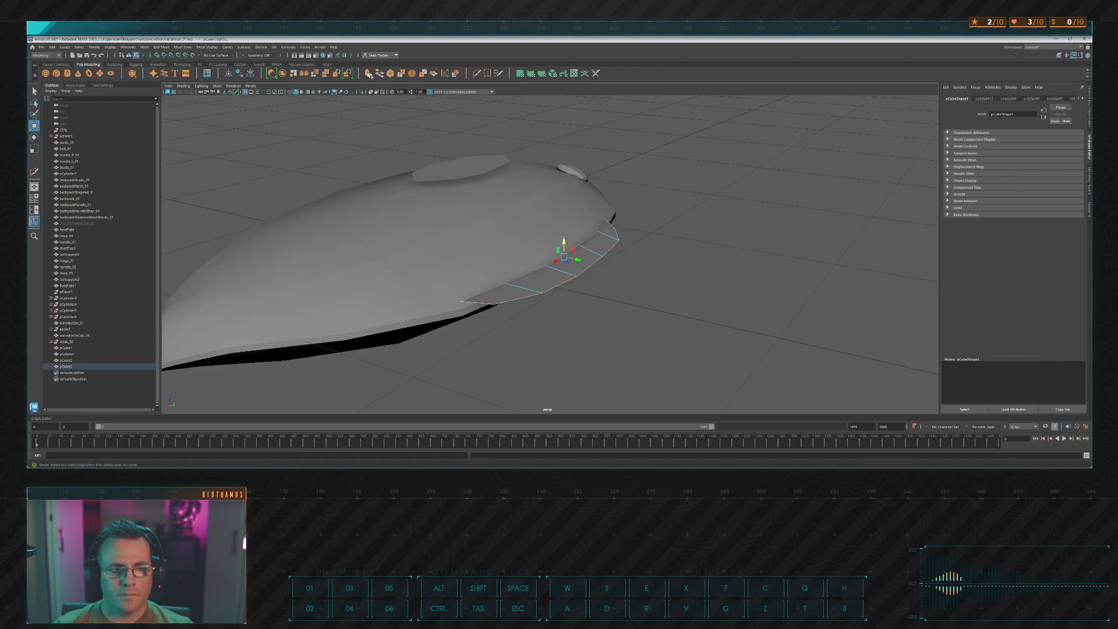
{"action": "key", "text": "ctrl+e"}
{"action": "left_click_drag", "start_coordinate": [566, 249], "coordinate": [648, 255], "text": "alt"}
{"action": "key", "text": "F8"}
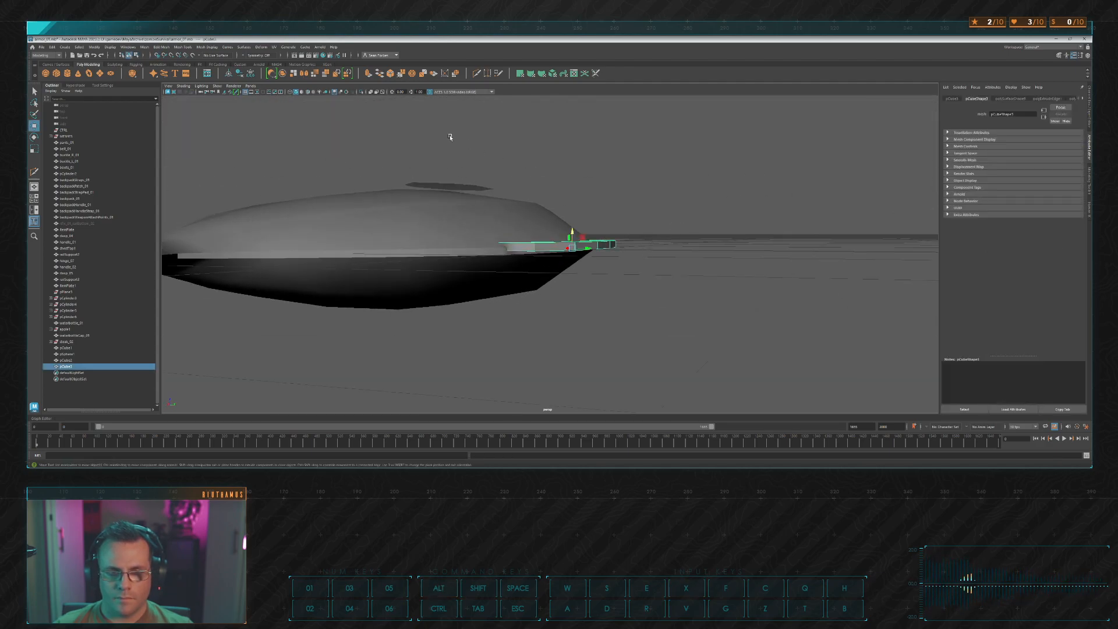
Step: Mirror the dorsal fin across the world Z axis with Cut Geometry off
{"action": "left_click", "coordinate": [304, 75]}
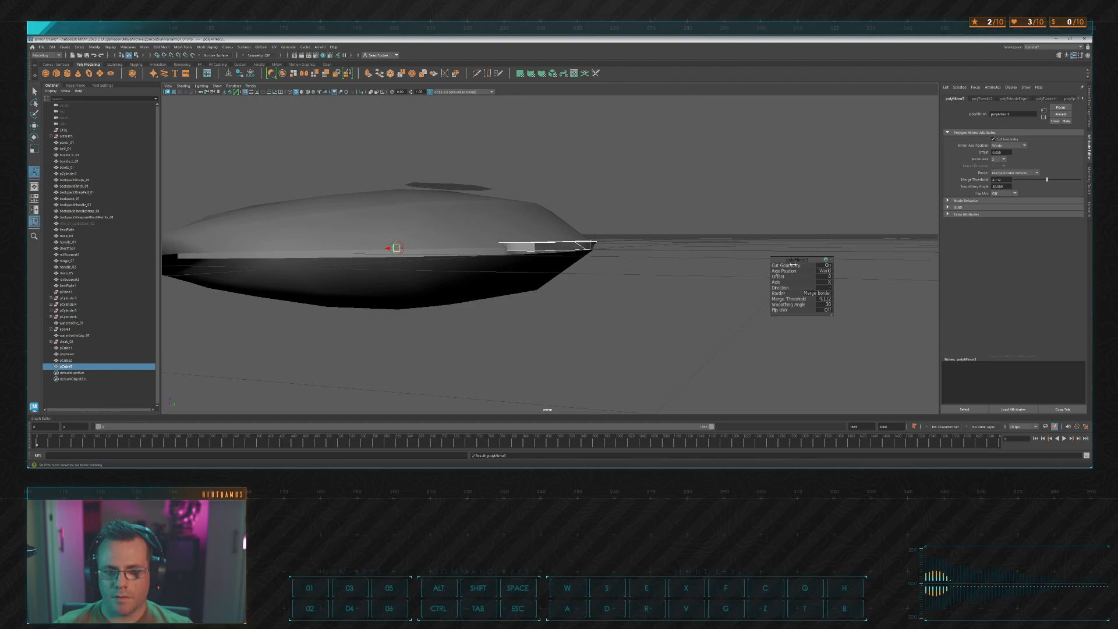
{"action": "left_click", "coordinate": [827, 266]}
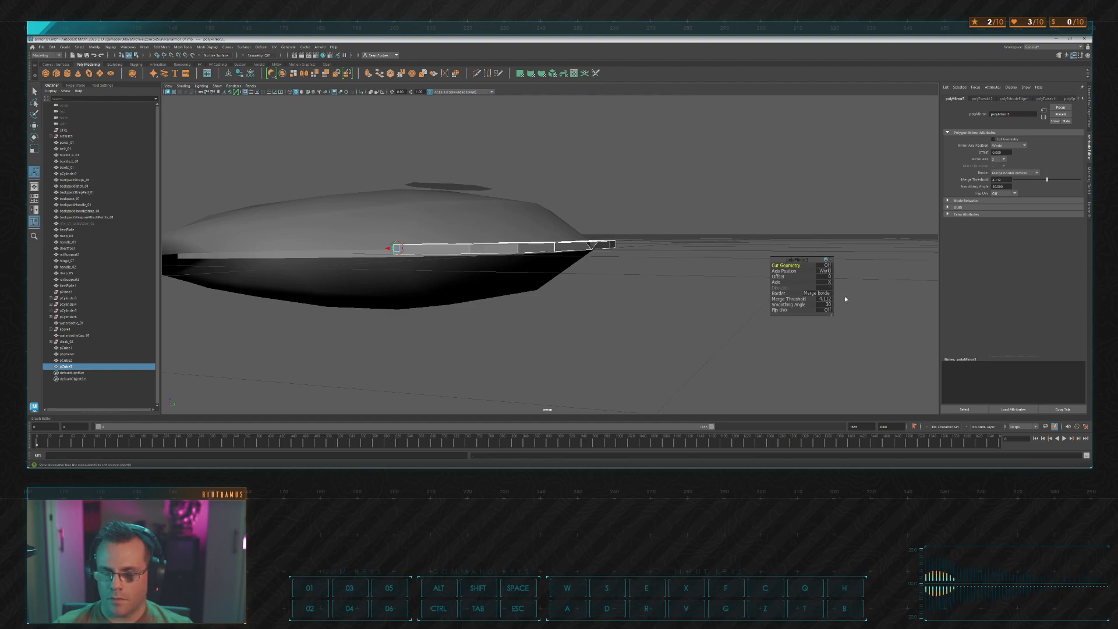
{"action": "left_click", "coordinate": [845, 300]}
{"action": "left_click_drag", "start_coordinate": [810, 277], "coordinate": [617, 210], "text": "alt"}
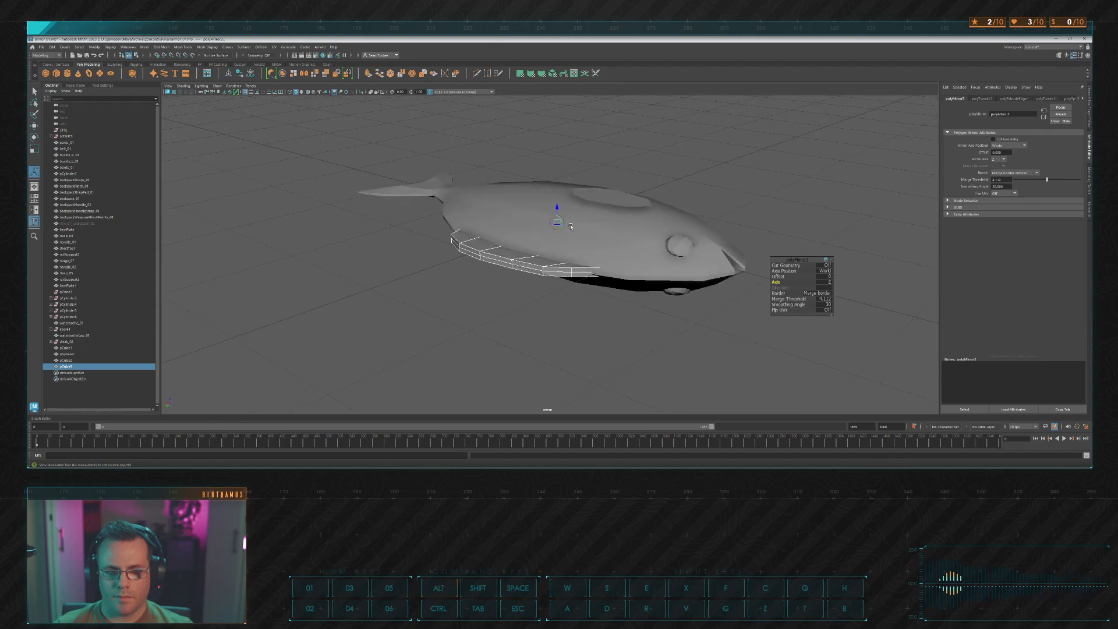
{"action": "key", "text": "w"}
{"action": "left_click", "coordinate": [691, 166]}
{"action": "left_click_drag", "start_coordinate": [691, 166], "coordinate": [644, 207], "text": "alt"}
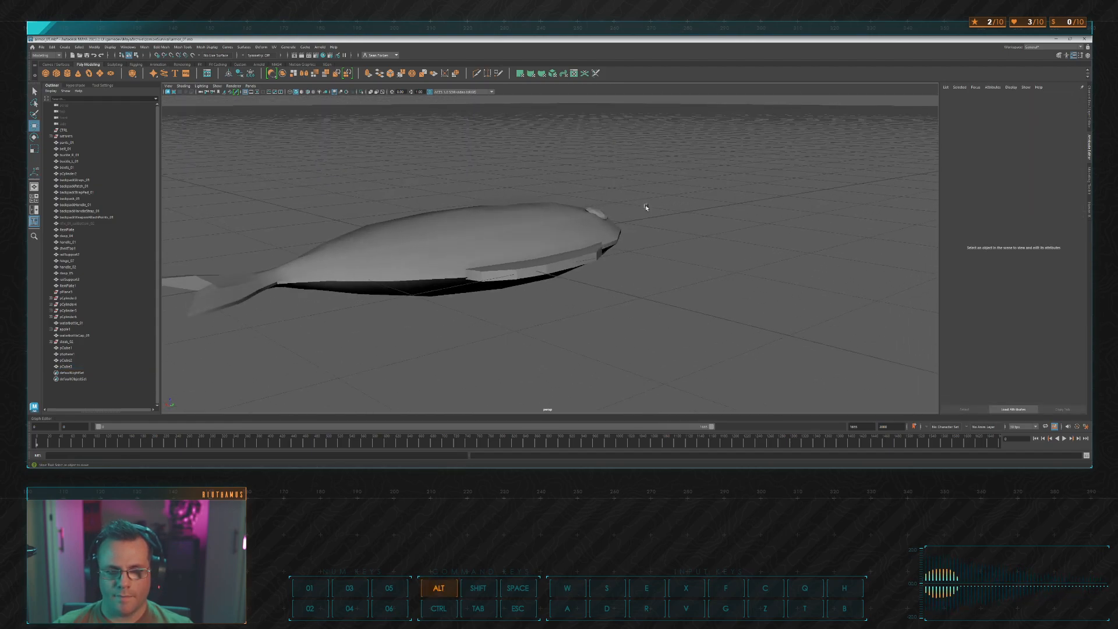
Step: Merge the dorsal fin's paired outer rim vertices one group after another into a single thin edge
{"action": "scroll", "coordinate": [644, 207], "scroll_direction": "up", "scroll_amount": 4}
{"action": "left_click", "coordinate": [531, 275]}
{"action": "left_click_drag", "start_coordinate": [641, 282], "coordinate": [677, 251], "text": "alt"}
{"action": "right_click_drag", "start_coordinate": [643, 249], "coordinate": [550, 241]}
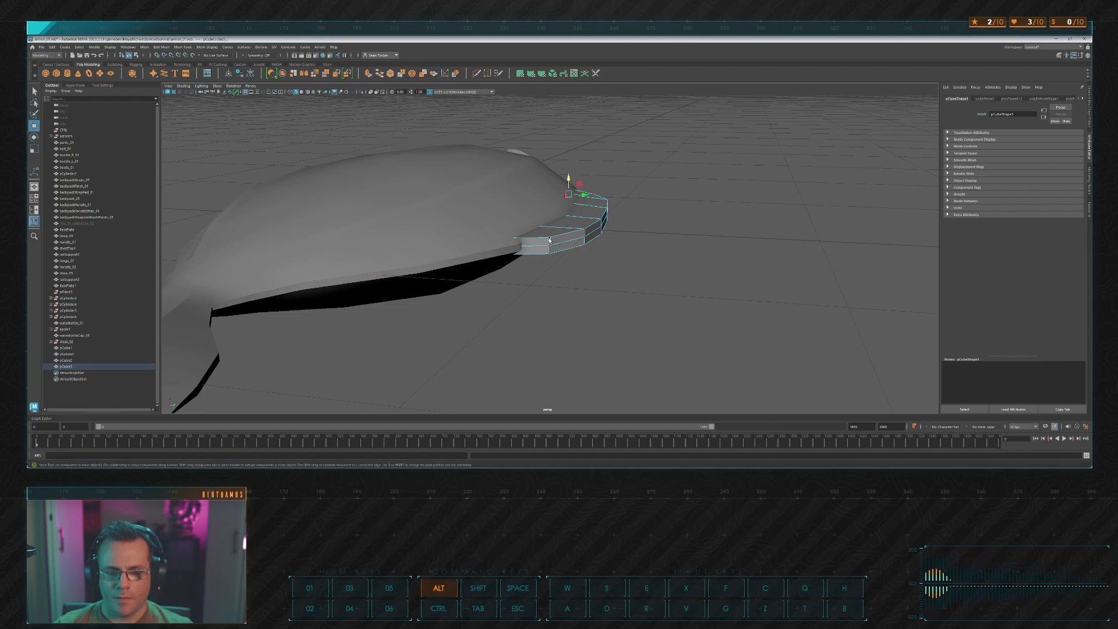
{"action": "left_click_drag", "start_coordinate": [541, 242], "coordinate": [544, 311], "text": "alt"}
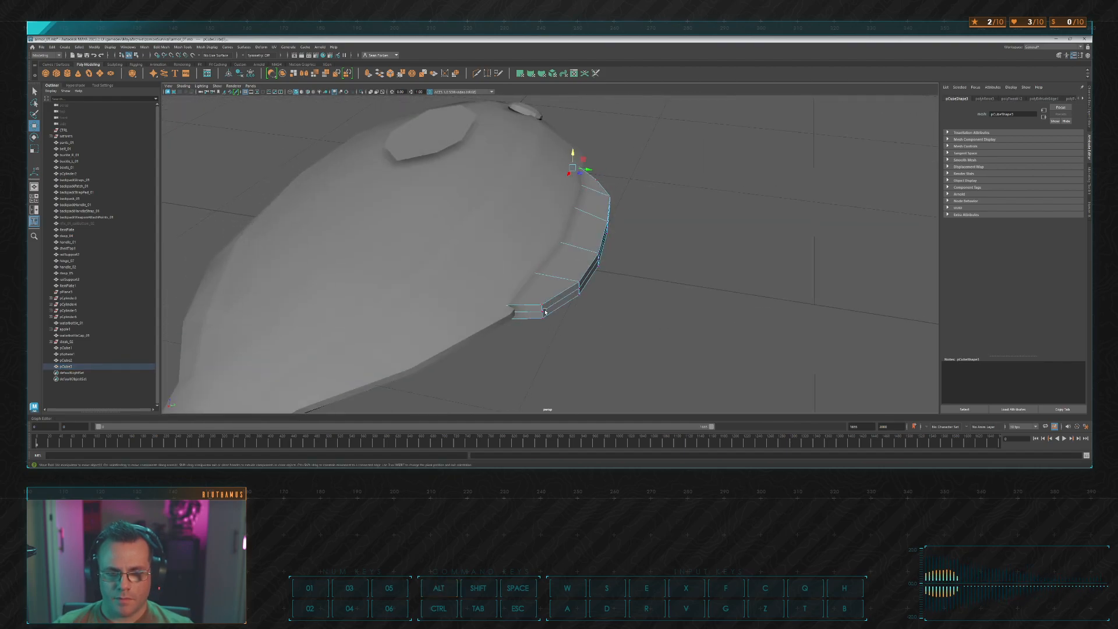
{"action": "left_click", "coordinate": [401, 74]}
{"action": "left_click_drag", "start_coordinate": [573, 273], "coordinate": [595, 310]}
{"action": "key", "text": "g"}
{"action": "left_click_drag", "start_coordinate": [589, 244], "coordinate": [559, 281]}
{"action": "key", "text": "g"}
{"action": "key", "text": "g"}
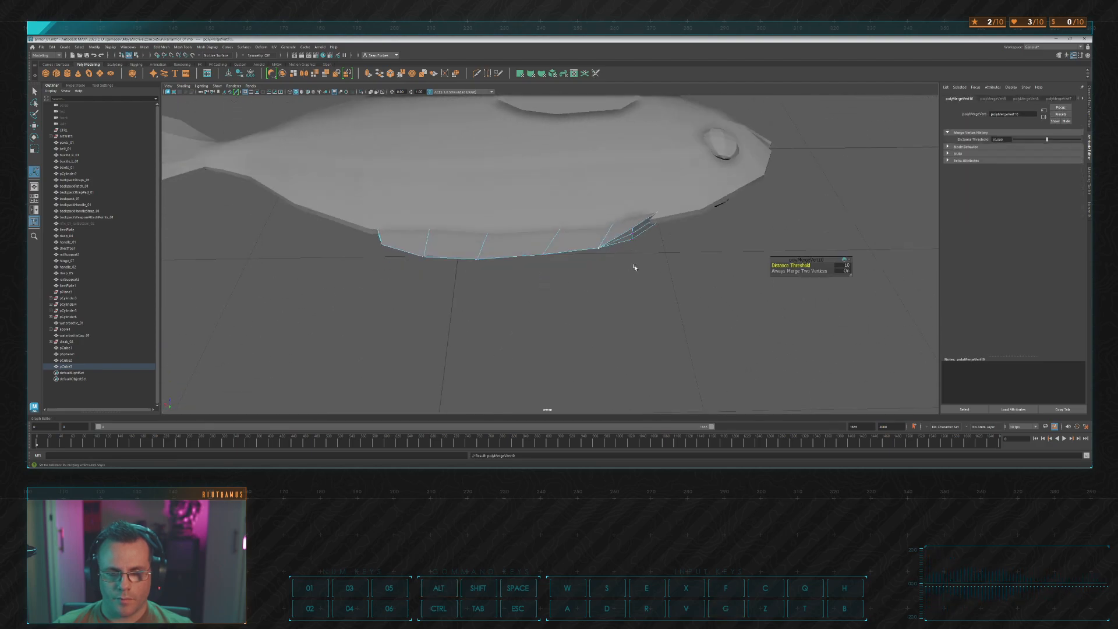
{"action": "left_click_drag", "start_coordinate": [631, 265], "coordinate": [604, 262], "text": "alt"}
{"action": "key", "text": "g"}
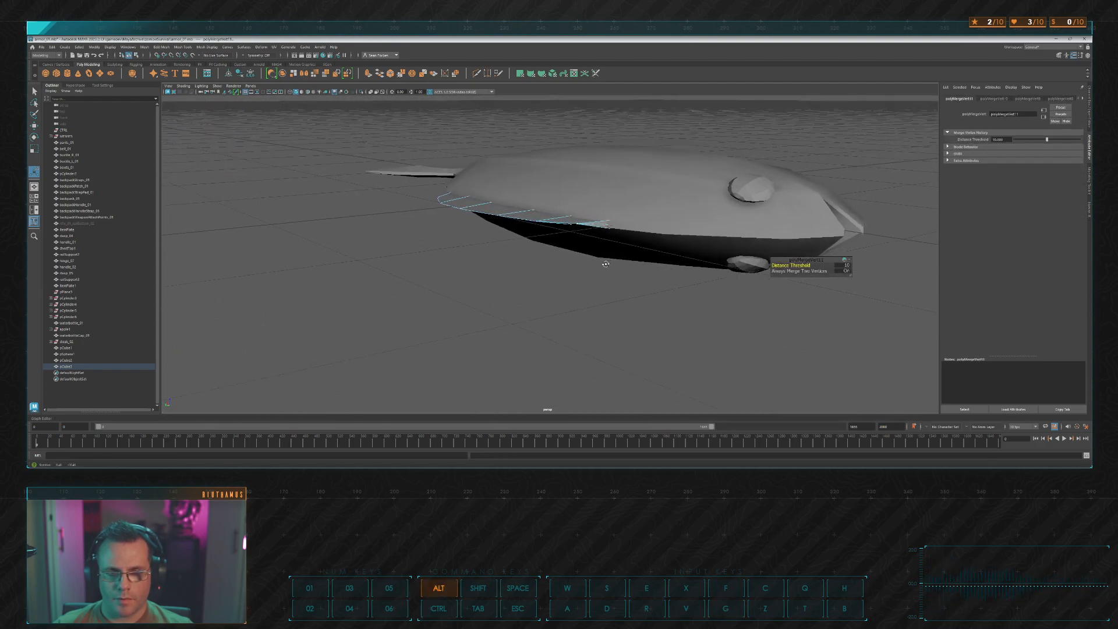
Step: Delete all the faces on the dorsal fin's underside where it sits against the fish's body
{"action": "right_click_drag", "start_coordinate": [604, 262], "coordinate": [693, 230], "text": "alt"}
{"action": "middle_click_drag", "start_coordinate": [693, 230], "coordinate": [595, 261], "text": "alt"}
{"action": "left_click_drag", "start_coordinate": [594, 261], "coordinate": [438, 189], "text": "alt"}
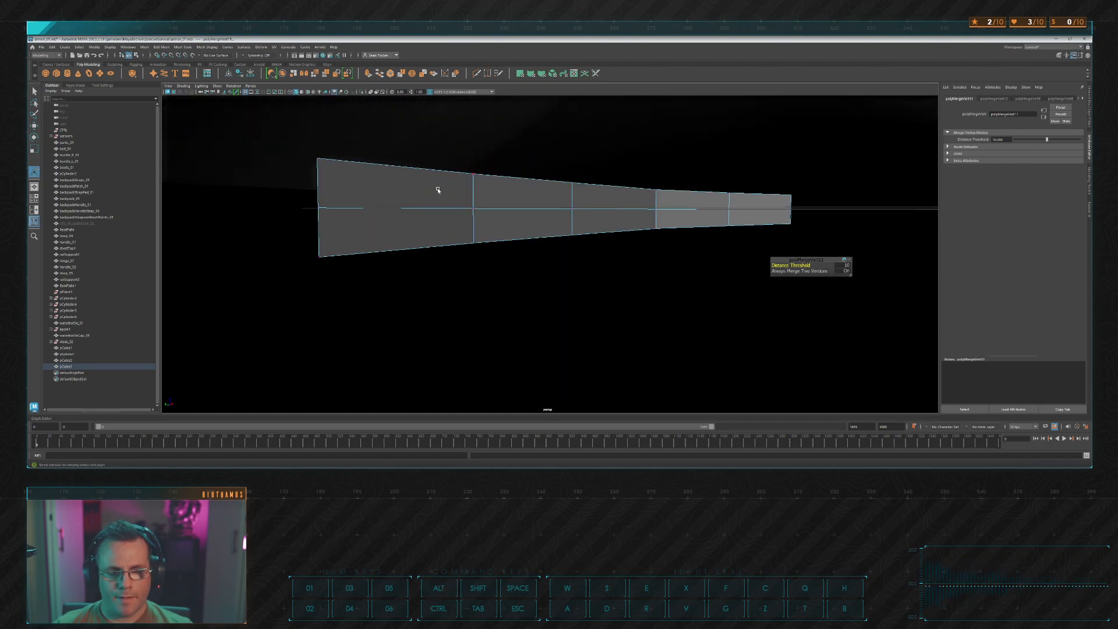
{"action": "key", "text": "F11"}
{"action": "left_click", "coordinate": [441, 202]}
{"action": "key", "text": "Delete"}
{"action": "left_click", "coordinate": [456, 216]}
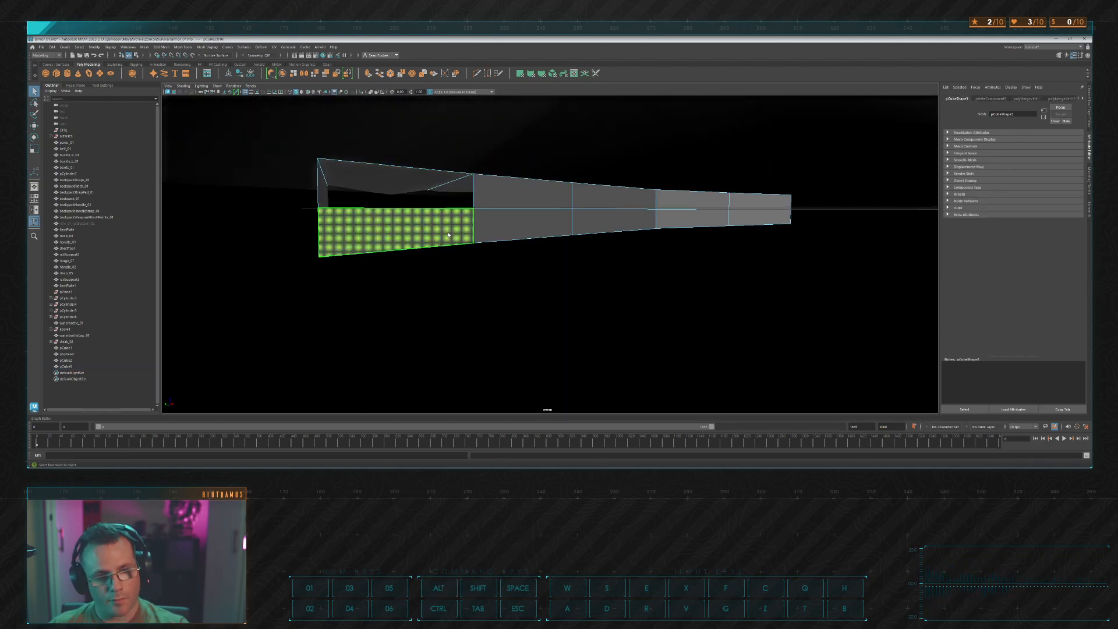
{"action": "key", "text": "Delete"}
{"action": "left_click", "coordinate": [510, 204]}
{"action": "key", "text": "Delete"}
{"action": "left_click", "coordinate": [512, 225]}
{"action": "key", "text": "Delete"}
{"action": "left_click", "coordinate": [614, 223]}
{"action": "key", "text": "Delete"}
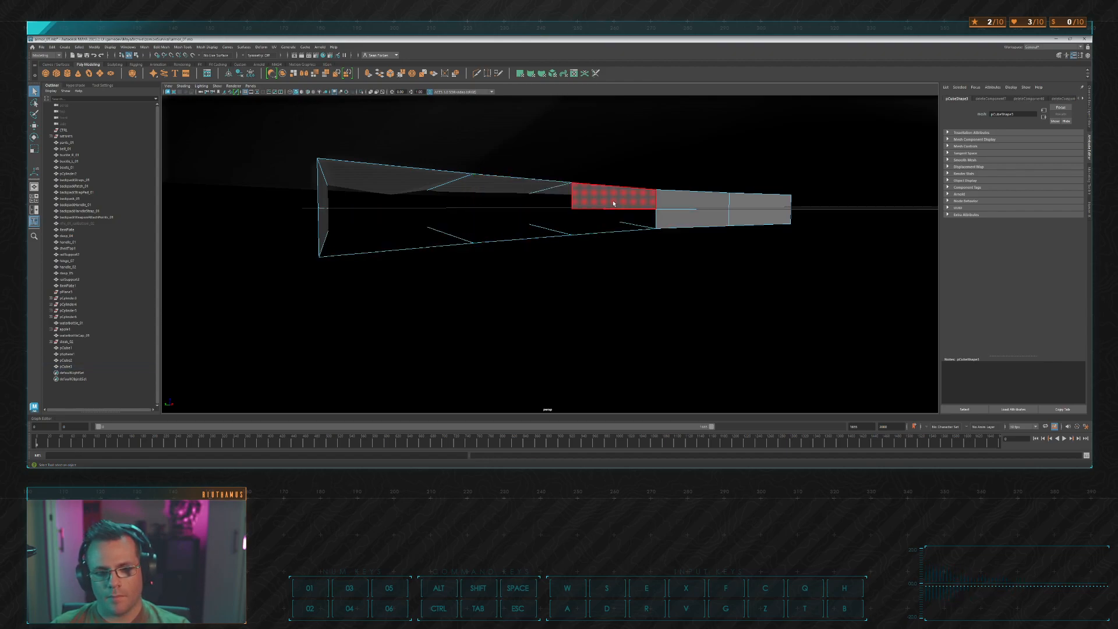
{"action": "left_click", "coordinate": [614, 195]}
{"action": "key", "text": "Delete"}
{"action": "left_click", "coordinate": [671, 202]}
{"action": "key", "text": "Delete"}
{"action": "left_click", "coordinate": [692, 218]}
{"action": "key", "text": "Delete"}
{"action": "left_click", "coordinate": [760, 216]}
{"action": "key", "text": "Delete"}
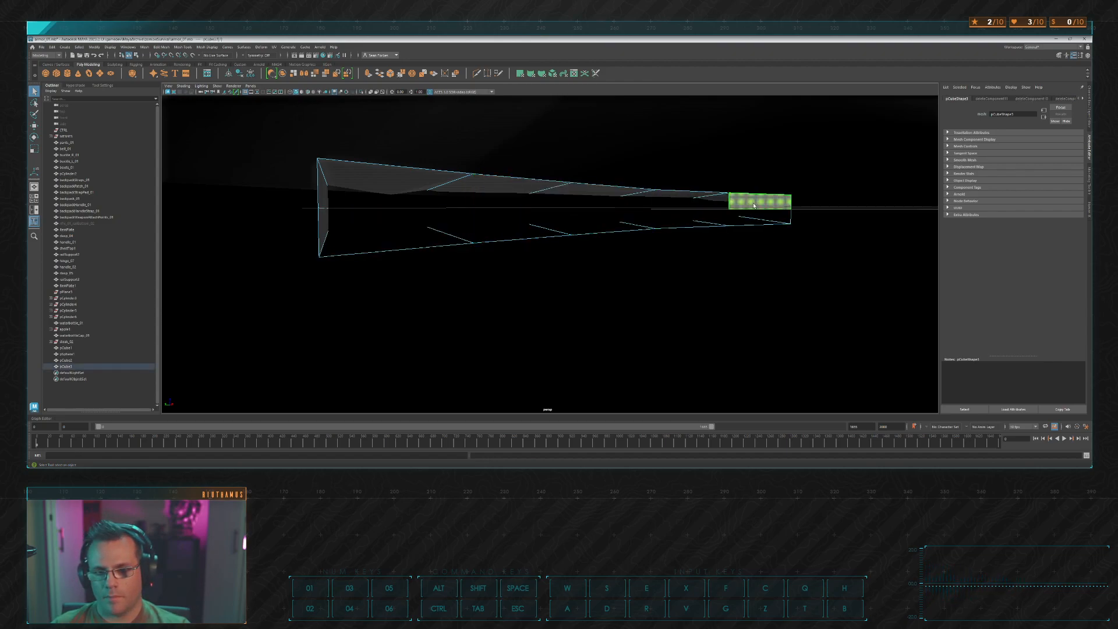
{"action": "left_click", "coordinate": [760, 199]}
{"action": "key", "text": "Delete"}
Step: Move the centre vertex at the rear end of the dorsal fin's base outward along the X axis
{"action": "key", "text": "F9"}
{"action": "left_click", "coordinate": [801, 216]}
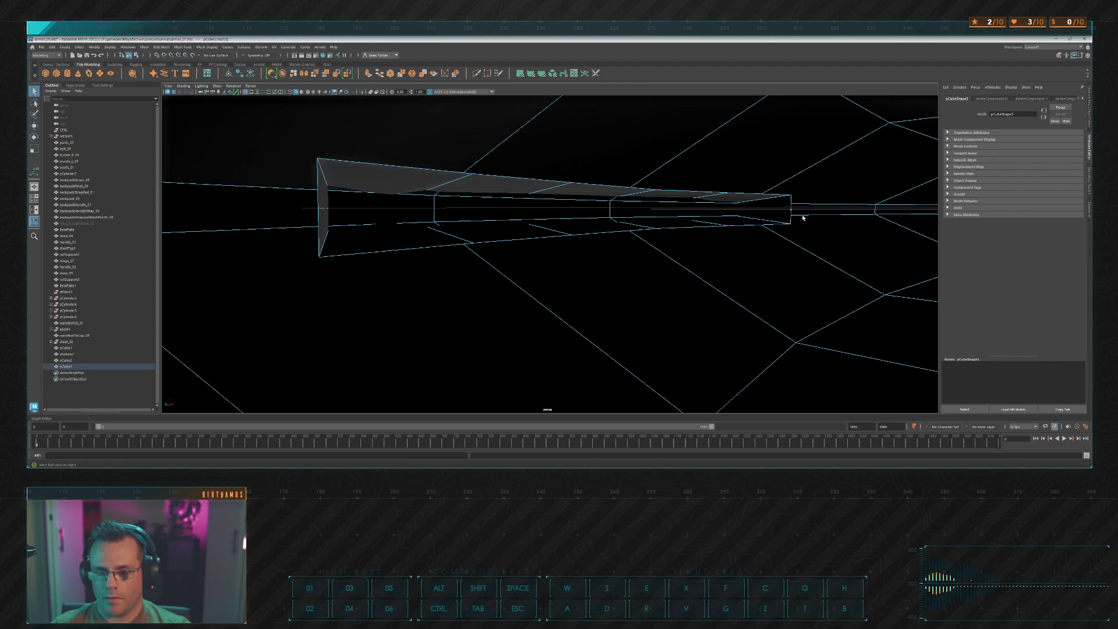
{"action": "scroll", "coordinate": [798, 214], "scroll_direction": "down", "scroll_amount": 5}
{"action": "left_click_drag", "start_coordinate": [788, 212], "coordinate": [612, 261], "text": "alt"}
{"action": "scroll", "coordinate": [704, 215], "scroll_direction": "down", "scroll_amount": 8}
{"action": "scroll", "coordinate": [613, 260], "scroll_direction": "up", "scroll_amount": 4}
{"action": "scroll", "coordinate": [613, 261], "scroll_direction": "up", "scroll_amount": 3}
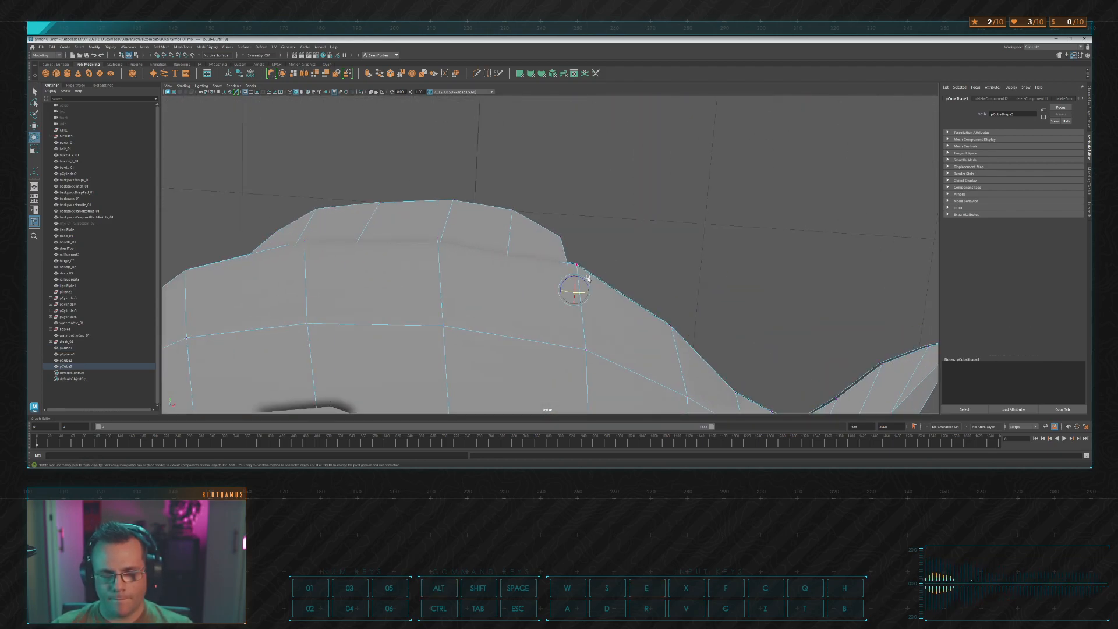
{"action": "key", "text": "e"}
{"action": "key", "text": "w"}
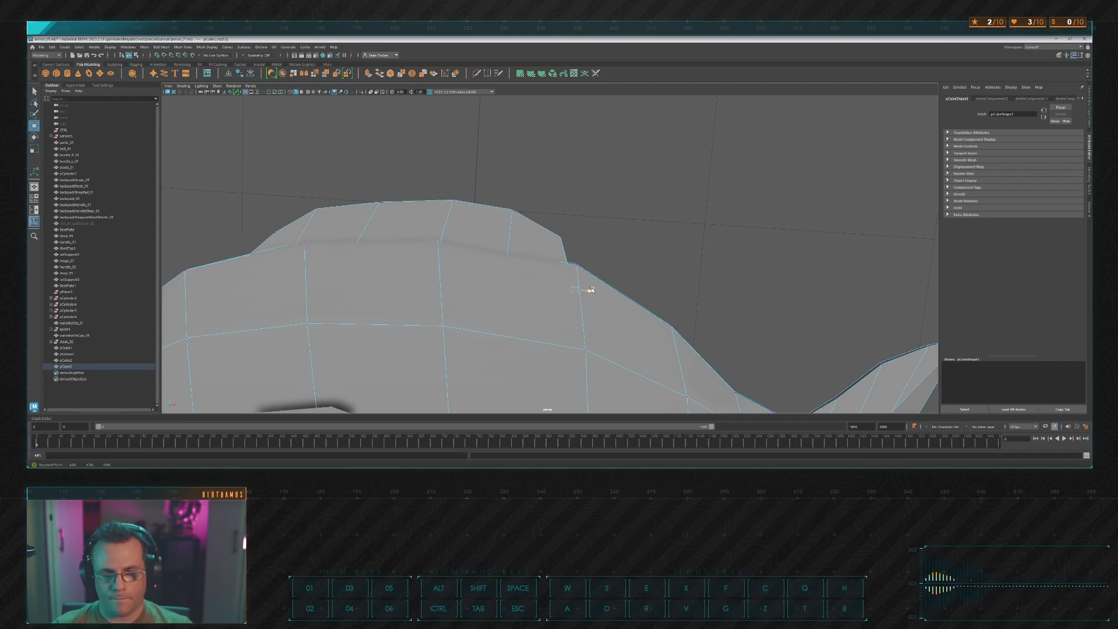
Step: Pull the centre vertex at the front end of the dorsal fin's base outward along X and deselect the fin
{"action": "left_click_drag", "start_coordinate": [606, 293], "coordinate": [423, 278], "text": "alt"}
{"action": "scroll", "coordinate": [516, 194], "scroll_direction": "up", "scroll_amount": 5}
{"action": "scroll", "coordinate": [515, 193], "scroll_direction": "up", "scroll_amount": 2}
{"action": "left_click", "coordinate": [462, 273]}
{"action": "left_click", "coordinate": [460, 271]}
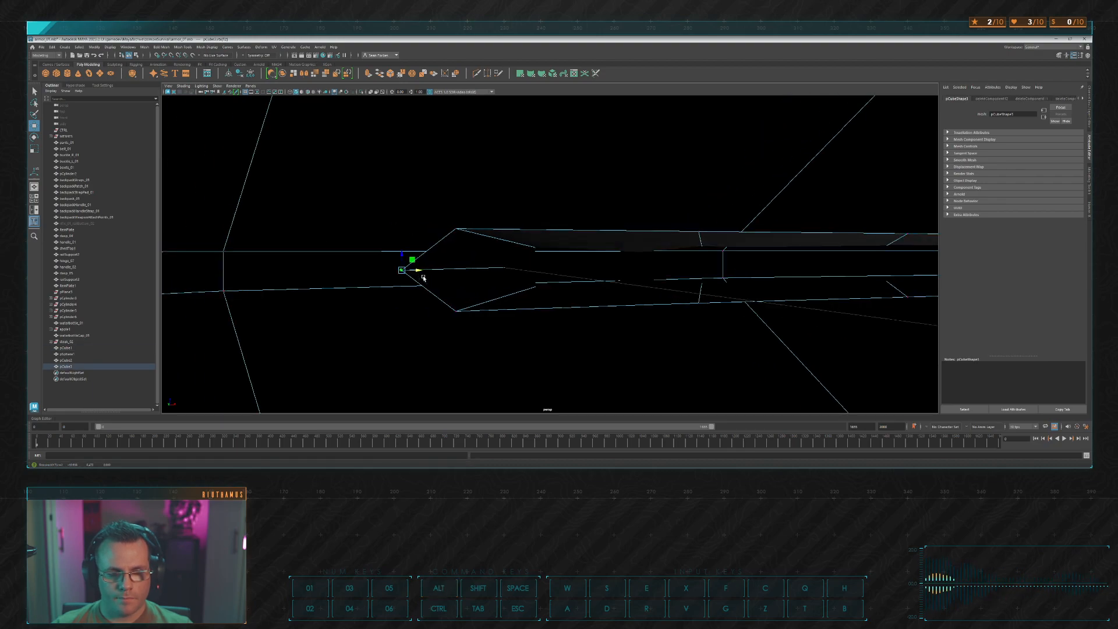
{"action": "scroll", "coordinate": [551, 225], "scroll_direction": "down", "scroll_amount": 5}
{"action": "left_click_drag", "start_coordinate": [551, 225], "coordinate": [676, 268], "text": "alt"}
{"action": "scroll", "coordinate": [561, 250], "scroll_direction": "down", "scroll_amount": 3}
{"action": "scroll", "coordinate": [573, 272], "scroll_direction": "down", "scroll_amount": 3}
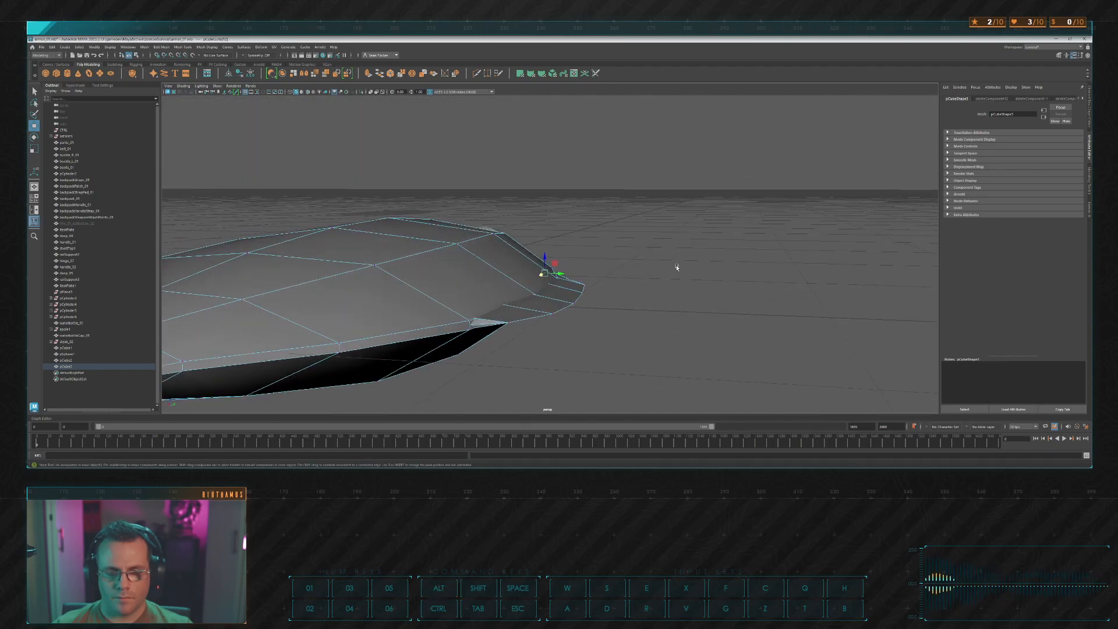
{"action": "left_click", "coordinate": [657, 241]}
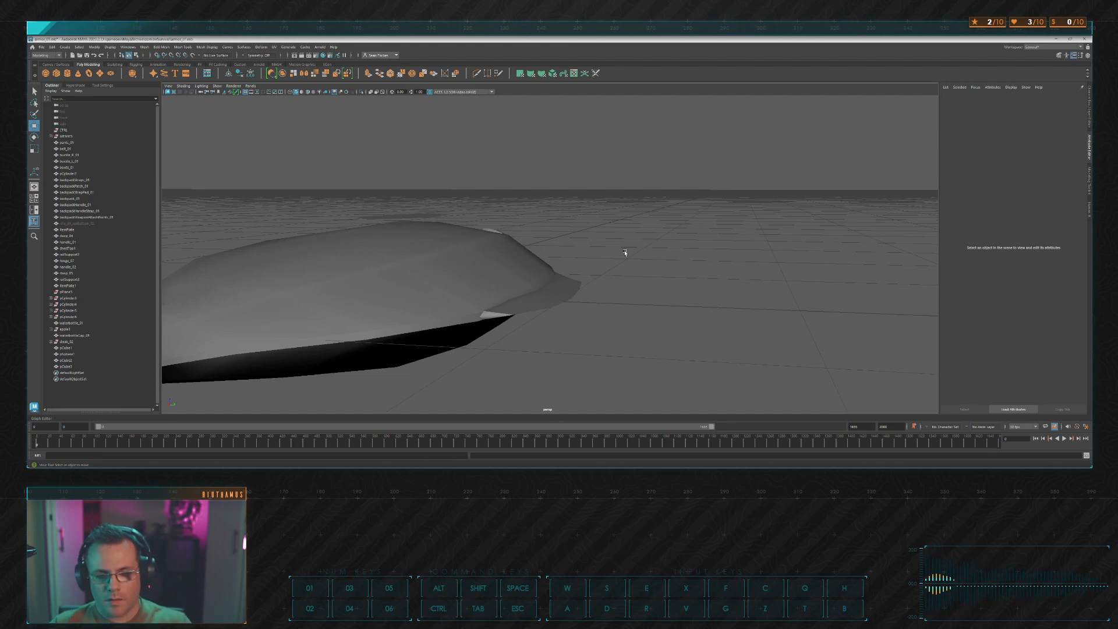
Step: Select the dorsal fin in object mode and delete its construction history
{"action": "left_click_drag", "start_coordinate": [643, 259], "coordinate": [611, 258], "text": "alt"}
{"action": "right_click_drag", "start_coordinate": [611, 258], "coordinate": [641, 320], "text": "alt"}
{"action": "left_click_drag", "start_coordinate": [641, 320], "coordinate": [623, 210], "text": "alt"}
{"action": "left_click", "coordinate": [623, 212]}
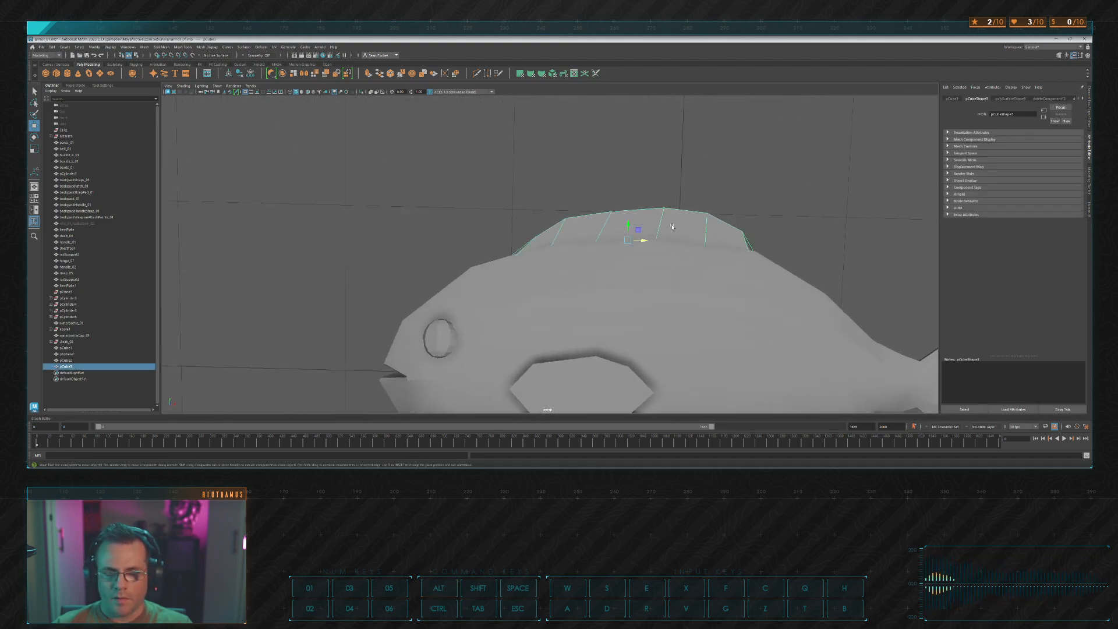
{"action": "left_click", "coordinate": [1090, 122]}
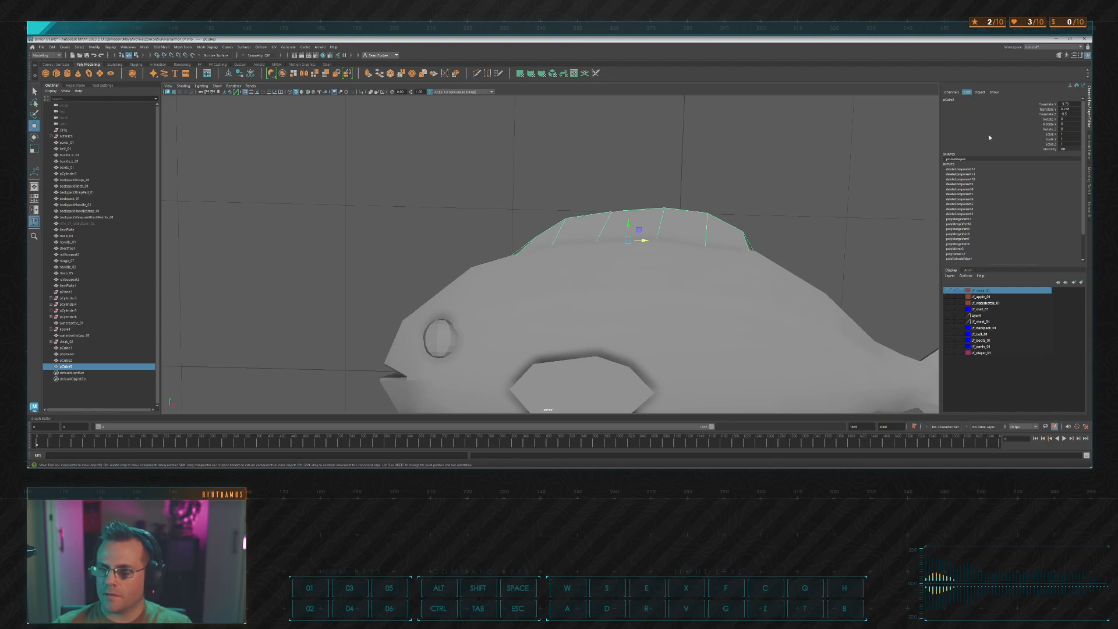
{"action": "left_click", "coordinate": [1014, 210]}
{"action": "left_click", "coordinate": [719, 175]}
{"action": "left_click", "coordinate": [730, 225]}
{"action": "middle_click_drag", "start_coordinate": [733, 215], "coordinate": [686, 212], "text": "alt"}
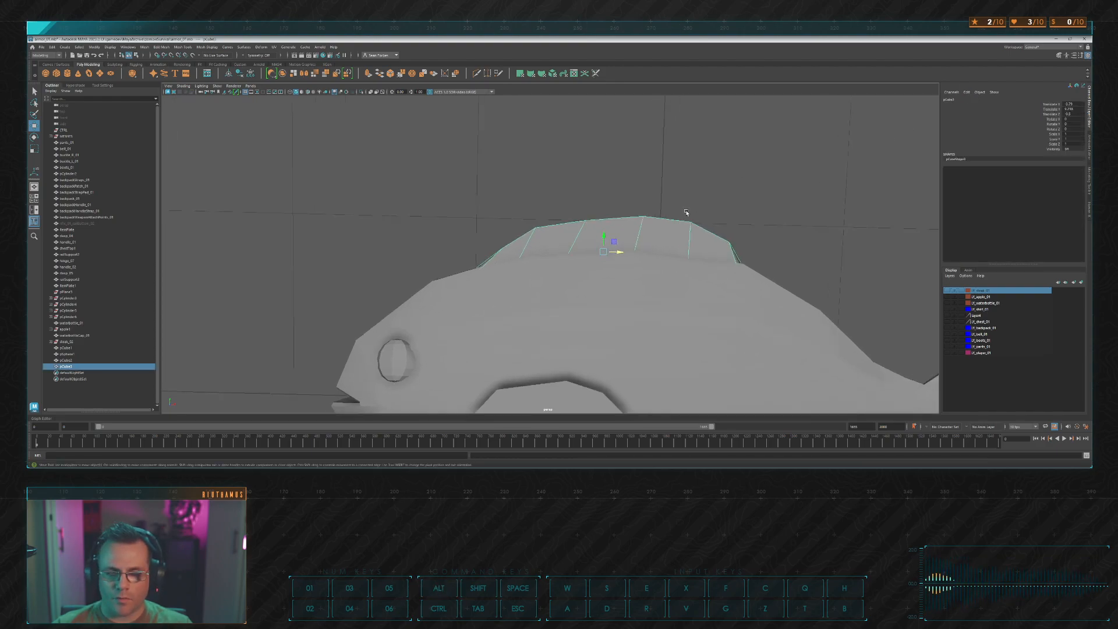
Step: In the orthographic wireframe profile of the fish, reposition the dorsal fin's middle and rear base vertices to follow the curve of the back
{"action": "scroll", "coordinate": [686, 212], "scroll_direction": "up", "scroll_amount": 2}
{"action": "right_click_drag", "start_coordinate": [658, 224], "coordinate": [606, 228]}
{"action": "key", "text": "space"}
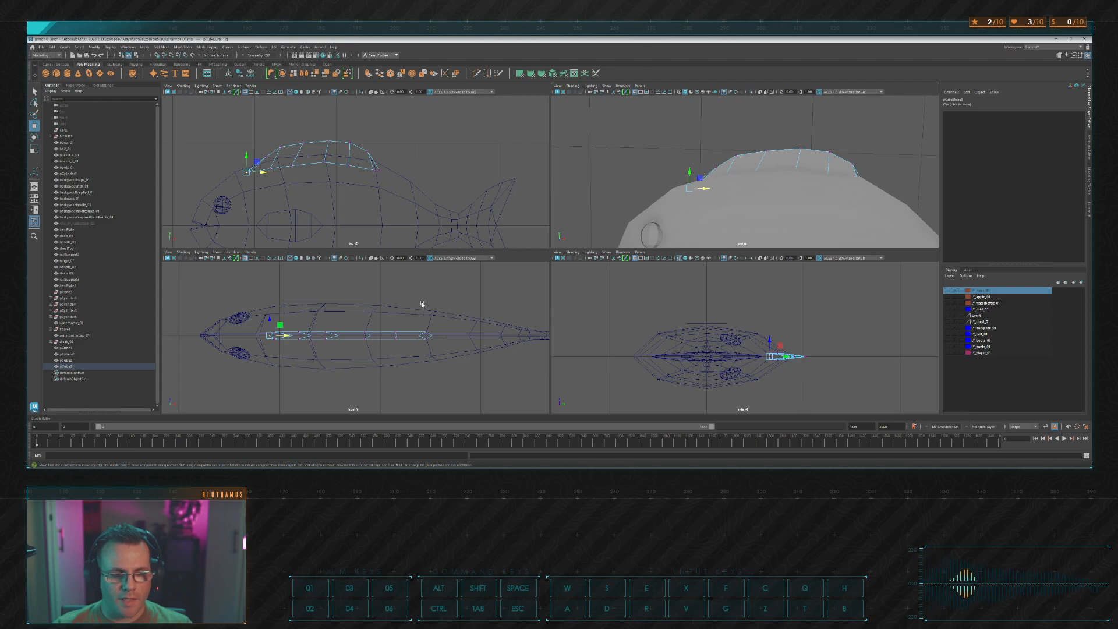
{"action": "key", "text": "space"}
{"action": "scroll", "coordinate": [460, 297], "scroll_direction": "up", "scroll_amount": 3}
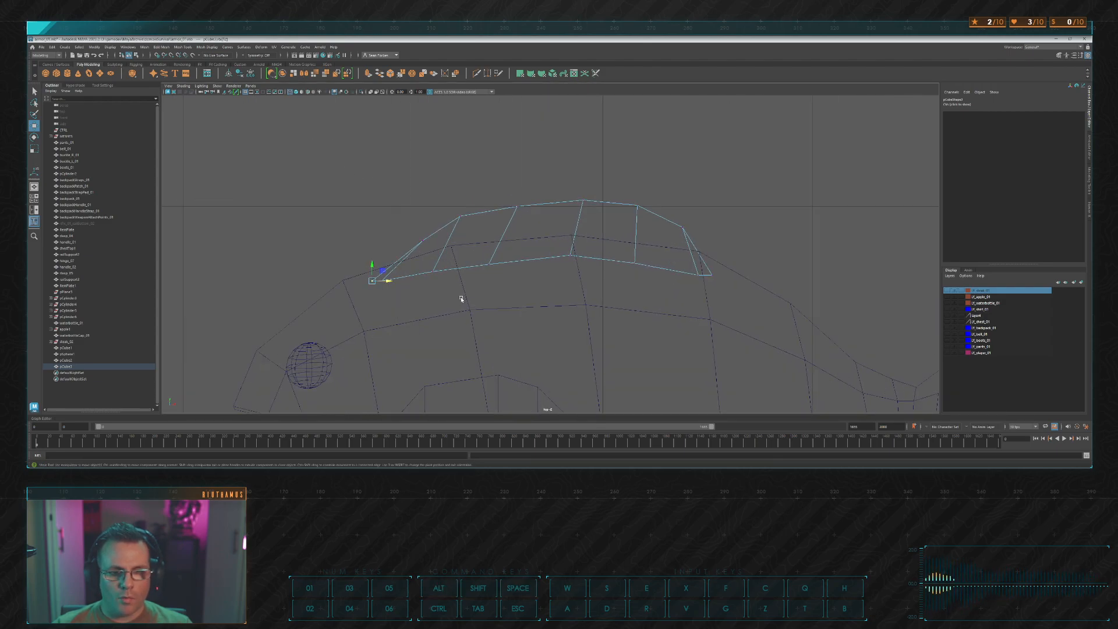
{"action": "left_click_drag", "start_coordinate": [399, 266], "coordinate": [584, 233]}
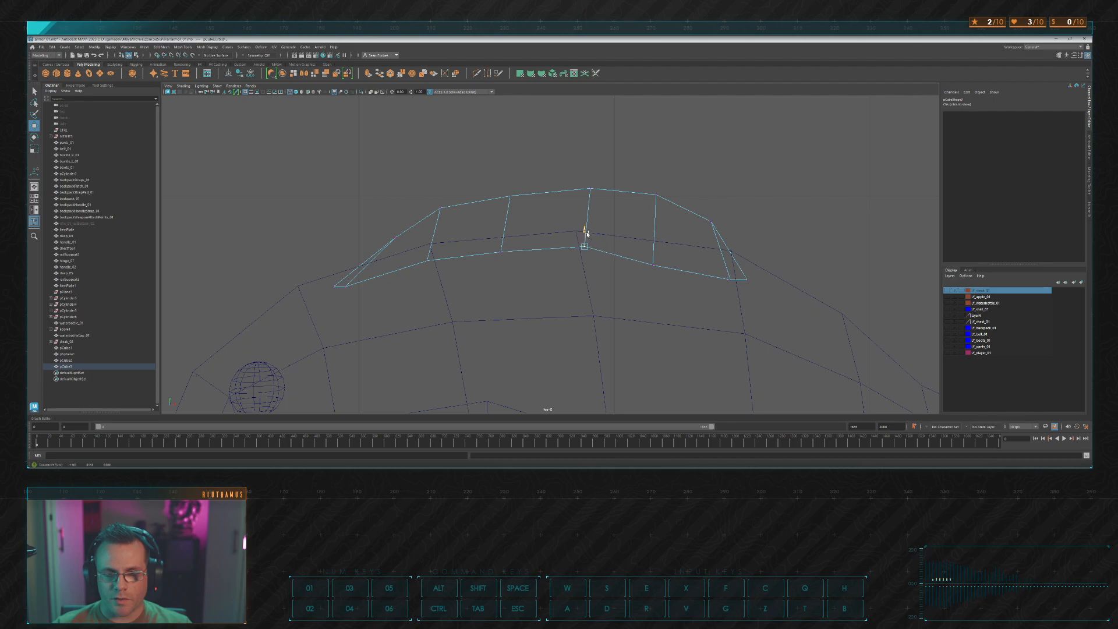
{"action": "left_click_drag", "start_coordinate": [642, 255], "coordinate": [653, 235]}
{"action": "left_click_drag", "start_coordinate": [708, 270], "coordinate": [730, 255]}
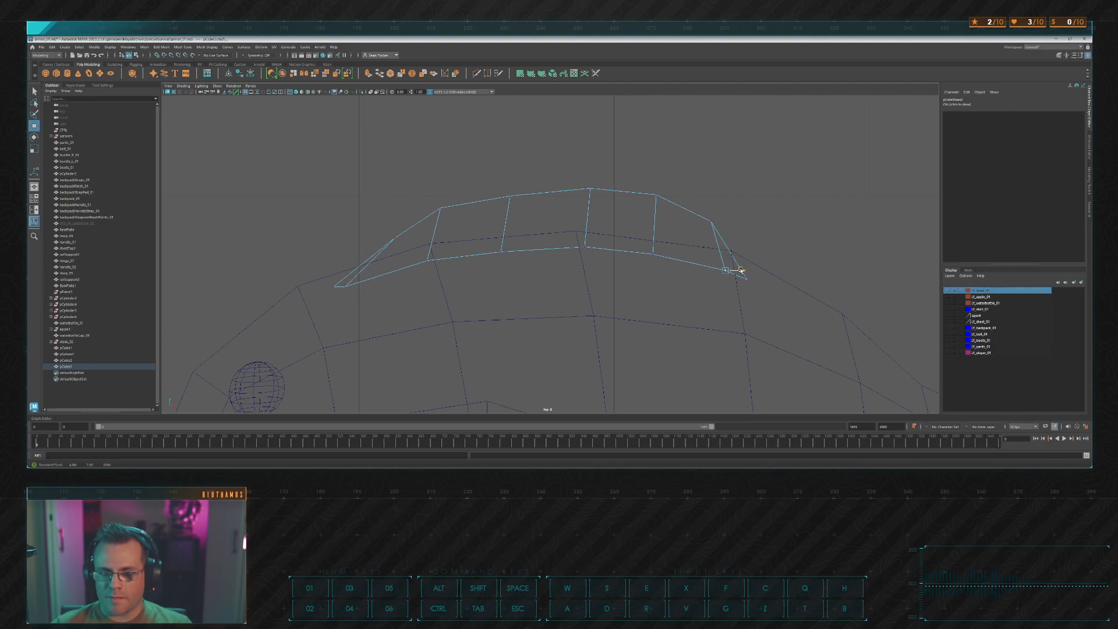
{"action": "left_click_drag", "start_coordinate": [777, 296], "coordinate": [747, 265]}
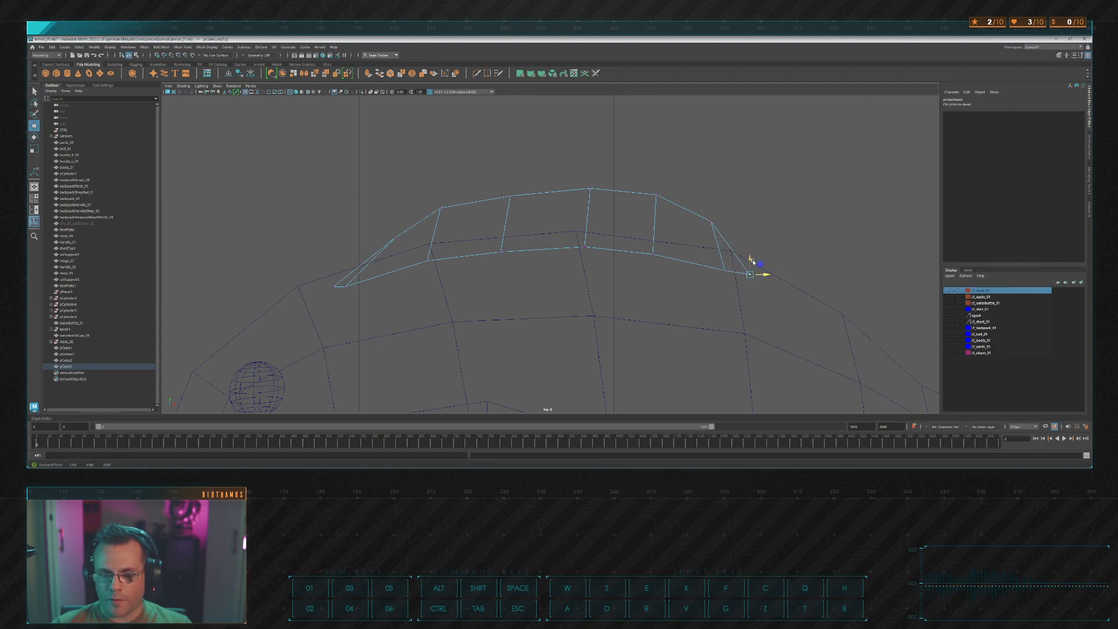
Step: Raise the dorsal fin's front base vertices toward the body's outline and save the scene
{"action": "left_click", "coordinate": [359, 284]}
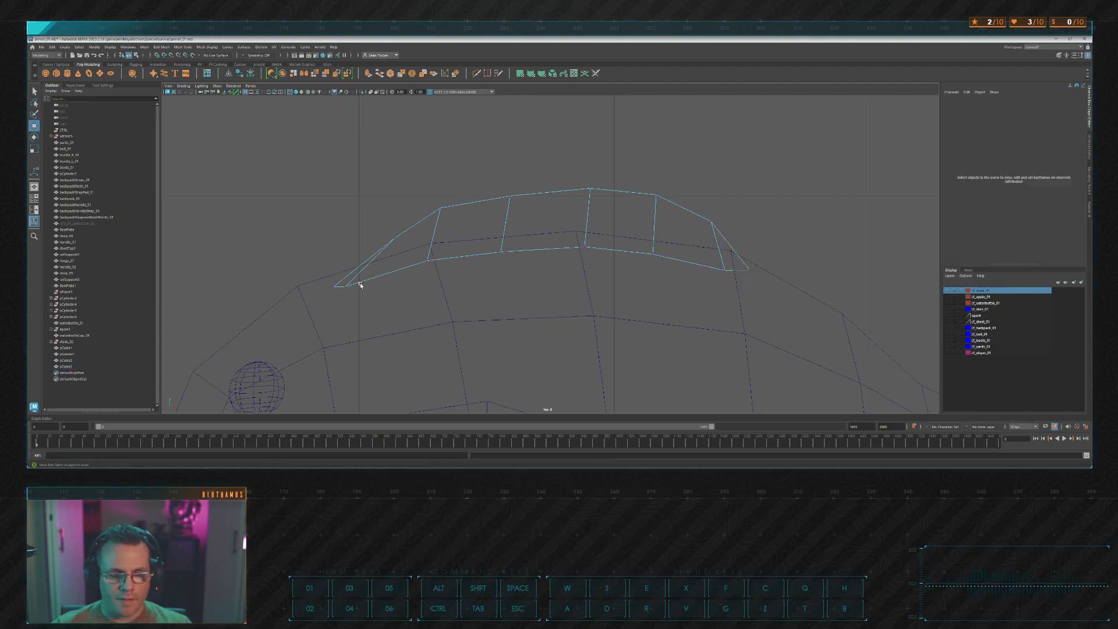
{"action": "left_click_drag", "start_coordinate": [357, 281], "coordinate": [382, 288]}
{"action": "mouse_move", "coordinate": [366, 273]}
{"action": "left_mouse_down"}
{"action": "mouse_move", "coordinate": [326, 294]}
{"action": "mouse_move", "coordinate": [333, 262]}
{"action": "mouse_move", "coordinate": [353, 281]}
{"action": "left_mouse_up"}
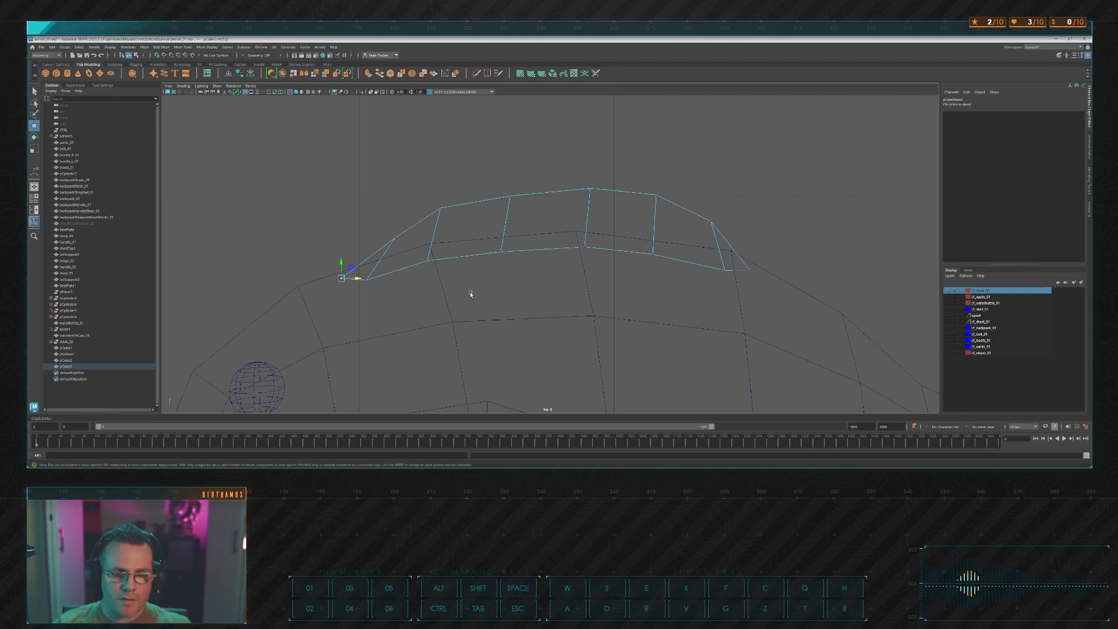
{"action": "key", "text": "space"}
{"action": "key", "text": "space"}
{"action": "mouse_move", "coordinate": [617, 168]}
{"action": "left_mouse_down", "text": "alt"}
{"action": "mouse_move", "coordinate": [657, 203]}
{"action": "mouse_move", "coordinate": [728, 192]}
{"action": "mouse_move", "coordinate": [795, 202]}
{"action": "mouse_move", "coordinate": [754, 174]}
{"action": "left_mouse_up", "text": "alt"}
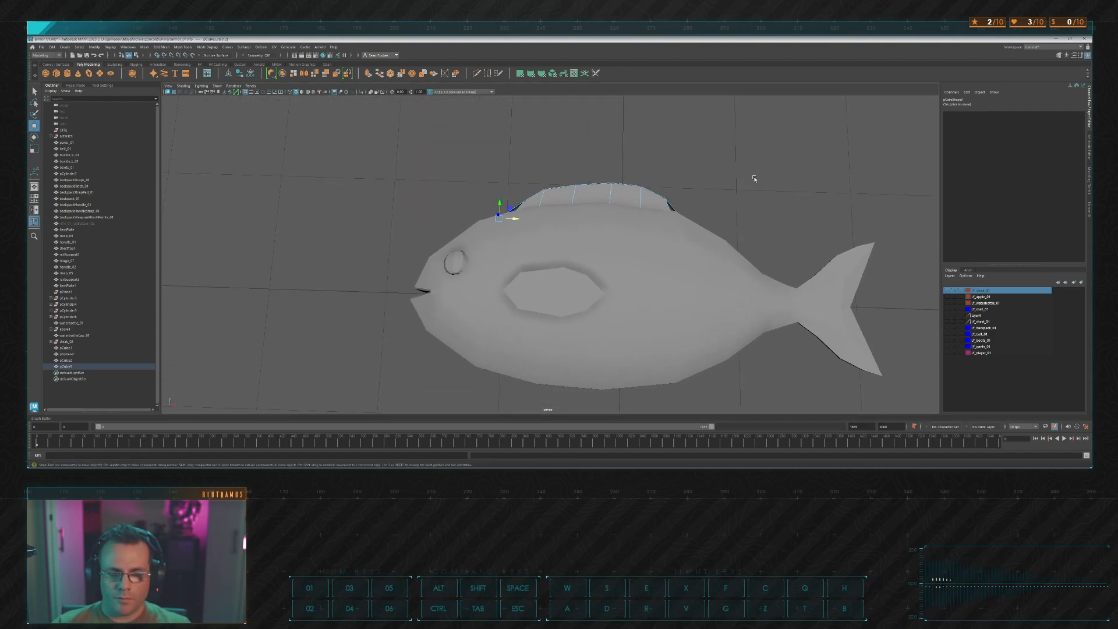
{"action": "key", "text": "ctrl+s"}
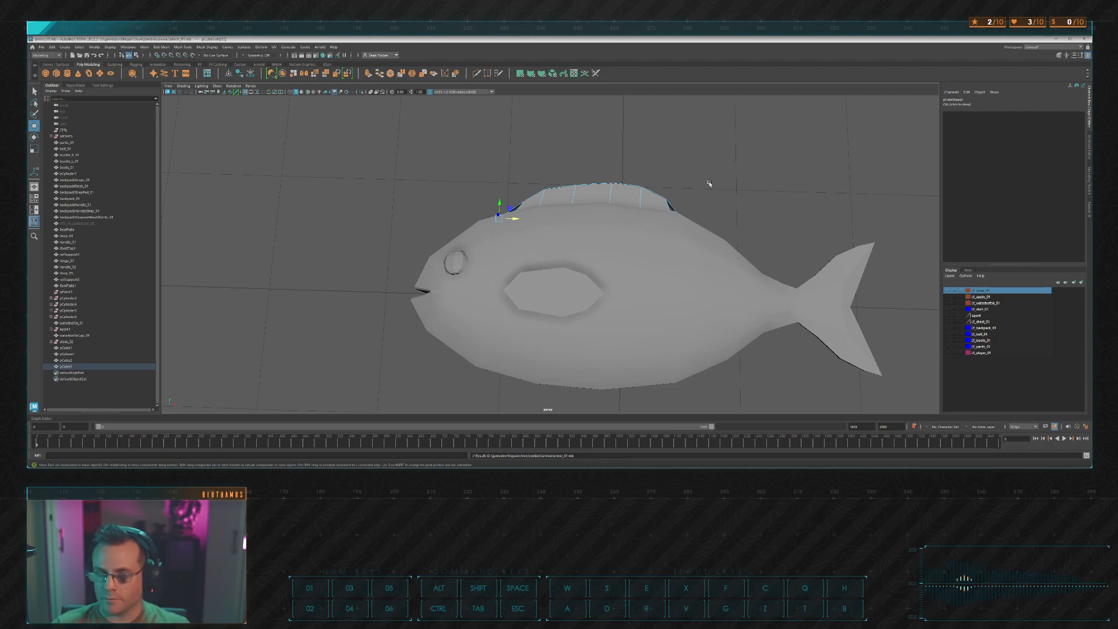
Step: Extrude the border edges of the flat side fin to give it thickness
{"action": "left_click_drag", "start_coordinate": [709, 184], "coordinate": [698, 204], "text": "alt"}
{"action": "left_click", "coordinate": [569, 299]}
{"action": "key", "text": "f"}
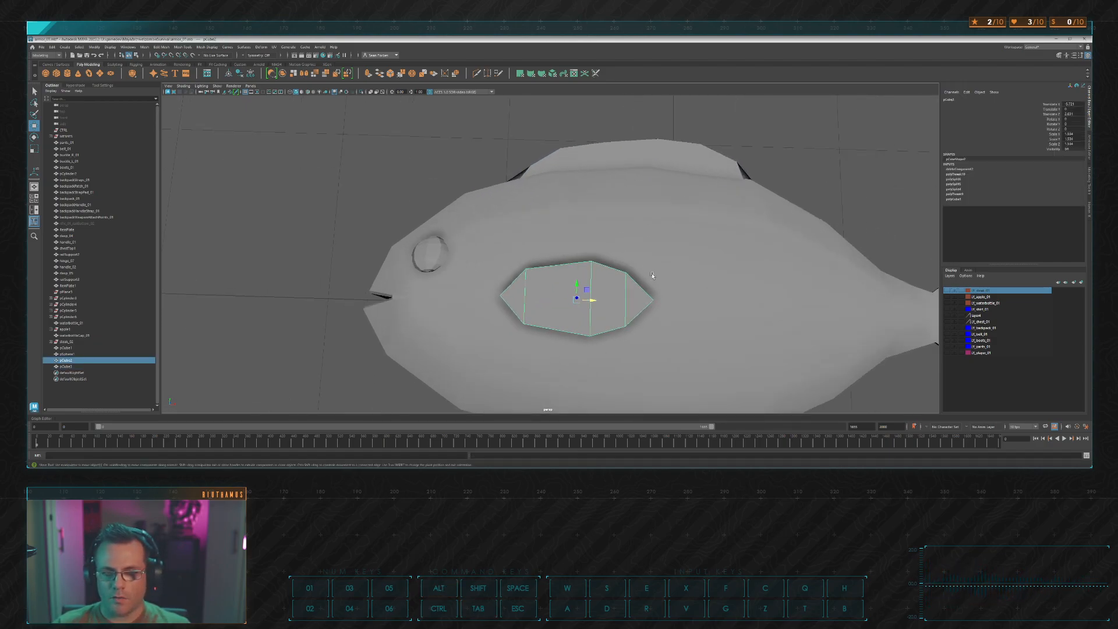
{"action": "scroll", "coordinate": [652, 275], "scroll_direction": "up", "scroll_amount": 4}
{"action": "middle_click_drag", "start_coordinate": [648, 242], "coordinate": [643, 212], "text": "alt"}
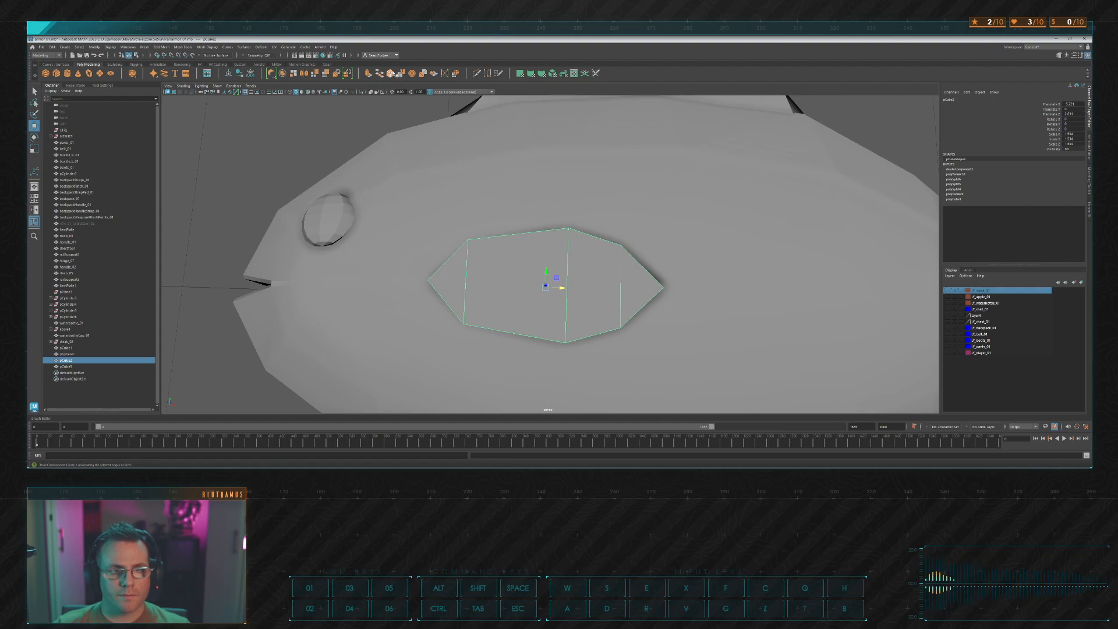
{"action": "right_click_drag", "start_coordinate": [505, 271], "coordinate": [505, 246]}
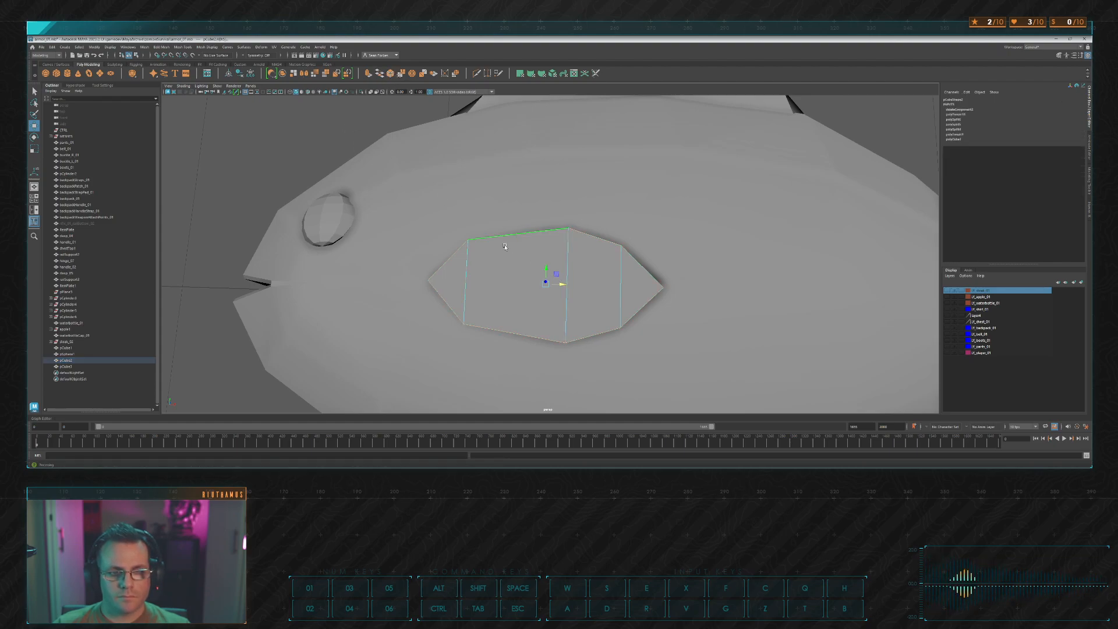
{"action": "left_click", "coordinate": [497, 240]}
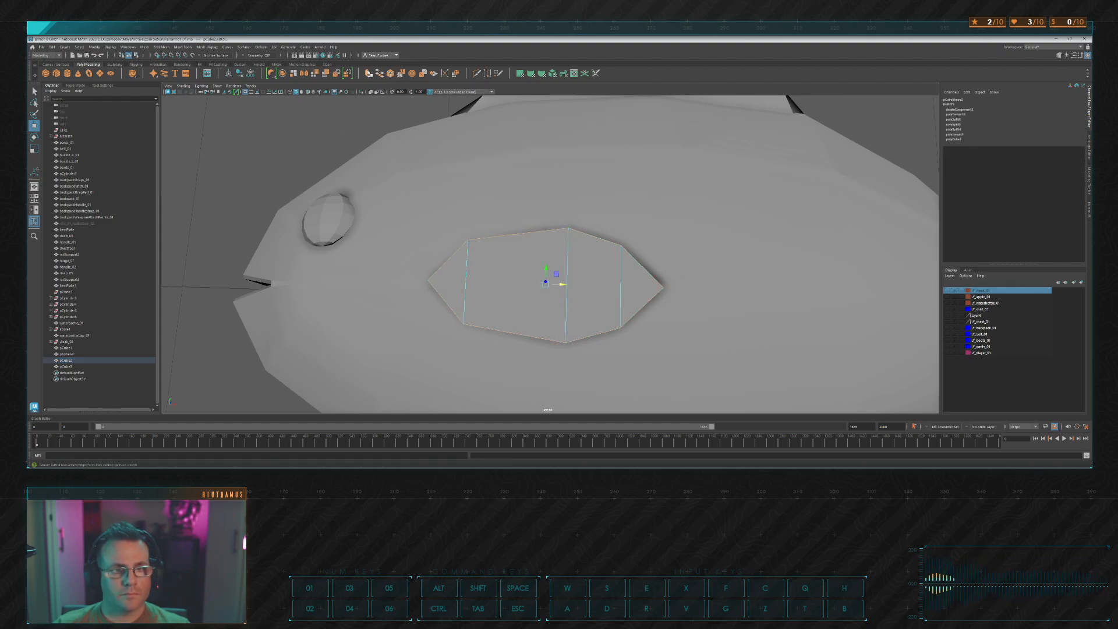
{"action": "key", "text": "ctrl+e"}
{"action": "left_click_drag", "start_coordinate": [519, 205], "coordinate": [591, 183], "text": "alt"}
{"action": "key", "text": "w"}
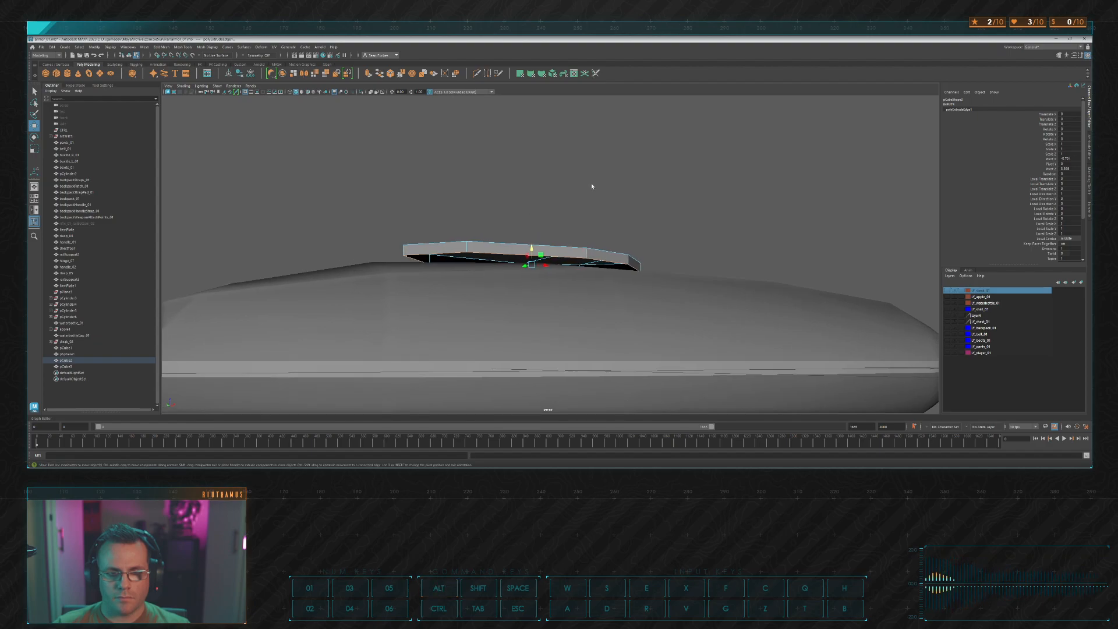
Step: Move the side fin away from the fish's body so that its open back is accessible
{"action": "left_click", "coordinate": [547, 233]}
{"action": "left_click", "coordinate": [535, 249]}
{"action": "left_click_drag", "start_coordinate": [532, 264], "coordinate": [533, 179]}
{"action": "left_click_drag", "start_coordinate": [568, 227], "coordinate": [618, 171], "text": "alt"}
Step: Bridge the opposite border edges across the side fin's open back and fill the remaining holes at both ends
{"action": "left_click", "coordinate": [455, 242]}
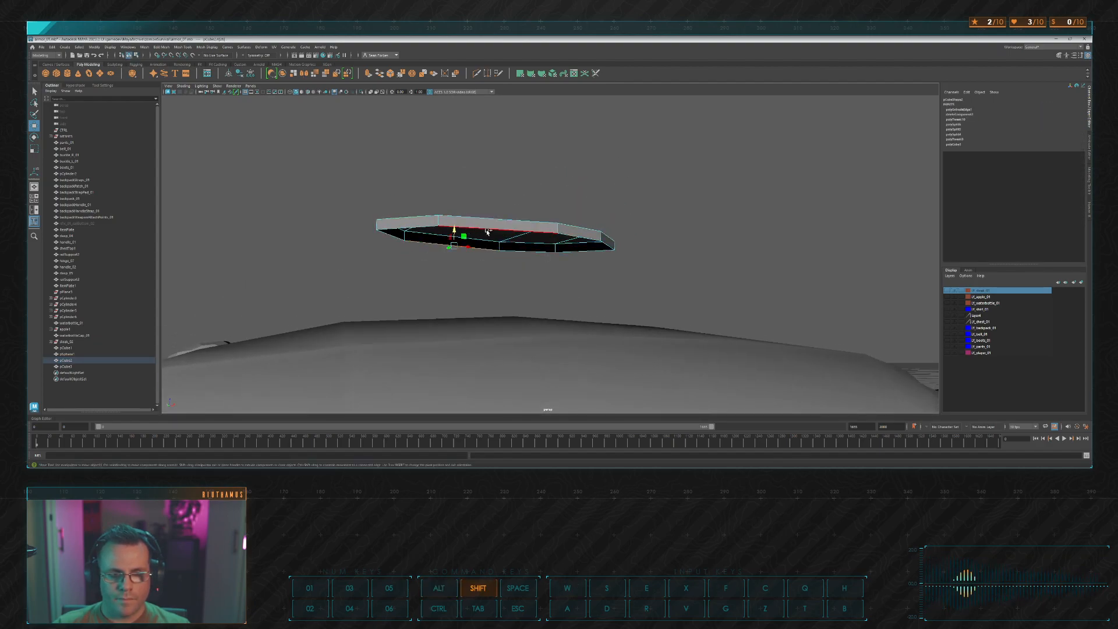
{"action": "left_click_drag", "start_coordinate": [532, 208], "coordinate": [479, 173], "text": "alt"}
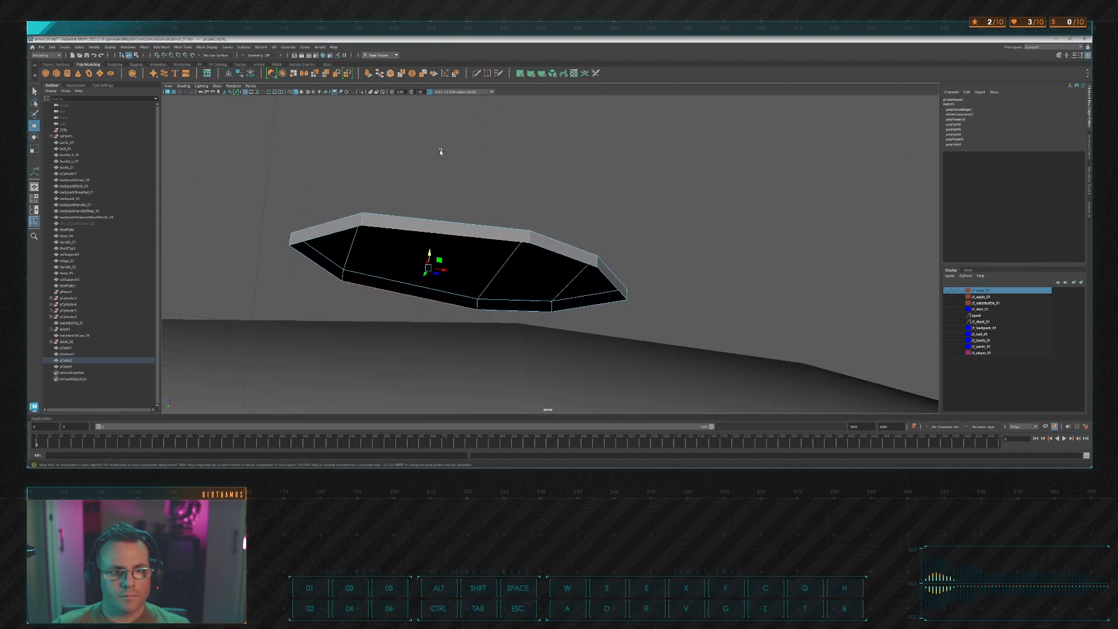
{"action": "left_click", "coordinate": [507, 310]}
{"action": "left_click", "coordinate": [554, 253], "text": "shift"}
{"action": "key", "text": "g"}
{"action": "left_click", "coordinate": [603, 304]}
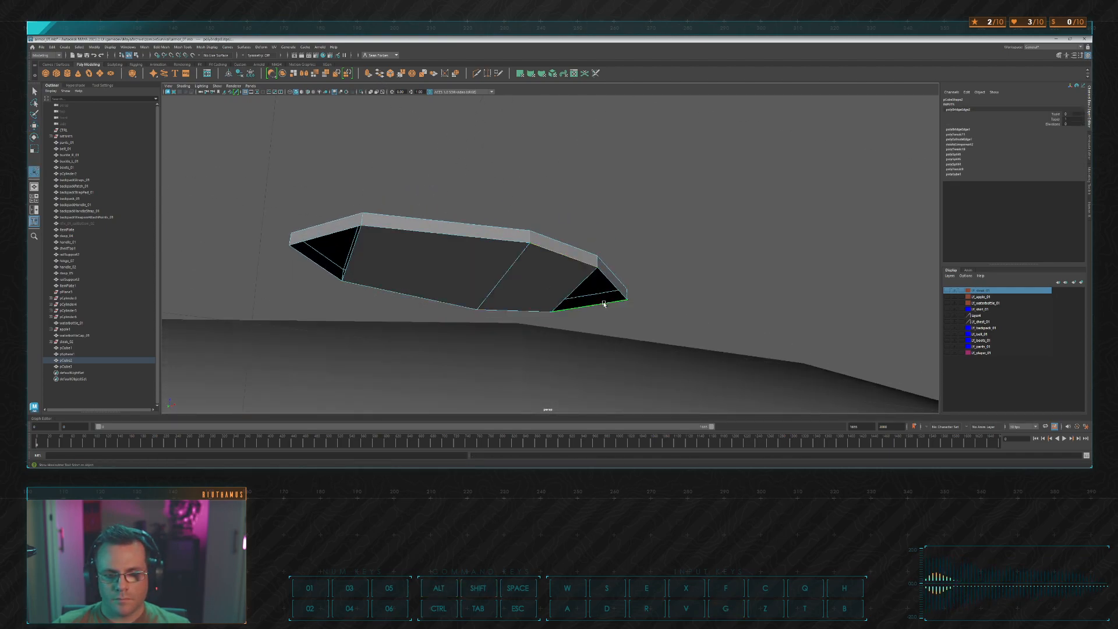
{"action": "key", "text": "g"}
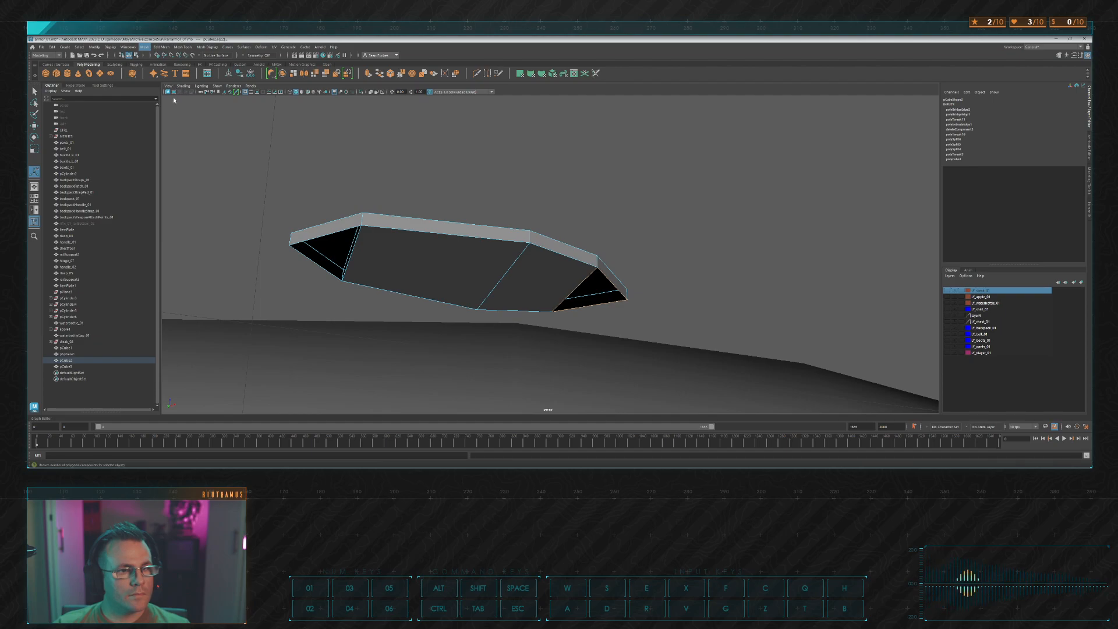
{"action": "double_click", "coordinate": [333, 233]}
{"action": "key", "text": "g"}
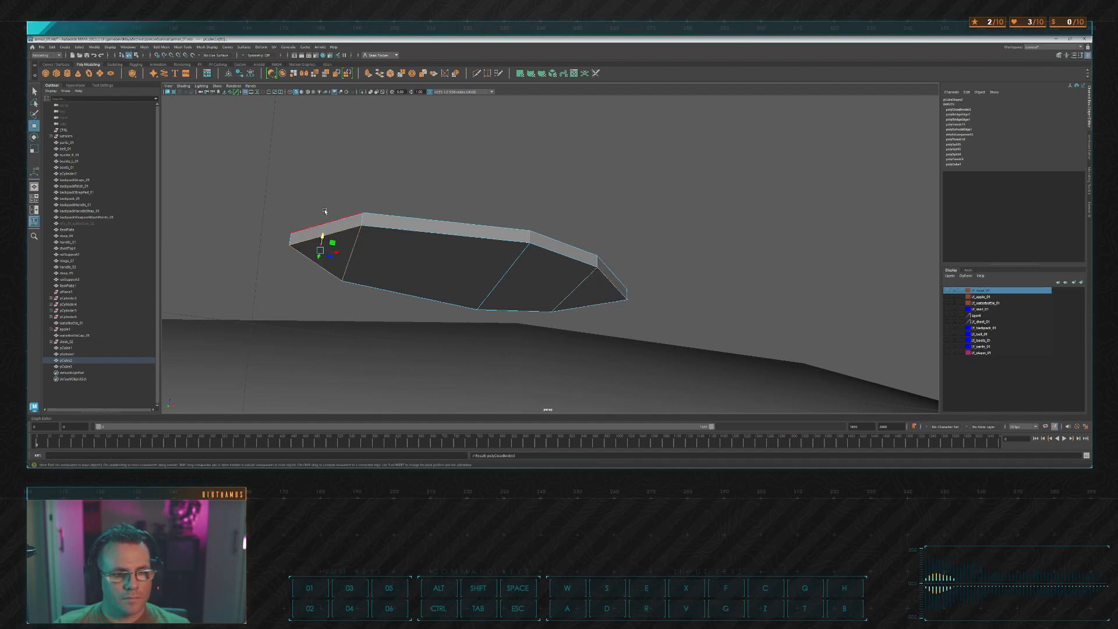
Step: Merge the paired vertices at each of the side fin's two pointed ends
{"action": "left_click", "coordinate": [270, 200]}
{"action": "left_click_drag", "start_coordinate": [269, 200], "coordinate": [303, 265]}
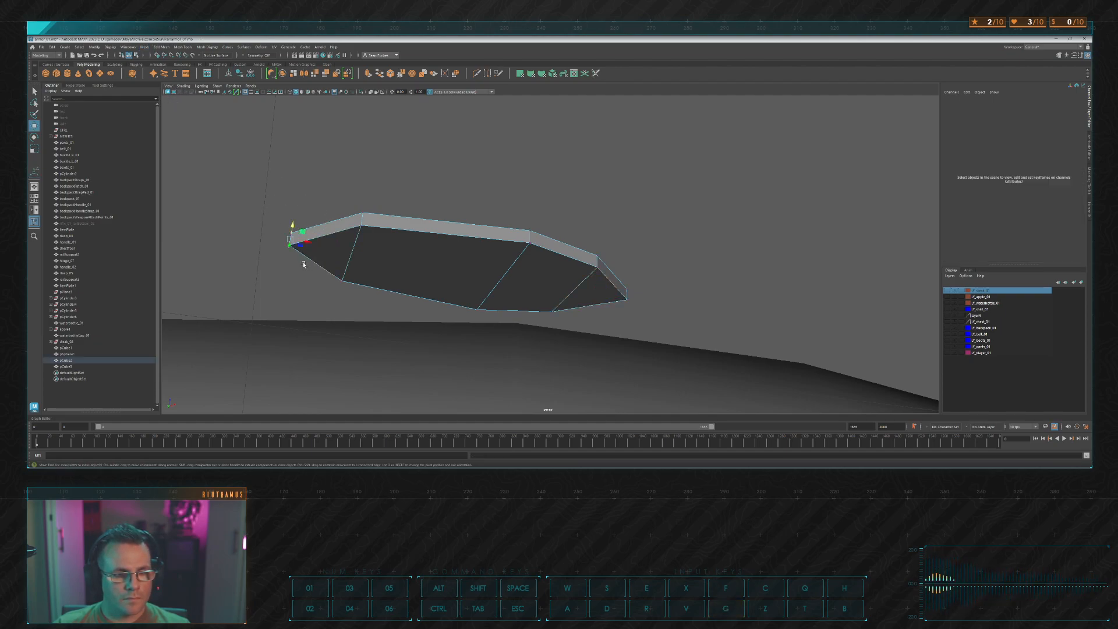
{"action": "left_click", "coordinate": [402, 74]}
{"action": "left_click_drag", "start_coordinate": [666, 269], "coordinate": [586, 191]}
{"action": "key", "text": "g"}
{"action": "scroll", "coordinate": [596, 261], "scroll_direction": "down", "scroll_amount": 6}
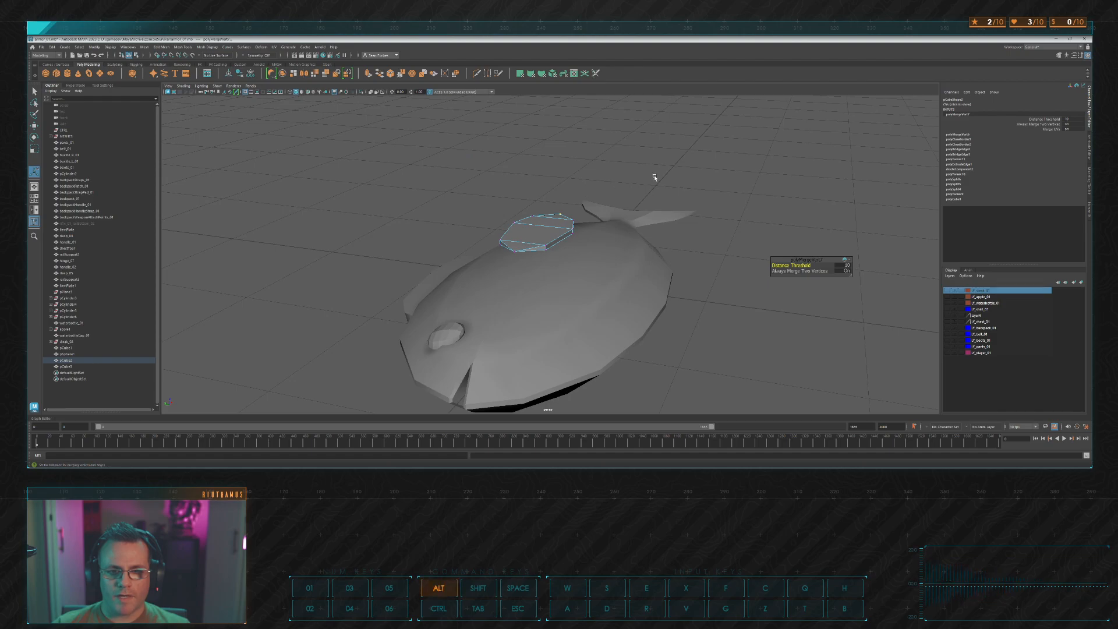
Step: Bevel the side fin's three vertical cross edges one after another
{"action": "left_click_drag", "start_coordinate": [654, 177], "coordinate": [489, 146], "text": "alt"}
{"action": "right_click_drag", "start_coordinate": [484, 134], "coordinate": [484, 113]}
{"action": "left_click", "coordinate": [564, 244]}
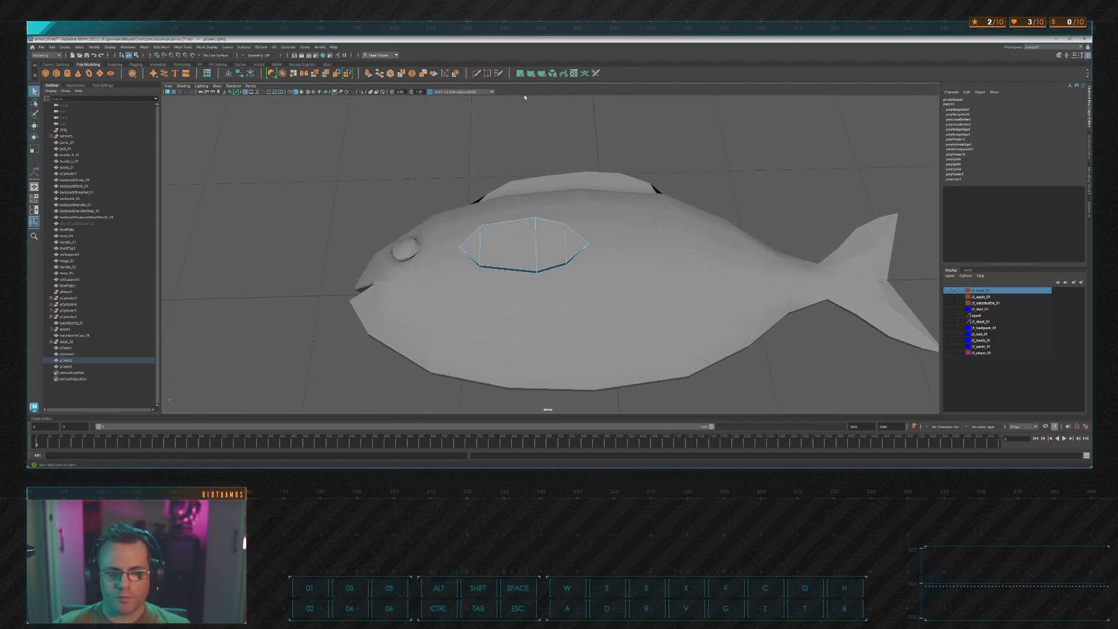
{"action": "left_click", "coordinate": [390, 73]}
{"action": "left_click", "coordinate": [538, 235]}
{"action": "key", "text": "g"}
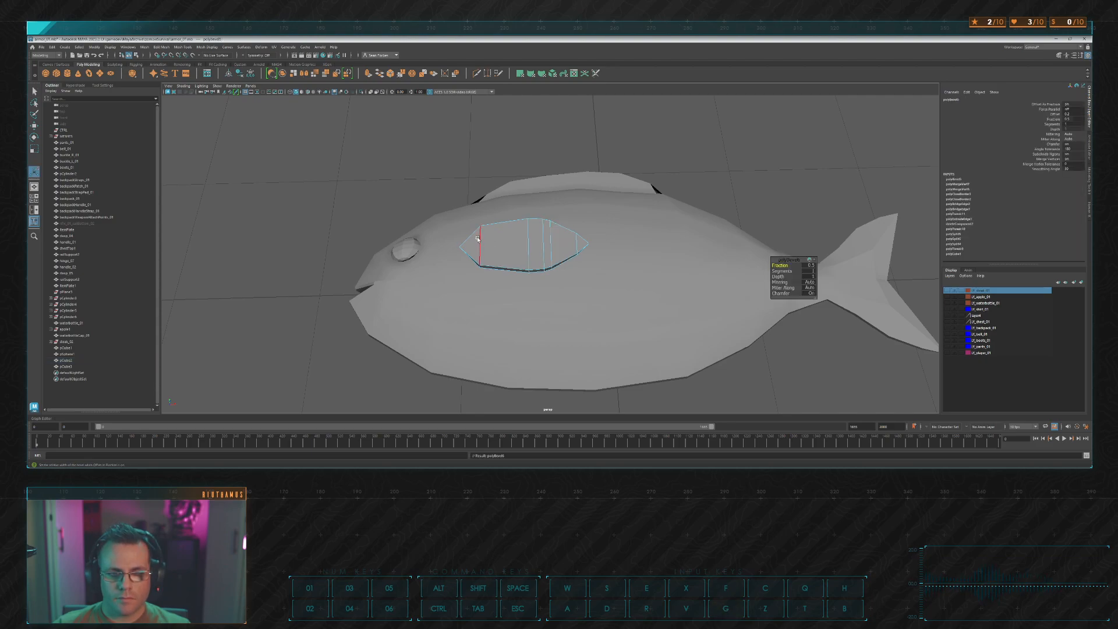
{"action": "left_click", "coordinate": [484, 243]}
{"action": "key", "text": "g"}
{"action": "left_click_drag", "start_coordinate": [440, 172], "coordinate": [419, 163], "text": "alt"}
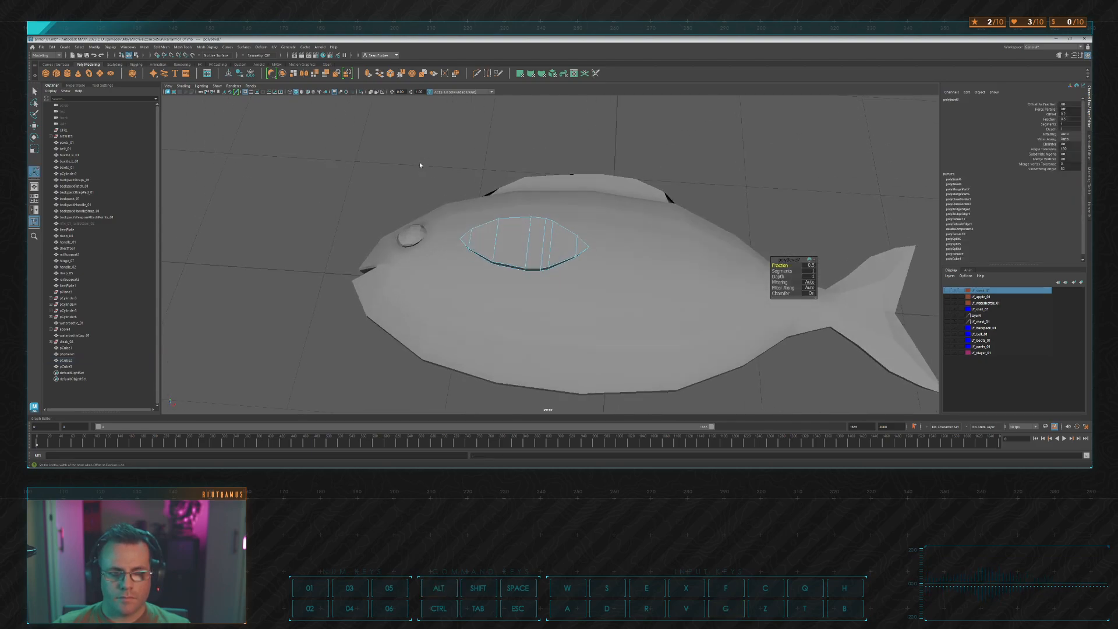
Step: Spread the side fin's front cross edges towards the fish's head and scale the foremost one vertically to round the front outline
{"action": "key", "text": "q"}
{"action": "left_click", "coordinate": [498, 234]}
{"action": "key", "text": "w"}
{"action": "left_click_drag", "start_coordinate": [512, 242], "coordinate": [510, 242]}
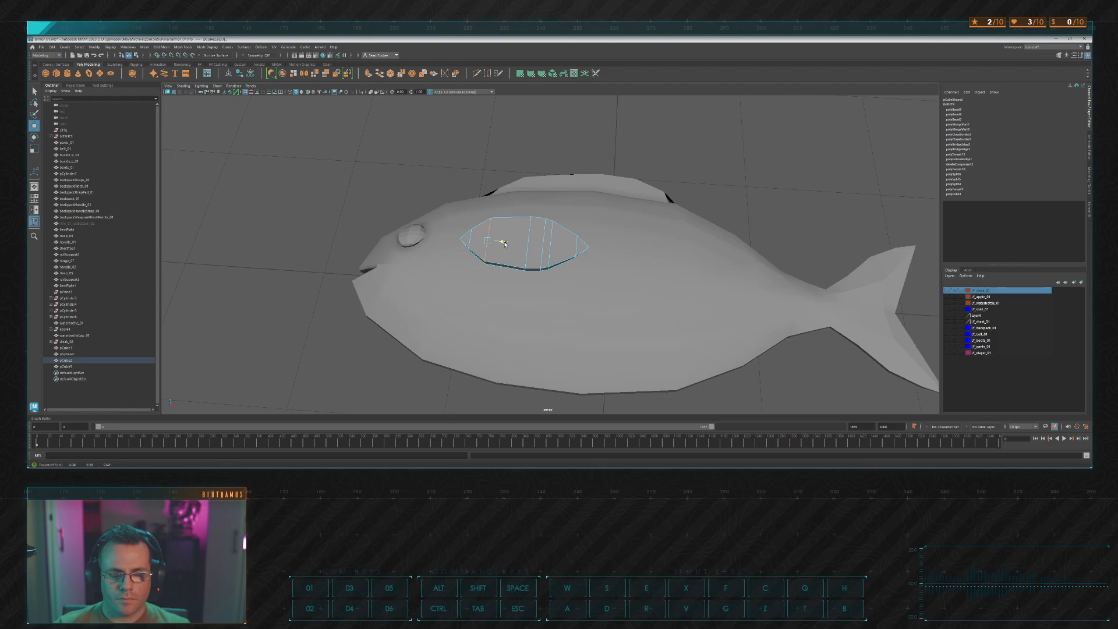
{"action": "left_click_drag", "start_coordinate": [530, 244], "coordinate": [528, 272], "text": "alt"}
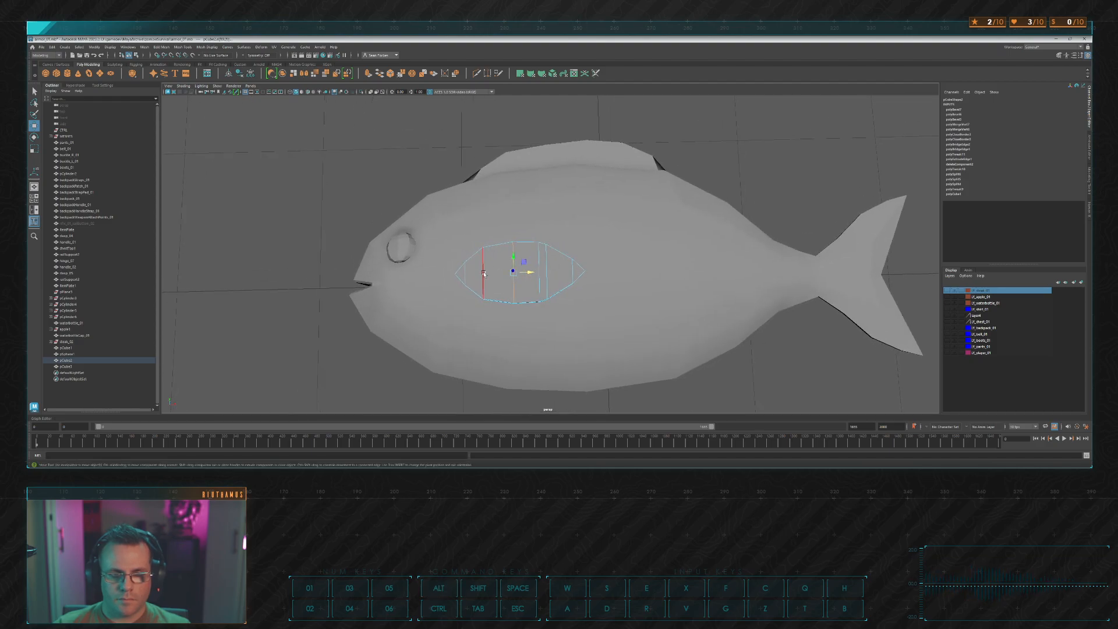
{"action": "key", "text": "r"}
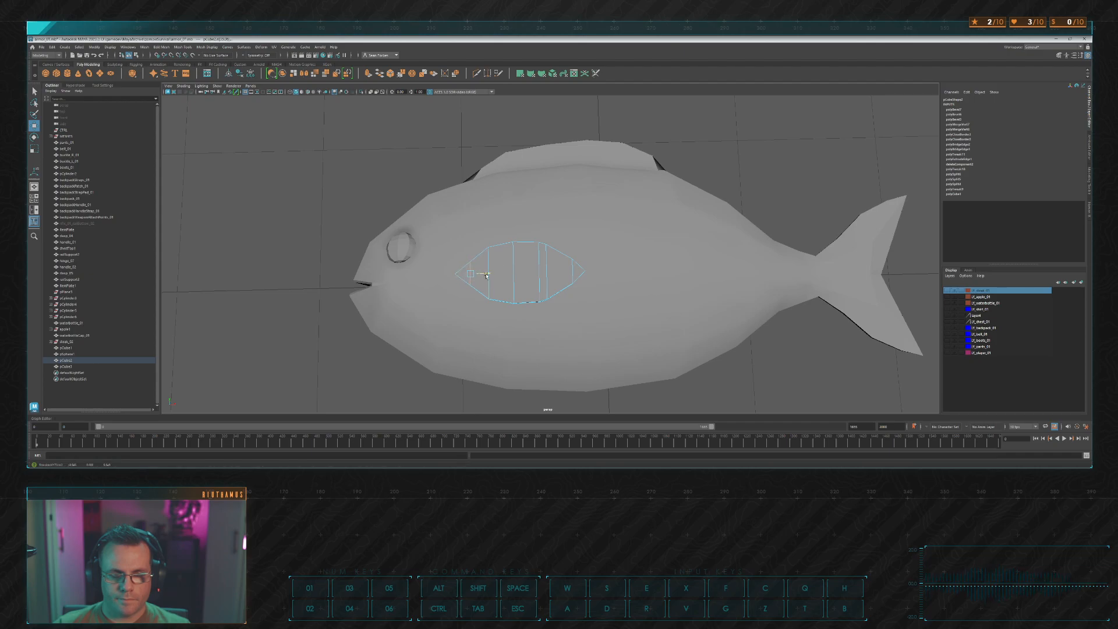
{"action": "left_click_drag", "start_coordinate": [474, 263], "coordinate": [502, 217]}
{"action": "scroll", "coordinate": [499, 294], "scroll_direction": "up", "scroll_amount": 4}
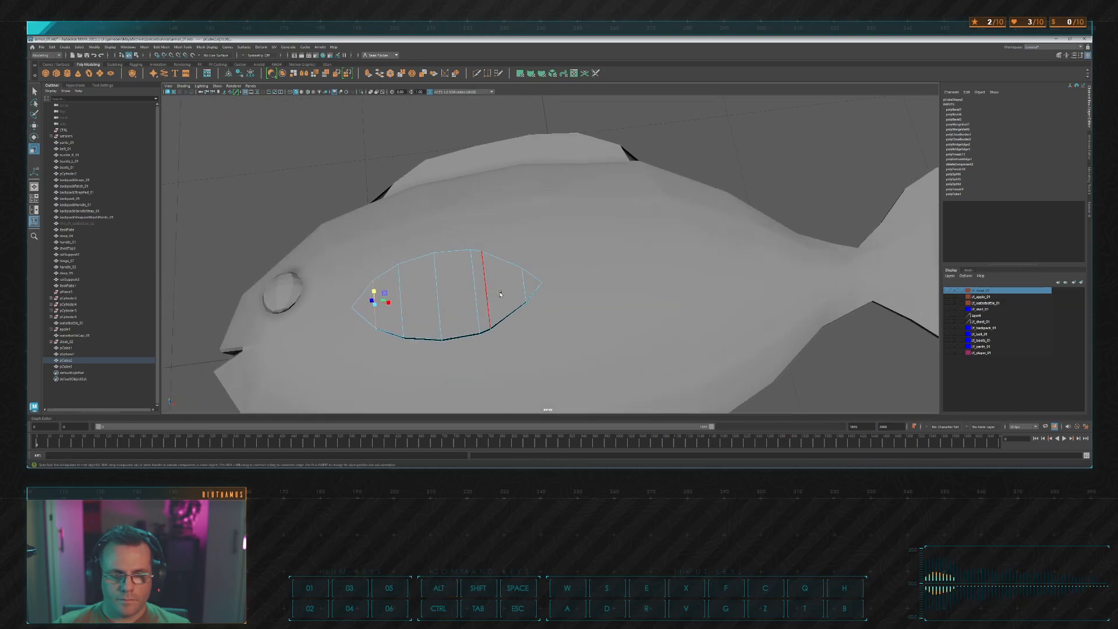
Step: Reposition the side fin's rear cross edges towards the tail and scale them vertically to round the rear outline
{"action": "left_click", "coordinate": [500, 294]}
{"action": "key", "text": "w"}
{"action": "left_click_drag", "start_coordinate": [512, 282], "coordinate": [524, 285], "text": "alt"}
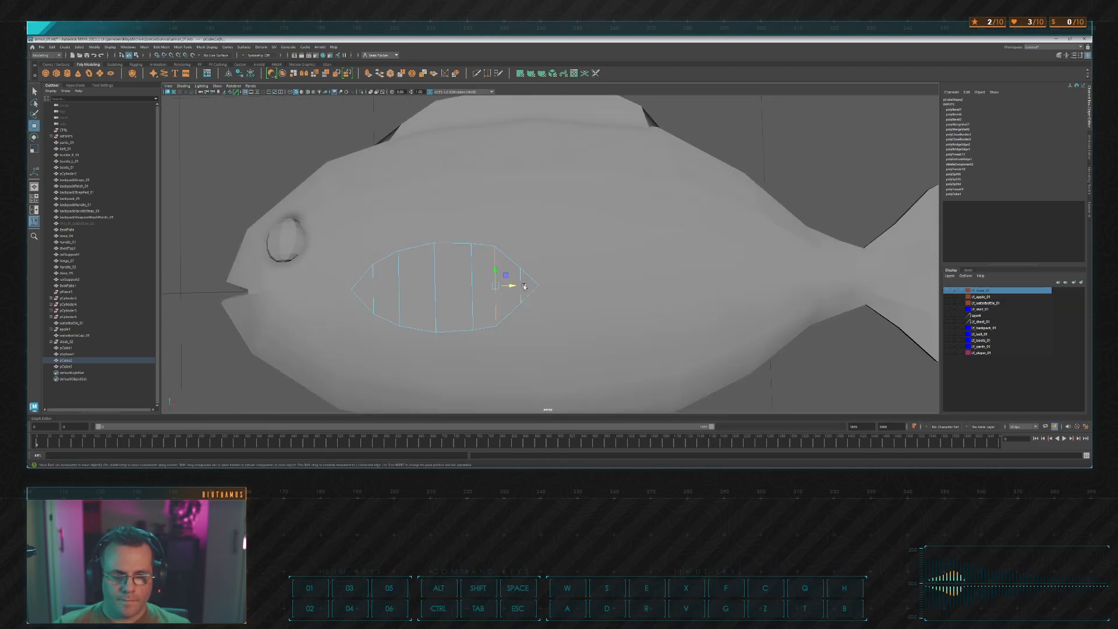
{"action": "key", "text": "r"}
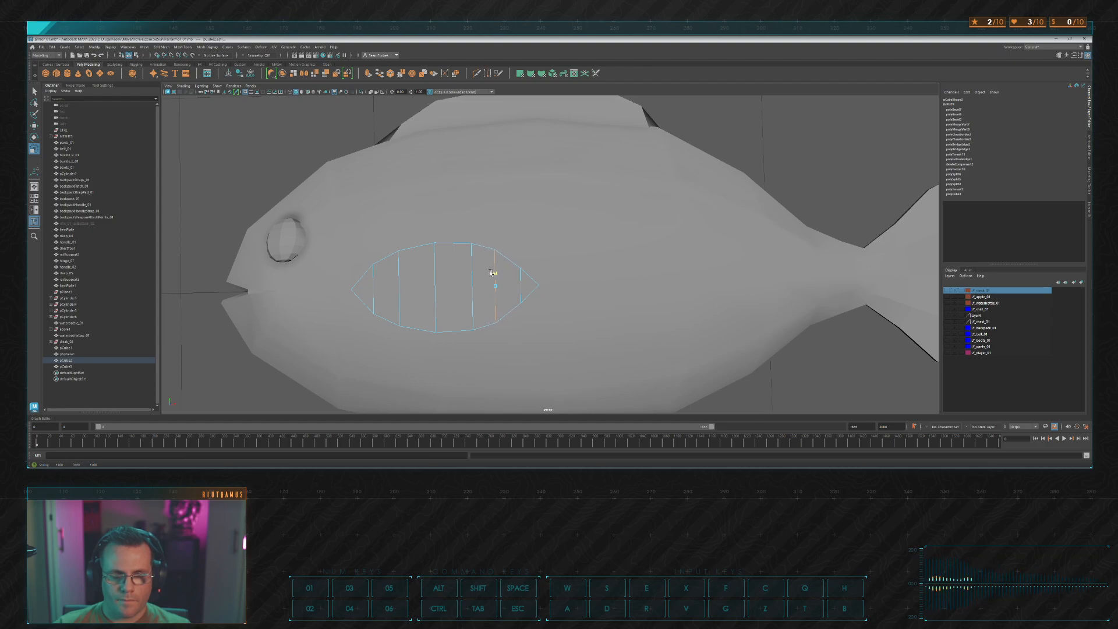
{"action": "left_click_drag", "start_coordinate": [490, 272], "coordinate": [514, 268]}
{"action": "scroll", "coordinate": [556, 255], "scroll_direction": "down", "scroll_amount": 6}
{"action": "middle_click_drag", "start_coordinate": [568, 220], "coordinate": [589, 234], "text": "alt"}
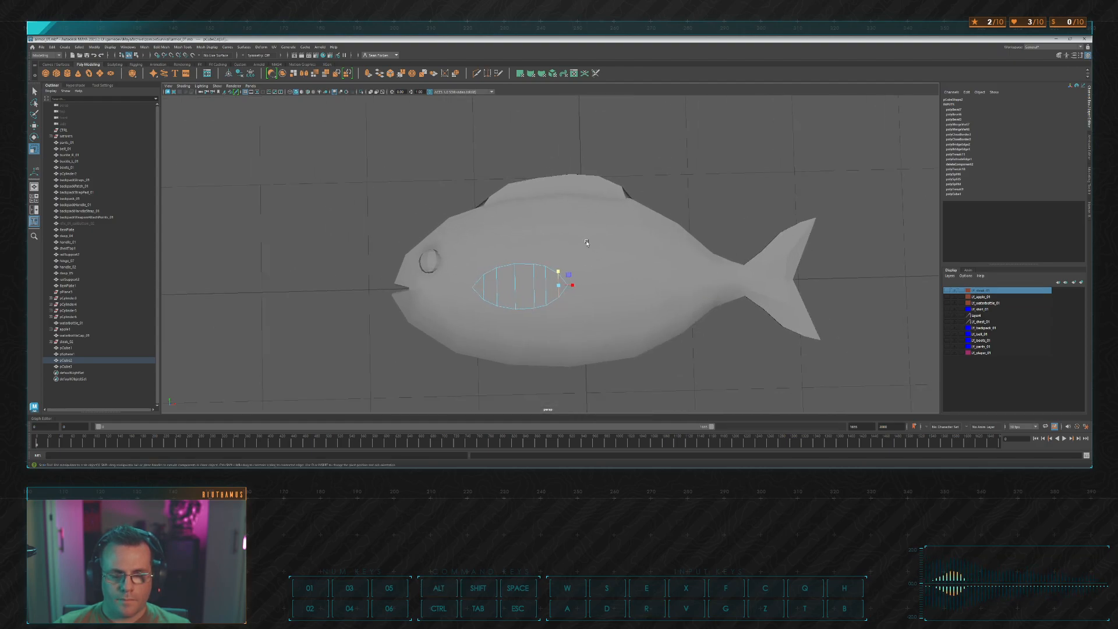
Step: Examine the side fin's thickness from above and its outline in the orthographic side view, then clear the selection
{"action": "scroll", "coordinate": [588, 235], "scroll_direction": "up", "scroll_amount": 6}
{"action": "key", "text": "w"}
{"action": "middle_click_drag", "start_coordinate": [595, 289], "coordinate": [607, 222], "text": "alt"}
{"action": "key", "text": "space"}
{"action": "key", "text": "space"}
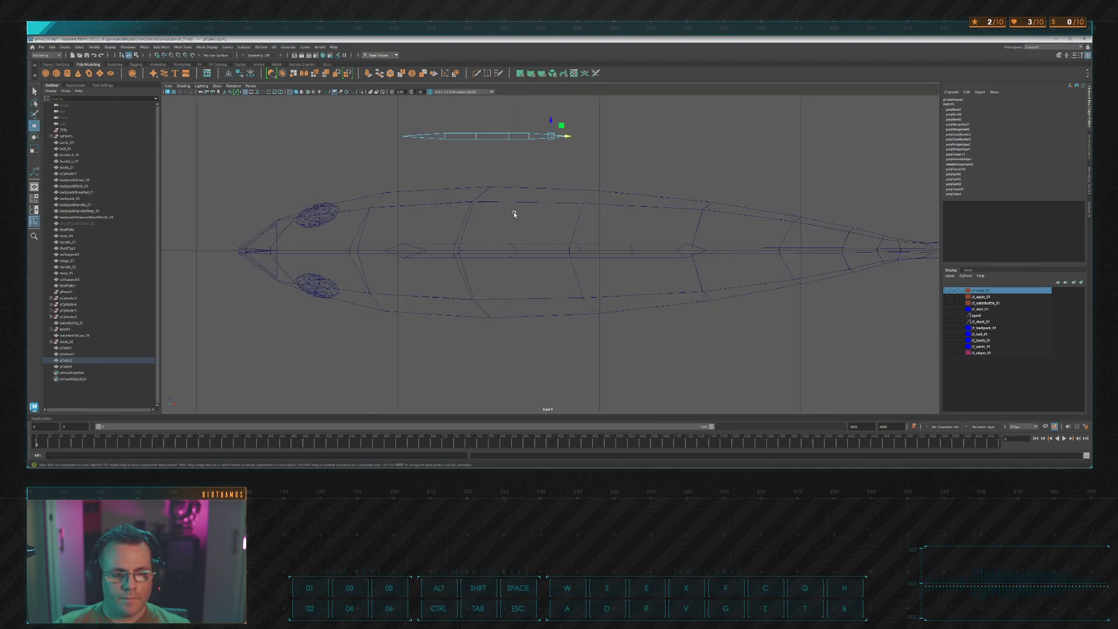
{"action": "key", "text": "space"}
{"action": "key", "text": "space"}
{"action": "middle_click_drag", "start_coordinate": [511, 241], "coordinate": [550, 84], "text": "alt"}
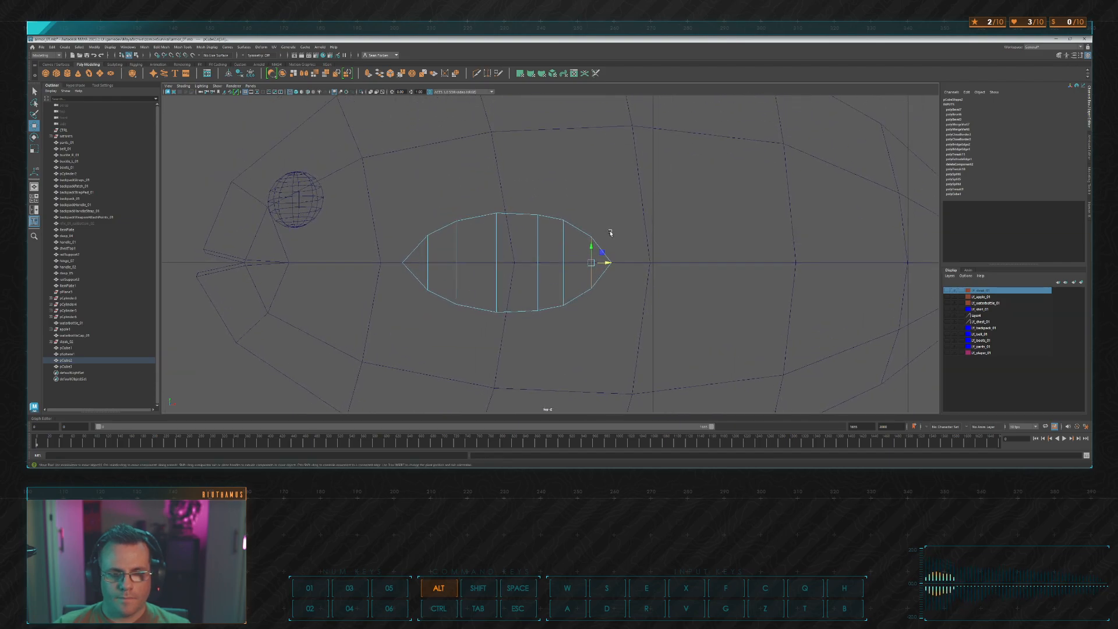
{"action": "scroll", "coordinate": [547, 256], "scroll_direction": "up", "scroll_amount": 2}
{"action": "left_click", "coordinate": [332, 296]}
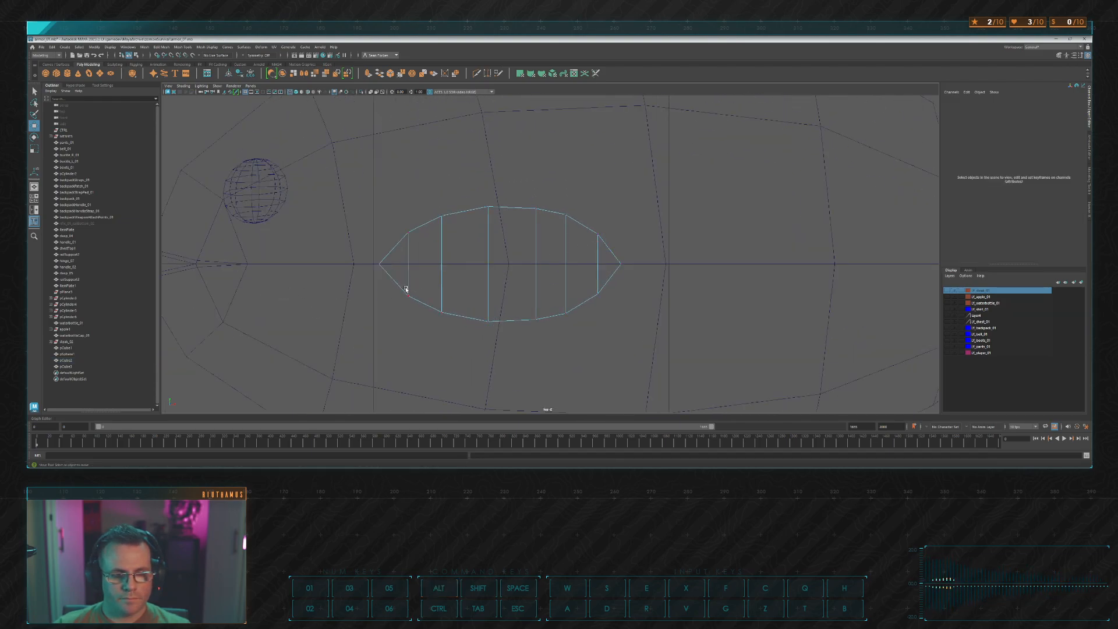
{"action": "key", "text": "alt+Tab"}
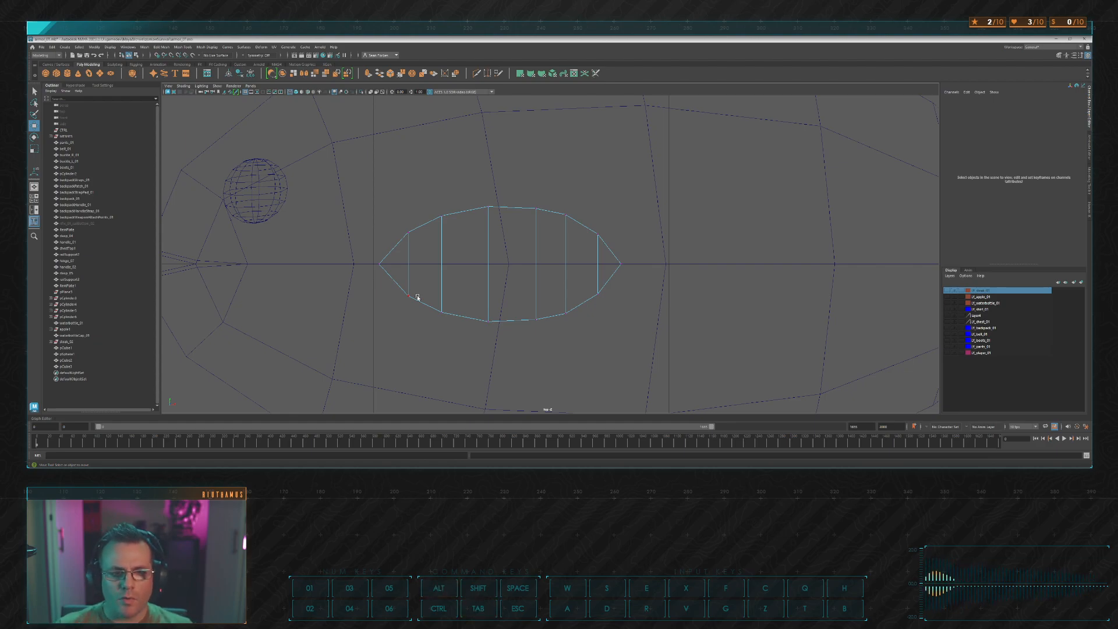
Step: Flatten the side fin's outline in the top view and shift its lower vertices toward the tail so the cross edges slant
{"action": "left_click_drag", "start_coordinate": [391, 283], "coordinate": [508, 355]}
{"action": "left_click_drag", "start_coordinate": [488, 307], "coordinate": [551, 343]}
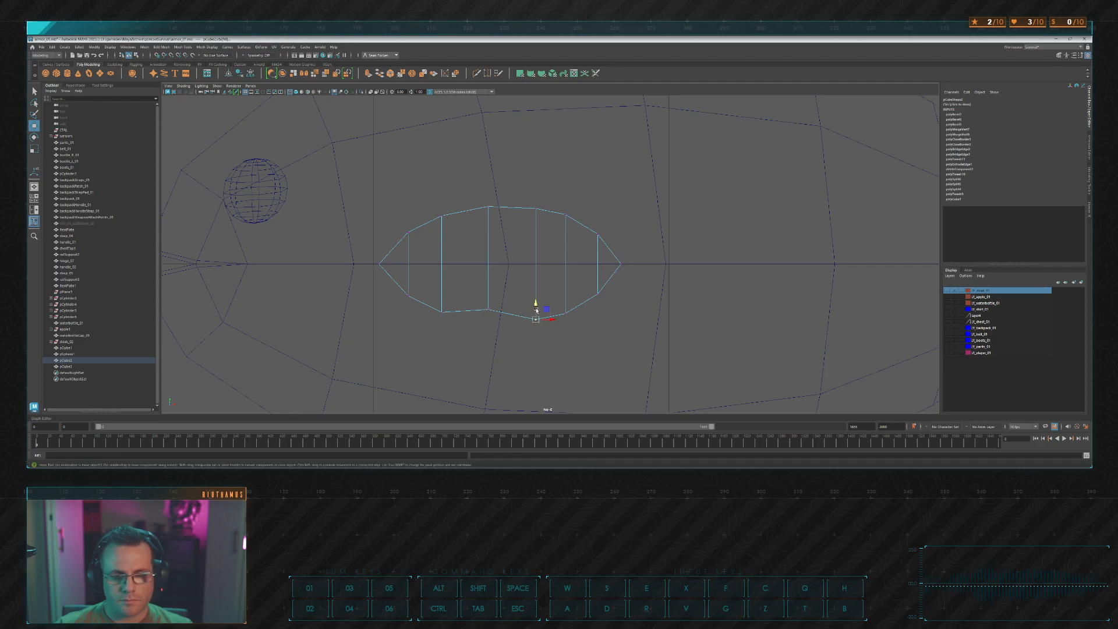
{"action": "left_click_drag", "start_coordinate": [535, 305], "coordinate": [488, 194]}
{"action": "left_click", "coordinate": [516, 192]}
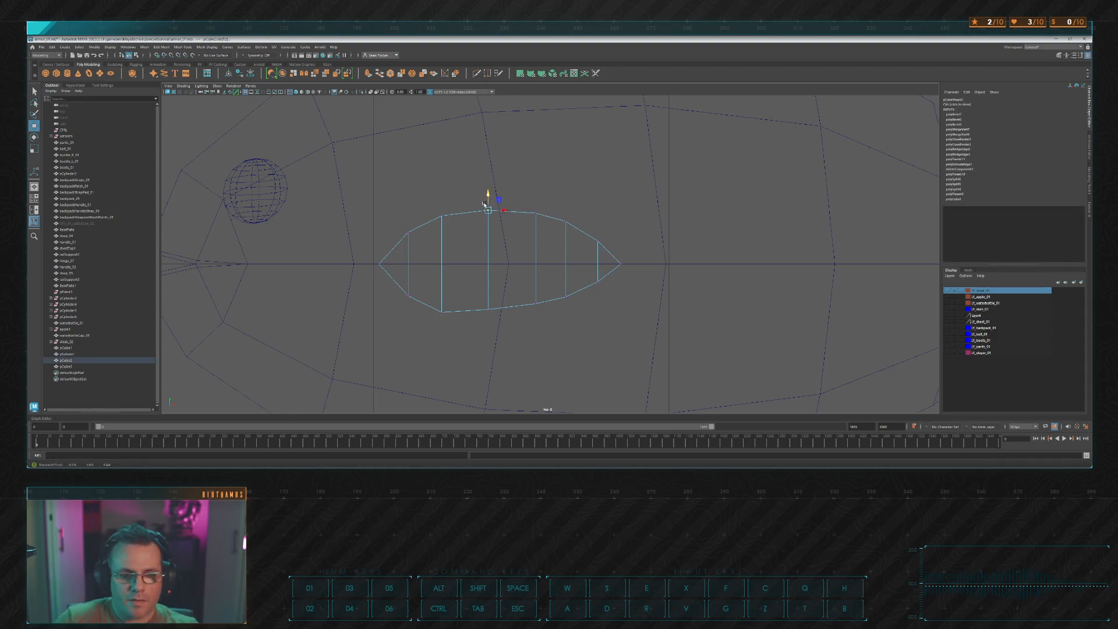
{"action": "left_click_drag", "start_coordinate": [425, 300], "coordinate": [605, 268]}
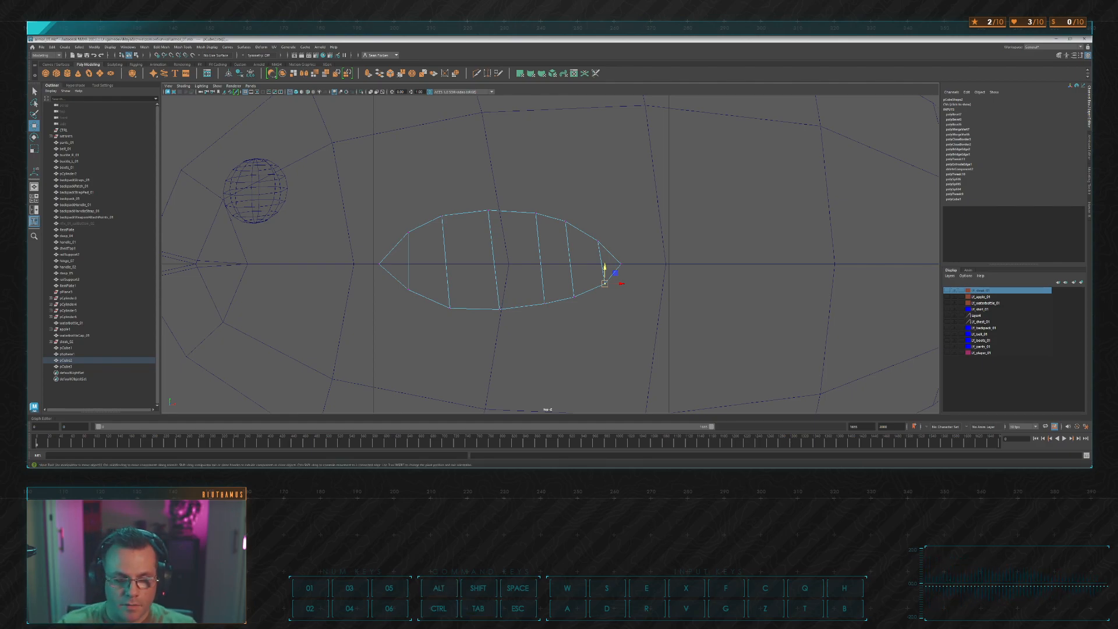
{"action": "left_click_drag", "start_coordinate": [616, 248], "coordinate": [649, 275]}
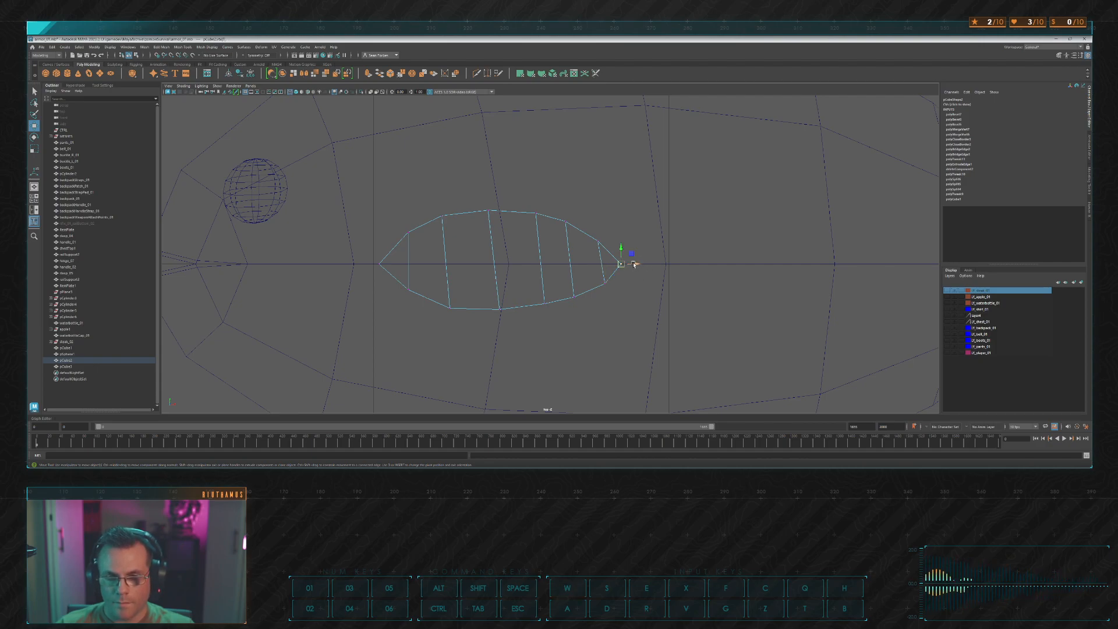
Step: Shift the side fin's upper outline vertices toward the tail and even out the curve between its two tips
{"action": "middle_click_drag", "start_coordinate": [634, 264], "coordinate": [657, 285], "text": "alt"}
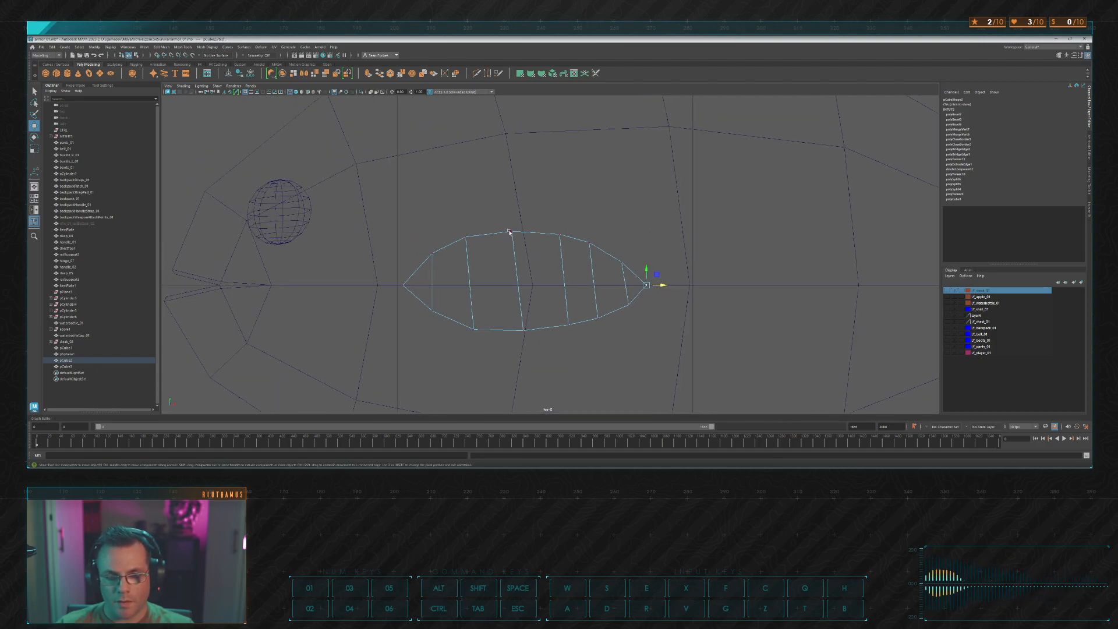
{"action": "left_click_drag", "start_coordinate": [428, 233], "coordinate": [620, 260]}
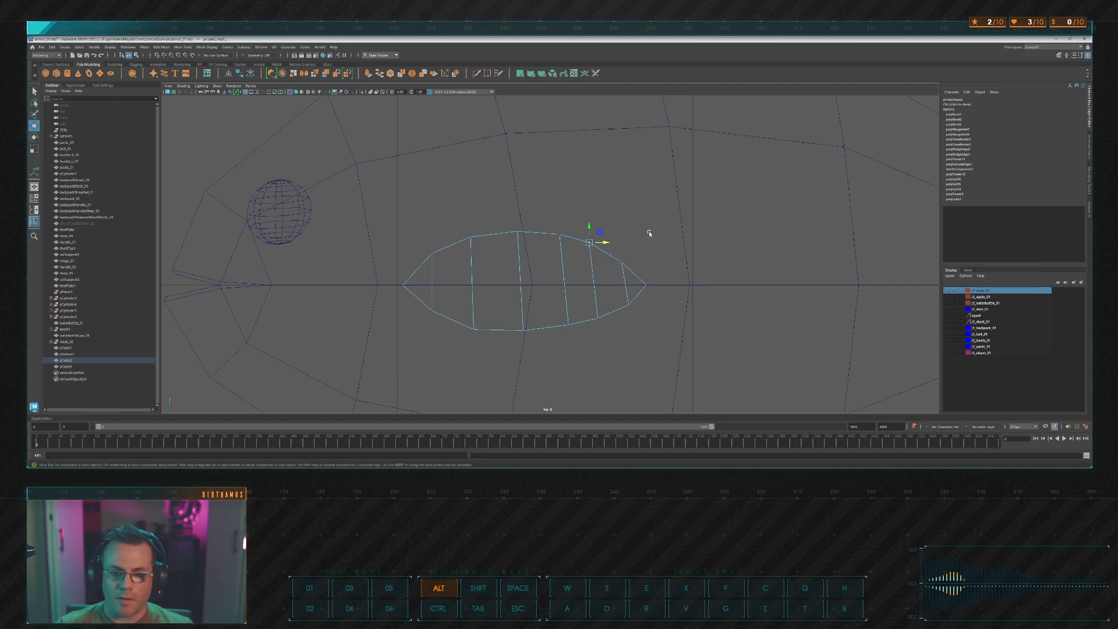
{"action": "middle_click_drag", "start_coordinate": [649, 233], "coordinate": [675, 245], "text": "alt"}
{"action": "left_click_drag", "start_coordinate": [604, 235], "coordinate": [637, 255]}
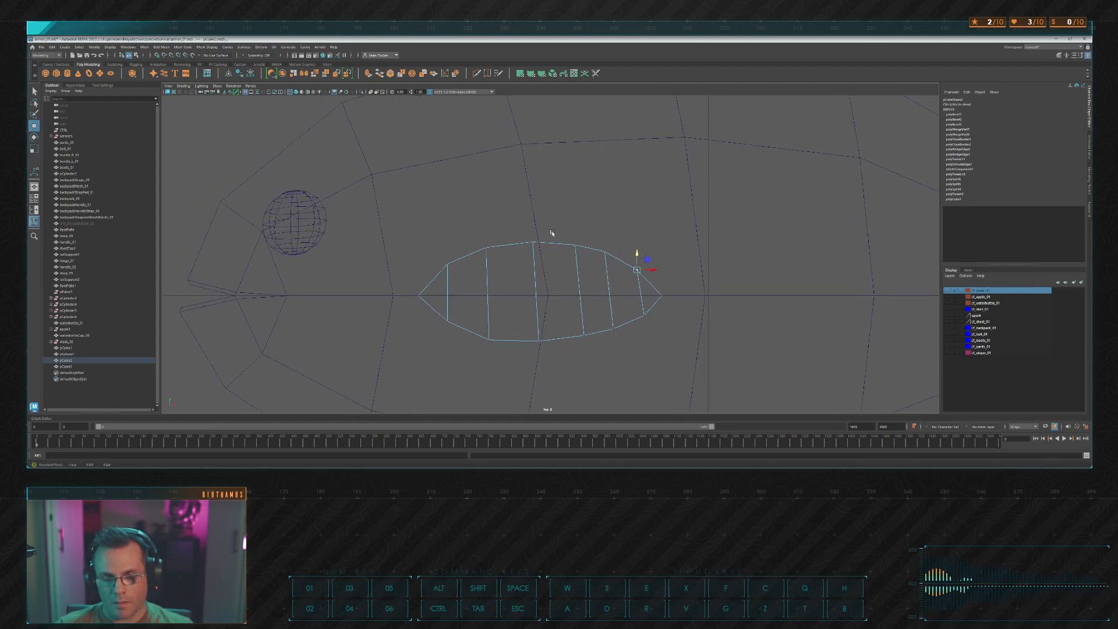
{"action": "mouse_move", "coordinate": [511, 229]}
{"action": "left_mouse_down"}
{"action": "mouse_move", "coordinate": [543, 251]}
{"action": "mouse_move", "coordinate": [532, 228]}
{"action": "left_mouse_up"}
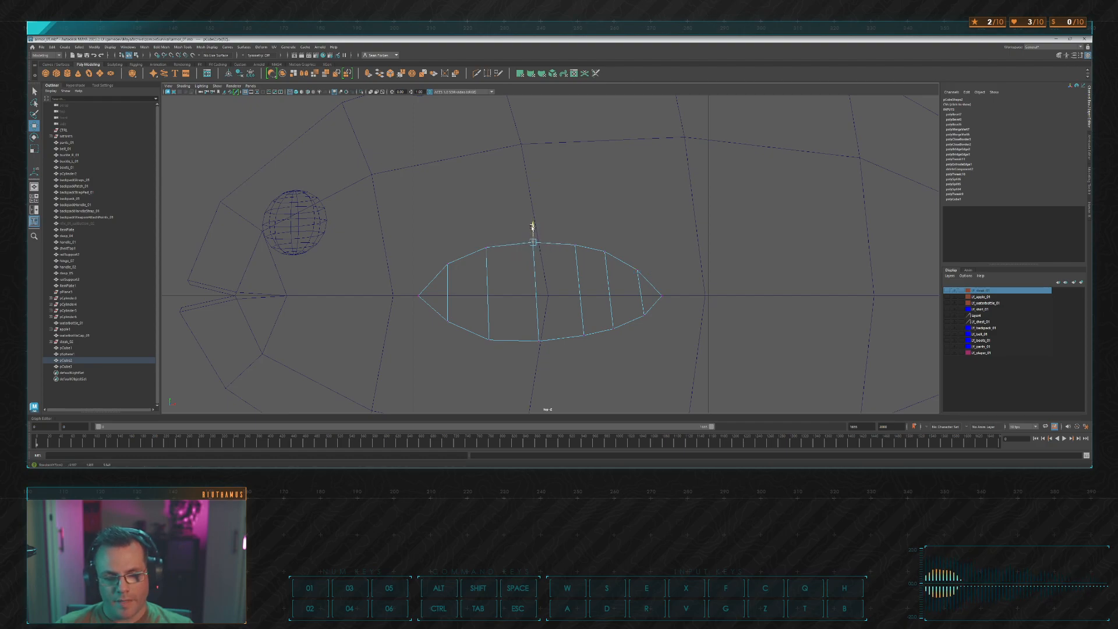
{"action": "left_click_drag", "start_coordinate": [436, 252], "coordinate": [424, 304]}
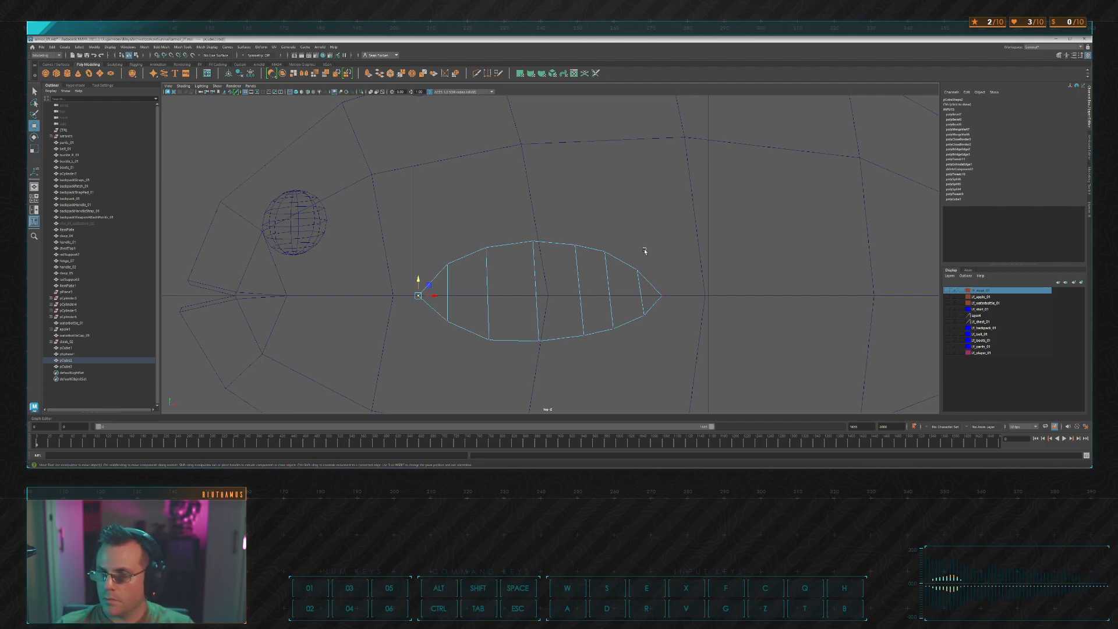
Step: Examine the side fin's outline and placement against the fish body in the perspective view from several angles
{"action": "middle_click_drag", "start_coordinate": [685, 248], "coordinate": [716, 245], "text": "alt"}
{"action": "key", "text": "space"}
{"action": "key", "text": "space"}
{"action": "scroll", "coordinate": [605, 234], "scroll_direction": "down", "scroll_amount": 3}
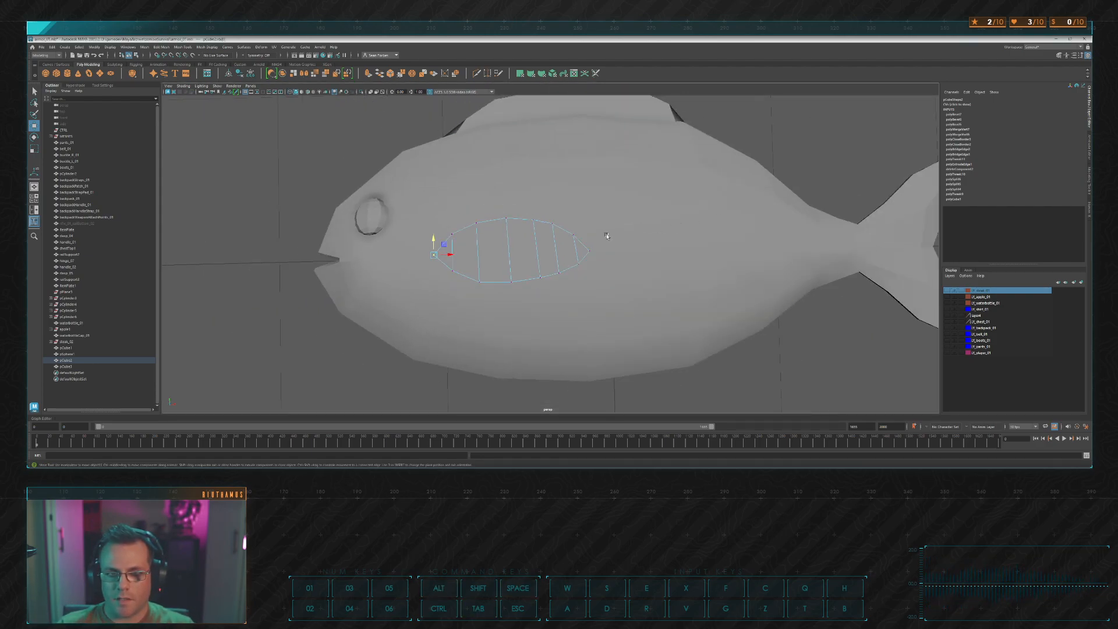
{"action": "scroll", "coordinate": [603, 233], "scroll_direction": "up", "scroll_amount": 4}
{"action": "middle_click_drag", "start_coordinate": [599, 230], "coordinate": [654, 255], "text": "alt"}
{"action": "right_click_drag", "start_coordinate": [576, 262], "coordinate": [444, 225], "text": "alt"}
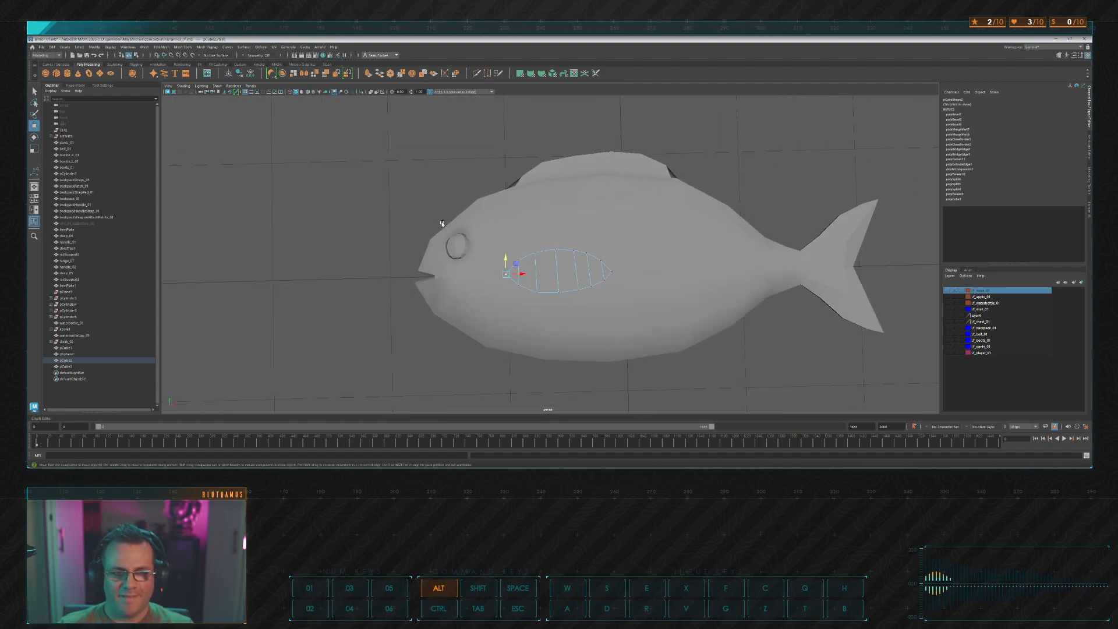
{"action": "left_click_drag", "start_coordinate": [444, 225], "coordinate": [494, 185], "text": "alt"}
{"action": "right_click_drag", "start_coordinate": [494, 184], "coordinate": [606, 194], "text": "alt"}
{"action": "left_click_drag", "start_coordinate": [606, 193], "coordinate": [633, 203], "text": "alt"}
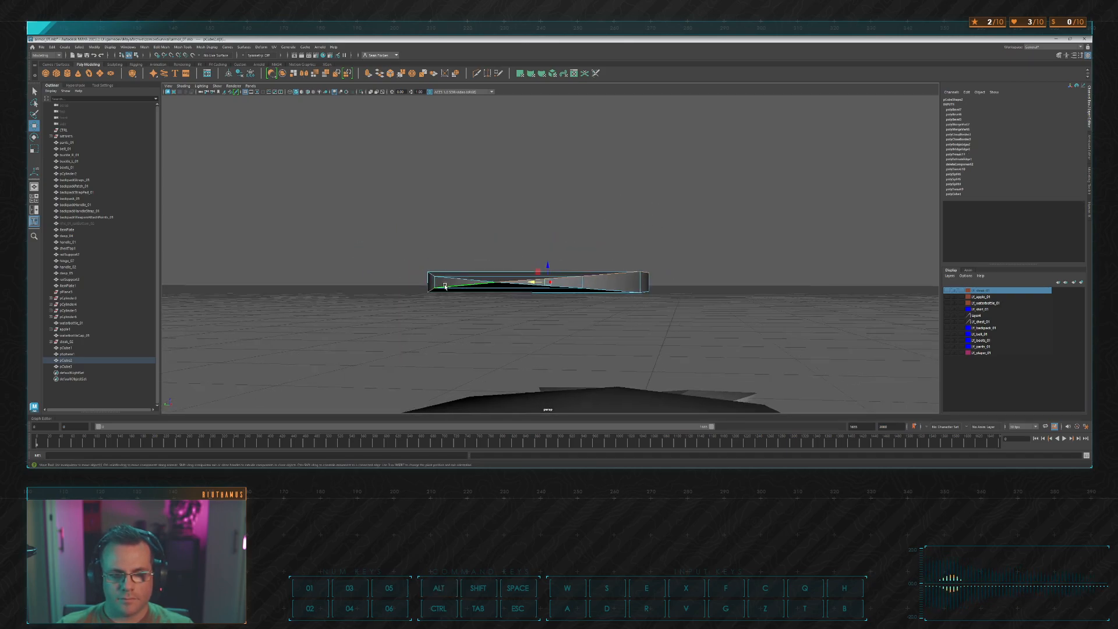
{"action": "left_click", "coordinate": [452, 279], "text": "shift"}
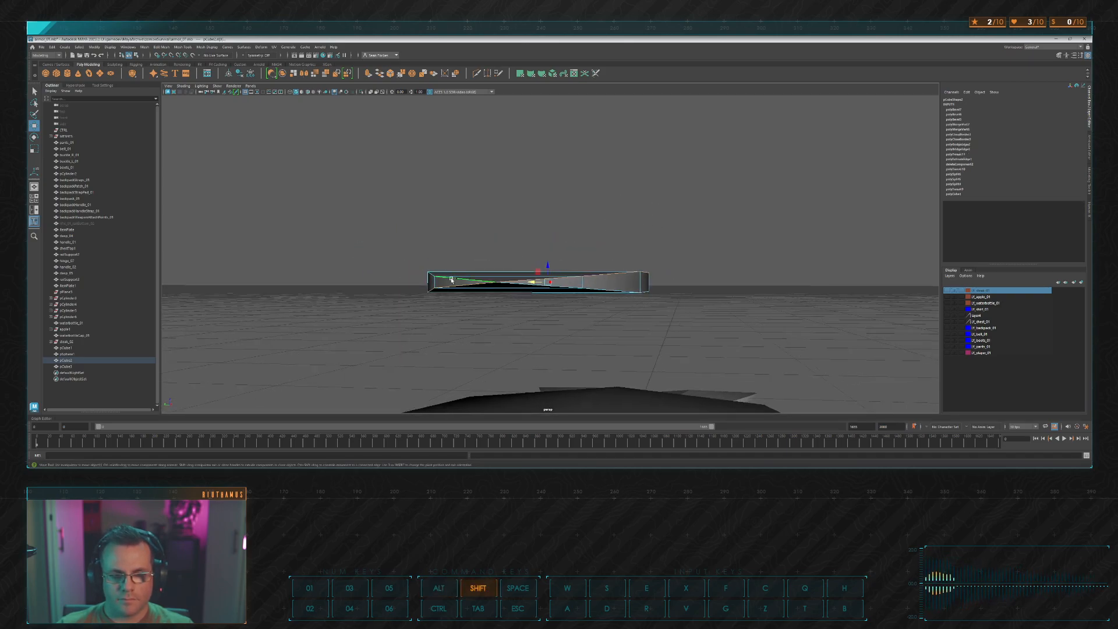
{"action": "left_click", "coordinate": [388, 73]}
{"action": "left_click_drag", "start_coordinate": [556, 140], "coordinate": [587, 169], "text": "alt"}
{"action": "key", "text": "ctrl+z"}
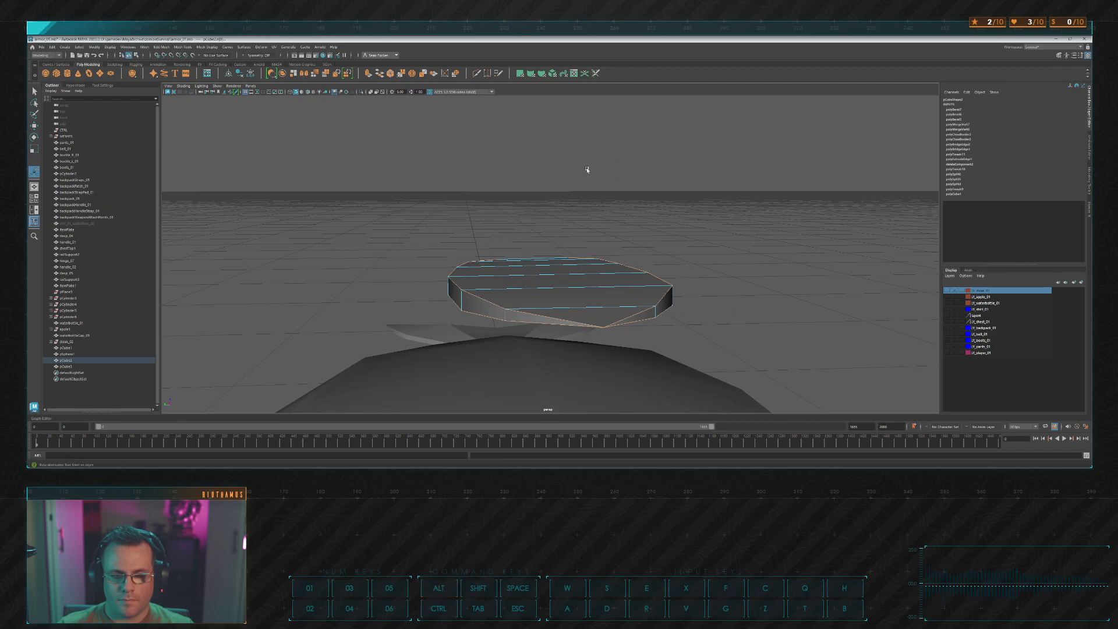
Step: Select the side fin's upper rim edges and remove stray lower and side edges from the selection
{"action": "key", "text": "q"}
{"action": "double_click", "coordinate": [487, 302]}
{"action": "left_click_drag", "start_coordinate": [649, 288], "coordinate": [609, 283], "text": "alt"}
{"action": "left_click", "coordinate": [519, 302], "text": "ctrl"}
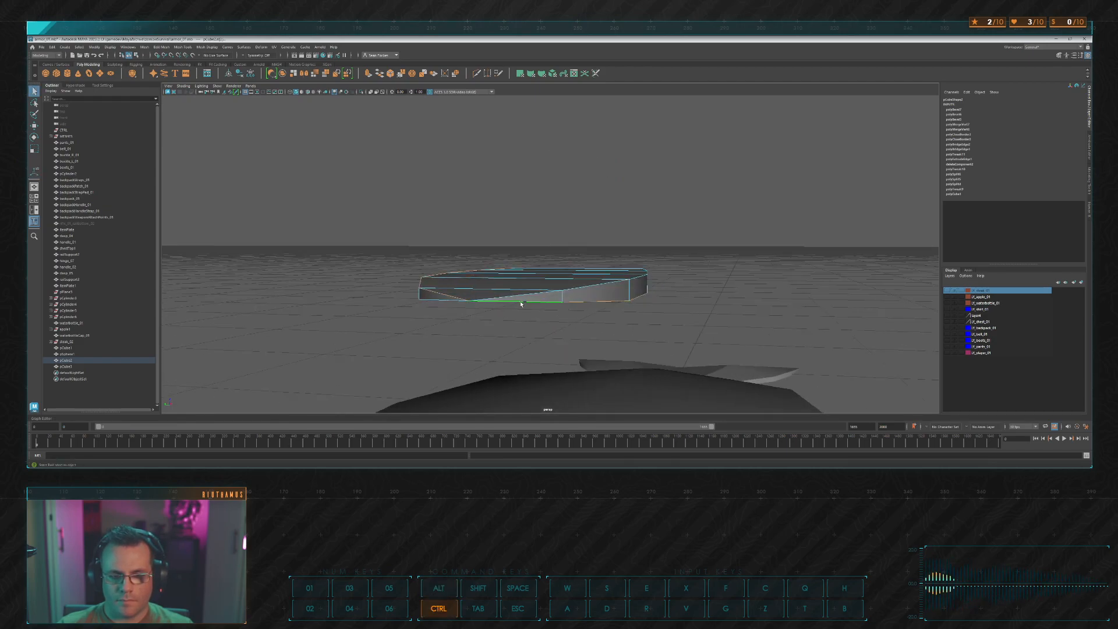
{"action": "left_click", "coordinate": [589, 302], "text": "ctrl+shift"}
{"action": "left_click", "coordinate": [585, 303], "text": "ctrl"}
{"action": "left_click", "coordinate": [641, 296], "text": "ctrl"}
{"action": "left_click_drag", "start_coordinate": [643, 295], "coordinate": [501, 303], "text": "alt"}
{"action": "left_click_drag", "start_coordinate": [694, 308], "coordinate": [535, 319], "text": "alt"}
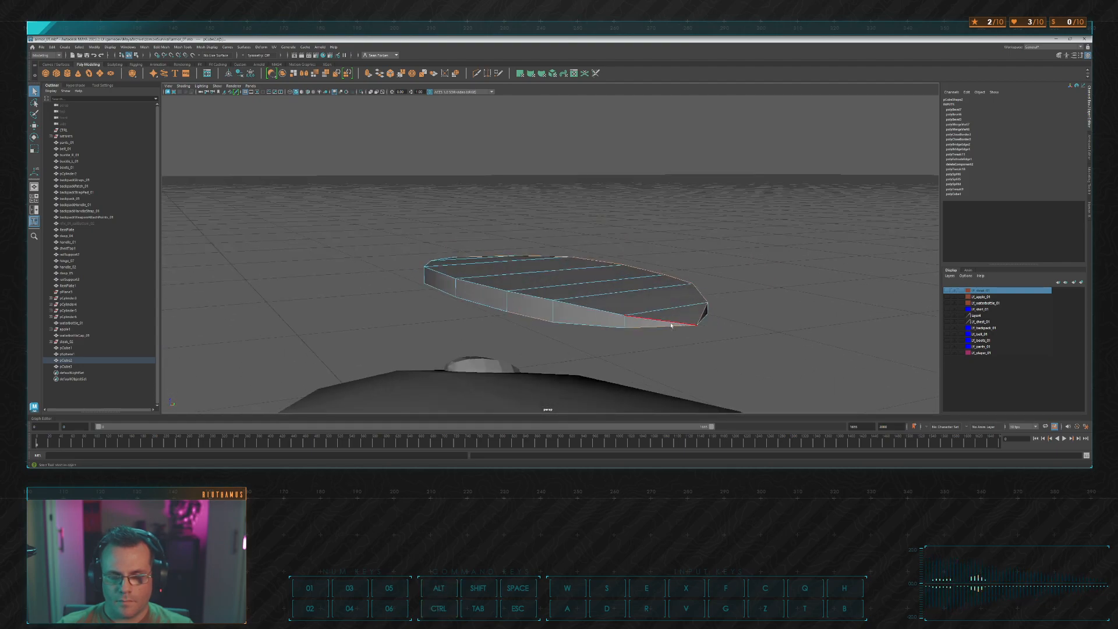
Step: Complete the upper rim selection by adding the remaining edges along the fin's opposite side and front end
{"action": "left_click", "coordinate": [535, 318], "text": "ctrl"}
{"action": "left_click", "coordinate": [600, 311], "text": "shift"}
{"action": "left_click", "coordinate": [644, 320], "text": "shift"}
{"action": "left_click", "coordinate": [634, 328], "text": "ctrl"}
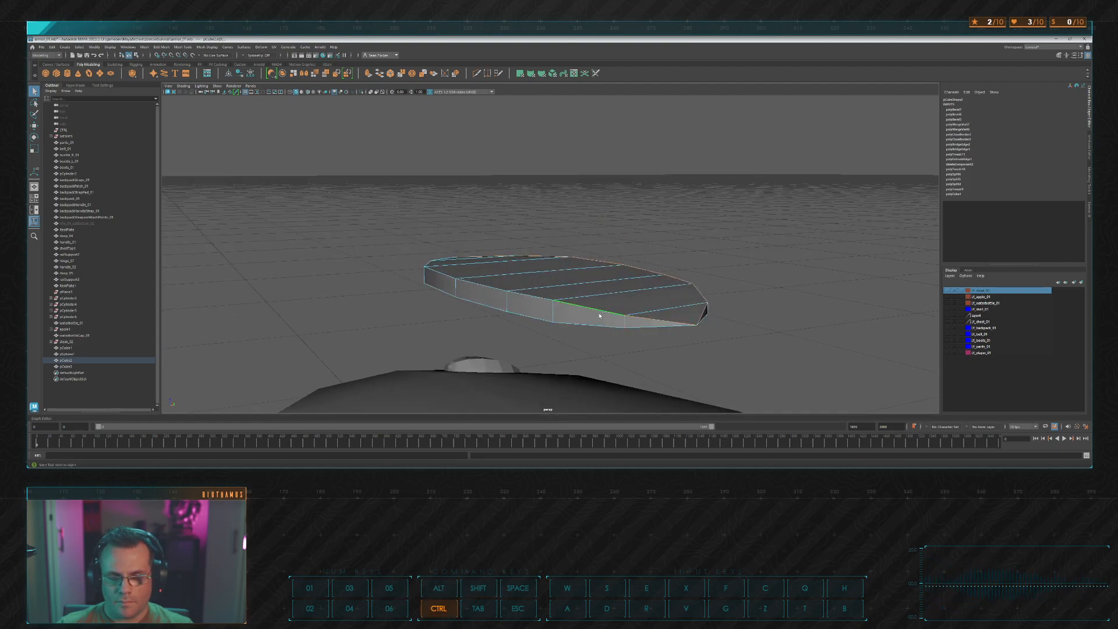
{"action": "left_click", "coordinate": [532, 299], "text": "shift"}
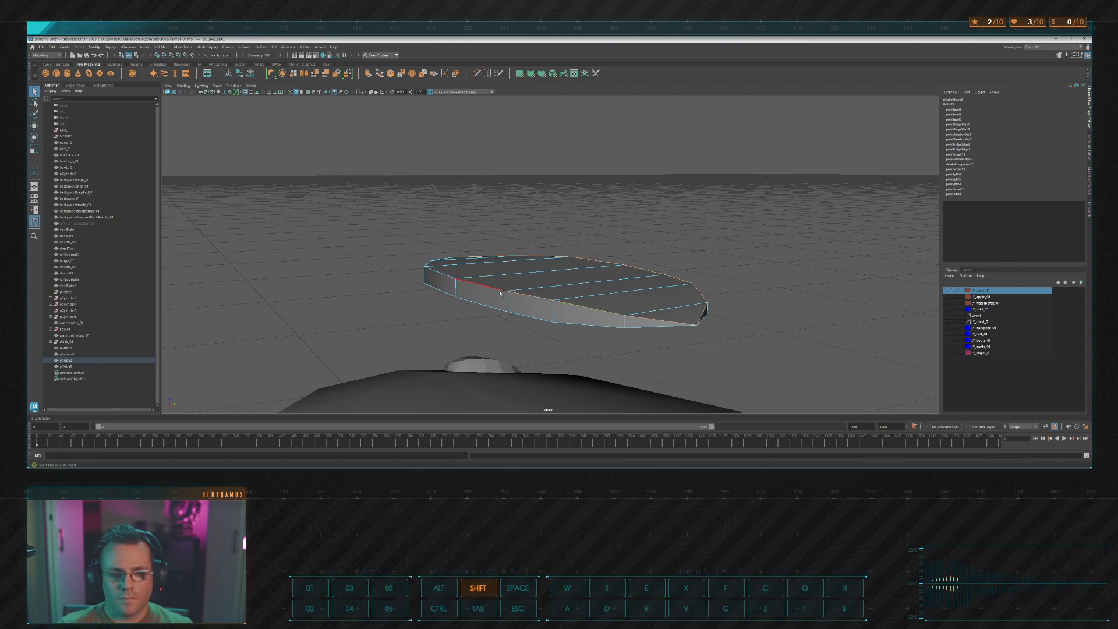
{"action": "left_click", "coordinate": [456, 282], "text": "shift"}
{"action": "left_click", "coordinate": [441, 274], "text": "shift"}
{"action": "left_click", "coordinate": [429, 263], "text": "shift"}
{"action": "left_click_drag", "start_coordinate": [429, 265], "coordinate": [611, 306], "text": "alt"}
{"action": "left_click_drag", "start_coordinate": [490, 361], "coordinate": [657, 299], "text": "alt"}
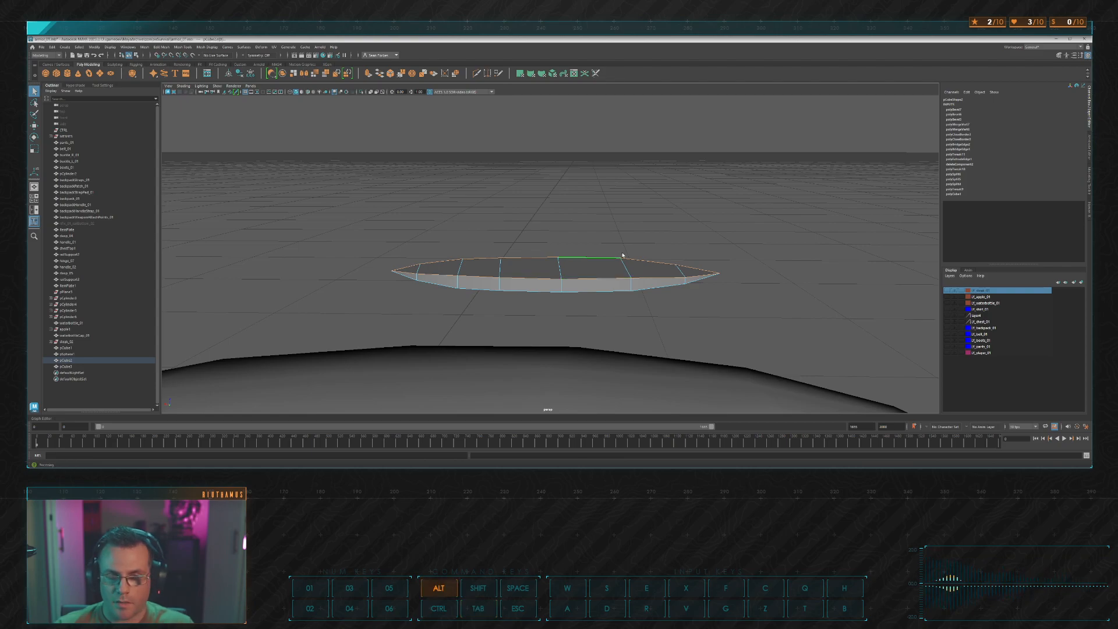
{"action": "left_click_drag", "start_coordinate": [617, 262], "coordinate": [725, 260], "text": "alt"}
{"action": "key", "text": "r"}
{"action": "left_click_drag", "start_coordinate": [551, 267], "coordinate": [564, 391]}
{"action": "key", "text": "ctrl+z"}
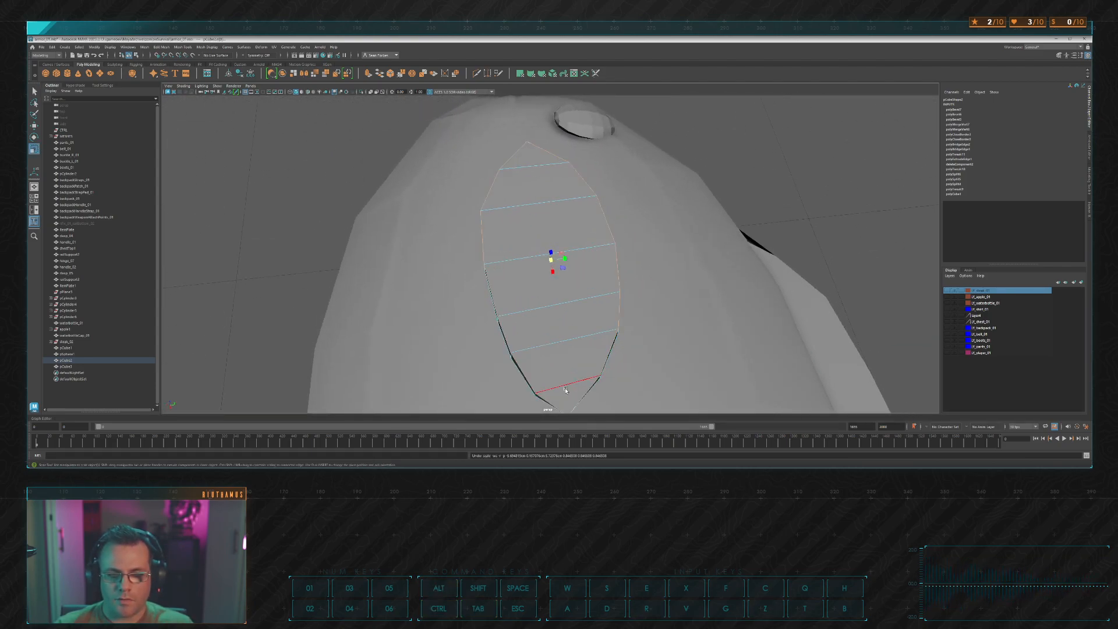
Step: Deselect the stray edges and scale the side fin's upper rim inward so its side walls slope
{"action": "left_click_drag", "start_coordinate": [580, 347], "coordinate": [597, 326], "text": "alt"}
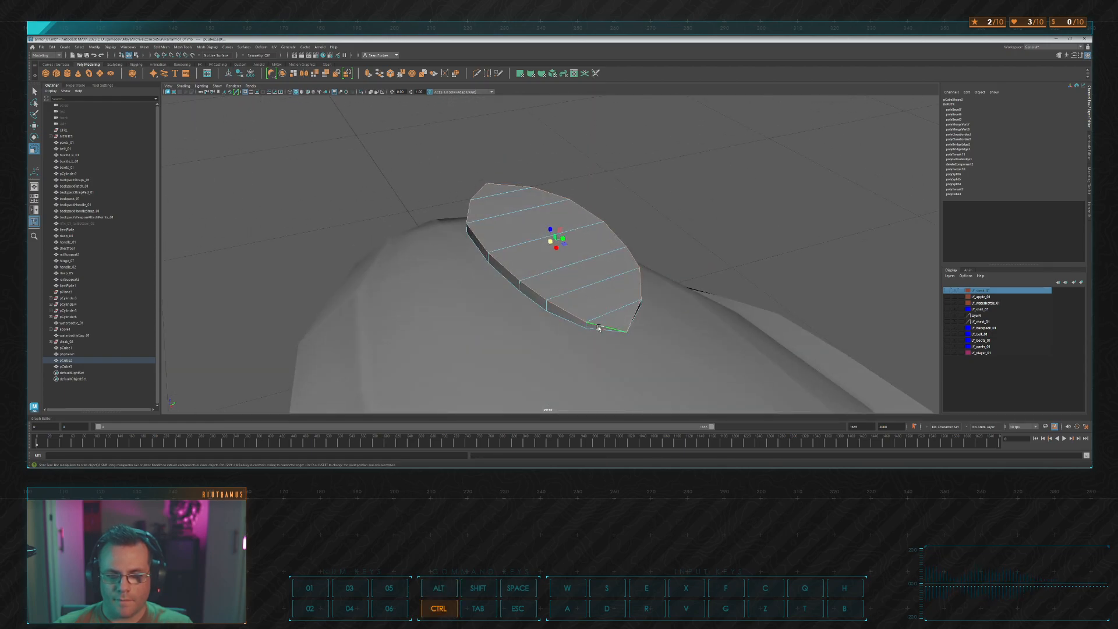
{"action": "left_click", "coordinate": [634, 323], "text": "ctrl"}
{"action": "left_click_drag", "start_coordinate": [553, 295], "coordinate": [627, 219], "text": "alt"}
{"action": "left_click", "coordinate": [540, 251], "text": "ctrl"}
{"action": "left_click", "coordinate": [492, 252], "text": "ctrl"}
{"action": "left_click_drag", "start_coordinate": [497, 254], "coordinate": [531, 274], "text": "alt"}
{"action": "scroll", "coordinate": [548, 268], "scroll_direction": "down", "scroll_amount": 2, "text": "alt"}
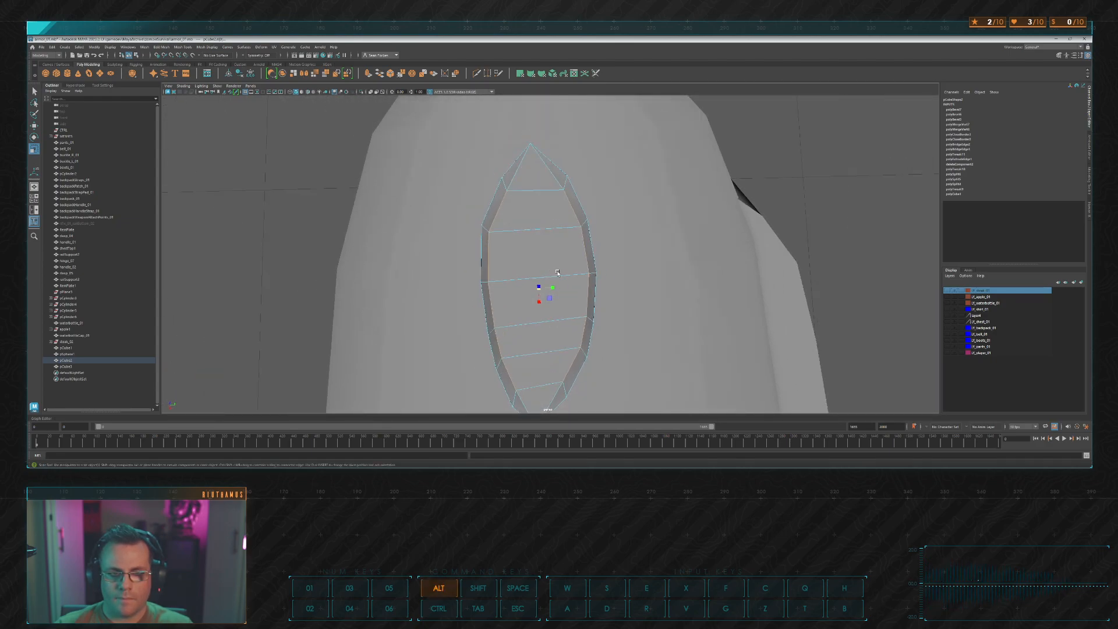
{"action": "middle_click_drag", "start_coordinate": [555, 294], "coordinate": [549, 264], "text": "alt"}
{"action": "left_click_drag", "start_coordinate": [533, 275], "coordinate": [634, 196]}
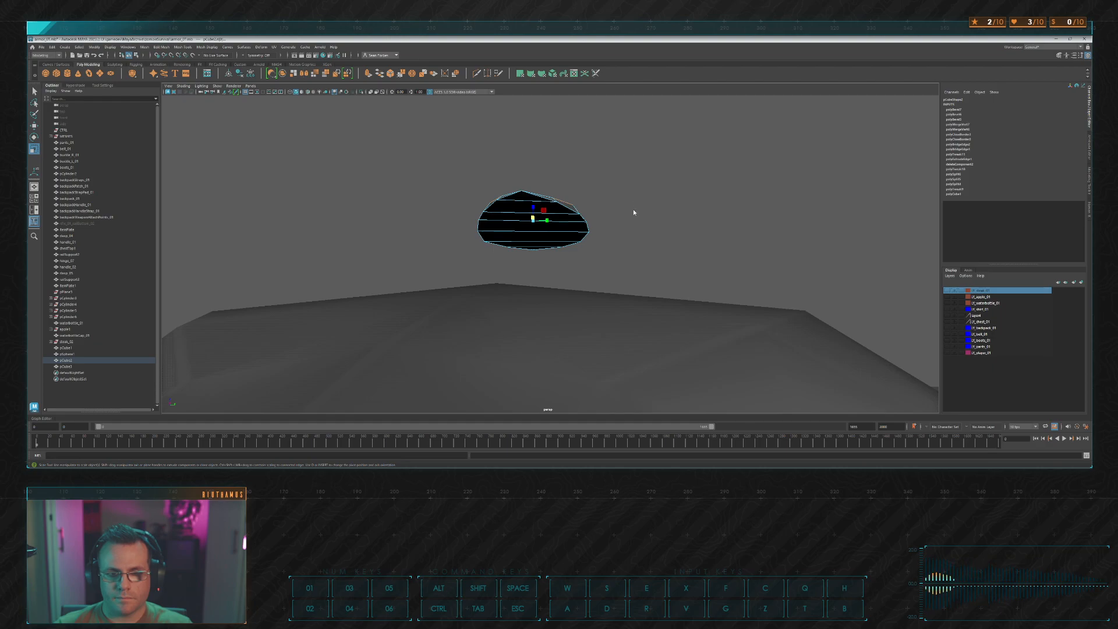
Step: Delete all the faces on the side fin's underside, leaving the shell open toward the fish body
{"action": "right_click_drag", "start_coordinate": [634, 212], "coordinate": [634, 236]}
{"action": "left_click", "coordinate": [523, 196]}
{"action": "key", "text": "Delete"}
{"action": "left_click", "coordinate": [539, 207]}
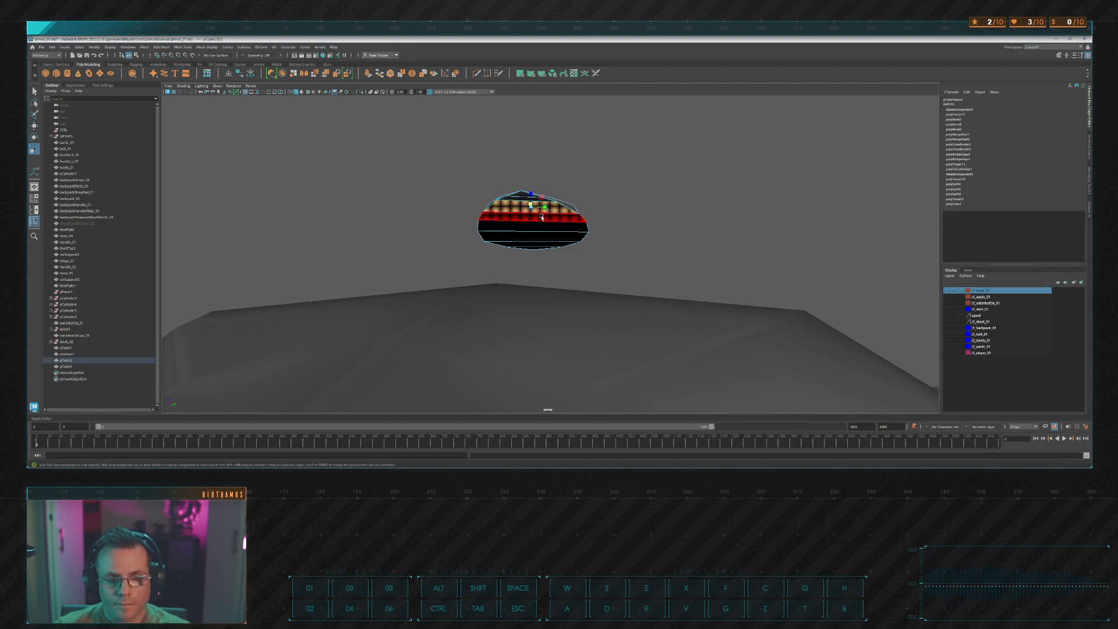
{"action": "key", "text": "Delete"}
{"action": "left_click", "coordinate": [516, 216]}
{"action": "key", "text": "Delete"}
{"action": "left_click", "coordinate": [526, 227]}
{"action": "key", "text": "Delete"}
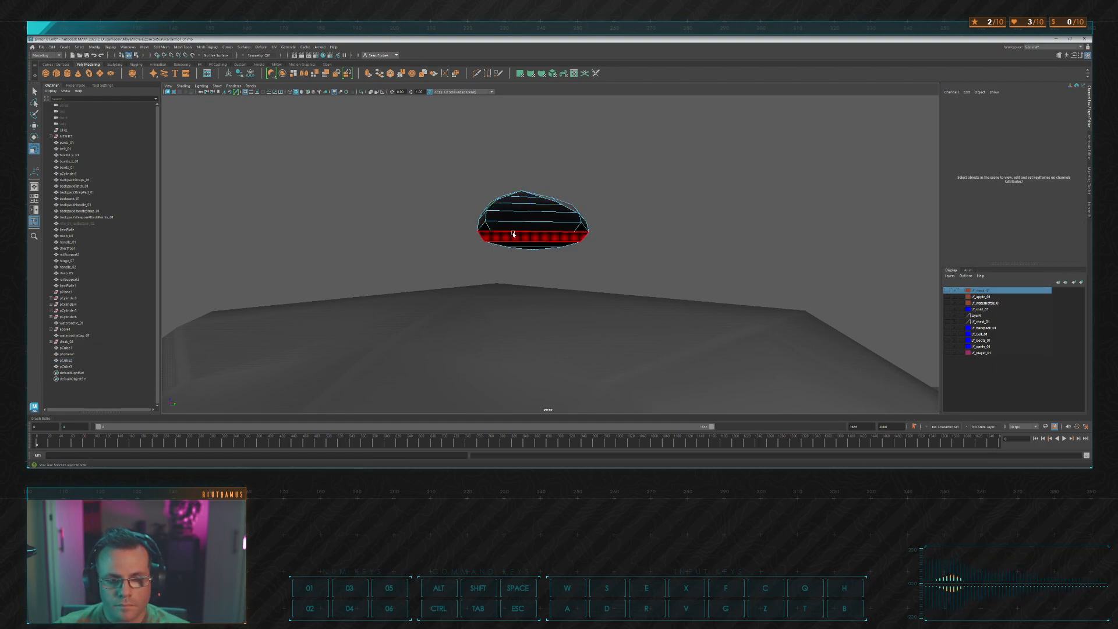
{"action": "left_click", "coordinate": [515, 236]}
{"action": "key", "text": "Delete"}
{"action": "left_click", "coordinate": [530, 246]}
{"action": "key", "text": "Delete"}
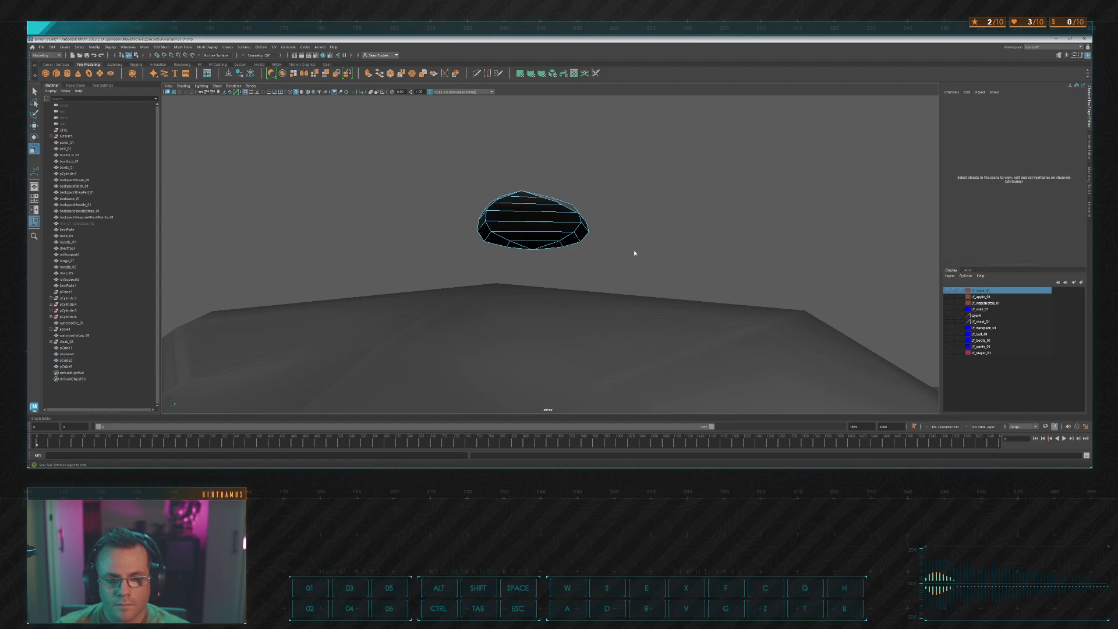
Step: Select the edge loop around the side fin's open underside and scale it across the fin's width
{"action": "right_click_drag", "start_coordinate": [634, 251], "coordinate": [634, 229]}
{"action": "double_click", "coordinate": [584, 236]}
{"action": "left_click_drag", "start_coordinate": [649, 202], "coordinate": [791, 221], "text": "alt"}
{"action": "left_click", "coordinate": [704, 201]}
{"action": "scroll", "coordinate": [616, 225], "scroll_direction": "up", "scroll_amount": 3}
{"action": "left_click", "coordinate": [588, 222]}
{"action": "right_click_drag", "start_coordinate": [788, 202], "coordinate": [787, 178]}
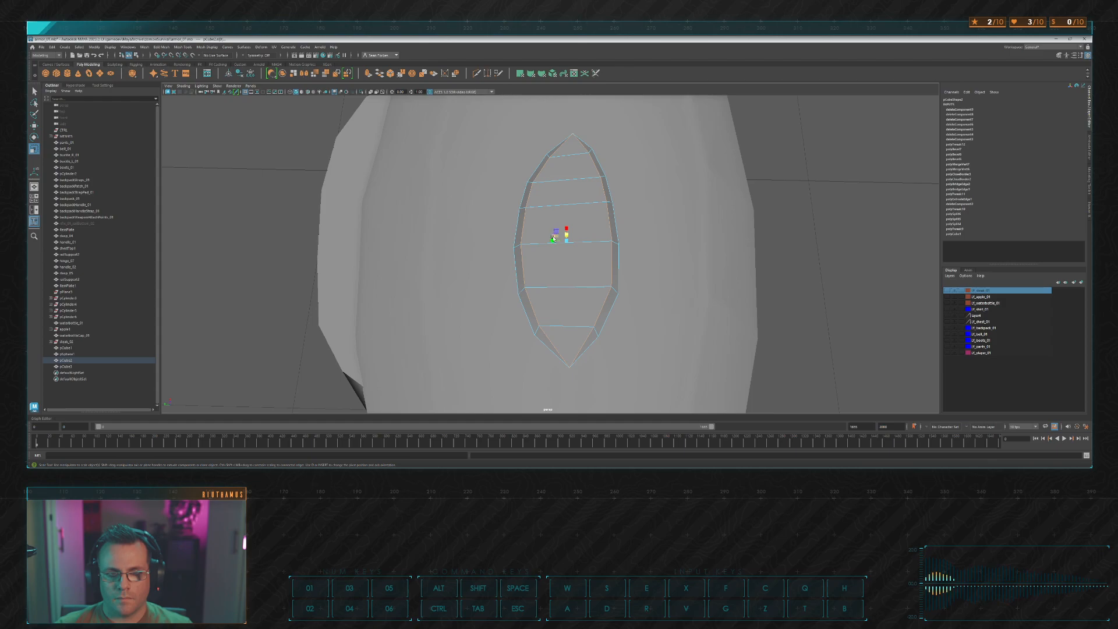
{"action": "left_click_drag", "start_coordinate": [554, 238], "coordinate": [676, 199]}
{"action": "key", "text": "w"}
{"action": "key", "text": "F8"}
{"action": "key", "text": "F10"}
{"action": "double_click", "coordinate": [621, 231]}
{"action": "key", "text": "r"}
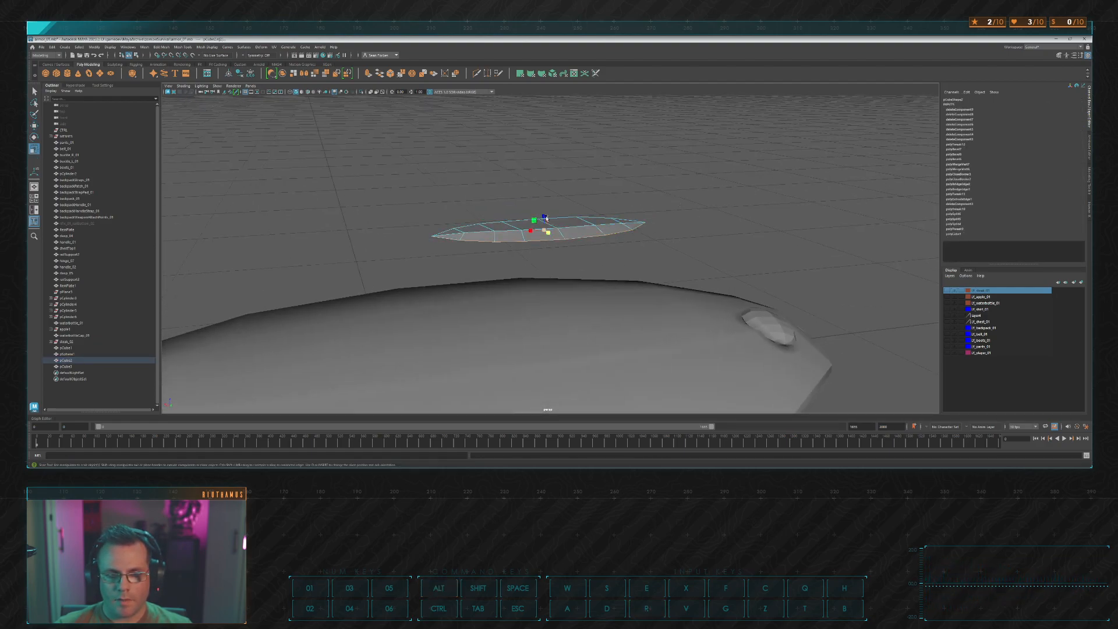
{"action": "left_click_drag", "start_coordinate": [547, 233], "coordinate": [527, 255], "text": "alt"}
{"action": "left_click", "coordinate": [656, 182]}
Step: Examine the dorsal fin and how the fins sit in relation to the fish body
{"action": "middle_click_drag", "start_coordinate": [527, 255], "coordinate": [659, 256], "text": "alt"}
{"action": "right_click_drag", "start_coordinate": [659, 256], "coordinate": [724, 305], "text": "alt"}
{"action": "middle_click_drag", "start_coordinate": [723, 304], "coordinate": [667, 258], "text": "alt"}
{"action": "left_click", "coordinate": [617, 250]}
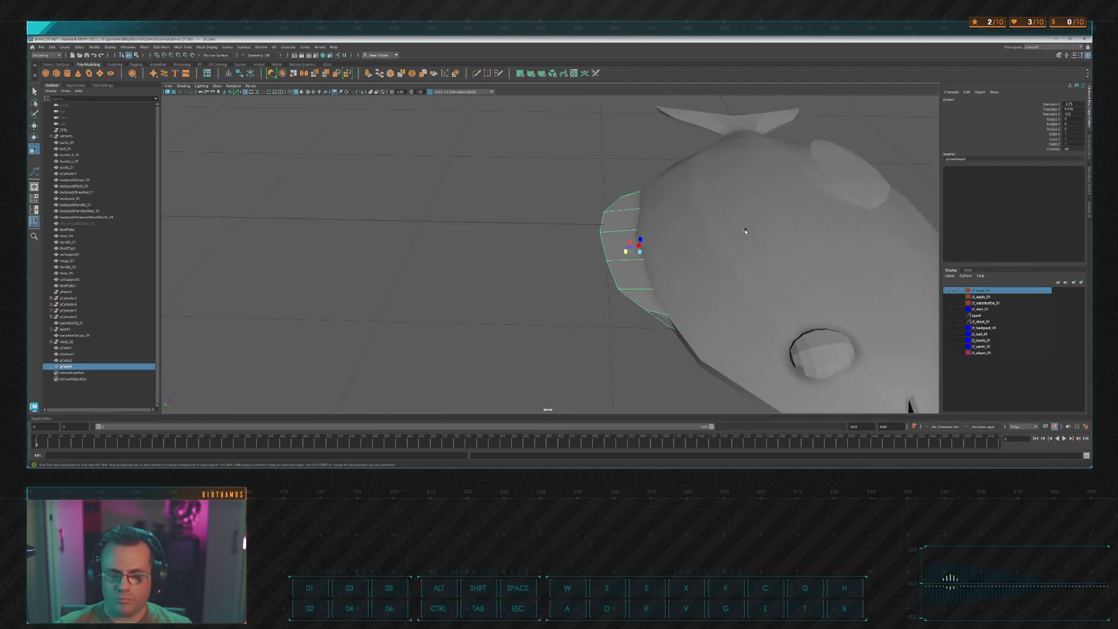
{"action": "left_click_drag", "start_coordinate": [827, 236], "coordinate": [711, 206], "text": "alt"}
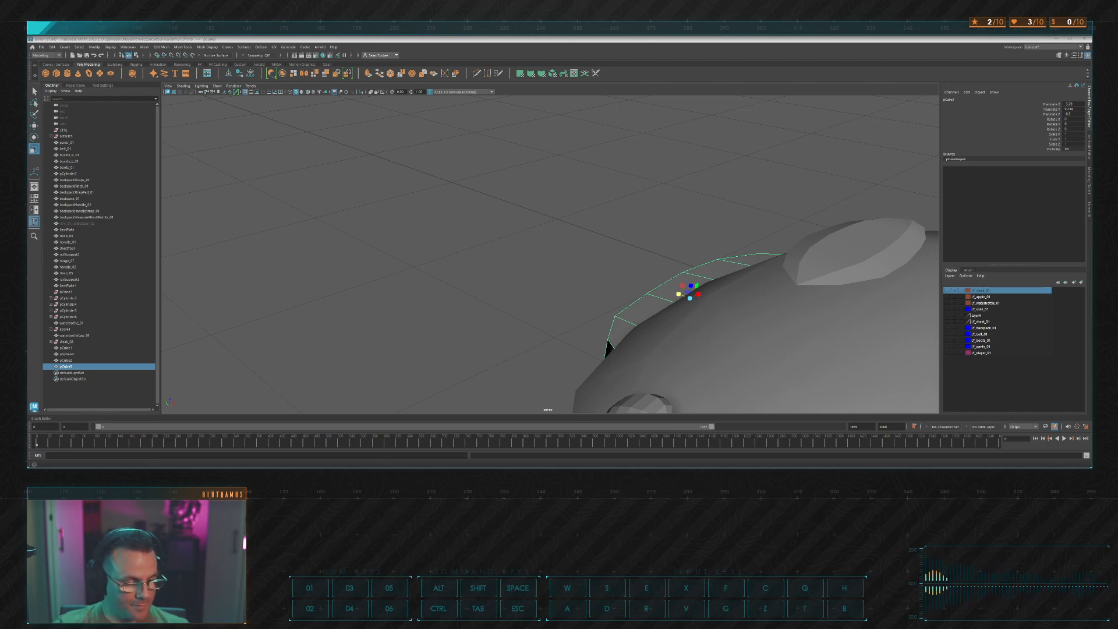
{"action": "left_click_drag", "start_coordinate": [861, 217], "coordinate": [631, 213], "text": "alt"}
Step: Delete the side fin's construction history and freeze its transformations
{"action": "left_click", "coordinate": [568, 246]}
{"action": "left_click", "coordinate": [967, 94]}
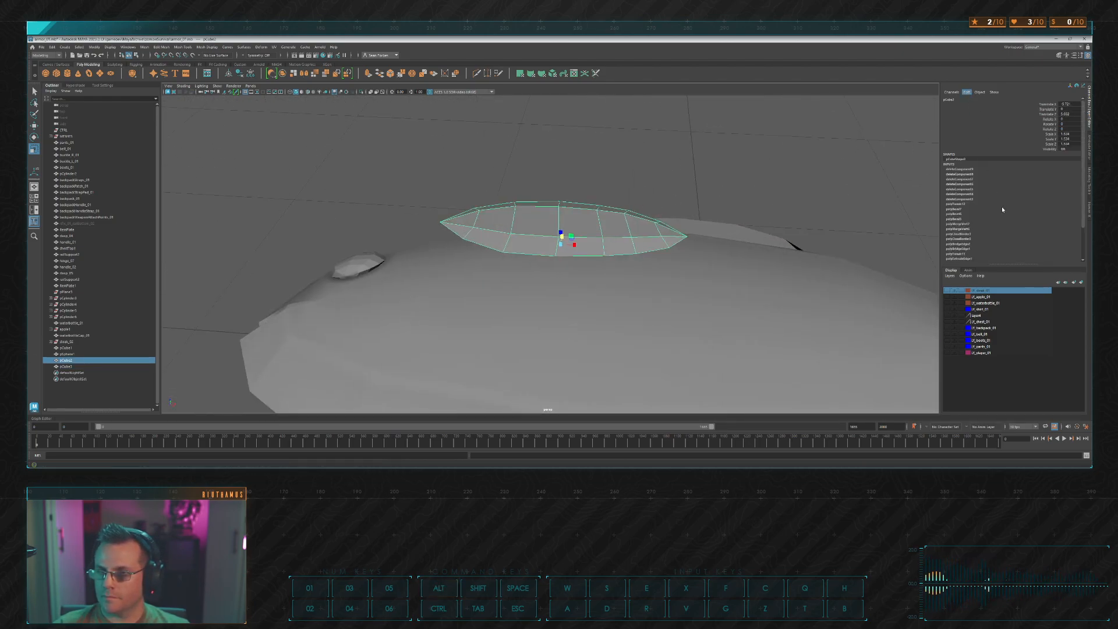
{"action": "left_click", "coordinate": [1003, 210]}
{"action": "left_click", "coordinate": [95, 48]}
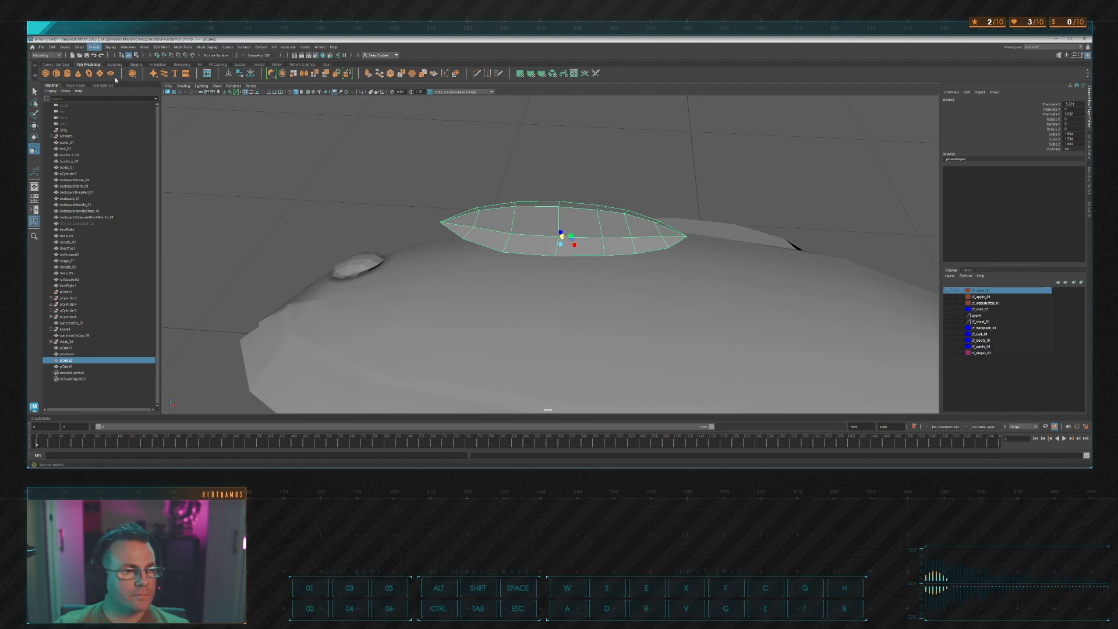
{"action": "left_click", "coordinate": [115, 79]}
Step: Move the side fin's pivot point onto the fin using vertex snapping, and clear the selection
{"action": "left_click_drag", "start_coordinate": [619, 217], "coordinate": [597, 203], "text": "alt"}
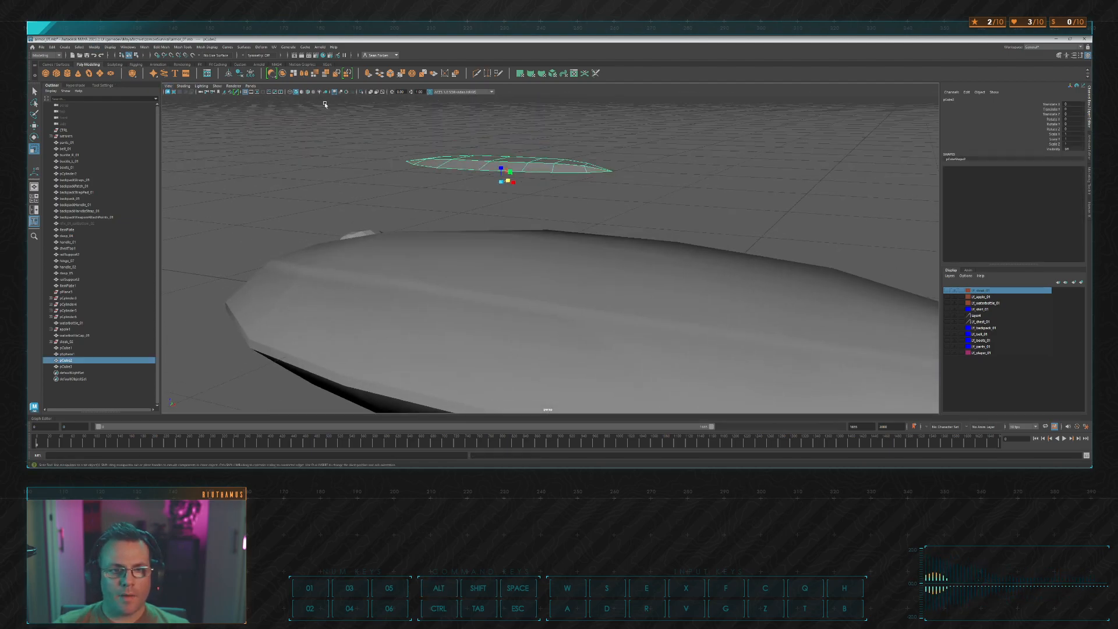
{"action": "key", "text": "d"}
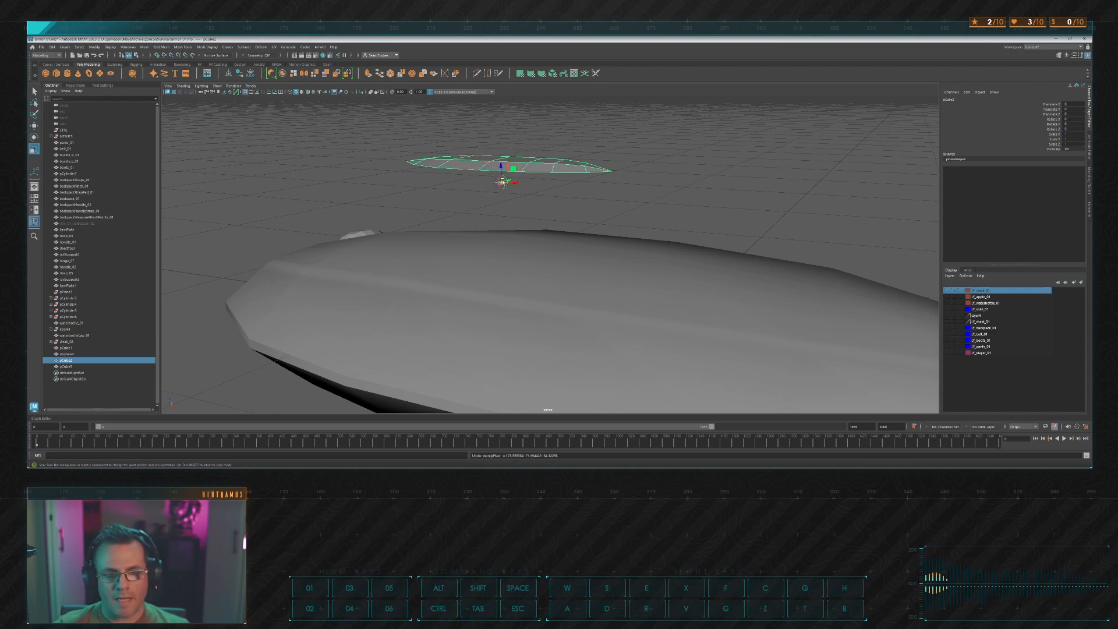
{"action": "key", "text": "v"}
{"action": "left_click_drag", "start_coordinate": [501, 166], "coordinate": [687, 170]}
{"action": "key", "text": "w"}
{"action": "left_click", "coordinate": [630, 185]}
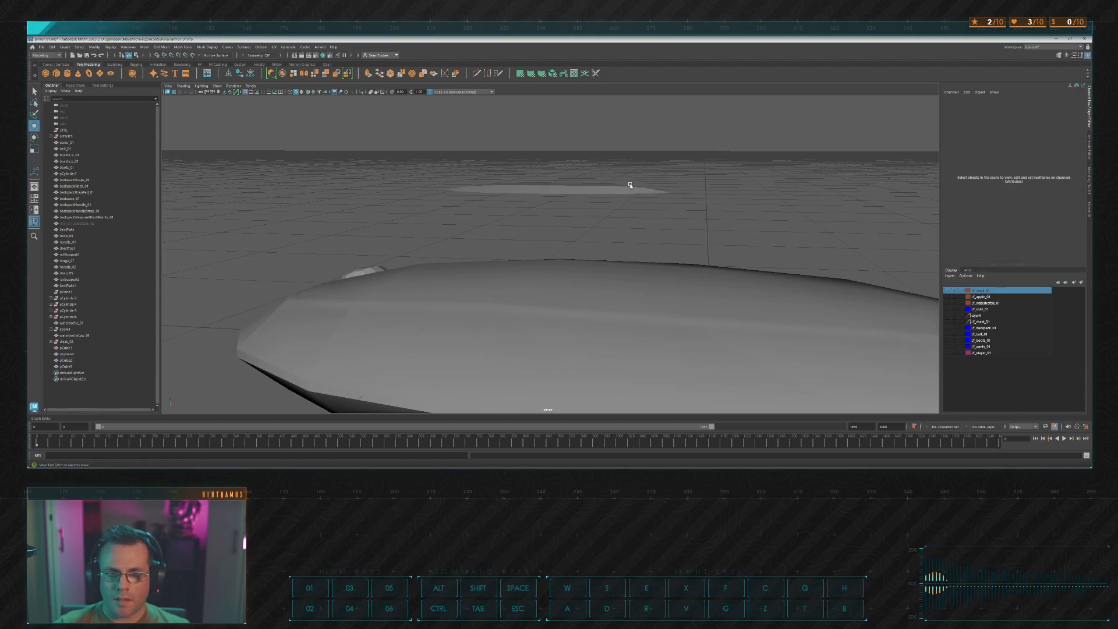
Step: Mirror the side fin across its own Z axis, with Cut Geometry off and the axis position set to Object
{"action": "left_click", "coordinate": [585, 189]}
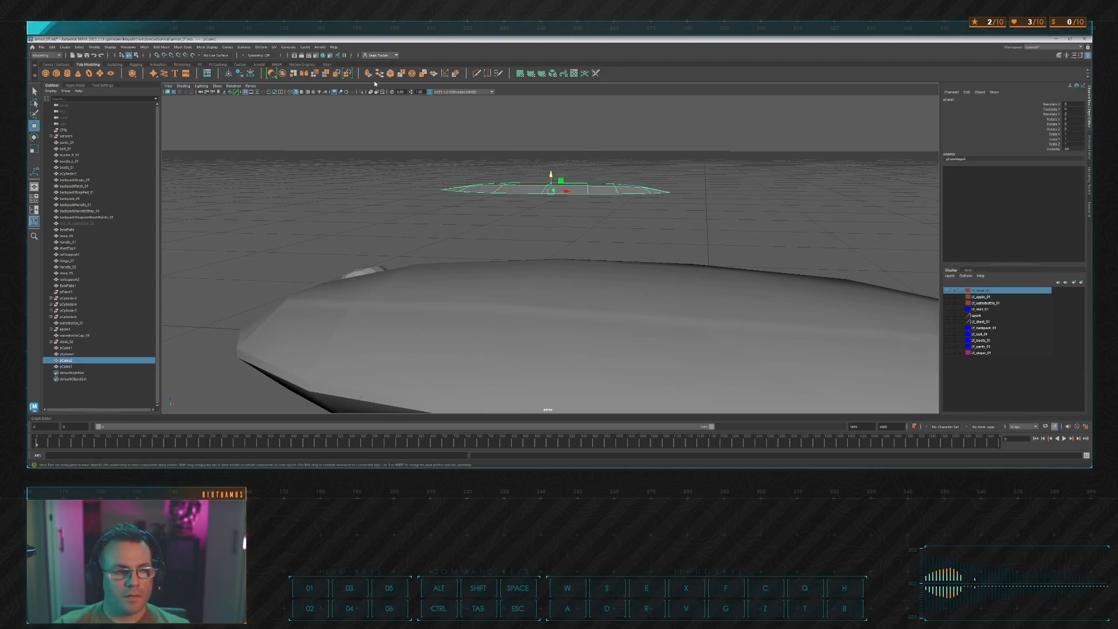
{"action": "left_click", "coordinate": [306, 74]}
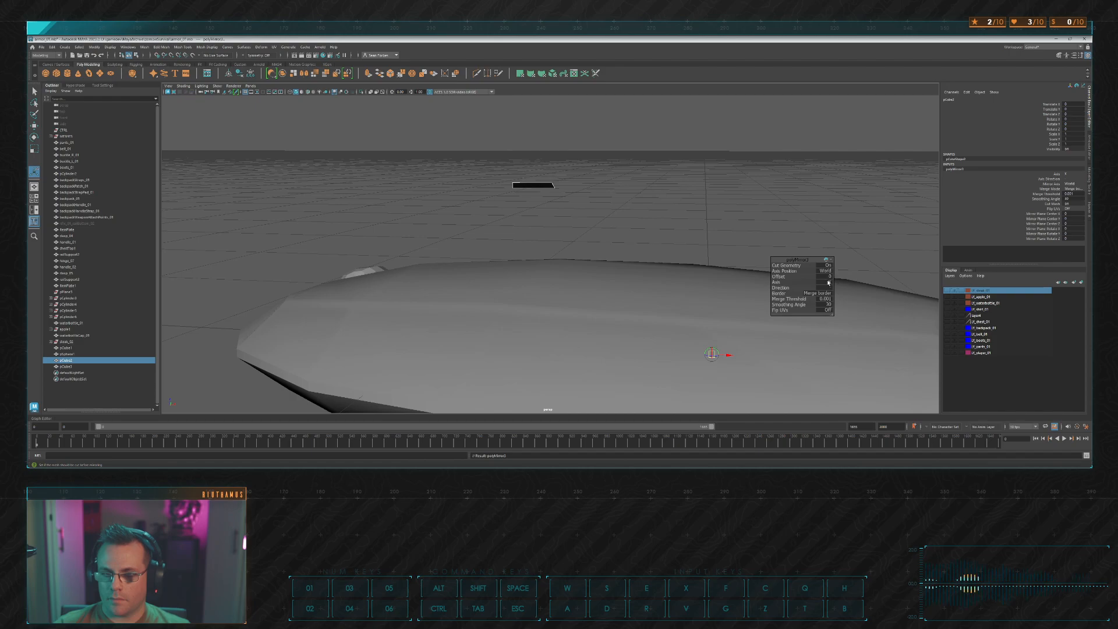
{"action": "left_click", "coordinate": [842, 299]}
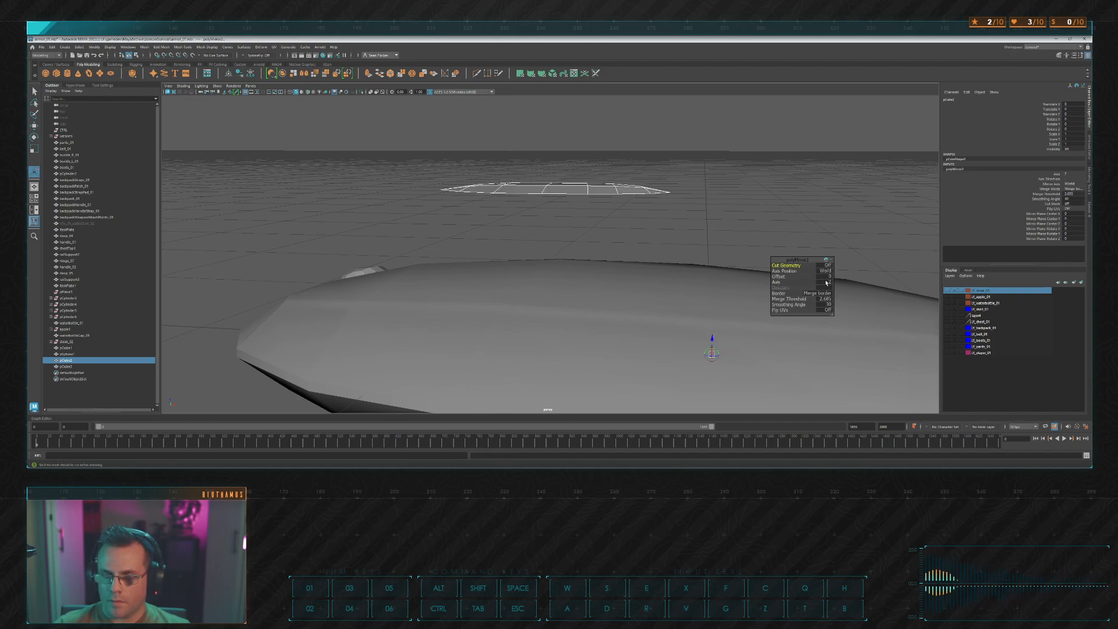
{"action": "key", "text": "f"}
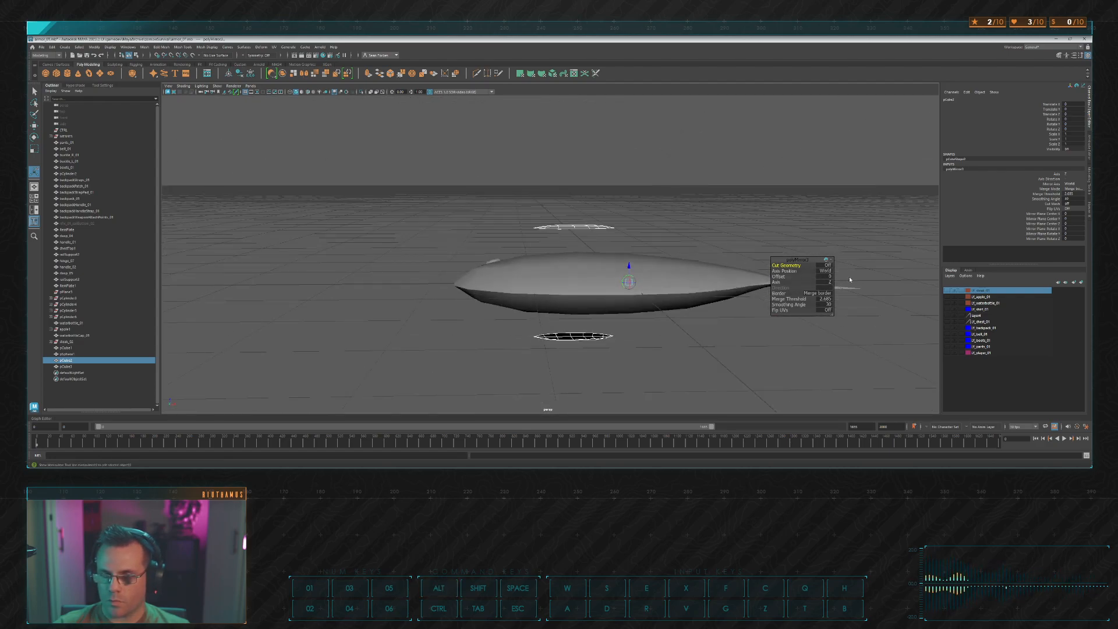
{"action": "left_click", "coordinate": [849, 279]}
{"action": "left_click_drag", "start_coordinate": [738, 214], "coordinate": [687, 195], "text": "alt"}
{"action": "right_click_drag", "start_coordinate": [619, 192], "coordinate": [681, 172], "text": "alt"}
{"action": "left_click_drag", "start_coordinate": [681, 172], "coordinate": [650, 211], "text": "alt"}
{"action": "left_click_drag", "start_coordinate": [579, 224], "coordinate": [558, 183], "text": "alt"}
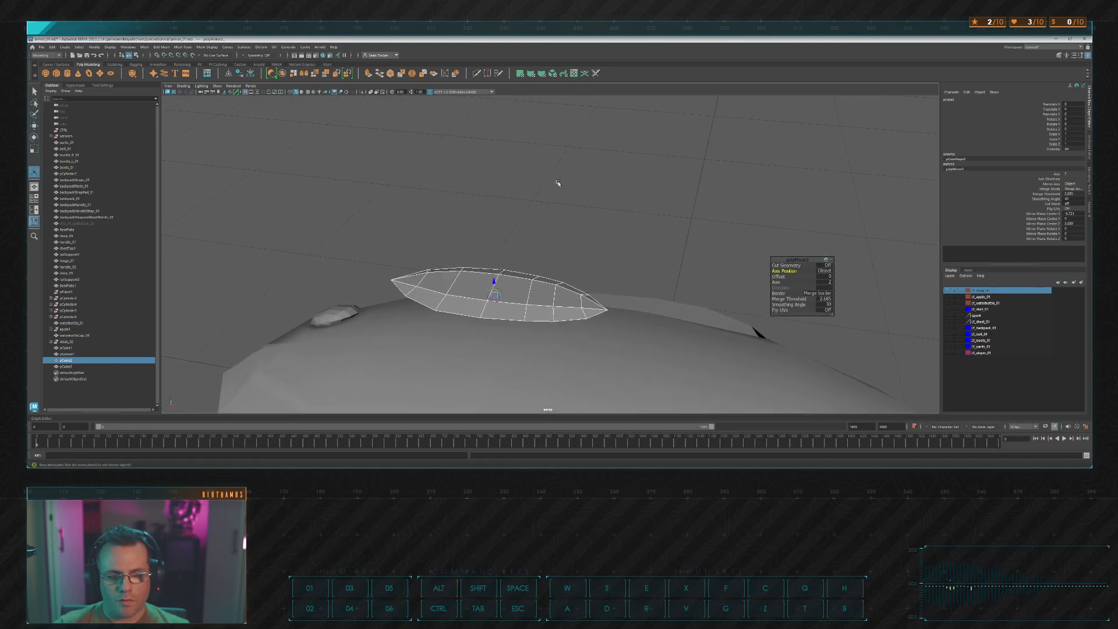
Step: Move, rotate and scale the side fin so it lies against the fish's flank behind the eye
{"action": "key", "text": "q"}
{"action": "left_click", "coordinate": [590, 169]}
{"action": "scroll", "coordinate": [554, 212], "scroll_direction": "down", "scroll_amount": 6}
{"action": "left_click", "coordinate": [531, 266]}
{"action": "key", "text": "w"}
{"action": "left_click_drag", "start_coordinate": [532, 262], "coordinate": [609, 230], "text": "alt"}
{"action": "key", "text": "e"}
{"action": "key", "text": "w"}
{"action": "left_click", "coordinate": [631, 155]}
{"action": "left_click_drag", "start_coordinate": [631, 157], "coordinate": [586, 230], "text": "alt"}
{"action": "left_click", "coordinate": [552, 314]}
{"action": "key", "text": "r"}
{"action": "key", "text": "ctrl+z"}
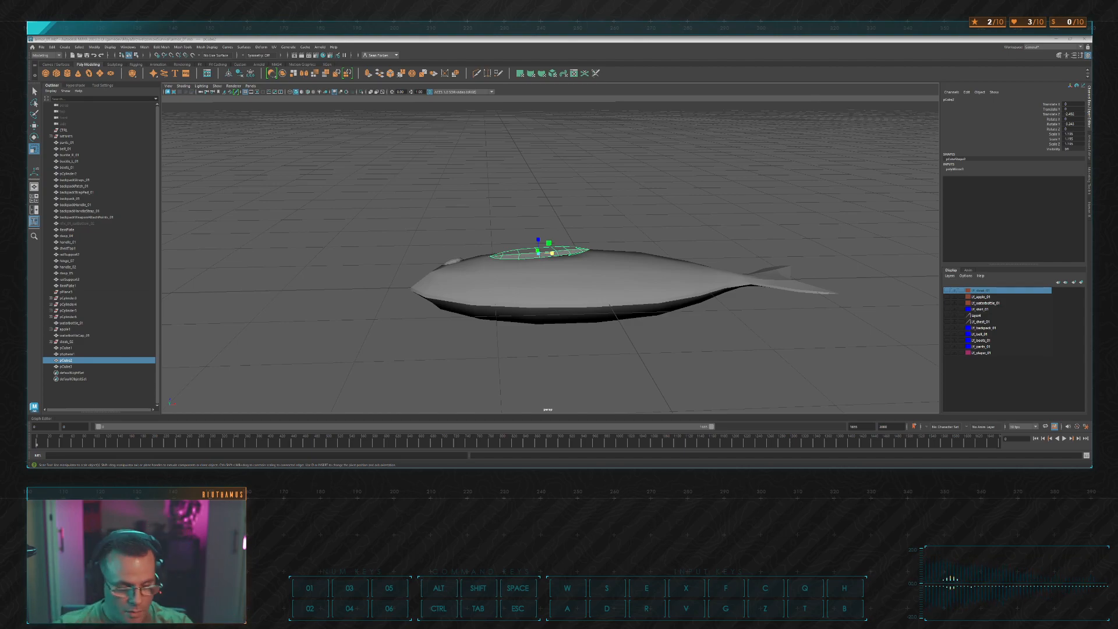
Step: Move the front end of the side fin toward the fish body using soft selection with an adjusted falloff
{"action": "left_click_drag", "start_coordinate": [646, 205], "coordinate": [477, 209], "text": "alt"}
{"action": "left_click", "coordinate": [476, 214]}
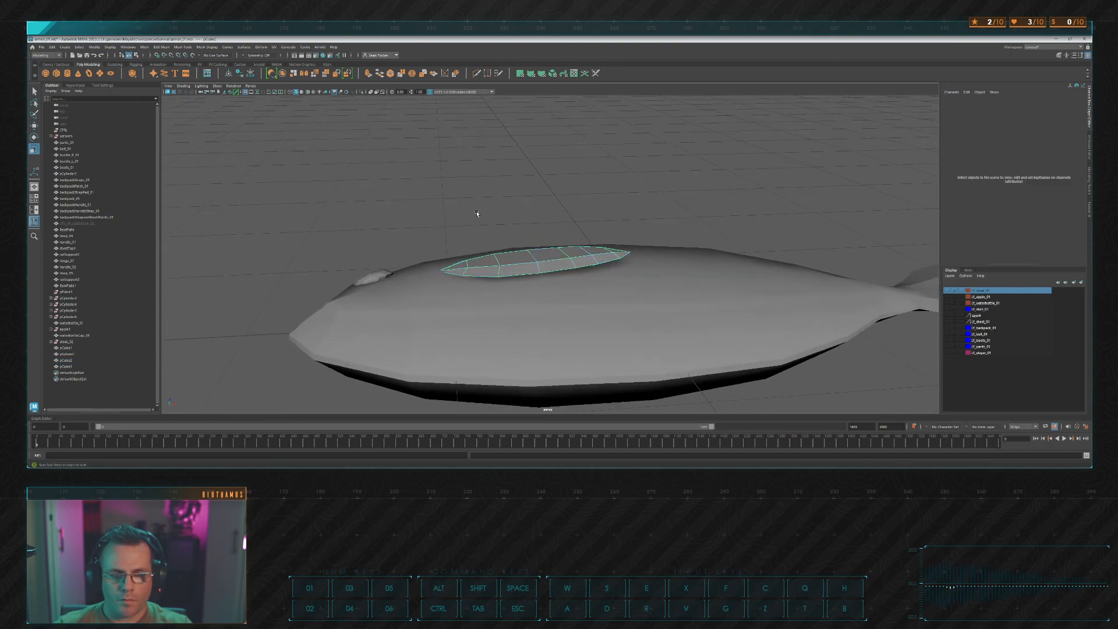
{"action": "left_click", "coordinate": [467, 267]}
{"action": "key", "text": "b"}
{"action": "mouse_move", "coordinate": [522, 229]}
{"action": "left_mouse_down"}
{"action": "mouse_move", "coordinate": [531, 222]}
{"action": "mouse_move", "coordinate": [514, 230]}
{"action": "left_mouse_up"}
{"action": "key", "text": "w"}
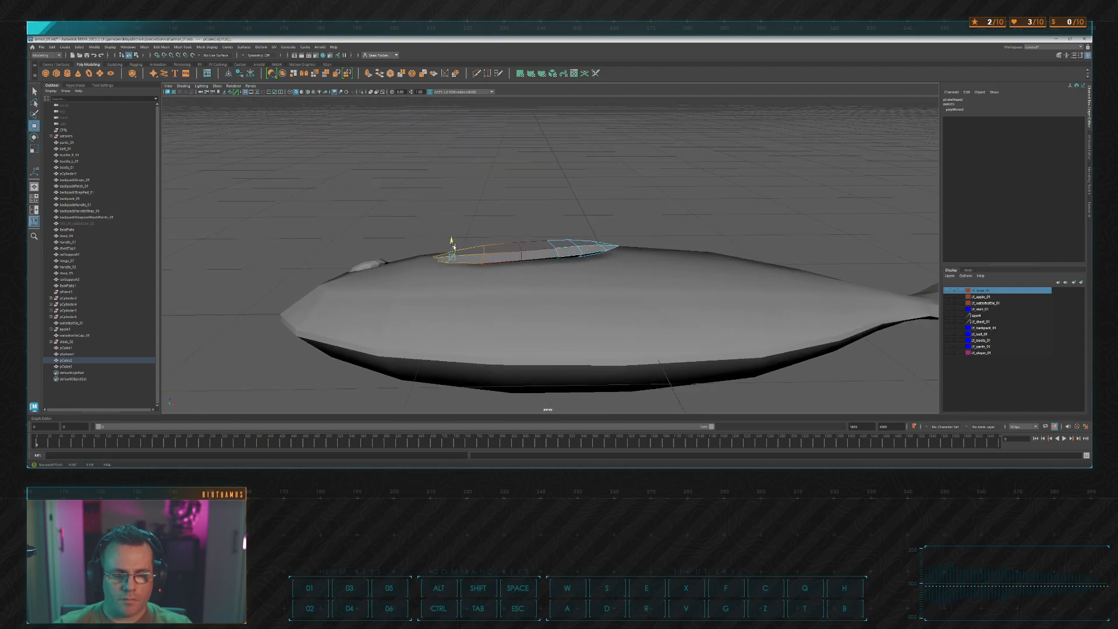
Step: Bend the rear end of the side fin away from the fish body by moving and rotating its soft-selected vertices
{"action": "left_click_drag", "start_coordinate": [453, 246], "coordinate": [612, 255], "text": "alt"}
{"action": "left_click", "coordinate": [572, 284]}
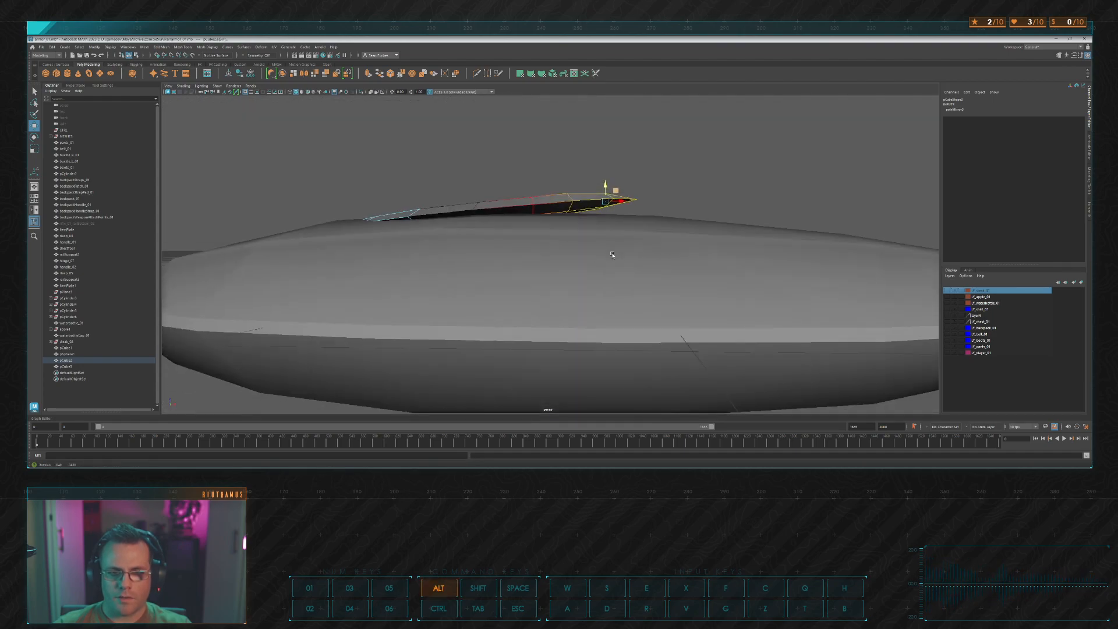
{"action": "key", "text": "e"}
{"action": "left_click_drag", "start_coordinate": [612, 211], "coordinate": [564, 282]}
{"action": "left_click", "coordinate": [647, 210]}
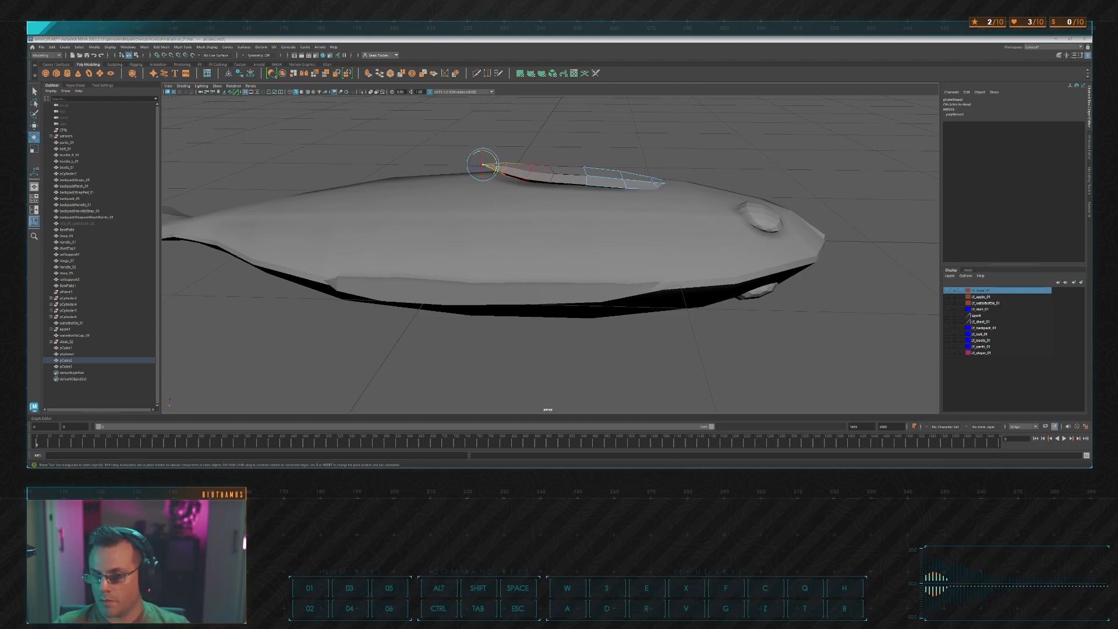
Step: Move the fish body's edge loop near the tail sideways using soft selection to start curving the body
{"action": "left_click_drag", "start_coordinate": [564, 282], "coordinate": [592, 222], "text": "alt"}
{"action": "left_click", "coordinate": [574, 241]}
{"action": "key", "text": "b"}
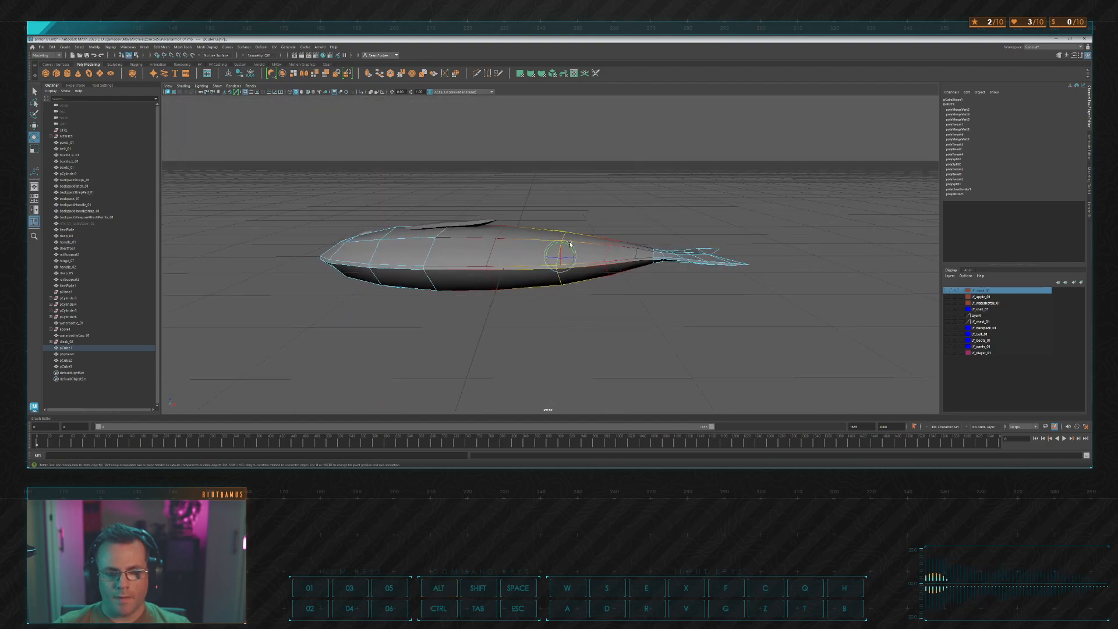
{"action": "key", "text": "w"}
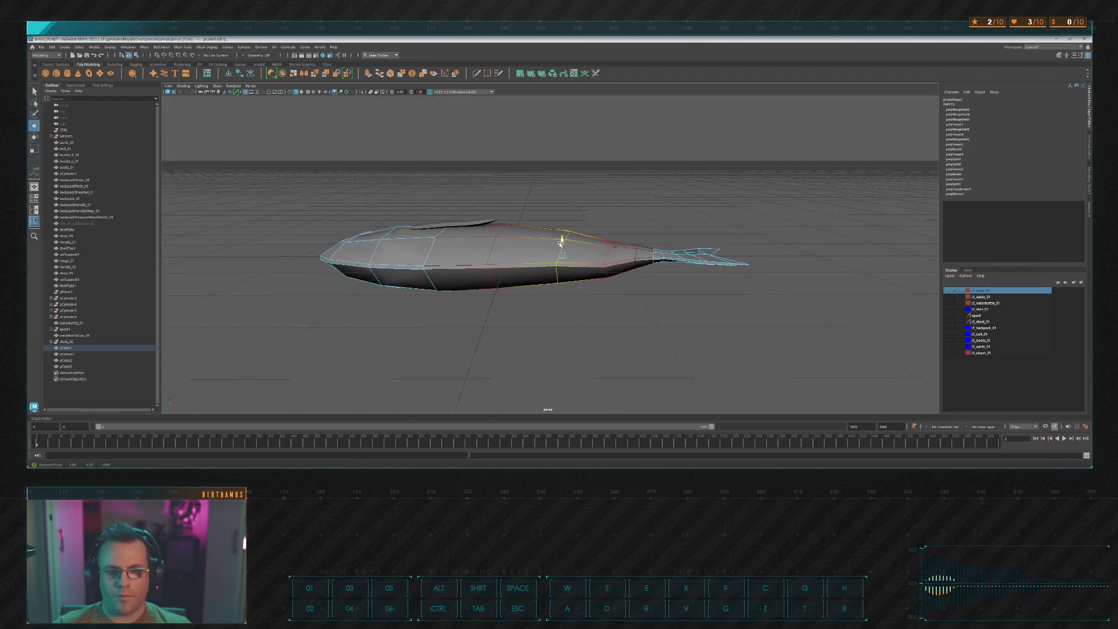
{"action": "left_click_drag", "start_coordinate": [602, 190], "coordinate": [471, 242], "text": "alt"}
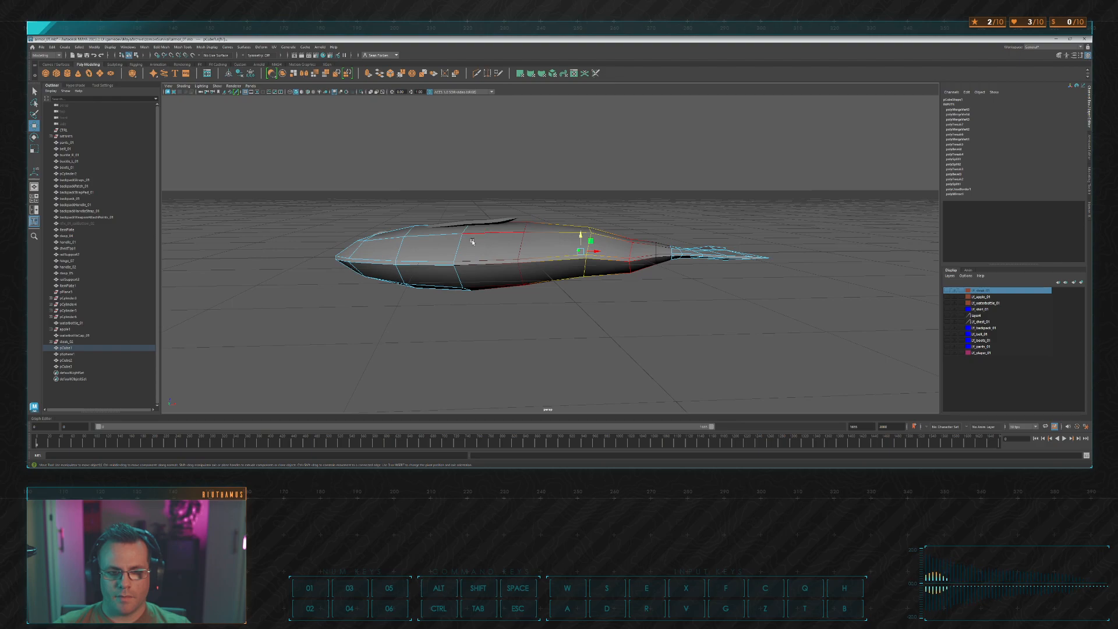
Step: Rotate and move the fish body's front and middle edge loops with soft selection to smooth its sideways curve
{"action": "double_click", "coordinate": [401, 250]}
{"action": "key", "text": "e"}
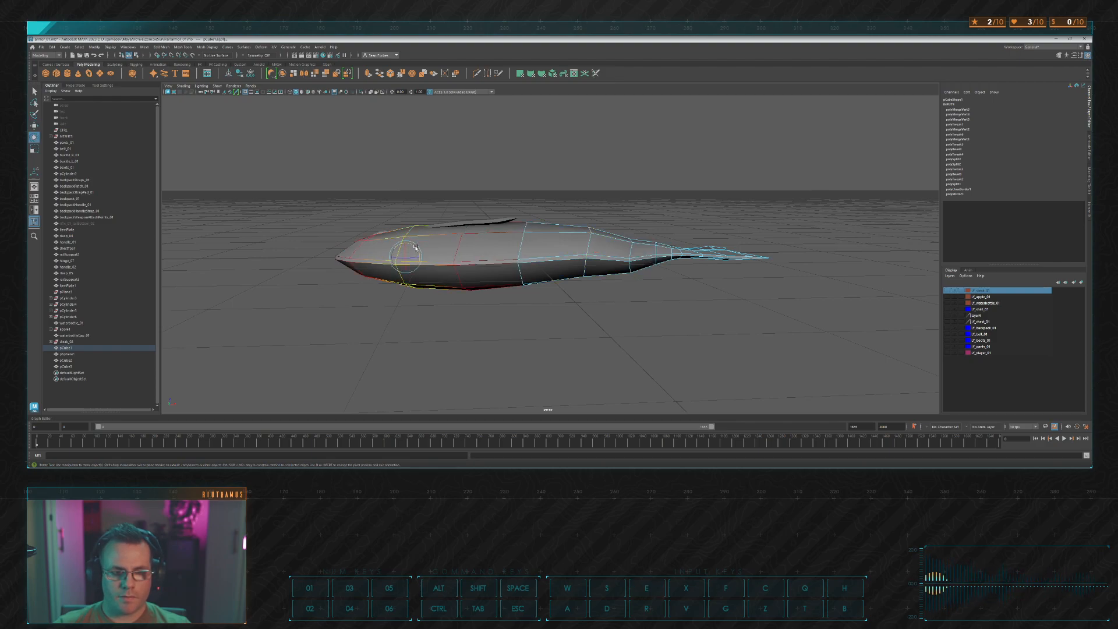
{"action": "left_click_drag", "start_coordinate": [414, 248], "coordinate": [527, 253], "text": "alt"}
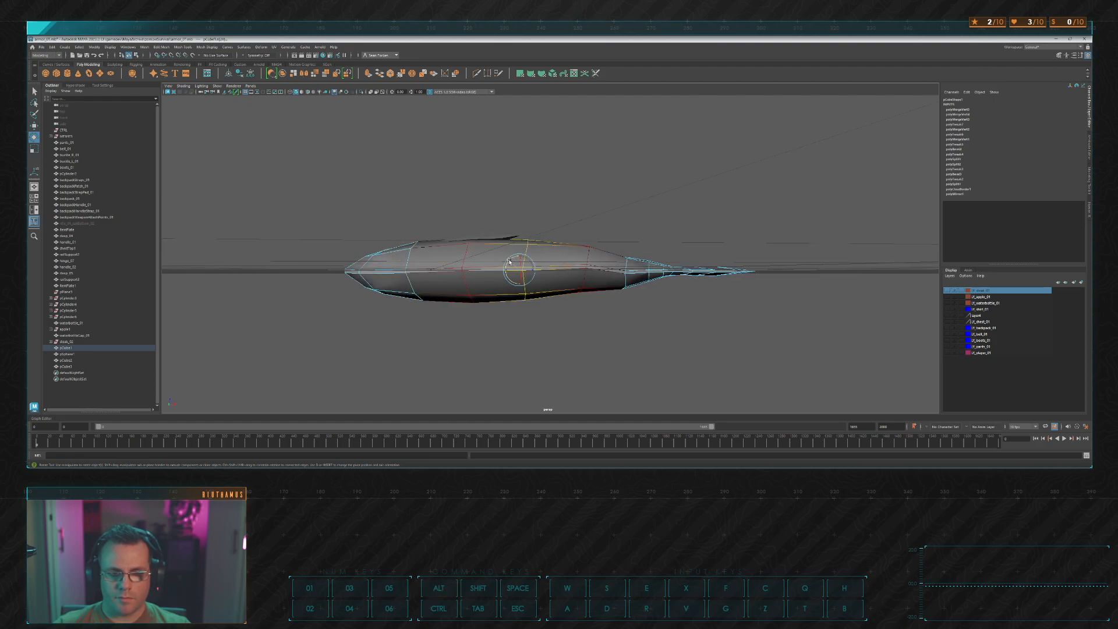
{"action": "key", "text": "w"}
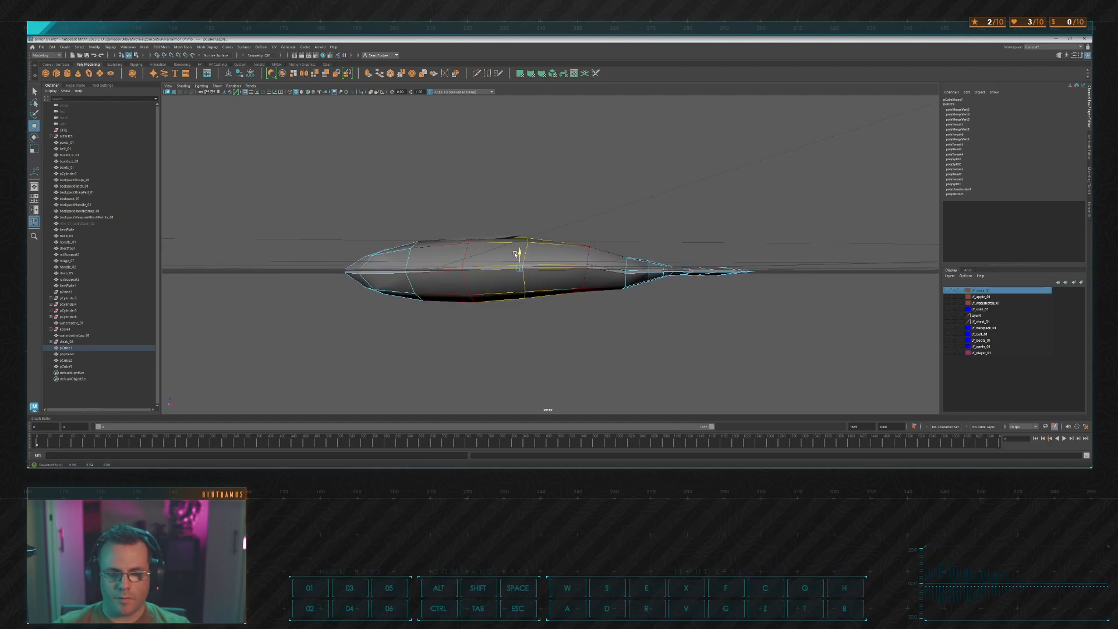
{"action": "double_click", "coordinate": [466, 254]}
{"action": "left_click_drag", "start_coordinate": [463, 255], "coordinate": [464, 252]}
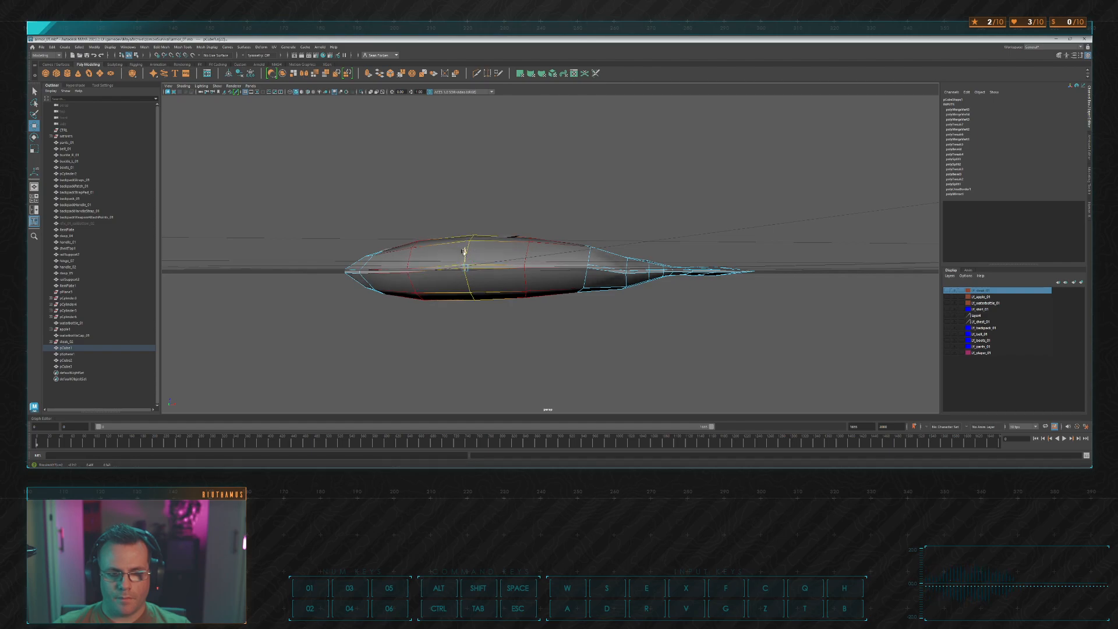
{"action": "left_click_drag", "start_coordinate": [543, 221], "coordinate": [562, 235], "text": "alt"}
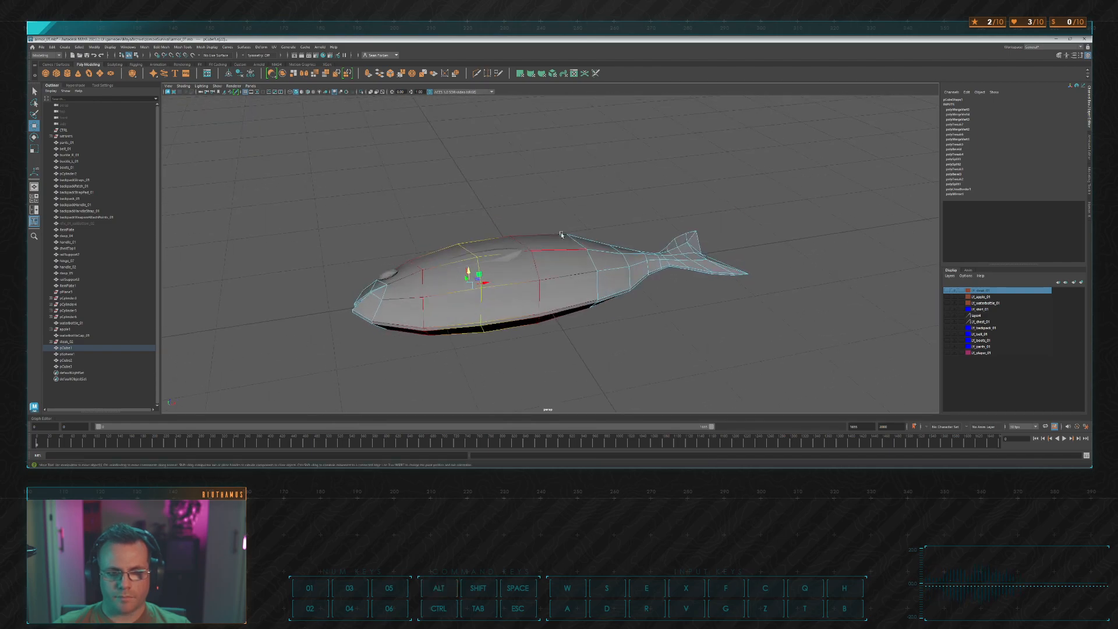
Step: Return to object selection and move the side fin outward until it clears the reshaped body surface
{"action": "scroll", "coordinate": [560, 234], "scroll_direction": "up", "scroll_amount": 4}
{"action": "left_click_drag", "start_coordinate": [527, 185], "coordinate": [532, 199], "text": "alt"}
{"action": "right_click_drag", "start_coordinate": [532, 199], "coordinate": [552, 184]}
{"action": "left_click", "coordinate": [552, 183]}
{"action": "left_click", "coordinate": [502, 265]}
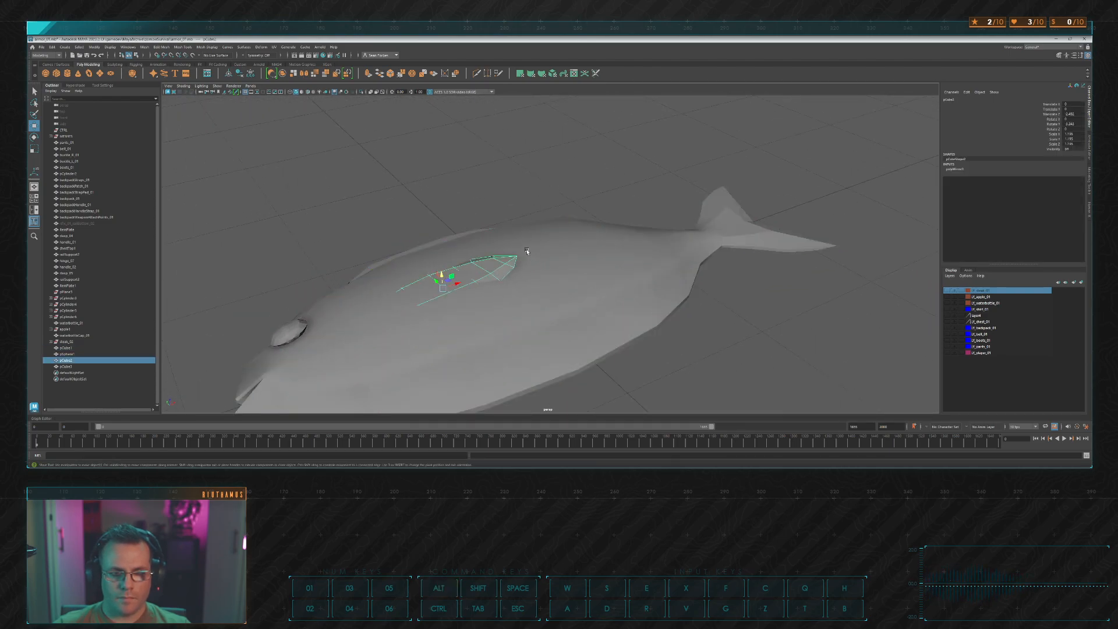
{"action": "left_click_drag", "start_coordinate": [441, 277], "coordinate": [443, 267]}
{"action": "left_click_drag", "start_coordinate": [447, 270], "coordinate": [448, 271]}
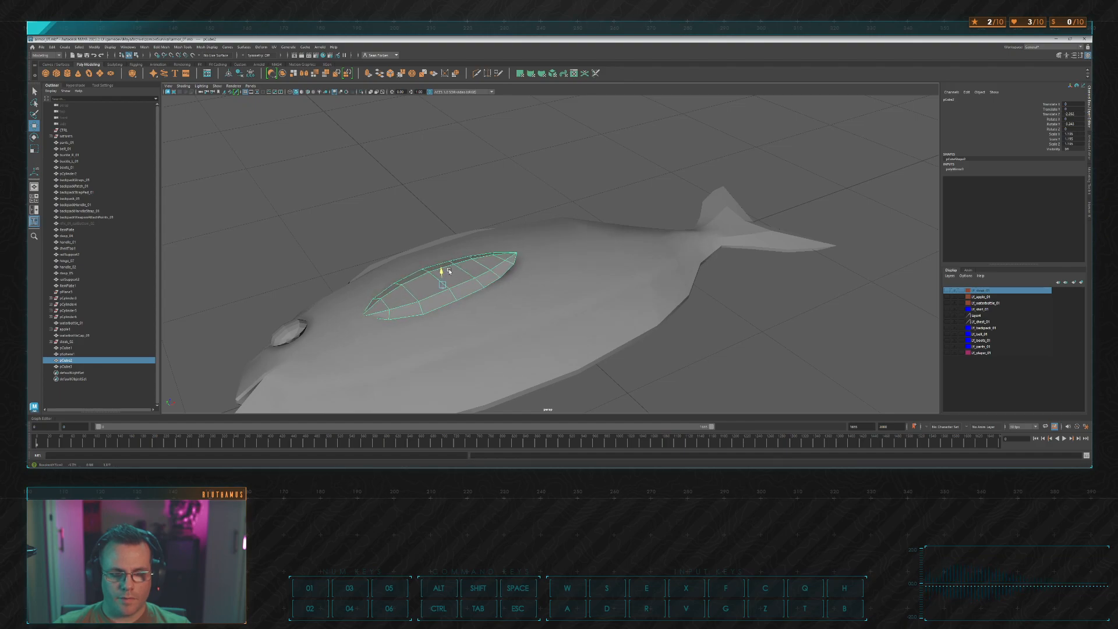
{"action": "left_click_drag", "start_coordinate": [478, 228], "coordinate": [520, 311], "text": "alt"}
Step: Rotate and reposition the side fin to follow the angle of the fish's flank
{"action": "key", "text": "e"}
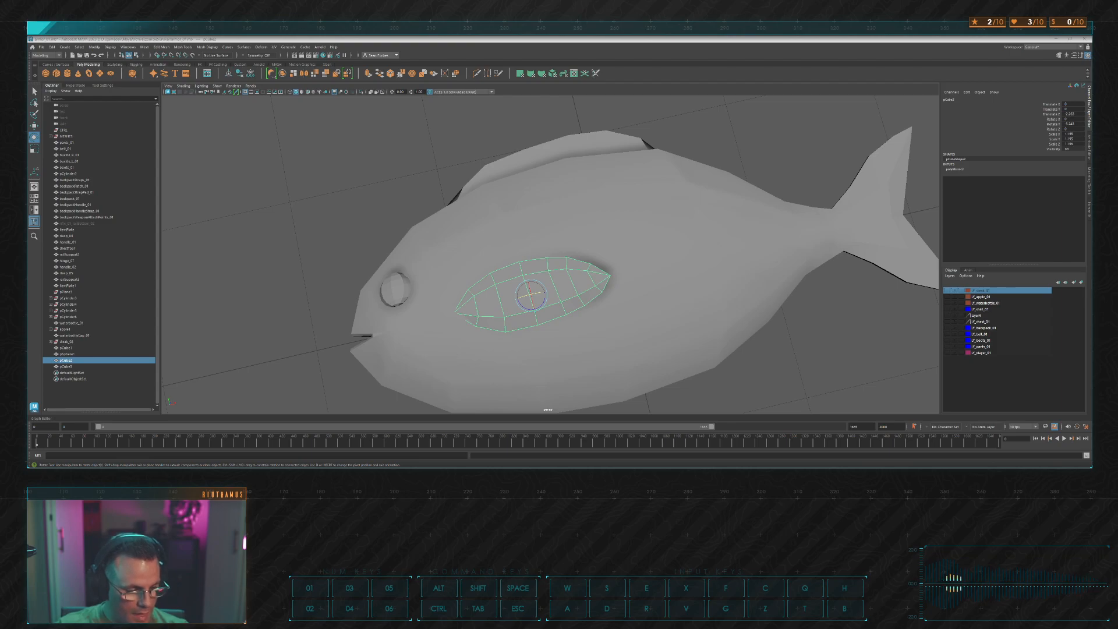
{"action": "left_click_drag", "start_coordinate": [703, 256], "coordinate": [402, 187], "text": "alt"}
{"action": "left_click", "coordinate": [402, 187]}
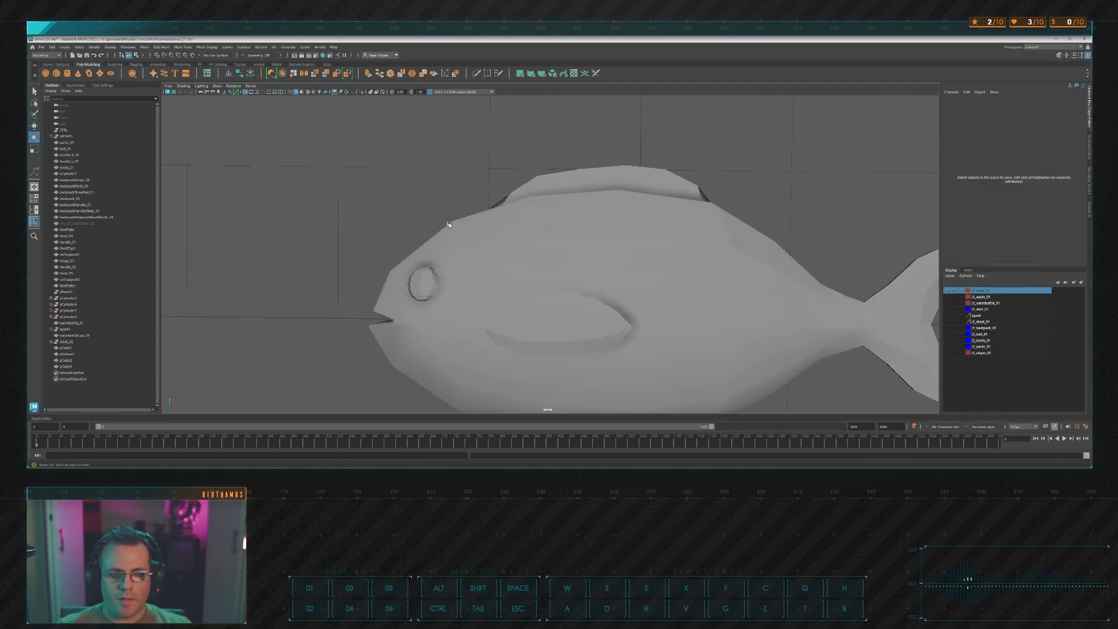
{"action": "left_click", "coordinate": [545, 326]}
{"action": "left_click_drag", "start_coordinate": [498, 269], "coordinate": [652, 187], "text": "alt"}
{"action": "key", "text": "w"}
{"action": "key", "text": "e"}
{"action": "key", "text": "w"}
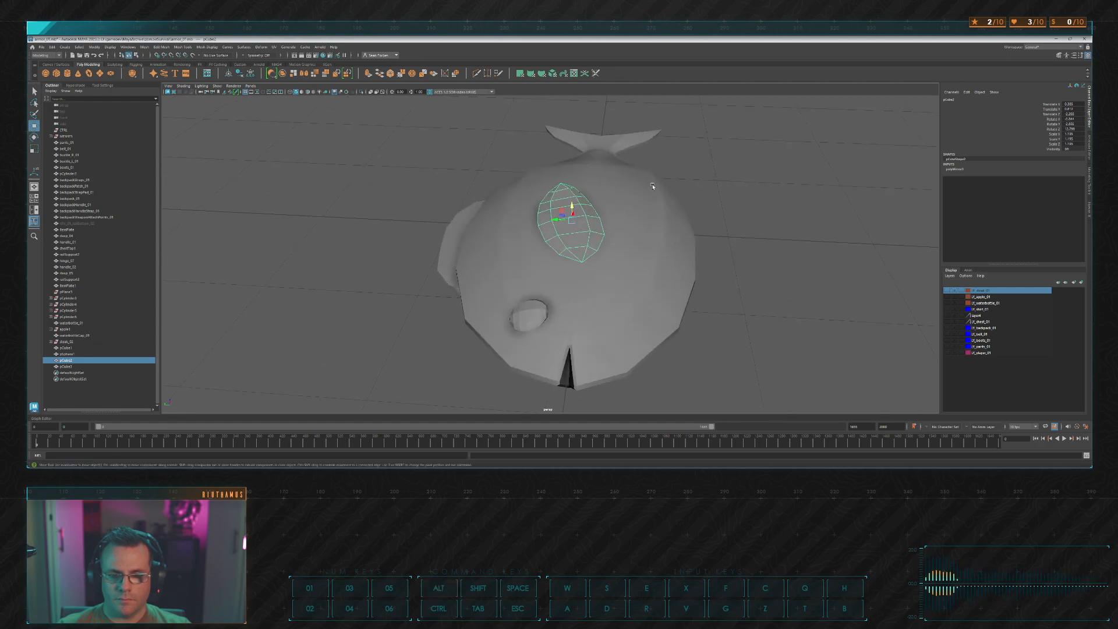
Step: Adjust the side fin's front vertices against the body with soft selection, then return to object mode and clear the selection
{"action": "right_click_drag", "start_coordinate": [702, 175], "coordinate": [655, 177]}
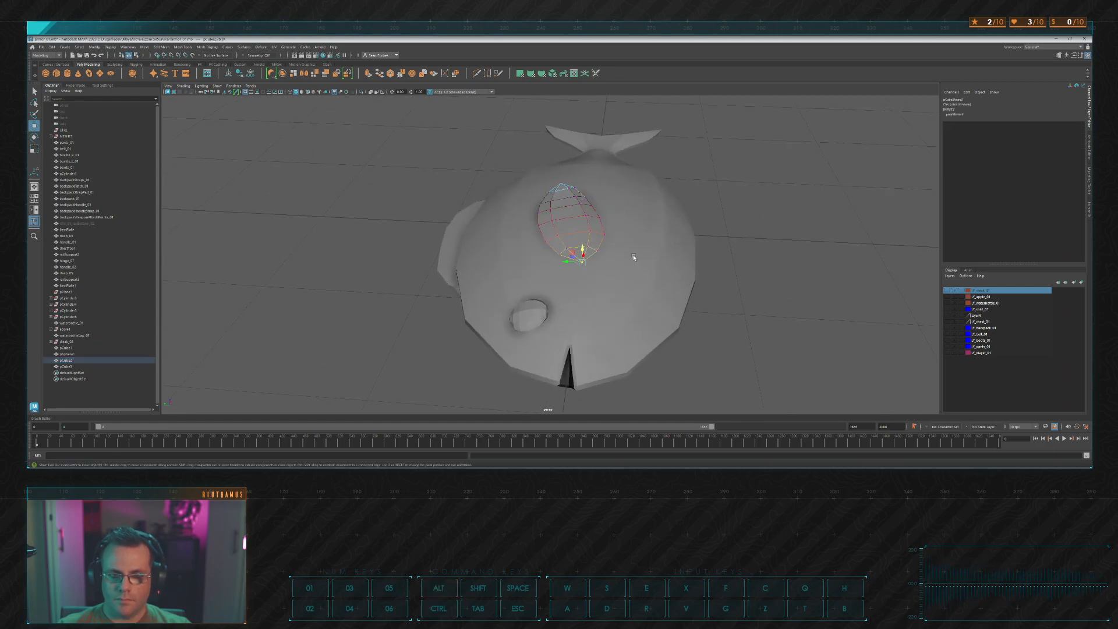
{"action": "left_click_drag", "start_coordinate": [633, 257], "coordinate": [467, 185], "text": "alt"}
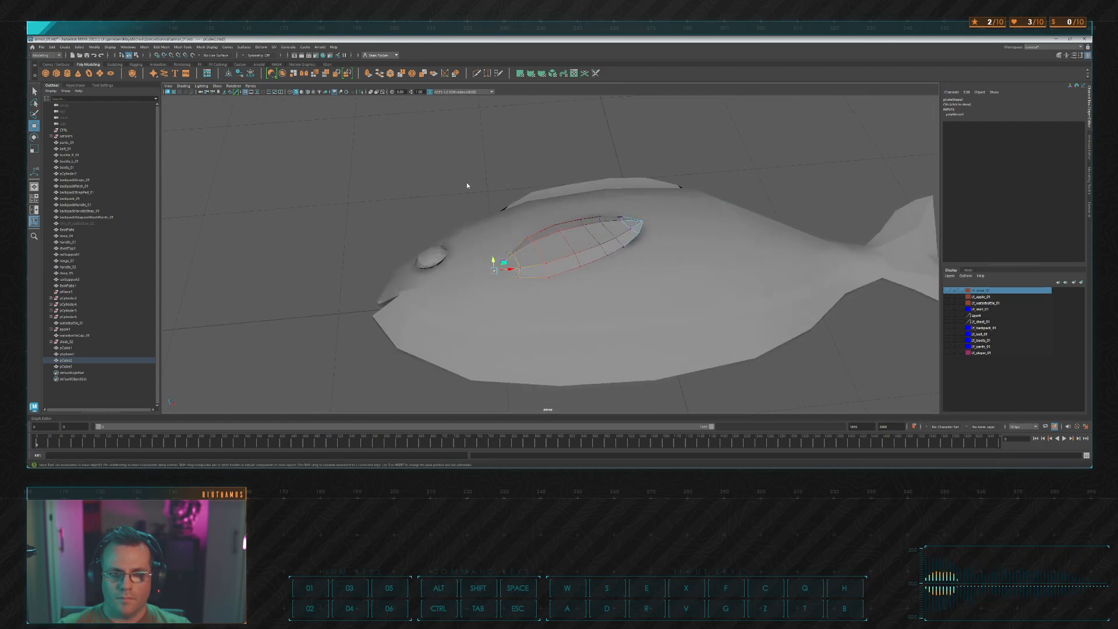
{"action": "right_click_drag", "start_coordinate": [467, 184], "coordinate": [501, 163]}
{"action": "left_click", "coordinate": [532, 180]}
{"action": "scroll", "coordinate": [536, 180], "scroll_direction": "down", "scroll_amount": 7}
{"action": "mouse_move", "coordinate": [611, 198]}
{"action": "left_mouse_down", "text": "alt"}
{"action": "mouse_move", "coordinate": [629, 211]}
{"action": "mouse_move", "coordinate": [604, 197]}
{"action": "left_mouse_up", "text": "alt"}
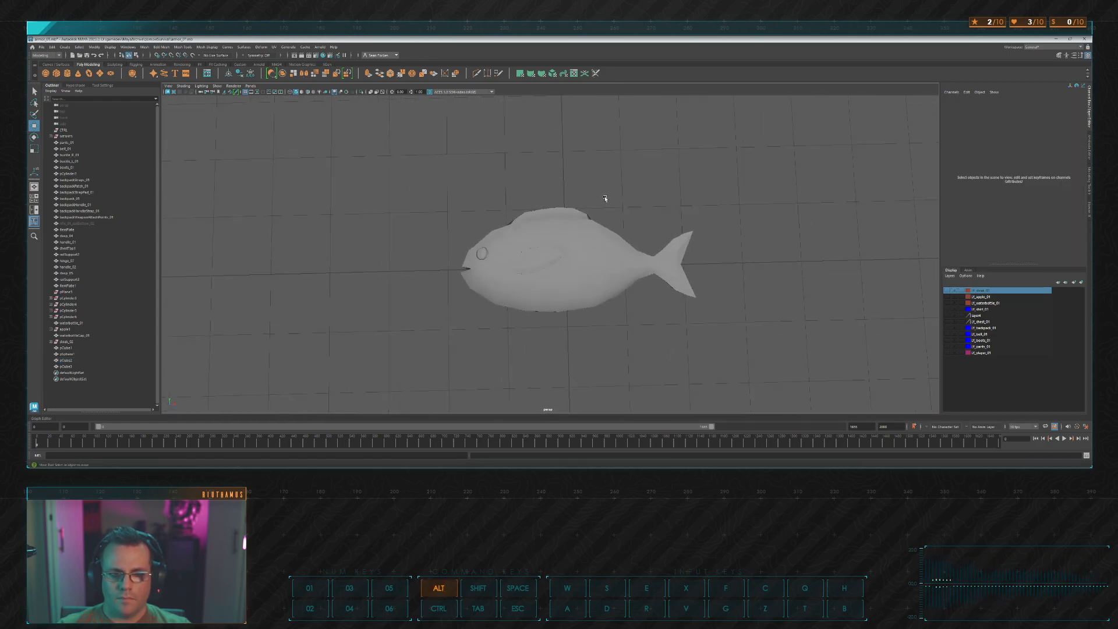
{"action": "left_click", "coordinate": [545, 260]}
{"action": "key", "text": "ctrl+d"}
{"action": "left_click_drag", "start_coordinate": [550, 260], "coordinate": [594, 280]}
{"action": "left_click_drag", "start_coordinate": [632, 276], "coordinate": [659, 212], "text": "alt"}
{"action": "scroll", "coordinate": [681, 232], "scroll_direction": "up", "scroll_amount": 5}
{"action": "key", "text": "e"}
{"action": "key", "text": "w"}
{"action": "left_click_drag", "start_coordinate": [659, 212], "coordinate": [663, 241], "text": "alt"}
{"action": "key", "text": "r"}
{"action": "left_click_drag", "start_coordinate": [694, 280], "coordinate": [626, 289]}
{"action": "scroll", "coordinate": [619, 256], "scroll_direction": "down", "scroll_amount": 5}
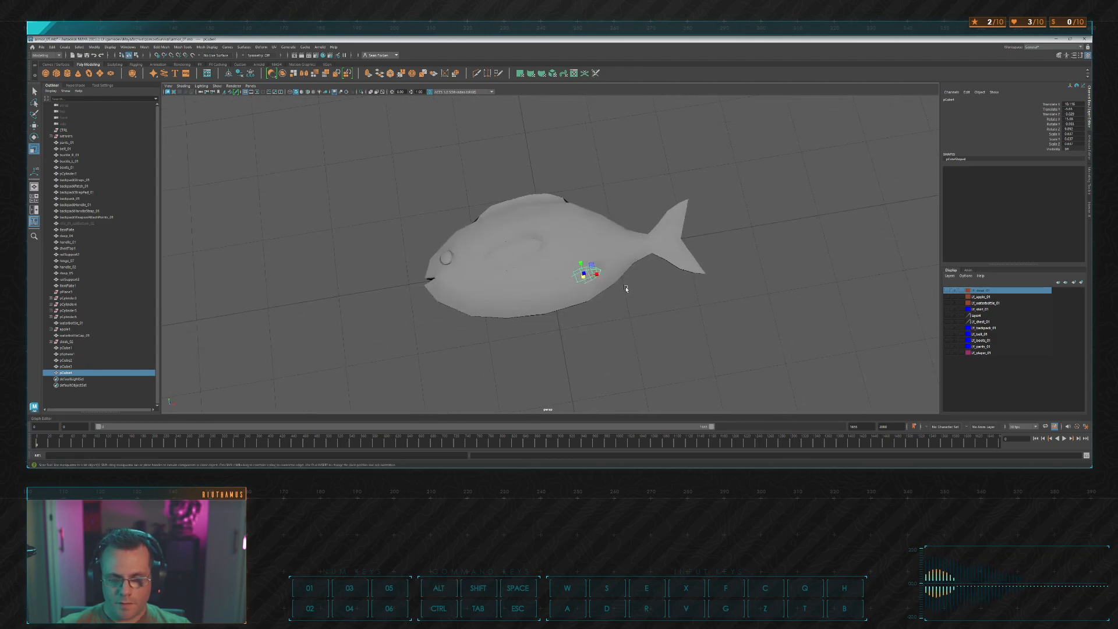
{"action": "key", "text": "Delete"}
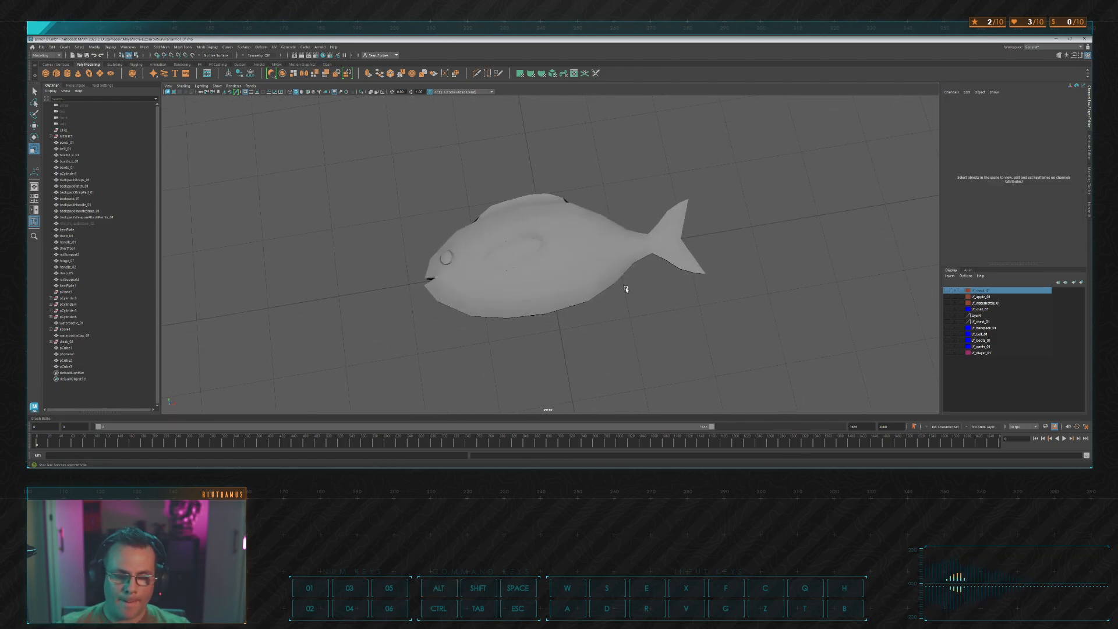
Step: Mirror the side fin across the world Z axis onto the fish's other flank, with Cut Geometry off
{"action": "left_click_drag", "start_coordinate": [626, 289], "coordinate": [600, 175], "text": "alt"}
{"action": "scroll", "coordinate": [608, 201], "scroll_direction": "down", "scroll_amount": 4}
{"action": "left_click", "coordinate": [608, 236]}
{"action": "key", "text": "w"}
{"action": "left_click", "coordinate": [612, 195]}
{"action": "left_click", "coordinate": [577, 213]}
{"action": "scroll", "coordinate": [601, 176], "scroll_direction": "up", "scroll_amount": 4}
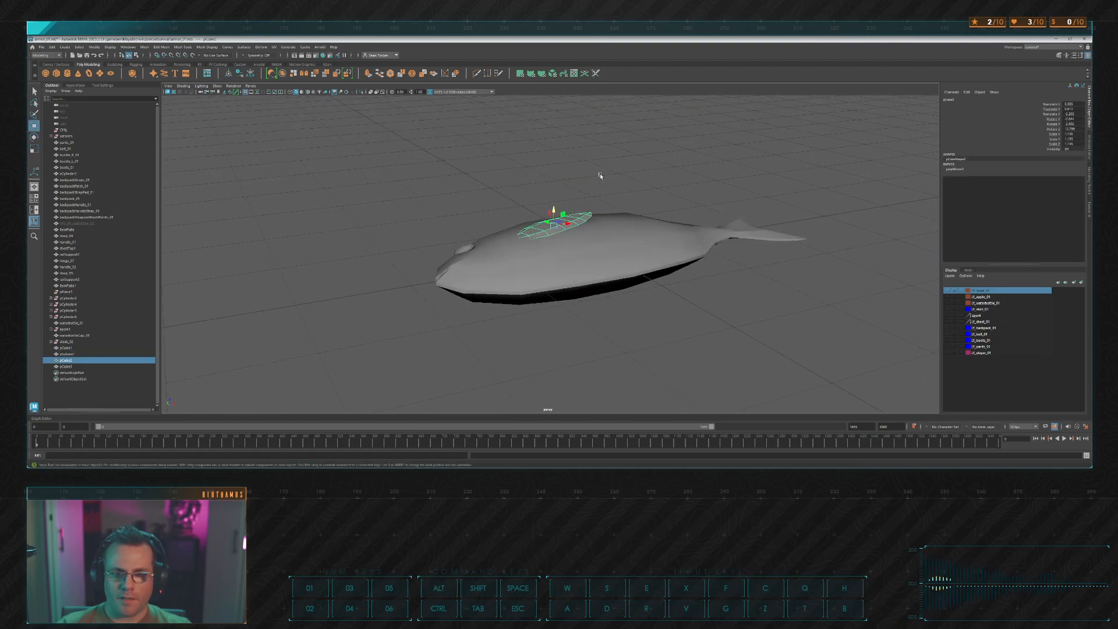
{"action": "left_click", "coordinate": [303, 73]}
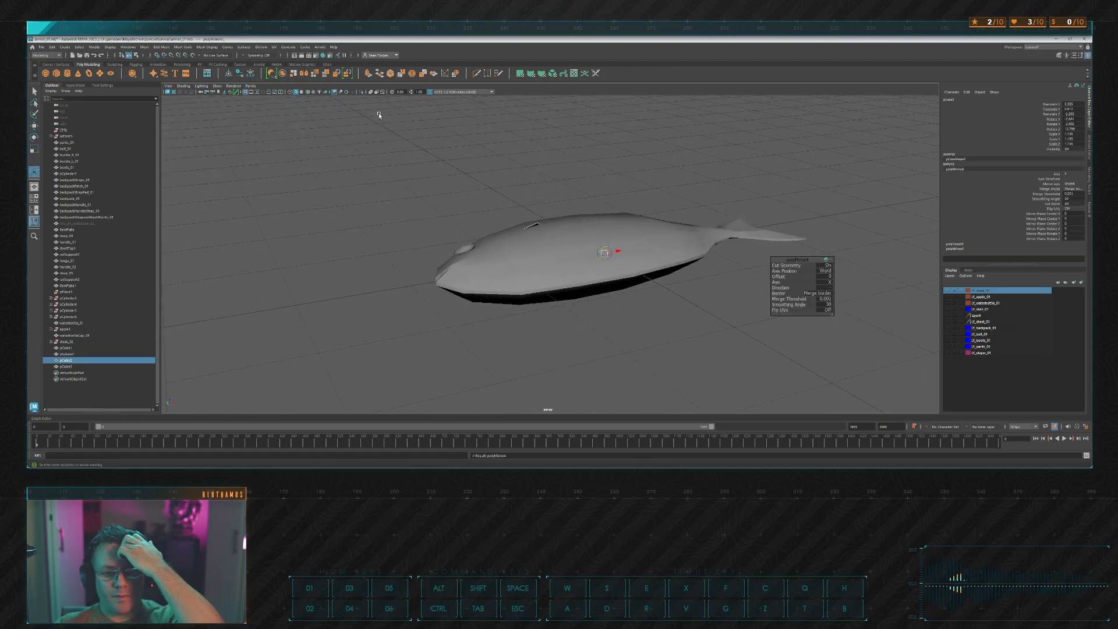
{"action": "left_click", "coordinate": [798, 265]}
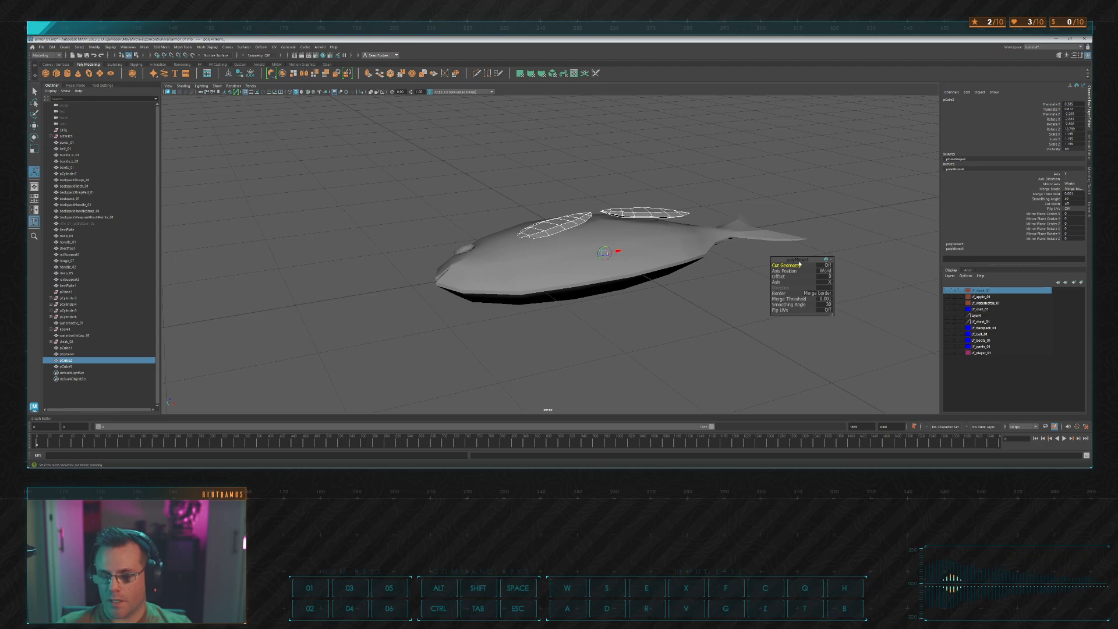
{"action": "left_click", "coordinate": [827, 282]}
{"action": "left_click_drag", "start_coordinate": [748, 244], "coordinate": [703, 176], "text": "alt"}
{"action": "right_click_drag", "start_coordinate": [704, 176], "coordinate": [744, 166], "text": "alt"}
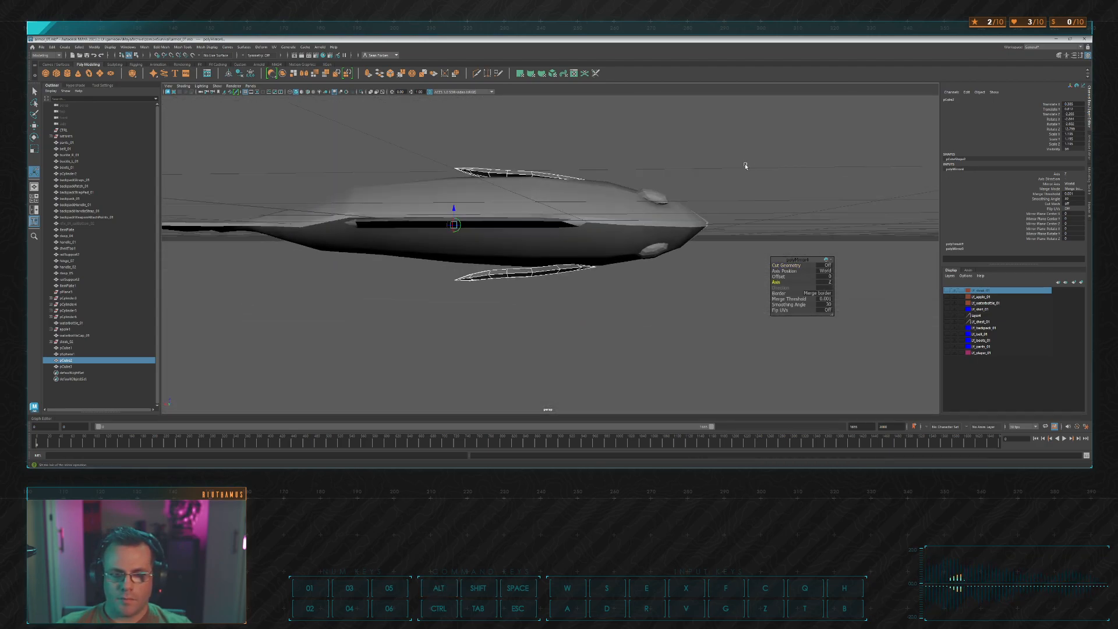
{"action": "left_click", "coordinate": [744, 166]}
Step: Fit the mirrored side fin against its flank by moving its vertices with soft selection, and clear the selection
{"action": "left_click", "coordinate": [573, 270]}
{"action": "left_click_drag", "start_coordinate": [613, 280], "coordinate": [637, 298], "text": "alt"}
{"action": "middle_click_drag", "start_coordinate": [637, 298], "coordinate": [570, 256], "text": "alt"}
{"action": "right_click_drag", "start_coordinate": [570, 256], "coordinate": [606, 290], "text": "alt"}
{"action": "left_click", "coordinate": [606, 257]}
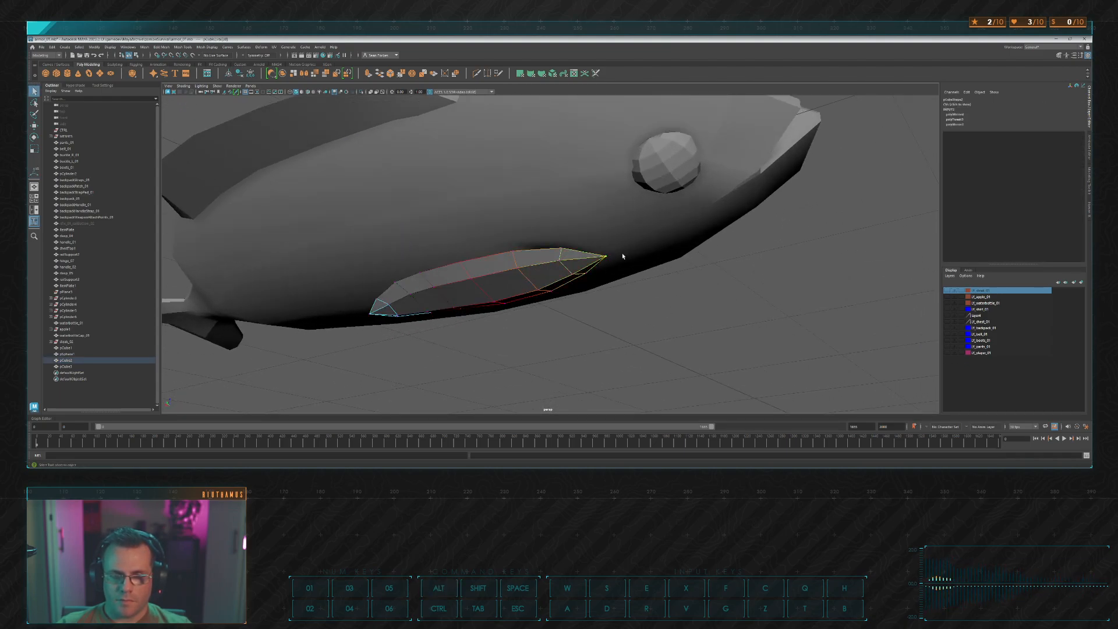
{"action": "key", "text": "w"}
{"action": "left_click_drag", "start_coordinate": [641, 291], "coordinate": [621, 242], "text": "alt"}
{"action": "middle_click_drag", "start_coordinate": [621, 242], "coordinate": [616, 259], "text": "alt"}
{"action": "left_click_drag", "start_coordinate": [616, 260], "coordinate": [597, 242], "text": "alt"}
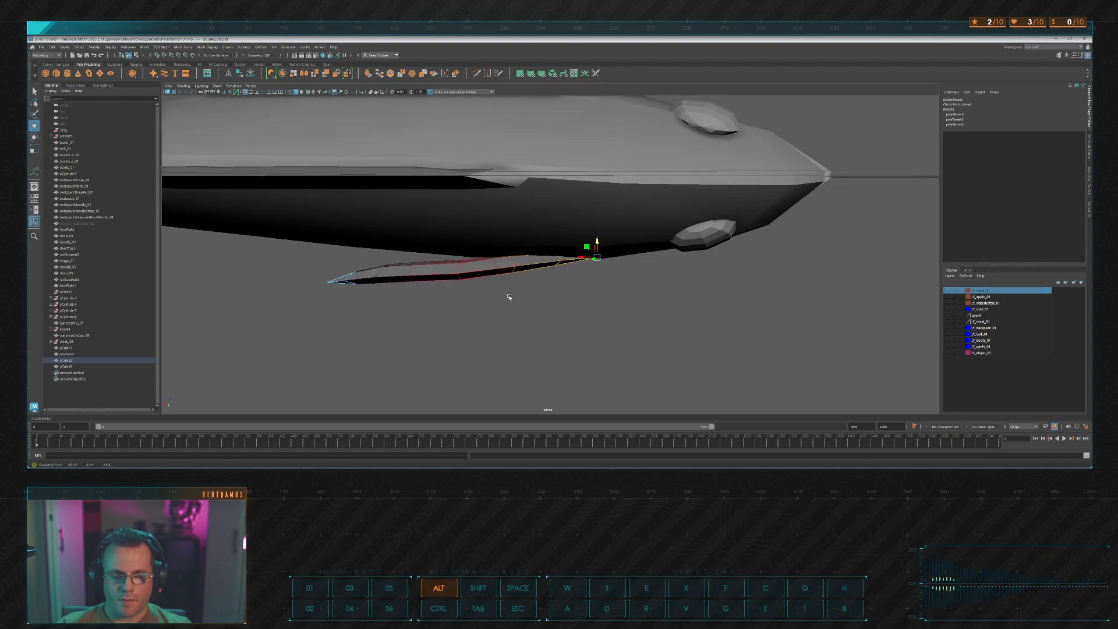
{"action": "left_click_drag", "start_coordinate": [509, 297], "coordinate": [327, 260], "text": "alt"}
{"action": "left_click_drag", "start_coordinate": [431, 330], "coordinate": [453, 307]}
{"action": "left_click_drag", "start_coordinate": [428, 263], "coordinate": [469, 292]}
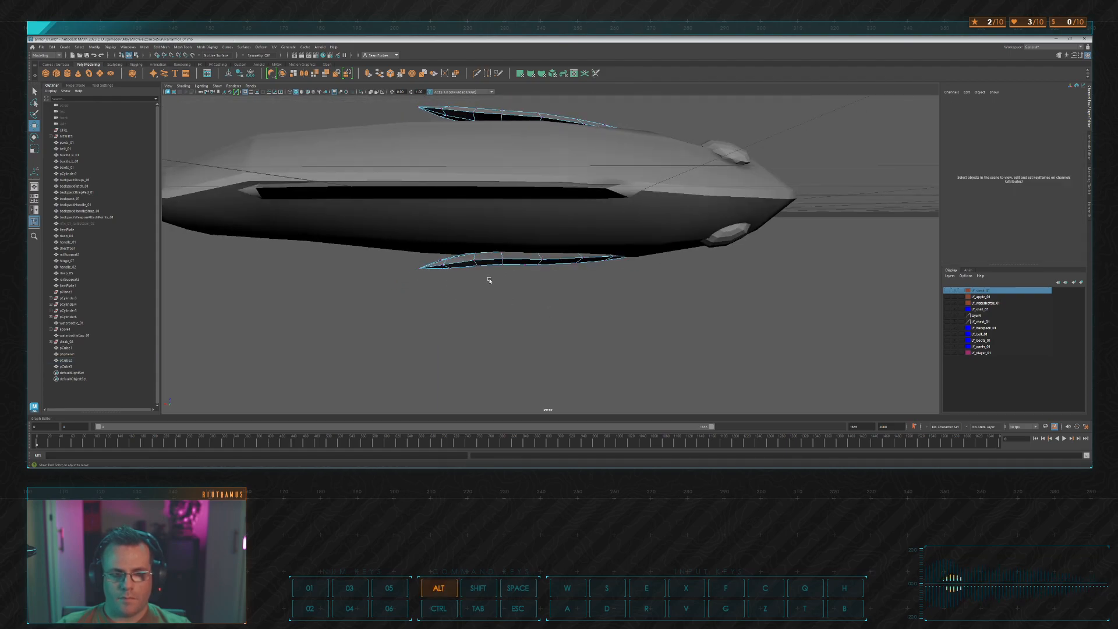
Step: Save the scene and combine the fish's body, eyes and fins into a single mesh
{"action": "scroll", "coordinate": [489, 281], "scroll_direction": "down", "scroll_amount": 5, "text": "alt"}
{"action": "mouse_move", "coordinate": [578, 292]}
{"action": "left_mouse_down", "text": "alt"}
{"action": "mouse_move", "coordinate": [463, 269]}
{"action": "mouse_move", "coordinate": [632, 282]}
{"action": "mouse_move", "coordinate": [523, 273]}
{"action": "mouse_move", "coordinate": [583, 286]}
{"action": "left_mouse_up", "text": "alt"}
{"action": "right_click_drag", "start_coordinate": [713, 283], "coordinate": [763, 277]}
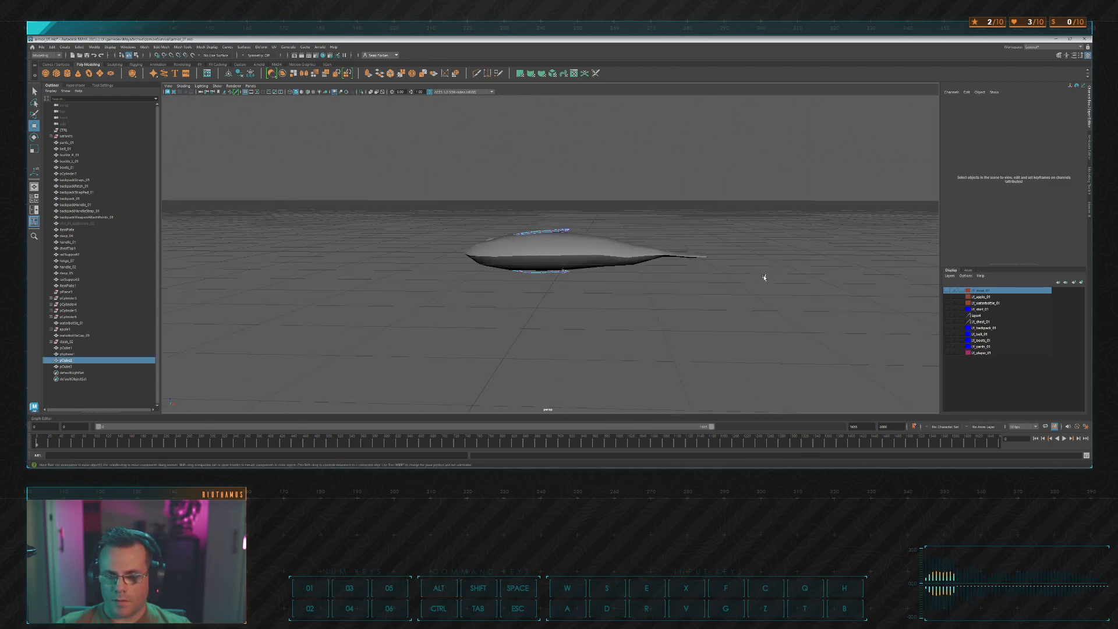
{"action": "left_click", "coordinate": [763, 277]}
{"action": "left_click", "coordinate": [604, 247]}
{"action": "left_click_drag", "start_coordinate": [604, 247], "coordinate": [623, 259], "text": "alt"}
{"action": "left_click_drag", "start_coordinate": [448, 201], "coordinate": [706, 297]}
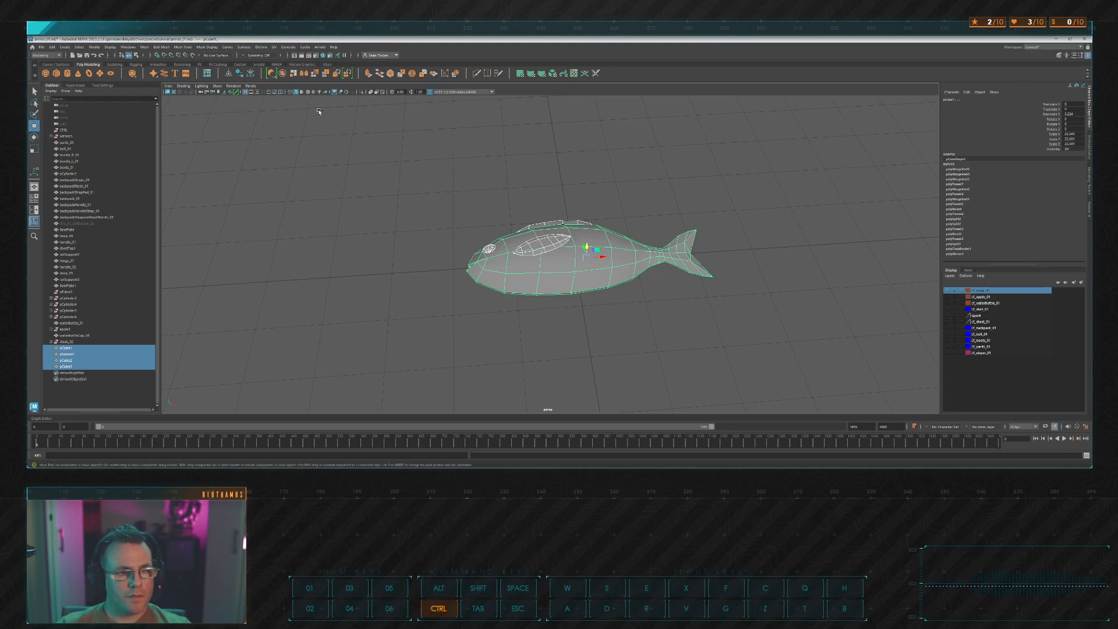
{"action": "key", "text": "ctrl+s"}
{"action": "left_click", "coordinate": [271, 74]}
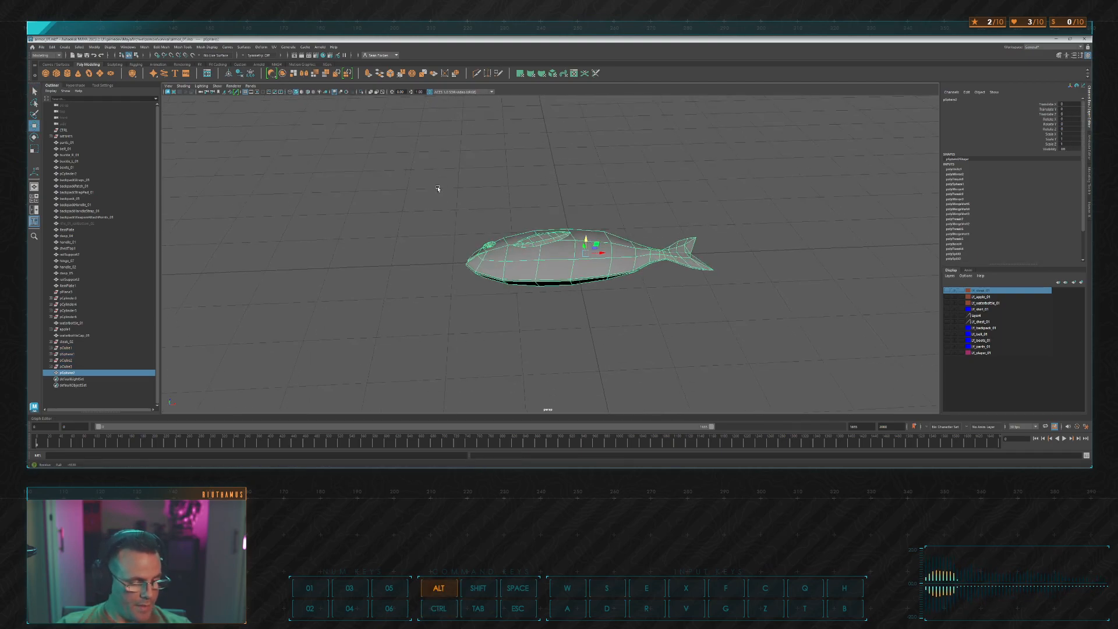
Step: Reposition the combined fish along the Z axis, refining the placement in the top view, and switch to vertex editing
{"action": "left_click_drag", "start_coordinate": [463, 238], "coordinate": [496, 215], "text": "alt"}
{"action": "scroll", "coordinate": [470, 205], "scroll_direction": "up", "scroll_amount": 3}
{"action": "left_click_drag", "start_coordinate": [602, 234], "coordinate": [603, 193]}
{"action": "key", "text": "space"}
{"action": "key", "text": "space"}
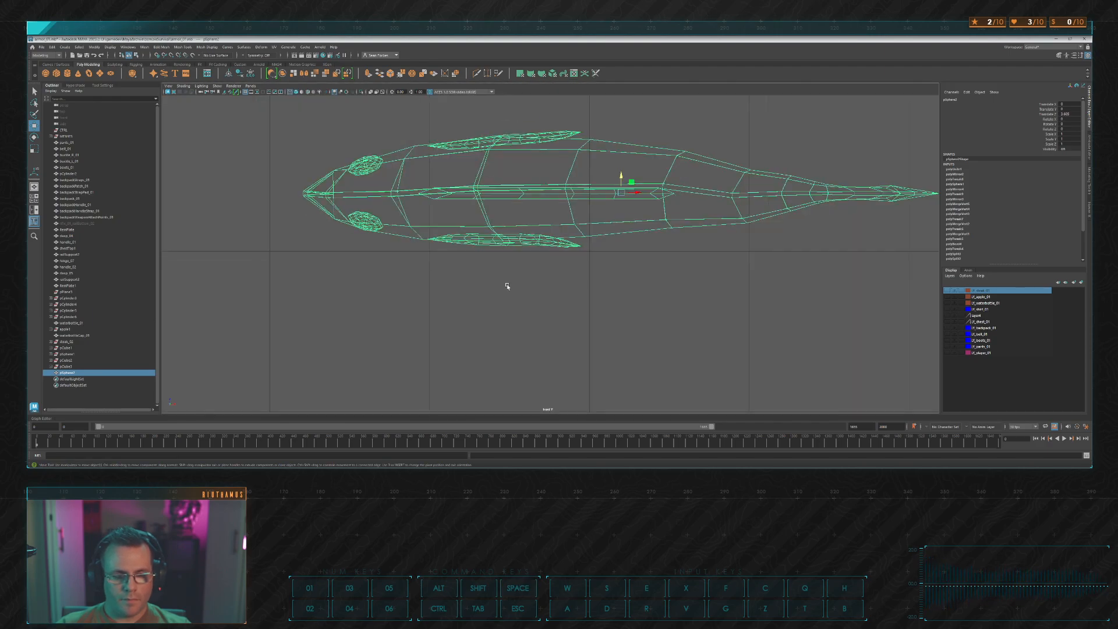
{"action": "scroll", "coordinate": [621, 233], "scroll_direction": "down", "scroll_amount": 4}
{"action": "middle_click_drag", "start_coordinate": [621, 234], "coordinate": [621, 227], "text": "alt"}
{"action": "left_click_drag", "start_coordinate": [590, 198], "coordinate": [577, 206]}
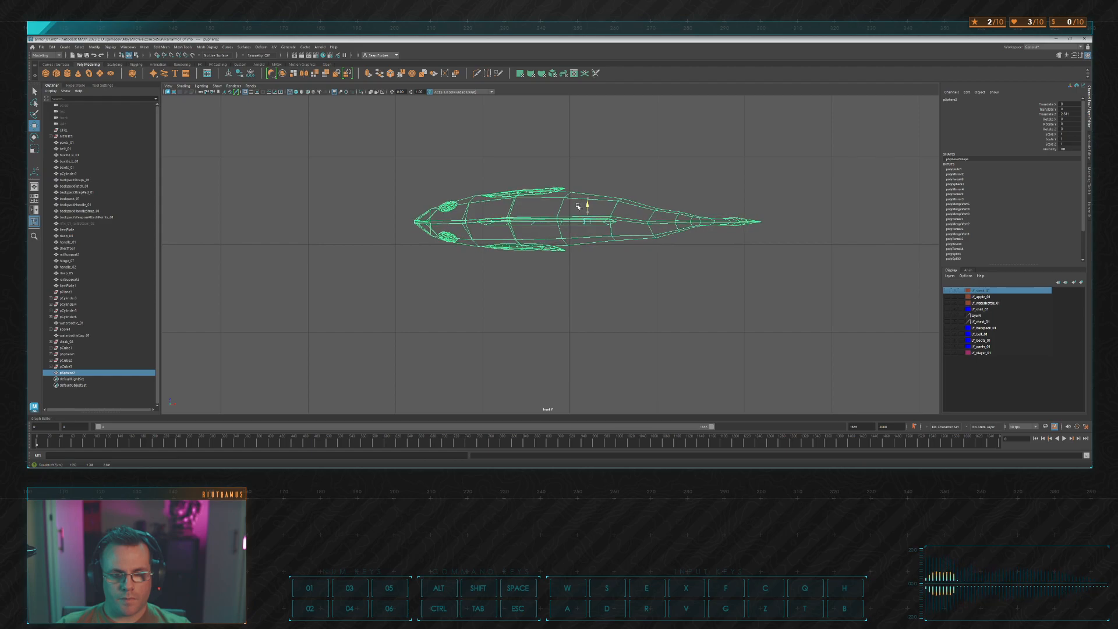
{"action": "middle_click_drag", "start_coordinate": [728, 173], "coordinate": [666, 169], "text": "alt"}
{"action": "scroll", "coordinate": [666, 169], "scroll_direction": "up", "scroll_amount": 5}
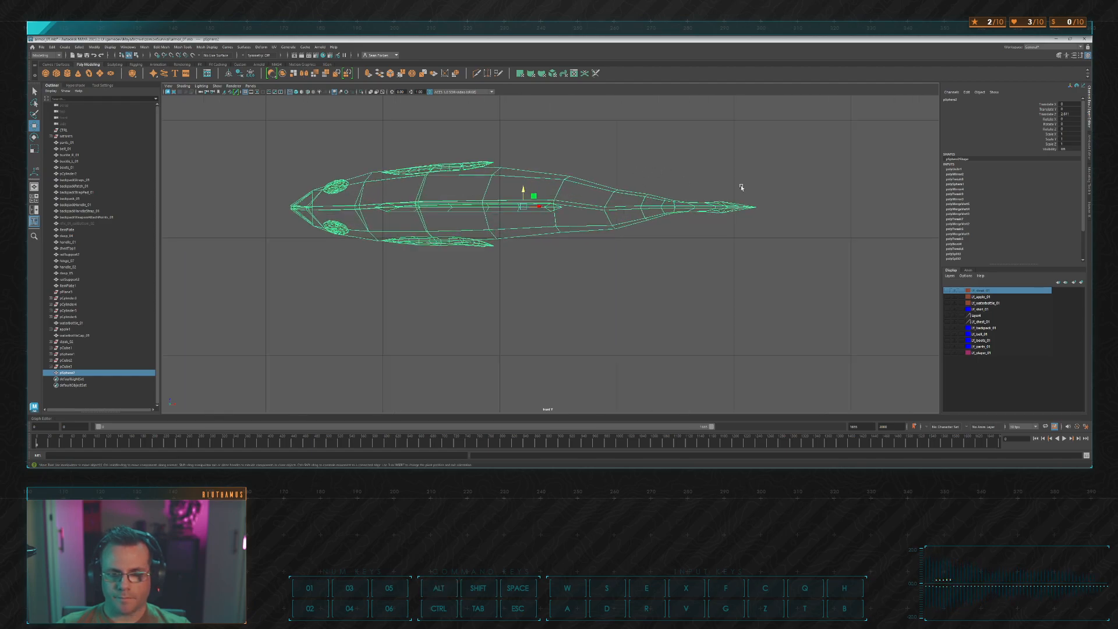
{"action": "key", "text": "F9"}
{"action": "left_click_drag", "start_coordinate": [821, 169], "coordinate": [611, 252]}
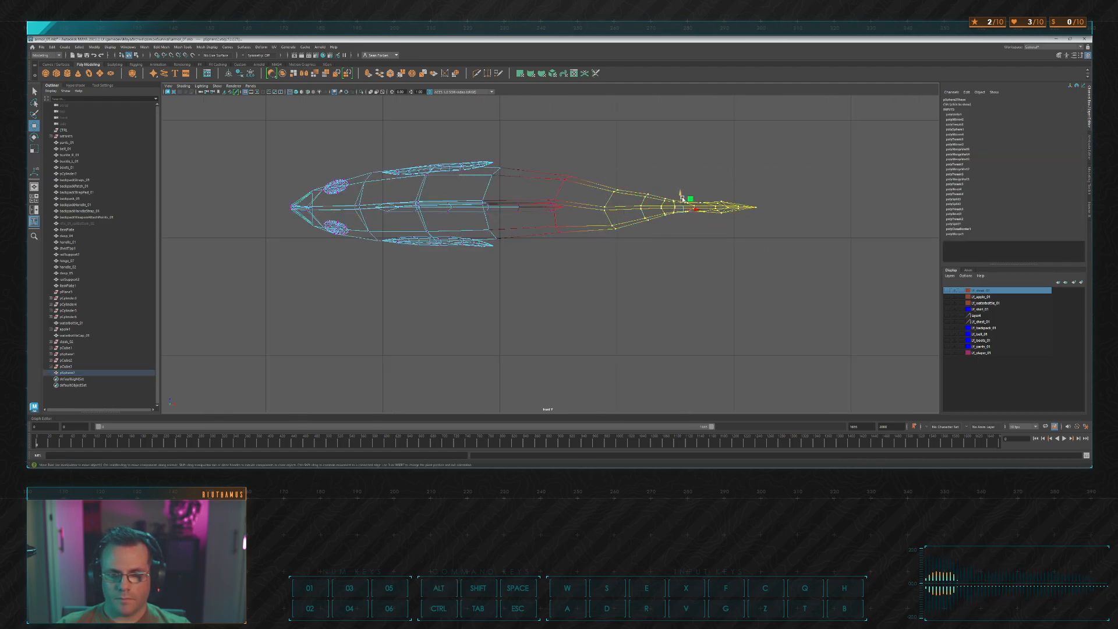
{"action": "left_click_drag", "start_coordinate": [680, 197], "coordinate": [680, 194]}
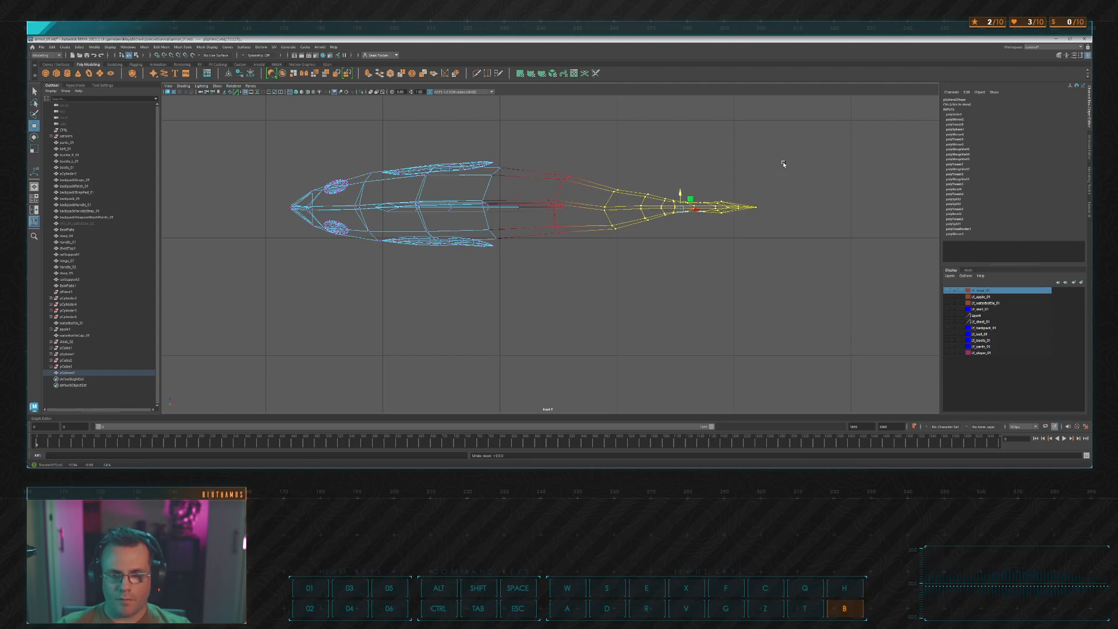
{"action": "left_click_drag", "start_coordinate": [783, 164], "coordinate": [700, 245]}
{"action": "left_click_drag", "start_coordinate": [735, 195], "coordinate": [736, 217]}
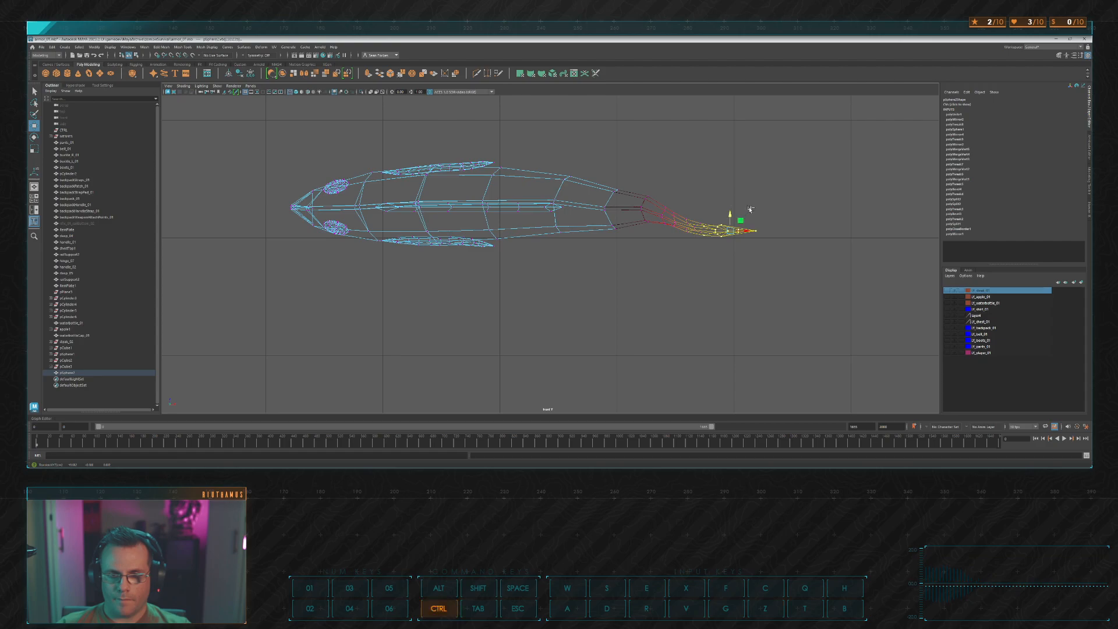
{"action": "key", "text": "ctrl+z"}
Step: Select the tail vertices, widen the soft-selection falloff and bend the tail sideways
{"action": "left_click_drag", "start_coordinate": [789, 175], "coordinate": [682, 245]}
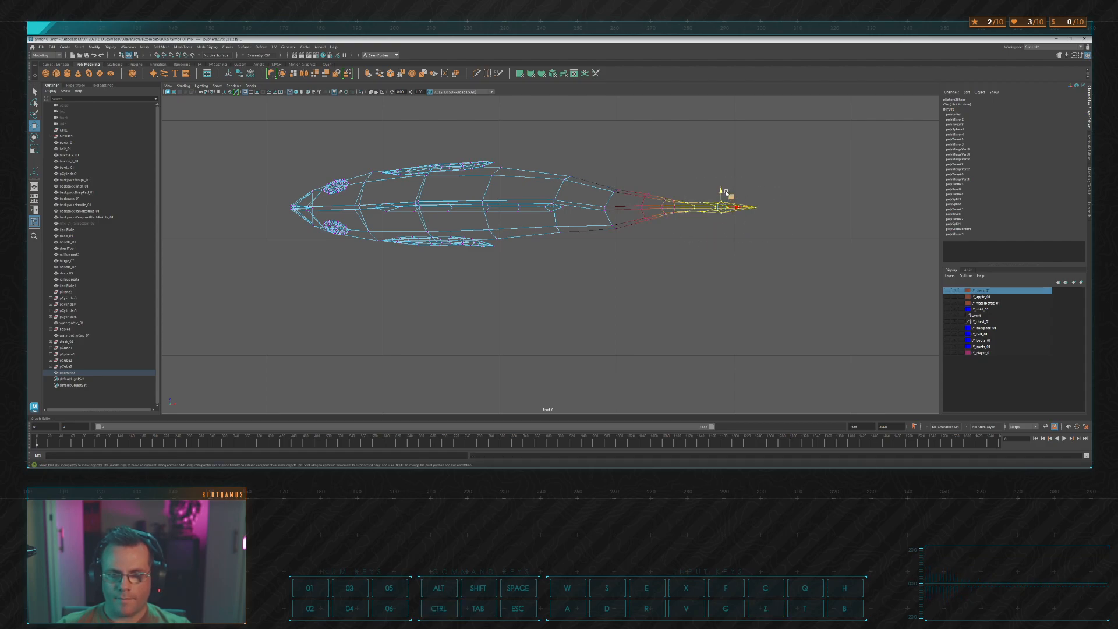
{"action": "middle_click_drag", "start_coordinate": [726, 192], "coordinate": [799, 187]}
{"action": "left_click_drag", "start_coordinate": [729, 195], "coordinate": [733, 219]}
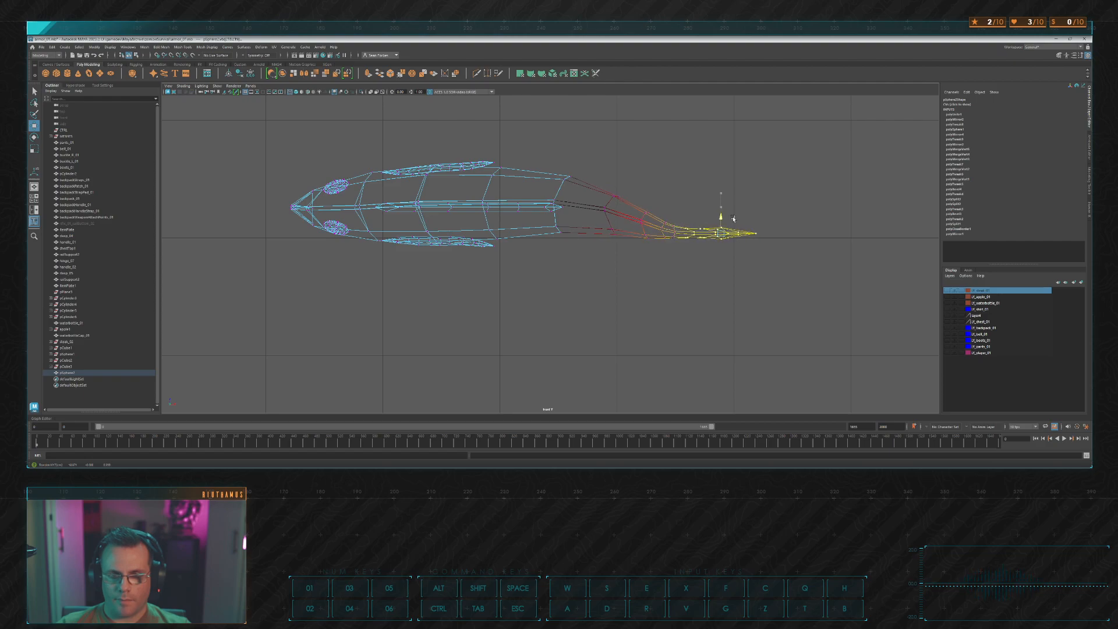
Step: Refine the tail's bend by adjusting the edge loops of the rear body with soft selection
{"action": "middle_click_drag", "start_coordinate": [669, 182], "coordinate": [724, 193], "text": "alt"}
{"action": "right_click_drag", "start_coordinate": [711, 195], "coordinate": [710, 176]}
{"action": "left_click", "coordinate": [664, 214]}
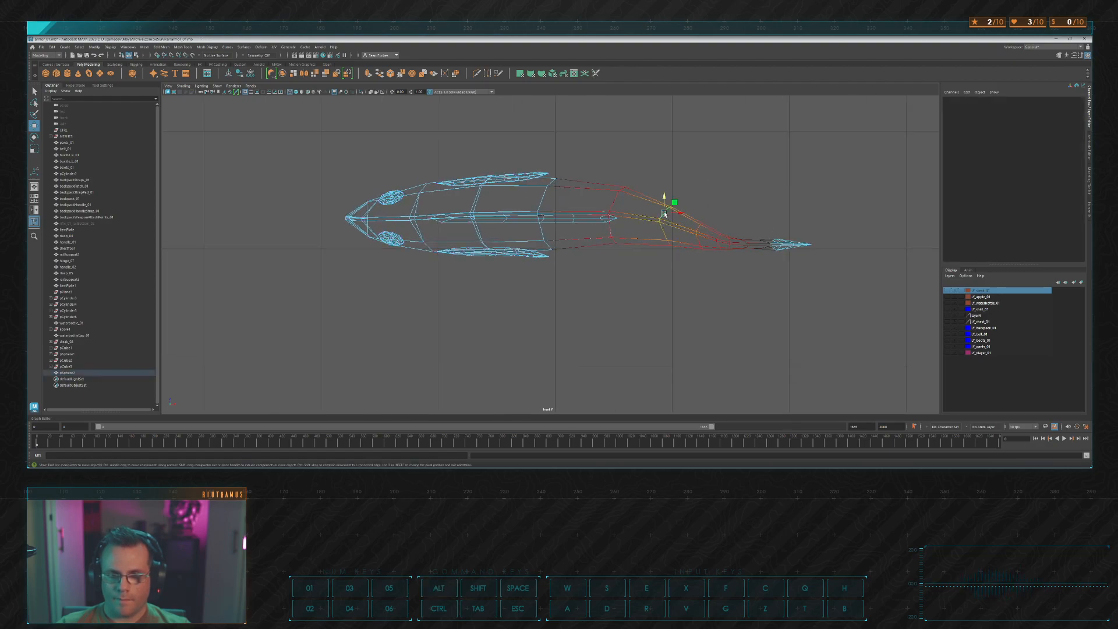
{"action": "double_click", "coordinate": [665, 214]}
{"action": "left_click_drag", "start_coordinate": [747, 194], "coordinate": [666, 215]}
{"action": "middle_click_drag", "start_coordinate": [674, 194], "coordinate": [731, 202], "text": "alt"}
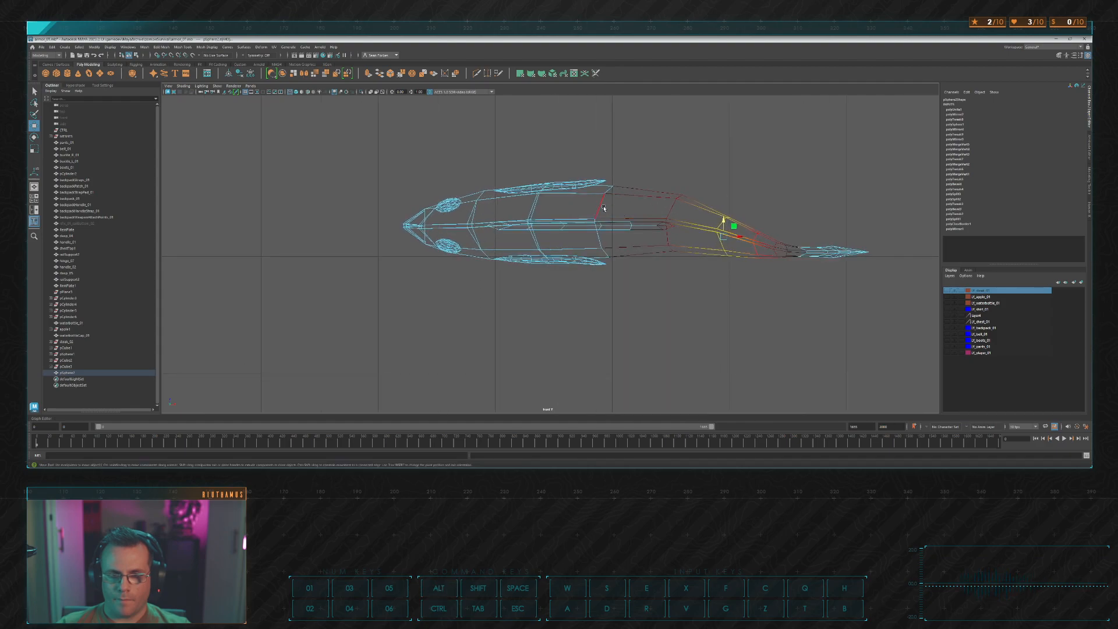
{"action": "double_click", "coordinate": [671, 210]}
{"action": "left_click_drag", "start_coordinate": [704, 172], "coordinate": [713, 168]}
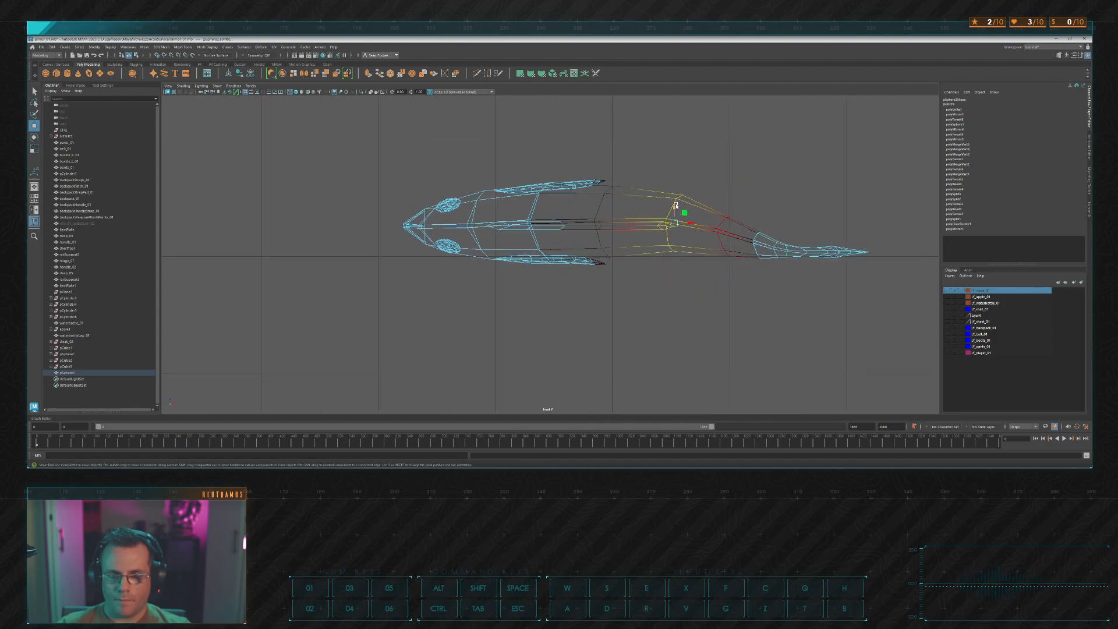
{"action": "left_click_drag", "start_coordinate": [675, 206], "coordinate": [675, 213]}
Step: Shift the fish's head vertices sideways with soft selection, then return to the perspective view in object mode with nothing selected
{"action": "middle_click_drag", "start_coordinate": [687, 198], "coordinate": [766, 211], "text": "alt"}
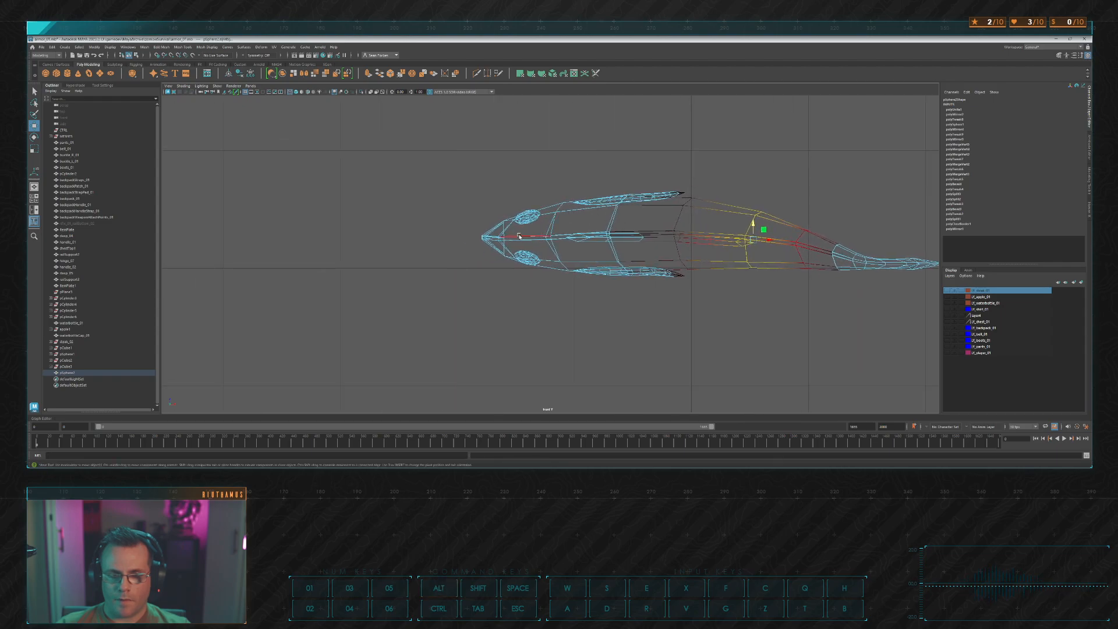
{"action": "double_click", "coordinate": [553, 227]}
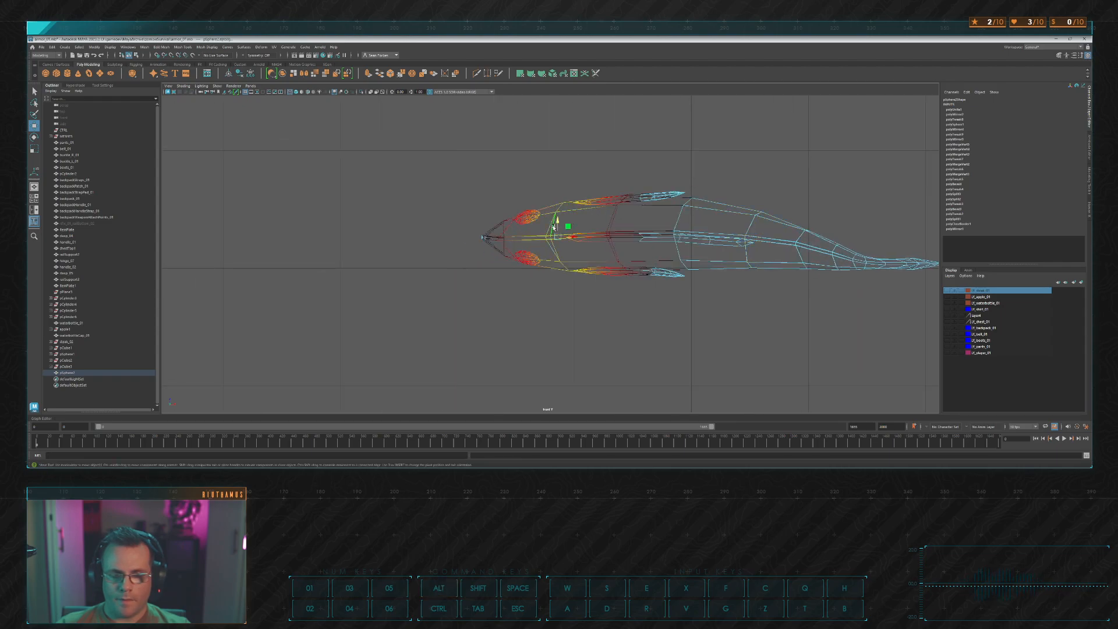
{"action": "double_click", "coordinate": [505, 234]}
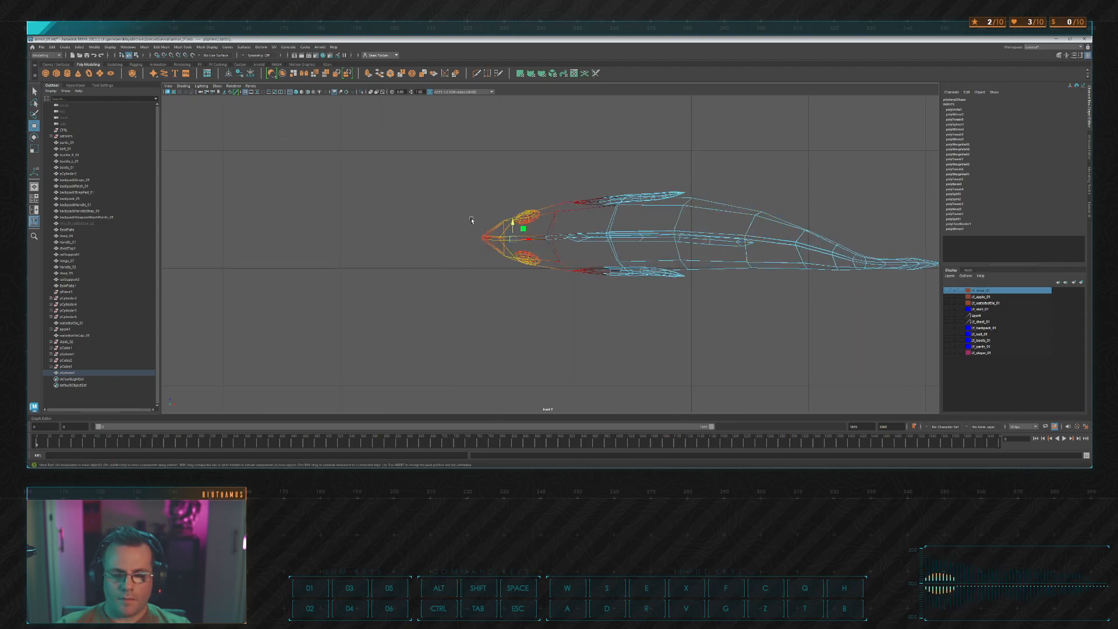
{"action": "right_click_drag", "start_coordinate": [413, 224], "coordinate": [390, 222]}
{"action": "left_click_drag", "start_coordinate": [428, 171], "coordinate": [481, 212]}
{"action": "left_click_drag", "start_coordinate": [527, 280], "coordinate": [528, 281]}
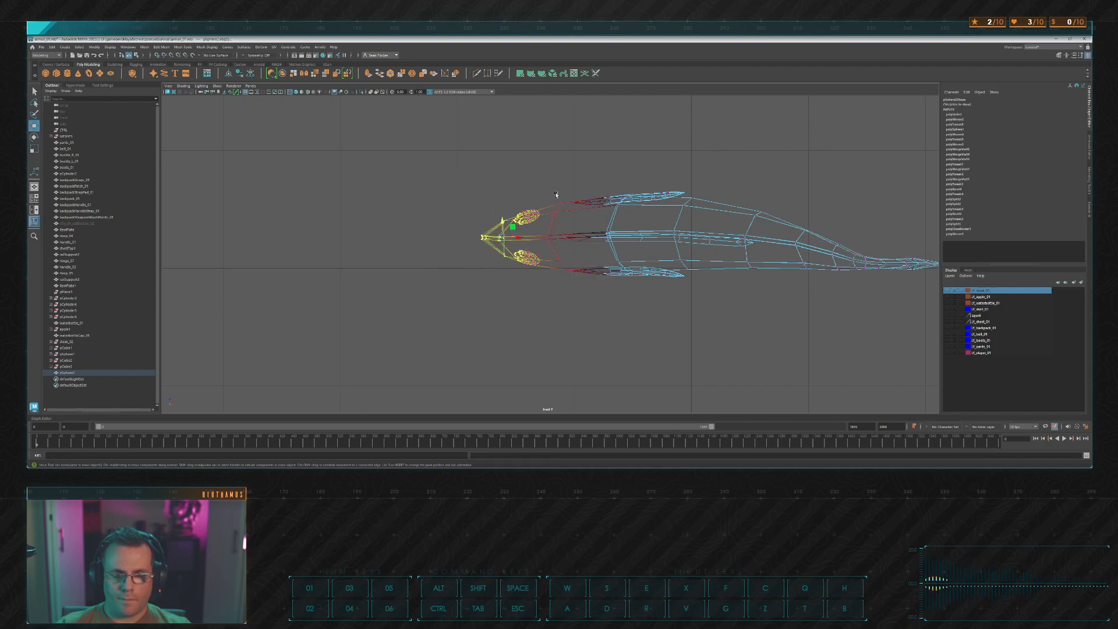
{"action": "key", "text": "e"}
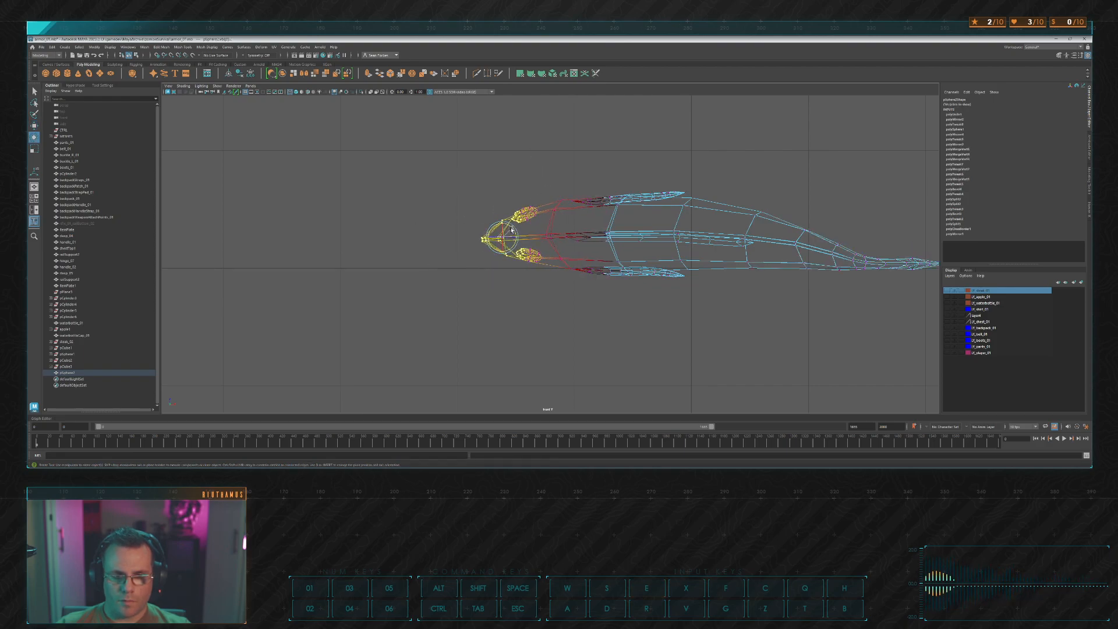
{"action": "key", "text": "w"}
{"action": "left_click_drag", "start_coordinate": [509, 222], "coordinate": [509, 231]}
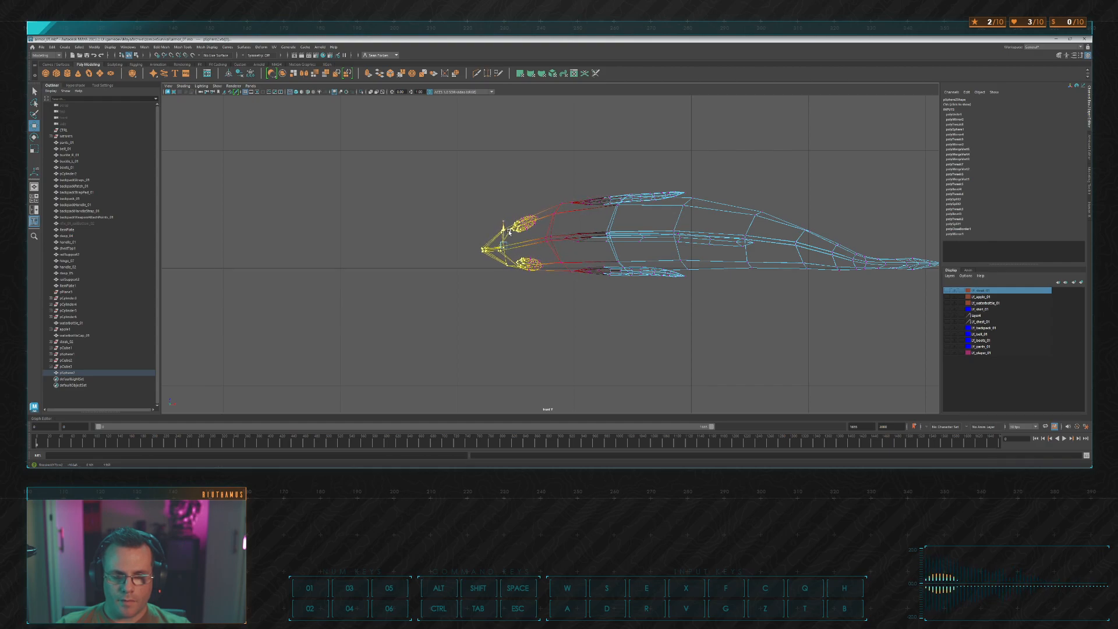
{"action": "key", "text": "space"}
{"action": "key", "text": "space"}
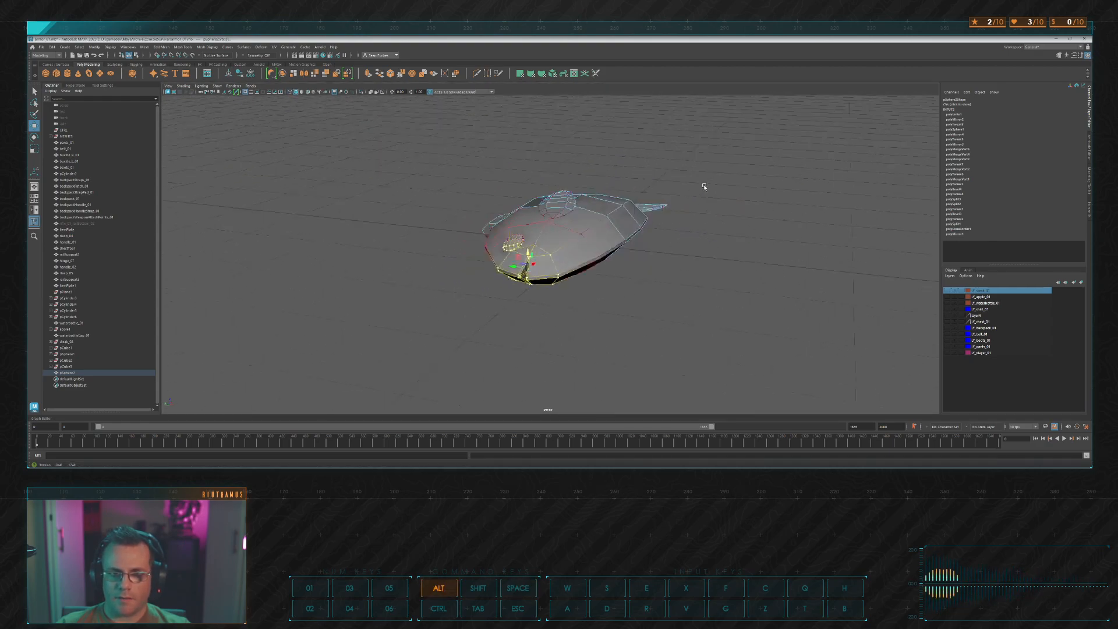
{"action": "left_click_drag", "start_coordinate": [706, 185], "coordinate": [631, 182], "text": "alt"}
{"action": "left_click", "coordinate": [705, 174]}
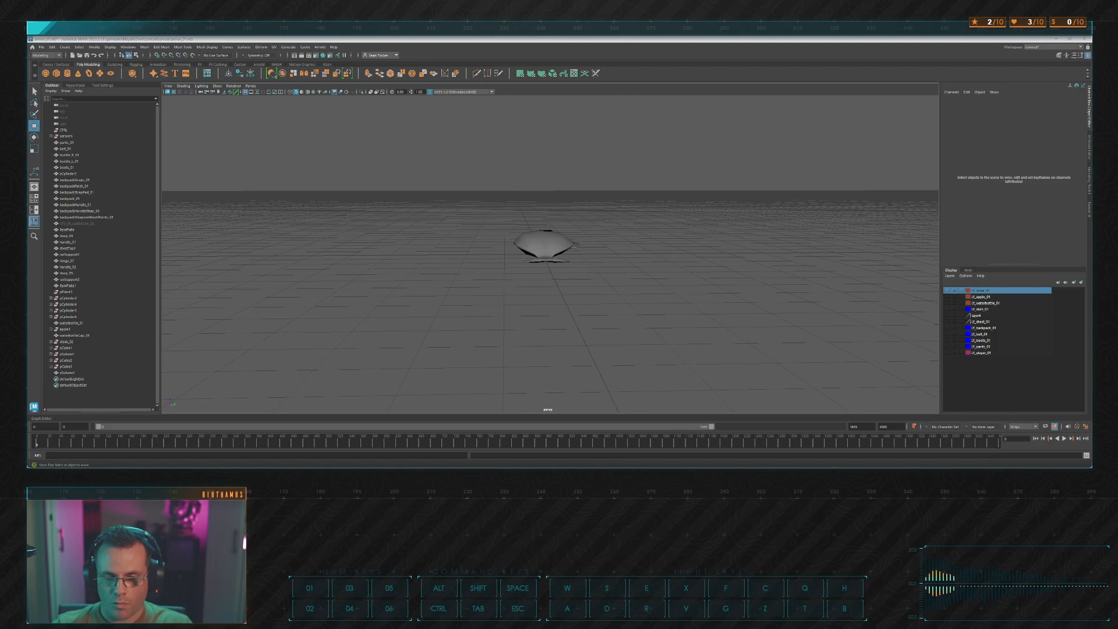
Step: Apply Set to Face to the fish's vertex normals, soften its edges and clear the selection
{"action": "left_click_drag", "start_coordinate": [675, 245], "coordinate": [610, 236], "text": "alt"}
{"action": "left_click", "coordinate": [610, 237]}
{"action": "scroll", "coordinate": [610, 236], "scroll_direction": "down", "scroll_amount": 2}
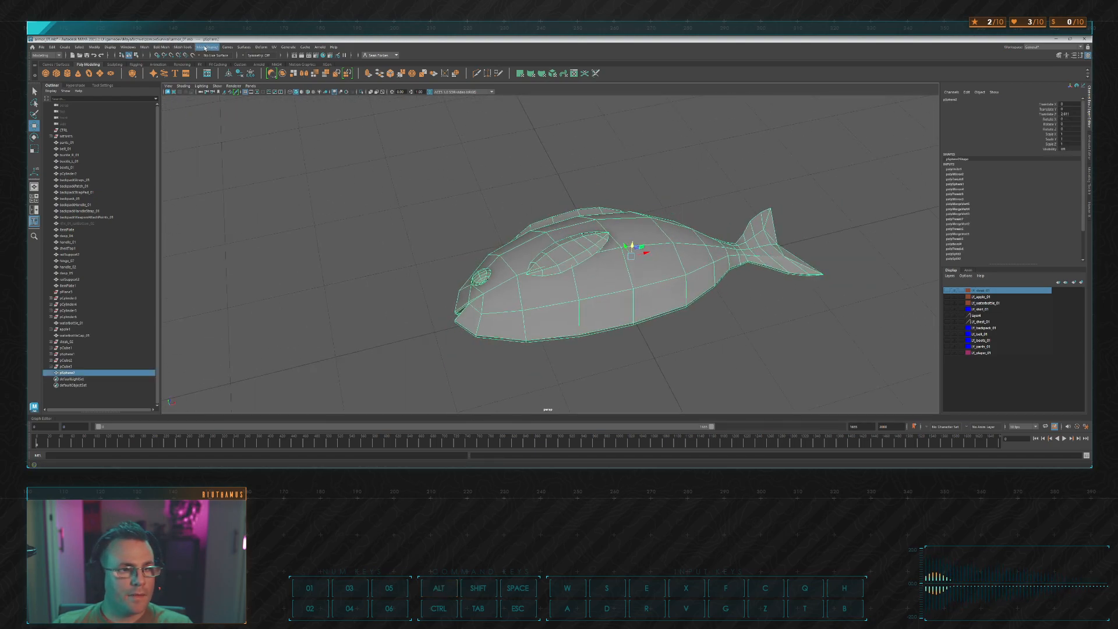
{"action": "left_click", "coordinate": [235, 85]}
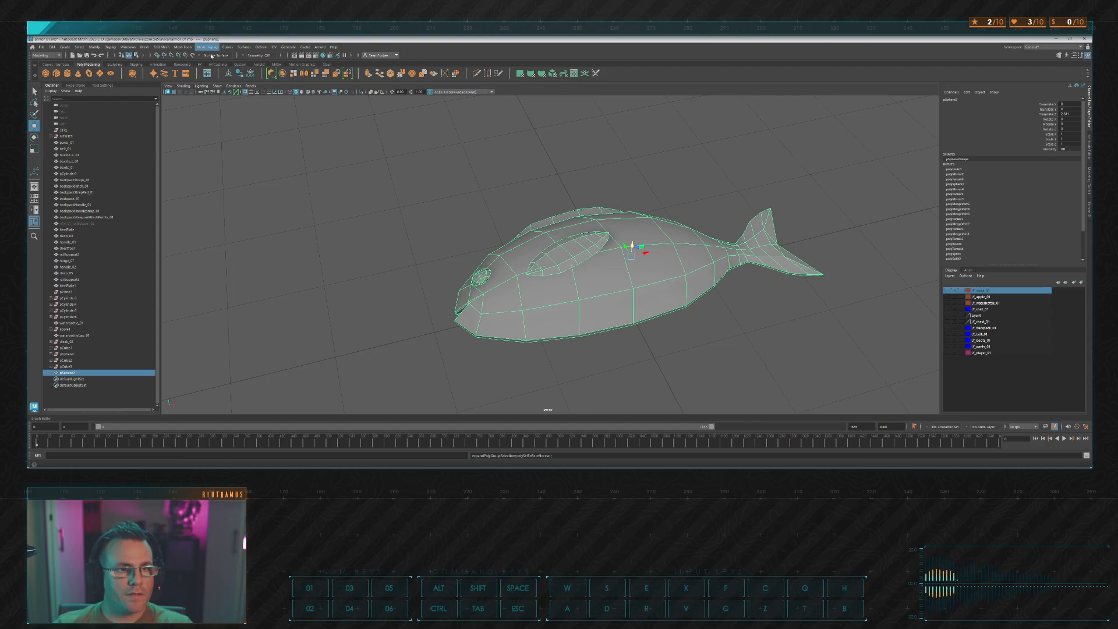
{"action": "left_click", "coordinate": [237, 105]}
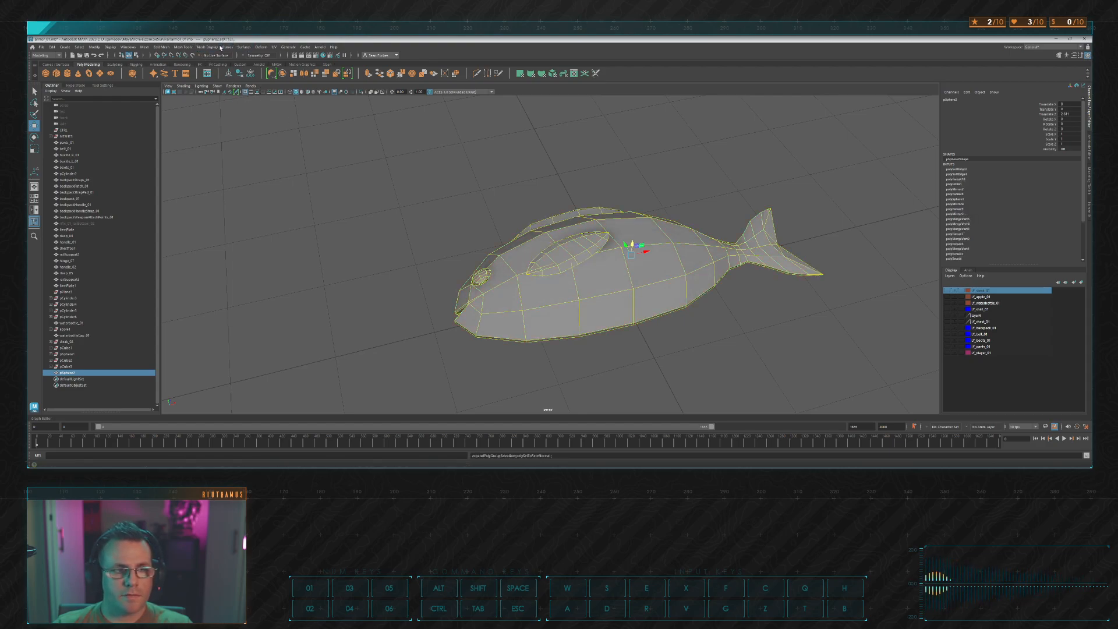
{"action": "left_click", "coordinate": [486, 192]}
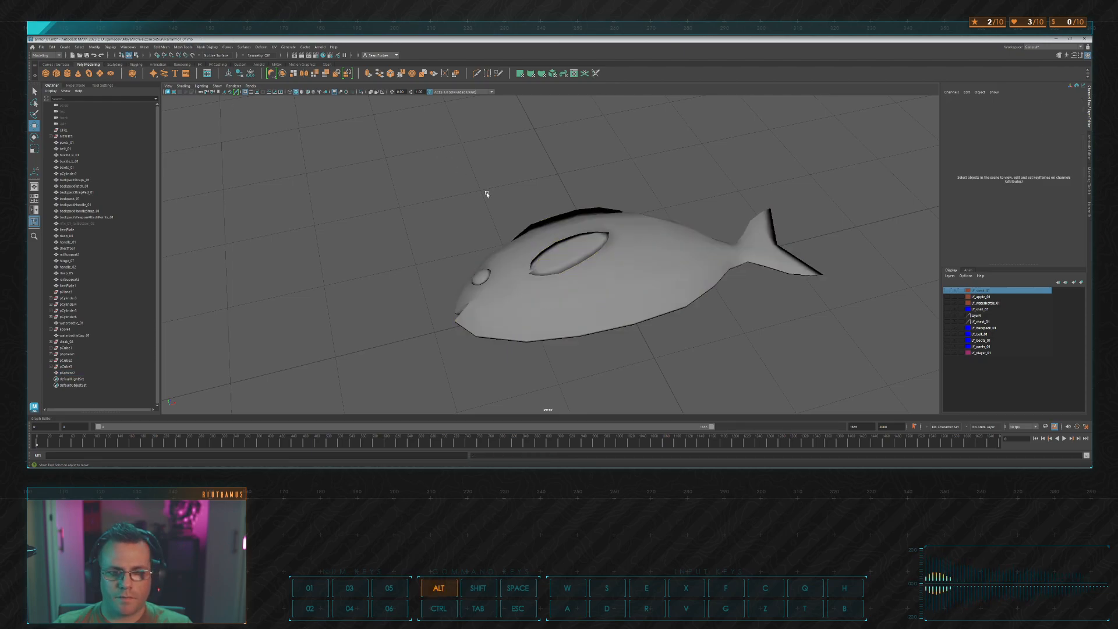
Step: Delete the construction history of the combined fish mesh
{"action": "left_click_drag", "start_coordinate": [486, 192], "coordinate": [876, 191], "text": "alt"}
{"action": "scroll", "coordinate": [594, 209], "scroll_direction": "down", "scroll_amount": 5, "text": "alt"}
{"action": "left_click", "coordinate": [629, 246]}
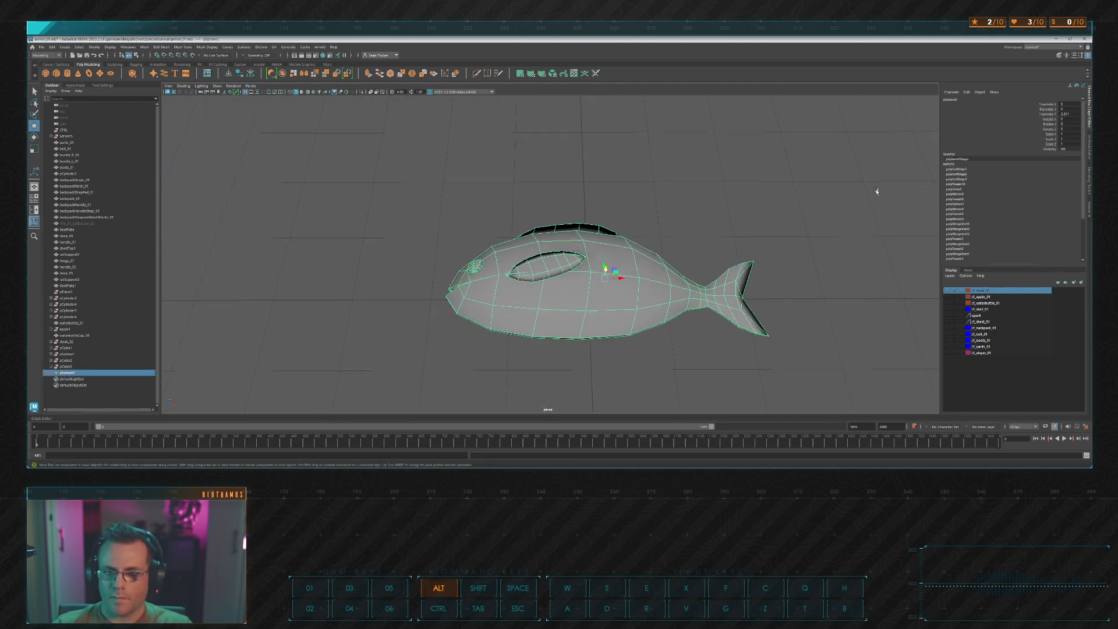
{"action": "key", "text": "alt+shift+d"}
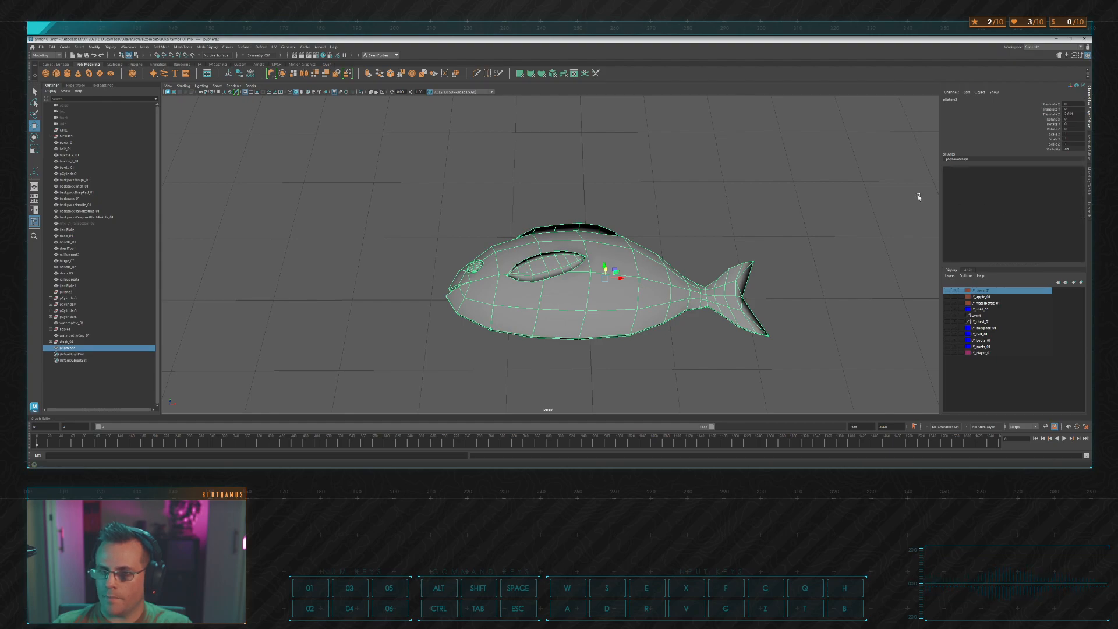
{"action": "left_click", "coordinate": [917, 195]}
Step: Try the Smooth operation on the whole fish, inspect the rounded shape and undo it
{"action": "left_click", "coordinate": [629, 264]}
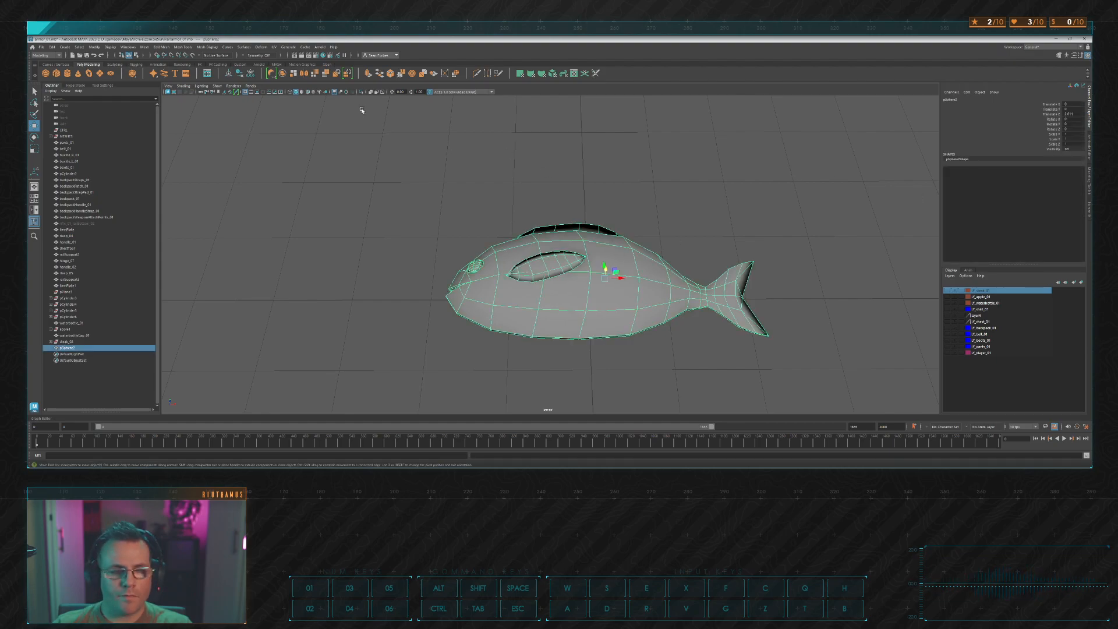
{"action": "left_click", "coordinate": [315, 75]}
{"action": "left_click", "coordinate": [766, 200]}
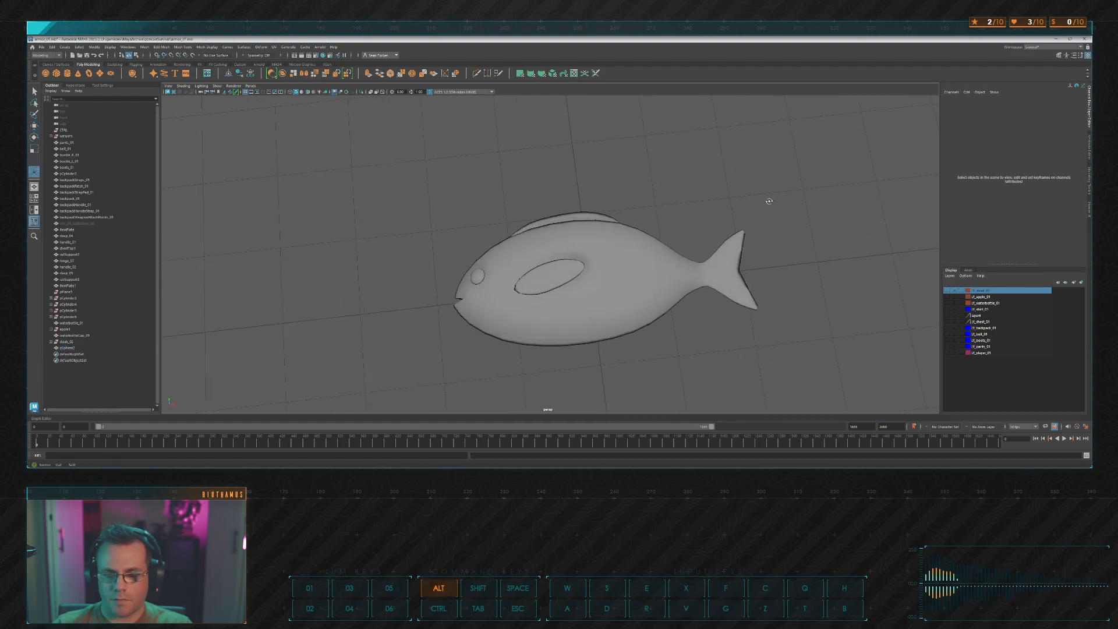
{"action": "left_click_drag", "start_coordinate": [767, 200], "coordinate": [680, 244], "text": "alt"}
{"action": "scroll", "coordinate": [573, 238], "scroll_direction": "up", "scroll_amount": 5}
{"action": "scroll", "coordinate": [680, 243], "scroll_direction": "down", "scroll_amount": 5}
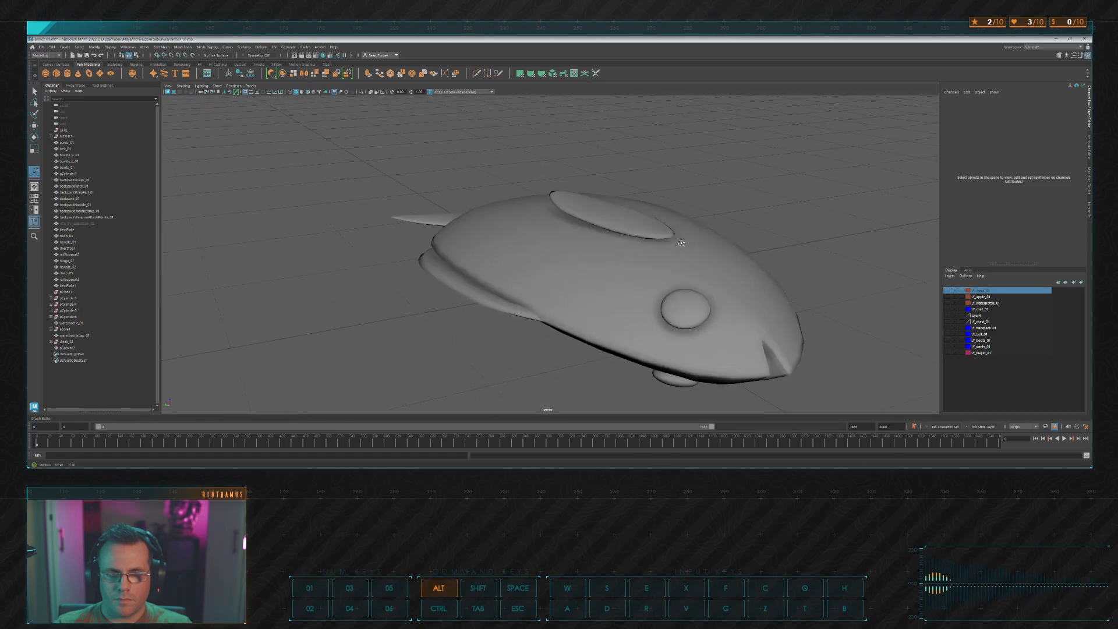
{"action": "key", "text": "ctrl+z"}
{"action": "key", "text": "ctrl+z"}
Step: Select the vertices along the dorsal fin's outer rim and try adjusting their normals
{"action": "left_click_drag", "start_coordinate": [522, 207], "coordinate": [621, 274], "text": "alt"}
{"action": "scroll", "coordinate": [584, 286], "scroll_direction": "up", "scroll_amount": 3}
{"action": "right_click_drag", "start_coordinate": [702, 282], "coordinate": [646, 292]}
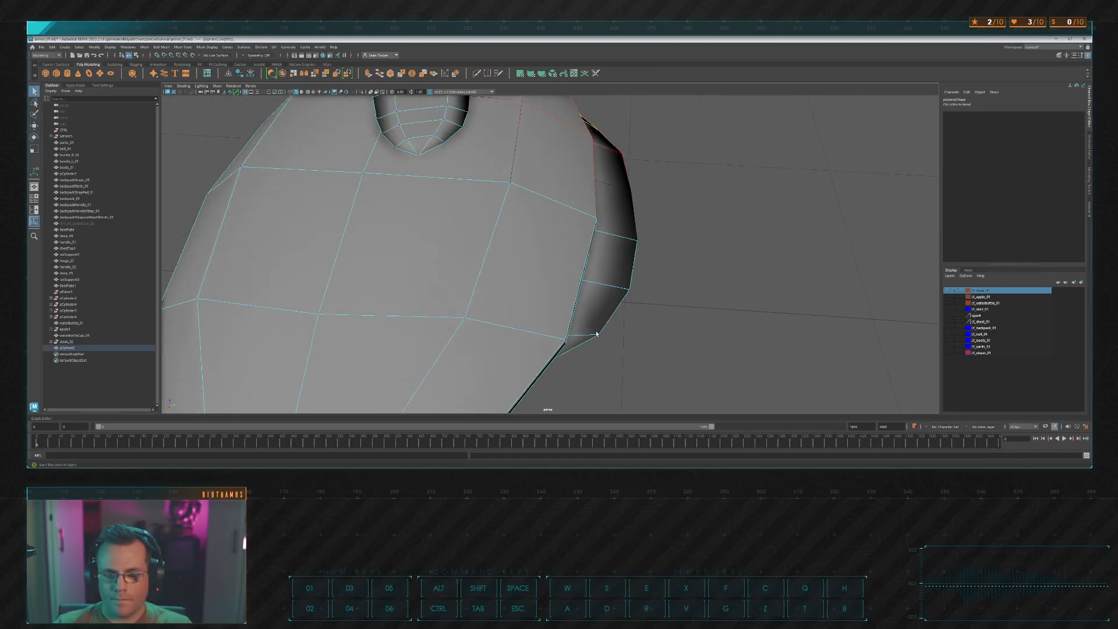
{"action": "left_click", "coordinate": [597, 334]}
{"action": "left_click", "coordinate": [631, 293]}
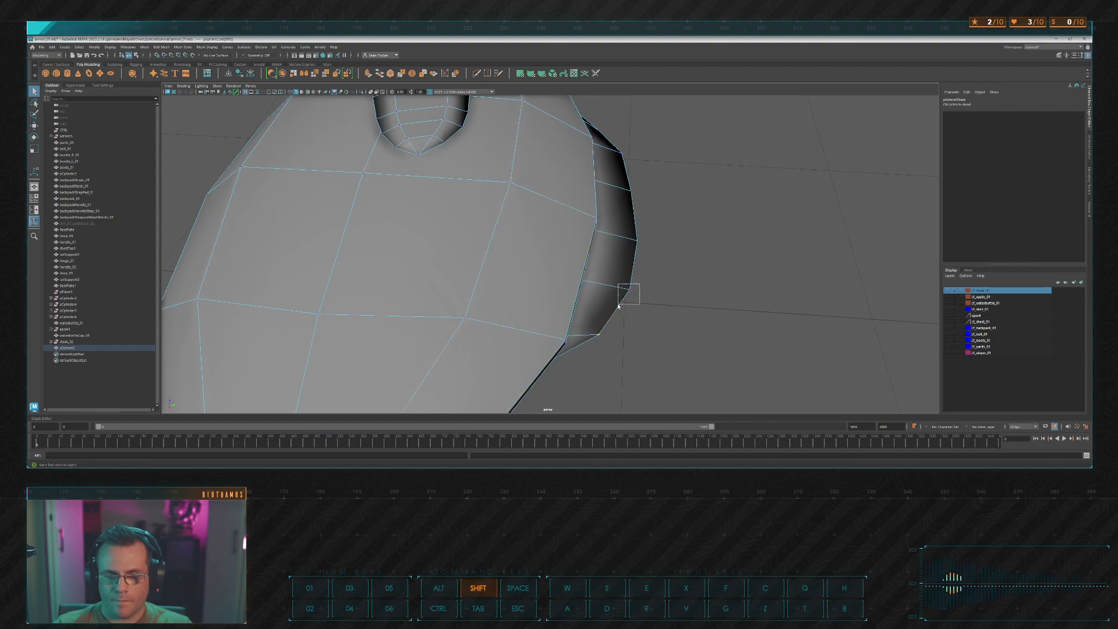
{"action": "left_click_drag", "start_coordinate": [628, 195], "coordinate": [627, 235], "text": "alt"}
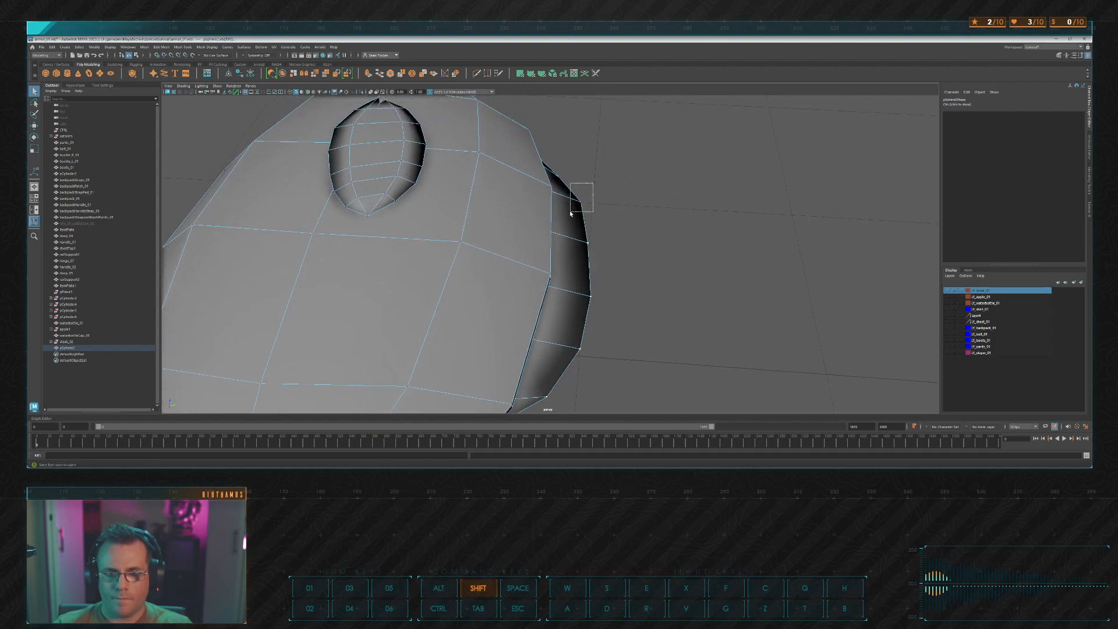
{"action": "left_click_drag", "start_coordinate": [570, 213], "coordinate": [659, 231], "text": "alt"}
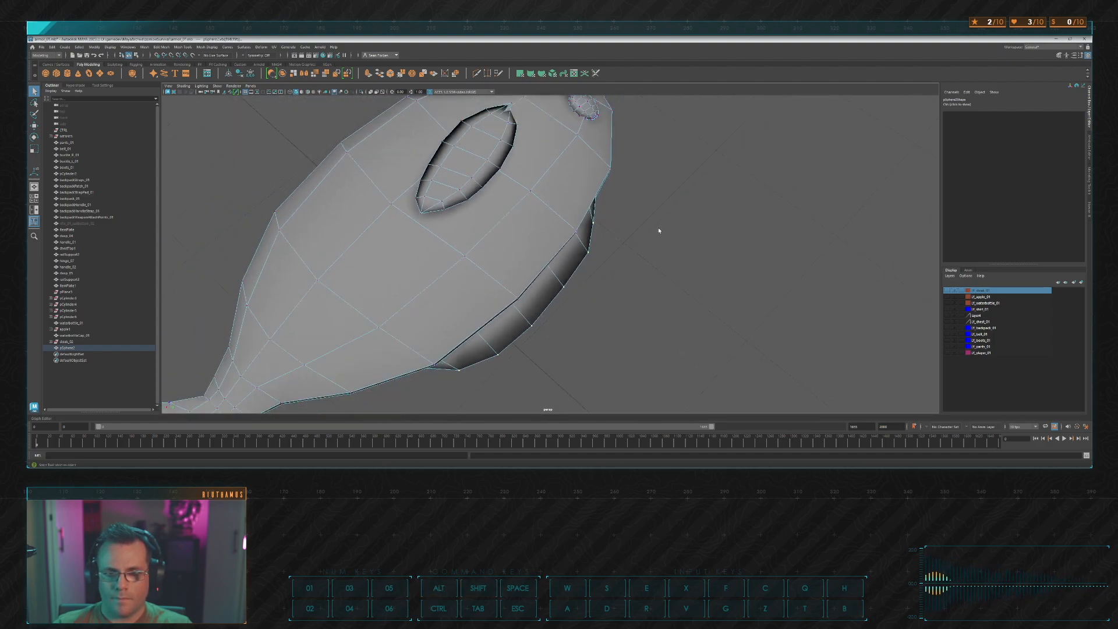
{"action": "left_click", "coordinate": [531, 311]}
{"action": "key", "text": "w"}
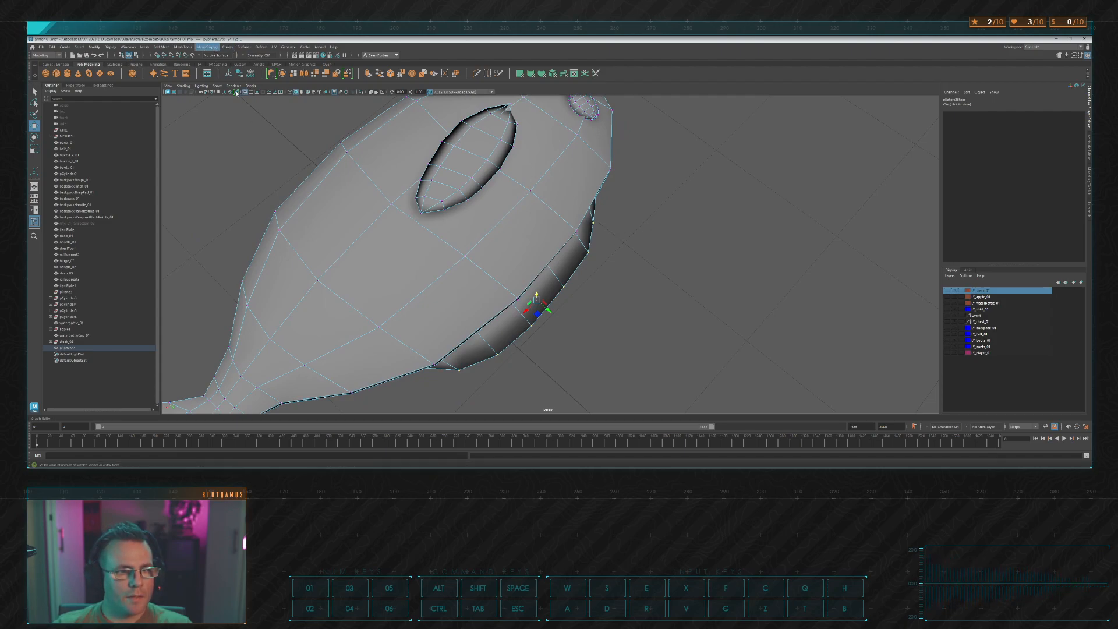
{"action": "left_click_drag", "start_coordinate": [605, 291], "coordinate": [604, 187], "text": "alt"}
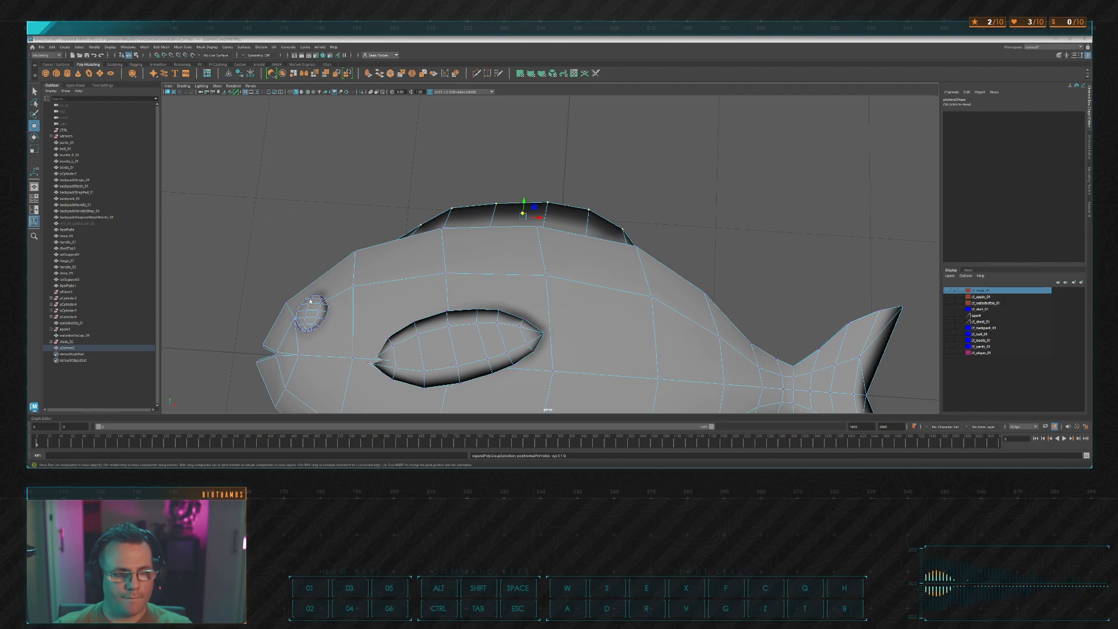
{"action": "left_click", "coordinate": [329, 301]}
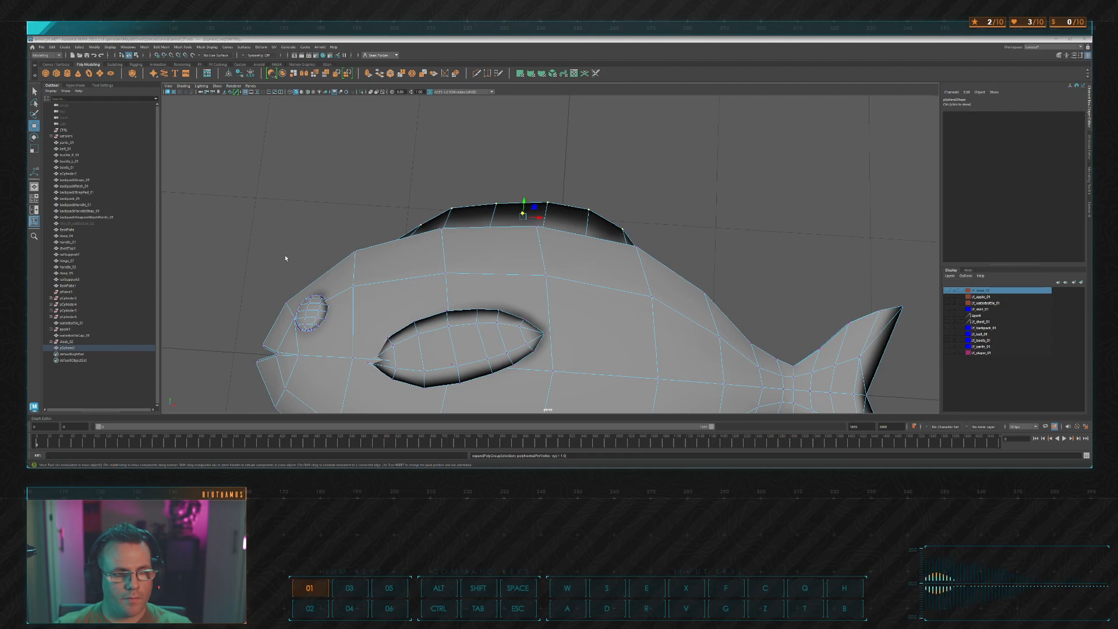
{"action": "left_click", "coordinate": [312, 302]}
{"action": "left_click_drag", "start_coordinate": [562, 257], "coordinate": [637, 257], "text": "alt"}
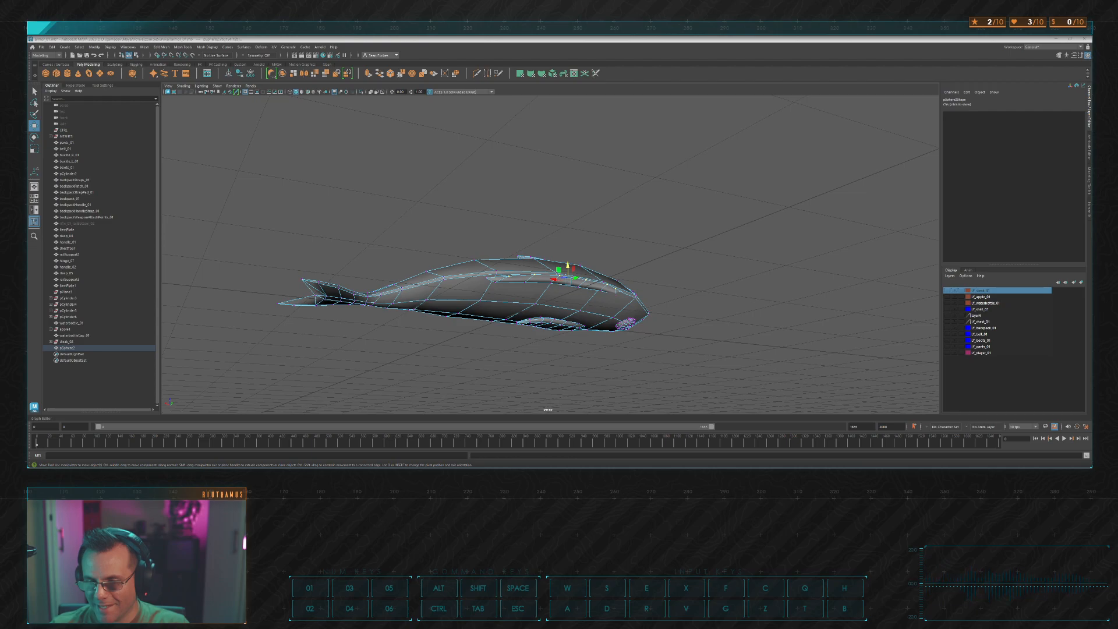
Step: Try adjusting the normals along one side fin's rim and undo those normal changes
{"action": "left_click_drag", "start_coordinate": [644, 267], "coordinate": [581, 297], "text": "alt"}
{"action": "scroll", "coordinate": [634, 313], "scroll_direction": "up", "scroll_amount": 5}
{"action": "right_click_drag", "start_coordinate": [481, 223], "coordinate": [482, 198]}
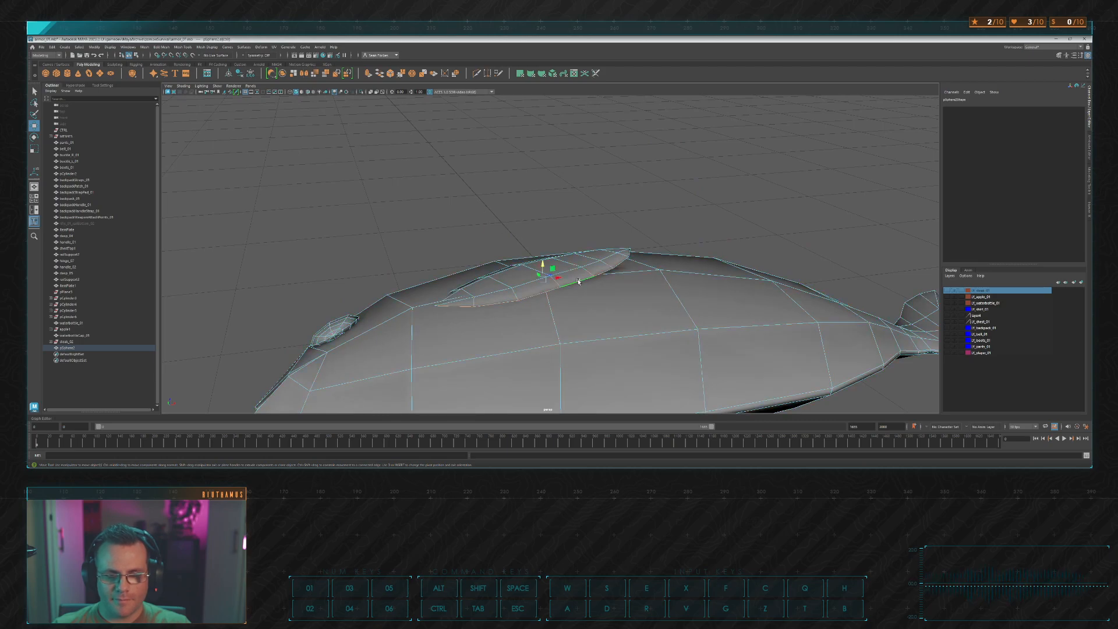
{"action": "left_click_drag", "start_coordinate": [578, 222], "coordinate": [631, 243], "text": "alt"}
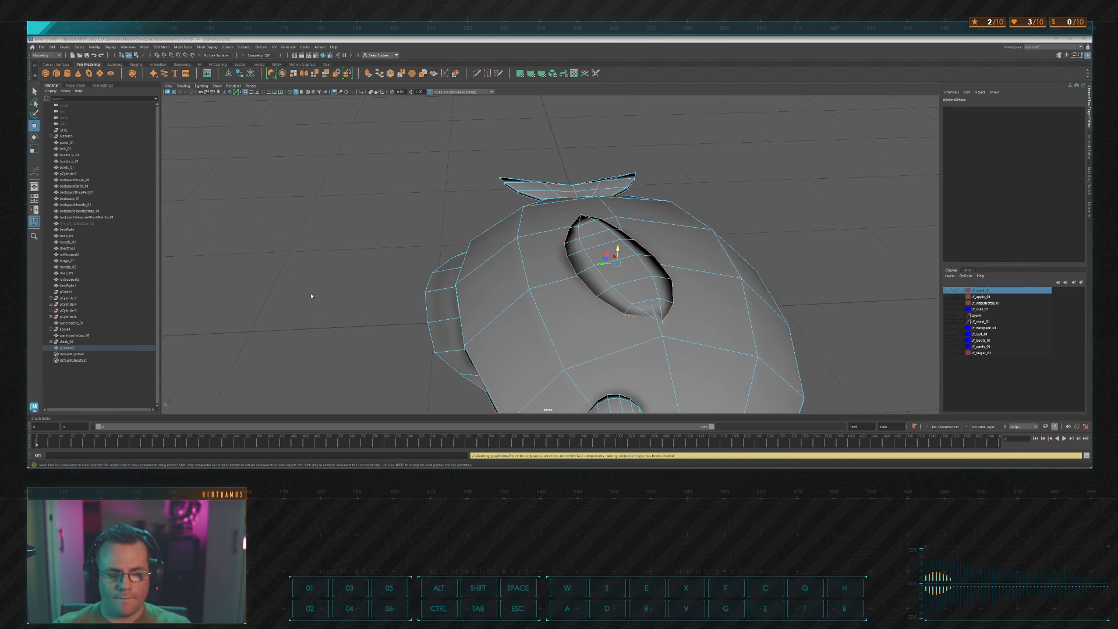
{"action": "left_click_drag", "start_coordinate": [534, 208], "coordinate": [508, 198], "text": "alt"}
{"action": "key", "text": "ctrl+z"}
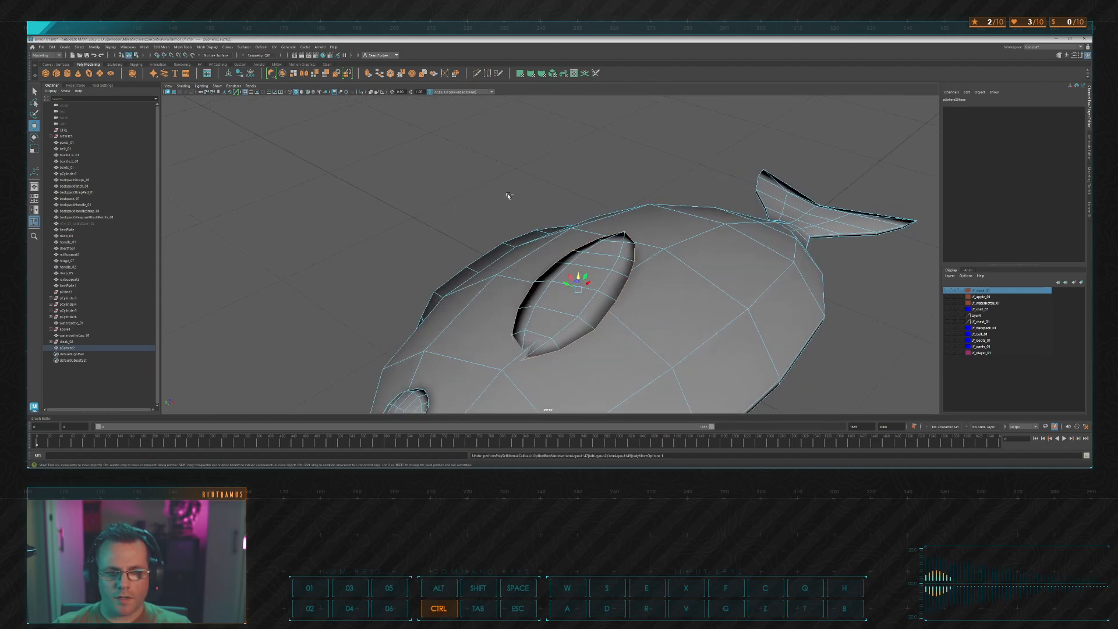
{"action": "key", "text": "ctrl+z"}
{"action": "key", "text": "ctrl+z"}
{"action": "key", "text": "ctrl+z"}
{"action": "key", "text": "ctrl+z"}
{"action": "key", "text": "ctrl+z"}
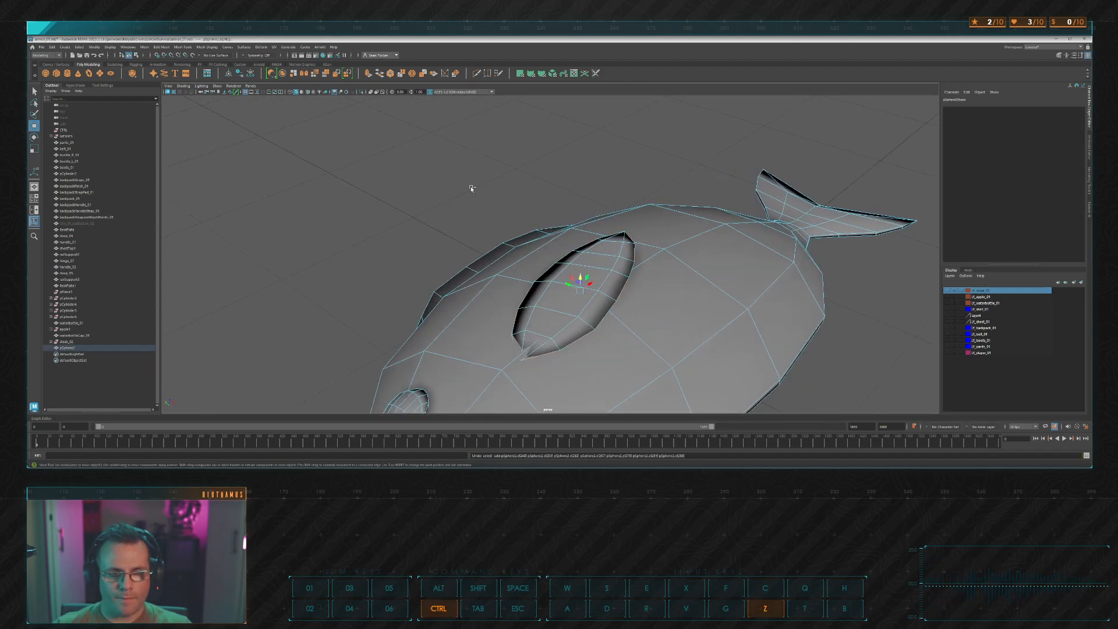
{"action": "key", "text": "ctrl+z"}
Step: Complete the edge selection along the side fin's outer rim, bevel it with a reduced fraction and clear the selection
{"action": "left_click_drag", "start_coordinate": [473, 189], "coordinate": [524, 192], "text": "alt"}
{"action": "scroll", "coordinate": [547, 208], "scroll_direction": "up", "scroll_amount": 3}
{"action": "left_click_drag", "start_coordinate": [598, 227], "coordinate": [573, 243], "text": "alt"}
{"action": "left_click", "coordinate": [541, 205], "text": "shift"}
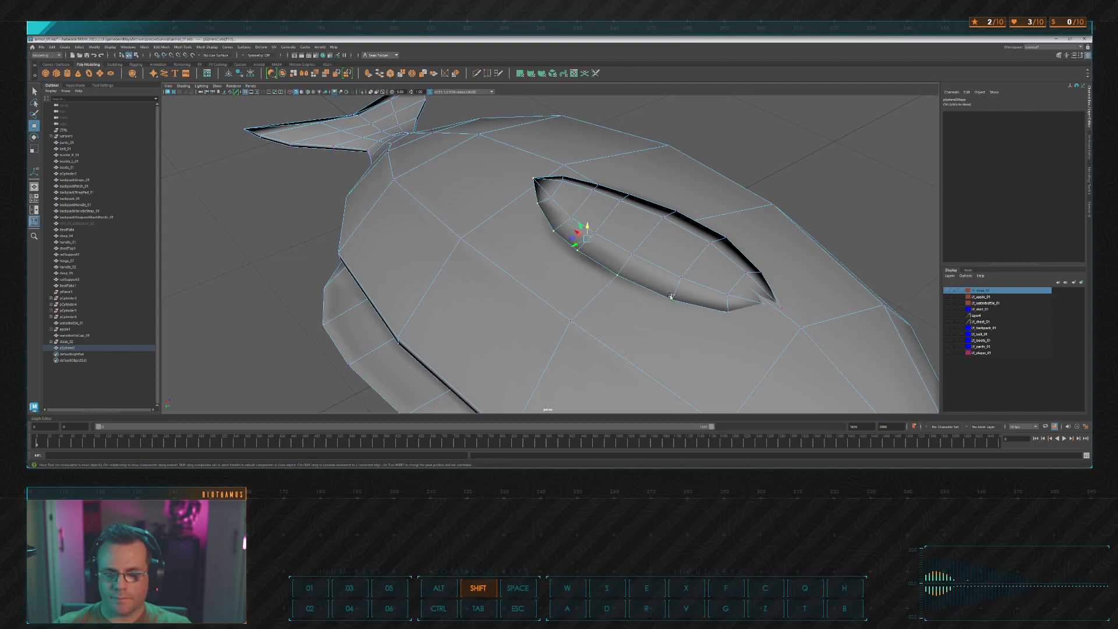
{"action": "left_click_drag", "start_coordinate": [732, 310], "coordinate": [610, 210], "text": "alt"}
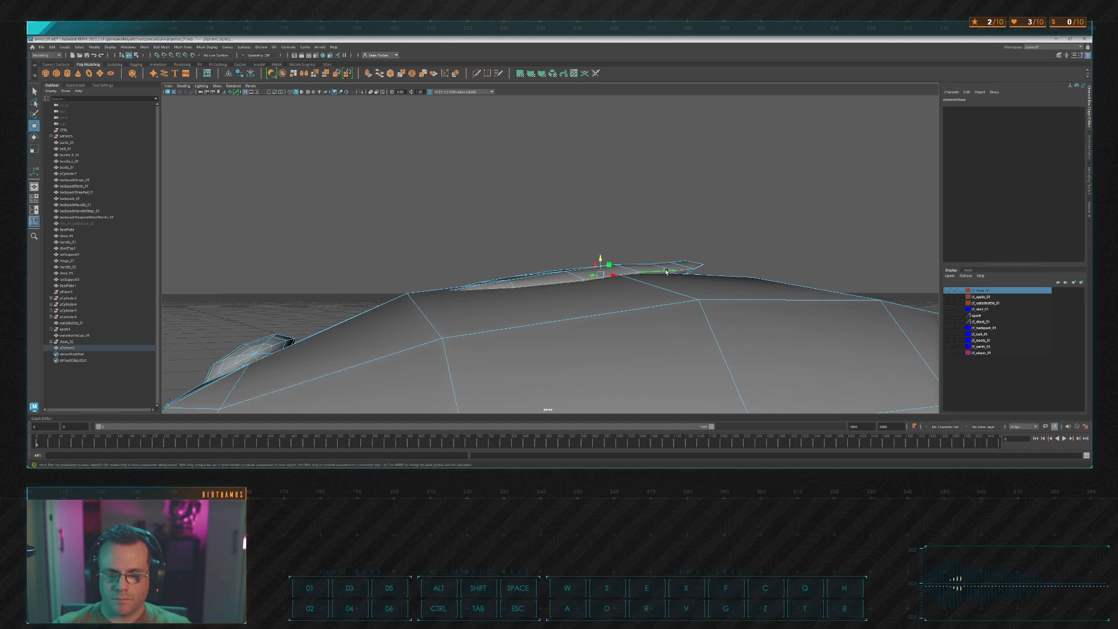
{"action": "left_click_drag", "start_coordinate": [602, 256], "coordinate": [672, 275], "text": "alt"}
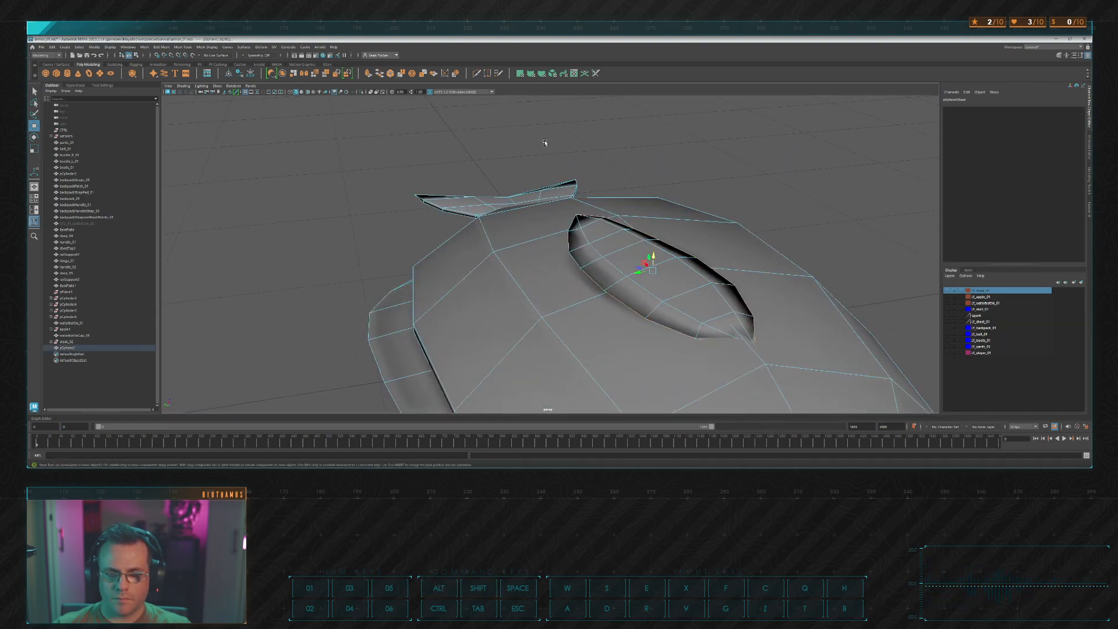
{"action": "left_click", "coordinate": [390, 74]}
{"action": "left_click_drag", "start_coordinate": [652, 152], "coordinate": [684, 175], "text": "alt"}
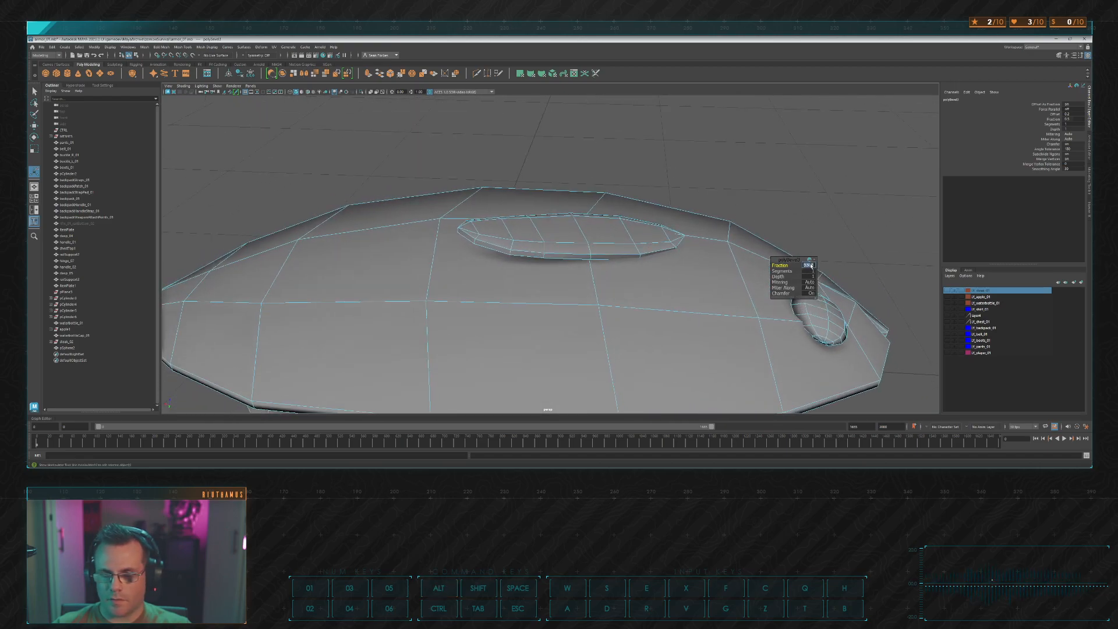
{"action": "key", "text": "Return"}
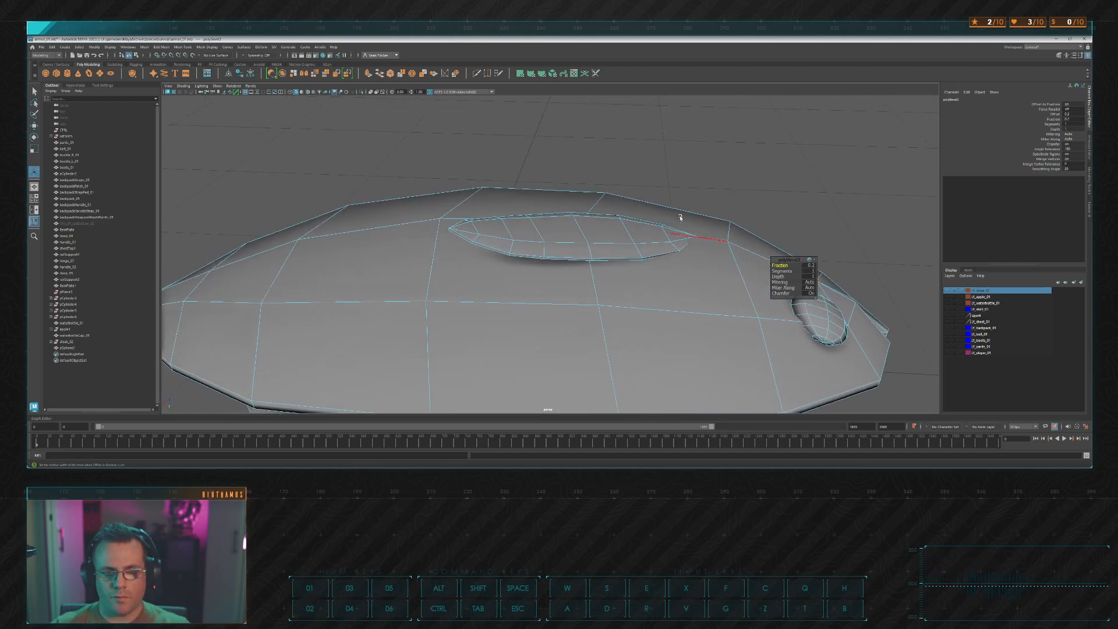
{"action": "left_click", "coordinate": [762, 175]}
Step: Bevel the rim edges of the opposite side fin with a reduced fraction and clear the selection
{"action": "left_click_drag", "start_coordinate": [756, 173], "coordinate": [661, 134], "text": "alt"}
{"action": "left_click", "coordinate": [559, 275]}
{"action": "left_click_drag", "start_coordinate": [559, 274], "coordinate": [726, 343], "text": "alt"}
{"action": "key", "text": "F10"}
{"action": "left_click", "coordinate": [540, 234]}
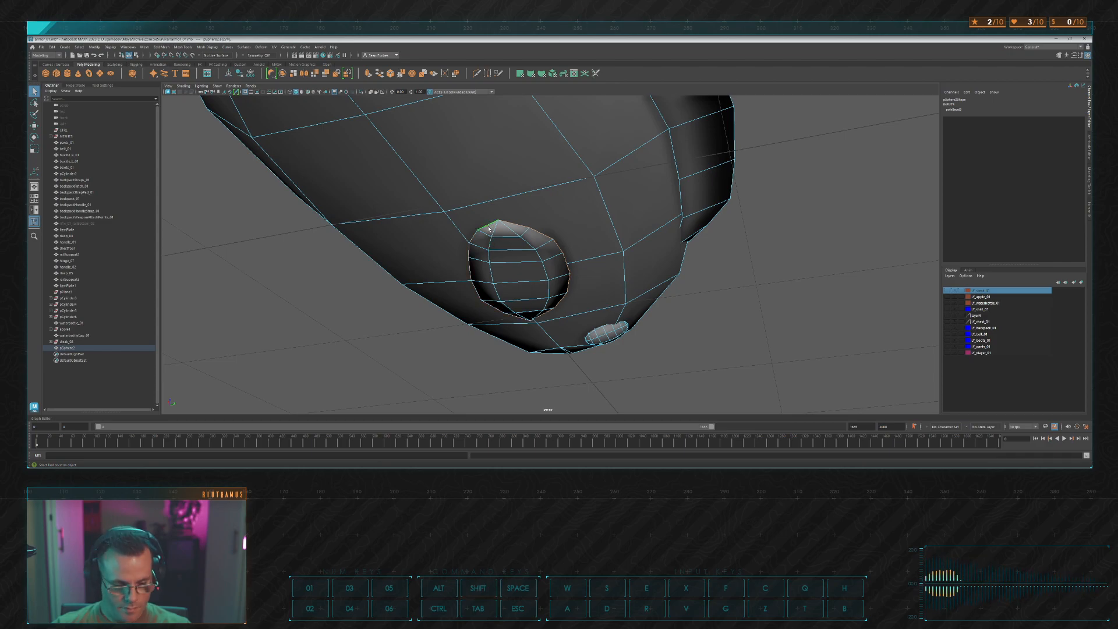
{"action": "key", "text": "ctrl+b"}
{"action": "left_click_drag", "start_coordinate": [589, 246], "coordinate": [670, 216], "text": "alt"}
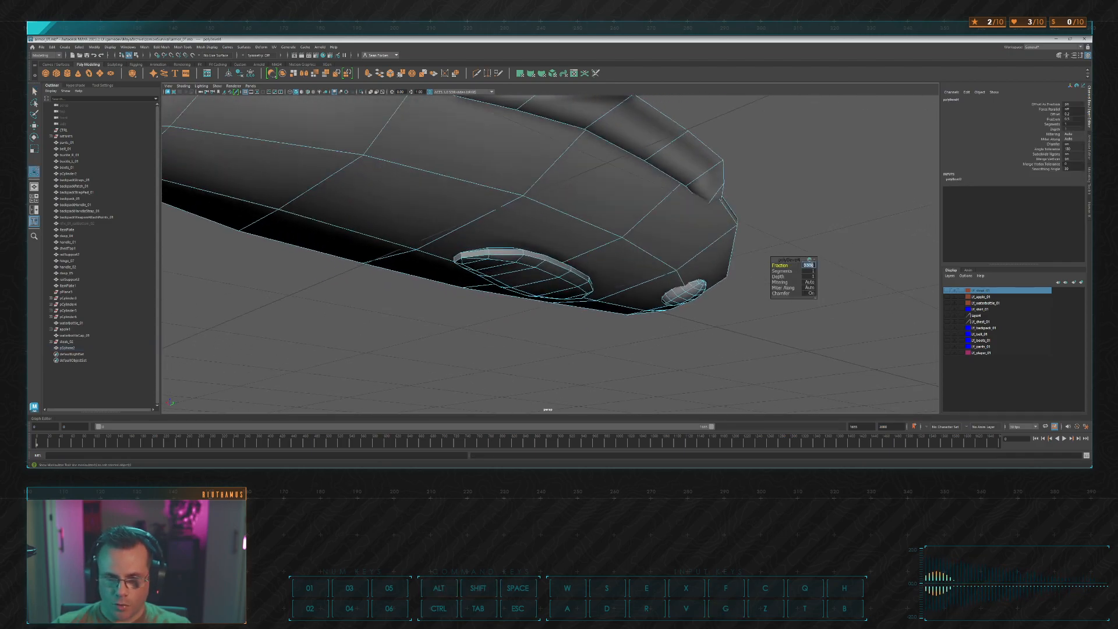
{"action": "left_click_drag", "start_coordinate": [807, 265], "coordinate": [811, 266]}
{"action": "left_click", "coordinate": [861, 176]}
Step: Select the dorsal fin's outer rim edges, bevel them with a reduced fraction and clear the selection
{"action": "left_click_drag", "start_coordinate": [861, 176], "coordinate": [784, 206], "text": "alt"}
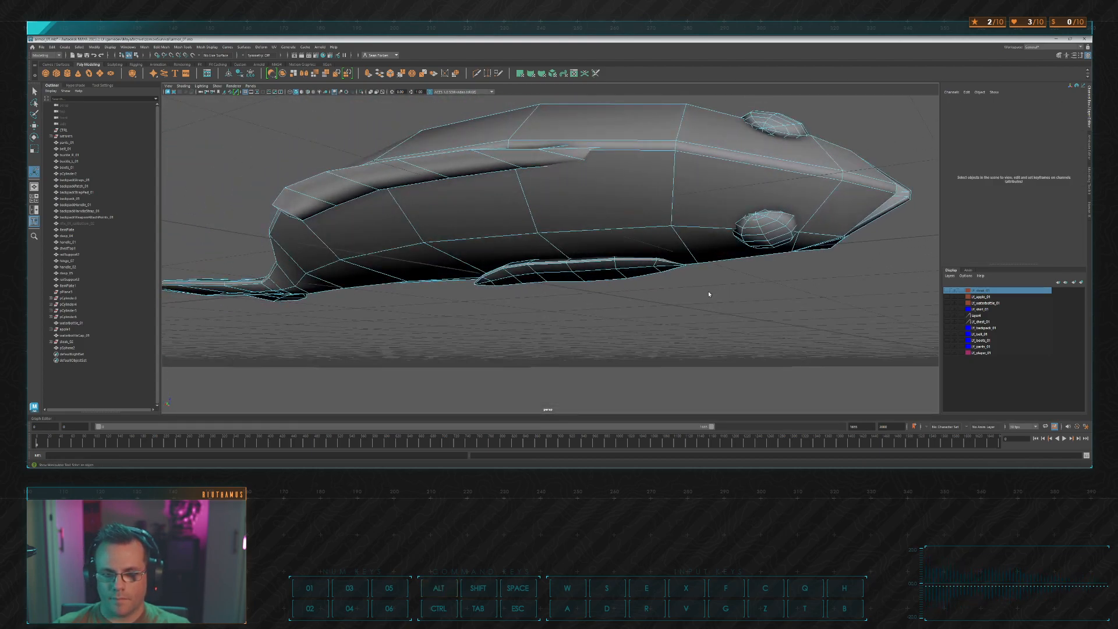
{"action": "left_click_drag", "start_coordinate": [735, 280], "coordinate": [761, 284], "text": "alt"}
{"action": "scroll", "coordinate": [761, 284], "scroll_direction": "up", "scroll_amount": 3}
{"action": "left_click", "coordinate": [654, 244]}
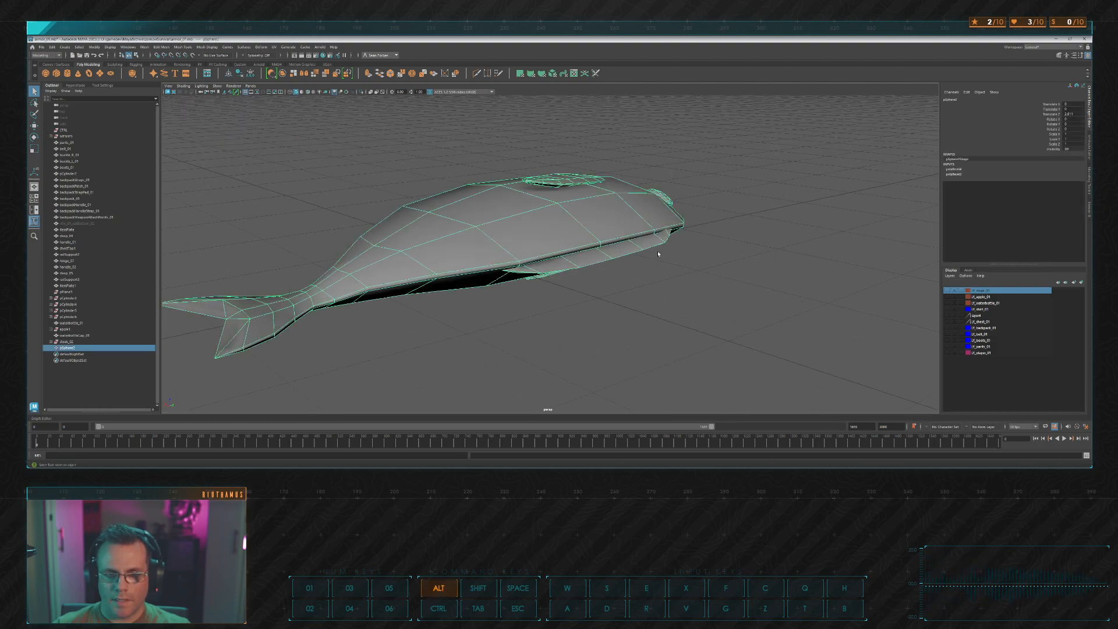
{"action": "left_click_drag", "start_coordinate": [658, 254], "coordinate": [693, 267], "text": "alt"}
{"action": "right_click_drag", "start_coordinate": [693, 267], "coordinate": [764, 224], "text": "alt"}
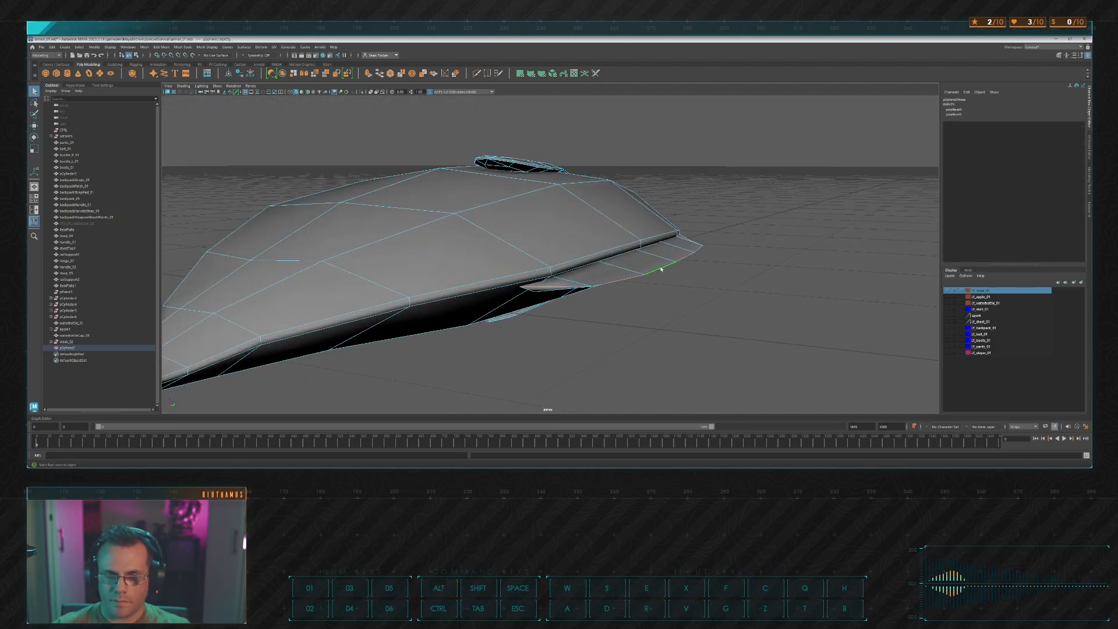
{"action": "key", "text": "ctrl+b"}
{"action": "left_click_drag", "start_coordinate": [747, 268], "coordinate": [690, 230], "text": "alt"}
{"action": "key", "text": "Return"}
{"action": "right_click_drag", "start_coordinate": [690, 229], "coordinate": [631, 192], "text": "alt"}
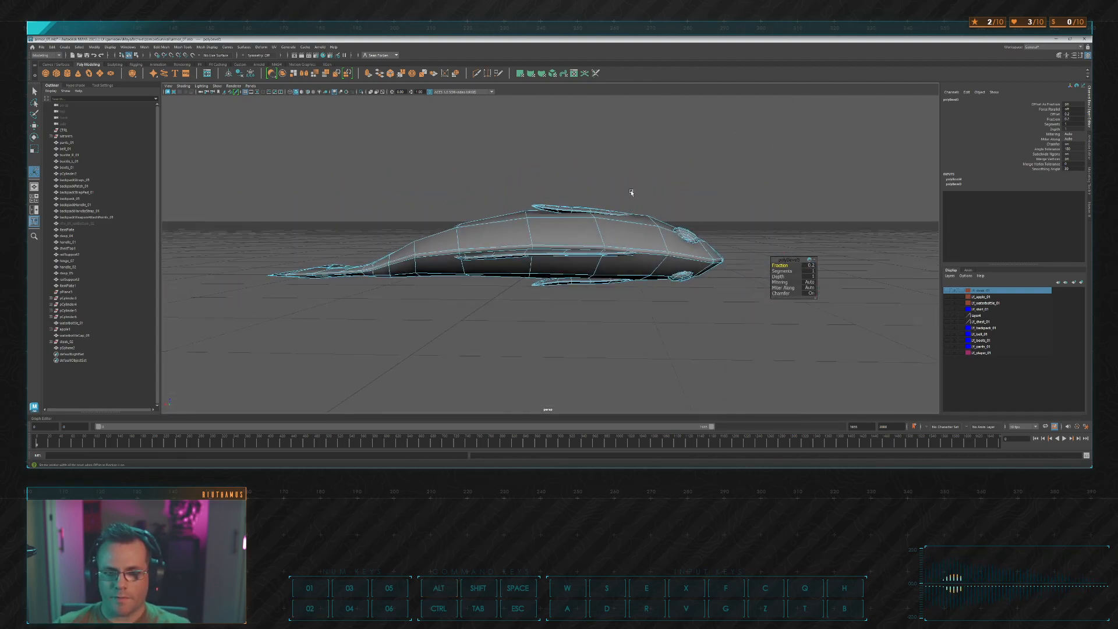
{"action": "left_click_drag", "start_coordinate": [632, 192], "coordinate": [621, 272], "text": "alt"}
{"action": "left_click", "coordinate": [717, 188]}
Step: Bevel the tail fin's outer edges with a fraction of 0.2
{"action": "right_click_drag", "start_coordinate": [621, 272], "coordinate": [654, 285], "text": "alt"}
{"action": "left_click_drag", "start_coordinate": [654, 285], "coordinate": [586, 273], "text": "alt"}
{"action": "scroll", "coordinate": [669, 299], "scroll_direction": "down", "scroll_amount": 3}
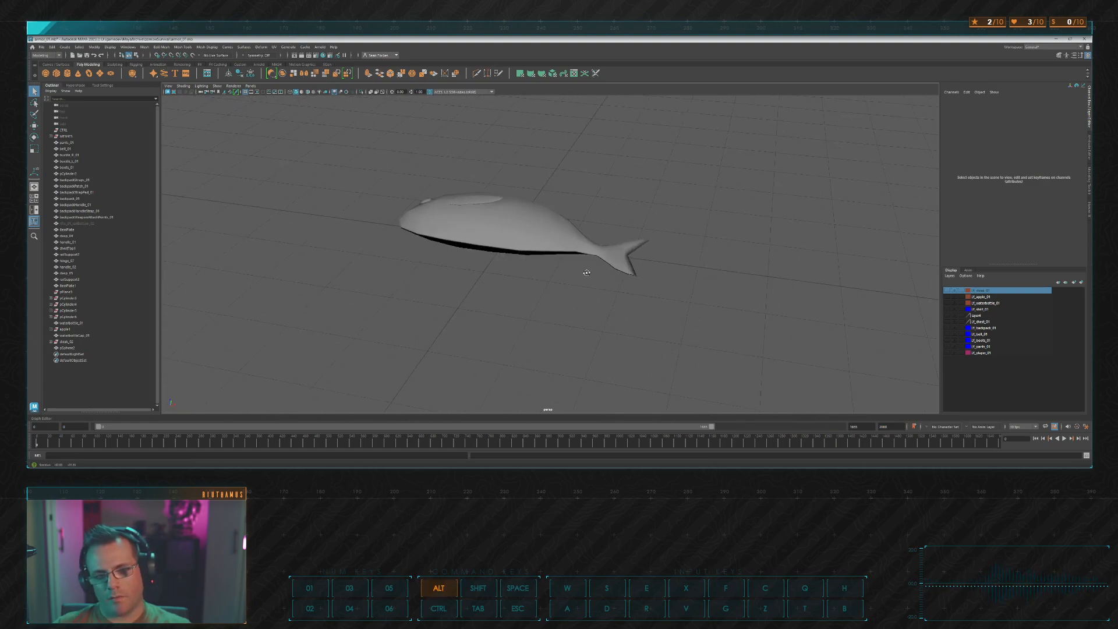
{"action": "right_click_drag", "start_coordinate": [587, 273], "coordinate": [701, 246], "text": "alt"}
{"action": "left_click_drag", "start_coordinate": [701, 245], "coordinate": [664, 305], "text": "alt"}
{"action": "left_click", "coordinate": [634, 287]}
{"action": "scroll", "coordinate": [669, 273], "scroll_direction": "up", "scroll_amount": 3}
{"action": "right_click_drag", "start_coordinate": [675, 298], "coordinate": [673, 271]}
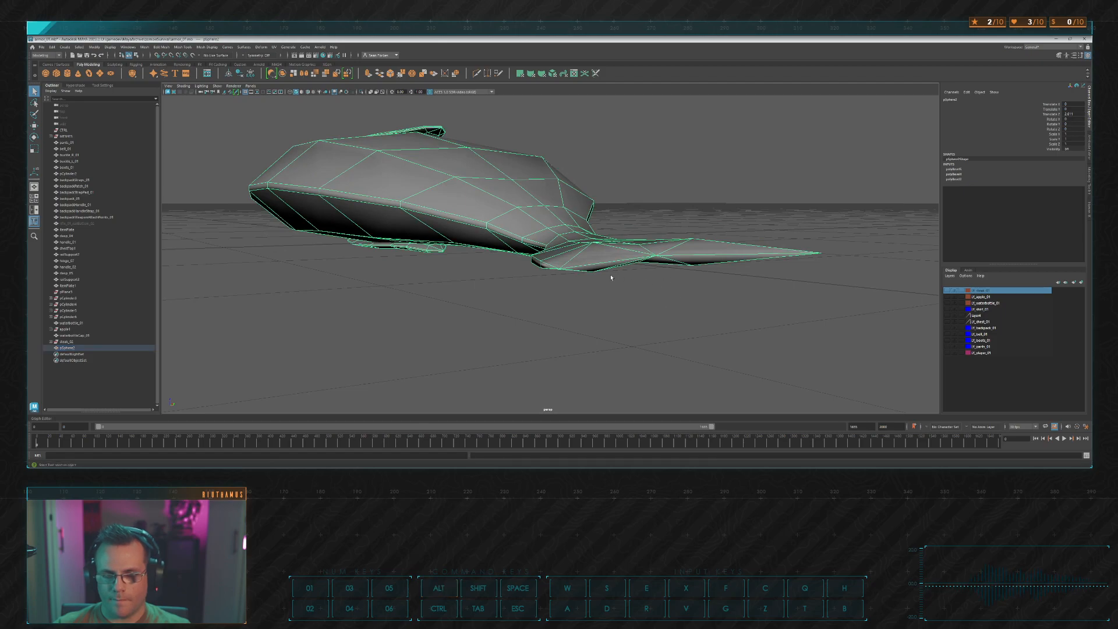
{"action": "left_click", "coordinate": [609, 263]}
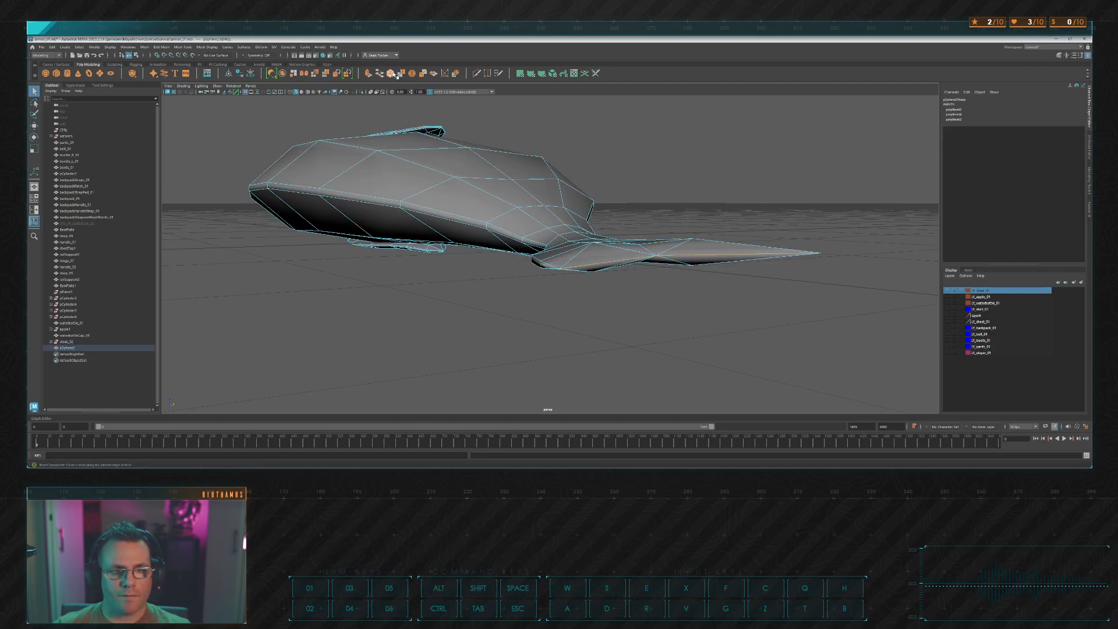
{"action": "left_click", "coordinate": [392, 74]}
{"action": "left_click_drag", "start_coordinate": [556, 143], "coordinate": [667, 222], "text": "alt"}
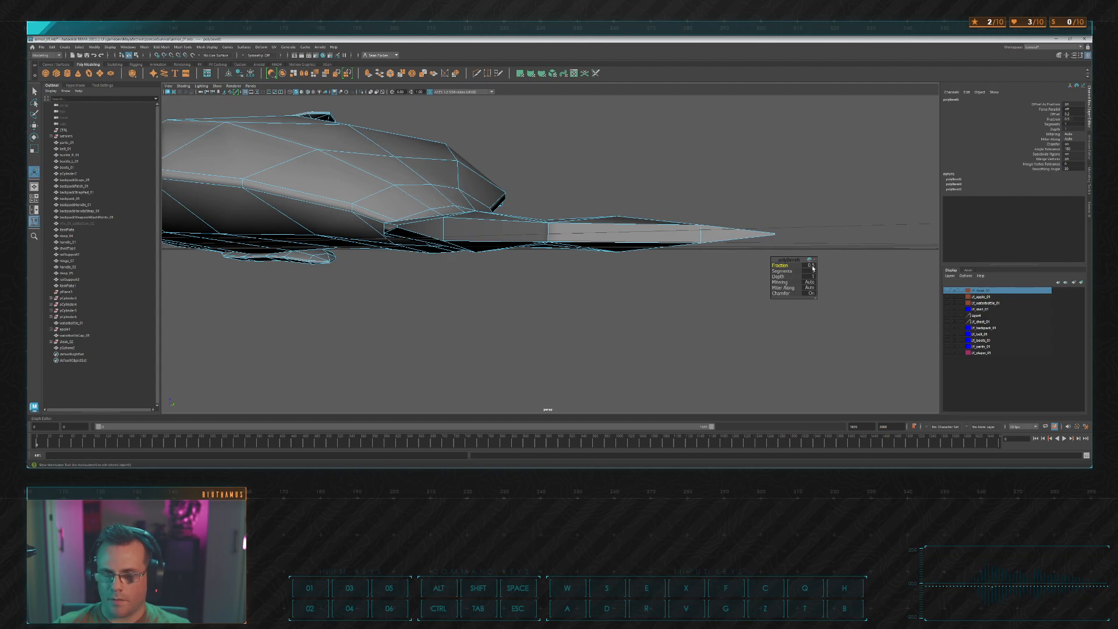
{"action": "type", "text": "0.2"}
{"action": "key", "text": "Return"}
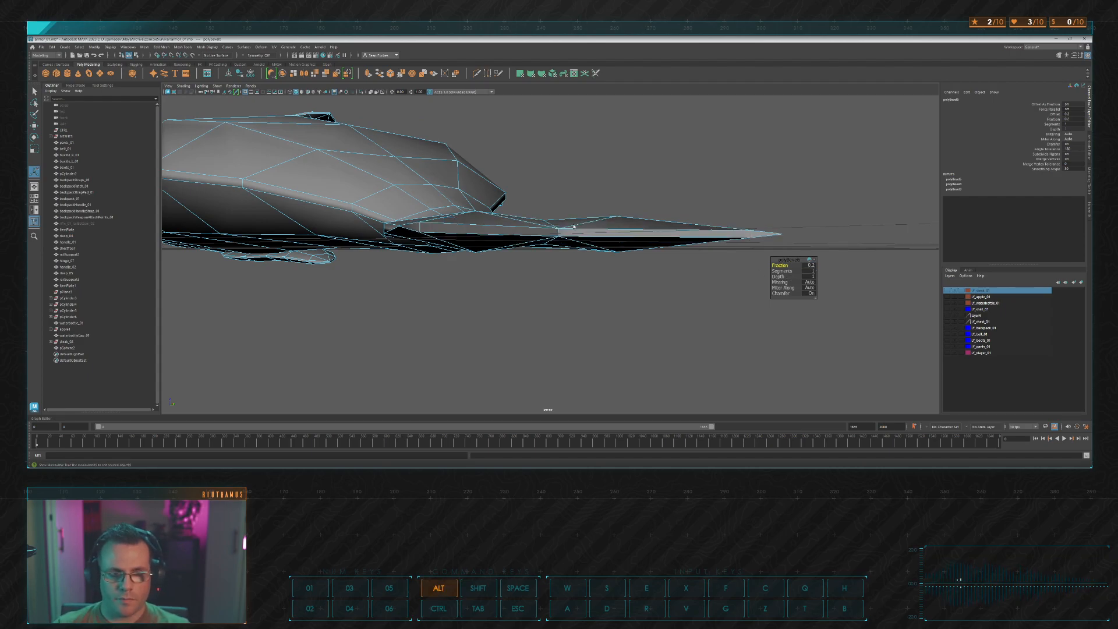
{"action": "left_click_drag", "start_coordinate": [574, 227], "coordinate": [689, 213], "text": "alt"}
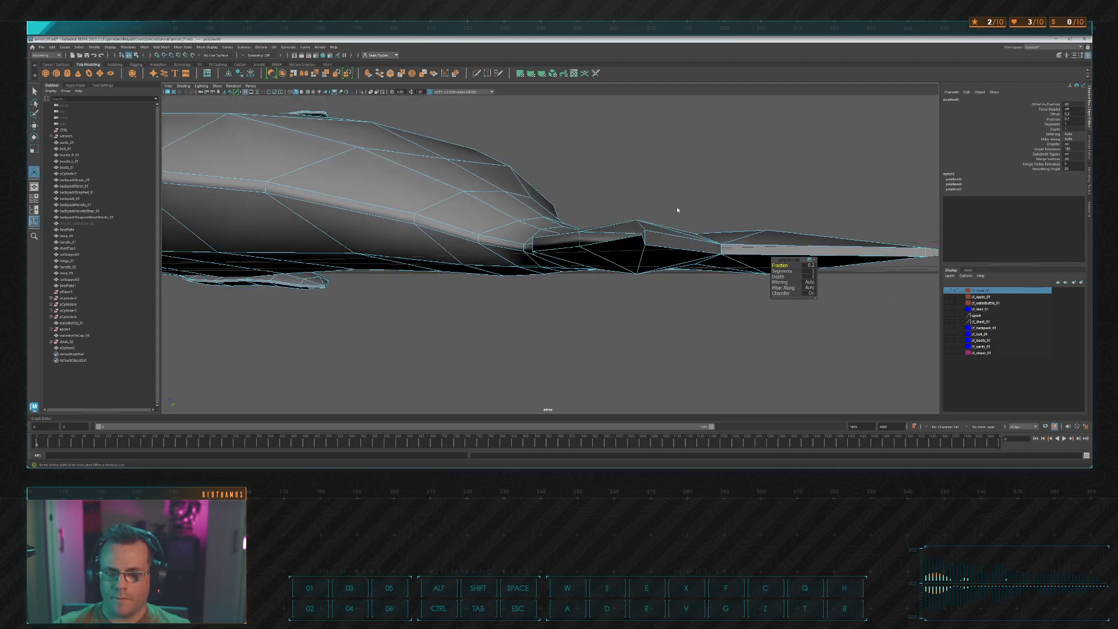
Step: Scale the bevelled vertices along the tail fin's rear edge vertically to thicken it, then clear the selection
{"action": "key", "text": "q"}
{"action": "left_click", "coordinate": [643, 234]}
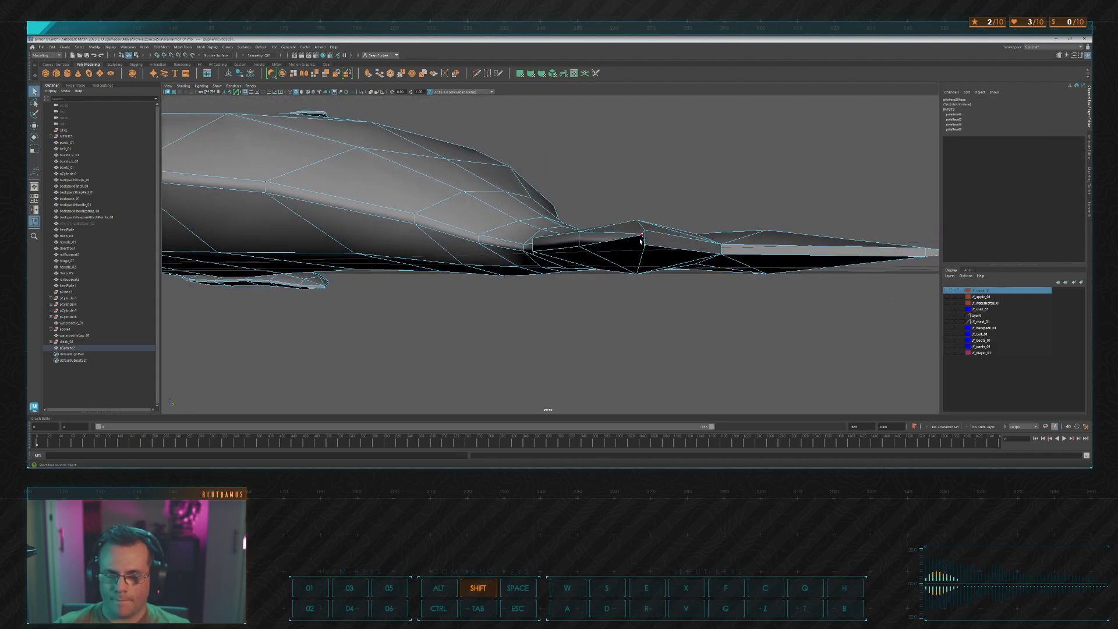
{"action": "scroll", "coordinate": [641, 247], "scroll_direction": "up", "scroll_amount": 4}
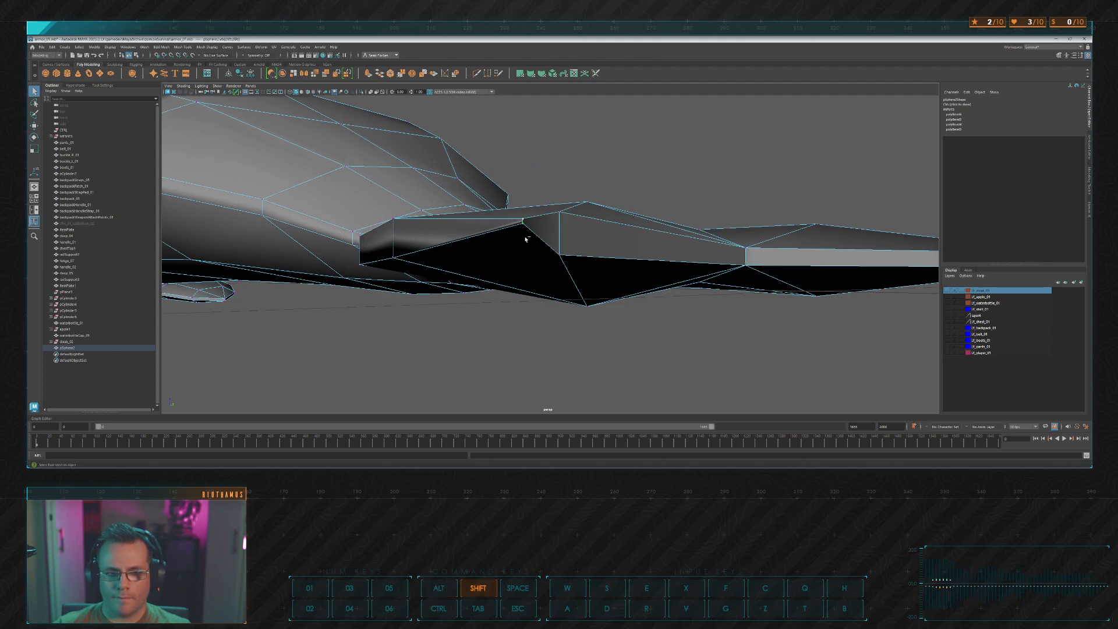
{"action": "left_click_drag", "start_coordinate": [525, 239], "coordinate": [487, 255], "text": "alt"}
{"action": "scroll", "coordinate": [489, 233], "scroll_direction": "down", "scroll_amount": 3}
{"action": "key", "text": "w"}
{"action": "left_click_drag", "start_coordinate": [491, 210], "coordinate": [627, 199], "text": "alt"}
{"action": "key", "text": "r"}
{"action": "middle_click_drag", "start_coordinate": [618, 208], "coordinate": [699, 218], "text": "alt"}
{"action": "left_click_drag", "start_coordinate": [694, 223], "coordinate": [693, 222]}
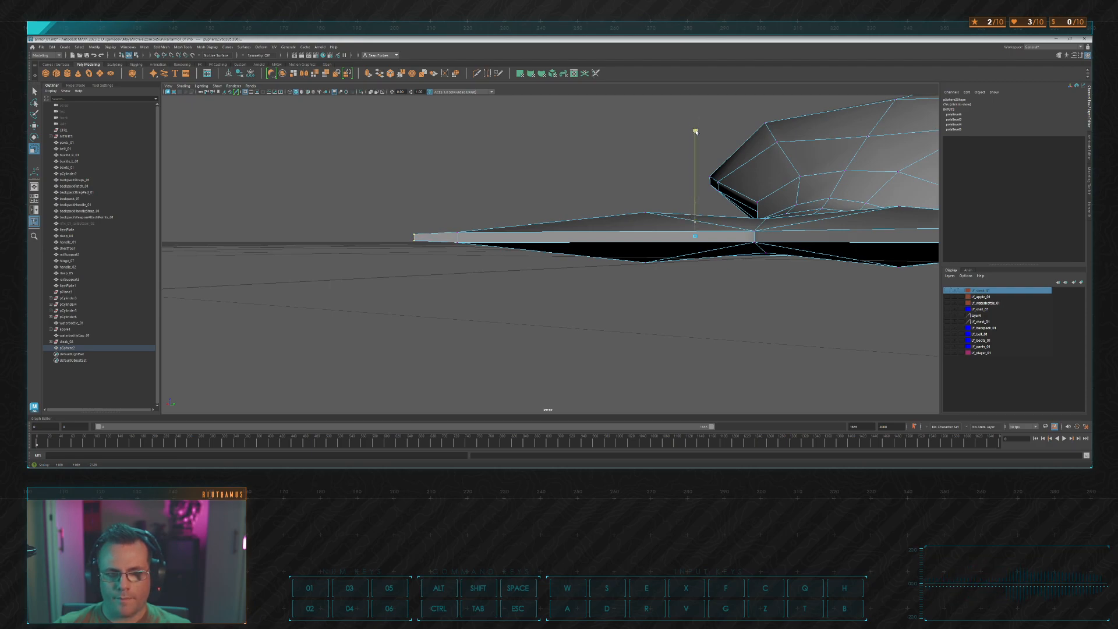
{"action": "left_click", "coordinate": [755, 241]}
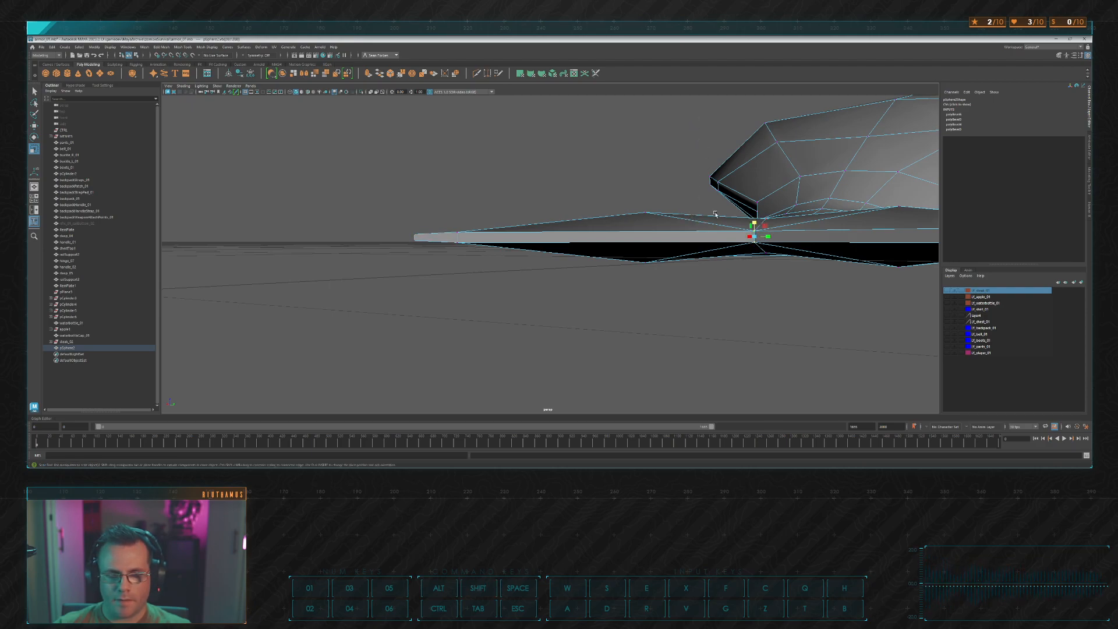
{"action": "left_click_drag", "start_coordinate": [798, 230], "coordinate": [669, 253], "text": "alt"}
{"action": "left_click", "coordinate": [831, 231]}
{"action": "left_click_drag", "start_coordinate": [818, 231], "coordinate": [676, 240], "text": "alt"}
{"action": "scroll", "coordinate": [672, 227], "scroll_direction": "down", "scroll_amount": 6}
{"action": "left_click_drag", "start_coordinate": [745, 232], "coordinate": [681, 247], "text": "alt"}
{"action": "scroll", "coordinate": [676, 245], "scroll_direction": "down", "scroll_amount": 3}
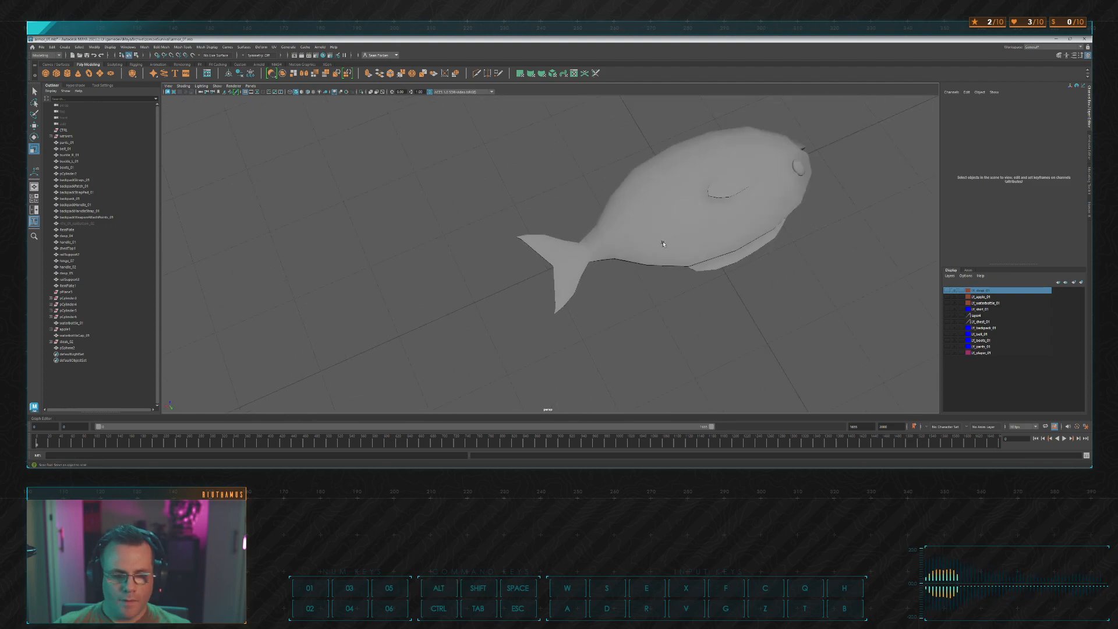
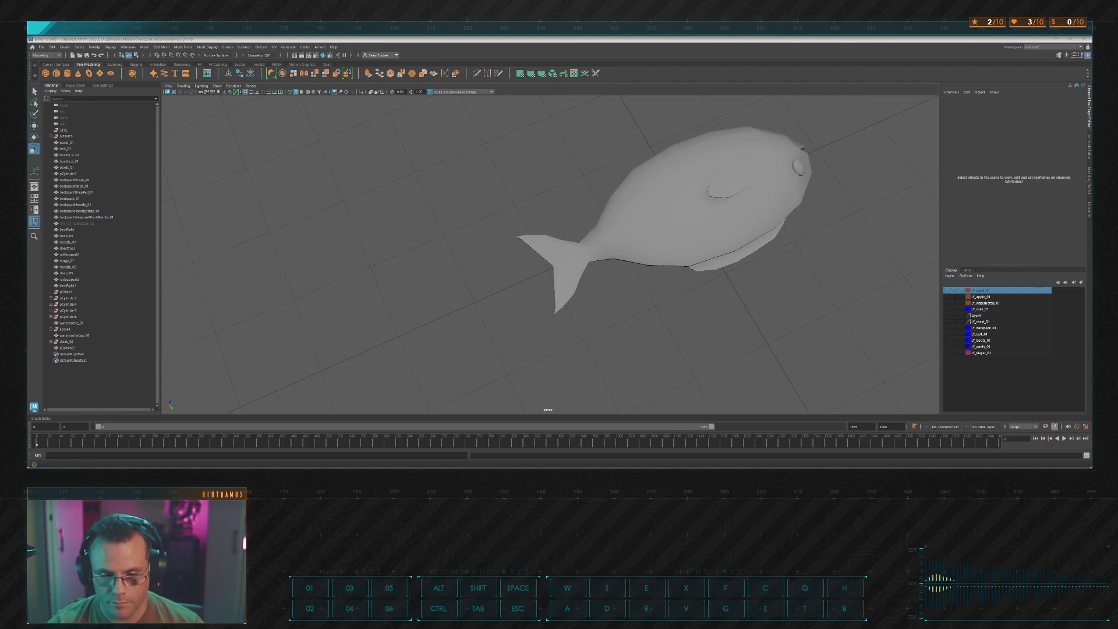
Step: Select the fish mesh and delete its construction history
{"action": "left_click_drag", "start_coordinate": [732, 239], "coordinate": [390, 301], "text": "alt"}
{"action": "left_click_drag", "start_coordinate": [423, 222], "coordinate": [473, 218], "text": "alt"}
{"action": "left_click", "coordinate": [556, 260]}
{"action": "left_click_drag", "start_coordinate": [550, 256], "coordinate": [631, 239], "text": "alt"}
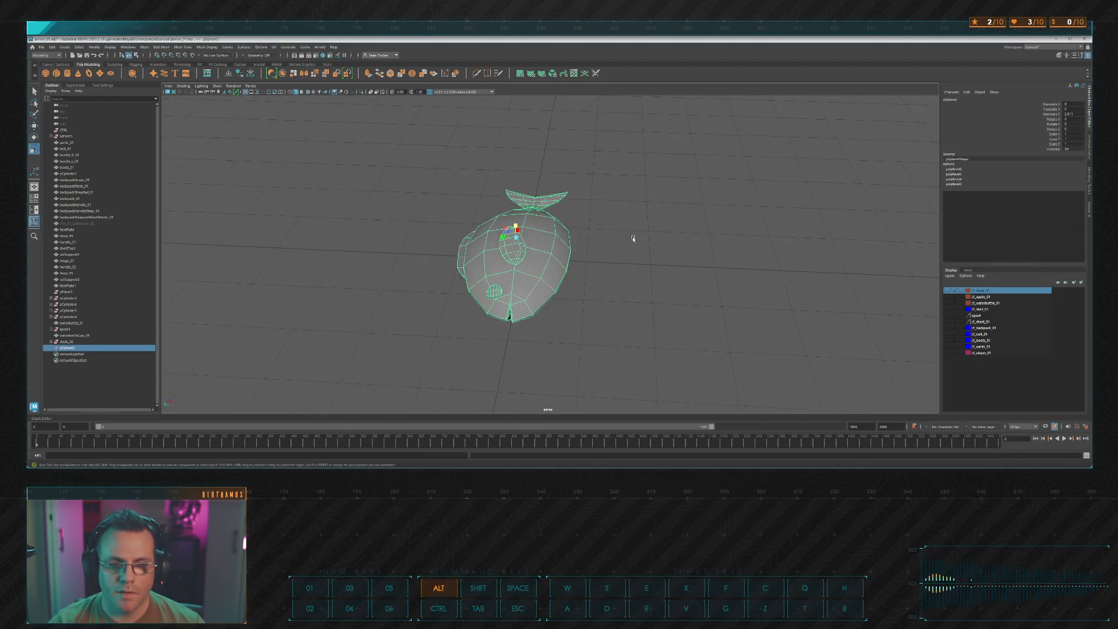
{"action": "left_click", "coordinate": [994, 213]}
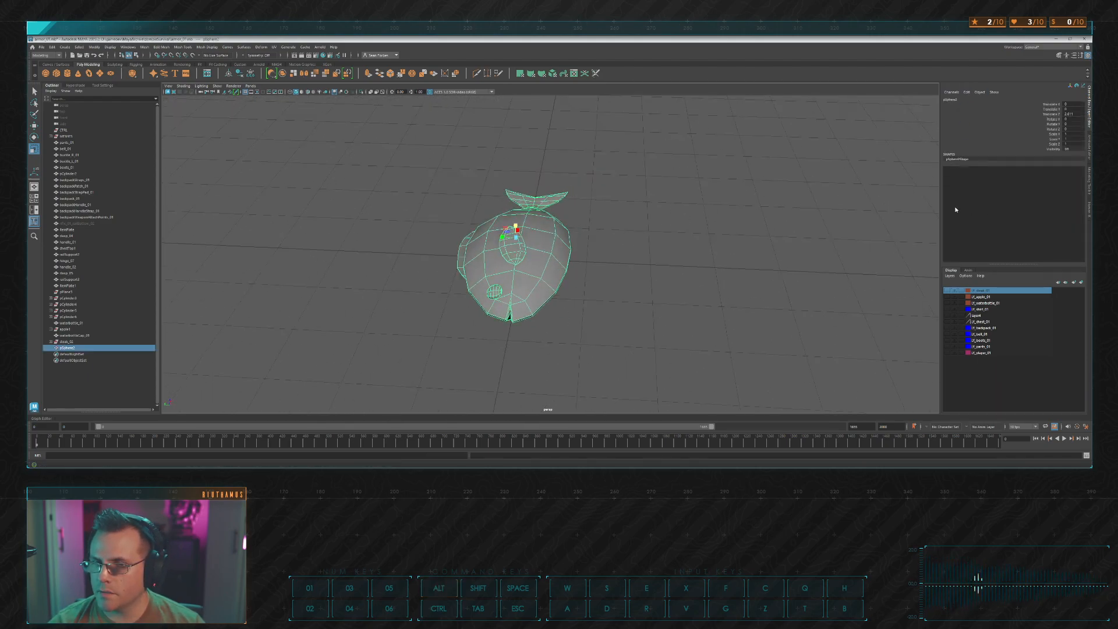
Step: Reselect the fish mesh, set its normals to face, soften its edges and clear the selection
{"action": "left_click", "coordinate": [641, 251]}
{"action": "left_click_drag", "start_coordinate": [375, 166], "coordinate": [623, 336]}
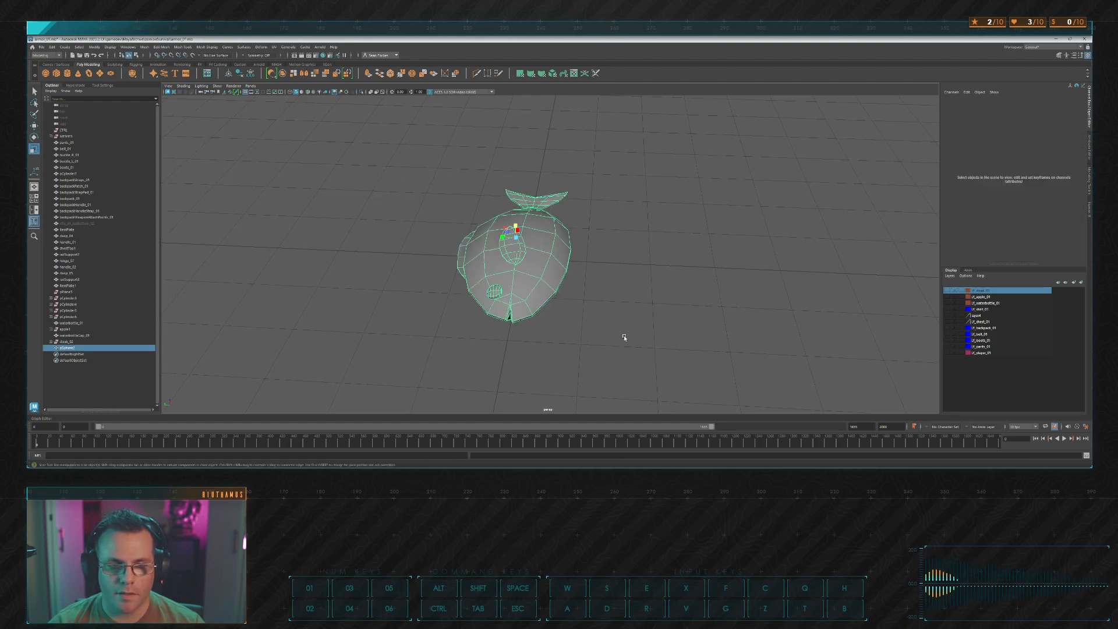
{"action": "left_click", "coordinate": [212, 48]}
{"action": "left_click", "coordinate": [229, 83]}
{"action": "left_click", "coordinate": [208, 47]}
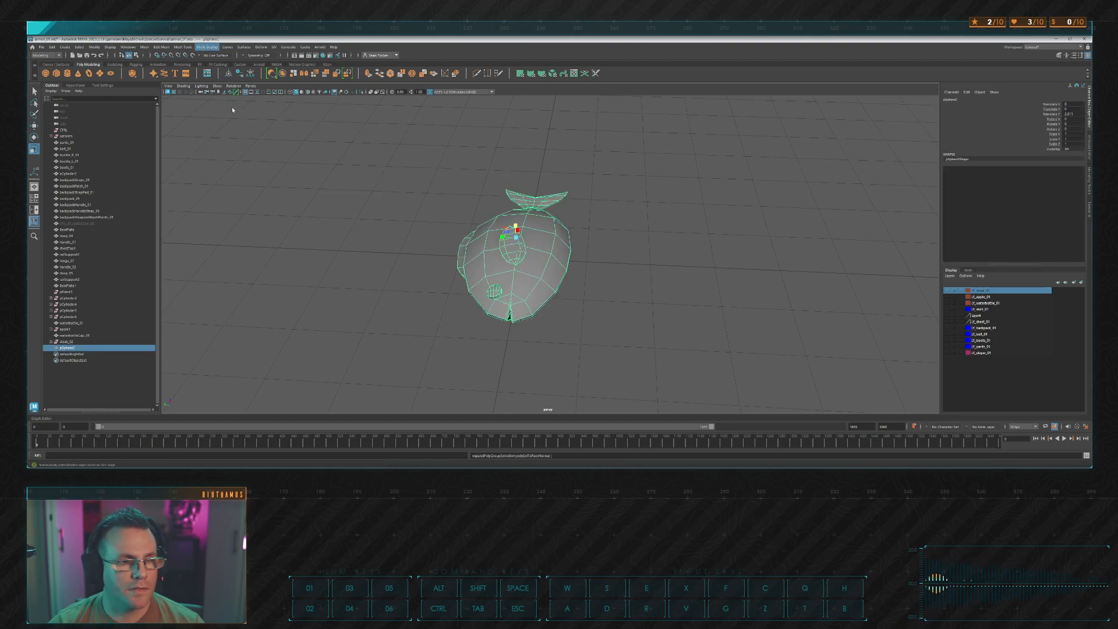
{"action": "left_click", "coordinate": [232, 107]}
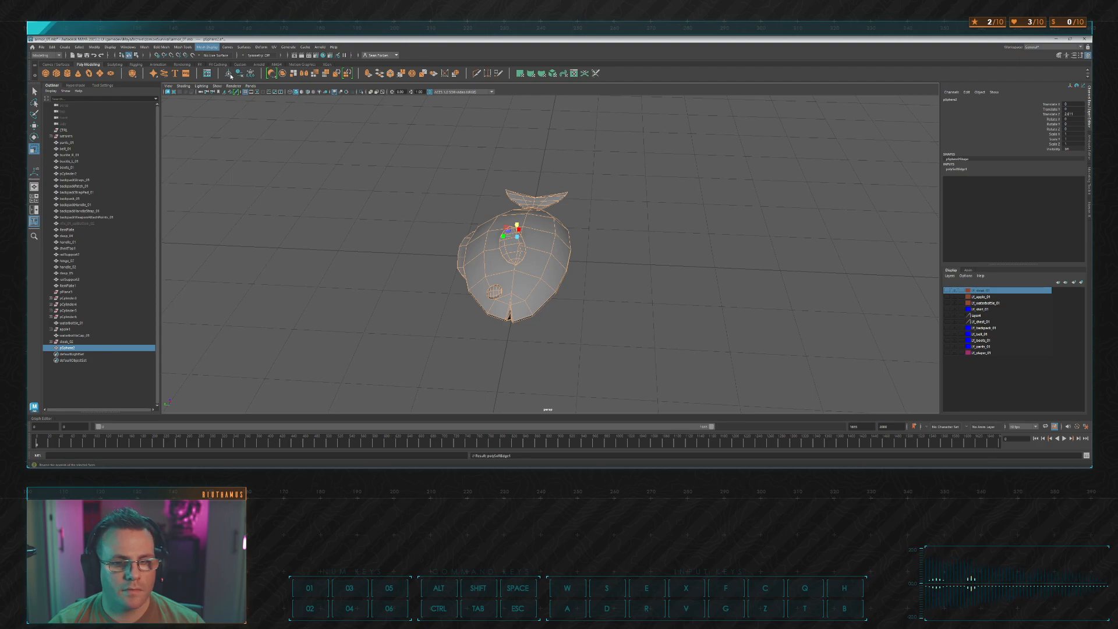
{"action": "left_click", "coordinate": [208, 47]}
{"action": "left_click", "coordinate": [228, 83]}
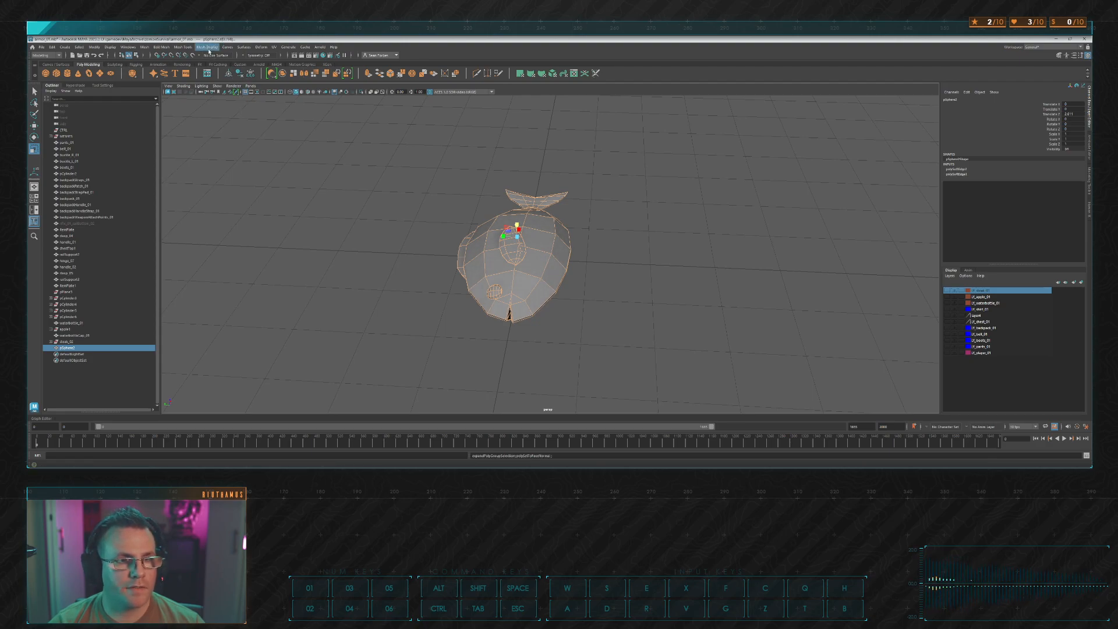
{"action": "left_click", "coordinate": [549, 163]}
Step: Select the fish mesh and delete the history left by the edge softening
{"action": "left_click_drag", "start_coordinate": [549, 163], "coordinate": [716, 216], "text": "alt"}
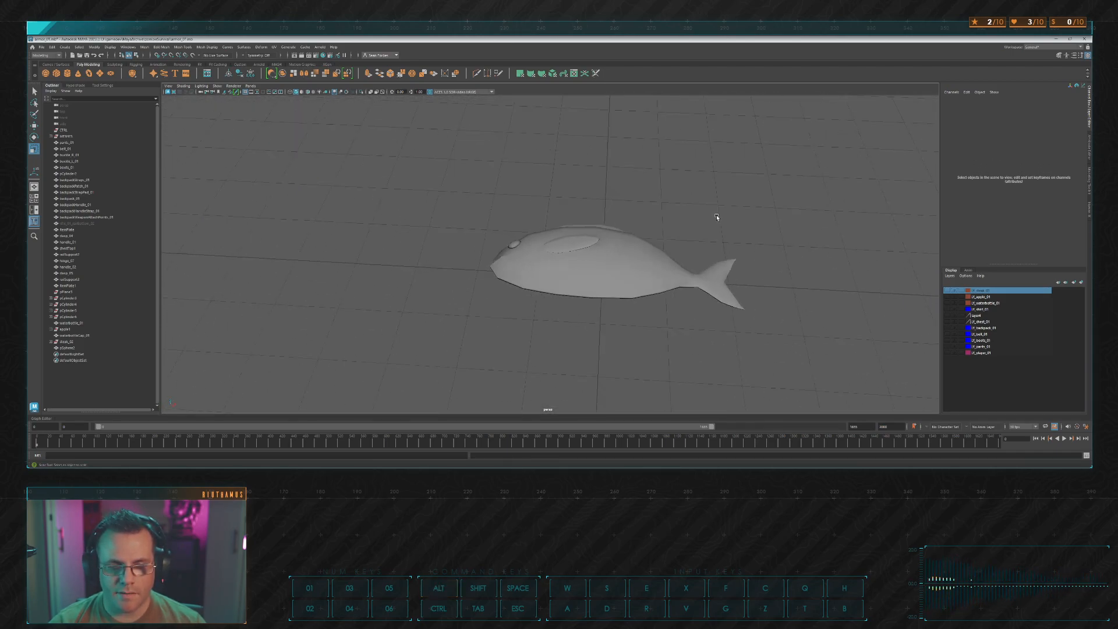
{"action": "scroll", "coordinate": [717, 216], "scroll_direction": "down", "scroll_amount": 3}
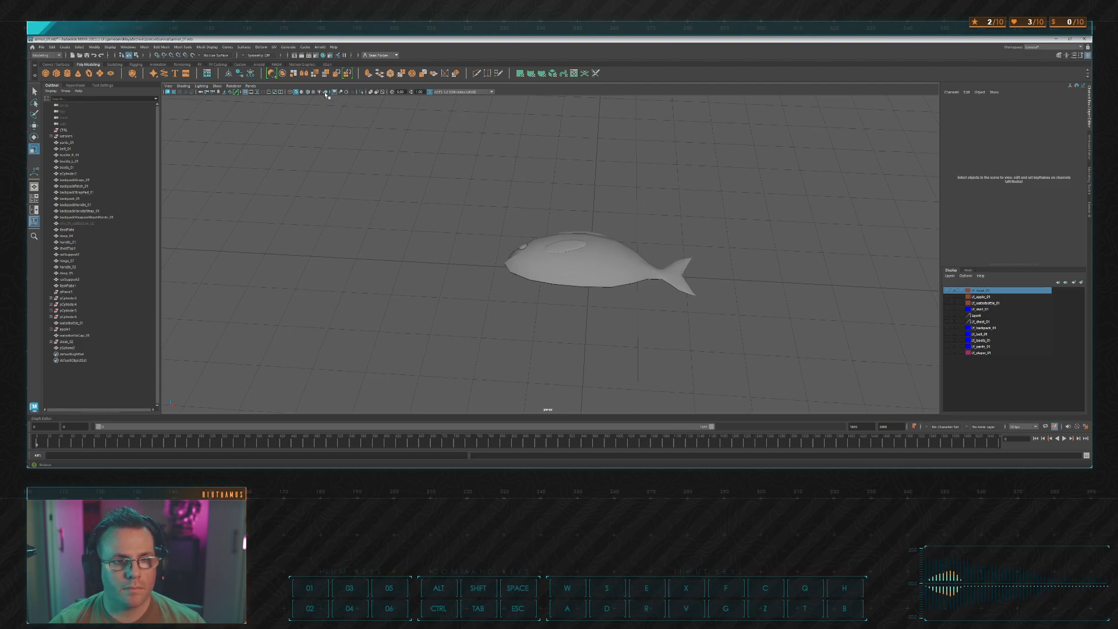
{"action": "left_click_drag", "start_coordinate": [529, 169], "coordinate": [644, 220], "text": "alt"}
{"action": "left_click", "coordinate": [606, 269]}
{"action": "left_click", "coordinate": [967, 93]}
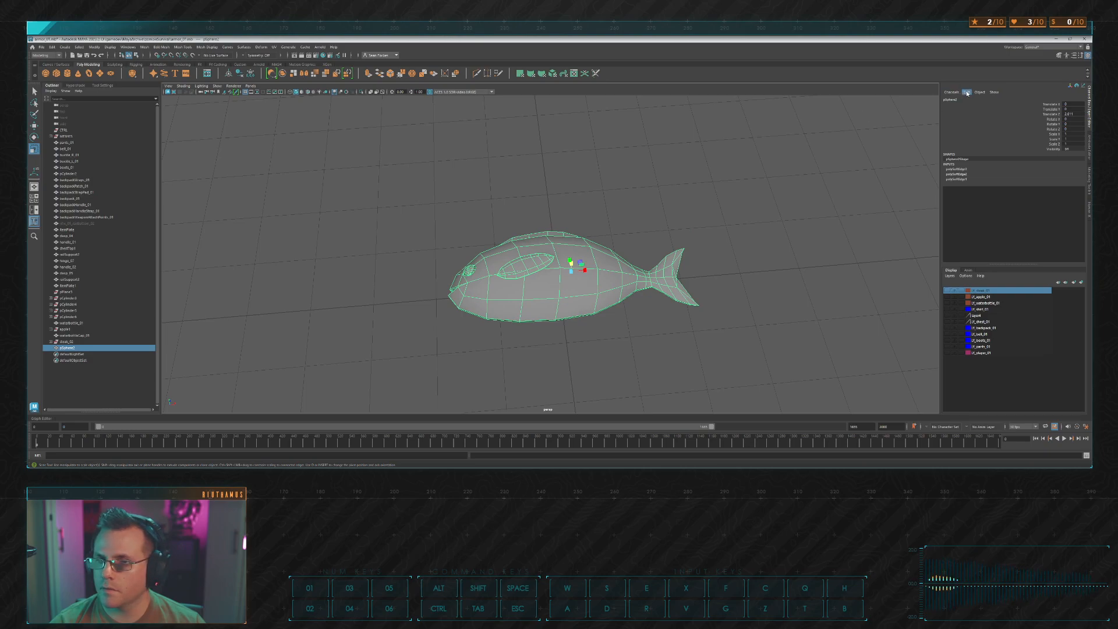
{"action": "left_click", "coordinate": [1004, 206]}
Step: Examine the shading along the bevelled rim of the fish's body from close up and from the side
{"action": "left_click_drag", "start_coordinate": [783, 169], "coordinate": [681, 170], "text": "alt"}
{"action": "middle_click_drag", "start_coordinate": [681, 170], "coordinate": [724, 144], "text": "alt"}
{"action": "left_click_drag", "start_coordinate": [724, 143], "coordinate": [693, 152], "text": "alt"}
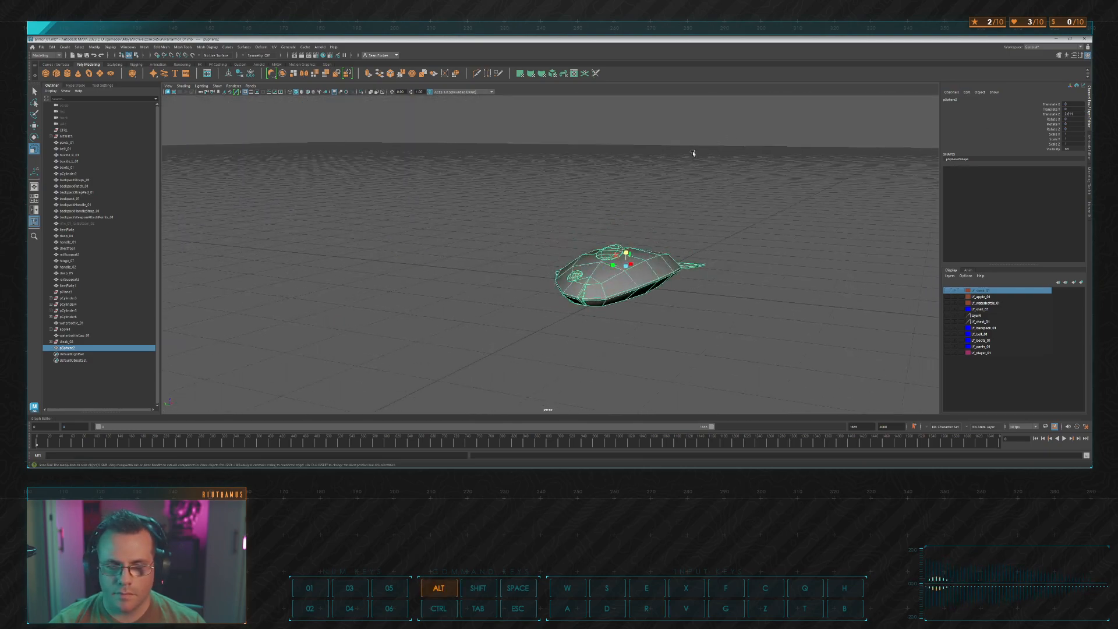
{"action": "right_click_drag", "start_coordinate": [694, 152], "coordinate": [693, 260], "text": "alt"}
{"action": "middle_click_drag", "start_coordinate": [693, 260], "coordinate": [598, 175], "text": "alt"}
{"action": "right_click_drag", "start_coordinate": [598, 174], "coordinate": [623, 203], "text": "alt"}
{"action": "scroll", "coordinate": [622, 203], "scroll_direction": "up", "scroll_amount": 5}
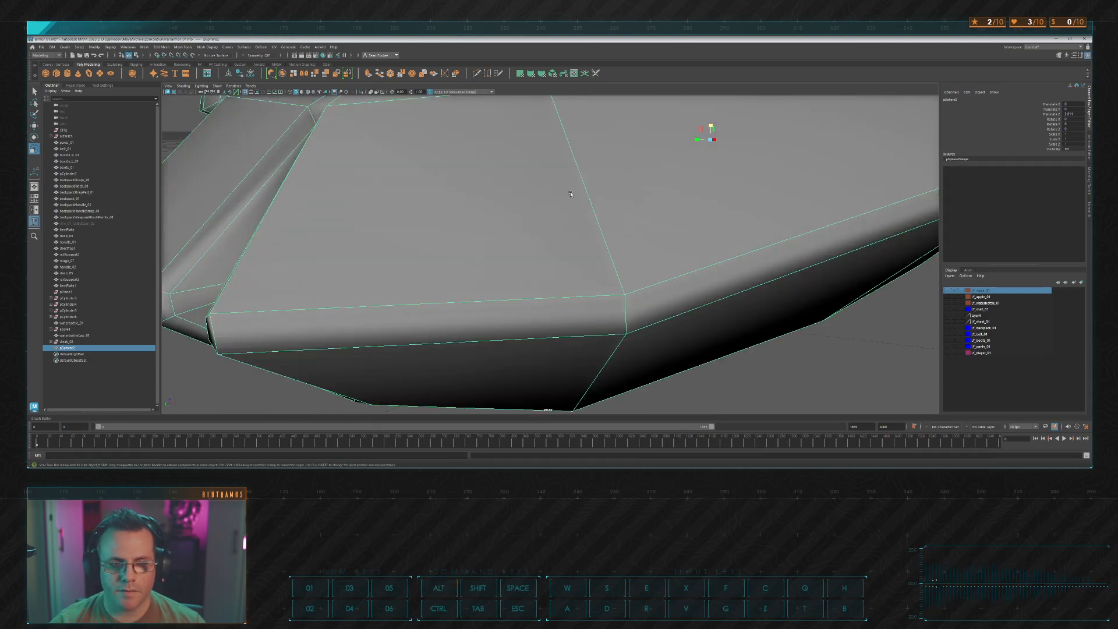
{"action": "left_click_drag", "start_coordinate": [566, 190], "coordinate": [652, 232], "text": "alt"}
{"action": "scroll", "coordinate": [525, 212], "scroll_direction": "up", "scroll_amount": 5}
{"action": "scroll", "coordinate": [616, 220], "scroll_direction": "down", "scroll_amount": 10}
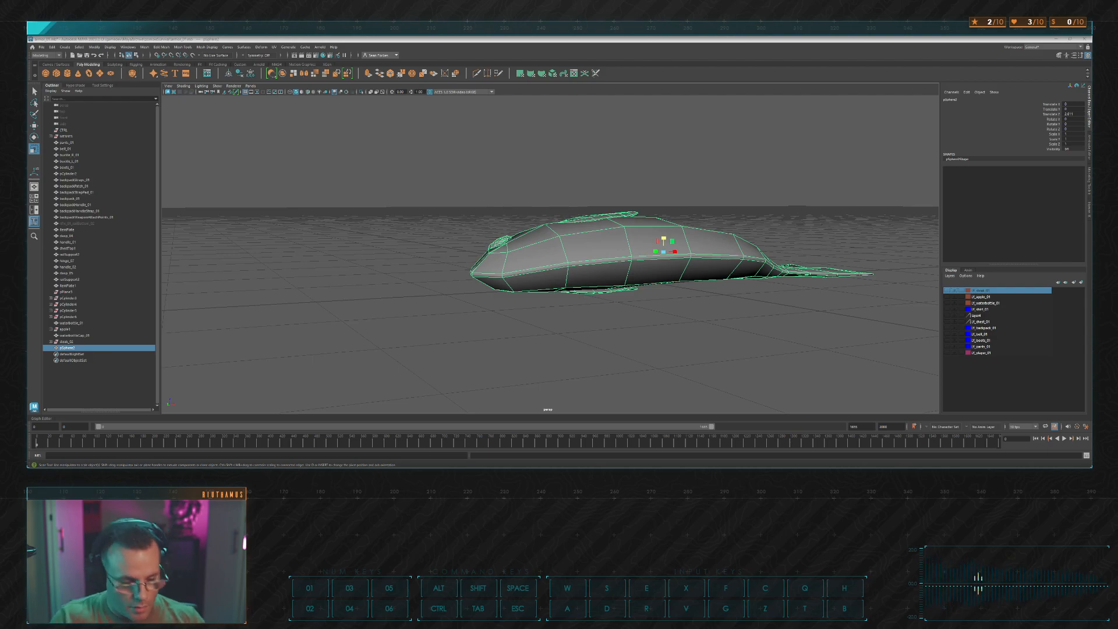
{"action": "scroll", "coordinate": [579, 247], "scroll_direction": "up", "scroll_amount": 3}
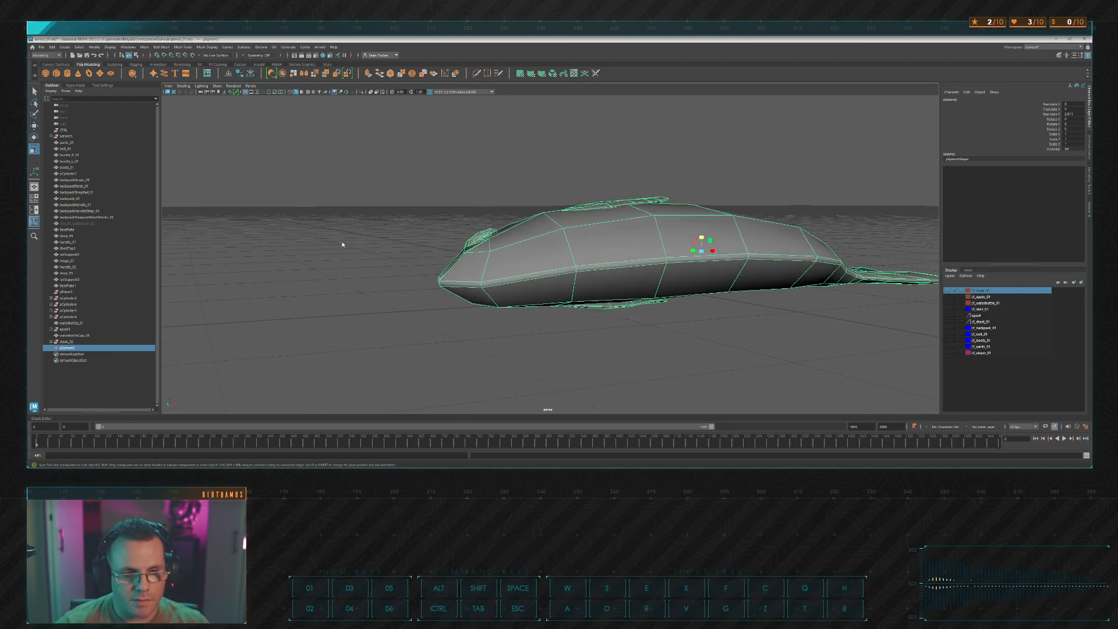
Step: Select the border edge loops of the bevelled rim along the fish's body and near the tail base
{"action": "key", "text": "F10"}
{"action": "left_click", "coordinate": [518, 272]}
{"action": "double_click", "coordinate": [489, 279]}
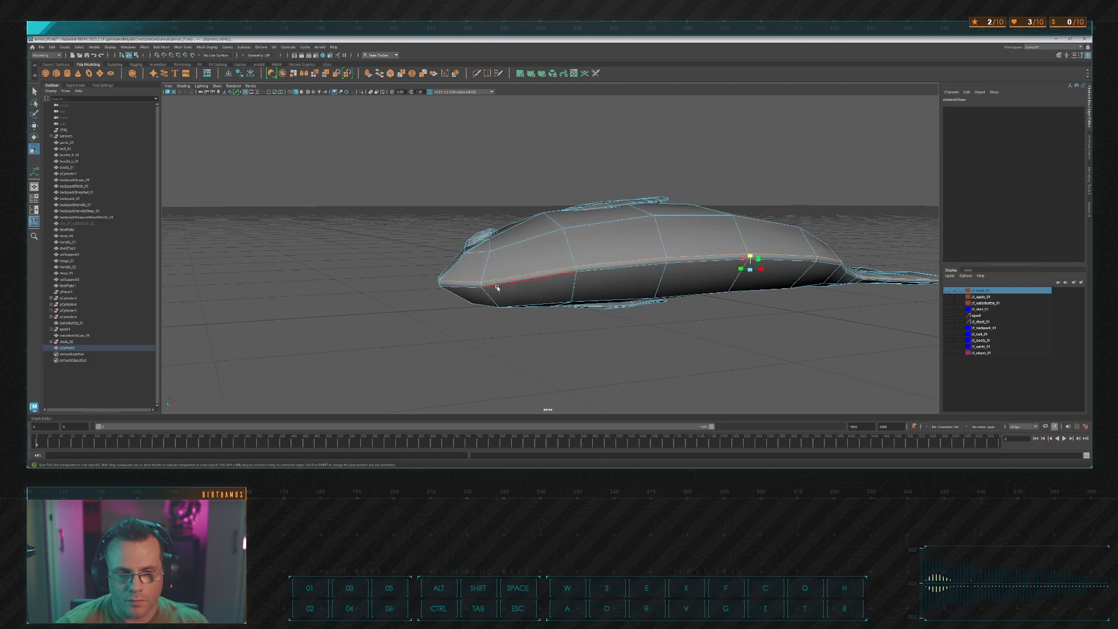
{"action": "double_click", "coordinate": [499, 287], "text": "shift"}
{"action": "left_click_drag", "start_coordinate": [722, 299], "coordinate": [701, 290], "text": "alt"}
{"action": "middle_click_drag", "start_coordinate": [701, 289], "coordinate": [349, 288], "text": "alt"}
{"action": "left_click_drag", "start_coordinate": [658, 261], "coordinate": [617, 262], "text": "alt"}
{"action": "scroll", "coordinate": [617, 262], "scroll_direction": "down", "scroll_amount": 4}
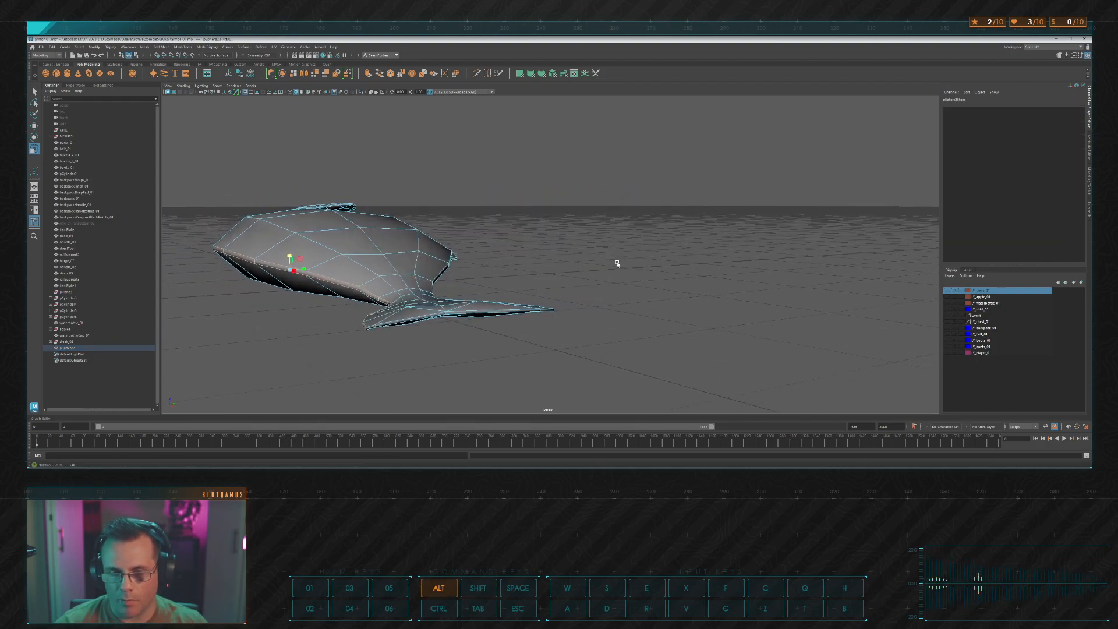
{"action": "middle_click_drag", "start_coordinate": [617, 262], "coordinate": [710, 261], "text": "alt"}
{"action": "left_click_drag", "start_coordinate": [711, 261], "coordinate": [489, 269], "text": "alt"}
{"action": "scroll", "coordinate": [611, 267], "scroll_direction": "up", "scroll_amount": 3}
{"action": "middle_click_drag", "start_coordinate": [489, 269], "coordinate": [514, 269], "text": "alt"}
{"action": "left_click_drag", "start_coordinate": [514, 269], "coordinate": [523, 333], "text": "alt"}
{"action": "scroll", "coordinate": [496, 271], "scroll_direction": "up", "scroll_amount": 3}
{"action": "double_click", "coordinate": [528, 288], "text": "shift"}
{"action": "double_click", "coordinate": [516, 296], "text": "shift"}
{"action": "scroll", "coordinate": [538, 304], "scroll_direction": "up", "scroll_amount": 2}
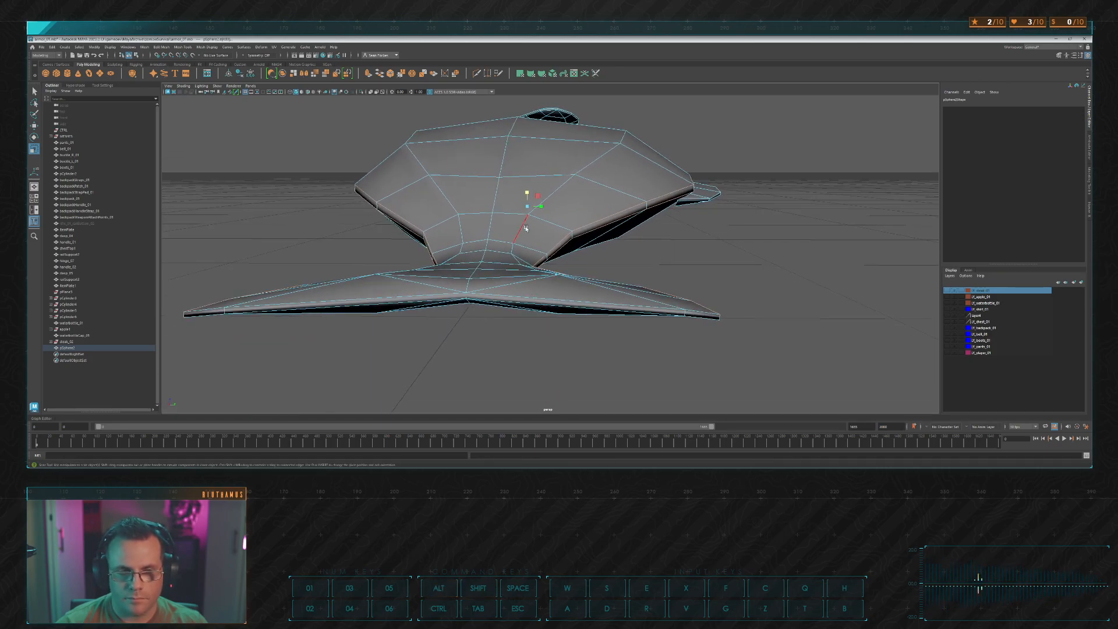
{"action": "left_click_drag", "start_coordinate": [527, 192], "coordinate": [763, 182], "text": "alt"}
Step: Separate the fish mesh into its individual pieces and clear the selection
{"action": "left_click", "coordinate": [586, 190]}
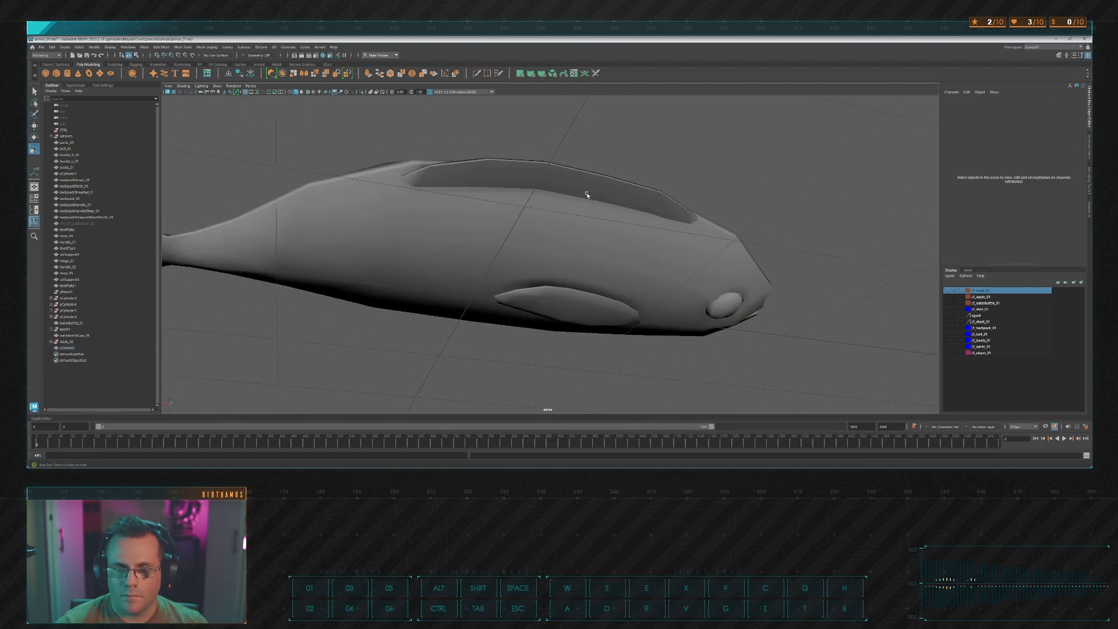
{"action": "left_click", "coordinate": [294, 75]}
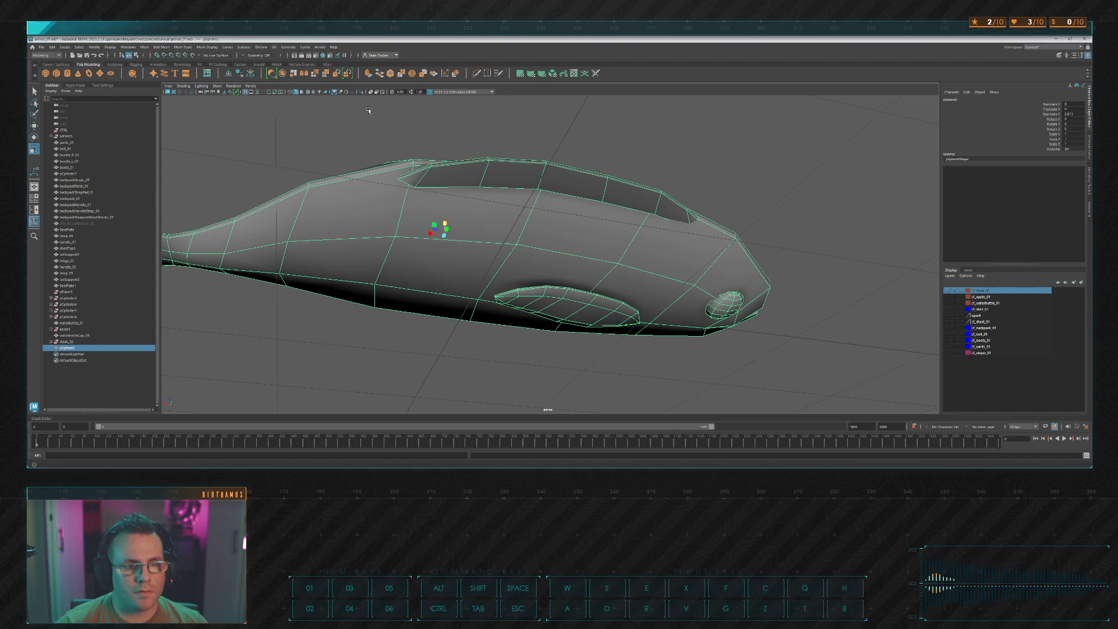
{"action": "left_click", "coordinate": [733, 165]}
Step: Center the pivots of the separated dorsal fin, side fins and eyes, and clear the selection
{"action": "left_click", "coordinate": [582, 182]}
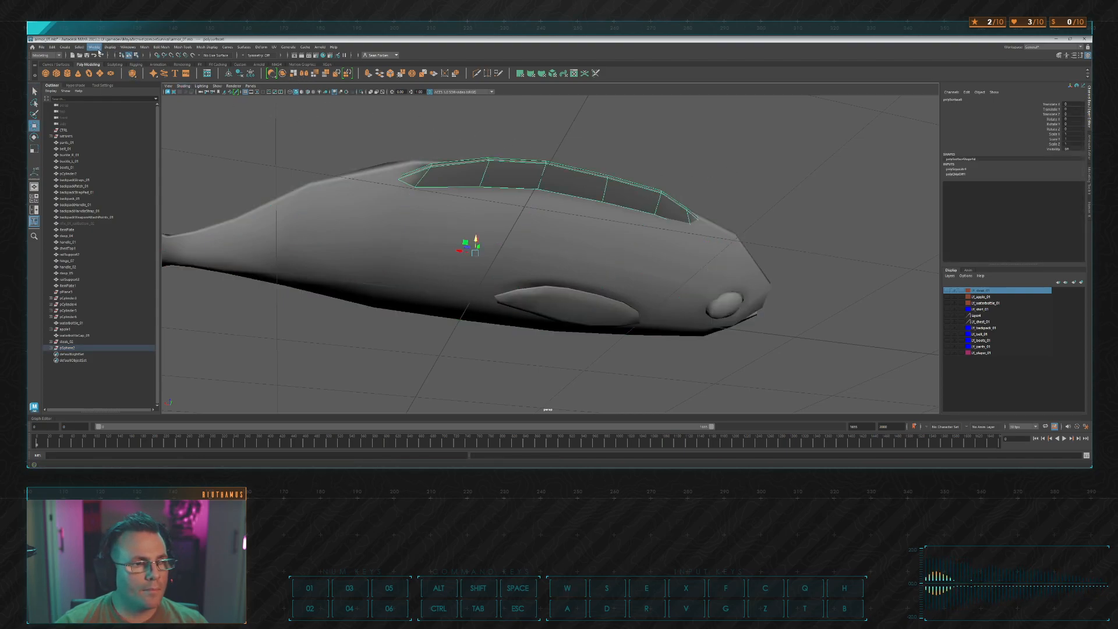
{"action": "left_click", "coordinate": [437, 230]}
{"action": "left_click", "coordinate": [562, 305]}
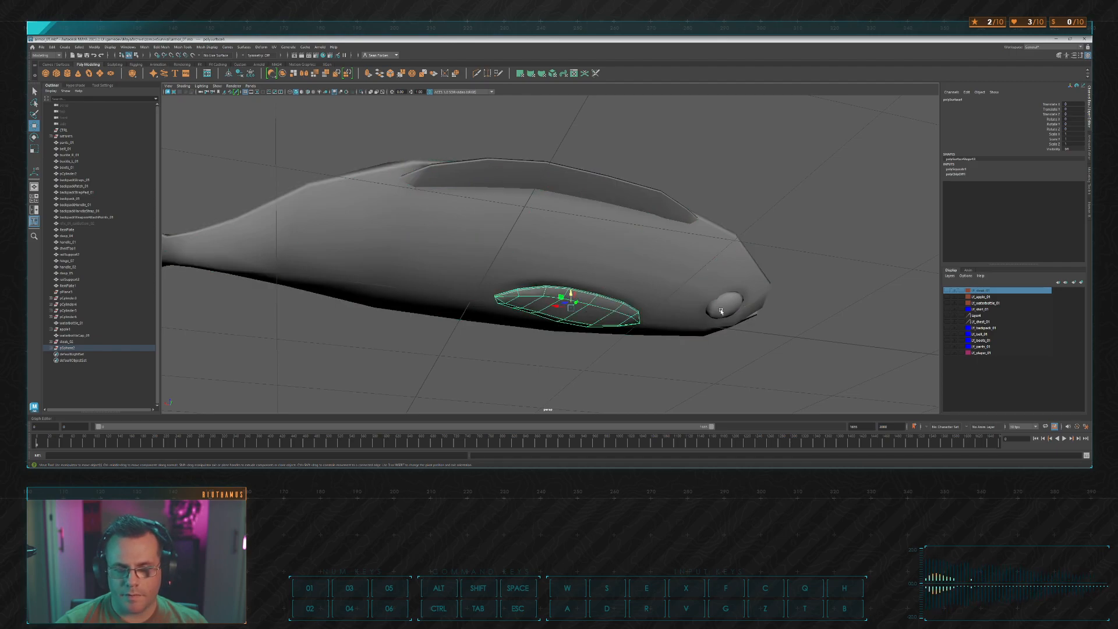
{"action": "left_click", "coordinate": [725, 303]}
{"action": "left_click_drag", "start_coordinate": [812, 306], "coordinate": [776, 290], "text": "alt"}
{"action": "scroll", "coordinate": [776, 289], "scroll_direction": "down", "scroll_amount": 3}
{"action": "left_click", "coordinate": [659, 220]}
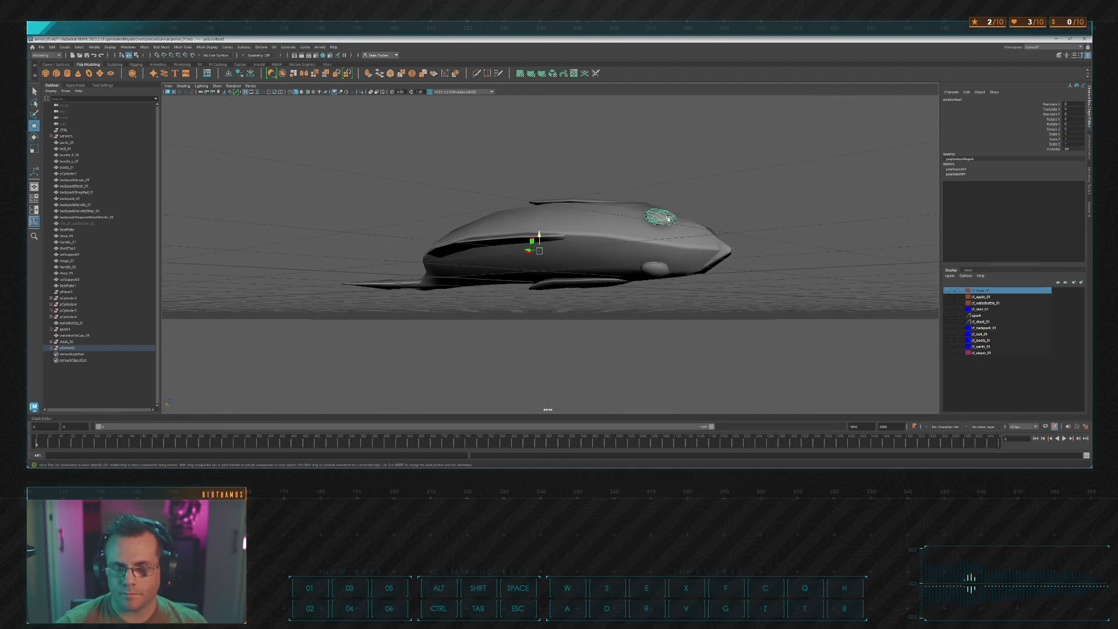
{"action": "left_click", "coordinate": [600, 202]}
{"action": "left_click", "coordinate": [601, 203]}
{"action": "key", "text": "g"}
{"action": "left_click", "coordinate": [766, 215]}
{"action": "left_click_drag", "start_coordinate": [766, 215], "coordinate": [663, 252], "text": "alt"}
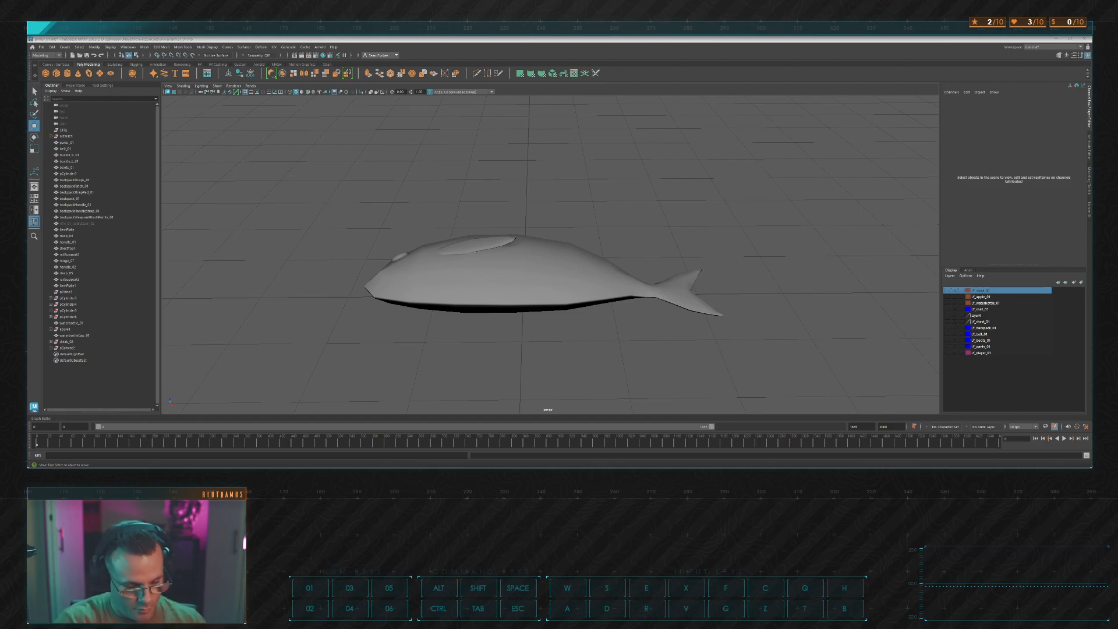
Step: Examine the separated body mesh around the eyes and mouth
{"action": "left_click_drag", "start_coordinate": [585, 248], "coordinate": [619, 230], "text": "alt"}
{"action": "right_click_drag", "start_coordinate": [619, 229], "coordinate": [656, 225], "text": "alt"}
{"action": "middle_click_drag", "start_coordinate": [656, 225], "coordinate": [636, 220], "text": "alt"}
{"action": "right_click_drag", "start_coordinate": [566, 238], "coordinate": [599, 236], "text": "alt"}
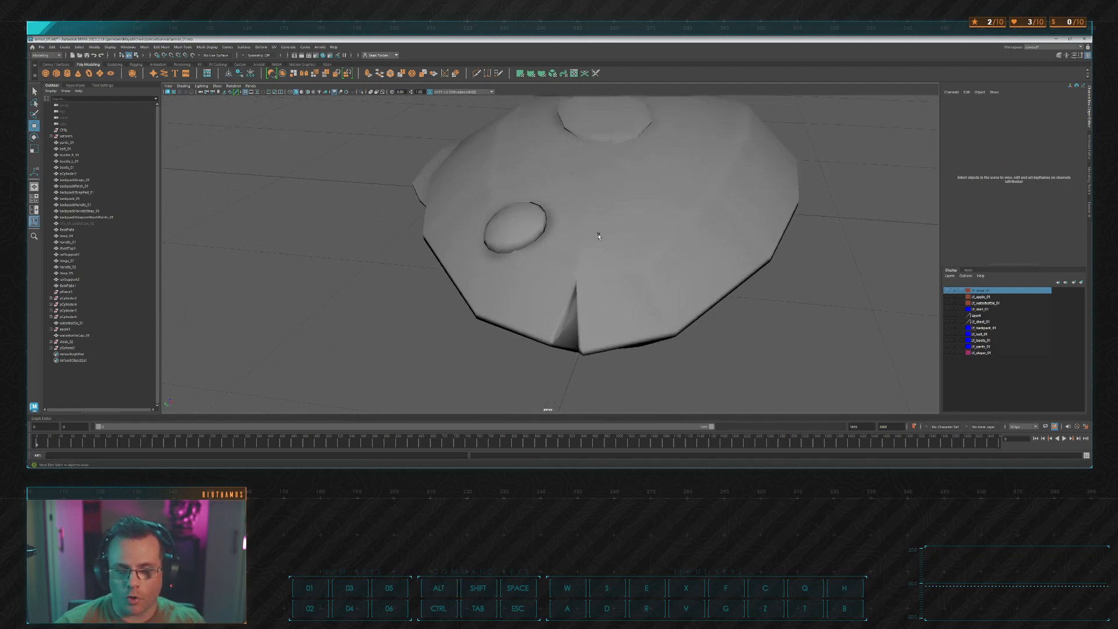
{"action": "left_click", "coordinate": [600, 237]}
{"action": "left_click_drag", "start_coordinate": [615, 254], "coordinate": [603, 279], "text": "alt"}
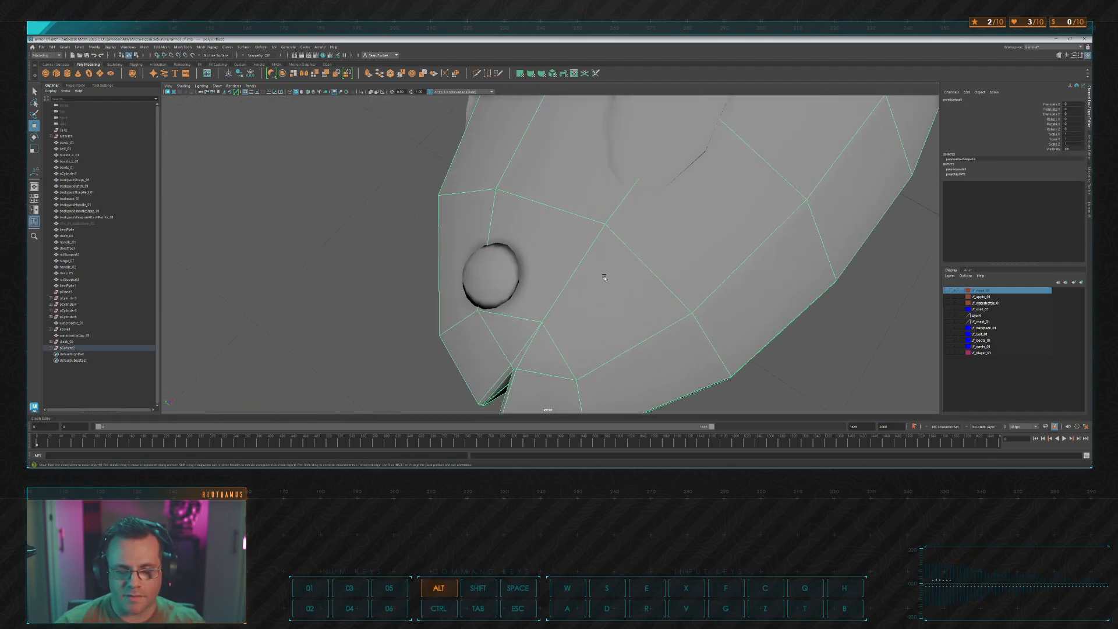
{"action": "right_click_drag", "start_coordinate": [604, 278], "coordinate": [582, 275], "text": "alt"}
{"action": "left_click_drag", "start_coordinate": [611, 266], "coordinate": [626, 221], "text": "alt"}
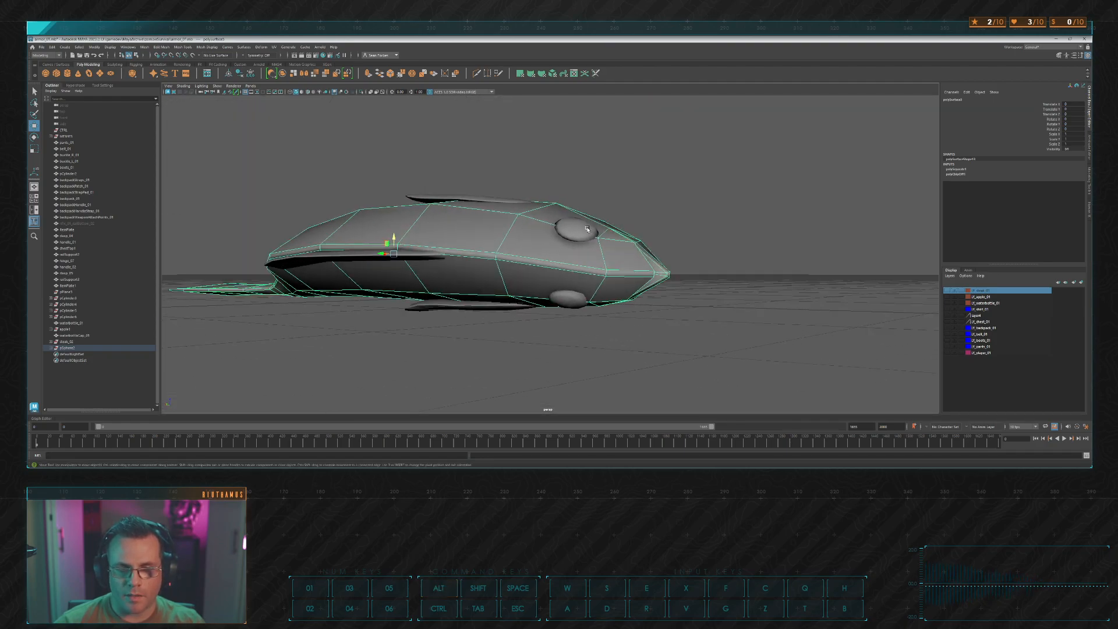
Step: Select both eyes and combine them into one mesh
{"action": "left_click", "coordinate": [586, 229]}
{"action": "scroll", "coordinate": [588, 222], "scroll_direction": "up", "scroll_amount": 4}
{"action": "left_click", "coordinate": [580, 327], "text": "shift"}
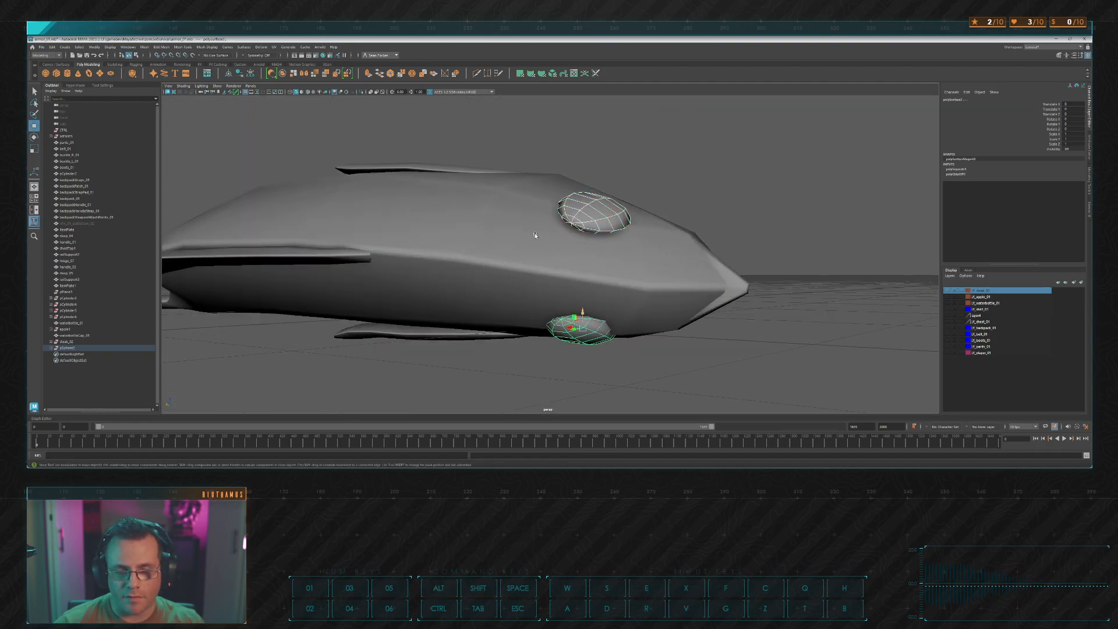
{"action": "left_click", "coordinate": [282, 79]}
{"action": "scroll", "coordinate": [579, 225], "scroll_direction": "down", "scroll_amount": 5}
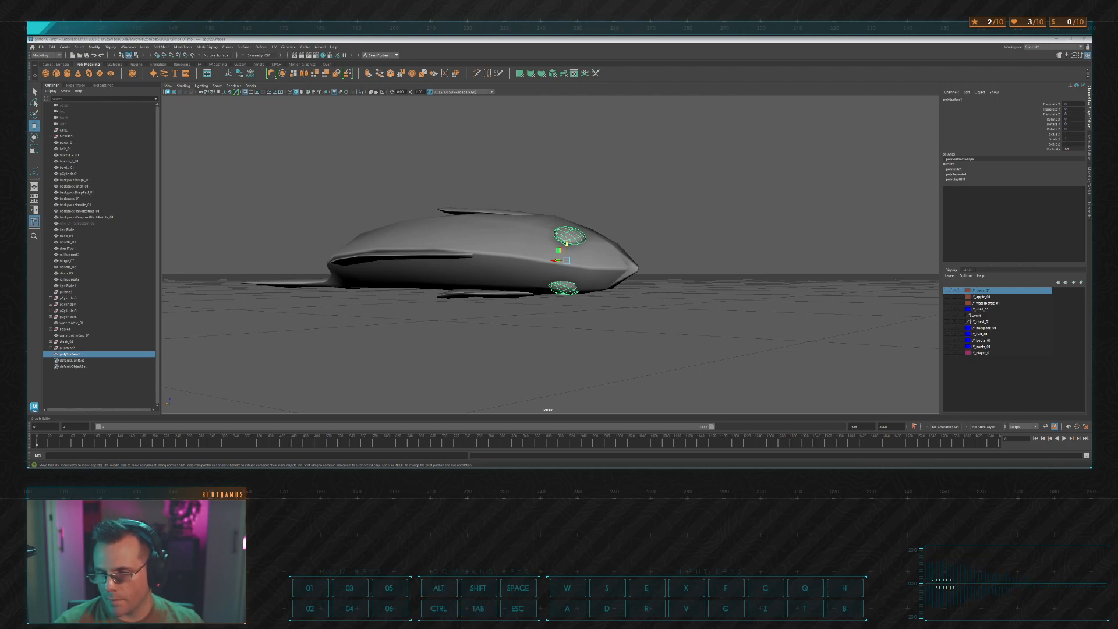
{"action": "key", "text": "Tab"}
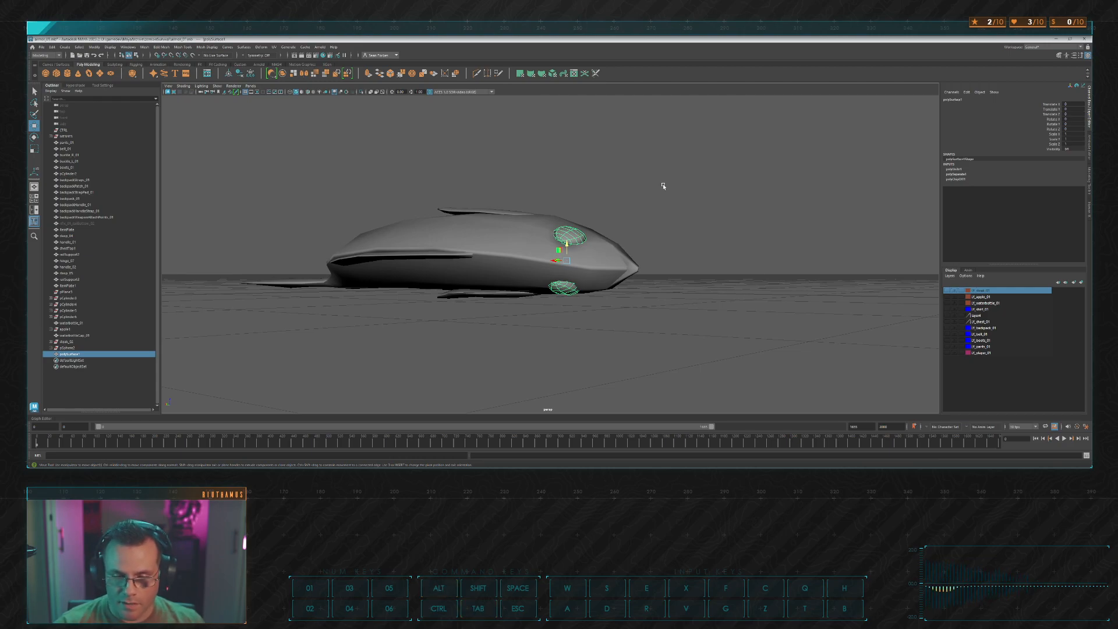
{"action": "key", "text": "s"}
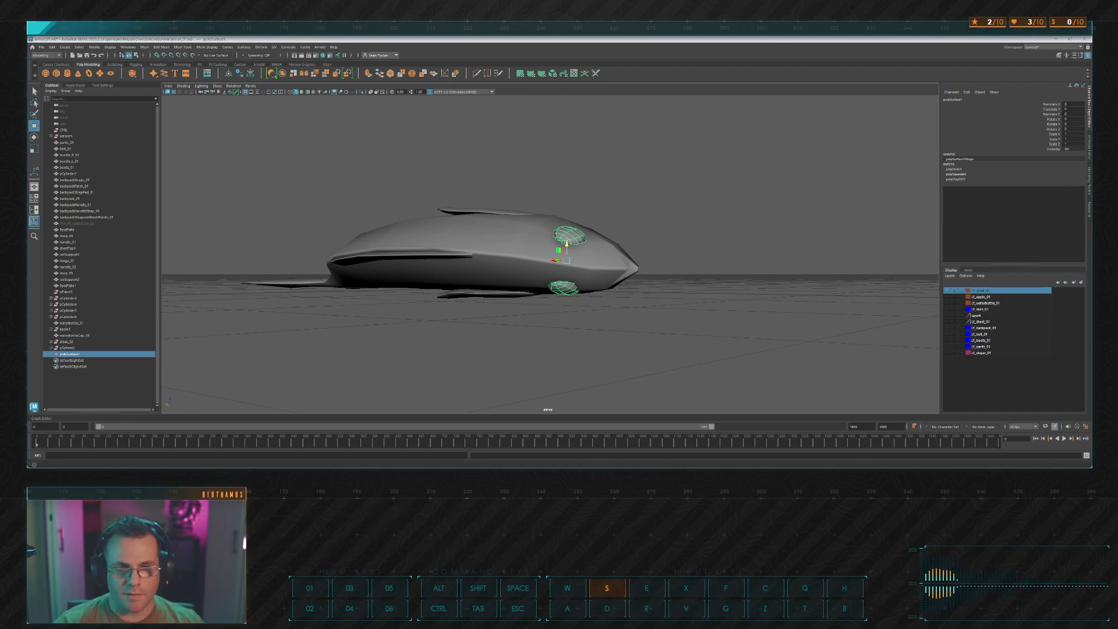
{"action": "key", "text": "a"}
{"action": "key", "text": "w"}
{"action": "key", "text": "d"}
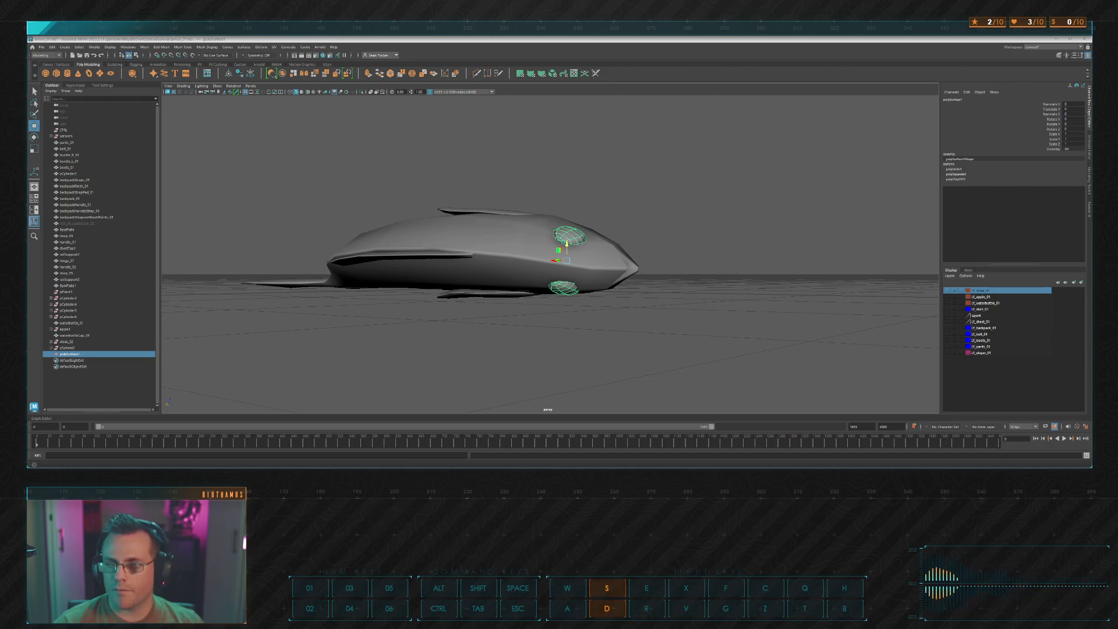
{"action": "key", "text": "a"}
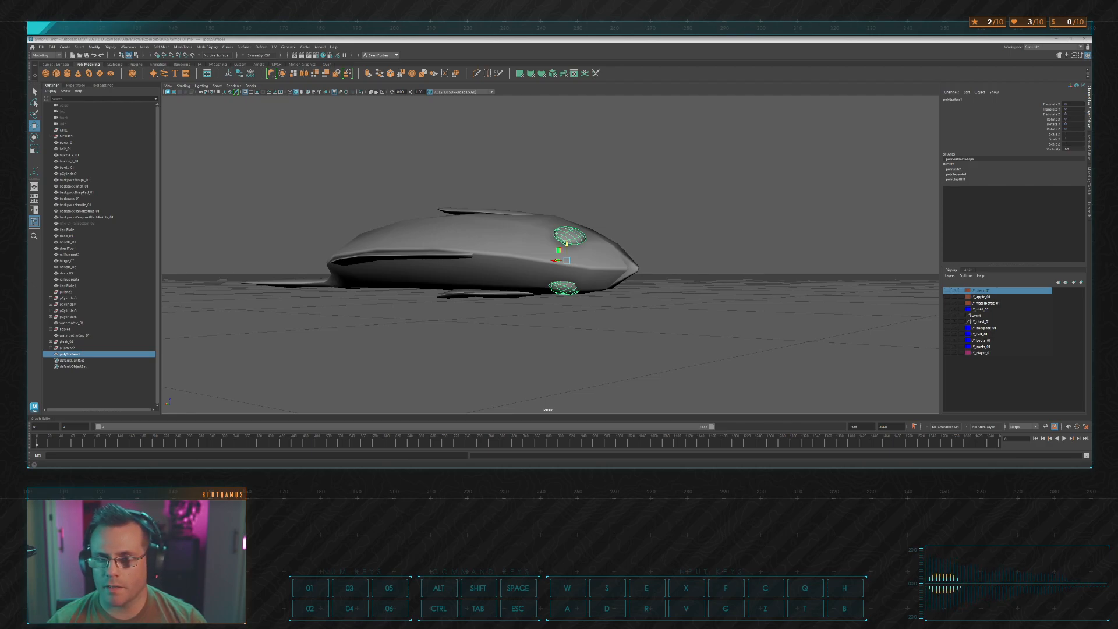
{"action": "key", "text": "s"}
{"action": "key", "text": "a"}
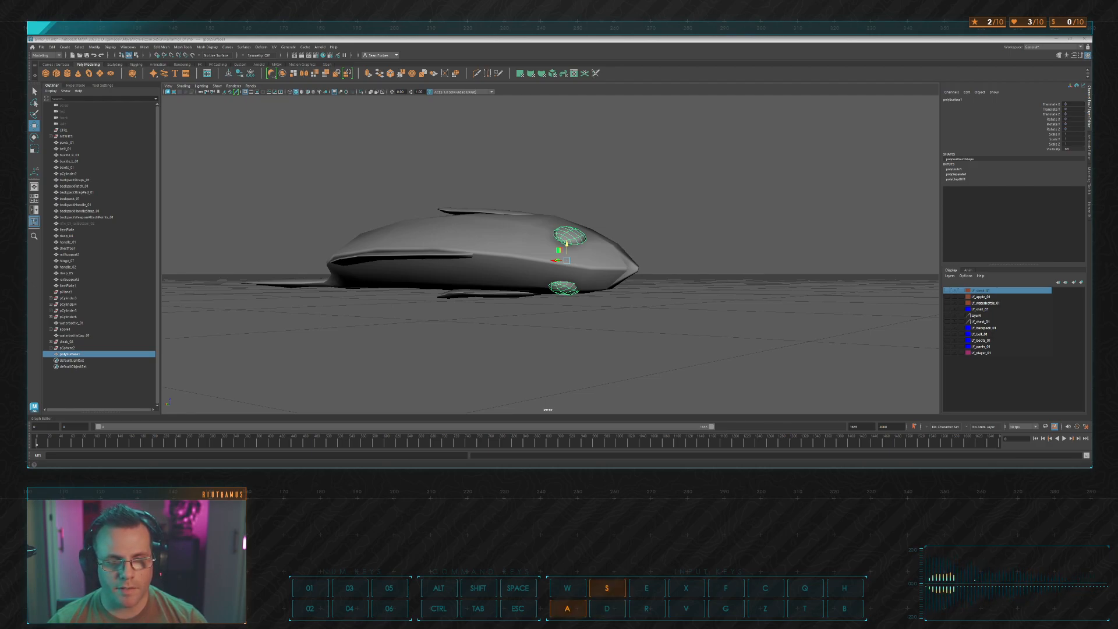
{"action": "key", "text": "s"}
{"action": "key", "text": "a"}
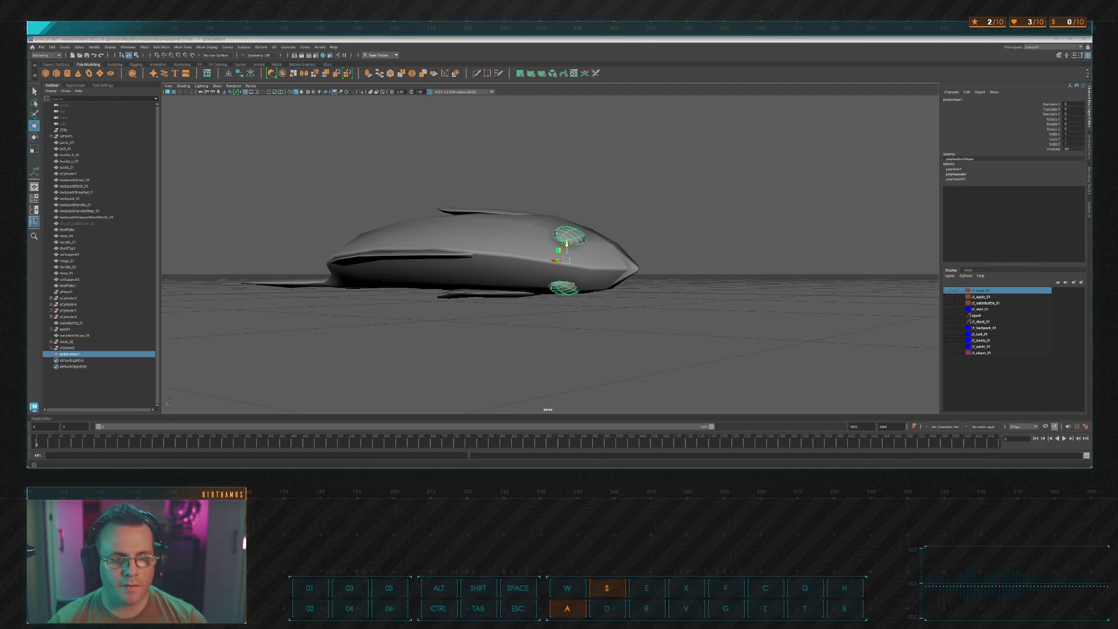
{"action": "key", "text": "ctrl+c"}
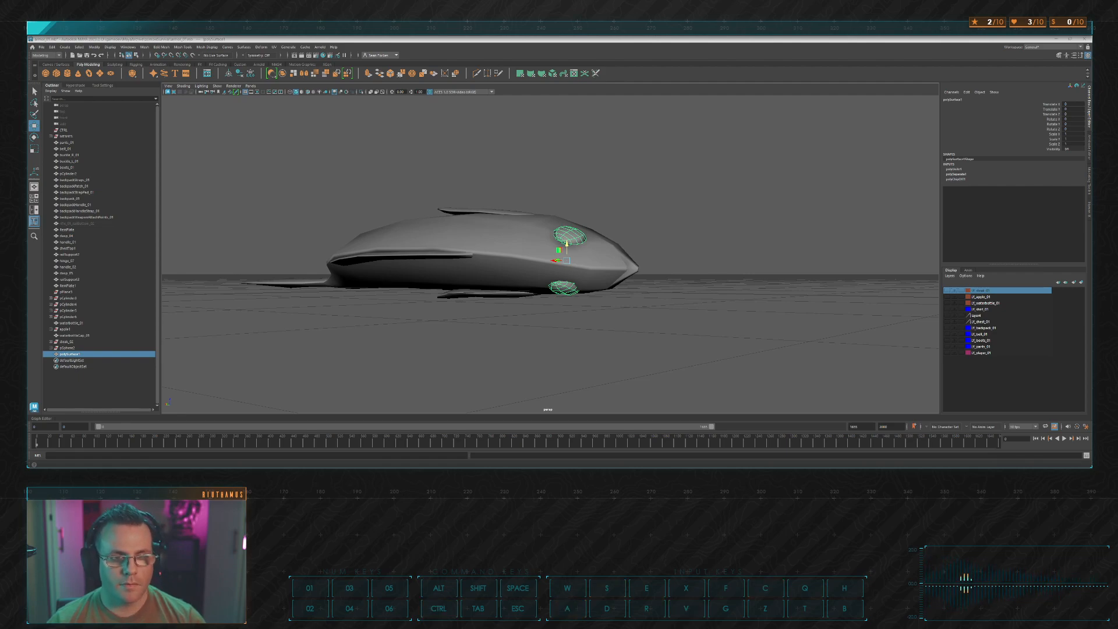
{"action": "key", "text": "shift"}
{"action": "key", "text": "ctrl+c"}
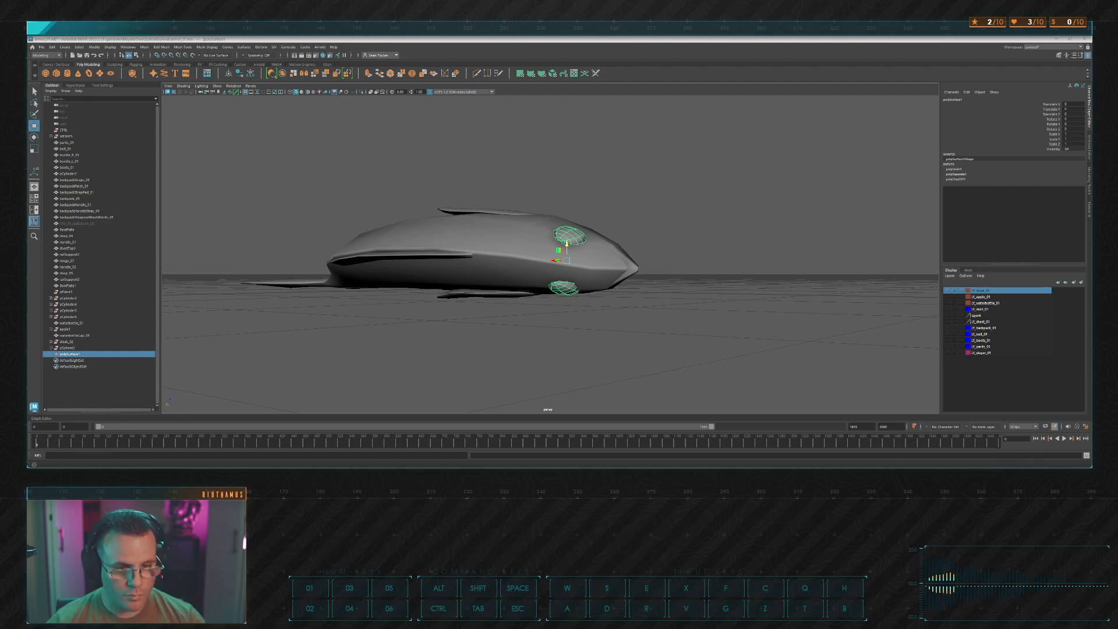
{"action": "key", "text": "shift"}
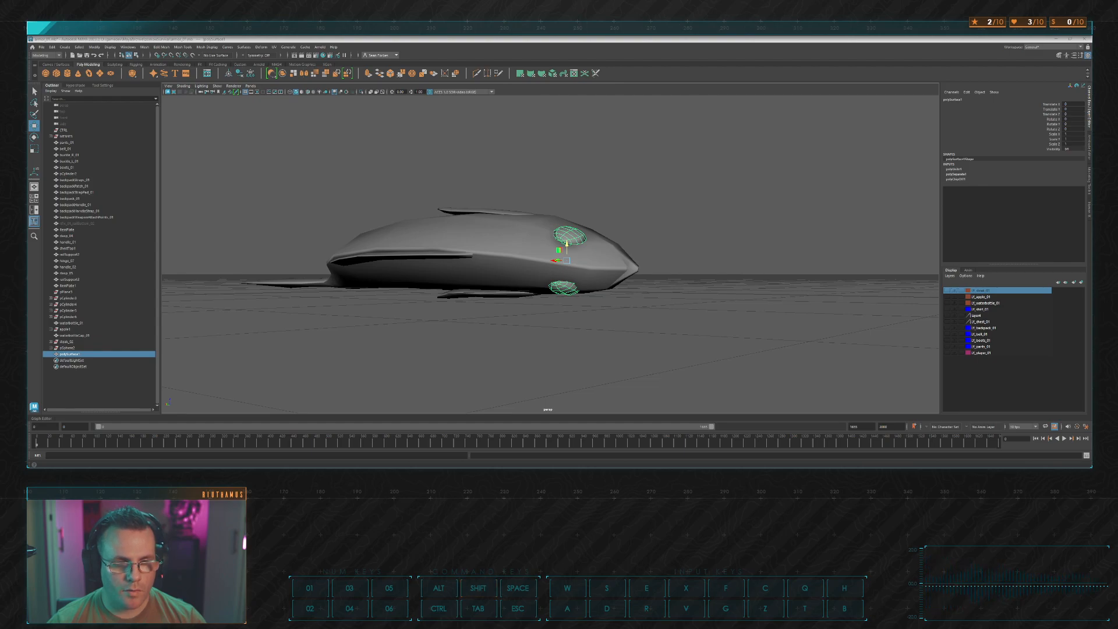
{"action": "key", "text": "ctrl"}
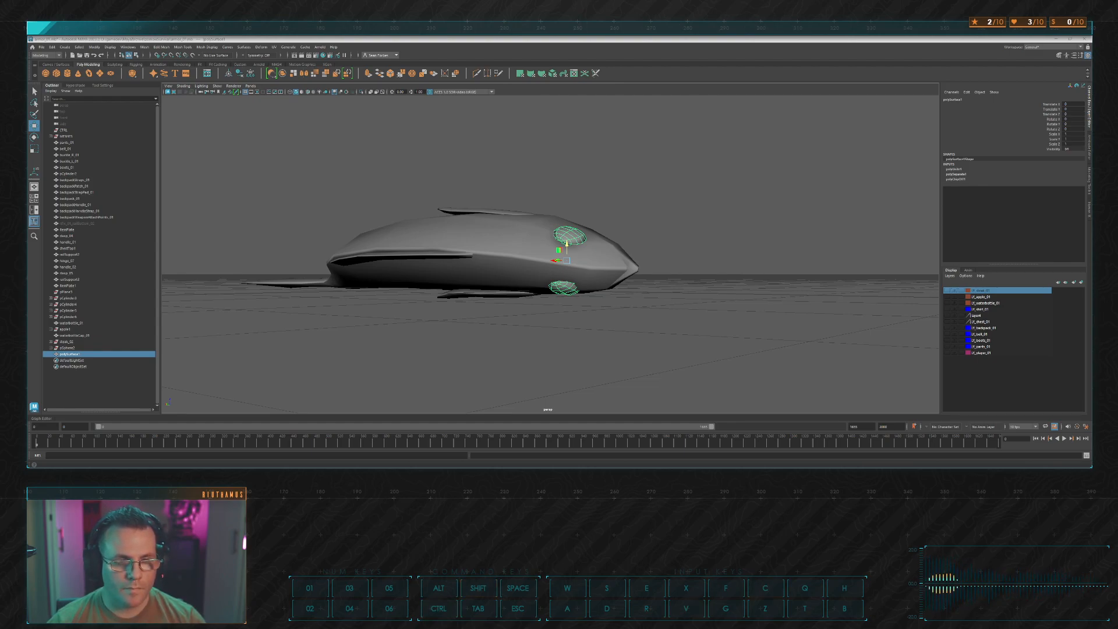
{"action": "key", "text": "a"}
{"action": "key", "text": "w"}
{"action": "key", "text": "ctrl"}
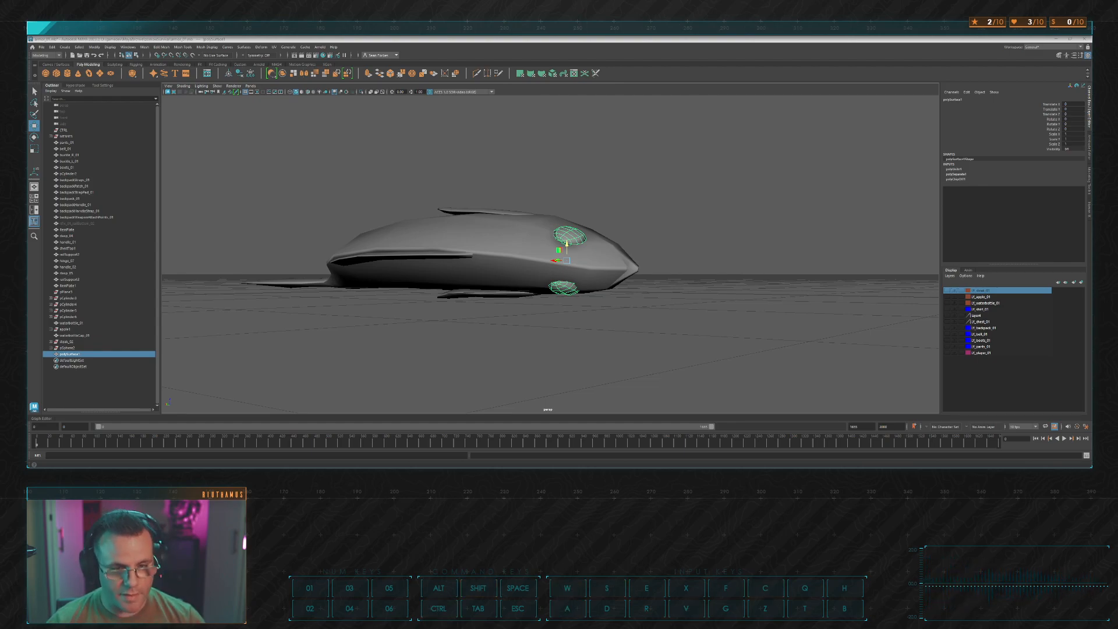
{"action": "key", "text": "ctrl"}
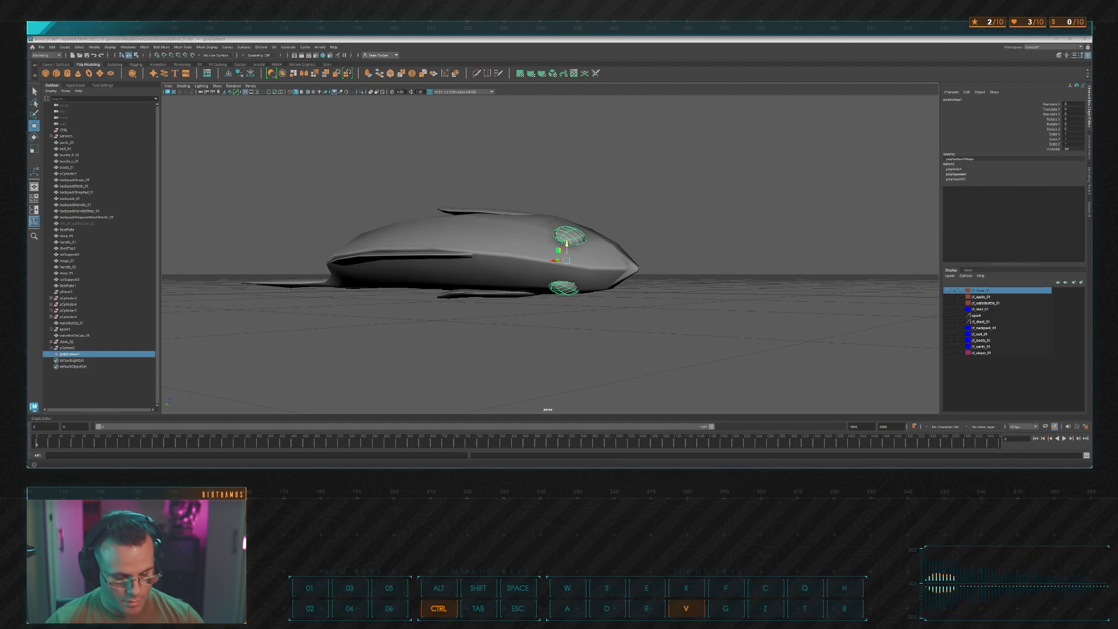
{"action": "key", "text": "ctrl"}
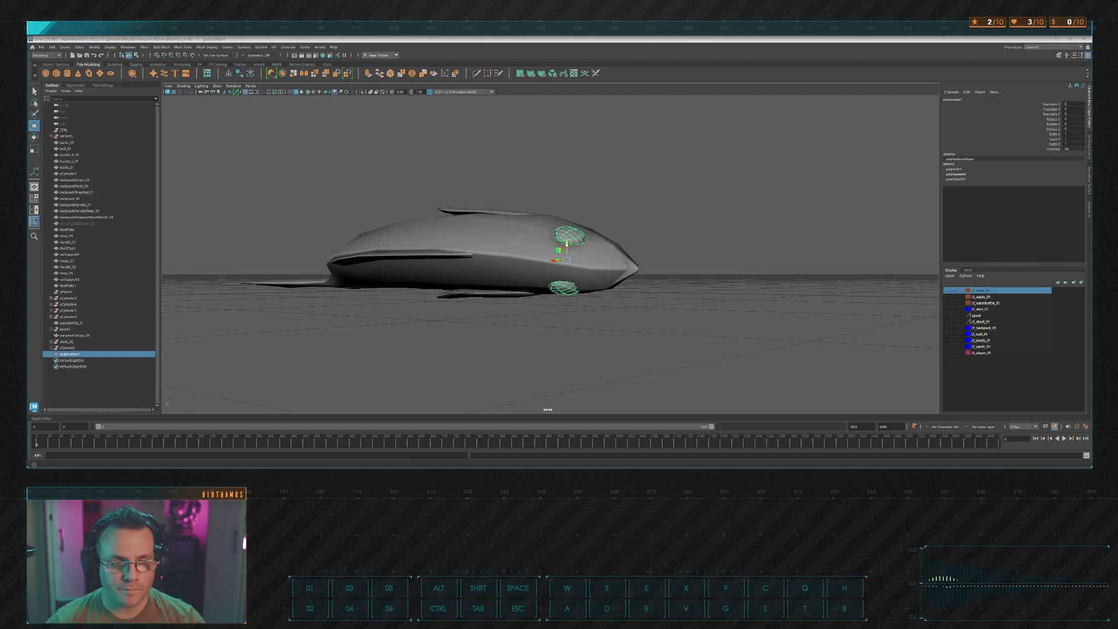
{"action": "key", "text": "shift"}
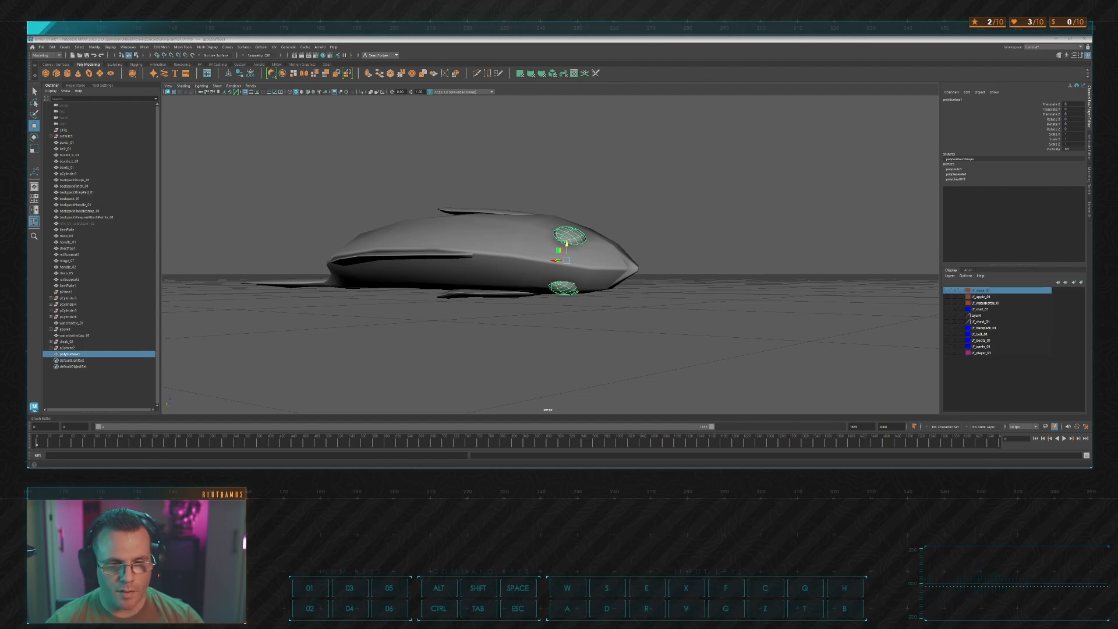
{"action": "key", "text": "ctrl+v"}
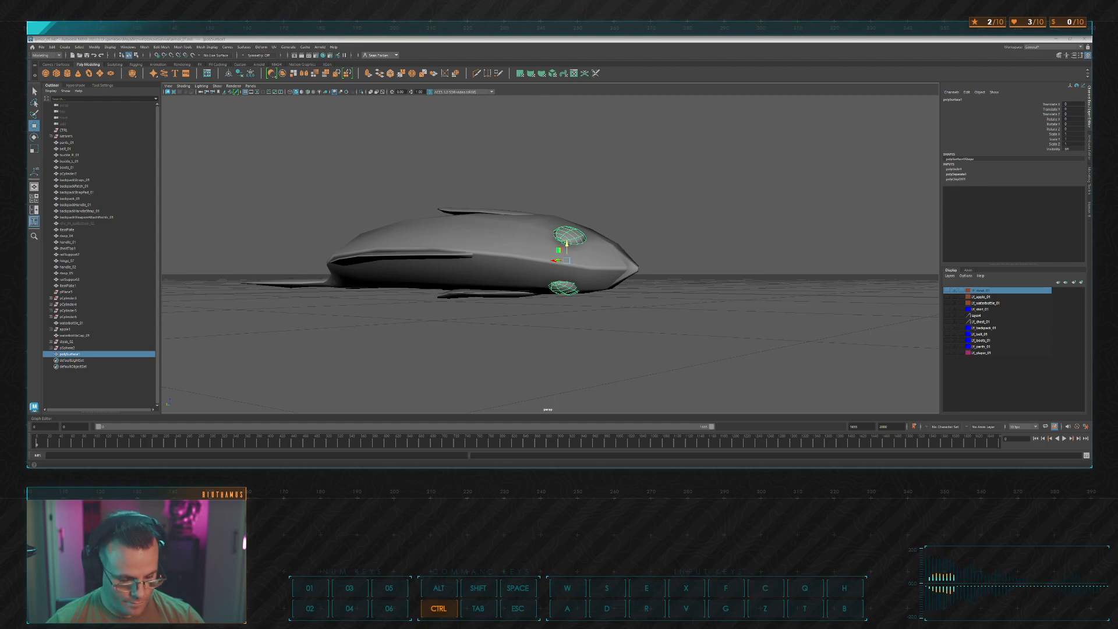
{"action": "key", "text": "a"}
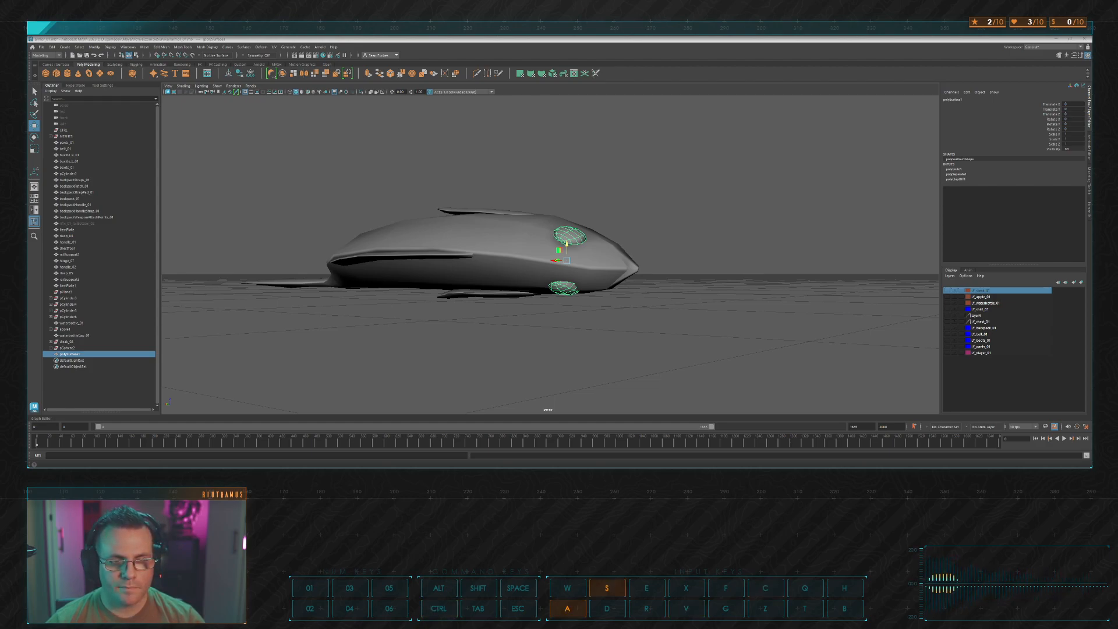
{"action": "key", "text": "ctrl+v"}
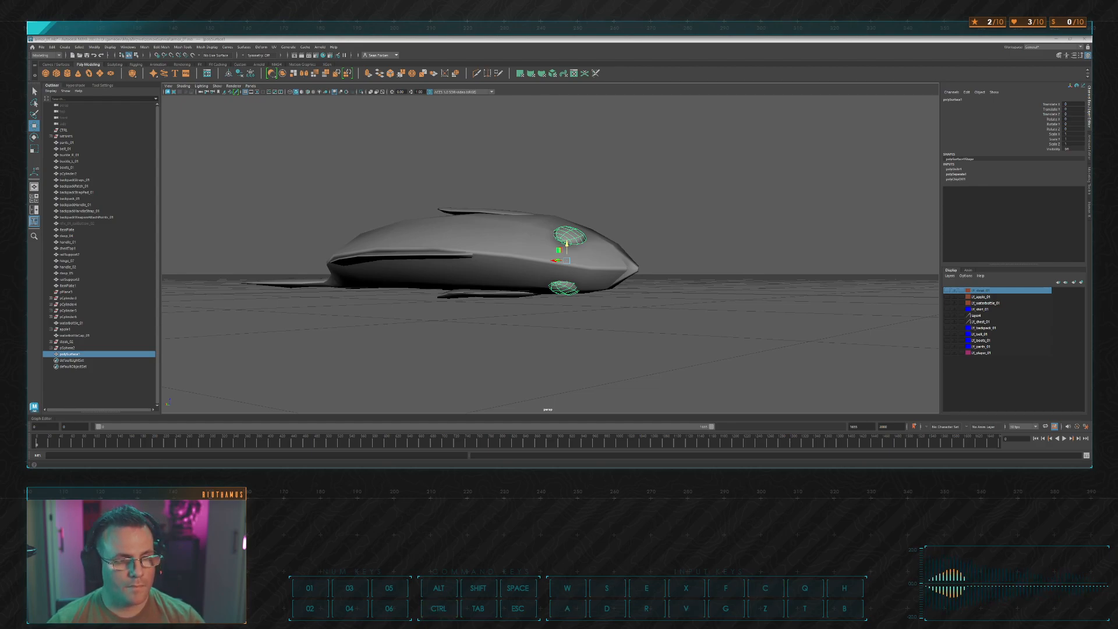
{"action": "key", "text": "w"}
{"action": "key", "text": "a"}
{"action": "key", "text": "s"}
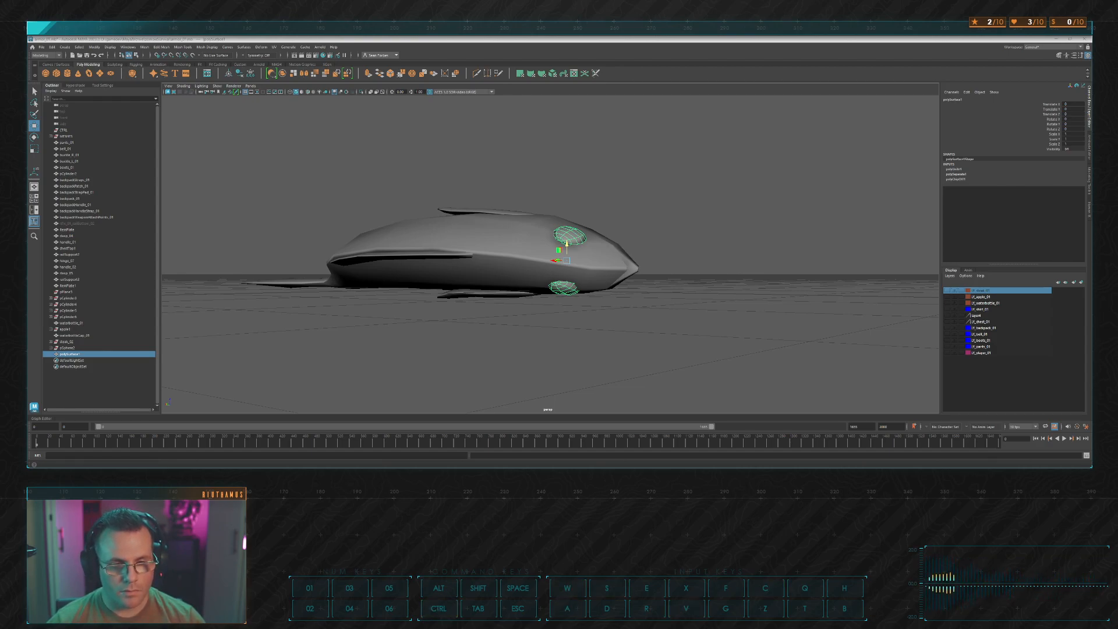
{"action": "key", "text": "s"}
{"action": "key", "text": "d"}
{"action": "key", "text": "a"}
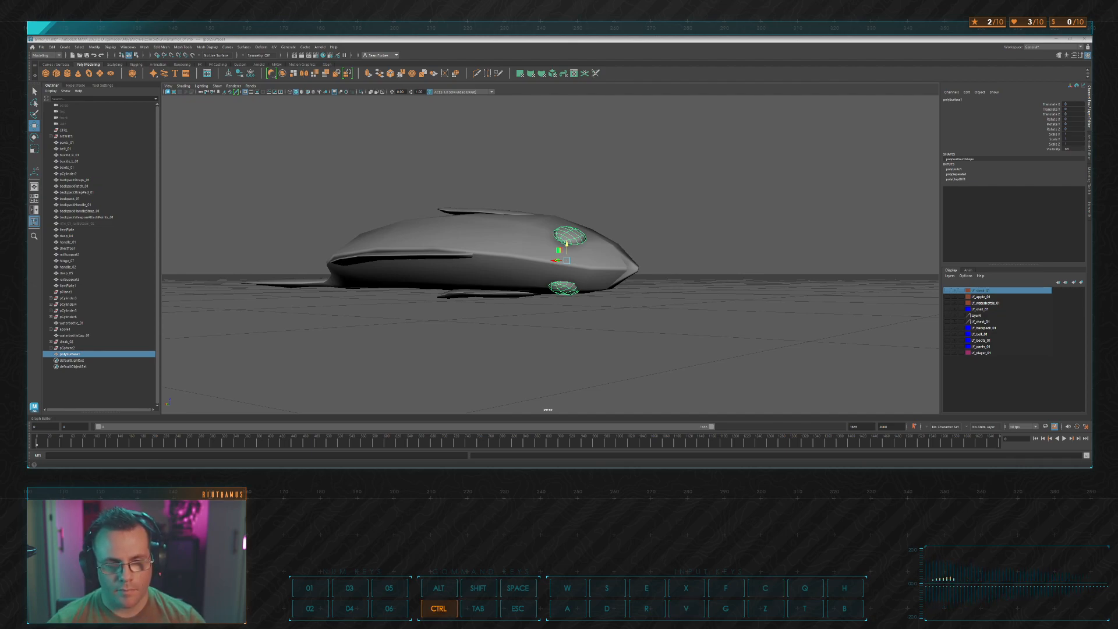
{"action": "key", "text": "w"}
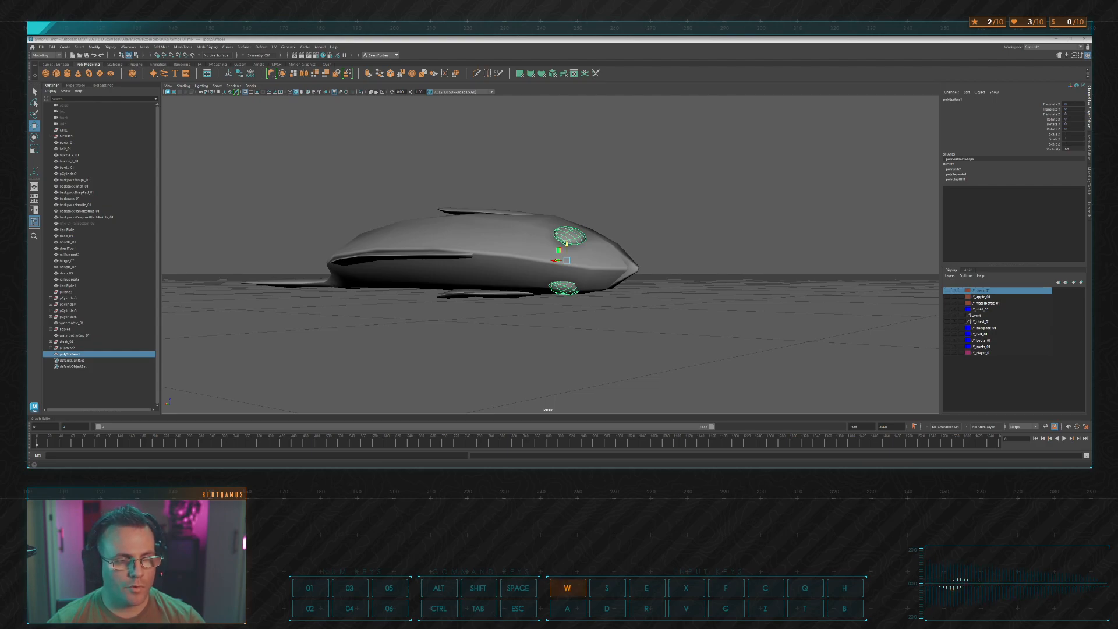
{"action": "key", "text": "a"}
{"action": "key", "text": "a"}
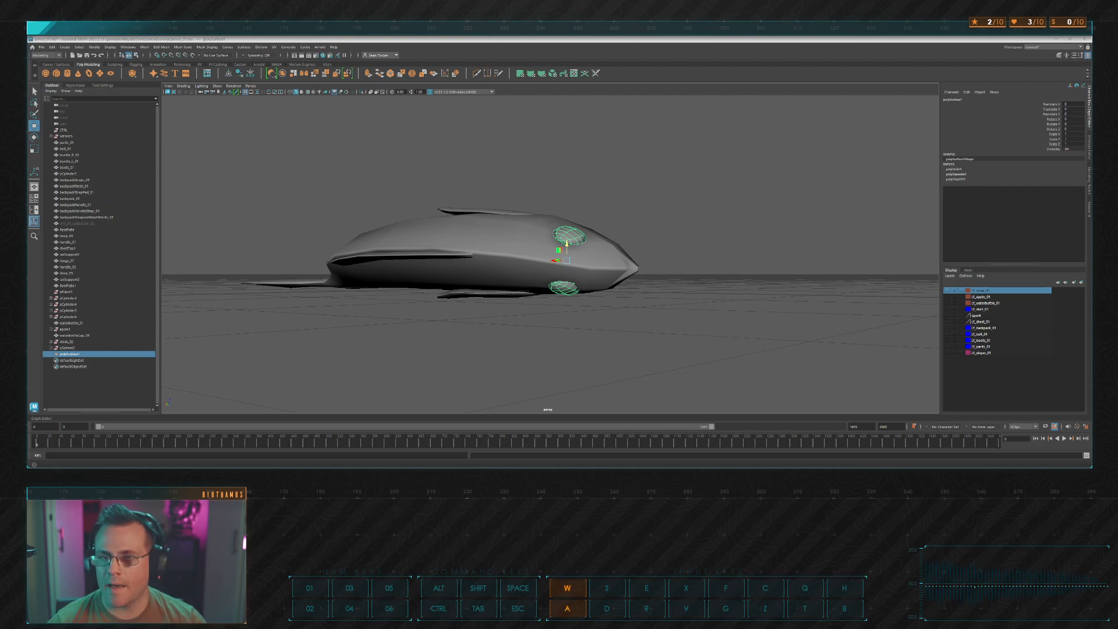
{"action": "key", "text": "s"}
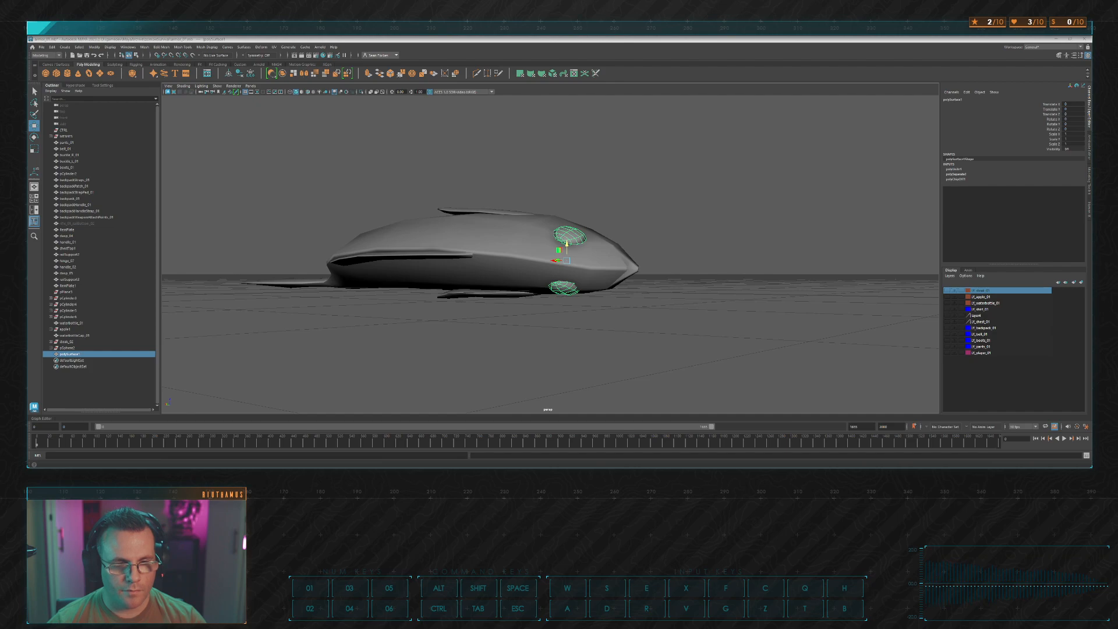
{"action": "key", "text": "d"}
{"action": "key", "text": "s"}
{"action": "key", "text": "d"}
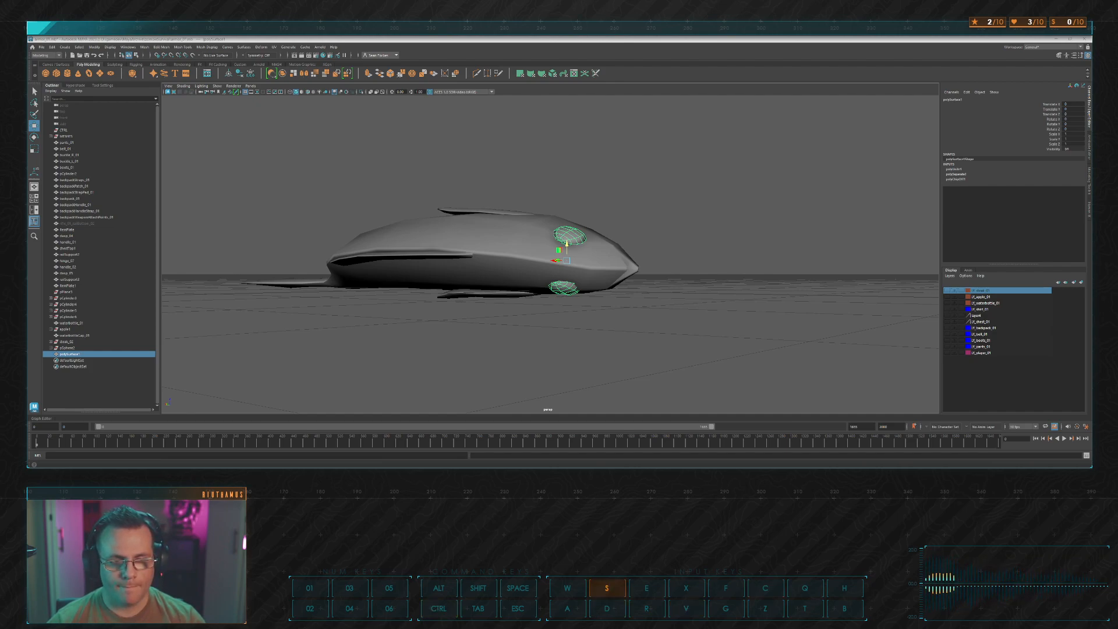
{"action": "key", "text": "ctrl"}
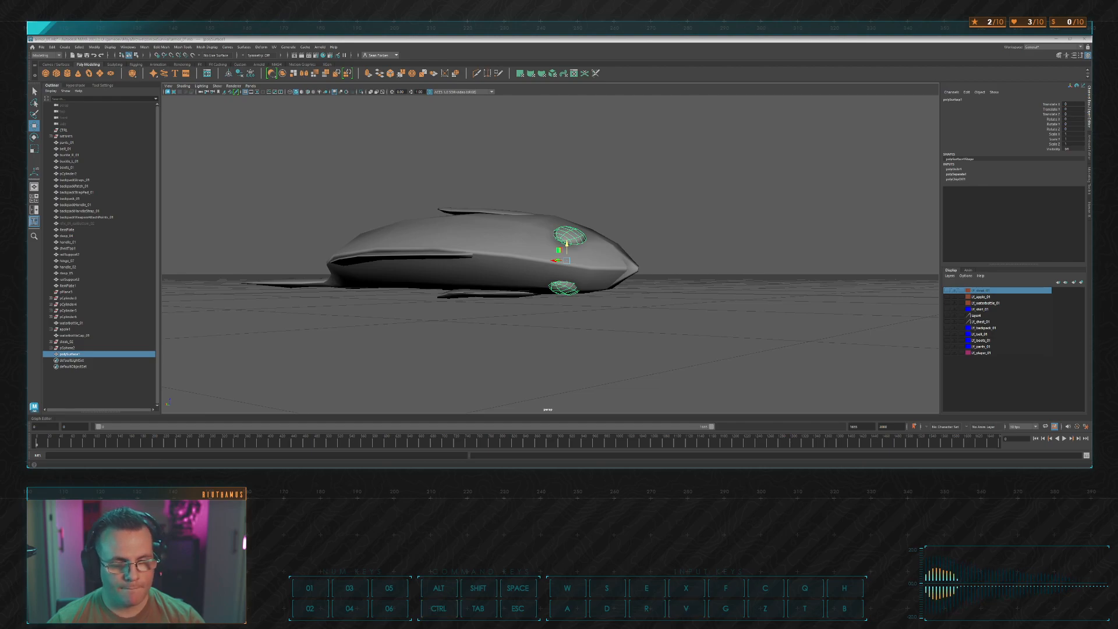
{"action": "key", "text": "ctrl"}
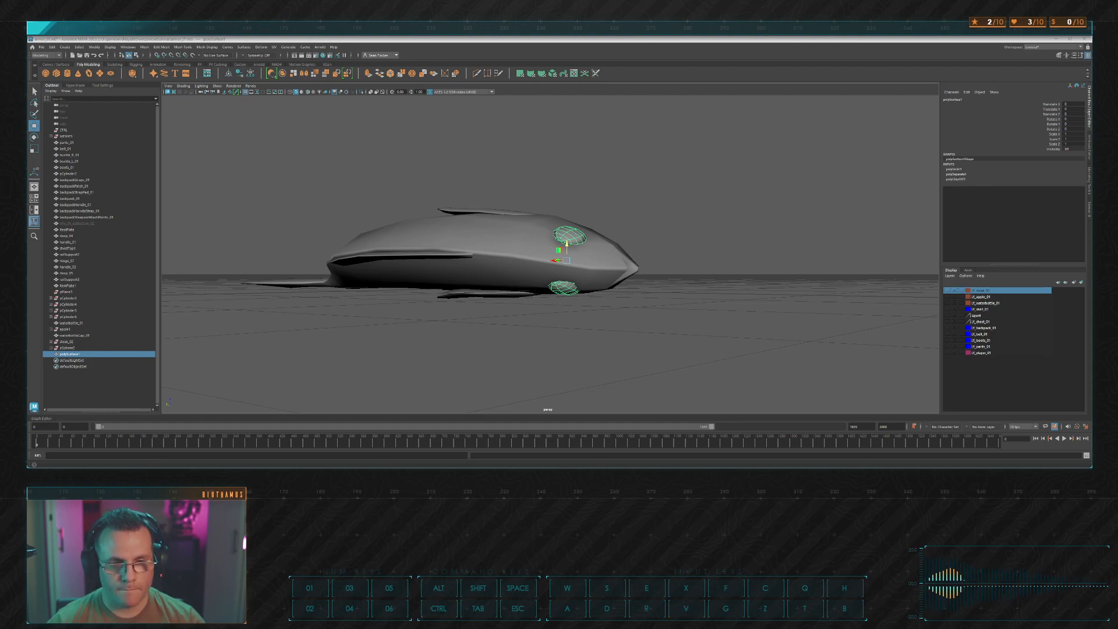
{"action": "key", "text": "ctrl+c"}
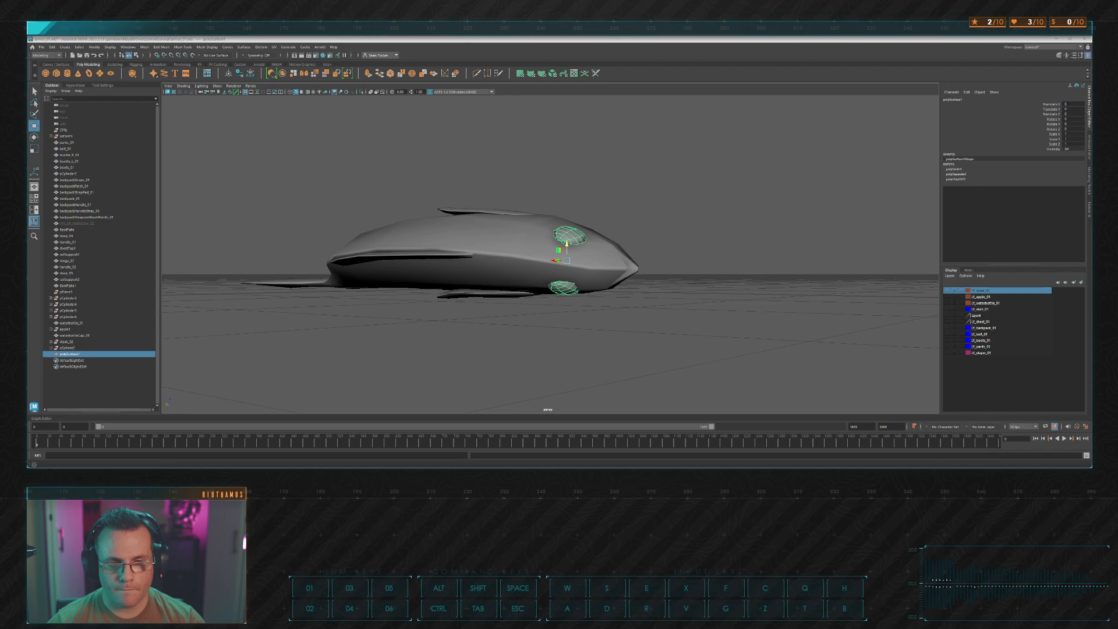
{"action": "key", "text": "s"}
{"action": "key", "text": "ctrl+c"}
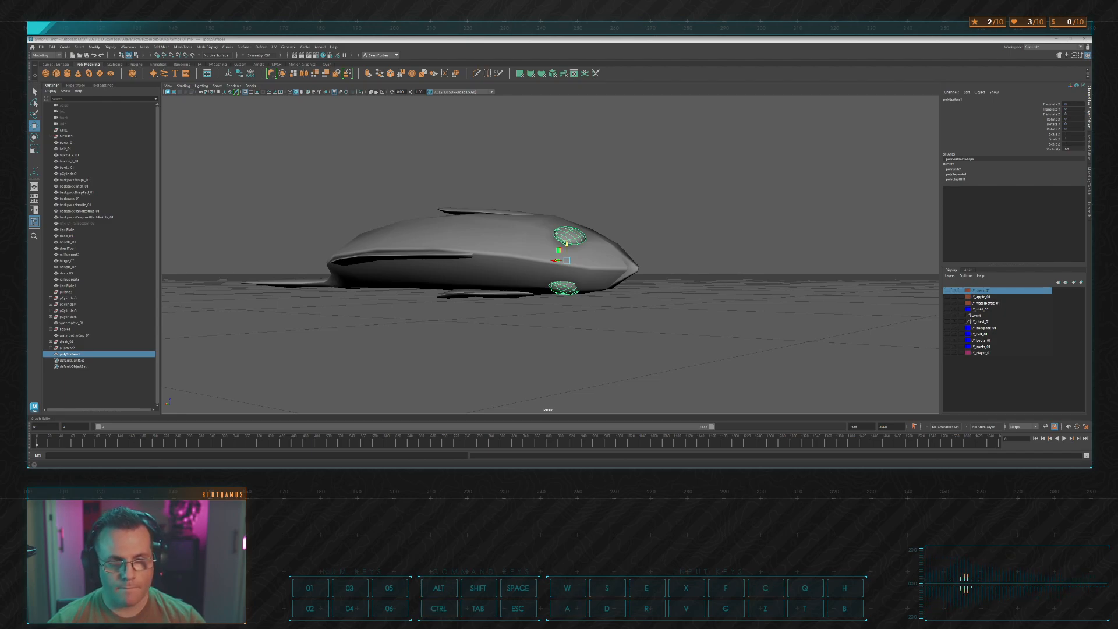
{"action": "key", "text": "ctrl"}
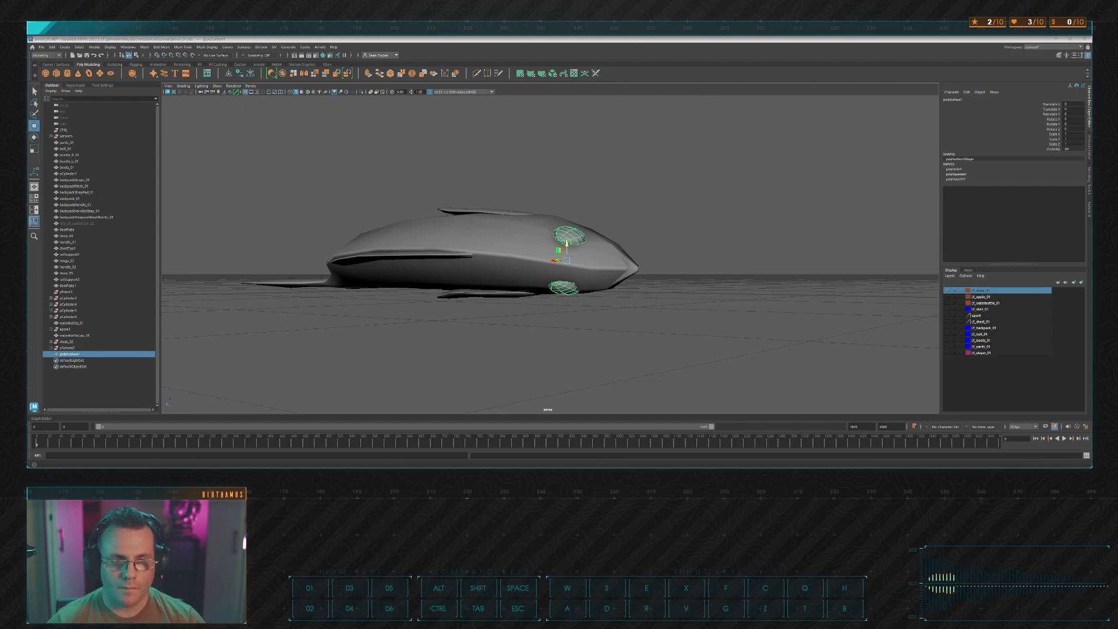
{"action": "key", "text": "w"}
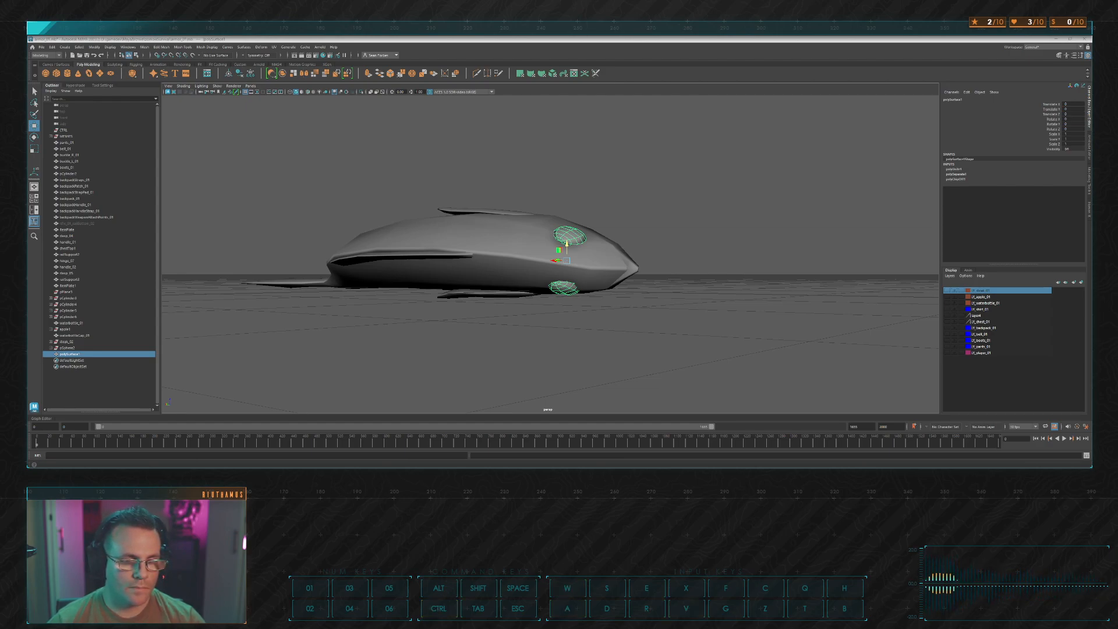
{"action": "key", "text": "ctrl+c"}
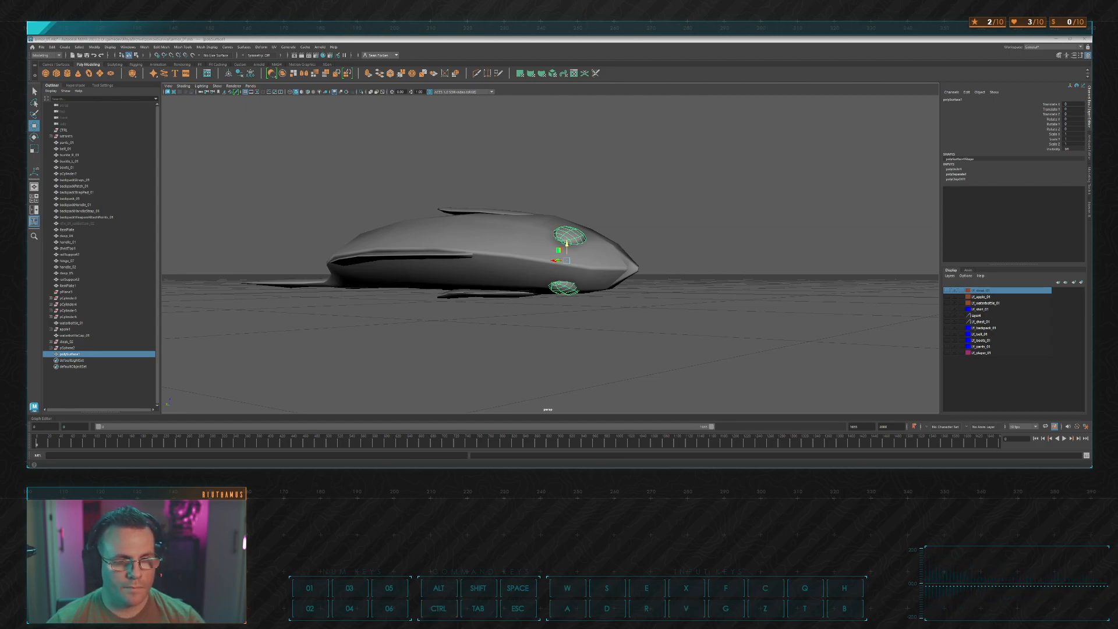
{"action": "key", "text": "ctrl"}
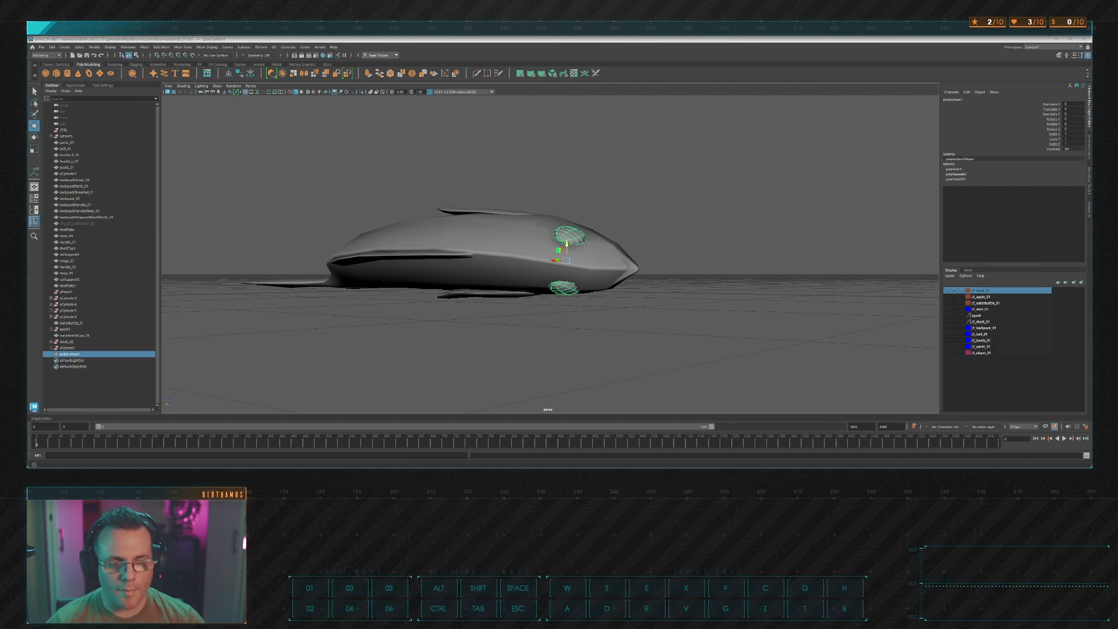
{"action": "key", "text": "ctrl+c"}
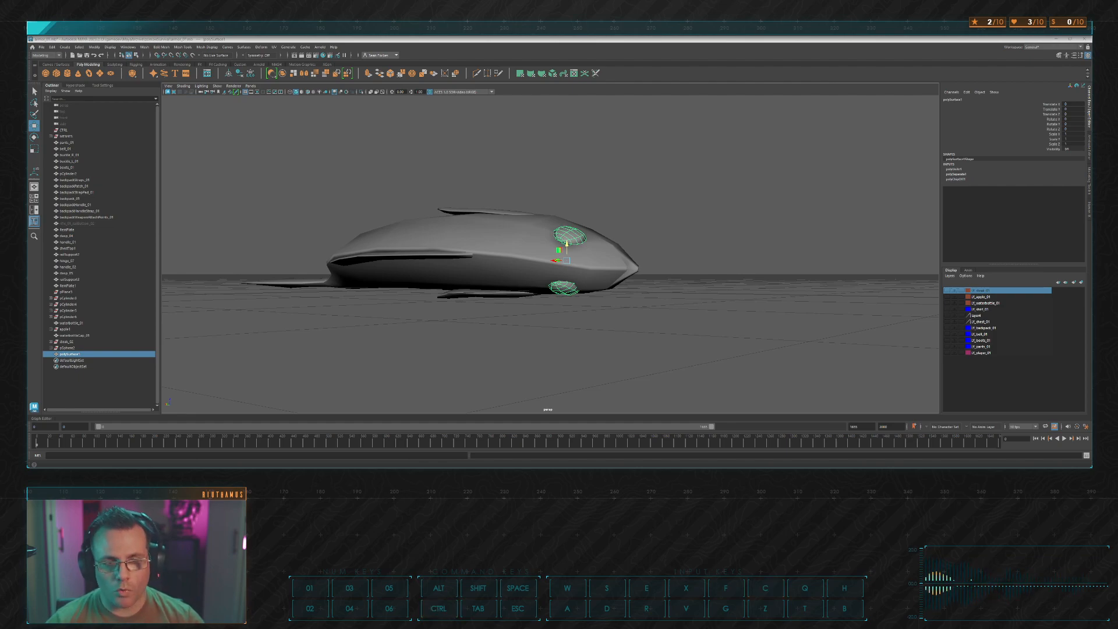
{"action": "type", "text": "as"}
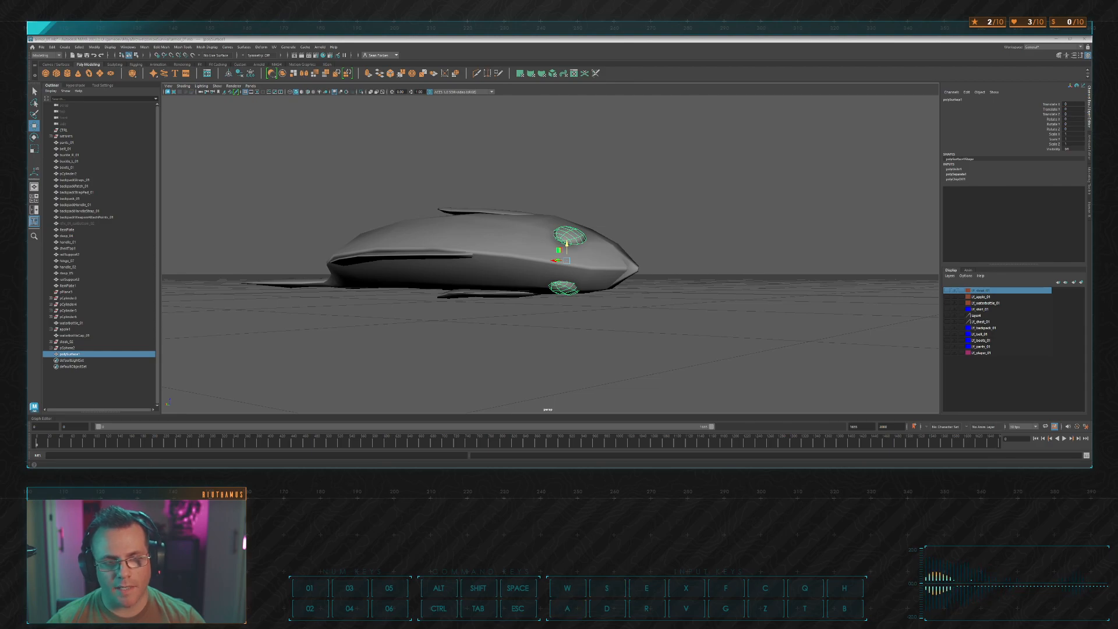
{"action": "key", "text": "ctrl+v"}
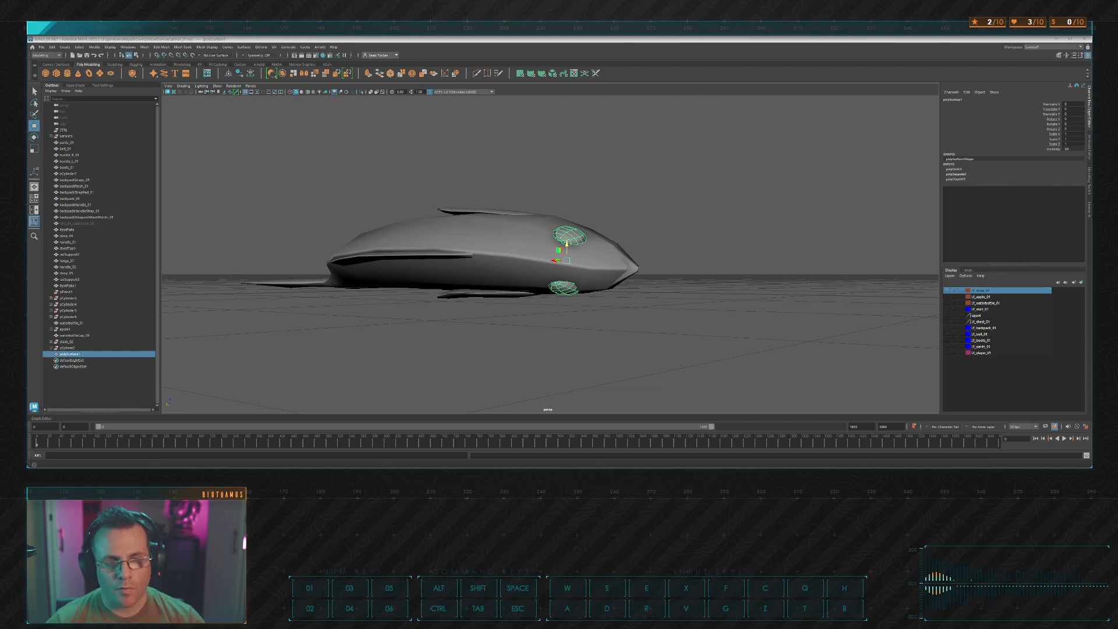
{"action": "key", "text": "ctrl+c"}
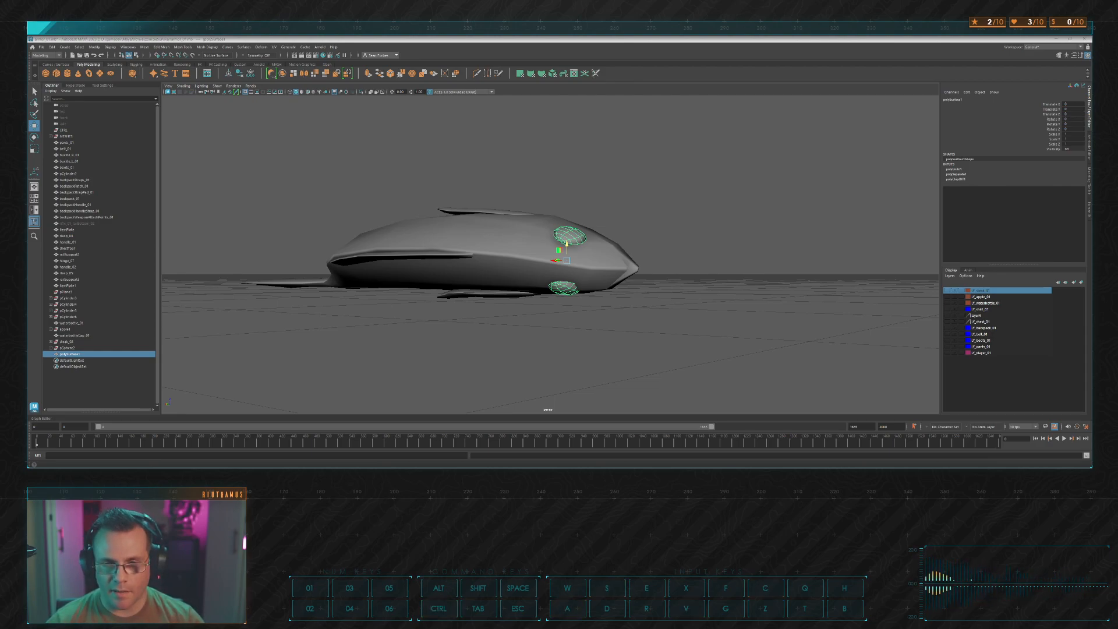
{"action": "type", "text": "sd"}
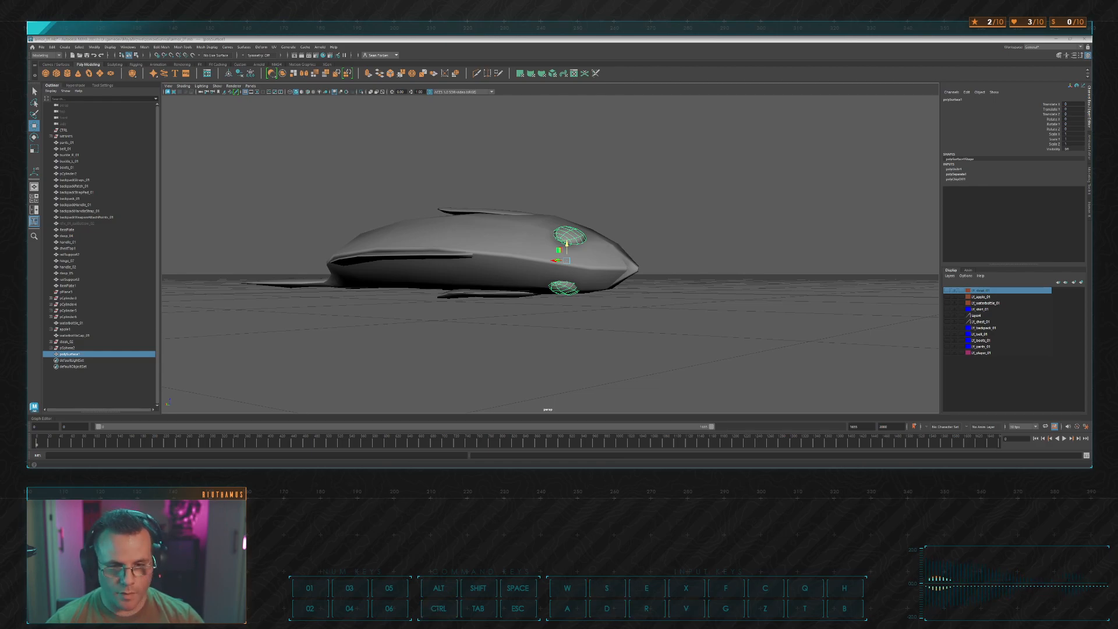
{"action": "key", "text": "ctrl+c"}
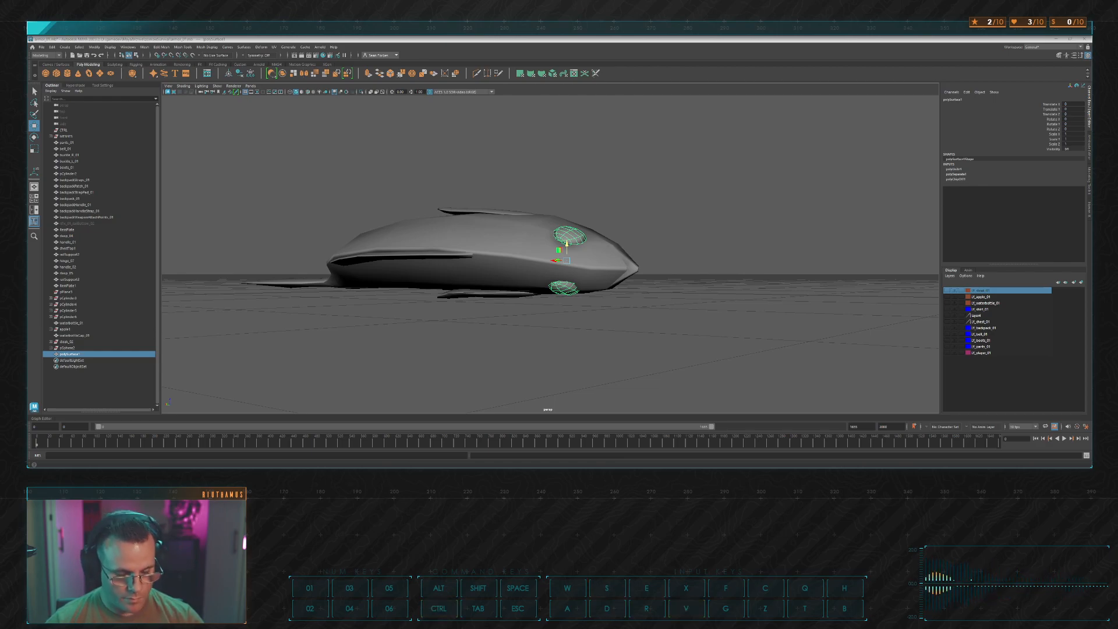
{"action": "key", "text": "w"}
{"action": "key", "text": "d"}
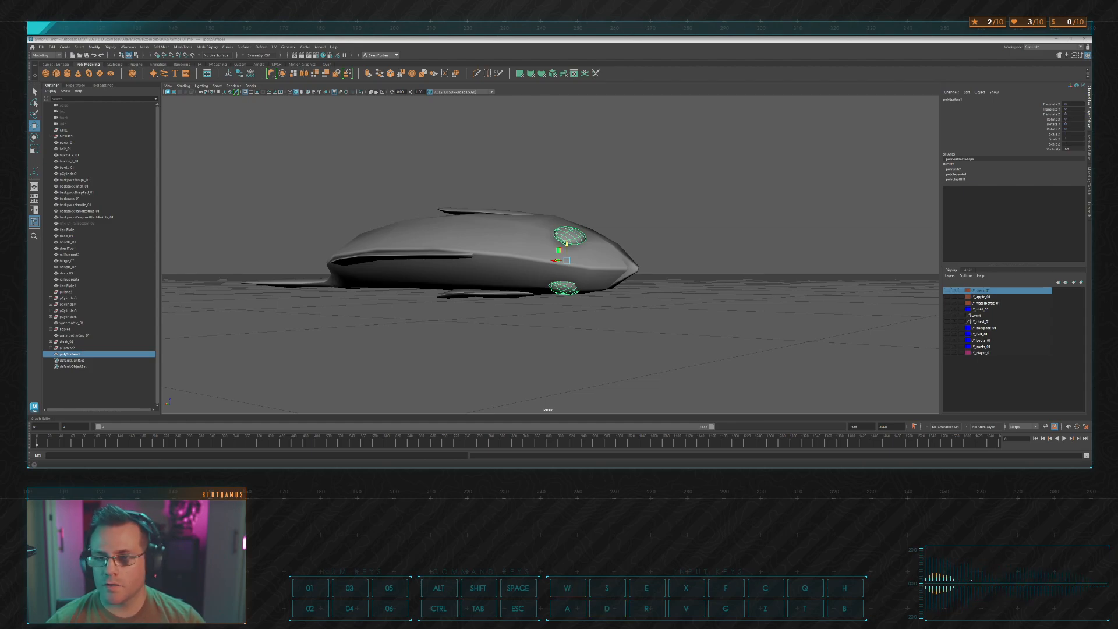
{"action": "key", "text": "w"}
{"action": "key", "text": "d"}
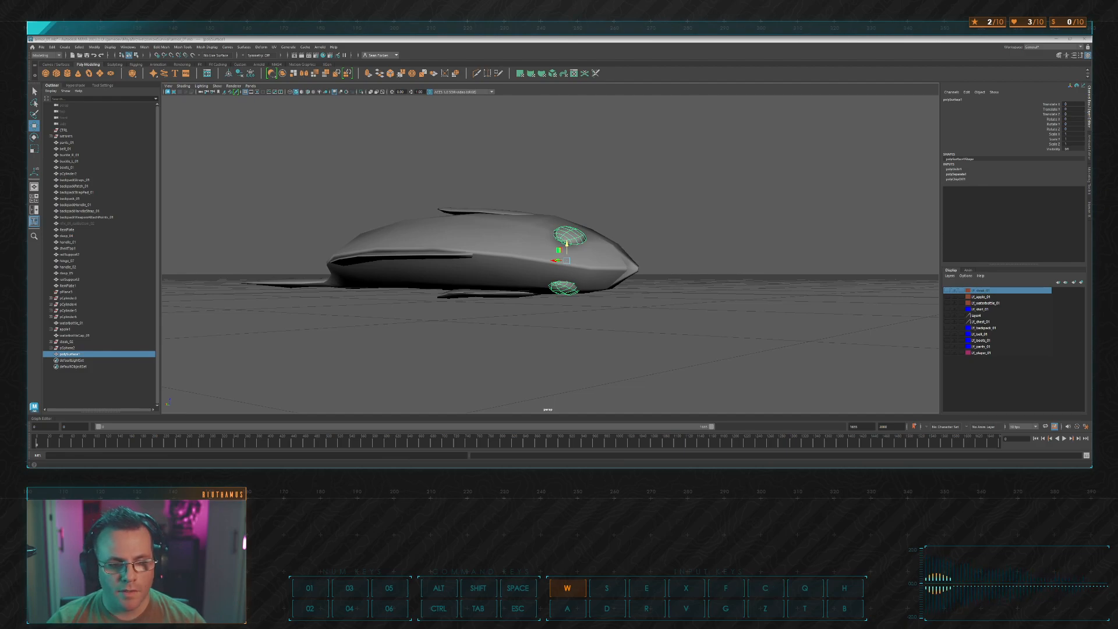
{"action": "key", "text": "d"}
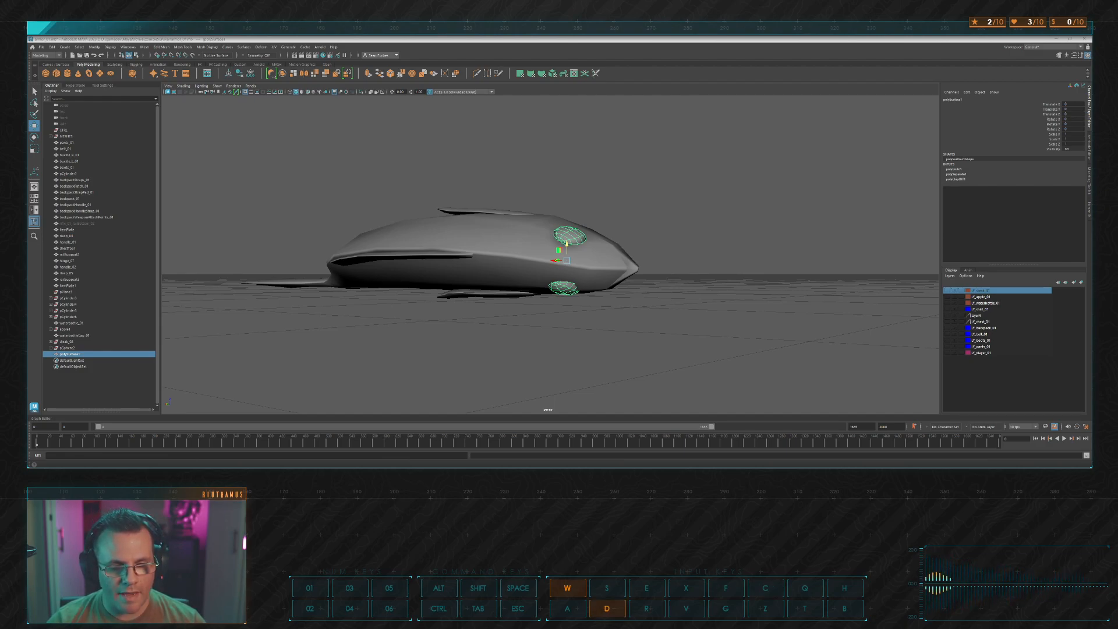
{"action": "key", "text": "s"}
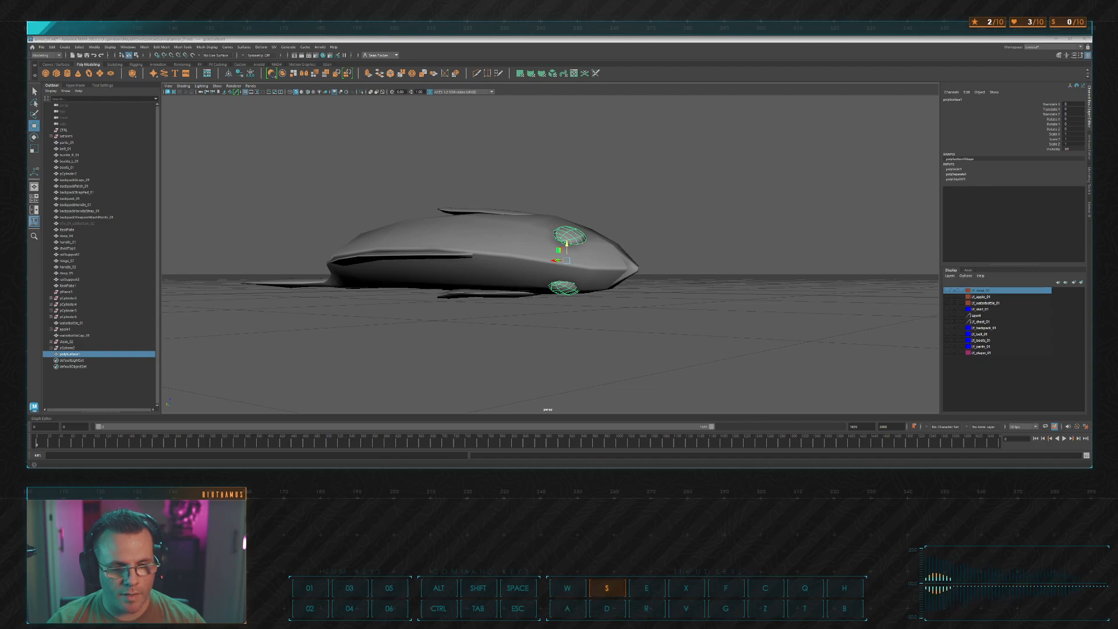
{"action": "key", "text": "w"}
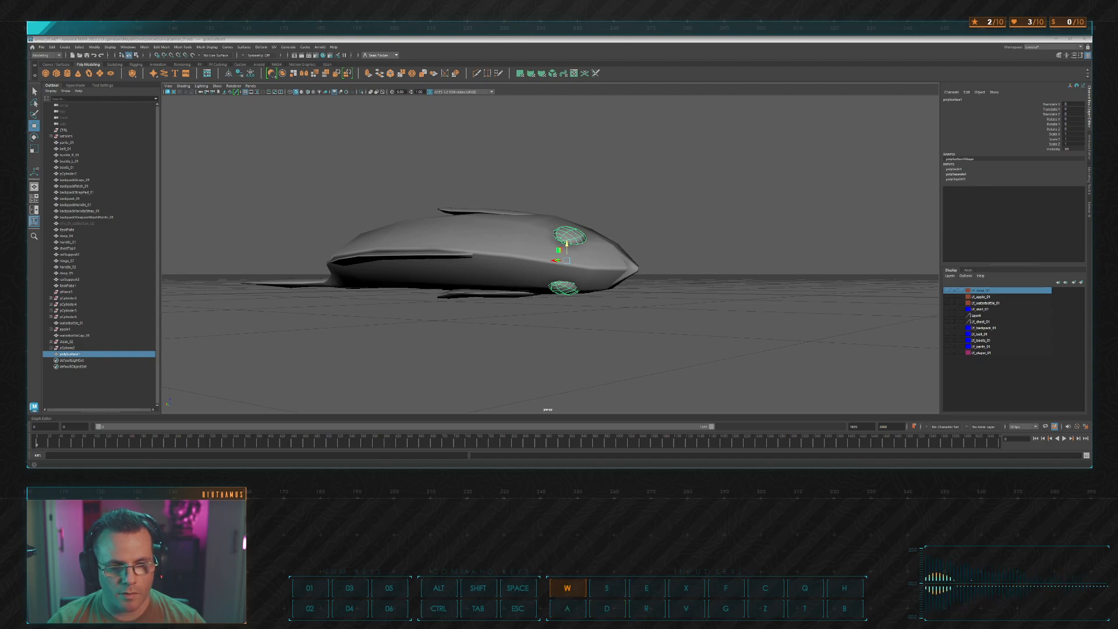
{"action": "key", "text": "d"}
{"action": "key", "text": "s"}
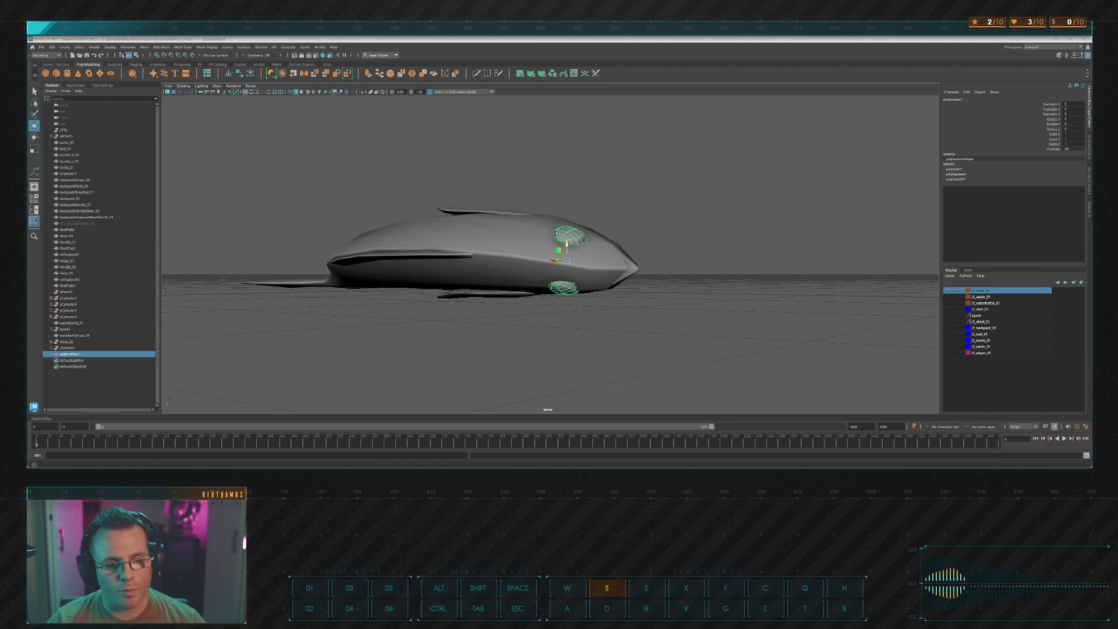
{"action": "key", "text": "d"}
{"action": "key", "text": "a"}
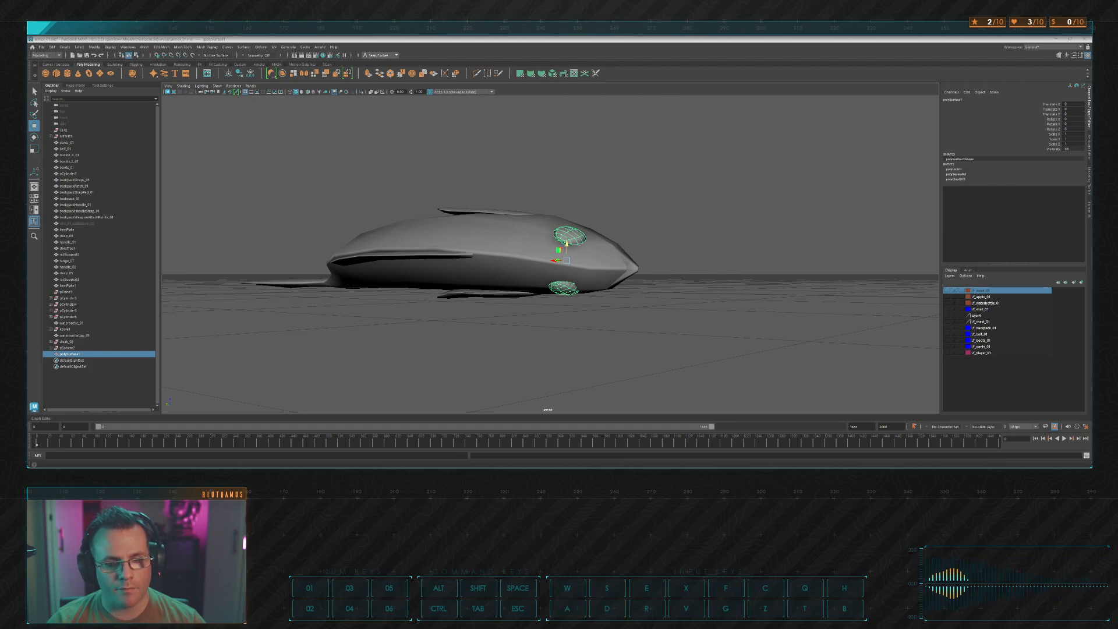
{"action": "key", "text": "d"}
{"action": "key", "text": "w"}
{"action": "key", "text": "s"}
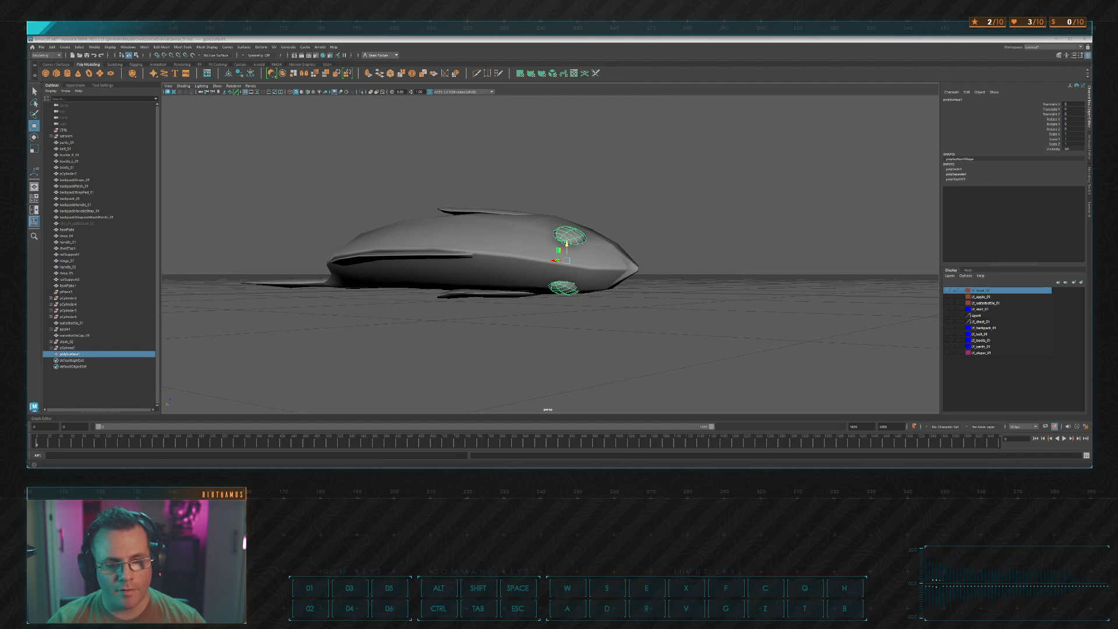
{"action": "key", "text": "d"}
{"action": "key", "text": "w"}
{"action": "key", "text": "d"}
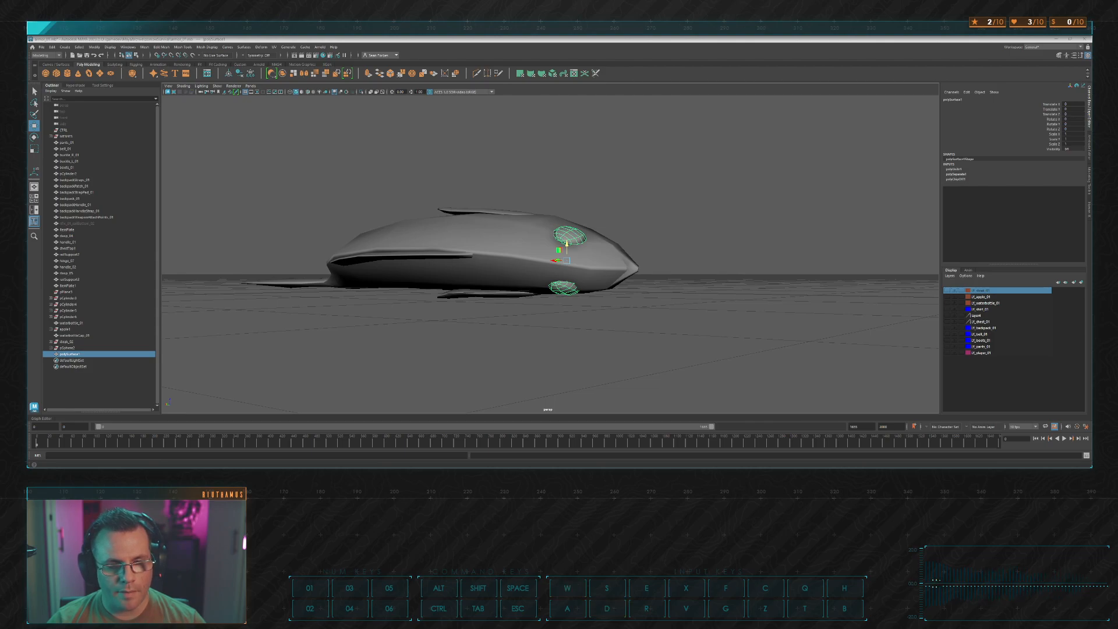
{"action": "key", "text": "w"}
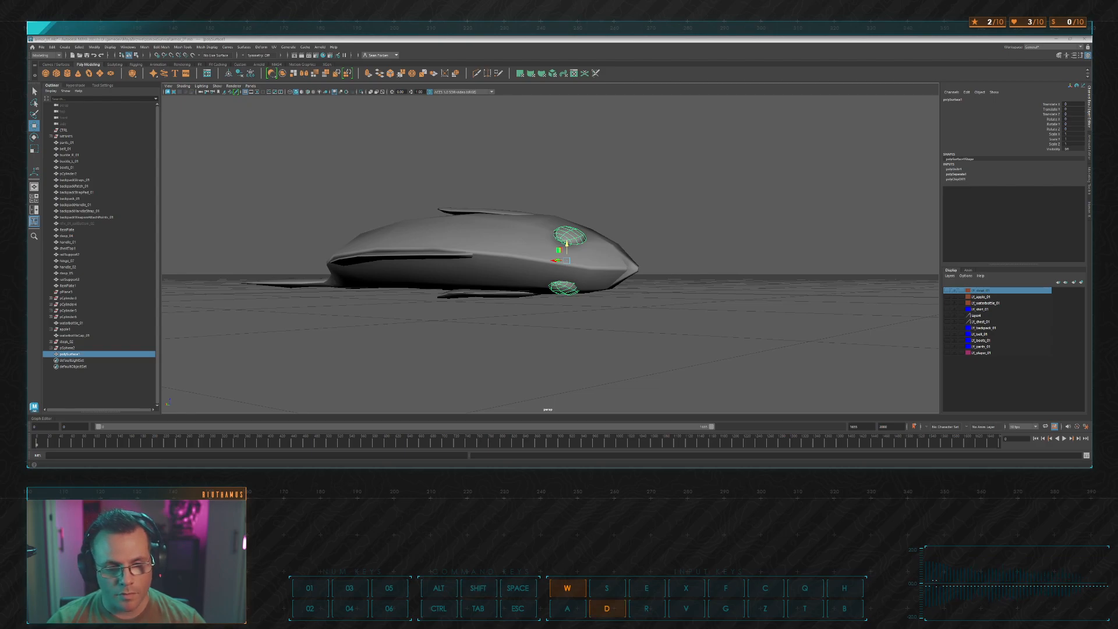
{"action": "key", "text": "a"}
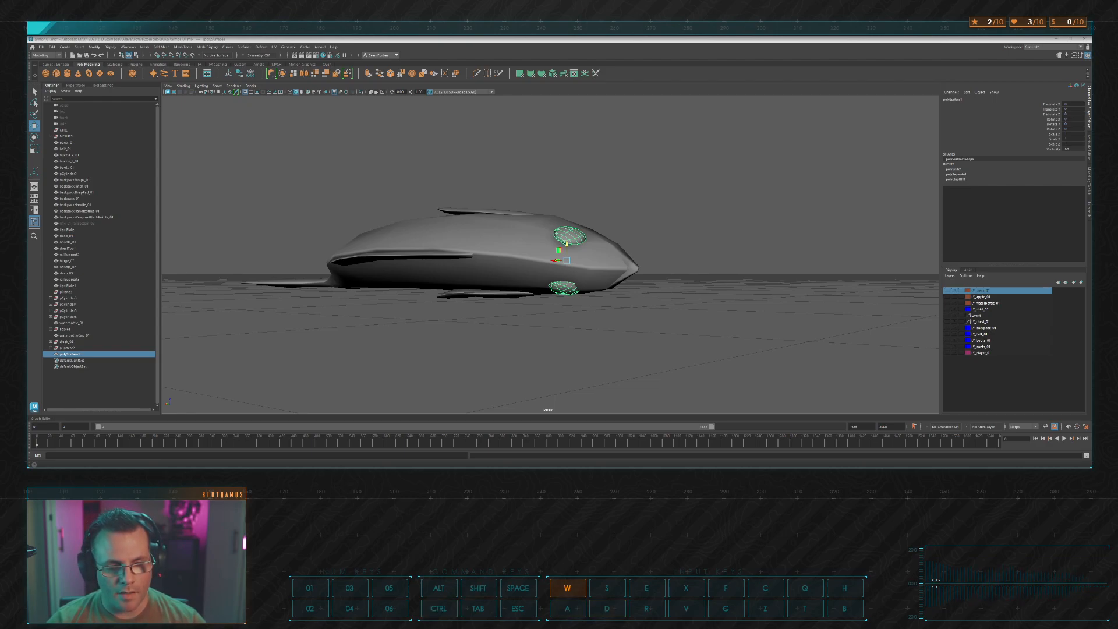
{"action": "key", "text": "d"}
{"action": "key", "text": "a"}
{"action": "key", "text": "d"}
{"action": "key", "text": "space"}
{"action": "key", "text": "space"}
{"action": "key", "text": "space"}
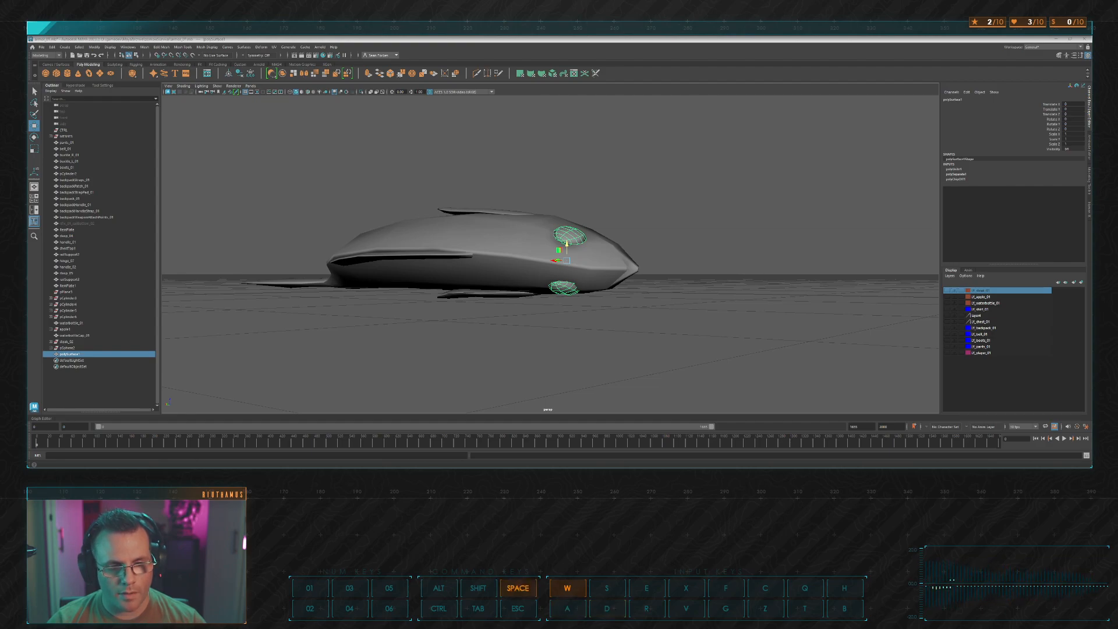
{"action": "key", "text": "d"}
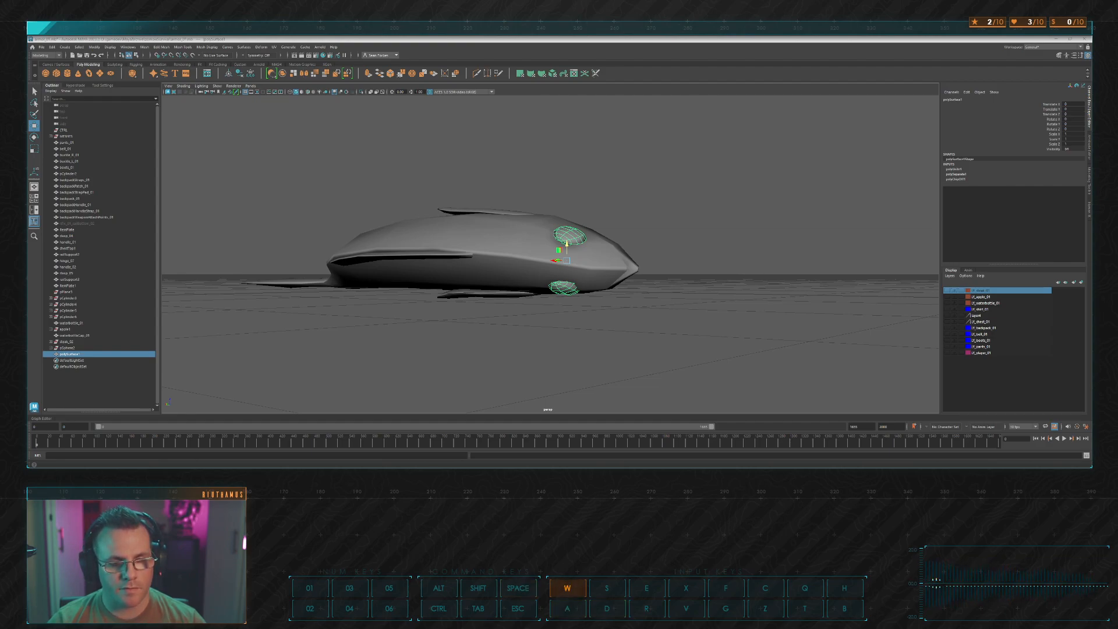
{"action": "key", "text": "space"}
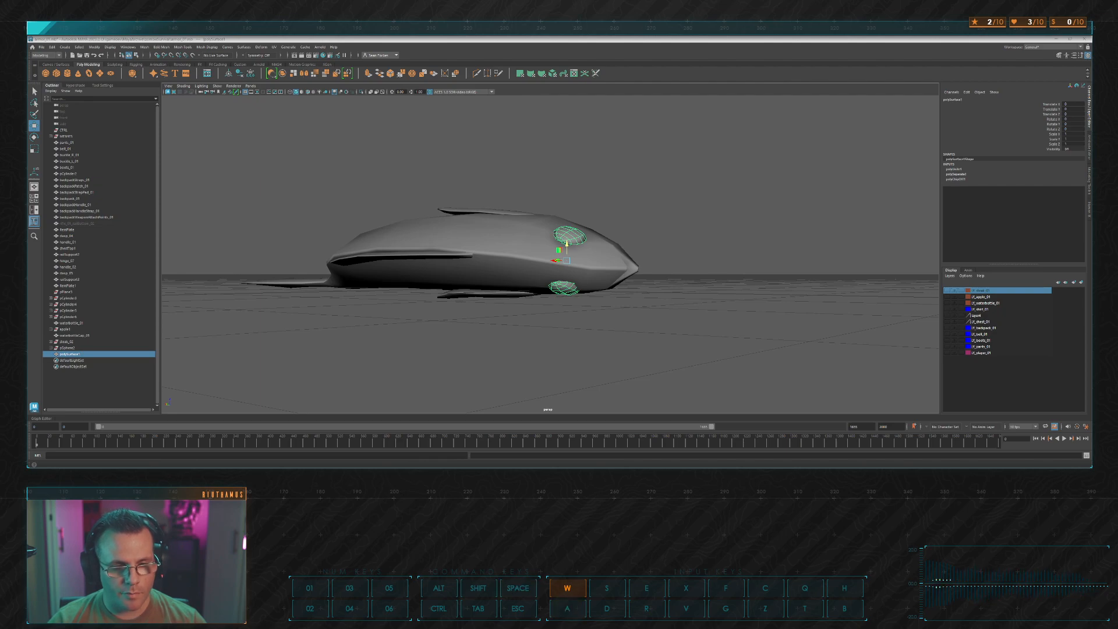
{"action": "key", "text": "space"}
{"action": "key", "text": "d"}
{"action": "key", "text": "space"}
{"action": "key", "text": "d"}
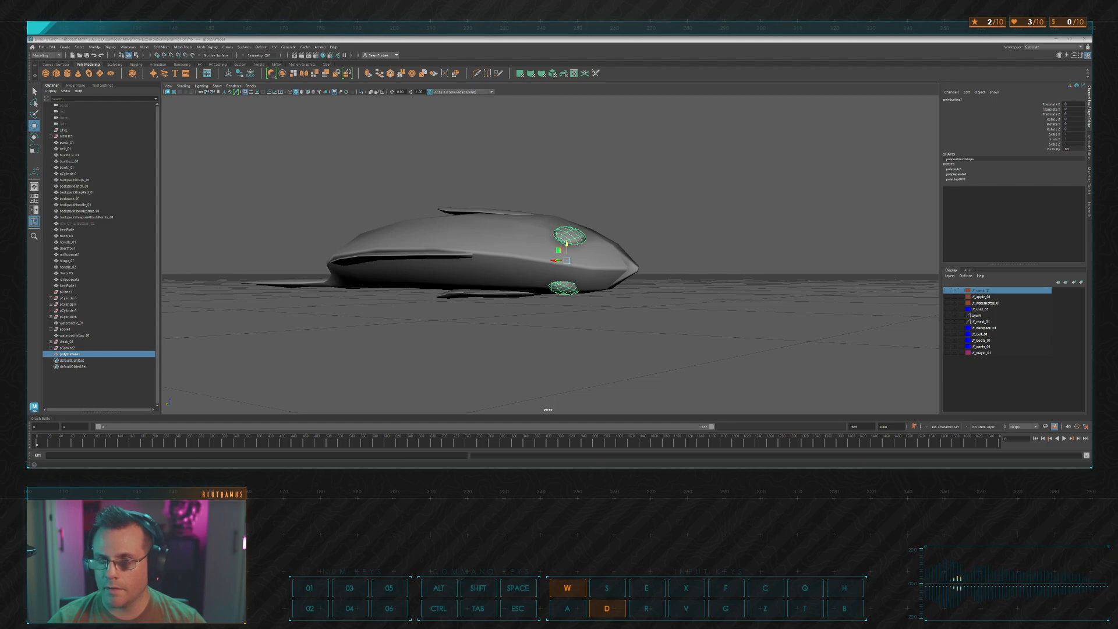
{"action": "key", "text": "space"}
{"action": "key", "text": "space"}
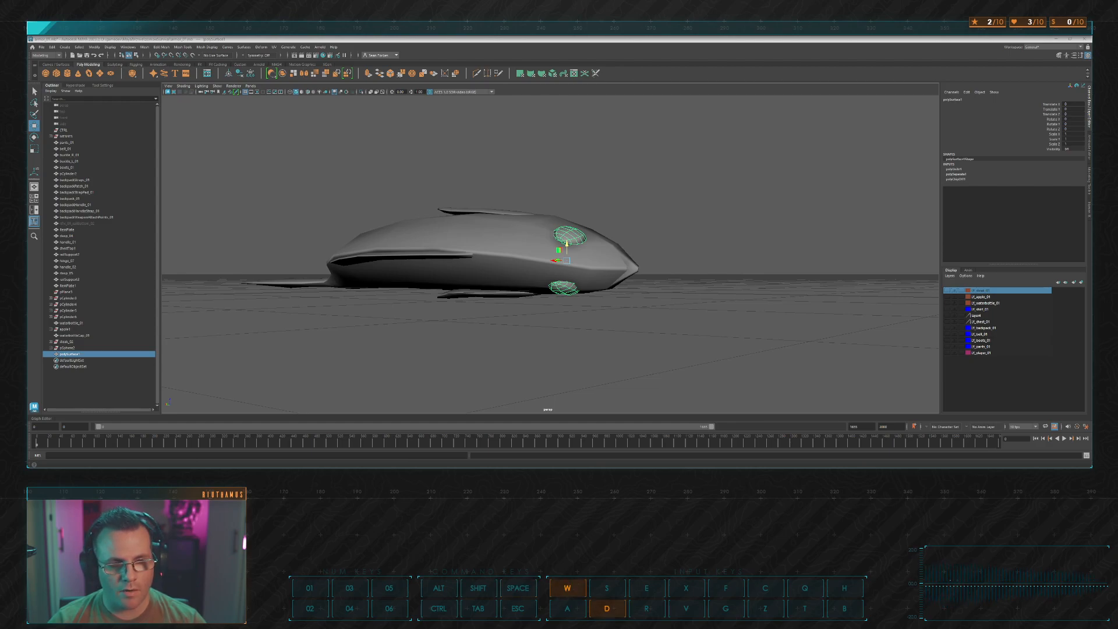
{"action": "key", "text": "space"}
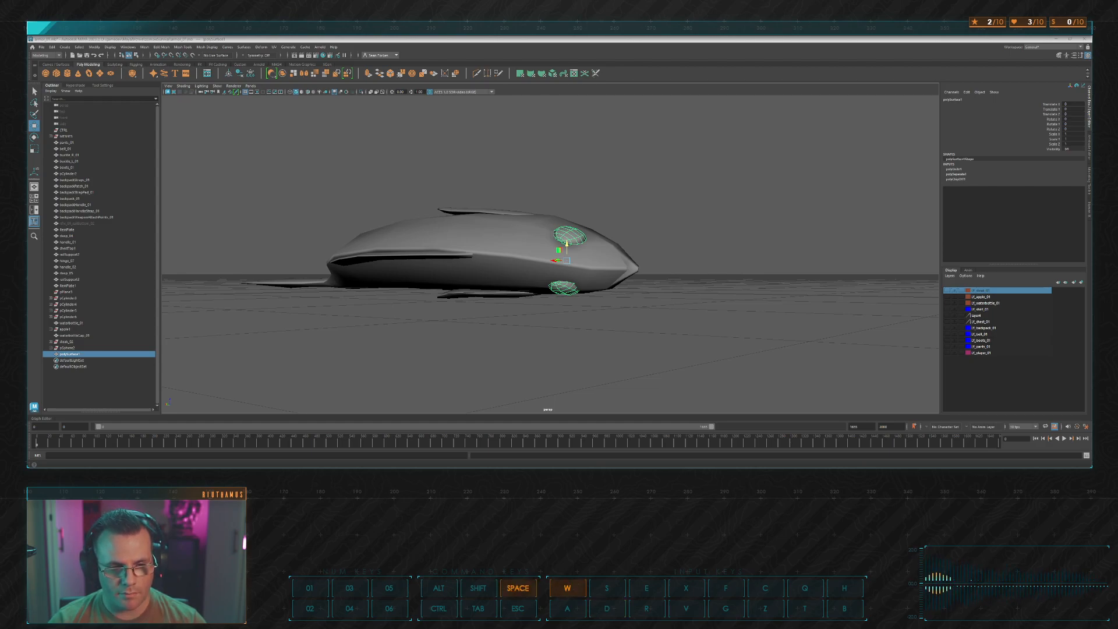
{"action": "key", "text": "space"}
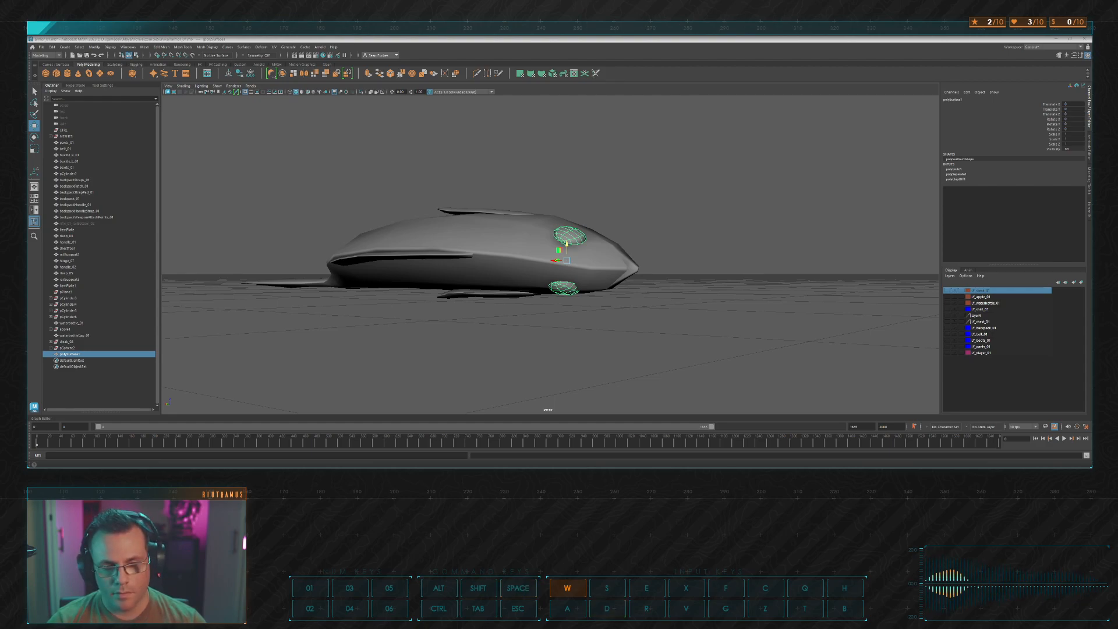
{"action": "key", "text": "d"}
{"action": "key", "text": "alt"}
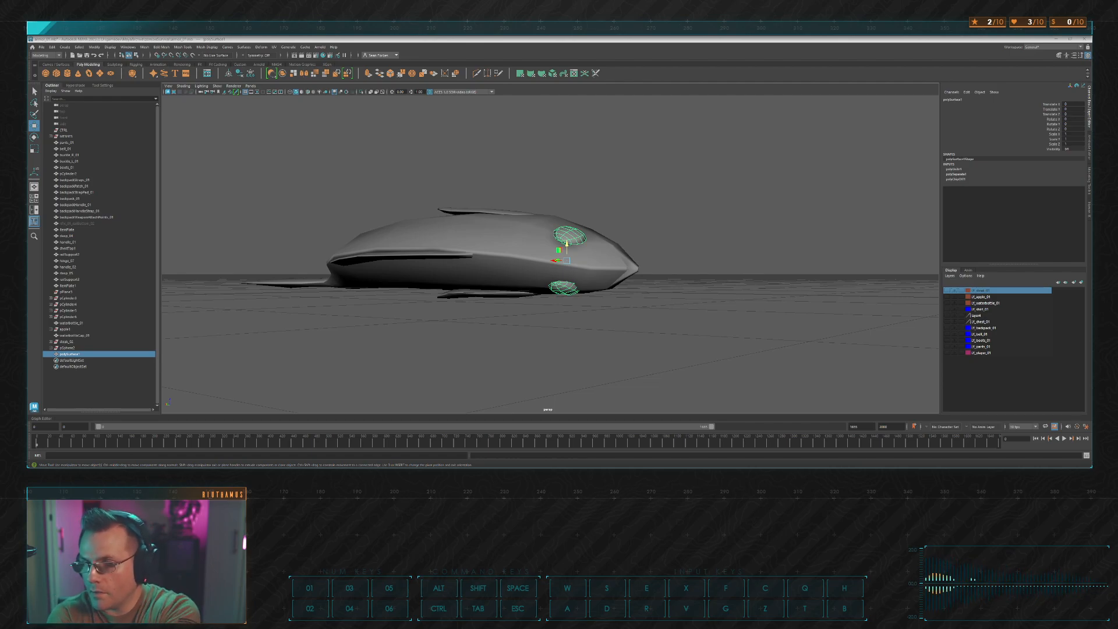
Step: Switch to the running playtest in Unreal Editor and move the character across the roofs of the wrecked cars
{"action": "key", "text": "alt+Tab"}
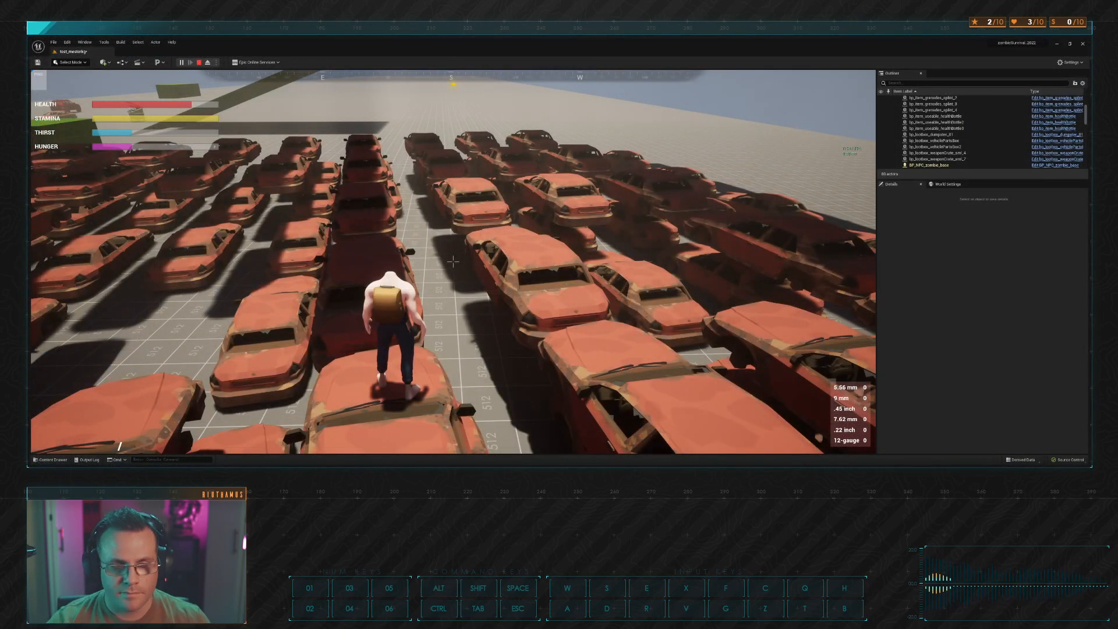
{"action": "key", "text": "alt+Tab"}
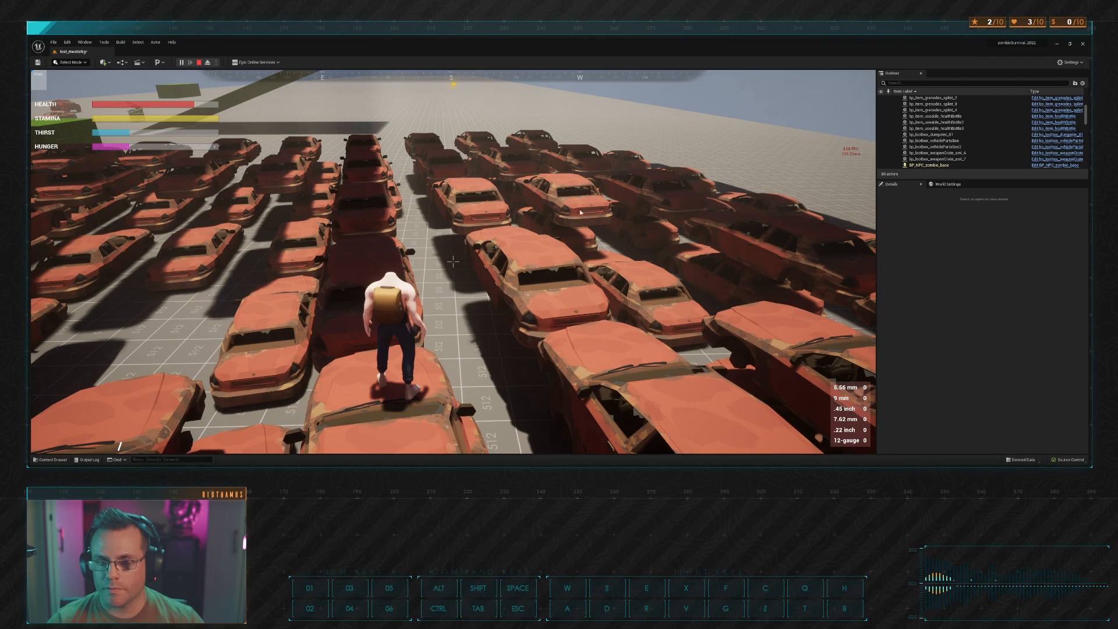
{"action": "left_click", "coordinate": [453, 262]}
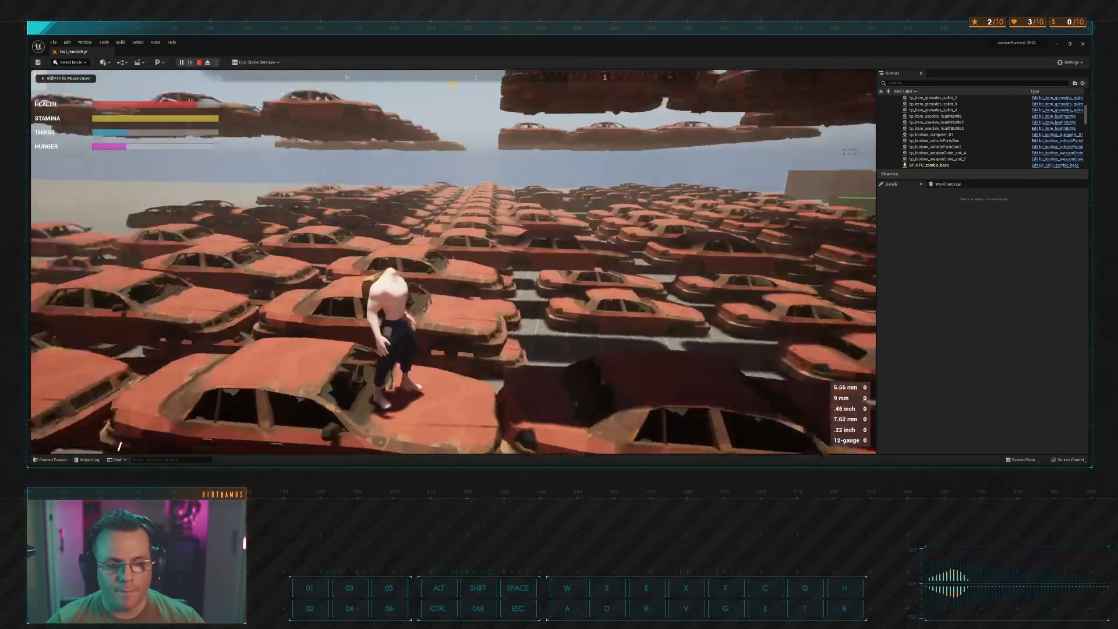
{"action": "key", "text": "w+a"}
{"action": "key", "text": "space"}
{"action": "key", "text": "a"}
{"action": "key", "text": "space"}
{"action": "key", "text": "d"}
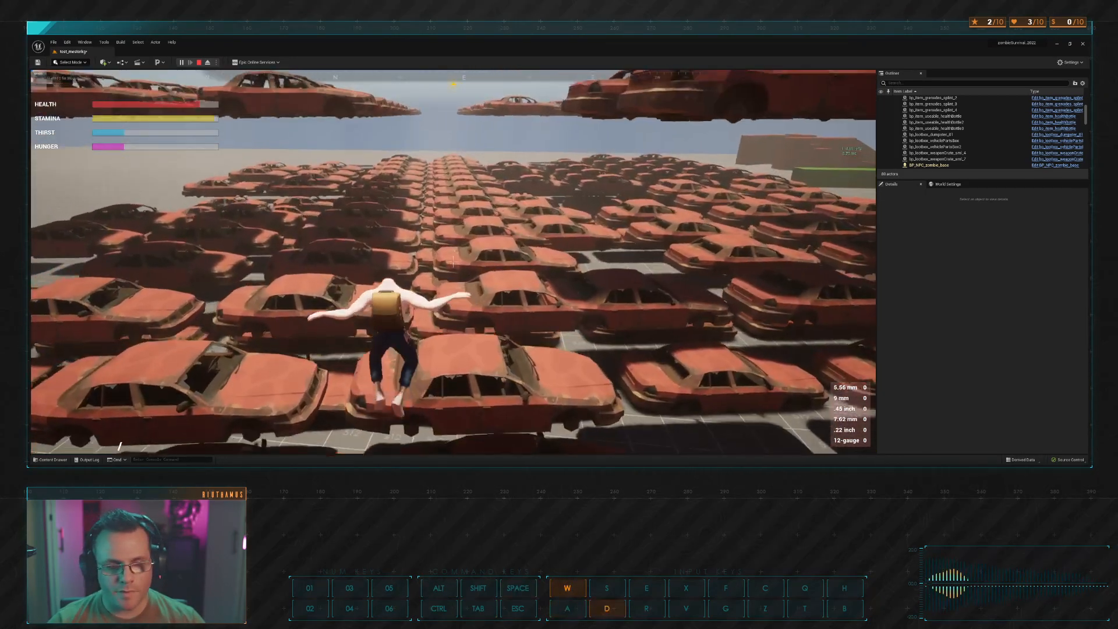
{"action": "key", "text": "a"}
{"action": "key", "text": "d"}
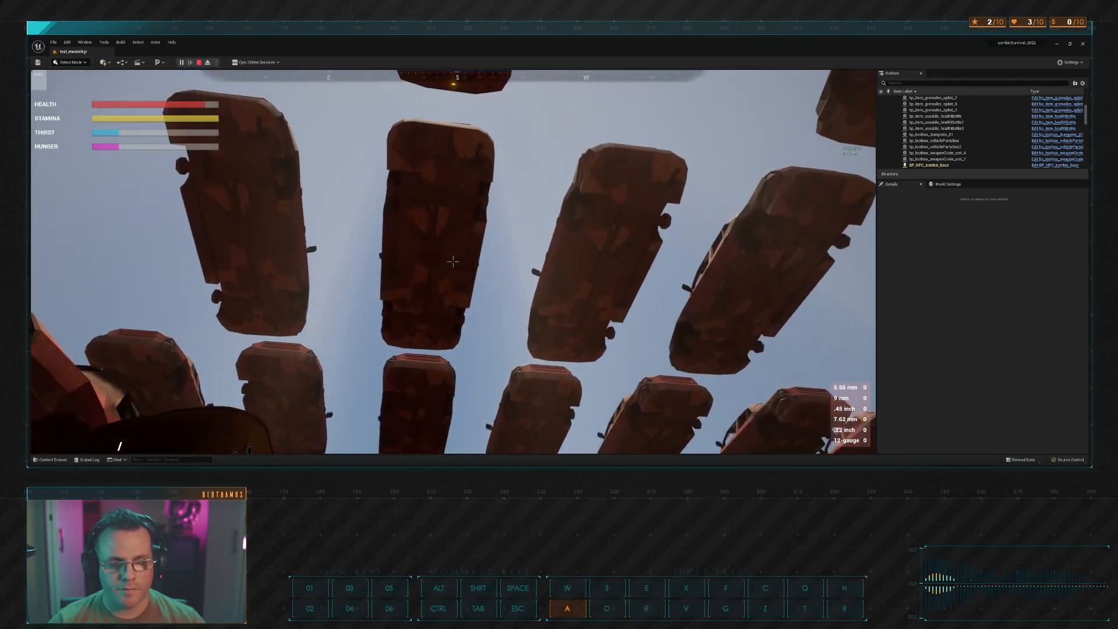
Step: Walk the character at ground level between the car rows to inspect the stacked layers overhead
{"action": "key", "text": "a"}
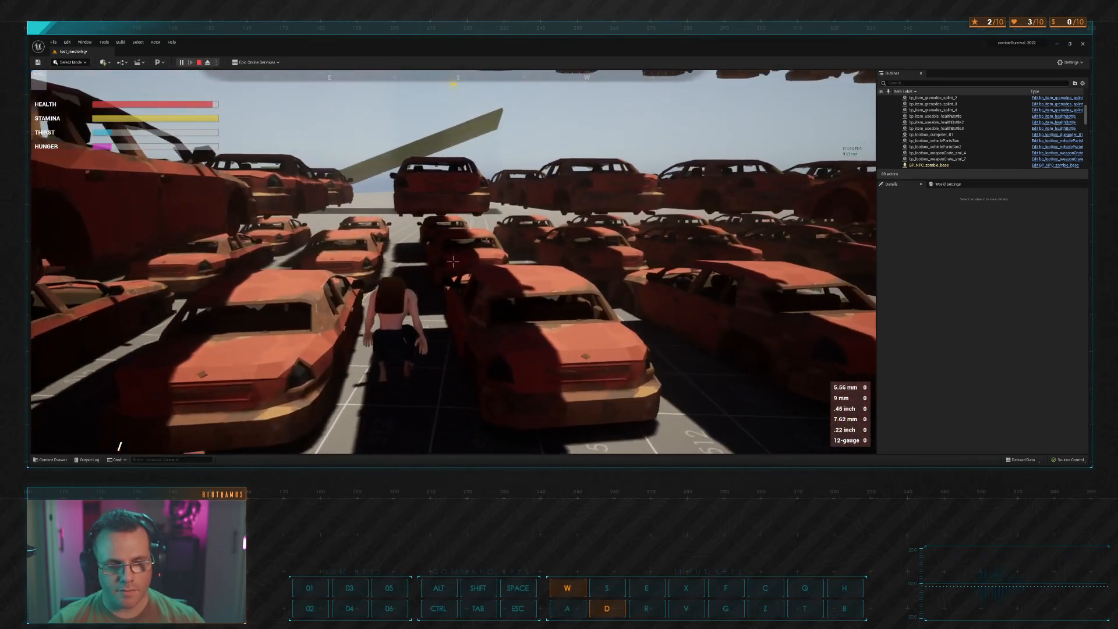
{"action": "key", "text": "d"}
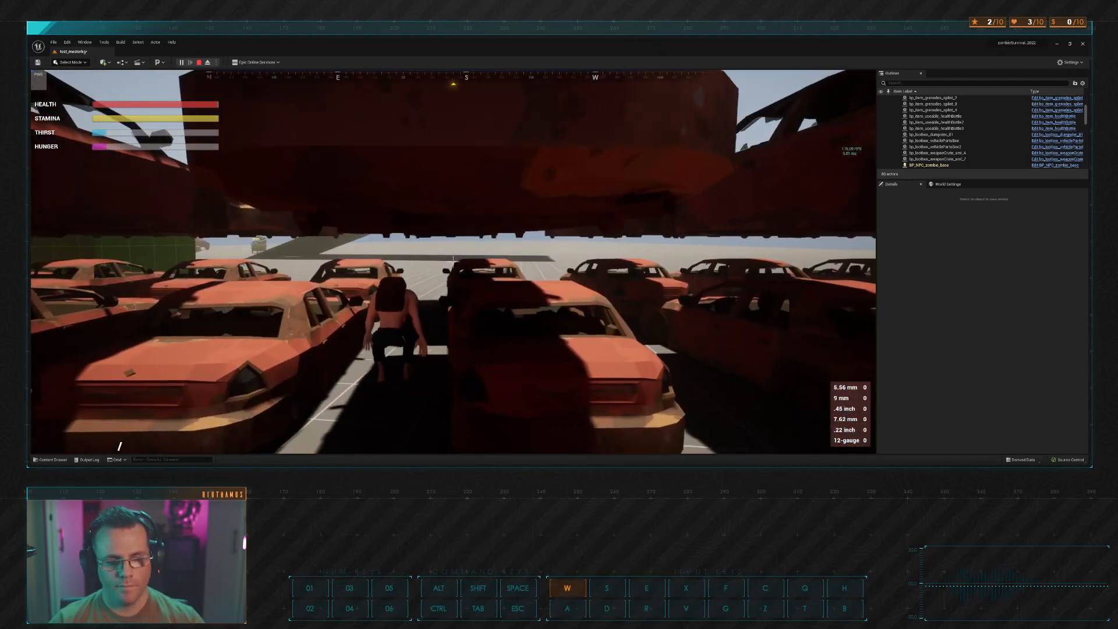
{"action": "key", "text": "a"}
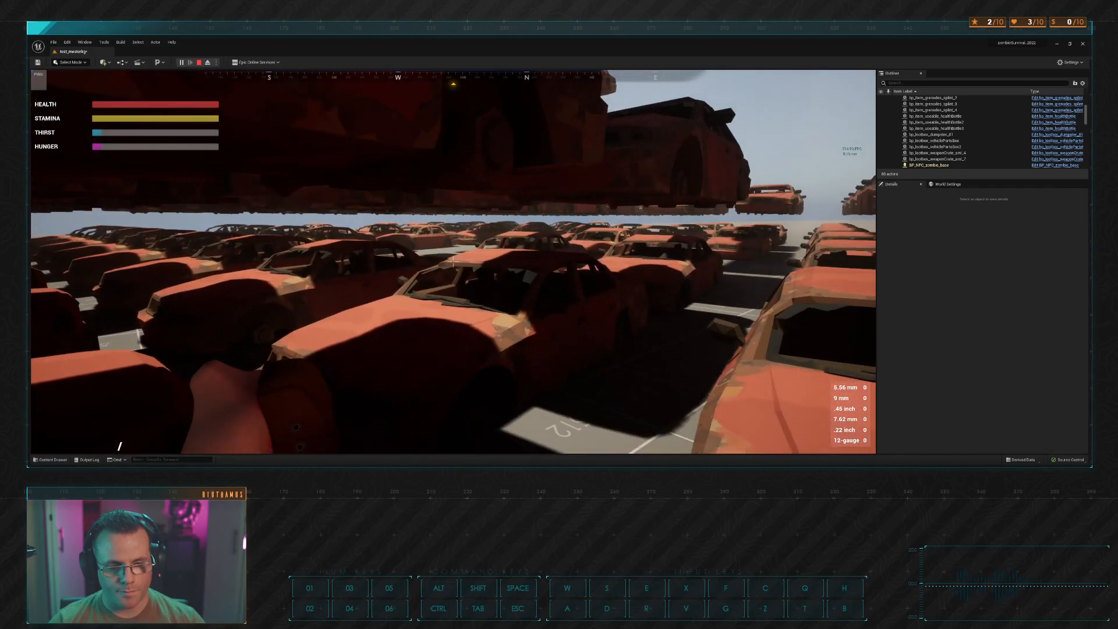
{"action": "key", "text": "s"}
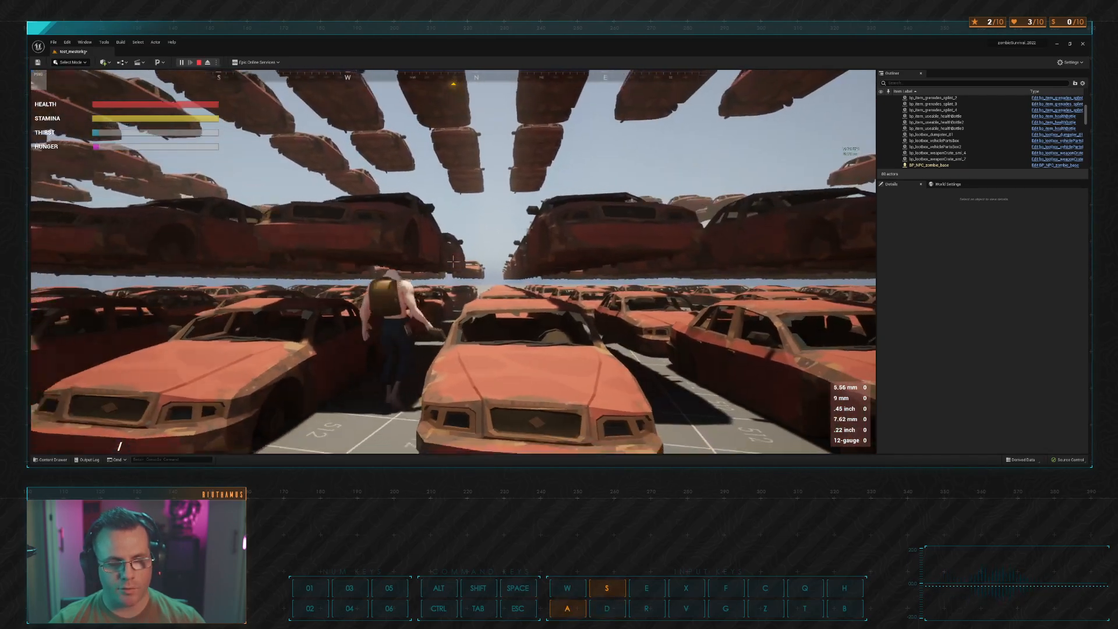
Step: Jump the character onto the cars beside the green block and cross the roofs to test movement on them
{"action": "key", "text": "w"}
{"action": "key", "text": "space"}
{"action": "key", "text": "d"}
{"action": "key", "text": "space"}
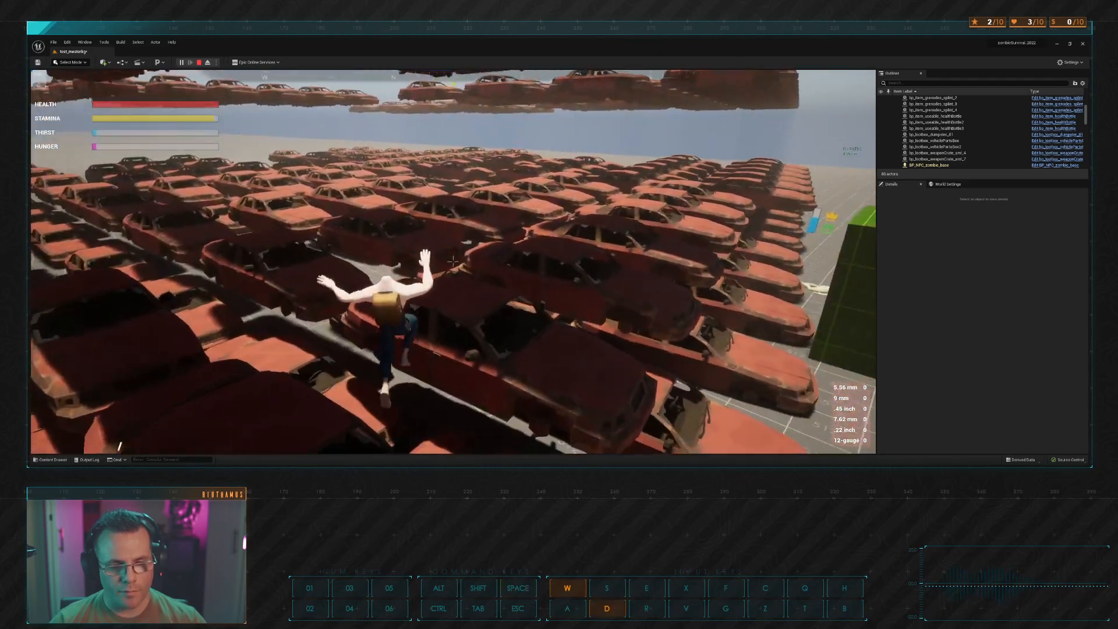
{"action": "key", "text": "space"}
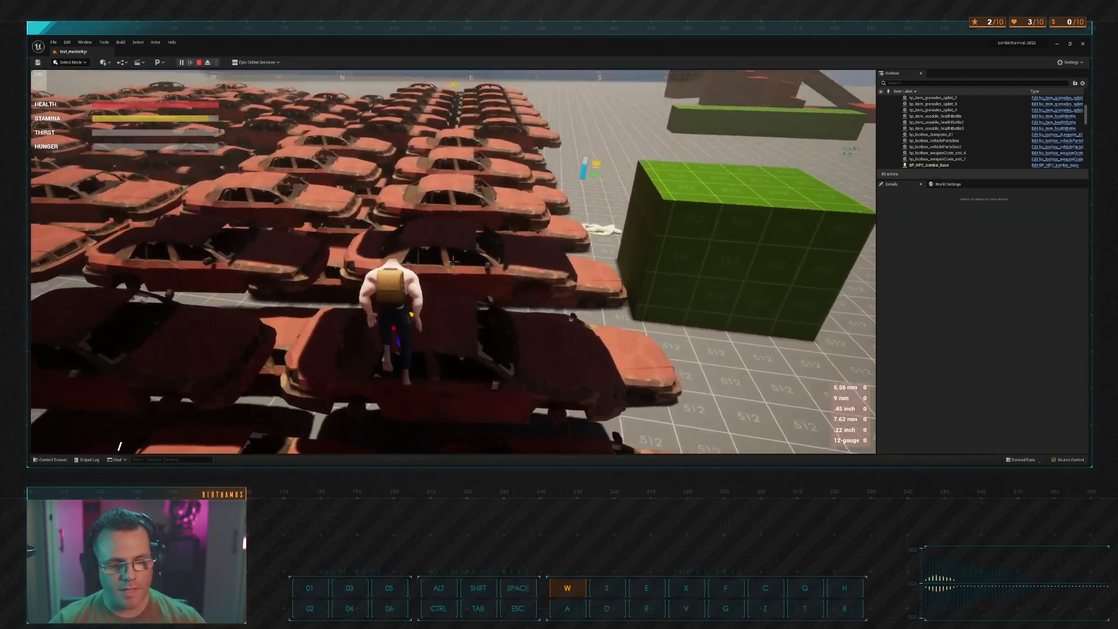
{"action": "key", "text": "space"}
{"action": "key", "text": "space"}
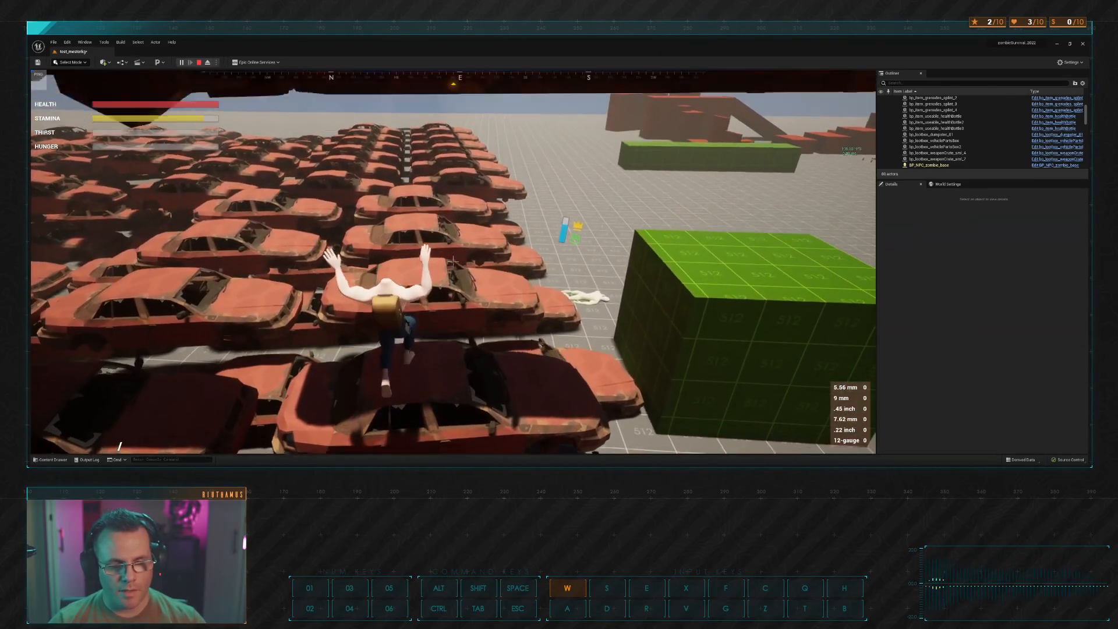
{"action": "key", "text": "space"}
{"action": "key", "text": "d"}
{"action": "key", "text": "a"}
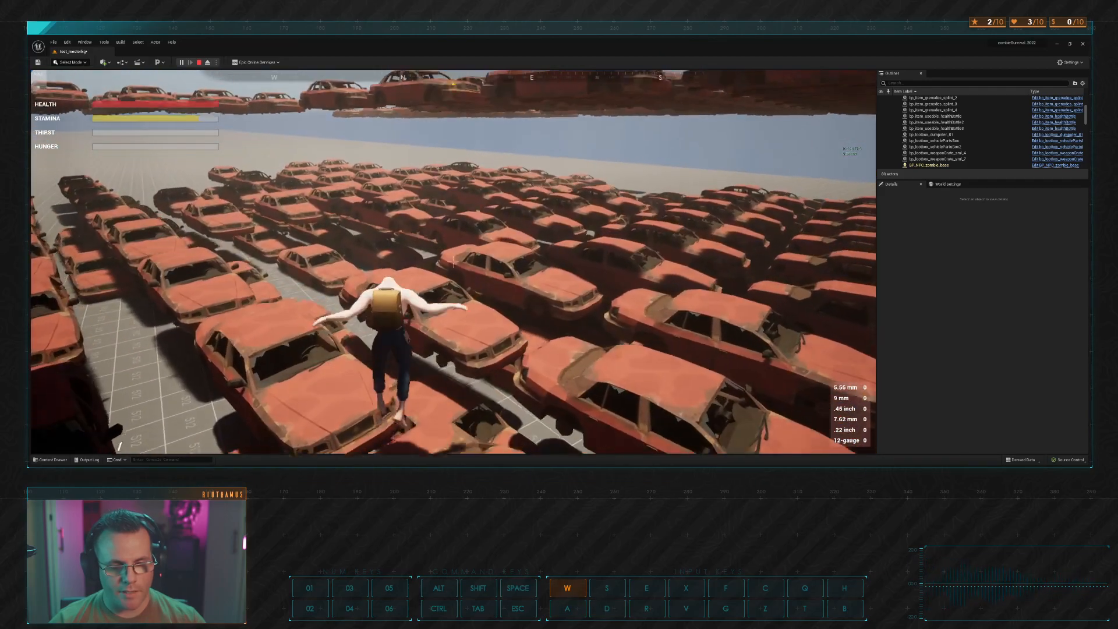
{"action": "key", "text": "space"}
{"action": "key", "text": "space"}
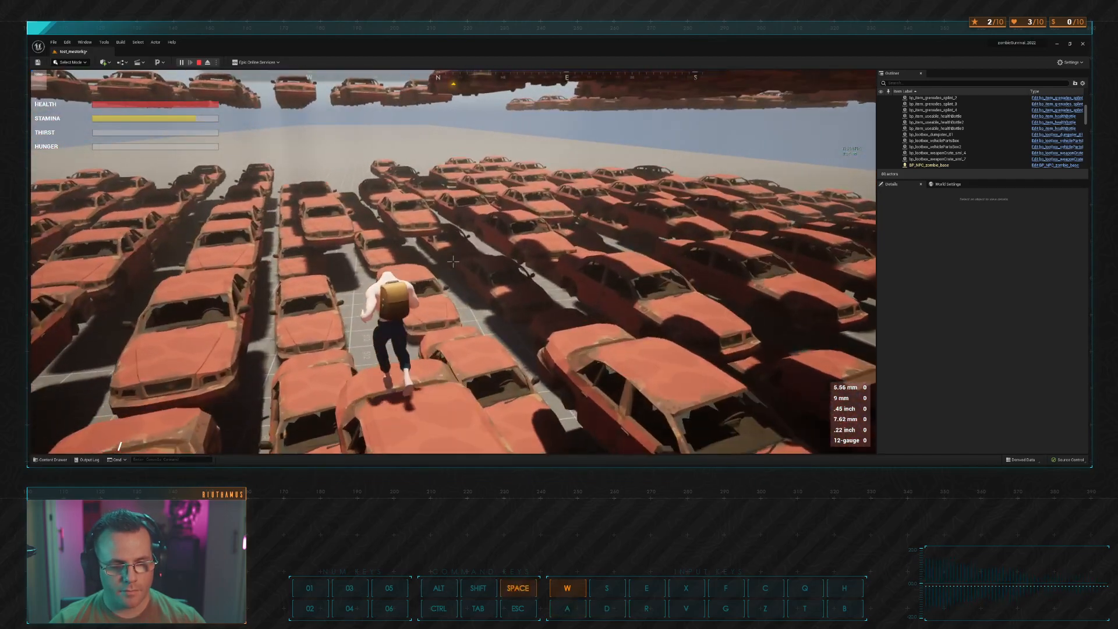
Step: Keep jumping from roof to roof toward the edge of the car field and look back over the rows
{"action": "key", "text": "d"}
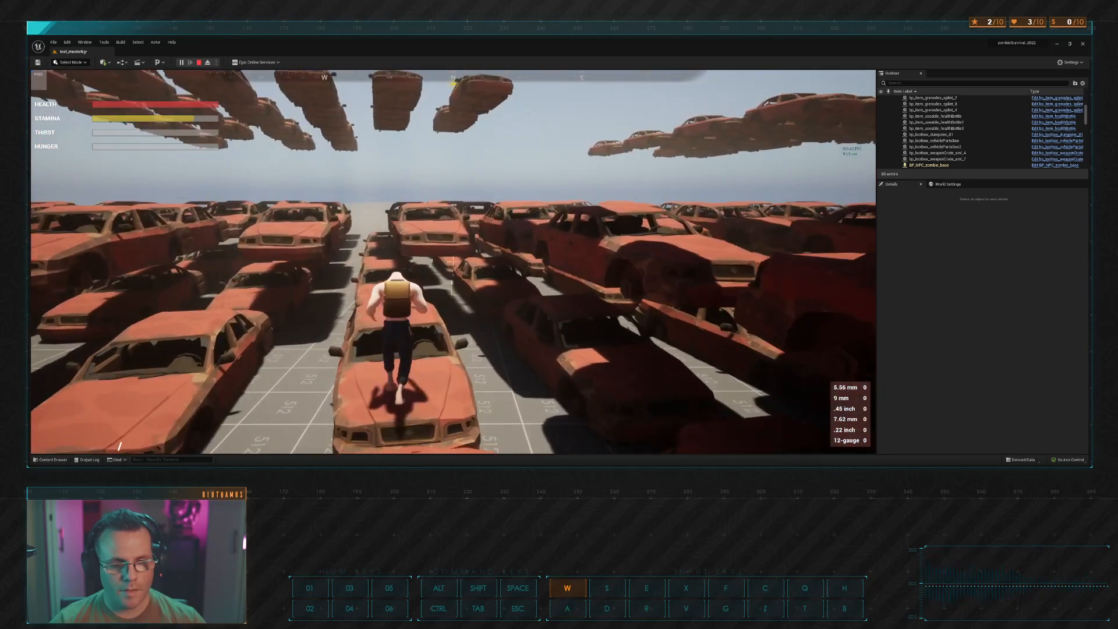
{"action": "key", "text": "space"}
{"action": "key", "text": "a"}
{"action": "key", "text": "space"}
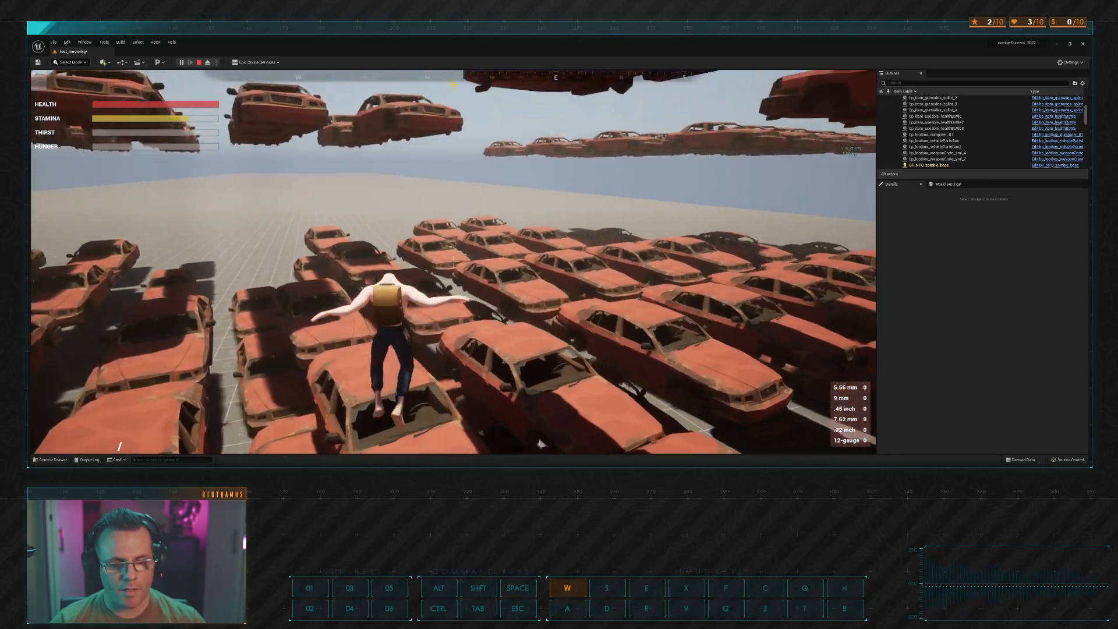
{"action": "key", "text": "space"}
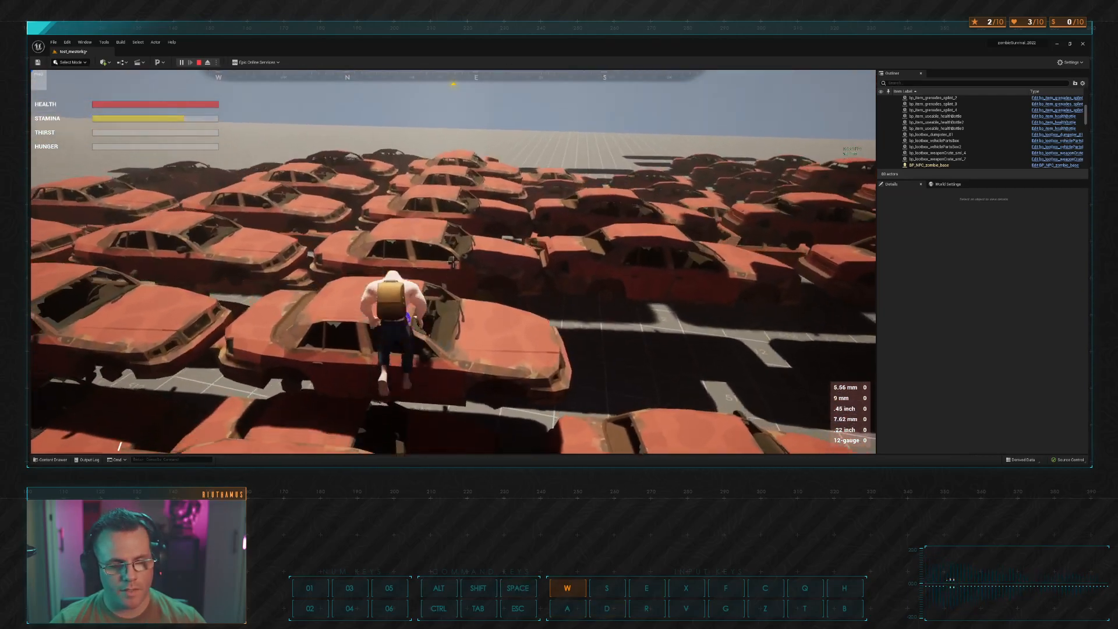
{"action": "key", "text": "space"}
{"action": "key", "text": "space"}
{"action": "key", "text": "space"}
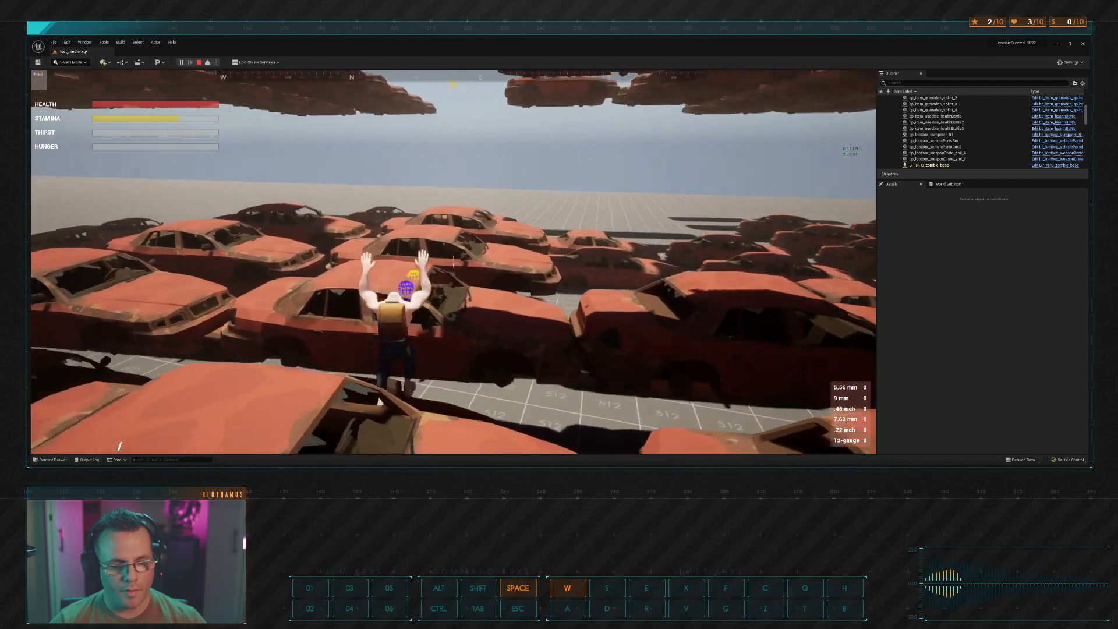
{"action": "key", "text": "space"}
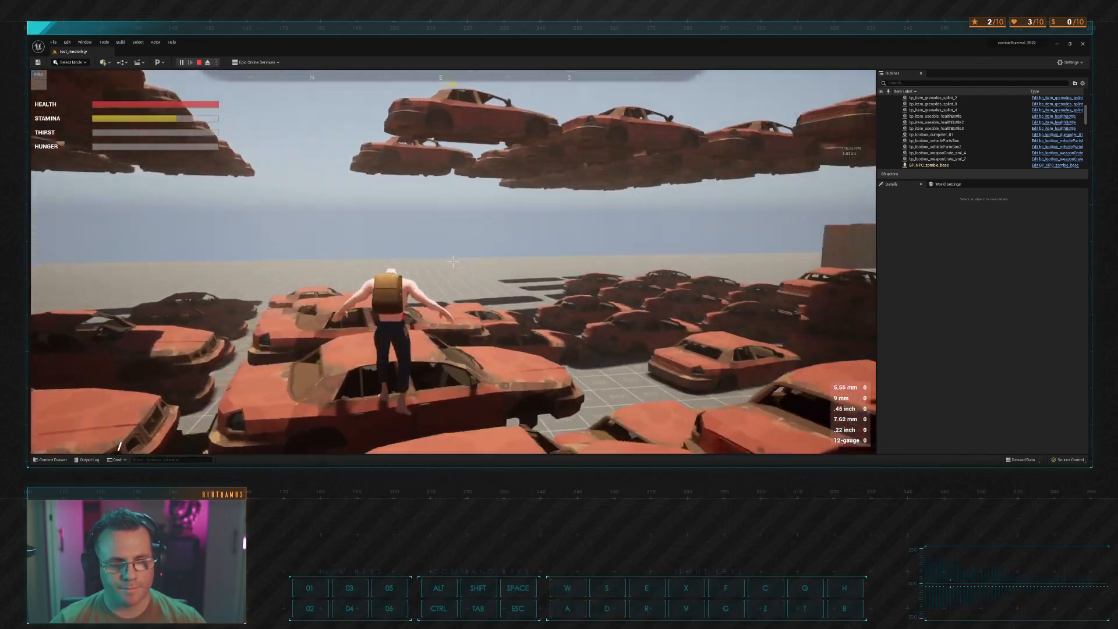
{"action": "key", "text": "a"}
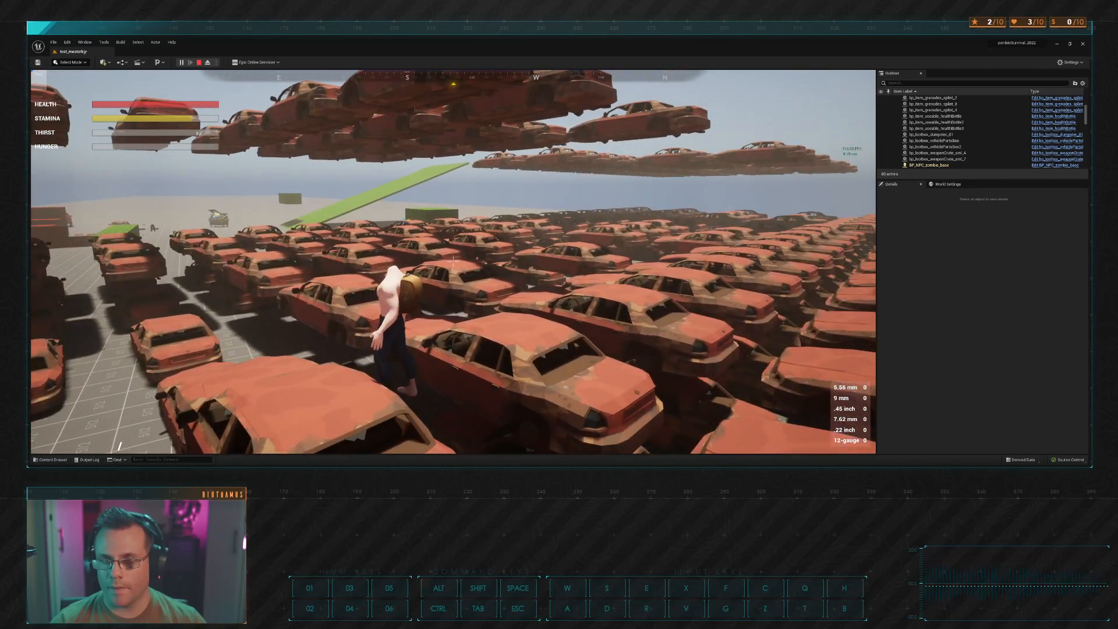
Step: Release the mouse from the game view and end the play session to return to level editing
{"action": "key", "text": "shift+F1"}
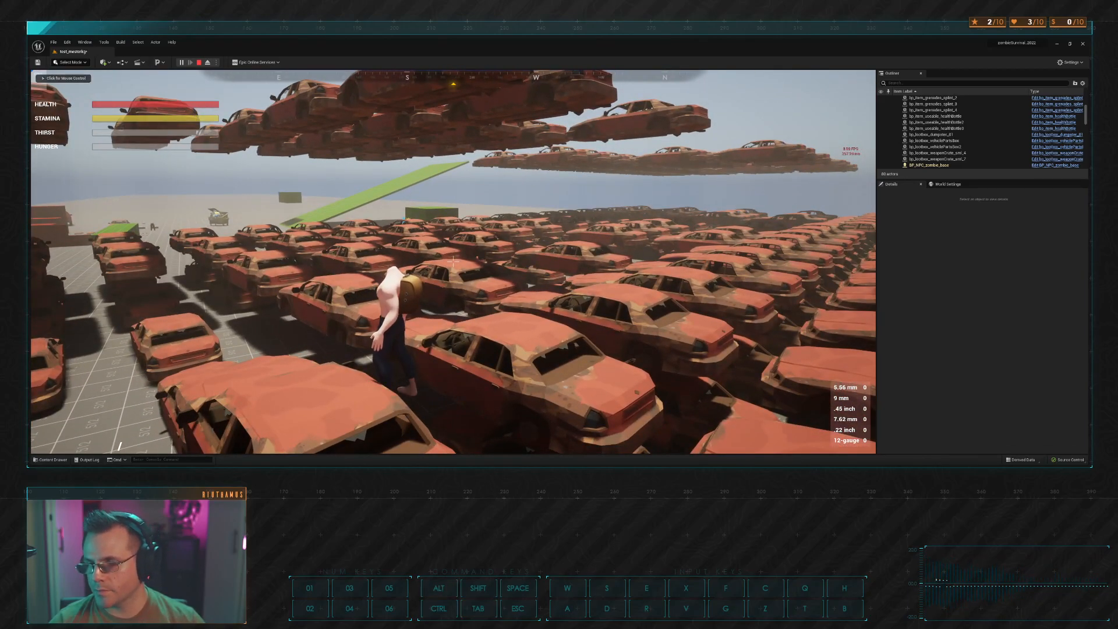
{"action": "key", "text": "w"}
{"action": "left_click", "coordinate": [774, 317]}
{"action": "key", "text": "w"}
{"action": "key", "text": "Escape"}
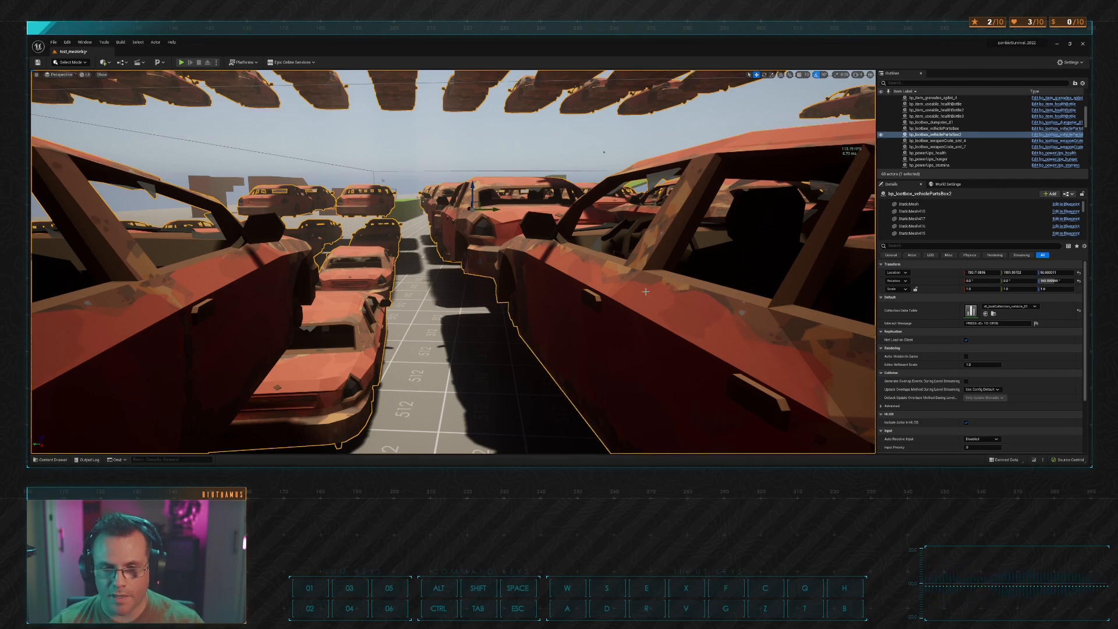
Step: Select the blue pants with the thigh holster among the gear items beyond the car field
{"action": "right_click_drag", "start_coordinate": [454, 262], "coordinate": [396, 238]}
{"action": "key", "text": "e"}
{"action": "key", "text": "w"}
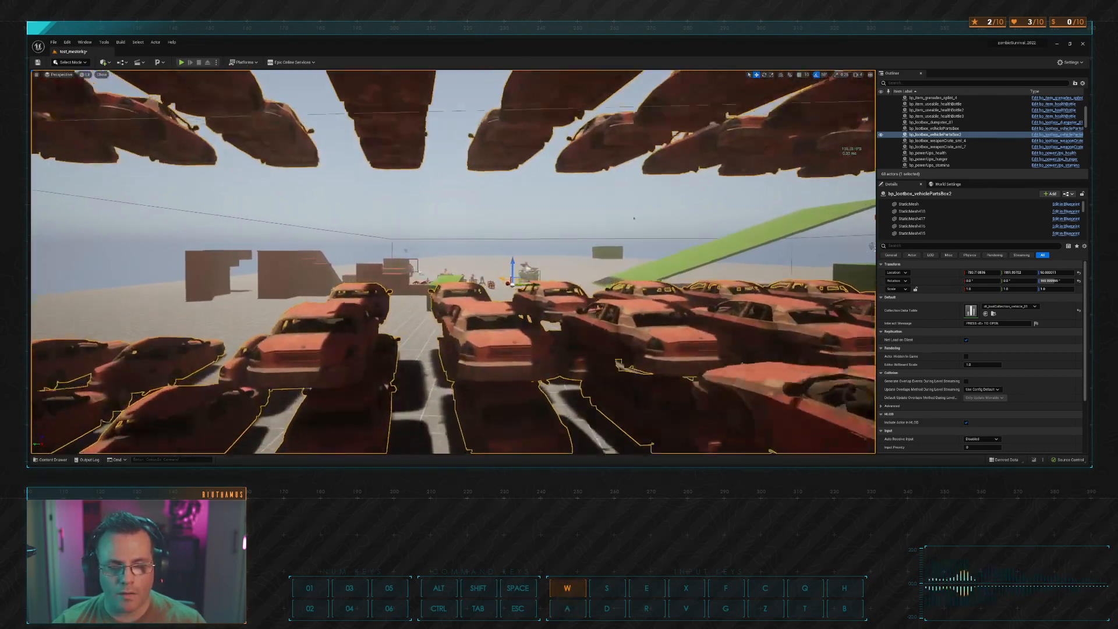
{"action": "key", "text": "d"}
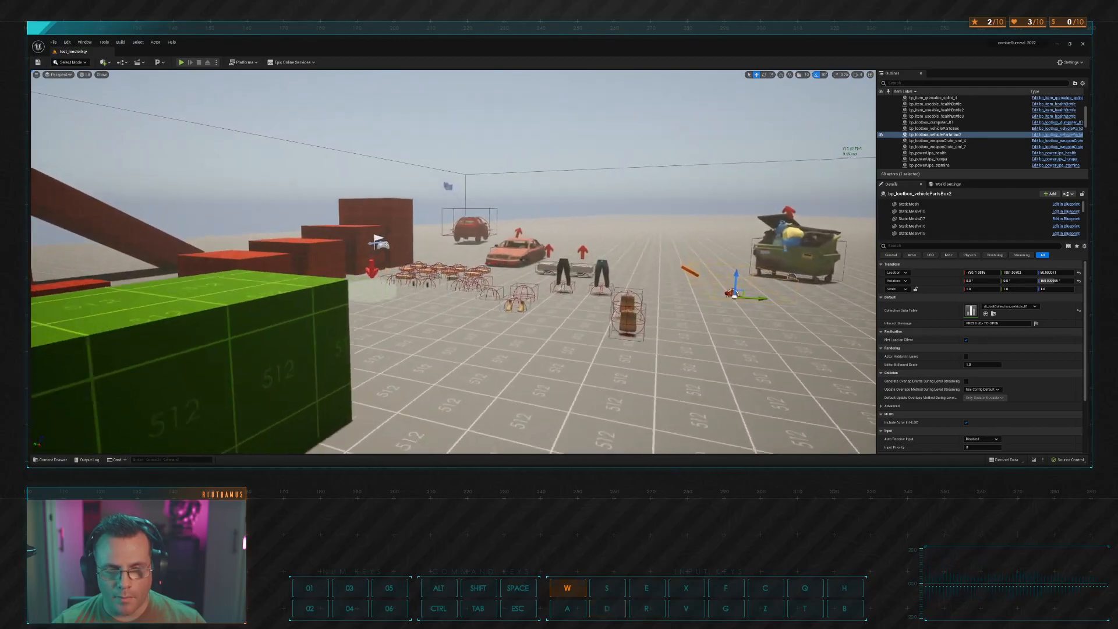
{"action": "key", "text": "d"}
{"action": "key", "text": "w"}
{"action": "key", "text": "w"}
{"action": "right_click_drag", "start_coordinate": [453, 262], "coordinate": [518, 294]}
{"action": "key", "text": "w"}
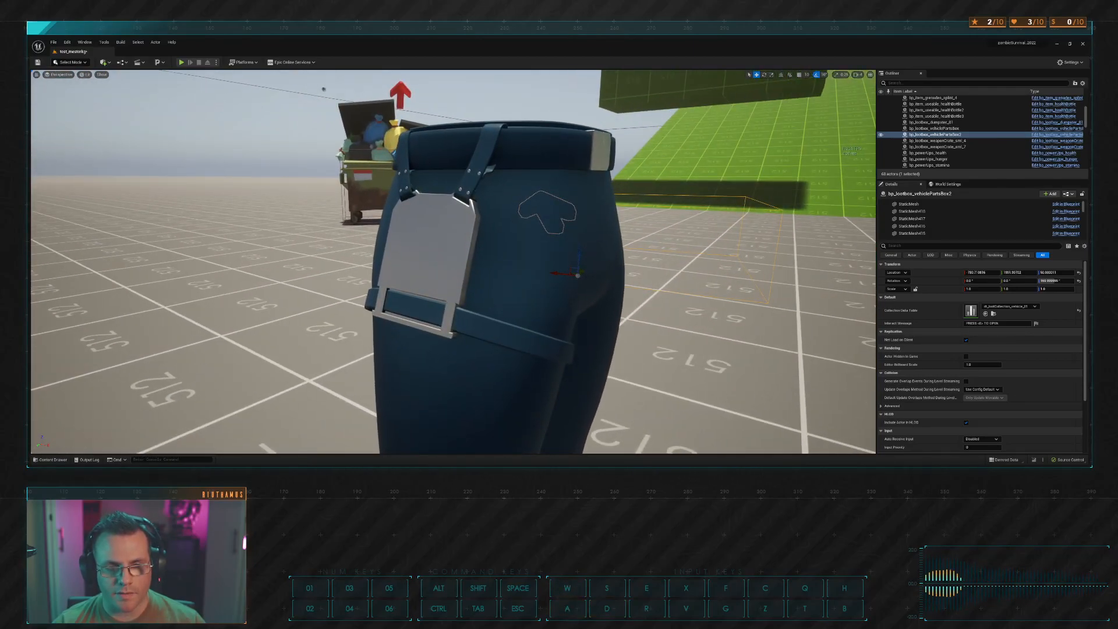
{"action": "left_click", "coordinate": [551, 257]}
{"action": "right_click_drag", "start_coordinate": [551, 257], "coordinate": [560, 257]}
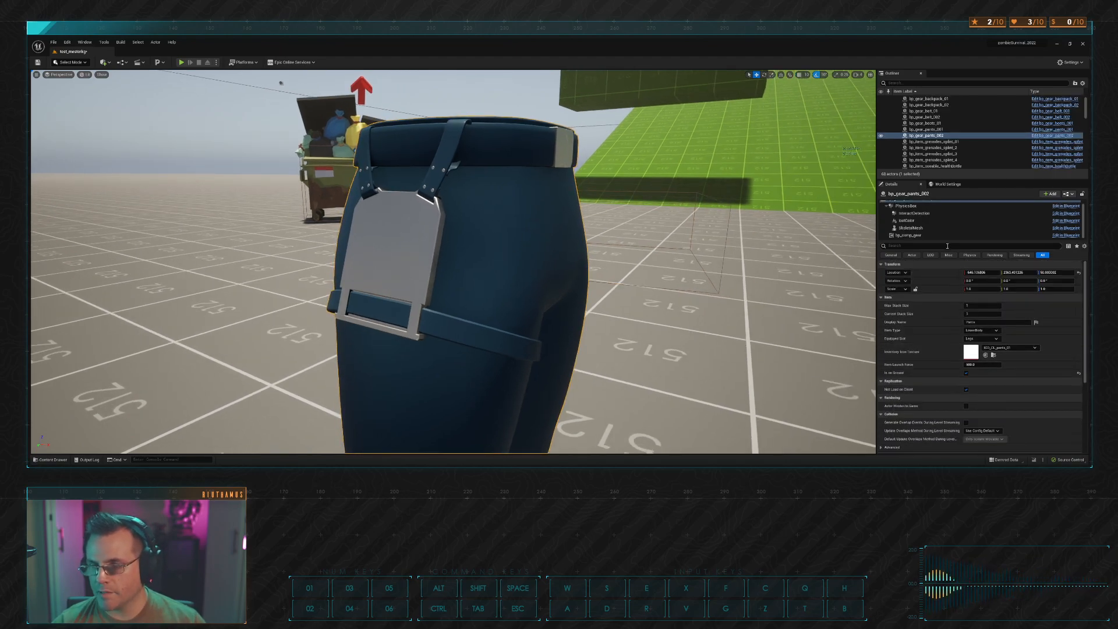
Step: Open the skeletal mesh assigned to the selected pants and inspect its hips and legs with the attached gear
{"action": "left_click", "coordinate": [910, 228]}
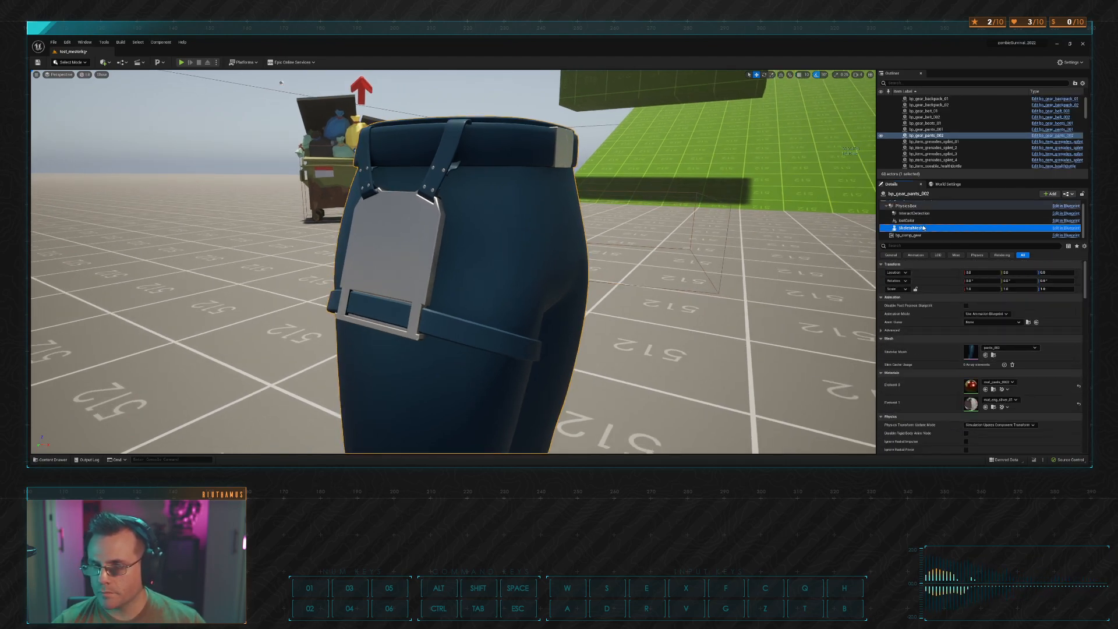
{"action": "double_click", "coordinate": [965, 347]}
{"action": "key", "text": "w"}
{"action": "right_click_drag", "start_coordinate": [676, 208], "coordinate": [588, 215]}
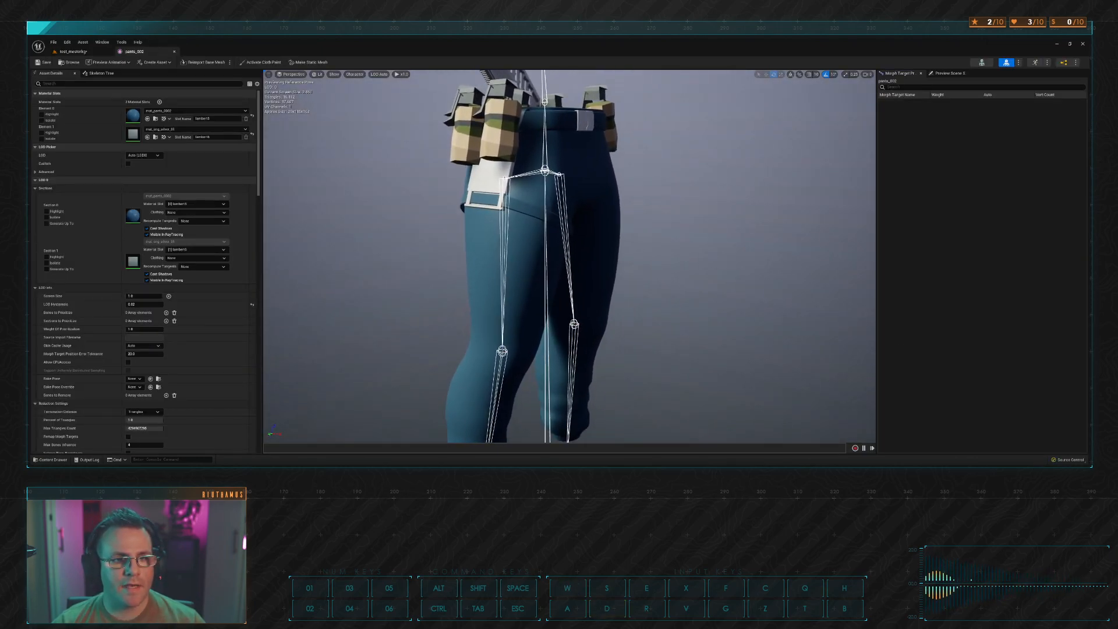
{"action": "mouse_move", "coordinate": [683, 209]}
{"action": "right_mouse_down"}
{"action": "mouse_move", "coordinate": [655, 204]}
{"action": "mouse_move", "coordinate": [715, 213]}
{"action": "mouse_move", "coordinate": [691, 208]}
{"action": "right_mouse_up"}
{"action": "key", "text": "s"}
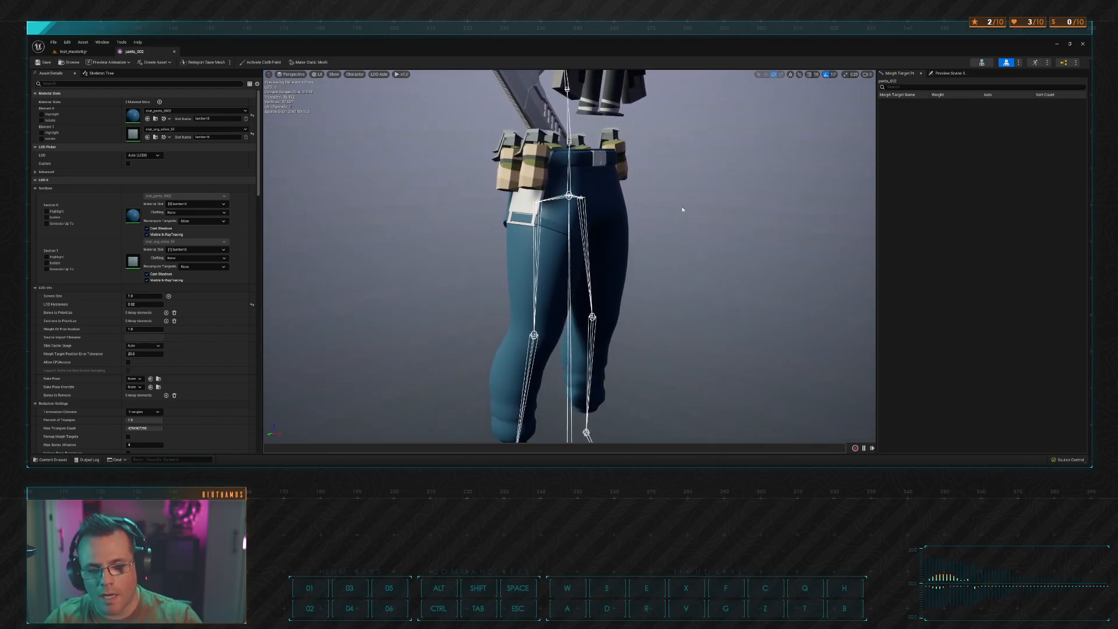
{"action": "key", "text": "a"}
{"action": "right_click_drag", "start_coordinate": [680, 207], "coordinate": [774, 208]}
{"action": "key", "text": "w"}
{"action": "key", "text": "a"}
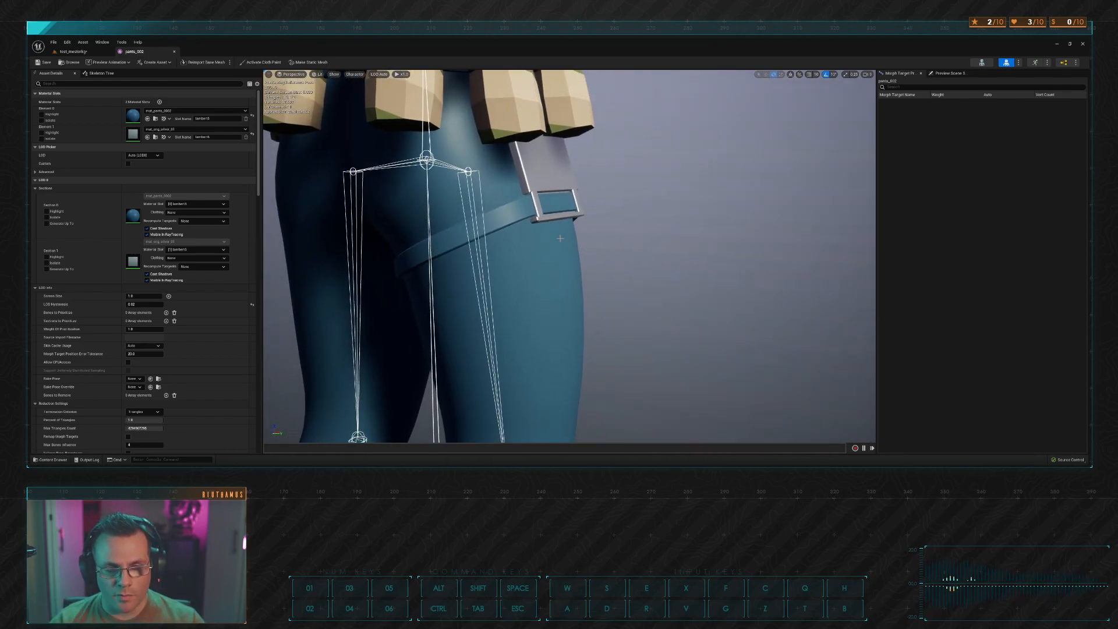
Step: Examine the pants' thigh holster, strap and belt pouches up close and from several sides
{"action": "key", "text": "w"}
{"action": "right_click_drag", "start_coordinate": [599, 234], "coordinate": [370, 190]}
{"action": "key", "text": "w"}
{"action": "scroll", "coordinate": [542, 187], "scroll_direction": "down", "scroll_amount": 10}
{"action": "key", "text": "d"}
{"action": "key", "text": "d"}
{"action": "key", "text": "d"}
{"action": "scroll", "coordinate": [542, 188], "scroll_direction": "up", "scroll_amount": 6}
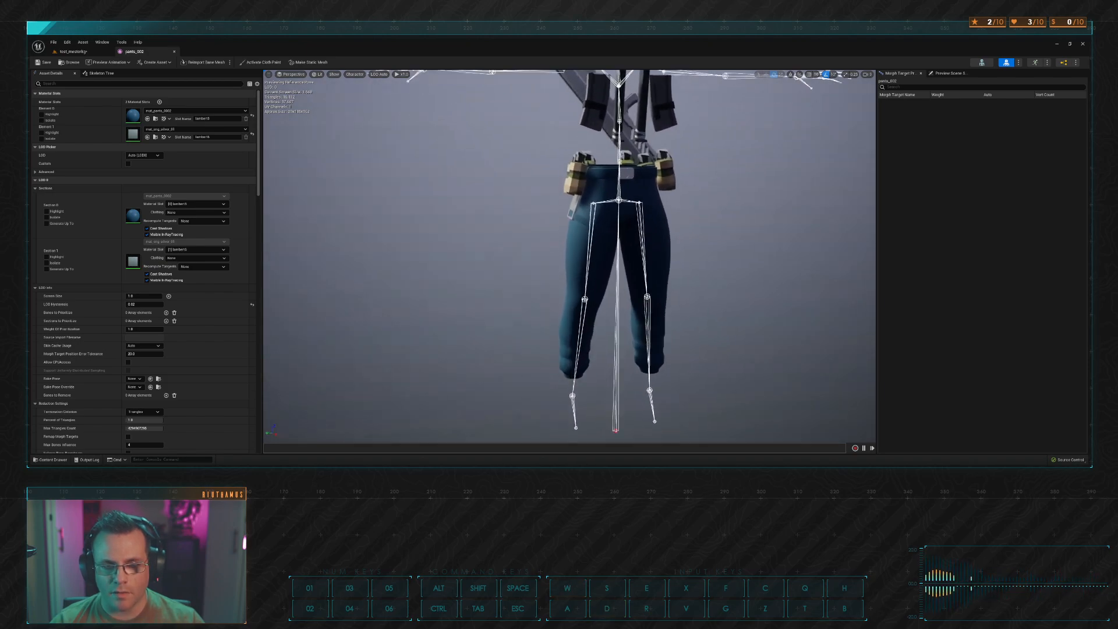
{"action": "key", "text": "a"}
{"action": "right_click_drag", "start_coordinate": [542, 188], "coordinate": [634, 182]}
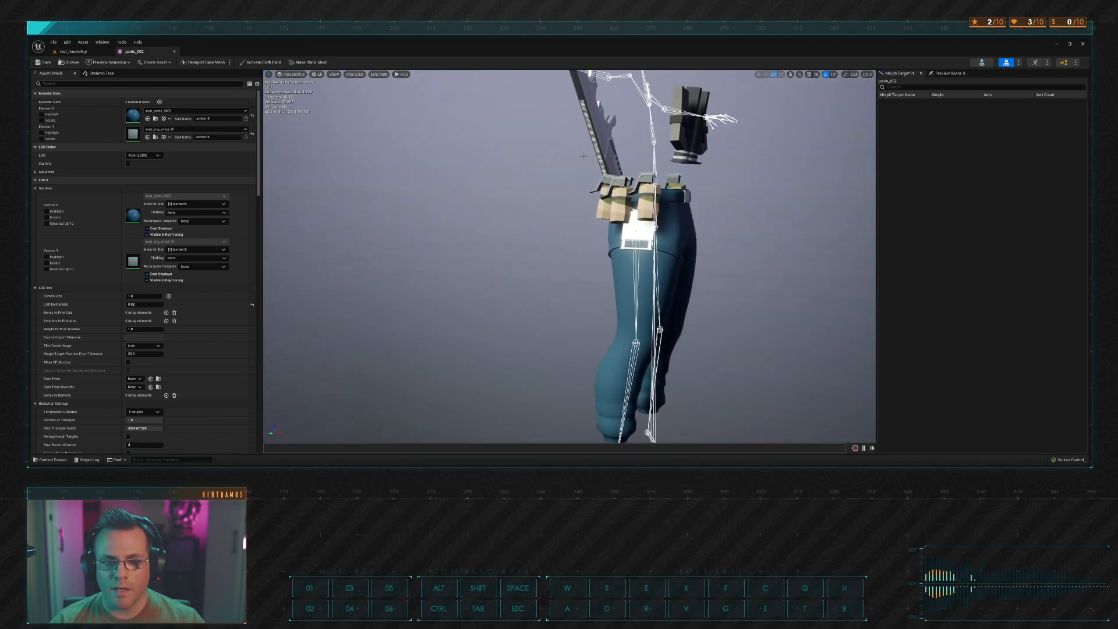
{"action": "key", "text": "w"}
{"action": "right_click_drag", "start_coordinate": [629, 138], "coordinate": [652, 137]}
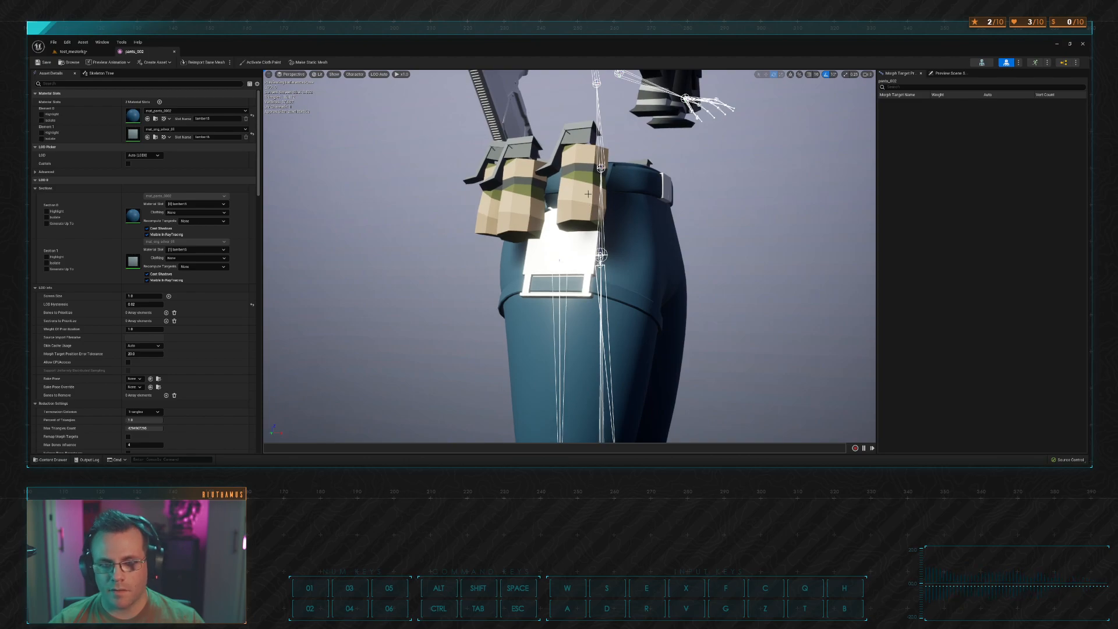
{"action": "key", "text": "alt"}
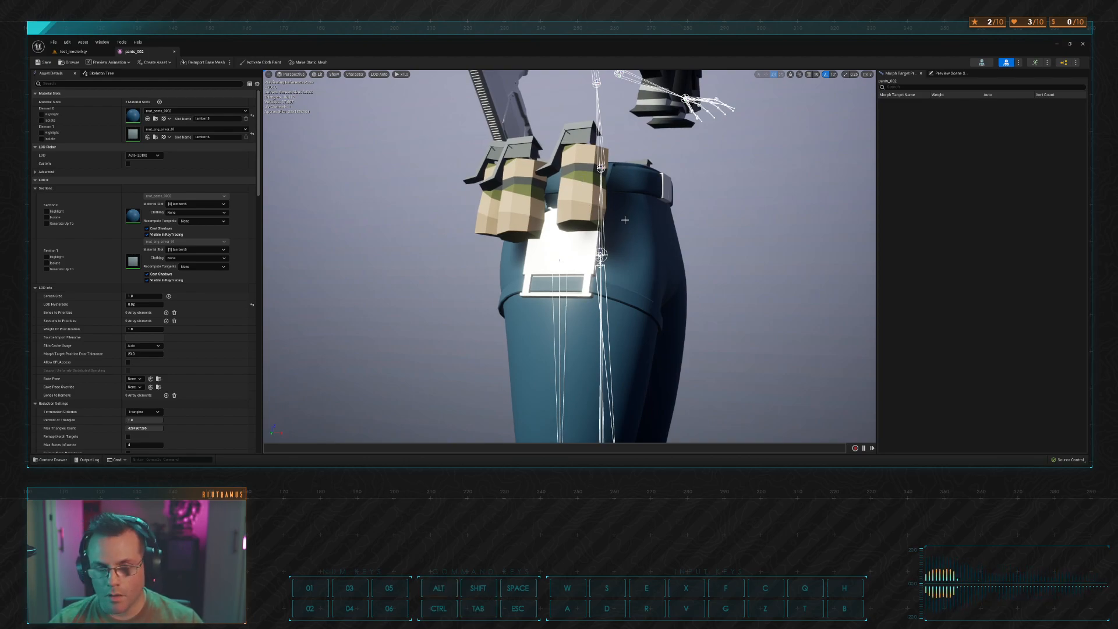
{"action": "left_click_drag", "start_coordinate": [624, 219], "coordinate": [513, 201], "text": "alt"}
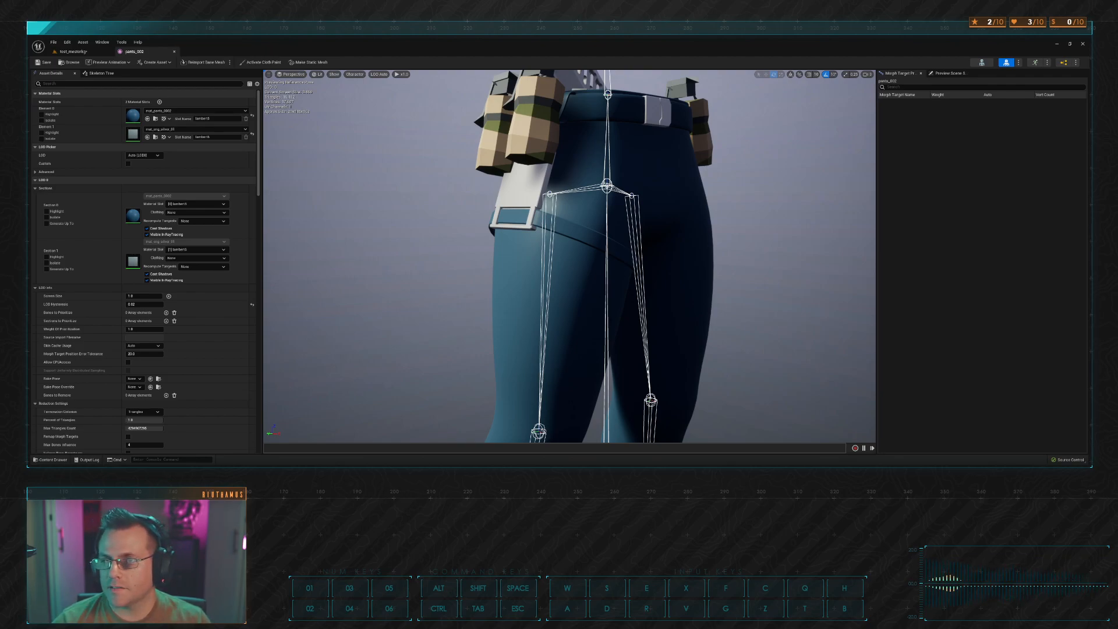
Step: View the whole pants mesh with its skeleton from farther away and close the pants_002 asset
{"action": "key", "text": "s"}
{"action": "right_click_drag", "start_coordinate": [640, 226], "coordinate": [499, 228]}
{"action": "key", "text": "d"}
{"action": "key", "text": "w"}
{"action": "key", "text": "s"}
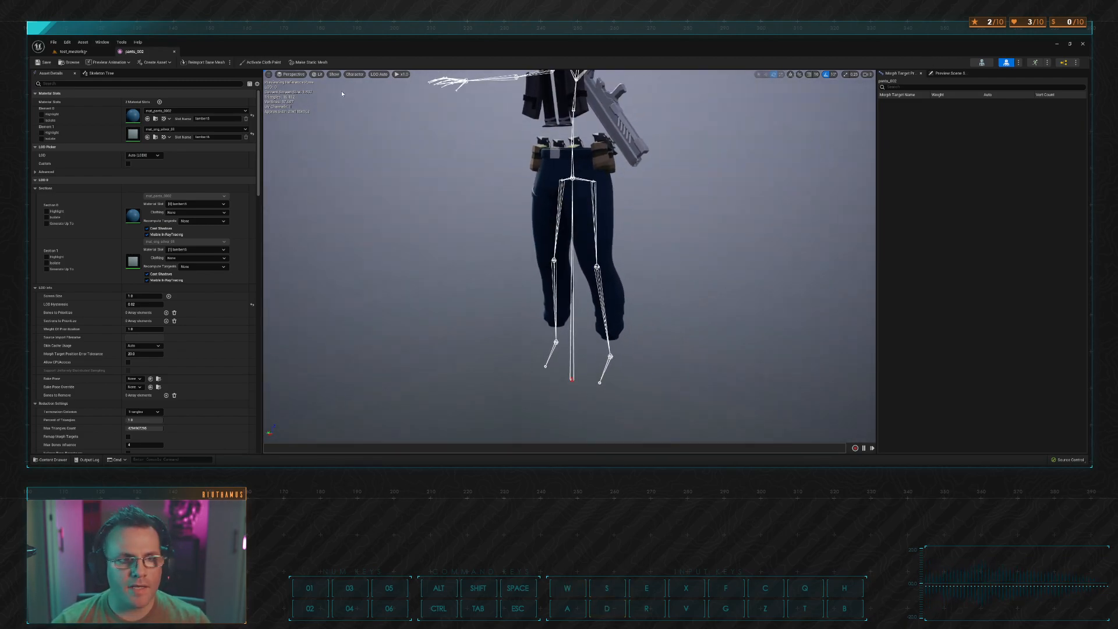
{"action": "left_click", "coordinate": [174, 53]}
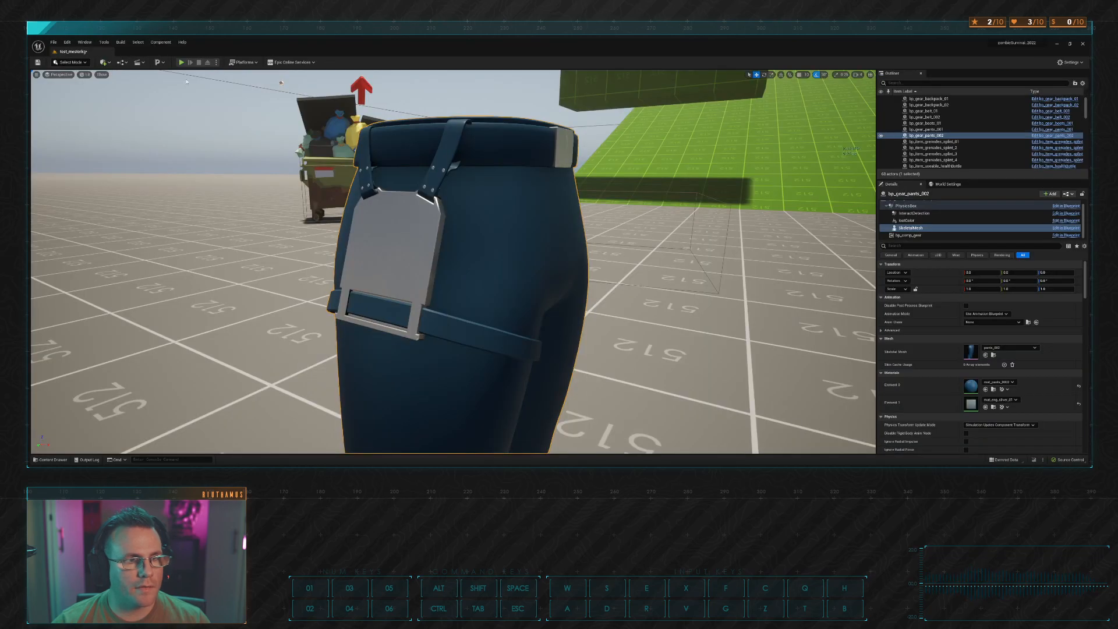
Step: Return to the stacked car field in the level and select the vehicle parts loot box
{"action": "key", "text": "s"}
{"action": "right_click_drag", "start_coordinate": [373, 222], "coordinate": [99, 221]}
{"action": "key", "text": "s"}
{"action": "key", "text": "d"}
{"action": "key", "text": "d"}
{"action": "key", "text": "w"}
{"action": "right_click_drag", "start_coordinate": [401, 189], "coordinate": [533, 199]}
{"action": "key", "text": "w"}
{"action": "left_click", "coordinate": [558, 270]}
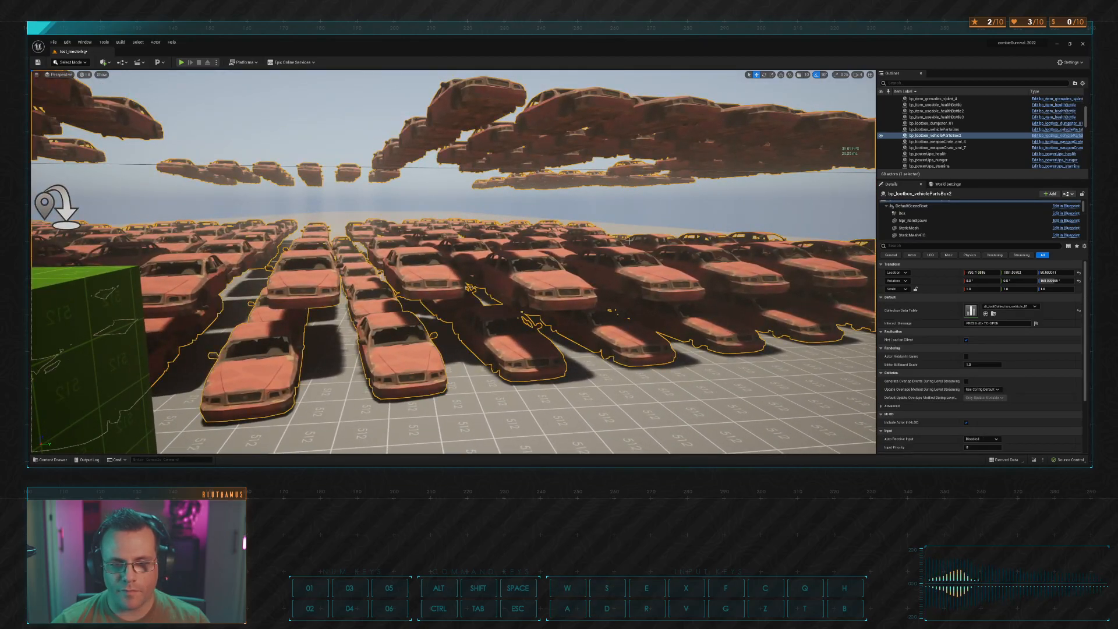
Step: Select the basic spawner above the green block and raise its maximum currently alive limit
{"action": "right_click_drag", "start_coordinate": [558, 270], "coordinate": [403, 300]}
{"action": "key", "text": "w"}
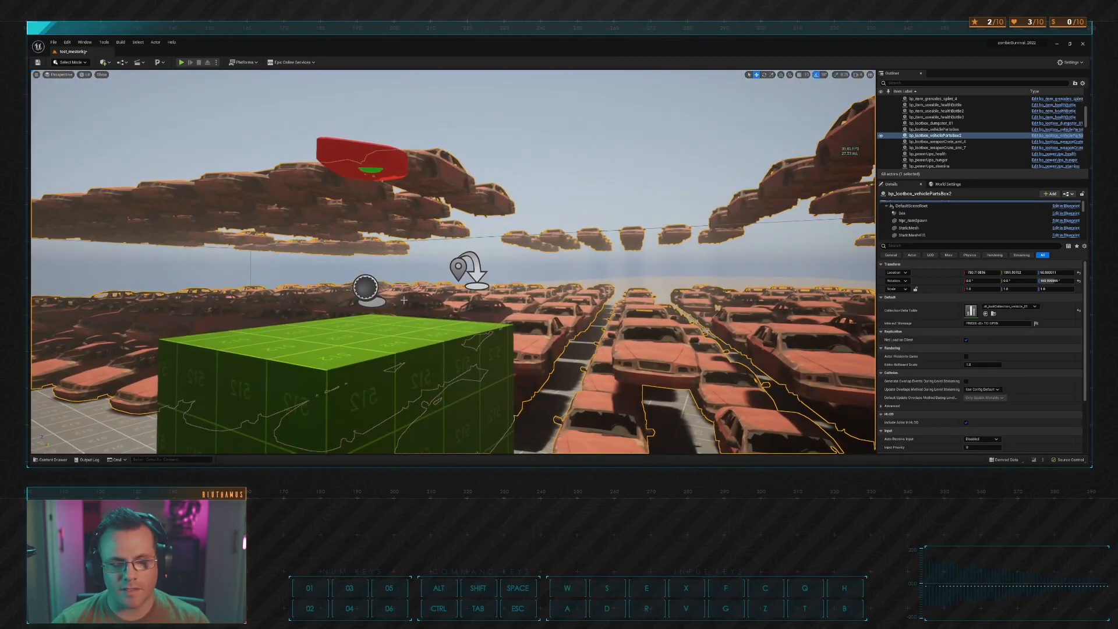
{"action": "left_click", "coordinate": [357, 288]}
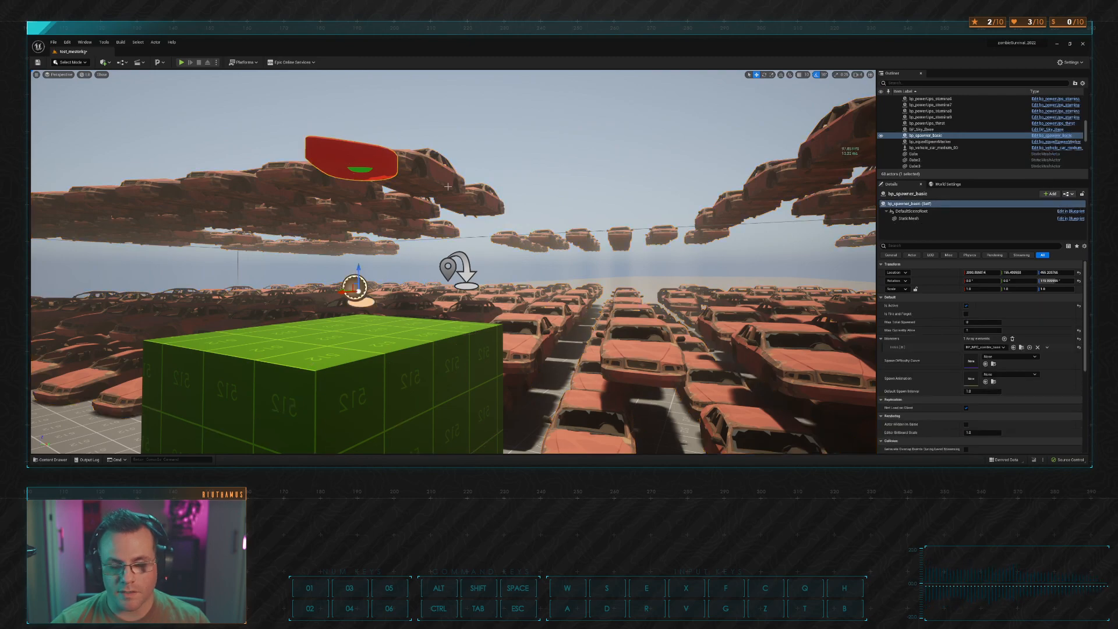
{"action": "key", "text": "f"}
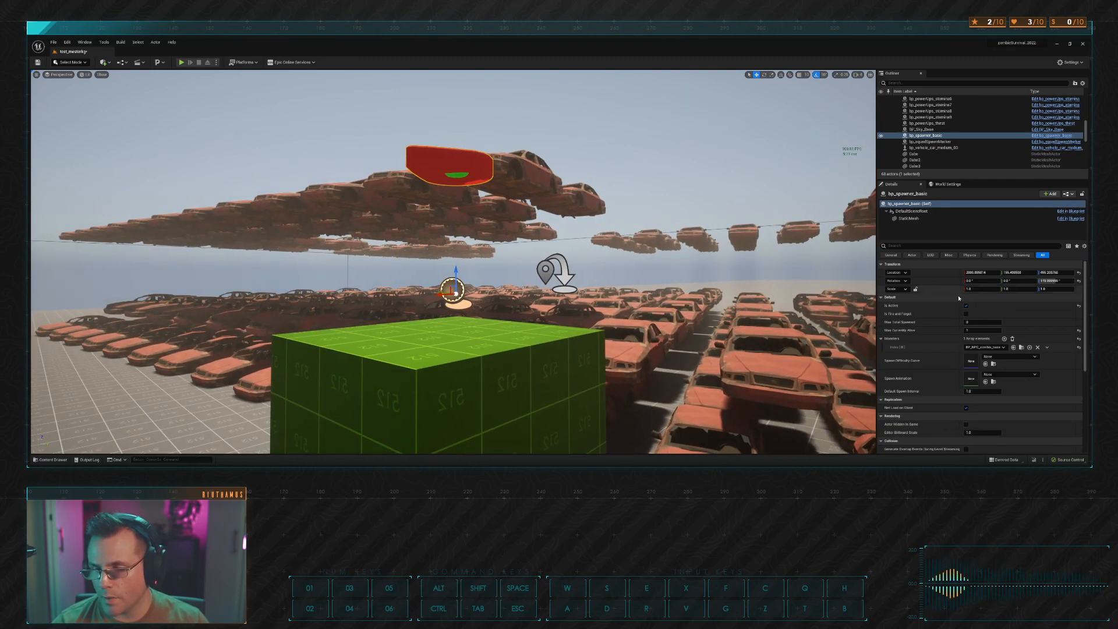
{"action": "left_click", "coordinate": [979, 331]}
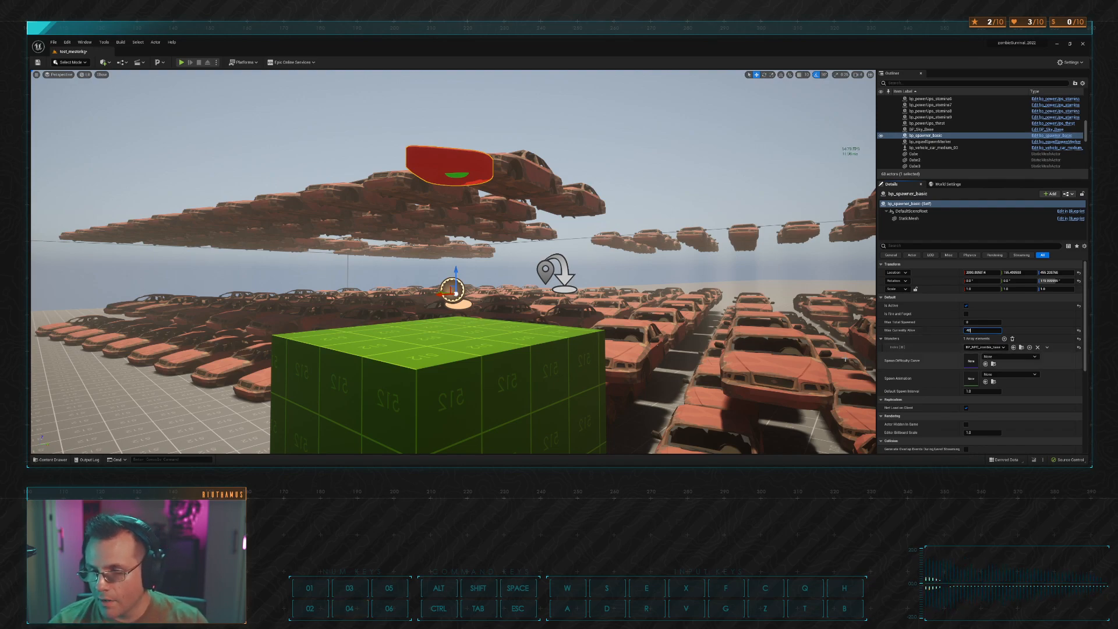
Step: Start a play session and move the character across the open floor to watch zombies spawn on the green block
{"action": "key", "text": "s"}
{"action": "right_click_drag", "start_coordinate": [757, 356], "coordinate": [770, 391]}
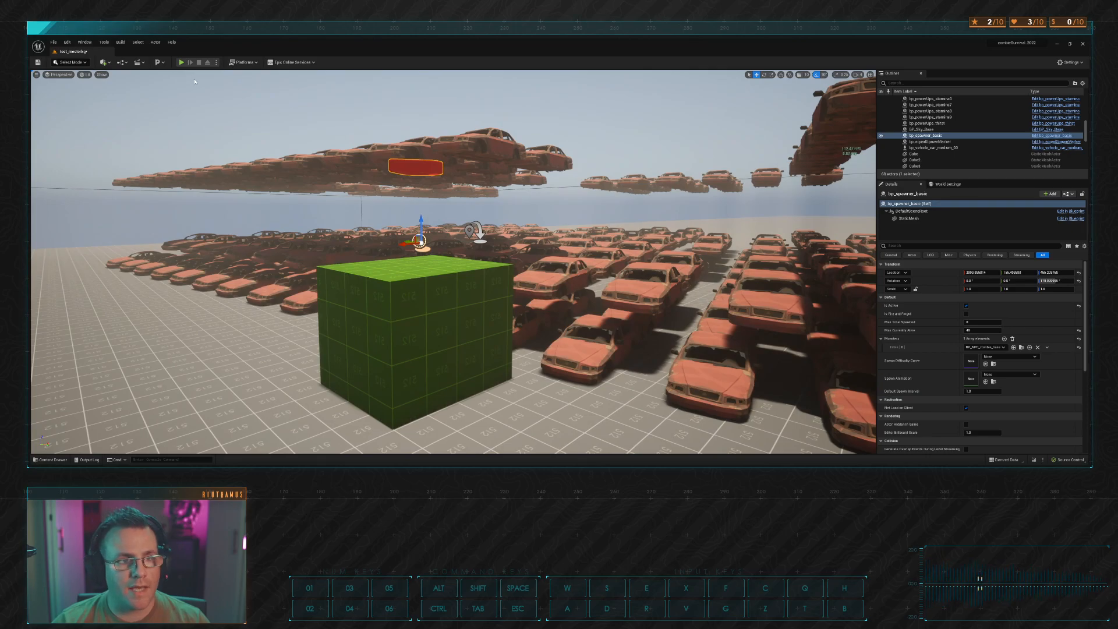
{"action": "left_click", "coordinate": [181, 64]}
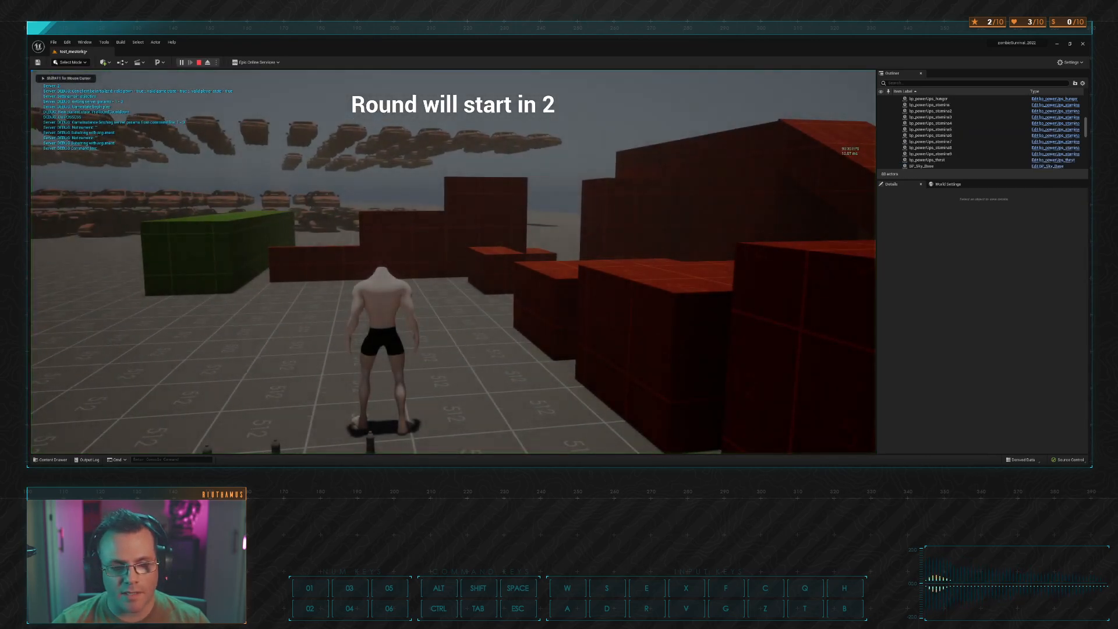
{"action": "key", "text": "w"}
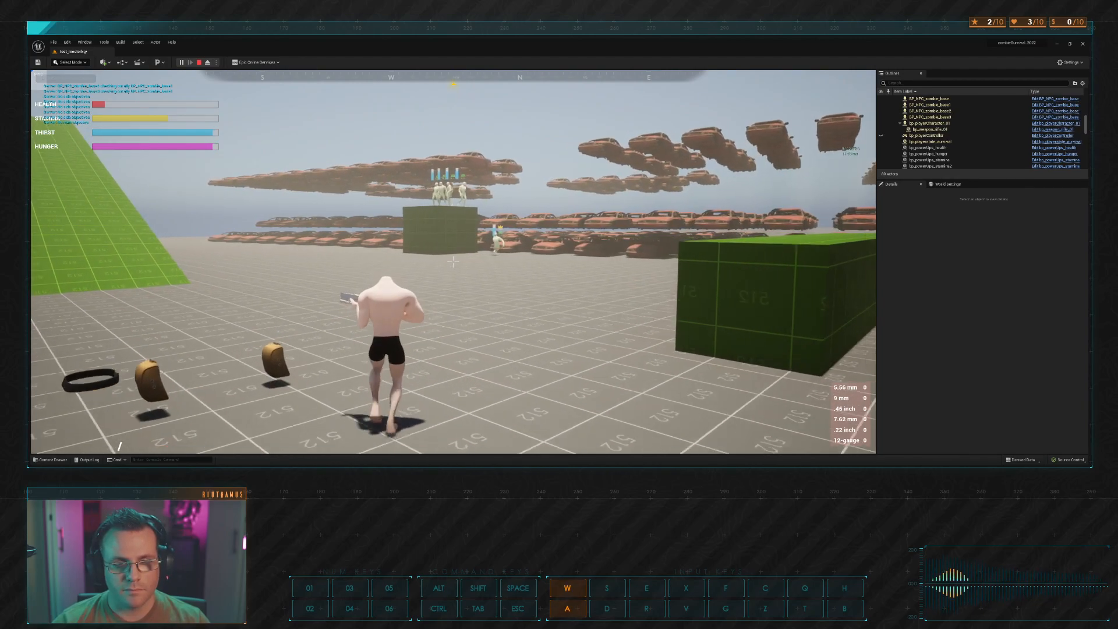
{"action": "key", "text": "a"}
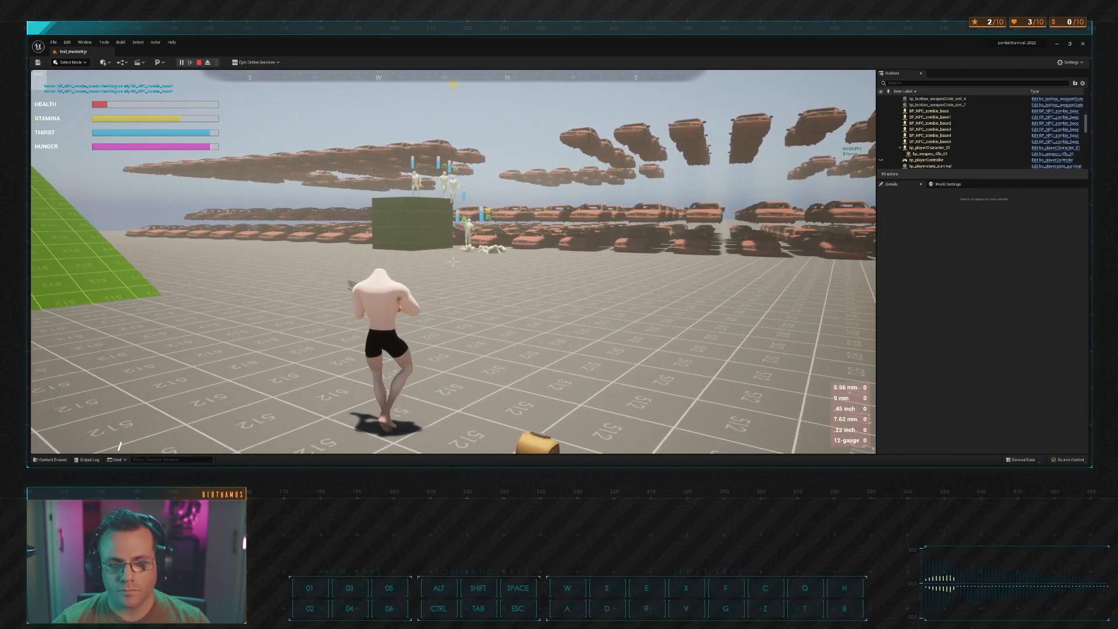
{"action": "key", "text": "w"}
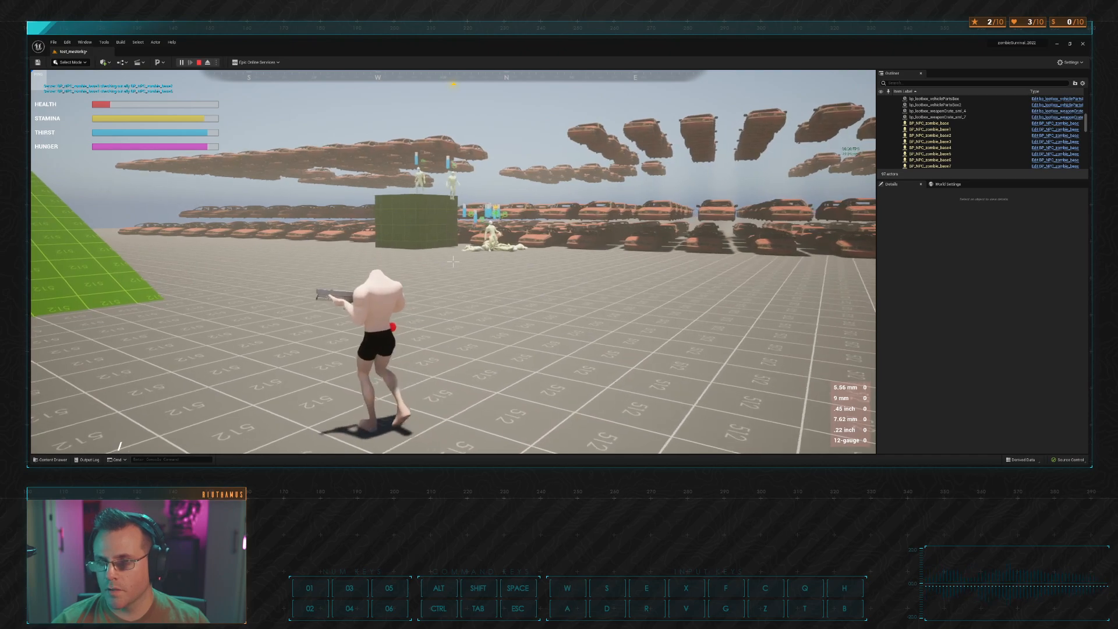
{"action": "key", "text": "a"}
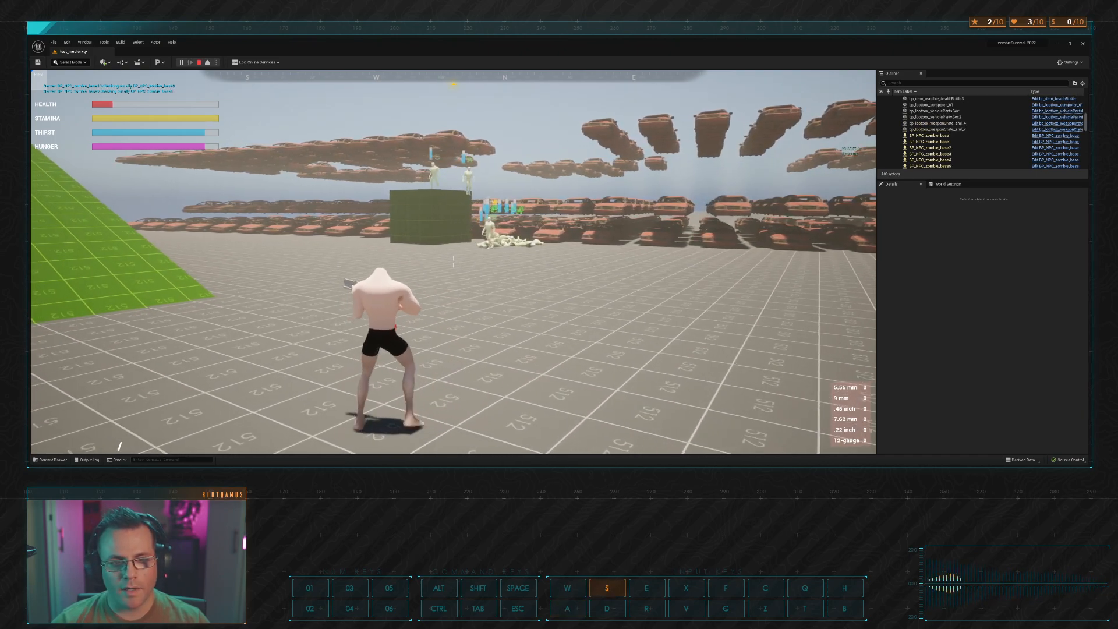
Step: Move the character up the green ramp and shoot the zombie approaching it
{"action": "key", "text": "w"}
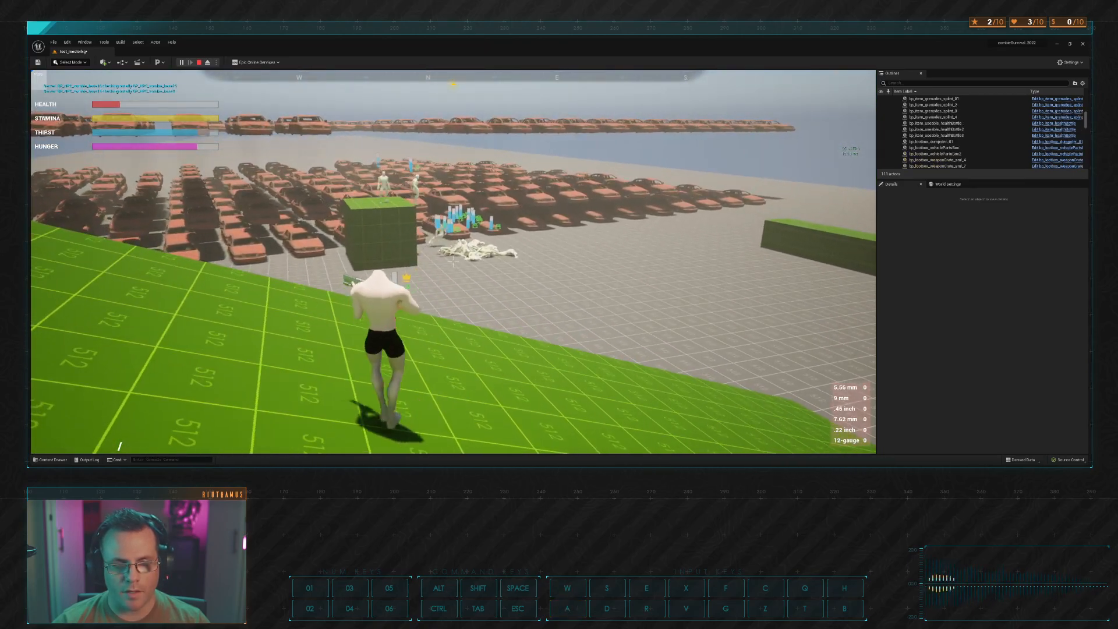
{"action": "key", "text": "s"}
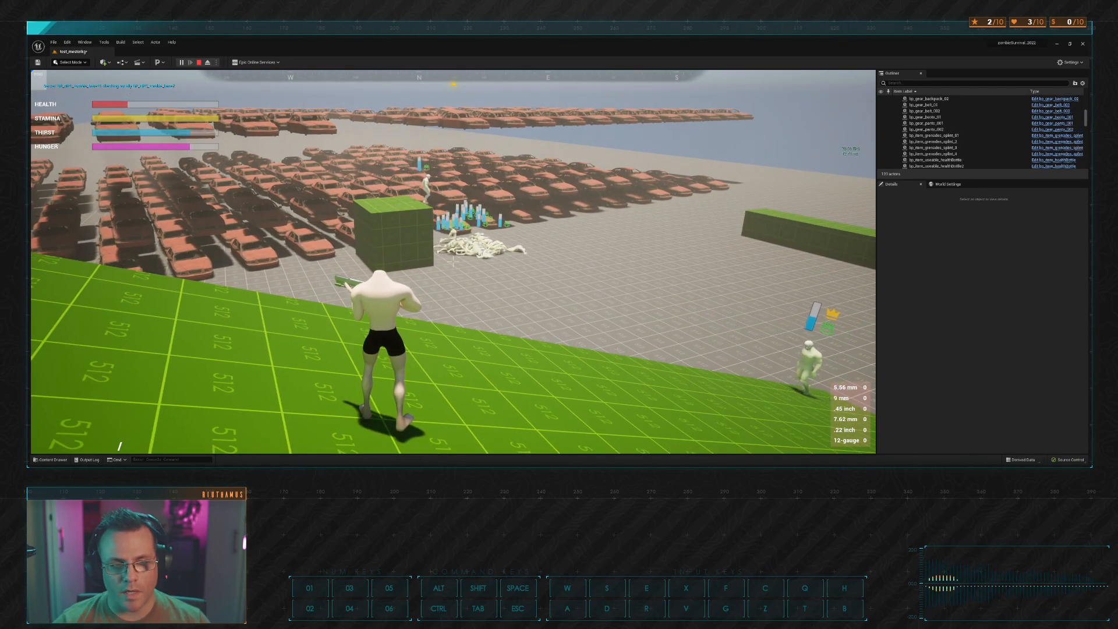
{"action": "key", "text": "d"}
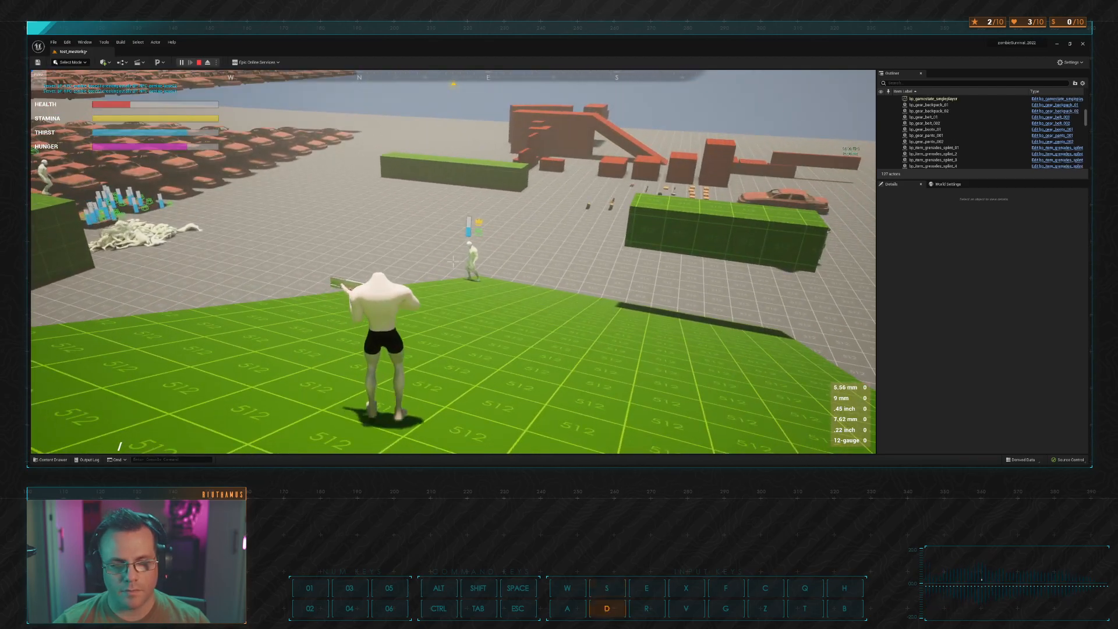
{"action": "left_click", "coordinate": [453, 261]}
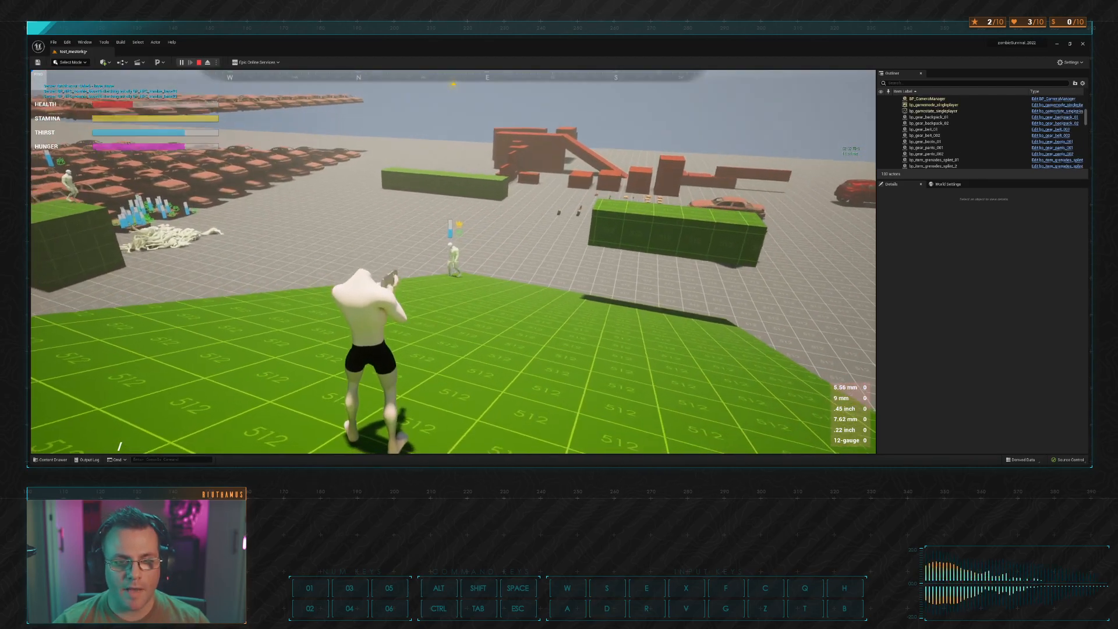
{"action": "left_click", "coordinate": [453, 262]}
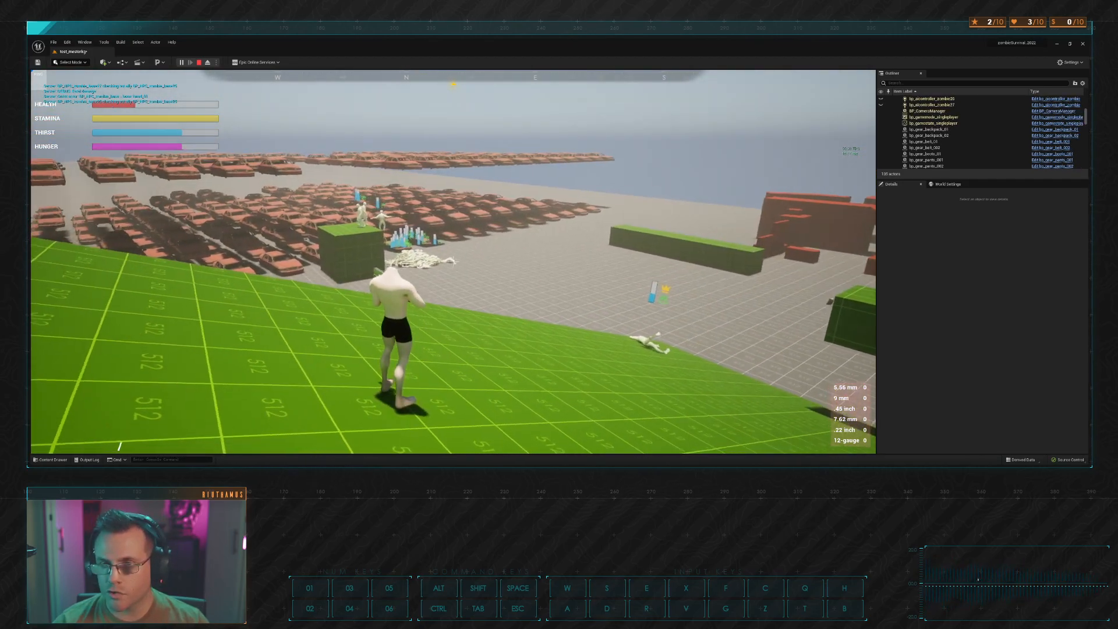
Step: Shift the character along the green ramp and observe the zombies gathering around the spawner block
{"action": "key", "text": "w"}
{"action": "key", "text": "d"}
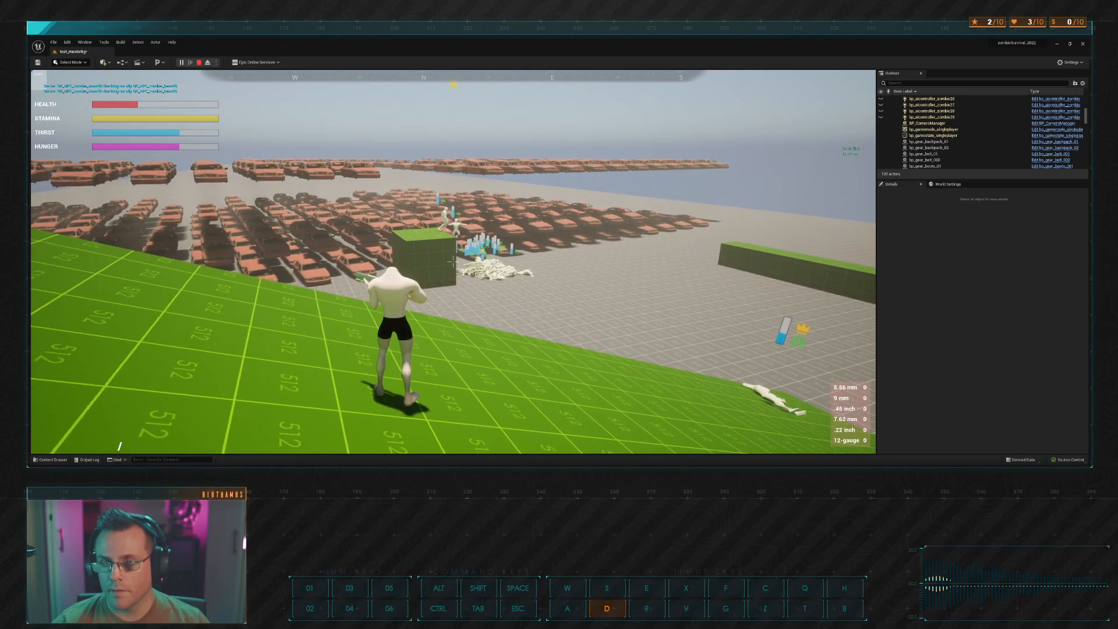
{"action": "key", "text": "w"}
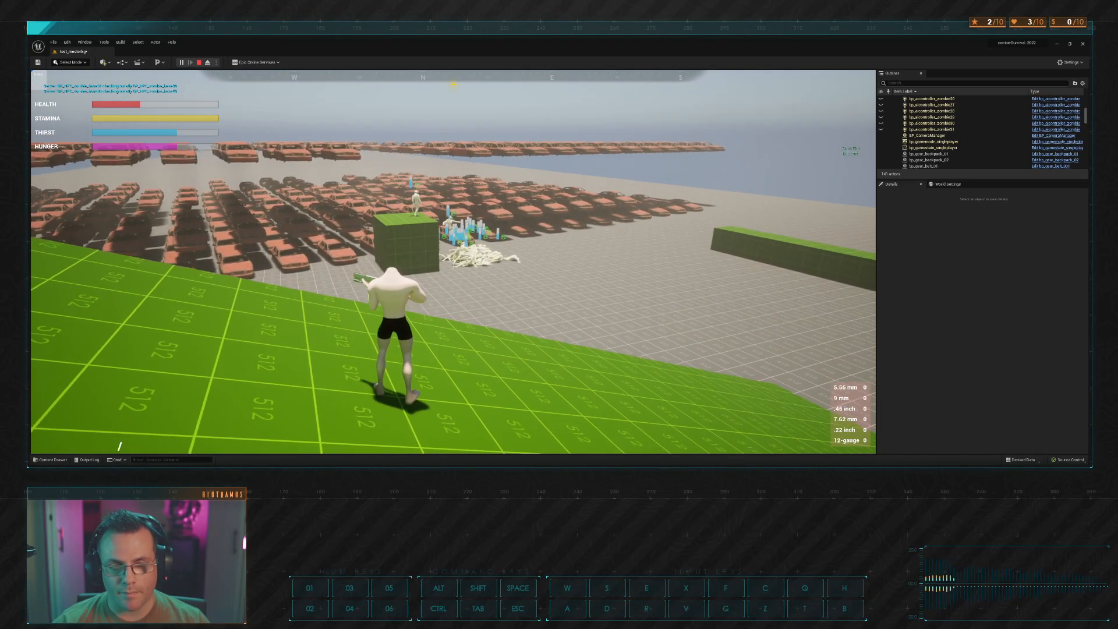
{"action": "key", "text": "d"}
{"action": "key", "text": "w"}
{"action": "key", "text": "d"}
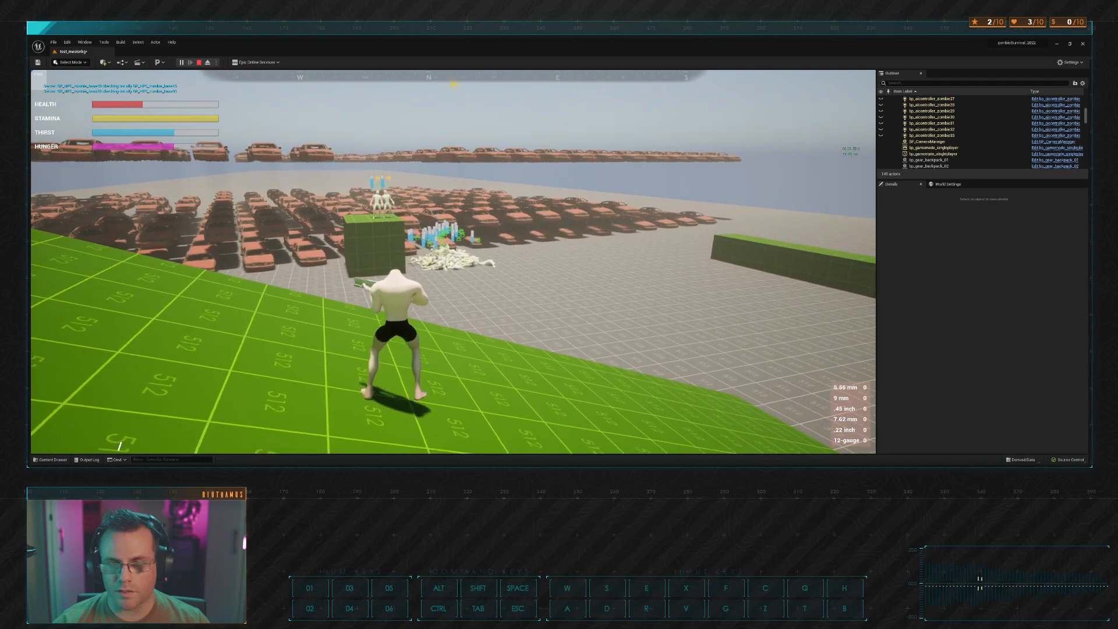
{"action": "key", "text": "d"}
{"action": "key", "text": "w"}
{"action": "key", "text": "w"}
{"action": "key", "text": "d"}
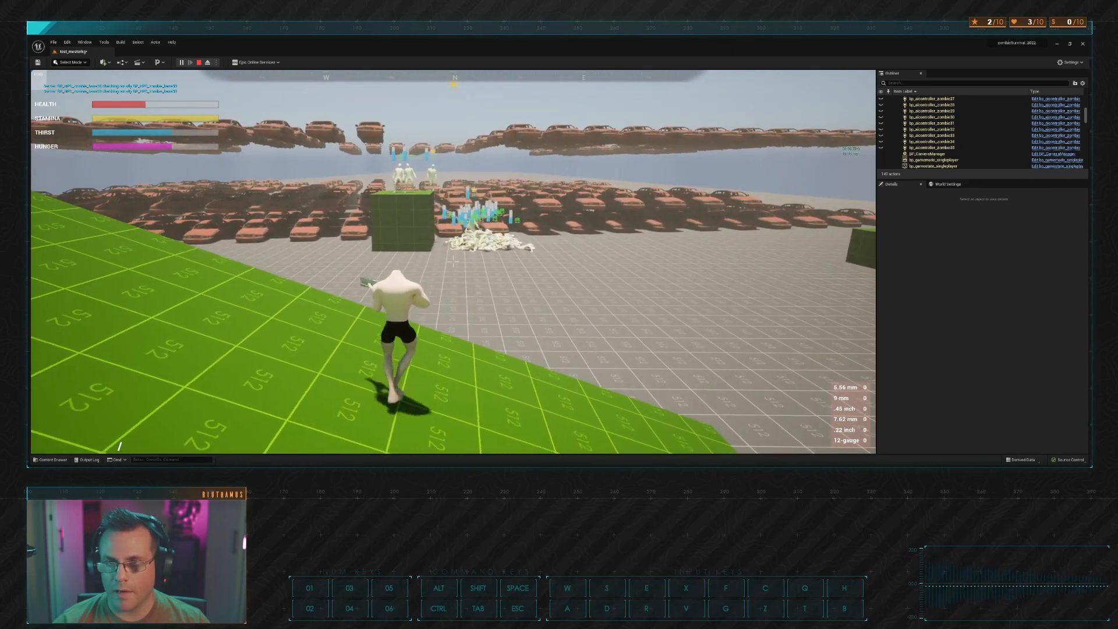
Step: Run the character down off the green ramp and across the floor to the zombie pile beside the spawner block
{"action": "key", "text": "w"}
{"action": "key", "text": "d"}
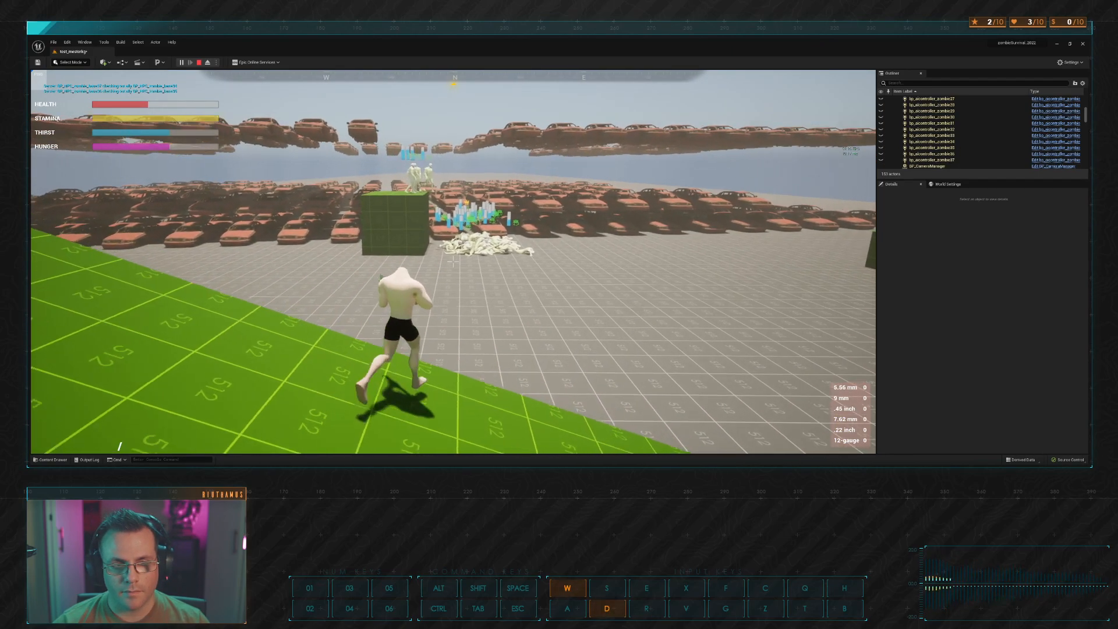
{"action": "key", "text": "d"}
{"action": "key", "text": "w"}
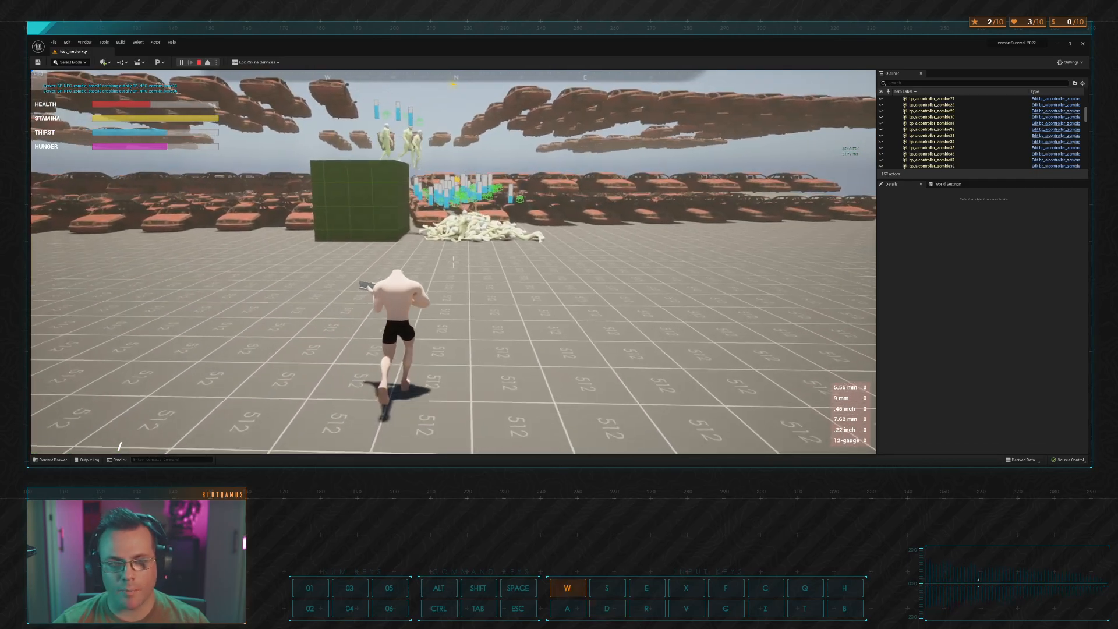
{"action": "key", "text": "d"}
{"action": "key", "text": "d"}
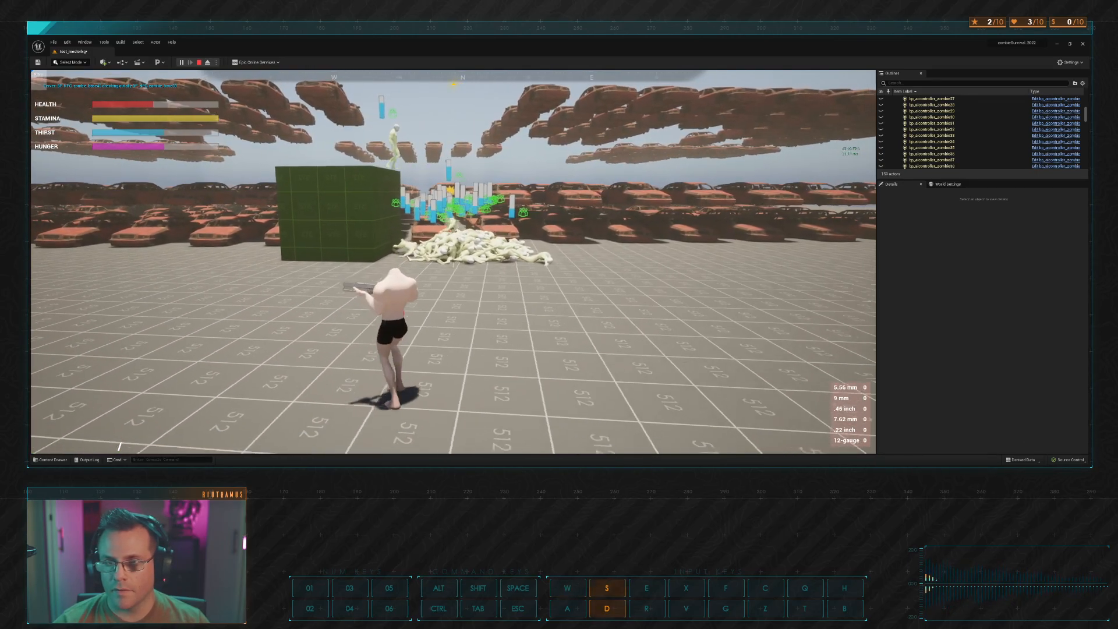
{"action": "key", "text": "w"}
{"action": "key", "text": "w"}
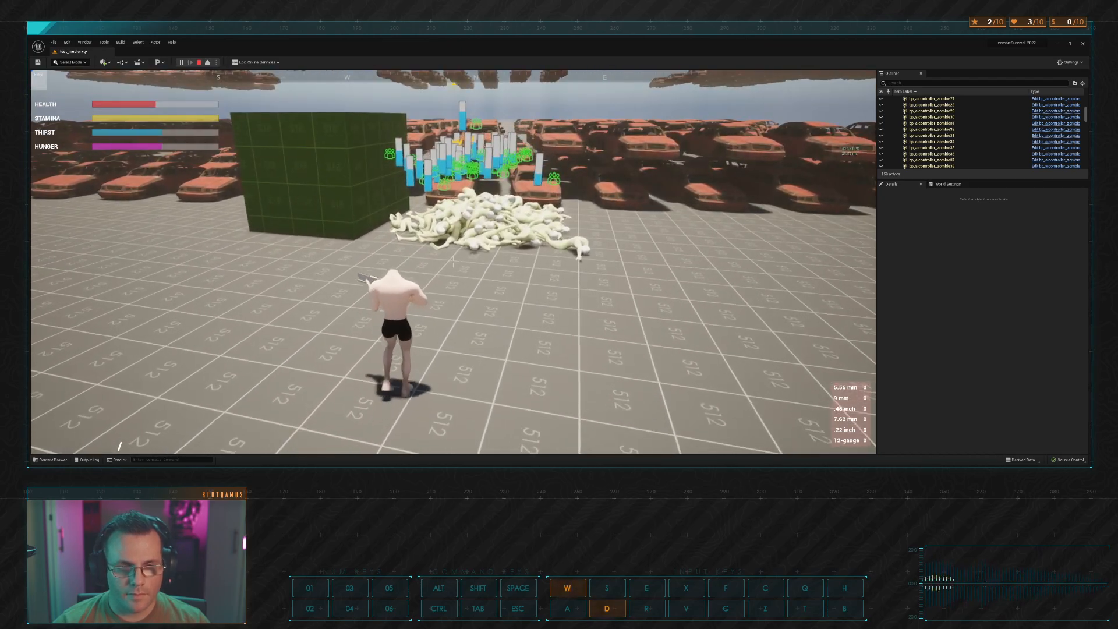
{"action": "key", "text": "w"}
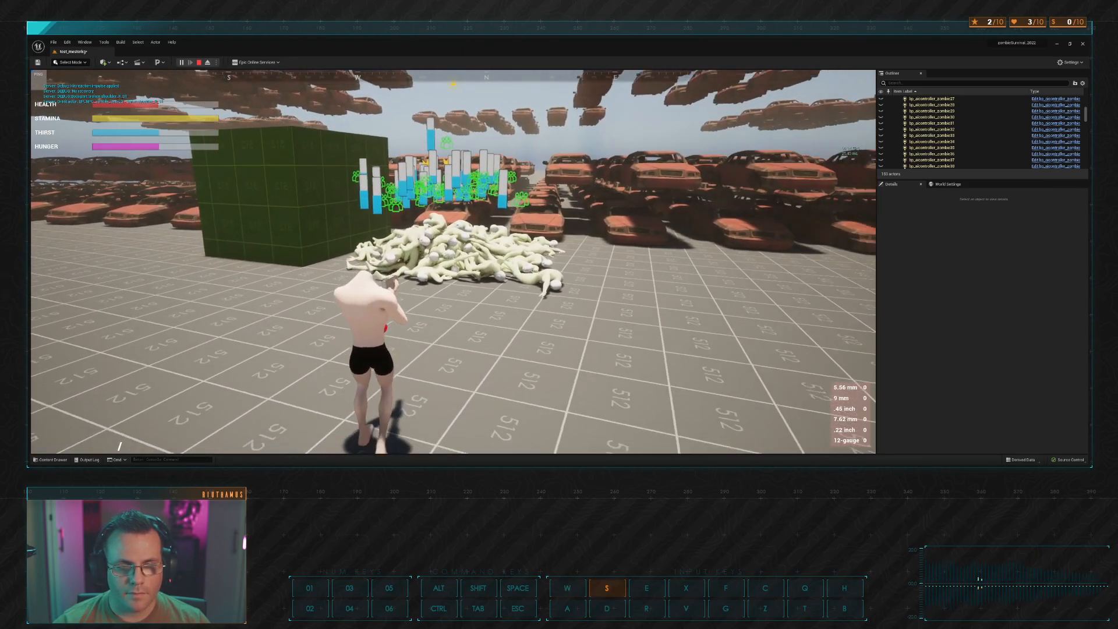
Step: Aim the weapon at the zombie pile beside the green block and shoot into it
{"action": "left_click", "coordinate": [453, 261]}
{"action": "left_click", "coordinate": [453, 261]}
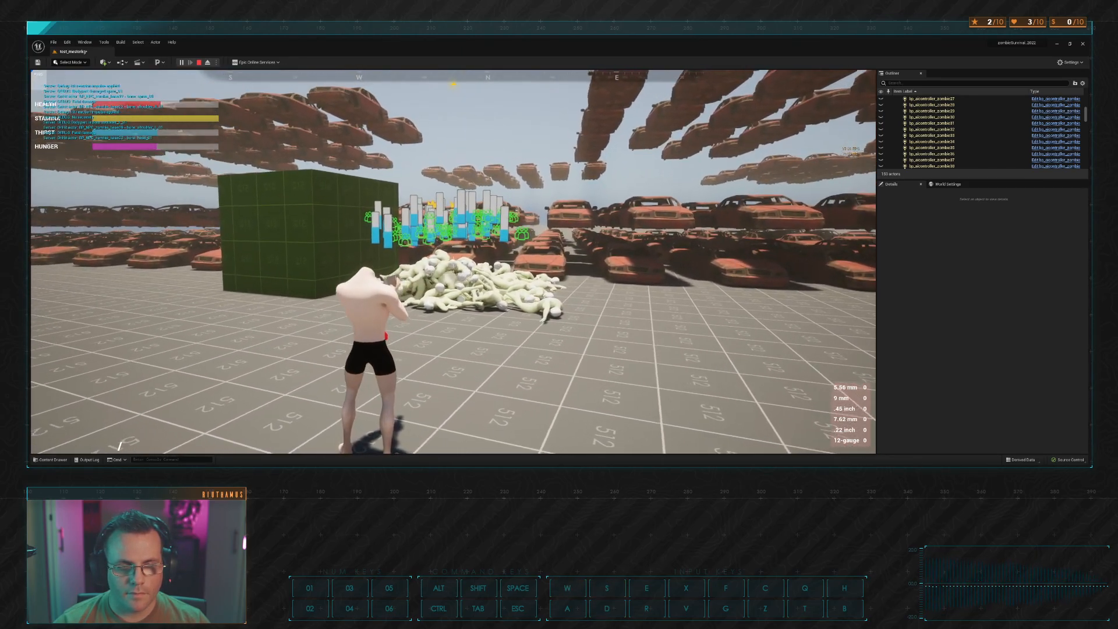
{"action": "key", "text": "w"}
{"action": "key", "text": "d"}
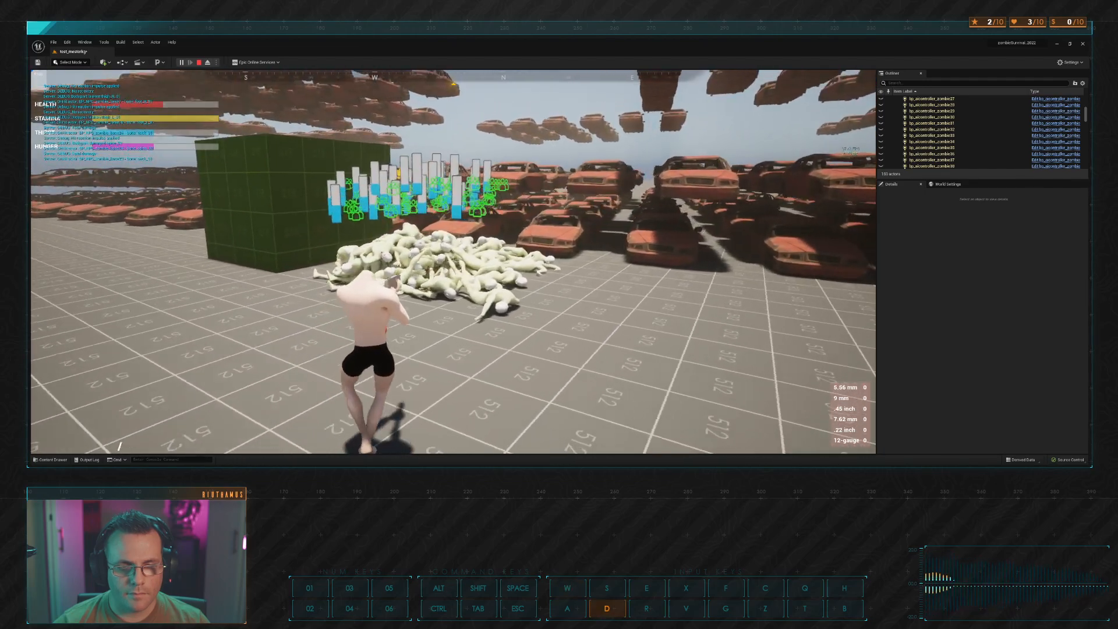
Step: Run the character past the zombie pile and jump onto the stacked cars to view the spawner area from above
{"action": "key", "text": "w"}
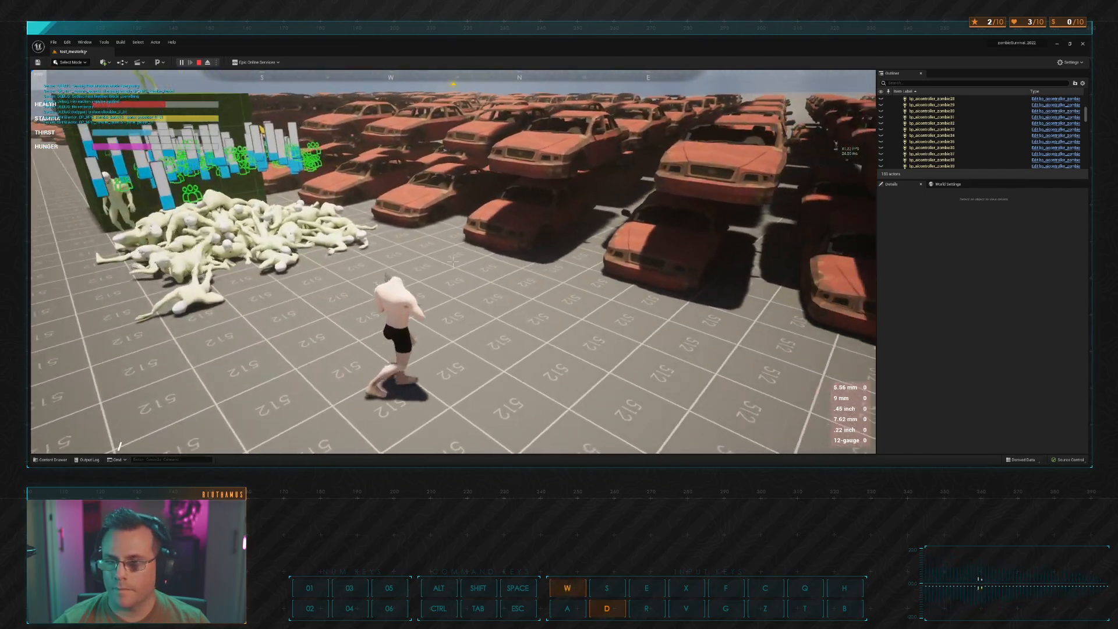
{"action": "key", "text": "space"}
{"action": "key", "text": "space"}
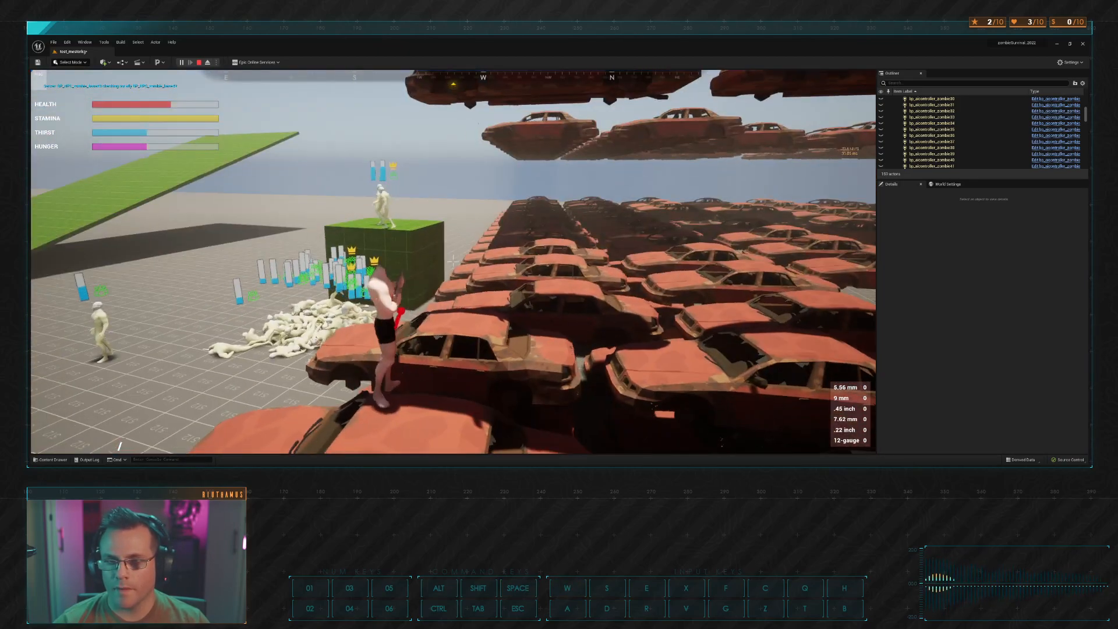
{"action": "key", "text": "a"}
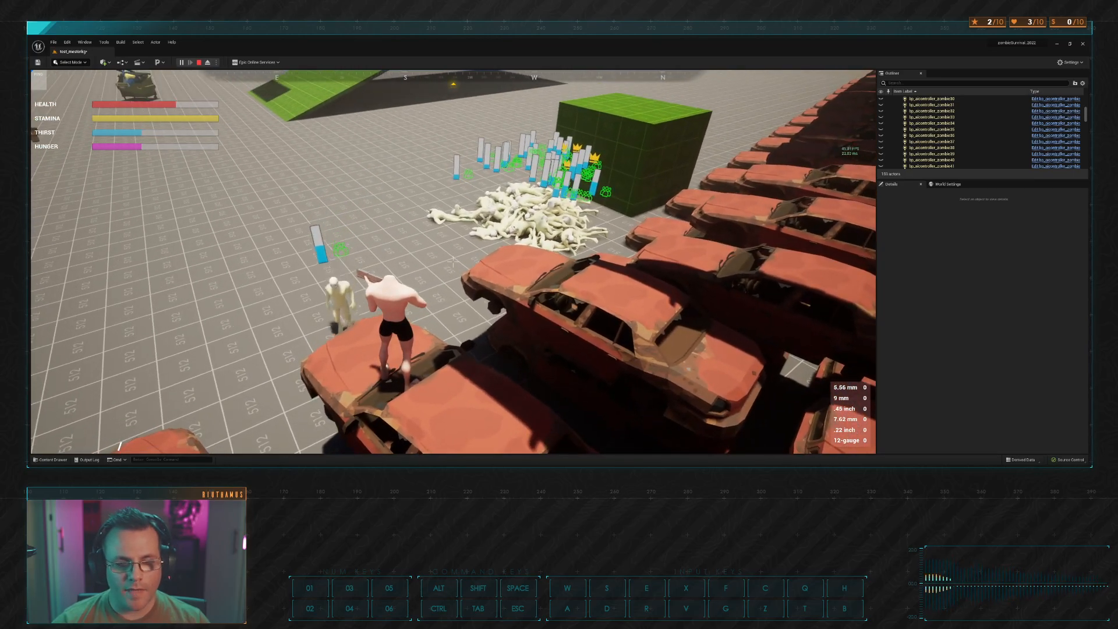
Step: Drop from the cars to the floor and move around the zombie pile to observe the piled and chasing zombies
{"action": "key", "text": "w"}
{"action": "key", "text": "a"}
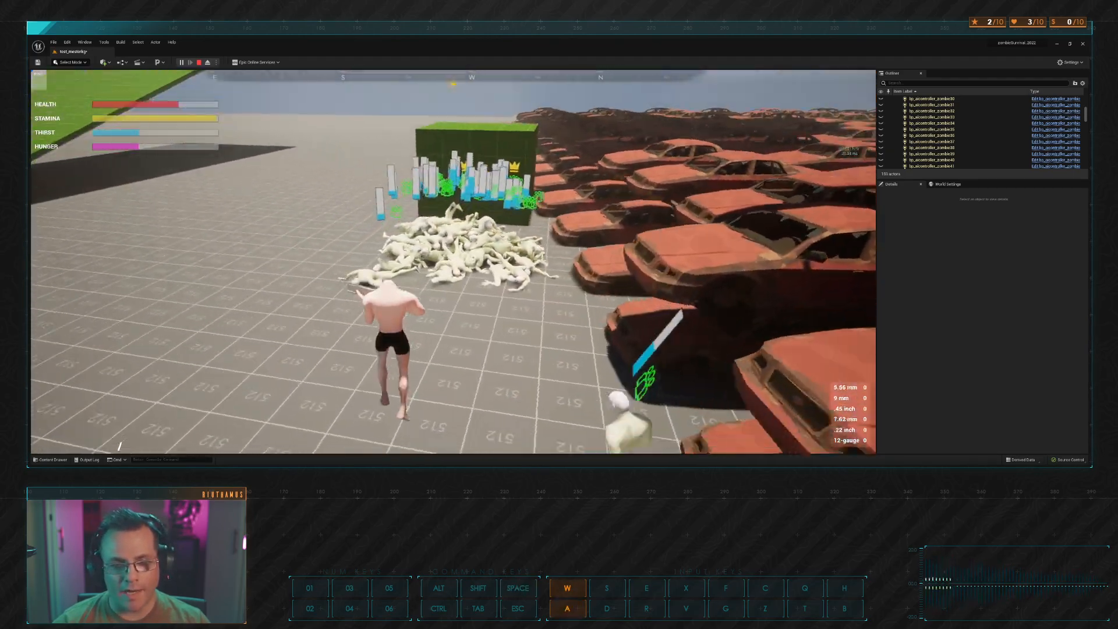
{"action": "key", "text": "s"}
{"action": "key", "text": "s"}
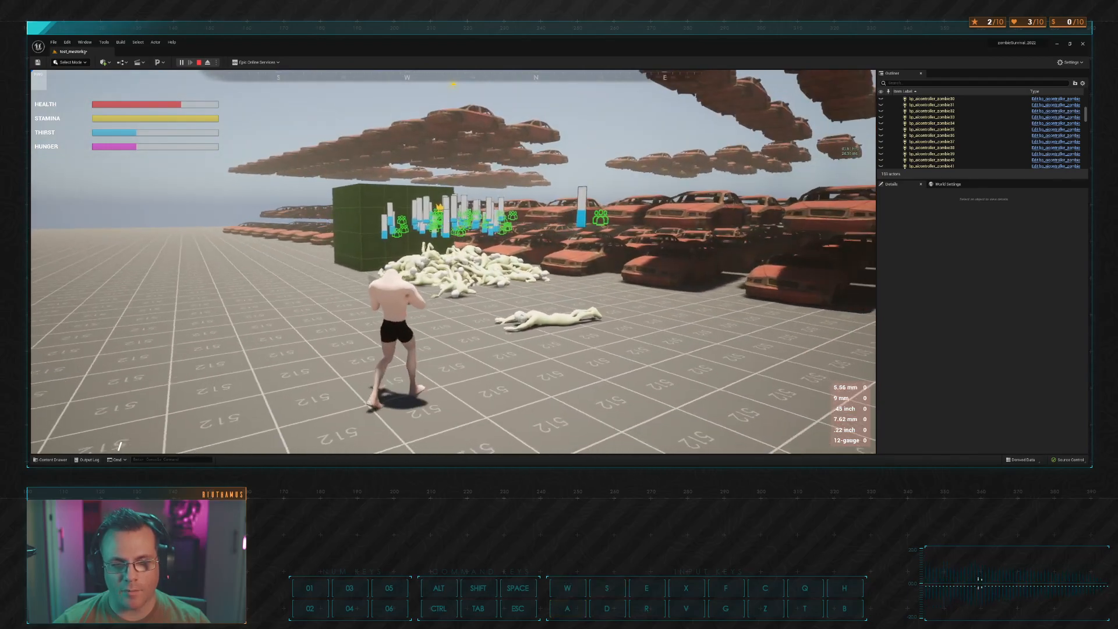
{"action": "key", "text": "w"}
{"action": "key", "text": "a"}
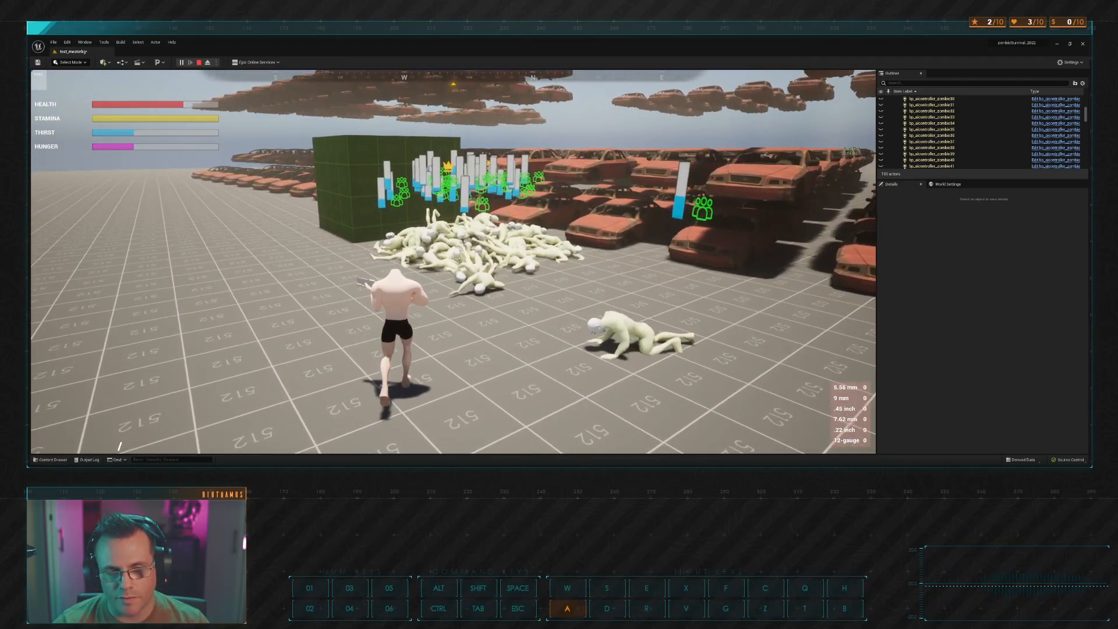
Step: Retreat from the pursuing zombie and run the character back up the green ramp to overlook the level
{"action": "key", "text": "s"}
{"action": "key", "text": "a"}
{"action": "key", "text": "w"}
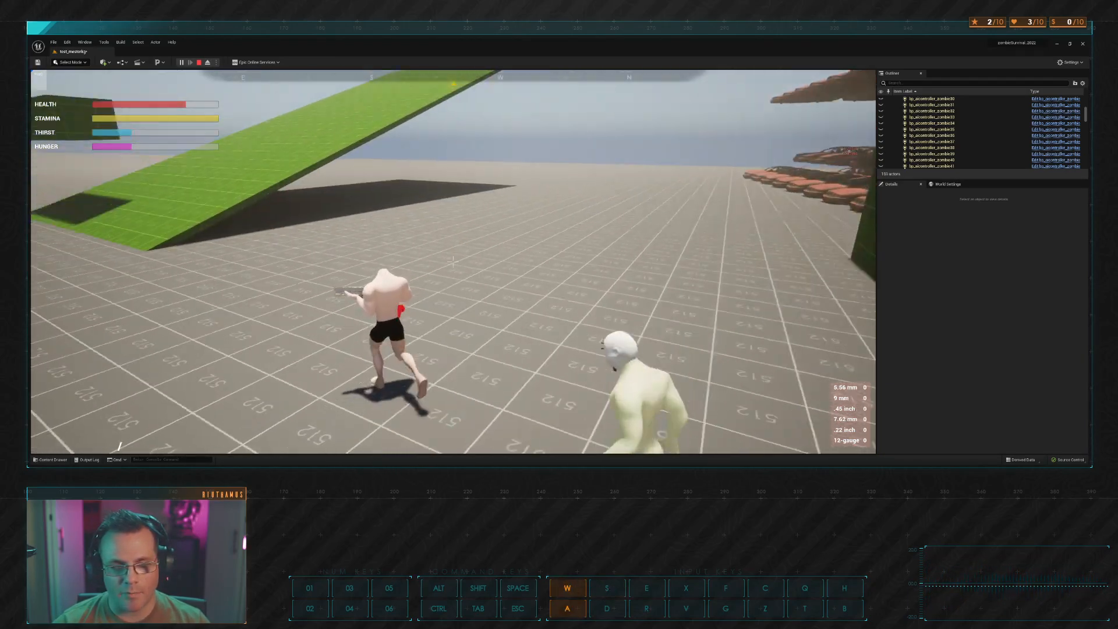
{"action": "key", "text": "d"}
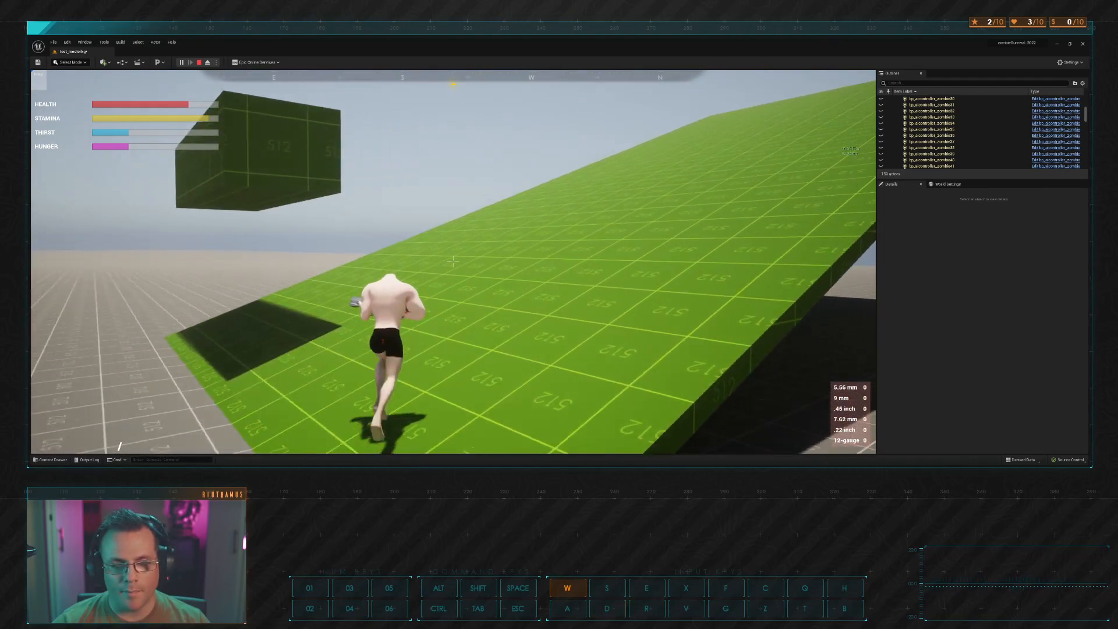
{"action": "key", "text": "a"}
{"action": "key", "text": "w"}
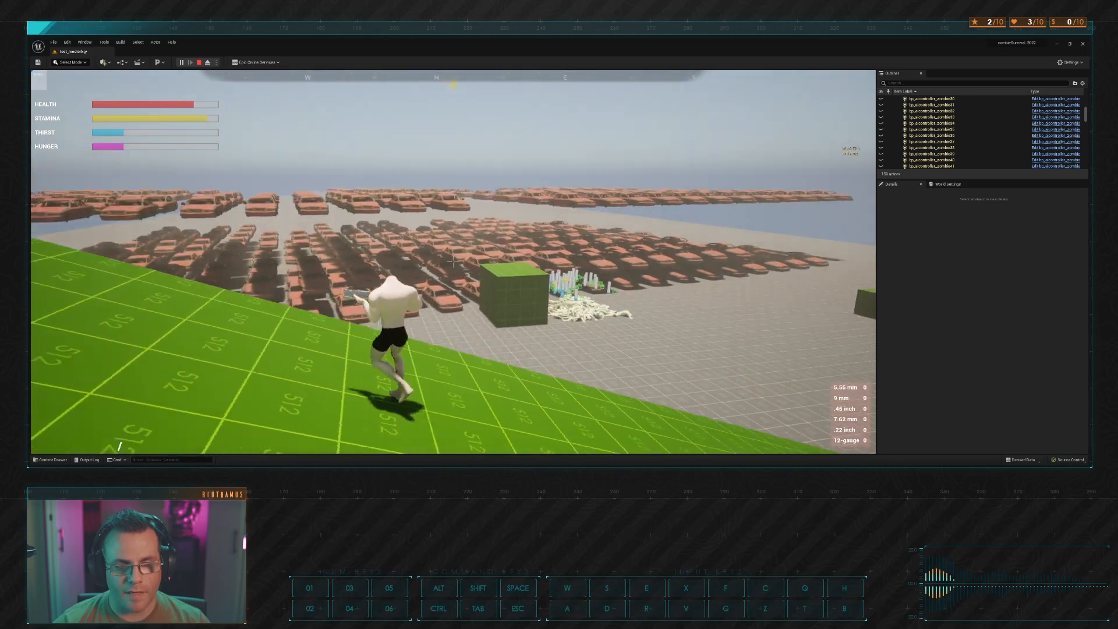
{"action": "key", "text": "w"}
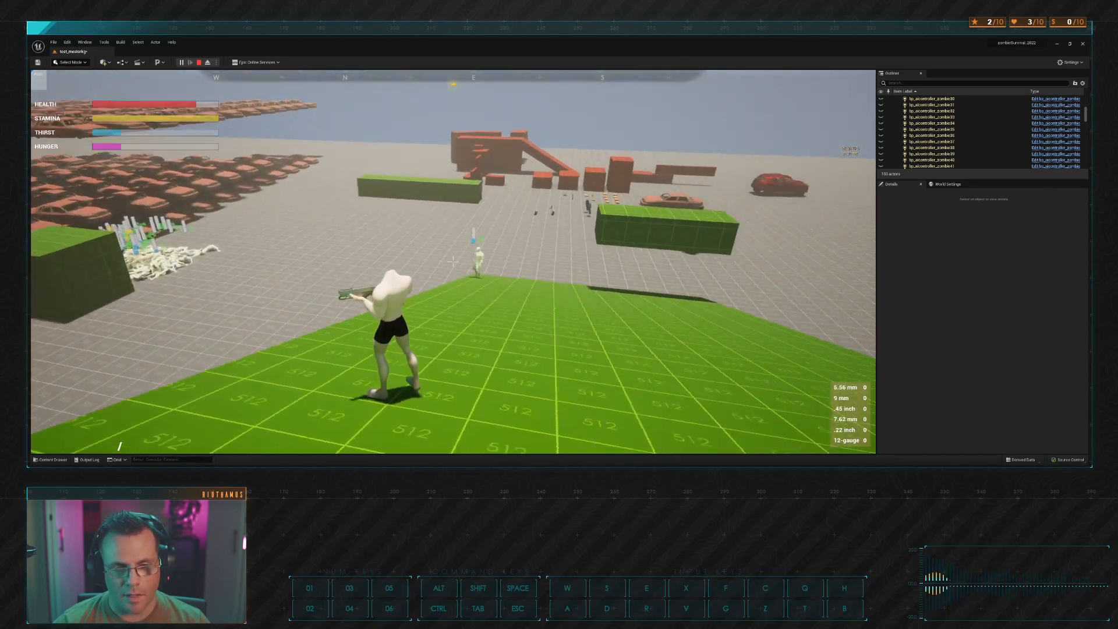
Step: Shoot the zombie at the foot of the green ramp and end the play session
{"action": "left_click", "coordinate": [453, 262]}
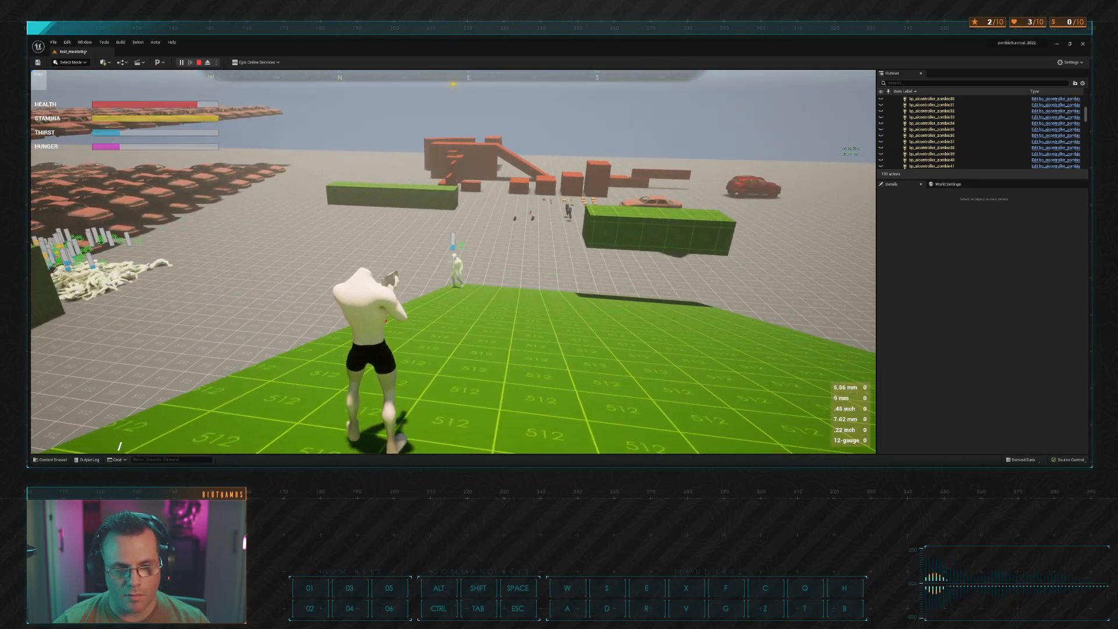
{"action": "left_click", "coordinate": [453, 262]}
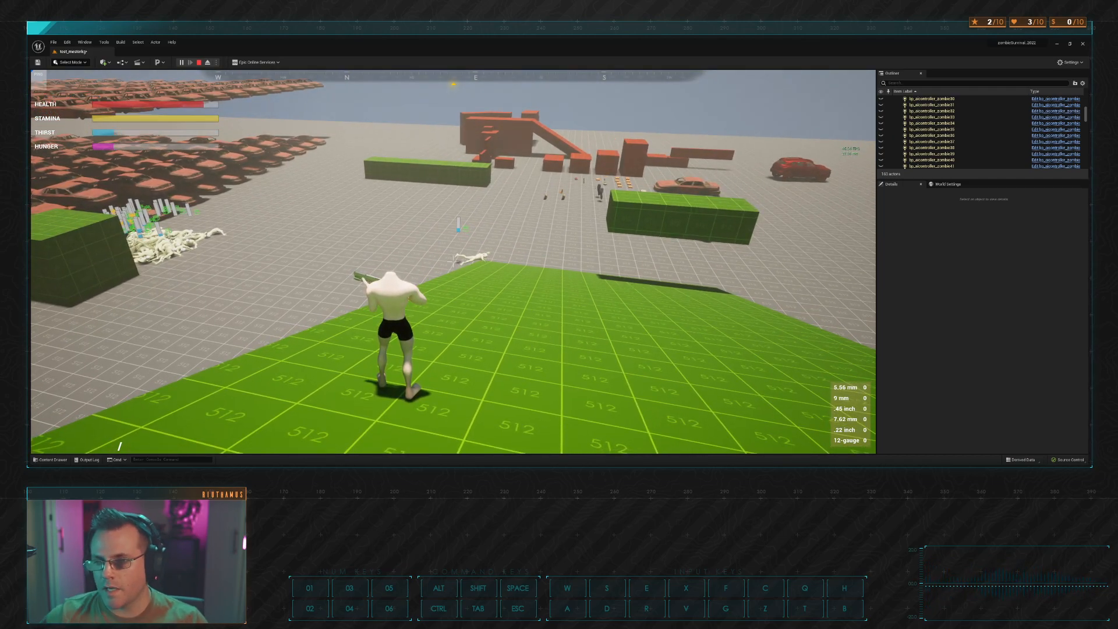
{"action": "key", "text": "Escape"}
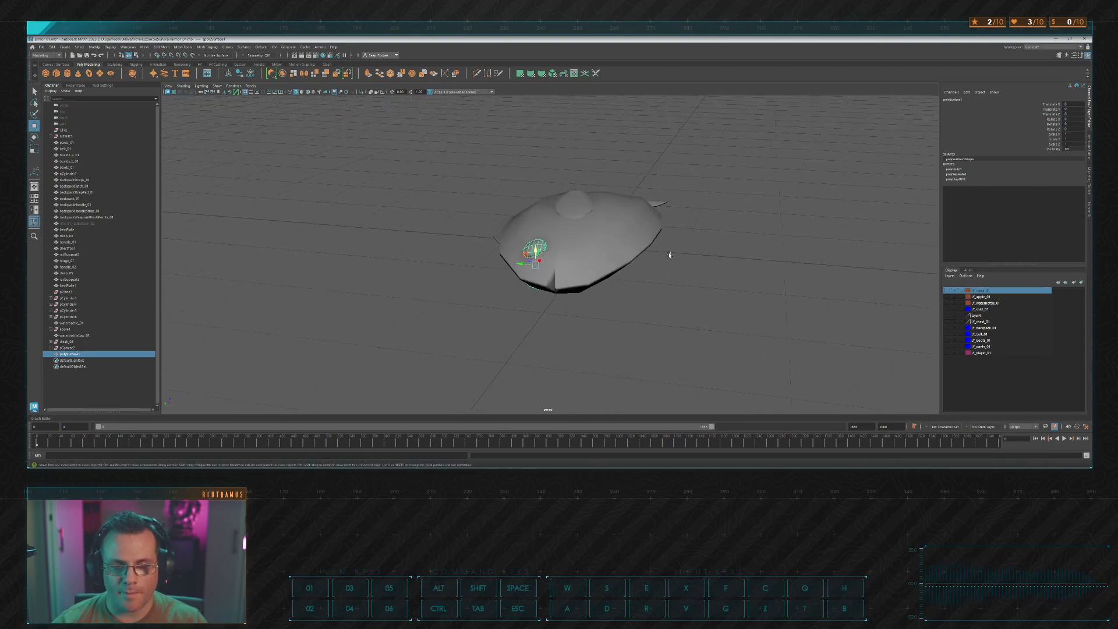
Step: Switch to Maya, delete the construction history of the fish's combined eyes and rename the mesh fishEye_01
{"action": "left_click_drag", "start_coordinate": [669, 255], "coordinate": [624, 197], "text": "alt"}
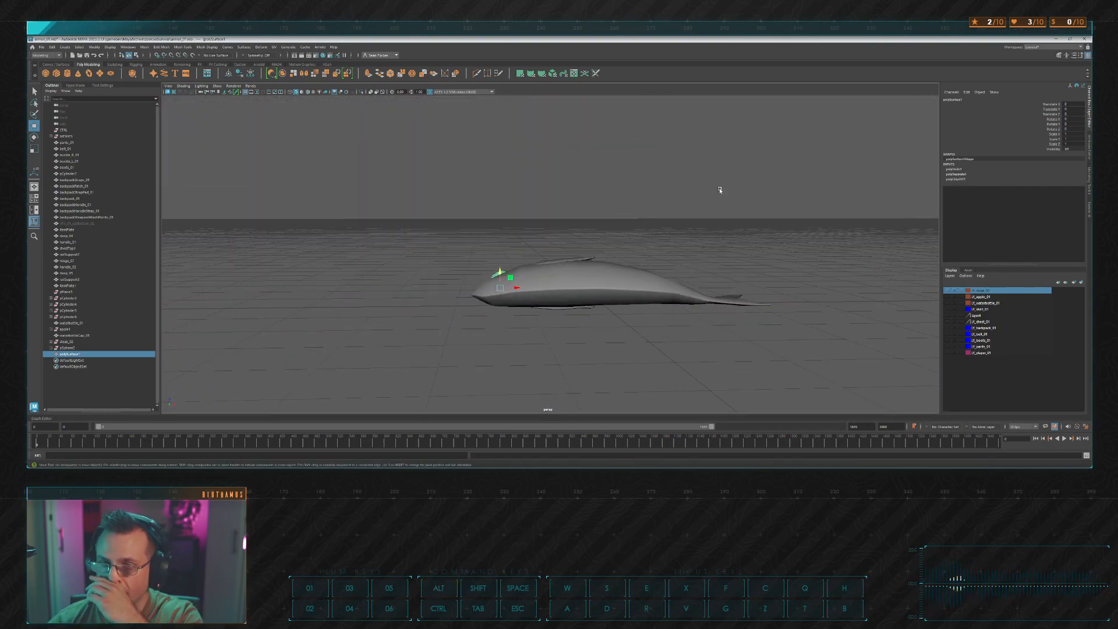
{"action": "left_click", "coordinate": [995, 209]}
{"action": "left_click_drag", "start_coordinate": [643, 184], "coordinate": [703, 192], "text": "alt"}
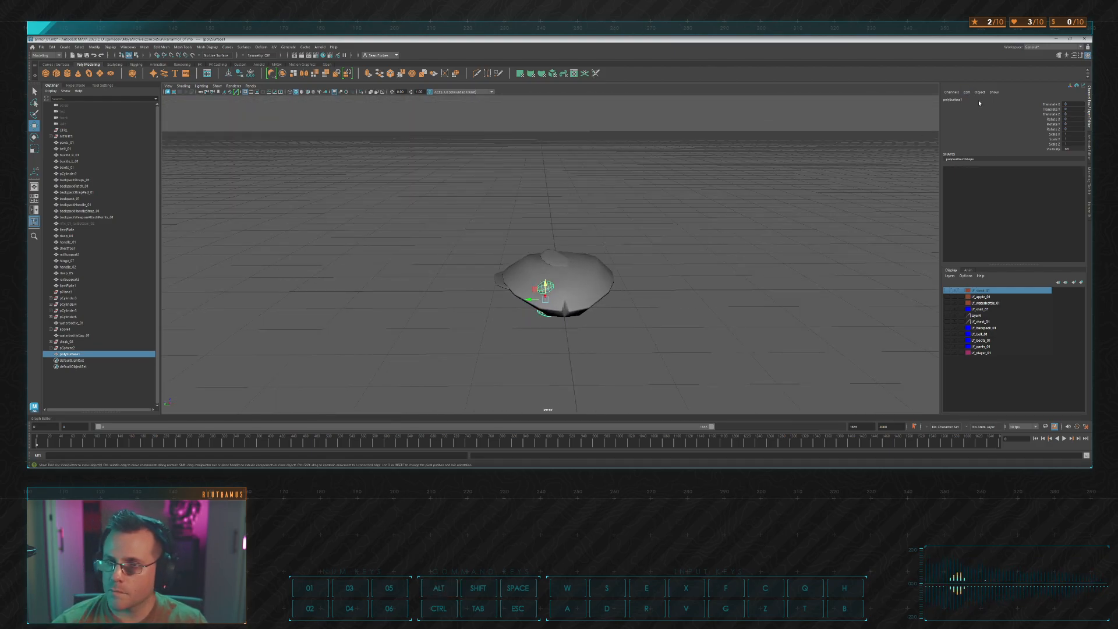
{"action": "left_click", "coordinate": [978, 101]}
{"action": "type", "text": "fish"}
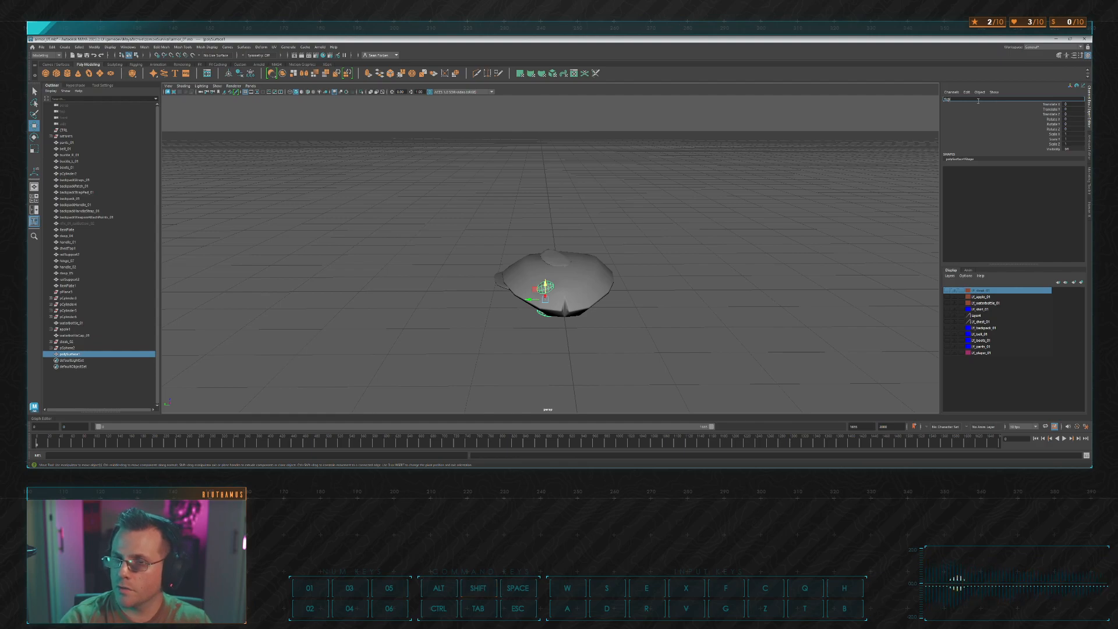
{"action": "type", "text": "Eye_01"}
{"action": "key", "text": "Return"}
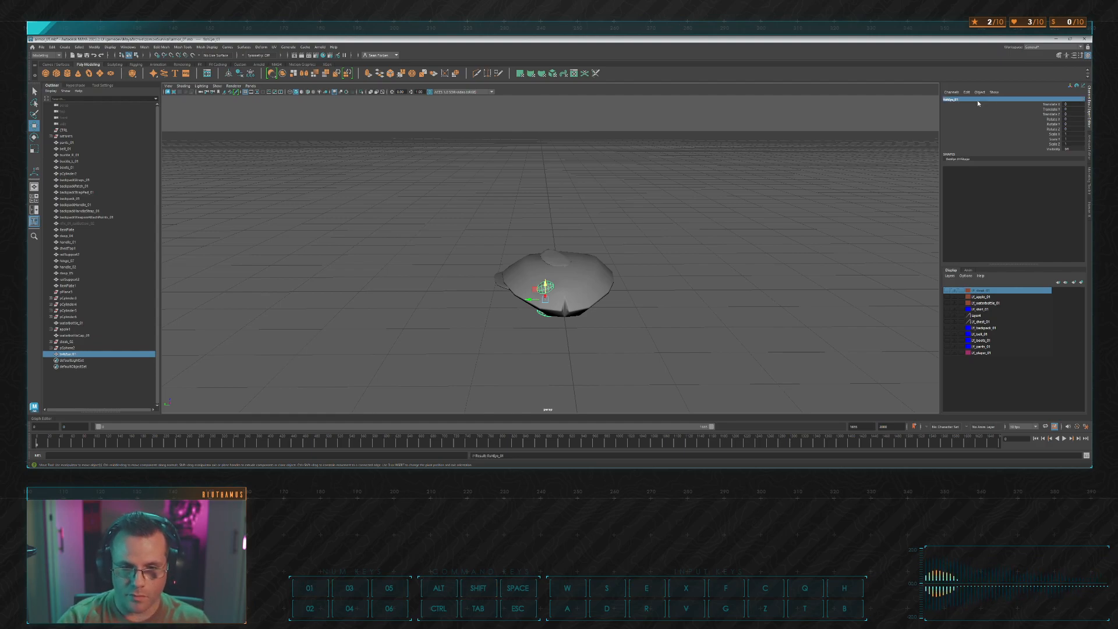
Step: Delete the construction history of the fish's body and rename the mesh fishBody_01
{"action": "left_click", "coordinate": [606, 282]}
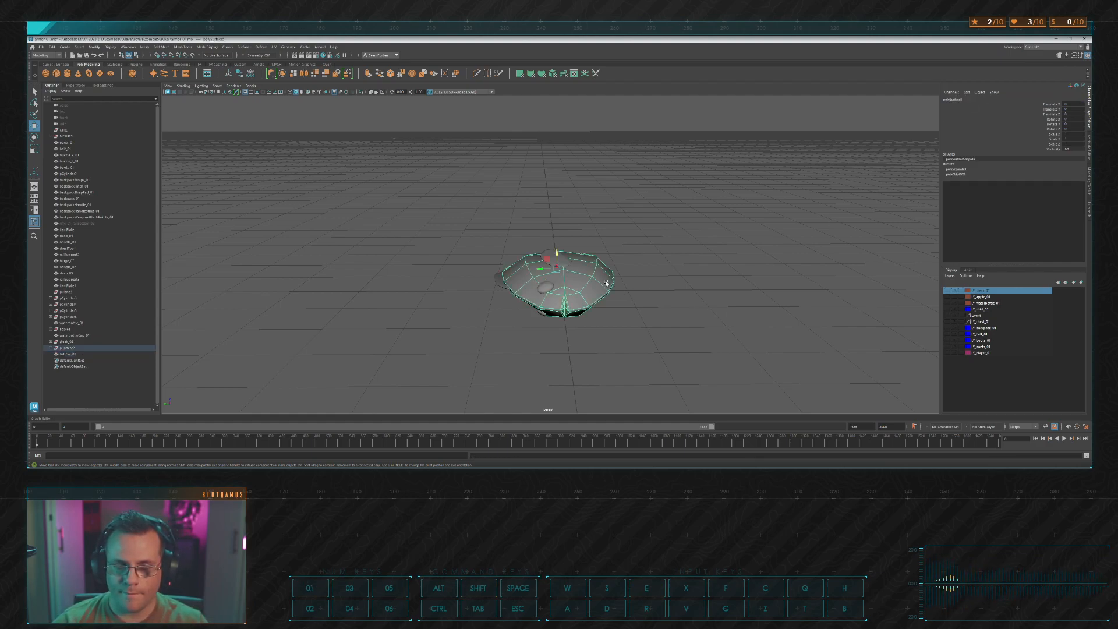
{"action": "key", "text": "alt+shift+d"}
{"action": "left_click", "coordinate": [967, 99]}
{"action": "type", "text": "fi"}
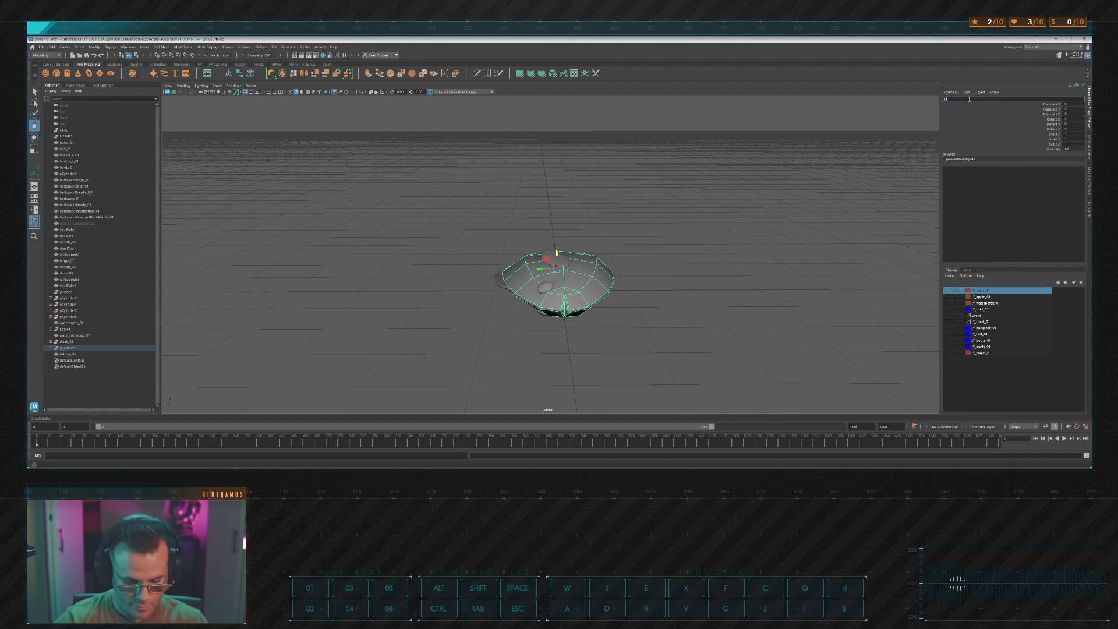
{"action": "type", "text": "shBody_01"}
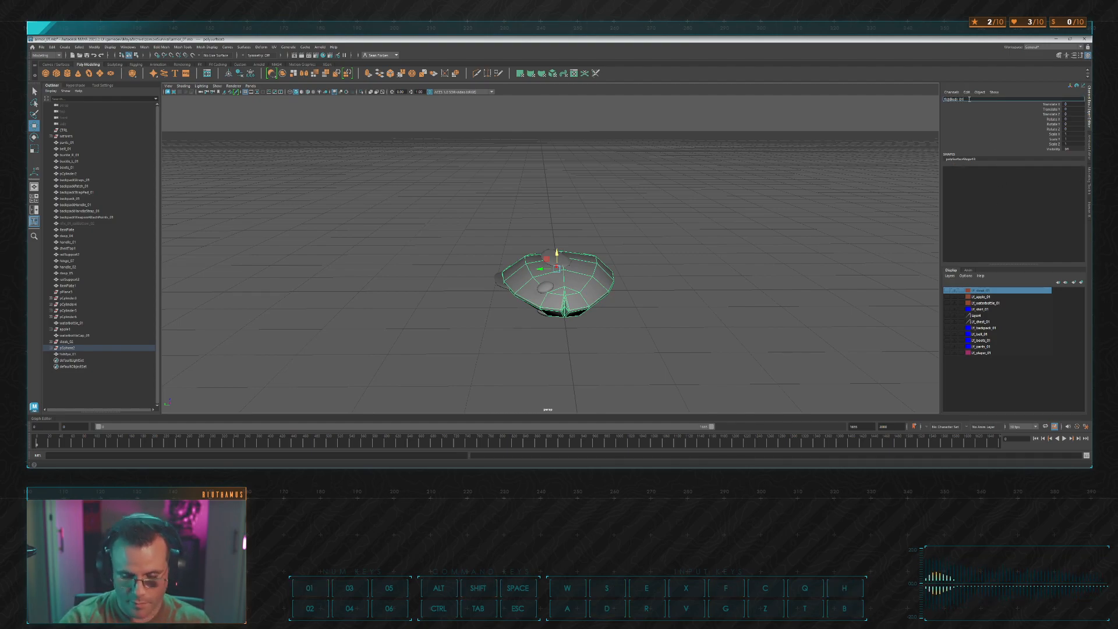
{"action": "key", "text": "Return"}
Step: Combine the fish's upper and lower fins into one mesh, delete its history and rename it fishFins_01
{"action": "left_click", "coordinate": [619, 246]}
{"action": "left_click", "coordinate": [560, 258]}
{"action": "left_click_drag", "start_coordinate": [590, 252], "coordinate": [659, 227], "text": "alt"}
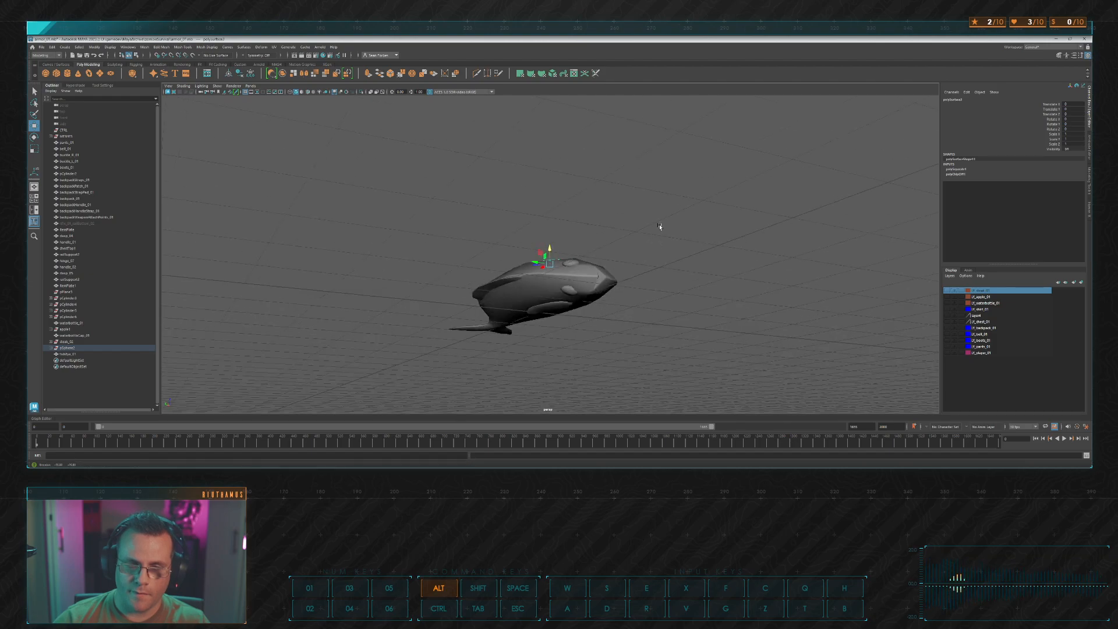
{"action": "left_click", "coordinate": [552, 307], "text": "shift"}
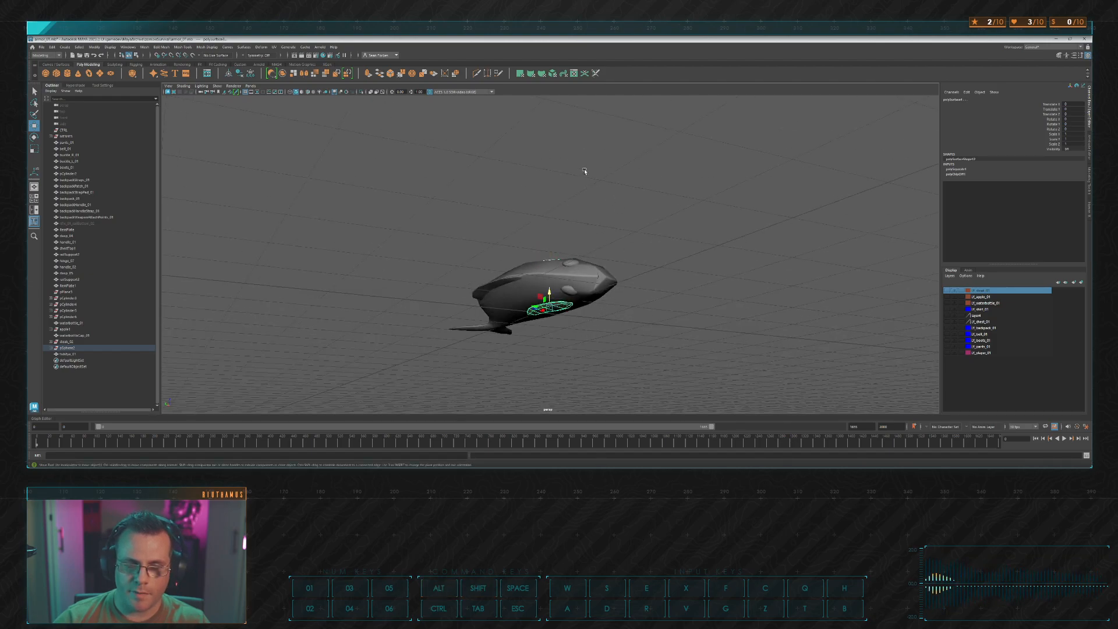
{"action": "left_click", "coordinate": [283, 73]}
{"action": "left_click", "coordinate": [968, 94]}
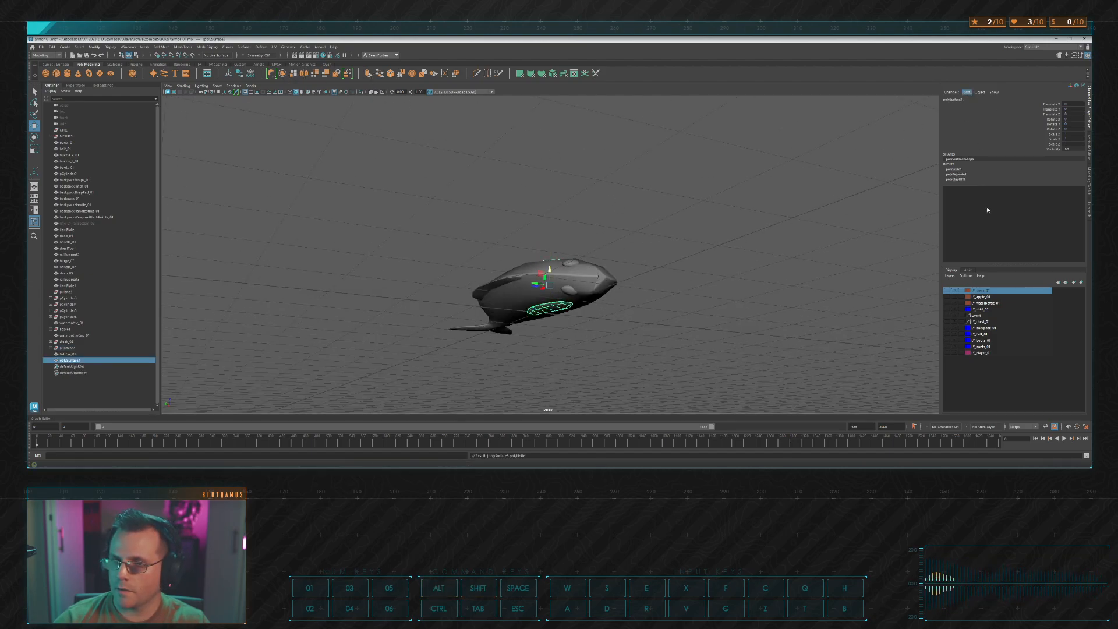
{"action": "left_click", "coordinate": [988, 210]}
{"action": "left_click", "coordinate": [966, 100]}
{"action": "type", "text": "fishFins"}
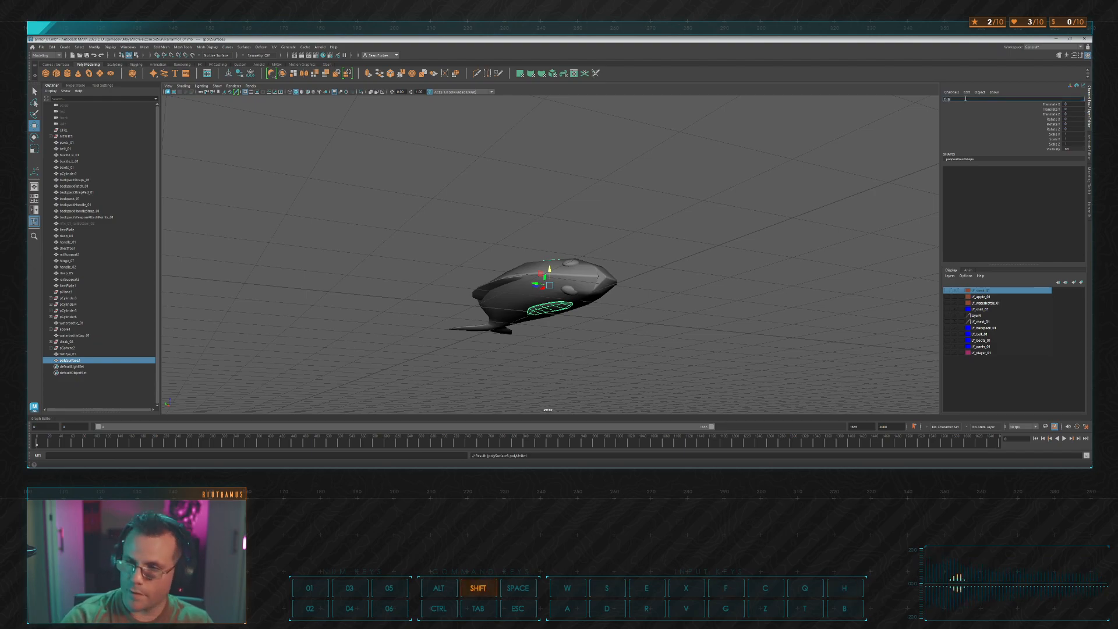
{"action": "type", "text": "_01"}
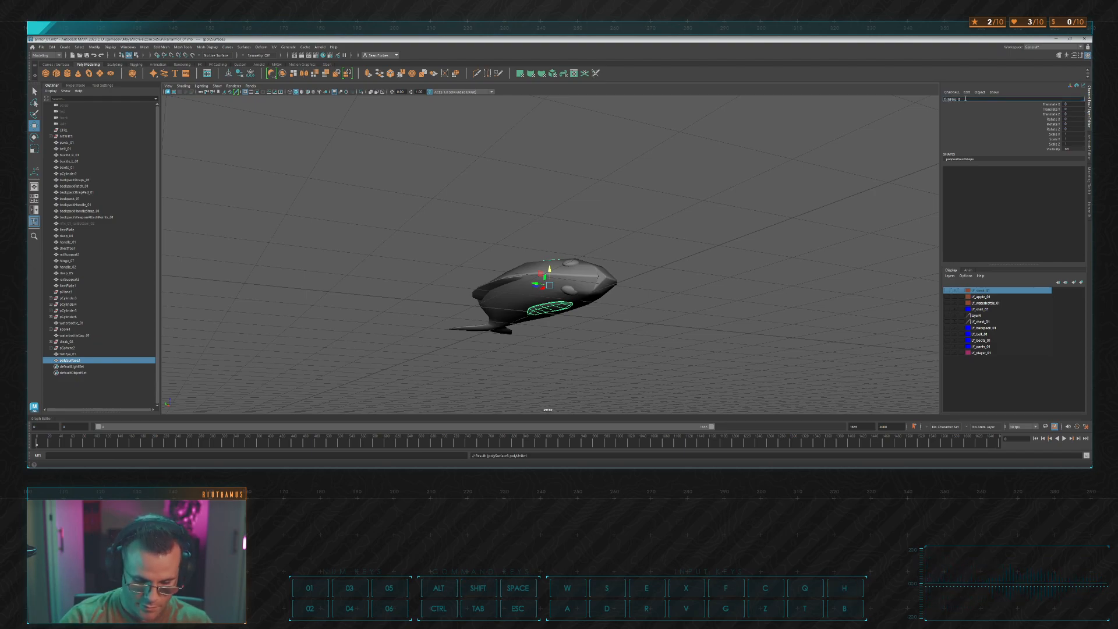
{"action": "key", "text": "Return"}
Step: Delete the construction history of the fin along the fish's back and rename the mesh fishDorsalFin_01
{"action": "left_click", "coordinate": [494, 285]}
{"action": "left_click_drag", "start_coordinate": [495, 284], "coordinate": [644, 220], "text": "alt"}
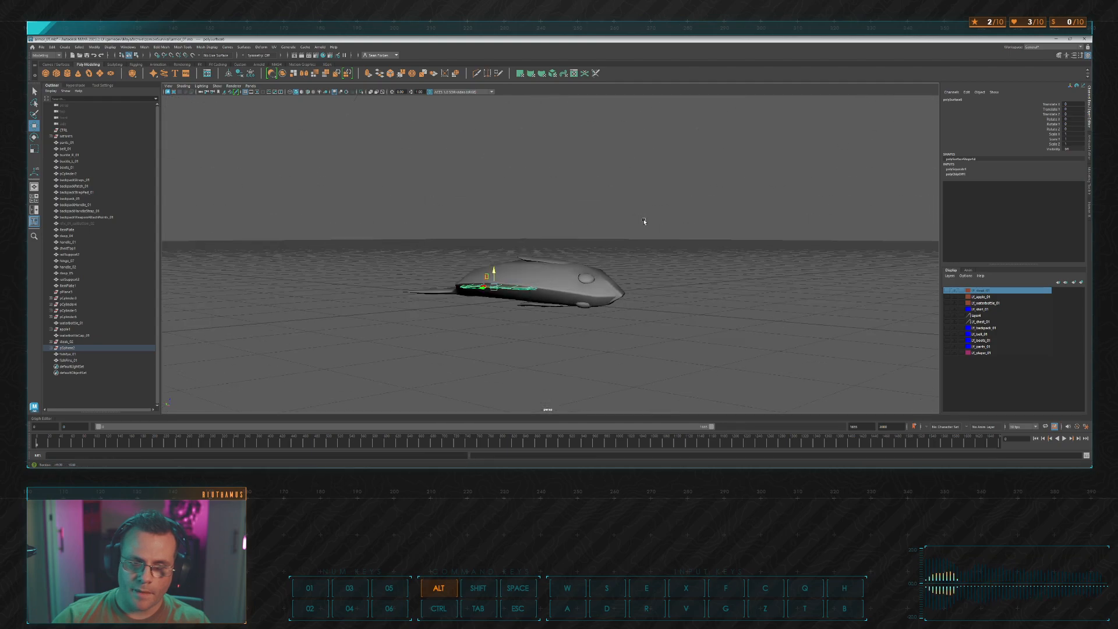
{"action": "left_click", "coordinate": [1002, 208]}
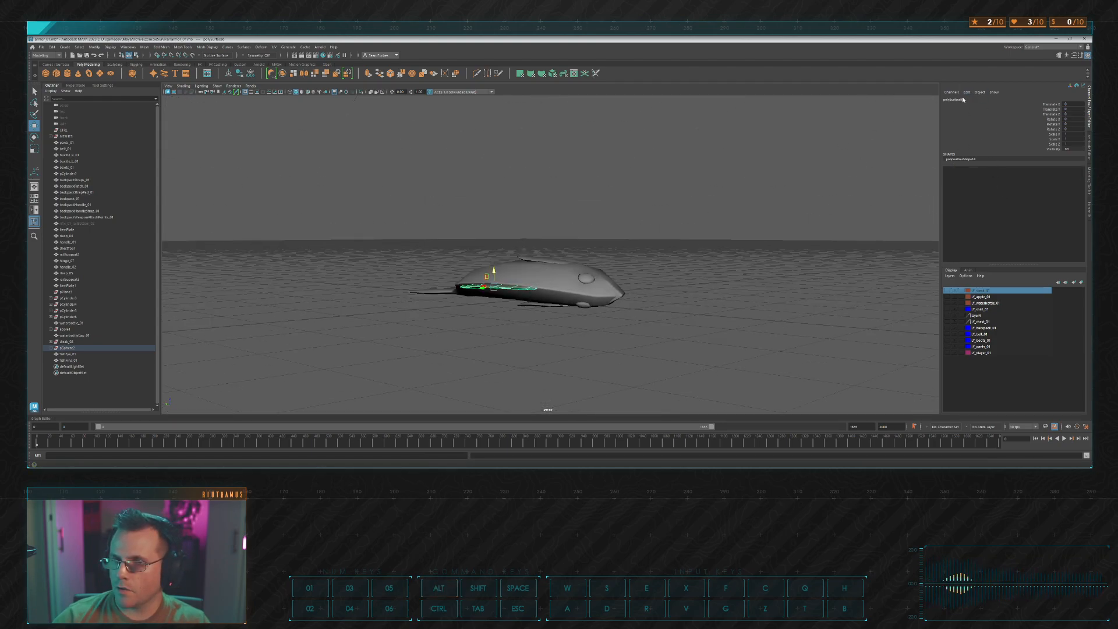
{"action": "left_click", "coordinate": [965, 99]}
{"action": "type", "text": "fishDorsal"}
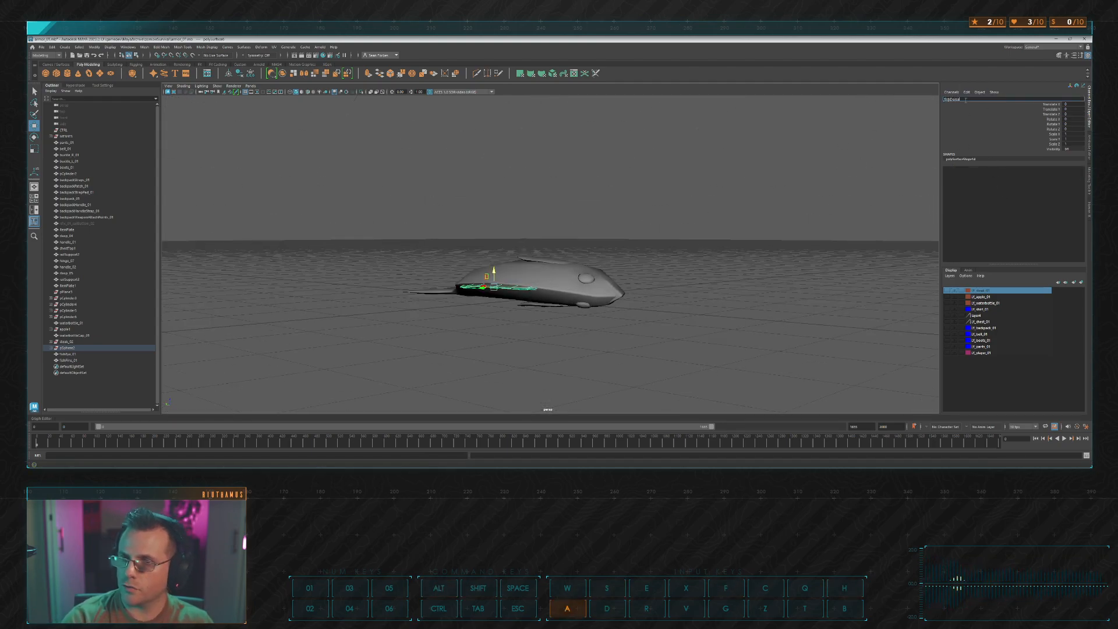
{"action": "type", "text": "Fin_01"}
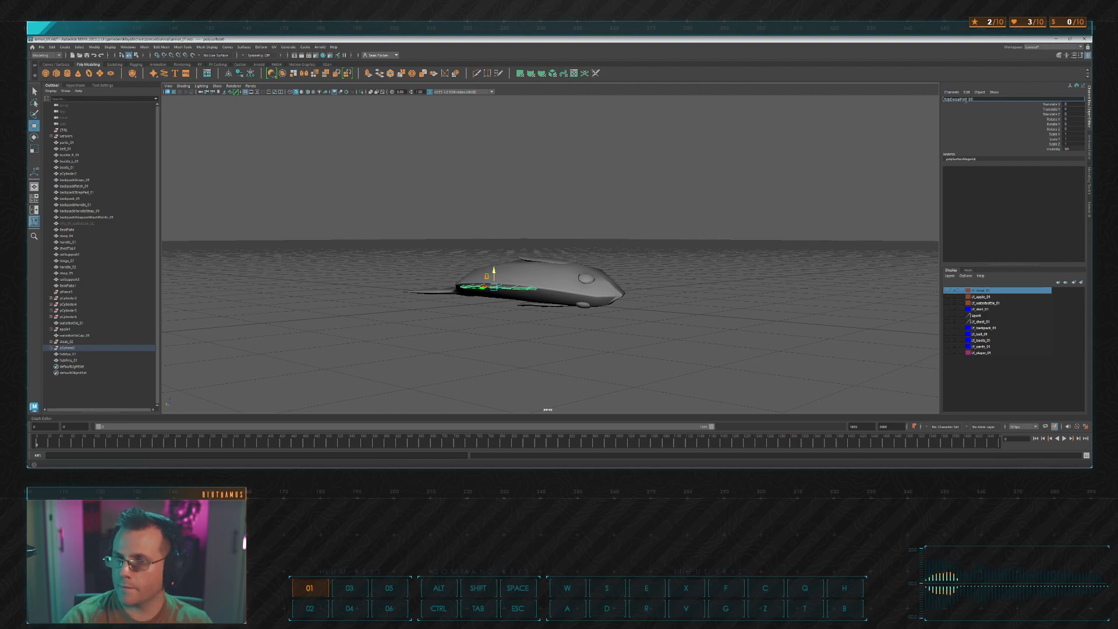
{"action": "key", "text": "Return"}
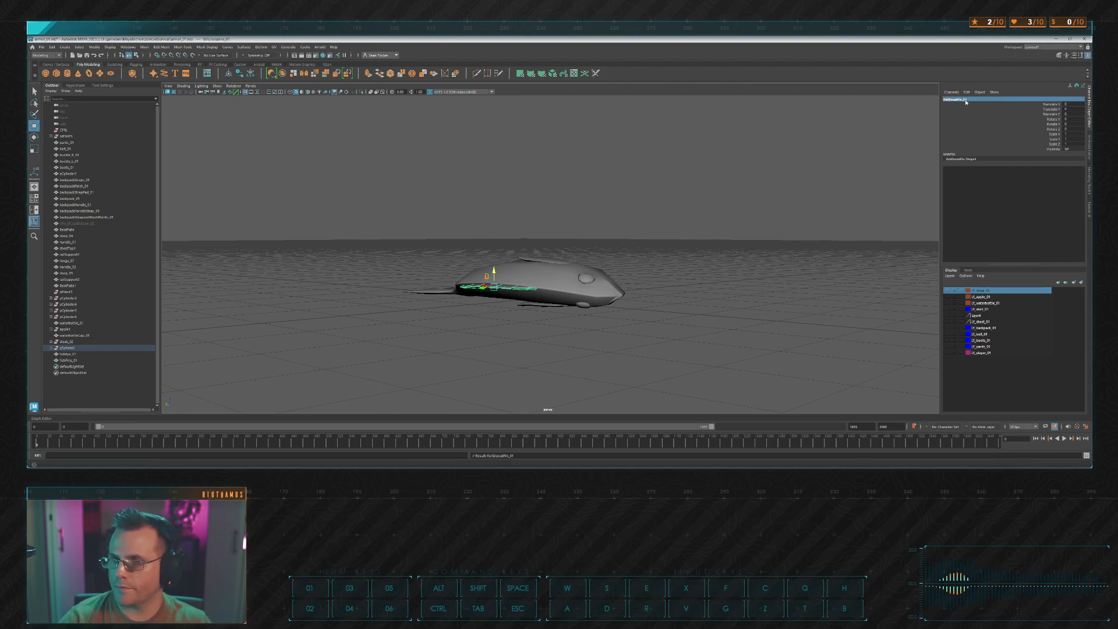
Step: Save the scene, assign all the fish meshes to a new display layer named LY_fish_01 and colour the layer brown
{"action": "left_click", "coordinate": [540, 257]}
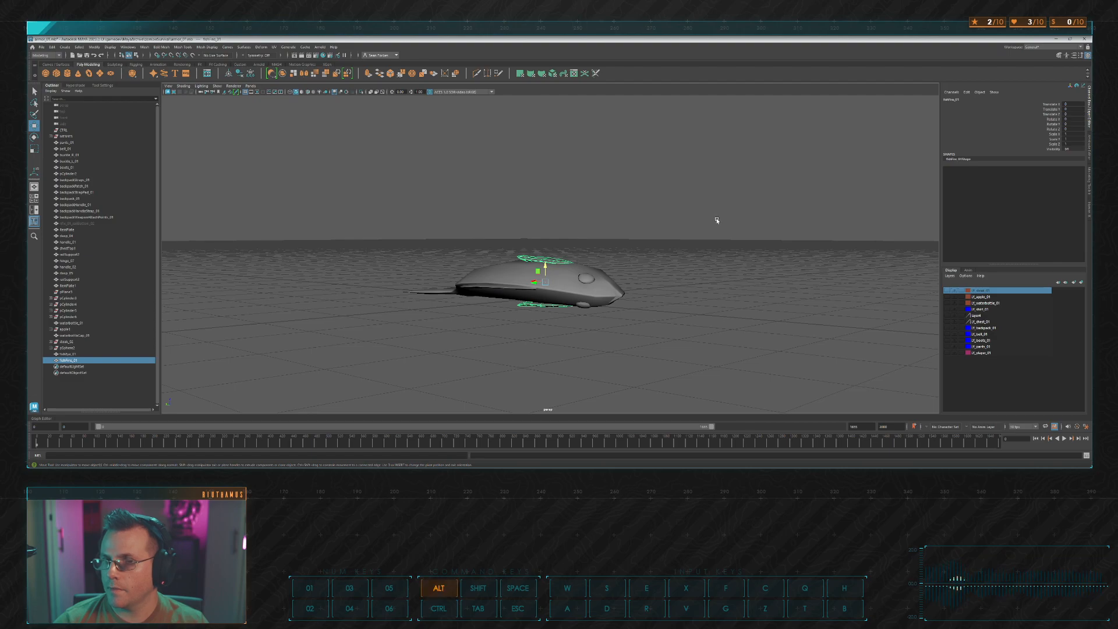
{"action": "left_click_drag", "start_coordinate": [716, 219], "coordinate": [681, 227], "text": "alt"}
{"action": "left_click_drag", "start_coordinate": [932, 110], "coordinate": [689, 183], "text": "alt"}
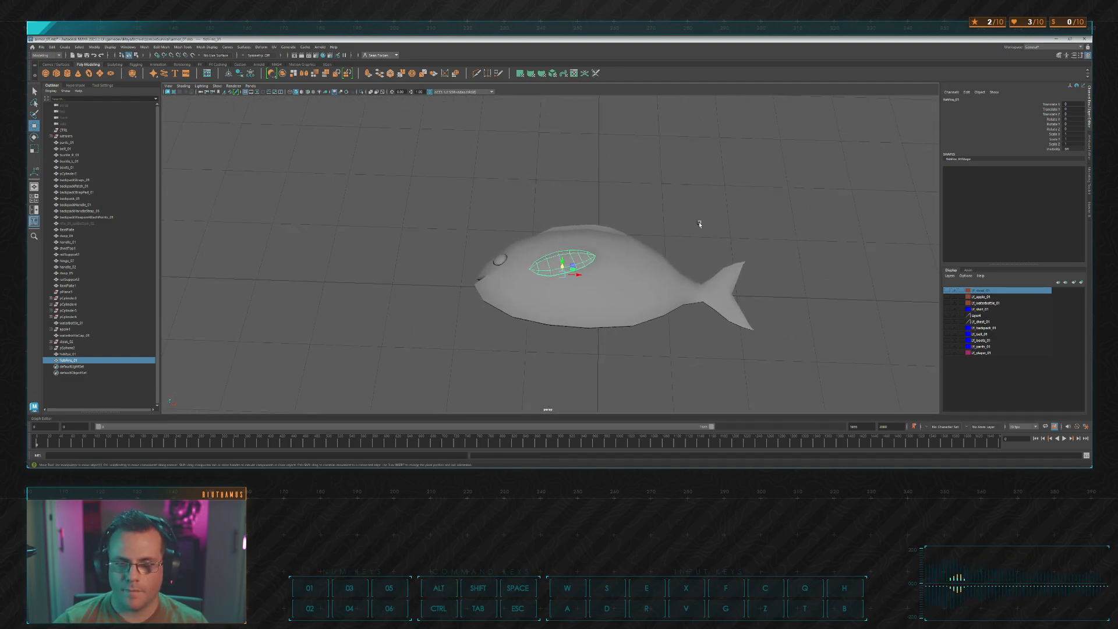
{"action": "left_click_drag", "start_coordinate": [698, 222], "coordinate": [544, 219], "text": "alt"}
{"action": "left_click", "coordinate": [580, 272], "text": "shift"}
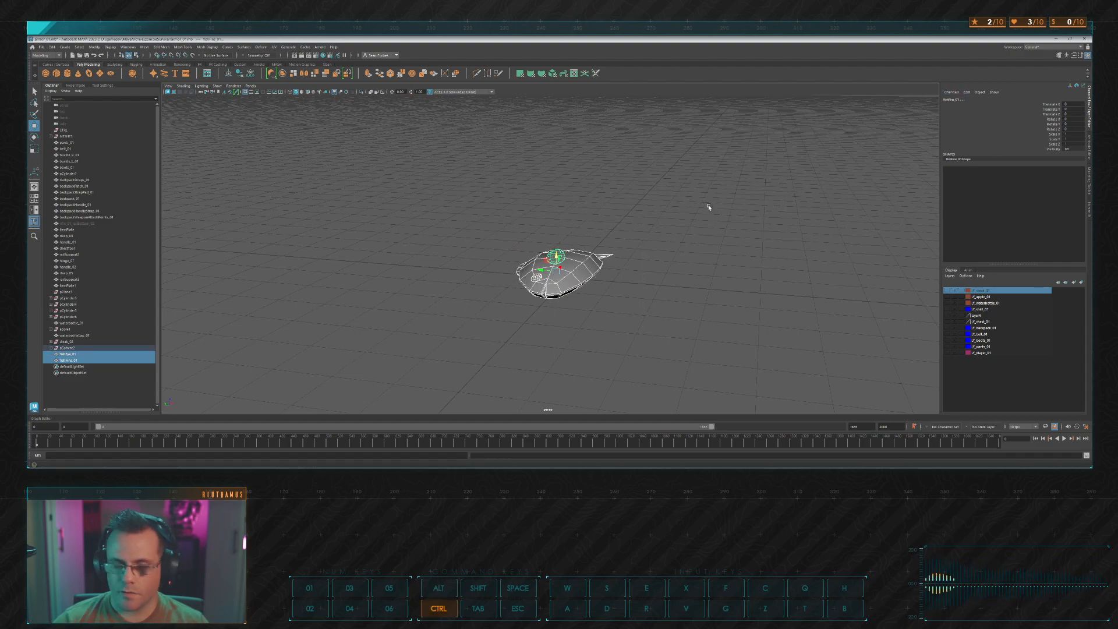
{"action": "key", "text": "ctrl+s"}
{"action": "left_click", "coordinate": [1081, 282]}
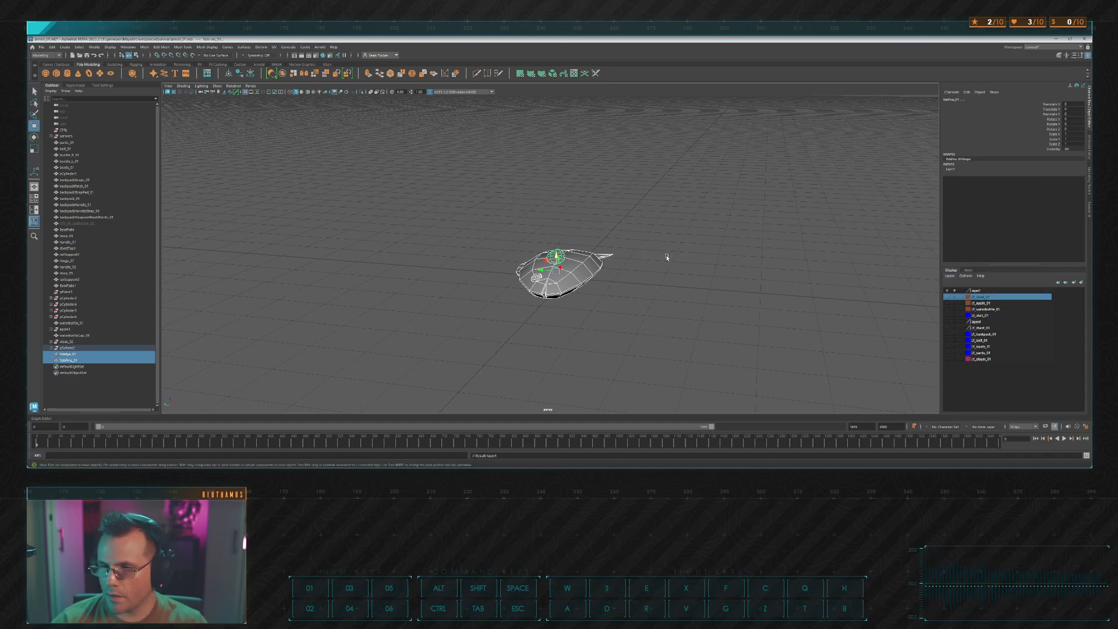
{"action": "left_click", "coordinate": [969, 291]}
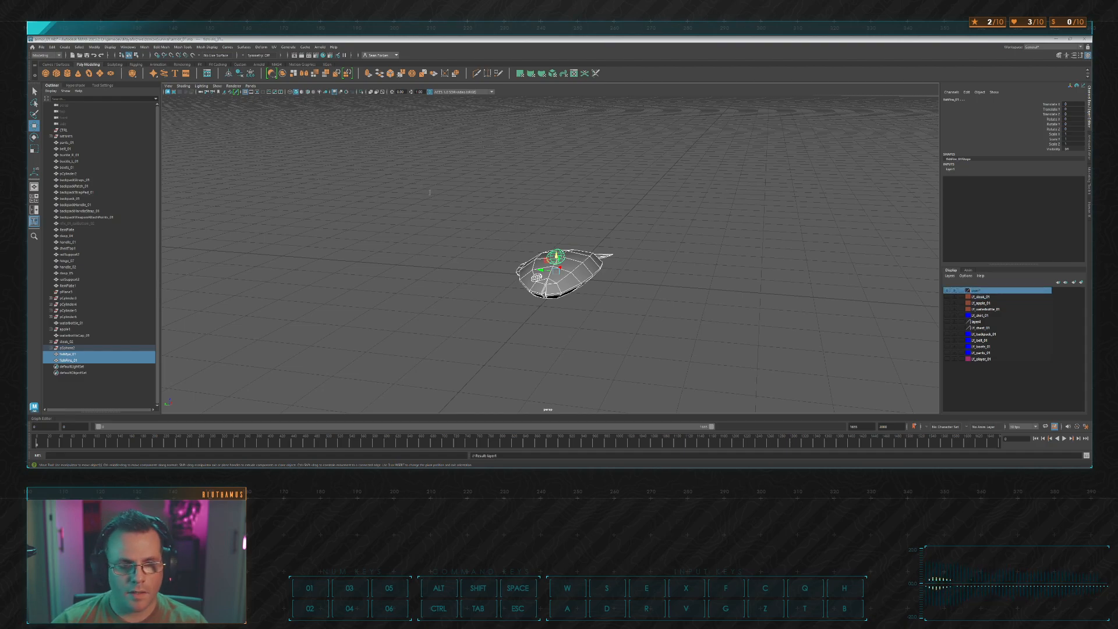
{"action": "type", "text": "LY_fish"}
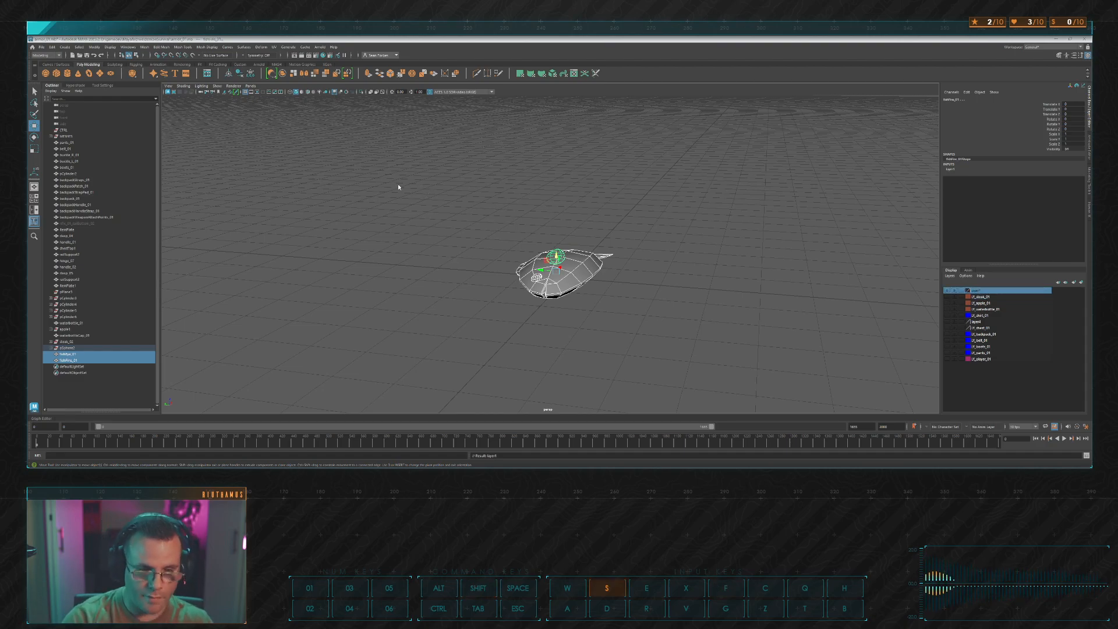
{"action": "type", "text": "_01"}
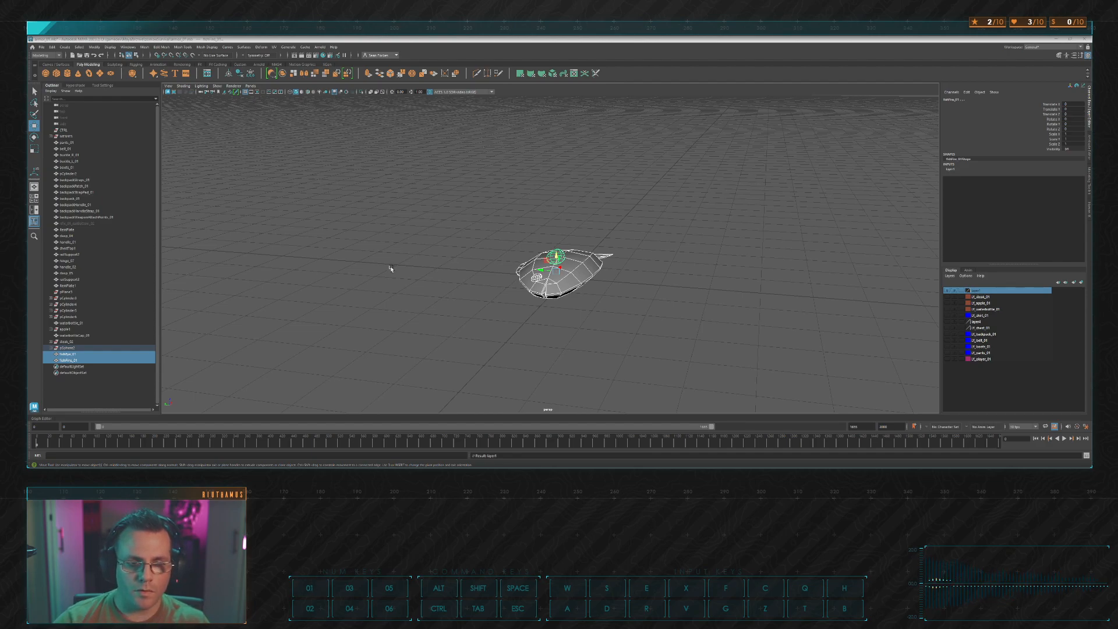
{"action": "left_click", "coordinate": [454, 241]}
{"action": "left_click", "coordinate": [454, 215]}
Step: Export the selected fish meshes as fish_01.fbx into the game project's Content/Meshes/Props folder
{"action": "left_click_drag", "start_coordinate": [449, 215], "coordinate": [625, 336]}
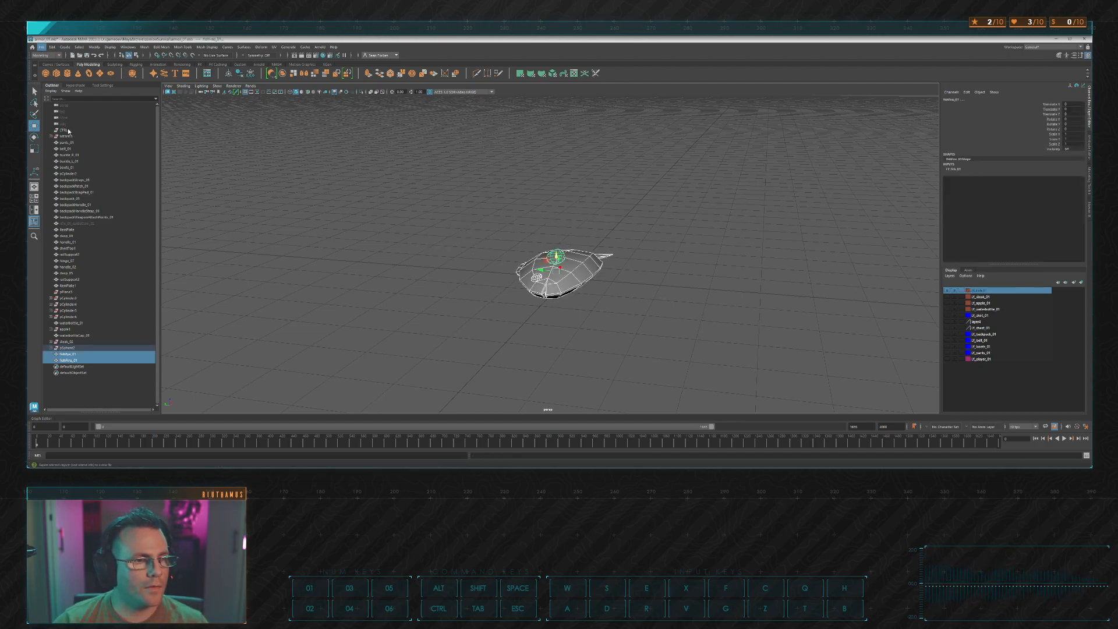
{"action": "type", "text": "fish_01"}
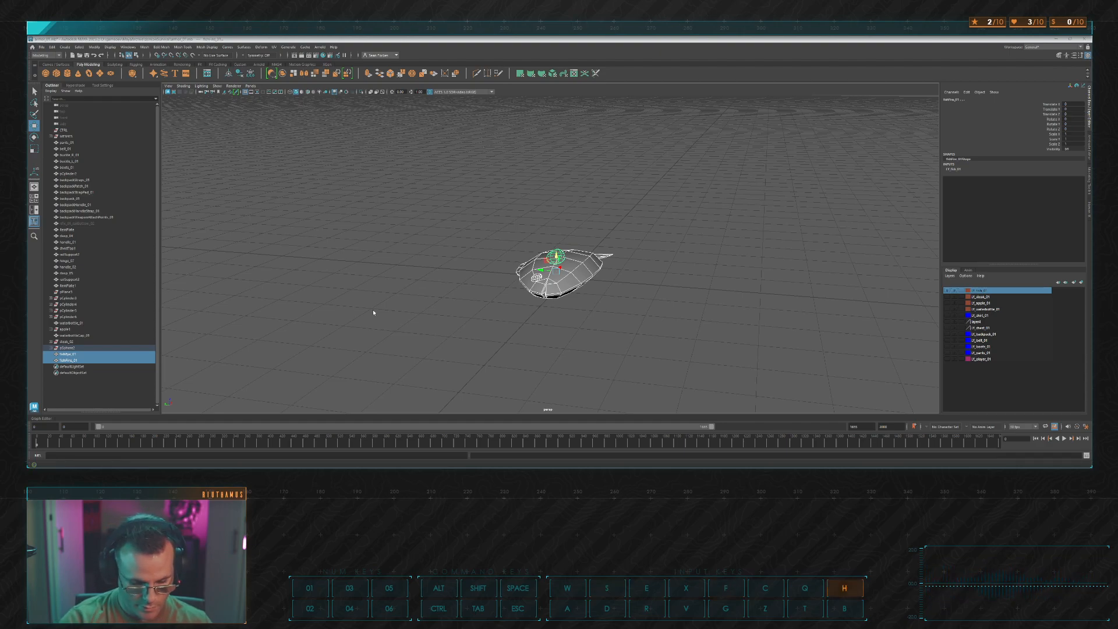
{"action": "key", "text": "Return"}
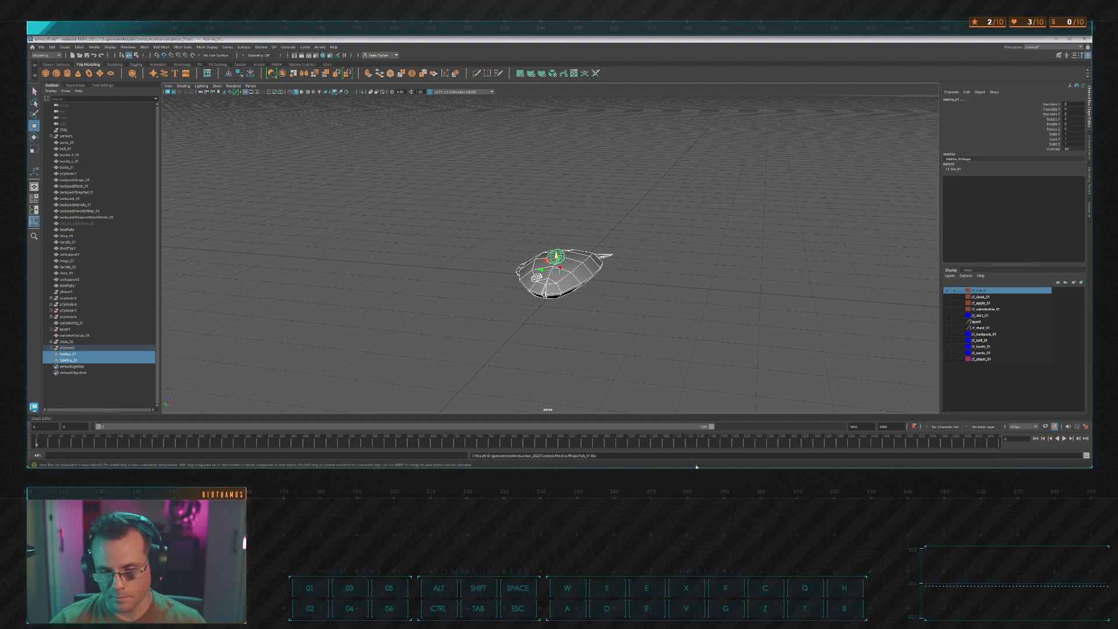
{"action": "key", "text": "w"}
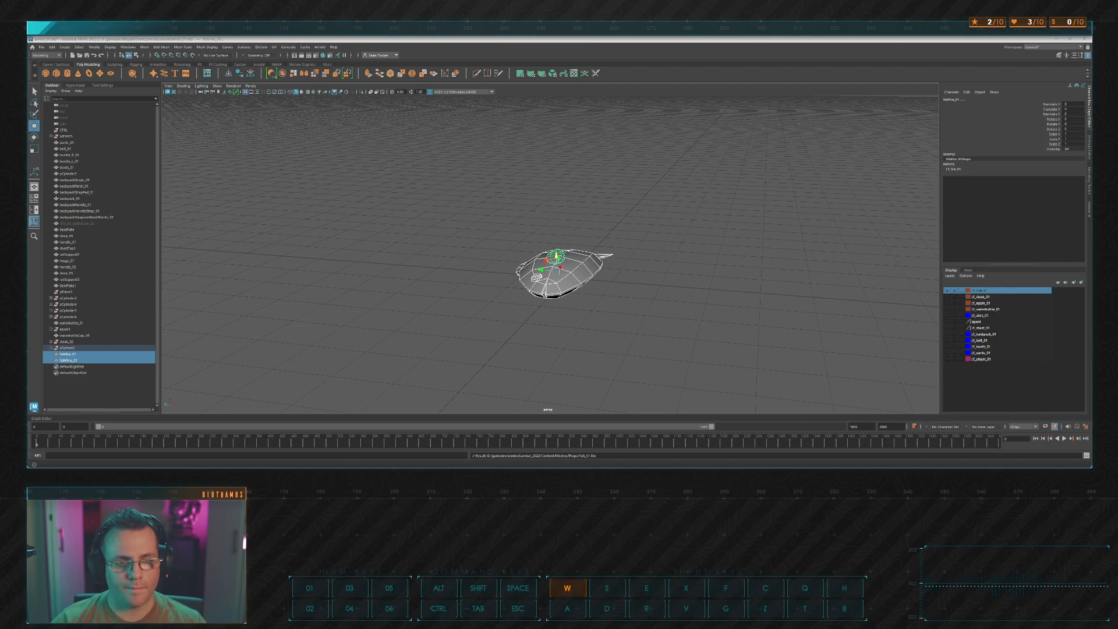
{"action": "key", "text": "a"}
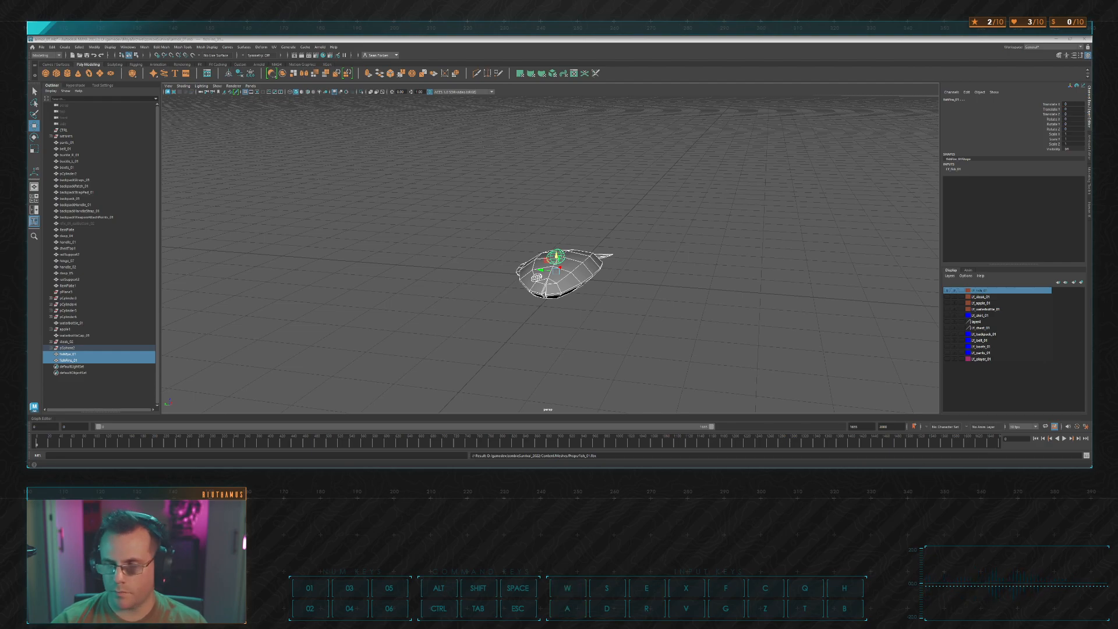
{"action": "key", "text": "w"}
{"action": "key", "text": "a"}
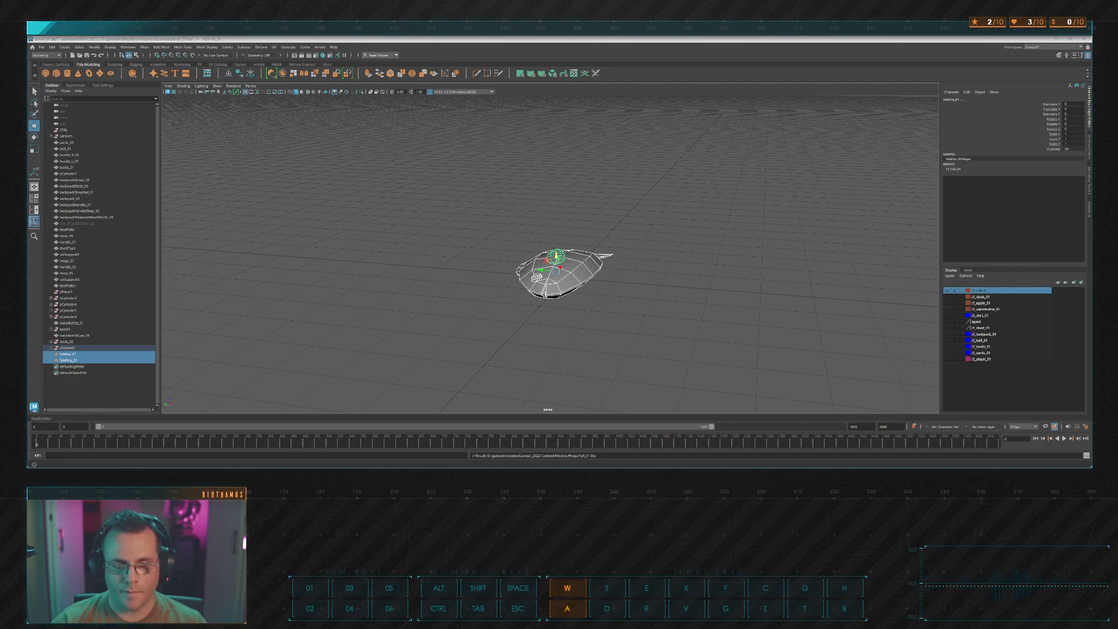
{"action": "key", "text": "w"}
{"action": "key", "text": "w"}
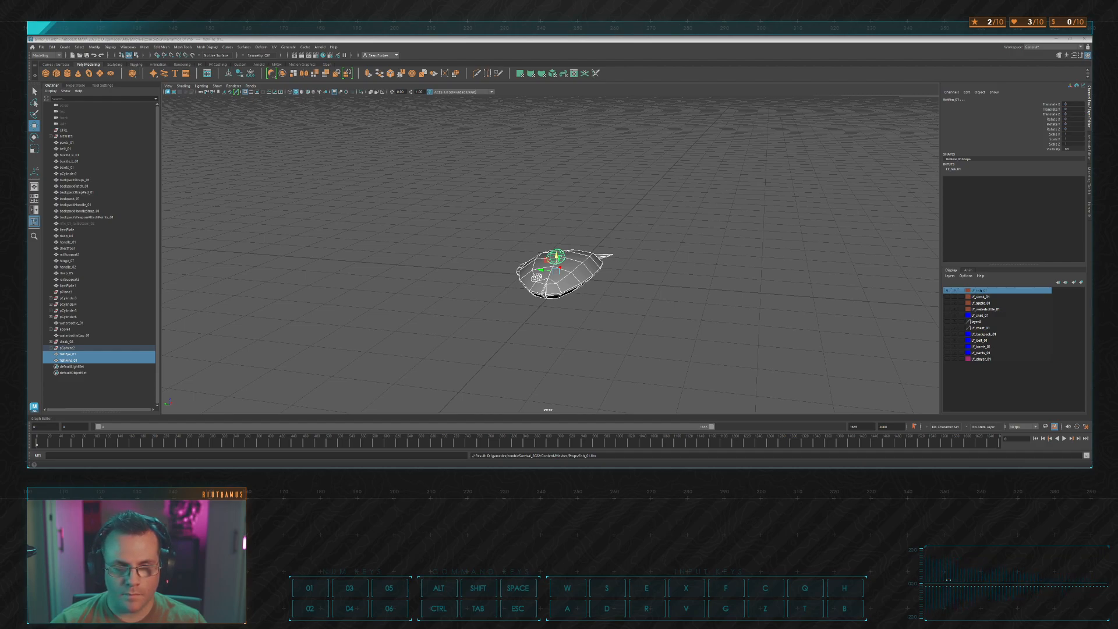
{"action": "key", "text": "w"}
{"action": "key", "text": "d"}
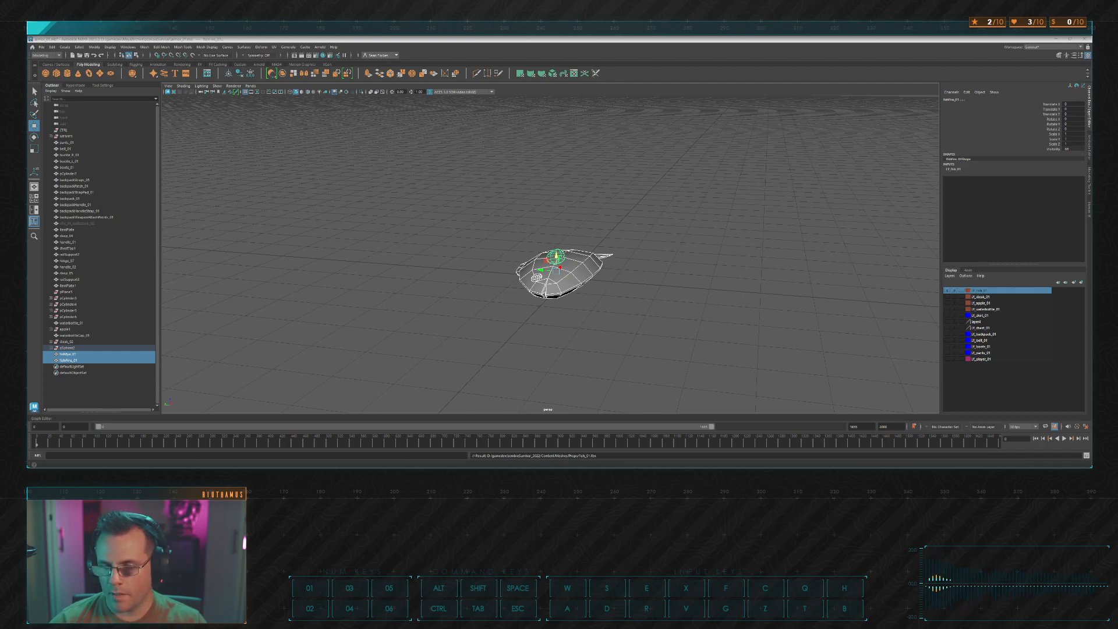
{"action": "key", "text": "r"}
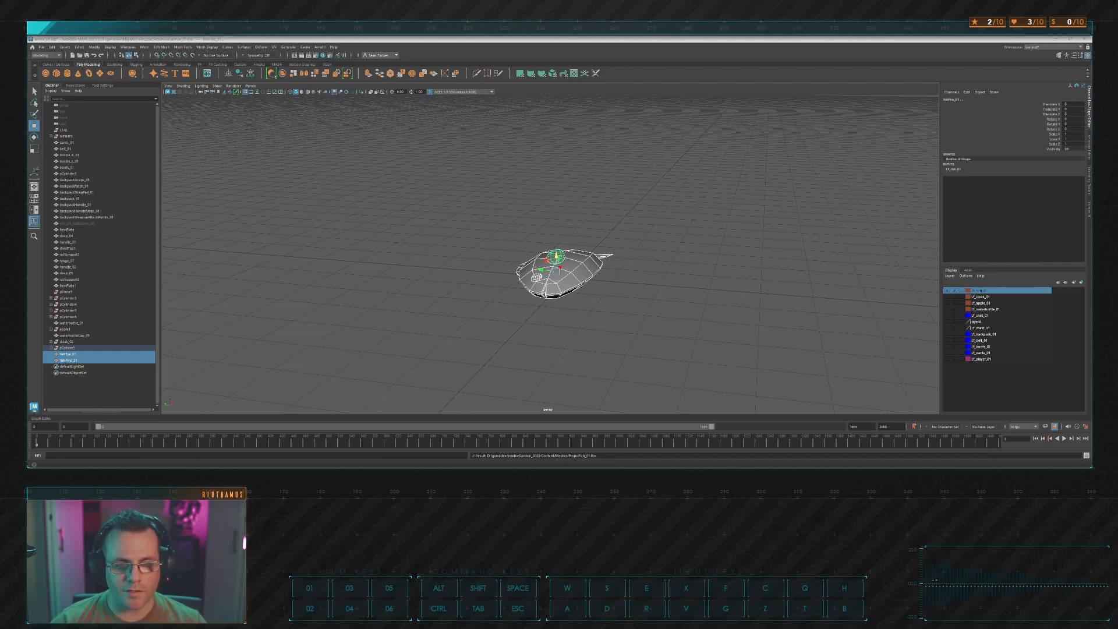
{"action": "key", "text": "a"}
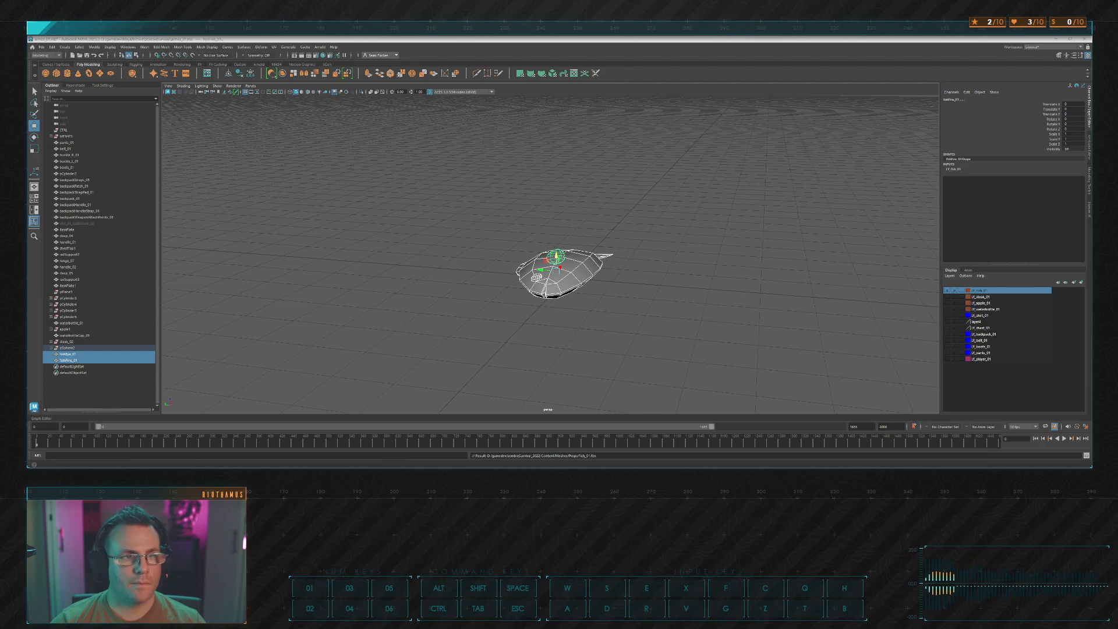
{"action": "key", "text": "w"}
{"action": "key", "text": "w"}
{"action": "key", "text": "w"}
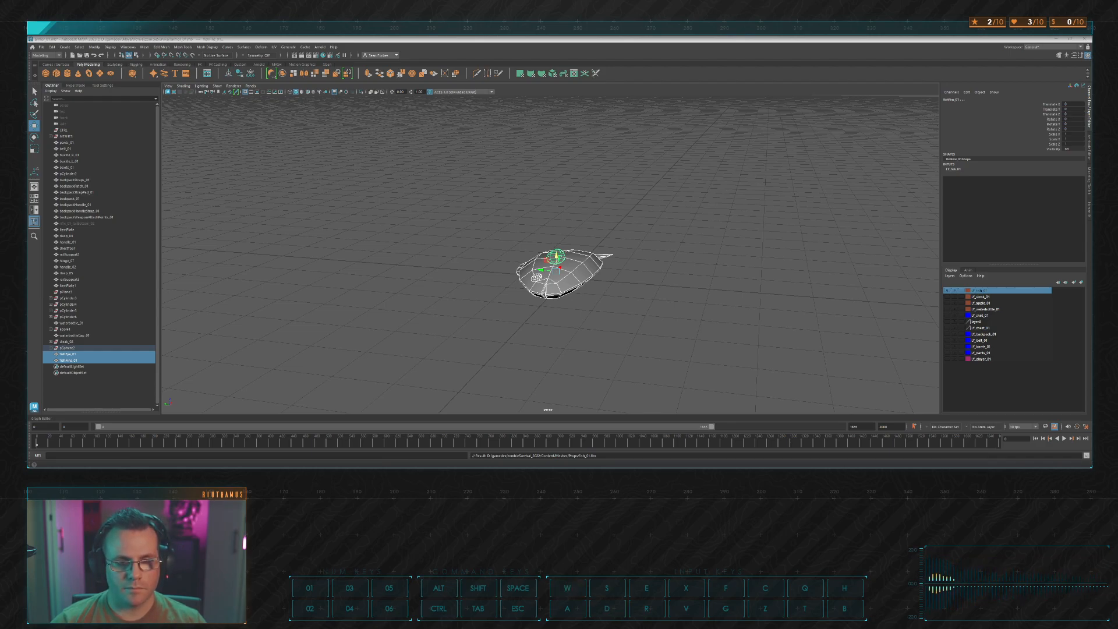
{"action": "key", "text": "d"}
{"action": "key", "text": "d"}
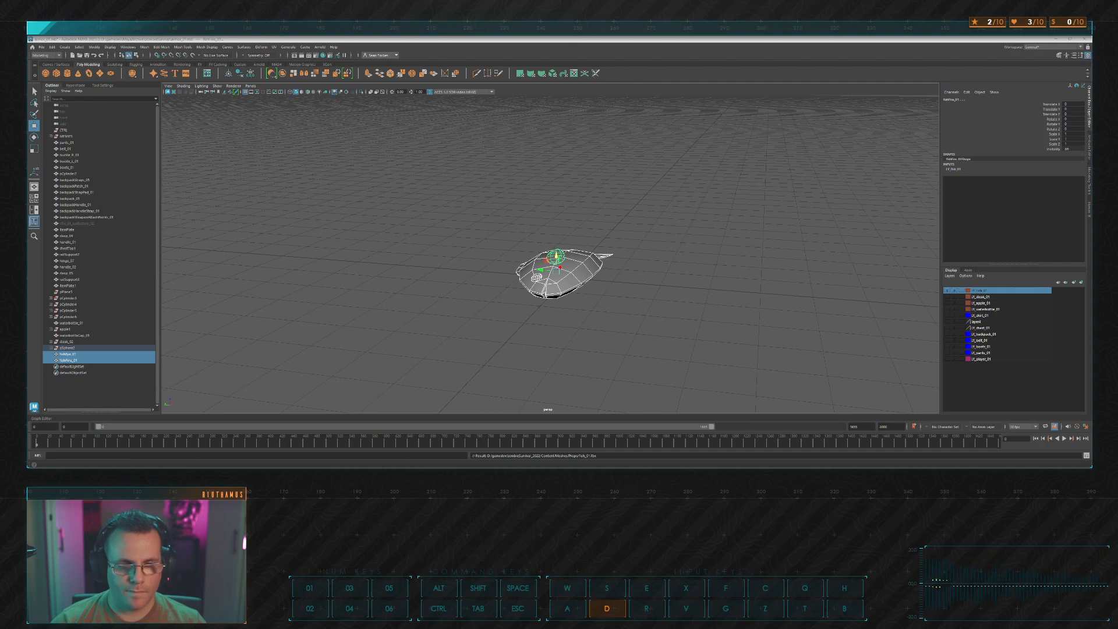
{"action": "key", "text": "d"}
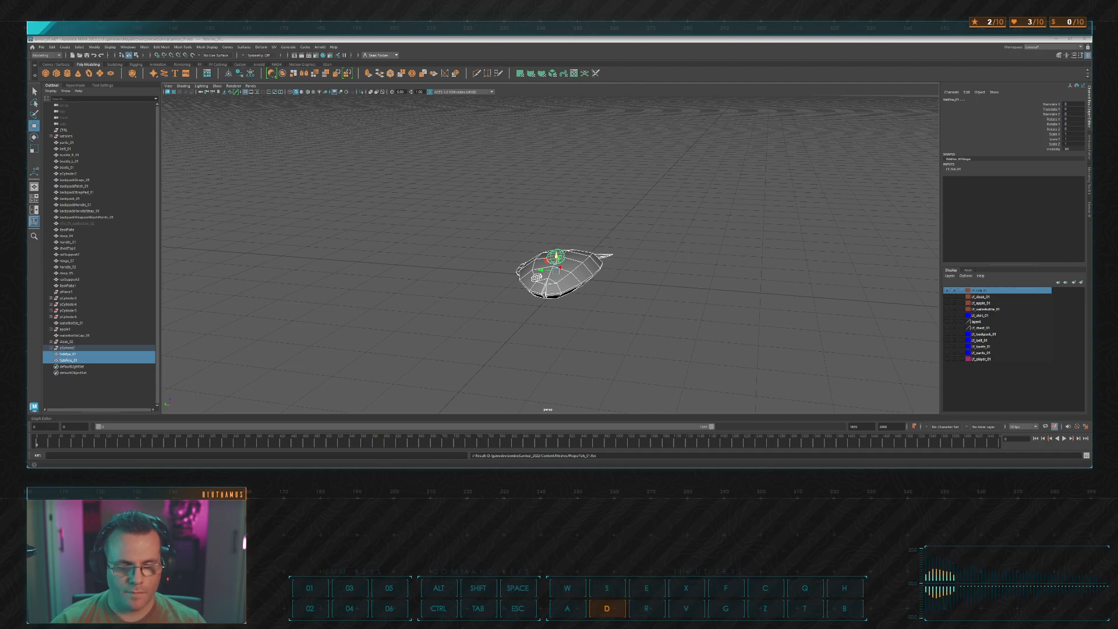
{"action": "key", "text": "a"}
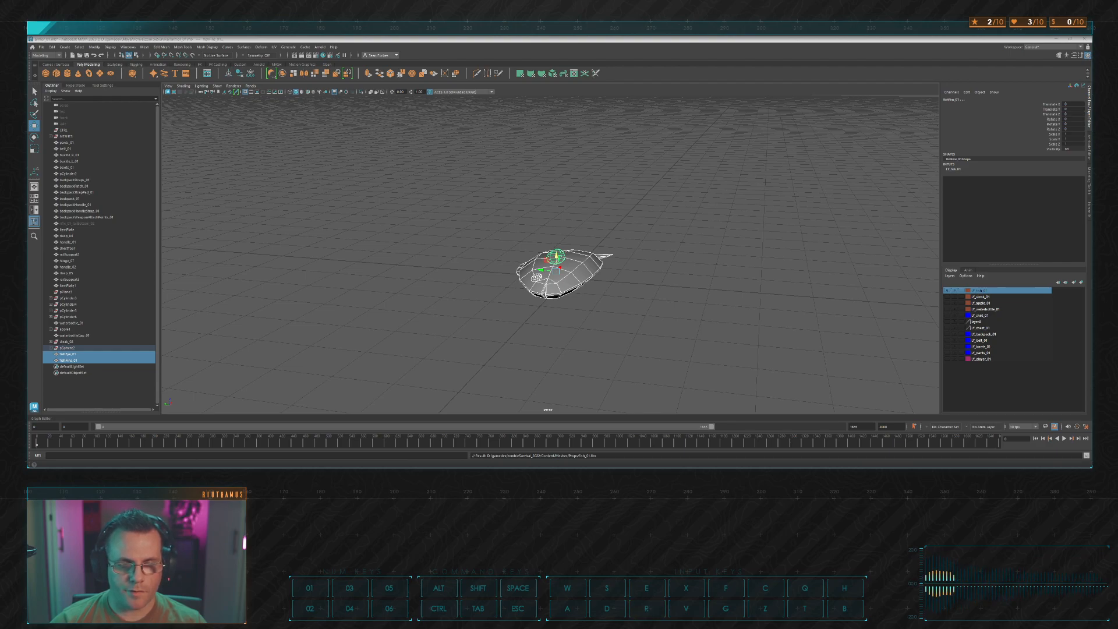
{"action": "key", "text": "w"}
{"action": "key", "text": "w"}
{"action": "key", "text": "a"}
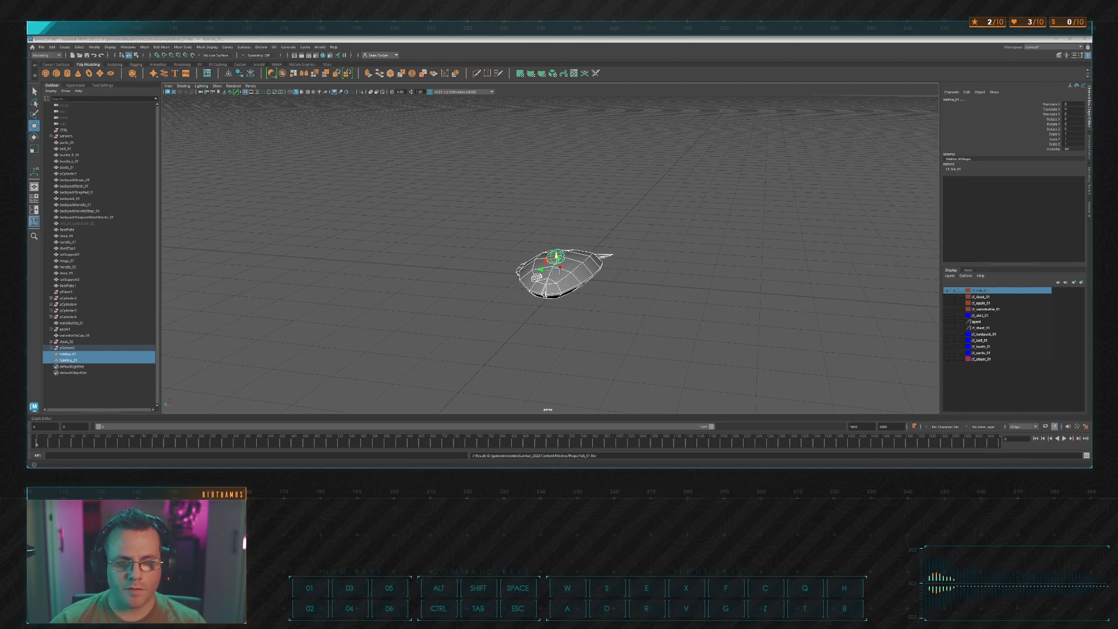
{"action": "key", "text": "w"}
{"action": "key", "text": "s"}
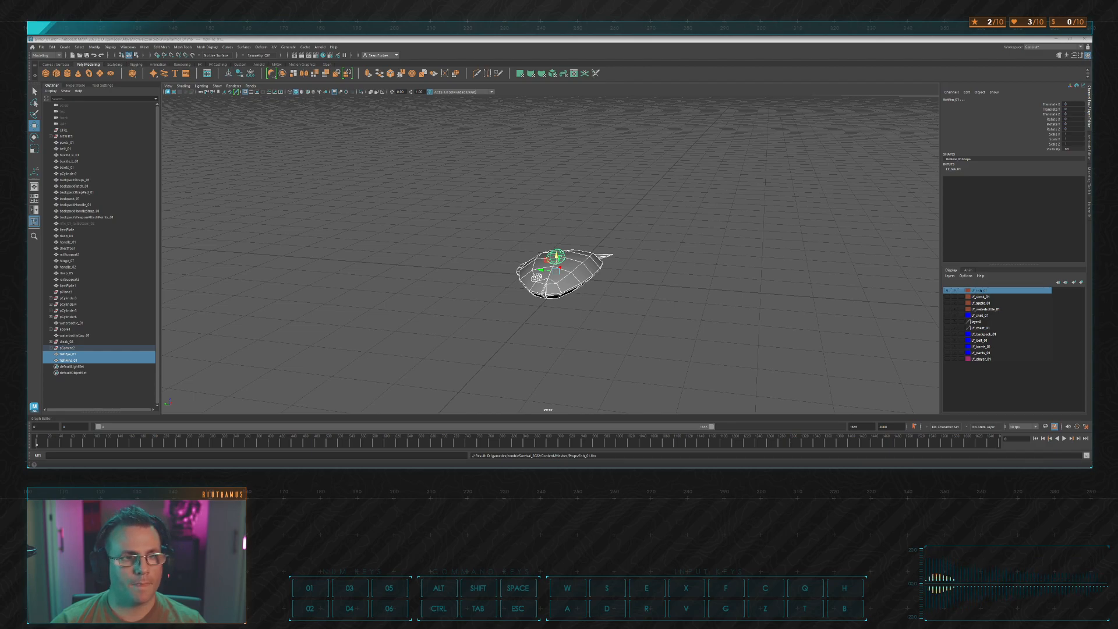
{"action": "key", "text": "w"}
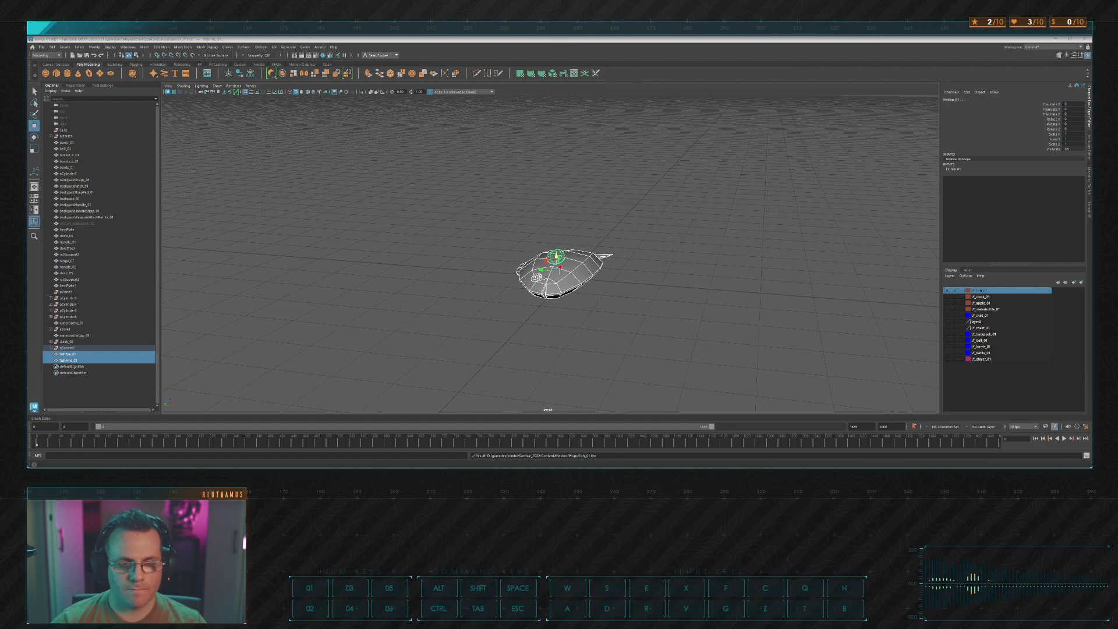
{"action": "key", "text": "d"}
{"action": "key", "text": "s"}
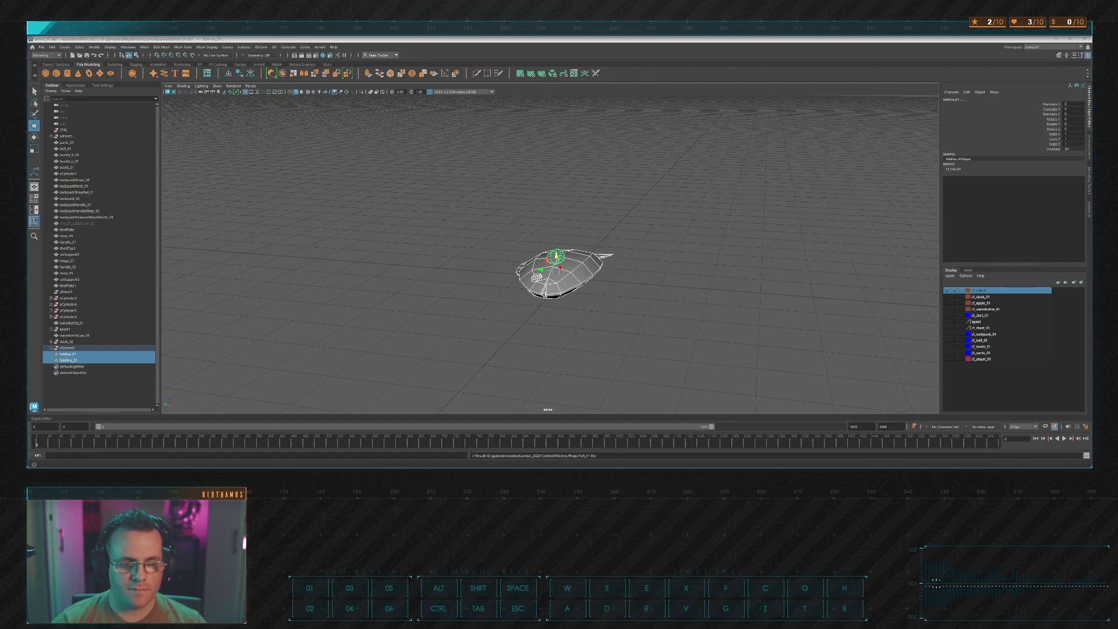
{"action": "key", "text": "w"}
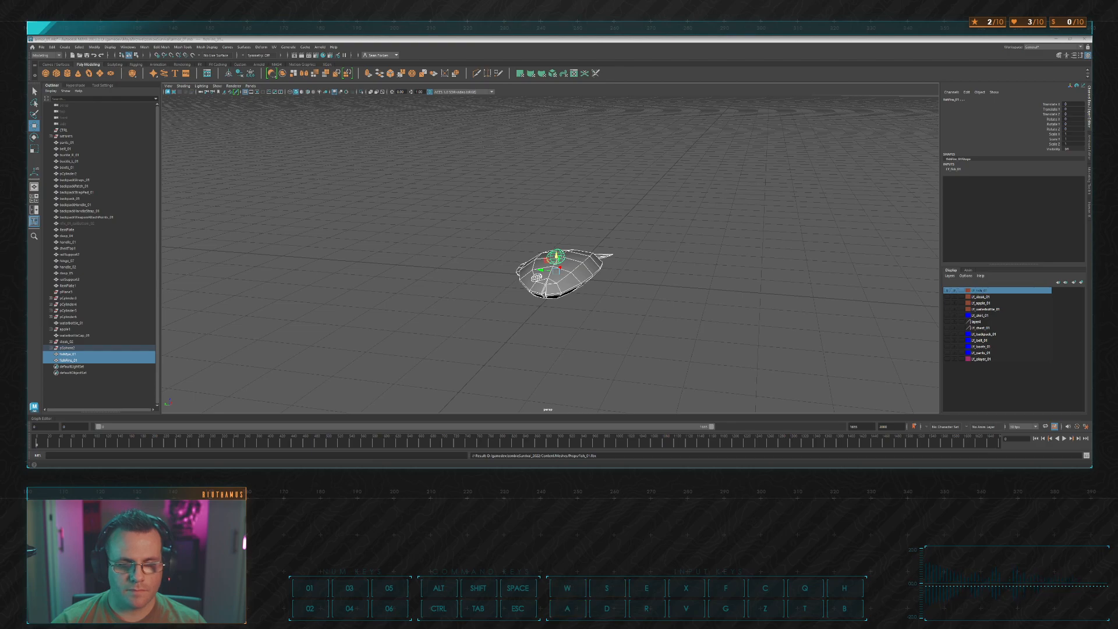
{"action": "key", "text": "w"}
{"action": "key", "text": "s"}
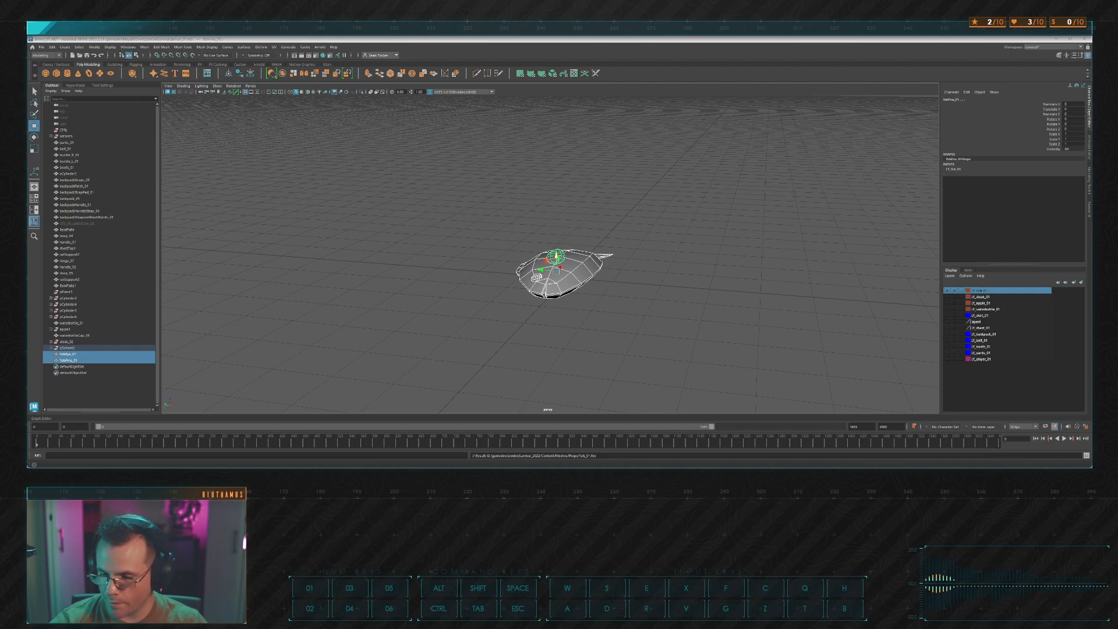
Step: Switch to Unreal Editor and deselect the red fish mesh placed near the player start
{"action": "key", "text": "alt+Tab"}
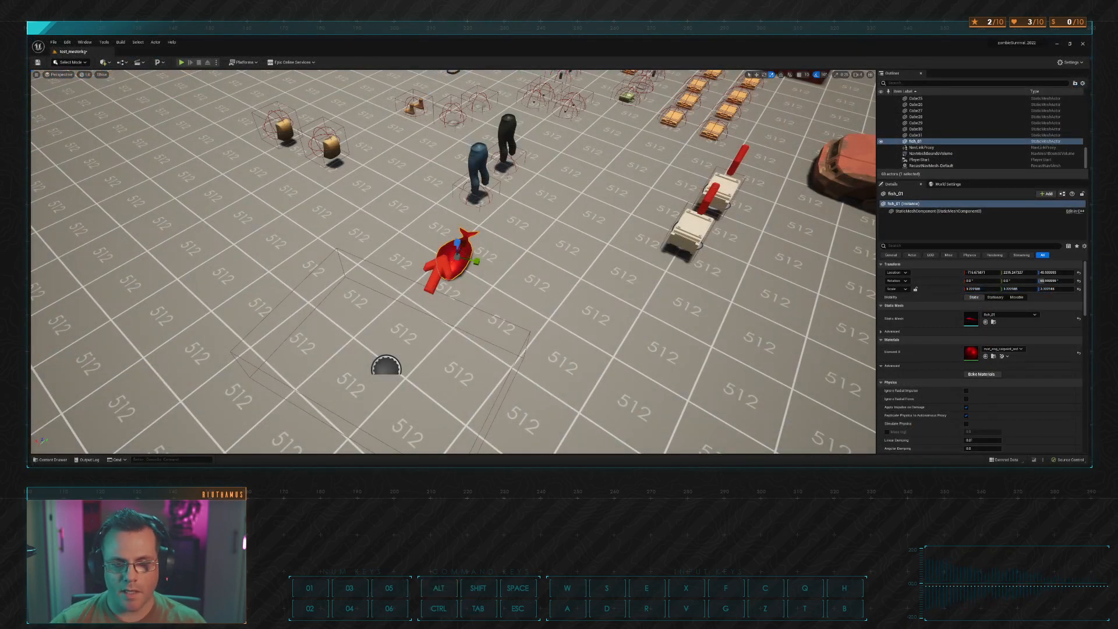
{"action": "key", "text": "w"}
{"action": "right_click_drag", "start_coordinate": [584, 214], "coordinate": [518, 214]}
{"action": "left_click", "coordinate": [584, 214]}
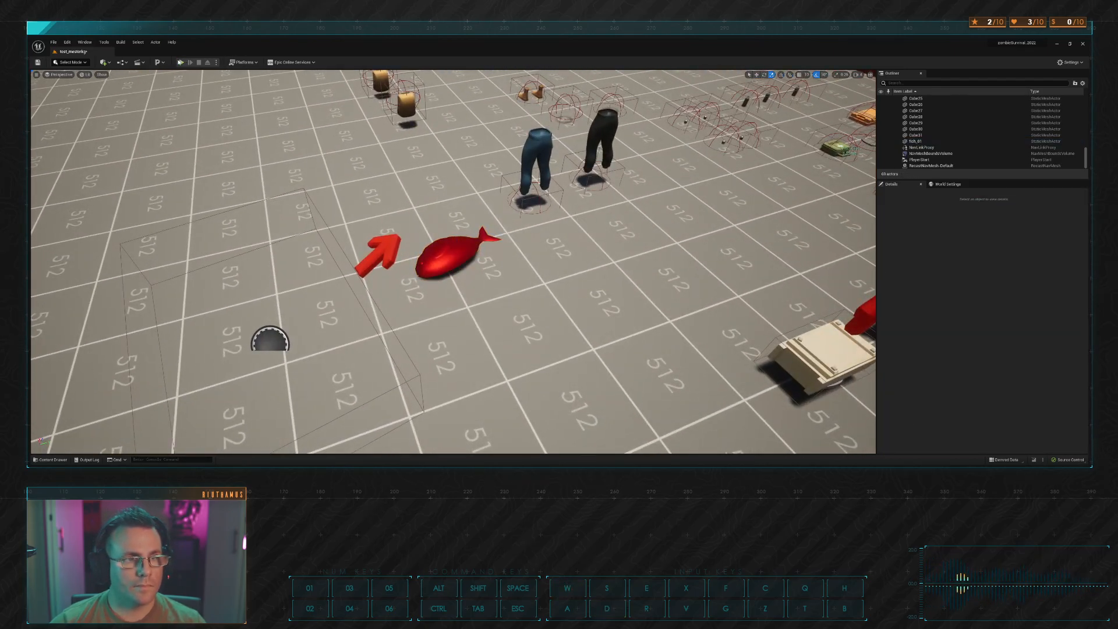
Step: Start a playtest of the level and run the character past the clothing pickups to the red fish
{"action": "left_click", "coordinate": [181, 62]}
{"action": "key", "text": "w"}
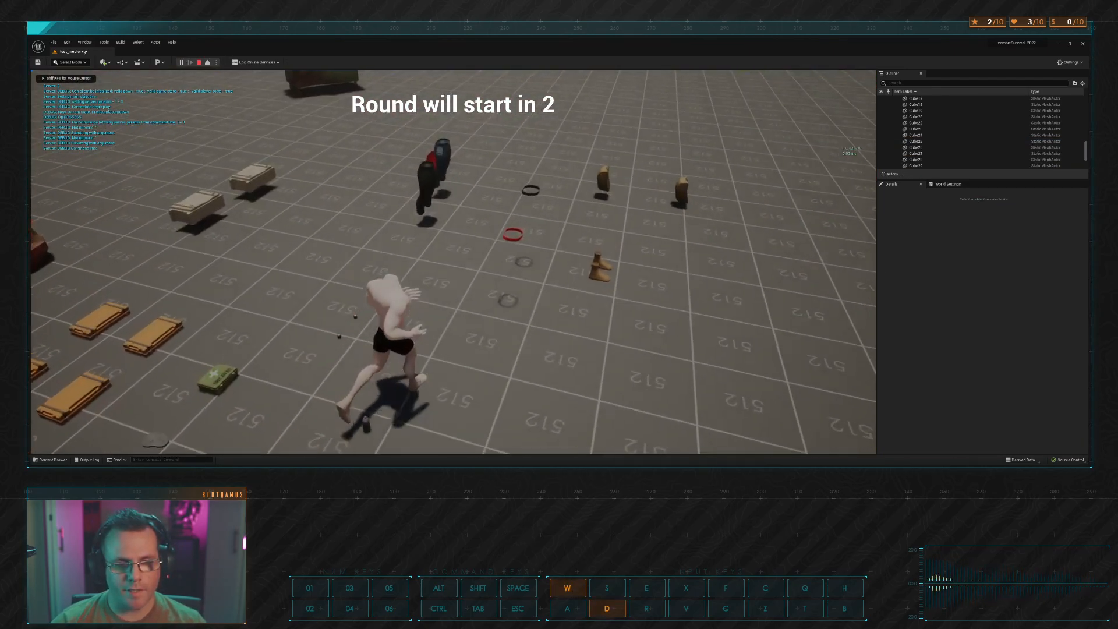
{"action": "key", "text": "w"}
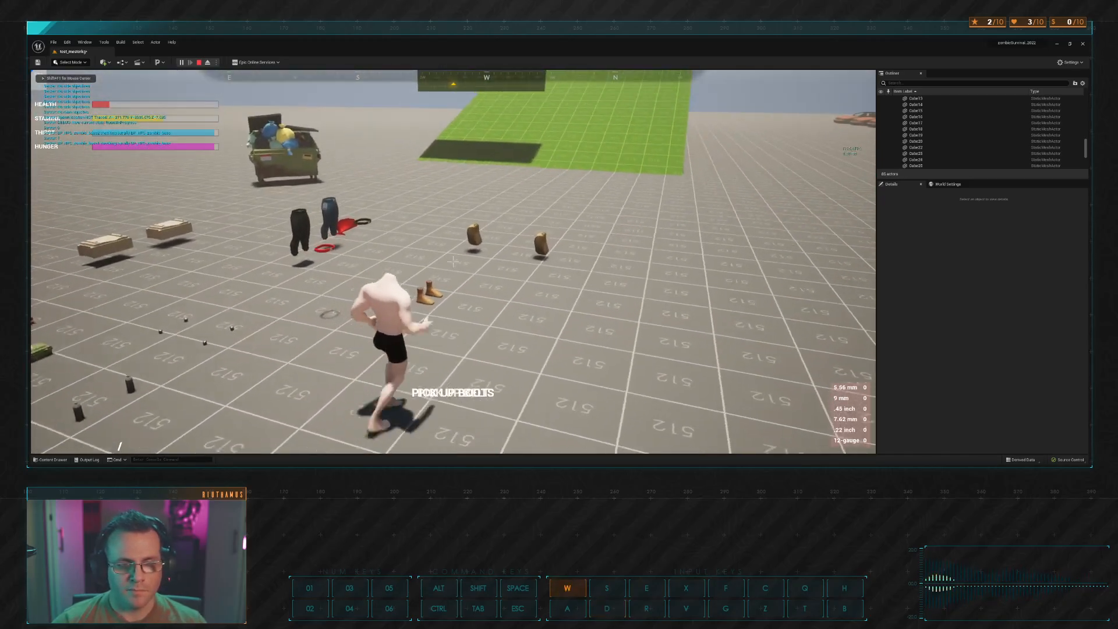
{"action": "key", "text": "d"}
{"action": "key", "text": "d"}
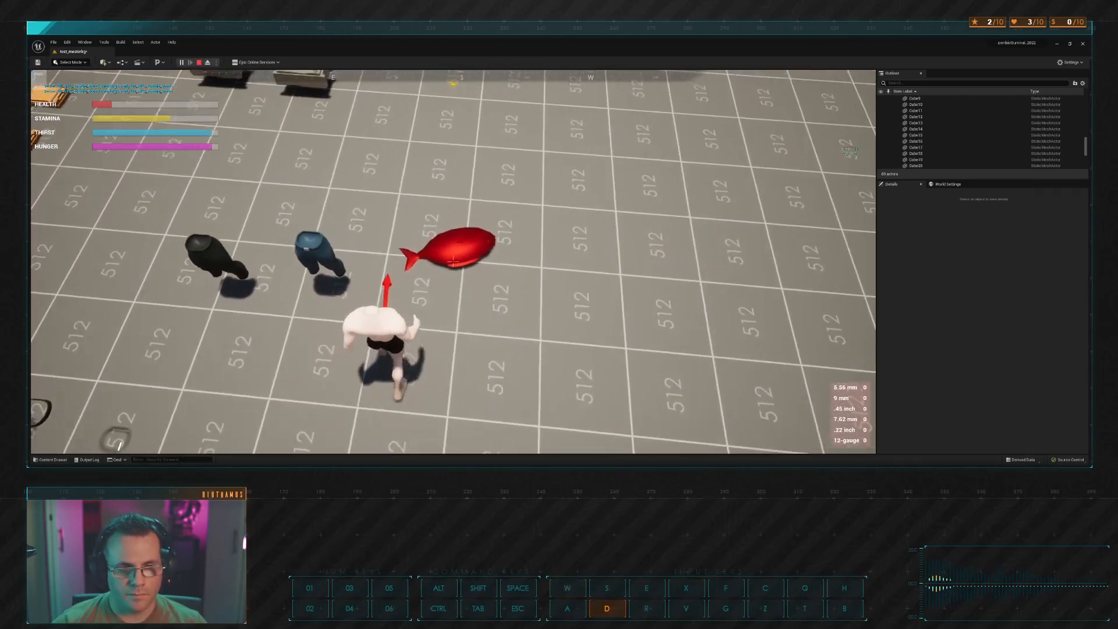
{"action": "key", "text": "d"}
Step: Walk the character around and onto the red fish to compare its in-game size with the character and nearby props
{"action": "key", "text": "s"}
{"action": "key", "text": "e"}
{"action": "key", "text": "w"}
{"action": "key", "text": "d"}
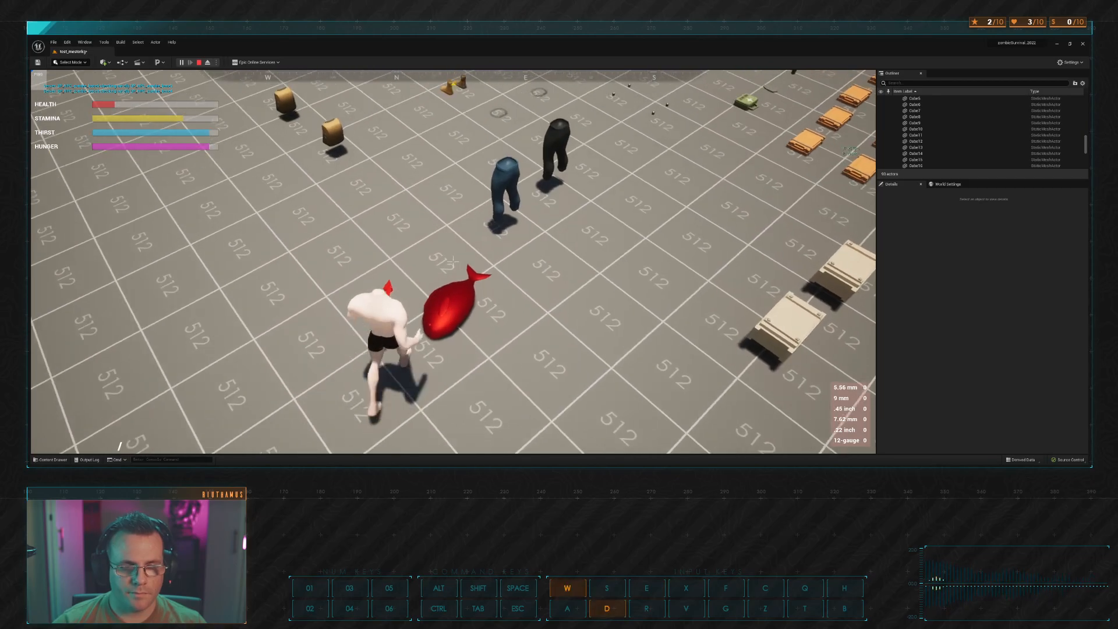
{"action": "key", "text": "w"}
{"action": "key", "text": "w"}
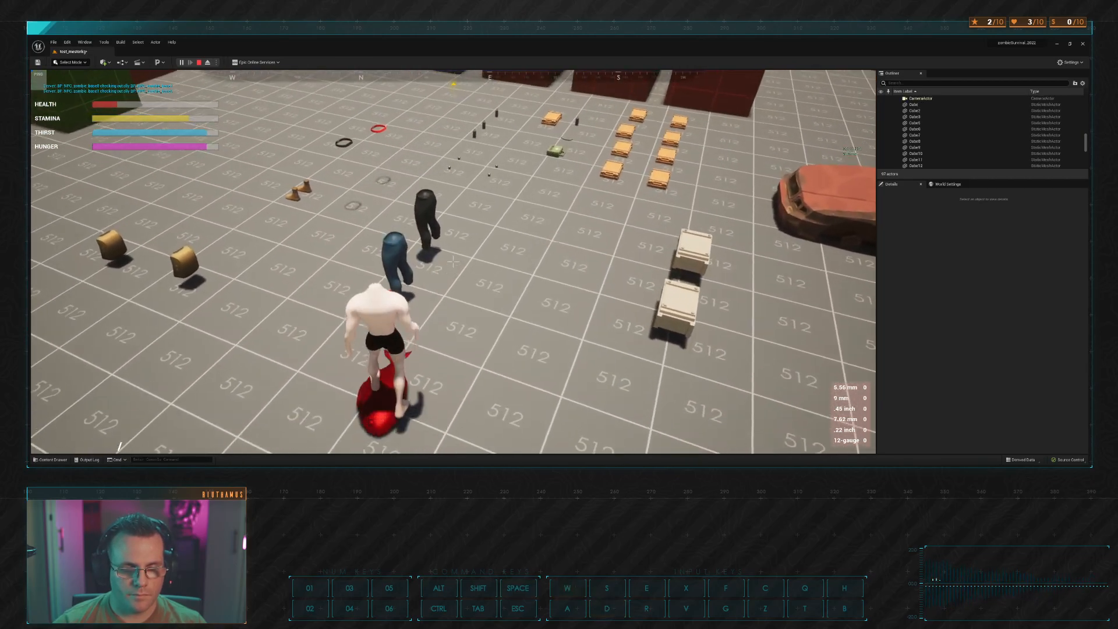
{"action": "key", "text": "s"}
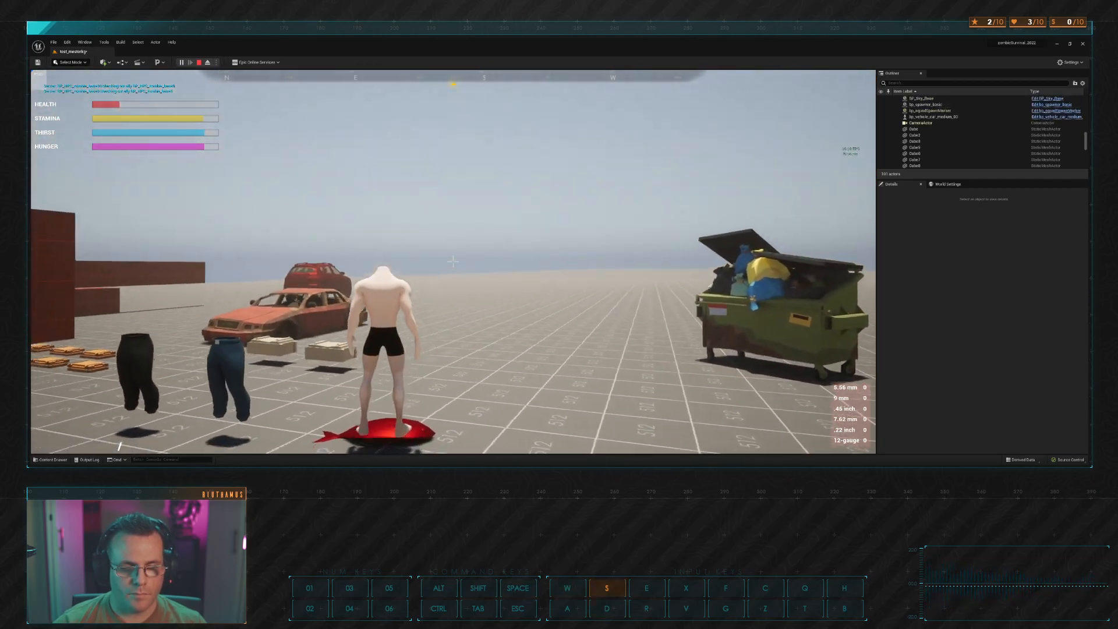
{"action": "key", "text": "w"}
{"action": "key", "text": "d"}
Step: Open the two weapon crates between the fish and the rusted car
{"action": "key", "text": "e"}
{"action": "key", "text": "s"}
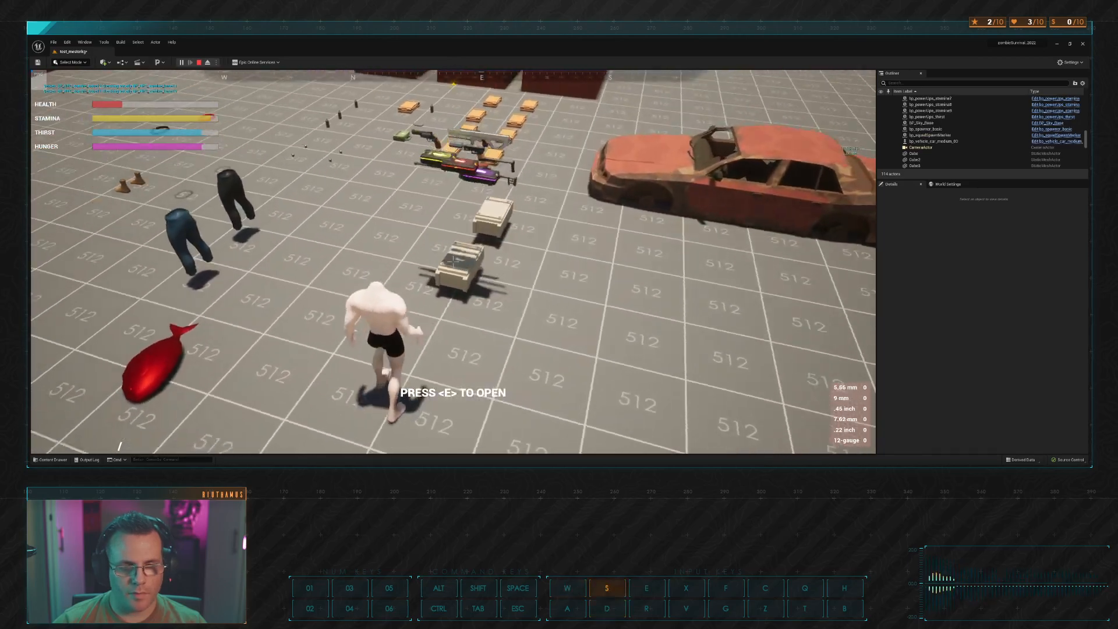
{"action": "key", "text": "e"}
{"action": "key", "text": "d"}
{"action": "key", "text": "a"}
{"action": "key", "text": "w"}
{"action": "key", "text": "a"}
{"action": "key", "text": "w"}
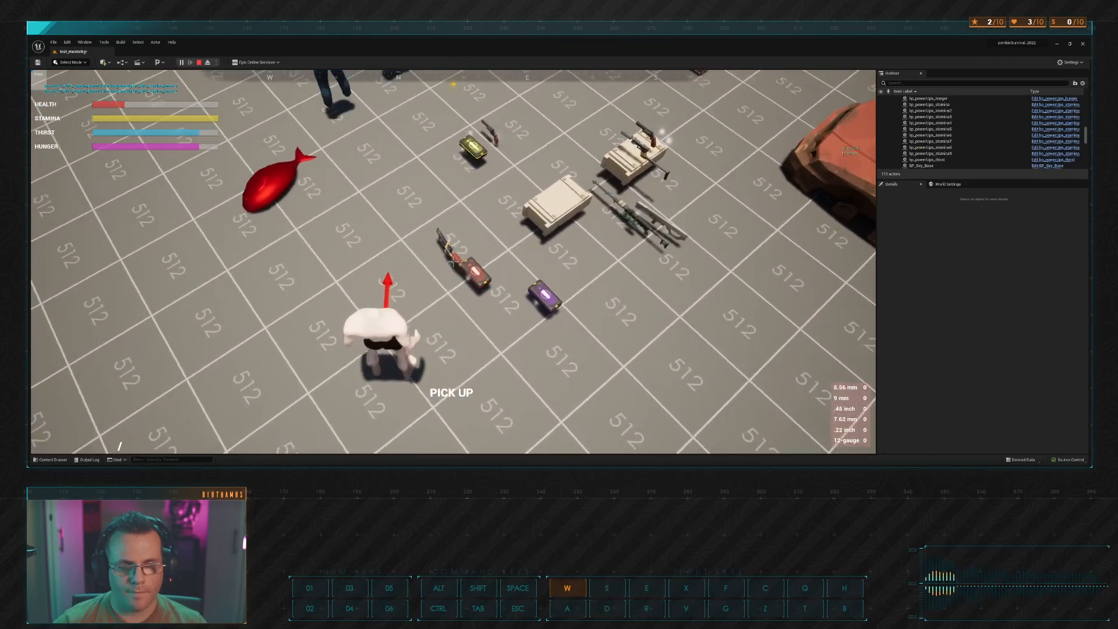
Step: Collect the dropped weapons and ammo around the crates, including the revolver and the assault rifle
{"action": "key", "text": "e"}
{"action": "key", "text": "w"}
{"action": "key", "text": "e"}
{"action": "key", "text": "d"}
{"action": "key", "text": "w"}
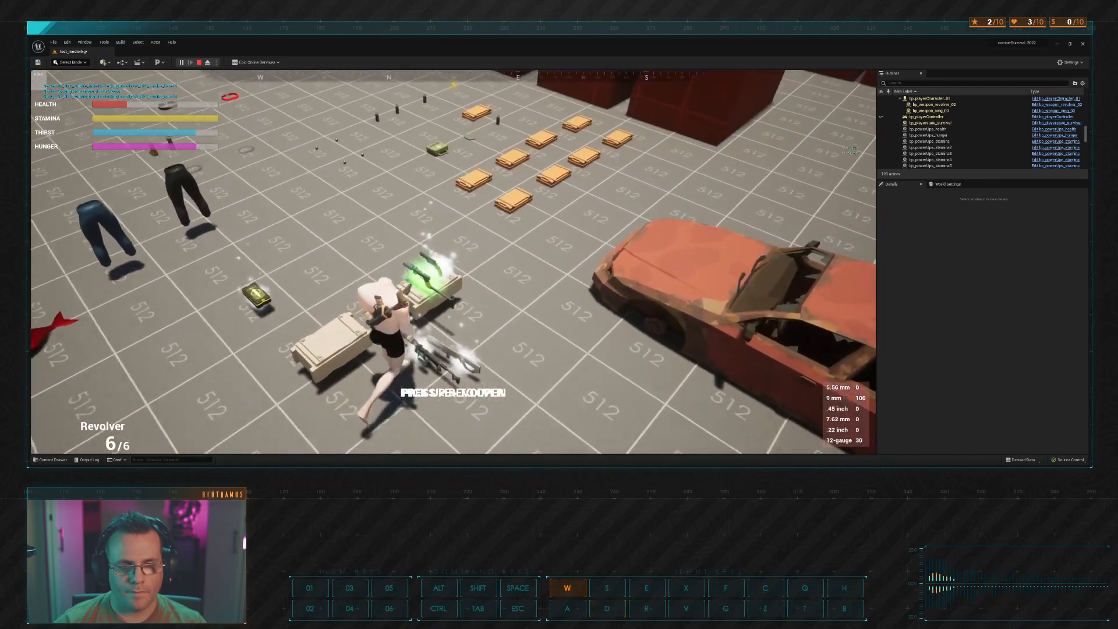
{"action": "key", "text": "a"}
{"action": "key", "text": "s"}
{"action": "key", "text": "w"}
{"action": "key", "text": "a"}
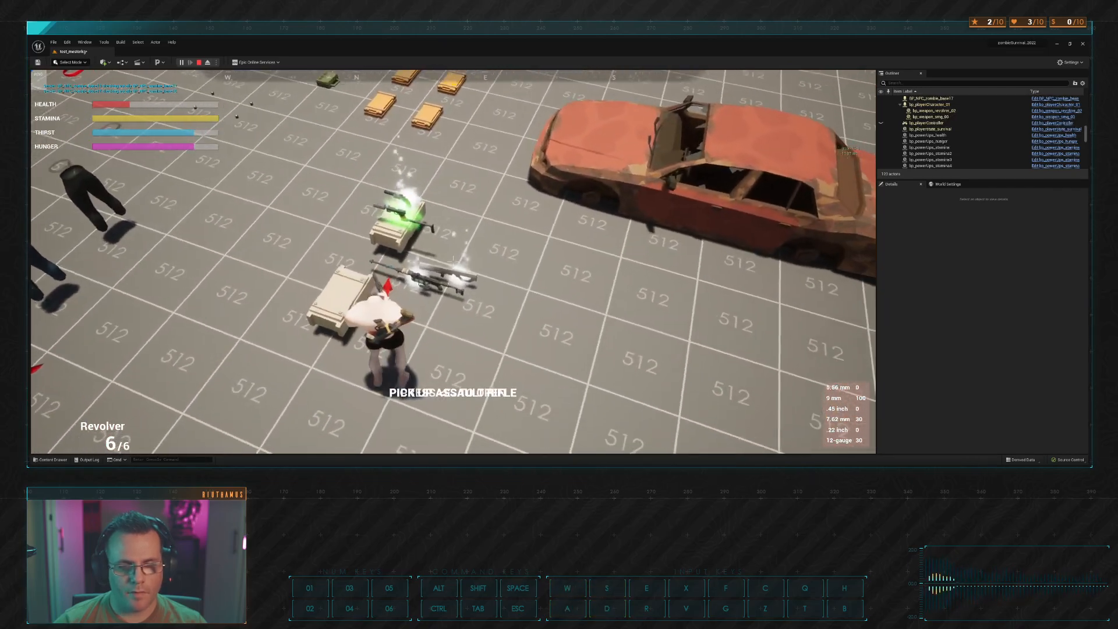
{"action": "key", "text": "e"}
Step: Fire the assault rifle while running past the fish toward the zombies, and end the playtest
{"action": "key", "text": "s"}
{"action": "key", "text": "a"}
{"action": "key", "text": "w"}
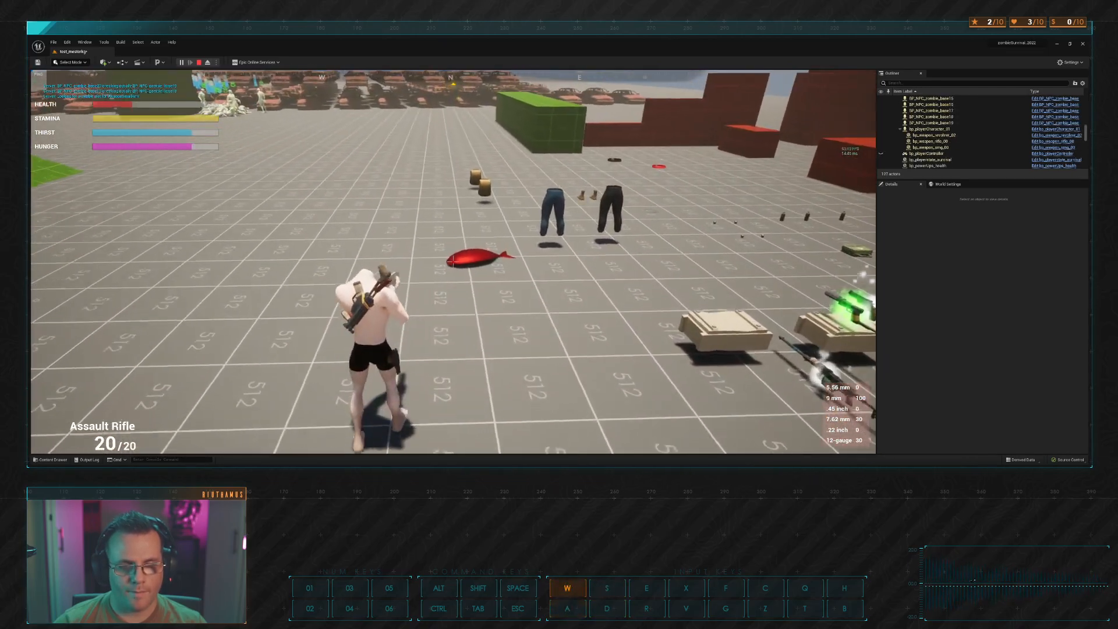
{"action": "left_click", "coordinate": [453, 262]}
{"action": "left_click", "coordinate": [453, 262]}
{"action": "left_click", "coordinate": [453, 262]}
{"action": "key", "text": "w"}
{"action": "key", "text": "a"}
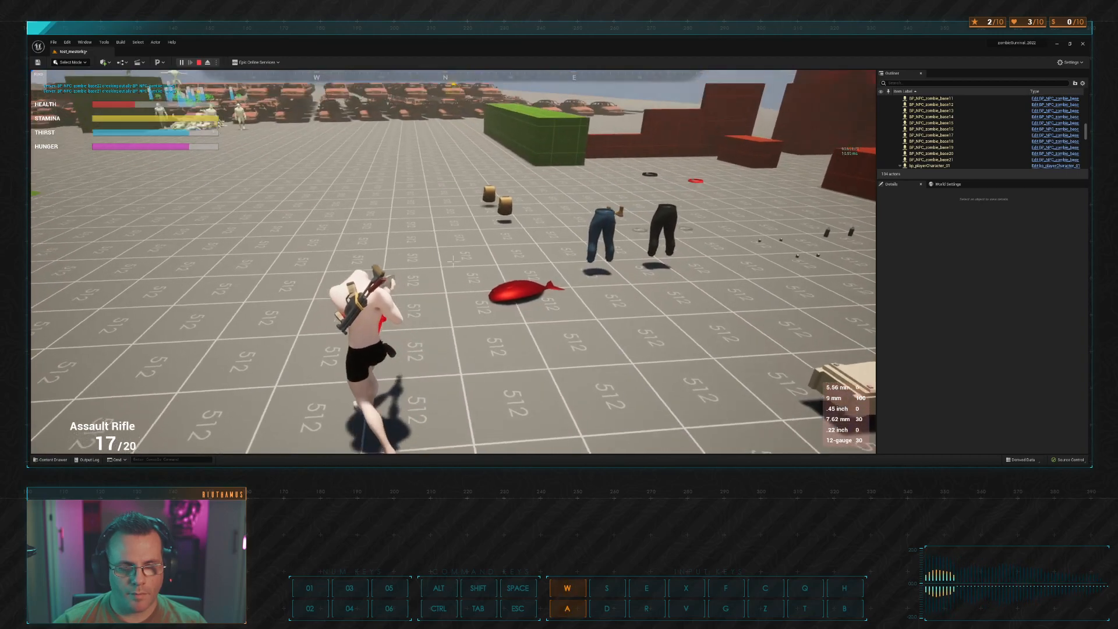
{"action": "left_click", "coordinate": [453, 262]}
{"action": "left_click", "coordinate": [453, 262]}
{"action": "left_click", "coordinate": [453, 262]}
{"action": "left_click", "coordinate": [453, 262]}
{"action": "key", "text": "w"}
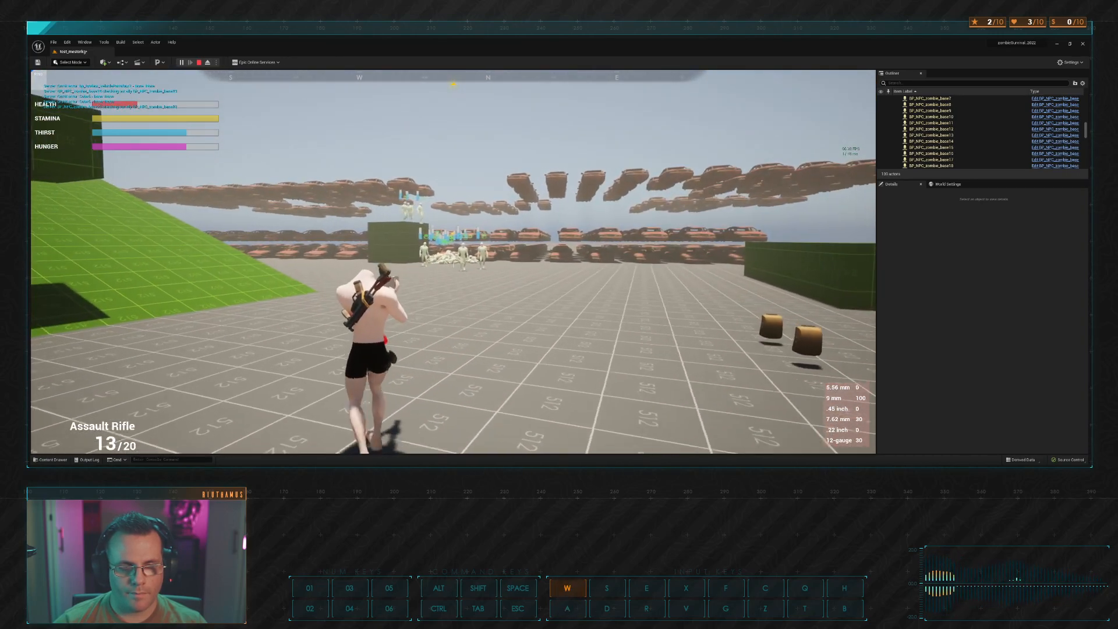
{"action": "left_click", "coordinate": [453, 262]}
{"action": "left_click", "coordinate": [453, 262]}
{"action": "key", "text": "Escape"}
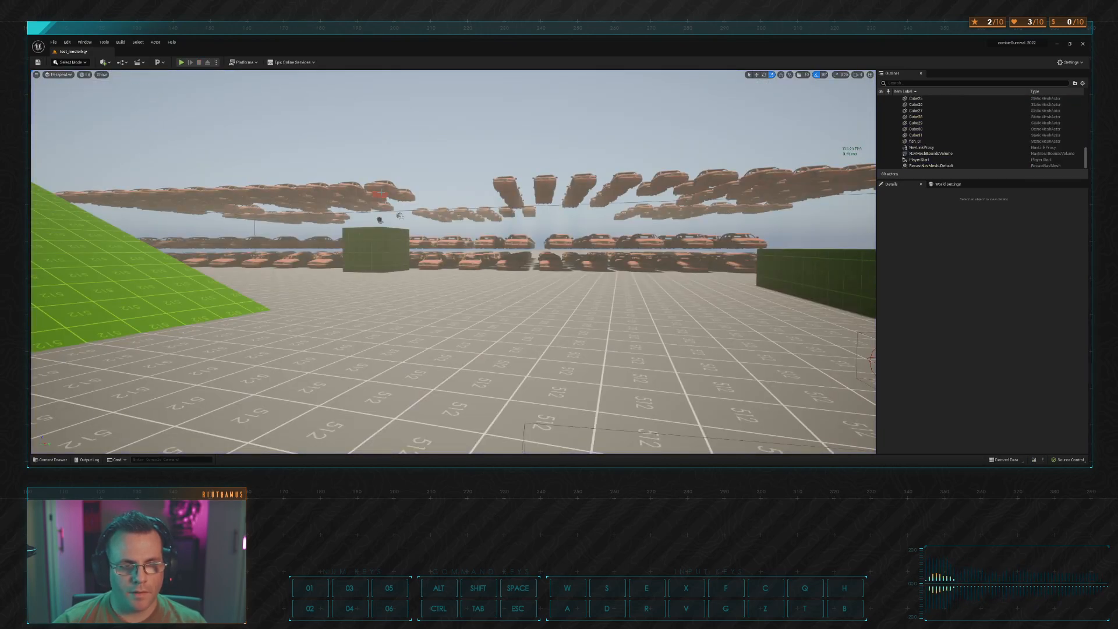
Step: Select bp_spawner_basic on top of the green block and open its maximum currently alive value for editing
{"action": "left_click", "coordinate": [379, 220]}
{"action": "left_click", "coordinate": [984, 329]}
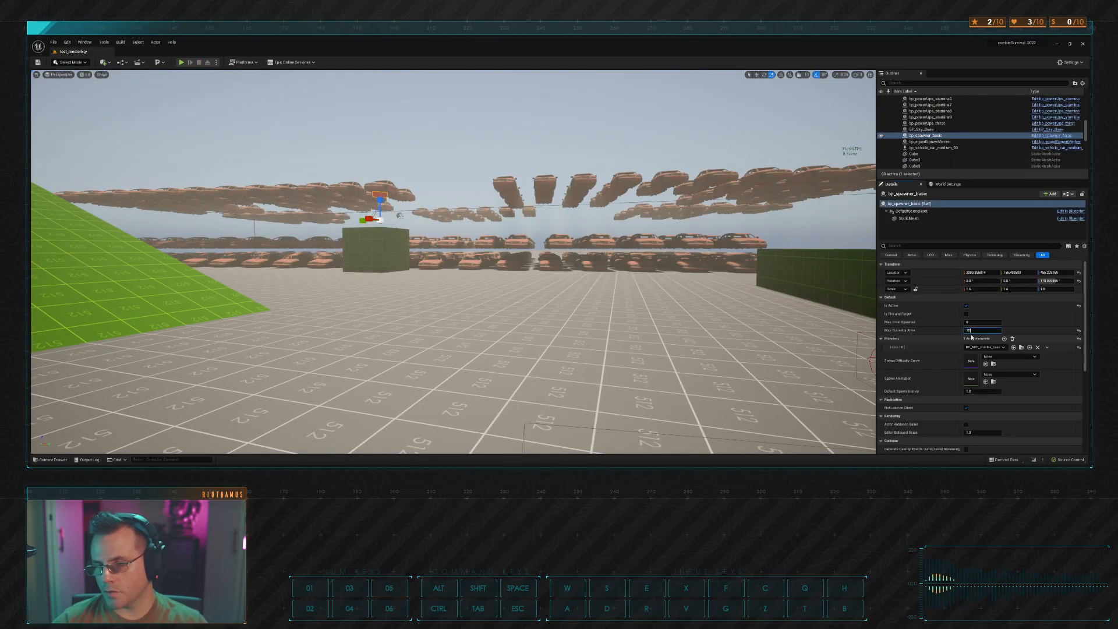
Step: Start another playtest and equip the character with the black trousers, boots and a backpack
{"action": "left_click", "coordinate": [180, 63]}
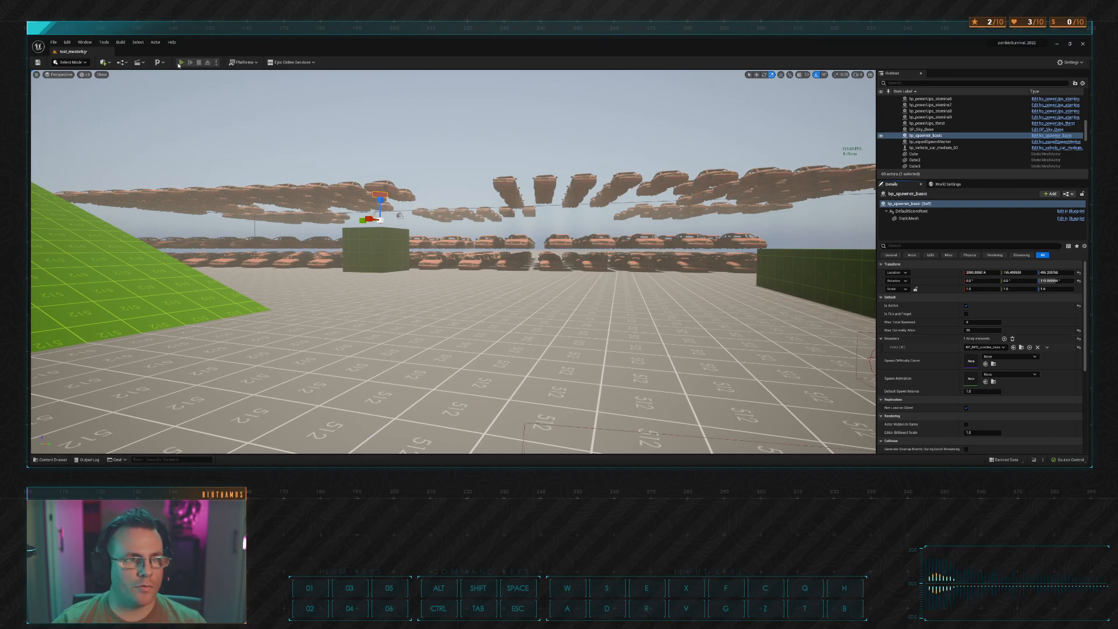
{"action": "key", "text": "w"}
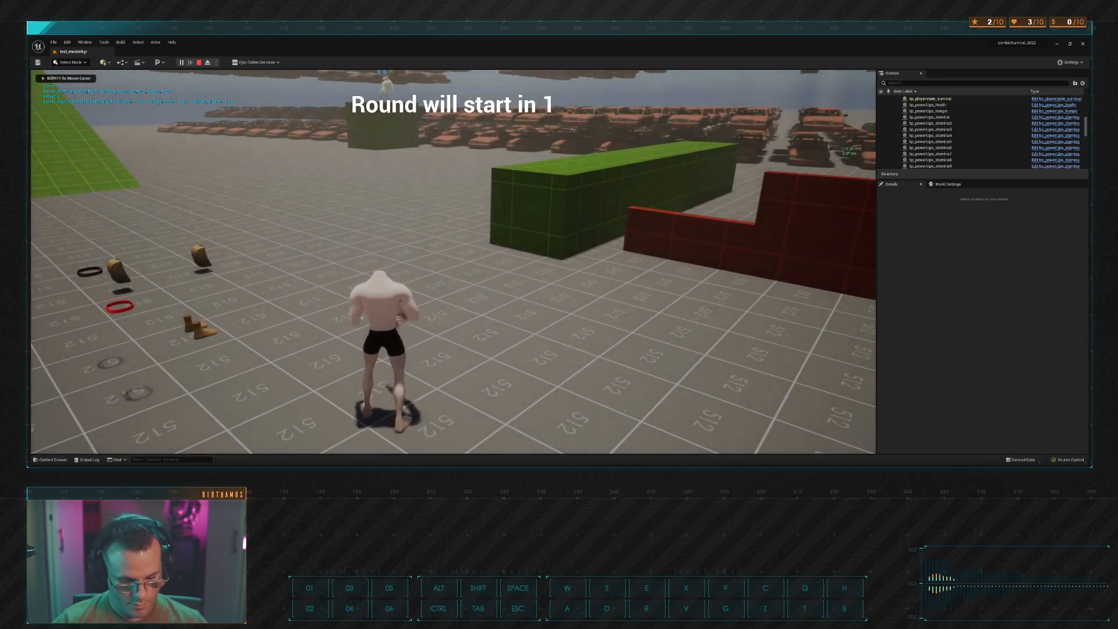
{"action": "key", "text": "w"}
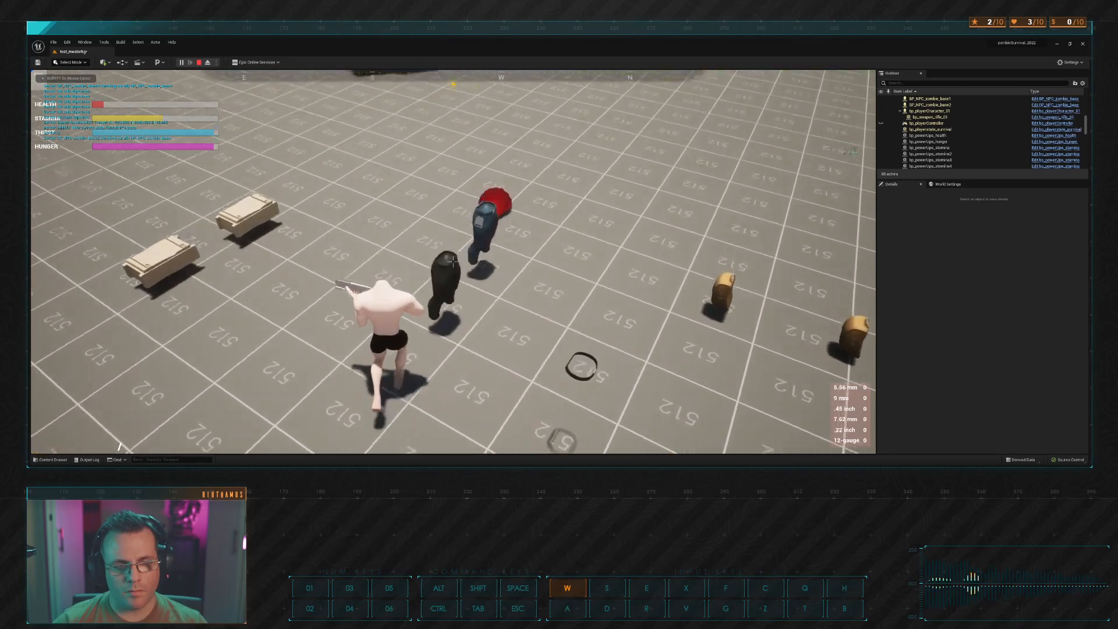
{"action": "key", "text": "d"}
{"action": "key", "text": "s"}
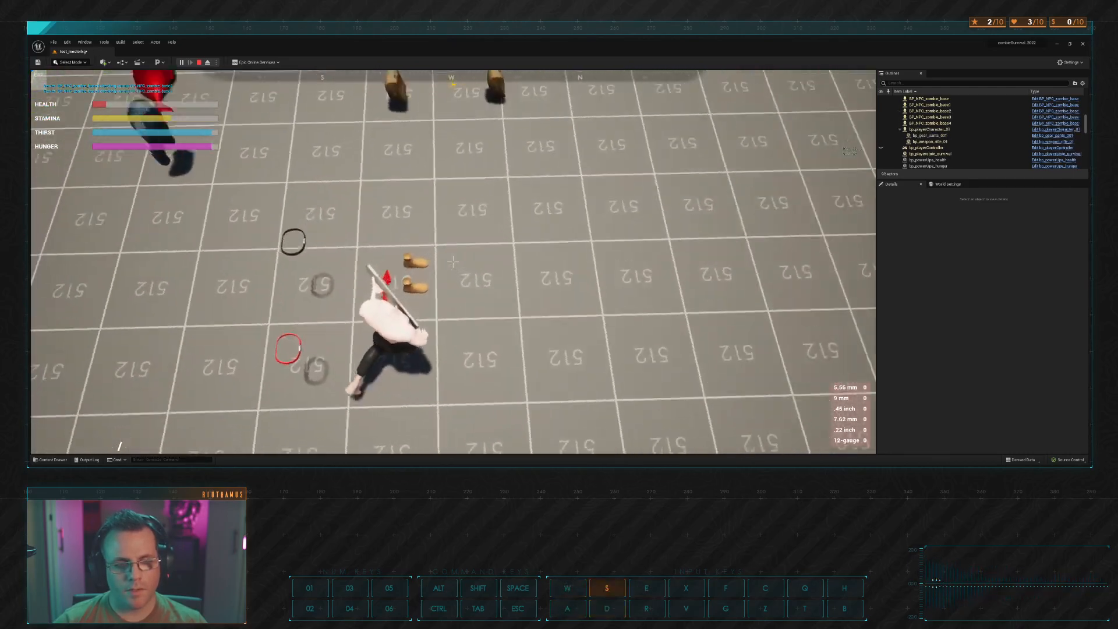
{"action": "key", "text": "e"}
{"action": "key", "text": "w"}
{"action": "key", "text": "e"}
Step: Approach the zombies gathering beside the green block and attack the nearest one
{"action": "key", "text": "w"}
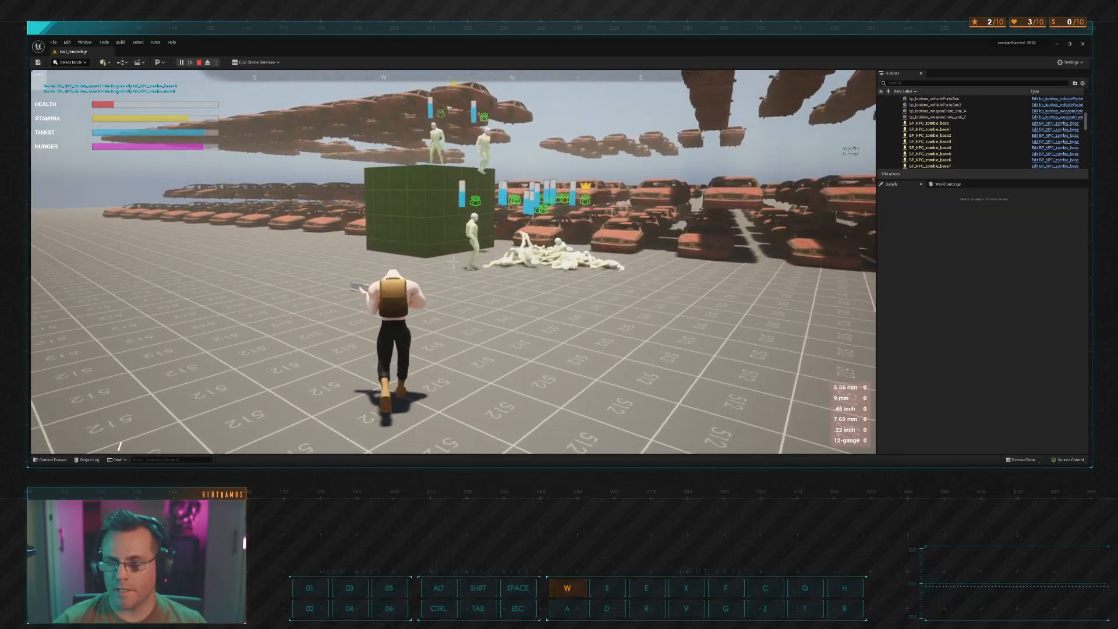
{"action": "key", "text": "s"}
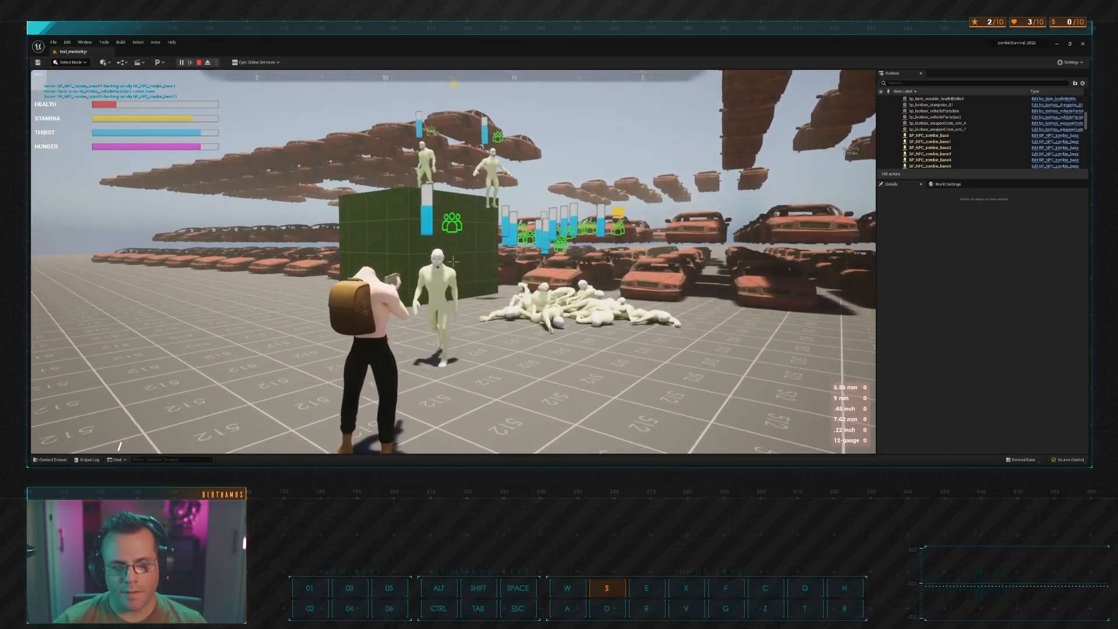
{"action": "left_click", "coordinate": [453, 261]}
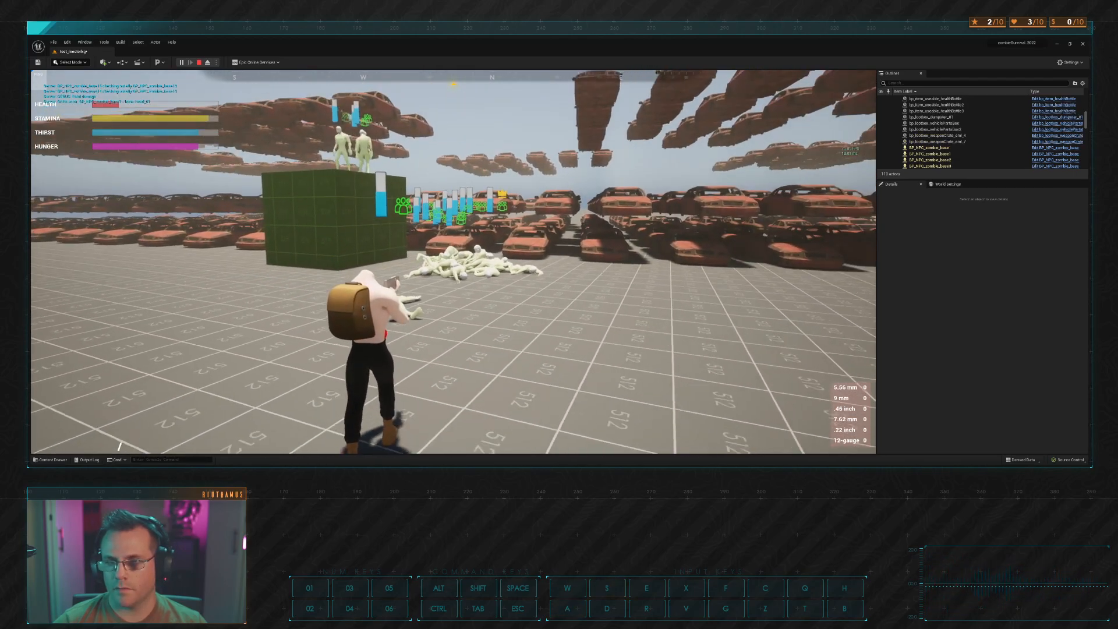
{"action": "key", "text": "s"}
{"action": "key", "text": "a"}
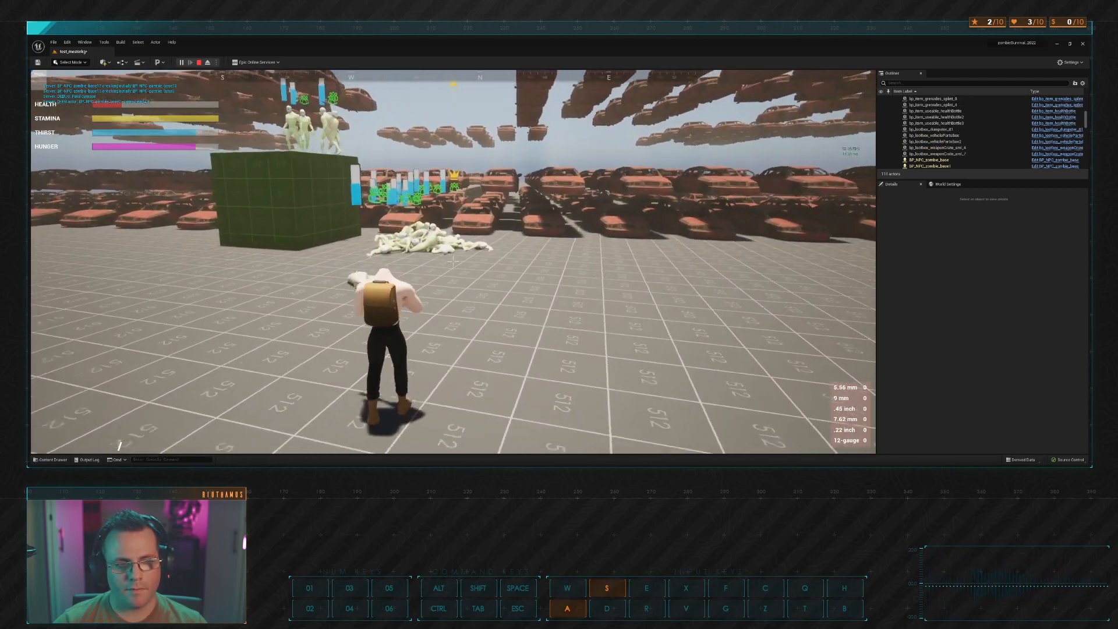
Step: Run into the pile of fallen zombies by the green block and view it from the wrecked cars' side
{"action": "key", "text": "w"}
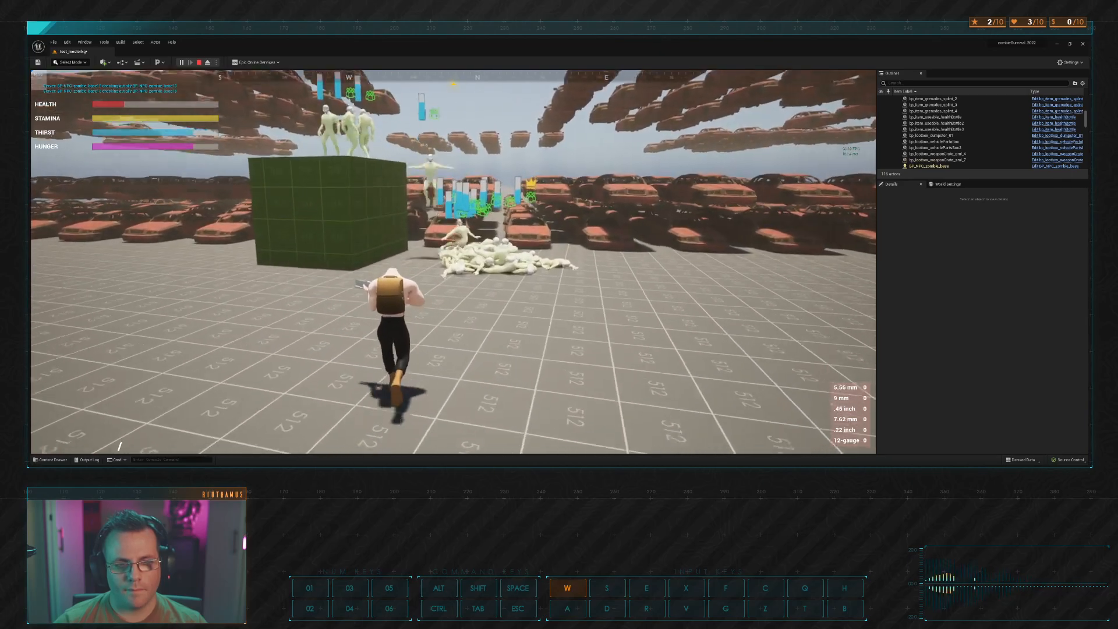
{"action": "key", "text": "d"}
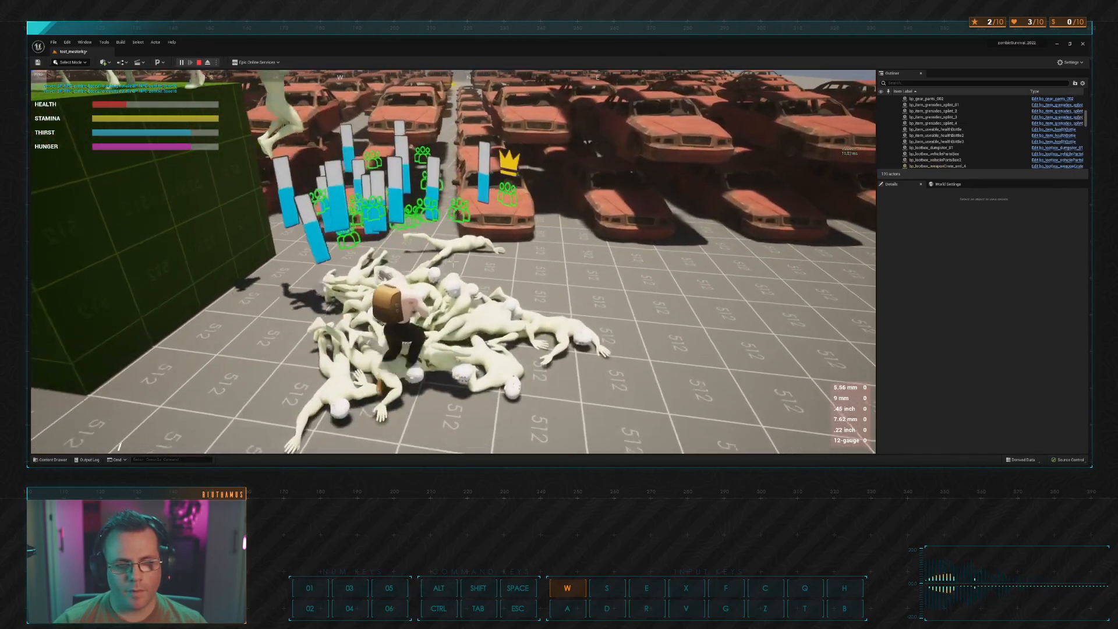
{"action": "key", "text": "d"}
{"action": "key", "text": "a"}
{"action": "key", "text": "s"}
{"action": "key", "text": "d"}
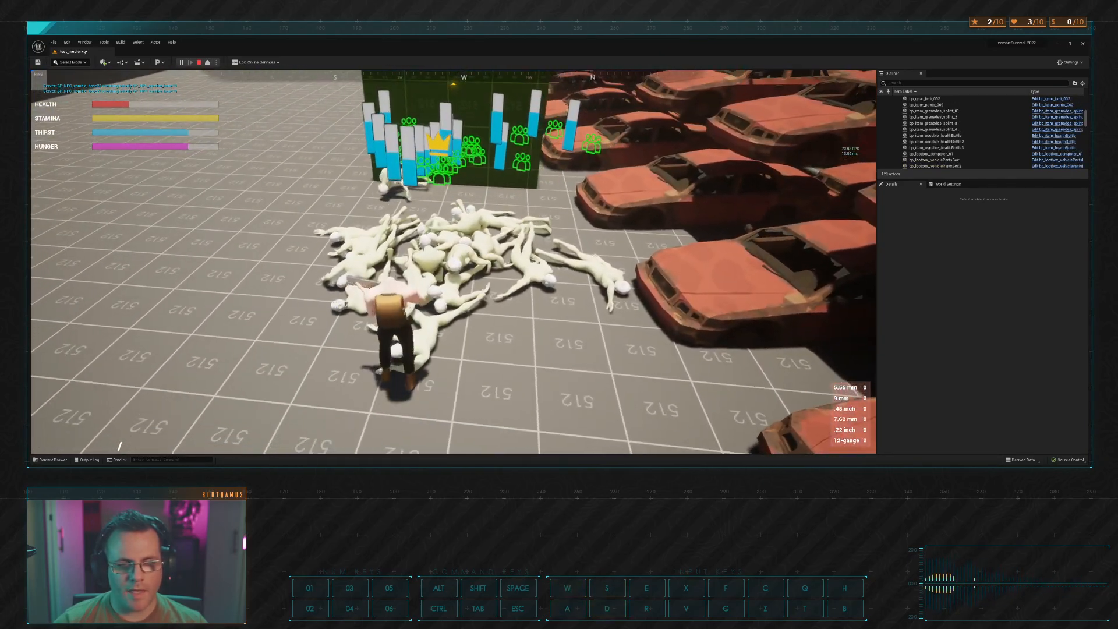
Step: Examine the growing zombie pile and the zombies spawning on top of the green block from close range
{"action": "key", "text": "a"}
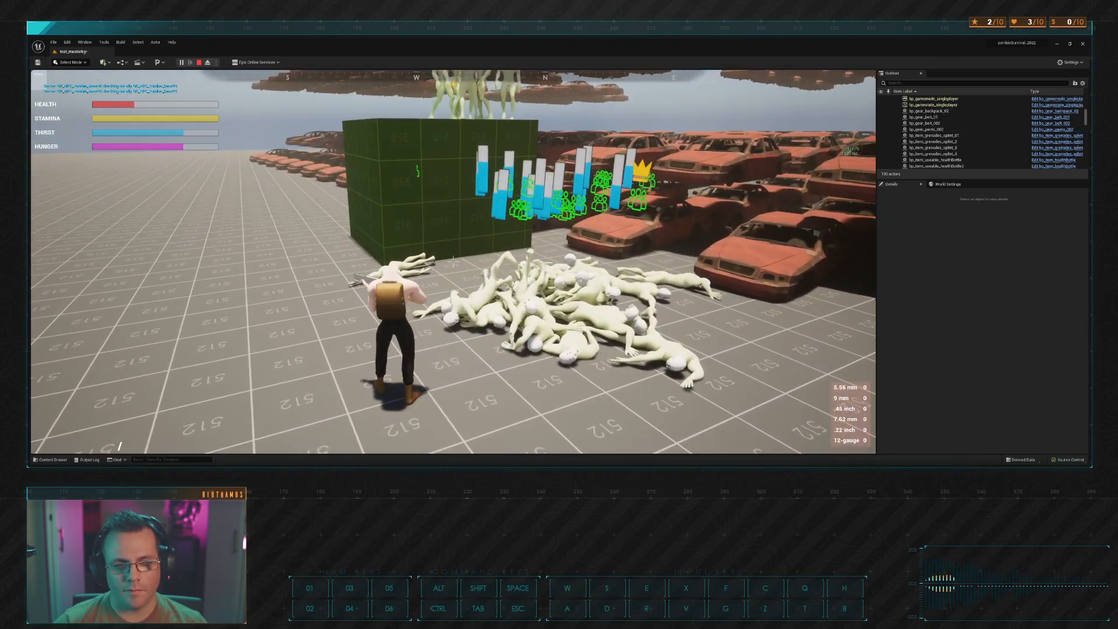
{"action": "key", "text": "w"}
{"action": "key", "text": "d"}
{"action": "key", "text": "d"}
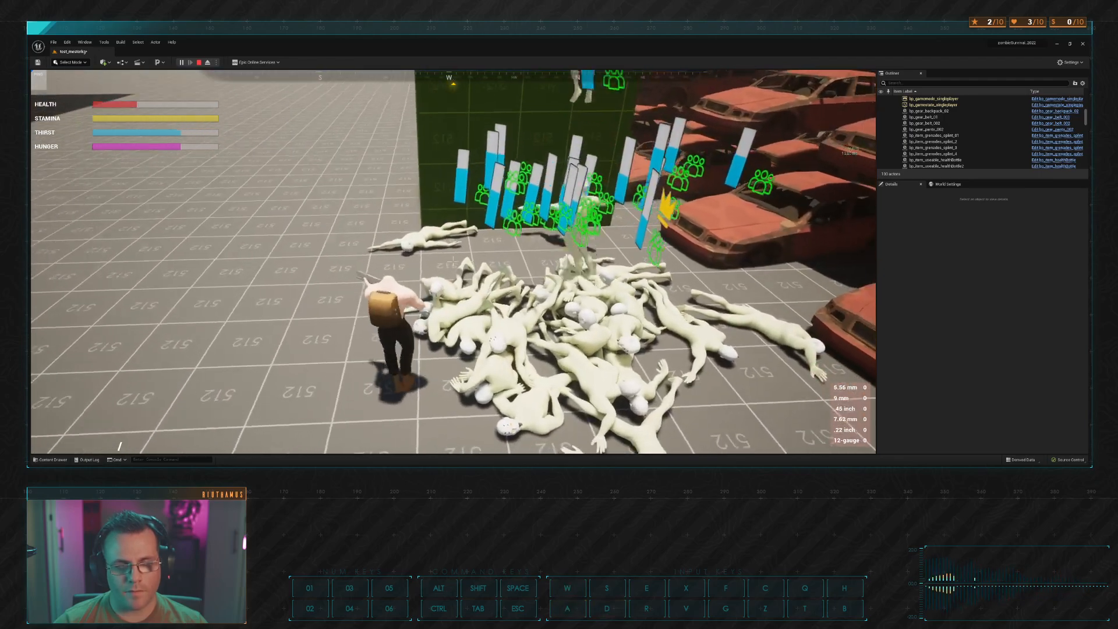
{"action": "key", "text": "a"}
{"action": "key", "text": "w"}
{"action": "key", "text": "a"}
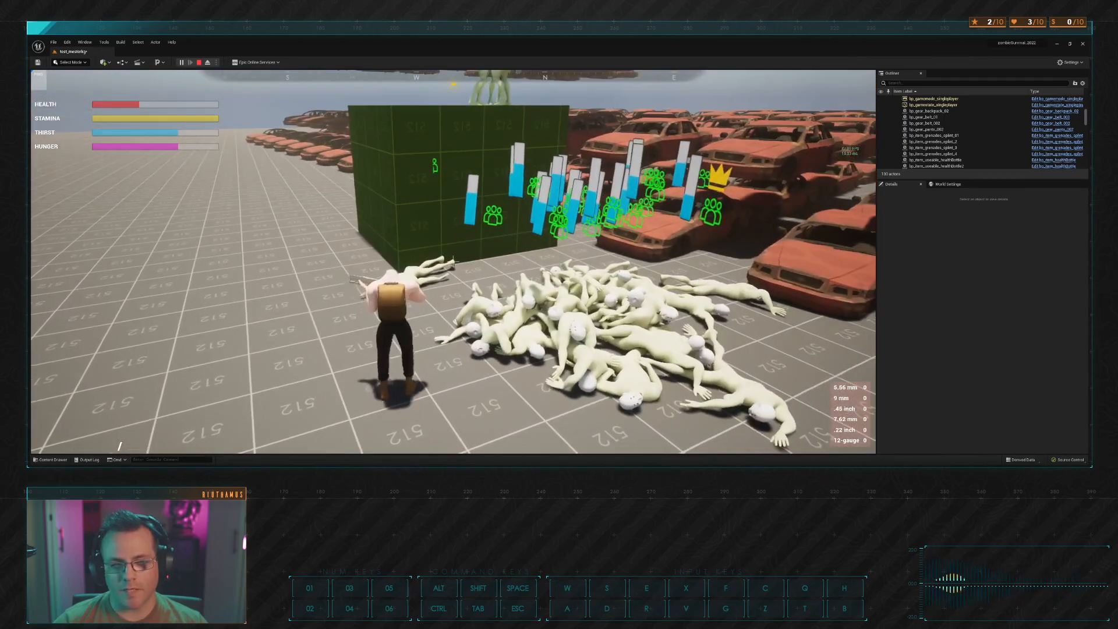
{"action": "key", "text": "w"}
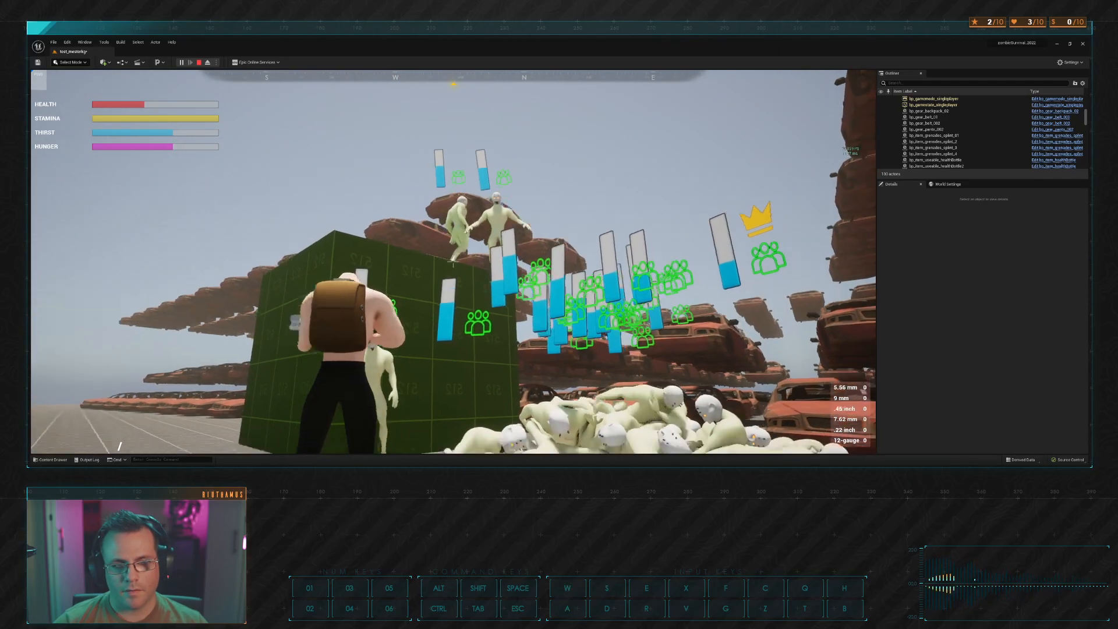
Step: Back the character away from the green block and check the single zombie lying apart from the pile
{"action": "key", "text": "s"}
{"action": "key", "text": "a"}
{"action": "key", "text": "s"}
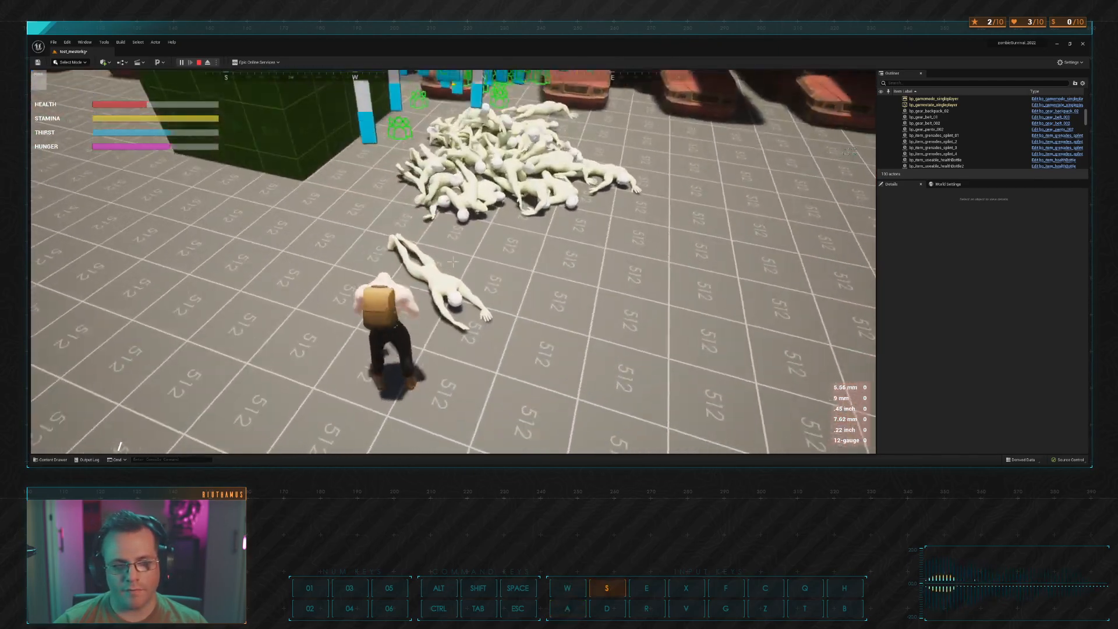
{"action": "key", "text": "d"}
{"action": "key", "text": "w"}
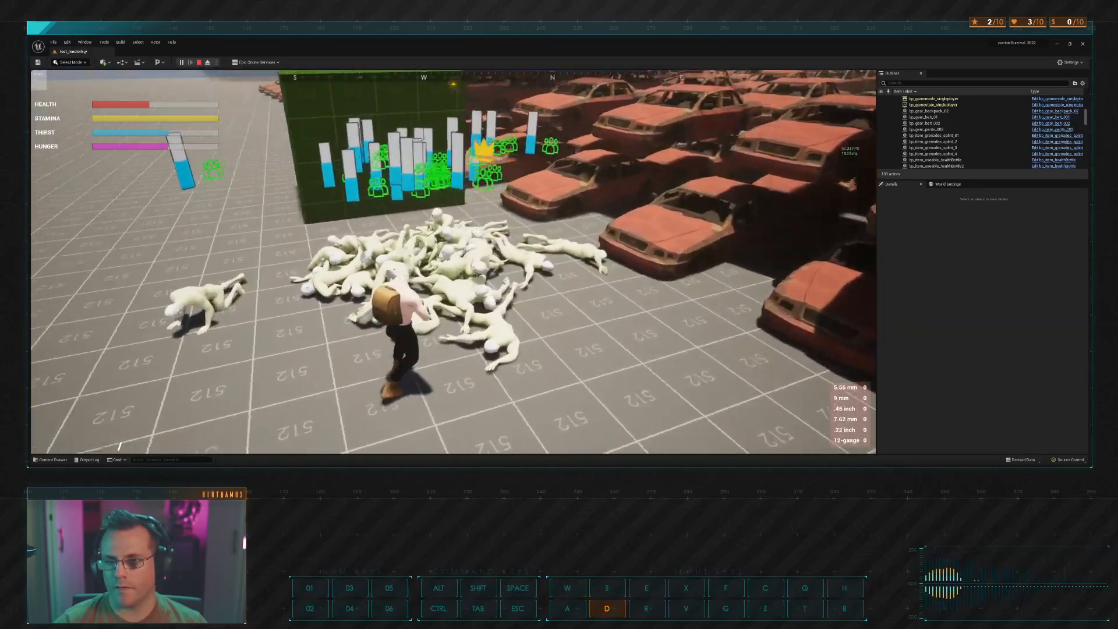
Step: Circle the character around the fallen zombies between the green block and the wrecked cars to examine the pile from several sides
{"action": "key", "text": "d"}
{"action": "key", "text": "d"}
{"action": "key", "text": "w"}
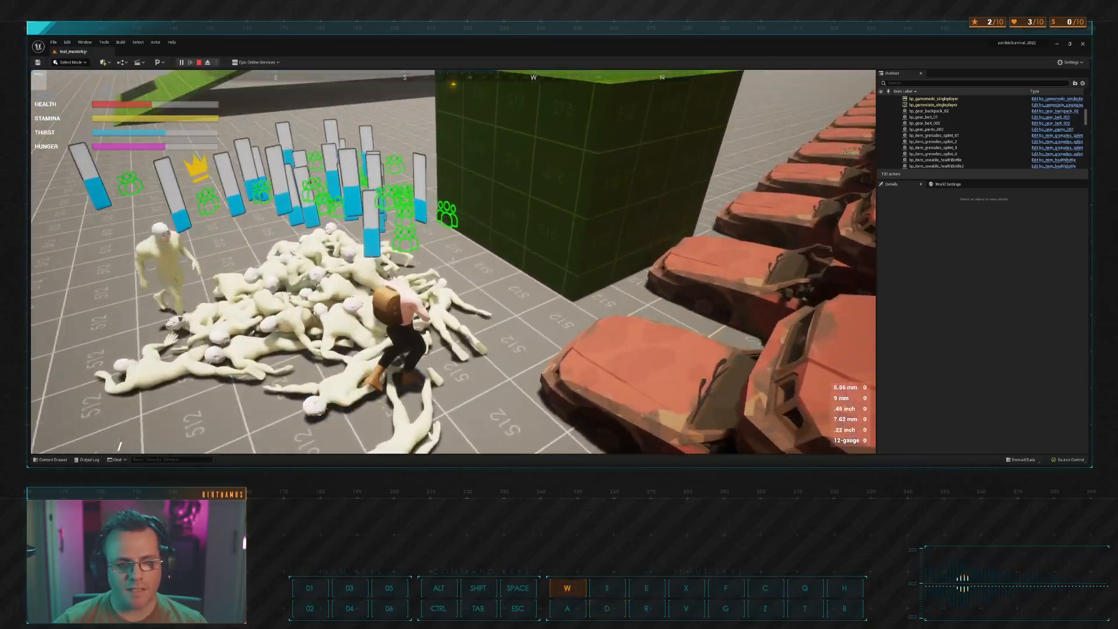
{"action": "key", "text": "d"}
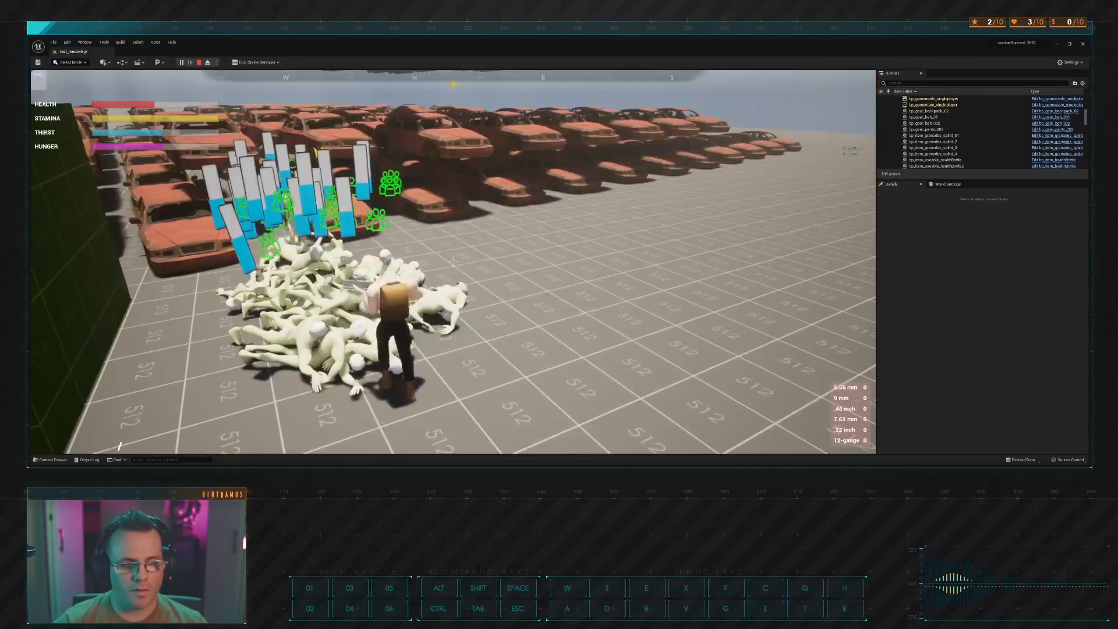
Step: Back the character away from the pile and watch how the standing zombie beside it follows
{"action": "key", "text": "w"}
{"action": "key", "text": "a"}
{"action": "key", "text": "s"}
{"action": "key", "text": "d"}
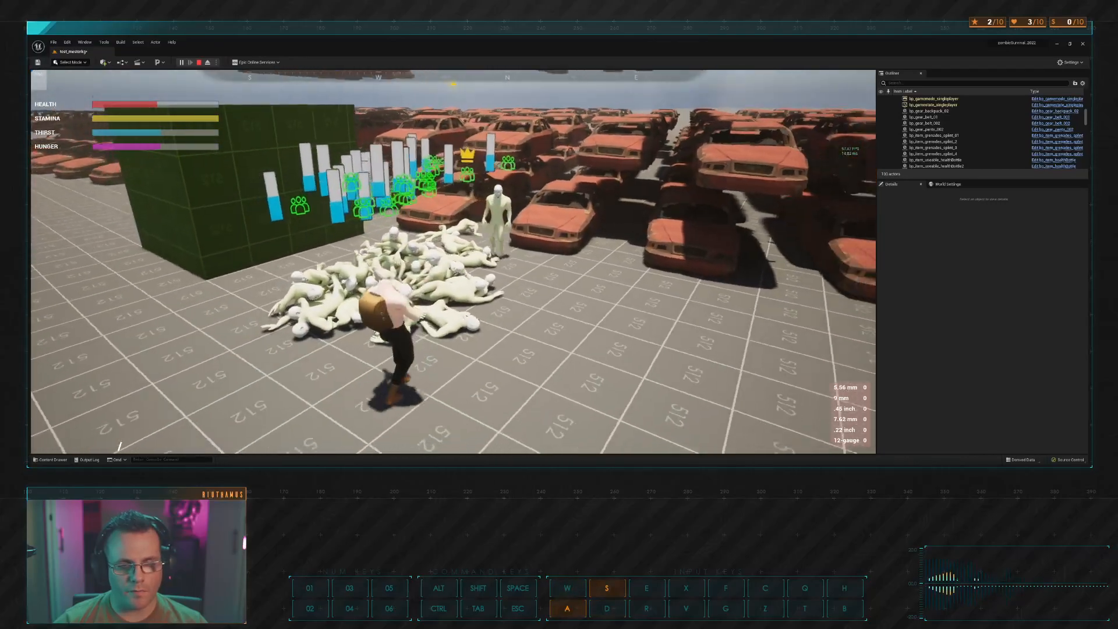
{"action": "key", "text": "d"}
{"action": "key", "text": "s"}
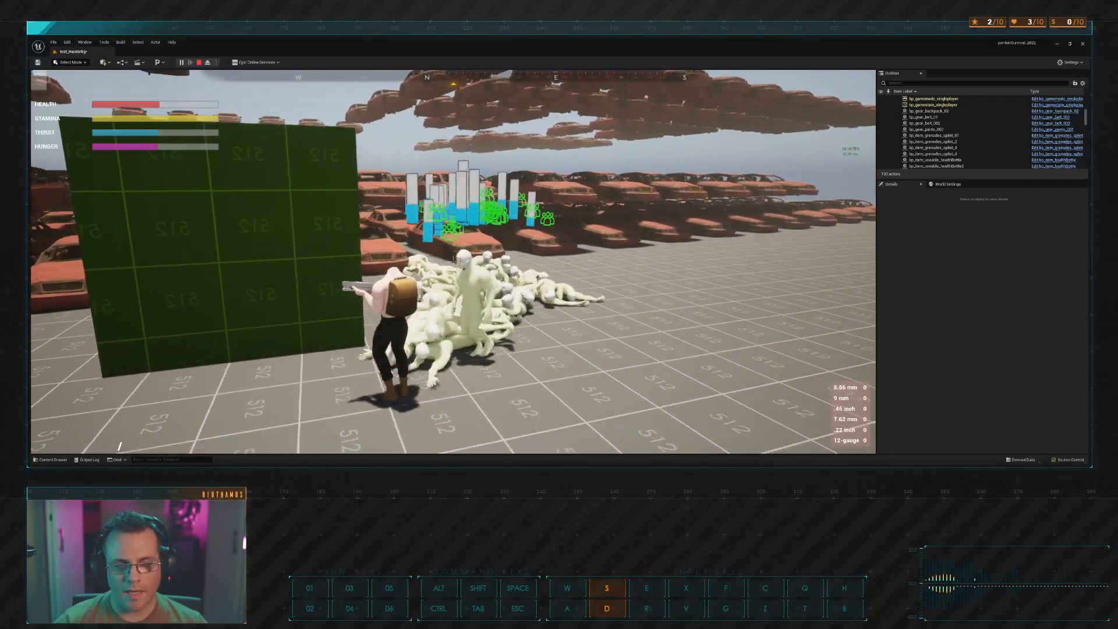
Step: Sprint past the chasing zombie across the pile of bodies and get on top of the green block
{"action": "key", "text": "w"}
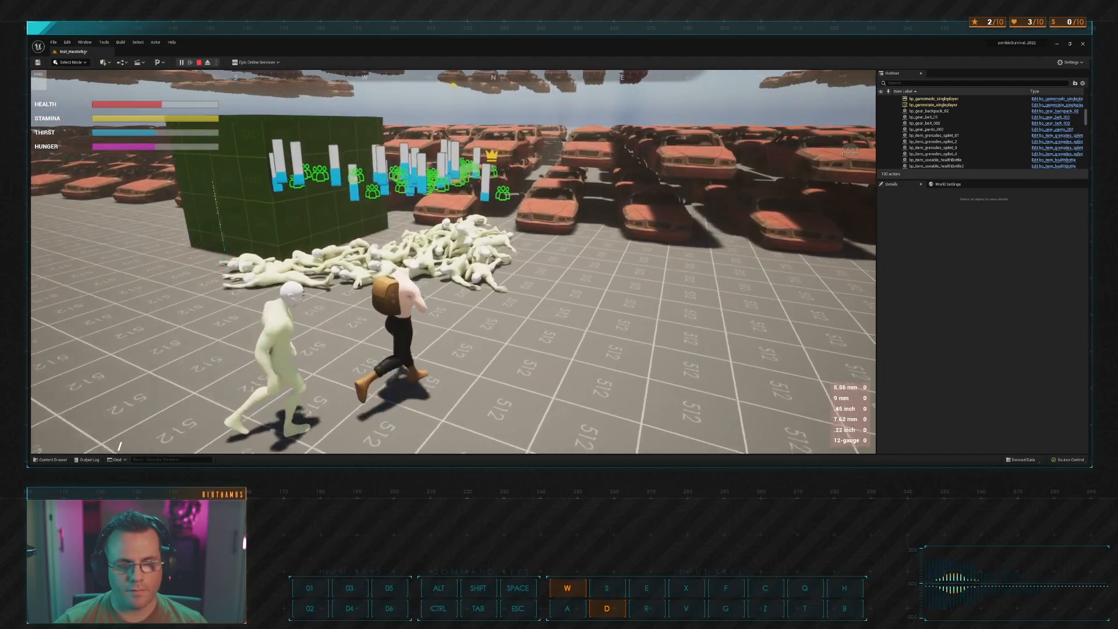
{"action": "key", "text": "shift"}
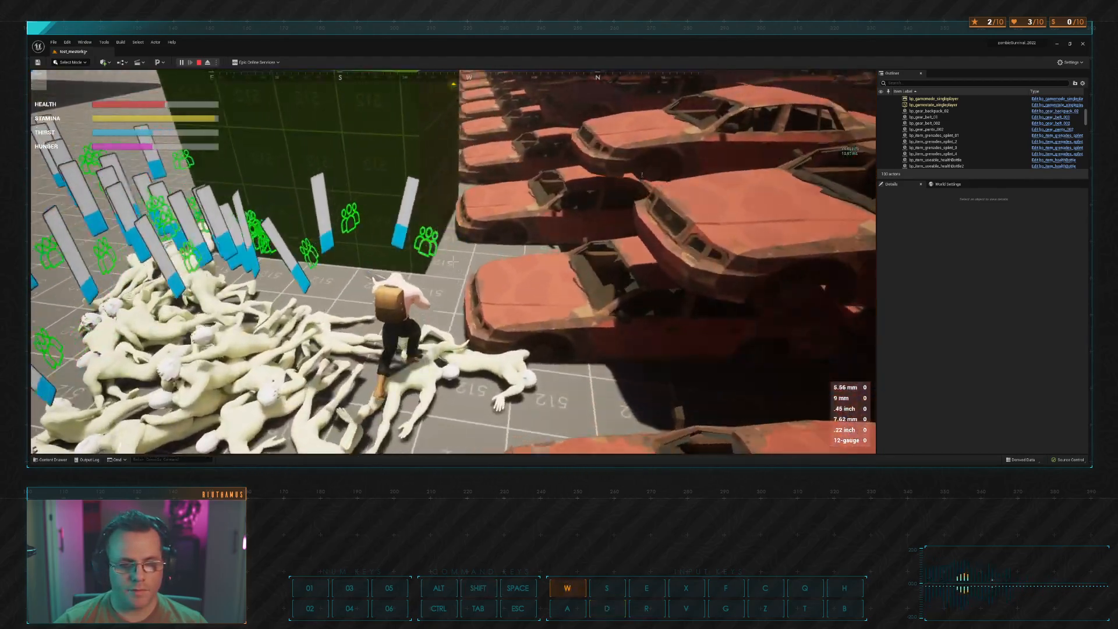
{"action": "key", "text": "a"}
{"action": "key", "text": "space"}
{"action": "key", "text": "a"}
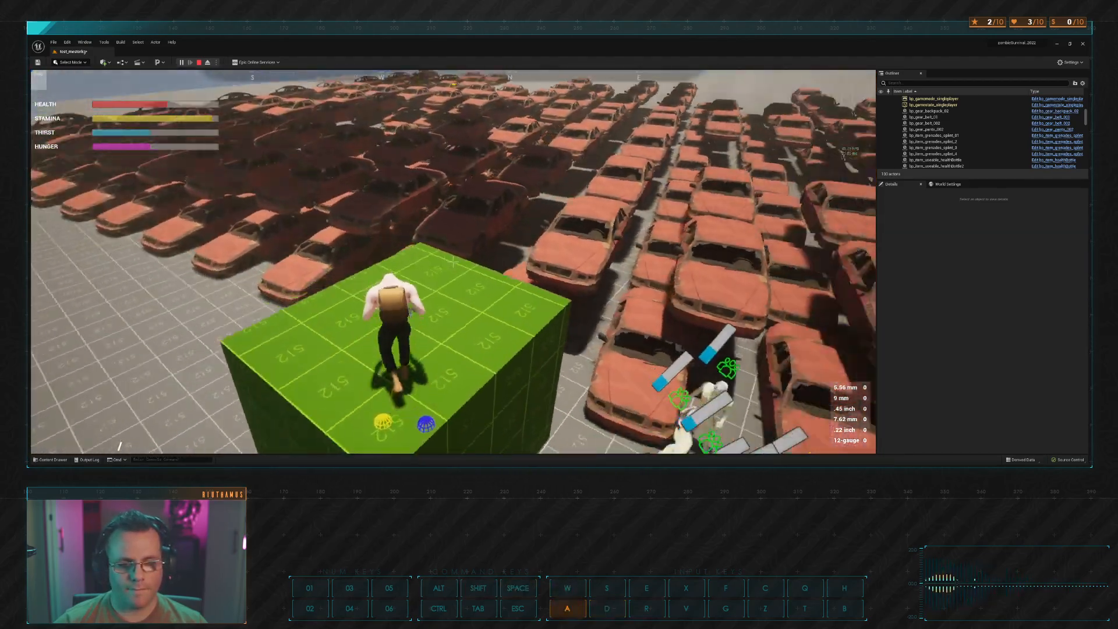
Step: Leap off the green block toward the red ramps and end the play session
{"action": "key", "text": "d"}
{"action": "key", "text": "w"}
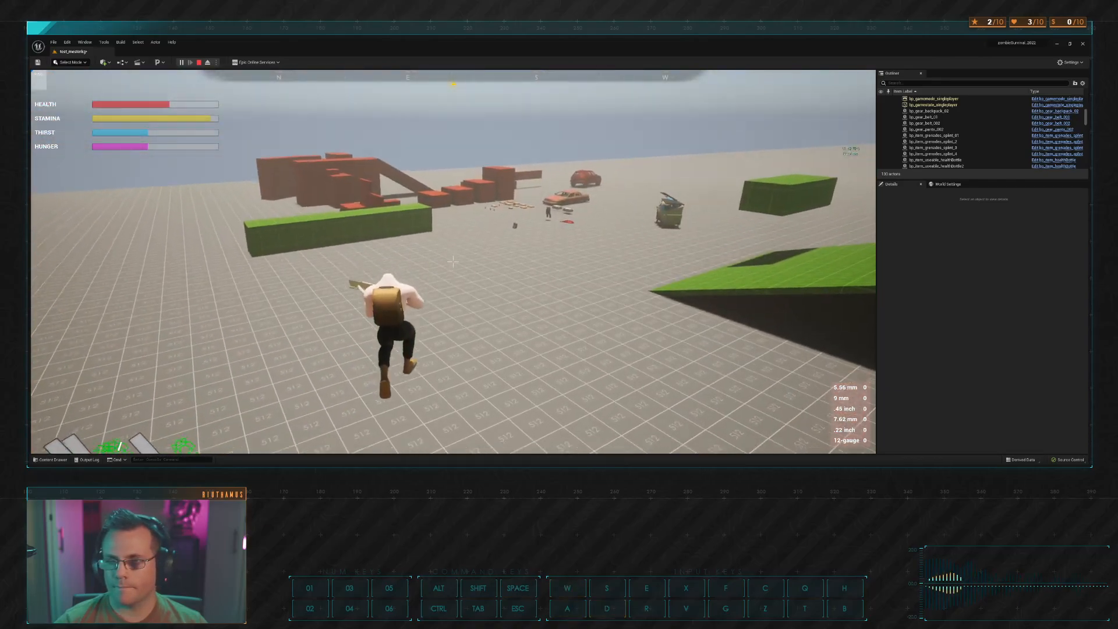
{"action": "key", "text": "Escape"}
{"action": "key", "text": "alt+Tab"}
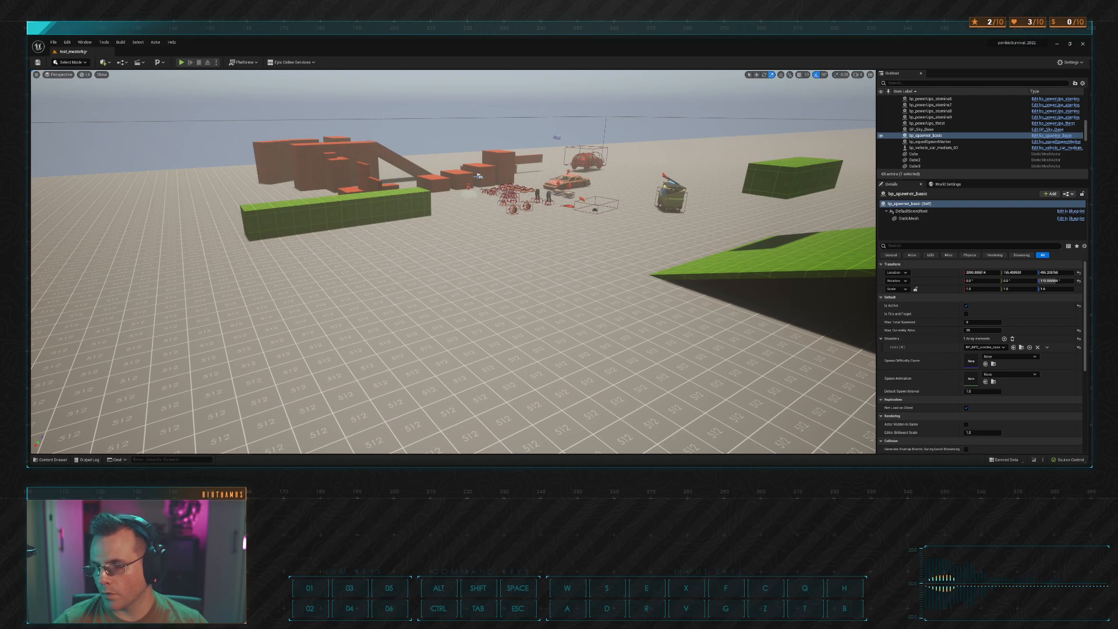
{"action": "key", "text": "alt+Tab"}
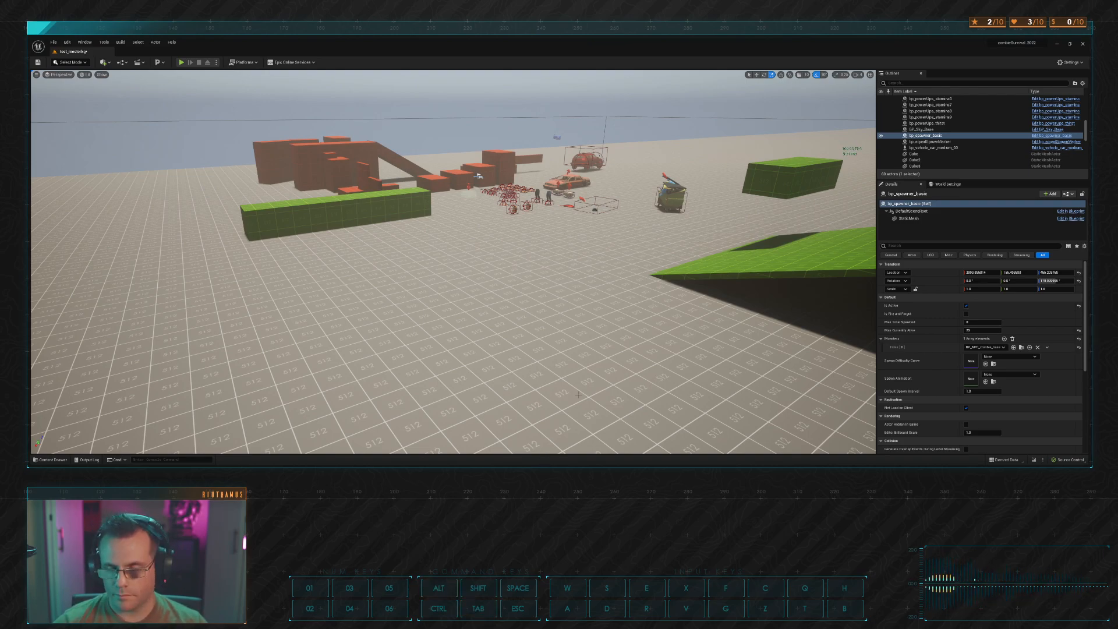
Step: Examine the red fish and the gear pickups laid out between the red blocks and the dumpster in the level
{"action": "key", "text": "w"}
{"action": "right_click_drag", "start_coordinate": [478, 176], "coordinate": [308, 408]}
{"action": "key", "text": "w"}
{"action": "key", "text": "a"}
{"action": "key", "text": "s"}
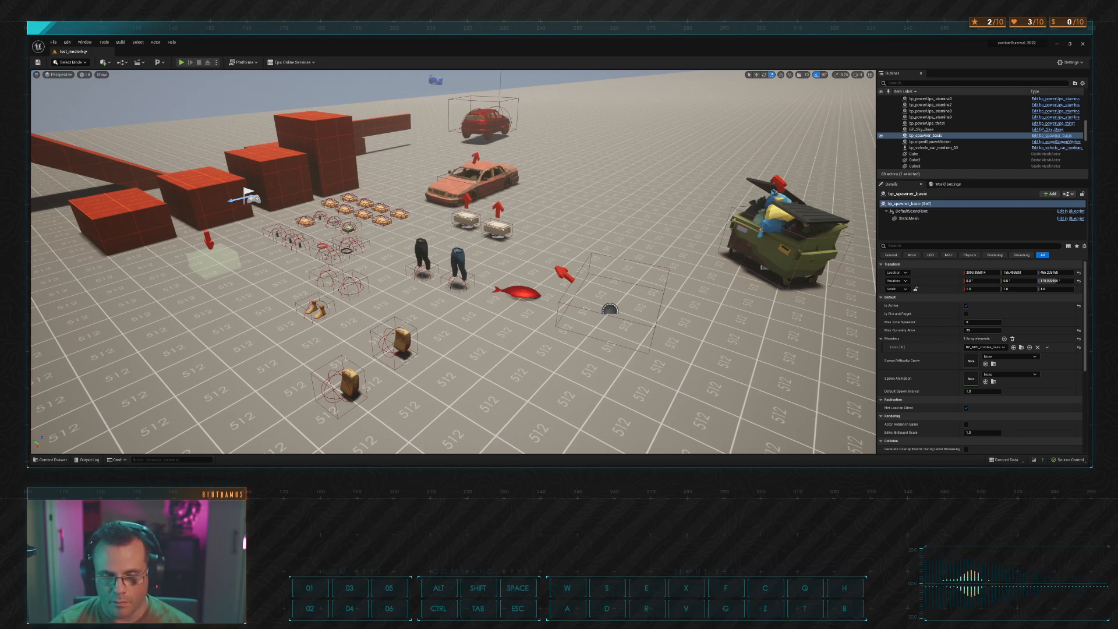
{"action": "scroll", "coordinate": [453, 262], "scroll_direction": "down", "scroll_amount": 1}
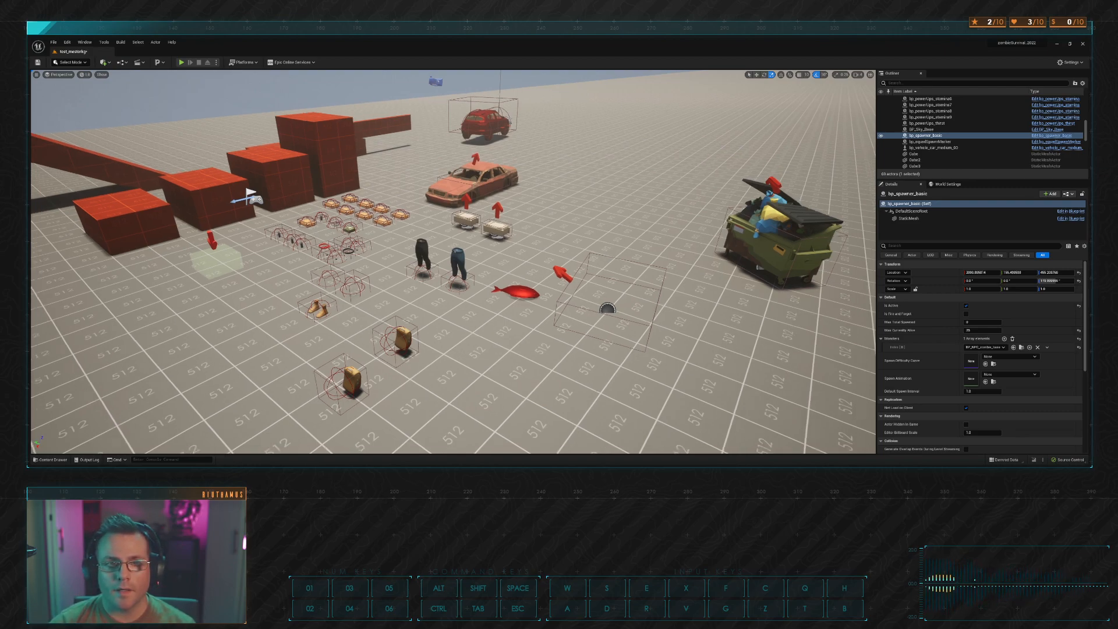